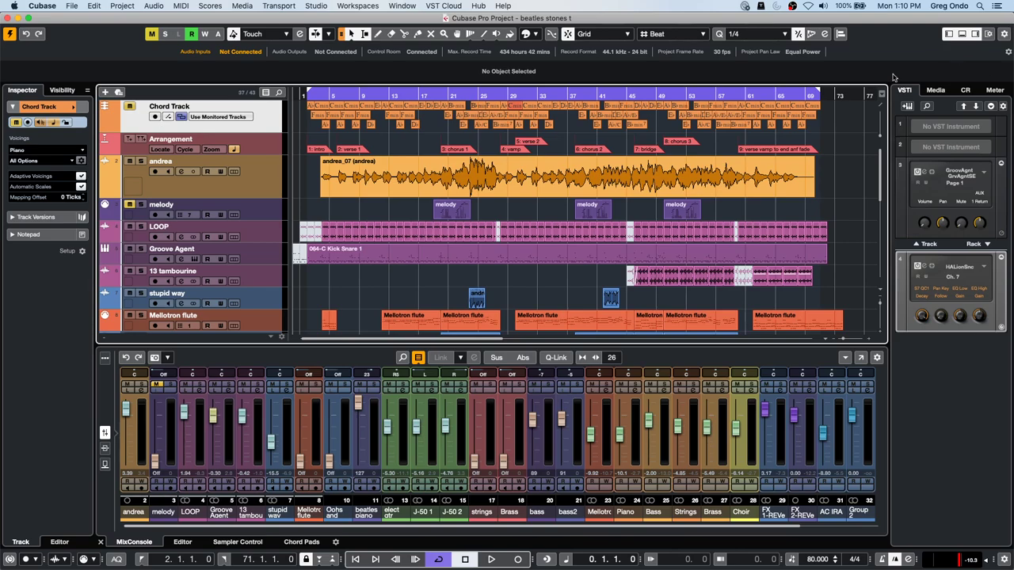
# Start importing tracks from the project file bicycle.cpr, with the orange vocal audio track selected
pyautogui.click(266, 187)
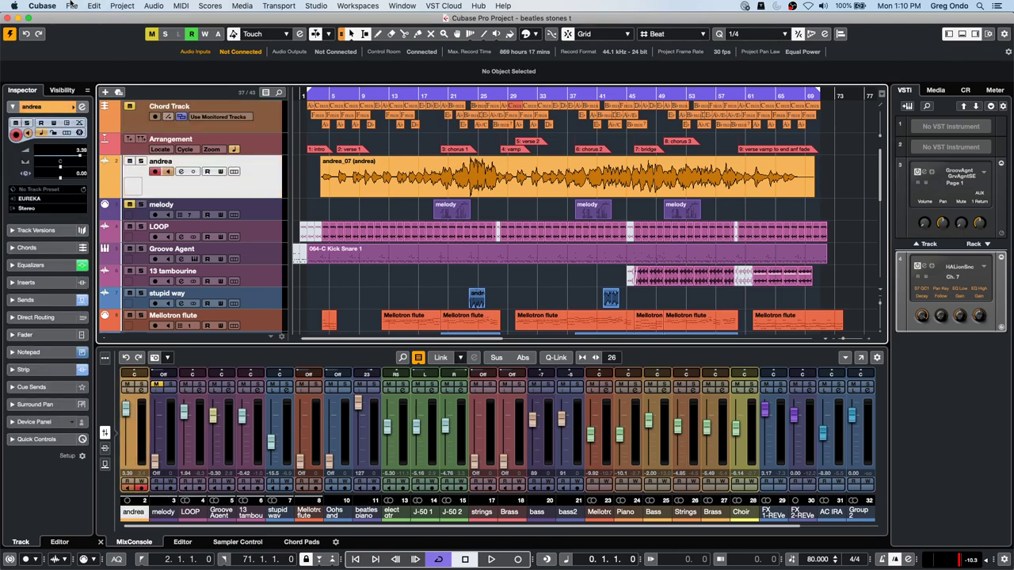
pyautogui.click(72, 5)
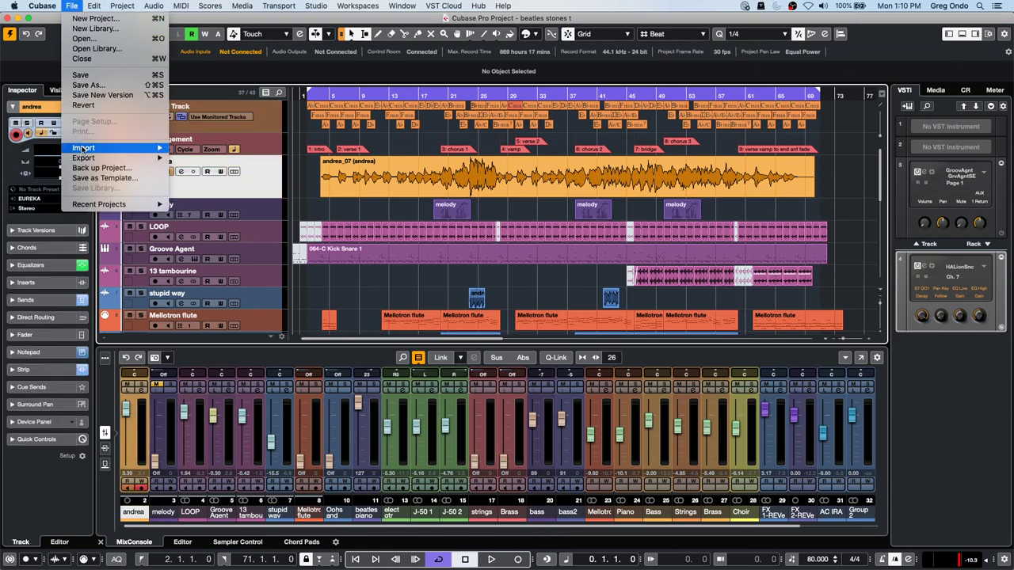
pyautogui.moveTo(82, 149)
pyautogui.click(257, 168)
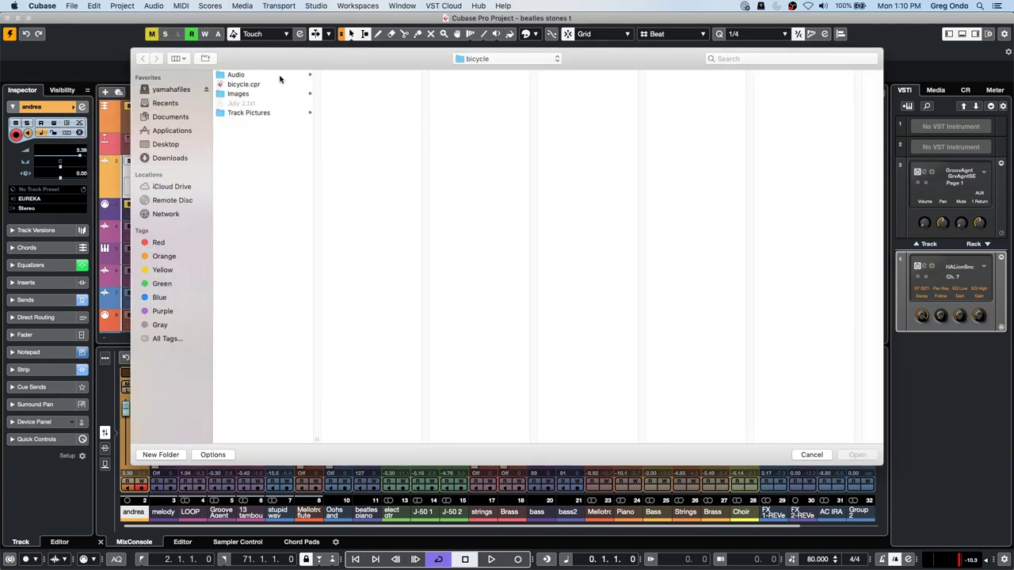
pyautogui.click(247, 85)
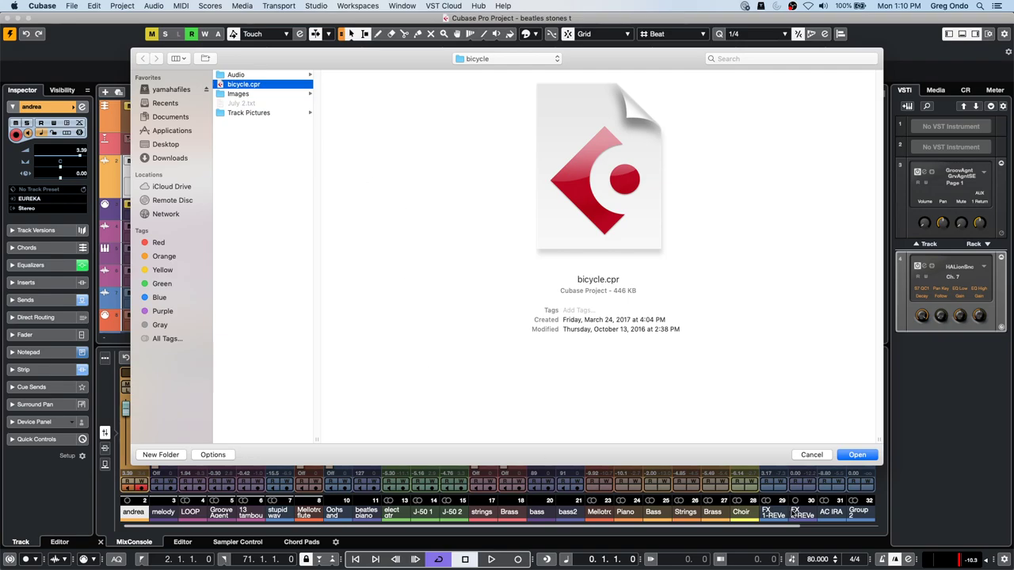
pyautogui.click(857, 455)
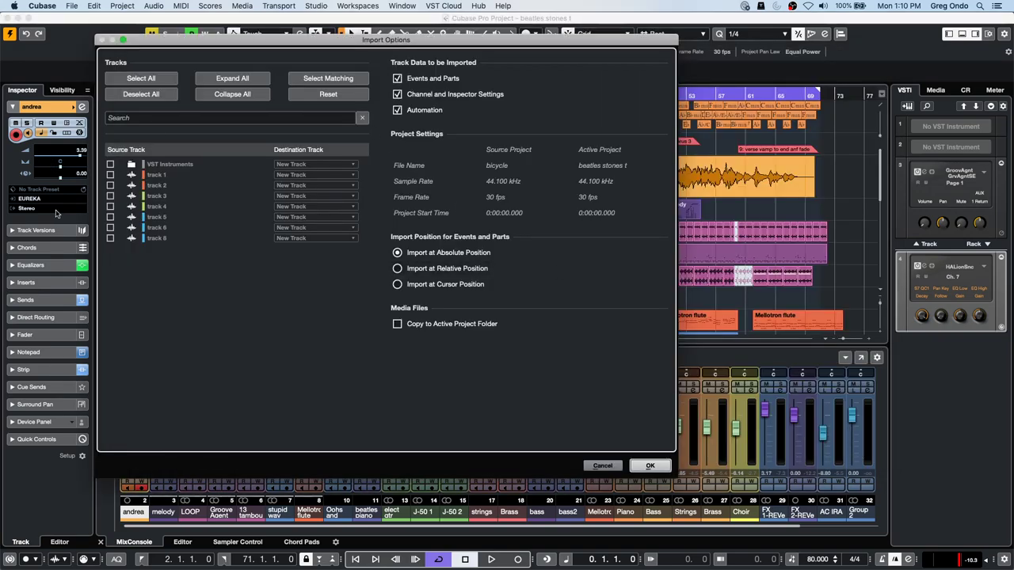
# Import only track 4 as a new track, with Events and Parts excluded from the imported track data
pyautogui.click(110, 217)
pyautogui.click(110, 217)
pyautogui.click(111, 206)
pyautogui.click(111, 218)
pyautogui.click(111, 207)
pyautogui.click(110, 217)
pyautogui.click(111, 207)
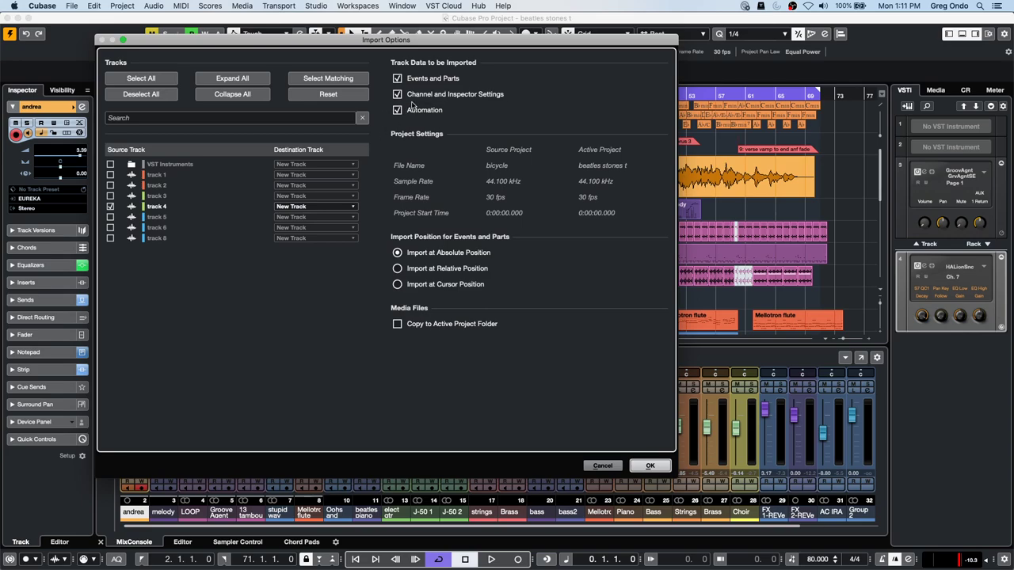
pyautogui.click(398, 79)
pyautogui.click(648, 466)
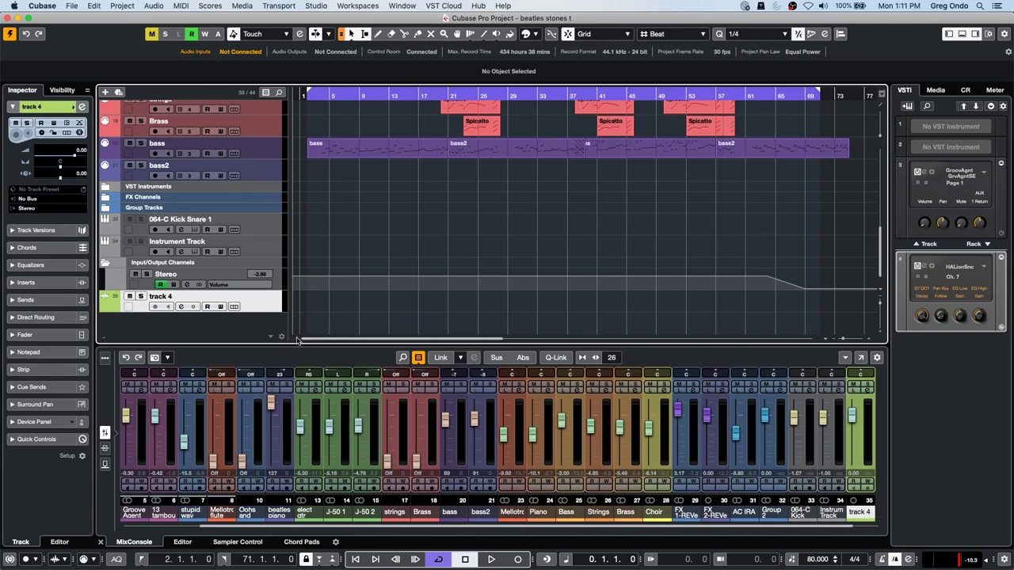
# Erase the long audio event on the orange vocal track with the Erase tool
pyautogui.rightClick(346, 314)
pyautogui.click(345, 314)
pyautogui.scroll(15, 408, 257)
pyautogui.rightClick(399, 174)
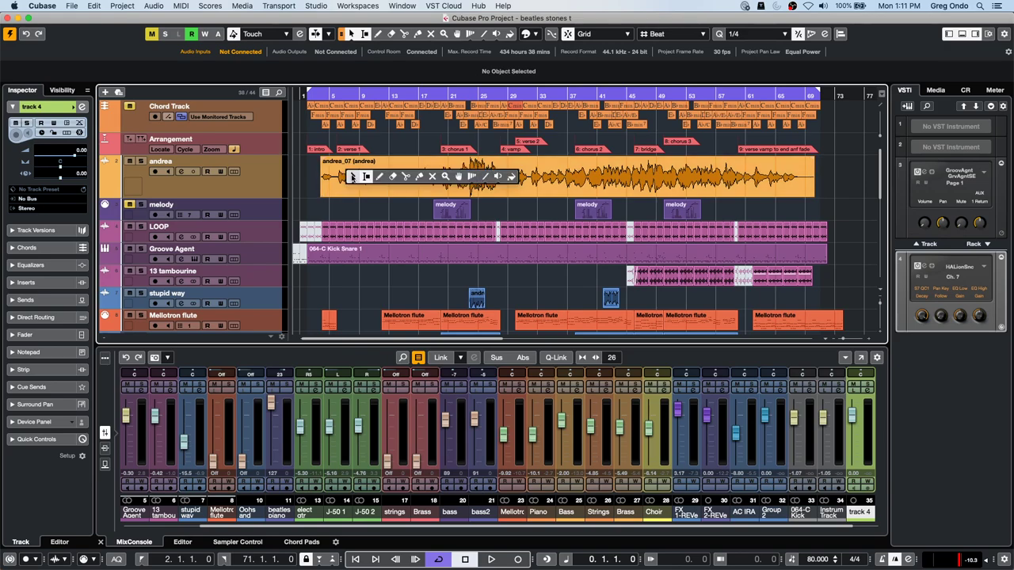
pyautogui.click(438, 177)
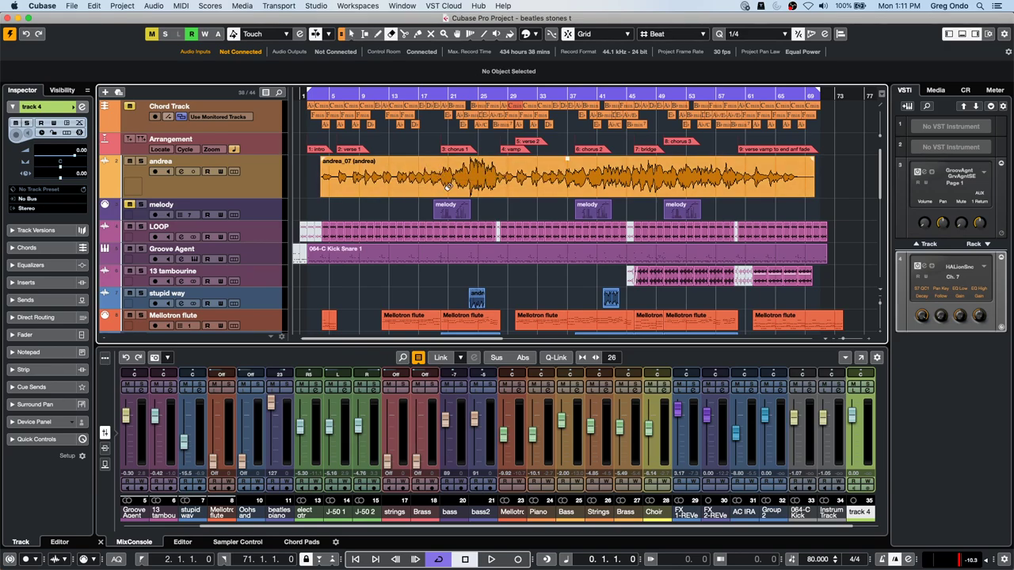
pyautogui.click(447, 177)
# Examine the Save Track Preset dialog for the vocal track and close it without saving a preset
pyautogui.click(232, 187)
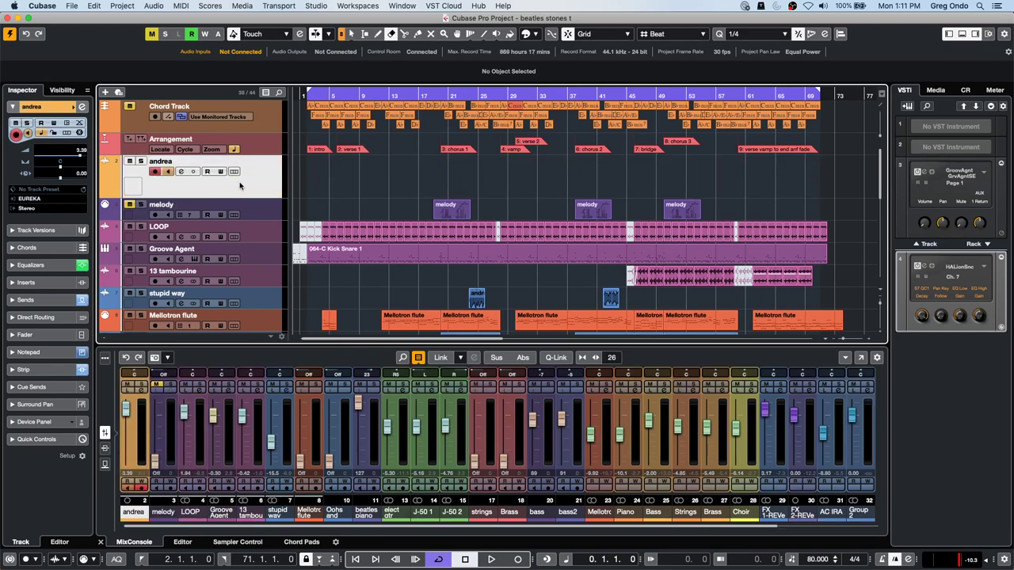
pyautogui.rightClick(212, 187)
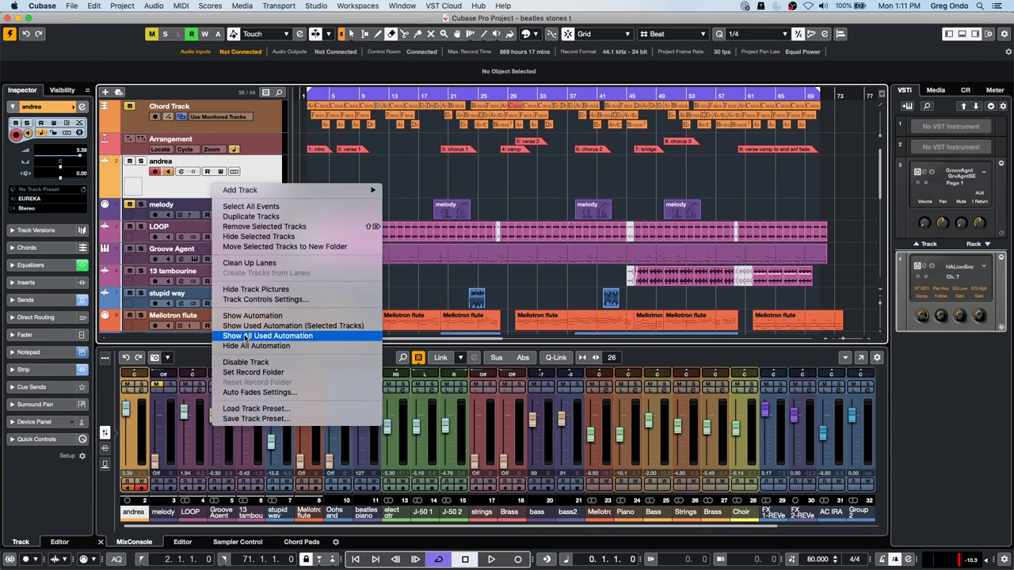
pyautogui.click(264, 419)
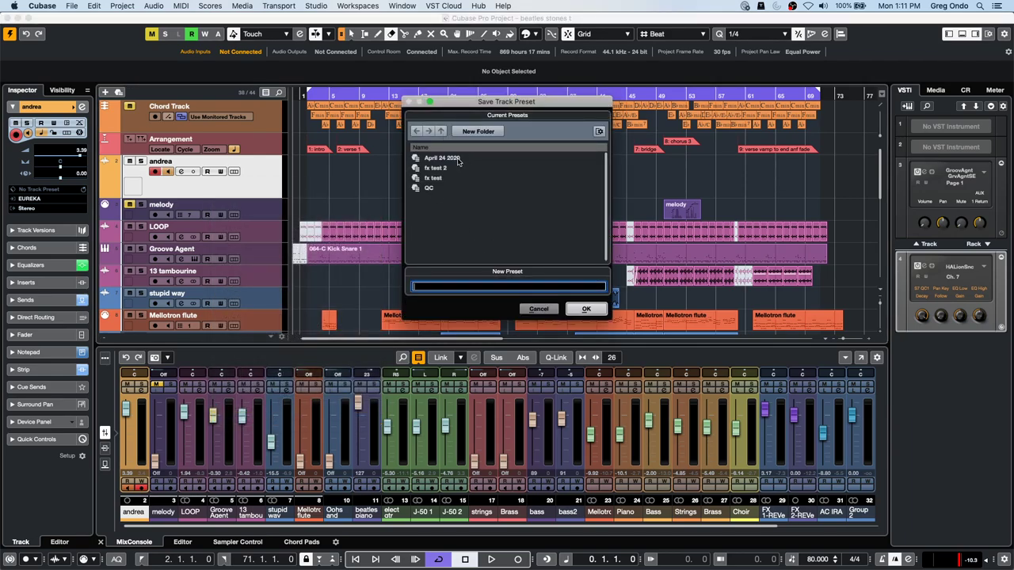
pyautogui.click(539, 309)
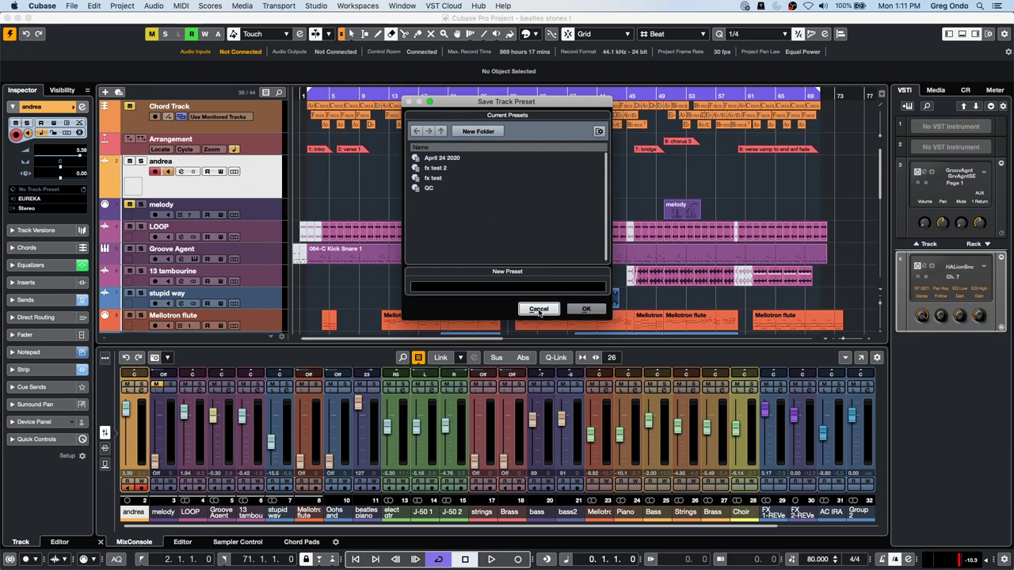
# Examine the track presets available for adding a track and close the browser without adding one
pyautogui.rightClick(158, 189)
pyautogui.moveTo(176, 194)
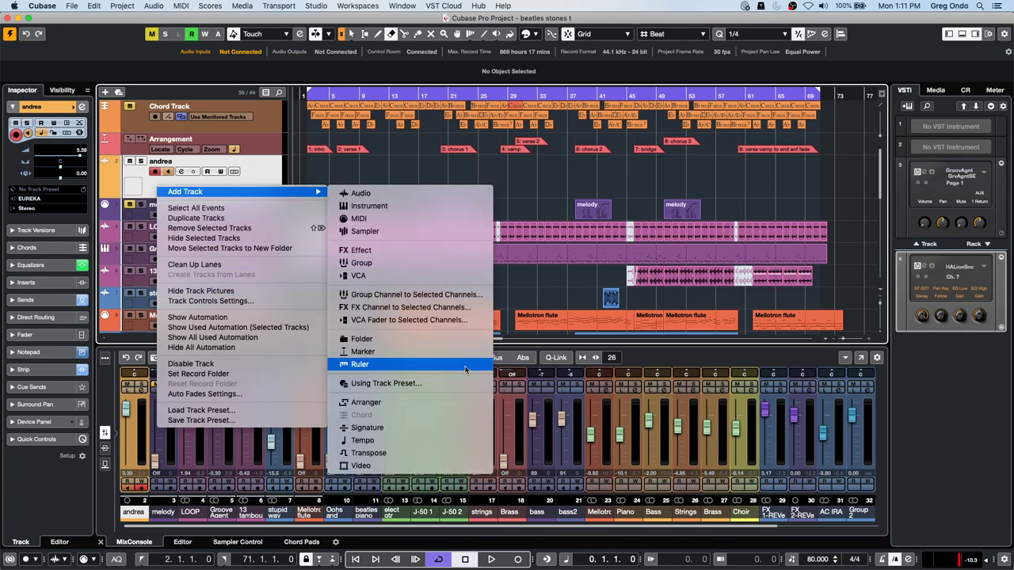
pyautogui.click(480, 383)
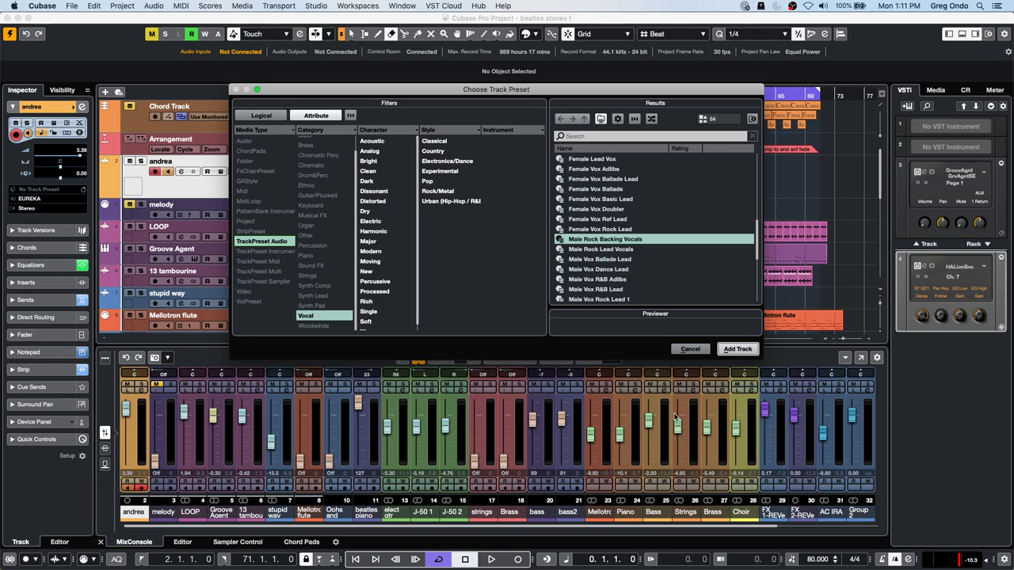
pyautogui.click(690, 349)
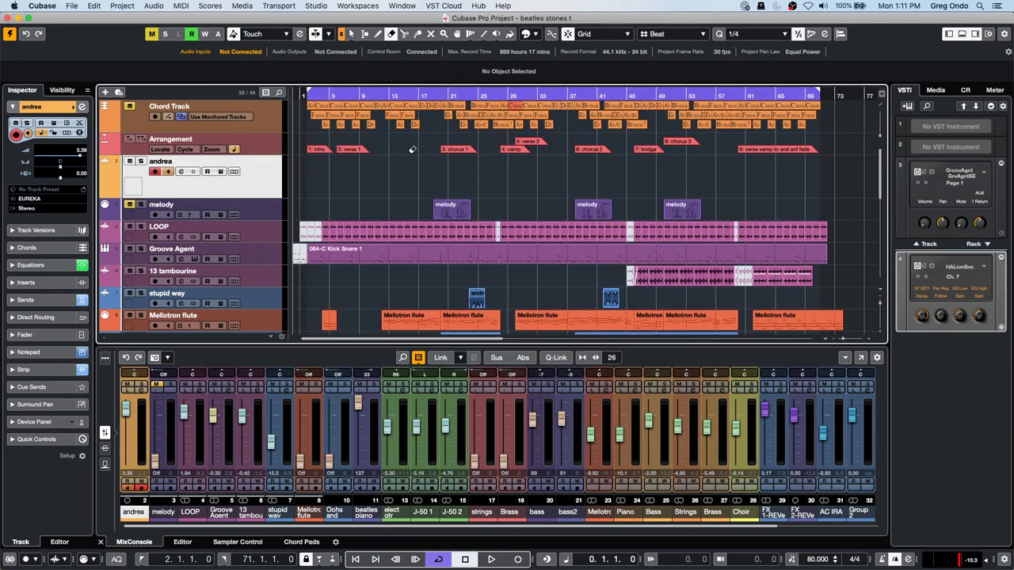
# Undo the erasing of the audio event on the vocal track
pyautogui.press('super+z')
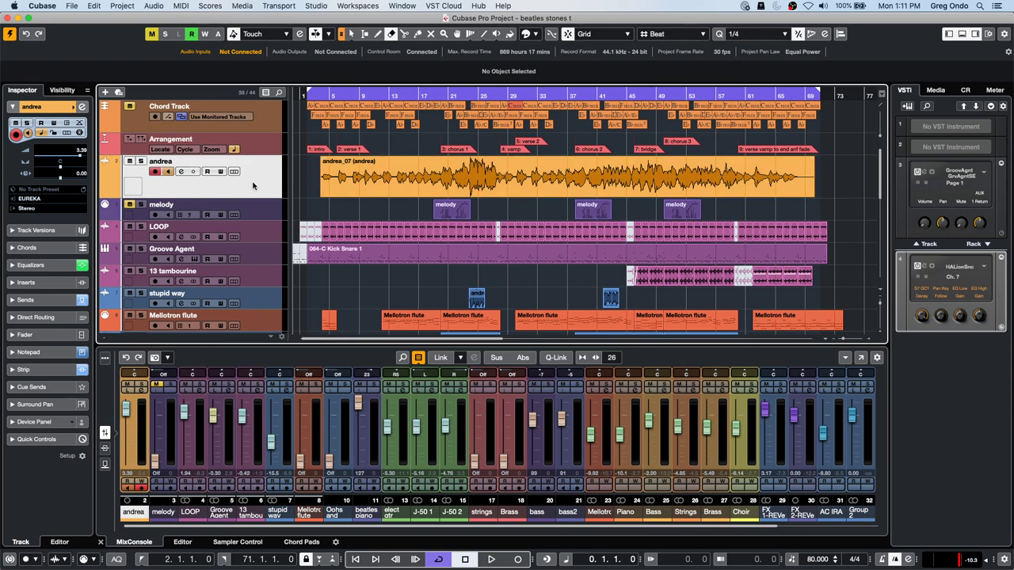
# Review the Import Options for tracks from bicycle.cpr and close them without importing
pyautogui.click(78, 6)
pyautogui.moveTo(90, 148)
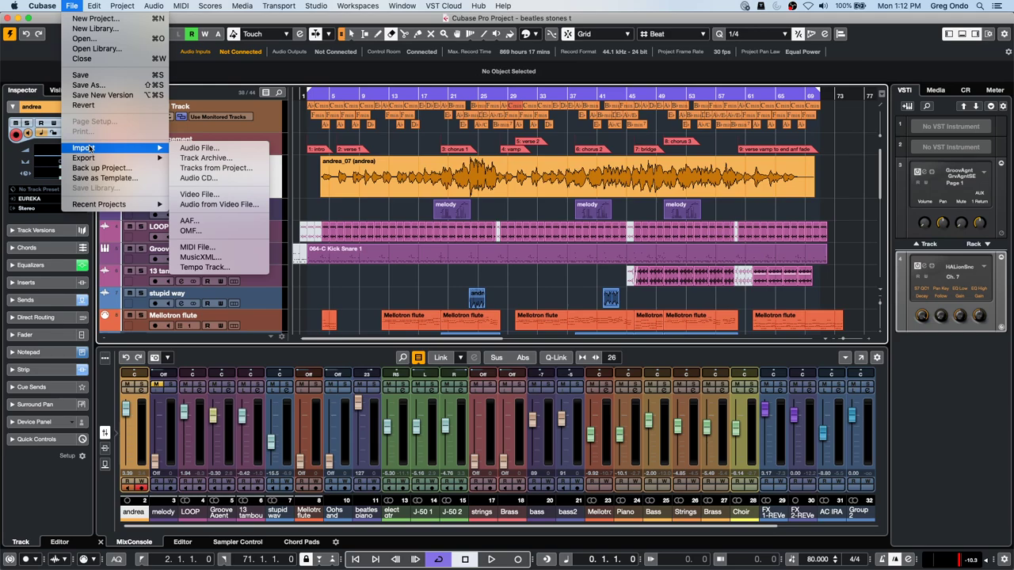
pyautogui.click(267, 170)
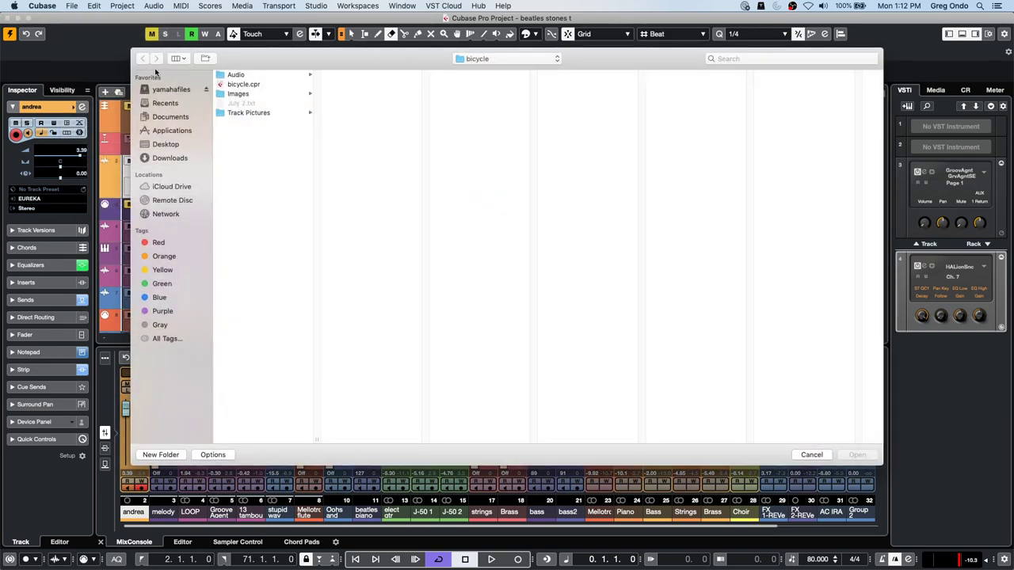
pyautogui.click(241, 84)
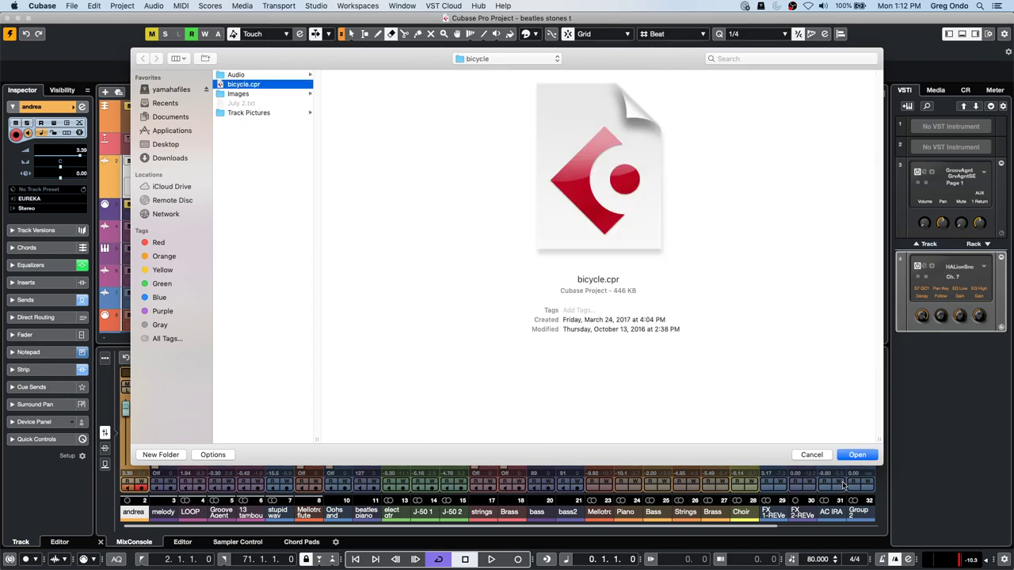
pyautogui.click(857, 456)
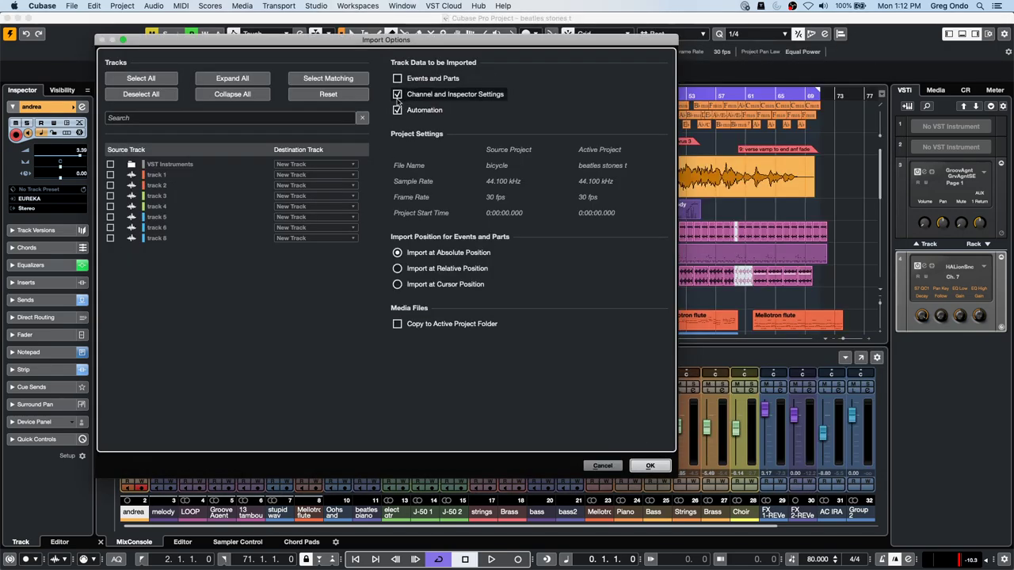
pyautogui.click(594, 464)
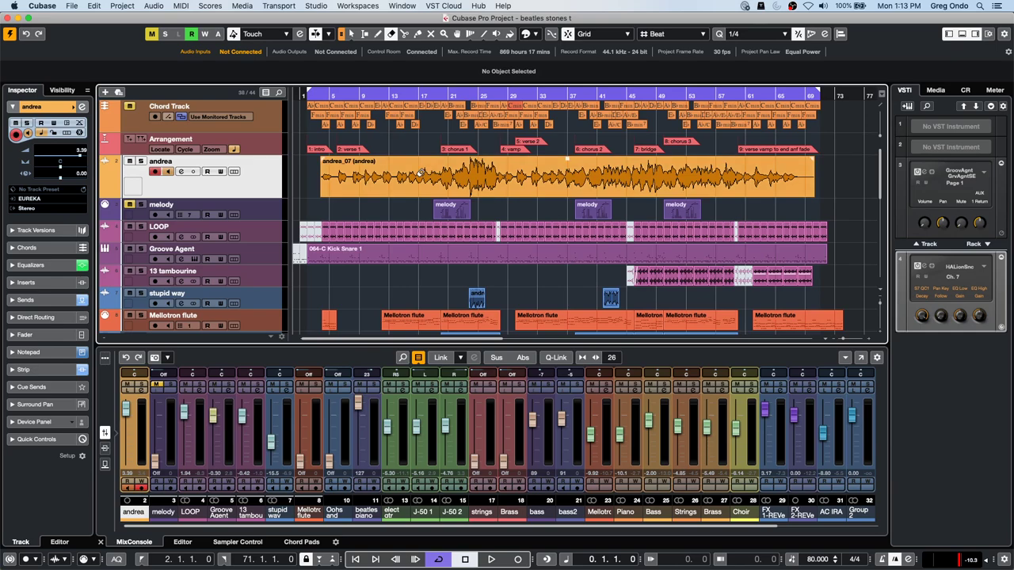
# Open the recent project tempo detect jazz.cpr, accept Projects as its folder, and activate it
pyautogui.click(70, 6)
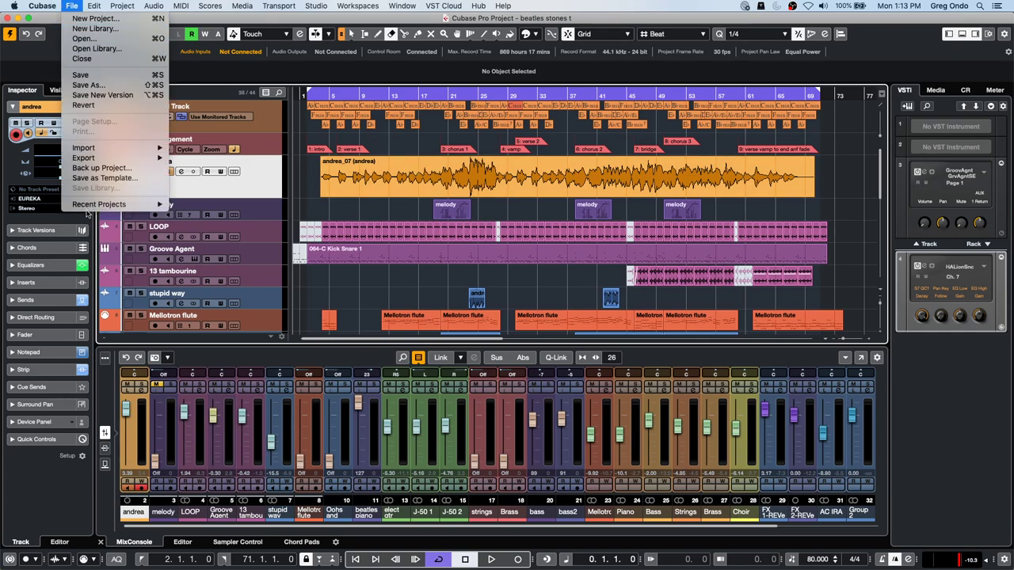
pyautogui.moveTo(94, 204)
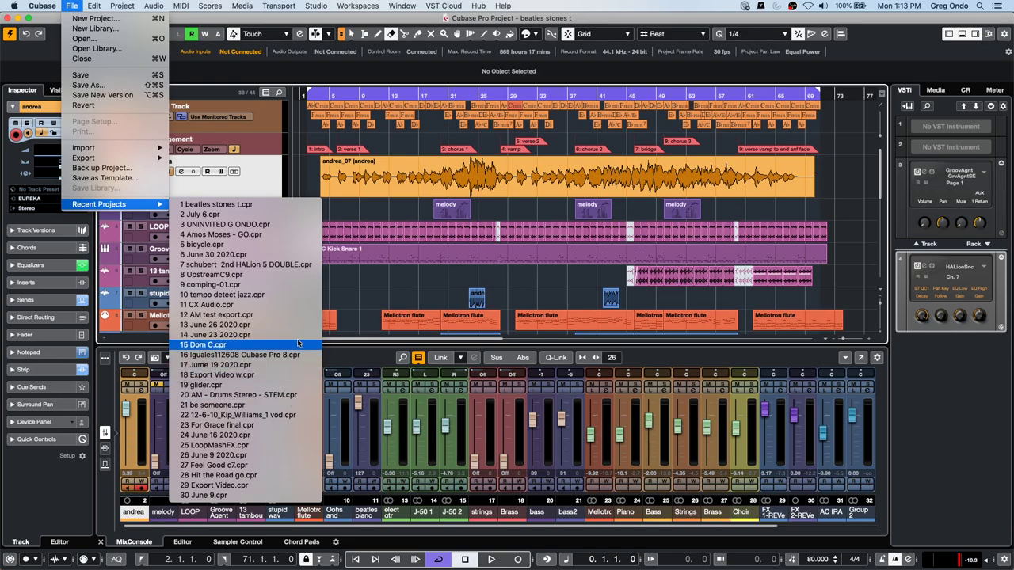
pyautogui.click(290, 295)
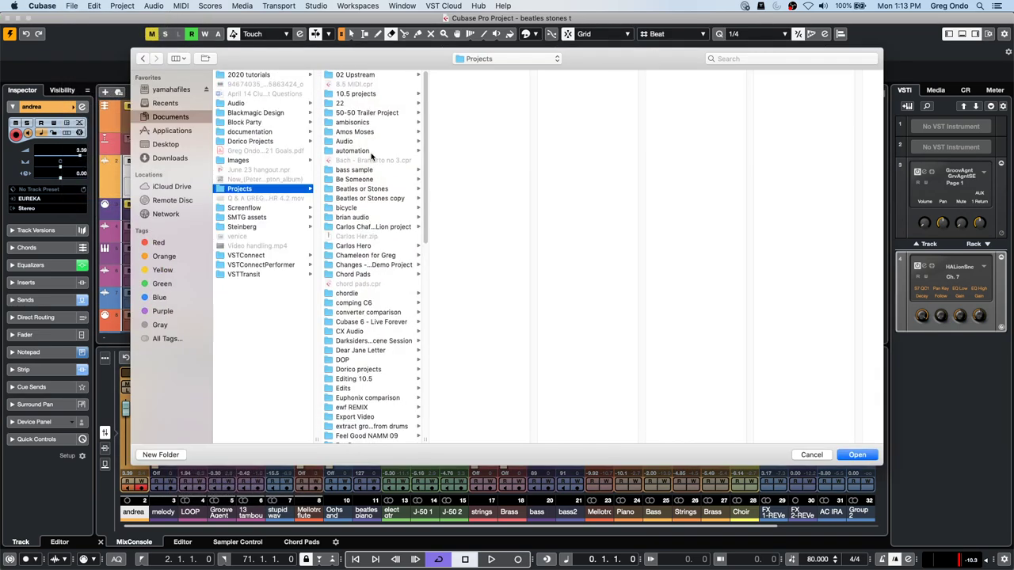
pyautogui.click(867, 455)
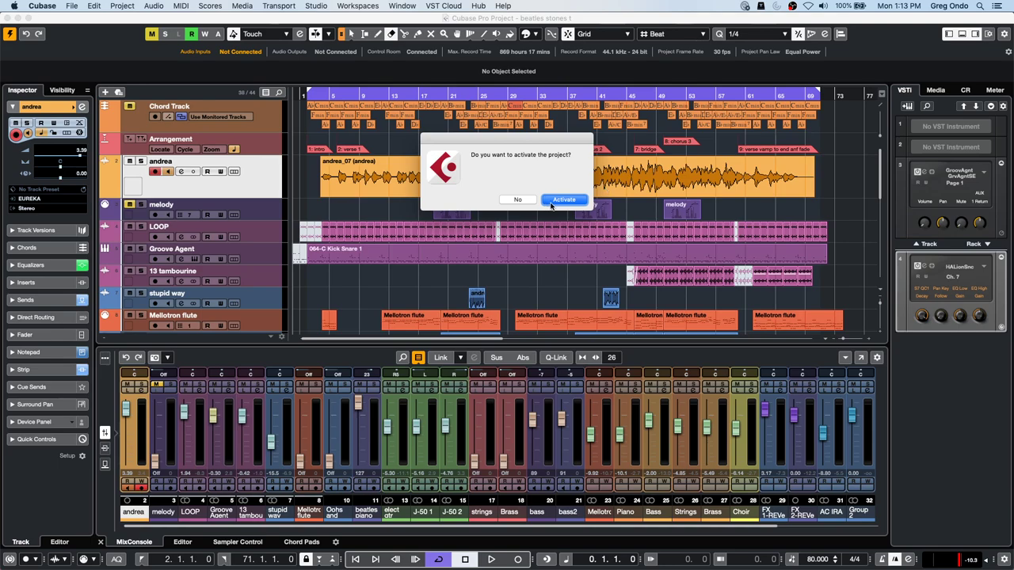
pyautogui.click(564, 200)
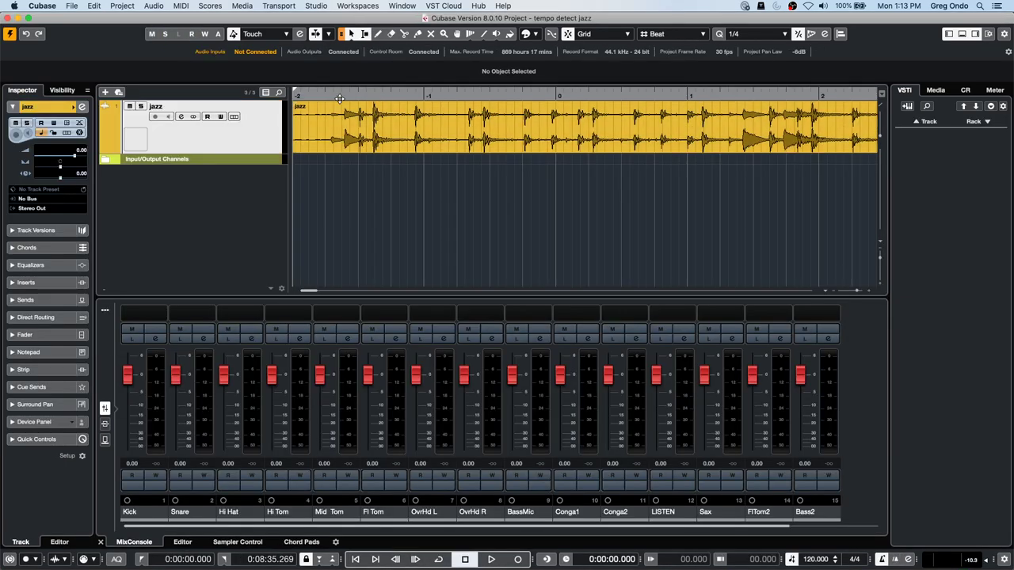
# Play the jazz recording from the beginning with the timeline zoomed out
pyautogui.click(338, 93)
pyautogui.moveTo(338, 95)
pyautogui.mouseDown()
pyautogui.moveTo(337, 60)
pyautogui.moveTo(332, 77)
pyautogui.mouseUp()
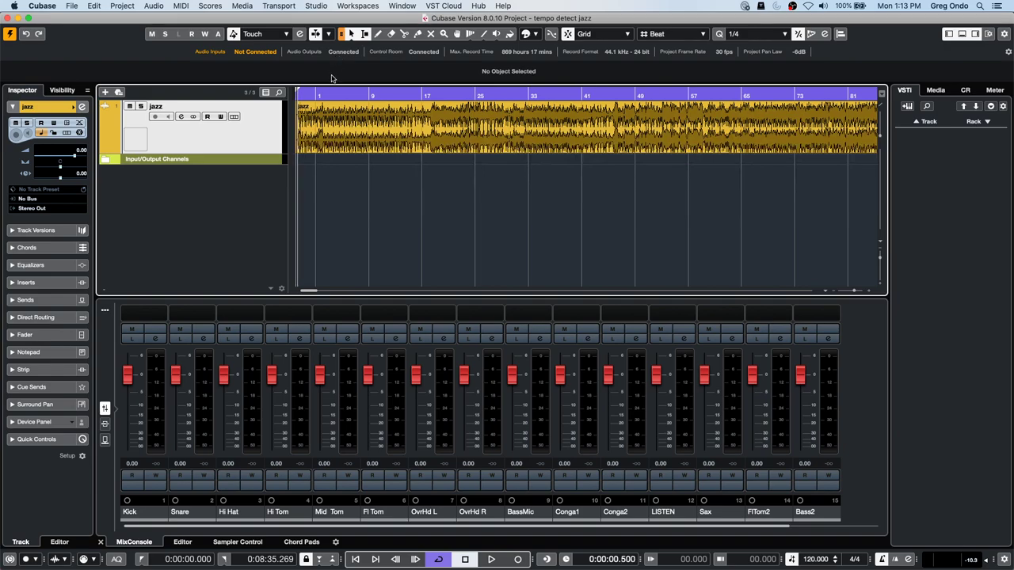
pyautogui.press('space')
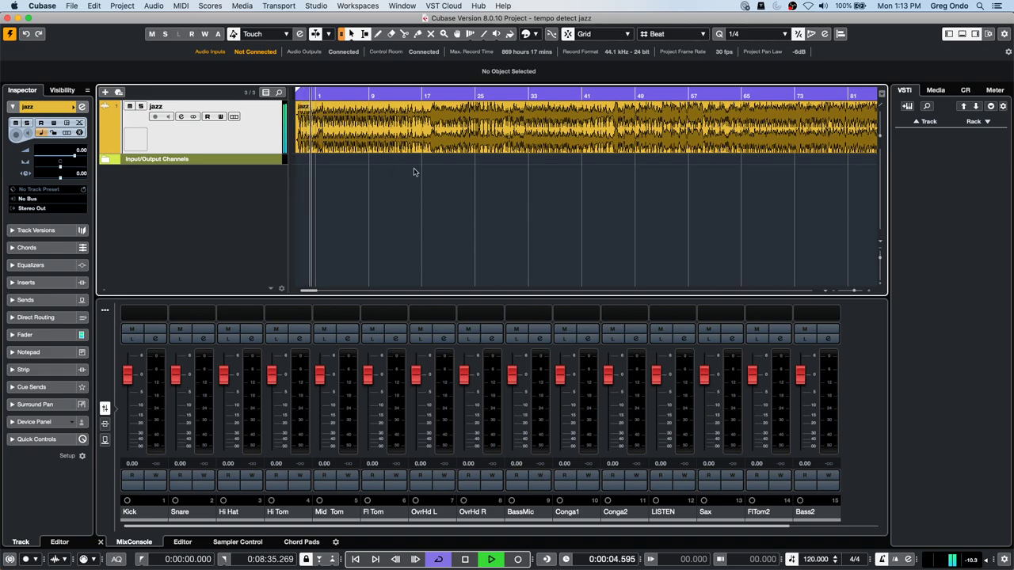
# Select the jazz audio event and analyze it with Tempo Detection
pyautogui.click(370, 147)
pyautogui.click(89, 6)
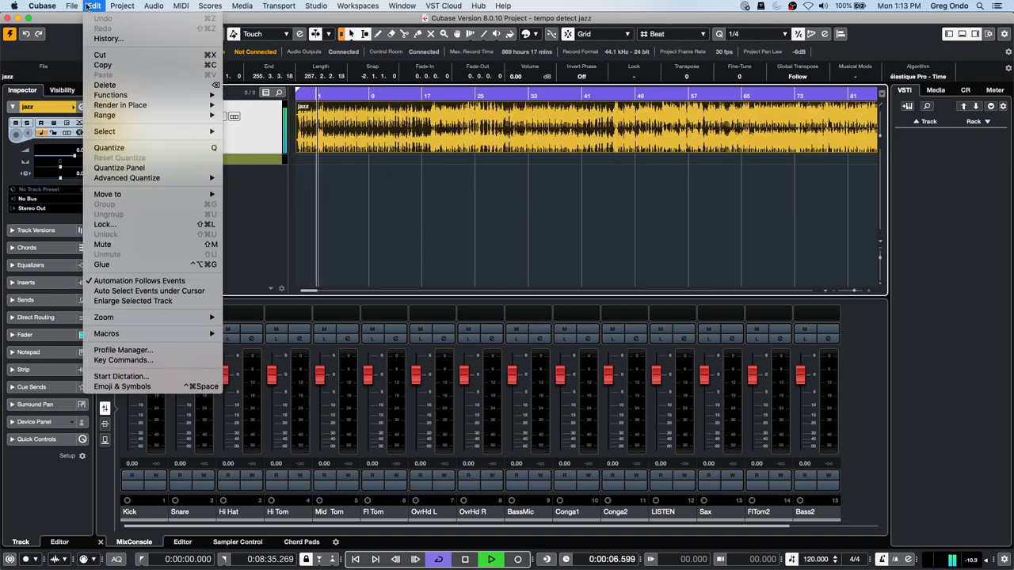
pyautogui.moveTo(115, 7)
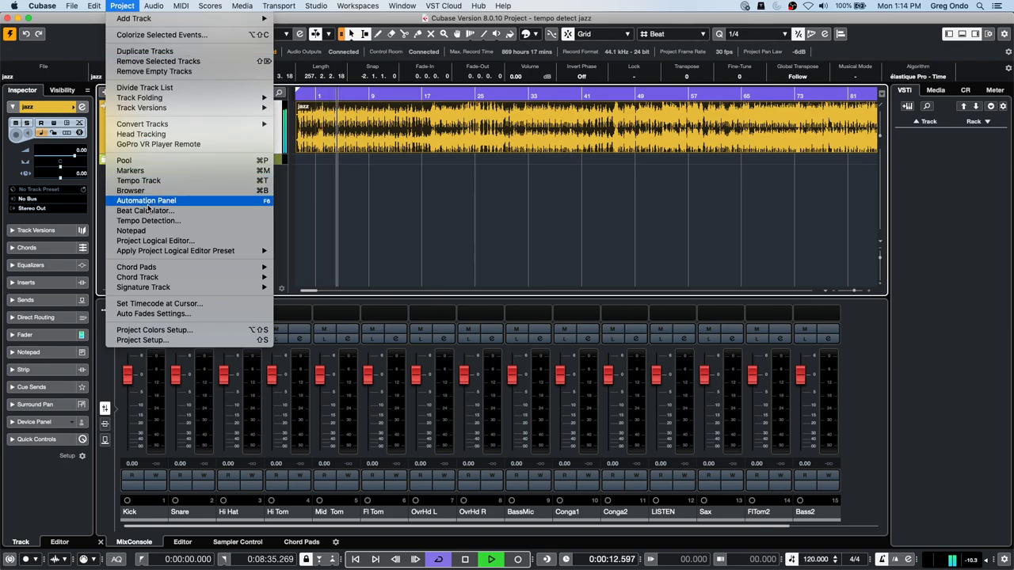
pyautogui.moveTo(227, 254)
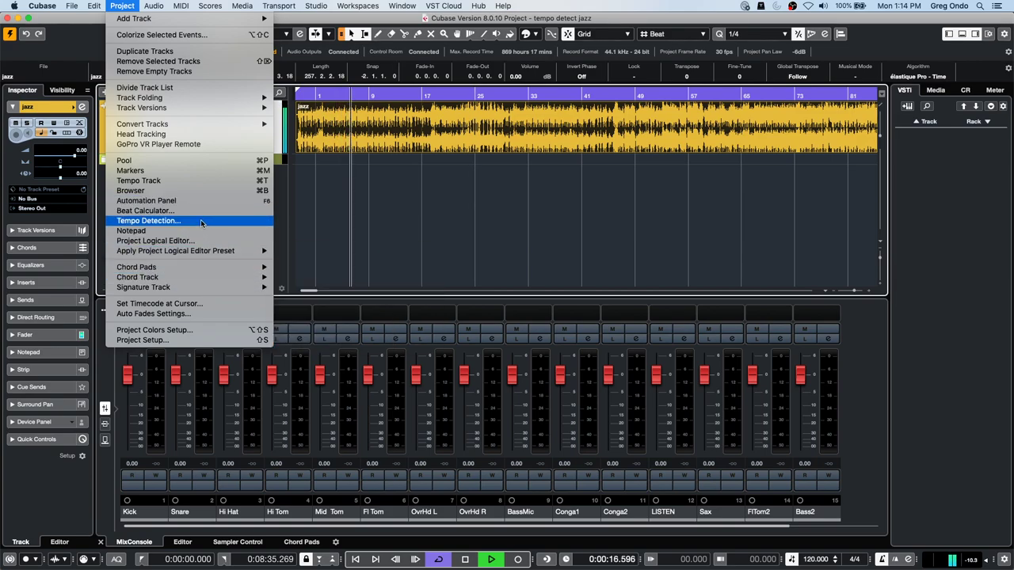
pyautogui.click(201, 222)
pyautogui.press('Return')
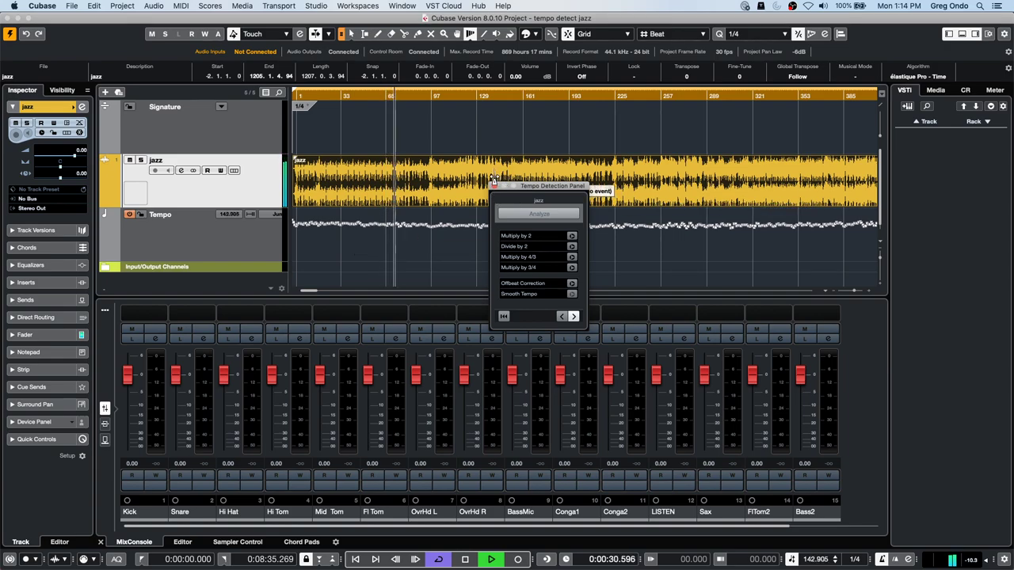
# Close the Tempo Detection Panel and play the jazz recording from the start, with its opening bars enlarged
pyautogui.press('space')
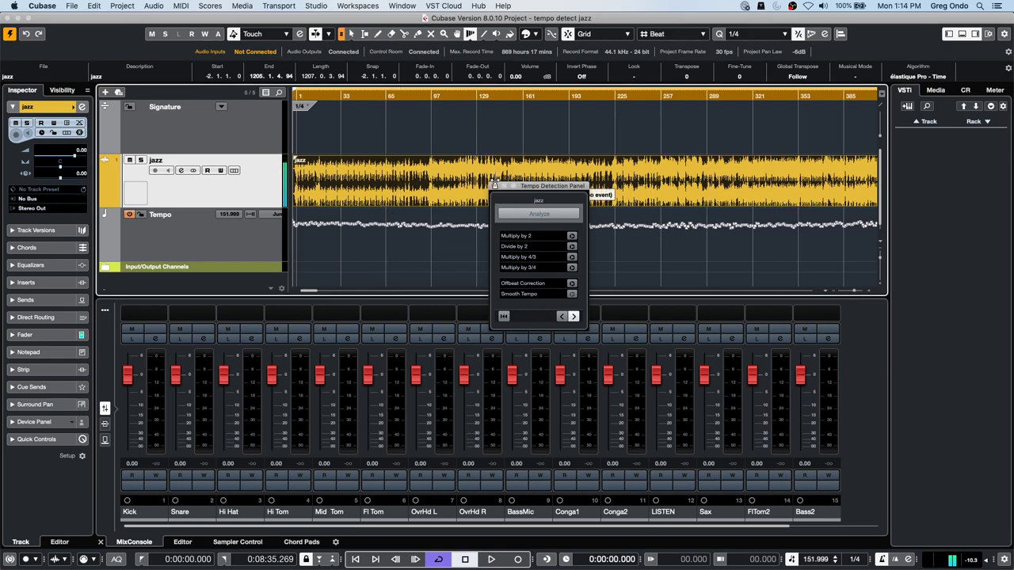
pyautogui.click(494, 186)
pyautogui.press('space')
pyautogui.press('space')
pyautogui.press('h')
pyautogui.press('h')
pyautogui.press('h')
pyautogui.press('space')
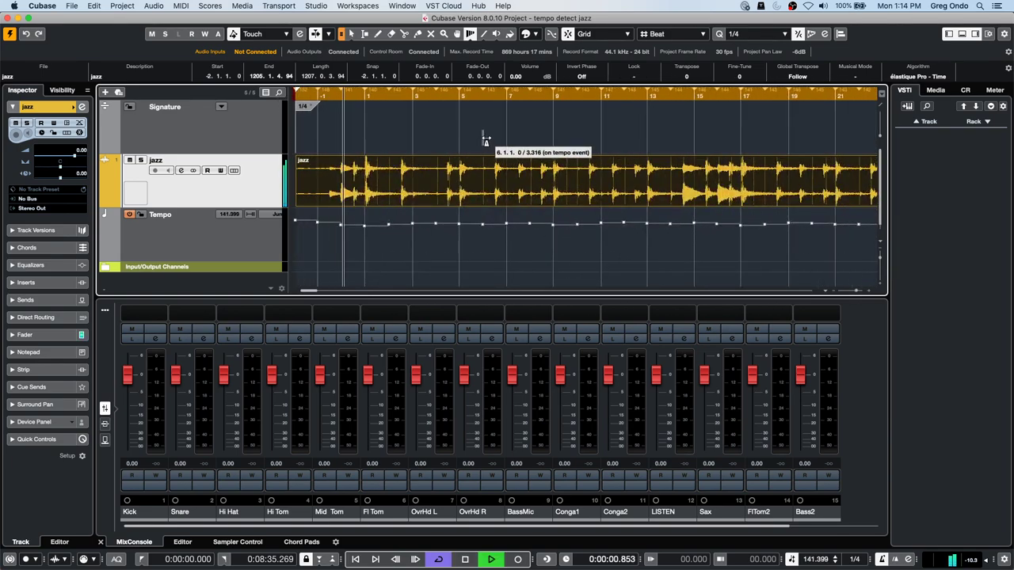
# Stop playback and draw a 4/4 time signature at bar 1 on the Signature track
pyautogui.press('space')
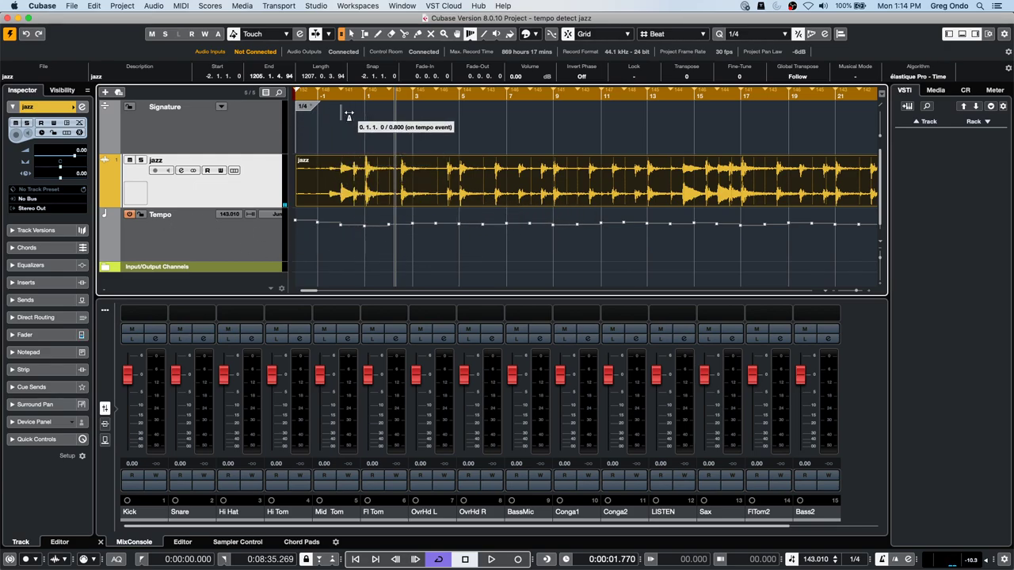
pyautogui.rightClick(326, 127)
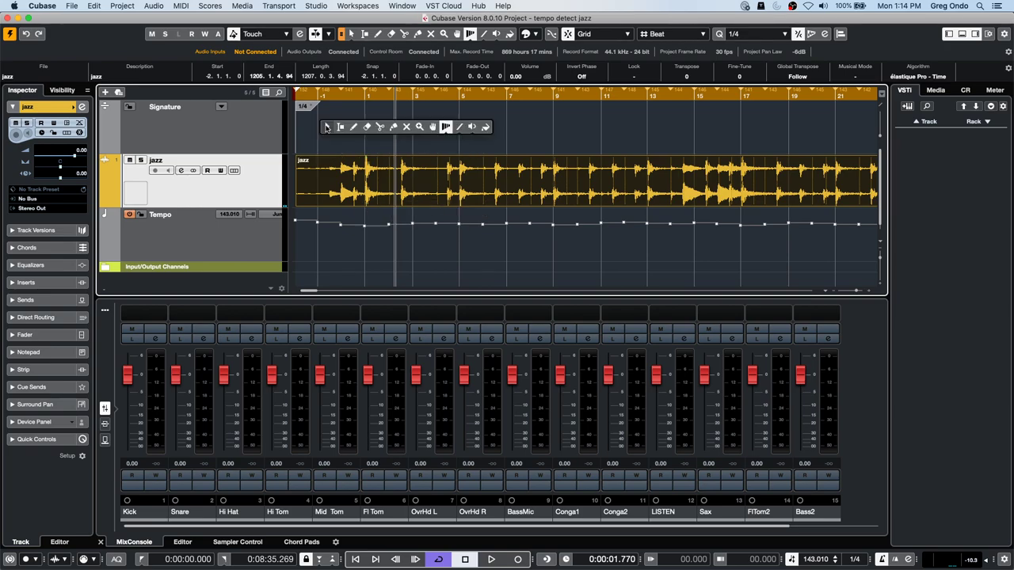
pyautogui.click(353, 127)
pyautogui.click(372, 109)
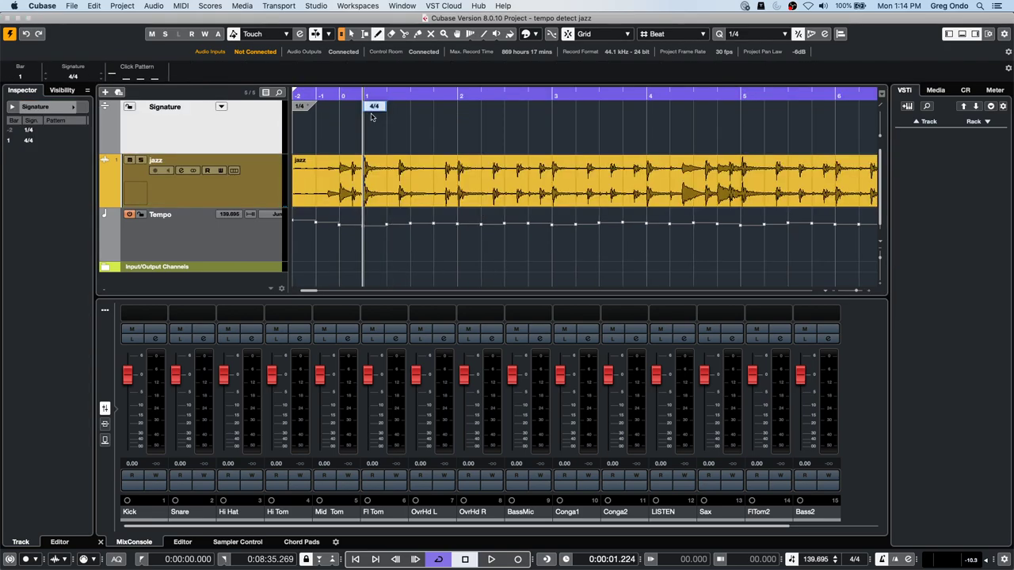
# Play the jazz recording from bar 0 and check how the detected tempo and bar lines follow it, over a progressively wider timeline
pyautogui.click(346, 98)
pyautogui.press('space')
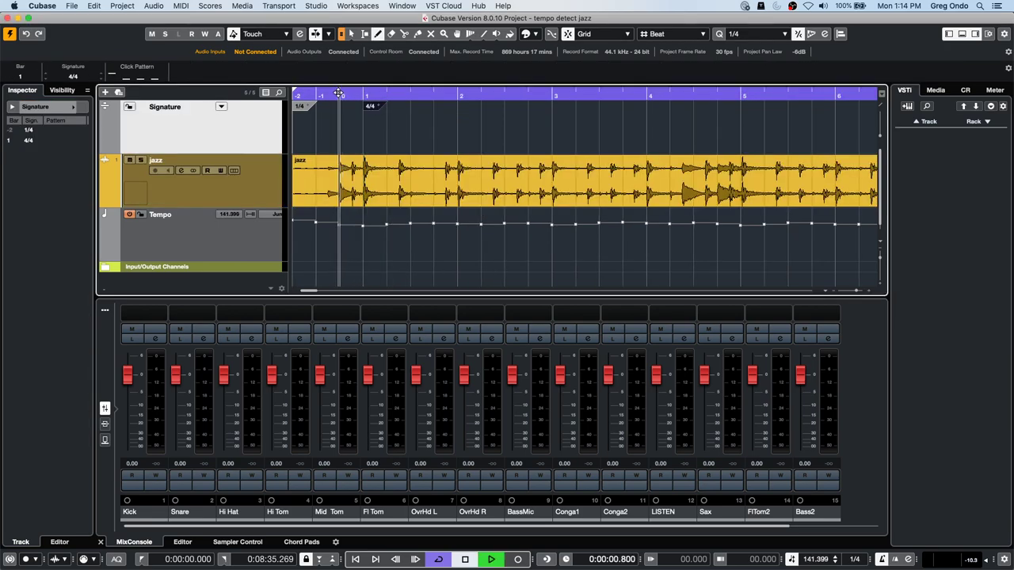
pyautogui.press('g')
pyautogui.press('g')
pyautogui.press('g')
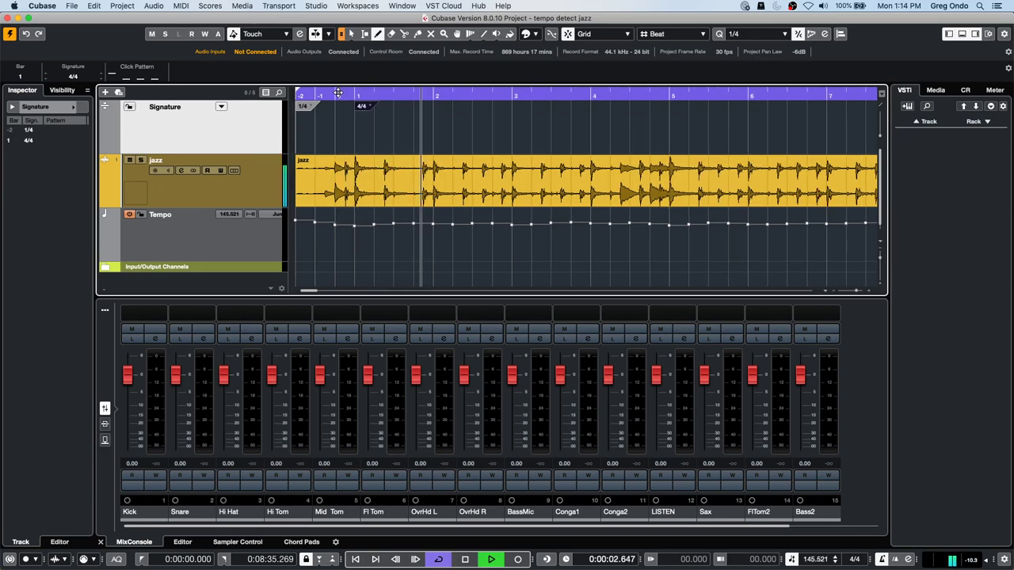
pyautogui.press('g')
pyautogui.press('g')
pyautogui.press('g')
pyautogui.press('g')
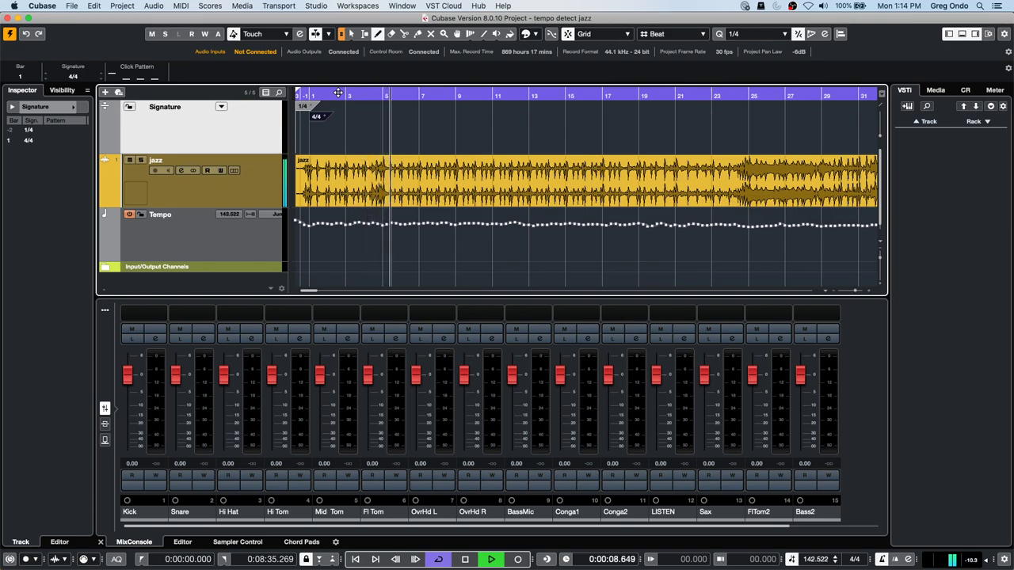
pyautogui.press('space')
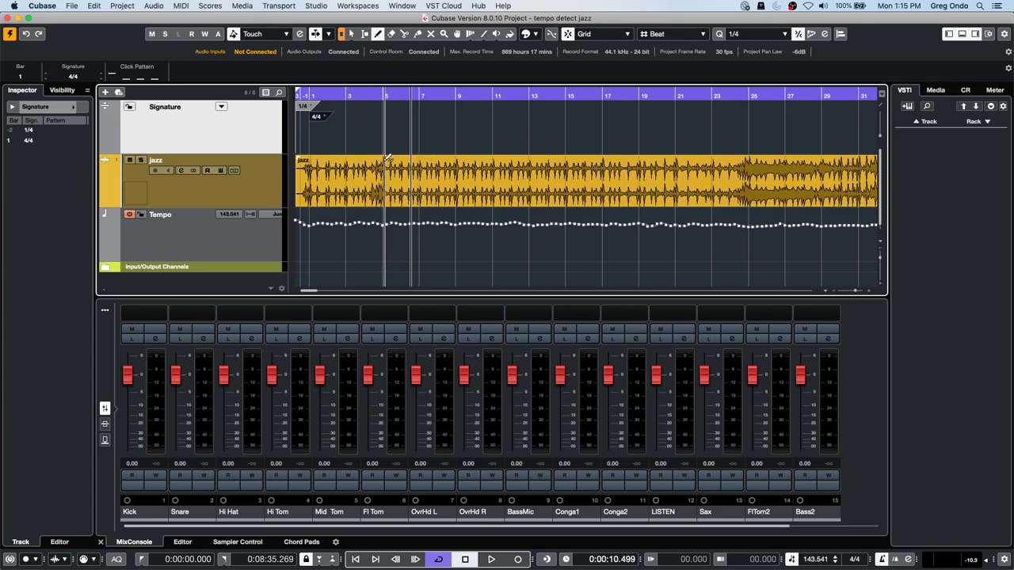
pyautogui.click(328, 94)
pyautogui.moveTo(328, 95); pyautogui.dragTo(327, 79)
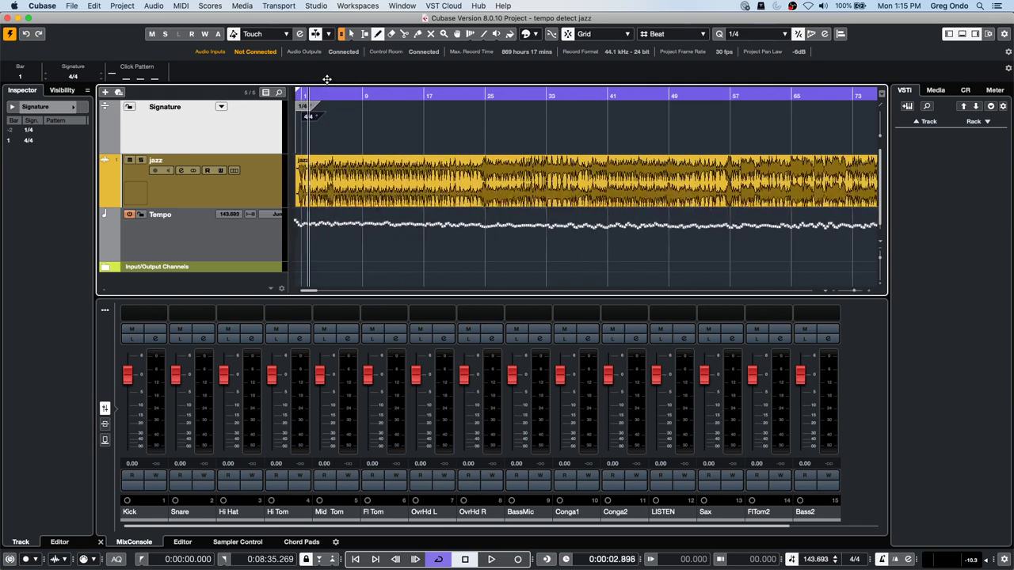
# Create a new empty project, accepting the July 6 2020 folder as its location
pyautogui.click(75, 5)
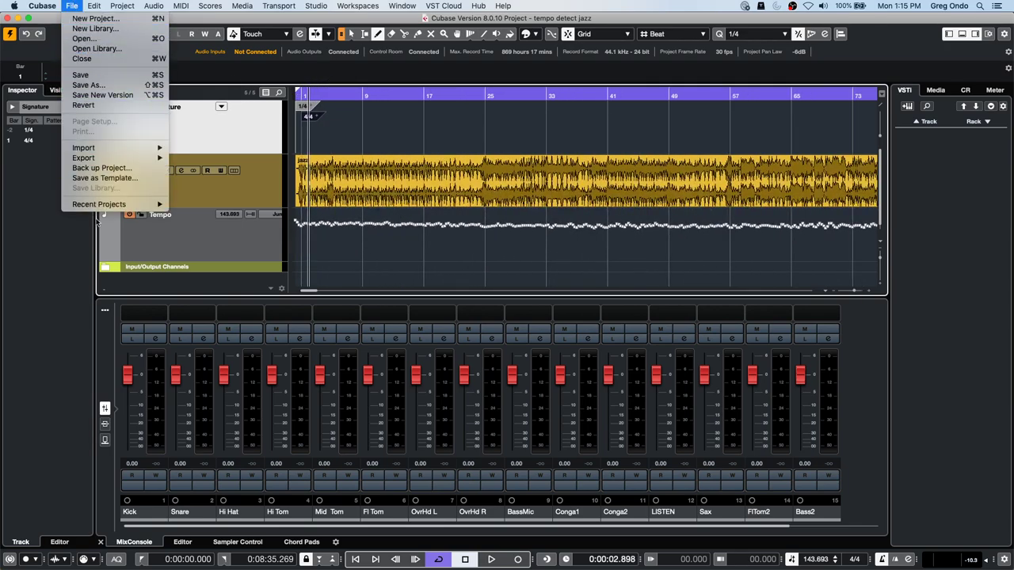
pyautogui.moveTo(114, 160)
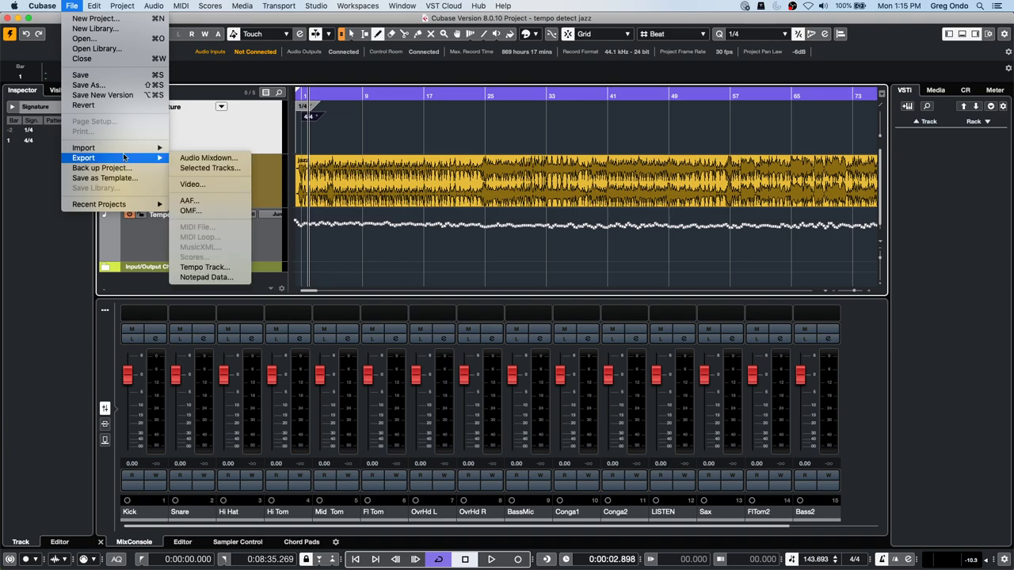
pyautogui.click(114, 20)
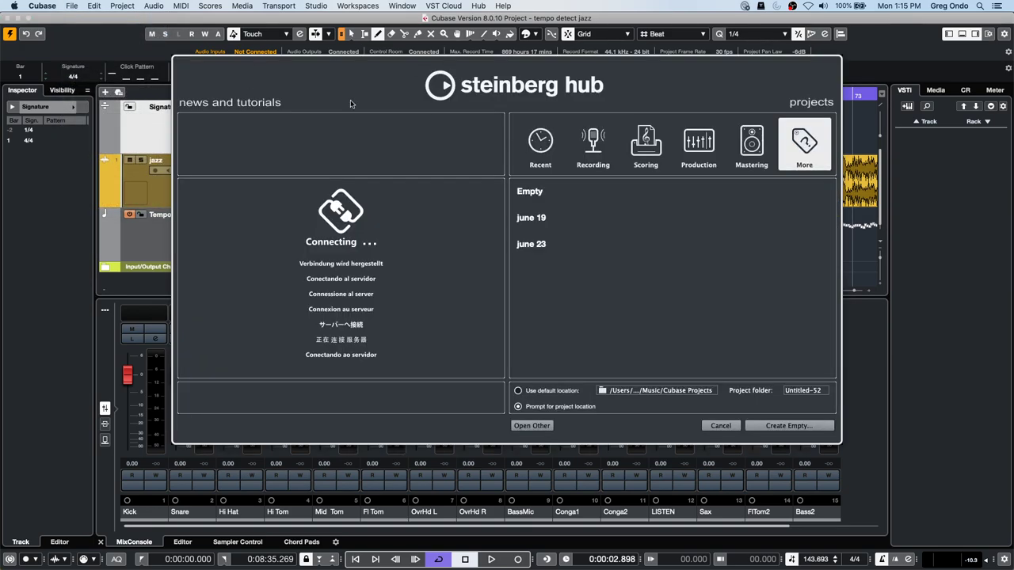
pyautogui.click(540, 198)
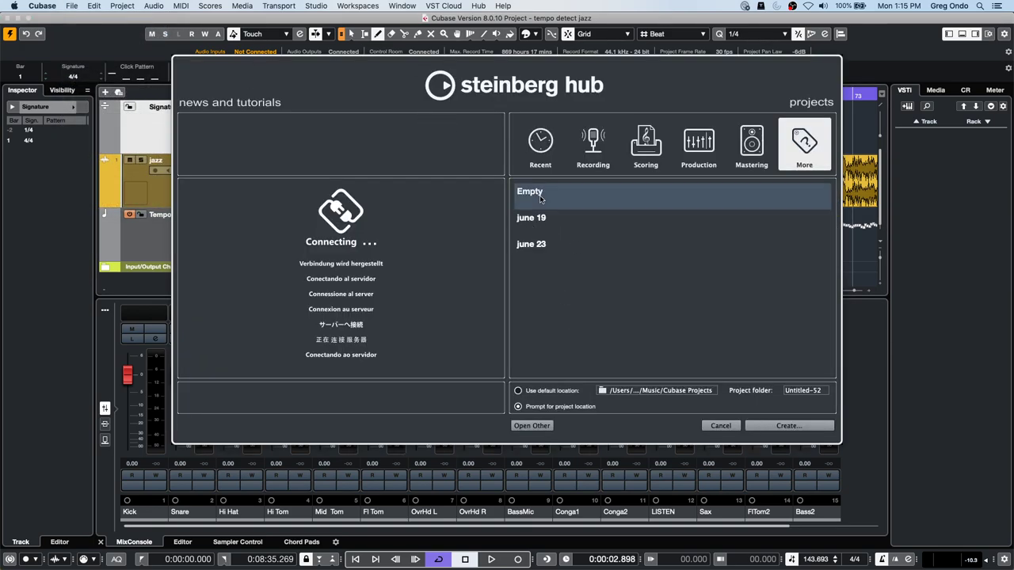
pyautogui.doubleClick(540, 199)
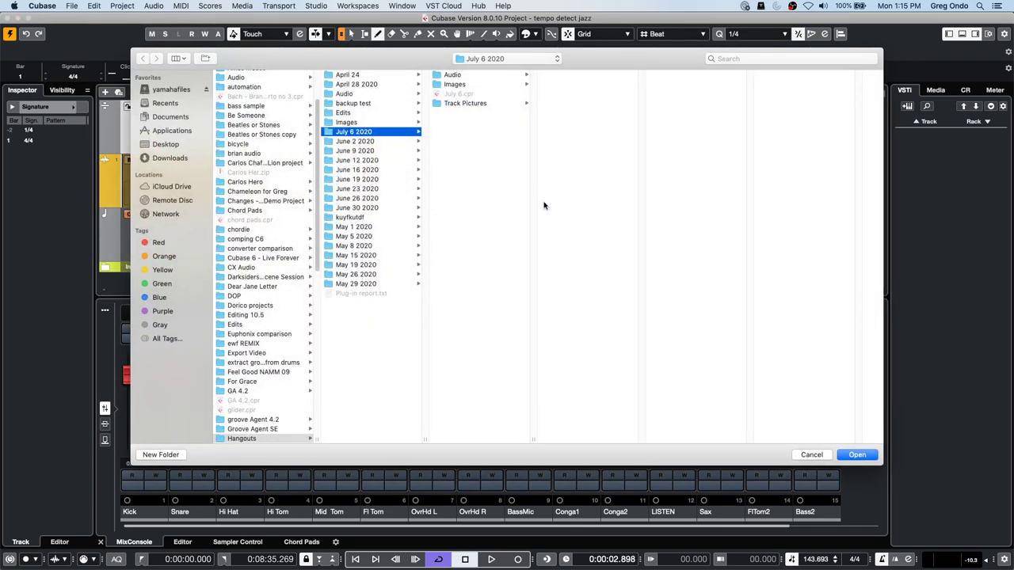
pyautogui.click(856, 455)
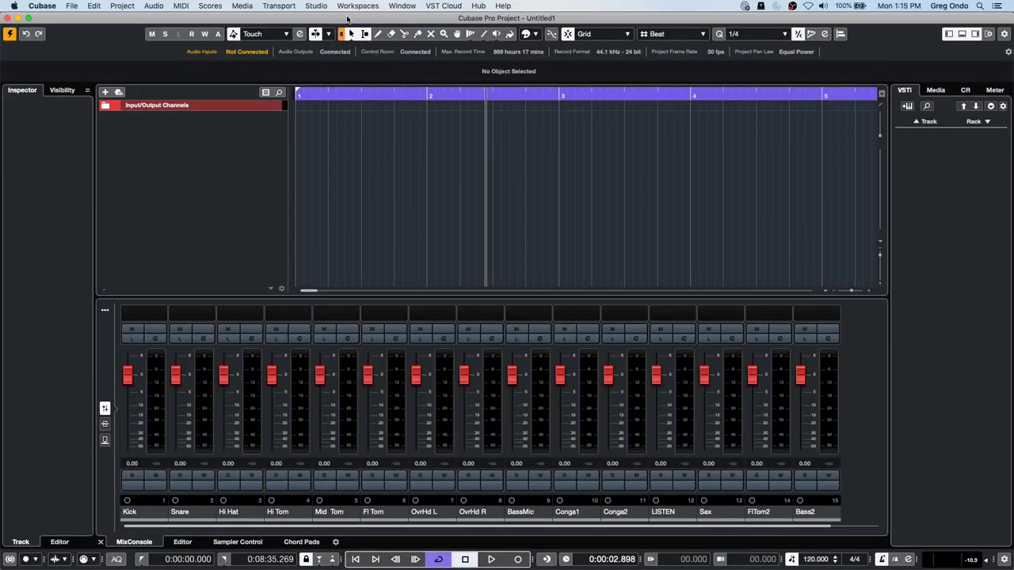
# Add one instrument track with Groove Agent SE routed to Stereo Out, and move its plug-in window clear of the track list
pyautogui.rightClick(230, 138)
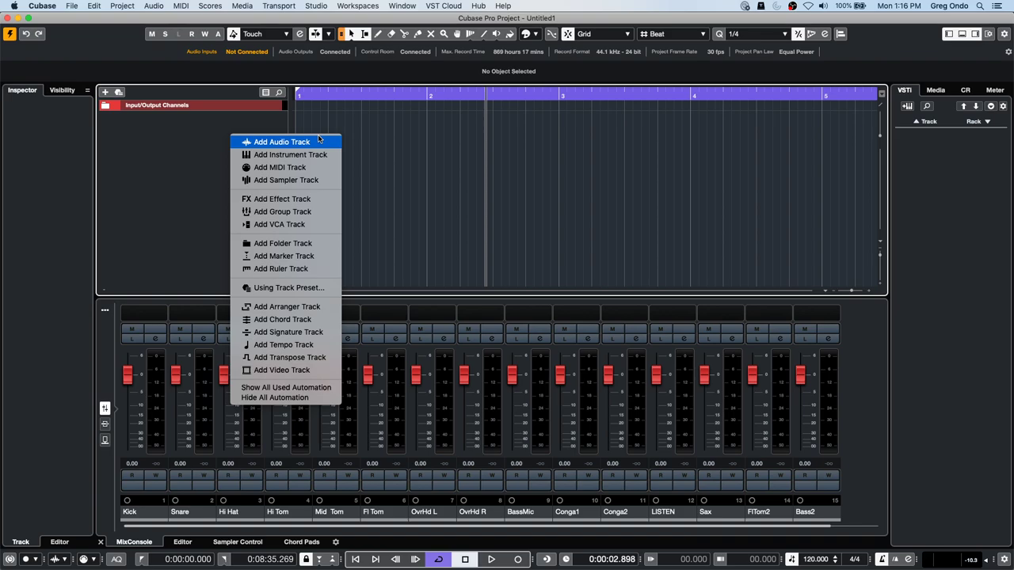
pyautogui.click(294, 155)
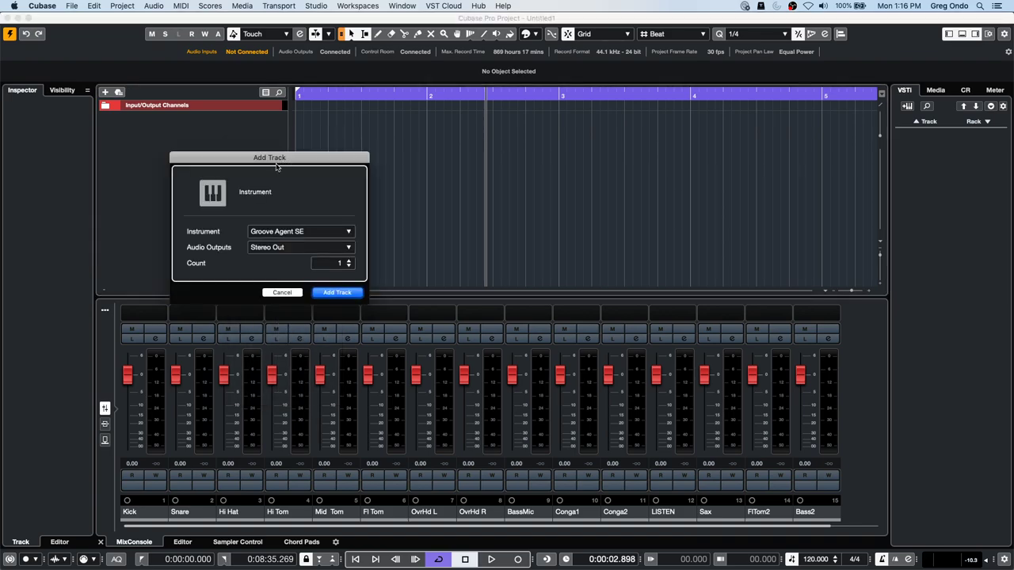
pyautogui.click(278, 233)
pyautogui.click(317, 217)
pyautogui.click(339, 291)
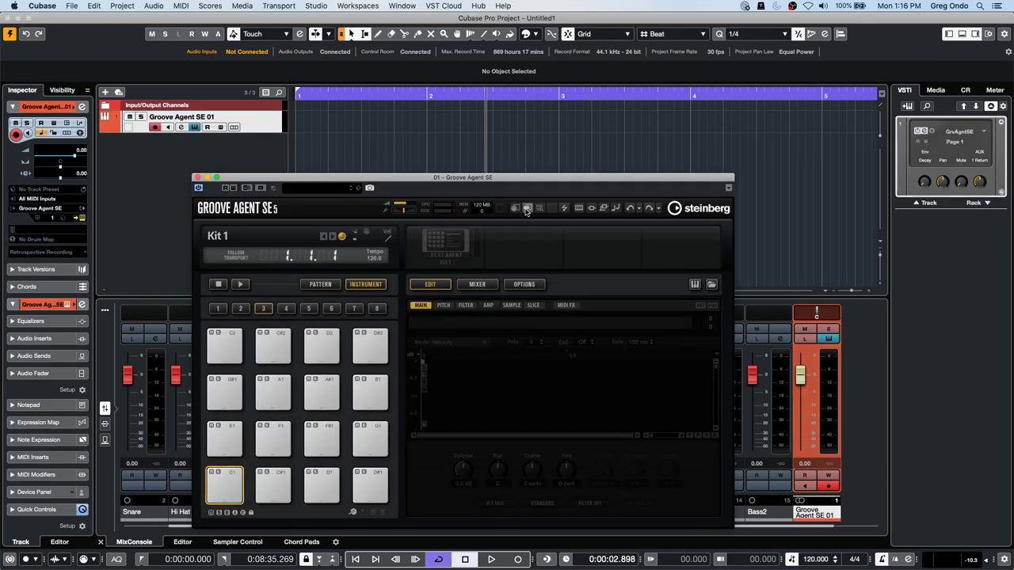
pyautogui.moveTo(529, 186); pyautogui.dragTo(650, 95)
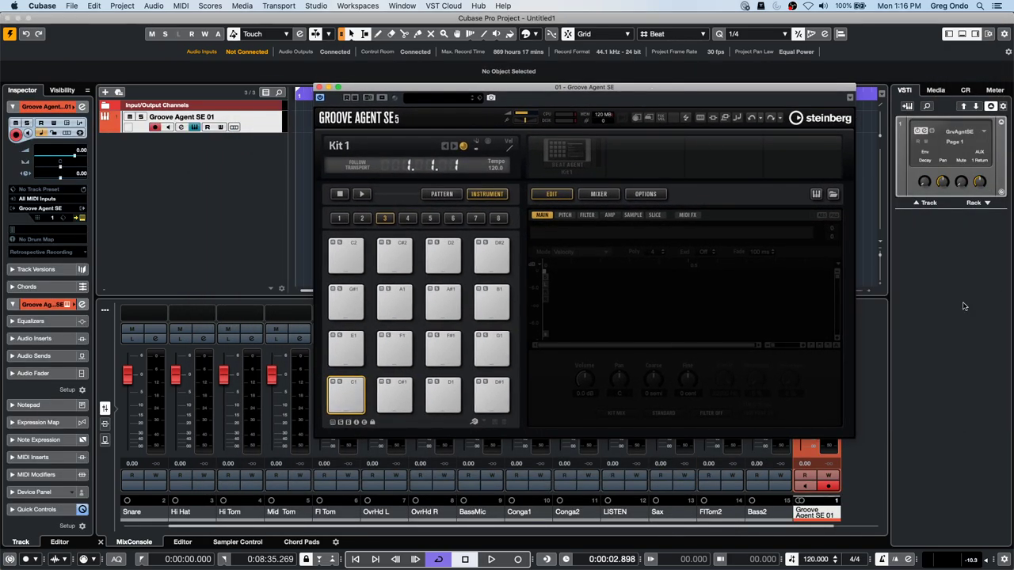
# Search the Loops & Samples media library for kick
pyautogui.click(986, 205)
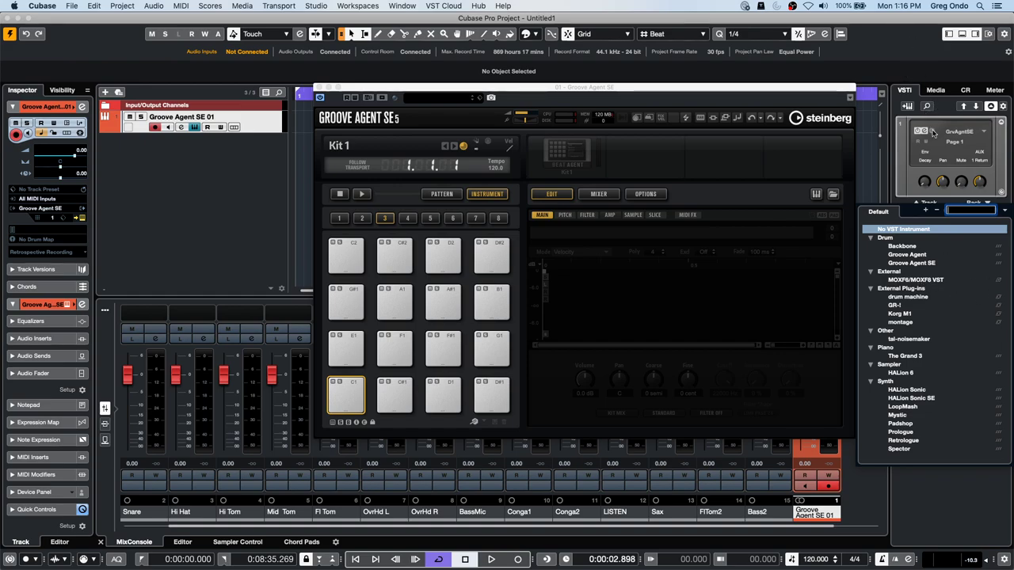
pyautogui.click(934, 90)
pyautogui.click(935, 90)
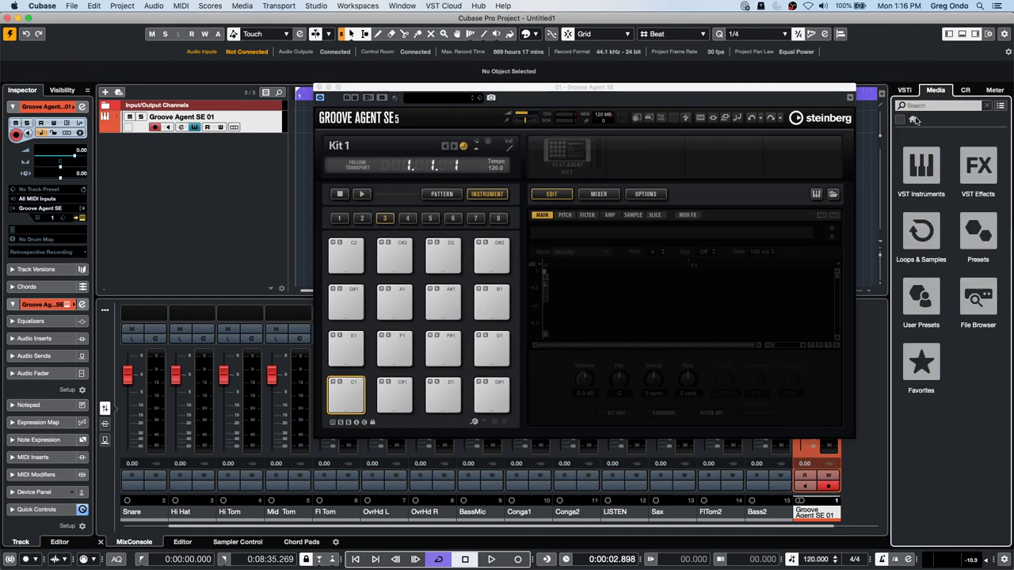
pyautogui.click(922, 231)
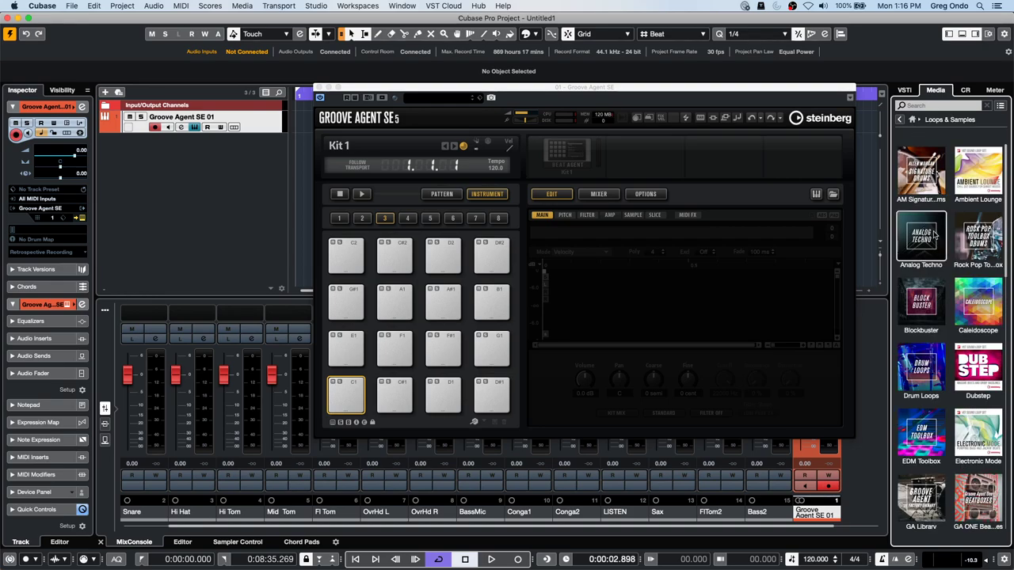
pyautogui.click(931, 107)
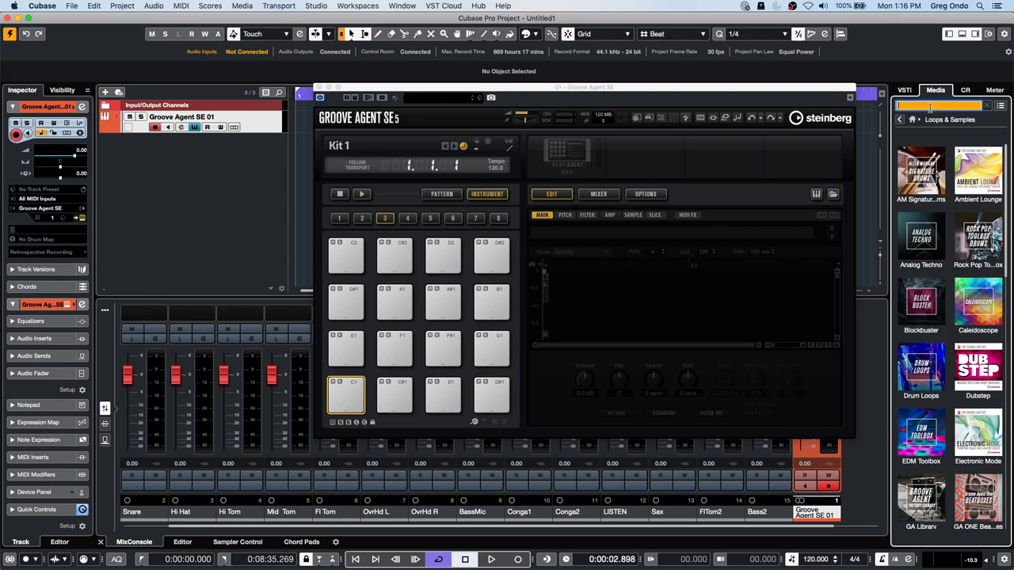
pyautogui.write('kick')
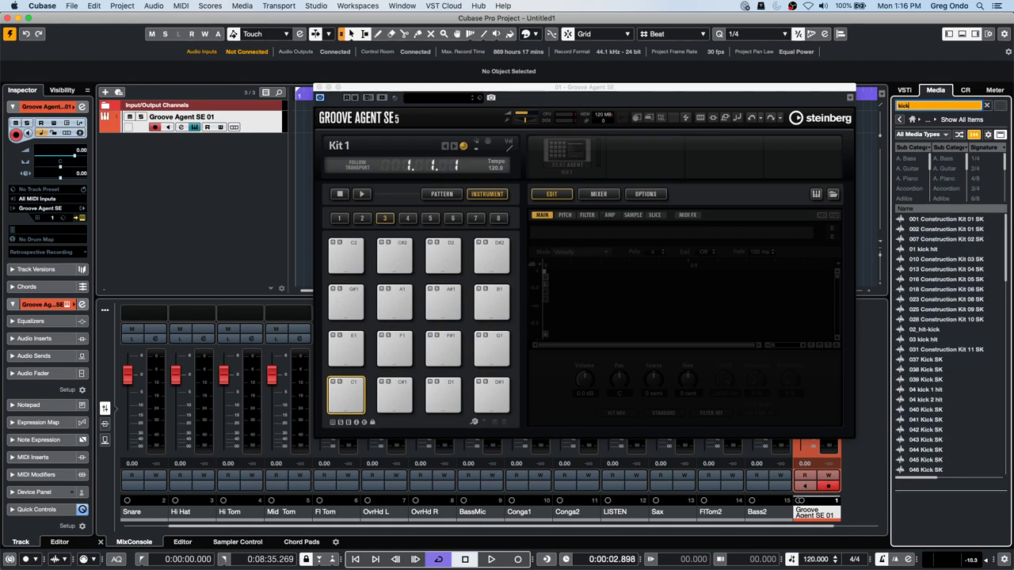
# Audition several kick samples and place 04_hit-kick1 on a new audio track at the project start
pyautogui.click(936, 389)
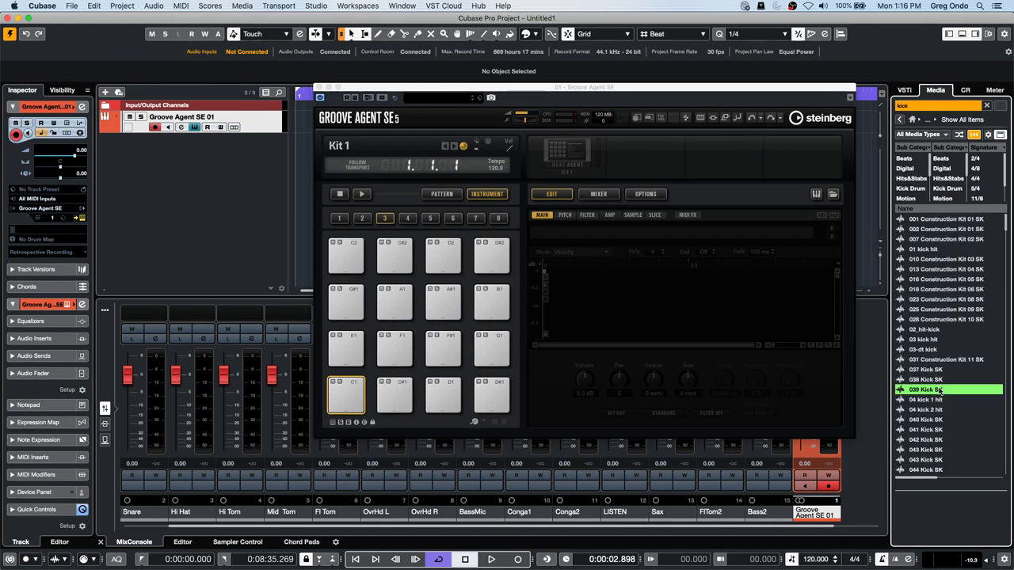
pyautogui.click(932, 418)
pyautogui.click(928, 458)
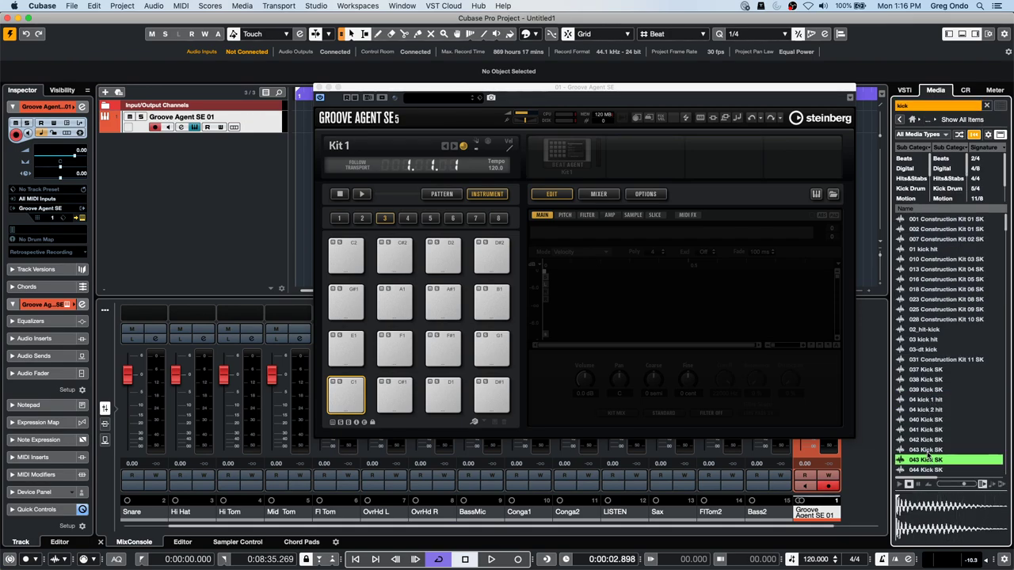
pyautogui.press('Down')
pyautogui.press('Down')
pyautogui.press('Down')
pyautogui.press('Down')
pyautogui.press('Down')
pyautogui.press('Down')
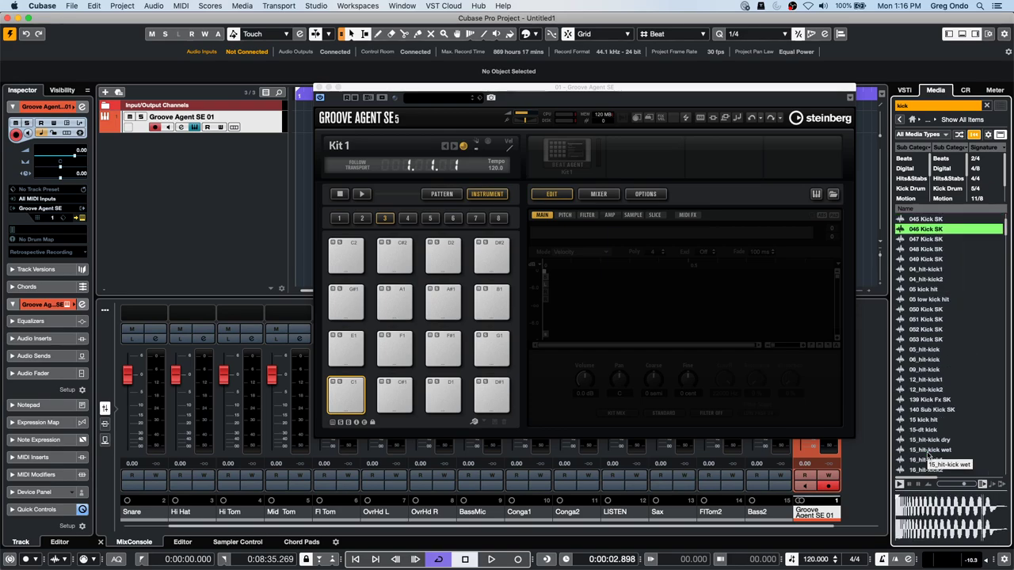
pyautogui.press('Down')
pyautogui.press('Down')
pyautogui.press('Up')
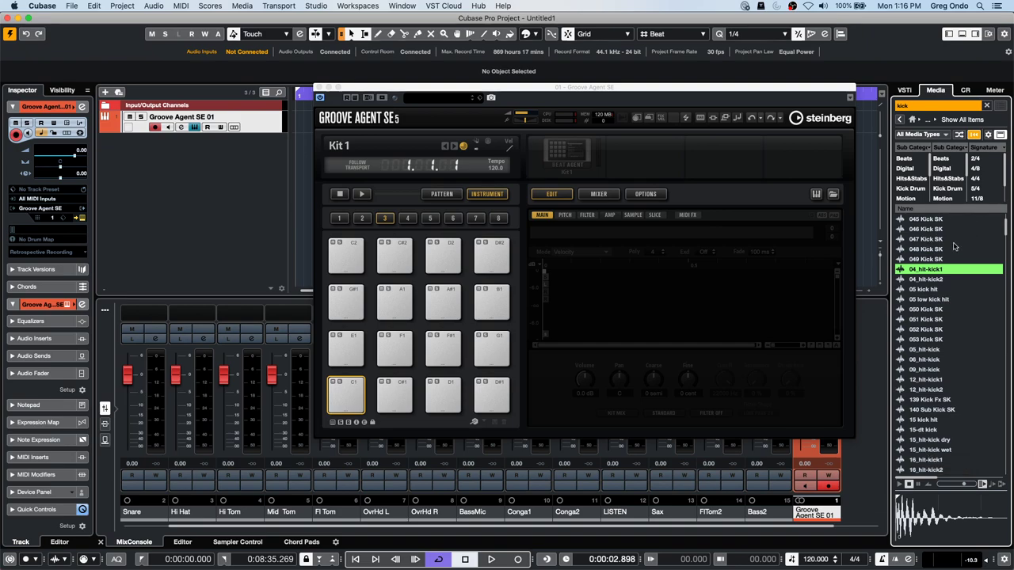
pyautogui.moveTo(935, 271); pyautogui.dragTo(298, 152)
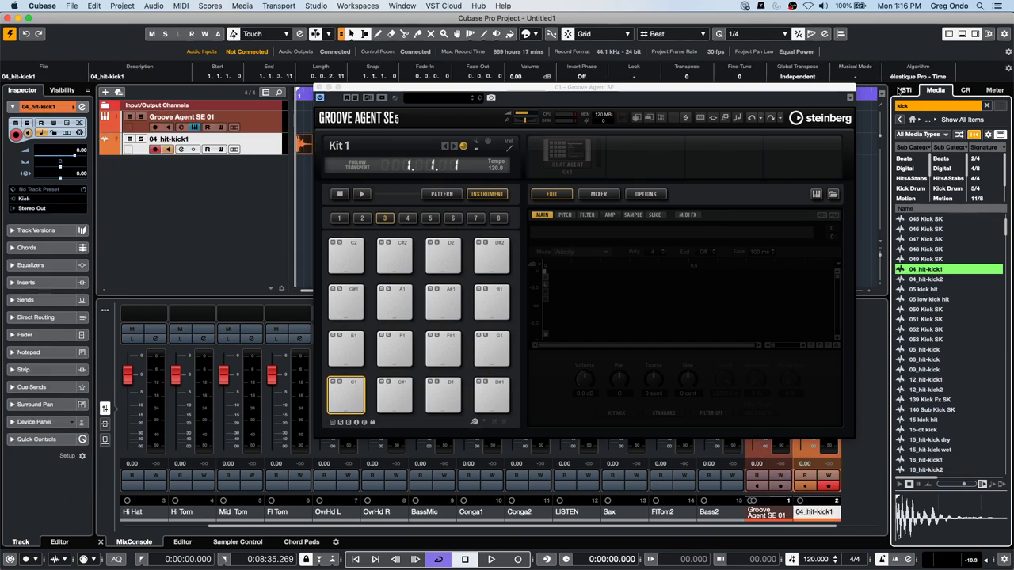
# Search the samples for snare, audition a few, and place 054 Snare SK on a new audio track below the kick
pyautogui.doubleClick(902, 105)
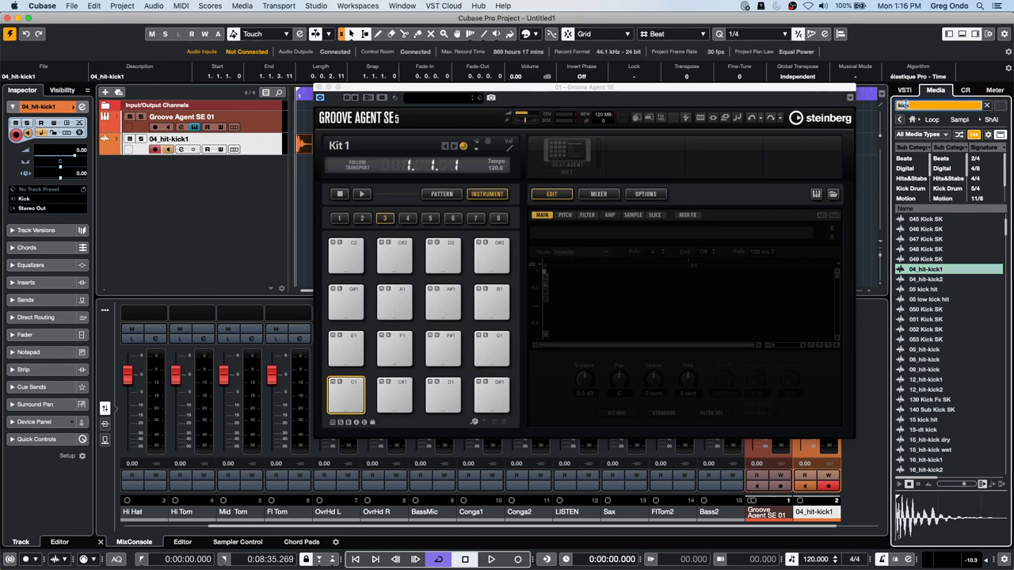
pyautogui.write('snare')
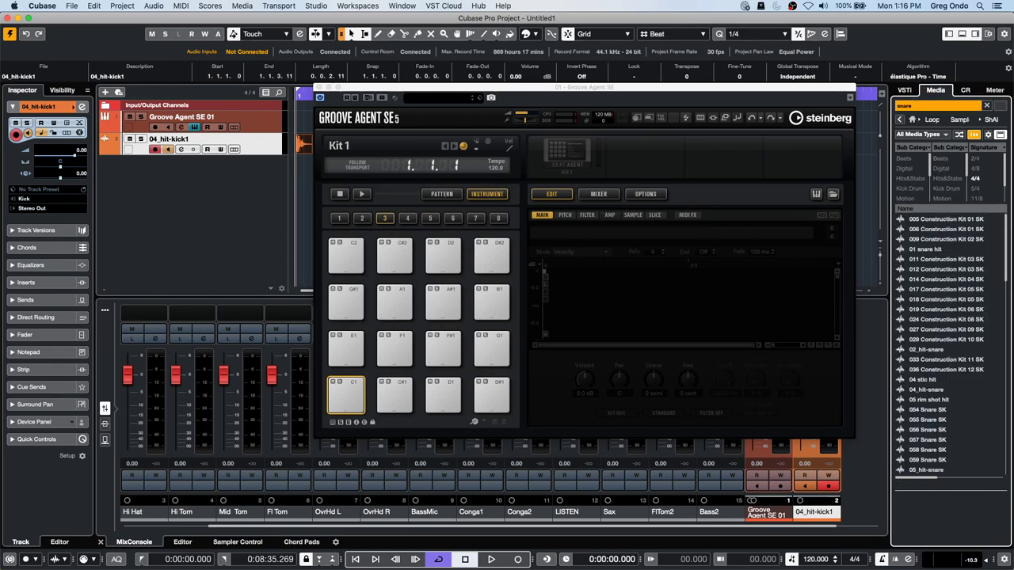
pyautogui.click(939, 419)
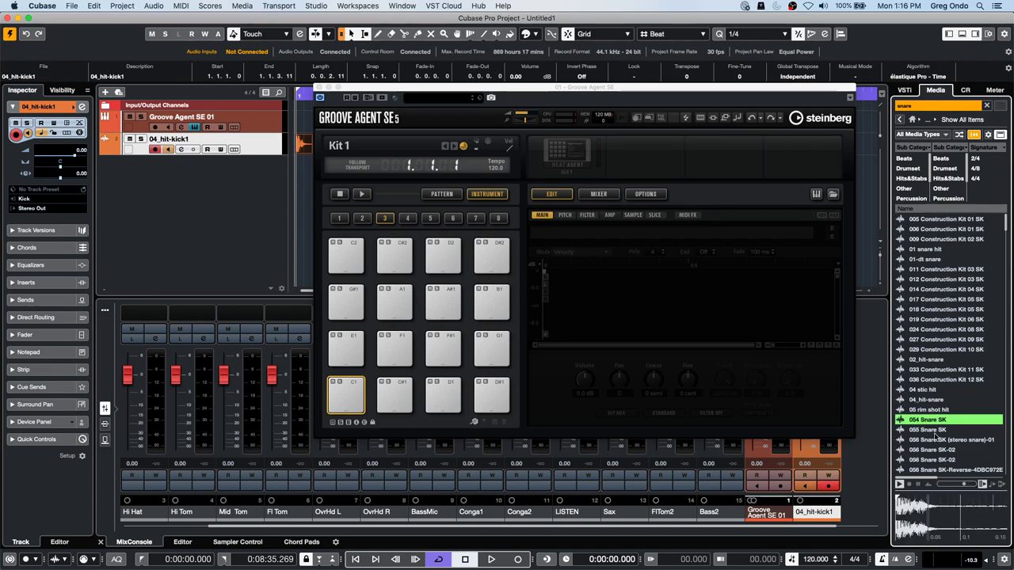
pyautogui.click(935, 439)
pyautogui.click(936, 420)
pyautogui.moveTo(934, 421)
pyautogui.mouseDown()
pyautogui.moveTo(508, 362)
pyautogui.moveTo(306, 172)
pyautogui.mouseUp()
# Move the snare event to beat 2 of bar 1 and play the kick and snare from the start
pyautogui.moveTo(438, 87); pyautogui.dragTo(529, 82)
pyautogui.moveTo(300, 168); pyautogui.dragTo(325, 174)
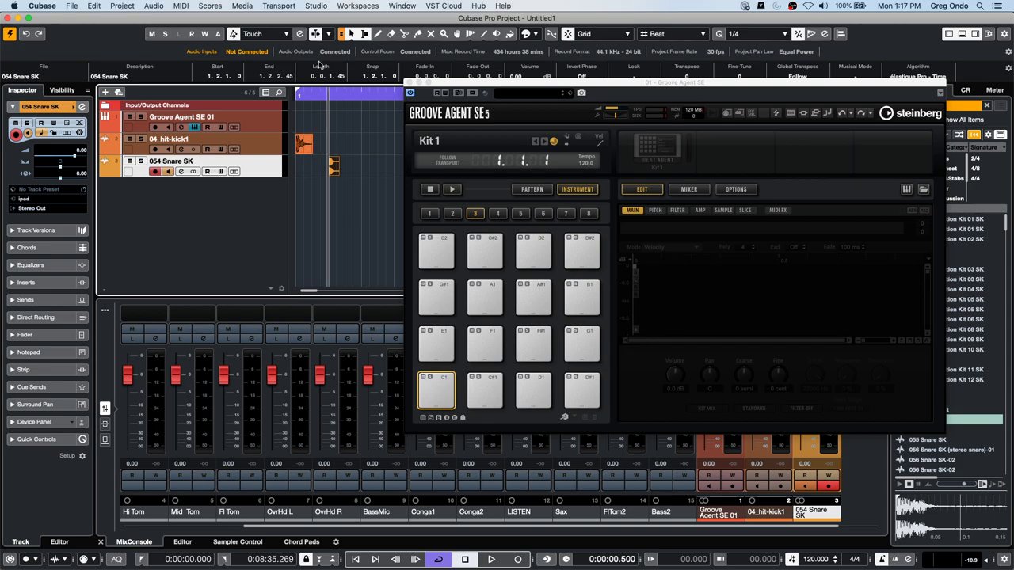
pyautogui.click(310, 93)
pyautogui.press('space')
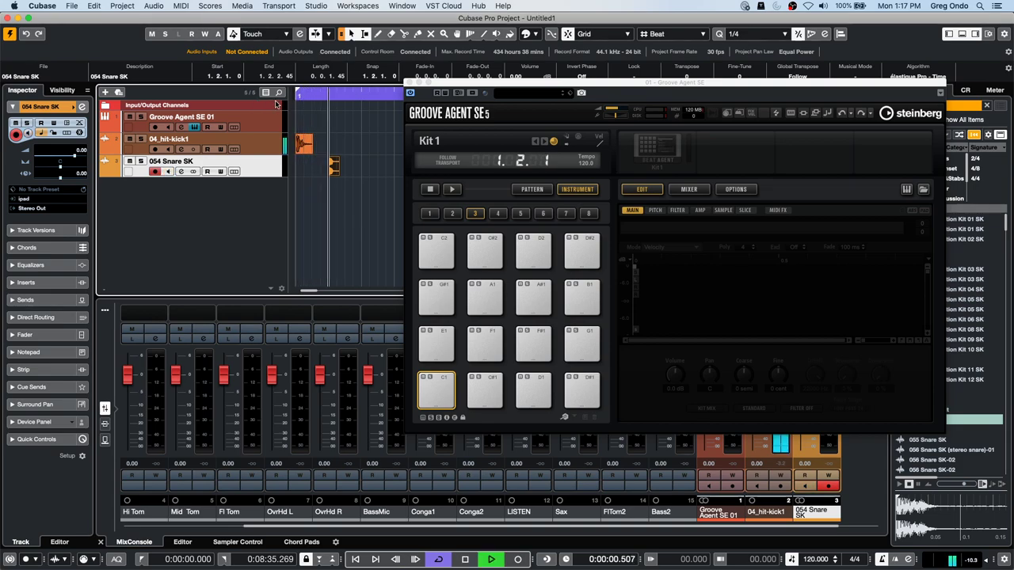
pyautogui.press('space')
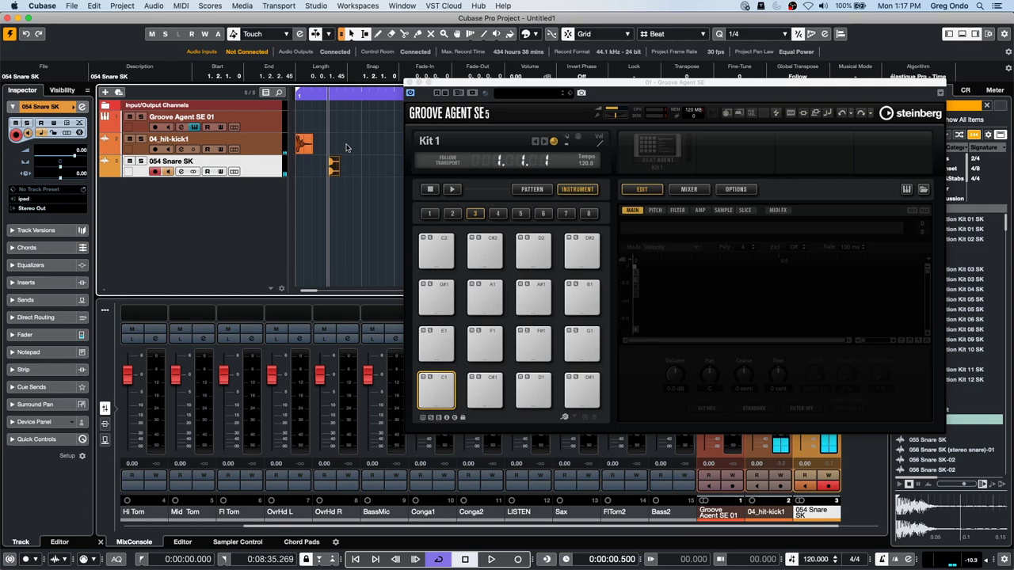
# Load the 054 Snare SK event onto pad D1 and the 04_hit-kick1 event onto pad C1 in Groove Agent SE
pyautogui.click(303, 144)
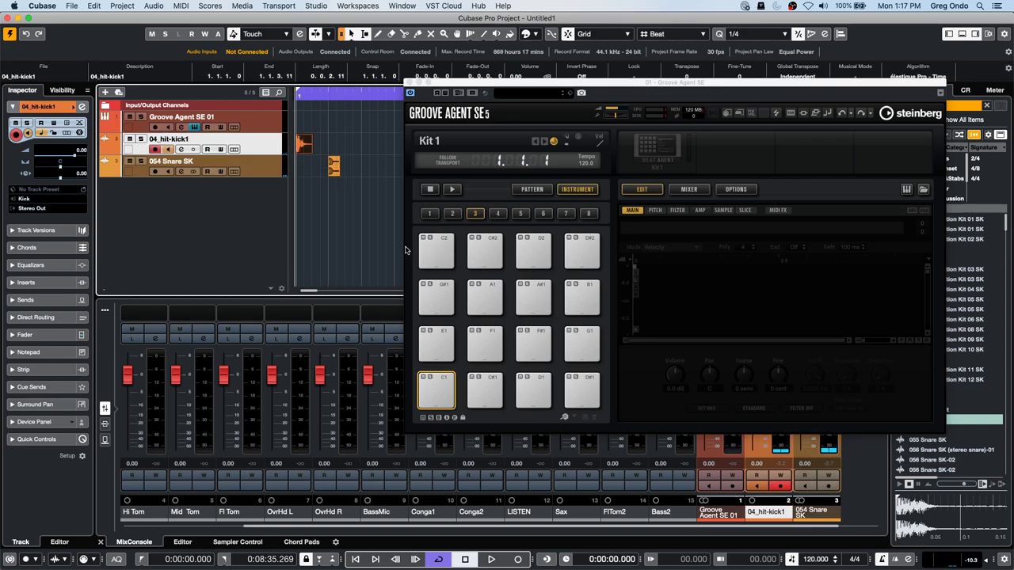
pyautogui.click(334, 166)
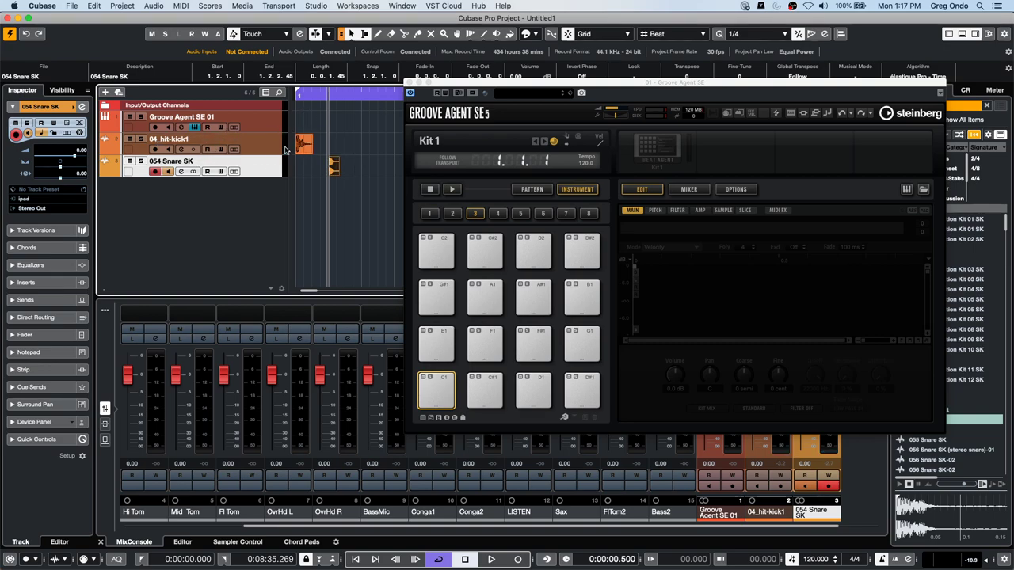
pyautogui.moveTo(335, 168); pyautogui.dragTo(533, 390)
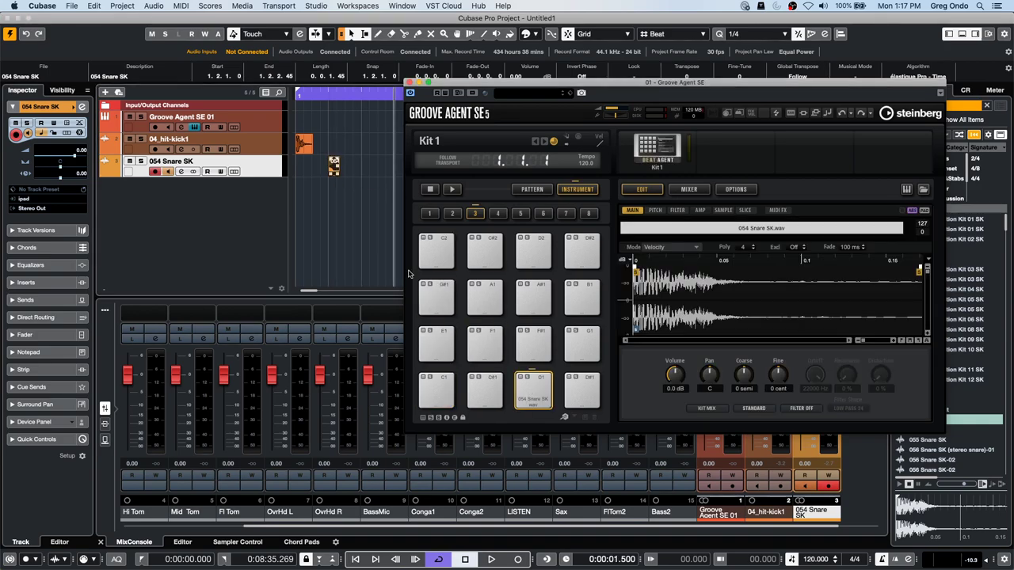
pyautogui.moveTo(304, 144); pyautogui.dragTo(440, 391)
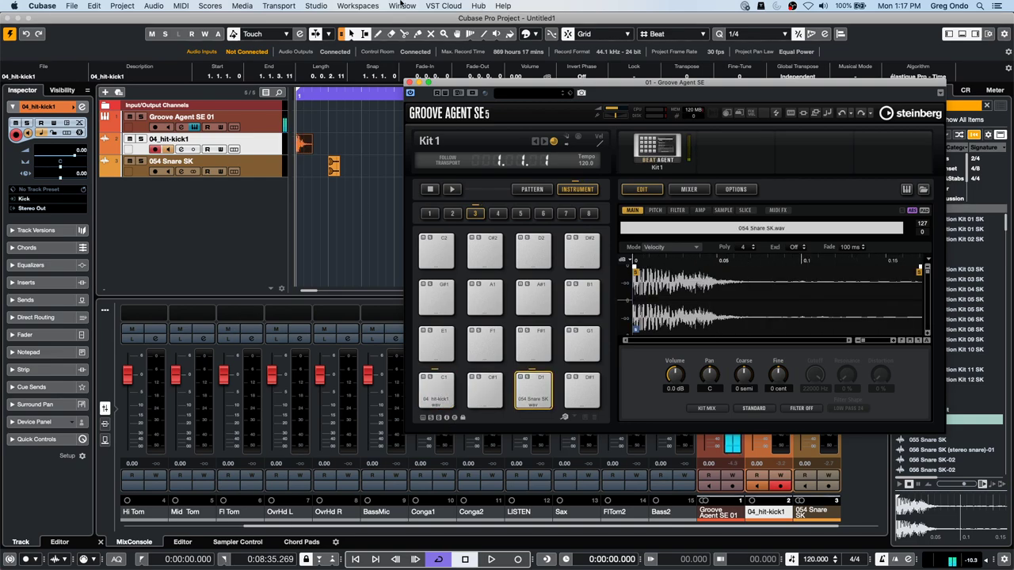
# Apply the REVelation reverb to both the kick and snare events with Direct Offline Processing and play the result
pyautogui.click(377, 149)
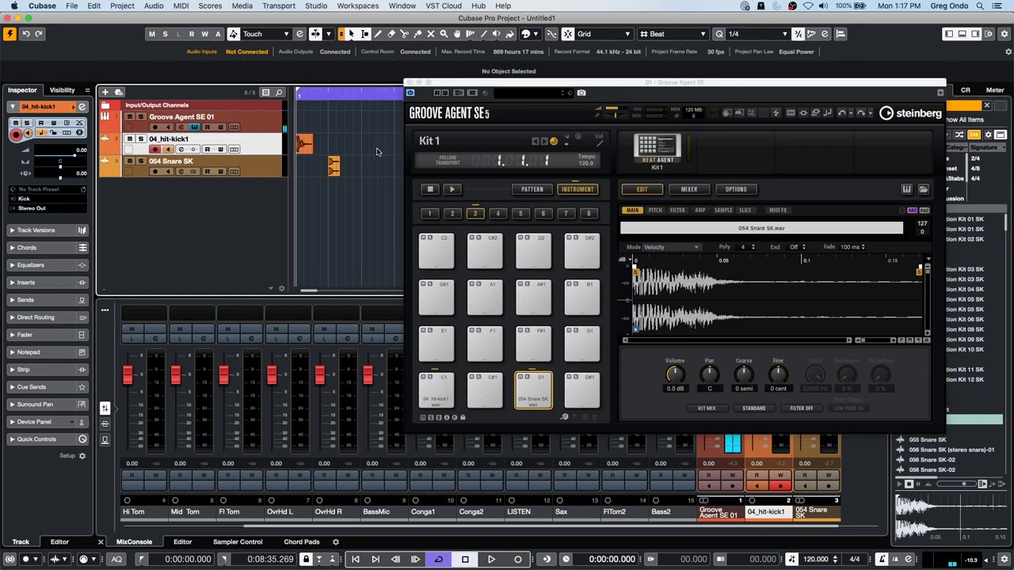
pyautogui.moveTo(365, 145); pyautogui.dragTo(287, 180)
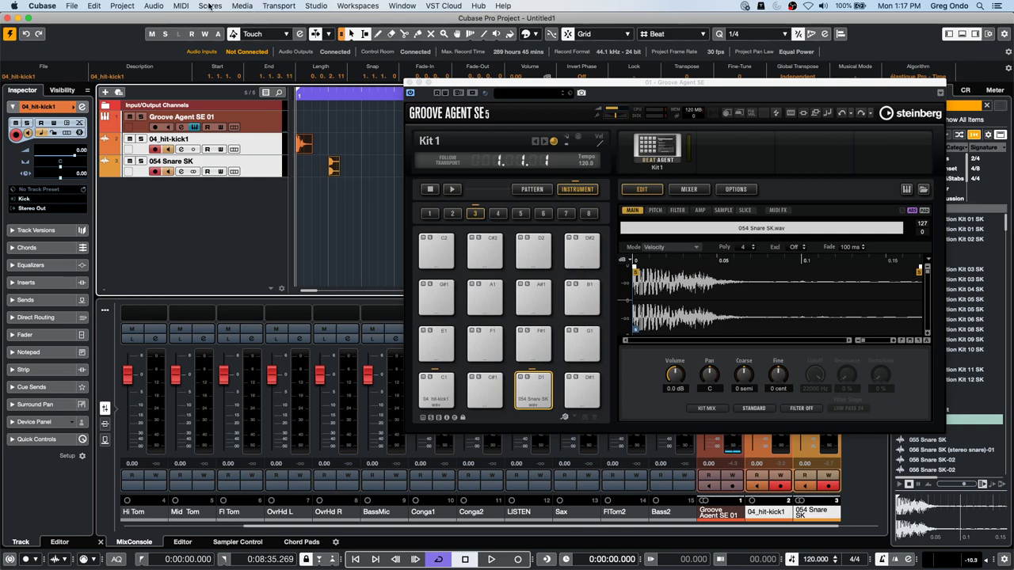
pyautogui.press('F7')
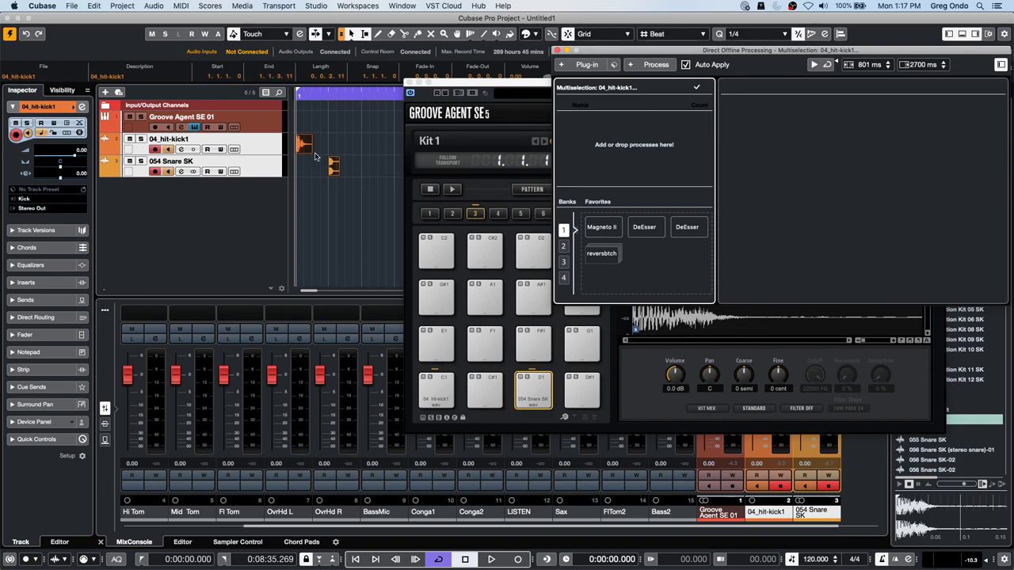
pyautogui.click(590, 67)
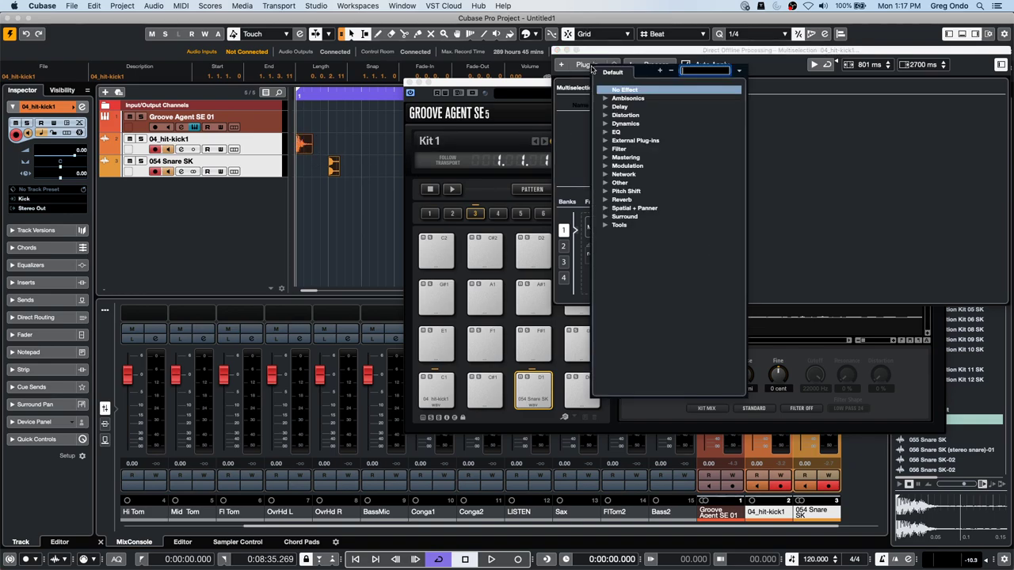
pyautogui.click(606, 201)
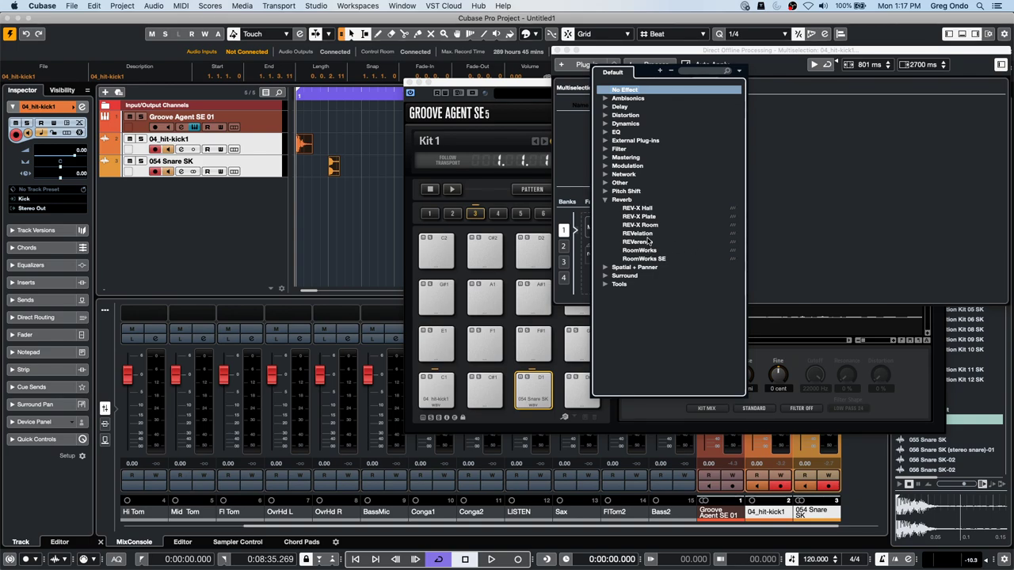
pyautogui.click(649, 233)
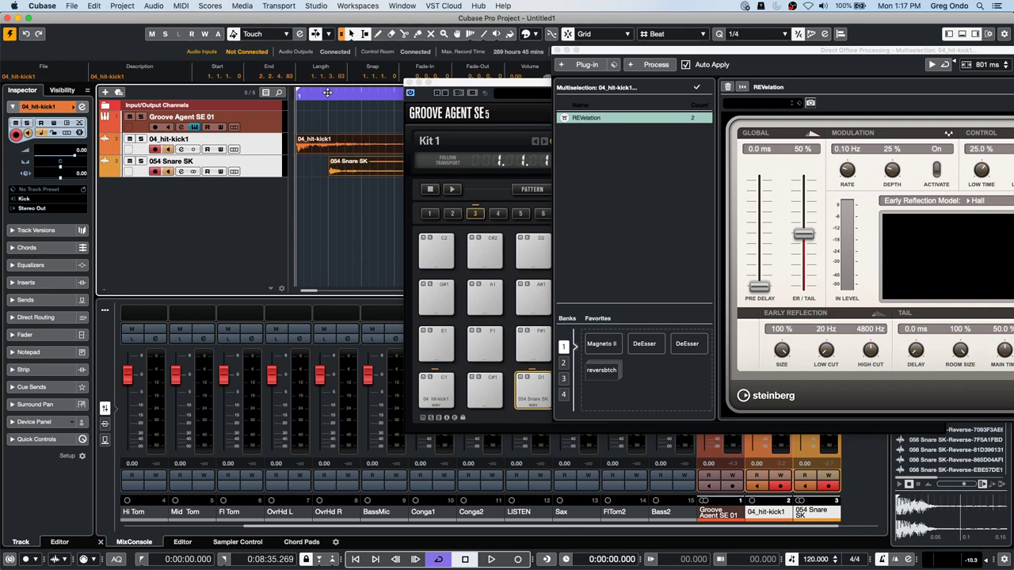
pyautogui.press('space')
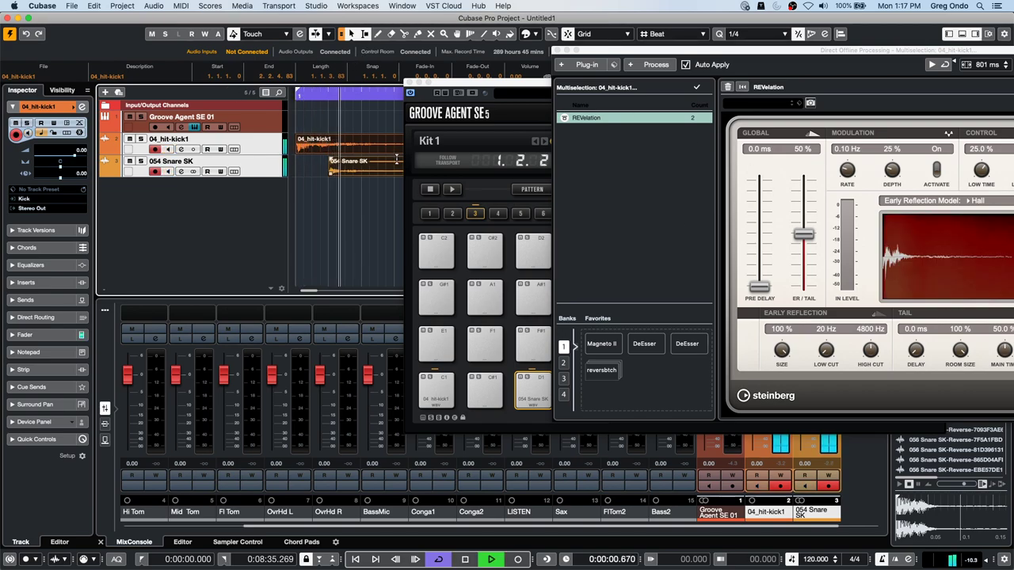
pyautogui.press('space')
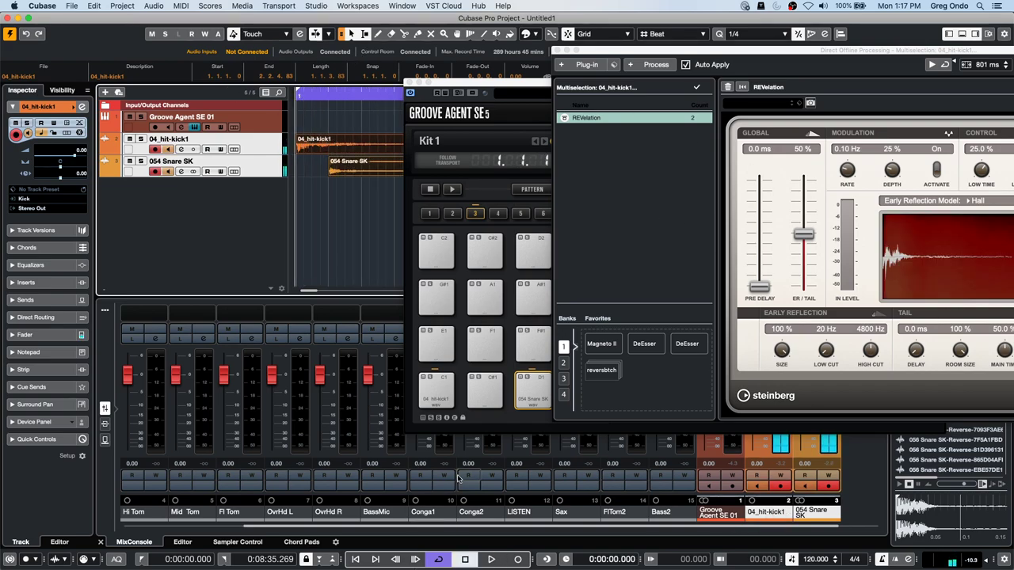
# Audition the kick pad C1 and the snare pad D1 to compare them with the reverb-processed events
pyautogui.click(440, 388)
pyautogui.click(440, 388)
pyautogui.click(441, 386)
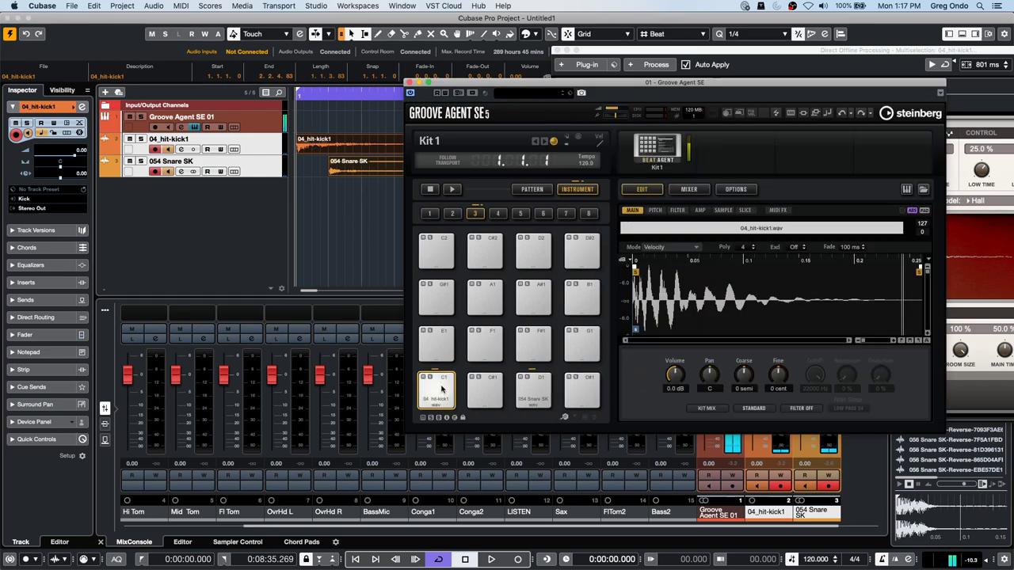
pyautogui.click(527, 385)
pyautogui.moveTo(440, 388); pyautogui.dragTo(335, 233)
pyautogui.moveTo(308, 209); pyautogui.dragTo(307, 209)
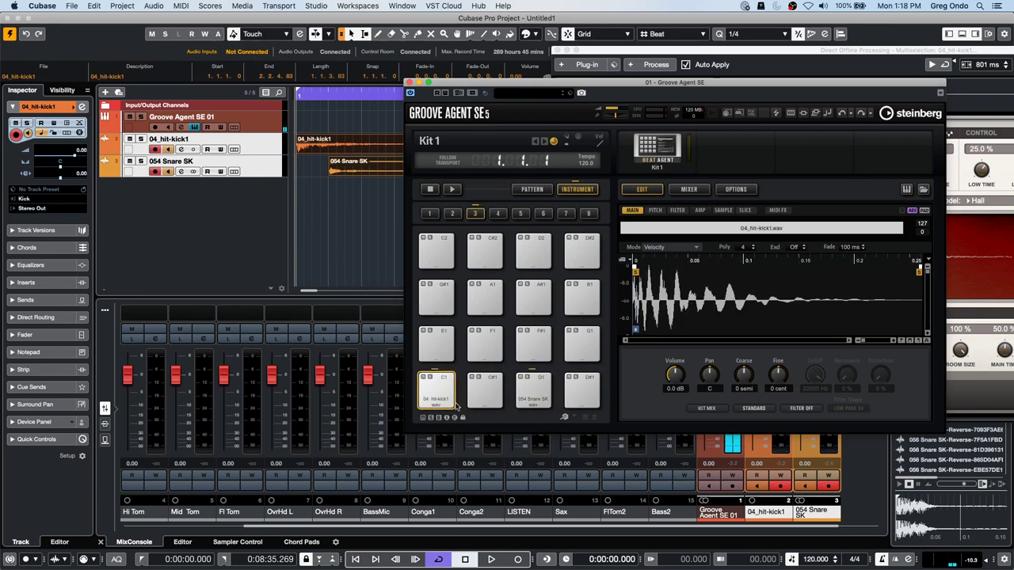
pyautogui.click(439, 390)
pyautogui.click(538, 391)
pyautogui.click(434, 382)
pyautogui.click(434, 384)
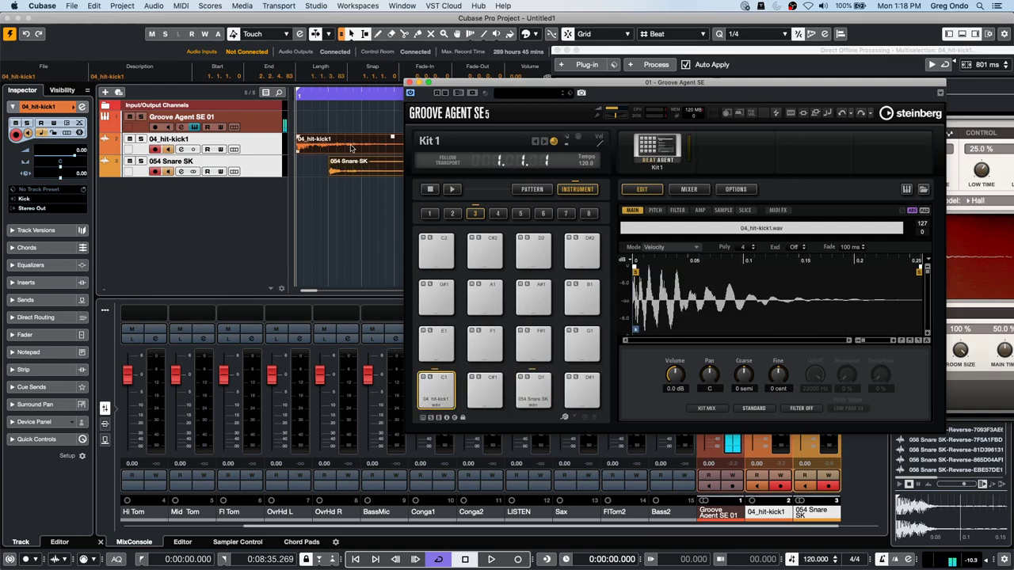
# Move the Groove Agent SE window clear of the audio events and close the Direct Offline Processing window
pyautogui.moveTo(566, 79); pyautogui.dragTo(765, 38)
pyautogui.click(558, 50)
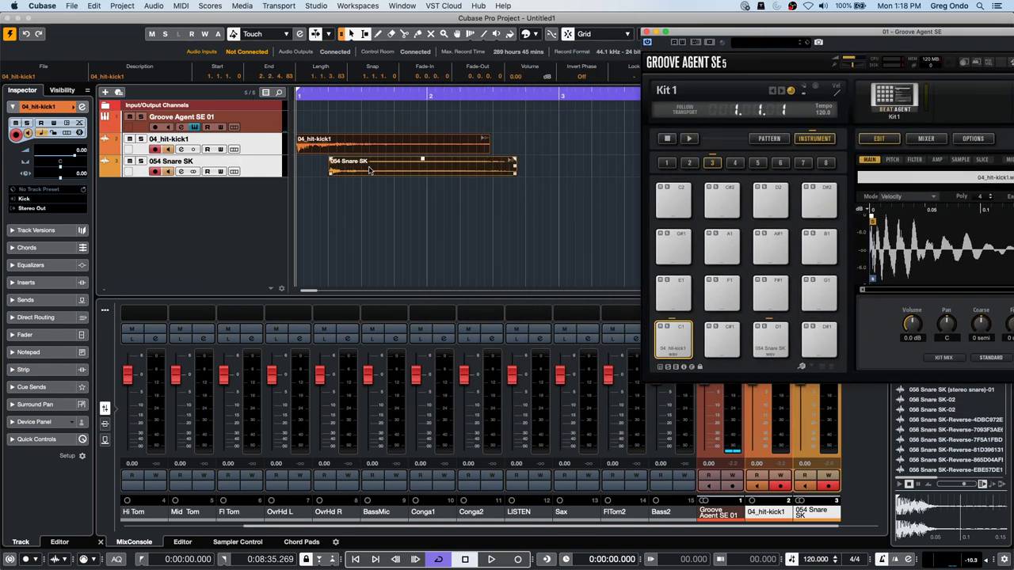
# Cut the snare sample from pad D1 and the kick sample from pad C1
pyautogui.rightClick(768, 335)
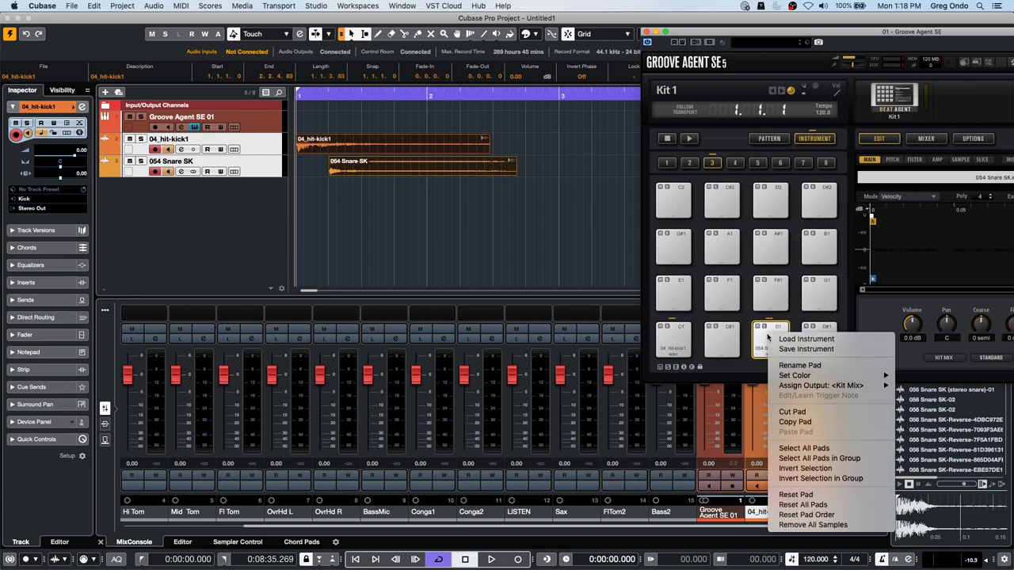
pyautogui.click(828, 417)
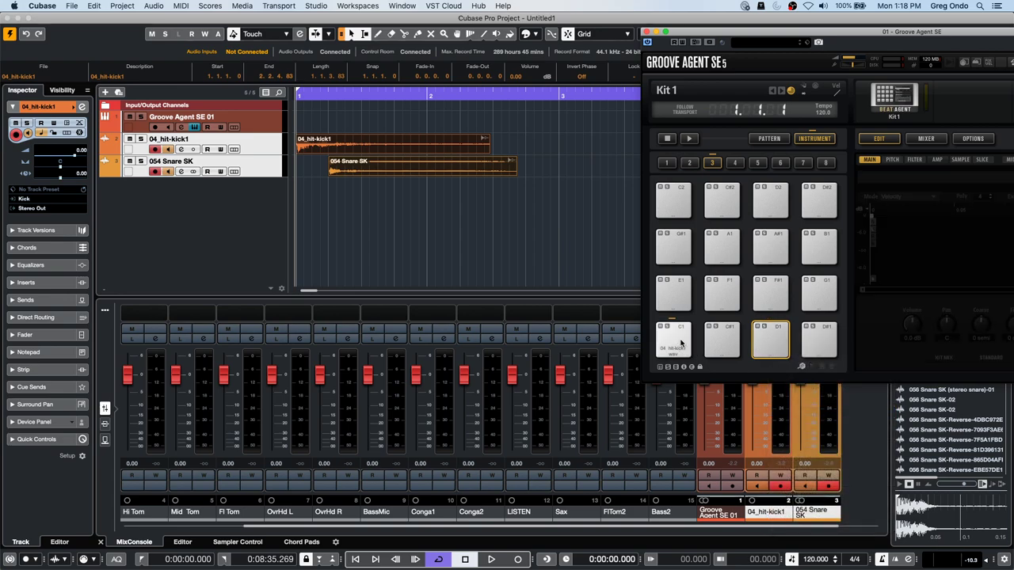
pyautogui.rightClick(681, 342)
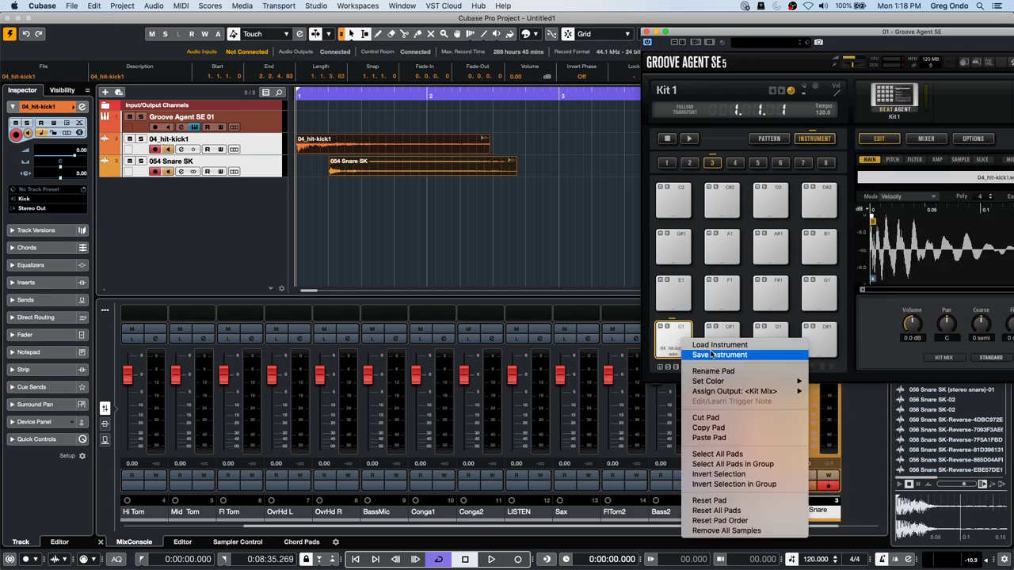
pyautogui.click(709, 418)
# Load the reverb-processed kick event onto pad C1 and the processed snare event onto pad D1, and audition both pads
pyautogui.moveTo(304, 143); pyautogui.dragTo(667, 354)
pyautogui.moveTo(352, 172); pyautogui.dragTo(770, 342)
pyautogui.click(673, 336)
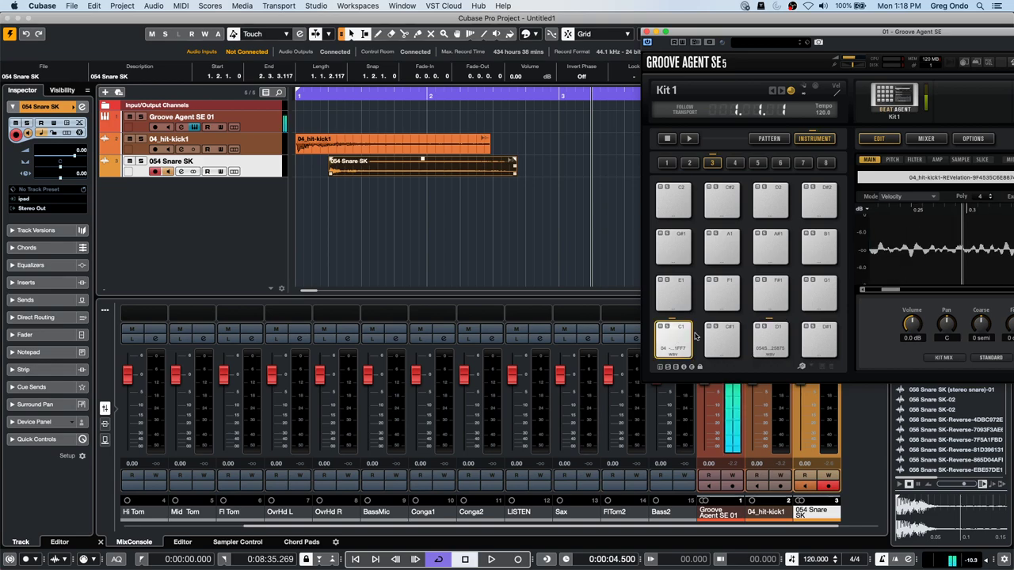
pyautogui.click(771, 339)
pyautogui.click(773, 339)
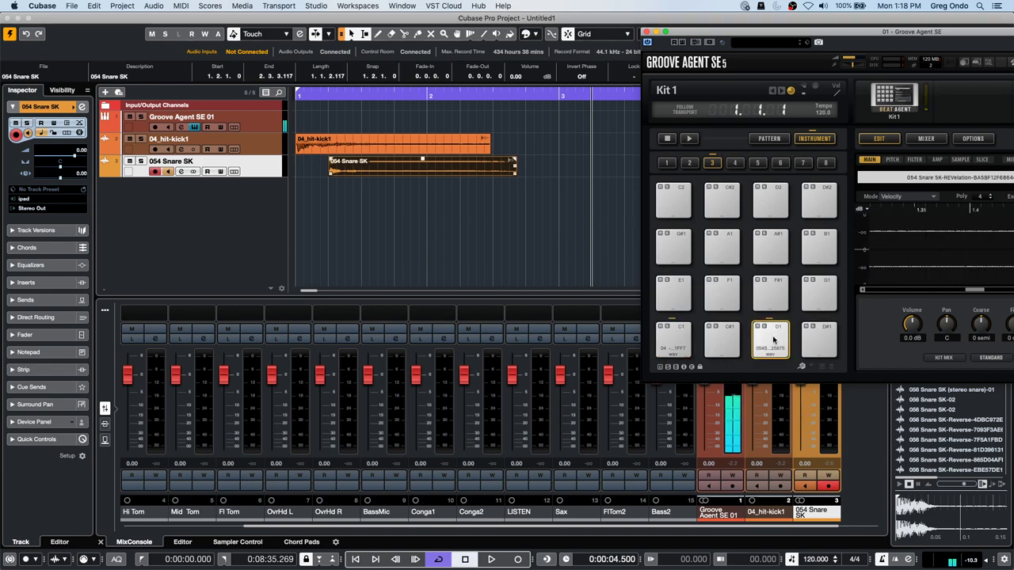
# Undo the cutting and replacement of the samples on pads C1 and D1, and audition both pads
pyautogui.press('super+z')
pyautogui.press('super+z')
pyautogui.press('super+shift+z')
pyautogui.press('super+shift+z')
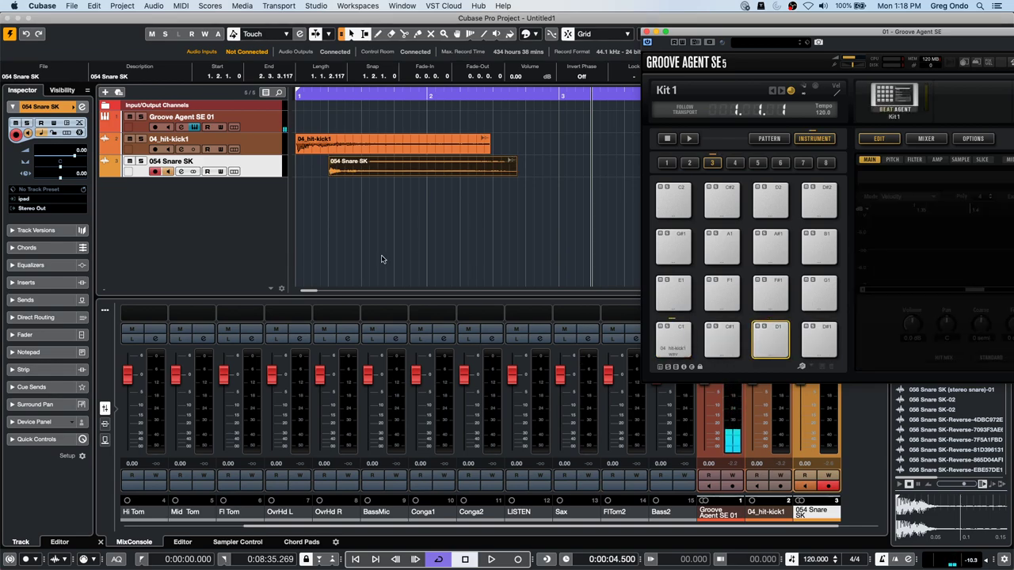
pyautogui.click(674, 339)
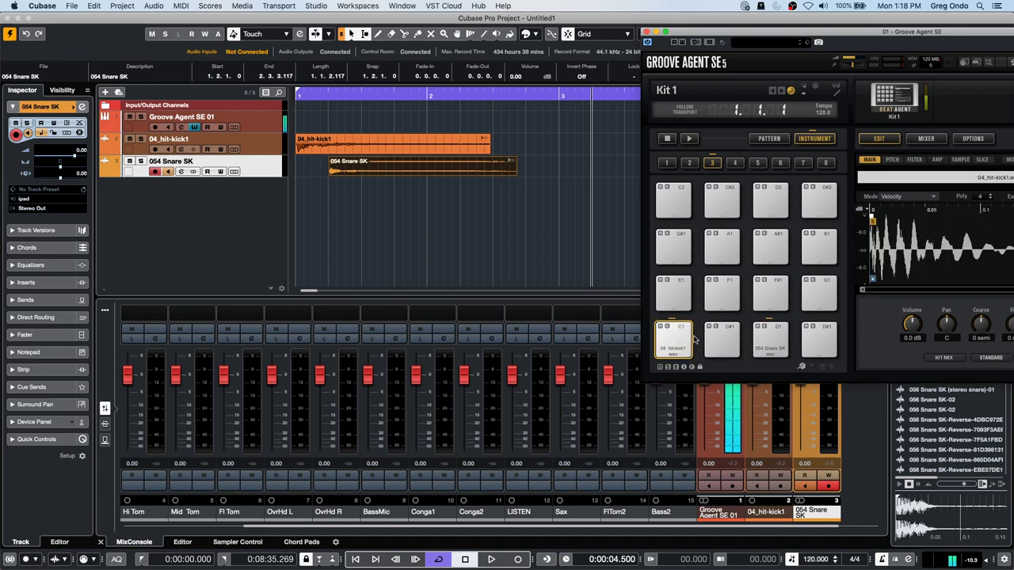
pyautogui.click(763, 338)
pyautogui.click(679, 339)
# Draw a one-beat MIDI part at bar 3 on the Groove Agent SE 01 track and open it in the Key Editor
pyautogui.rightClick(554, 111)
pyautogui.click(580, 113)
pyautogui.click(561, 118)
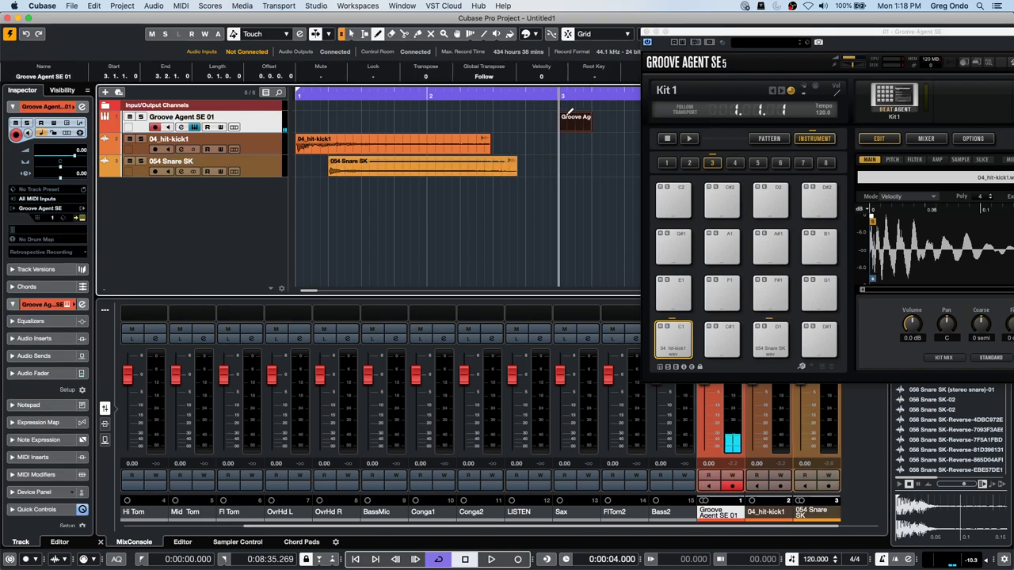
pyautogui.rightClick(564, 119)
pyautogui.click(564, 119)
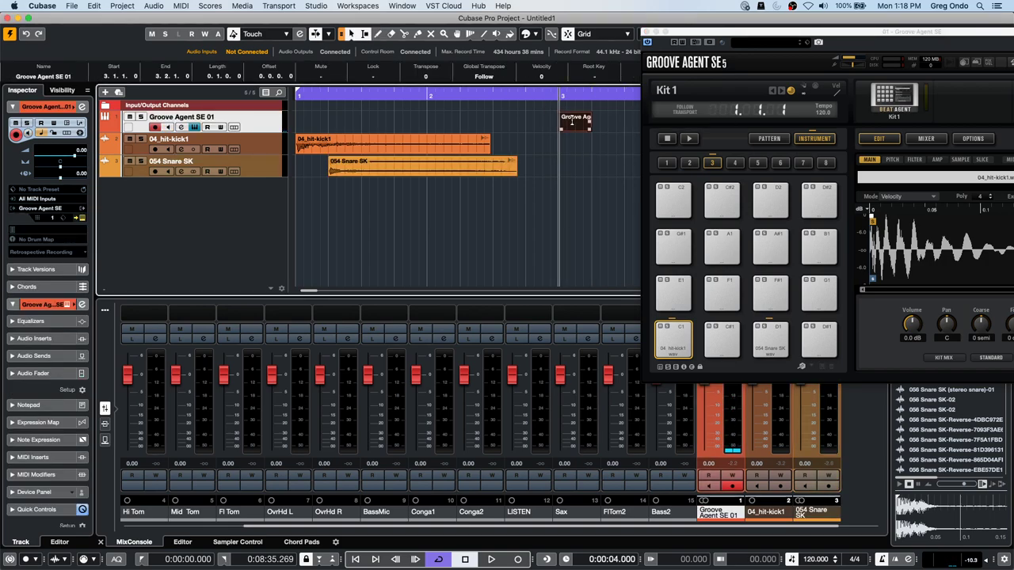
pyautogui.doubleClick(571, 125)
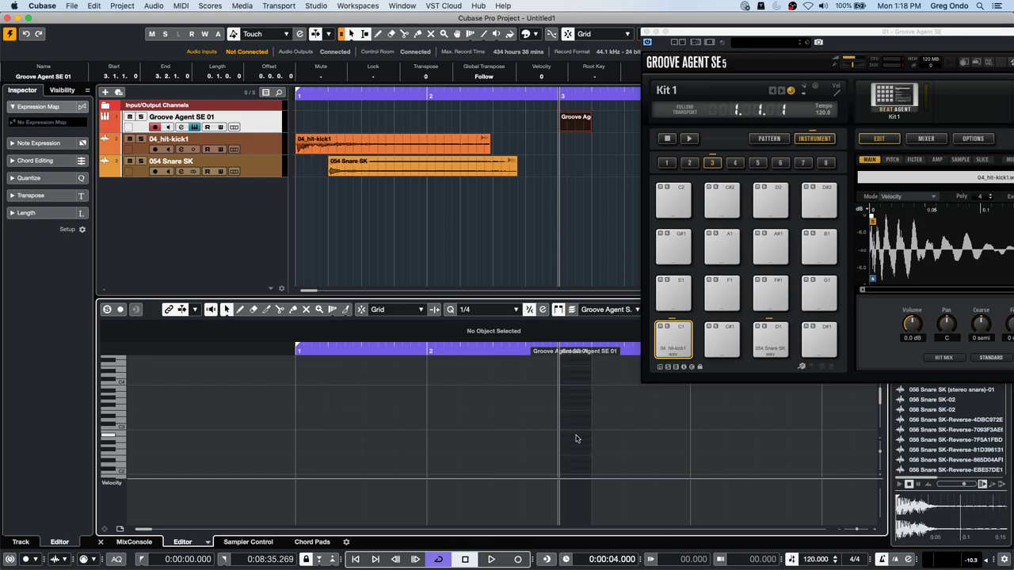
# Find the kick's key C1 on the piano keyboard and draw a C1 note about one beat long in the part at bar 3
pyautogui.moveTo(528, 349); pyautogui.dragTo(555, 396)
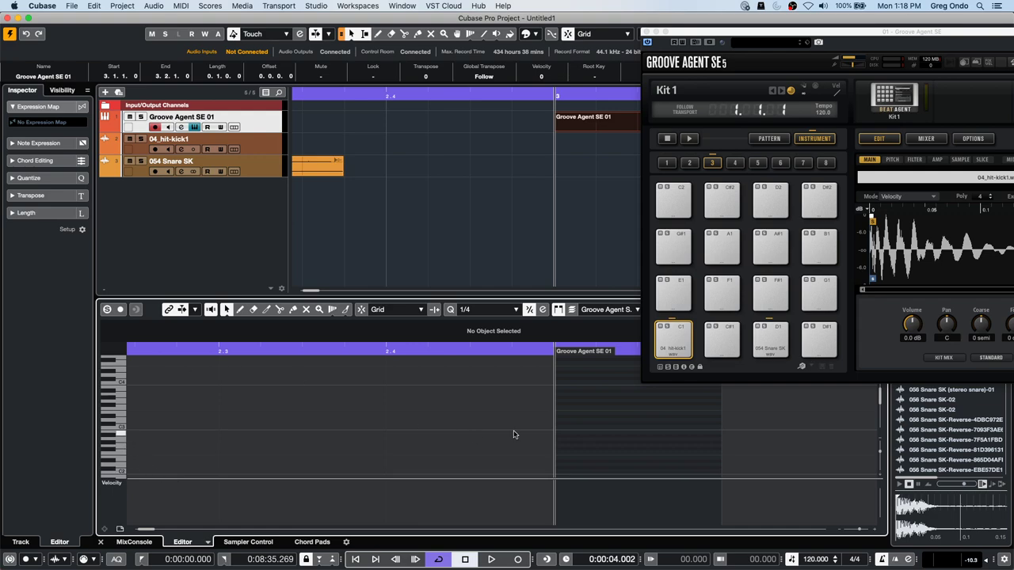
pyautogui.rightClick(559, 434)
pyautogui.click(584, 440)
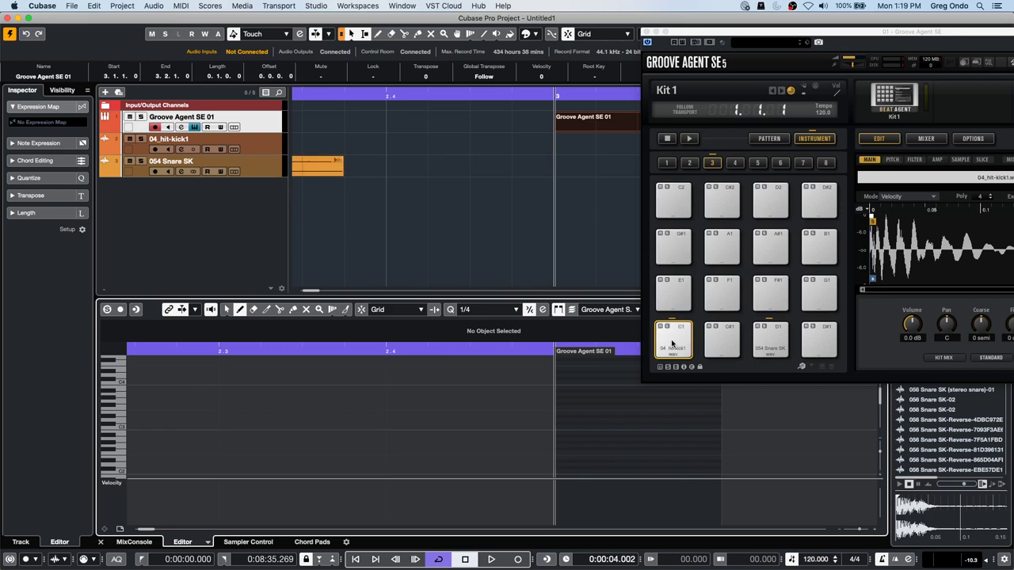
pyautogui.click(672, 343)
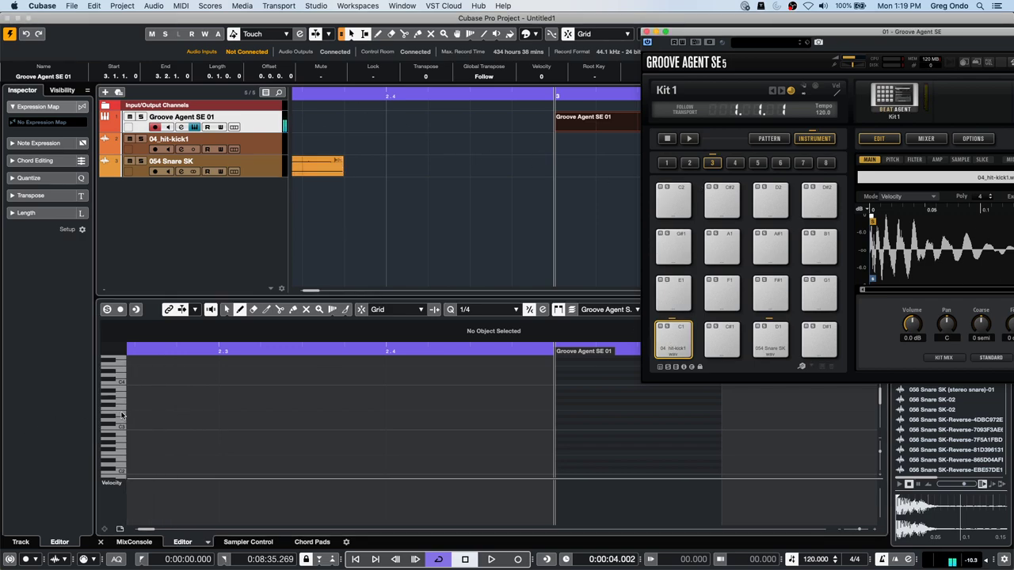
pyautogui.scroll(-5, 120, 411)
pyautogui.scroll(-5, 121, 401)
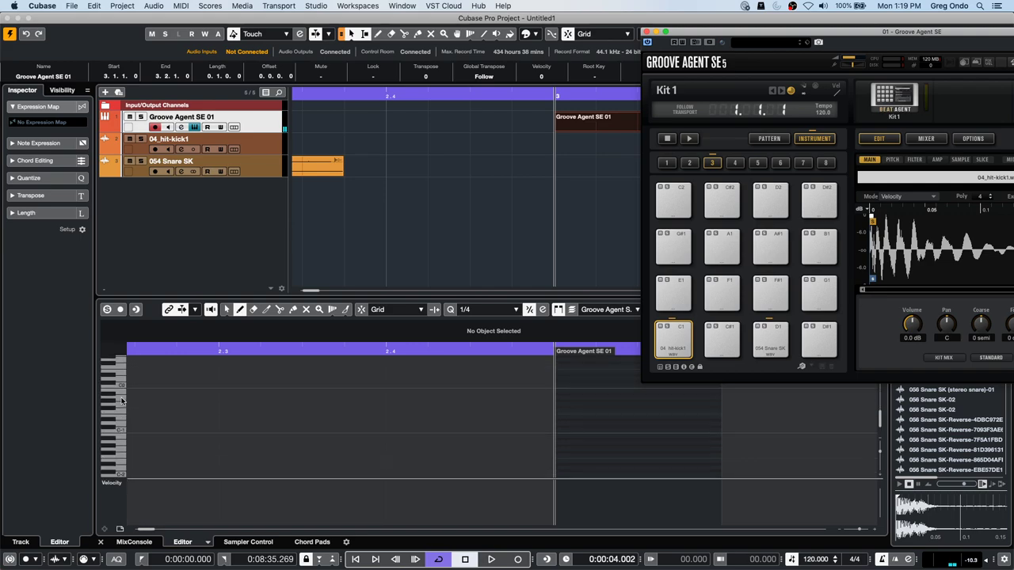
pyautogui.scroll(6, 121, 393)
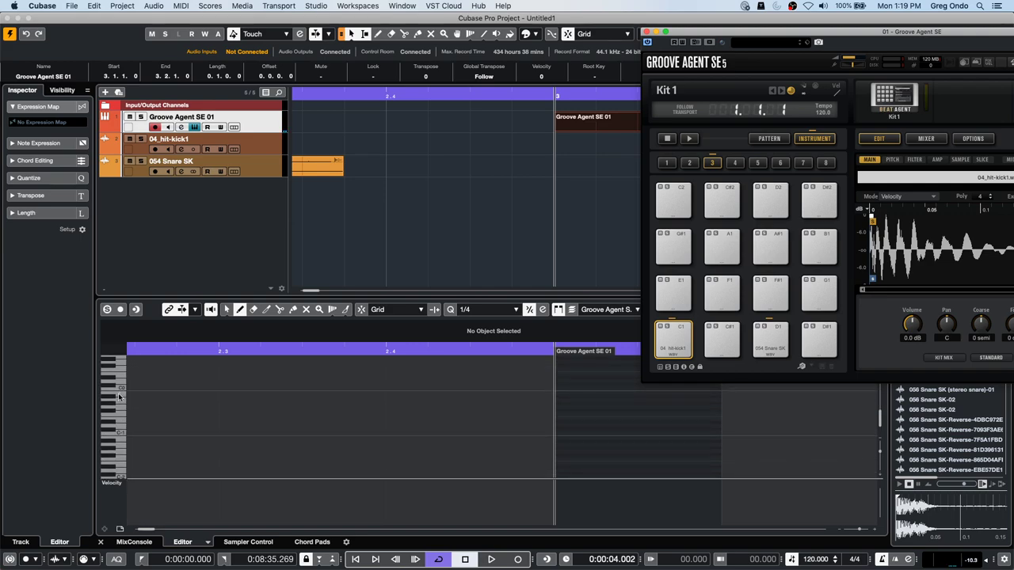
pyautogui.click(120, 382)
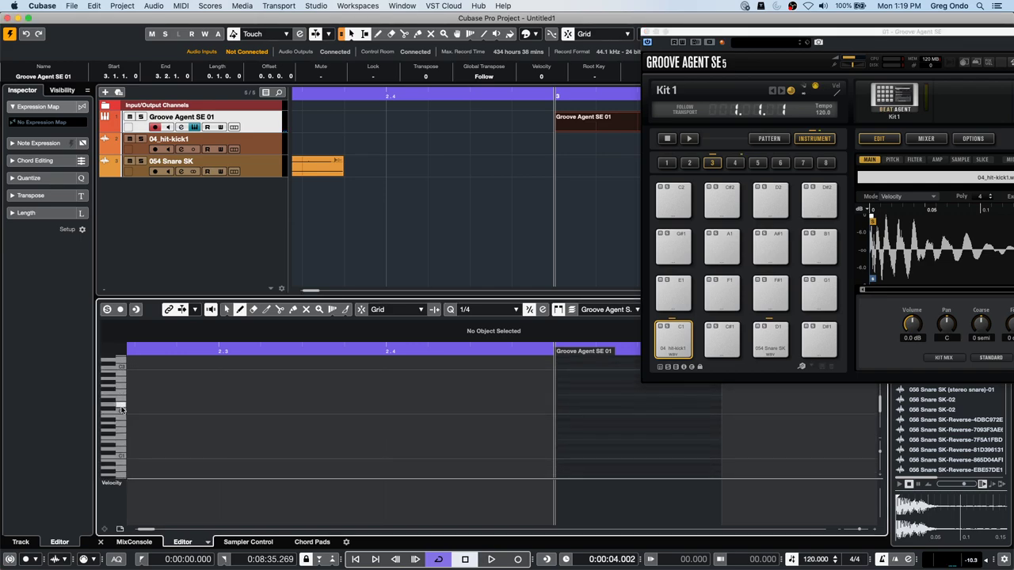
pyautogui.moveTo(121, 408); pyautogui.dragTo(121, 449)
pyautogui.click(121, 450)
pyautogui.click(120, 457)
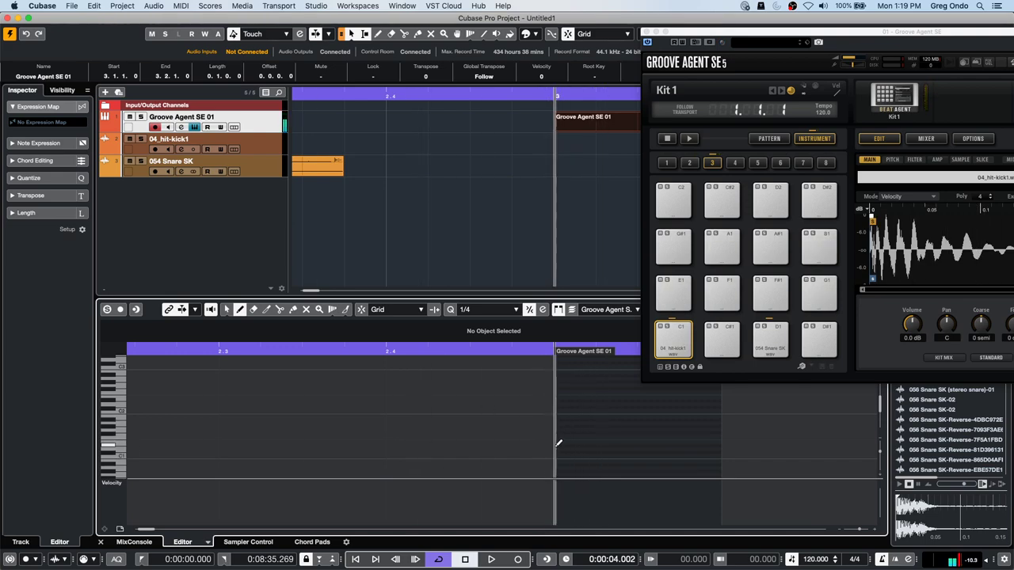
pyautogui.moveTo(564, 453); pyautogui.dragTo(729, 455)
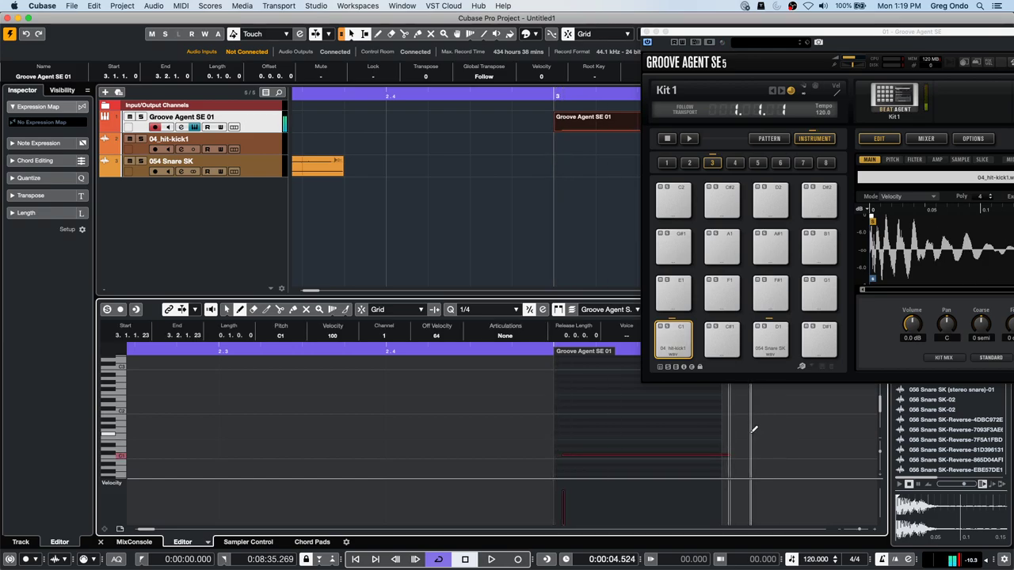
pyautogui.press('1')
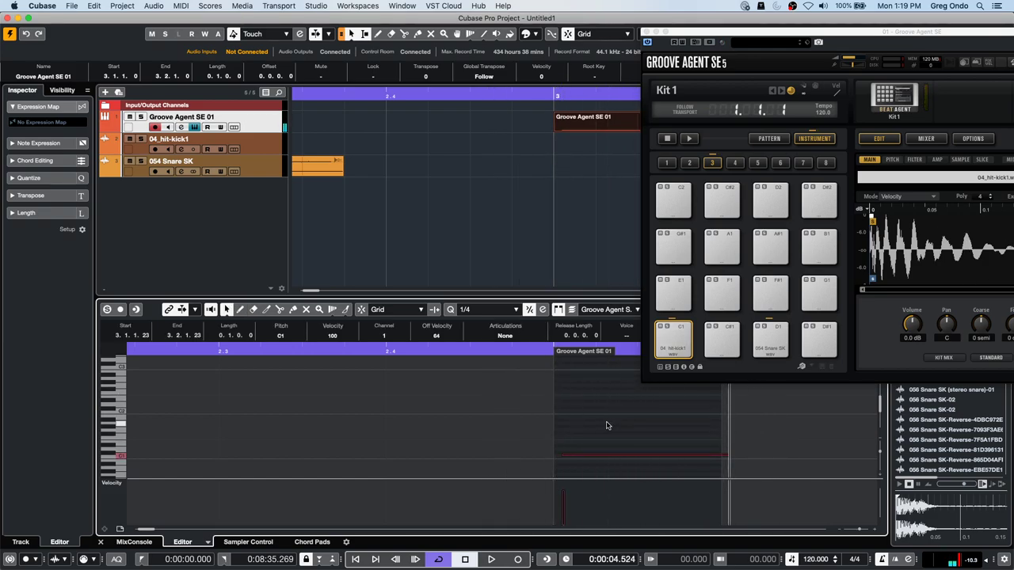
# Move the C1 note to the exact start of bar 3 and enlarge the part to contain it
pyautogui.click(587, 461)
pyautogui.moveTo(586, 458); pyautogui.dragTo(545, 458)
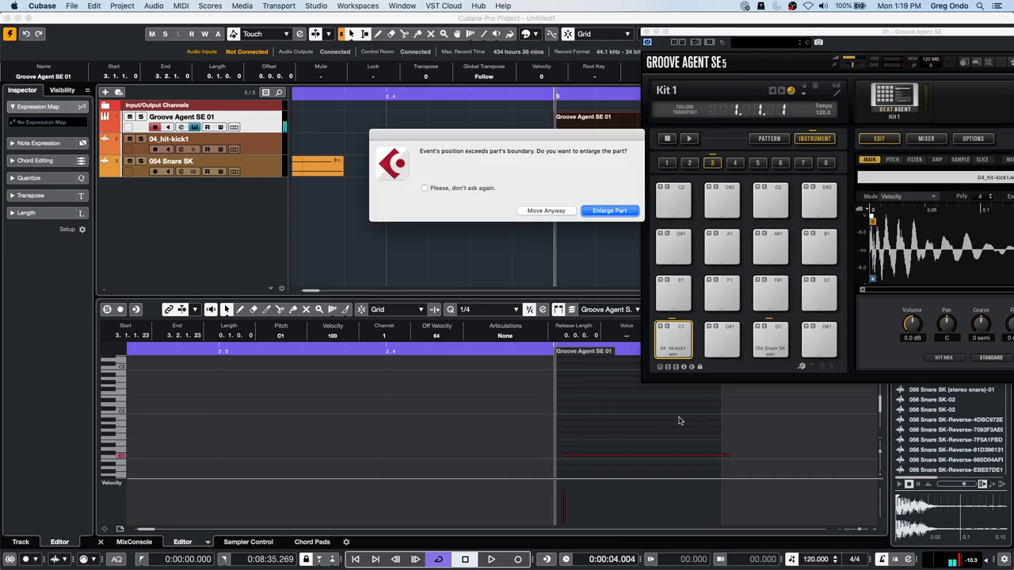
pyautogui.click(609, 211)
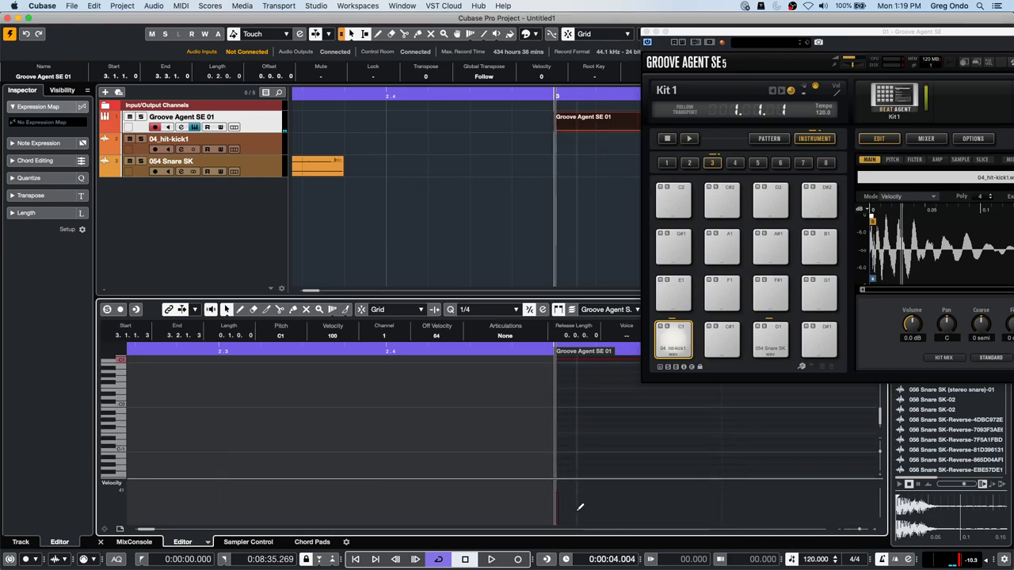
# Draw an empty one-beat event at bar 4 on the 054 Snare SK track
pyautogui.moveTo(480, 99); pyautogui.dragTo(475, 73)
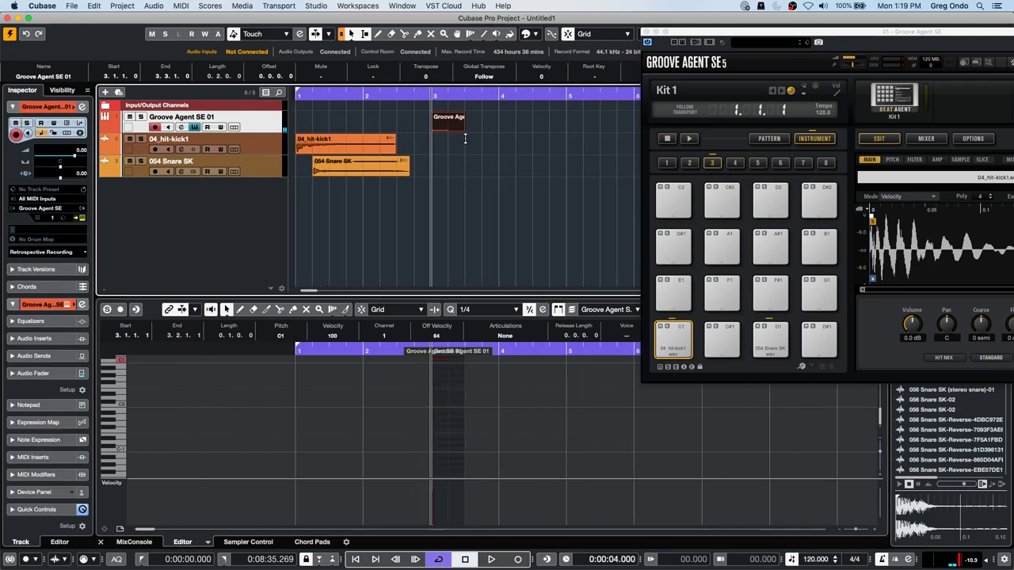
pyautogui.press('8')
pyautogui.moveTo(503, 166); pyautogui.dragTo(509, 167)
pyautogui.rightClick(495, 187)
pyautogui.click(500, 187)
pyautogui.click(506, 170)
pyautogui.moveTo(506, 169); pyautogui.dragTo(506, 129)
pyautogui.moveTo(507, 164); pyautogui.dragTo(503, 139)
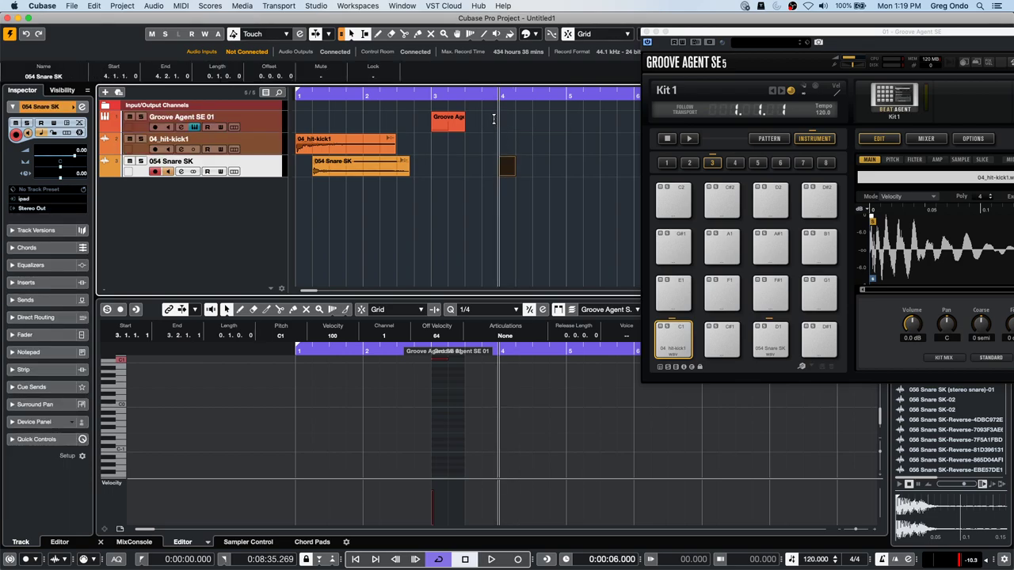
# Draw a one-beat MIDI part at bar 4 on the Groove Agent SE 01 track and return to the Object Selection tool
pyautogui.rightClick(499, 123)
pyautogui.click(527, 123)
pyautogui.click(505, 117)
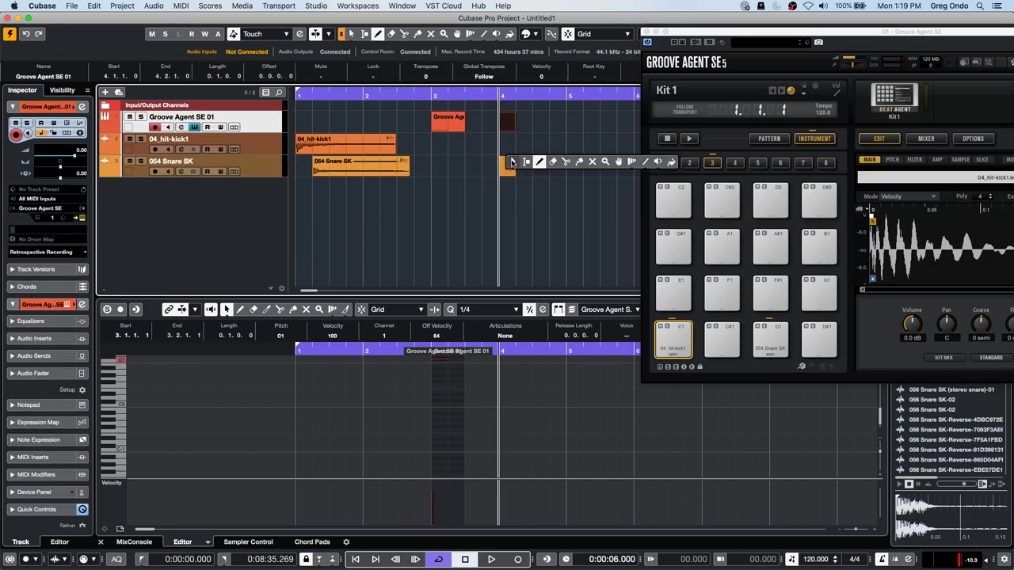
pyautogui.press('1')
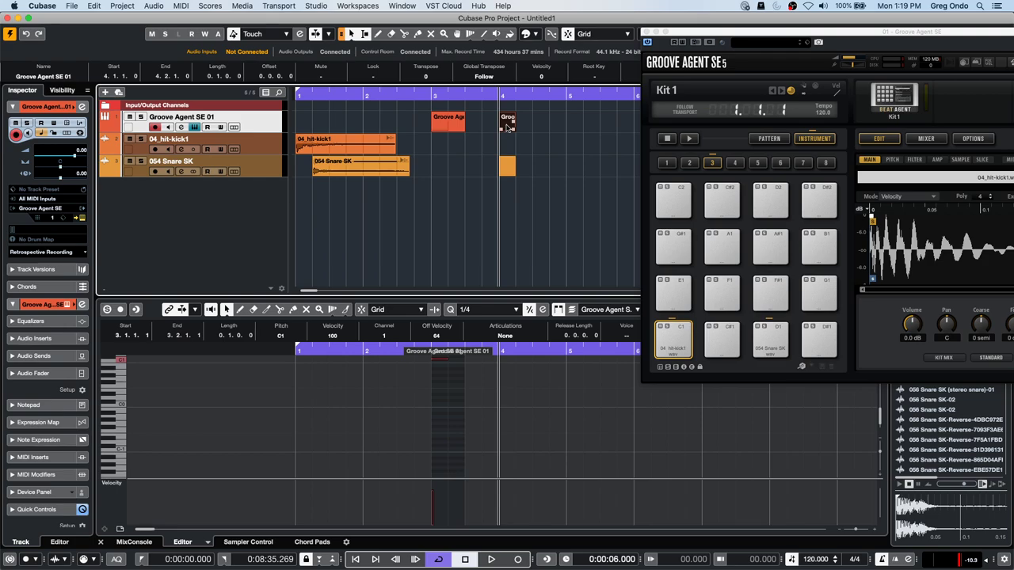
# Draw a D-1 note near the start of the bar 3 part in the Key Editor and lengthen it to about 0.1.1.118
pyautogui.rightClick(412, 448)
pyautogui.click(432, 444)
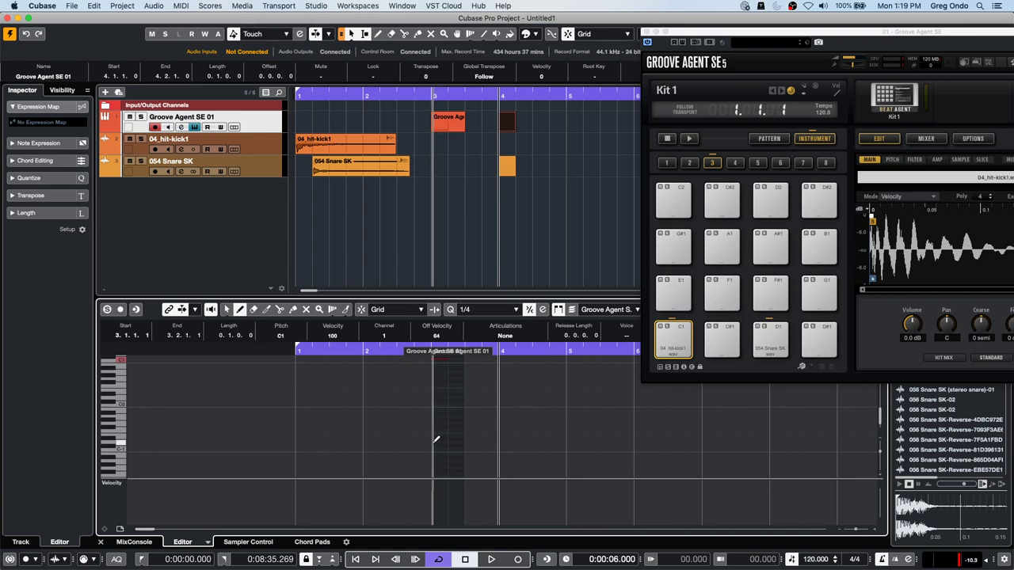
pyautogui.click(434, 442)
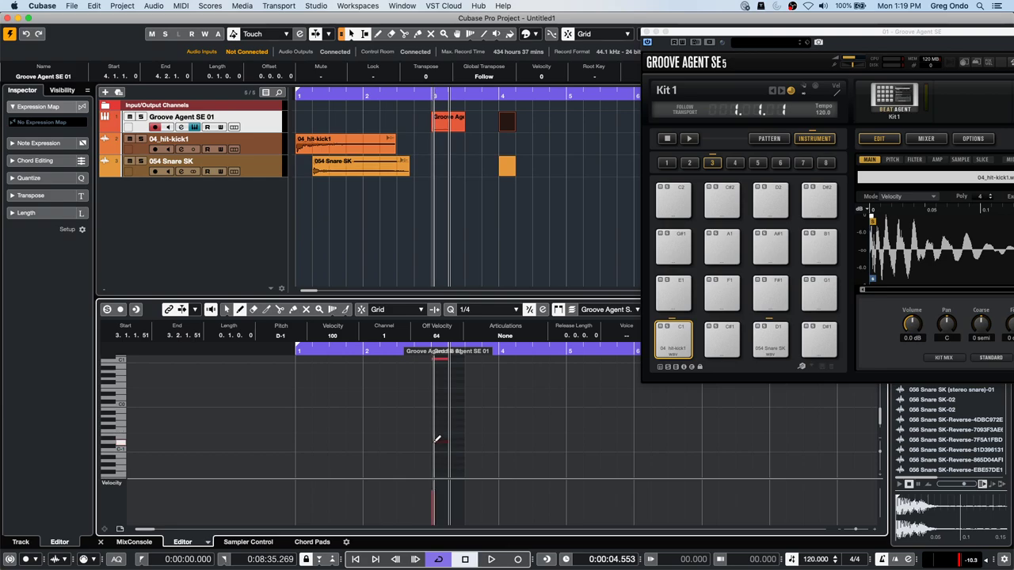
pyautogui.moveTo(436, 440); pyautogui.dragTo(459, 441)
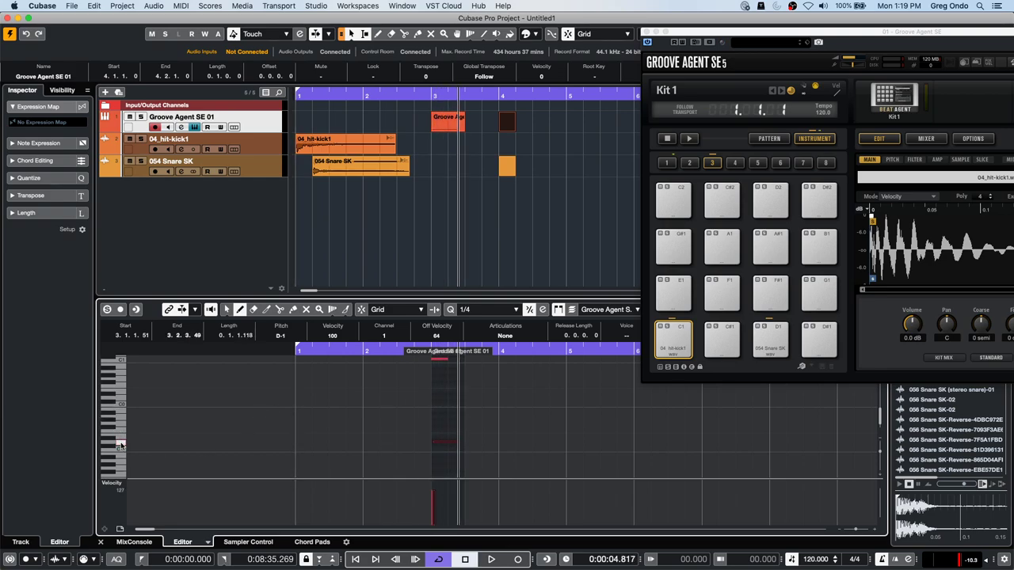
# Audition keys on the piano keyboard, shorten the D-1 note to about 0.1.0.103 and play back the part at bar 3
pyautogui.click(266, 118)
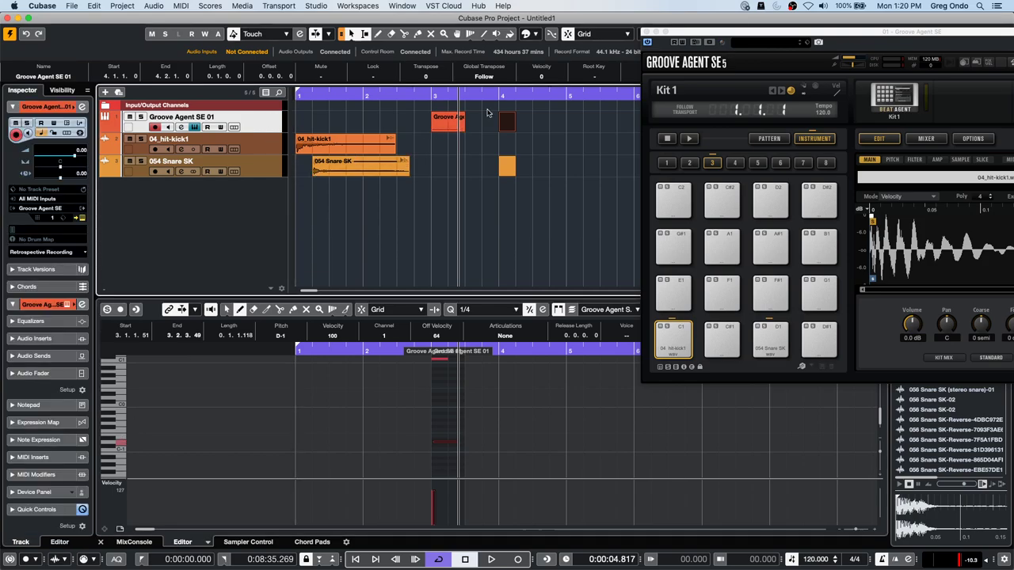
pyautogui.click(121, 457)
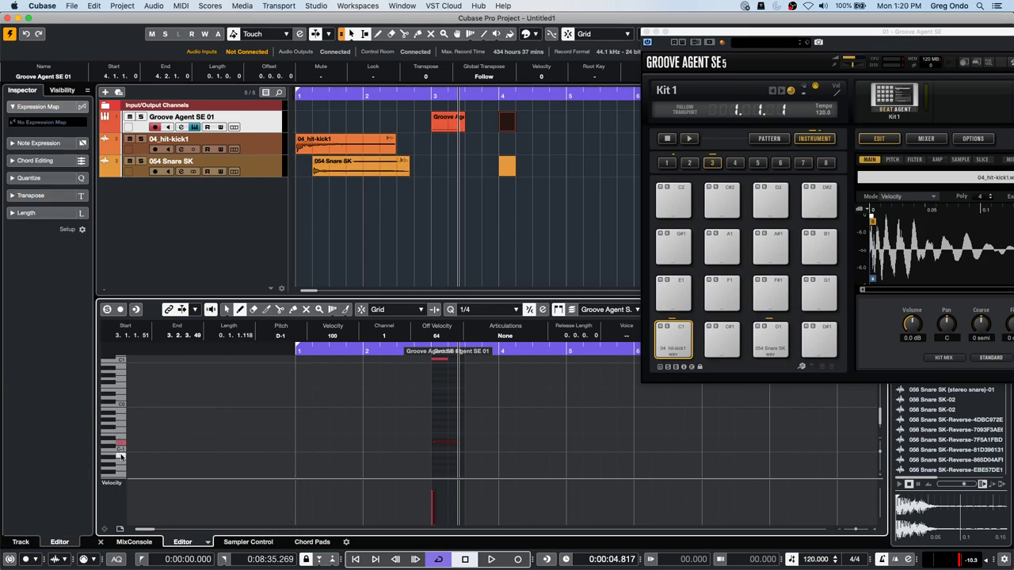
pyautogui.click(123, 370)
pyautogui.scroll(-1, 115, 400)
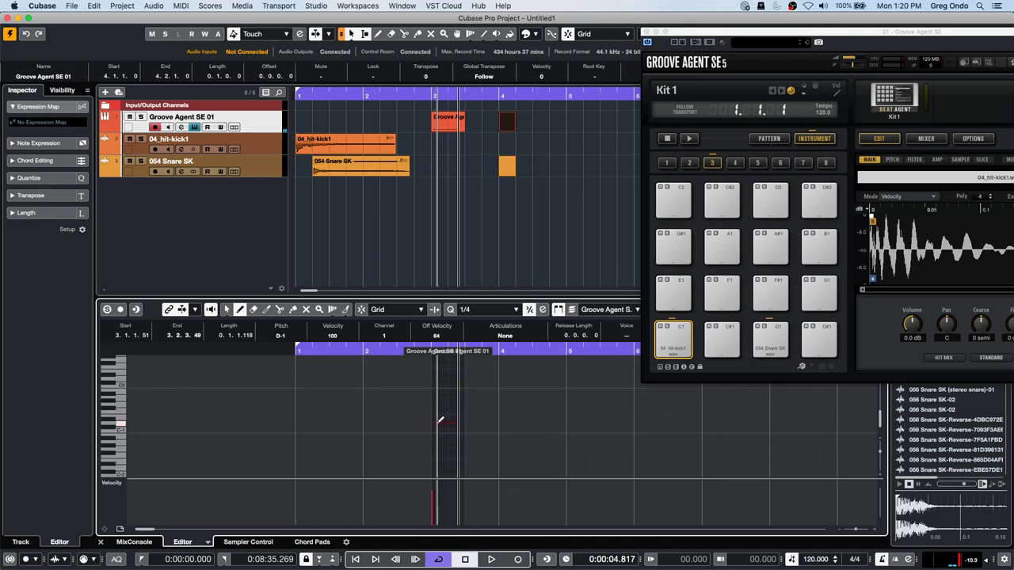
pyautogui.moveTo(438, 422); pyautogui.dragTo(453, 423)
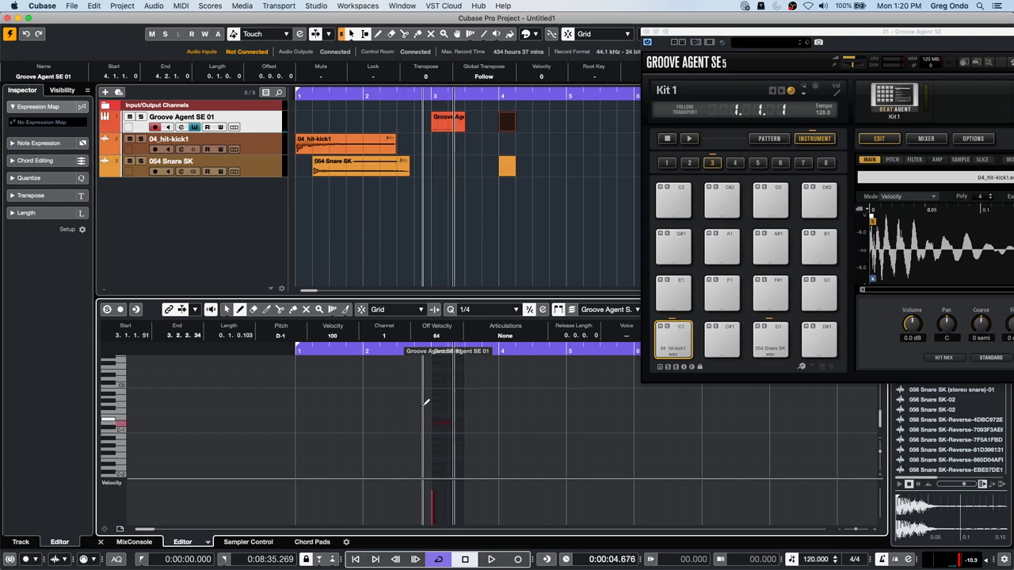
pyautogui.click(400, 352)
pyautogui.press('space')
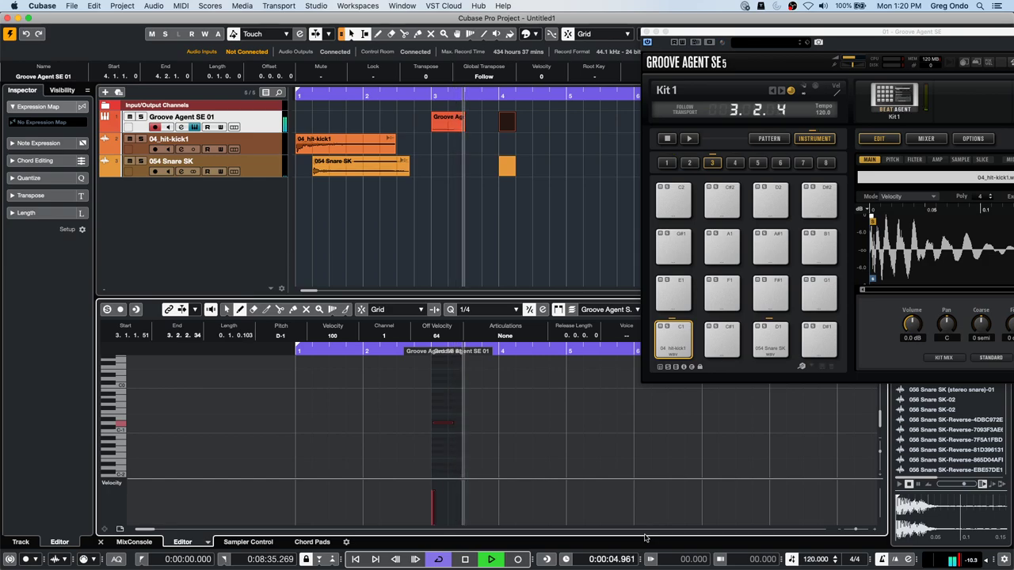
pyautogui.press('space')
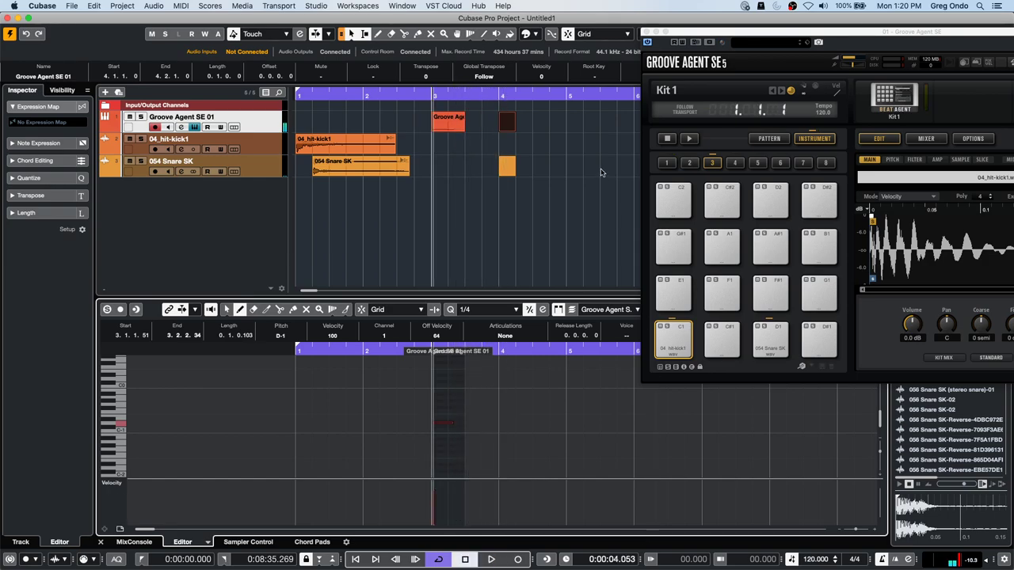
# Open the bar 4 part in the Key Editor, draw a short D3 note near its start and play it back
pyautogui.doubleClick(512, 127)
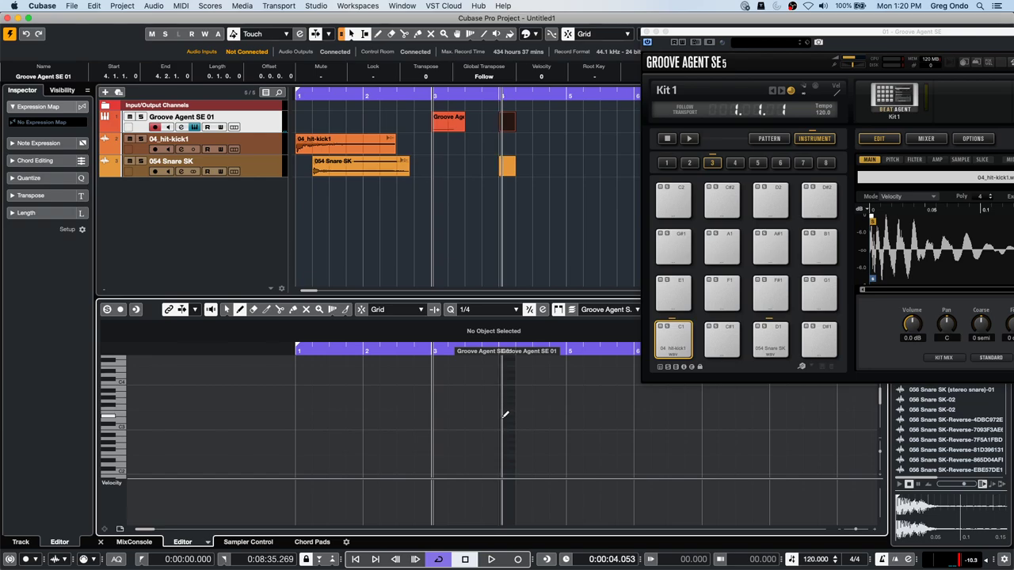
pyautogui.click(505, 418)
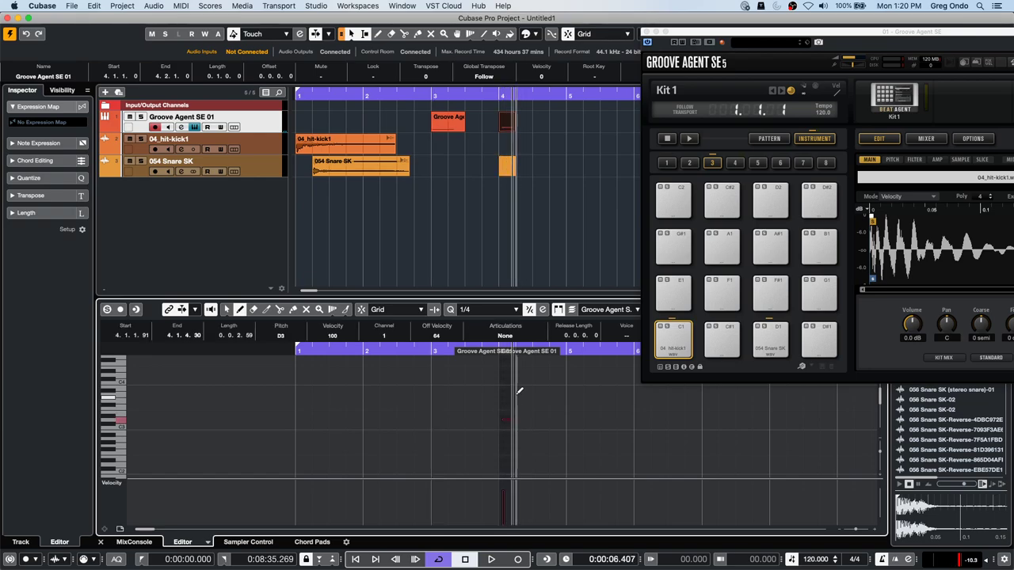
pyautogui.click(479, 94)
pyautogui.press('space')
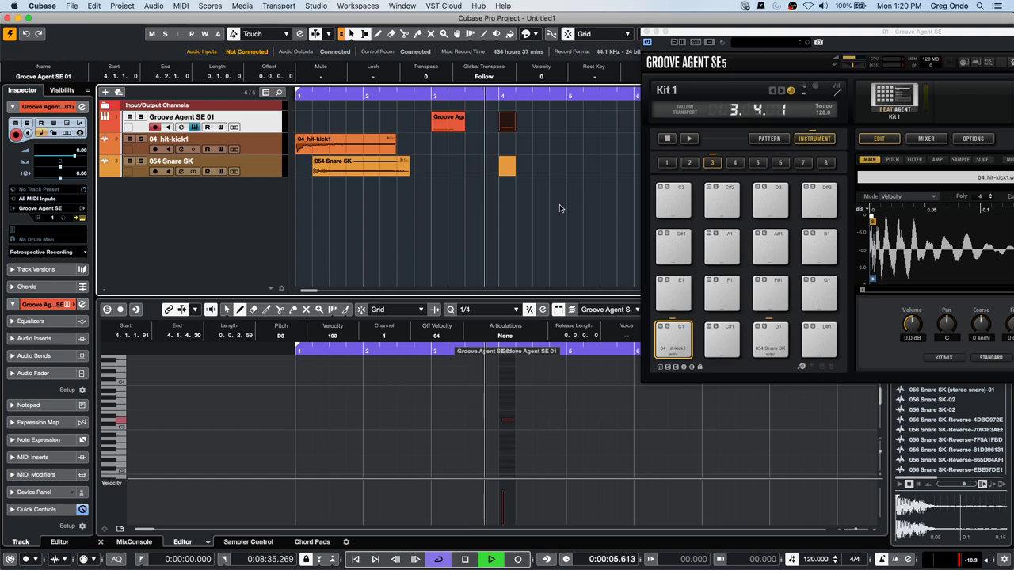
pyautogui.press('space')
# Look up the Render in Place options for the MIDI part at bar 3 and leave them without rendering
pyautogui.click(446, 131)
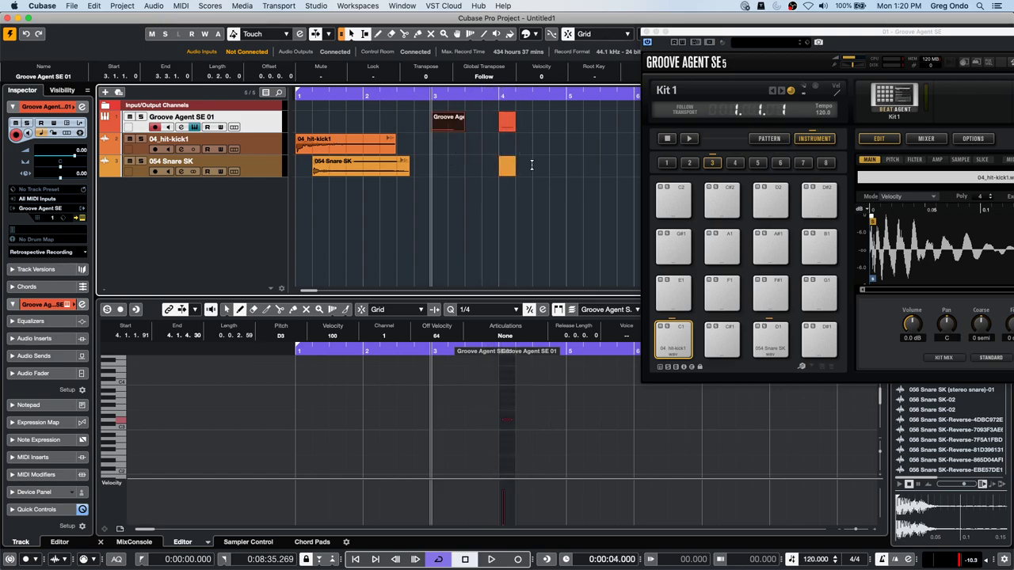
pyautogui.click(95, 6)
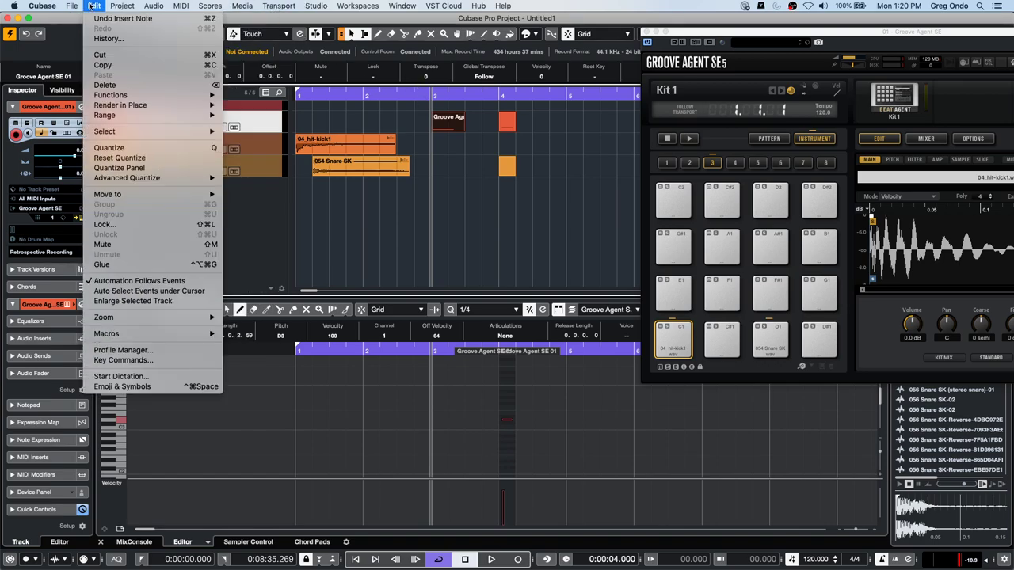
pyautogui.moveTo(130, 104)
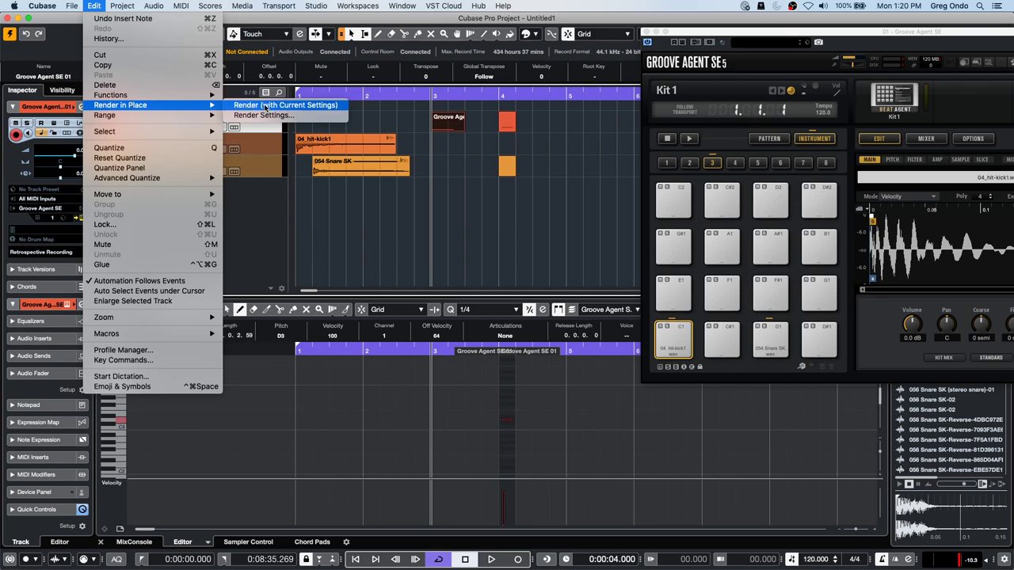
pyautogui.click(448, 131)
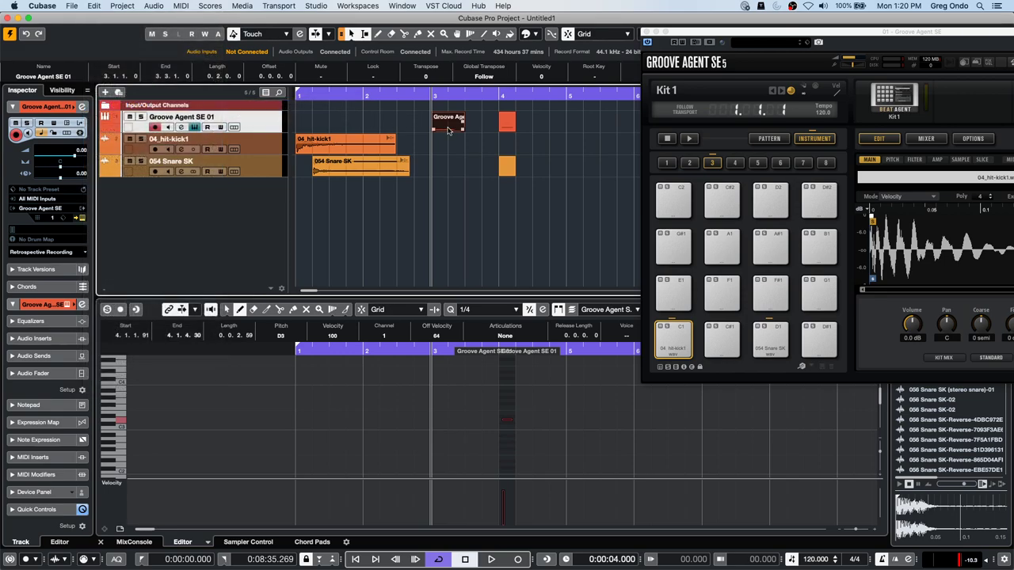
pyautogui.click(119, 6)
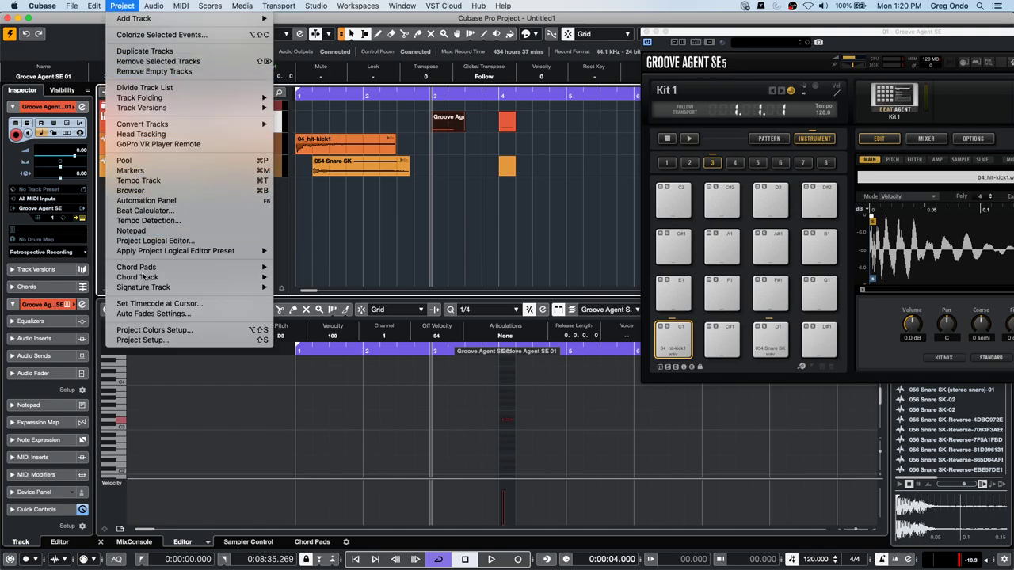
pyautogui.click(448, 125)
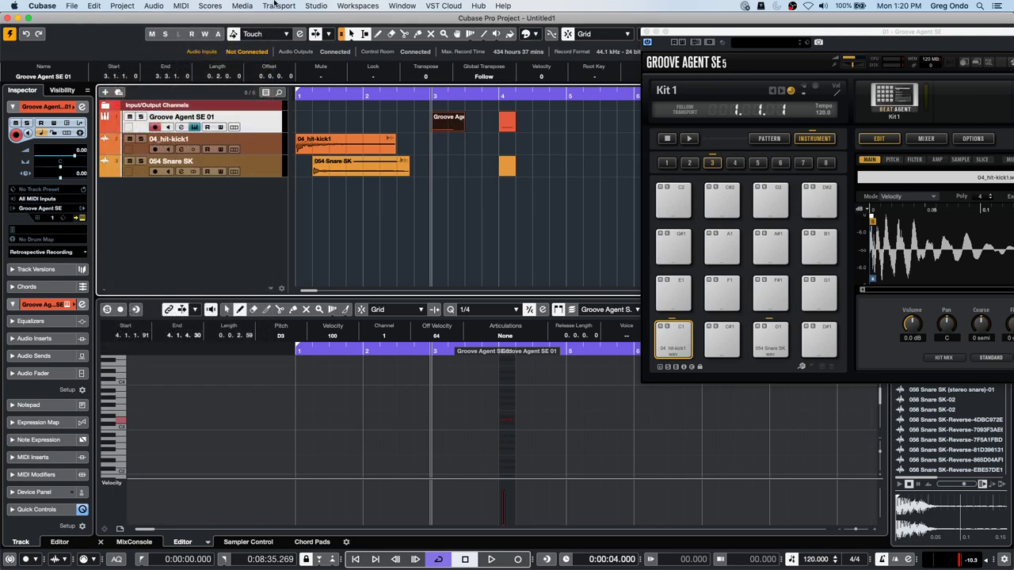
pyautogui.click(125, 6)
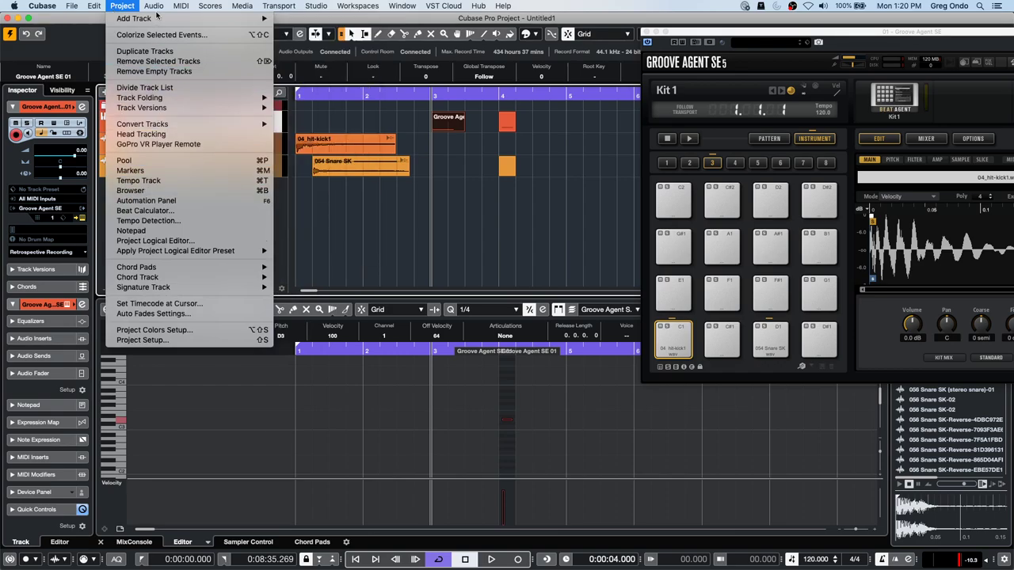
pyautogui.moveTo(94, 6)
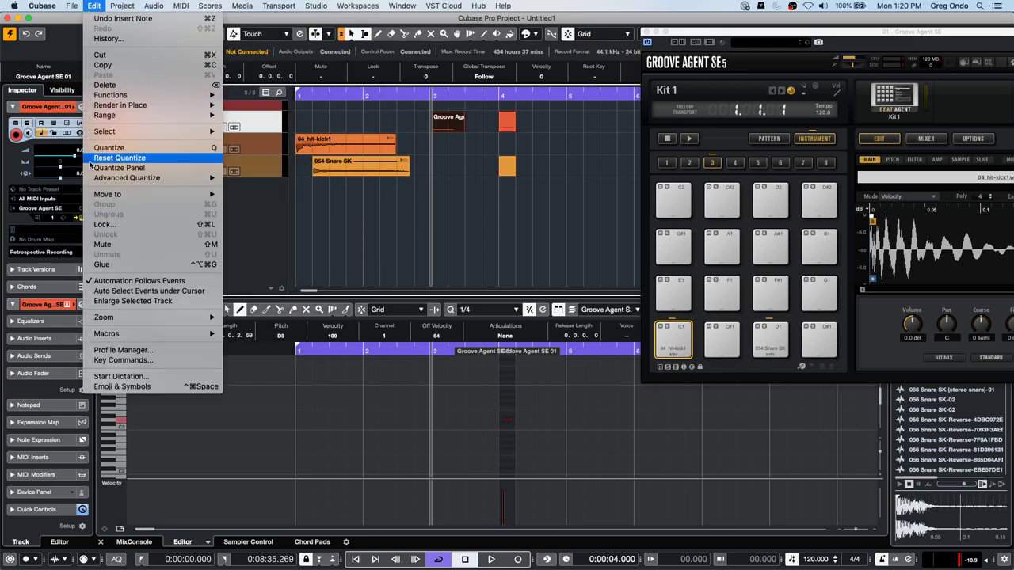
pyautogui.click(135, 109)
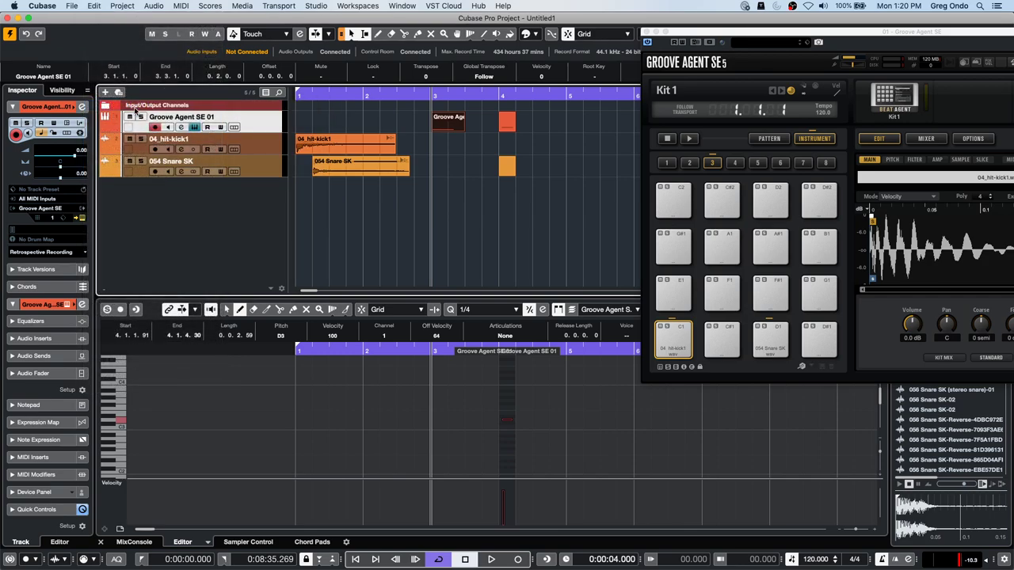
# Render the Groove Agent SE 01 part at bar 3 in place to an audio track with the current settings
pyautogui.click(443, 113)
pyautogui.click(455, 195)
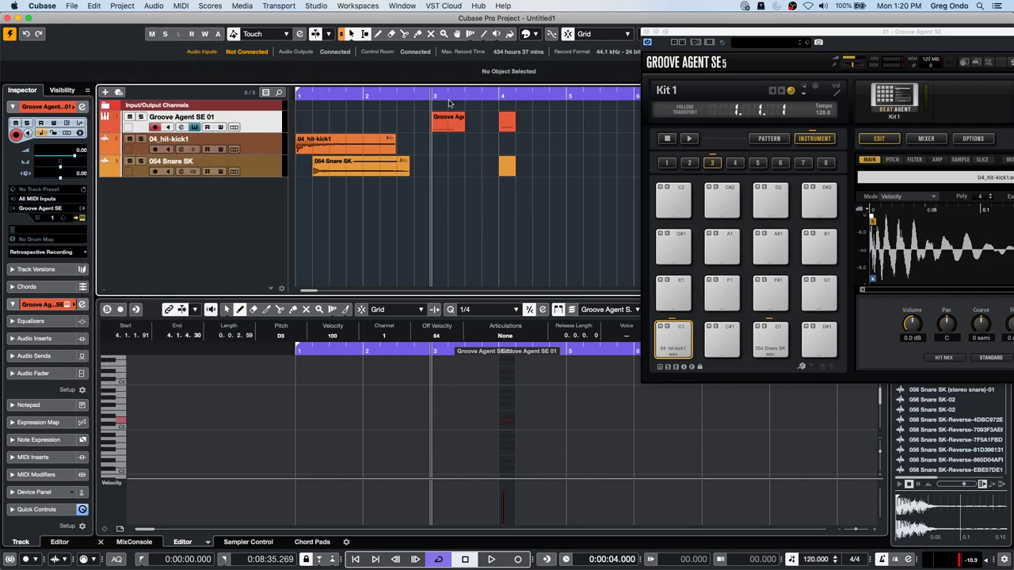
pyautogui.click(449, 127)
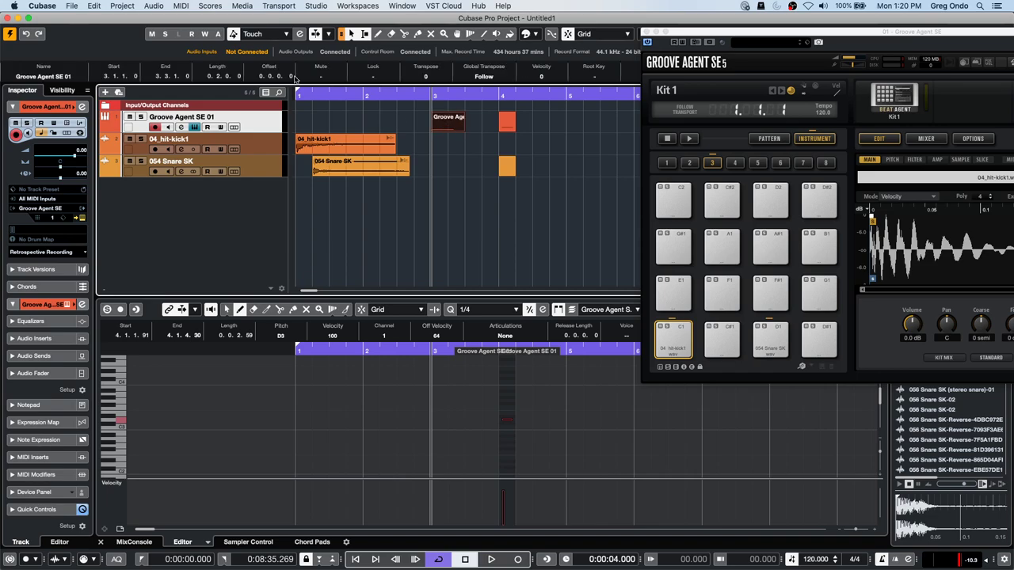
pyautogui.click(122, 6)
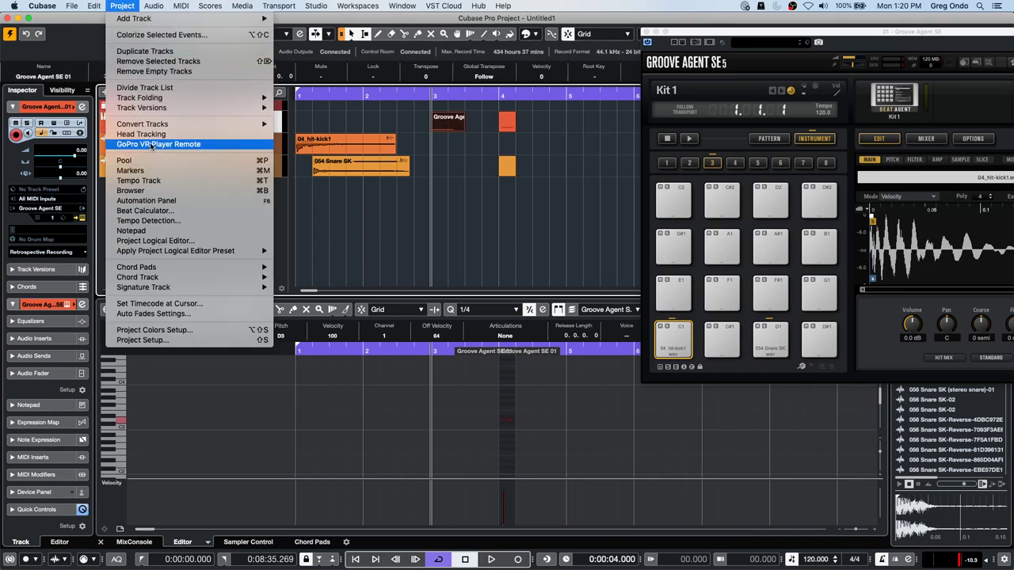
pyautogui.moveTo(106, 6)
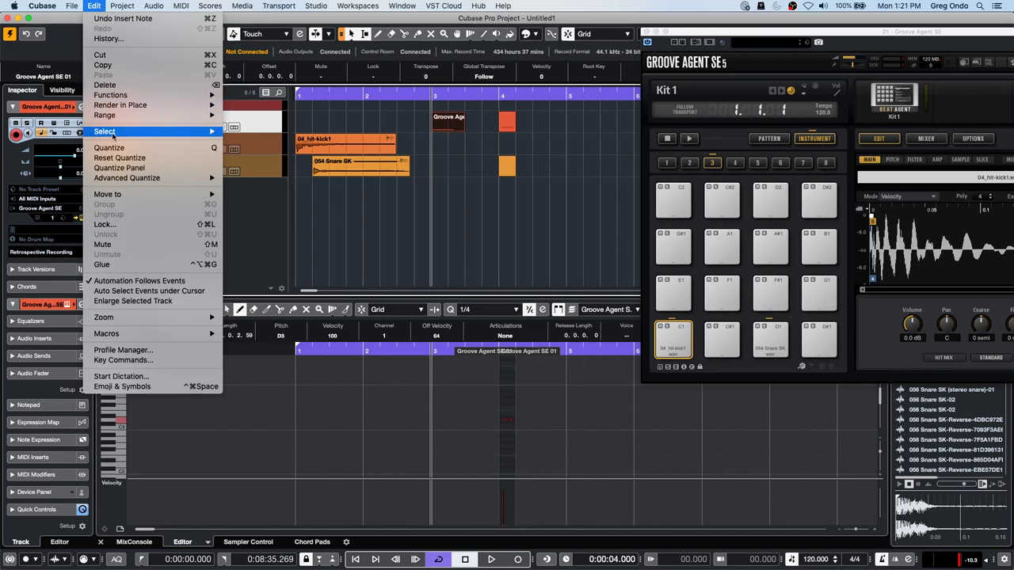
pyautogui.moveTo(190, 104)
pyautogui.click(244, 108)
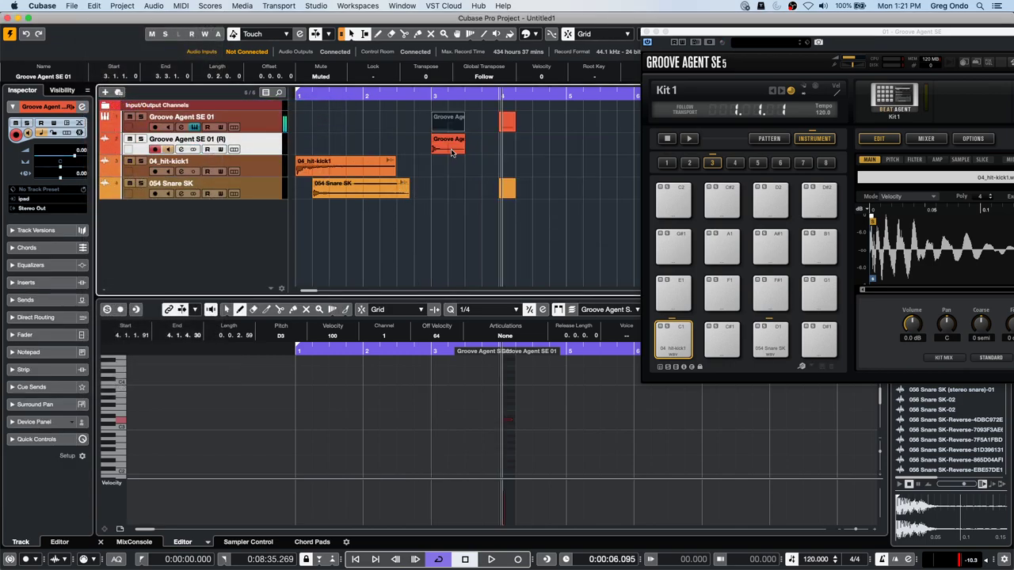
# Open the rendered audio event at bar 3 in the Sample Editor and bring up Direct Offline Processing for it
pyautogui.click(438, 152)
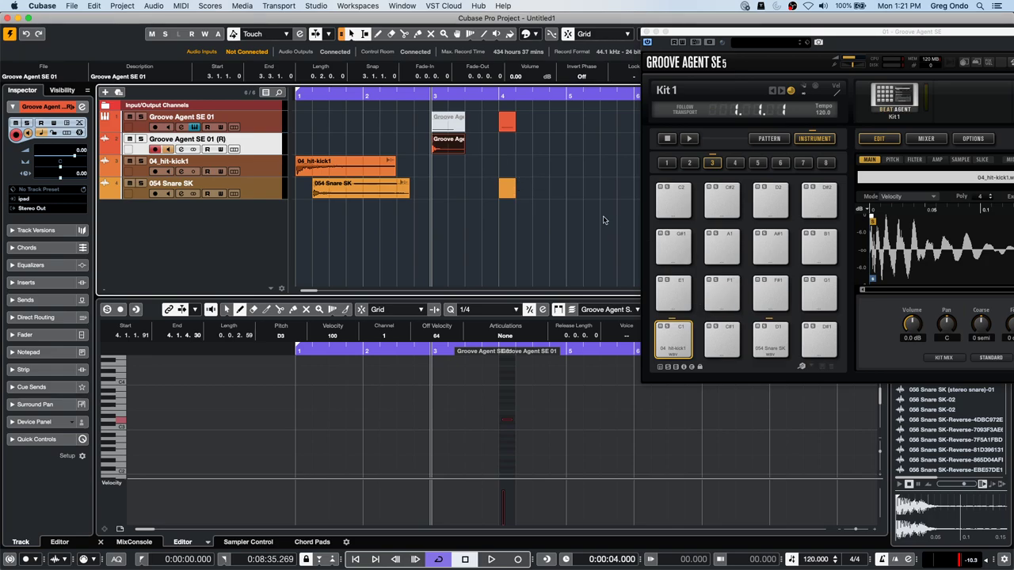
pyautogui.click(441, 150)
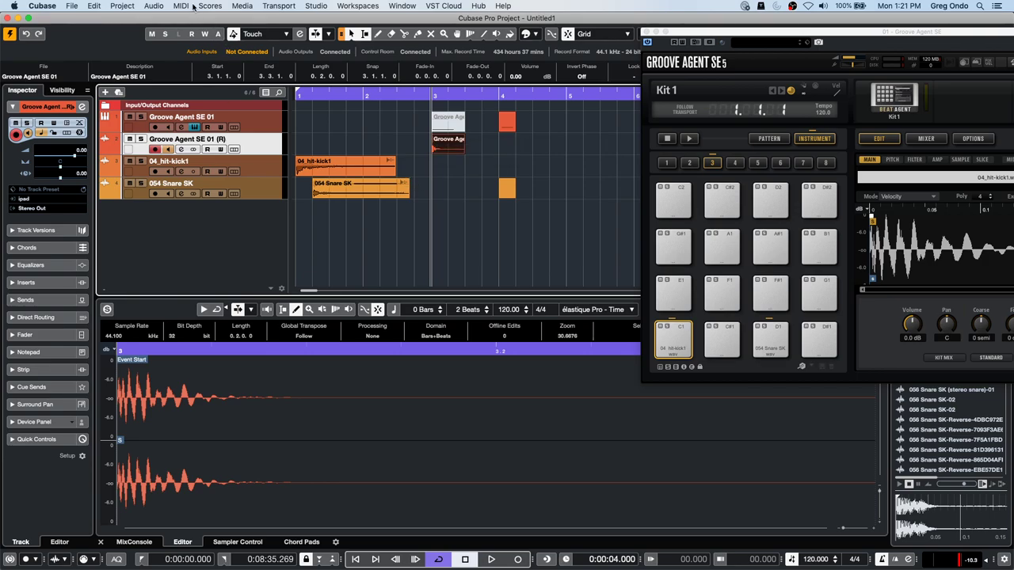
pyautogui.press('F7')
pyautogui.click(479, 6)
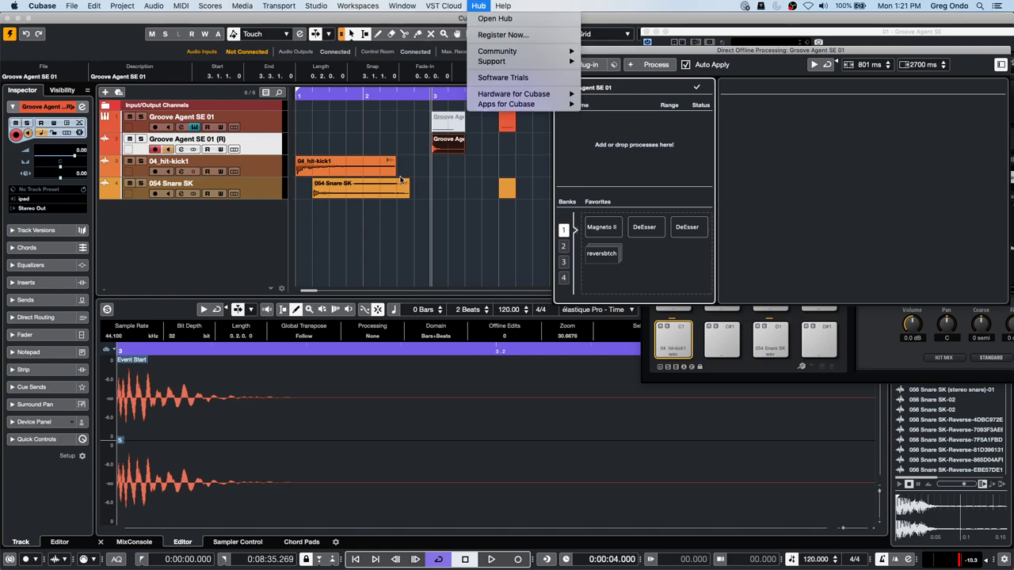
# Process the rendered event at bar 3 offline with the REVerence reverb, play it back and close Direct Offline Processing
pyautogui.click(598, 67)
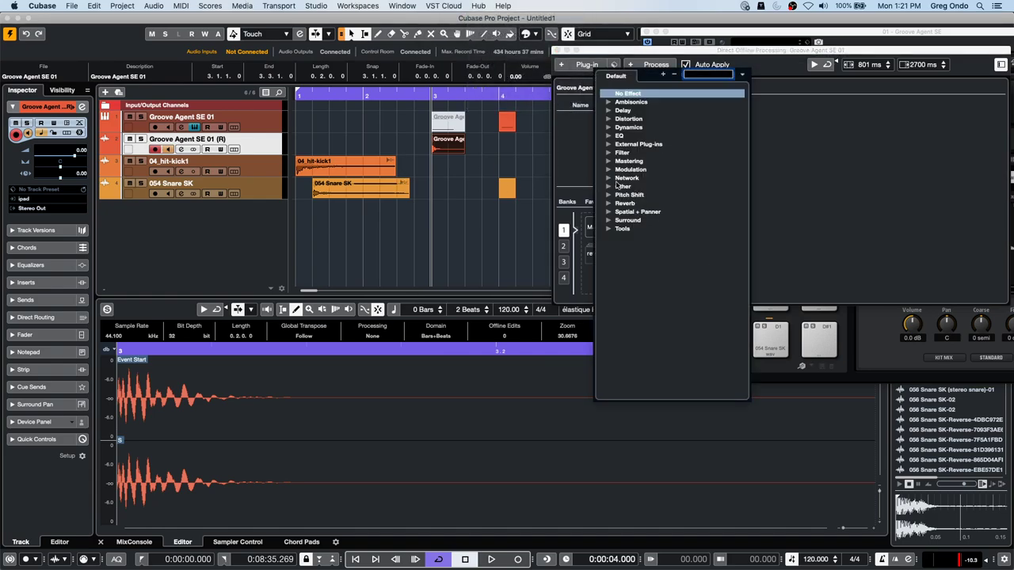
pyautogui.click(609, 204)
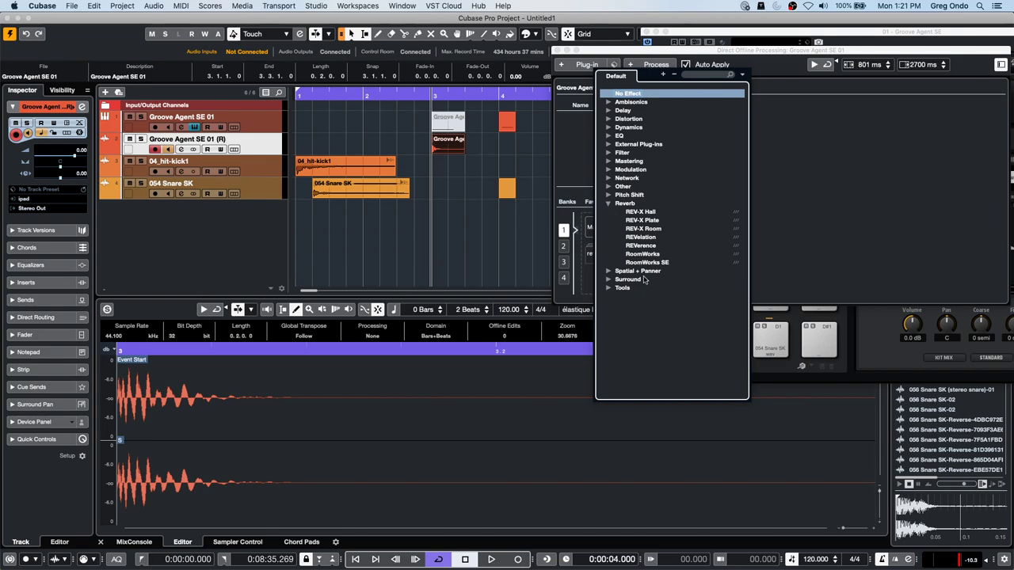
pyautogui.click(642, 246)
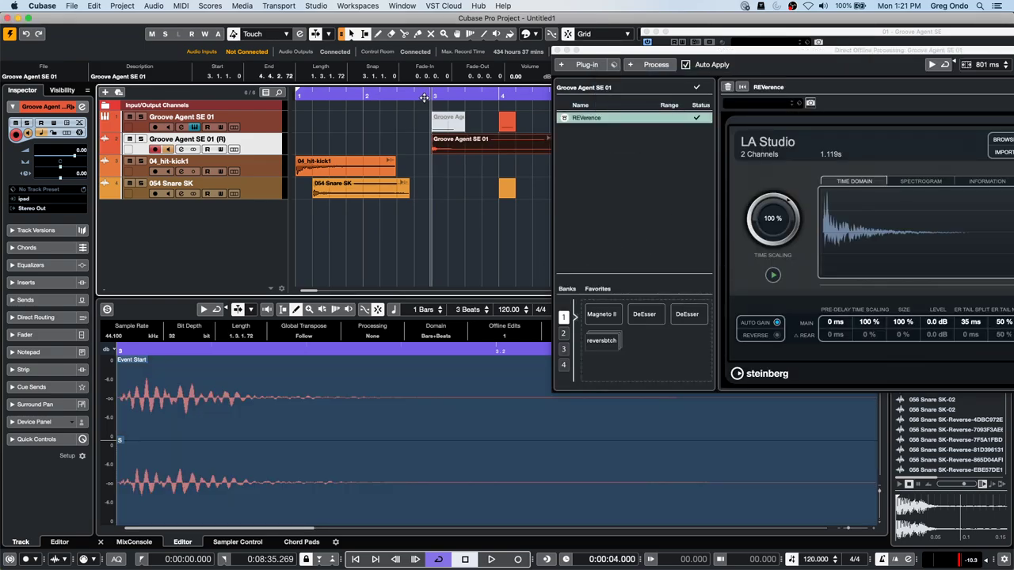
pyautogui.press('space')
pyautogui.press('space')
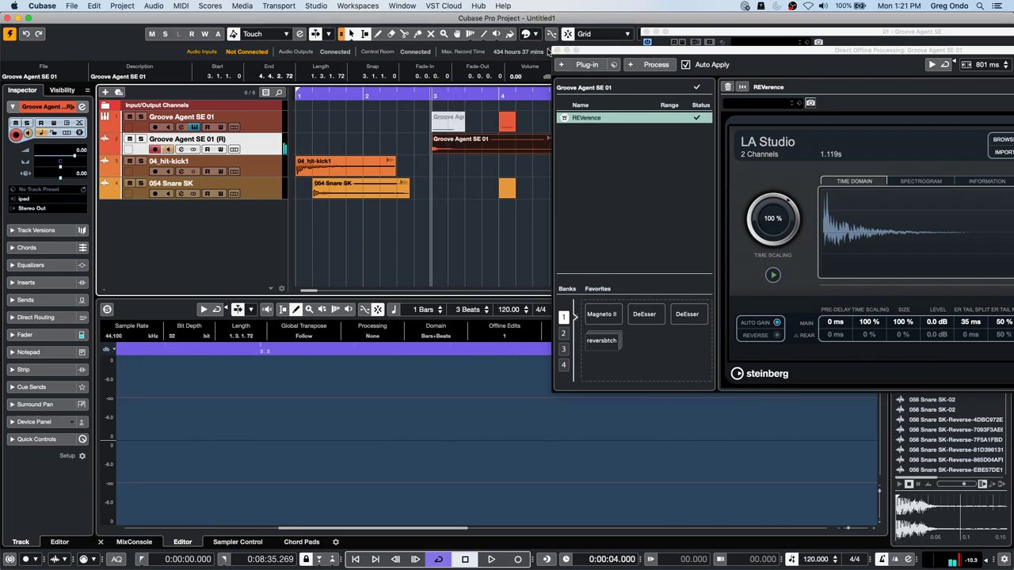
pyautogui.click(558, 51)
# Load the reverb-processed event onto the Groove Agent SE C1 pad and audition the pad several times
pyautogui.moveTo(452, 150); pyautogui.dragTo(673, 340)
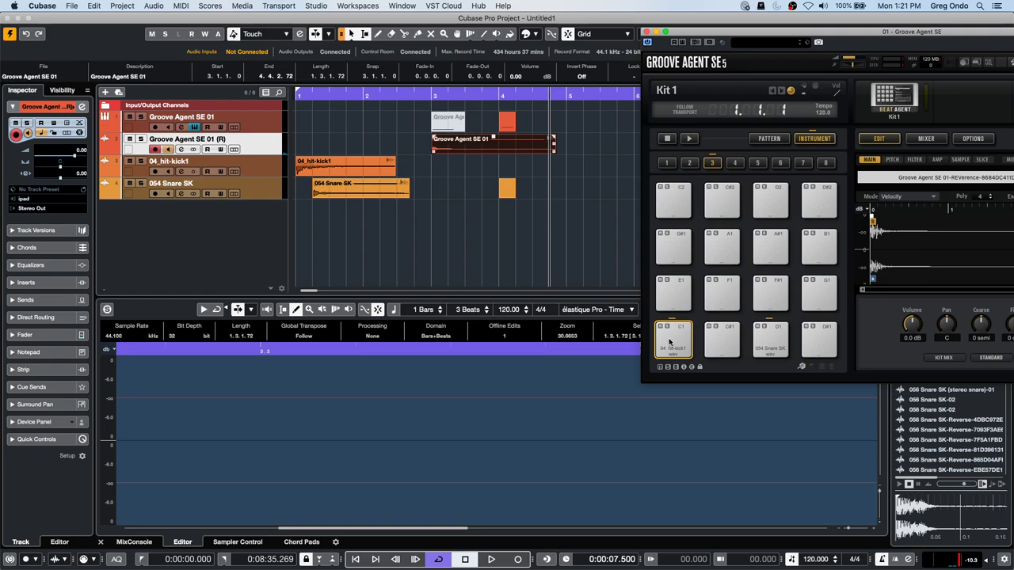
pyautogui.click(674, 341)
pyautogui.click(675, 342)
pyautogui.click(675, 340)
pyautogui.click(675, 339)
pyautogui.click(675, 339)
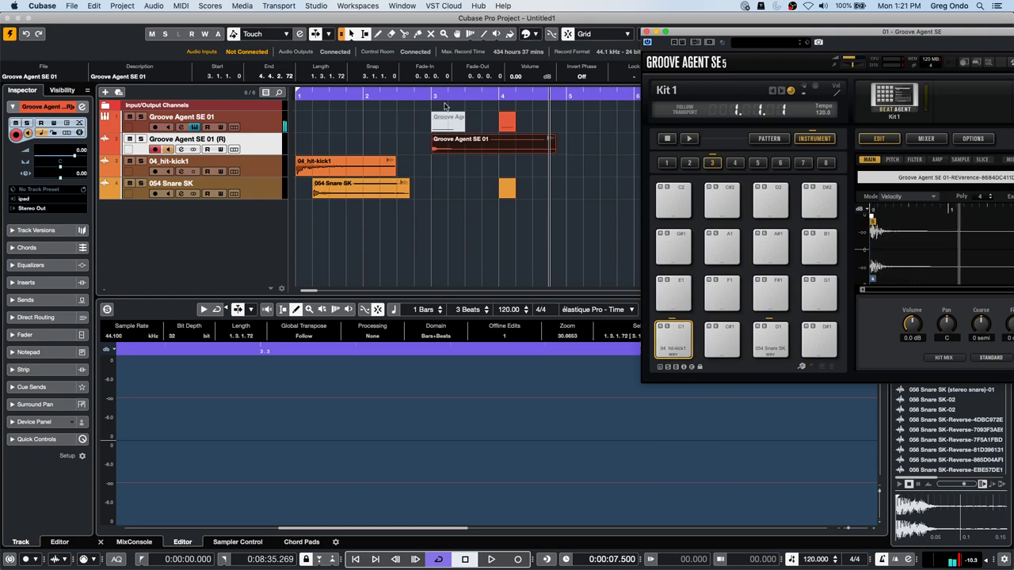
# Select all four tracks from Groove Agent SE 01 to 054 Snare SK and remove them from the project
pyautogui.moveTo(419, 94); pyautogui.dragTo(424, 63)
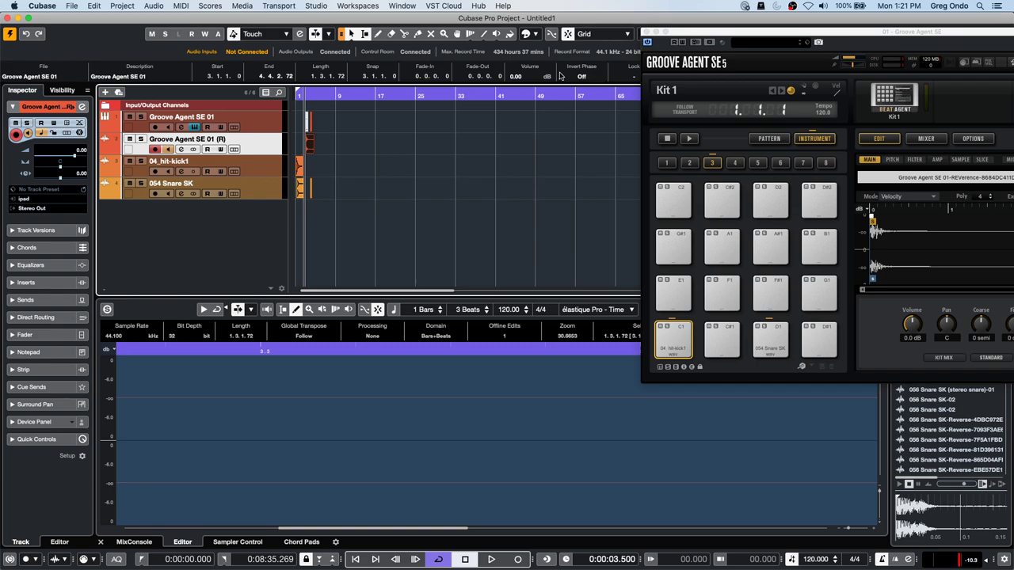
pyautogui.click(271, 124)
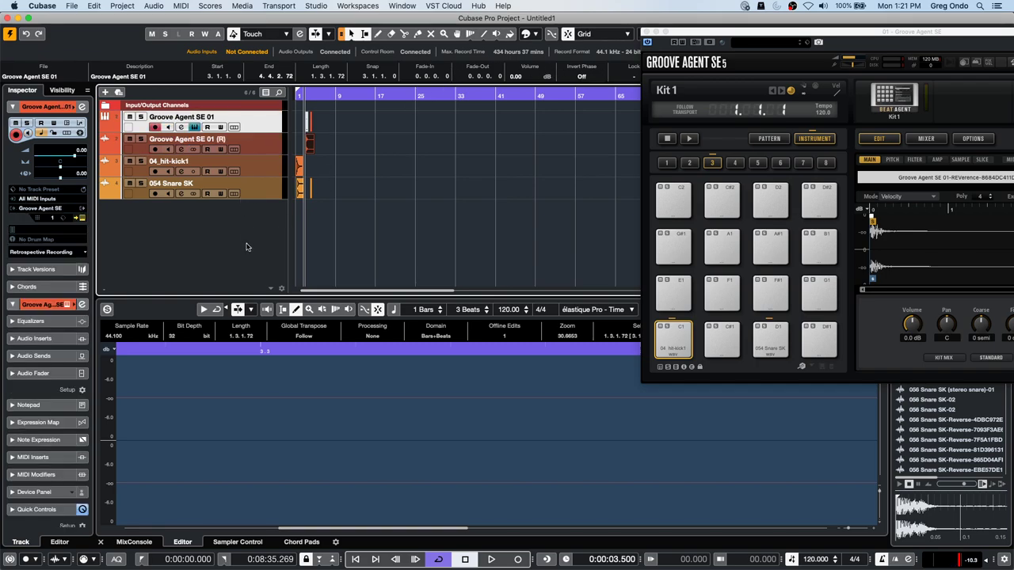
pyautogui.keyDown('shift'); pyautogui.click(263, 192); pyautogui.keyUp('shift')
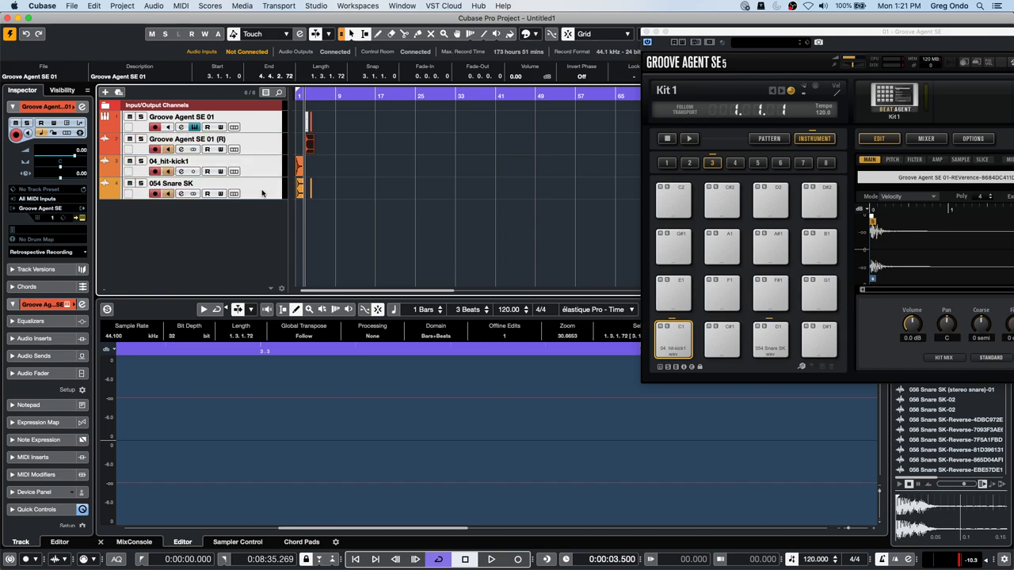
pyautogui.rightClick(261, 124)
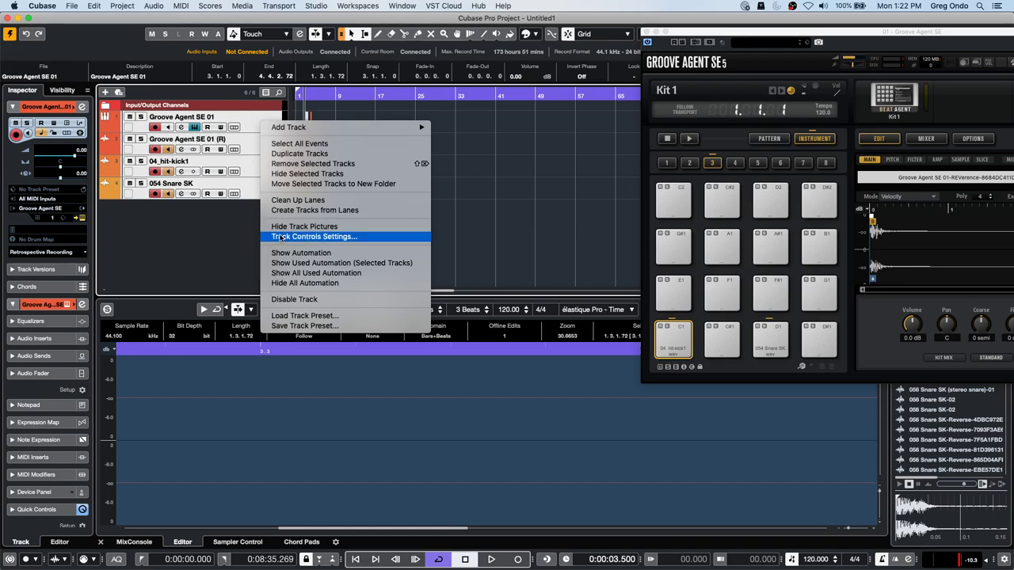
pyautogui.click(335, 163)
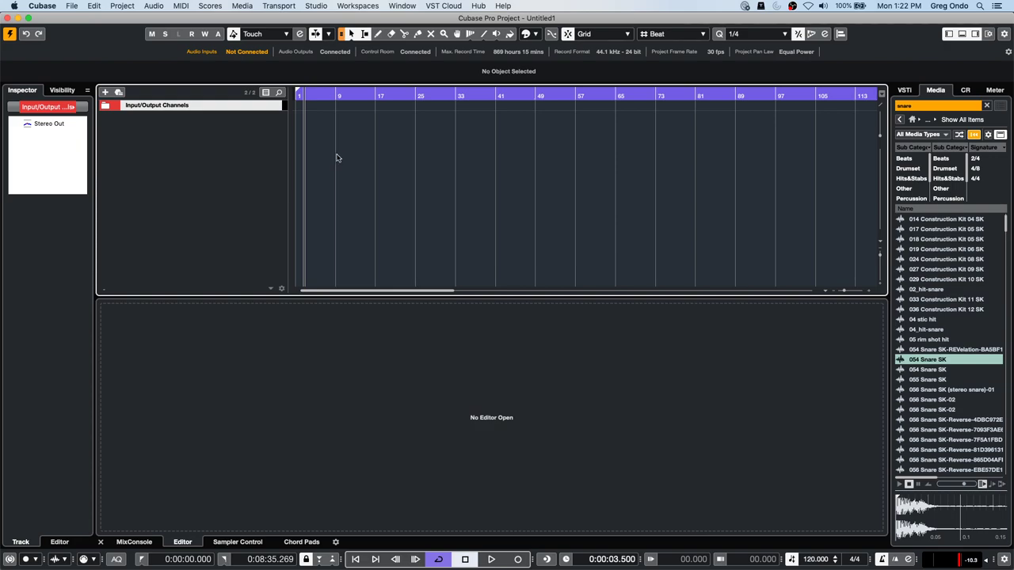
# Open the Control Room audio connections and add a stereo cue channel named Vox
pyautogui.moveTo(349, 95); pyautogui.dragTo(227, 107)
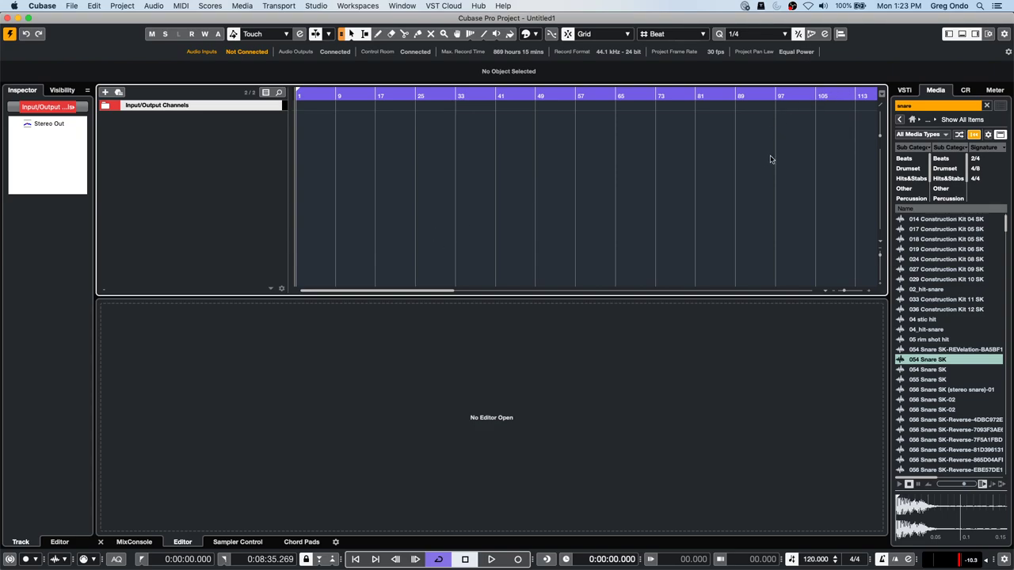
pyautogui.click(412, 5)
pyautogui.moveTo(371, 7)
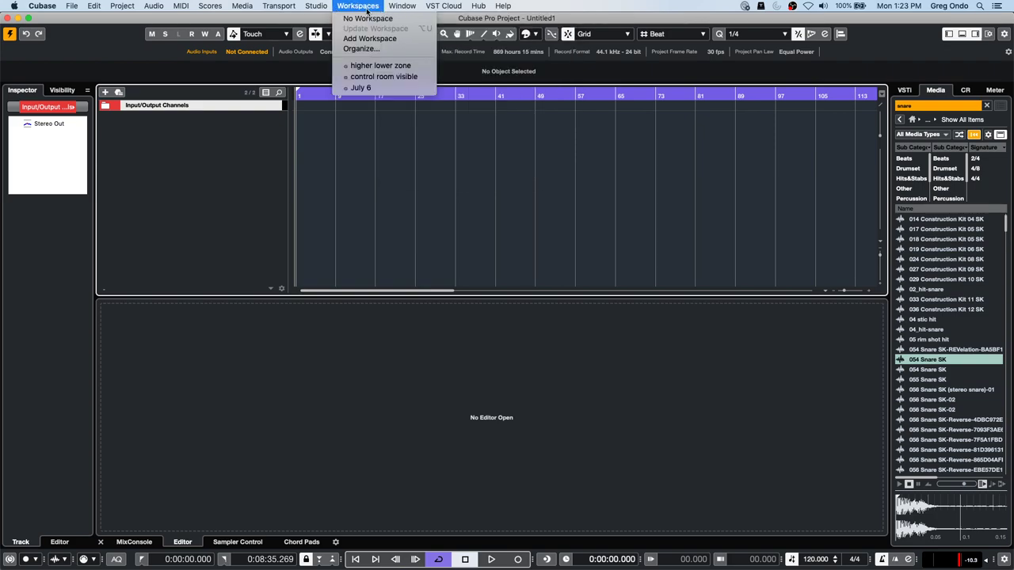
pyautogui.click(331, 17)
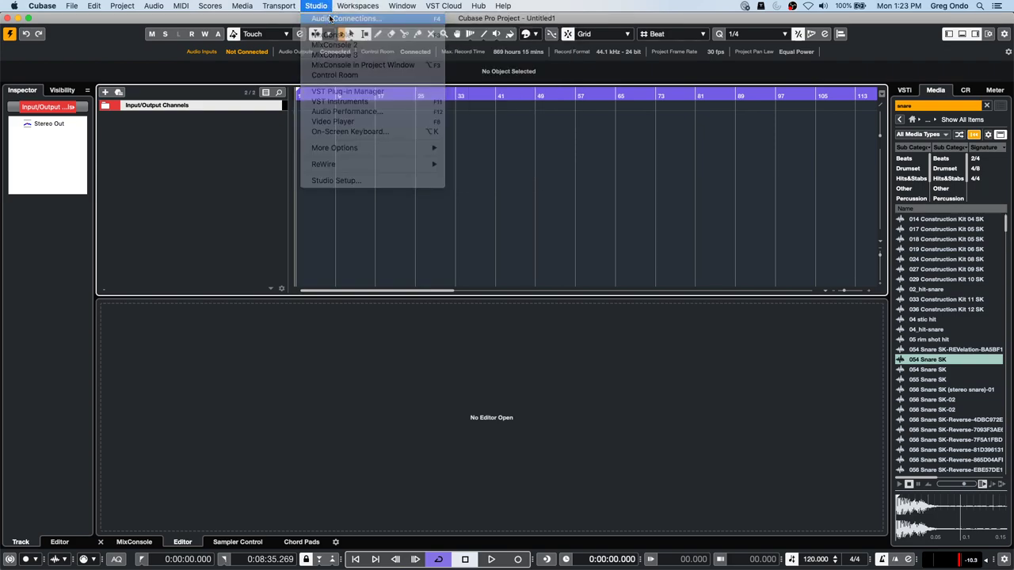
pyautogui.moveTo(572, 335); pyautogui.dragTo(304, 116)
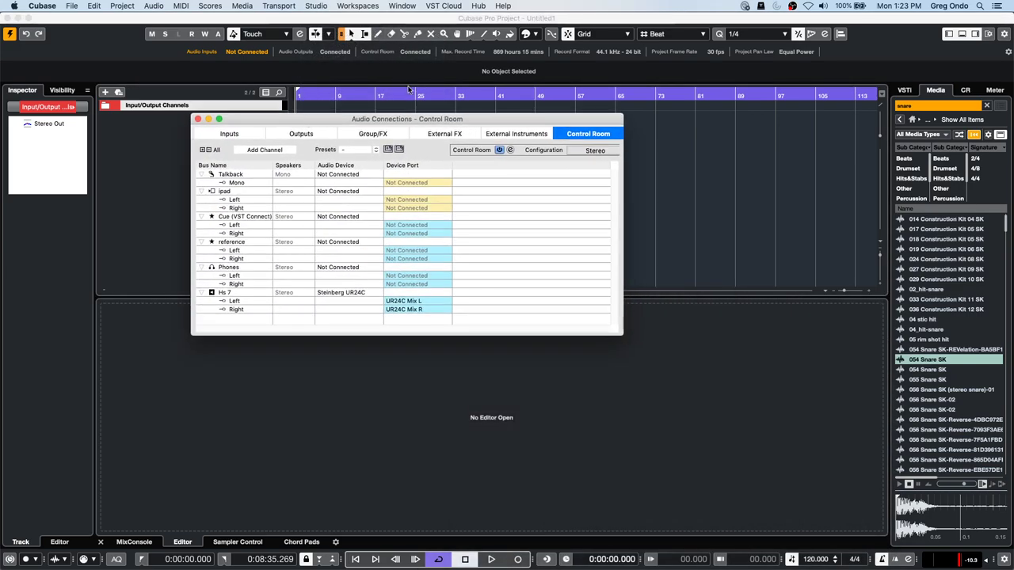
pyautogui.rightClick(263, 320)
pyautogui.click(297, 362)
pyautogui.click(511, 156)
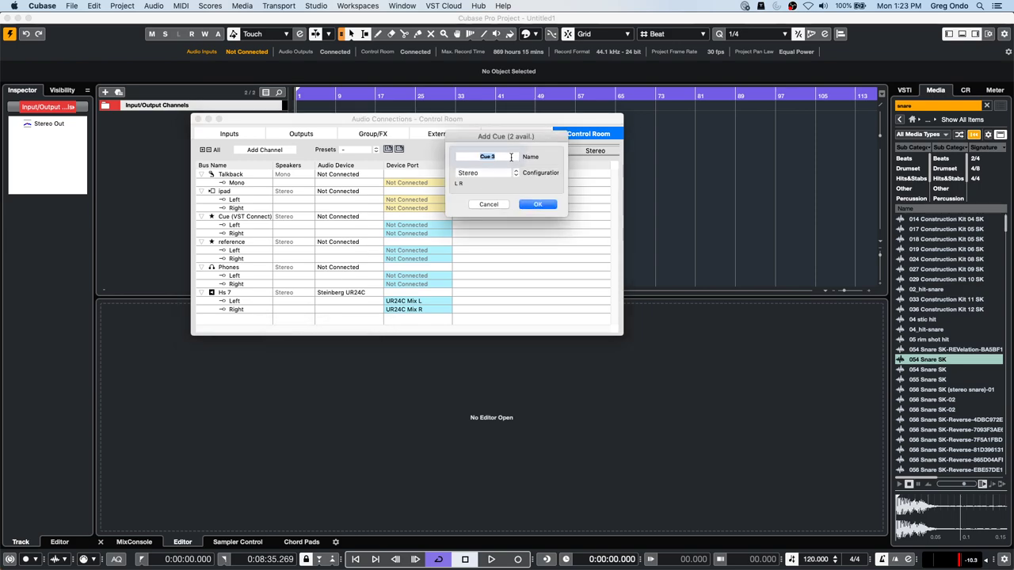
pyautogui.write('Vox')
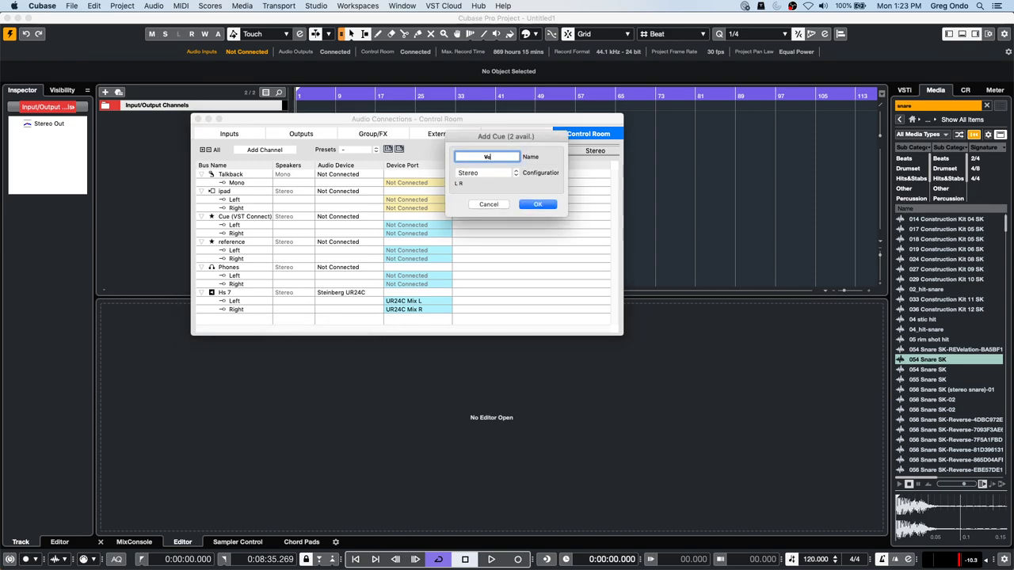
pyautogui.click(543, 206)
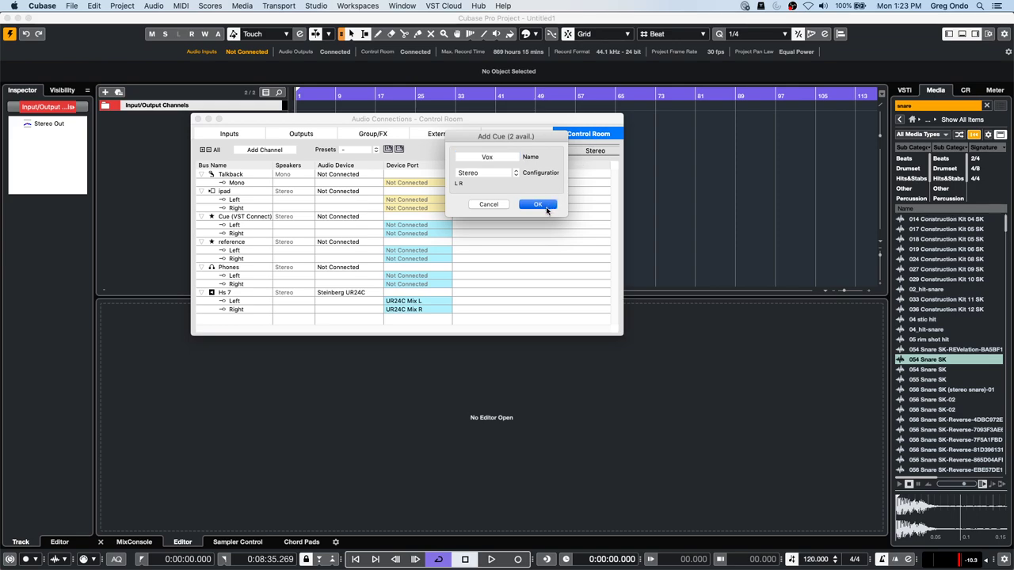
# Add another stereo cue channel named Gtr, enlarge the Audio Connections window to show all channels, and close it
pyautogui.rightClick(264, 326)
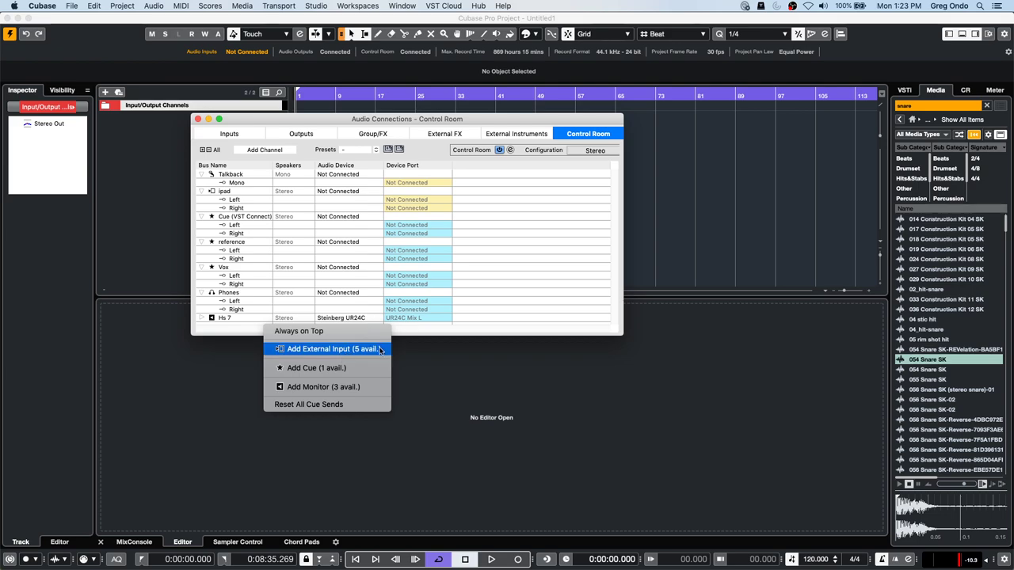
pyautogui.click(332, 367)
pyautogui.click(506, 157)
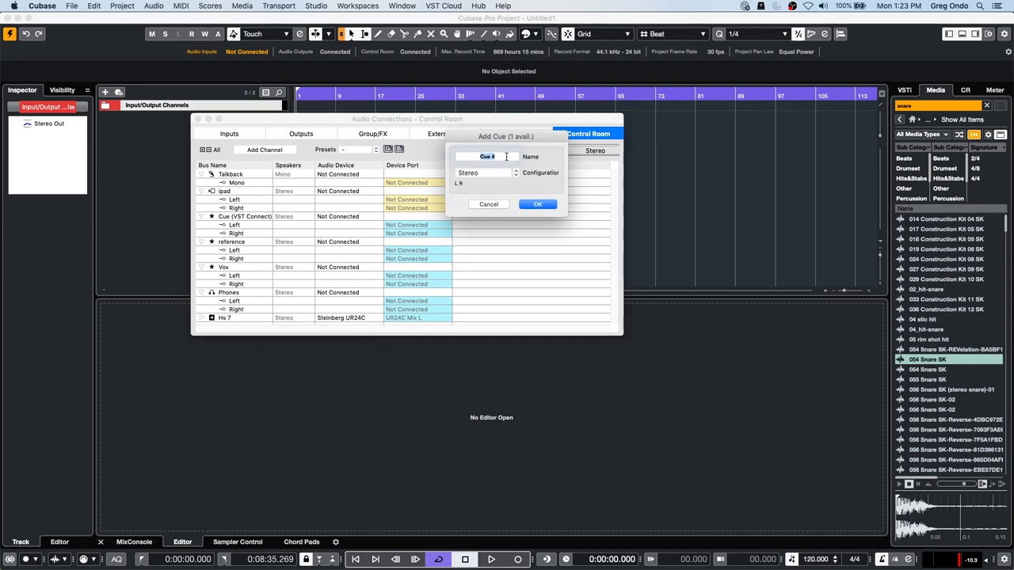
pyautogui.write('Gtr')
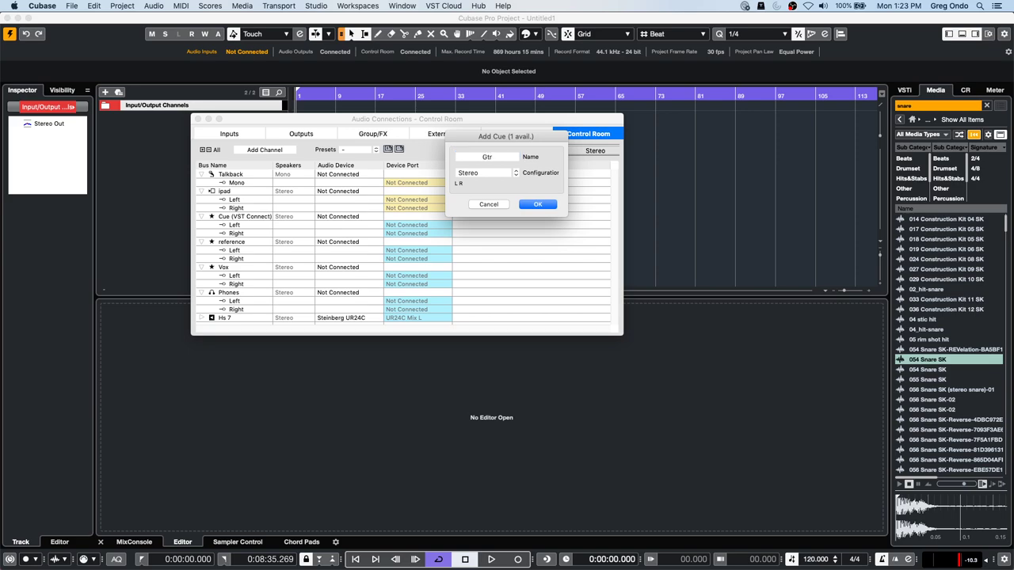
pyautogui.click(546, 205)
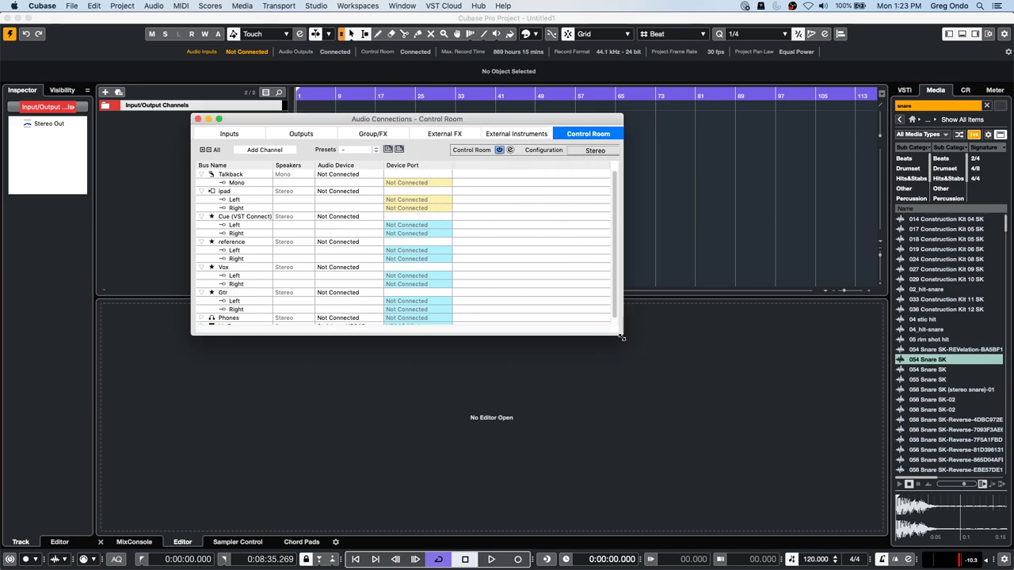
pyautogui.moveTo(621, 333); pyautogui.dragTo(622, 393)
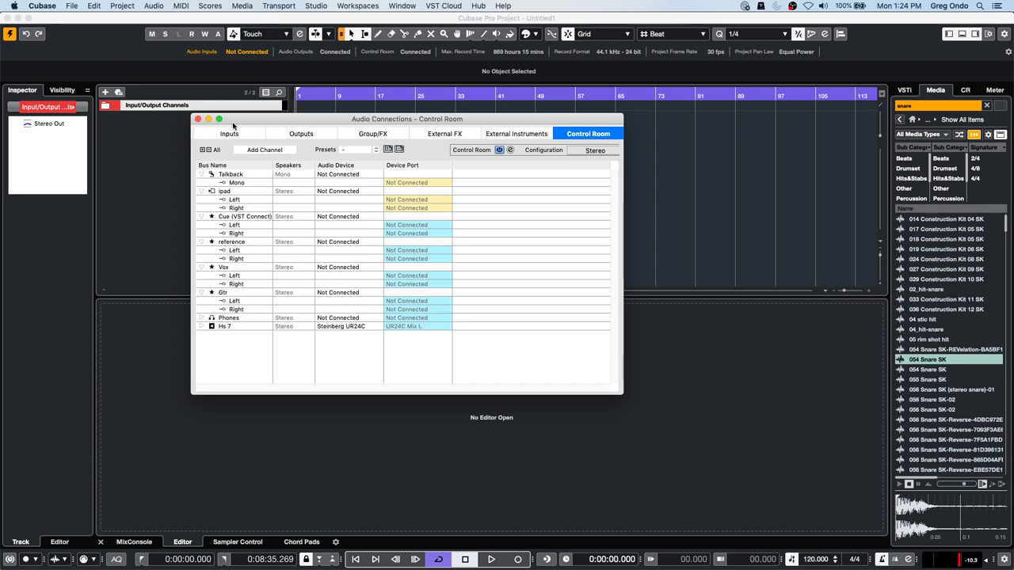
pyautogui.click(198, 119)
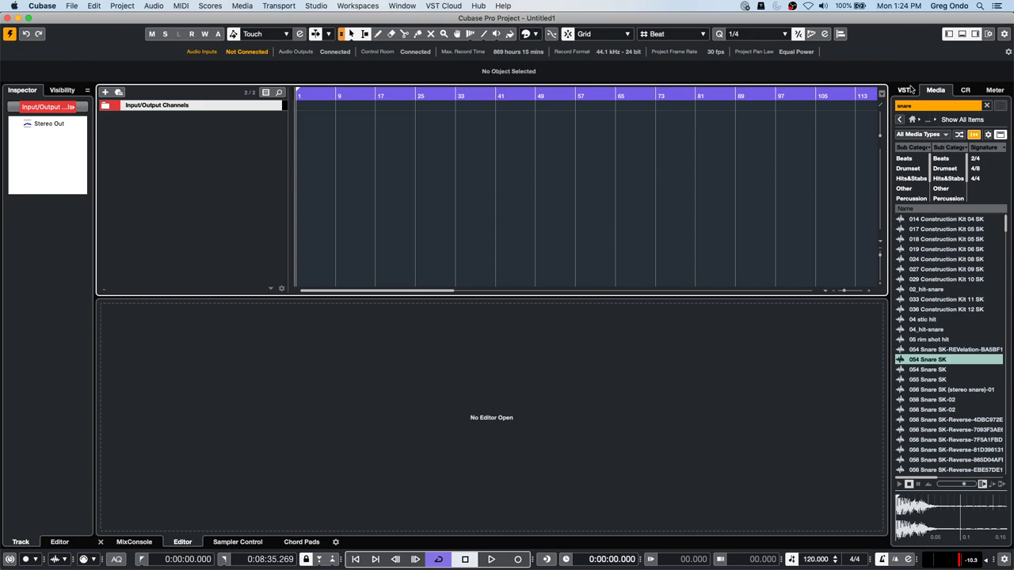
# Clear the media search and preview the ClassTrance - Chorus A - Synth Bass loop in the Sequel Library of Loops & Samples
pyautogui.click(916, 105)
pyautogui.press('BackSpace')
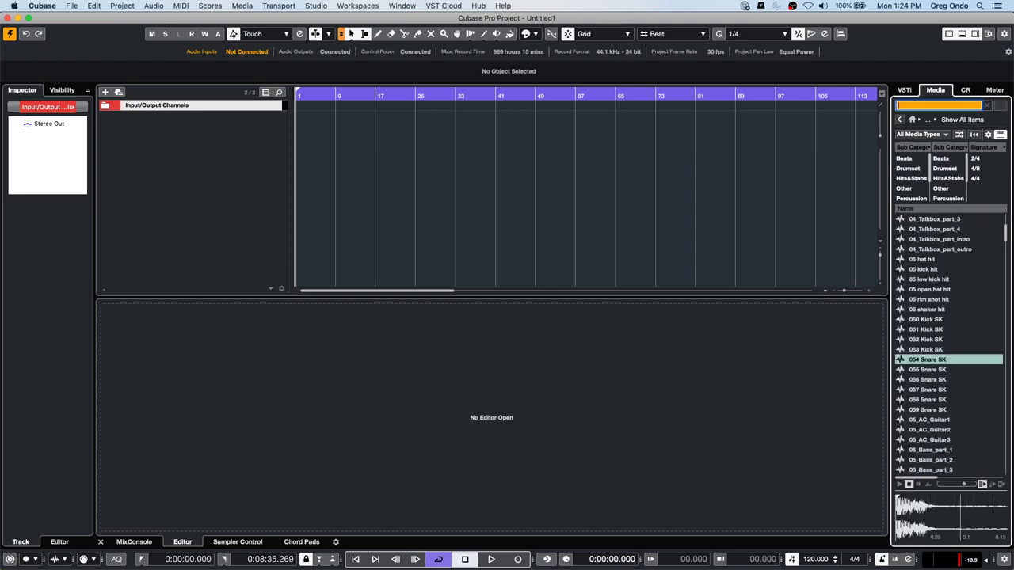
pyautogui.click(913, 120)
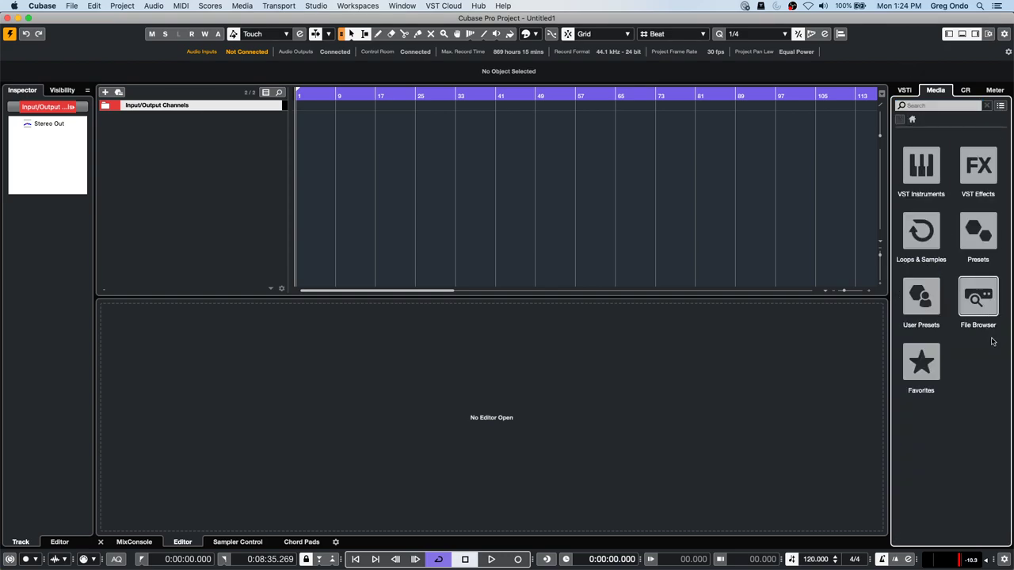
pyautogui.click(920, 232)
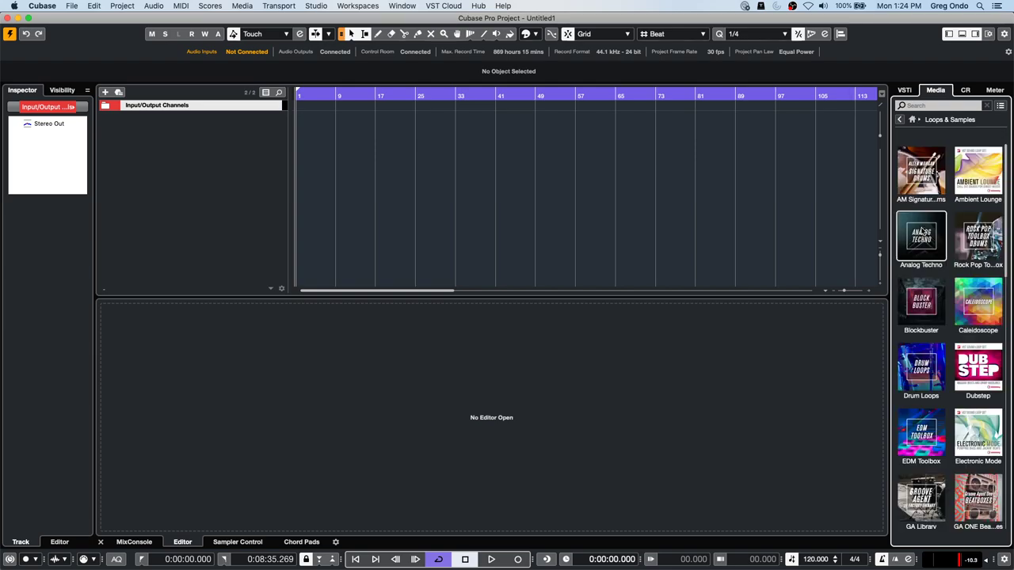
pyautogui.scroll(-5, 921, 229)
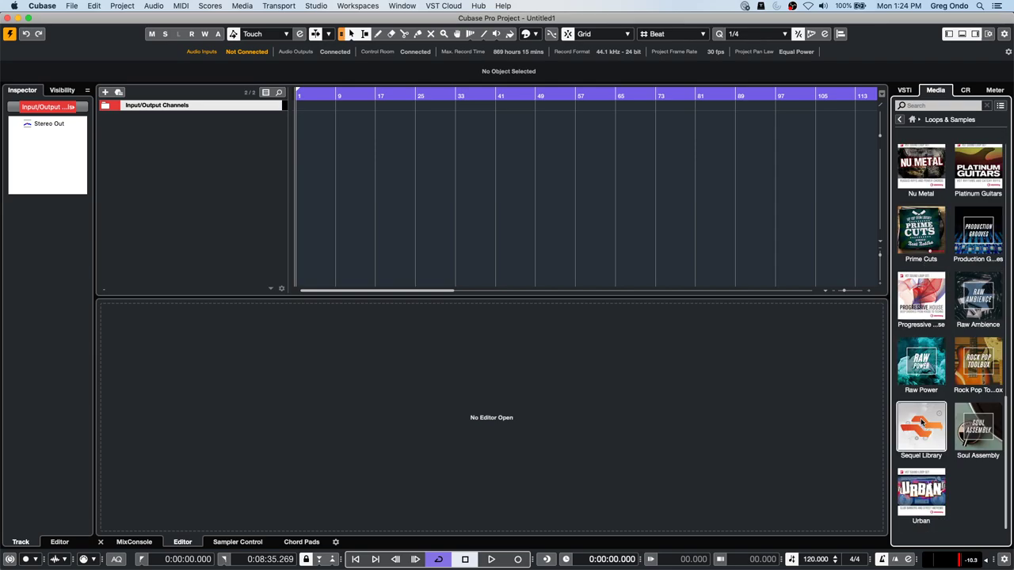
pyautogui.click(919, 373)
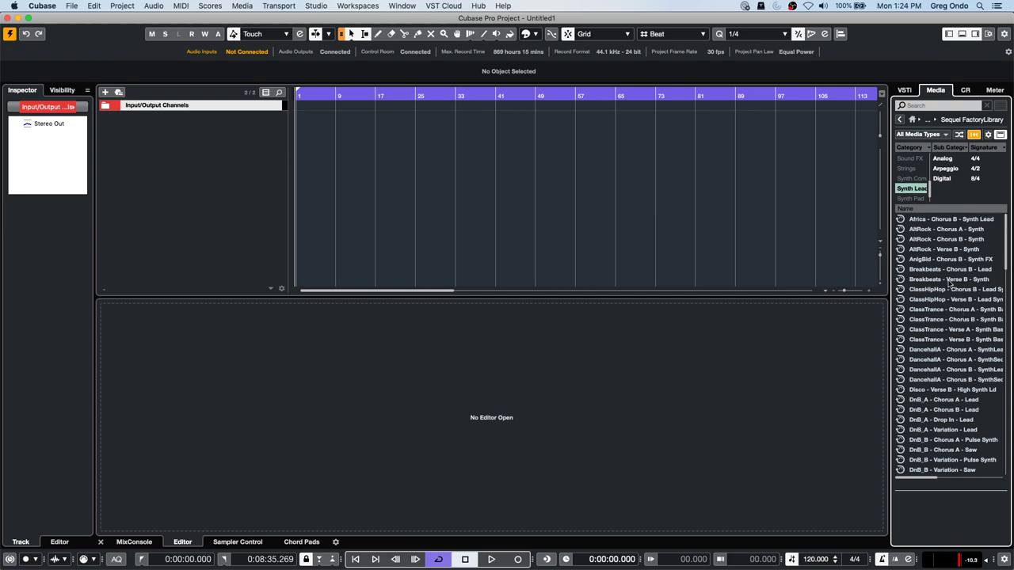
pyautogui.click(941, 309)
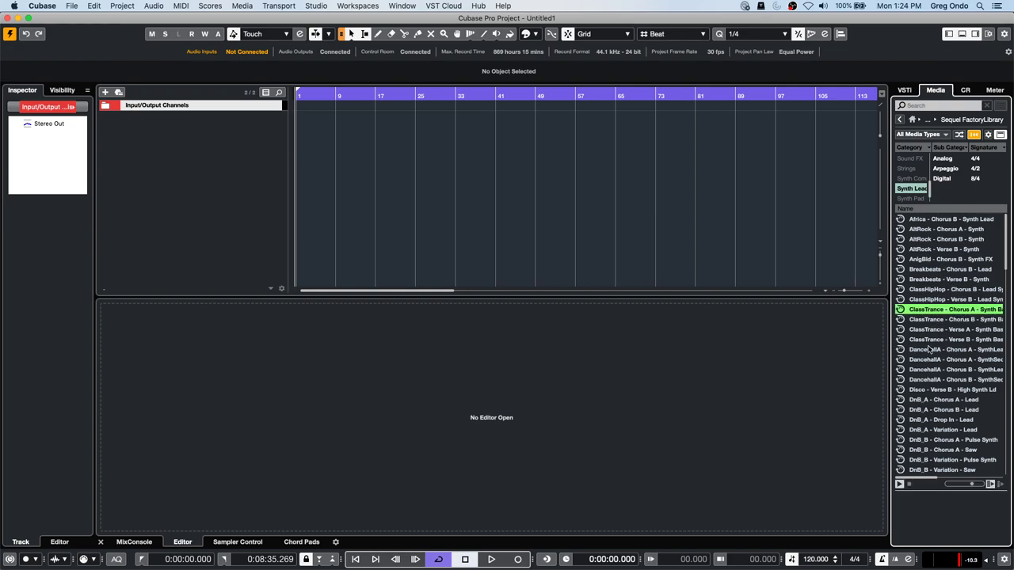
# Add the ClassTrance - Chorus A - Synth Bass loop to the project as a new instrument track and open its part in the Key Editor
pyautogui.moveTo(941, 310); pyautogui.dragTo(245, 155)
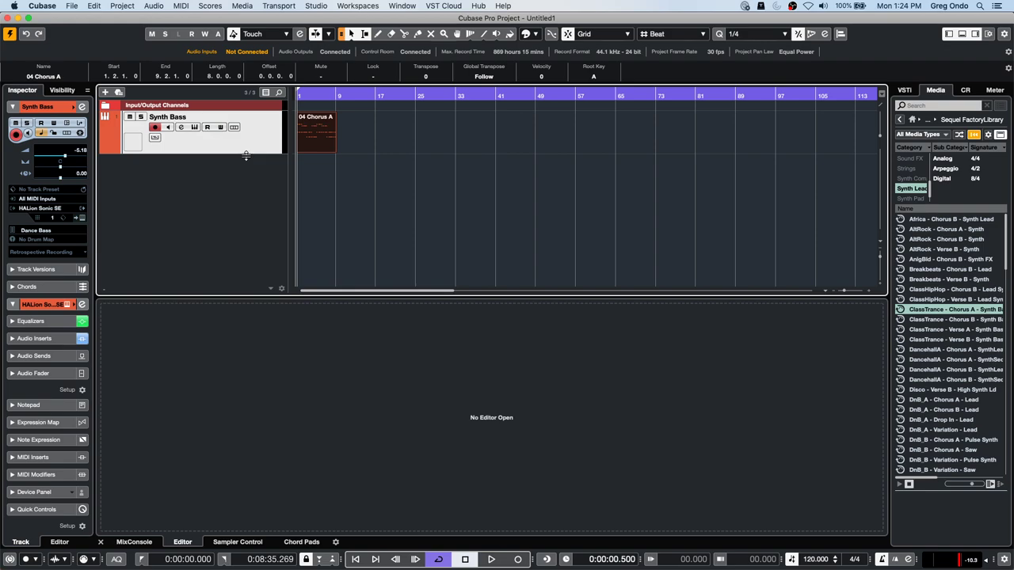
pyautogui.moveTo(326, 96); pyautogui.dragTo(282, 134)
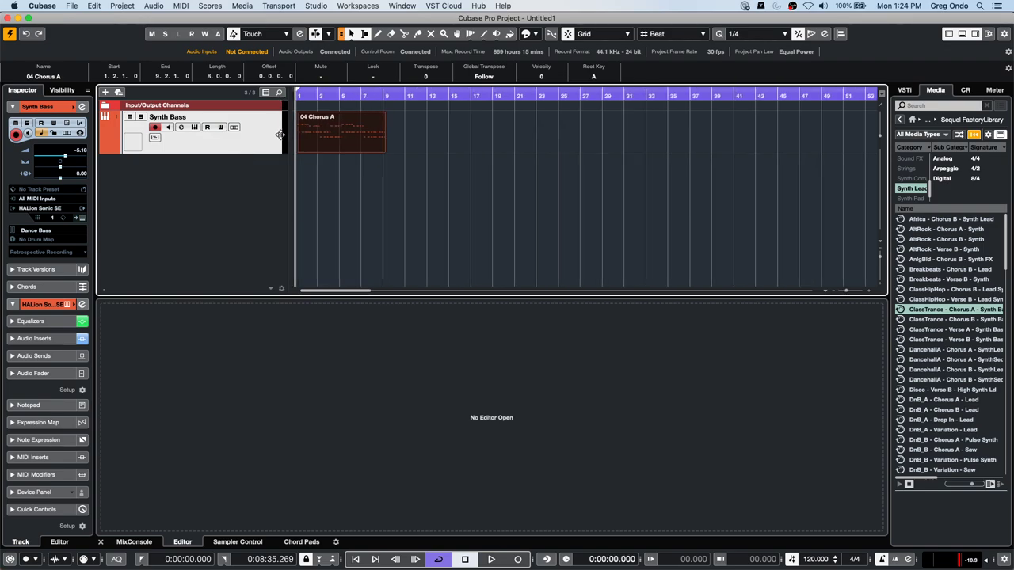
pyautogui.doubleClick(340, 138)
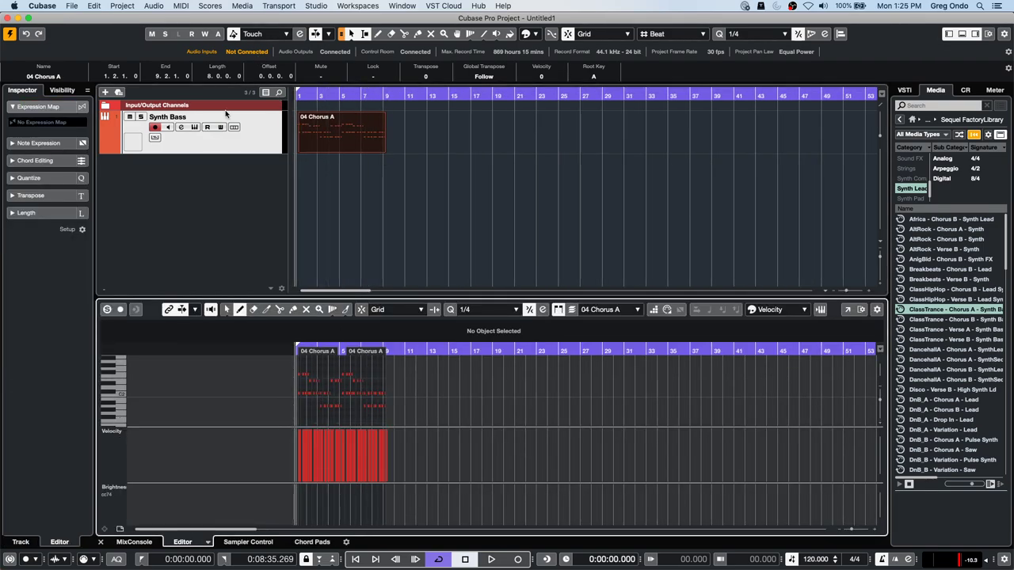
pyautogui.click(358, 181)
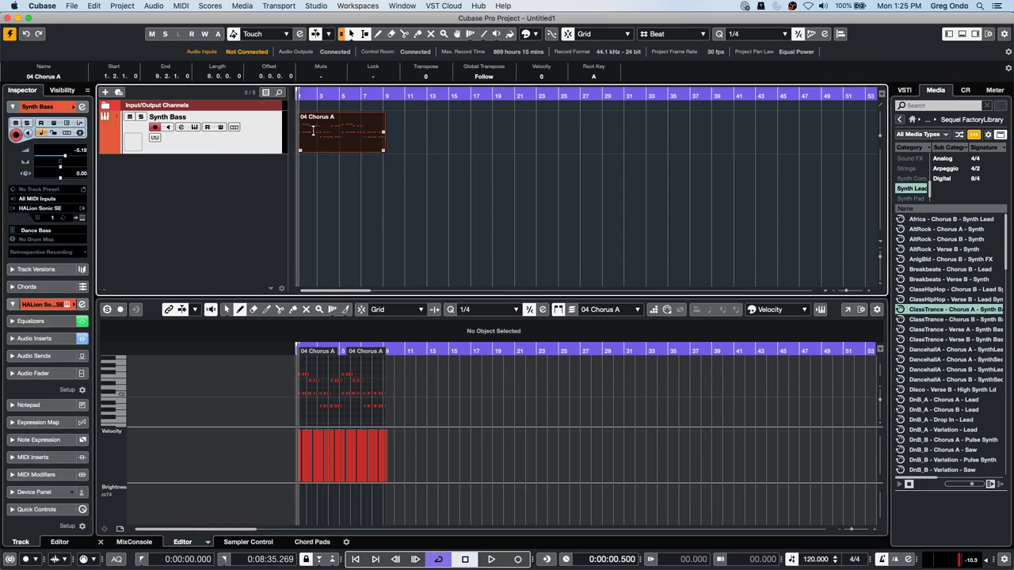
pyautogui.click(71, 5)
pyautogui.moveTo(95, 6)
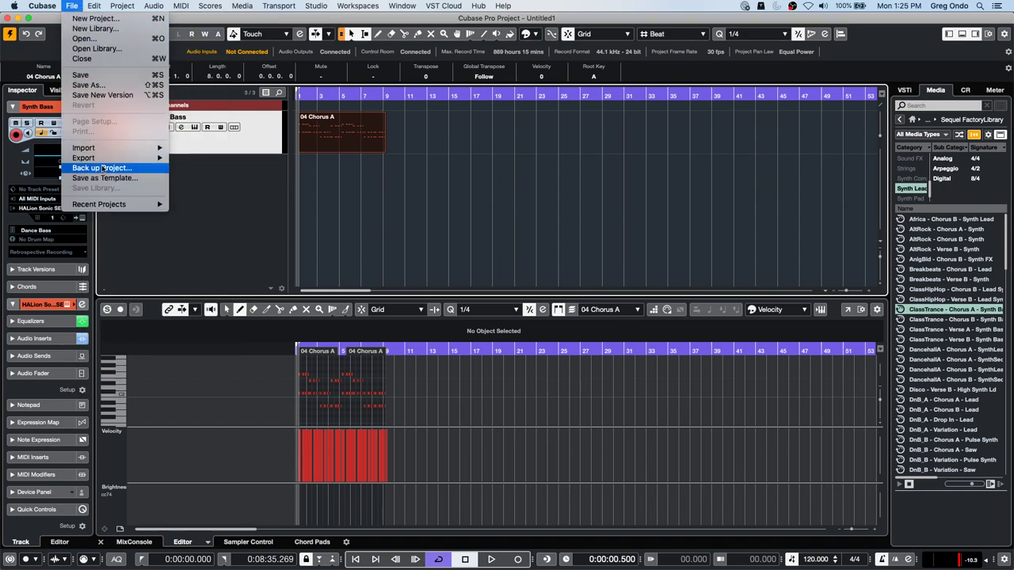
pyautogui.moveTo(102, 159)
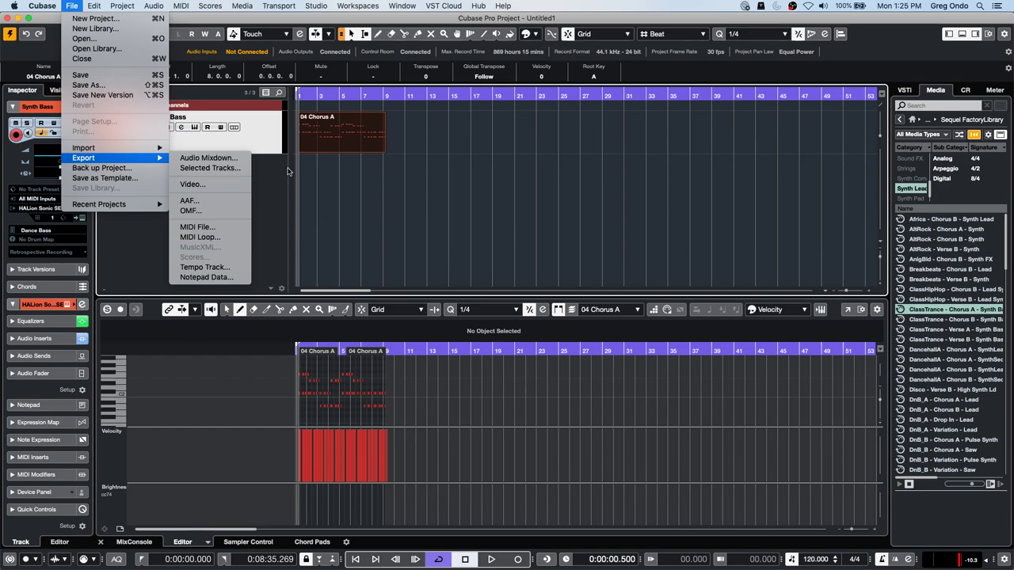
pyautogui.click(391, 182)
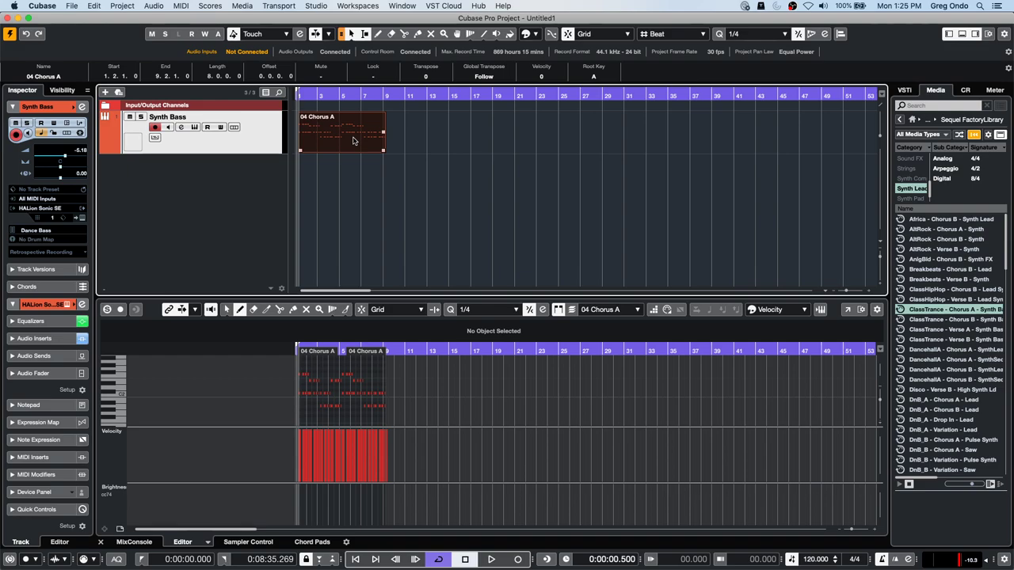
pyautogui.click(96, 6)
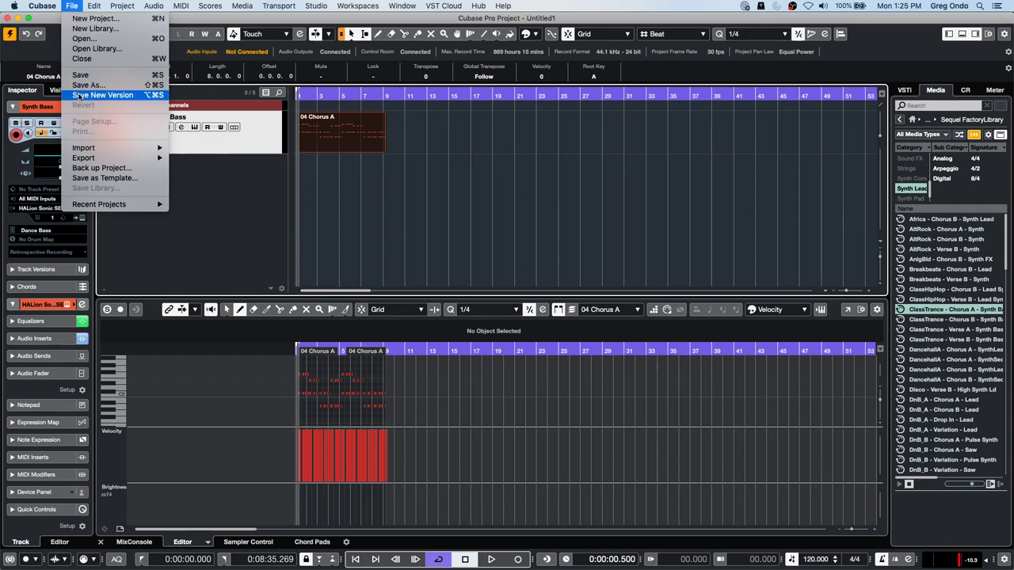
pyautogui.click(424, 207)
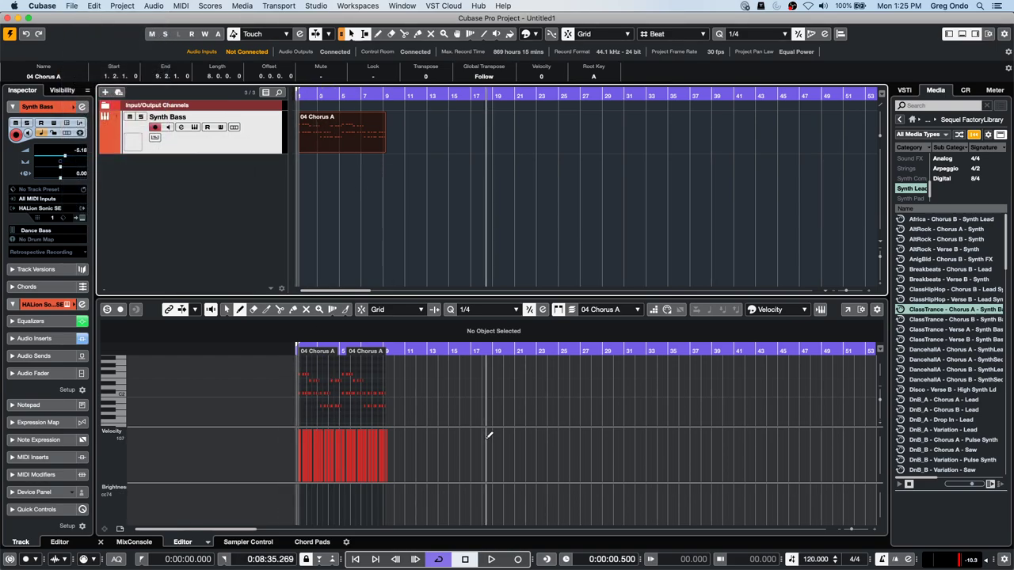
# Play the 04 Chorus A part and draw a varying velocity curve across its notes
pyautogui.press('space')
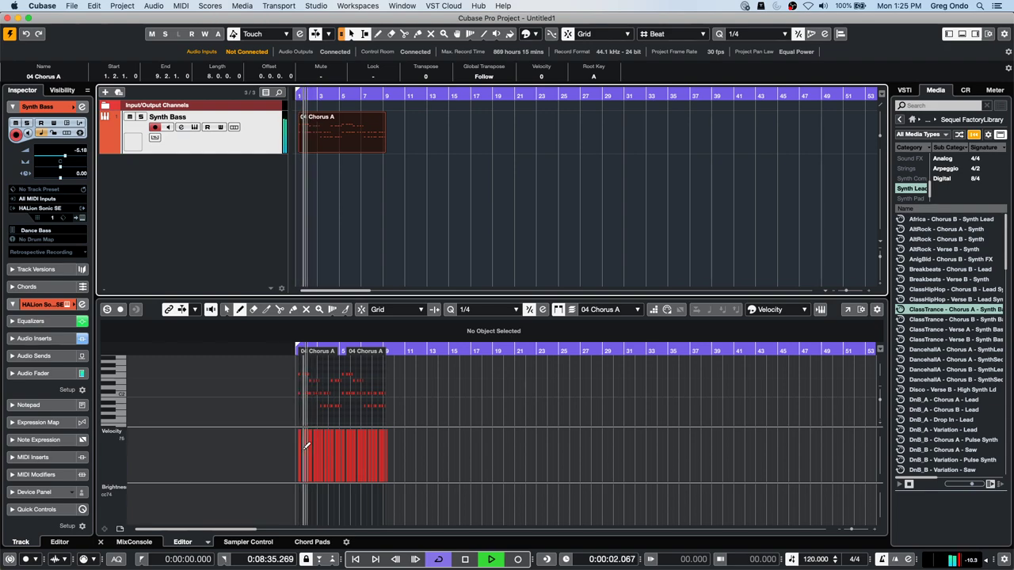
pyautogui.moveTo(309, 450)
pyautogui.mouseDown()
pyautogui.moveTo(366, 434)
pyautogui.moveTo(389, 442)
pyautogui.mouseUp()
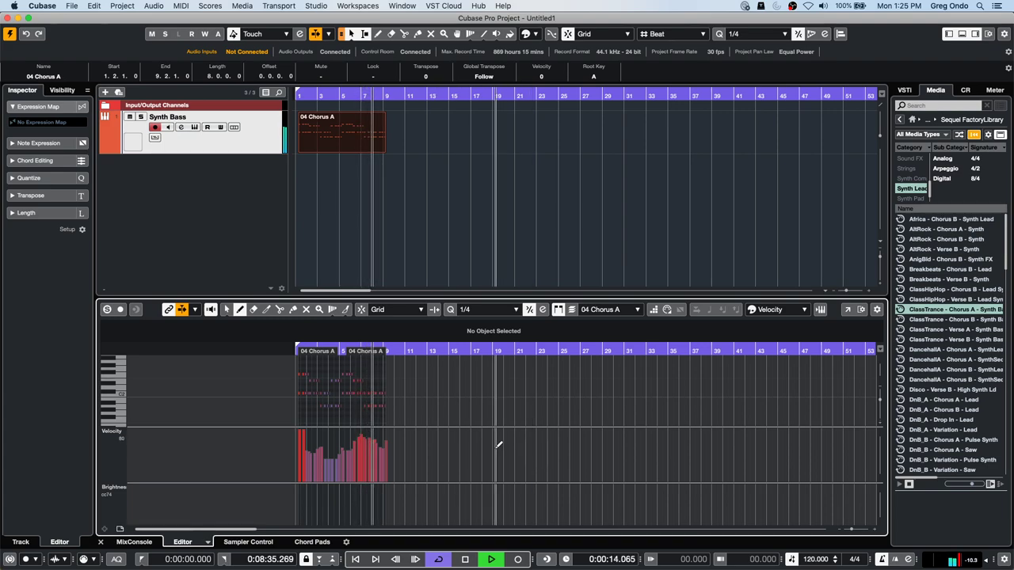
pyautogui.press('space')
# Open the Quantize Panel and move it clear of the 04 Chorus A part
pyautogui.rightClick(384, 207)
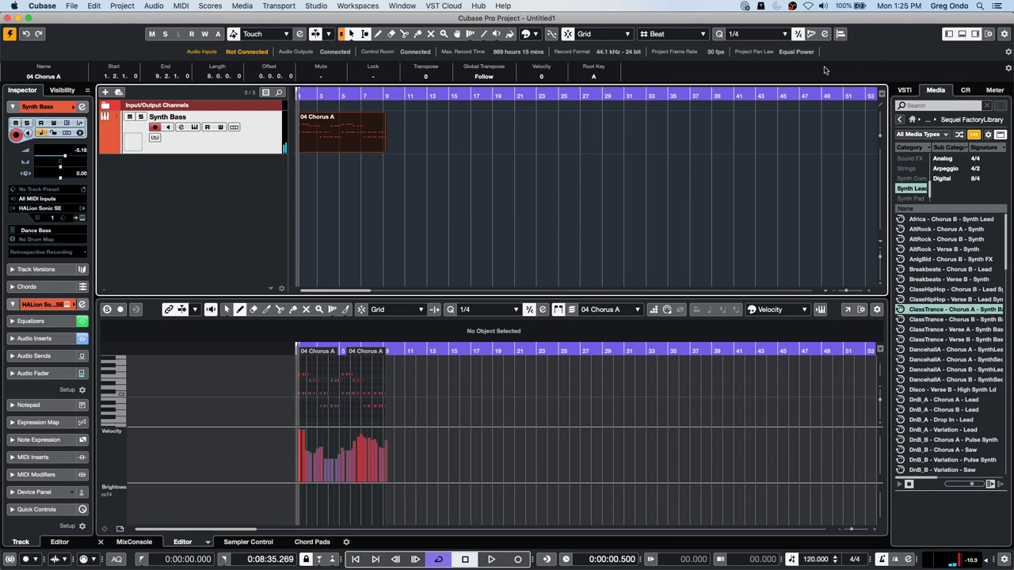
pyautogui.click(824, 34)
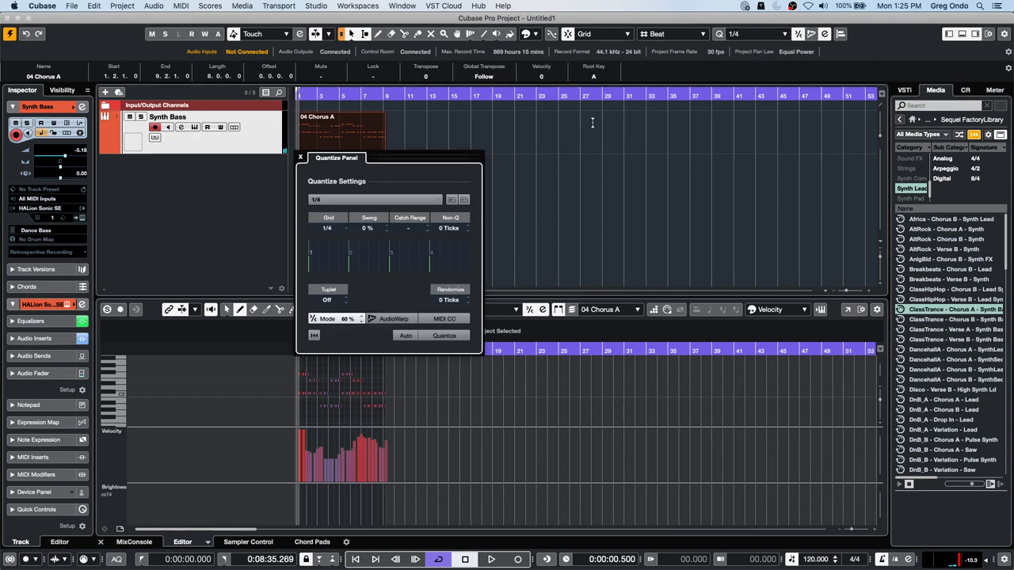
pyautogui.moveTo(402, 152); pyautogui.dragTo(605, 119)
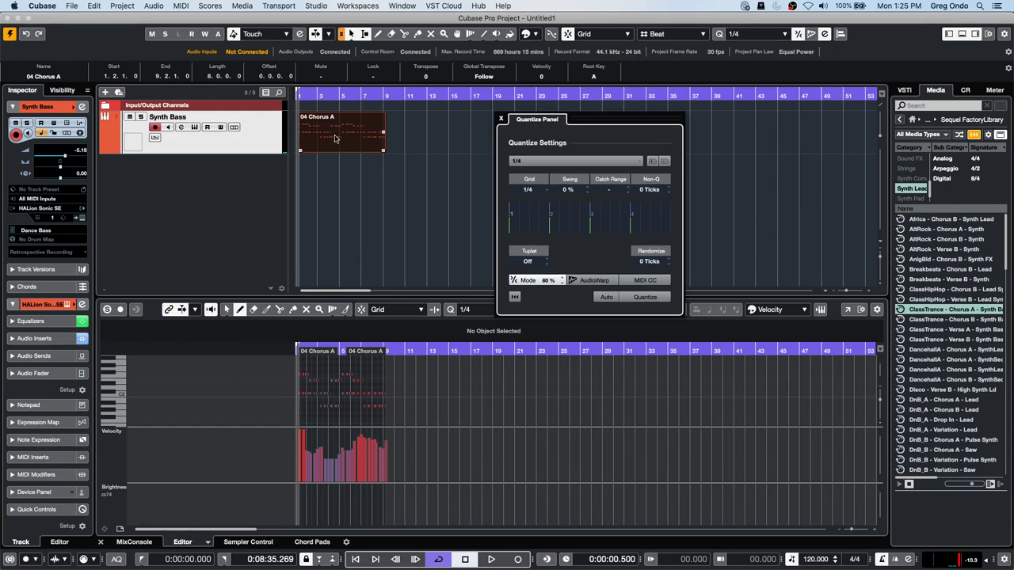
# Undo the velocity edits and arrange the 04 Chorus A part at bar 1 with a copy at bar 10
pyautogui.press('super+z')
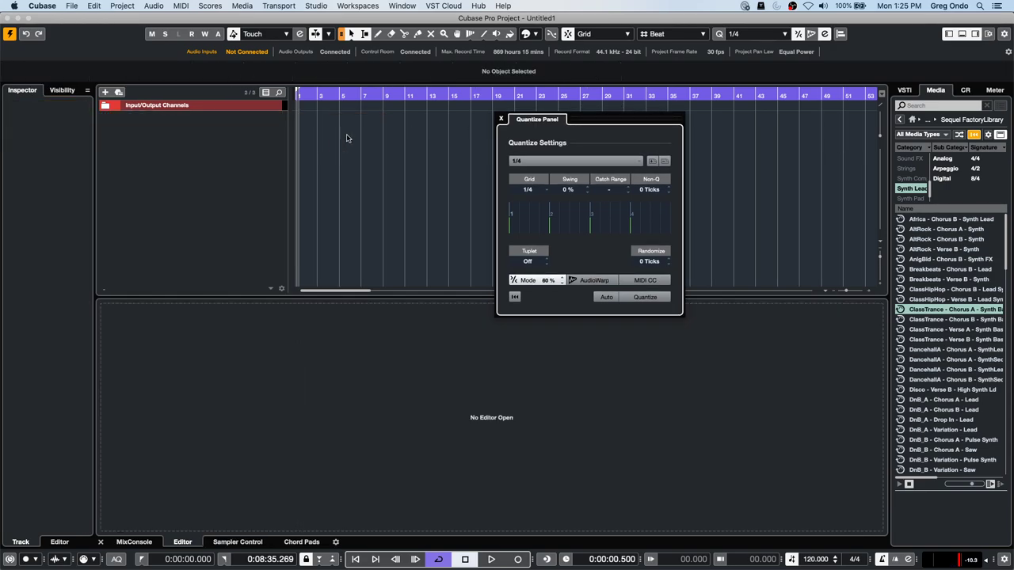
pyautogui.press('super+shift+z')
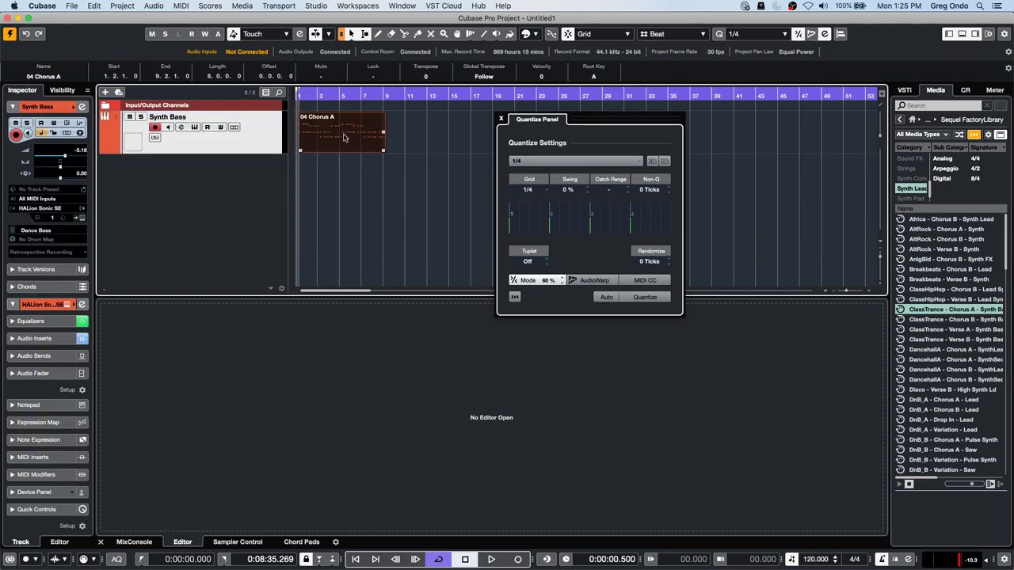
pyautogui.doubleClick(343, 137)
pyautogui.moveTo(346, 137)
pyautogui.mouseDown()
pyautogui.moveTo(443, 143)
pyautogui.moveTo(349, 145)
pyautogui.mouseUp()
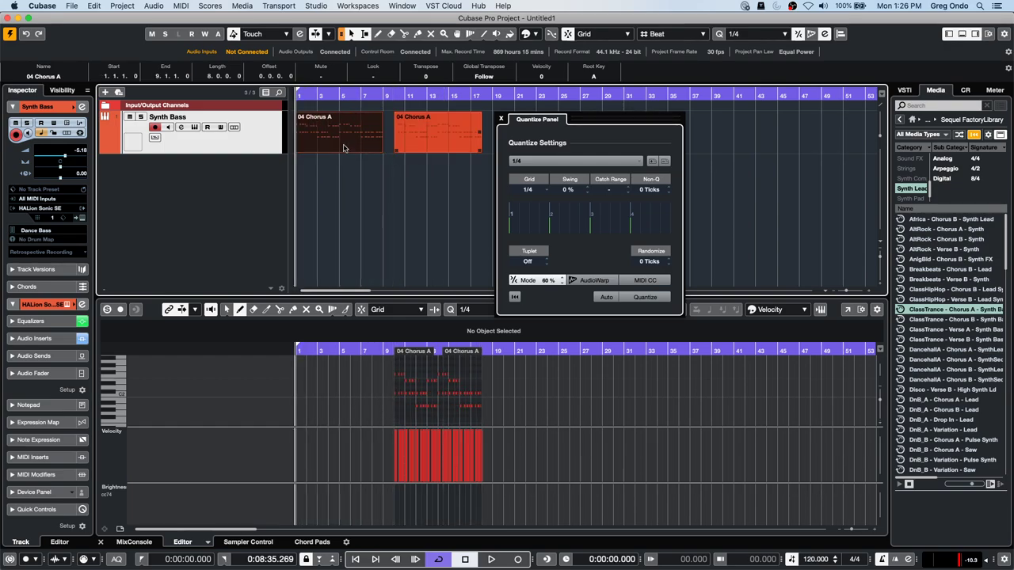
# Draw a rising and falling velocity curve across the notes of the 04 Chorus A part at bar 1
pyautogui.moveTo(298, 469)
pyautogui.mouseDown()
pyautogui.moveTo(325, 430)
pyautogui.moveTo(336, 457)
pyautogui.moveTo(418, 455)
pyautogui.mouseUp()
pyautogui.click(444, 143)
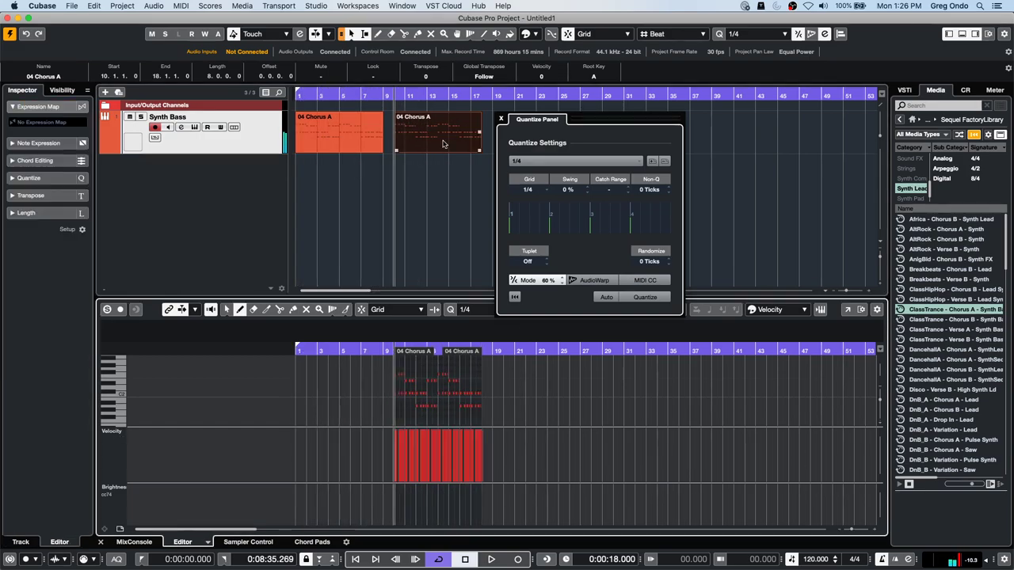
pyautogui.click(348, 140)
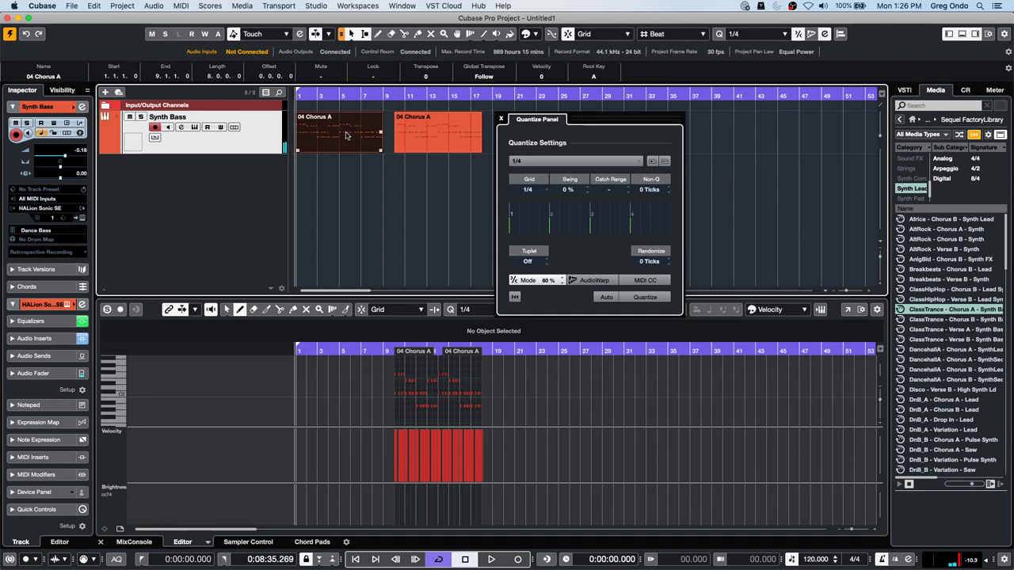
pyautogui.doubleClick(346, 136)
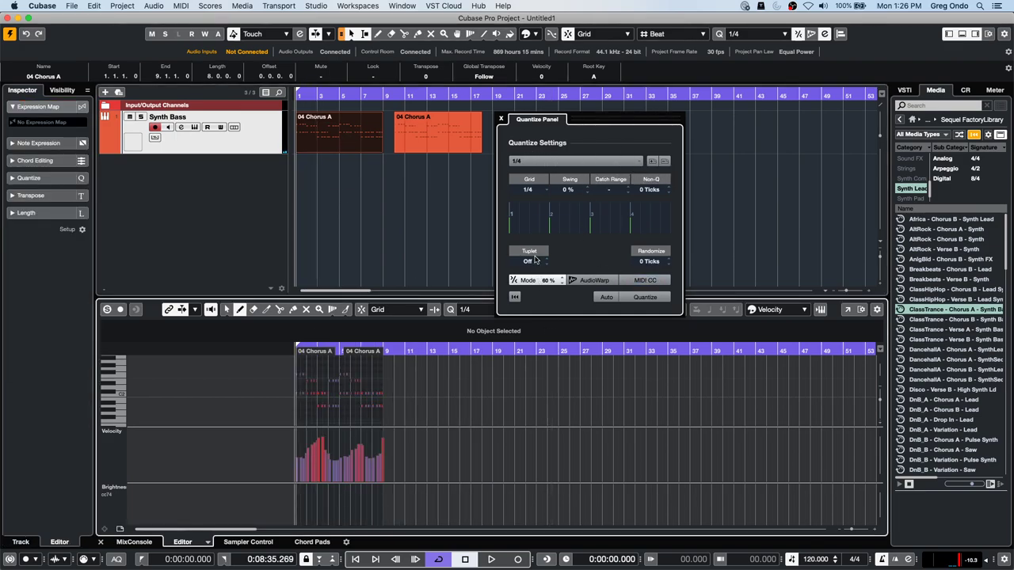
# Extract a groove preset from the bar 1 part in the Quantize Panel, with Position at 0 % and Velocity at 100 %
pyautogui.click(349, 139)
pyautogui.moveTo(349, 141); pyautogui.dragTo(595, 224)
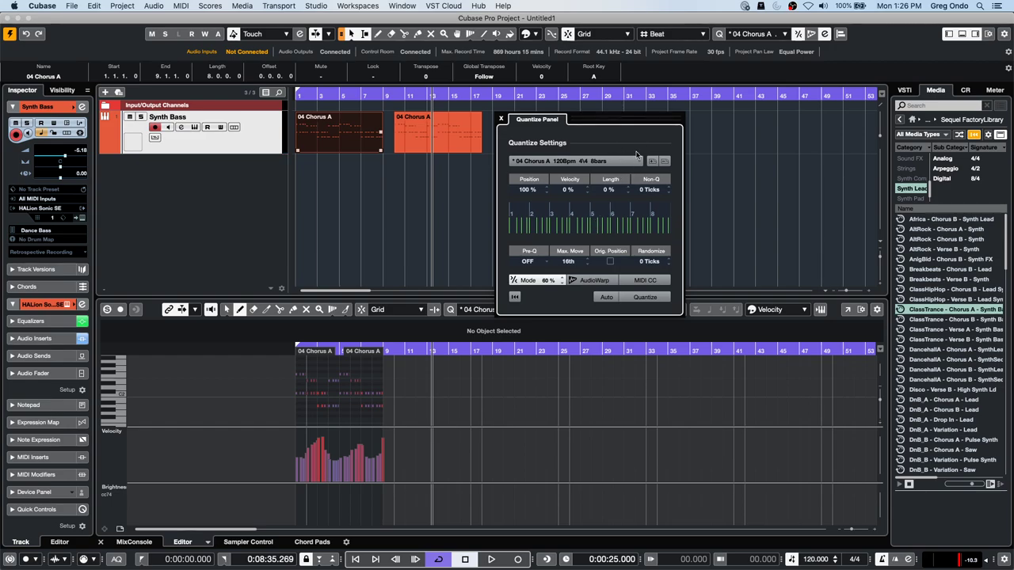
pyautogui.click(537, 190)
pyautogui.write('0')
pyautogui.click(569, 189)
pyautogui.press('Return')
# Quantize the 04 Chorus A part at bar 10 with the extracted groove and close the Quantize Panel
pyautogui.click(433, 138)
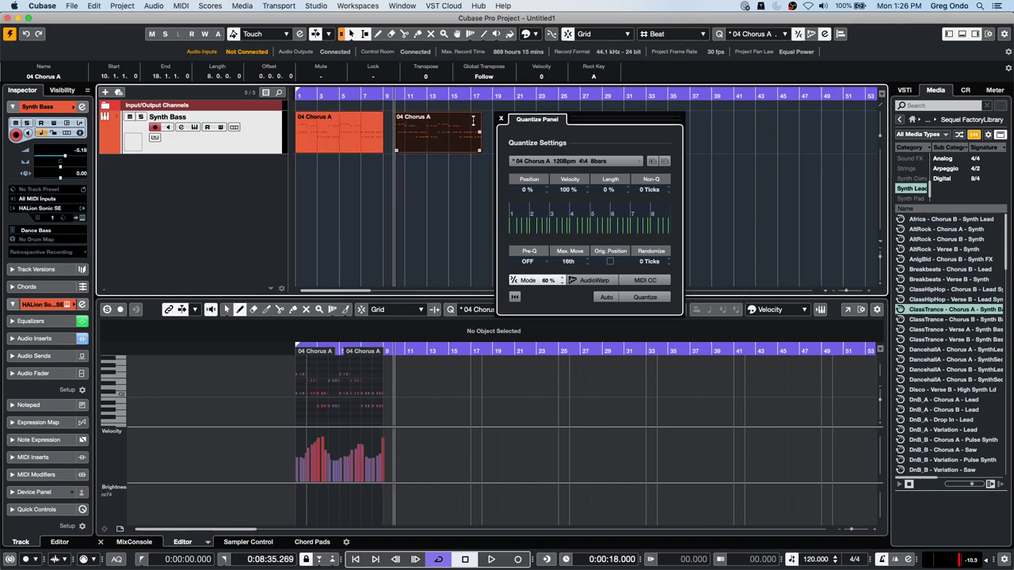
pyautogui.doubleClick(334, 136)
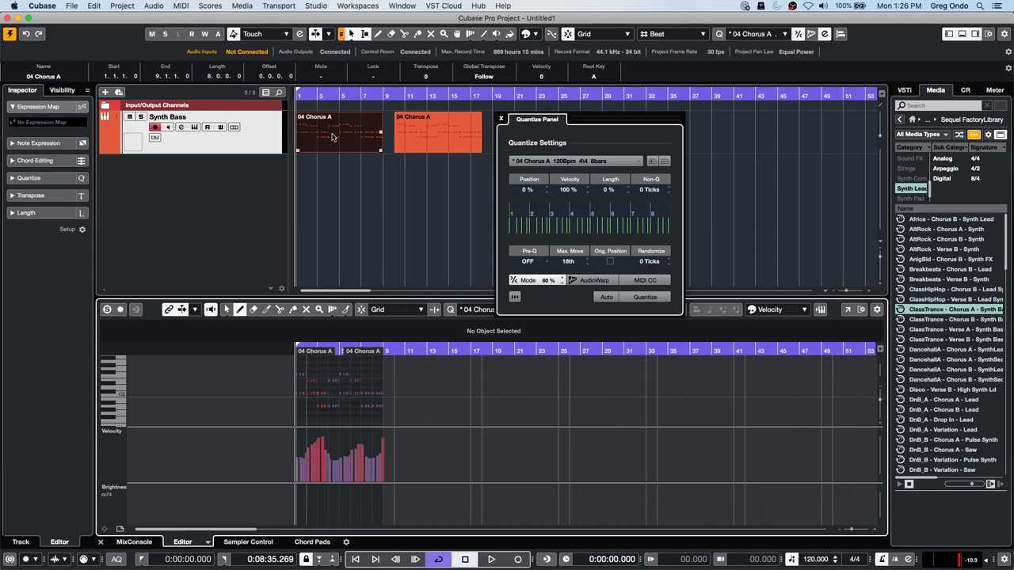
pyautogui.doubleClick(438, 133)
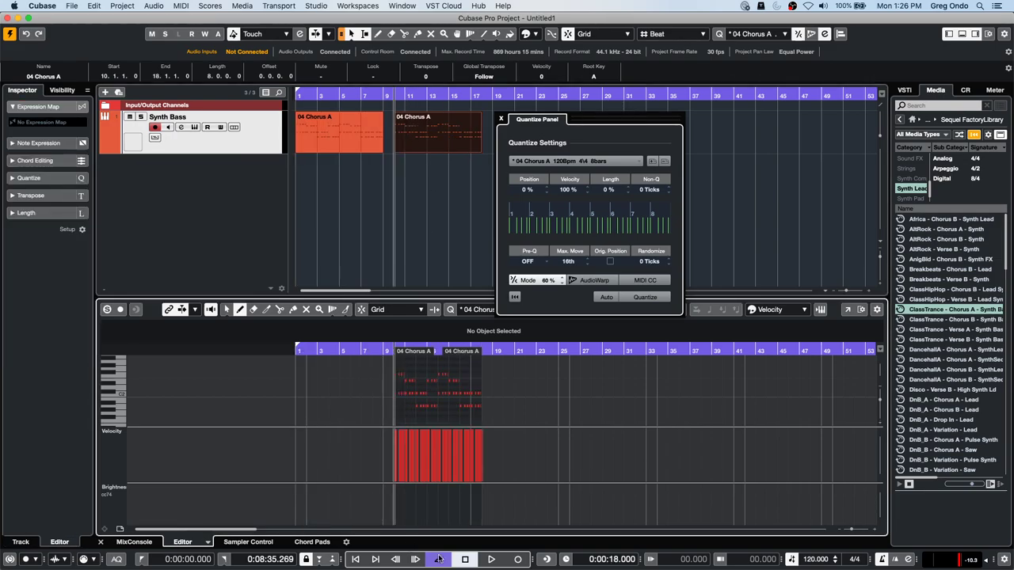
pyautogui.click(645, 297)
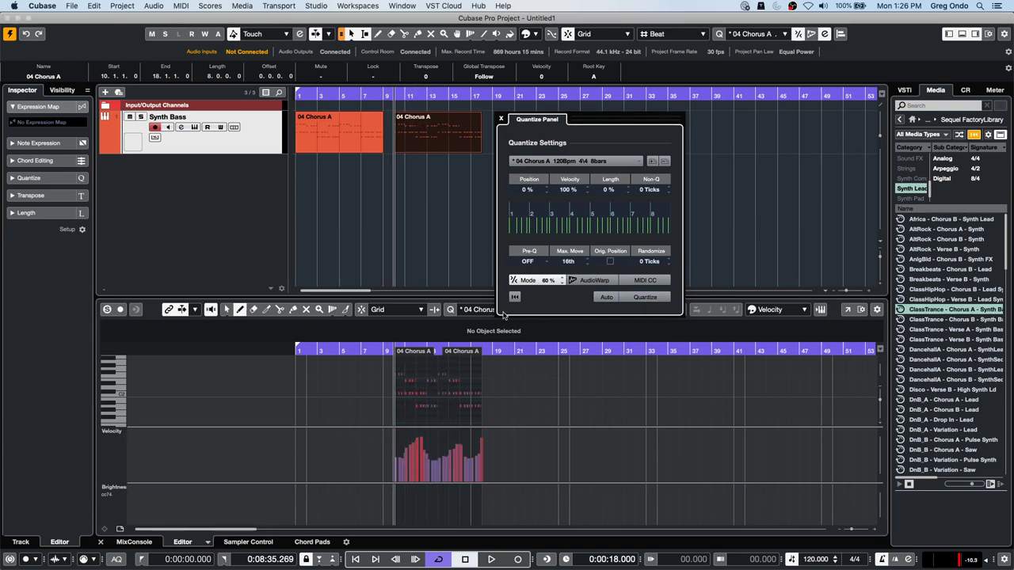
pyautogui.click(347, 152)
pyautogui.click(499, 118)
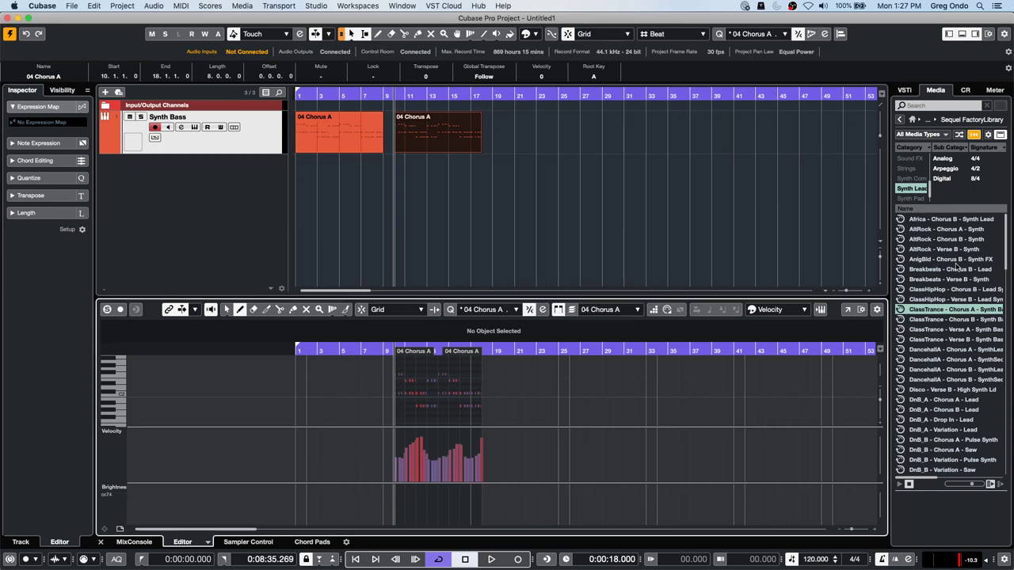
# Return to Loops & Samples, search the media for bass, and preview the 01 bass 02 and 01 bass 05 loops
pyautogui.click(899, 122)
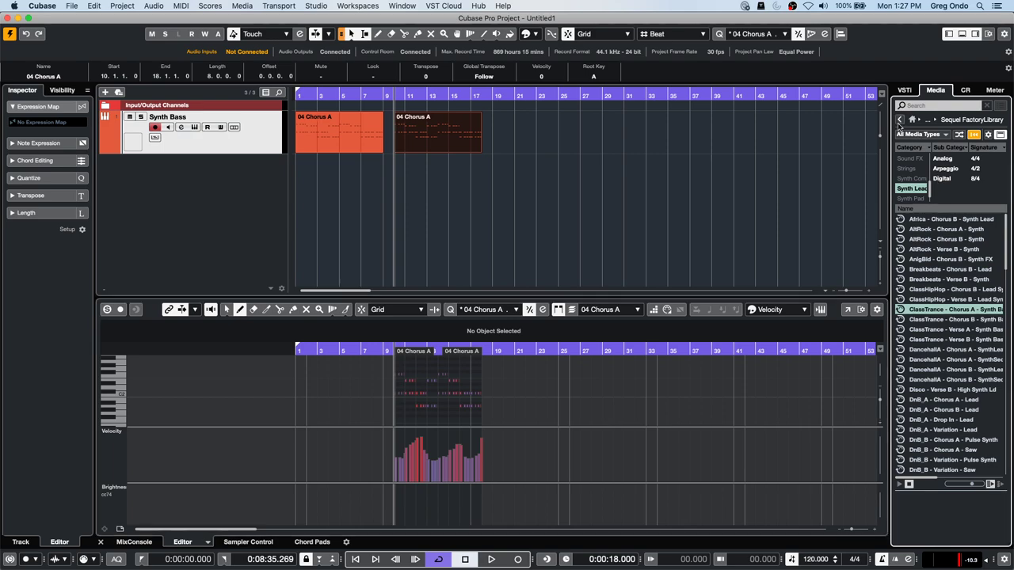
pyautogui.click(899, 120)
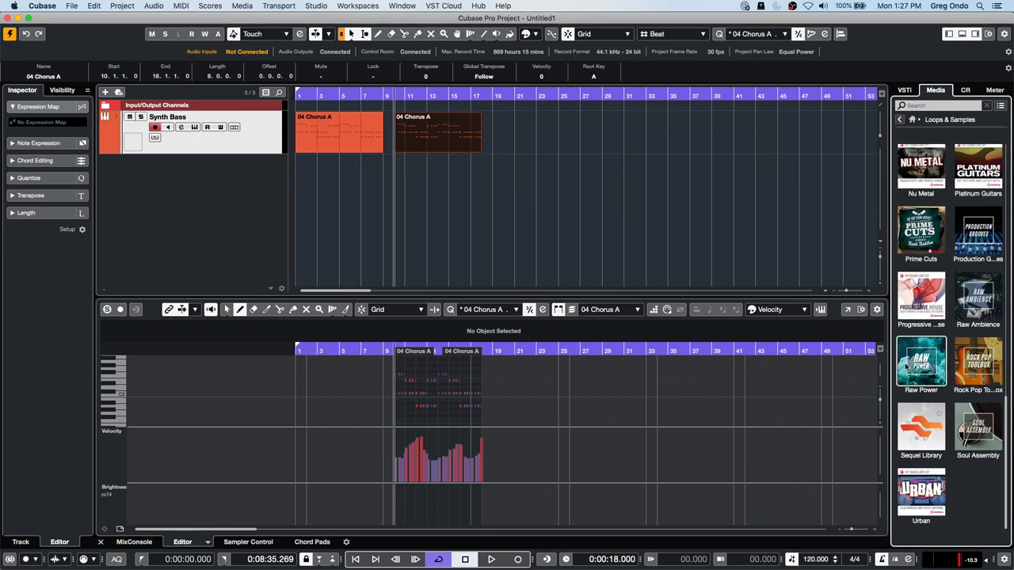
pyautogui.click(916, 104)
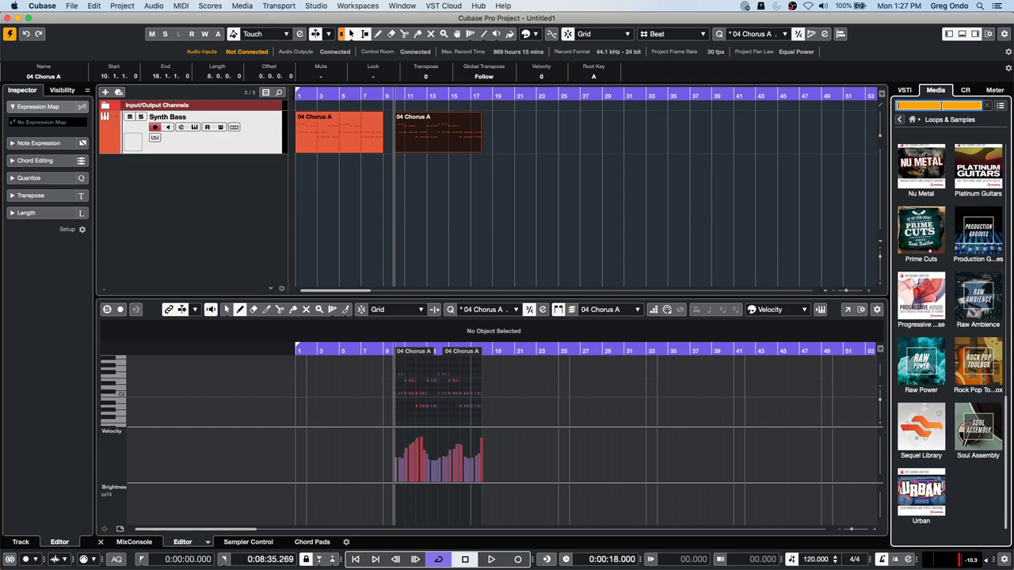
pyautogui.write('bass')
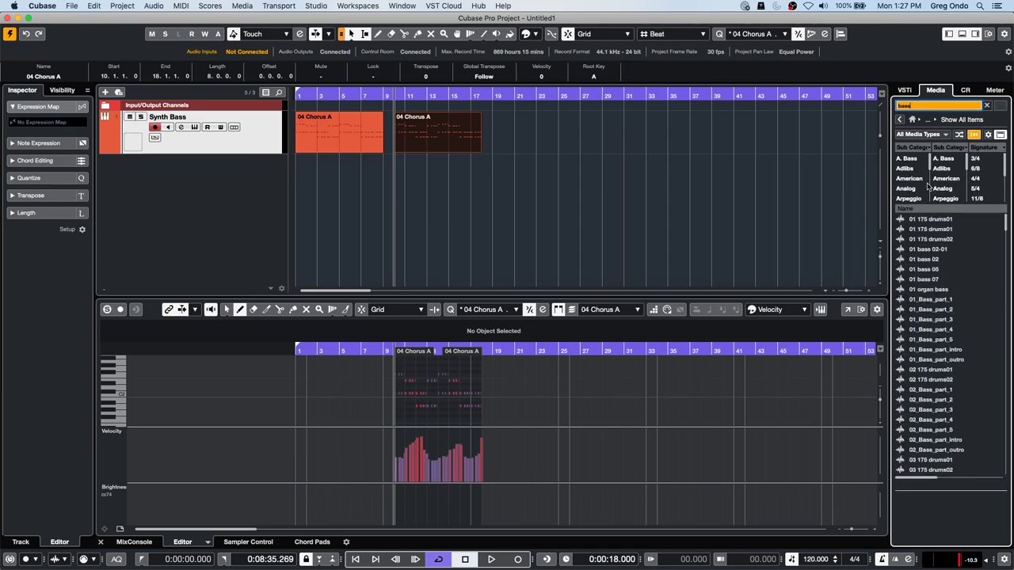
pyautogui.click(911, 261)
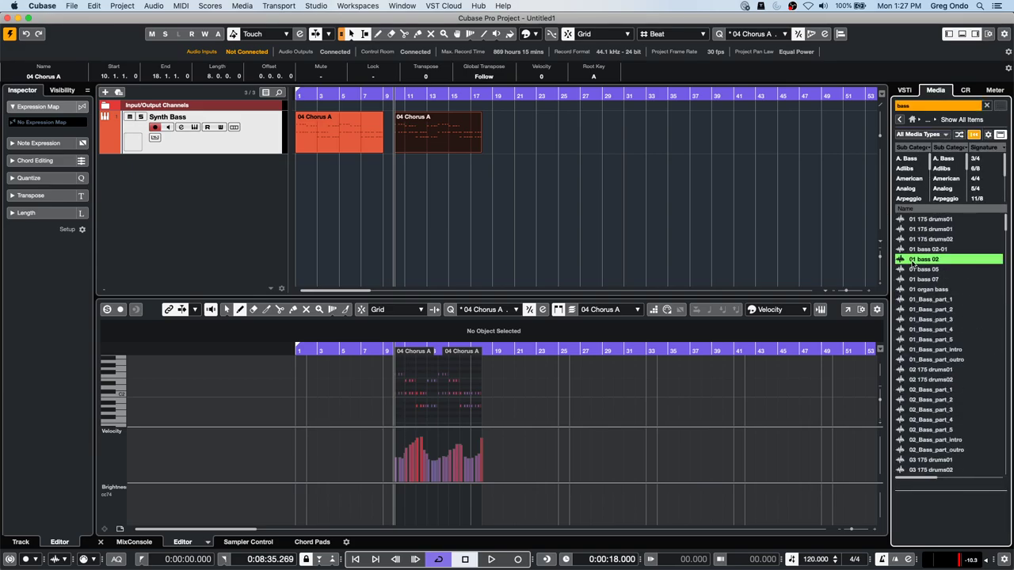
pyautogui.click(919, 269)
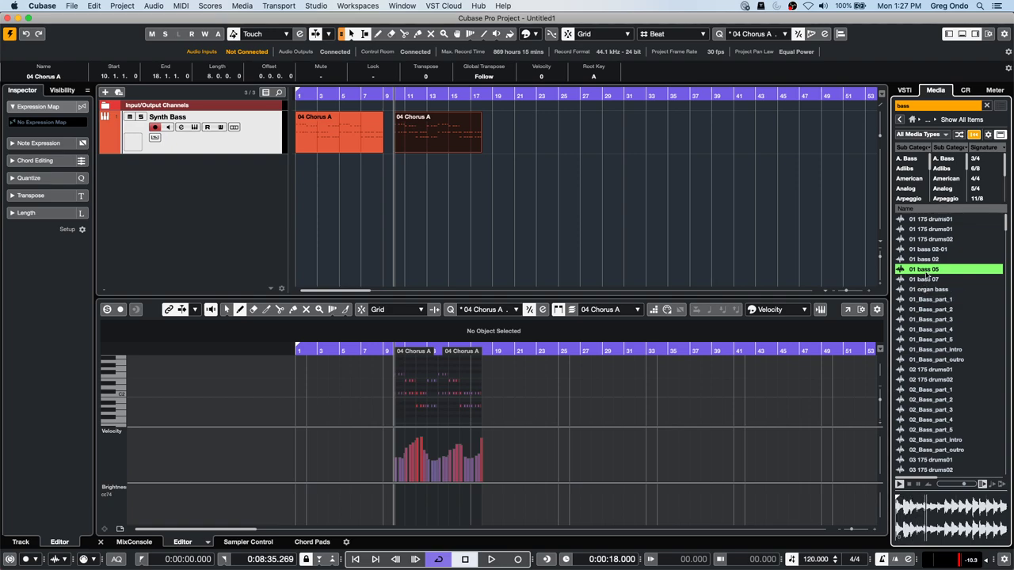
# Add the 01 bass 05 loop to the project at bar 23 on a new audio track
pyautogui.moveTo(662, 165); pyautogui.dragTo(538, 151)
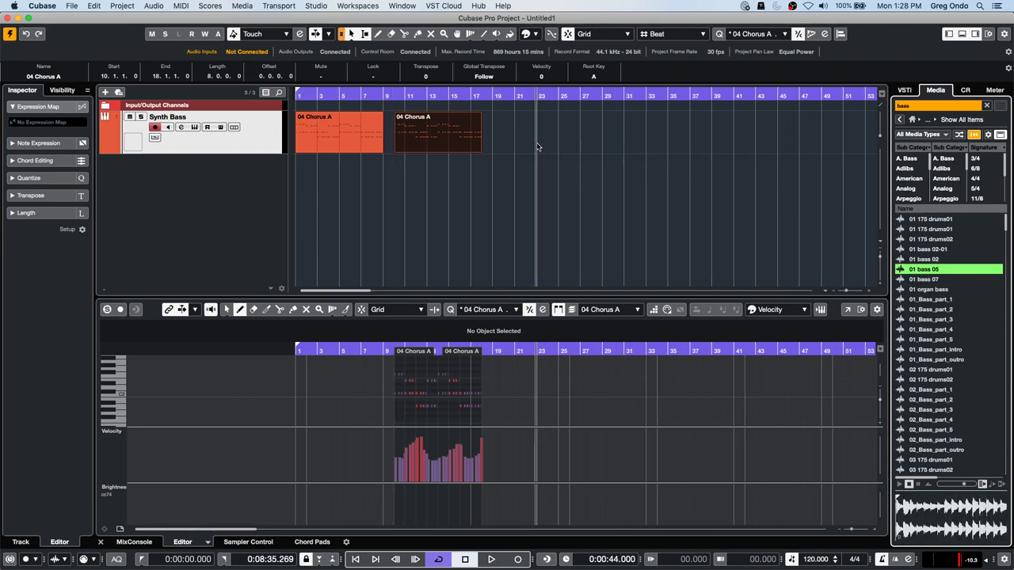
pyautogui.moveTo(931, 270); pyautogui.dragTo(542, 194)
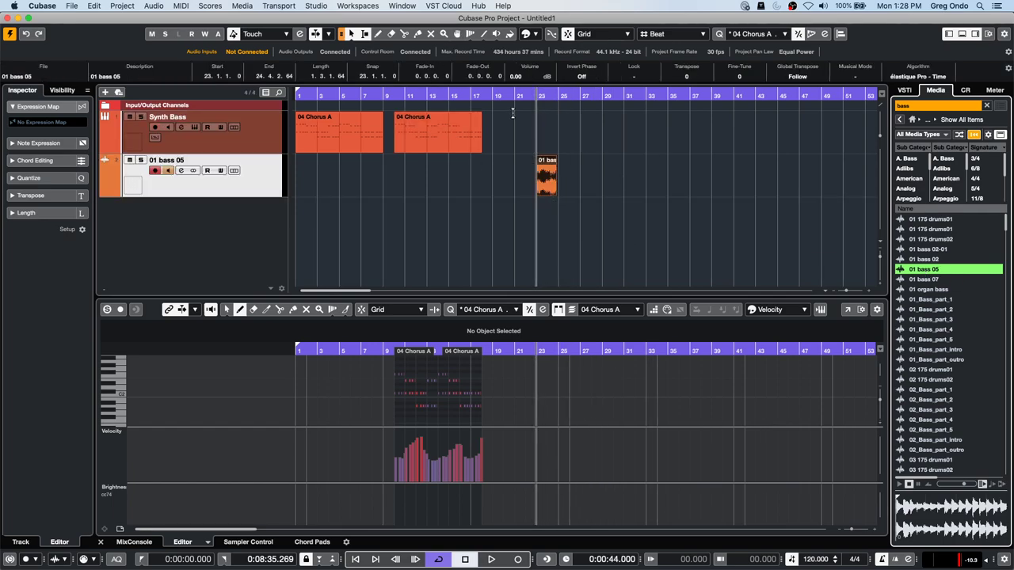
pyautogui.moveTo(531, 101); pyautogui.dragTo(531, 142)
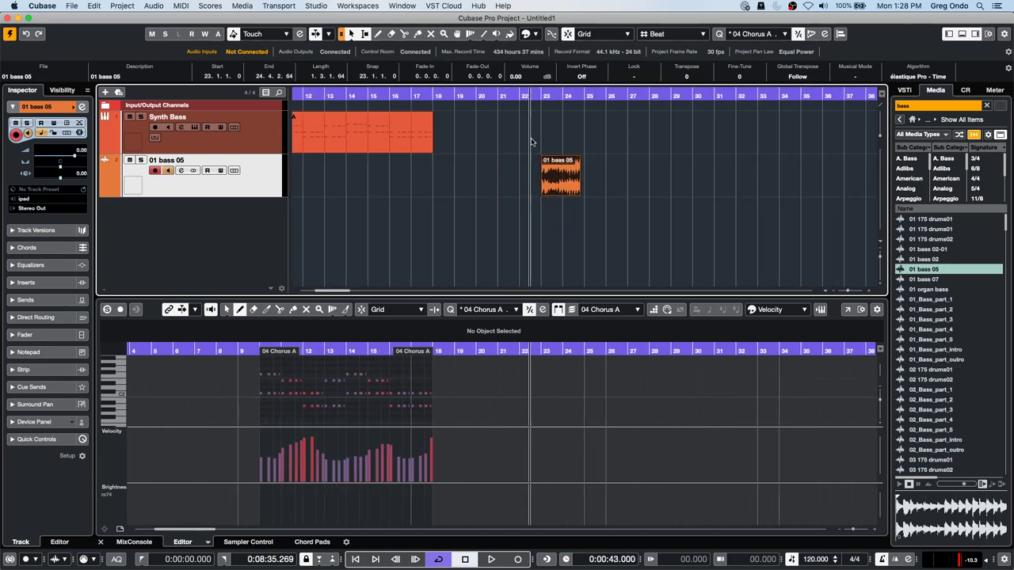
# Compare the info line settings of the 01 bass 05 audio event with those of the 04 Chorus A MIDI part
pyautogui.click(687, 76)
pyautogui.click(626, 152)
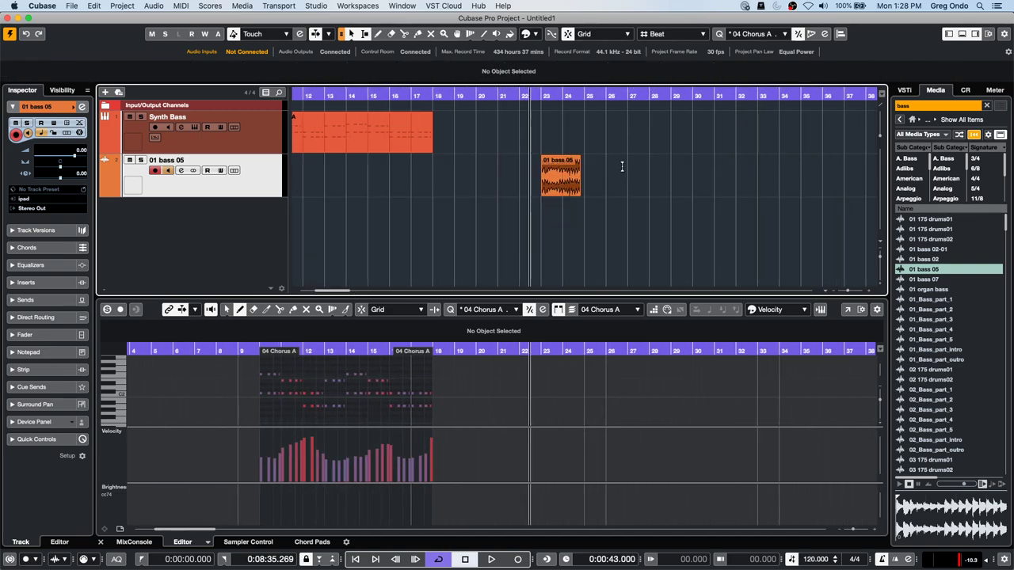
pyautogui.click(391, 121)
pyautogui.click(395, 129)
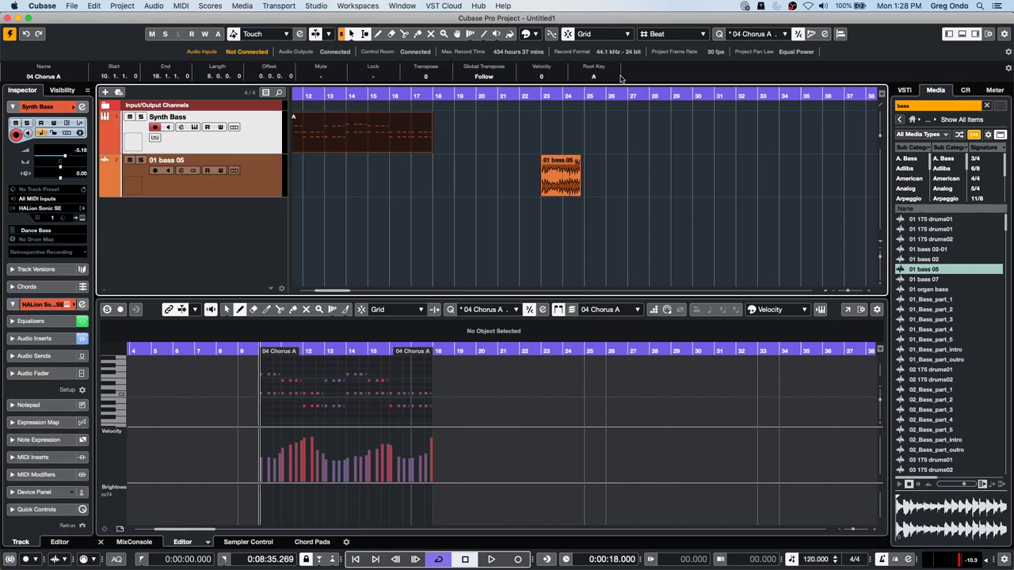
pyautogui.click(563, 184)
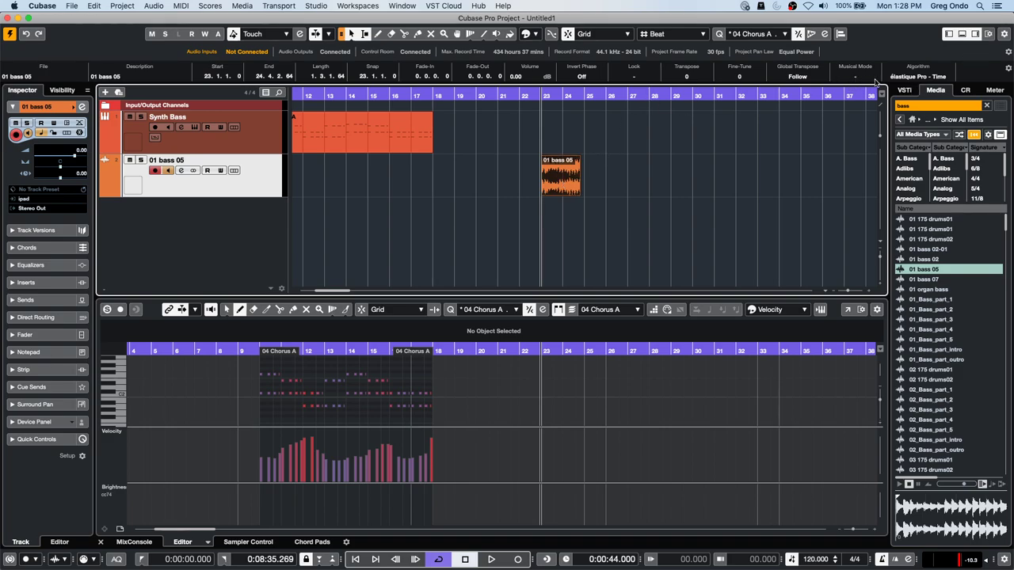
# Display the Root Key setting in the info line, set the 01 bass 05 event's root key to A, and audition it
pyautogui.click(1009, 69)
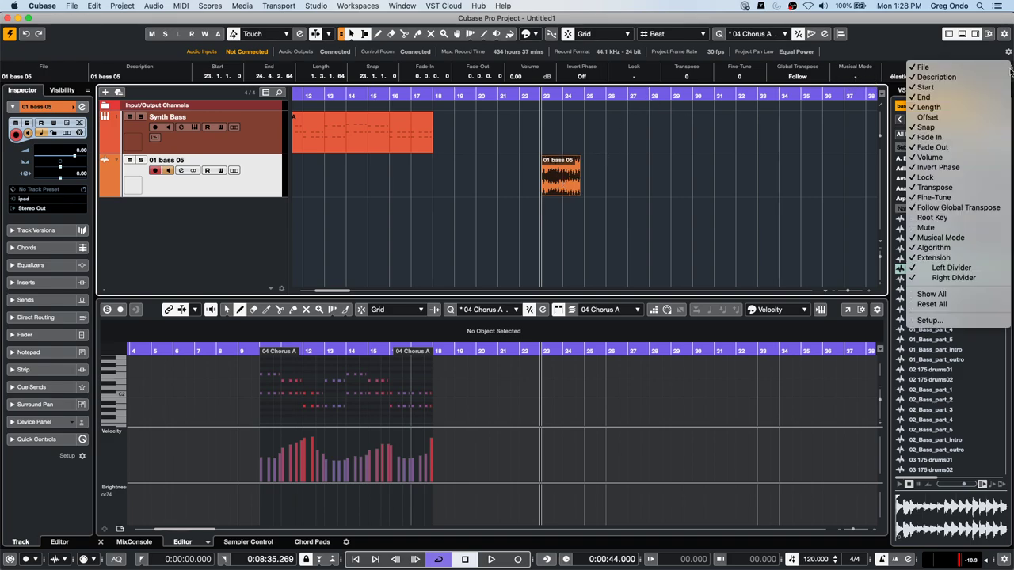
pyautogui.click(968, 217)
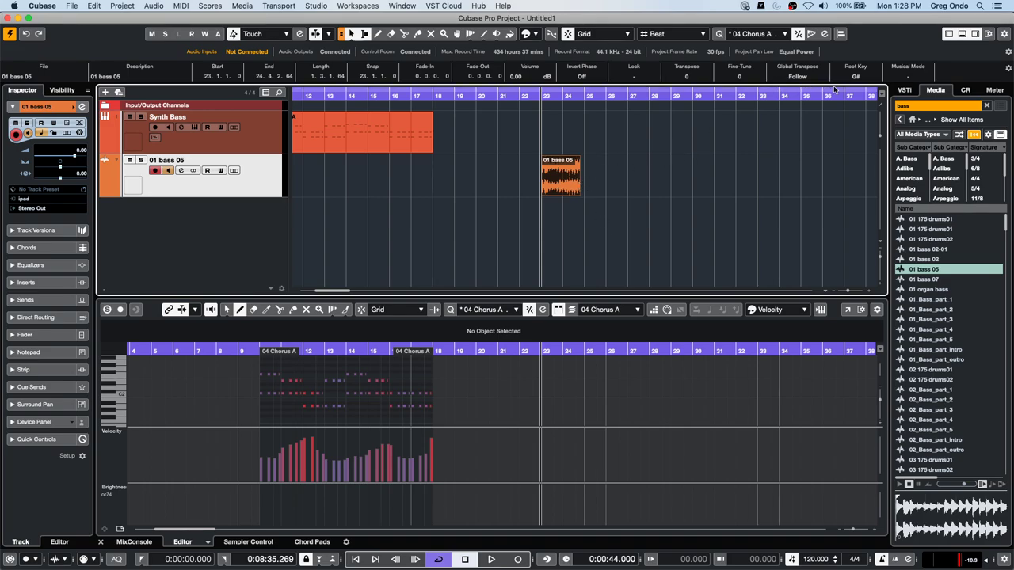
pyautogui.click(857, 75)
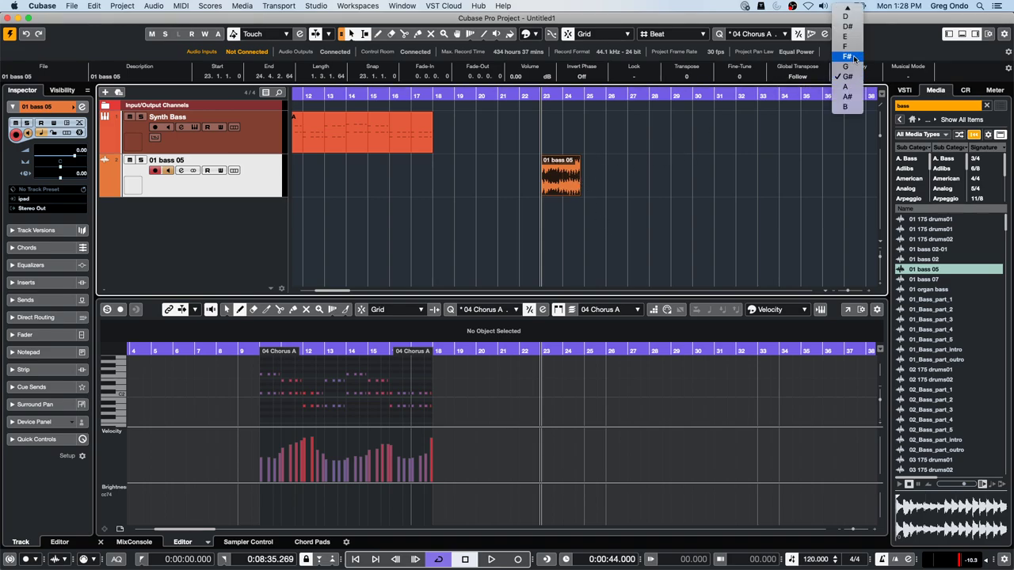
pyautogui.moveTo(855, 11)
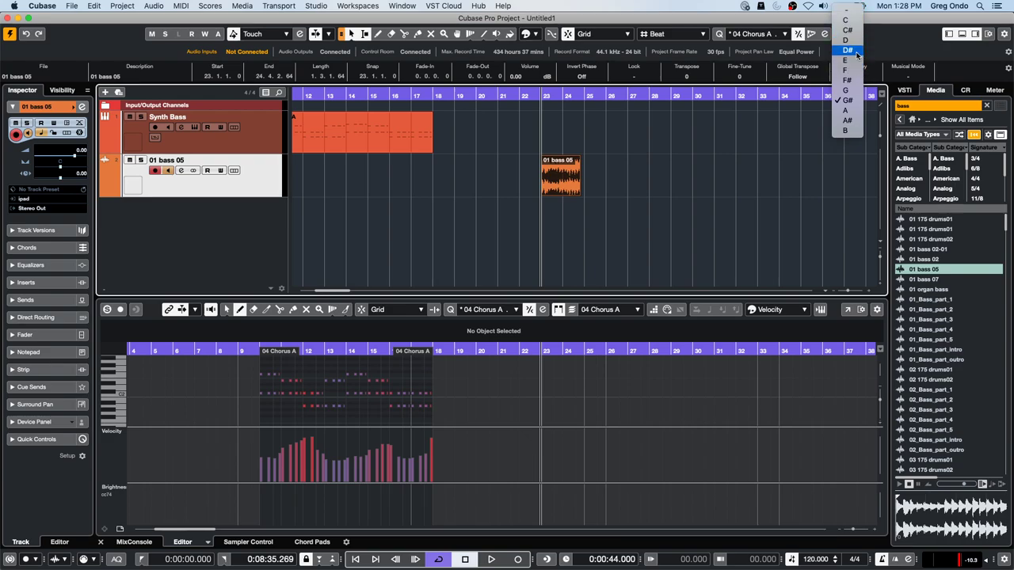
pyautogui.click(846, 110)
pyautogui.press('space')
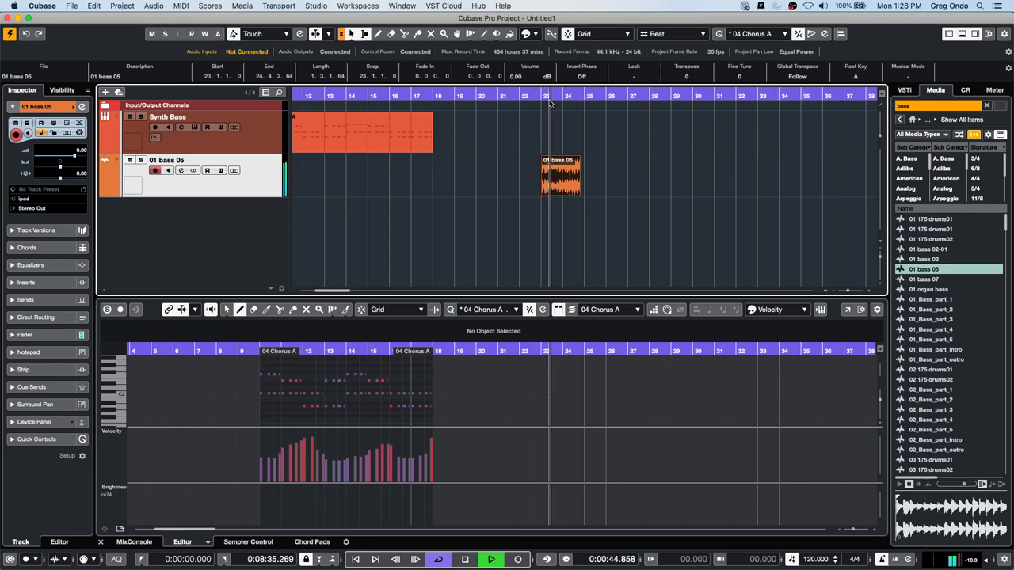
pyautogui.press('space')
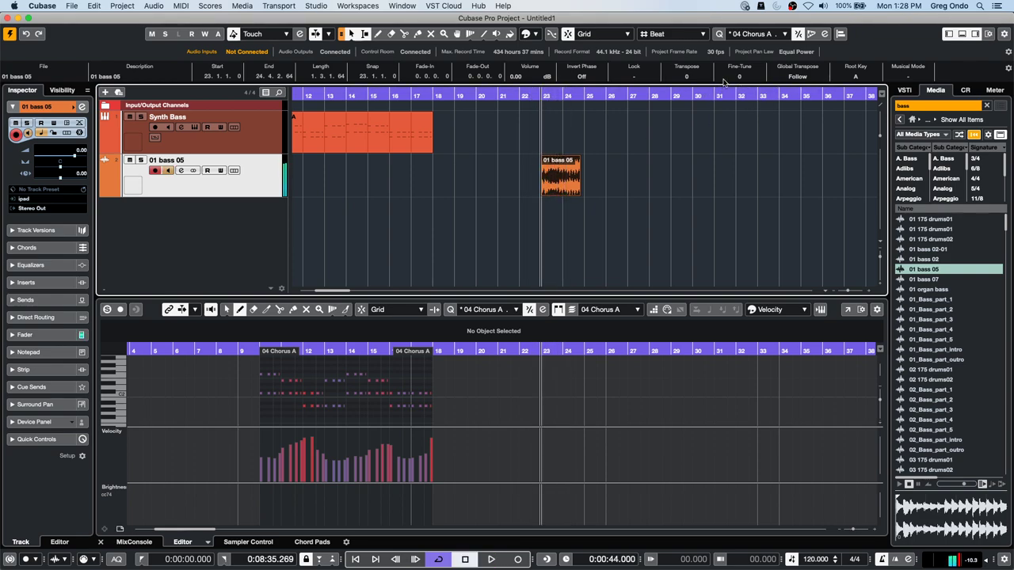
# Try transposing the 01 bass 05 event by 3 and by 5 semitones, playing it back from just before bar 23
pyautogui.click(703, 79)
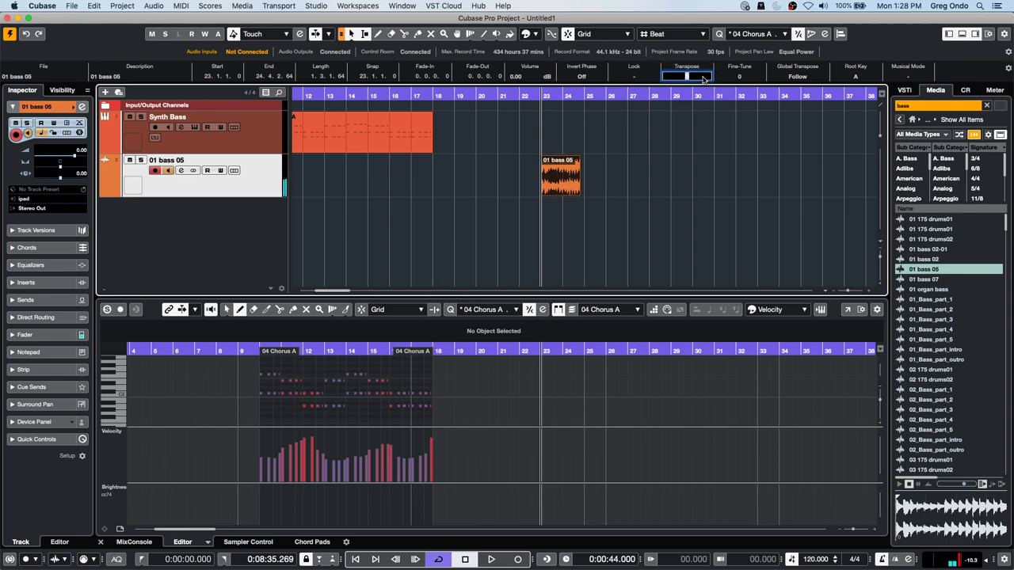
pyautogui.write('3')
pyautogui.click(530, 95)
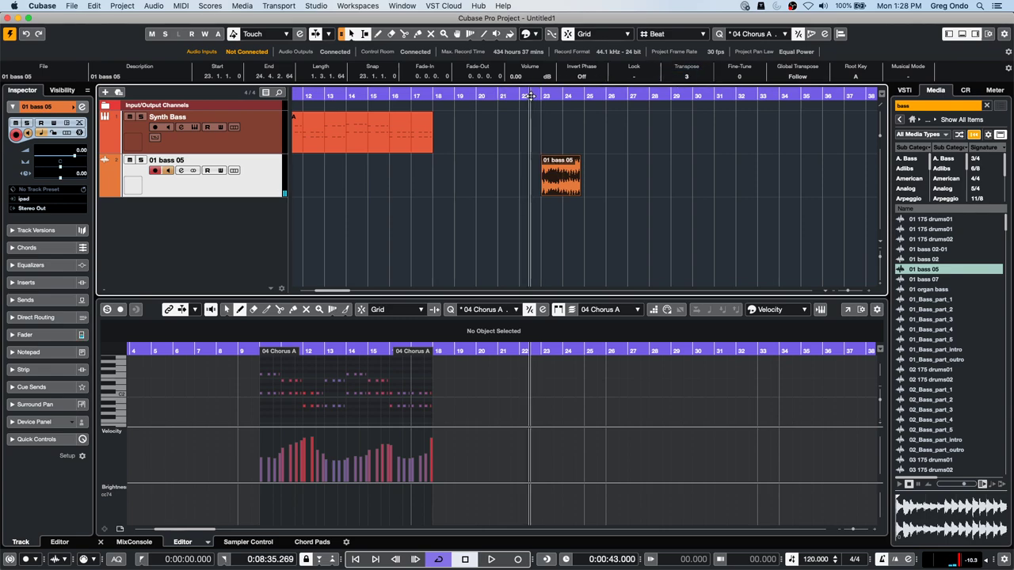
pyautogui.press('space')
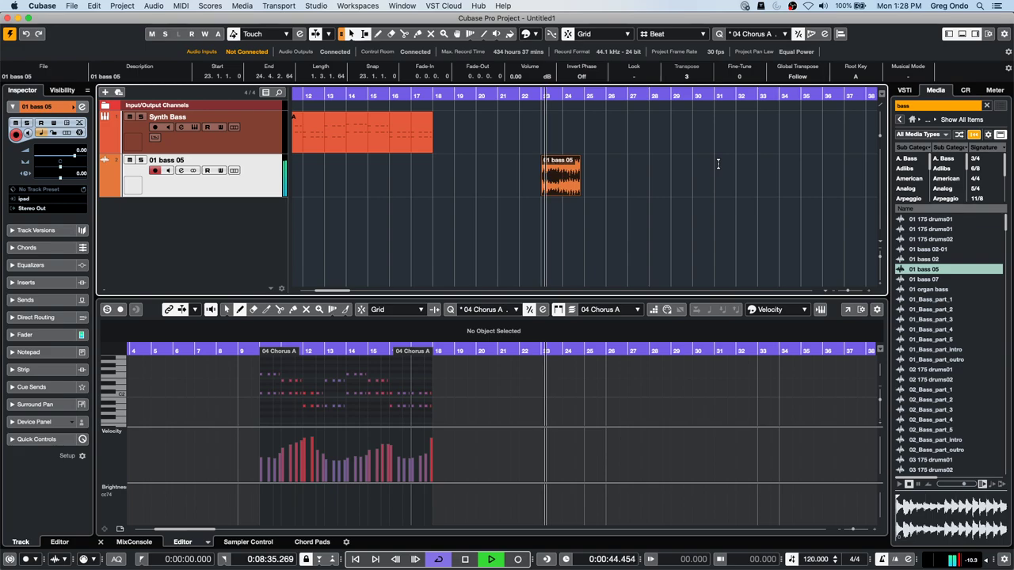
pyautogui.click(692, 78)
pyautogui.write('5')
pyautogui.click(530, 95)
# Transpose the 01 bass 05 event to -6 semitones and replay it from bar 23
pyautogui.scroll(-4, 692, 77)
pyautogui.scroll(-7, 691, 77)
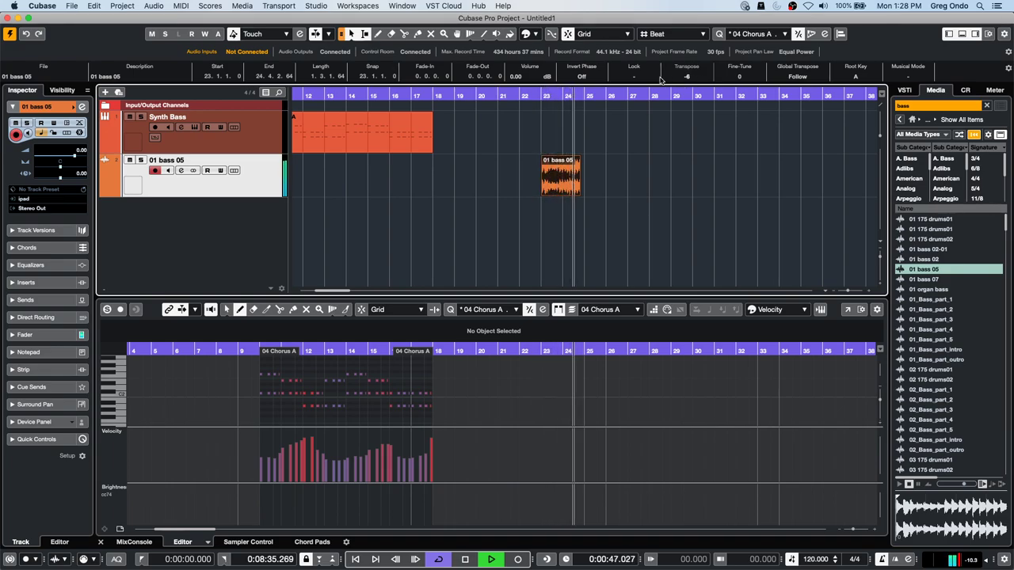
pyautogui.click(544, 95)
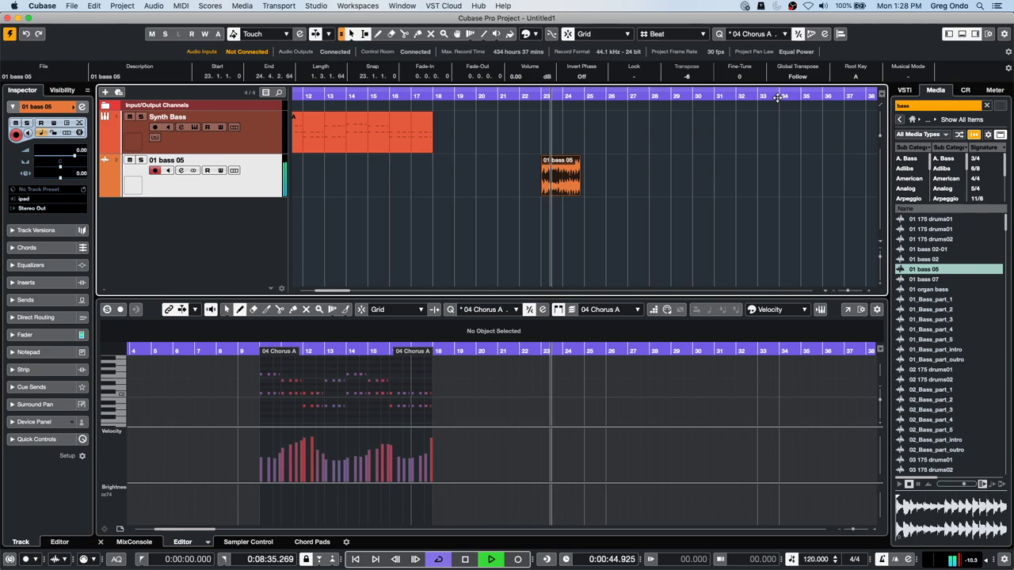
pyautogui.press('space')
# Switch the 01 bass 05 event's Global Transpose between Follow and Independent, leaving it set to Independent
pyautogui.scroll(-1, 800, 77)
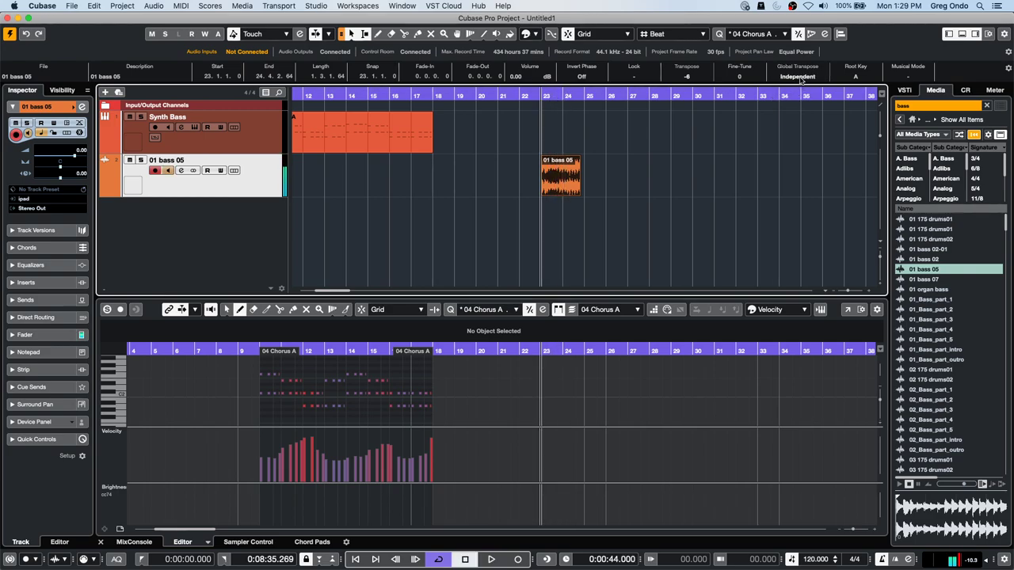
pyautogui.scroll(1, 789, 76)
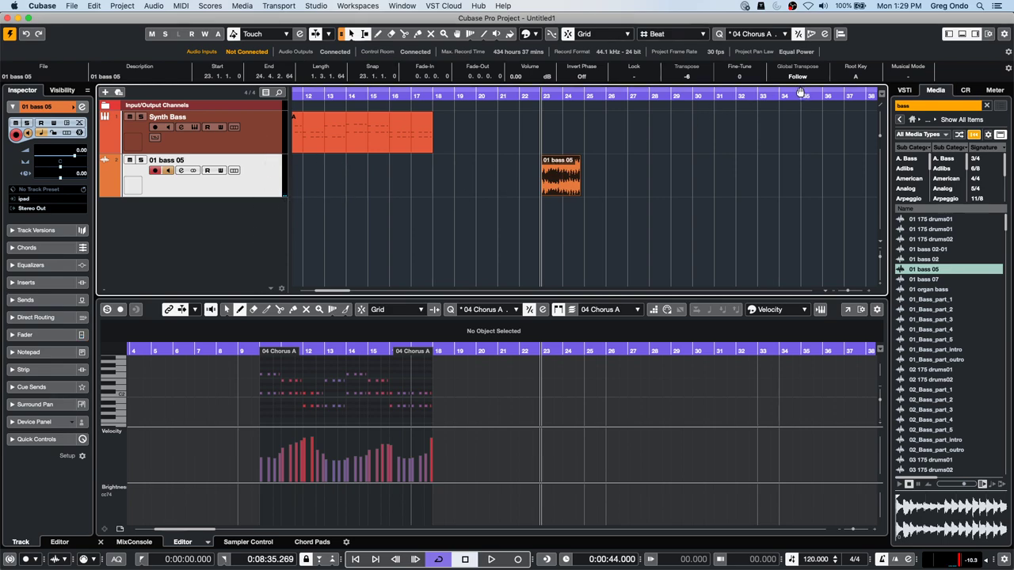
pyautogui.scroll(-1, 798, 76)
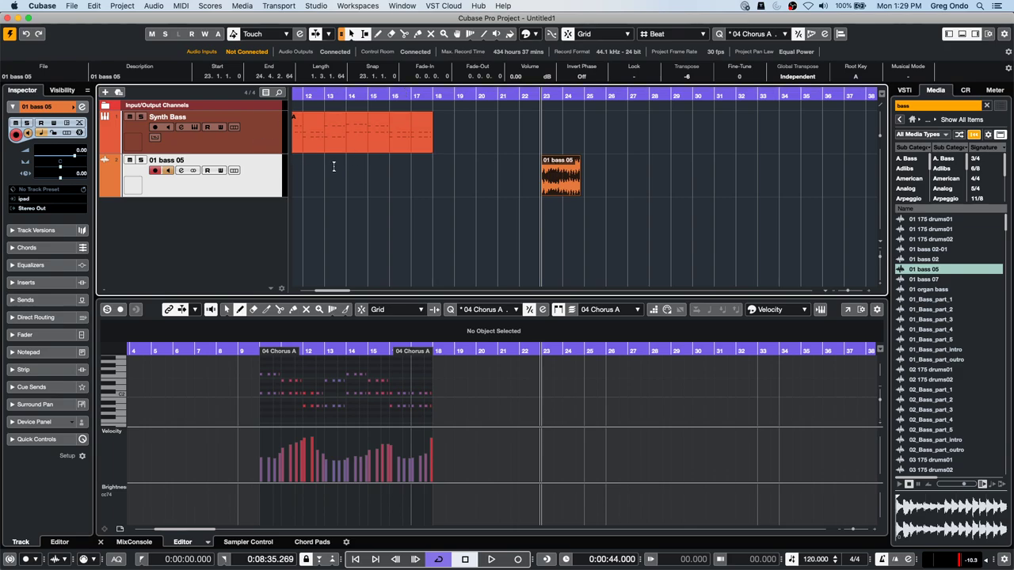
# Add a new audio track below the 01 bass 05 track
pyautogui.rightClick(203, 221)
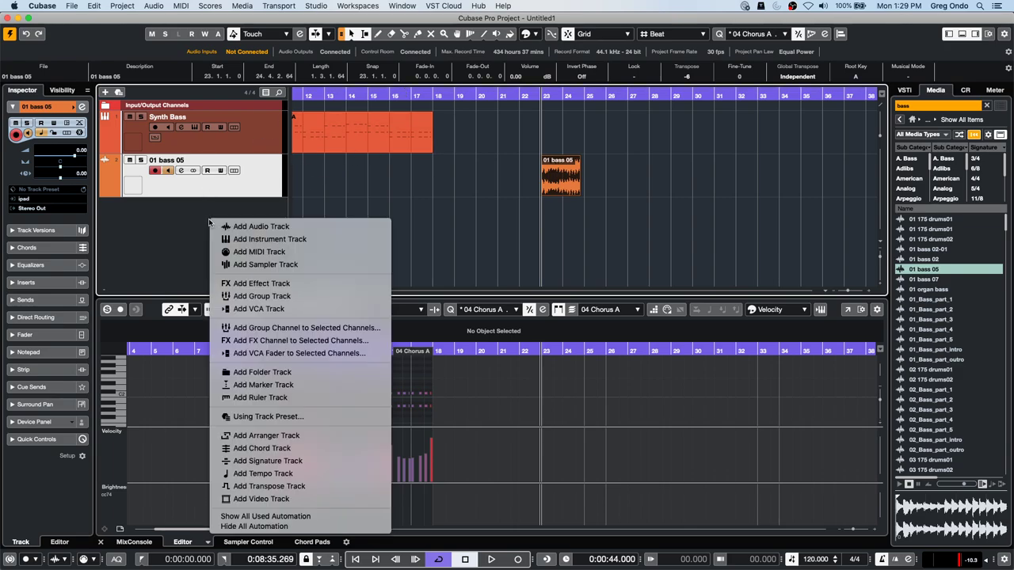
pyautogui.click(290, 228)
pyautogui.click(333, 324)
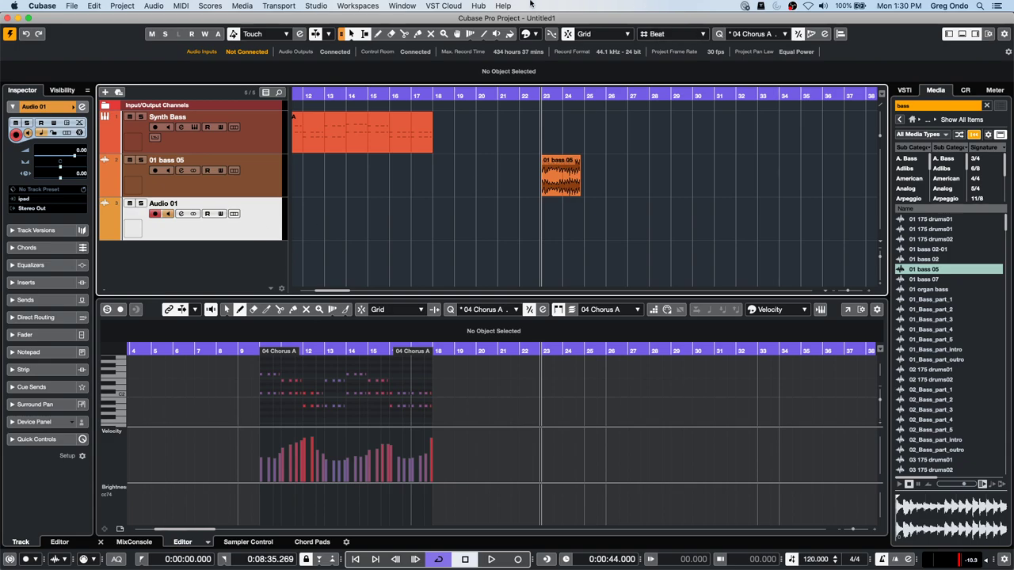
# Examine the latency and Direct Monitoring settings for the VST Audio System and Steinberg UR24C in Studio Setup
pyautogui.click(360, 6)
pyautogui.moveTo(316, 5)
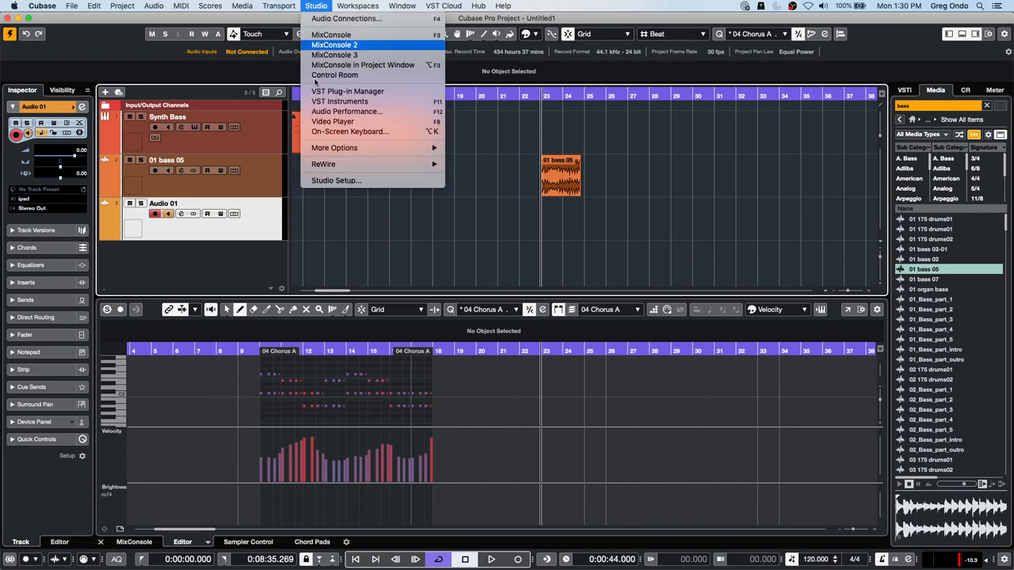
pyautogui.click(350, 182)
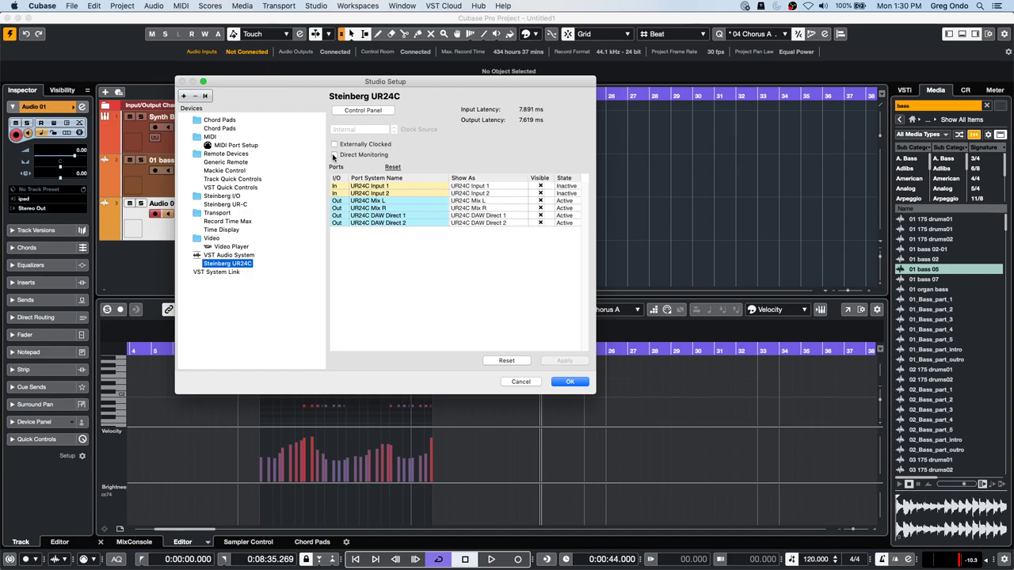
pyautogui.click(228, 256)
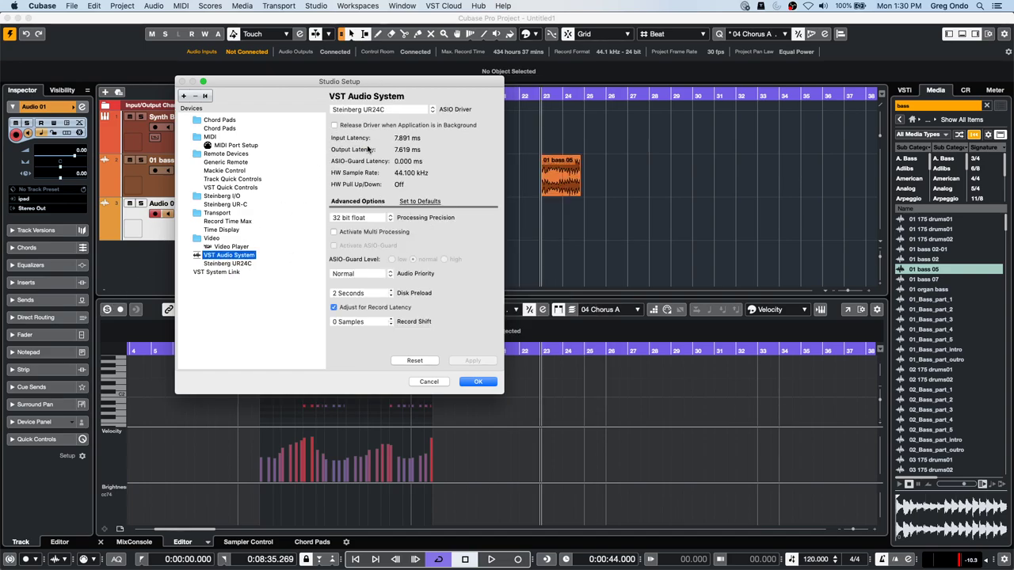
pyautogui.click(242, 264)
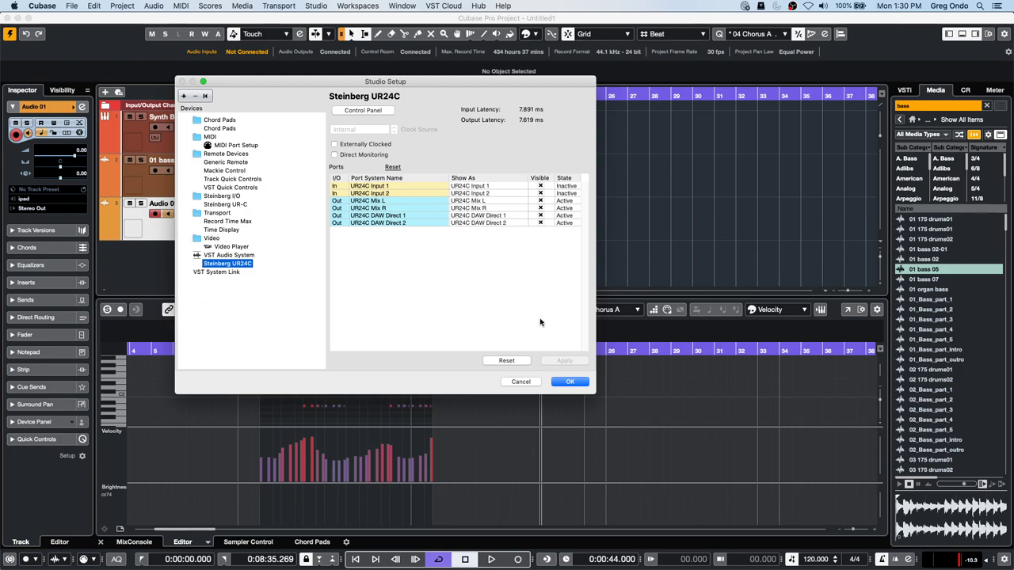
pyautogui.click(570, 382)
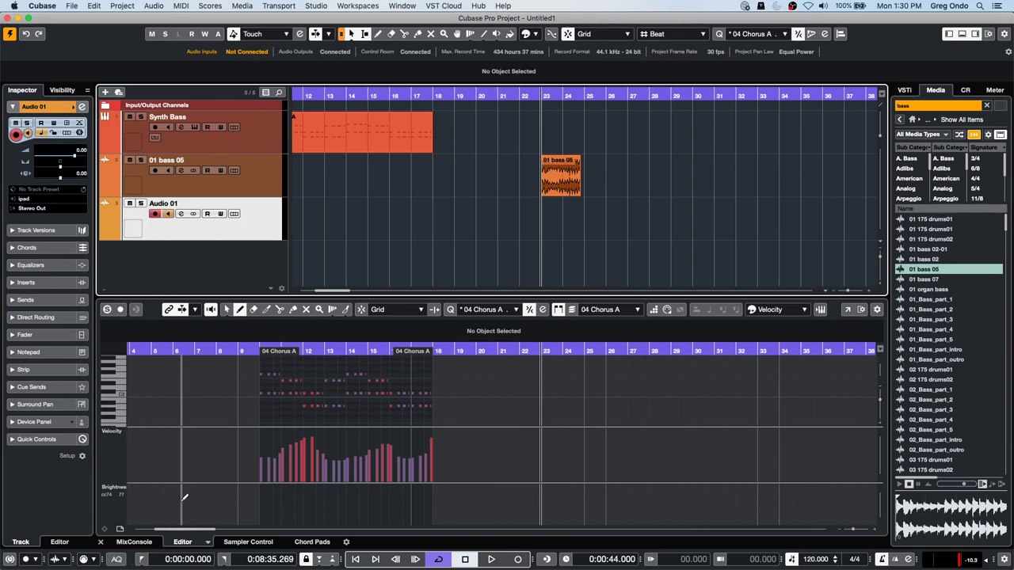
# Show the MixConsole in the lower zone and expand the Input/Output Channels folder to reveal the Stereo Out channel
pyautogui.click(129, 543)
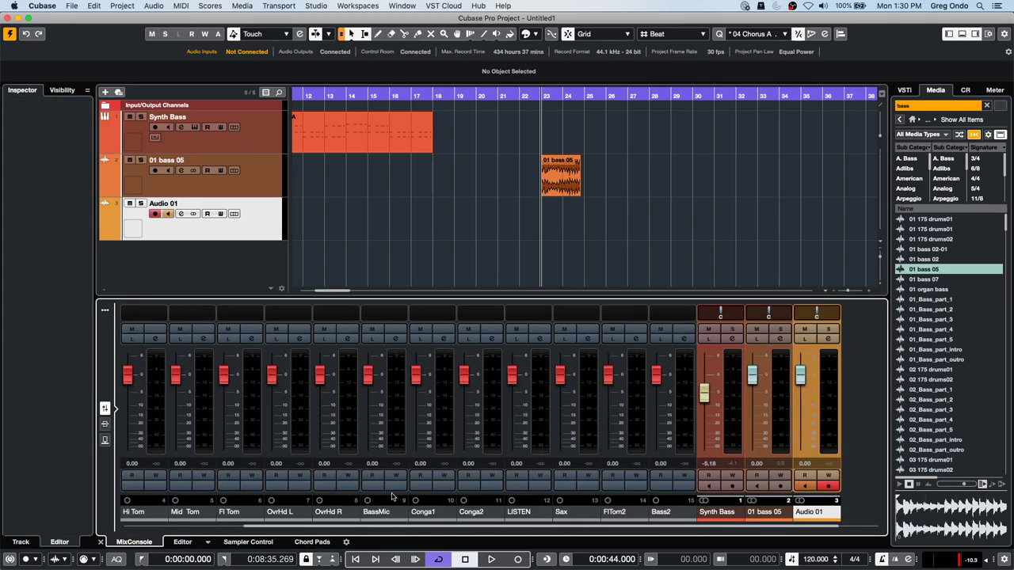
pyautogui.click(62, 90)
pyautogui.click(59, 542)
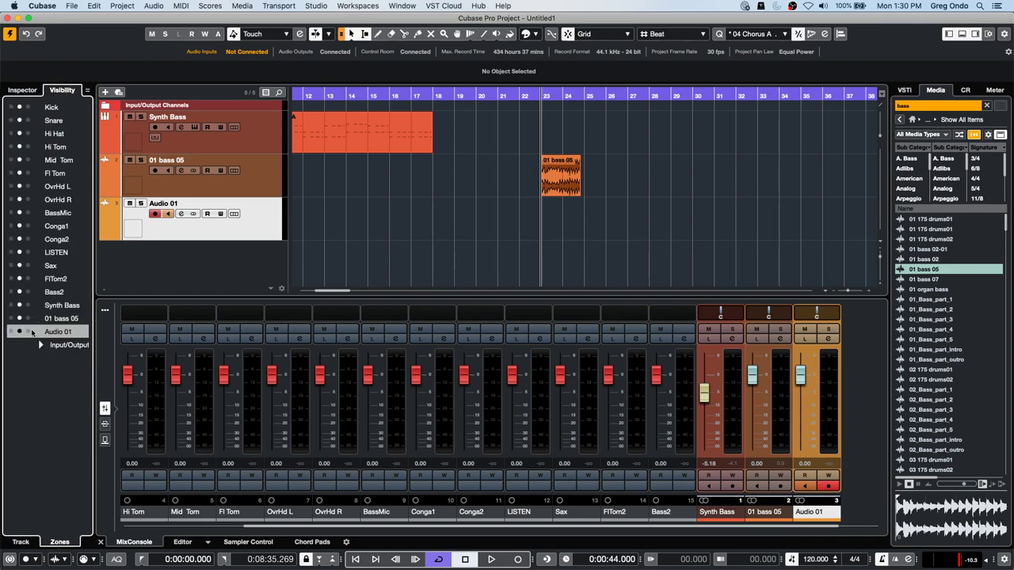
pyautogui.click(39, 346)
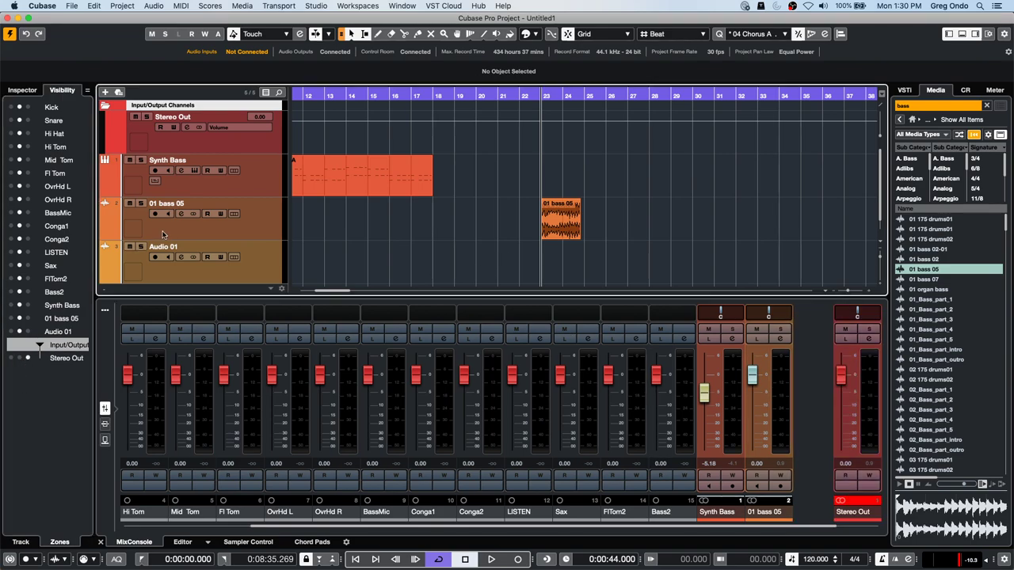
# Load the MultibandCompressor from the Dynamics effects into the first insert slot of the Stereo Out channel
pyautogui.click(871, 339)
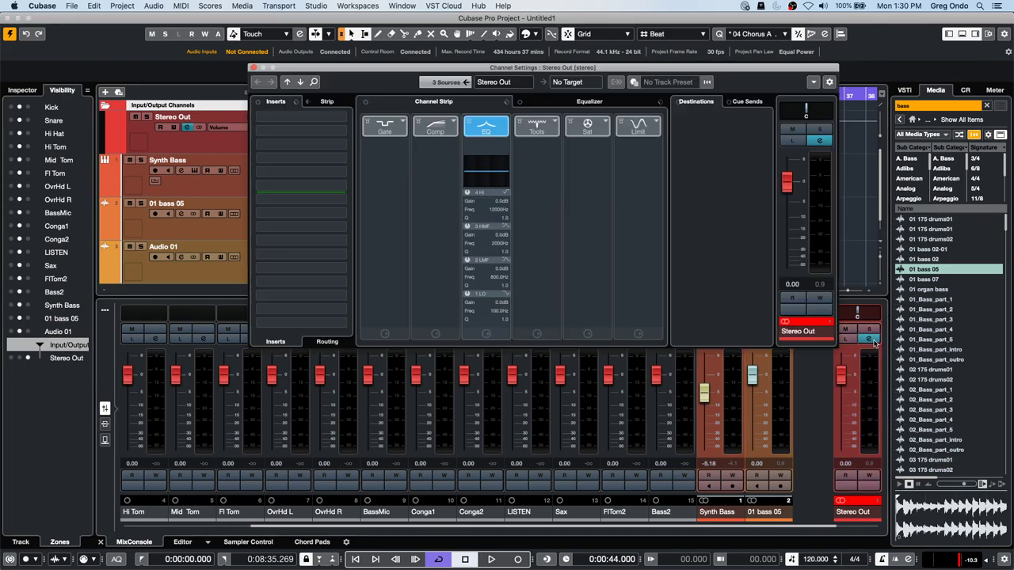
pyautogui.click(338, 119)
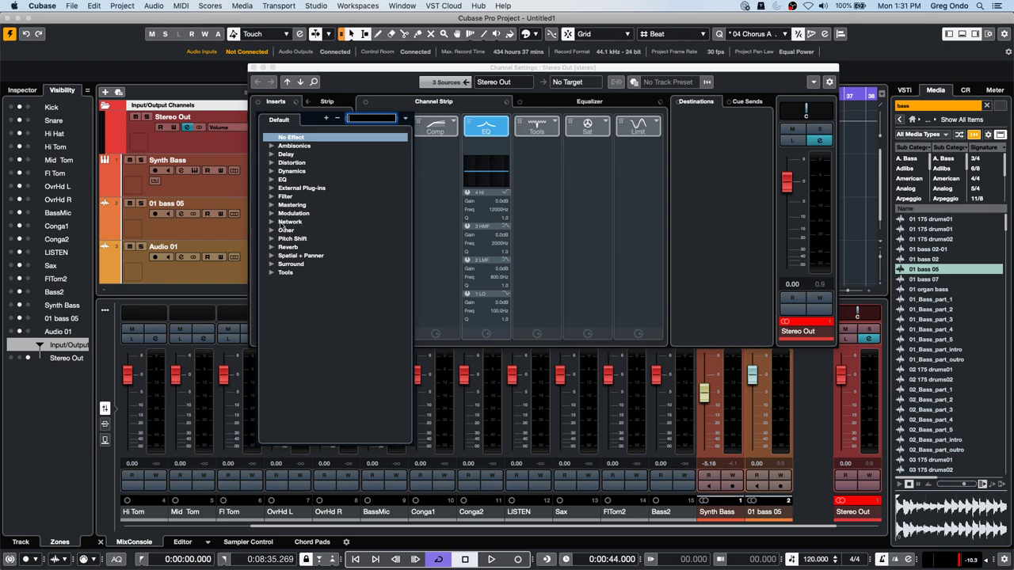
pyautogui.click(273, 171)
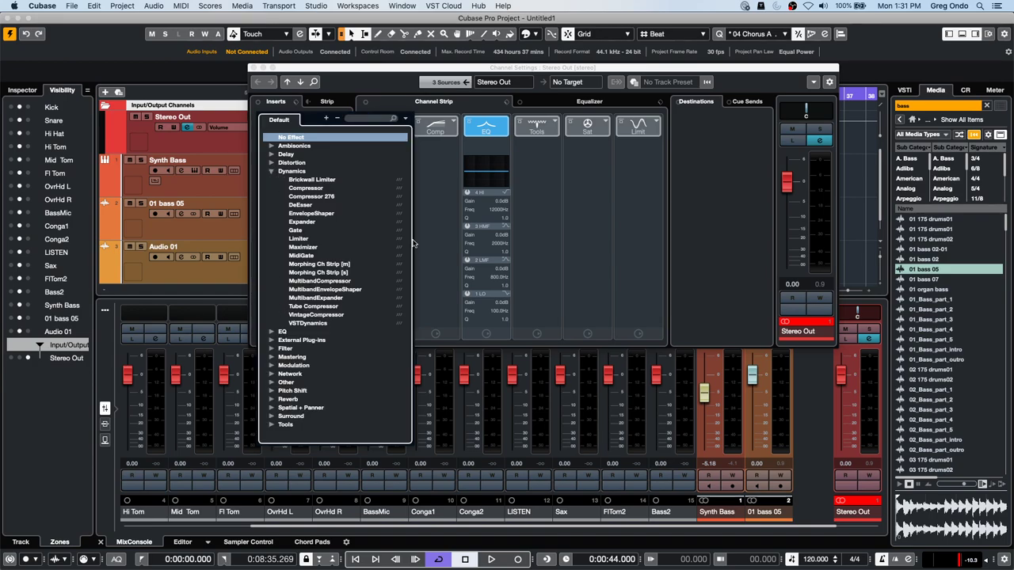
pyautogui.click(346, 282)
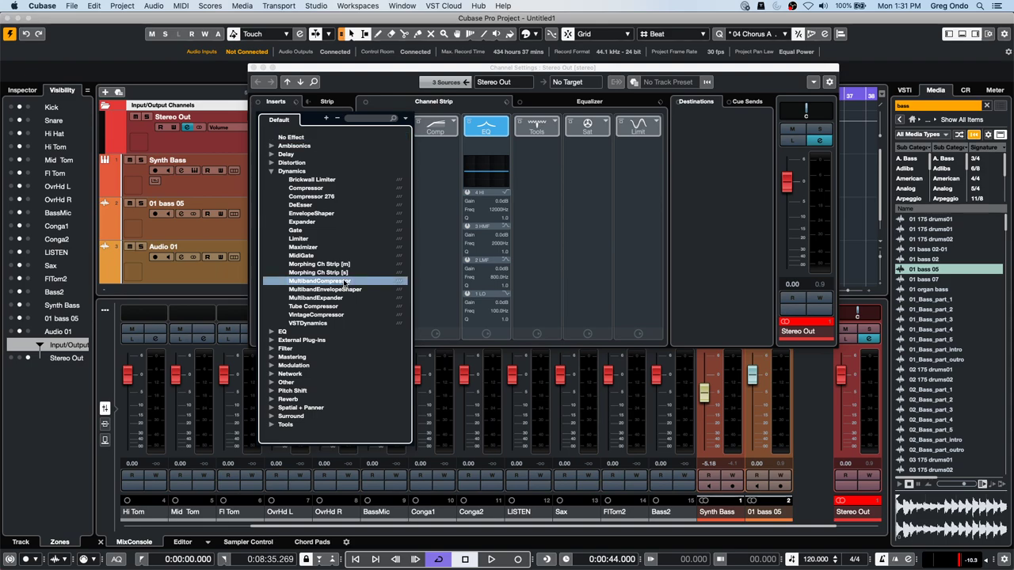
pyautogui.click(255, 69)
pyautogui.click(258, 262)
# Rename the new audio track as gtr
pyautogui.doubleClick(189, 248)
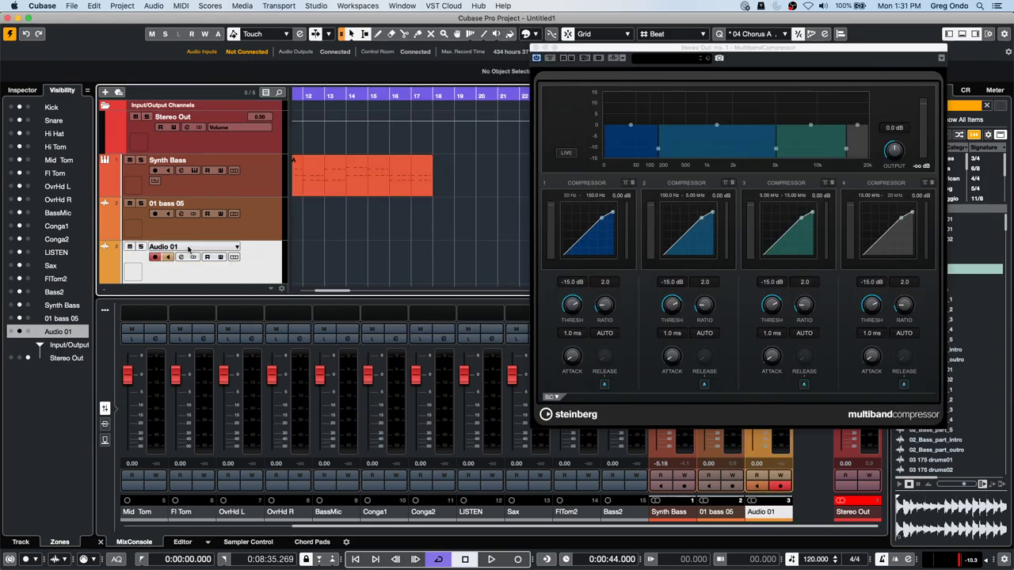
pyautogui.write('gtr')
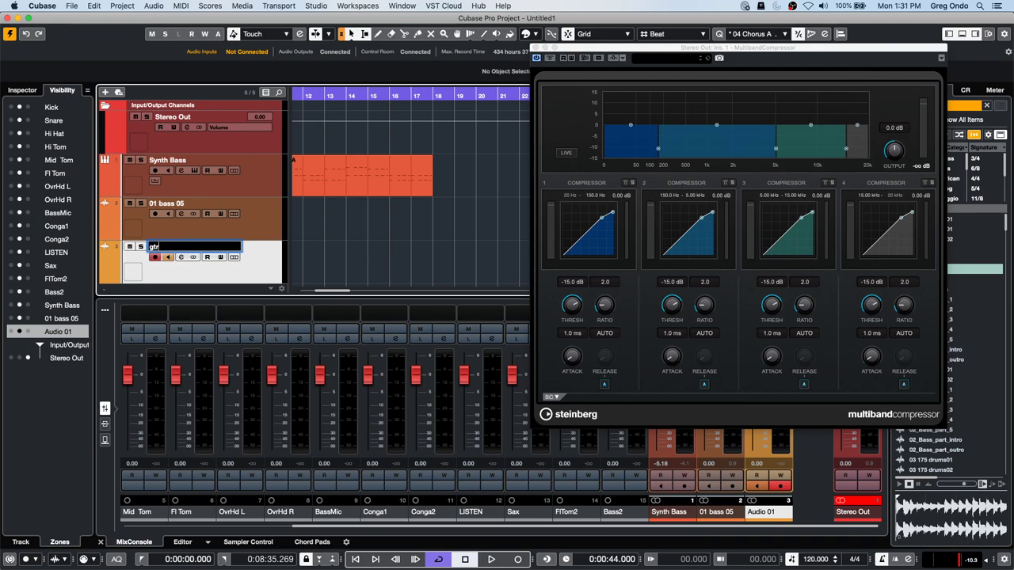
pyautogui.press('Return')
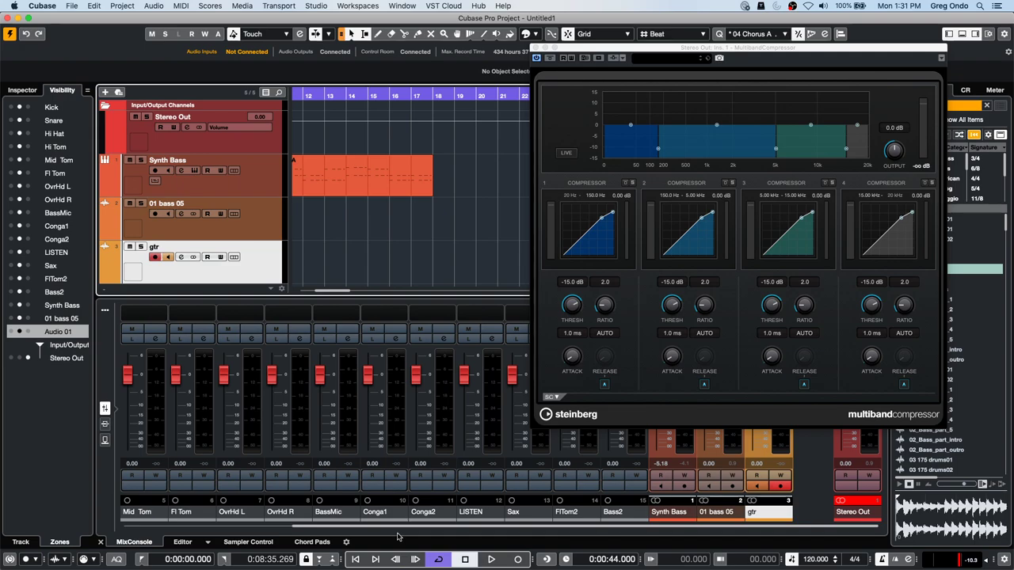
pyautogui.click(347, 530)
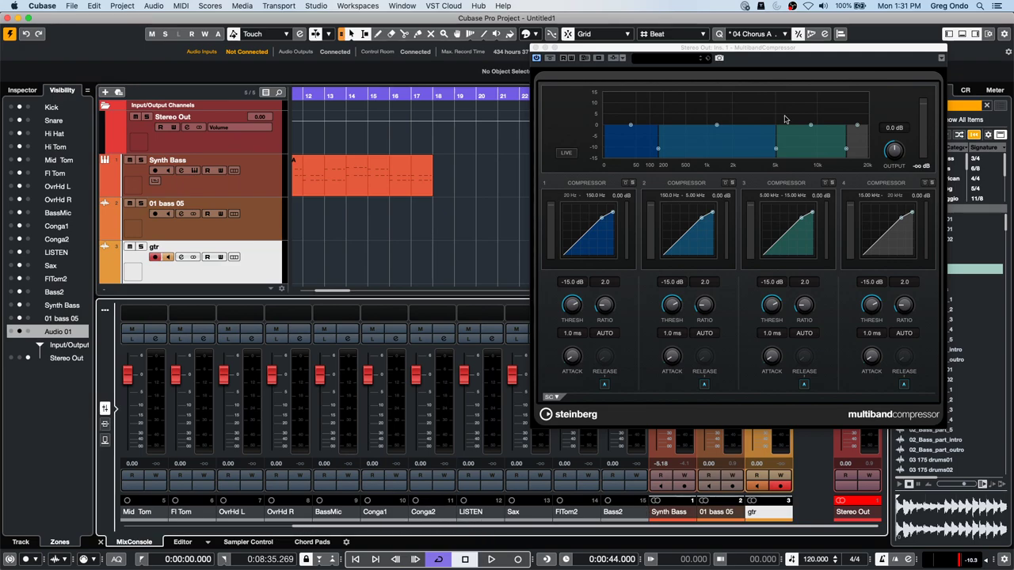
# Load VST Amp Rack from the Distortion effects into the first insert slot of the gtr channel
pyautogui.click(537, 49)
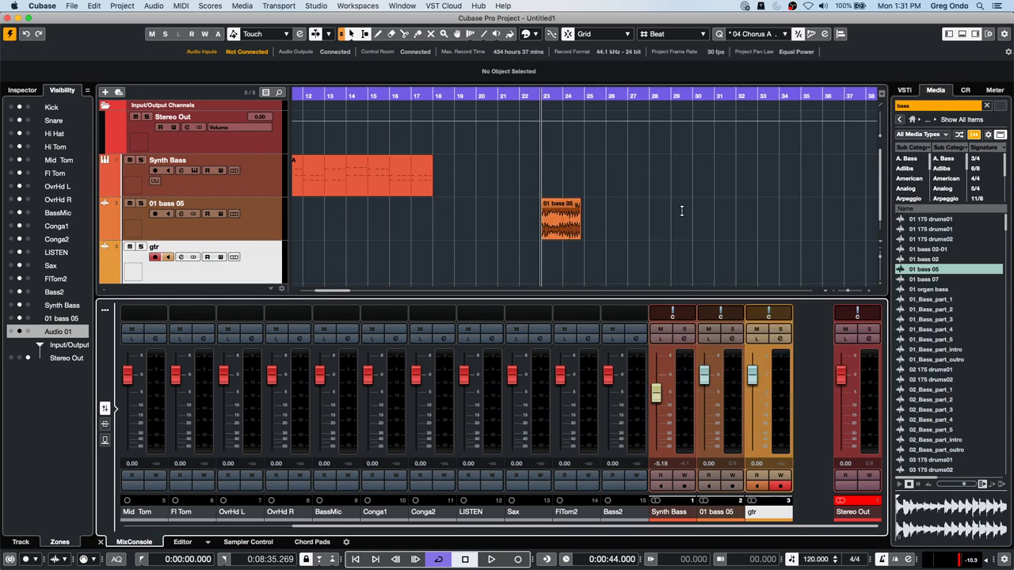
pyautogui.click(778, 338)
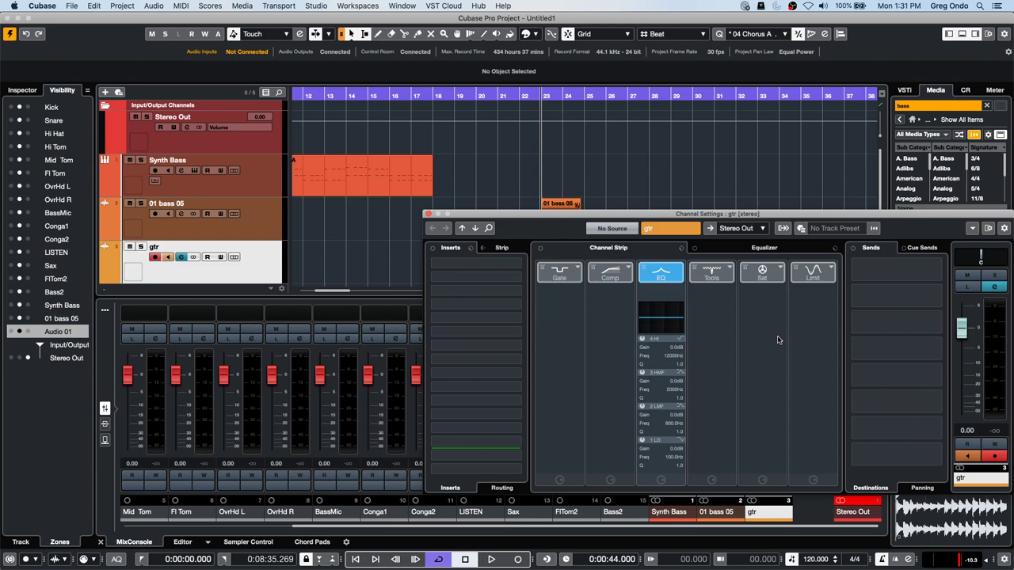
pyautogui.click(513, 264)
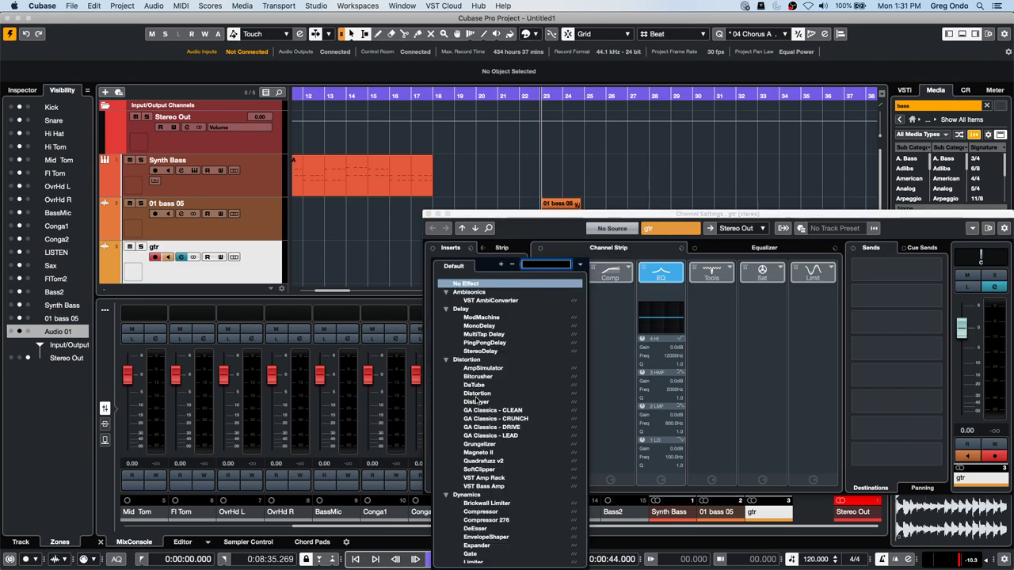
pyautogui.click(500, 479)
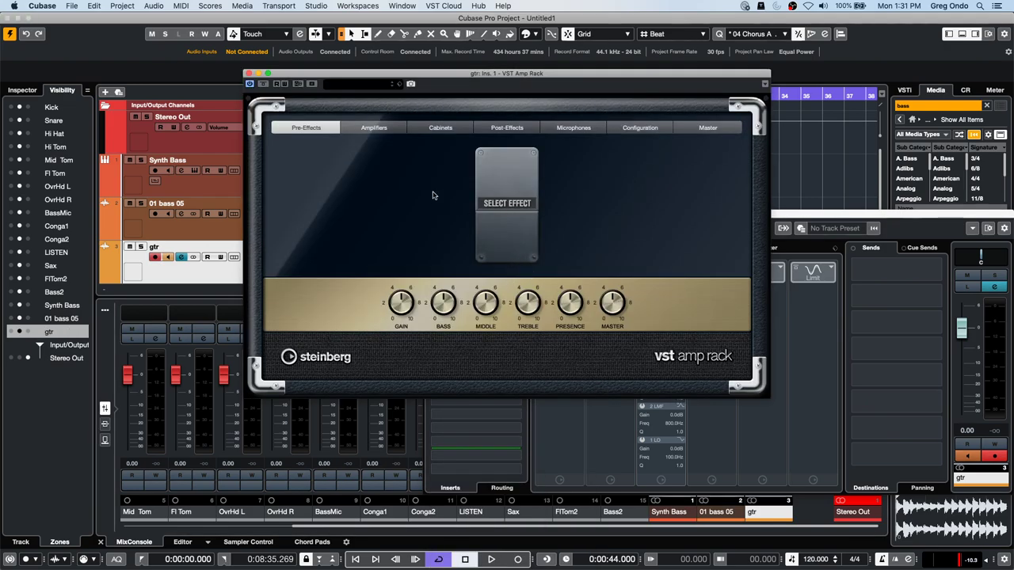
pyautogui.click(248, 73)
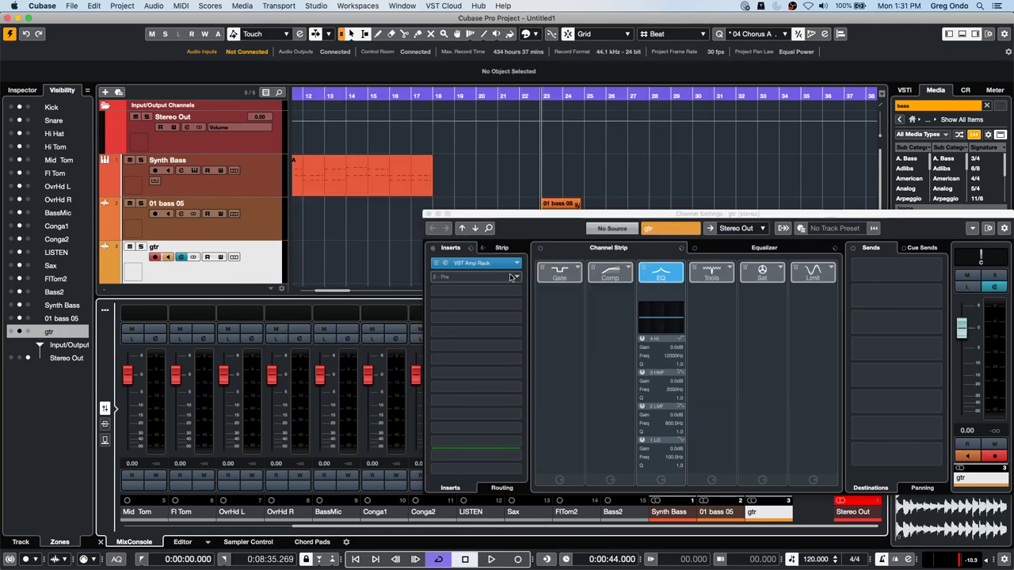
# Load MultibandEnvelopeShaper from the Dynamics effects into the second insert slot of the gtr channel and close its channel settings
pyautogui.click(507, 270)
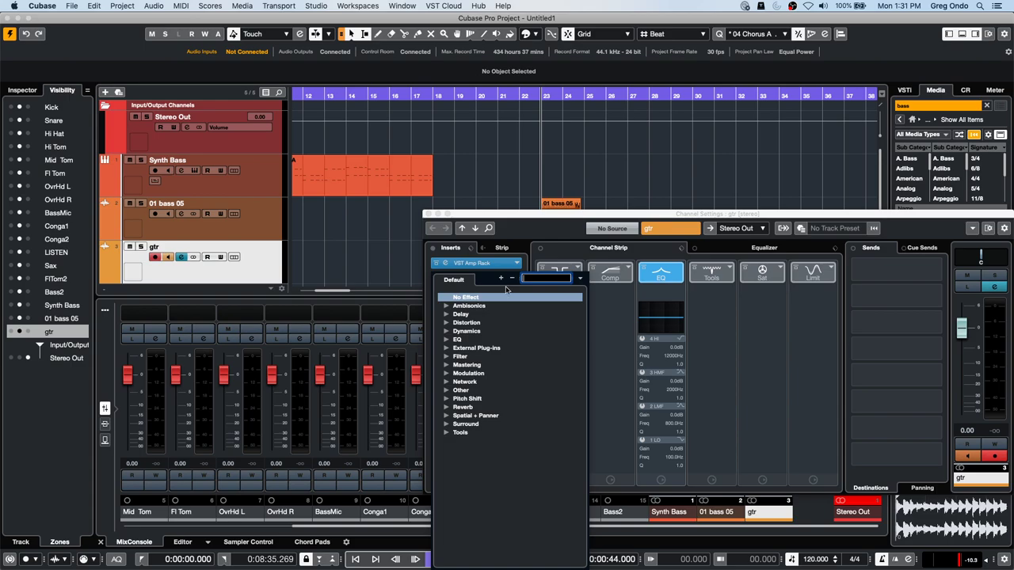
pyautogui.click(447, 332)
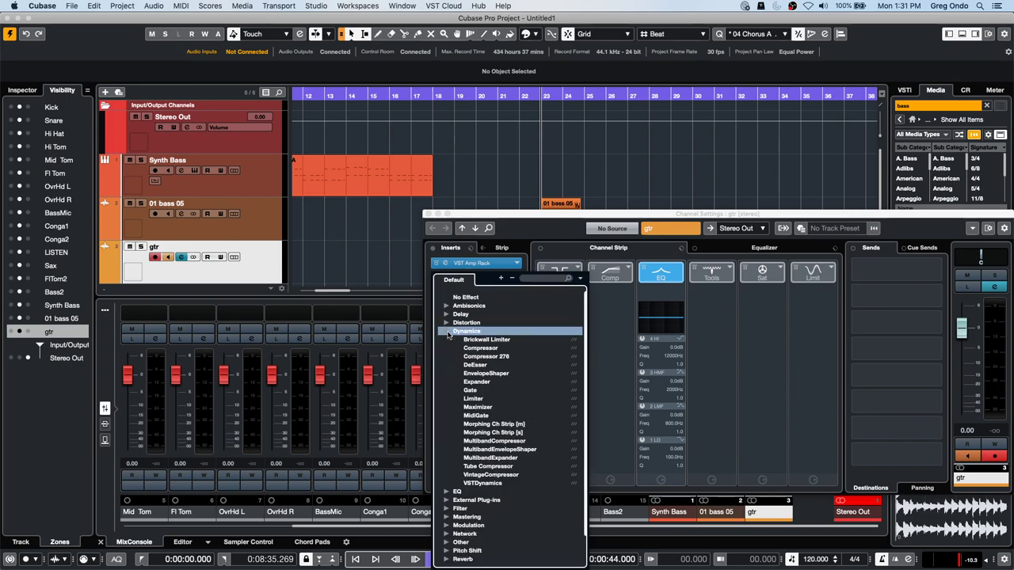
pyautogui.click(499, 449)
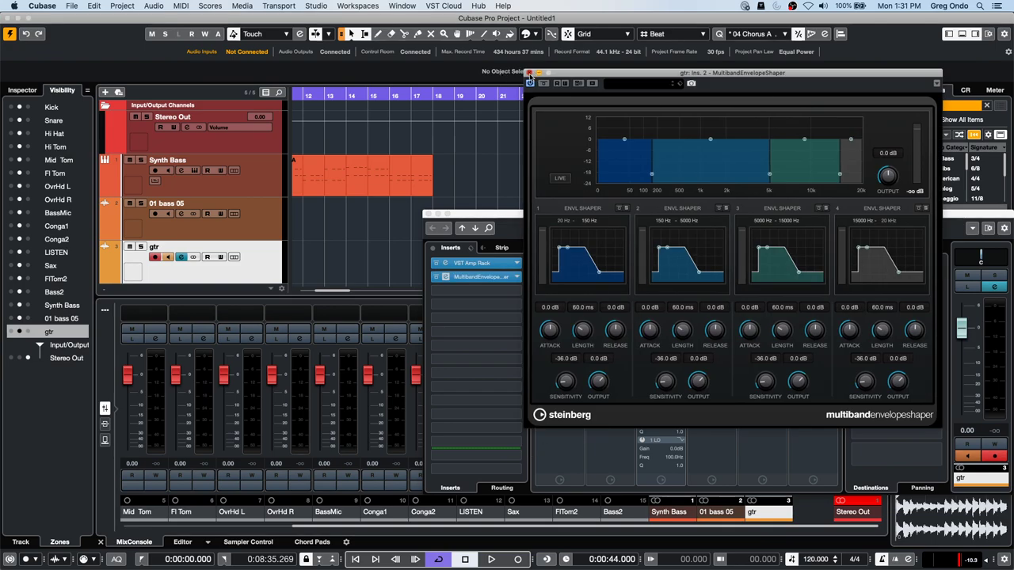
pyautogui.click(529, 72)
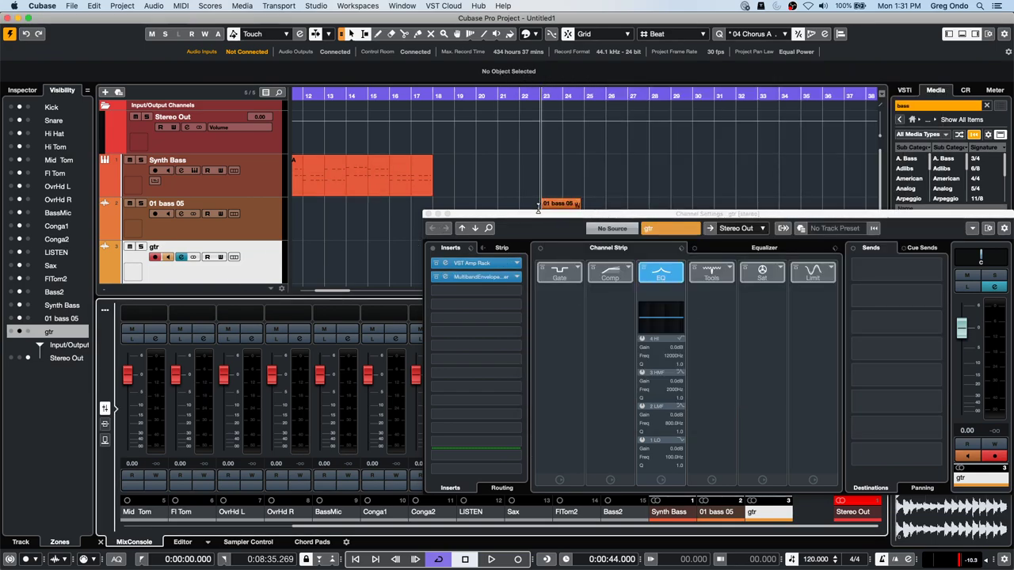
pyautogui.moveTo(527, 216); pyautogui.dragTo(266, 71)
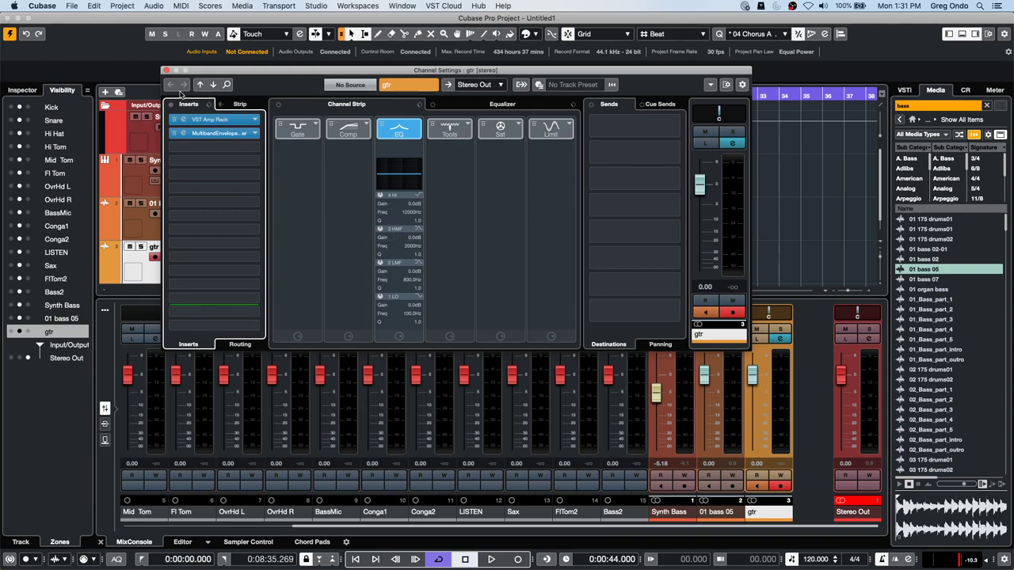
pyautogui.click(166, 70)
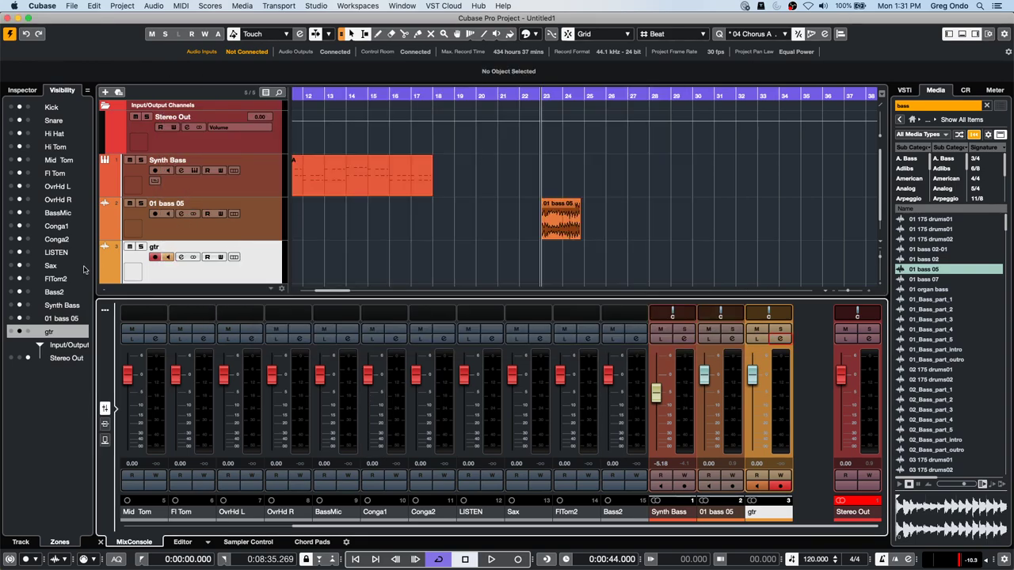
# Open the MixConsole in a separate window with Channel Latency enabled in its window layout
pyautogui.click(104, 310)
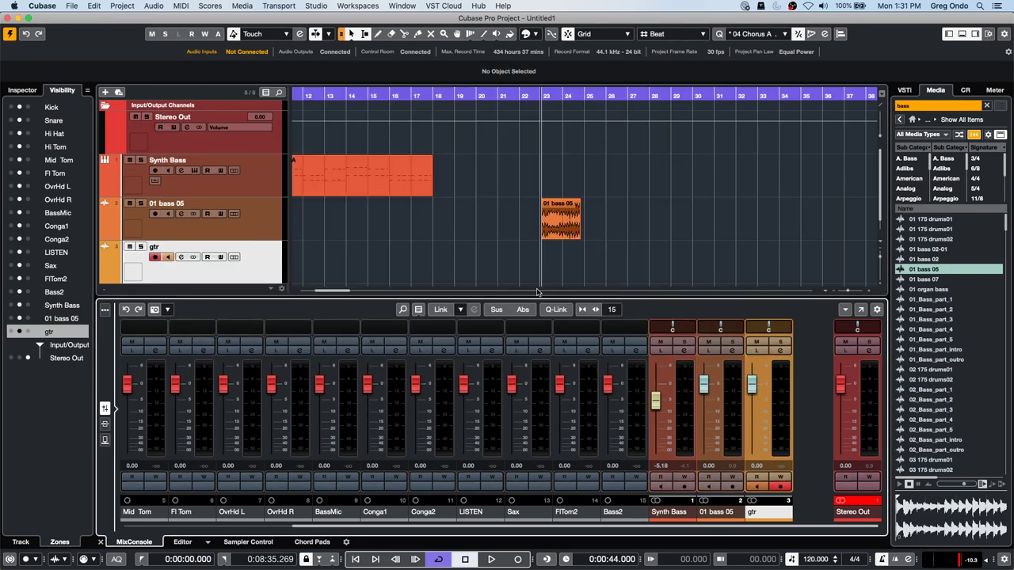
pyautogui.click(862, 311)
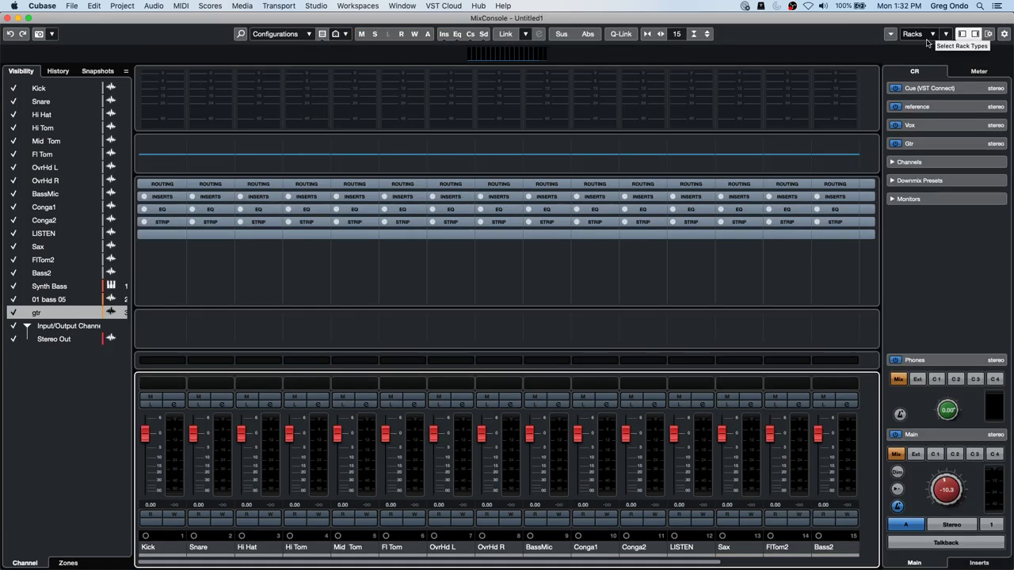
pyautogui.click(988, 34)
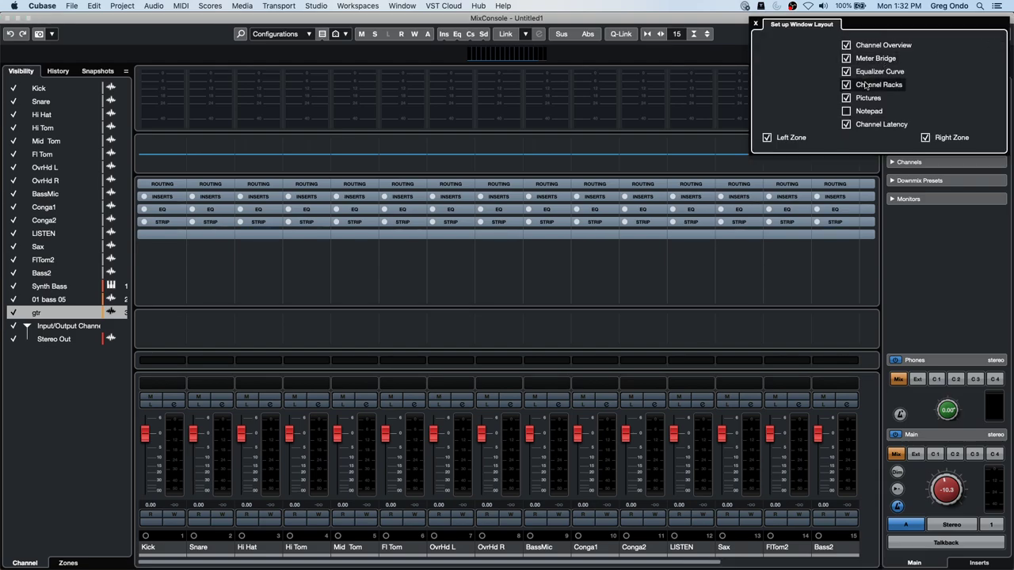
pyautogui.click(845, 128)
pyautogui.click(845, 127)
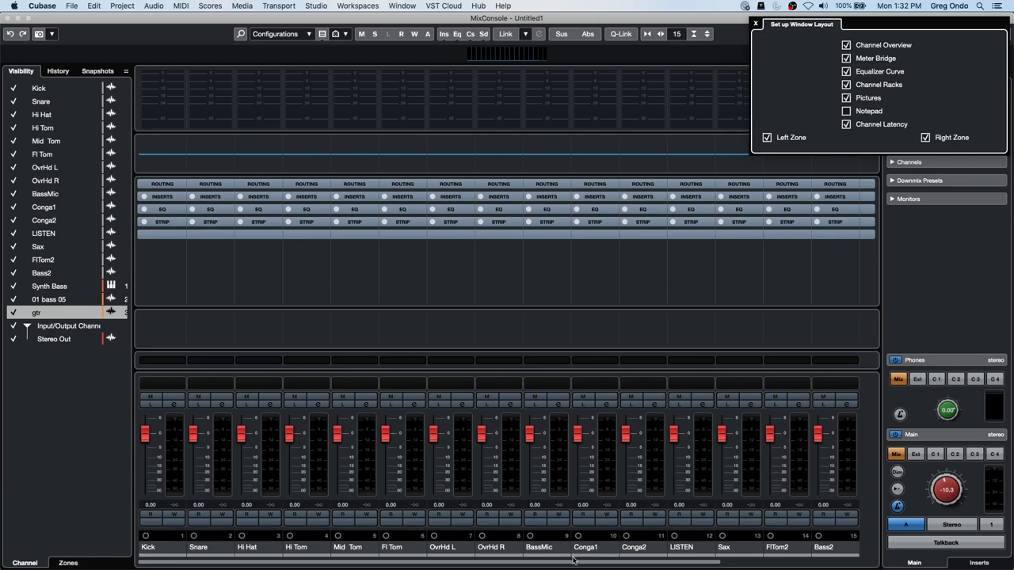
# Examine the channel latency of the gtr and Stereo Out channels, including the Stereo Out Channel Latency Overview, and close the MixConsole window
pyautogui.click(602, 559)
pyautogui.moveTo(615, 564); pyautogui.dragTo(808, 556)
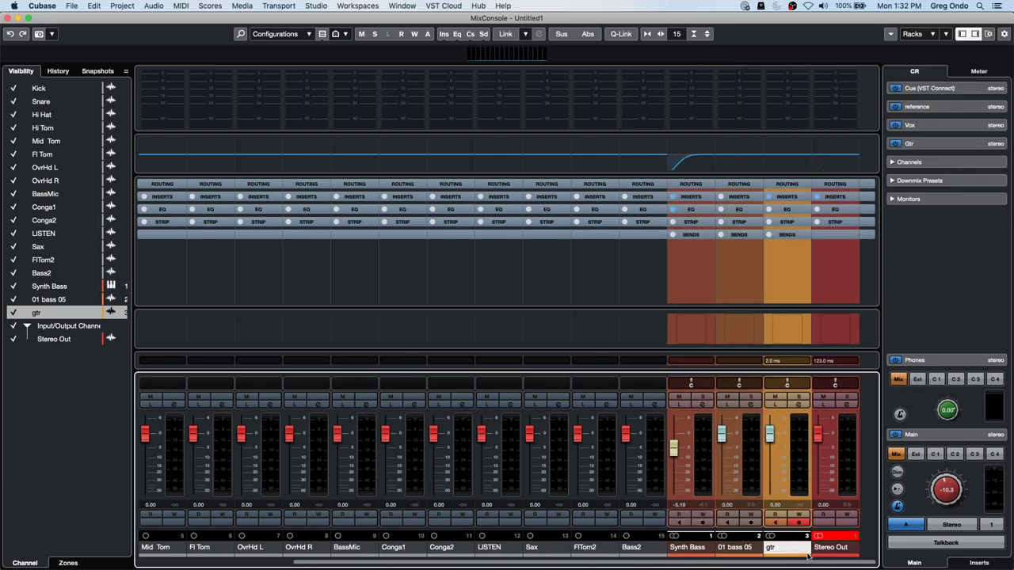
pyautogui.click(851, 551)
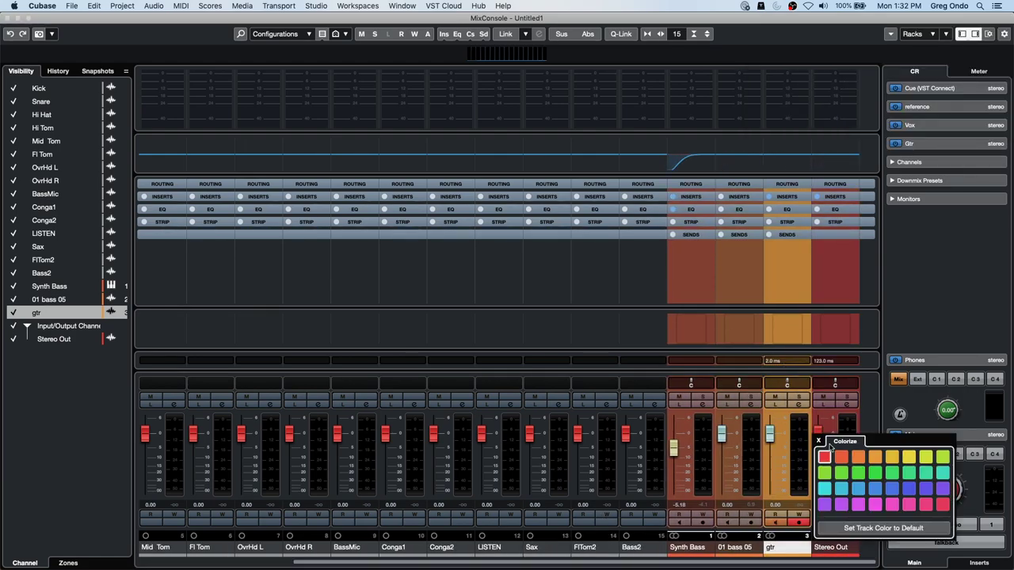
pyautogui.click(819, 440)
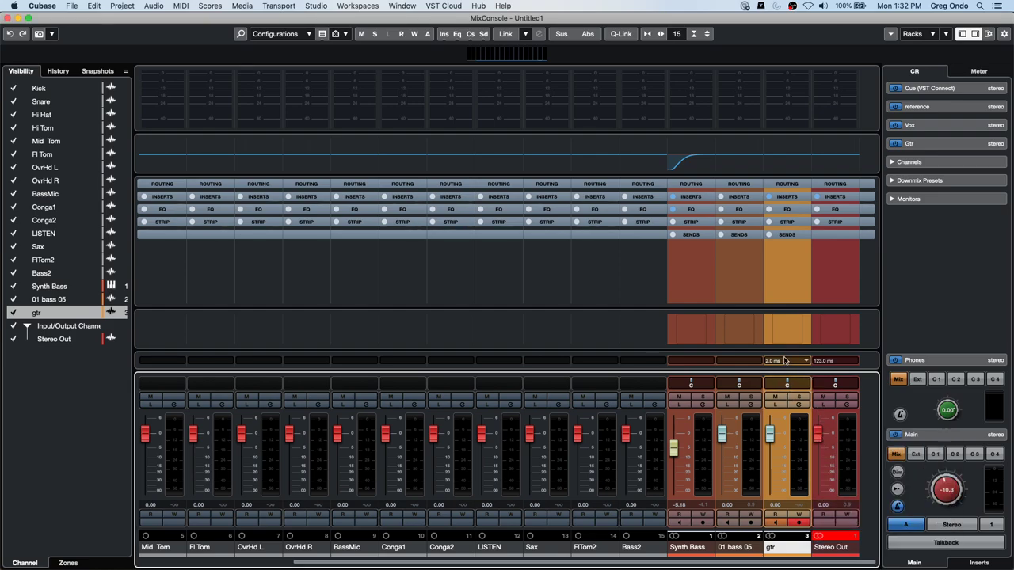
pyautogui.click(855, 361)
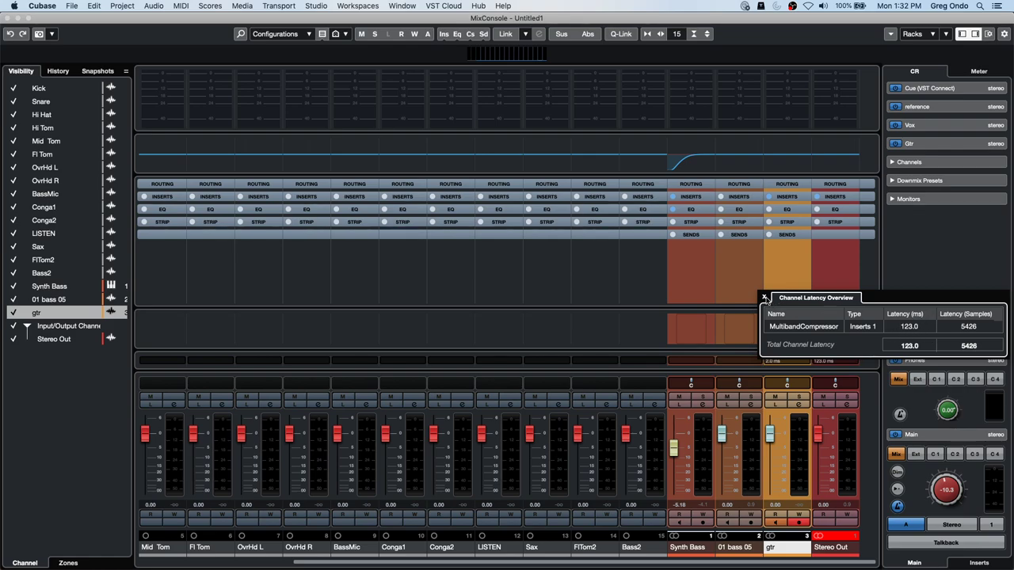
pyautogui.click(765, 298)
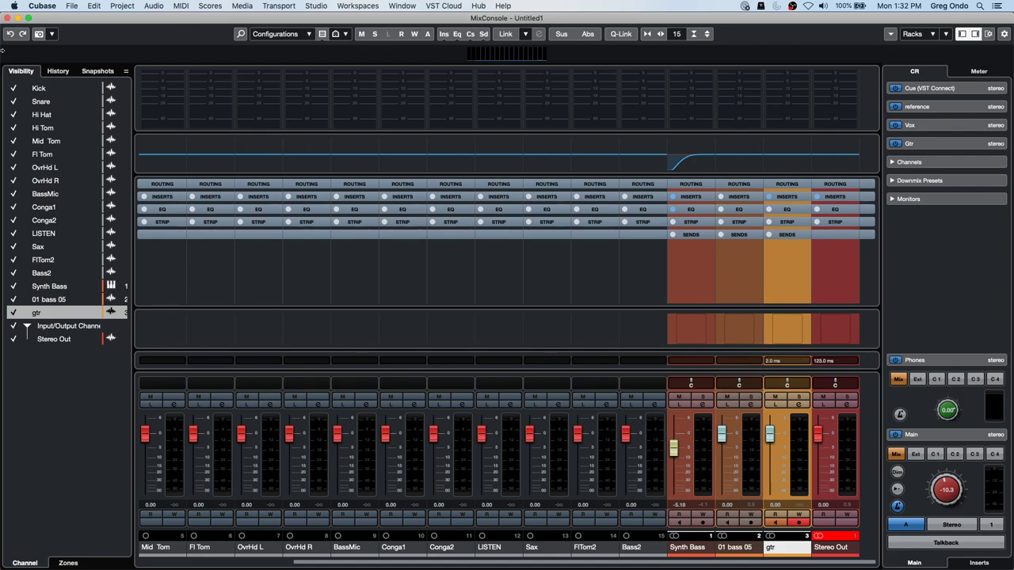
pyautogui.click(8, 17)
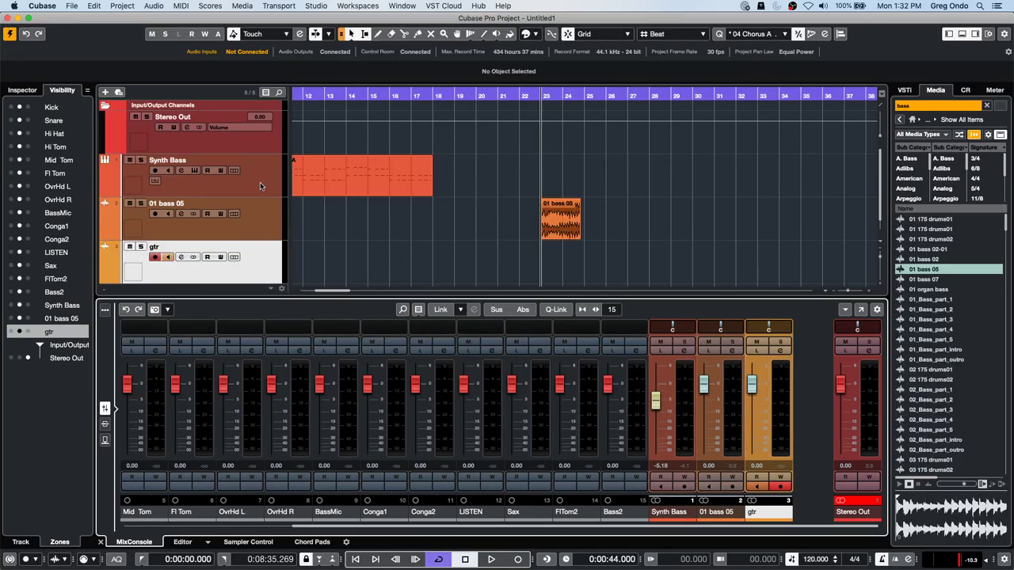
# Toggle Constrain Delay Compensation on and off to compare its effect on the MultibandCompressor insert in the Stereo Out channel settings
pyautogui.click(868, 350)
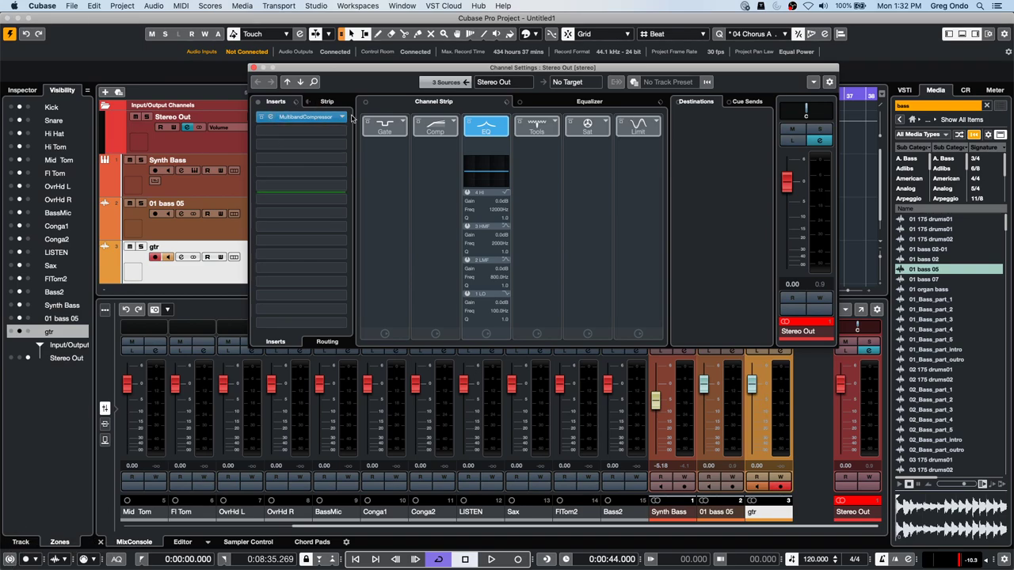
pyautogui.click(7, 559)
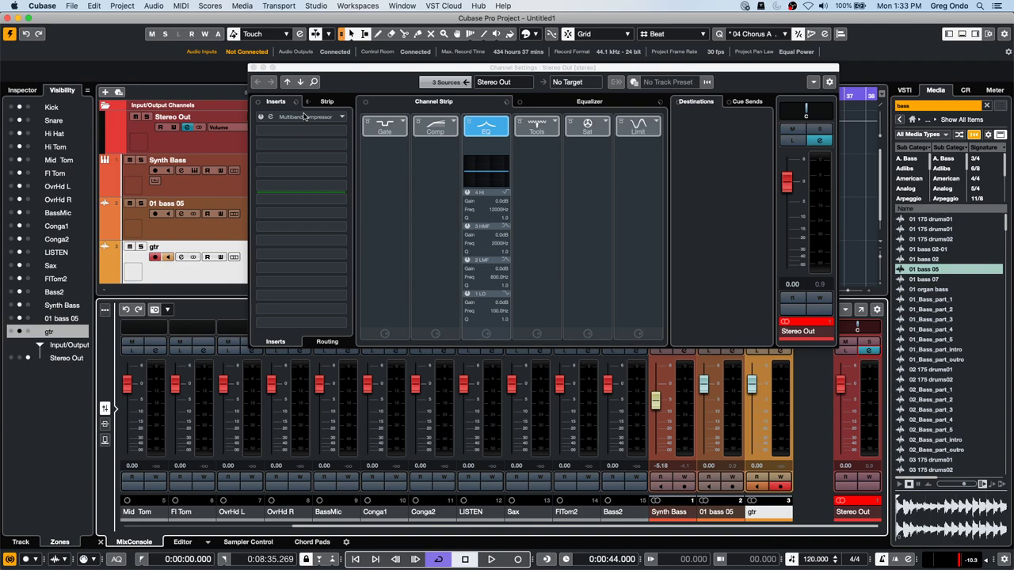
pyautogui.click(10, 560)
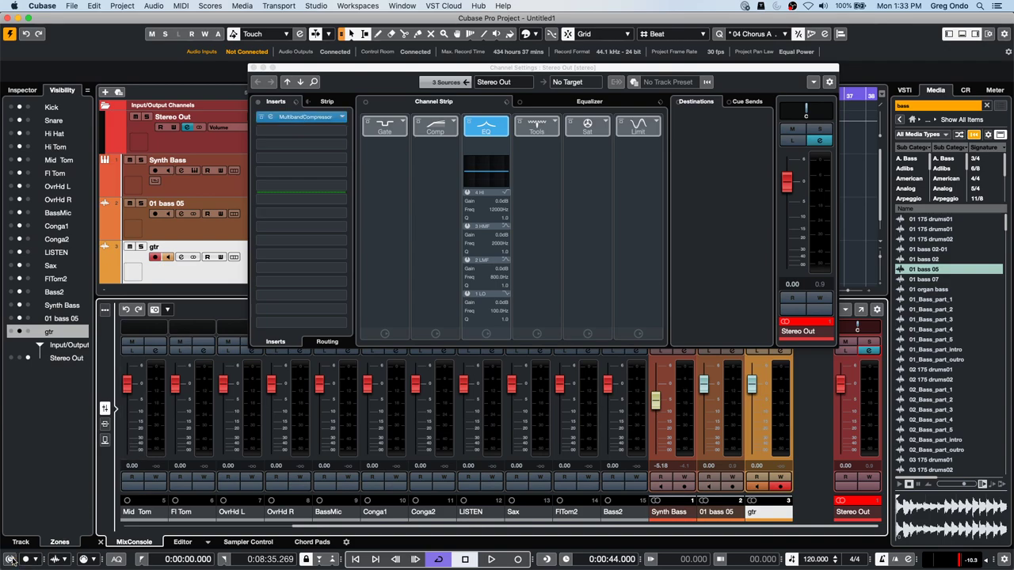
pyautogui.click(10, 561)
pyautogui.click(10, 561)
pyautogui.click(10, 560)
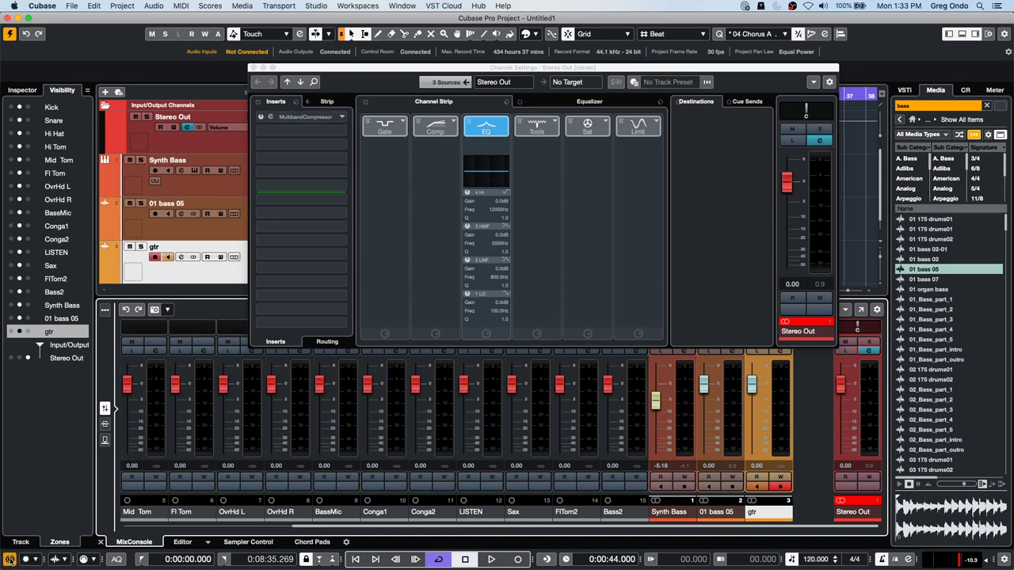
pyautogui.click(252, 68)
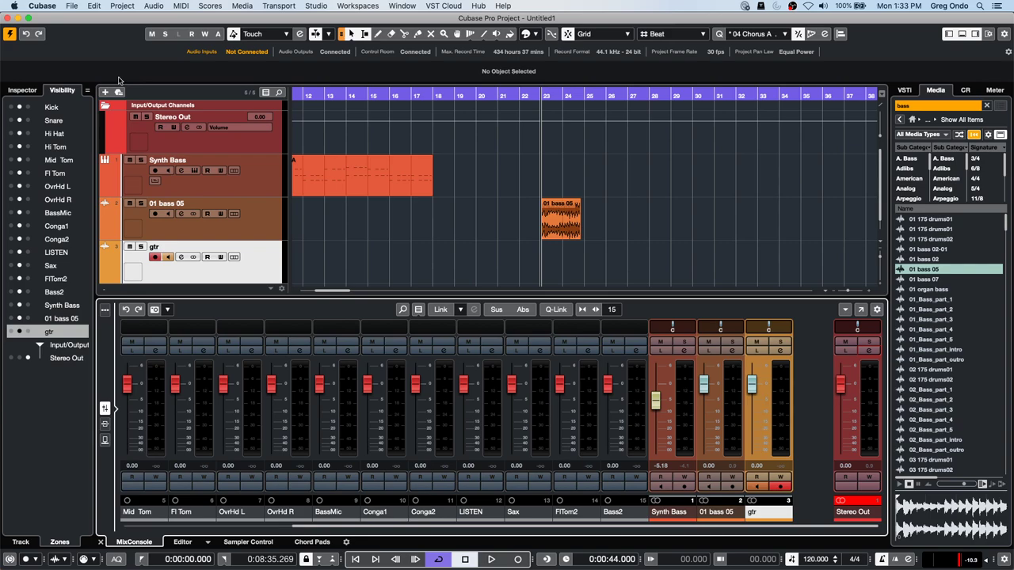
# Examine the Stereo Out bus and its device ports in the Audio Connections outputs
pyautogui.click(317, 5)
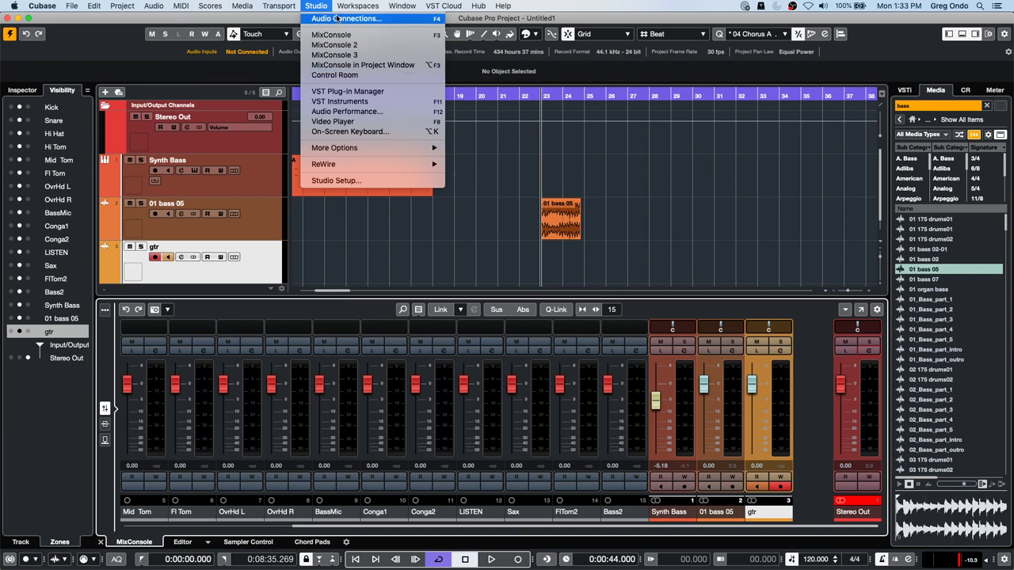
pyautogui.click(338, 18)
pyautogui.click(307, 135)
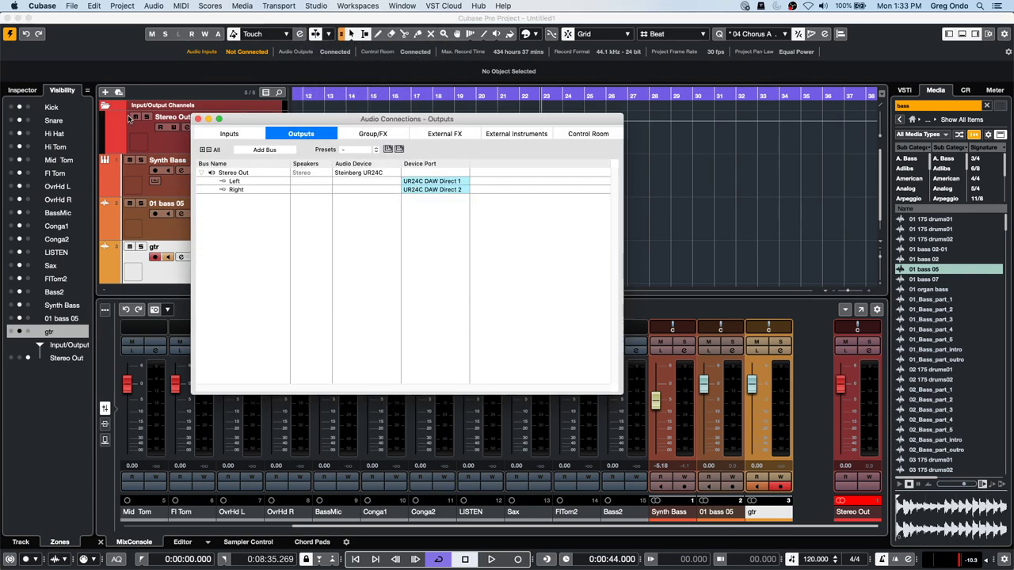
pyautogui.click(198, 119)
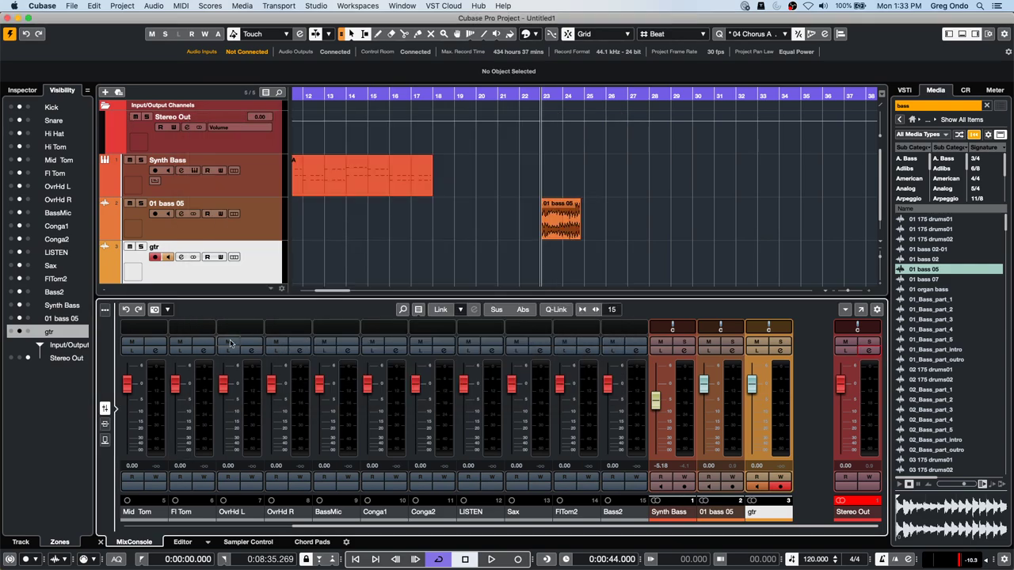
# Show the Inspector for the gtr track
pyautogui.click(267, 276)
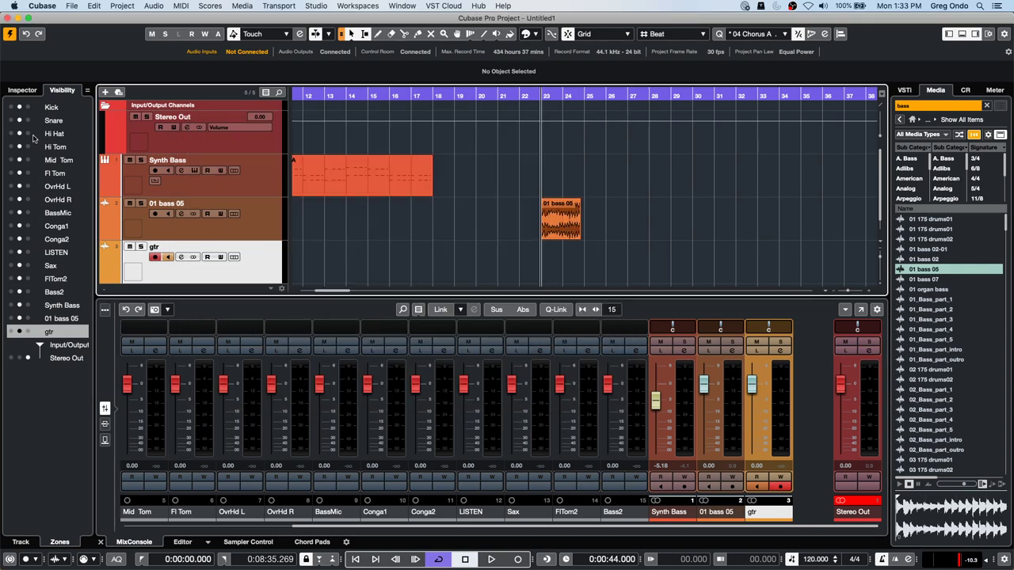
pyautogui.click(23, 90)
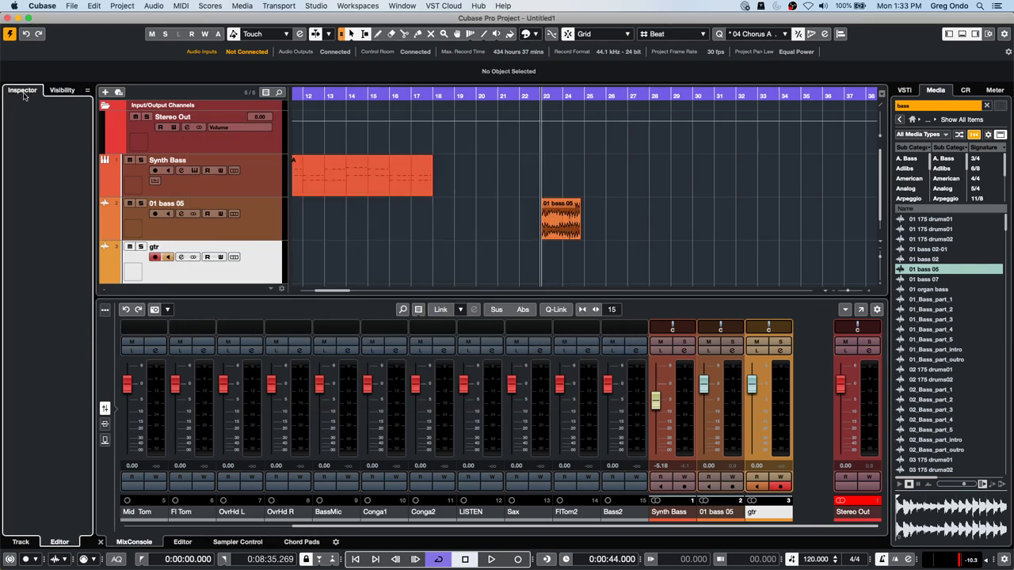
pyautogui.click(250, 271)
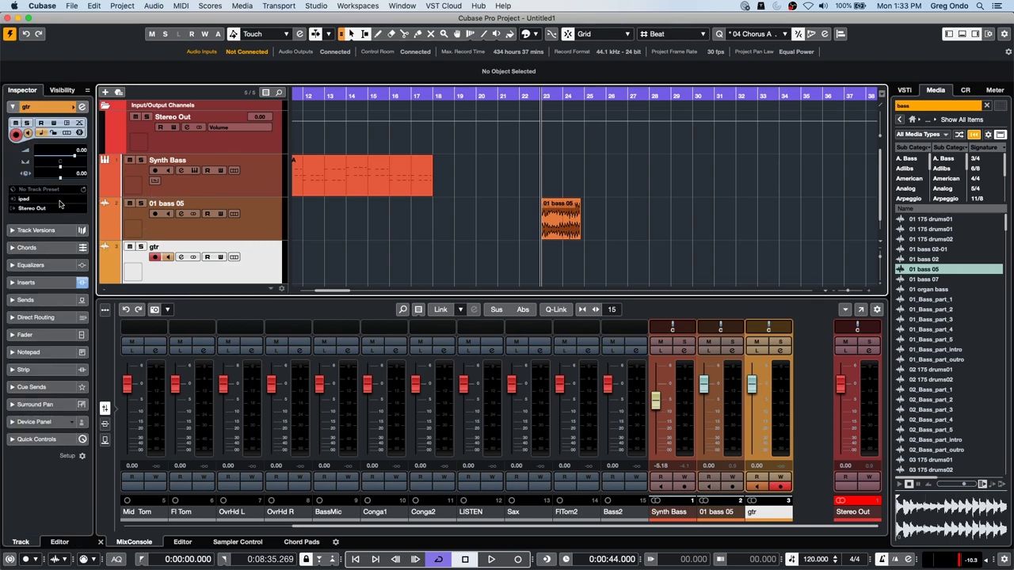
# Disable the Hardware section in the gtr track's Inspector and enable it again
pyautogui.rightClick(53, 233)
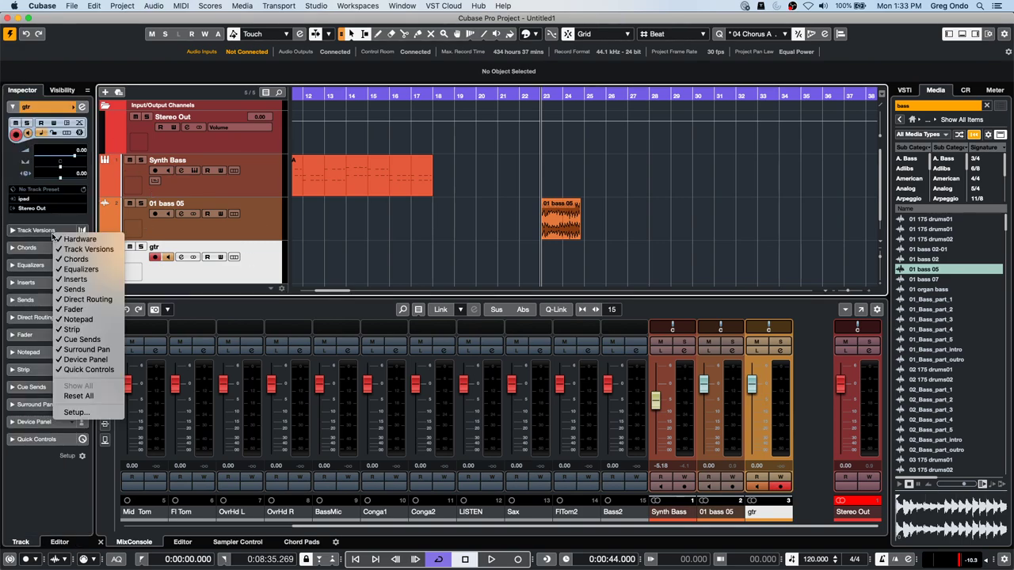
pyautogui.click(80, 239)
pyautogui.rightClick(49, 179)
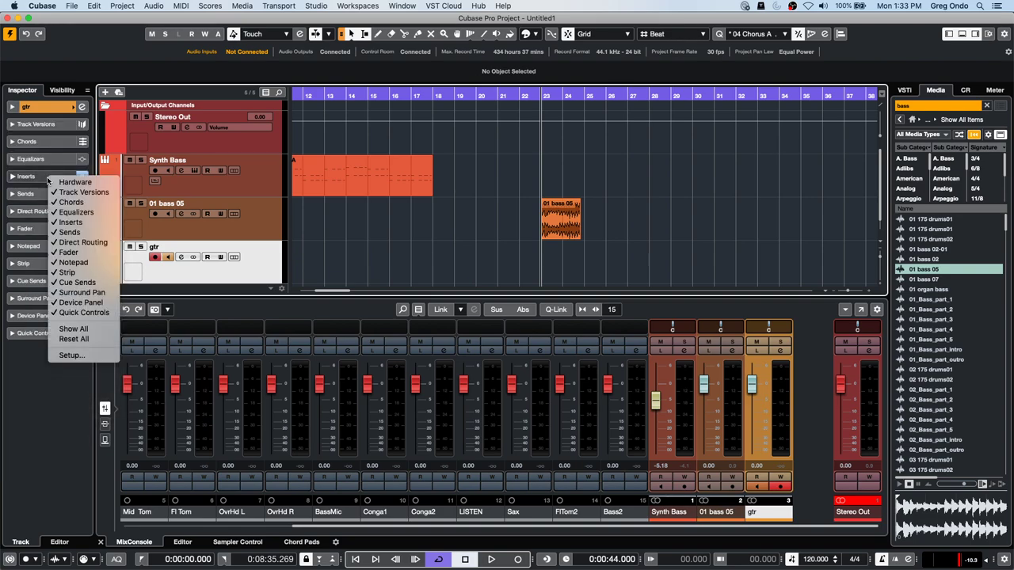
pyautogui.click(71, 186)
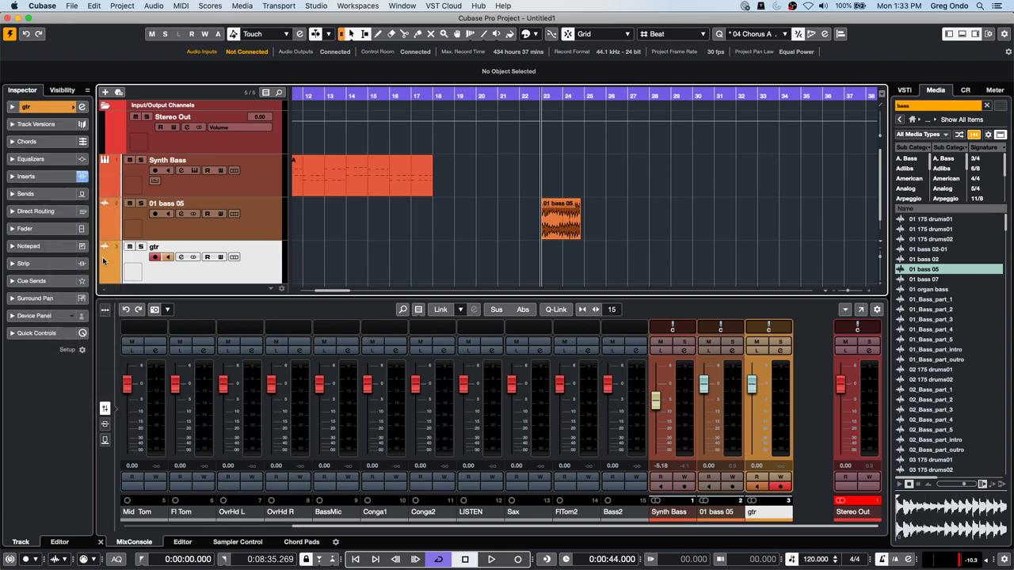
# Add an audio track with UR24C Input 1 (Mono) as its input, Stereo configuration and output to Stereo Out
pyautogui.scroll(-1, 241, 277)
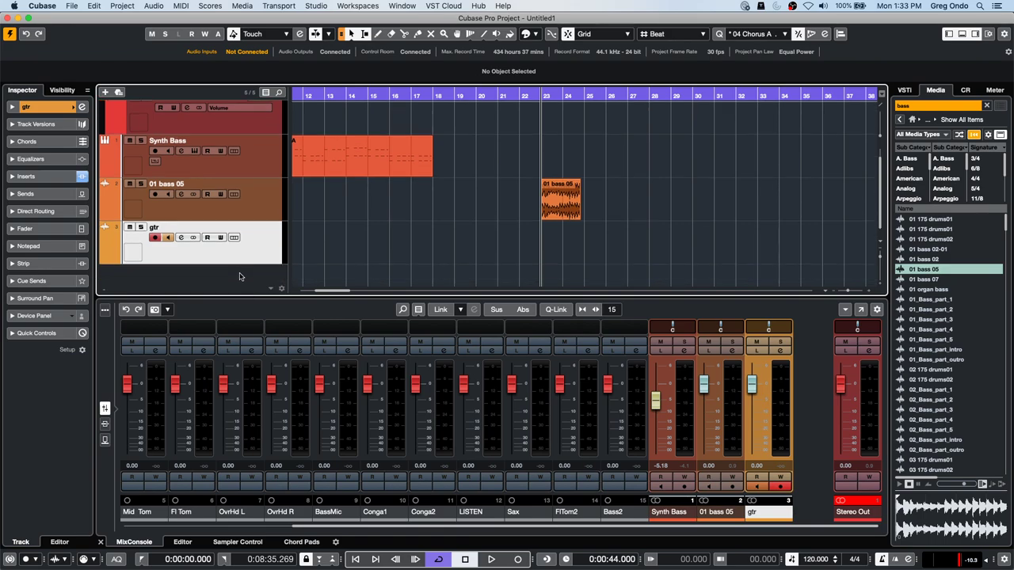
pyautogui.click(106, 92)
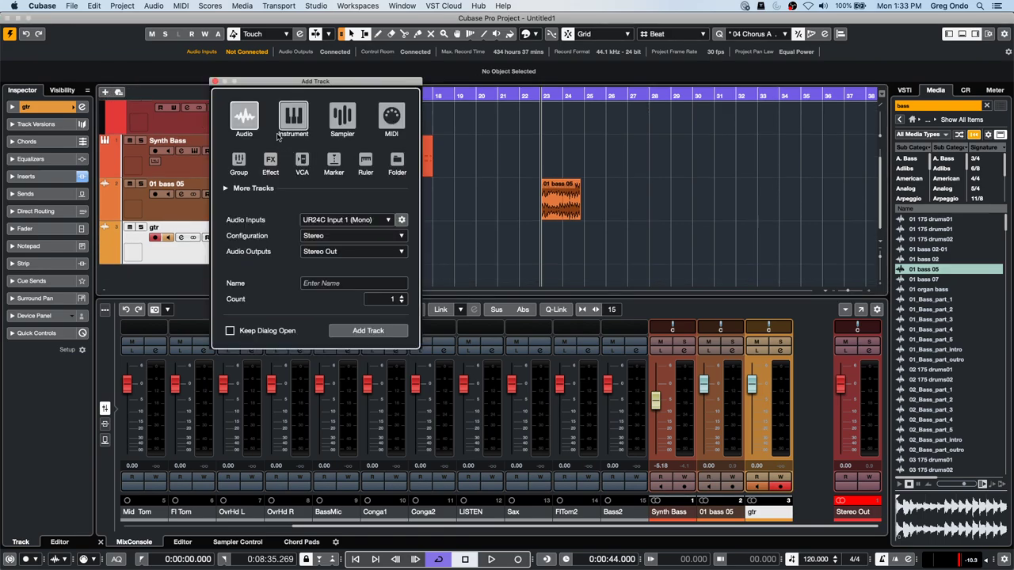
pyautogui.click(357, 220)
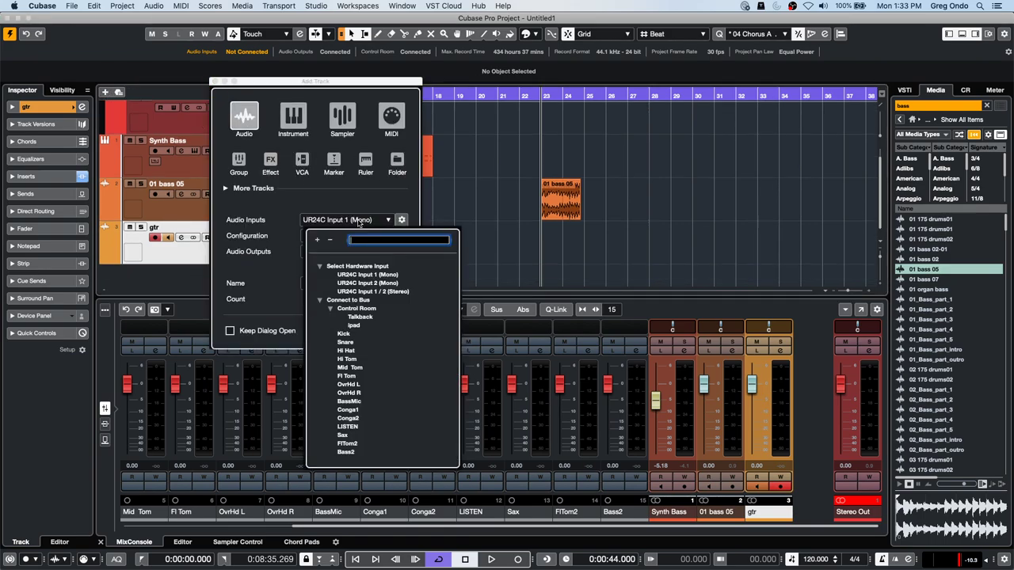
pyautogui.click(363, 273)
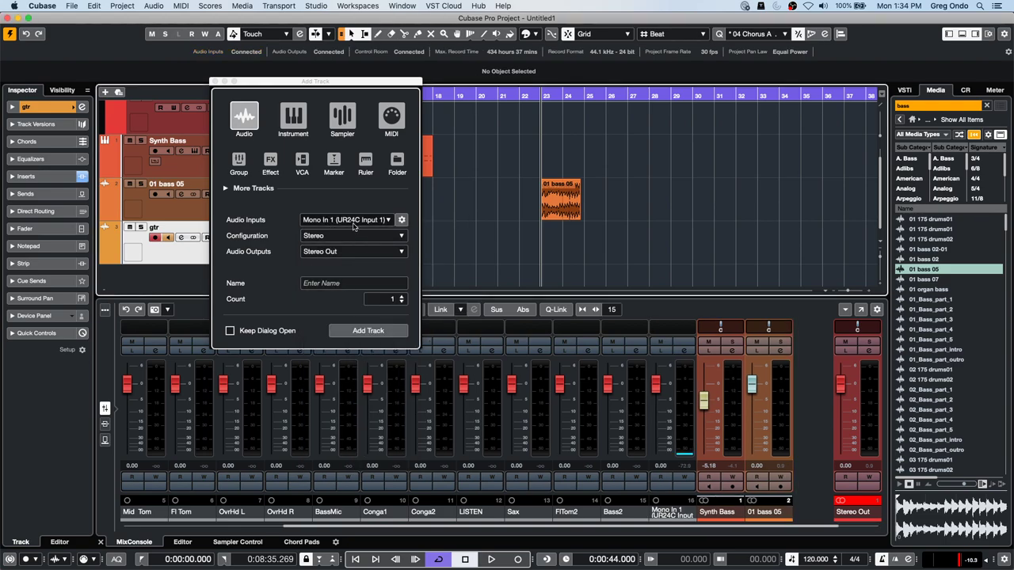
pyautogui.click(351, 331)
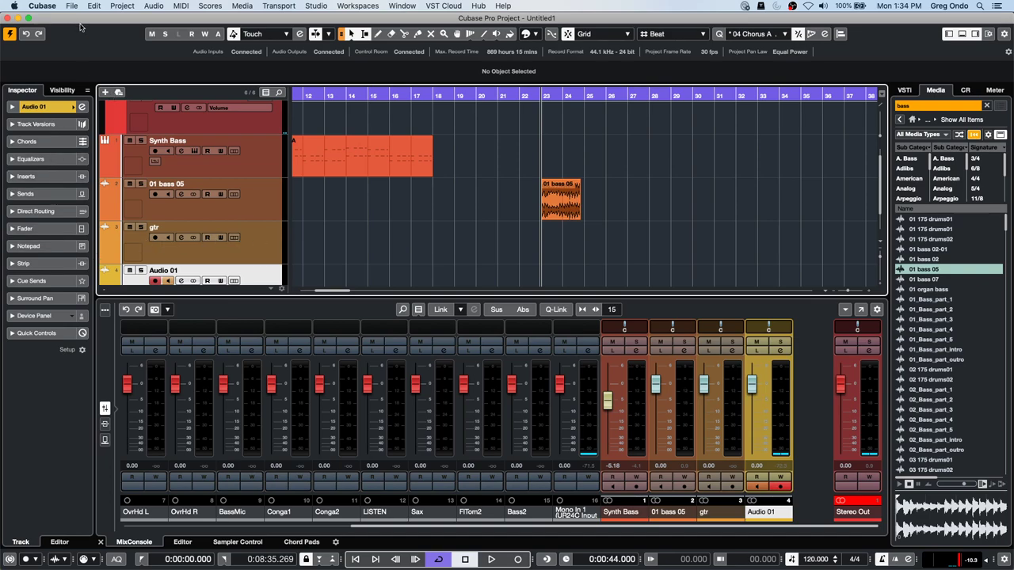
# Add another stereo audio track with UR24C Input 2 (Mono) as its input and check which Inspector sections are enabled
pyautogui.click(105, 92)
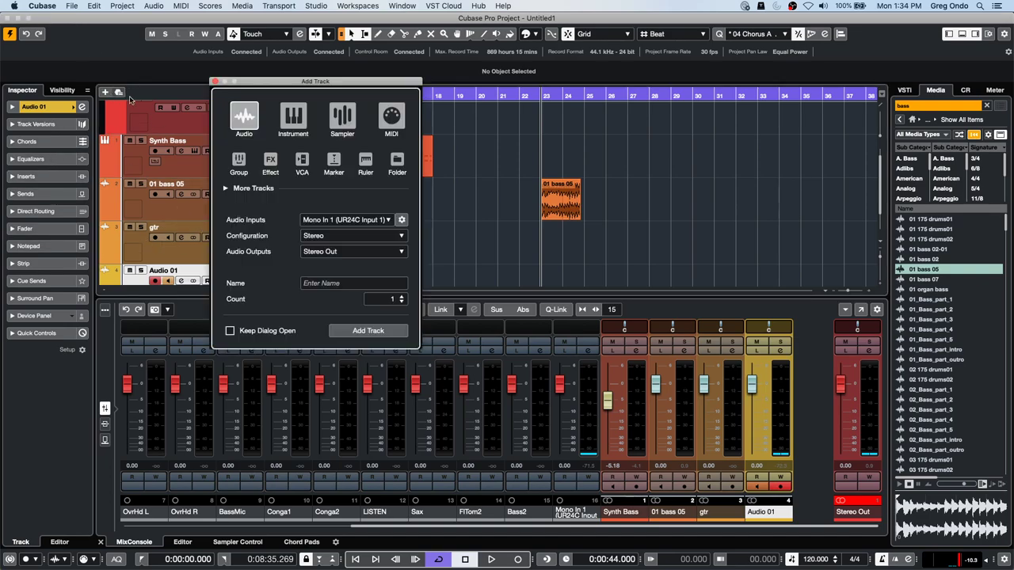
pyautogui.click(310, 219)
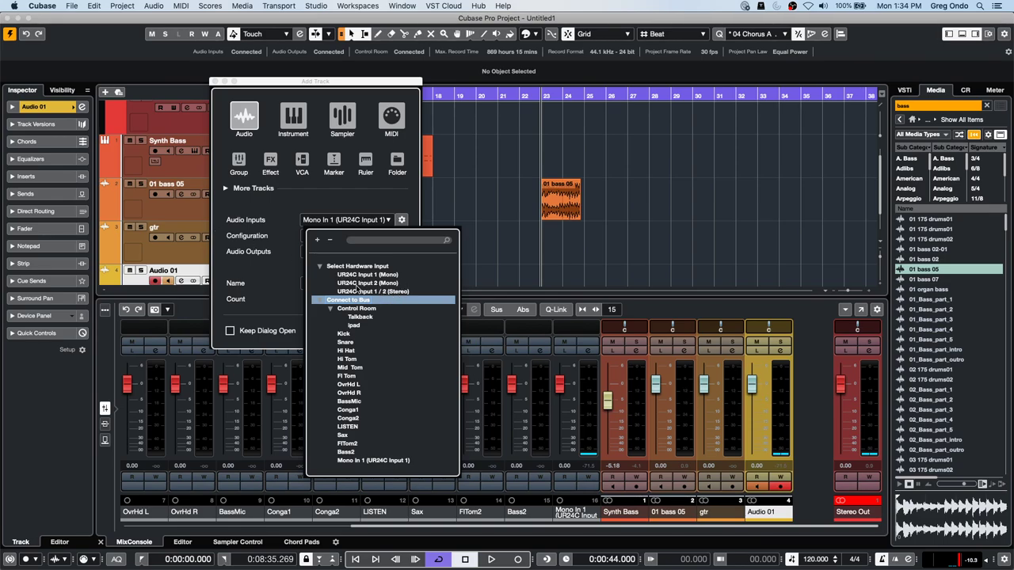
pyautogui.click(358, 284)
pyautogui.press('Return')
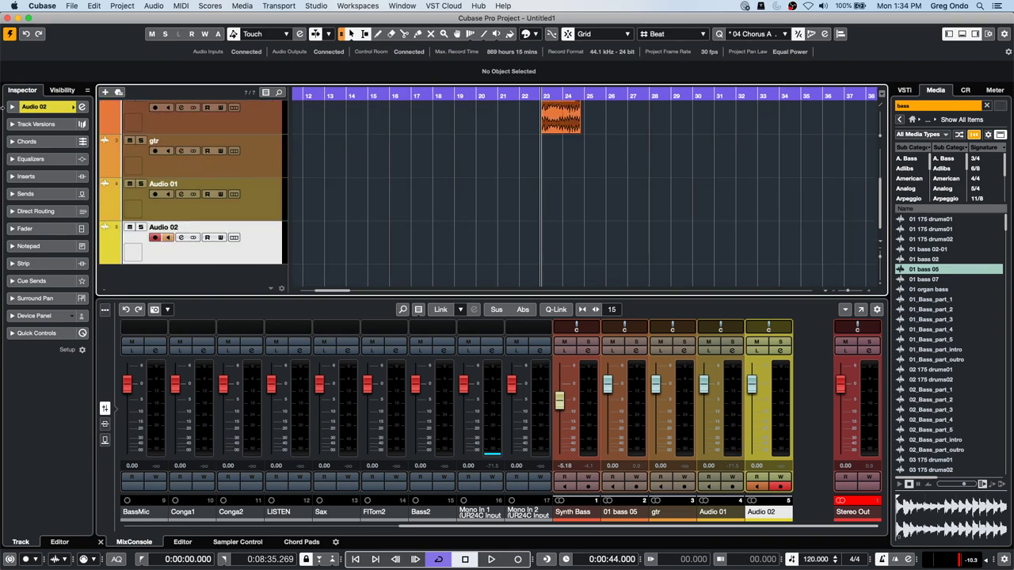
pyautogui.rightClick(59, 130)
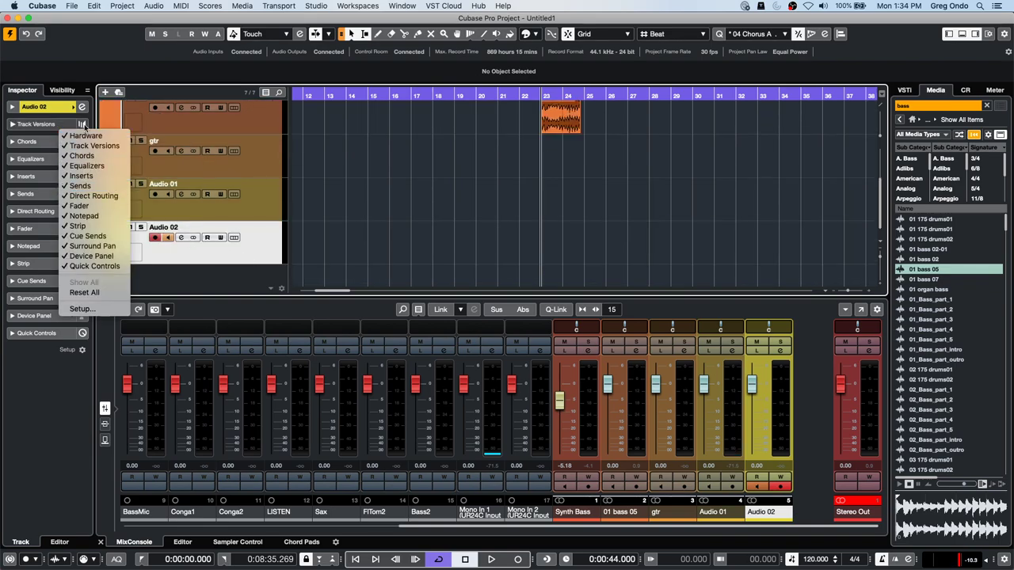
pyautogui.click(535, 168)
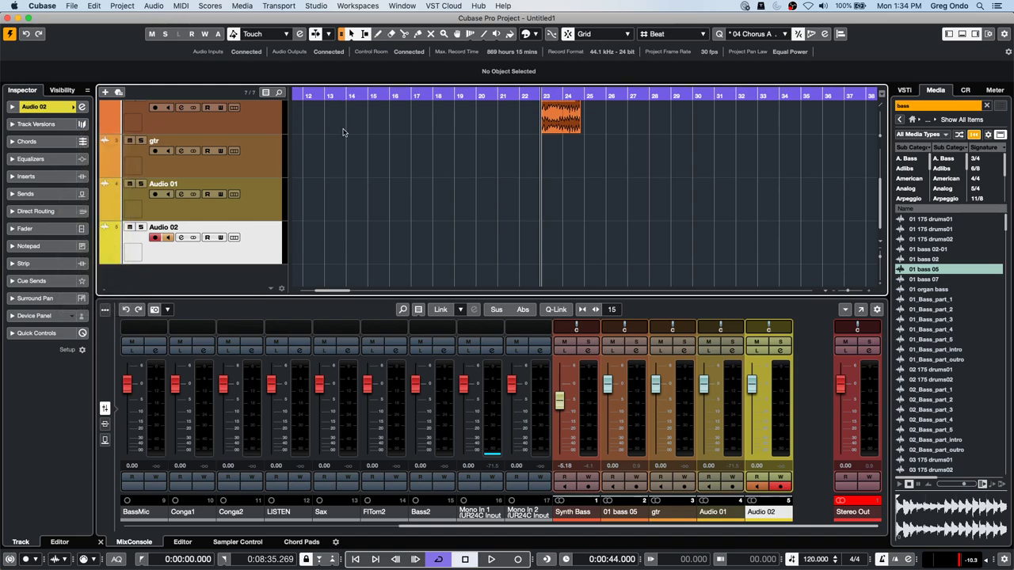
# Add a MIDI track directly below the Synth Bass track
pyautogui.scroll(3, 343, 119)
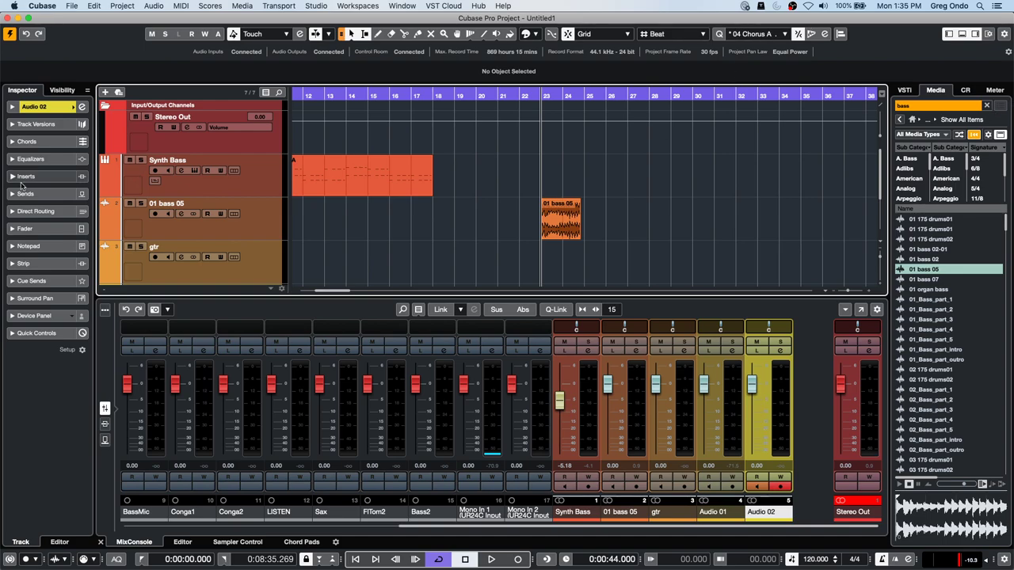
pyautogui.click(326, 181)
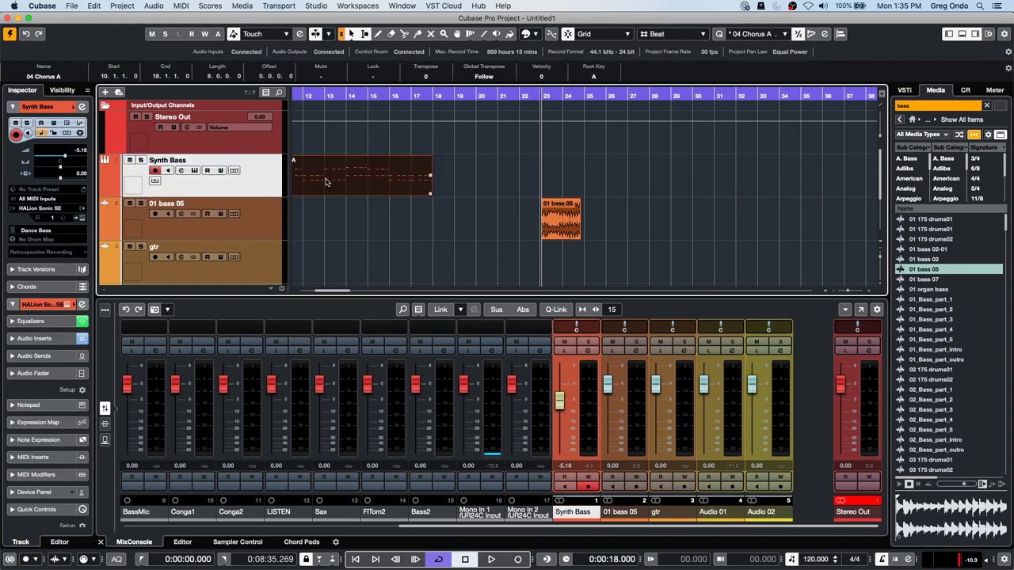
pyautogui.rightClick(227, 170)
pyautogui.moveTo(277, 176)
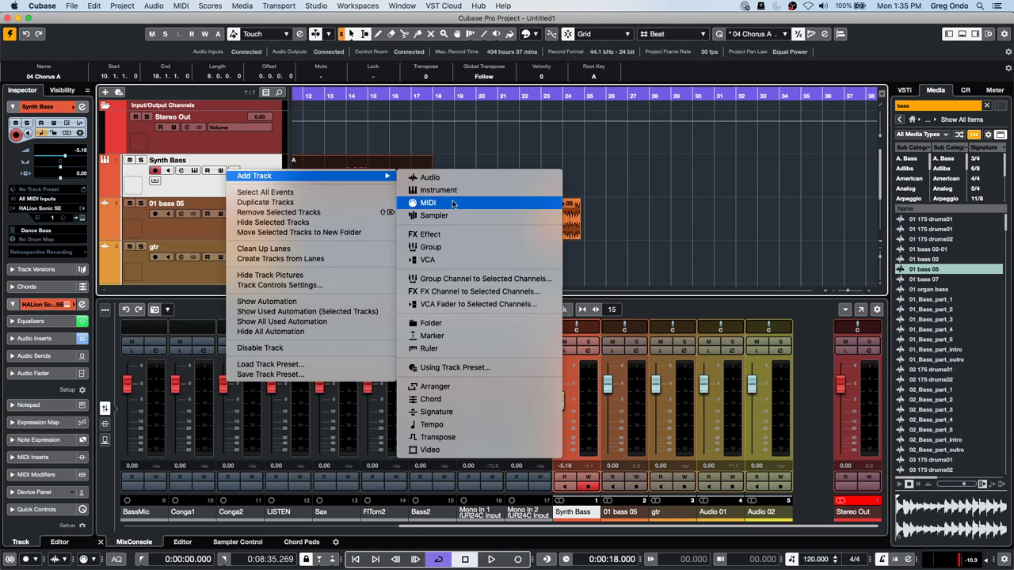
pyautogui.click(452, 200)
pyautogui.press('Return')
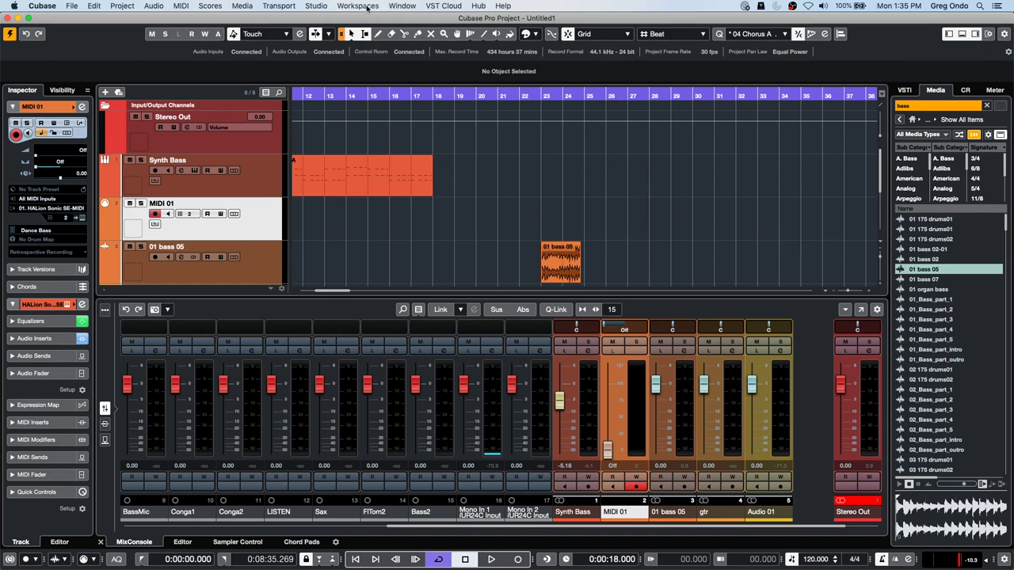
# Examine the external instruments in the Audio Connections, including the return bus of montage
pyautogui.click(316, 6)
pyautogui.click(323, 17)
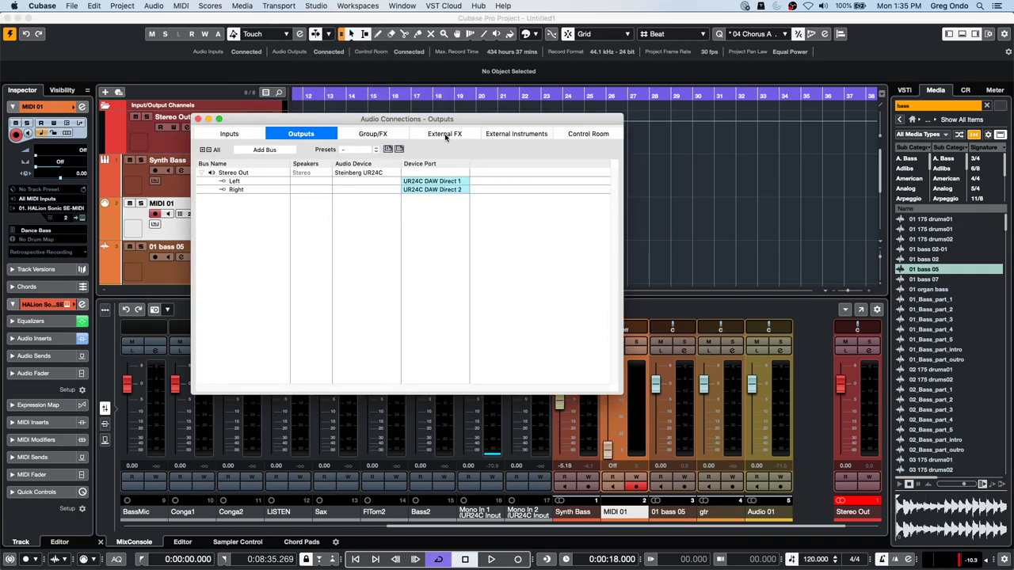
pyautogui.click(533, 137)
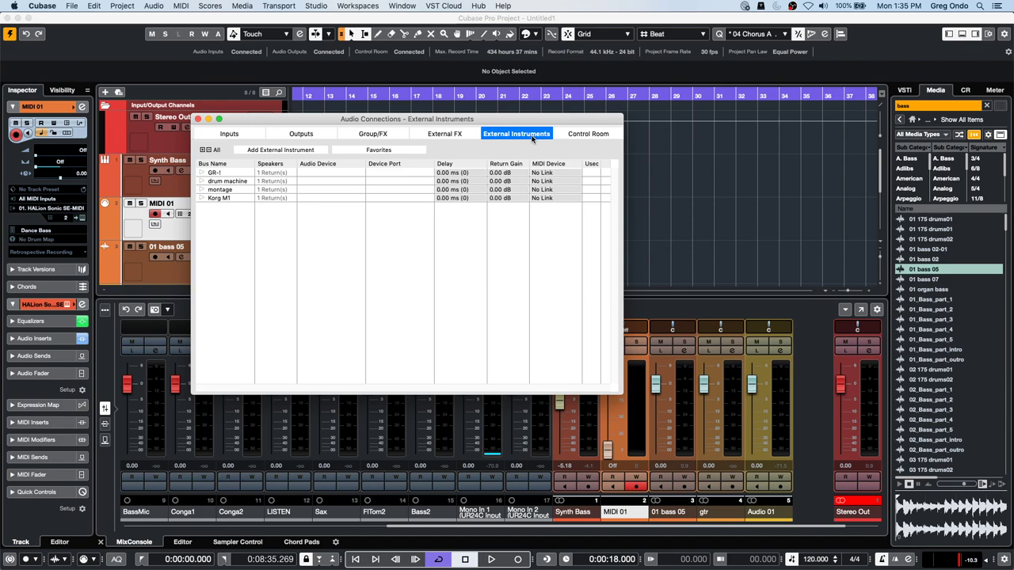
pyautogui.click(204, 182)
pyautogui.click(203, 182)
pyautogui.click(203, 190)
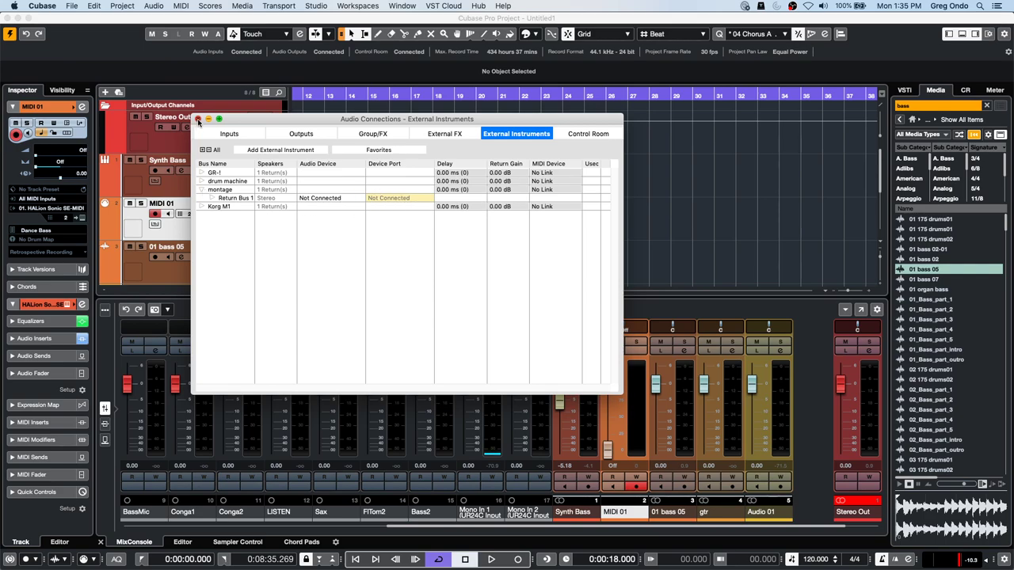
pyautogui.click(199, 120)
# Add an instrument track below the MIDI track using the external plug-in Korg M1, routed to Stereo Out
pyautogui.rightClick(221, 230)
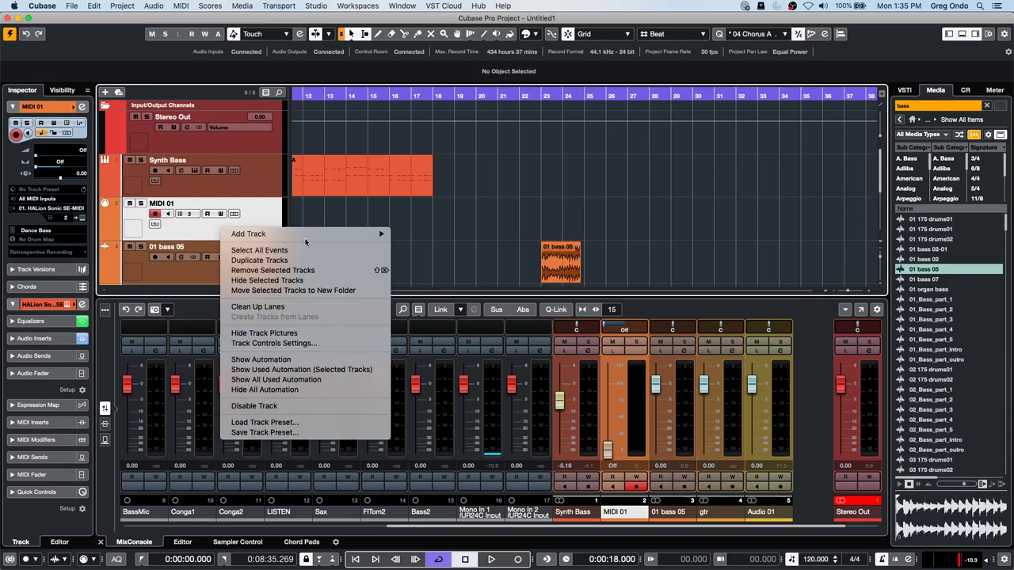
pyautogui.moveTo(308, 234)
pyautogui.click(432, 248)
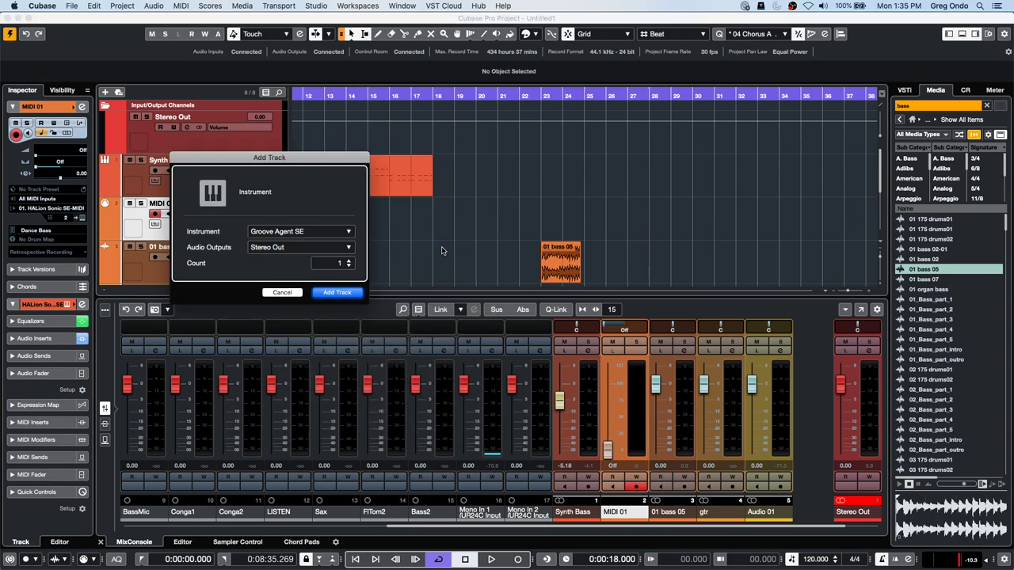
pyautogui.click(318, 232)
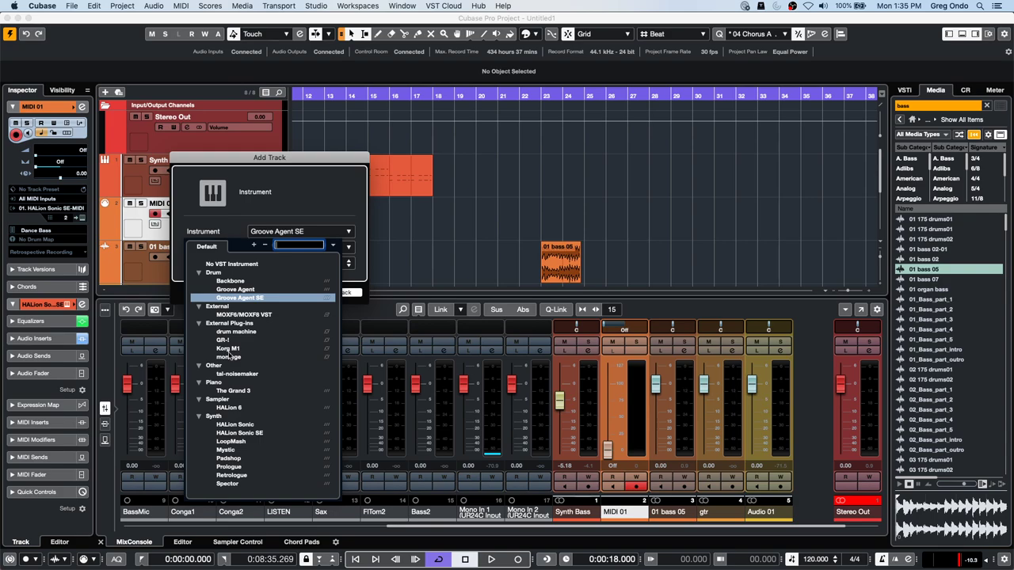
pyautogui.click(229, 348)
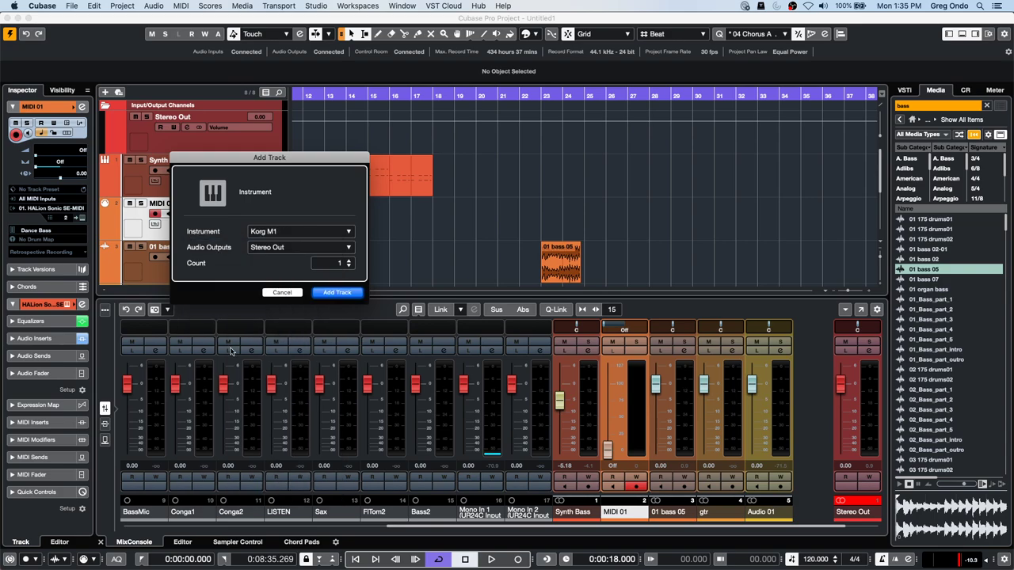
pyautogui.click(336, 293)
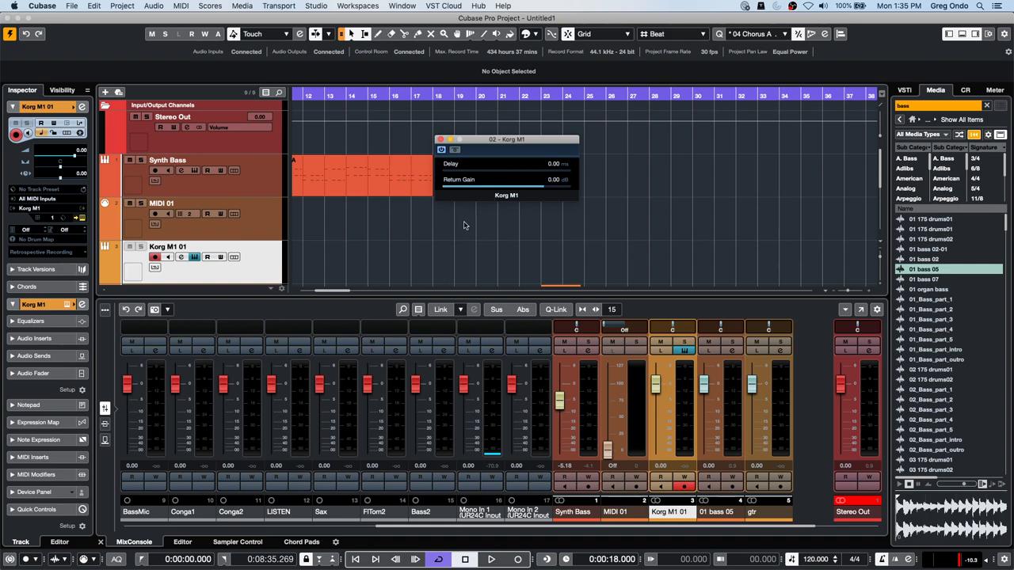
# Move the 04 Chorus A part from the Synth Bass track to the Korg M1 track and close the Korg M1 plug-in window
pyautogui.click(374, 189)
pyautogui.moveTo(375, 189); pyautogui.dragTo(384, 285)
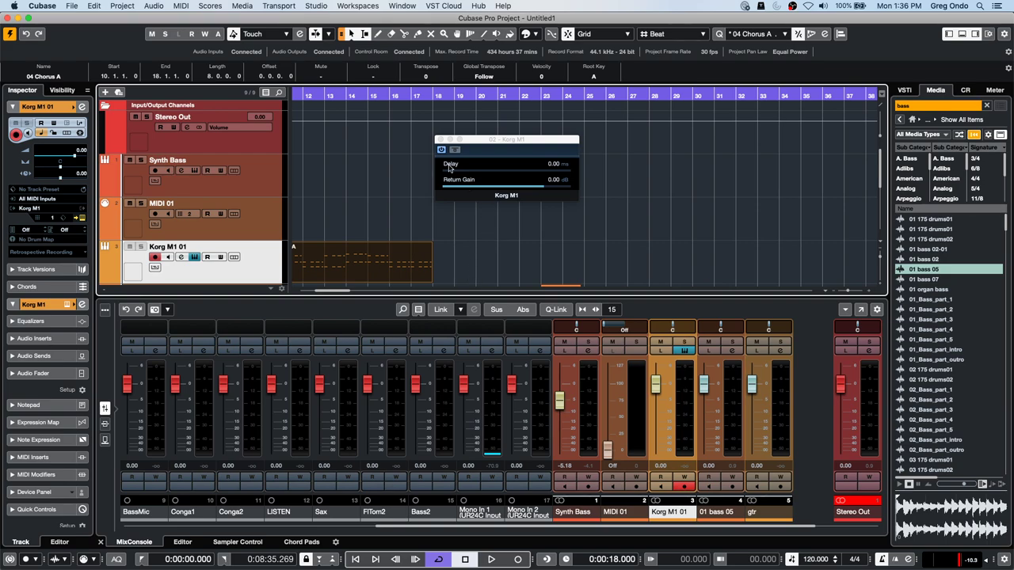
pyautogui.click(440, 139)
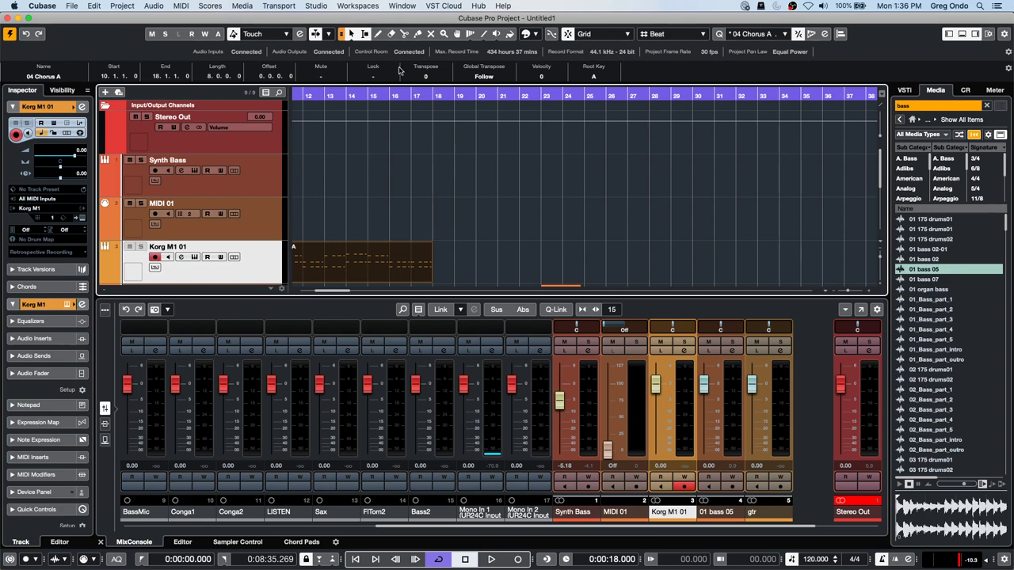
# Set PANORAMA P4 MIDI out as a MIDI Clock destination in the Project Synchronization Setup
pyautogui.click(278, 5)
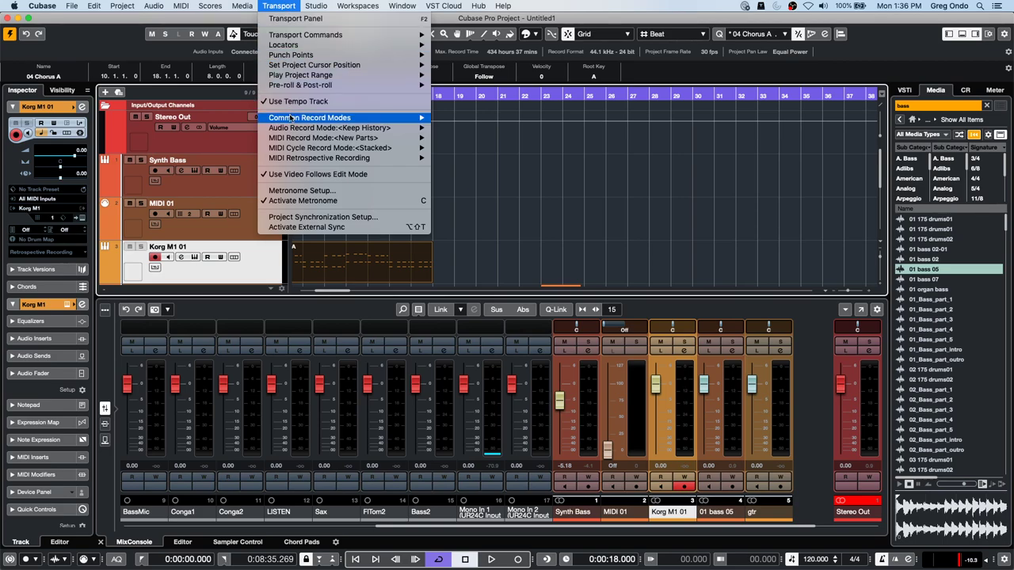
pyautogui.click(320, 217)
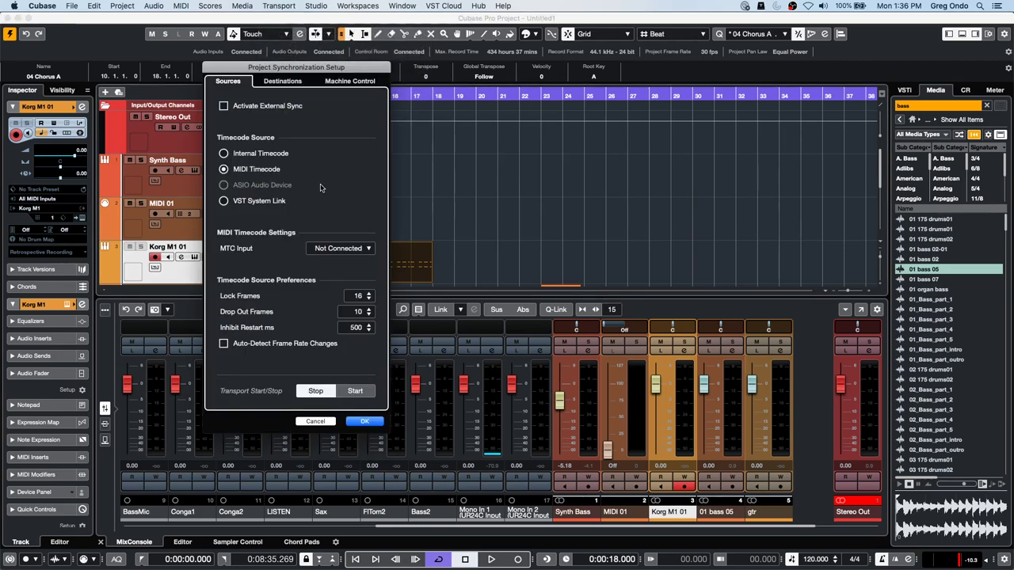
pyautogui.click(282, 81)
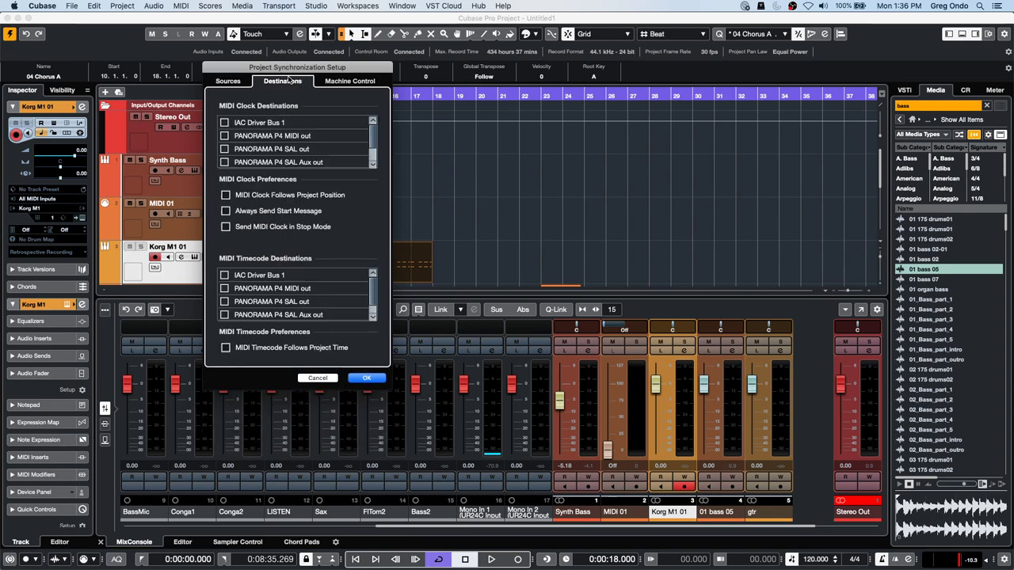
pyautogui.click(225, 136)
pyautogui.click(375, 377)
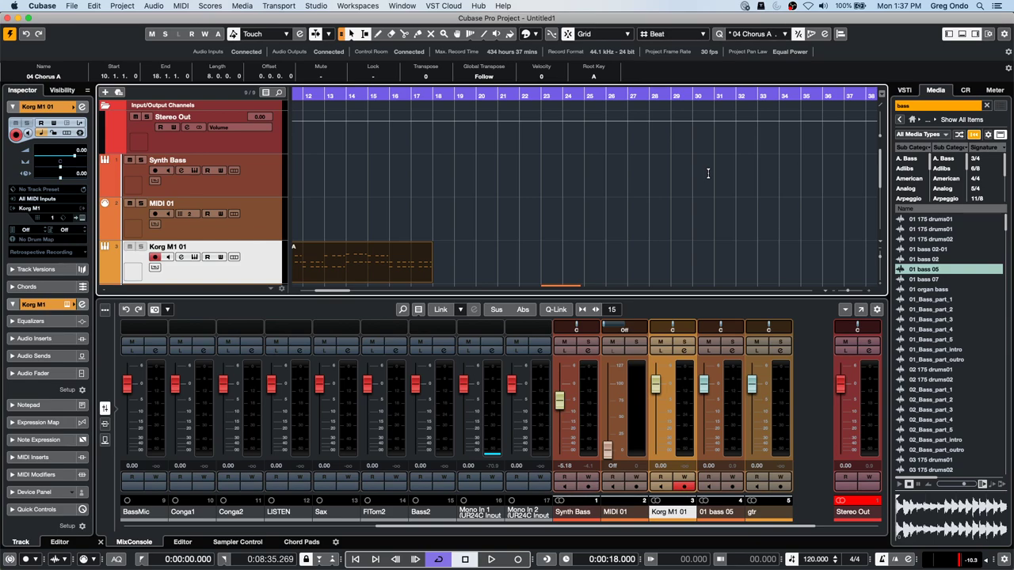
# Set the Stereo Out bus's audio device to Not Connected and review the Control Room channels in the Audio Connections
pyautogui.click(315, 6)
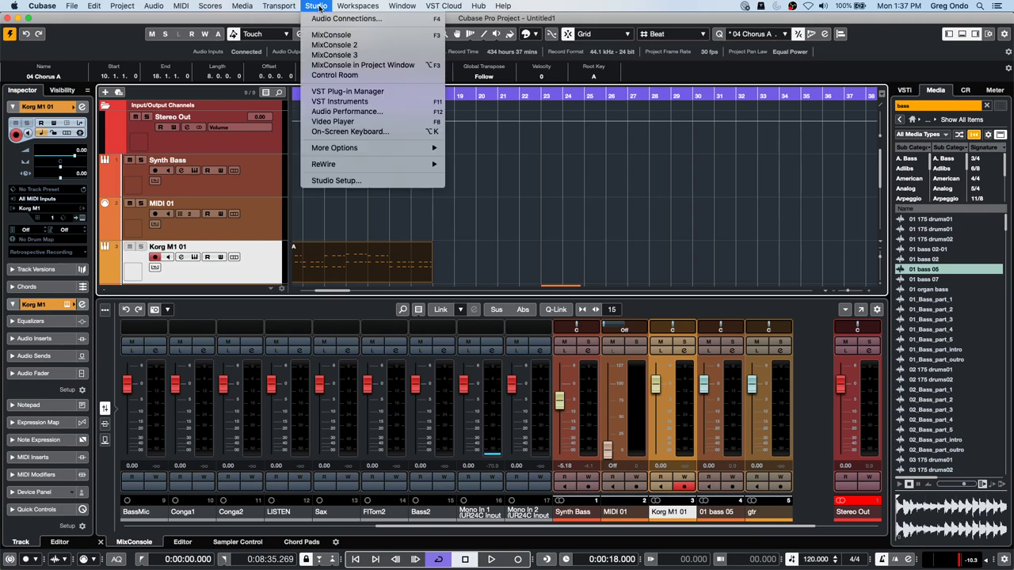
pyautogui.click(315, 18)
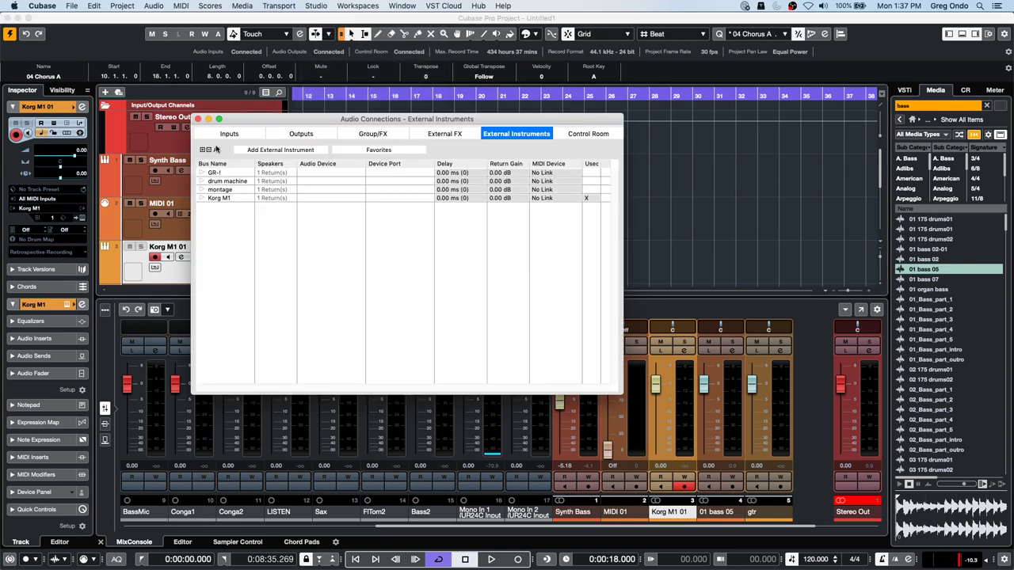
pyautogui.click(322, 136)
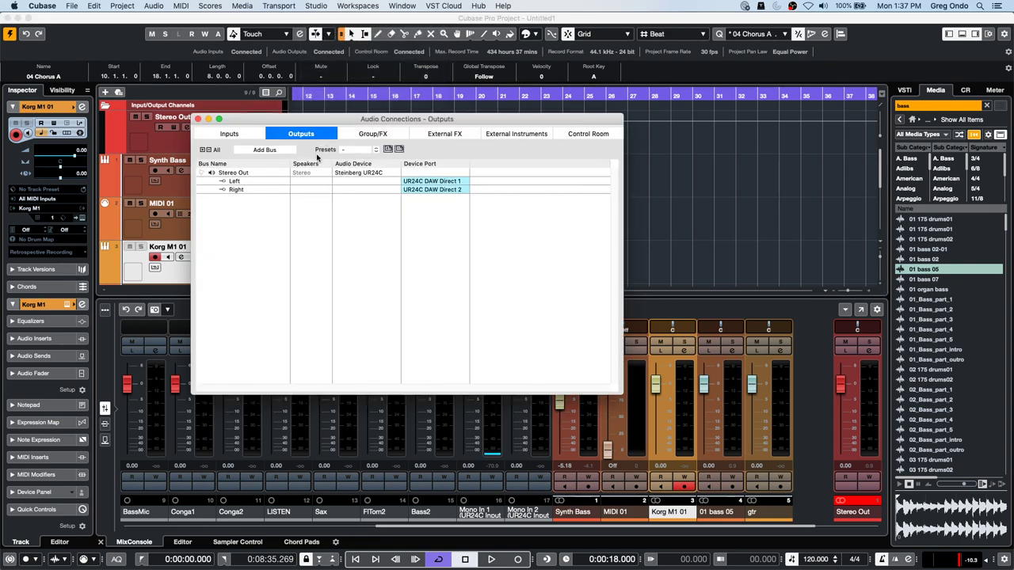
pyautogui.click(343, 172)
pyautogui.click(369, 181)
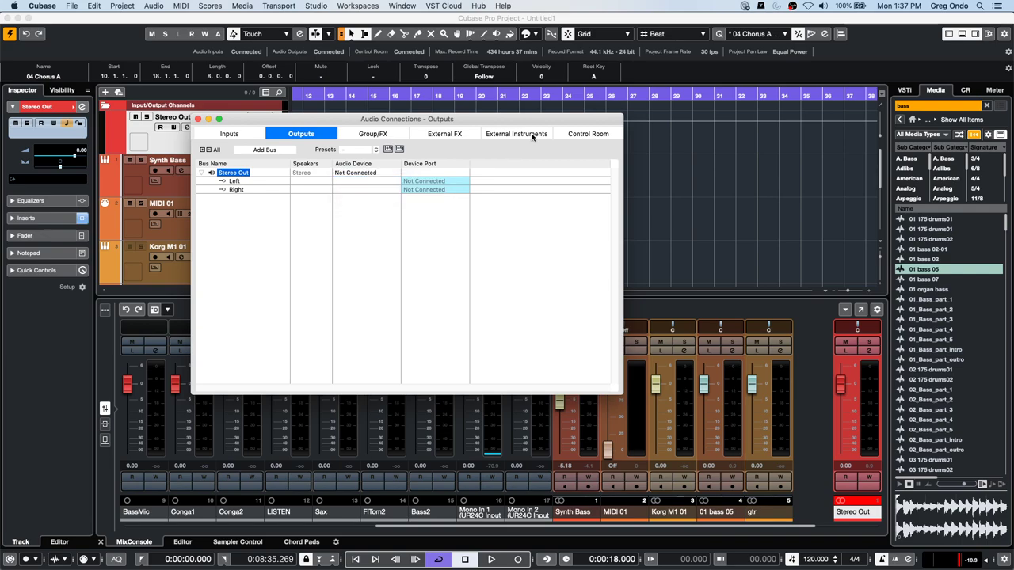
pyautogui.click(588, 133)
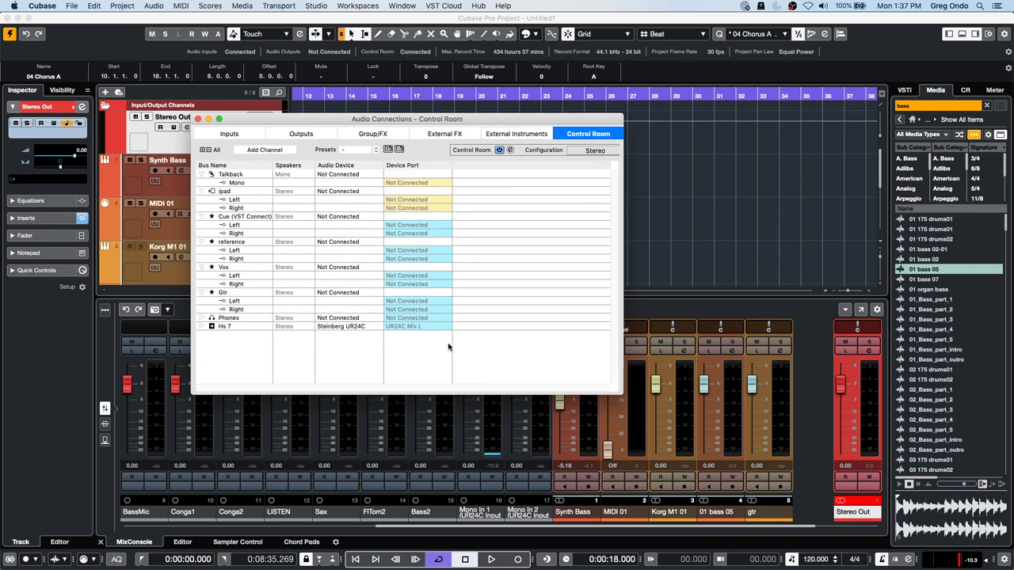
pyautogui.click(197, 118)
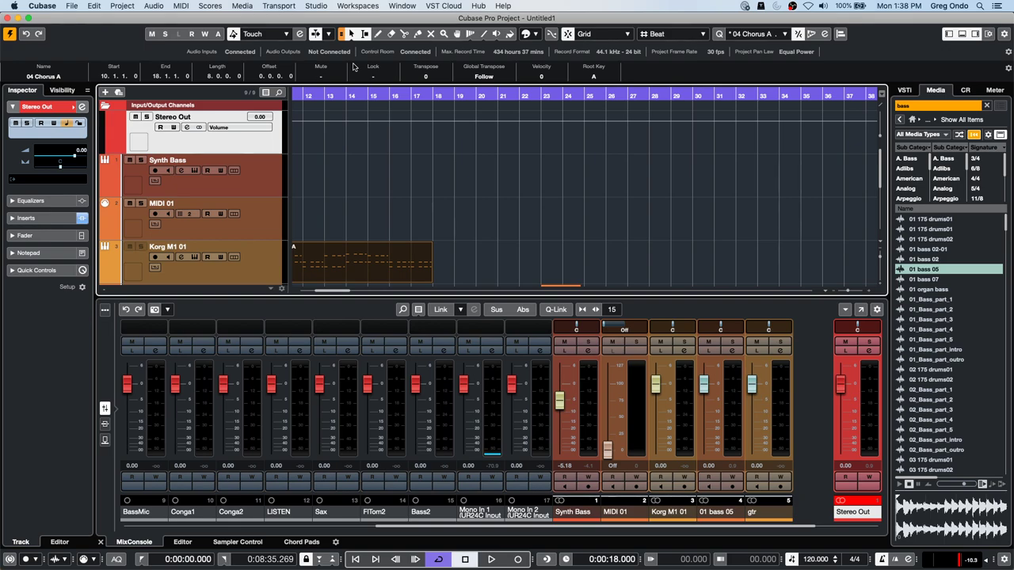
# Open the recent project Amos Moses - GO.cpr, activate it and dismiss the missing files list
pyautogui.click(72, 6)
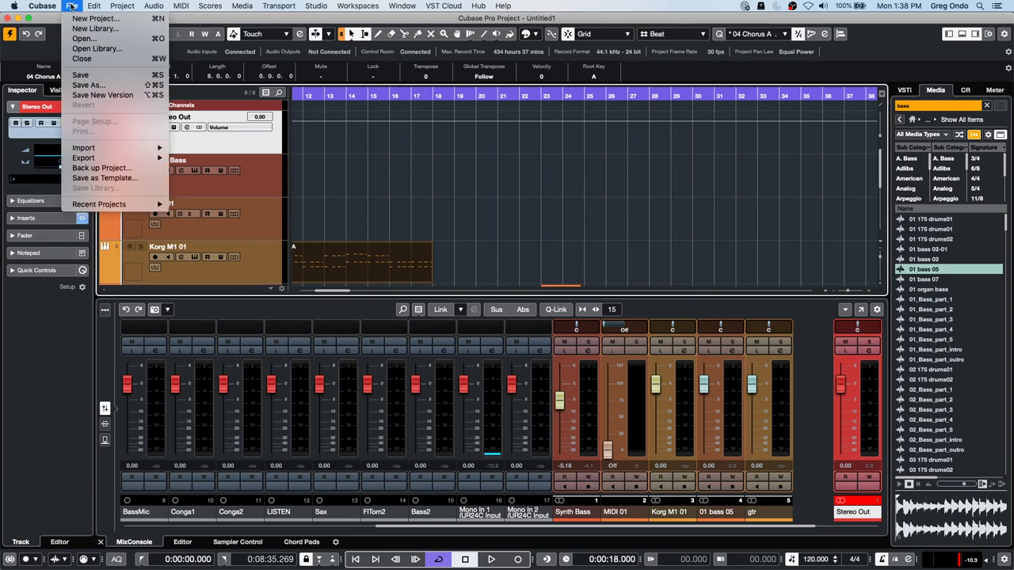
pyautogui.moveTo(96, 161)
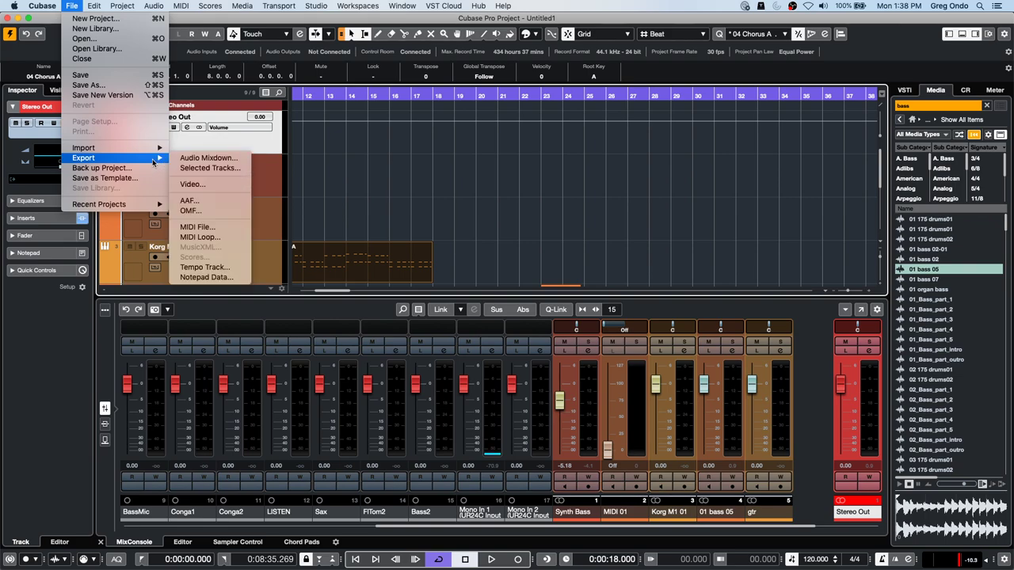
pyautogui.moveTo(146, 204)
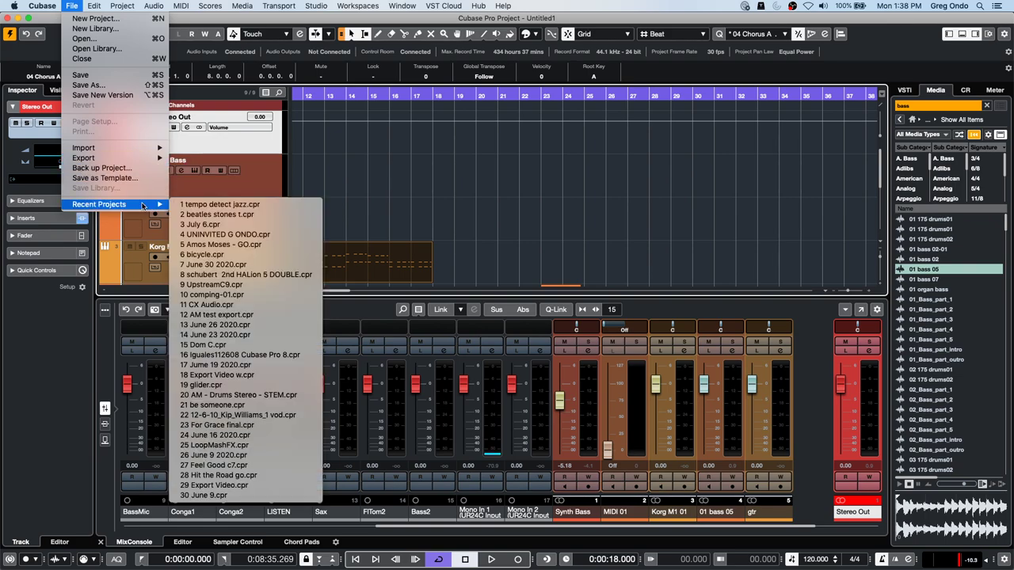
pyautogui.click(253, 244)
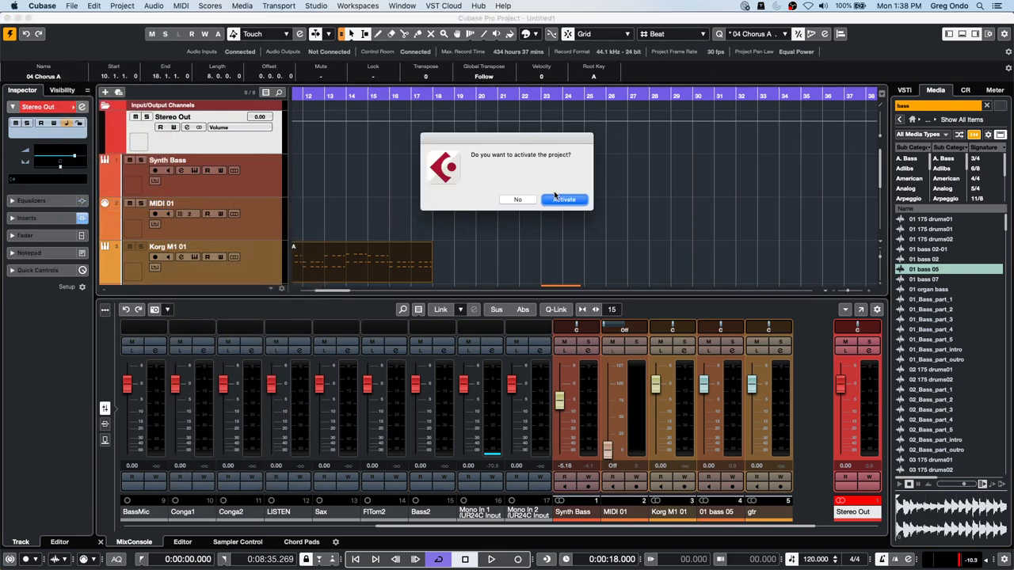
pyautogui.click(562, 200)
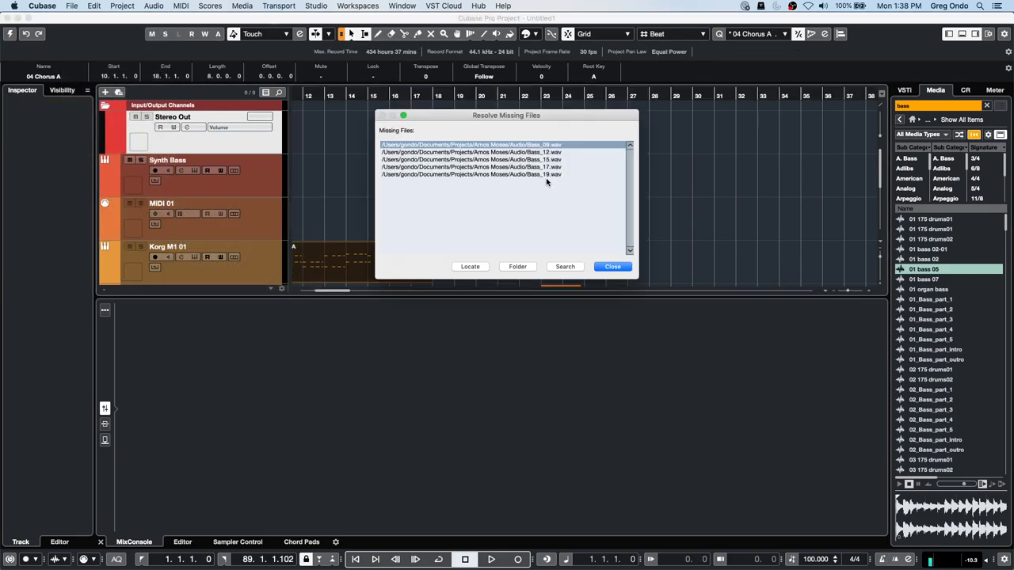
pyautogui.click(613, 266)
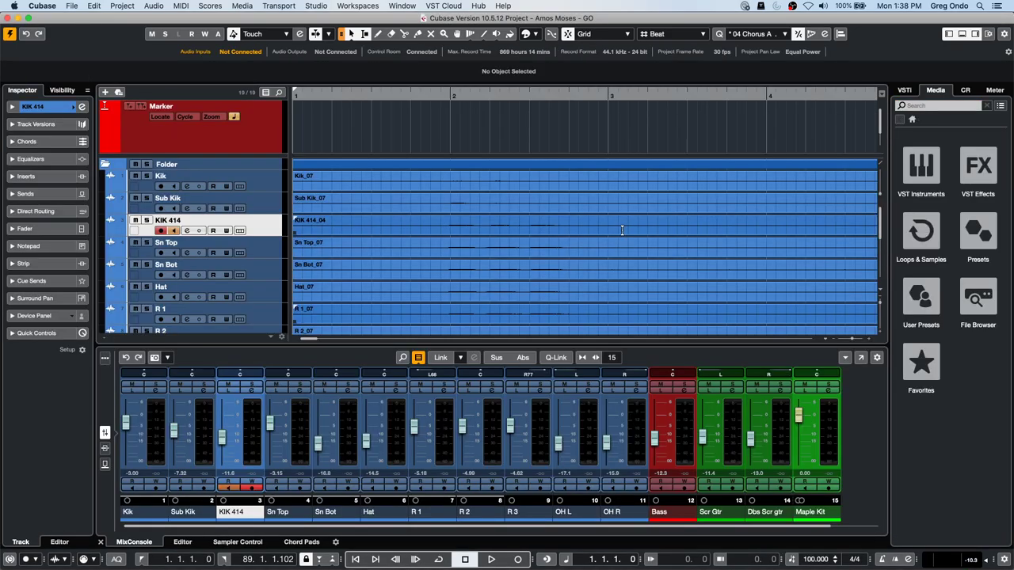
# Play the opening bars with the whole song in view and merge the divided track list into one
pyautogui.moveTo(336, 95); pyautogui.dragTo(328, 16)
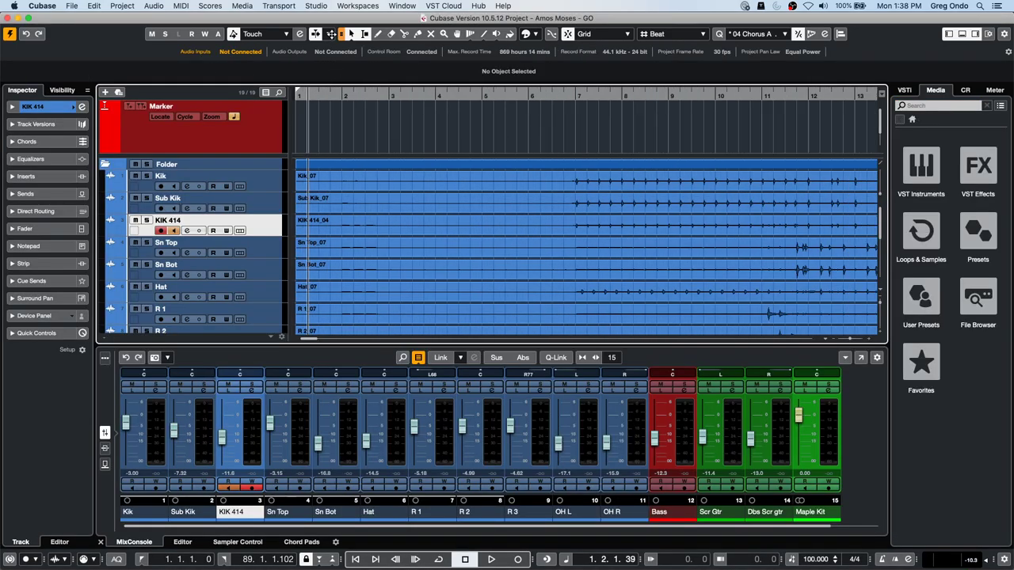
pyautogui.press('space')
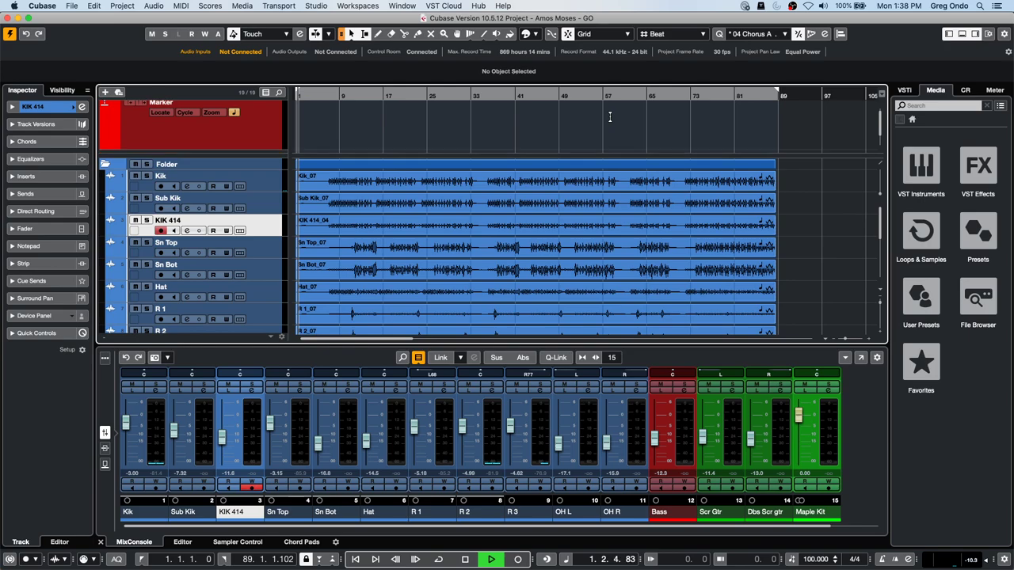
pyautogui.scroll(-9, 535, 223)
pyautogui.scroll(5, 540, 217)
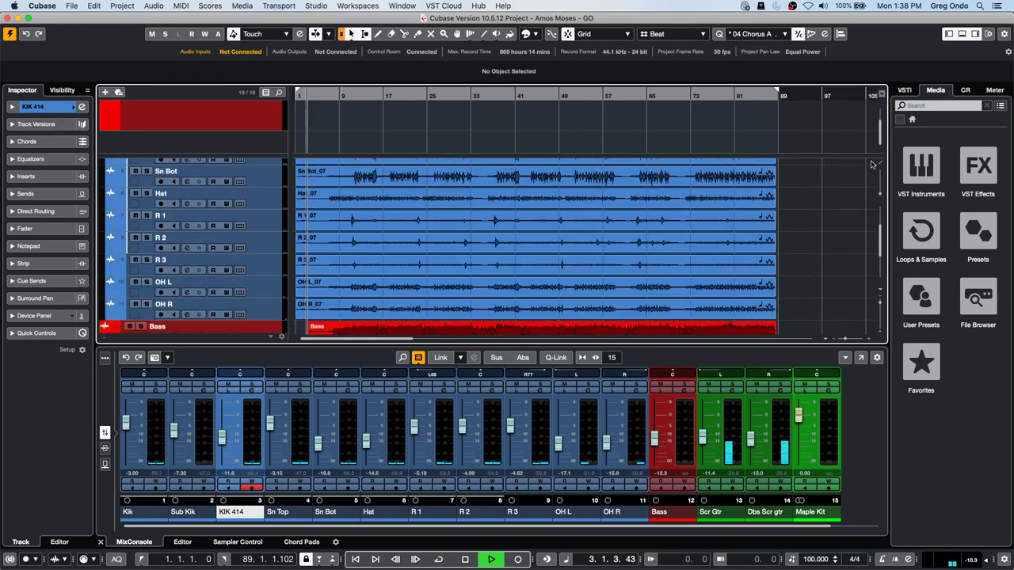
pyautogui.click(882, 94)
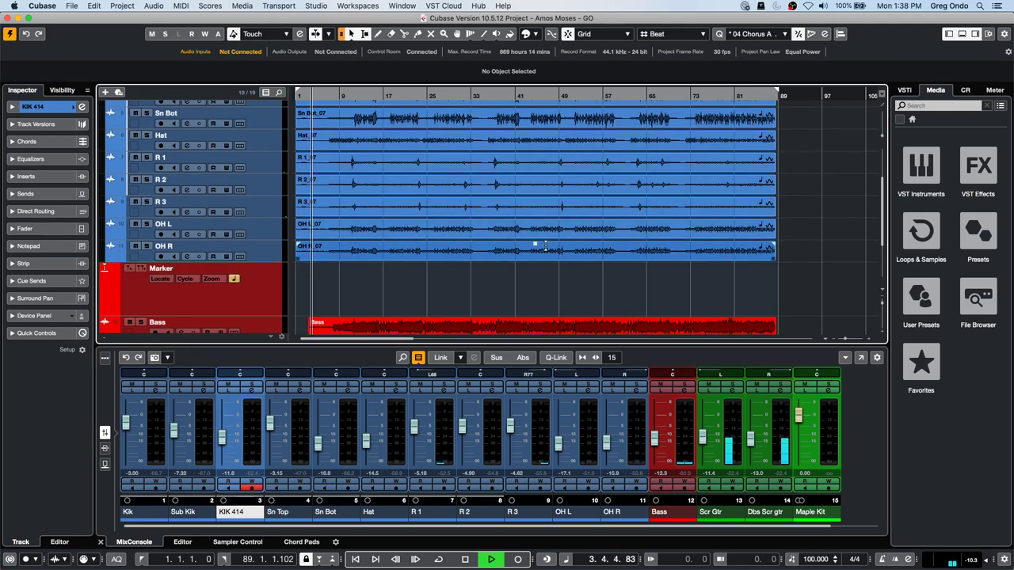
pyautogui.press('space')
# Add a group channel to all the drum tracks from Kik through OH R
pyautogui.scroll(2, 727, 225)
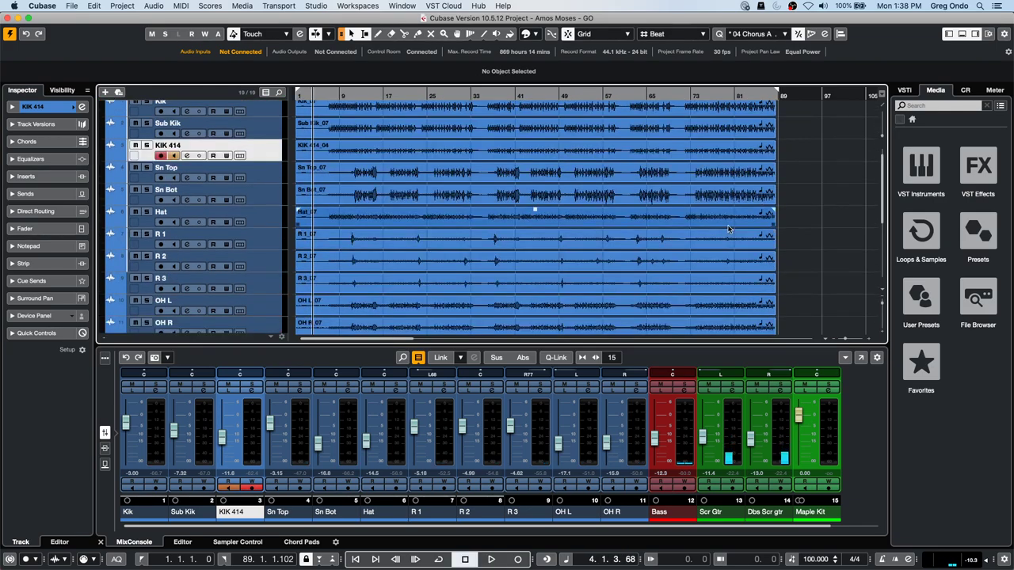
pyautogui.scroll(-1, 729, 229)
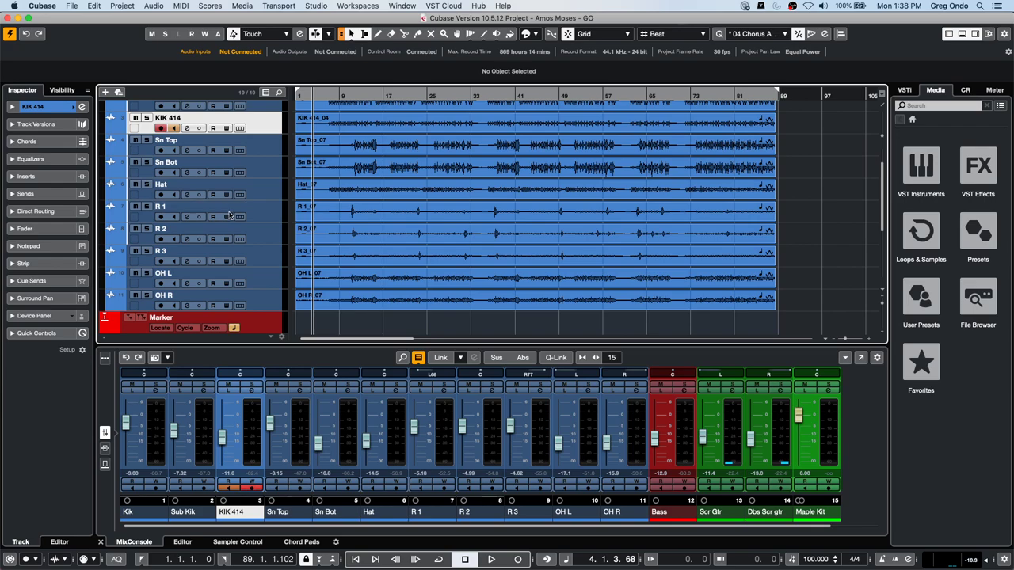
pyautogui.scroll(2, 229, 214)
pyautogui.click(262, 128)
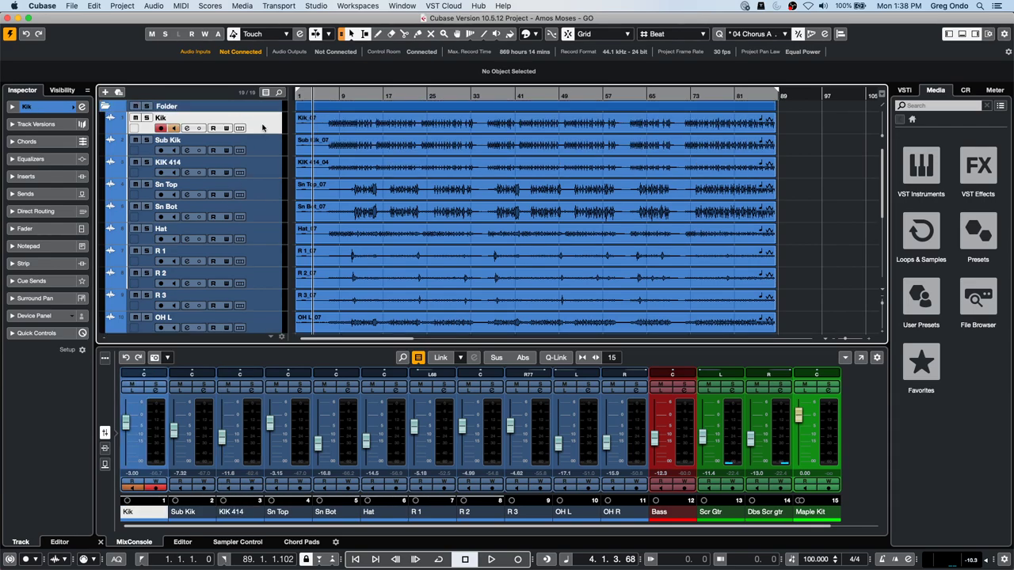
pyautogui.scroll(-6, 262, 216)
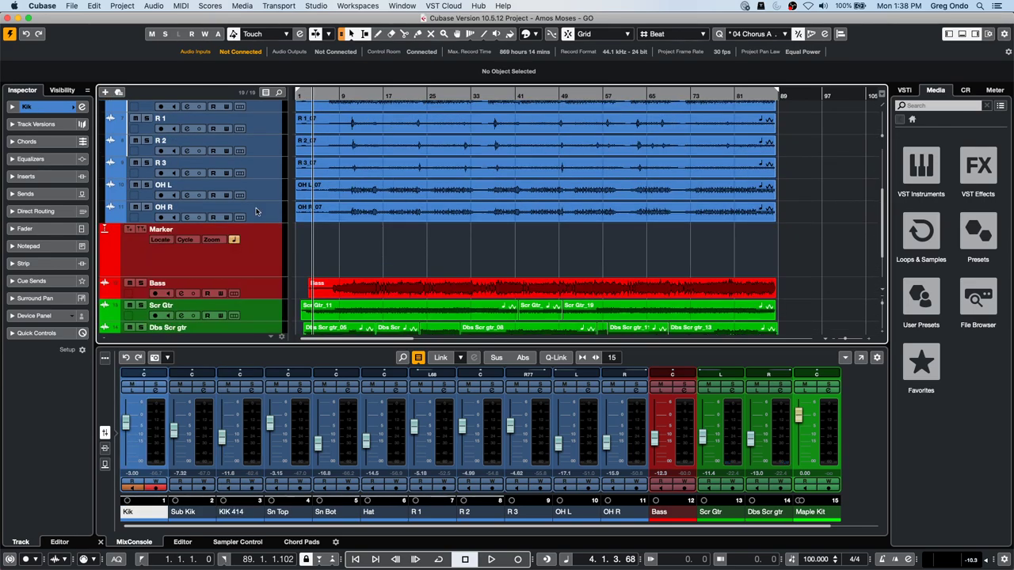
pyautogui.keyDown('shift'); pyautogui.click(265, 213); pyautogui.keyUp('shift')
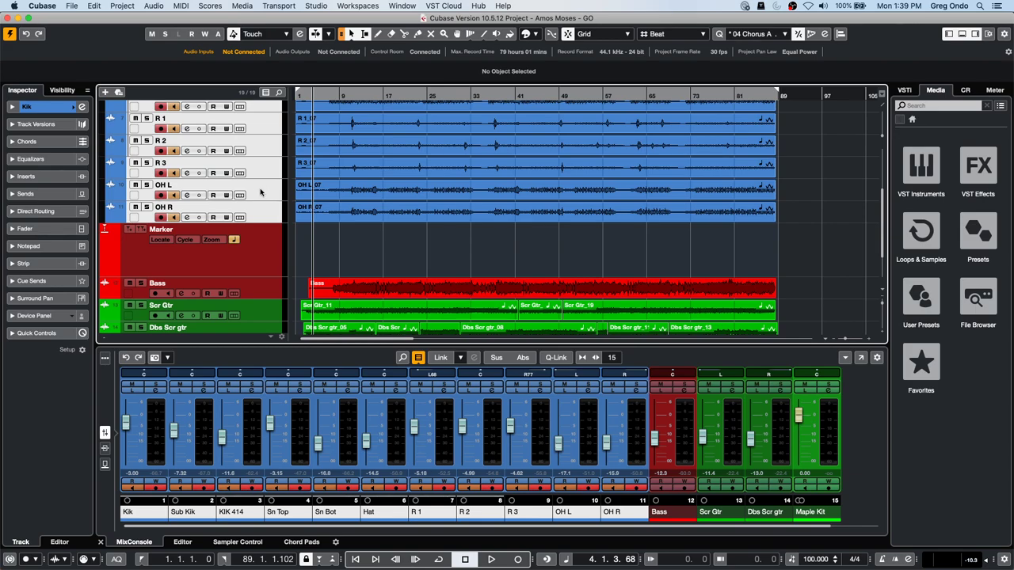
pyautogui.rightClick(260, 193)
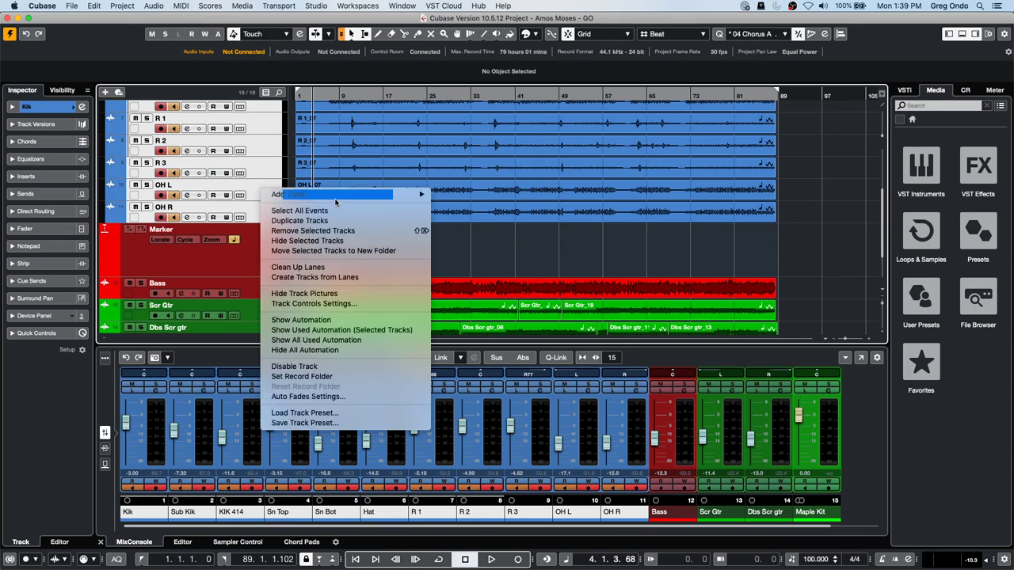
pyautogui.moveTo(336, 204)
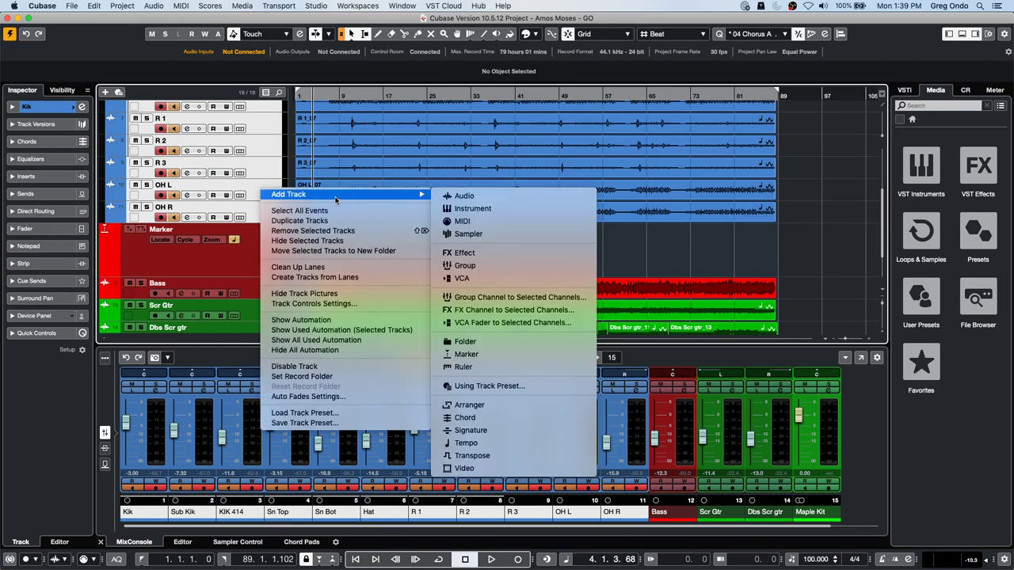
pyautogui.click(545, 299)
pyautogui.click(336, 310)
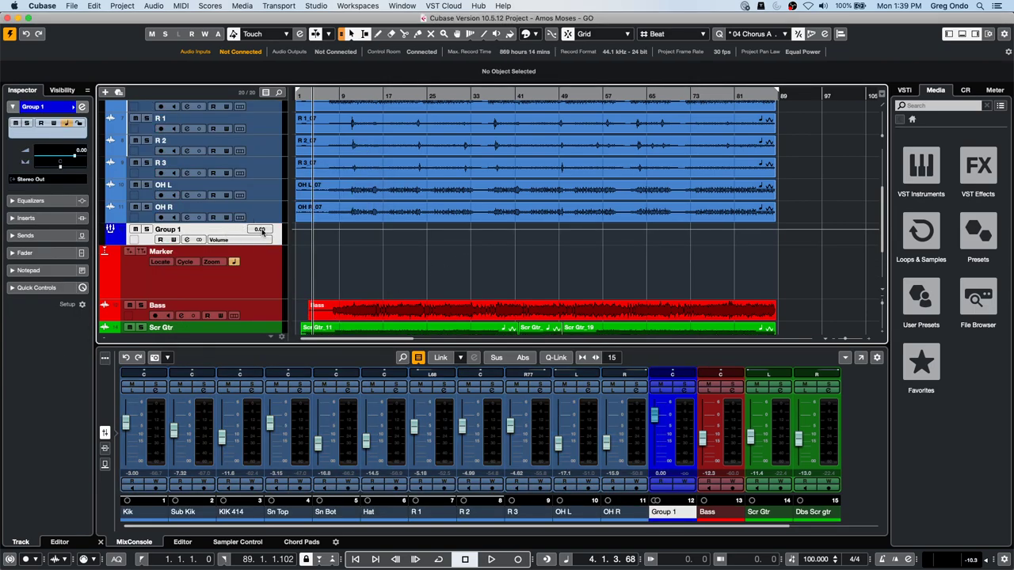
# Add a second stereo group track routed to Stereo Out, created outside any folder
pyautogui.rightClick(279, 245)
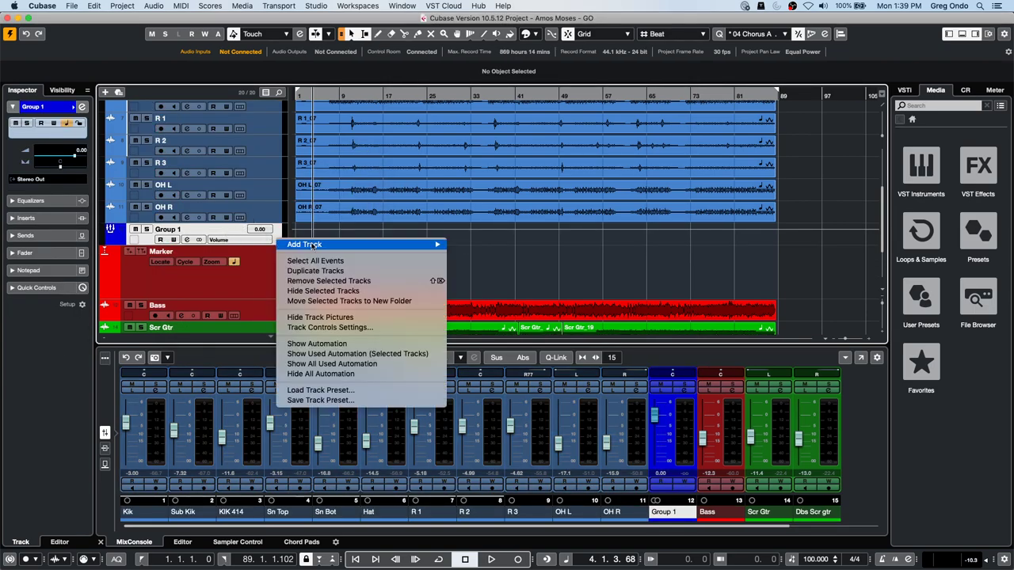
pyautogui.moveTo(313, 247)
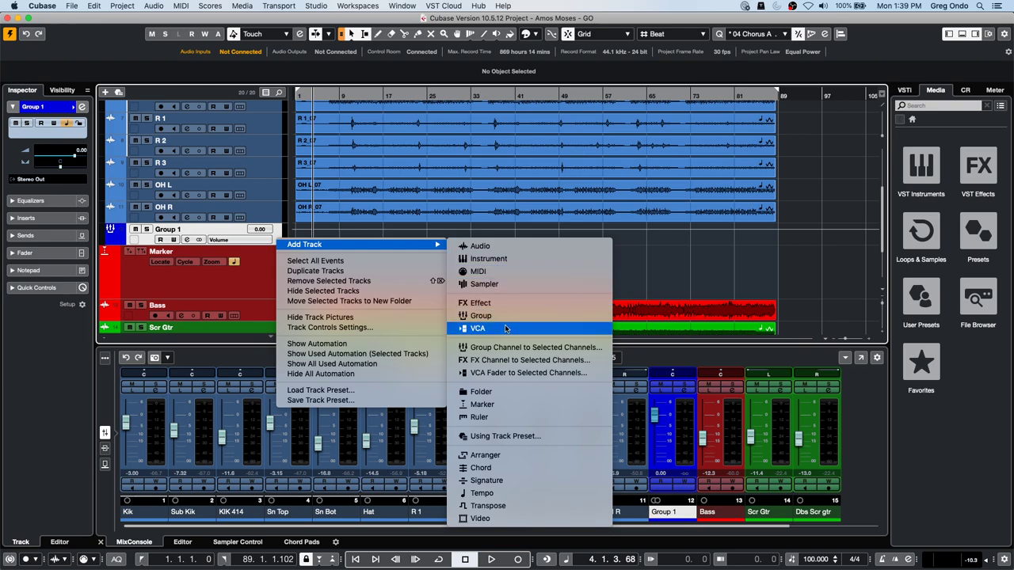
pyautogui.click(480, 315)
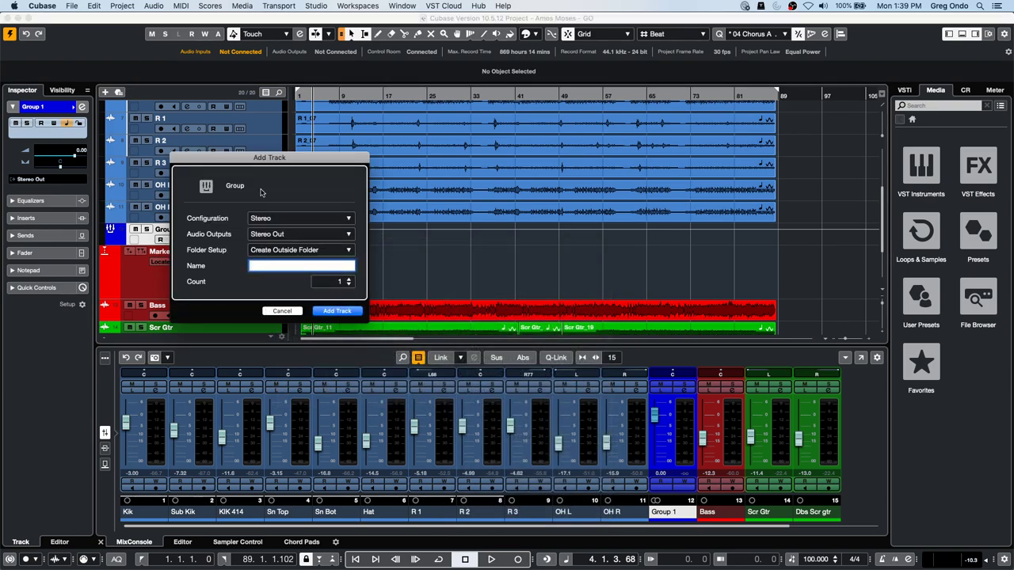
pyautogui.click(334, 310)
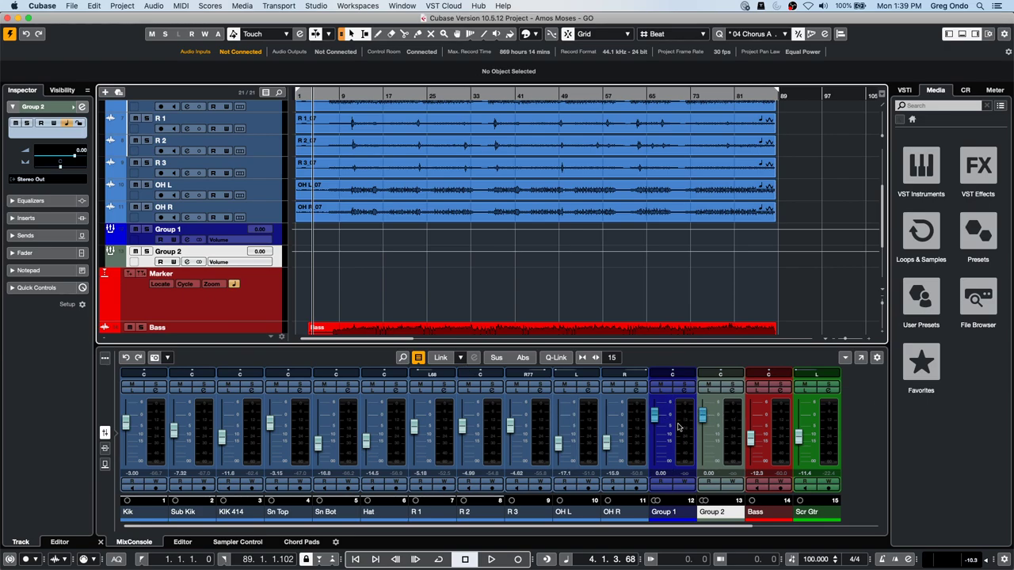
# Start playback and raise the Group 1 fader to 3.72 dB
pyautogui.press('space')
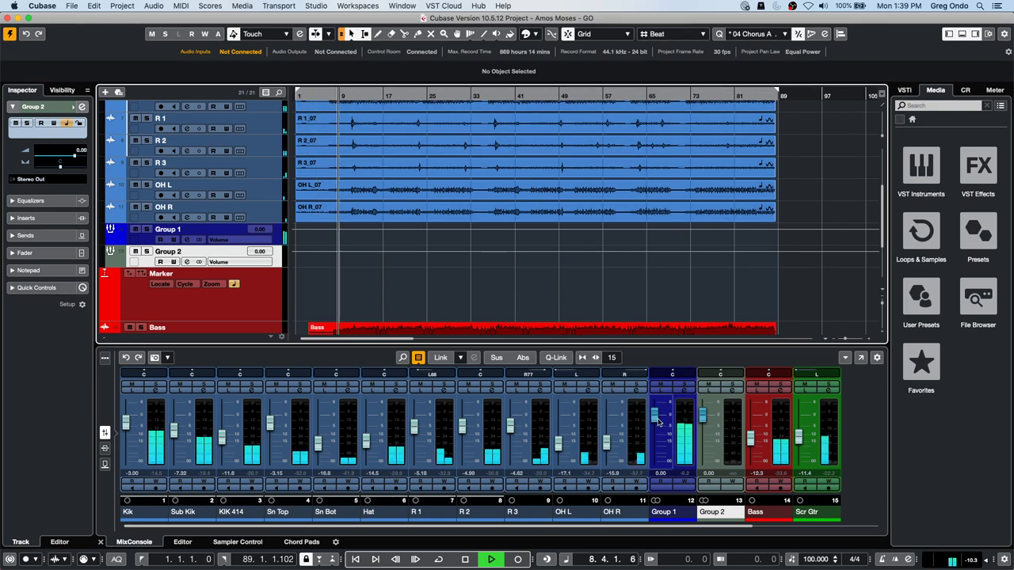
pyautogui.moveTo(660, 389); pyautogui.dragTo(661, 414)
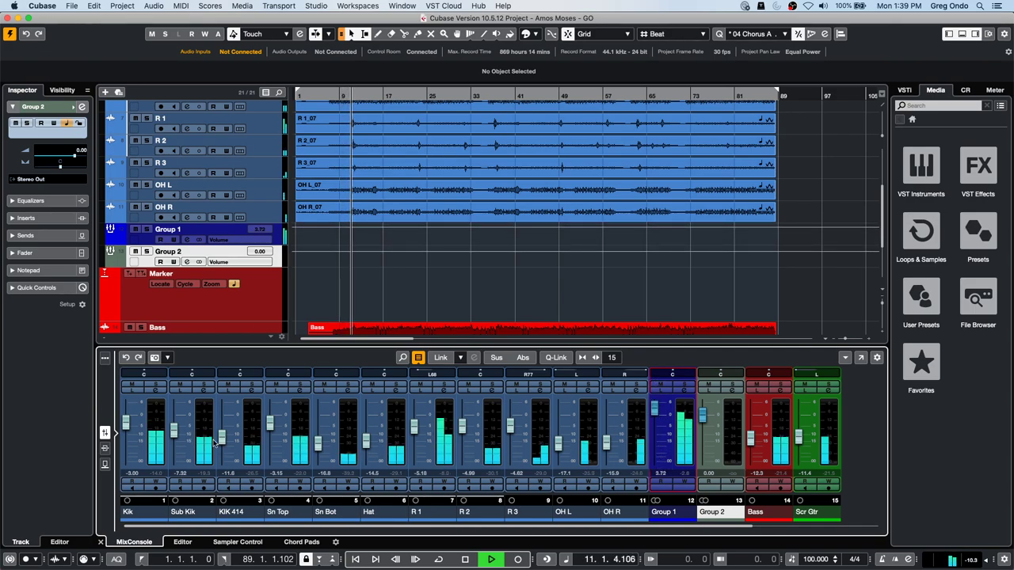
# Raise the drum channel faders together with Q-Link, bringing OH L to -7.70 dB, and set the Group 1 fader to 2.97 dB
pyautogui.click(141, 513)
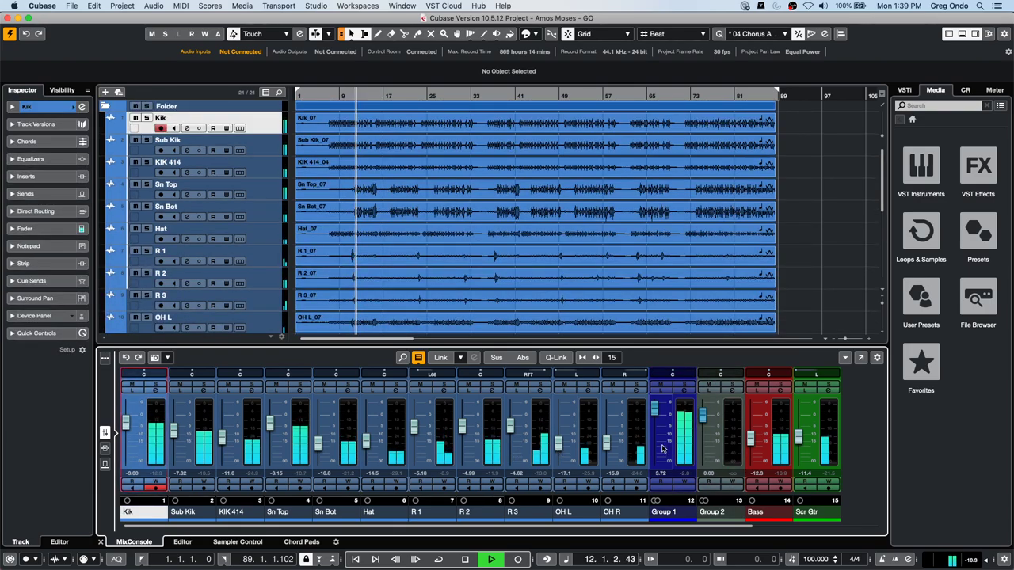
pyautogui.keyDown('shift'); pyautogui.click(631, 449); pyautogui.keyUp('shift')
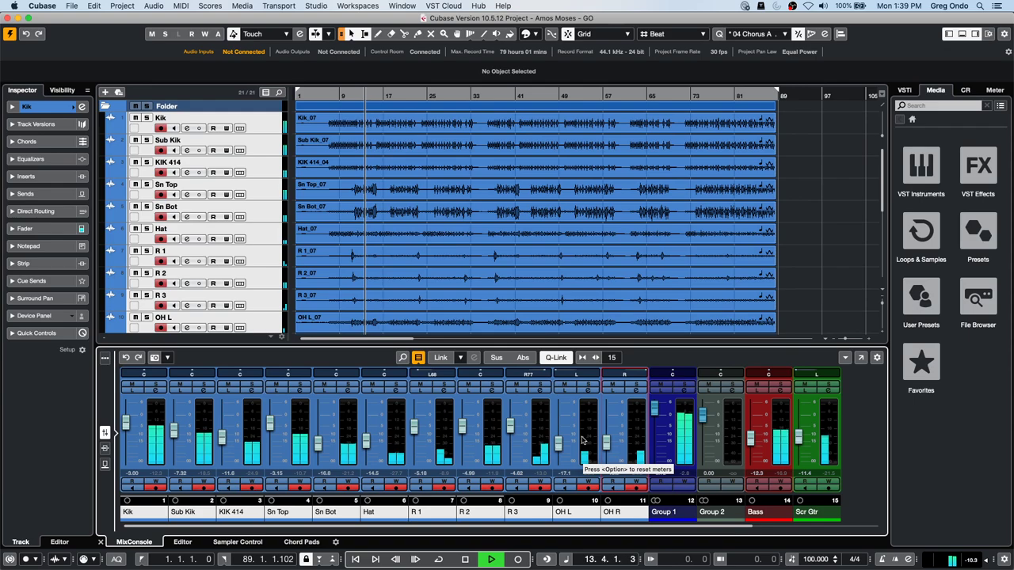
pyautogui.moveTo(557, 446); pyautogui.dragTo(557, 432)
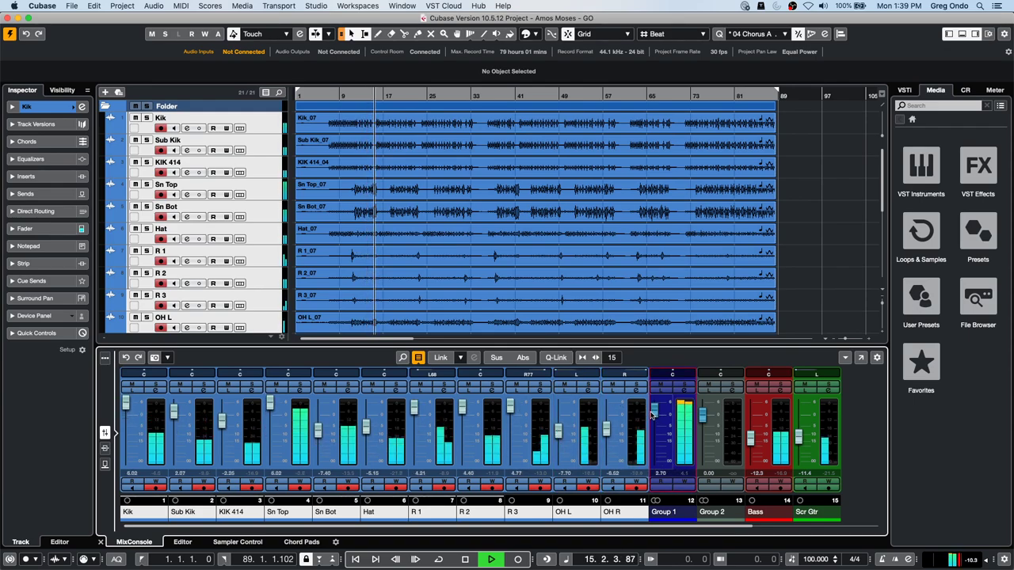
pyautogui.moveTo(651, 409); pyautogui.dragTo(652, 411)
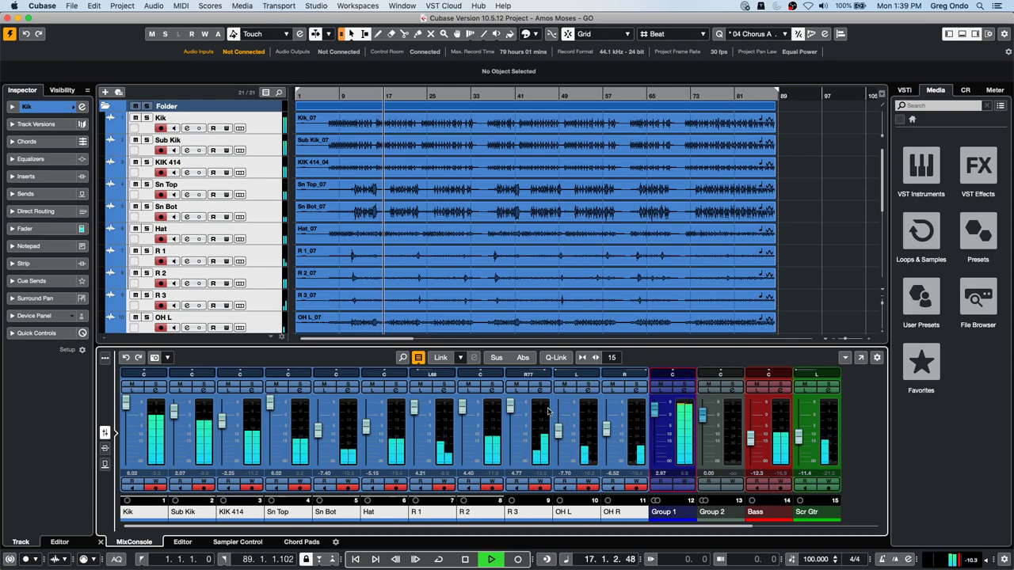
pyautogui.press('space')
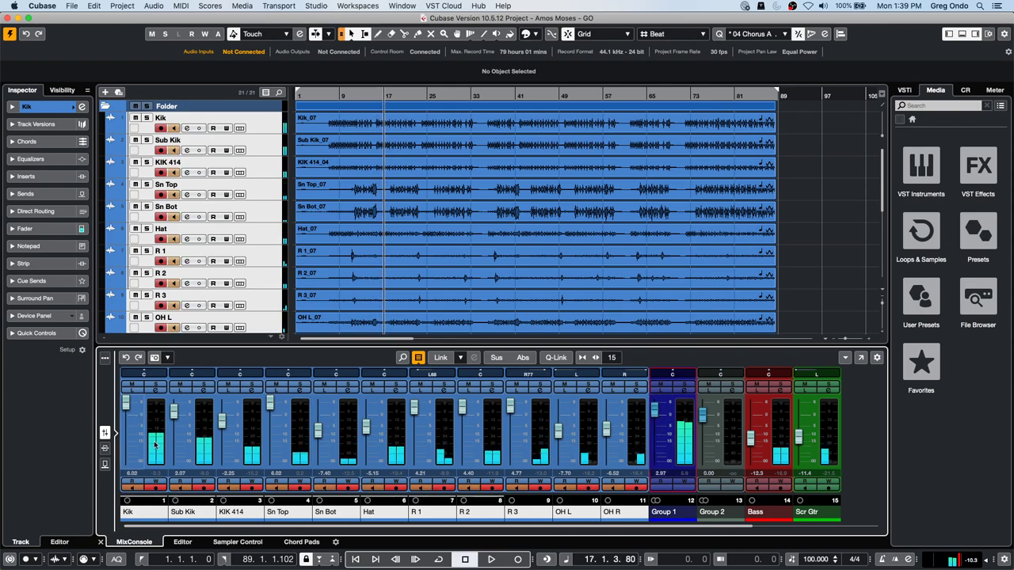
# Assign the first send of all the drum channels, Kik through OH R, to Group 2 at once using Q-Link
pyautogui.click(104, 449)
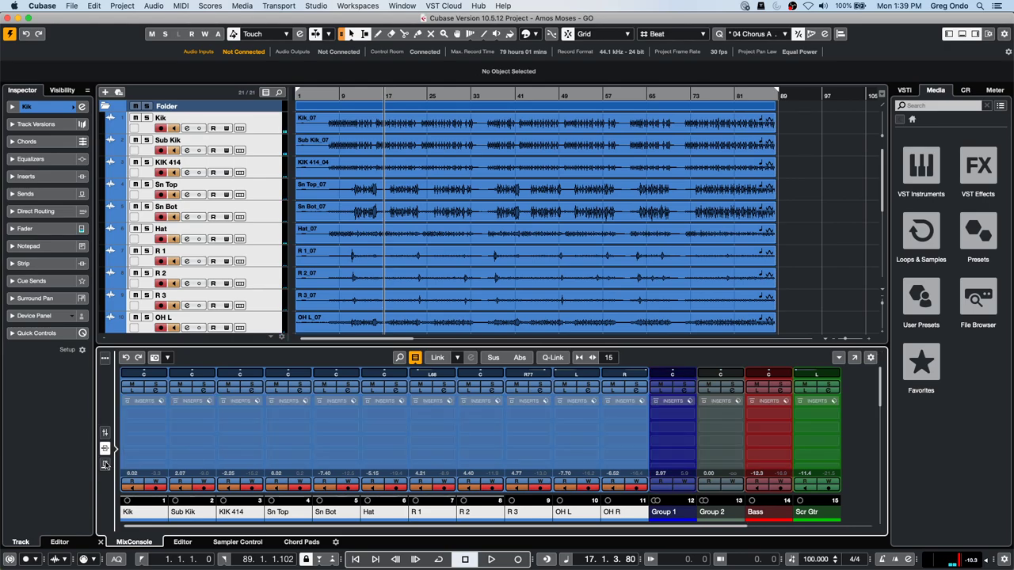
pyautogui.click(104, 465)
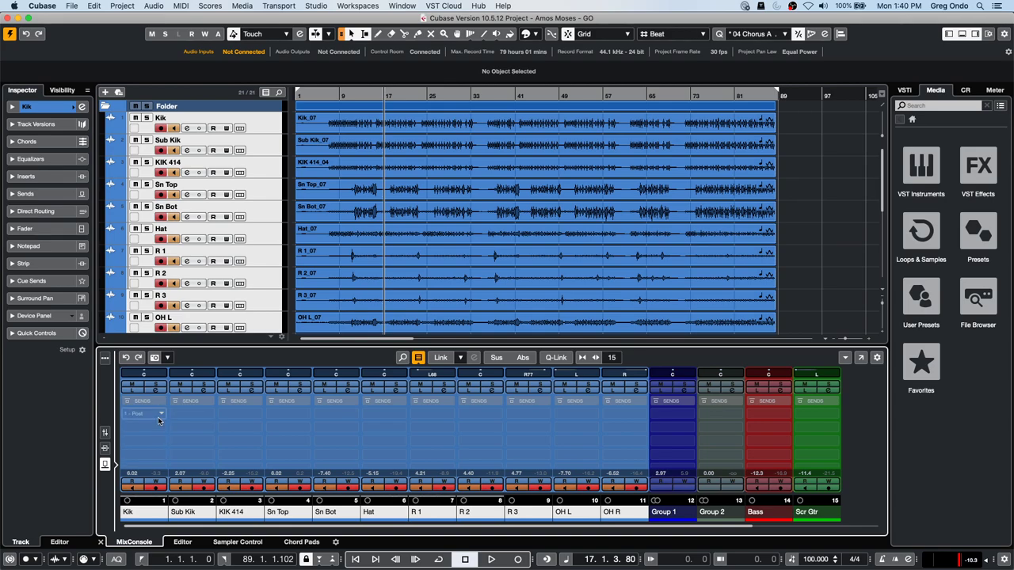
pyautogui.hotkey('alt', 'shift')
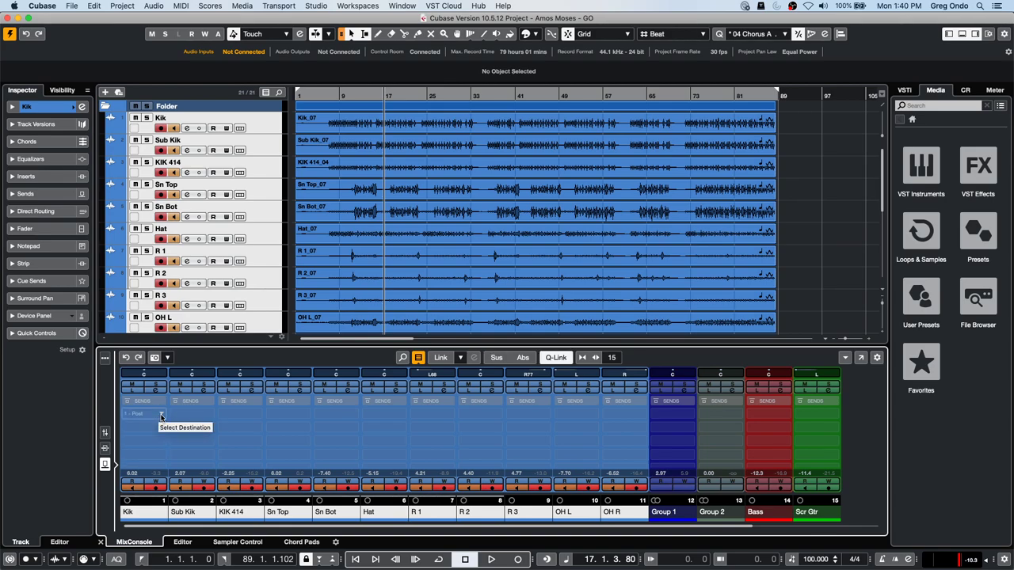
pyautogui.hotkey('alt', 'shift')
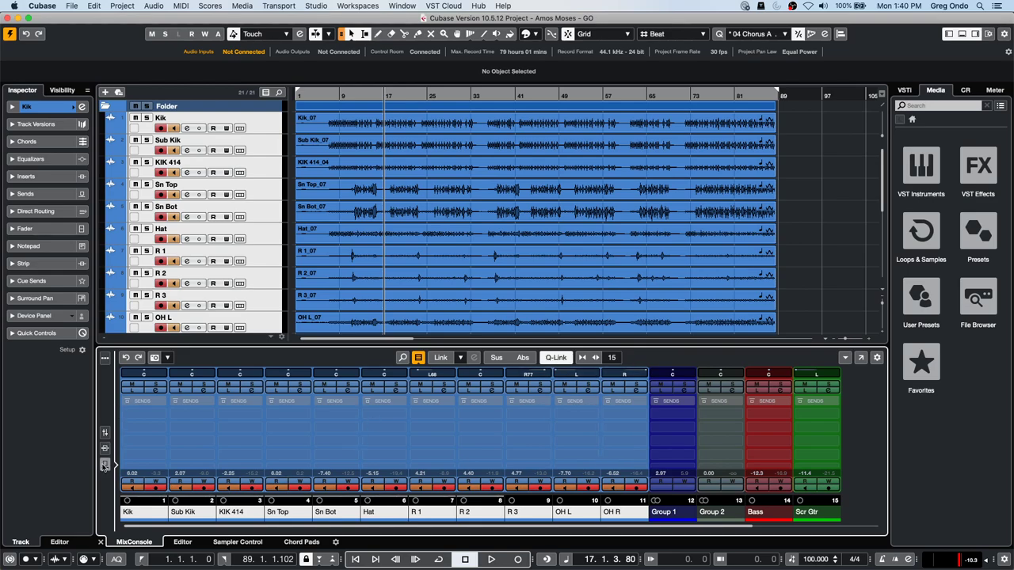
pyautogui.click(159, 415)
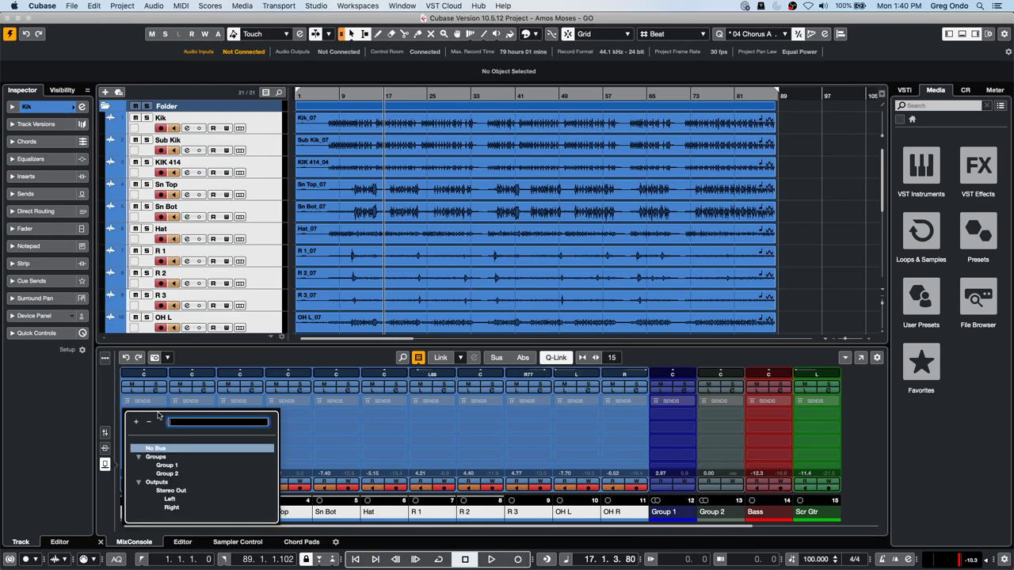
pyautogui.click(167, 474)
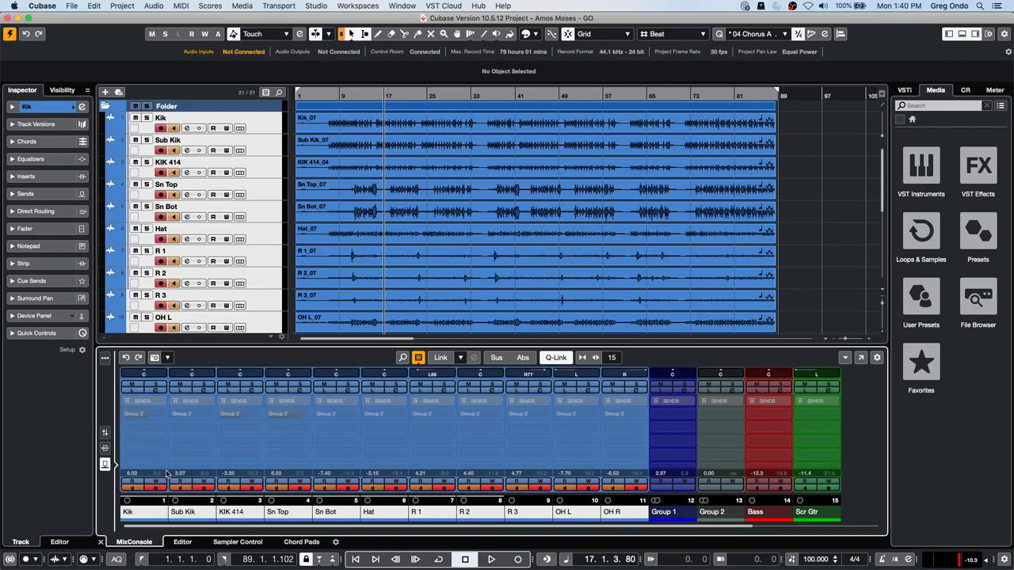
# Enable the Group 2 sends on all the drum channels with Q-Link and start playback with the channel faders shown
pyautogui.click(127, 414)
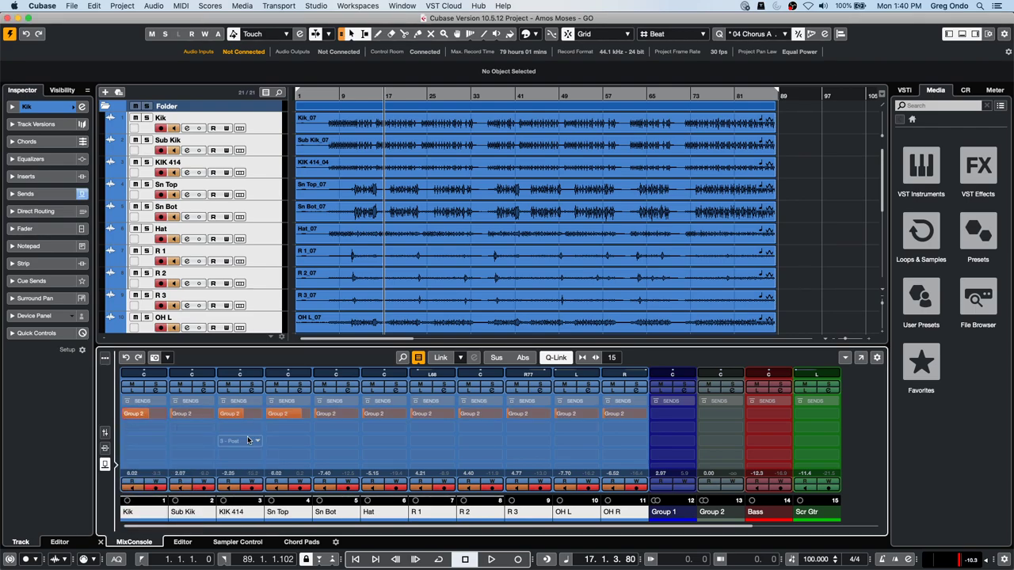
pyautogui.click(103, 433)
pyautogui.press('space')
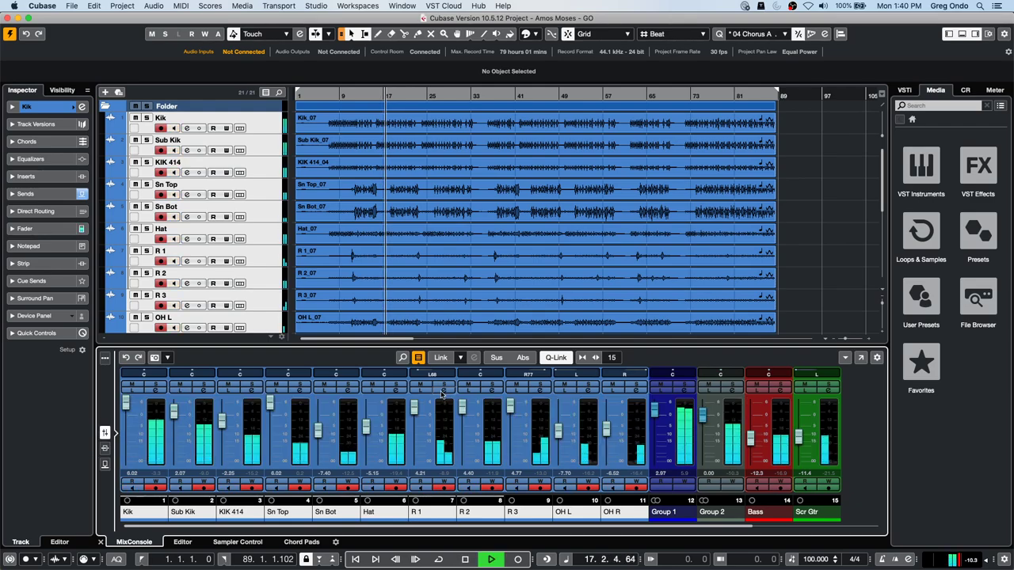
# Balance the two groups during playback, setting the Group 1 fader to -0.07 dB and the Group 2 fader to -3.27 dB
pyautogui.moveTo(702, 413); pyautogui.dragTo(700, 471)
pyautogui.moveTo(654, 410); pyautogui.dragTo(656, 420)
pyautogui.moveTo(701, 459); pyautogui.dragTo(704, 423)
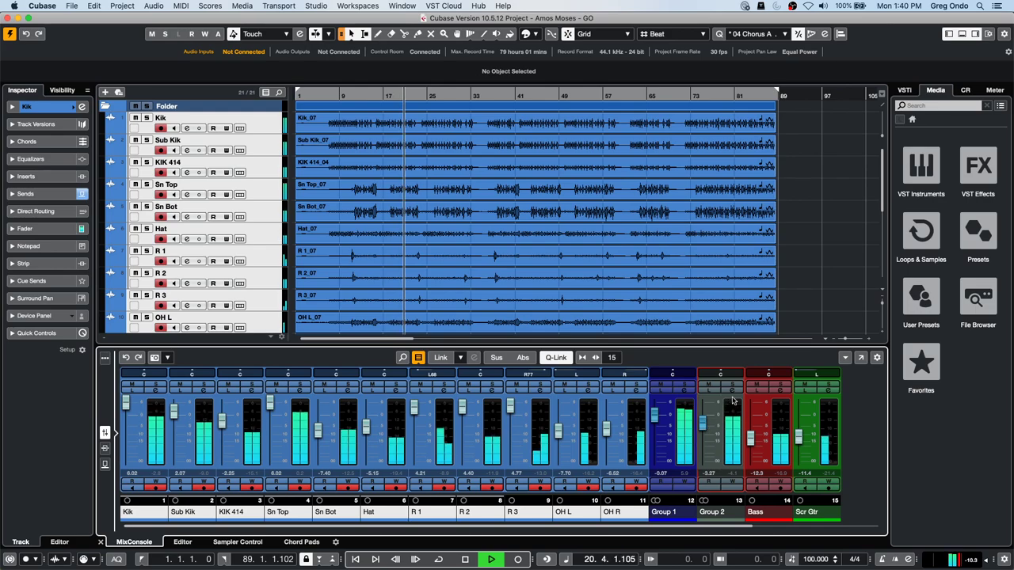
# Load the standard compressor in Group 2's channel strip and set its threshold to -39.9 dB and ratio to 8.00:1
pyautogui.click(733, 392)
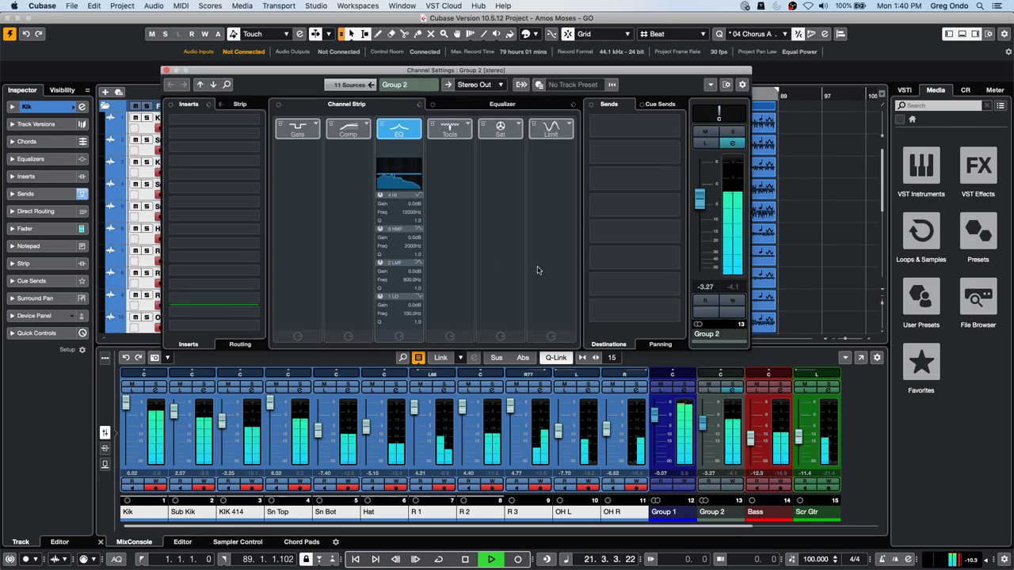
pyautogui.click(355, 127)
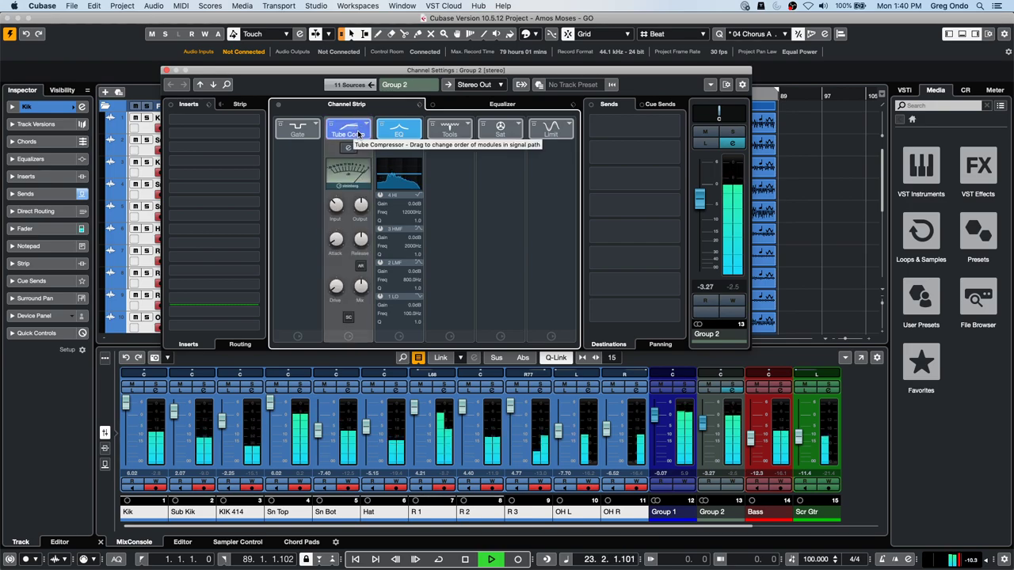
pyautogui.click(364, 127)
pyautogui.click(366, 117)
pyautogui.click(351, 147)
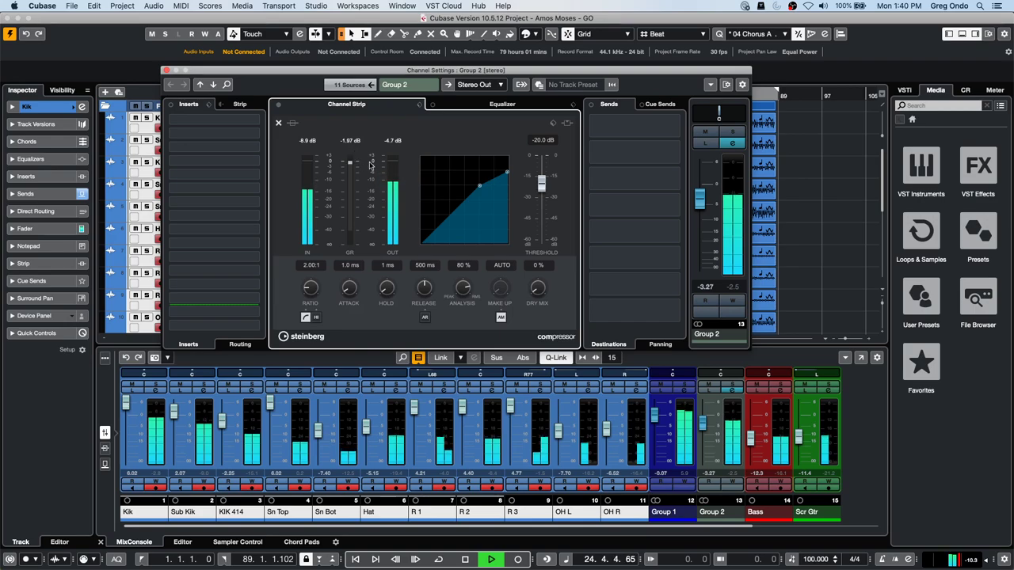
pyautogui.moveTo(482, 188); pyautogui.dragTo(455, 214)
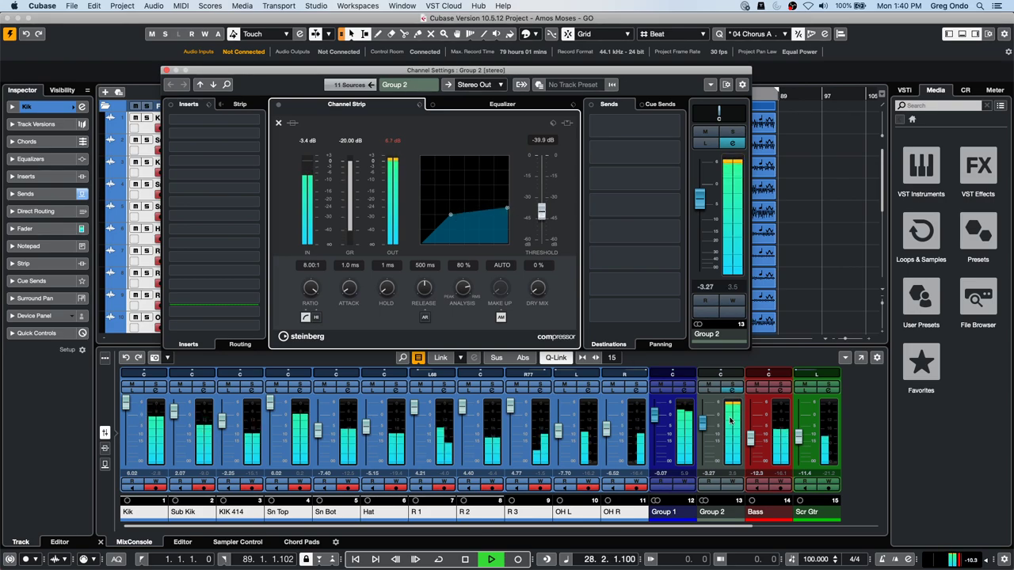
# Compare the drums without and with the compressed group by lowering the Group 2 fader fully and raising it to -2.53 dB
pyautogui.moveTo(702, 422); pyautogui.dragTo(701, 471)
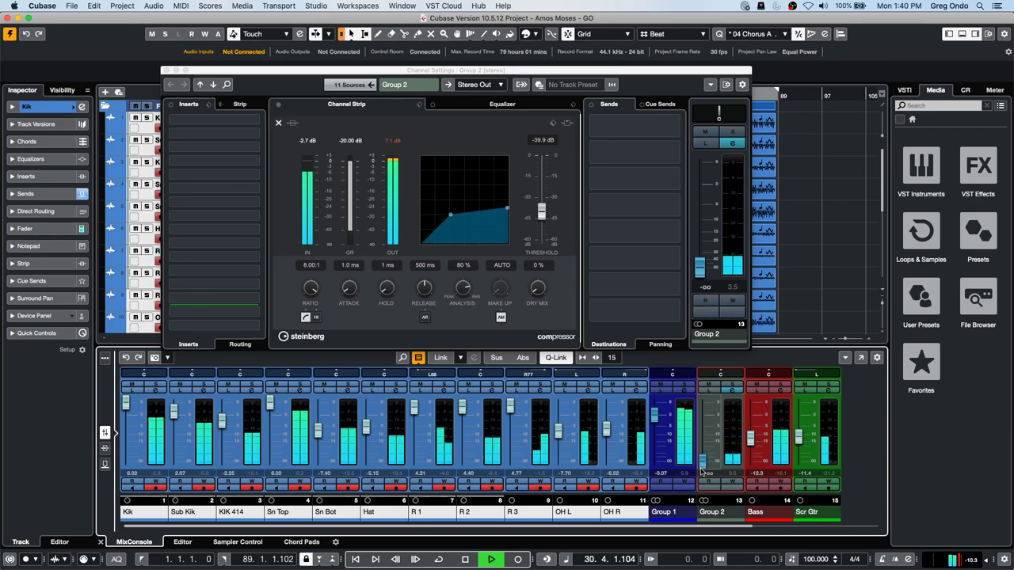
pyautogui.moveTo(701, 471); pyautogui.dragTo(705, 422)
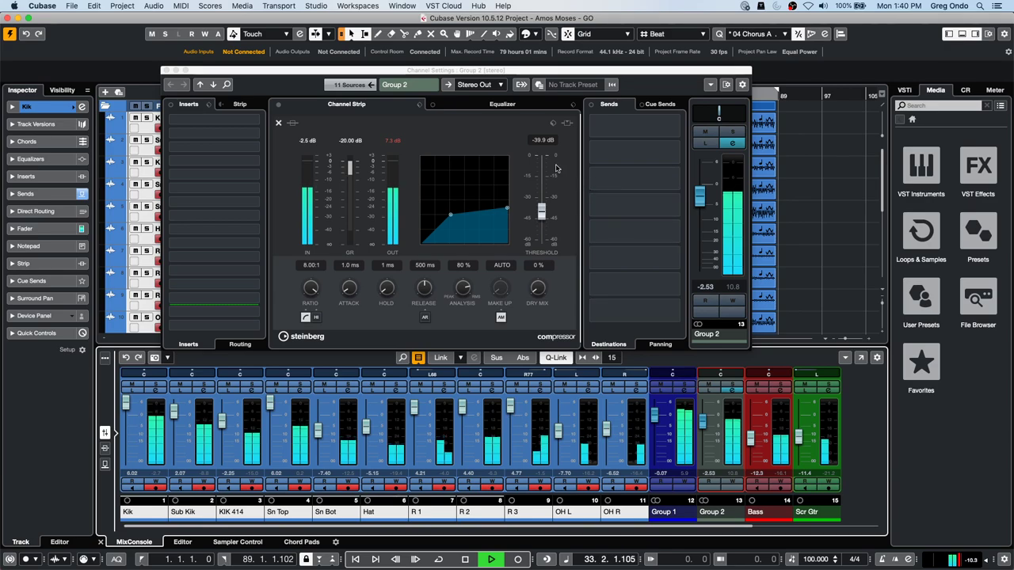
# Boost Group 2's equalizer by 6.7 dB at 5689 Hz with Q 0.0 and by 7.5 dB at 96 Hz with Q 1.0
pyautogui.click(490, 107)
pyautogui.moveTo(486, 192); pyautogui.dragTo(498, 176)
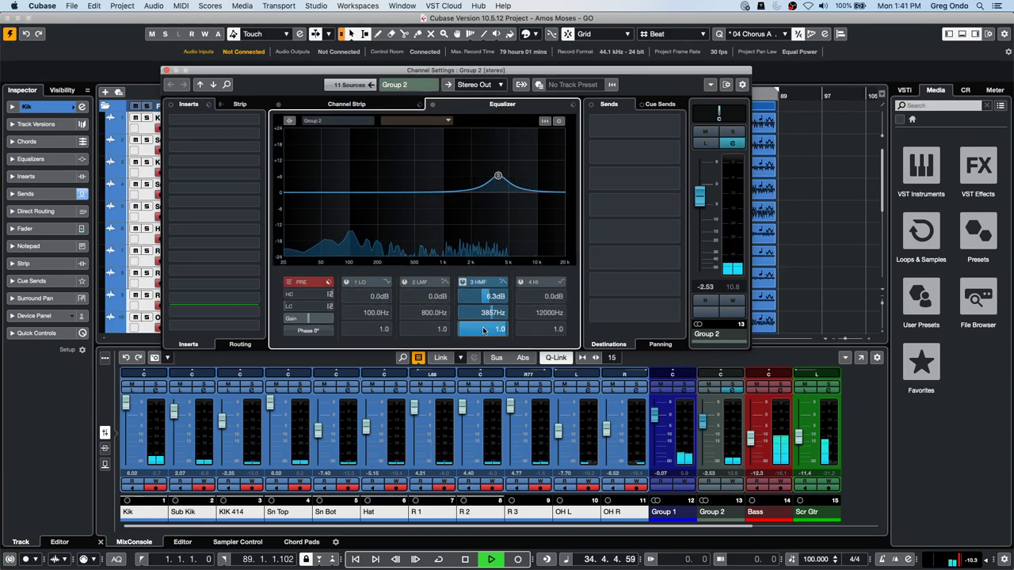
pyautogui.scroll(-10, 486, 331)
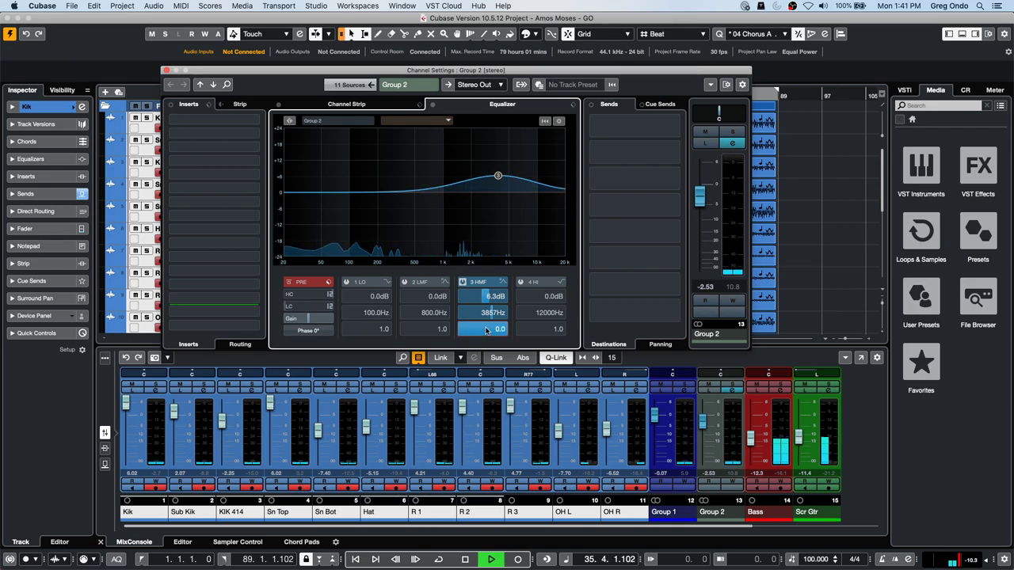
pyautogui.moveTo(498, 175); pyautogui.dragTo(515, 175)
pyautogui.moveTo(404, 192); pyautogui.dragTo(347, 172)
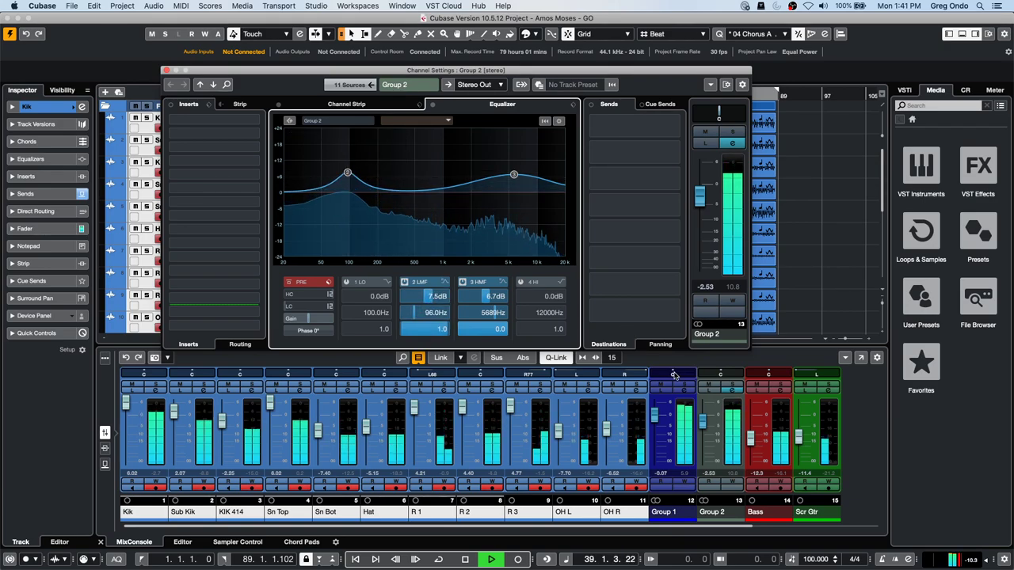
# Set the Group 1 fader to 3.72 dB, blend Group 2 from silence up to 0.00 dB, and stop playback
pyautogui.moveTo(701, 422); pyautogui.dragTo(705, 481)
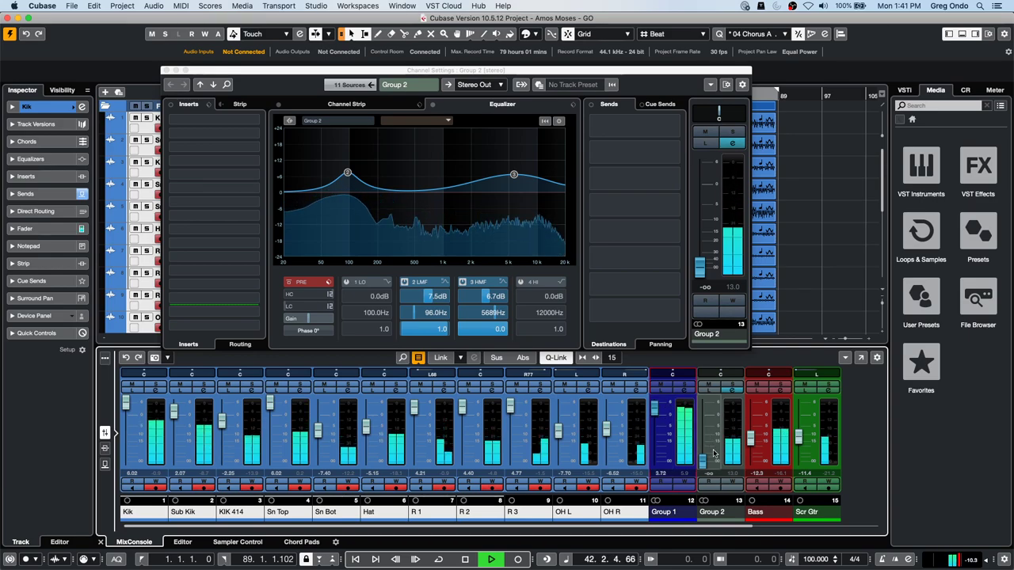
pyautogui.moveTo(707, 465); pyautogui.dragTo(708, 420)
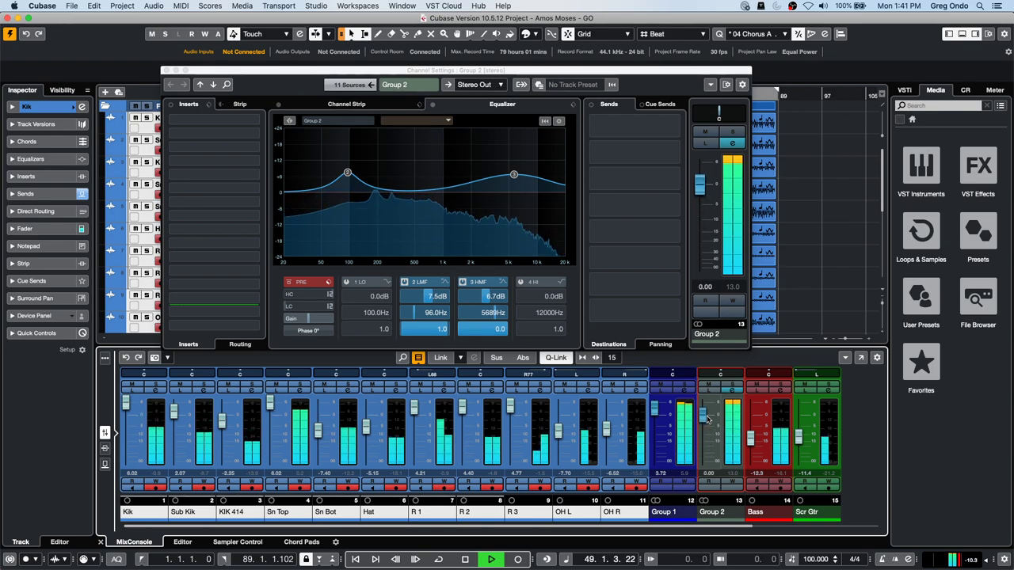
pyautogui.press('space')
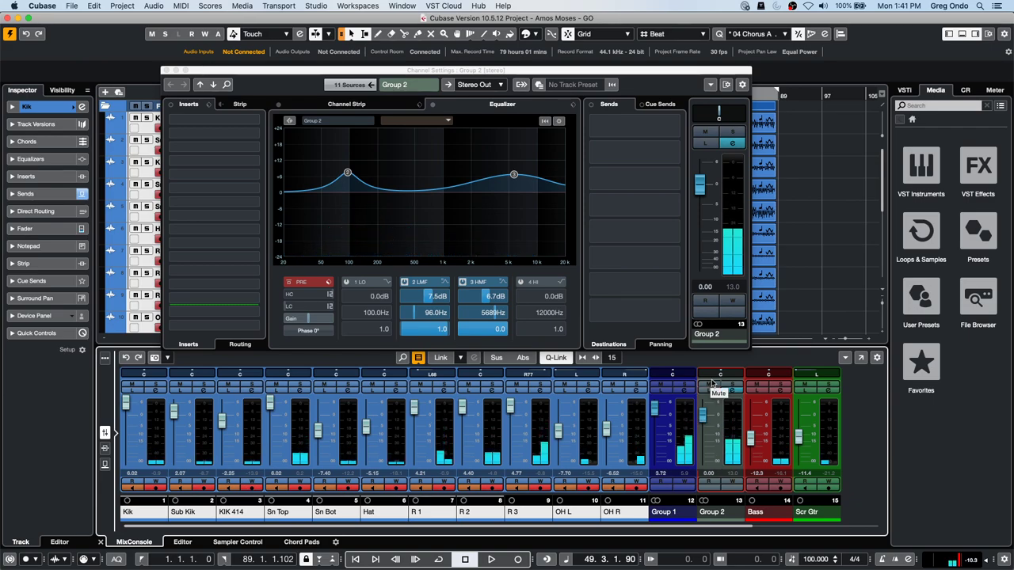
# Record Group 2 volume automation during playback, riding the fader from -∞ up to 0.91 dB and back to -∞
pyautogui.press('space')
pyautogui.moveTo(701, 413); pyautogui.dragTo(701, 469)
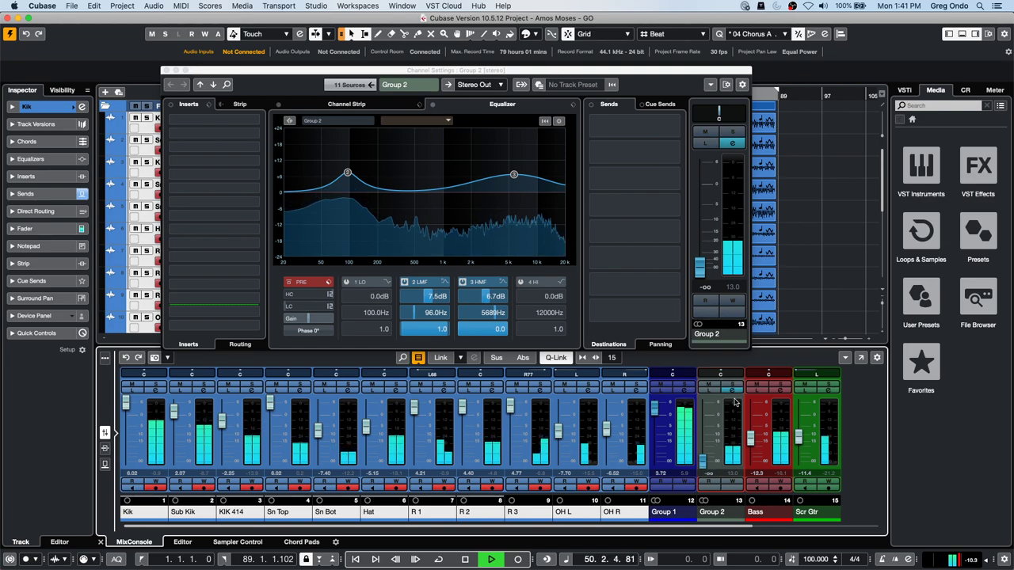
pyautogui.click(732, 482)
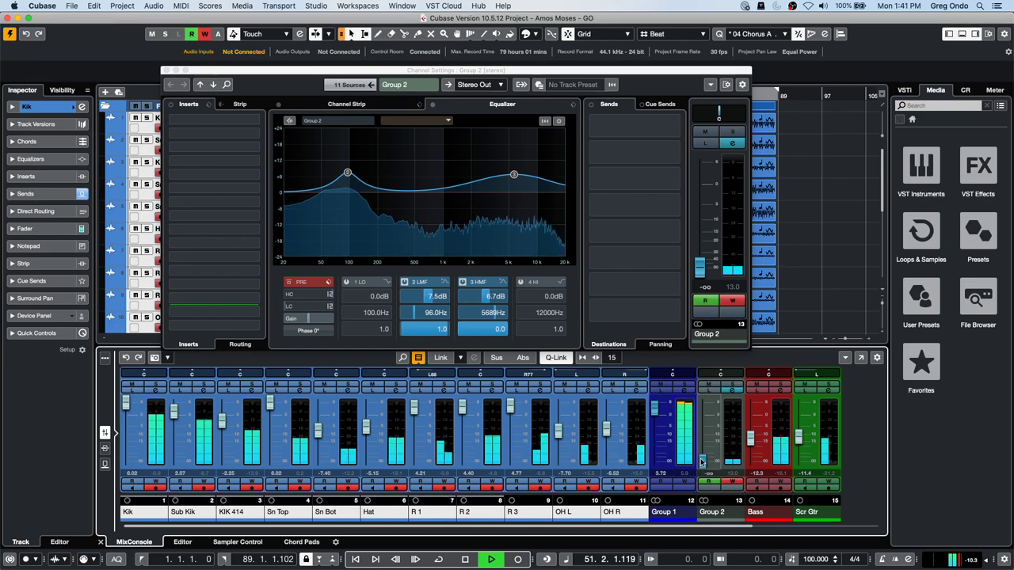
pyautogui.moveTo(705, 461); pyautogui.dragTo(702, 413)
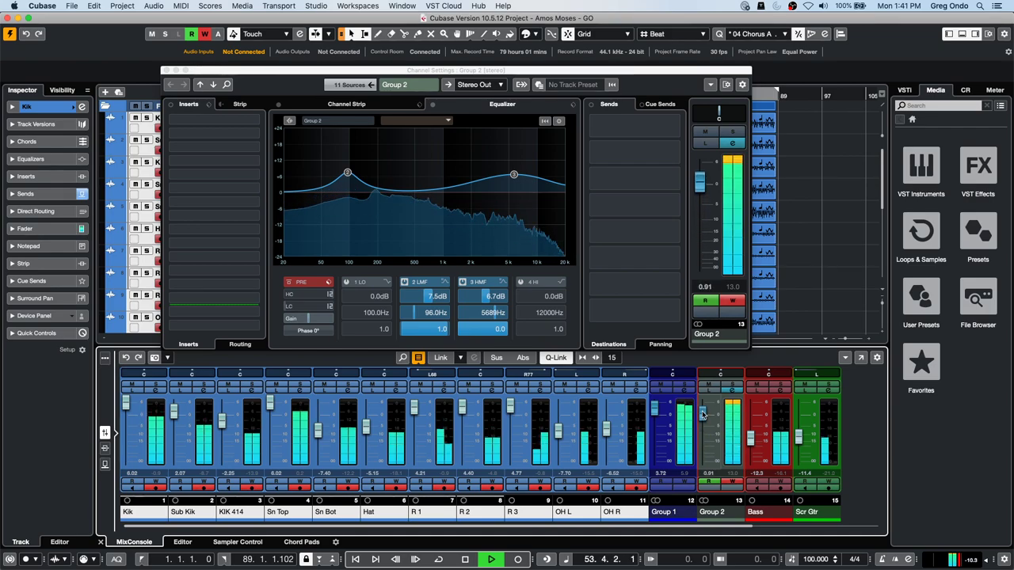
pyautogui.moveTo(702, 413); pyautogui.dragTo(701, 473)
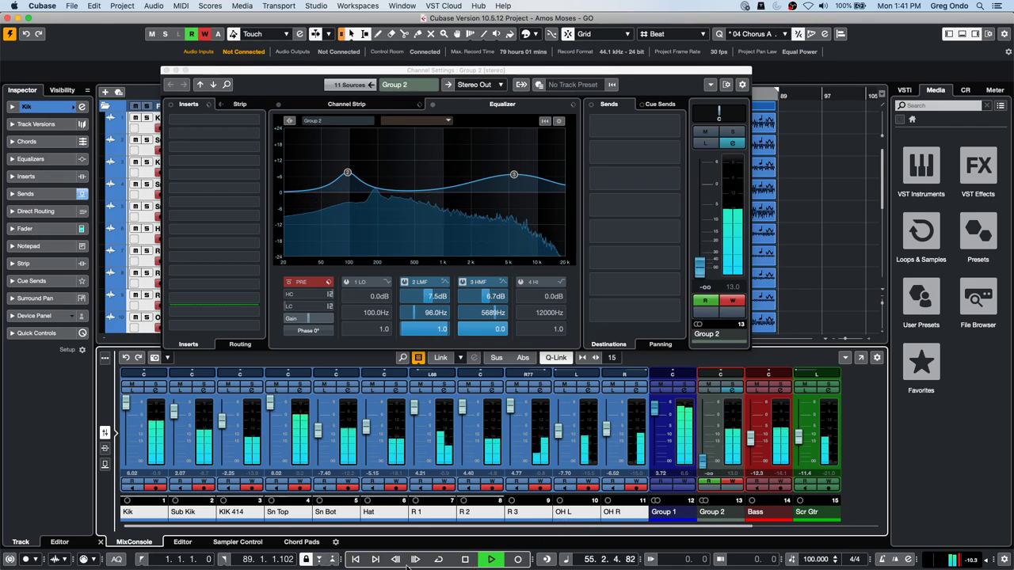
pyautogui.press('space')
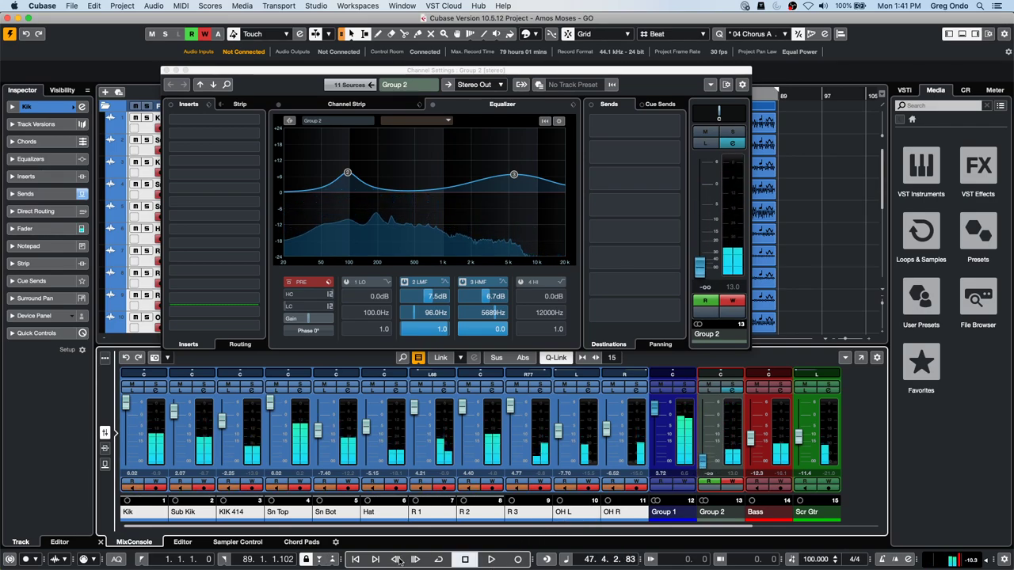
# Close Group 2's channel settings and play back its recorded volume automation from shortly before the fader move
pyautogui.click(399, 559)
pyautogui.click(398, 559)
pyautogui.press('space')
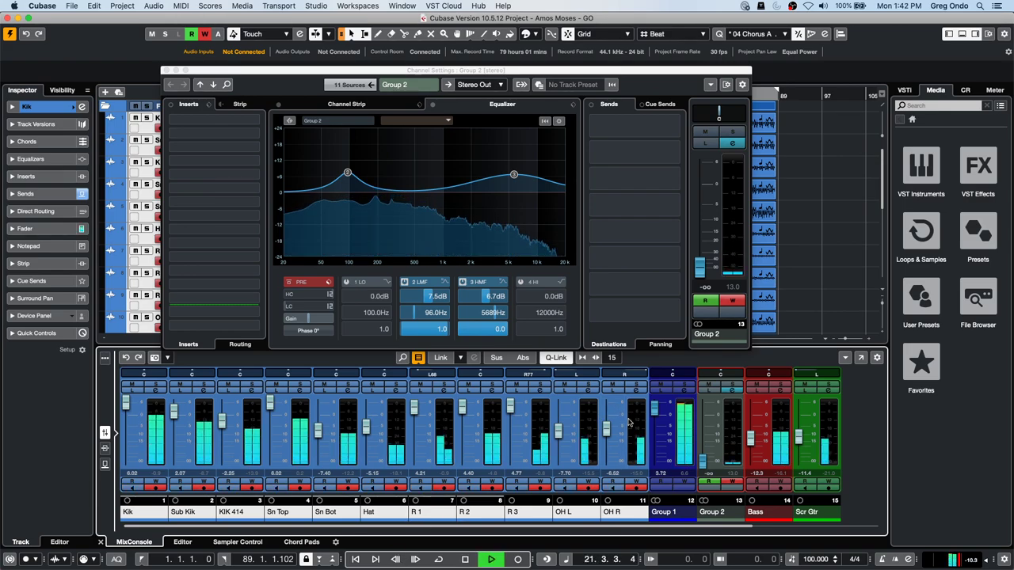
pyautogui.click(164, 71)
pyautogui.scroll(-10, 475, 170)
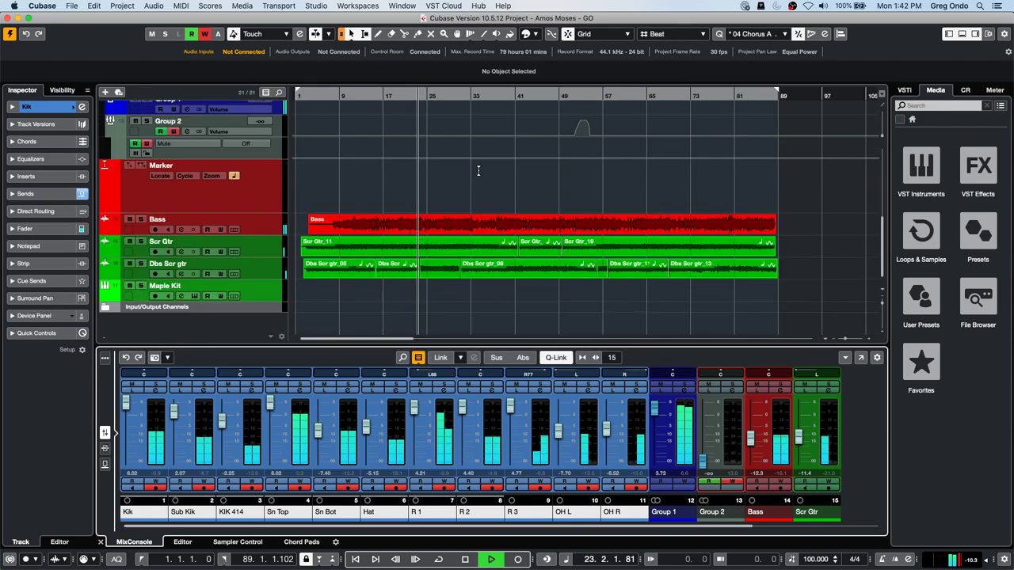
pyautogui.scroll(8, 152, 266)
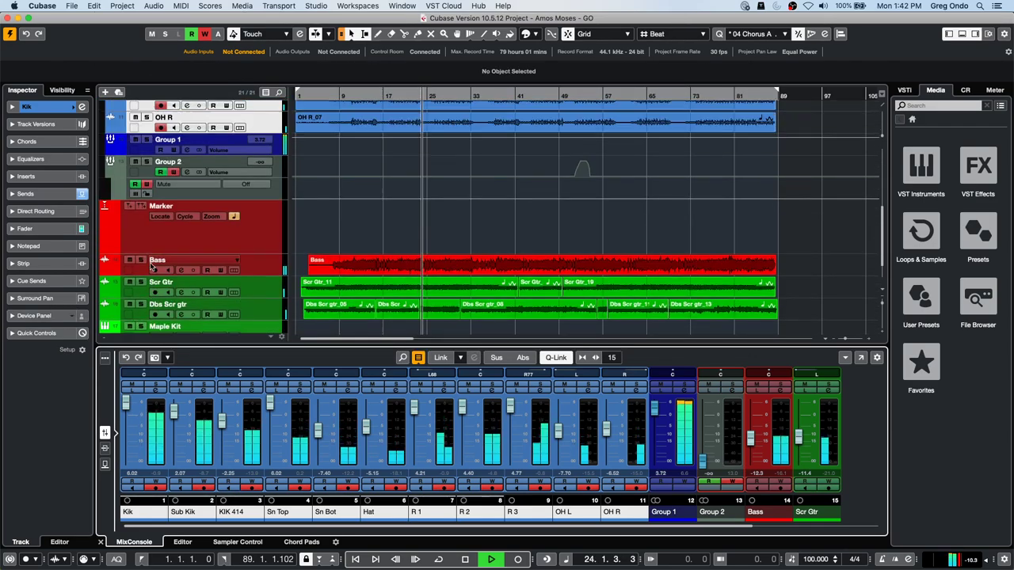
pyautogui.scroll(-6, 152, 267)
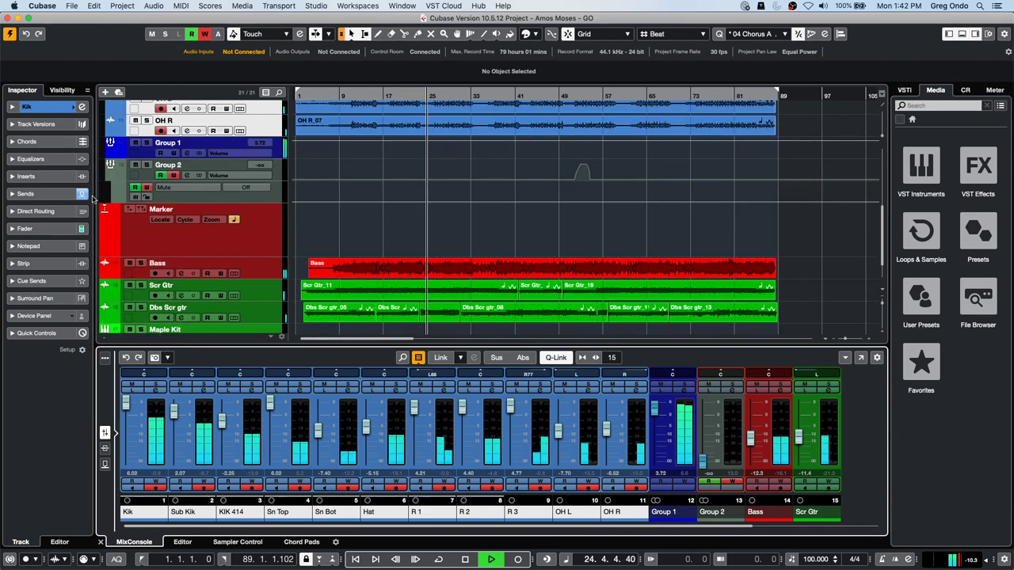
pyautogui.click(549, 94)
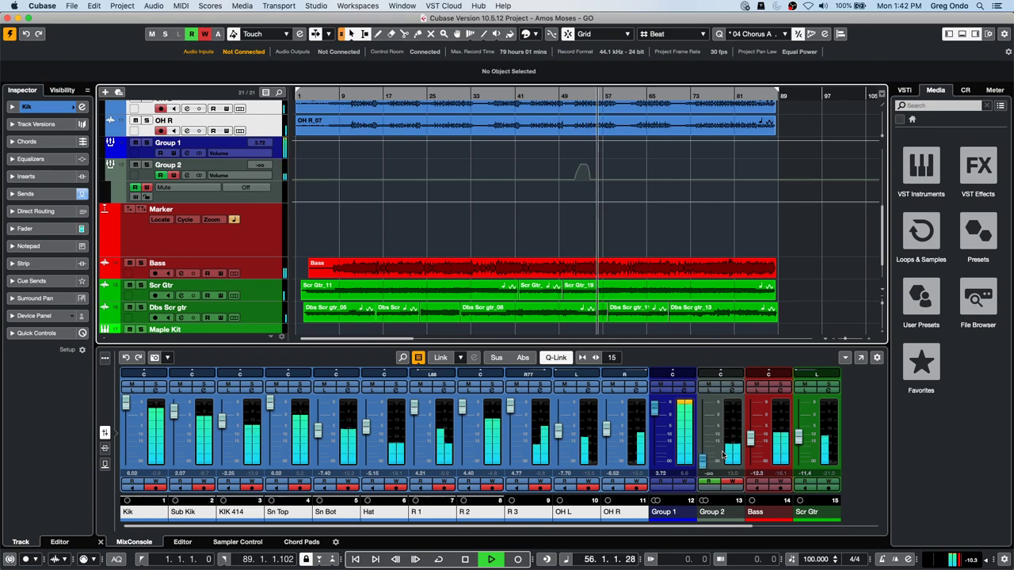
pyautogui.press('space')
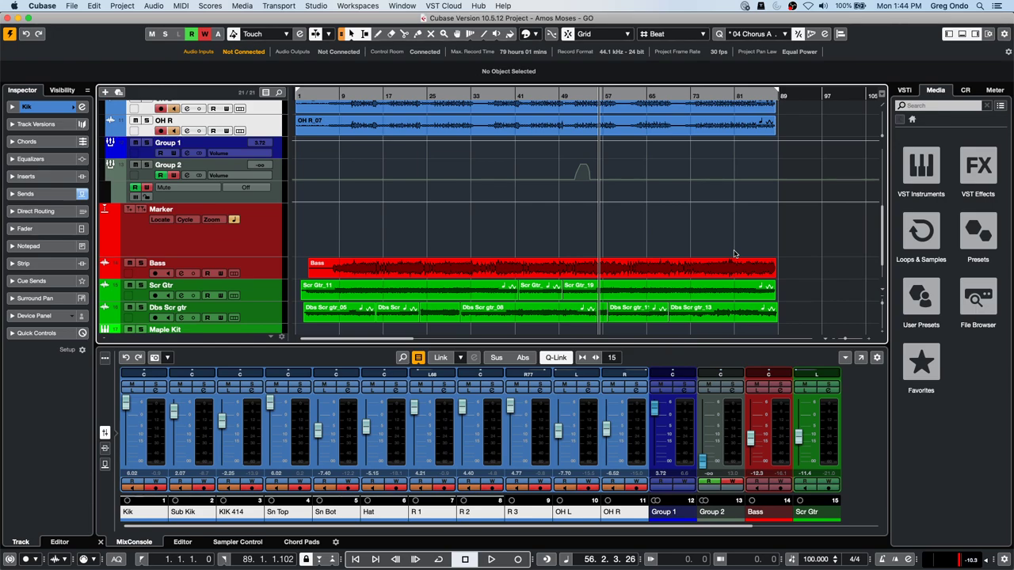
# Return the playback position to the project start and create a new empty project in the July 6 2020 folder
pyautogui.click(328, 93)
pyautogui.press('Home')
pyautogui.click(71, 6)
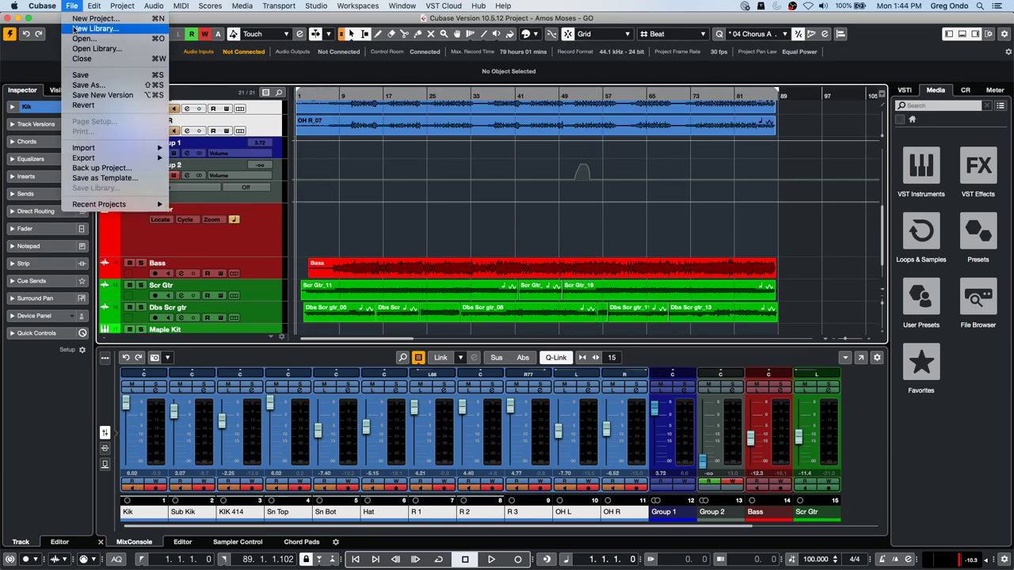
pyautogui.click(89, 17)
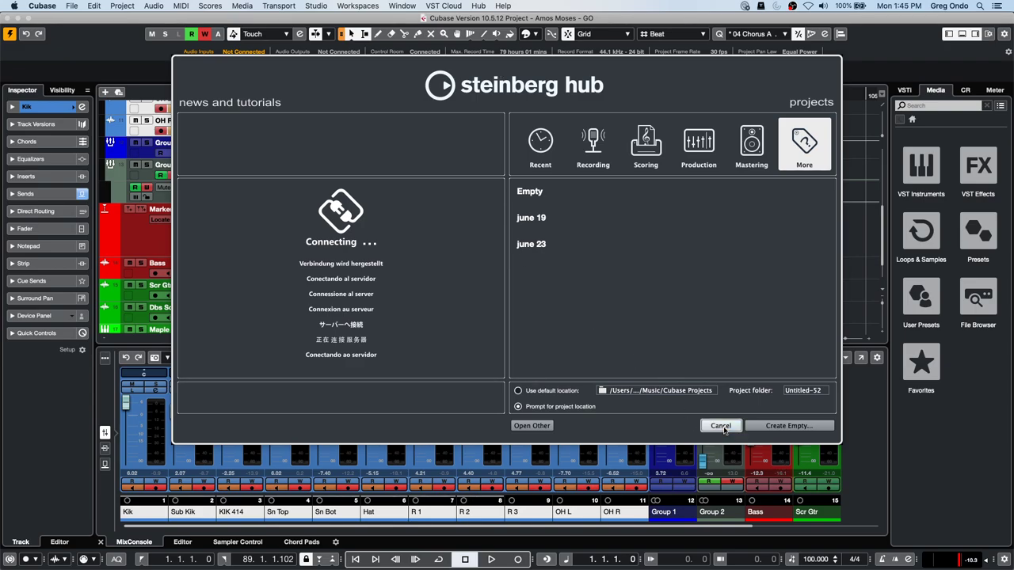
pyautogui.click(562, 204)
pyautogui.click(786, 426)
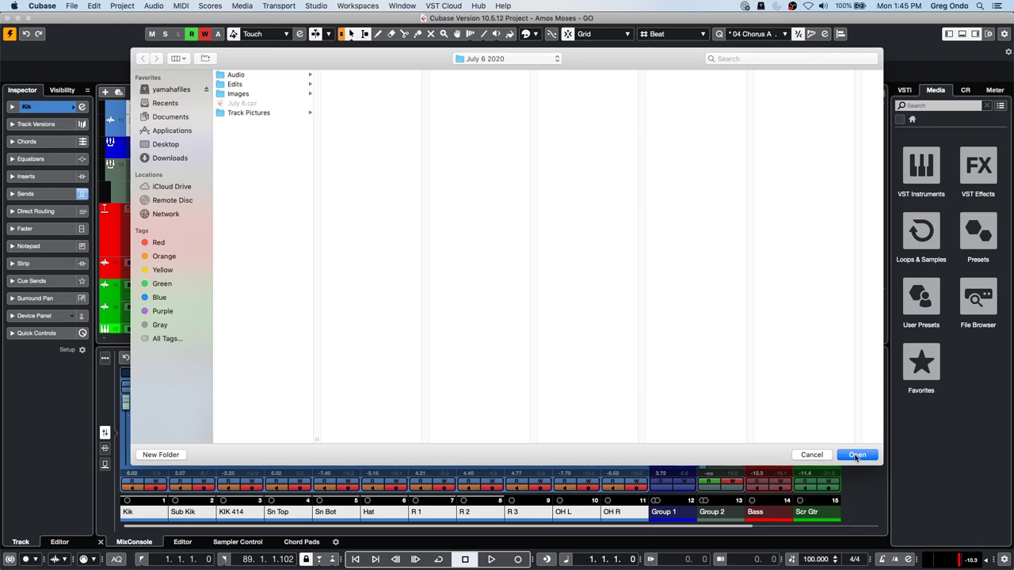
pyautogui.click(854, 455)
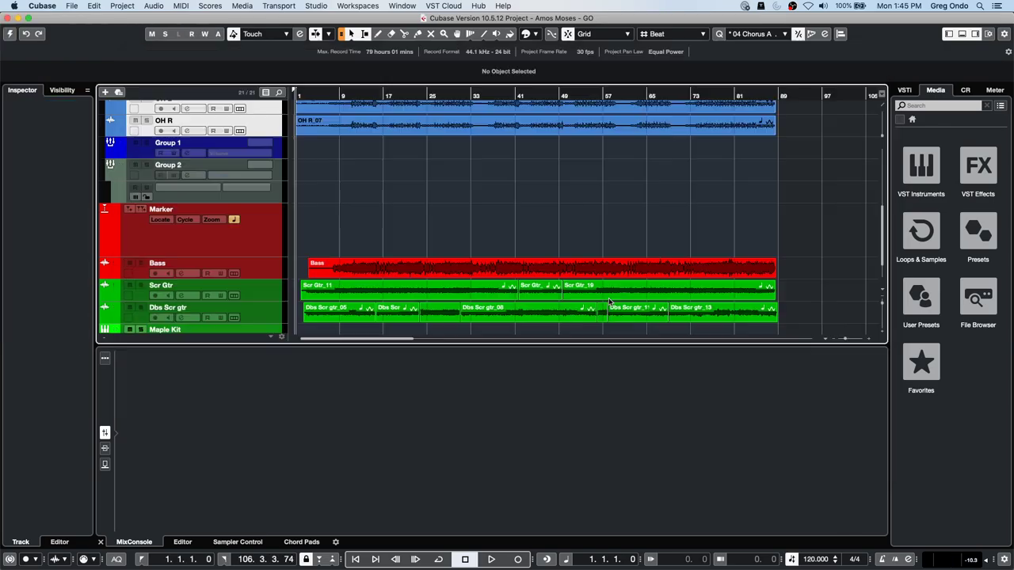
# Add one Retrologue instrument track routed to Stereo Out
pyautogui.rightClick(192, 131)
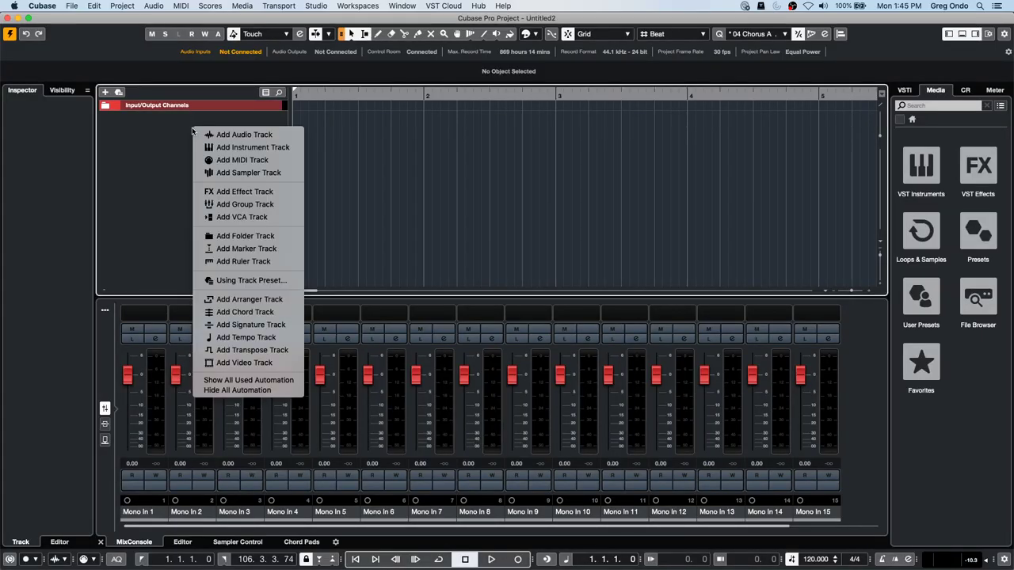
pyautogui.click(278, 148)
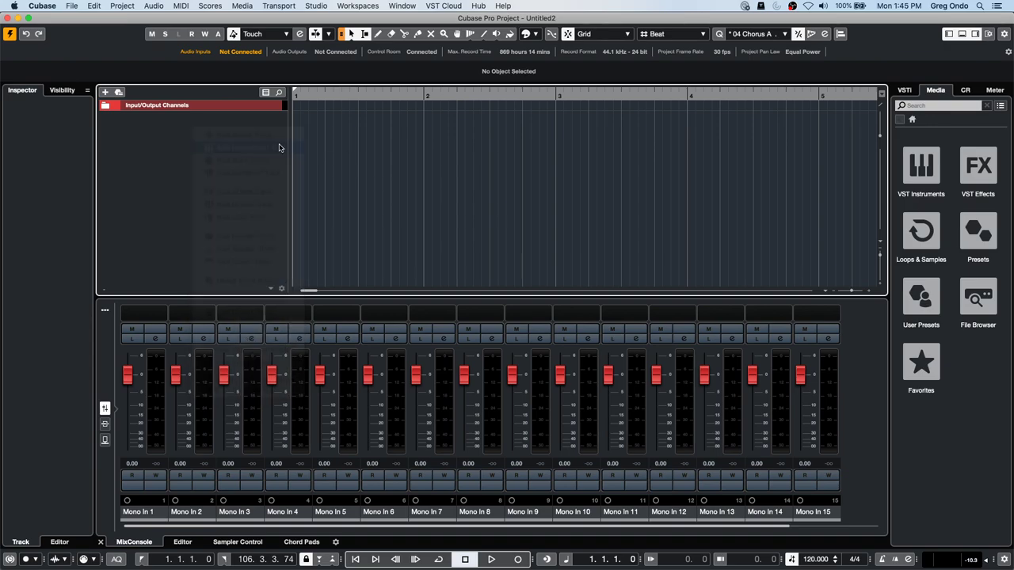
pyautogui.click(255, 231)
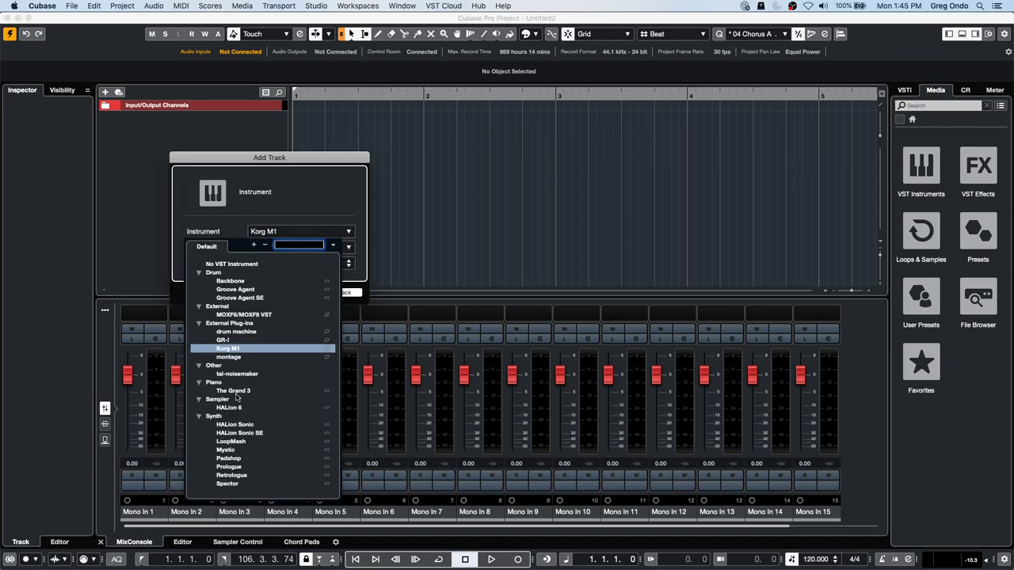
pyautogui.click(241, 475)
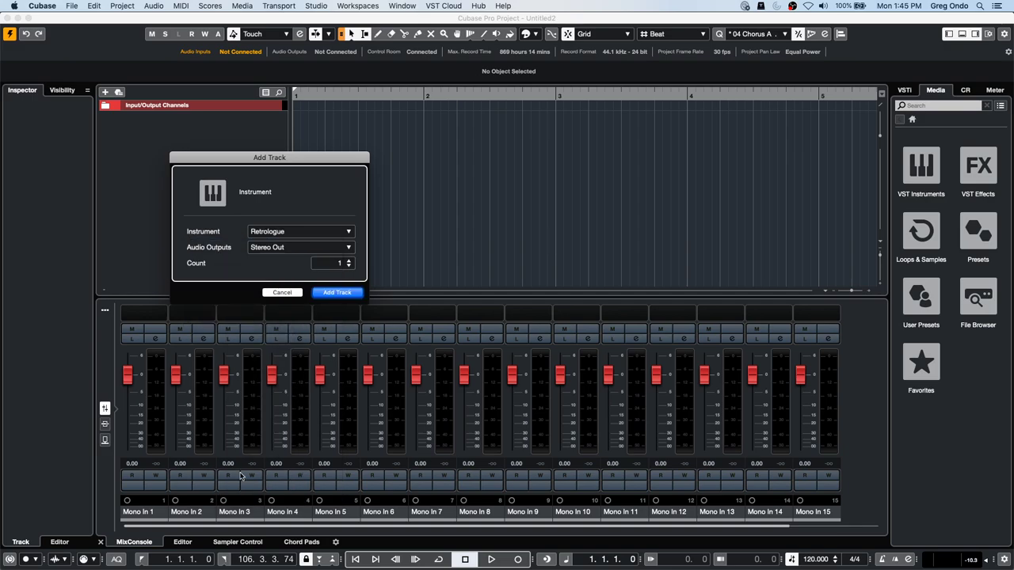
pyautogui.click(345, 293)
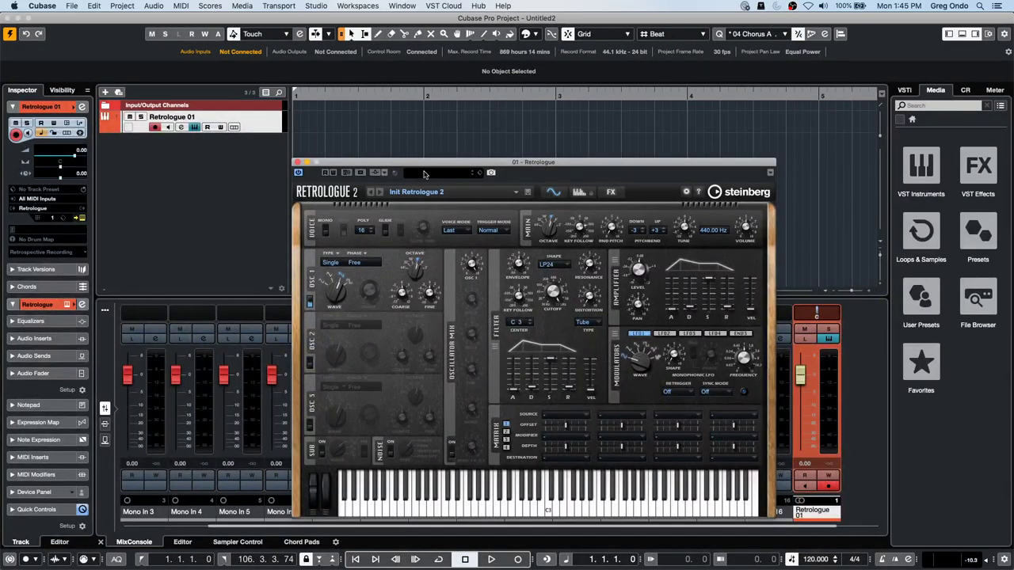
# Load the Bearish Bass preset into Retrologue, filtering the preset browser by the Bass category
pyautogui.click(428, 173)
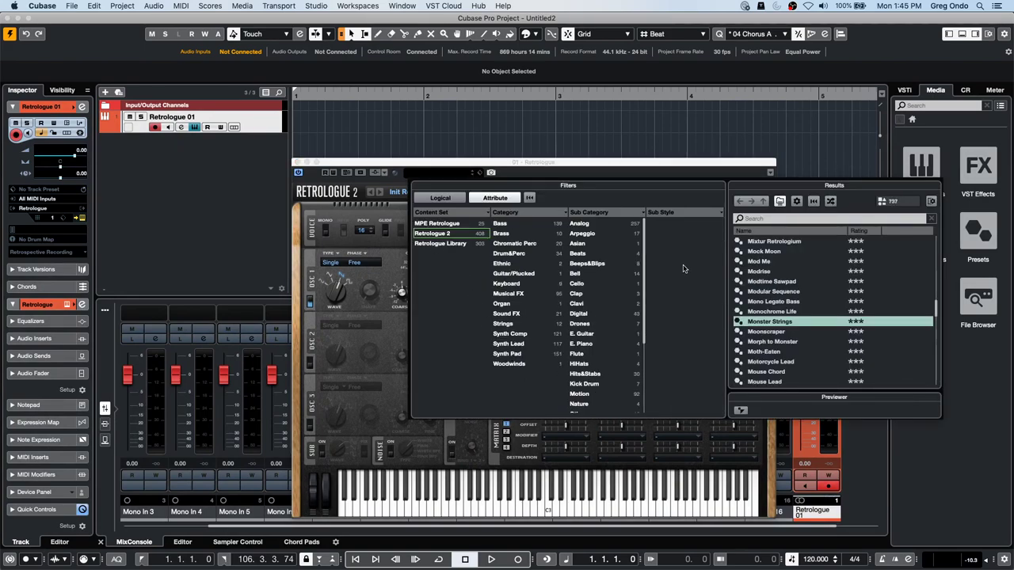
pyautogui.click(511, 225)
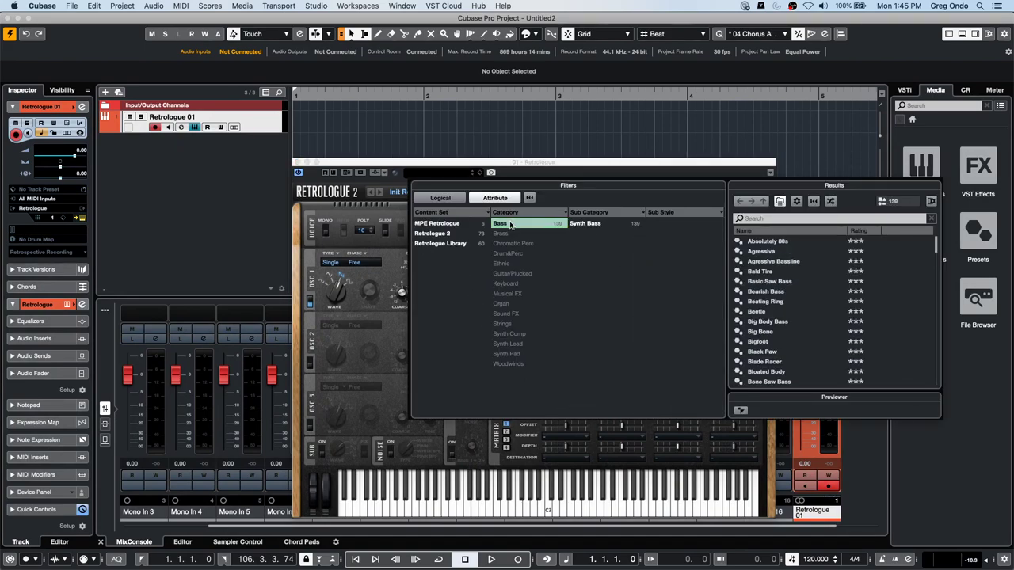
pyautogui.scroll(-1, 780, 317)
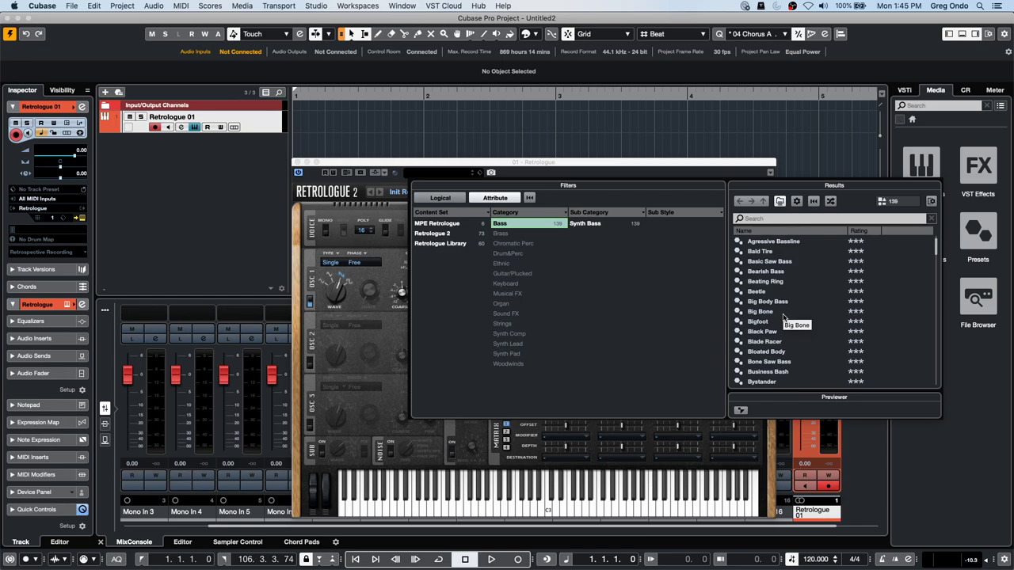
pyautogui.doubleClick(780, 272)
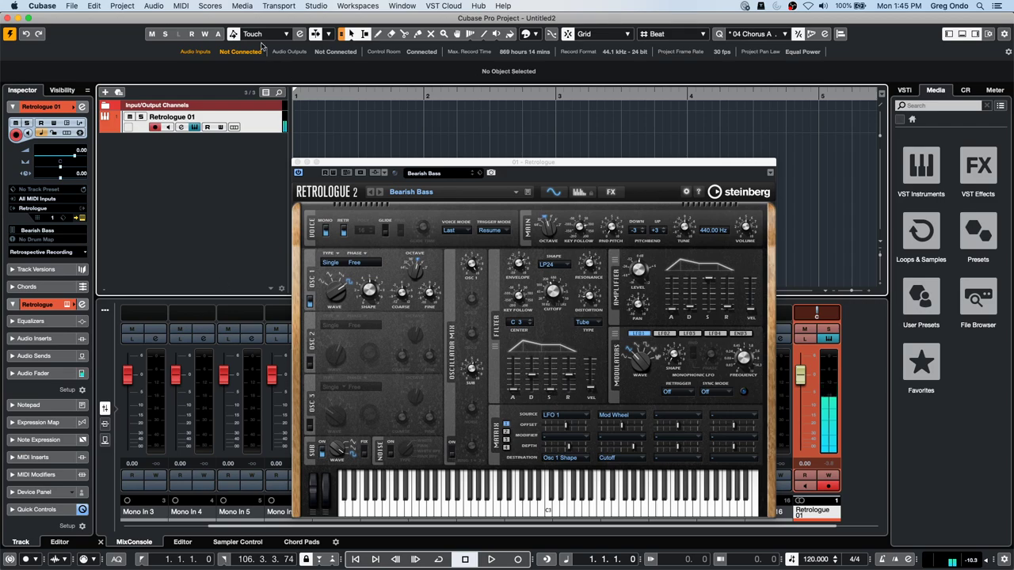
# Add one stereo group channel to the selected Retrologue 01 track, routed to Stereo Out and created outside a folder
pyautogui.rightClick(267, 127)
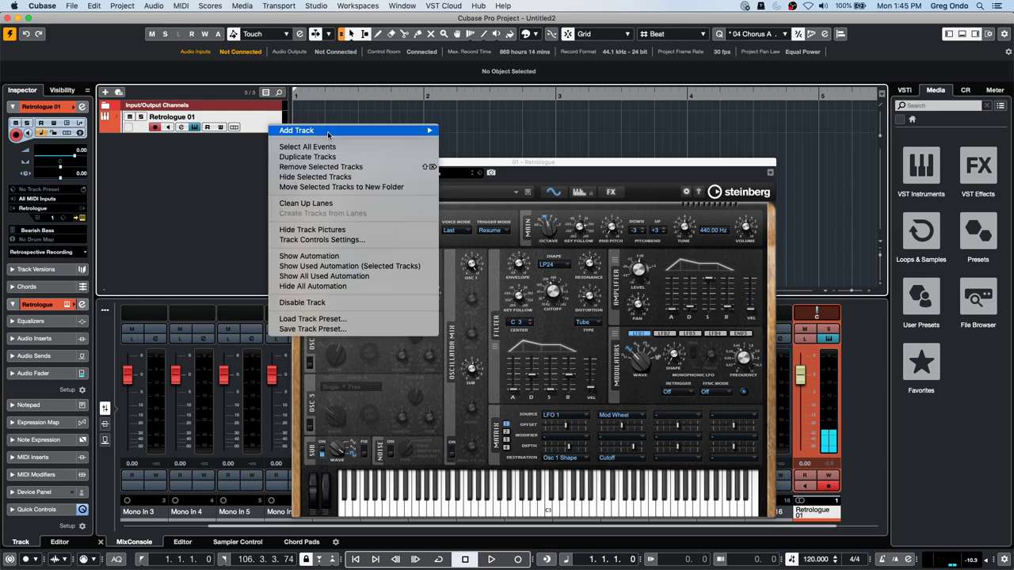
pyautogui.moveTo(326, 135)
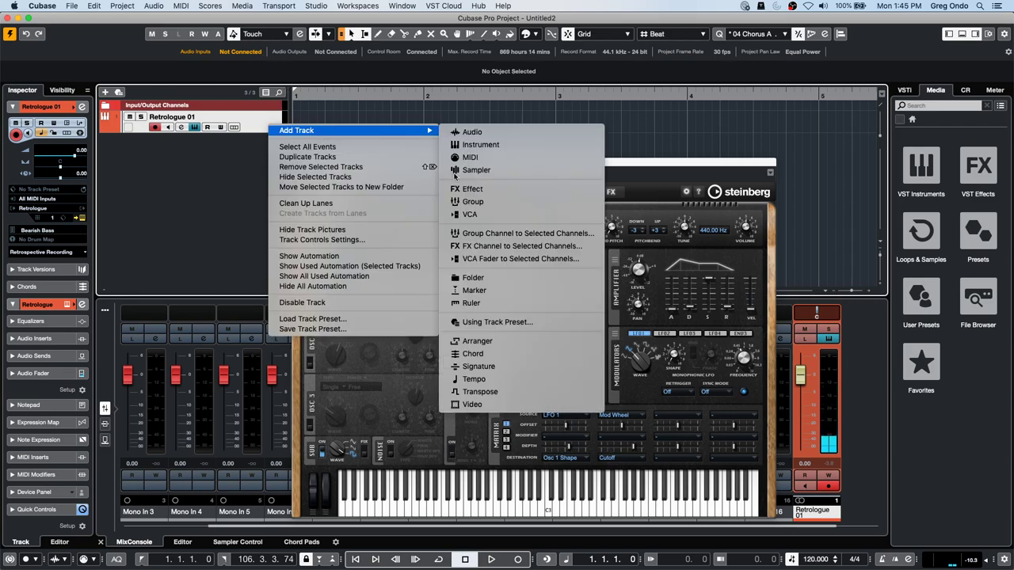
pyautogui.click(543, 238)
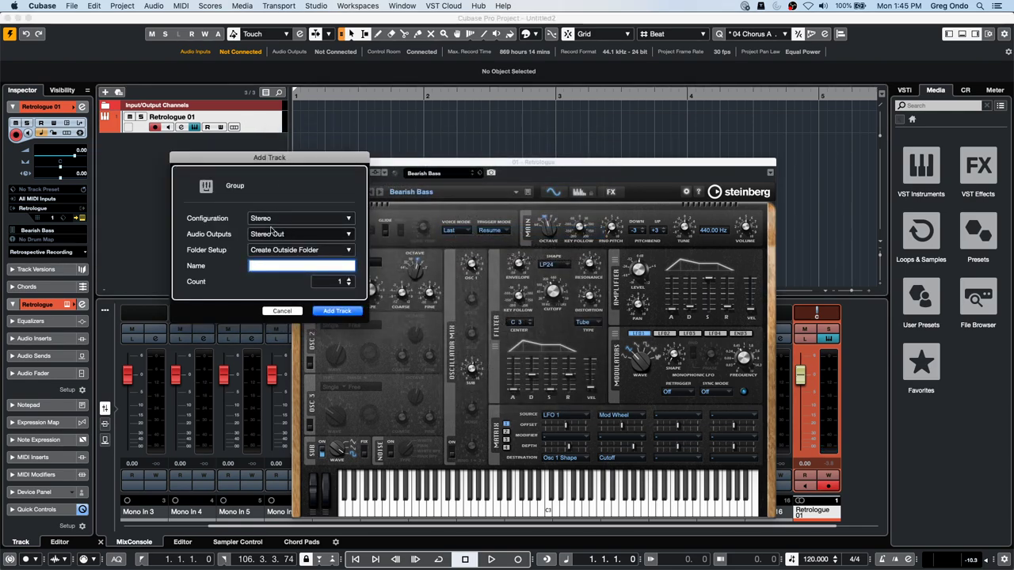
pyautogui.click(336, 311)
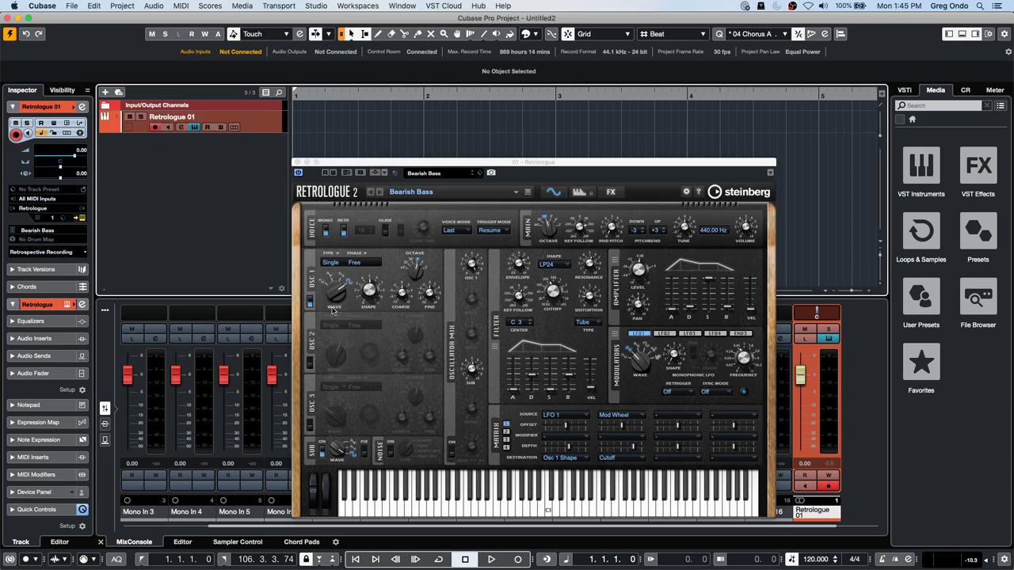
# Add one stereo audio track with ipad as its input and Stereo Out as its output
pyautogui.rightClick(202, 187)
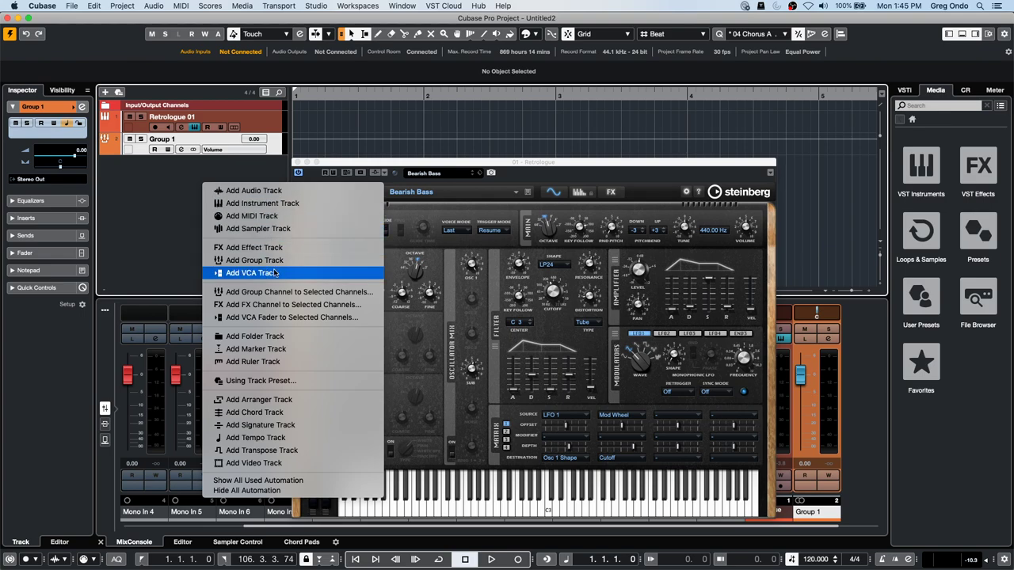
pyautogui.click(276, 191)
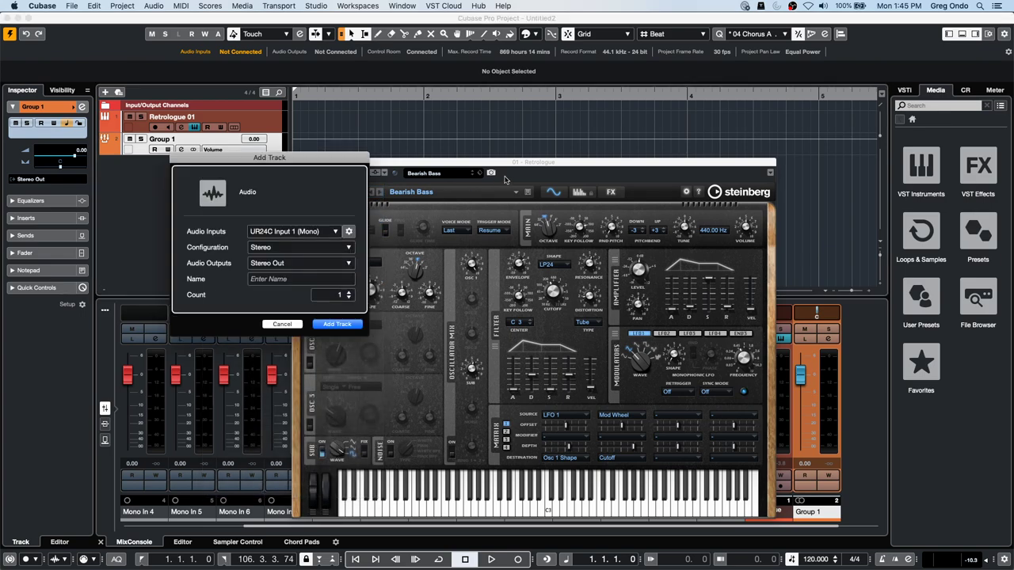
pyautogui.click(301, 247)
pyautogui.click(301, 245)
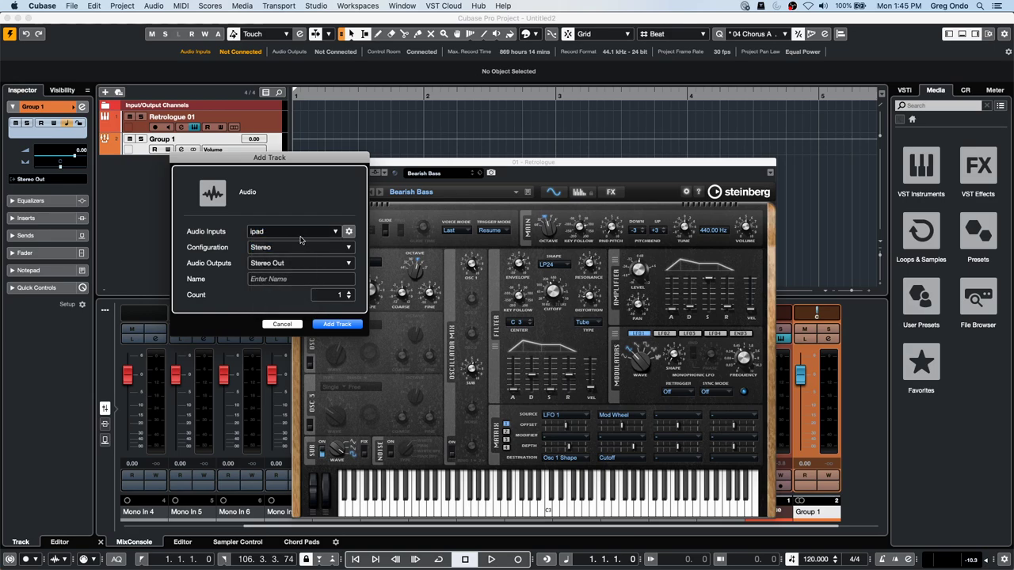
pyautogui.click(337, 325)
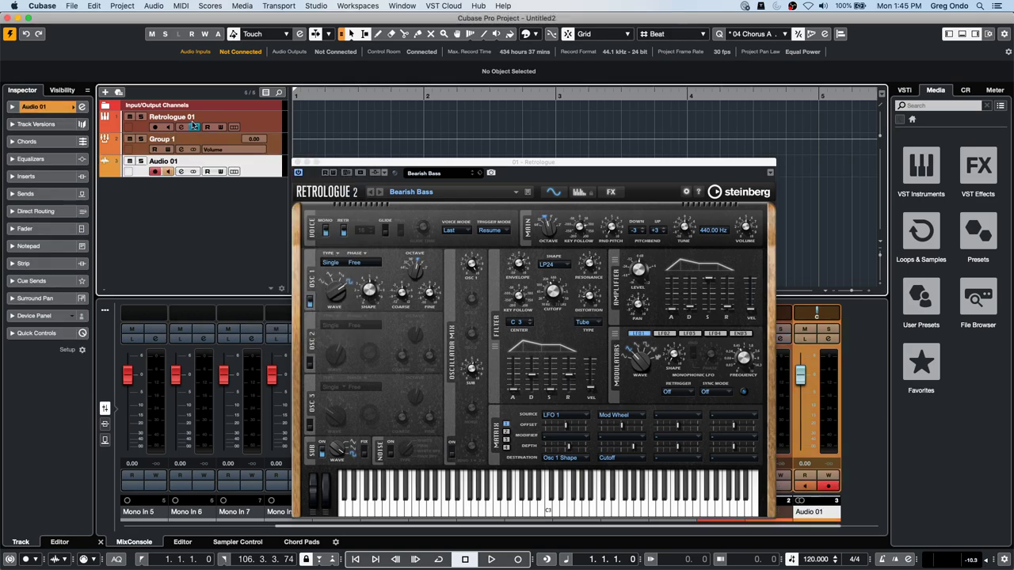
# Select Retrologue 01, move its instrument window clear of the mixer's last channels, and select Group 1
pyautogui.click(246, 125)
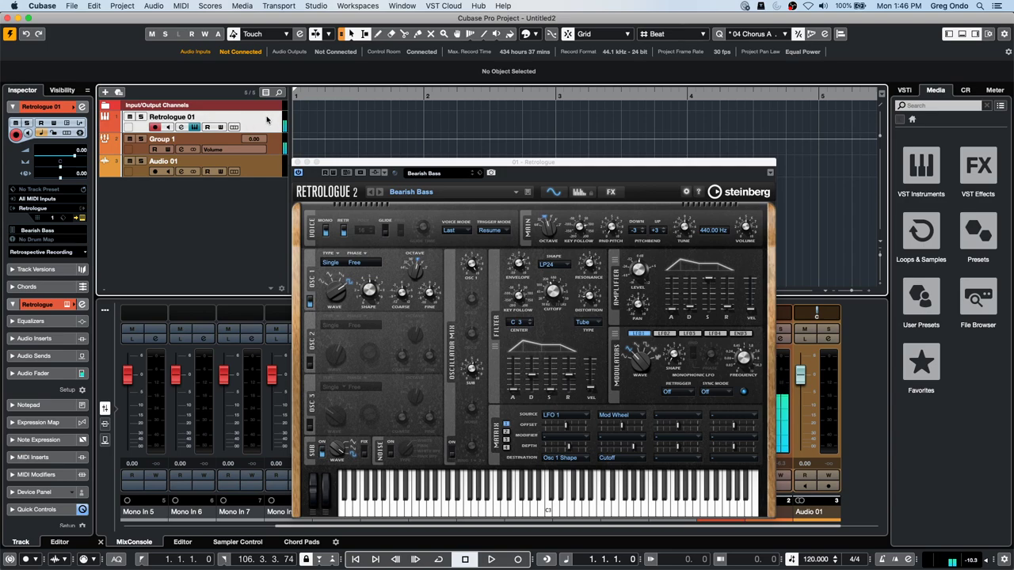
pyautogui.moveTo(347, 162); pyautogui.dragTo(526, 136)
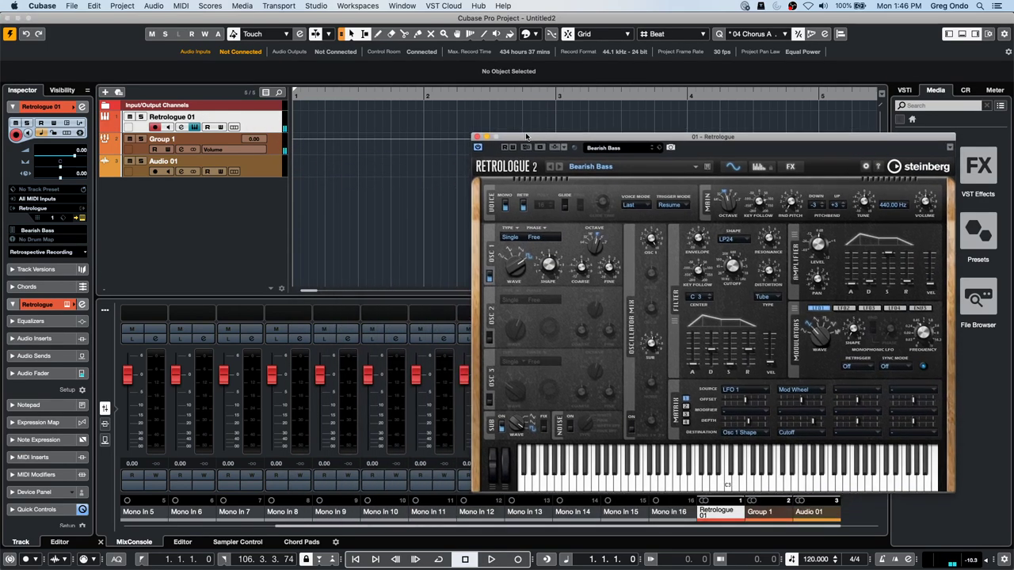
pyautogui.click(248, 128)
pyautogui.click(274, 150)
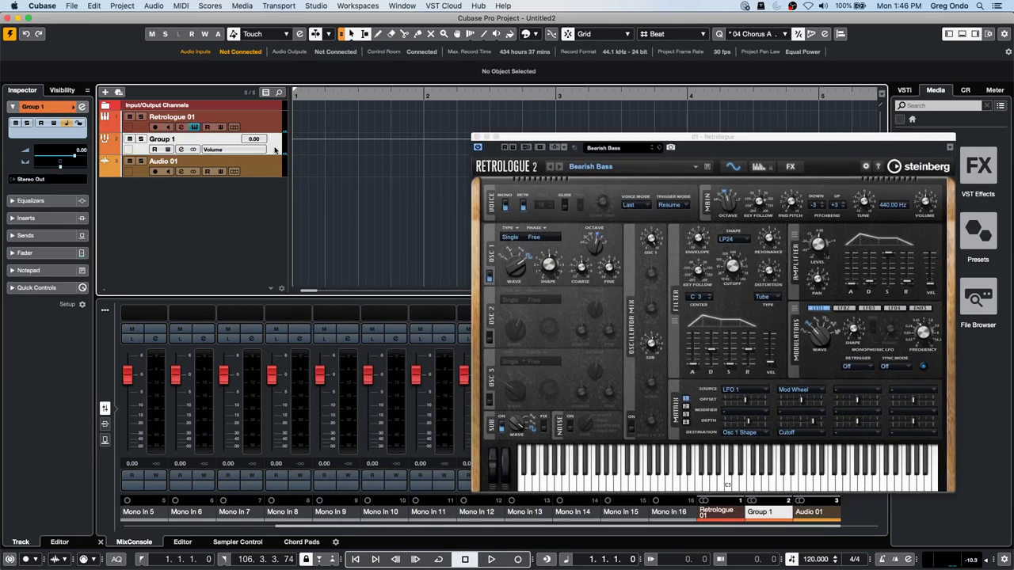
# Set the input routing of the Audio 01 track to Group 1
pyautogui.click(272, 168)
pyautogui.click(63, 108)
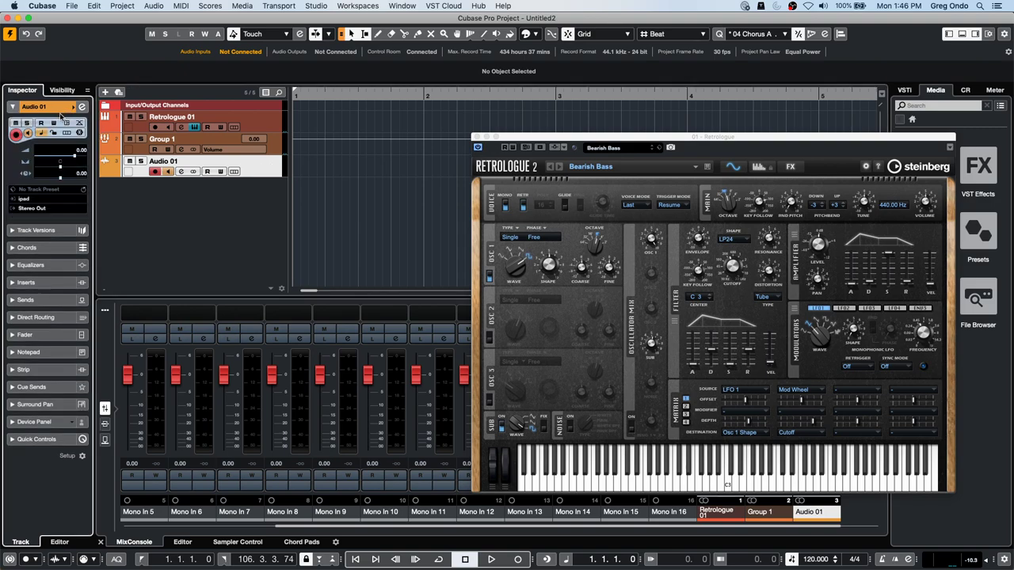
pyautogui.click(28, 198)
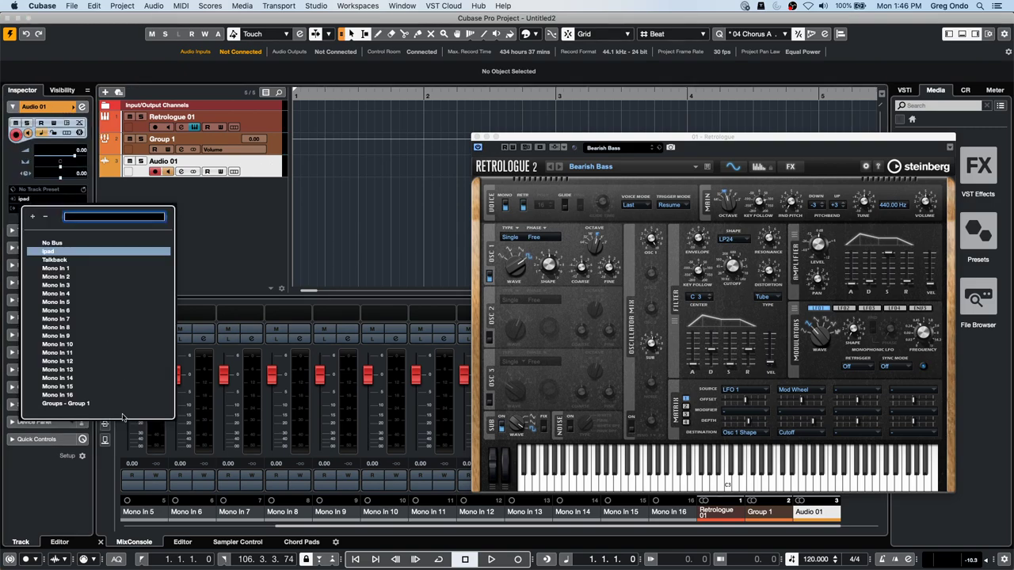
pyautogui.click(73, 404)
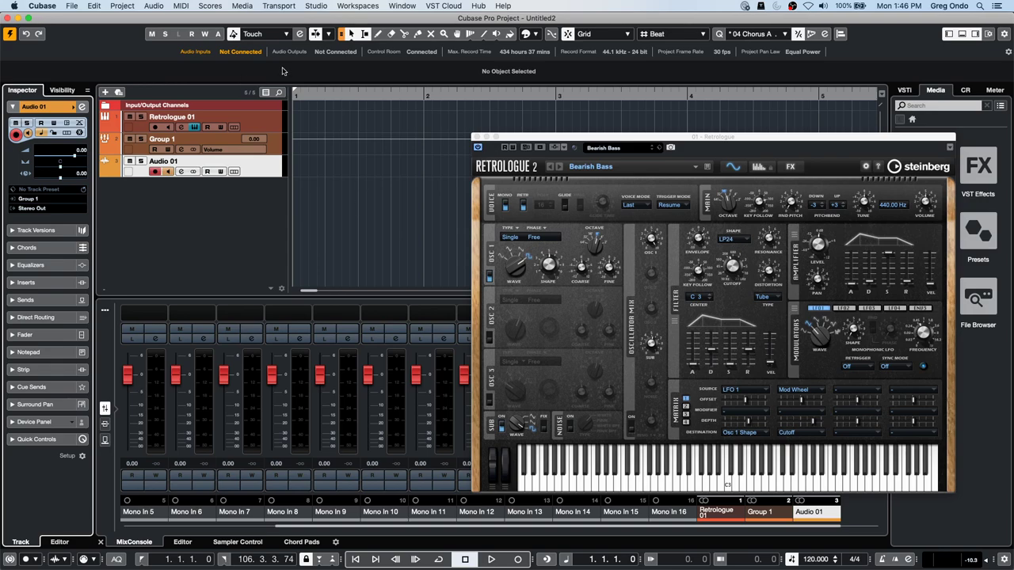
# Record-enable Retrologue 01 alongside Audio 01 and start recording on both tracks
pyautogui.click(155, 128)
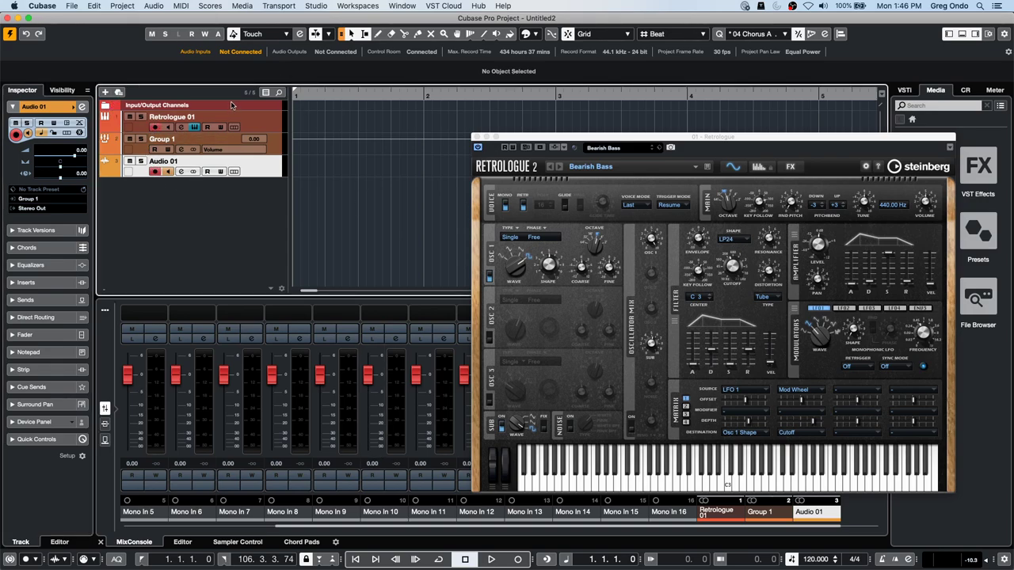
pyautogui.click(491, 559)
pyautogui.click(519, 559)
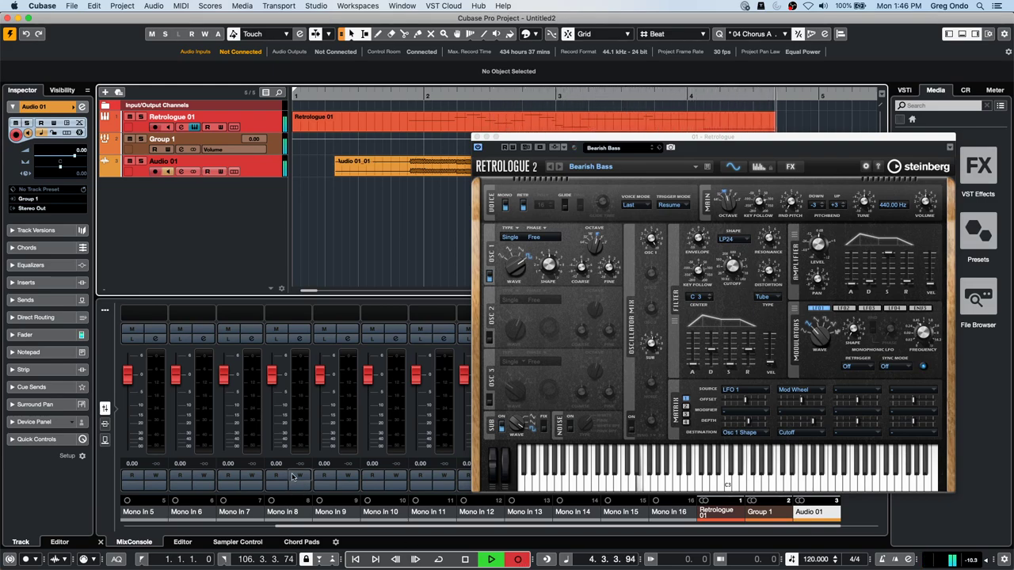
# Stop the recording and play back the recorded Retrologue 01 and Audio 01 takes from near the start
pyautogui.moveTo(526, 139); pyautogui.dragTo(552, 291)
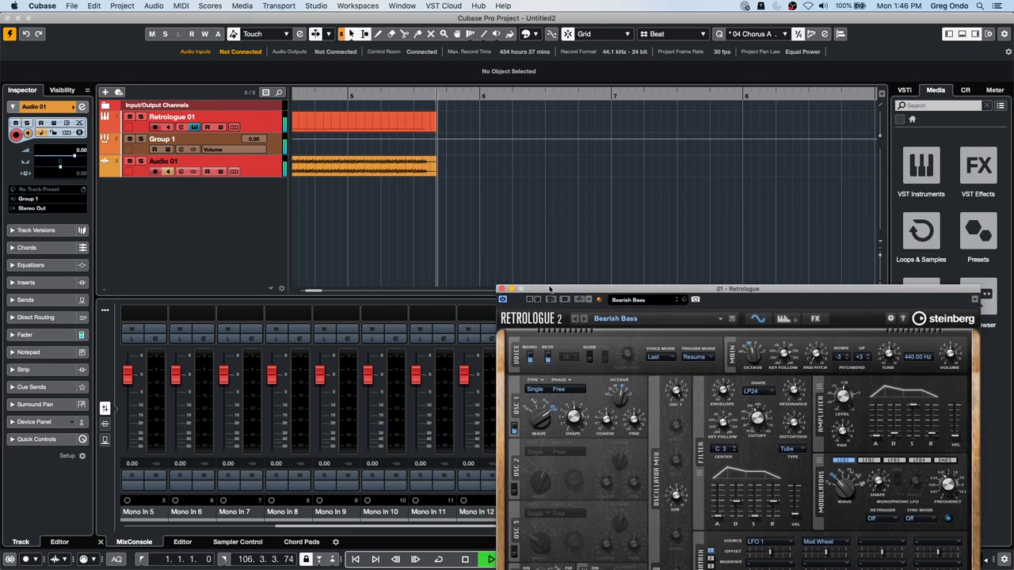
pyautogui.press('space')
pyautogui.moveTo(342, 94); pyautogui.dragTo(375, 19)
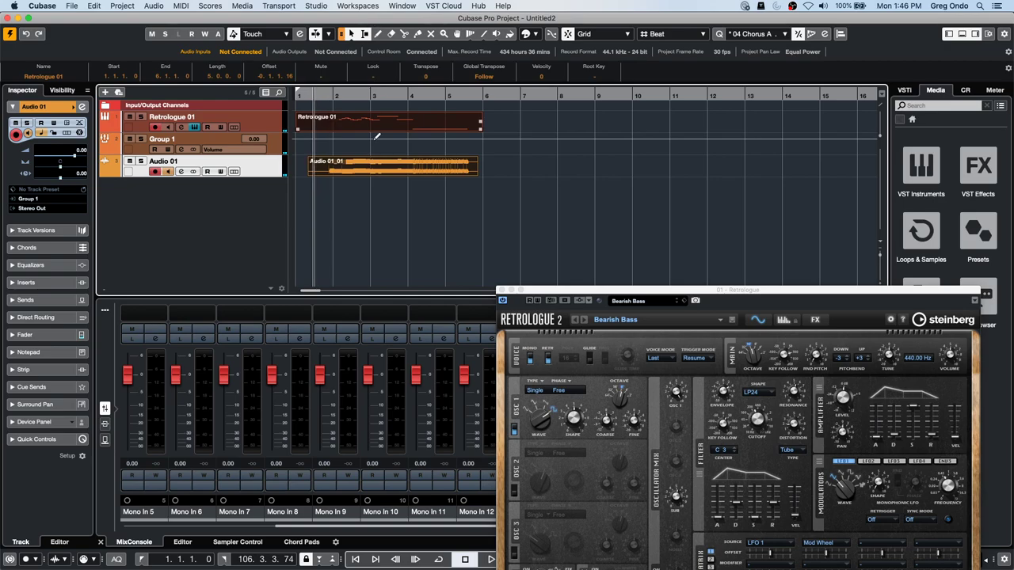
pyautogui.press('space')
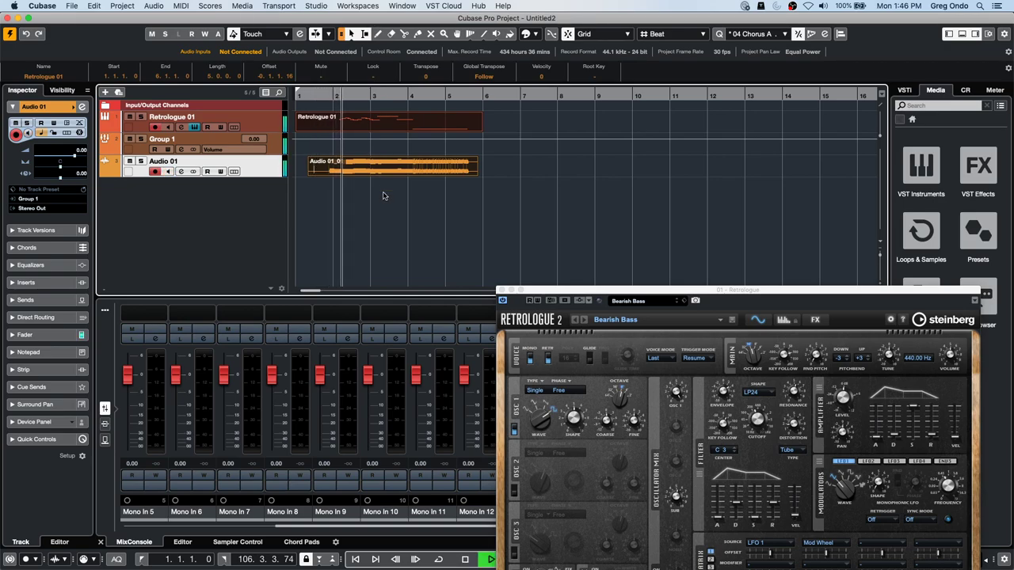
# Open the Audio 01_01 event for editing, move the Retrologue window off its waveform and stop playback
pyautogui.doubleClick(386, 162)
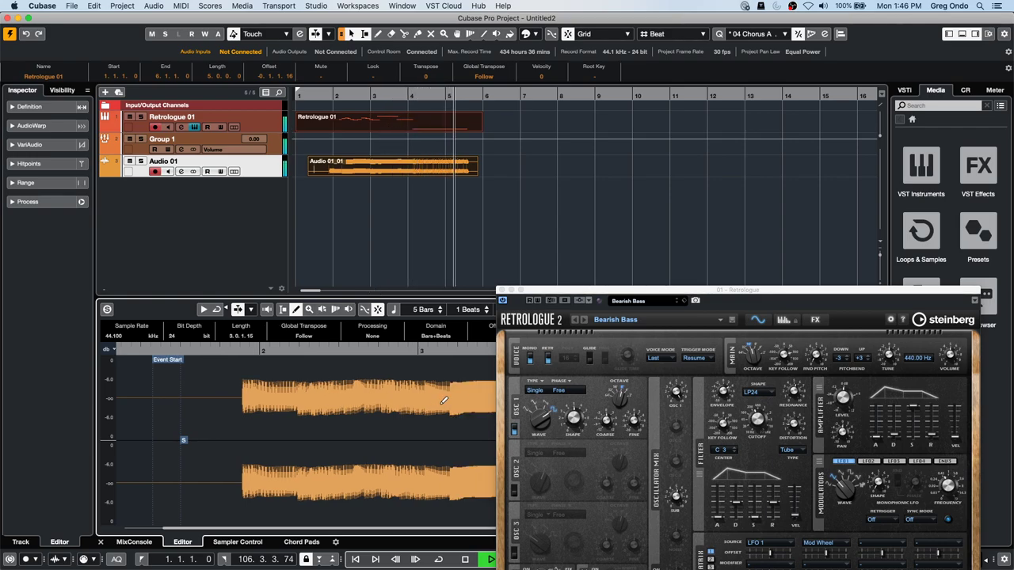
pyautogui.moveTo(611, 296); pyautogui.dragTo(854, 389)
pyautogui.press('space')
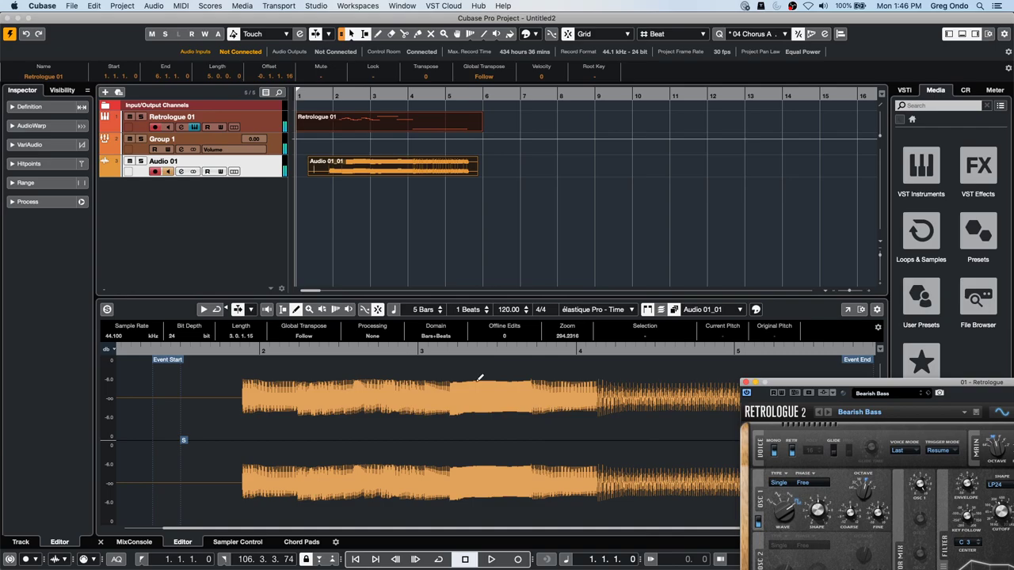
# Delete the recorded MIDI part on Retrologue 01 and the recorded event on Audio 01
pyautogui.click(146, 122)
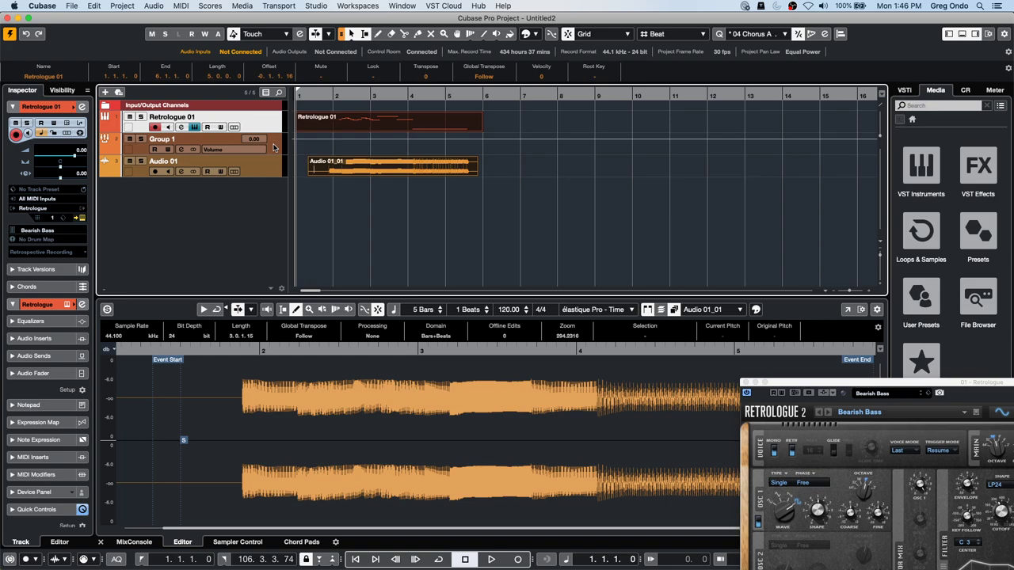
pyautogui.click(265, 173)
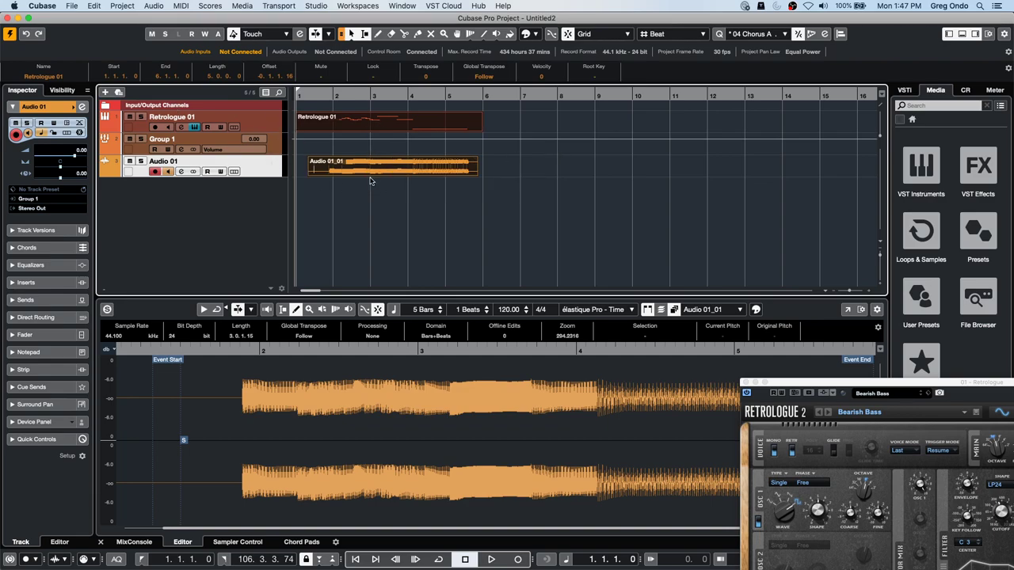
pyautogui.press('Delete')
# Draw an empty MIDI part on the Retrologue 01 track from bar 2 to bar 6
pyautogui.rightClick(338, 118)
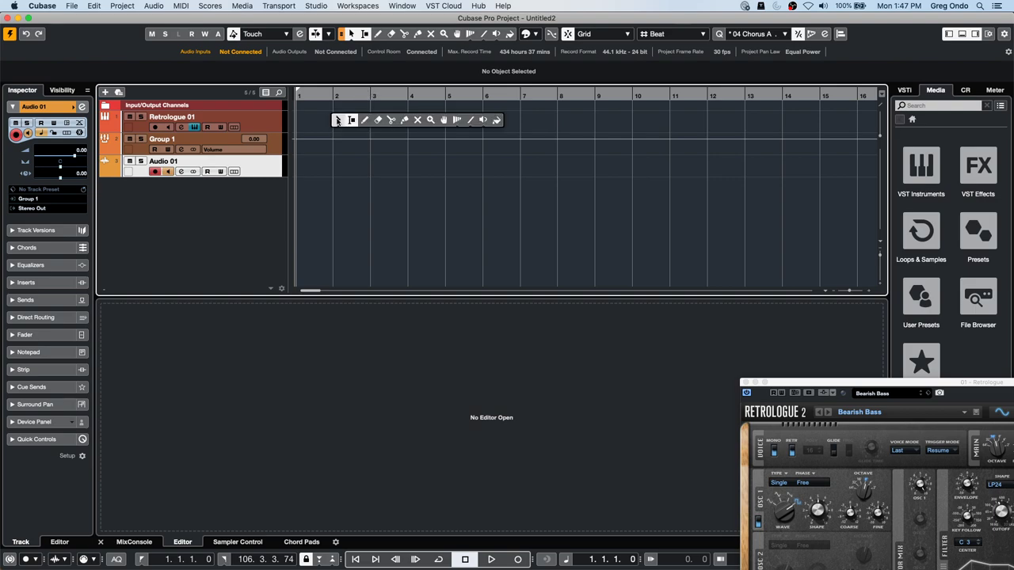
pyautogui.click(365, 120)
pyautogui.moveTo(340, 120); pyautogui.dragTo(482, 119)
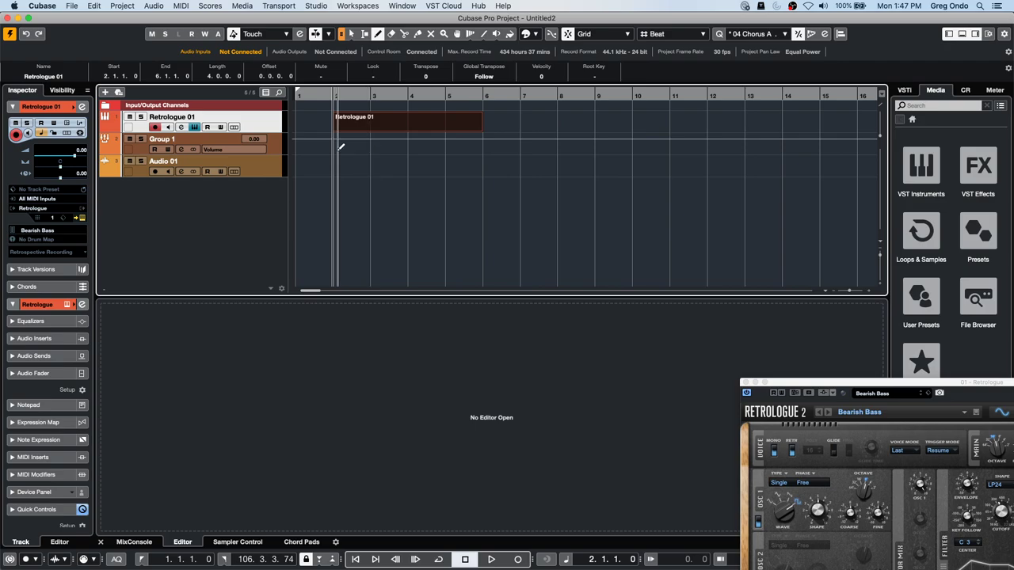
pyautogui.rightClick(379, 129)
pyautogui.click(379, 129)
# Open the new Retrologue 01 part for editing and draw one long C3 note spanning nearly its whole length
pyautogui.doubleClick(380, 125)
pyautogui.moveTo(341, 429)
pyautogui.mouseDown()
pyautogui.moveTo(486, 424)
pyautogui.moveTo(475, 440)
pyautogui.mouseUp()
pyautogui.rightClick(508, 351)
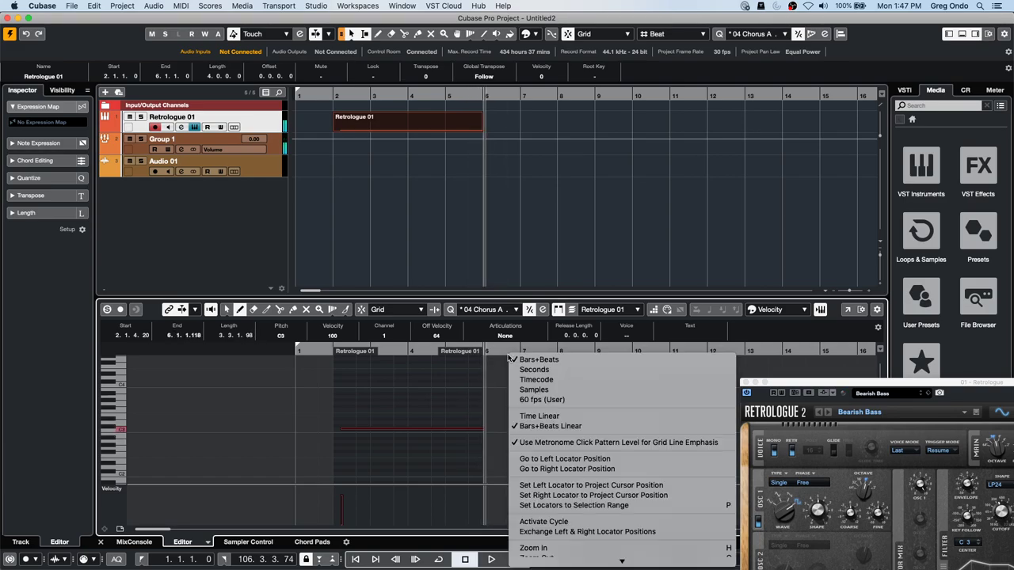
pyautogui.click(420, 391)
pyautogui.click(426, 463)
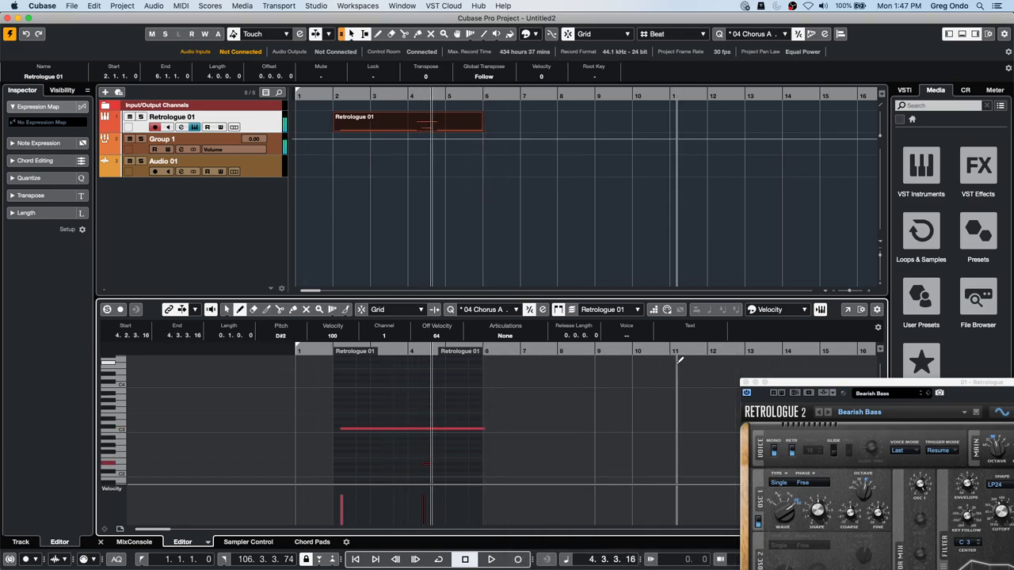
pyautogui.press('Delete')
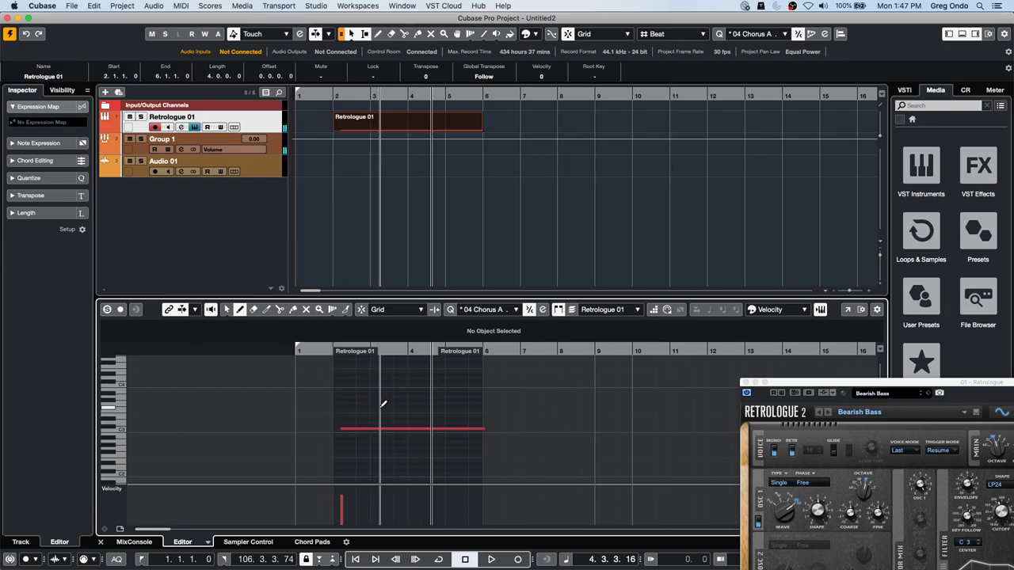
# Lower the C3 note's velocity to 58 and extend its start back to about 2.1.1.56
pyautogui.press('1')
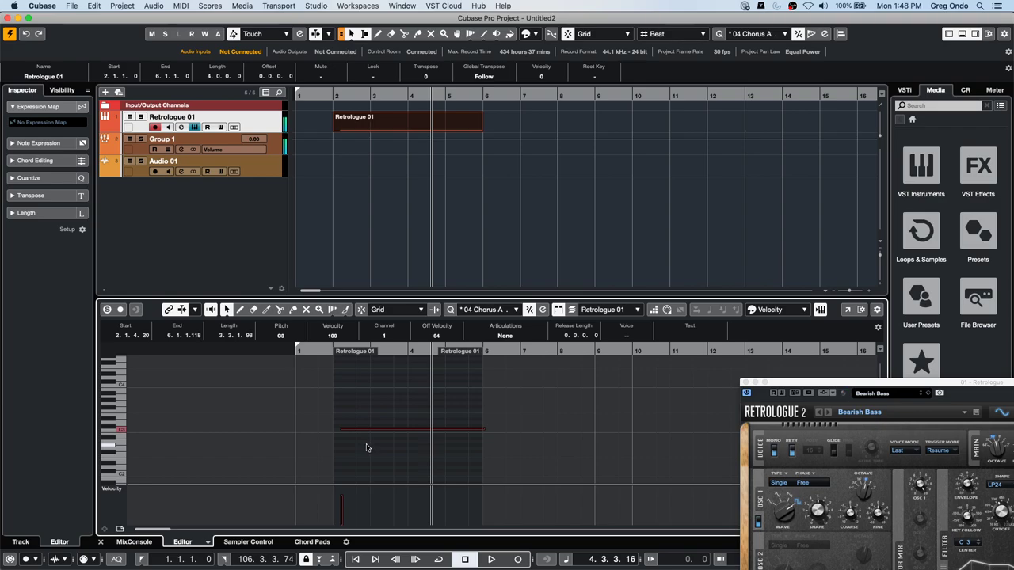
pyautogui.click(341, 462)
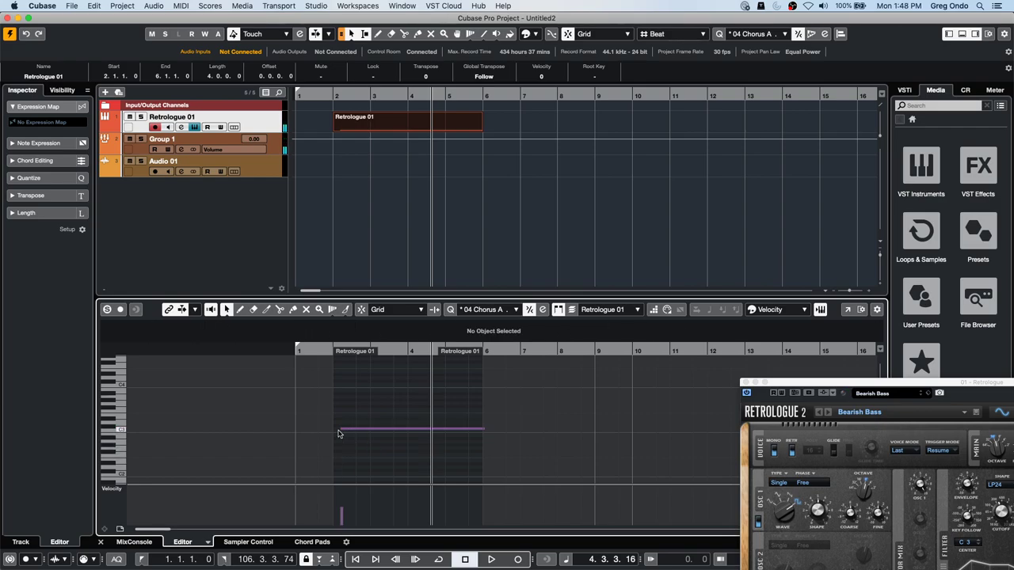
pyautogui.moveTo(340, 429)
pyautogui.mouseDown()
pyautogui.moveTo(319, 430)
pyautogui.moveTo(335, 429)
pyautogui.mouseUp()
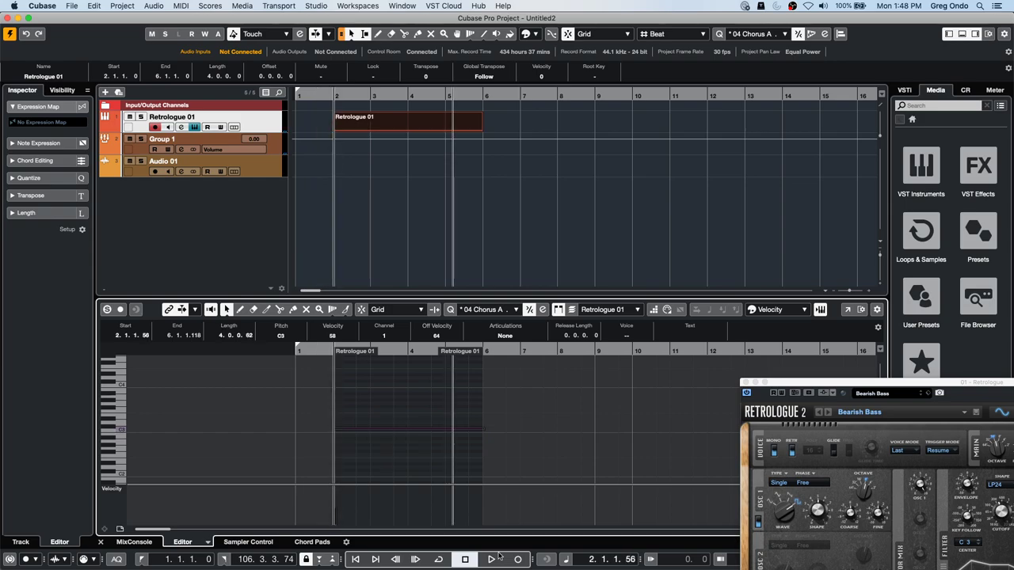
pyautogui.click(410, 477)
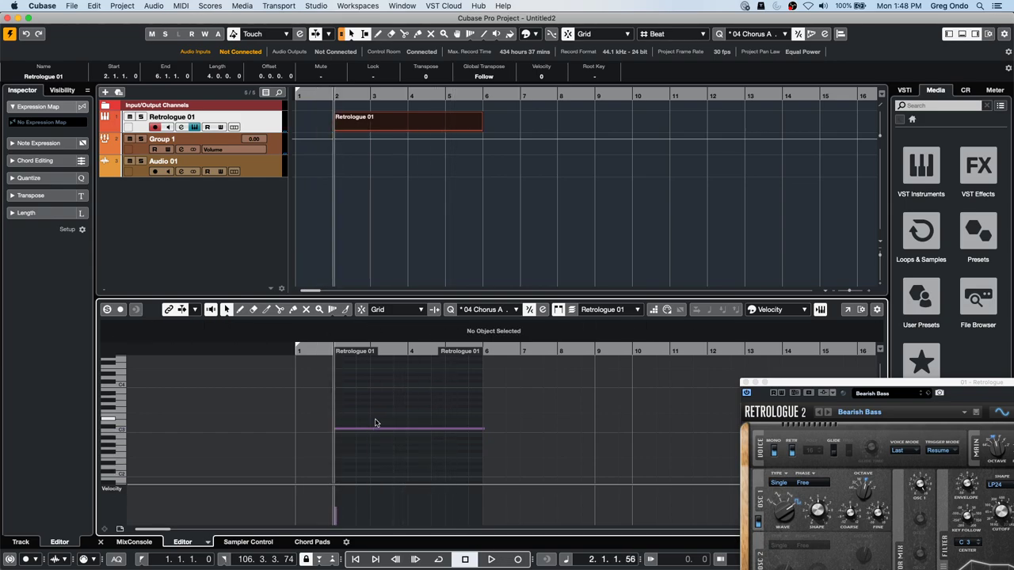
# Raise the C3 note's velocity and close the Retrologue instrument window
pyautogui.moveTo(339, 502); pyautogui.dragTo(342, 480)
pyautogui.moveTo(364, 397); pyautogui.dragTo(381, 445)
pyautogui.click(366, 458)
pyautogui.click(745, 383)
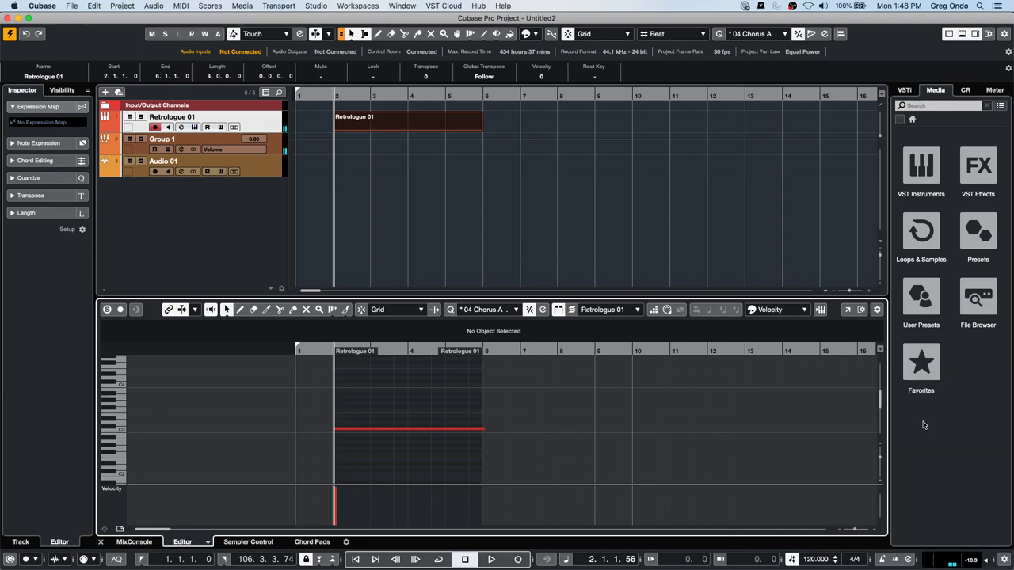
# Move the C3 note to about 2.1.1.18, enlarge the part to fit it, and raise the note's velocity to 123
pyautogui.moveTo(882, 460); pyautogui.dragTo(881, 478)
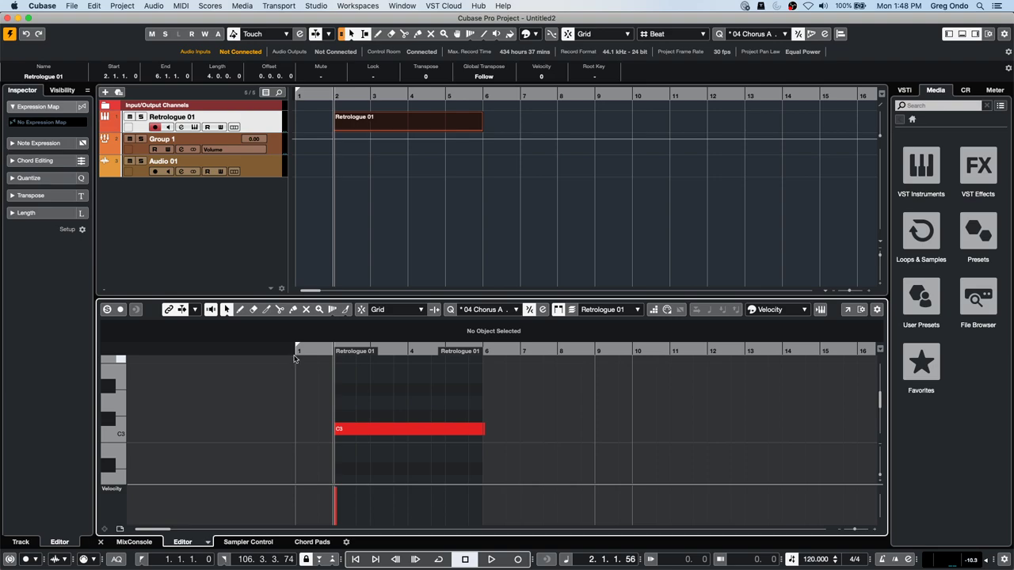
pyautogui.moveTo(314, 350); pyautogui.dragTo(341, 370)
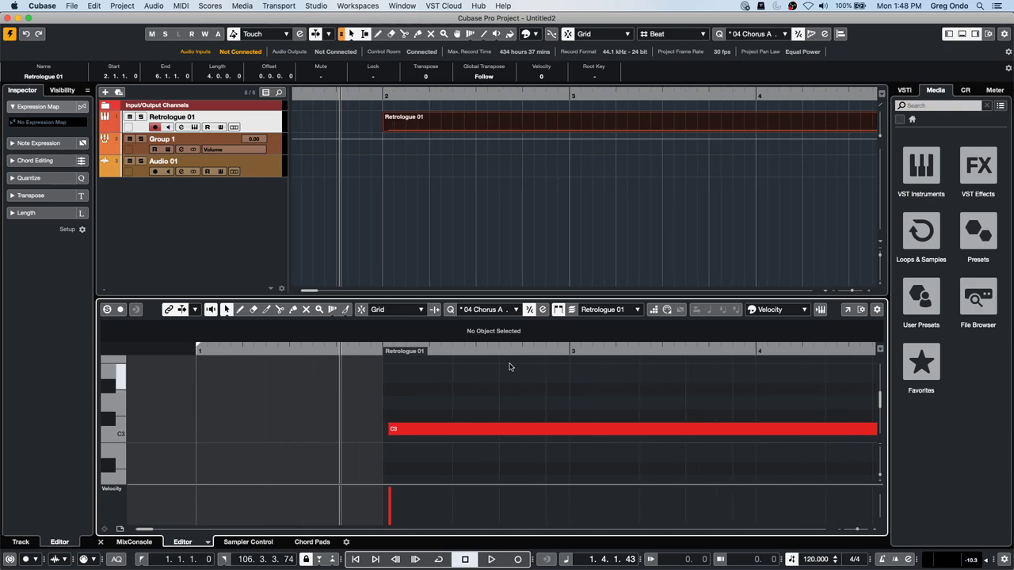
pyautogui.click(412, 432)
pyautogui.click(411, 441)
pyautogui.moveTo(412, 432); pyautogui.dragTo(403, 432)
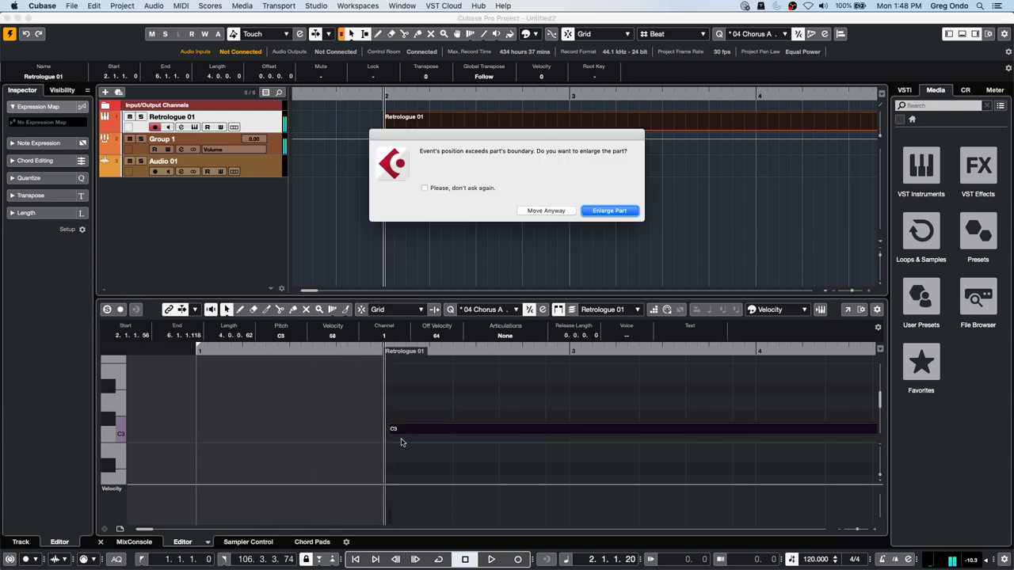
pyautogui.click(609, 210)
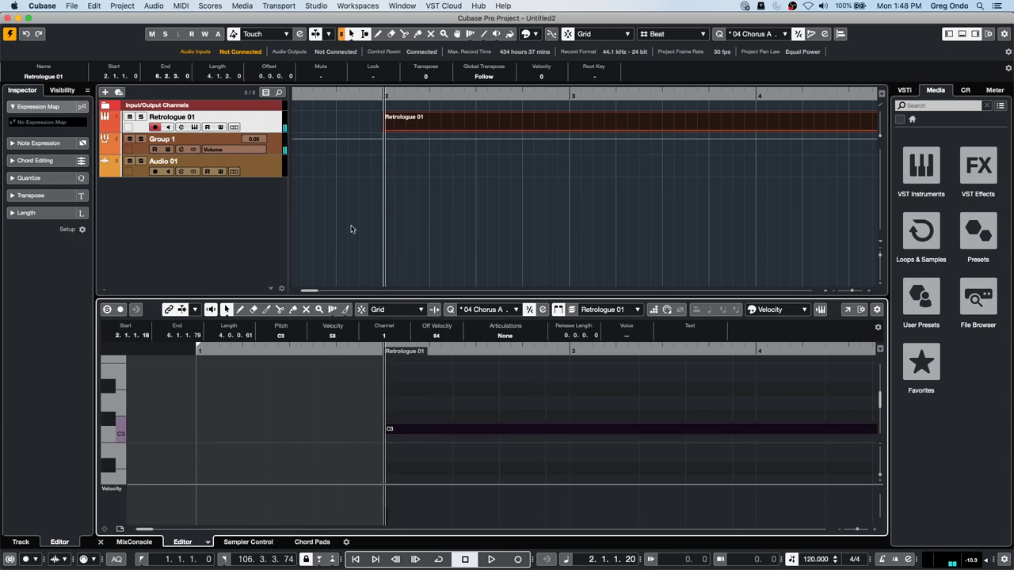
pyautogui.click(387, 443)
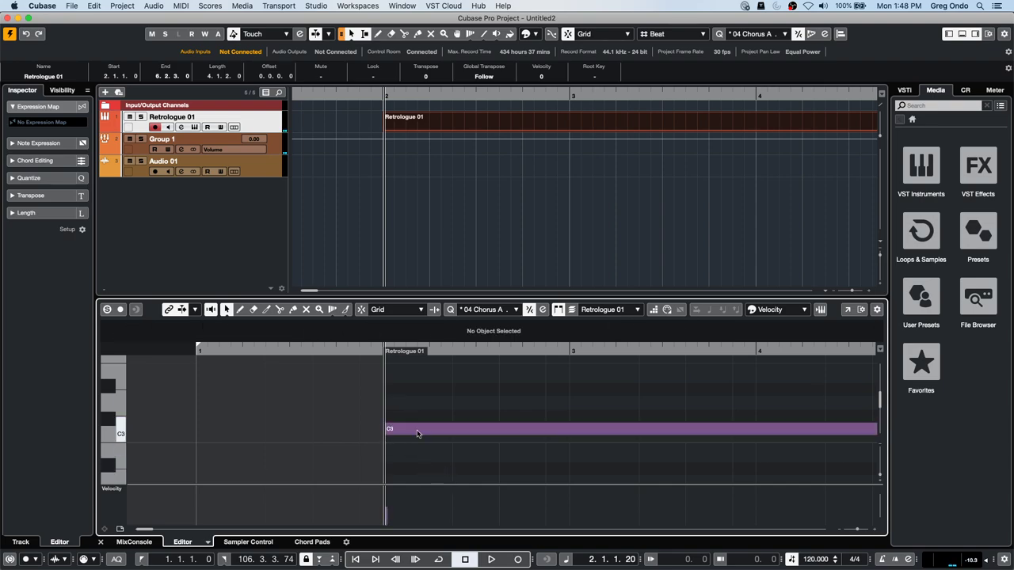
pyautogui.click(394, 486)
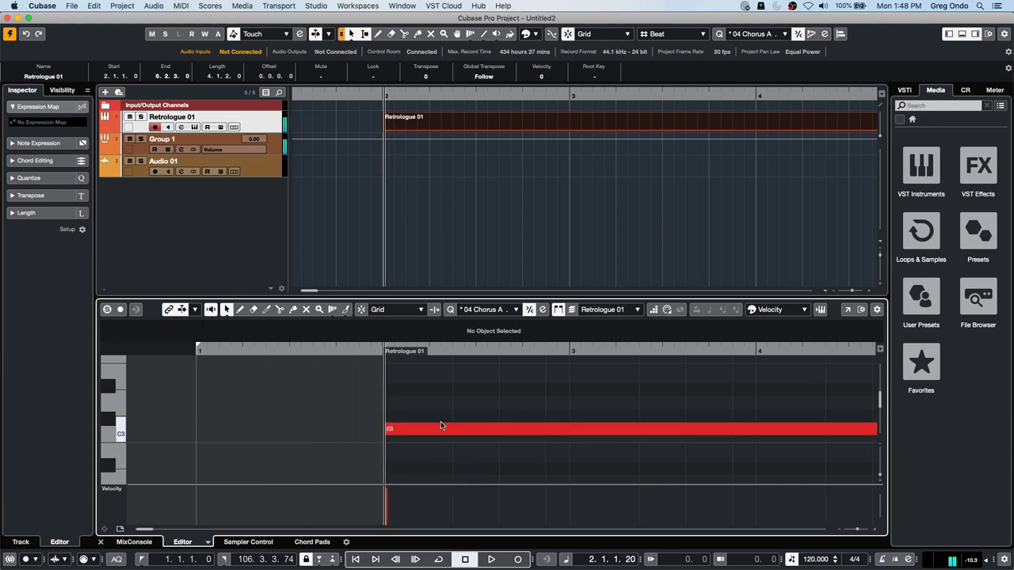
# Quantize the C3 note to a 1/1 grid
pyautogui.click(510, 309)
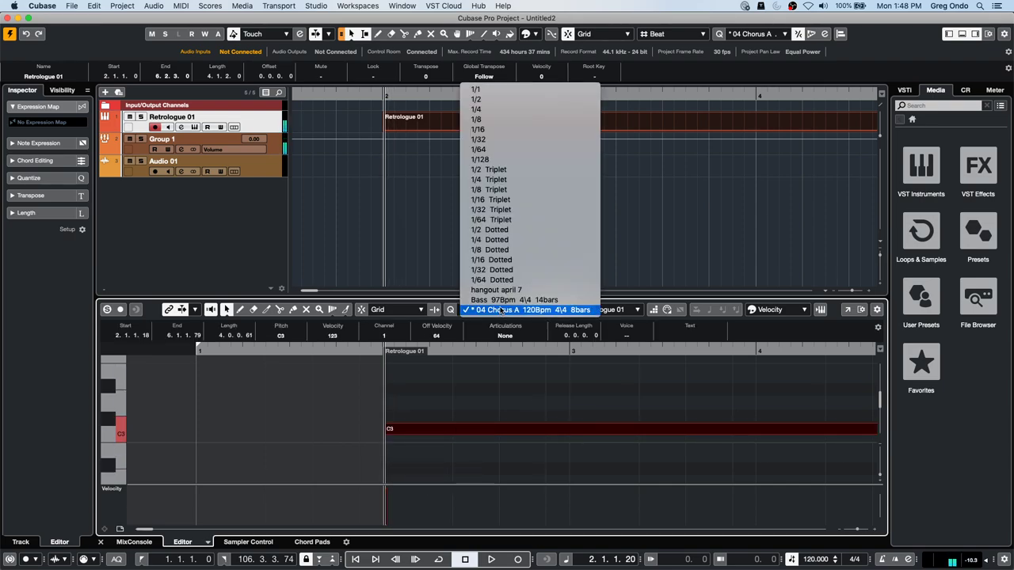
pyautogui.click(497, 90)
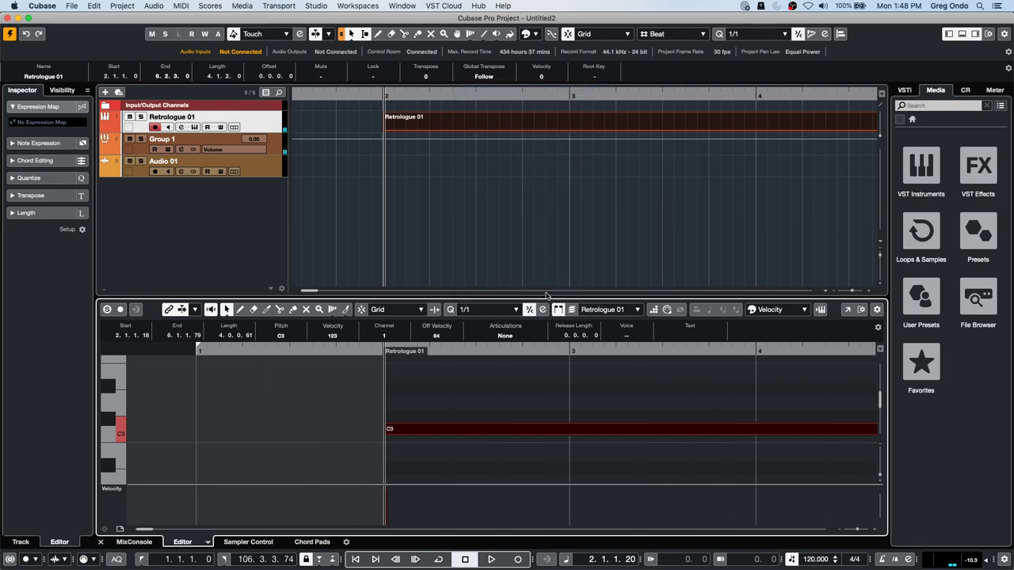
pyautogui.click(476, 389)
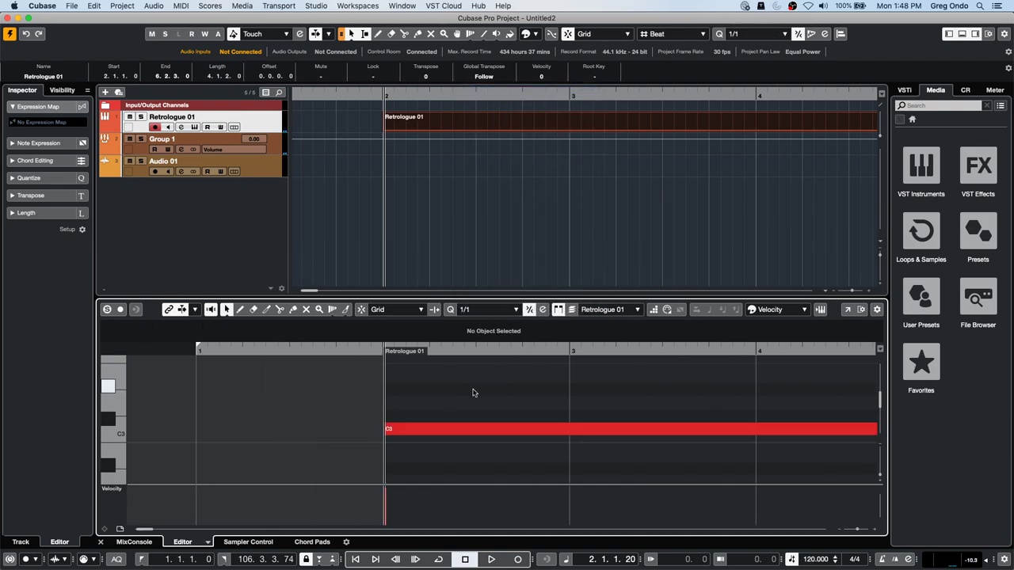
pyautogui.moveTo(407, 350); pyautogui.dragTo(381, 384)
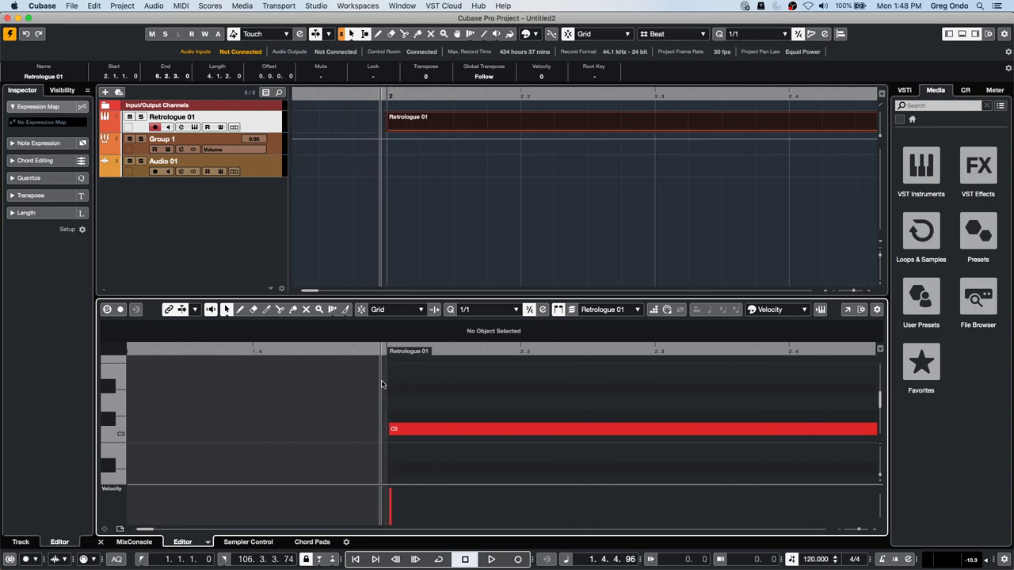
pyautogui.rightClick(426, 396)
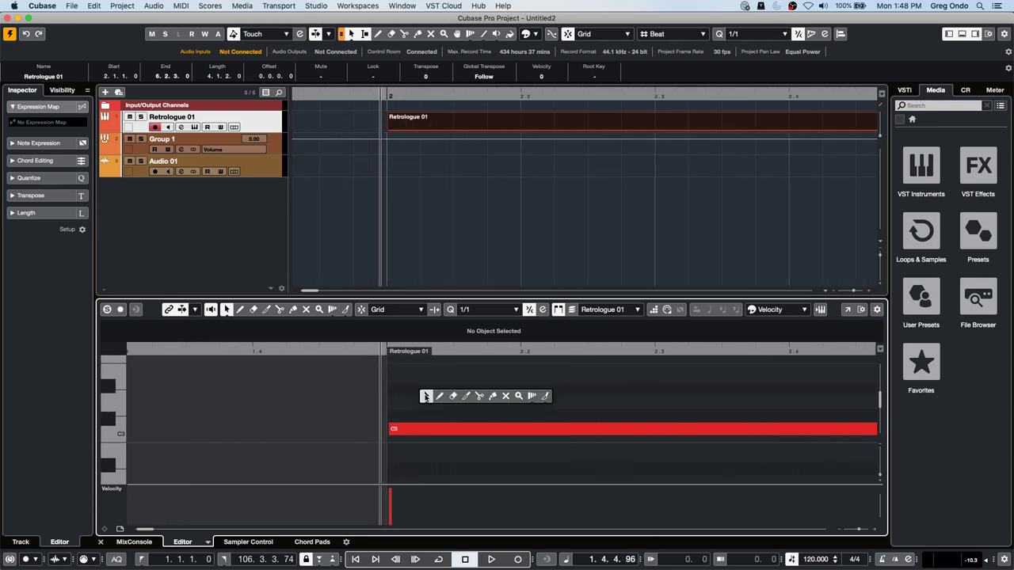
pyautogui.click(480, 396)
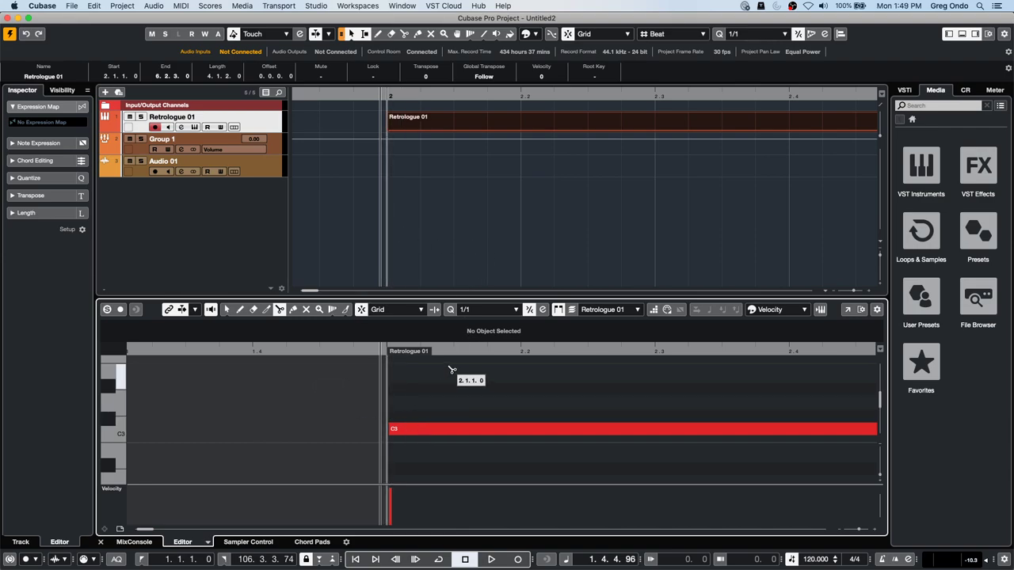
pyautogui.press('1')
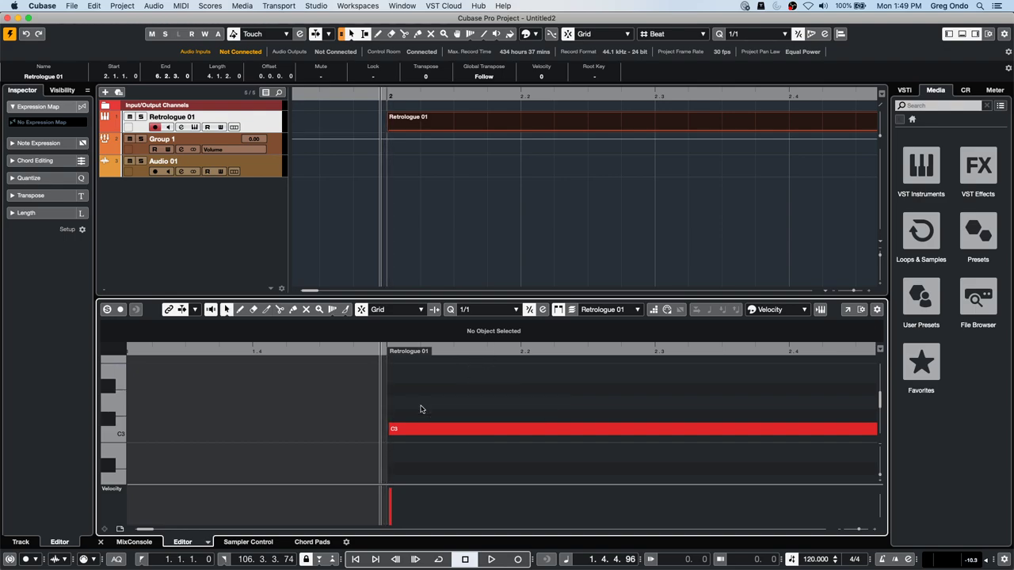
# Set the quantize value to 1/16, split the whole C3 note into repeated sixteenth notes and play the part
pyautogui.click(507, 309)
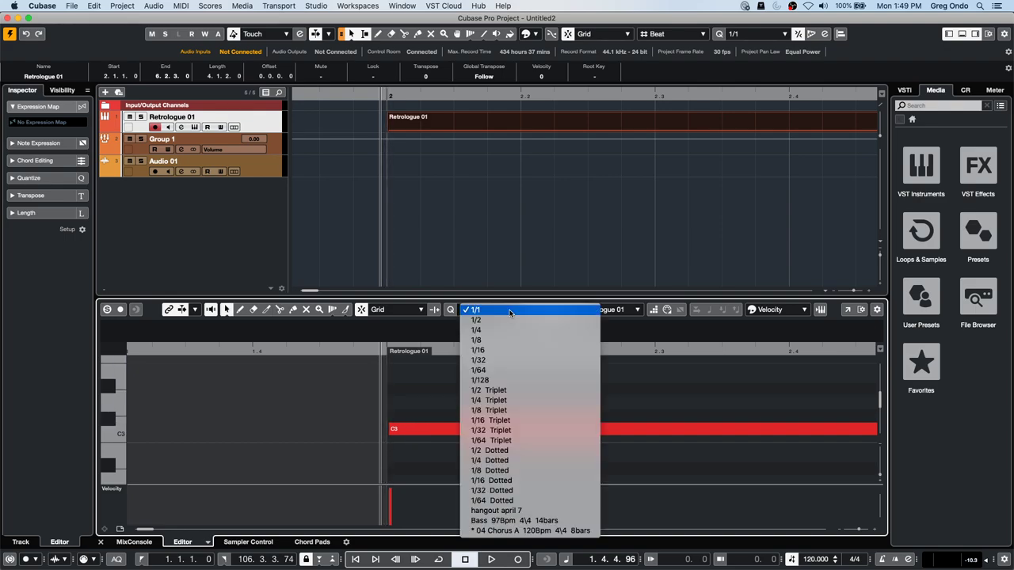
pyautogui.click(490, 349)
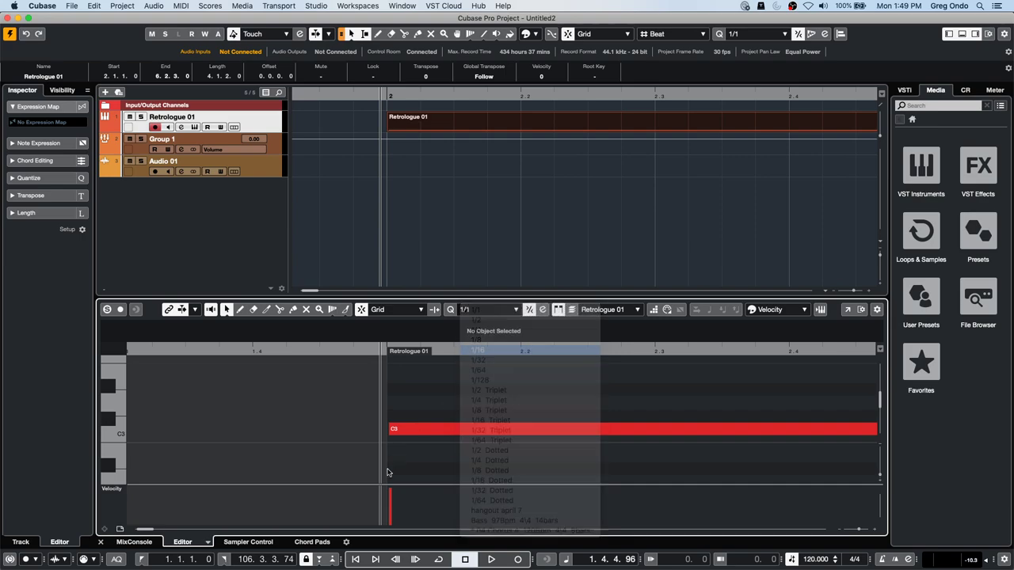
pyautogui.rightClick(409, 415)
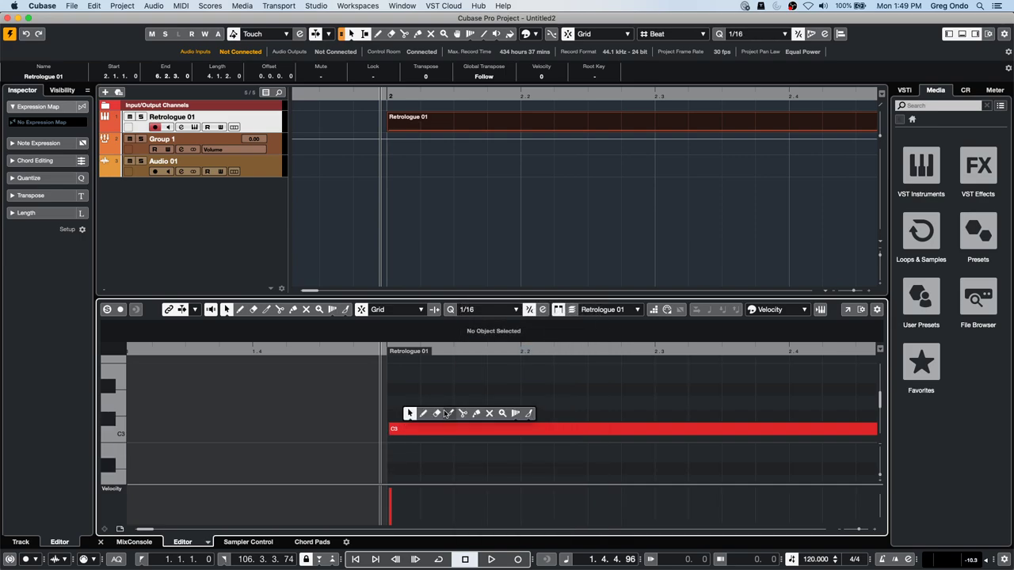
pyautogui.click(464, 414)
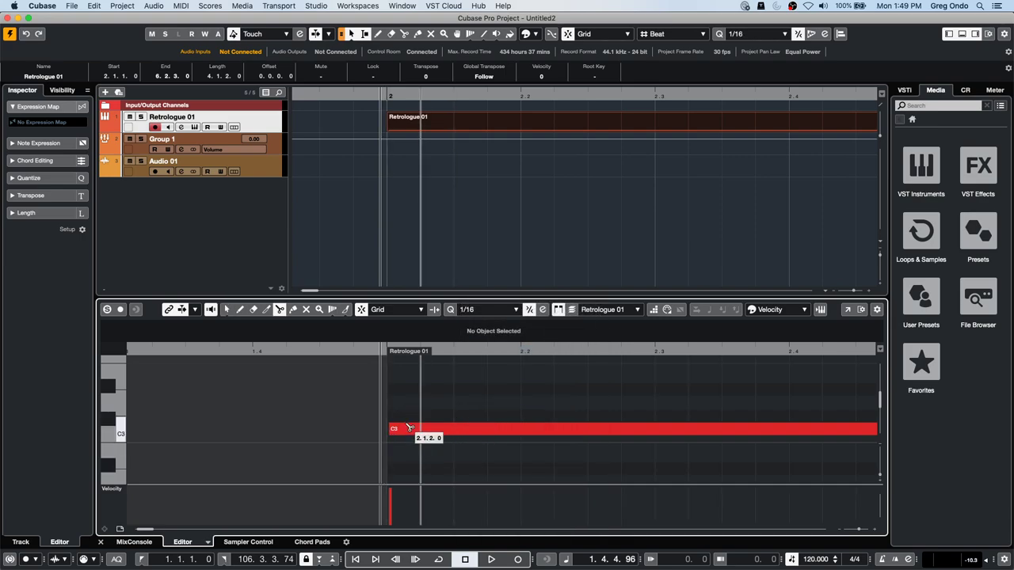
pyautogui.keyDown('alt'); pyautogui.click(430, 430); pyautogui.keyUp('alt')
pyautogui.press('space')
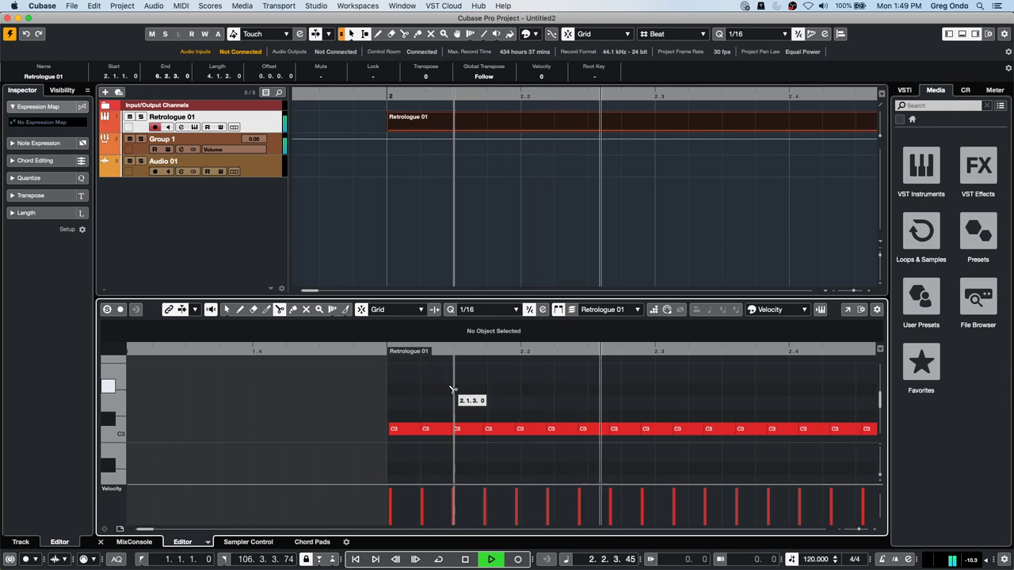
# Stop playback and select all the repeated C3 notes in the Retrologue part
pyautogui.press('space')
pyautogui.moveTo(292, 348); pyautogui.dragTo(367, 281)
pyautogui.moveTo(424, 348); pyautogui.dragTo(407, 333)
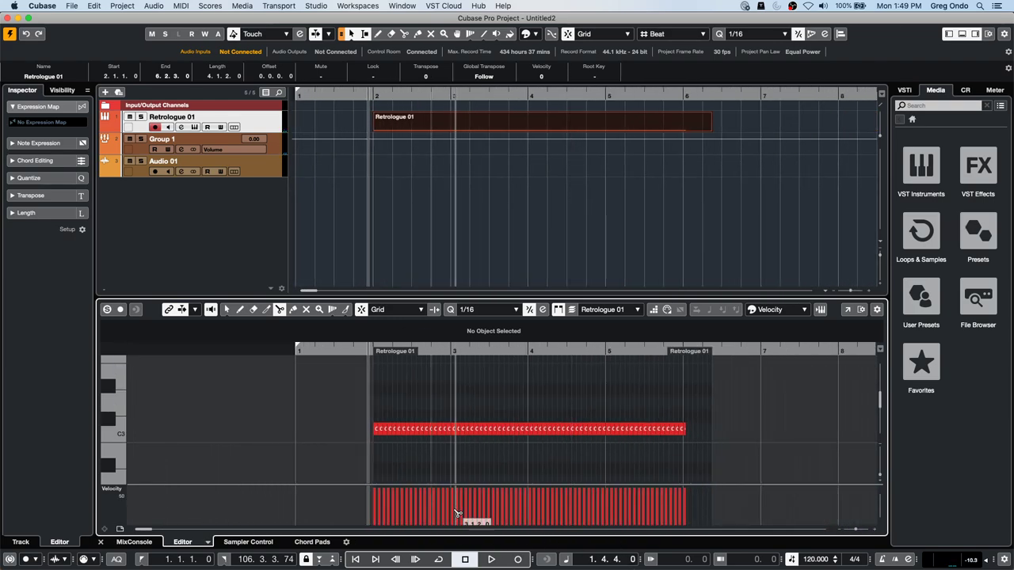
pyautogui.rightClick(395, 468)
pyautogui.click(396, 467)
pyautogui.moveTo(361, 405); pyautogui.dragTo(800, 472)
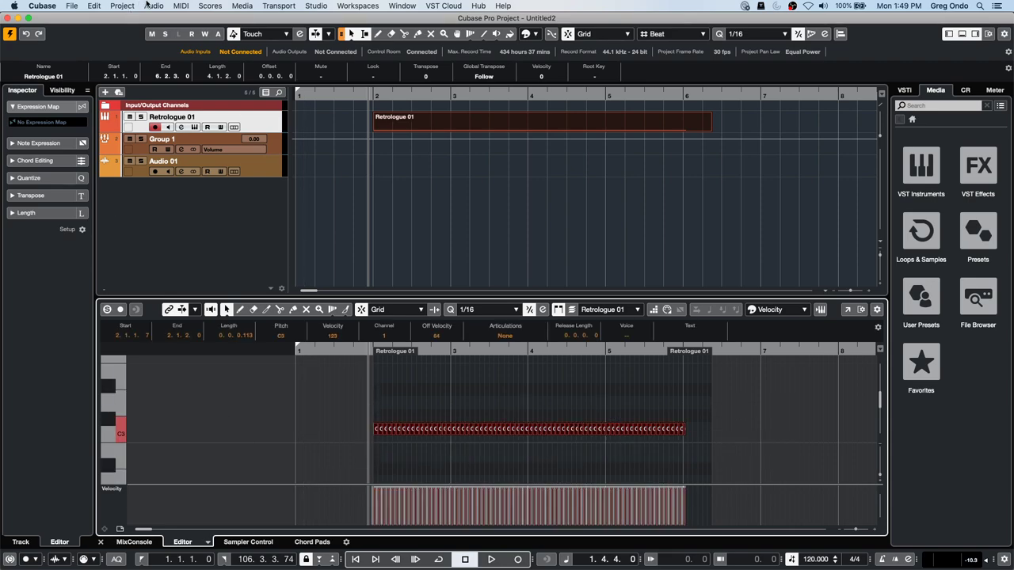
# Open the MIDI Logical Editor and delete its existing action line
pyautogui.click(150, 6)
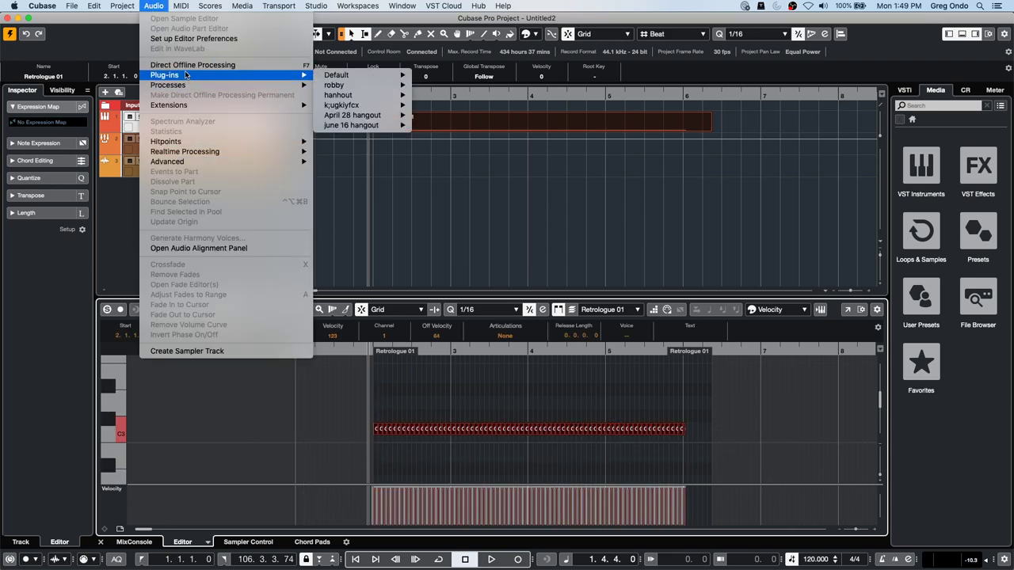
pyautogui.moveTo(127, 4)
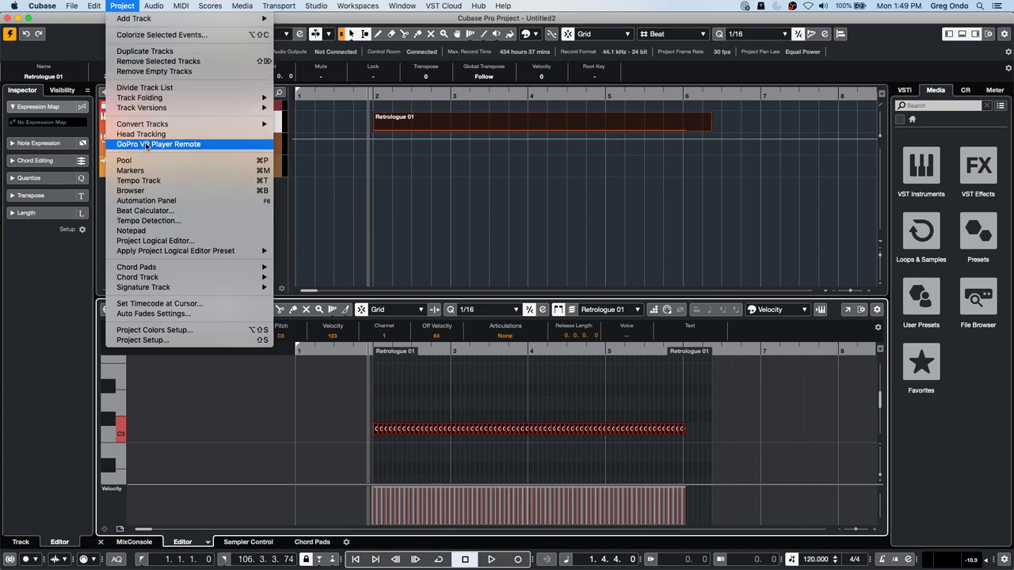
pyautogui.moveTo(180, 5)
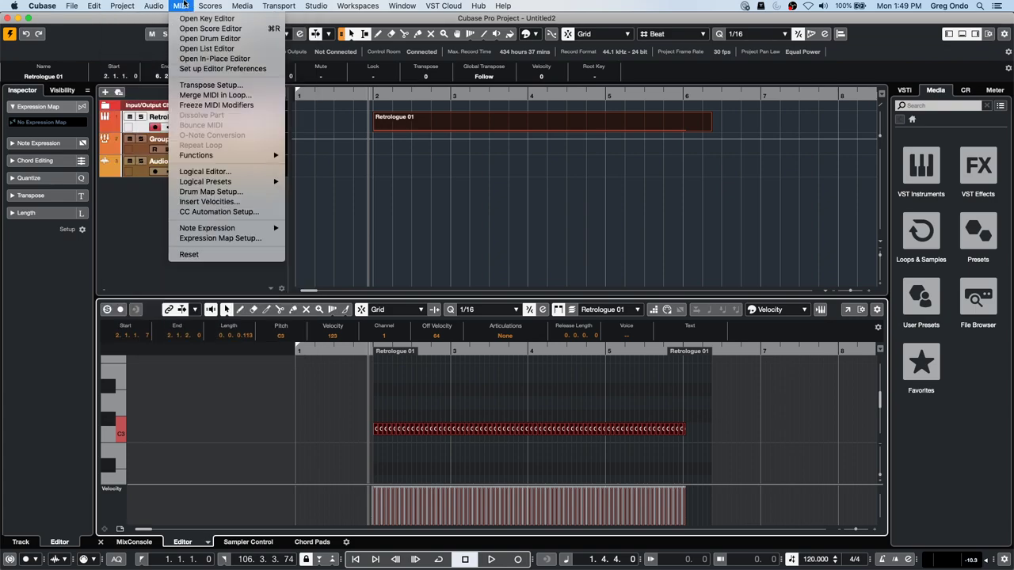
pyautogui.click(214, 171)
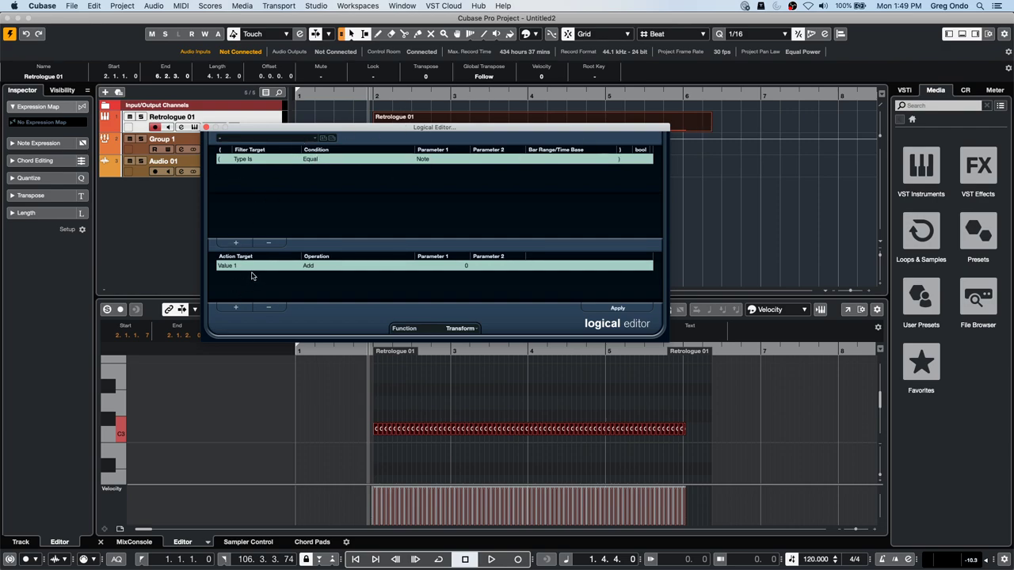
pyautogui.click(266, 308)
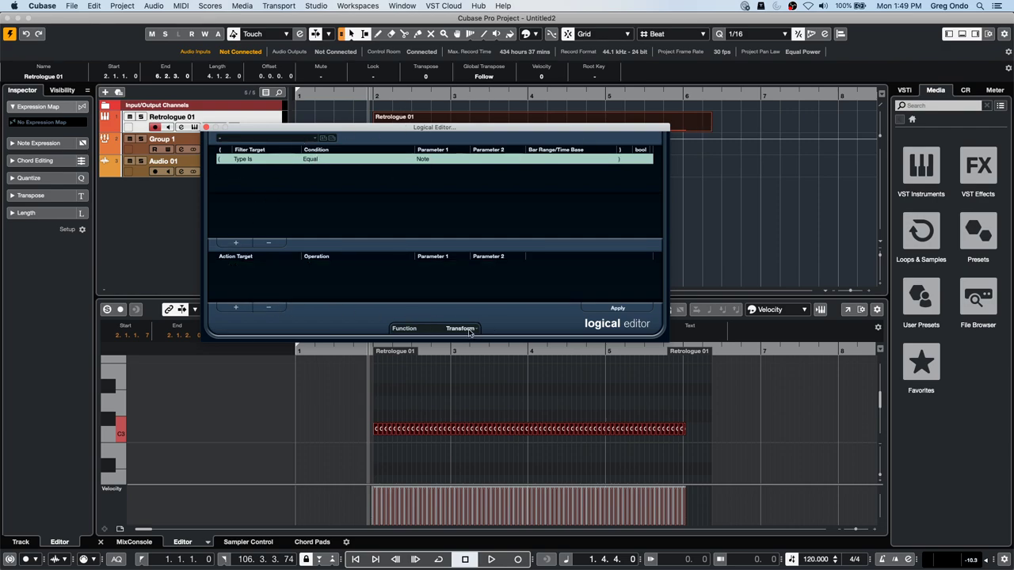
pyautogui.click(235, 242)
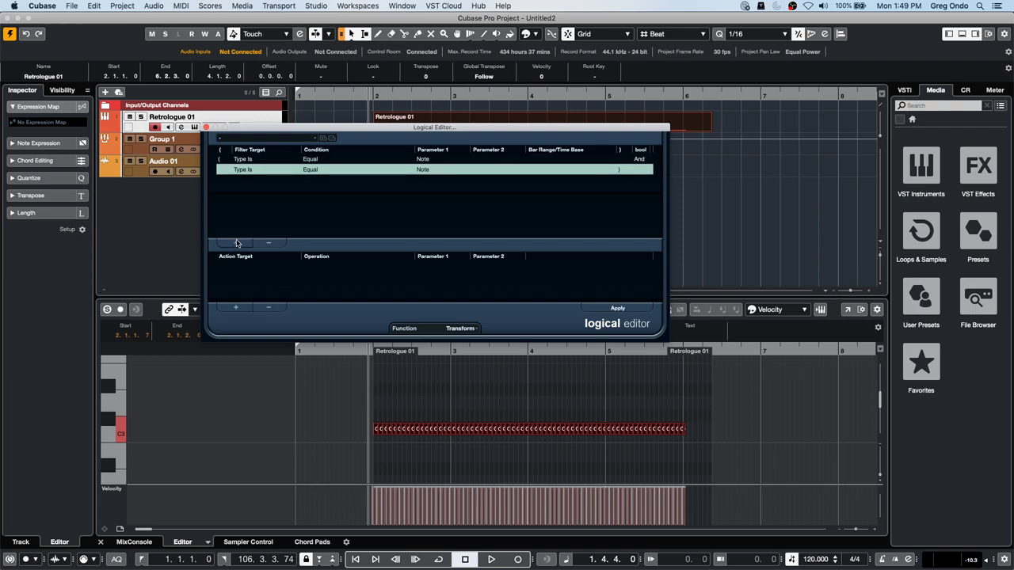
pyautogui.click(243, 170)
pyautogui.click(255, 200)
pyautogui.click(328, 170)
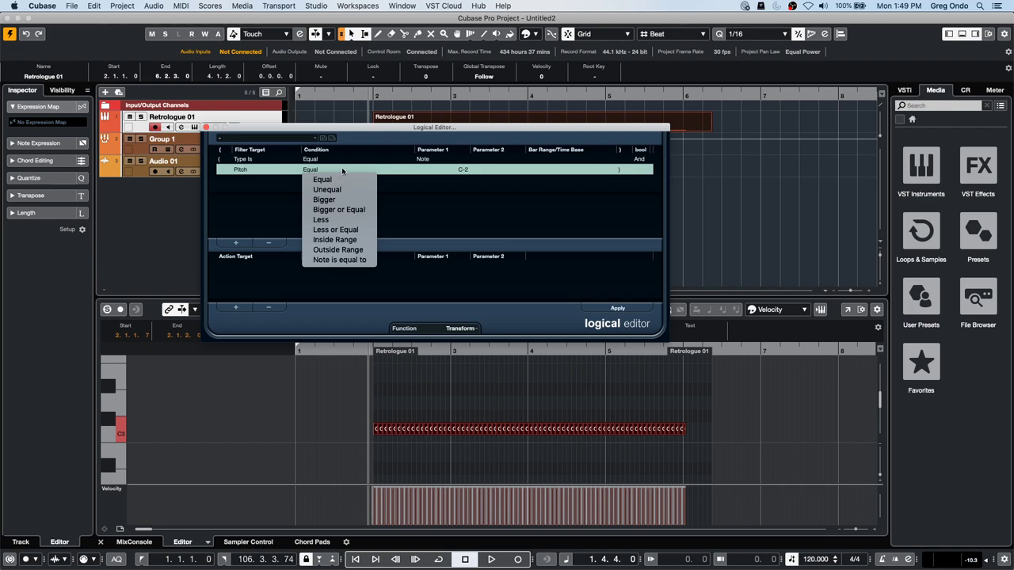
pyautogui.click(396, 173)
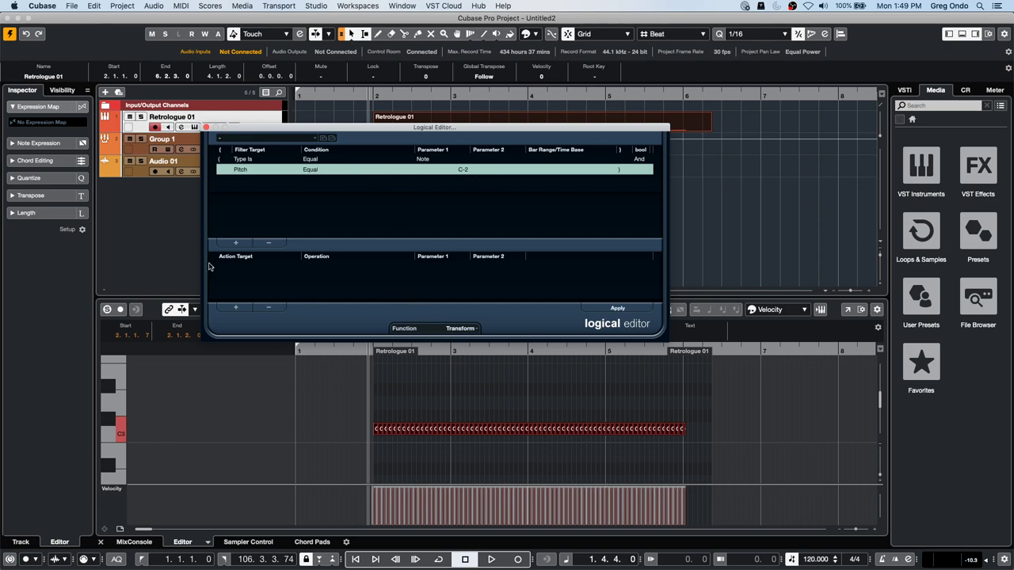
pyautogui.click(273, 244)
# Add an action line for Value 1 with the operation Set Random Values between
pyautogui.click(236, 308)
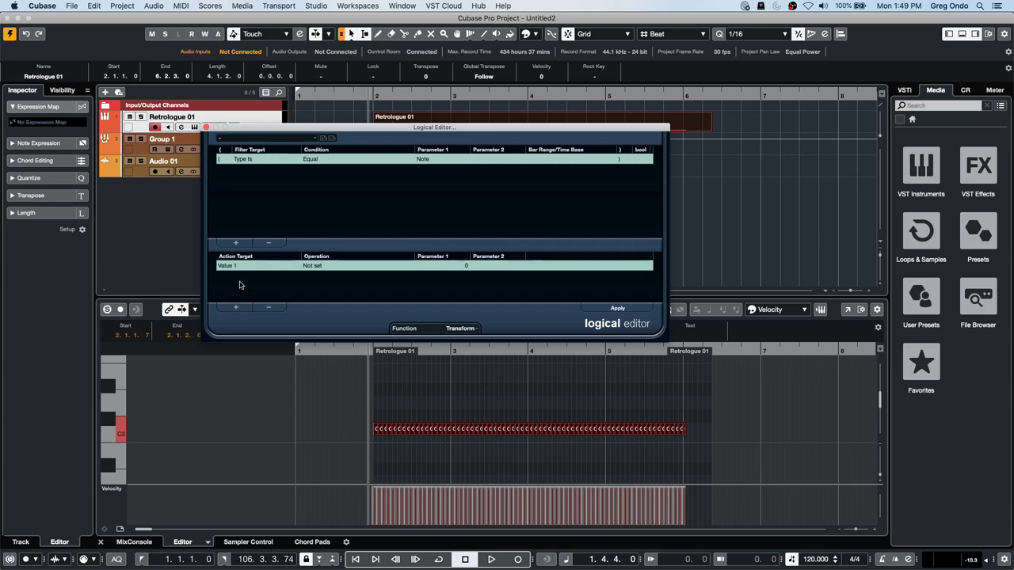
pyautogui.click(233, 265)
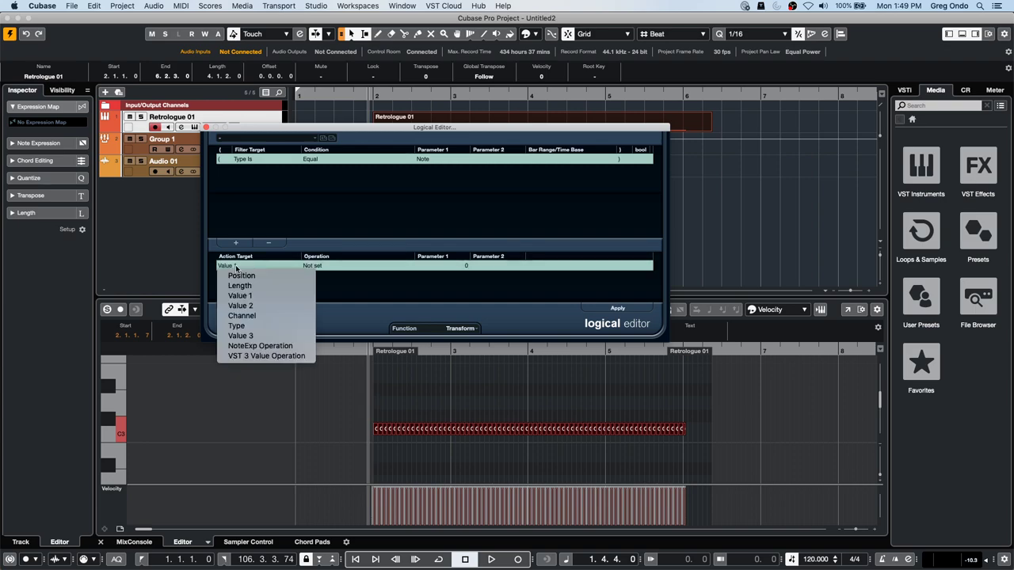
pyautogui.click(266, 295)
pyautogui.click(326, 268)
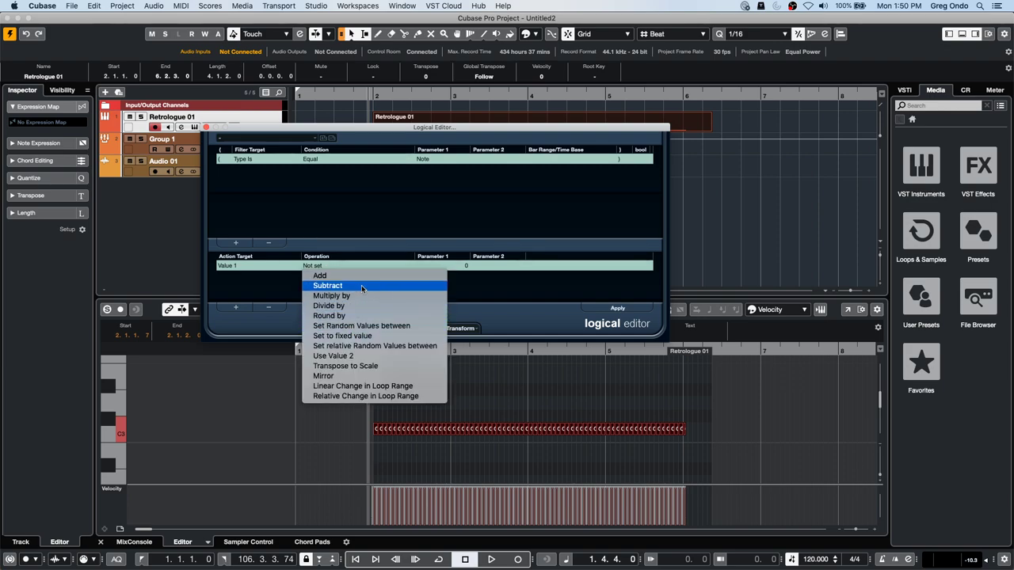
pyautogui.click(361, 326)
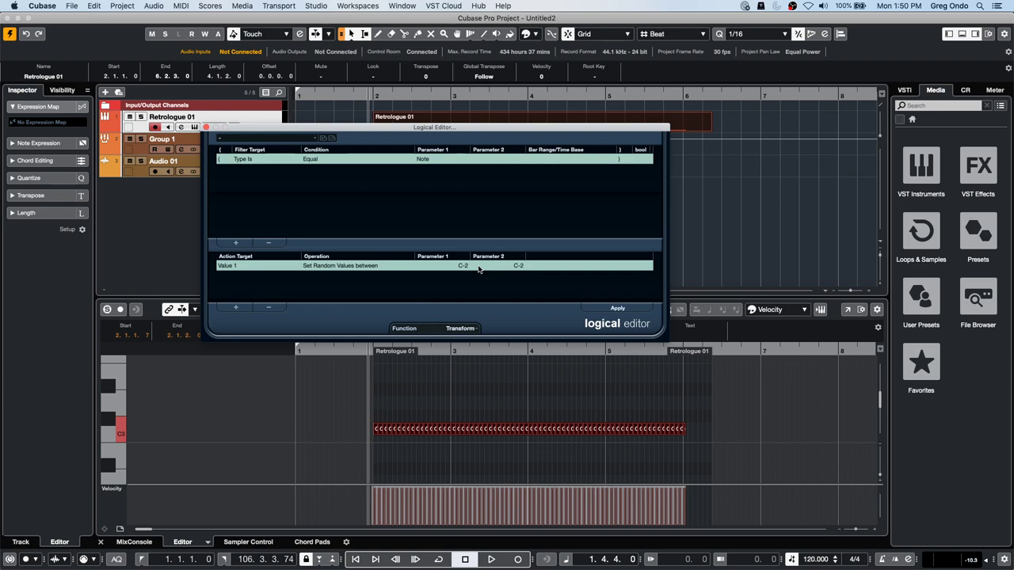
# Set the random value range of the Value 1 action from C3 to C5
pyautogui.click(459, 266)
pyautogui.click(371, 266)
pyautogui.click(370, 266)
pyautogui.click(370, 266)
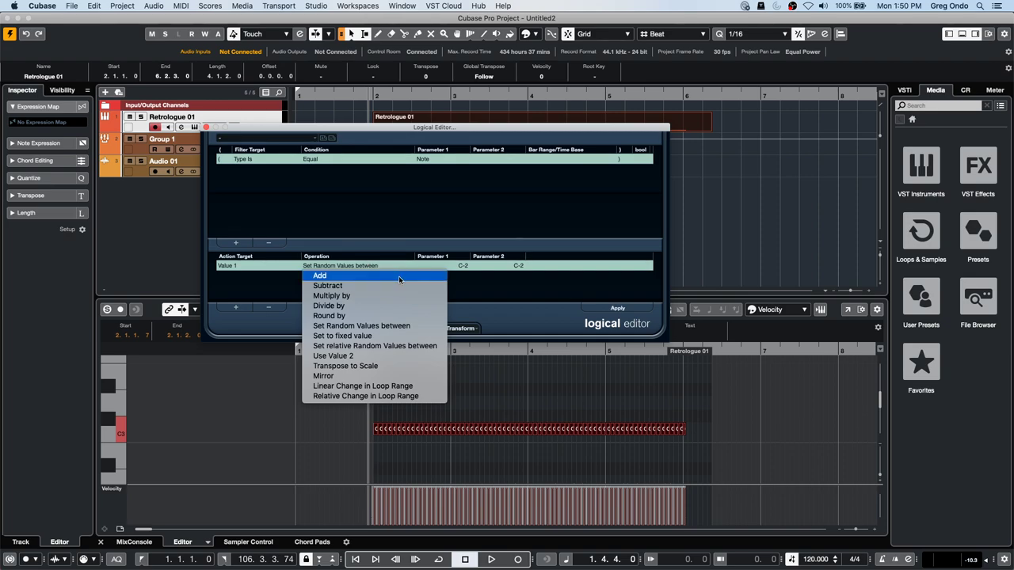
pyautogui.click(492, 287)
pyautogui.click(465, 266)
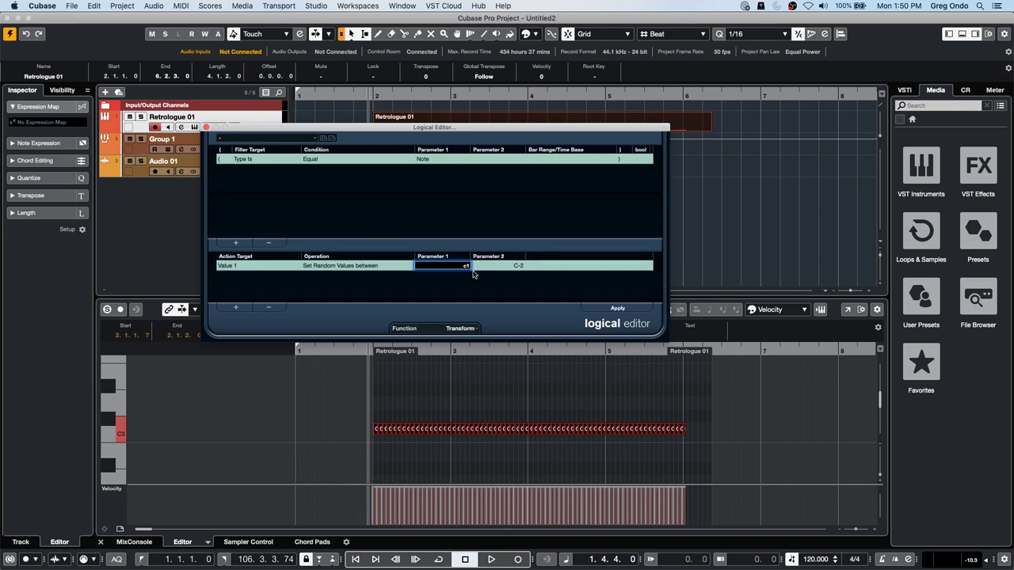
pyautogui.click(518, 265)
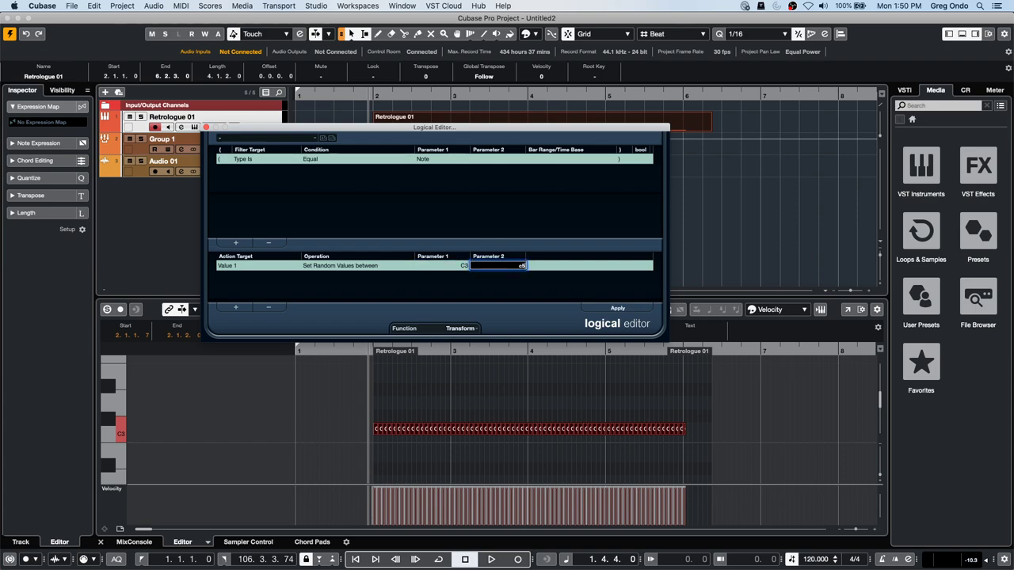
pyautogui.write('c5')
pyautogui.press('Return')
# Add a second Value 1 action line with the operation Transpose to Scale
pyautogui.click(234, 308)
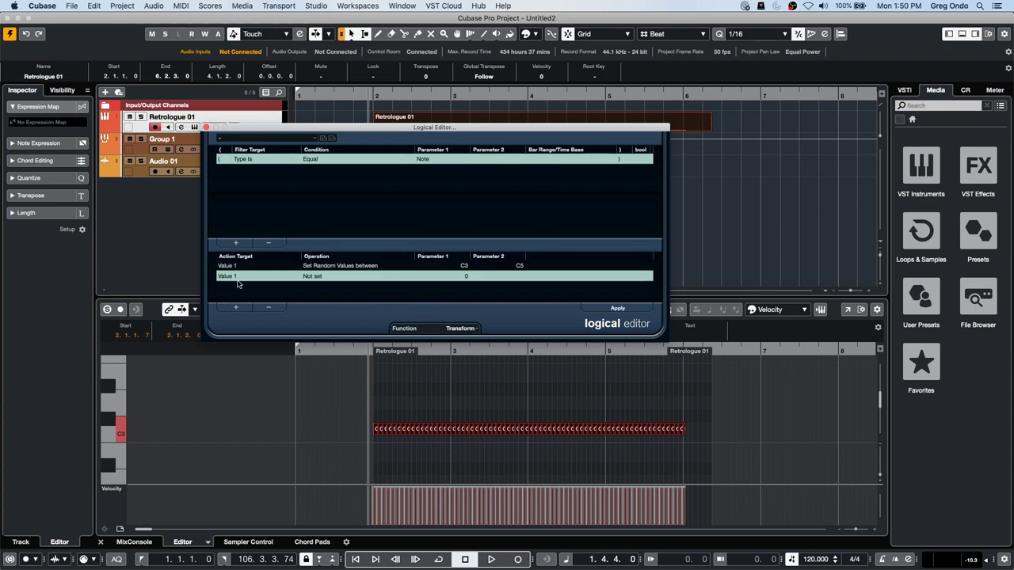
pyautogui.click(240, 278)
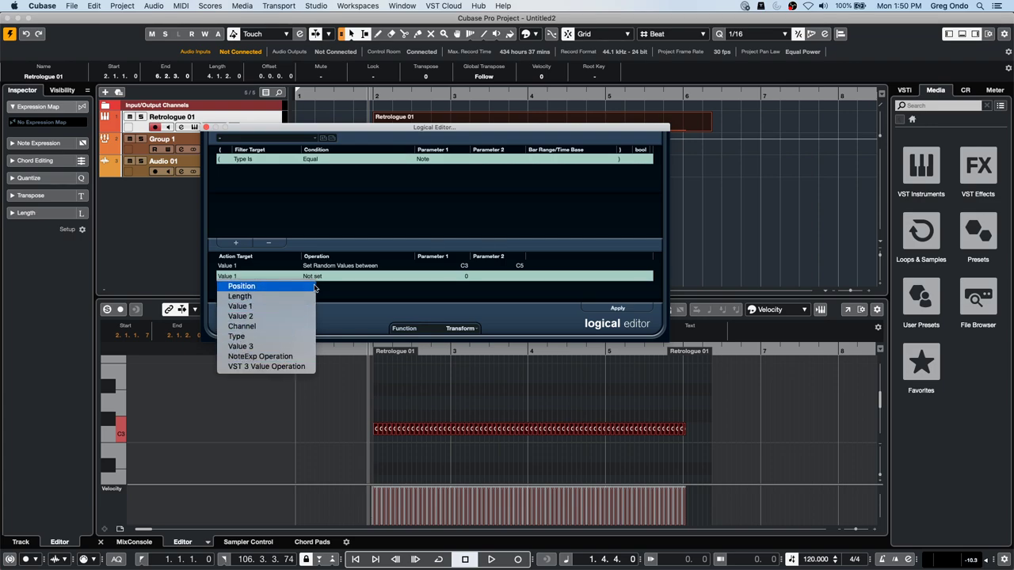
pyautogui.click(229, 278)
pyautogui.click(229, 279)
pyautogui.click(342, 280)
pyautogui.click(341, 278)
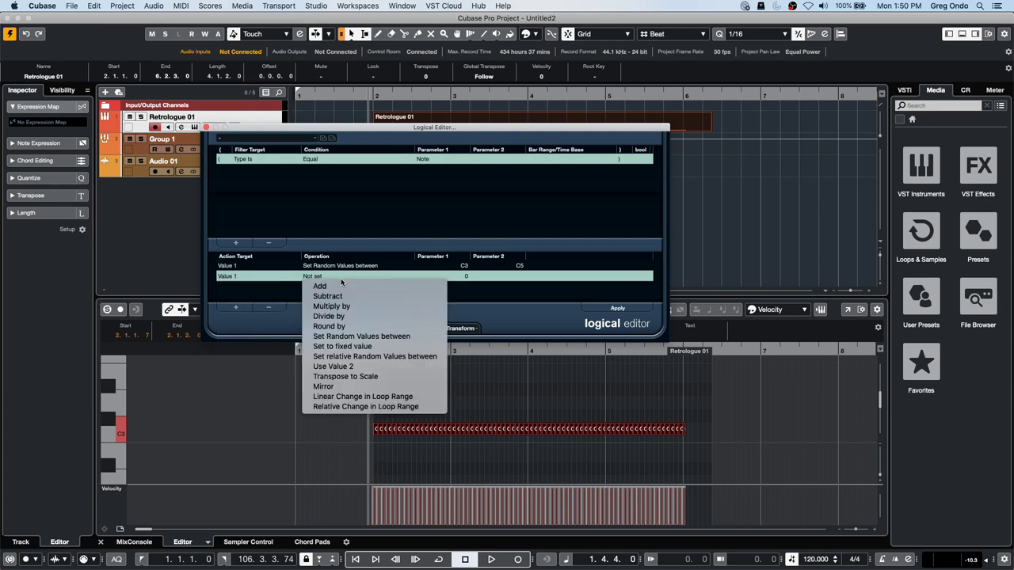
pyautogui.click(389, 375)
# Set the Transpose to Scale action to D Major
pyautogui.click(419, 276)
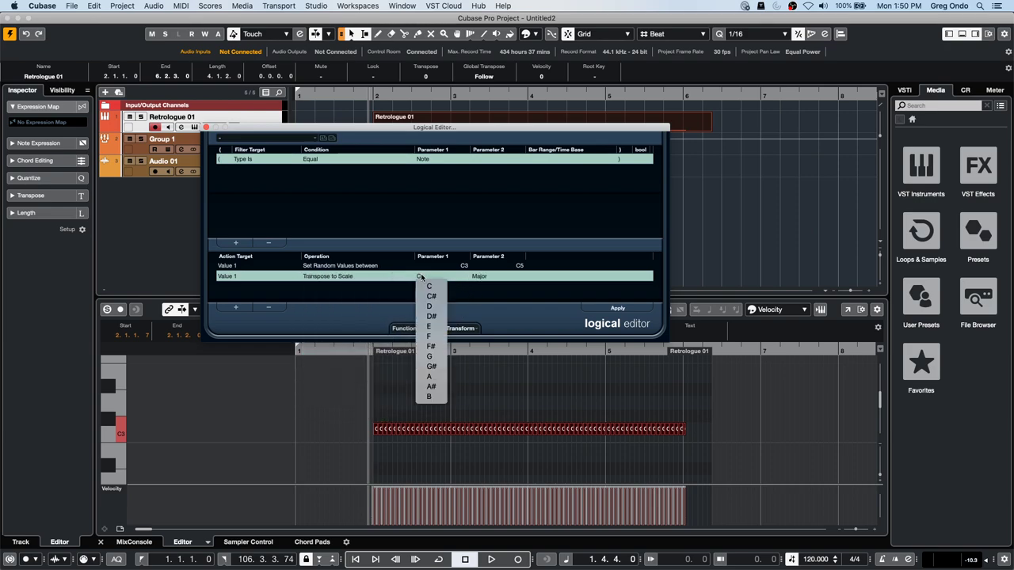
pyautogui.click(440, 285)
pyautogui.click(490, 276)
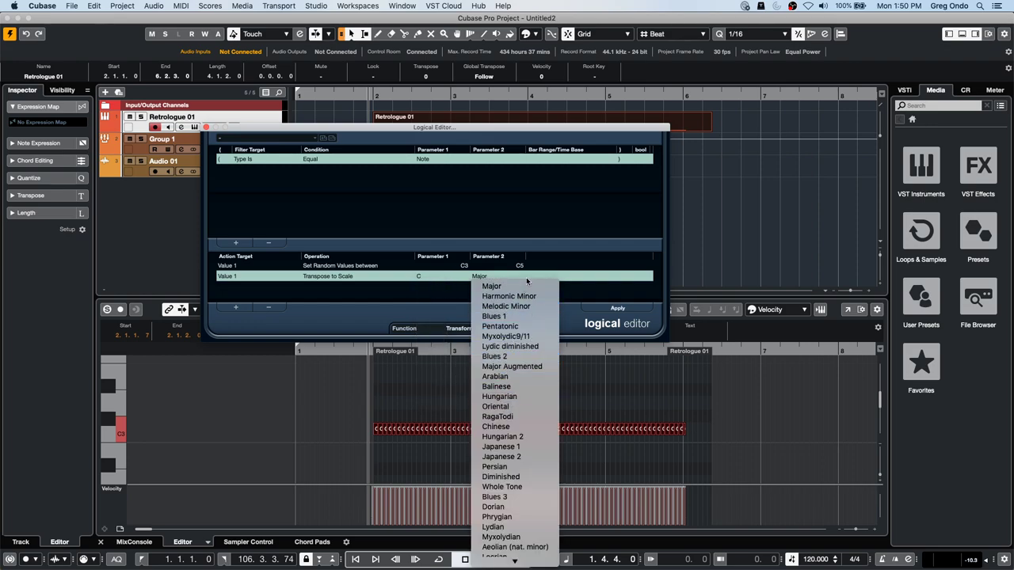
pyautogui.click(417, 279)
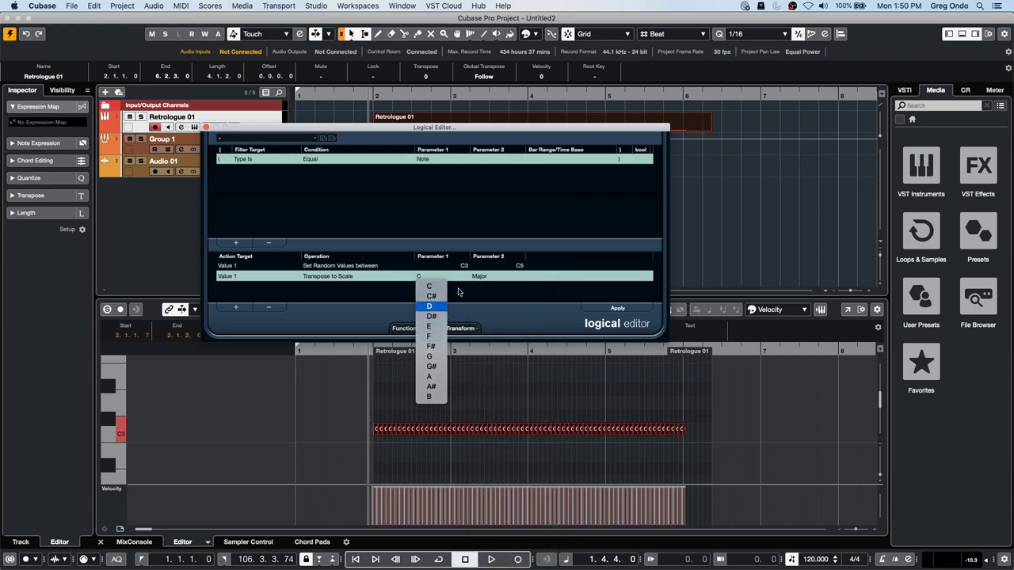
pyautogui.click(444, 297)
pyautogui.click(476, 278)
pyautogui.click(491, 286)
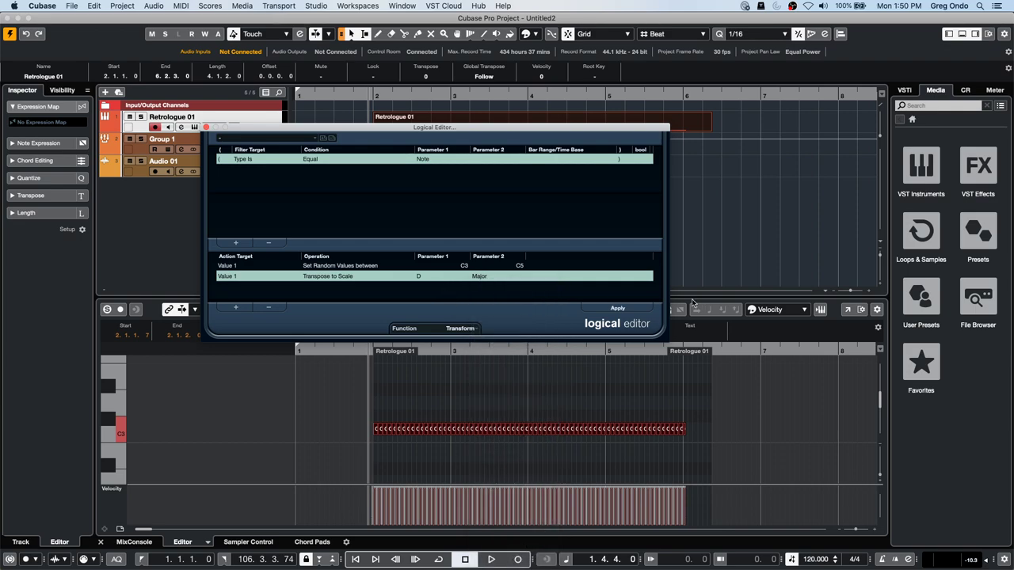
# Apply the logical edit to the selected notes and listen to the randomized part
pyautogui.click(619, 308)
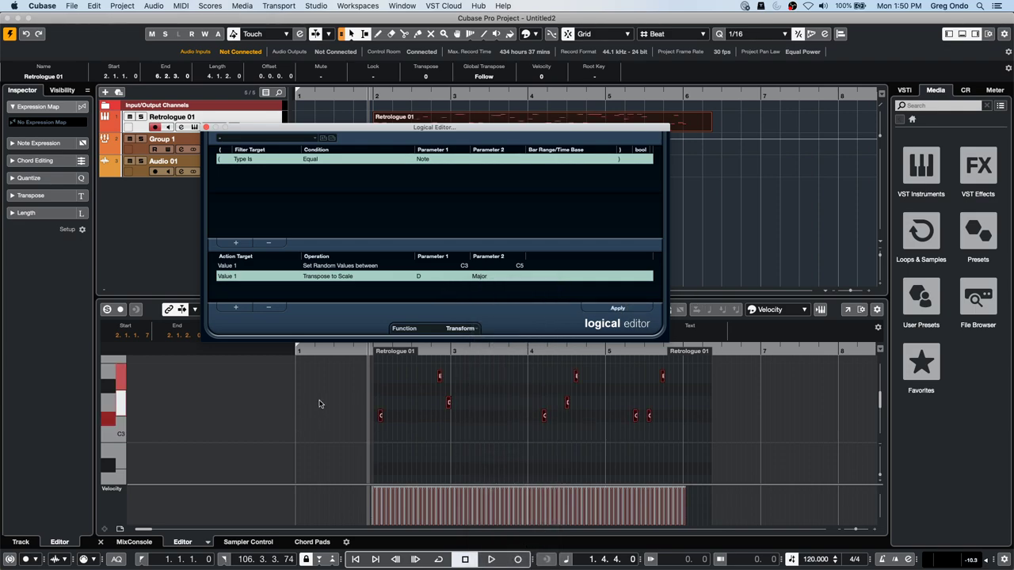
pyautogui.press('space')
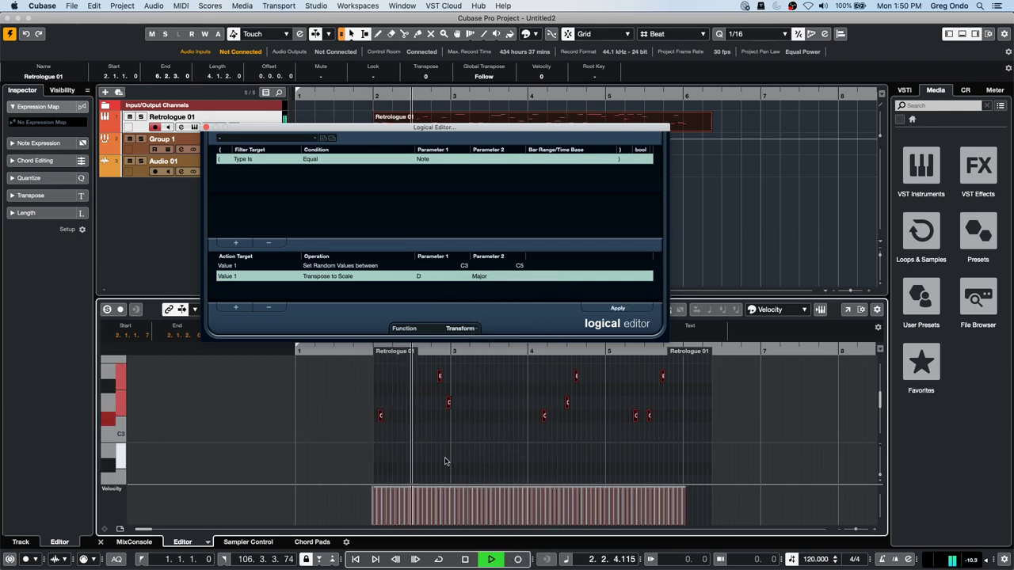
pyautogui.scroll(2, 457, 449)
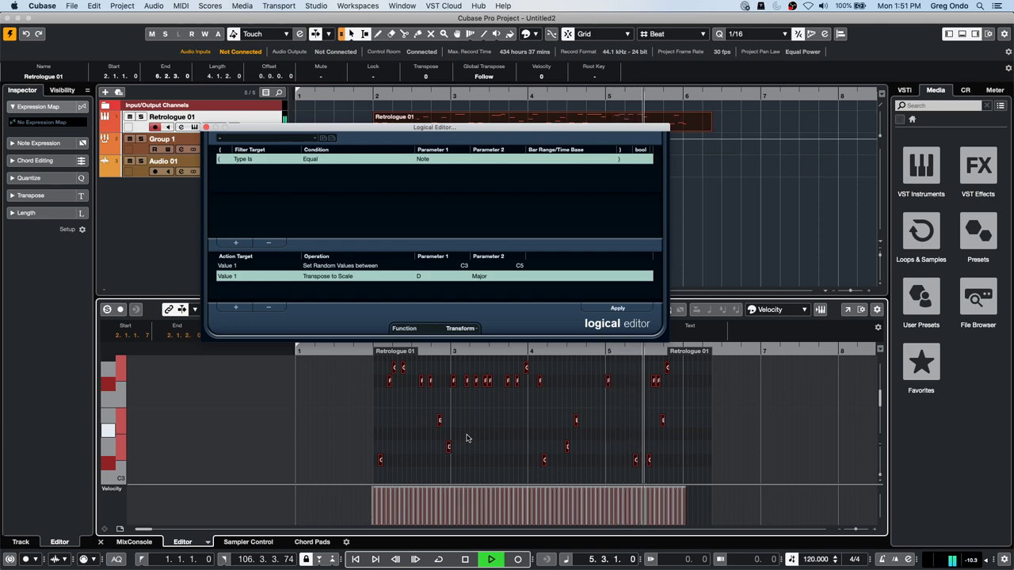
pyautogui.press('space')
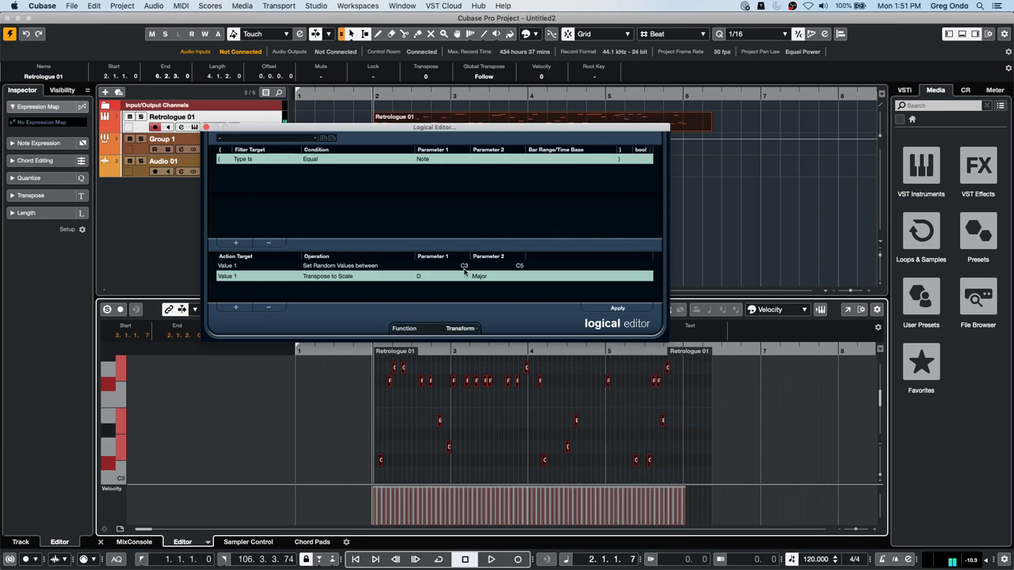
# Change the scale root to E, apply the logical edit again and listen to the part
pyautogui.click(431, 278)
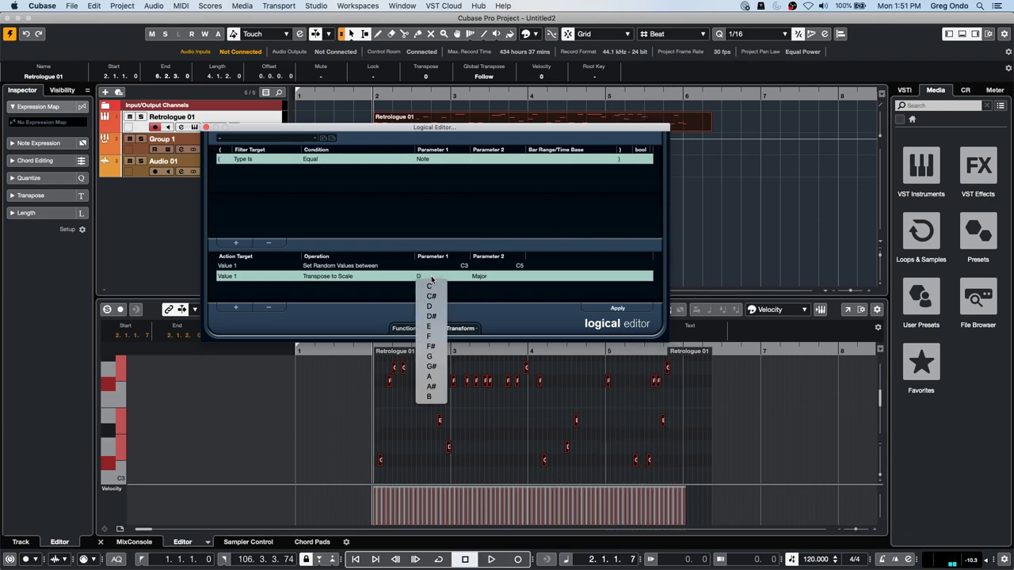
pyautogui.click(432, 323)
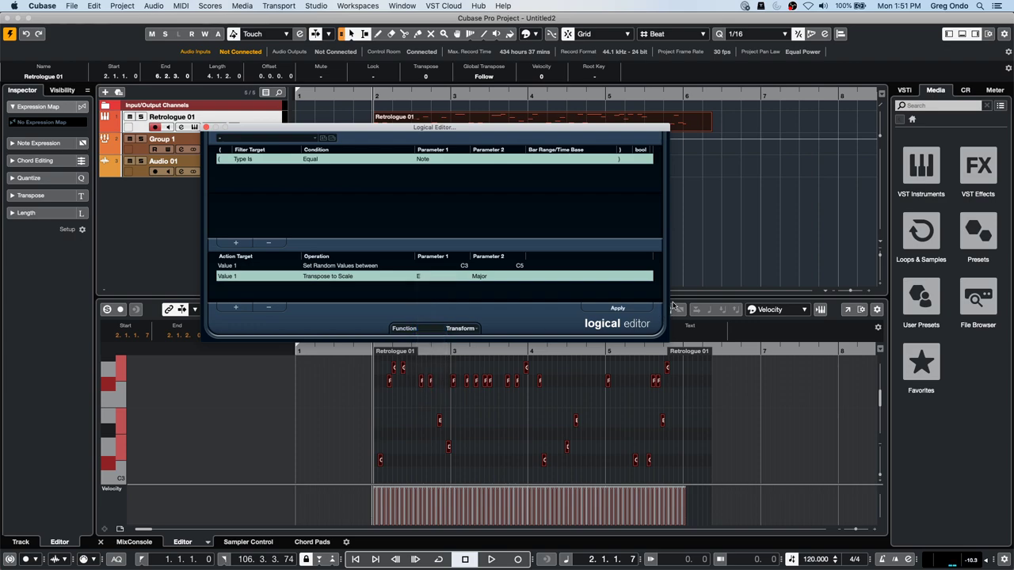
pyautogui.click(618, 309)
pyautogui.press('space')
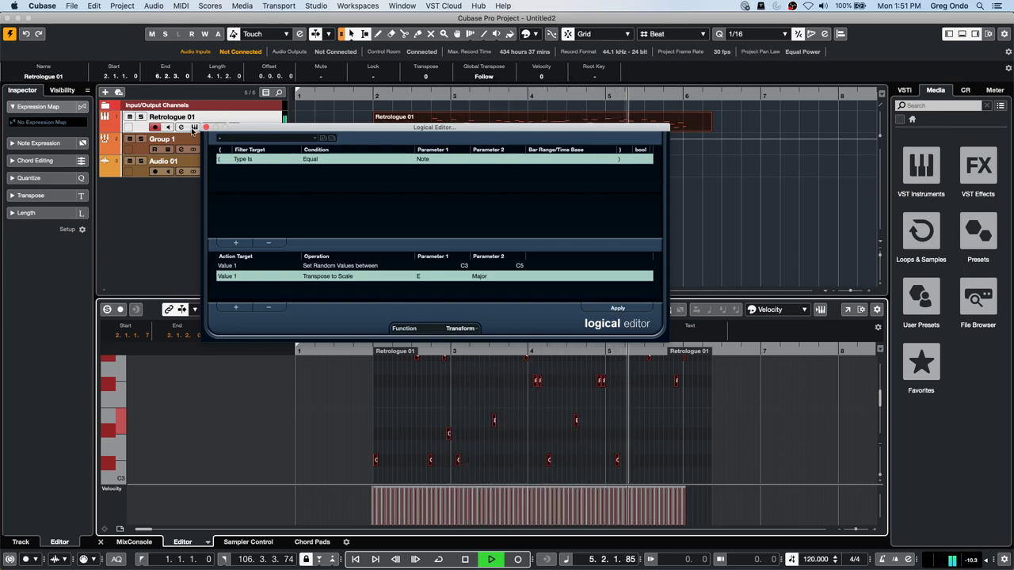
pyautogui.press('space')
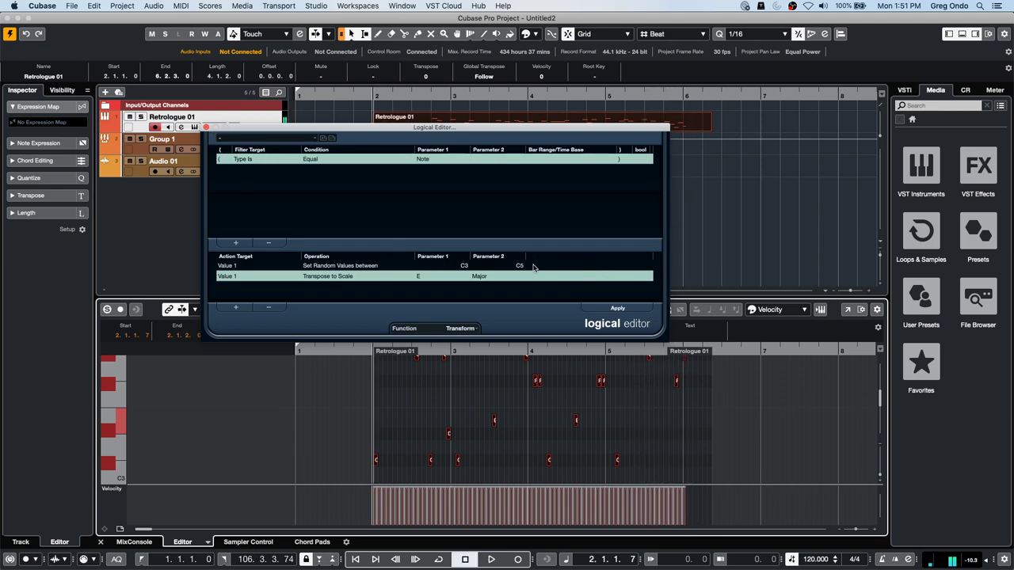
# Set the upper limit of the random range to C4 and reapply the logical edit
pyautogui.click(521, 267)
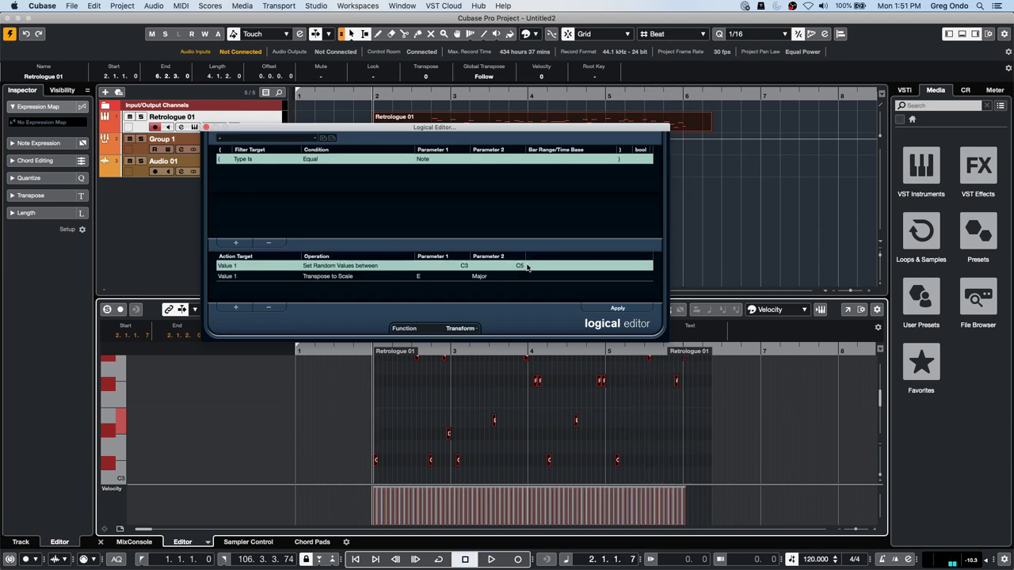
pyautogui.click(522, 266)
pyautogui.write('c')
pyautogui.press('Return')
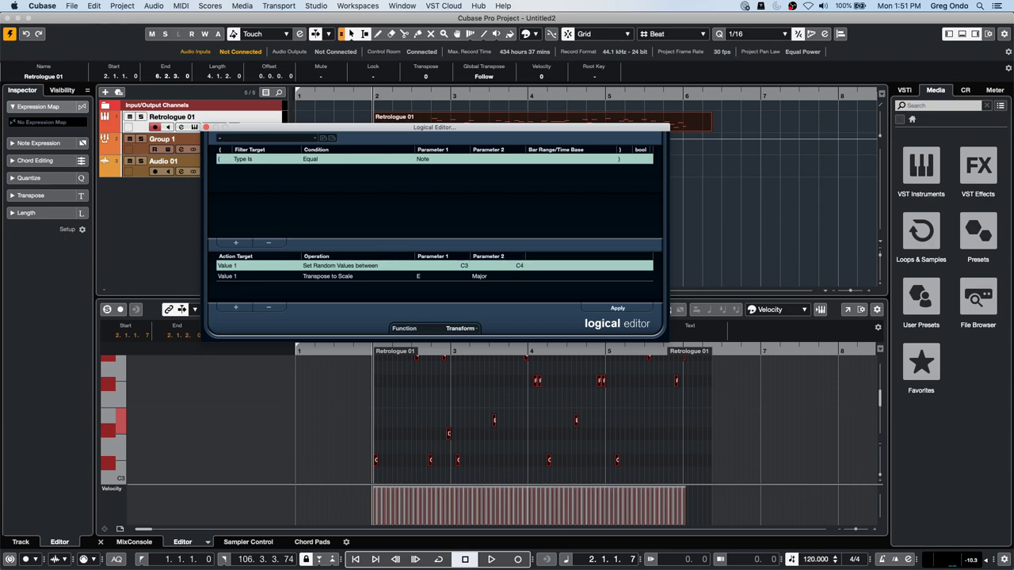
pyautogui.click(616, 309)
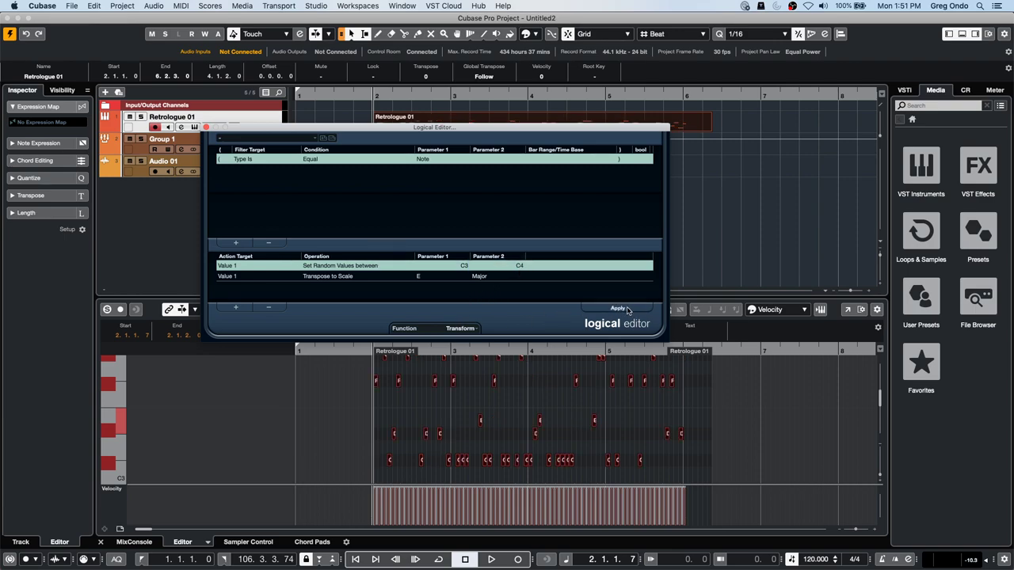
# Play back the part to hear the reapplied random pitches
pyautogui.press('space')
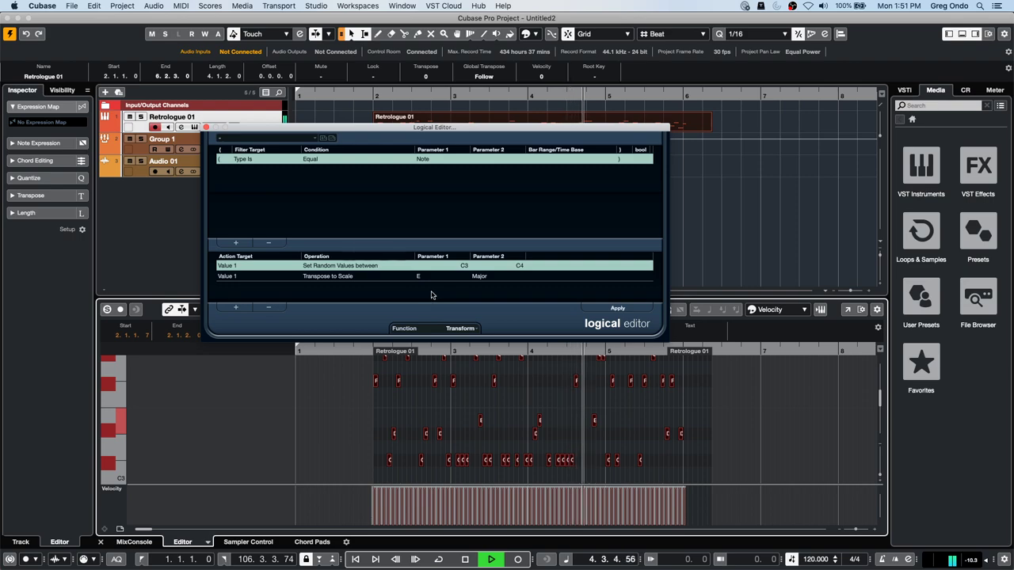
pyautogui.press('space')
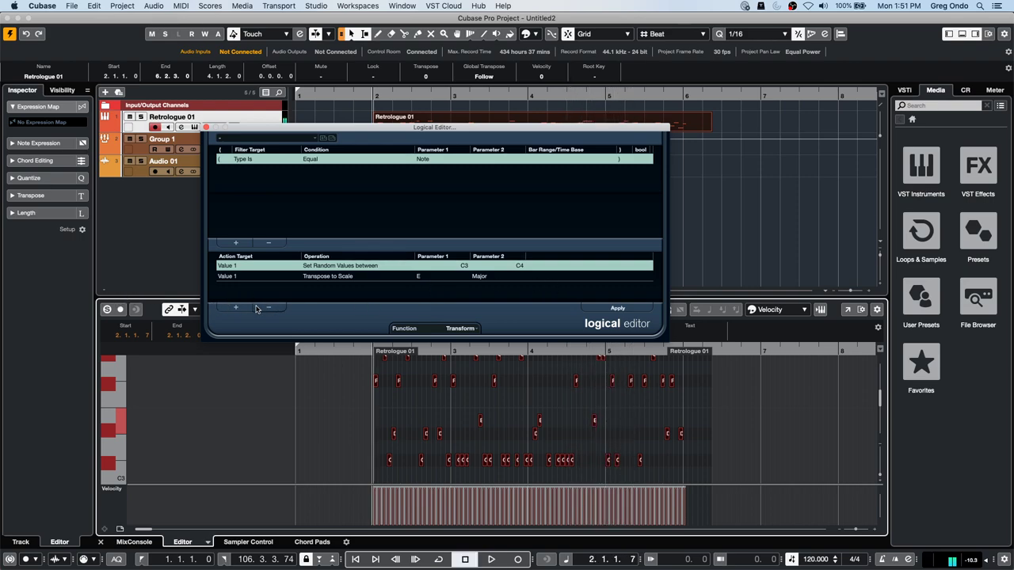
# Add an action line below Transpose to Scale with target Value 2 and operation Set Random Values between
pyautogui.click(235, 307)
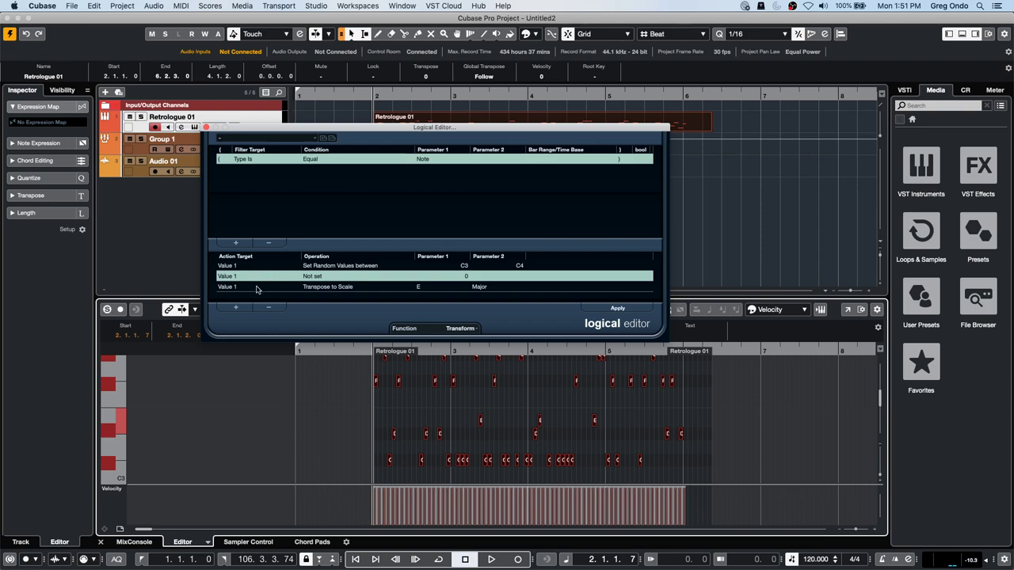
pyautogui.click(269, 307)
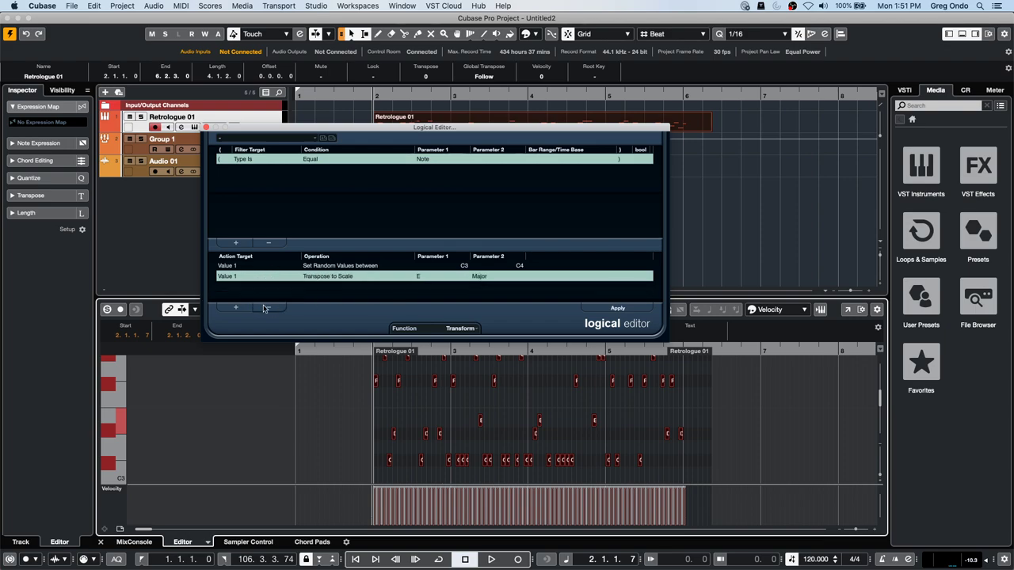
pyautogui.click(242, 276)
pyautogui.click(397, 296)
pyautogui.click(235, 308)
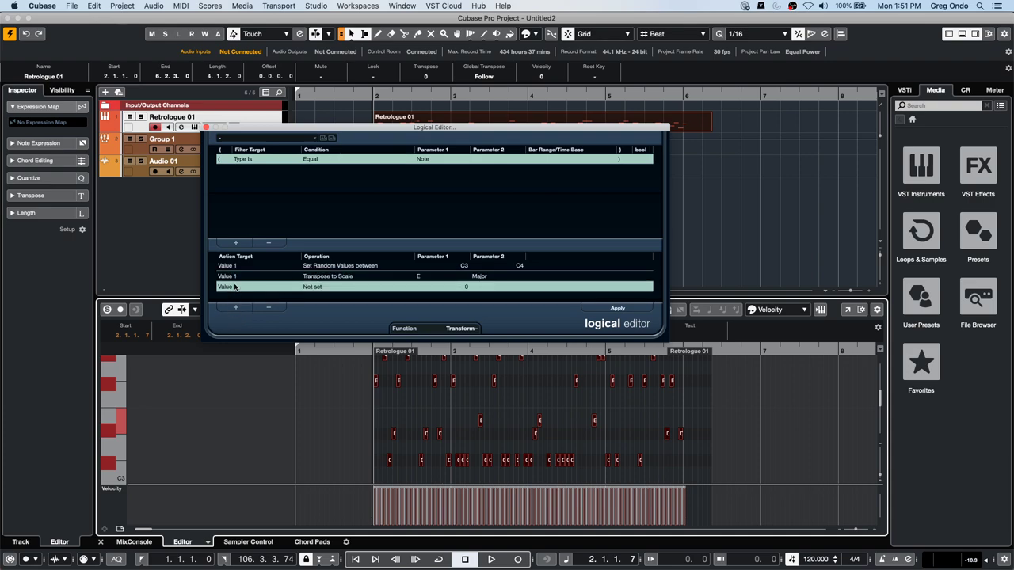
pyautogui.click(234, 287)
pyautogui.click(263, 325)
pyautogui.click(333, 289)
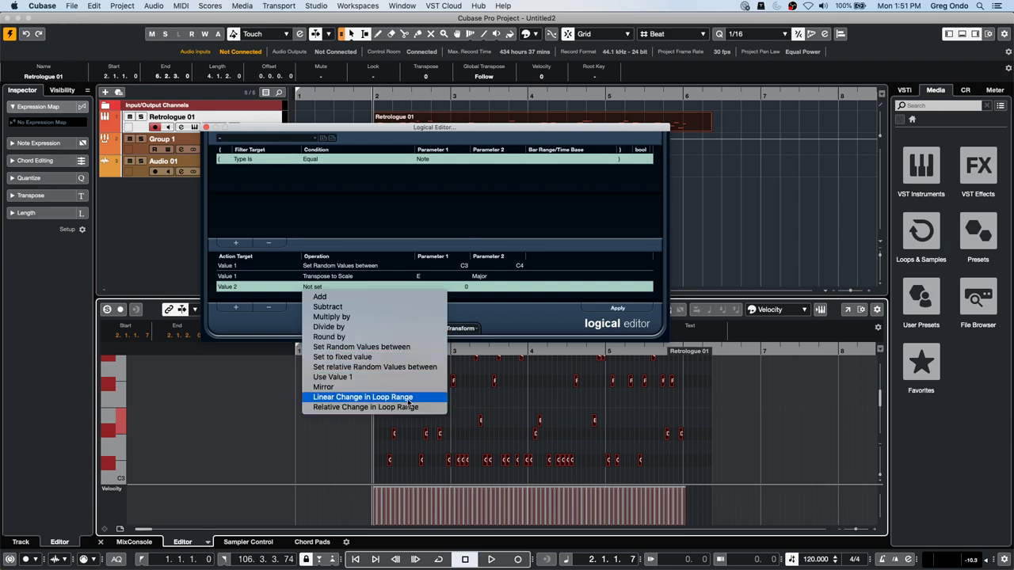
pyautogui.click(412, 347)
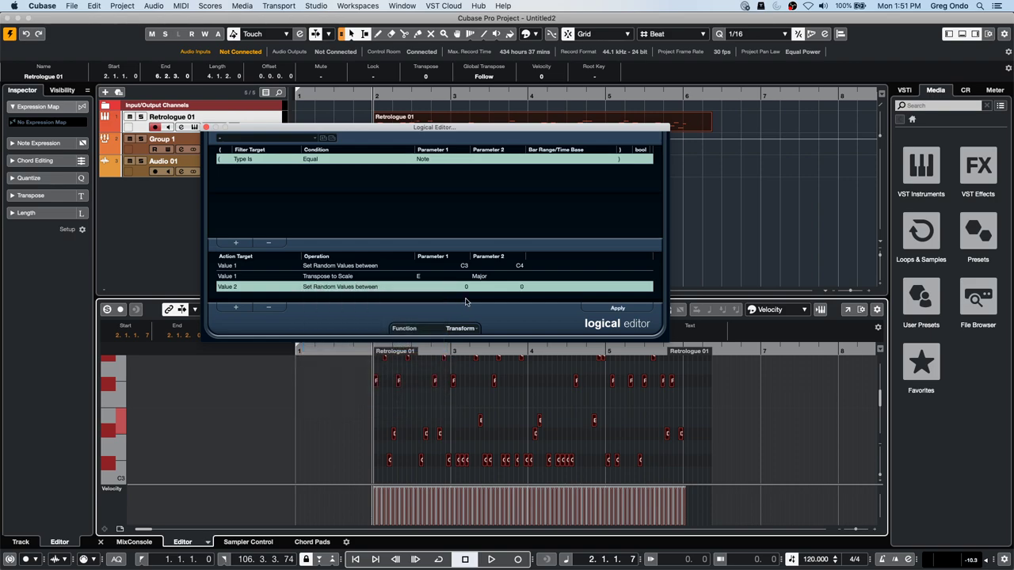
# Set the random range of the Value 2 action to 80 through 120
pyautogui.click(468, 287)
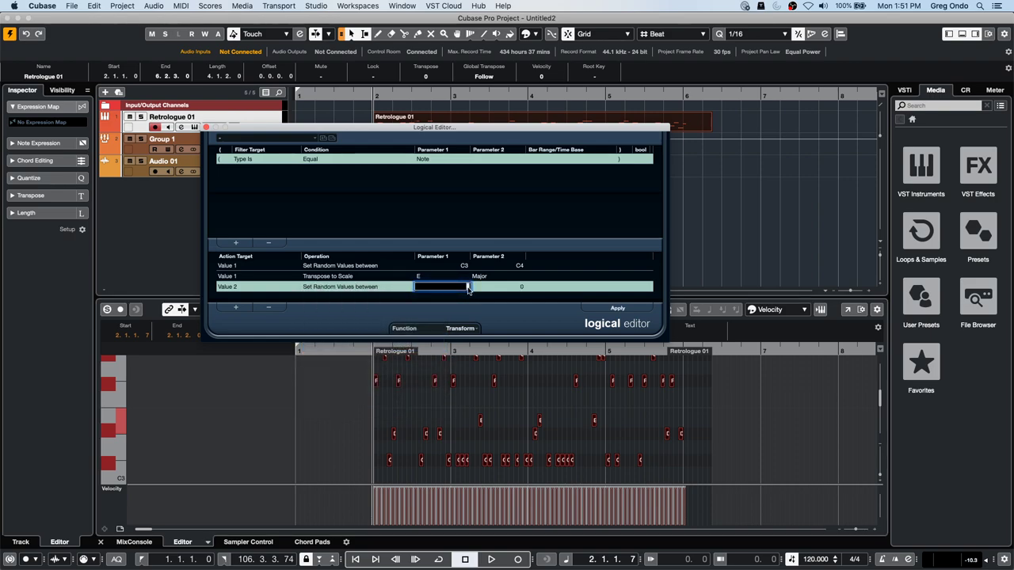
pyautogui.write('80')
pyautogui.click(522, 289)
pyautogui.write('120')
pyautogui.press('Return')
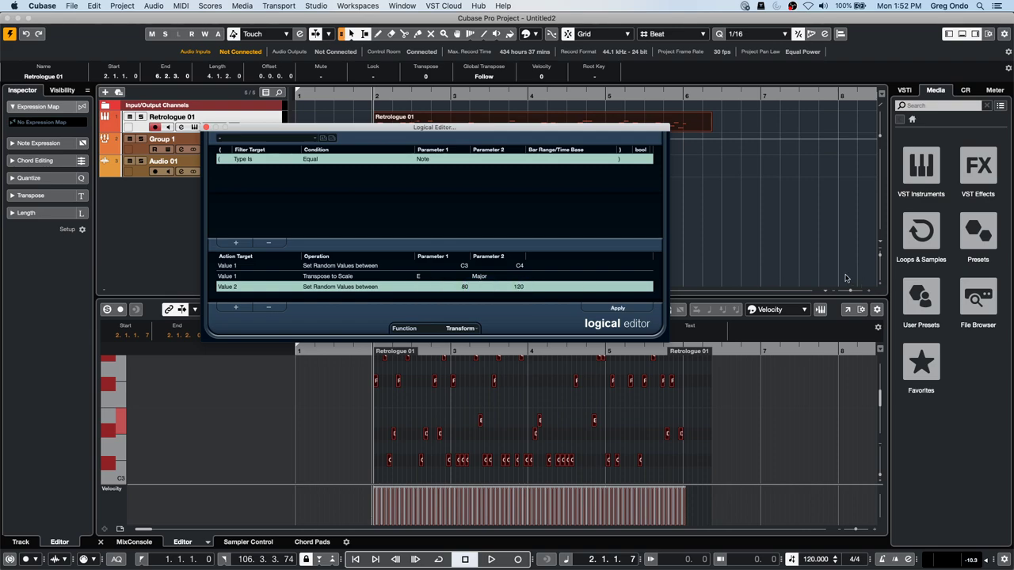
# Apply the logical edit with the random velocity action and listen to the part
pyautogui.click(617, 308)
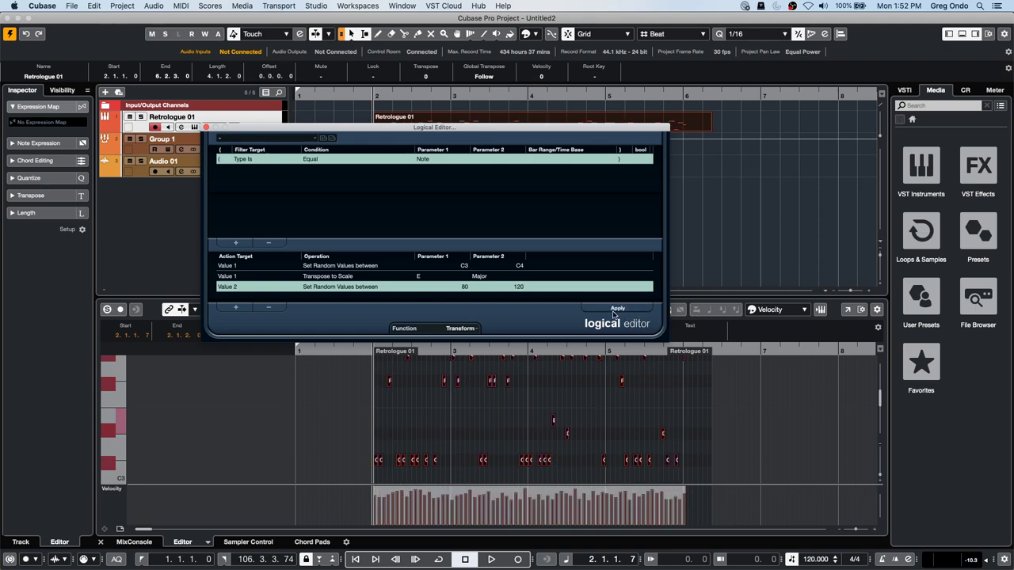
pyautogui.press('space')
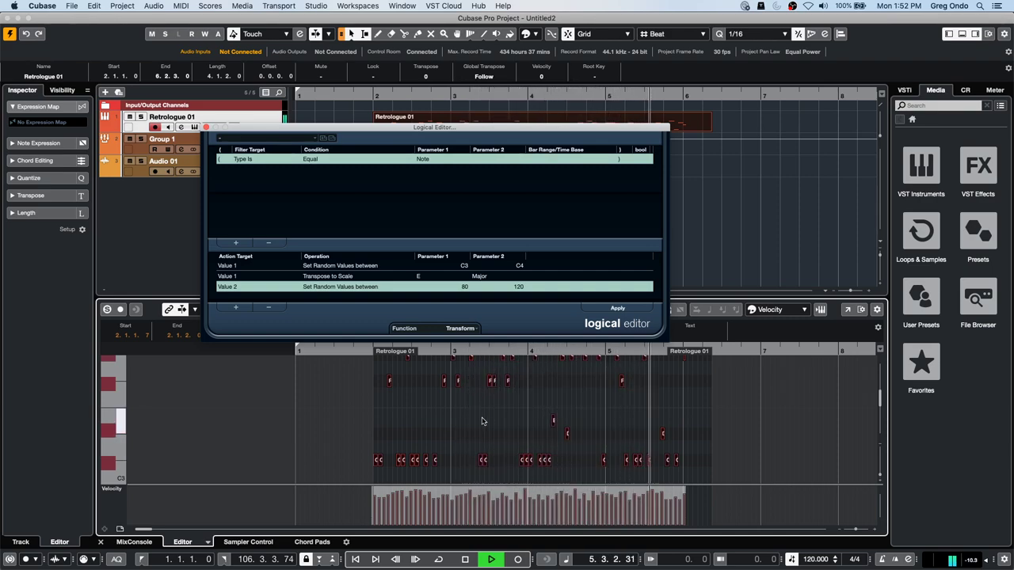
pyautogui.press('space')
# Lower the minimum of the Value 2 random range to 60 and reapply the logical edit
pyautogui.click(466, 287)
pyautogui.write('60')
pyautogui.press('Return')
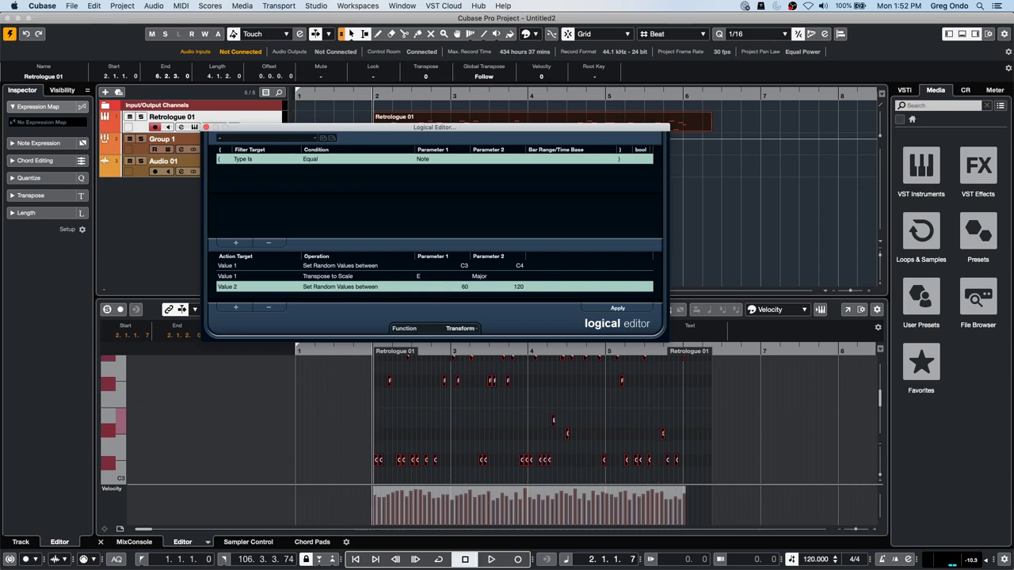
pyautogui.click(617, 308)
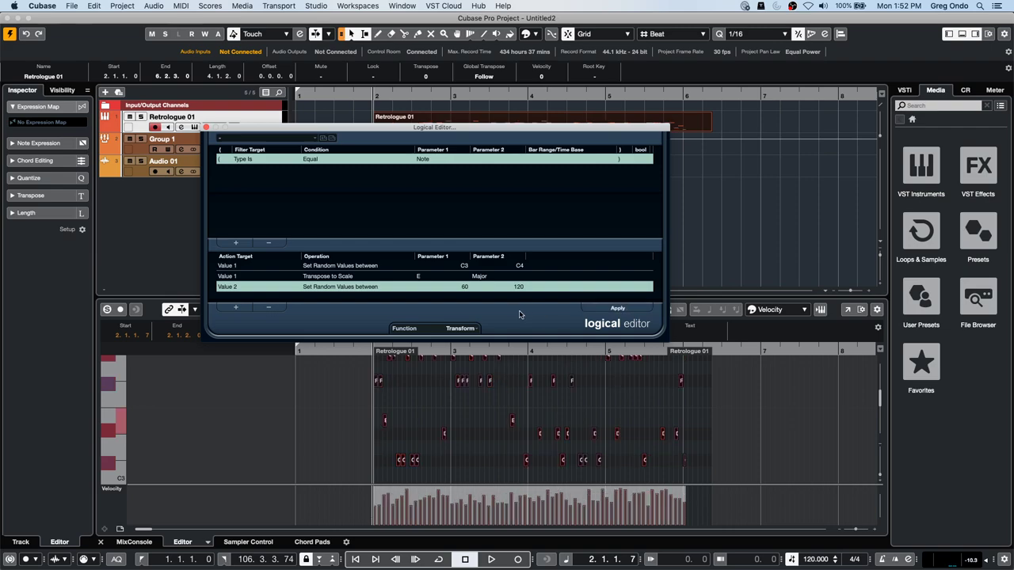
# Play the part from bar 2 to hear the wider velocity variation and close the Logical Editor
pyautogui.doubleClick(369, 351)
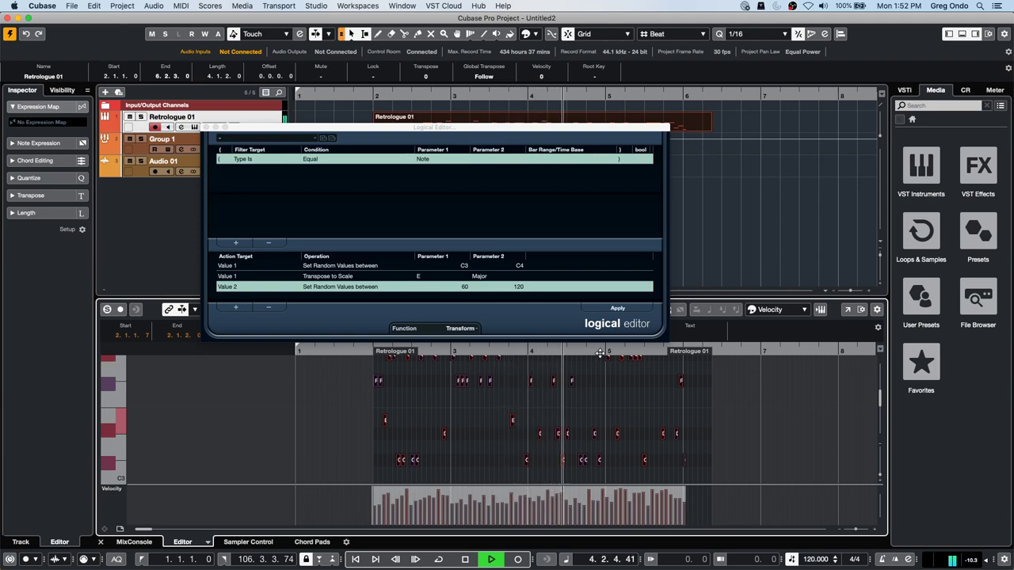
pyautogui.press('space')
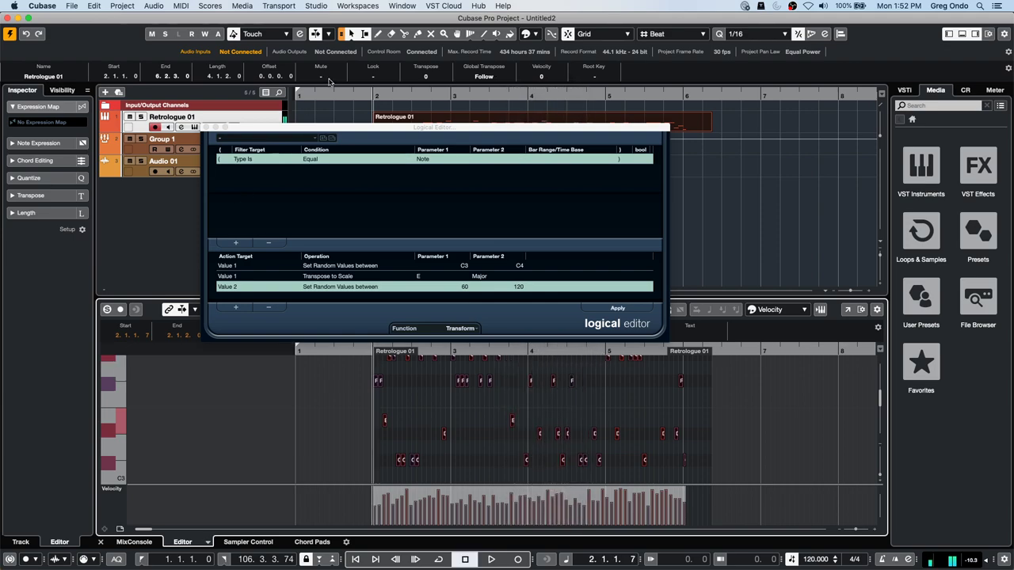
pyautogui.click(210, 128)
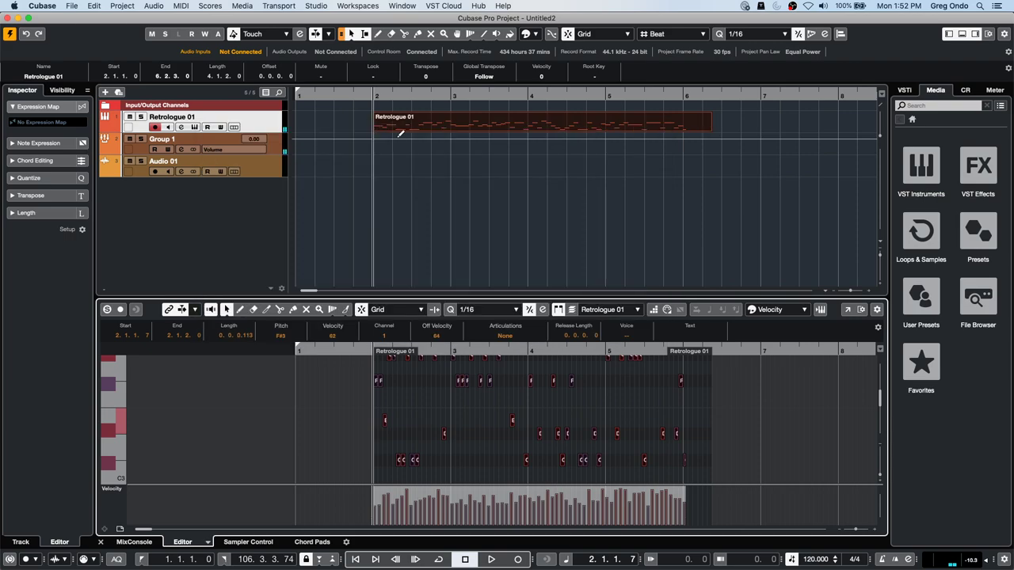
# Add a Chord Track below the Retrologue 01 track
pyautogui.rightClick(269, 122)
pyautogui.moveTo(329, 124)
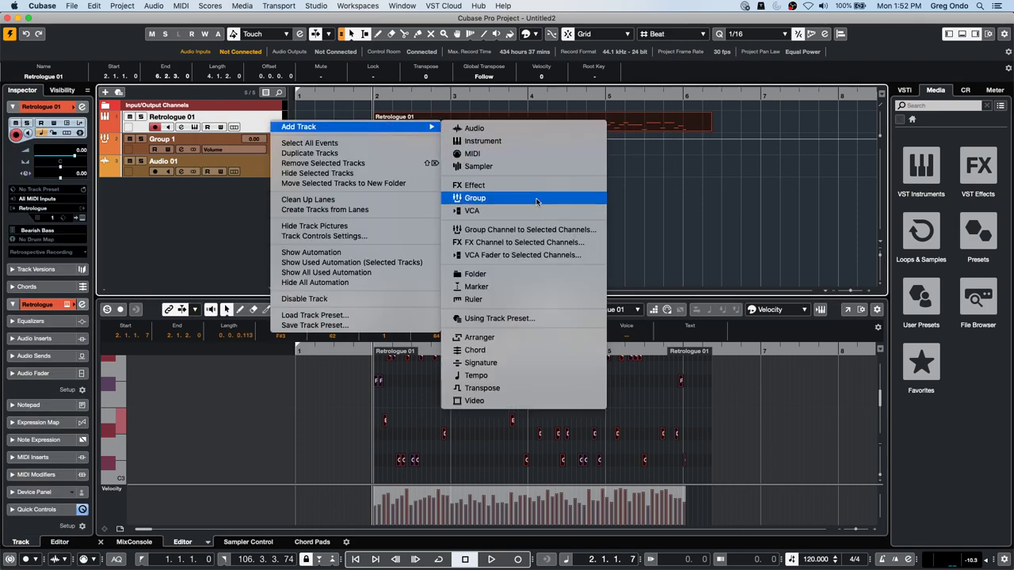
pyautogui.click(530, 354)
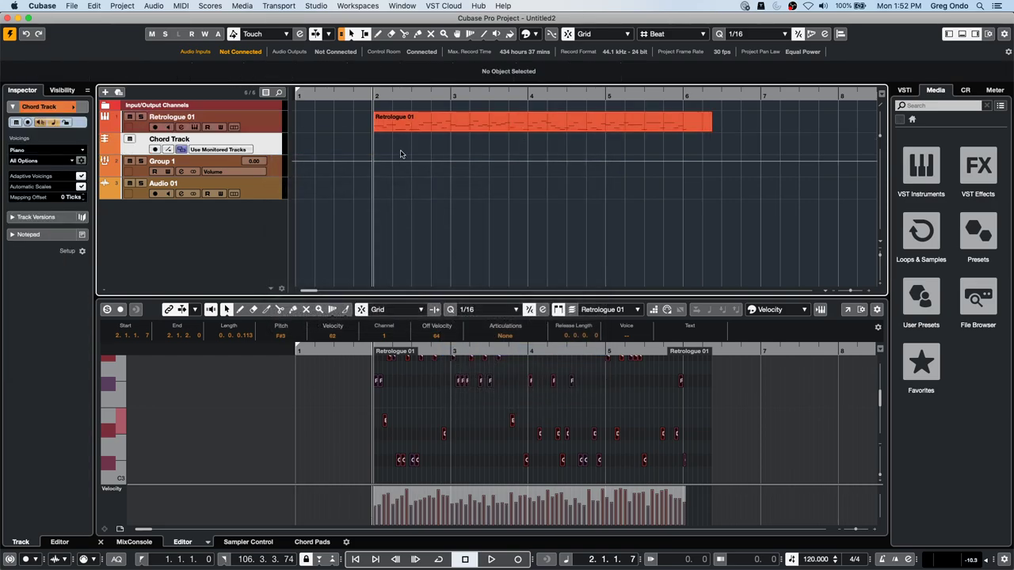
# Draw a chord event at bar 2 on the Chord Track and return to the selection tool
pyautogui.rightClick(372, 152)
pyautogui.click(402, 150)
pyautogui.click(377, 144)
pyautogui.rightClick(383, 147)
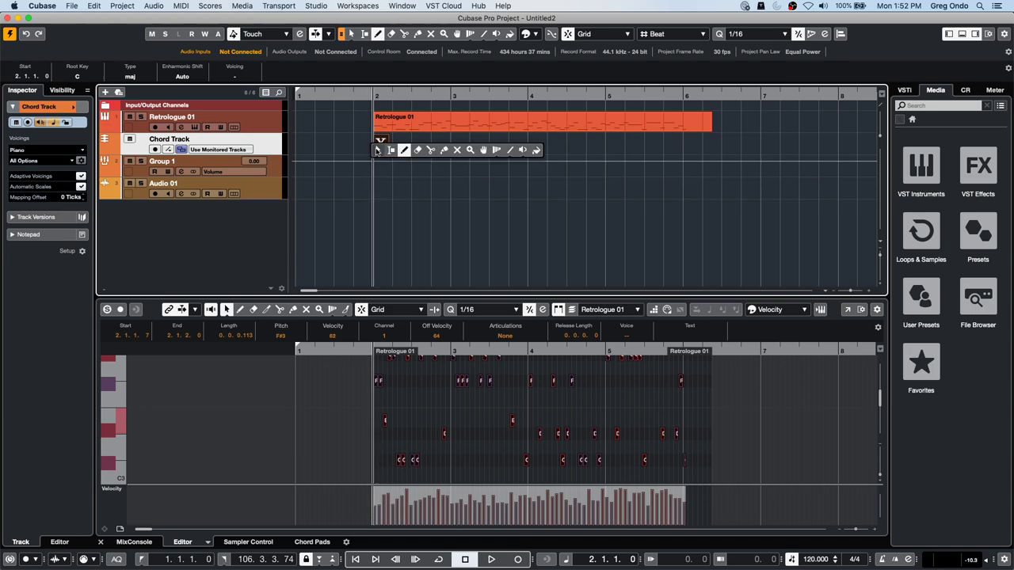
pyautogui.click(389, 143)
# Define the chord event at bar 2 as F# min
pyautogui.doubleClick(381, 147)
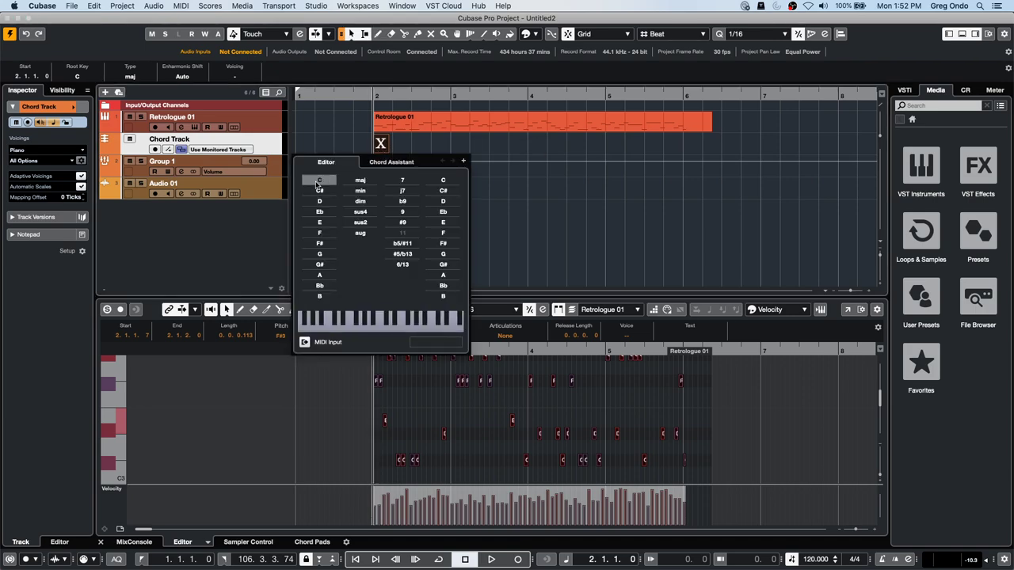
pyautogui.click(319, 243)
pyautogui.click(360, 191)
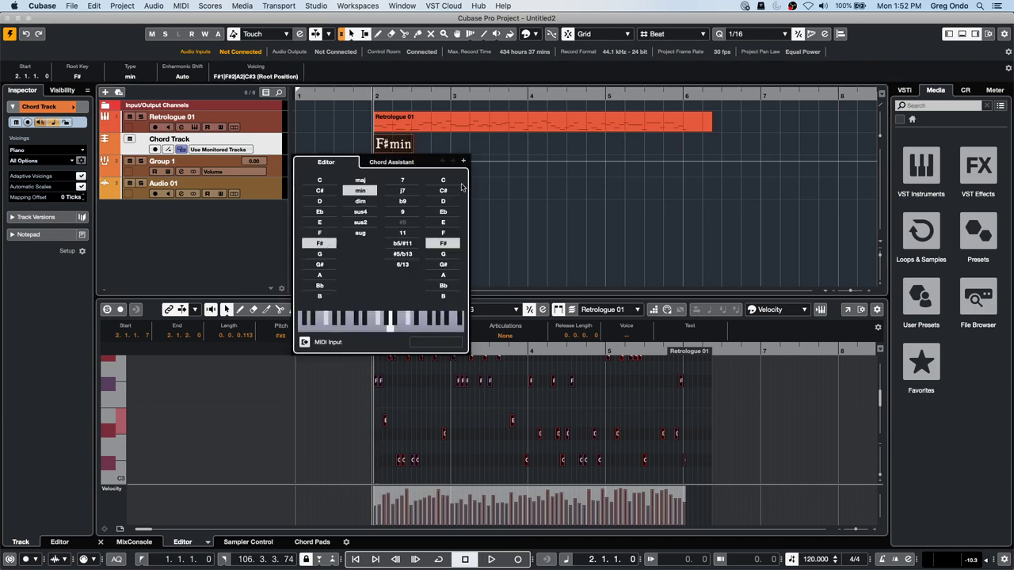
pyautogui.click(537, 189)
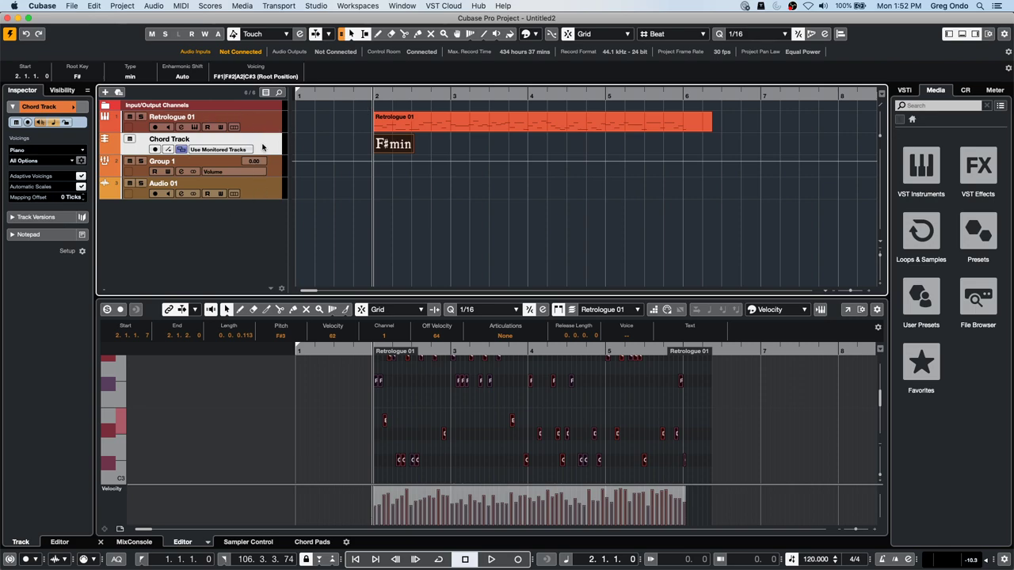
# Make the Retrologue 01 track follow the Chord Track with the Chords mode and Follow Directly, and listen to the part
pyautogui.click(388, 126)
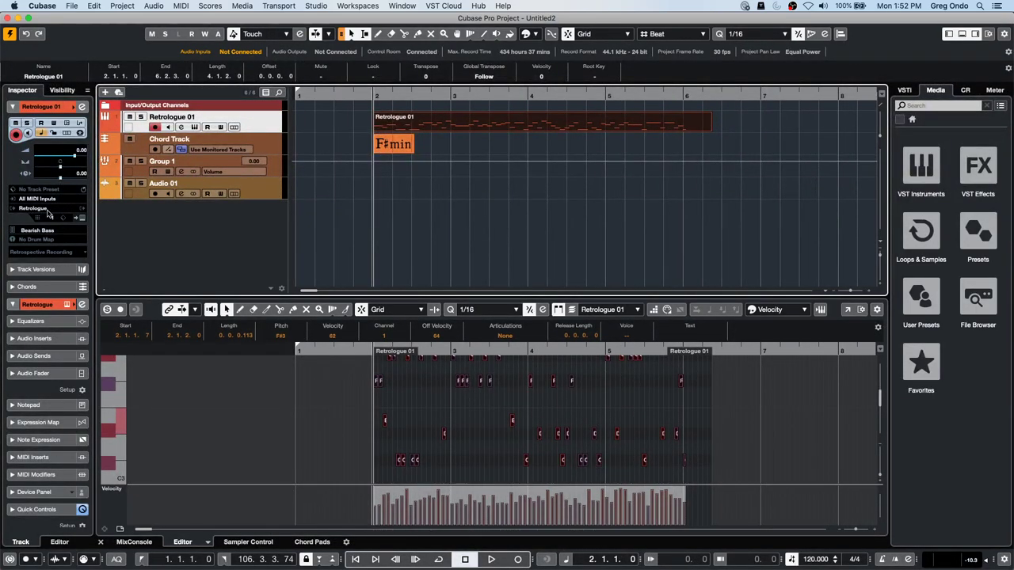
pyautogui.click(36, 287)
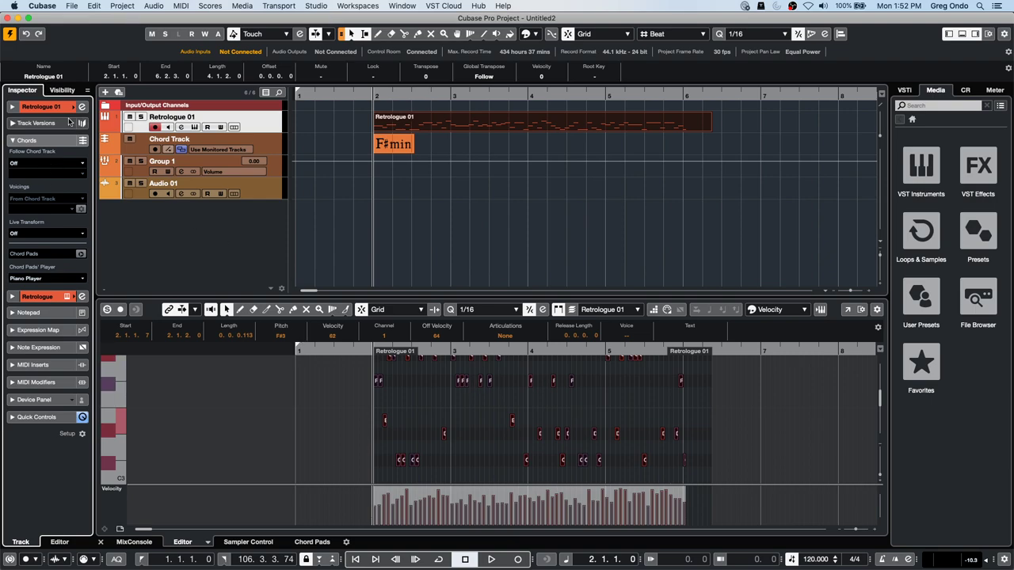
pyautogui.click(35, 164)
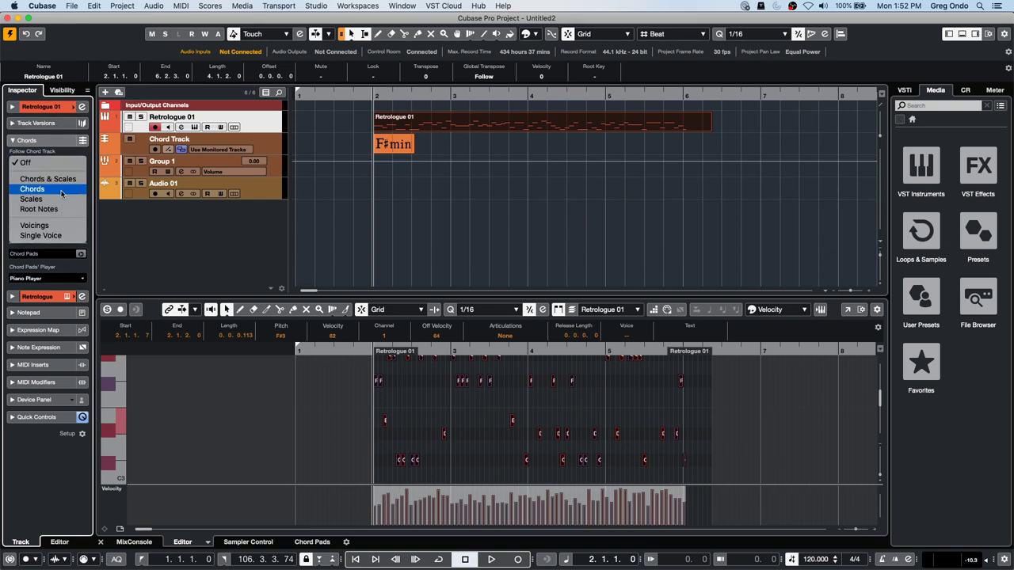
pyautogui.click(60, 190)
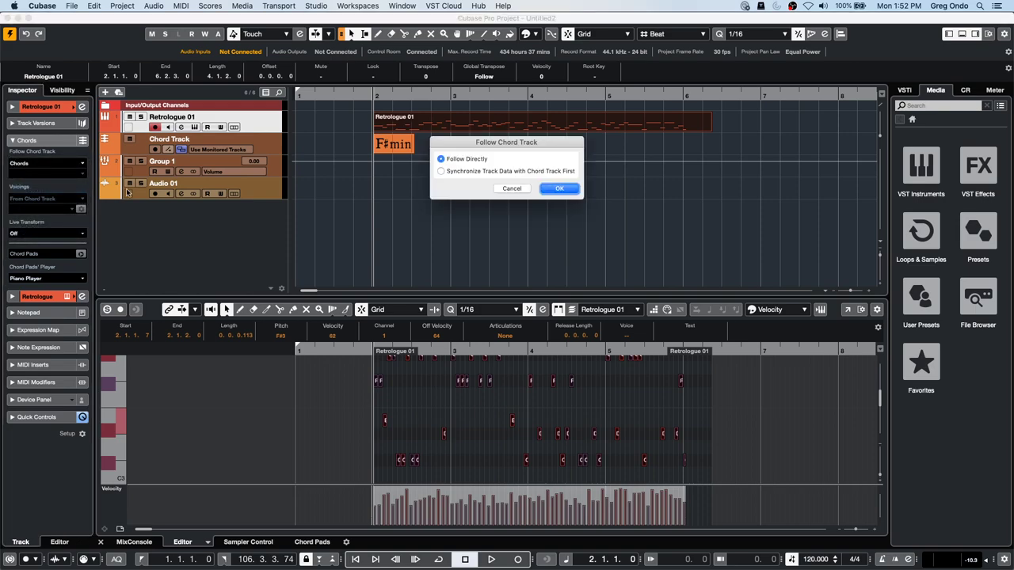
pyautogui.click(564, 189)
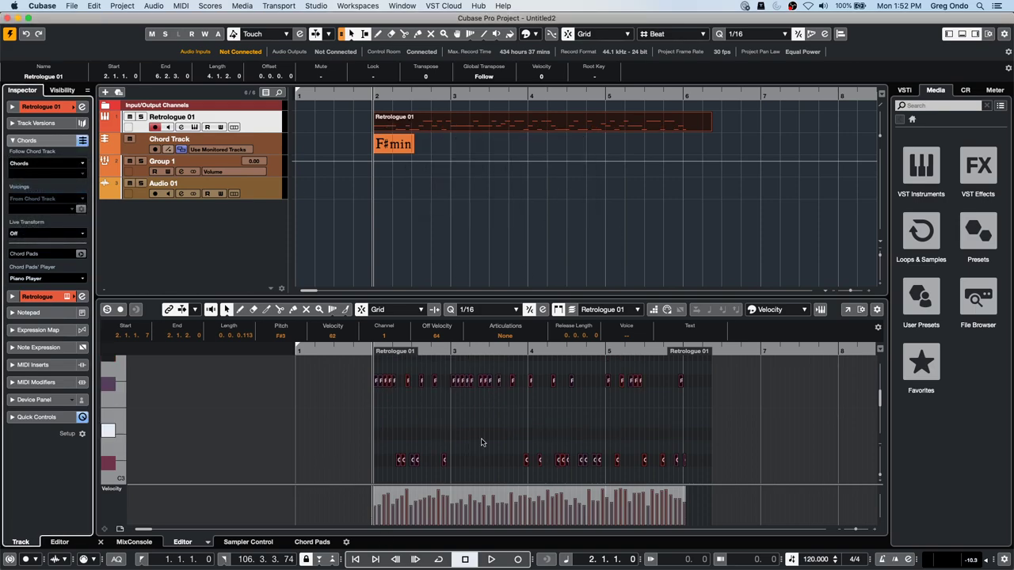
pyautogui.press('space')
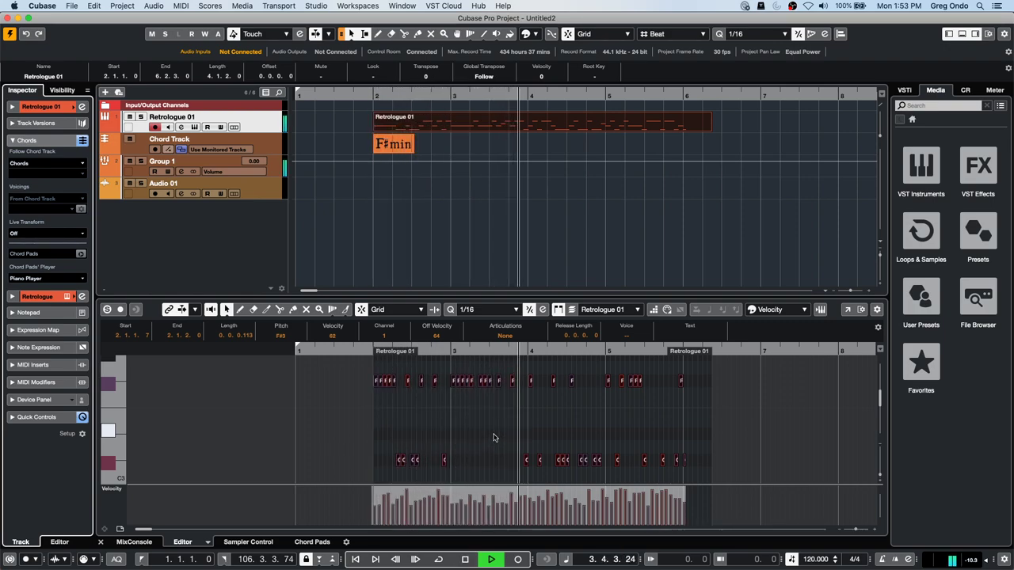
pyautogui.press('space')
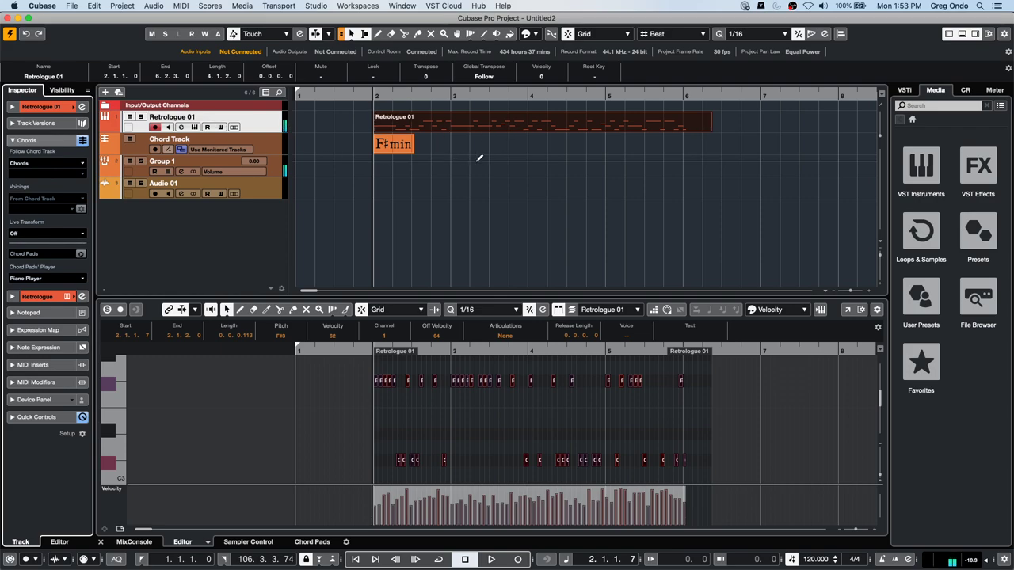
# Undo the Chord Track changes and the logical edits back to the repeated C3 notes
pyautogui.press('super+z')
pyautogui.press('super+z')
pyautogui.press('super+z')
pyautogui.press('super+z')
pyautogui.press('super+z')
pyautogui.press('super+z')
# Reopen the Logical Editor, review the scale types offered for the Transpose to Scale action, and close the editor
pyautogui.click(151, 5)
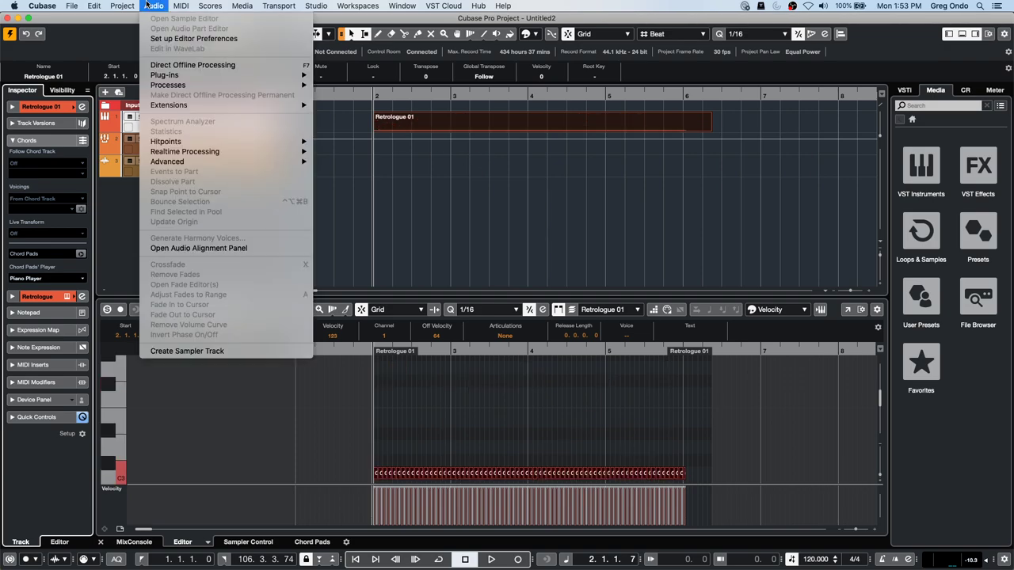
pyautogui.moveTo(181, 6)
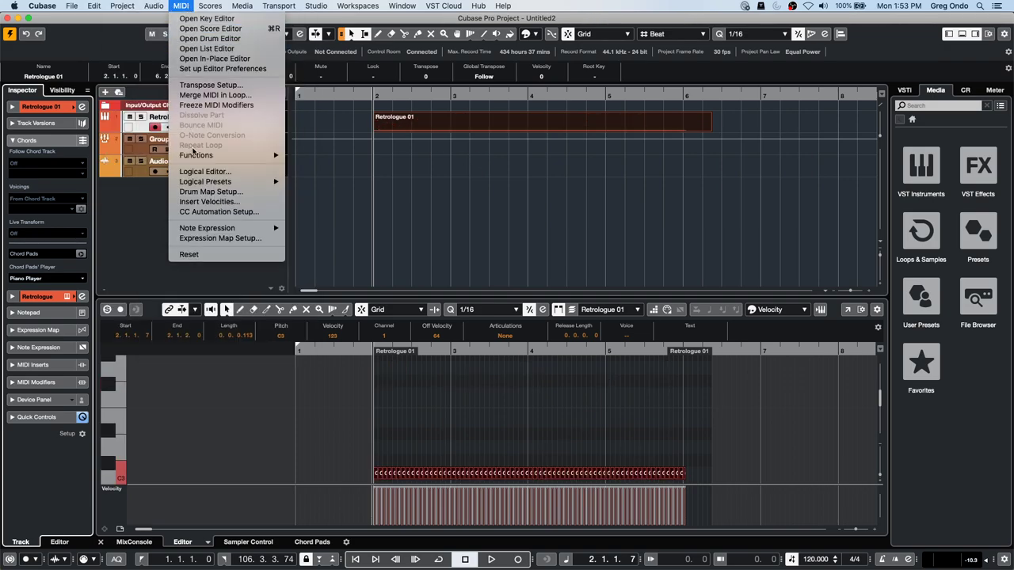
pyautogui.click(206, 171)
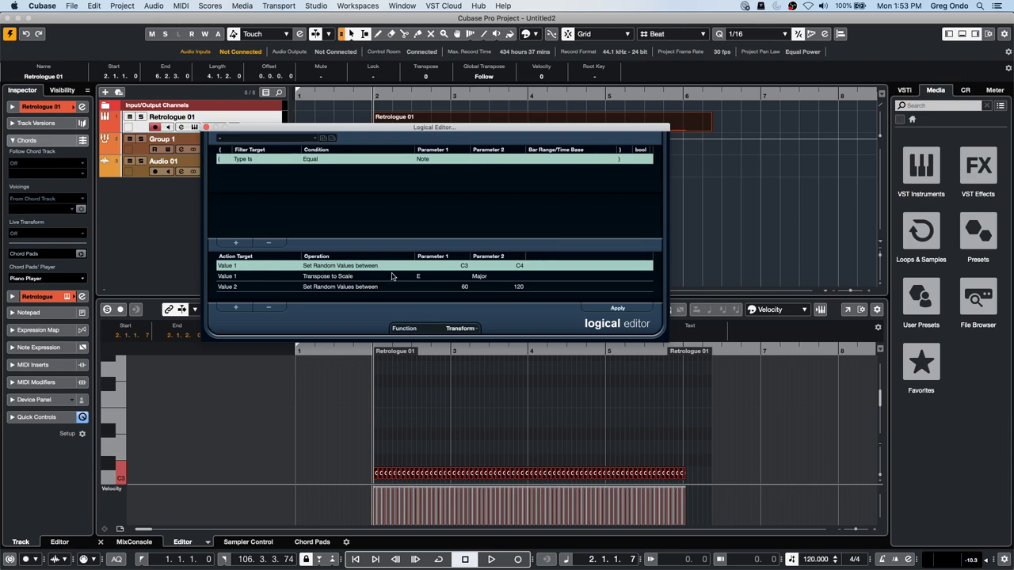
pyautogui.click(476, 277)
pyautogui.click(476, 277)
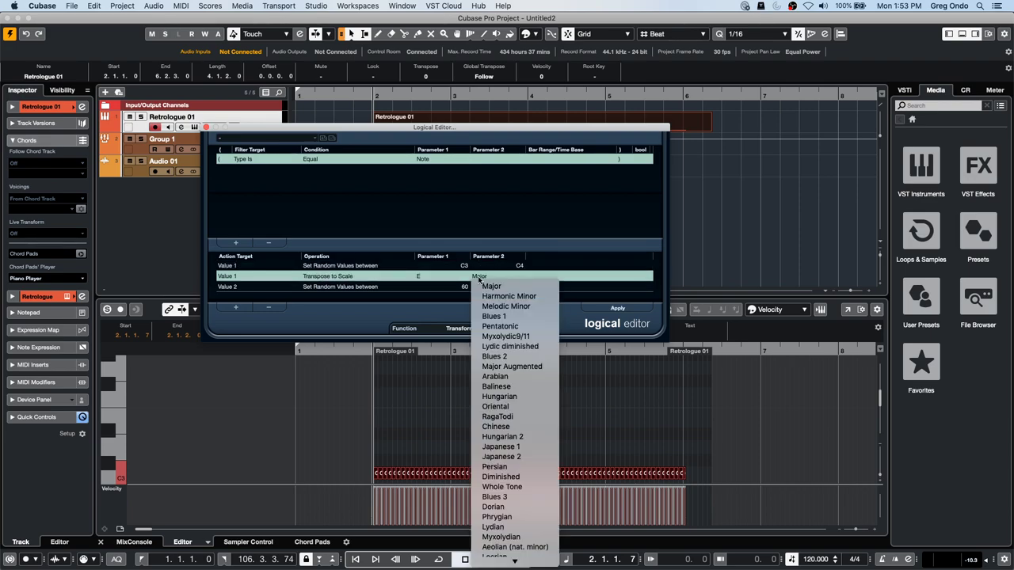
pyautogui.click(398, 229)
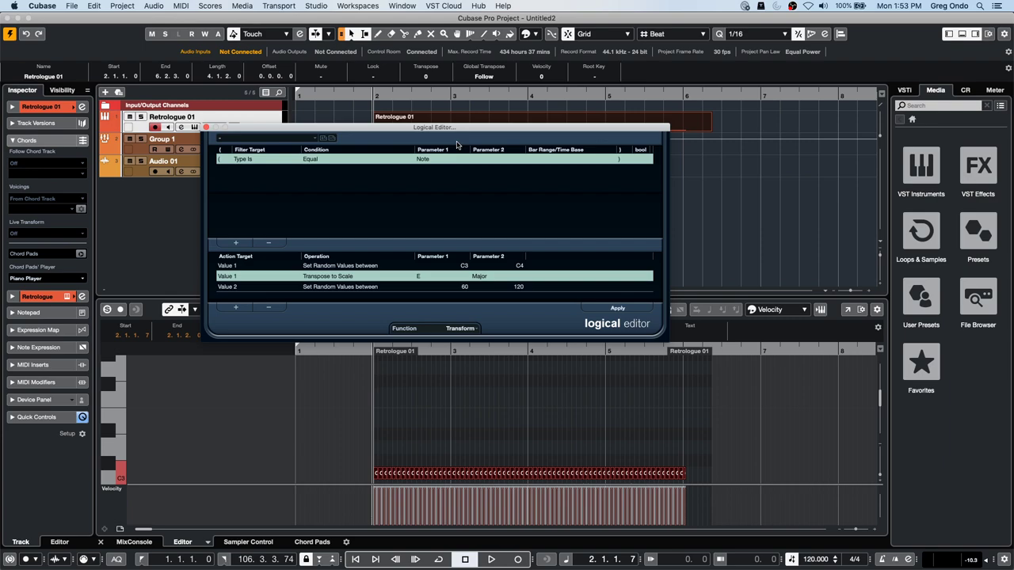
pyautogui.click(205, 127)
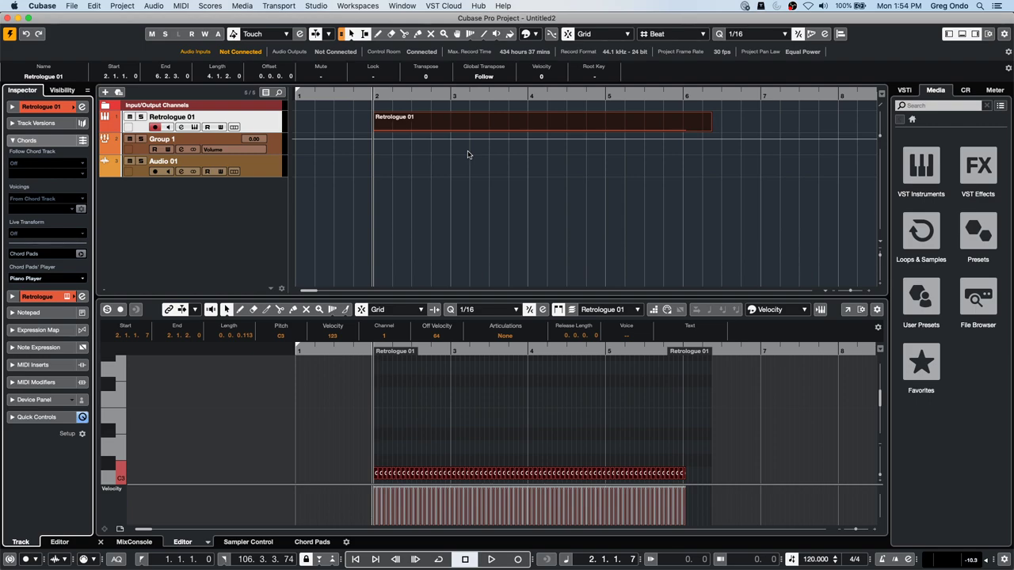
# Open the Retrologue 01 channel settings and cut the EQ's LO band by 24 dB at about 257 Hz
pyautogui.click(83, 108)
pyautogui.moveTo(305, 193); pyautogui.dragTo(388, 264)
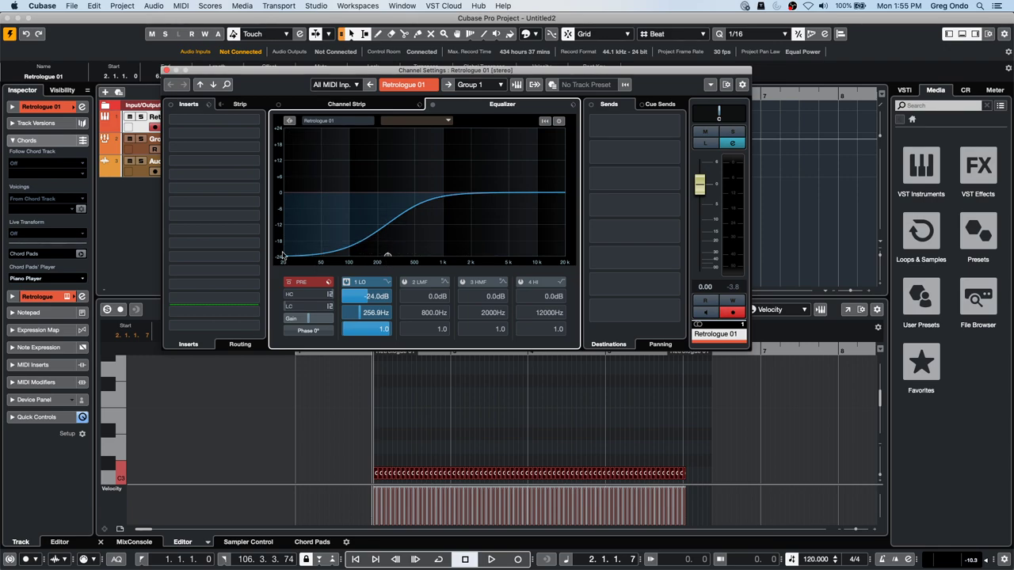
pyautogui.click(135, 219)
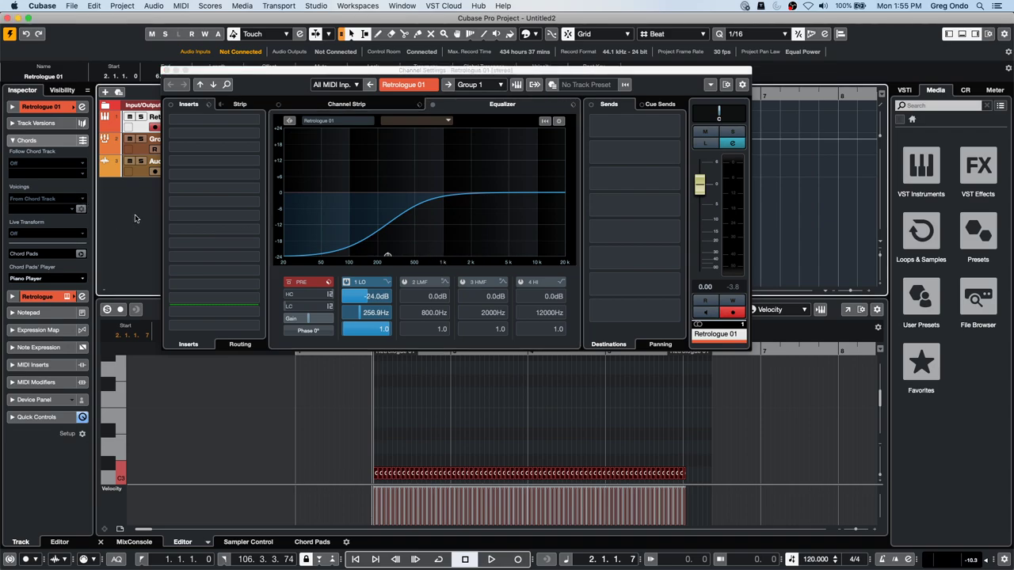
# Add a stereo effect track with REVerence routed to Stereo Out and created outside a folder
pyautogui.rightClick(147, 206)
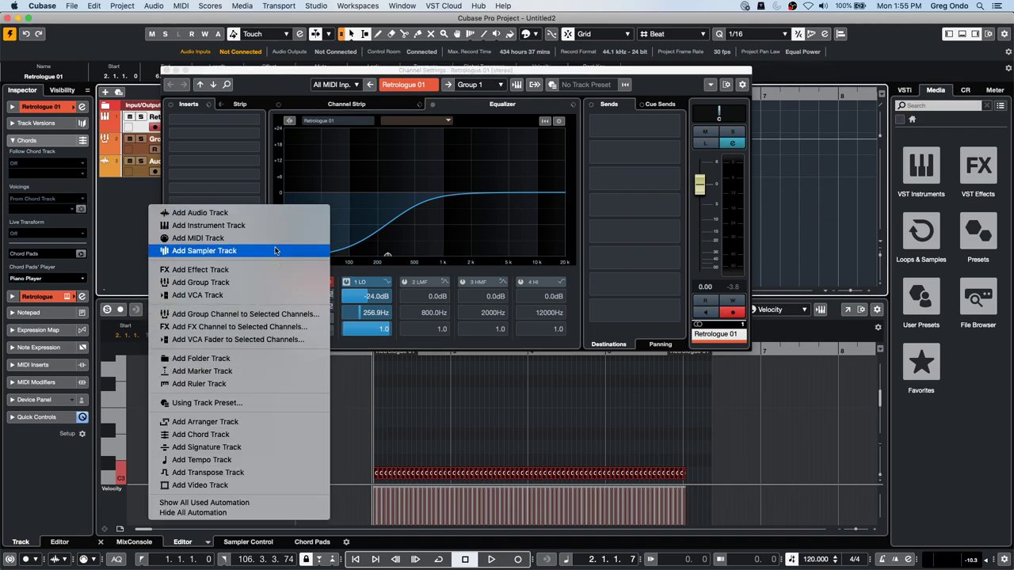
pyautogui.click(281, 326)
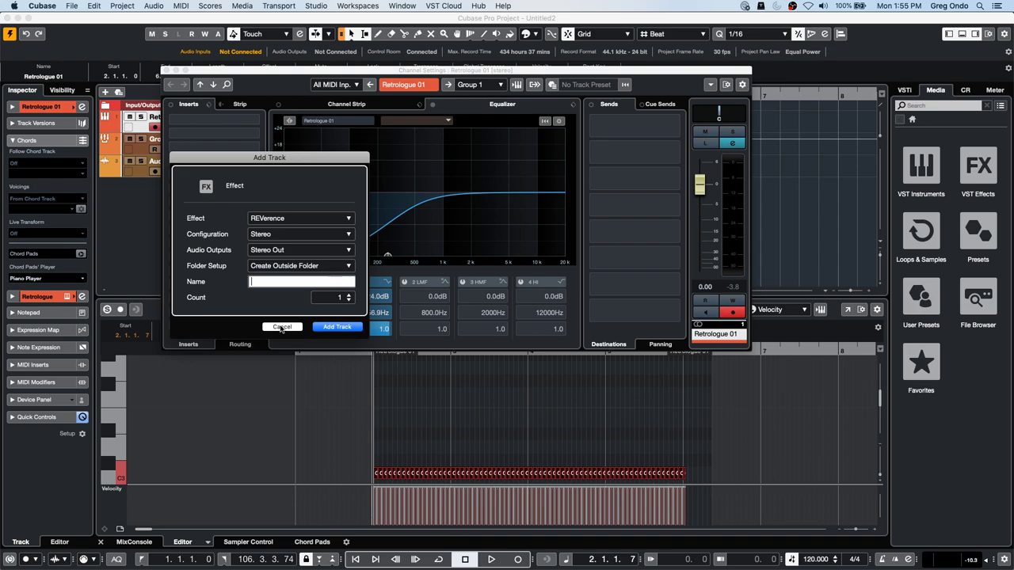
pyautogui.click(356, 327)
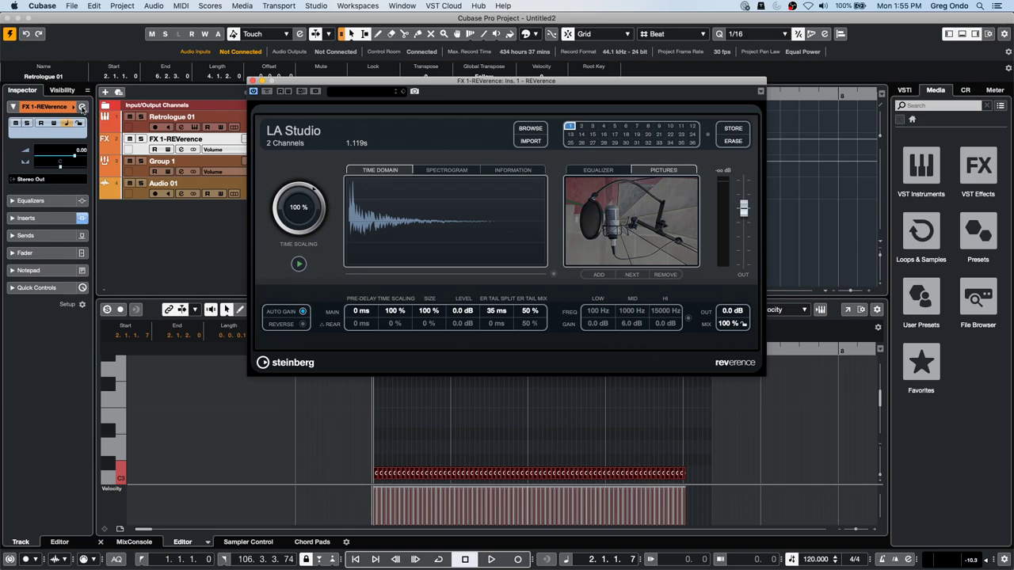
# Cut the REVerence channel's LO EQ band to about -4.9 dB at 31 Hz and close the channel and plug-in windows
pyautogui.click(81, 108)
pyautogui.moveTo(323, 219); pyautogui.dragTo(300, 205)
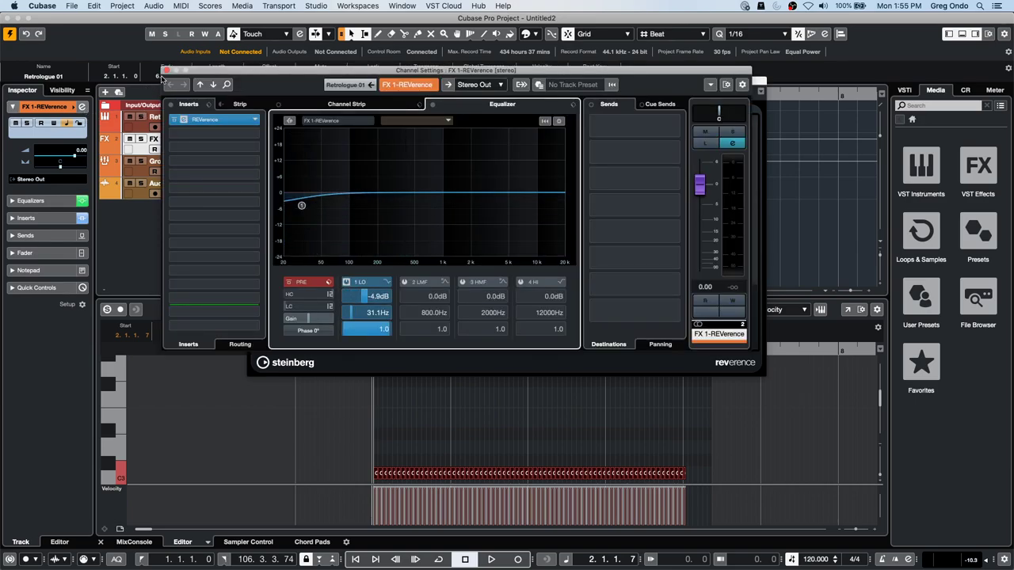
pyautogui.click(168, 70)
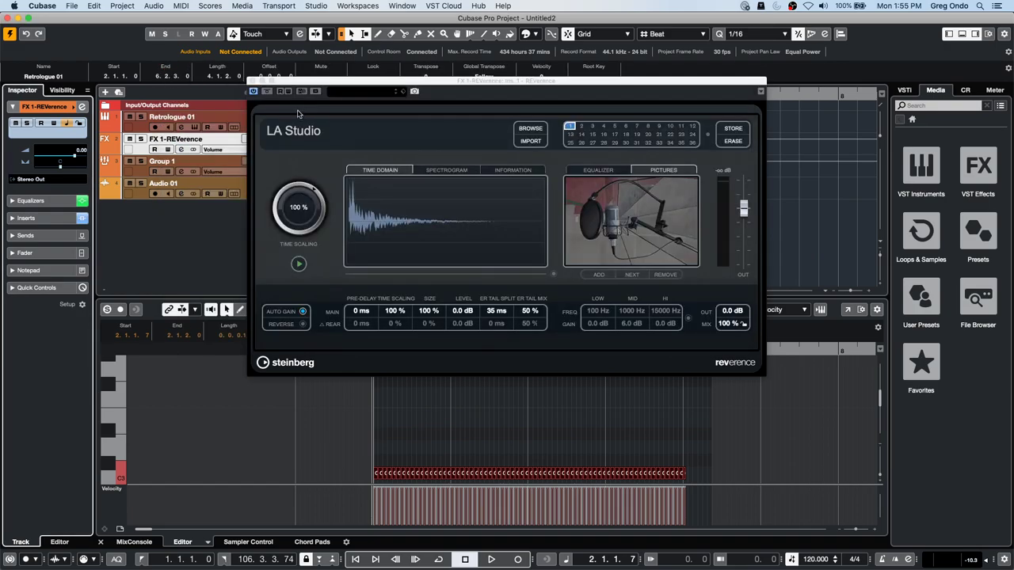
pyautogui.click(252, 81)
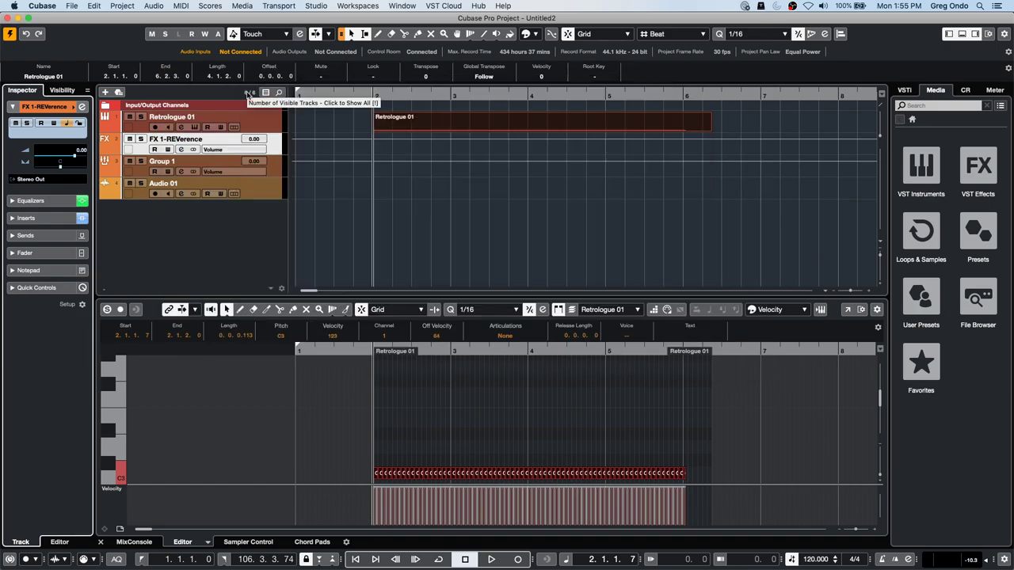
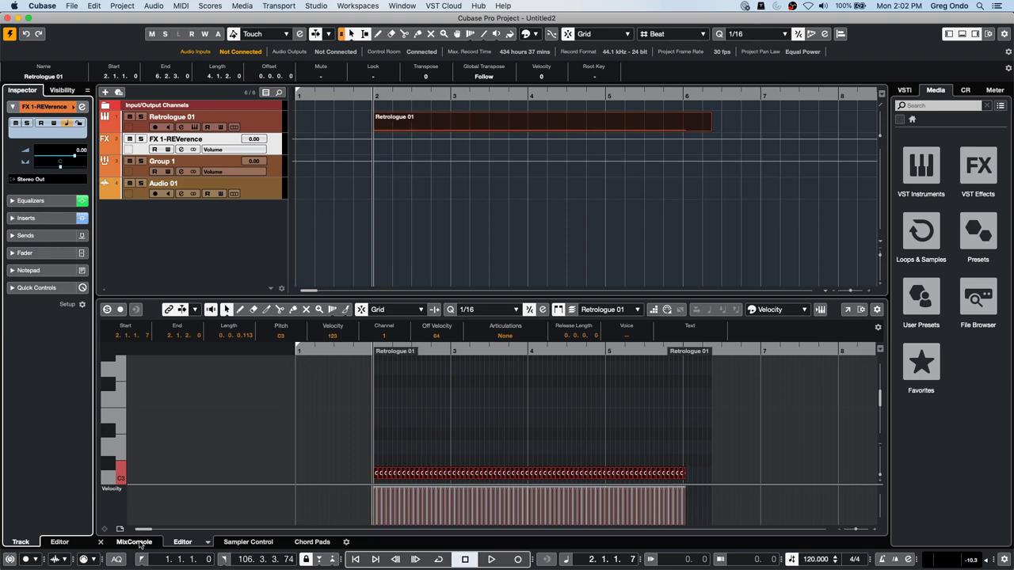
# Show the MixConsole and replace the mono input buses in Audio Connections with the 1 x Stereo preset
pyautogui.click(135, 542)
pyautogui.click(348, 5)
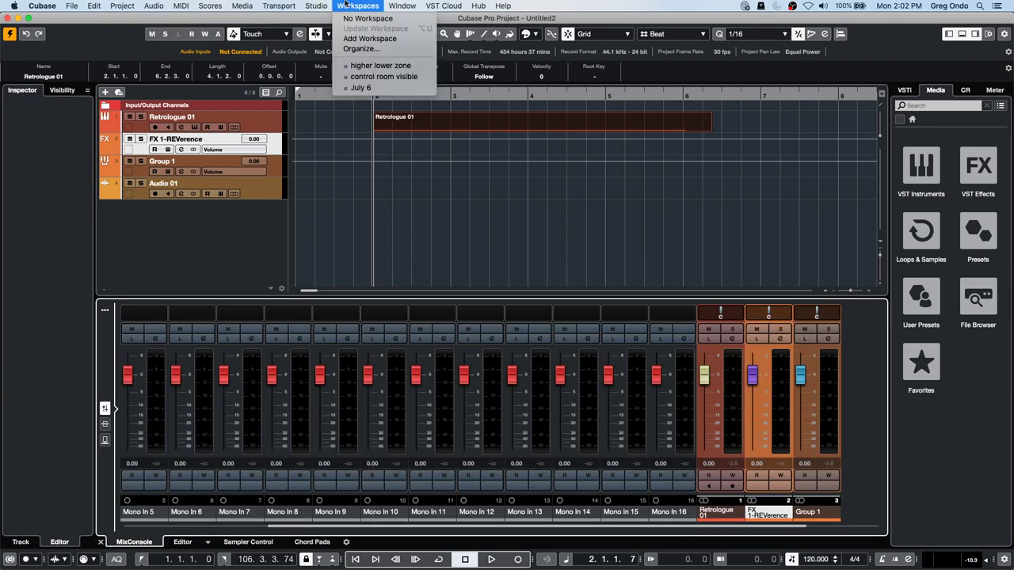
pyautogui.moveTo(316, 6)
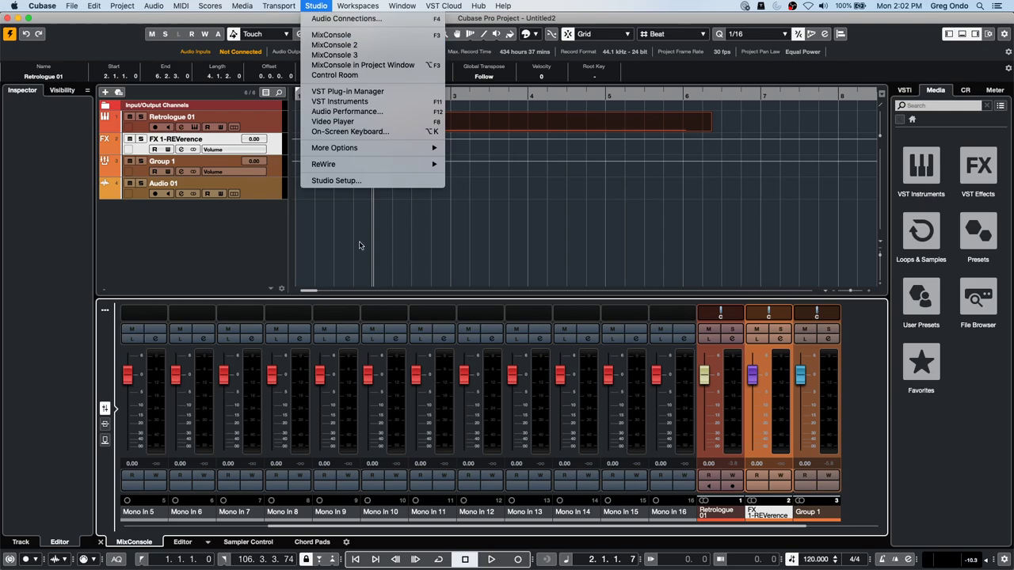
pyautogui.click(346, 18)
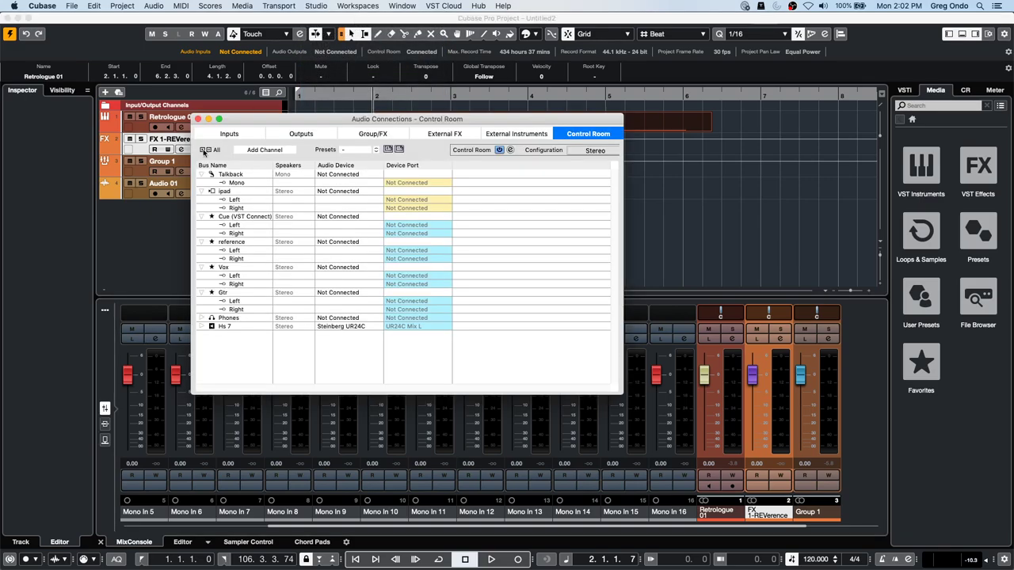
pyautogui.click(222, 133)
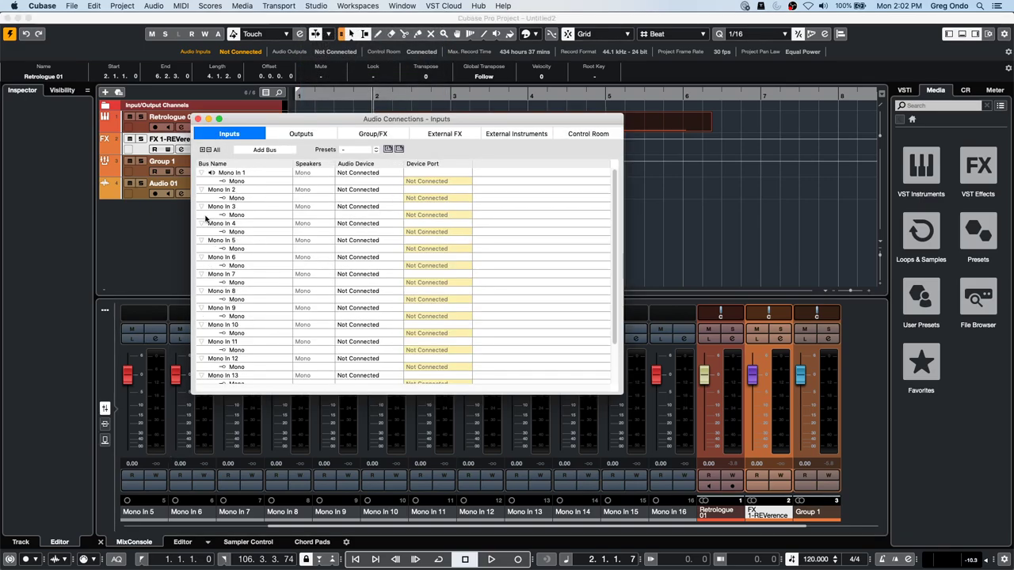
pyautogui.scroll(-3, 250, 285)
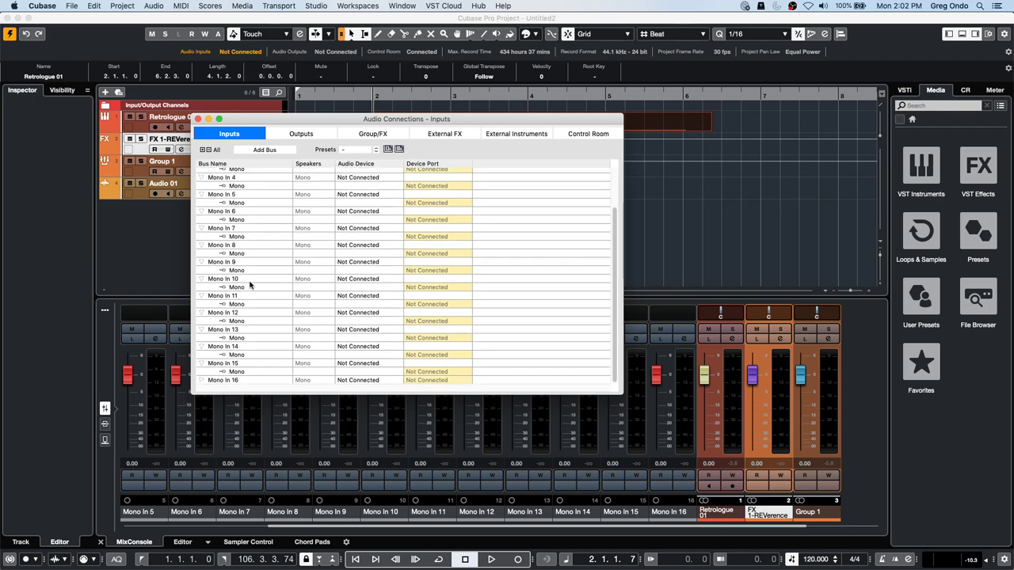
pyautogui.scroll(3, 250, 286)
pyautogui.click(376, 150)
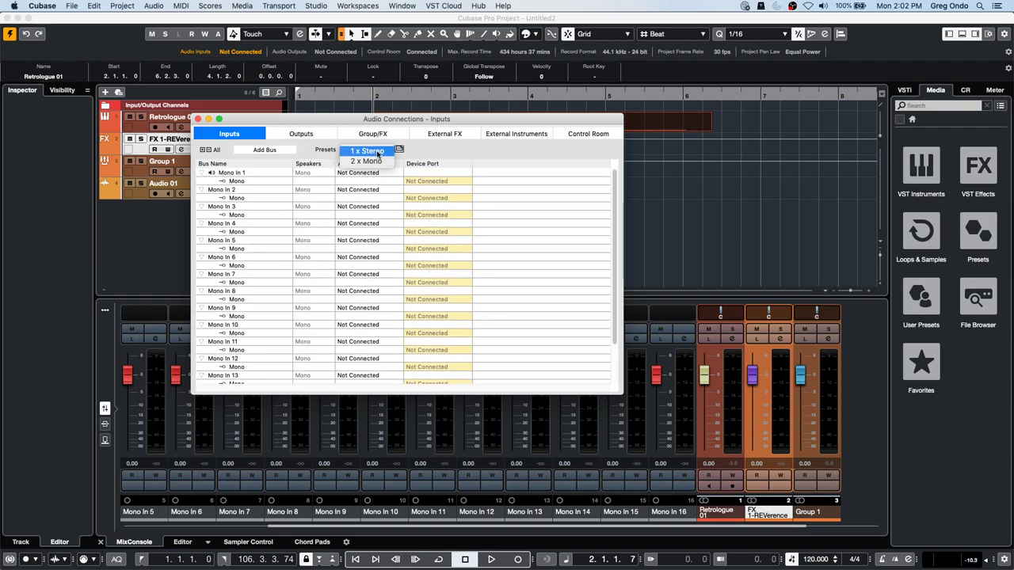
pyautogui.click(377, 151)
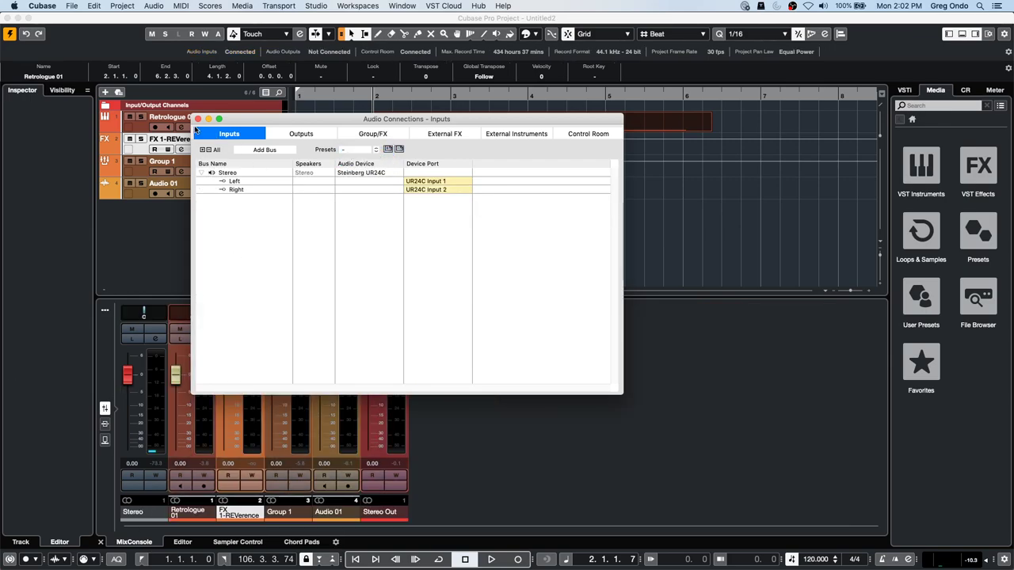
pyautogui.click(197, 119)
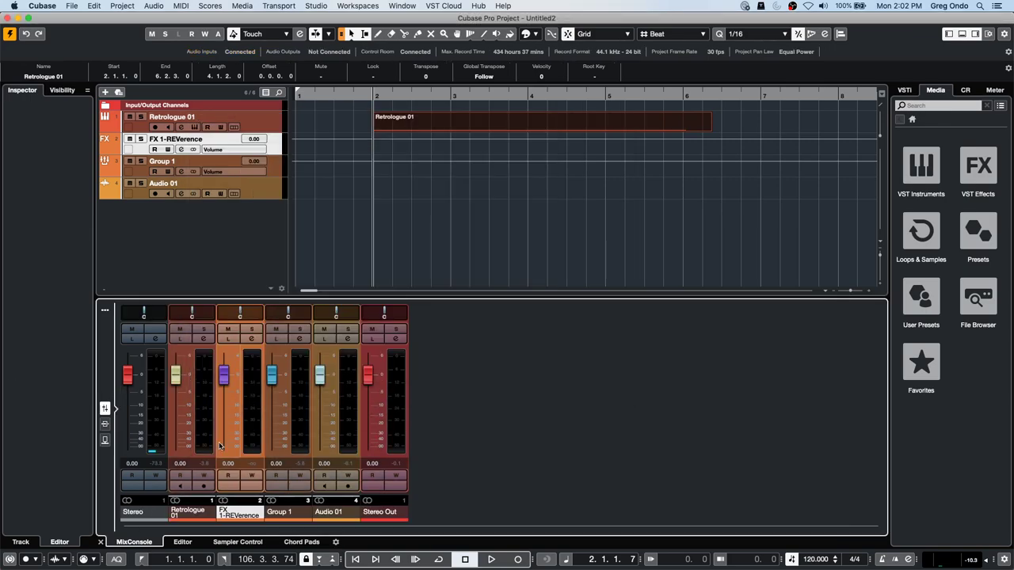
# Lower the Stereo input channel's fader slightly and reset it to 0.00 dB
pyautogui.click(153, 391)
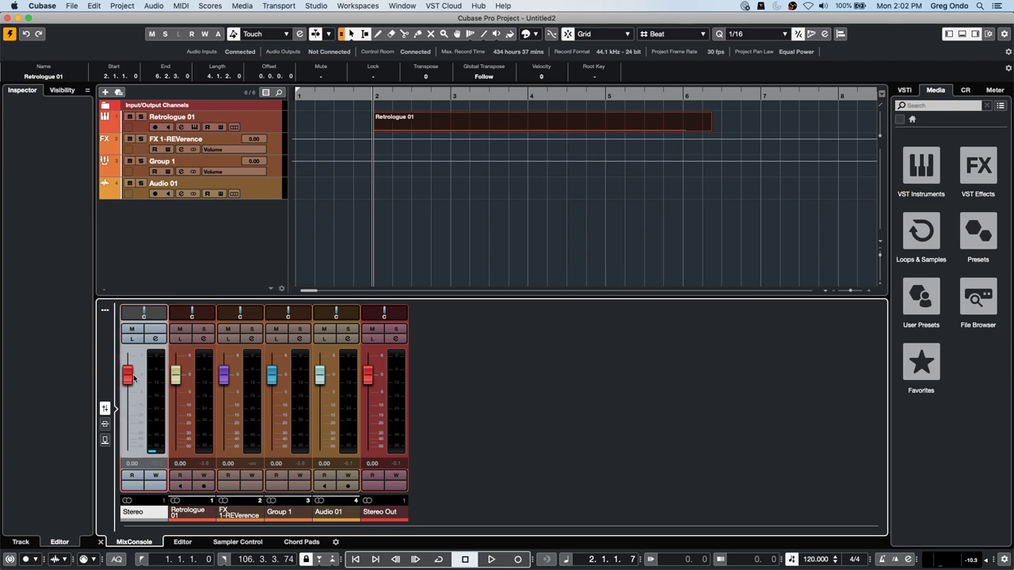
pyautogui.moveTo(132, 374)
pyautogui.mouseDown()
pyautogui.moveTo(130, 440)
pyautogui.moveTo(131, 382)
pyautogui.mouseUp()
pyautogui.keyDown('super'); pyautogui.click(132, 379); pyautogui.keyUp('super')
# In the Stereo input channel's EQ, cut LMF to about -9.8 dB at 67 Hz and boost HMF to about 6.9 dB at 2238 Hz
pyautogui.click(155, 338)
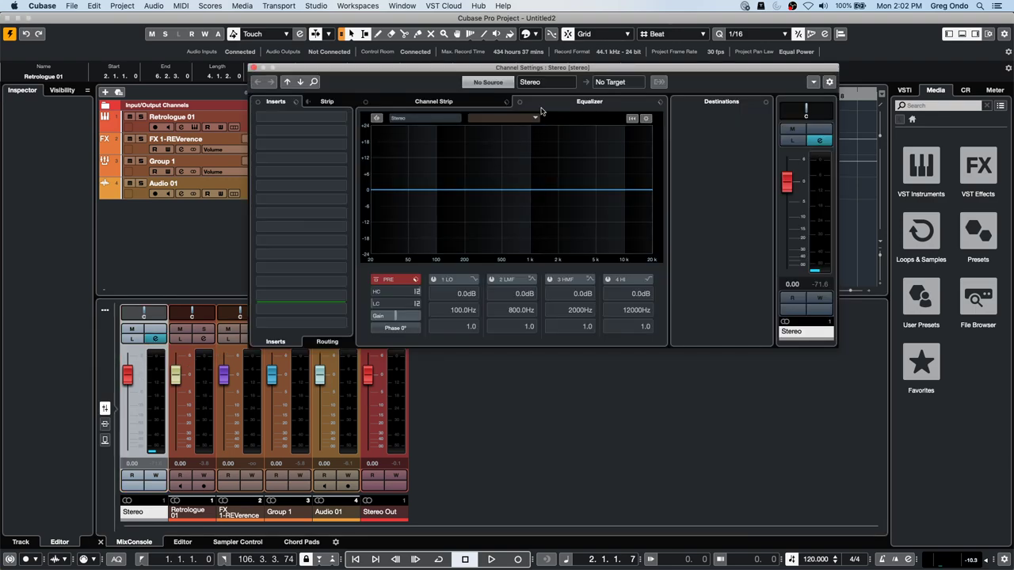
pyautogui.moveTo(458, 191); pyautogui.dragTo(420, 215)
pyautogui.moveTo(538, 191); pyautogui.dragTo(562, 171)
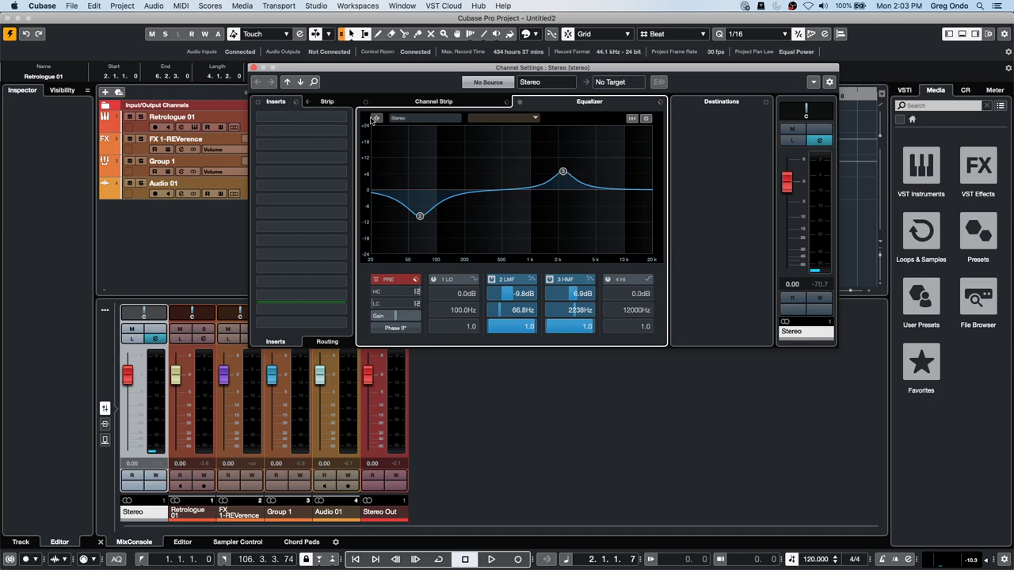
# Vary the input EQ bands, leaving LMF at about -0.2 dB, 82 Hz and HMF at about -0.6 dB, 3054 Hz
pyautogui.moveTo(420, 216); pyautogui.dragTo(424, 191)
pyautogui.moveTo(563, 172); pyautogui.dragTo(563, 217)
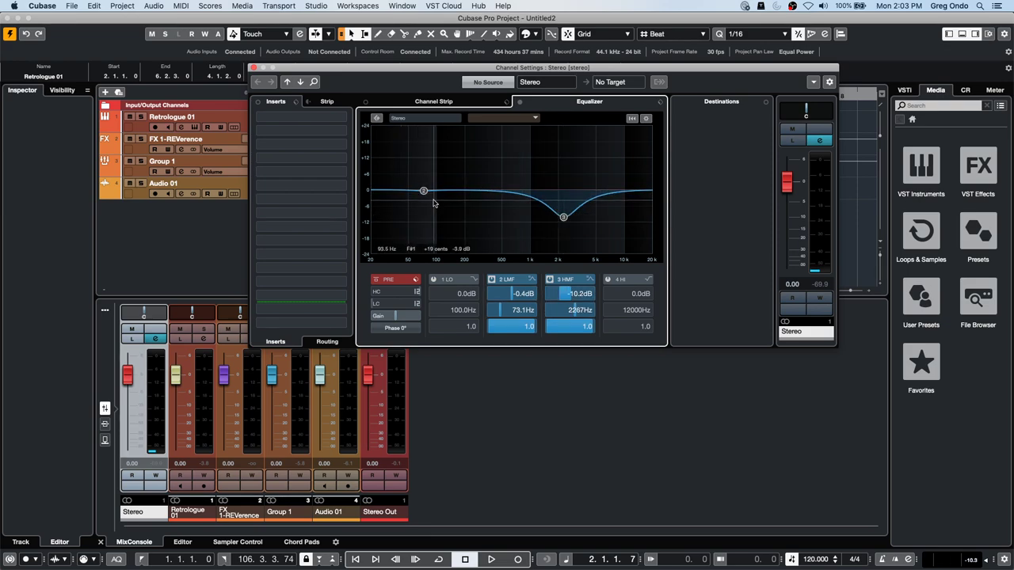
pyautogui.moveTo(423, 191); pyautogui.dragTo(414, 231)
pyautogui.moveTo(564, 217); pyautogui.dragTo(576, 192)
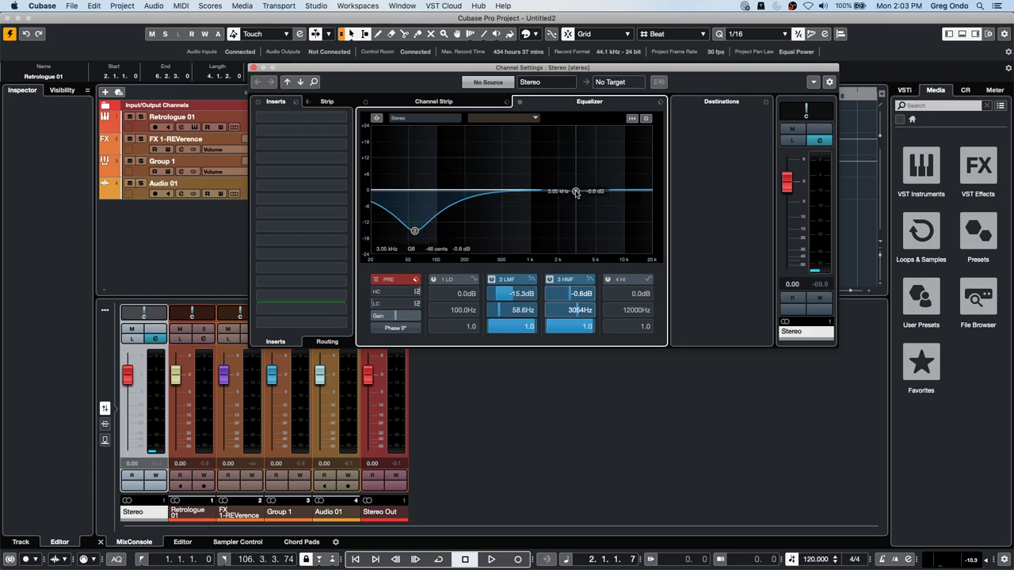
pyautogui.moveTo(414, 230); pyautogui.dragTo(429, 192)
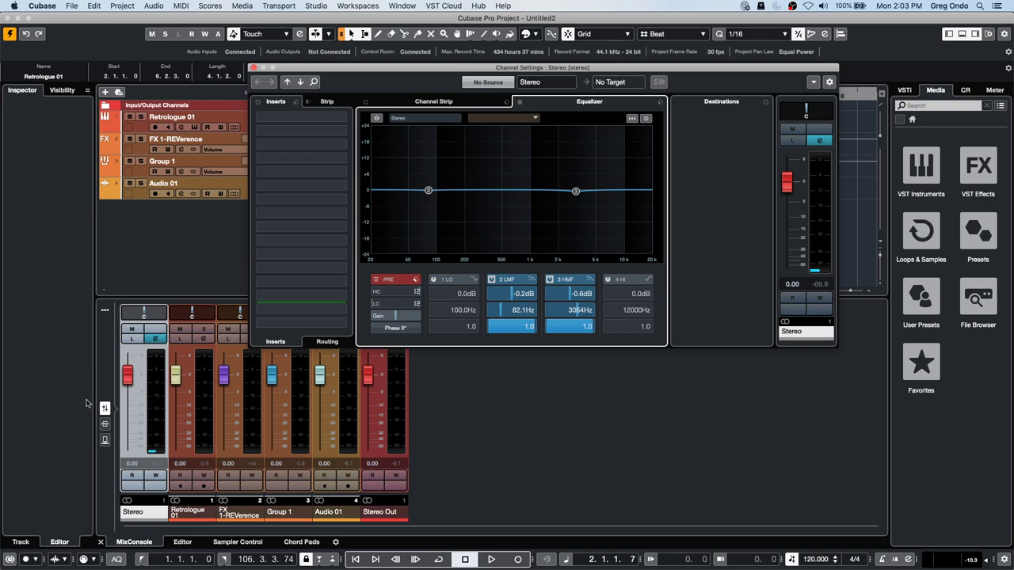
# Adjust the Stereo input channel's fader to -1.20 dB and close its channel settings
pyautogui.moveTo(129, 377); pyautogui.dragTo(129, 383)
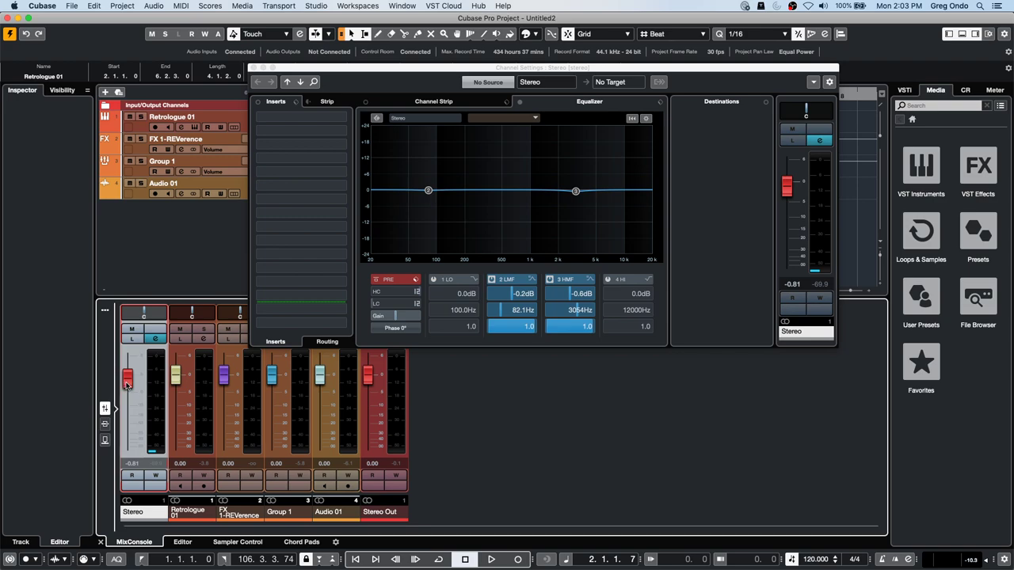
pyautogui.moveTo(130, 384); pyautogui.dragTo(131, 381)
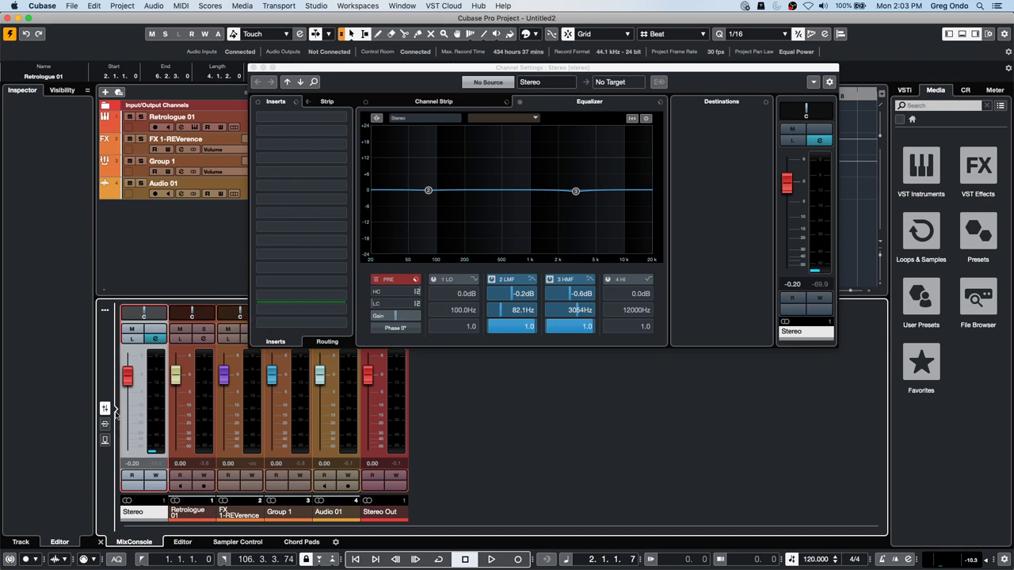
pyautogui.scroll(-1, 129, 396)
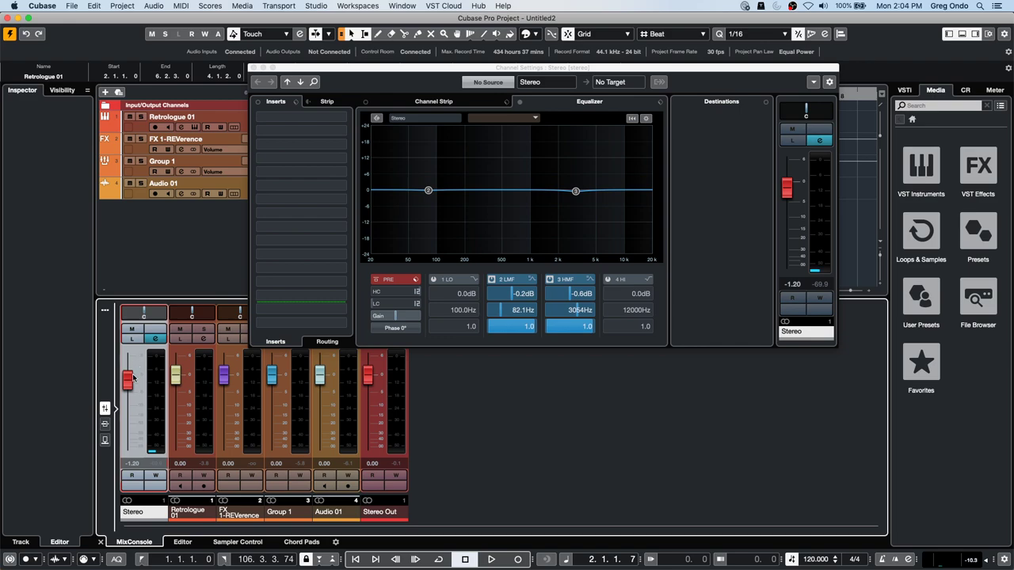
pyautogui.moveTo(131, 381)
pyautogui.mouseDown()
pyautogui.moveTo(131, 402)
pyautogui.moveTo(131, 383)
pyautogui.mouseUp()
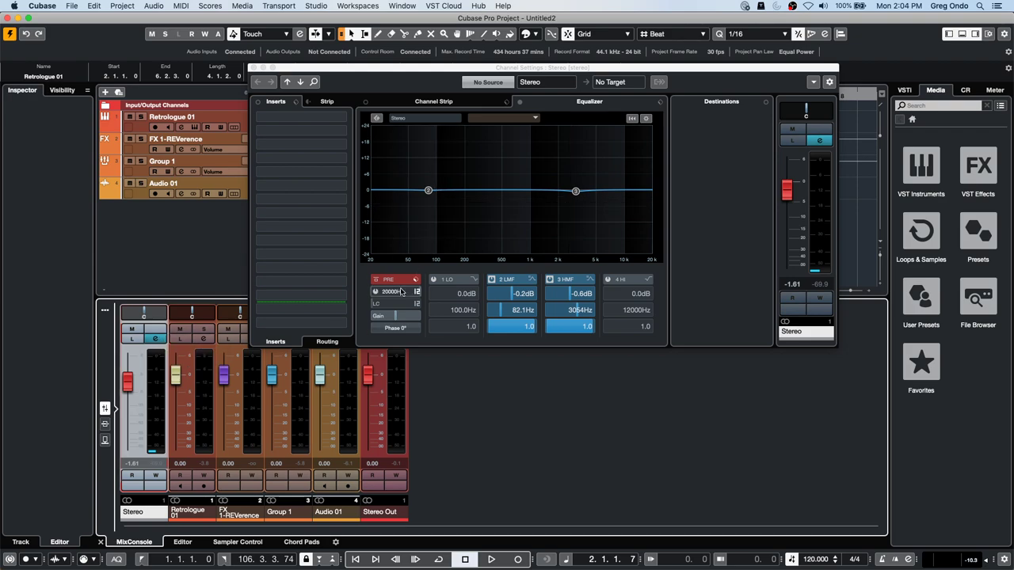
pyautogui.moveTo(128, 385)
pyautogui.mouseDown()
pyautogui.moveTo(128, 420)
pyautogui.moveTo(126, 363)
pyautogui.moveTo(128, 388)
pyautogui.mouseUp()
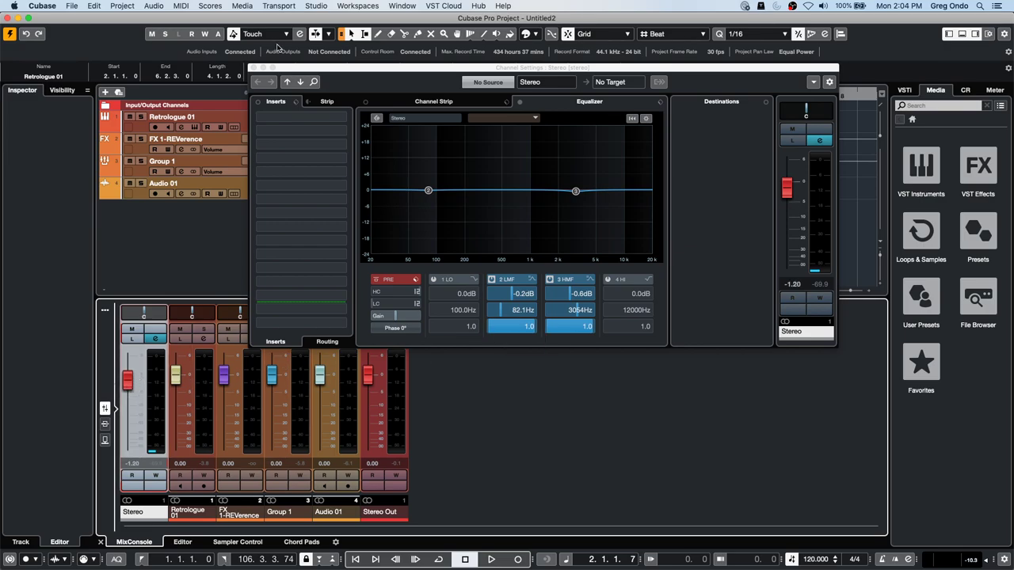
pyautogui.click(253, 68)
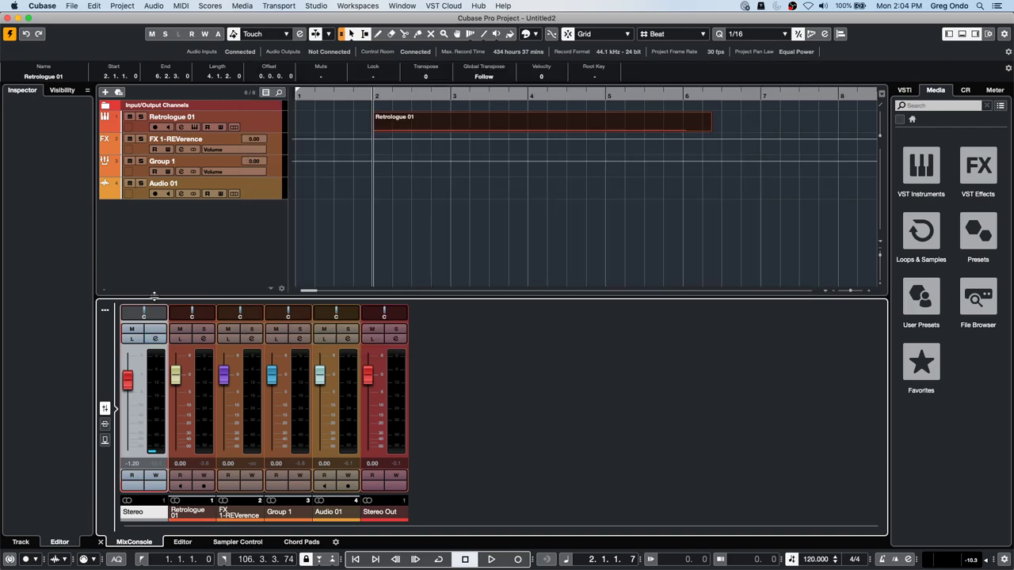
# Show the MixConsole toolbar and hide the input channels with the channel type filter
pyautogui.click(104, 310)
pyautogui.click(418, 310)
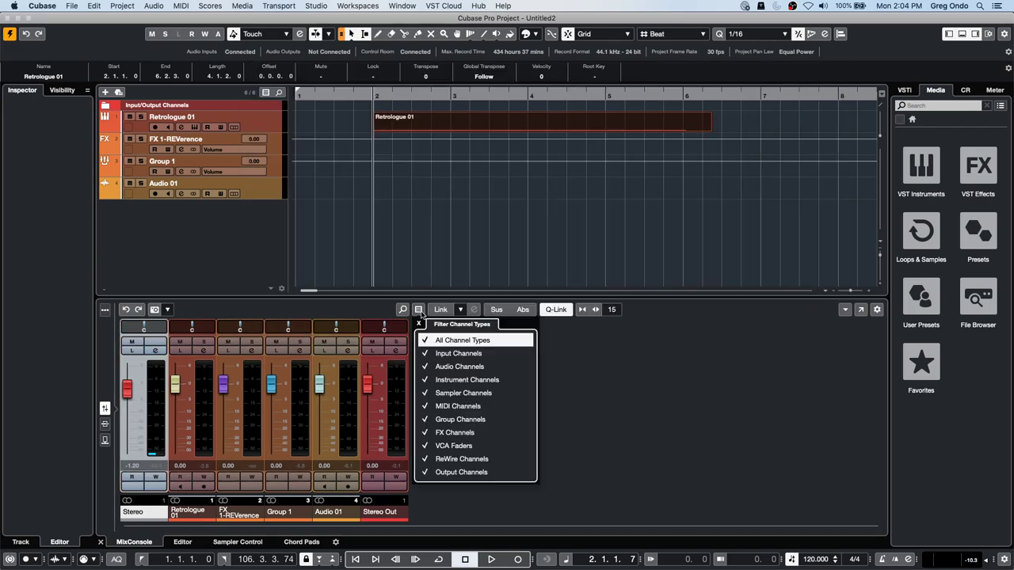
pyautogui.click(447, 354)
pyautogui.click(691, 401)
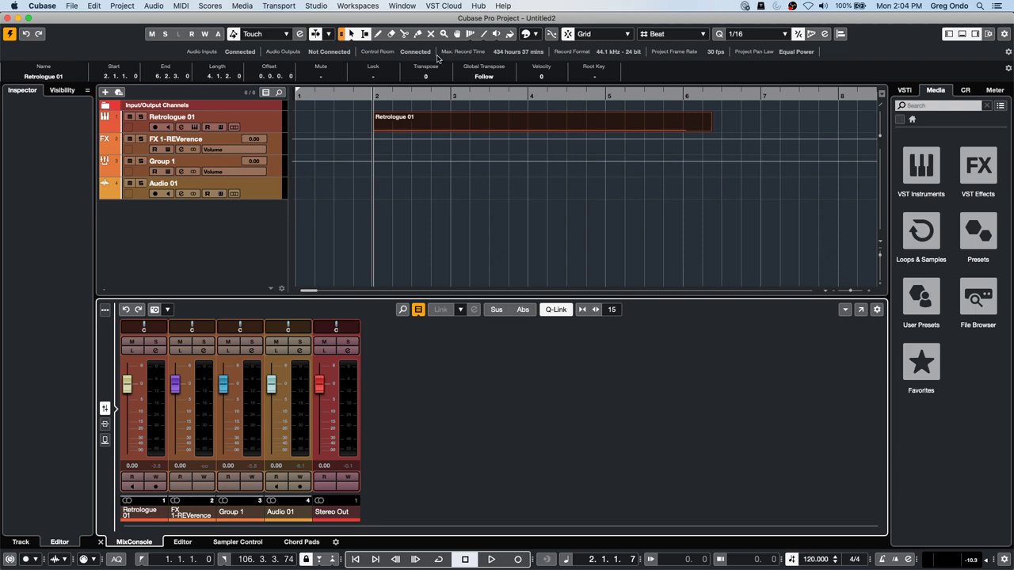
# Activate the cycle with its locators around the Retrologue 01 part and place the project cursor at 4.3.1
pyautogui.click(362, 91)
pyautogui.click(362, 96)
pyautogui.moveTo(388, 96); pyautogui.dragTo(305, 32)
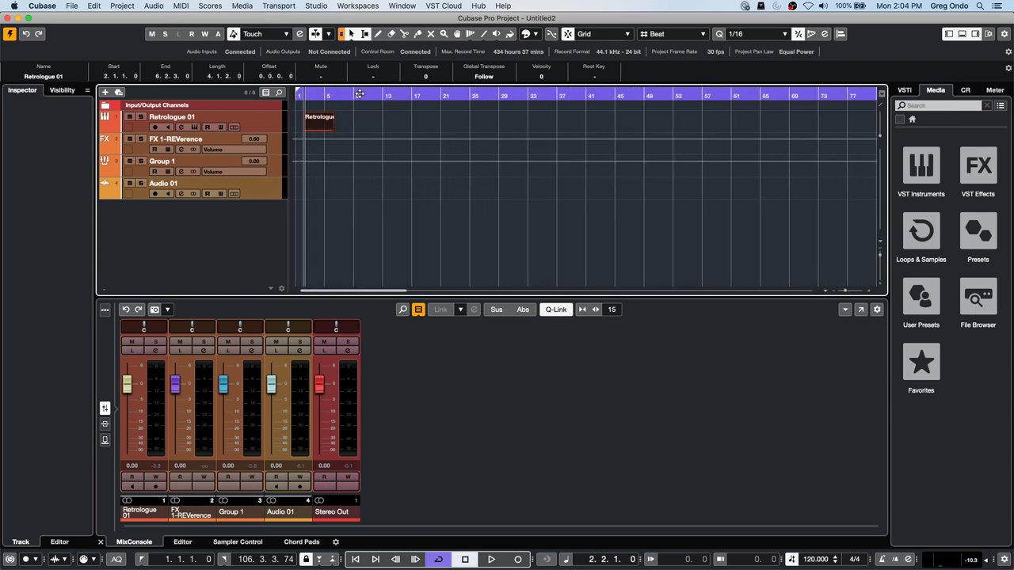
pyautogui.moveTo(361, 97); pyautogui.dragTo(337, 116)
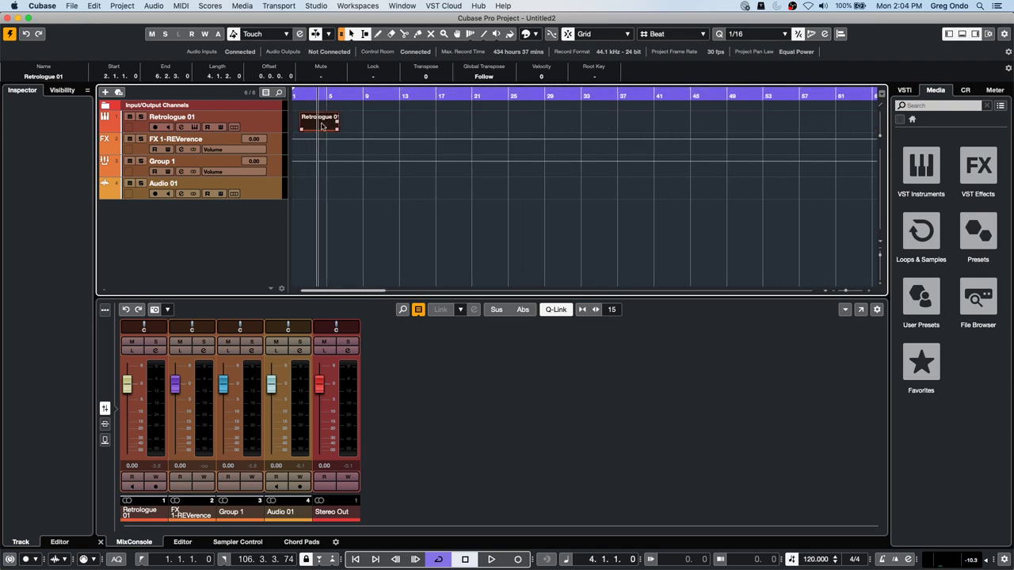
pyautogui.press('p')
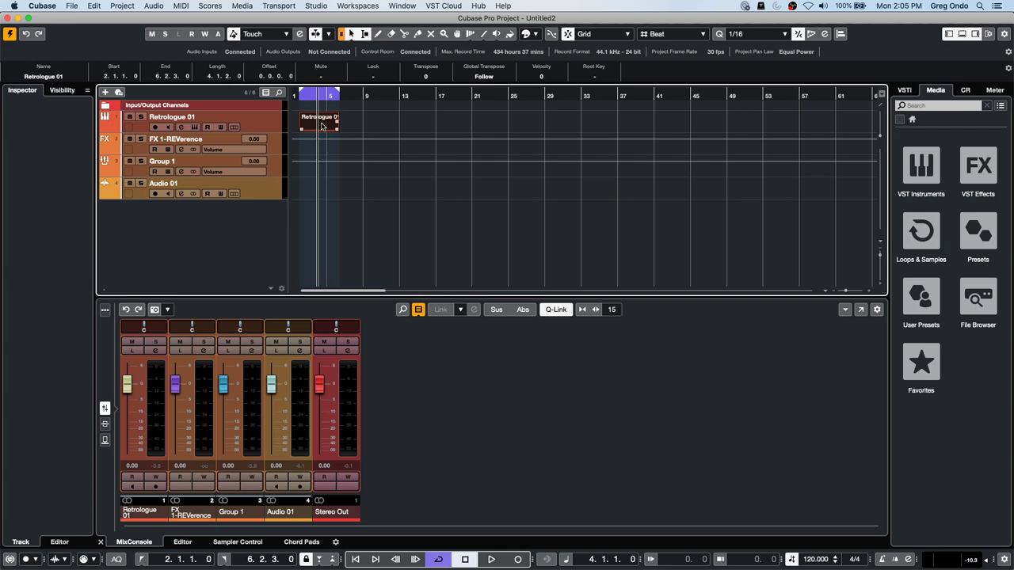
pyautogui.click(315, 95)
pyautogui.click(322, 93)
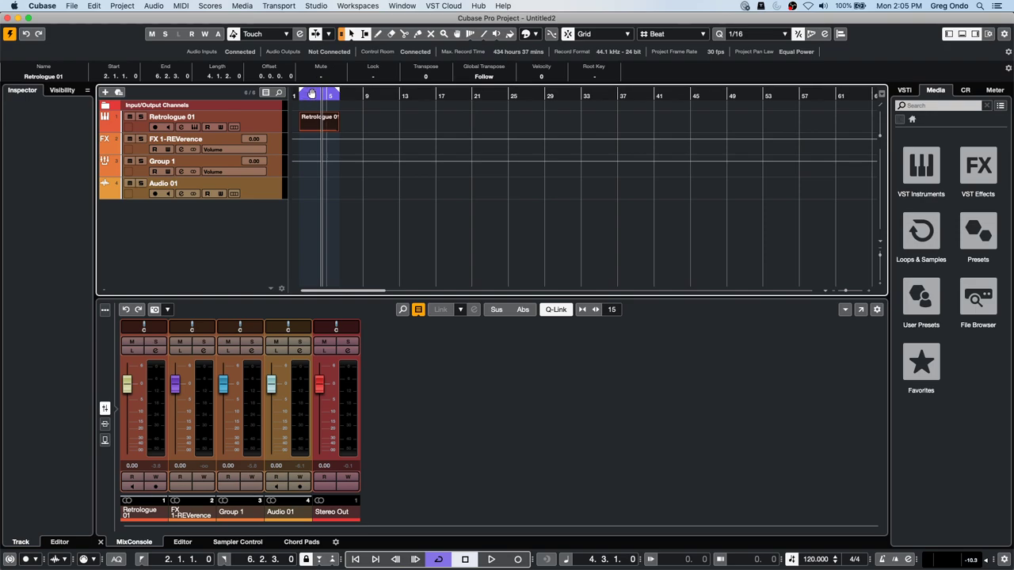
# Toggle the cycle off and on repeatedly from the locator range in the ruler
pyautogui.click(314, 93)
pyautogui.click(314, 94)
pyautogui.click(314, 93)
pyautogui.click(314, 93)
pyautogui.click(314, 93)
pyautogui.click(313, 93)
# Zoom the timeline in around the cycle range from the ruler and place the project cursor at 2.3.1
pyautogui.moveTo(311, 100); pyautogui.dragTo(314, 125)
pyautogui.moveTo(357, 97)
pyautogui.mouseDown()
pyautogui.moveTo(358, 122)
pyautogui.moveTo(362, 106)
pyautogui.mouseUp()
pyautogui.moveTo(297, 95); pyautogui.dragTo(307, 142)
pyautogui.moveTo(375, 95)
pyautogui.mouseDown()
pyautogui.moveTo(370, 128)
pyautogui.moveTo(370, 99)
pyautogui.mouseUp()
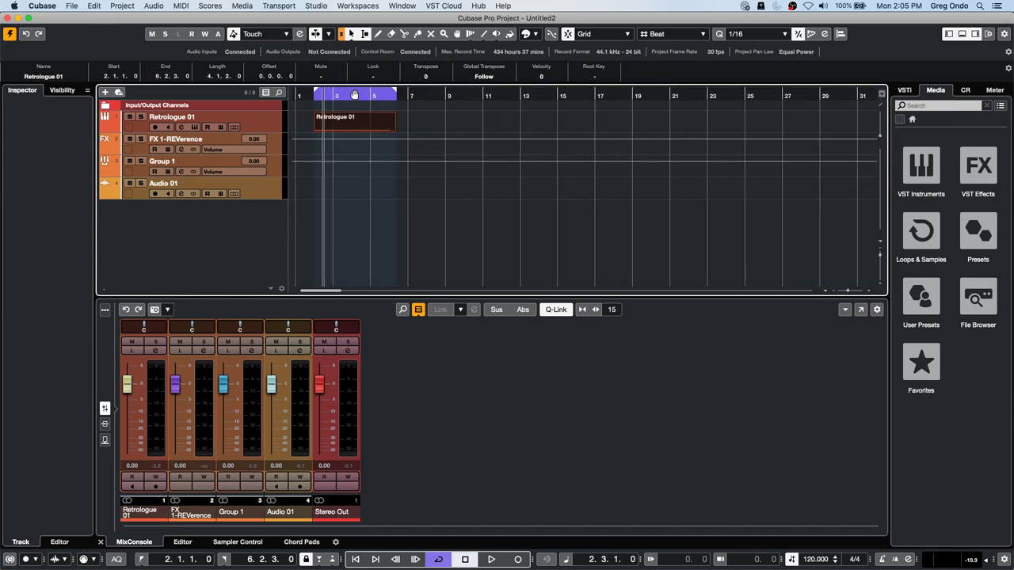
# Switch the cycle on and off several times from its locator range, leaving it deactivated
pyautogui.click(354, 95)
pyautogui.click(354, 95)
pyautogui.click(355, 95)
pyautogui.click(354, 95)
pyautogui.click(354, 95)
pyautogui.click(354, 95)
pyautogui.click(354, 95)
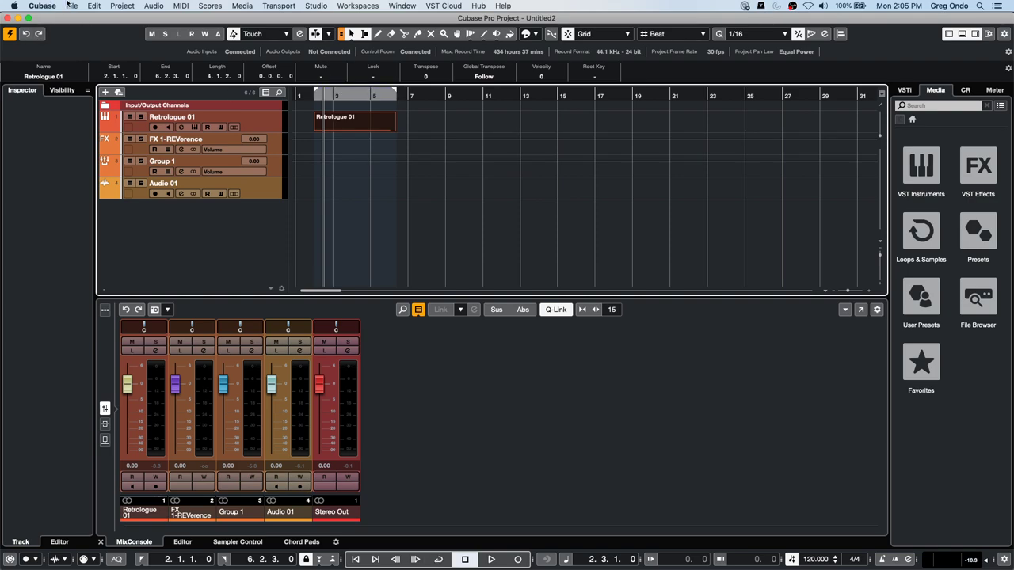
# Disable Clicking Locator Range in Upper Part of the Ruler Activates Cycle in the Transport preferences and apply the change
pyautogui.click(42, 6)
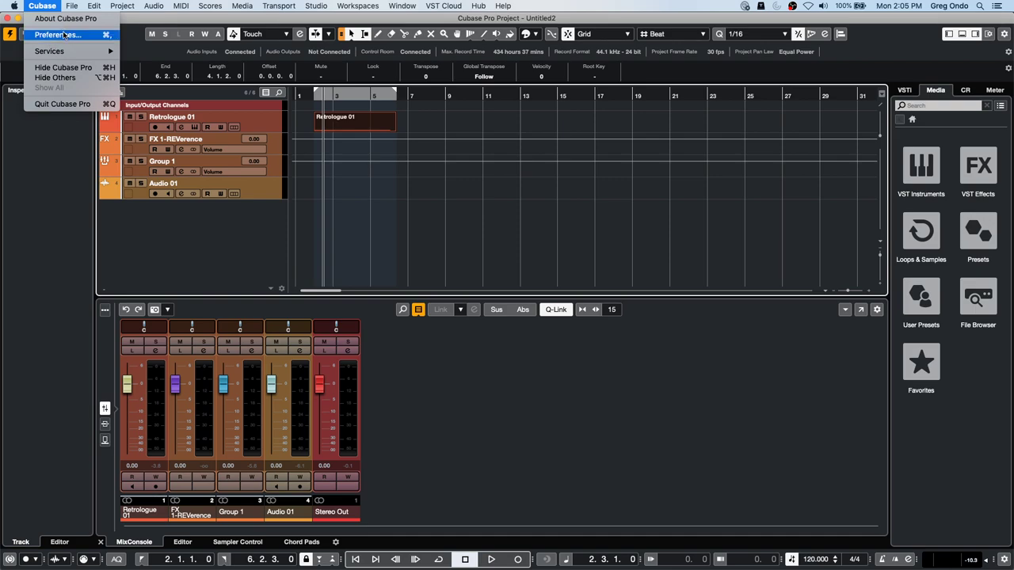
pyautogui.click(66, 35)
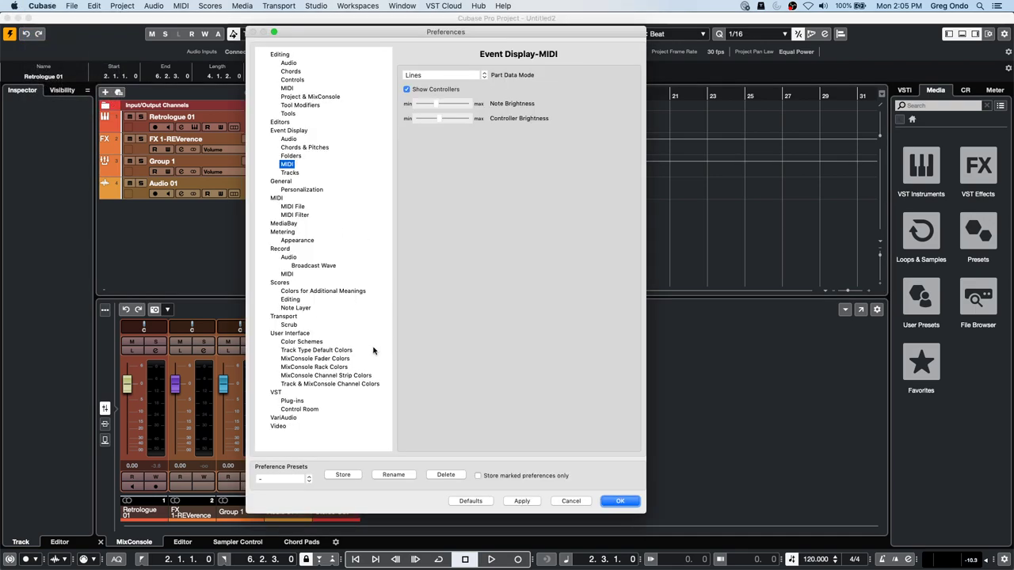
pyautogui.click(284, 317)
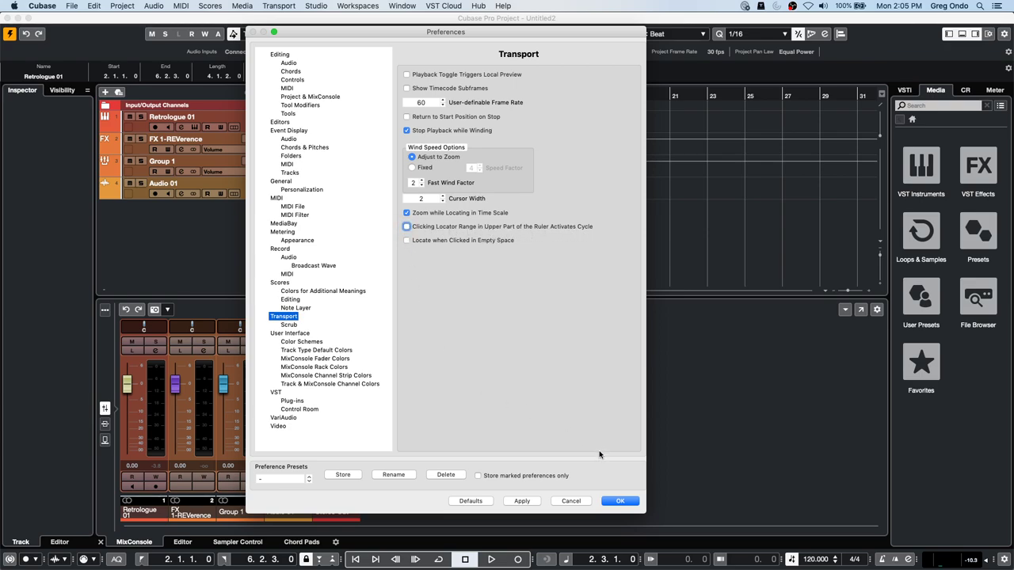
pyautogui.click(522, 501)
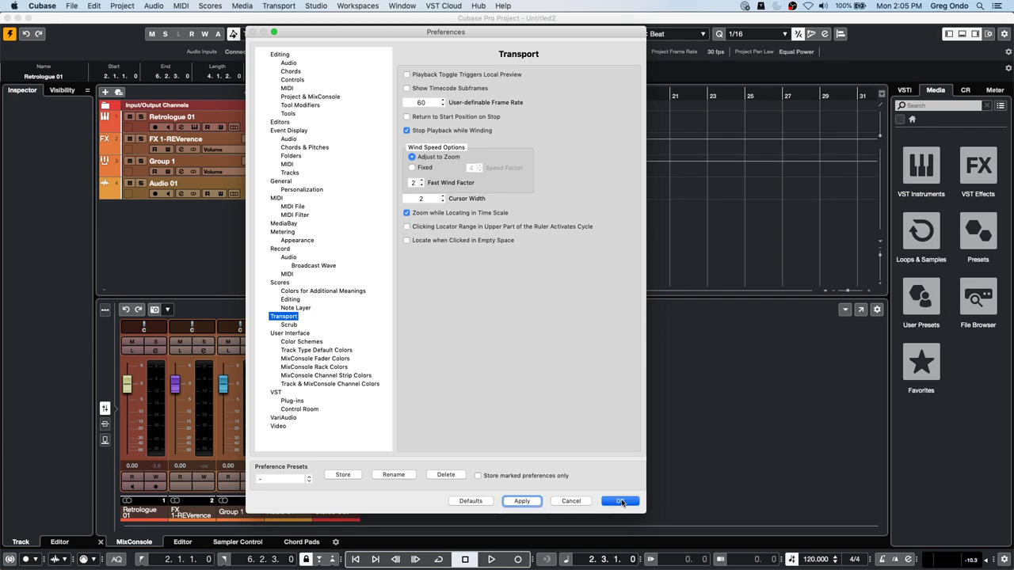
pyautogui.click(621, 500)
# Start and stop playback of the Retrologue 01 part a few times
pyautogui.press('space')
pyautogui.press('space')
pyautogui.press('space')
pyautogui.press('space')
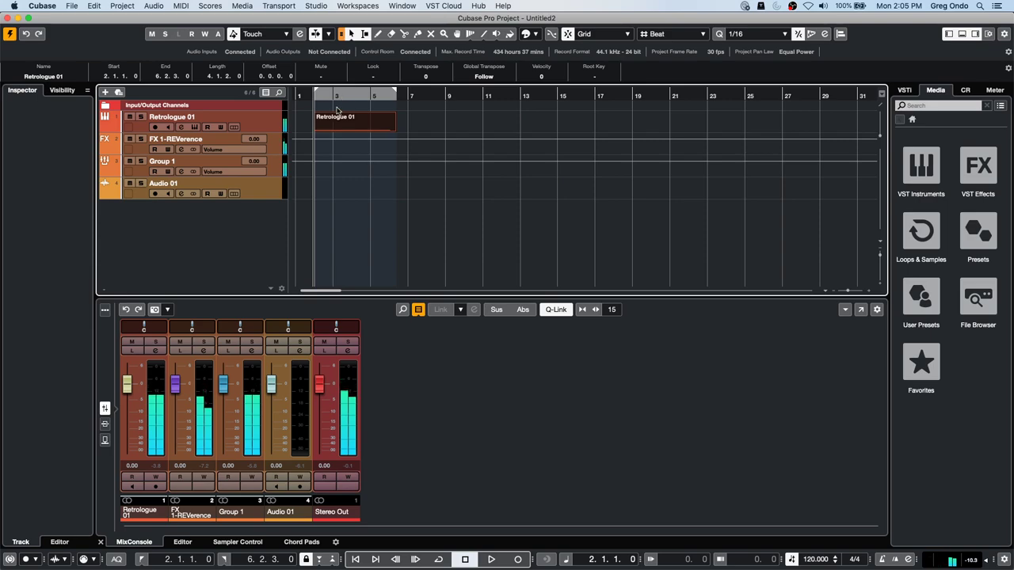
# Re-enable Clicking Locator Range in Upper Part of the Ruler Activates Cycle in the Transport preferences
pyautogui.click(46, 5)
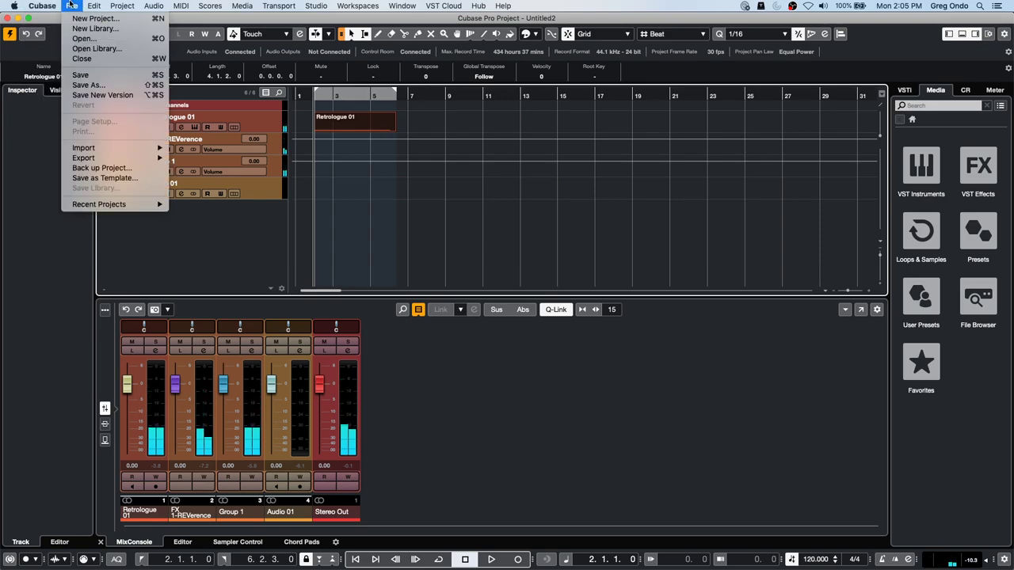
pyautogui.click(57, 35)
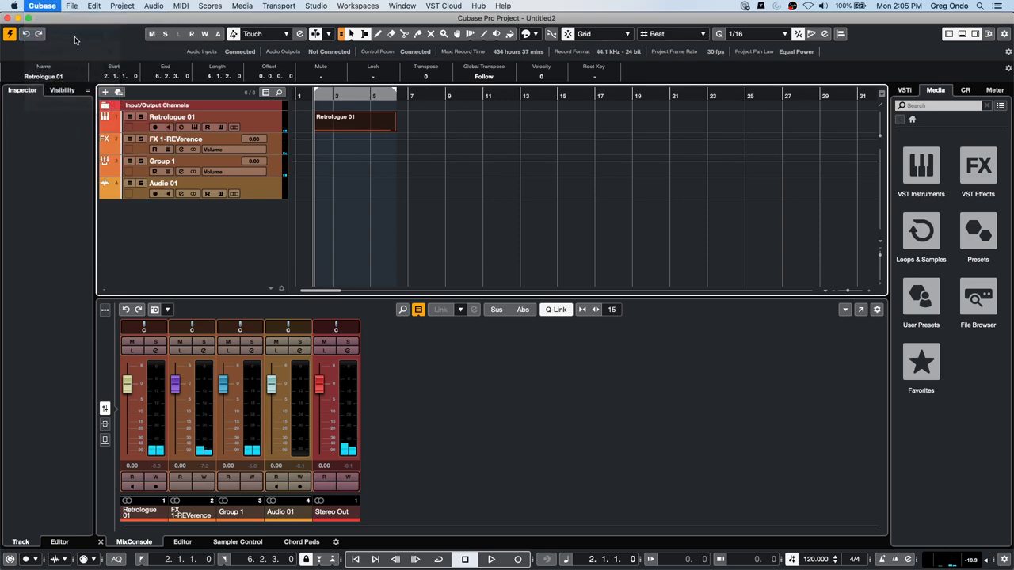
pyautogui.click(406, 227)
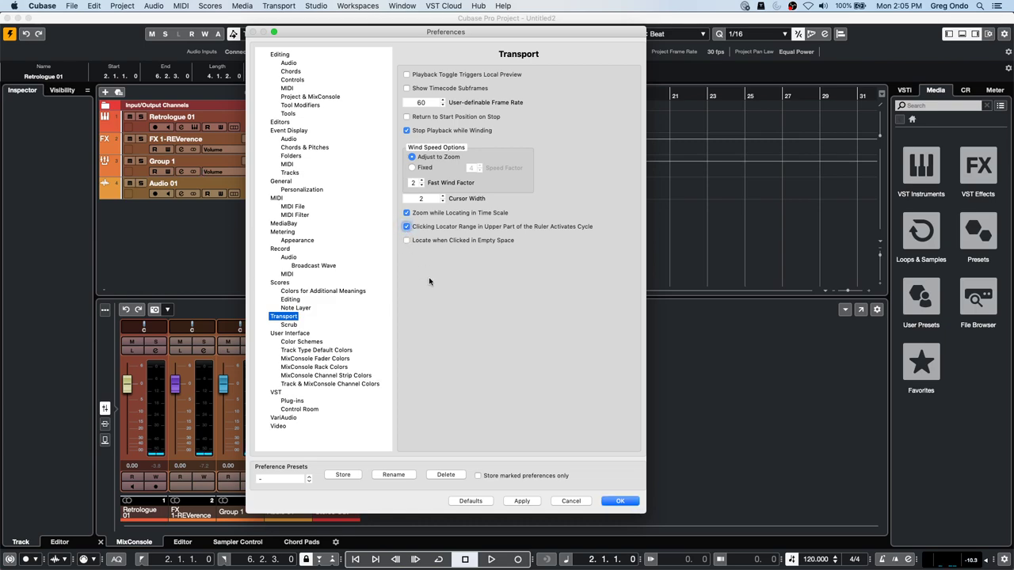
pyautogui.click(620, 501)
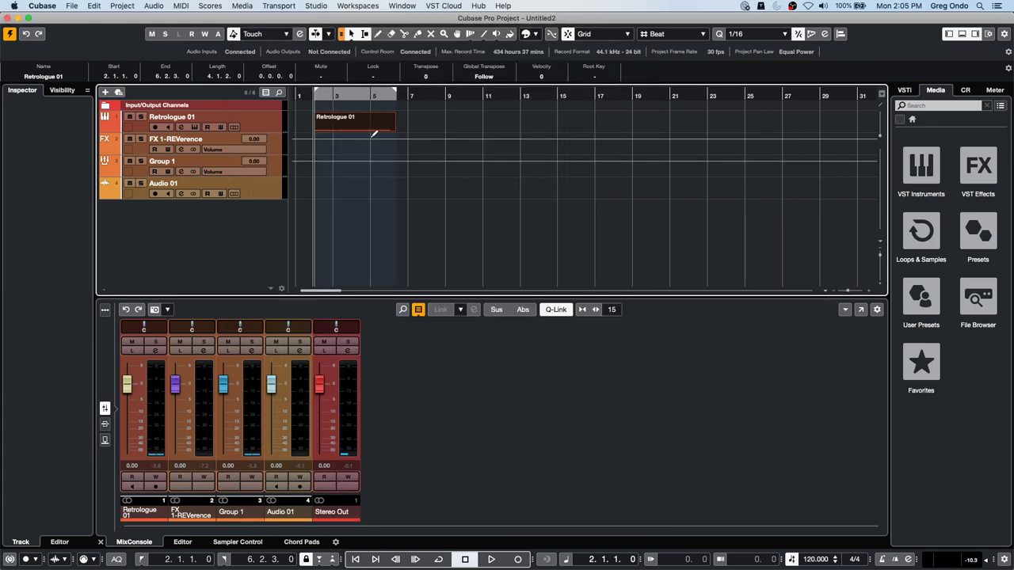
# Activate the cycle from its locator range and place the project cursor at 3.4.1 with the timeline zoomed in
pyautogui.click(352, 93)
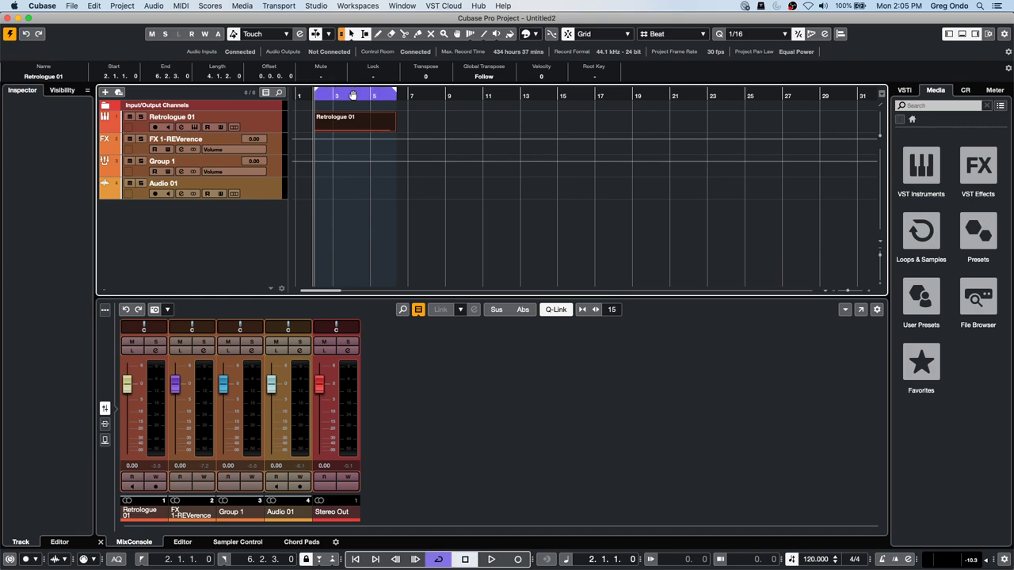
pyautogui.click(352, 93)
pyautogui.moveTo(352, 93); pyautogui.dragTo(354, 117)
pyautogui.click(345, 93)
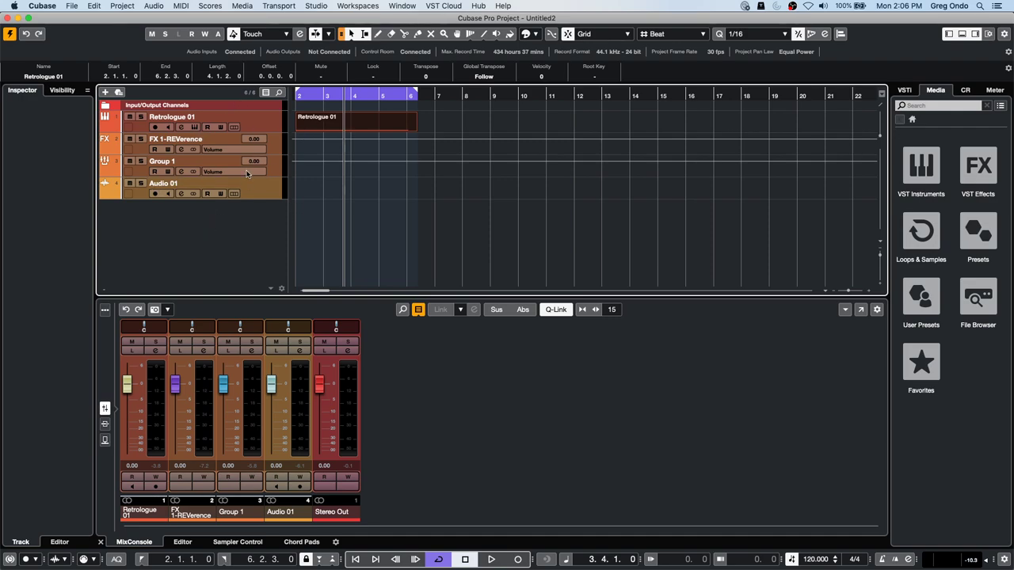
pyautogui.rightClick(214, 230)
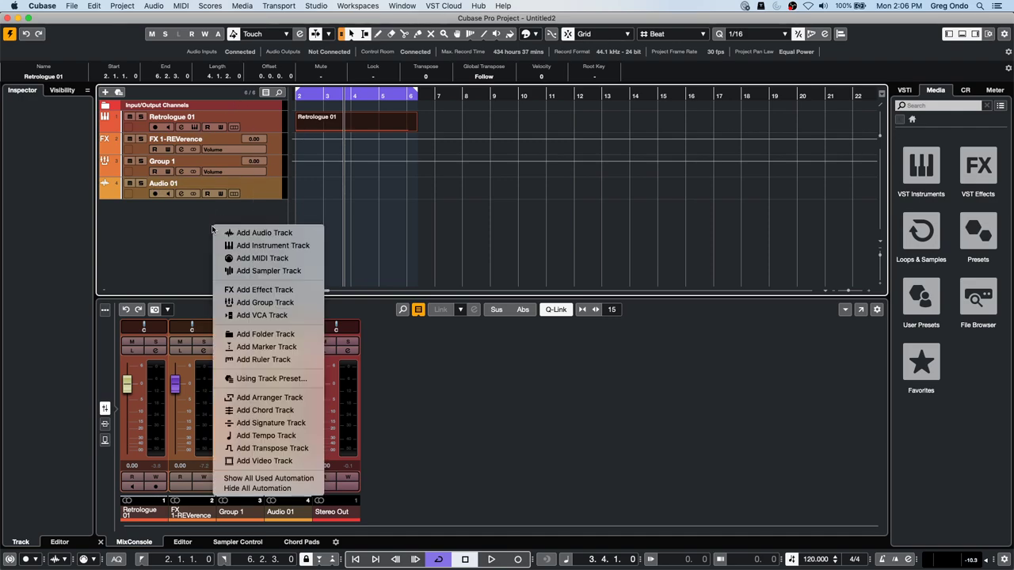
pyautogui.click(274, 233)
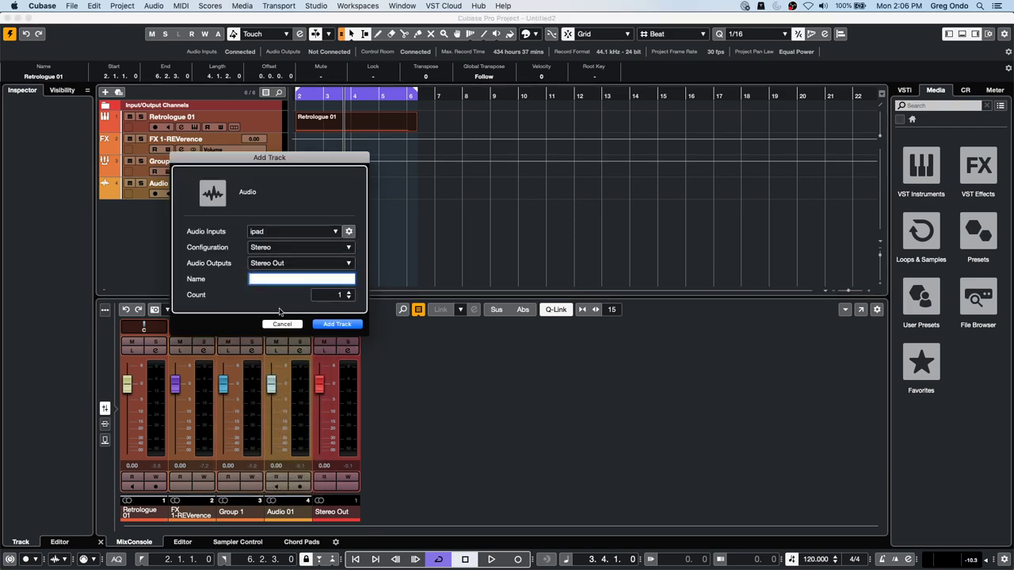
pyautogui.click(282, 325)
# Add a new Retrologue instrument track below Audio 01
pyautogui.rightClick(239, 243)
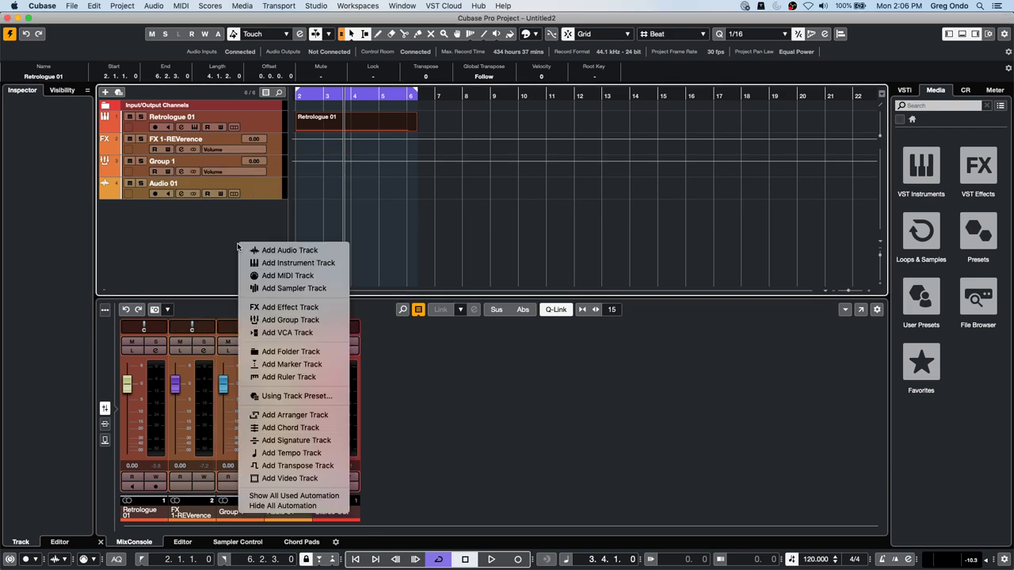
pyautogui.click(307, 268)
pyautogui.click(335, 290)
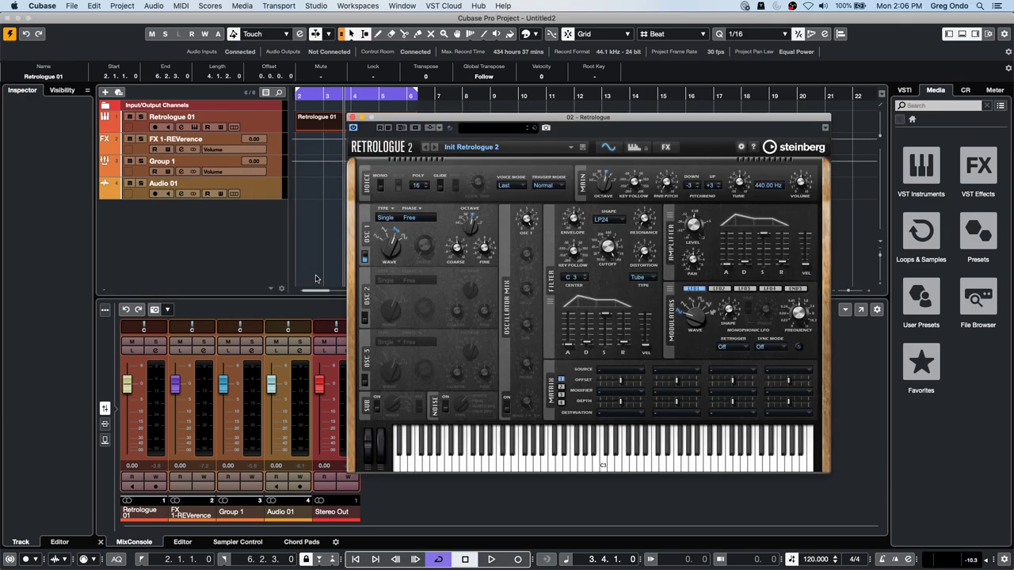
# Insert the MIDI Monitor effect in the first MIDI insert slot of the Retrologue 02 track
pyautogui.click(35, 366)
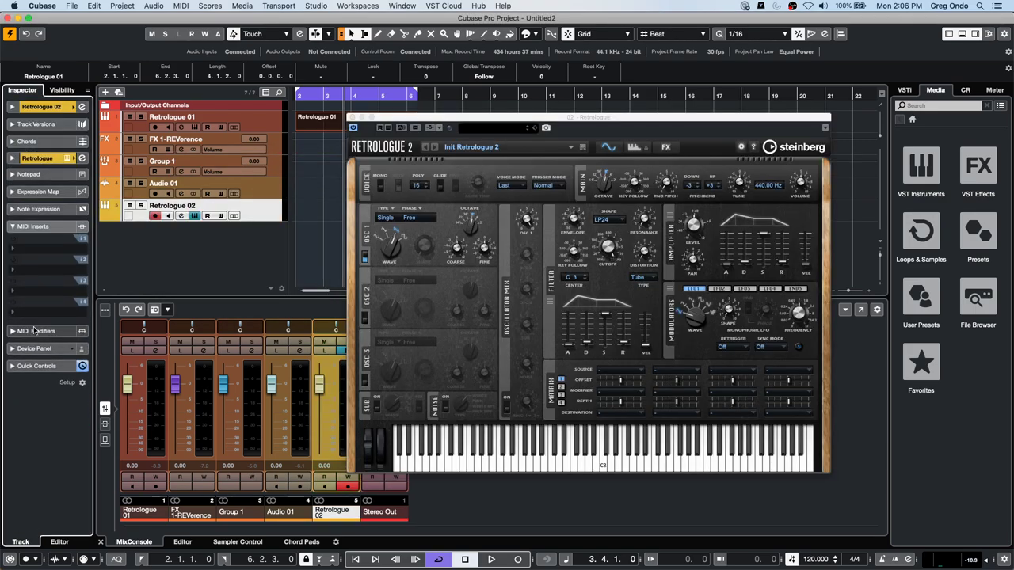
pyautogui.click(42, 255)
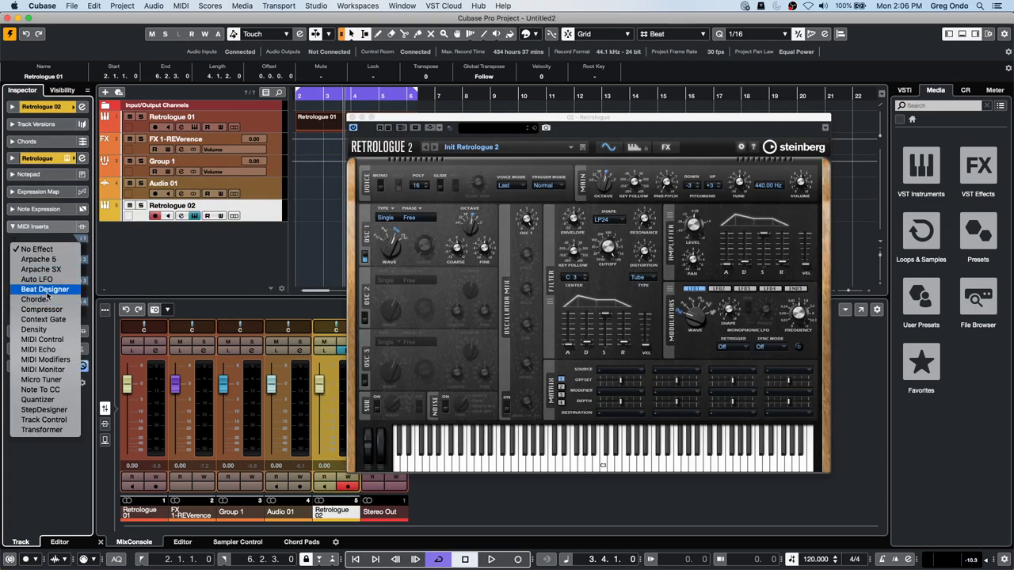
pyautogui.click(60, 369)
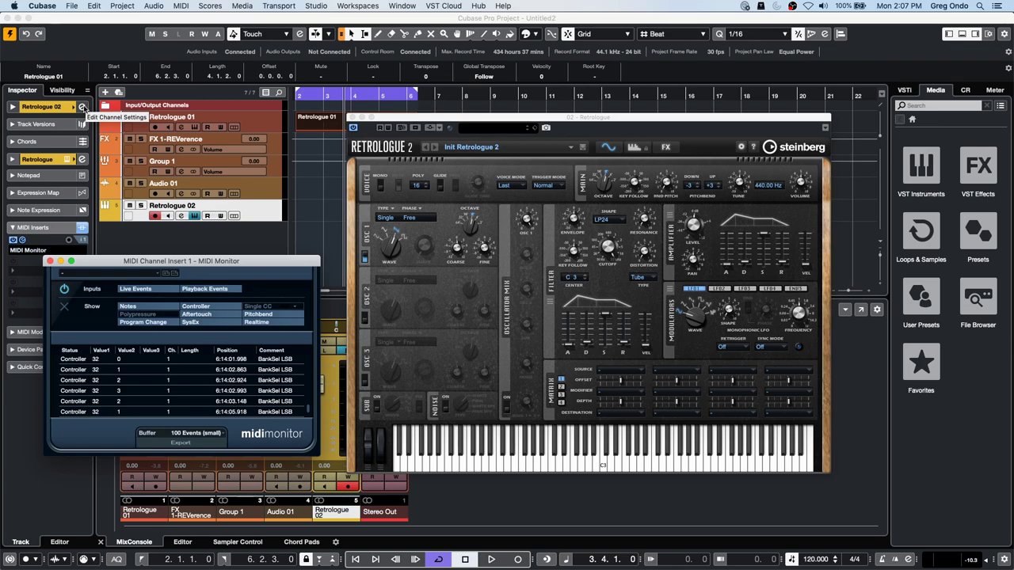
# Open the Retrologue 02 track's Input Transformer, activate Module 1 and add a filter line to it
pyautogui.click(52, 101)
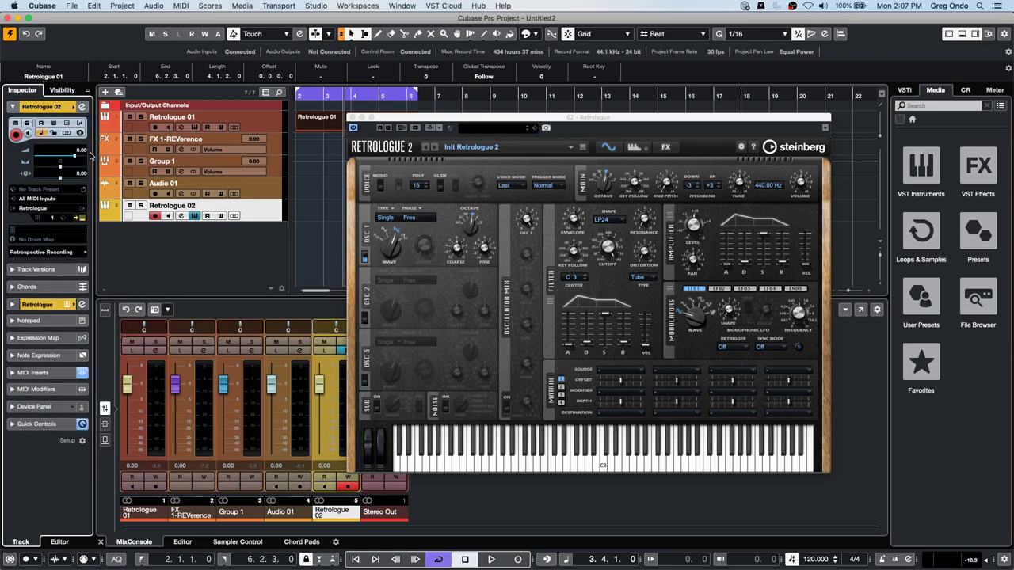
pyautogui.click(81, 123)
pyautogui.click(98, 153)
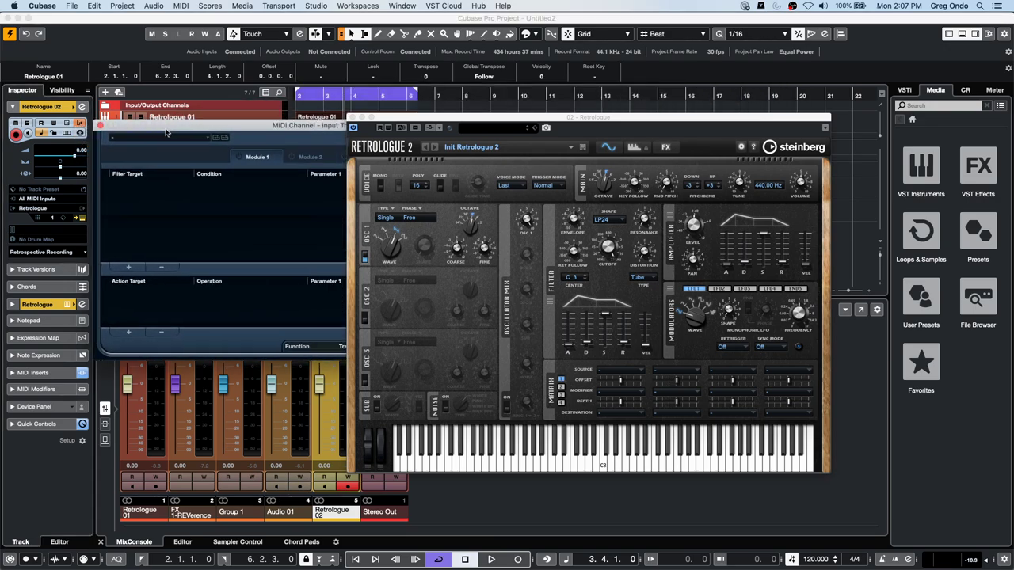
pyautogui.moveTo(471, 127); pyautogui.dragTo(720, 111)
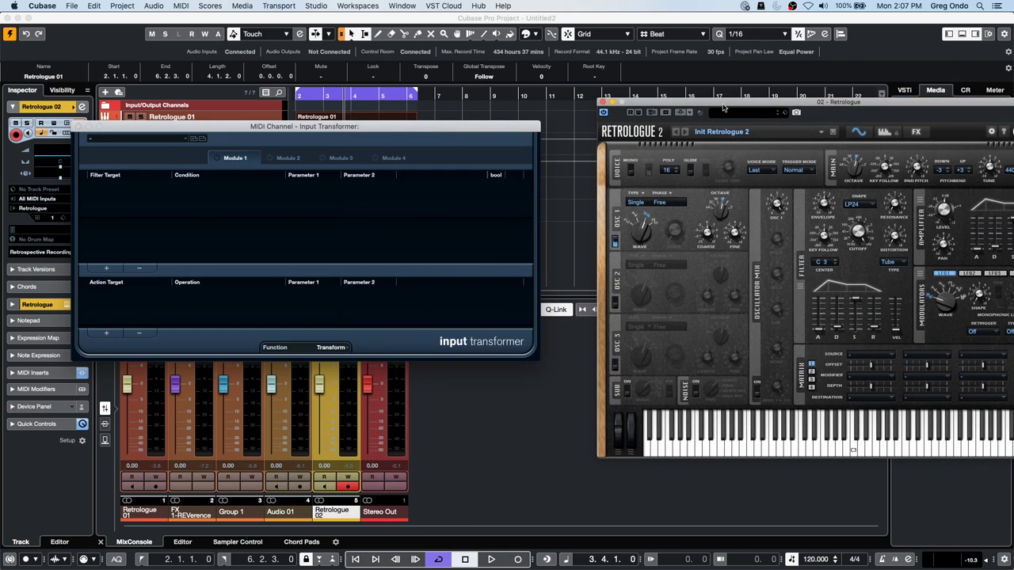
pyautogui.click(214, 157)
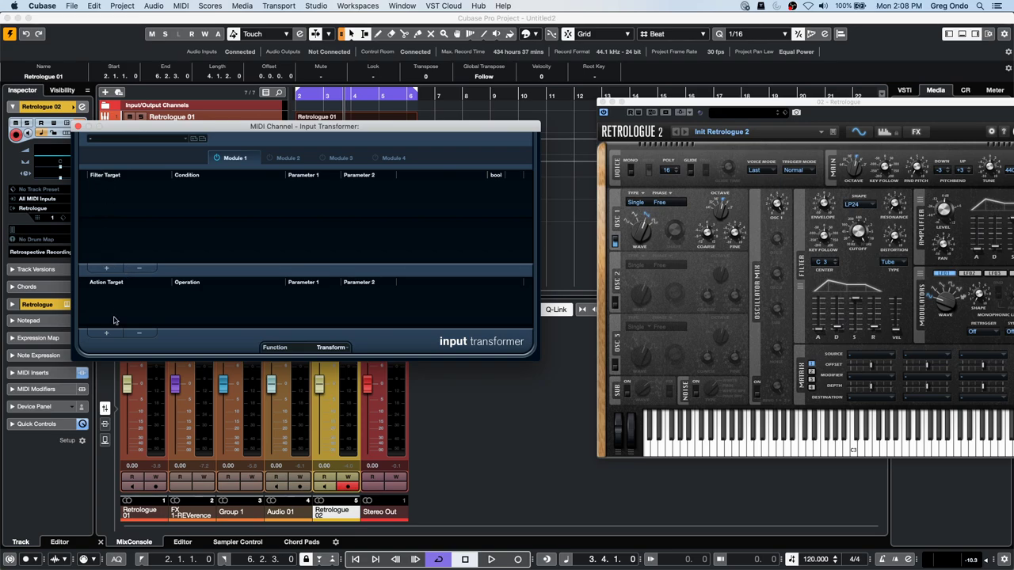
pyautogui.click(106, 267)
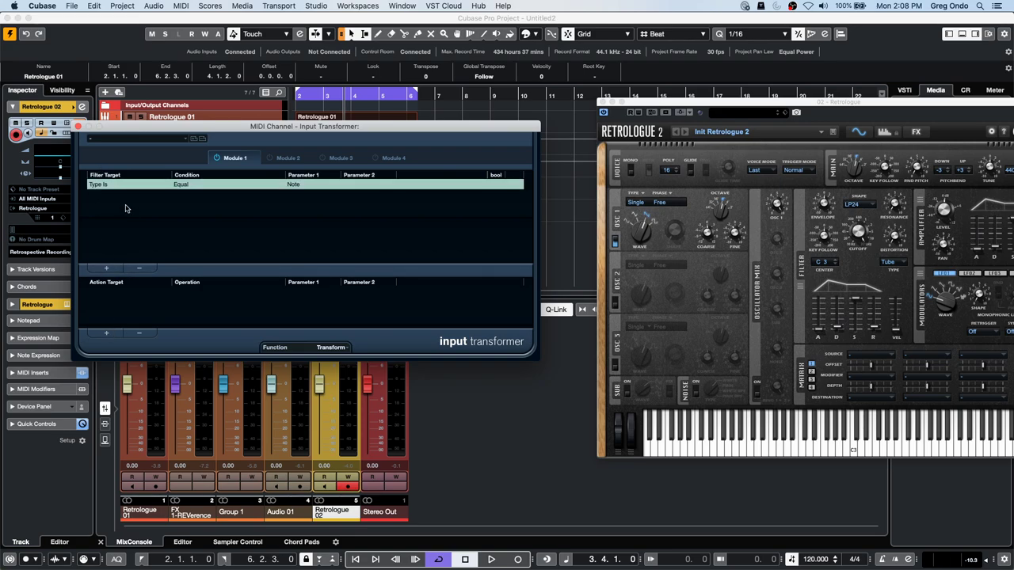
# Try Value 1 with the Equal condition as the filter line and open its first parameter for editing
pyautogui.click(117, 184)
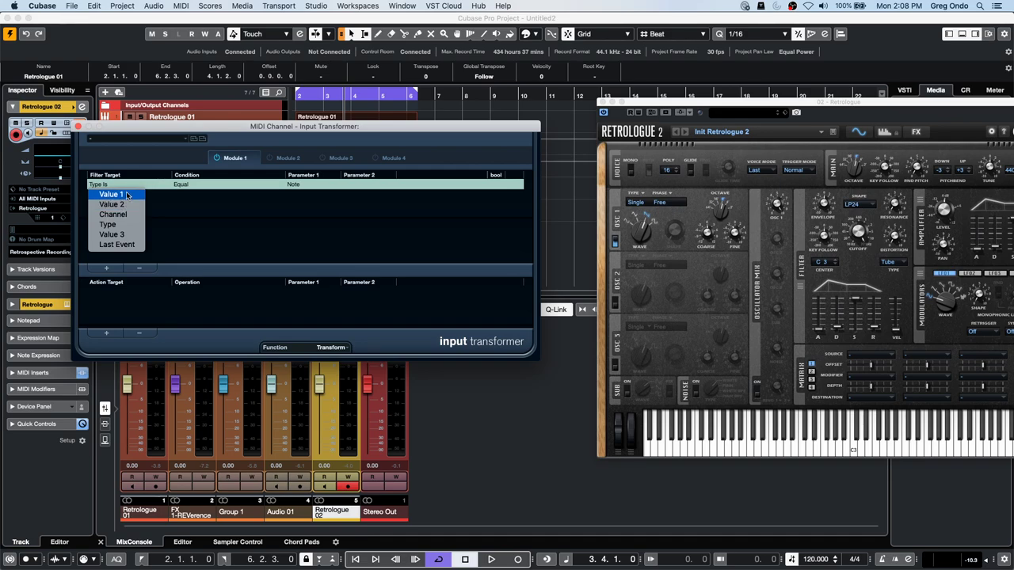
pyautogui.click(127, 195)
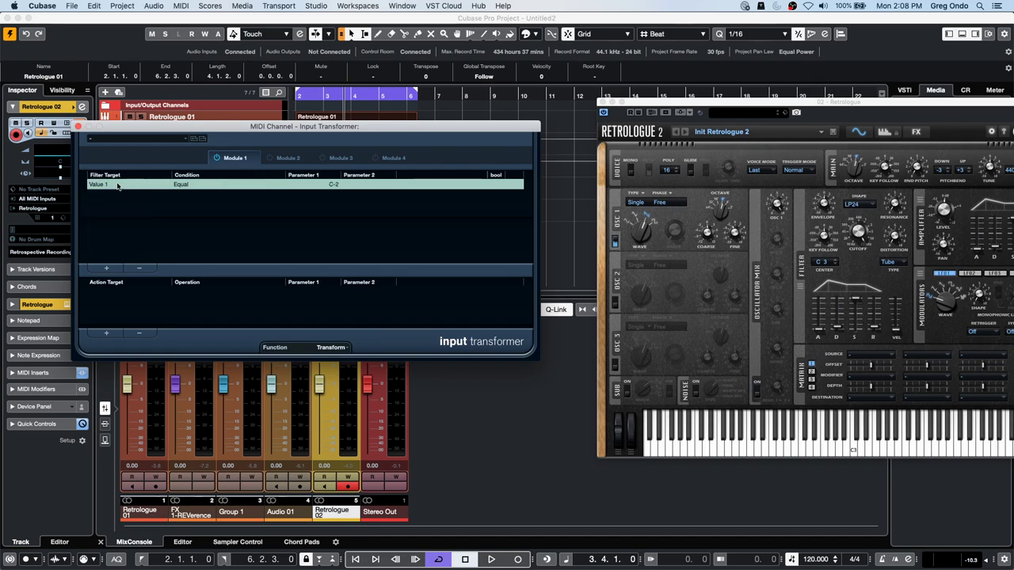
pyautogui.click(117, 185)
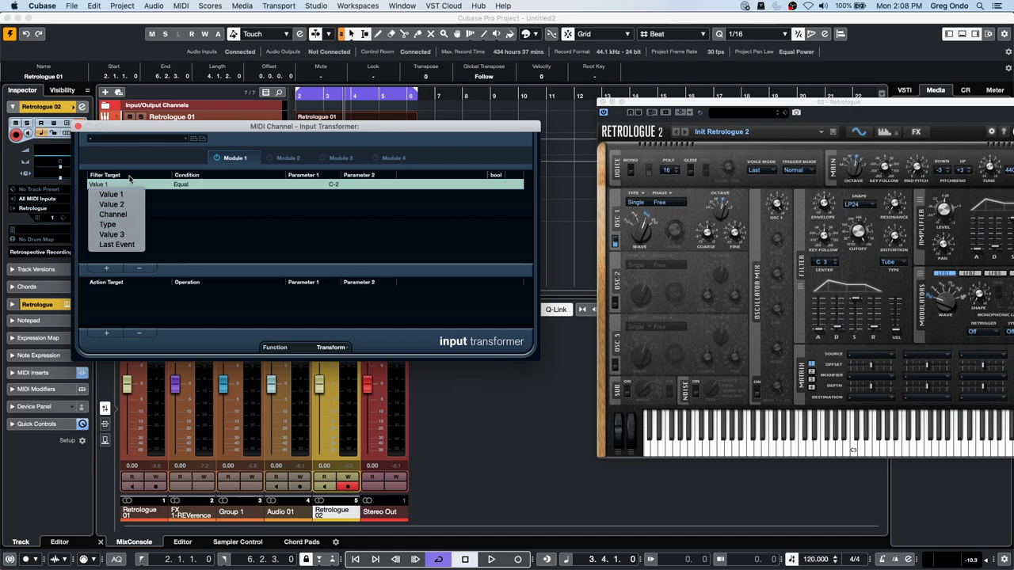
pyautogui.click(125, 194)
pyautogui.click(331, 347)
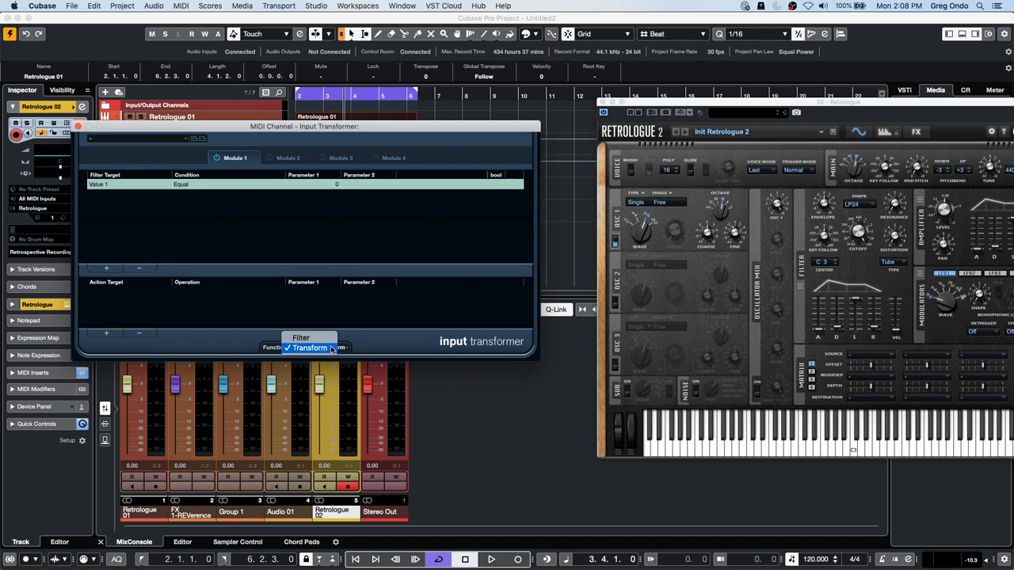
pyautogui.click(90, 229)
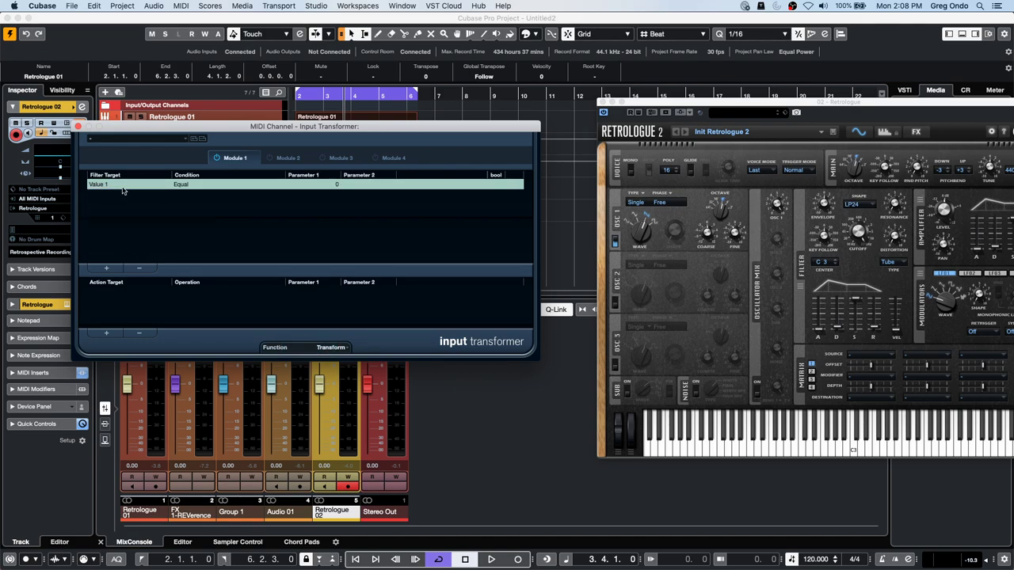
pyautogui.click(182, 184)
pyautogui.click(287, 184)
pyautogui.click(310, 185)
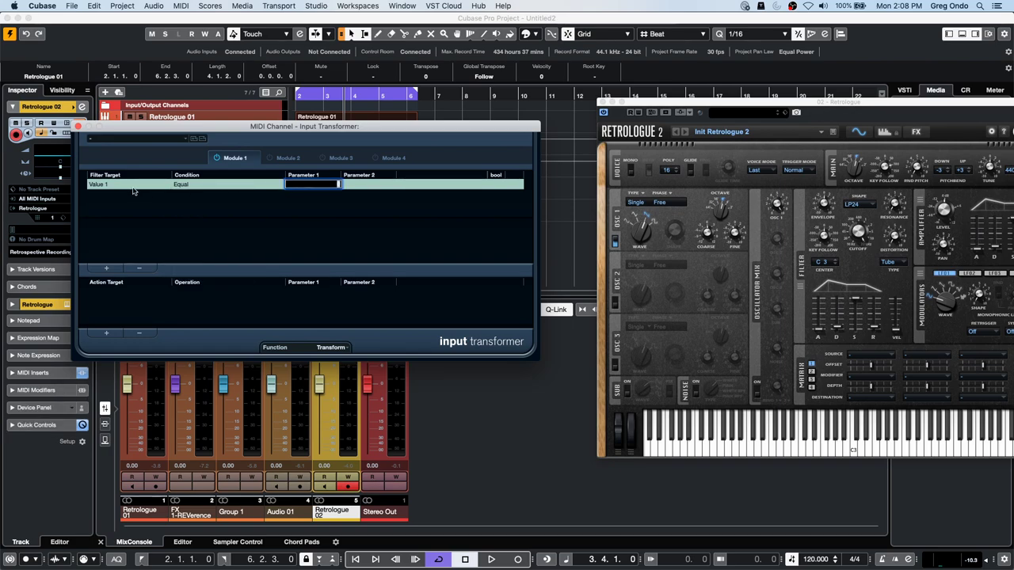
# Set Module 1's filter line to Type Is, Equal, Controller
pyautogui.click(99, 184)
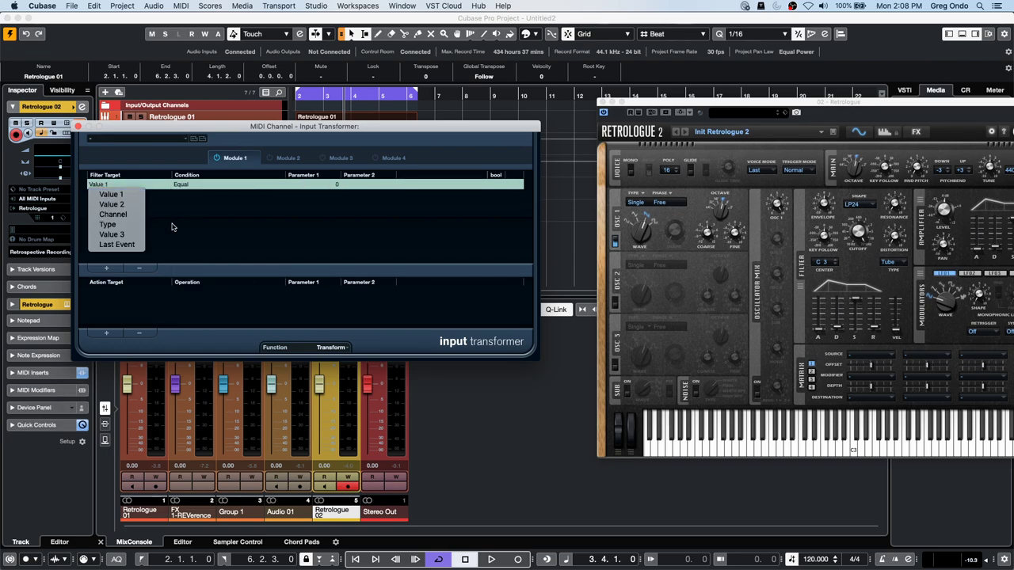
pyautogui.click(119, 224)
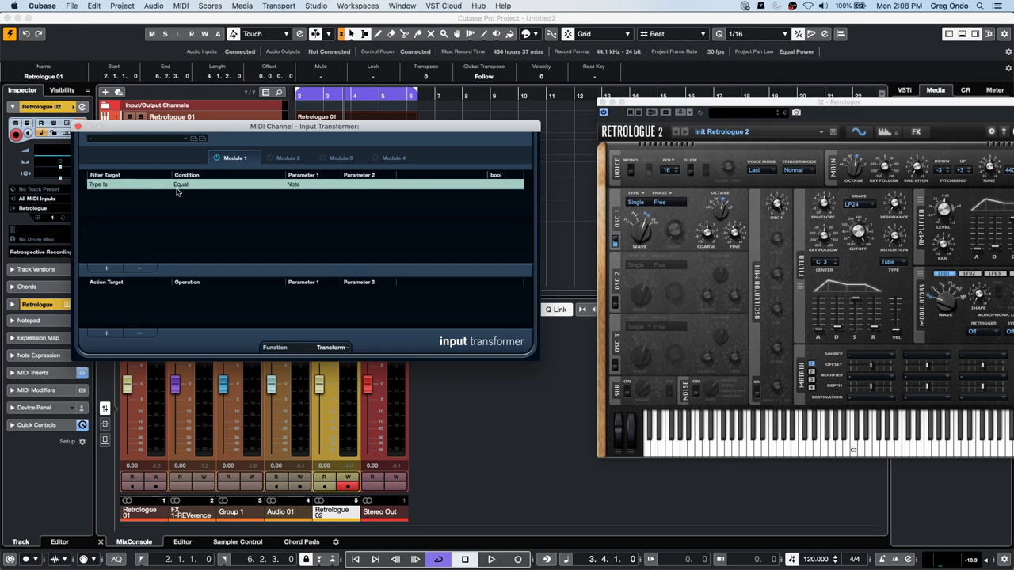
pyautogui.click(177, 191)
pyautogui.click(202, 195)
pyautogui.click(293, 184)
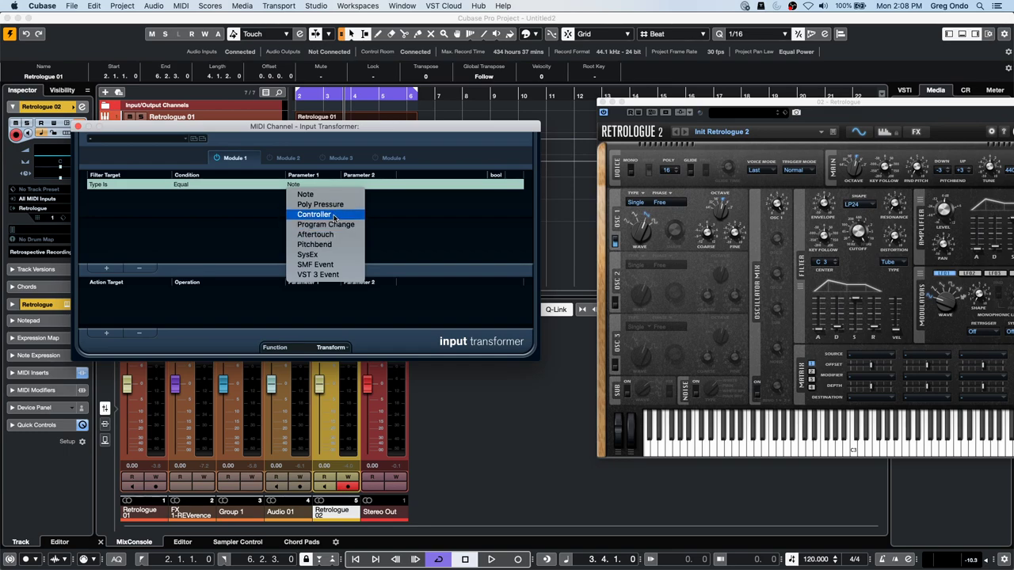
pyautogui.click(315, 215)
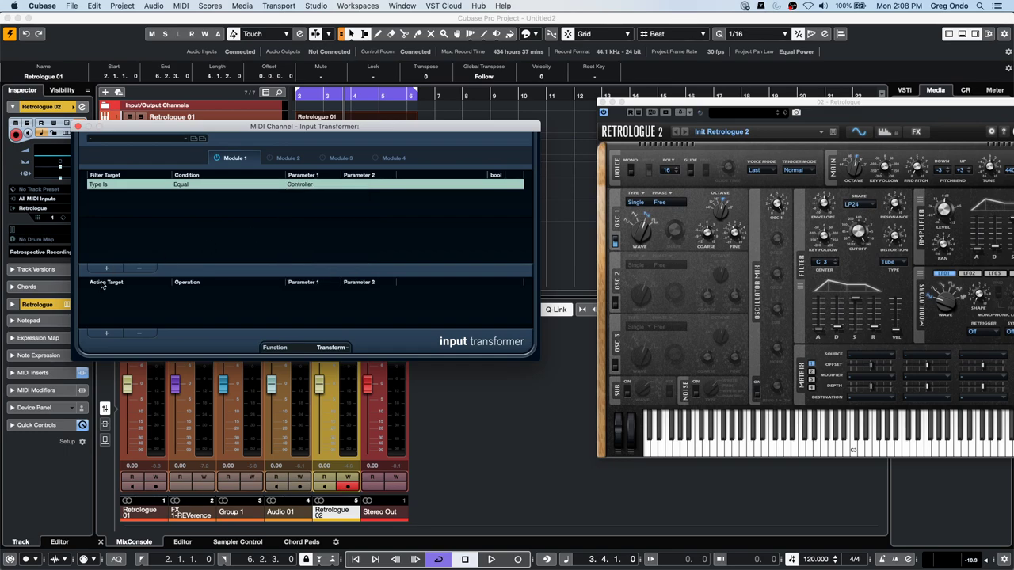
# Add an action line to Module 1 that subtracts 31 from Value 1, and move the Input Transformer window clear of the Inspector
pyautogui.click(107, 332)
pyautogui.click(105, 292)
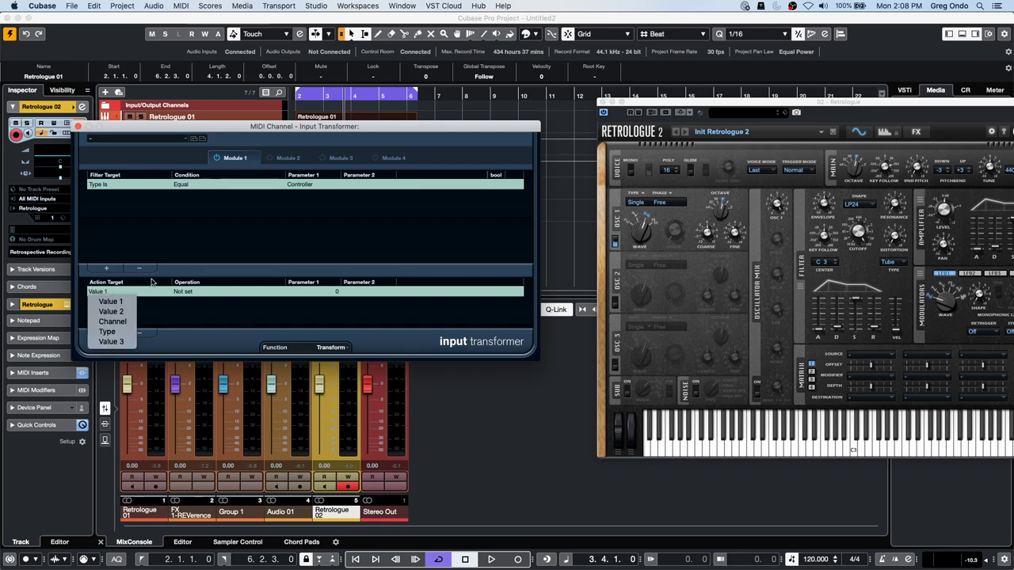
pyautogui.click(110, 302)
pyautogui.click(184, 291)
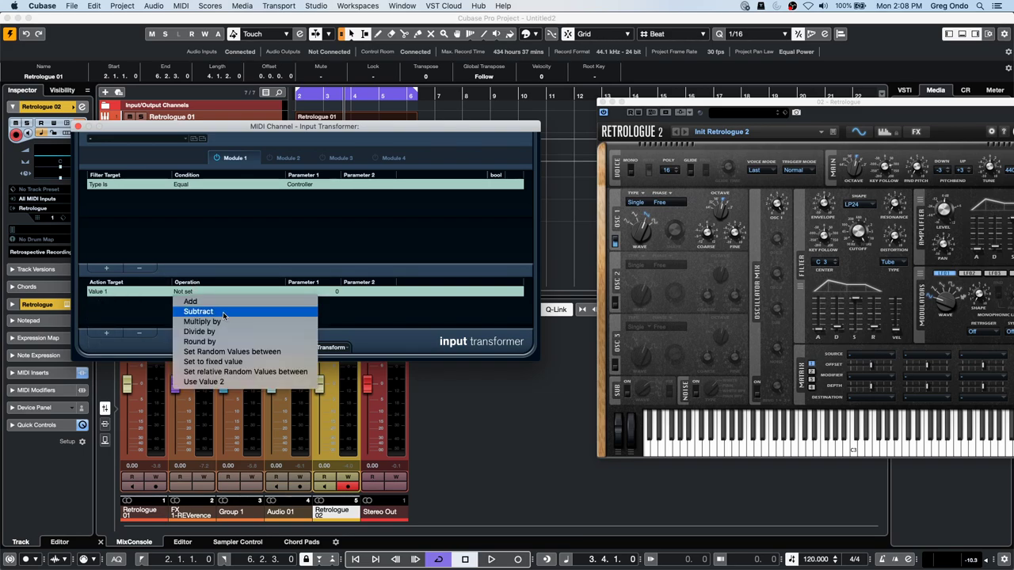
pyautogui.click(200, 311)
pyautogui.click(337, 298)
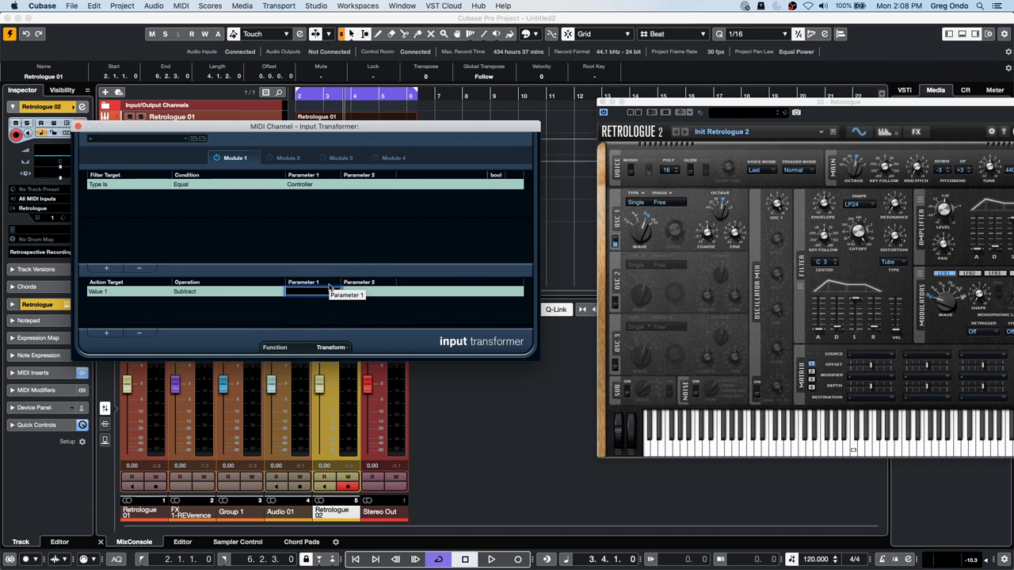
pyautogui.press('Return')
pyautogui.moveTo(233, 124); pyautogui.dragTo(458, 67)
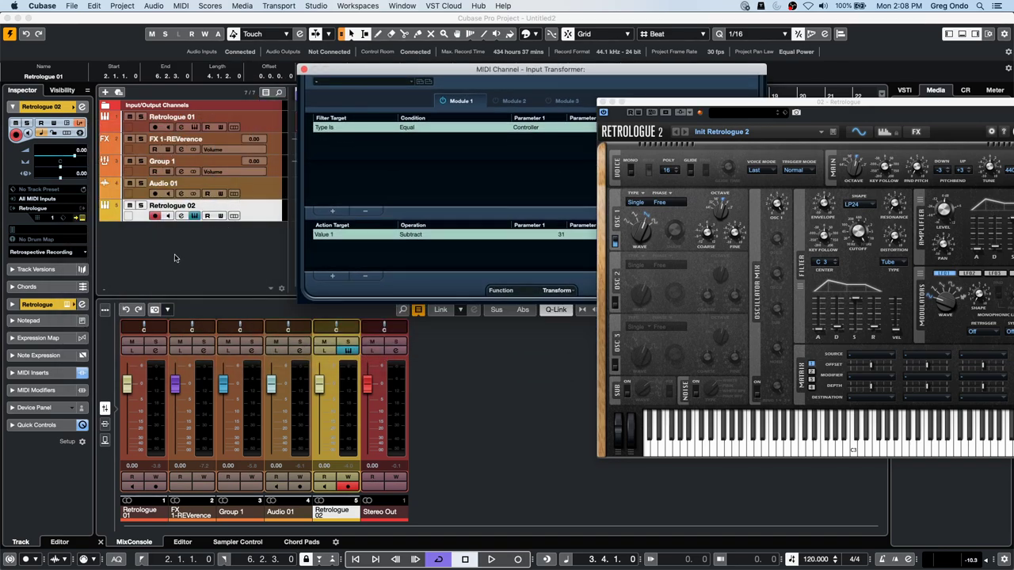
# Open the Retrologue 02 track's MIDI Monitor to examine the incoming controller events, and return to the basic track settings
pyautogui.click(56, 378)
pyautogui.click(56, 377)
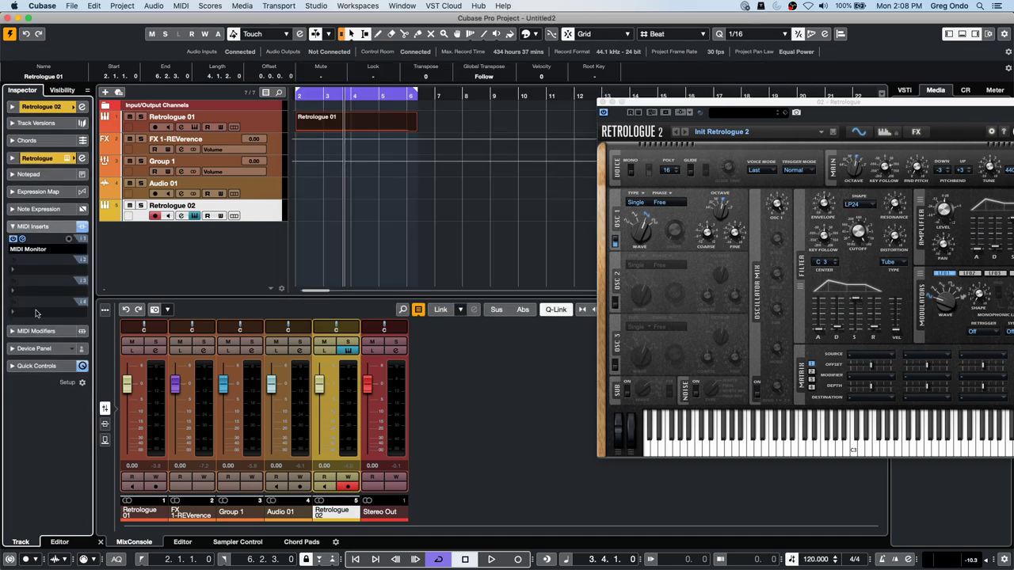
pyautogui.click(22, 240)
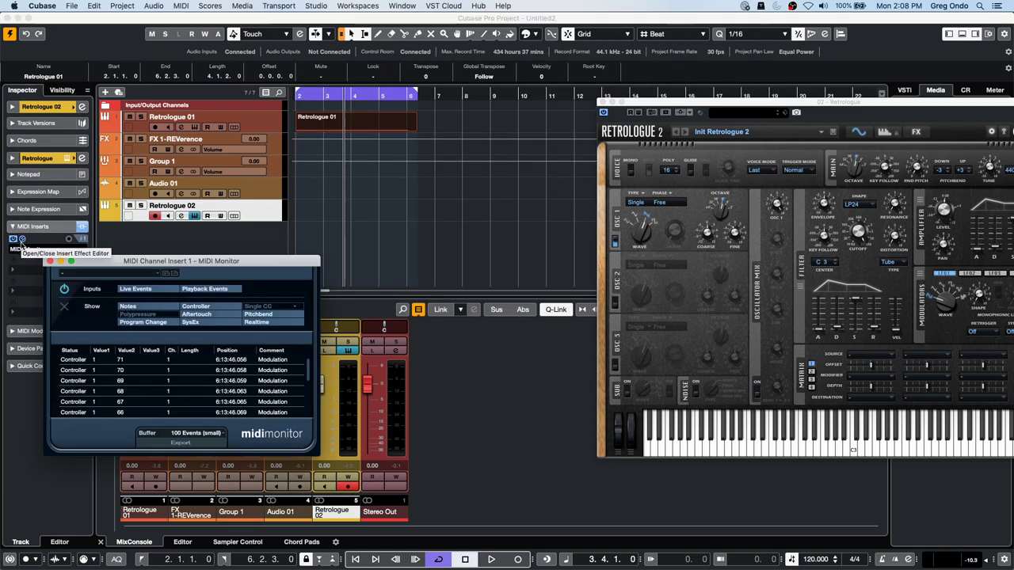
pyautogui.click(75, 106)
pyautogui.click(30, 108)
pyautogui.click(32, 110)
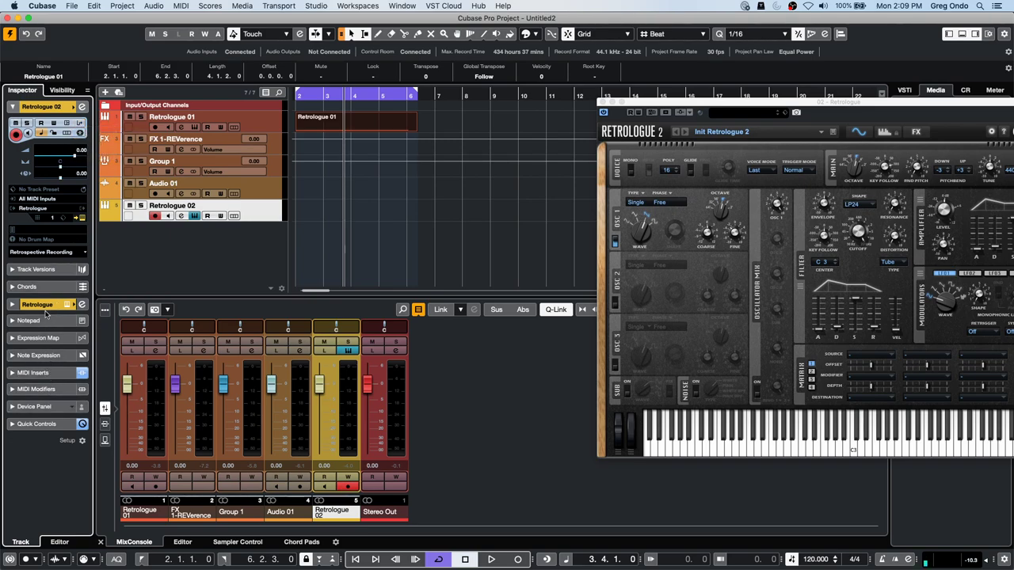
# Reopen the MIDI Monitor to recheck the controller numbers being received, and move its window clear of the Inspector and track list
pyautogui.click(51, 374)
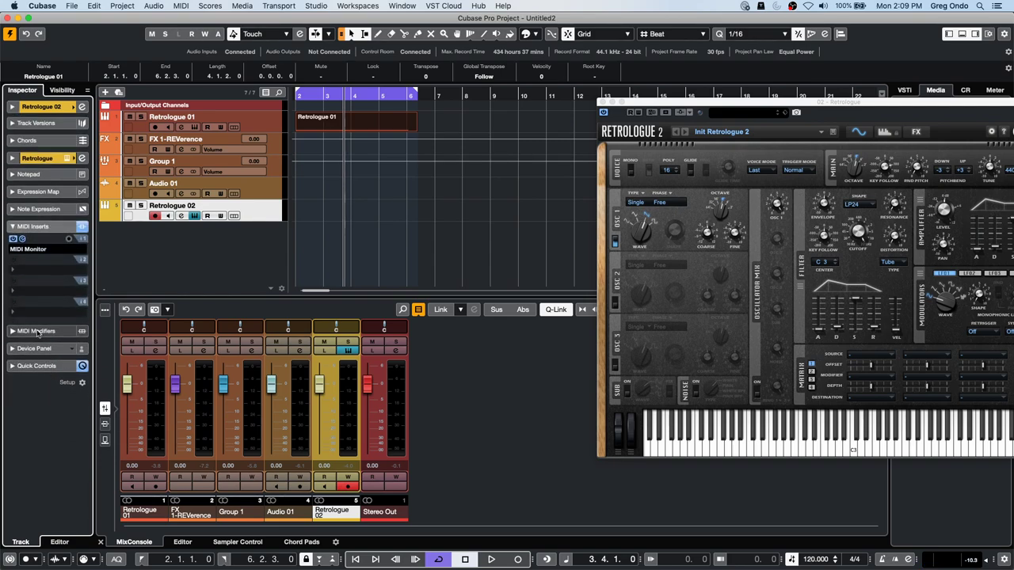
pyautogui.click(23, 239)
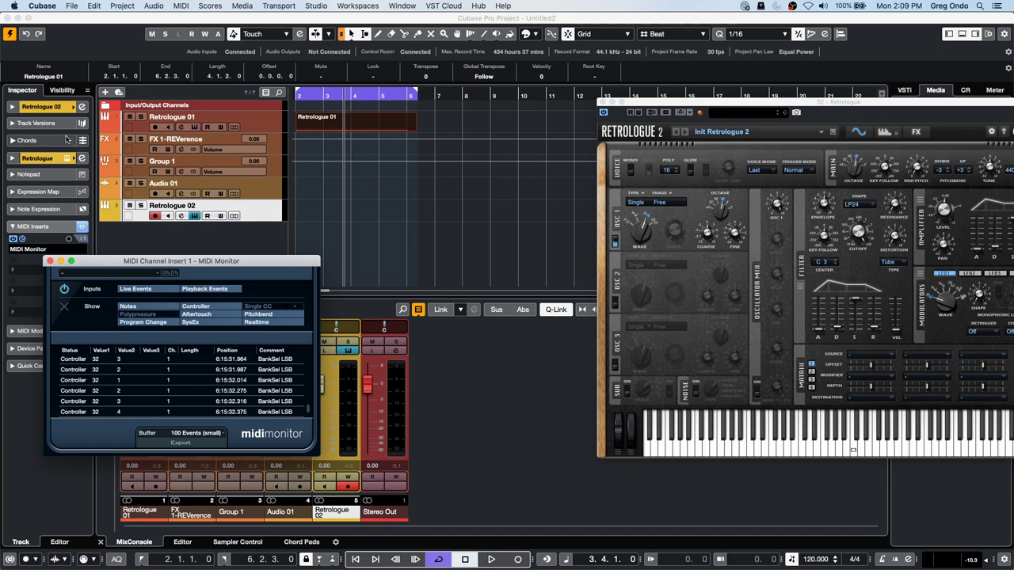
pyautogui.click(54, 107)
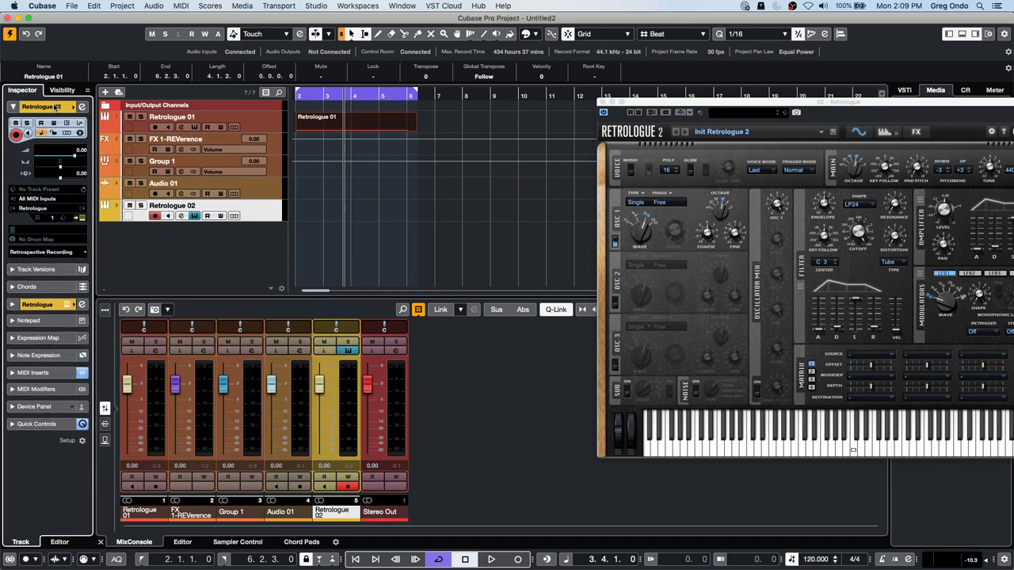
pyautogui.click(43, 372)
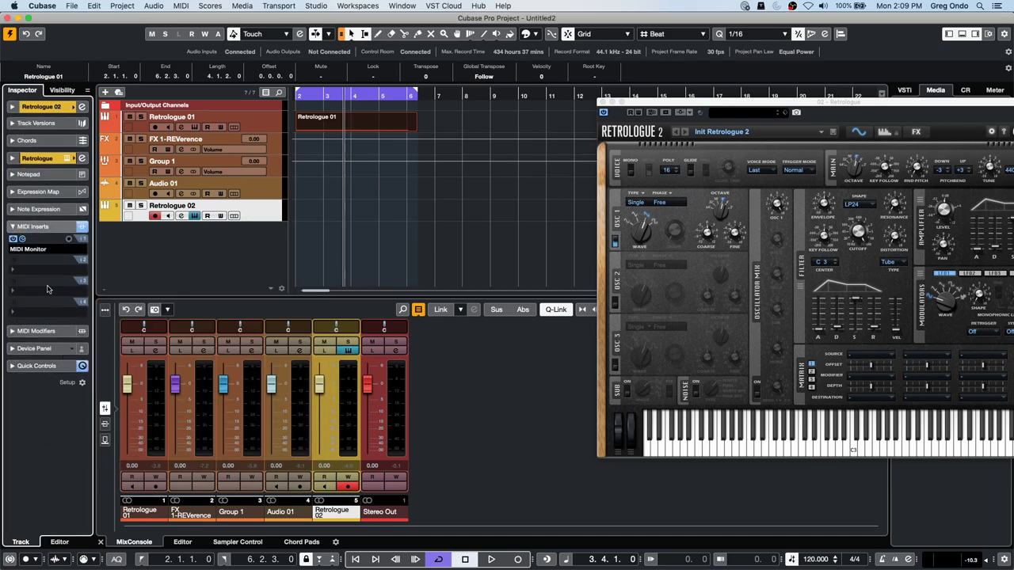
pyautogui.click(23, 239)
pyautogui.rightClick(271, 284)
pyautogui.click(295, 292)
pyautogui.moveTo(283, 262); pyautogui.dragTo(509, 141)
# Set the Retrologue 02 track's Input Transformer to Local and place the MIDI Monitor below its window for comparison
pyautogui.click(57, 107)
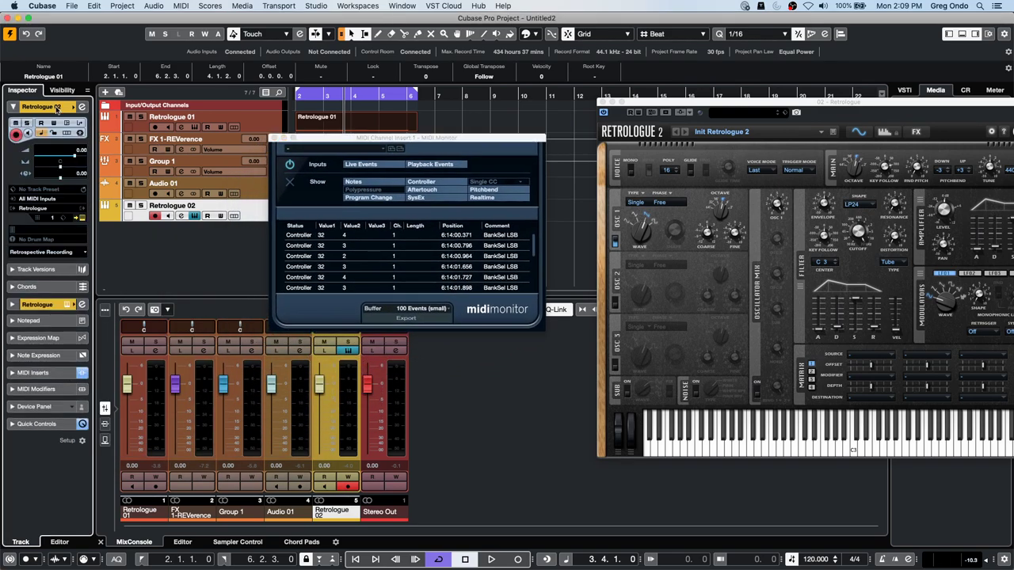
pyautogui.click(80, 122)
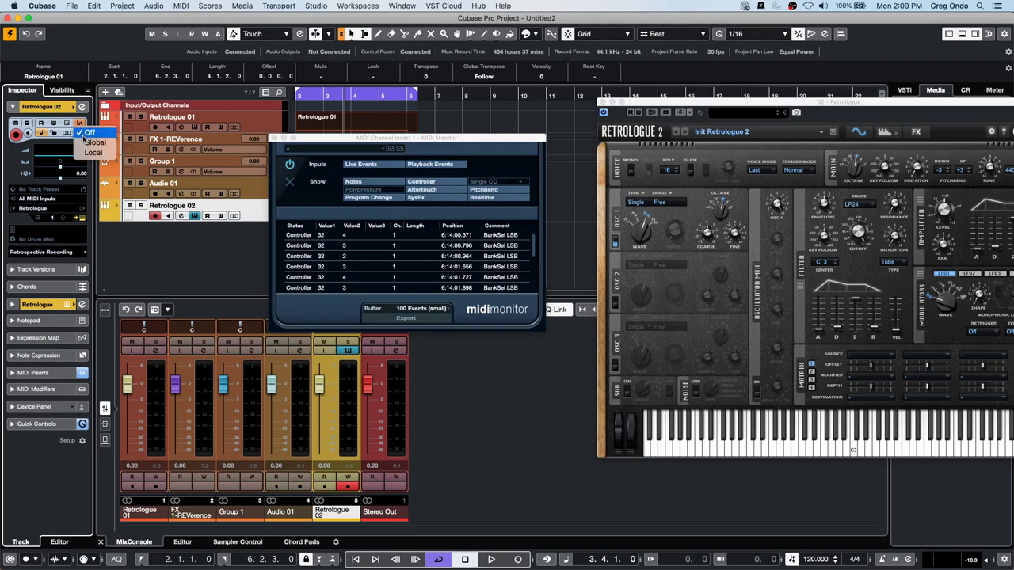
pyautogui.click(94, 152)
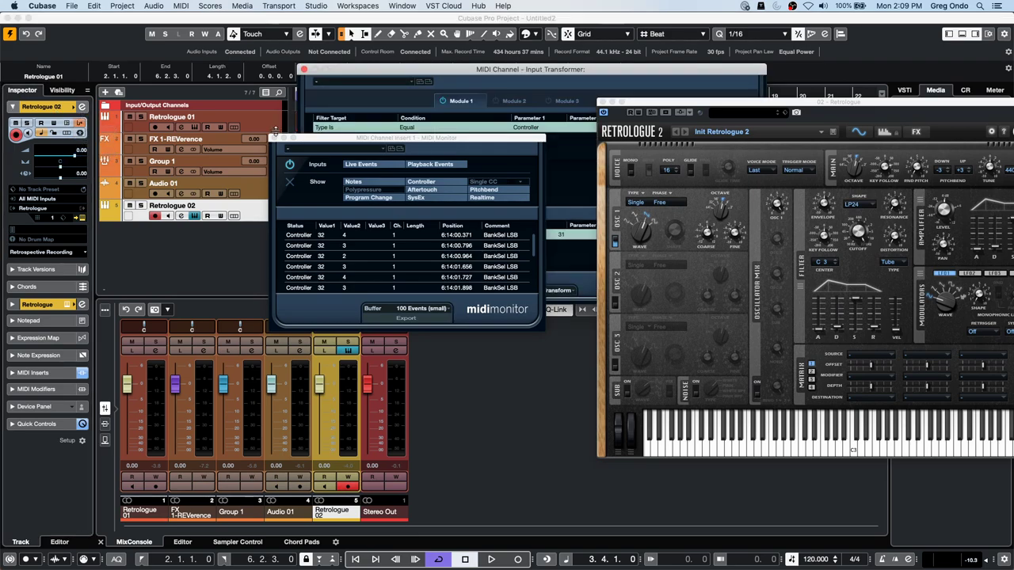
pyautogui.moveTo(374, 140); pyautogui.dragTo(381, 274)
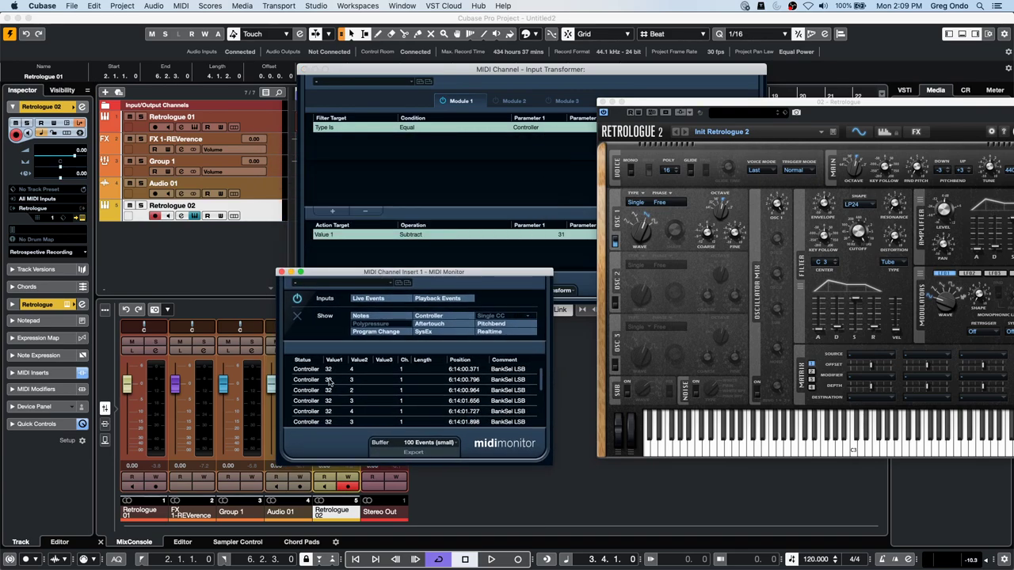
# Add one Groove Agent SE instrument track routed to Stereo Out below the Retrologue 01 track
pyautogui.click(254, 119)
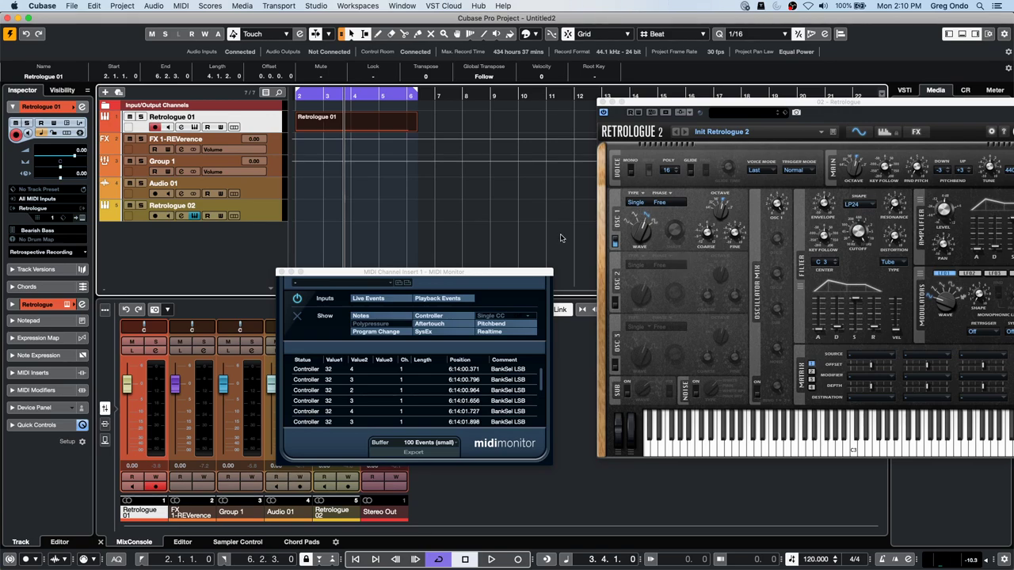
pyautogui.rightClick(258, 124)
pyautogui.moveTo(293, 125)
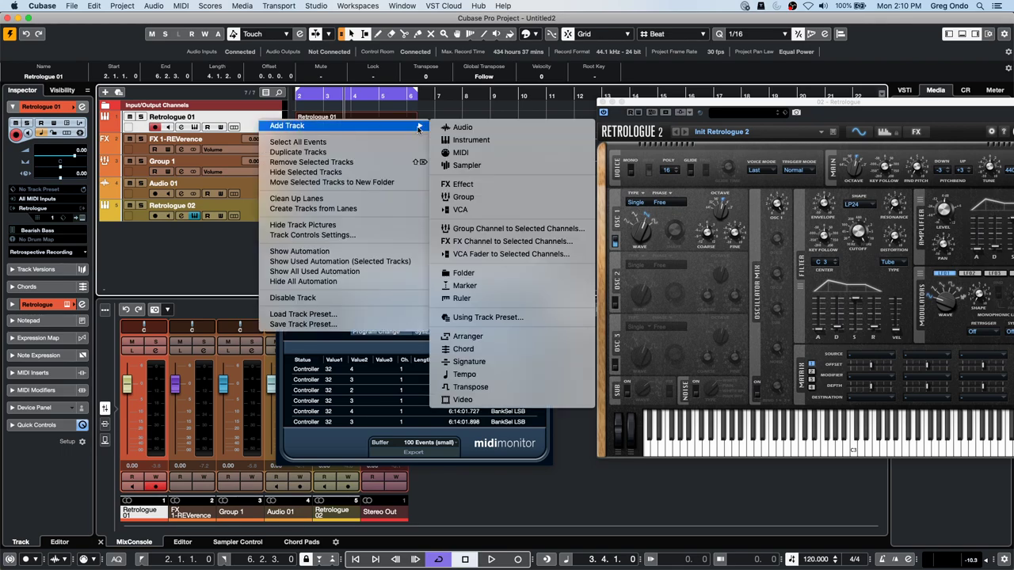
pyautogui.click(490, 140)
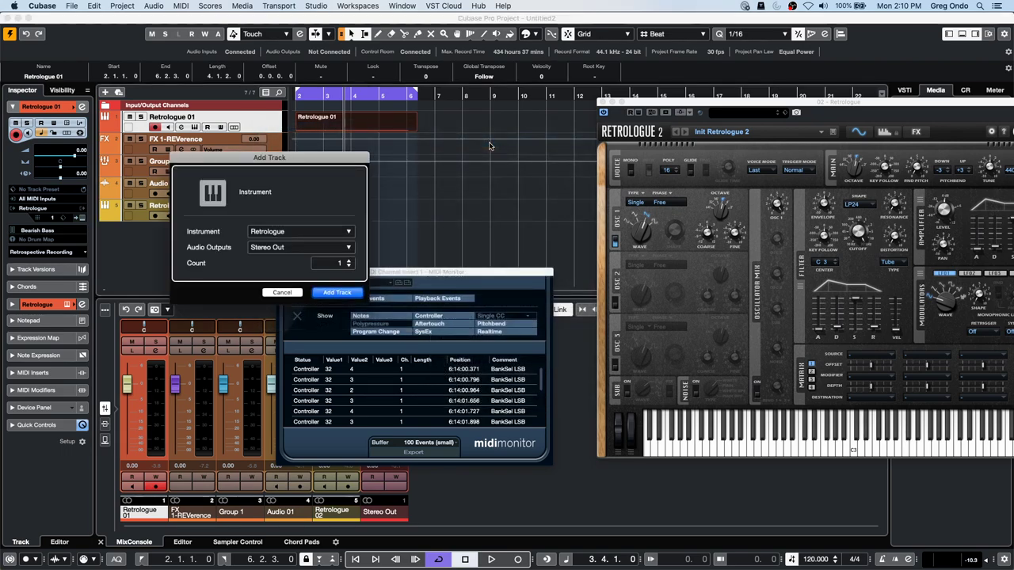
pyautogui.click(261, 231)
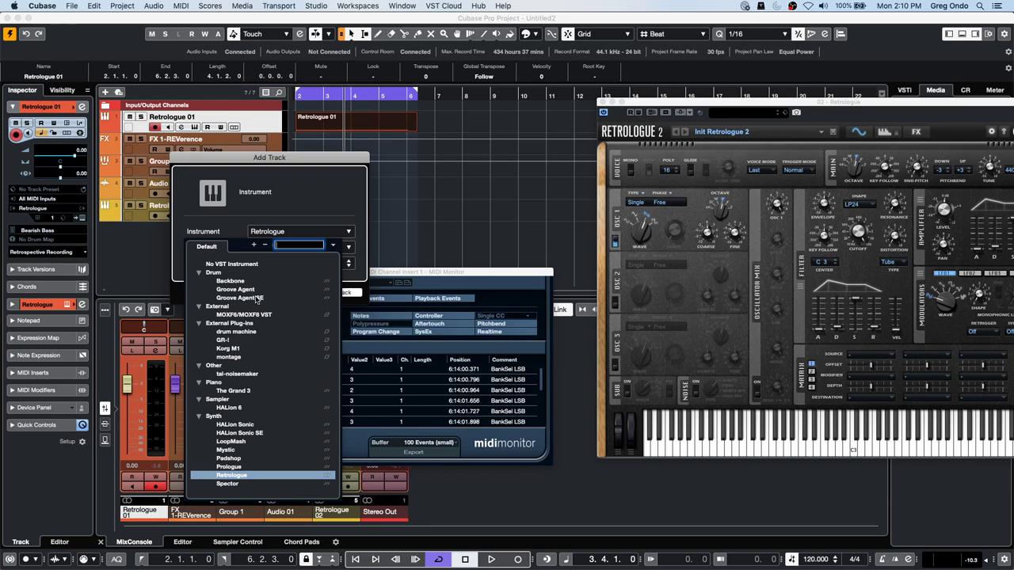
pyautogui.click(255, 298)
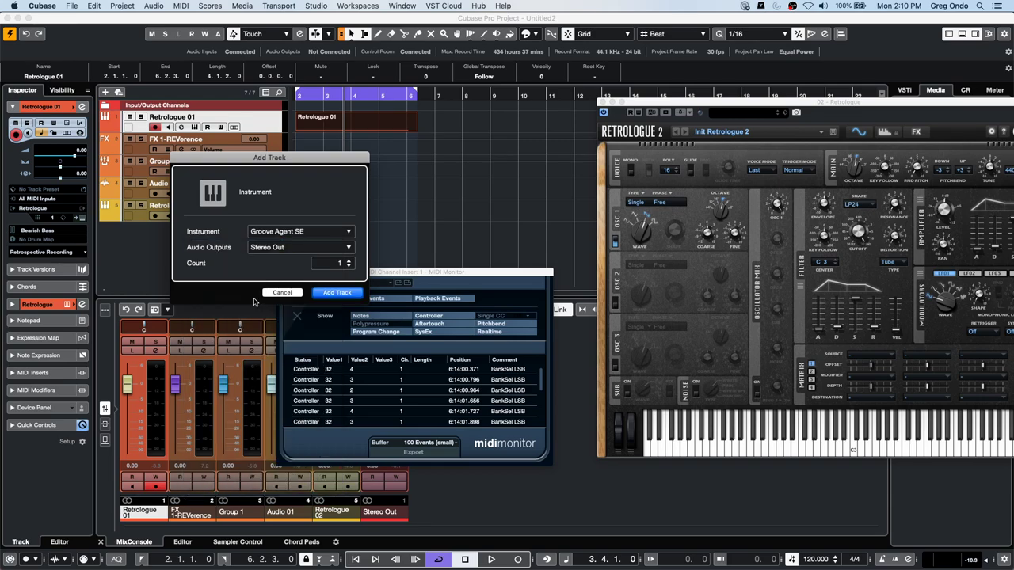
pyautogui.click(325, 294)
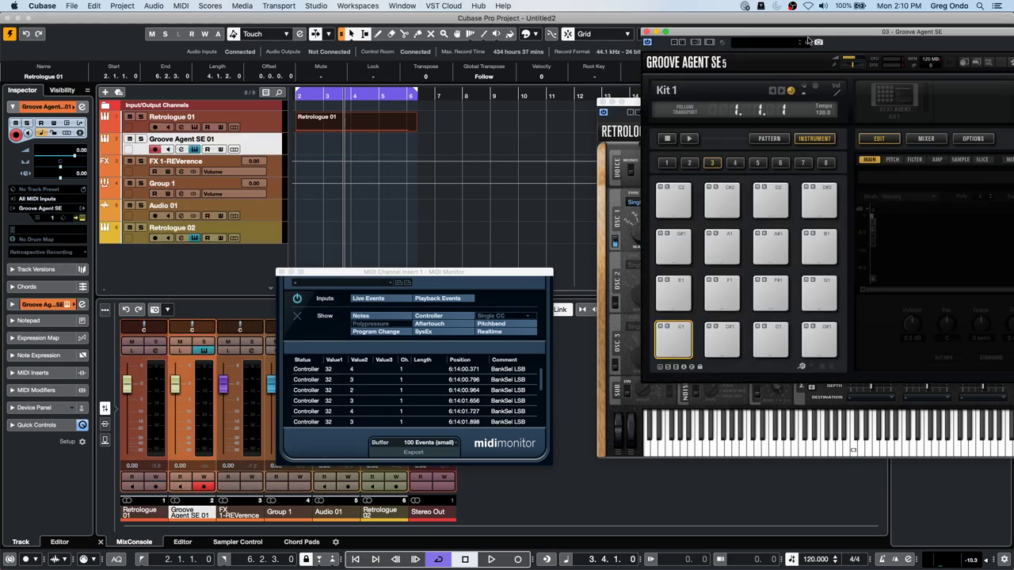
# Search Groove Agent SE's kits with patterns for "dri" and load the Drinking Habits kit
pyautogui.moveTo(797, 36); pyautogui.dragTo(449, 53)
pyautogui.rightClick(547, 112)
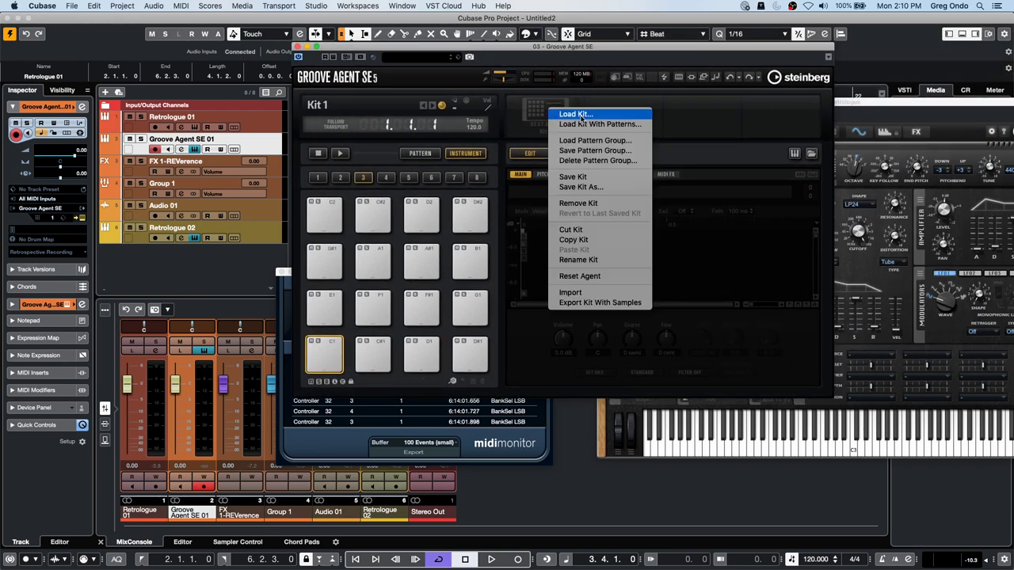
pyautogui.click(584, 124)
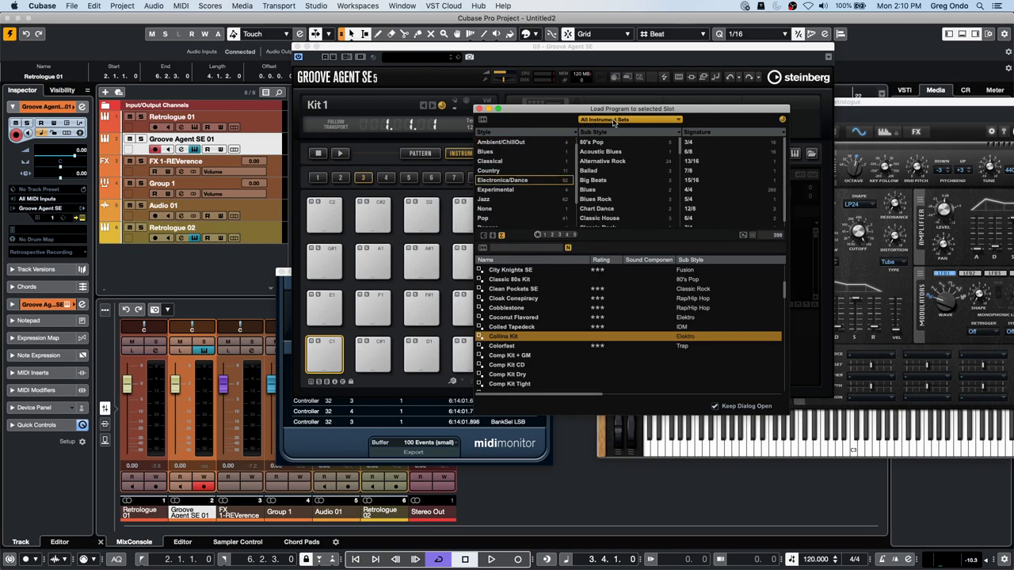
pyautogui.click(518, 248)
pyautogui.write('dri')
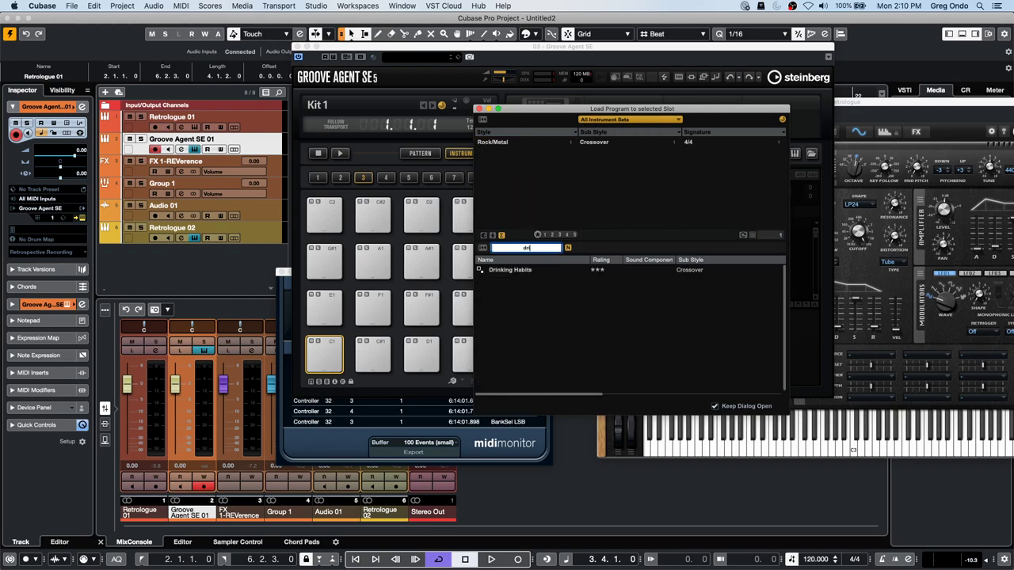
pyautogui.doubleClick(529, 271)
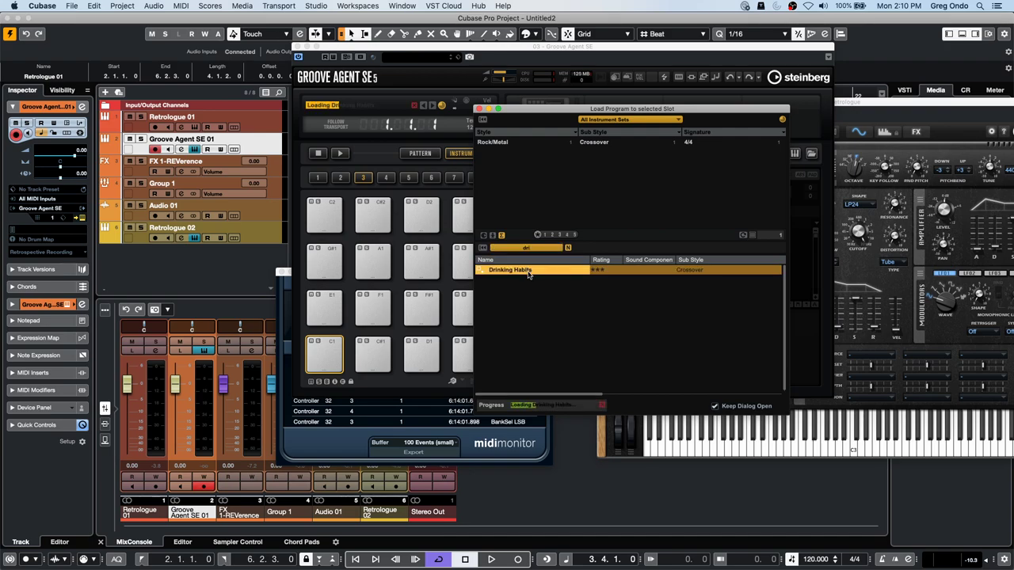
# Switch Groove Agent SE to its pattern pads, audition the Main 2 and Main 13 patterns, and stop playback
pyautogui.click(339, 153)
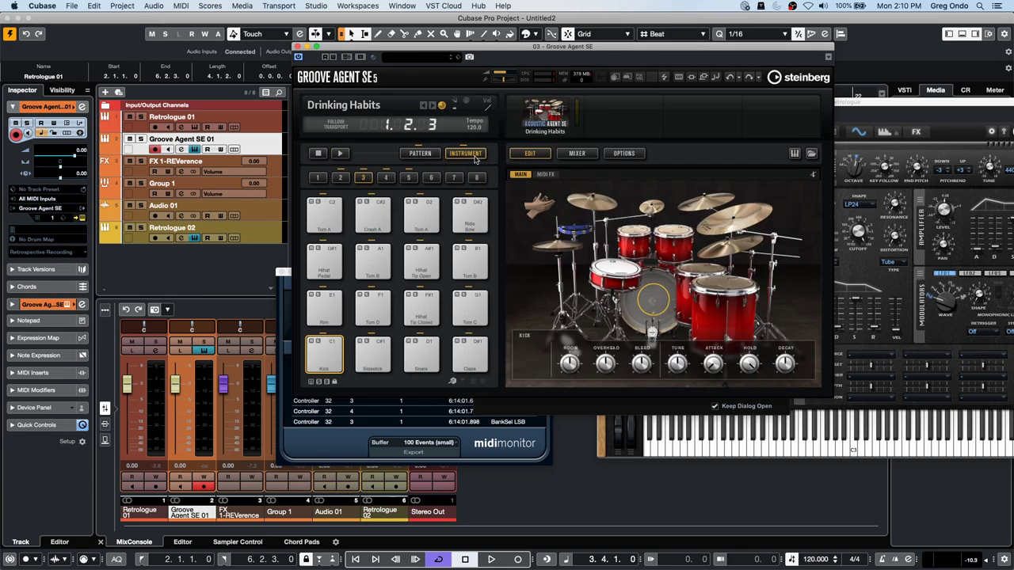
pyautogui.click(419, 153)
pyautogui.click(322, 310)
pyautogui.click(339, 153)
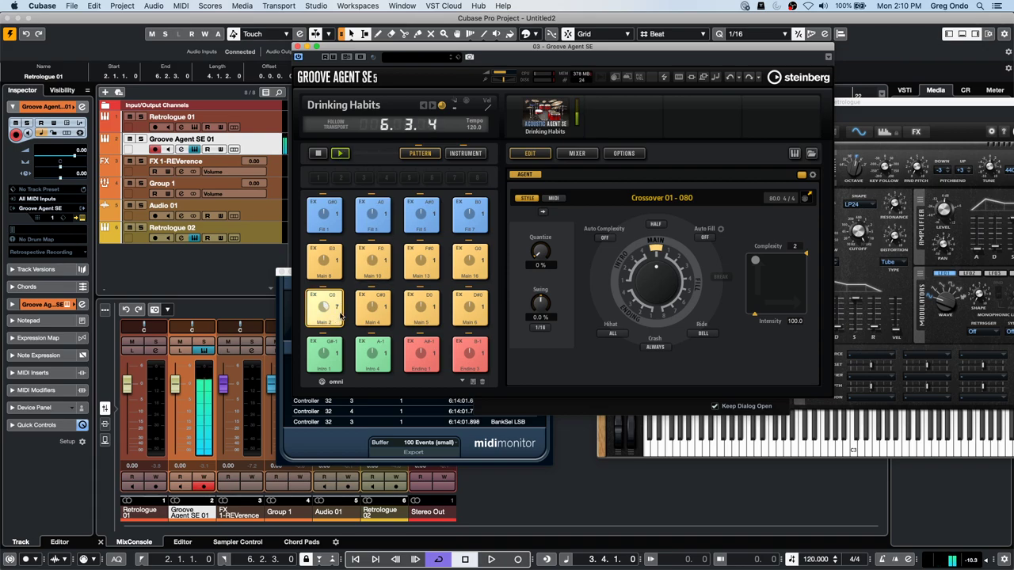
pyautogui.click(426, 262)
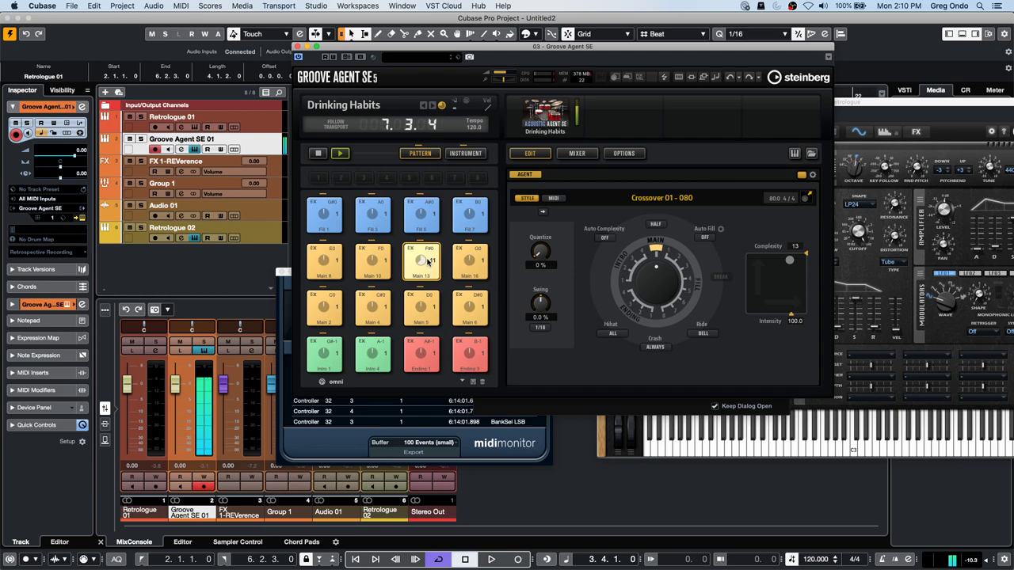
pyautogui.click(325, 309)
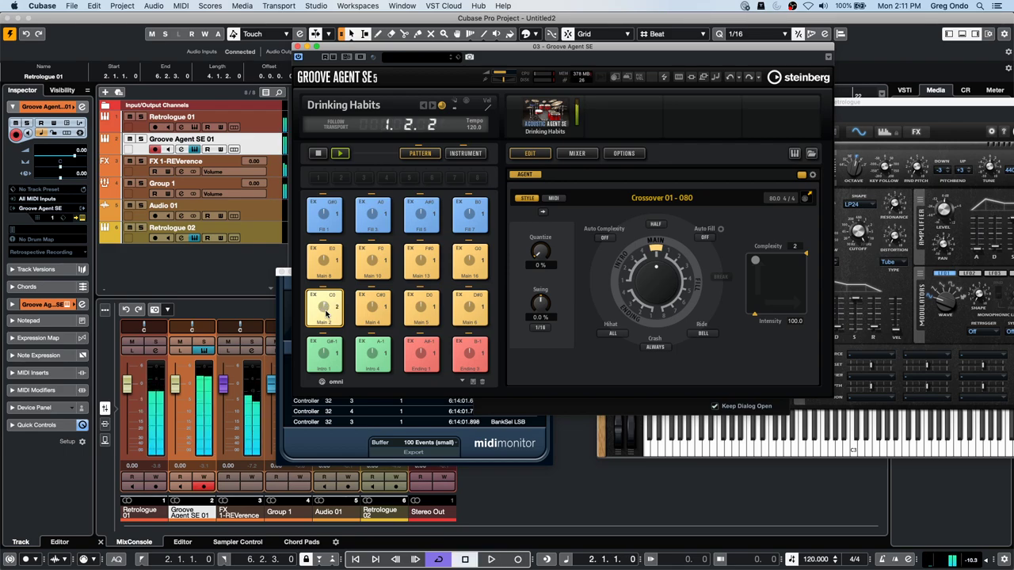
pyautogui.click(318, 152)
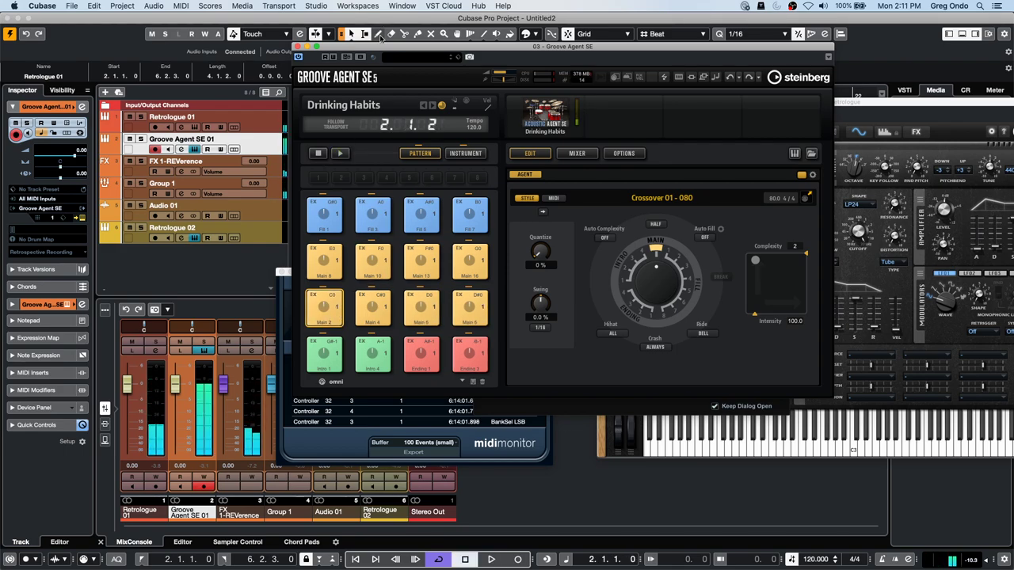
# Move the Groove Agent SE window off the project timeline and audition the Main 13 and Main 2 patterns again
pyautogui.moveTo(381, 50); pyautogui.dragTo(665, 53)
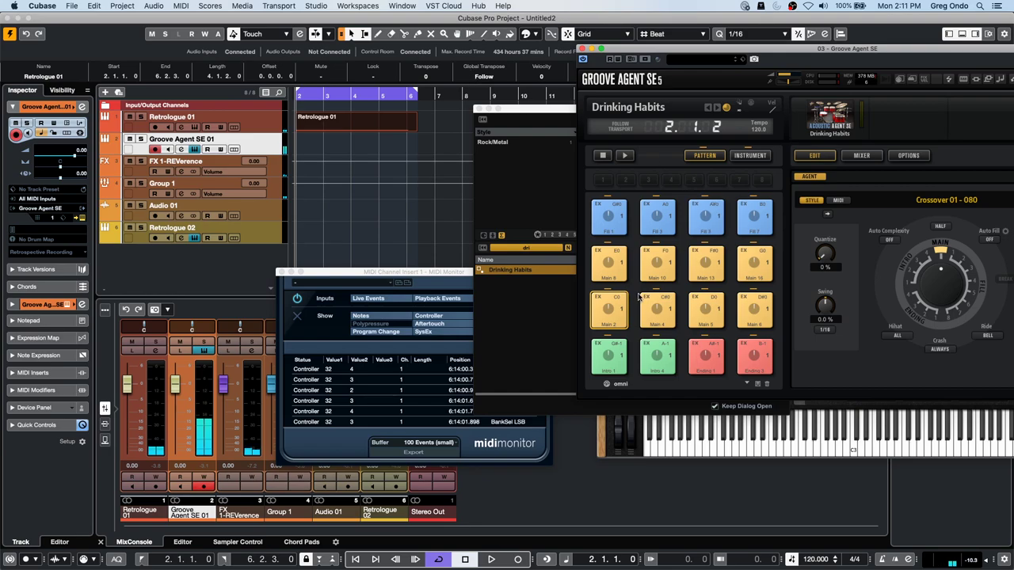
pyautogui.click(704, 263)
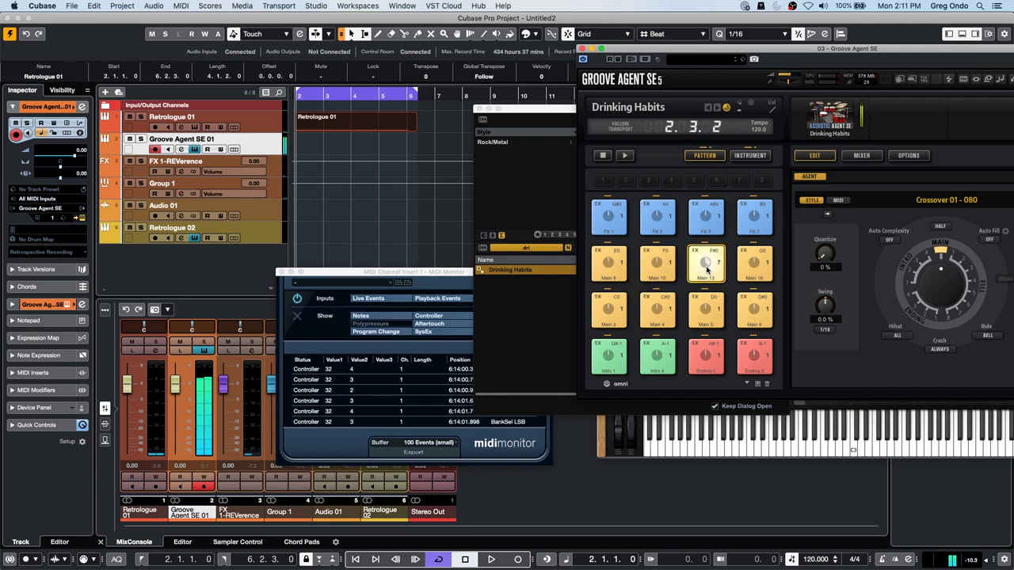
pyautogui.click(619, 313)
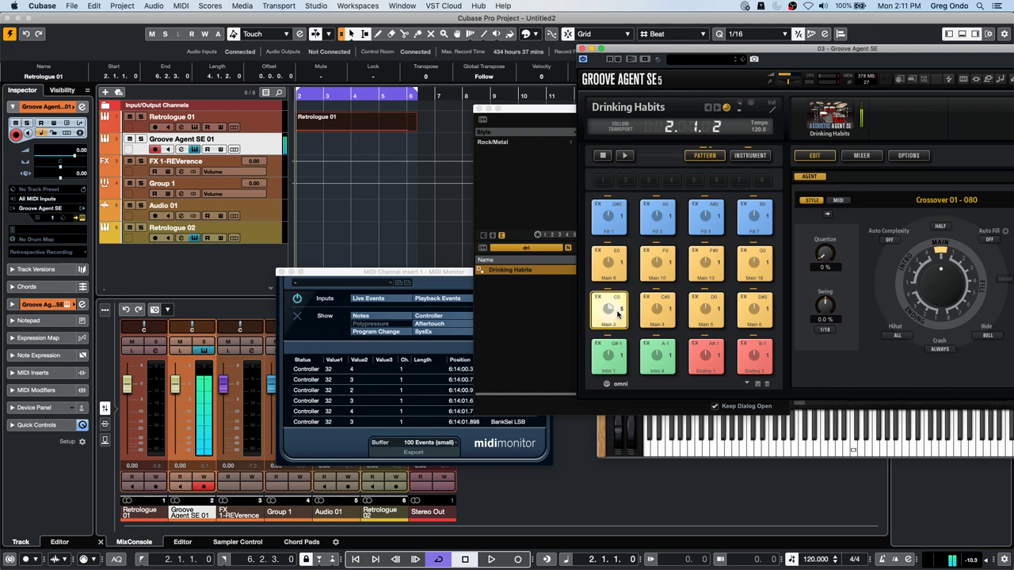
# Place the Main 2 pattern as a MIDI part at bar 7 on the Groove Agent SE 01 track and start project playback
pyautogui.moveTo(390, 93); pyautogui.dragTo(390, 65)
pyautogui.moveTo(608, 308); pyautogui.dragTo(397, 148)
pyautogui.moveTo(375, 92); pyautogui.dragTo(335, 97)
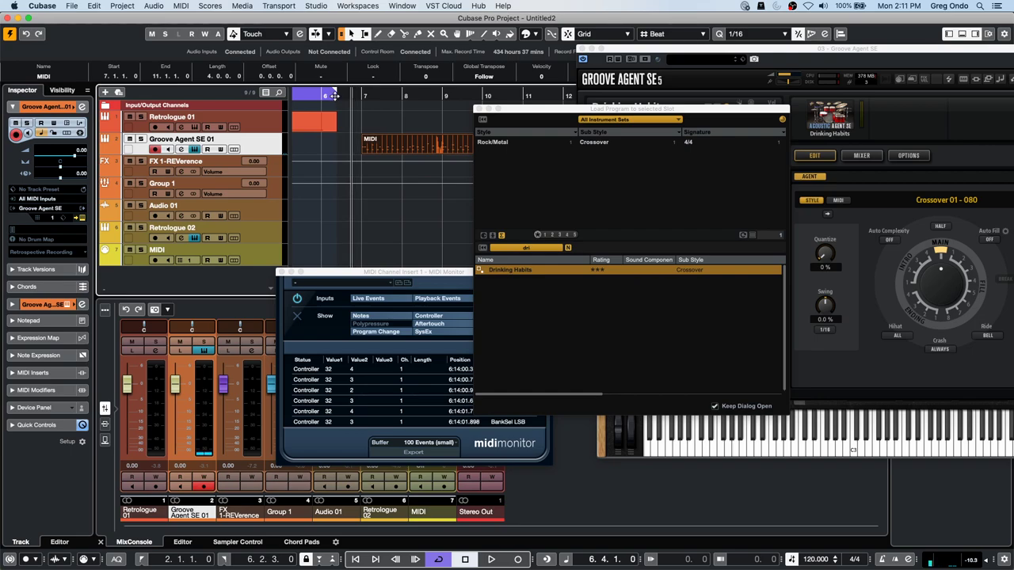
pyautogui.press('space')
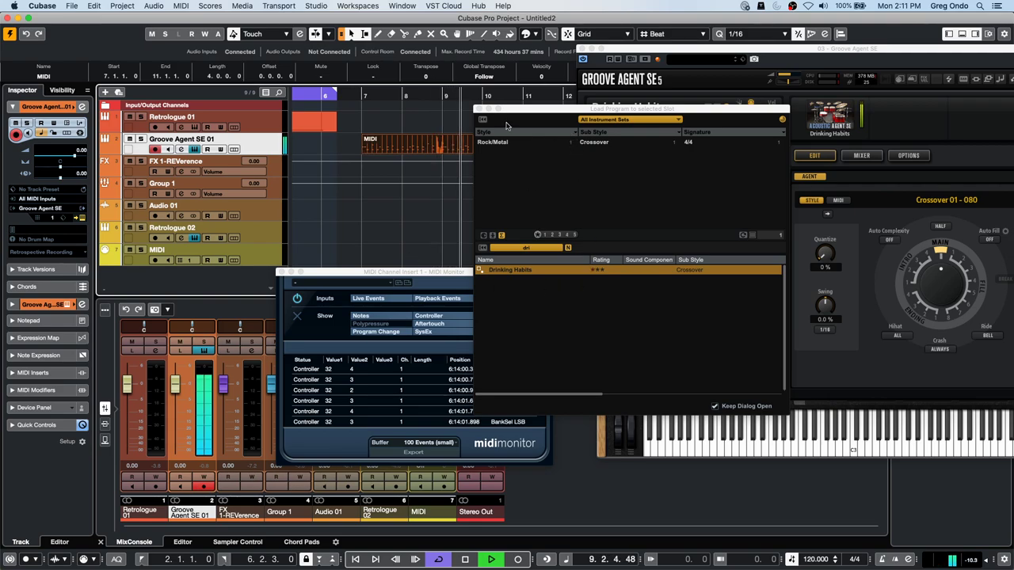
# Stop playback, close the program loading dialog, and play the Main 2 part from bar 7 before stopping again
pyautogui.press('space')
pyautogui.click(480, 109)
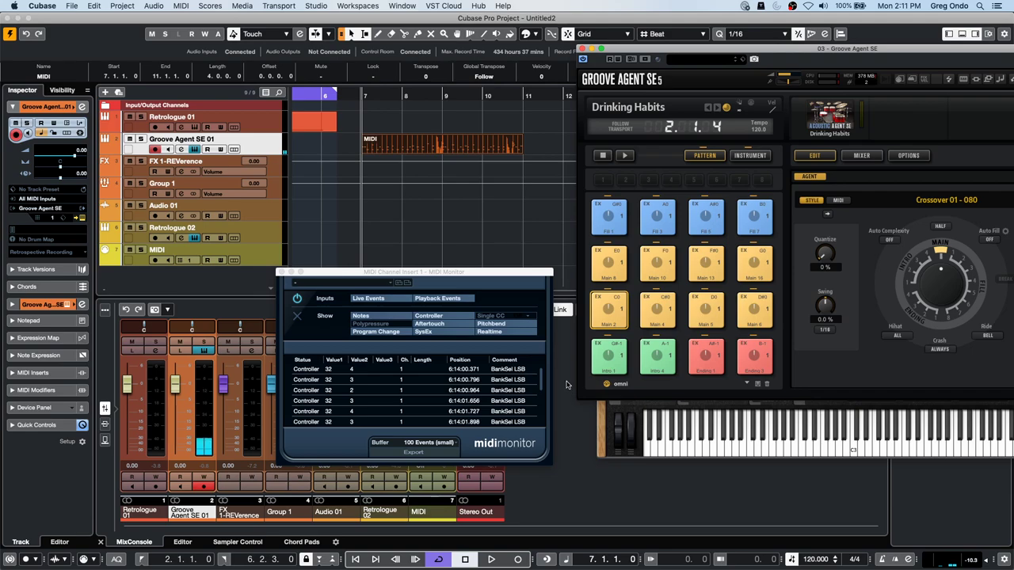
pyautogui.press('space')
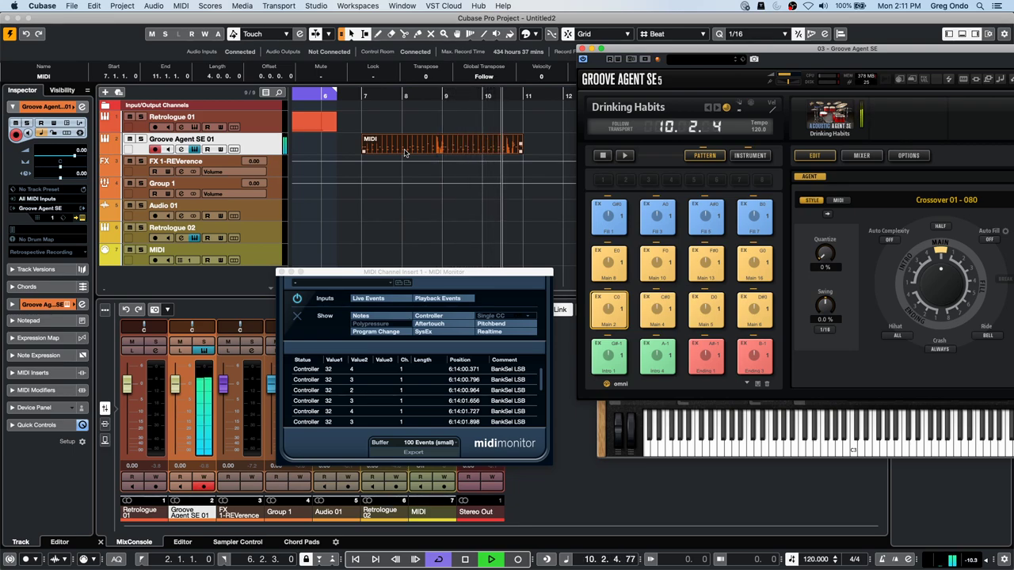
pyautogui.press('space')
# Trigger the Main 2 pad, show Groove Agent SE's instrument pads, and return to its pattern pads
pyautogui.click(610, 311)
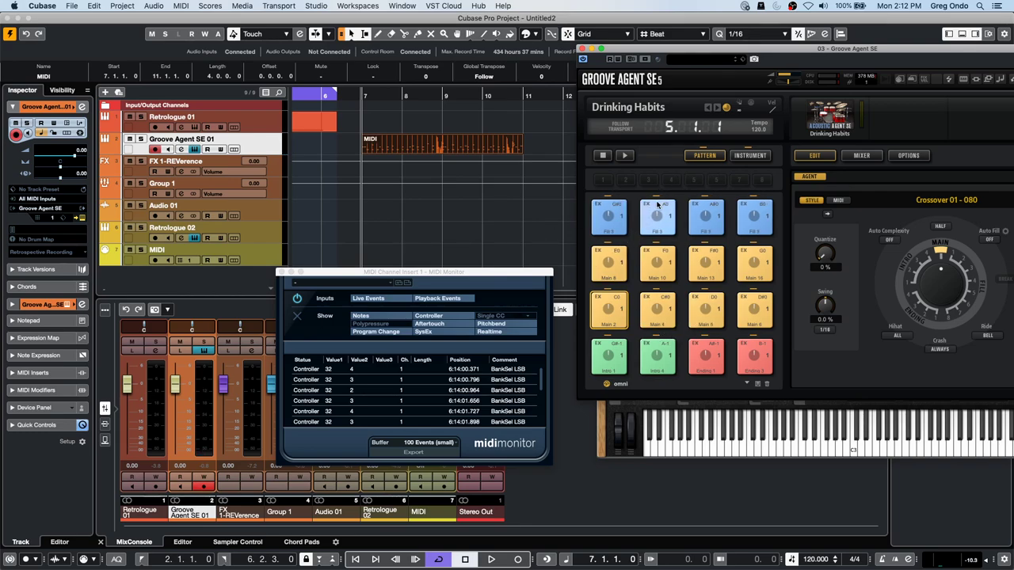
pyautogui.click(748, 155)
pyautogui.click(717, 157)
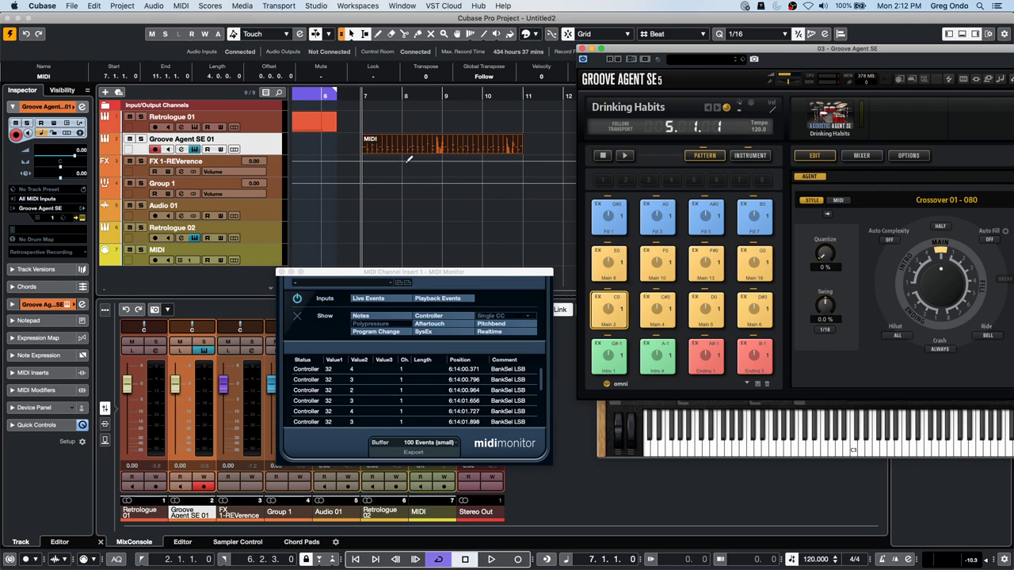
# Play the MIDI part from bar 7 once more, stop, and audition the Main 2 and Main 13 pattern pads for comparison
pyautogui.press('space')
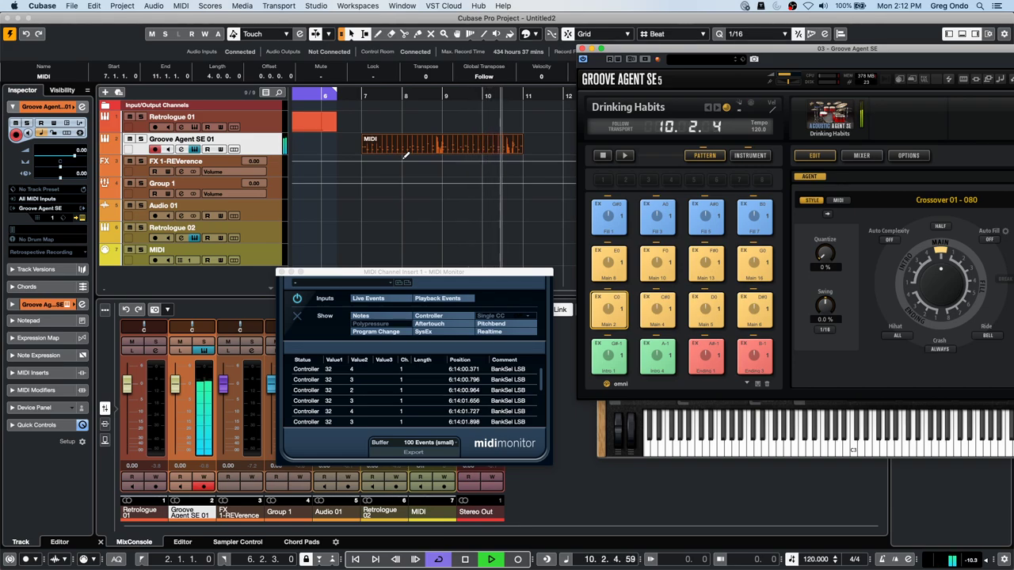
pyautogui.press('space')
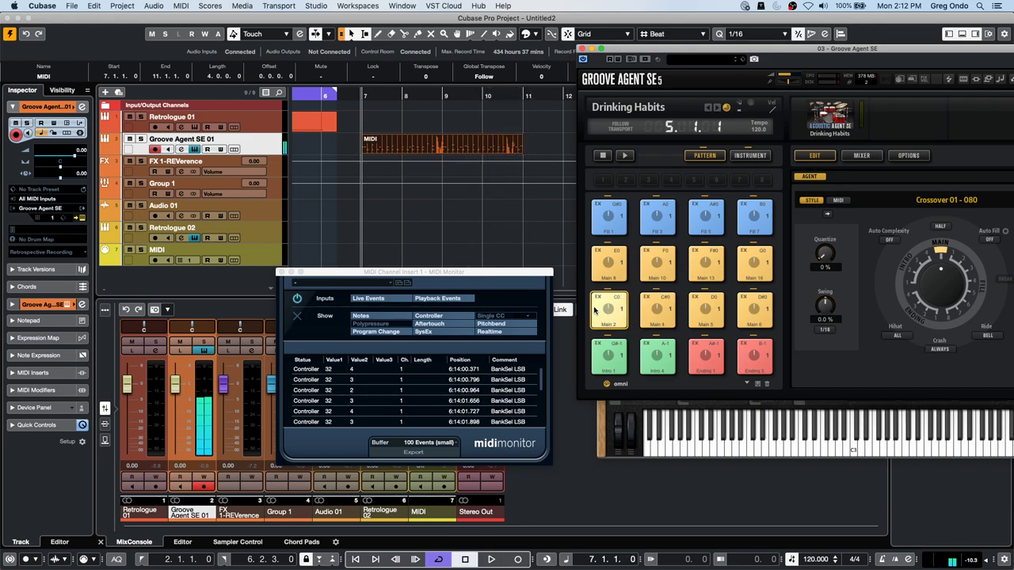
pyautogui.click(609, 308)
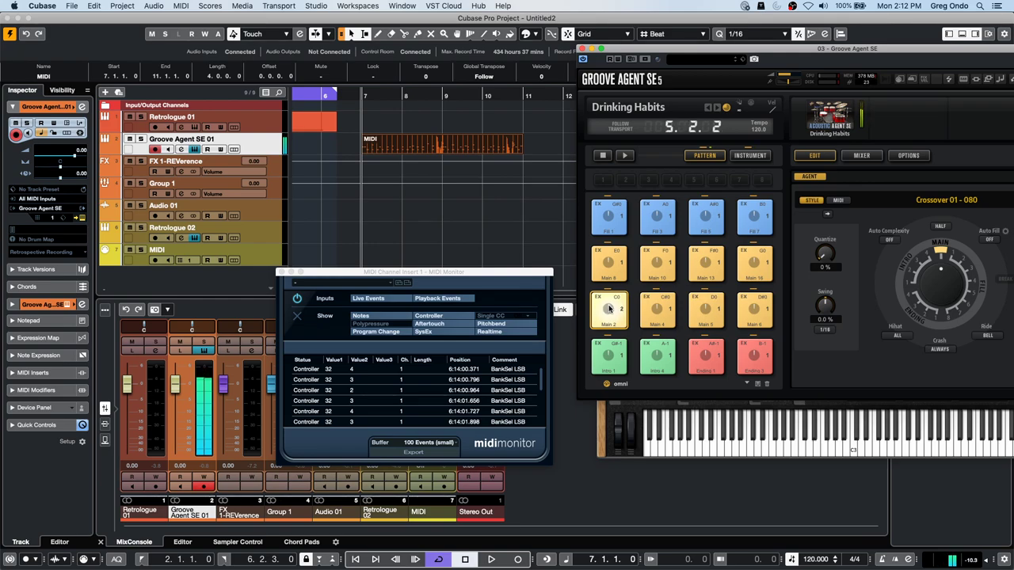
pyautogui.click(708, 262)
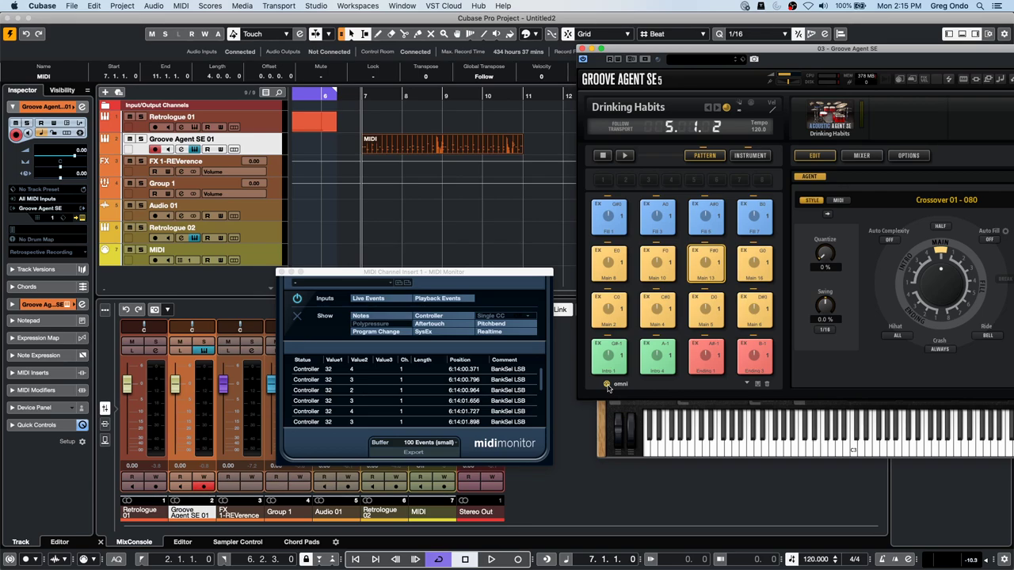
# Close the MIDI Monitor, Groove Agent SE and Retrologue windows
pyautogui.click(281, 274)
pyautogui.click(584, 50)
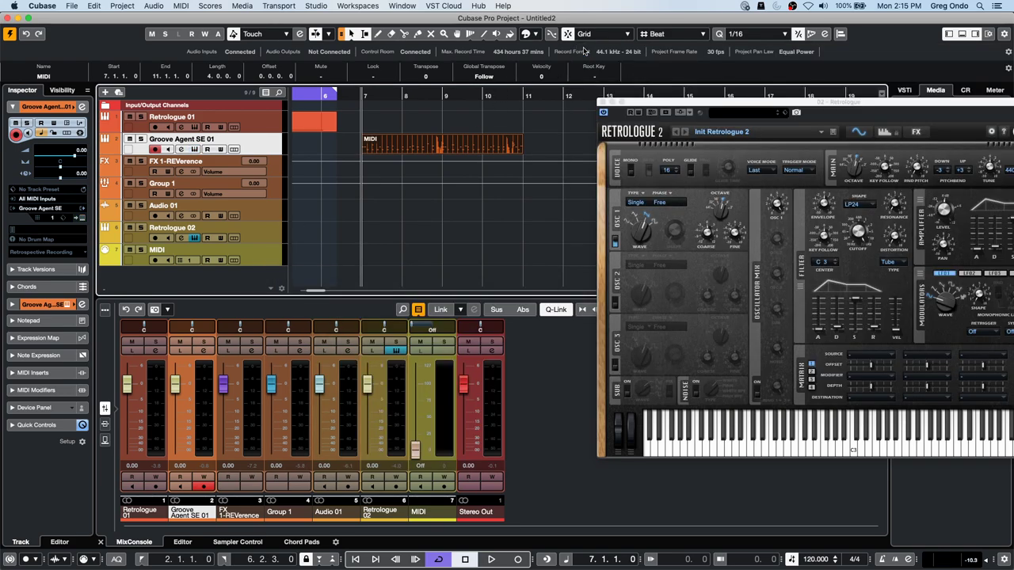
pyautogui.click(602, 106)
# Select the Retrologue 01 track, open its Channel Settings window, and move the window clear of the track list
pyautogui.click(153, 129)
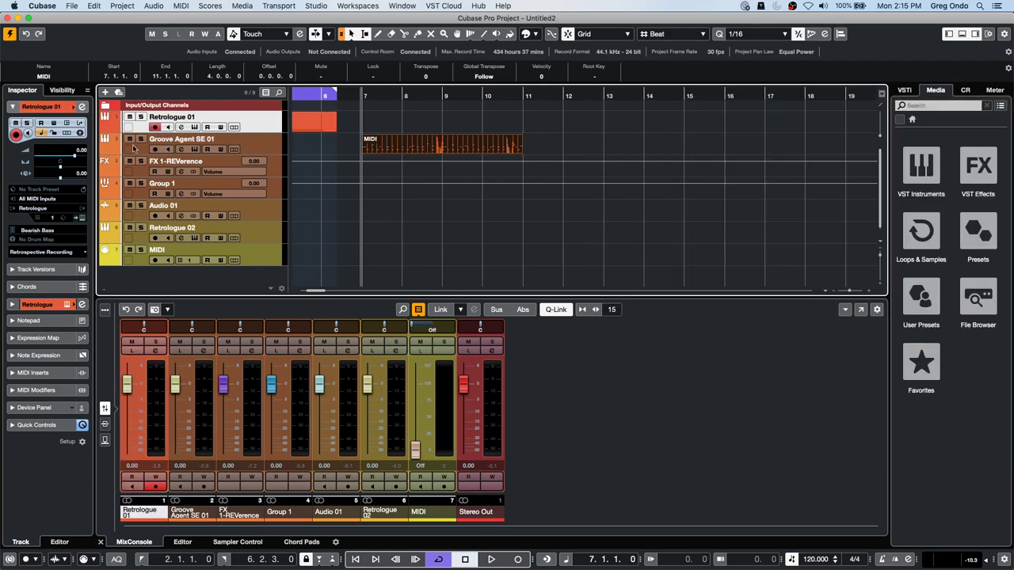
pyautogui.click(83, 106)
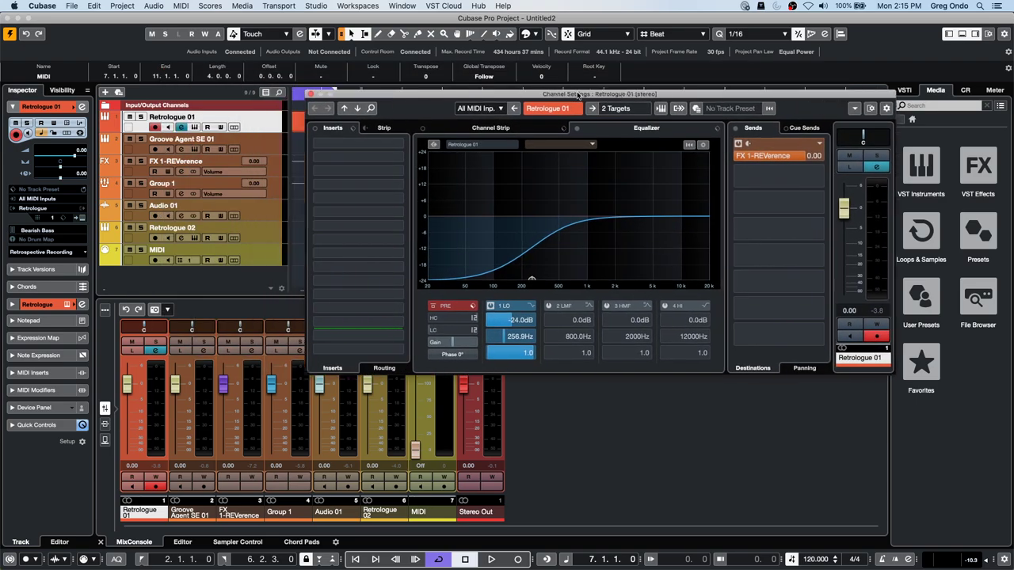
pyautogui.moveTo(436, 71); pyautogui.dragTo(626, 90)
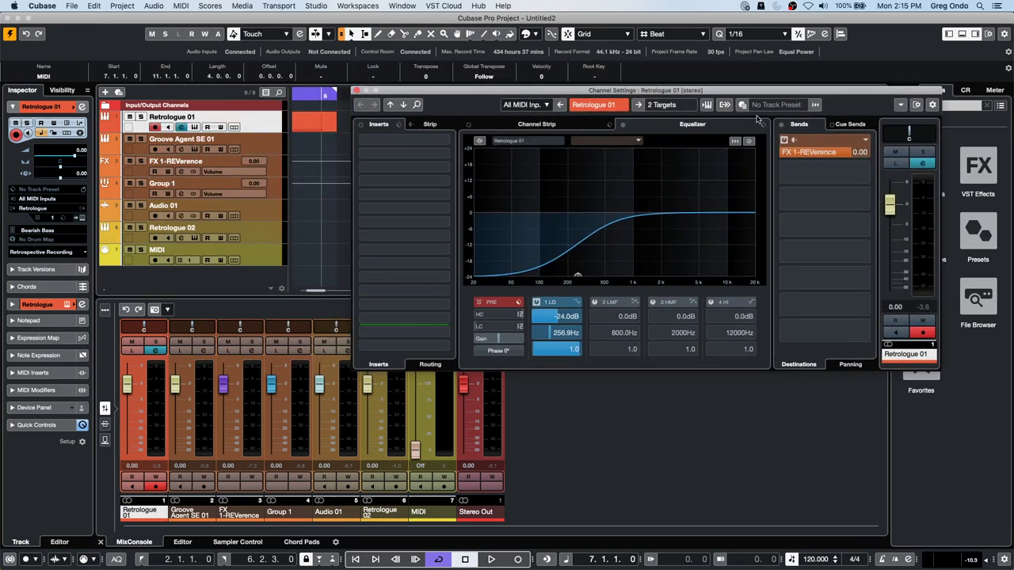
# Turn Always on Top off and back on for the Channel Settings window, and check the option from the equalizer section
pyautogui.rightClick(845, 105)
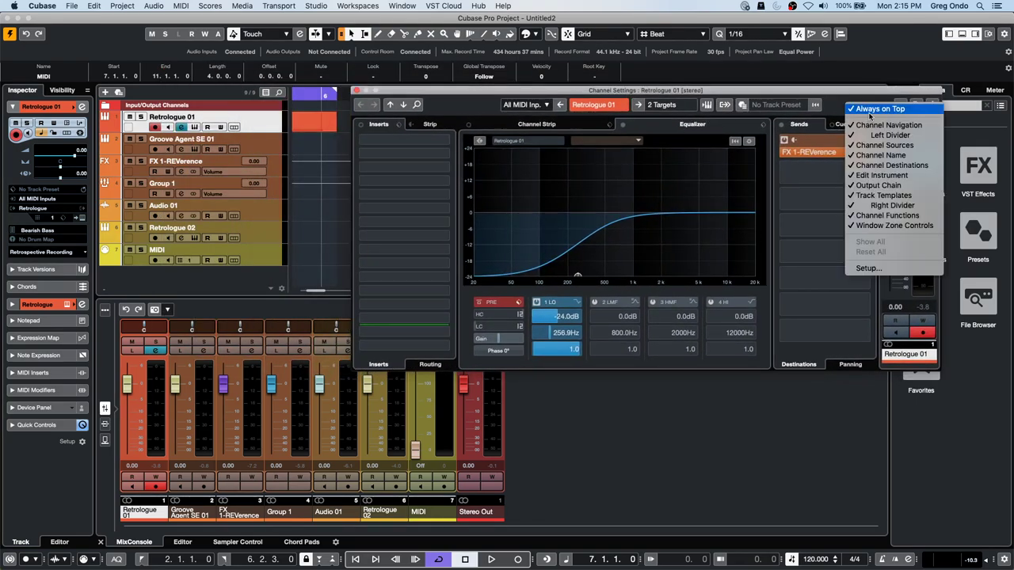
pyautogui.click(871, 110)
pyautogui.rightClick(844, 100)
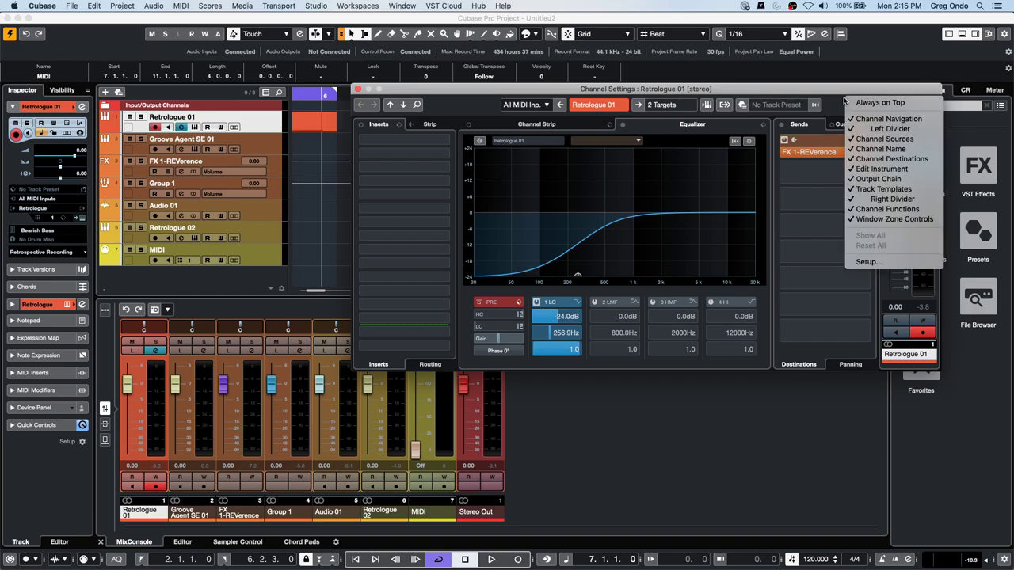
pyautogui.click(871, 103)
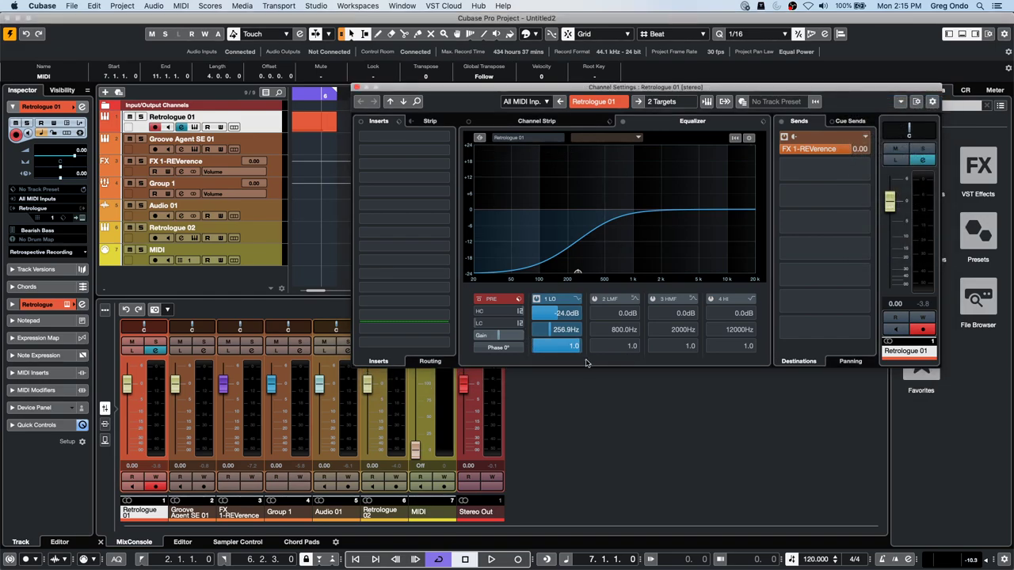
pyautogui.rightClick(617, 363)
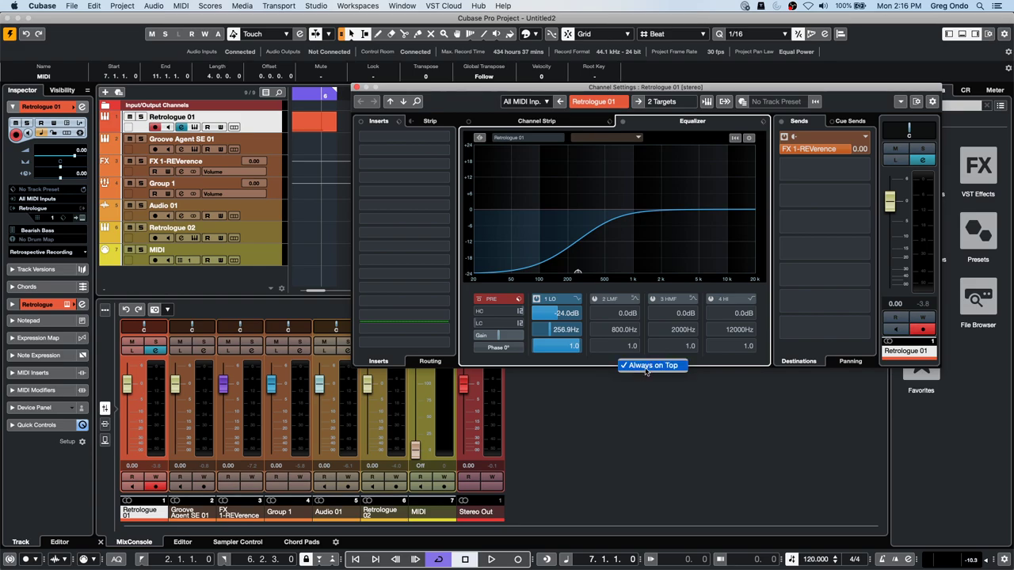
pyautogui.click(703, 361)
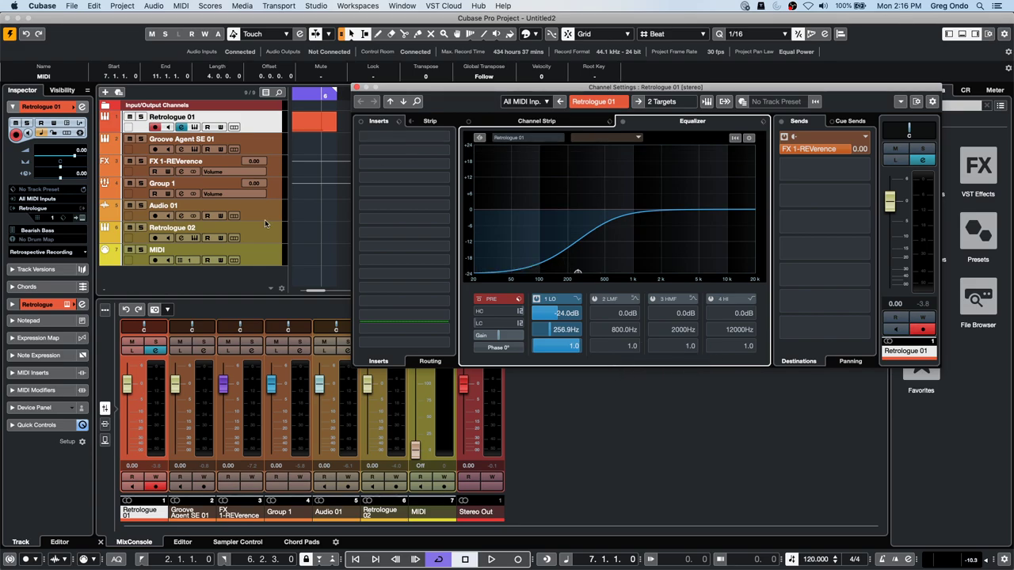
# With Channel Settings open, select a range on Retrologue 02 and the Retrologue 01 part, and lower the Group 1 fader to -5.46
pyautogui.click(322, 222)
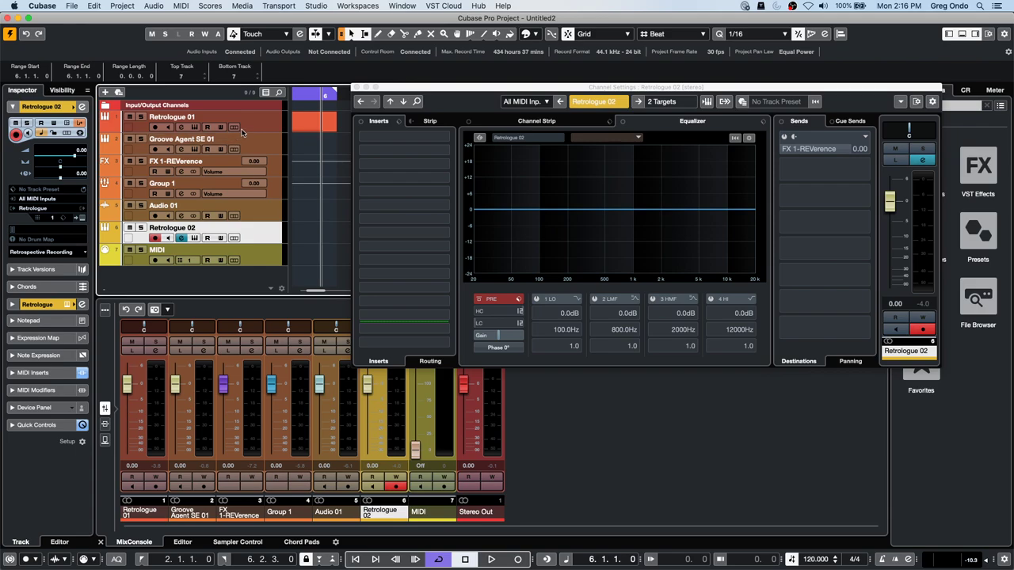
pyautogui.click(303, 124)
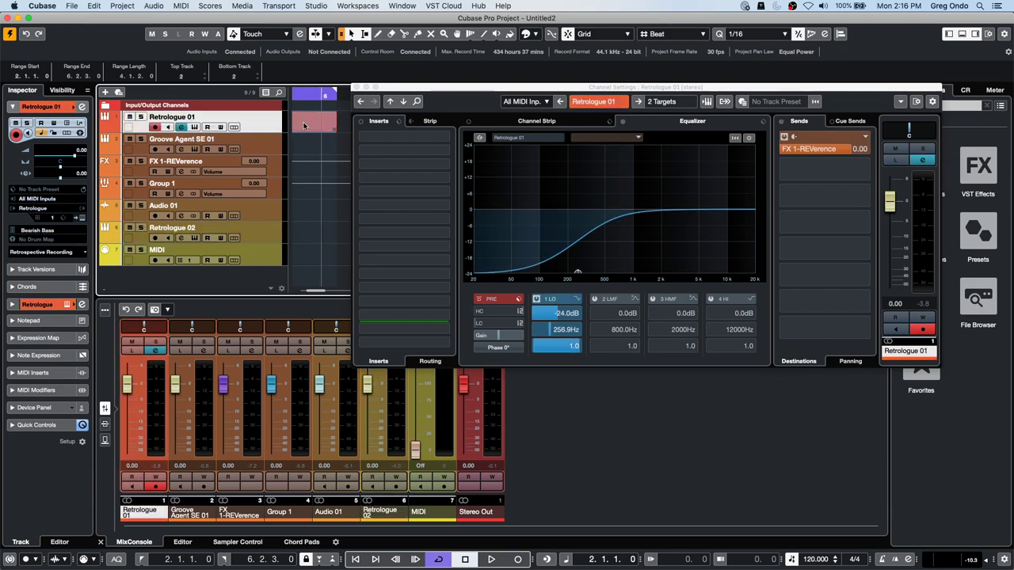
pyautogui.moveTo(271, 384); pyautogui.dragTo(270, 402)
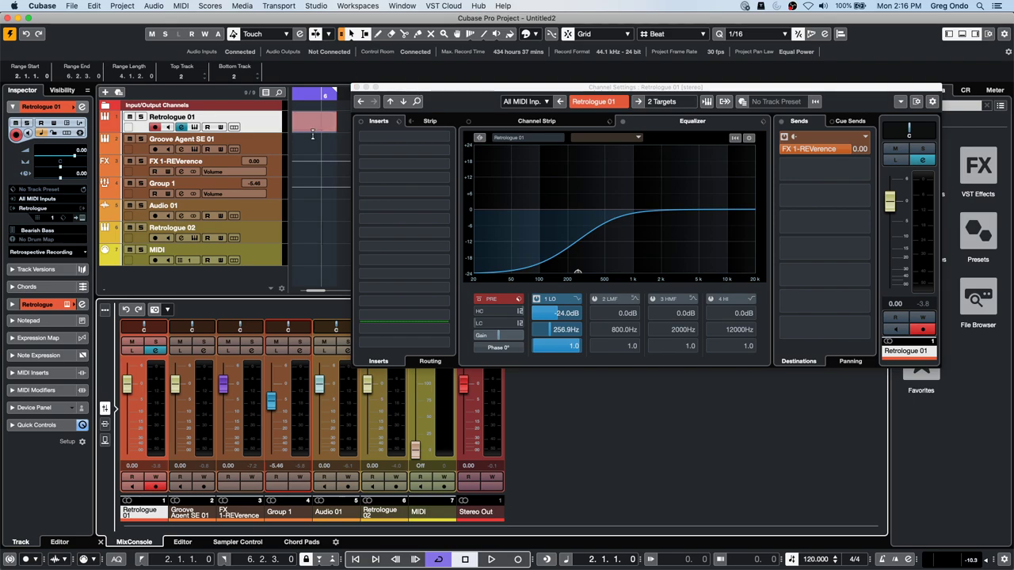
# Open the Retrologue 01 part in the lower-zone Key Editor and place the project cursor at 3.4.1
pyautogui.doubleClick(312, 132)
pyautogui.scroll(-5, 238, 420)
pyautogui.click(226, 354)
pyautogui.moveTo(226, 355); pyautogui.dragTo(195, 398)
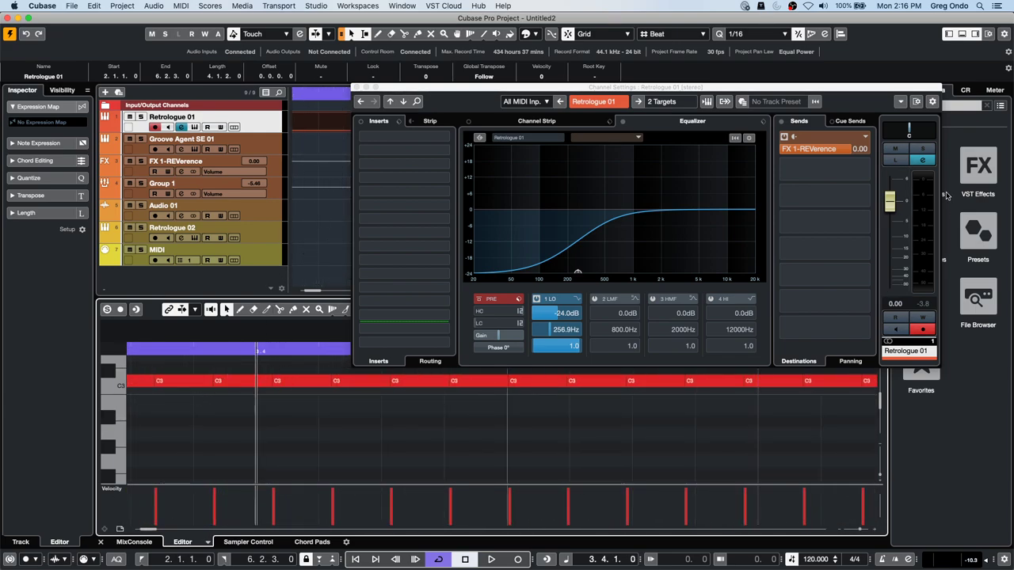
# Show the VST effects in the media browser, and open and close the Direct Offline Processing window
pyautogui.click(978, 168)
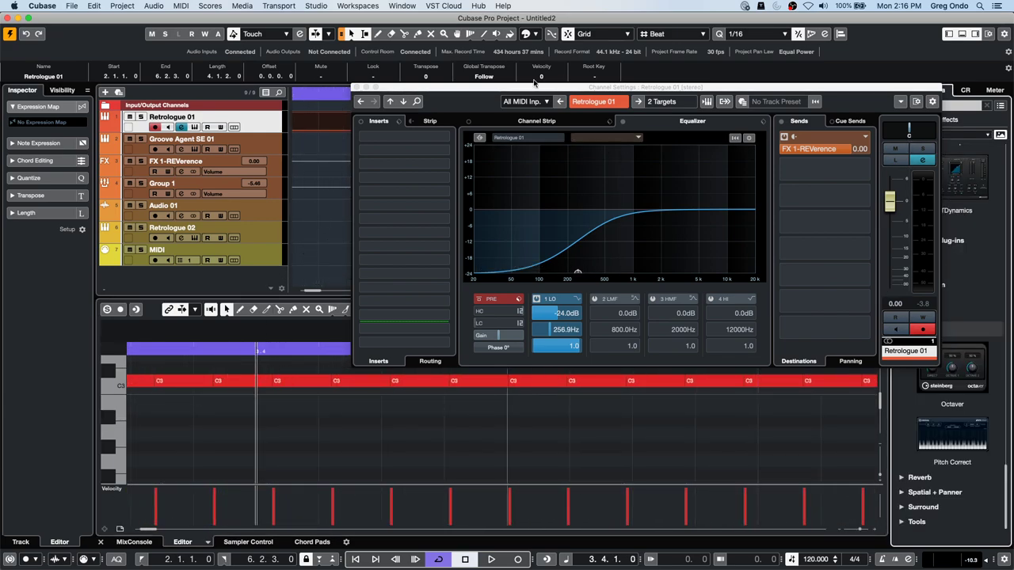
pyautogui.press('F7')
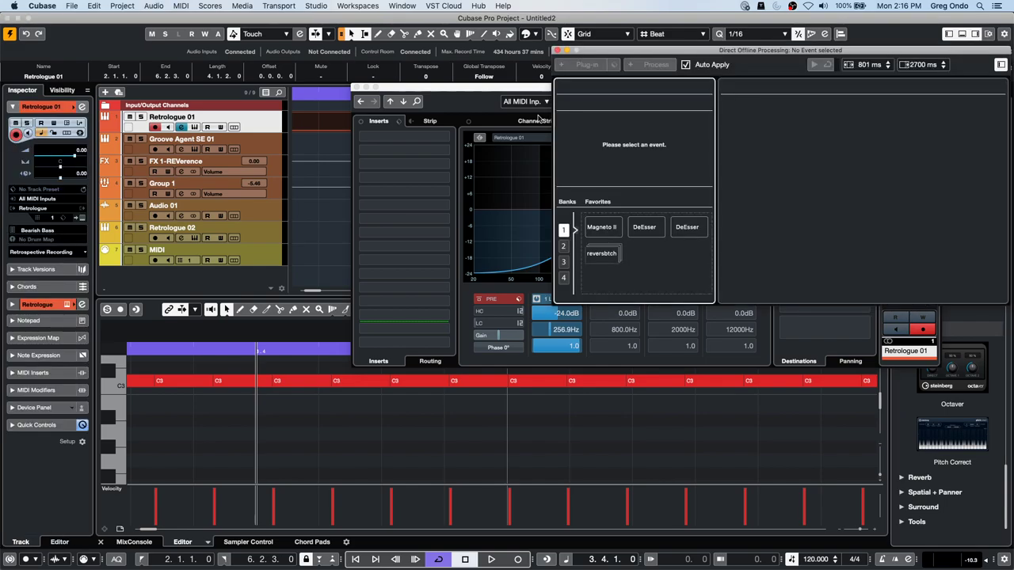
pyautogui.press('F7')
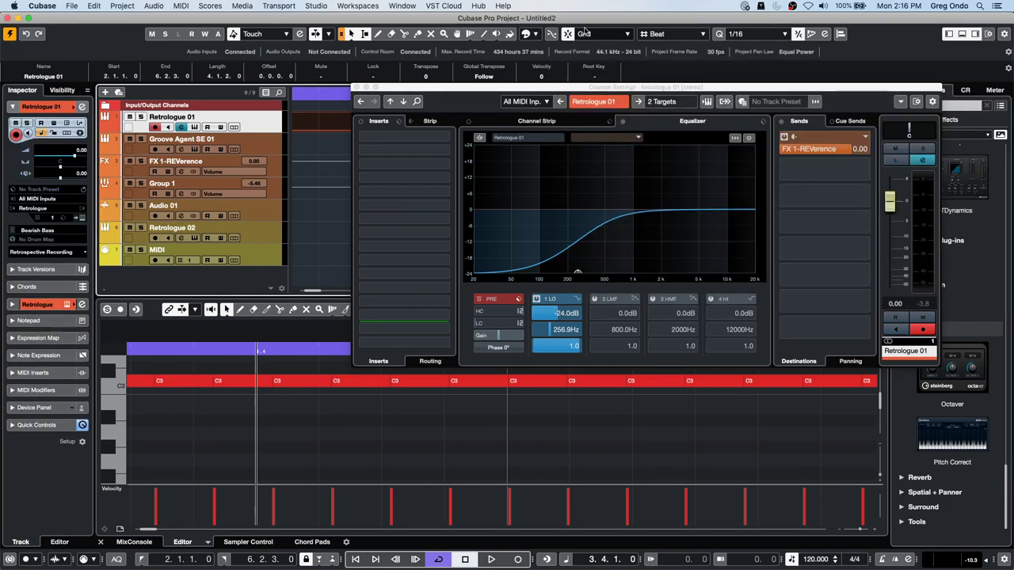
# Turn off Always on Top for the Retrologue 01 Channel Settings window
pyautogui.rightClick(833, 103)
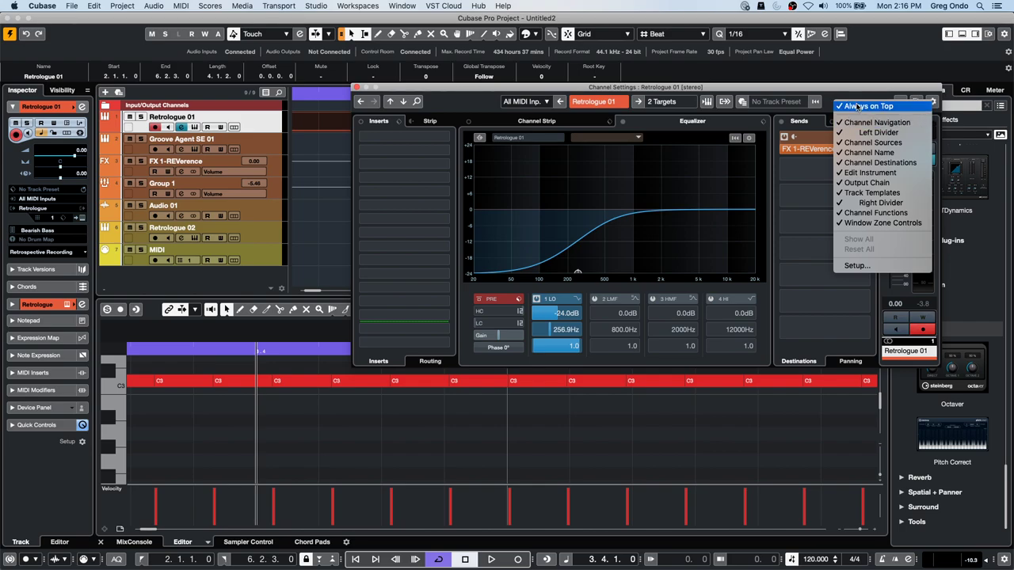
pyautogui.click(857, 107)
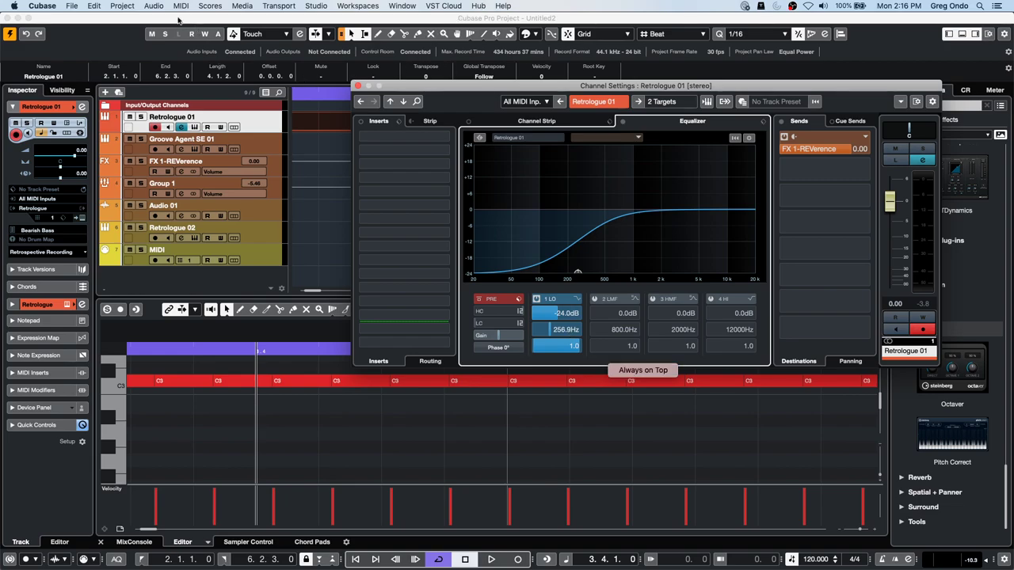
# Open the Key Commands dialog and search its commands for "edit channel"
pyautogui.click(73, 7)
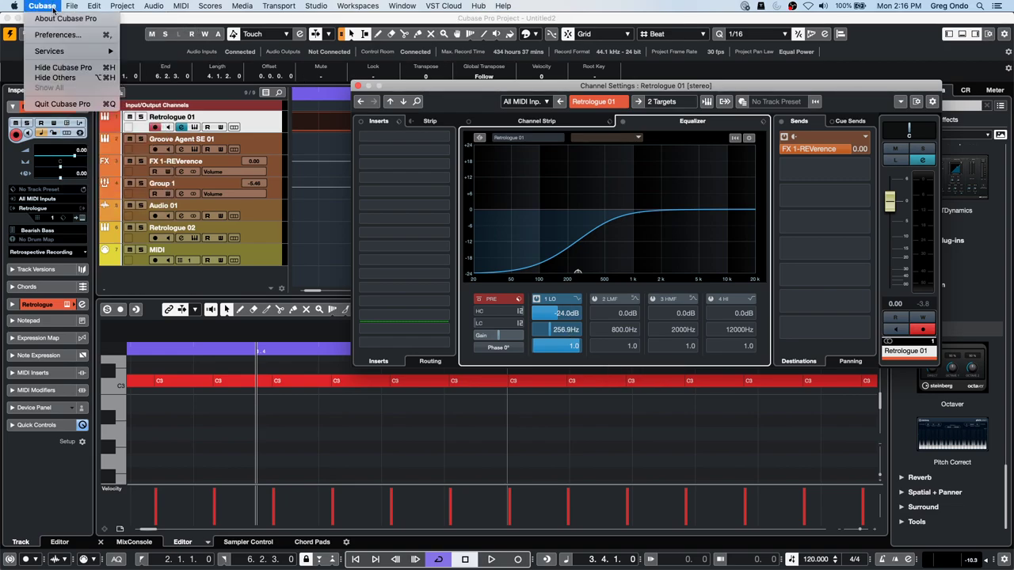
pyautogui.moveTo(43, 6)
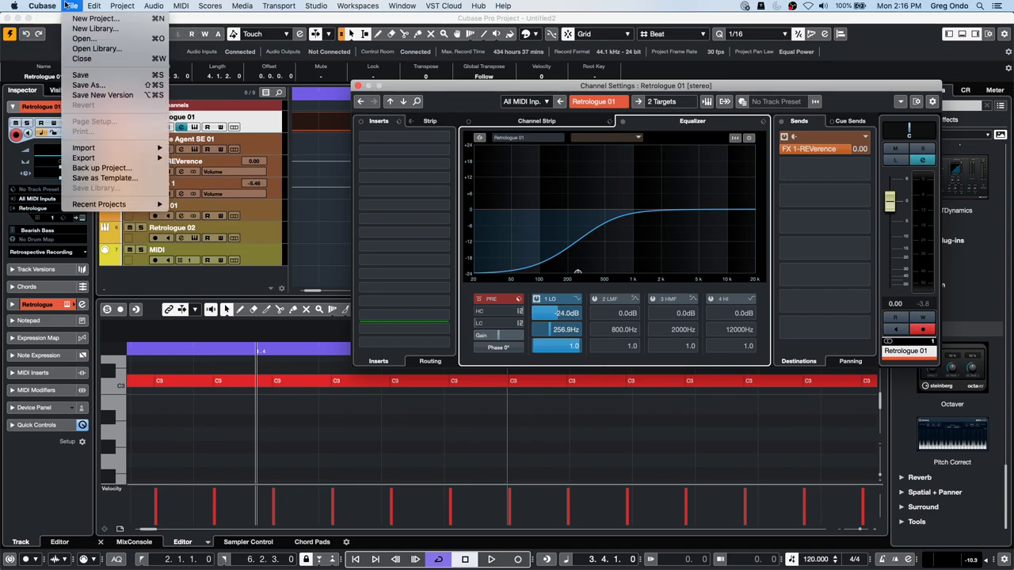
pyautogui.moveTo(93, 6)
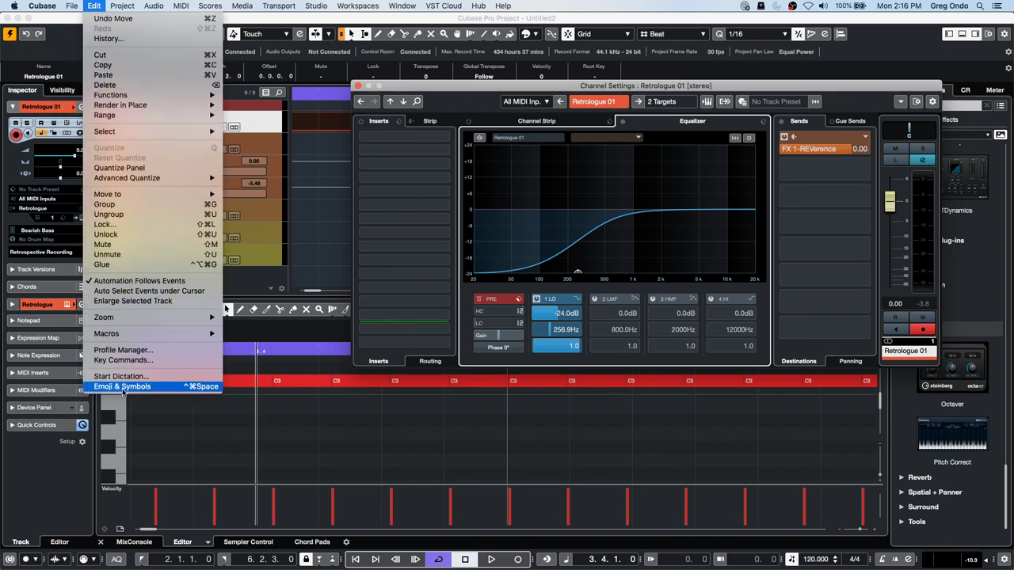
pyautogui.click(119, 360)
pyautogui.click(231, 97)
pyautogui.write('edi')
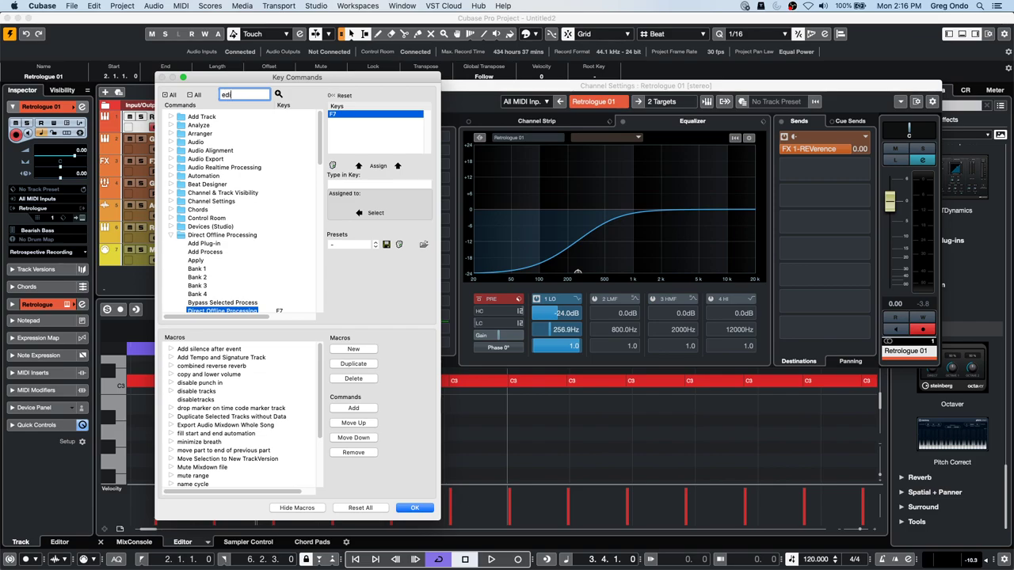
pyautogui.write('t channel')
pyautogui.press('Return')
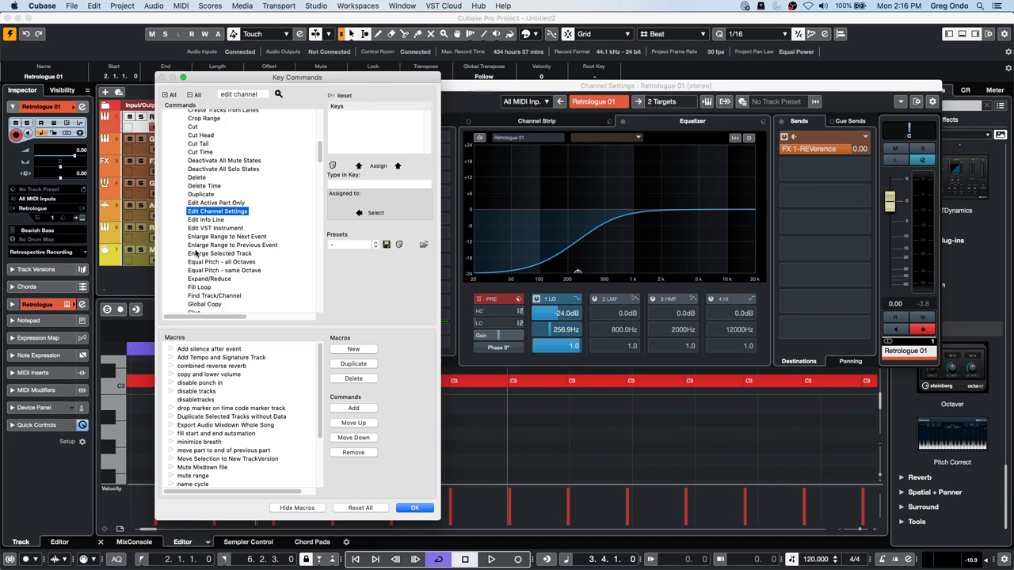
# Examine the commands around Edit Channel Settings and close the Key Commands dialog
pyautogui.moveTo(184, 317)
pyautogui.mouseDown()
pyautogui.moveTo(232, 318)
pyautogui.moveTo(180, 317)
pyautogui.mouseUp()
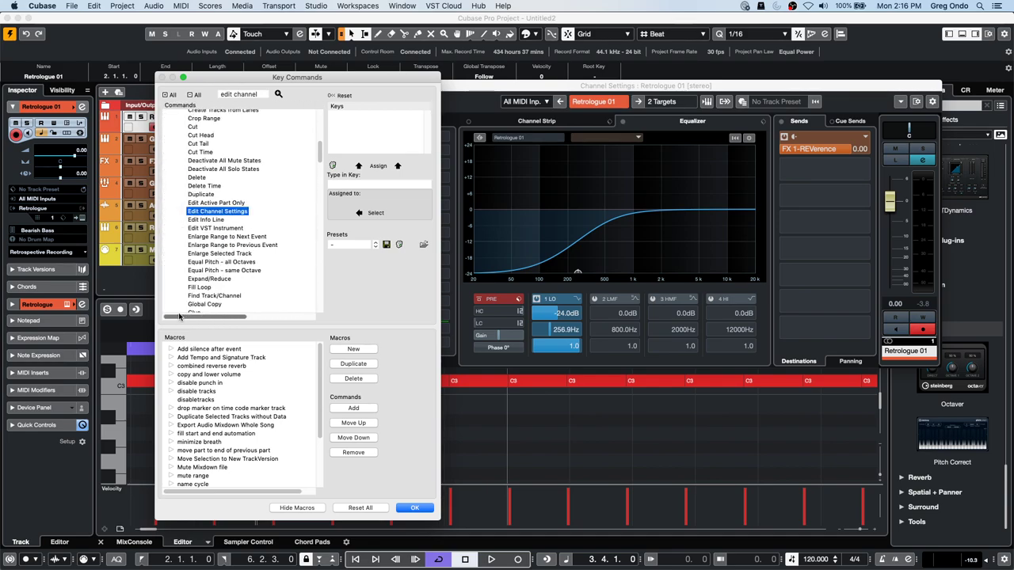
pyautogui.scroll(2, 220, 218)
pyautogui.scroll(10, 221, 218)
pyautogui.scroll(-14, 221, 215)
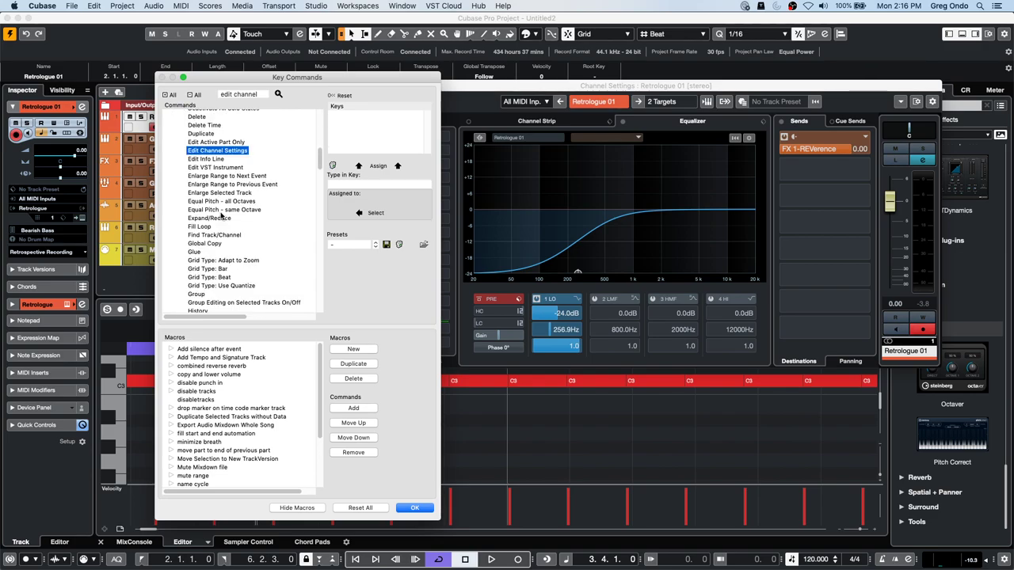
pyautogui.click(422, 509)
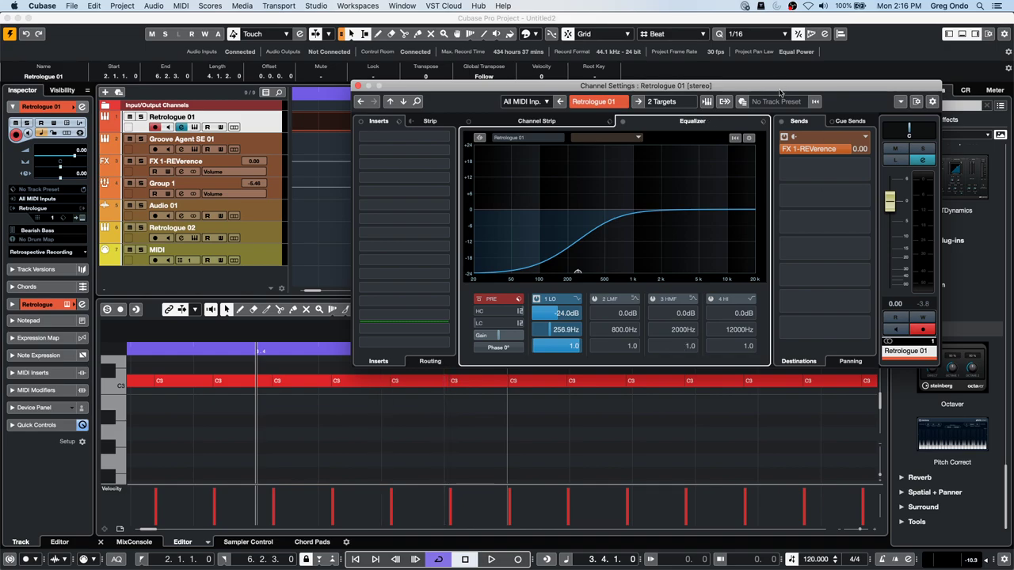
# Turn on Always on Top for the Retrologue 01 Channel Settings window and close the window
pyautogui.rightClick(697, 100)
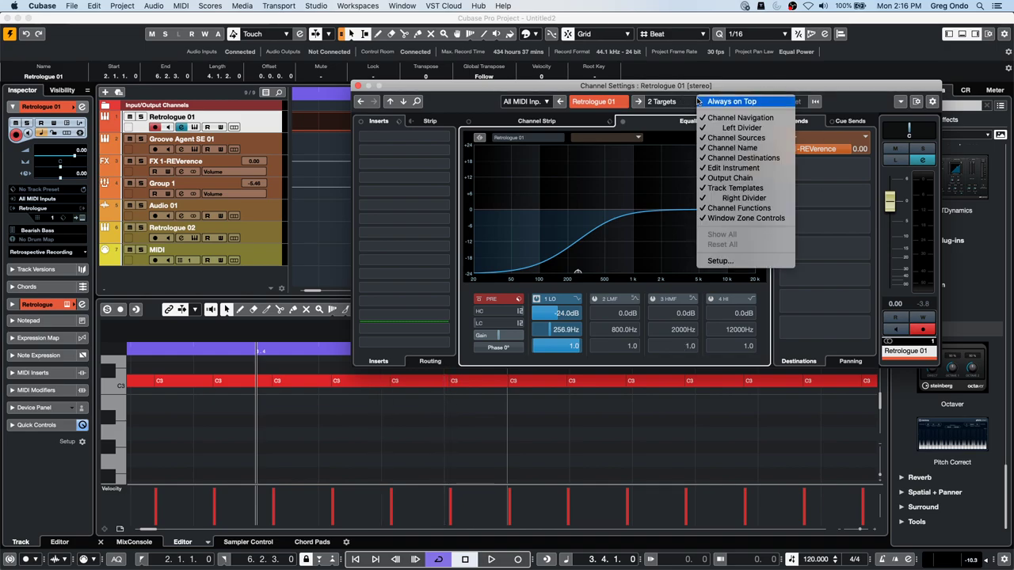
pyautogui.rightClick(626, 366)
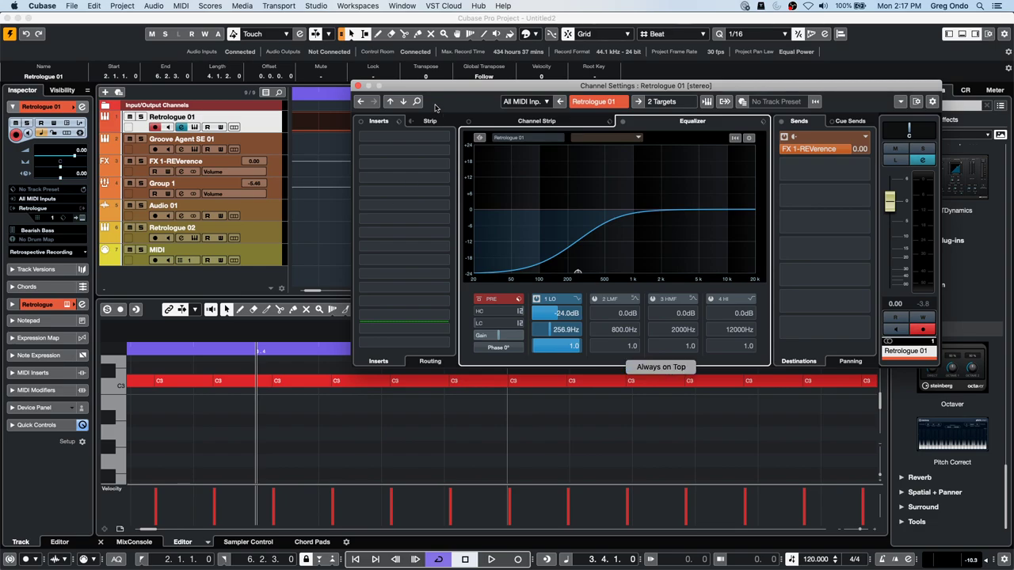
pyautogui.click(673, 369)
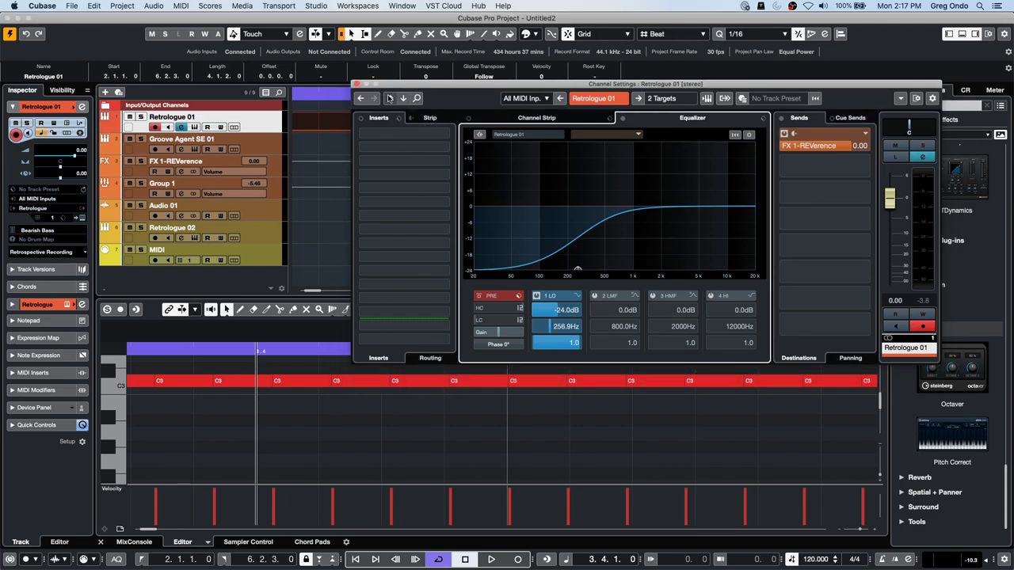
pyautogui.click(357, 84)
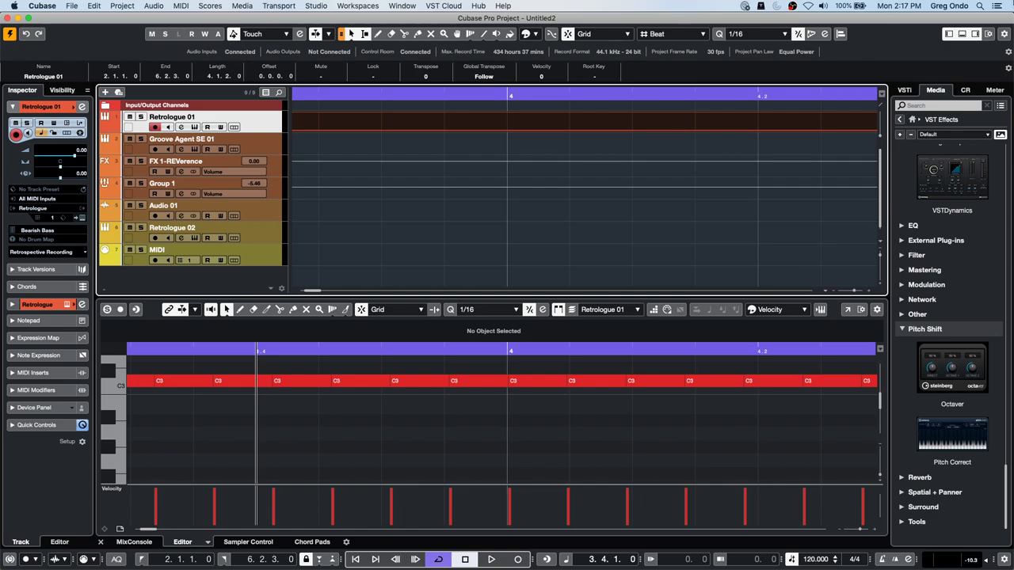
# Solo the Groove Agent SE 01 track and play its MIDI part from bar 7
pyautogui.moveTo(349, 96); pyautogui.dragTo(355, 58)
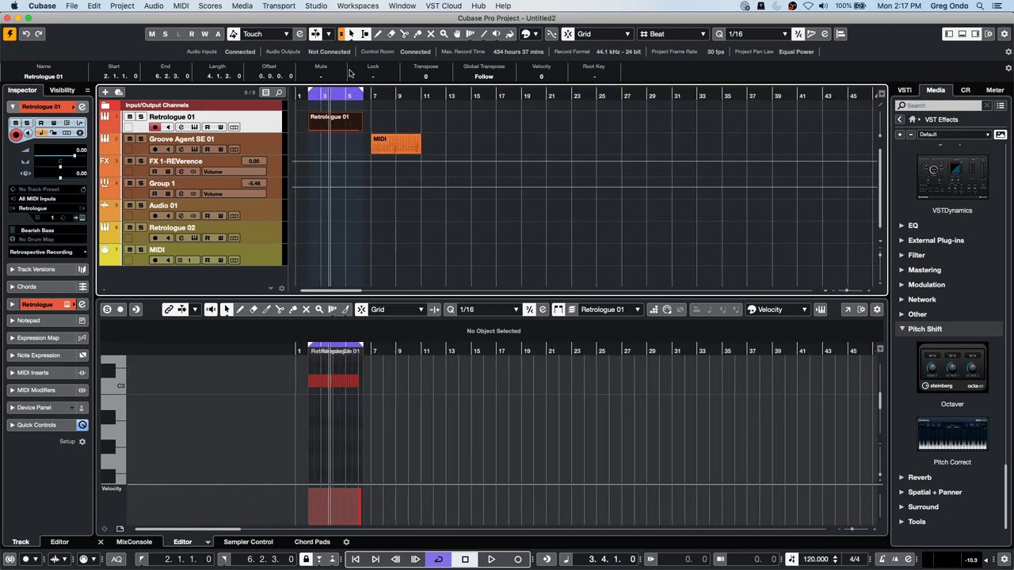
pyautogui.click(141, 116)
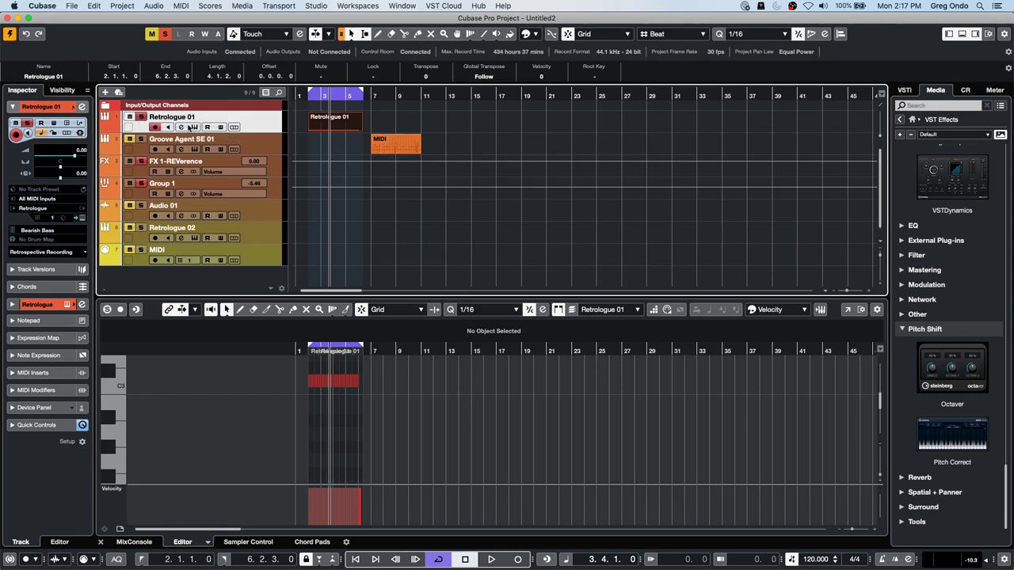
pyautogui.click(141, 117)
pyautogui.click(141, 140)
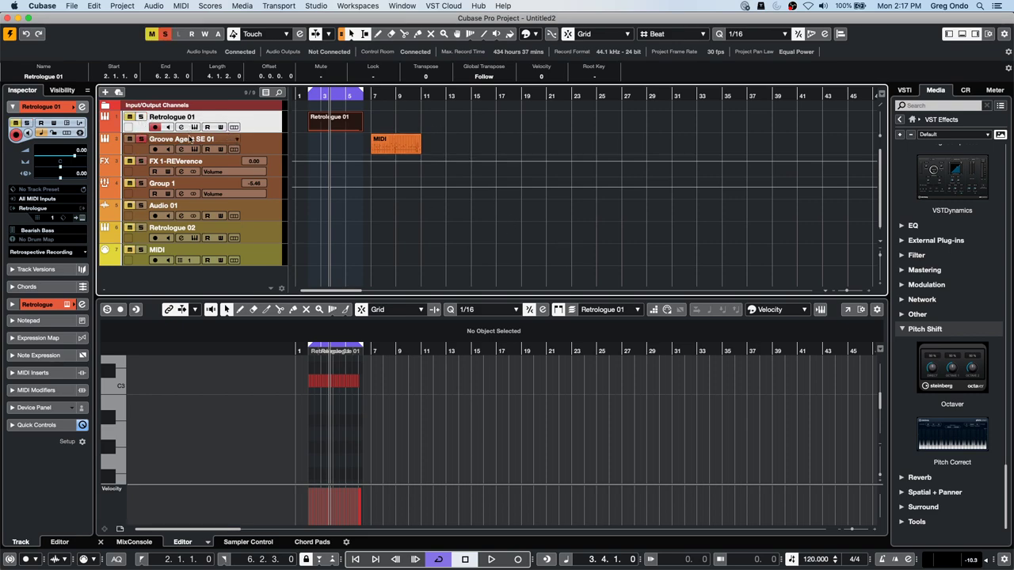
pyautogui.moveTo(373, 94); pyautogui.dragTo(497, 127)
pyautogui.press('space')
pyautogui.press('space')
# Undo the move of the Retrologue 01 part to bar 7
pyautogui.press('KP_1')
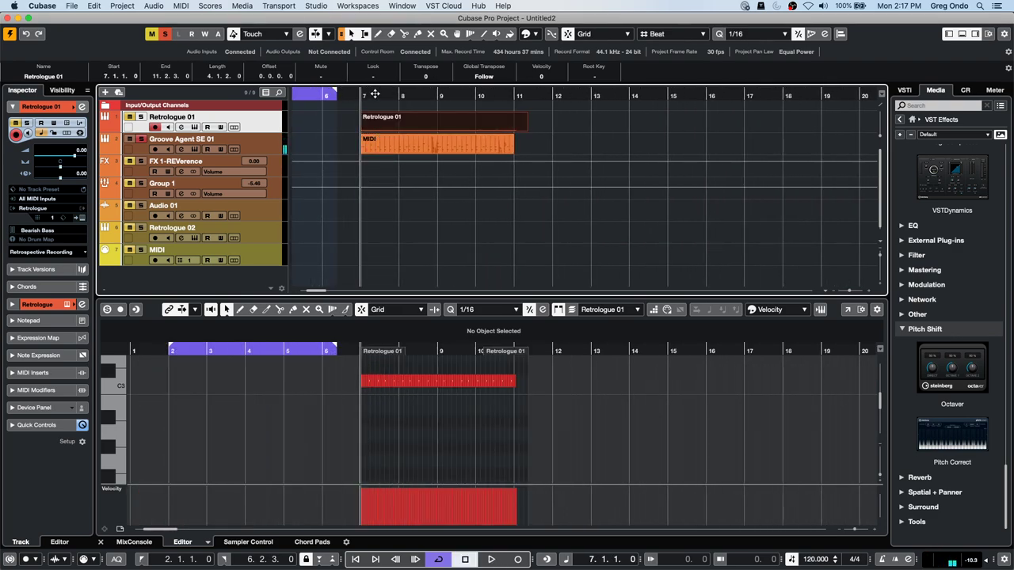
pyautogui.scroll(5, 574, 369)
pyautogui.scroll(-2, 574, 369)
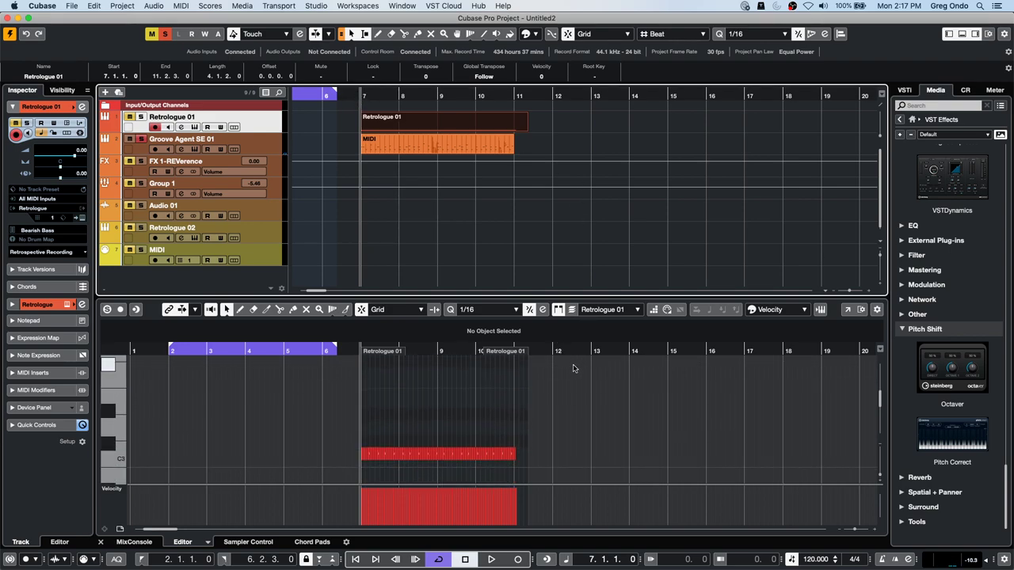
pyautogui.press('super+z')
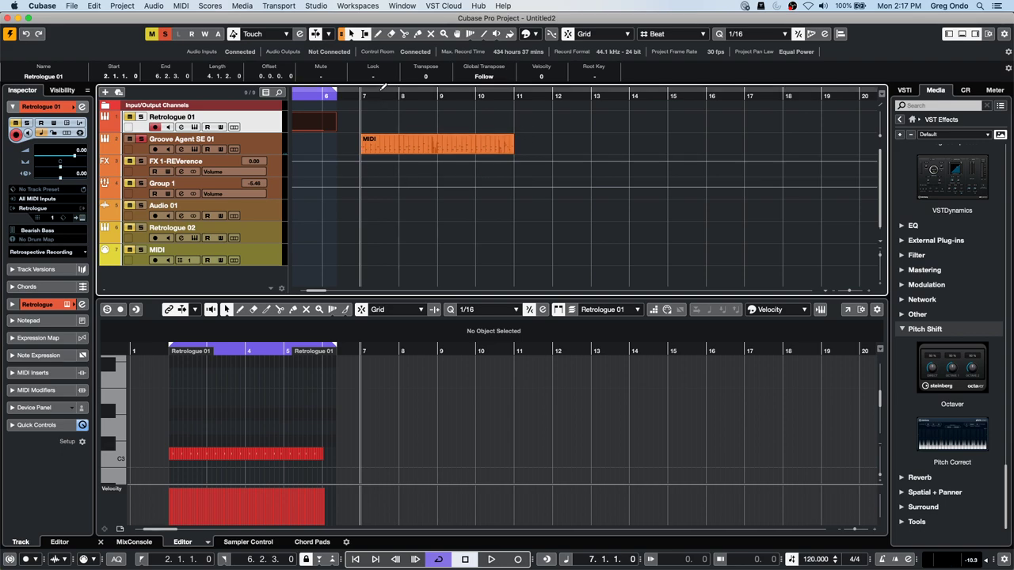
# Play the MIDI part, switch the Groove Agent SE 01 track to linear time base, and select the Retrologue 01 track
pyautogui.press('space')
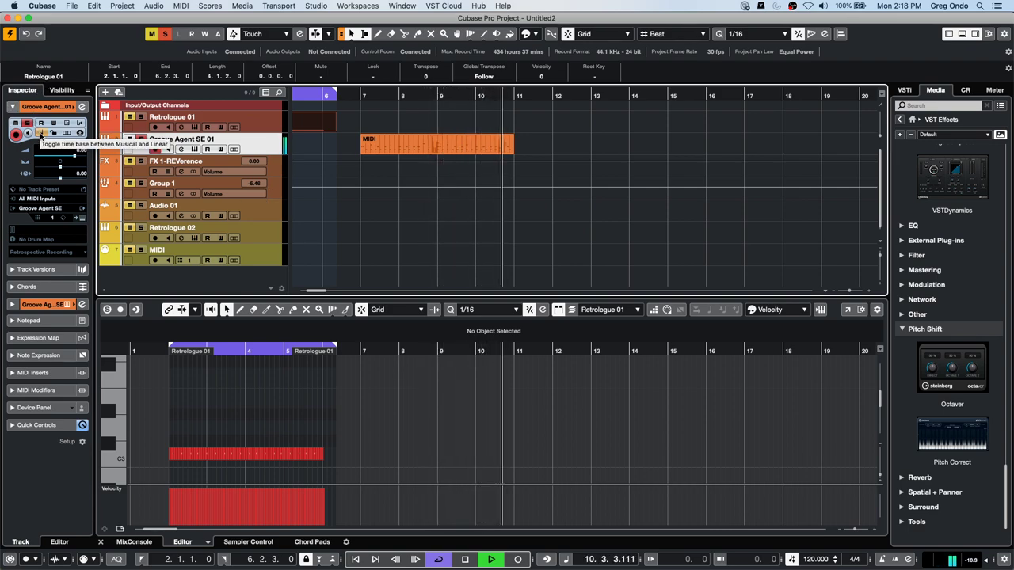
pyautogui.press('space')
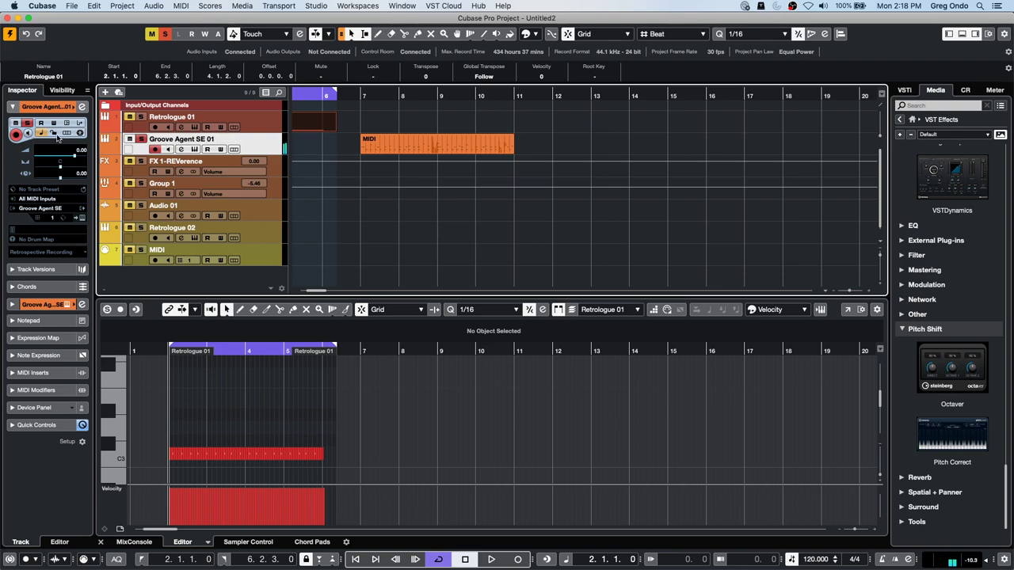
pyautogui.press('Up')
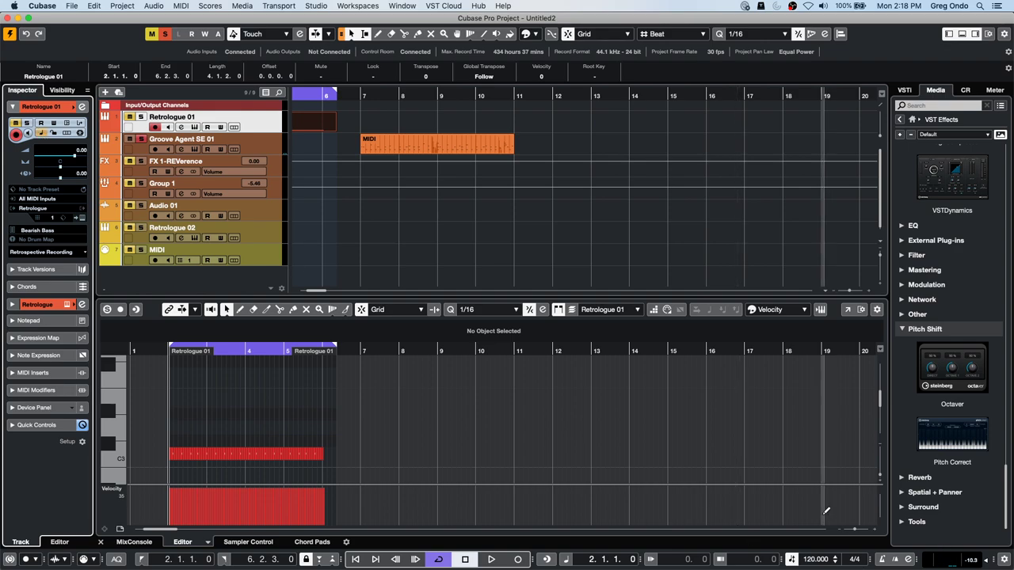
# Set the project tempo to 100 BPM and play the project briefly
pyautogui.doubleClick(808, 562)
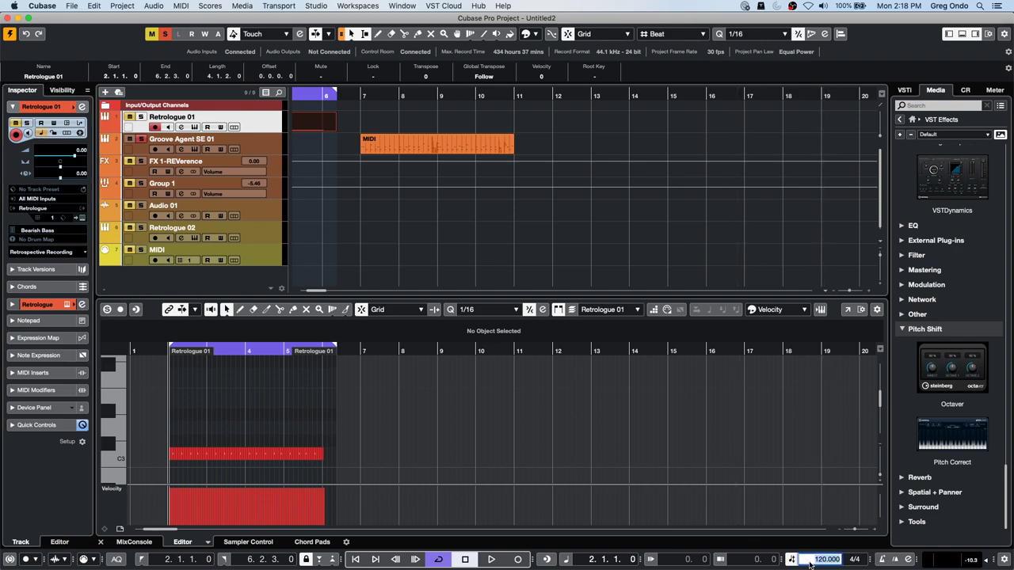
pyautogui.write('100')
pyautogui.press('Return')
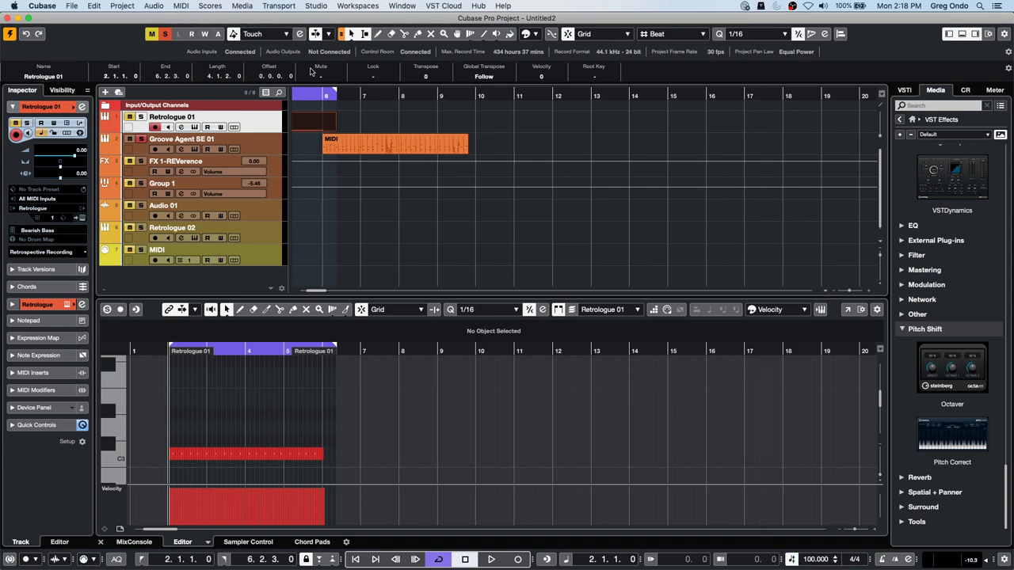
pyautogui.click(368, 145)
pyautogui.press('space')
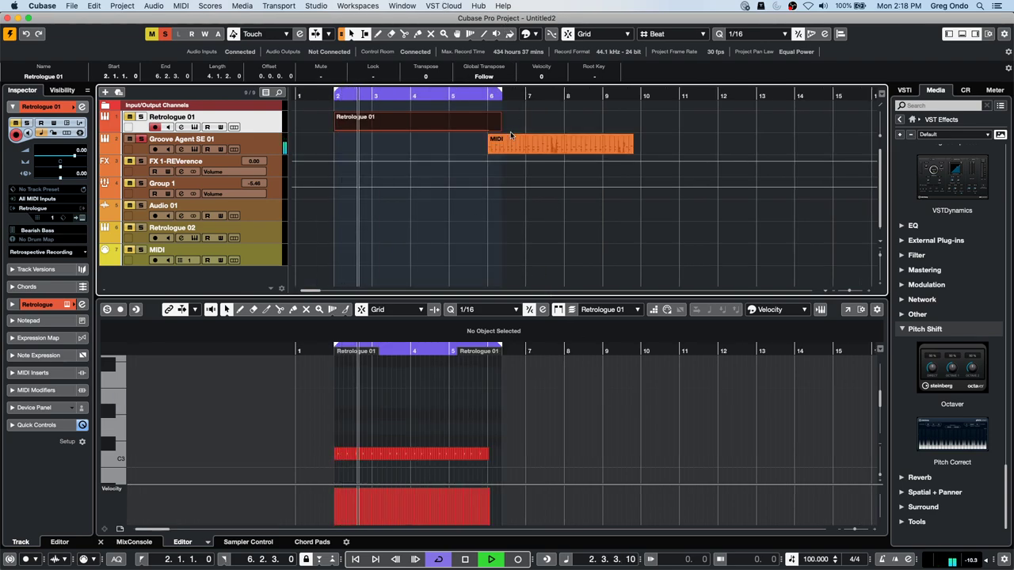
pyautogui.press('space')
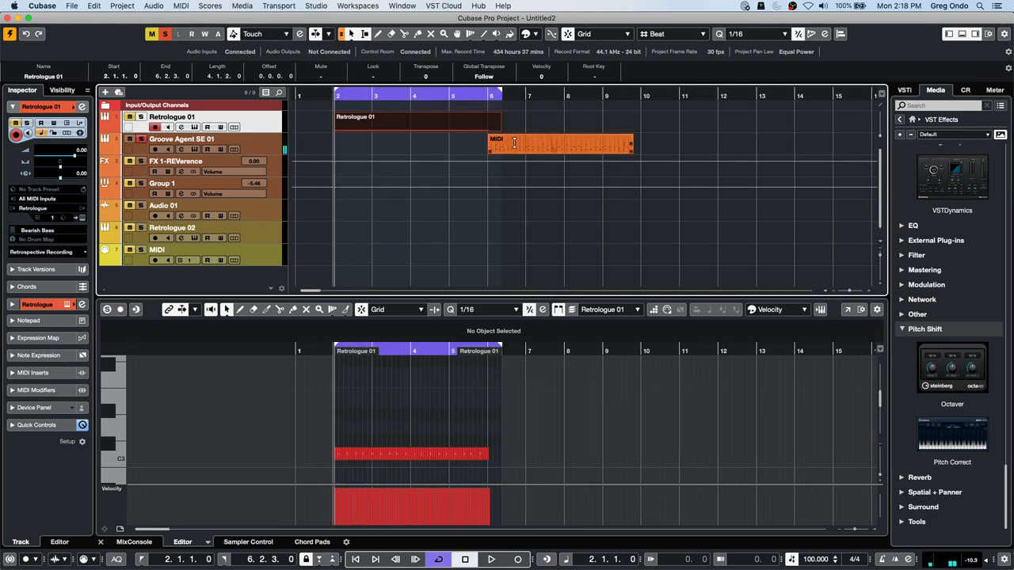
# Turn off the cycle and play from just before bar 6, changing the tempo to 103 BPM during playback
pyautogui.click(483, 93)
pyautogui.click(487, 98)
pyautogui.press('space')
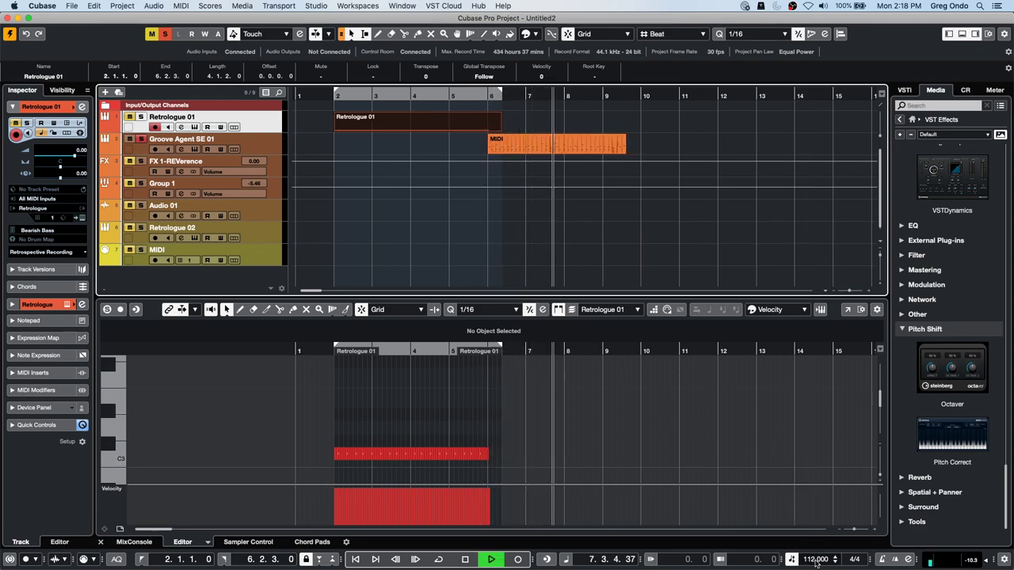
pyautogui.scroll(-5, 818, 564)
pyautogui.scroll(-4, 817, 564)
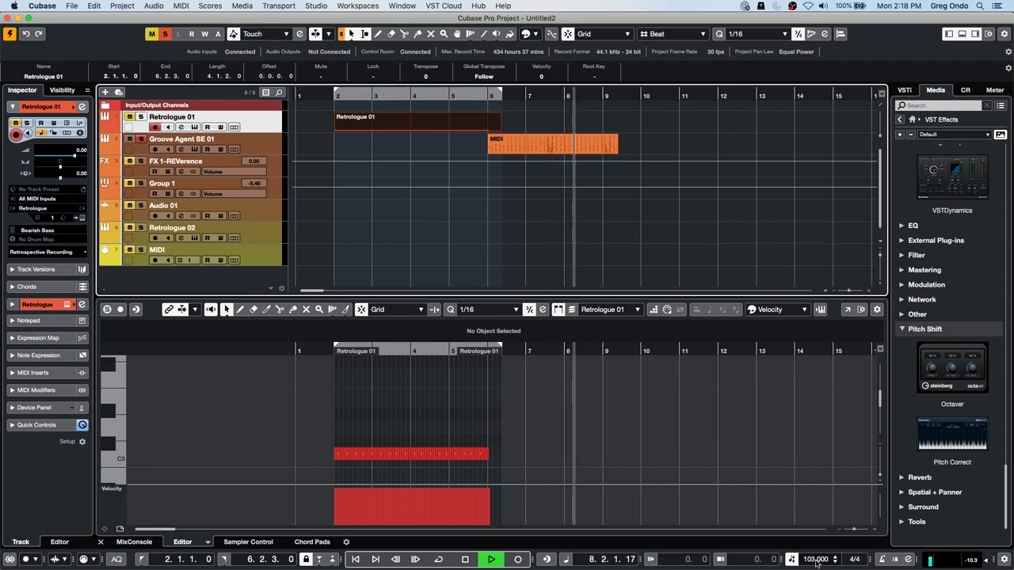
pyautogui.press('space')
# Toggle the Groove Agent SE 01 track back to musical time base and select the Retrologue 01 track
pyautogui.click(252, 148)
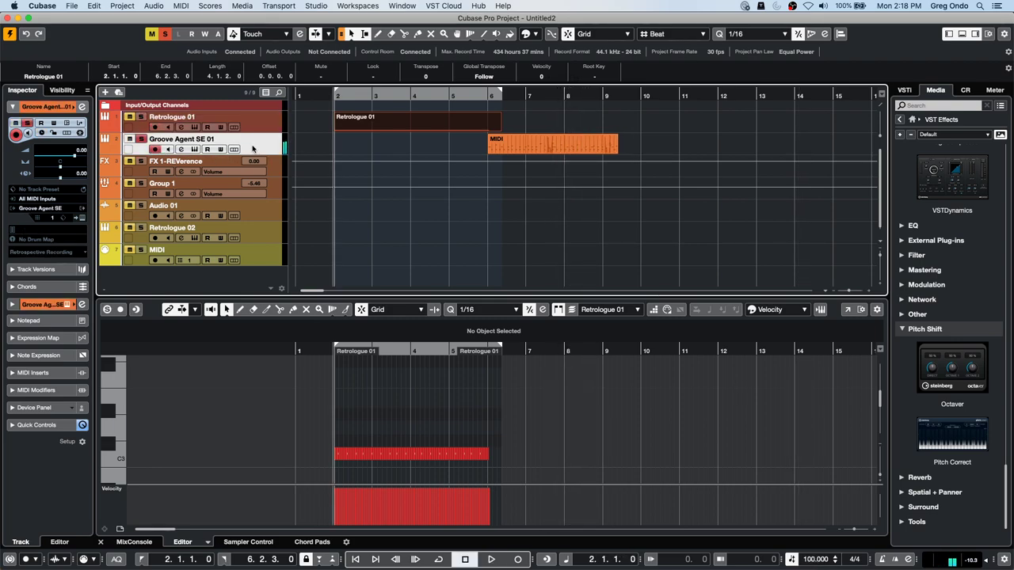
pyautogui.click(44, 133)
pyautogui.press('Up')
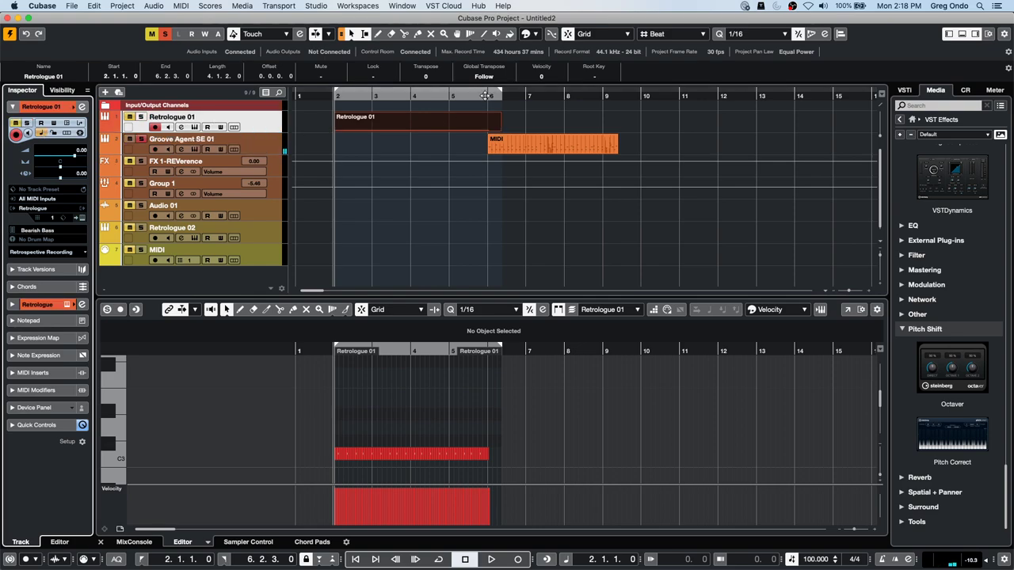
# Play the Groove Agent SE 01 part from beat 4 of bar 5, lowering the tempo to 81 BPM
pyautogui.moveTo(501, 97); pyautogui.dragTo(480, 97)
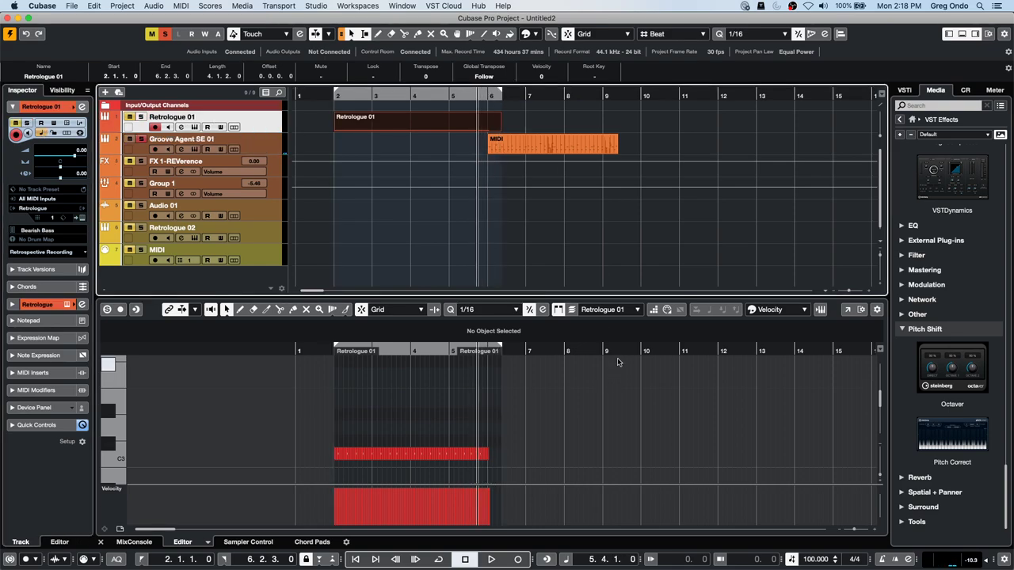
pyautogui.press('space')
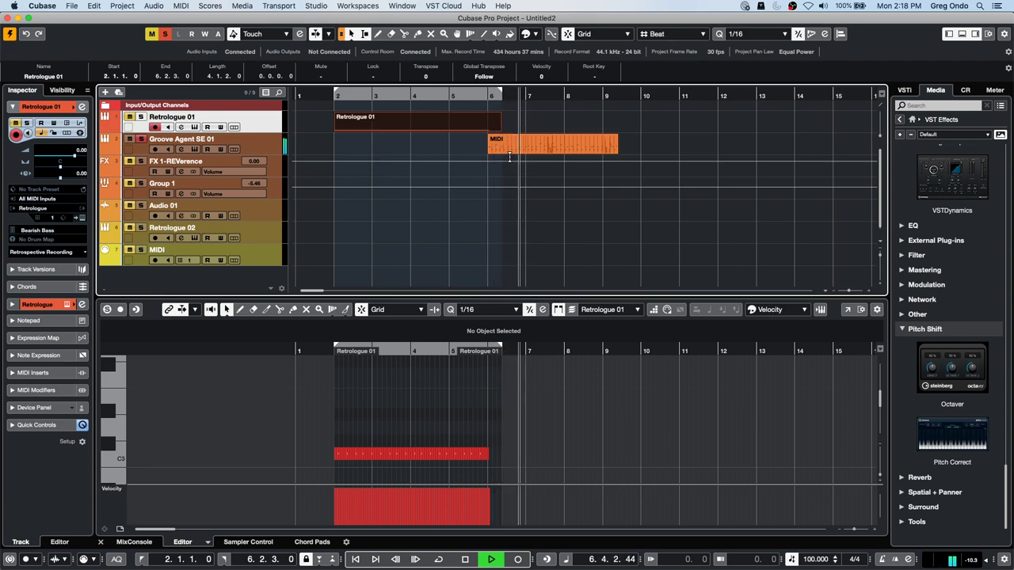
pyautogui.click(246, 142)
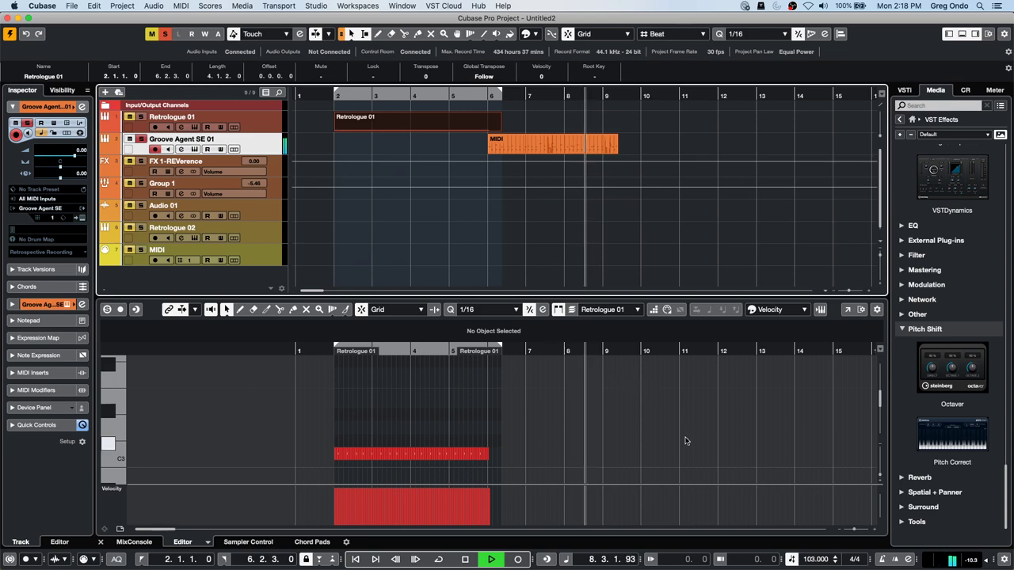
pyautogui.press('space')
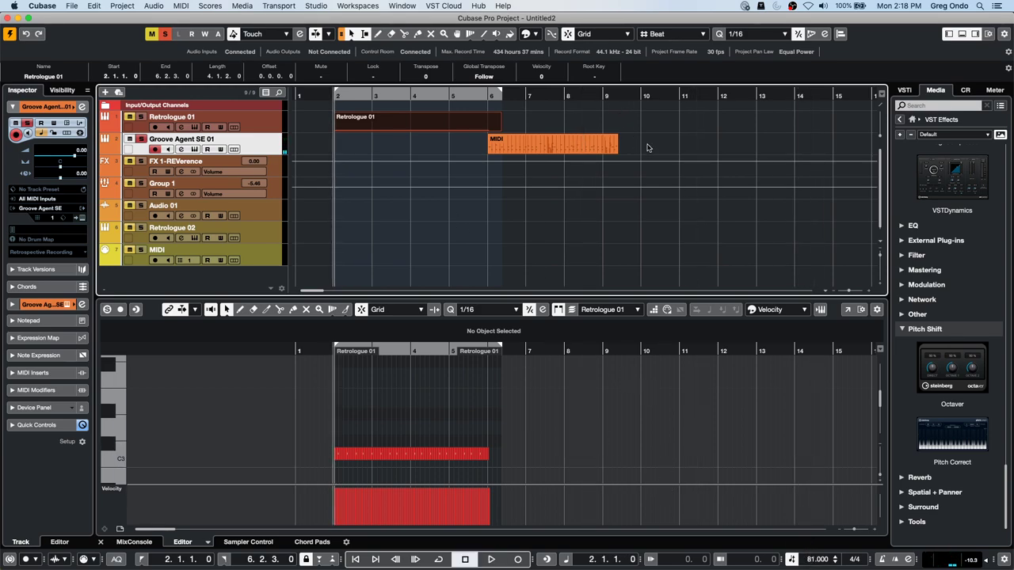
# Move the MIDI part on the Groove Agent SE 01 track to the start of bar 8
pyautogui.click(512, 146)
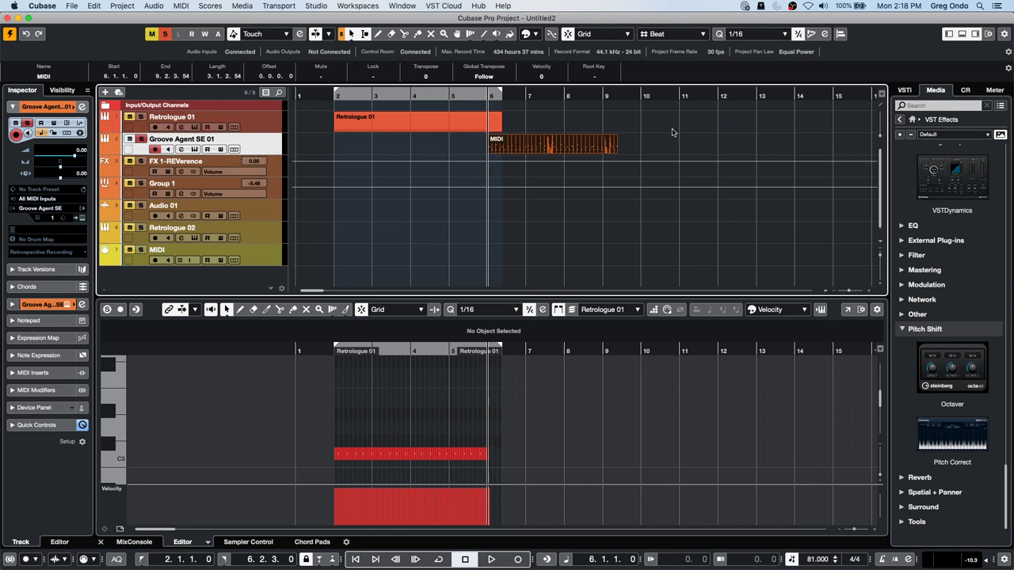
pyautogui.moveTo(516, 147); pyautogui.dragTo(591, 146)
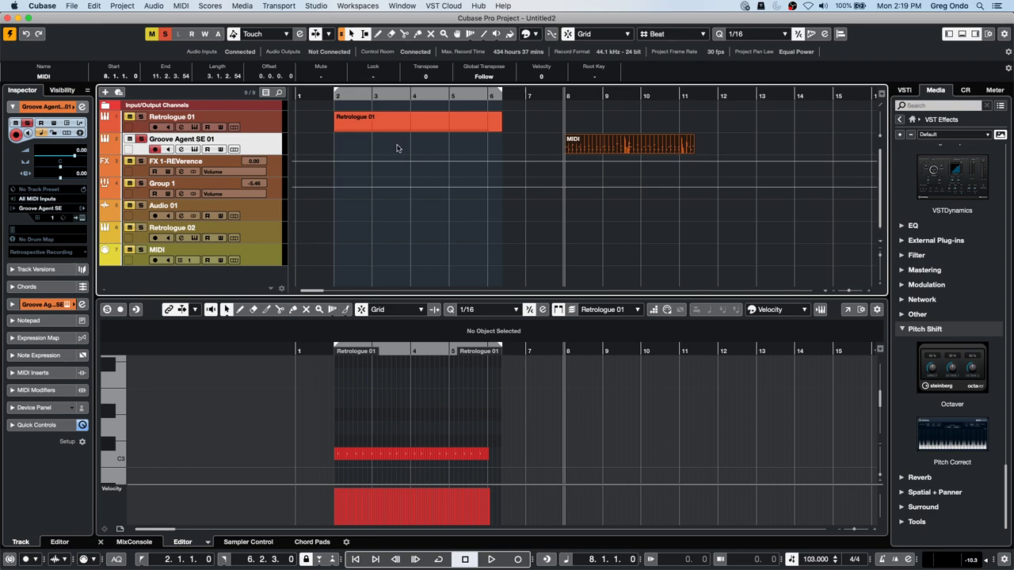
# Create a new project from the Empty template in the July 6 2020 folder
pyautogui.click(71, 6)
pyautogui.click(481, 188)
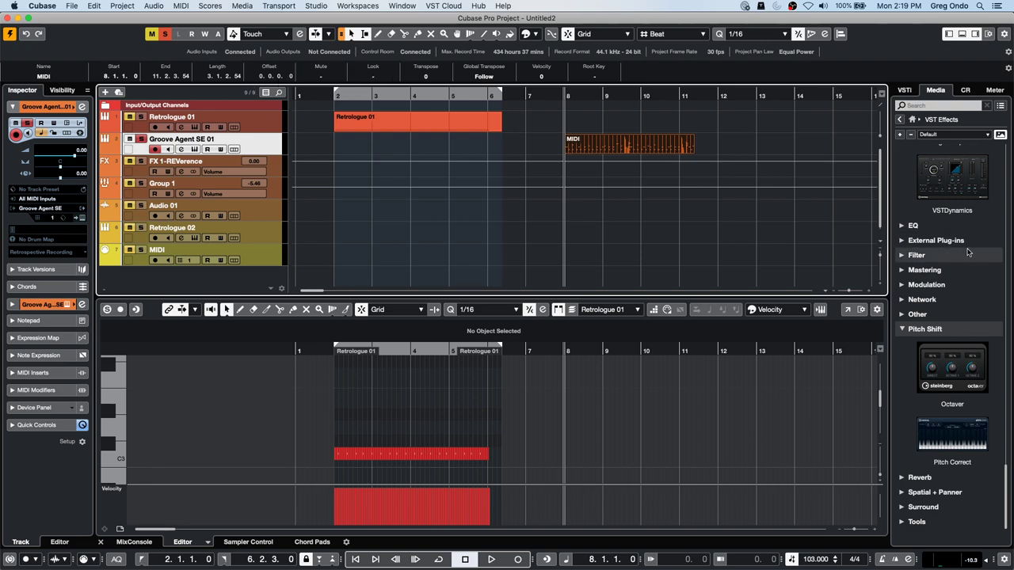
pyautogui.click(71, 6)
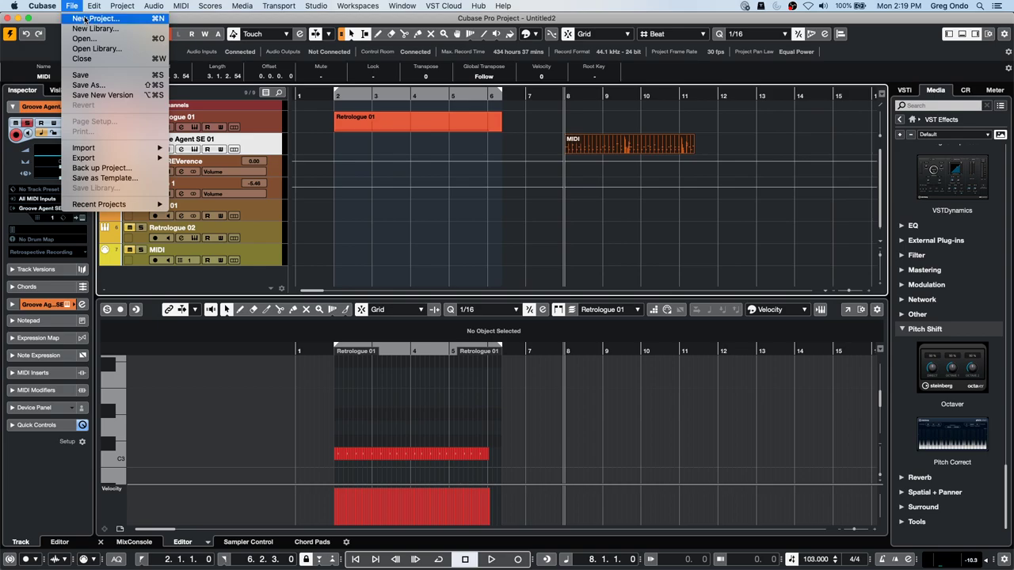
pyautogui.click(84, 19)
pyautogui.click(524, 197)
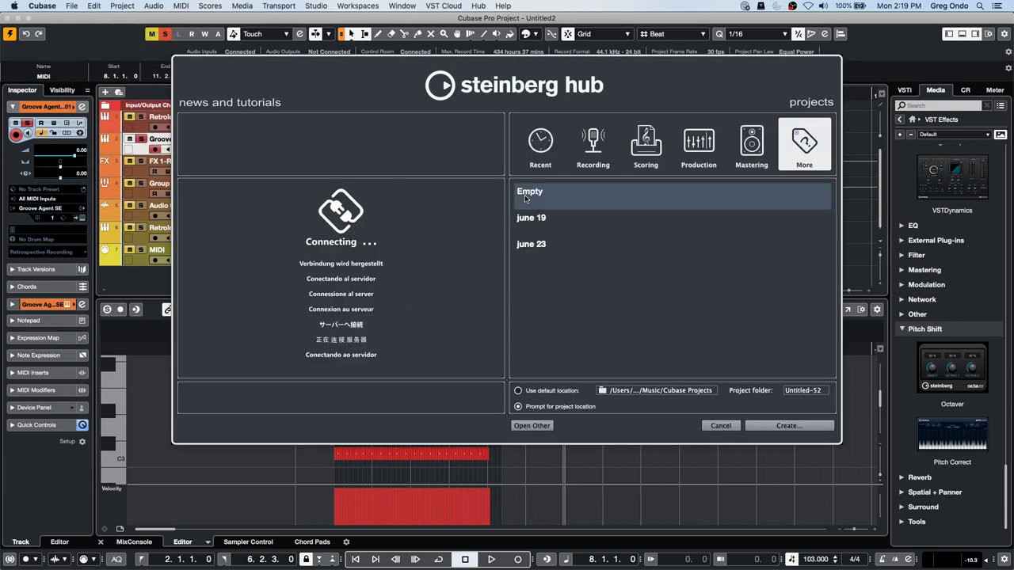
pyautogui.doubleClick(524, 195)
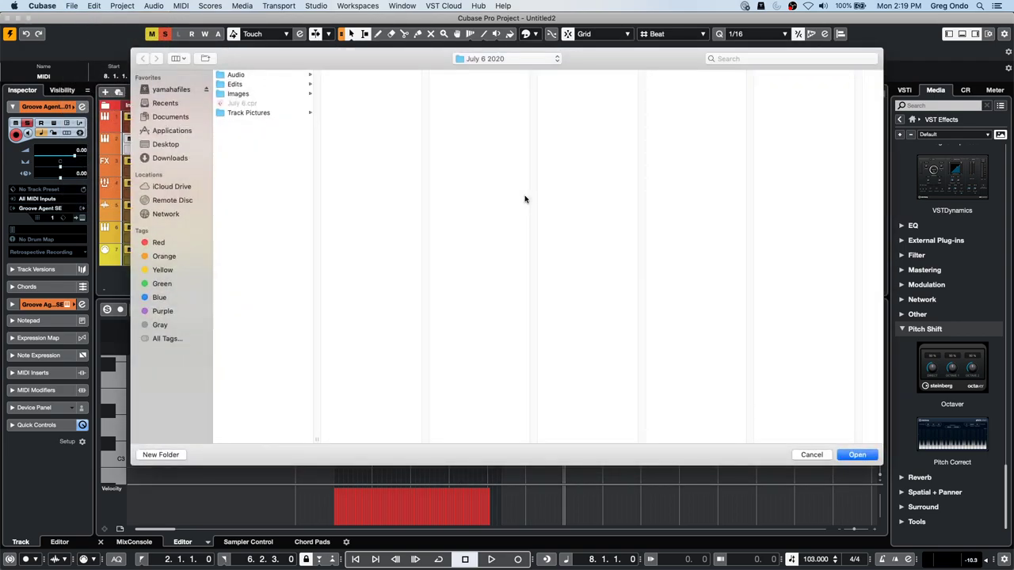
pyautogui.press('Return')
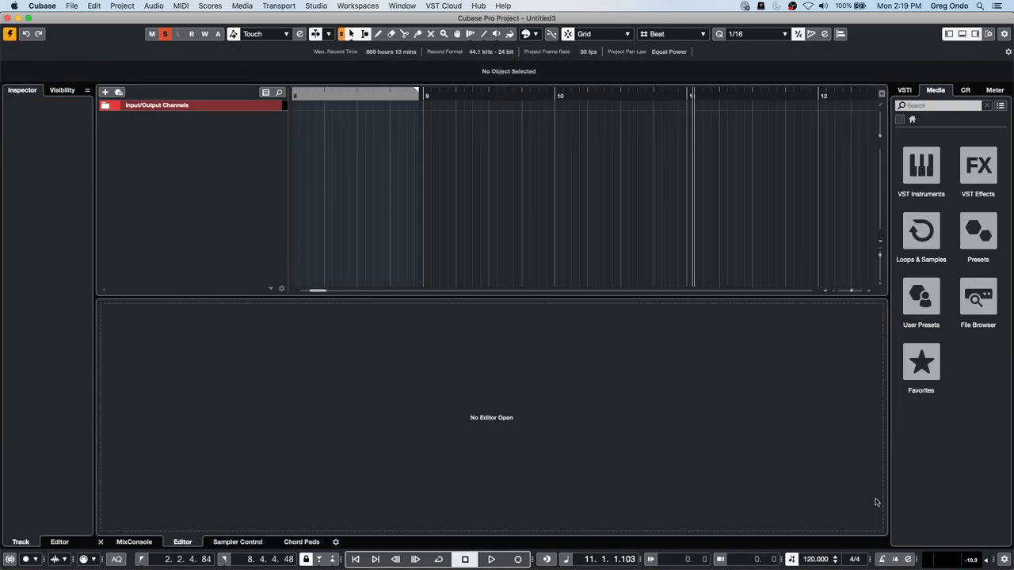
# Open the Rock Pop Toolbox set in Loops & Samples and preview the samples FC04_CK_1_HHO_v2_AM and FC04_CK_1_Kick_v2_AM
pyautogui.click(920, 231)
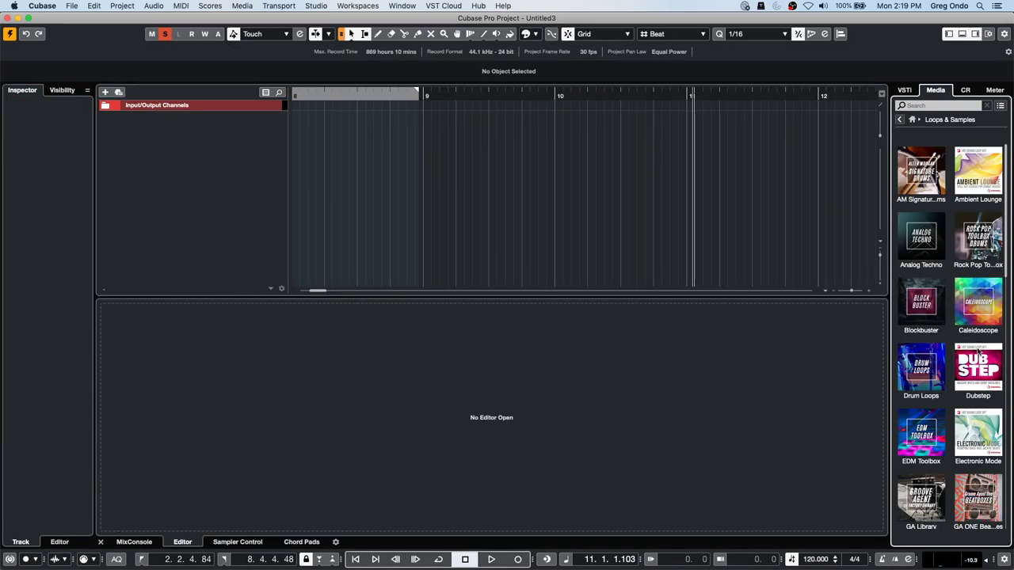
pyautogui.click(975, 237)
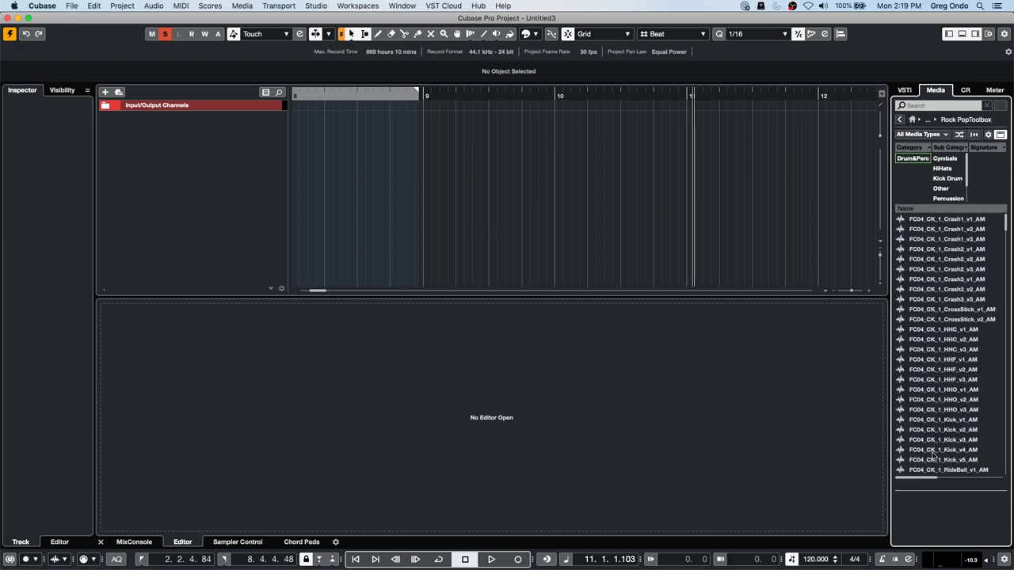
pyautogui.click(924, 400)
pyautogui.click(929, 429)
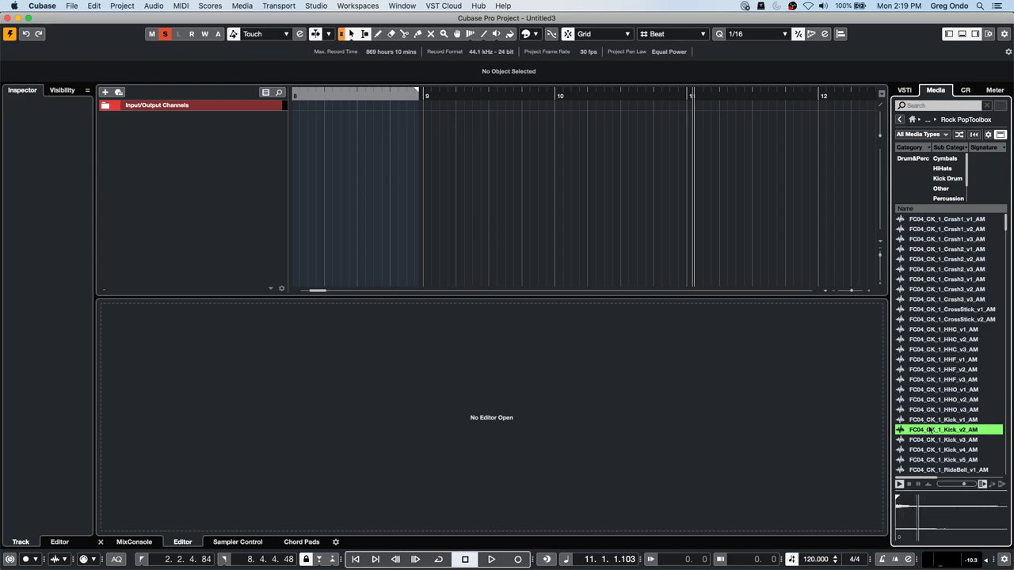
# Preview the Rock Pop Toolbox samples one after another, from FC04_CK_1_Kick_v2_AM through FC04_CK_1_Tom3_v2_AM
pyautogui.press('Down')
pyautogui.press('Down')
pyautogui.press('Down')
pyautogui.press('Down')
pyautogui.press('Down')
pyautogui.press('Down')
pyautogui.press('Down')
pyautogui.press('Down')
pyautogui.press('Down')
pyautogui.press('Down')
pyautogui.press('Down')
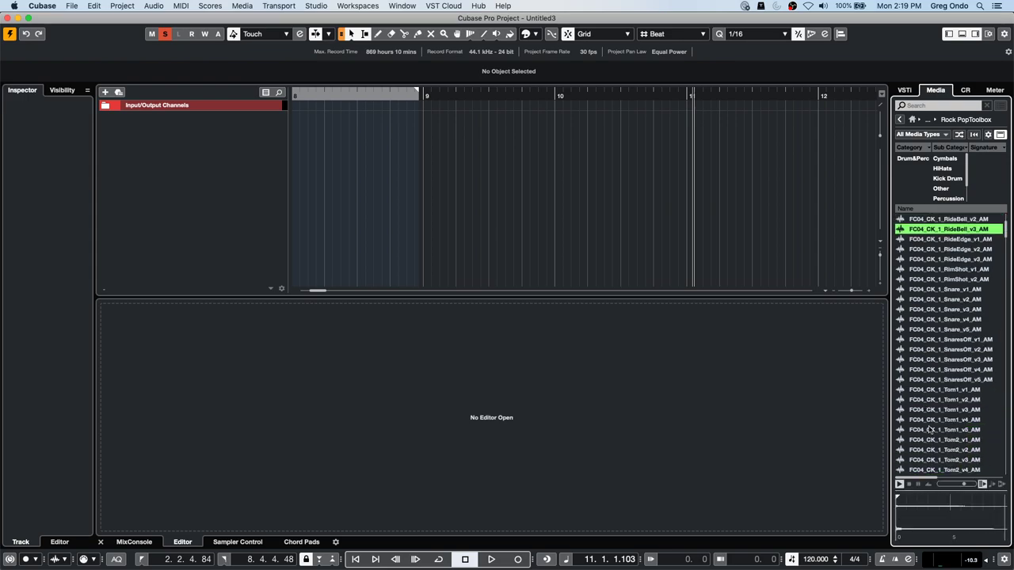
pyautogui.press('Down')
pyautogui.press('Down')
pyautogui.press('Down')
pyautogui.press('Down')
pyautogui.press('Down')
pyautogui.press('Down')
pyautogui.press('Down')
pyautogui.press('Down')
pyautogui.press('Down')
pyautogui.press('Down')
pyautogui.press('Down')
pyautogui.press('Down')
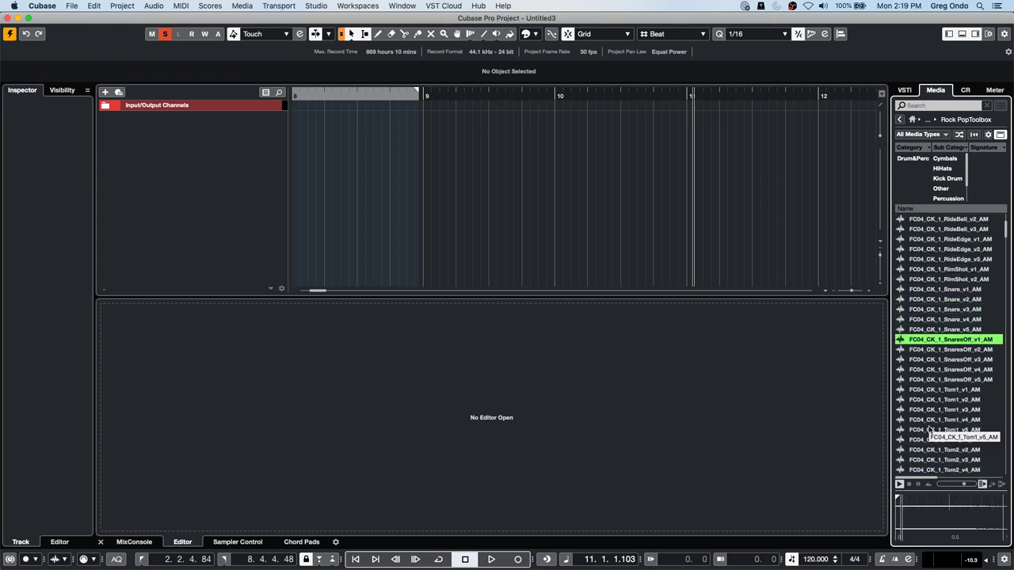
pyautogui.press('Down')
pyautogui.press('Down')
pyautogui.press('Down')
pyautogui.press('Down')
pyautogui.press('Down')
pyautogui.press('Down')
pyautogui.press('Down')
pyautogui.press('Down')
pyautogui.press('Down')
pyautogui.press('Down')
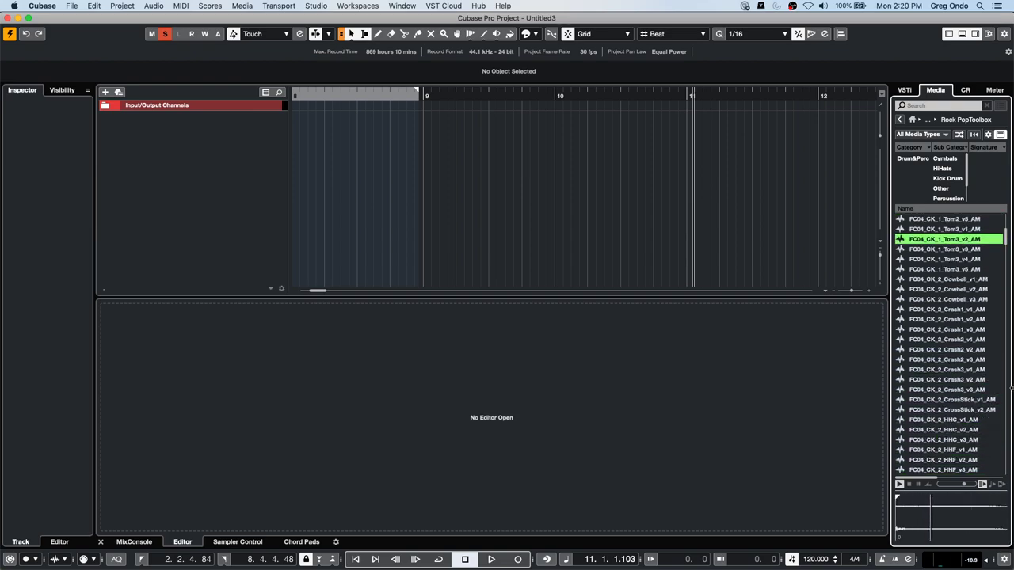
# Open the Dubstep set in Loops & Samples and preview its loops in sequence from Abstract Kid_Hit FX 1 through Dub Symptoms_Percussion 2
pyautogui.click(899, 119)
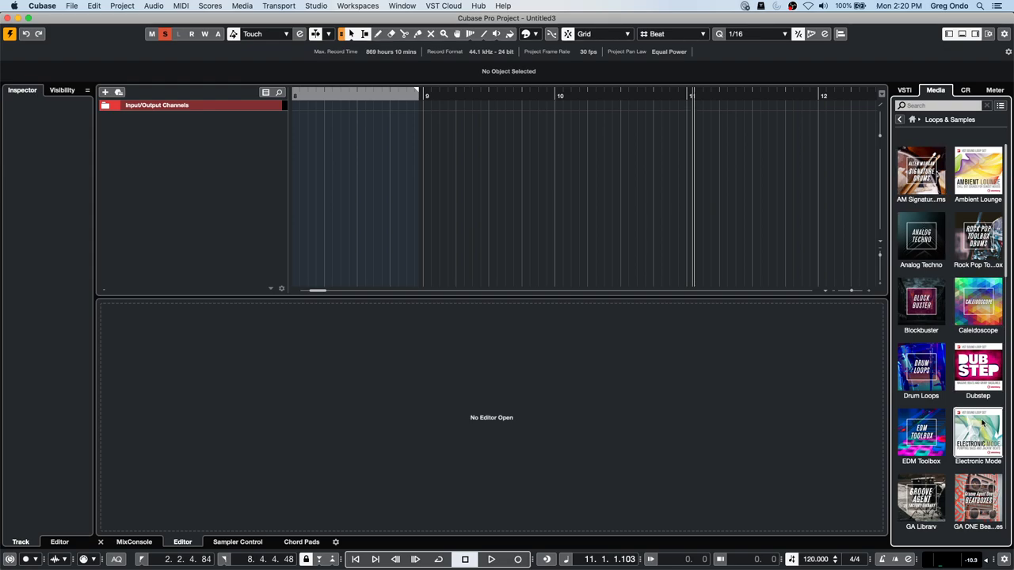
pyautogui.click(993, 371)
pyautogui.click(947, 290)
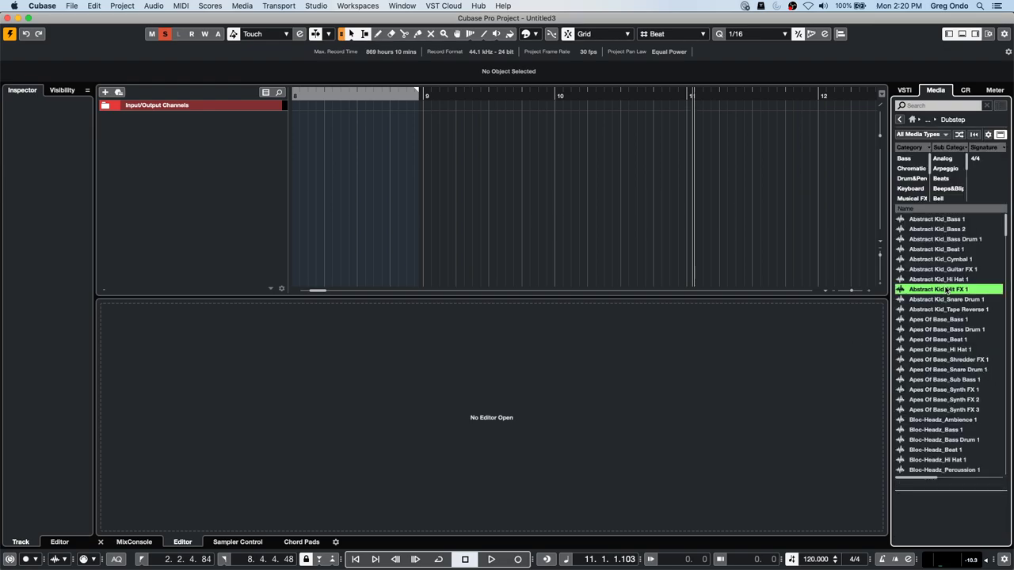
pyautogui.press('Down')
pyautogui.press('Down')
pyautogui.press('Down')
pyautogui.press('Down')
pyautogui.press('Down')
pyautogui.press('Down')
pyautogui.press('Down')
pyautogui.press('Down')
pyautogui.press('Down')
pyautogui.press('Down')
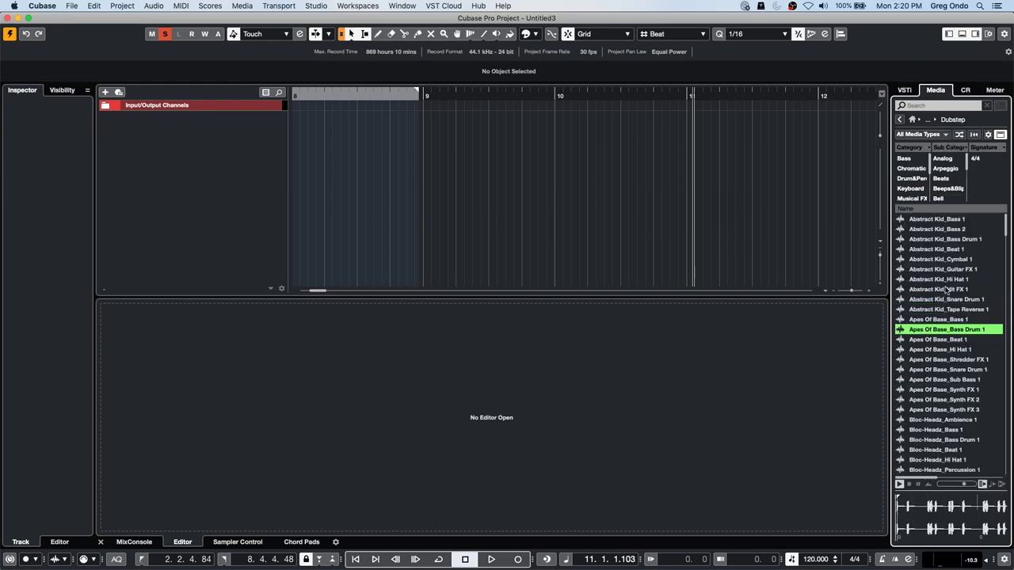
pyautogui.press('Down')
pyautogui.press('Down')
pyautogui.press('Down')
pyautogui.press('Down')
pyautogui.press('Down')
pyautogui.press('Down')
pyautogui.press('Down')
pyautogui.press('Down')
pyautogui.press('Down')
pyautogui.press('Down')
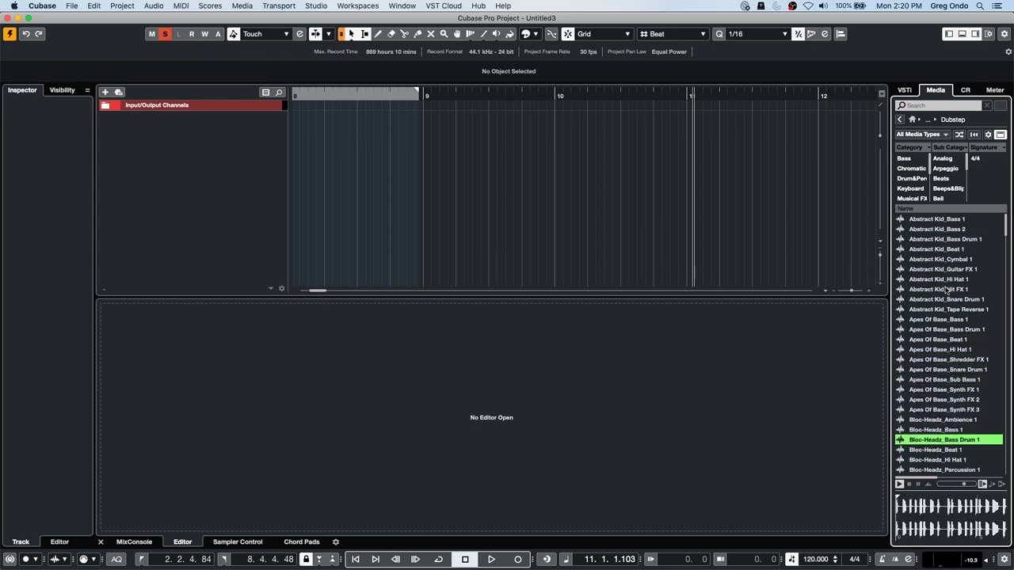
pyautogui.press('Down')
pyautogui.press('Down')
pyautogui.press('Down')
pyautogui.press('Down')
pyautogui.press('Down')
pyautogui.press('Down')
pyautogui.press('Down')
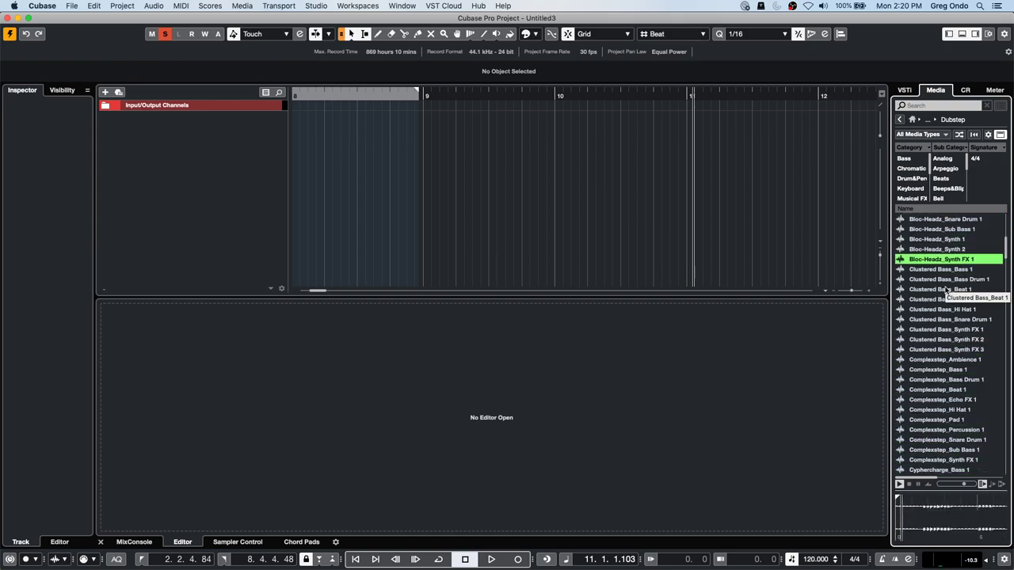
pyautogui.press('Down')
pyautogui.press('Down')
pyautogui.press('Down')
pyautogui.press('Down')
pyautogui.press('Down')
pyautogui.press('Down')
pyautogui.press('Down')
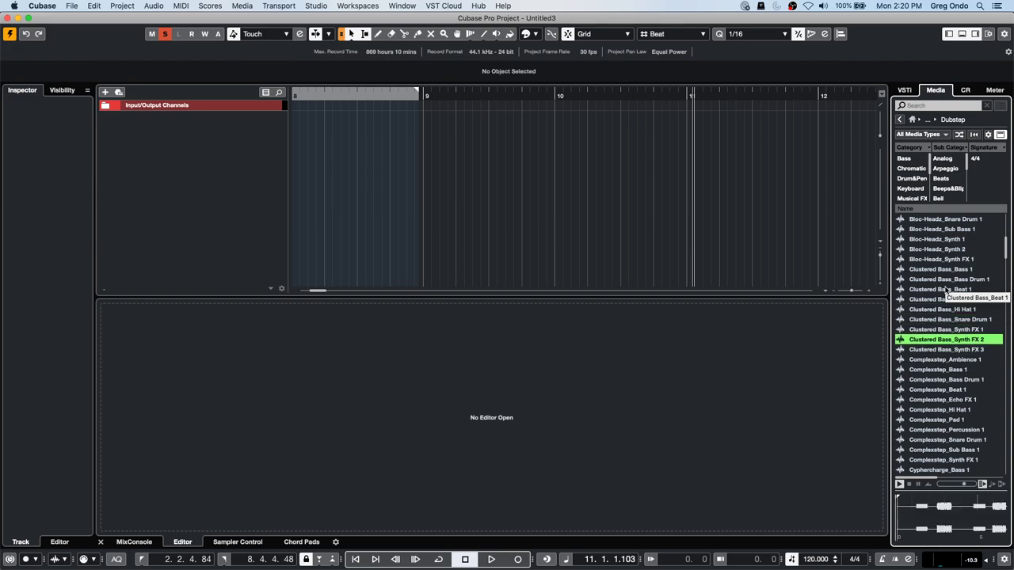
pyautogui.press('Down')
pyautogui.press('Down')
pyautogui.press('Down')
pyautogui.press('Down')
pyautogui.press('Down')
pyautogui.press('Down')
pyautogui.press('Down')
pyautogui.press('Down')
pyautogui.press('Down')
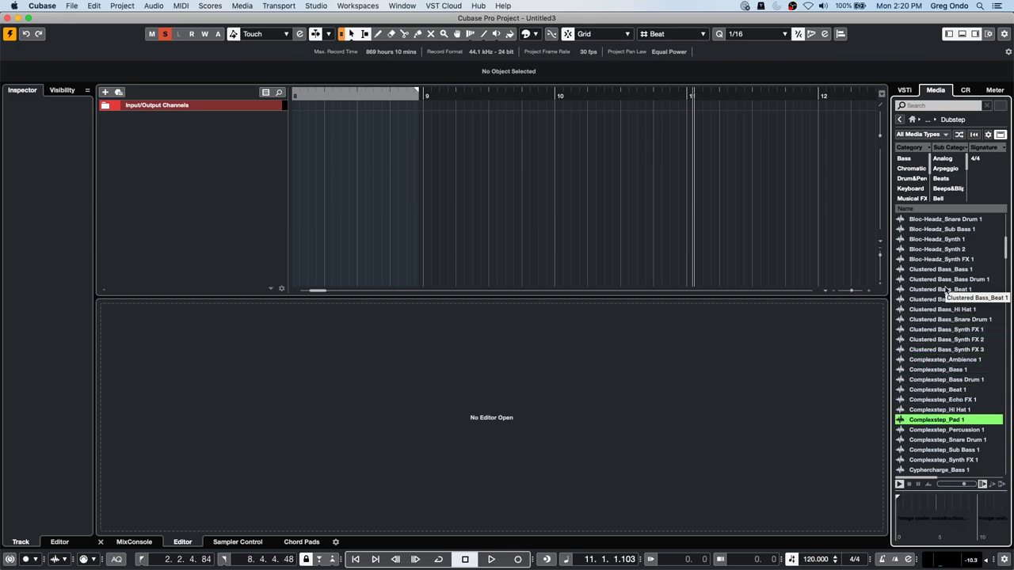
pyautogui.press('Down')
pyautogui.press('Down')
pyautogui.press('Down')
pyautogui.press('Down')
pyautogui.press('Down')
pyautogui.press('Down')
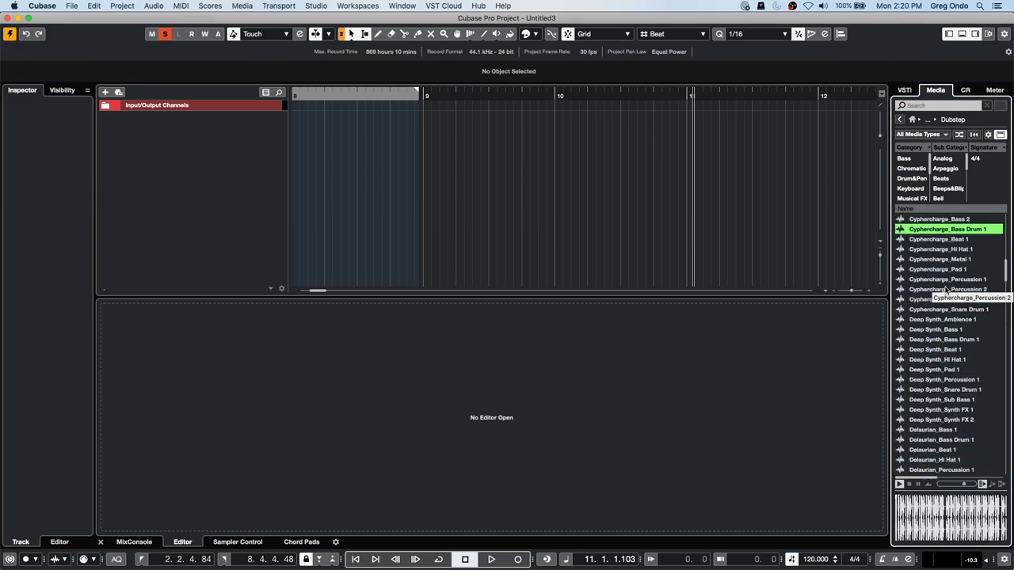
pyautogui.press('Down')
pyautogui.press('Down')
pyautogui.press('Down')
pyautogui.press('Down')
pyautogui.press('Down')
pyautogui.press('Down')
pyautogui.press('Down')
pyautogui.press('Down')
pyautogui.press('Down')
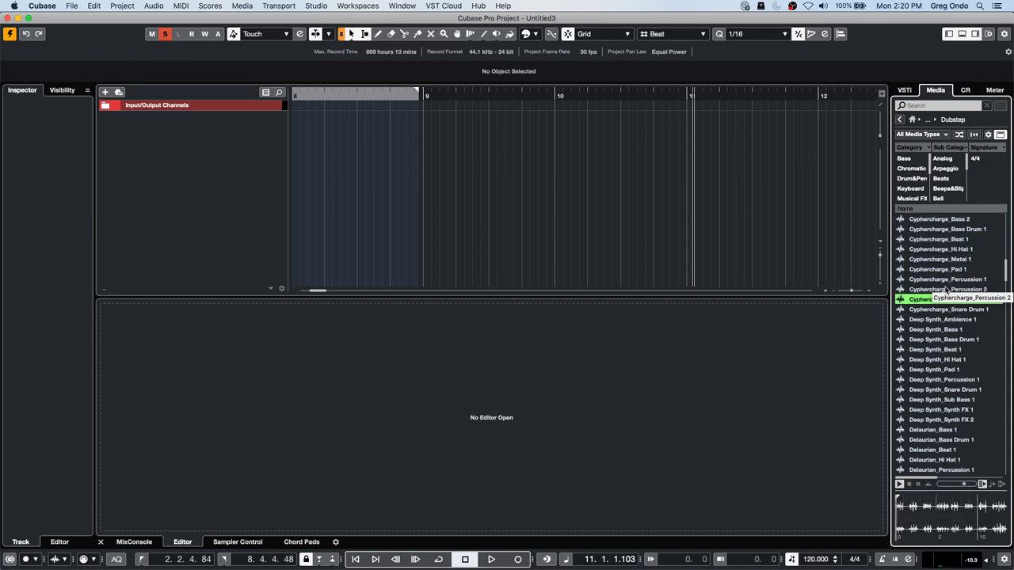
pyautogui.press('Down')
pyautogui.press('Down')
pyautogui.press('Down')
pyautogui.press('Down')
pyautogui.press('Down')
pyautogui.press('Down')
pyautogui.press('Down')
pyautogui.press('Down')
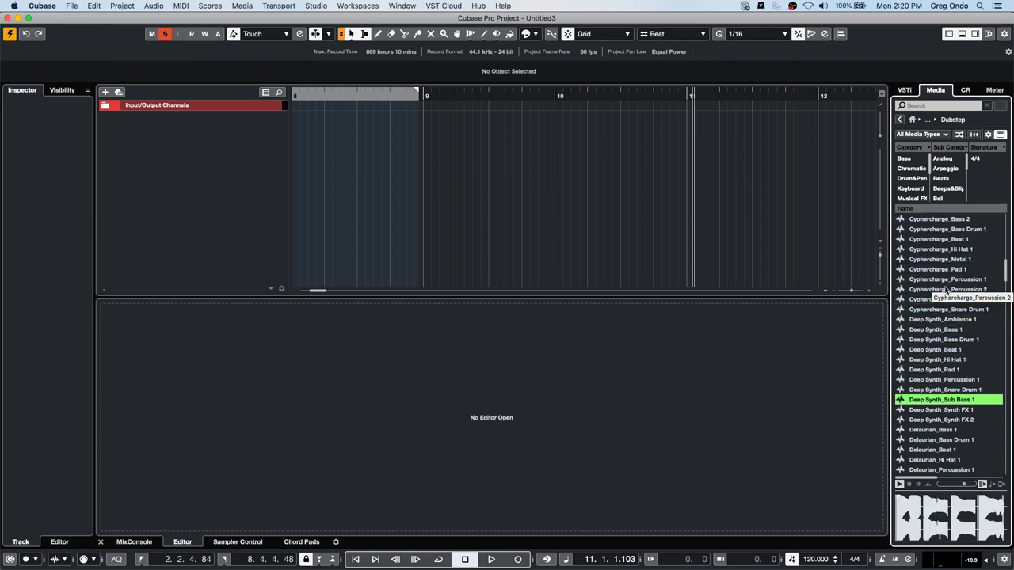
pyautogui.press('Down')
pyautogui.press('Down')
pyautogui.press('Down')
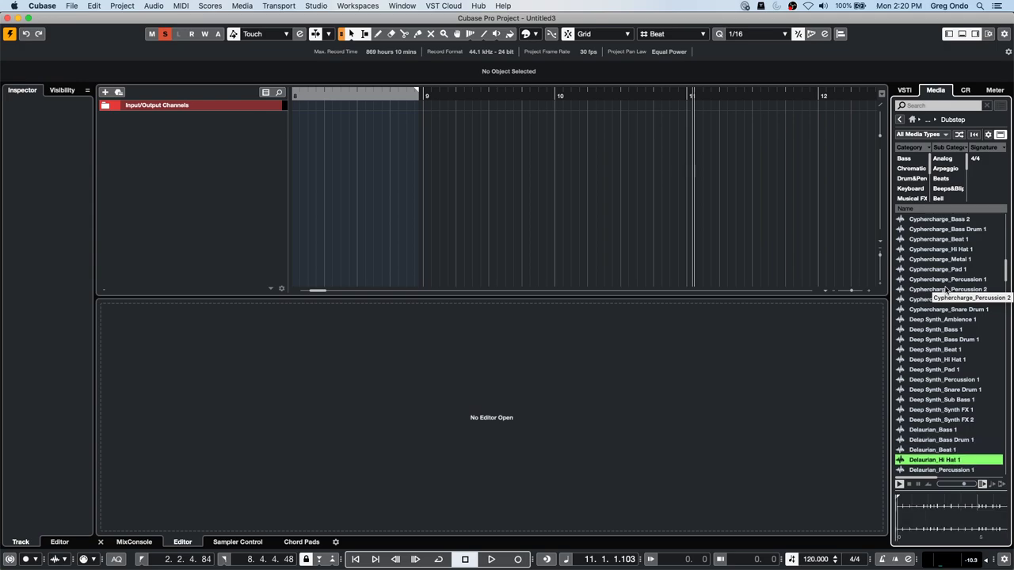
pyautogui.press('Down')
pyautogui.press('Down')
pyautogui.press('Down')
pyautogui.press('Down')
pyautogui.press('Down')
pyautogui.press('Down')
pyautogui.press('Down')
pyautogui.press('Down')
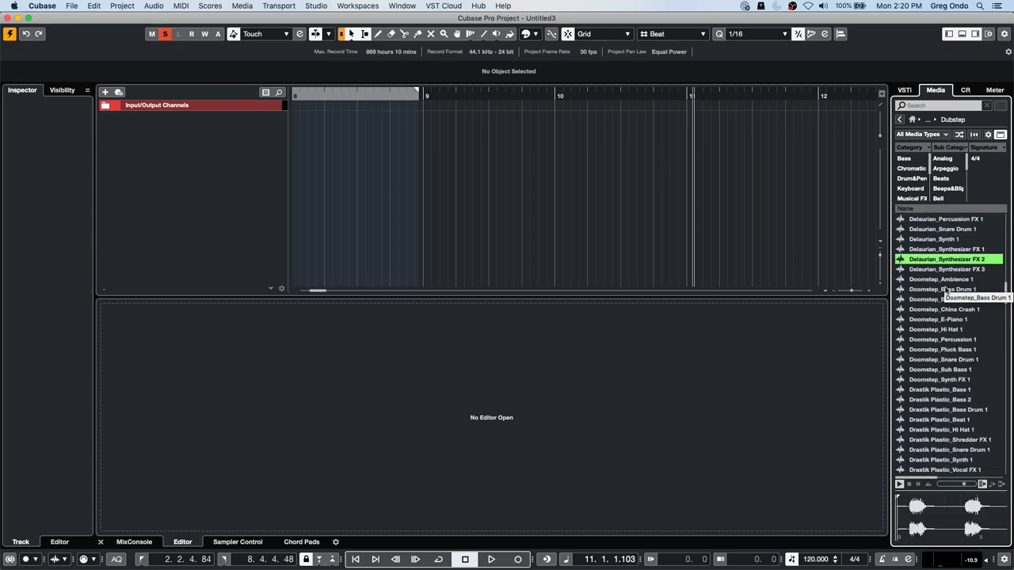
pyautogui.press('Down')
pyautogui.press('Down')
pyautogui.press('Down')
pyautogui.press('Down')
pyautogui.press('Down')
pyautogui.press('Down')
pyautogui.press('Down')
pyautogui.press('Down')
pyautogui.press('Down')
pyautogui.press('Down')
pyautogui.press('Down')
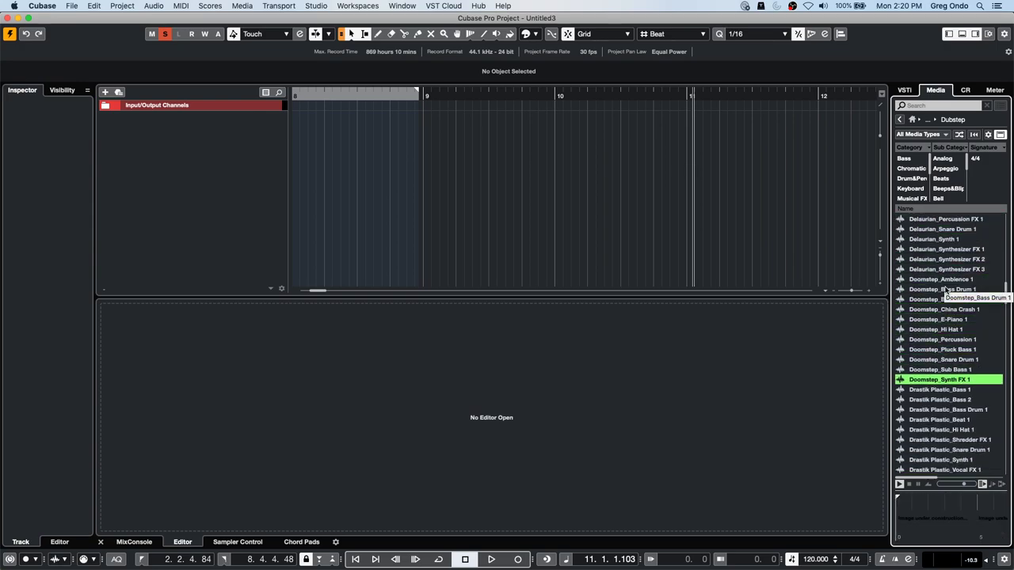
pyautogui.press('Down')
pyautogui.press('Down')
pyautogui.press('Down')
pyautogui.press('Down')
pyautogui.press('Down')
pyautogui.press('Down')
pyautogui.press('Down')
pyautogui.press('Down')
pyautogui.press('Down')
pyautogui.press('Down')
pyautogui.press('Down')
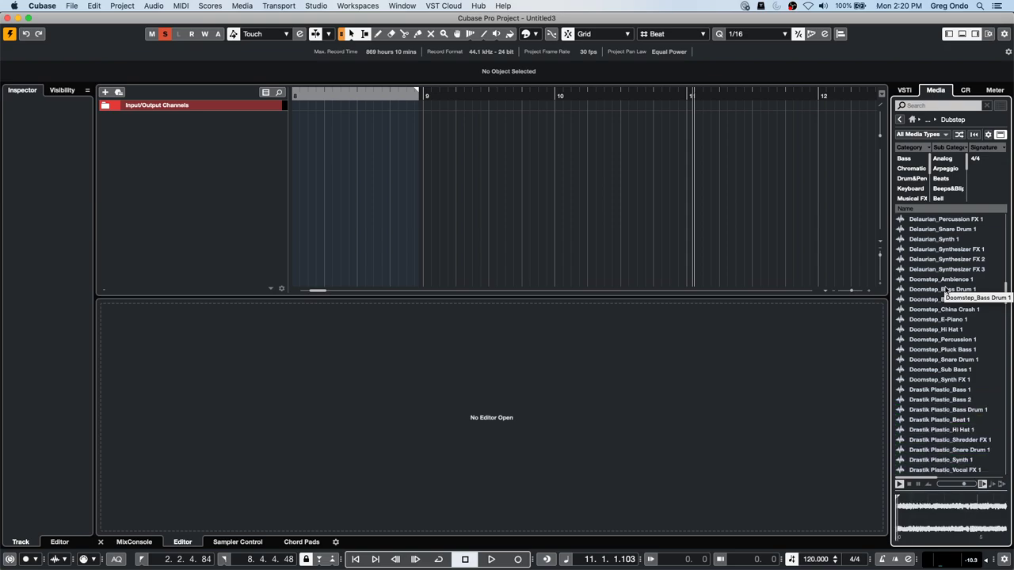
pyautogui.press('Down')
pyautogui.press('Down')
pyautogui.press('Down')
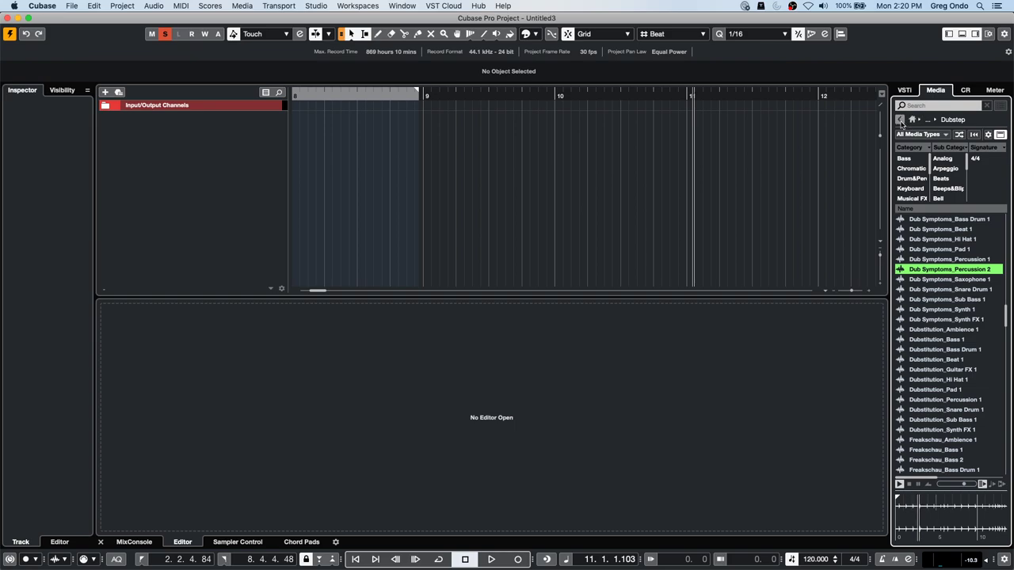
# Return to Loops & Samples, search all sets for "bass" and preview the loop 01 175 drums02
pyautogui.click(912, 118)
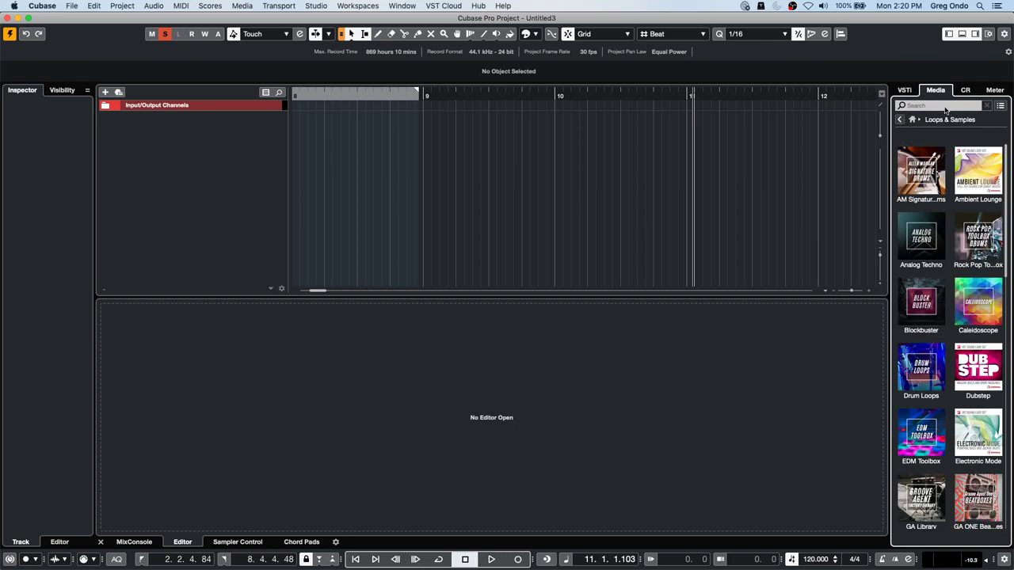
pyautogui.click(945, 108)
pyautogui.write('bass')
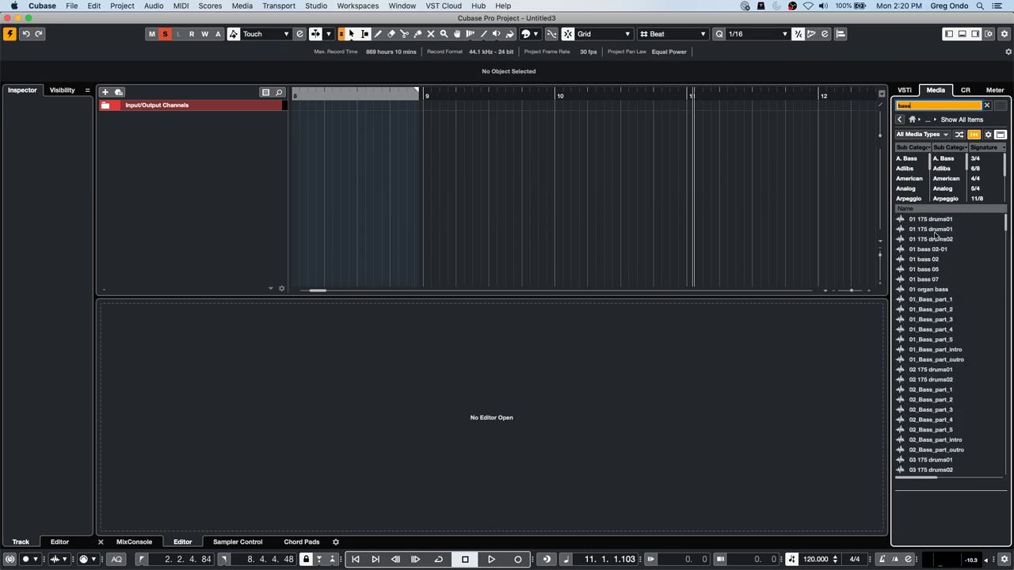
pyautogui.click(935, 238)
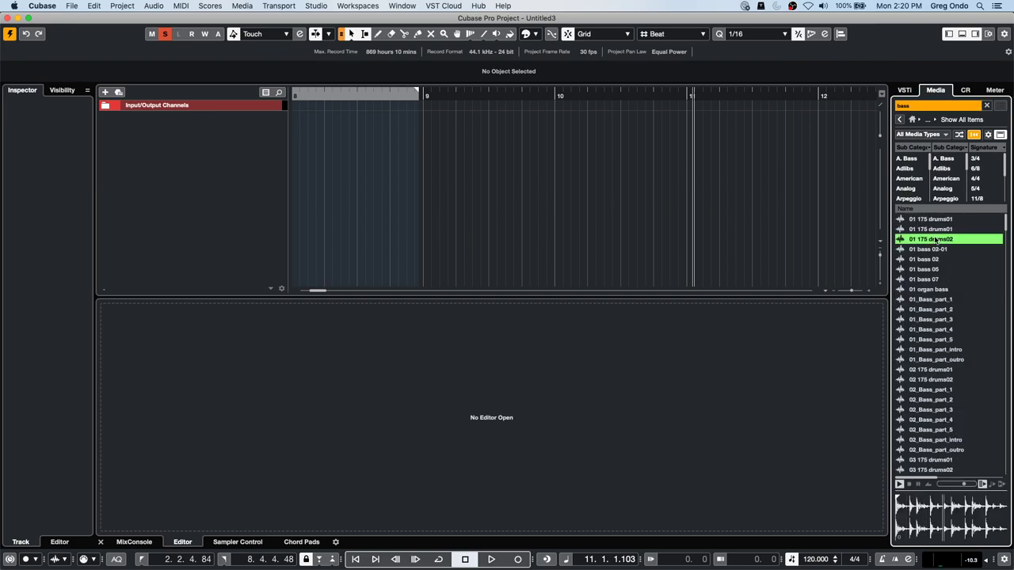
# Filter the bass results to the A. Bass subcategory and preview them in sequence from 01 bass 02-01 through BBMambo - Chorus A - AcBass
pyautogui.click(906, 158)
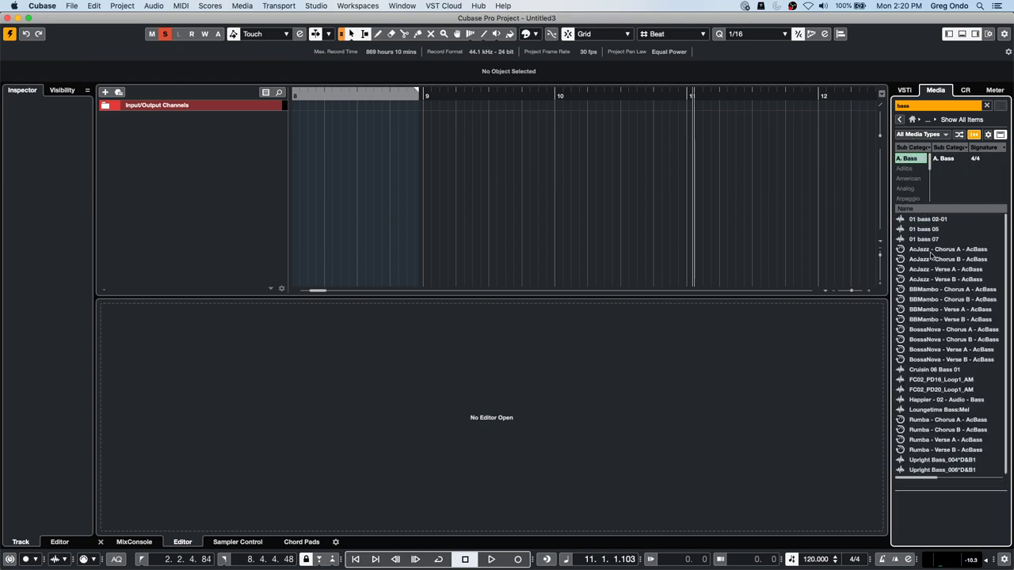
pyautogui.click(921, 221)
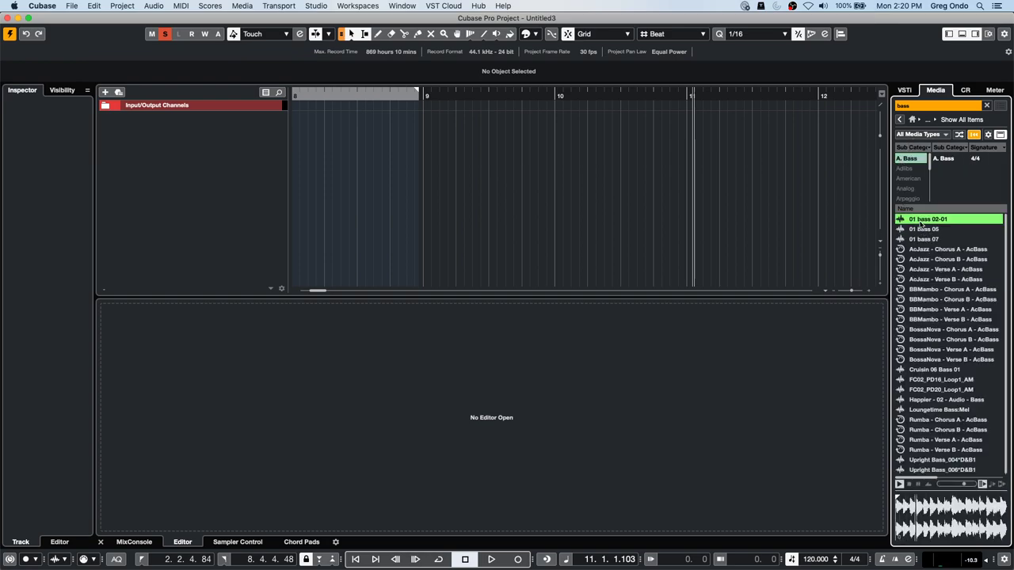
pyautogui.press('Down')
pyautogui.press('Down')
pyautogui.press('Down')
pyautogui.press('Down')
pyautogui.press('Down')
pyautogui.press('Down')
pyautogui.press('Down')
pyautogui.press('Down')
pyautogui.press('Down')
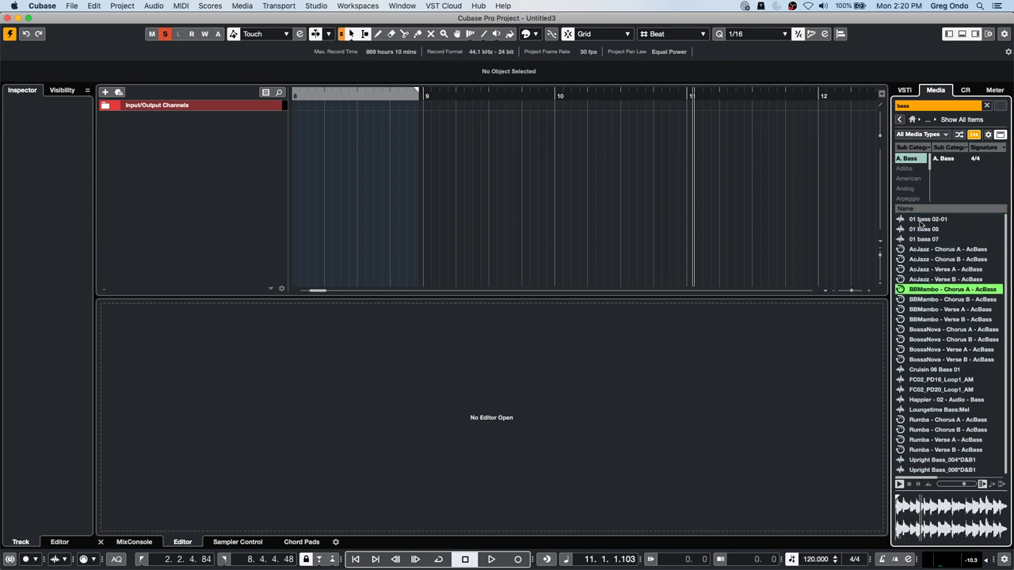
# Preview the remaining A. Bass results in sequence down to Upright Bass_006*D&B1
pyautogui.press('Down')
pyautogui.press('Down')
pyautogui.press('Down')
pyautogui.press('Down')
pyautogui.press('Down')
pyautogui.press('Down')
pyautogui.press('Down')
pyautogui.press('Down')
pyautogui.press('Down')
pyautogui.press('Down')
pyautogui.press('Down')
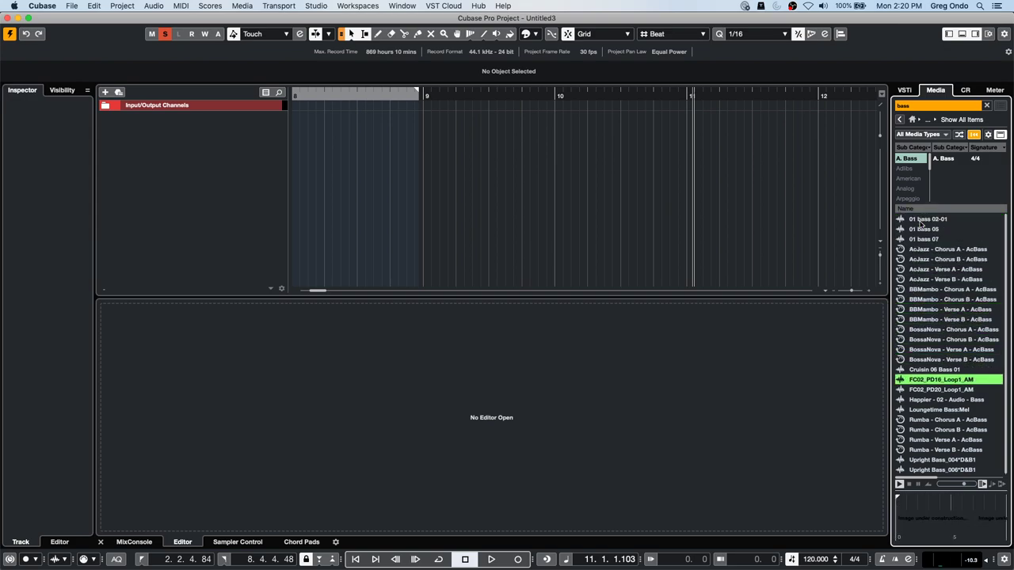
pyautogui.press('Down')
pyautogui.press('Down')
pyautogui.press('Down')
pyautogui.press('Down')
pyautogui.press('Down')
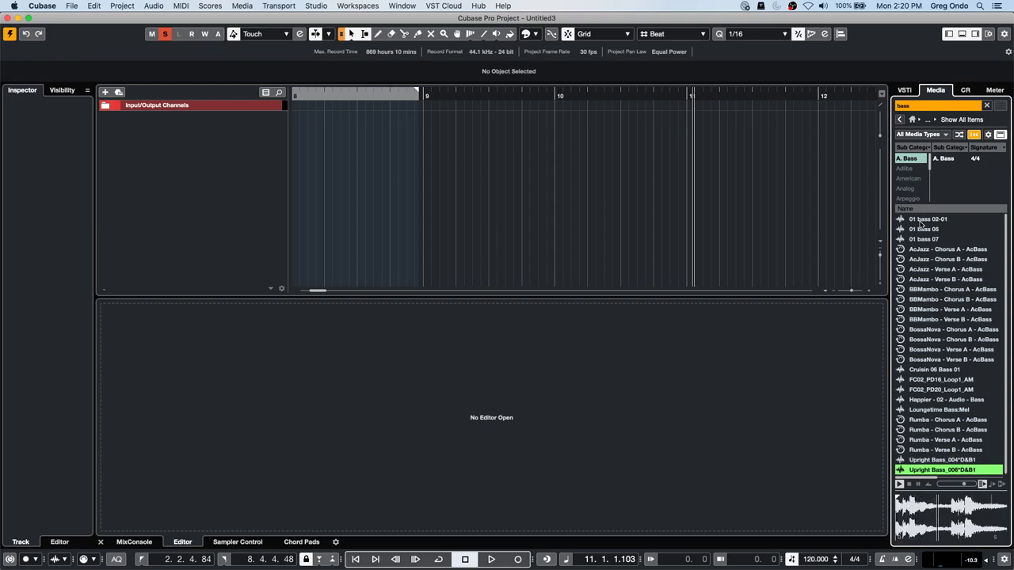
# Clear the A. Bass filter, switch the first filter column to the musical attribute Category and filter the results to Bass
pyautogui.click(907, 160)
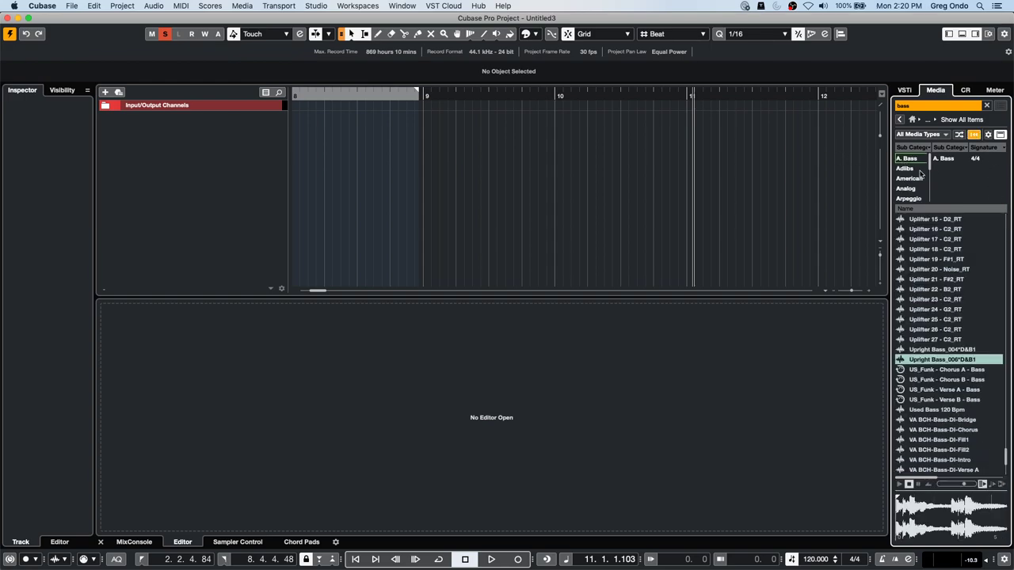
pyautogui.click(923, 148)
pyautogui.moveTo(925, 148)
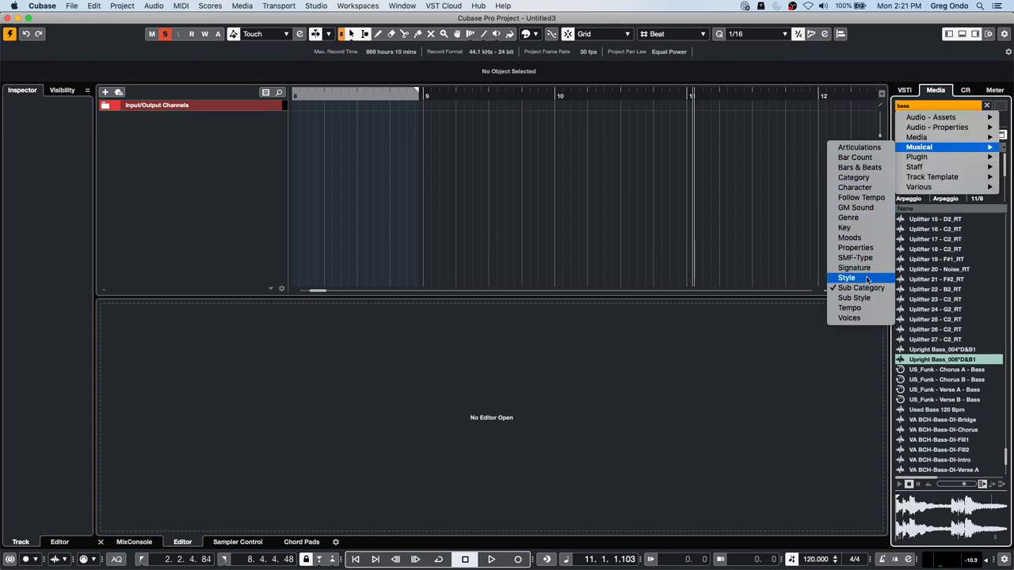
pyautogui.click(869, 178)
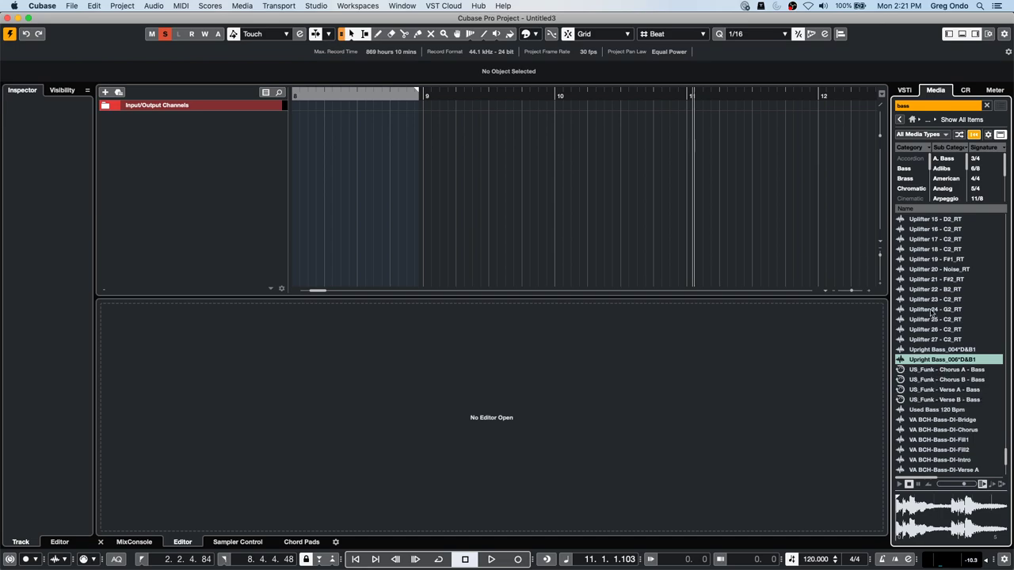
pyautogui.click(909, 159)
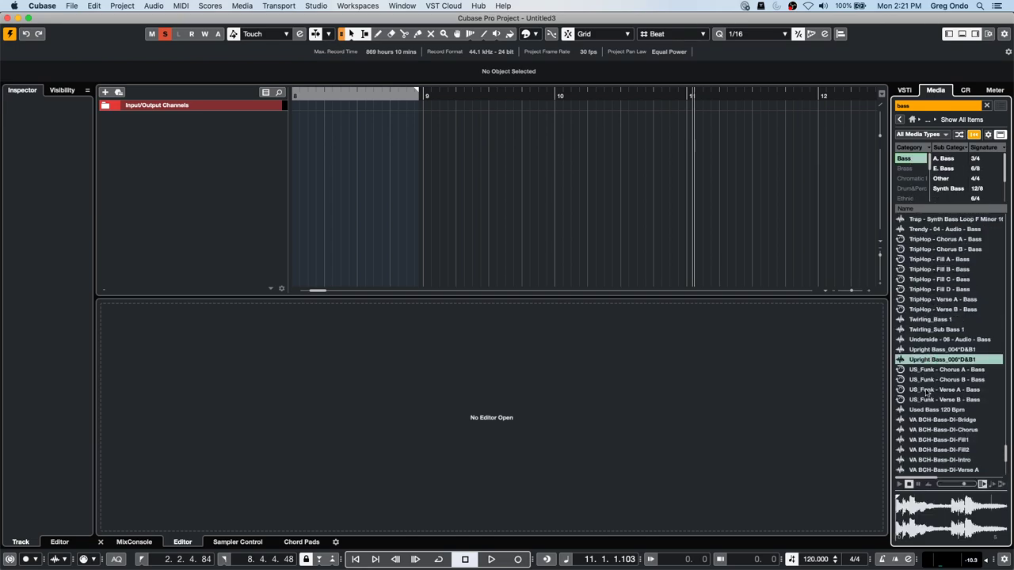
# Add the VA BCH-Bass-DI-Fill2 loop to the project on a new audio track starting at 8.2.1.0 and unmute that track
pyautogui.scroll(-2, 945, 399)
pyautogui.click(945, 400)
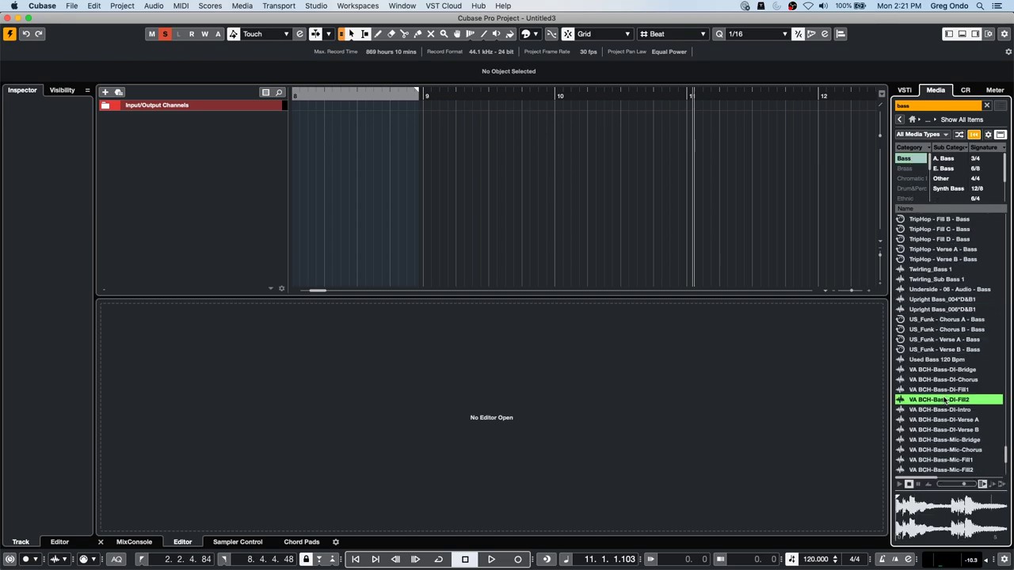
pyautogui.moveTo(911, 400); pyautogui.dragTo(330, 120)
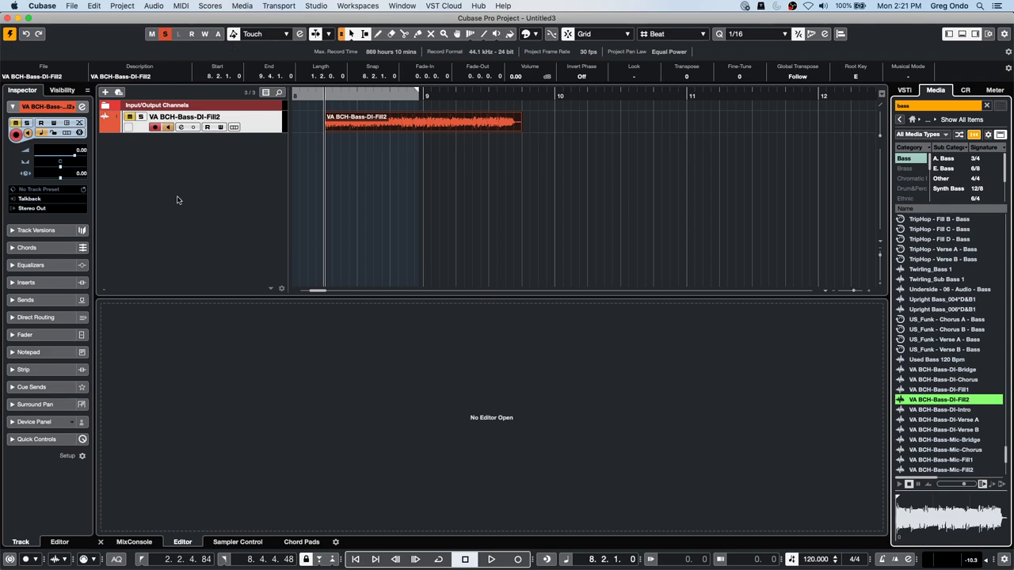
pyautogui.click(129, 117)
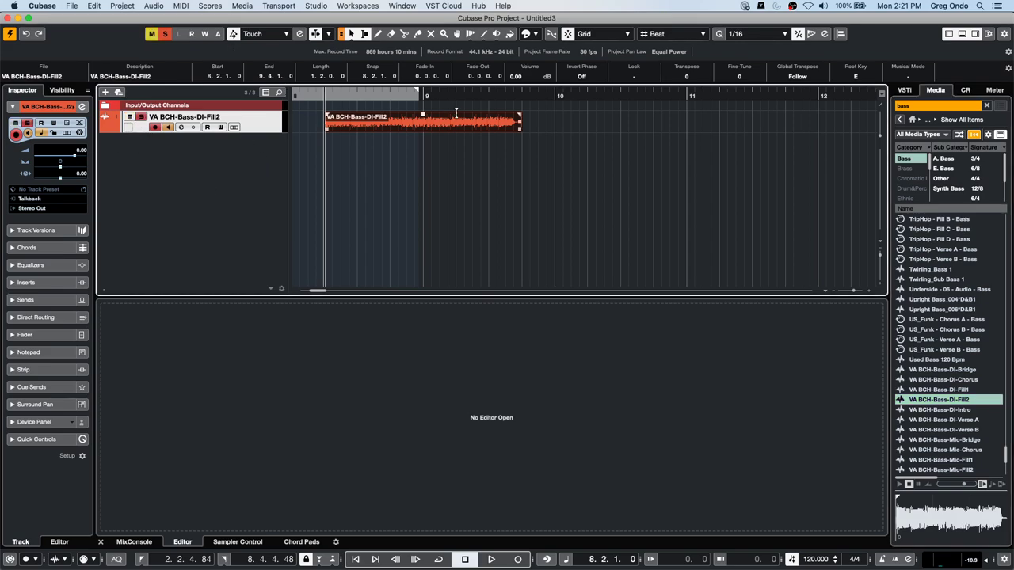
# Play the bass track, pan it well to the right during playback and stop
pyautogui.press('space')
pyautogui.press('space')
pyautogui.press('space')
pyautogui.click(24, 173)
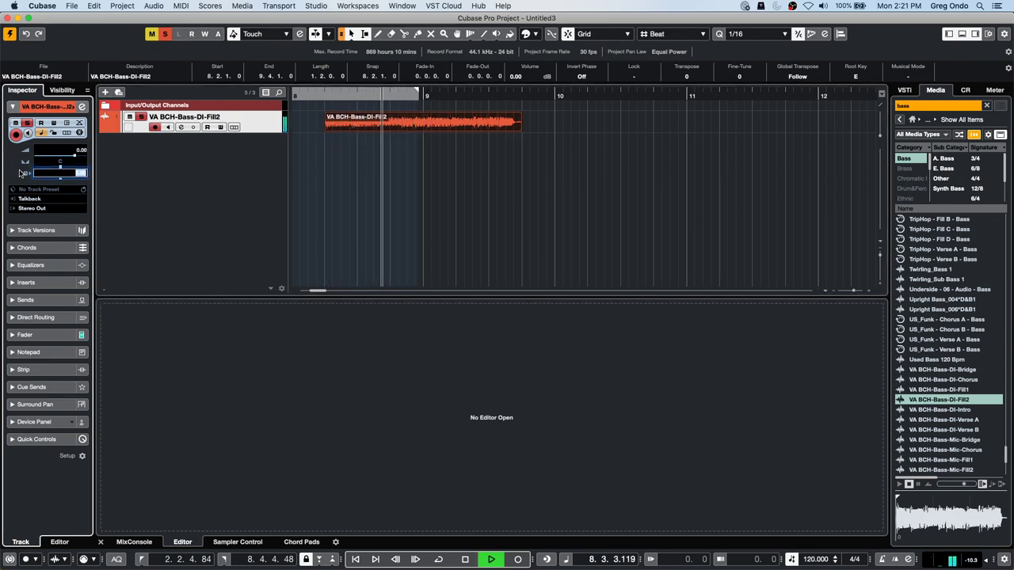
pyautogui.moveTo(60, 167)
pyautogui.mouseDown()
pyautogui.moveTo(10, 170)
pyautogui.moveTo(75, 170)
pyautogui.mouseUp()
pyautogui.press('space')
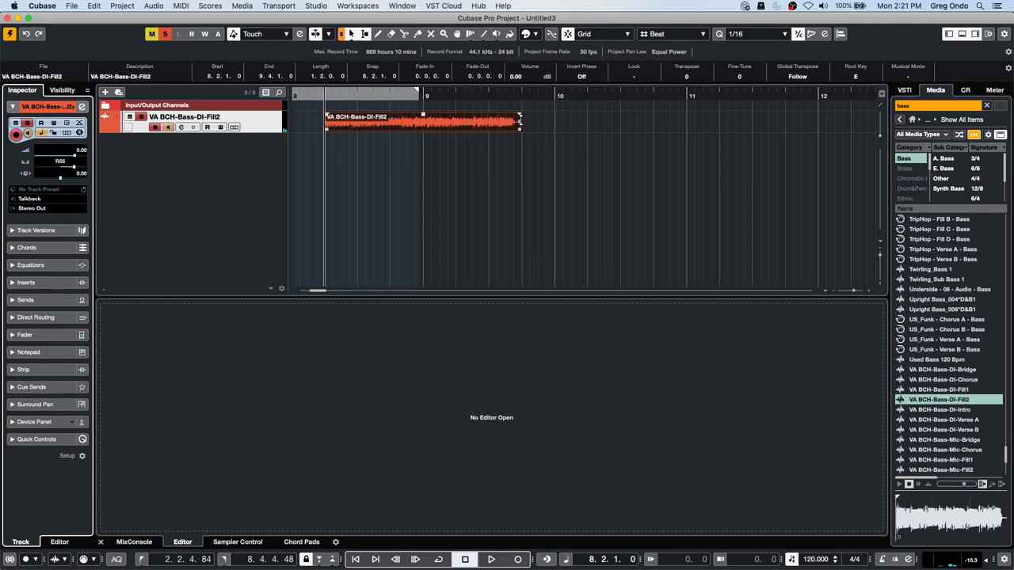
# Duplicate the bass event four times end to end along the track
pyautogui.press('super+d')
pyautogui.press('super+d')
pyautogui.press('super+d')
pyautogui.press('super+d')
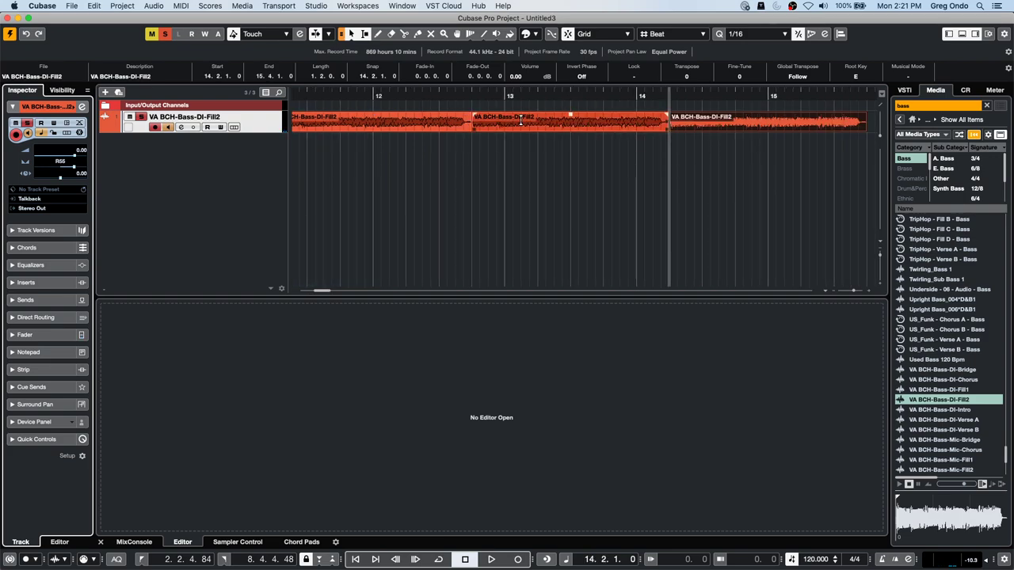
pyautogui.press('g')
pyautogui.press('g')
pyautogui.press('g')
pyautogui.press('g')
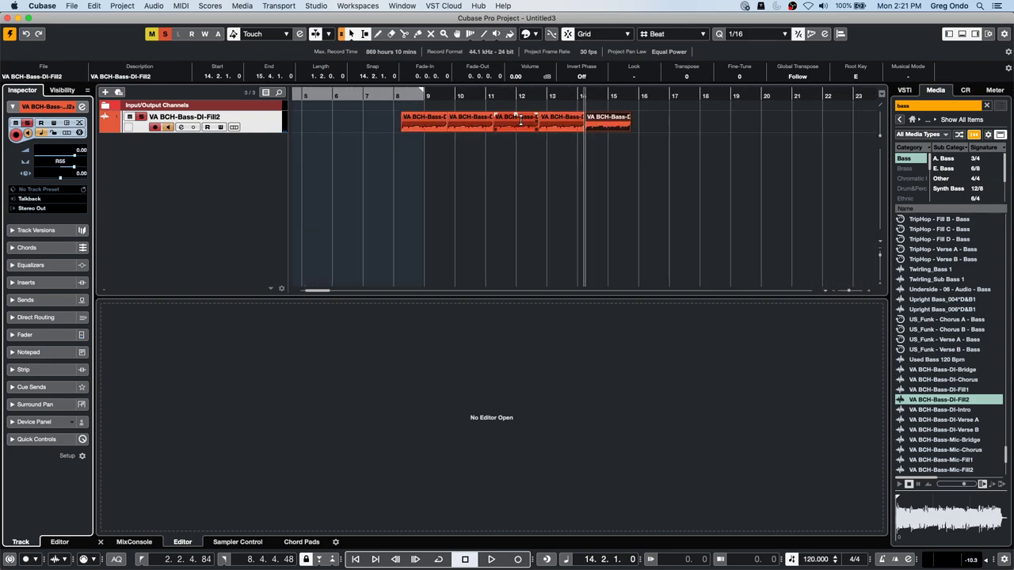
# Play from the first bass event, set the locators around all five events and activate cycle playback
pyautogui.press('Left')
pyautogui.press('Left')
pyautogui.press('Left')
pyautogui.press('Left')
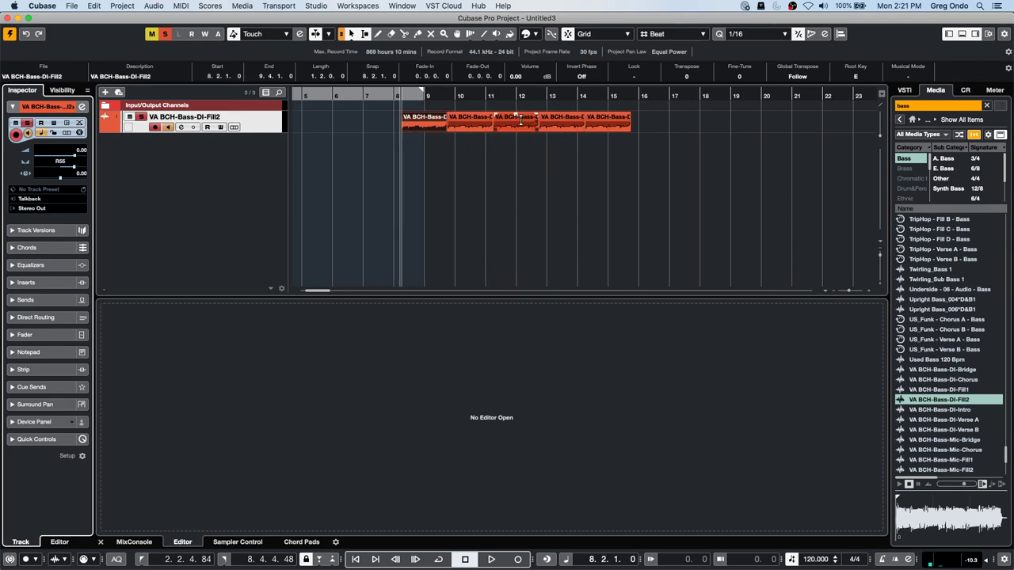
pyautogui.press('space')
pyautogui.moveTo(429, 150); pyautogui.dragTo(664, 116)
pyautogui.press('p')
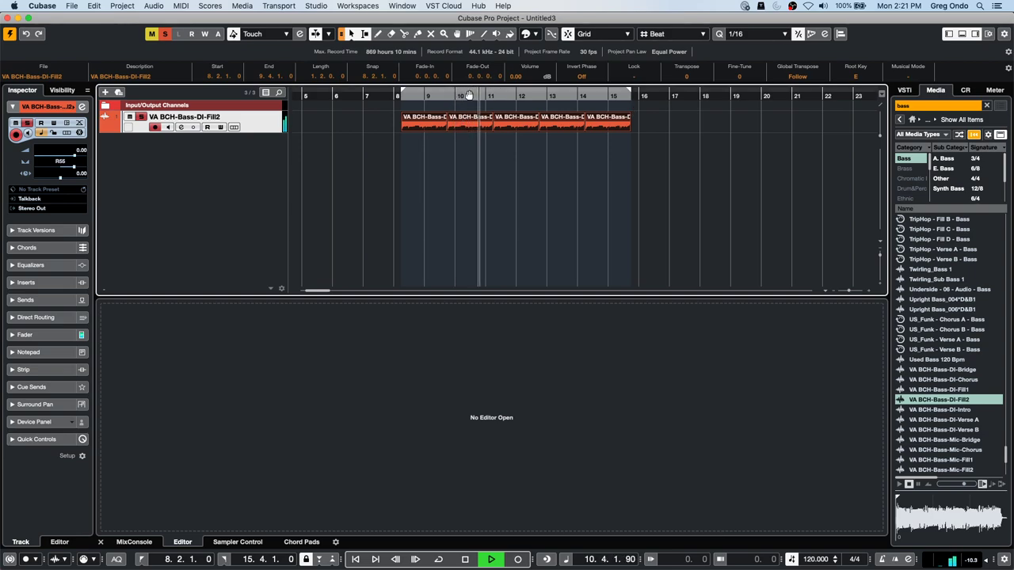
pyautogui.click(469, 95)
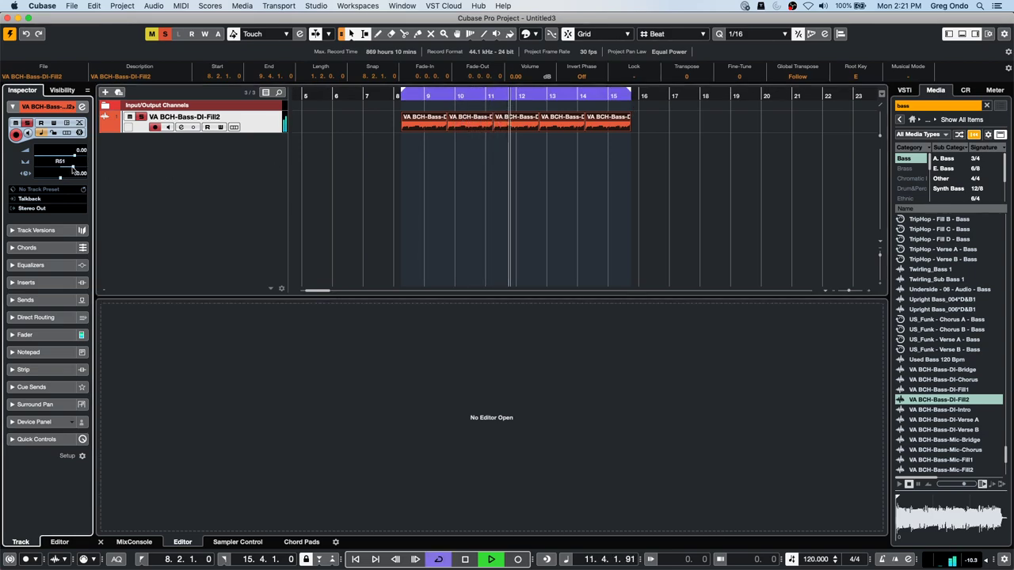
# Pan the bass track slightly left to L11 while the loop plays, and stop playback
pyautogui.moveTo(123, 169); pyautogui.dragTo(60, 175)
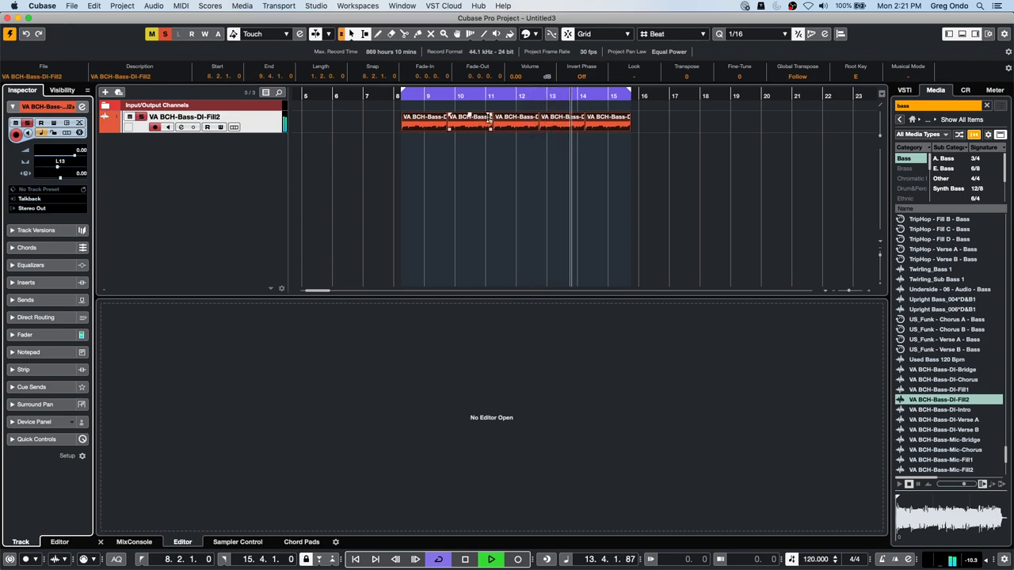
pyautogui.press('space')
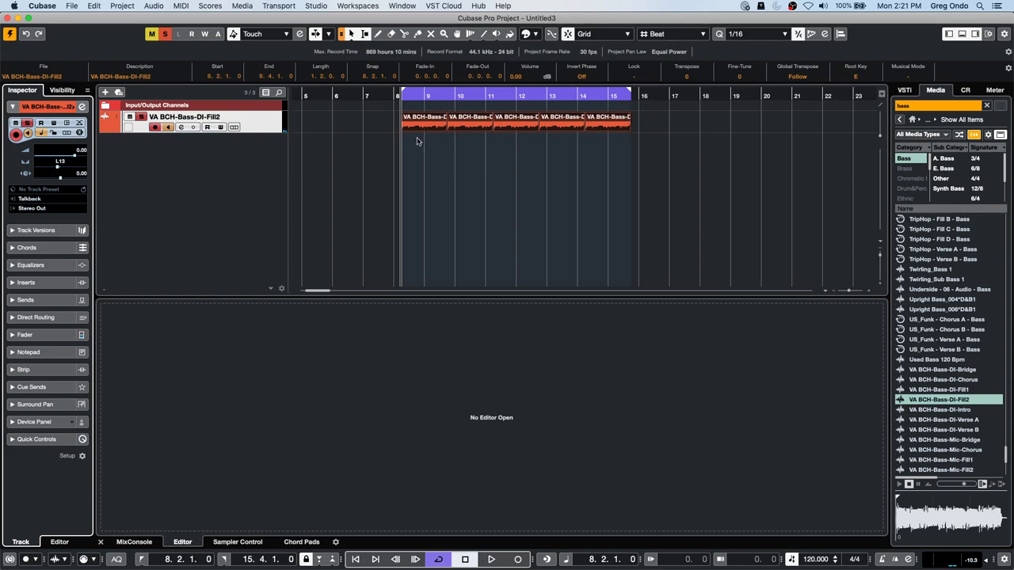
pyautogui.press('space')
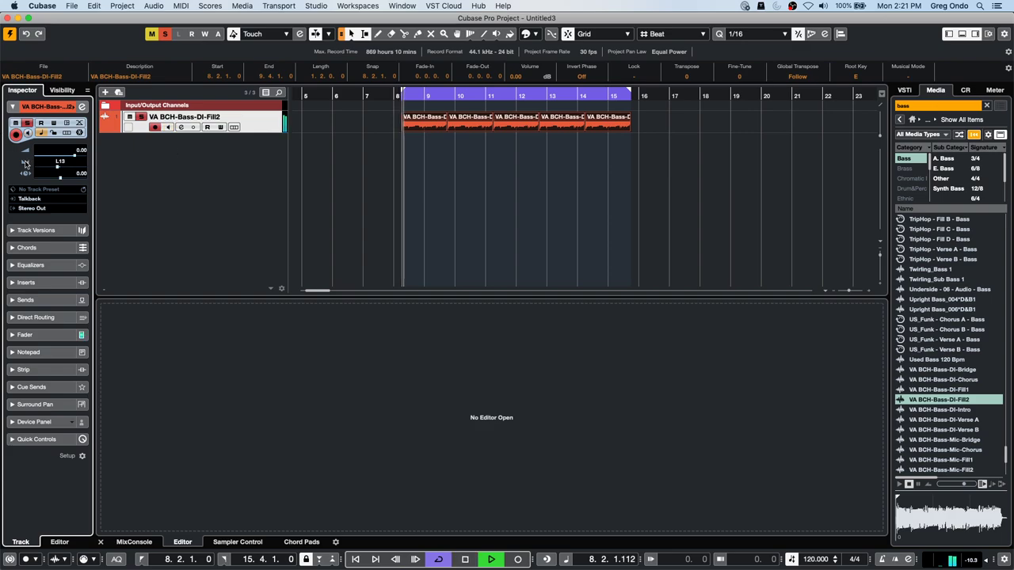
pyautogui.moveTo(55, 166)
pyautogui.mouseDown()
pyautogui.moveTo(84, 168)
pyautogui.moveTo(30, 168)
pyautogui.moveTo(61, 171)
pyautogui.mouseUp()
pyautogui.press('space')
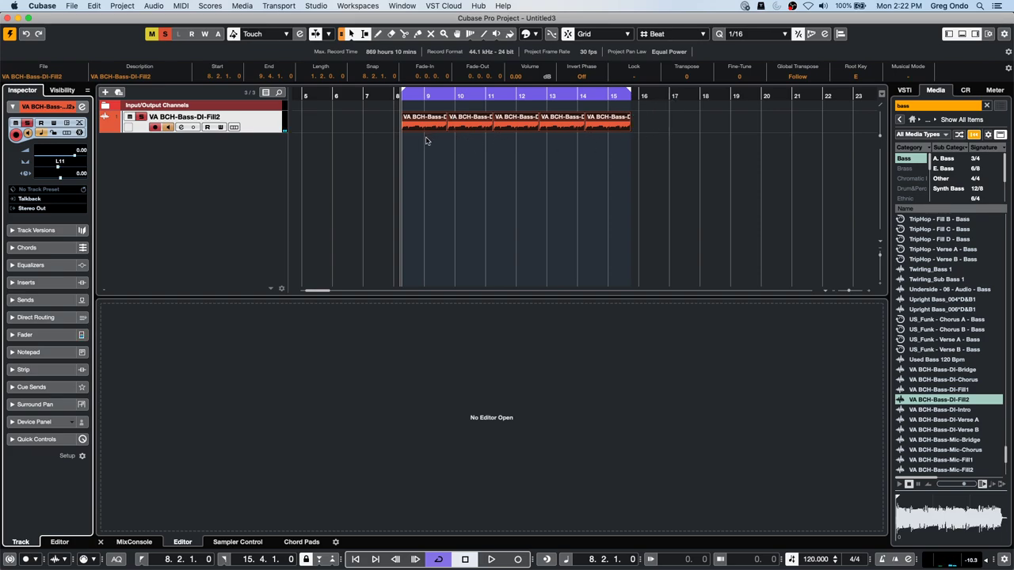
# Render the five bass events in place as one event, with processing set to Complete Signal Path
pyautogui.click(101, 7)
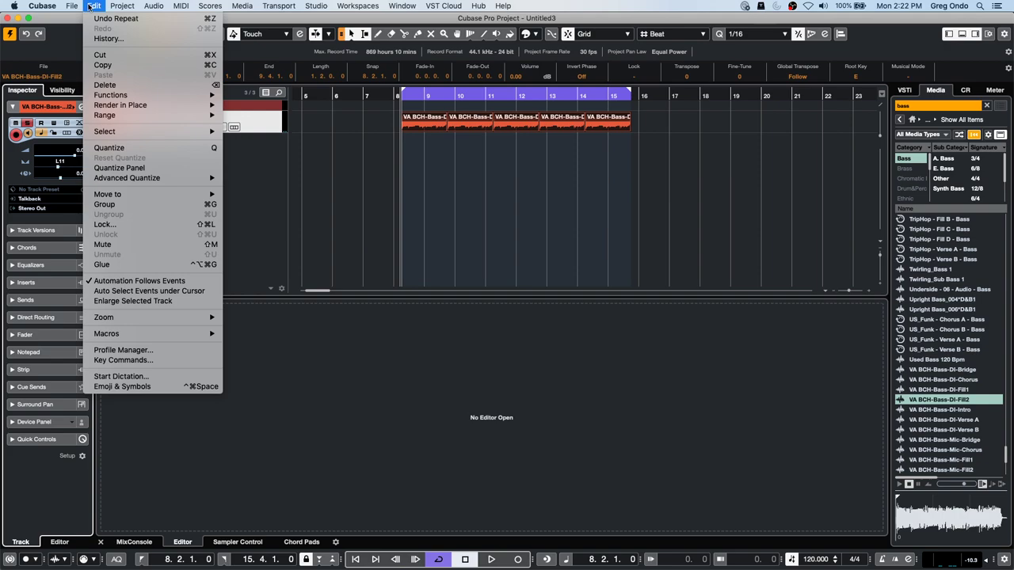
pyautogui.moveTo(172, 132)
pyautogui.moveTo(159, 105)
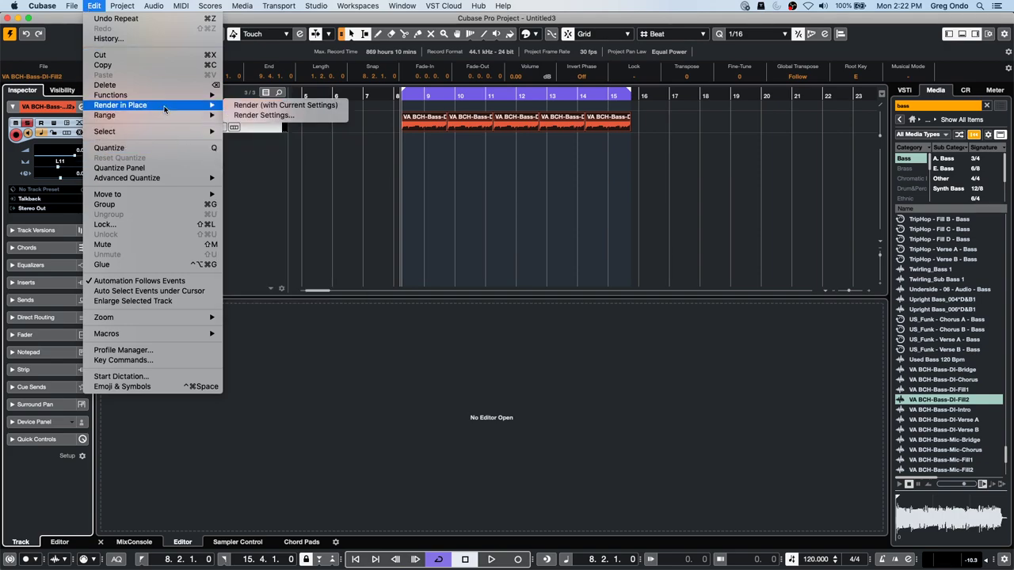
pyautogui.click(277, 102)
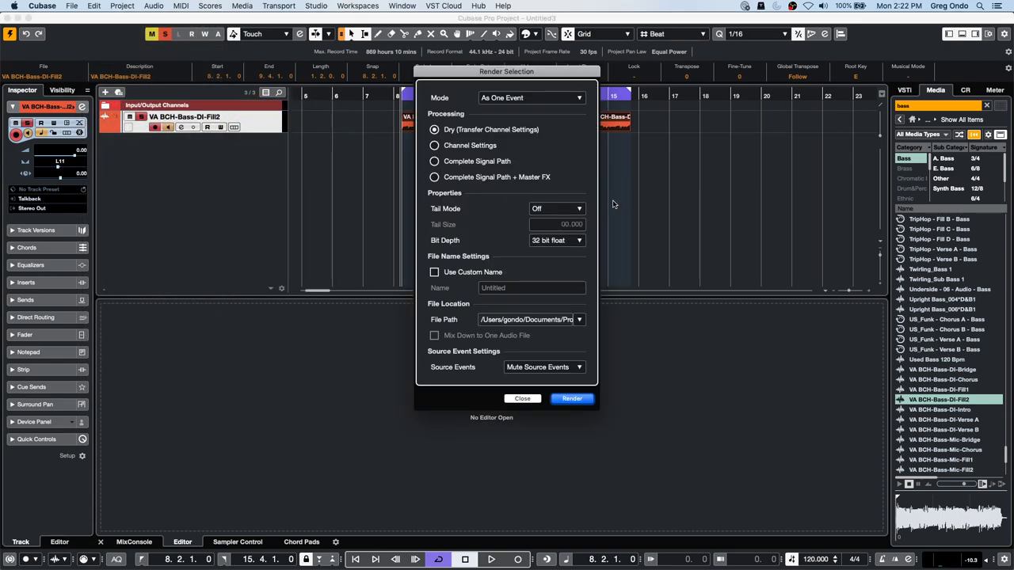
pyautogui.click(435, 146)
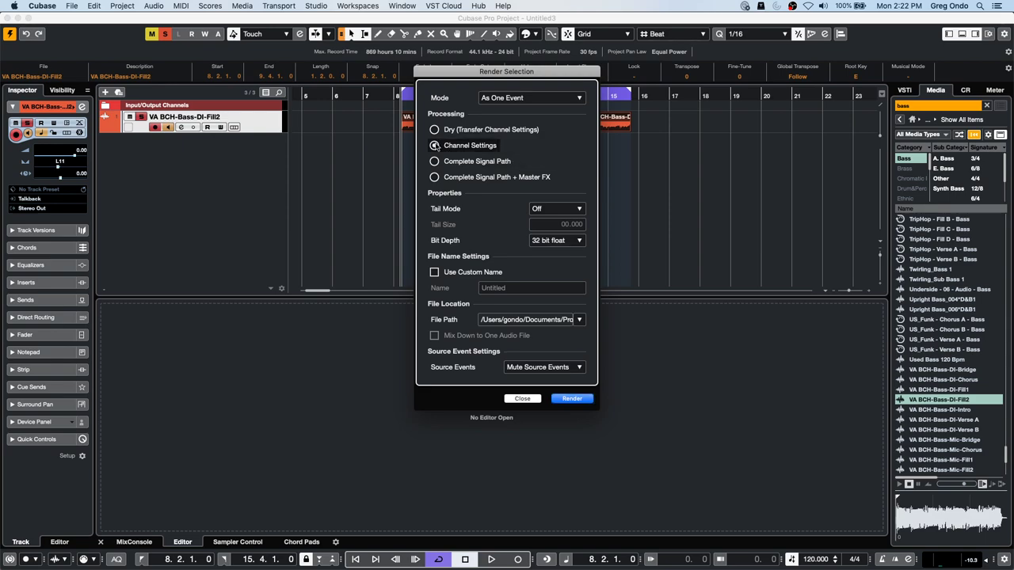
pyautogui.click(434, 160)
pyautogui.click(571, 399)
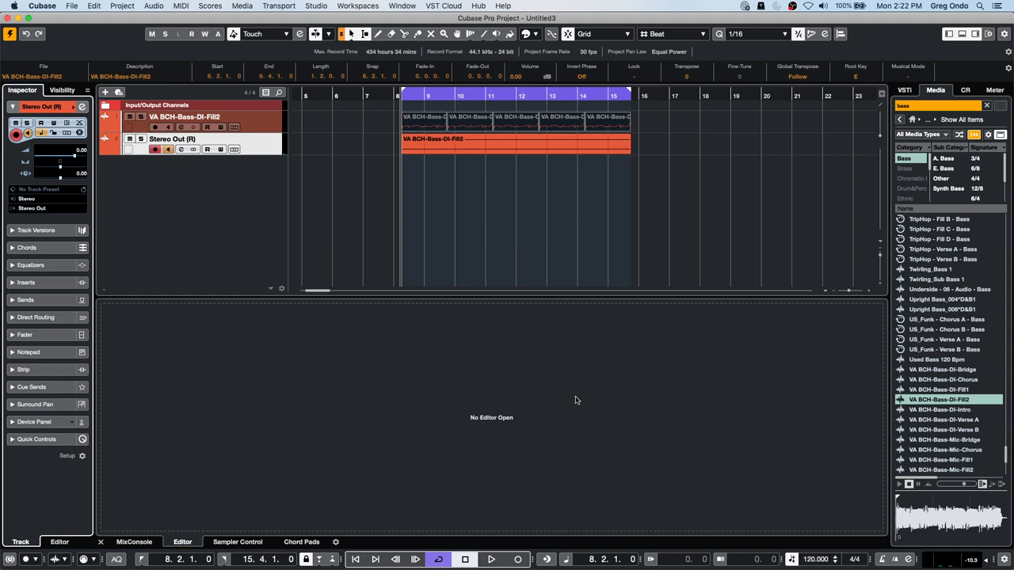
# Enlarge the rendered stereo track to inspect its waveform, restore the track height and undo the render
pyautogui.click(508, 210)
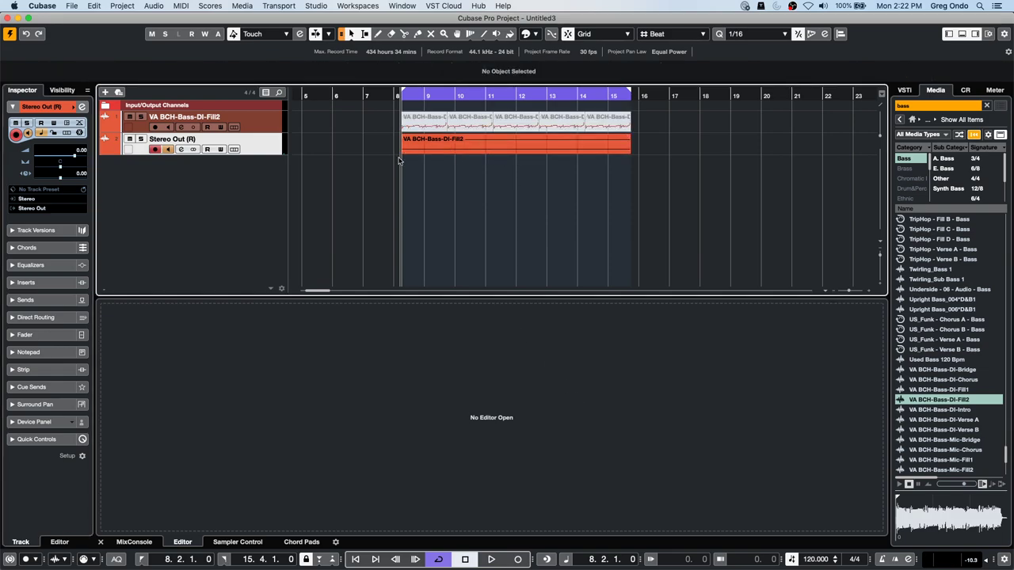
pyautogui.moveTo(267, 154); pyautogui.dragTo(263, 175)
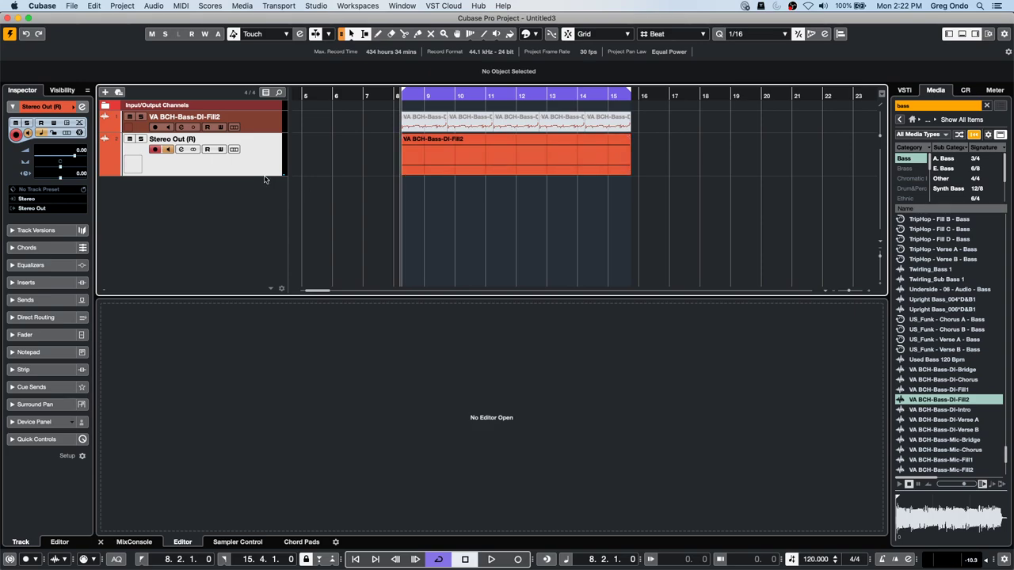
pyautogui.moveTo(265, 174); pyautogui.dragTo(251, 156)
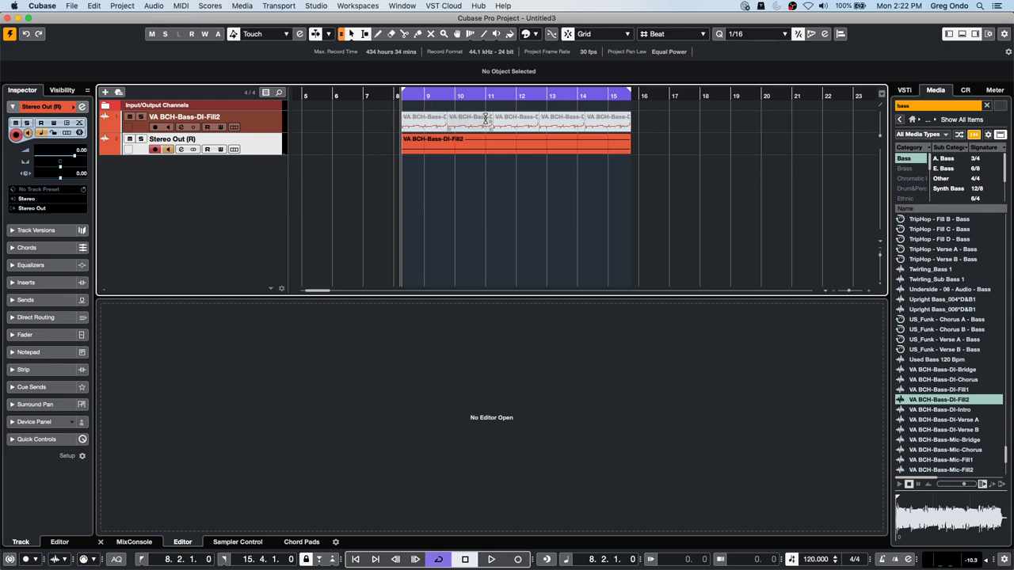
pyautogui.press('super+z')
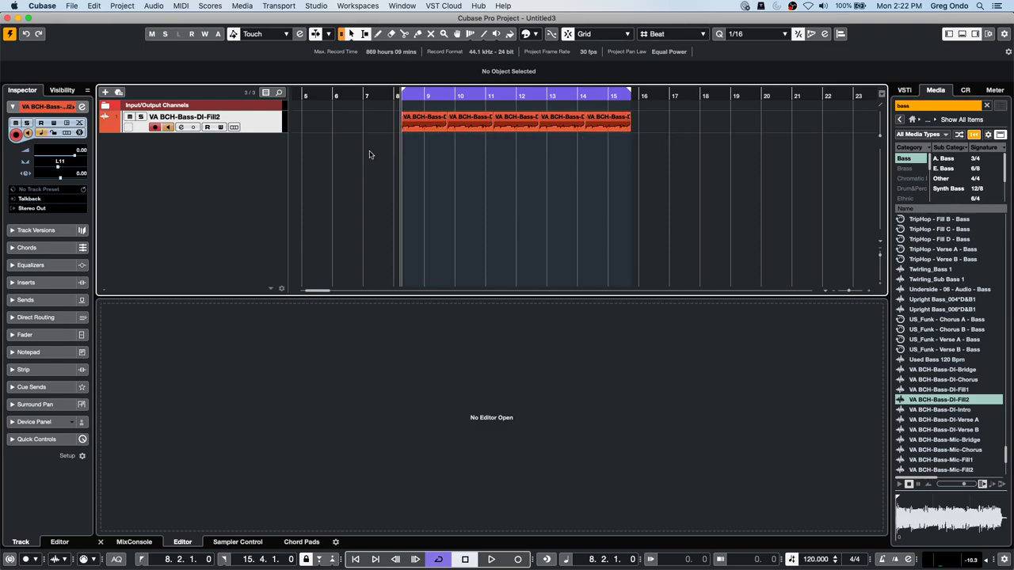
# Add one stereo group channel to the selected bass channel, output to Stereo Out and outside any folder, and play the loop
pyautogui.rightClick(210, 158)
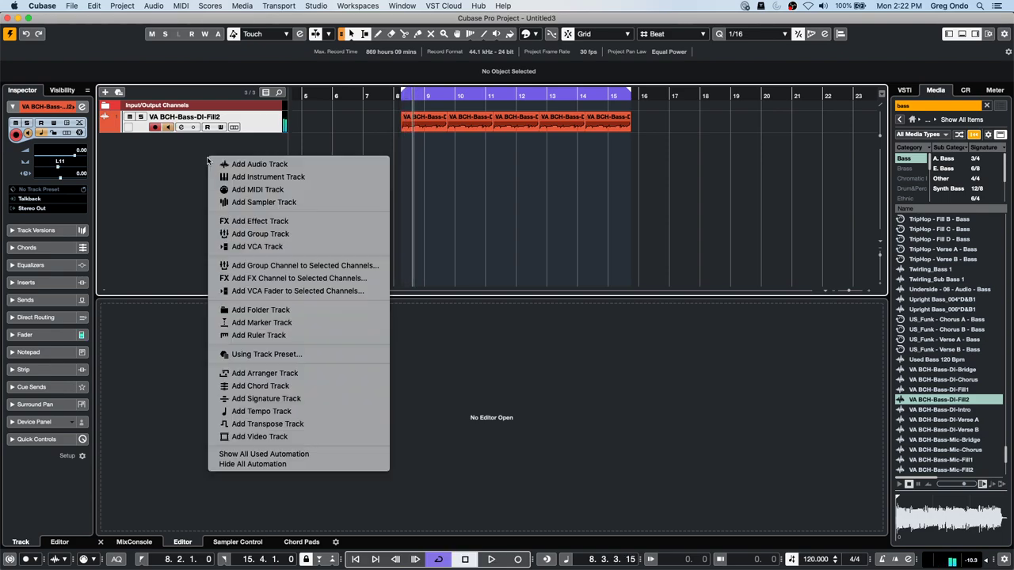
pyautogui.rightClick(272, 128)
pyautogui.moveTo(394, 130)
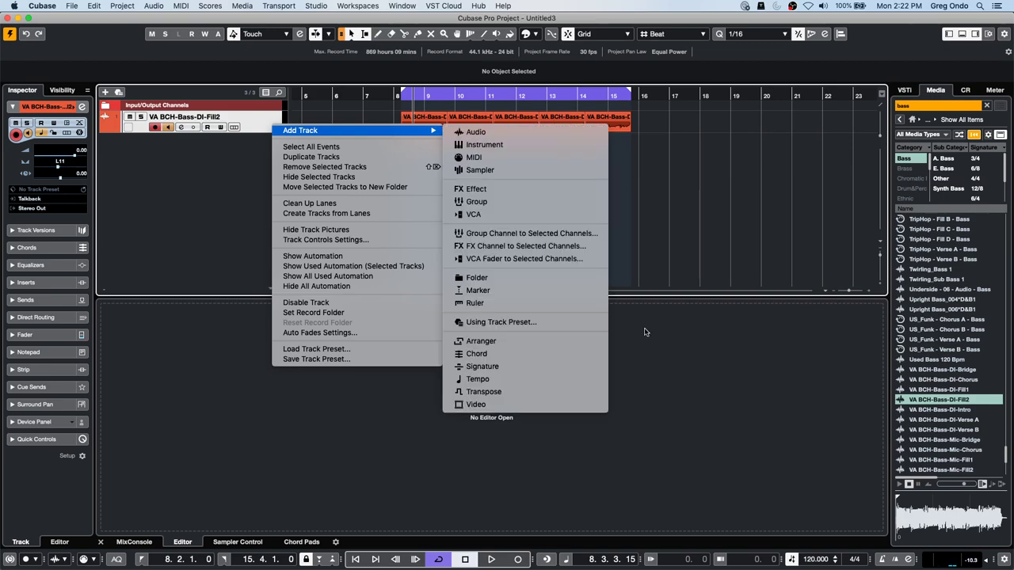
pyautogui.click(592, 234)
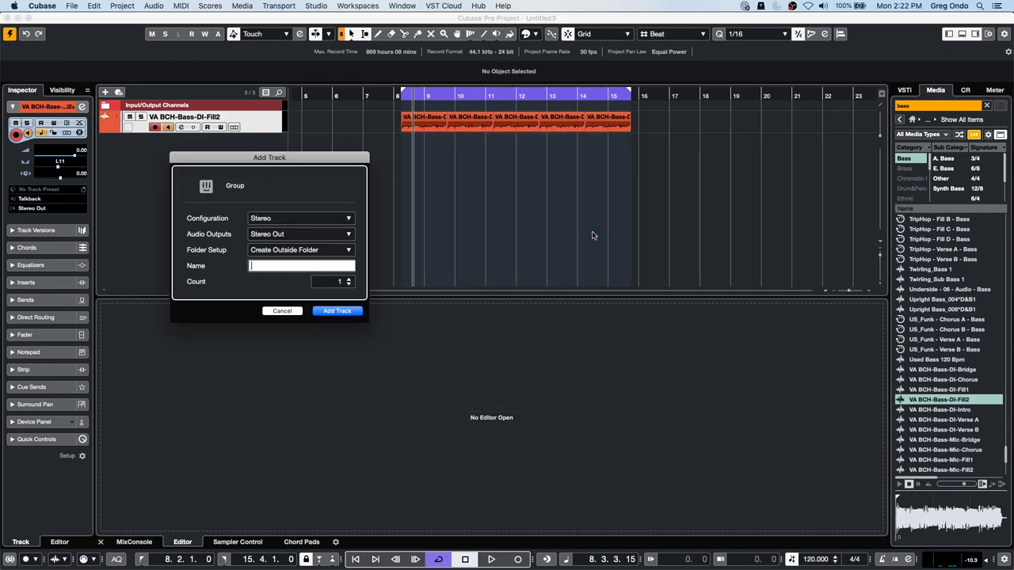
pyautogui.click(336, 310)
pyautogui.press('space')
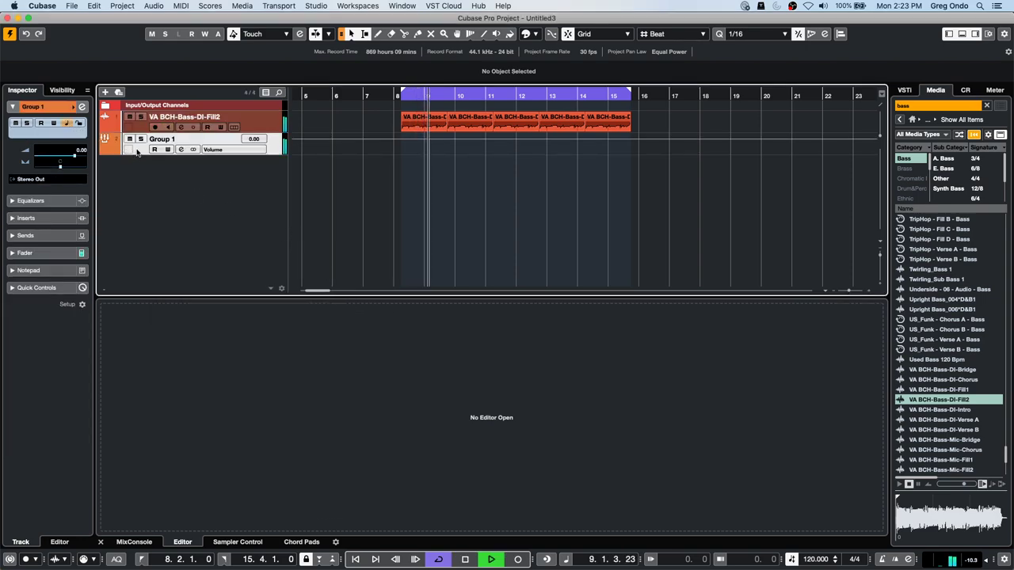
# Stop playback and load PingPongDelay into the first insert slot of the Group 1 channel
pyautogui.click(49, 218)
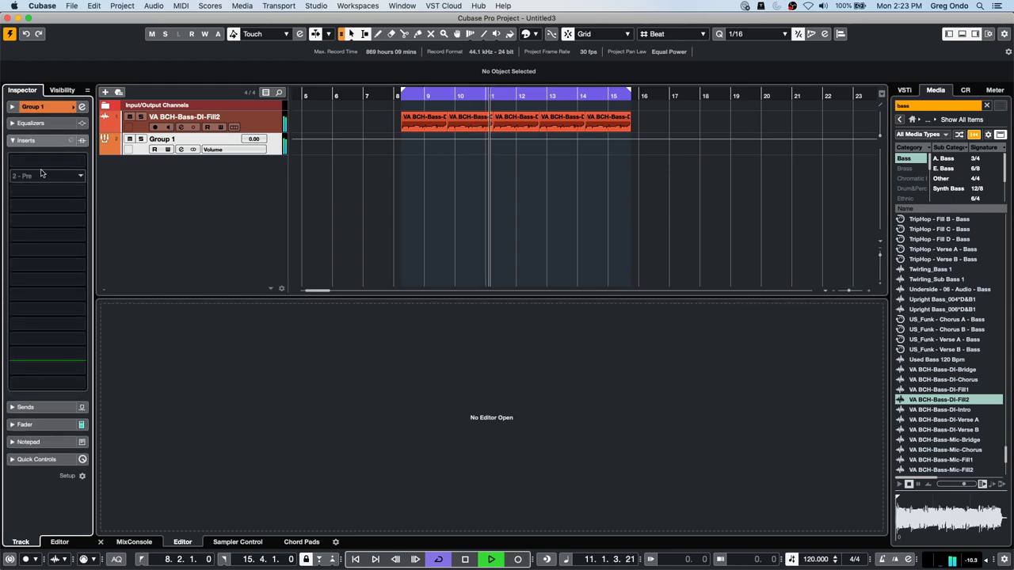
pyautogui.click(44, 159)
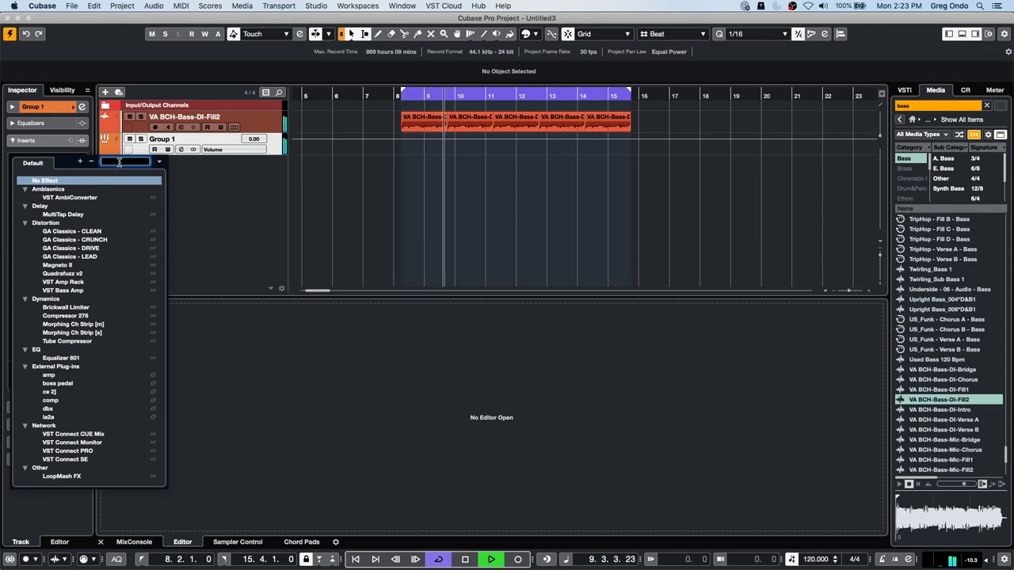
pyautogui.click(342, 200)
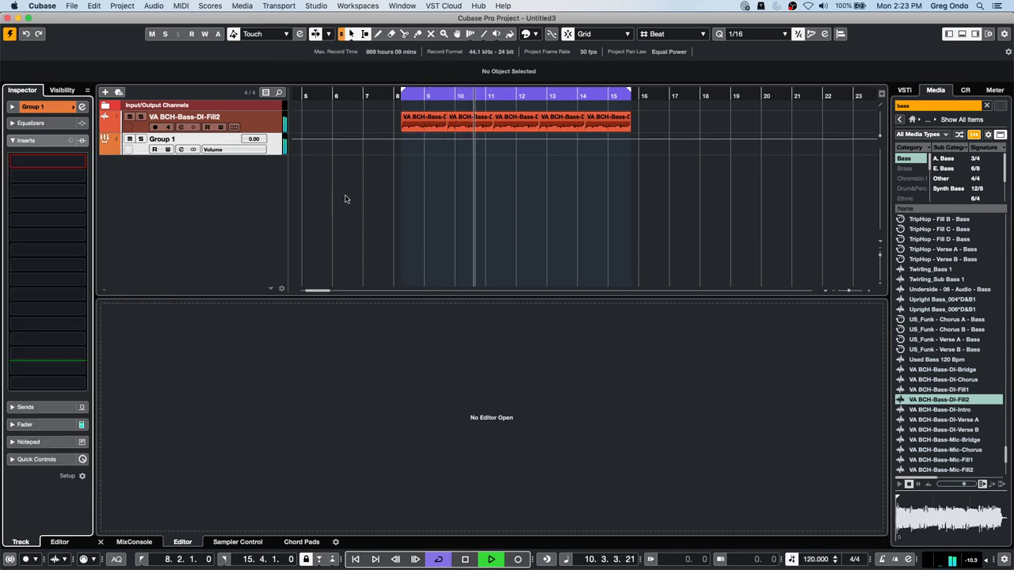
pyautogui.press('space')
pyautogui.click(72, 163)
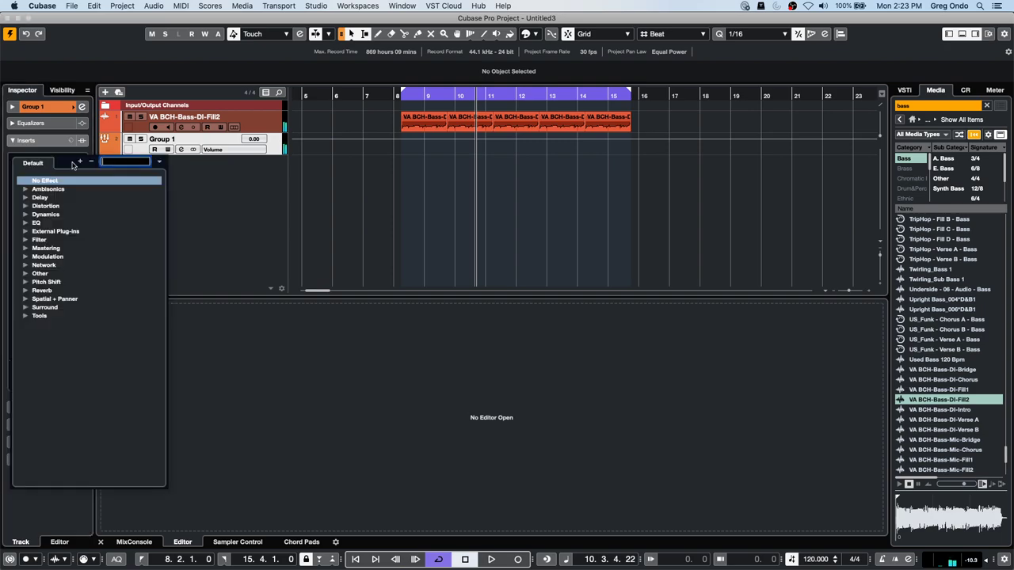
pyautogui.click(25, 198)
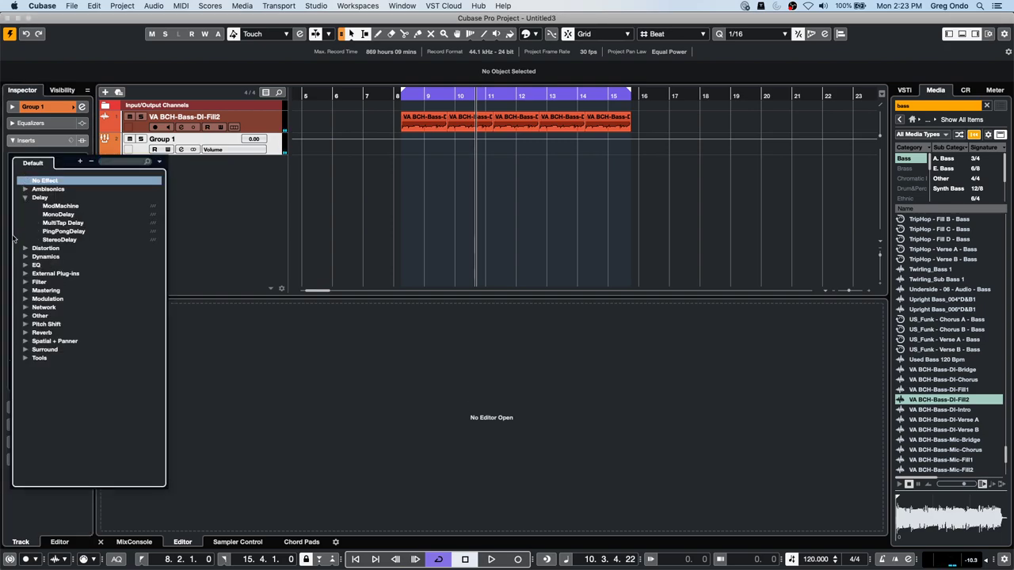
pyautogui.click(63, 231)
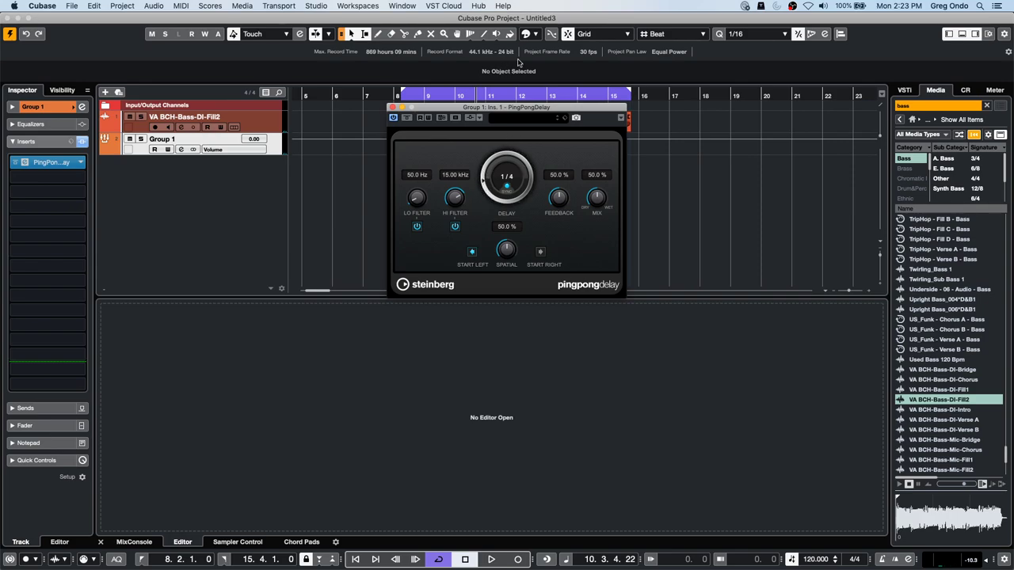
# Move the PingPongDelay window below the bass events, and audition the loop through the delay before stopping playback
pyautogui.moveTo(499, 111); pyautogui.dragTo(492, 178)
pyautogui.press('space')
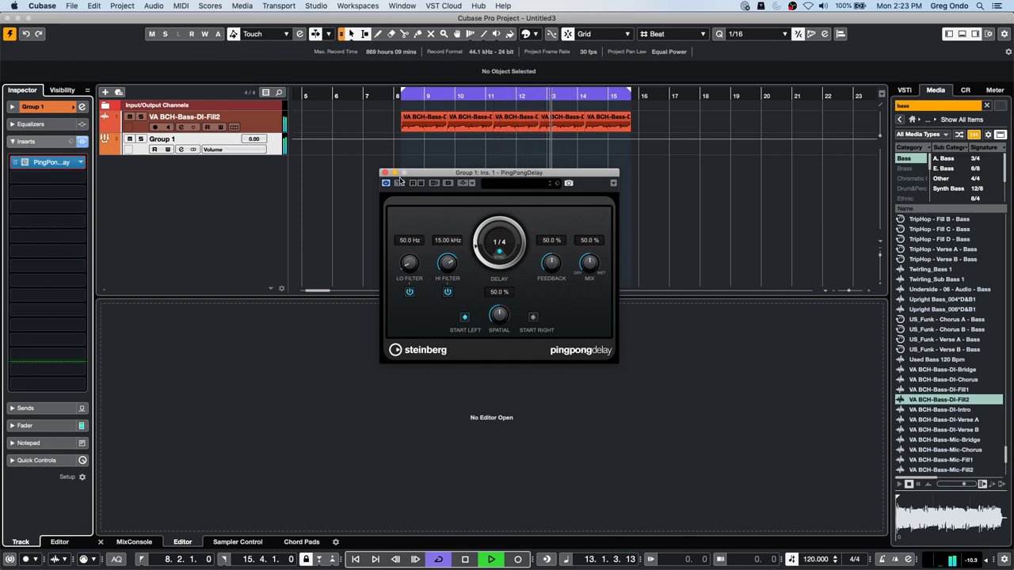
pyautogui.press('space')
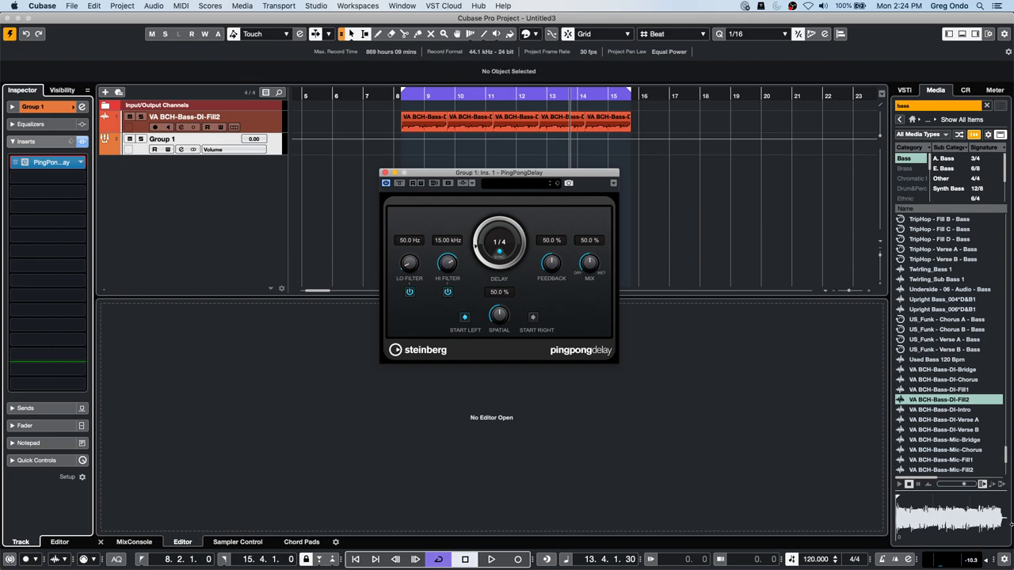
# Select the first bass event and open the Key Commands settings
pyautogui.click(94, 6)
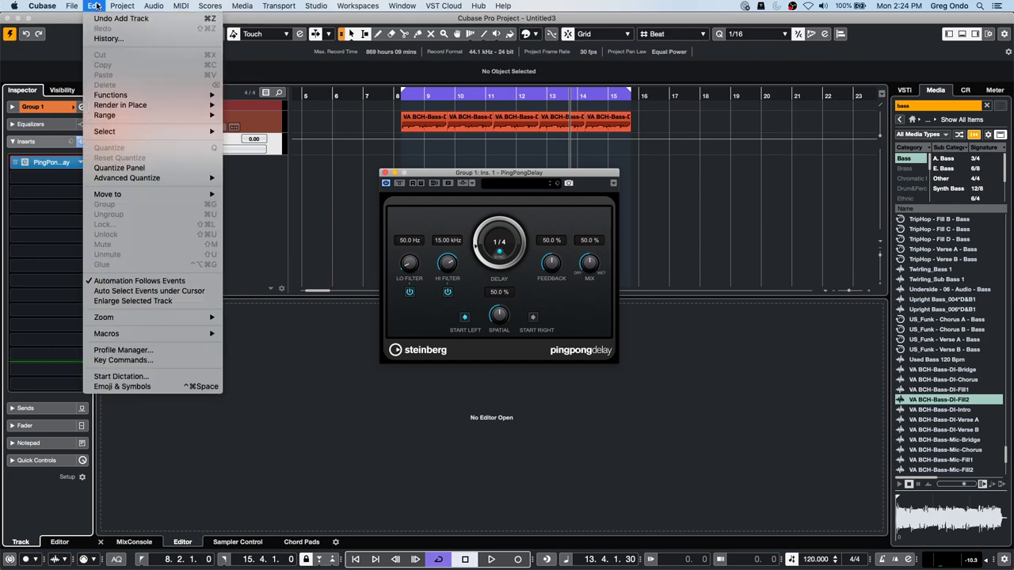
pyautogui.click(425, 121)
pyautogui.click(426, 122)
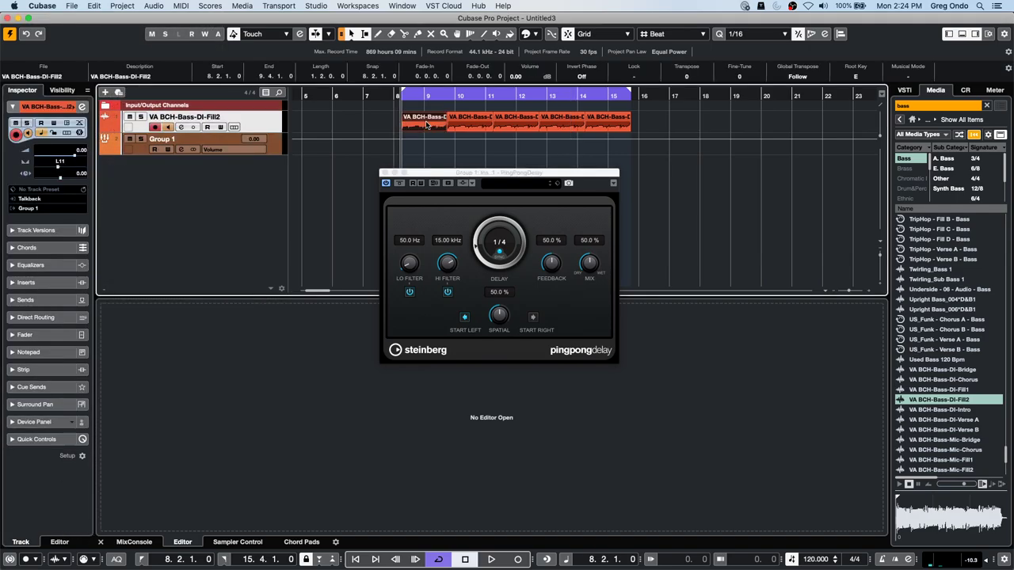
pyautogui.click(92, 5)
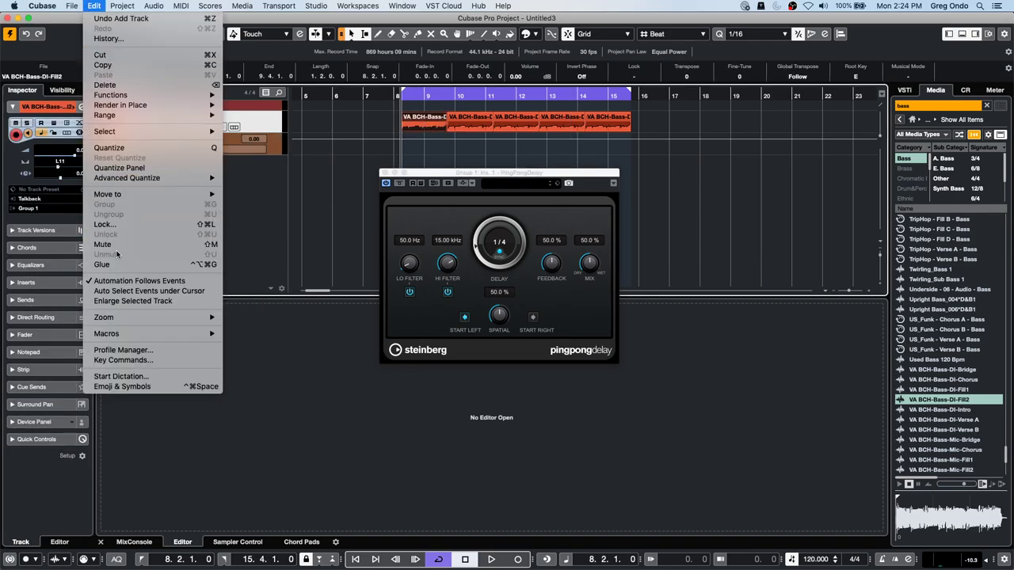
pyautogui.moveTo(113, 8)
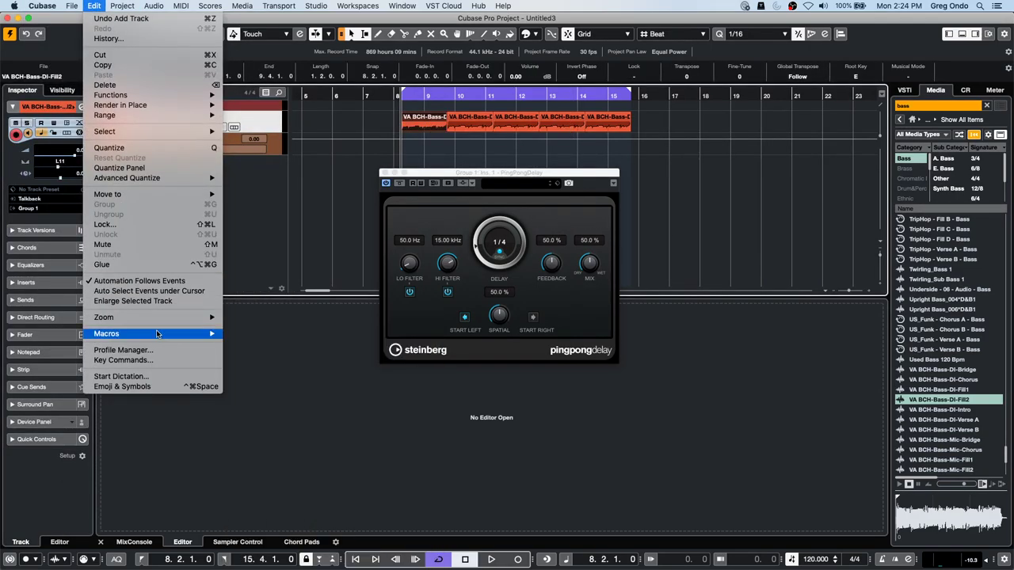
pyautogui.click(159, 361)
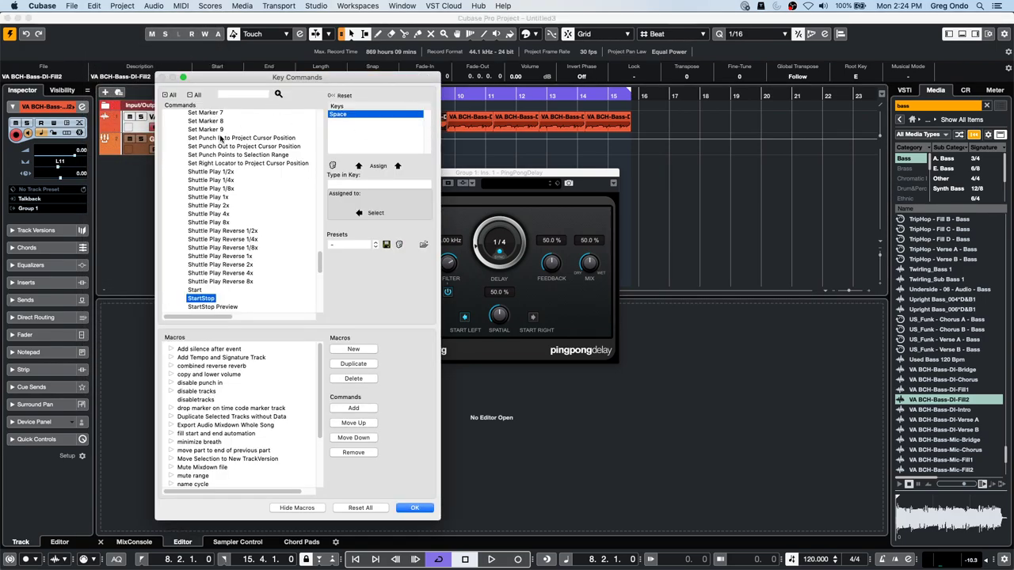
# Collapse the Transport commands and expand the Process category in the key command list
pyautogui.scroll(-5, 219, 301)
pyautogui.scroll(15, 207, 179)
pyautogui.scroll(15, 207, 179)
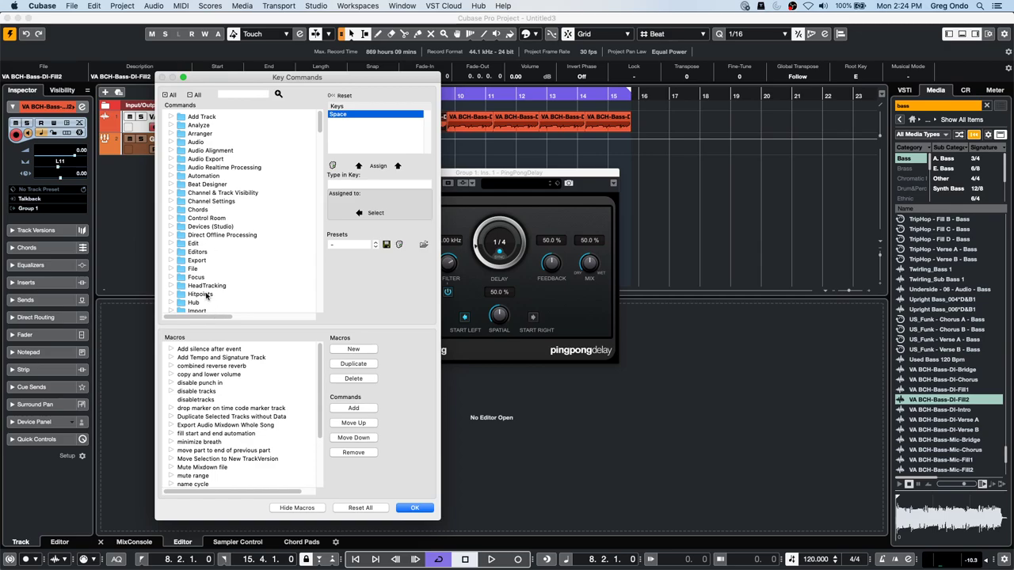
pyautogui.scroll(-10, 208, 302)
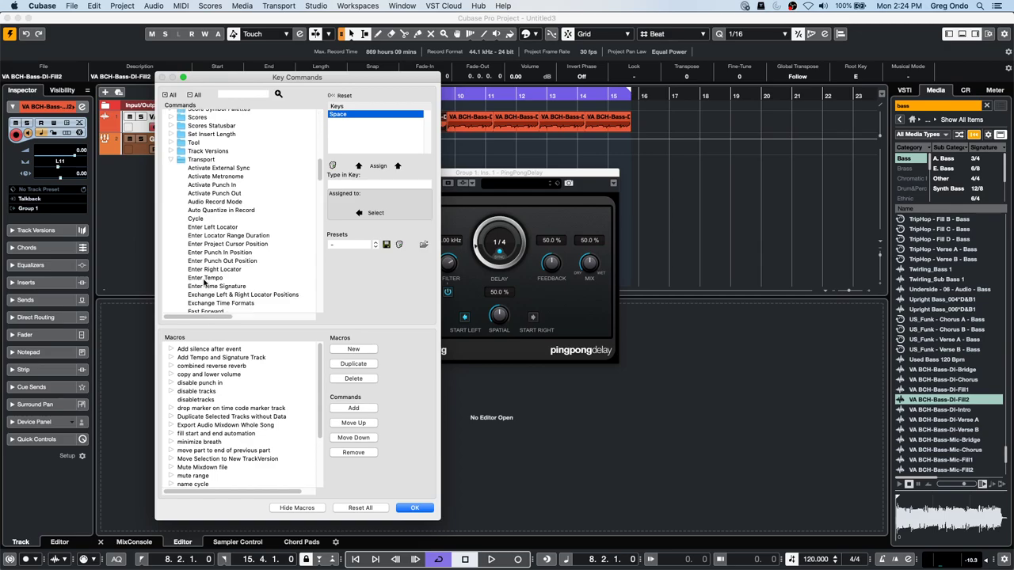
pyautogui.click(170, 161)
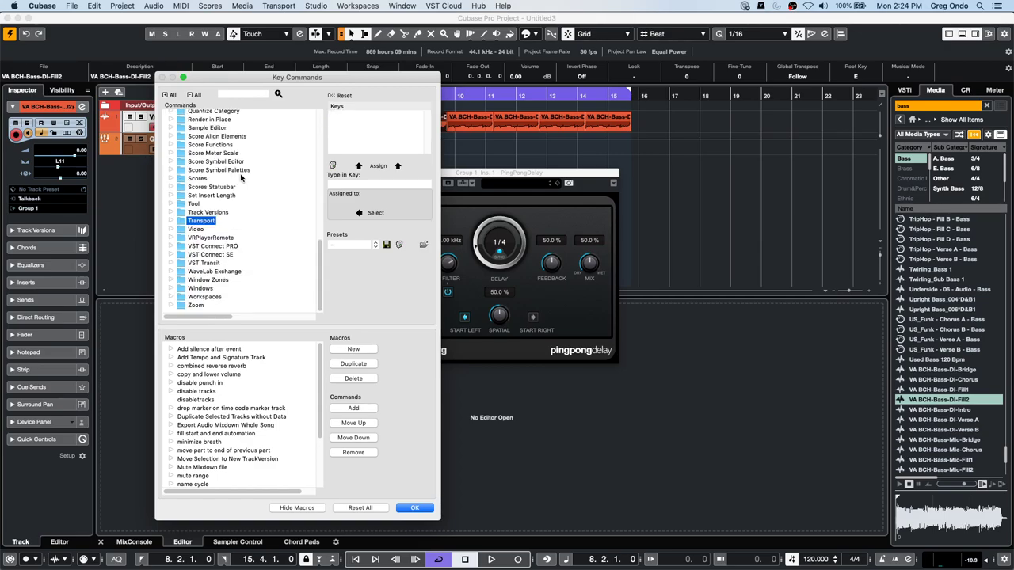
pyautogui.scroll(6, 240, 177)
pyautogui.scroll(-3, 242, 179)
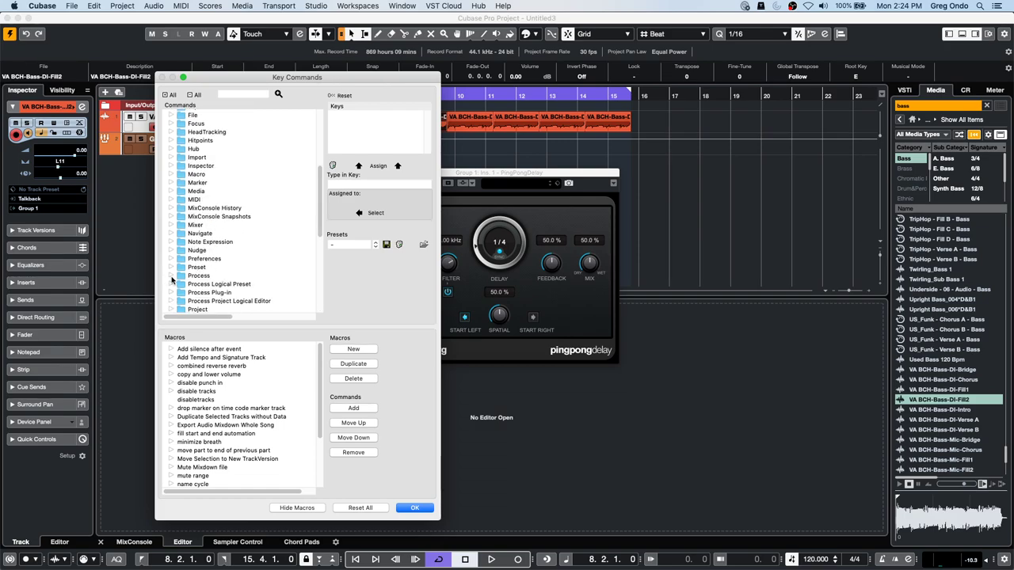
pyautogui.click(172, 276)
pyautogui.scroll(-3, 261, 251)
pyautogui.scroll(-5, 260, 252)
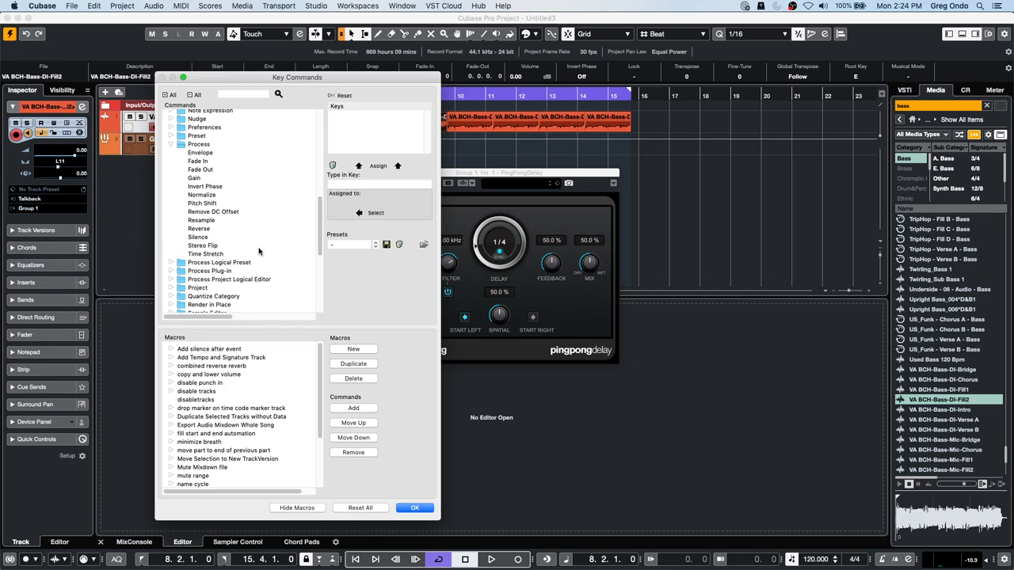
# Assign Command+Option+Shift+R to the Reverse process command and accept the key command settings
pyautogui.click(199, 228)
pyautogui.moveTo(206, 317)
pyautogui.mouseDown()
pyautogui.moveTo(231, 316)
pyautogui.moveTo(208, 317)
pyautogui.mouseUp()
pyautogui.click(396, 185)
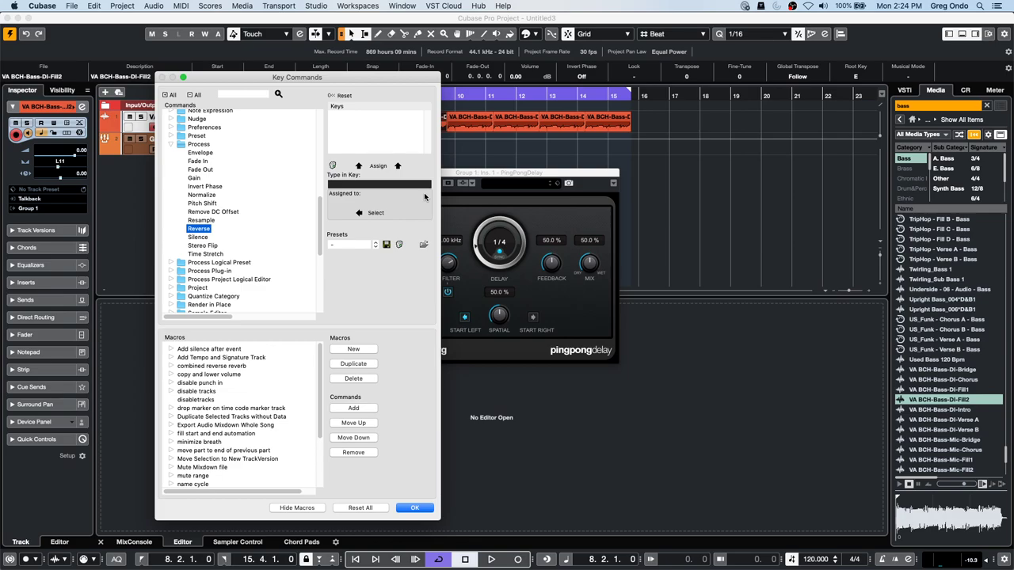
pyautogui.press('ctrl+alt+super+r')
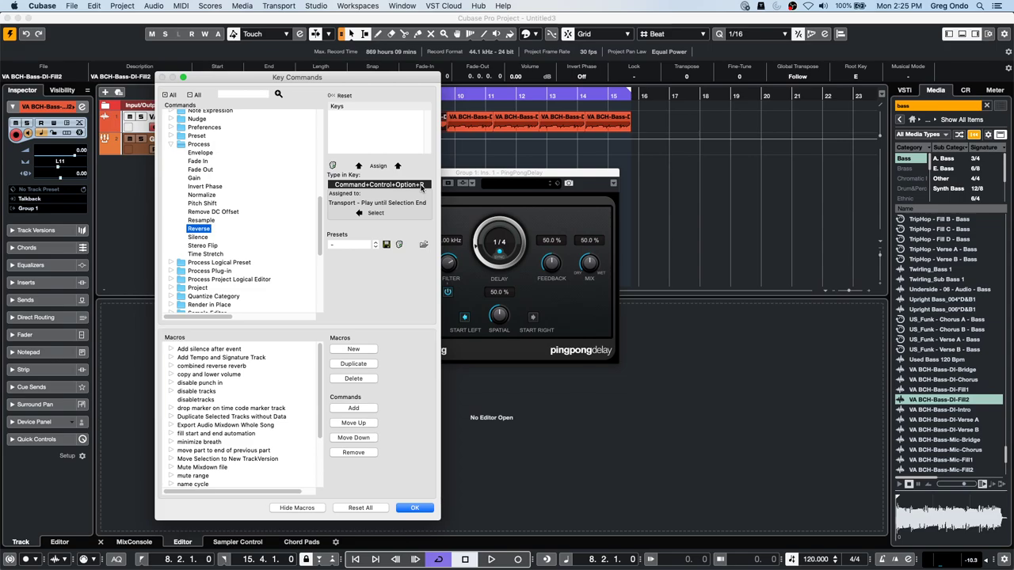
pyautogui.press('super+alt+shift+r')
pyautogui.click(381, 165)
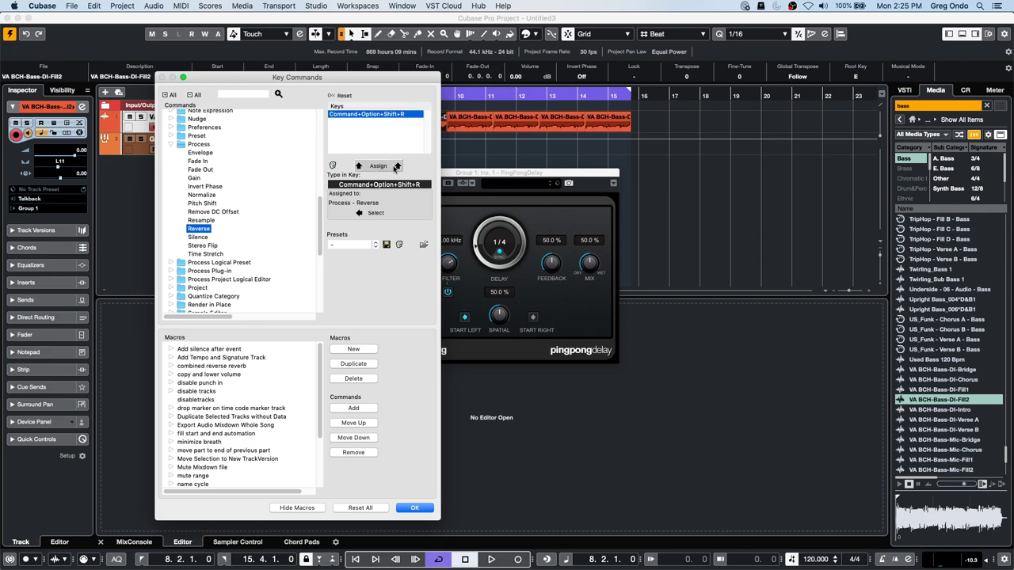
pyautogui.click(414, 508)
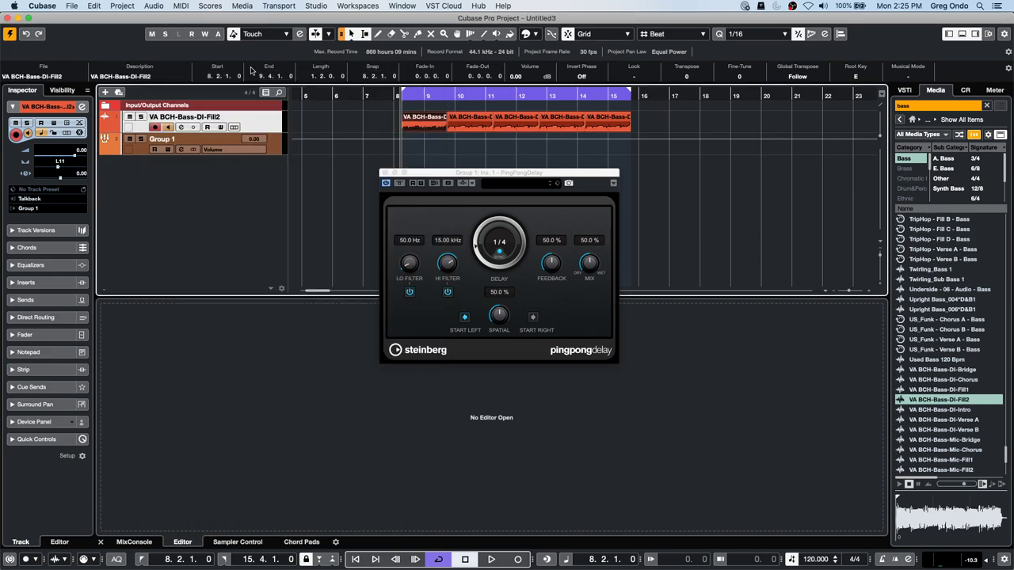
# Play the bass loop briefly and stop playback
pyautogui.click(433, 133)
pyautogui.press('space')
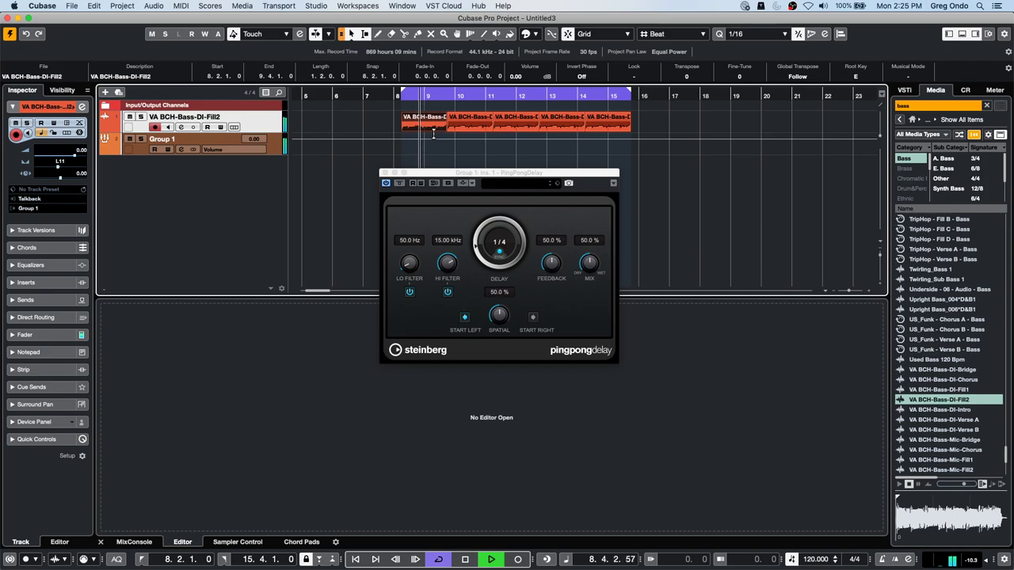
pyautogui.press('space')
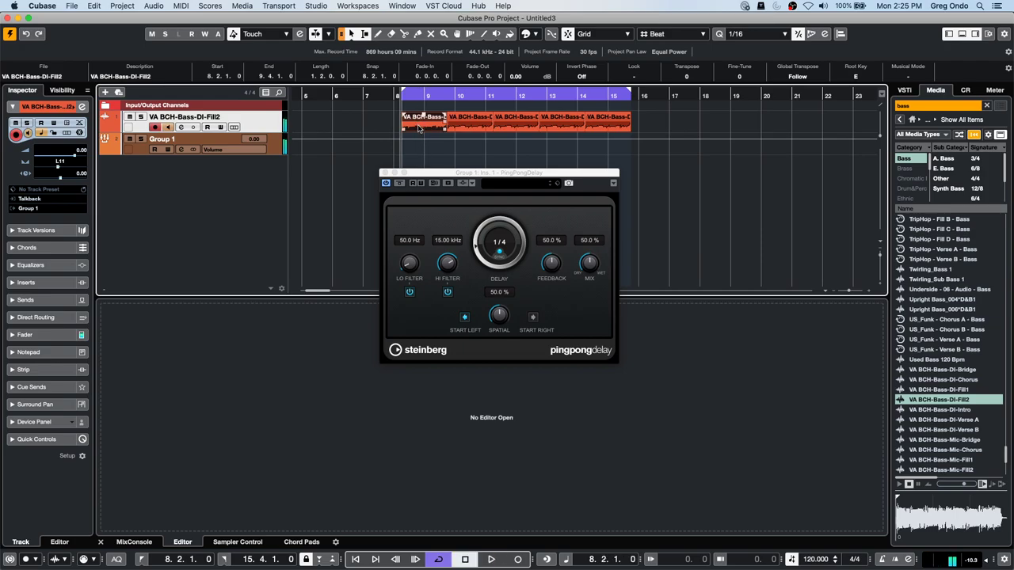
# Check the key assigned to Bounce Selection among the Audio key commands, and close the settings
pyautogui.click(119, 4)
pyautogui.moveTo(94, 6)
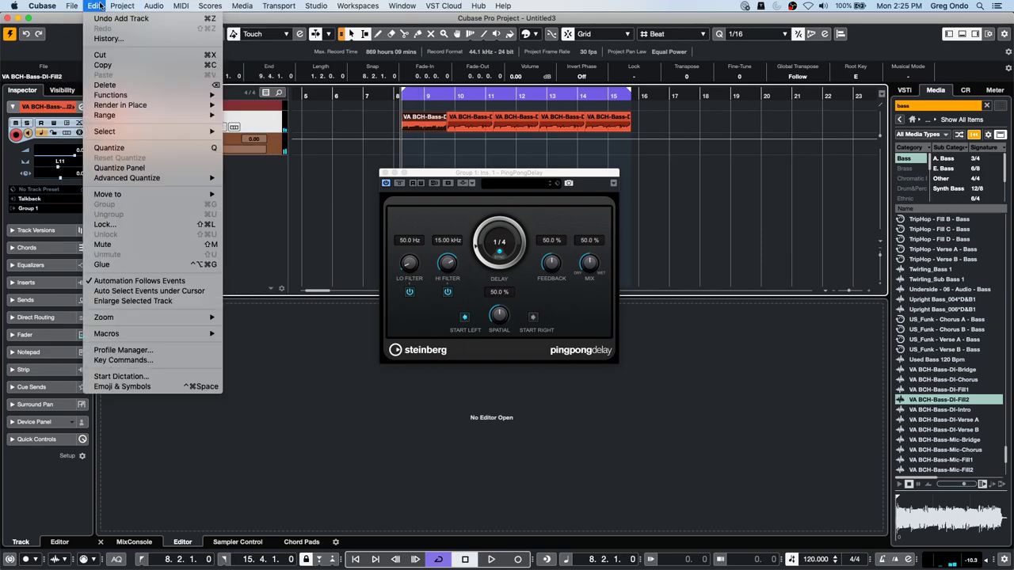
pyautogui.click(126, 359)
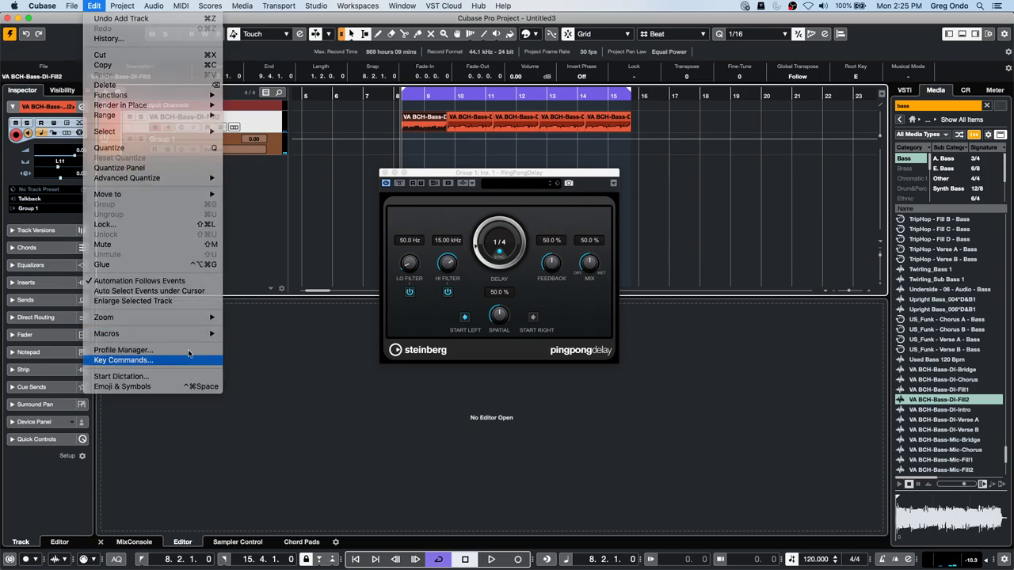
pyautogui.scroll(15, 237, 202)
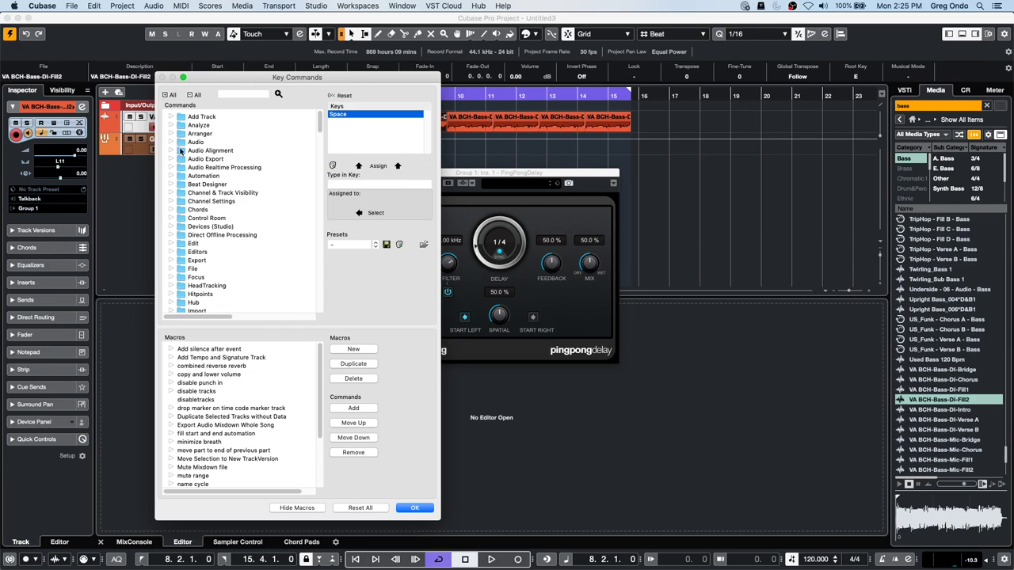
pyautogui.click(171, 142)
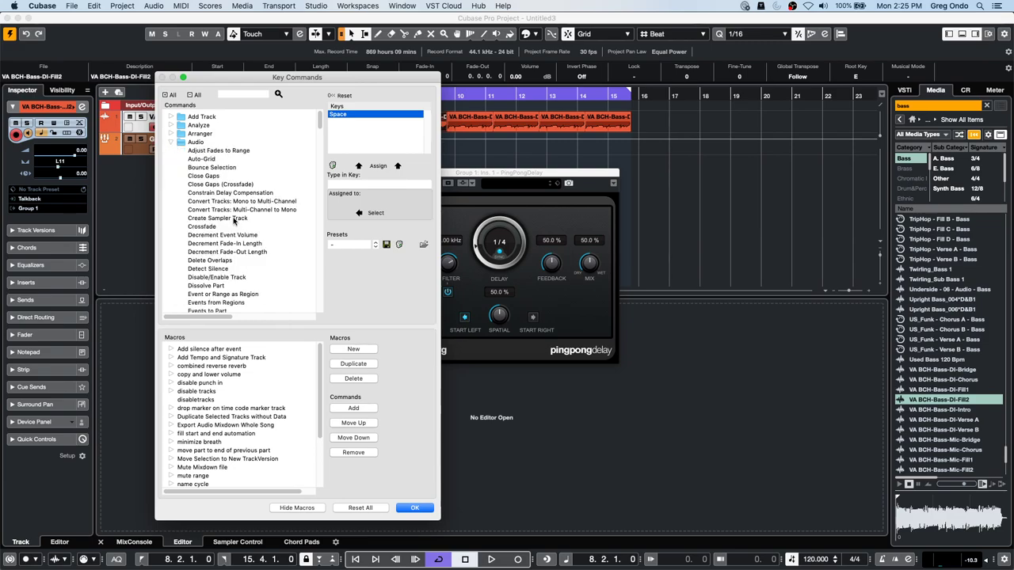
pyautogui.scroll(-2, 233, 221)
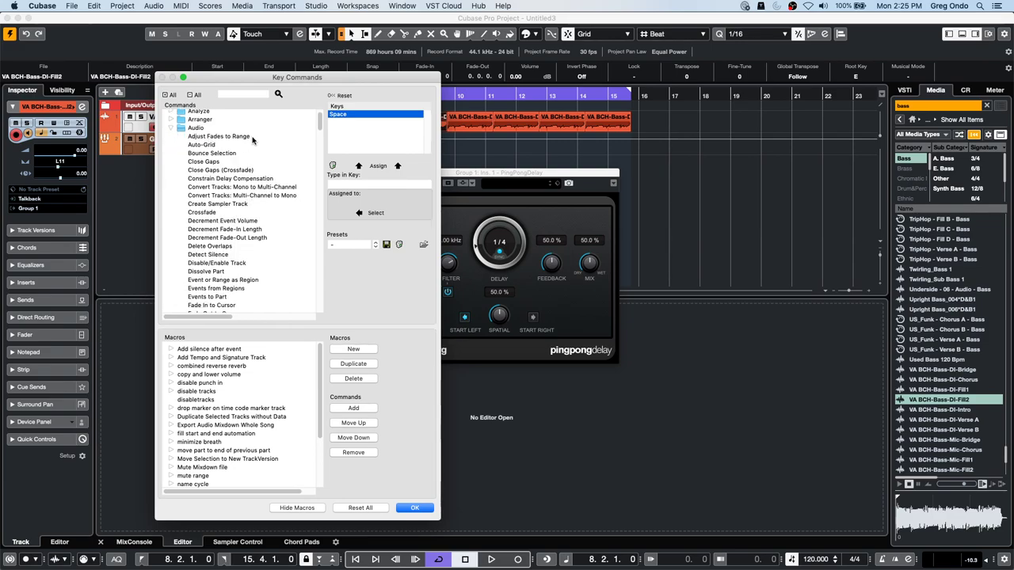
pyautogui.click(219, 154)
pyautogui.moveTo(208, 317); pyautogui.dragTo(282, 317)
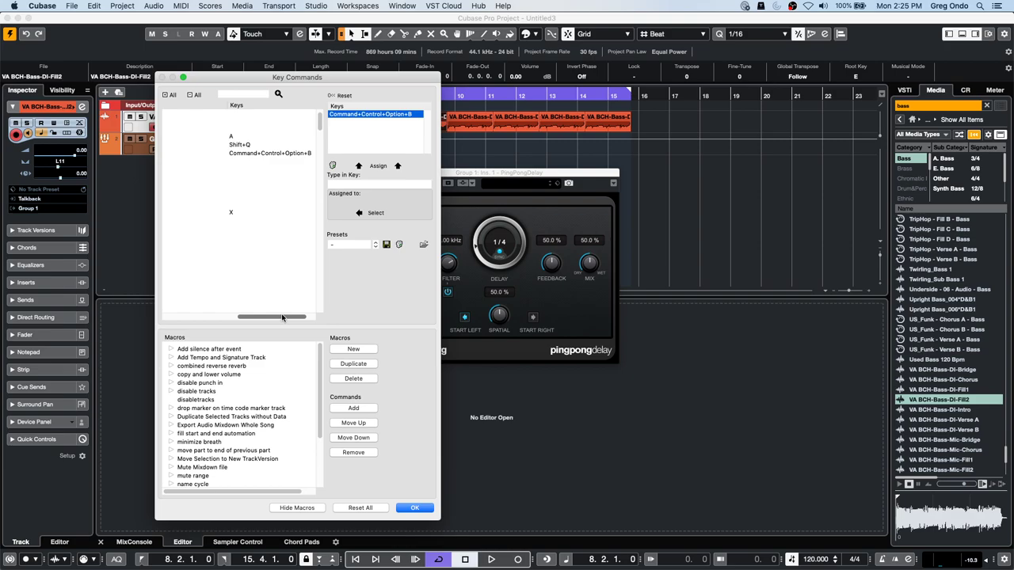
pyautogui.moveTo(282, 317); pyautogui.dragTo(266, 317)
pyautogui.click(420, 508)
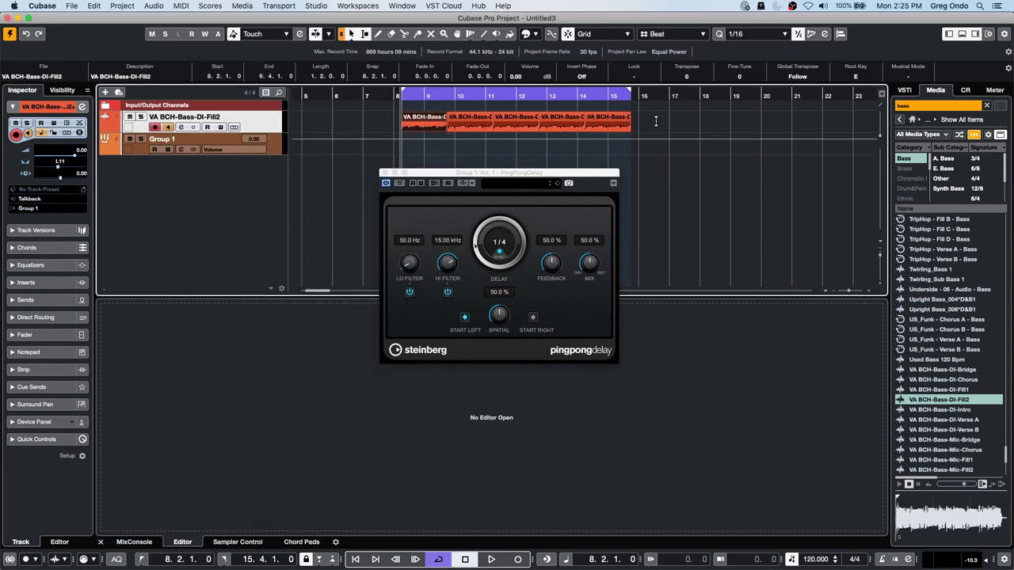
# Select all five bass events and bounce the selection into one audio event, replacing the original events
pyautogui.click(655, 123)
pyautogui.click(426, 130)
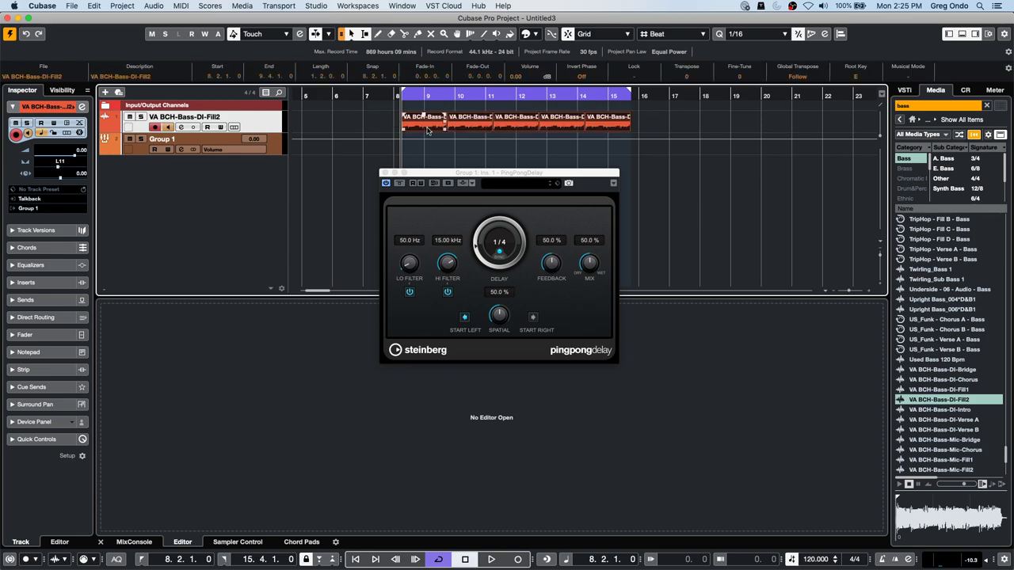
pyautogui.press('b')
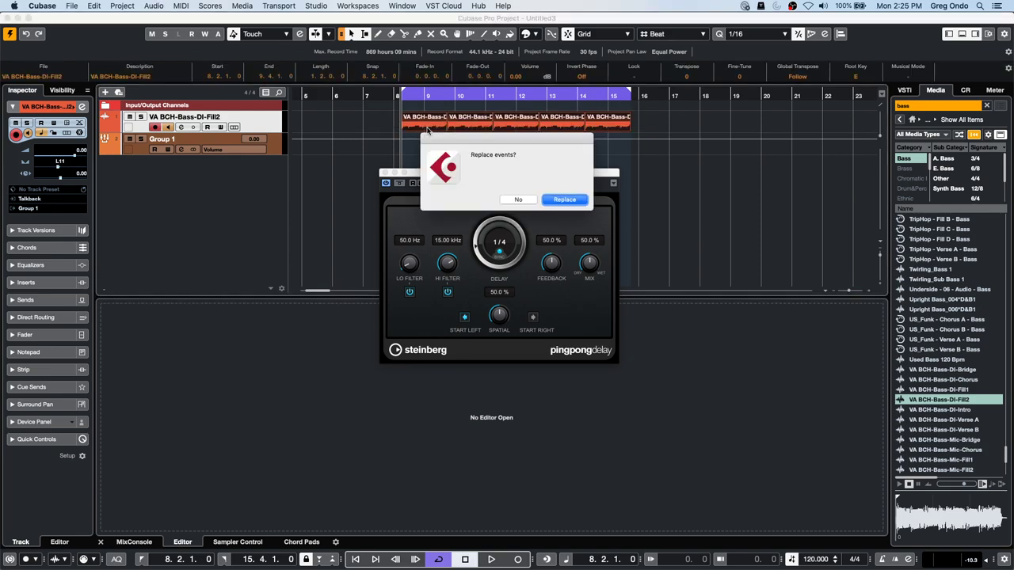
pyautogui.press('Return')
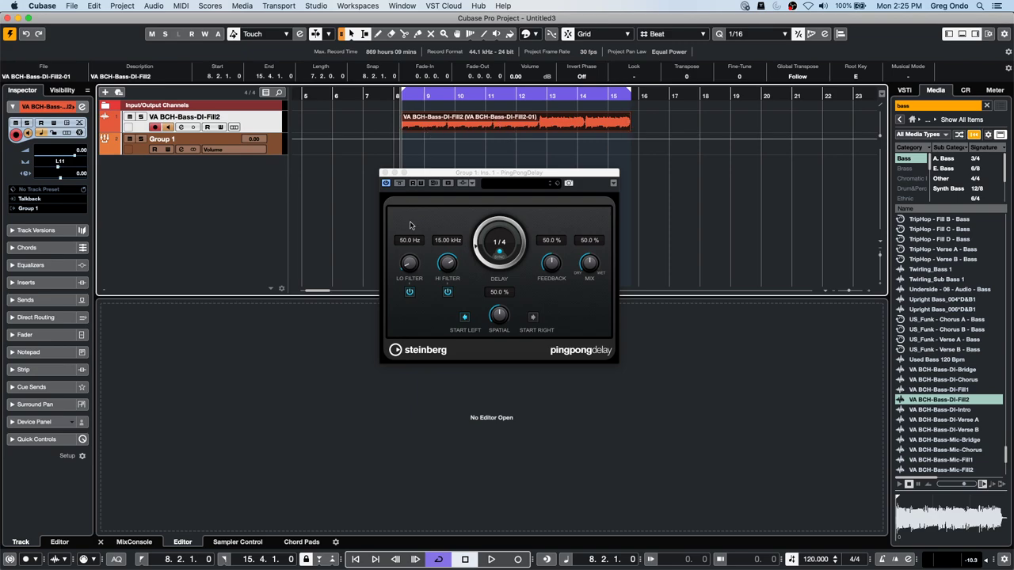
pyautogui.click(98, 7)
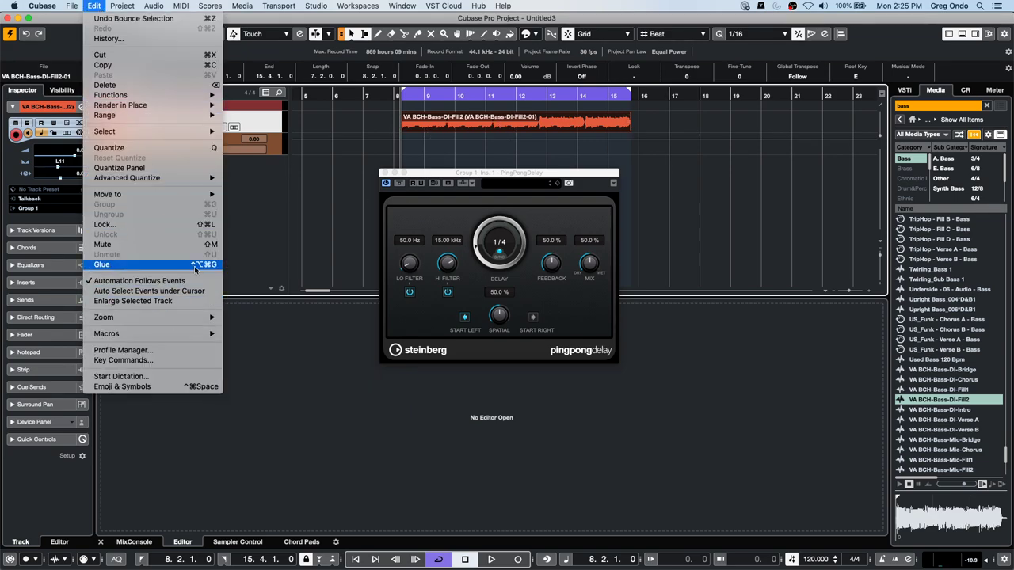
pyautogui.click(360, 220)
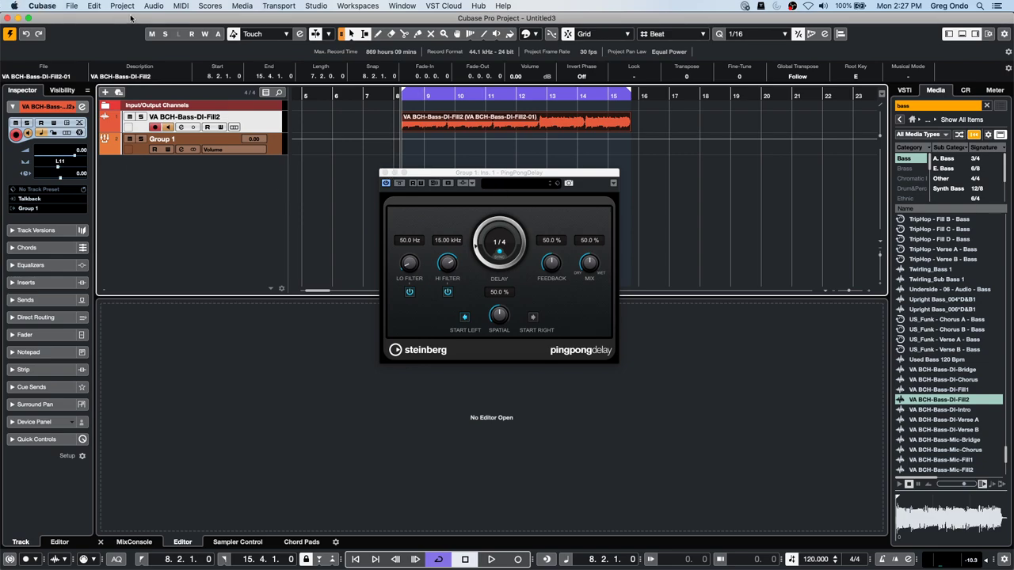
# Open the recent project "beatles stones t.cpr"
pyautogui.click(72, 5)
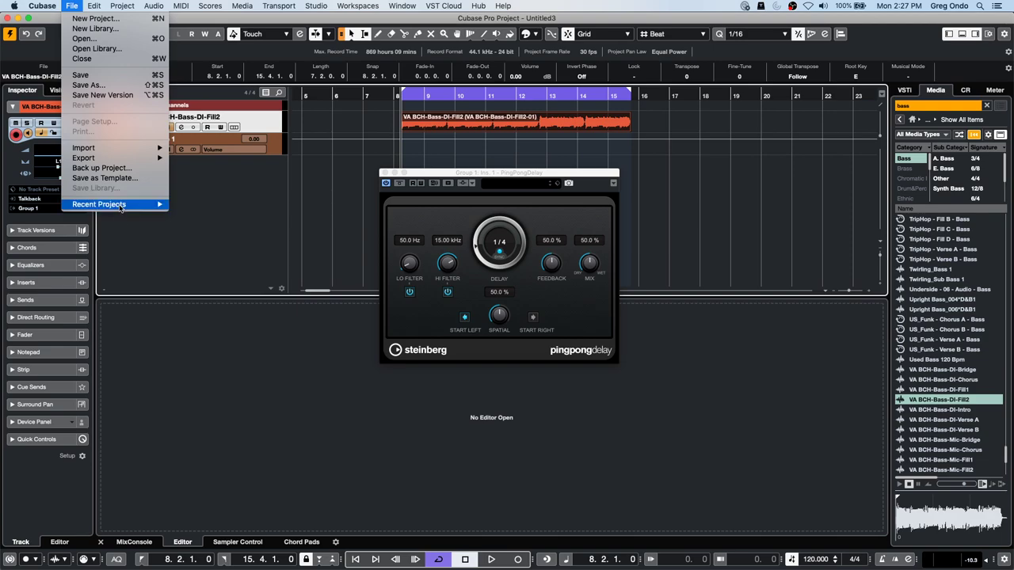
pyautogui.moveTo(135, 206)
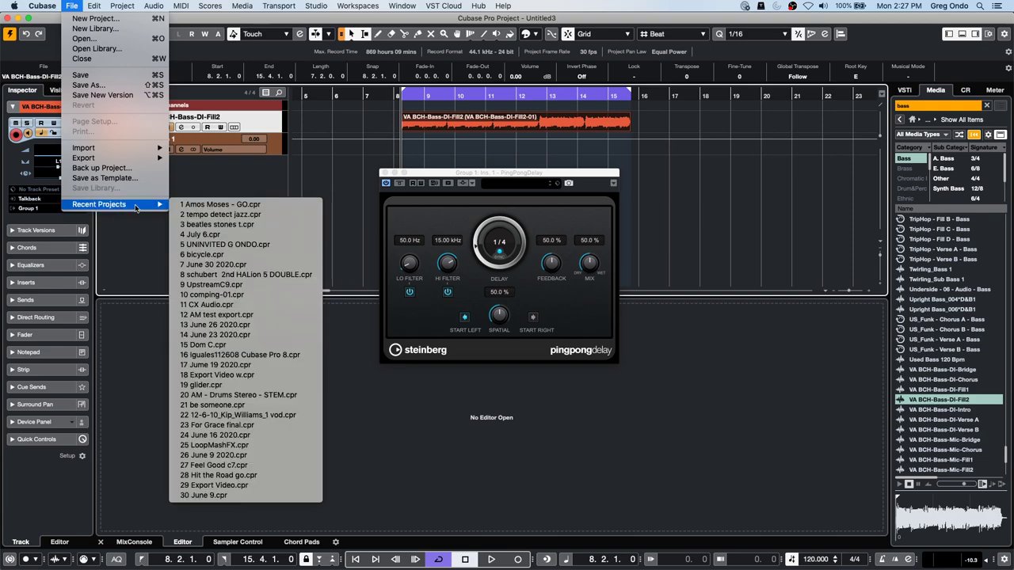
pyautogui.click(268, 226)
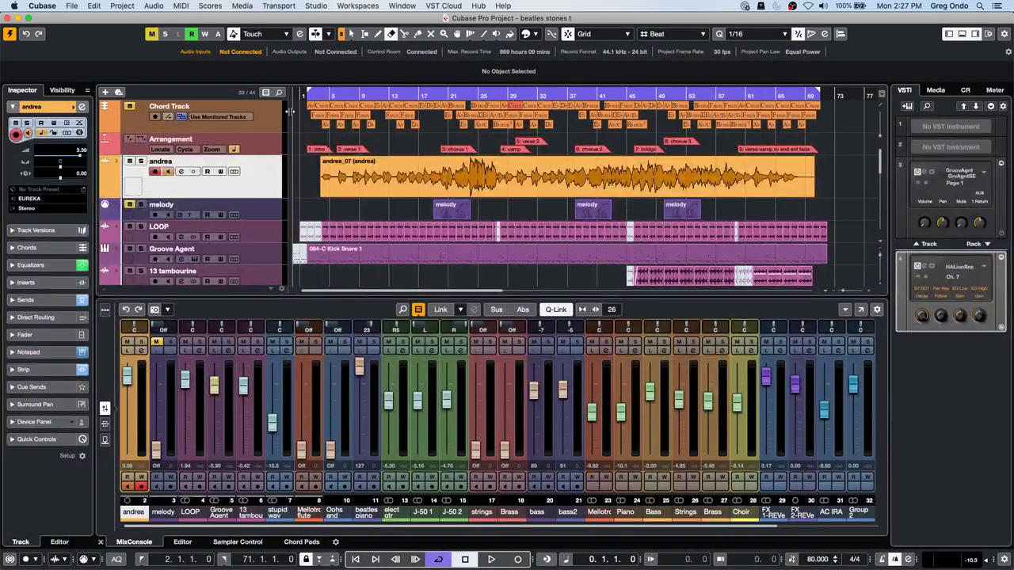
# Start playback from about bar 7 and briefly solo the large orange audio track below the Arrangement track
pyautogui.click(346, 93)
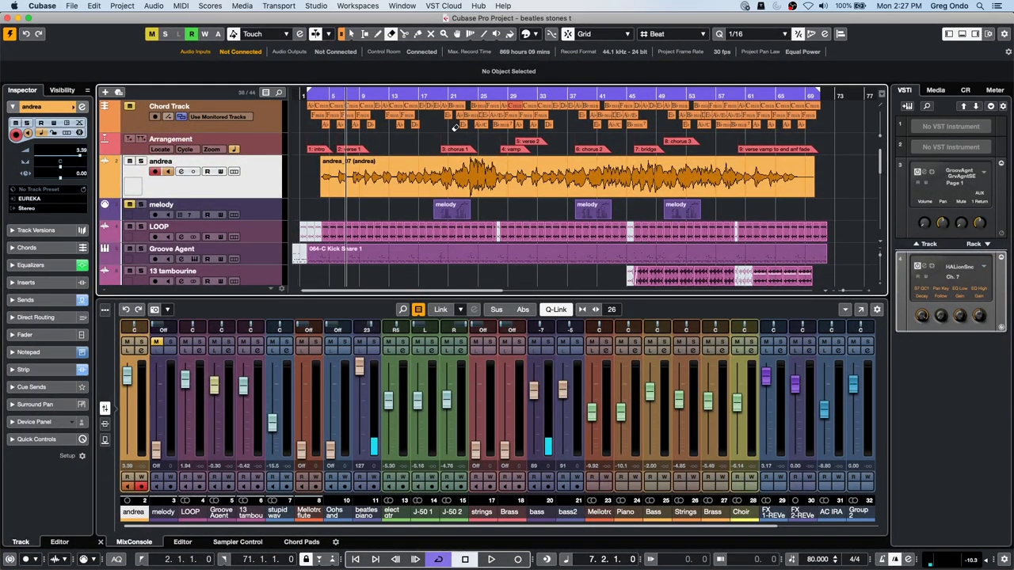
pyautogui.press('space')
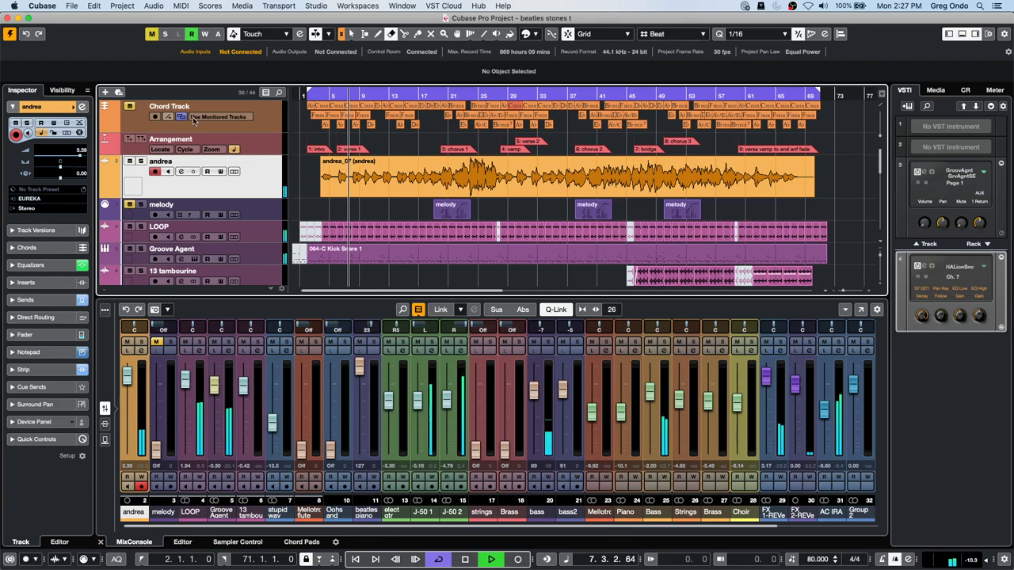
pyautogui.click(141, 162)
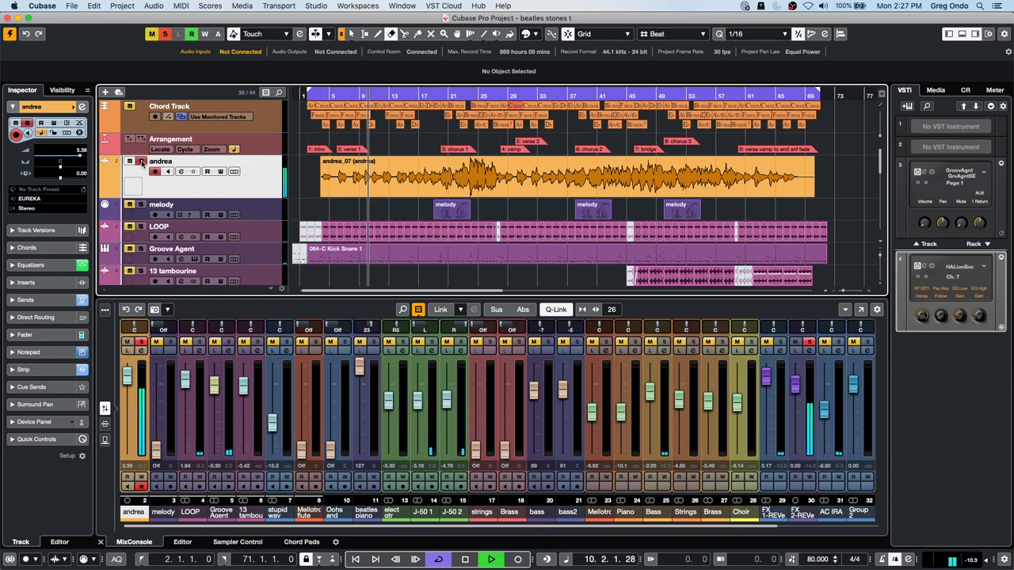
pyautogui.click(141, 162)
# Audition the J-50 1 guitar track in solo and show the selected track's sends
pyautogui.scroll(-6, 141, 190)
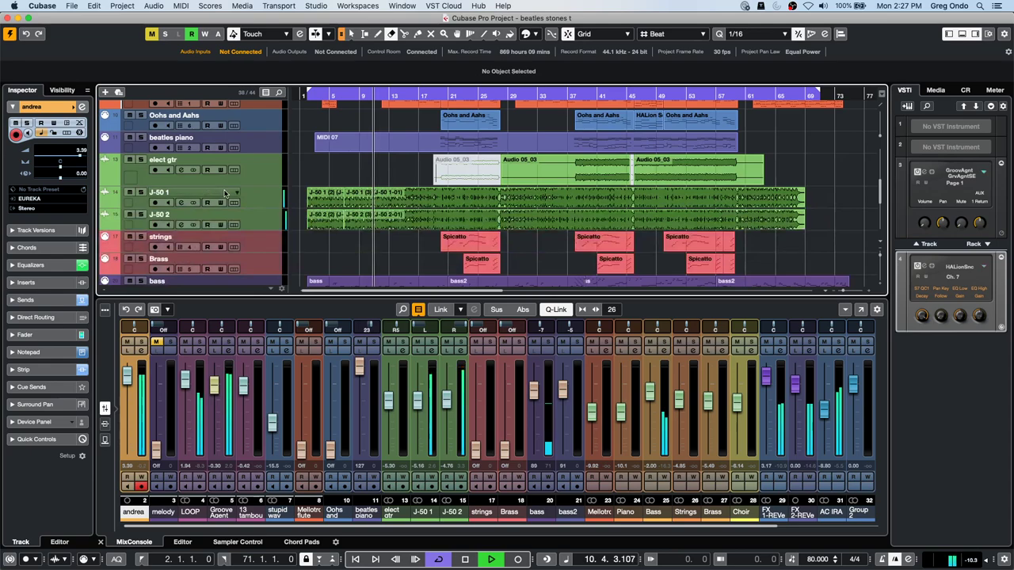
pyautogui.click(141, 192)
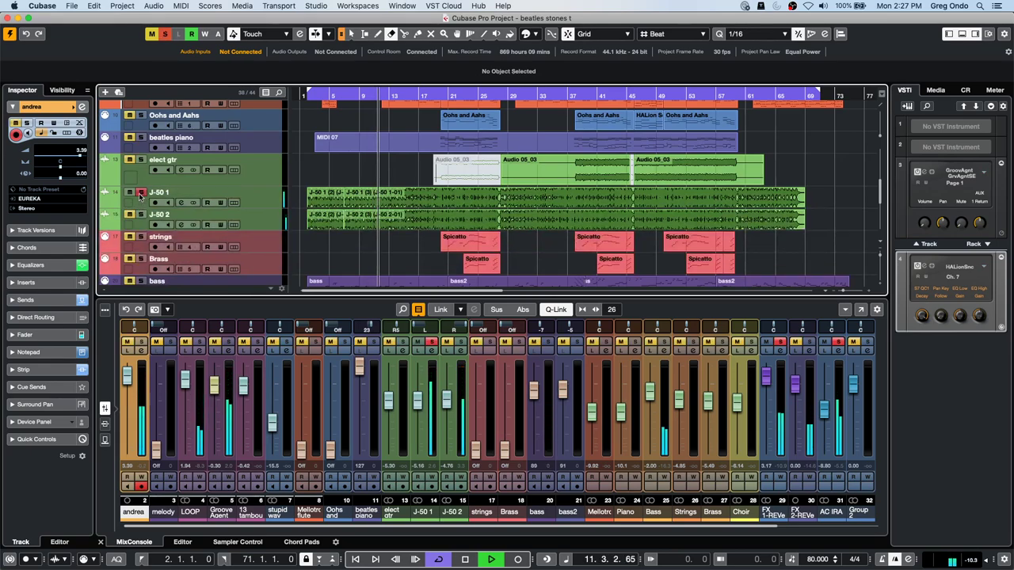
pyautogui.click(47, 300)
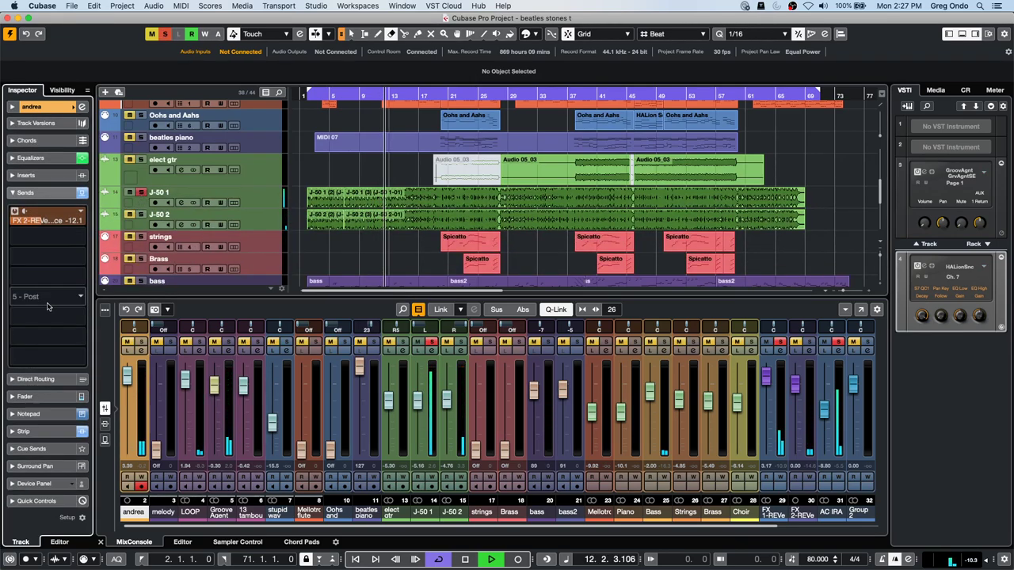
pyautogui.click(139, 192)
pyautogui.scroll(10, 310, 215)
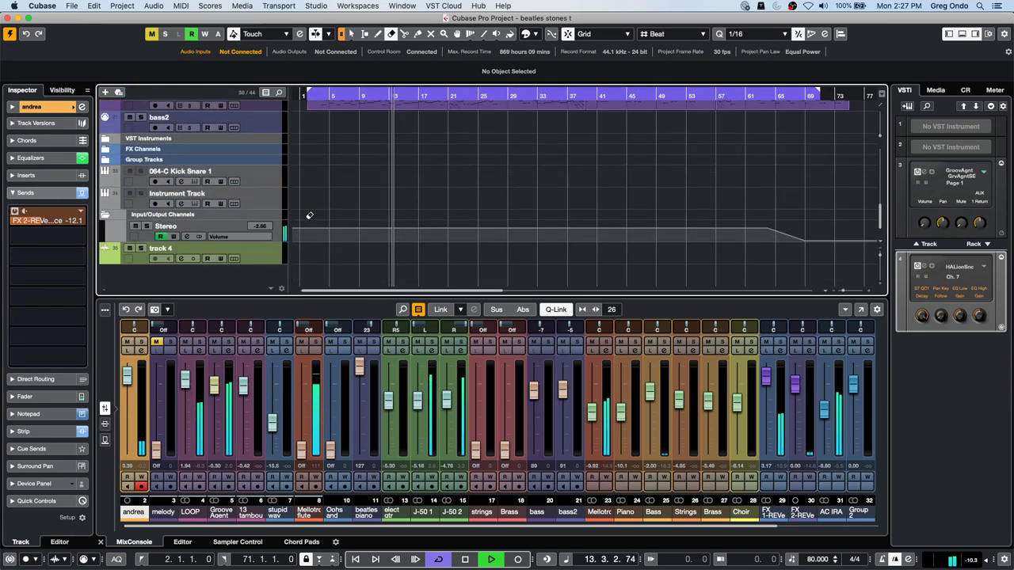
# Compare the orange audio track in solo with the full mix several times, pausing and resuming playback in between
pyautogui.click(141, 161)
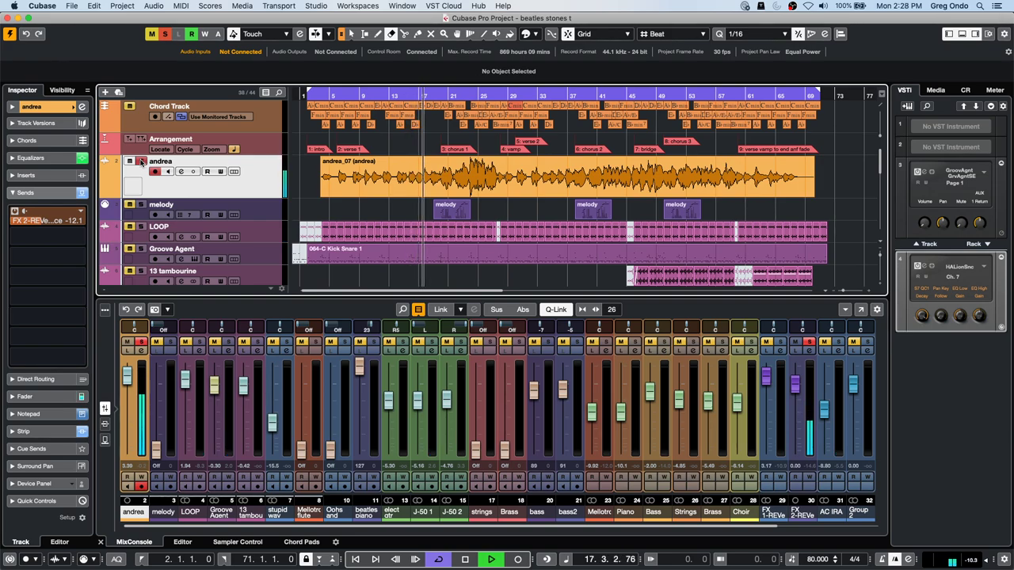
pyautogui.click(141, 162)
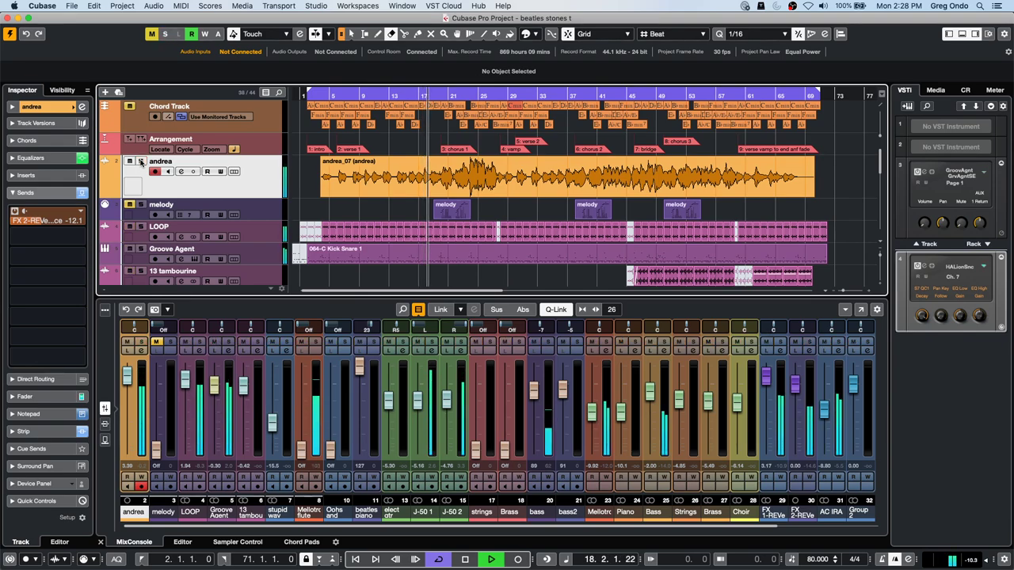
pyautogui.press('space')
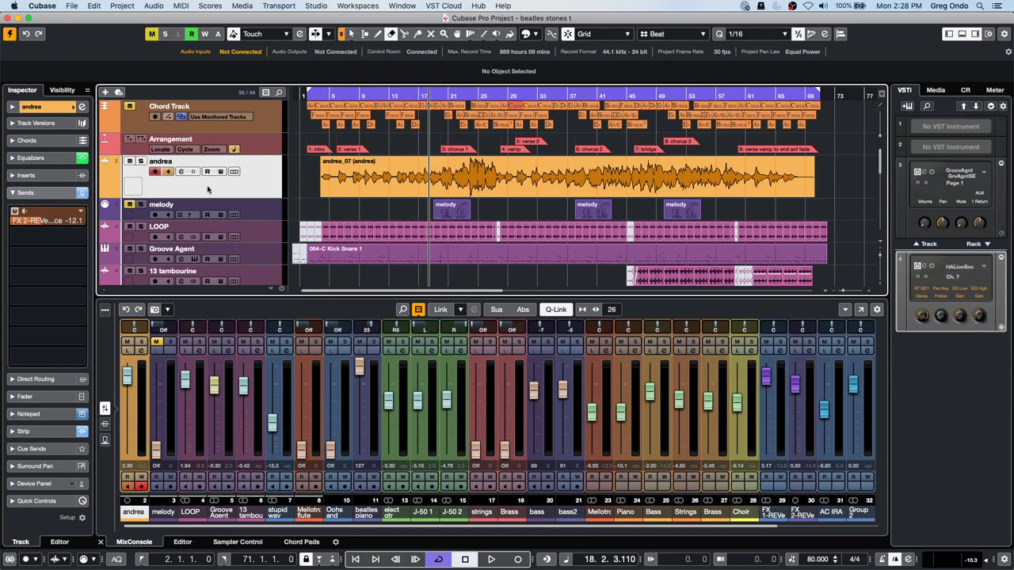
pyautogui.press('space')
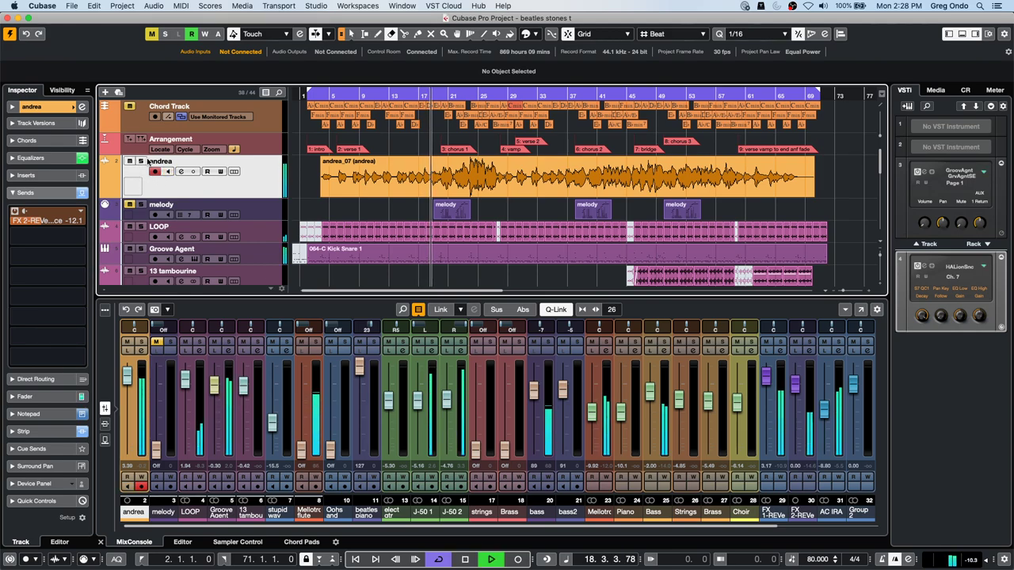
pyautogui.click(140, 161)
pyautogui.click(140, 162)
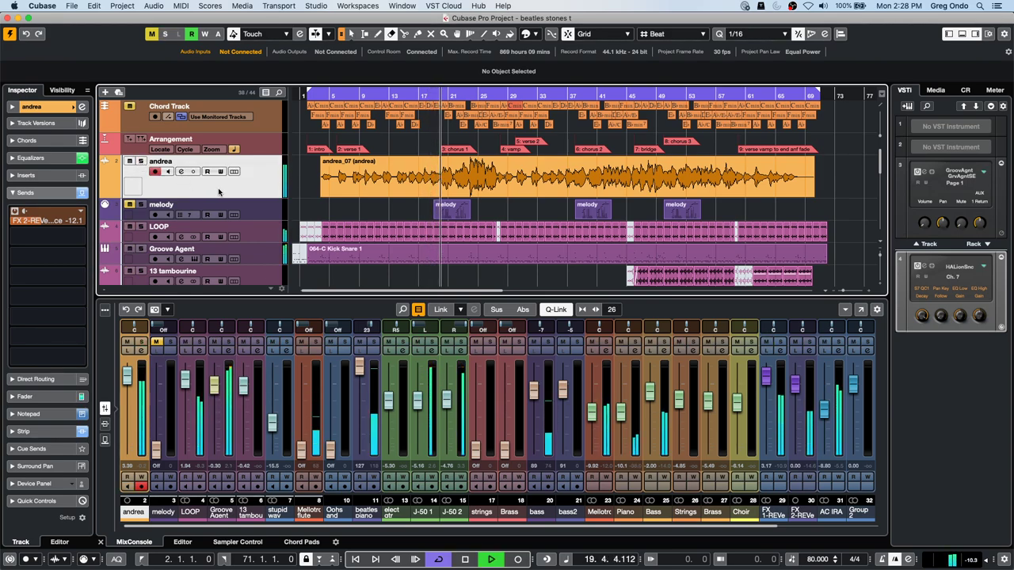
pyautogui.press('space')
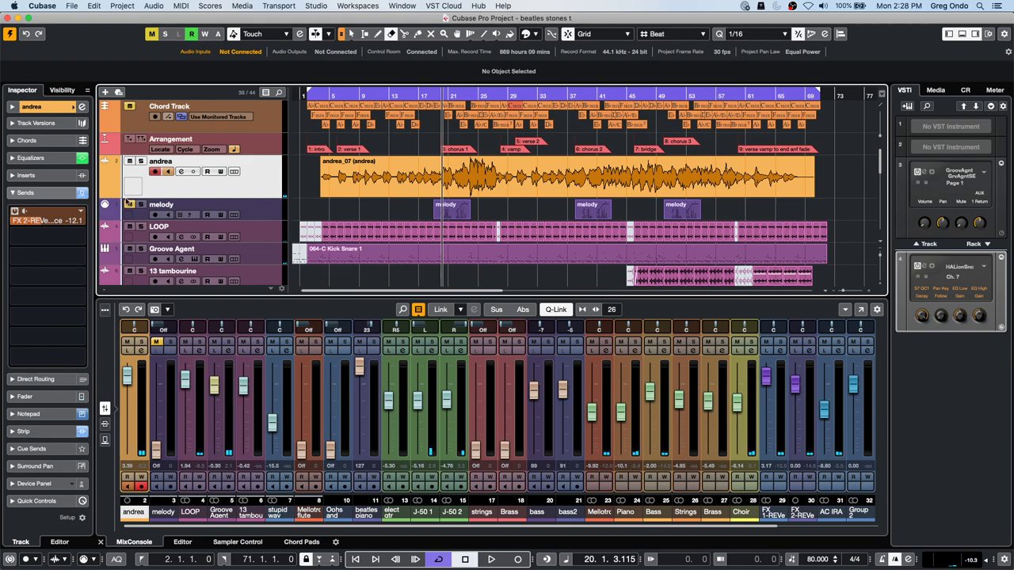
pyautogui.press('space')
pyautogui.click(141, 161)
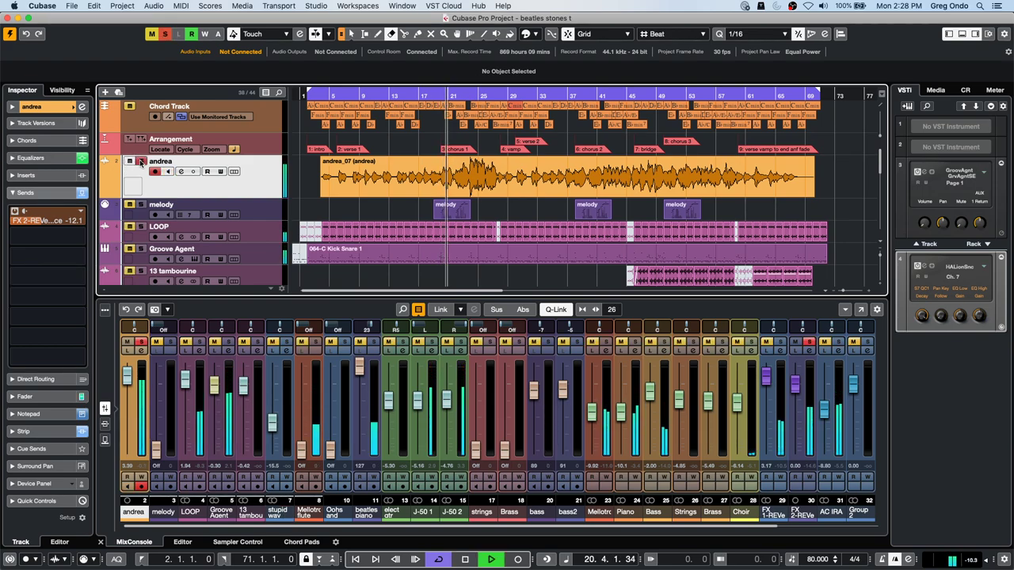
pyautogui.click(141, 162)
# Solo the J-50 2 and J-50 1 guitar tracks together during playback
pyautogui.scroll(-2, 167, 204)
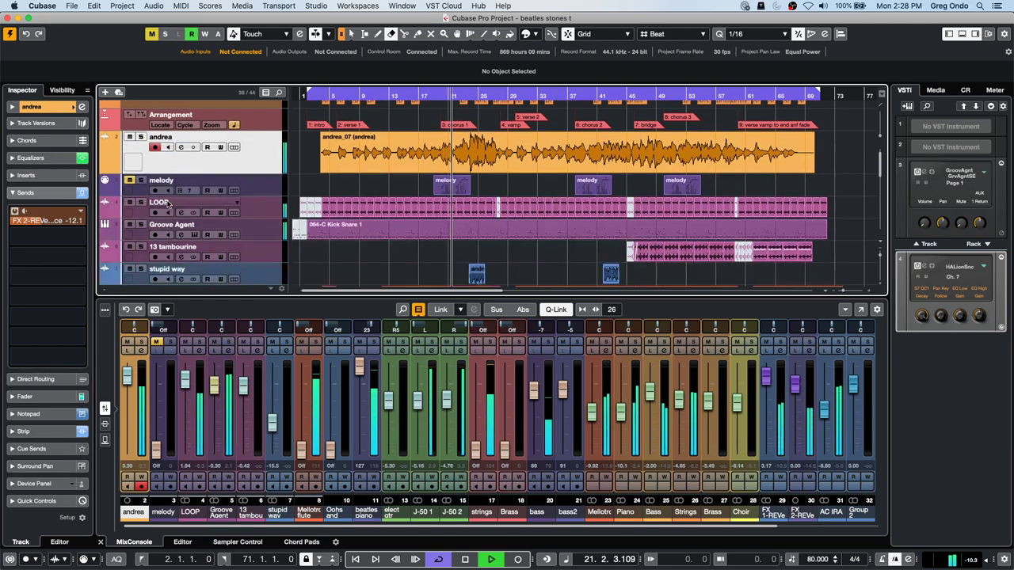
pyautogui.scroll(-15, 168, 203)
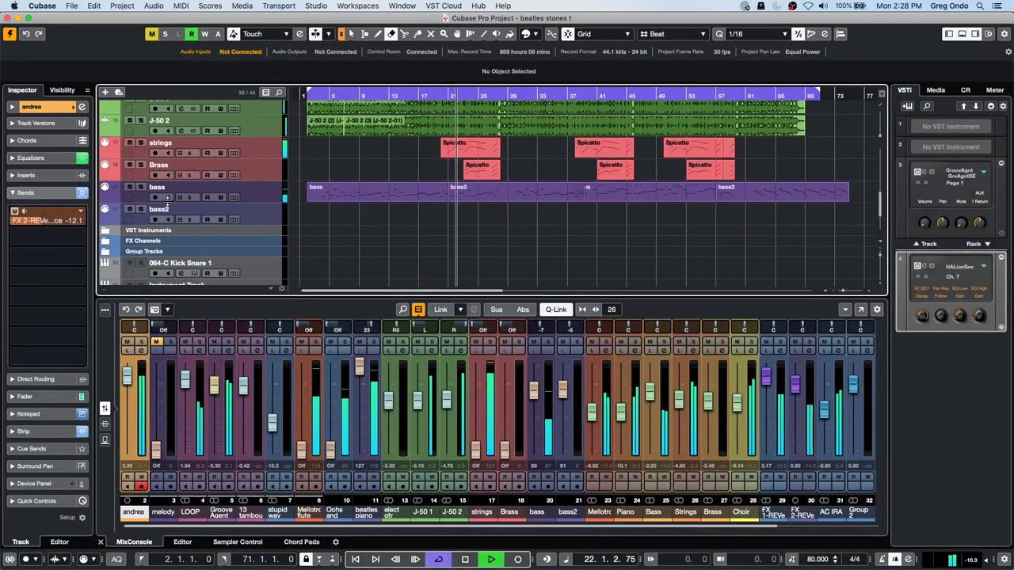
pyautogui.scroll(-4, 167, 203)
pyautogui.scroll(20, 190, 264)
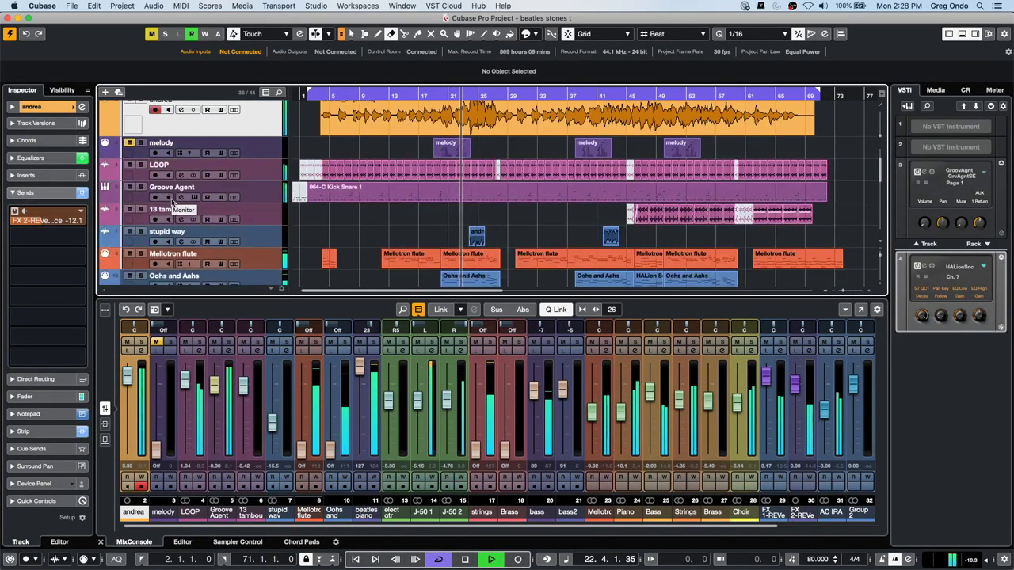
pyautogui.scroll(3, 190, 265)
pyautogui.scroll(-20, 235, 250)
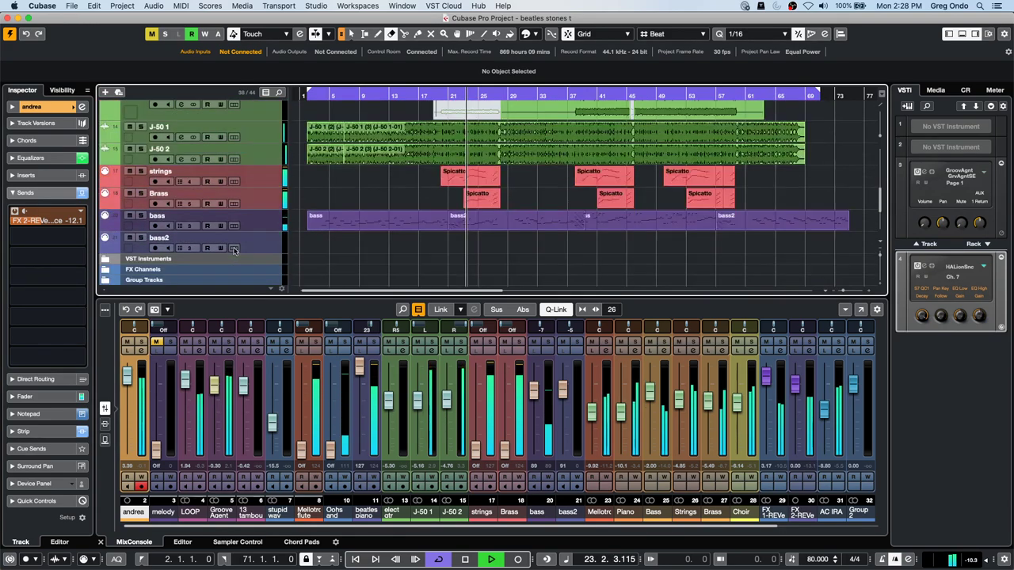
pyautogui.scroll(6, 235, 250)
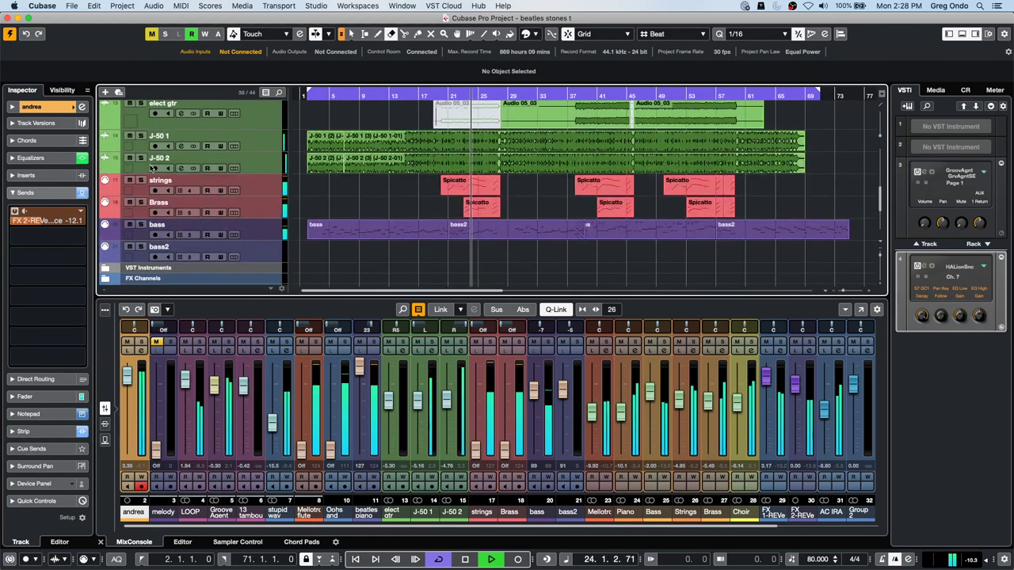
pyautogui.click(141, 158)
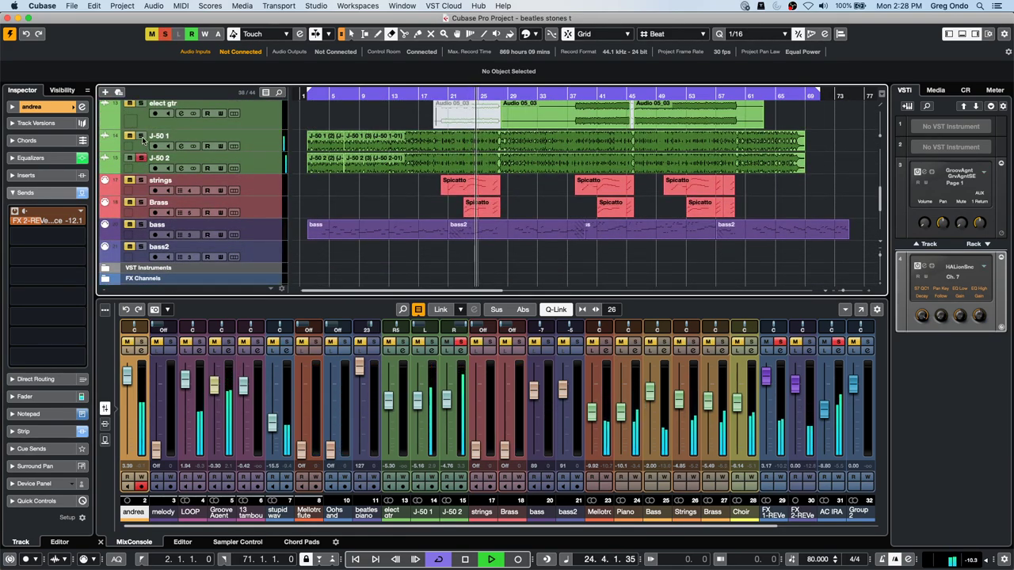
pyautogui.click(142, 136)
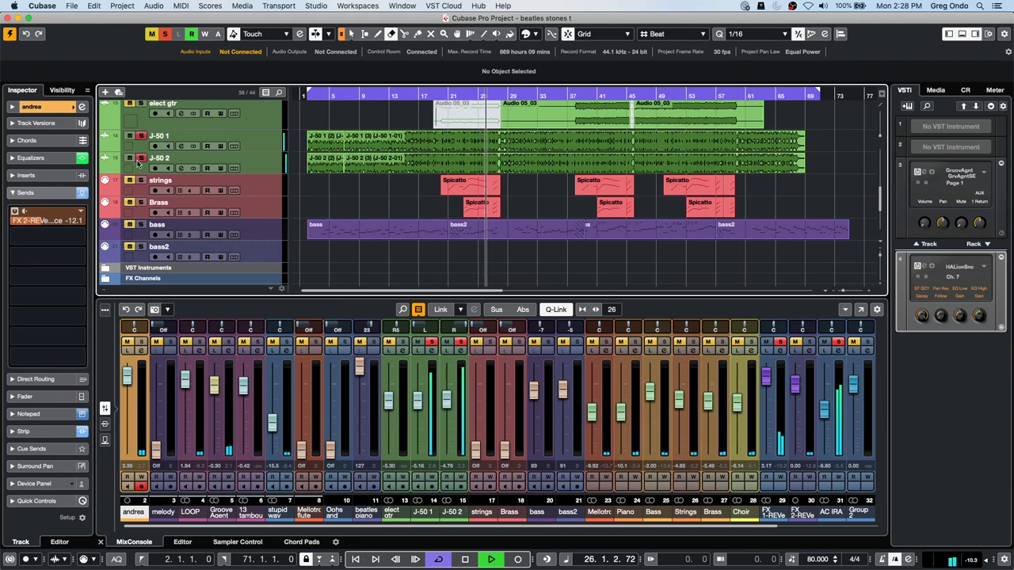
# Adjust the FX 1 reverb send on the J-50 2 track and raise the J-50 1 track's send to -2.06 dB
pyautogui.moveTo(46, 222)
pyautogui.mouseDown()
pyautogui.moveTo(97, 227)
pyautogui.moveTo(8, 226)
pyautogui.moveTo(57, 225)
pyautogui.mouseUp()
pyautogui.click(253, 165)
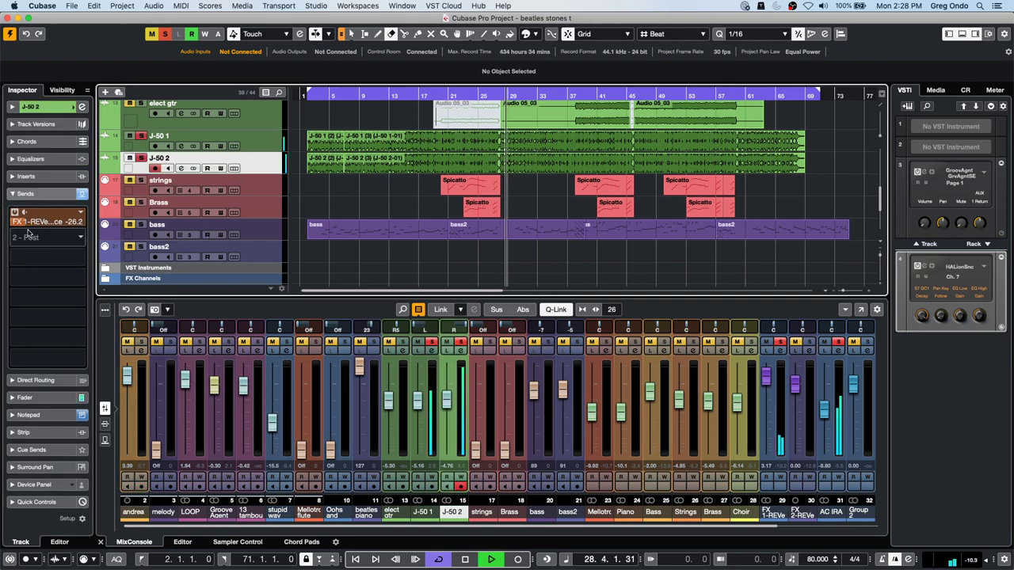
pyautogui.click(270, 150)
pyautogui.moveTo(32, 221); pyautogui.dragTo(65, 222)
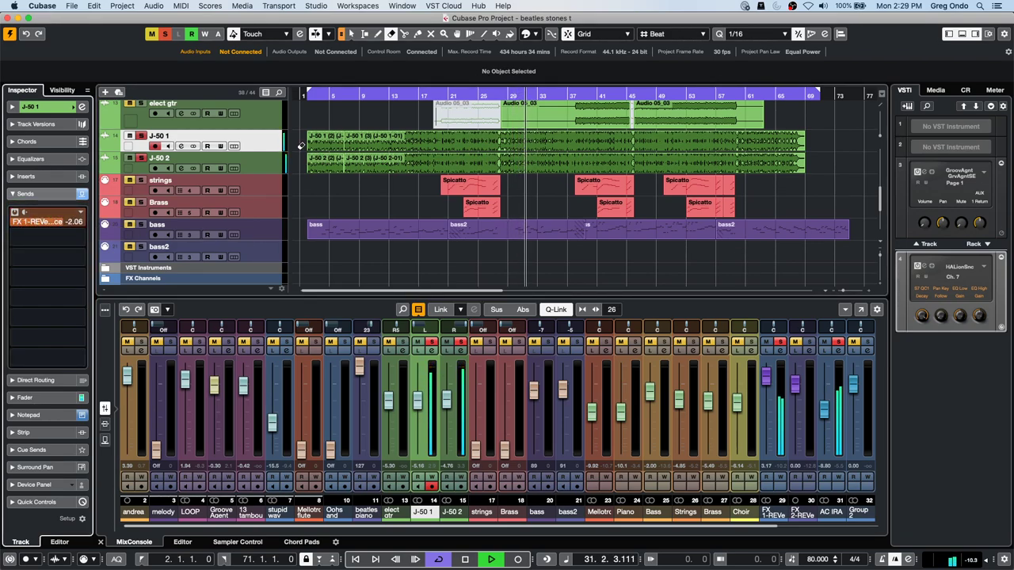
# Clear the J-50 solos, solo and select the andrea vocal track, and play it back briefly
pyautogui.press('space')
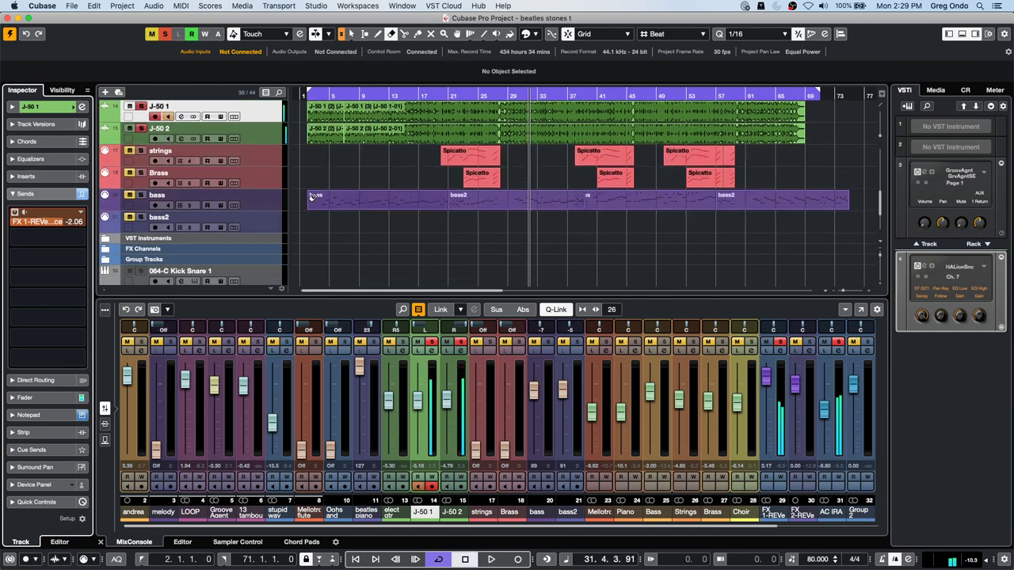
pyautogui.scroll(-2, 198, 174)
pyautogui.scroll(10, 167, 184)
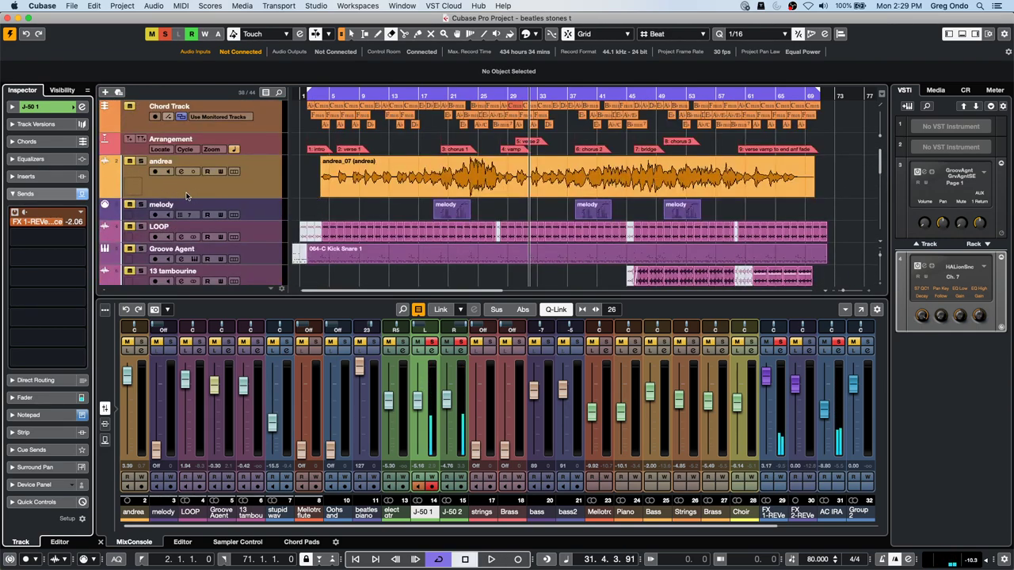
pyautogui.press('space')
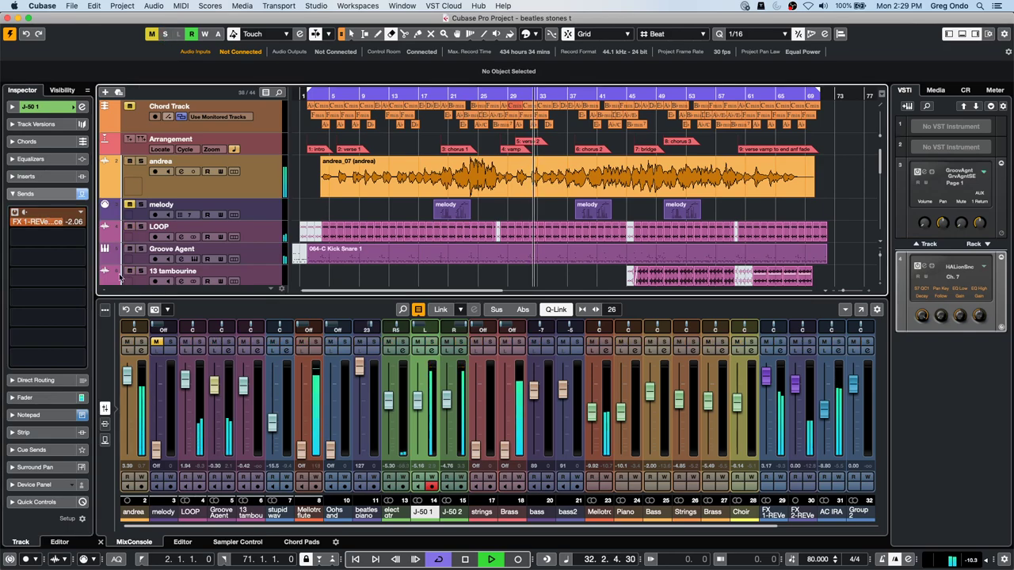
pyautogui.click(140, 160)
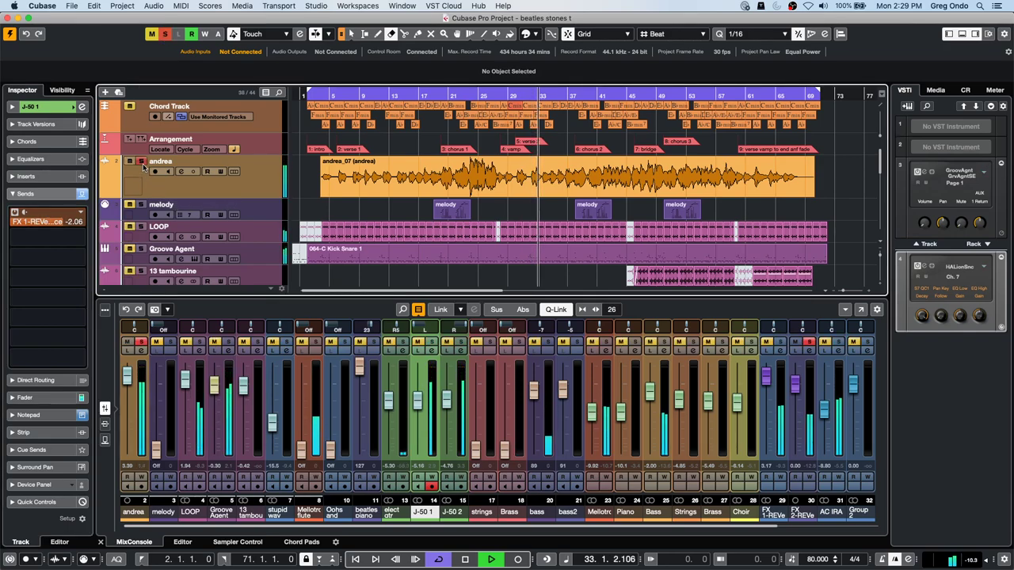
pyautogui.click(170, 190)
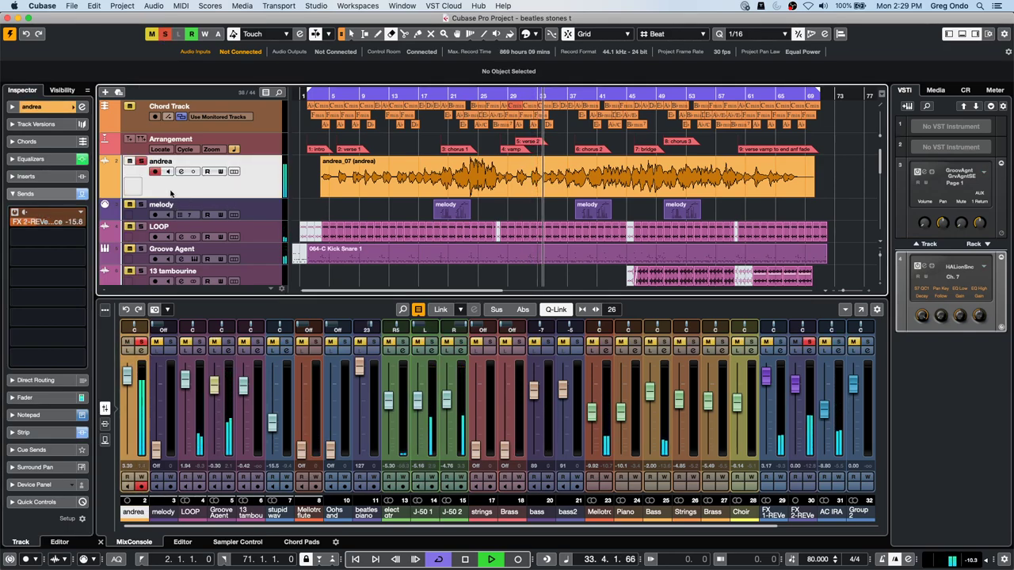
pyautogui.press('space')
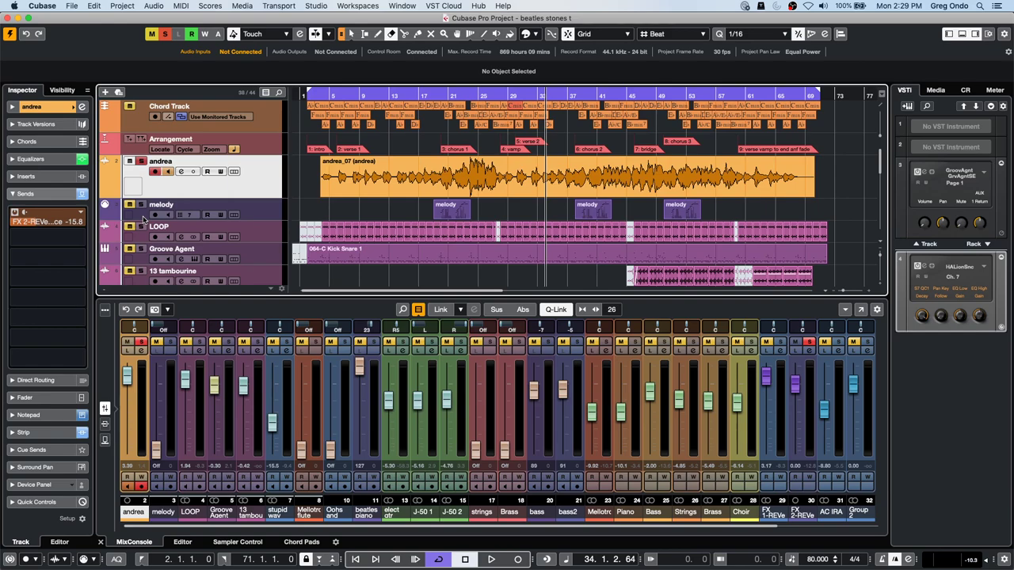
# Add VCA fader tracks with a count of 50, using Create Inside Folder as the folder setup
pyautogui.rightClick(228, 187)
pyautogui.moveTo(261, 189)
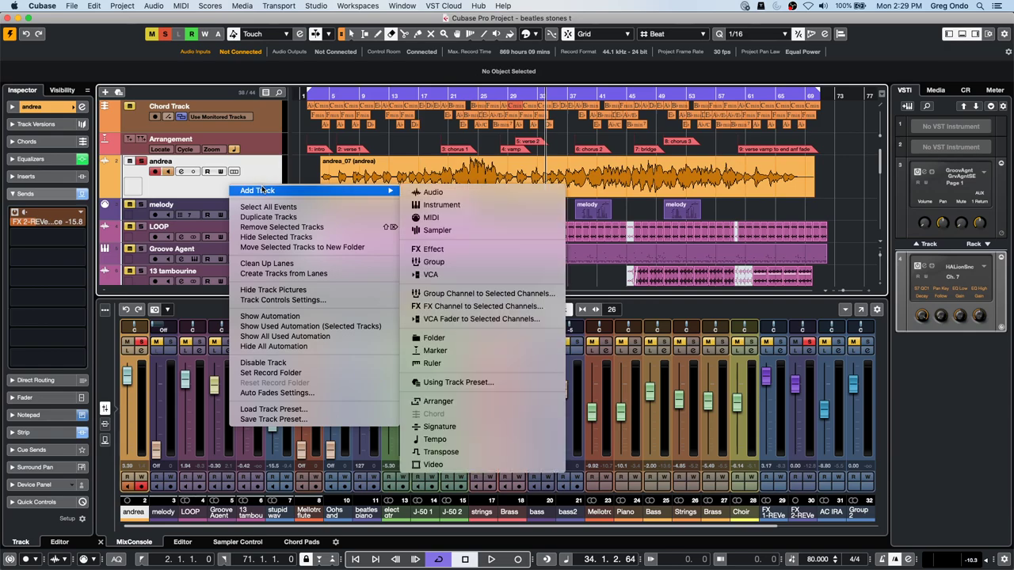
pyautogui.click(463, 274)
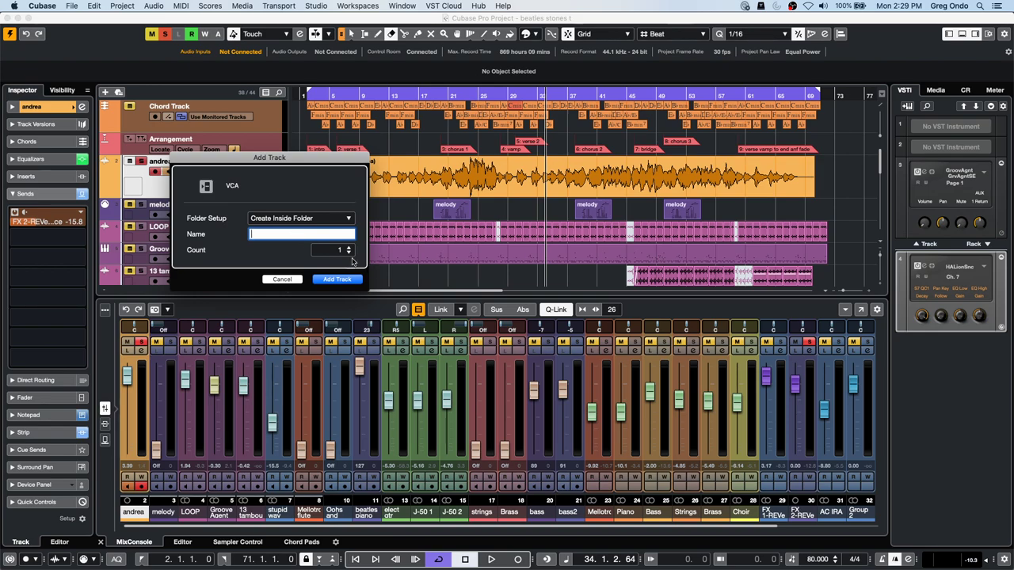
pyautogui.click(348, 252)
pyautogui.click(348, 248)
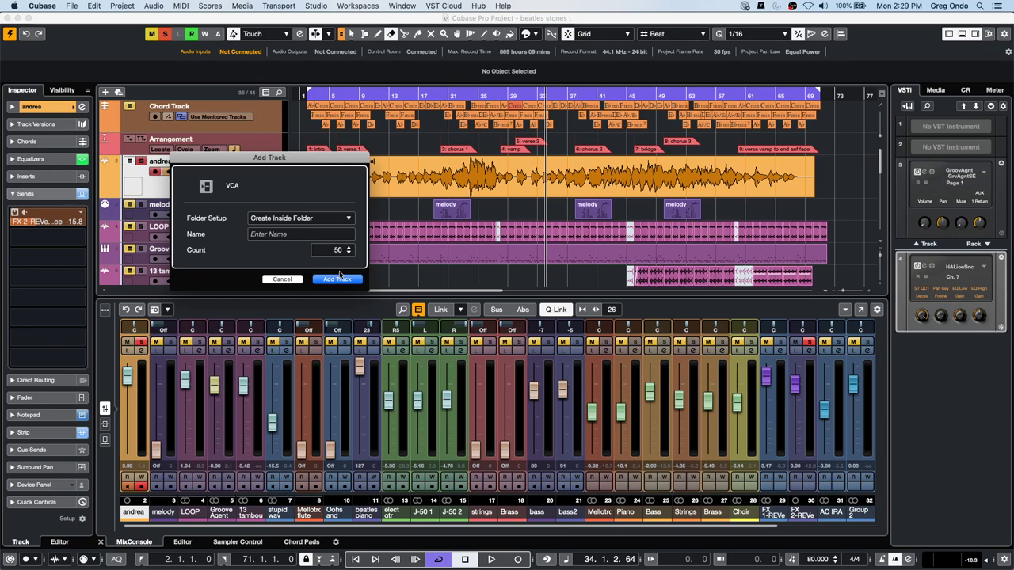
pyautogui.click(336, 280)
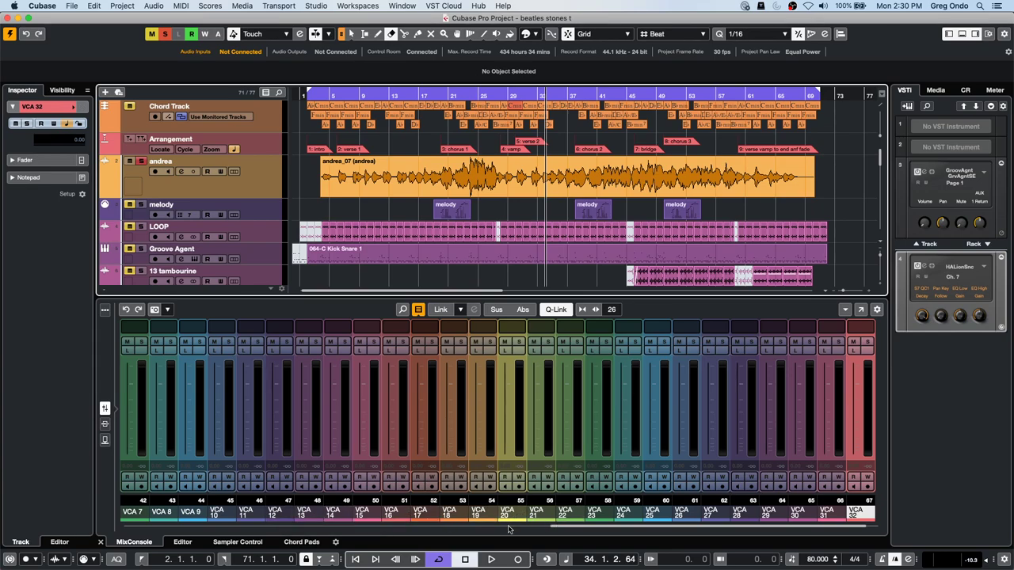
# Examine the new VCA channels in the mixer and their volume automation lanes in the track list
pyautogui.moveTo(579, 529); pyautogui.dragTo(766, 537)
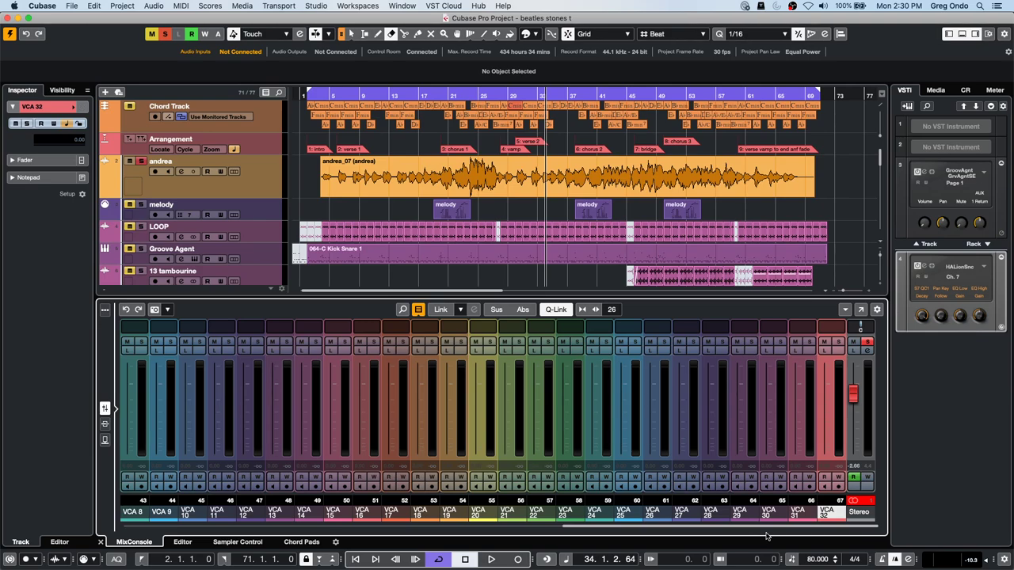
pyautogui.moveTo(766, 537); pyautogui.dragTo(418, 537)
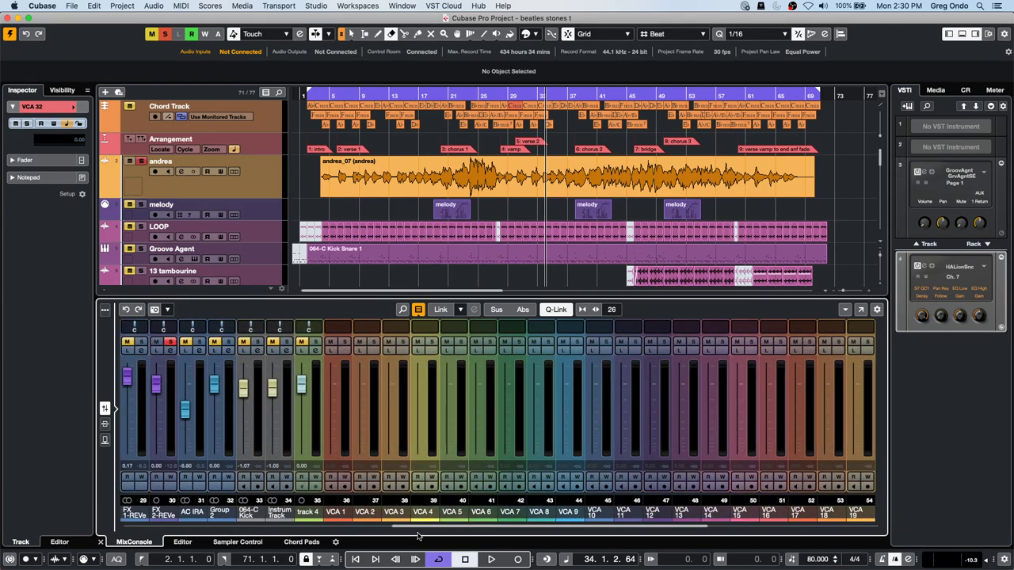
pyautogui.scroll(-15, 238, 213)
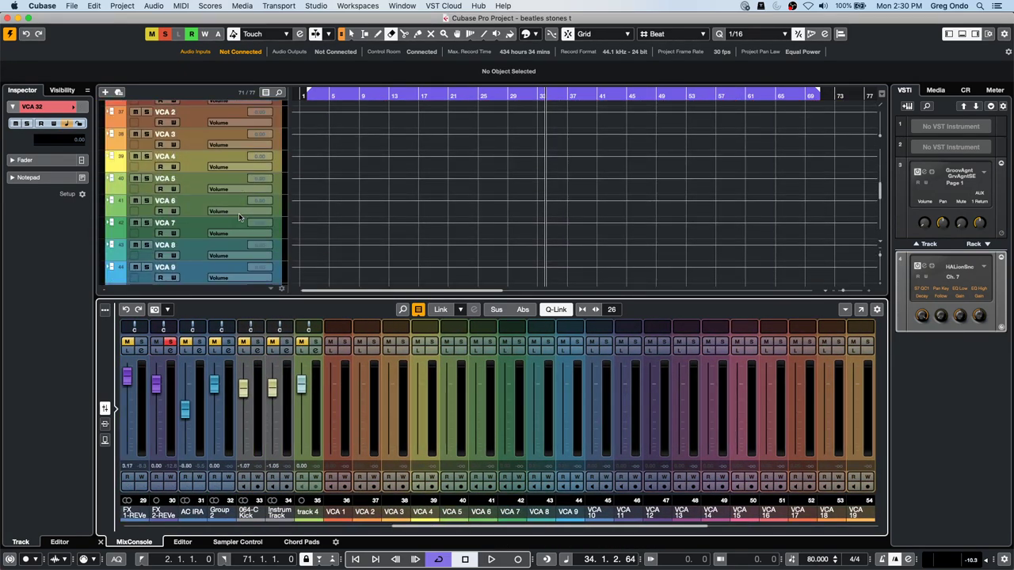
pyautogui.scroll(-3, 222, 222)
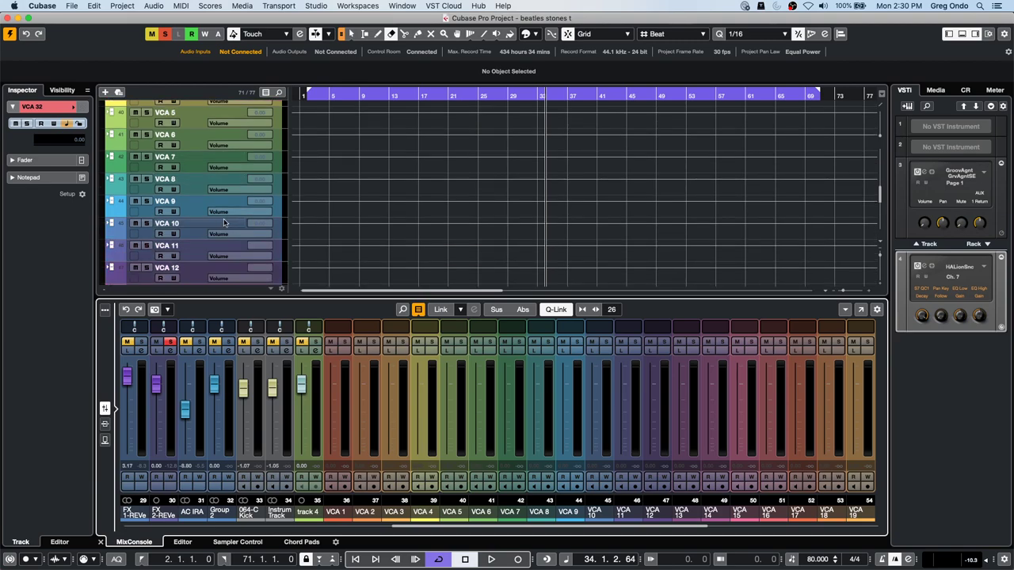
pyautogui.scroll(-12, 223, 222)
pyautogui.scroll(-10, 225, 223)
pyautogui.scroll(20, 226, 224)
pyautogui.scroll(-20, 226, 223)
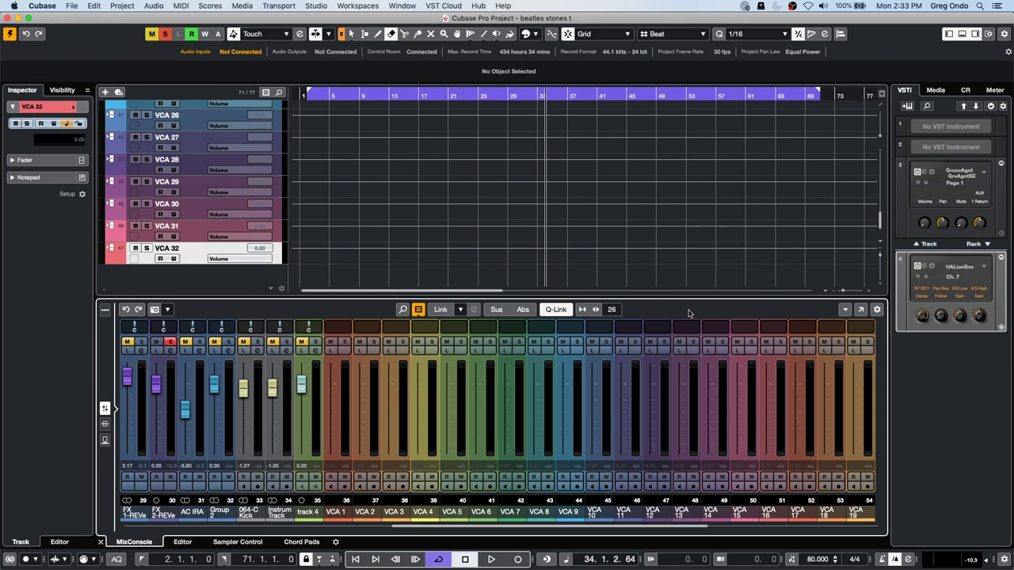
# Select the andrea track, play the project from bar 8, and switch off the track's solo
pyautogui.scroll(15, 365, 170)
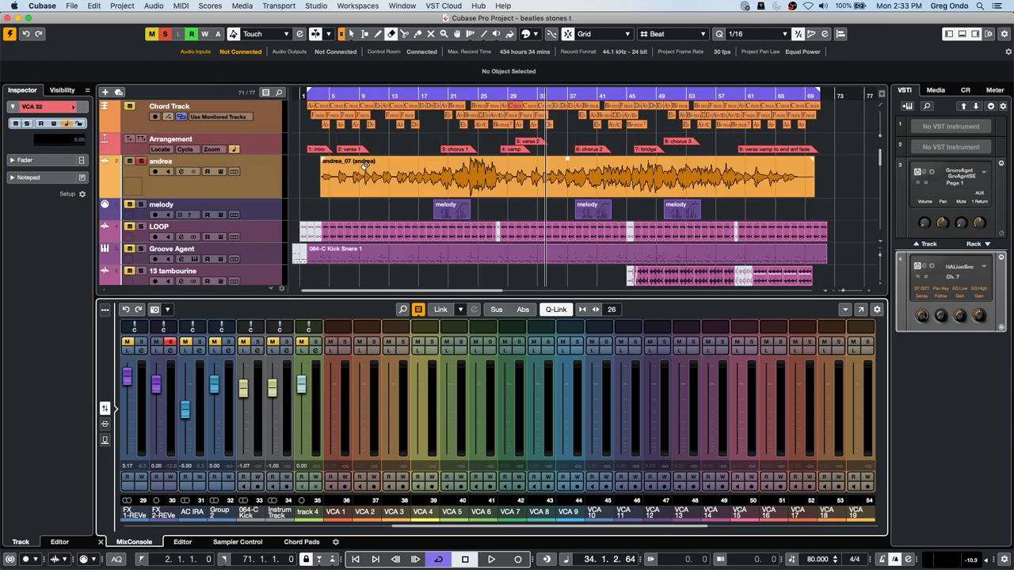
pyautogui.click(257, 178)
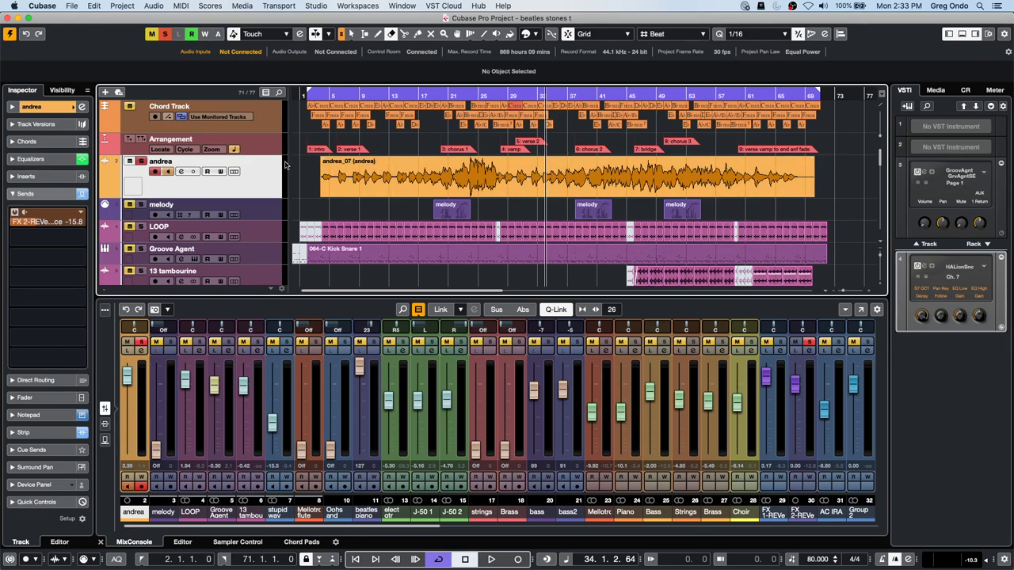
pyautogui.click(353, 95)
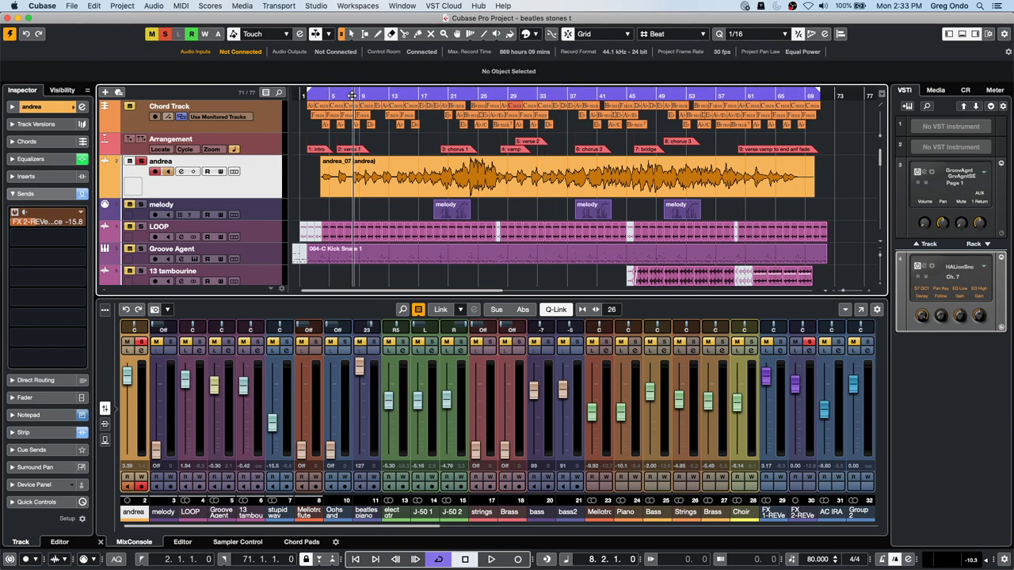
pyautogui.press('space')
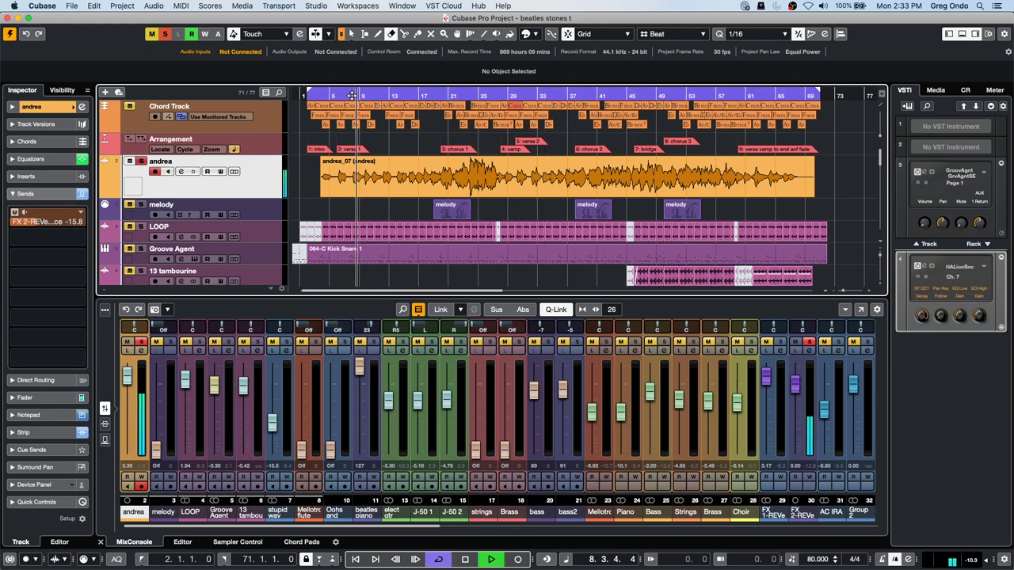
pyautogui.press('s')
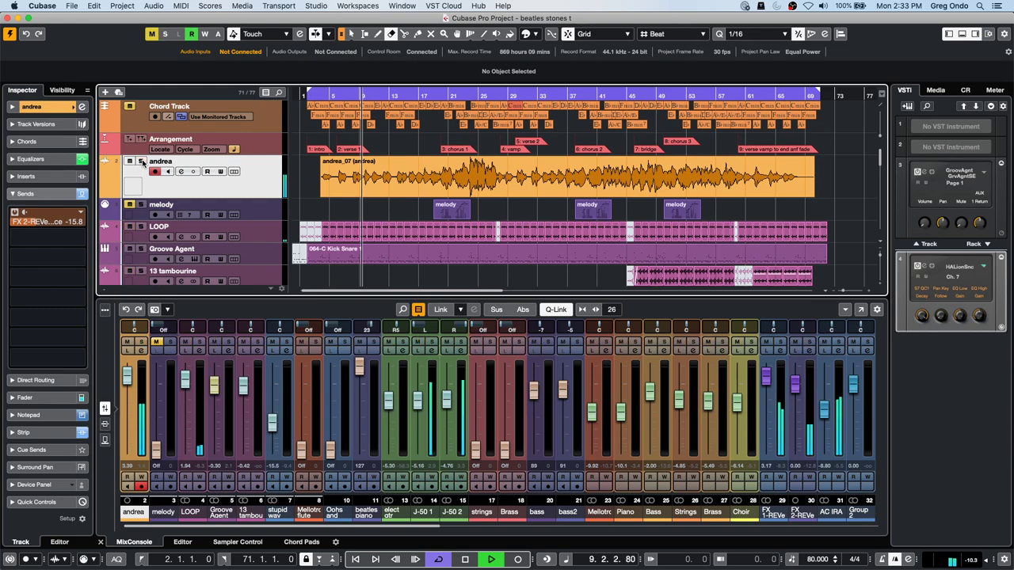
# Select and solo the Groove Agent track and open its Groove Agent SE instrument editor
pyautogui.scroll(-3, 256, 229)
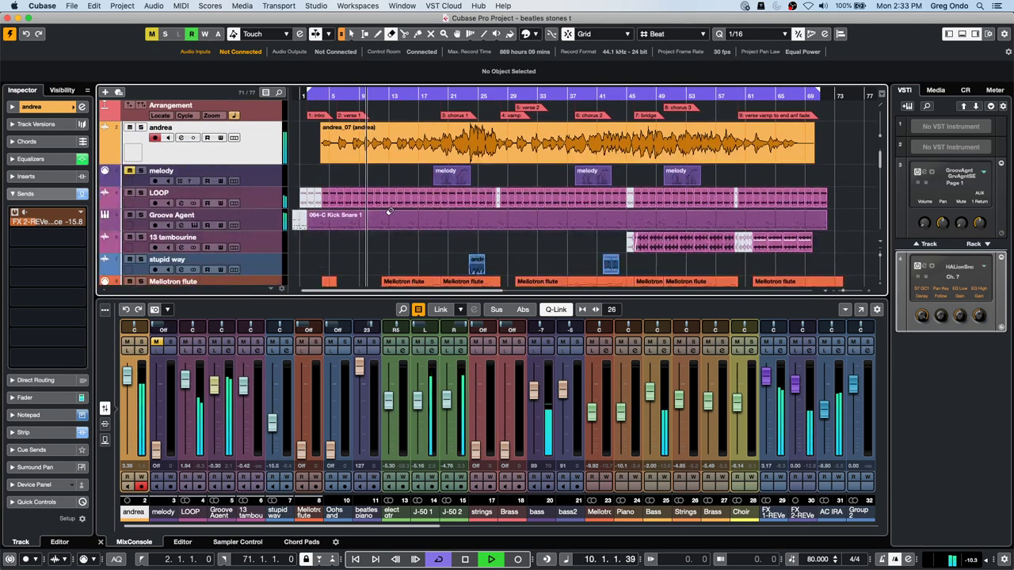
pyautogui.click(257, 228)
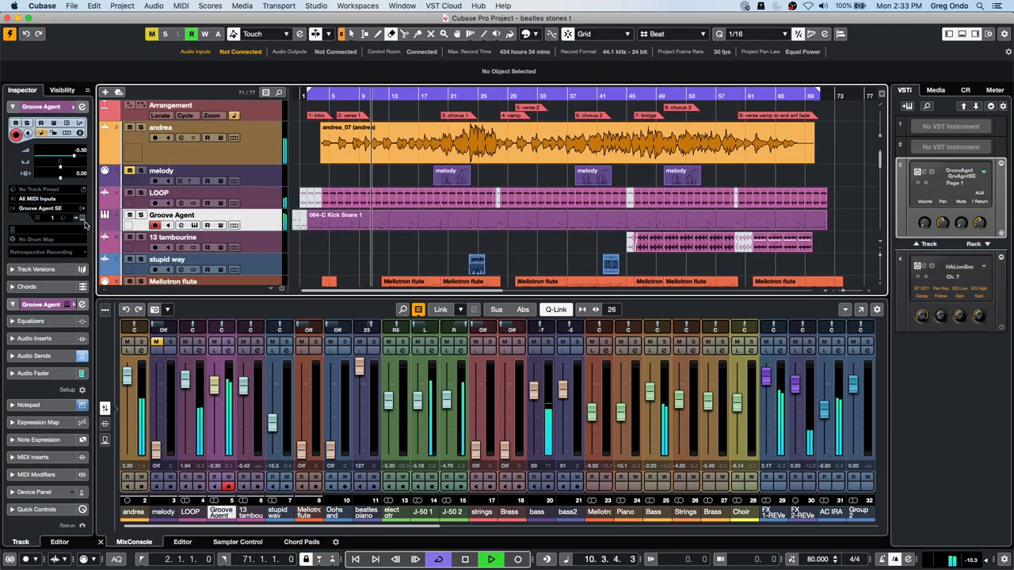
pyautogui.click(140, 215)
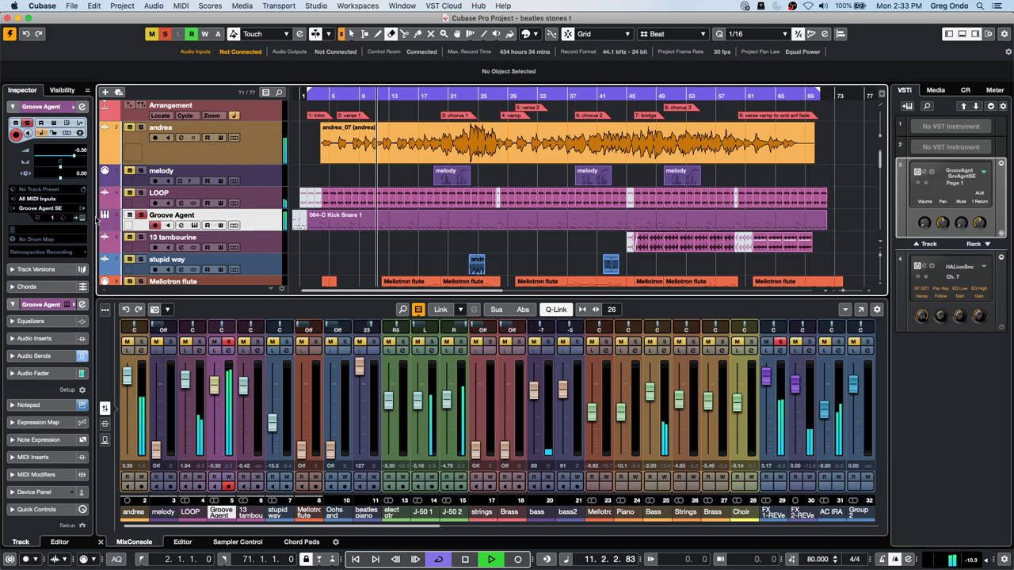
pyautogui.click(83, 218)
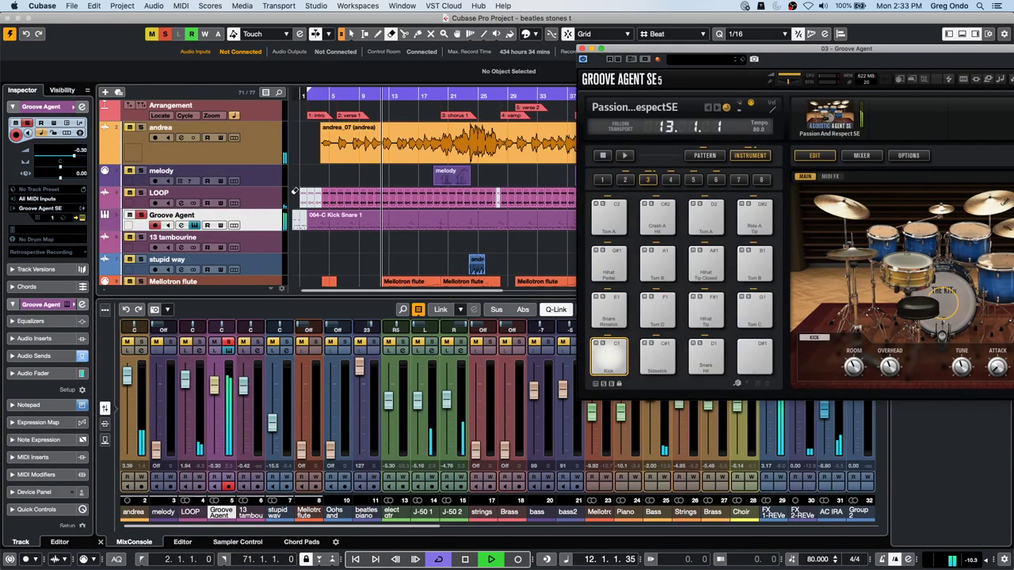
# Open the Groove Agent channel settings and load MultibandCompressor from the Dynamics effects into the first insert slot
pyautogui.click(82, 106)
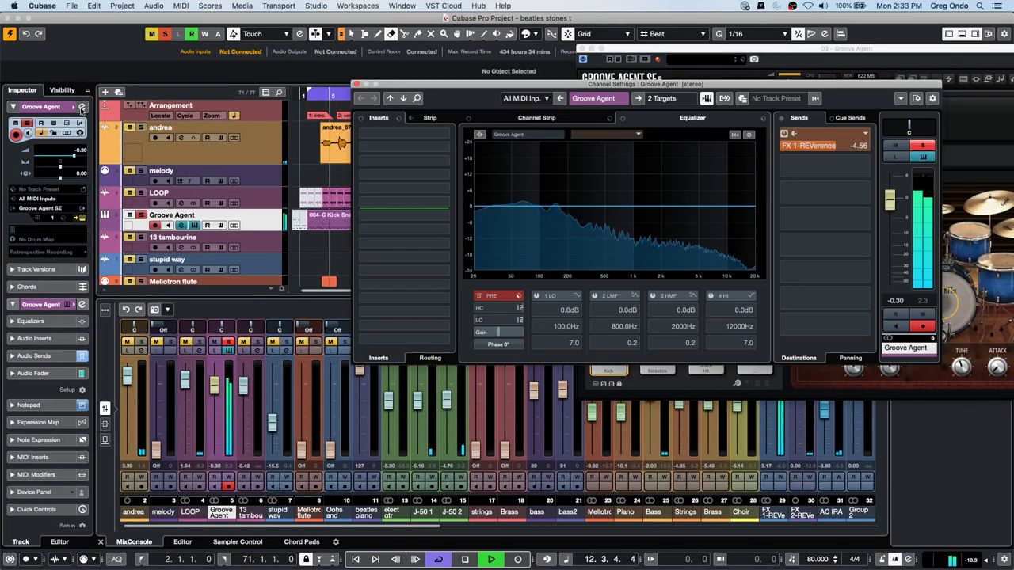
pyautogui.click(378, 146)
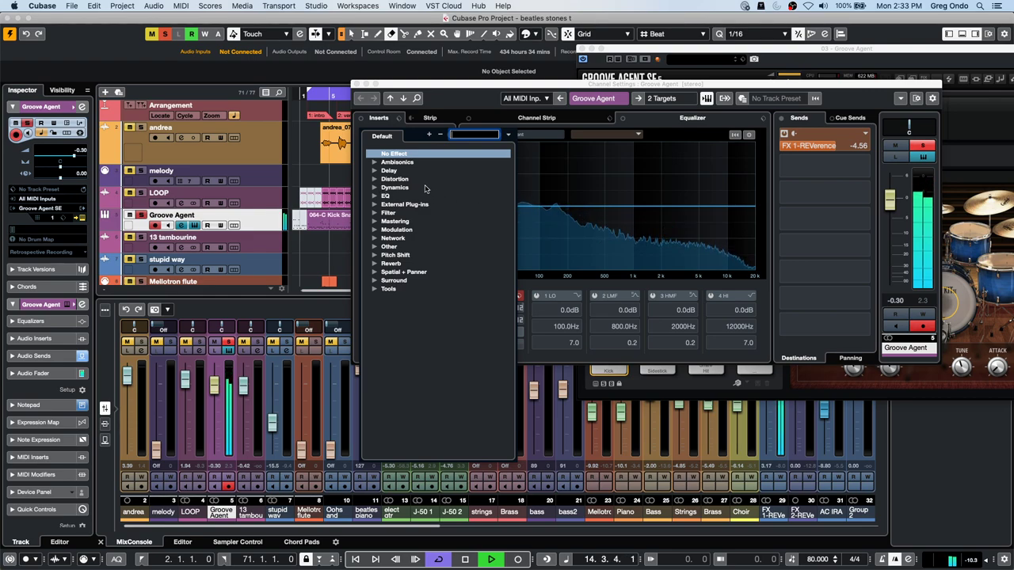
pyautogui.click(376, 187)
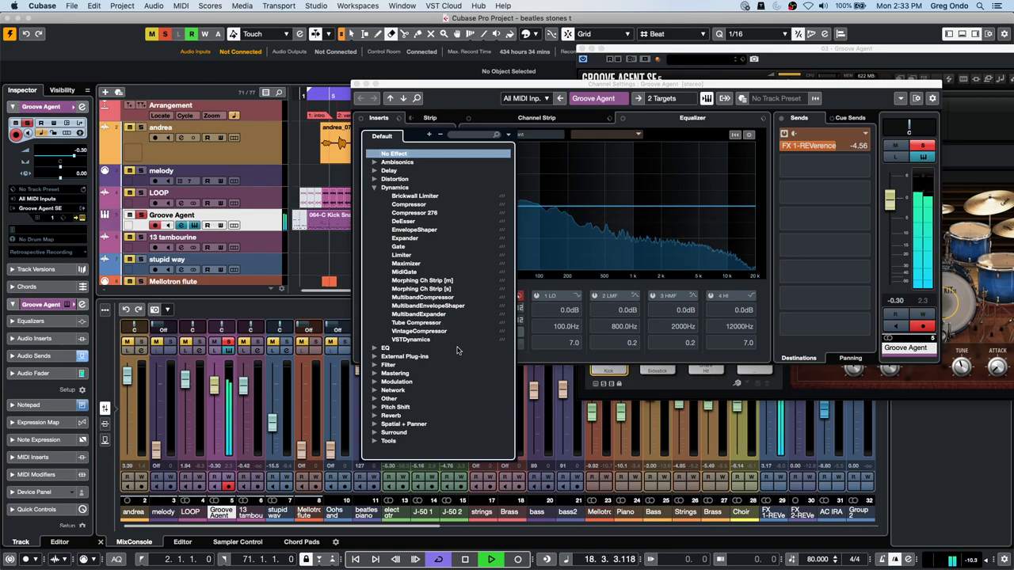
pyautogui.click(458, 297)
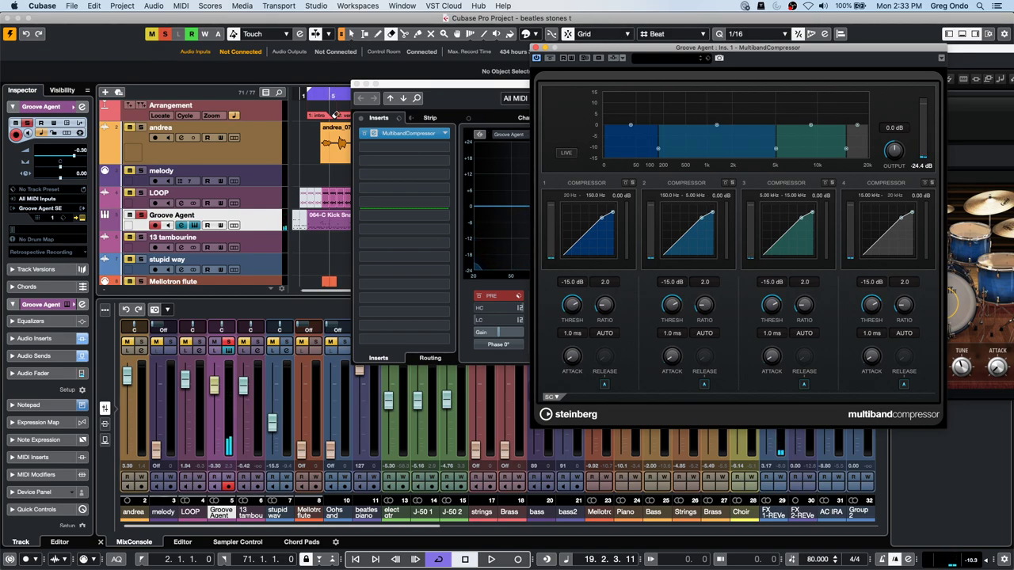
# Play from bar 7, solo the compressor's first band, and lower its crossover with the second band to about 105 Hz
pyautogui.click(343, 95)
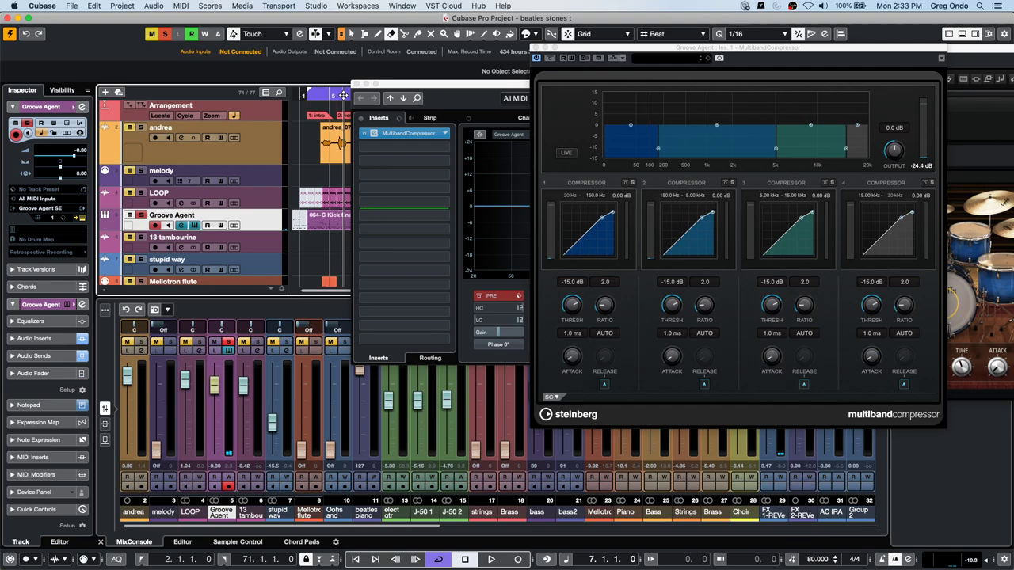
pyautogui.press('space')
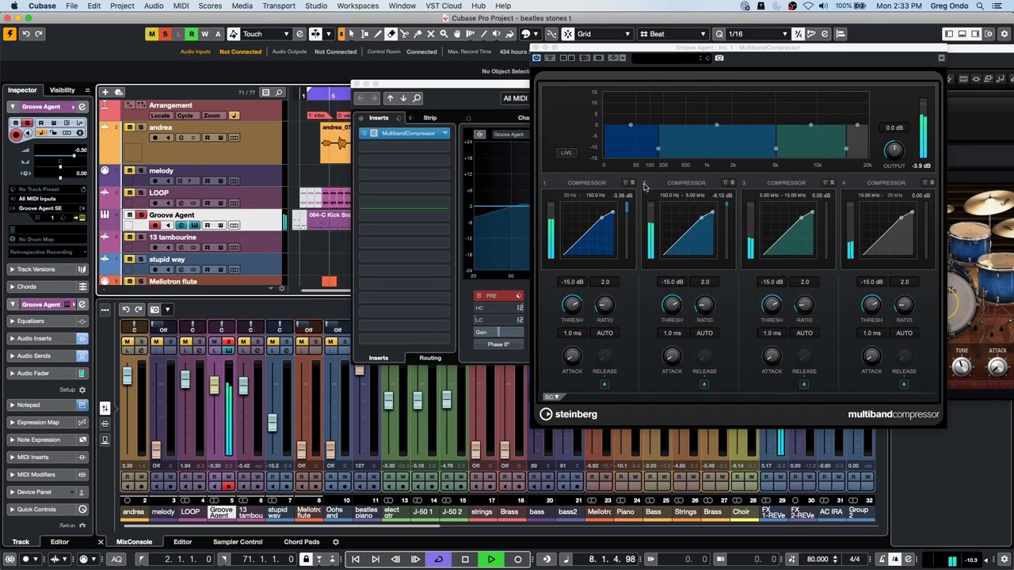
pyautogui.click(643, 187)
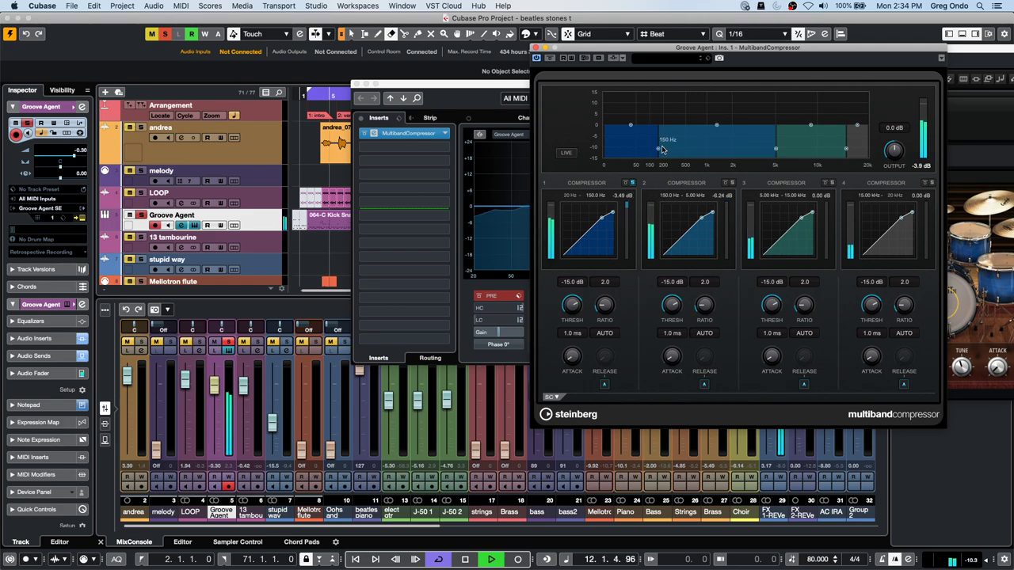
pyautogui.moveTo(659, 149)
pyautogui.mouseDown()
pyautogui.moveTo(685, 150)
pyautogui.moveTo(649, 145)
pyautogui.mouseUp()
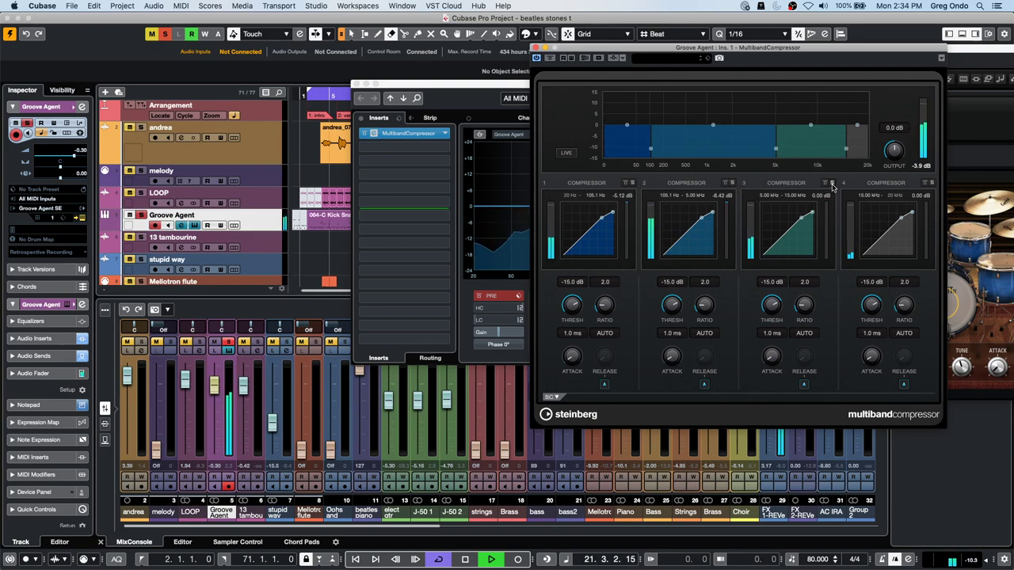
# Set the compressor's second crossover to about 403 Hz and its third to about 8.43 kHz, and stop playback
pyautogui.moveTo(776, 151); pyautogui.dragTo(692, 150)
pyautogui.moveTo(846, 149); pyautogui.dragTo(805, 149)
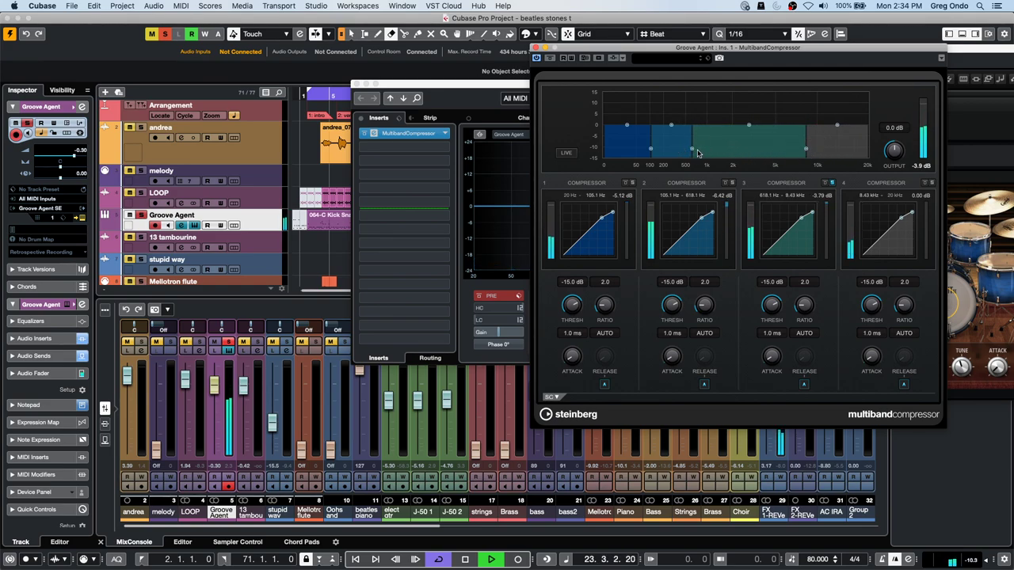
pyautogui.moveTo(691, 149)
pyautogui.mouseDown()
pyautogui.moveTo(716, 149)
pyautogui.moveTo(681, 150)
pyautogui.mouseUp()
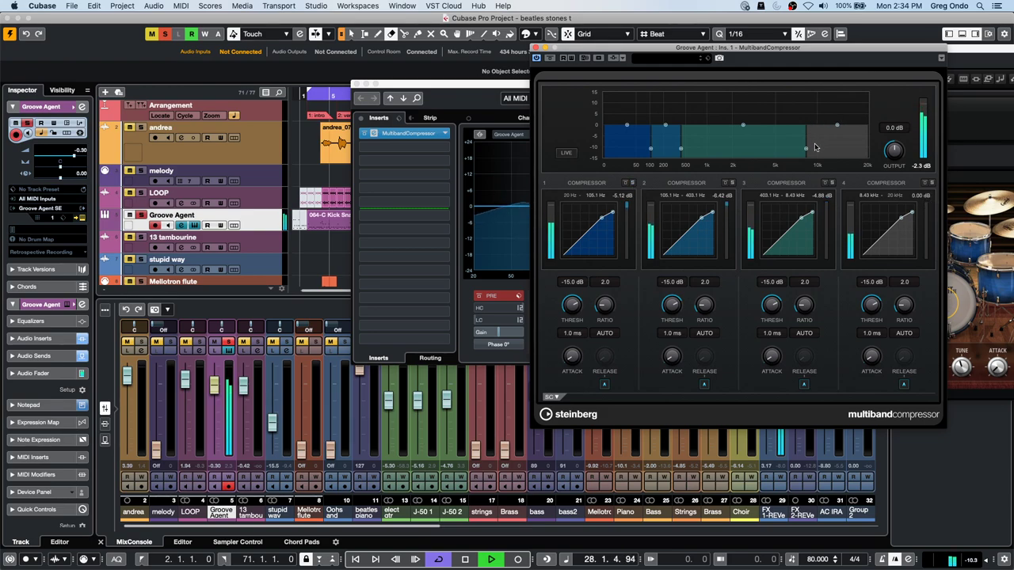
pyautogui.press('space')
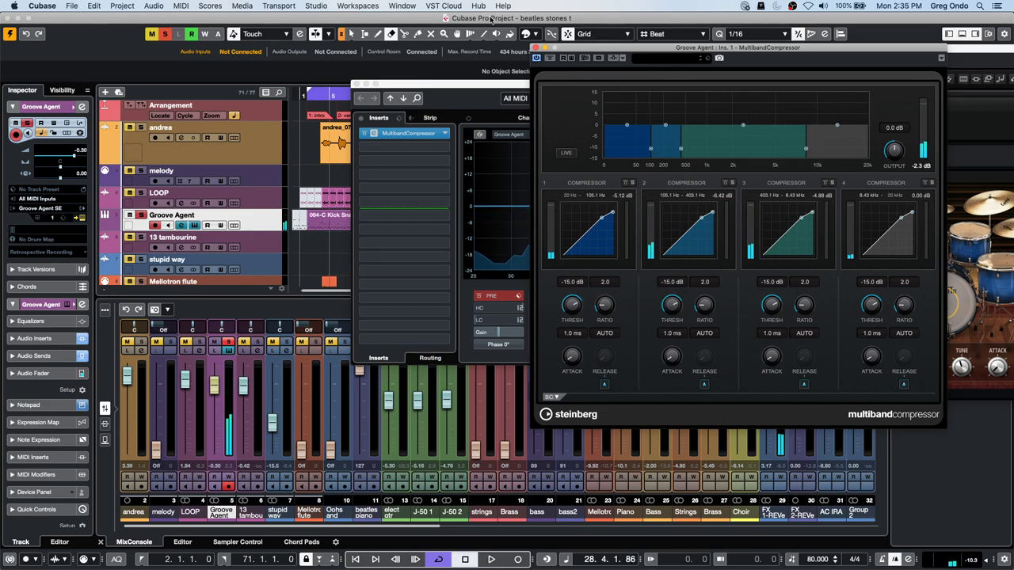
# Close the MultibandCompressor, Groove Agent channel settings and Groove Agent SE instrument windows
pyautogui.click(536, 47)
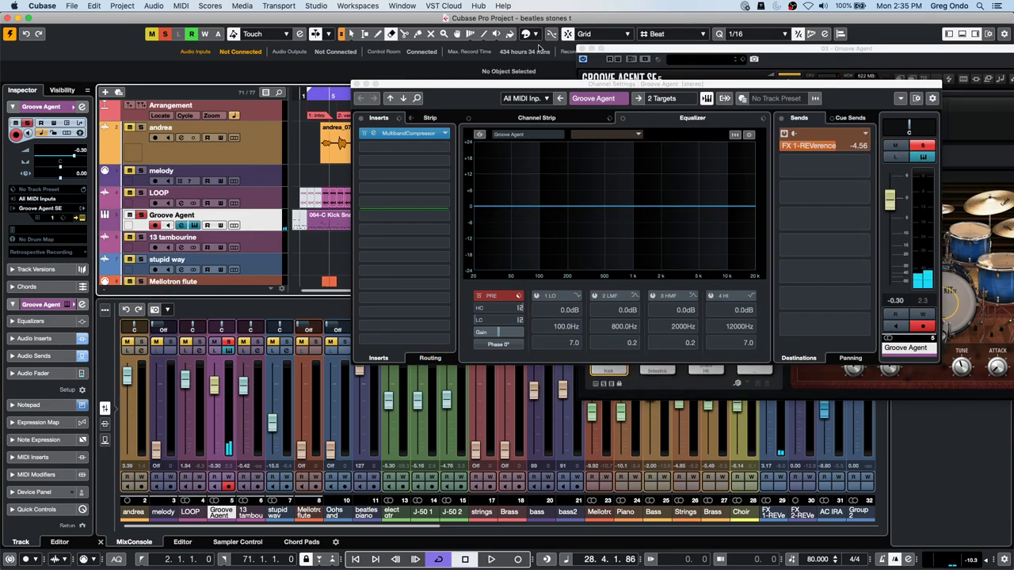
pyautogui.click(355, 84)
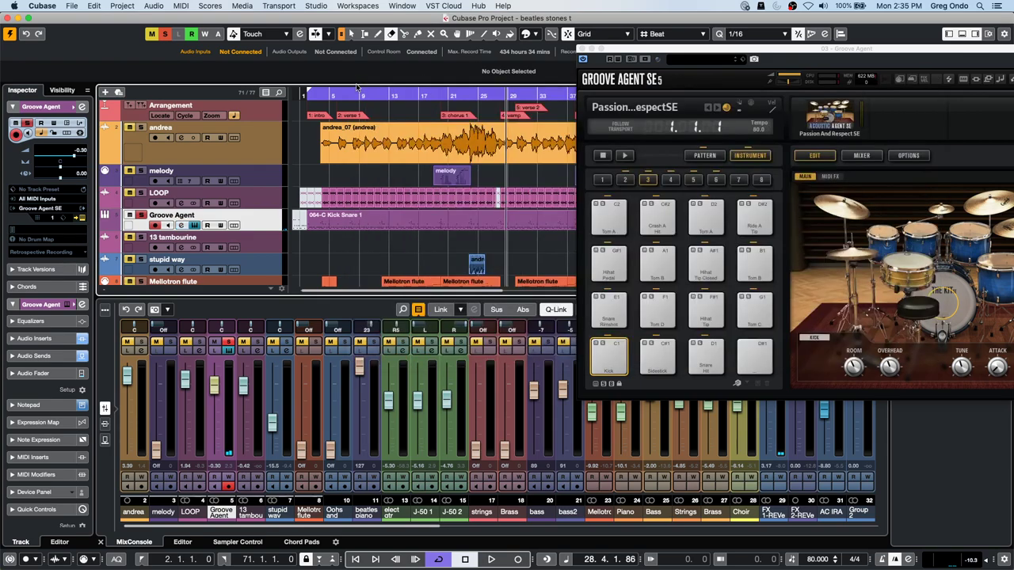
pyautogui.click(584, 50)
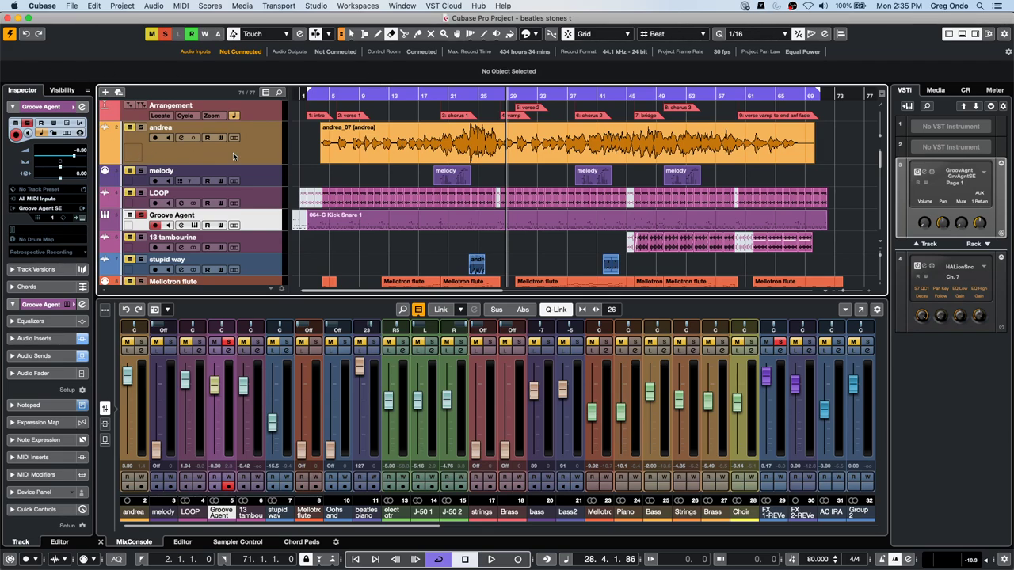
# Select the audio track directly below the Arrangement track and switch to the Object Selection tool
pyautogui.click(276, 154)
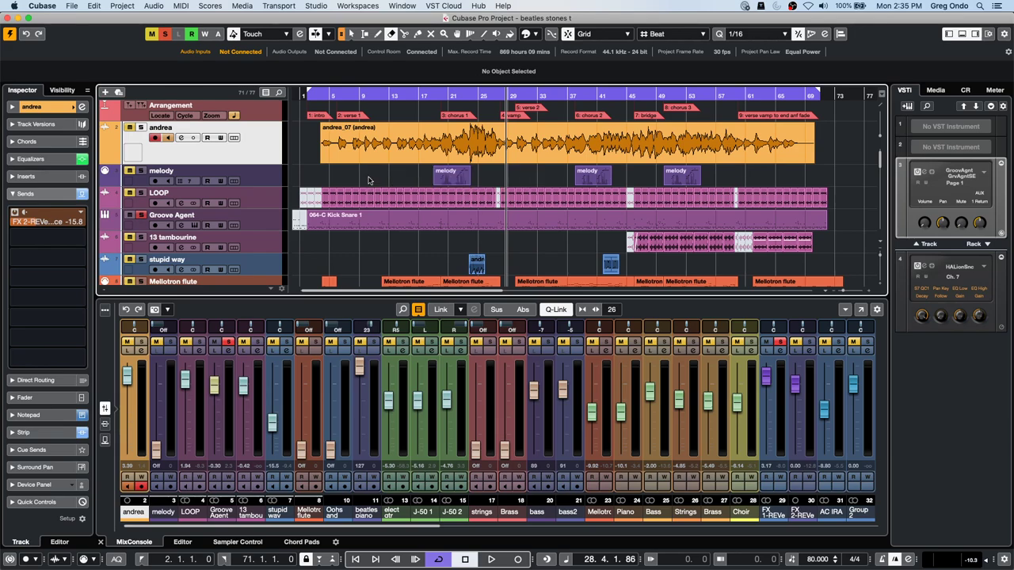
pyautogui.rightClick(378, 148)
pyautogui.click(378, 148)
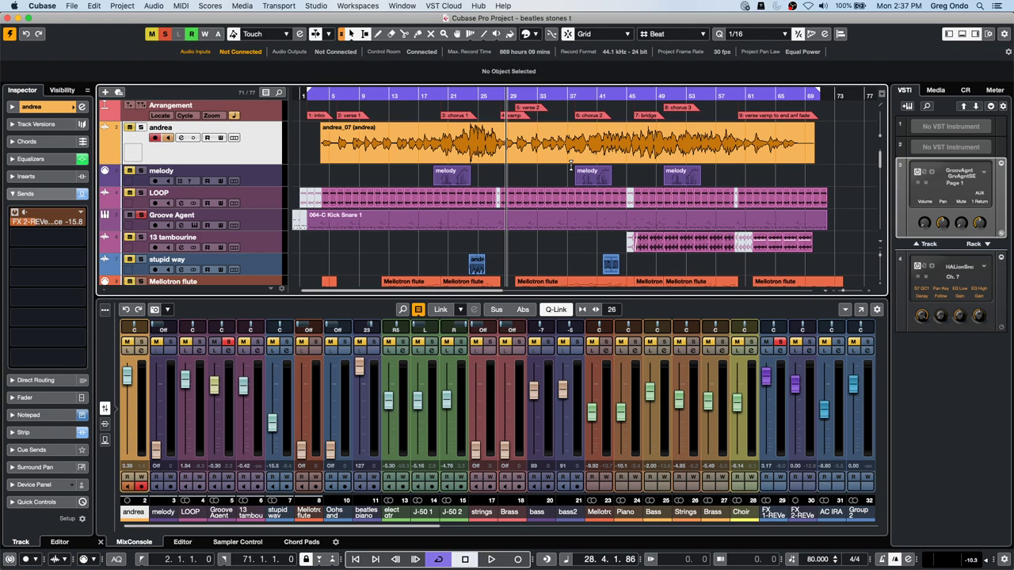
# Show the project's media browser and open its File Browser
pyautogui.click(935, 90)
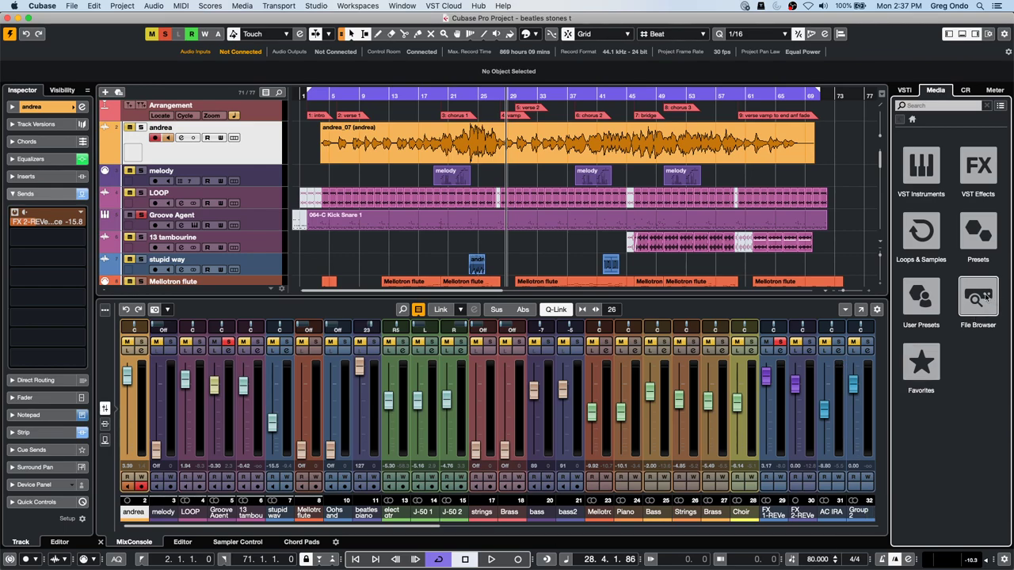
pyautogui.click(988, 297)
pyautogui.moveTo(932, 356); pyautogui.dragTo(956, 354)
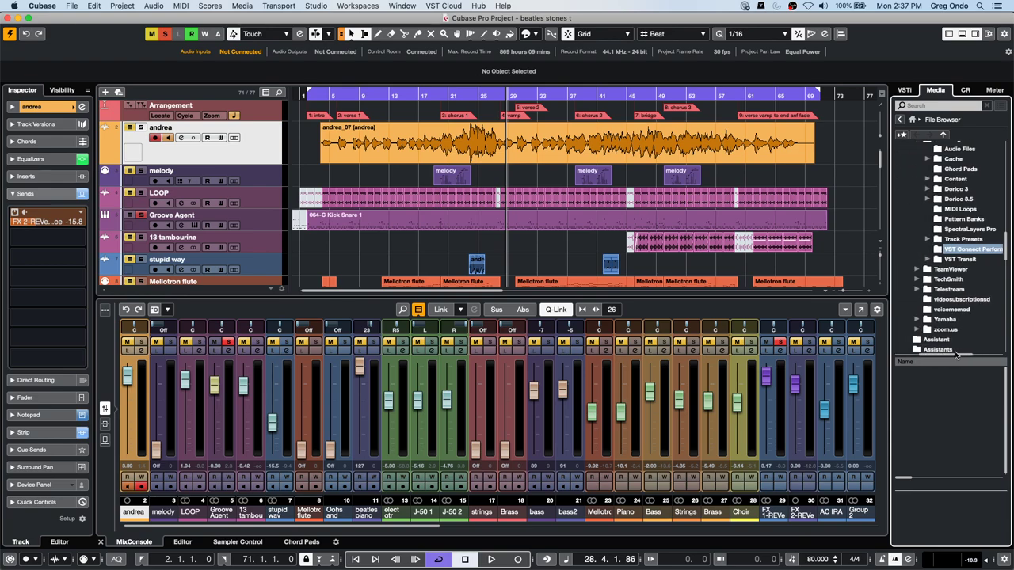
# Expand the Documents folder in the user's home folder and its Projects subfolder
pyautogui.scroll(15, 950, 268)
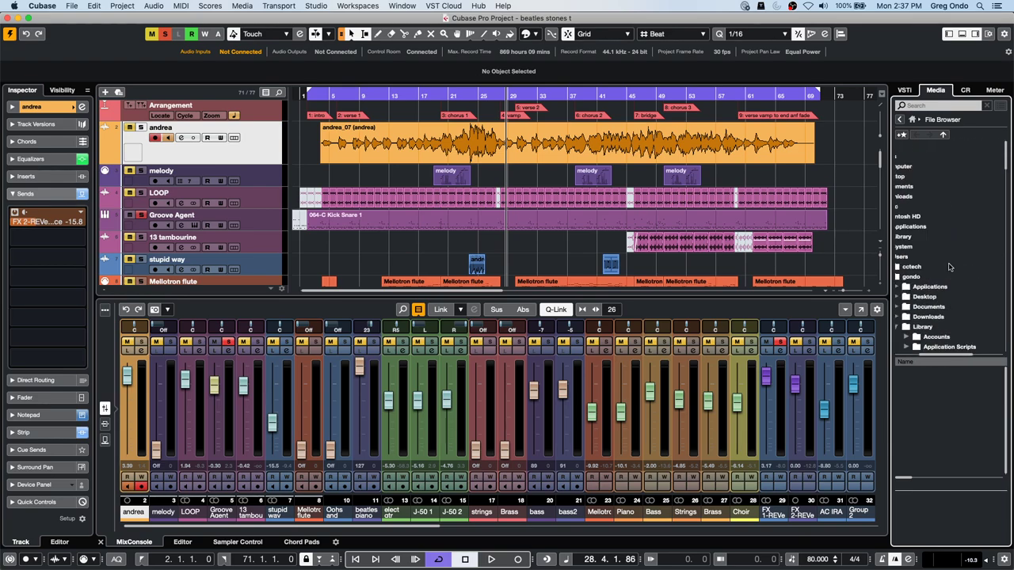
pyautogui.hscroll(-5, 928, 352)
pyautogui.scroll(-2, 923, 269)
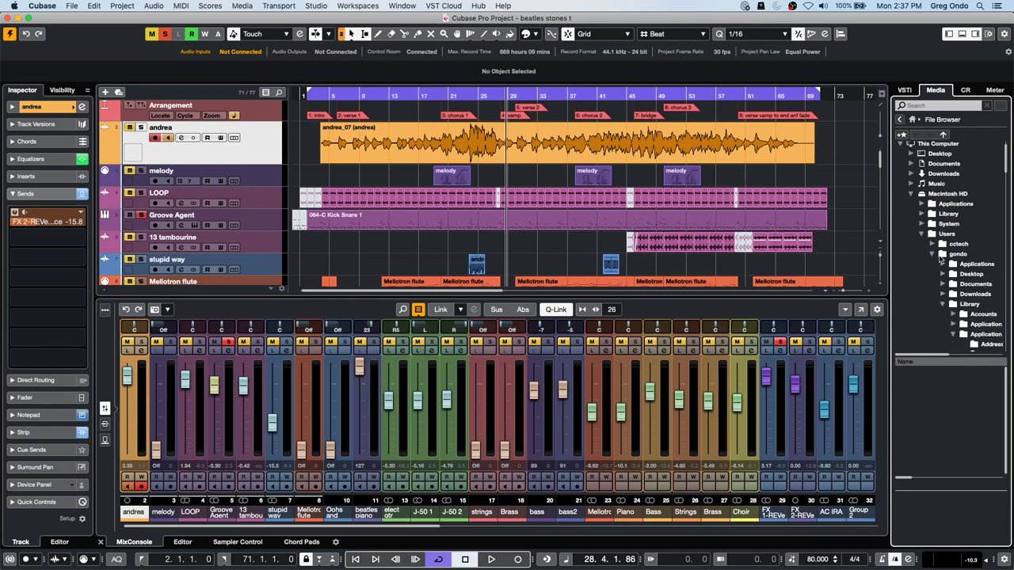
pyautogui.scroll(-1, 954, 263)
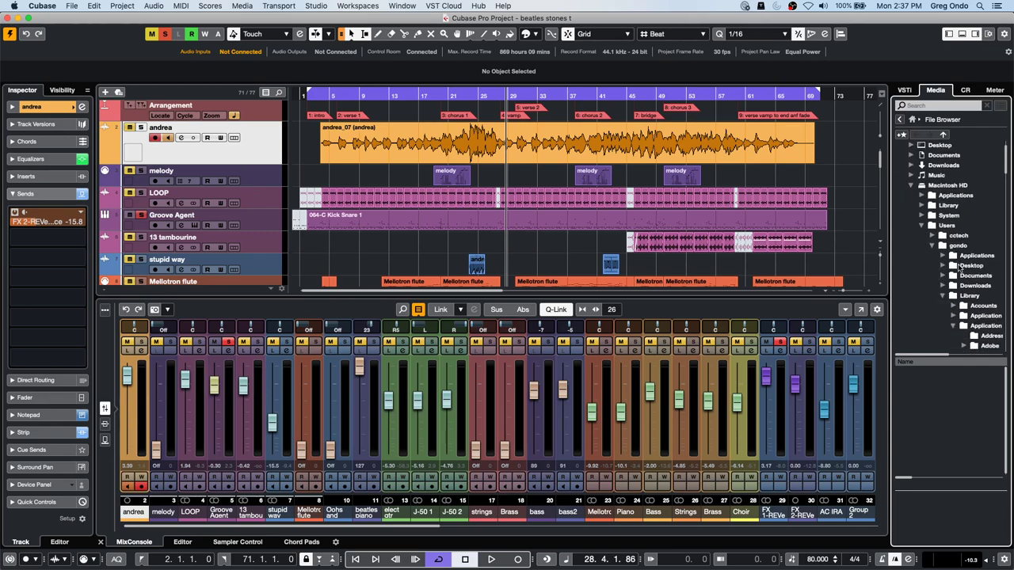
pyautogui.scroll(-3, 957, 266)
pyautogui.scroll(-20, 926, 268)
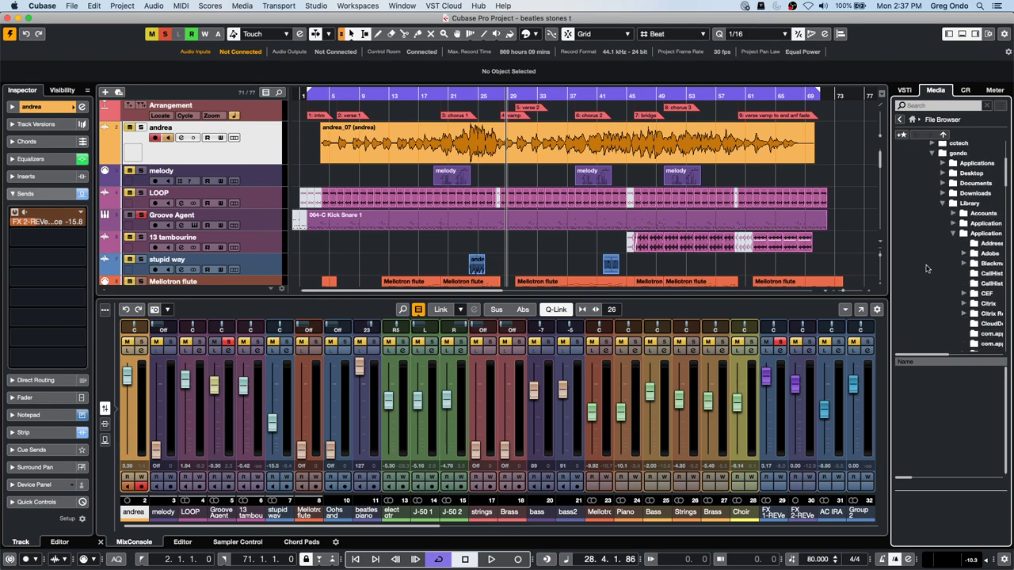
pyautogui.moveTo(931, 354); pyautogui.dragTo(973, 354)
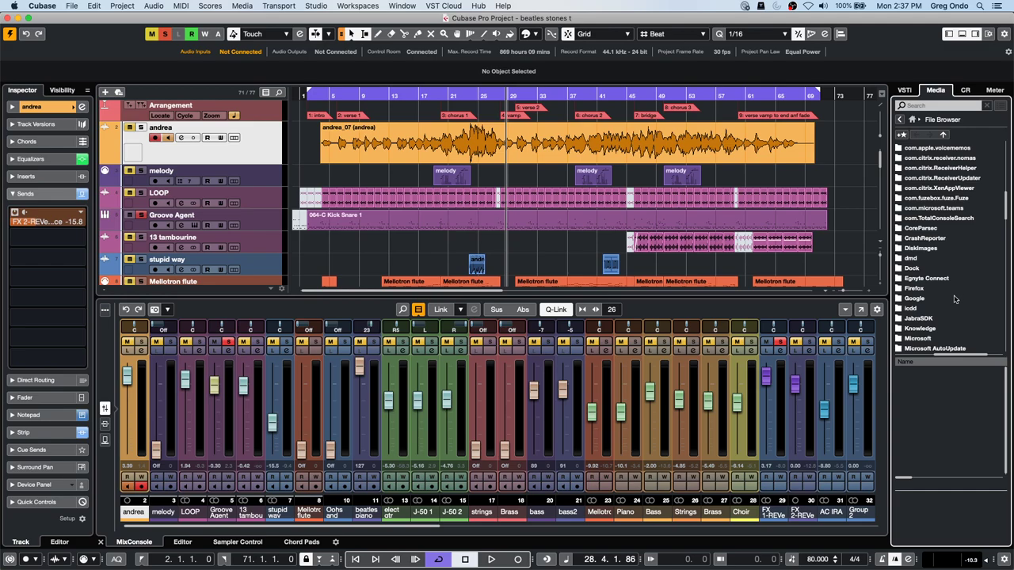
pyautogui.scroll(6, 956, 299)
pyautogui.hscroll(-2, 946, 358)
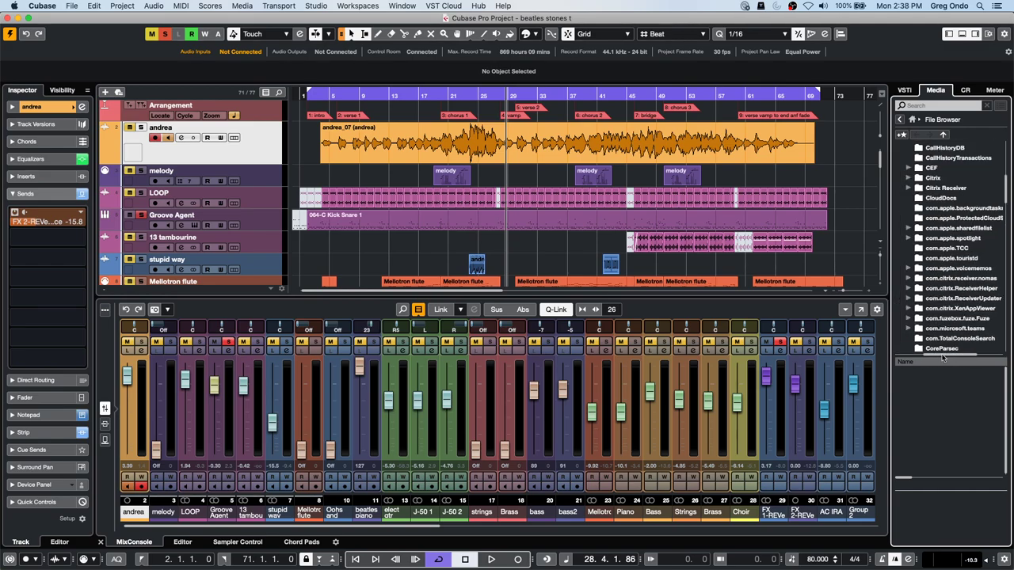
pyautogui.scroll(-5, 945, 305)
pyautogui.scroll(10, 945, 304)
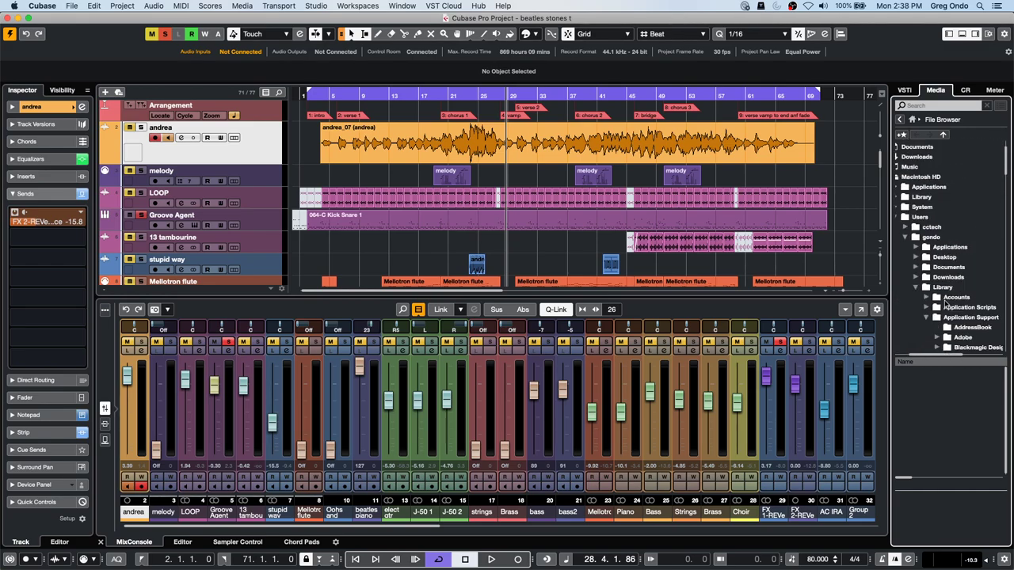
pyautogui.click(917, 268)
pyautogui.scroll(-2, 960, 278)
pyautogui.scroll(-1, 960, 279)
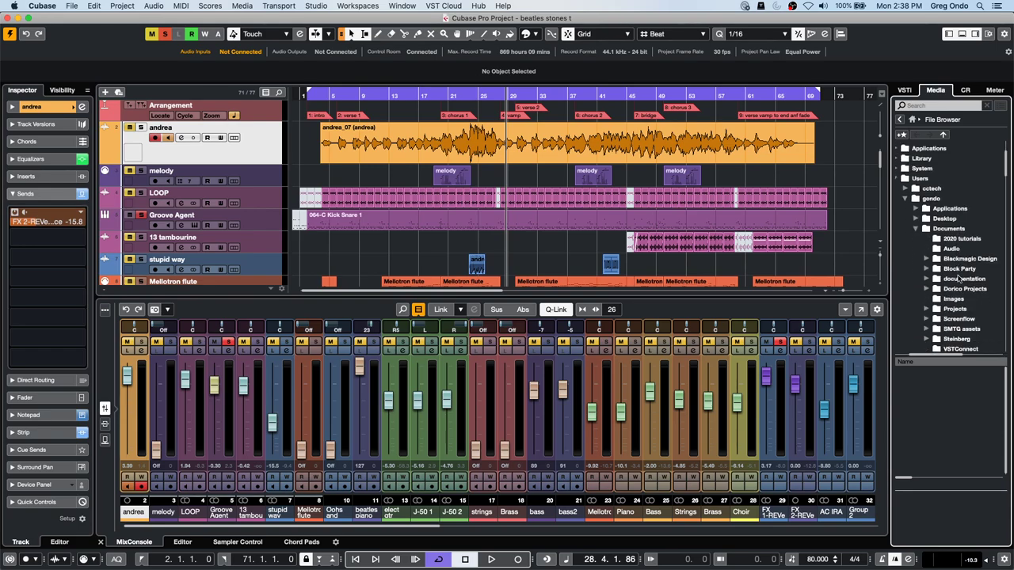
pyautogui.click(925, 308)
# Open the Audio folder of the bass sample project within Projects
pyautogui.scroll(-1, 960, 293)
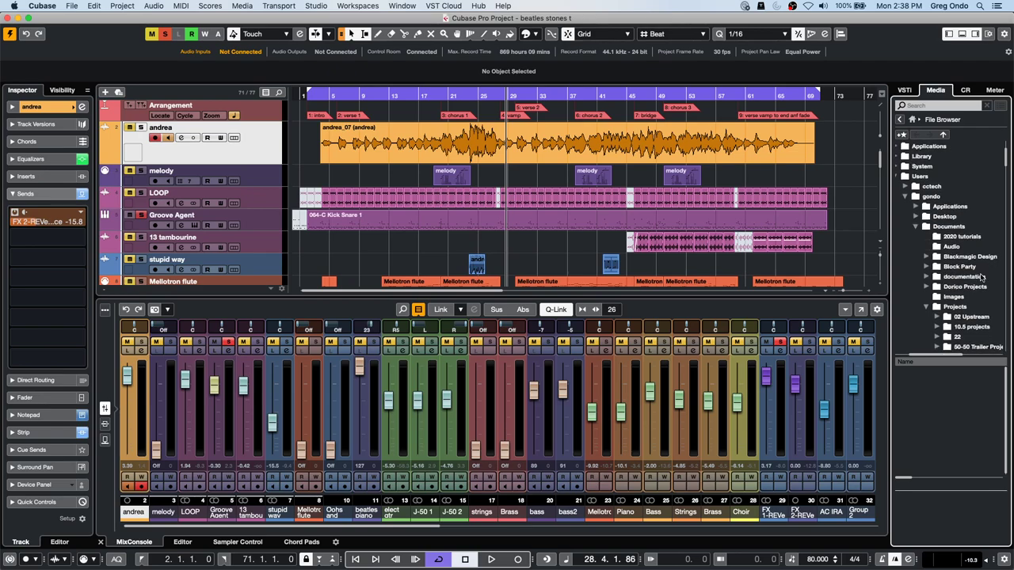
pyautogui.scroll(-1, 974, 316)
pyautogui.scroll(-3, 973, 314)
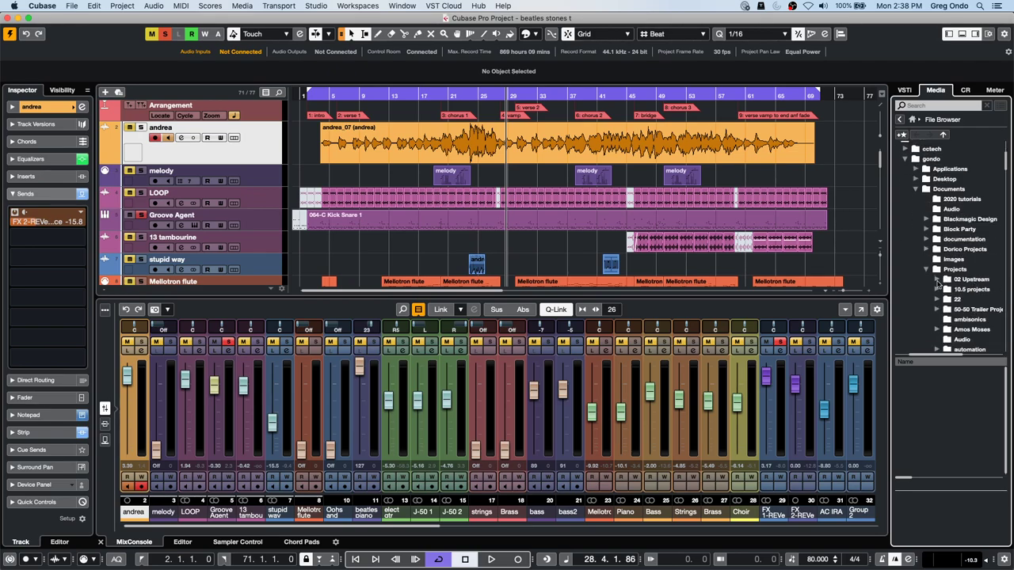
pyautogui.scroll(-1, 963, 273)
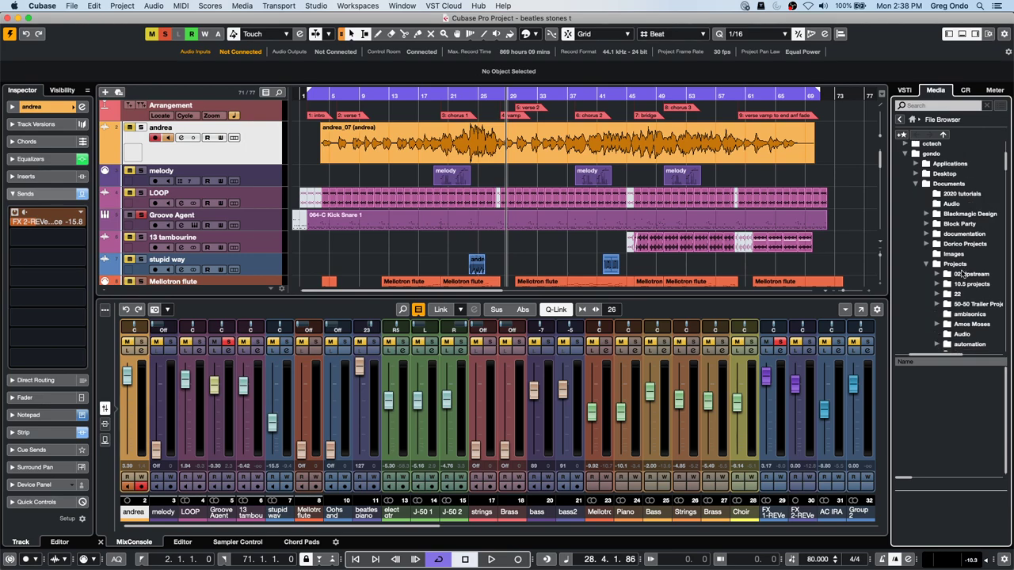
pyautogui.scroll(-3, 947, 293)
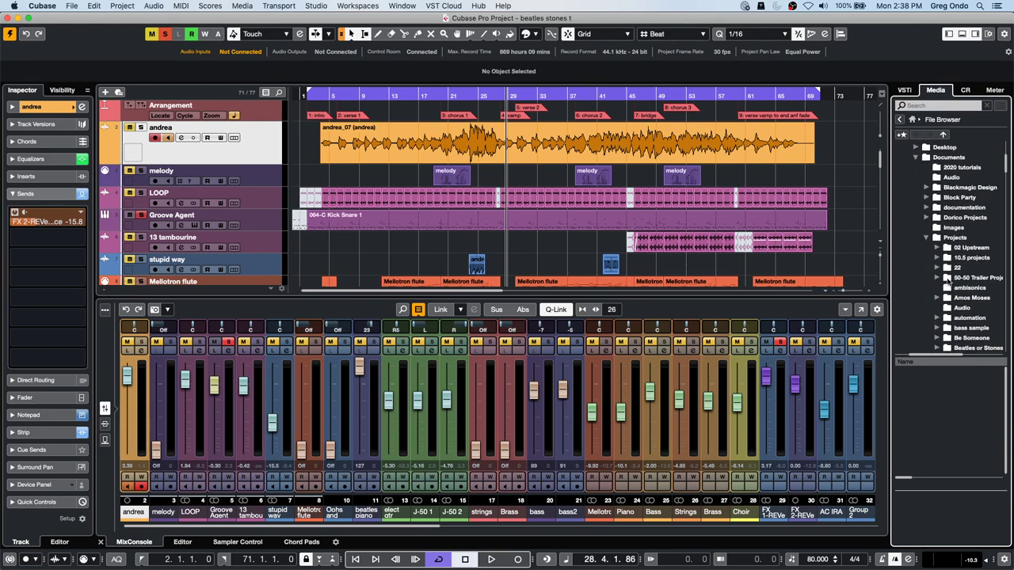
pyautogui.click(937, 327)
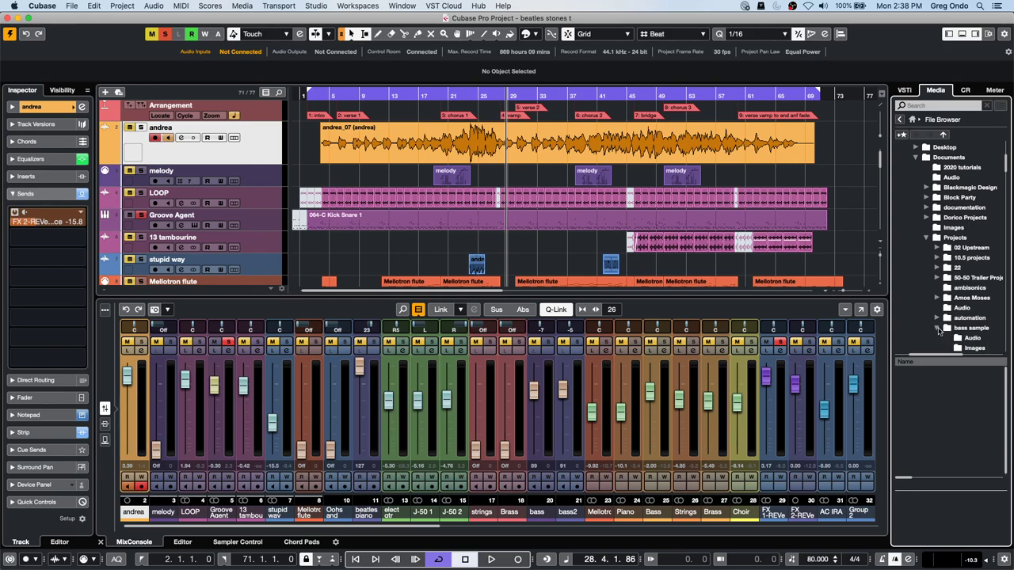
pyautogui.click(975, 328)
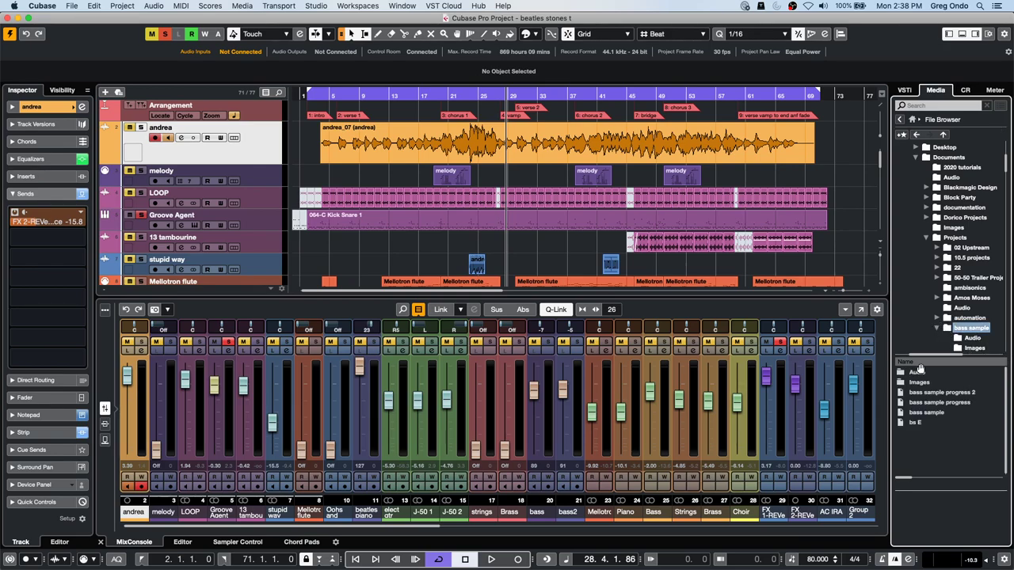
pyautogui.click(914, 372)
pyautogui.doubleClick(915, 372)
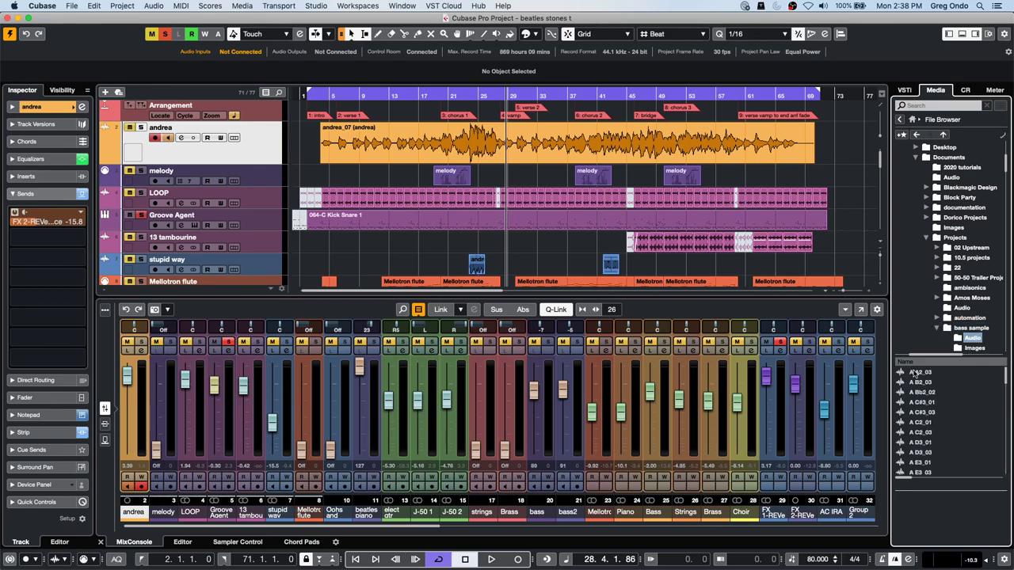
# Audition the bass samples in the Audio folder one after another, from A B1_01 through A C#3_03
pyautogui.click(912, 403)
pyautogui.press('Down')
pyautogui.press('Down')
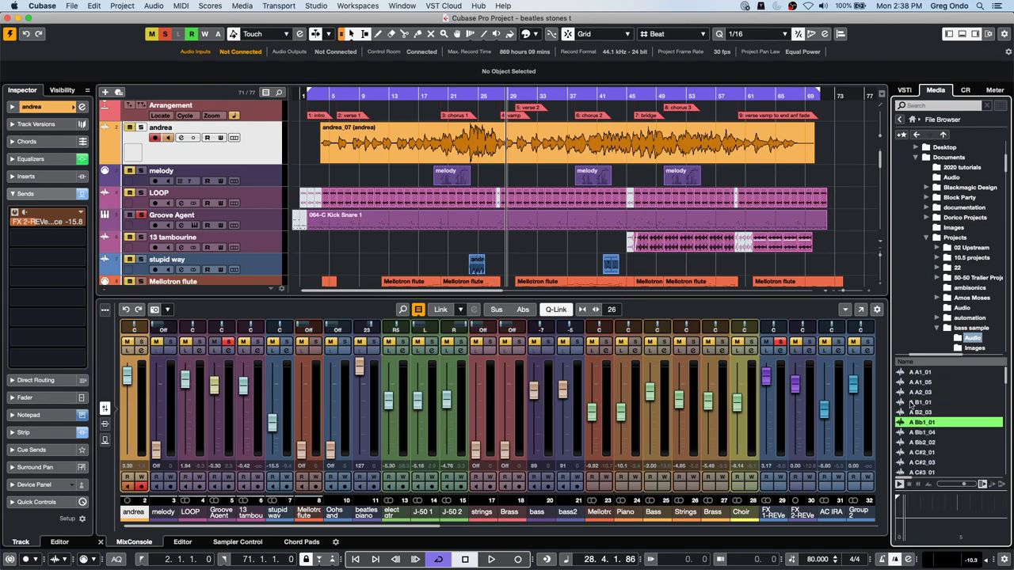
pyautogui.press('Down')
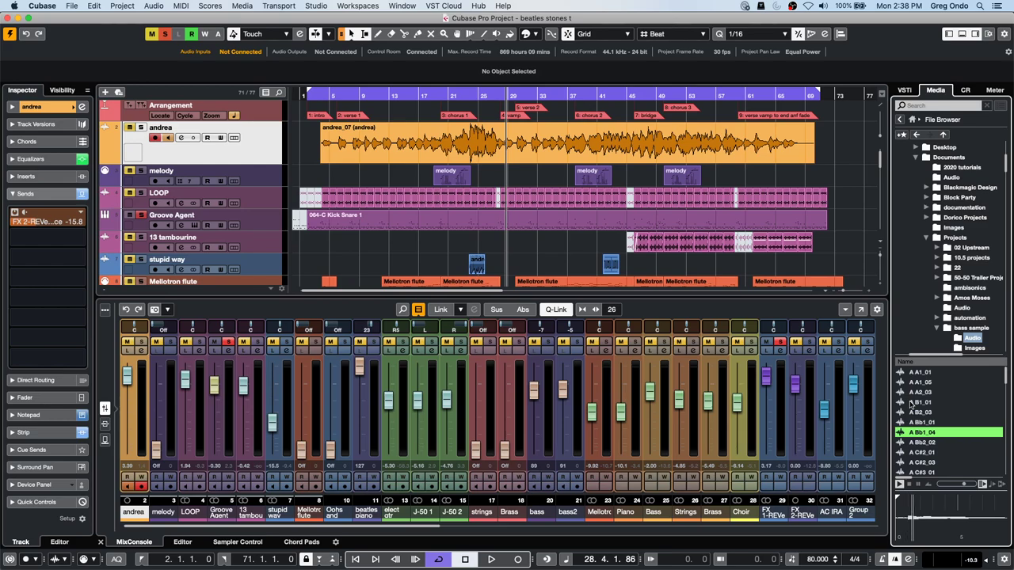
pyautogui.press('Down')
pyautogui.press('Down')
pyautogui.press('Down')
pyautogui.press('Down')
pyautogui.press('Down')
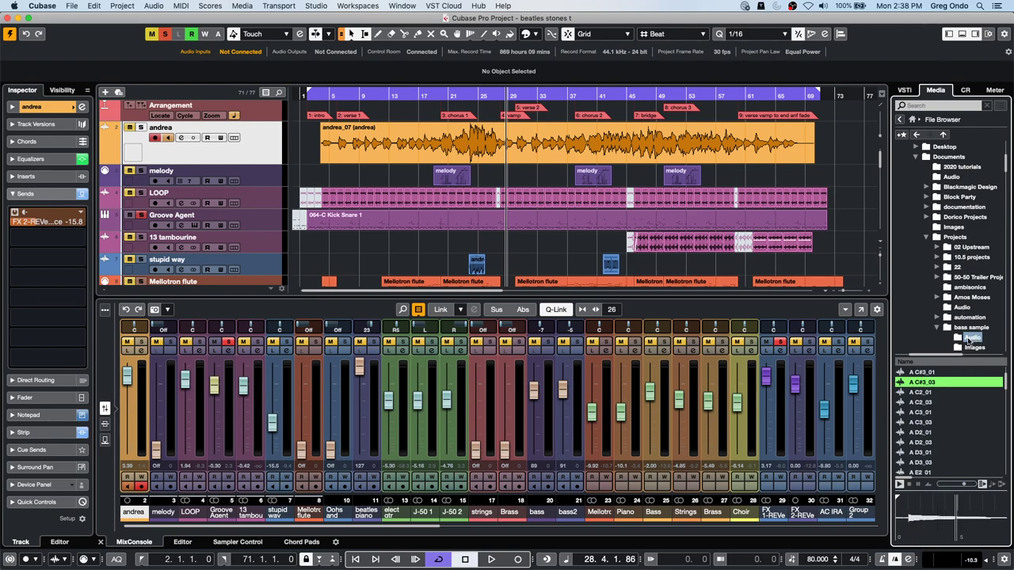
# Show the option to add the Audio folder as a favorite, view the saved Favorites, and return to the File Browser
pyautogui.rightClick(973, 338)
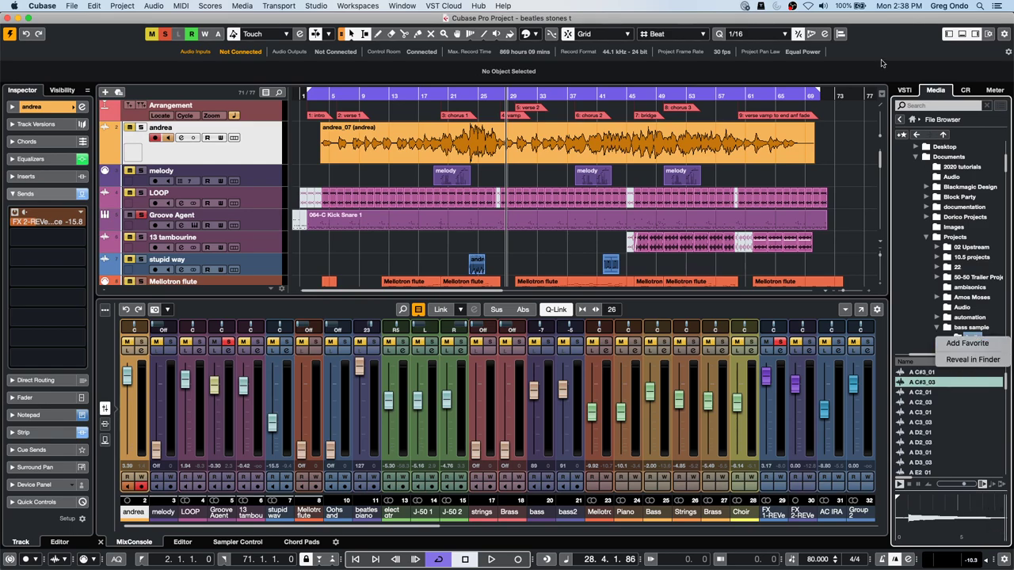
pyautogui.click(901, 121)
pyautogui.click(901, 120)
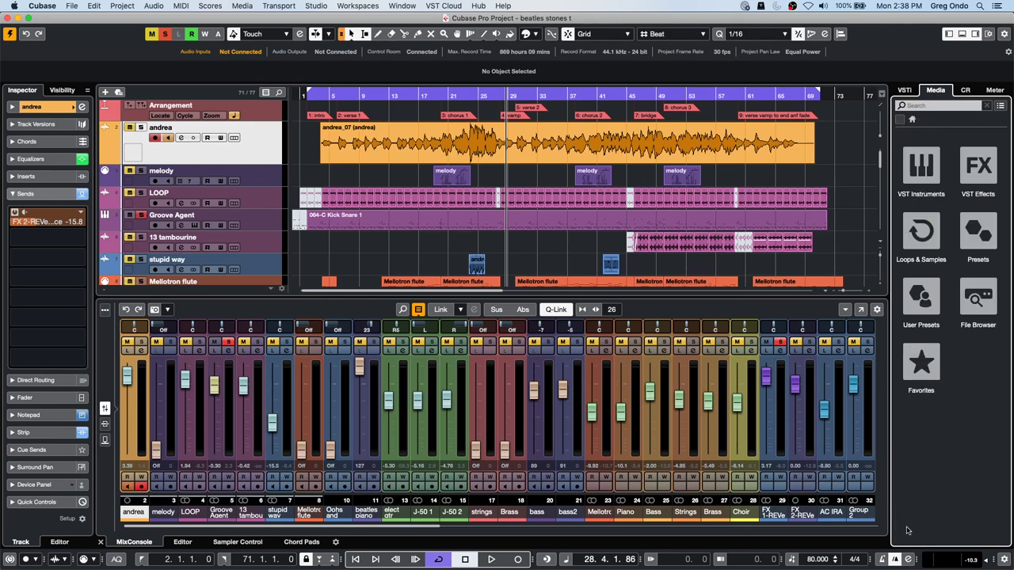
pyautogui.click(926, 360)
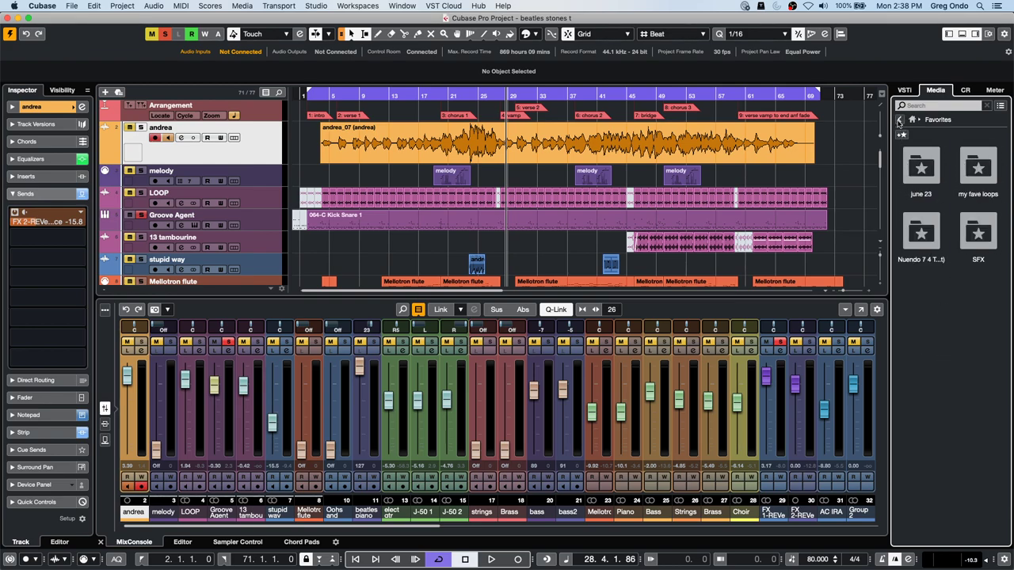
pyautogui.click(900, 118)
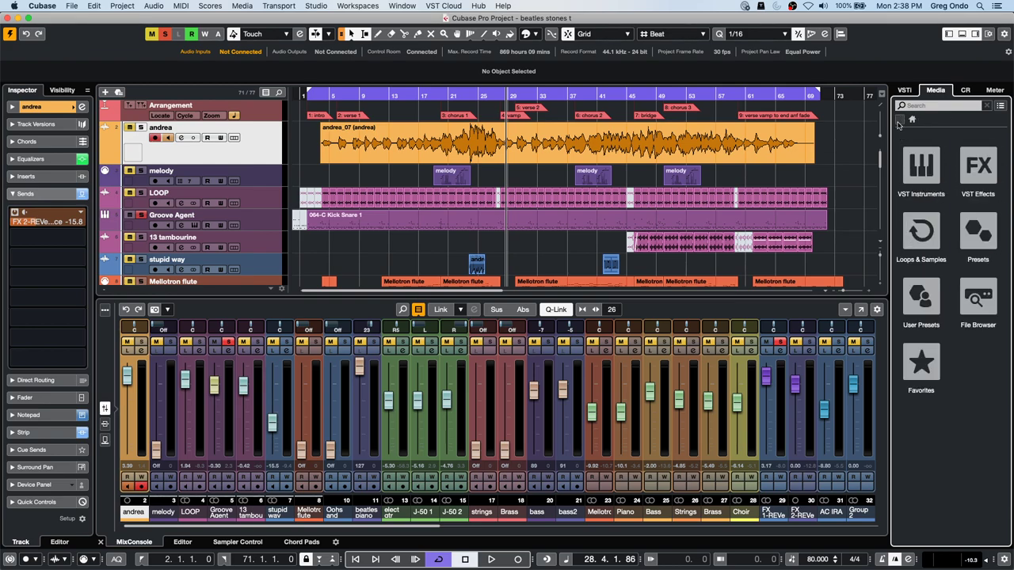
pyautogui.click(977, 297)
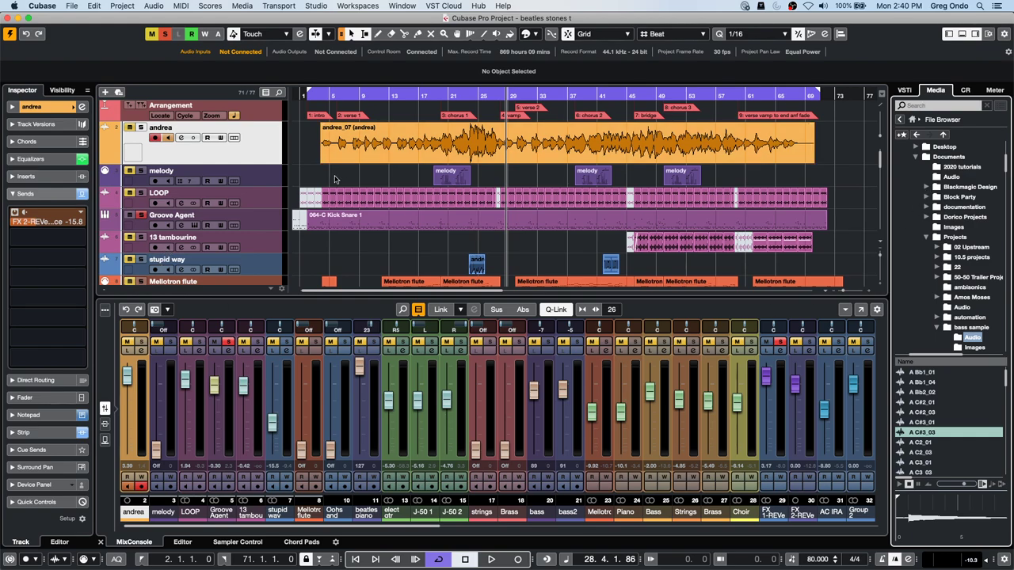
# Add one instrument track that uses Groove Agent with stereo audio outputs
pyautogui.rightClick(255, 140)
pyautogui.moveTo(307, 143)
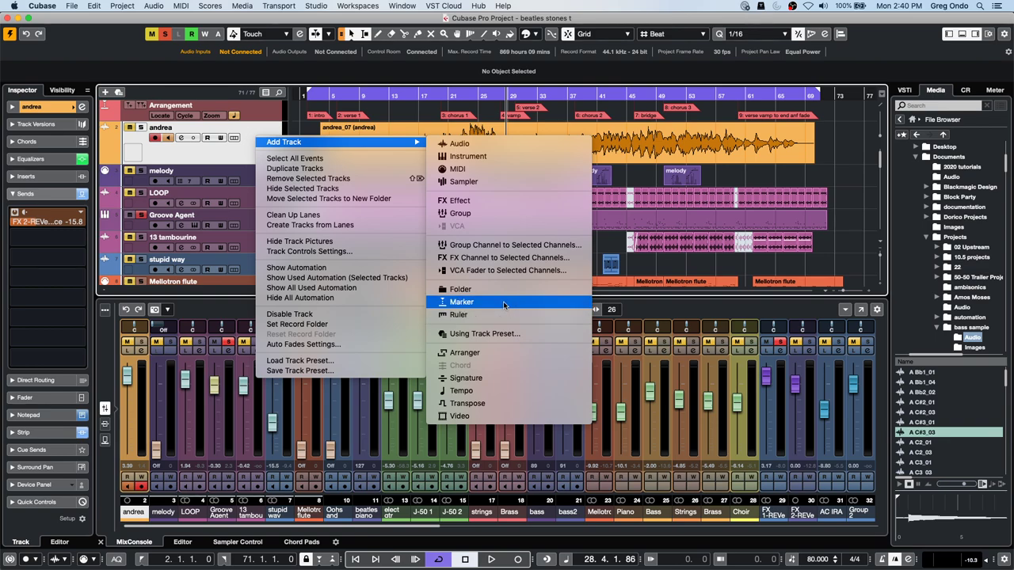
pyautogui.click(481, 157)
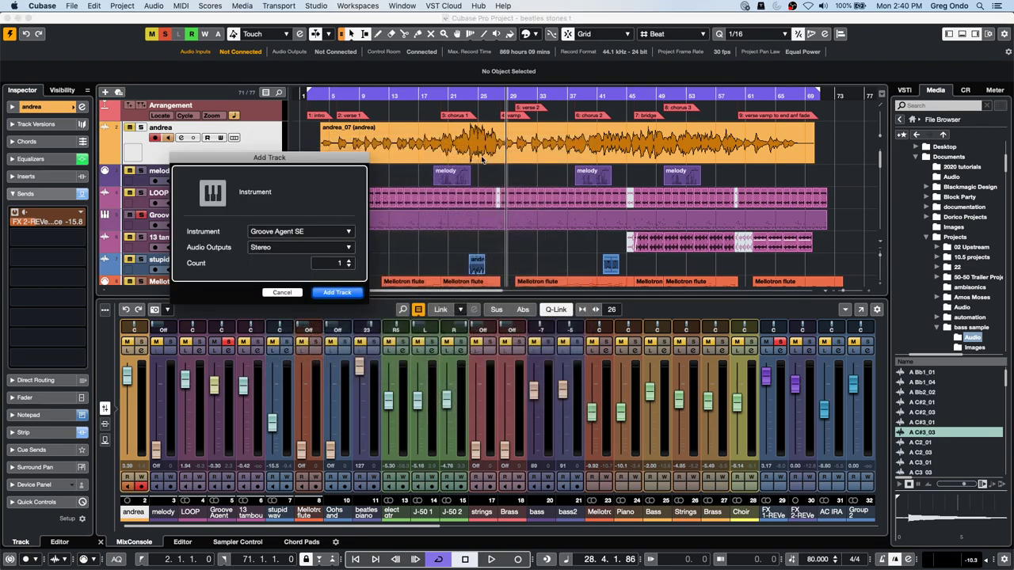
pyautogui.click(298, 235)
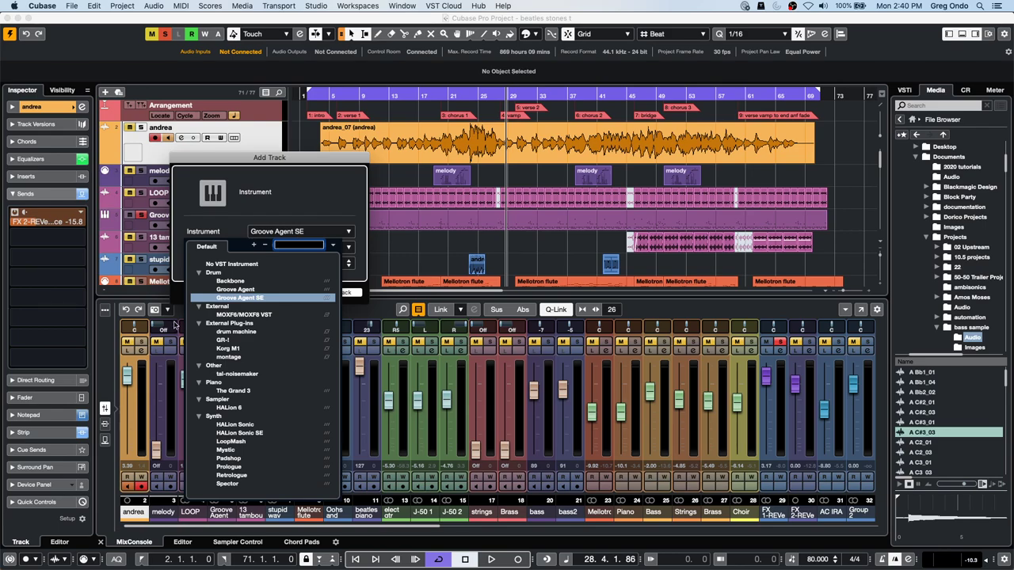
pyautogui.click(252, 290)
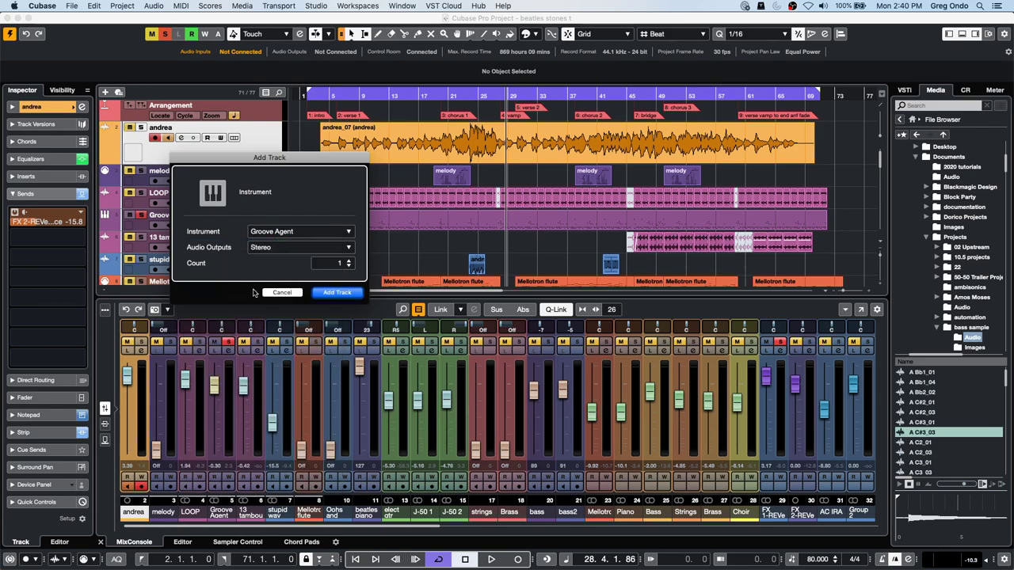
pyautogui.click(336, 293)
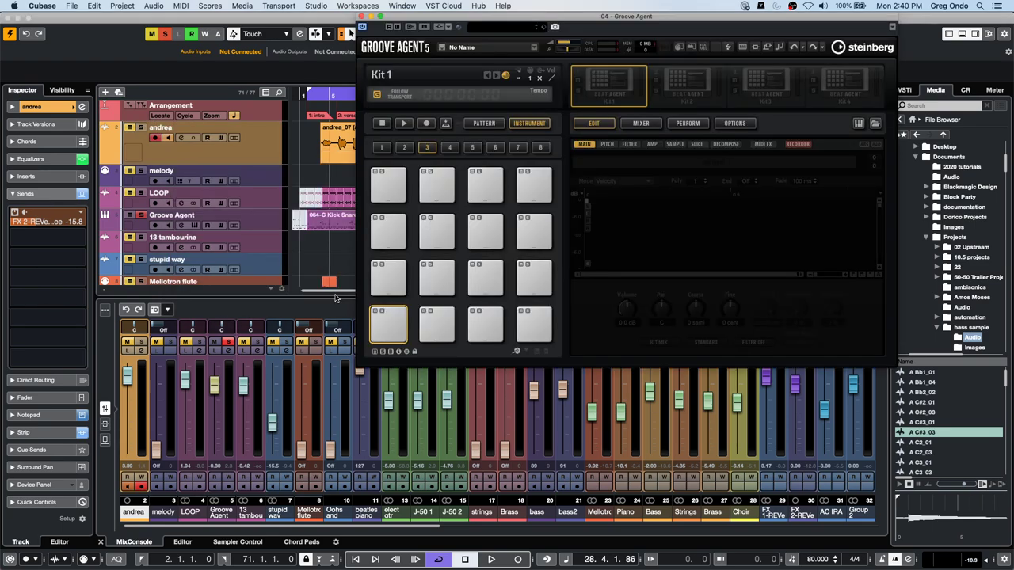
# Load Urban Ballads Kit 01 into Groove Agent's first kit slot
pyautogui.rightClick(664, 88)
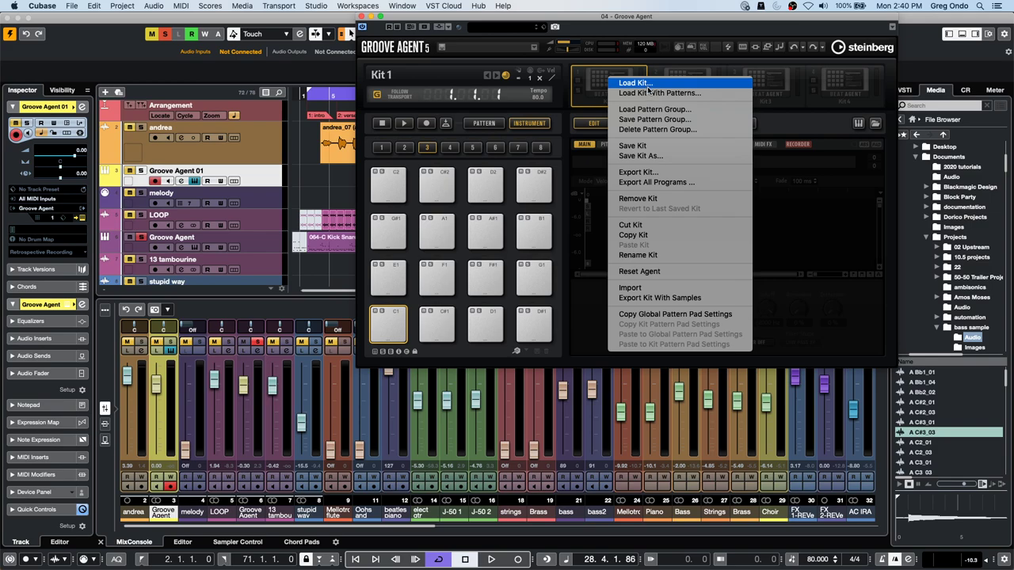
pyautogui.click(642, 80)
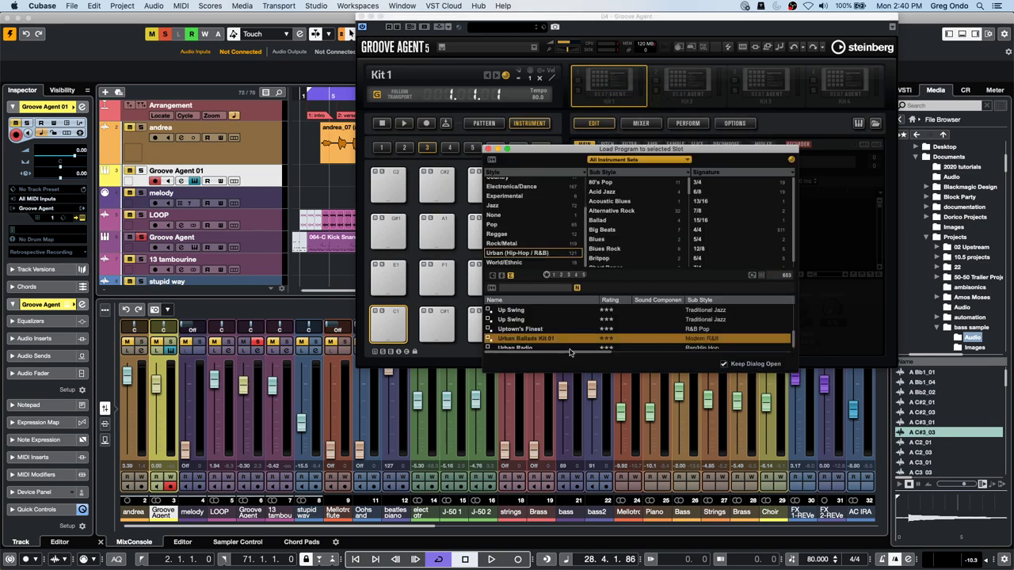
pyautogui.doubleClick(564, 339)
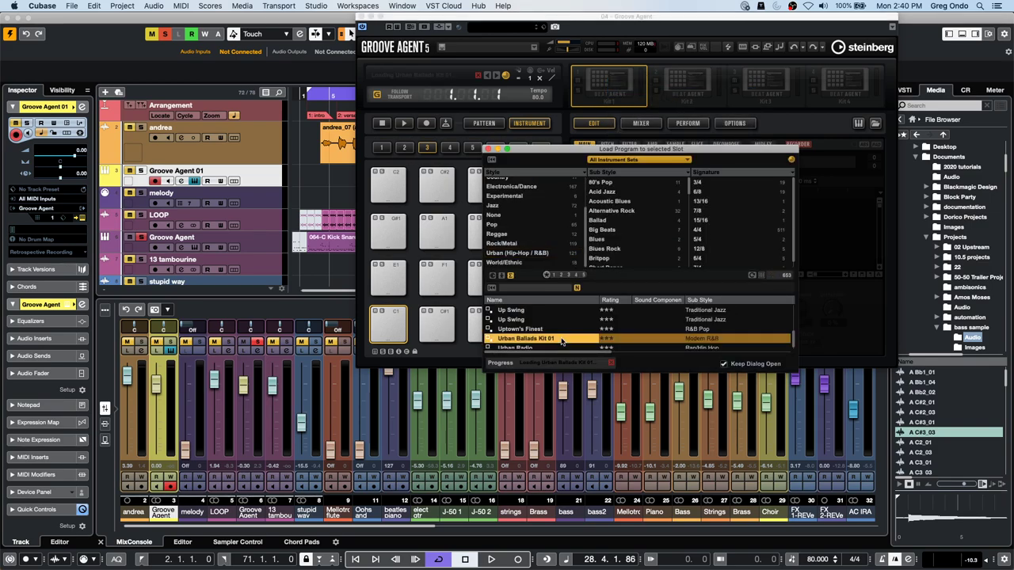
# Play Urban Ballads Kit 01 with its pattern pads shown, and audition the Break and Groove 4 patterns
pyautogui.click(404, 125)
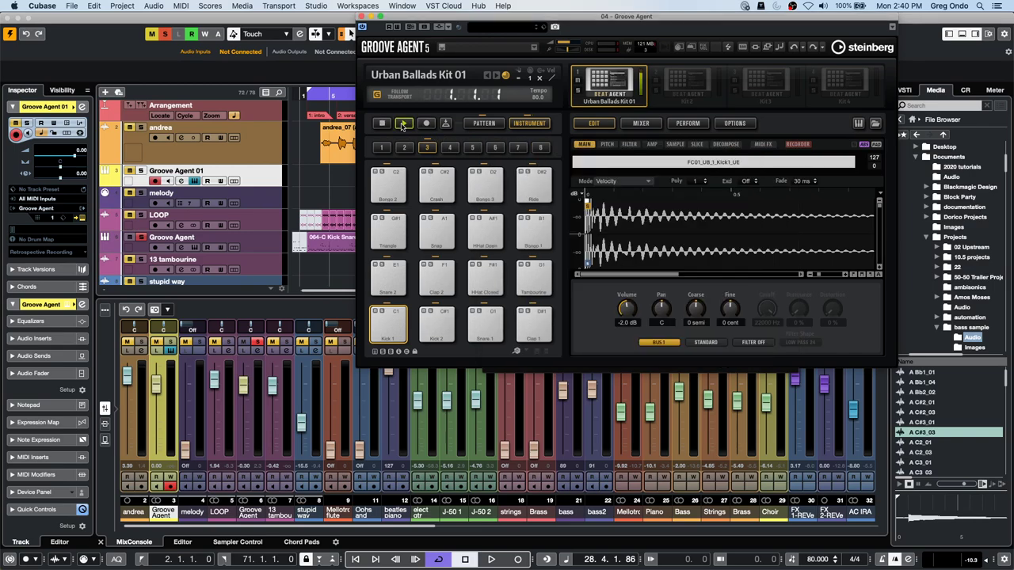
pyautogui.click(484, 123)
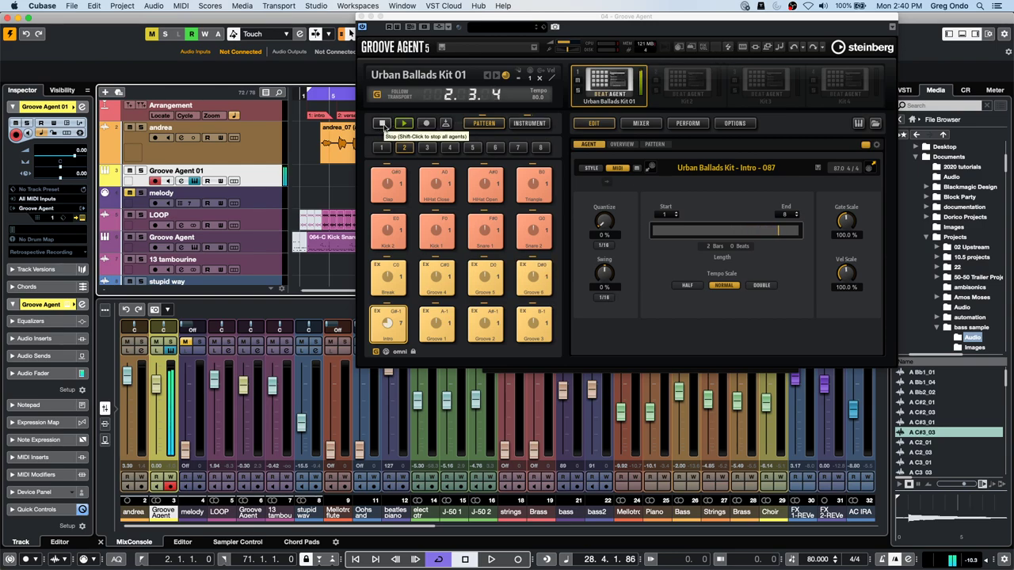
pyautogui.click(384, 277)
pyautogui.click(437, 277)
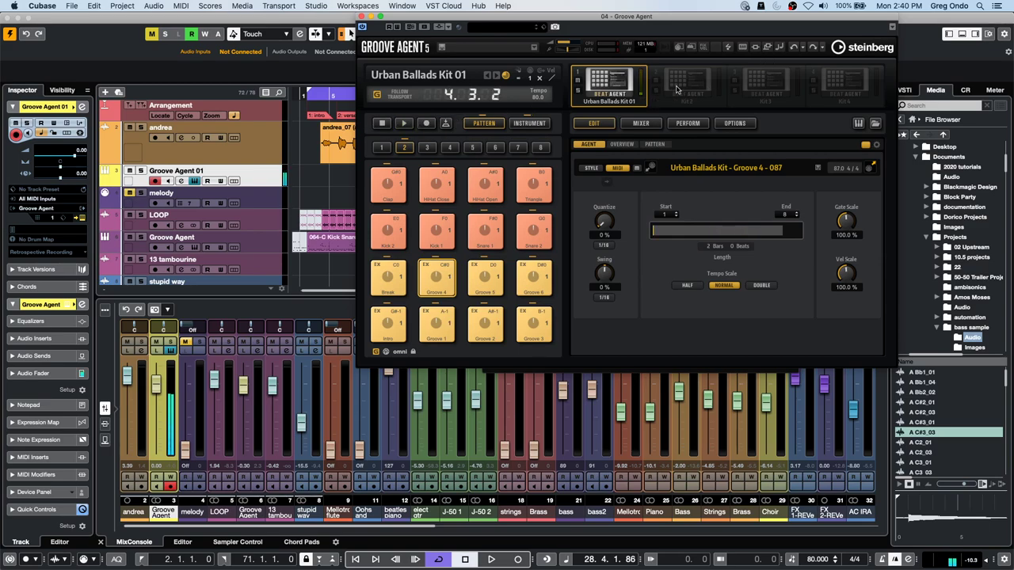
# Open the browser for loading a kit with patterns into the second slot and look through all instrument sets
pyautogui.rightClick(679, 86)
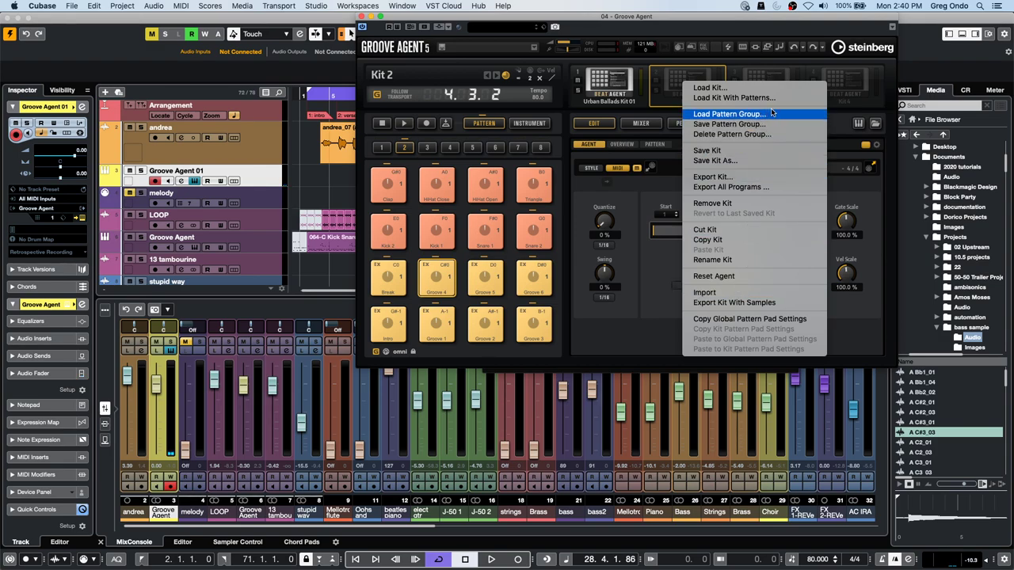
pyautogui.click(734, 98)
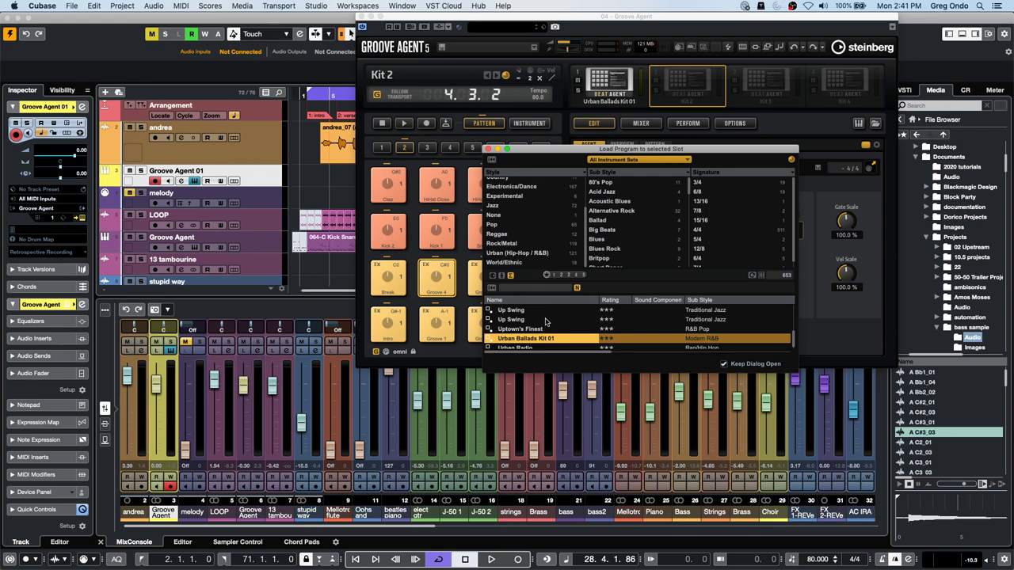
pyautogui.scroll(2, 548, 324)
pyautogui.scroll(10, 548, 323)
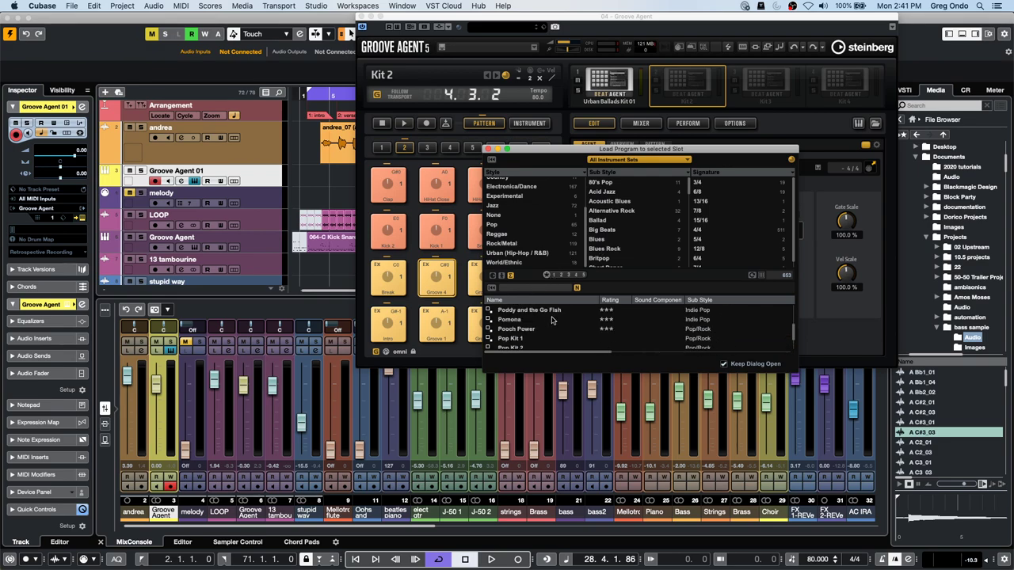
pyautogui.scroll(10, 552, 320)
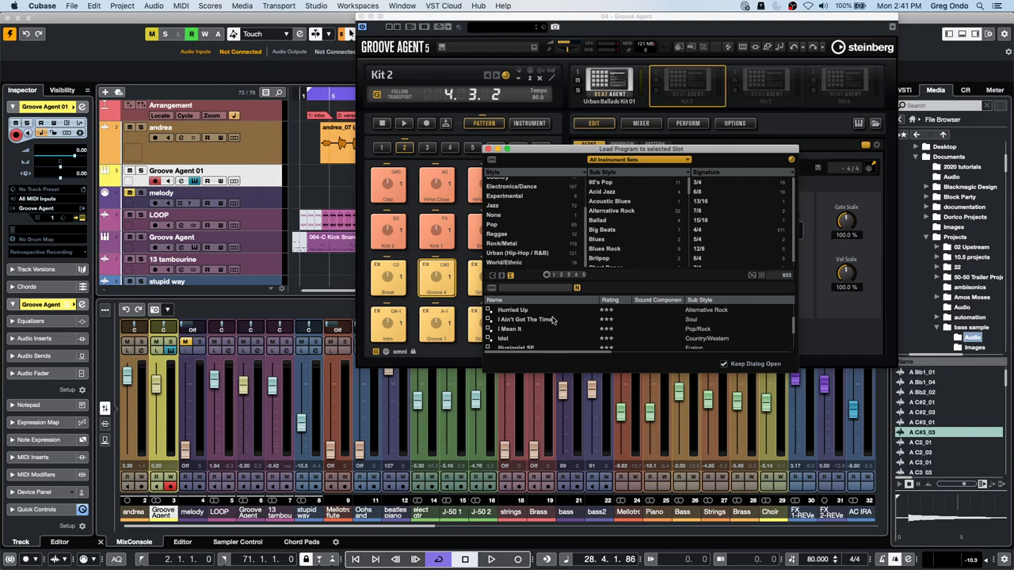
pyautogui.scroll(10, 552, 320)
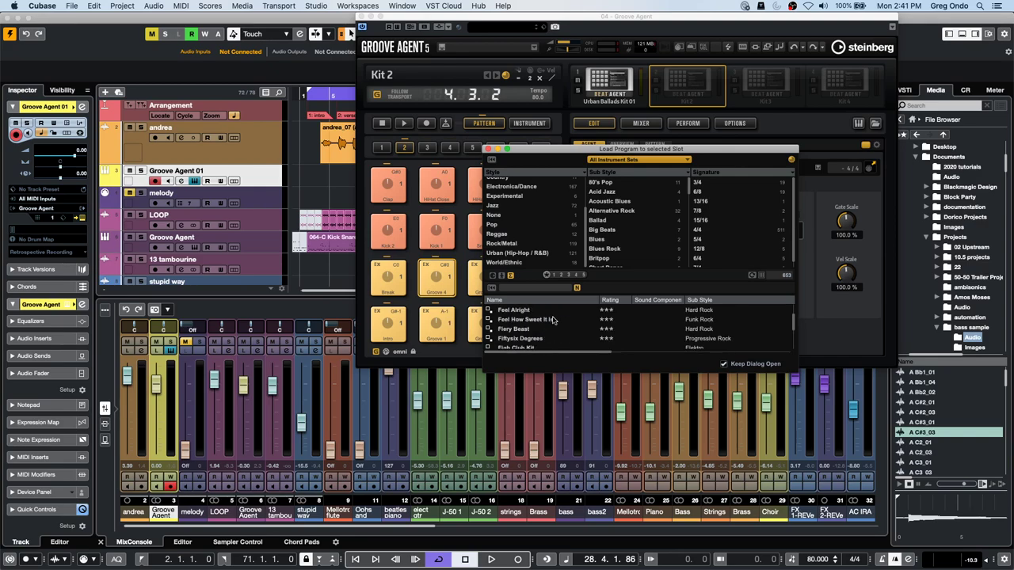
pyautogui.scroll(3, 552, 320)
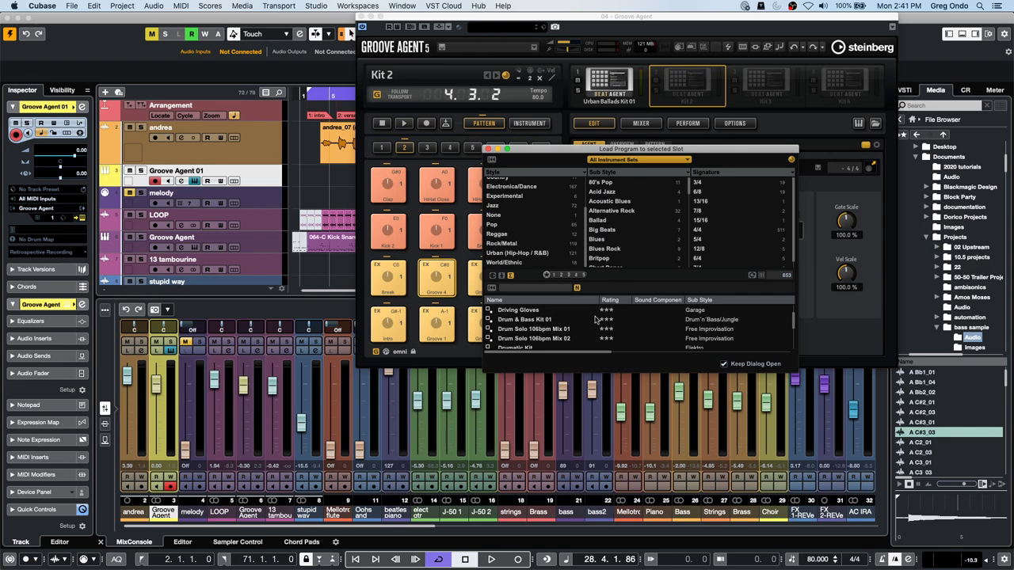
pyautogui.scroll(-2, 595, 319)
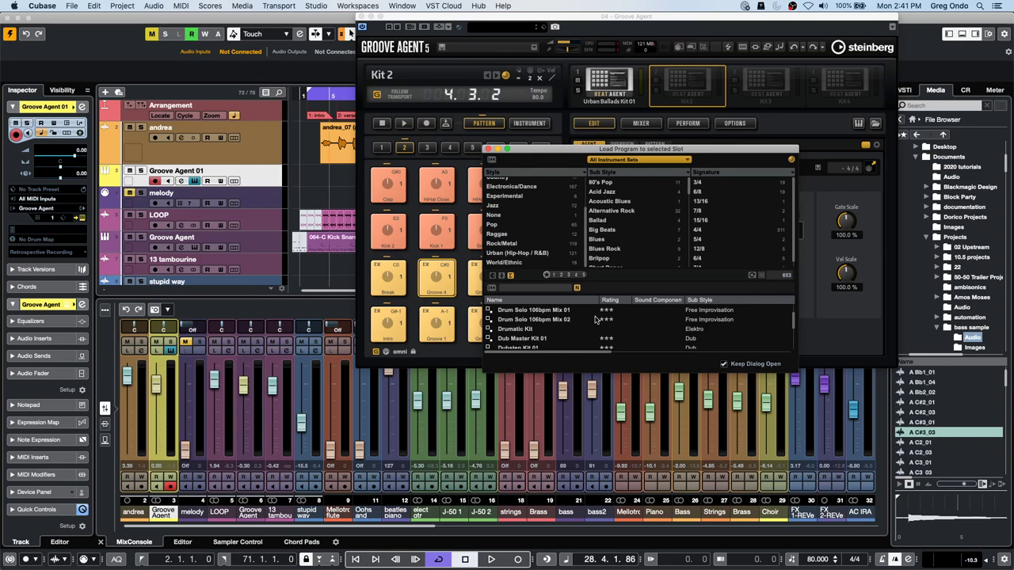
pyautogui.scroll(-1, 567, 341)
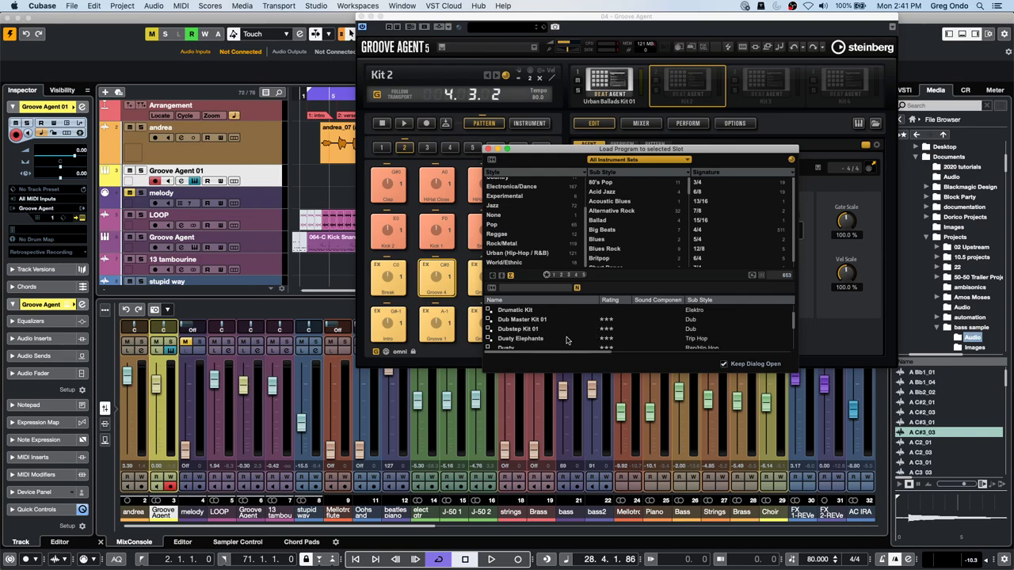
pyautogui.scroll(2, 567, 340)
pyautogui.scroll(3, 566, 339)
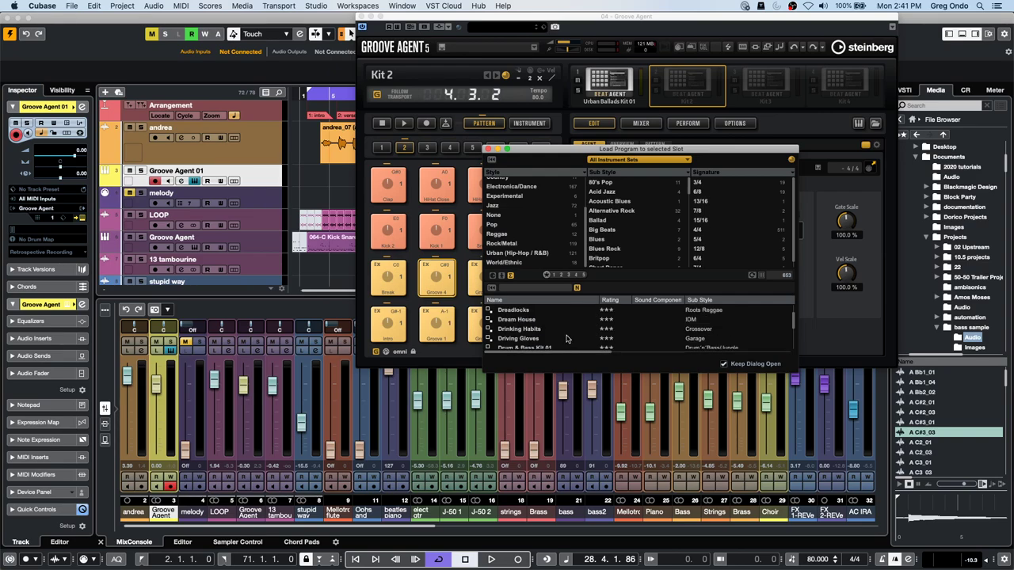
pyautogui.scroll(-1, 567, 337)
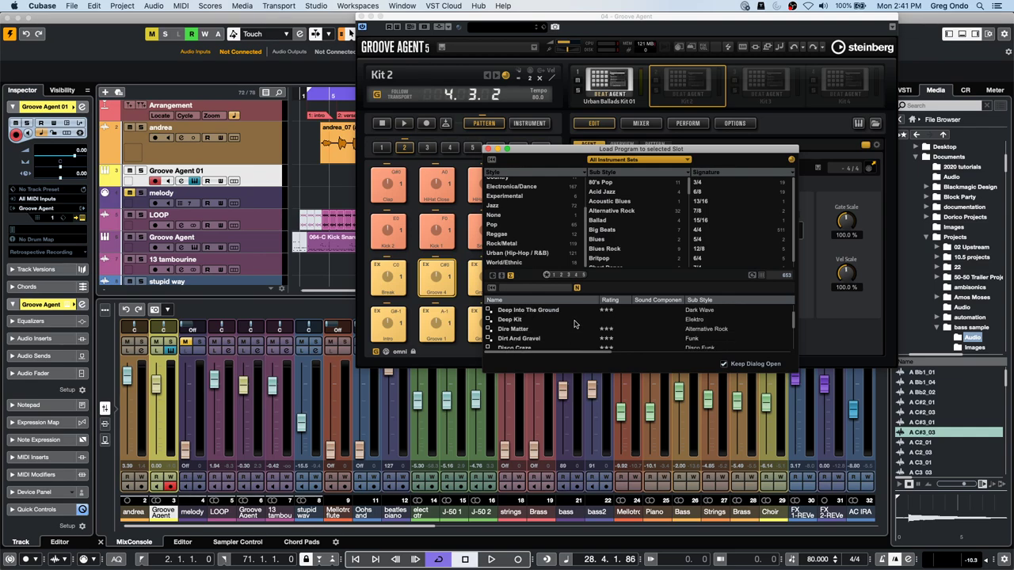
# Limit the kit list to Acoustic Agent Fusion Essentials, clear the search text, and load Blonde Bird into the second slot
pyautogui.click(523, 289)
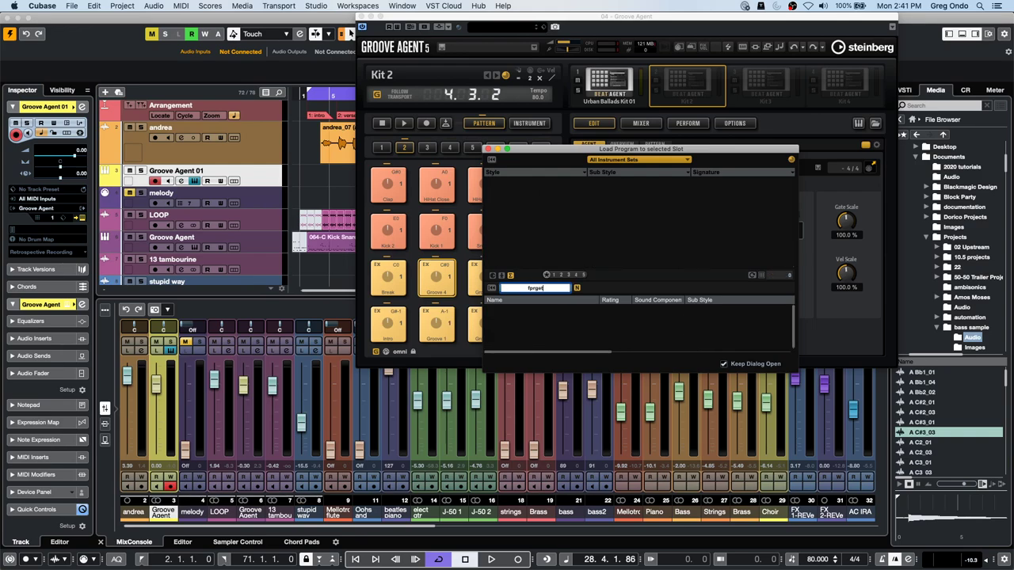
pyautogui.click(616, 163)
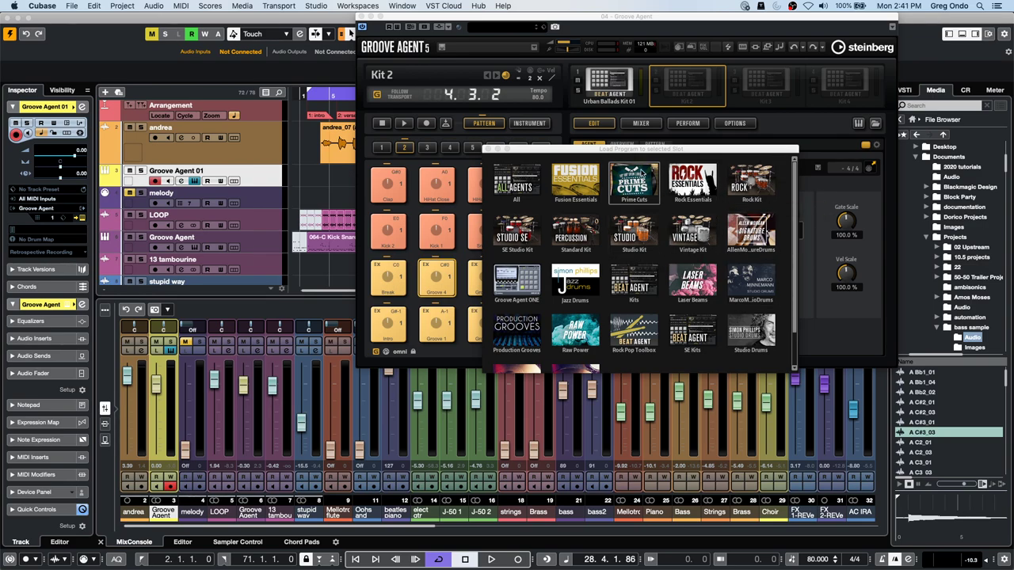
pyautogui.click(586, 176)
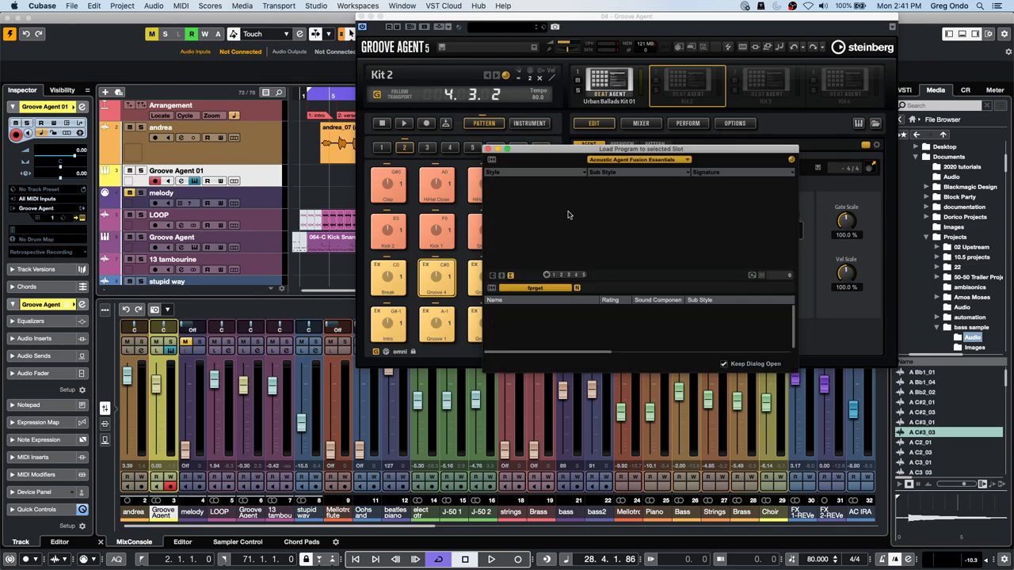
pyautogui.click(544, 288)
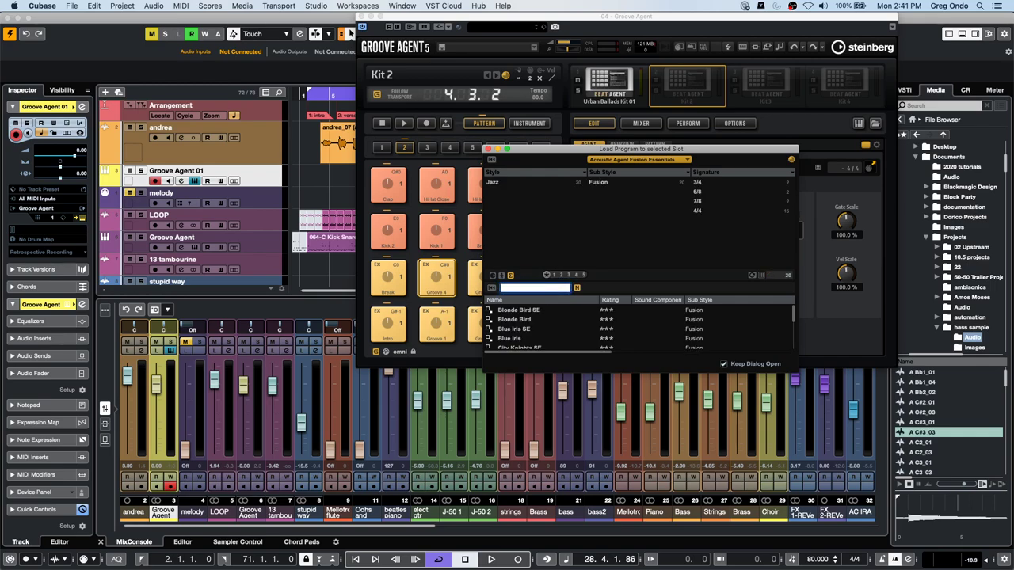
pyautogui.doubleClick(516, 320)
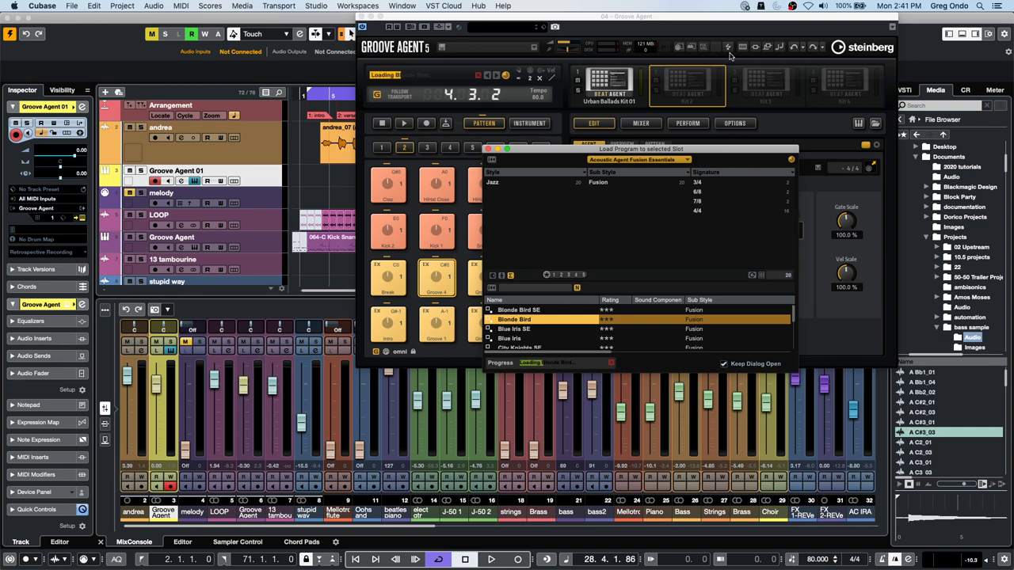
# Start Groove Agent's playback, solo the Blonde Bird kit, and audition its Main 7 and Main 13 patterns
pyautogui.click(400, 123)
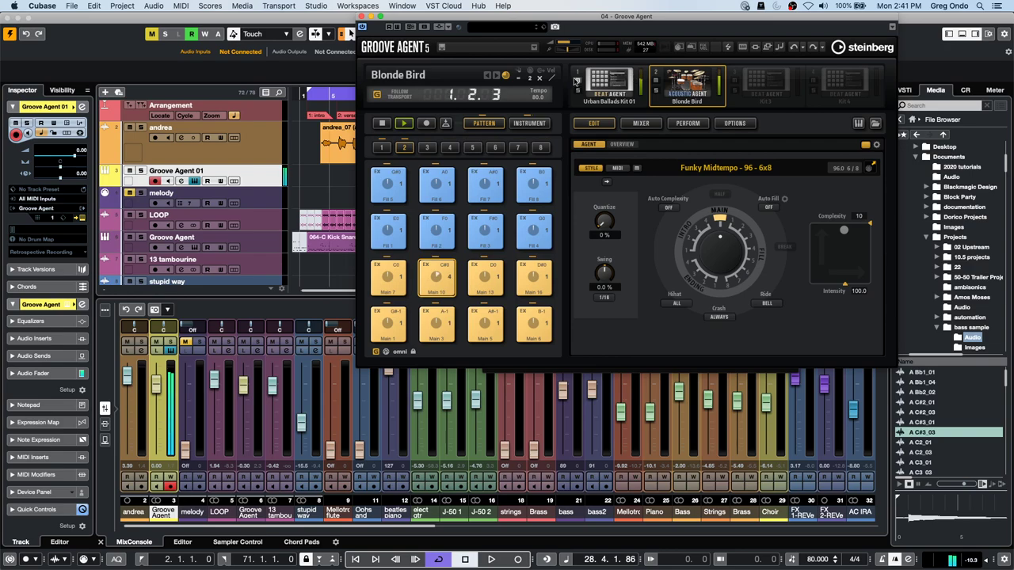
pyautogui.click(656, 93)
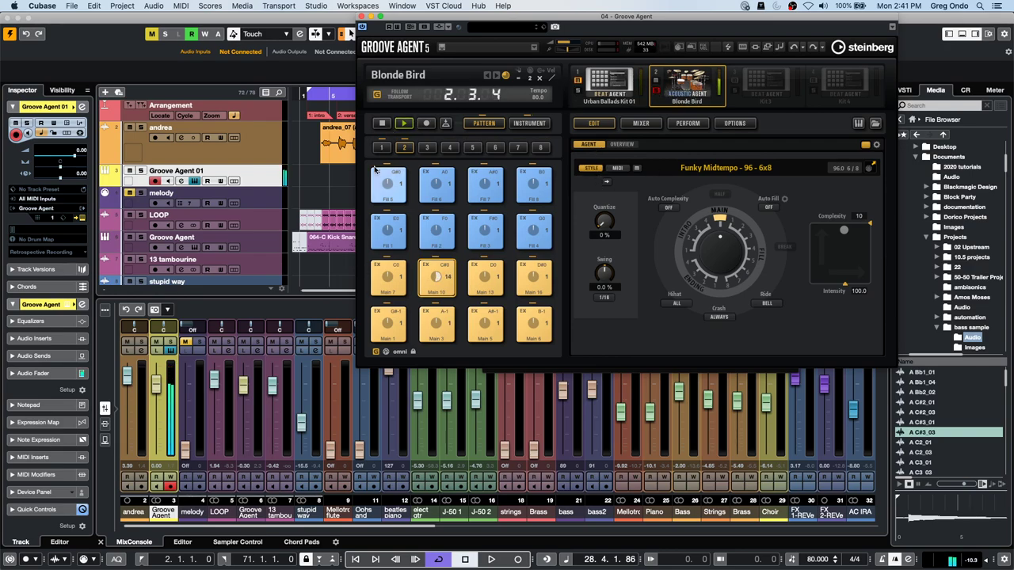
pyautogui.click(391, 279)
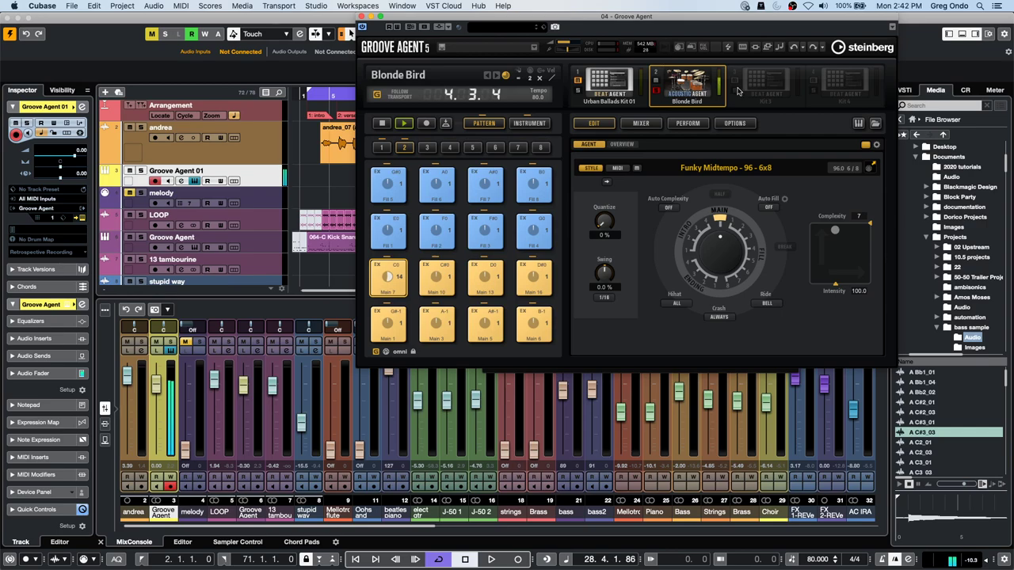
pyautogui.click(491, 276)
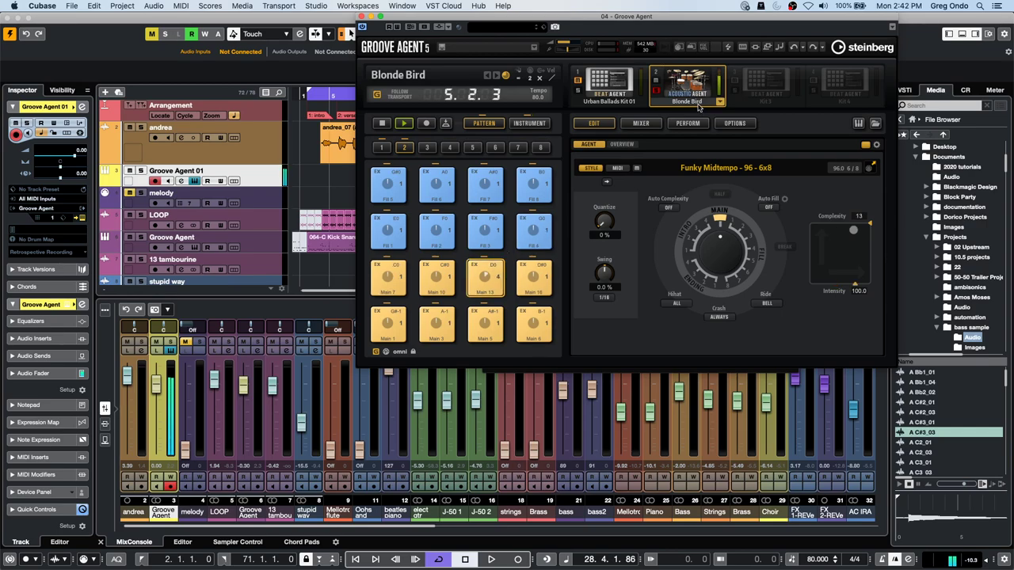
# Load Disco Craze with patterns from Percussion Agent Standard Kit into the third slot and solo it alongside the other kits
pyautogui.rightClick(759, 86)
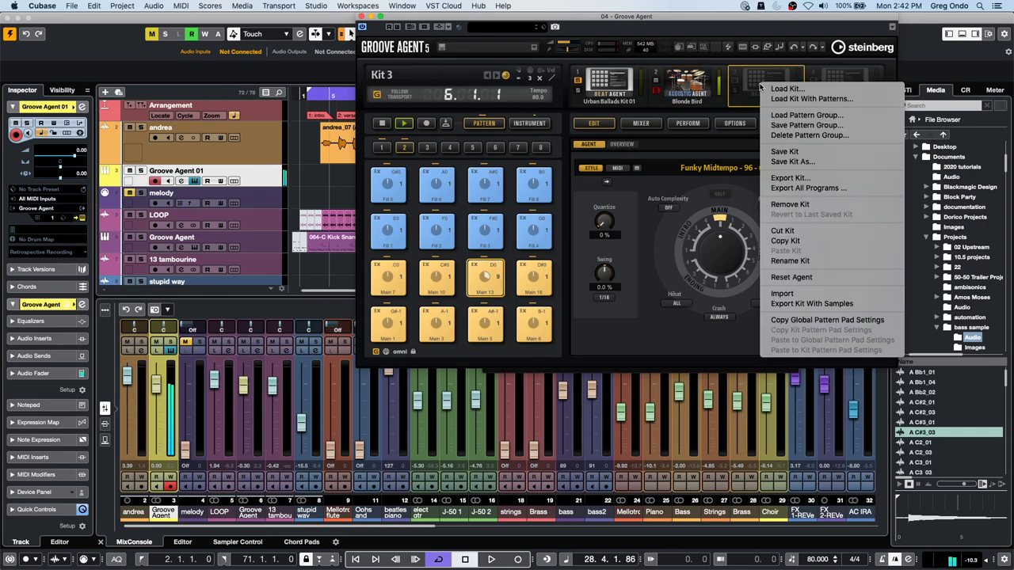
pyautogui.click(808, 99)
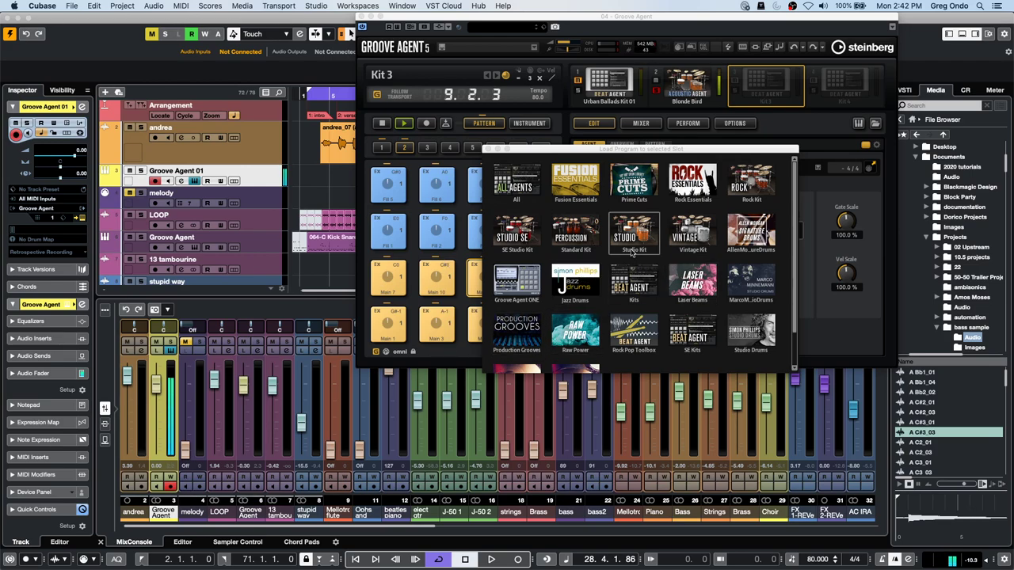
pyautogui.click(566, 219)
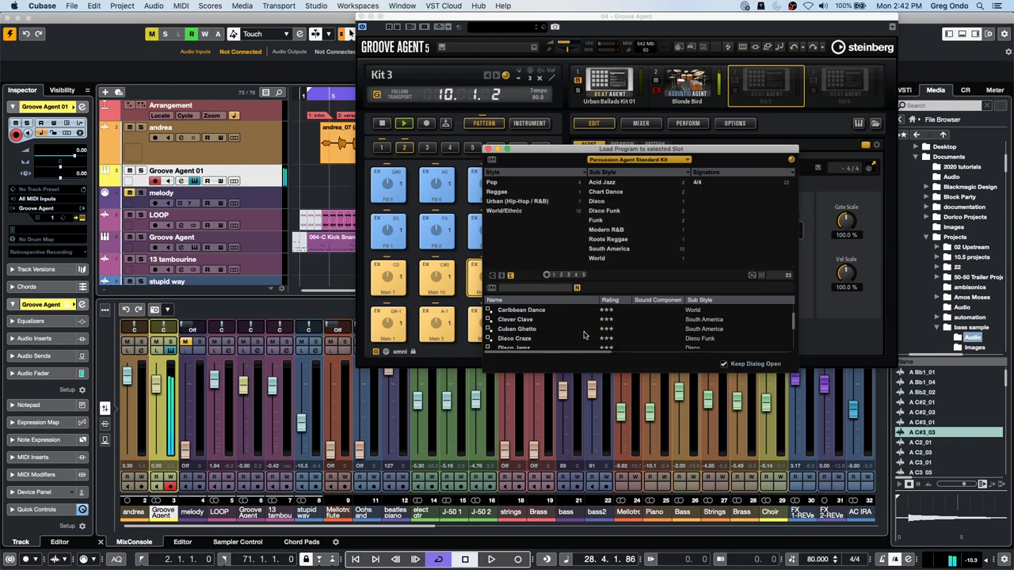
pyautogui.doubleClick(538, 339)
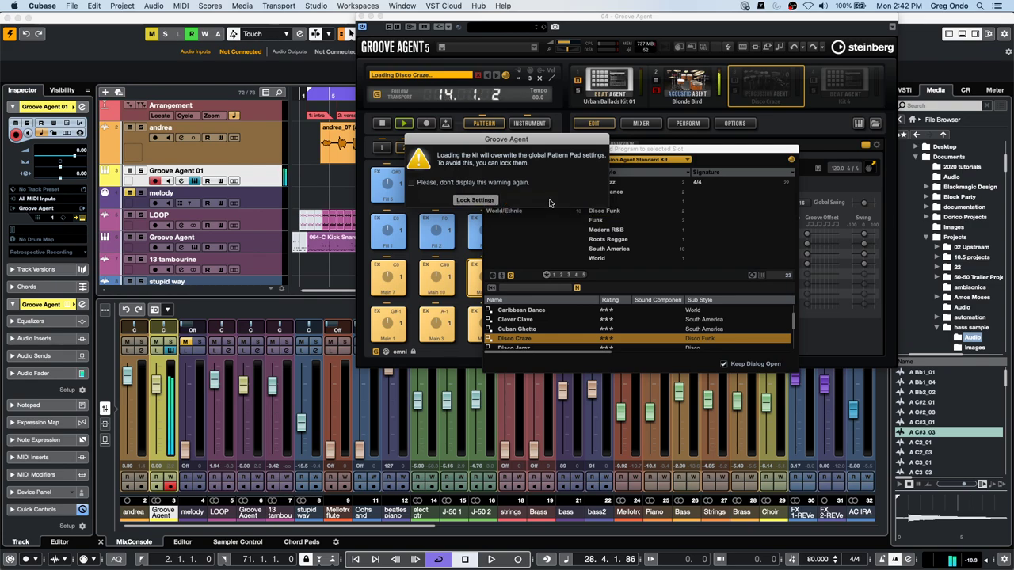
pyautogui.click(550, 201)
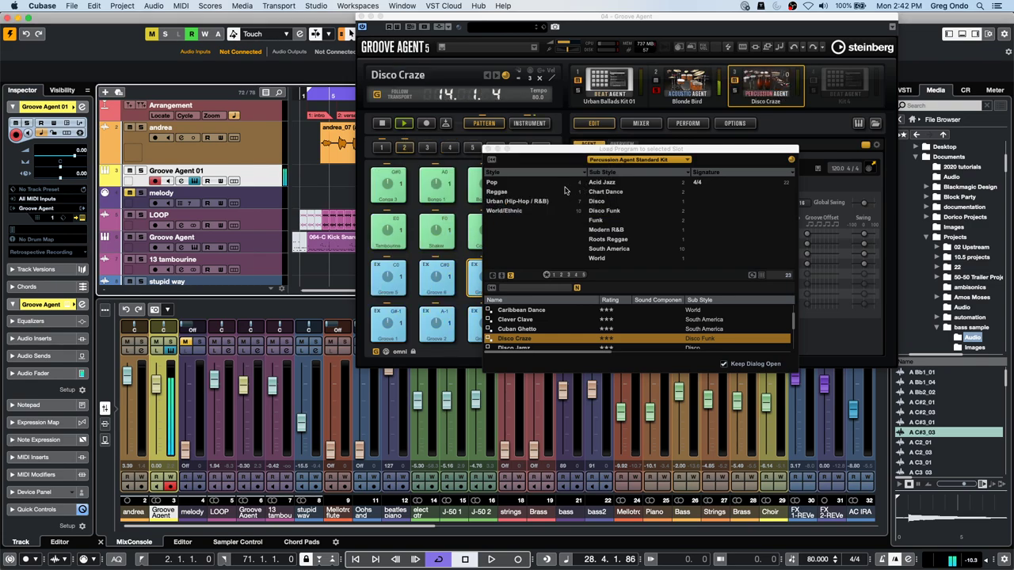
pyautogui.click(735, 90)
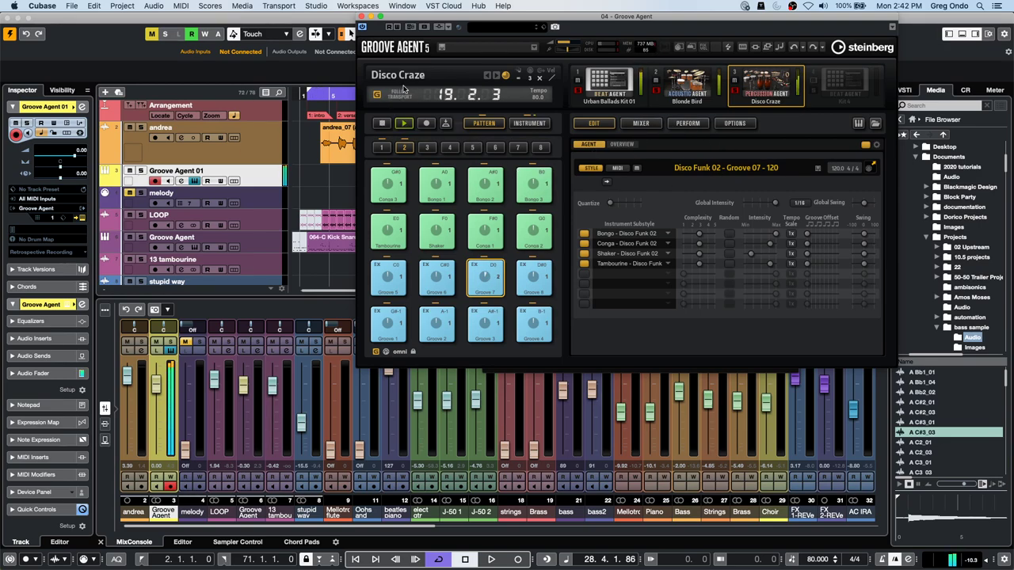
pyautogui.click(383, 125)
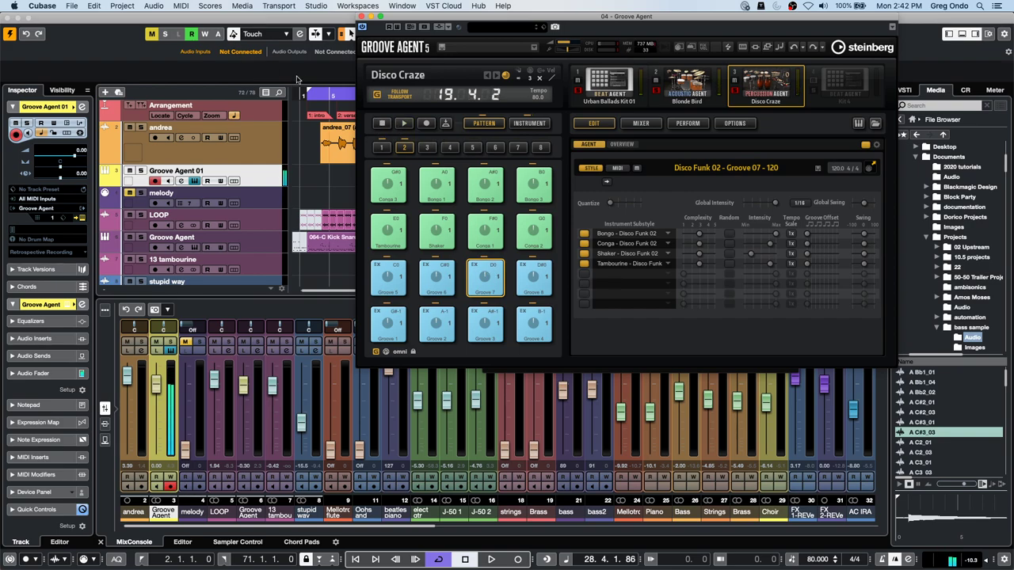
# Close the kit browser and play the project from about bar 90 with Groove Agent following the transport
pyautogui.moveTo(319, 95); pyautogui.dragTo(333, 4)
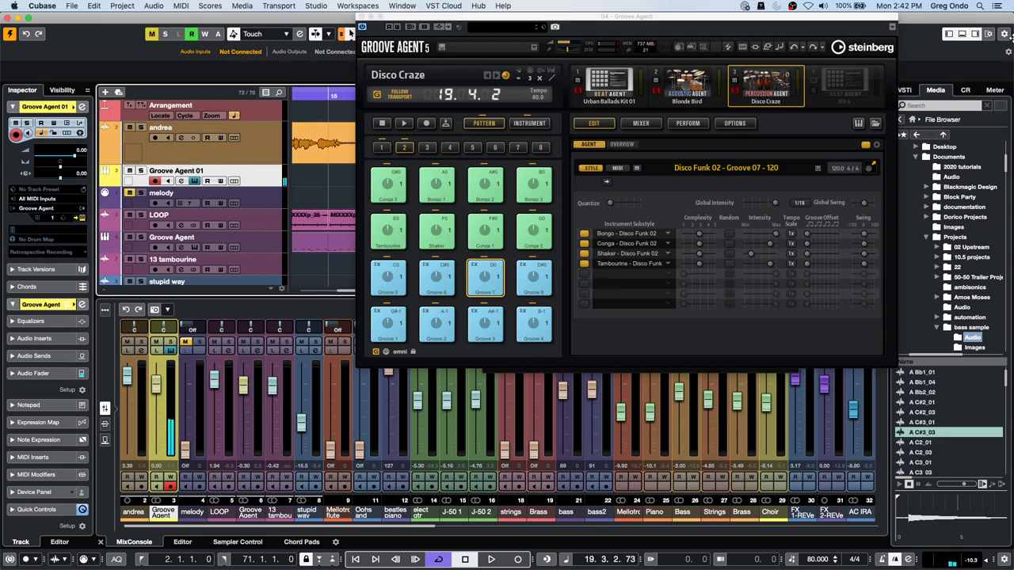
pyautogui.moveTo(724, 20); pyautogui.dragTo(530, 229)
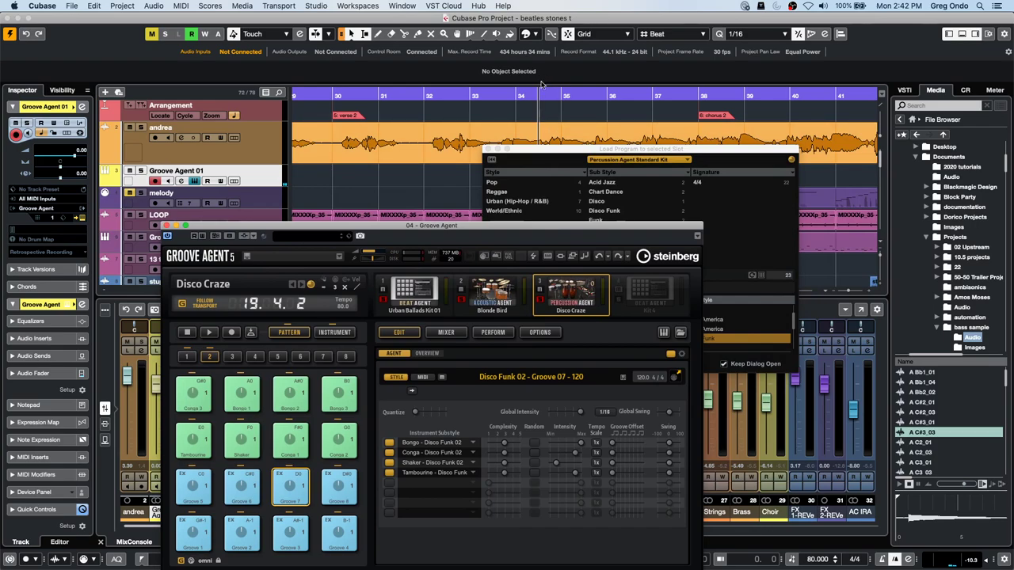
pyautogui.click(488, 150)
pyautogui.moveTo(499, 94); pyautogui.dragTo(486, 3)
pyautogui.moveTo(677, 96); pyautogui.dragTo(709, 91)
pyautogui.press('space')
pyautogui.moveTo(560, 228); pyautogui.dragTo(673, 81)
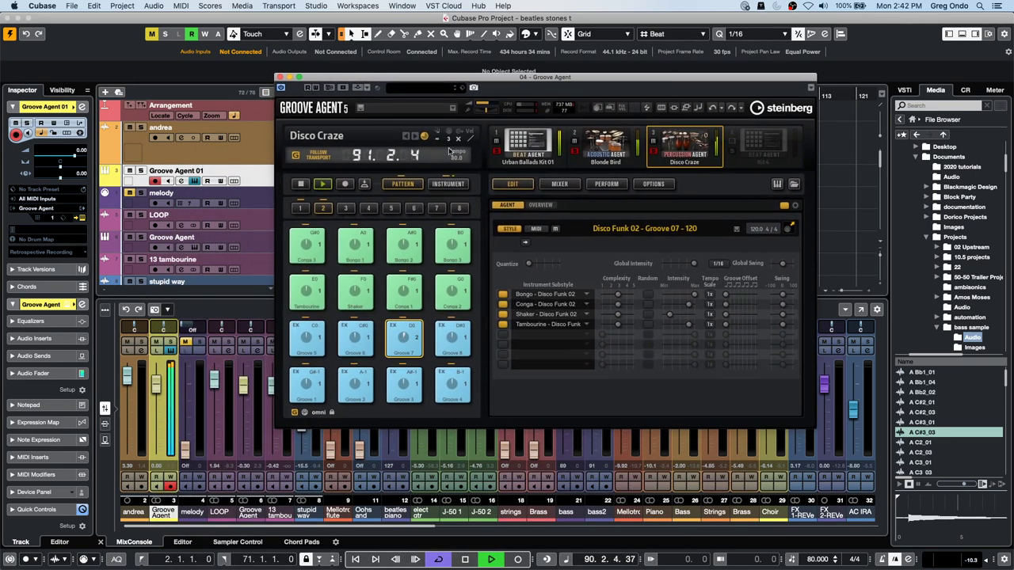
# Stop playback, lower the Stereo output fader to -5.94 dB, and play the project briefly to check the level
pyautogui.press('space')
pyautogui.press('space')
pyautogui.press('space')
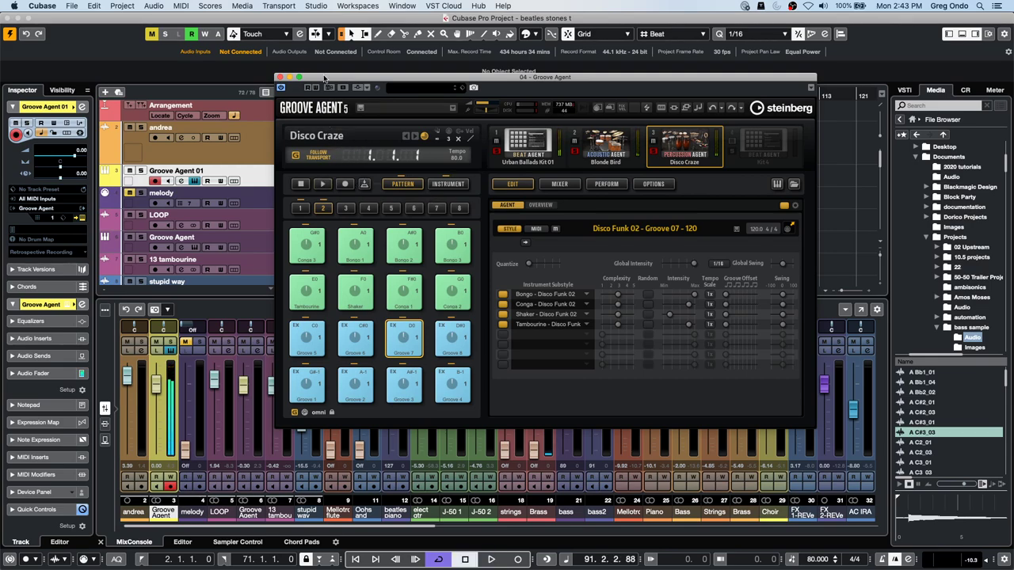
pyautogui.moveTo(324, 77); pyautogui.dragTo(528, 224)
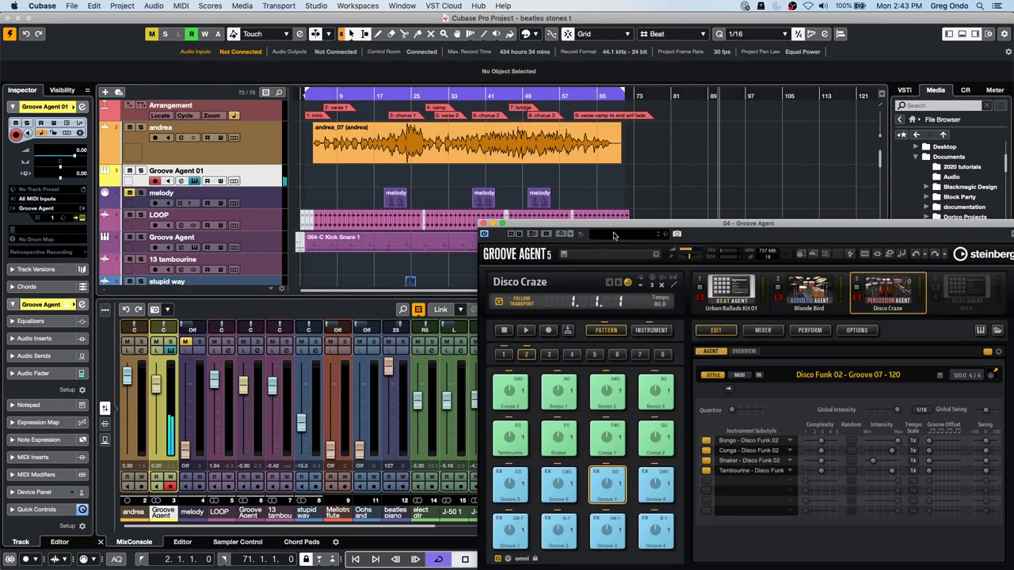
pyautogui.moveTo(535, 230); pyautogui.dragTo(171, 22)
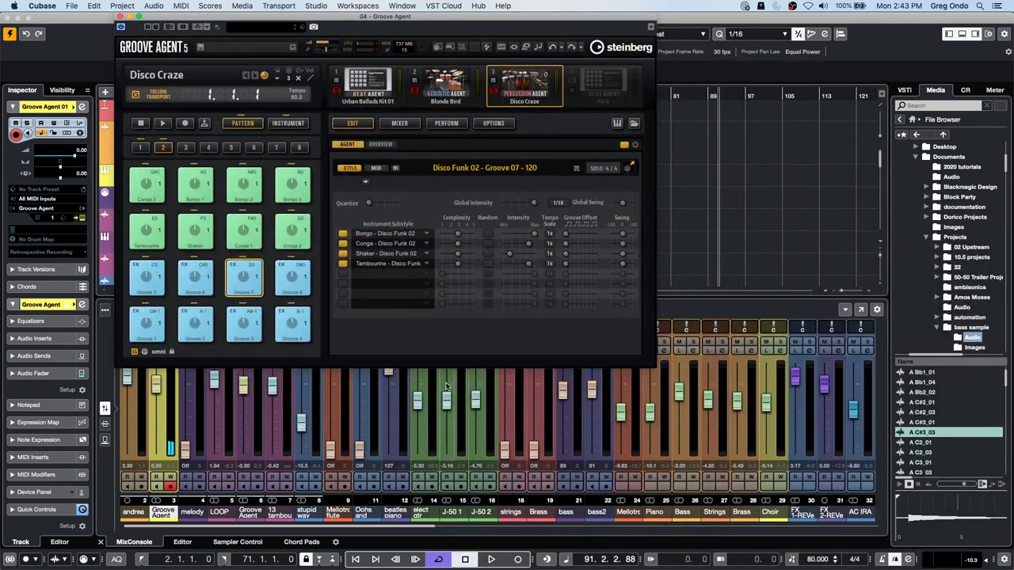
pyautogui.moveTo(407, 524); pyautogui.dragTo(919, 537)
pyautogui.moveTo(853, 450); pyautogui.dragTo(853, 407)
pyautogui.press('space')
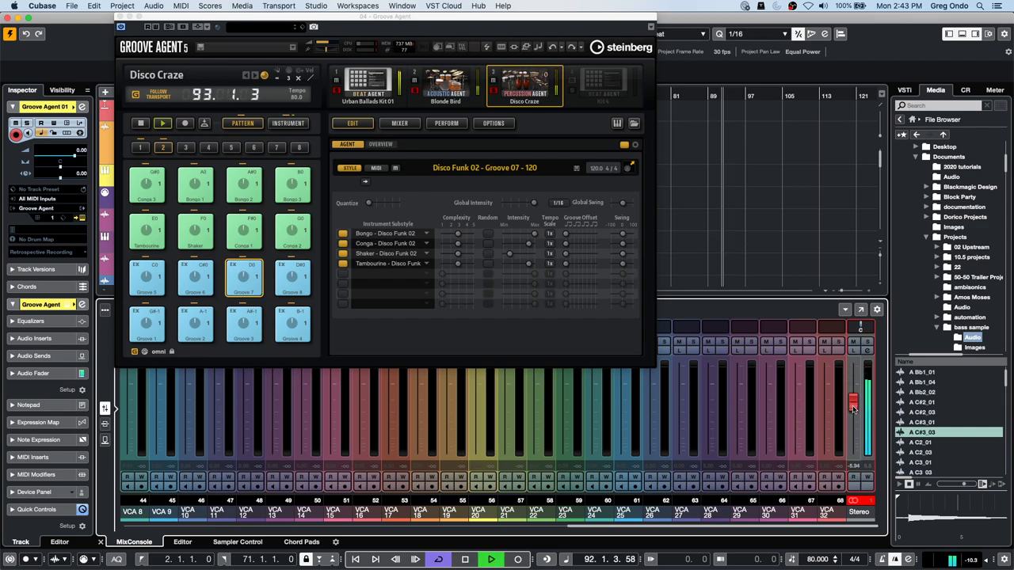
pyautogui.press('space')
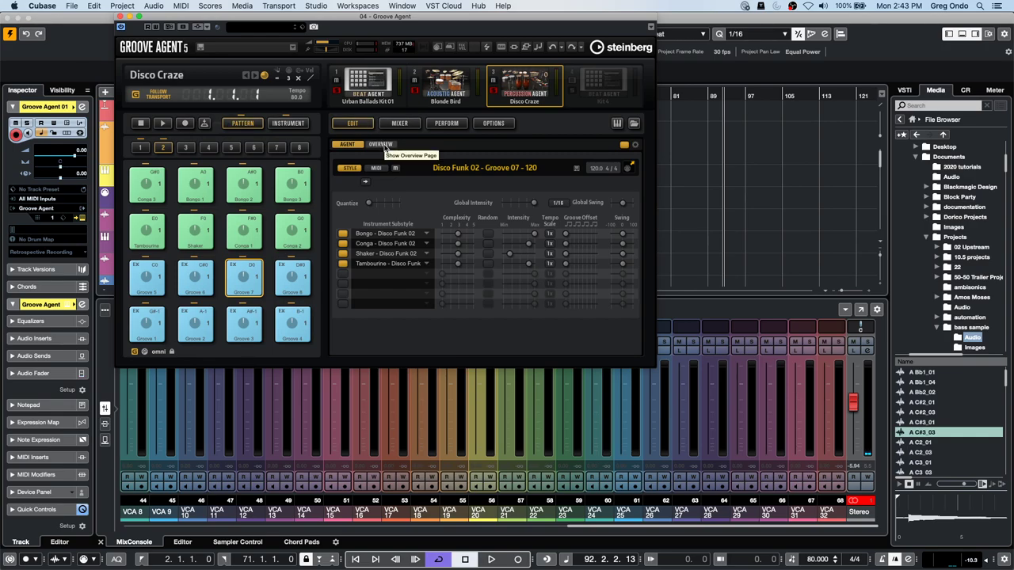
# Show the pattern overview of all kits and trigger the Groove 5, Conga 1 and Groove 7 pads while the project plays
pyautogui.click(380, 144)
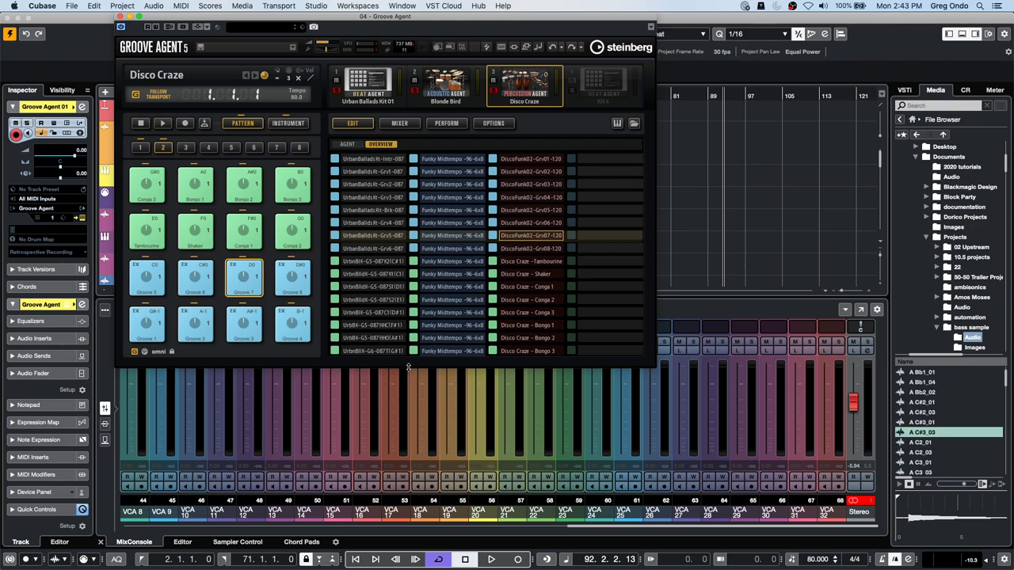
pyautogui.moveTo(447, 20); pyautogui.dragTo(633, 34)
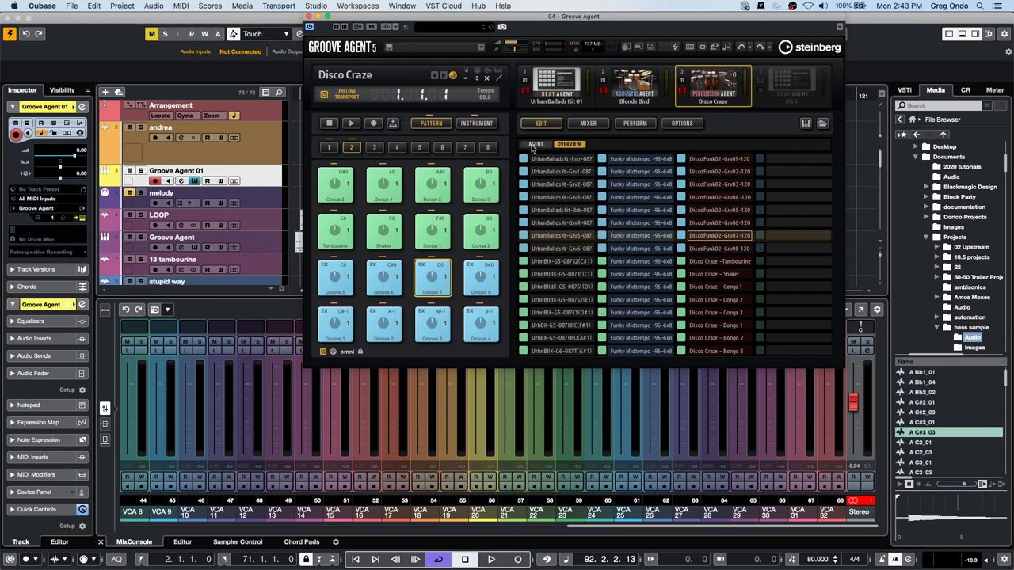
pyautogui.press('space')
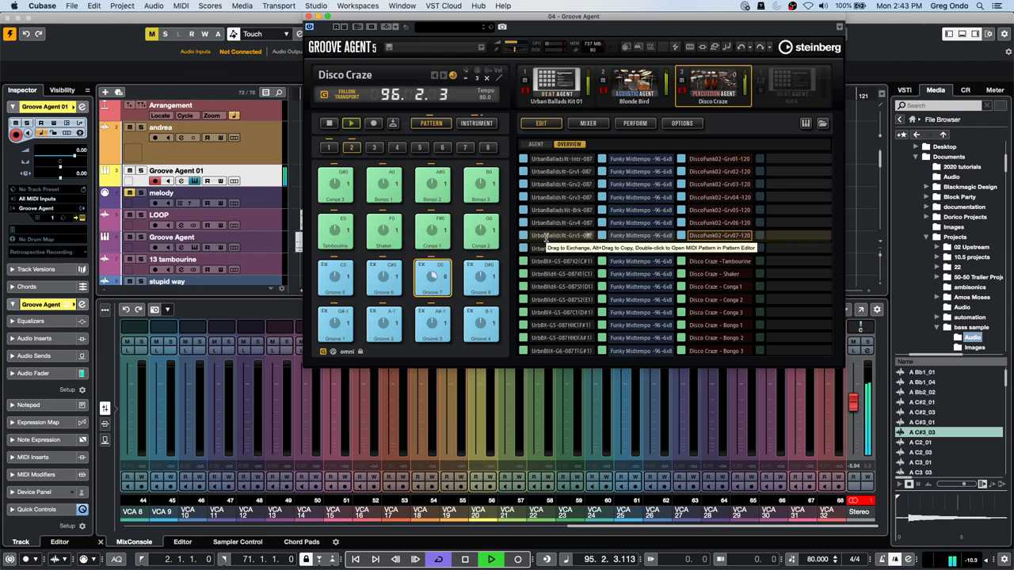
pyautogui.click(331, 277)
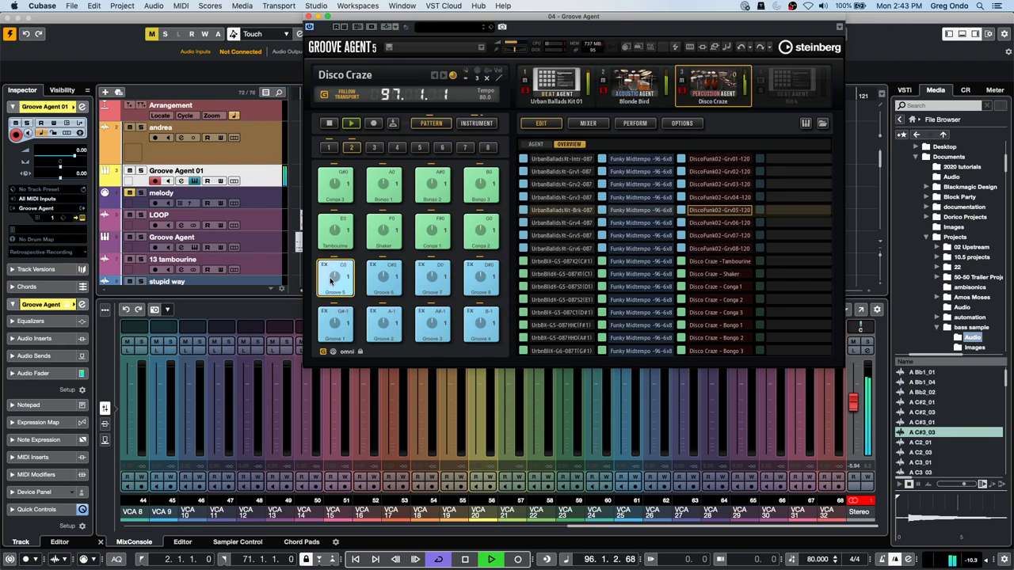
pyautogui.click(432, 233)
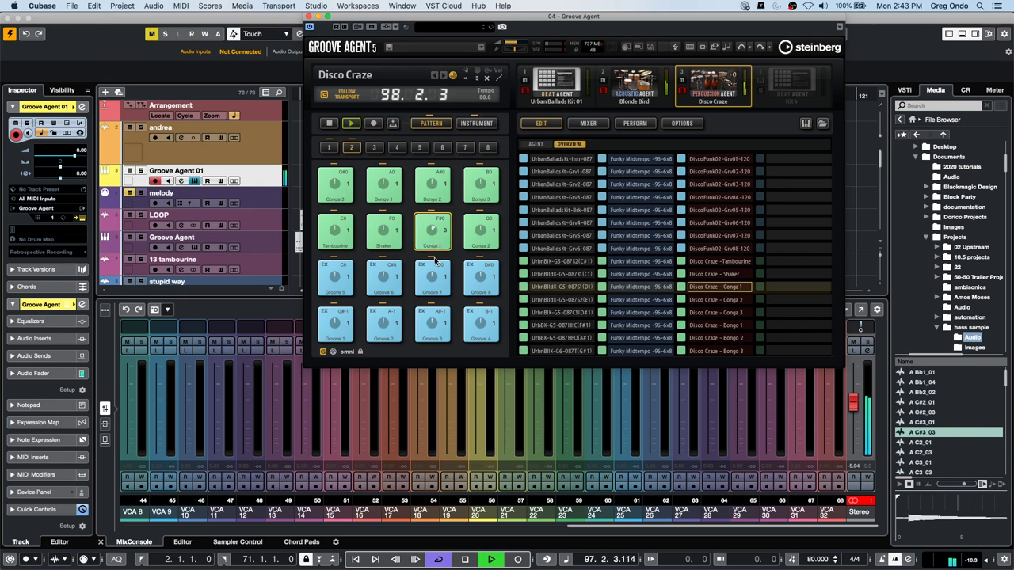
pyautogui.click(433, 277)
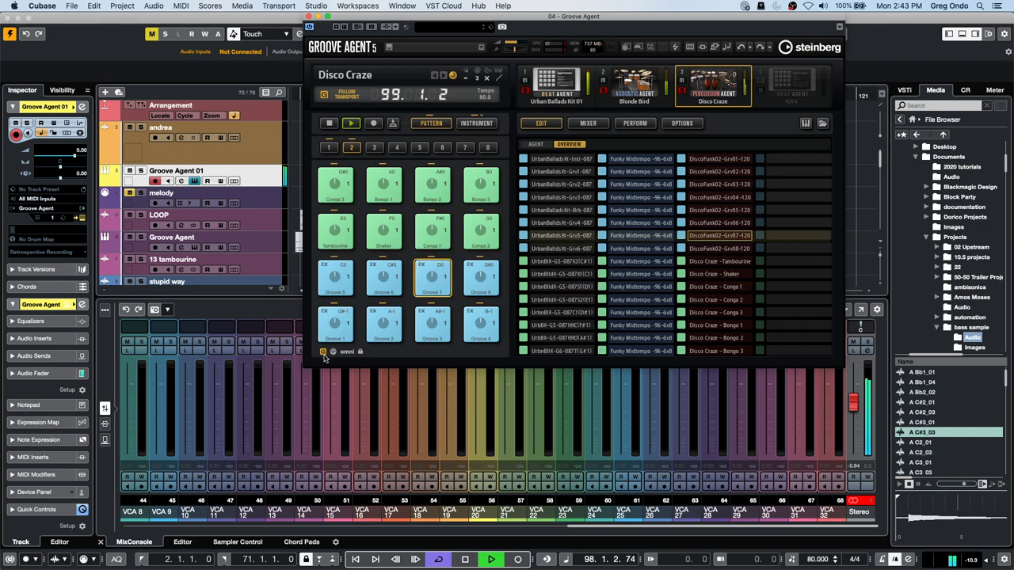
# Turn off the pads' global omni setting and start Groove Agent's own playback with Urban Ballads Kit 01 selected
pyautogui.click(322, 353)
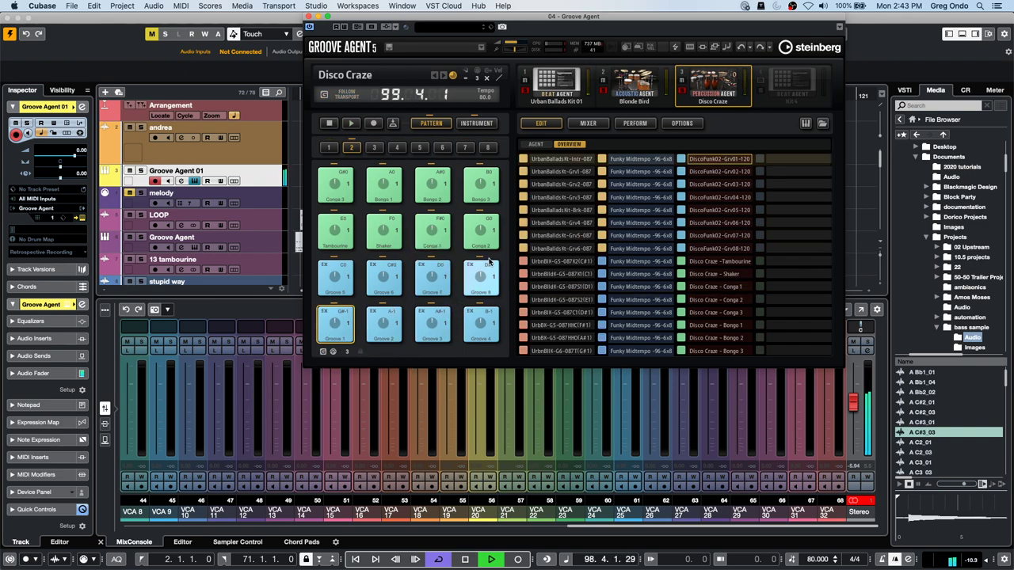
pyautogui.press('space')
pyautogui.click(564, 97)
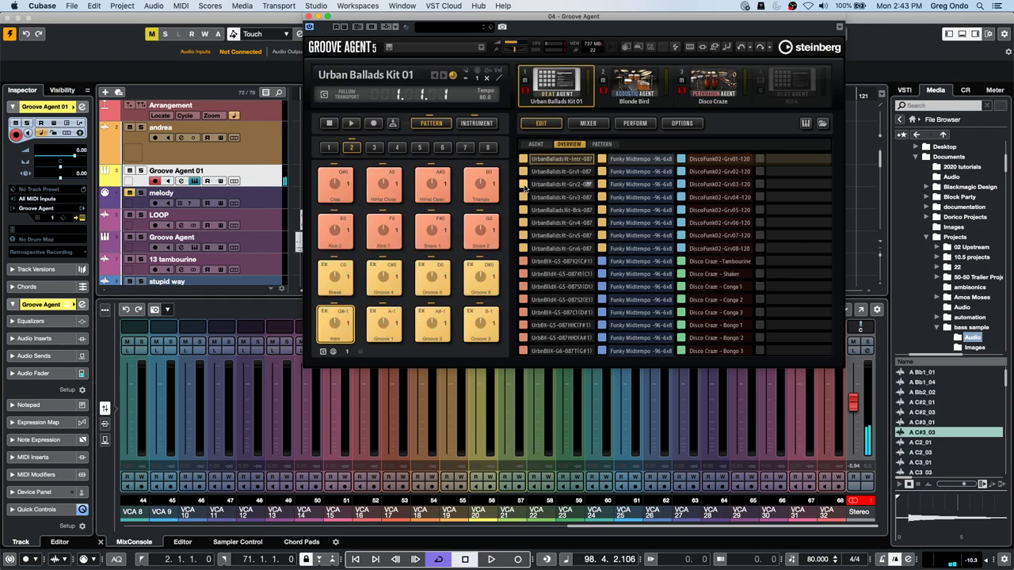
pyautogui.click(351, 123)
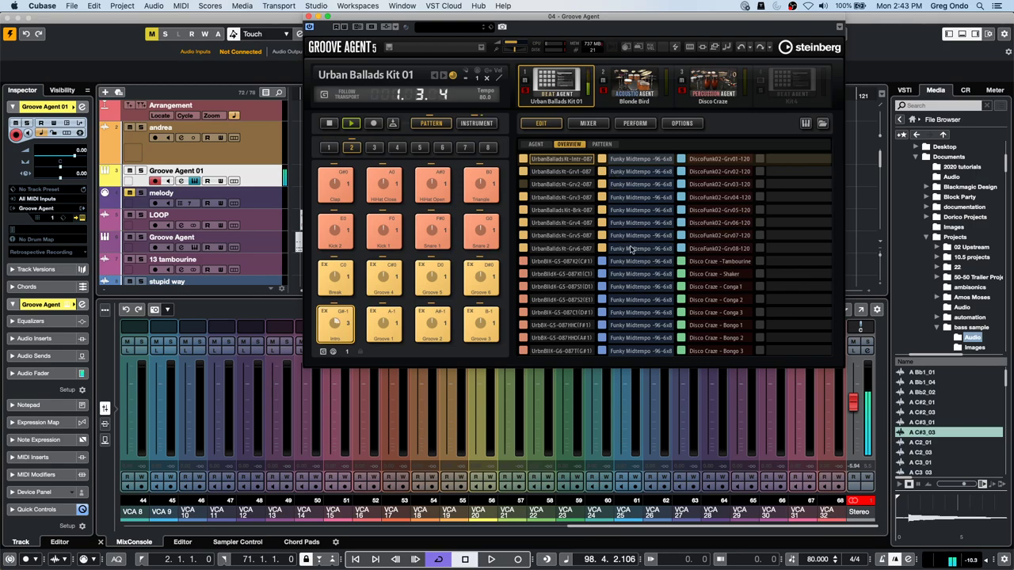
# From the overview, audition Blonde Bird's Fill 1, Disco Craze's Conga 2 and the DiscoFunk02-Grv01 pattern
pyautogui.click(634, 261)
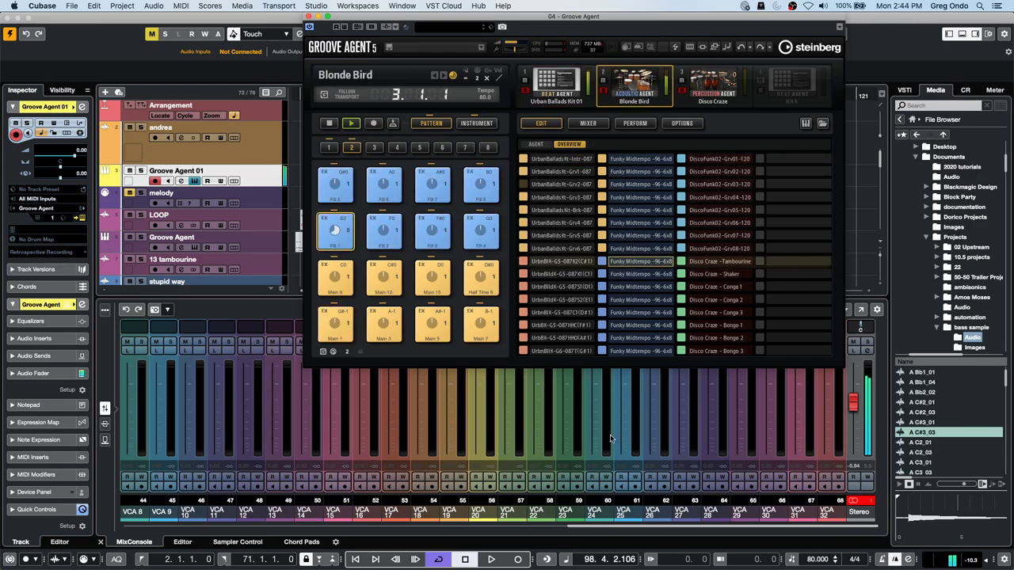
pyautogui.click(712, 301)
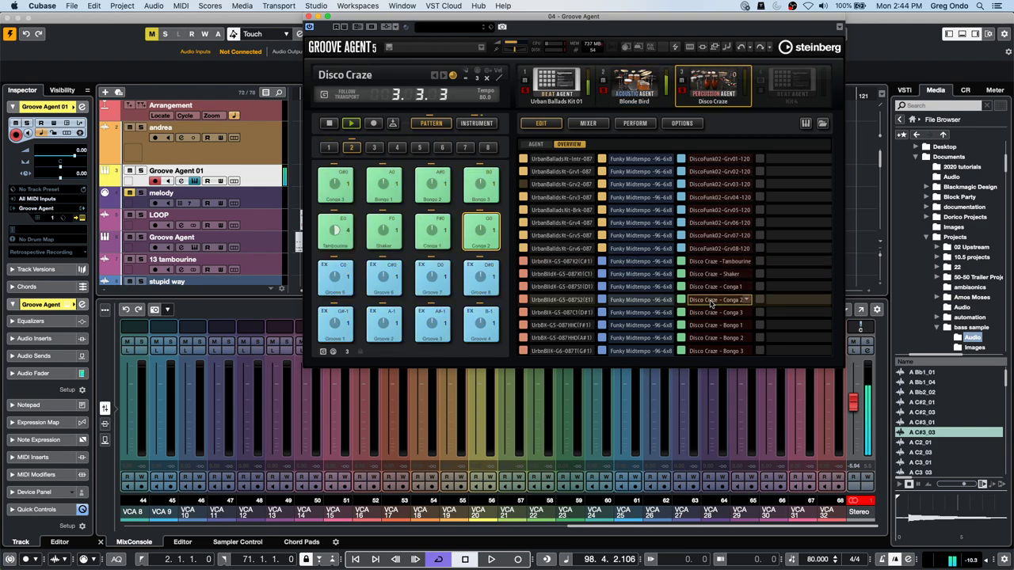
pyautogui.click(352, 123)
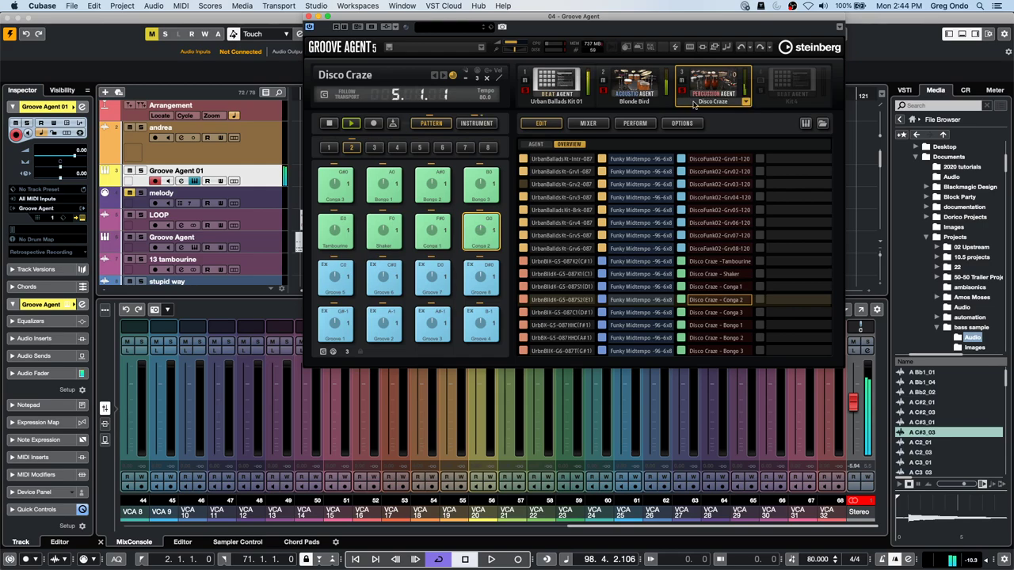
pyautogui.click(719, 160)
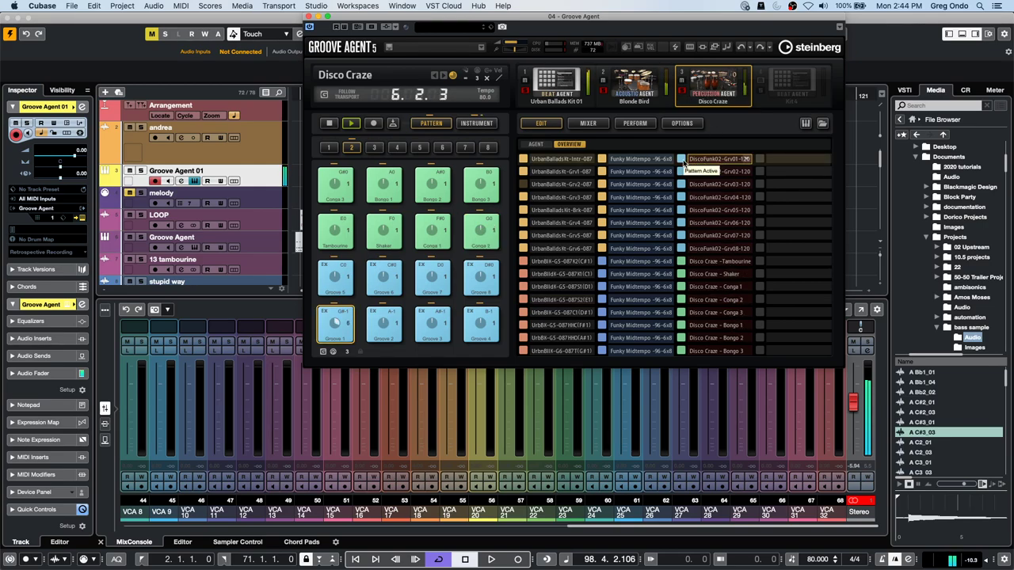
# Examine the Agent, Aux, Kits and Master pages of Groove Agent's mixer
pyautogui.click(587, 123)
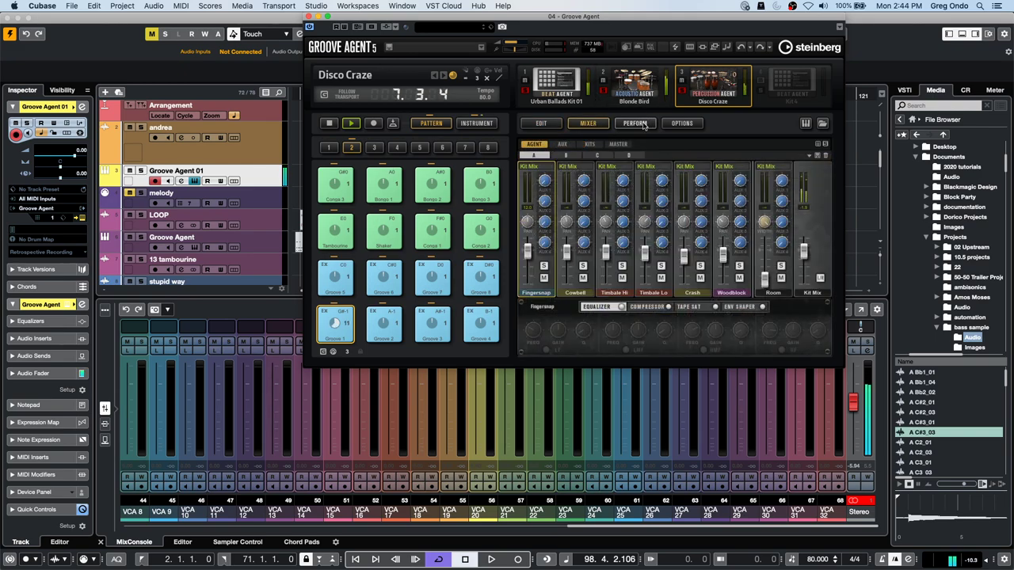
pyautogui.click(617, 145)
pyautogui.click(562, 144)
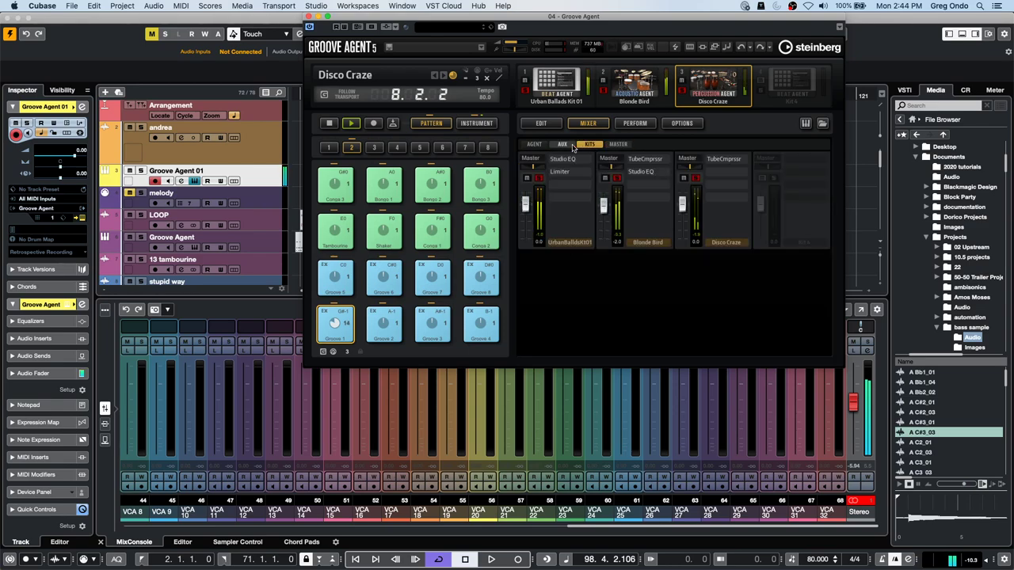
pyautogui.click(534, 144)
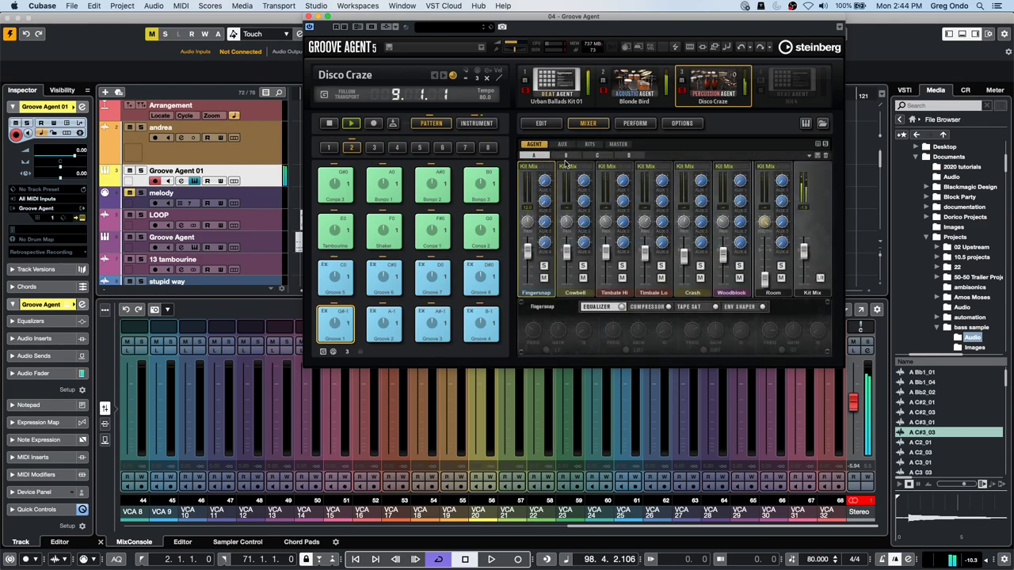
pyautogui.click(618, 144)
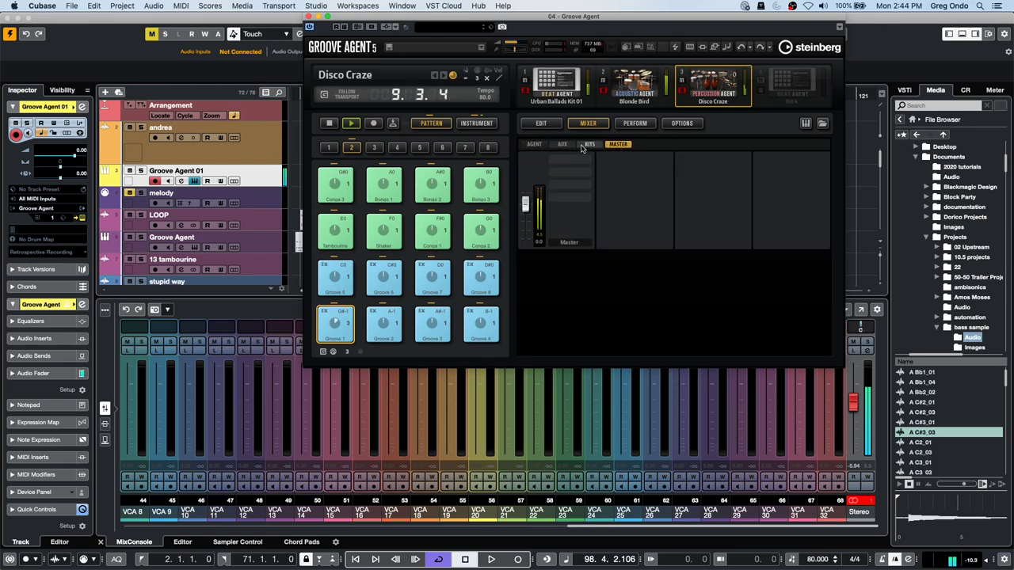
pyautogui.click(589, 144)
pyautogui.click(569, 145)
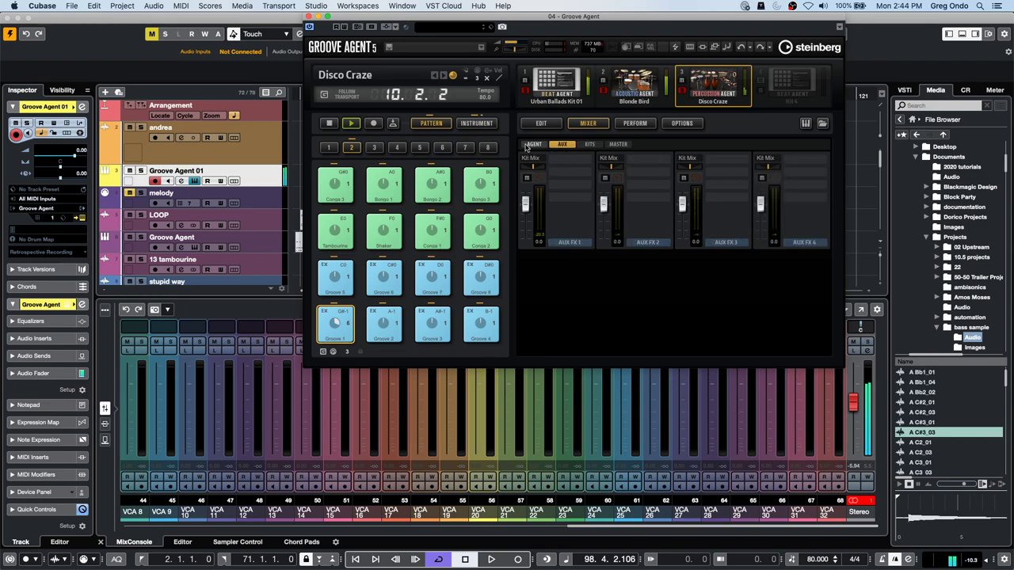
pyautogui.click(534, 145)
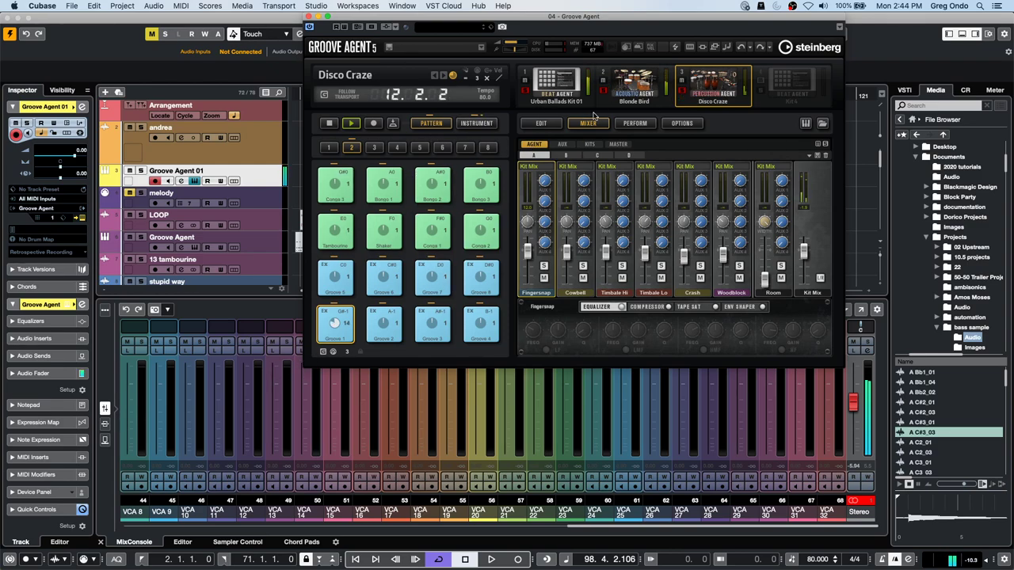
# View Urban Ballads Groove 6 in the pattern editor, and select DiscoFunk02-Grv04 and Blonde Bird's D0 pattern in the overview
pyautogui.click(541, 123)
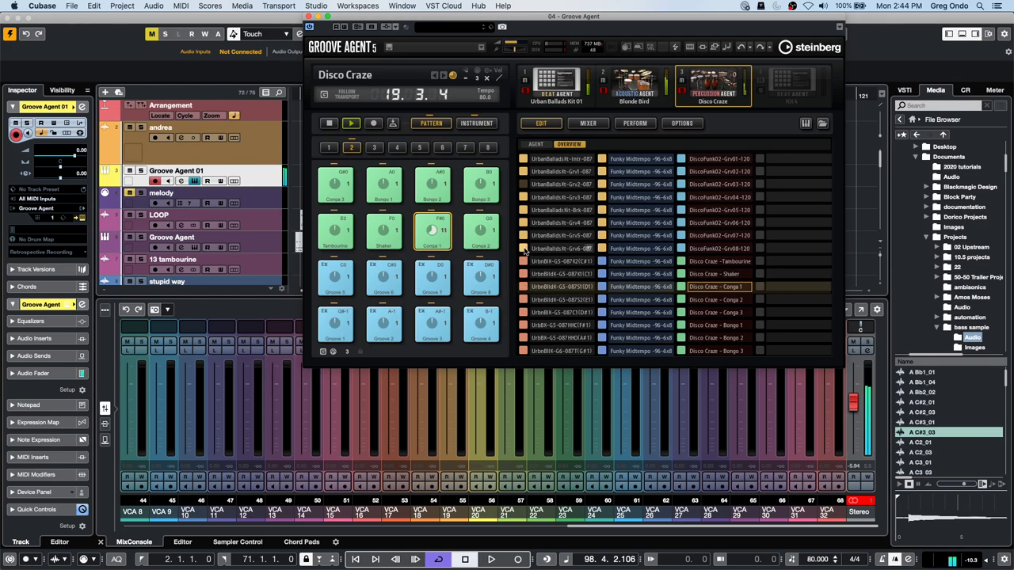
pyautogui.doubleClick(554, 249)
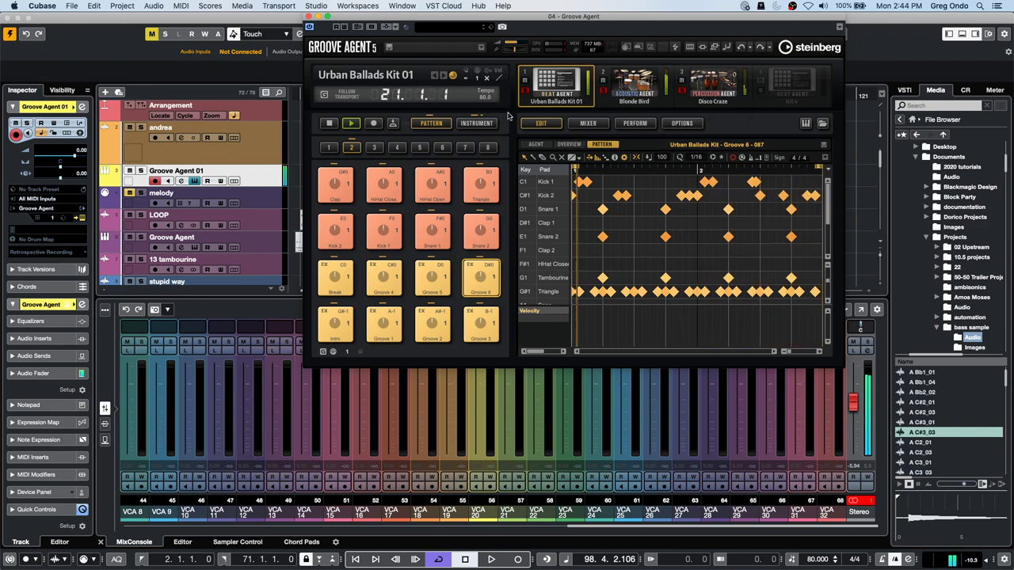
pyautogui.click(569, 144)
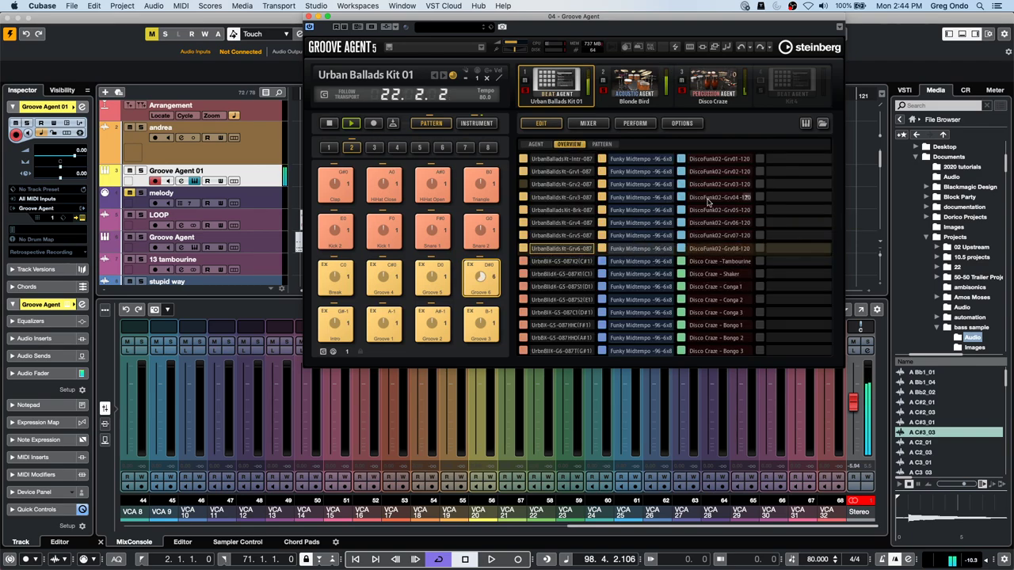
pyautogui.click(715, 198)
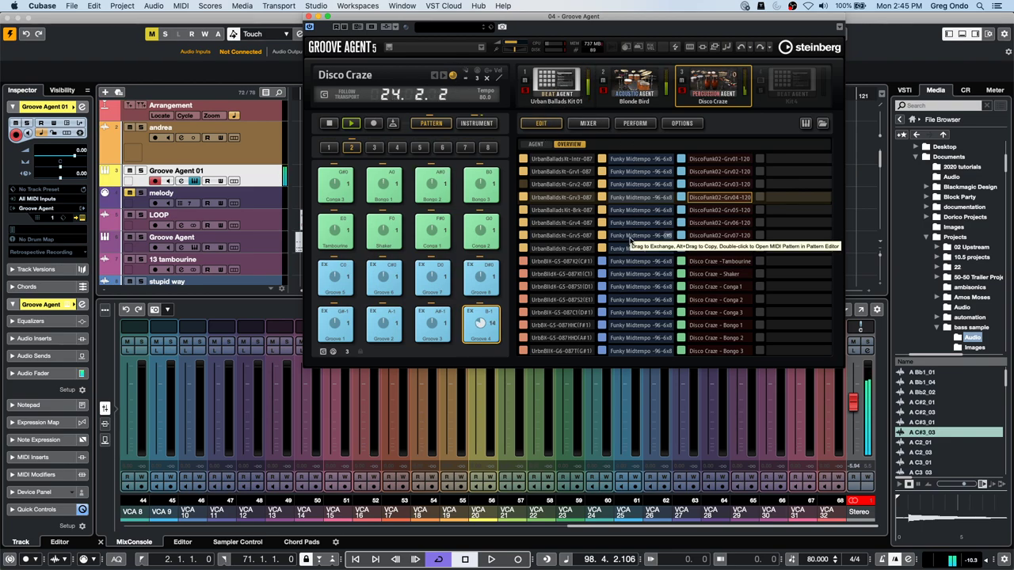
pyautogui.click(629, 236)
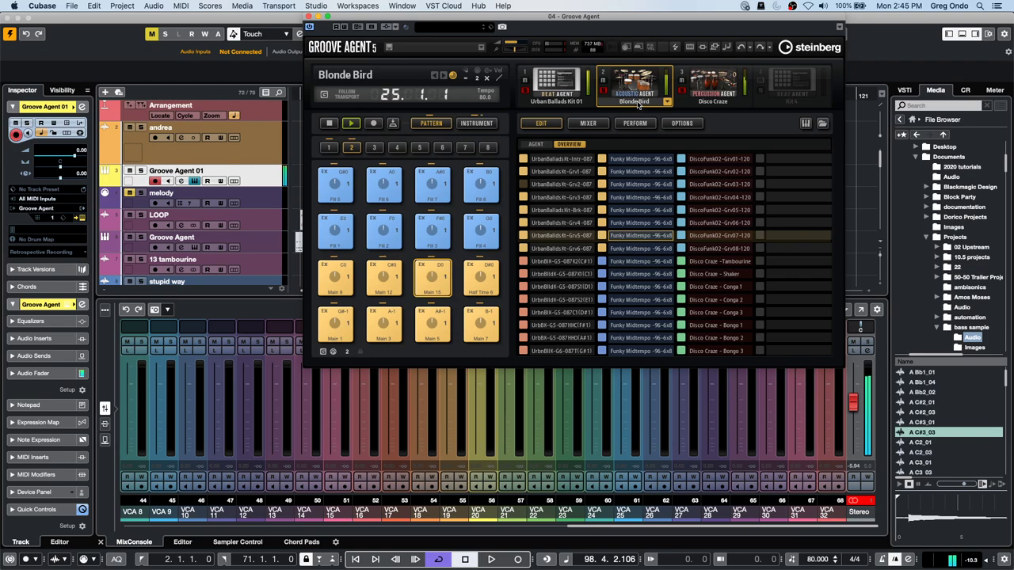
# Play the project together with Groove Agent's patterns from about bar 98 and stop playback
pyautogui.press('space')
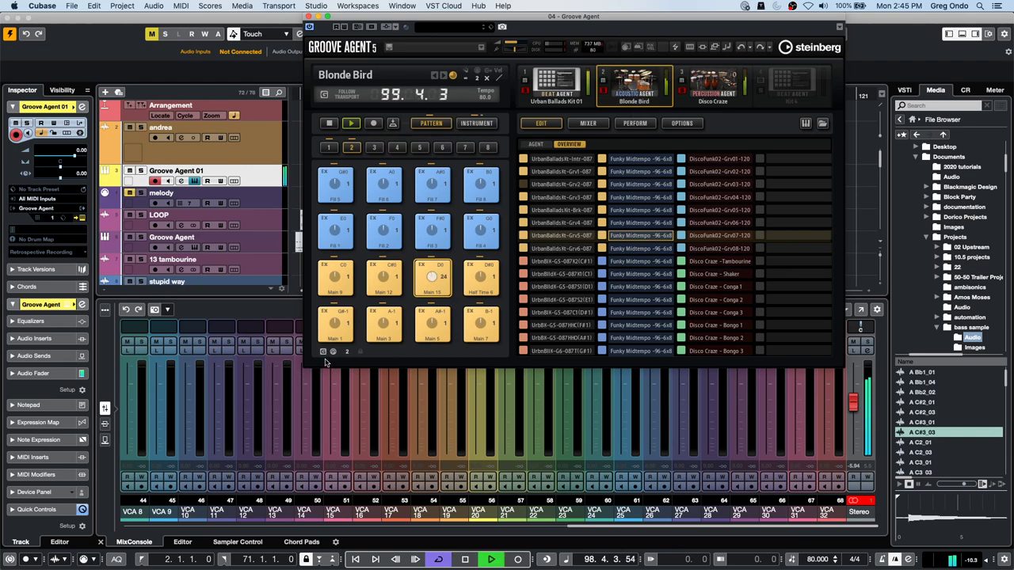
pyautogui.press('space')
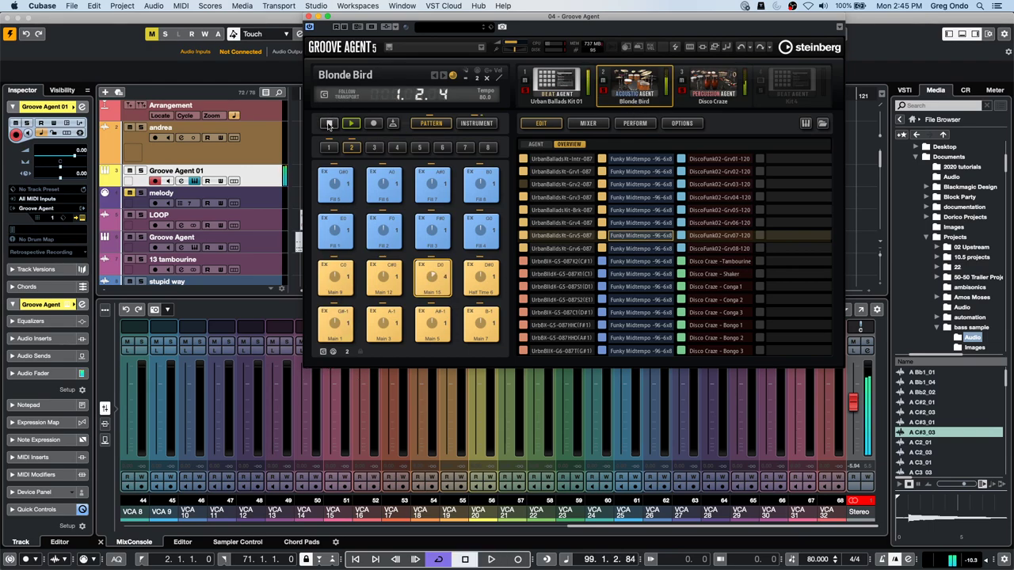
pyautogui.press('space')
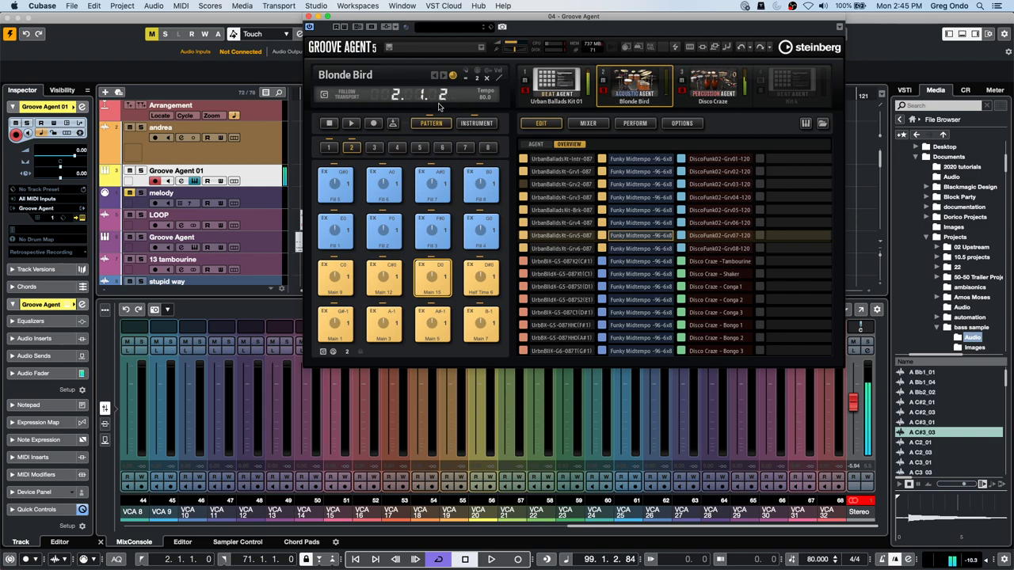
pyautogui.press('space')
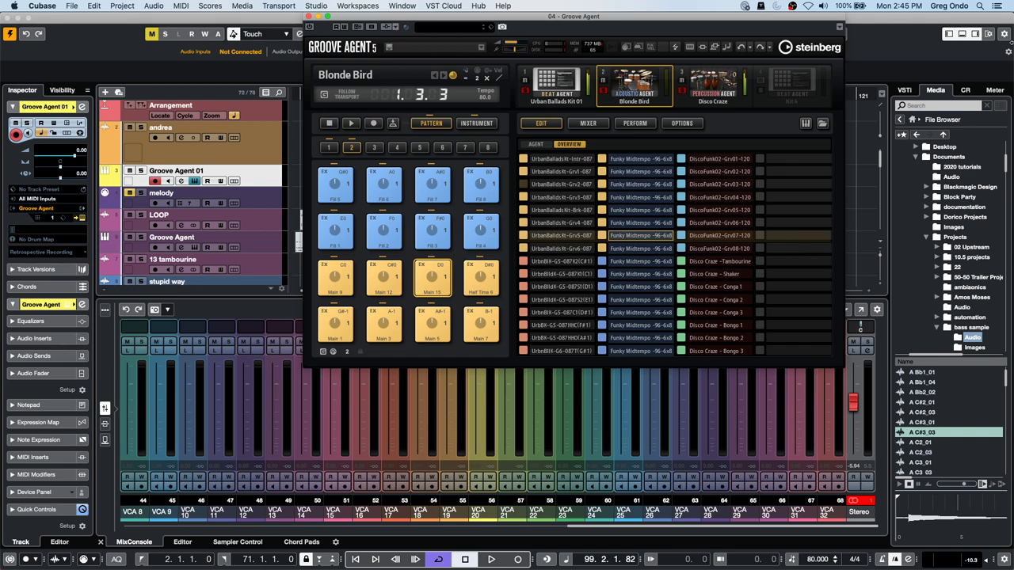
# Close the Groove Agent window and select the andrea_07 audio event on the andrea track
pyautogui.click(308, 16)
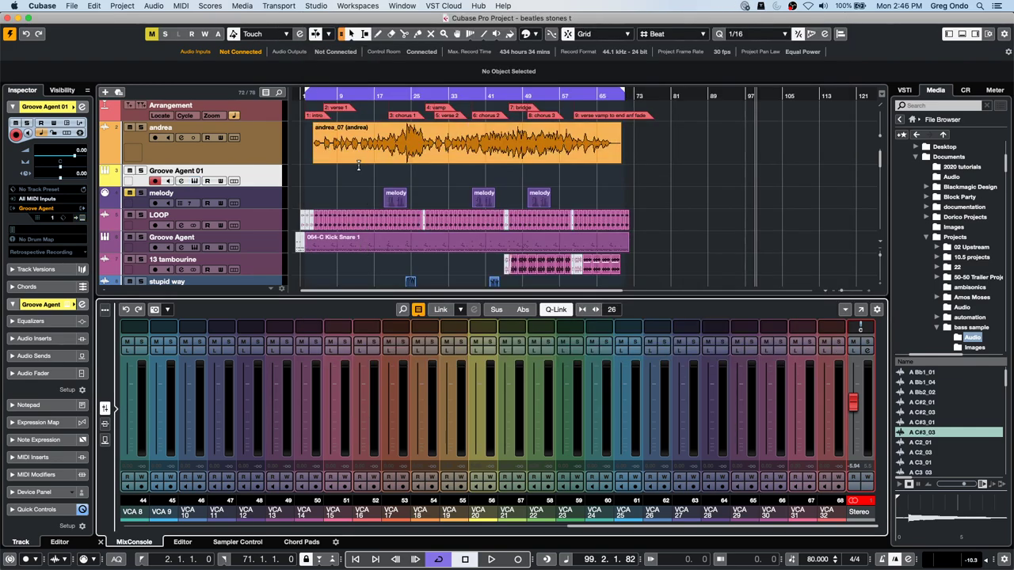
pyautogui.click(363, 158)
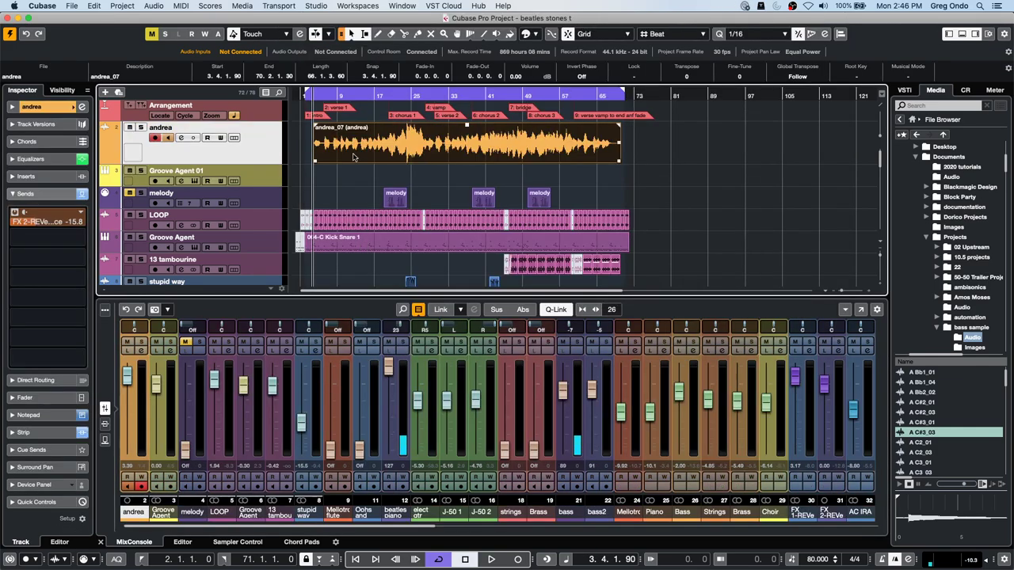
# Apply the SpectraLayers extension to the andrea_07 audio event
pyautogui.click(322, 93)
pyautogui.moveTo(320, 138); pyautogui.dragTo(322, 154)
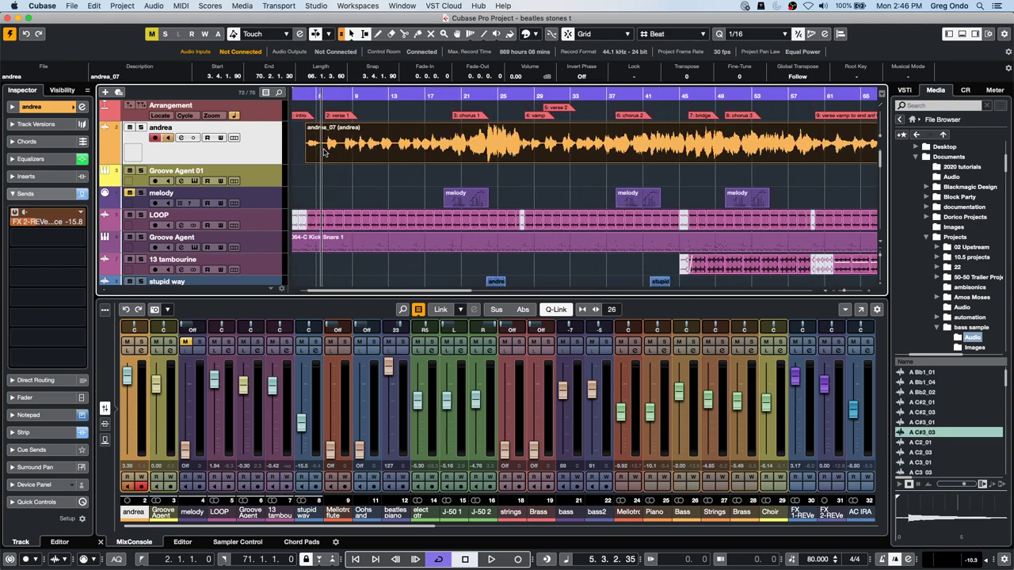
pyautogui.click(123, 6)
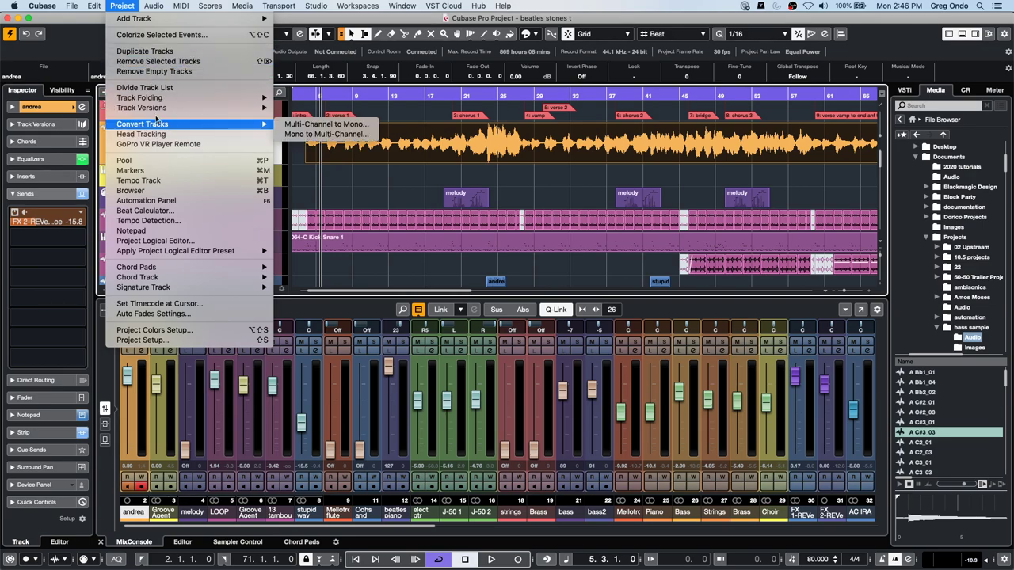
pyautogui.moveTo(160, 5)
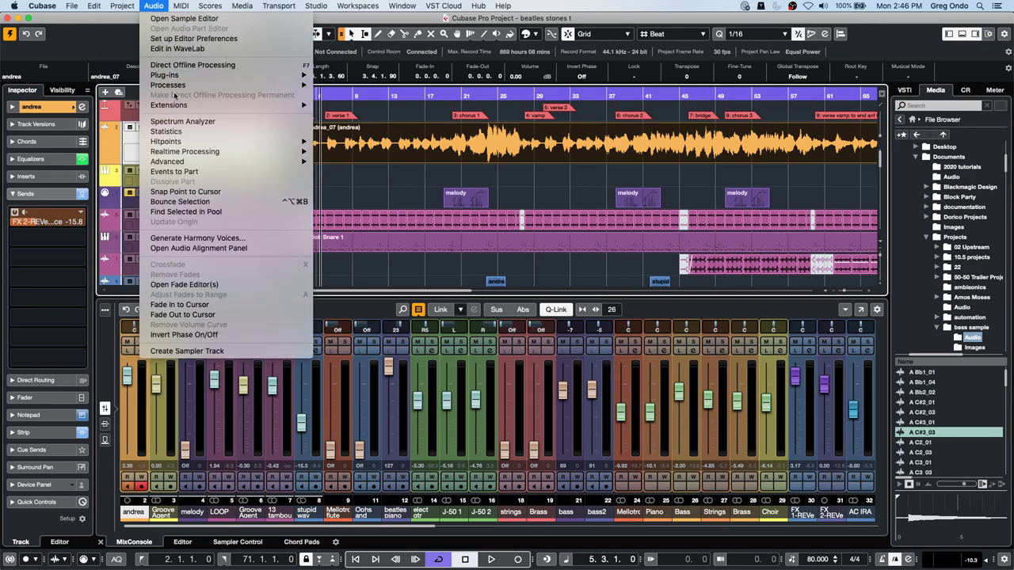
pyautogui.moveTo(212, 109)
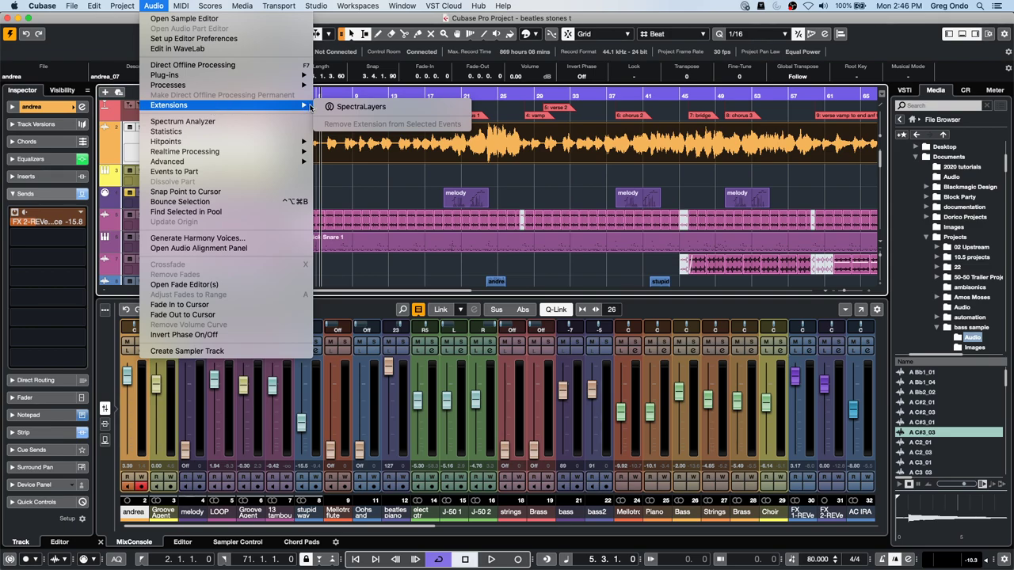
pyautogui.click(360, 106)
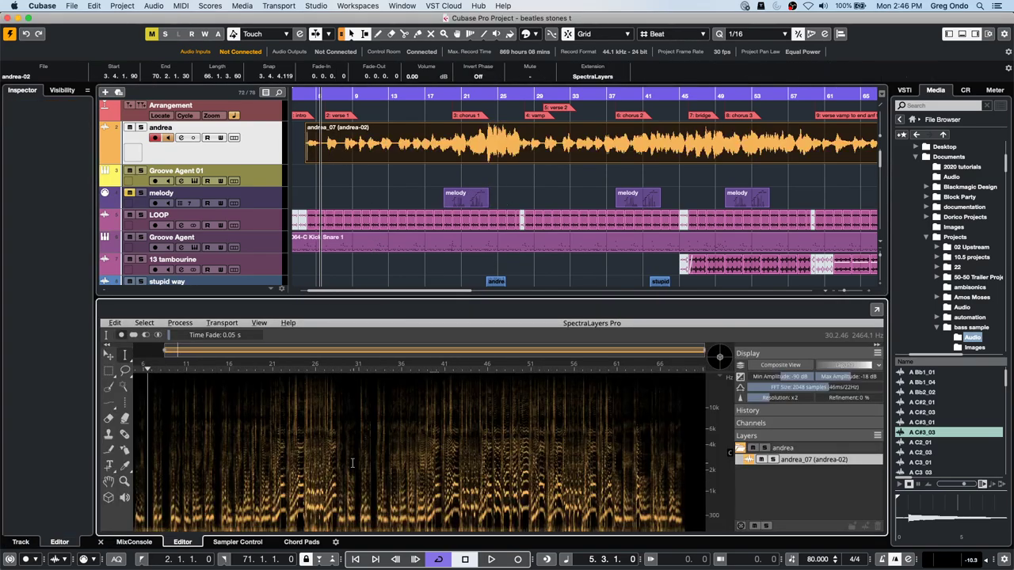
# Tilt the vocal's spectrogram into a 3D view, then view SpectraLayers in a separate window and close that window
pyautogui.moveTo(724, 362)
pyautogui.mouseDown()
pyautogui.moveTo(715, 357)
pyautogui.moveTo(727, 347)
pyautogui.moveTo(718, 356)
pyautogui.mouseUp()
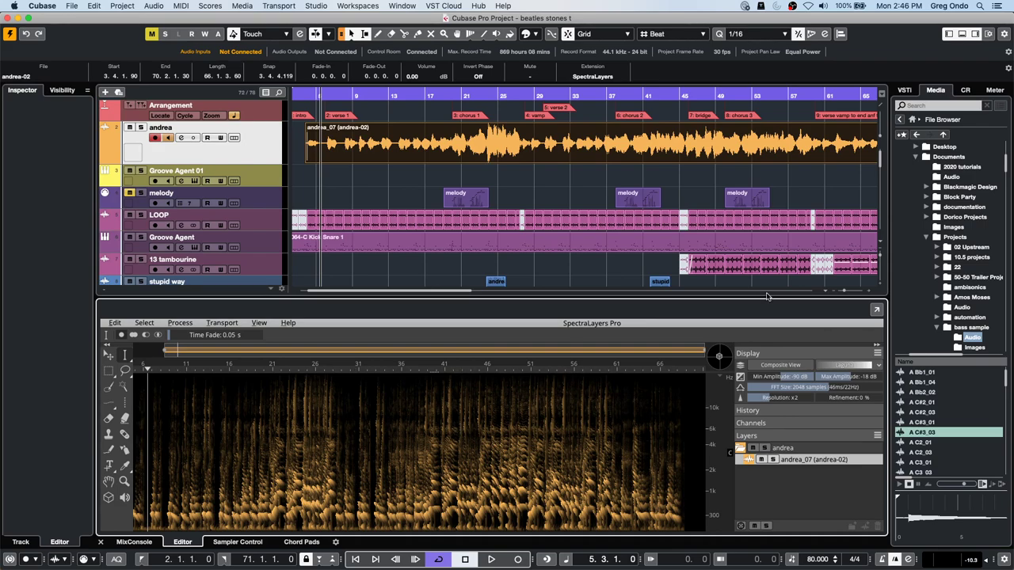
pyautogui.click(876, 309)
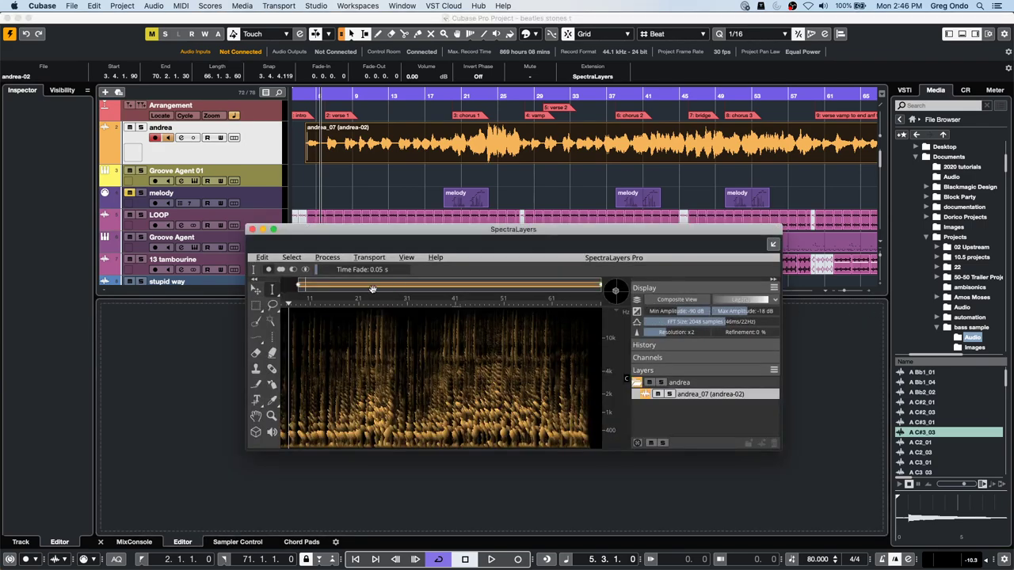
pyautogui.click(251, 229)
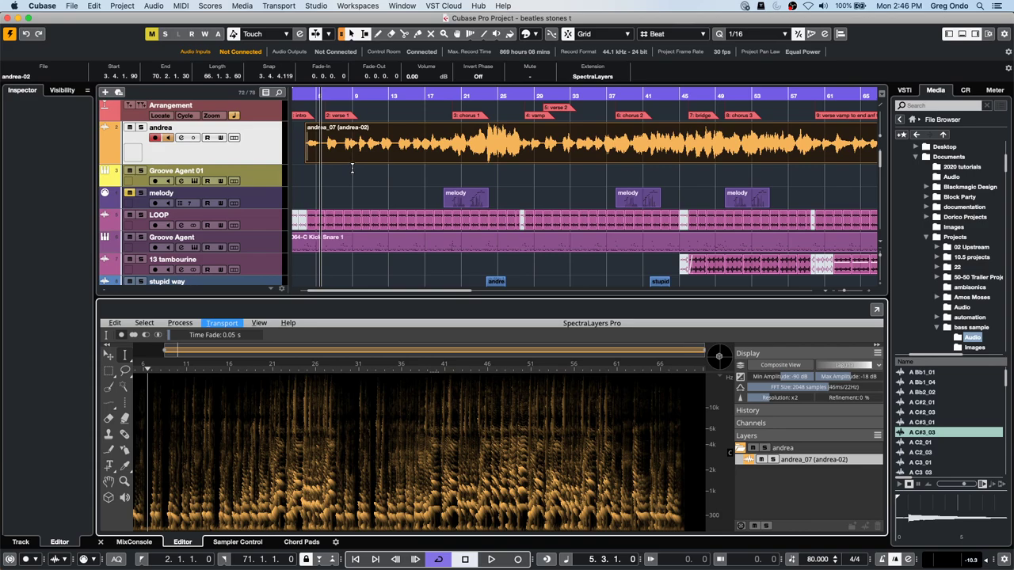
pyautogui.click(377, 245)
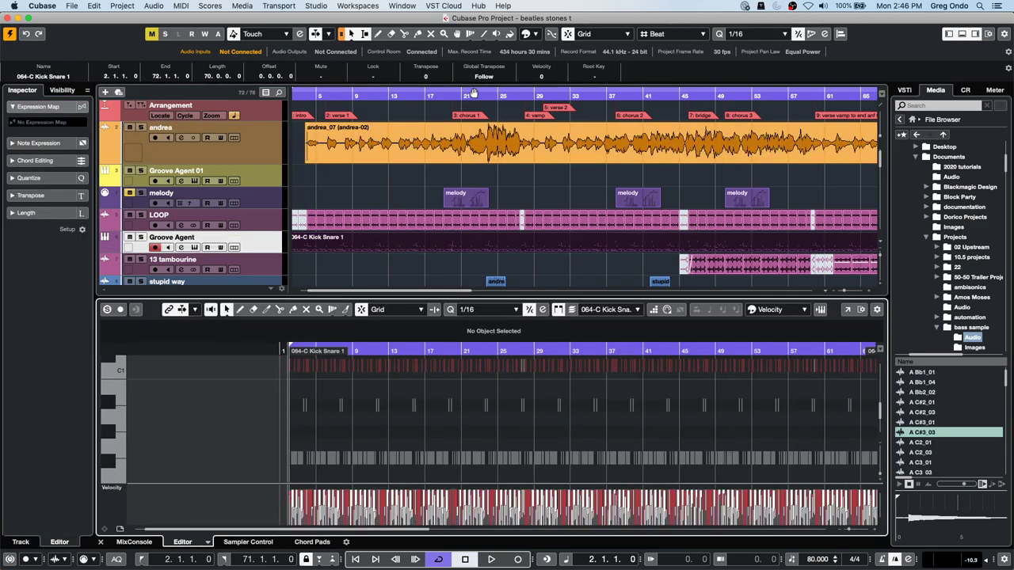
# Revert the project to its previously saved version and delete the files created since that save
pyautogui.click(65, 6)
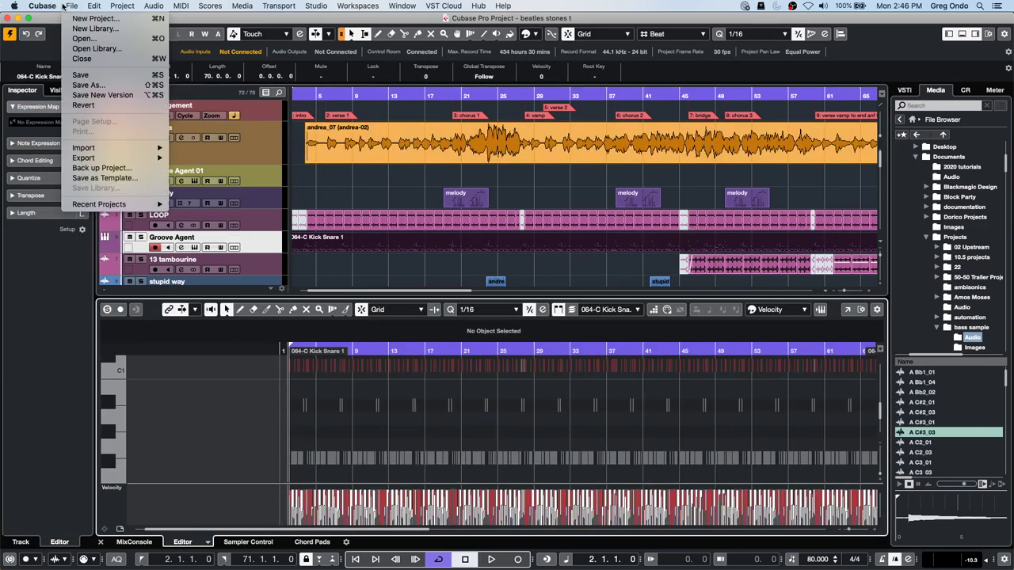
pyautogui.click(84, 105)
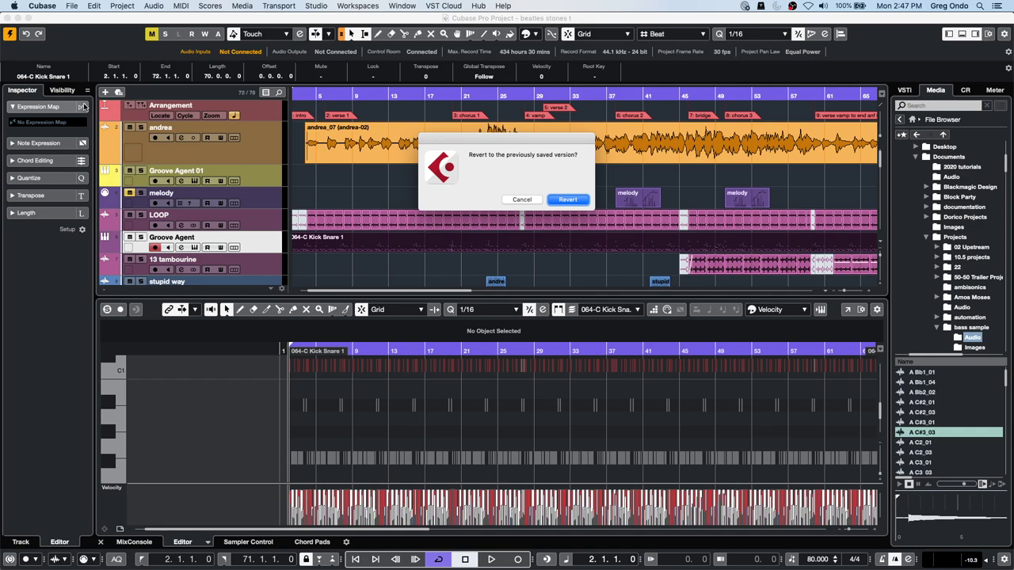
pyautogui.click(567, 200)
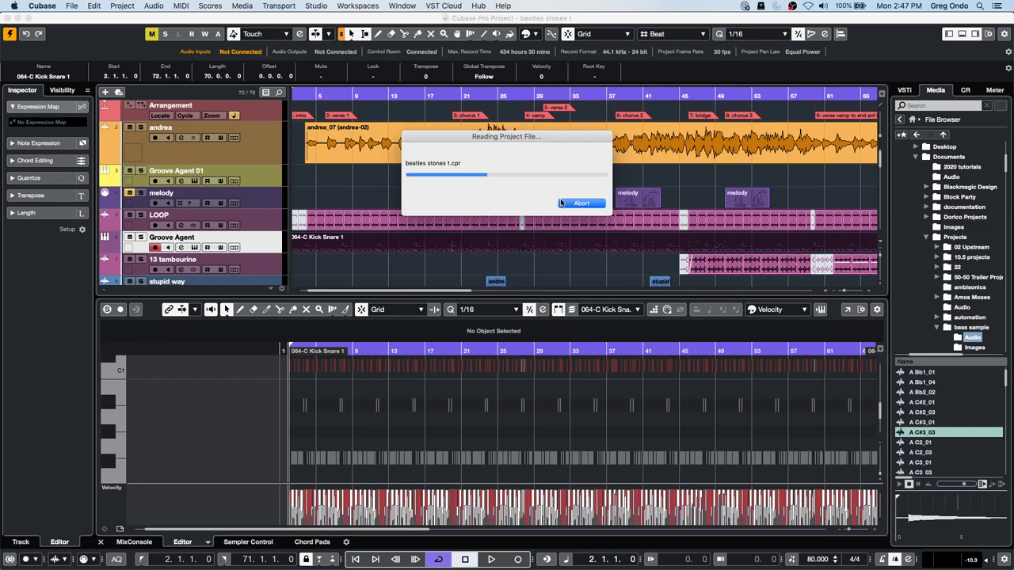
pyautogui.click(154, 6)
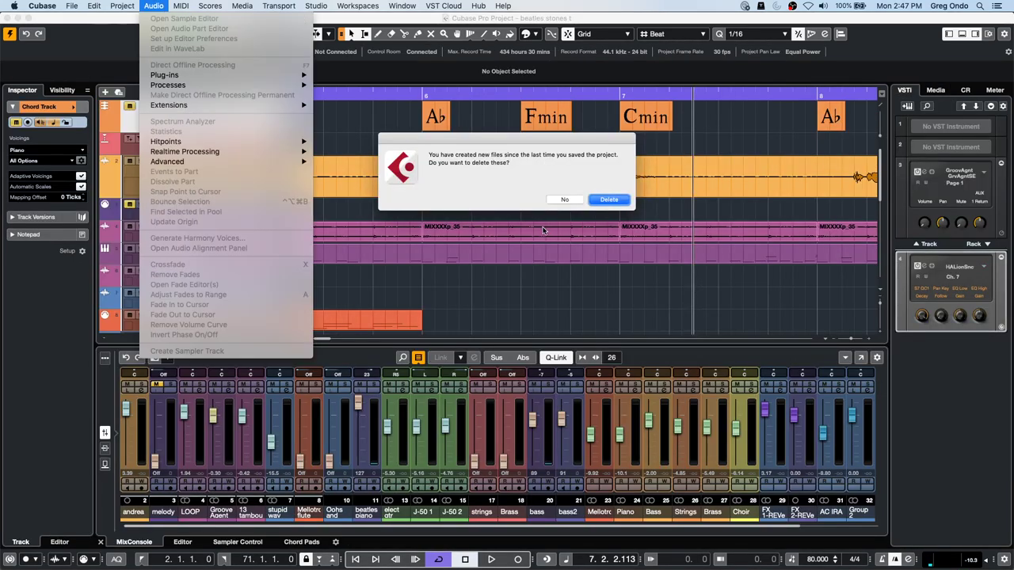
pyautogui.click(612, 200)
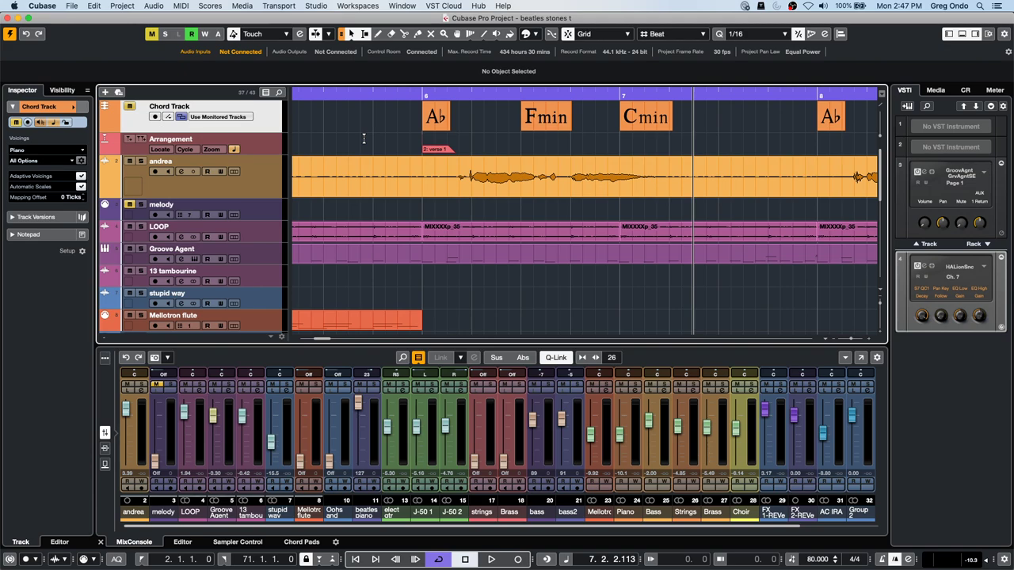
# Place the project cursor at the start of bar 6
pyautogui.click(411, 91)
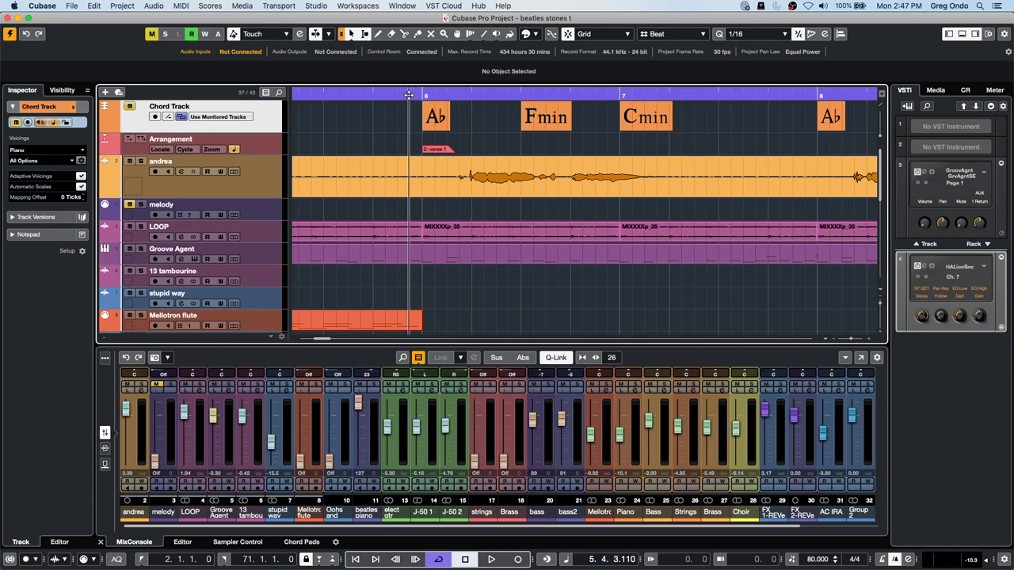
pyautogui.moveTo(411, 84); pyautogui.dragTo(410, 79)
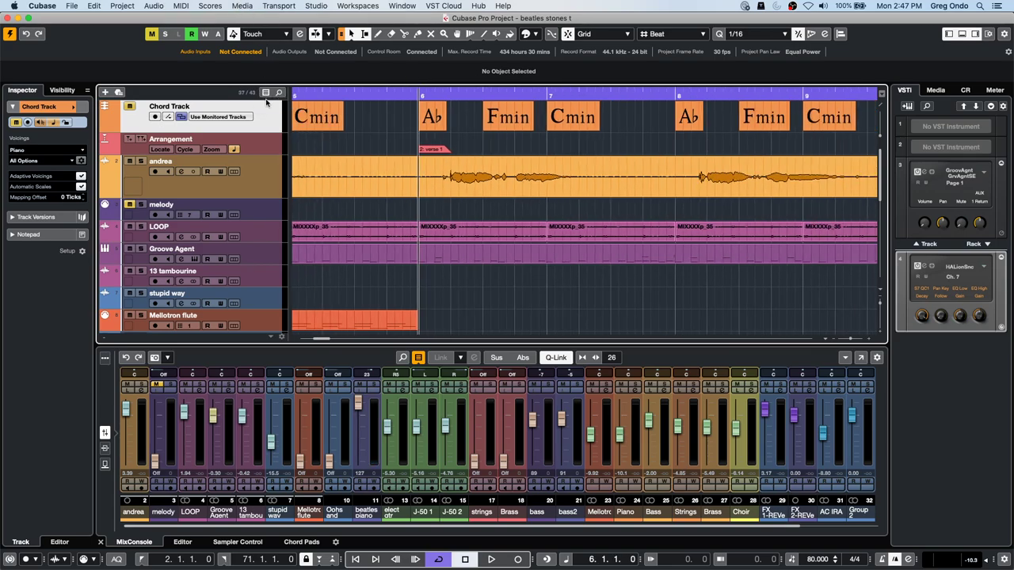
pyautogui.click(242, 6)
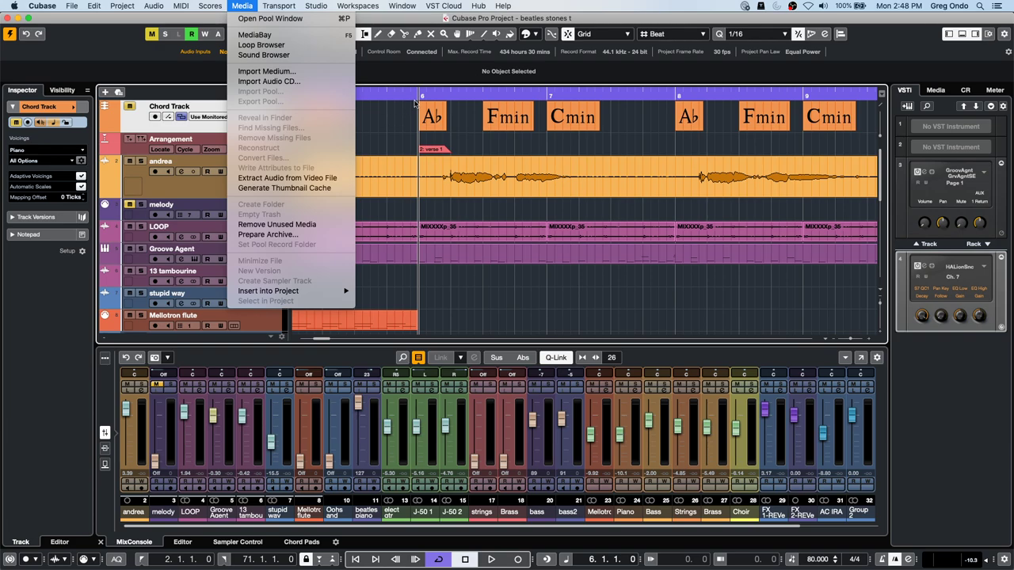
pyautogui.moveTo(261, 11)
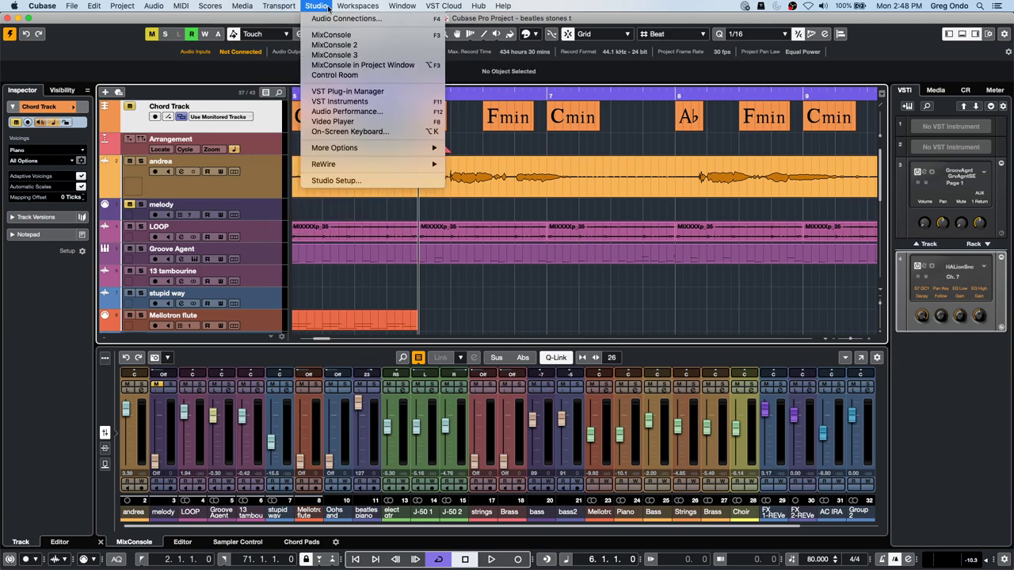
pyautogui.moveTo(359, 11)
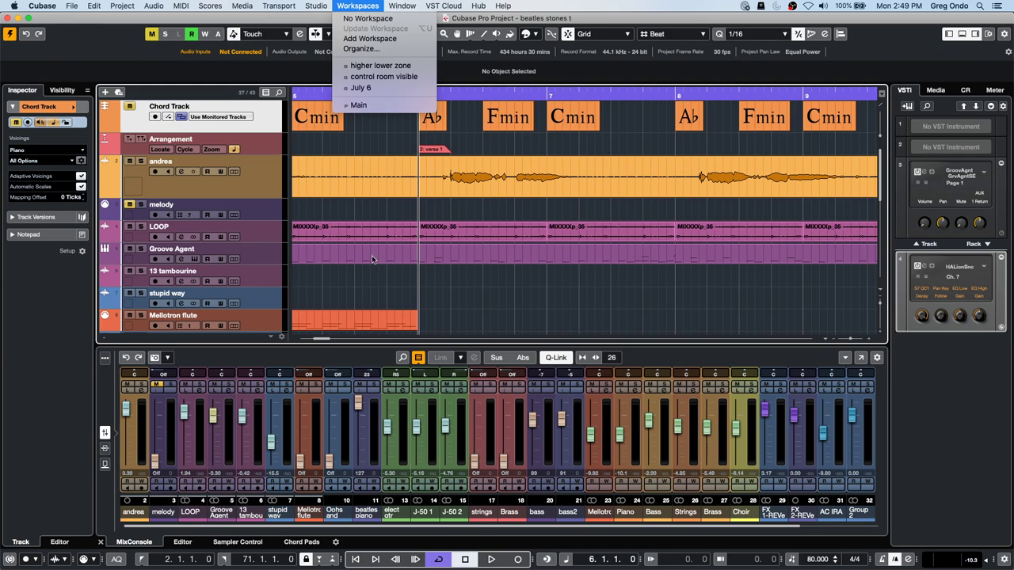
pyautogui.click(456, 274)
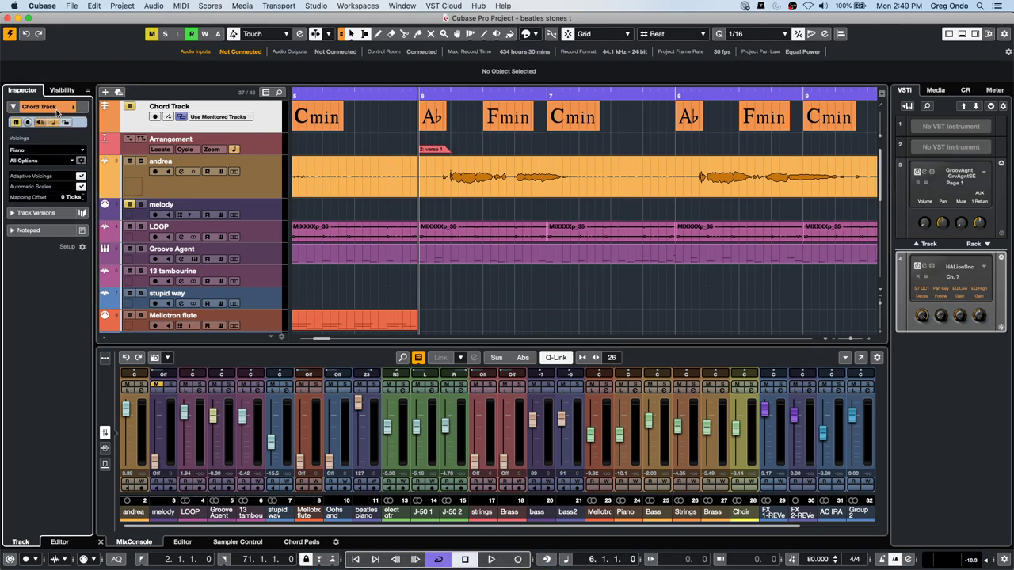
# Add a LoopMash instrument track below the andrea track from the VST Instruments browser and close the instrument's window
pyautogui.click(257, 183)
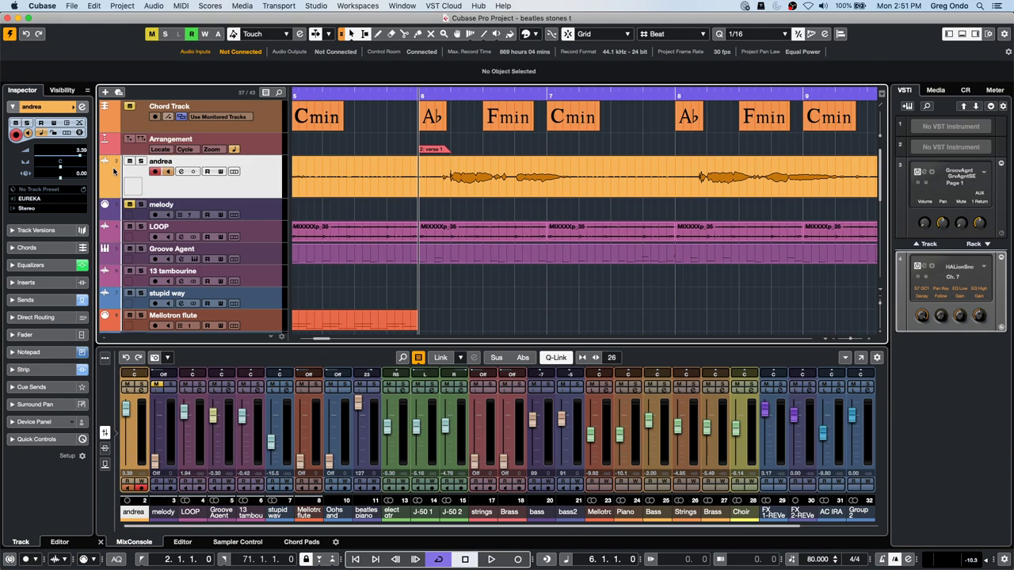
pyautogui.click(935, 92)
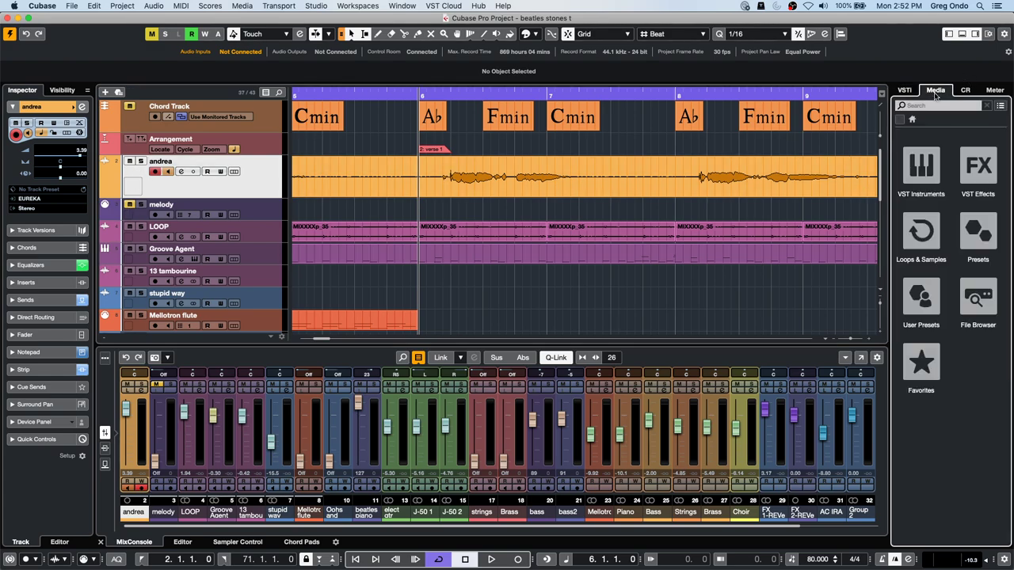
pyautogui.click(916, 153)
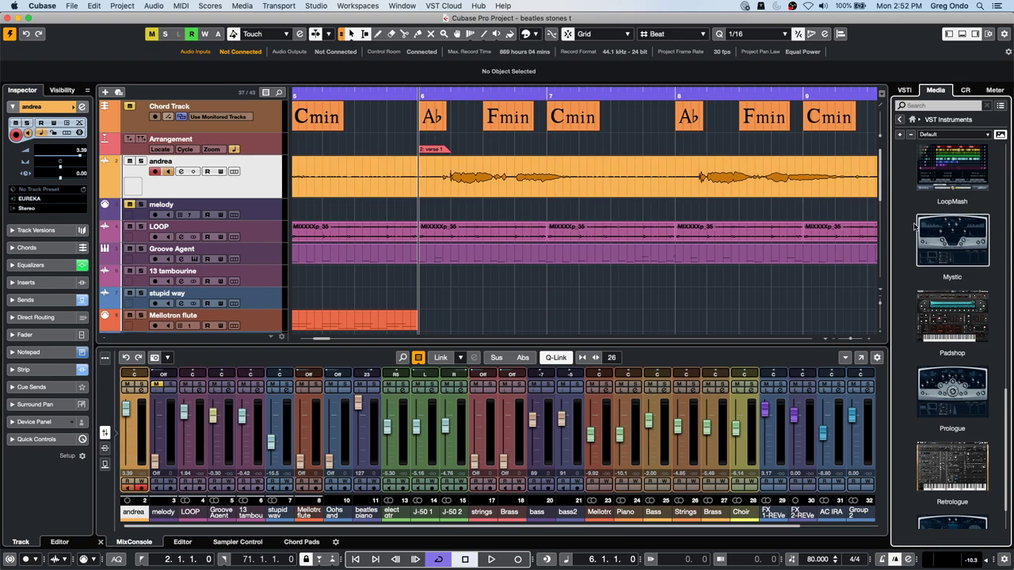
pyautogui.moveTo(937, 164); pyautogui.dragTo(238, 205)
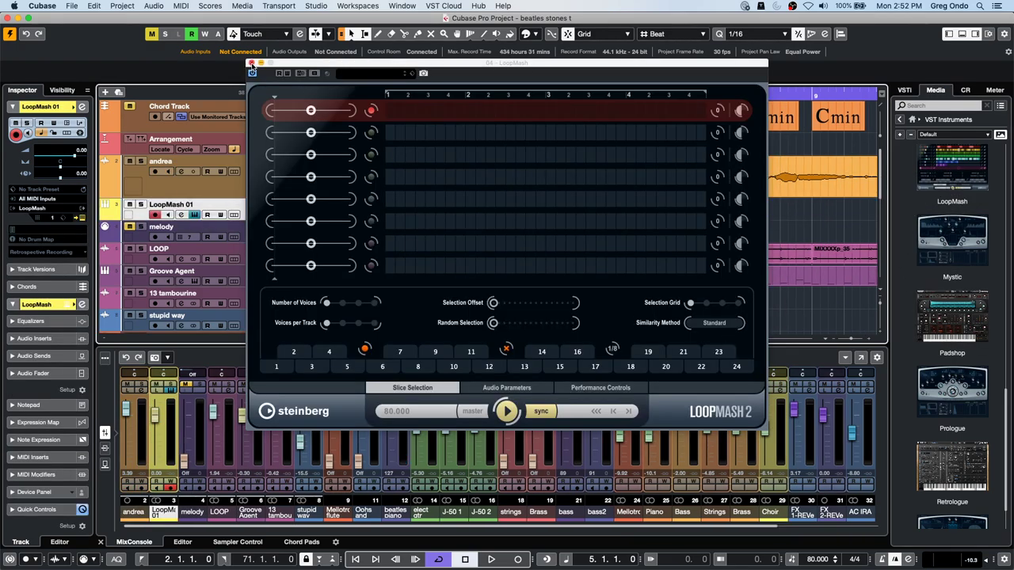
pyautogui.click(253, 63)
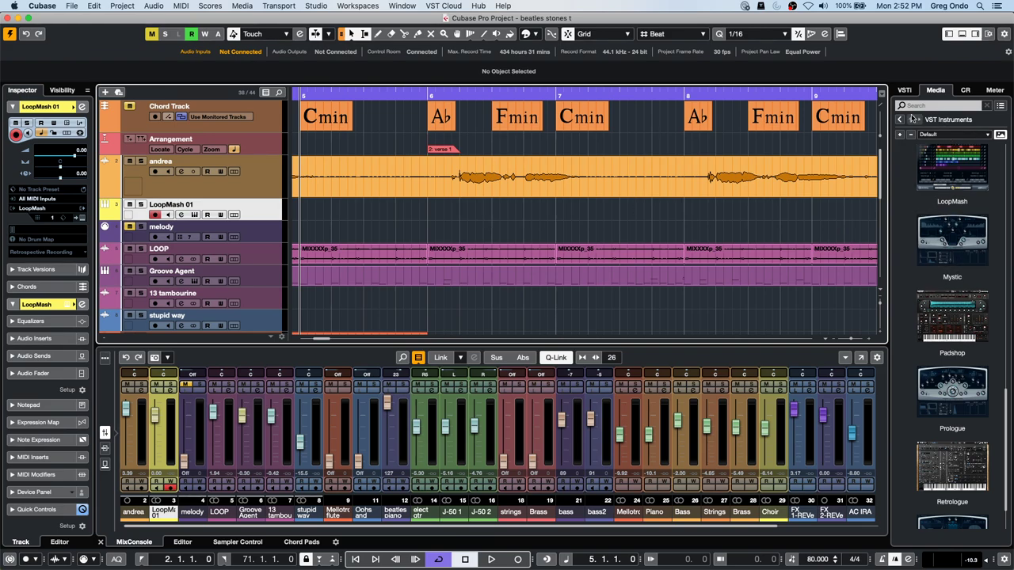
# Insert the DualFilter from the Filter category of VST Effects on the andrea track
pyautogui.click(912, 120)
pyautogui.click(928, 167)
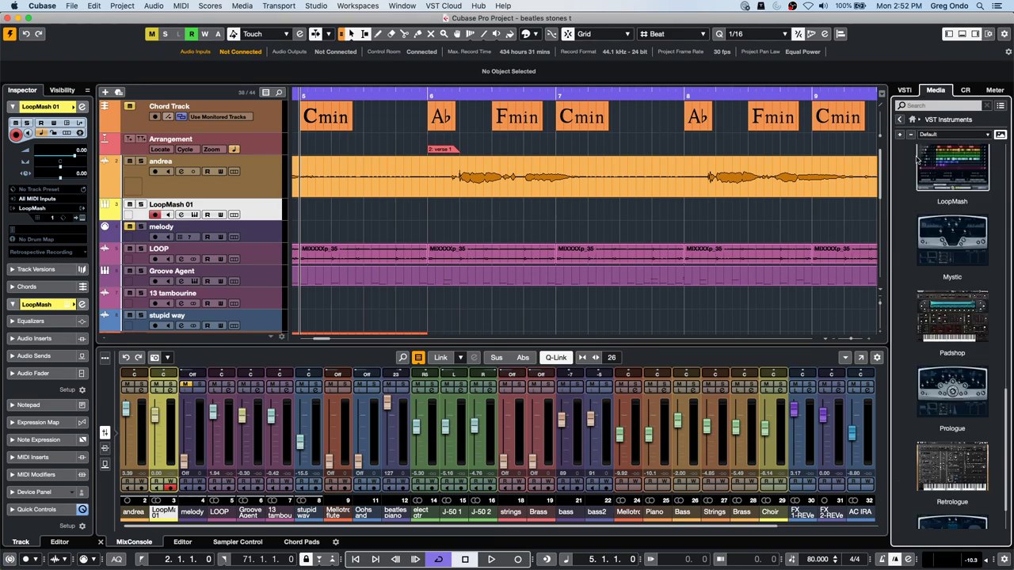
pyautogui.click(911, 121)
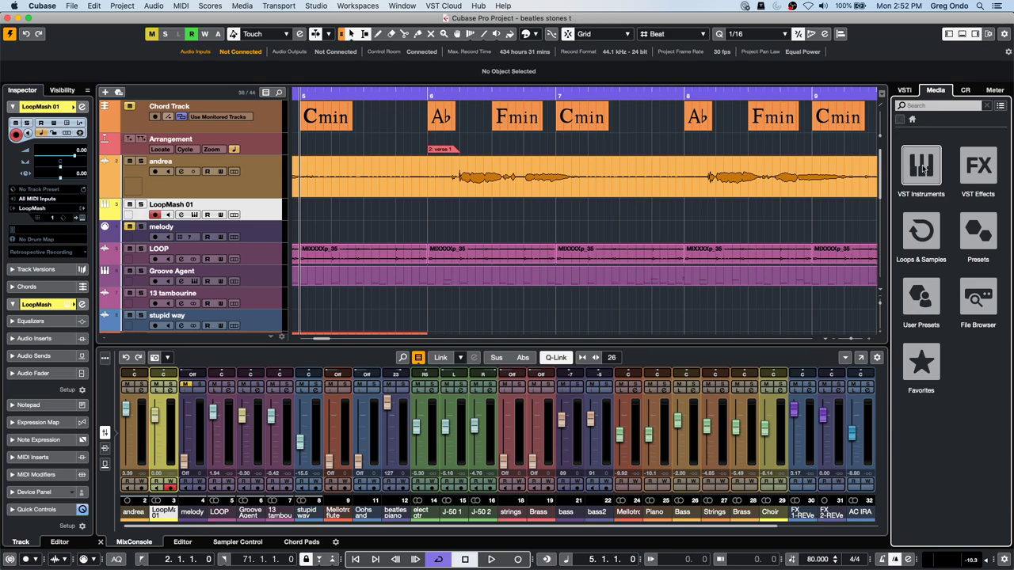
pyautogui.click(964, 173)
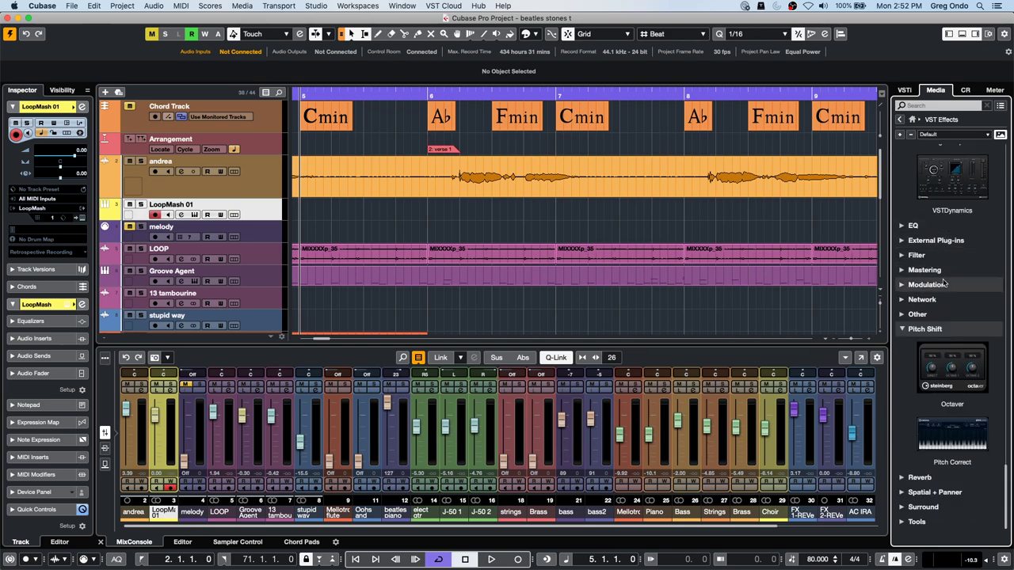
pyautogui.click(911, 259)
pyautogui.moveTo(950, 307); pyautogui.dragTo(181, 190)
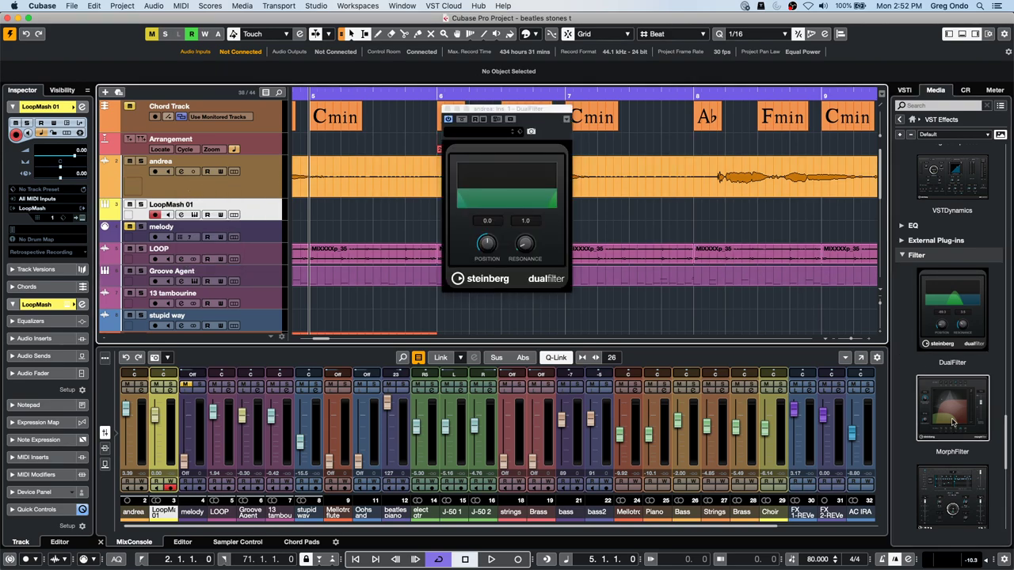
# Add MorphFilter as an FX channel track directly below the LoopMash 01 track
pyautogui.moveTo(953, 422); pyautogui.dragTo(218, 205)
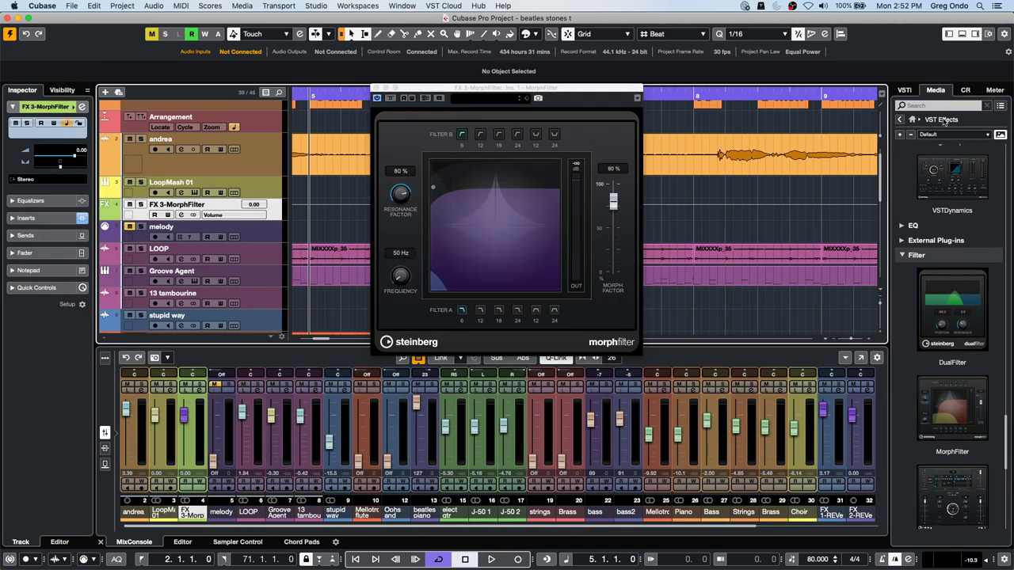
pyautogui.click(906, 90)
pyautogui.click(935, 90)
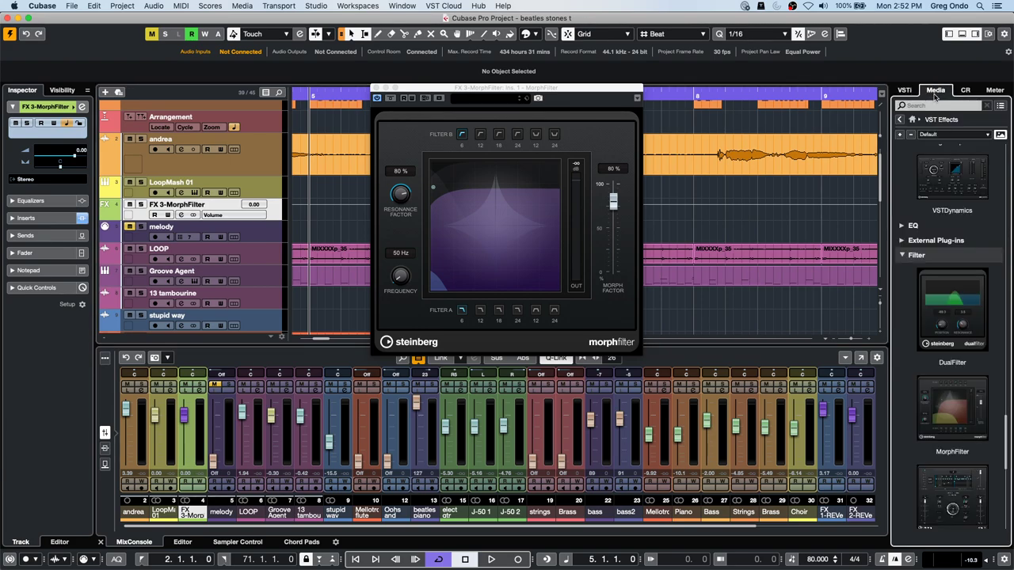
# Browse Loops & Samples to the Dubstep content and place Dub Symptoms_Beat 1 on the andrea track at bar 8
pyautogui.click(913, 119)
pyautogui.click(921, 252)
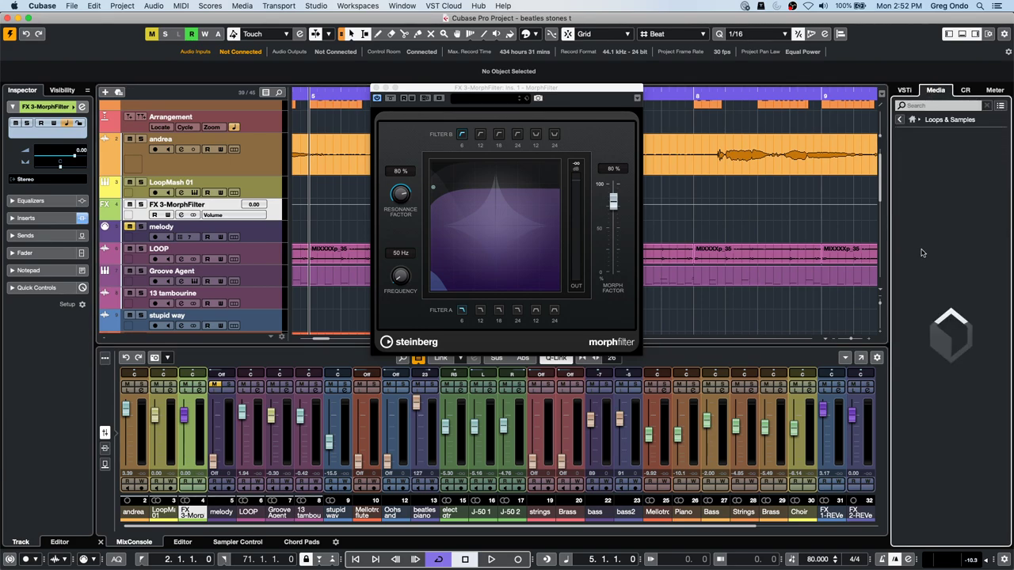
pyautogui.click(986, 390)
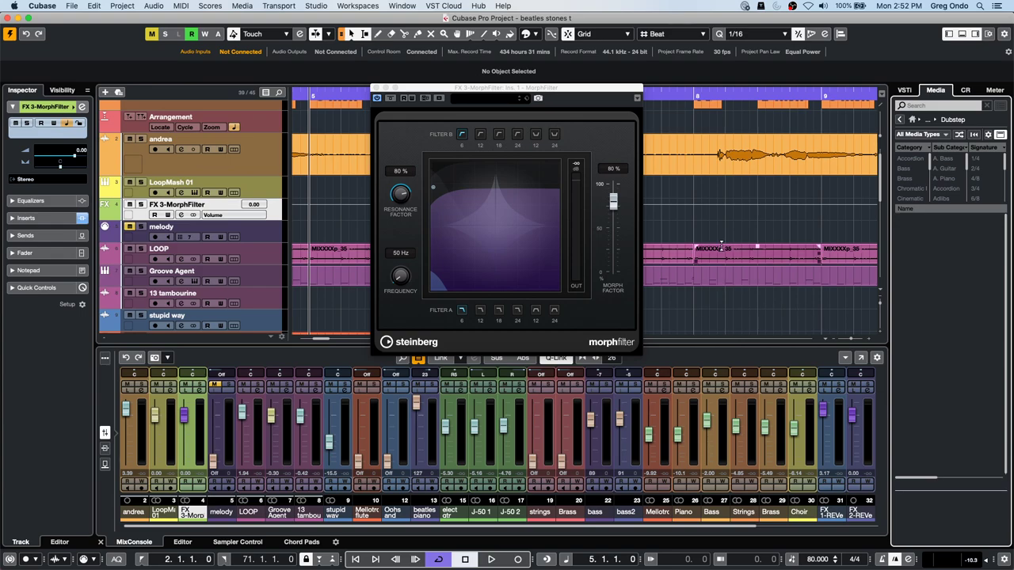
pyautogui.moveTo(961, 318); pyautogui.dragTo(688, 161)
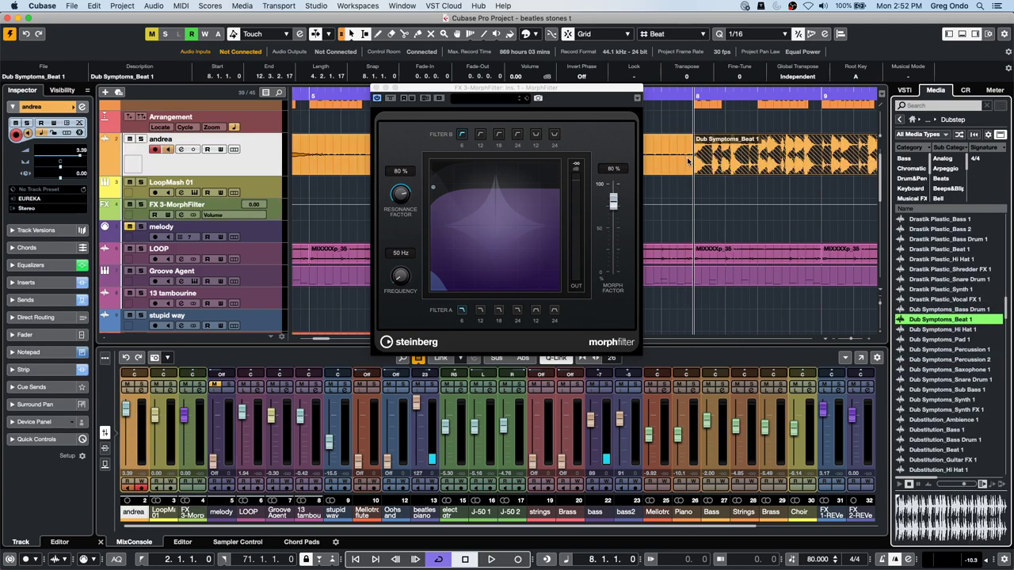
# Undo adding the Dub Symptoms_Beat 1 loop, the MorphFilter FX track and the LoopMash track
pyautogui.press('super+z')
pyautogui.press('super+z')
pyautogui.press('super+z')
pyautogui.press('super+z')
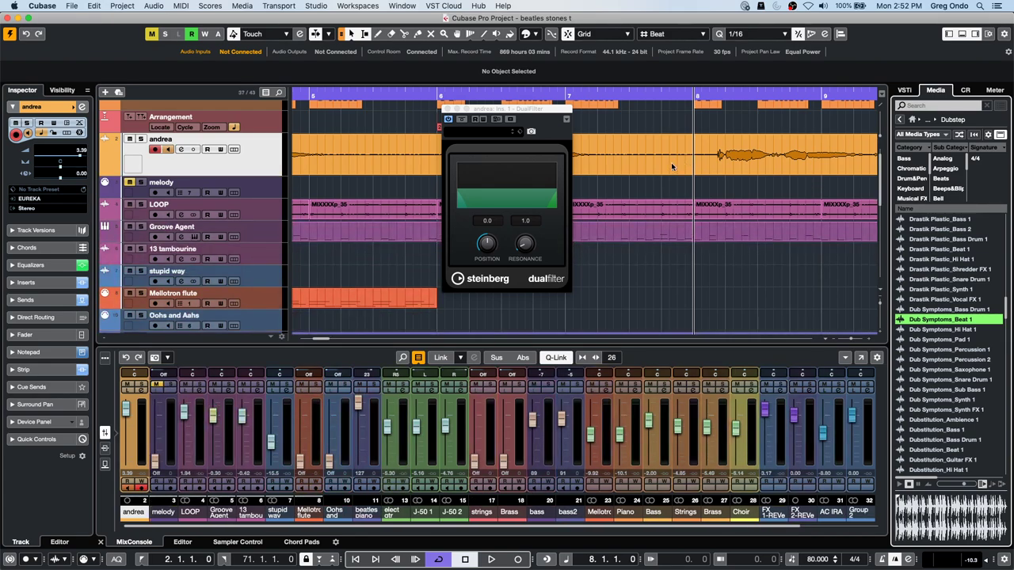
# Close the DualFilter window and revert the project to its last saved version
pyautogui.click(448, 108)
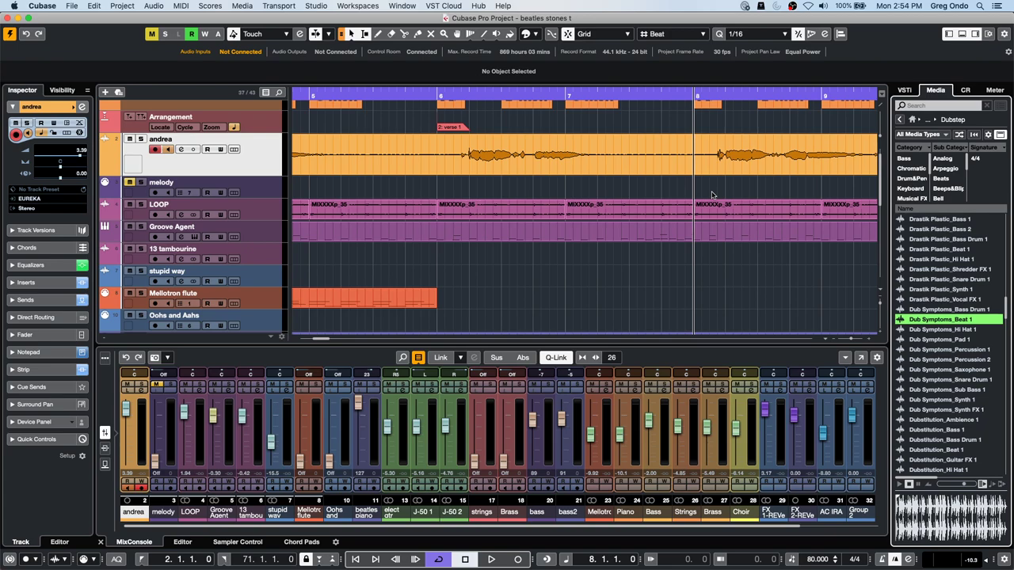
pyautogui.moveTo(500, 95); pyautogui.dragTo(499, 45)
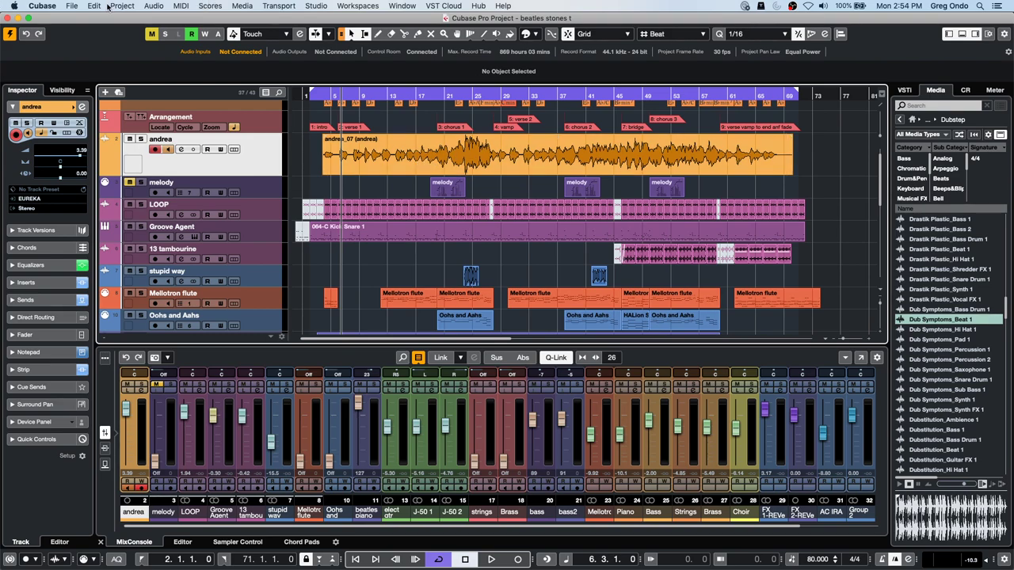
pyautogui.click(78, 6)
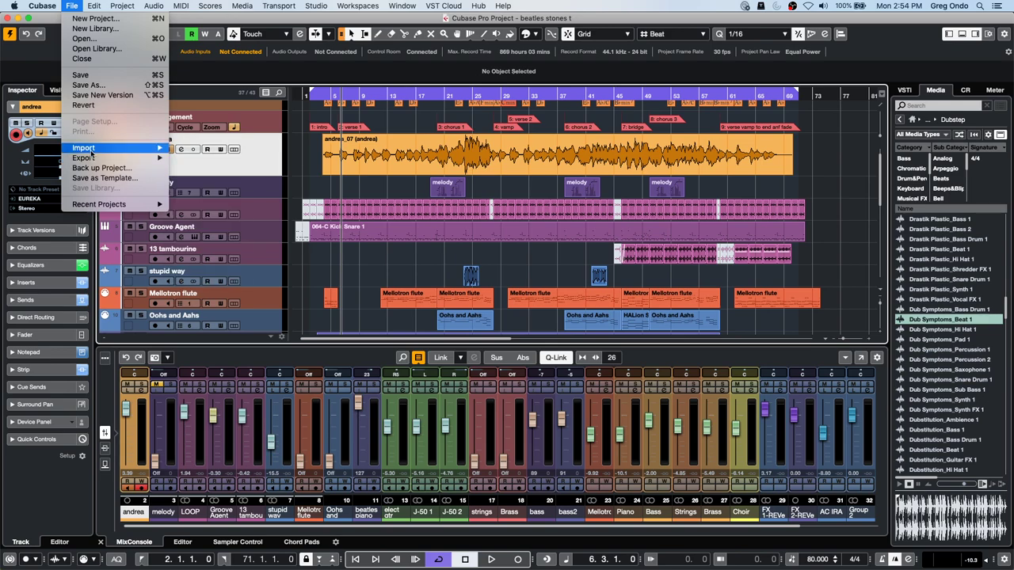
pyautogui.click(83, 105)
pyautogui.press('Return')
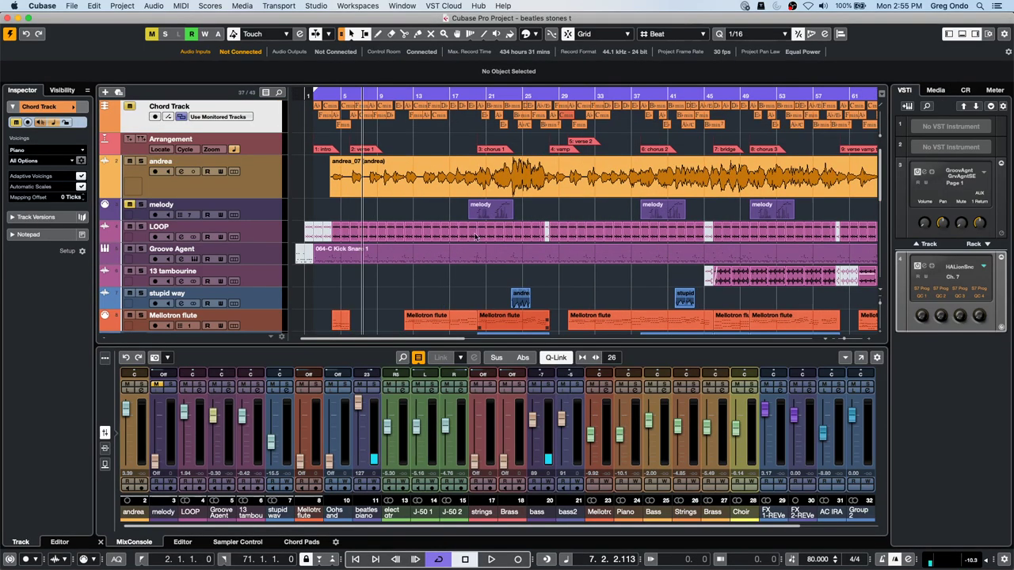
# Open the andrea_07 vocal event in a separate Sample Editor window and turn on Edit VariAudio
pyautogui.click(393, 182)
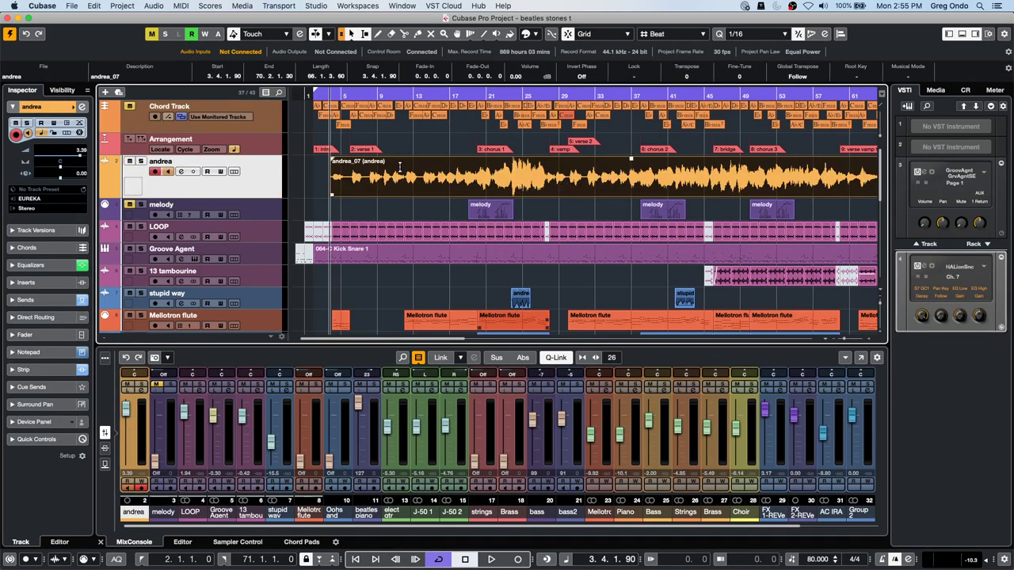
pyautogui.doubleClick(404, 181)
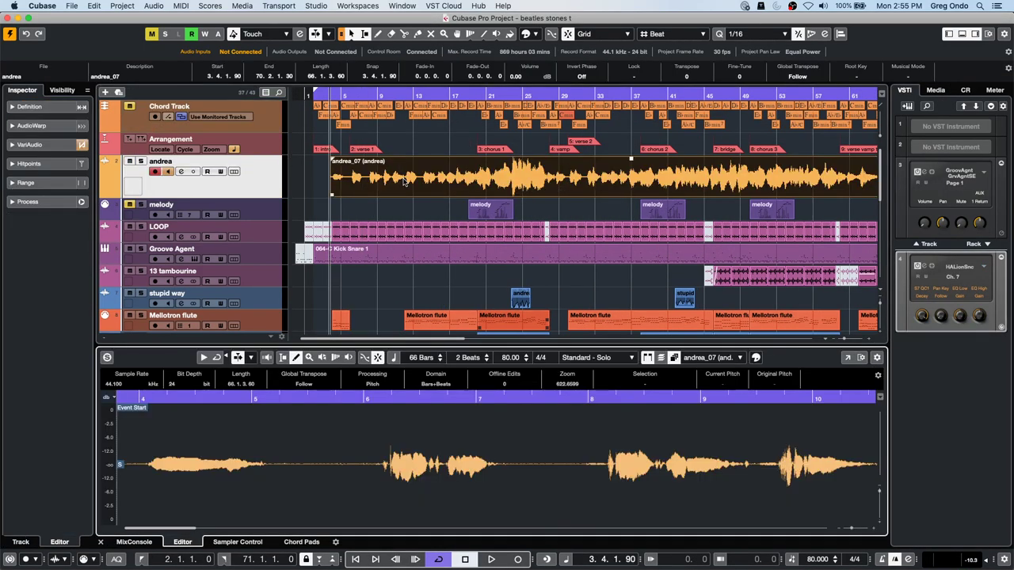
pyautogui.click(847, 358)
pyautogui.click(40, 130)
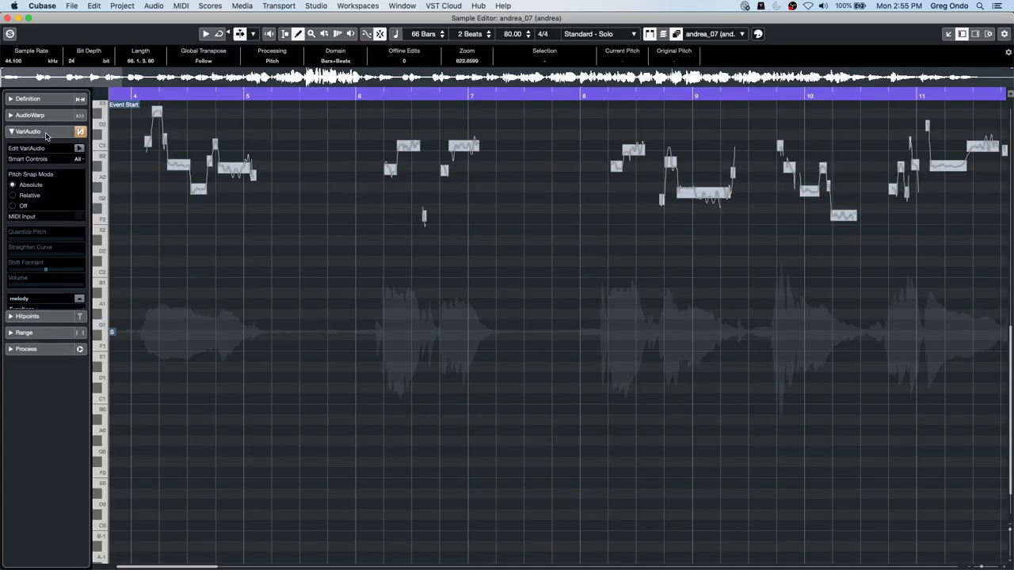
pyautogui.scroll(5, 288, 299)
pyautogui.scroll(-5, 288, 300)
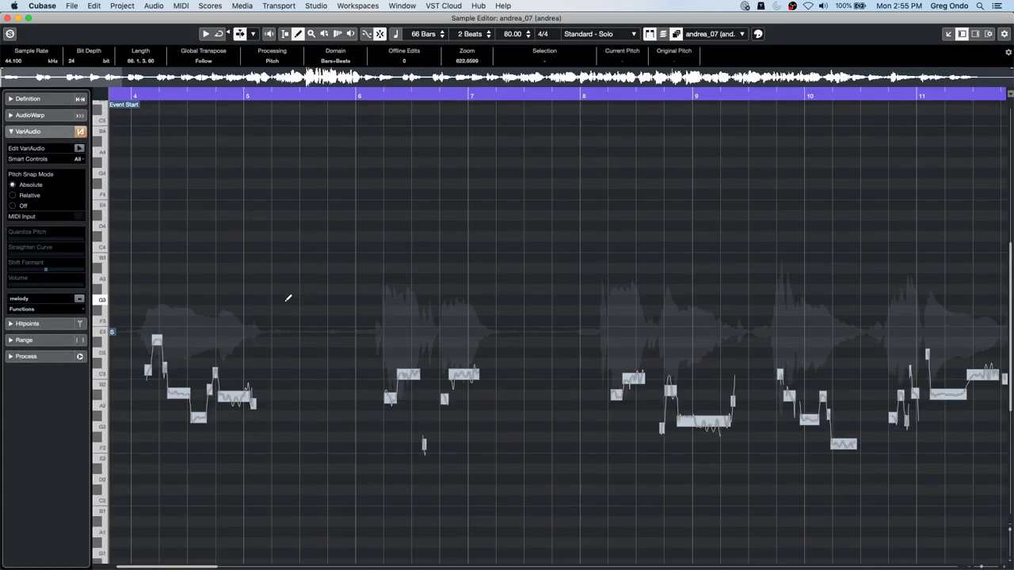
pyautogui.click(80, 149)
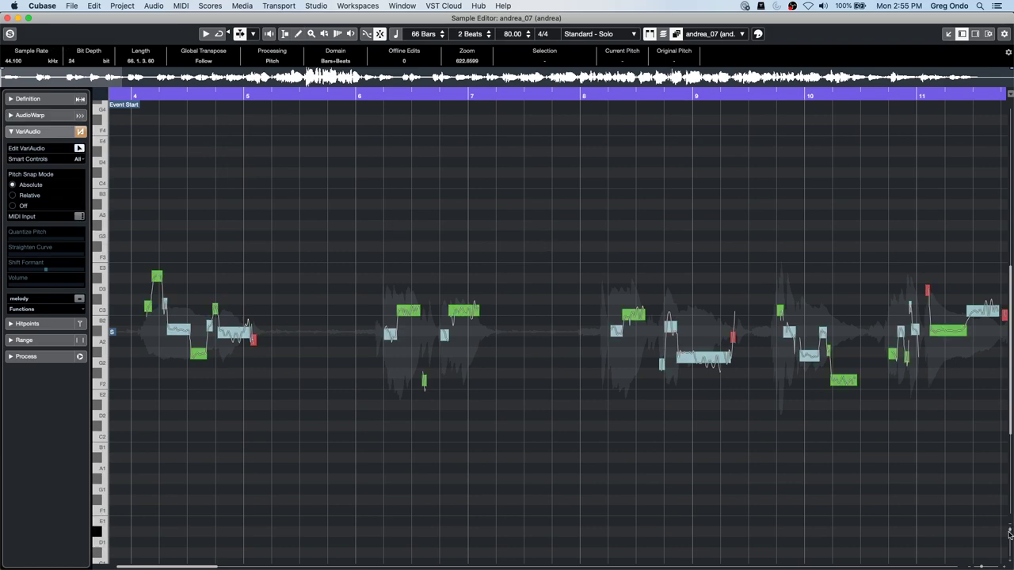
# Select the vocal pitch segments from about bar 9.4 to 13.1 and quantize their pitch to 100%
pyautogui.press('h')
pyautogui.press('h')
pyautogui.press('h')
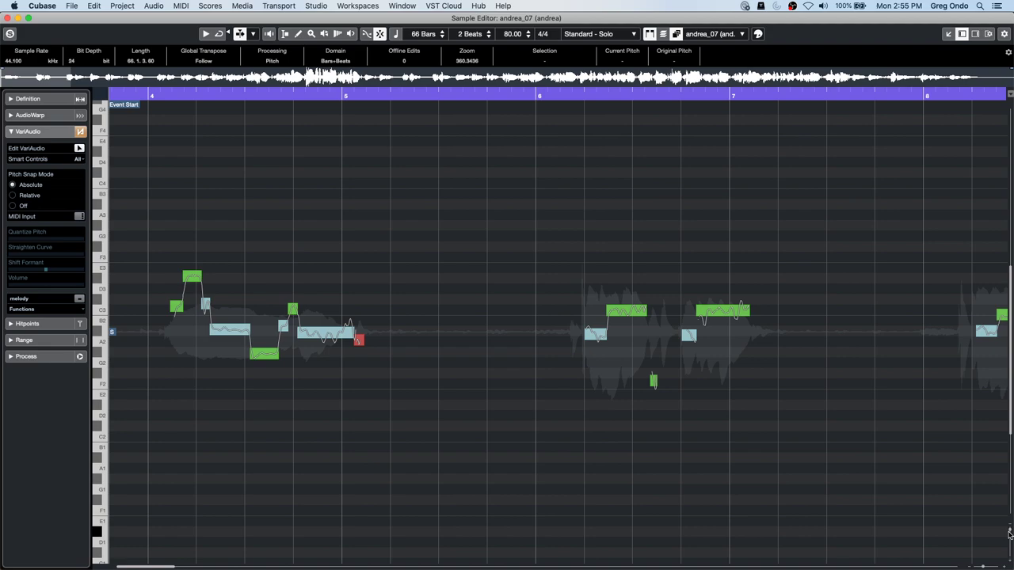
pyautogui.moveTo(1009, 532); pyautogui.dragTo(1009, 536)
pyautogui.press('g')
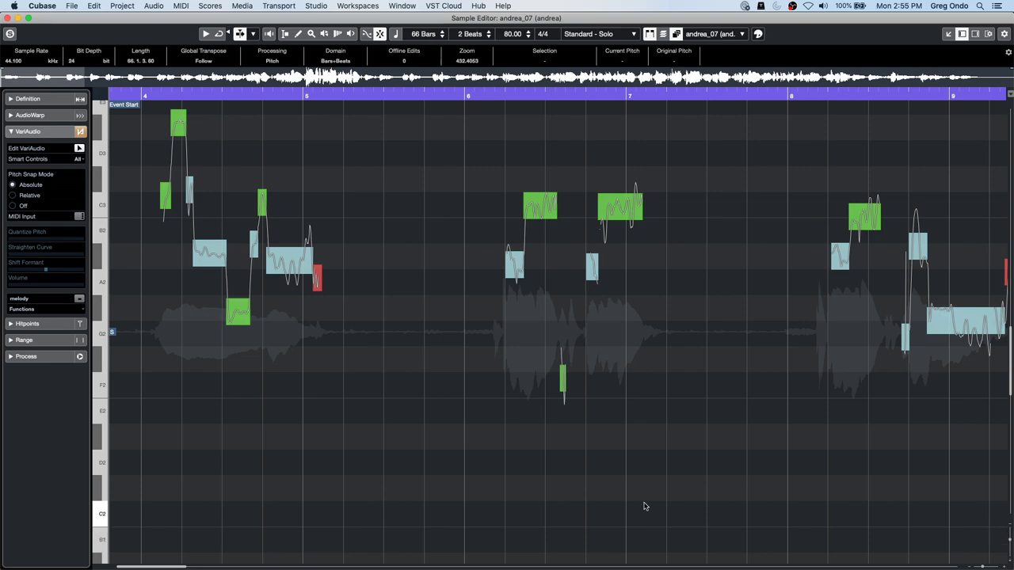
pyautogui.scroll(3, 282, 484)
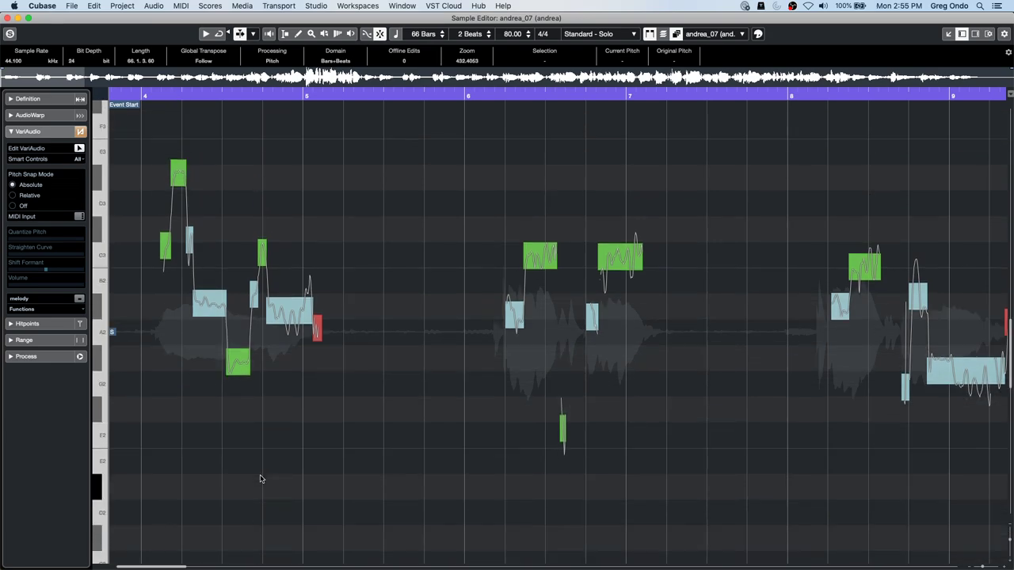
pyautogui.click(362, 97)
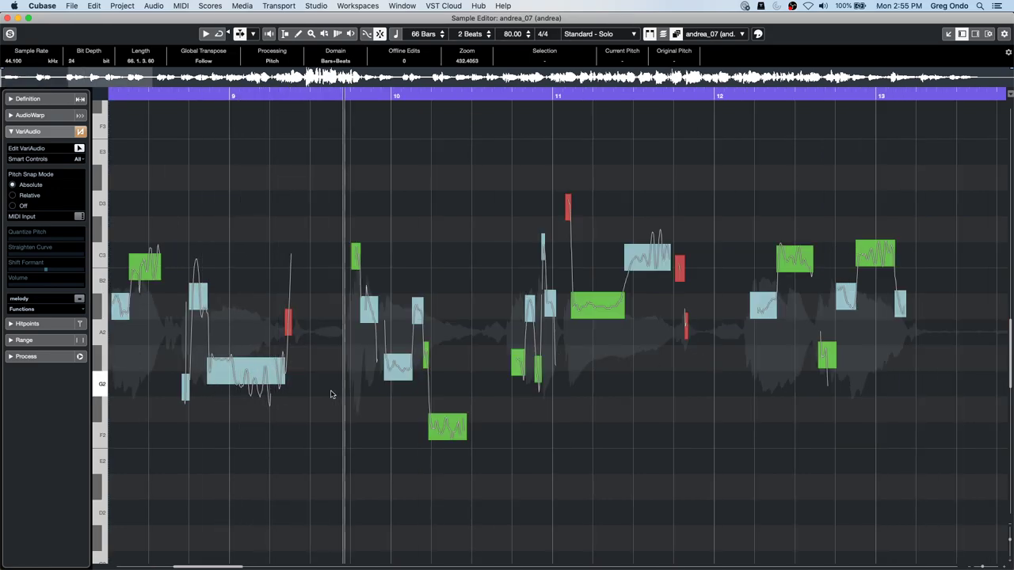
pyautogui.moveTo(332, 199); pyautogui.dragTo(878, 418)
pyautogui.press('space')
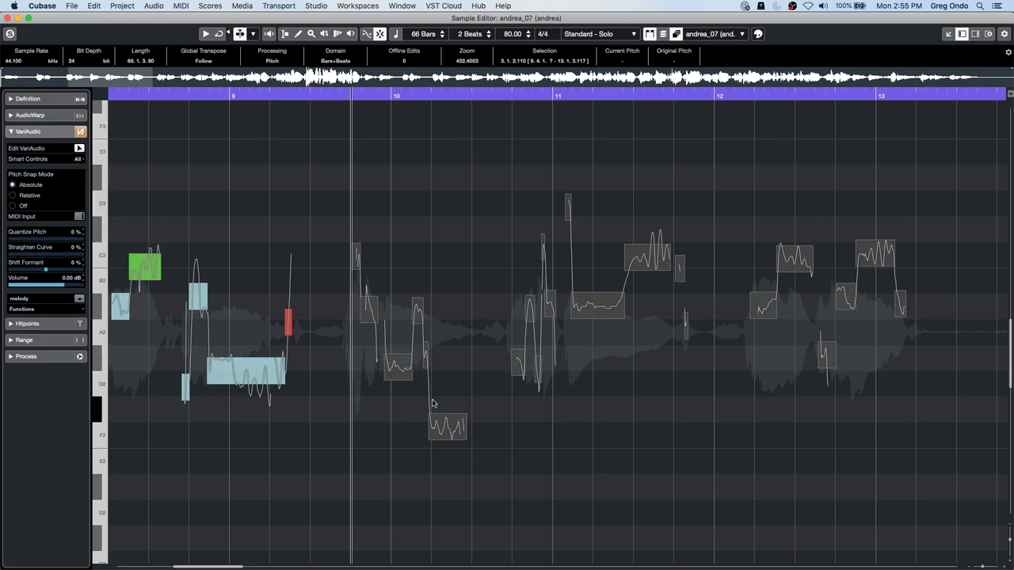
pyautogui.click(80, 160)
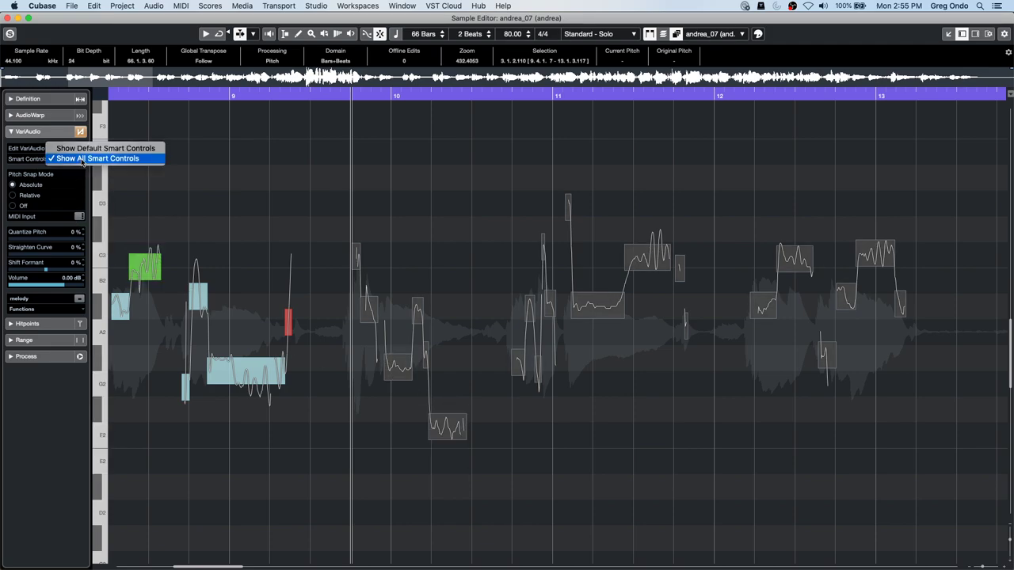
pyautogui.click(415, 460)
pyautogui.moveTo(457, 436)
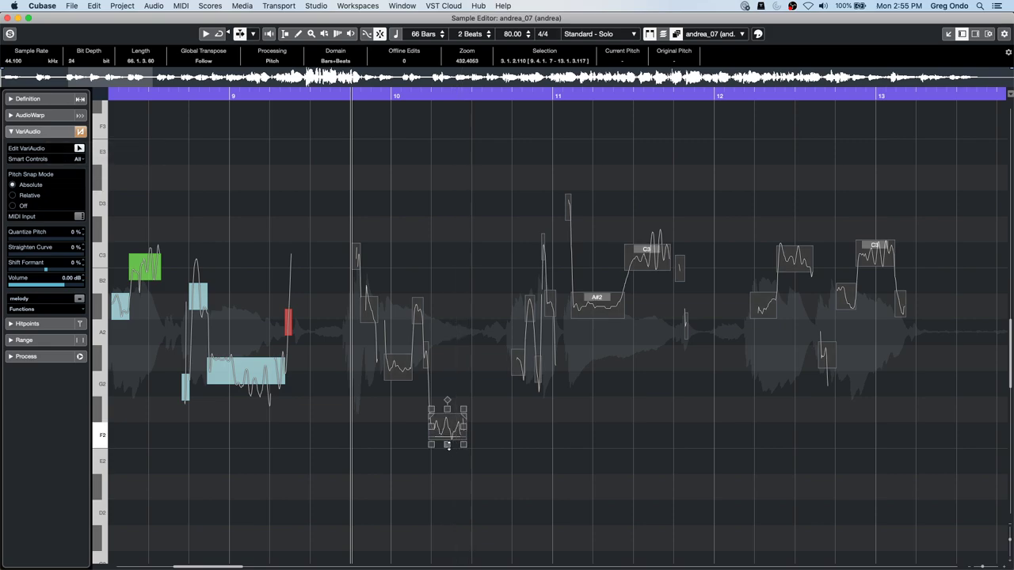
pyautogui.moveTo(447, 445); pyautogui.dragTo(442, 403)
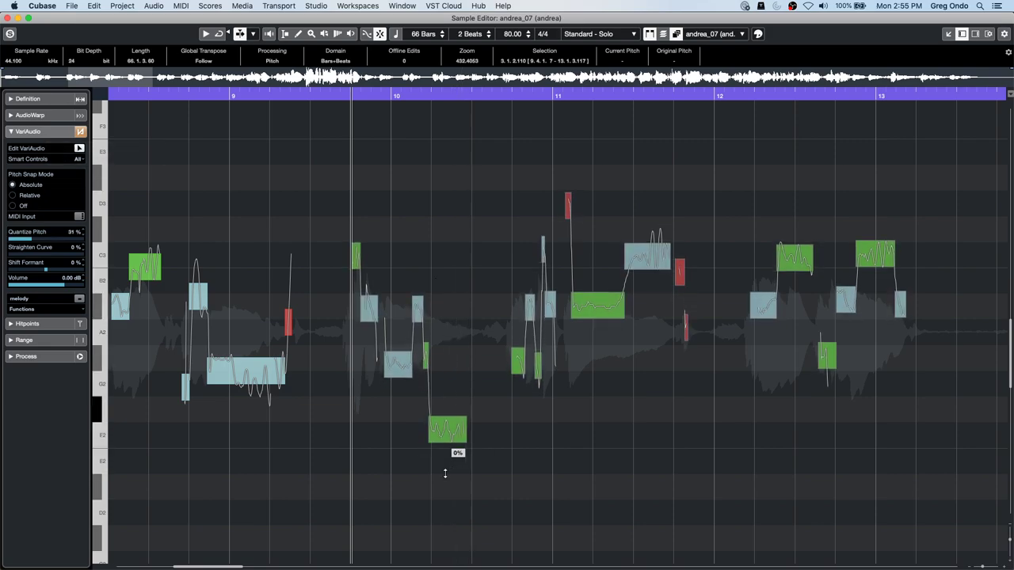
pyautogui.click(449, 253)
# Quantize the pitch of the vocal segments from about bar 8.2 to 9.2 to 100% and play back the result
pyautogui.moveTo(109, 223); pyautogui.dragTo(248, 223)
pyautogui.moveTo(237, 386)
pyautogui.moveTo(150, 95); pyautogui.dragTo(123, 94)
pyautogui.hscroll(-2, 254, 400)
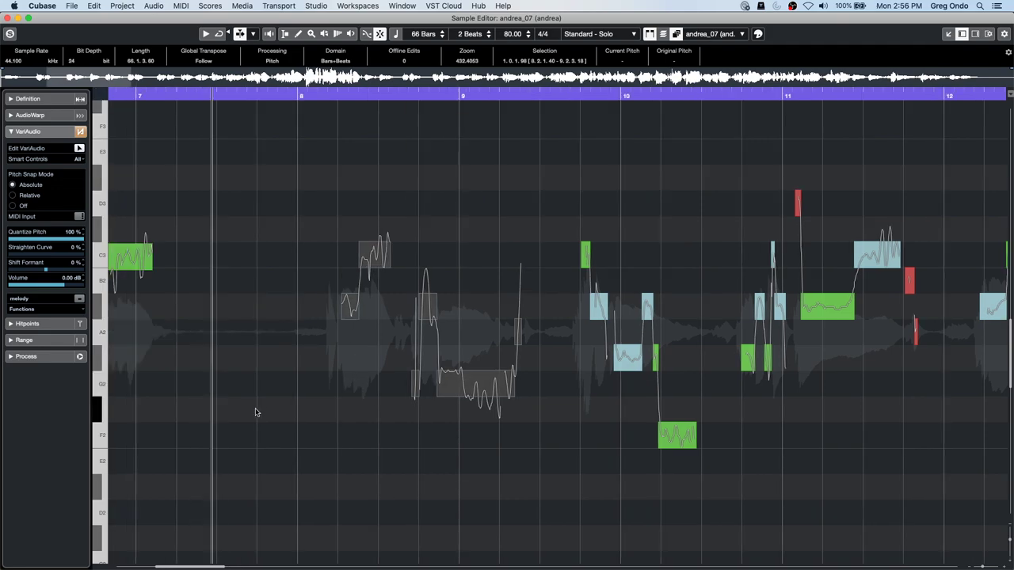
pyautogui.click(305, 423)
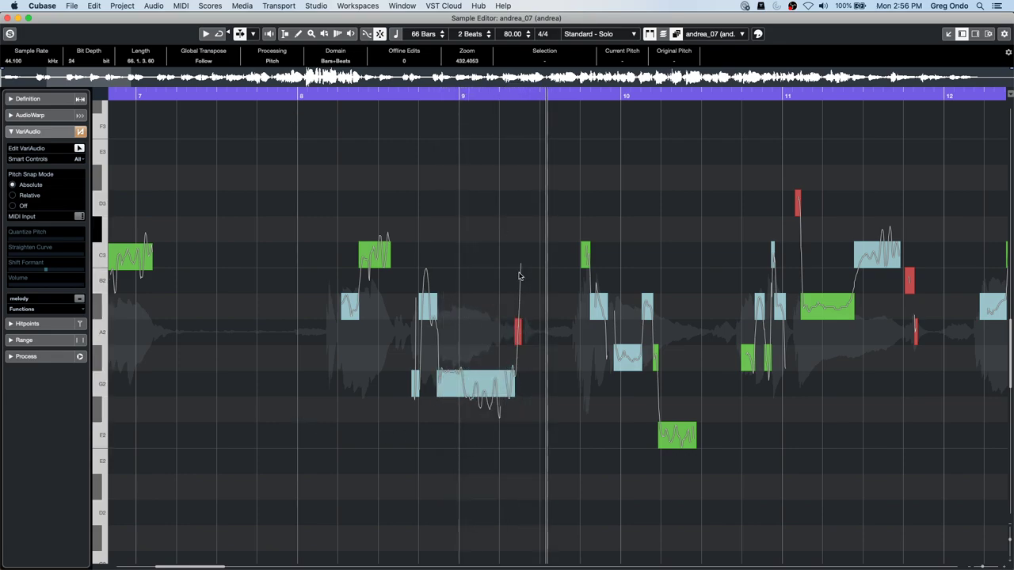
# Merge the long G2 segment at bar 9 with the short segment after it and tilt the end of its pitch curve downward
pyautogui.moveTo(511, 399)
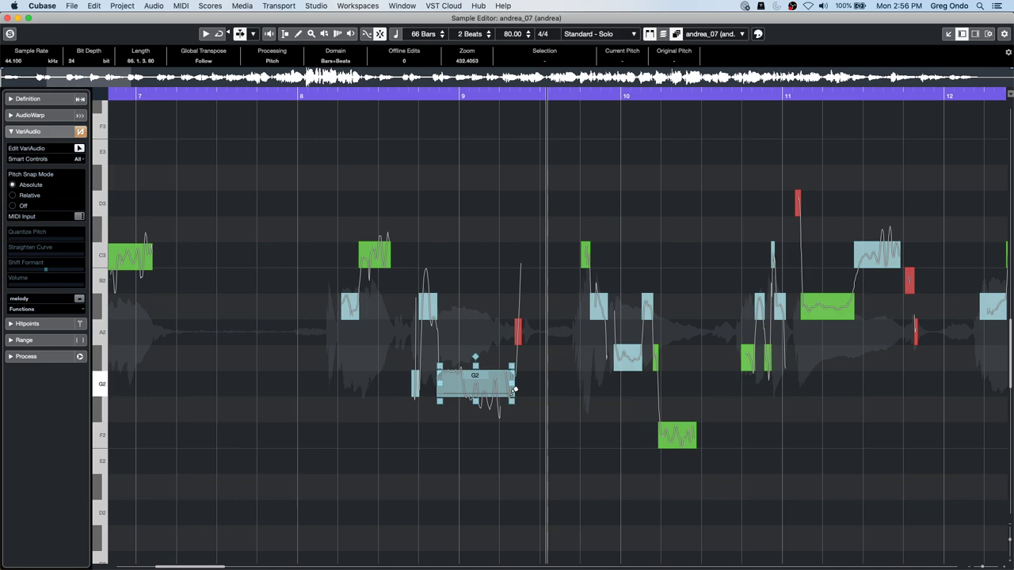
pyautogui.click(512, 391)
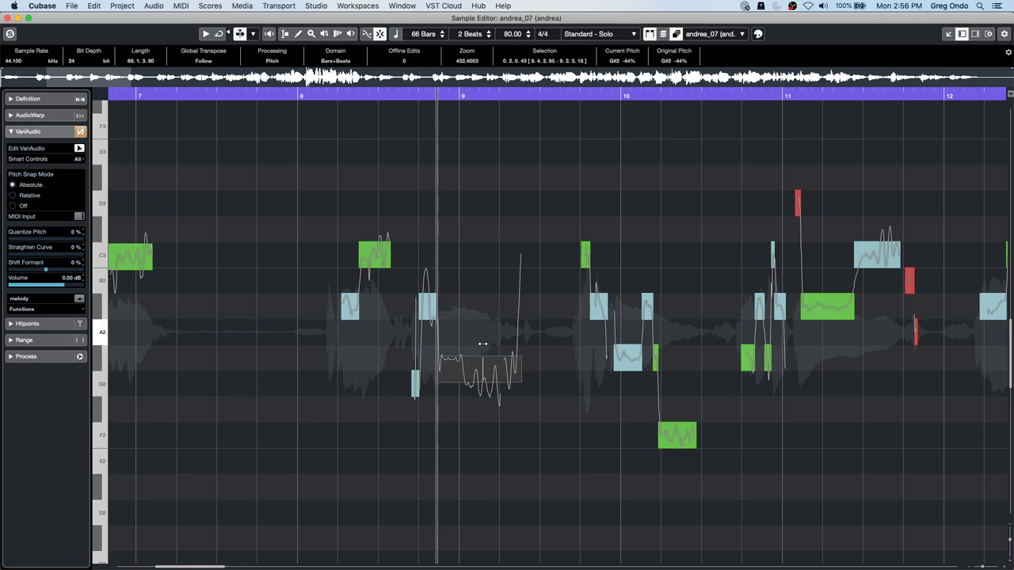
pyautogui.moveTo(516, 358)
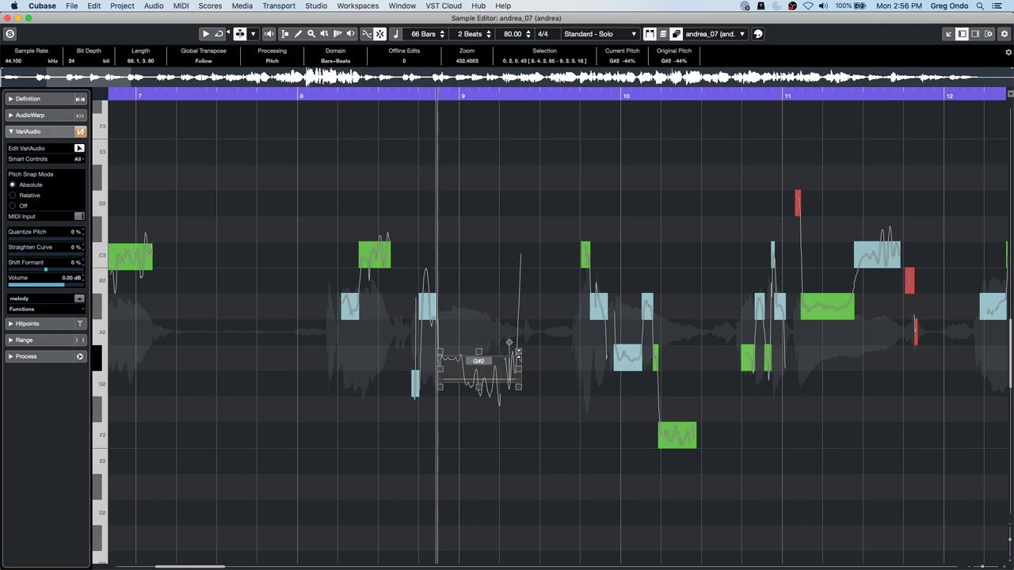
pyautogui.moveTo(516, 353); pyautogui.dragTo(517, 381)
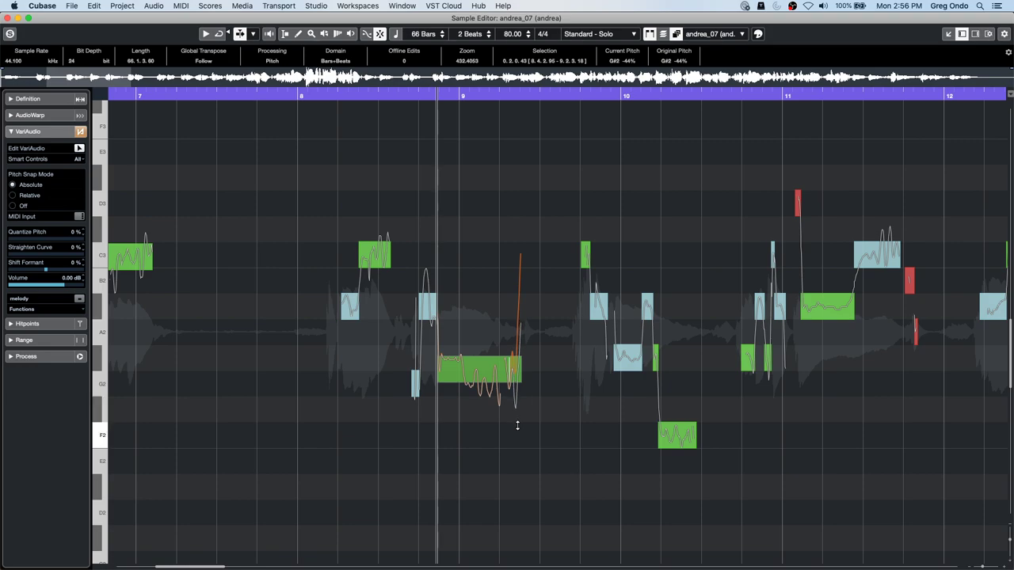
pyautogui.moveTo(517, 426); pyautogui.dragTo(517, 426)
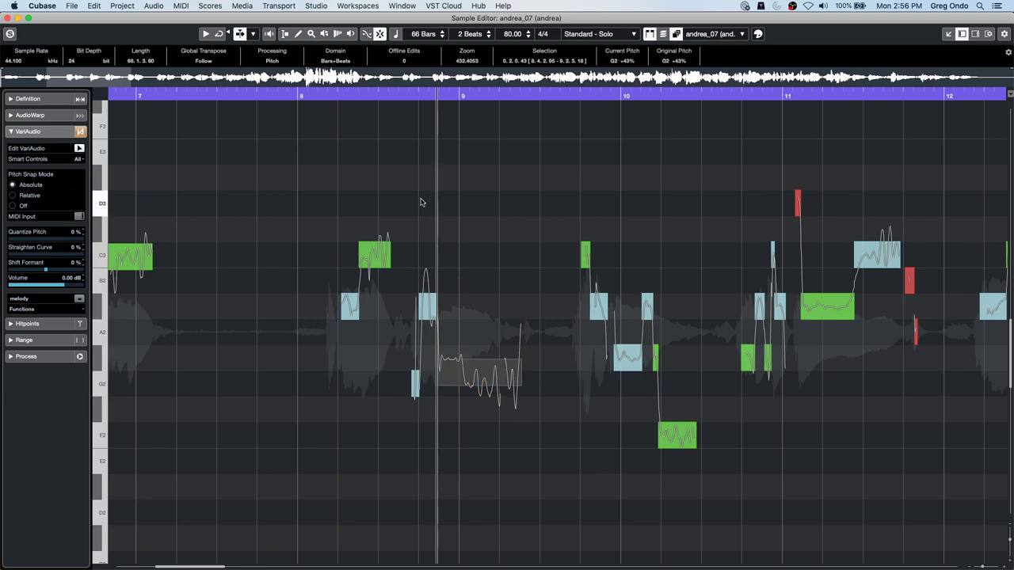
# Set Straighten Curve to 16% for the merged segment at bar 9 and play back the surrounding phrase
pyautogui.click(285, 103)
pyautogui.click(284, 99)
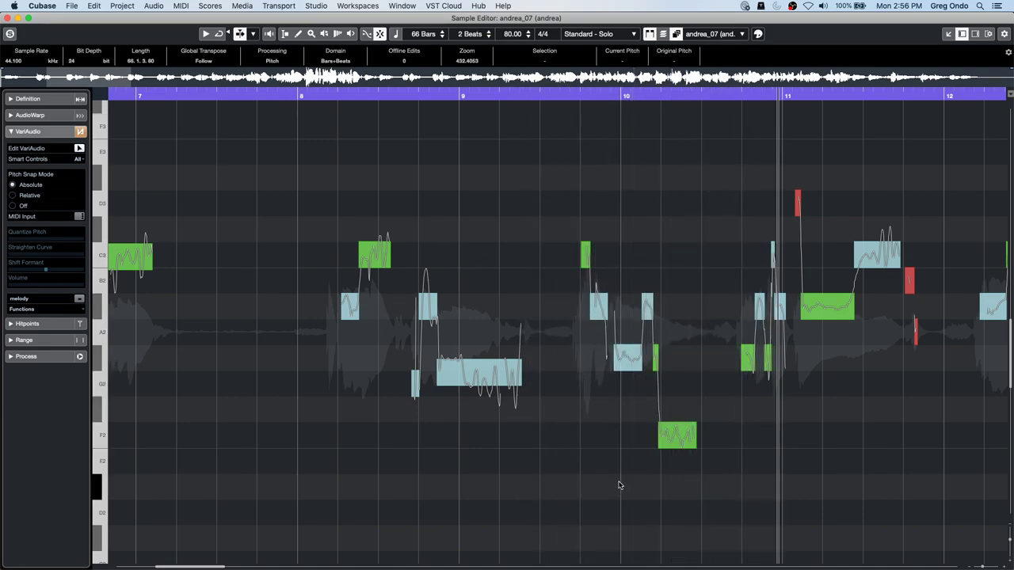
pyautogui.press('space')
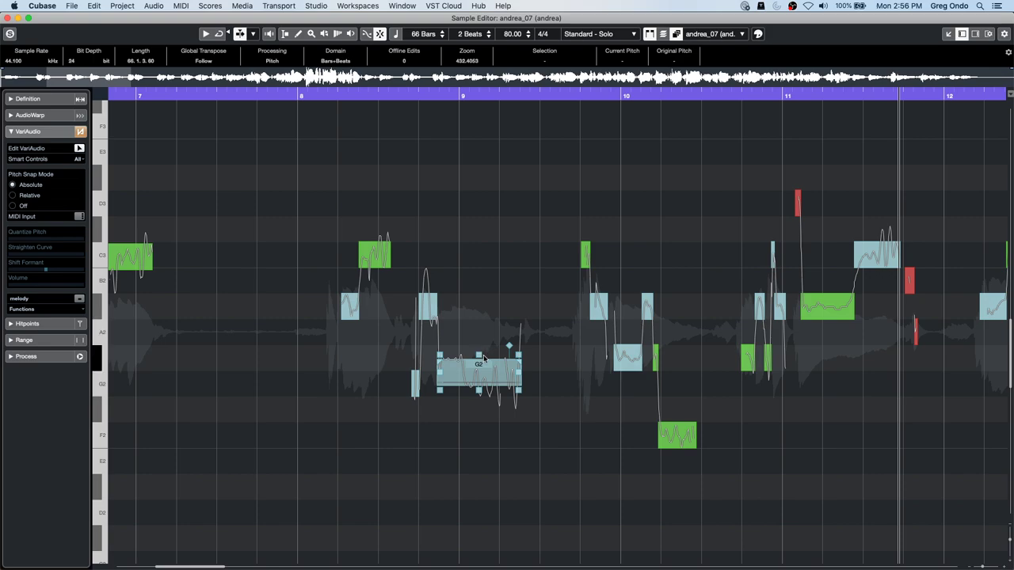
pyautogui.moveTo(478, 354)
pyautogui.mouseDown()
pyautogui.moveTo(477, 377)
pyautogui.moveTo(478, 367)
pyautogui.mouseUp()
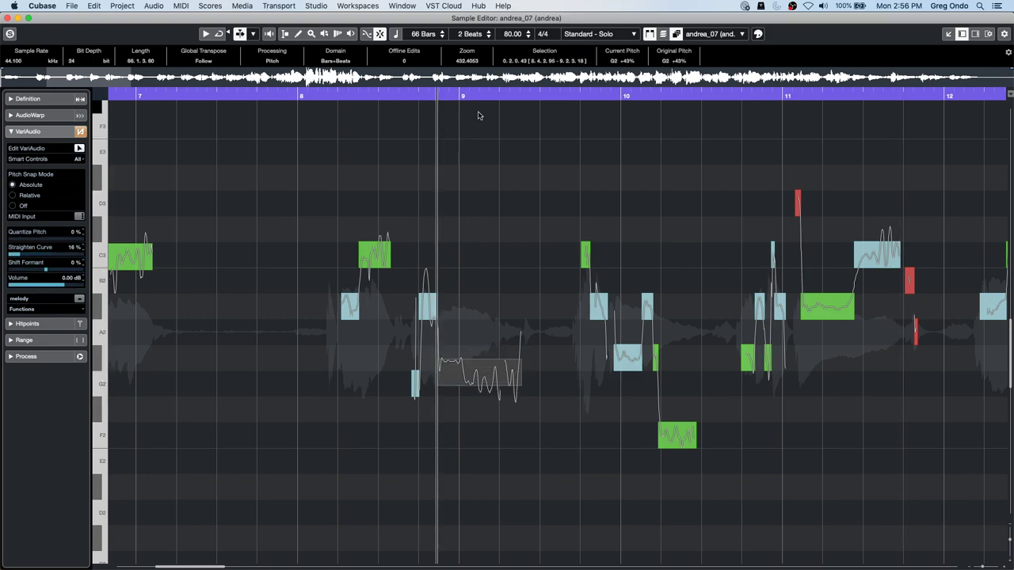
pyautogui.moveTo(627, 93); pyautogui.dragTo(626, 151)
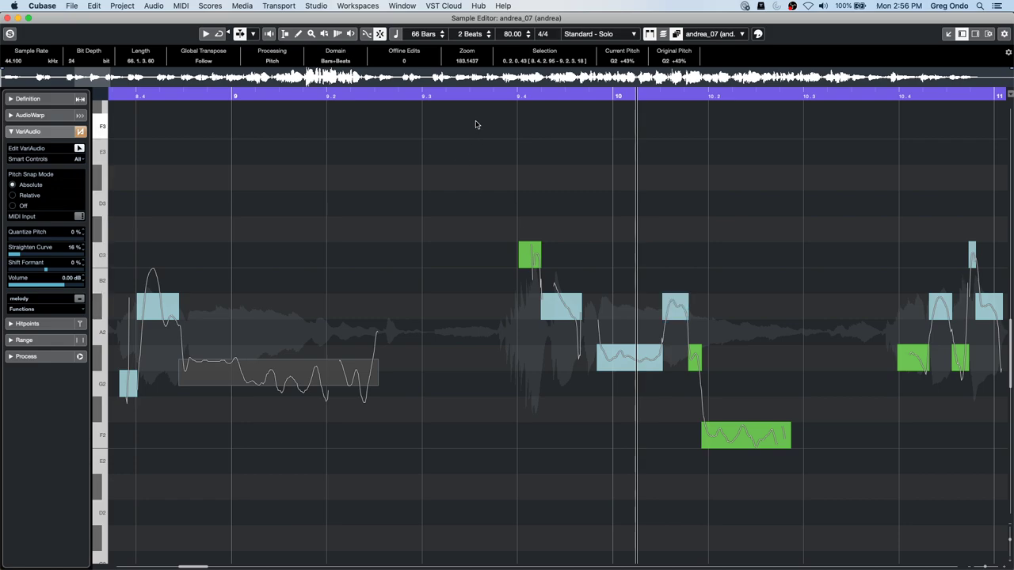
pyautogui.click(462, 99)
pyautogui.press('space')
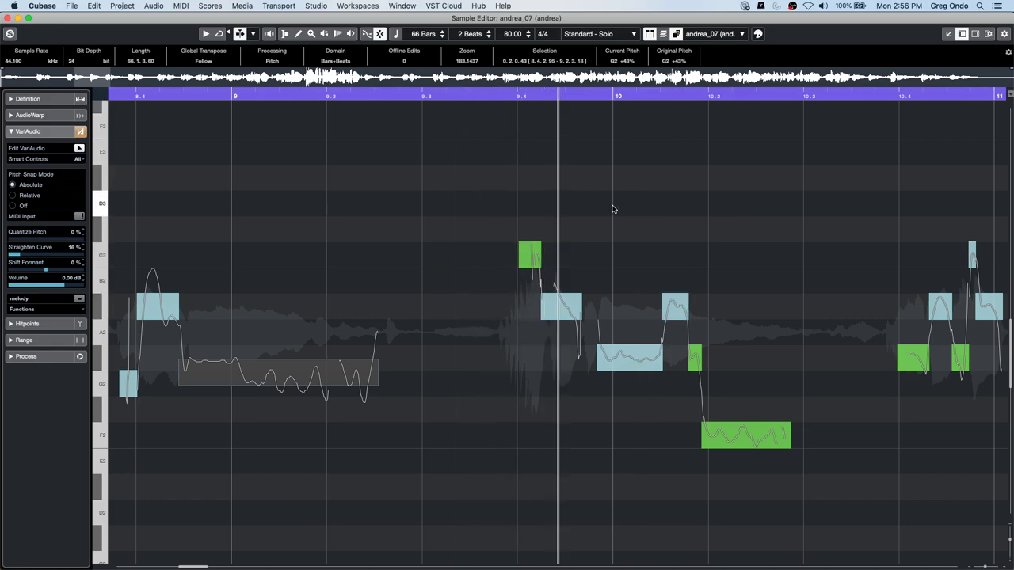
pyautogui.press('space')
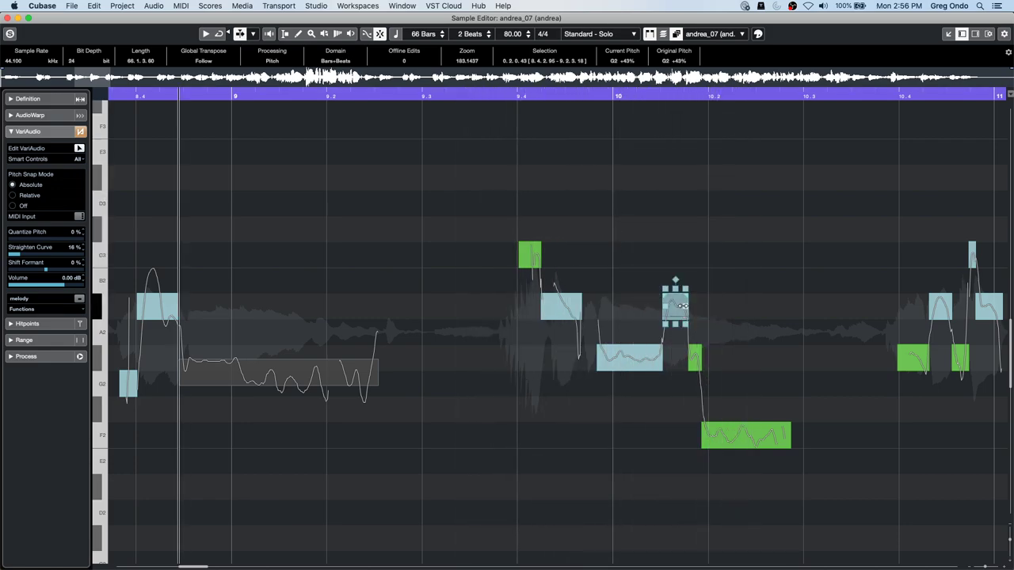
# Narrow the smart control range of the A#2 segment just before bar 10.2 and set its Straighten Curve to 97%
pyautogui.click(682, 99)
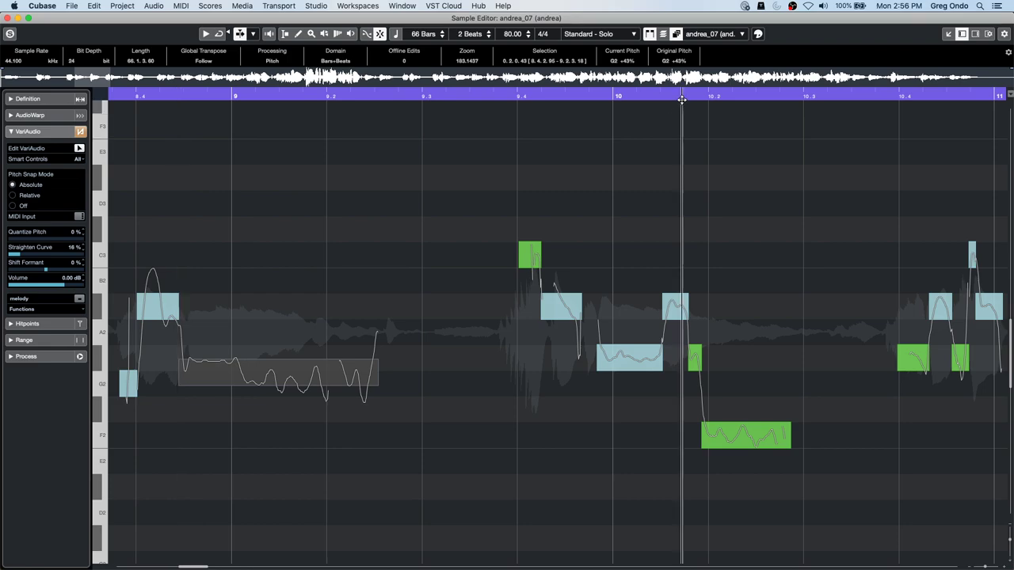
pyautogui.press('h')
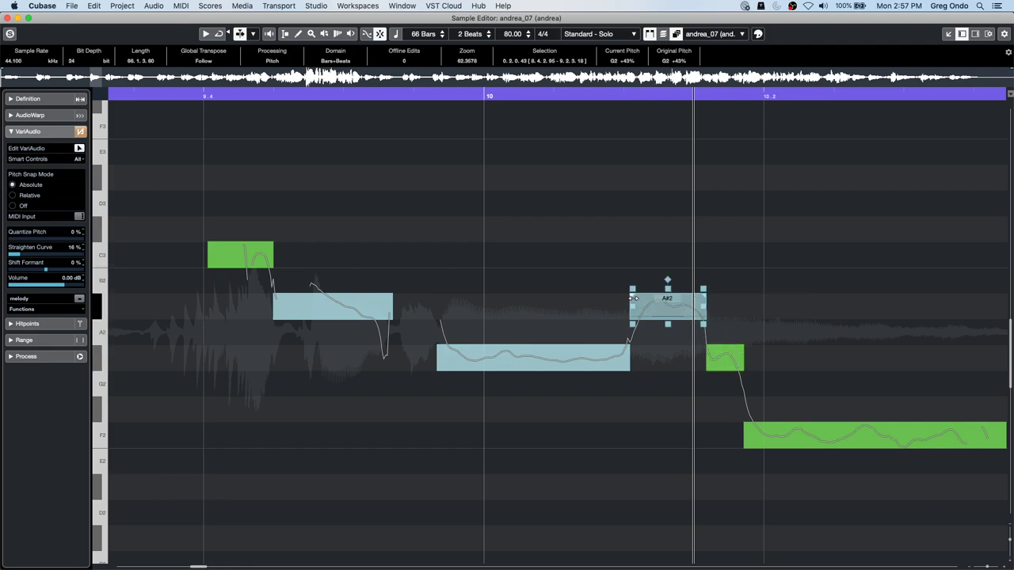
pyautogui.click(630, 291)
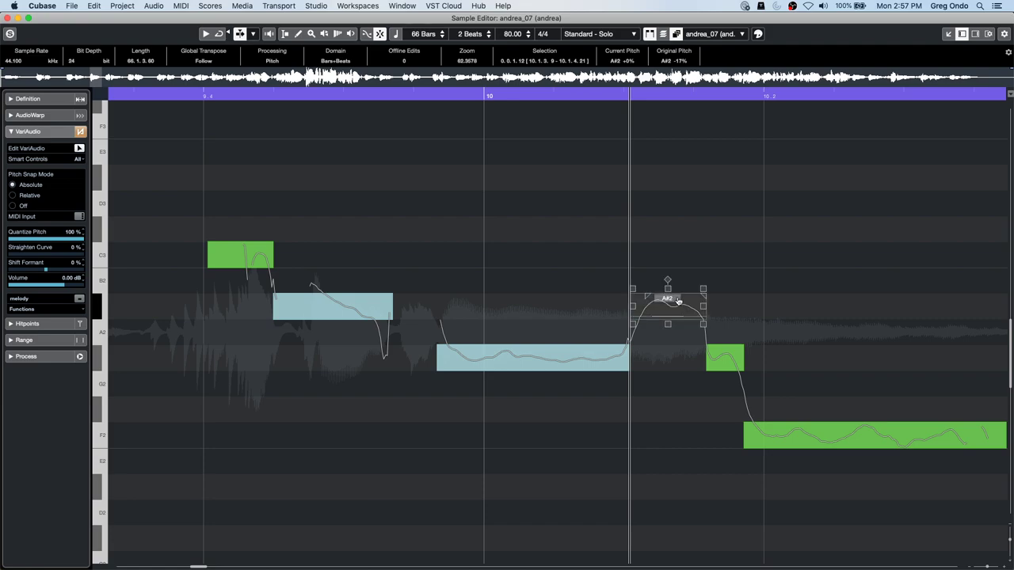
pyautogui.moveTo(702, 299); pyautogui.dragTo(668, 289)
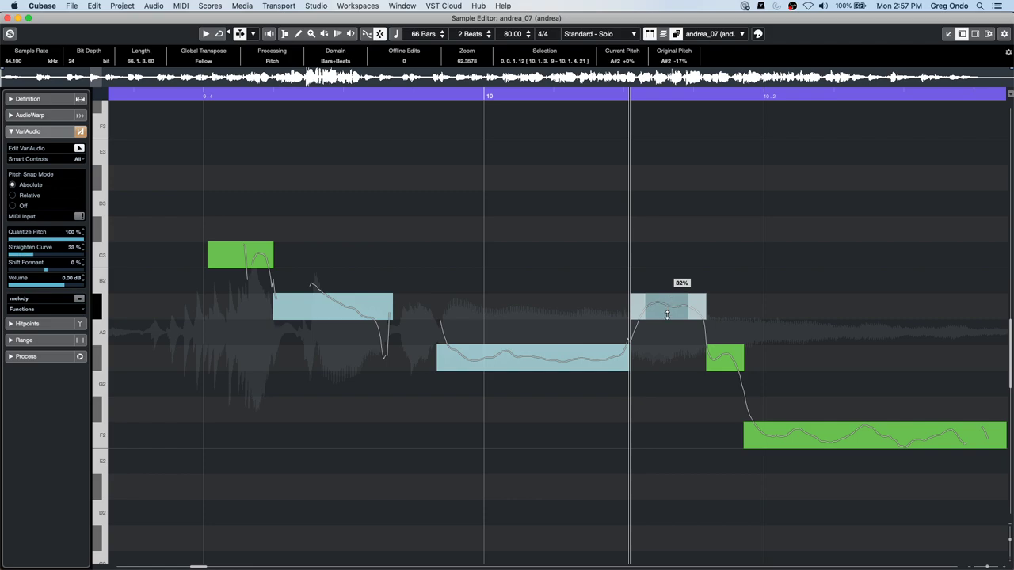
pyautogui.moveTo(662, 365); pyautogui.dragTo(663, 366)
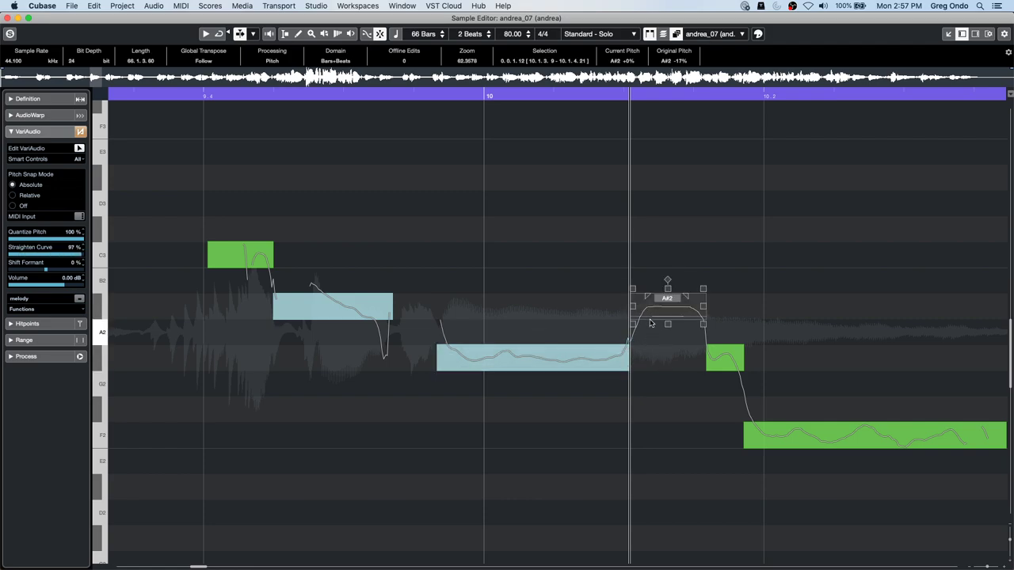
# Close the vocal's Sample Editor window, solo the J-50 1 guitar track and play it back
pyautogui.click(7, 18)
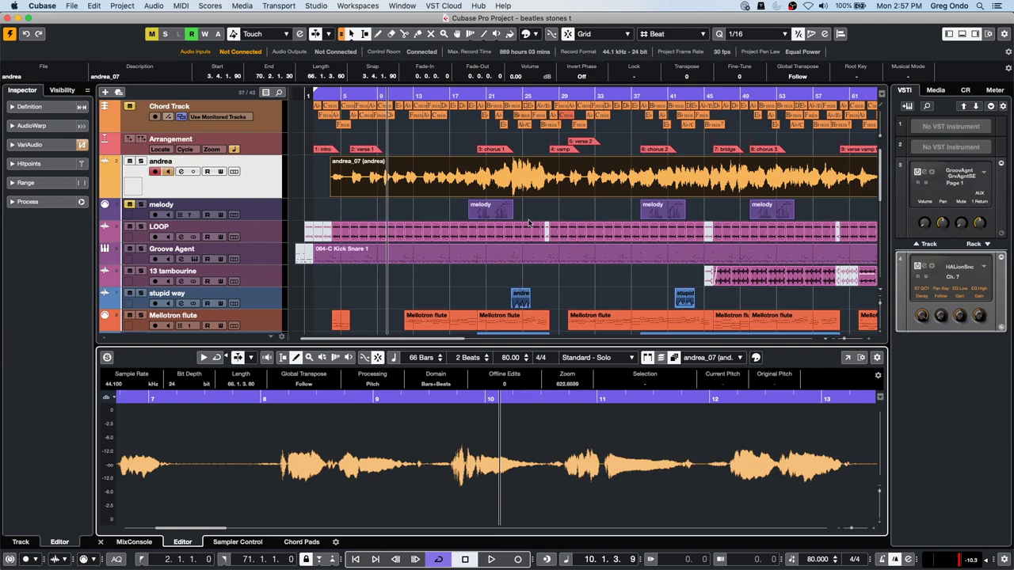
pyautogui.scroll(-5, 529, 223)
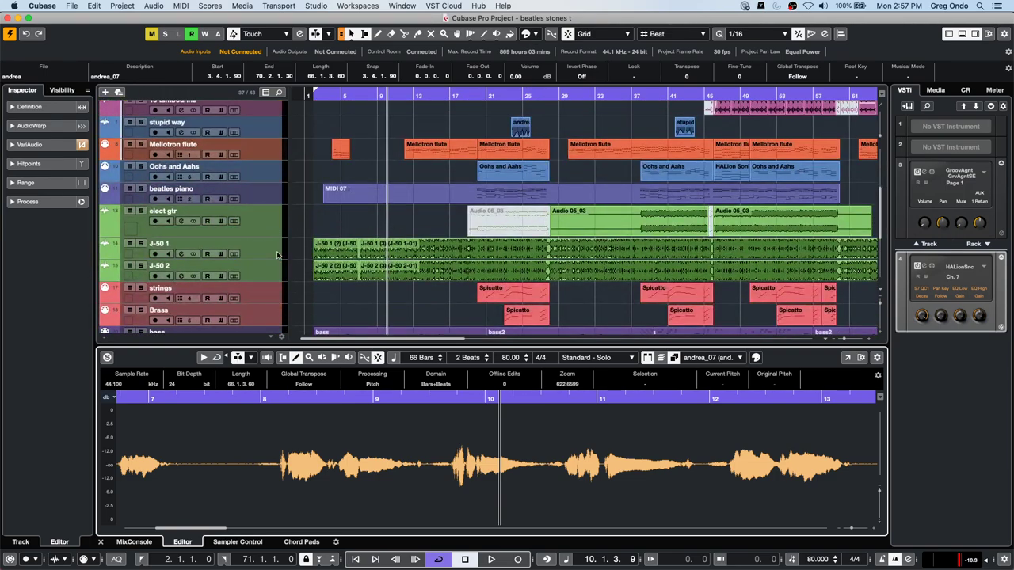
pyautogui.click(275, 248)
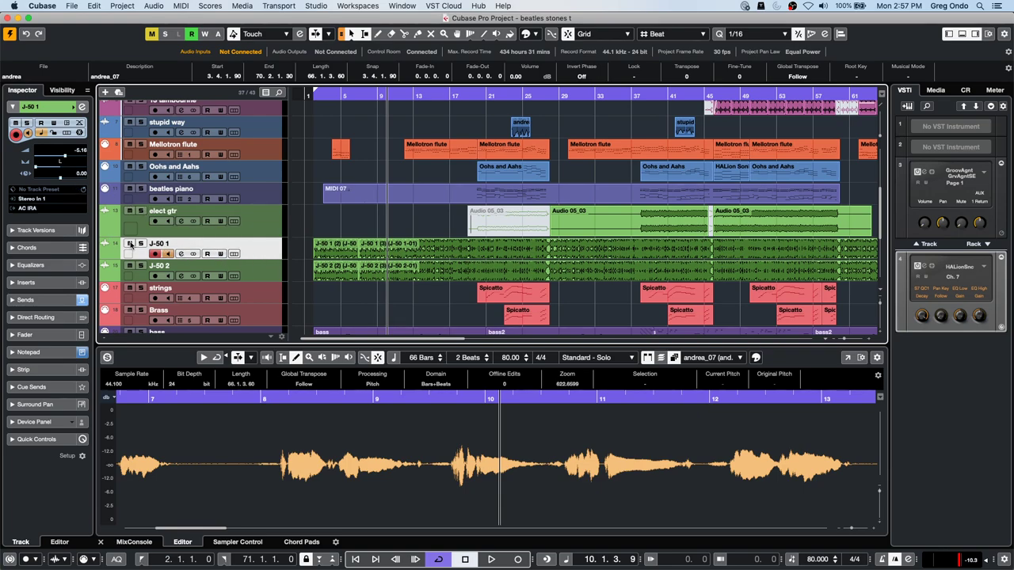
pyautogui.press('space')
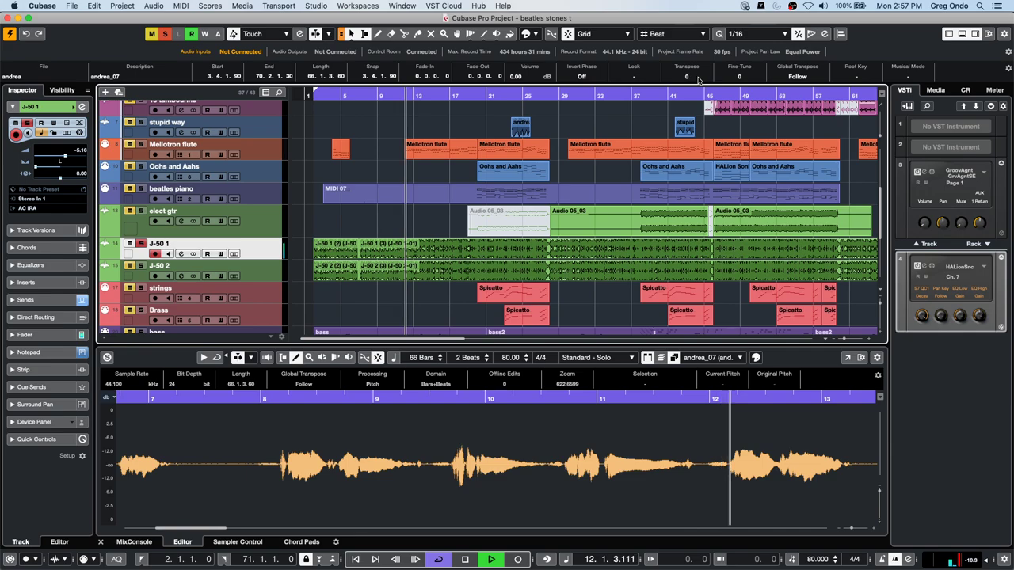
pyautogui.click(486, 247)
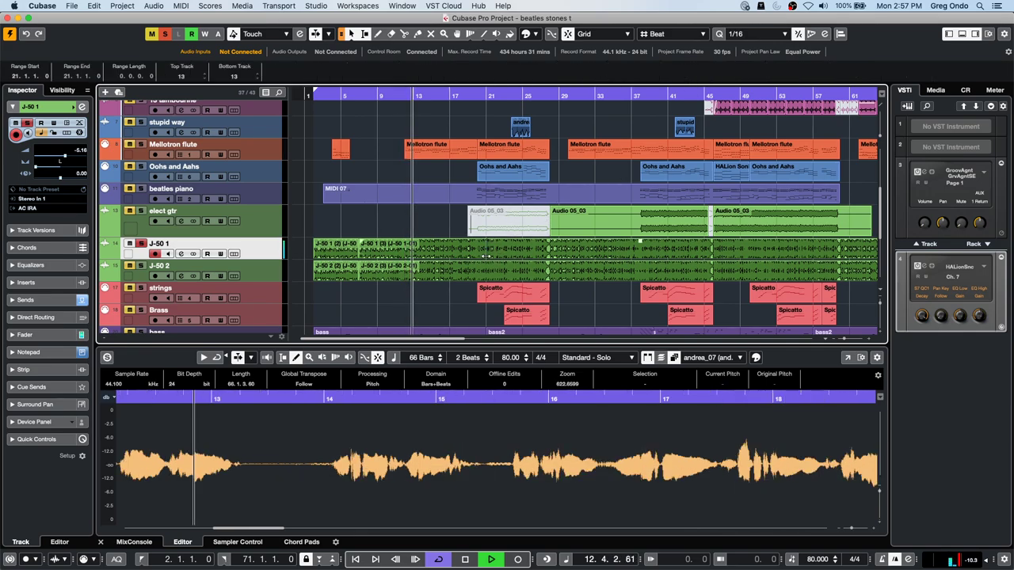
pyautogui.click(456, 254)
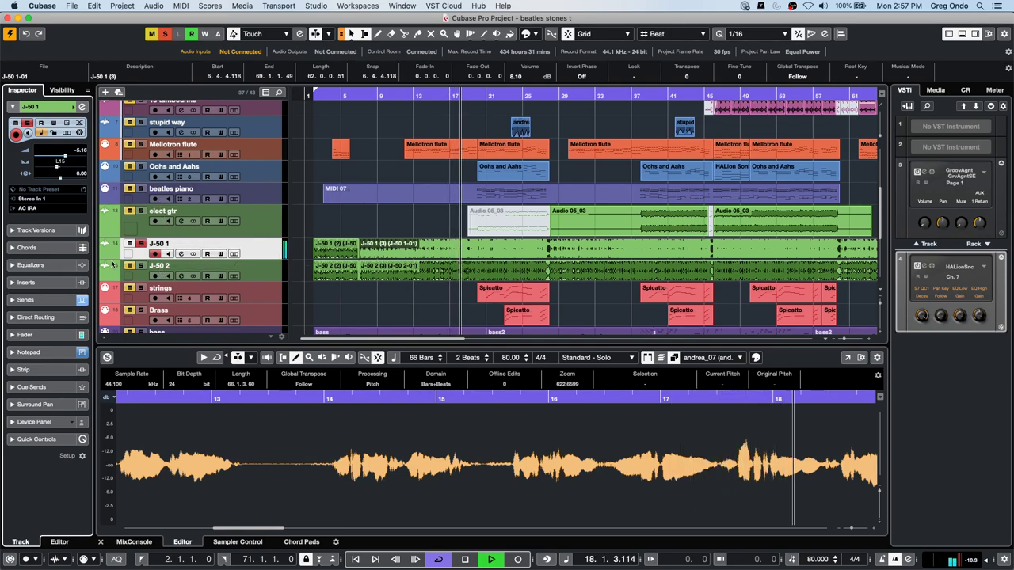
pyautogui.press('space')
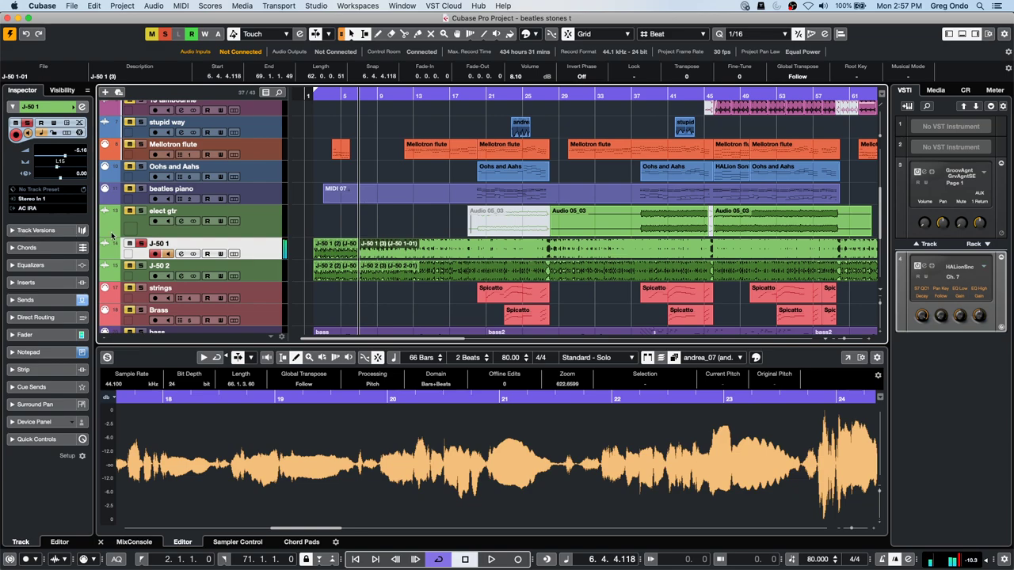
# Pan the J-50 1 guitar track fully left and duplicate the track
pyautogui.moveTo(58, 159); pyautogui.dragTo(52, 169)
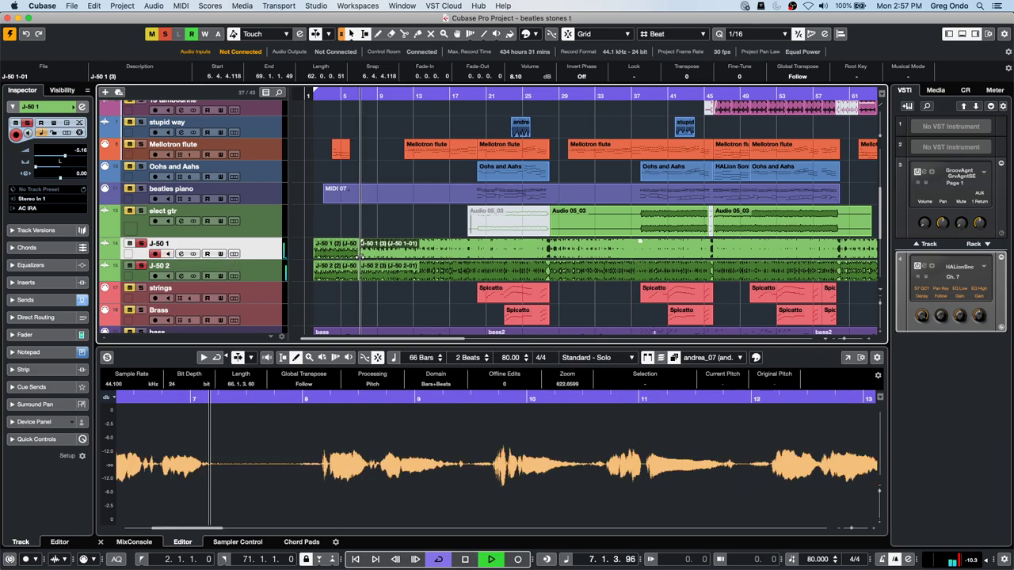
pyautogui.rightClick(269, 248)
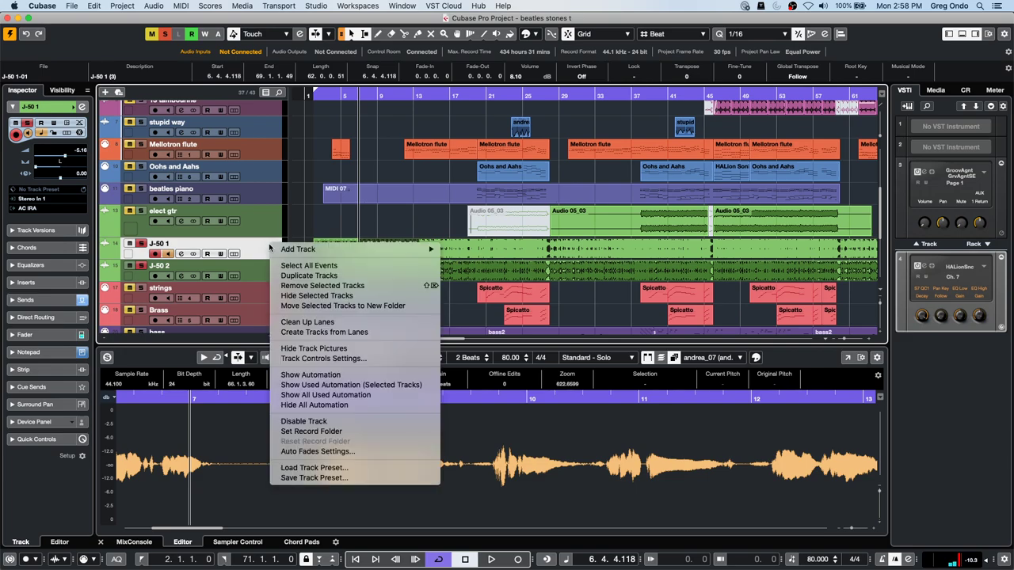
pyautogui.moveTo(333, 250)
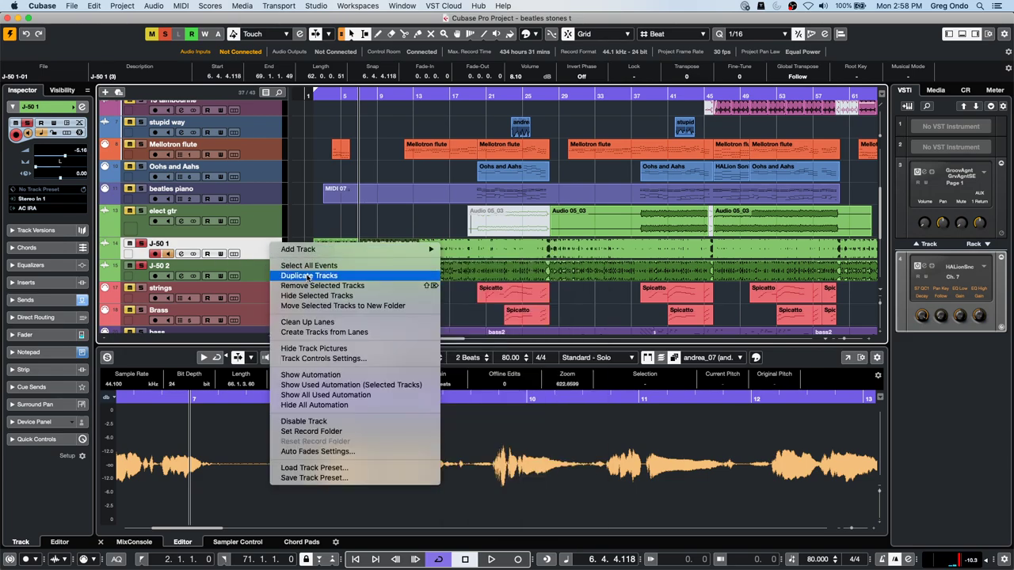
pyautogui.click(308, 276)
pyautogui.click(140, 265)
pyautogui.click(128, 296)
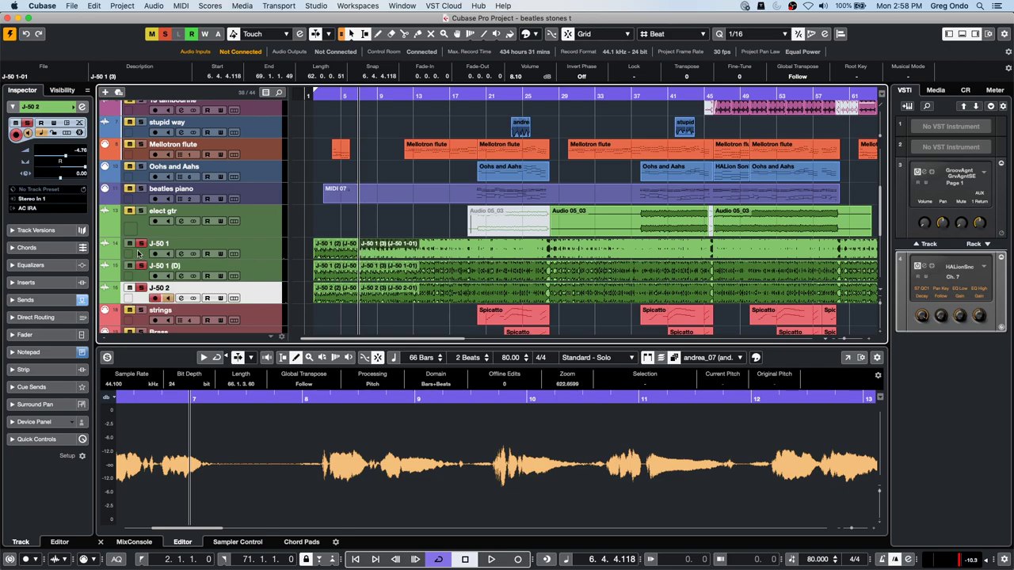
# Pan the duplicate J-50 1 (D) fully right, set its audio event's Fine-Tune to 7 and audition the doubled guitars
pyautogui.click(276, 275)
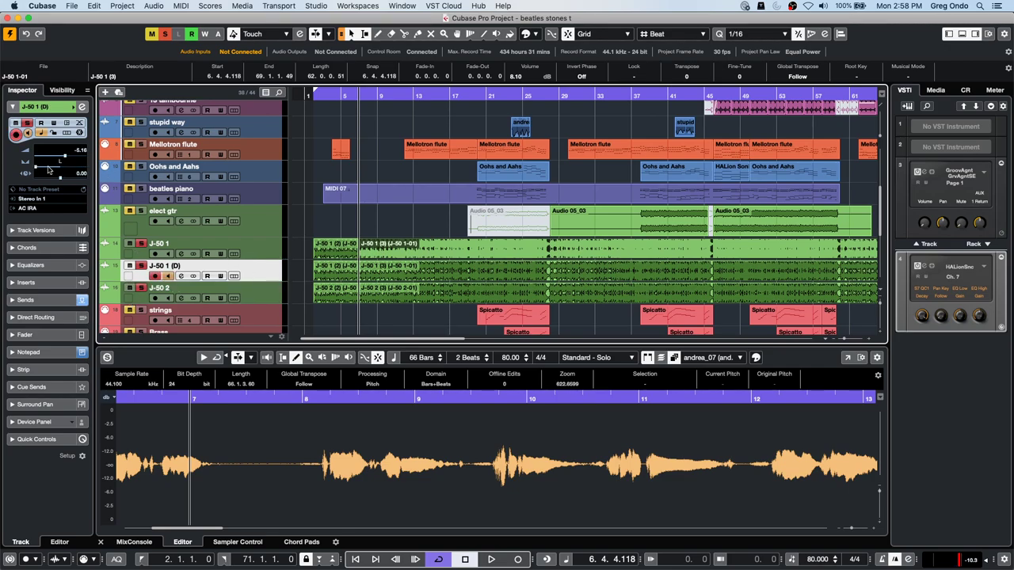
pyautogui.press('space')
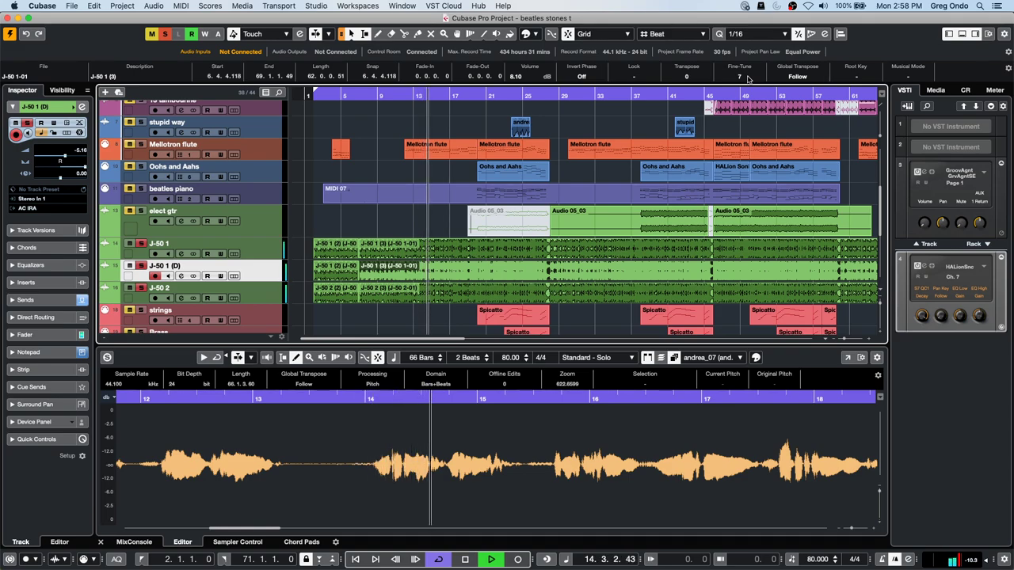
pyautogui.scroll(20, 748, 78)
pyautogui.scroll(6, 748, 78)
pyautogui.scroll(-13, 748, 78)
pyautogui.scroll(-13, 748, 79)
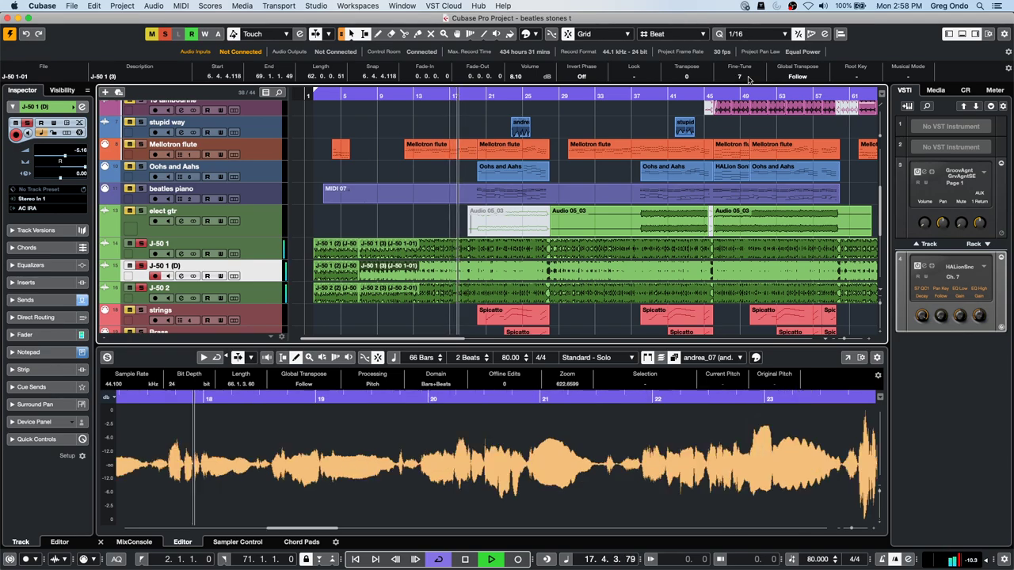
pyautogui.click(140, 266)
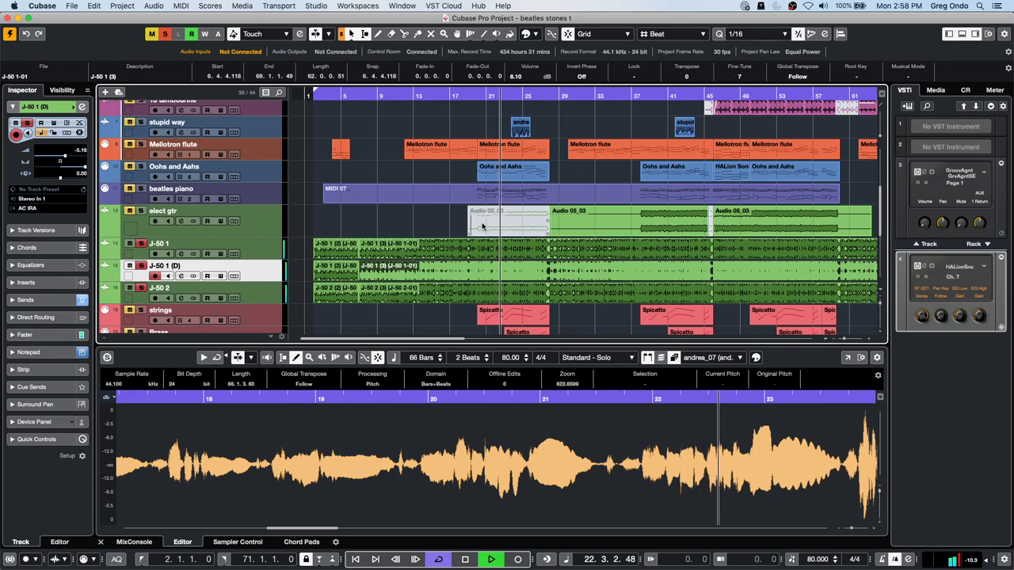
pyautogui.press('space')
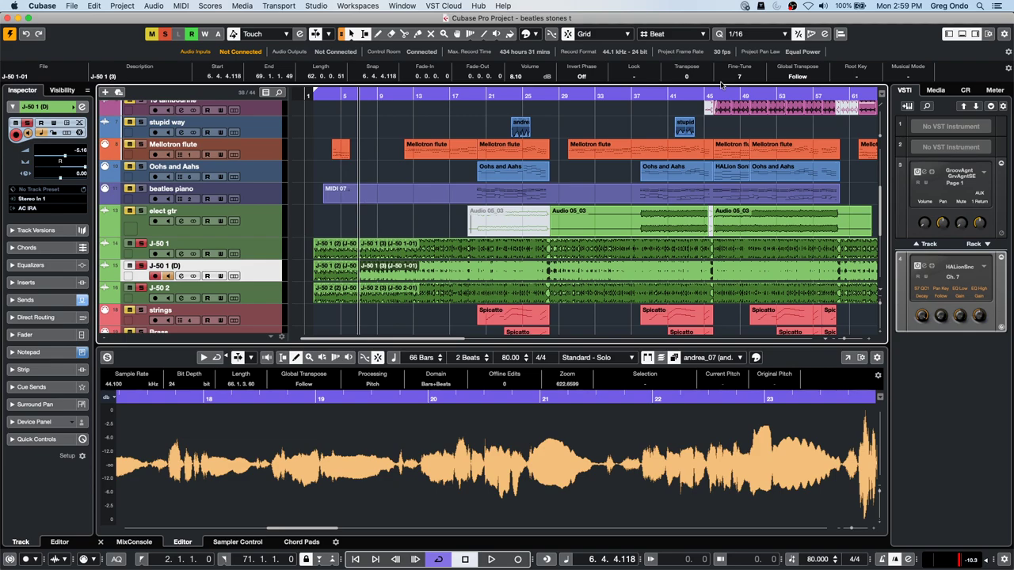
# Revert the project to its previously saved version
pyautogui.click(6, 18)
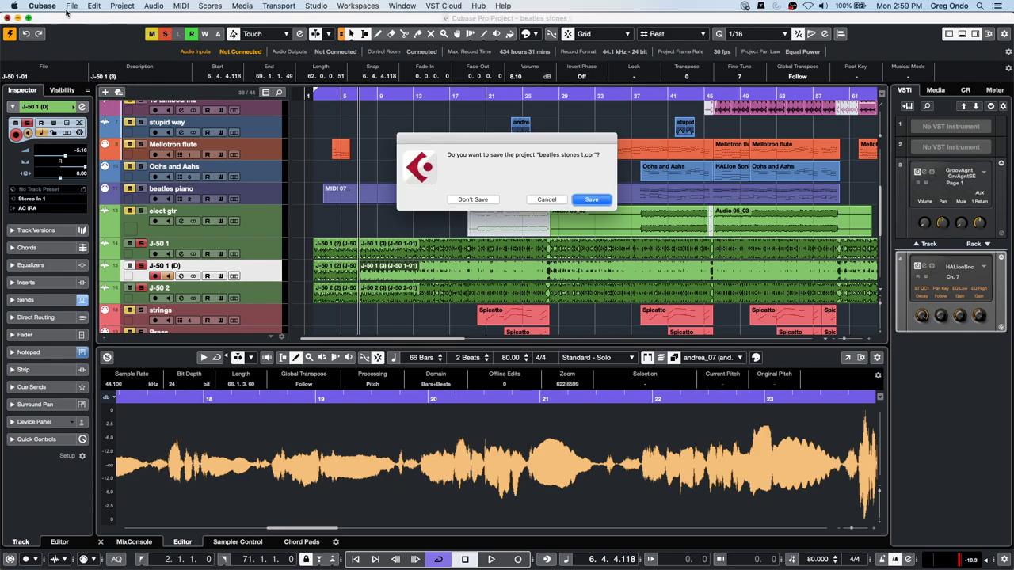
pyautogui.click(547, 199)
pyautogui.click(71, 6)
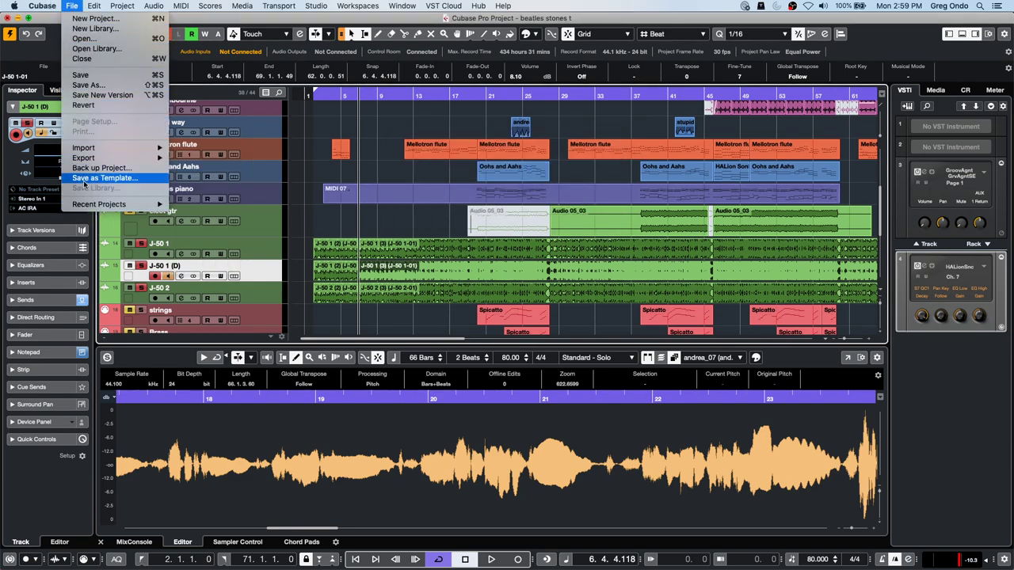
pyautogui.click(117, 106)
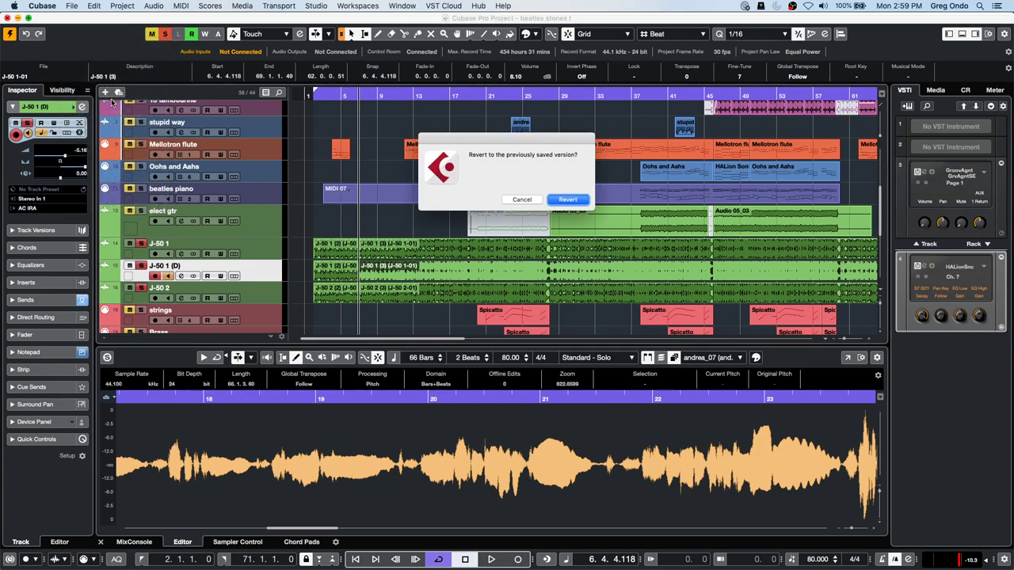
pyautogui.click(560, 198)
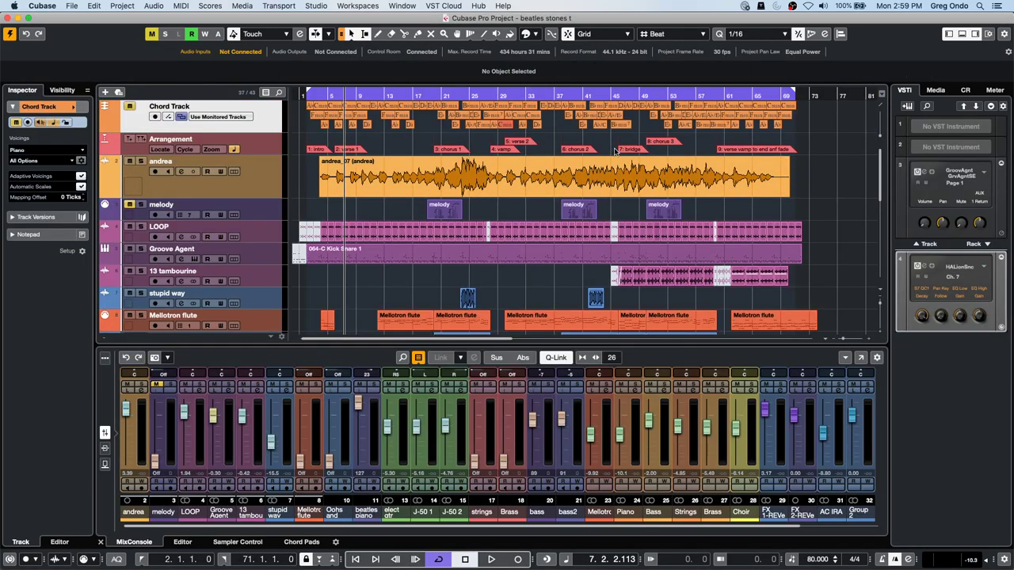
# Open the MixConsole in its own window, add the Pre (Filters/Gain/Phase) rack and expand it on all channels
pyautogui.click(860, 357)
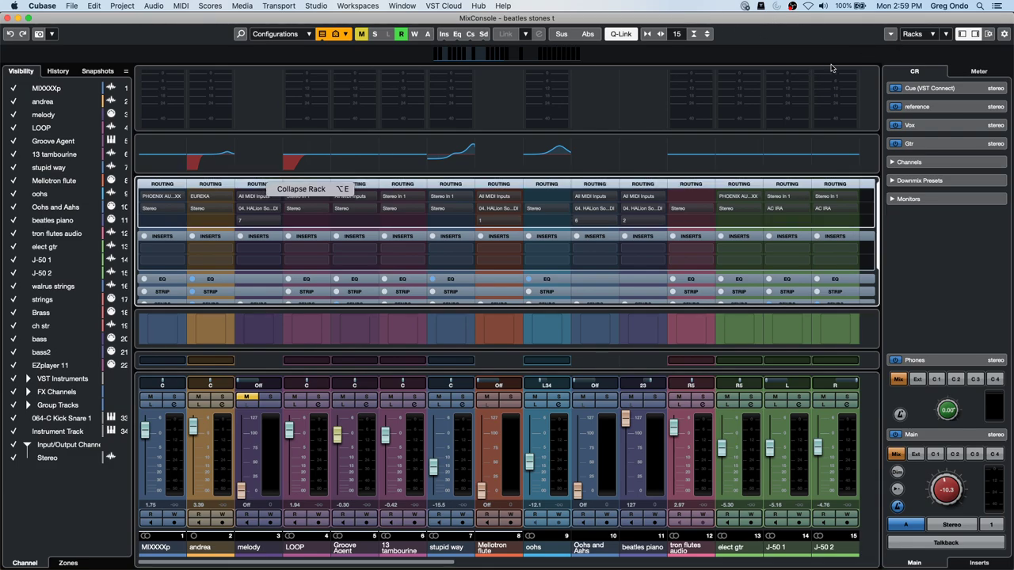
pyautogui.click(910, 34)
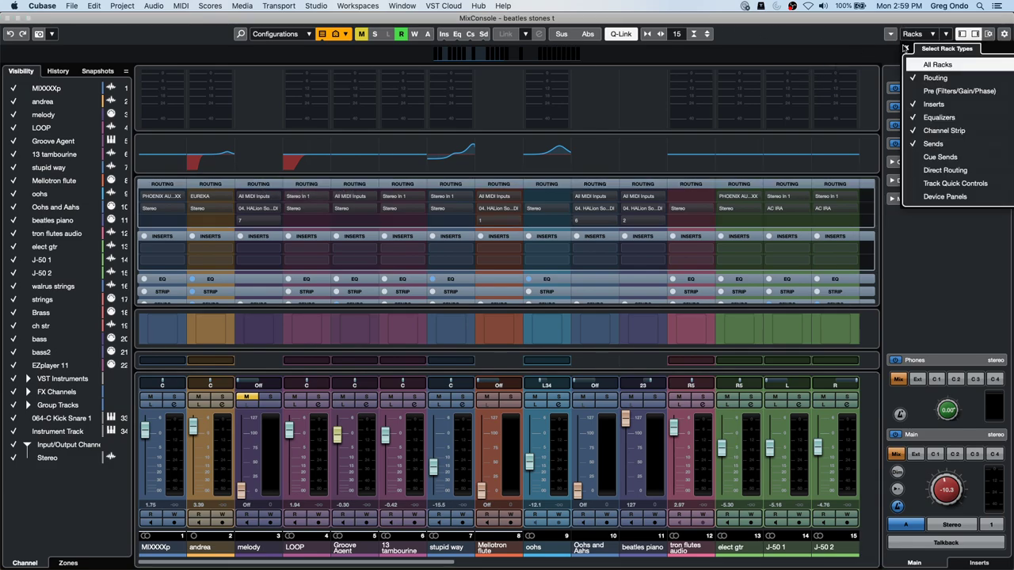
pyautogui.click(913, 91)
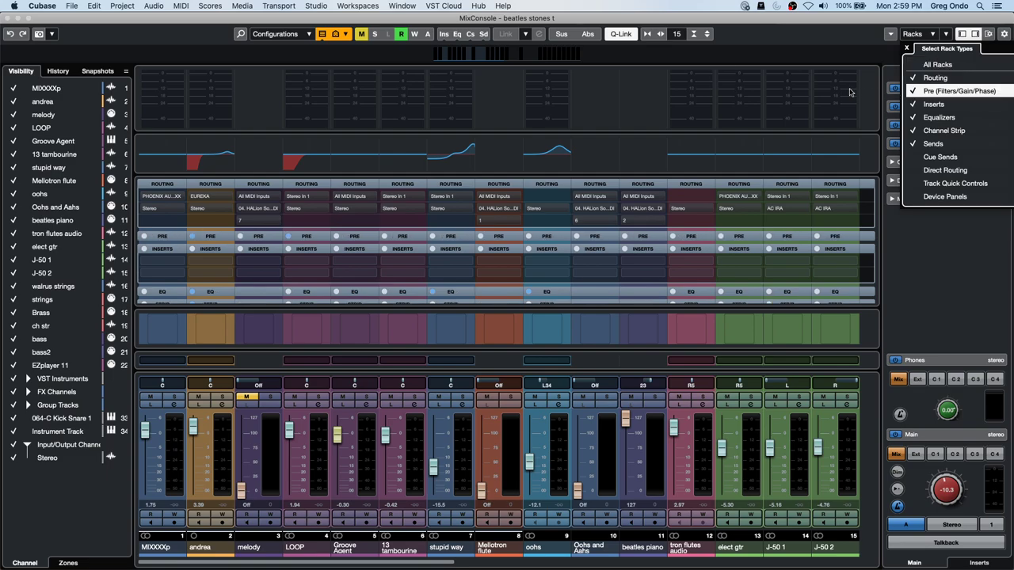
pyautogui.click(921, 259)
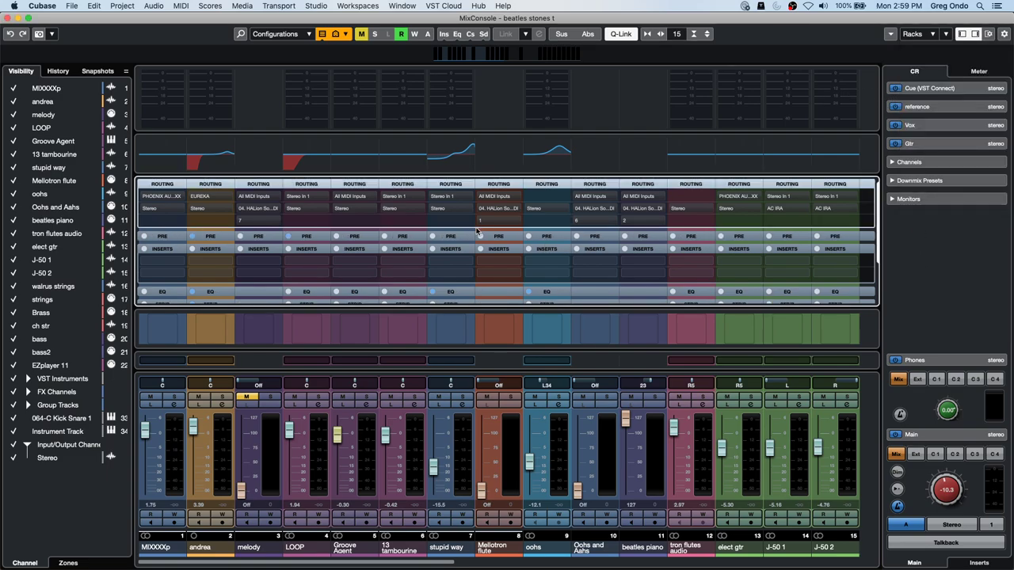
pyautogui.click(451, 240)
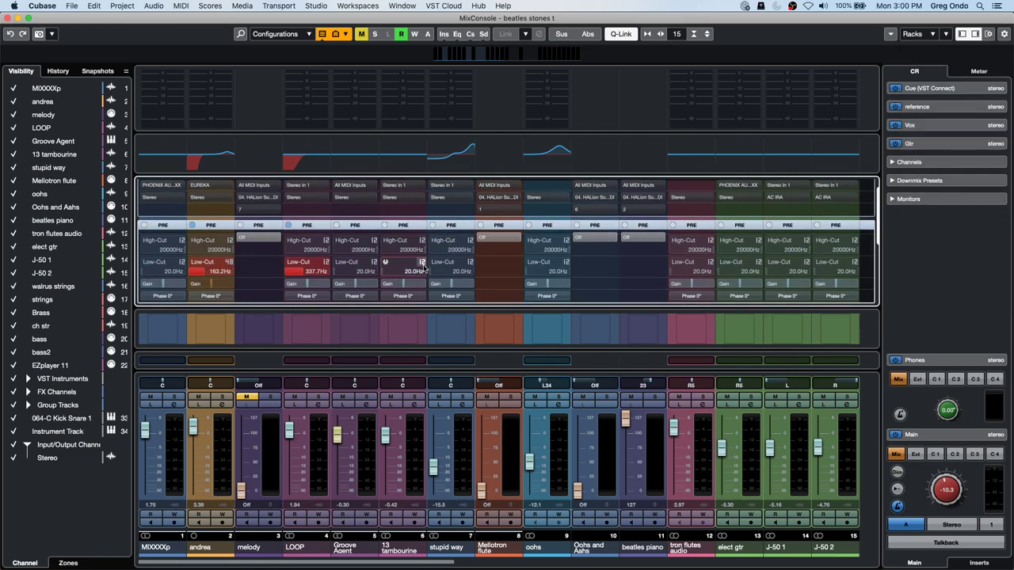
pyautogui.scroll(-3, 459, 266)
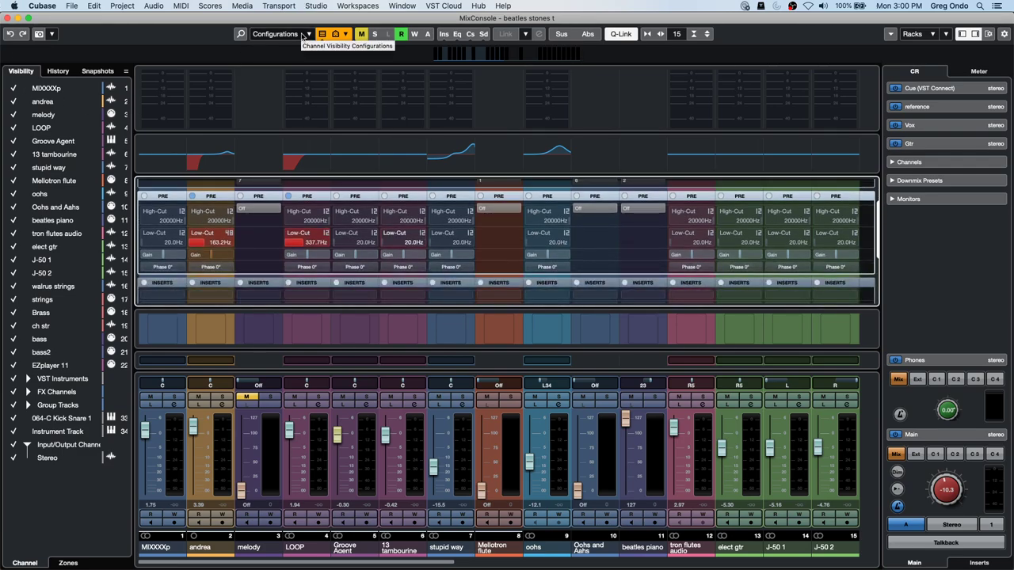
# Save the current mixer view as a channel visibility configuration named Pre
pyautogui.click(293, 35)
pyautogui.click(302, 36)
pyautogui.click(465, 164)
pyautogui.press('BackSpace')
pyautogui.press('BackSpace')
pyautogui.press('BackSpace')
pyautogui.press('BackSpace')
pyautogui.press('BackSpace')
pyautogui.press('BackSpace')
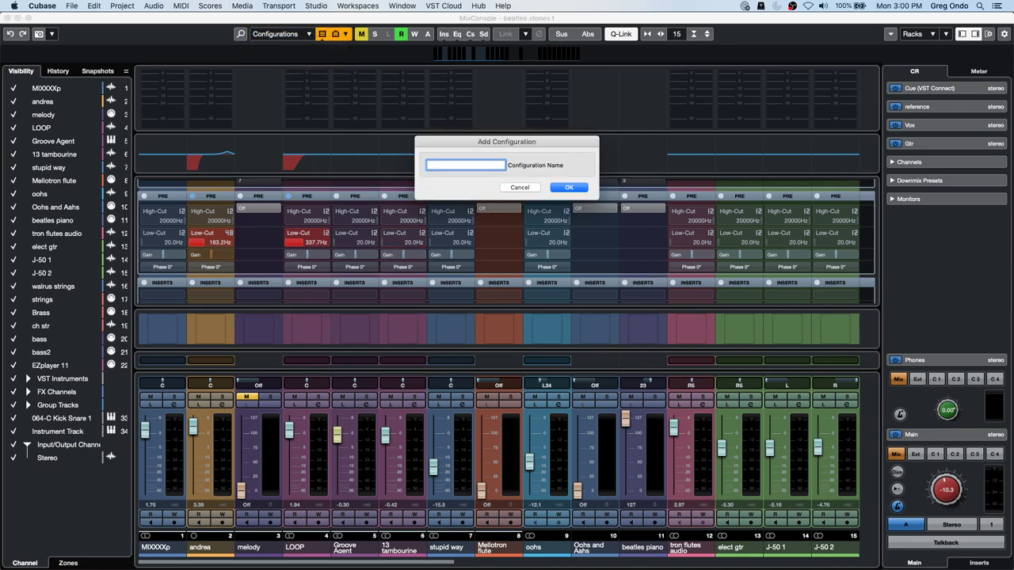
pyautogui.write('s')
pyautogui.click(568, 189)
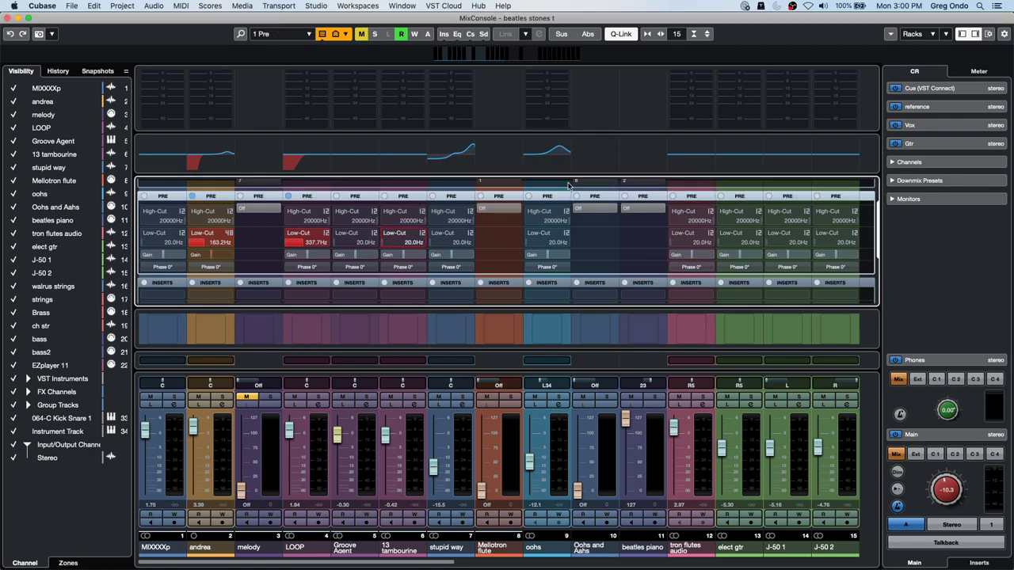
# Collapse the Pre rack on all channels and save the mixer view as a configuration named Inserts
pyautogui.click(325, 197)
pyautogui.click(310, 198)
pyautogui.click(310, 198)
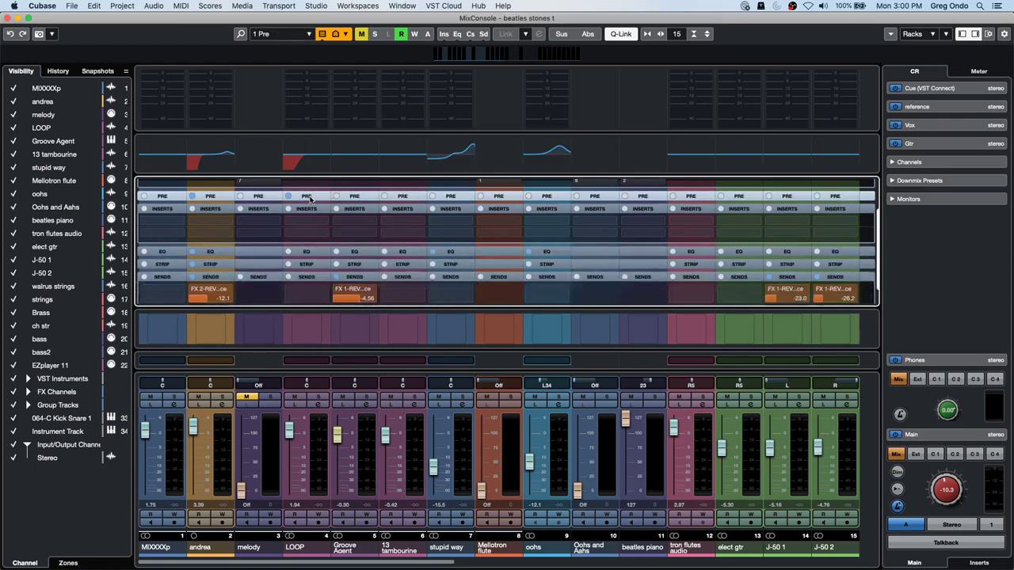
pyautogui.click(310, 34)
pyautogui.click(292, 48)
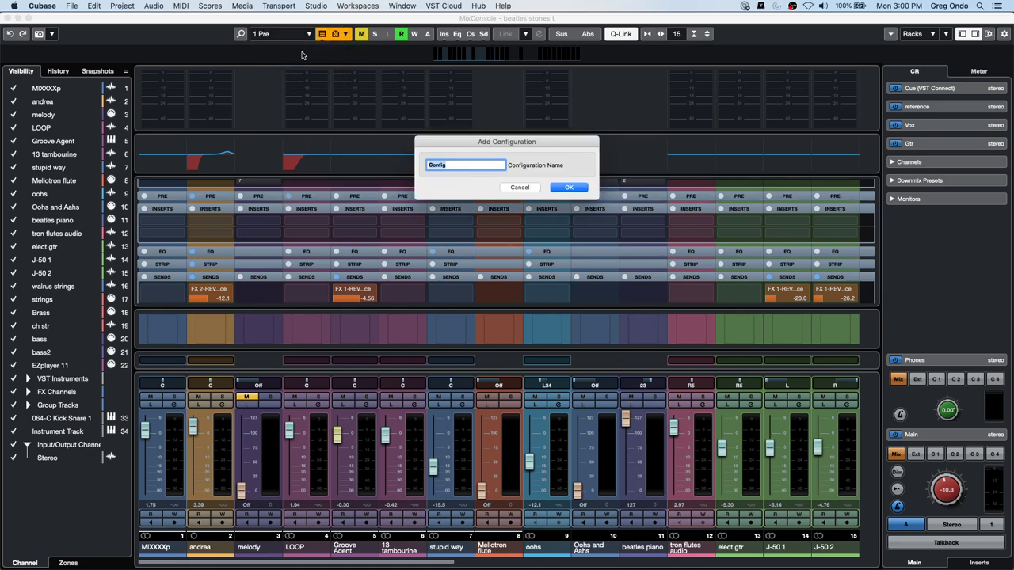
pyautogui.press('BackSpace')
pyautogui.write('Inserts')
pyautogui.press('Return')
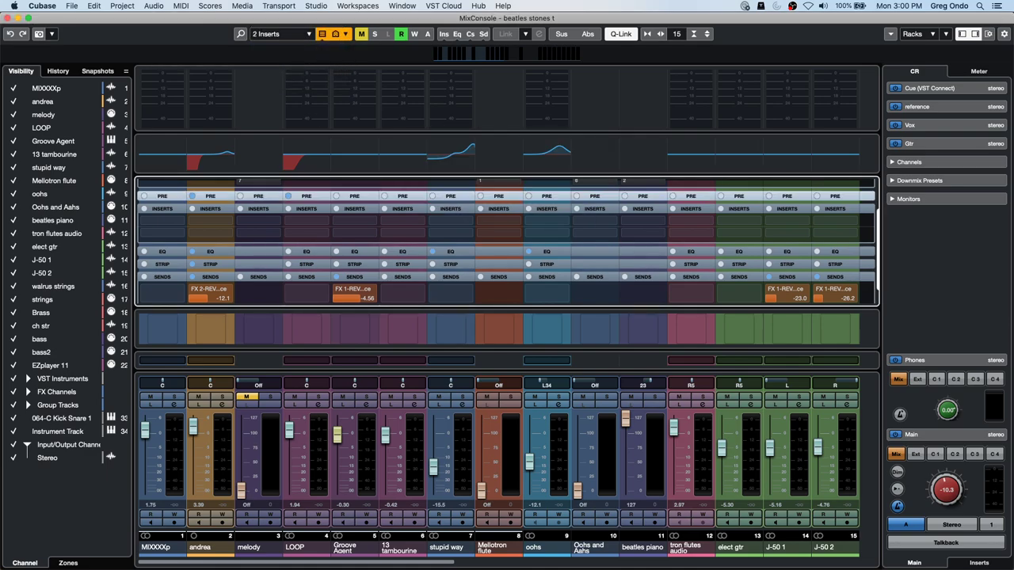
# Recall the Pre configuration and switch back to the Inserts configuration to compare the two mixer views
pyautogui.click(307, 36)
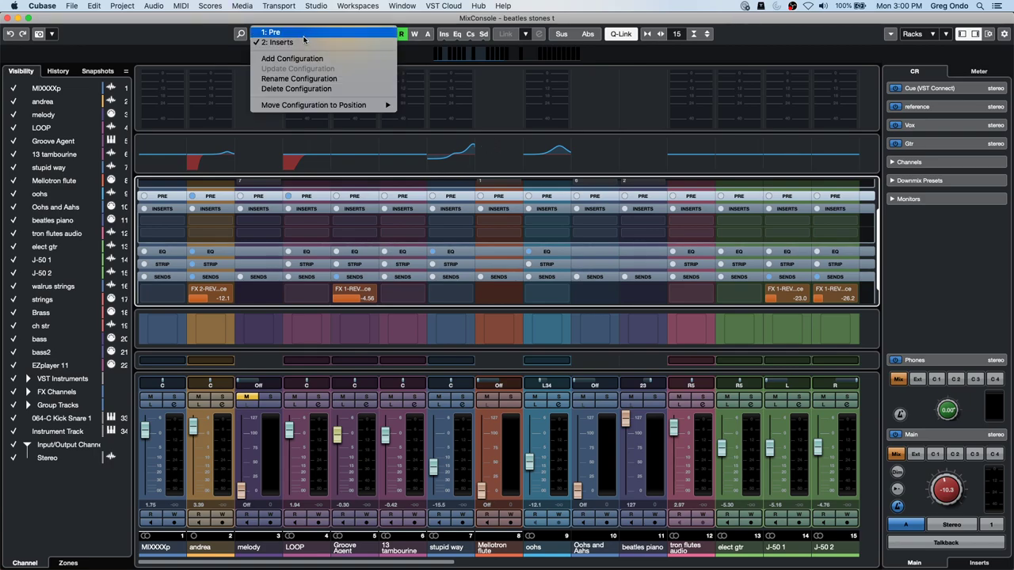
pyautogui.click(304, 33)
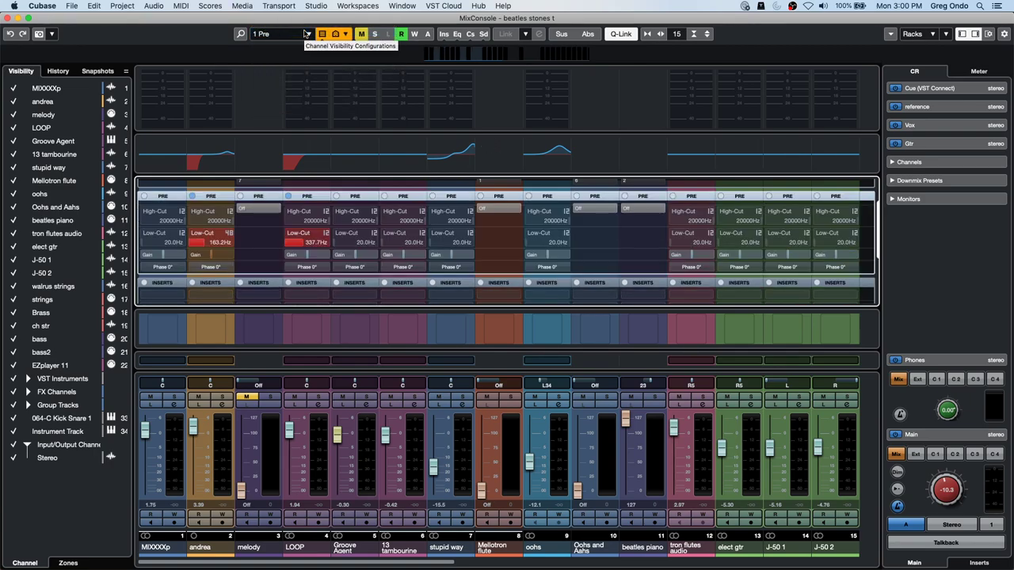
pyautogui.click(309, 35)
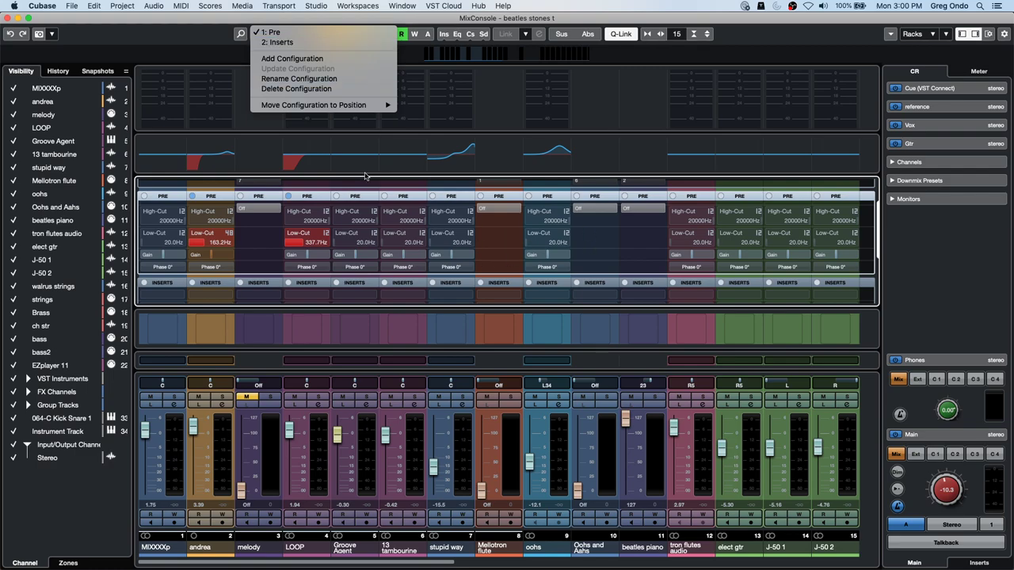
pyautogui.click(305, 44)
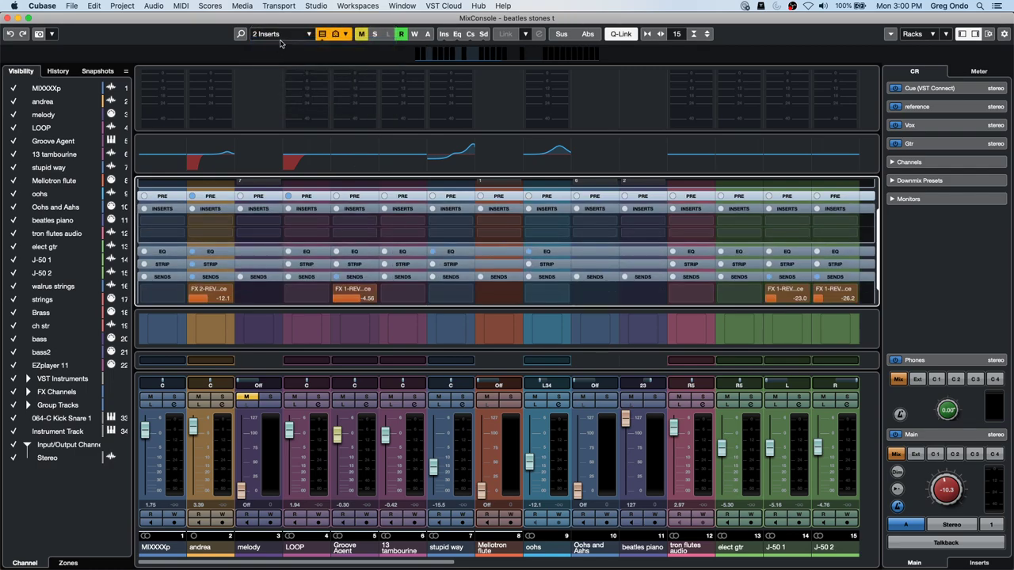
# Recall the Pre channel configuration, then return to the Inserts configuration to compare the two rack layouts
pyautogui.click(301, 35)
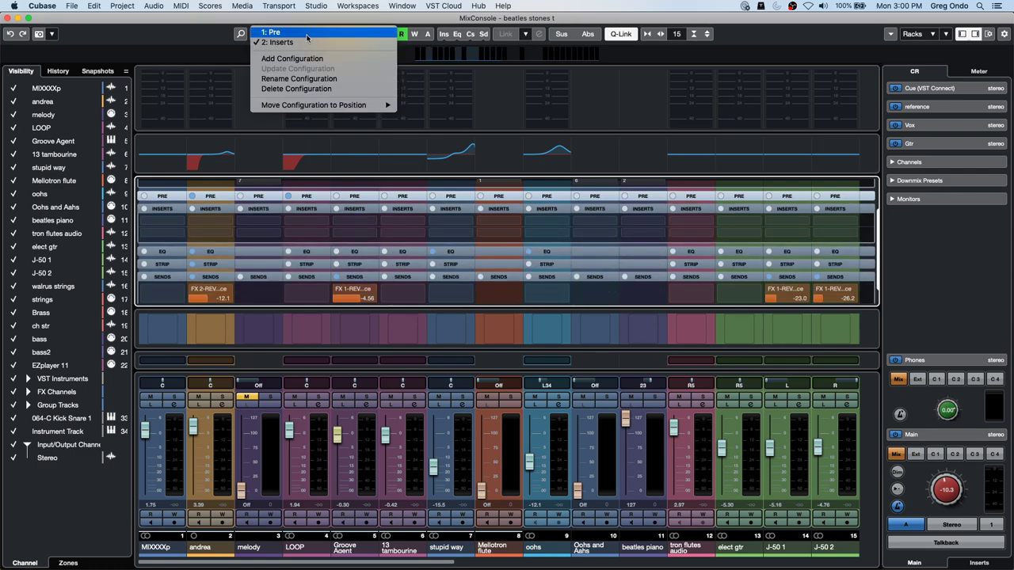
pyautogui.click(306, 35)
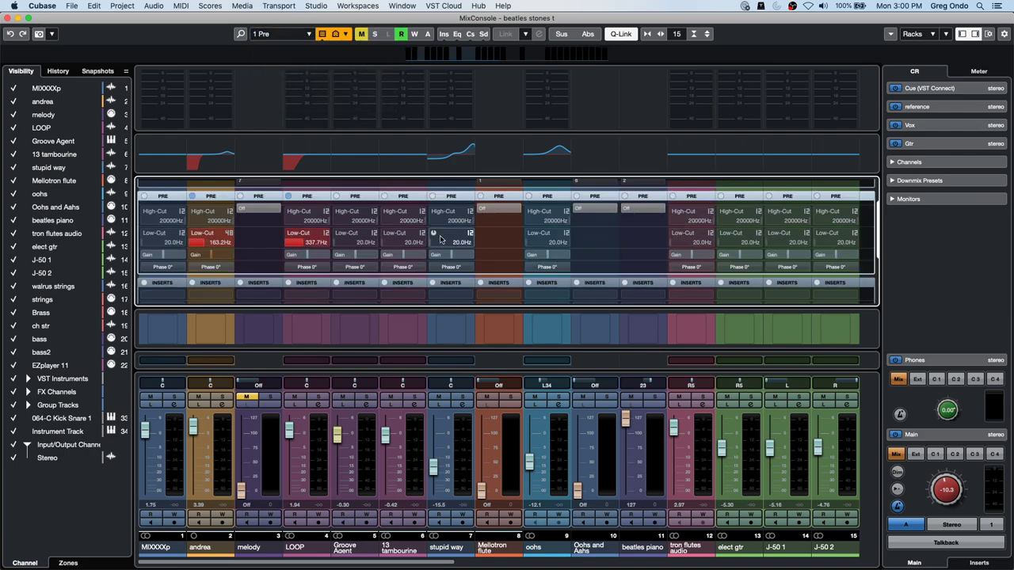
pyautogui.click(307, 37)
pyautogui.click(308, 43)
pyautogui.click(308, 36)
pyautogui.click(556, 109)
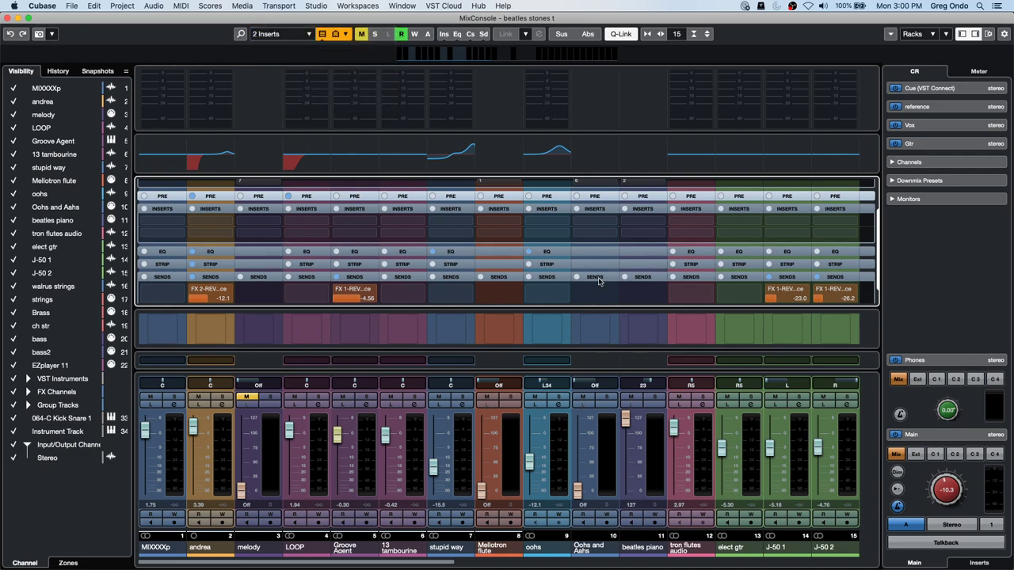
# Leave only the Sends rack expanded on all channels and save the mixer view as a configuration named Sends
pyautogui.click(555, 210)
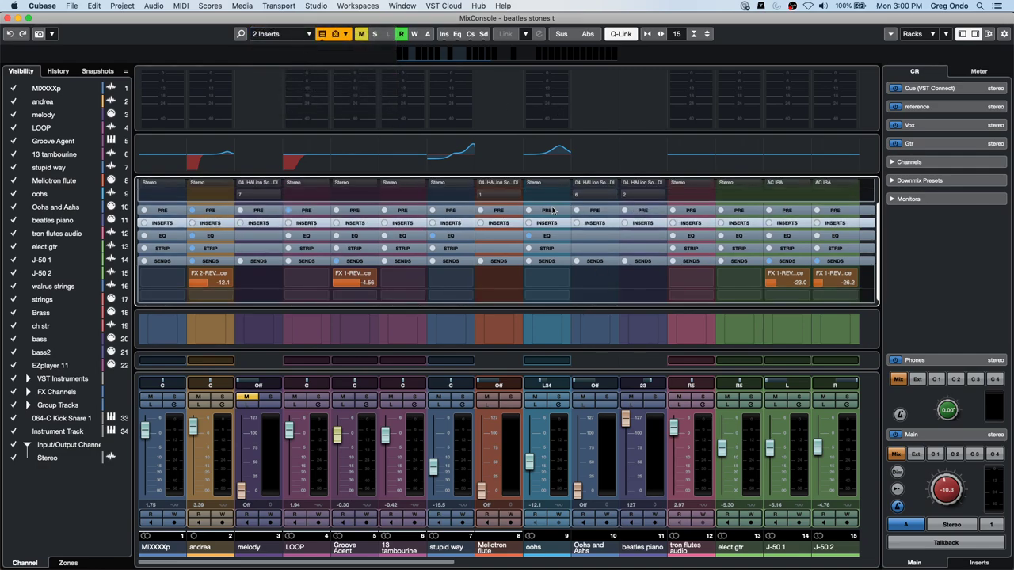
pyautogui.click(402, 284)
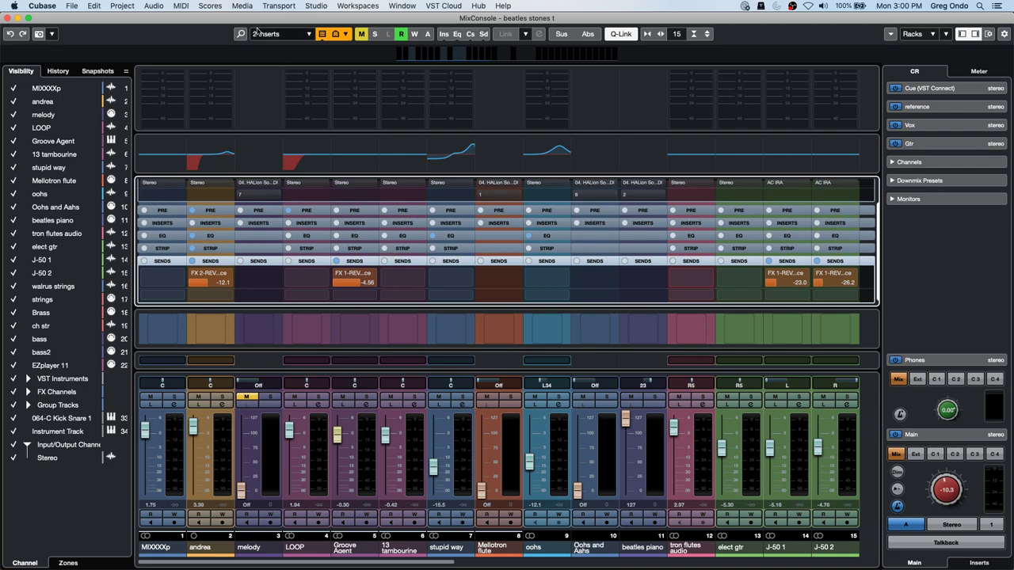
pyautogui.click(308, 35)
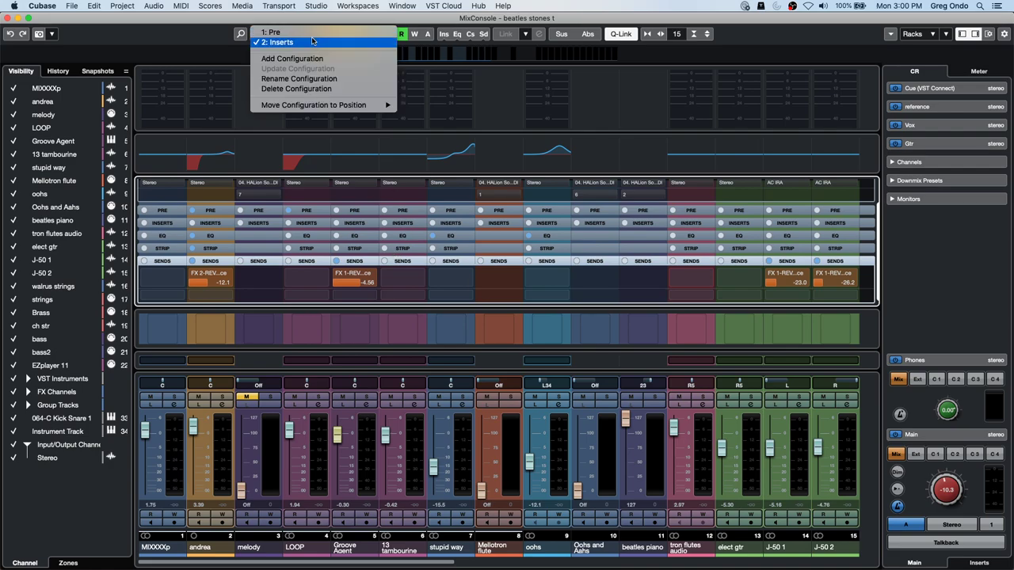
pyautogui.click(312, 60)
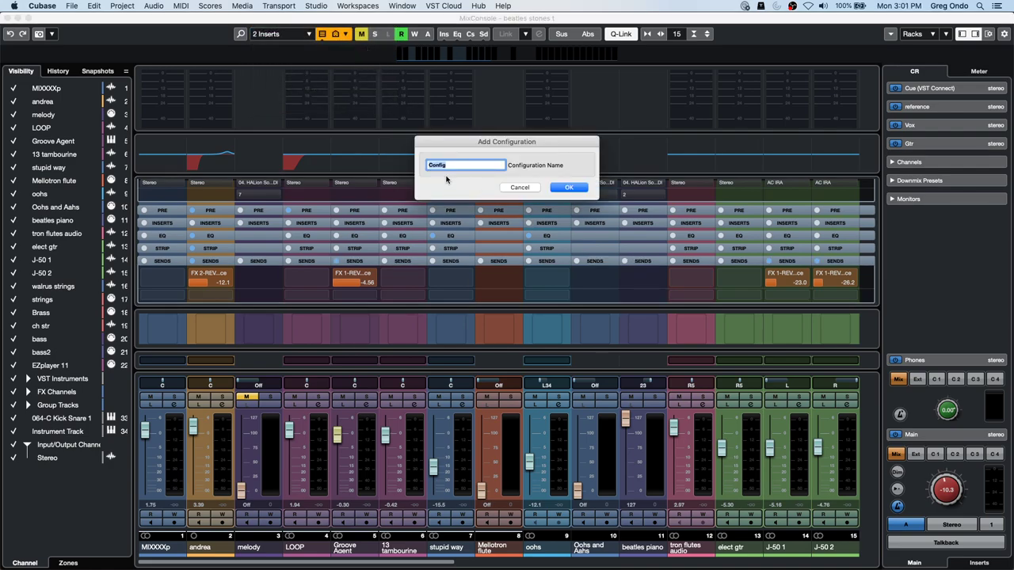
pyautogui.write('s')
pyautogui.press('Return')
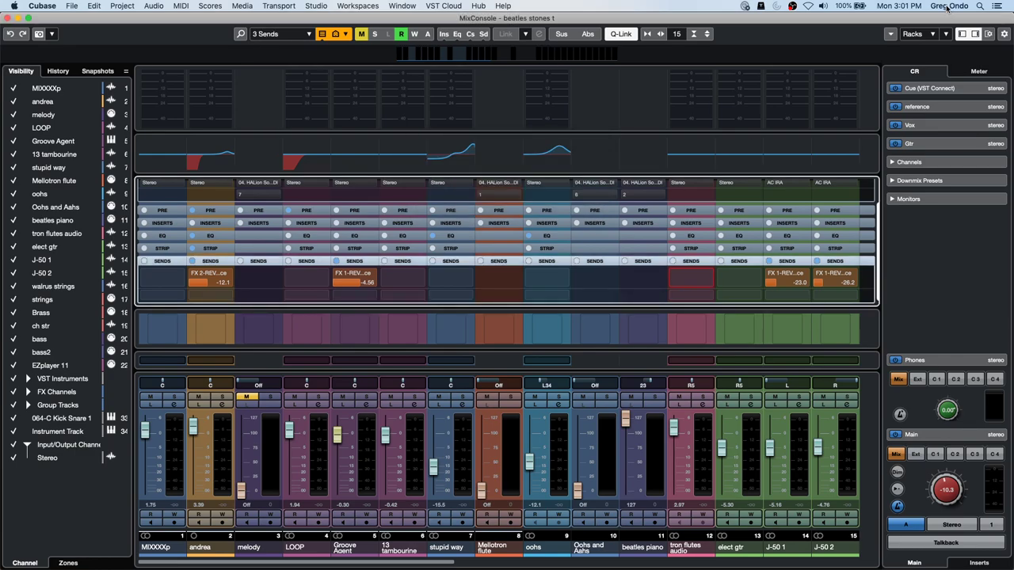
# Add the Cue Sends rack to the MixConsole and expand it on all channels
pyautogui.click(930, 35)
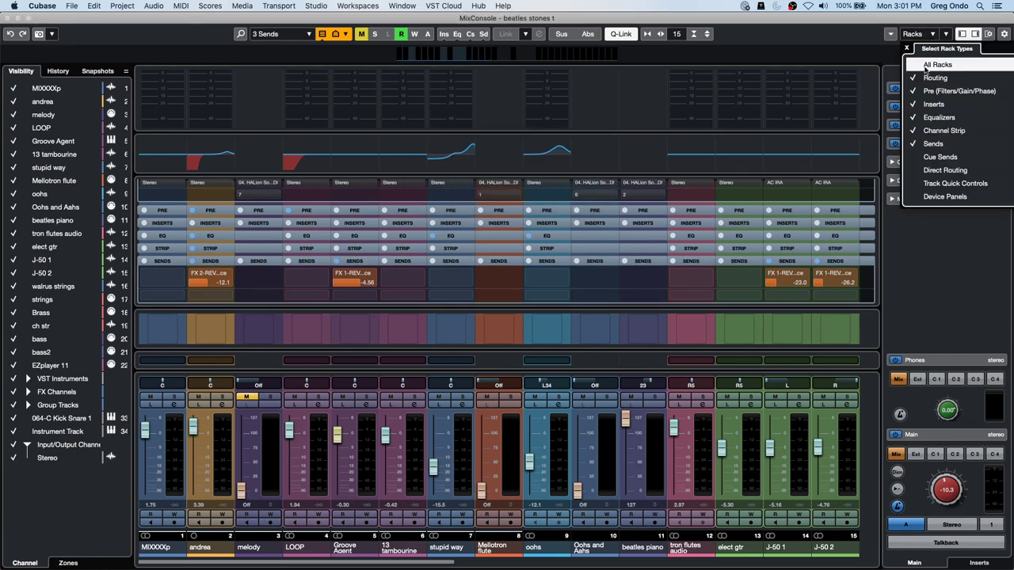
pyautogui.click(912, 161)
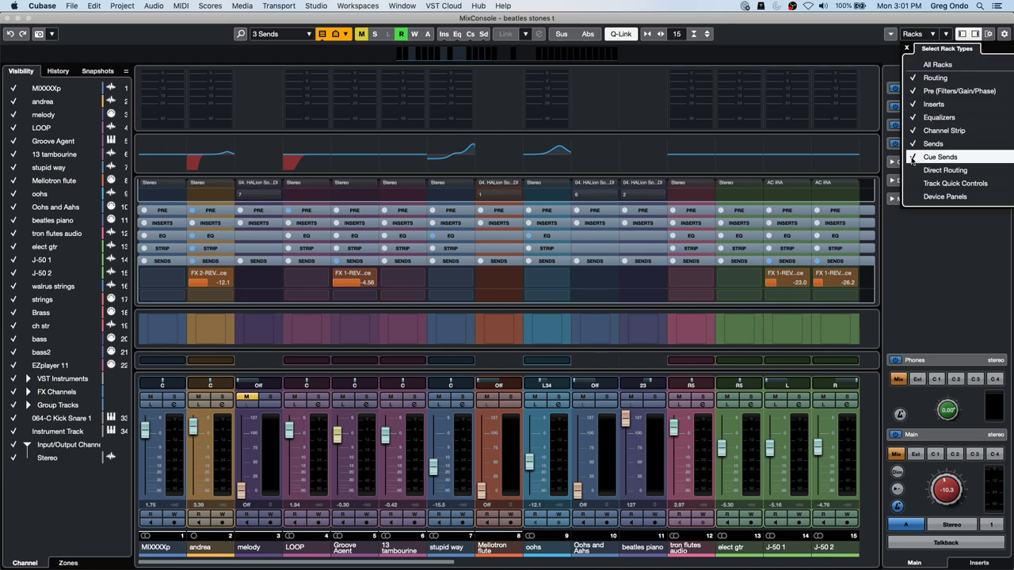
pyautogui.click(396, 265)
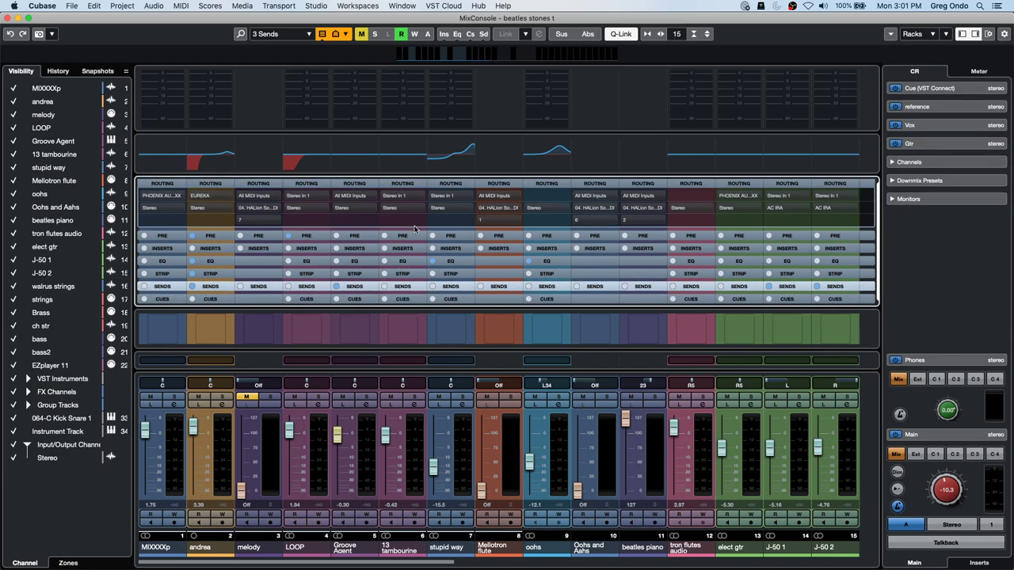
pyautogui.click(547, 300)
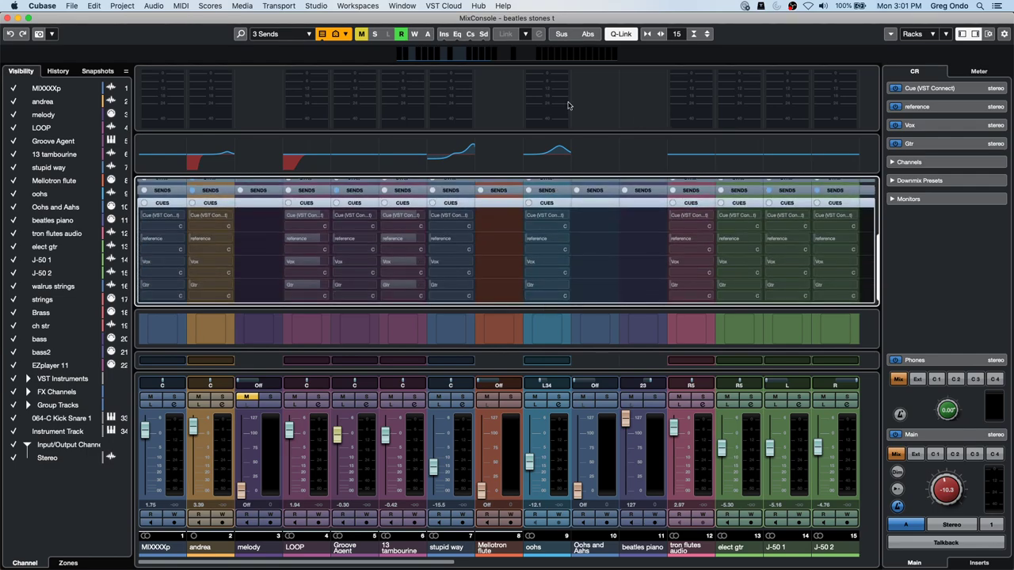
# Save the current mixer view as a channel visibility configuration named Cues
pyautogui.click(308, 34)
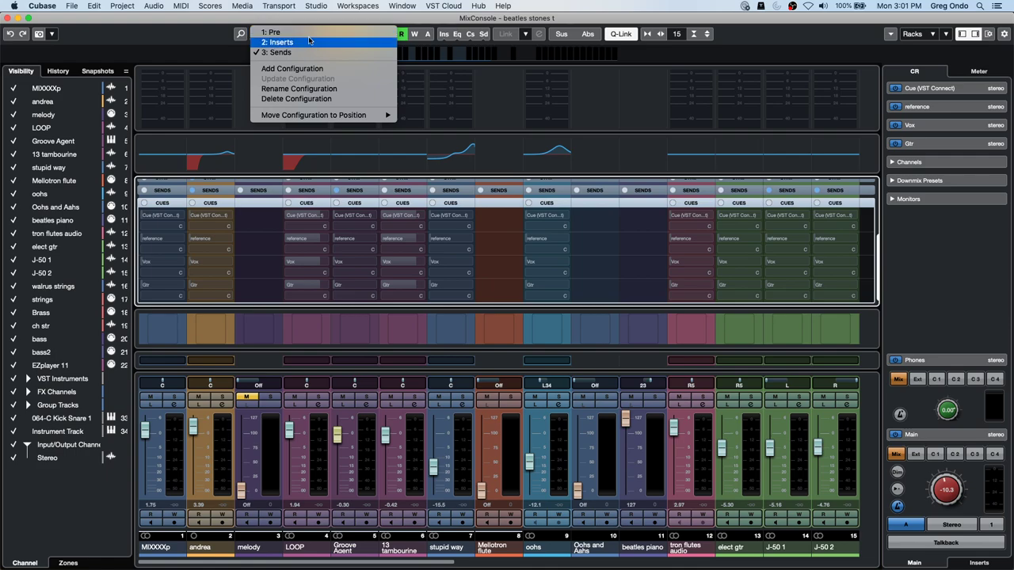
pyautogui.click(312, 52)
pyautogui.write('c')
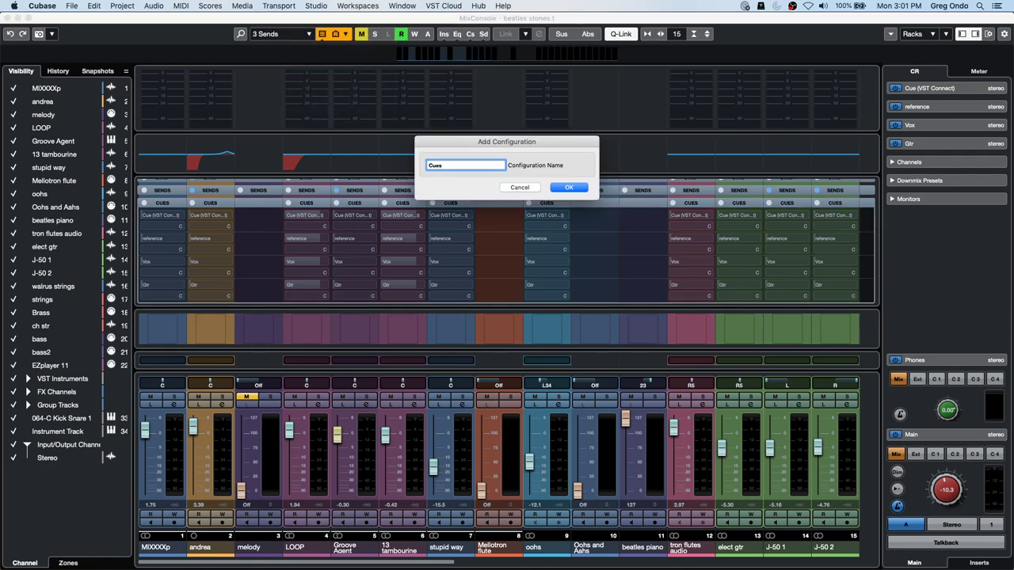
pyautogui.press('Return')
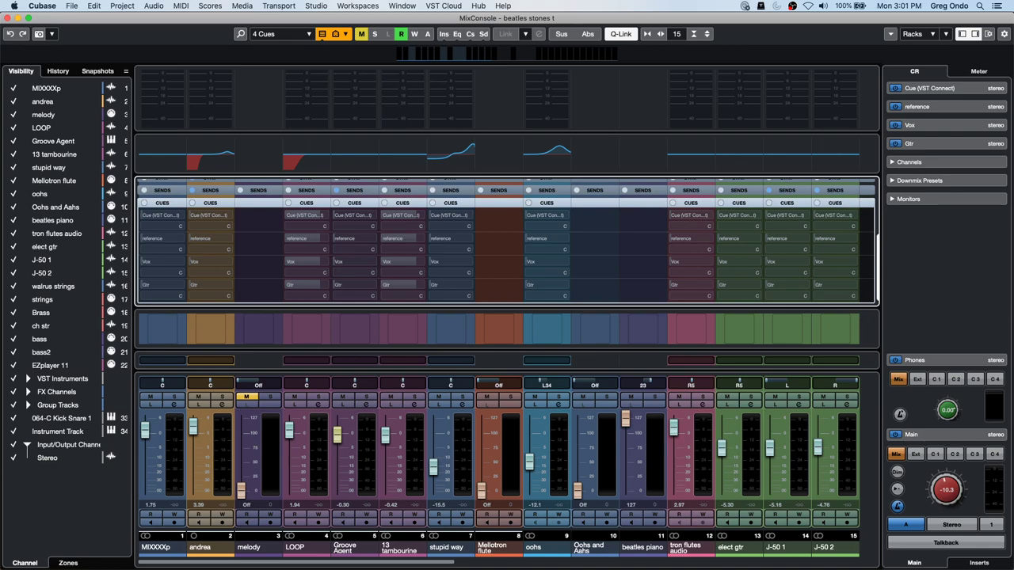
# Switch among the saved Pre, Cues and Inserts configurations to compare their rack views, ending on Pre
pyautogui.click(305, 34)
pyautogui.click(302, 34)
pyautogui.click(304, 35)
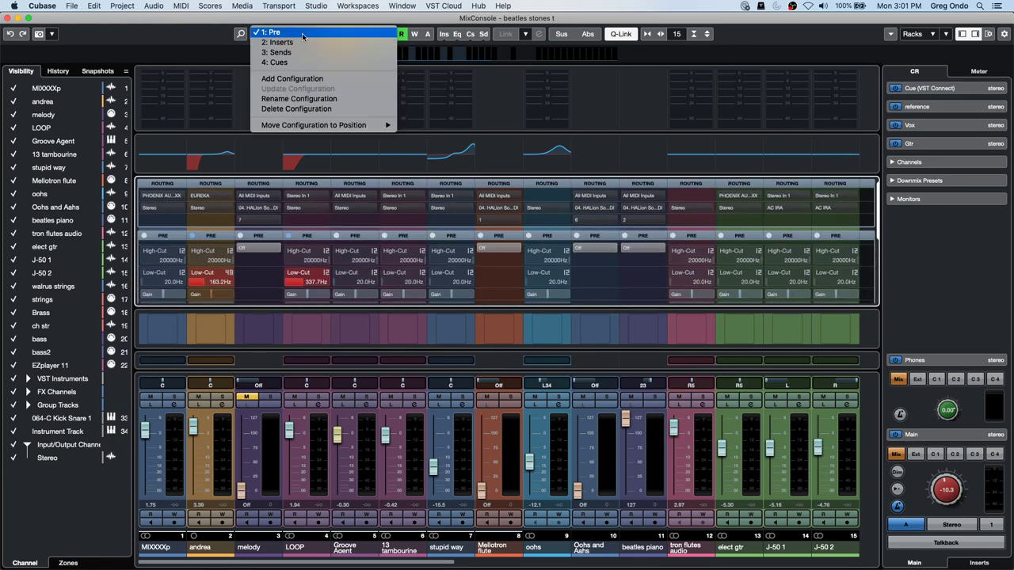
pyautogui.click(295, 62)
pyautogui.click(305, 34)
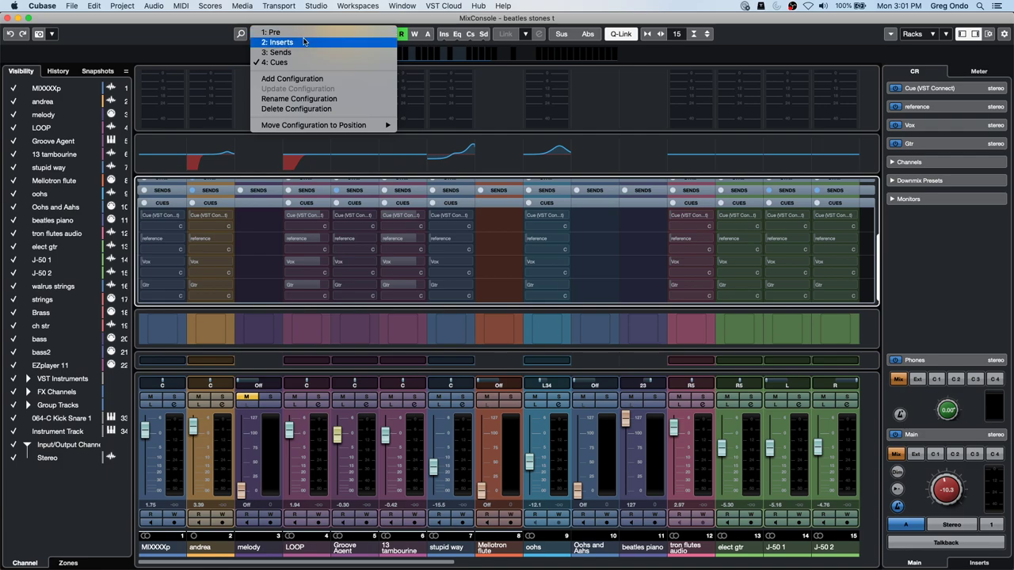
pyautogui.click(295, 62)
pyautogui.click(305, 34)
pyautogui.click(301, 42)
pyautogui.click(305, 34)
pyautogui.click(294, 27)
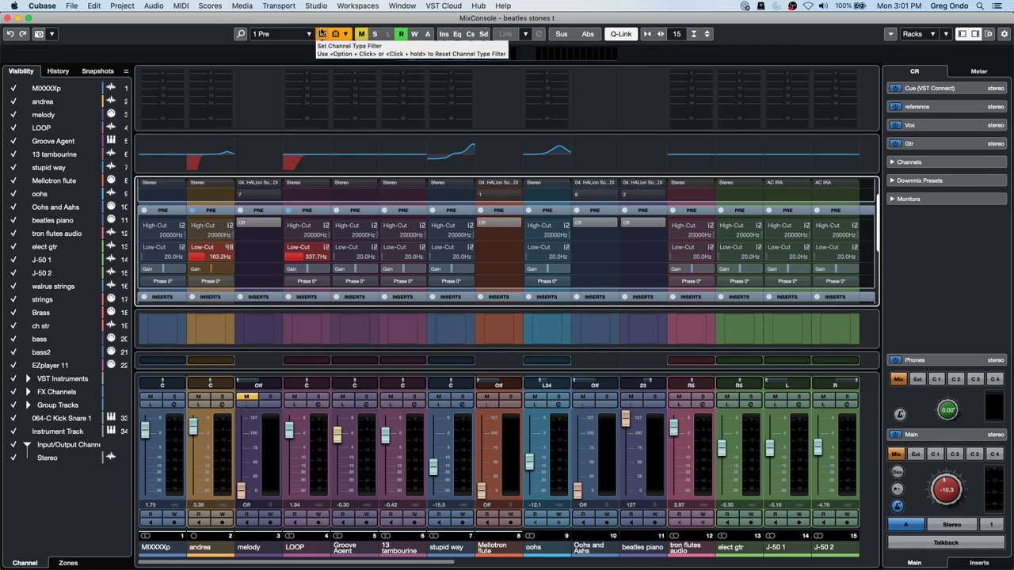
# Create a new empty project stored in the July 6 2020 folder
pyautogui.click(71, 7)
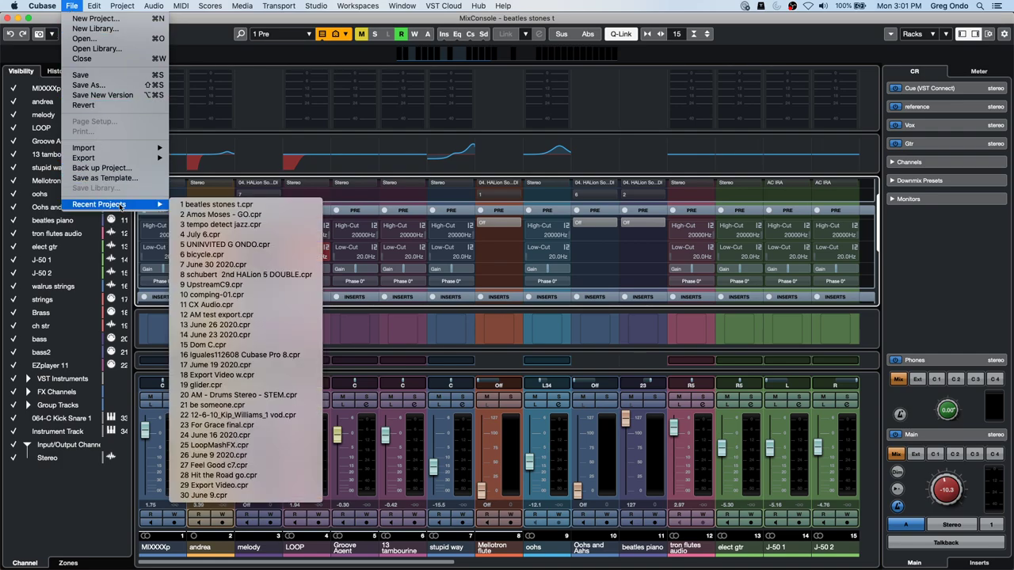
pyautogui.click(90, 24)
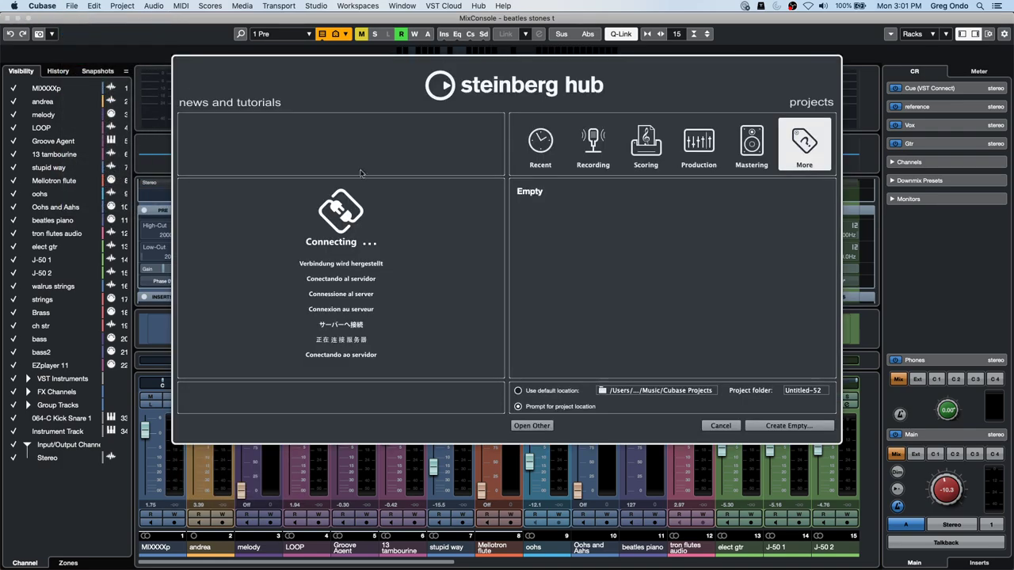
pyautogui.click(538, 192)
pyautogui.click(788, 425)
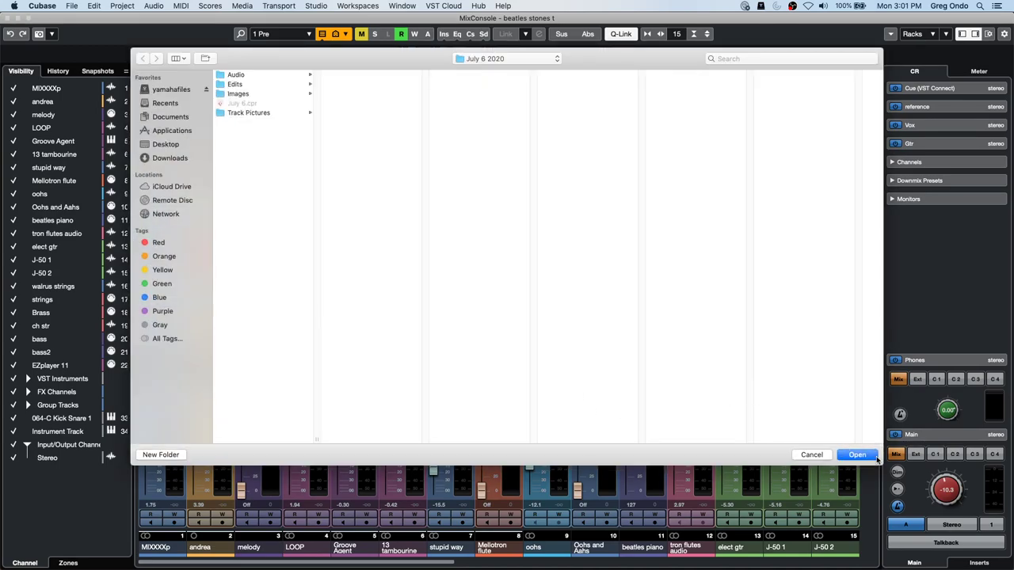
pyautogui.click(858, 455)
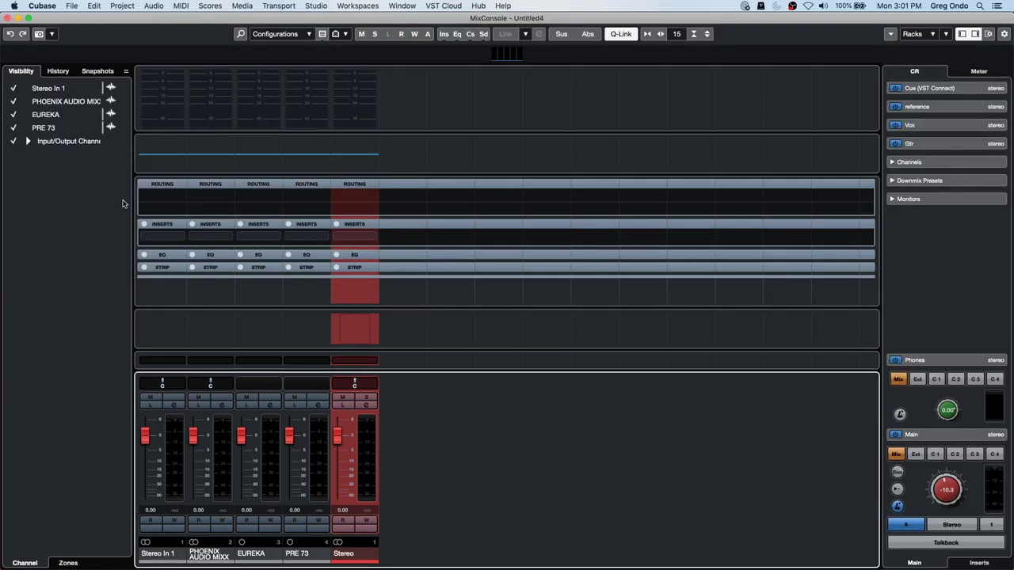
# Close the MixConsole window and add 43 stereo audio tracks using UR24C Input 1 (Mono) as their audio input
pyautogui.click(8, 17)
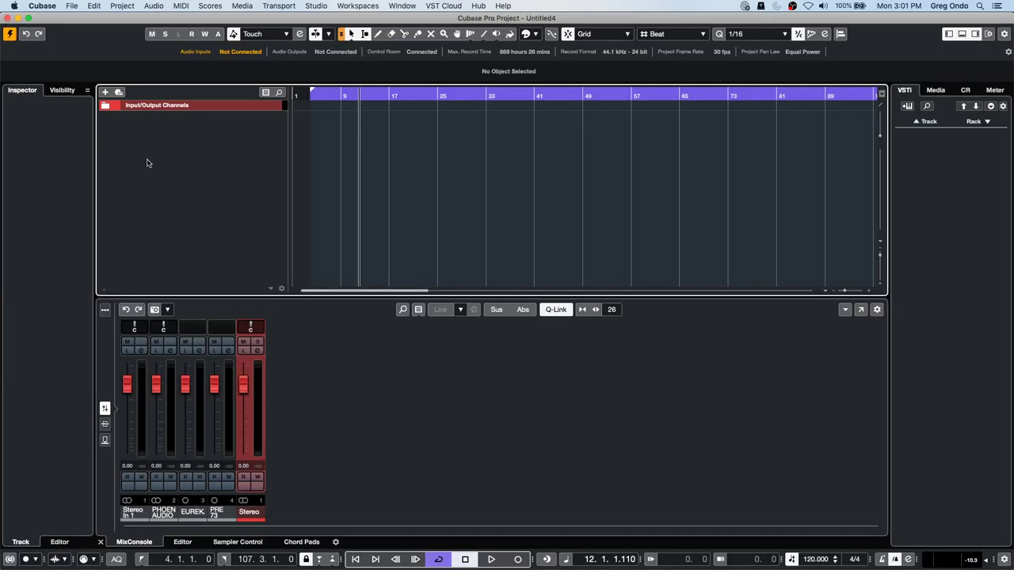
pyautogui.rightClick(223, 171)
pyautogui.click(247, 175)
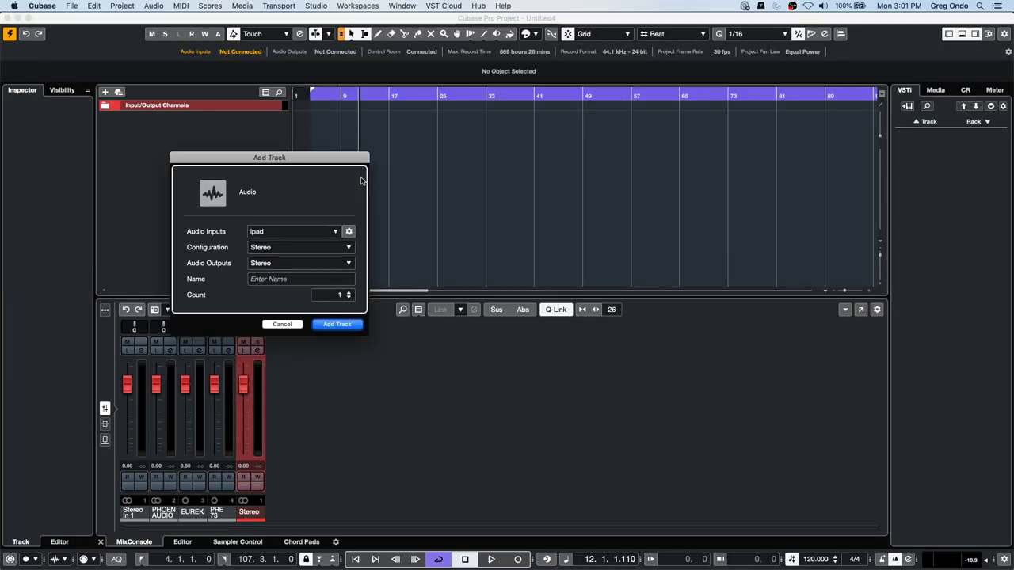
pyautogui.click(273, 232)
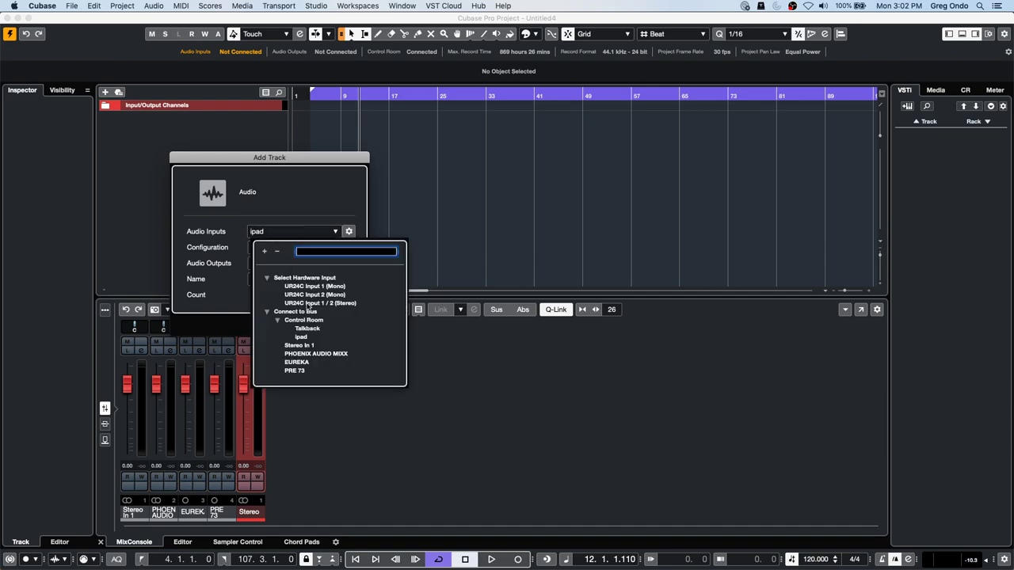
pyautogui.click(309, 286)
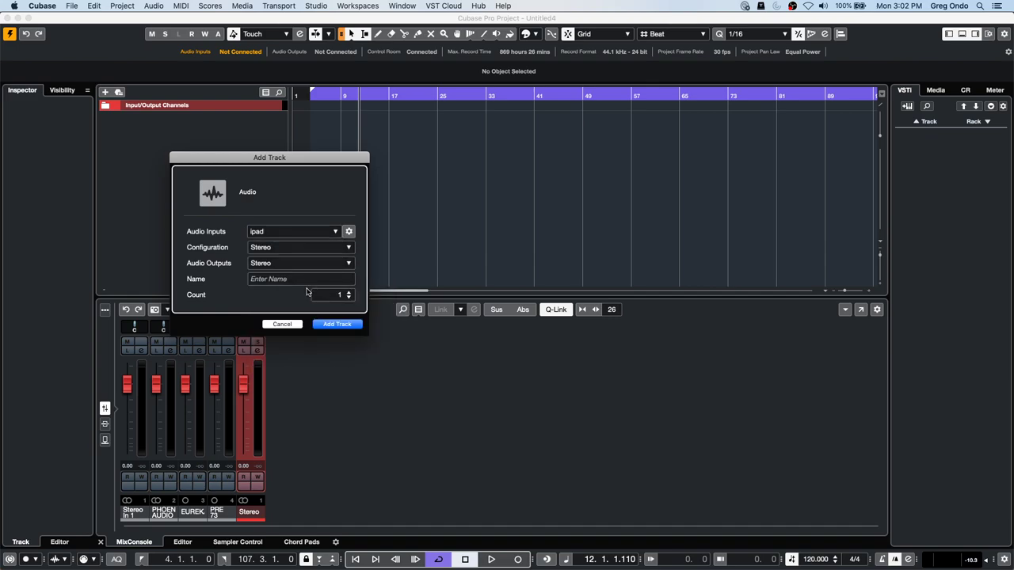
pyautogui.click(331, 297)
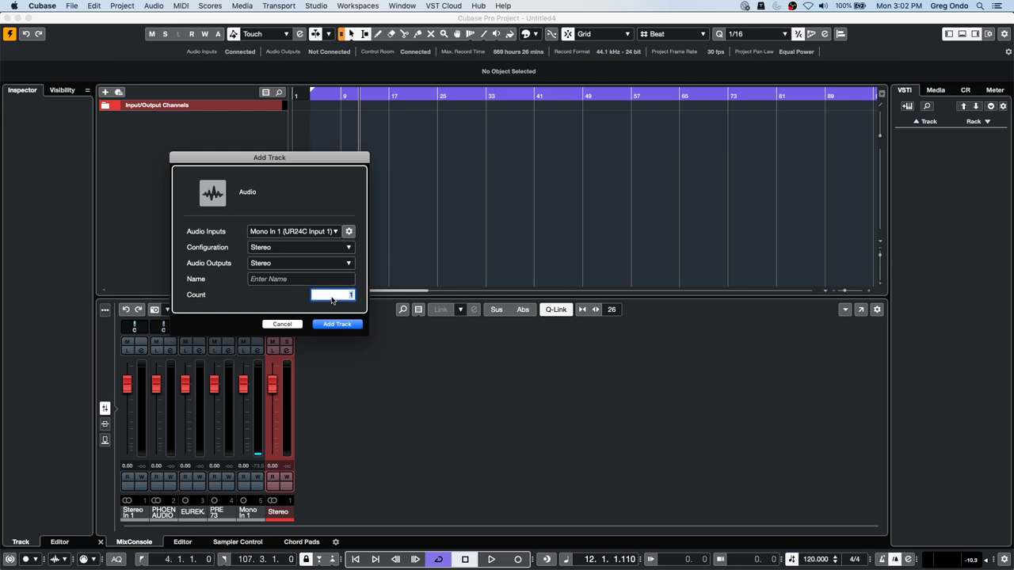
pyautogui.write('43')
pyautogui.press('Return')
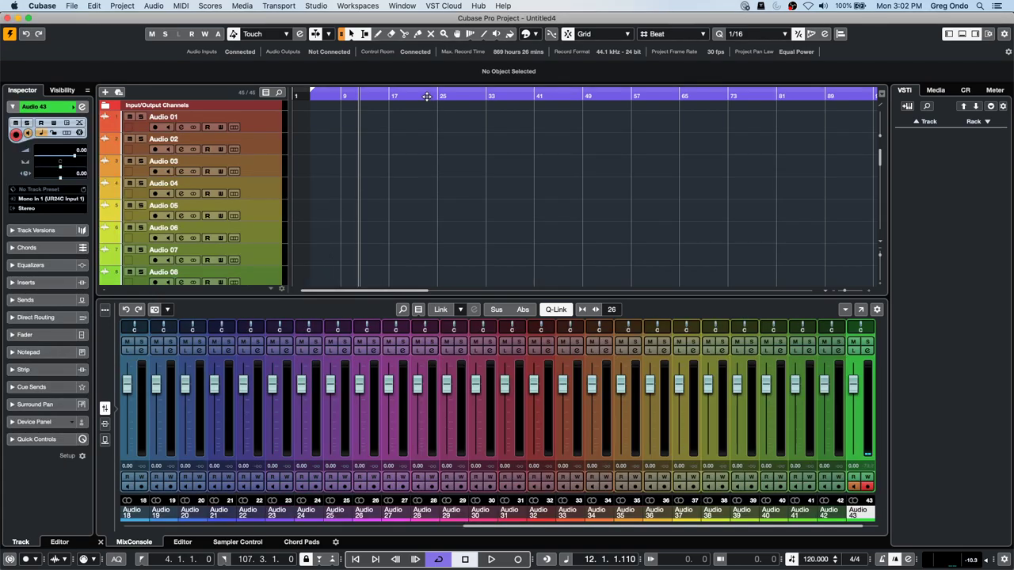
# Open the MixConsole window to check the new project's configuration options, then return to the Project window
pyautogui.press('F3')
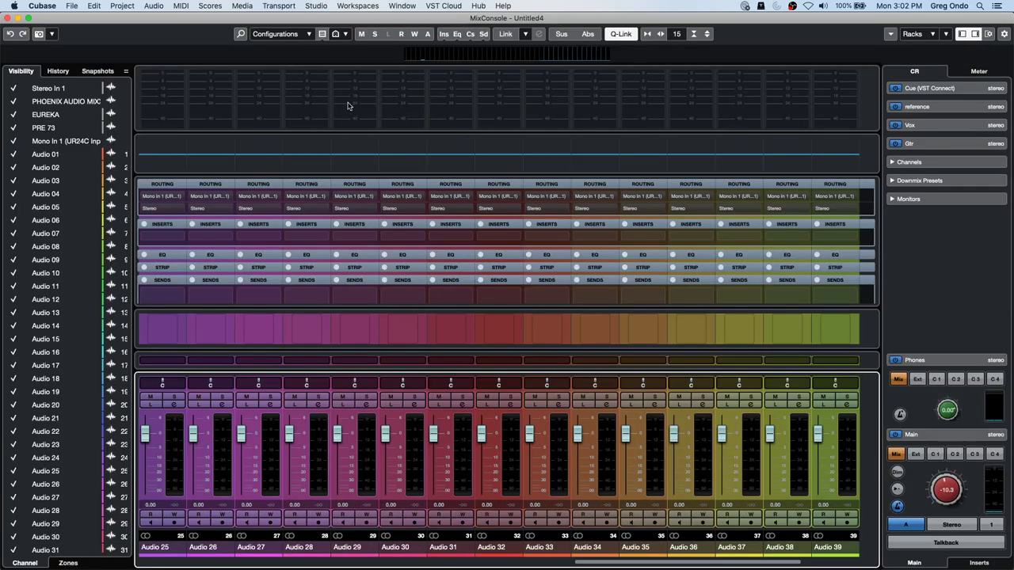
pyautogui.click(303, 34)
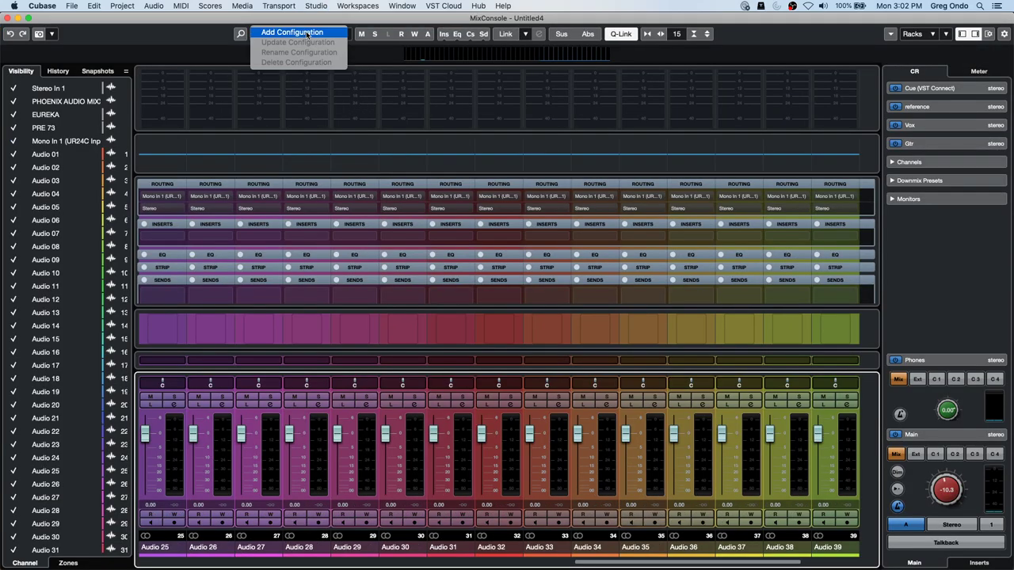
pyautogui.click(7, 21)
pyautogui.click(8, 20)
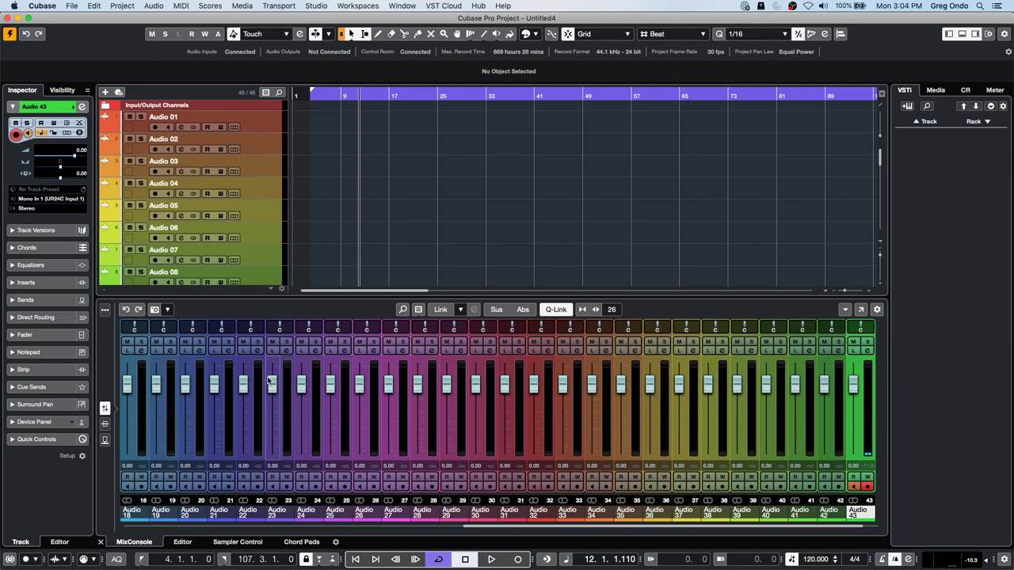
# Look through the lower-zone mixer channels and switch between the track Inspector and the Visibility list, ending on Visibility
pyautogui.moveTo(497, 529); pyautogui.dragTo(651, 529)
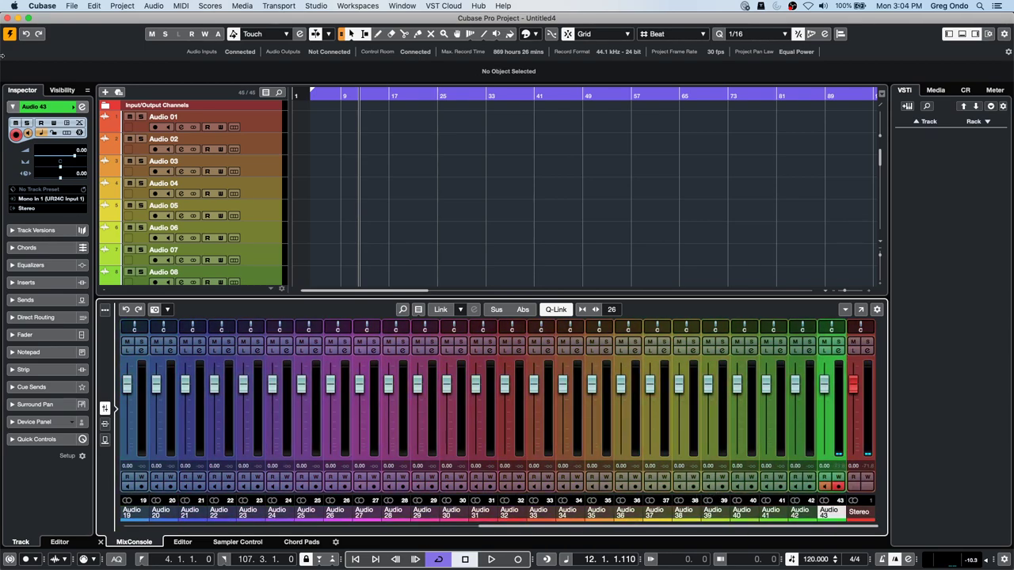
pyautogui.click(62, 89)
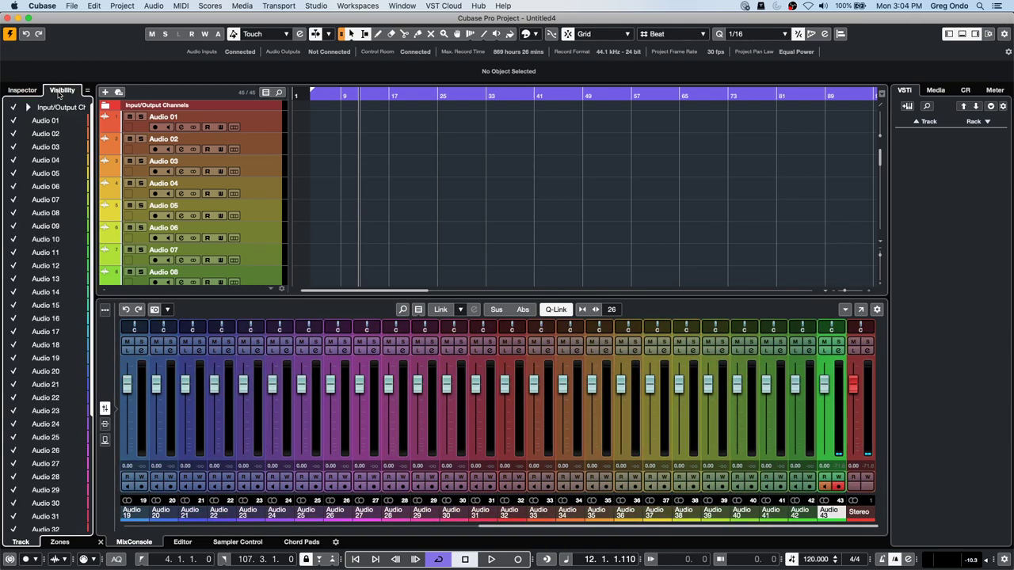
pyautogui.click(24, 90)
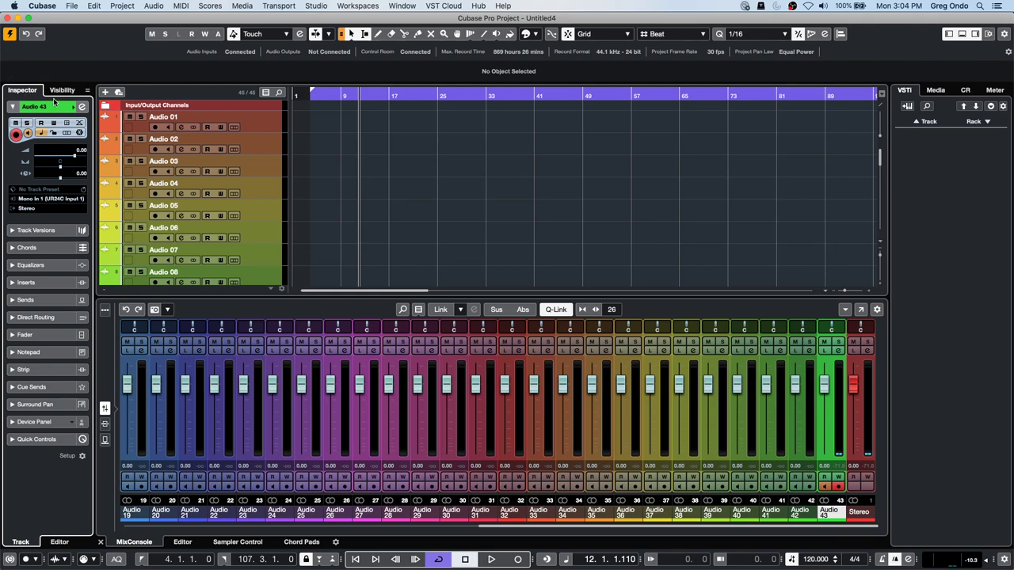
pyautogui.click(57, 92)
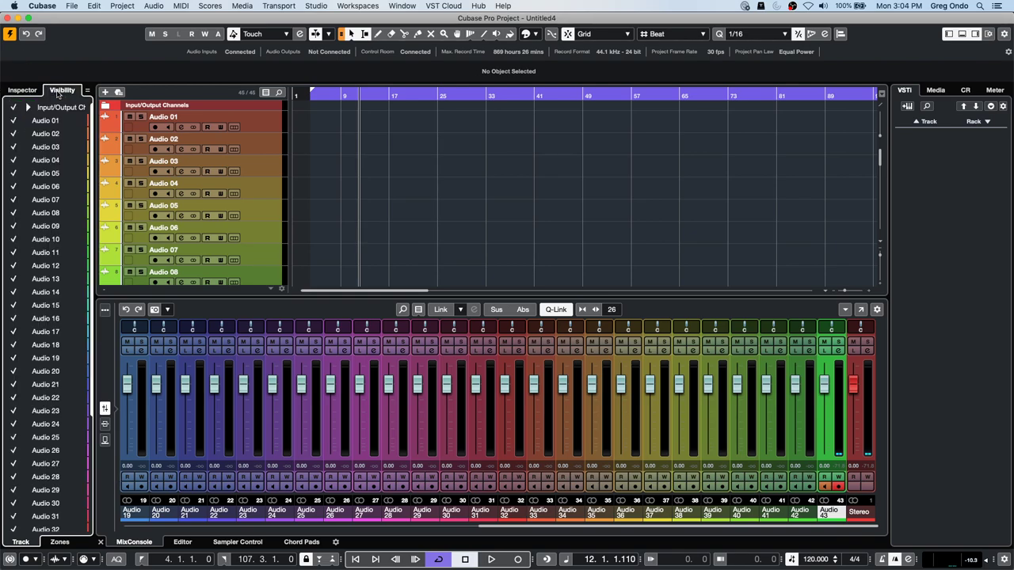
# Expand the input/output channels in the mixer's Zones list, assign the Stereo output to the left zone, and return it to the centre zone
pyautogui.click(59, 541)
pyautogui.scroll(-5, 40, 510)
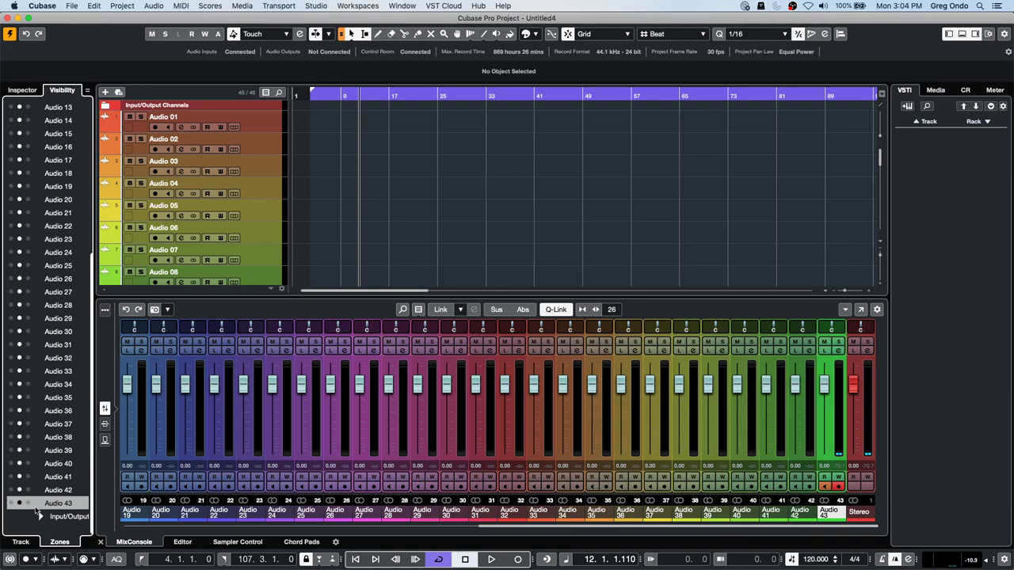
pyautogui.click(41, 516)
pyautogui.scroll(-1, 40, 515)
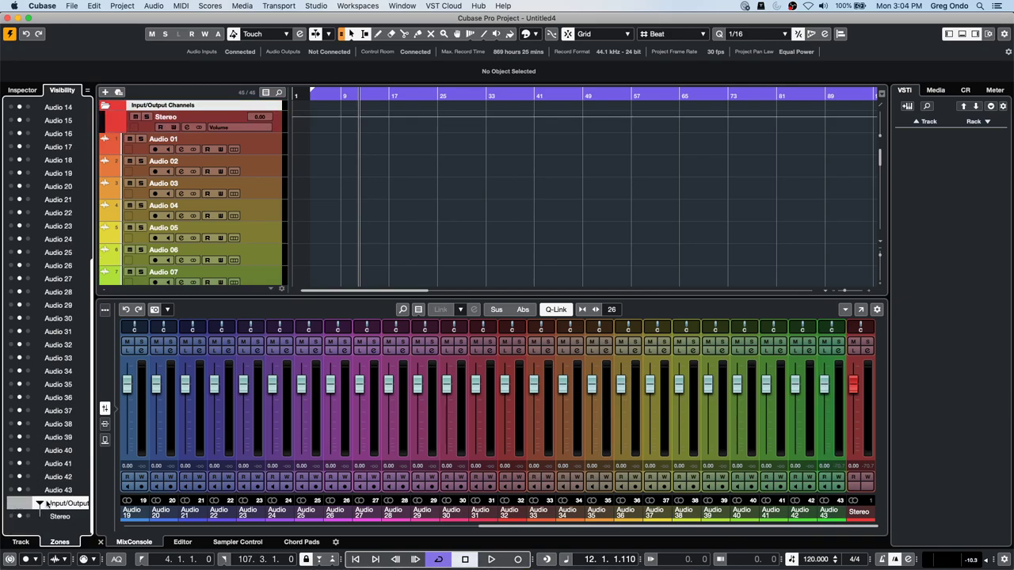
pyautogui.click(11, 517)
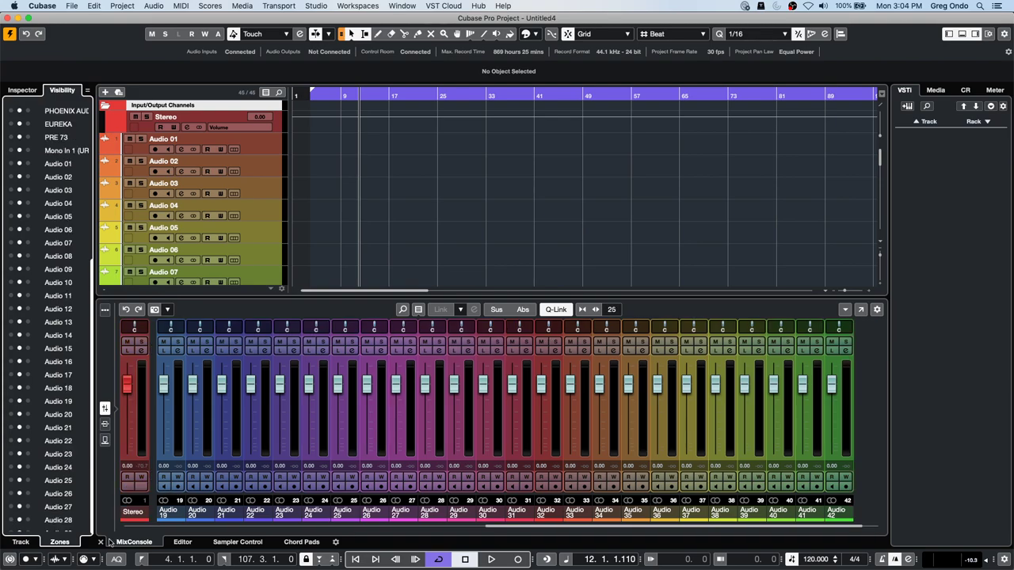
pyautogui.scroll(-5, 20, 515)
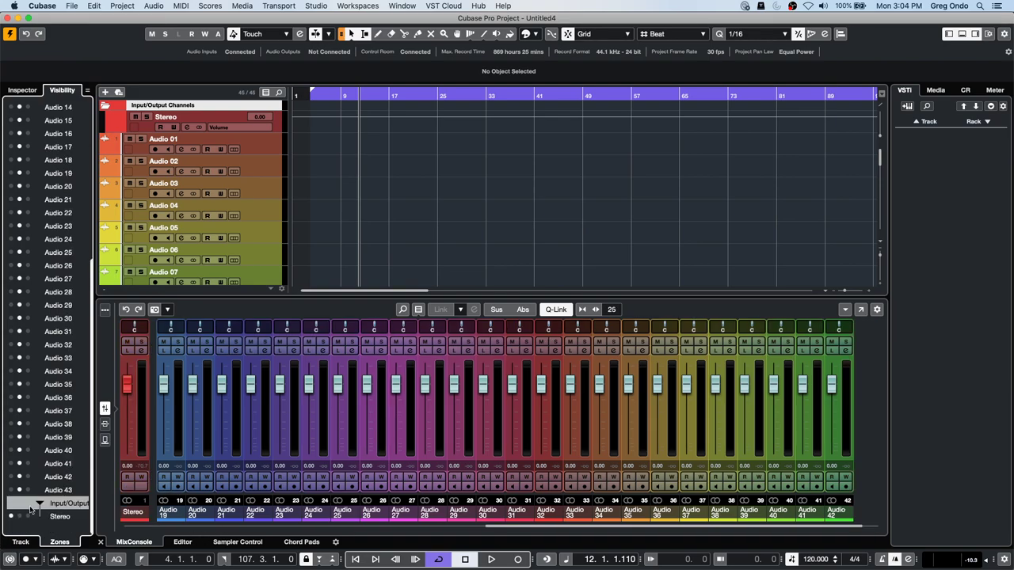
pyautogui.click(19, 517)
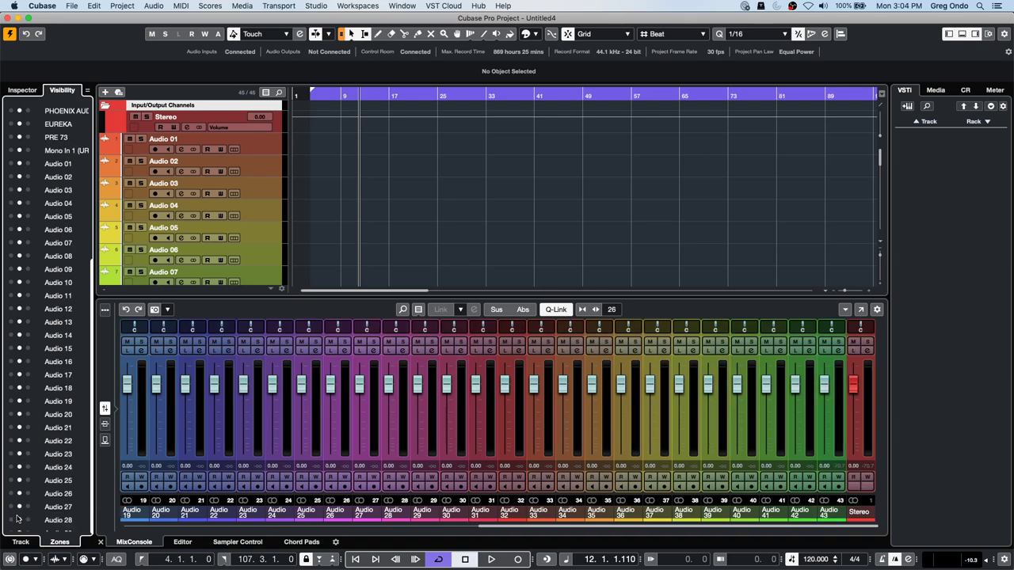
# Assign the Stereo output channel to the mixer's right zone and lower its fader to -11.0 dB, checking that it stays in place
pyautogui.scroll(-5, 24, 500)
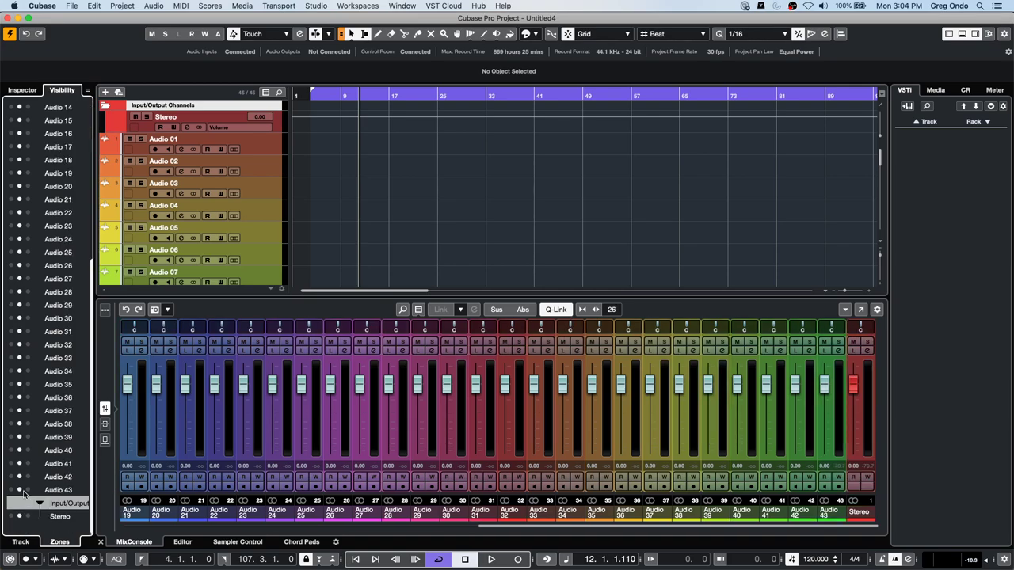
pyautogui.click(27, 516)
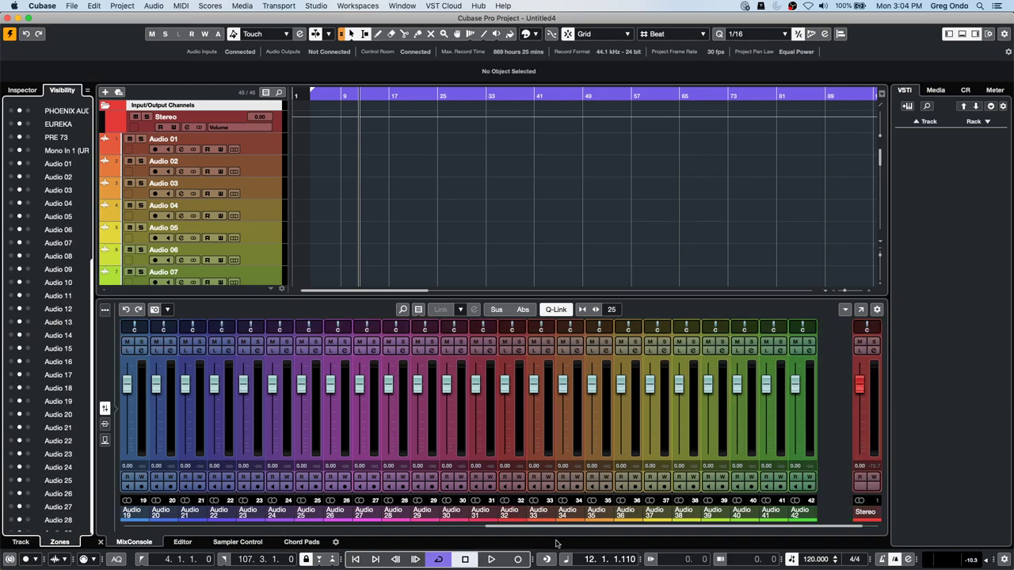
pyautogui.moveTo(555, 527); pyautogui.dragTo(657, 526)
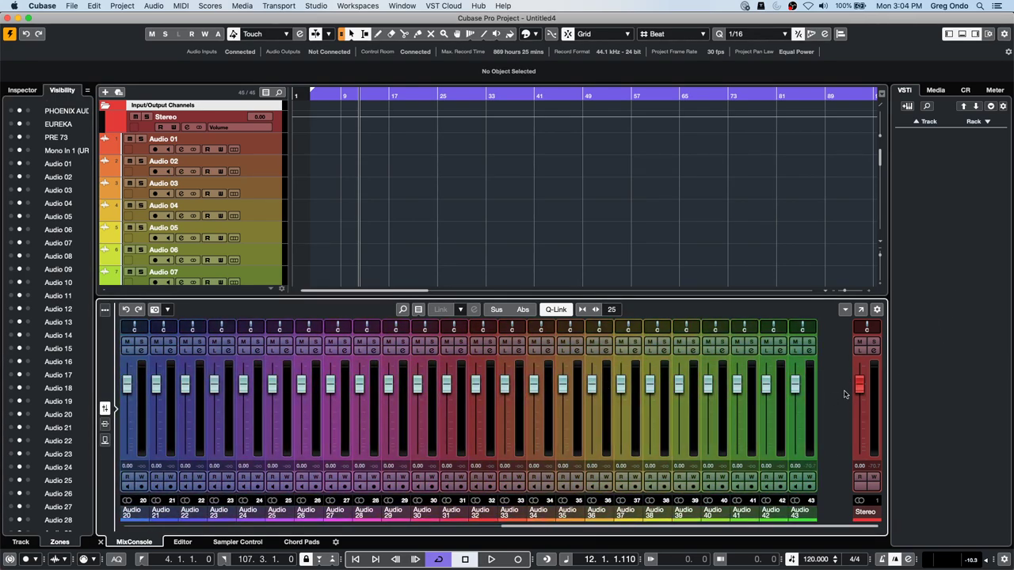
pyautogui.moveTo(858, 387); pyautogui.dragTo(859, 415)
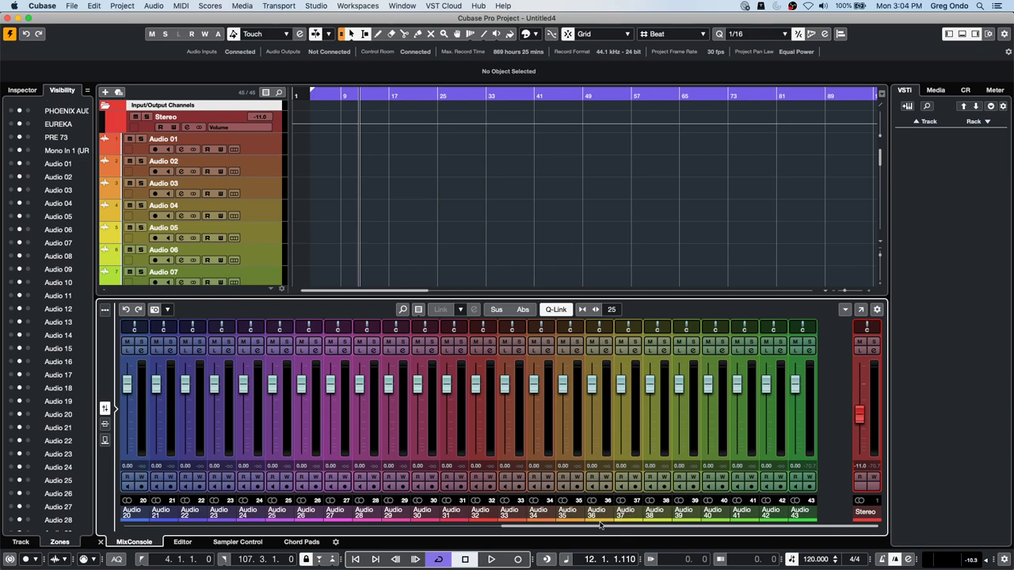
pyautogui.moveTo(602, 527); pyautogui.dragTo(209, 513)
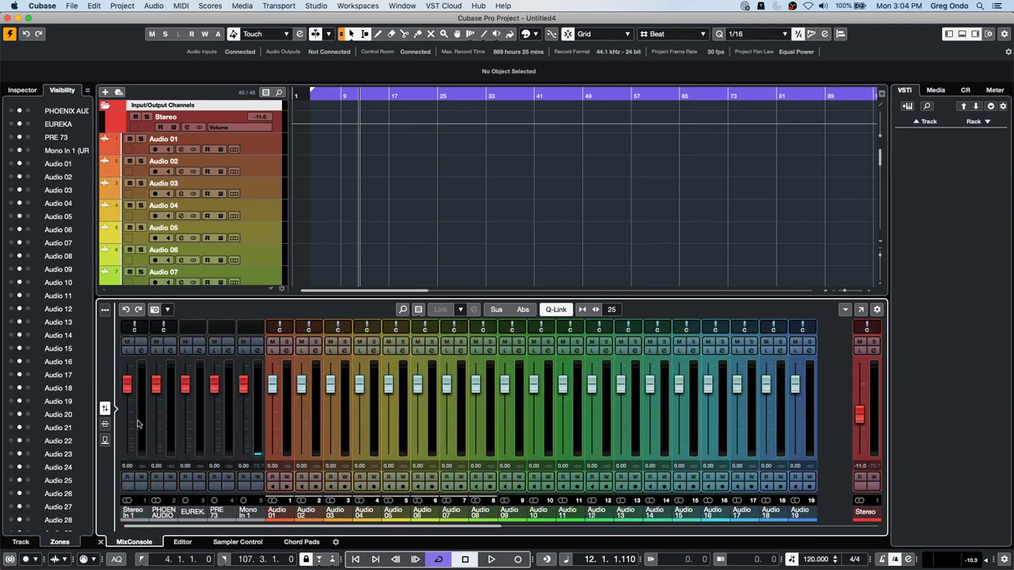
pyautogui.moveTo(320, 528); pyautogui.dragTo(715, 502)
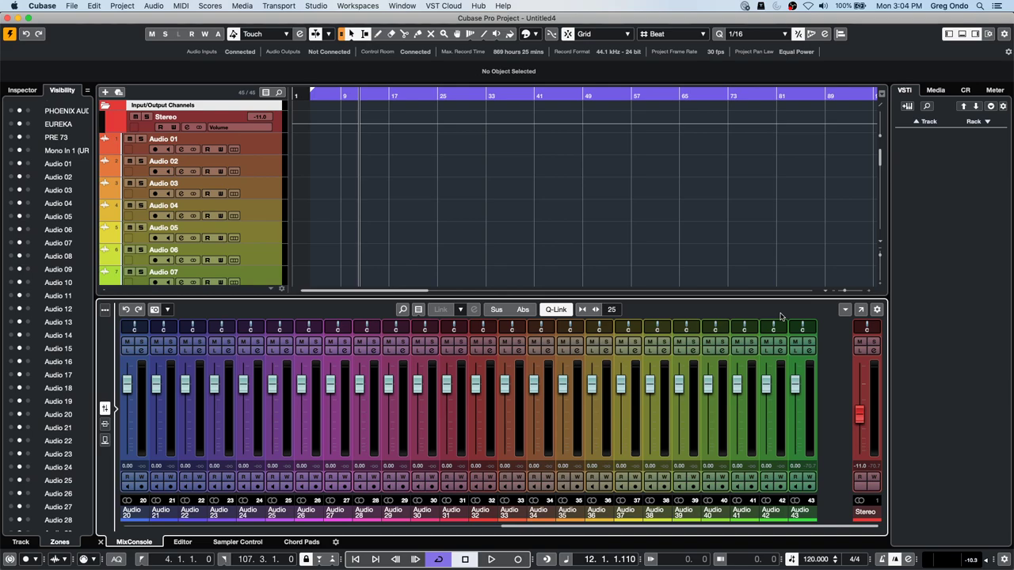
pyautogui.click(17, 92)
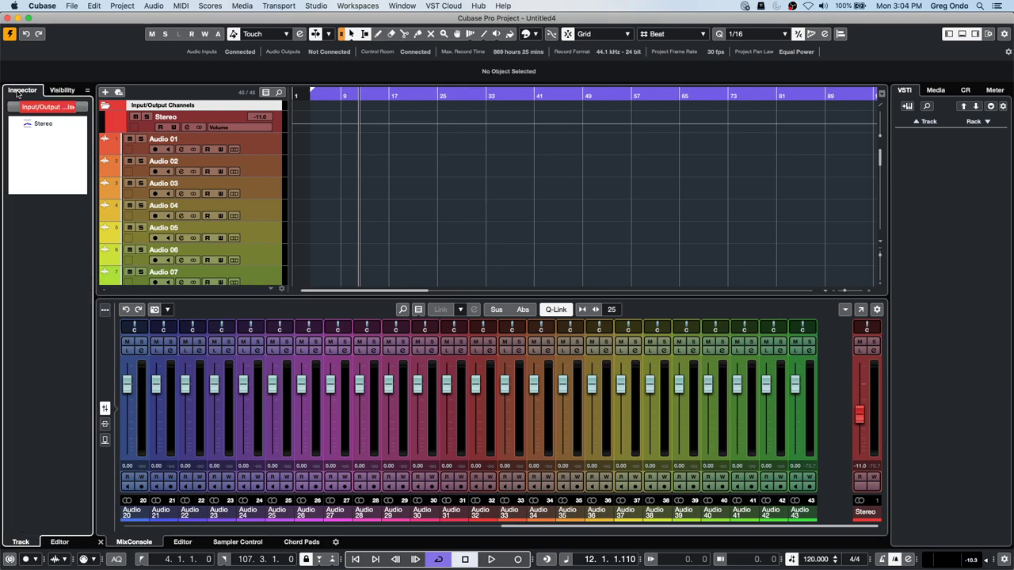
pyautogui.click(62, 91)
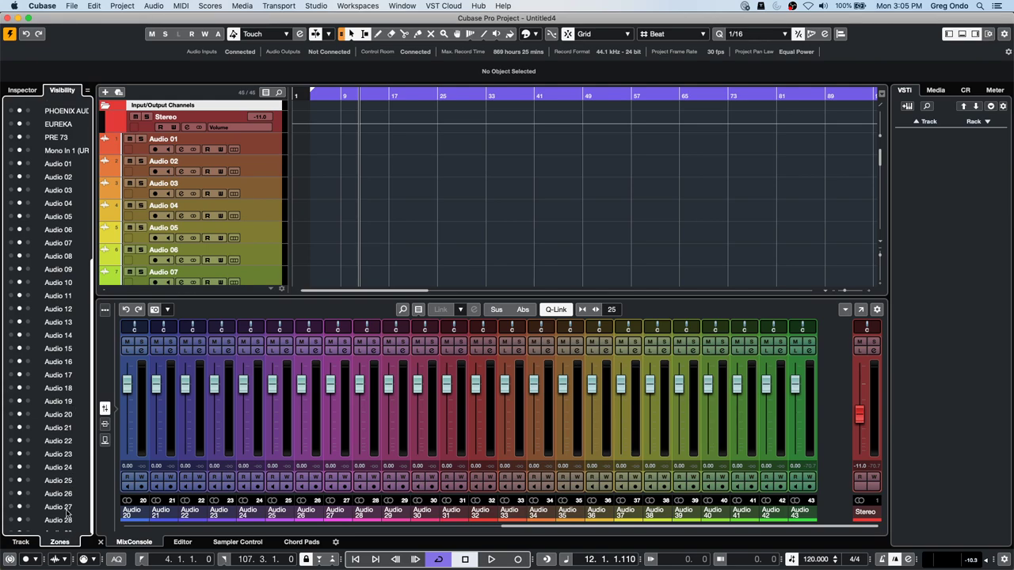
pyautogui.click(20, 543)
pyautogui.click(57, 542)
# Place the Atmo 12_AM loop from the Caleidoscope set in Loops & Samples on the Audio 02 track at about bar 62
pyautogui.moveTo(455, 98); pyautogui.dragTo(450, 49)
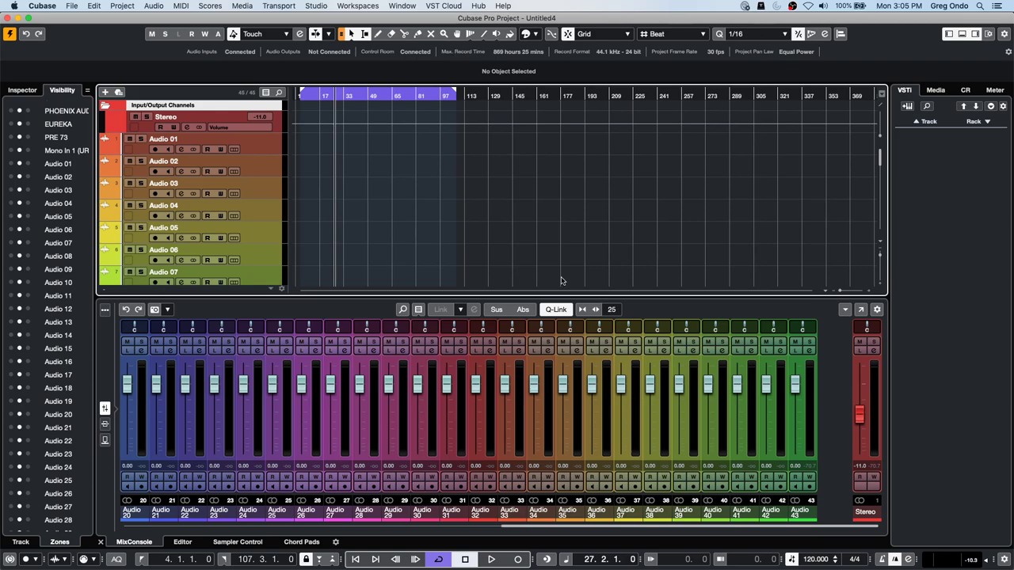
pyautogui.click(940, 91)
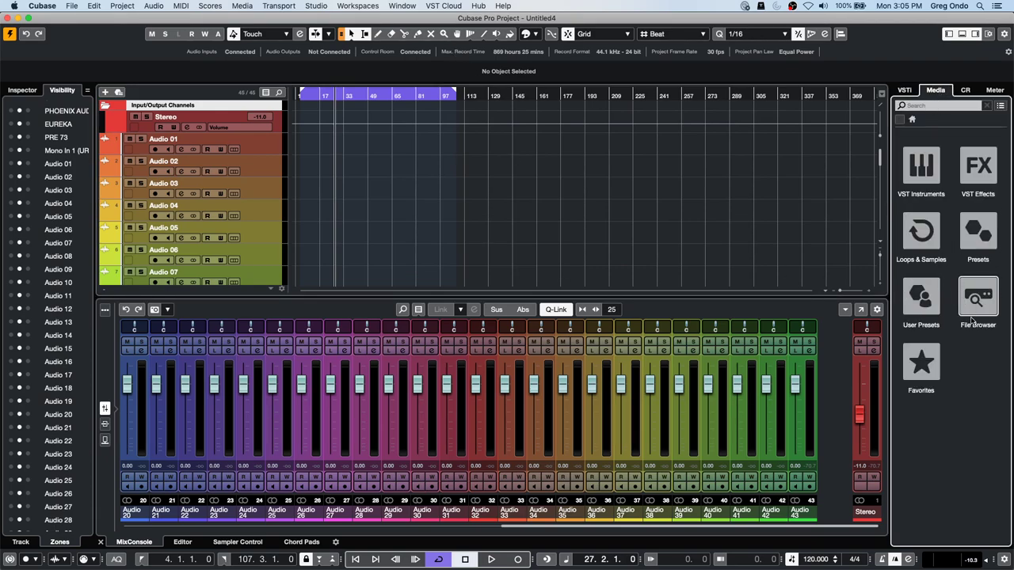
pyautogui.click(920, 233)
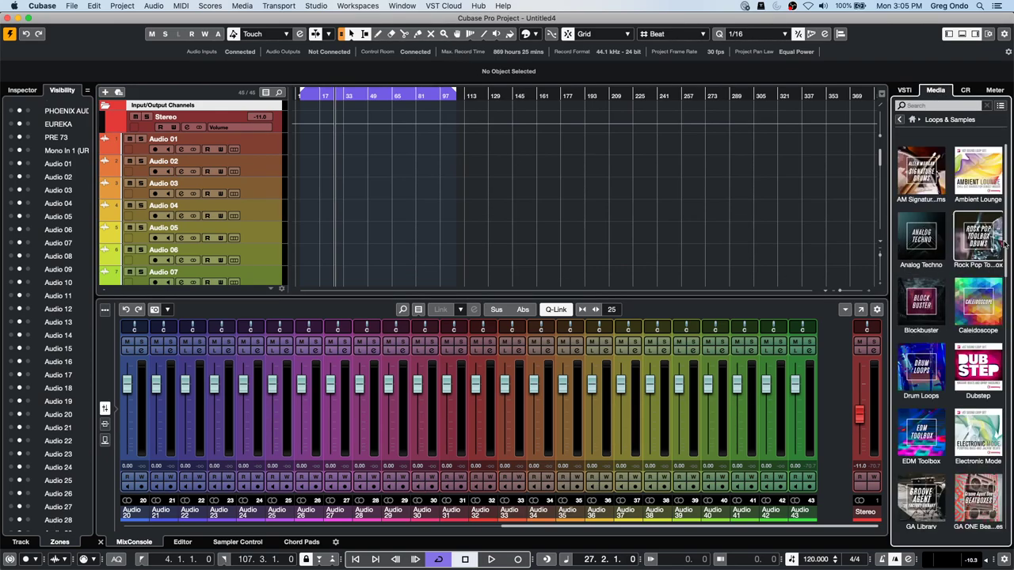
pyautogui.click(968, 311)
pyautogui.moveTo(926, 339); pyautogui.dragTo(392, 166)
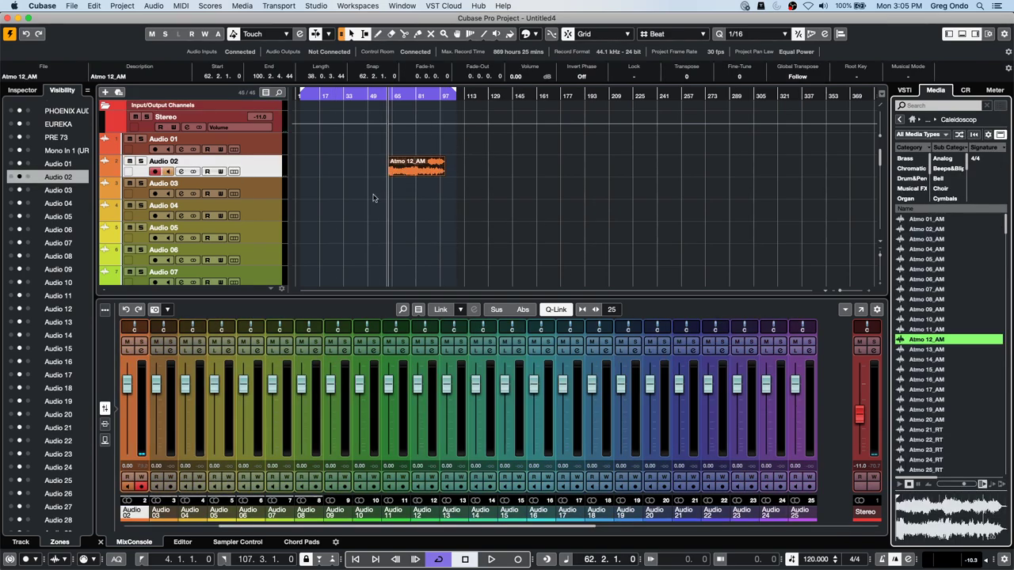
# Select the range from bar 72 to bar 85 within the Atmo 12_AM event and set the locators to that range
pyautogui.rightClick(415, 175)
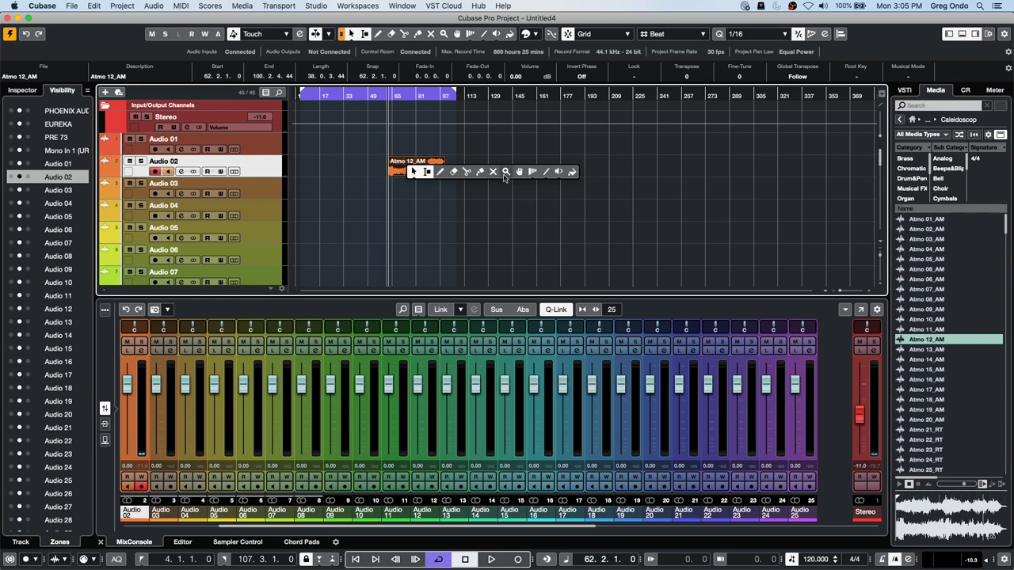
pyautogui.click(426, 172)
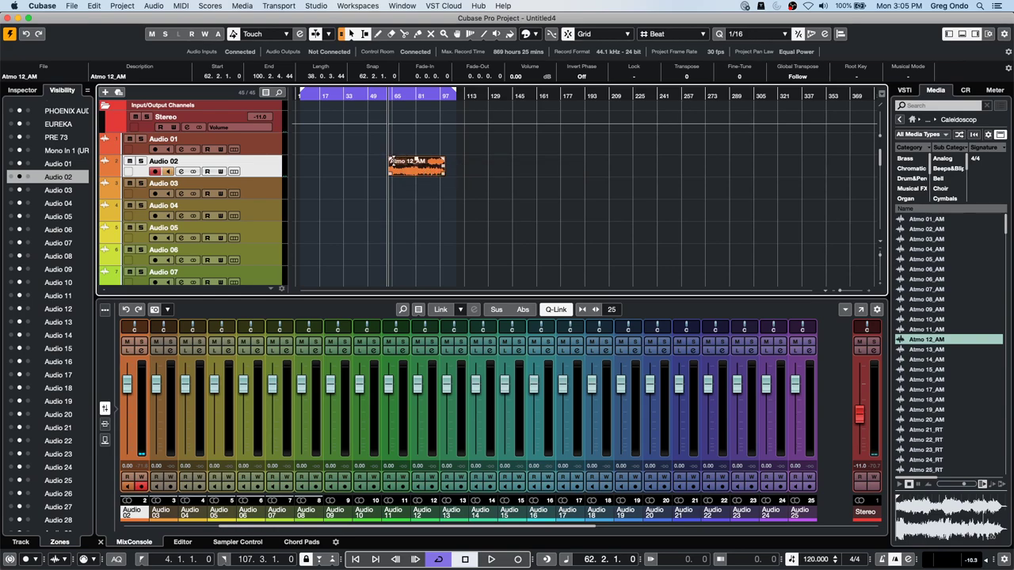
pyautogui.moveTo(408, 165); pyautogui.dragTo(422, 164)
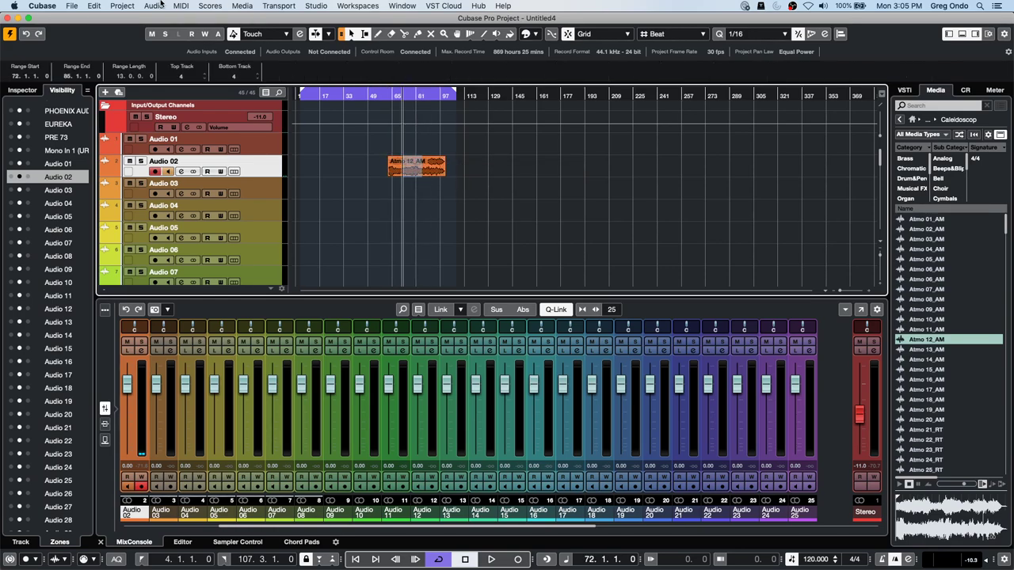
pyautogui.click(72, 6)
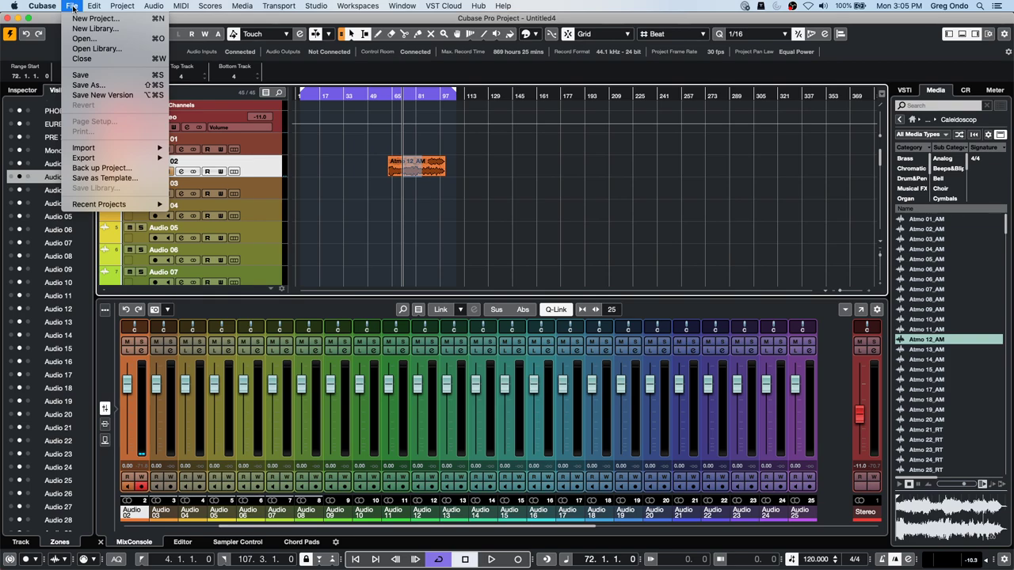
pyautogui.click(323, 72)
pyautogui.press('p')
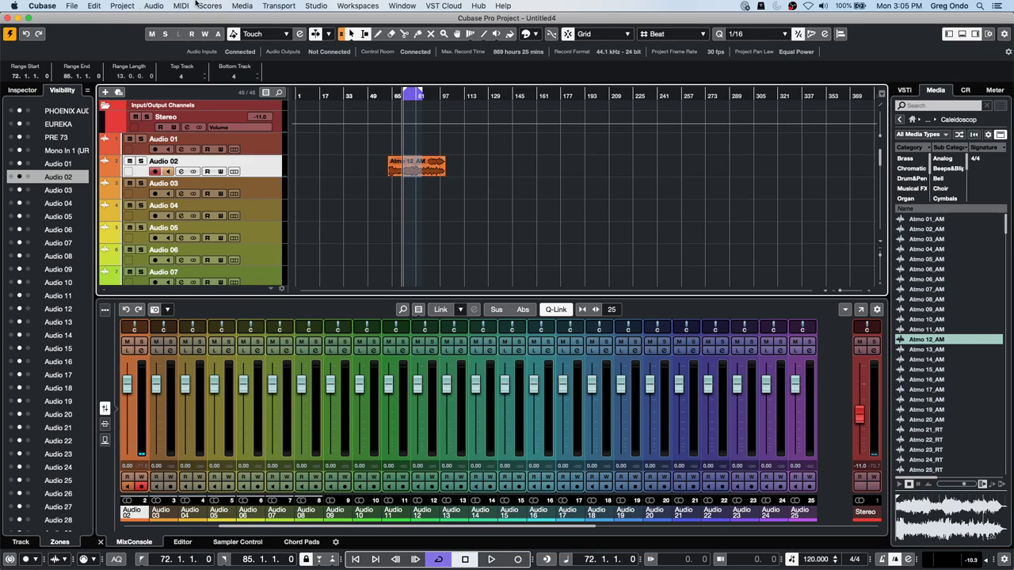
# Bounce the selected range on Audio 02 and repeat the bounced event along the track from about bar 125 to bar 255
pyautogui.click(145, 6)
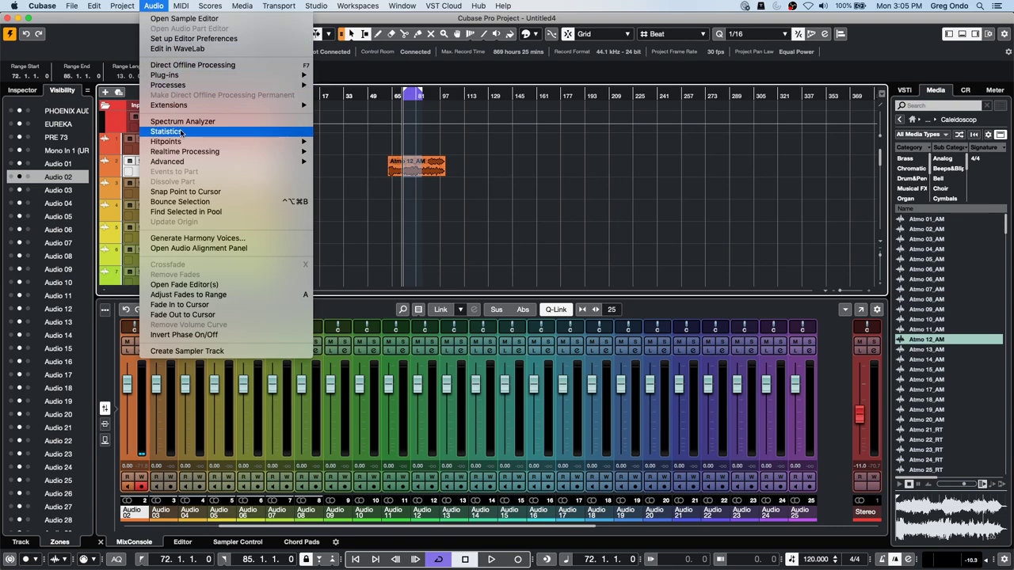
pyautogui.click(181, 202)
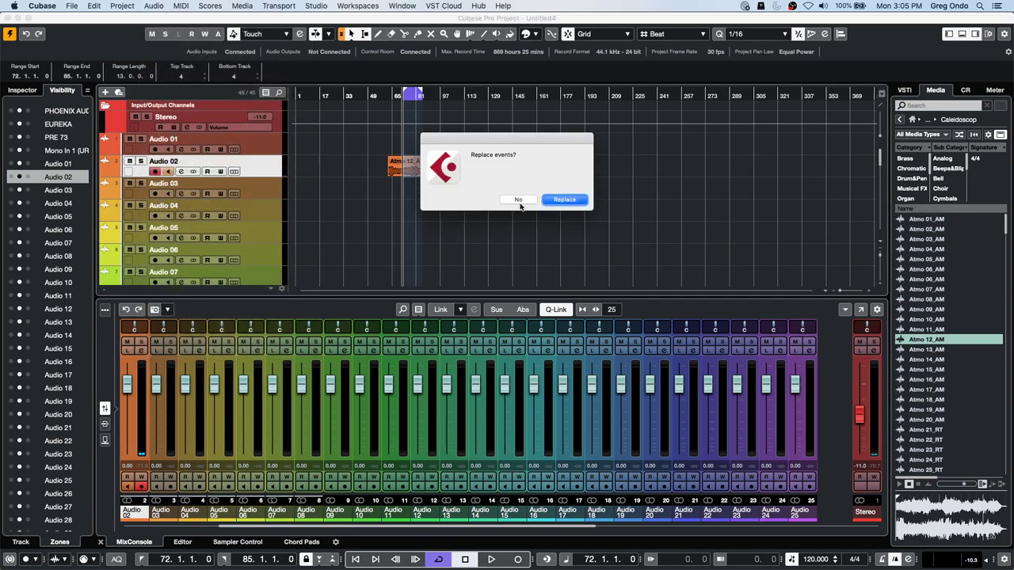
pyautogui.click(518, 199)
pyautogui.moveTo(417, 166); pyautogui.dragTo(677, 170)
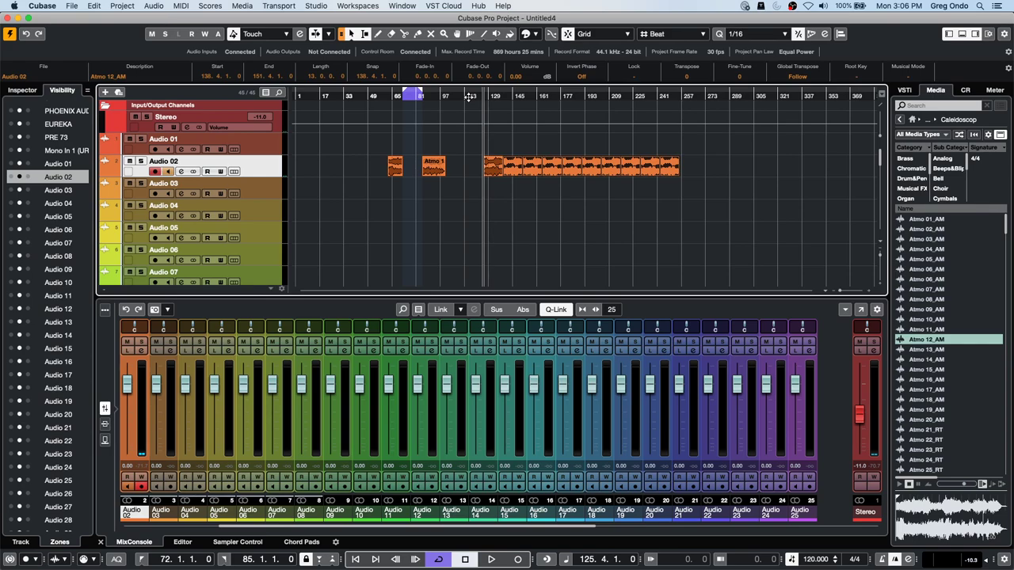
# Add an Arranger track below Audio 02 and draw six arranger events on it between about bar 9 and bar 266
pyautogui.rightClick(271, 164)
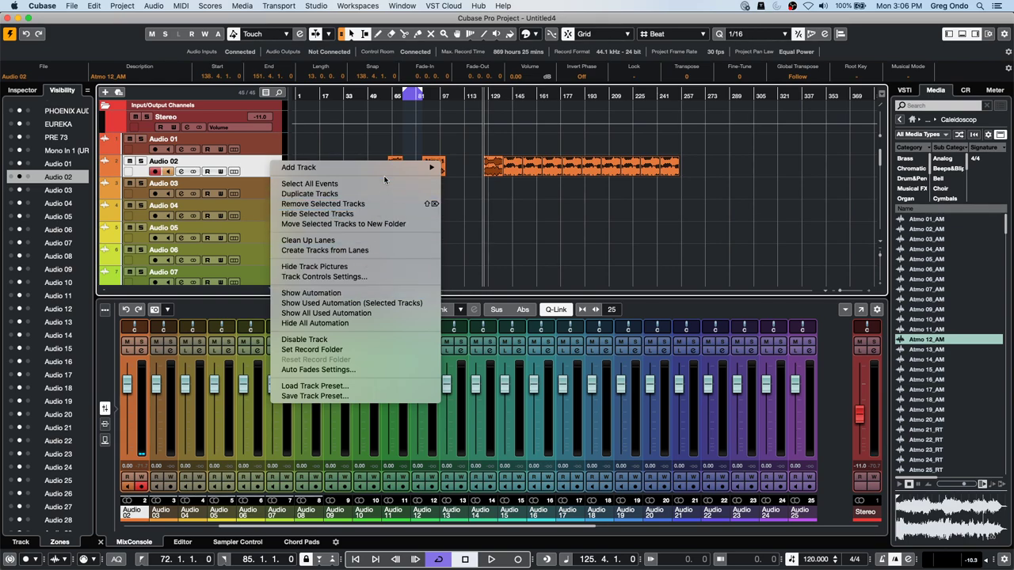
pyautogui.moveTo(384, 172)
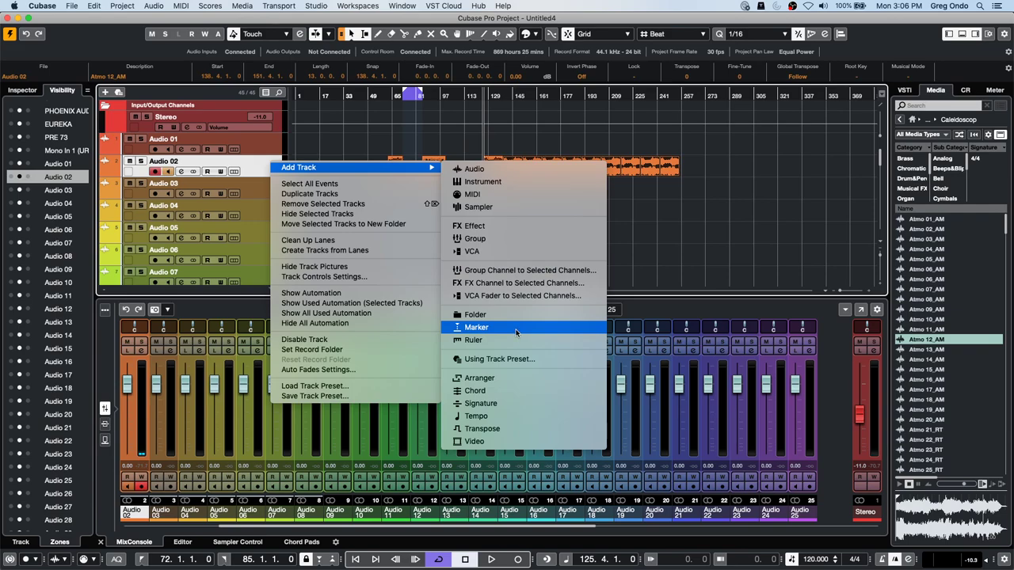
pyautogui.click(529, 380)
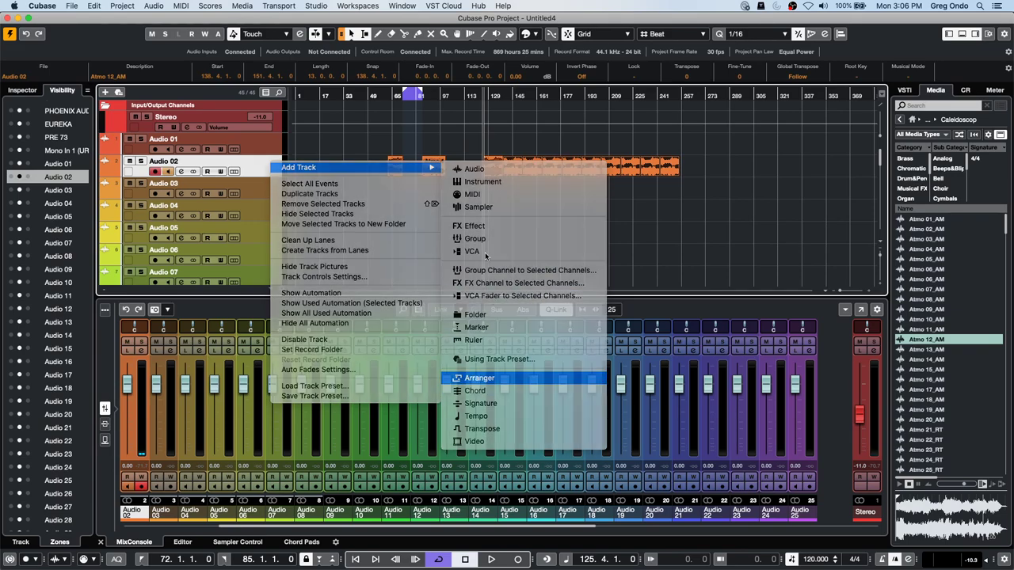
pyautogui.rightClick(323, 199)
pyautogui.click(360, 198)
pyautogui.moveTo(312, 188)
pyautogui.mouseDown()
pyautogui.moveTo(527, 184)
pyautogui.moveTo(517, 185)
pyautogui.mouseUp()
pyautogui.moveTo(520, 184); pyautogui.dragTo(572, 183)
pyautogui.moveTo(579, 185); pyautogui.dragTo(694, 185)
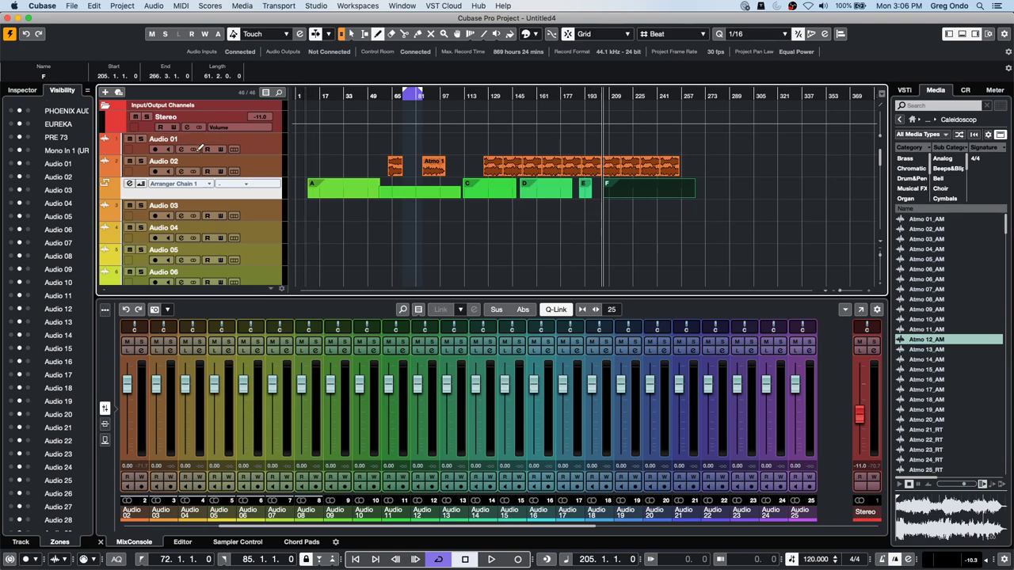
# Show the Arranger track's events in the Inspector and rename event A as intro
pyautogui.click(16, 89)
pyautogui.click(35, 312)
pyautogui.doubleClick(37, 313)
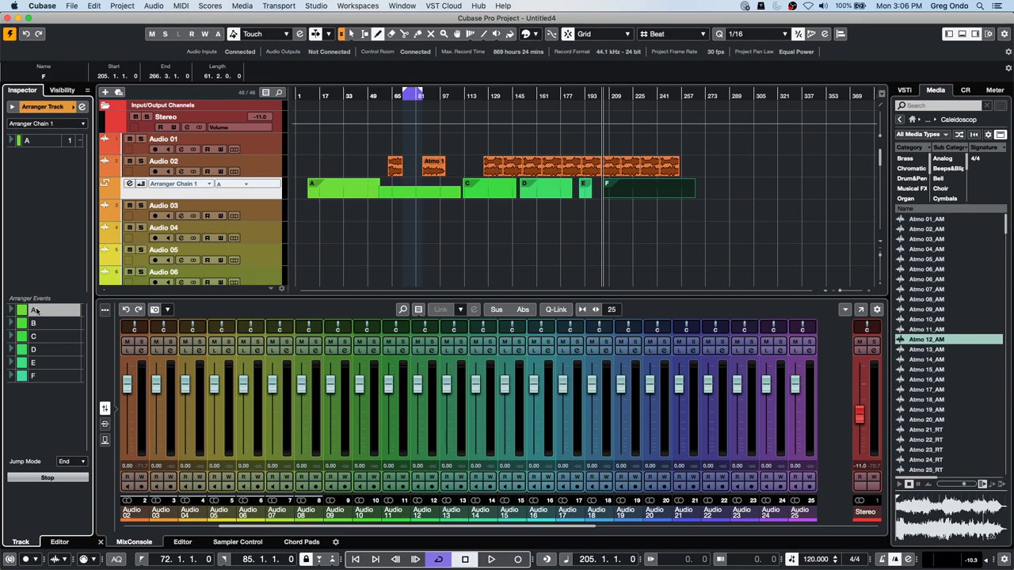
pyautogui.doubleClick(36, 311)
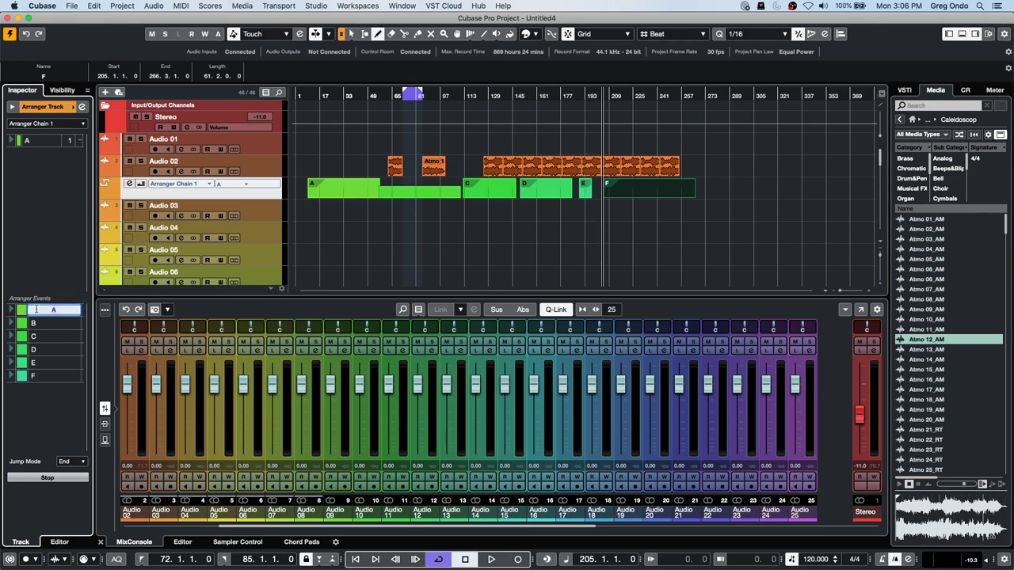
pyautogui.write('intro')
# Rename arranger event B as verse and event C as uyuyf
pyautogui.click(48, 324)
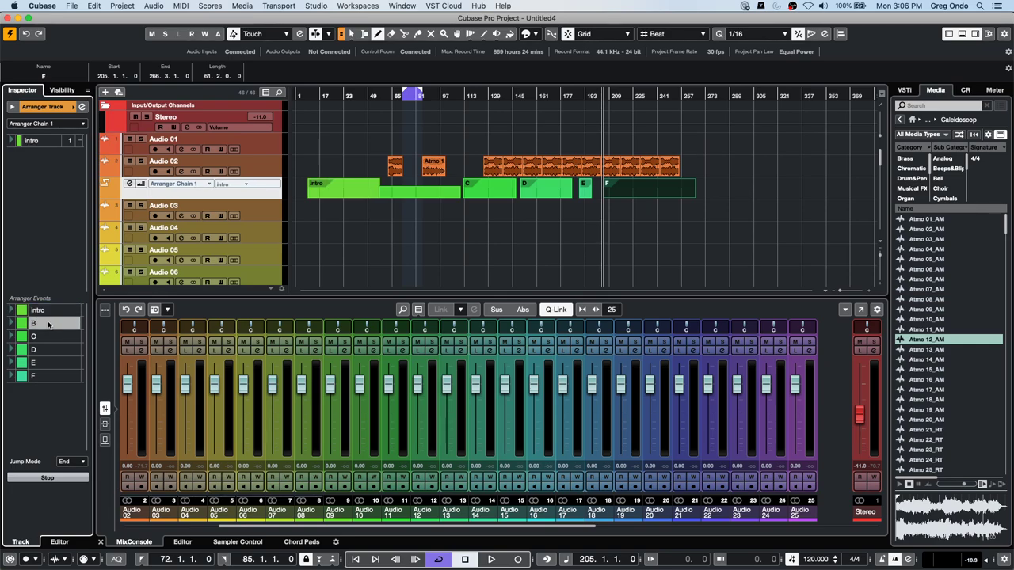
pyautogui.doubleClick(48, 324)
pyautogui.write('ve')
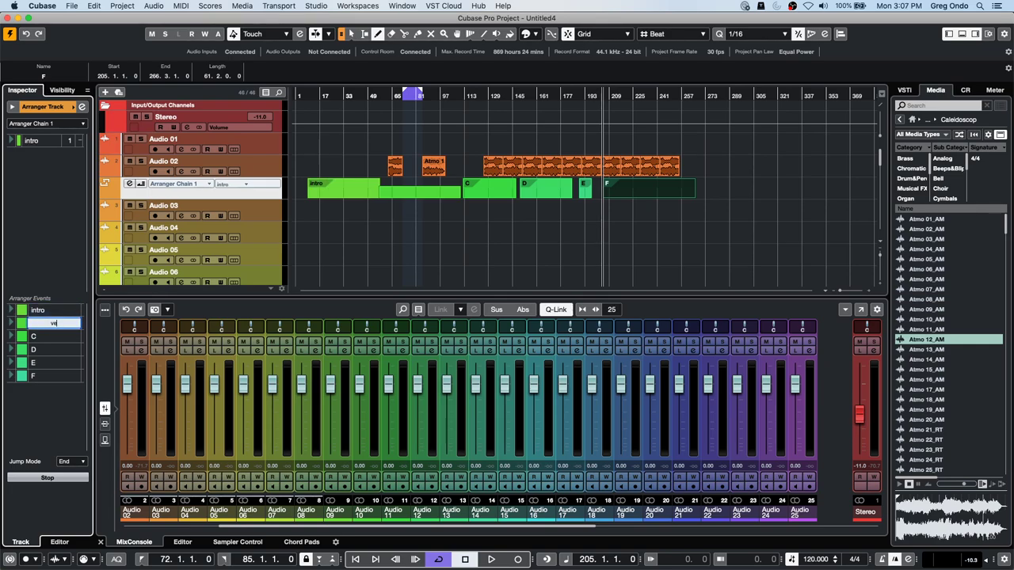
pyautogui.write('rse')
pyautogui.press('Return')
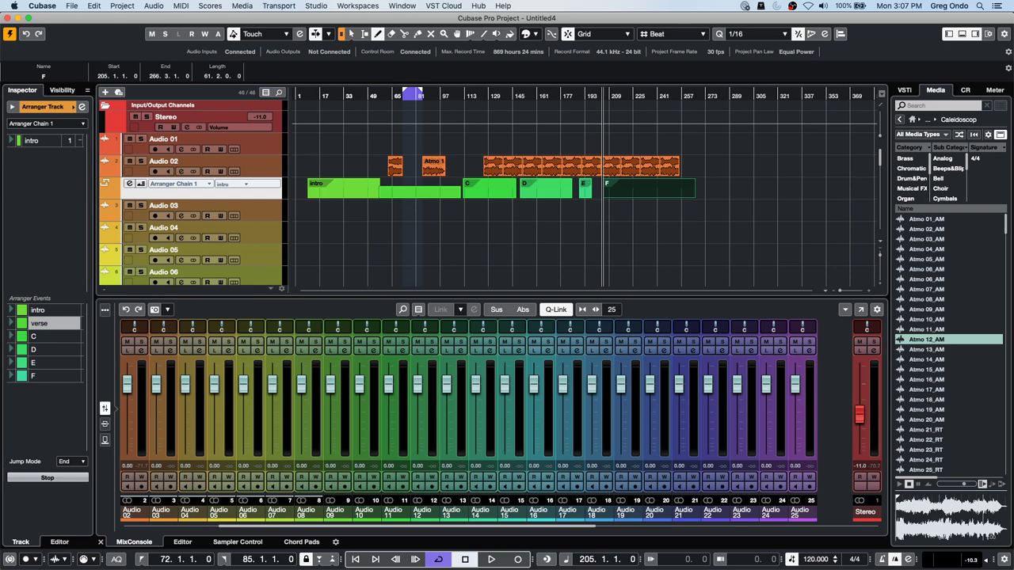
pyautogui.doubleClick(46, 336)
pyautogui.write('uyuyf')
pyautogui.press('Return')
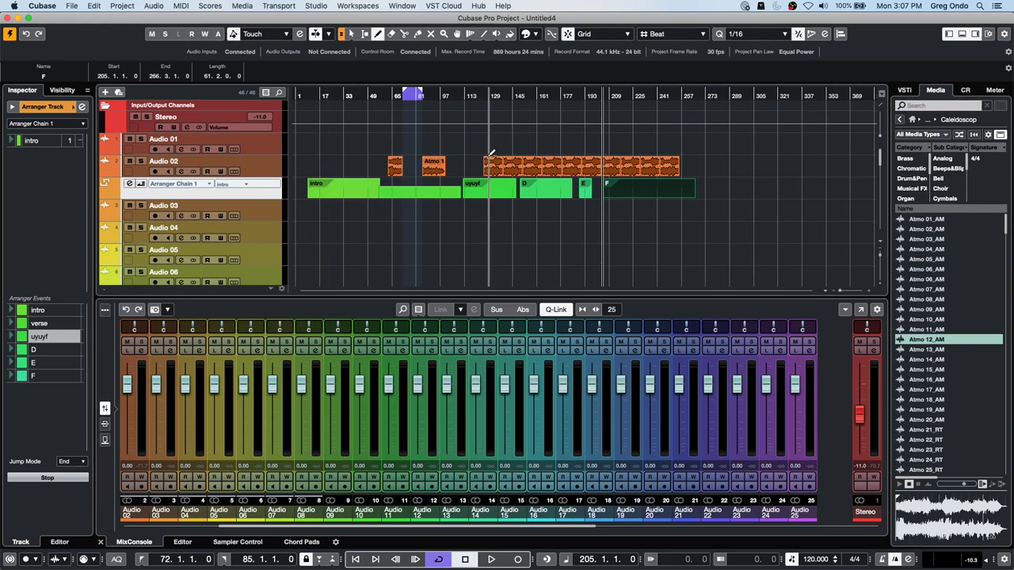
# Switch to the selection tool and open the Audio 02 event at bar 125 in the Sample Editor
pyautogui.rightClick(515, 168)
pyautogui.click(514, 169)
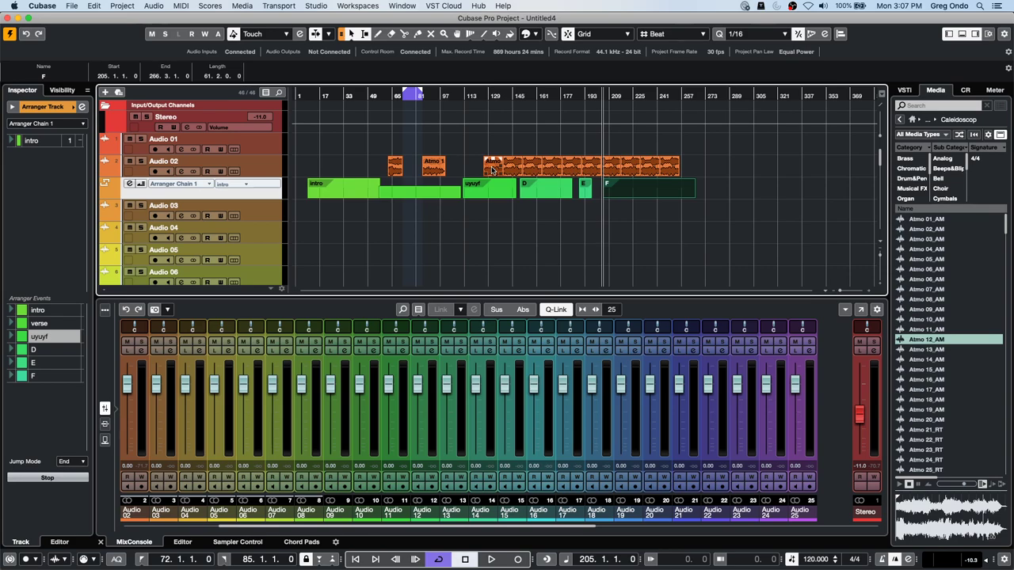
pyautogui.doubleClick(491, 169)
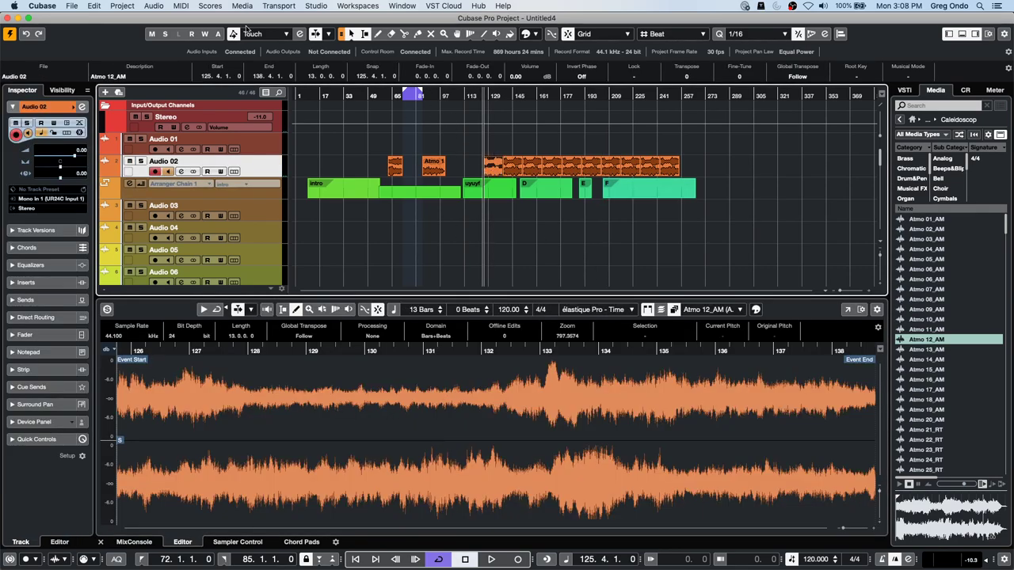
# Split the selected Audio 02 track from multi-channel to mono, keeping the source track and using the "audio_L.wav" file name format
pyautogui.click(72, 6)
pyautogui.moveTo(95, 6)
pyautogui.click(214, 78)
pyautogui.click(94, 6)
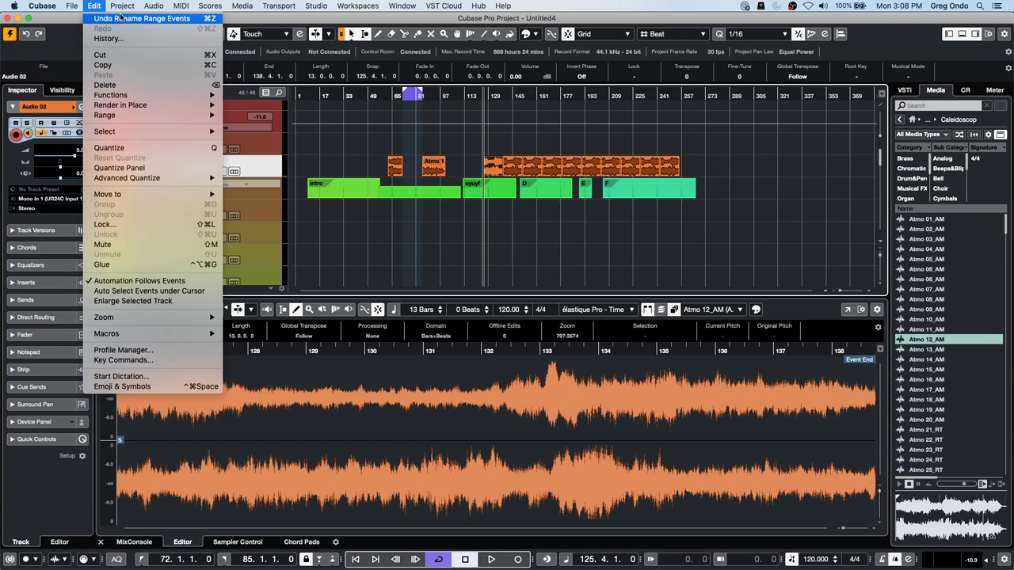
pyautogui.moveTo(122, 6)
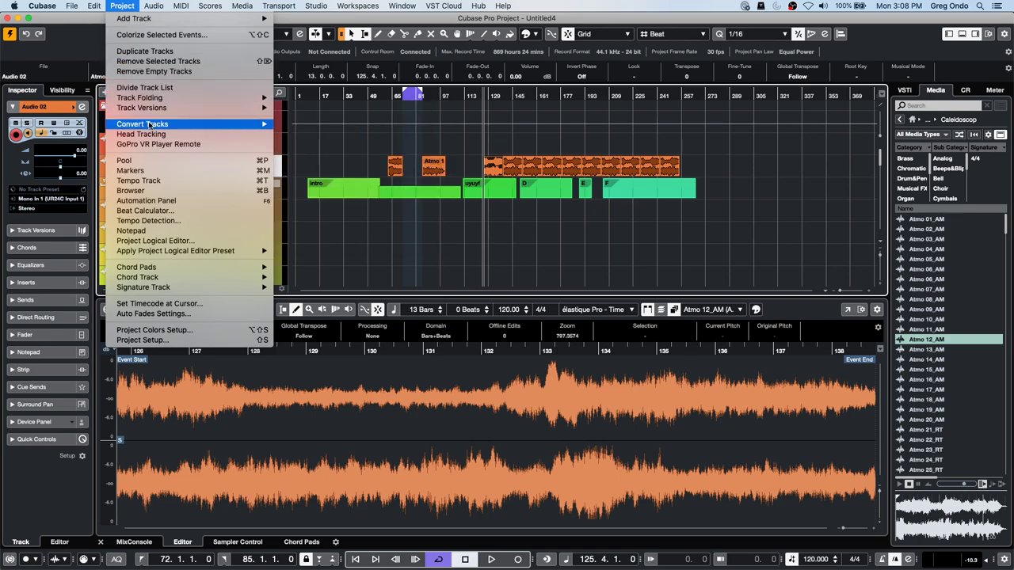
pyautogui.moveTo(150, 125)
pyautogui.click(336, 126)
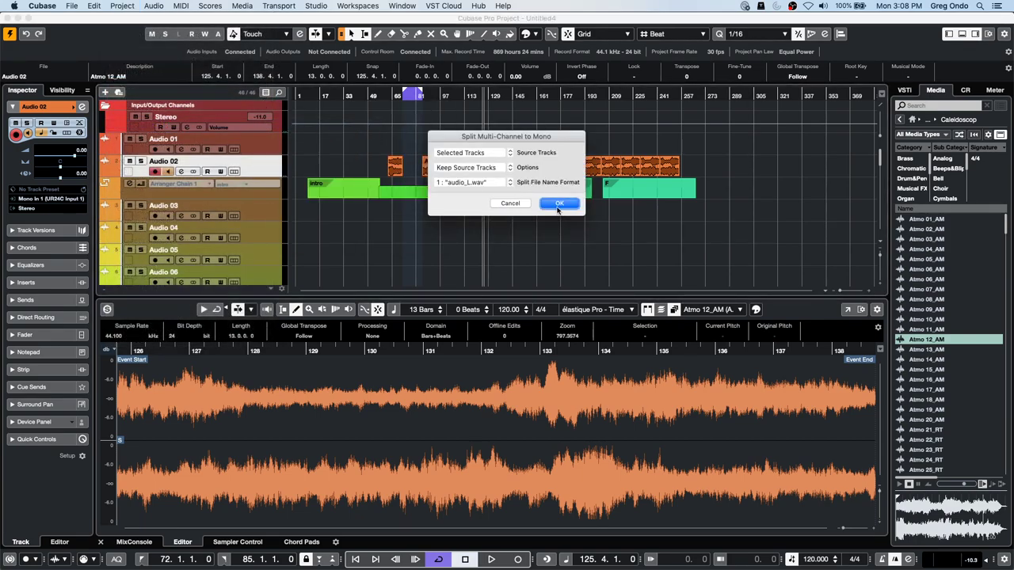
pyautogui.click(559, 203)
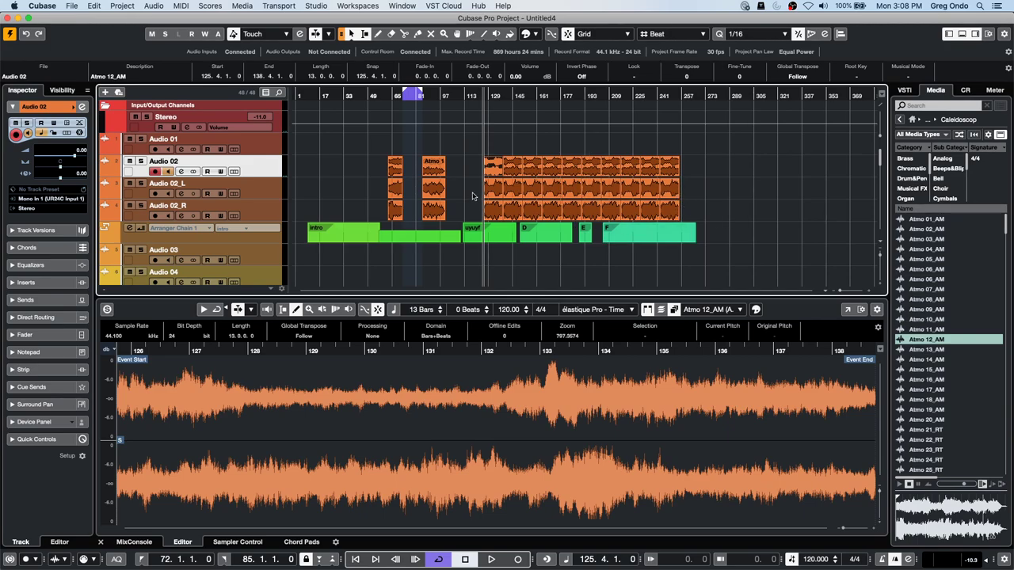
# Select the bar 125 events on Audio 02_L and Audio 02_R, and open the Audio 02 event at bar 138 in the Sample Editor
pyautogui.click(476, 195)
pyautogui.moveTo(499, 193); pyautogui.dragTo(504, 218)
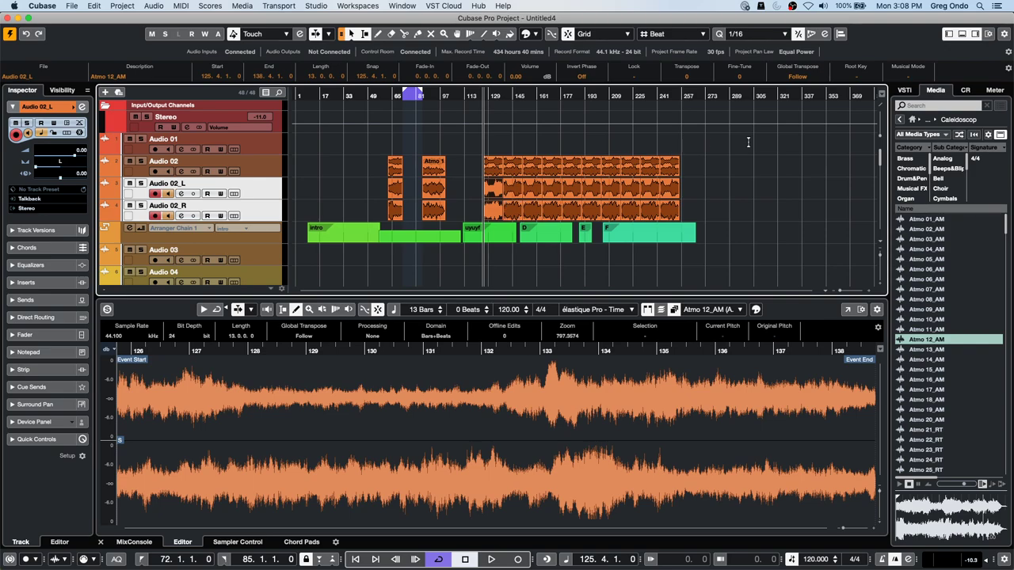
pyautogui.click(516, 170)
pyautogui.click(516, 170)
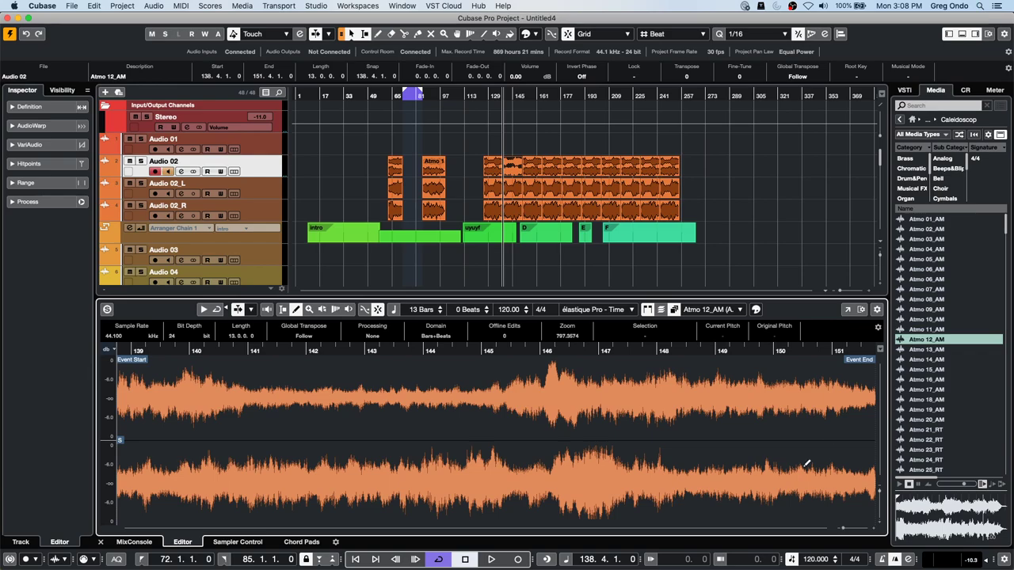
# Preview the Atmo 02_AM loop from the Caleidoscop media list and briefly run playback
pyautogui.click(926, 229)
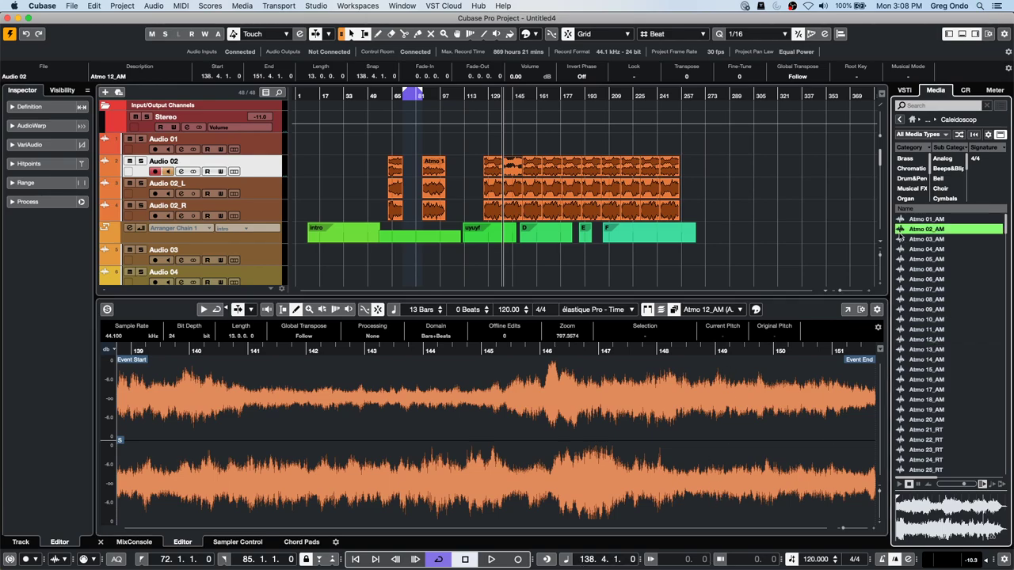
pyautogui.doubleClick(926, 231)
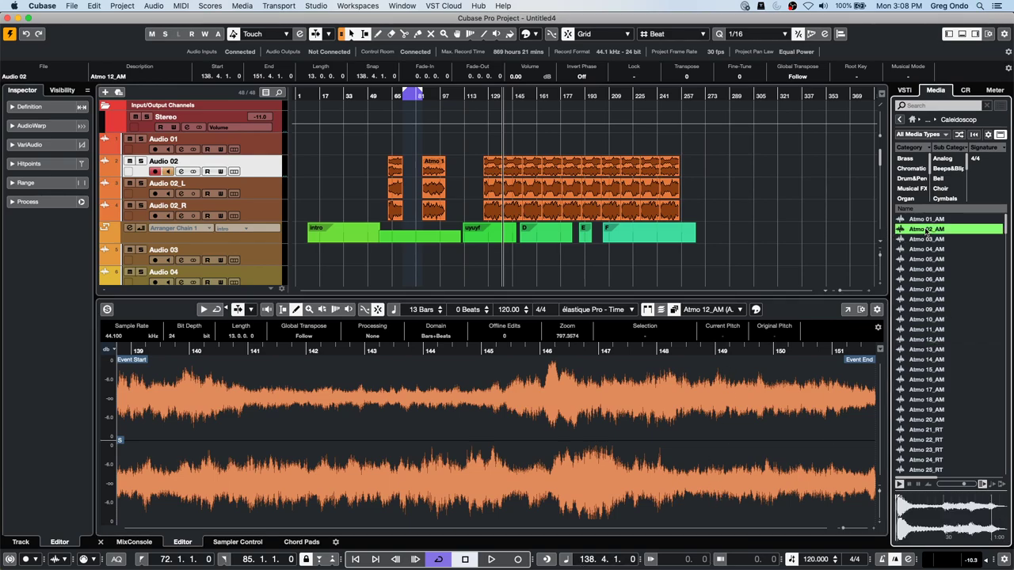
pyautogui.press('space')
pyautogui.press('space')
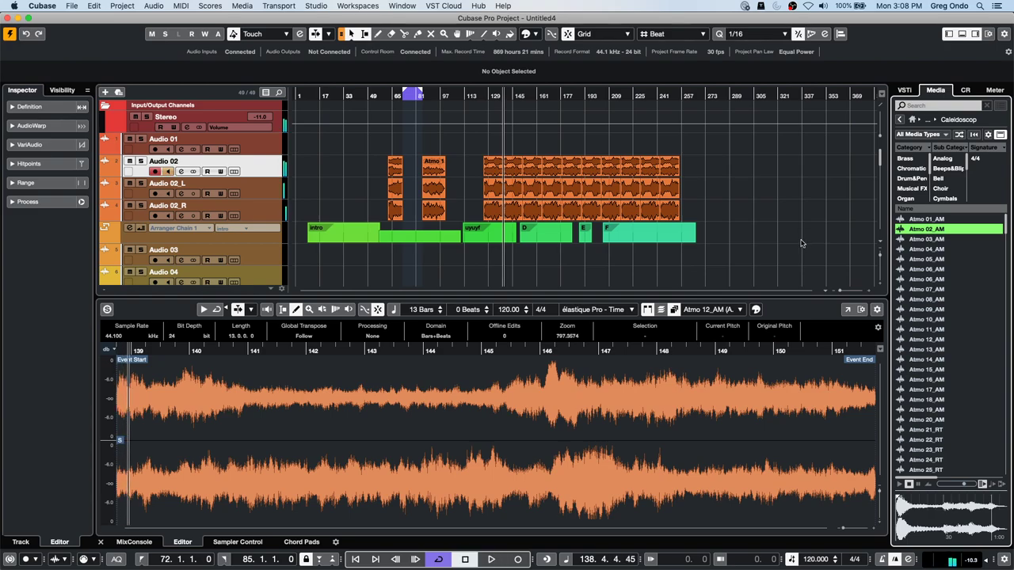
# Open MediaBay and toggle its Attribute Inspector zone, leaving it shown
pyautogui.press('F5')
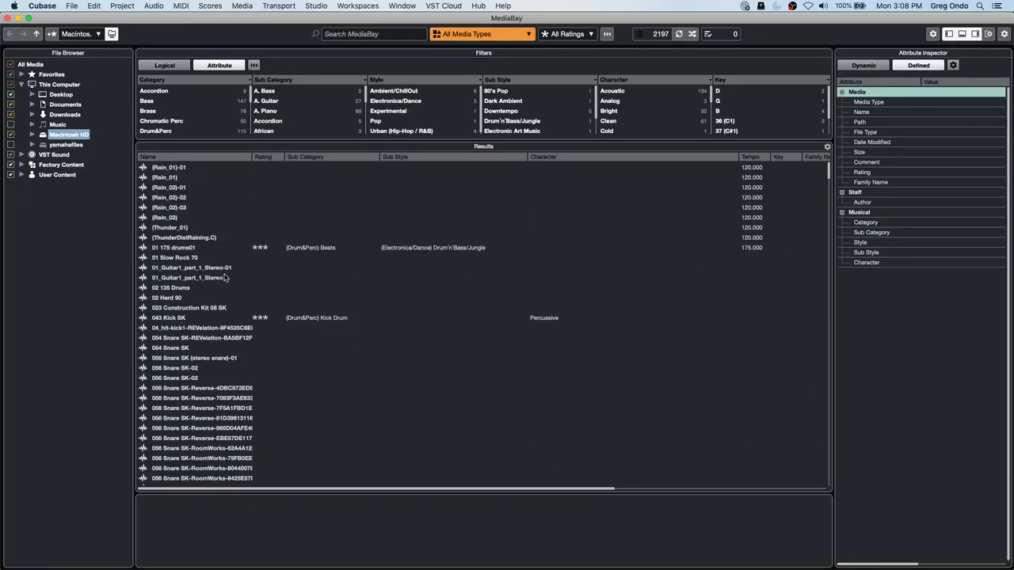
pyautogui.click(975, 34)
pyautogui.click(976, 34)
pyautogui.click(976, 35)
pyautogui.click(975, 35)
pyautogui.click(976, 35)
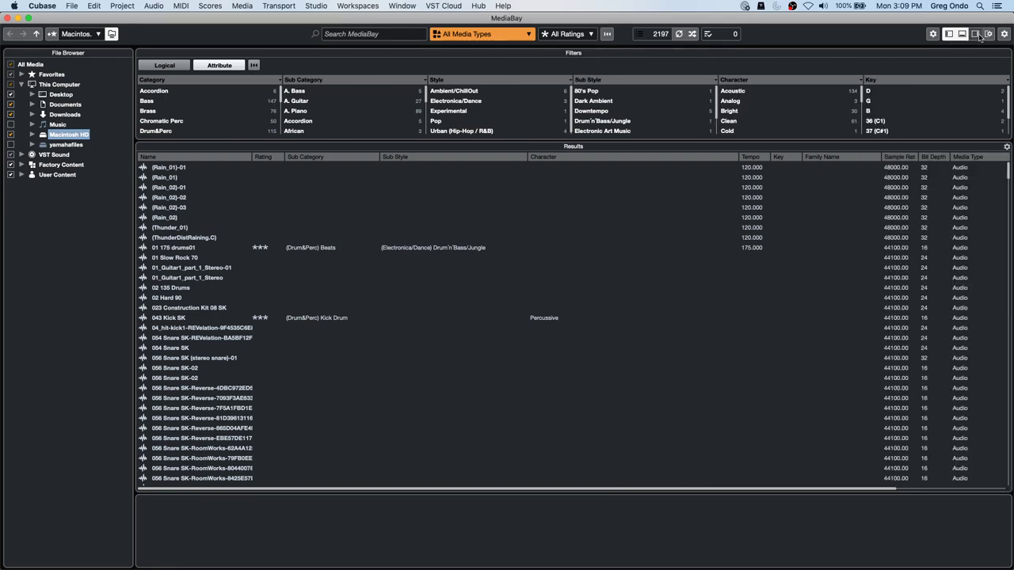
pyautogui.click(974, 34)
pyautogui.click(975, 34)
pyautogui.click(975, 34)
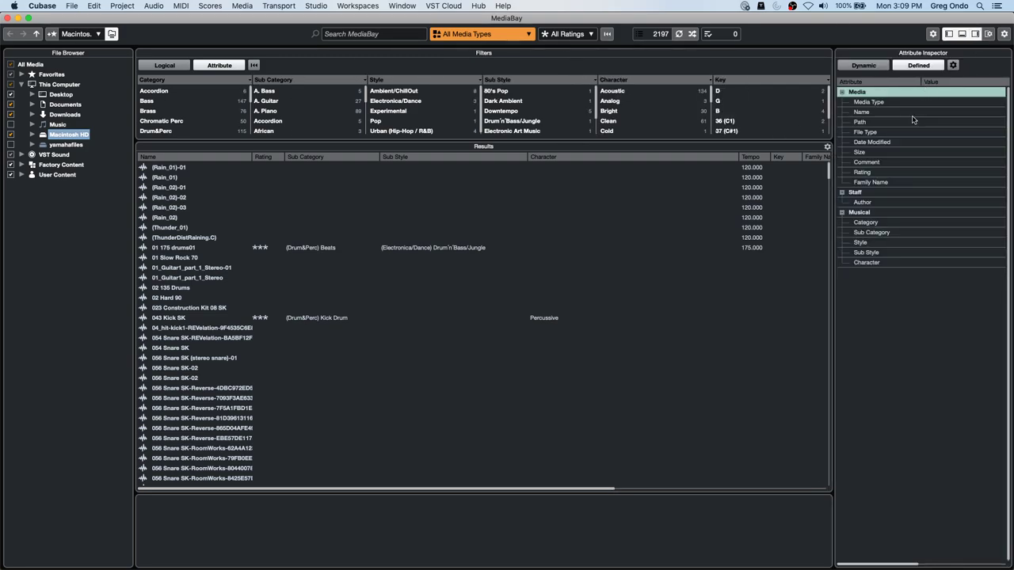
# Display the configuration of defined attributes for mixed media types and look through the full attribute list
pyautogui.click(952, 65)
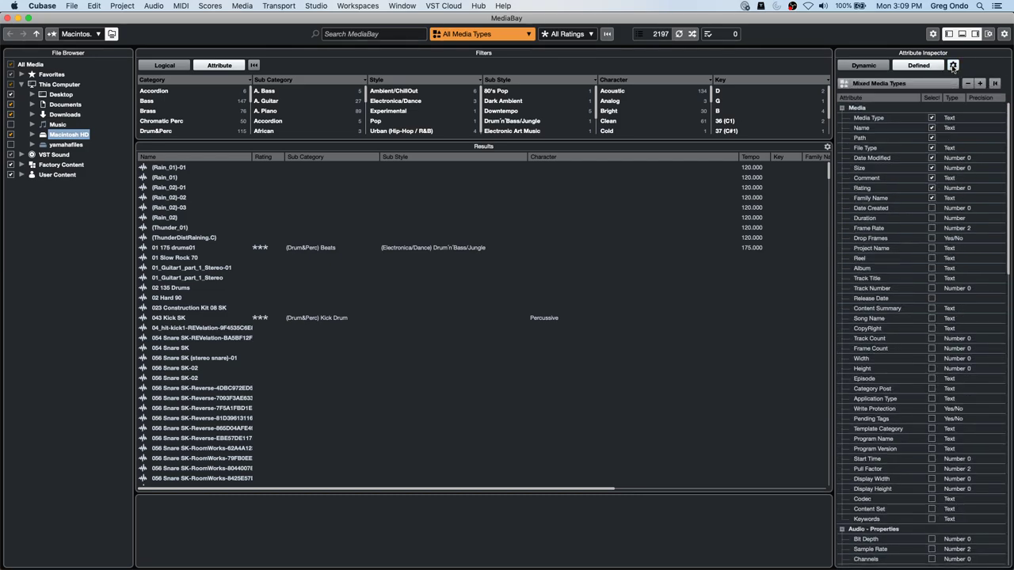
pyautogui.click(953, 68)
pyautogui.click(953, 68)
pyautogui.scroll(-20, 922, 229)
pyautogui.scroll(20, 922, 229)
# Add a user attribute of type Yes/No with the display name Sucks
pyautogui.click(980, 84)
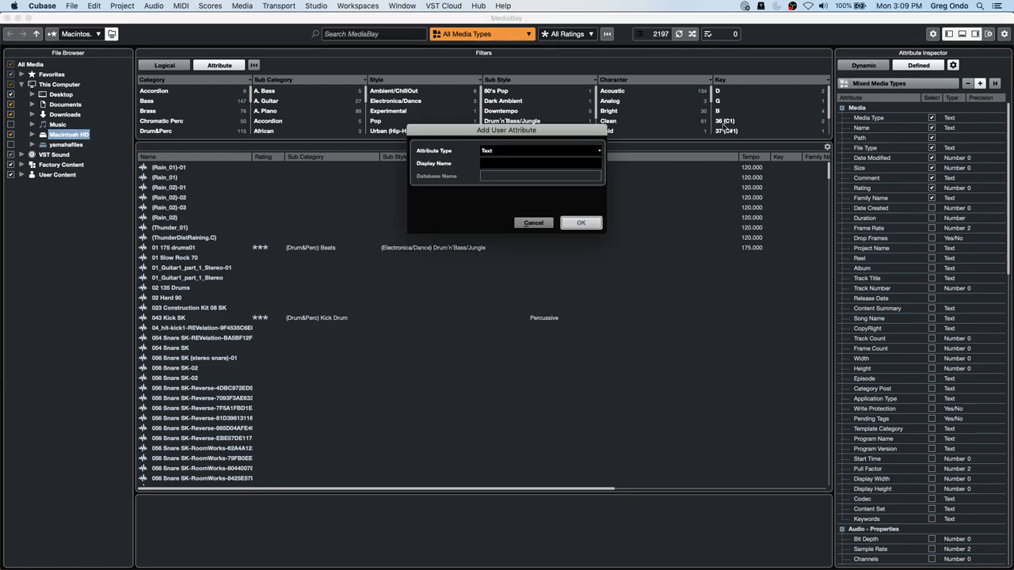
pyautogui.click(505, 152)
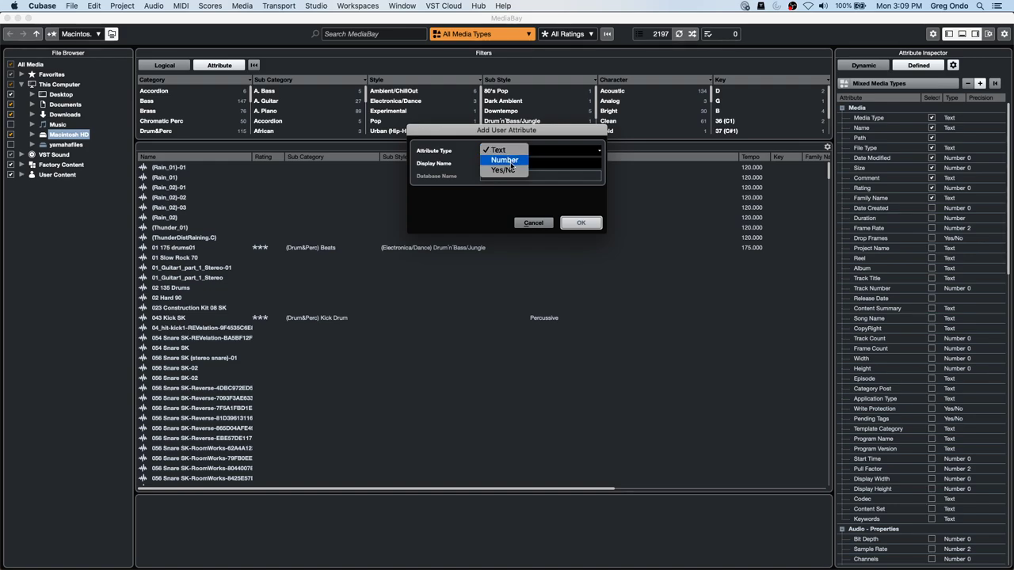
pyautogui.click(504, 171)
pyautogui.click(500, 162)
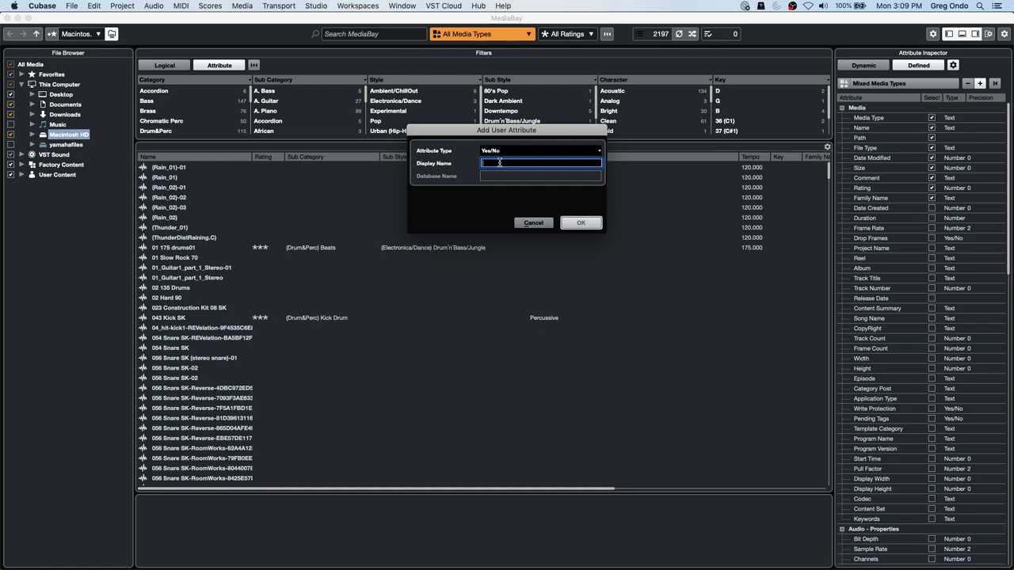
pyautogui.write('Su')
pyautogui.write('ck')
pyautogui.write('a')
pyautogui.press('Return')
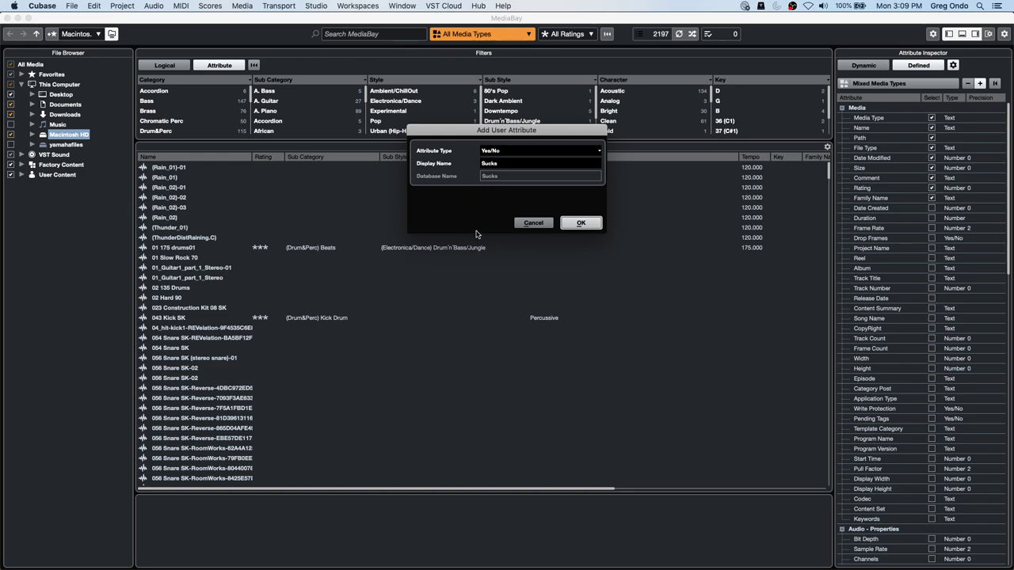
pyautogui.click(582, 222)
# Find the Sucks attribute under Various, leave attribute configuration and select its row in the Attribute Inspector
pyautogui.scroll(-10, 885, 297)
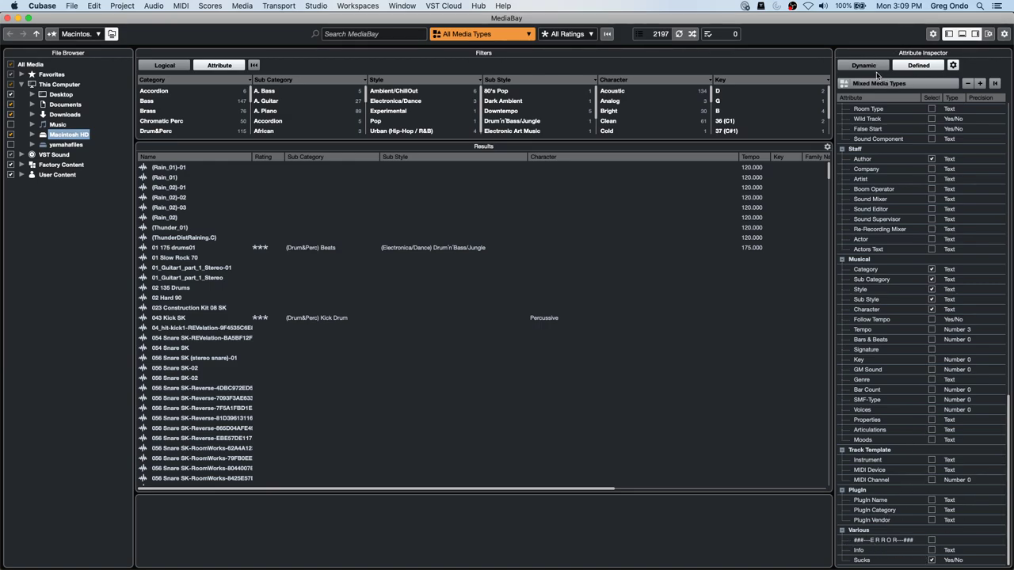
pyautogui.click(953, 66)
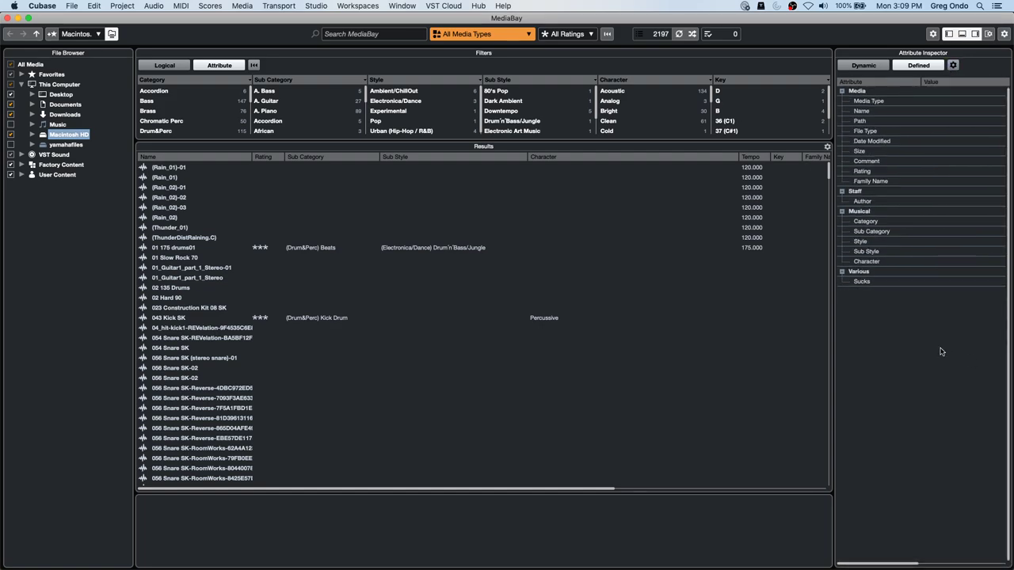
pyautogui.click(982, 285)
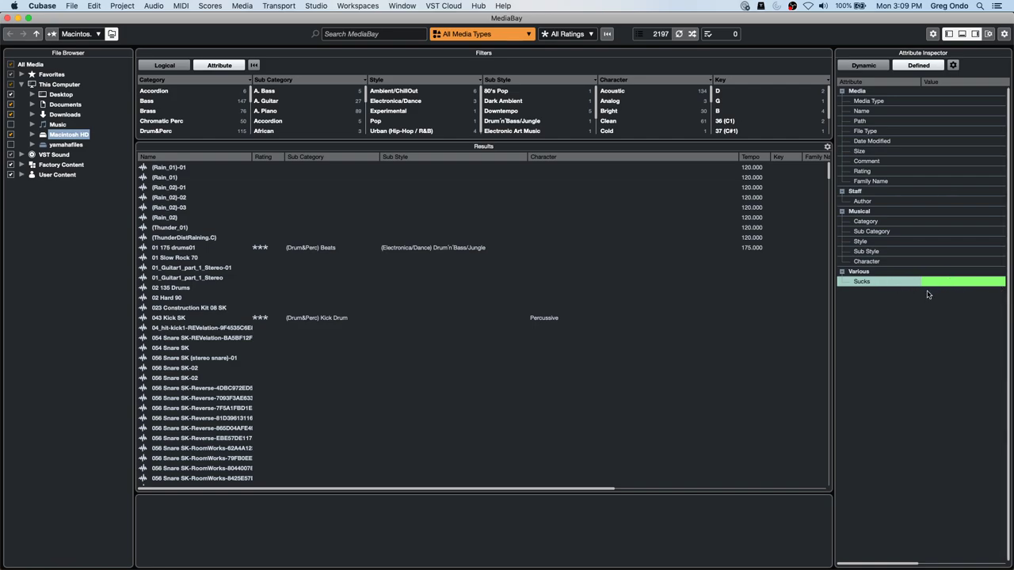
pyautogui.click(953, 65)
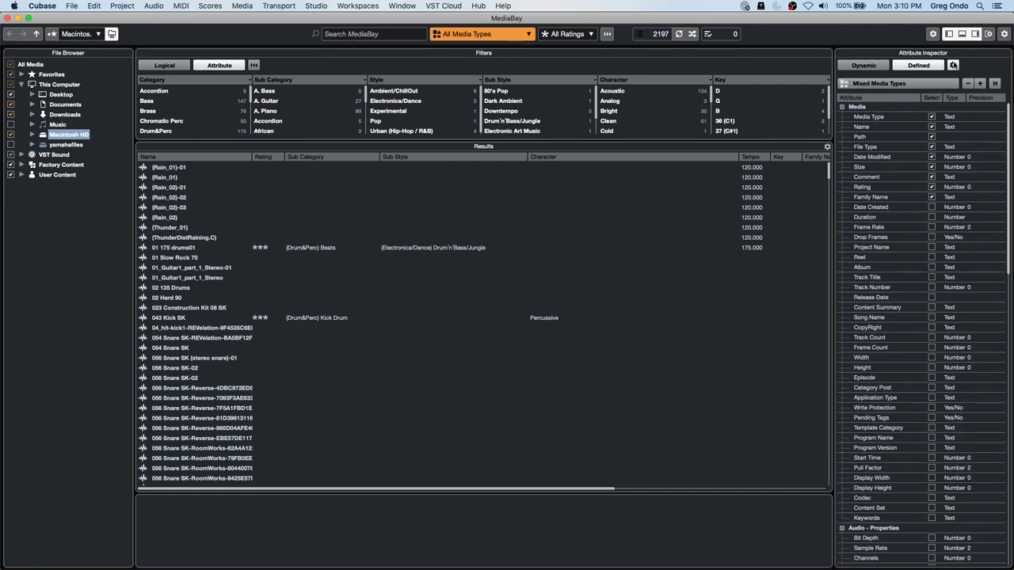
pyautogui.click(980, 83)
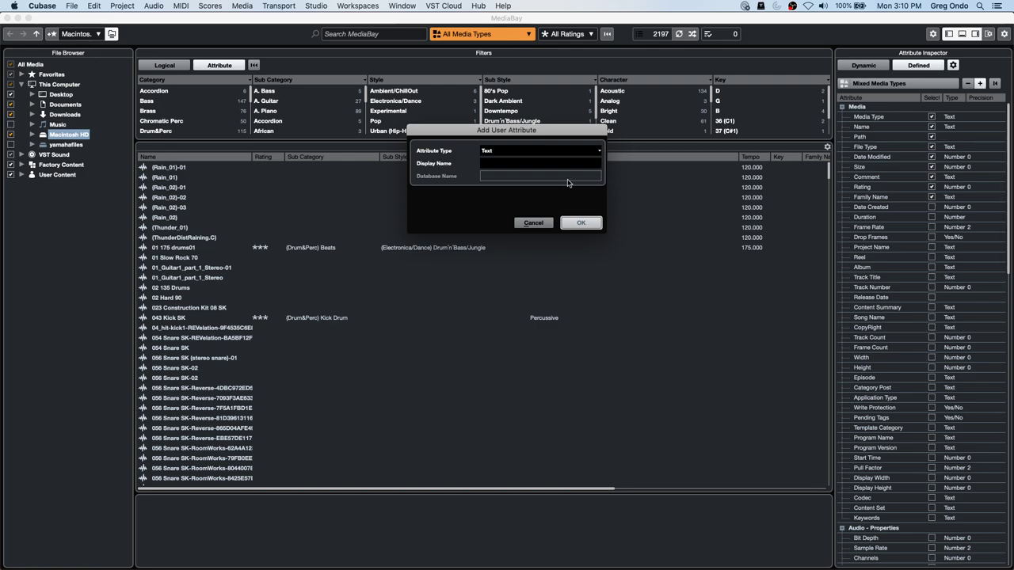
pyautogui.click(533, 223)
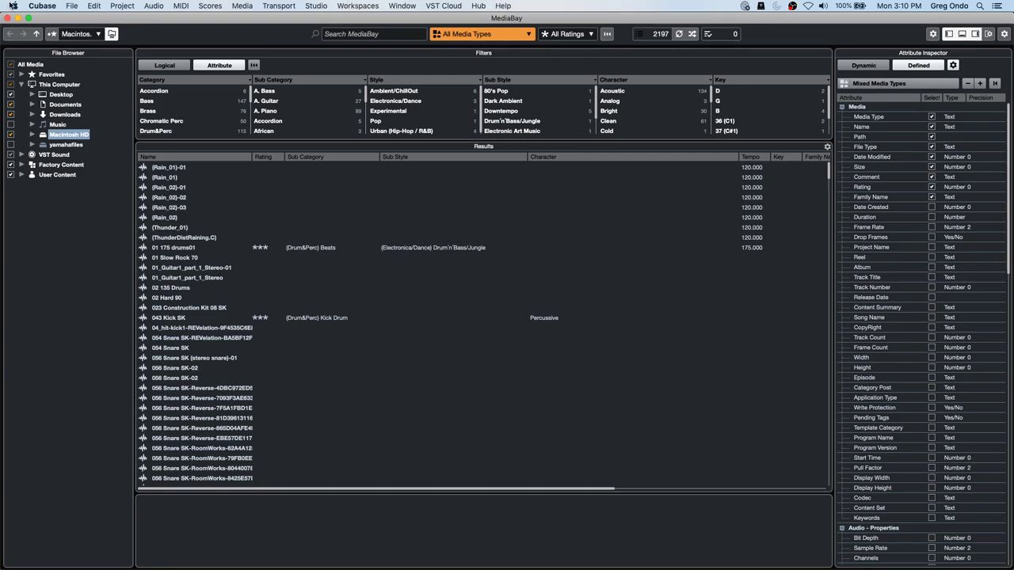
# Close MediaBay and show the Chord Pads in the lower zone of the project
pyautogui.click(7, 18)
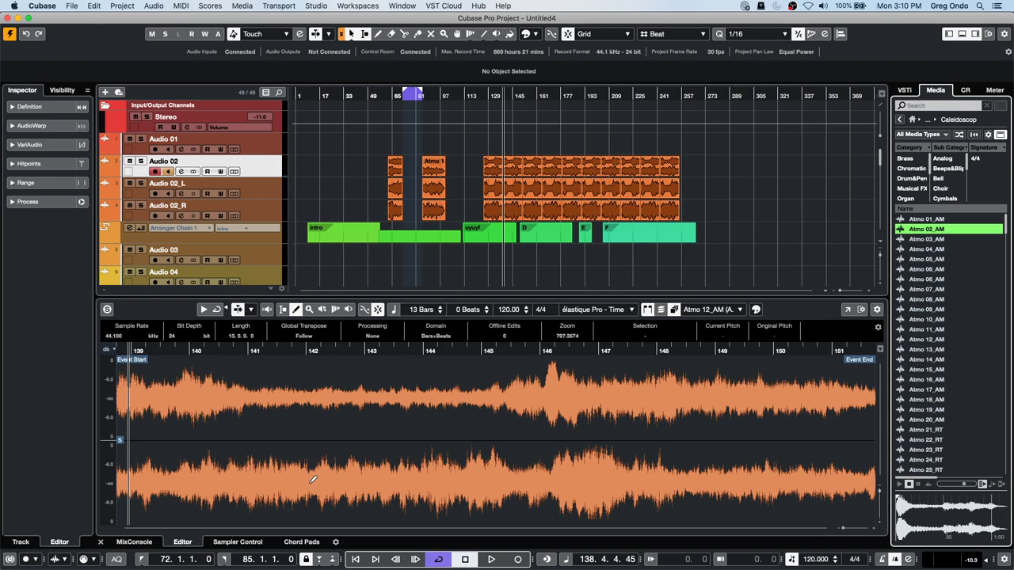
pyautogui.click(312, 542)
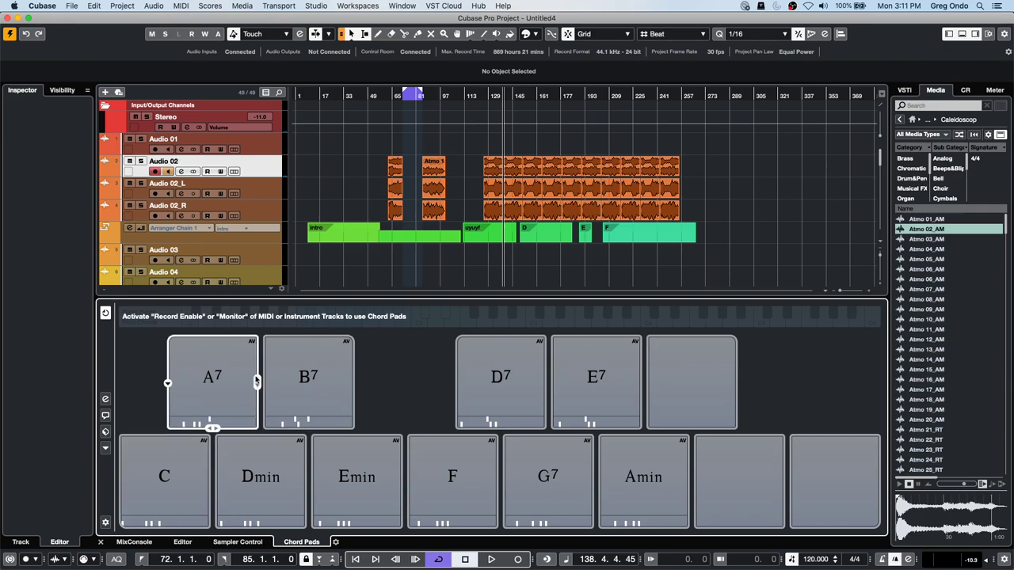
# Open the project chord pads.cpr from the Projects folder and activate it
pyautogui.click(59, 6)
pyautogui.moveTo(71, 6)
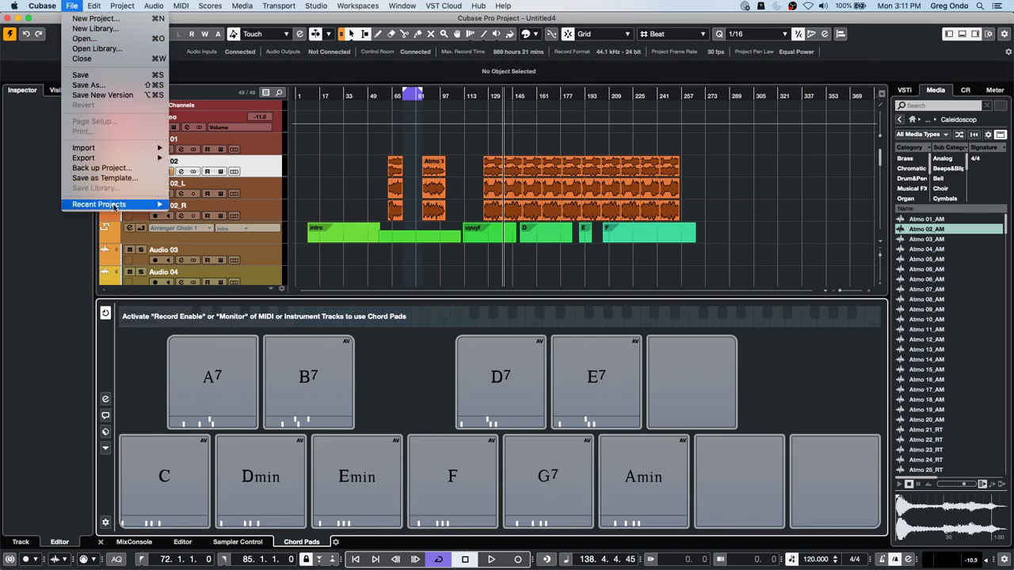
pyautogui.moveTo(114, 204)
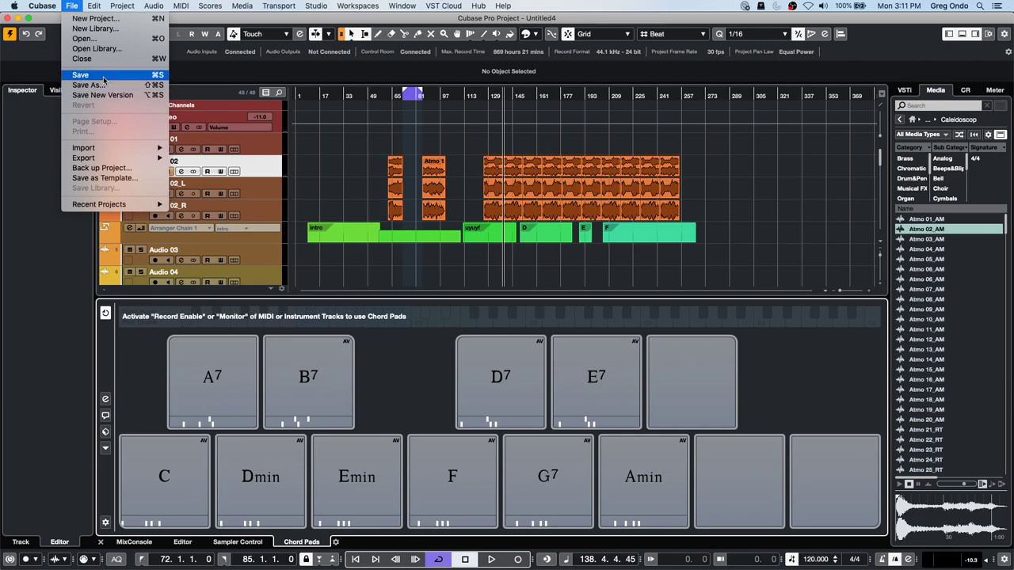
pyautogui.click(110, 40)
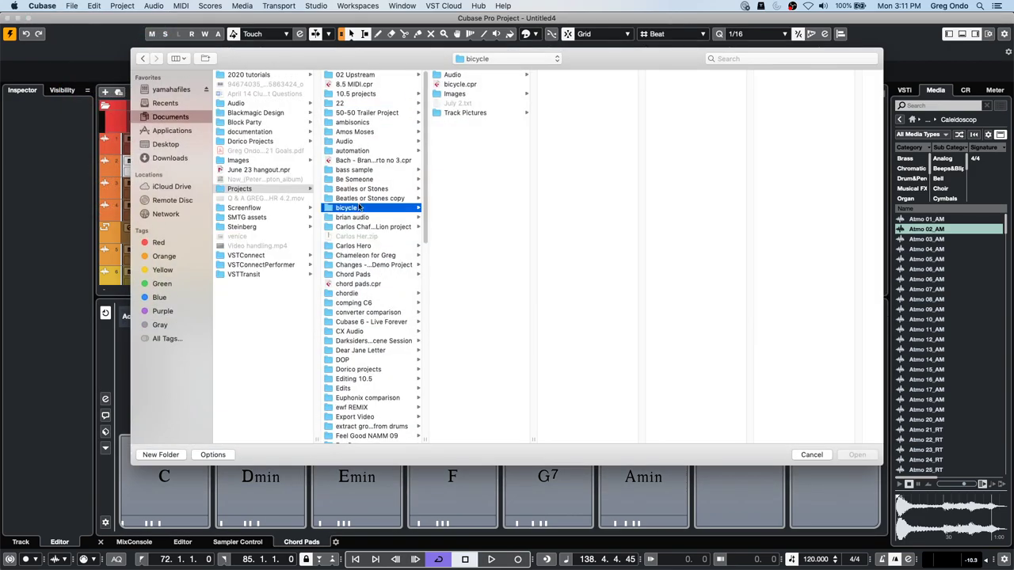
pyautogui.scroll(-1, 360, 256)
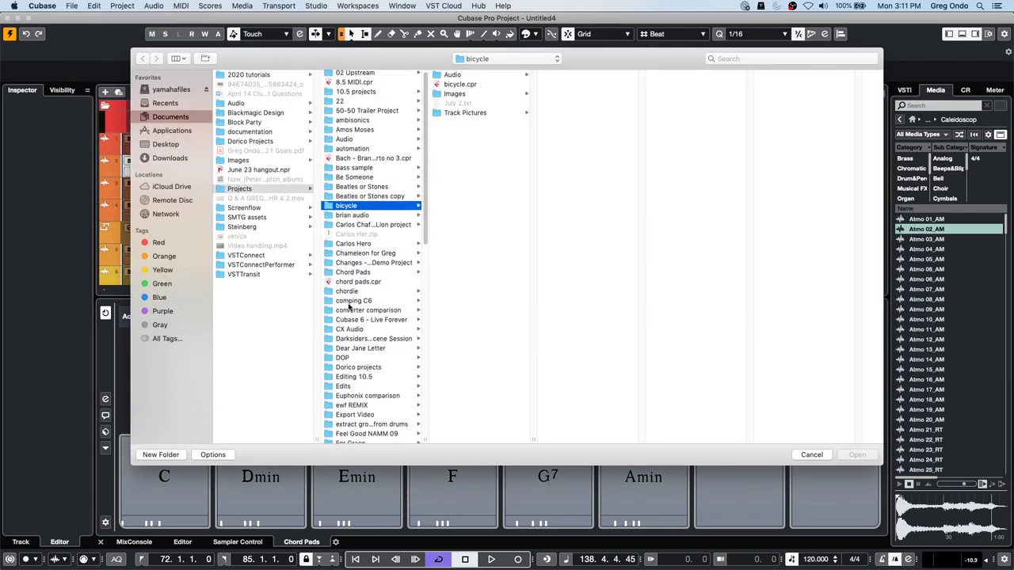
pyautogui.doubleClick(358, 282)
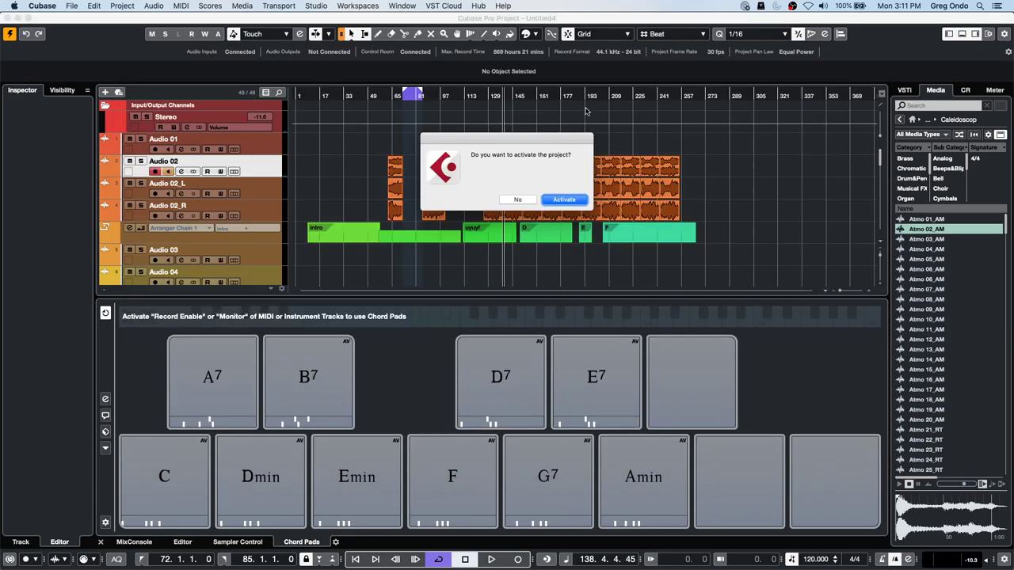
pyautogui.click(574, 199)
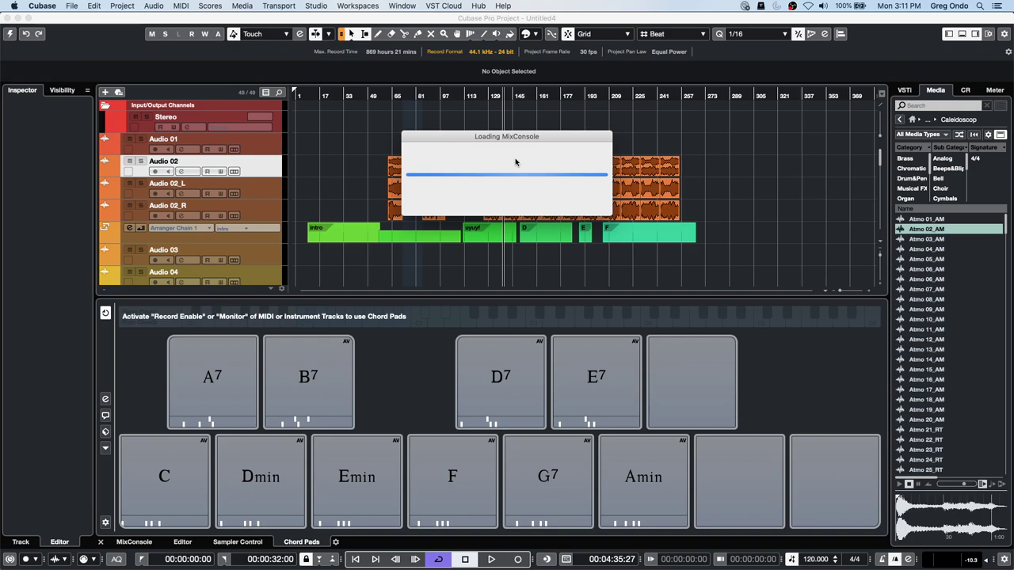
# Play the E chord pad on the YAMAHA S90ES Piano track
pyautogui.click(648, 301)
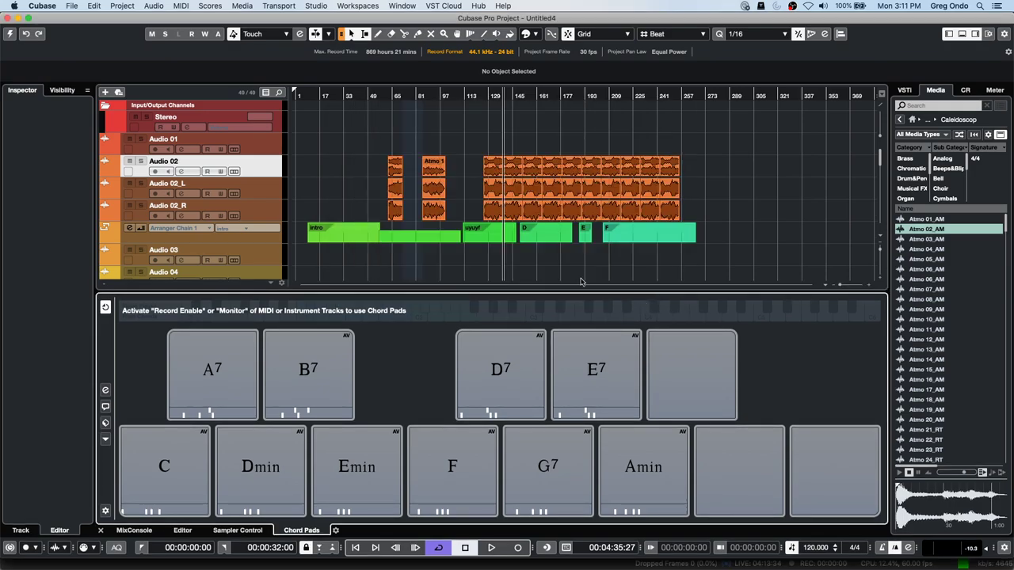
pyautogui.click(178, 477)
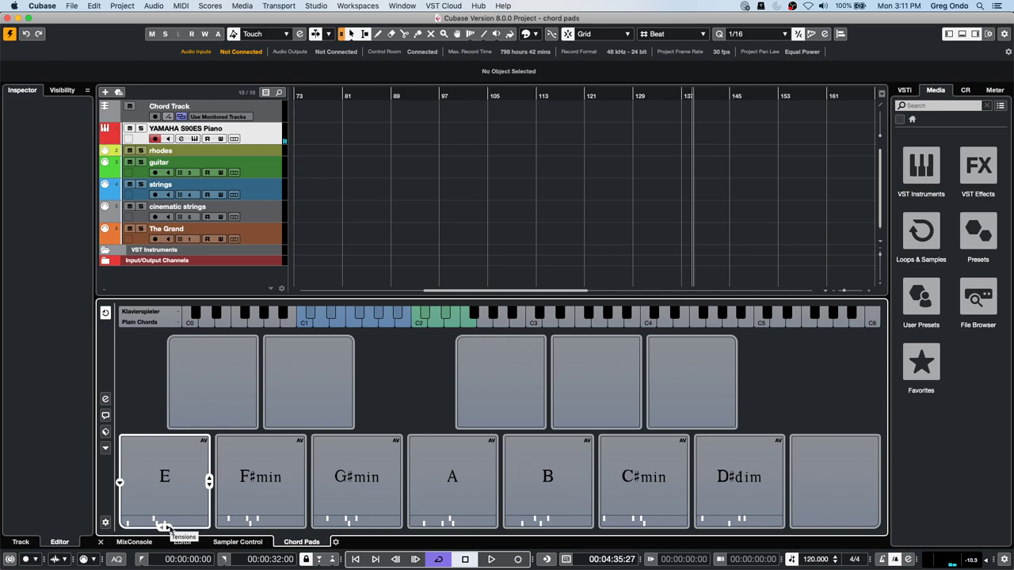
# Change the voicing of the E chord pad and vary its tensions, including E6, ending on a plain E chord
pyautogui.moveTo(164, 527); pyautogui.dragTo(164, 527)
pyautogui.moveTo(209, 480); pyautogui.dragTo(210, 486)
pyautogui.moveTo(168, 527); pyautogui.dragTo(172, 523)
pyautogui.click(209, 483)
pyautogui.click(209, 479)
pyautogui.click(209, 479)
pyautogui.click(209, 479)
pyautogui.click(209, 484)
pyautogui.click(209, 485)
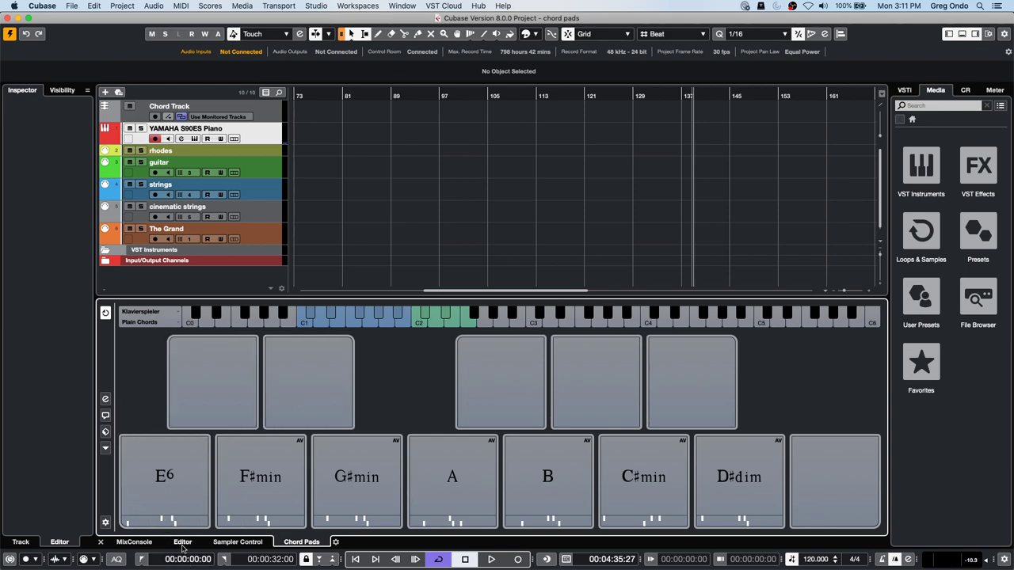
pyautogui.moveTo(162, 526); pyautogui.dragTo(161, 526)
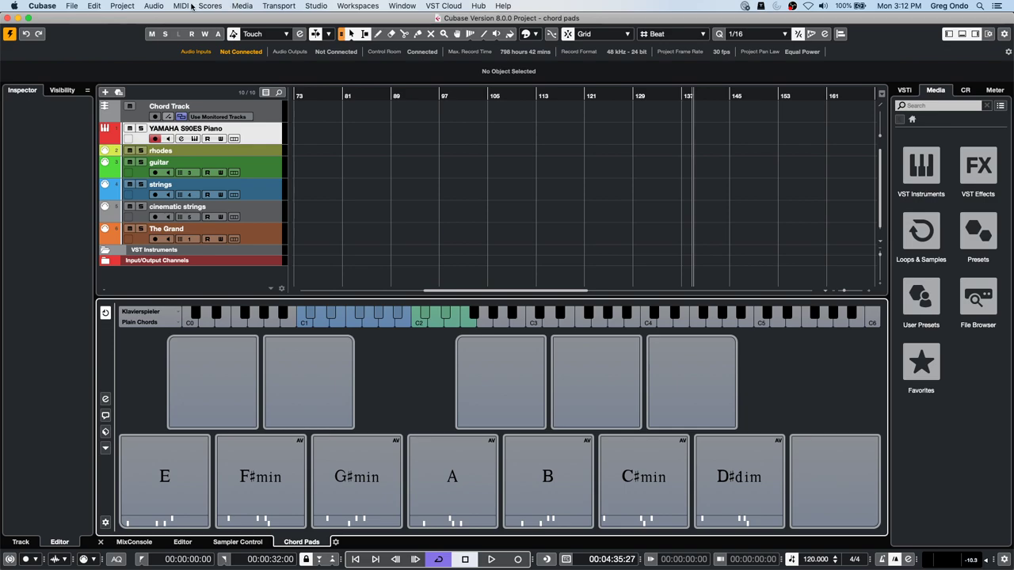
# Open the Export Audio Mixdown settings to view the multiple-channel export options, and close them without exporting
pyautogui.click(73, 5)
pyautogui.moveTo(150, 157)
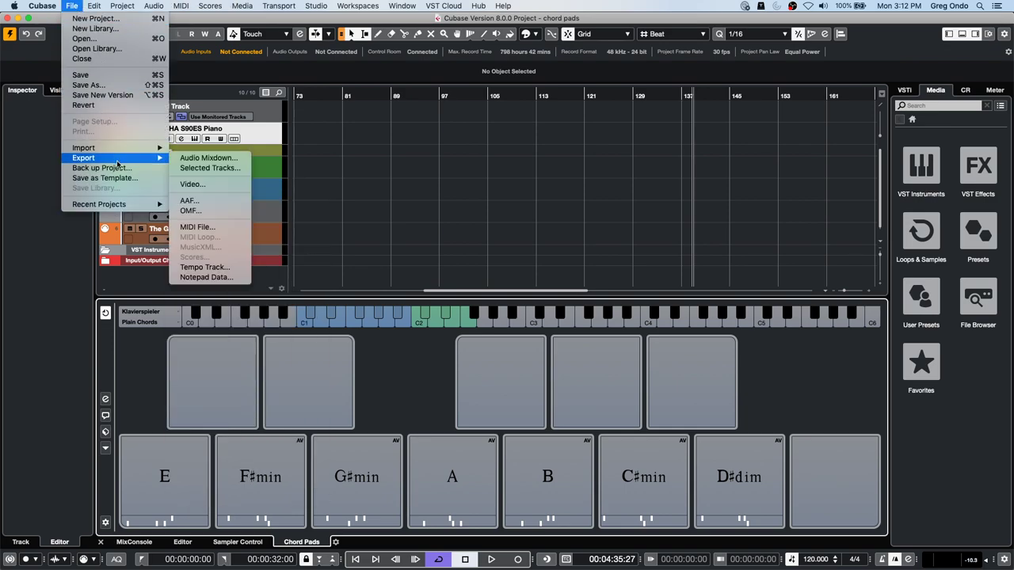
pyautogui.click(221, 159)
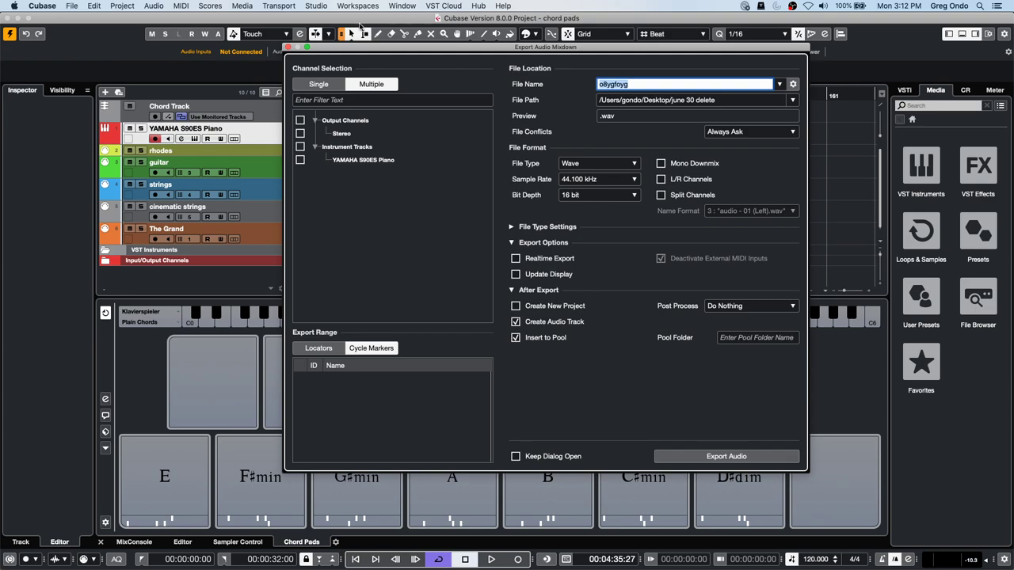
pyautogui.click(289, 48)
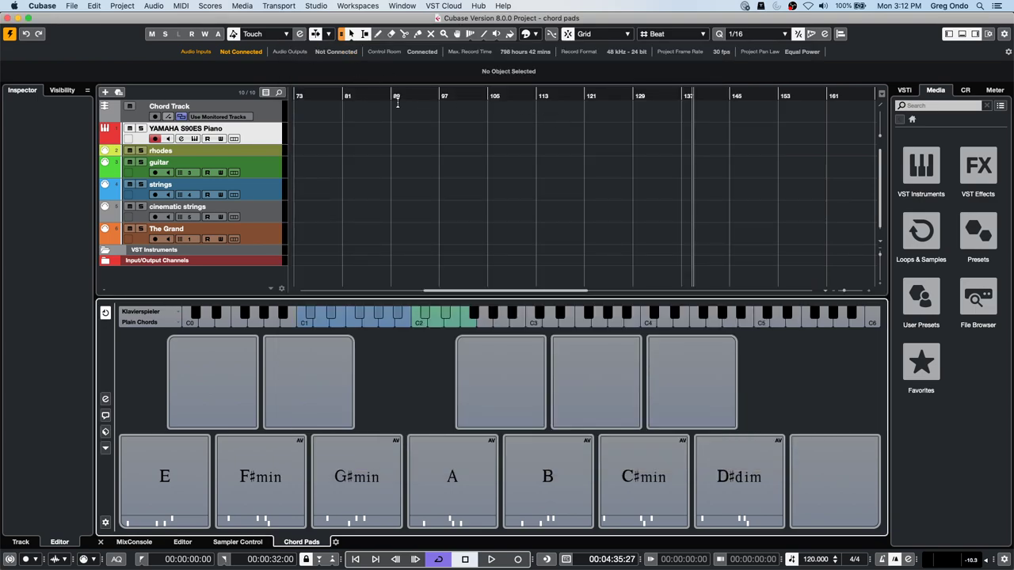
# Select all tracks from YAMAHA S90ES Piano through the VST Instruments folder in the track list
pyautogui.moveTo(393, 97); pyautogui.dragTo(384, 60)
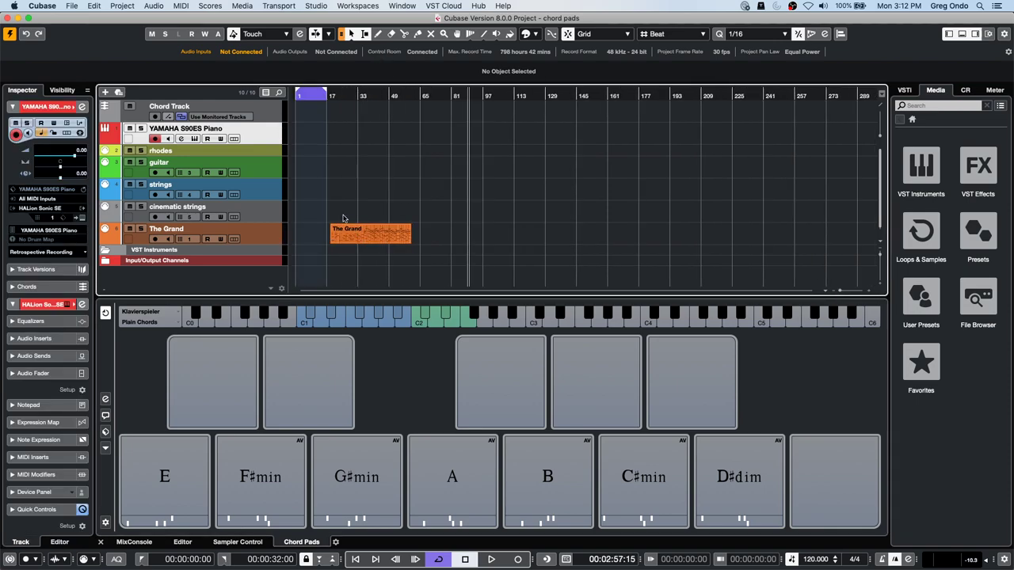
pyautogui.click(94, 6)
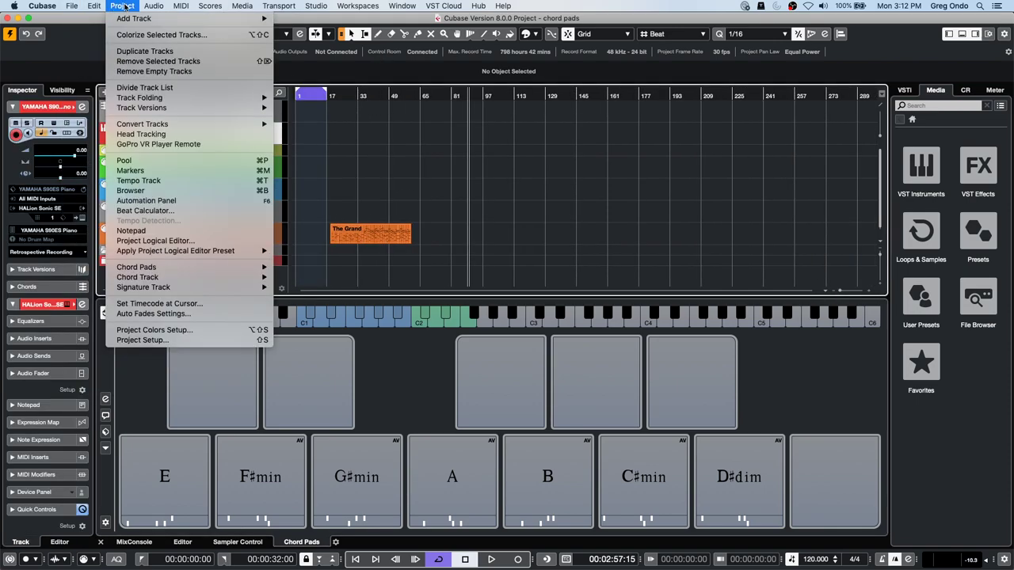
pyautogui.click(410, 157)
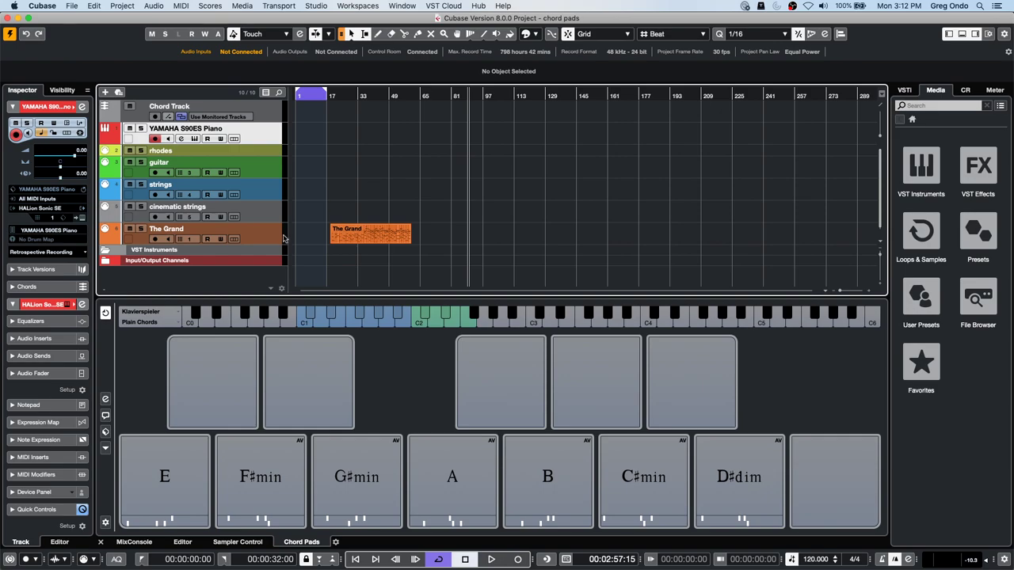
pyautogui.keyDown('shift'); pyautogui.click(267, 252); pyautogui.keyUp('shift')
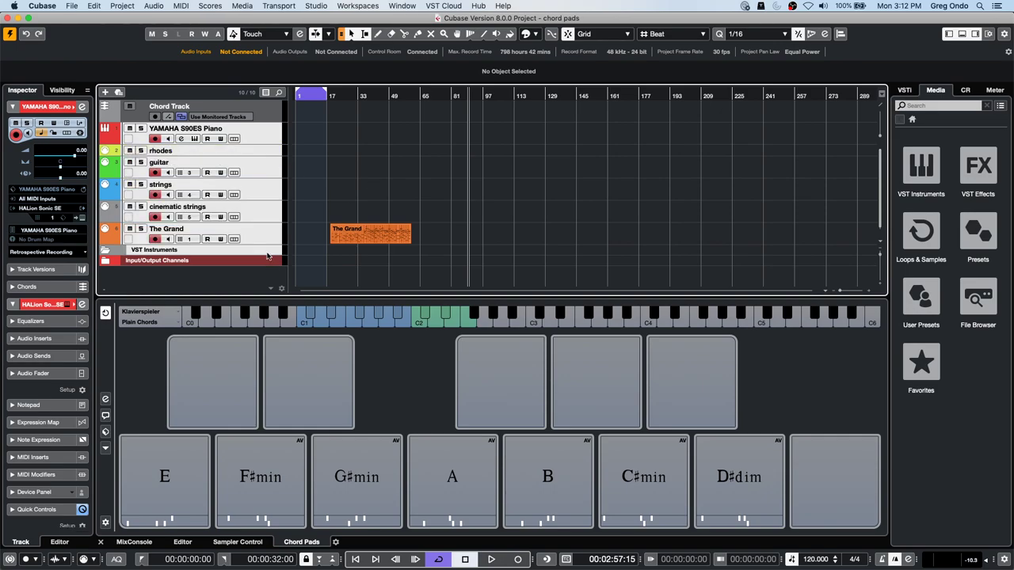
# Review the Render in Place settings for the selected tracks, choose Complete Signal Path + Master FX processing, and close them without rendering
pyautogui.click(120, 6)
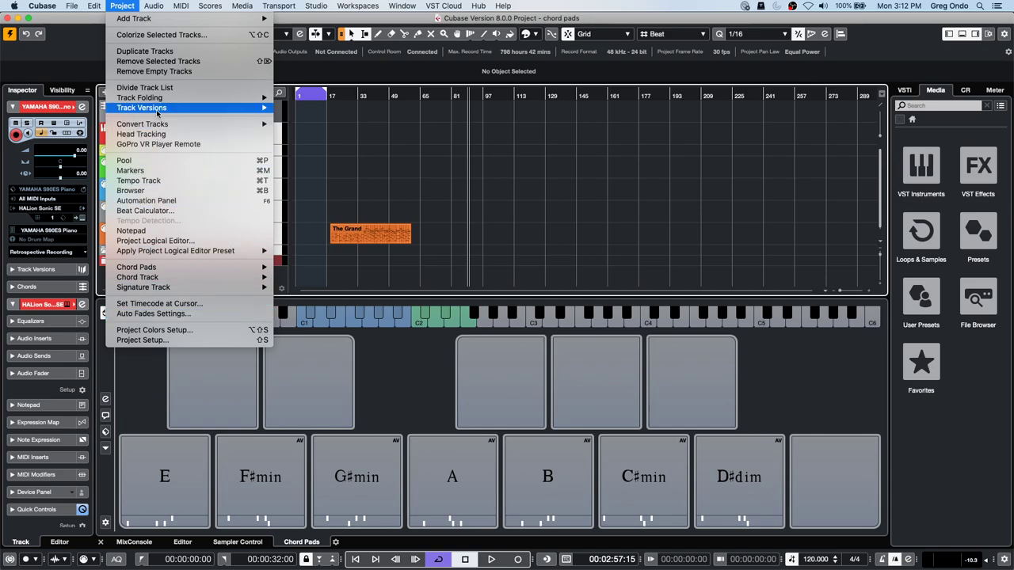
pyautogui.moveTo(94, 6)
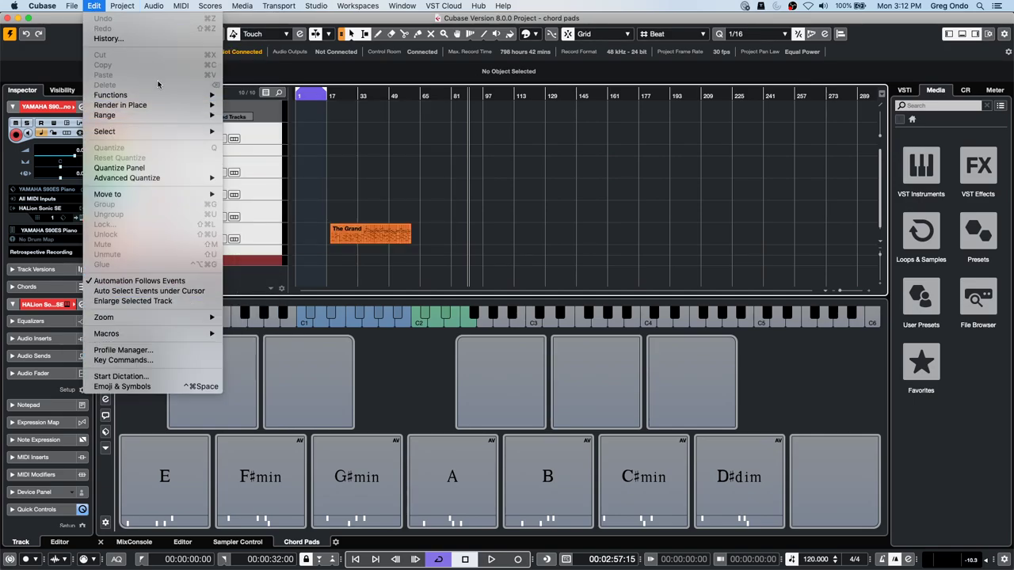
pyautogui.moveTo(146, 109)
pyautogui.click(302, 117)
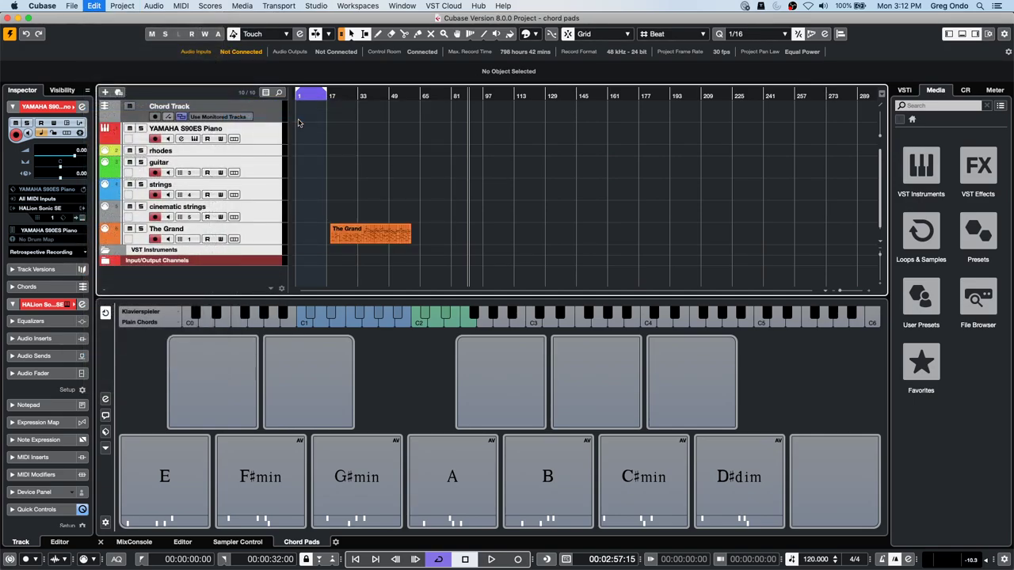
pyautogui.click(434, 128)
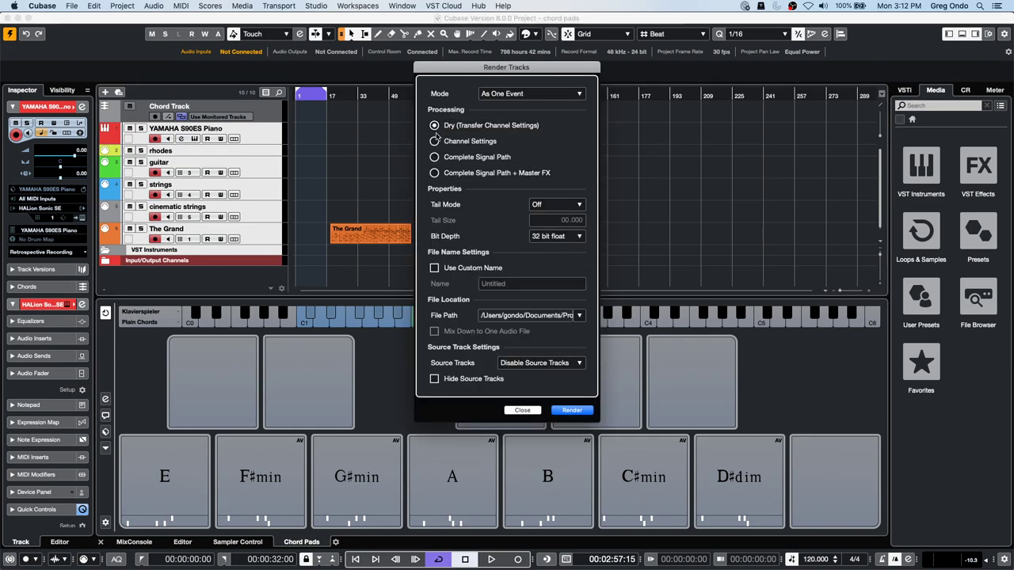
pyautogui.click(557, 98)
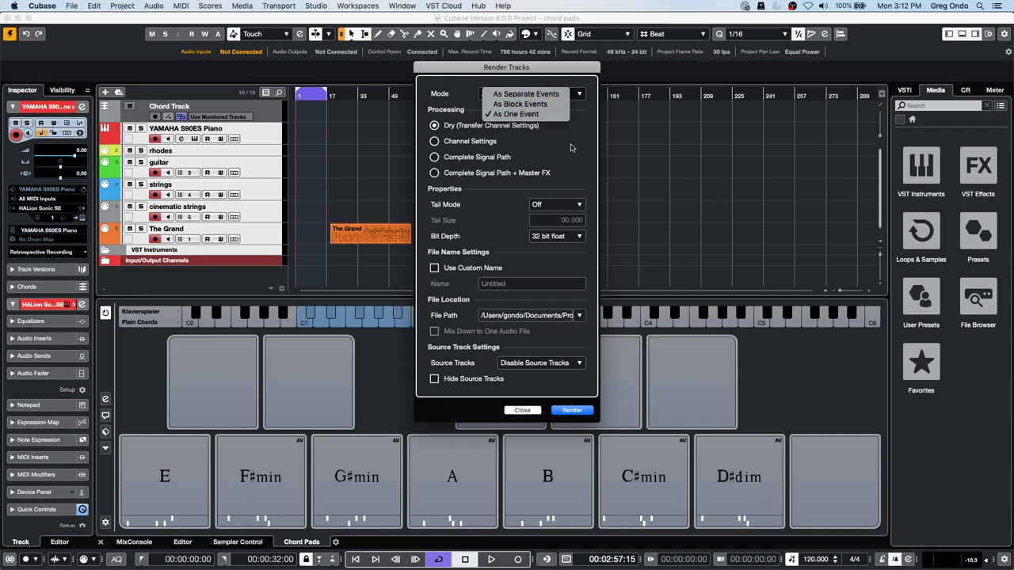
pyautogui.click(436, 175)
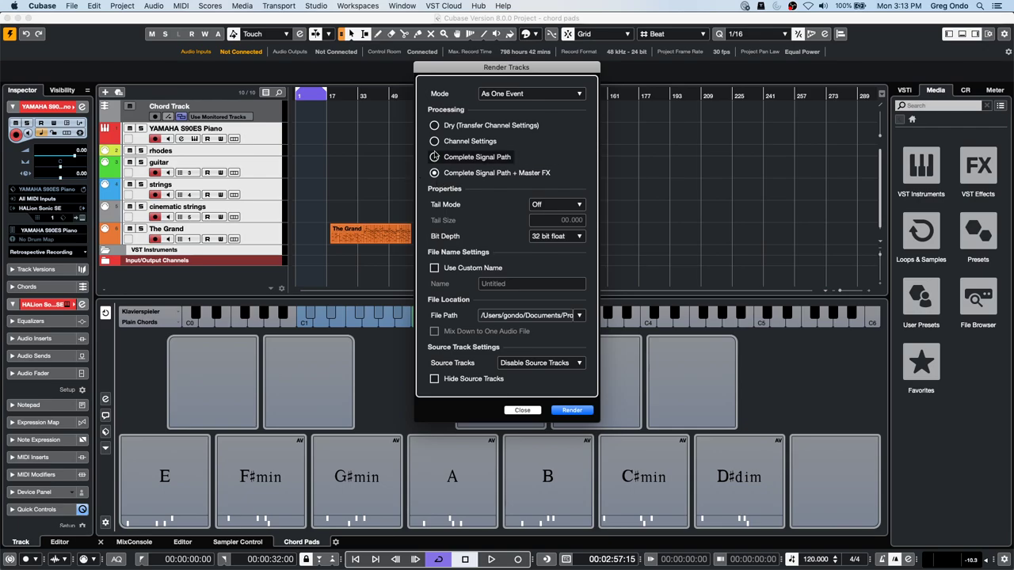
pyautogui.click(523, 411)
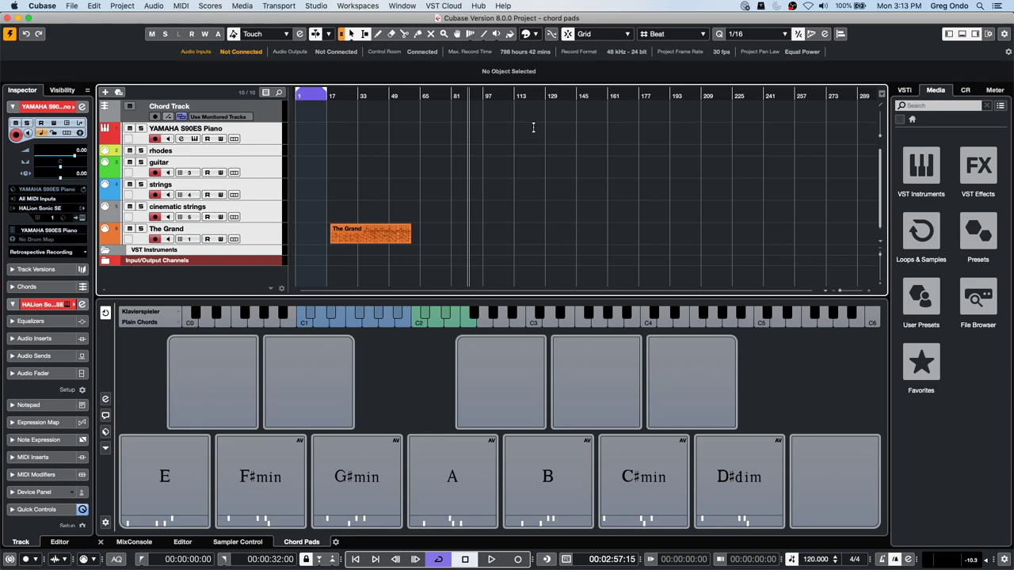
# Create a new empty project in the July 6 2020 project folder
pyautogui.click(71, 5)
pyautogui.click(76, 20)
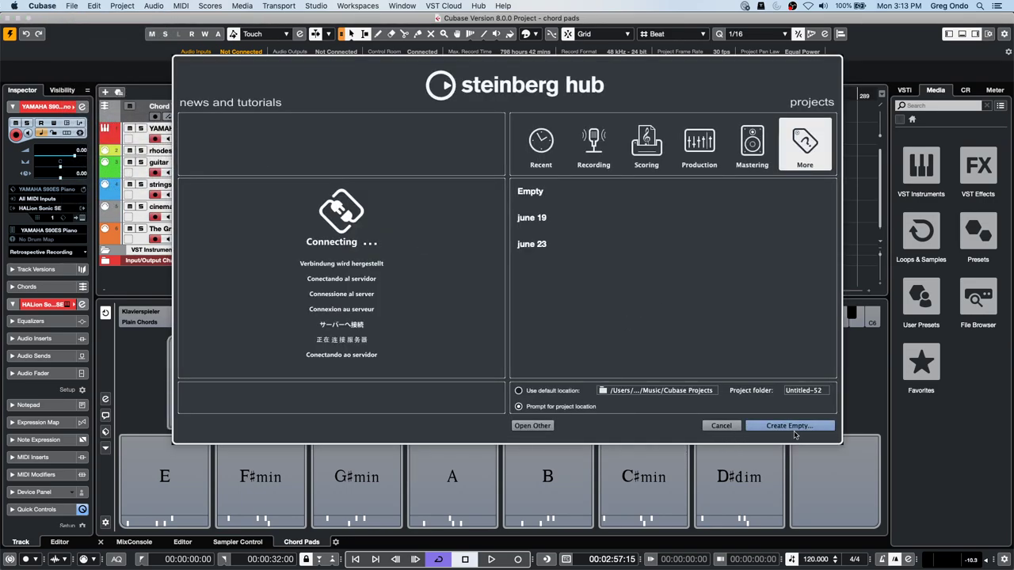
pyautogui.click(789, 426)
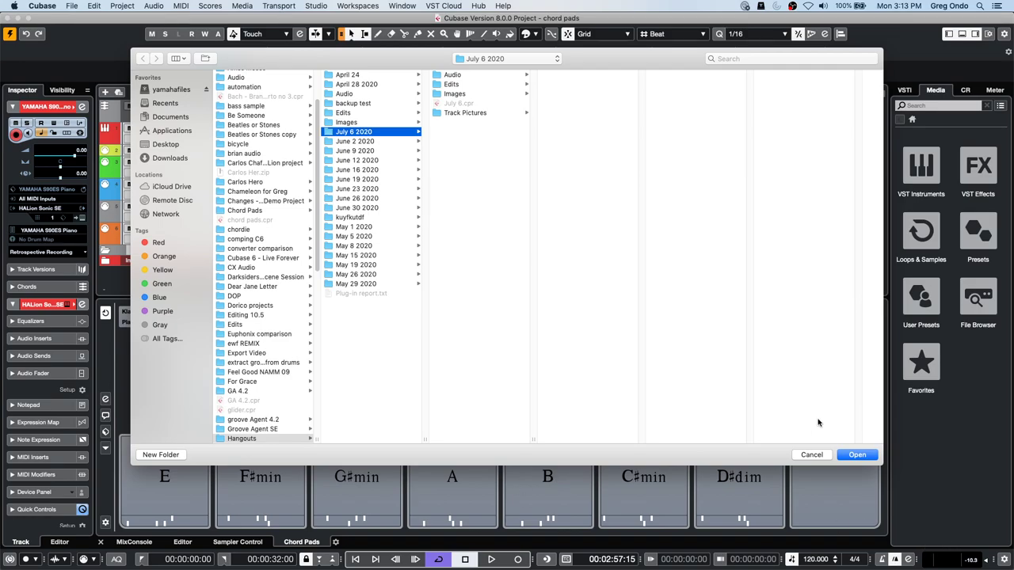
pyautogui.click(856, 454)
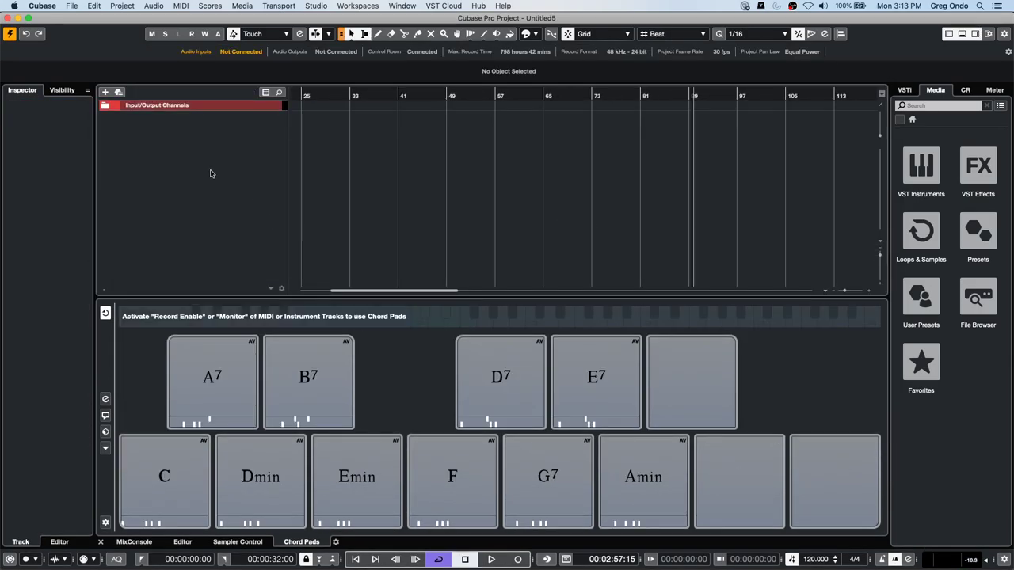
# Show the MixConsole in the lower zone of the new project
pyautogui.rightClick(212, 170)
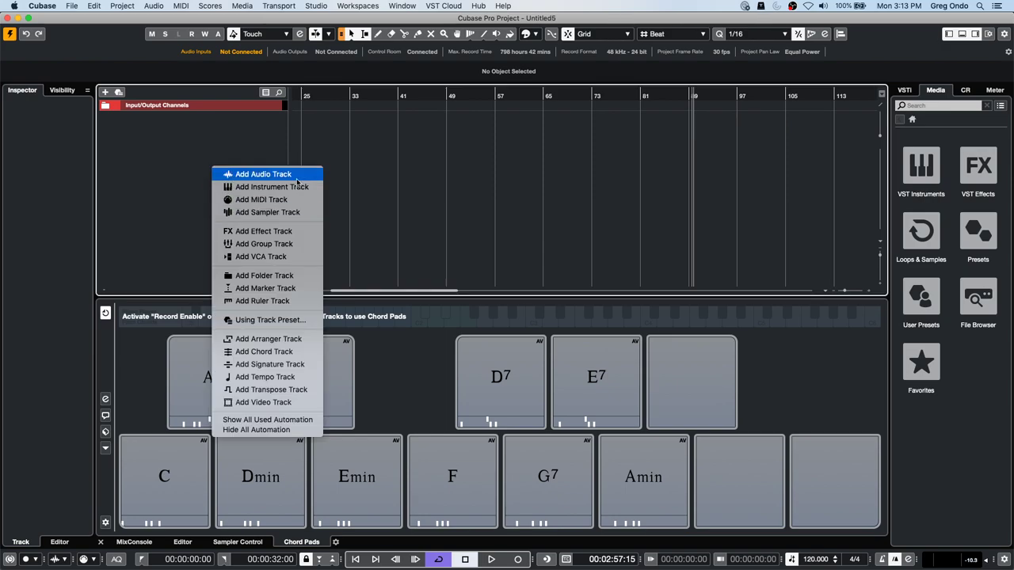
pyautogui.click(168, 169)
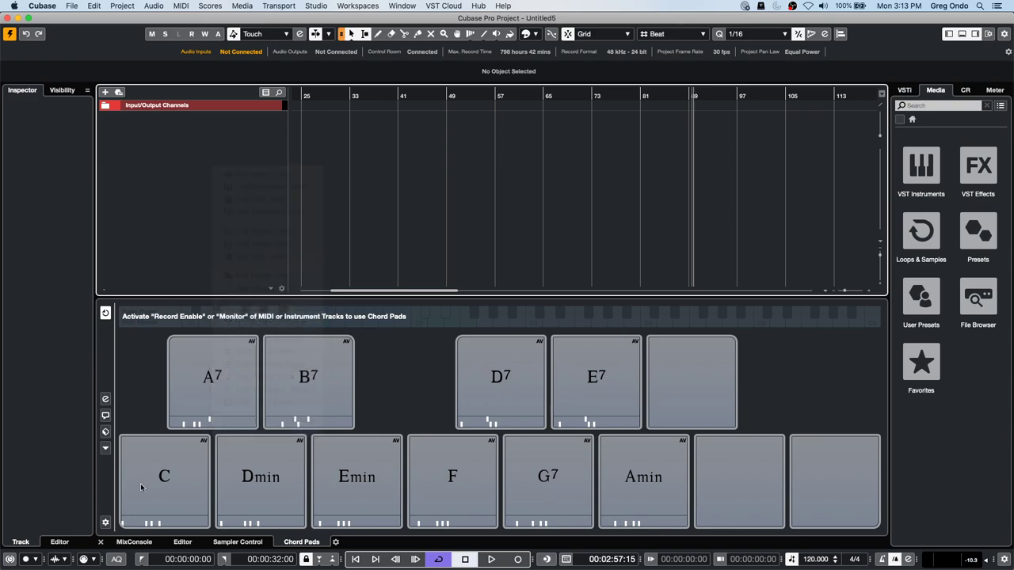
pyautogui.click(134, 542)
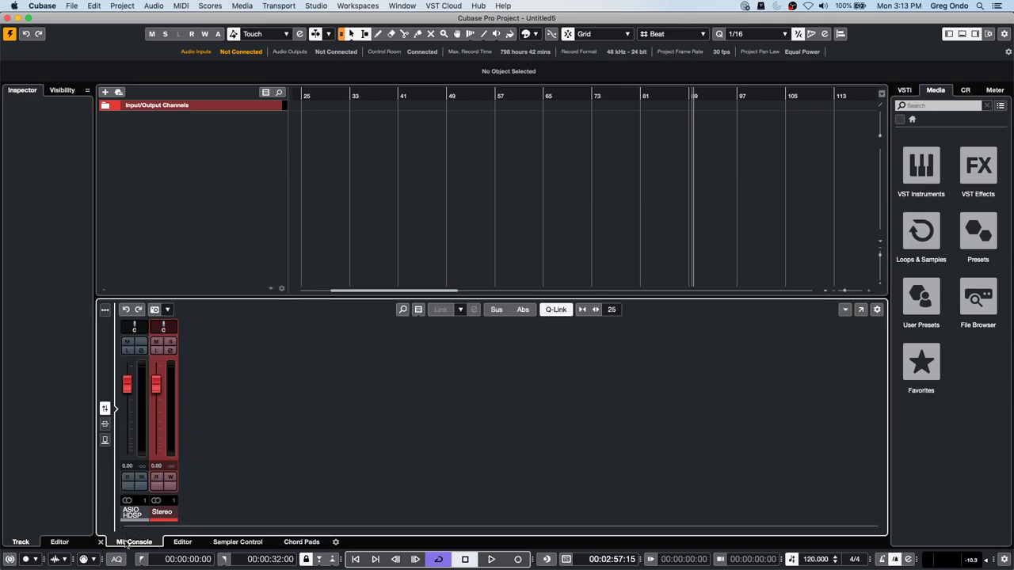
pyautogui.rightClick(168, 143)
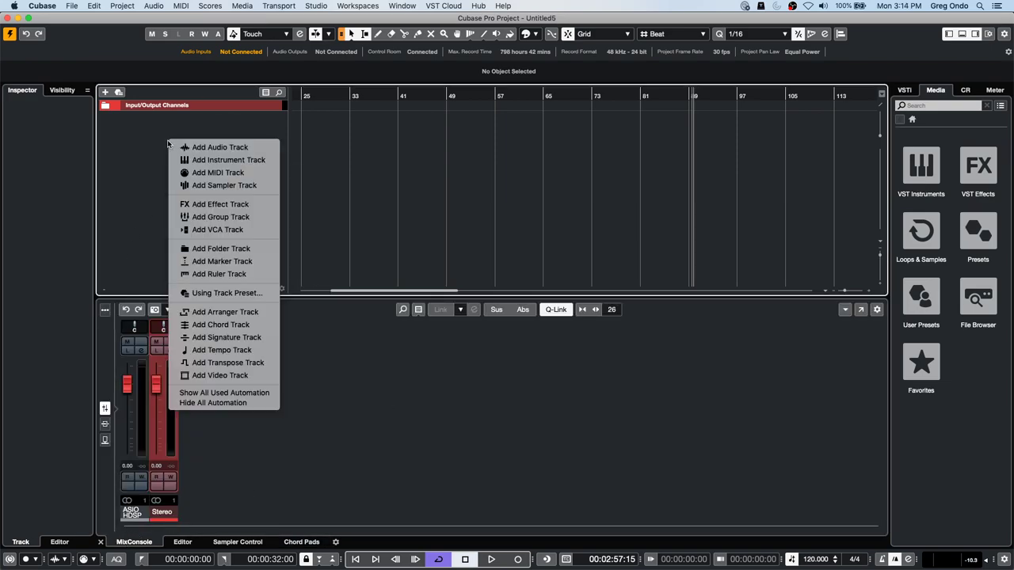
pyautogui.click(246, 160)
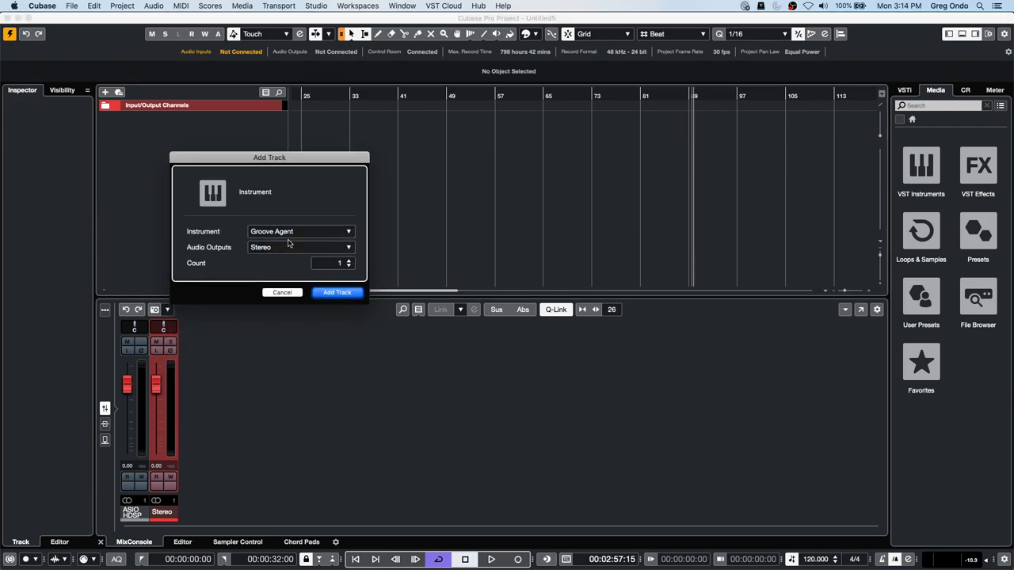
pyautogui.click(337, 292)
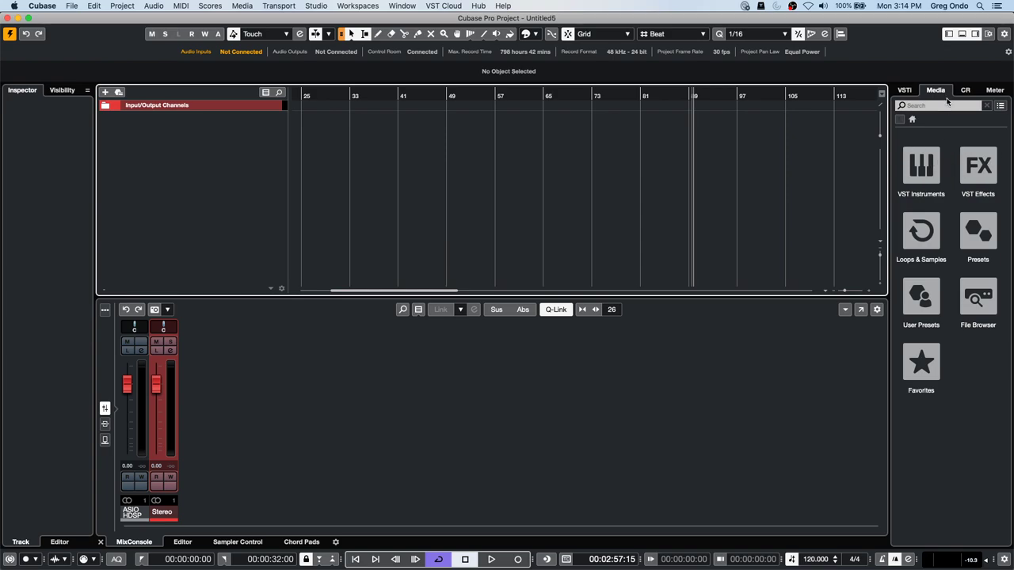
# Add Groove Agent SE as a rack instrument and create a MIDI track assigned to it
pyautogui.click(904, 92)
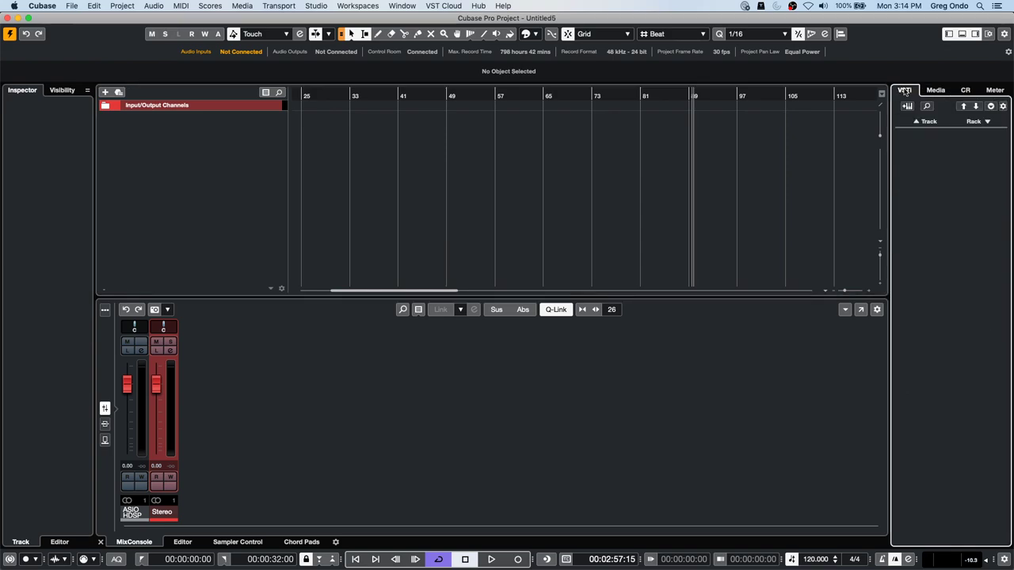
pyautogui.click(987, 125)
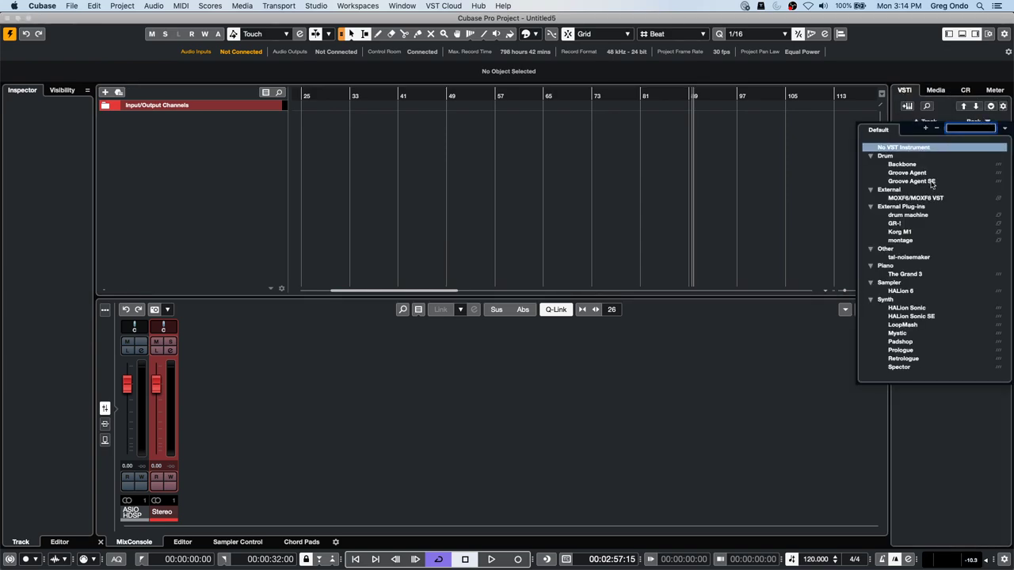
pyautogui.click(928, 182)
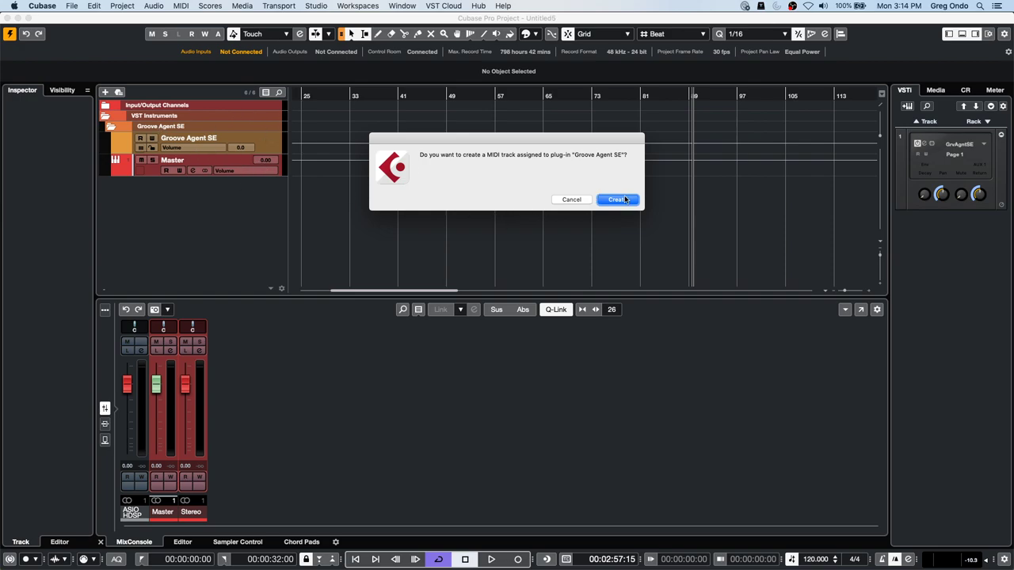
pyautogui.click(618, 200)
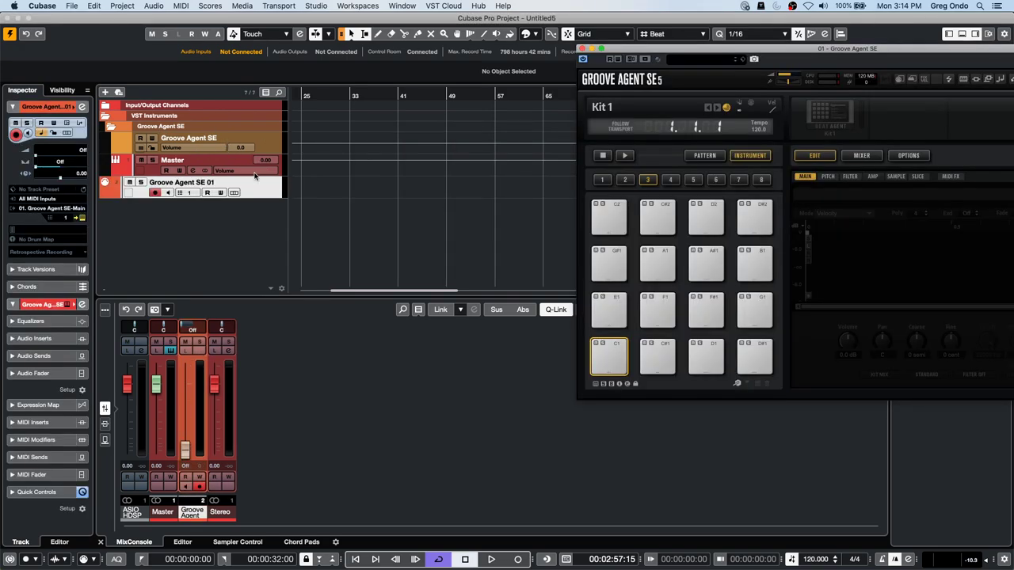
# Load the Up Swing Brush kit from the Simon Phillips Jazz Drums set into Groove Agent SE
pyautogui.rightClick(826, 112)
pyautogui.click(834, 126)
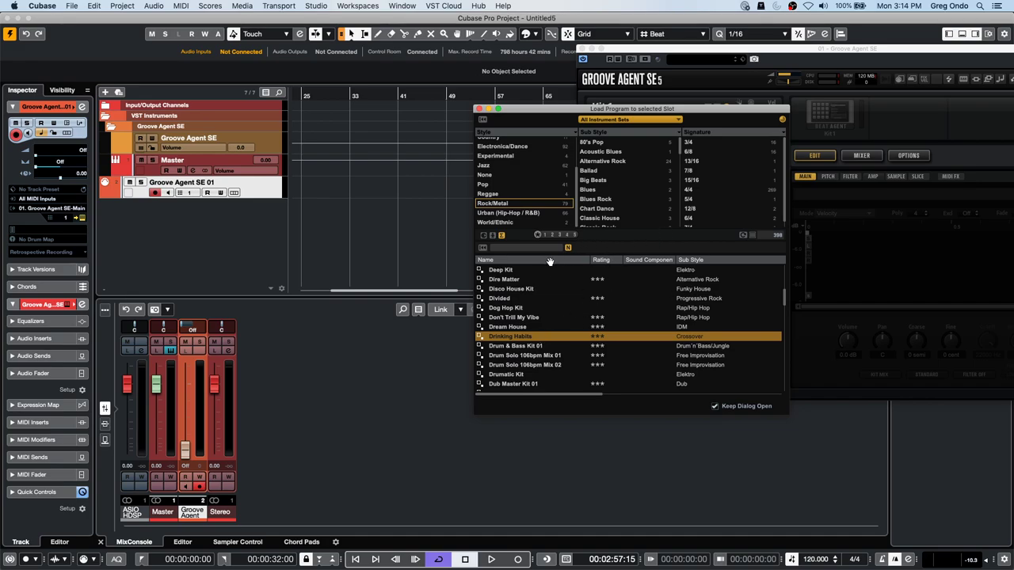
pyautogui.click(625, 120)
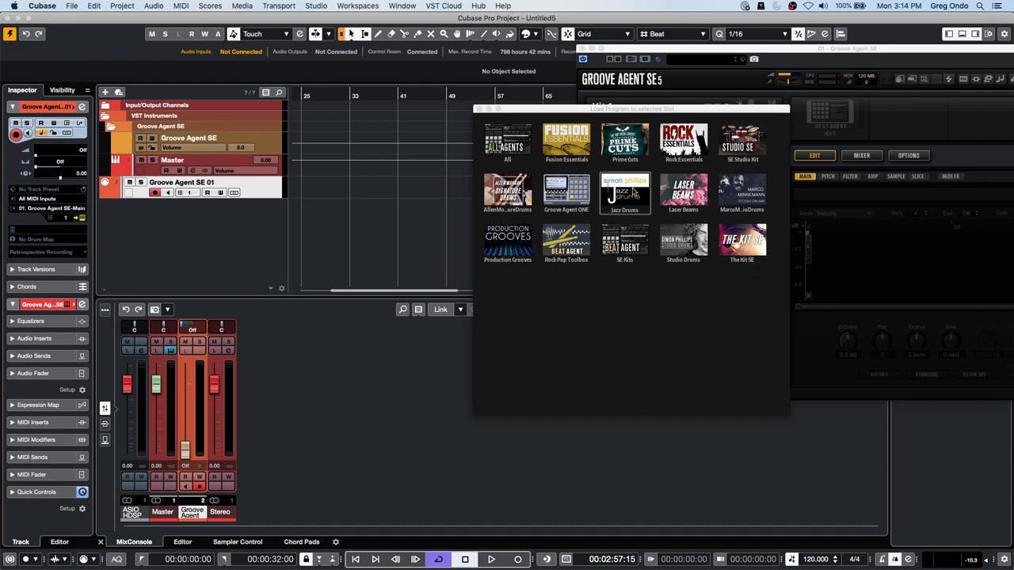
pyautogui.click(633, 192)
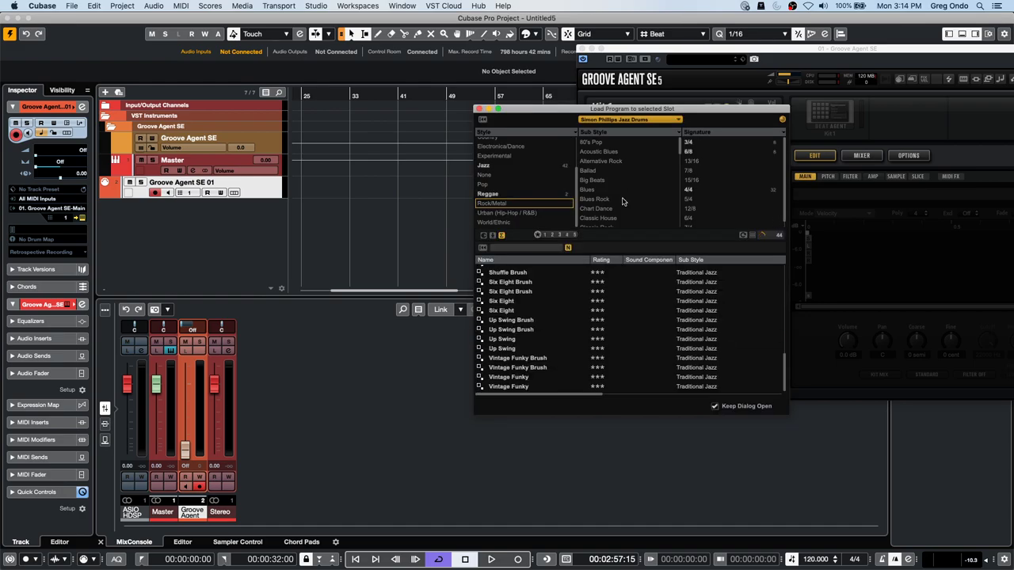
pyautogui.doubleClick(511, 331)
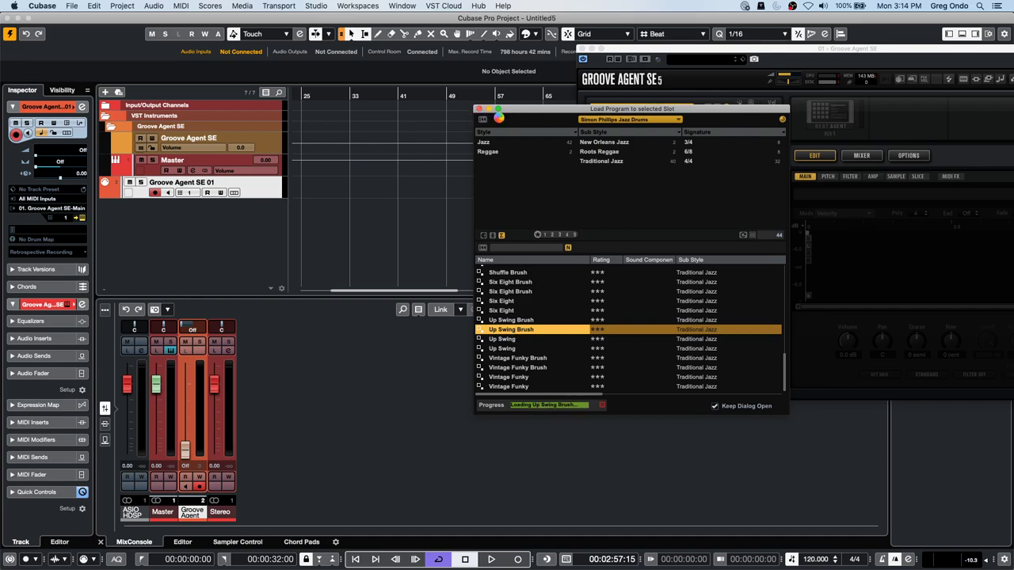
# Start playback of the loaded kit in Groove Agent SE and show its pattern pads
pyautogui.click(629, 158)
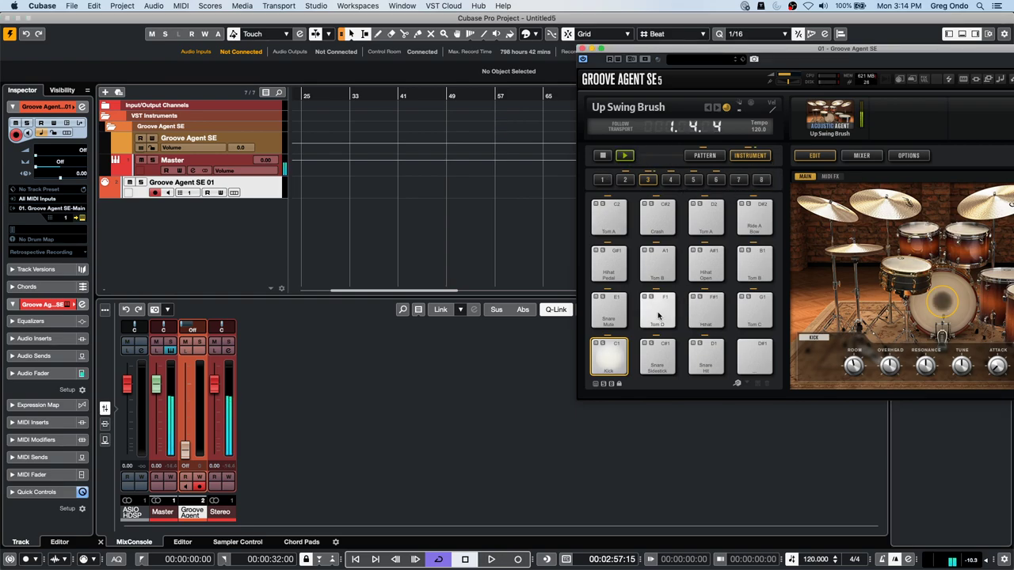
pyautogui.click(703, 153)
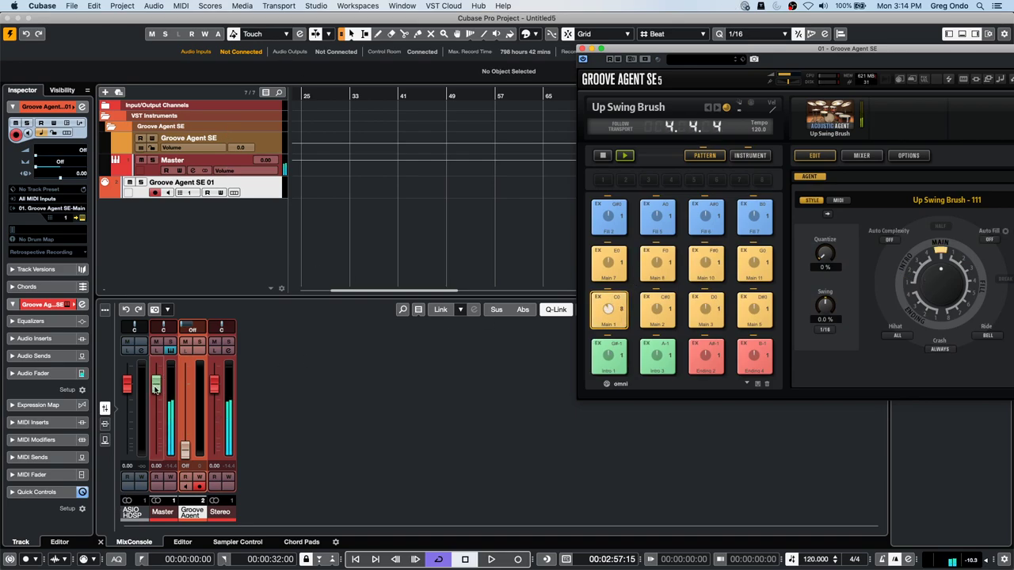
# Raise the Groove Agent SE Master fader to about 5.89, return it to 0.00, and lower it to about -1.72 during playback
pyautogui.moveTo(156, 389); pyautogui.dragTo(155, 371)
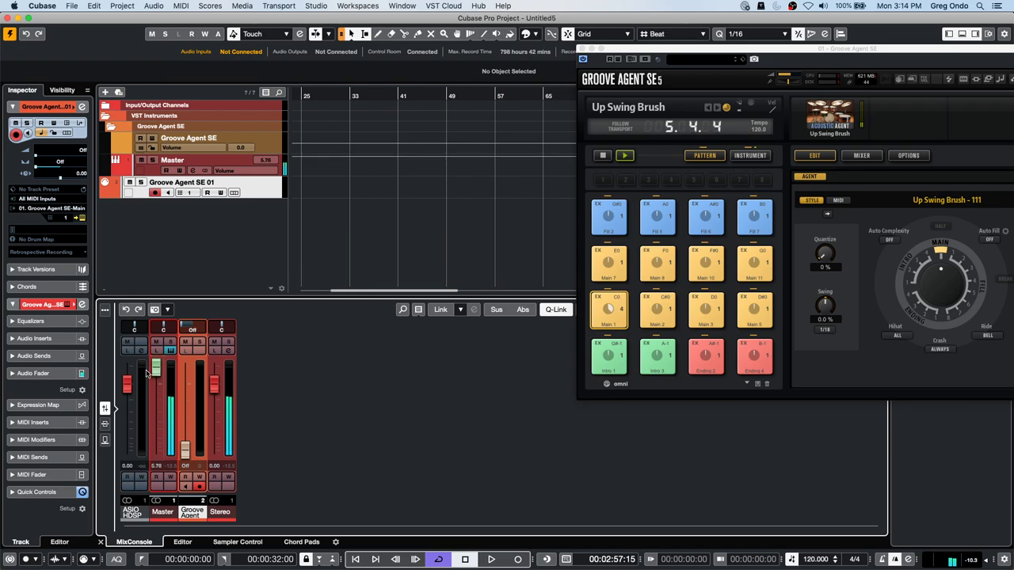
pyautogui.moveTo(187, 453)
pyautogui.mouseDown()
pyautogui.moveTo(186, 414)
pyautogui.moveTo(179, 468)
pyautogui.mouseUp()
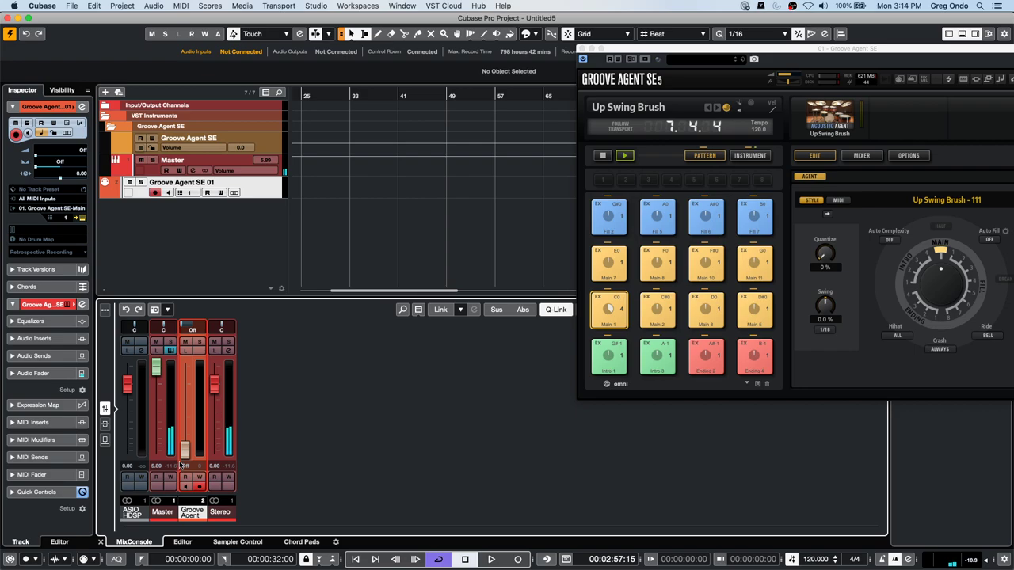
pyautogui.moveTo(156, 366); pyautogui.dragTo(156, 385)
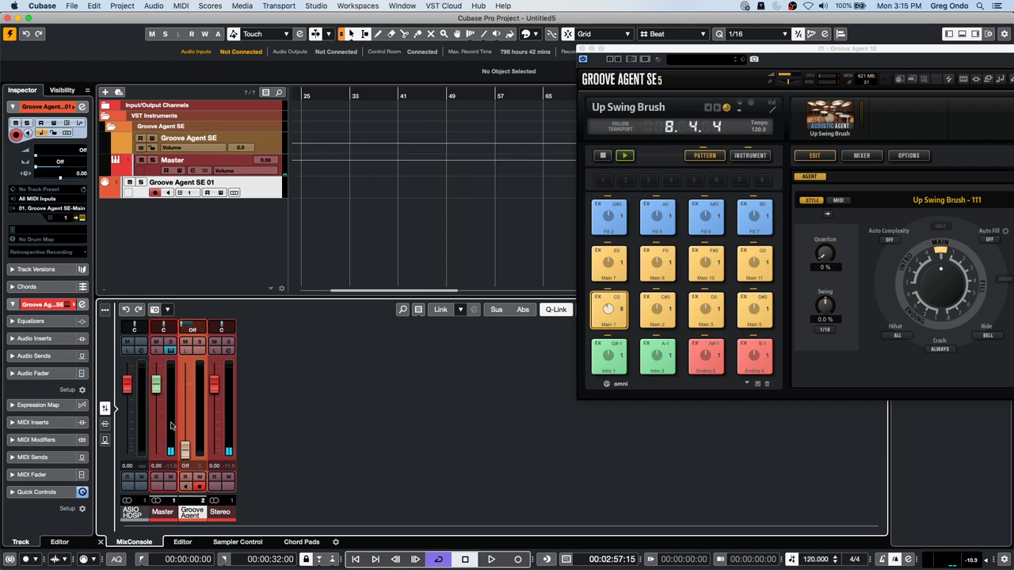
pyautogui.moveTo(187, 447)
pyautogui.mouseDown()
pyautogui.moveTo(186, 360)
pyautogui.moveTo(186, 453)
pyautogui.mouseUp()
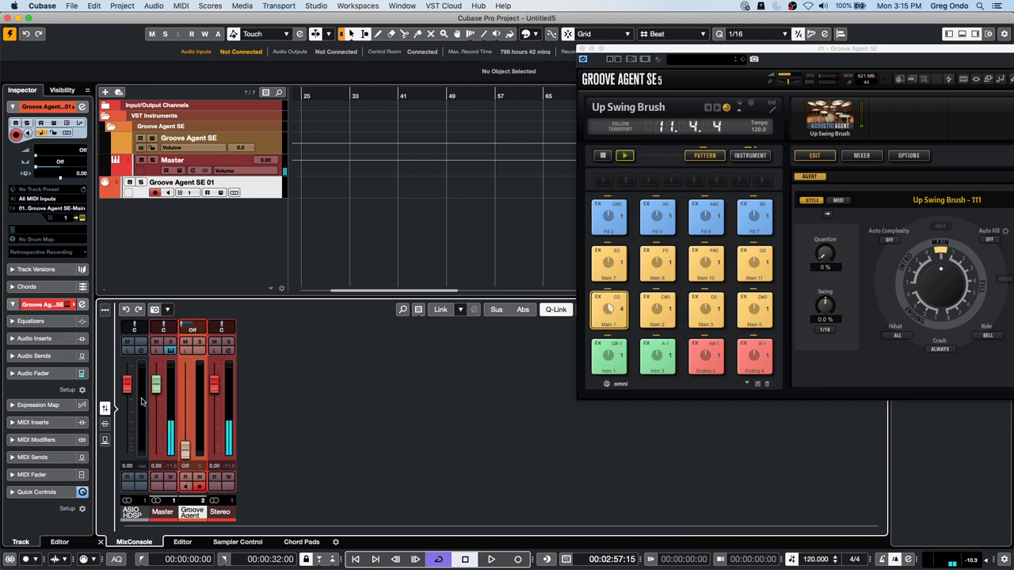
pyautogui.moveTo(156, 385); pyautogui.dragTo(156, 388)
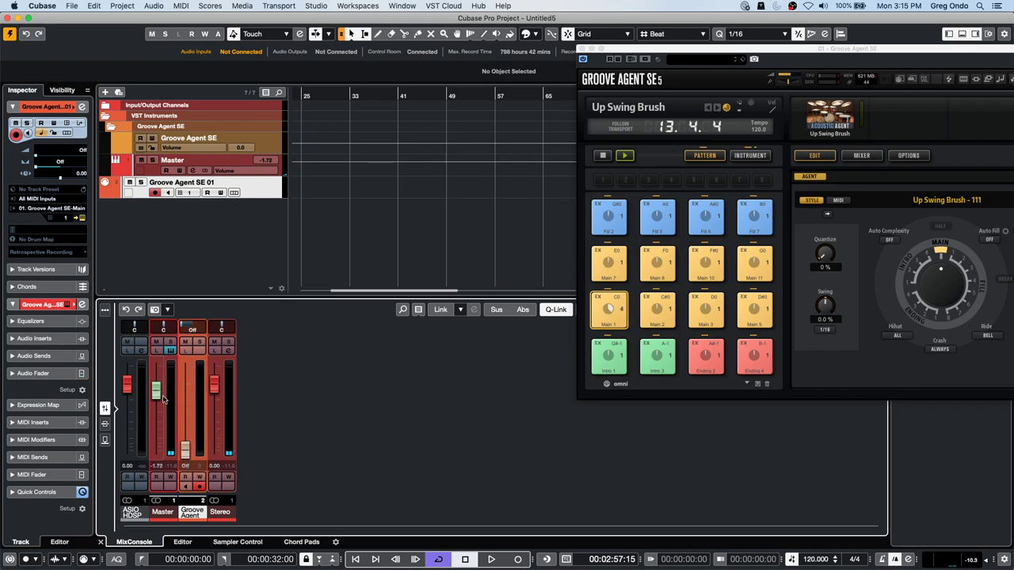
# Move the Groove Agent MIDI channel fader up and down, leaving it at 119, and raise the Master fader to about 5.62
pyautogui.moveTo(188, 450); pyautogui.dragTo(184, 380)
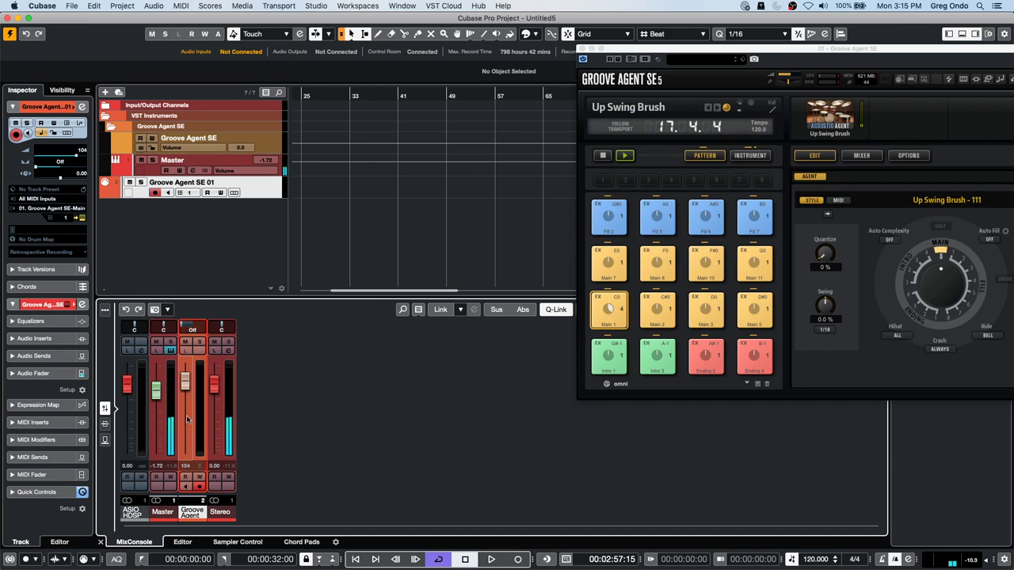
pyautogui.moveTo(183, 410); pyautogui.dragTo(192, 508)
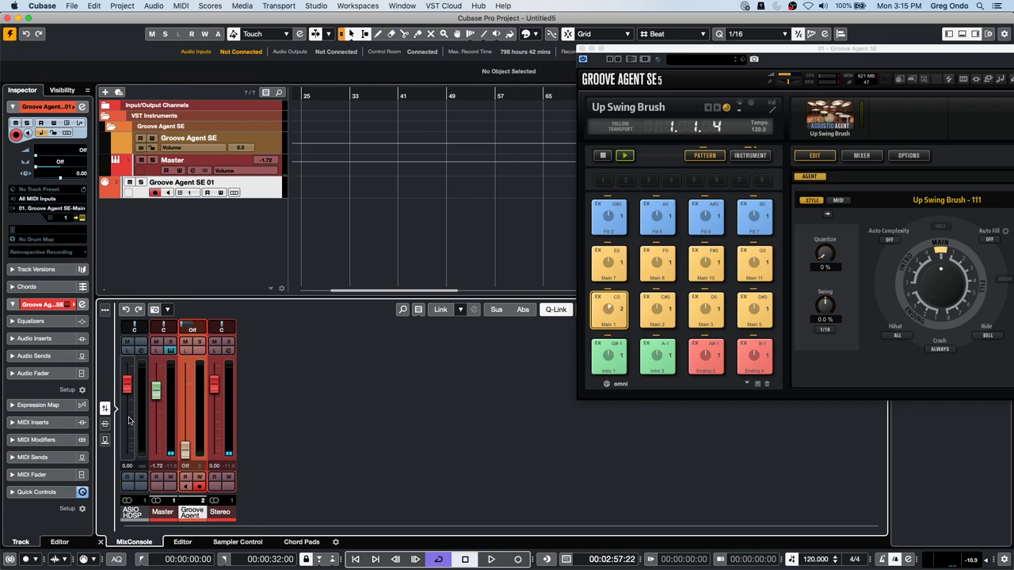
pyautogui.moveTo(188, 454); pyautogui.dragTo(192, 351)
pyautogui.moveTo(158, 387); pyautogui.dragTo(159, 365)
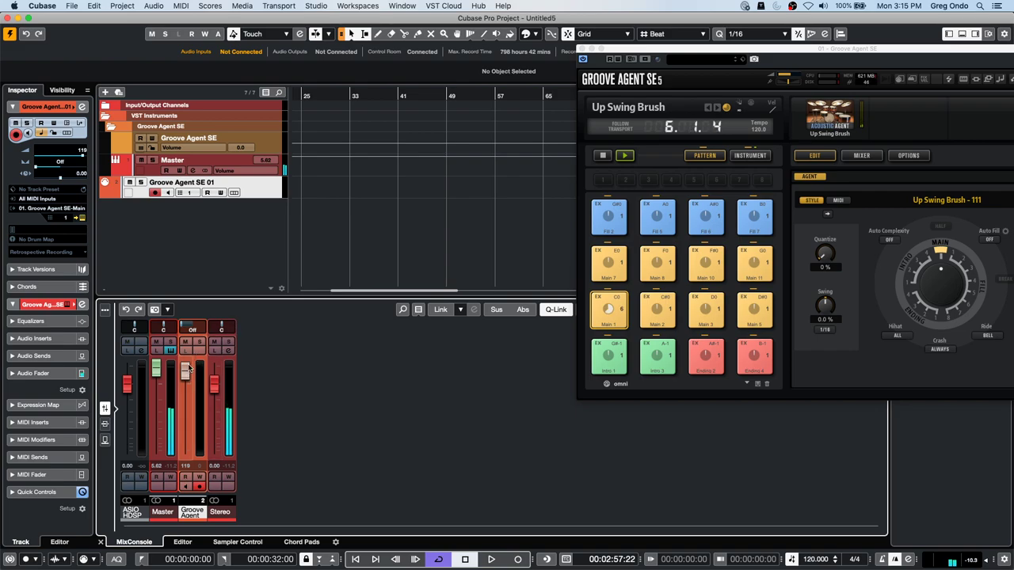
# Hide the MIDI channels from the MixConsole by filtering out their channel type
pyautogui.click(419, 310)
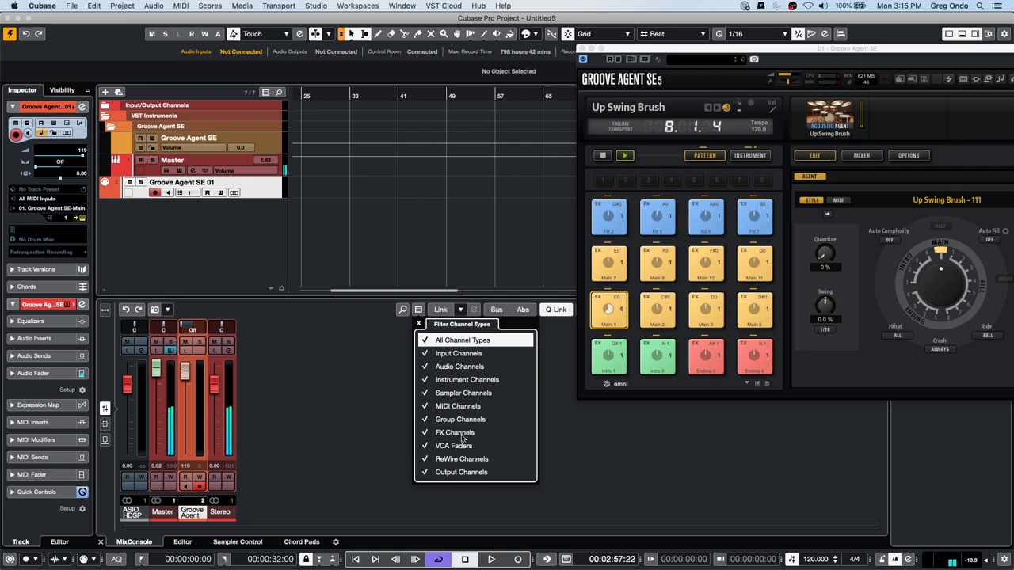
pyautogui.click(425, 406)
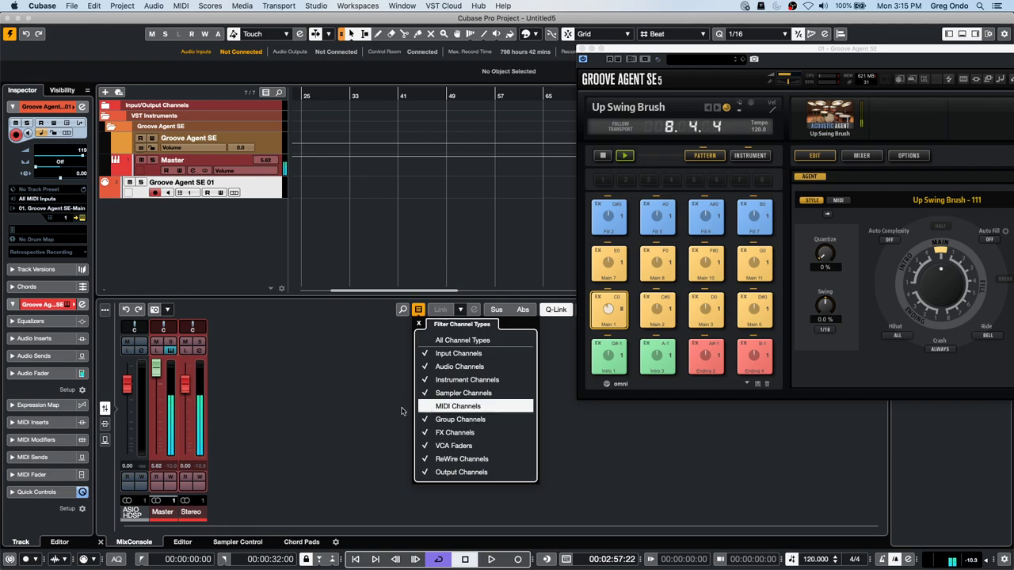
pyautogui.click(156, 381)
# Set the Groove Agent SE Master fader to about 4.82 and start project playback
pyautogui.moveTo(153, 373)
pyautogui.mouseDown()
pyautogui.moveTo(163, 396)
pyautogui.moveTo(165, 382)
pyautogui.mouseUp()
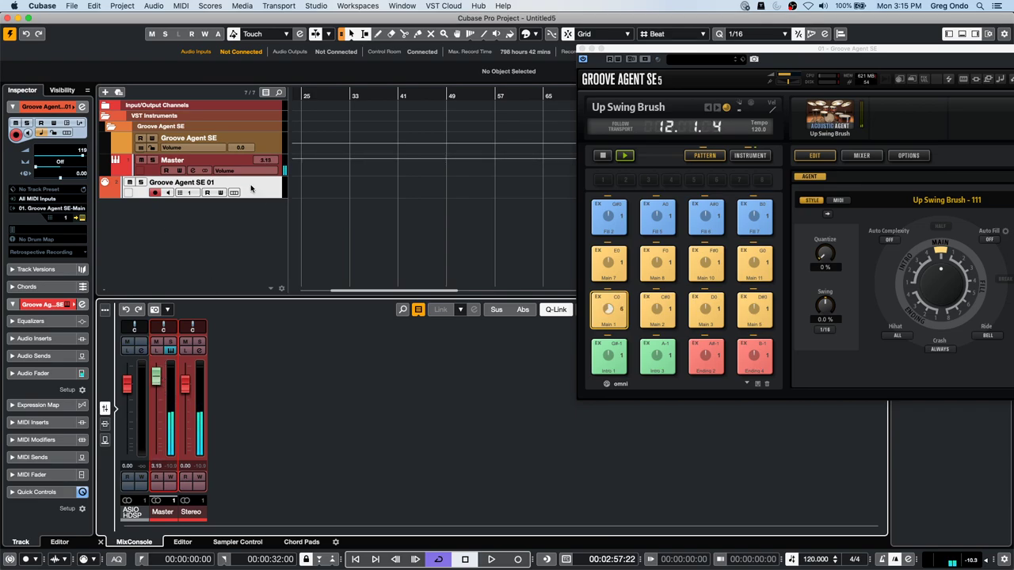
pyautogui.moveTo(158, 380); pyautogui.dragTo(162, 372)
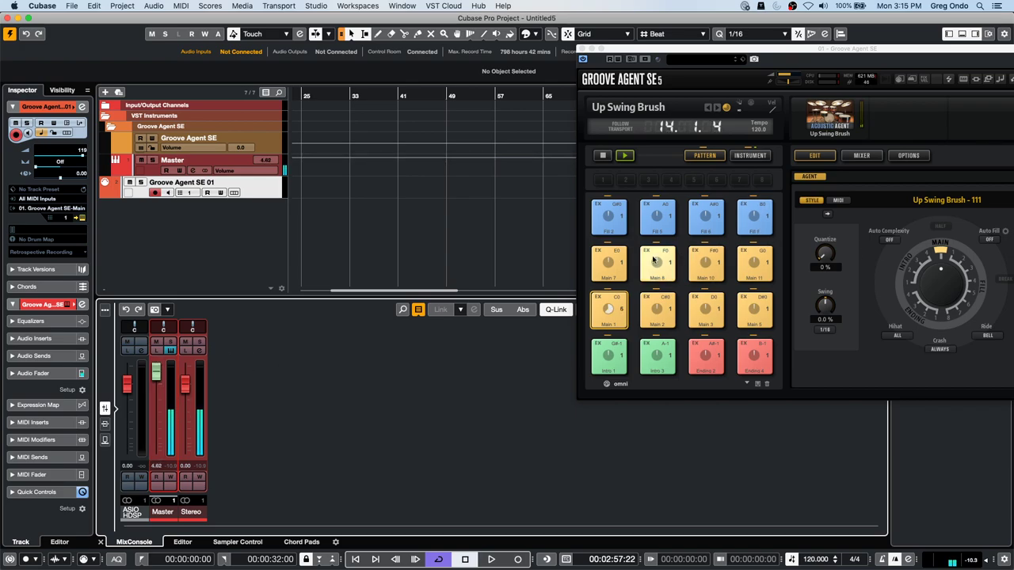
pyautogui.press('space')
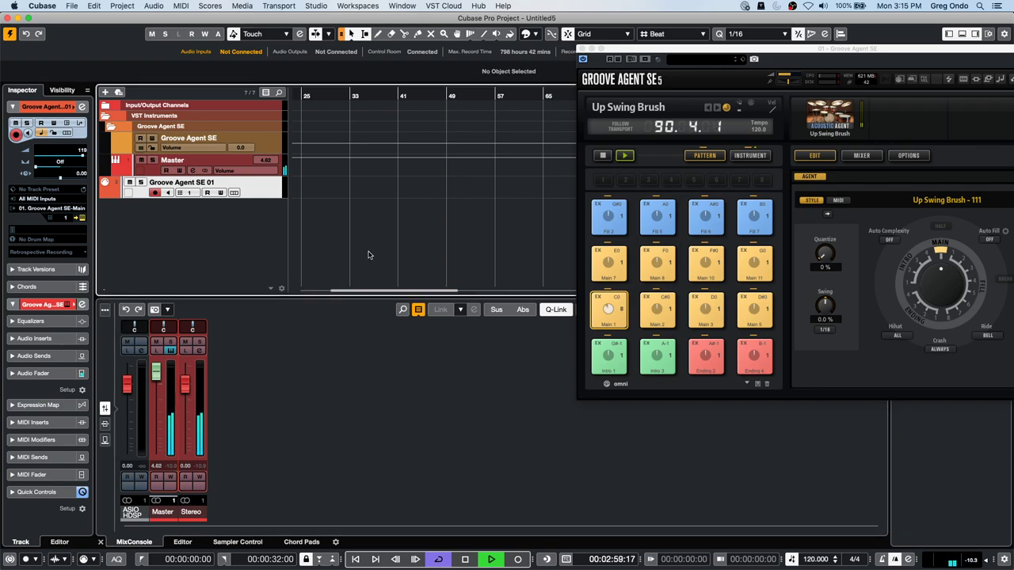
# Stop the Up Swing Brush pattern in Groove Agent SE and check the MixConsole's channel type filter
pyautogui.click(602, 157)
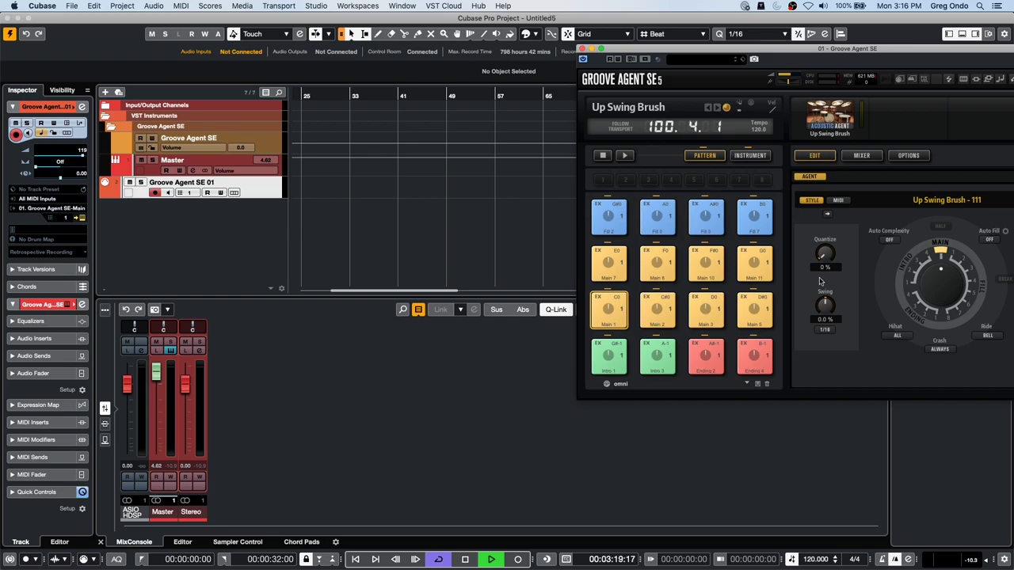
pyautogui.click(419, 309)
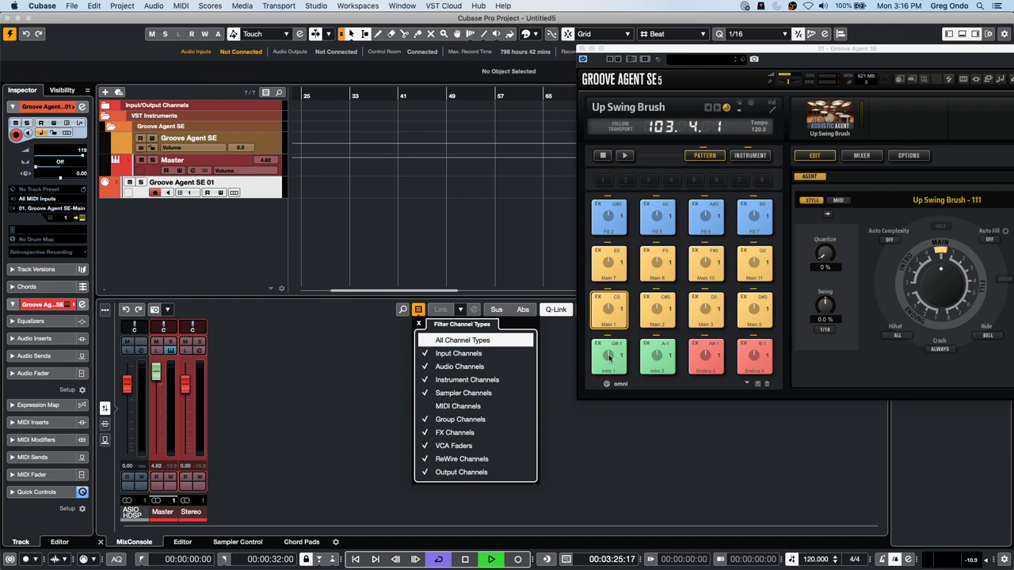
pyautogui.click(331, 362)
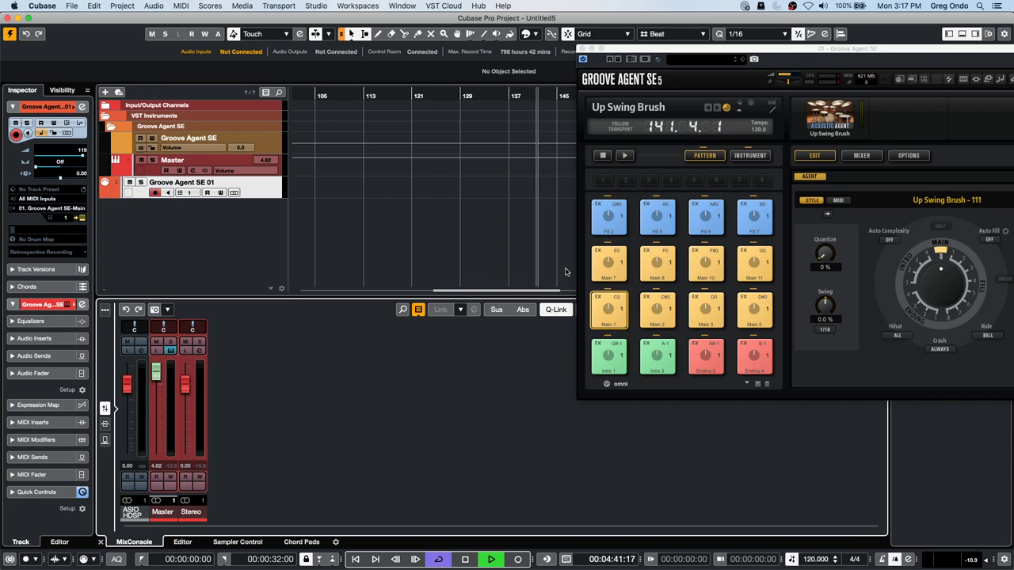
# Assign a C minor chord with G in the bass to the empty chord pad after Amin
pyautogui.click(304, 542)
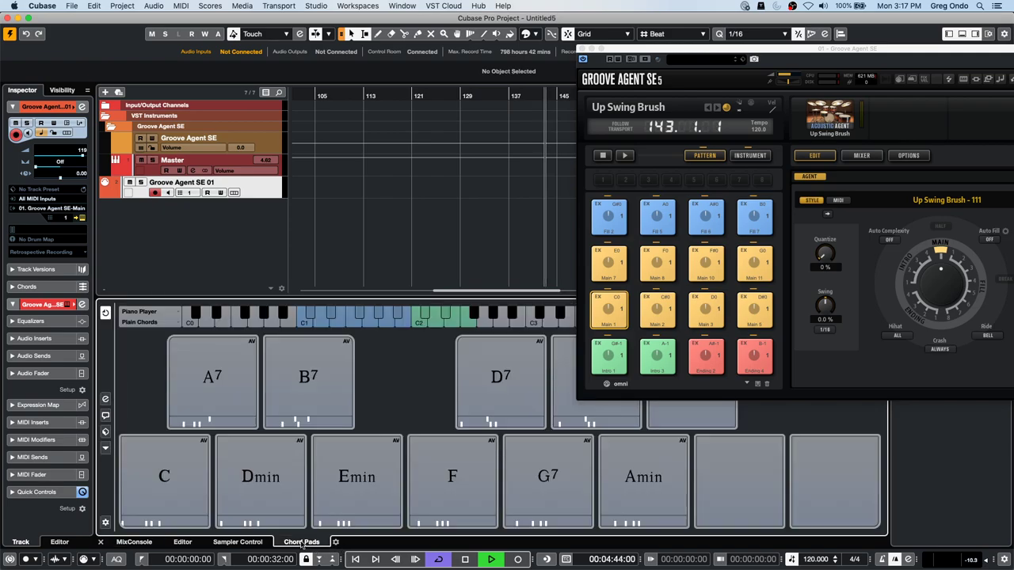
pyautogui.click(694, 483)
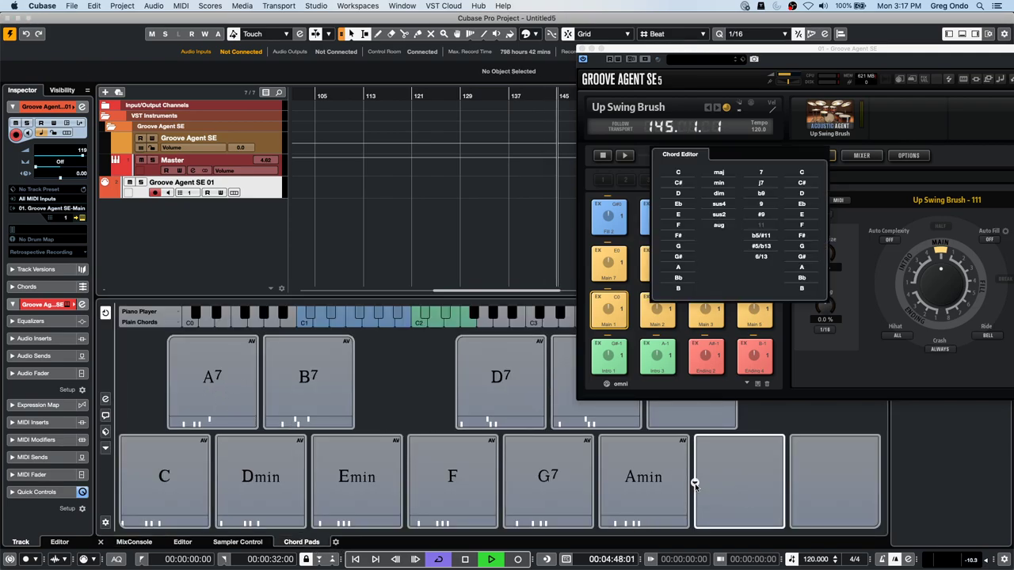
pyautogui.click(678, 172)
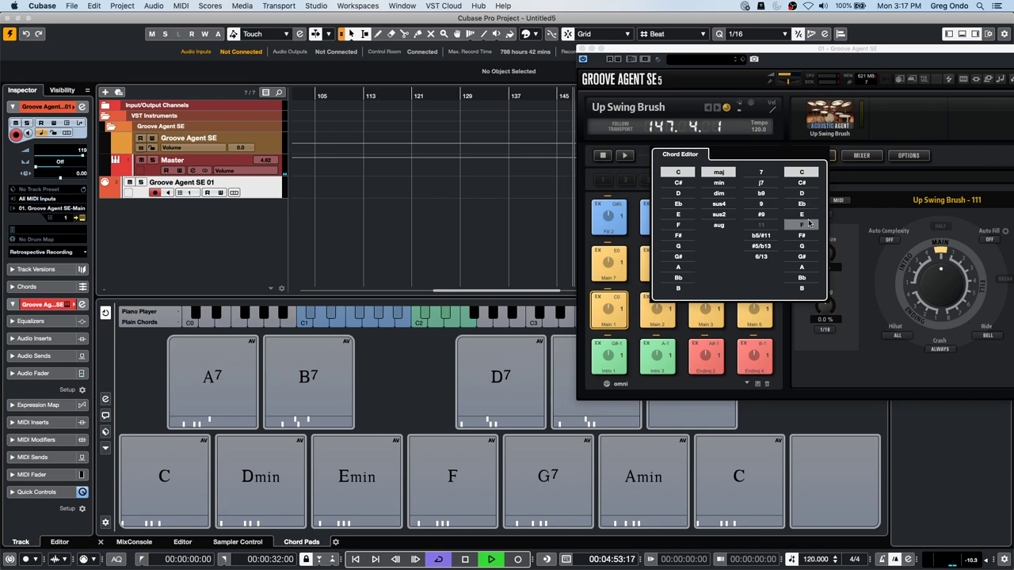
pyautogui.click(729, 183)
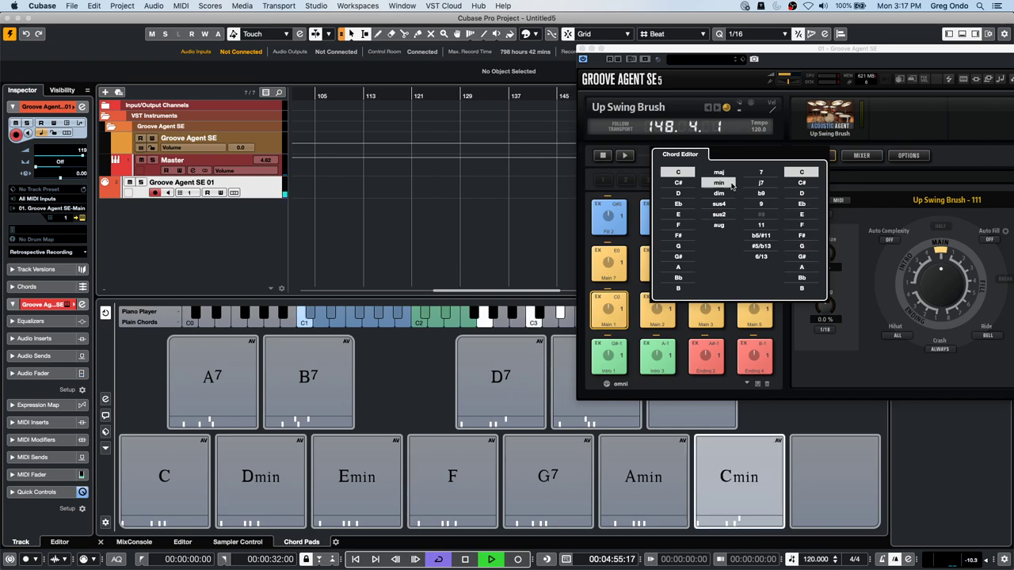
pyautogui.click(805, 247)
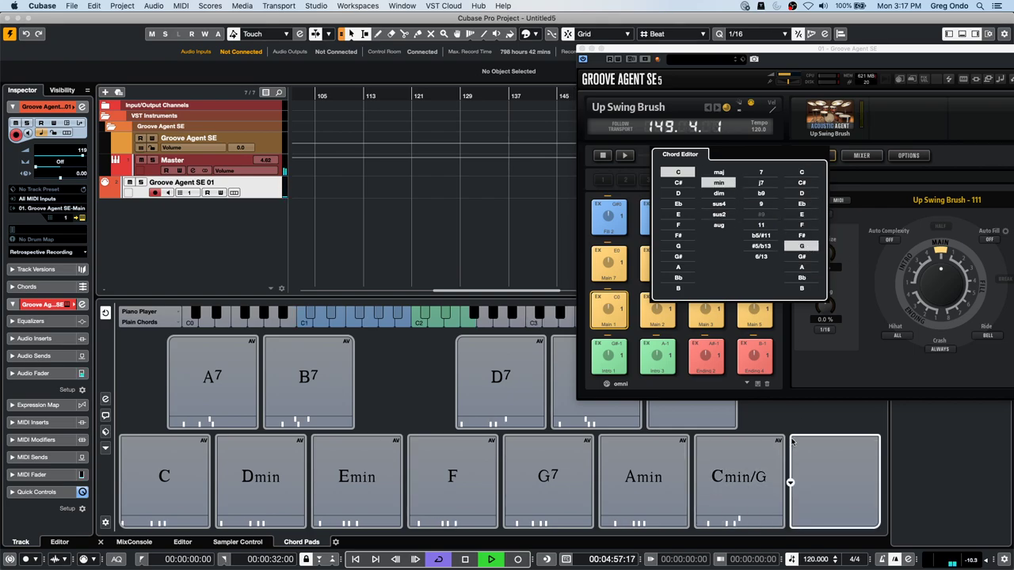
pyautogui.click(717, 467)
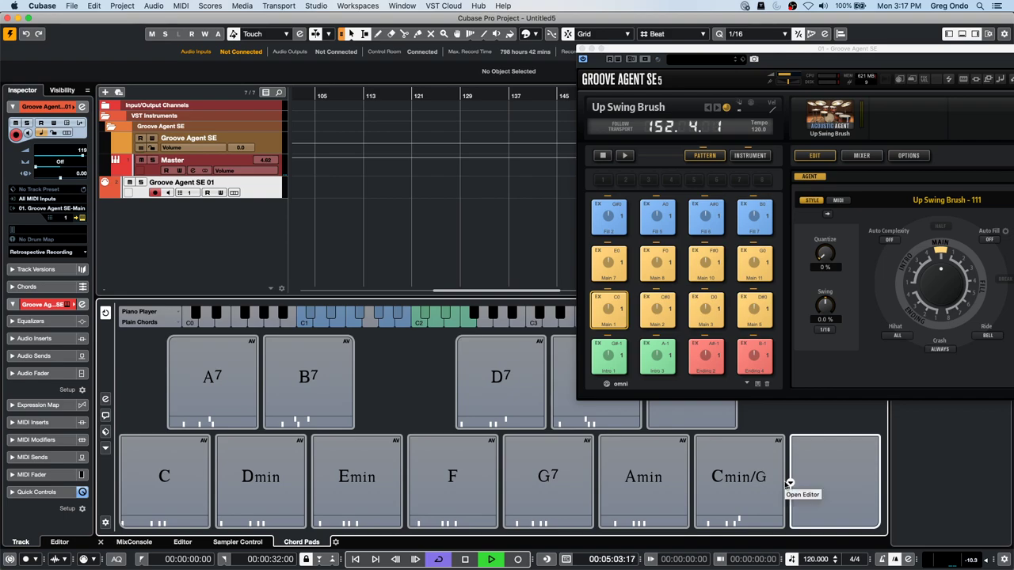
# Close the Groove Agent SE window and stop the project playback
pyautogui.click(790, 485)
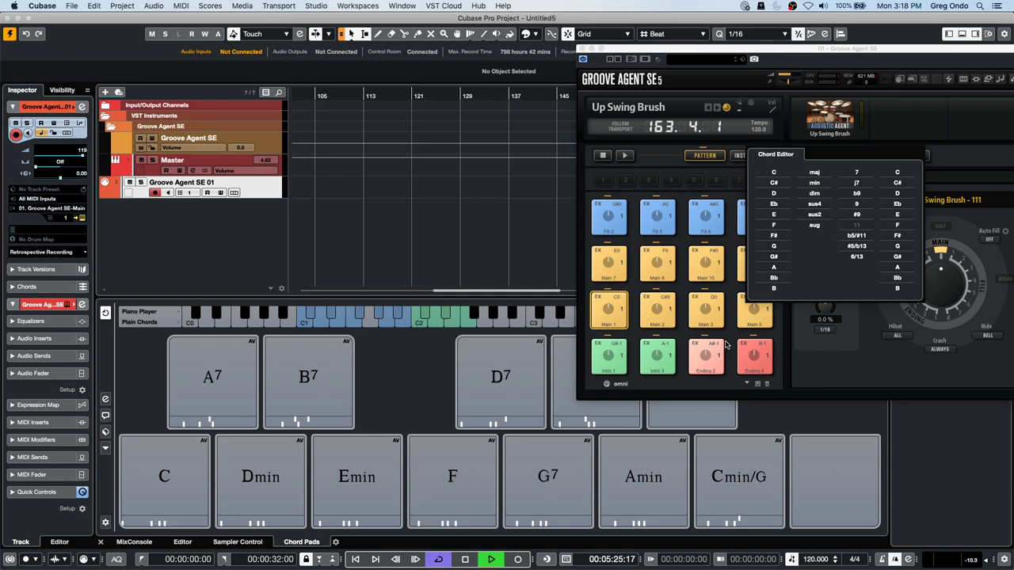
pyautogui.click(583, 59)
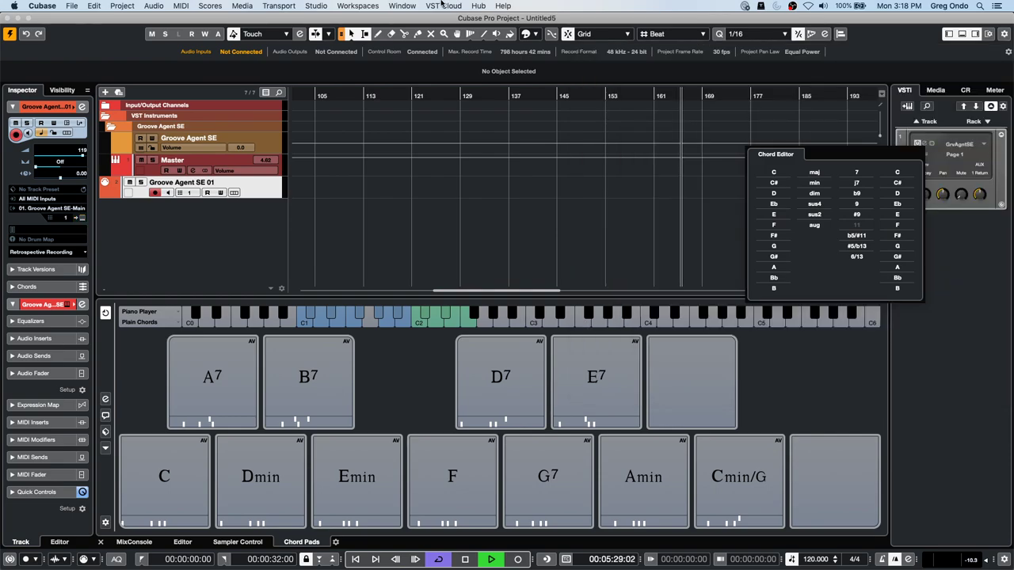
pyautogui.click(358, 5)
pyautogui.moveTo(316, 6)
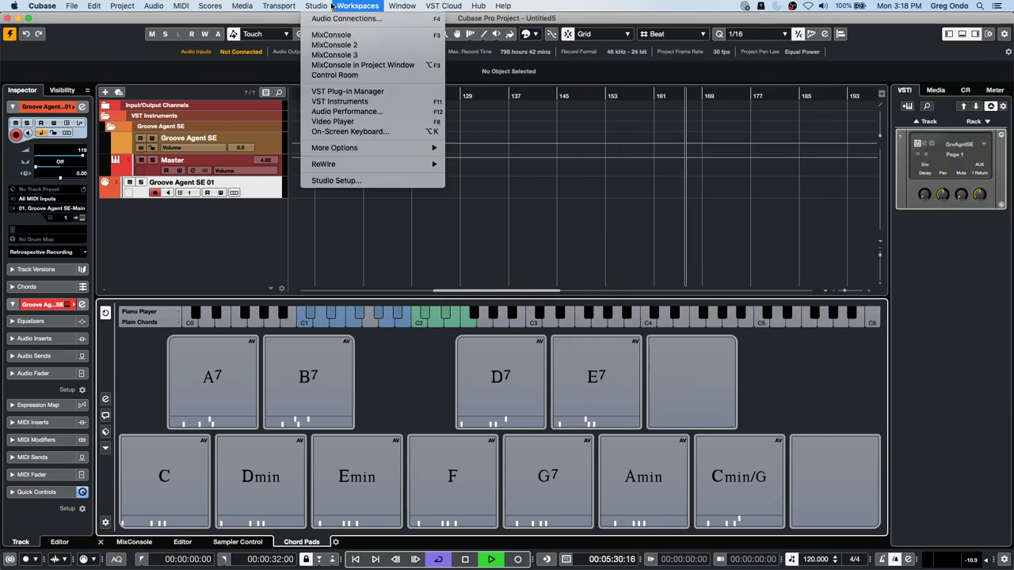
pyautogui.click(576, 135)
pyautogui.press('space')
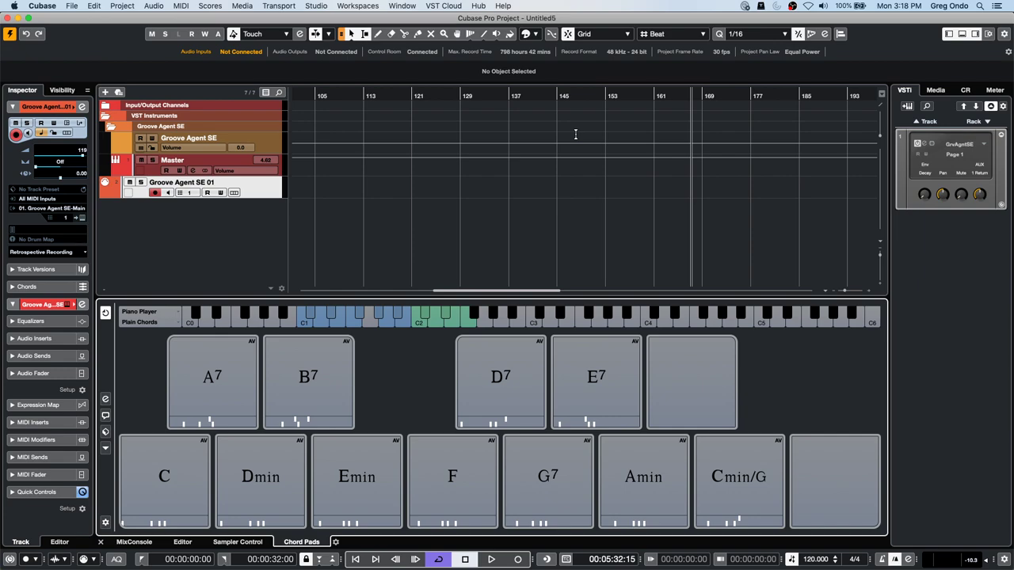
# Inspect the Steinberg UR24C's buffer size setting in its device control panel from Studio Setup
pyautogui.click(312, 7)
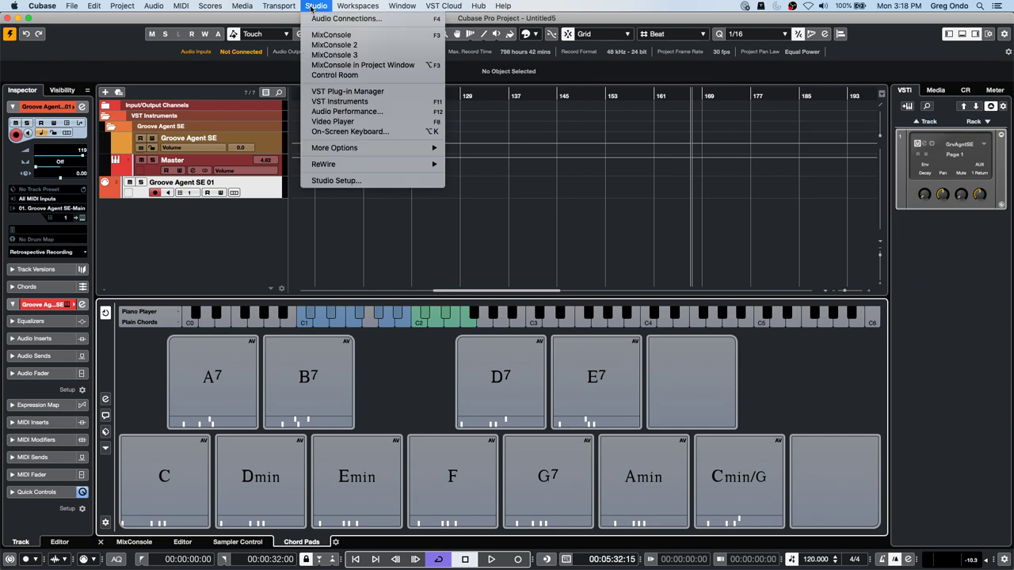
pyautogui.click(366, 182)
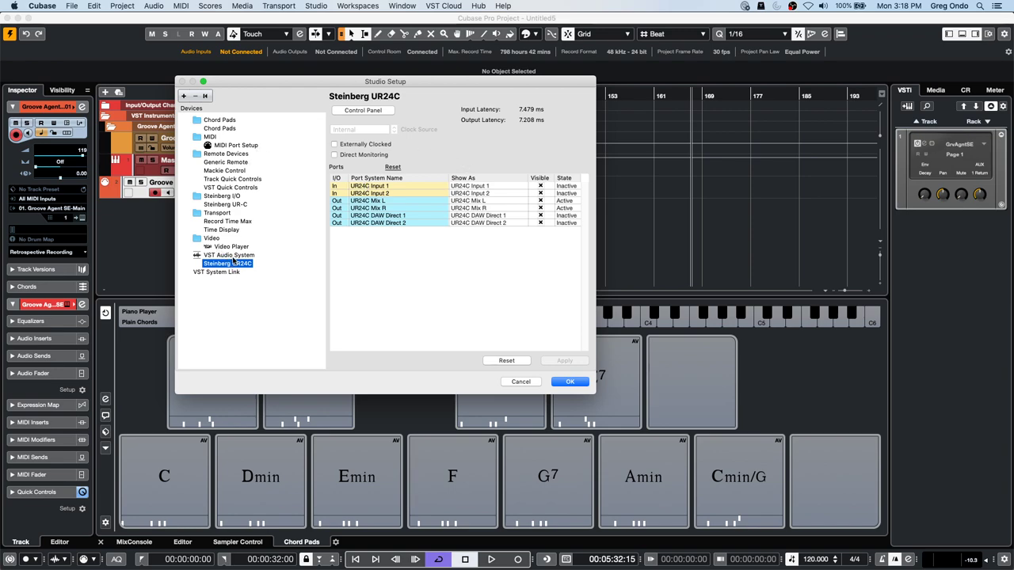
pyautogui.click(371, 112)
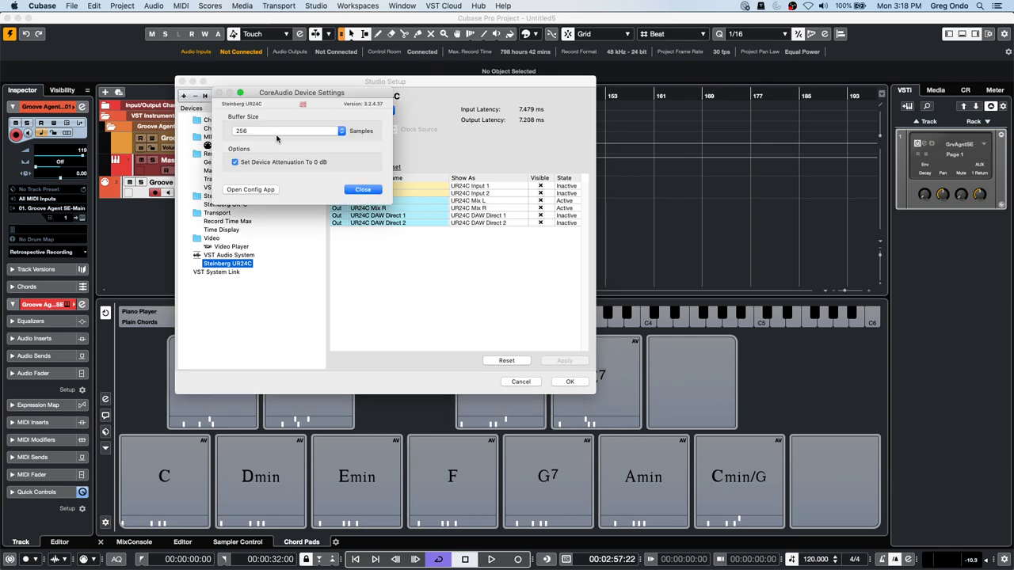
pyautogui.click(279, 136)
pyautogui.click(281, 136)
pyautogui.click(368, 190)
pyautogui.click(570, 381)
# Reopen Studio Setup and review the Steinberg UR24C's latency and port list
pyautogui.click(398, 6)
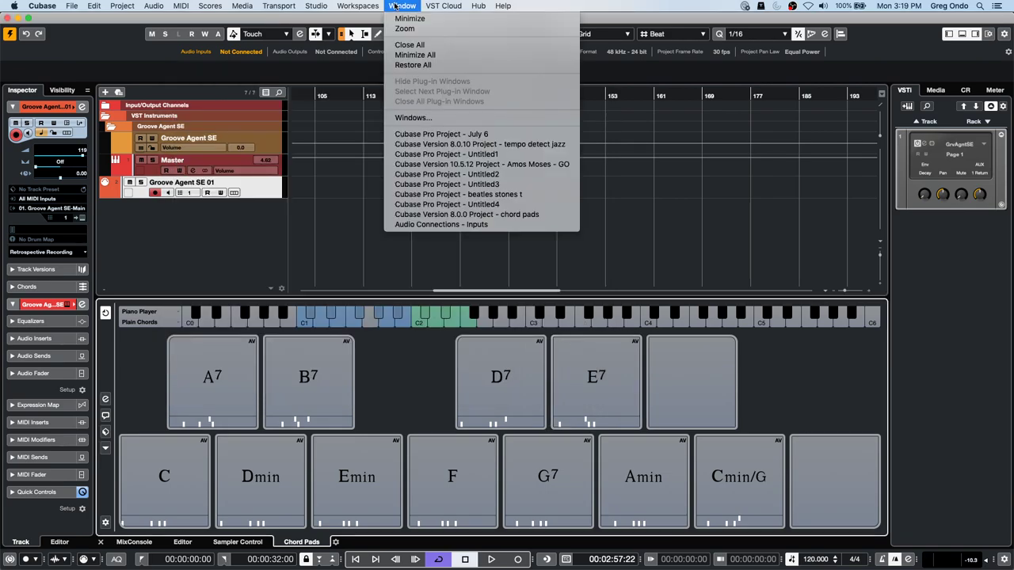
pyautogui.moveTo(316, 5)
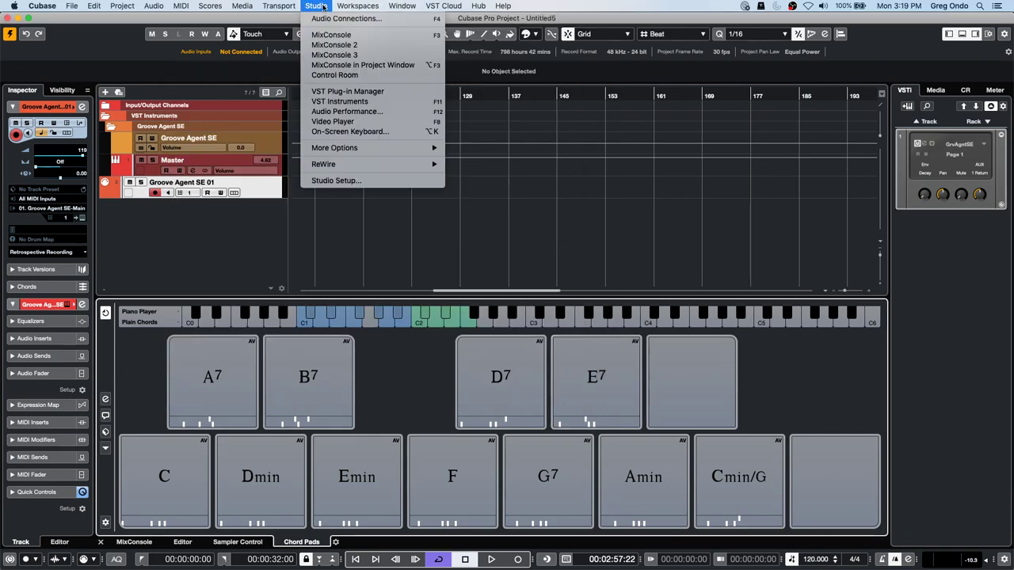
pyautogui.click(336, 180)
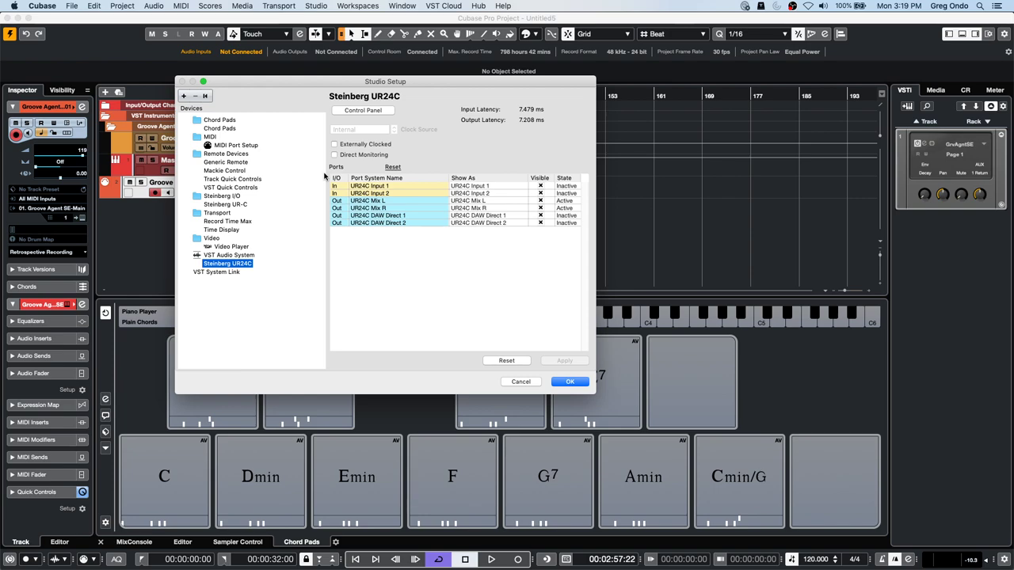
pyautogui.click(570, 382)
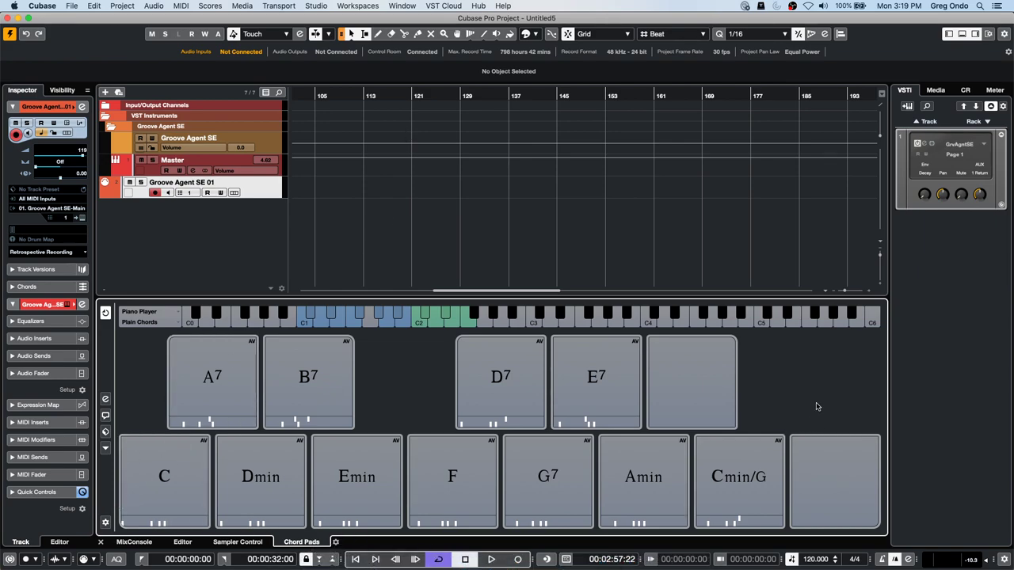
# Show the MixConsole and view the insert slots in the Stereo output's channel settings
pyautogui.click(135, 542)
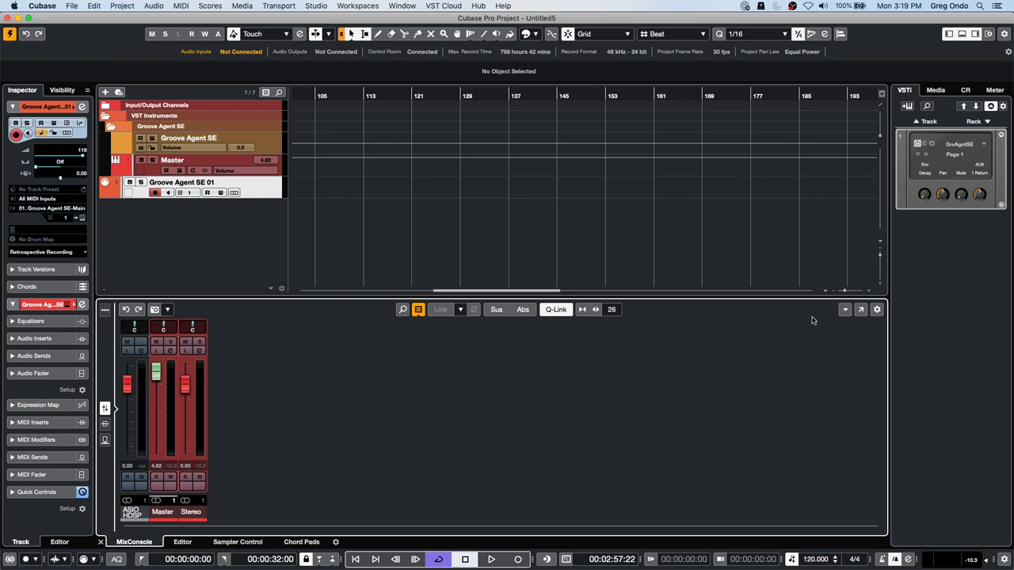
pyautogui.click(199, 350)
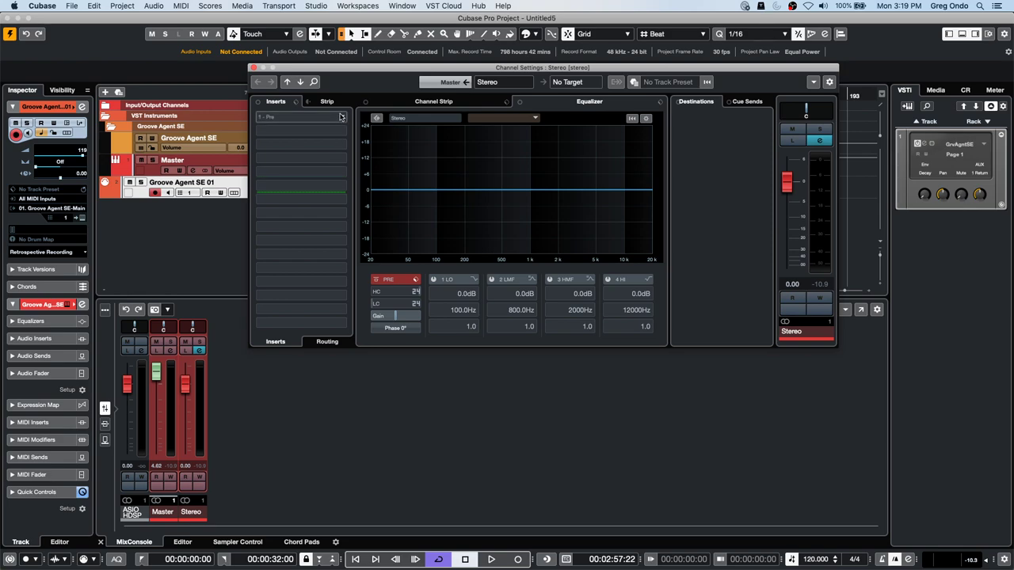
pyautogui.click(254, 68)
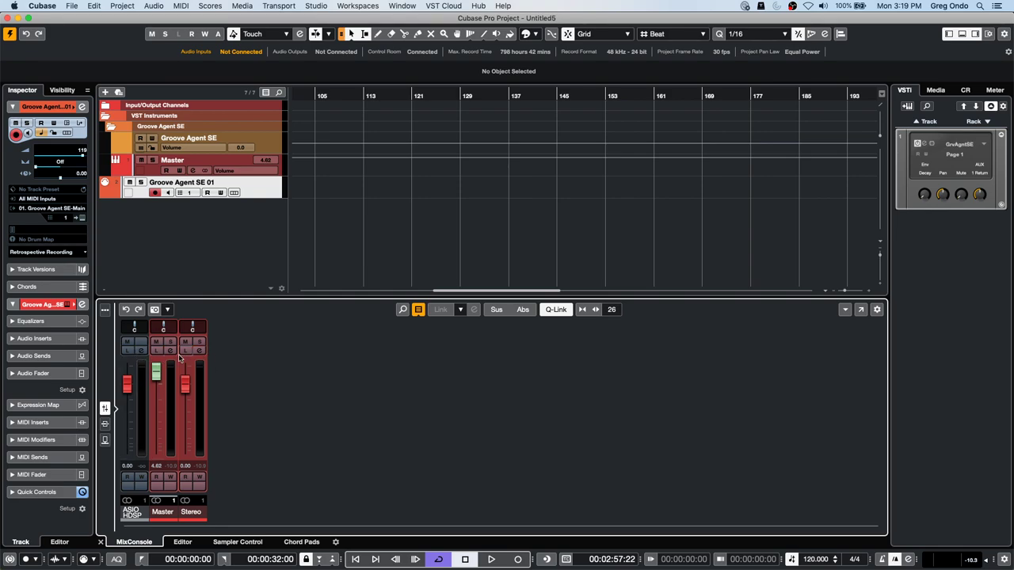
# Add a stereo audio track below the Groove Agent SE 01 track
pyautogui.rightClick(210, 219)
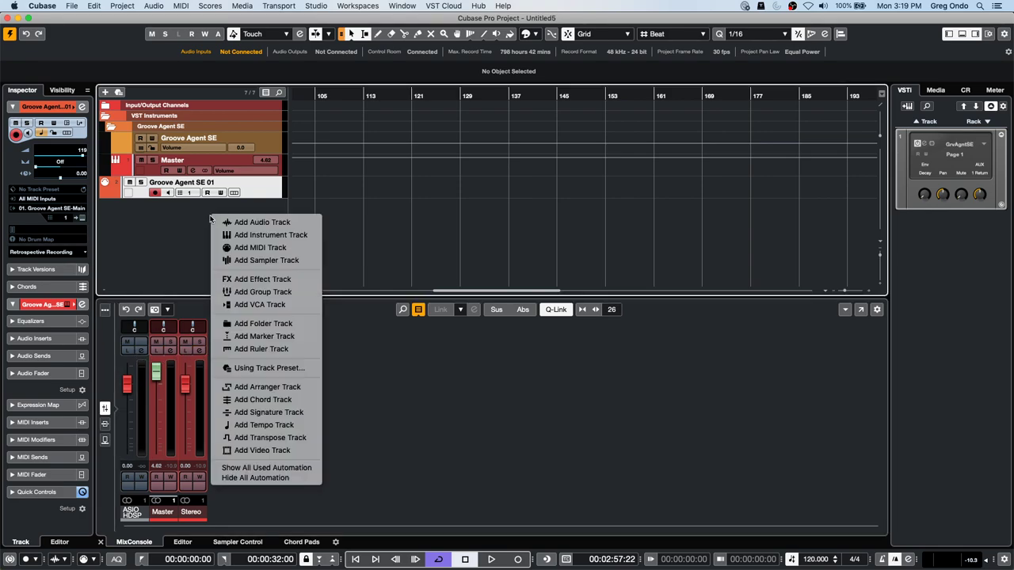
pyautogui.click(262, 224)
pyautogui.click(337, 324)
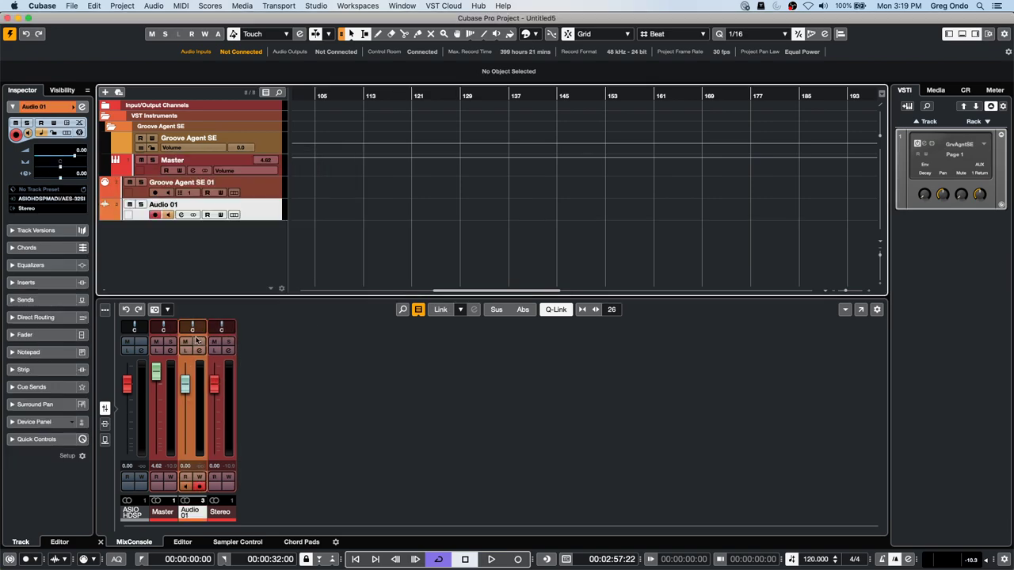
# View the insert slots in the new audio track's channel settings
pyautogui.click(201, 352)
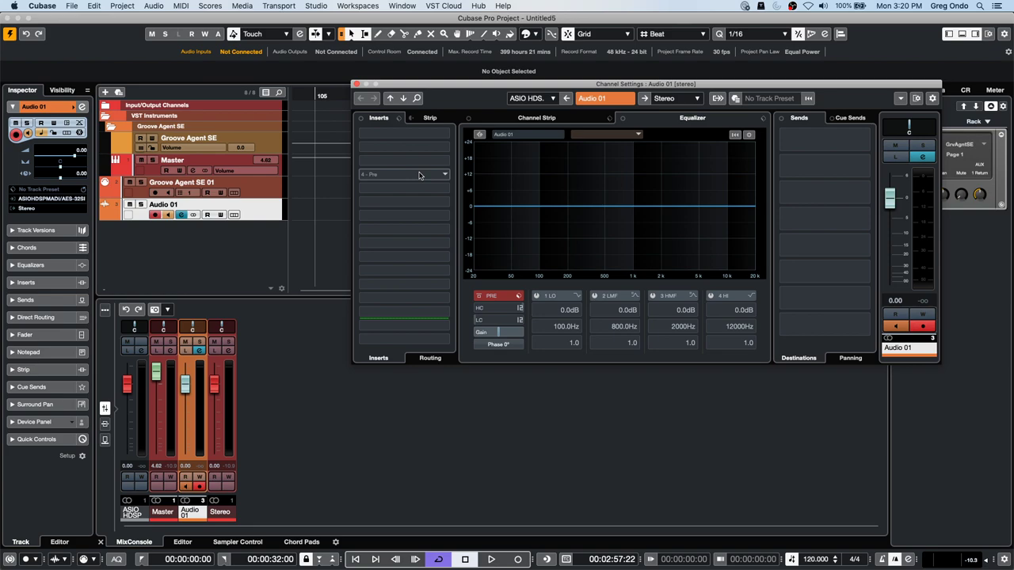
pyautogui.click(356, 84)
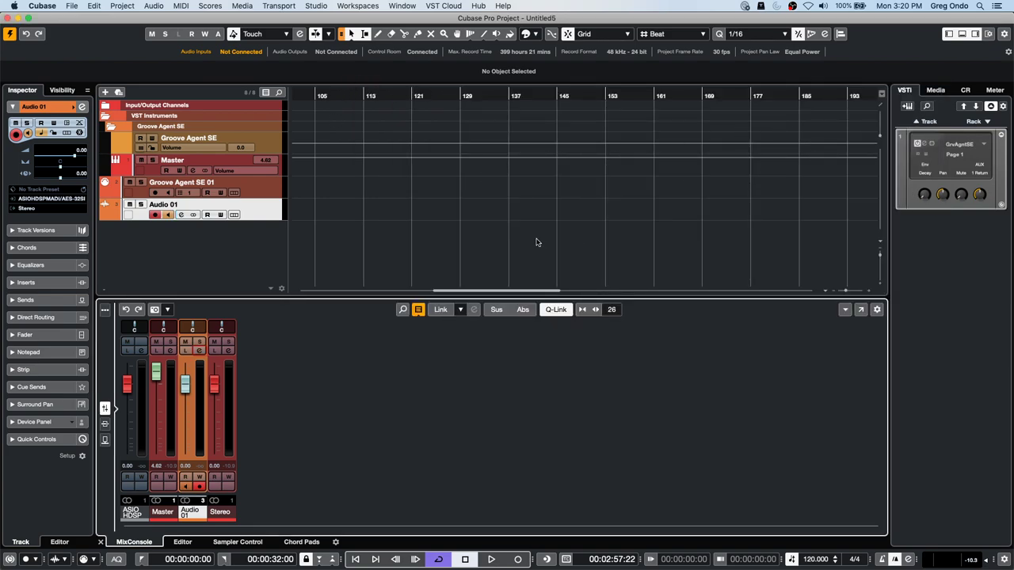
pyautogui.click(10, 559)
pyautogui.click(10, 559)
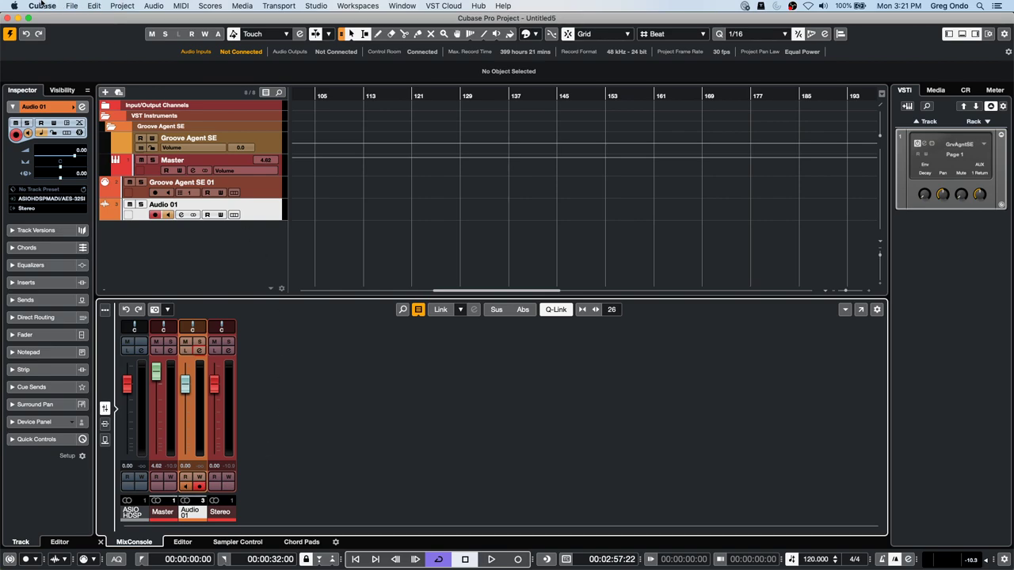
# Enable SysEx filtering for both Record and Thru in the MIDI Filter preferences
pyautogui.click(73, 5)
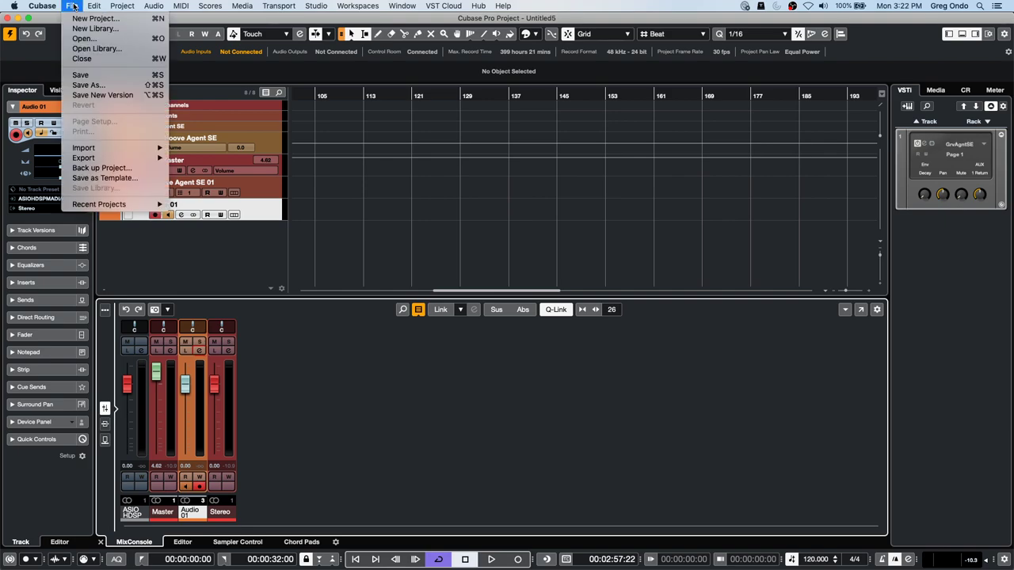
pyautogui.moveTo(54, 7)
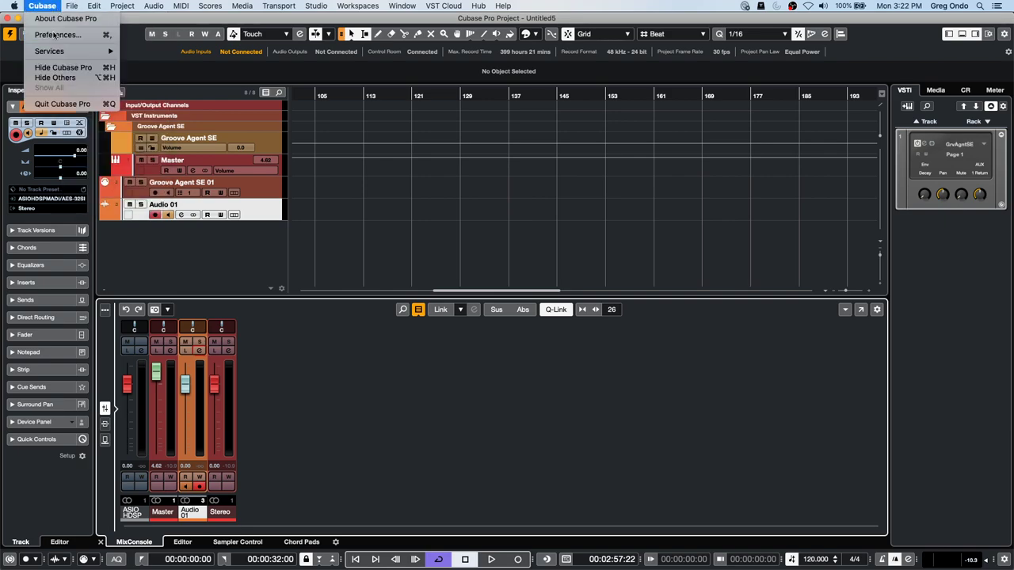
pyautogui.click(53, 30)
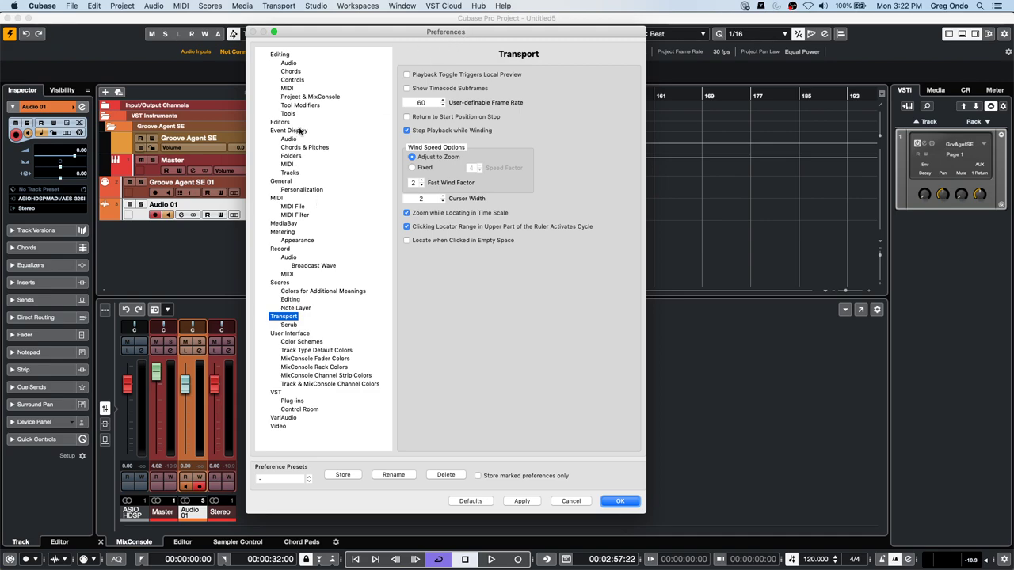
pyautogui.click(298, 214)
pyautogui.click(412, 151)
pyautogui.click(498, 151)
pyautogui.click(498, 151)
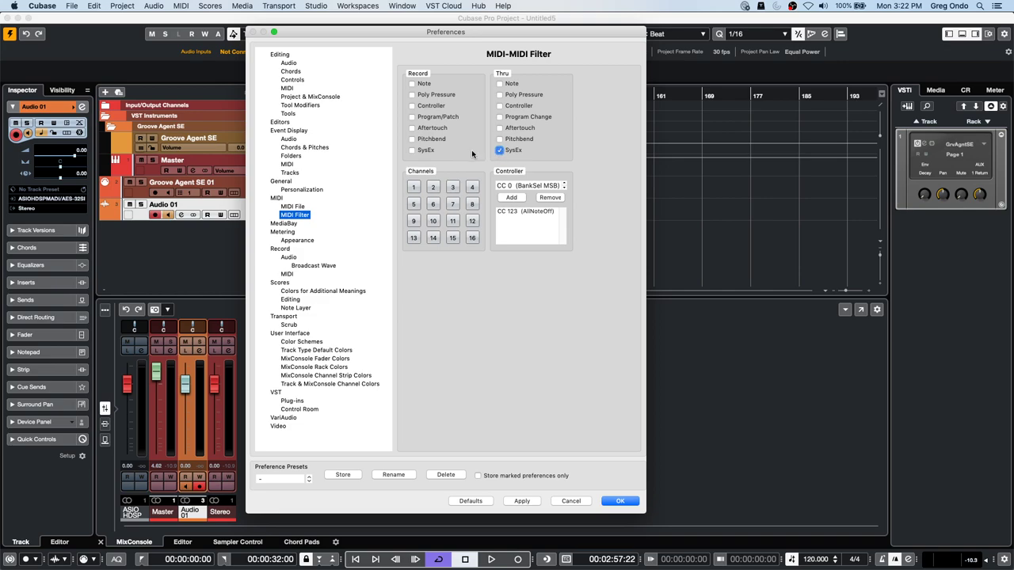
pyautogui.click(412, 150)
pyautogui.click(621, 501)
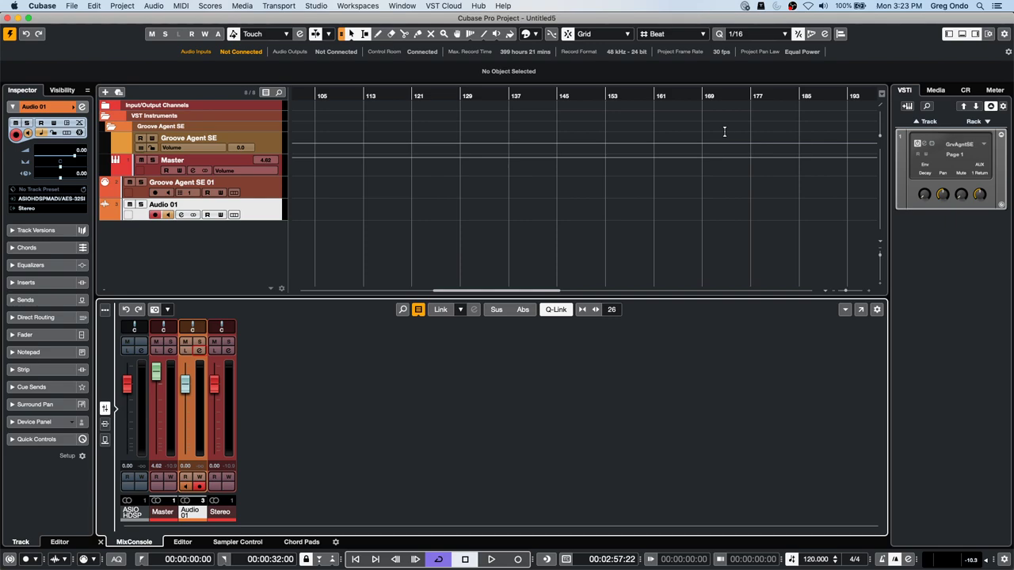
# Move the project cursor back to 2 seconds near the project start and select the Groove Agent SE track
pyautogui.moveTo(364, 96); pyautogui.dragTo(301, 141)
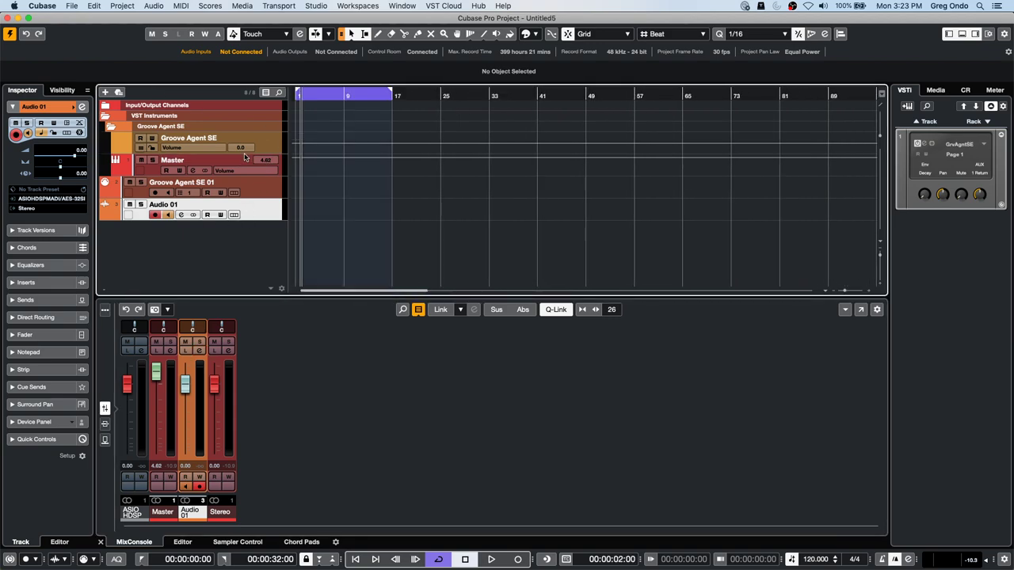
pyautogui.click(274, 147)
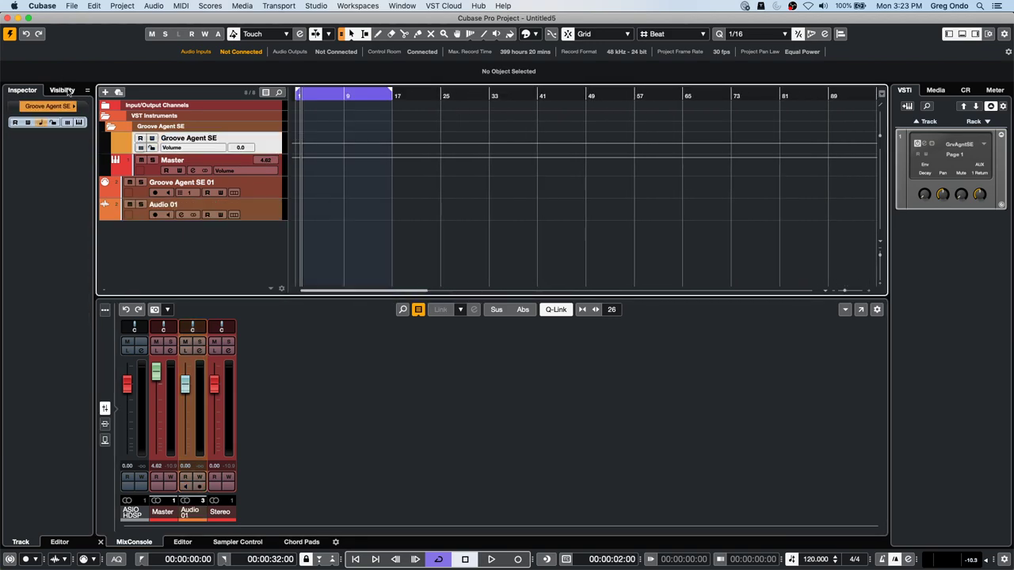
pyautogui.press('space')
pyautogui.press('space')
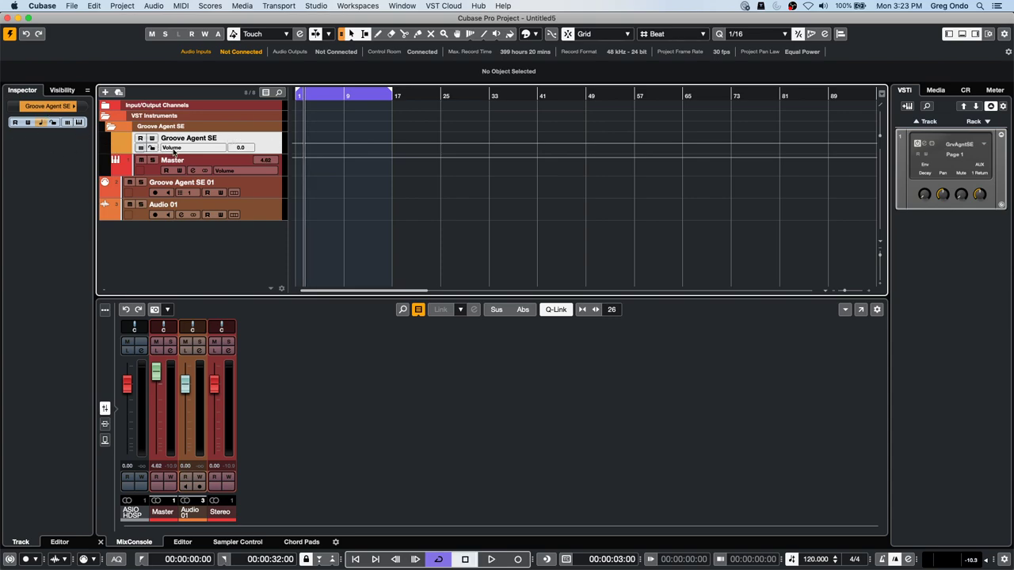
pyautogui.click(61, 90)
pyautogui.click(24, 90)
pyautogui.click(32, 107)
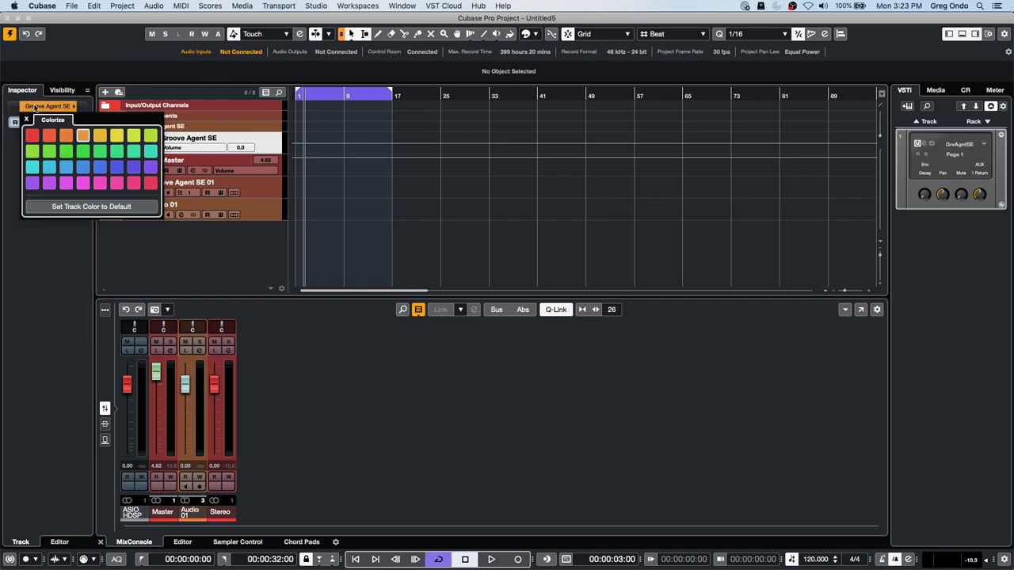
# Add Groove Agent's Main 1 pattern of Up Swing Brush to the Groove Agent SE 01 track as a MIDI event
pyautogui.click(252, 190)
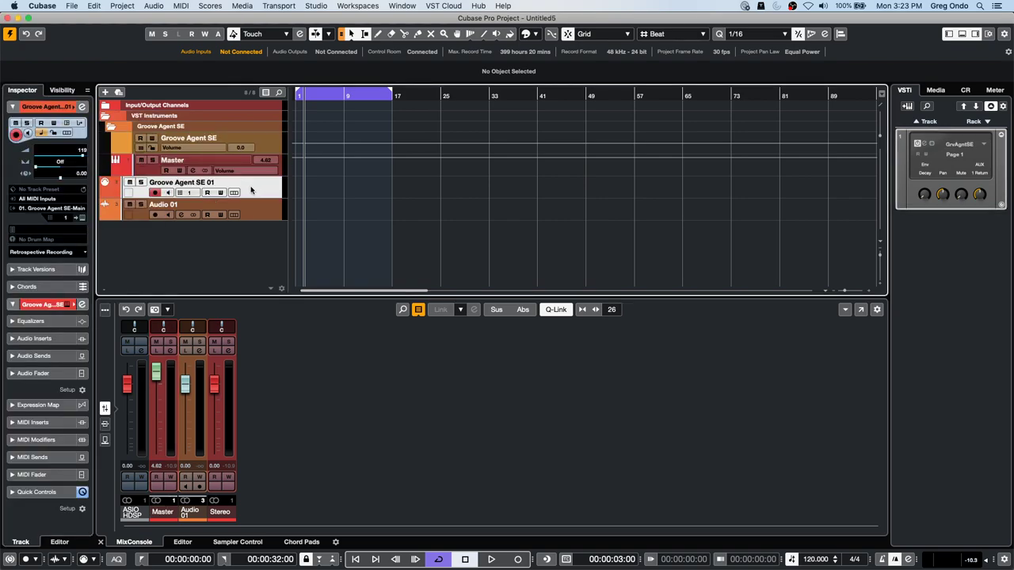
pyautogui.click(83, 218)
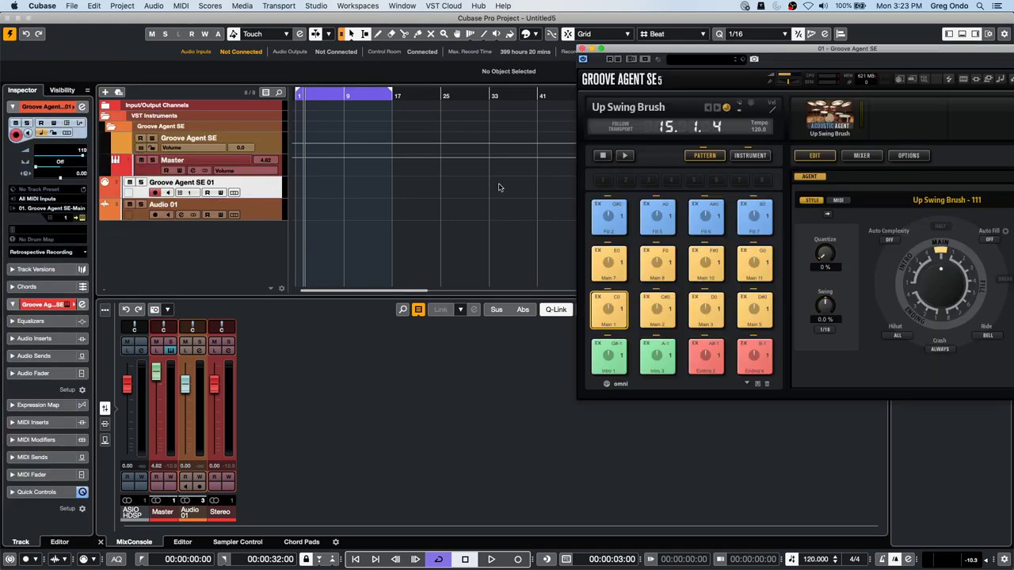
pyautogui.moveTo(611, 305); pyautogui.dragTo(290, 209)
pyautogui.moveTo(618, 321); pyautogui.dragTo(348, 188)
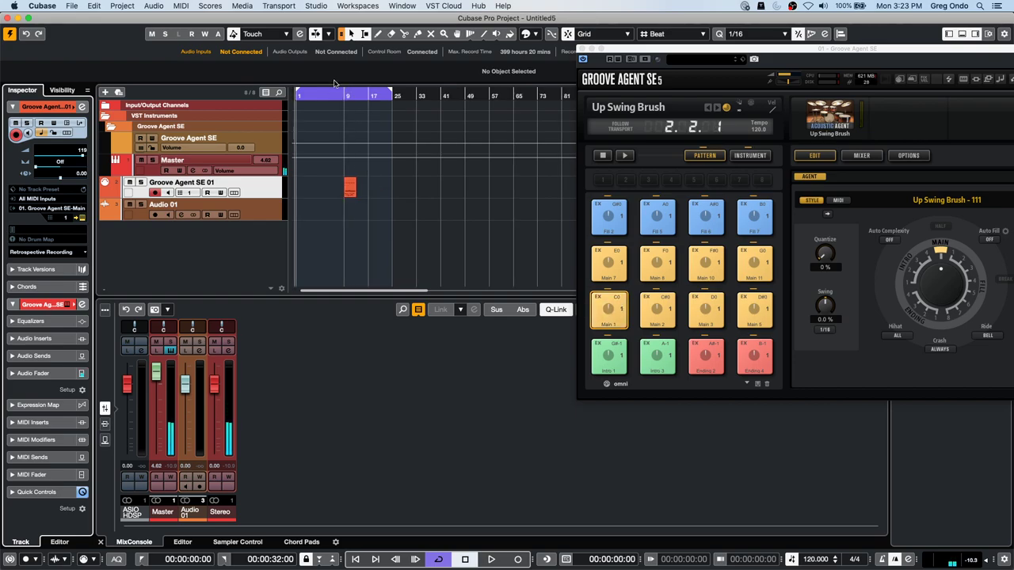
# Move the pattern event on the Groove Agent SE 01 track to the start of bar 1
pyautogui.moveTo(342, 94); pyautogui.dragTo(313, 188)
pyautogui.click(303, 94)
pyautogui.moveTo(303, 93)
pyautogui.mouseDown()
pyautogui.moveTo(221, 92)
pyautogui.moveTo(306, 95)
pyautogui.mouseUp()
pyautogui.moveTo(422, 189); pyautogui.dragTo(313, 190)
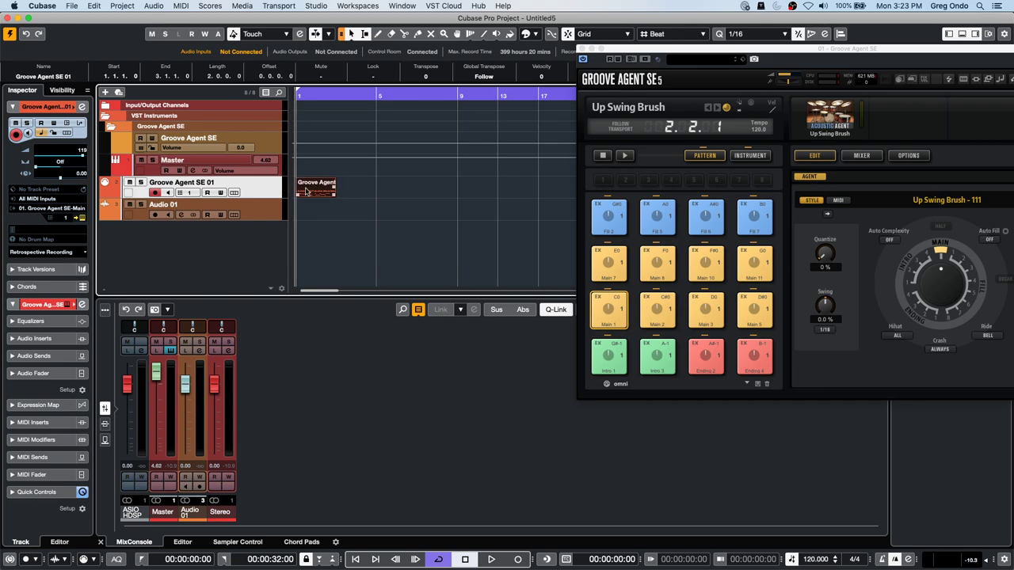
# Repeat the pattern event once to fill bars 1 to 4, and play it with the locators set around both events
pyautogui.moveTo(335, 190)
pyautogui.mouseDown()
pyautogui.moveTo(355, 192)
pyautogui.moveTo(345, 175)
pyautogui.mouseUp()
pyautogui.press('p')
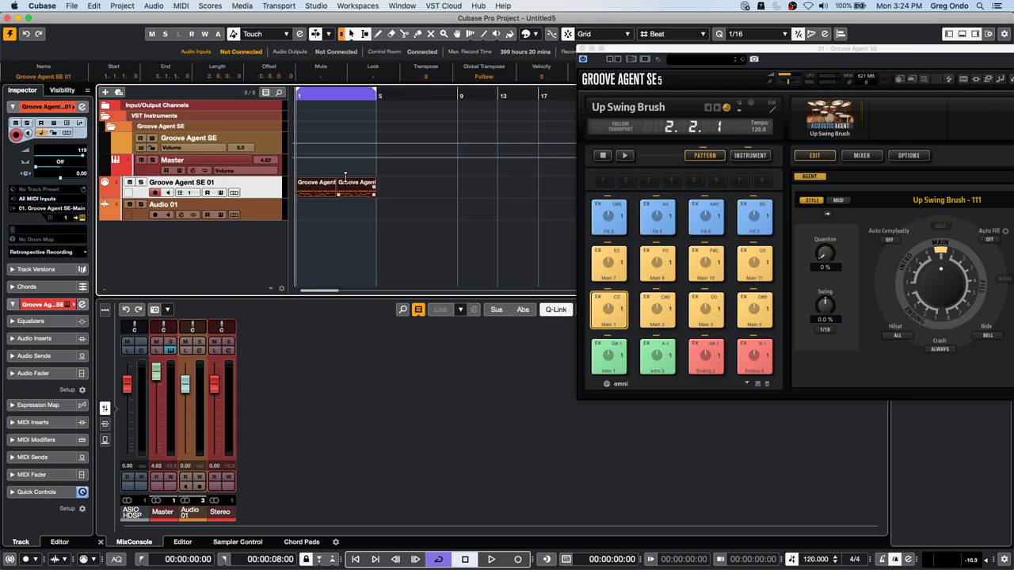
pyautogui.click(312, 99)
pyautogui.press('space')
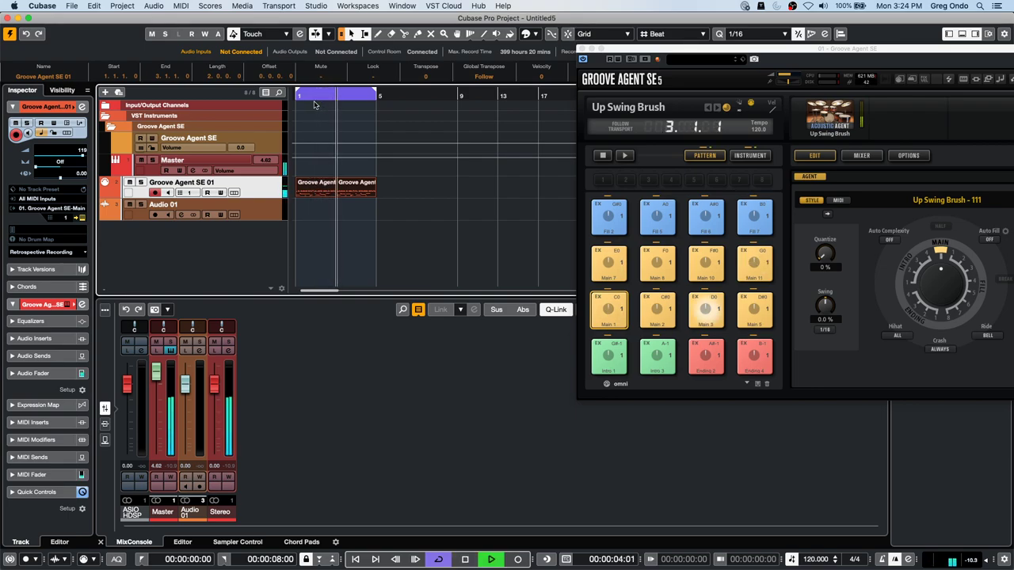
pyautogui.press('h')
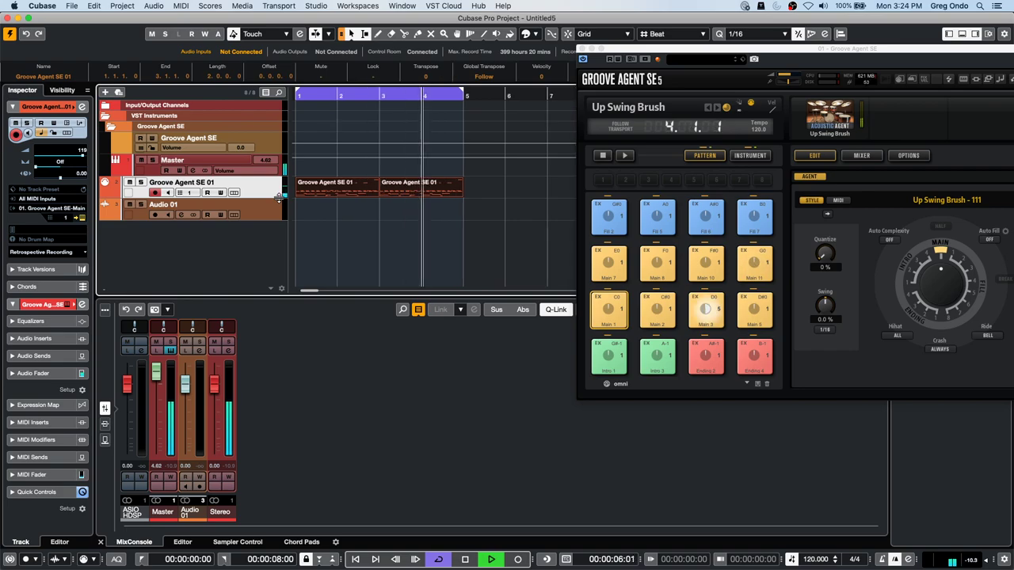
pyautogui.press('space')
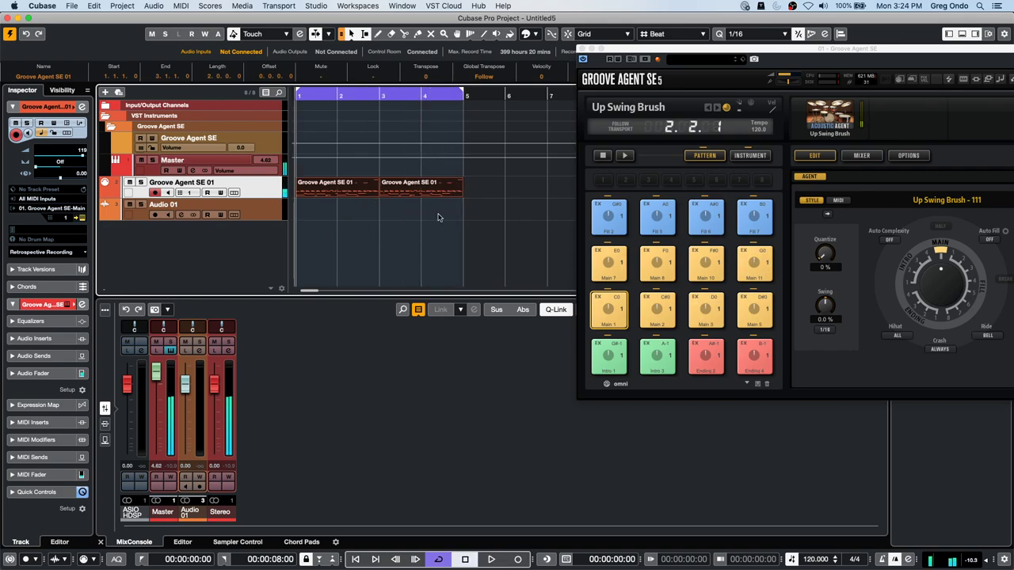
# View the output buses in the Audio Connections
pyautogui.click(316, 6)
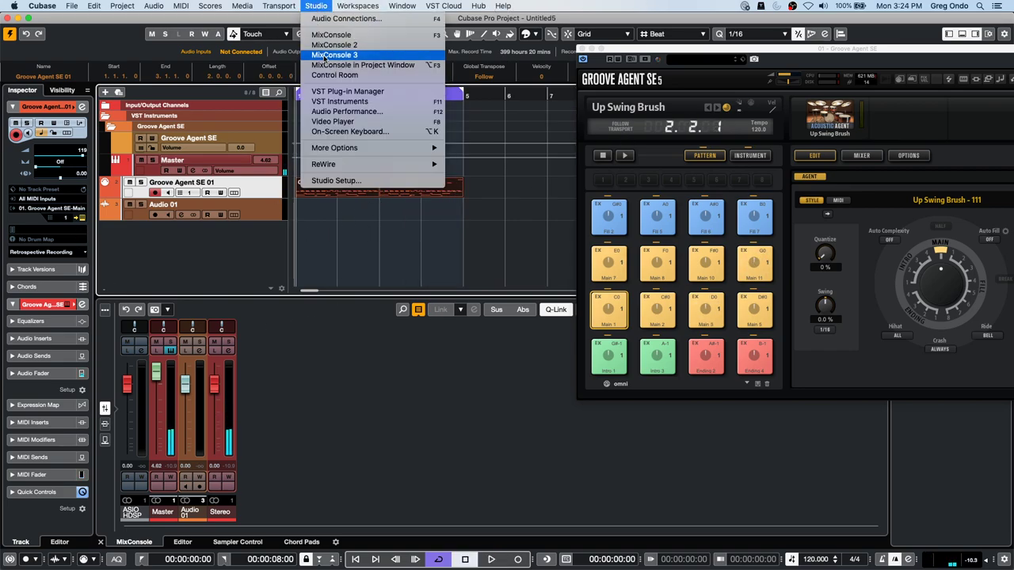
pyautogui.click(344, 19)
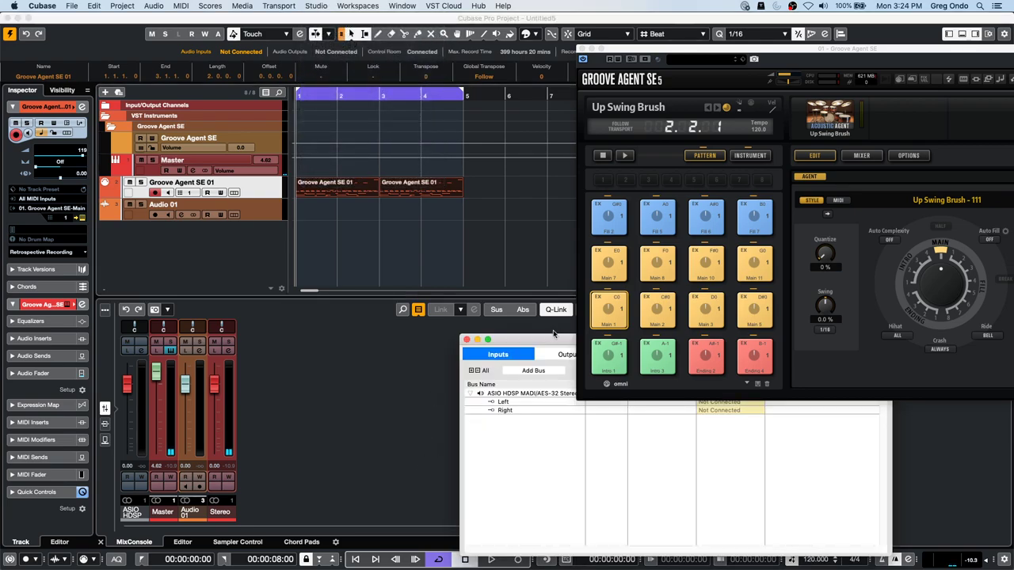
pyautogui.moveTo(539, 278); pyautogui.dragTo(254, 173)
pyautogui.click(293, 192)
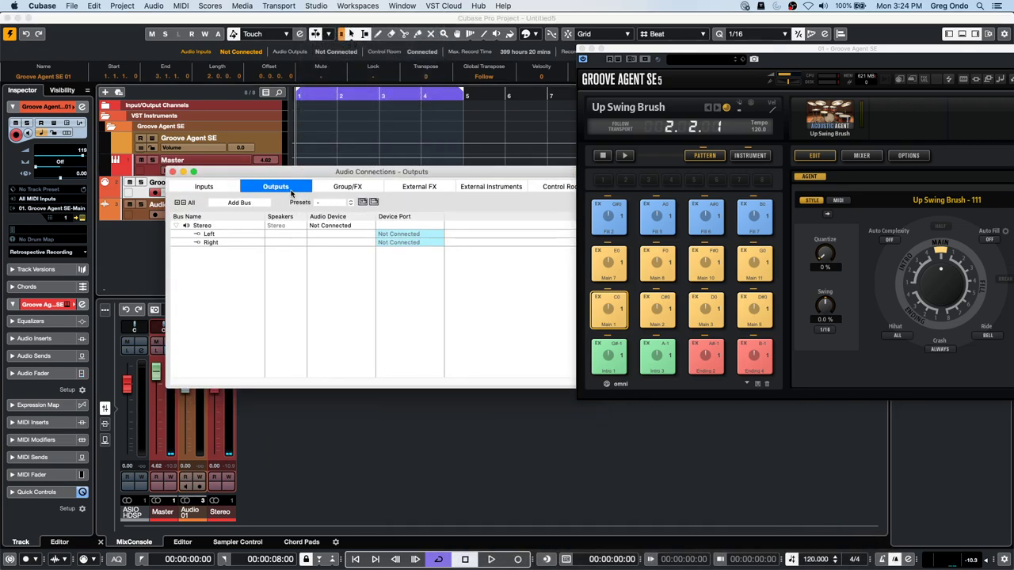
# Add a mono output bus with its audio device set to Not Connected, and close the Audio Connections
pyautogui.rightClick(225, 262)
pyautogui.moveTo(238, 281)
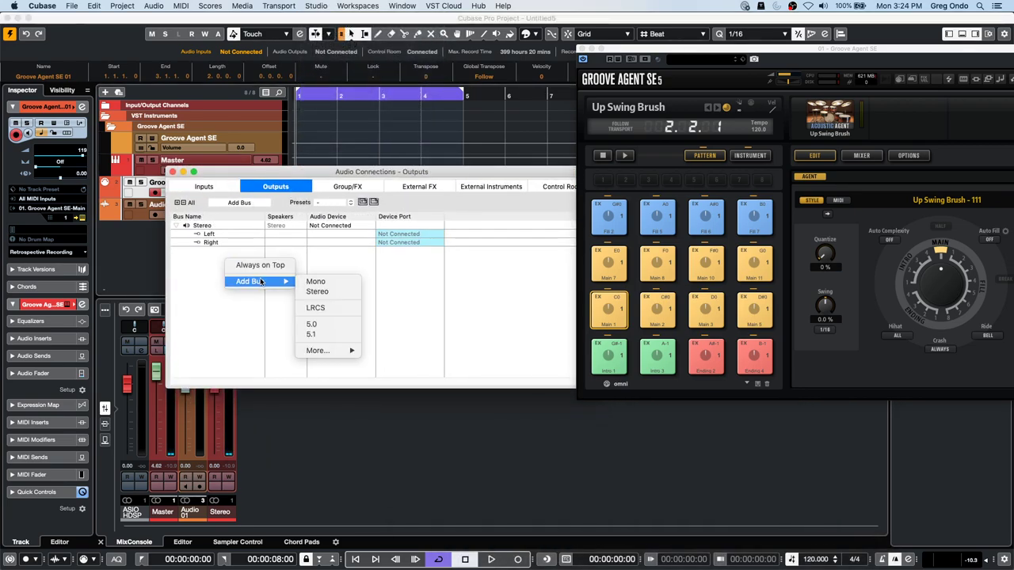
pyautogui.click(326, 280)
pyautogui.click(332, 251)
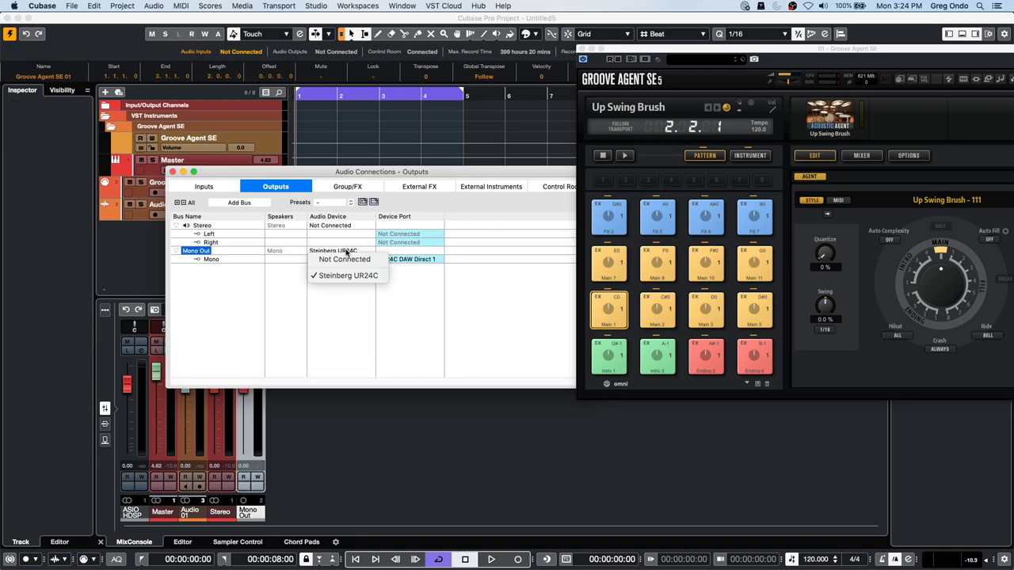
pyautogui.click(339, 256)
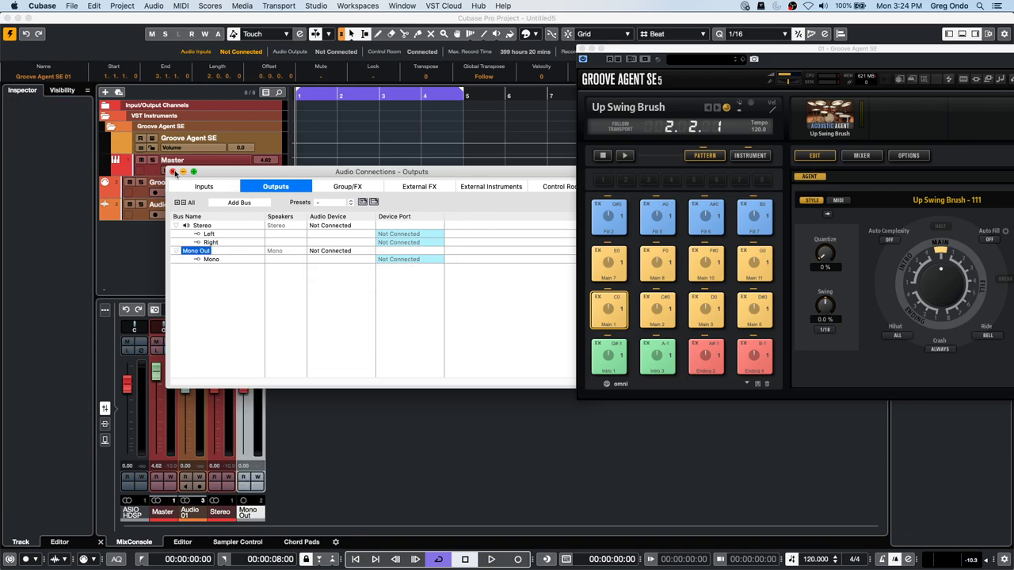
pyautogui.click(173, 172)
# Set up an audio mixdown export with the Stereo and Mono Out output channels selected
pyautogui.click(71, 6)
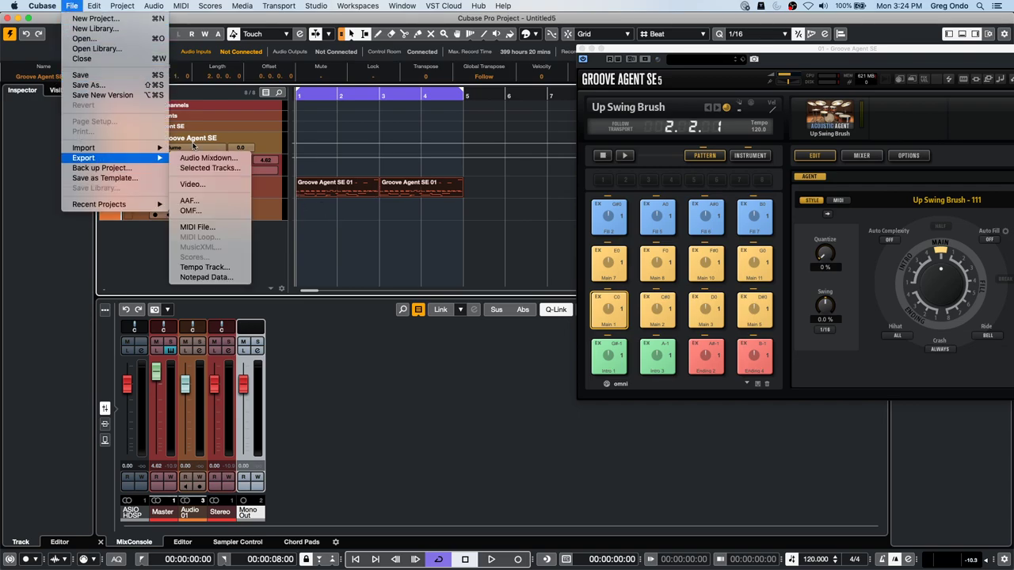
pyautogui.click(190, 158)
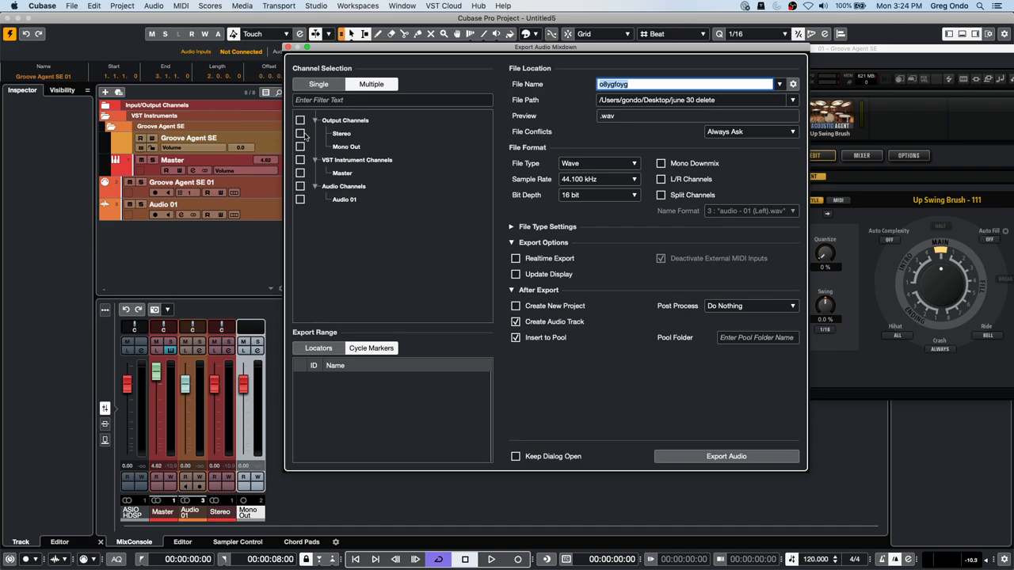
pyautogui.click(302, 134)
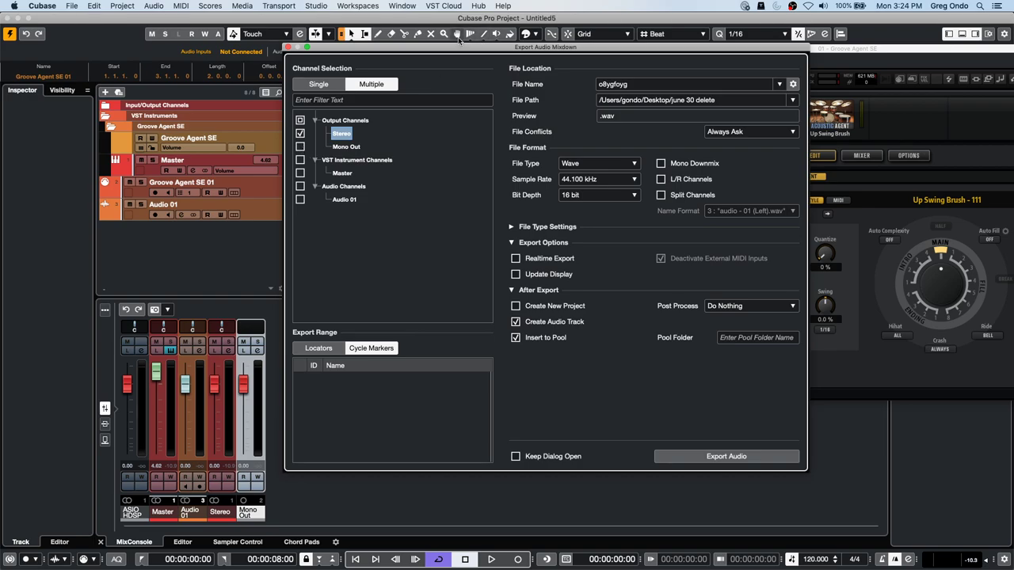
pyautogui.moveTo(414, 46); pyautogui.dragTo(650, 24)
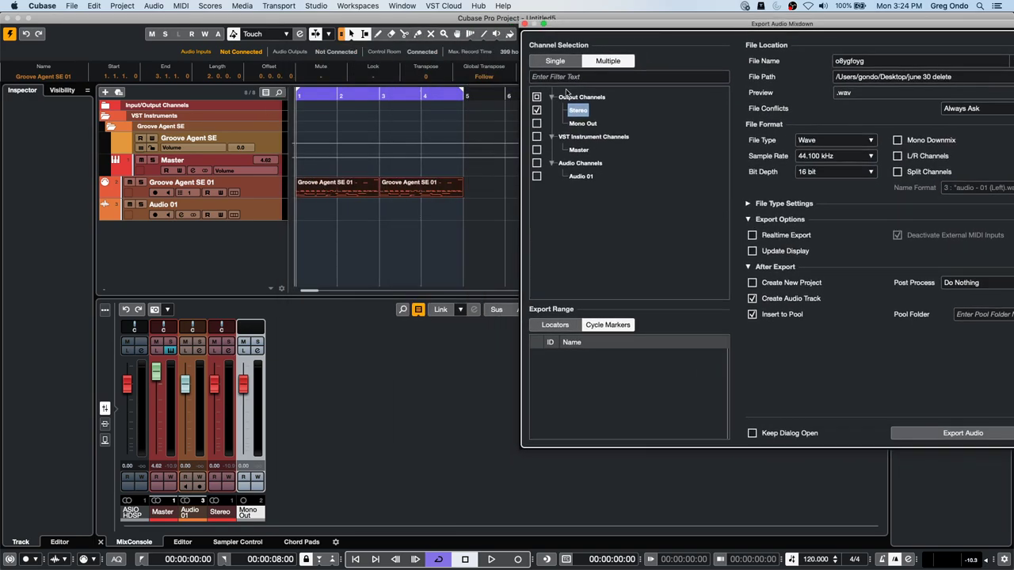
pyautogui.click(537, 124)
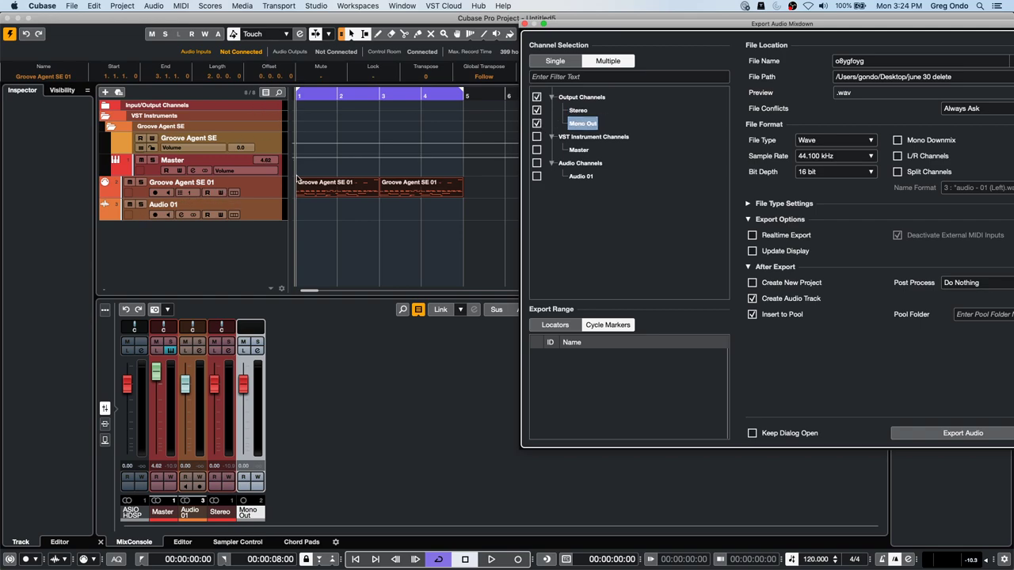
# Route the first audio send of the Groove Agent SE 01 track to Mono Out
pyautogui.click(268, 191)
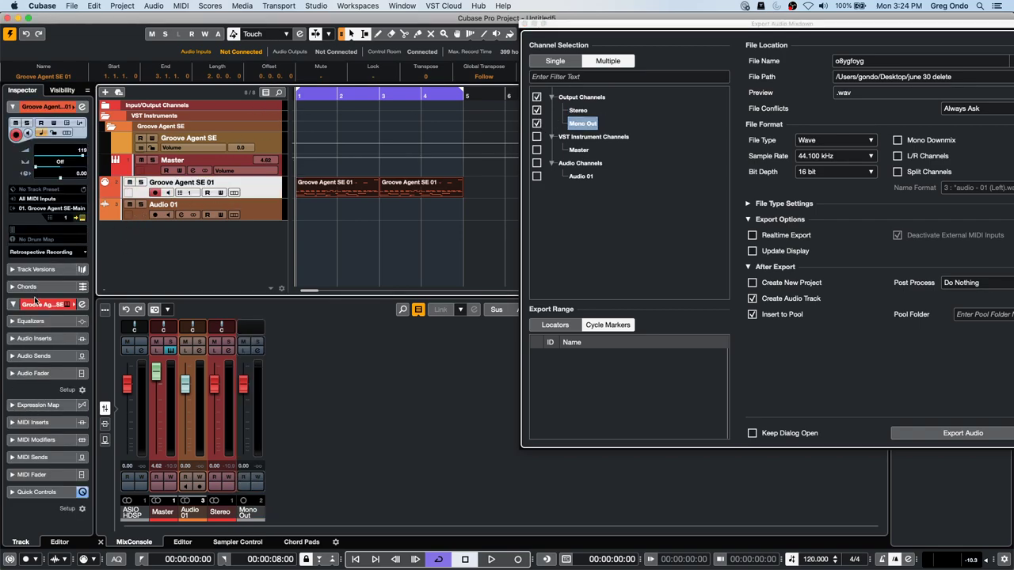
pyautogui.click(44, 356)
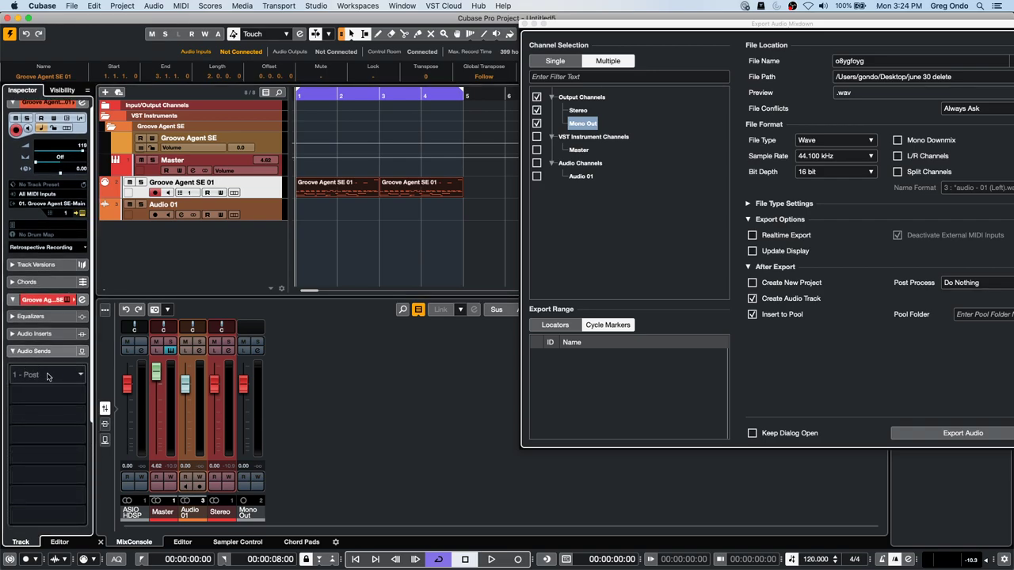
pyautogui.click(48, 375)
pyautogui.click(70, 448)
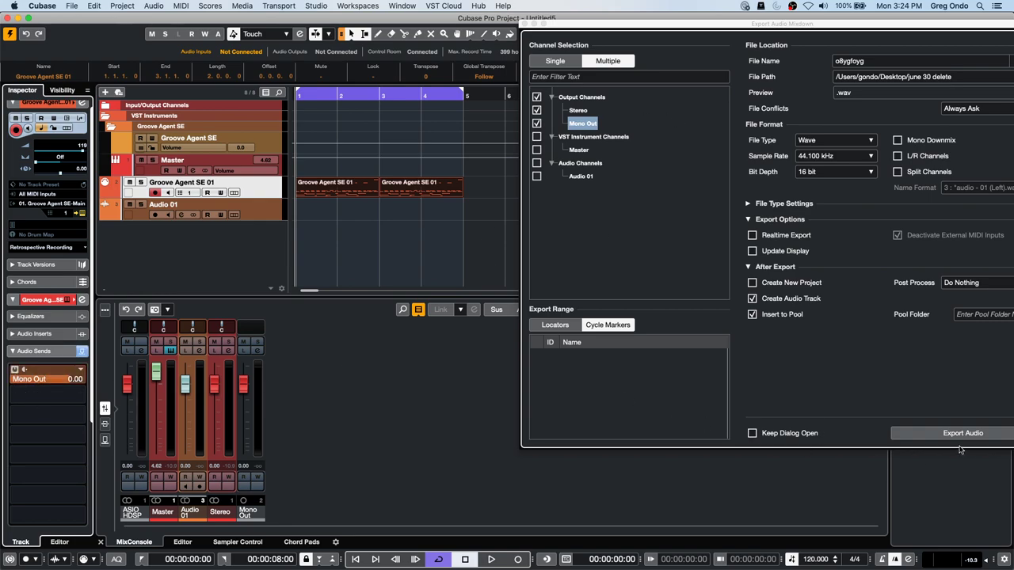
# Name the mixdown file iyg and try to export the audio
pyautogui.click(906, 433)
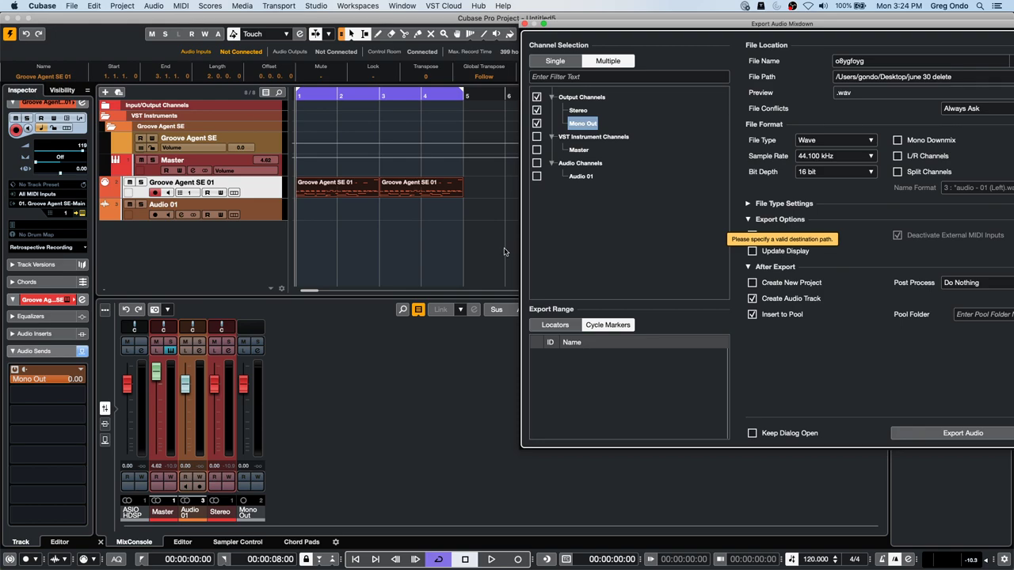
pyautogui.doubleClick(880, 63)
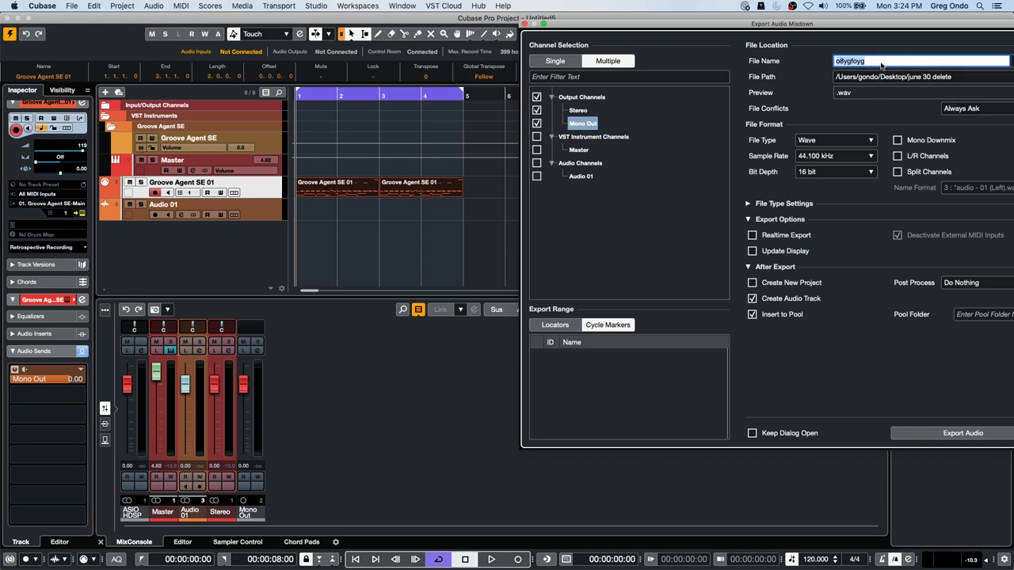
pyautogui.press('BackSpace')
pyautogui.write('iyg')
pyautogui.press('Return')
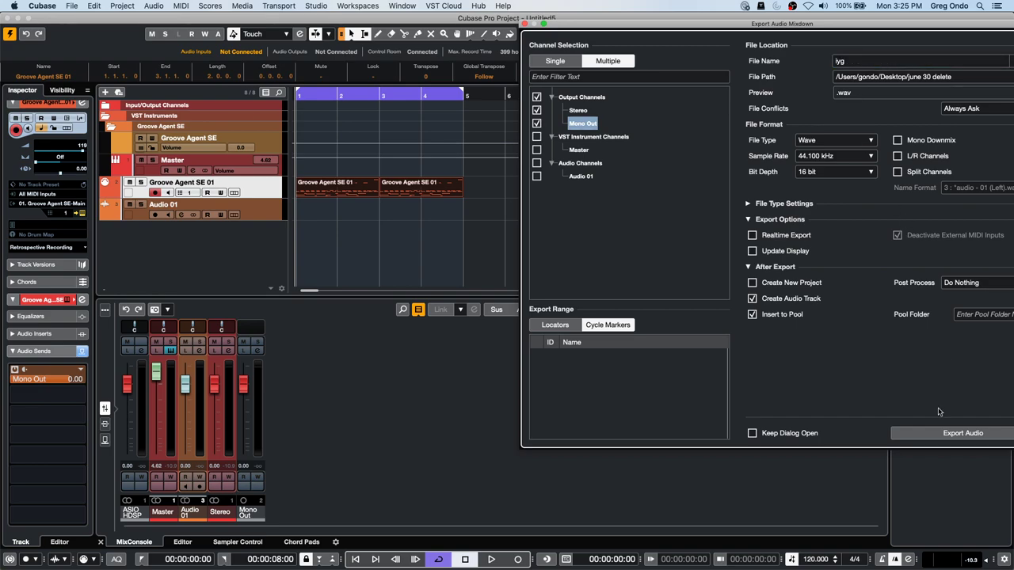
pyautogui.click(937, 434)
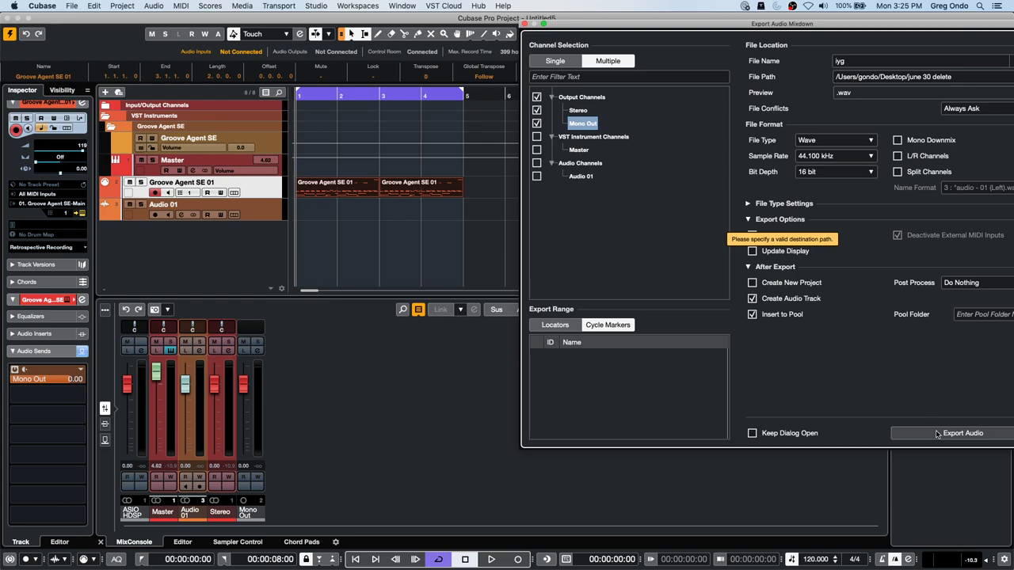
# Set the export path to a new folder named july 6 inside the July 6 2020 folder
pyautogui.click(904, 77)
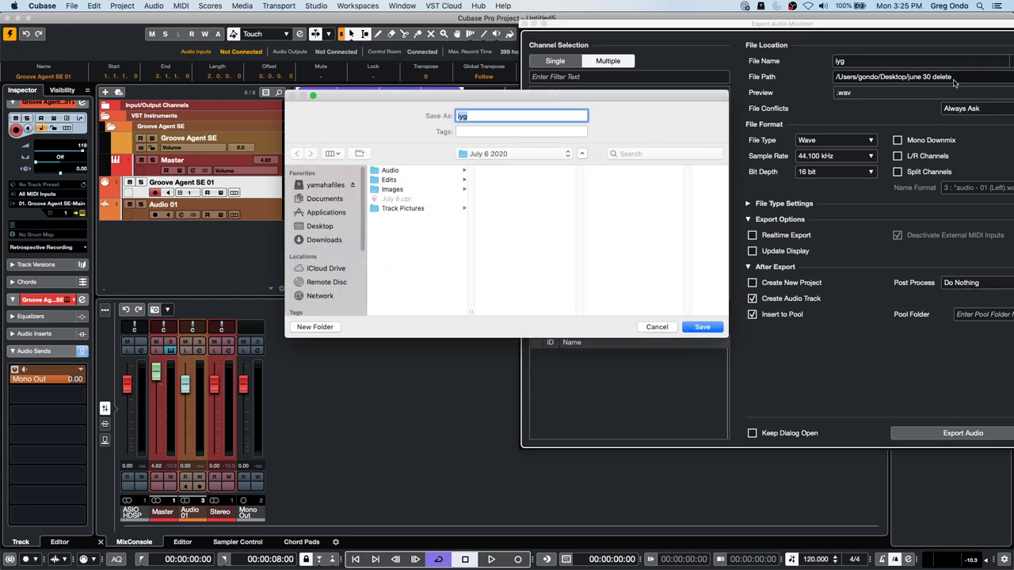
pyautogui.click(316, 328)
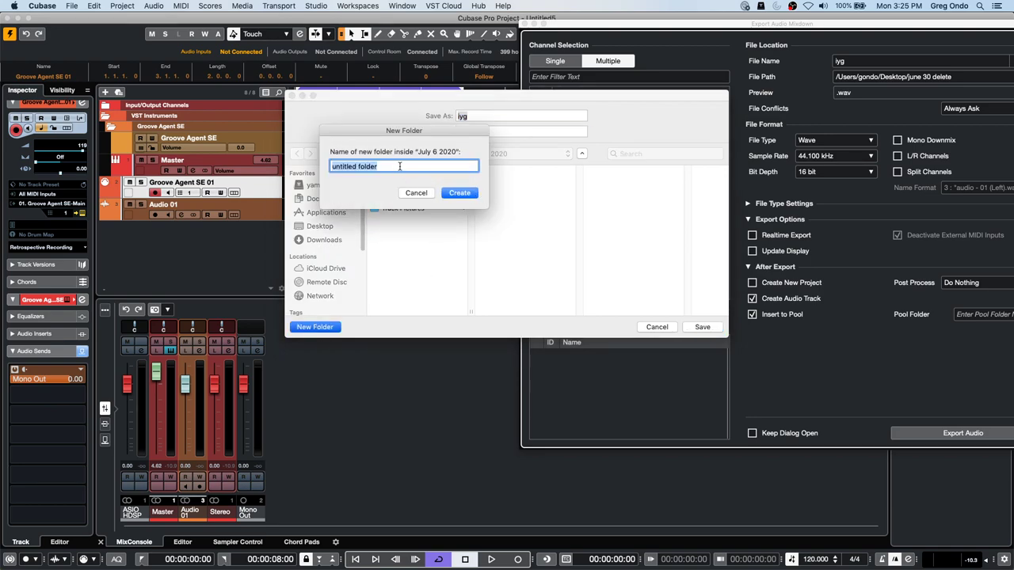
pyautogui.write('july 6')
pyautogui.press('Return')
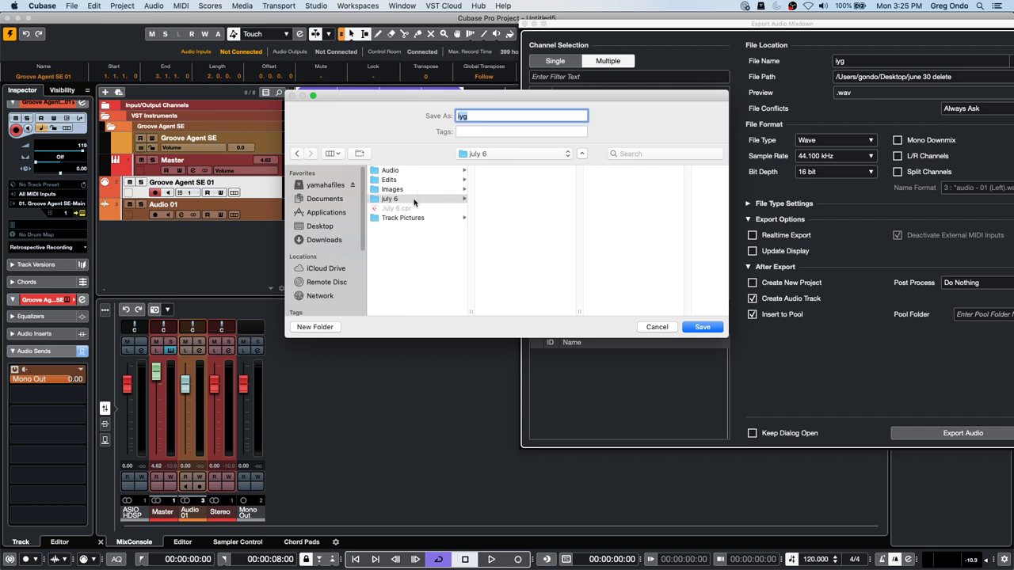
pyautogui.click(702, 327)
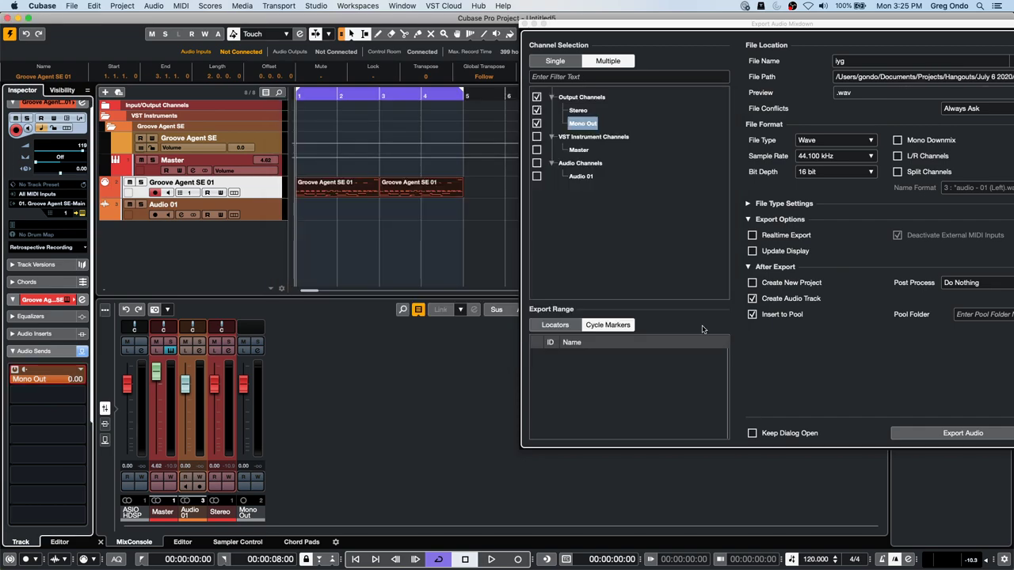
# Set the export range to Locators and export the audio mixdown
pyautogui.click(985, 434)
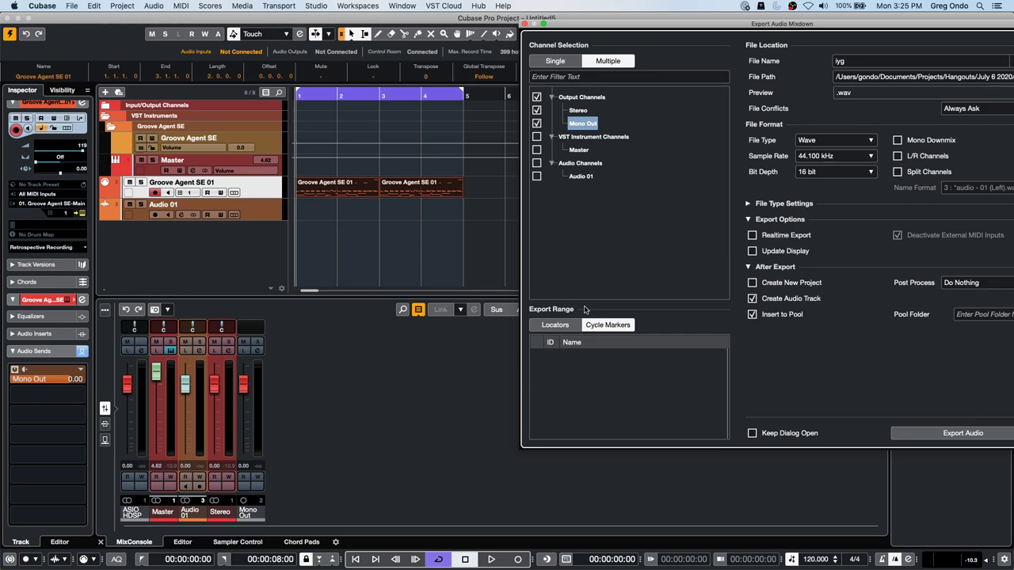
pyautogui.click(554, 327)
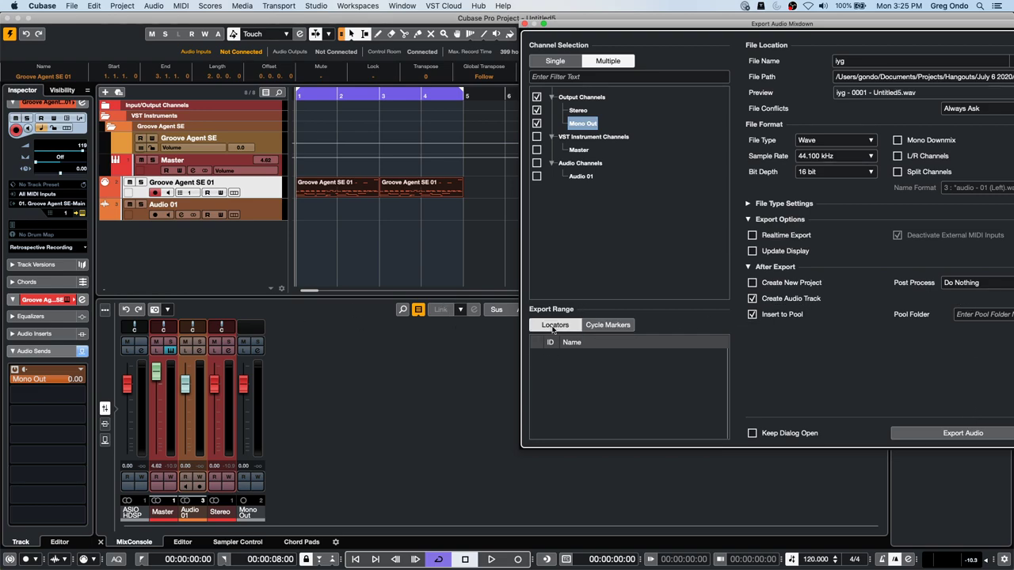
pyautogui.click(937, 433)
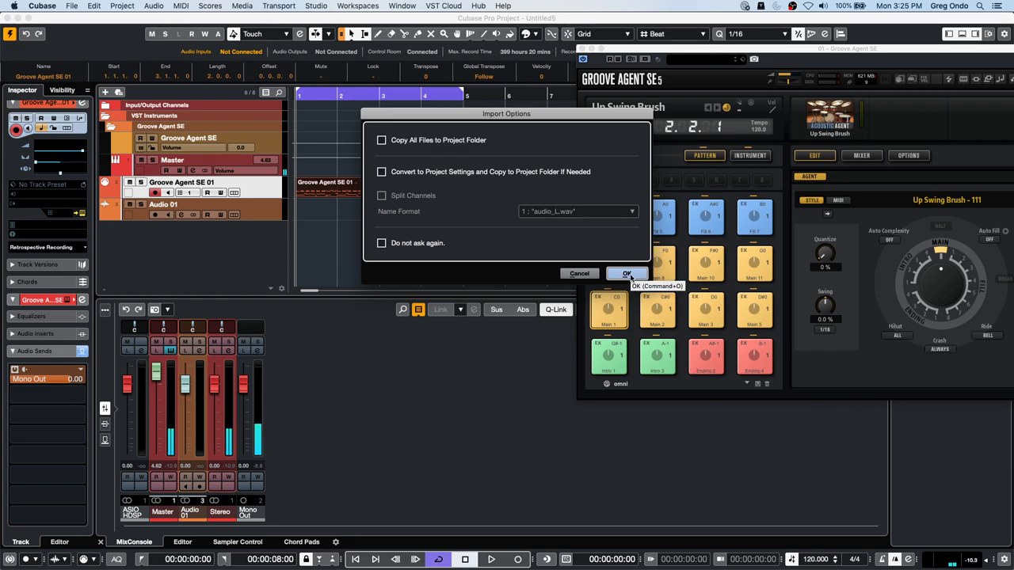
# Accept the import options for the two iyg mixdowns and audition both imported audio events with the Play tool
pyautogui.click(640, 273)
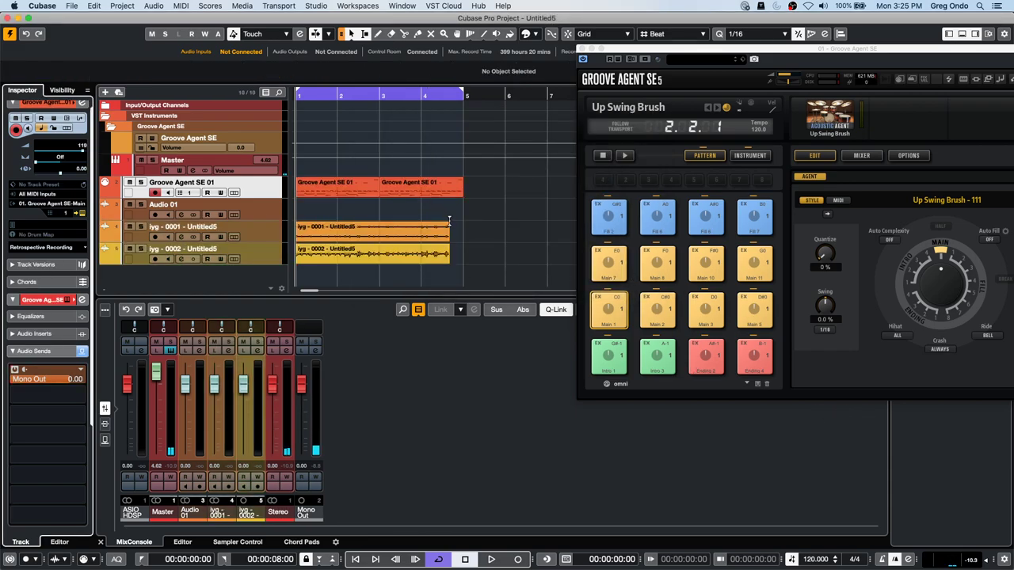
pyautogui.click(325, 236)
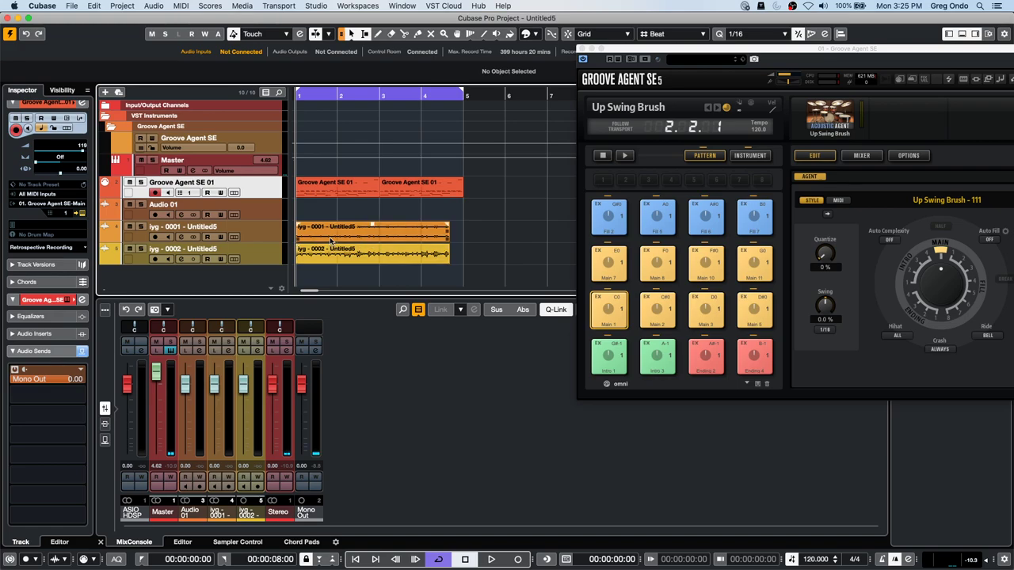
pyautogui.rightClick(330, 239)
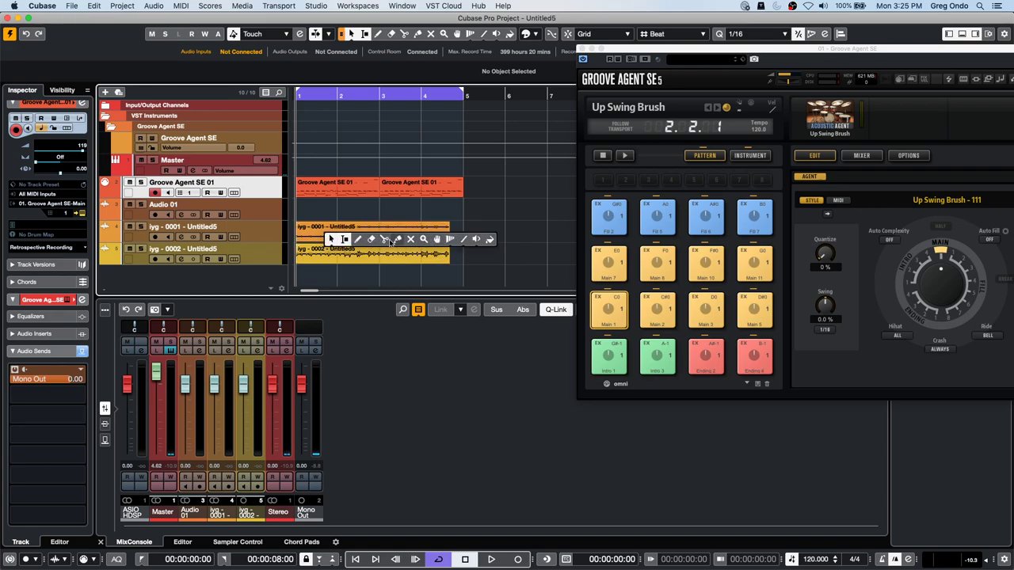
pyautogui.click(476, 239)
pyautogui.click(360, 233)
pyautogui.click(336, 250)
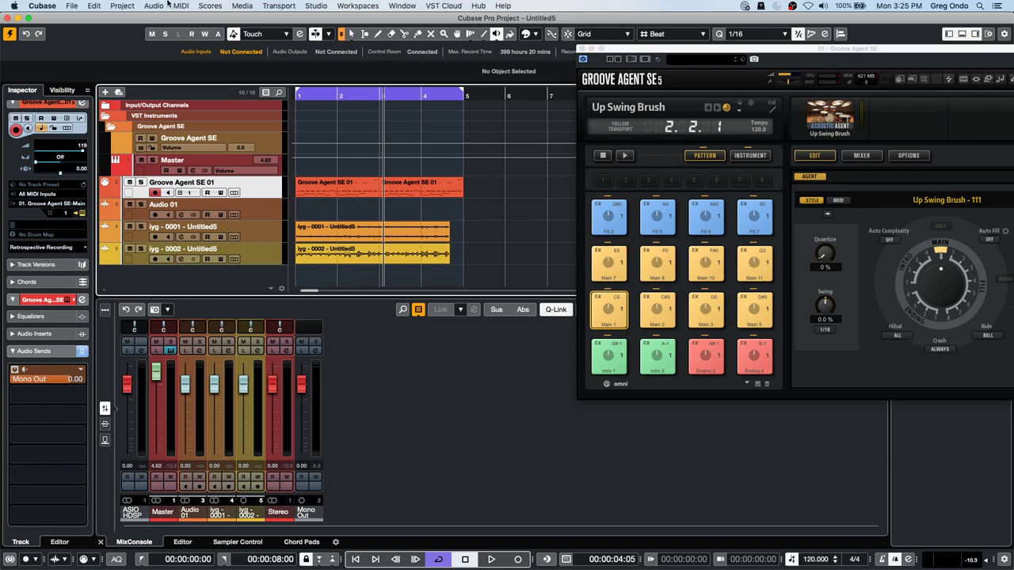
# Review the output bus assignments in Audio Connections and close the window
pyautogui.click(316, 6)
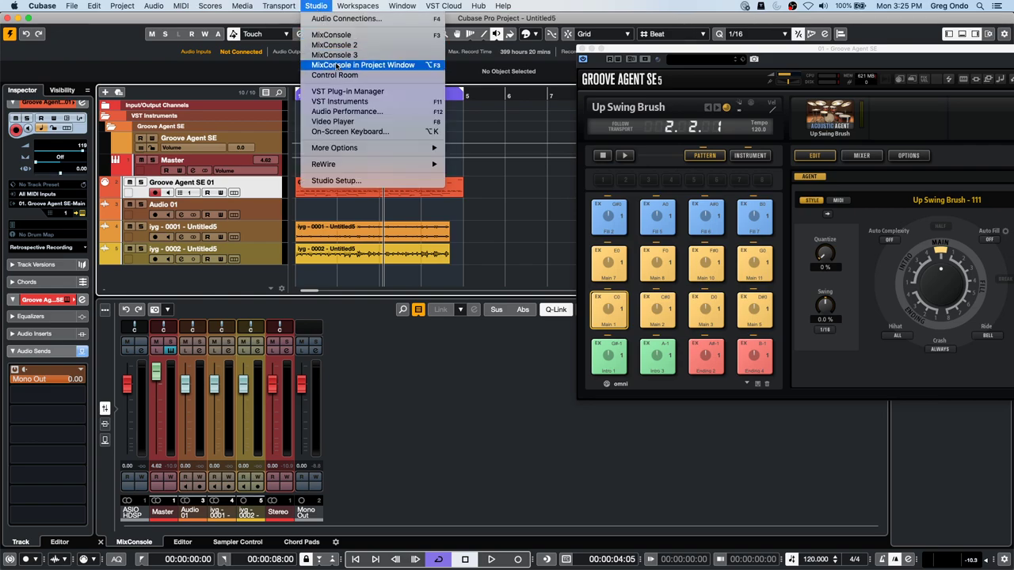
pyautogui.click(346, 18)
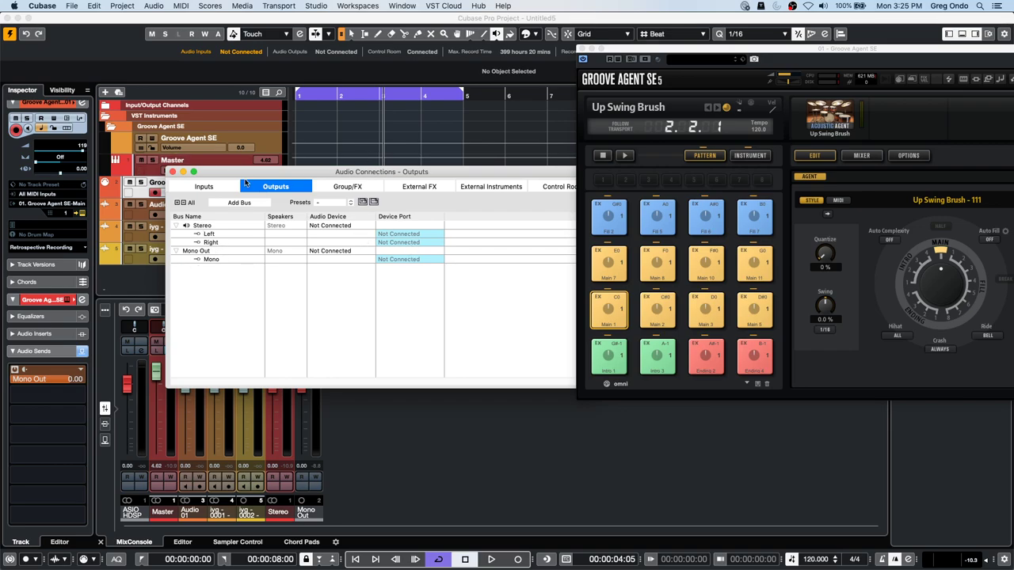
pyautogui.click(172, 172)
# Try routing the iyg - 0001 track's output to Mono Out, and set it back to Stereo
pyautogui.click(265, 238)
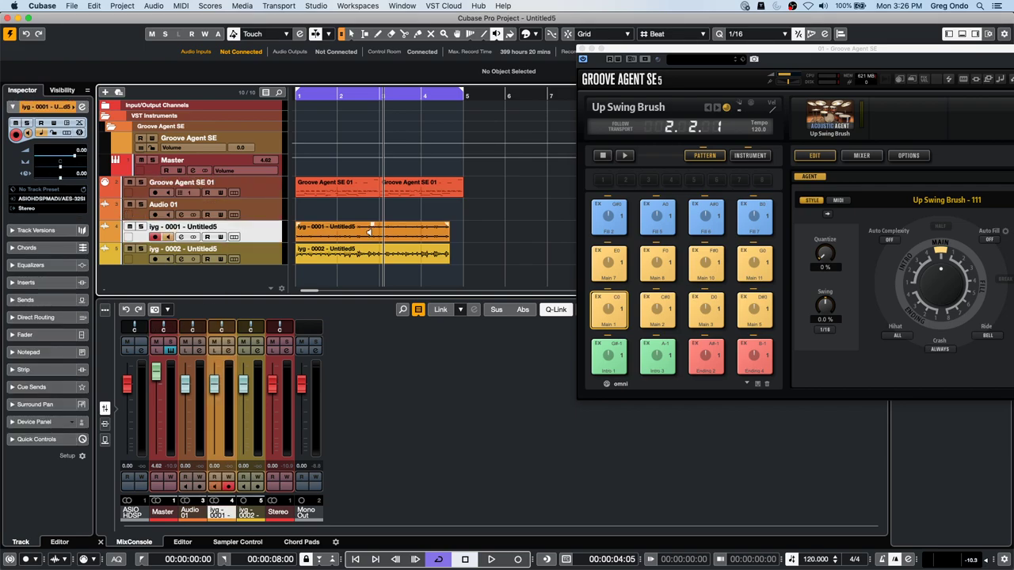
pyautogui.click(45, 210)
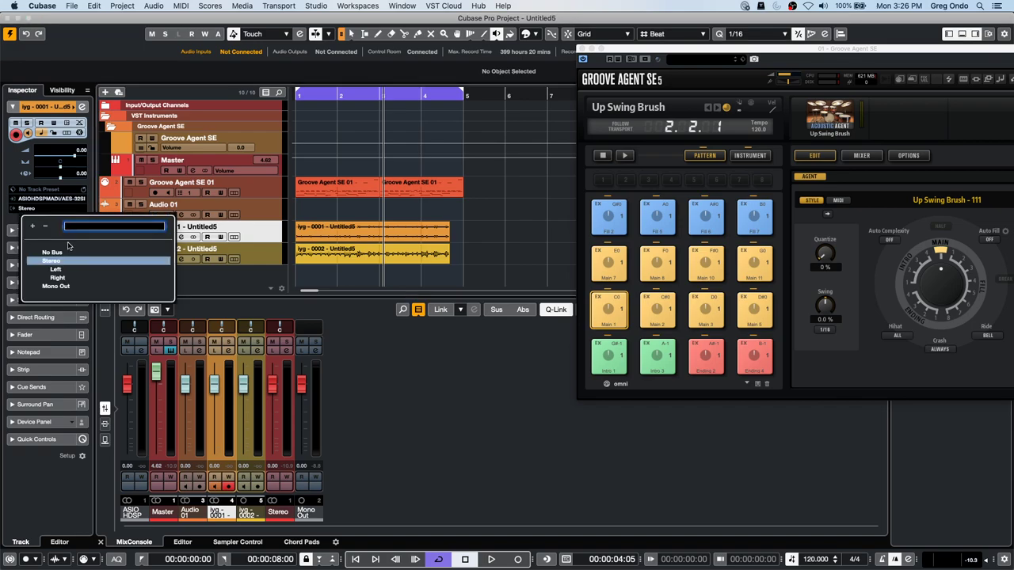
pyautogui.click(57, 286)
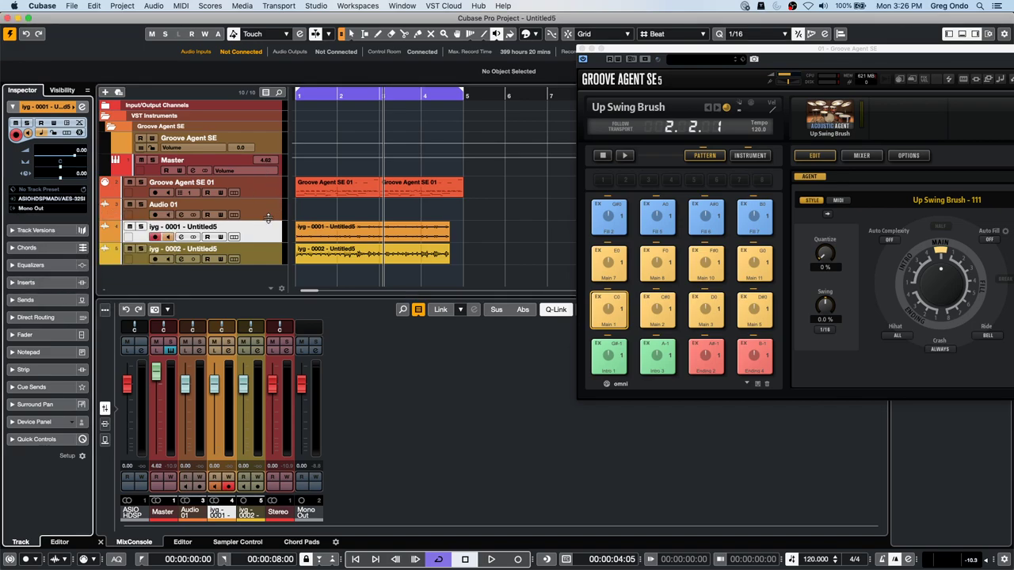
pyautogui.click(30, 208)
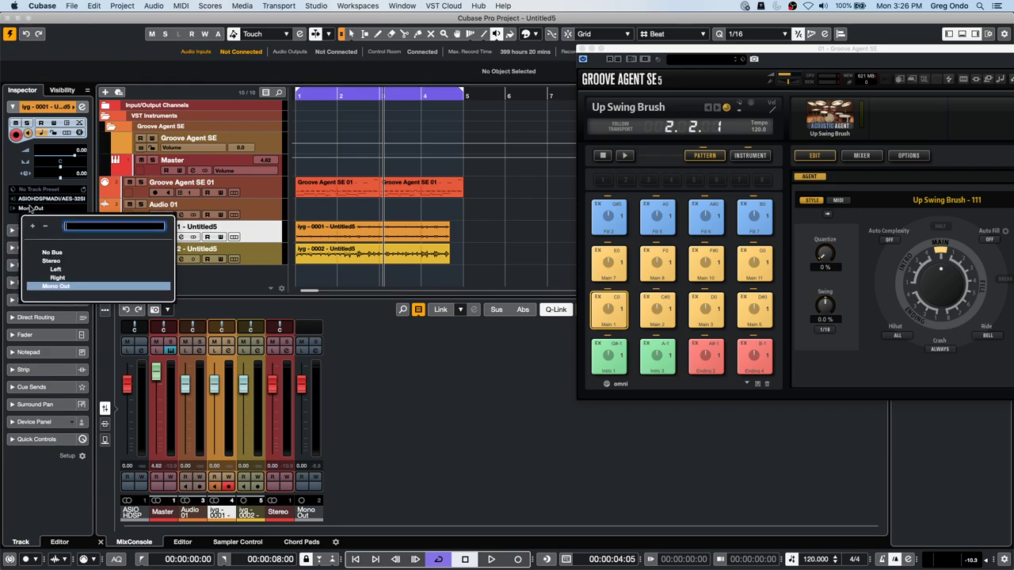
pyautogui.click(62, 263)
# Route the output of the iyg - 0002 track to Mono Out
pyautogui.click(264, 259)
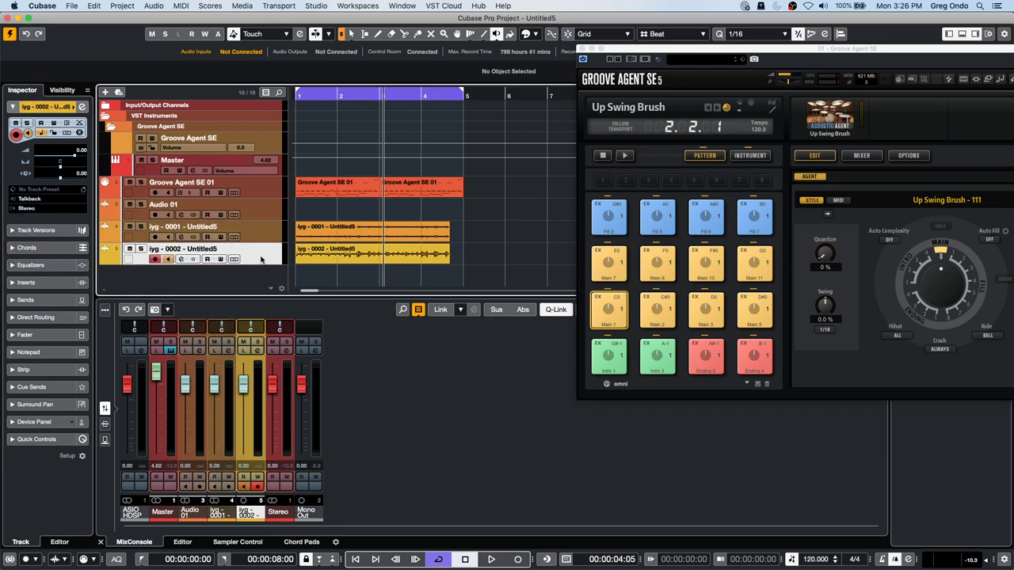
pyautogui.click(51, 209)
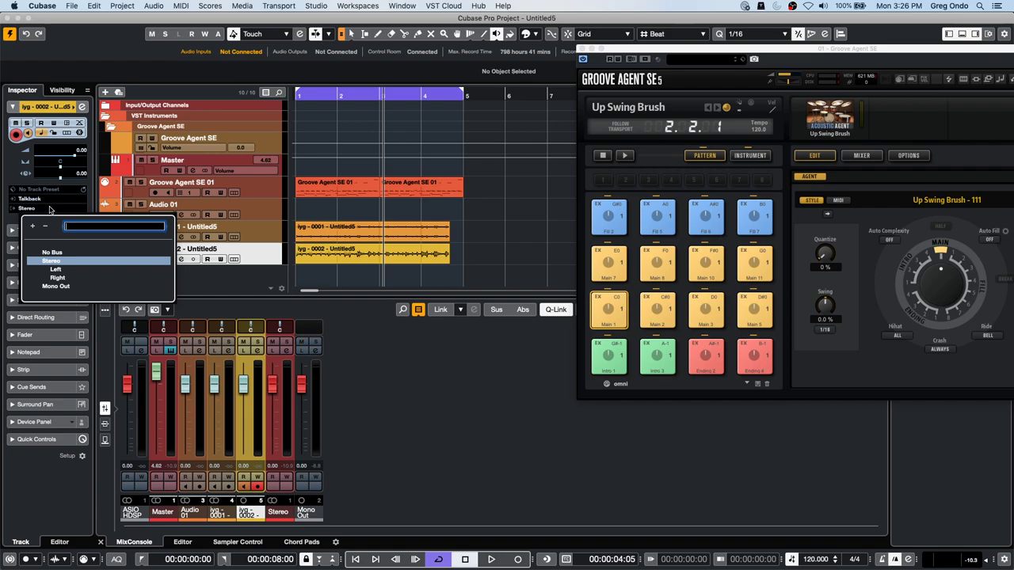
pyautogui.click(58, 286)
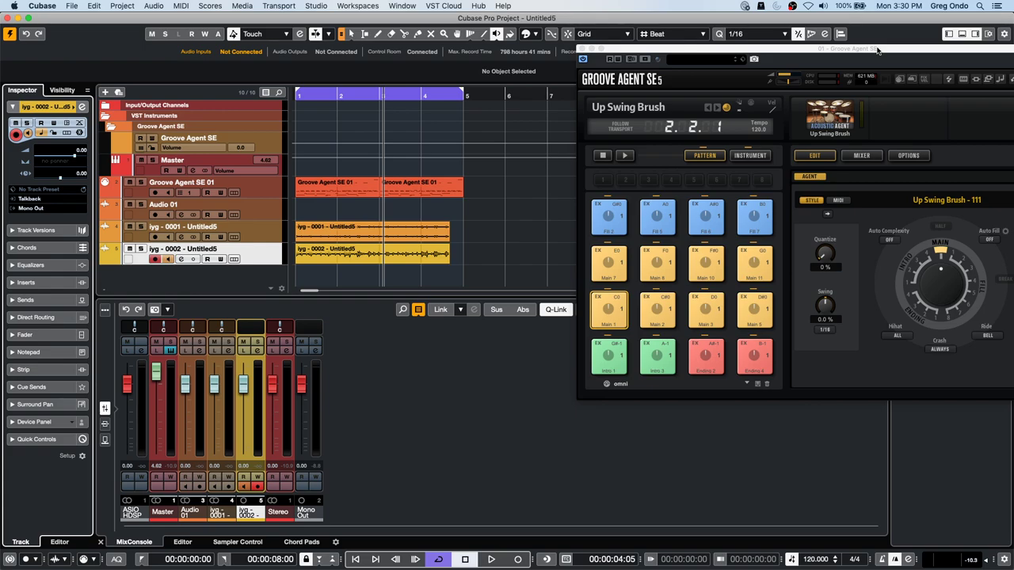
# Close the Groove Agent SE window and open the File Browser from the media home page
pyautogui.click(582, 48)
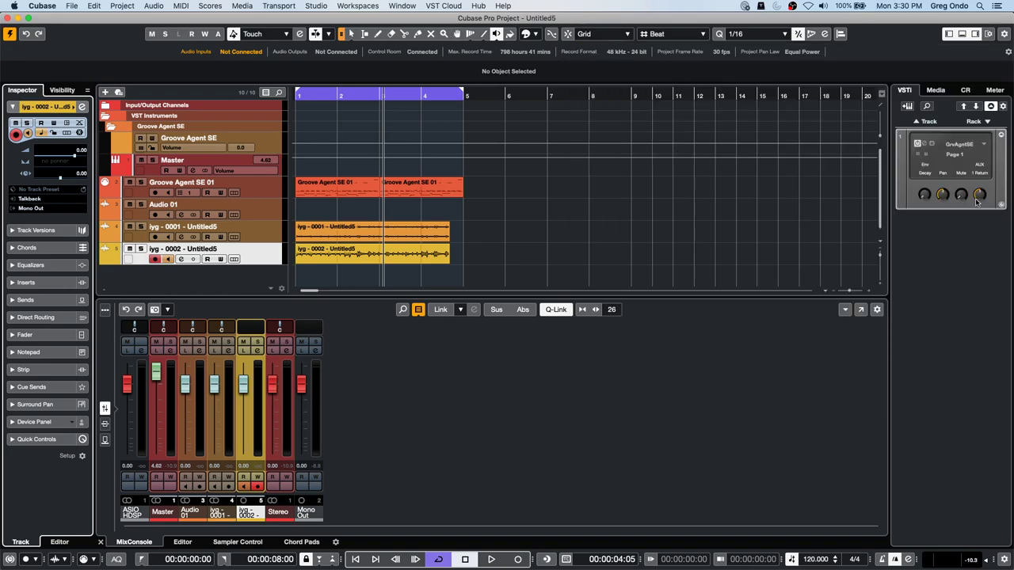
pyautogui.click(936, 90)
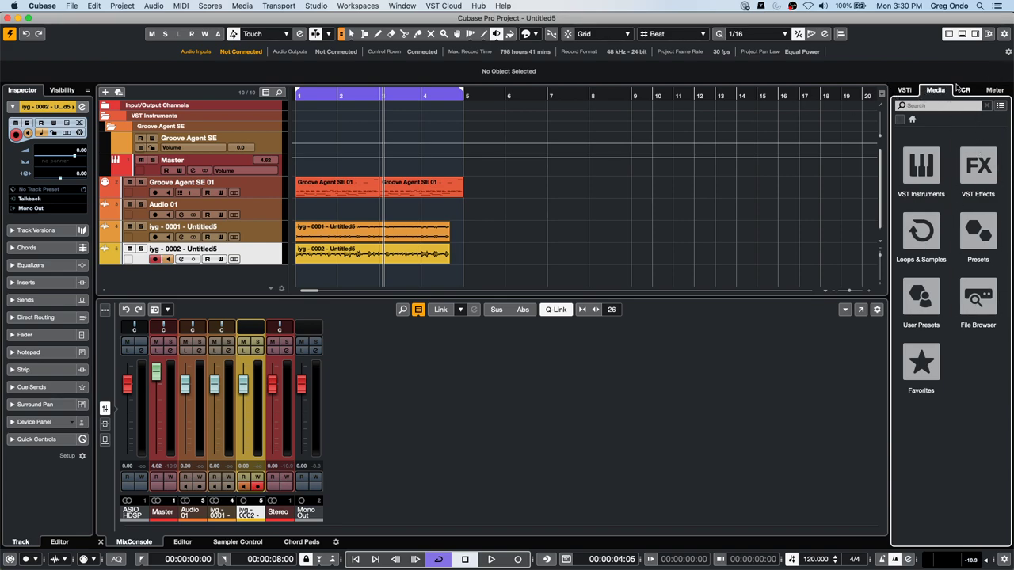
pyautogui.click(975, 295)
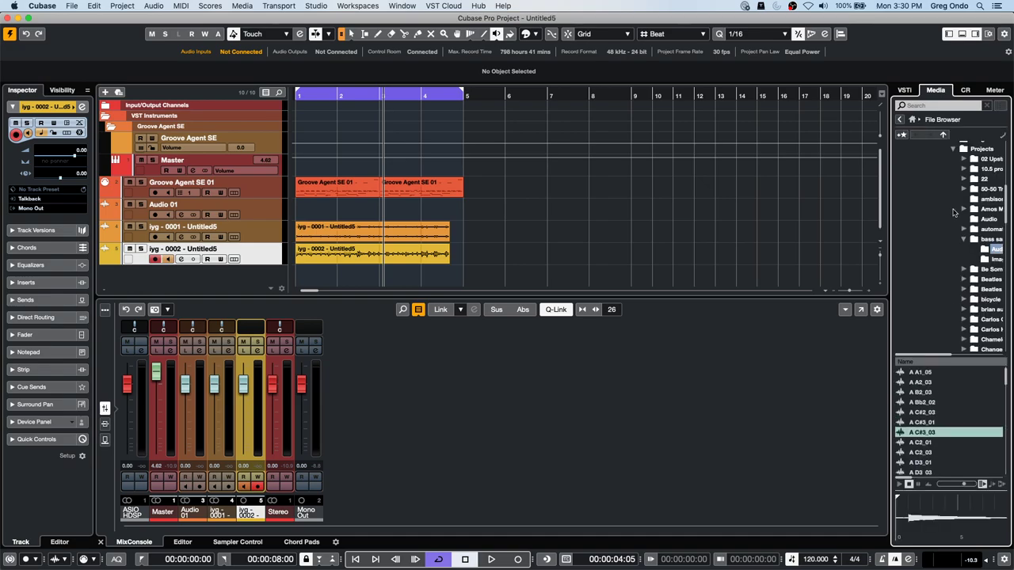
pyautogui.scroll(5, 947, 343)
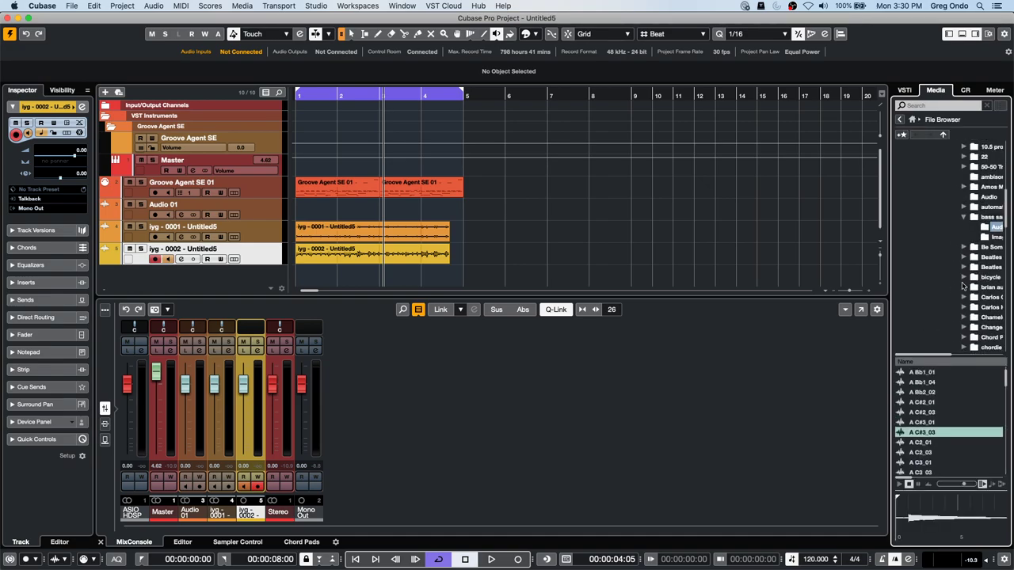
pyautogui.scroll(5, 965, 255)
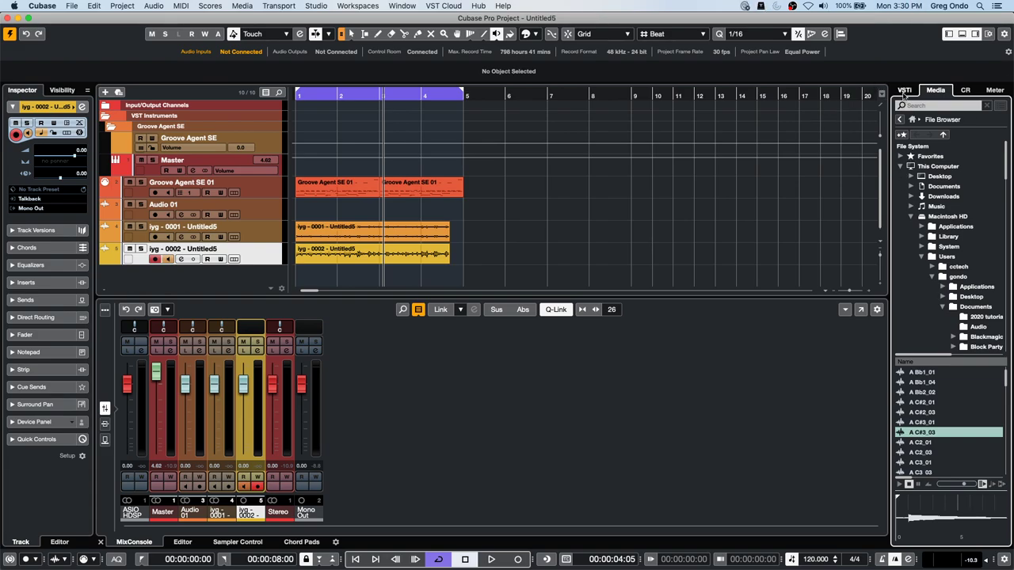
pyautogui.click(903, 91)
pyautogui.click(967, 91)
pyautogui.click(935, 90)
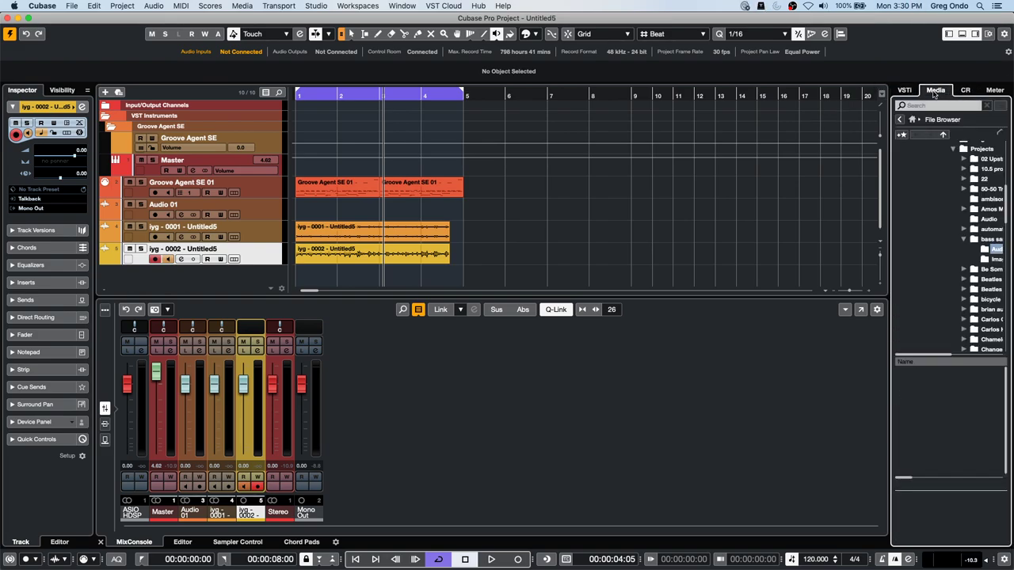
pyautogui.click(911, 119)
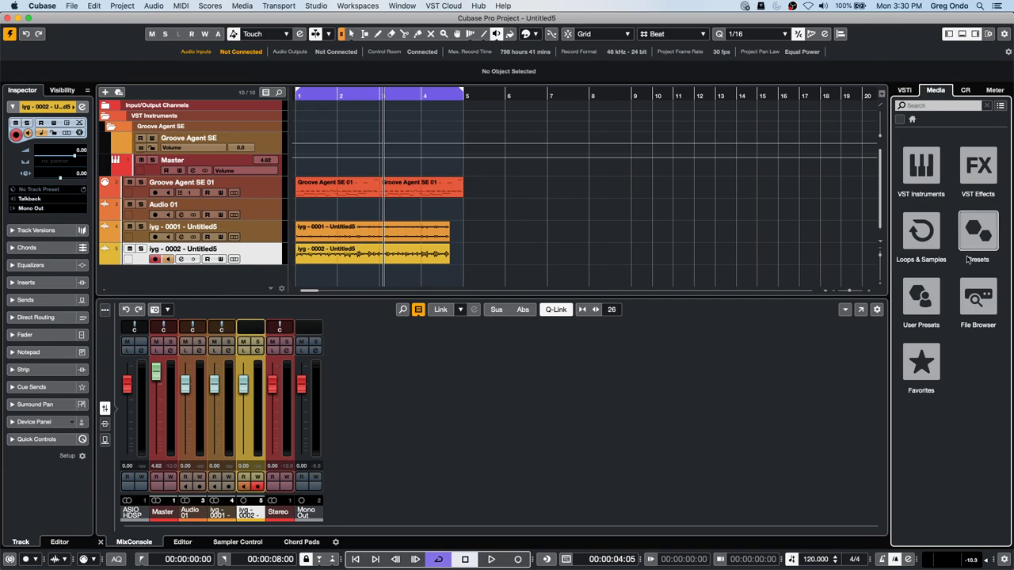
pyautogui.click(977, 297)
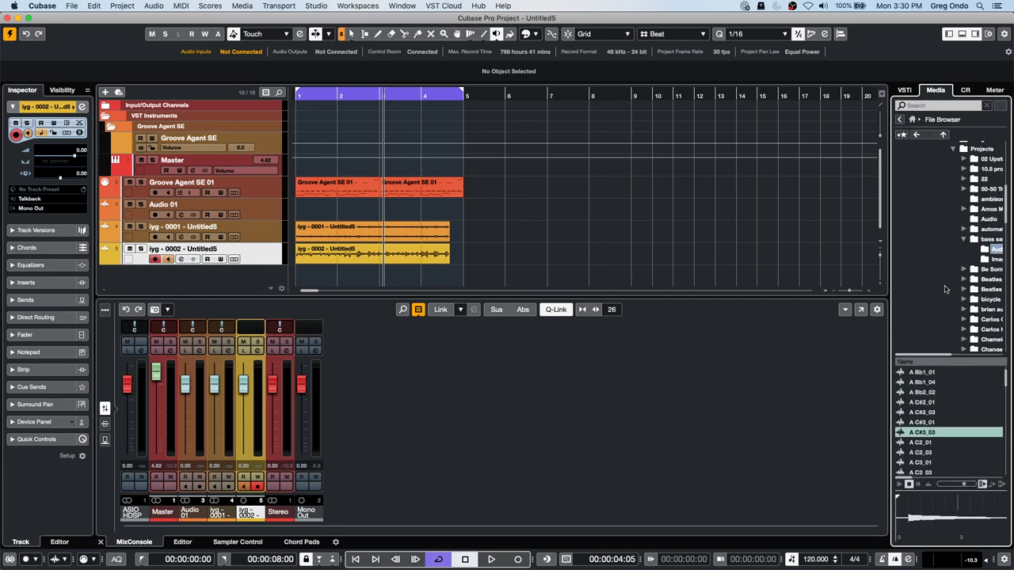
# Check the Add Favorite option for the Beatles or Stones folder and open the media Favorites
pyautogui.moveTo(933, 357); pyautogui.dragTo(956, 361)
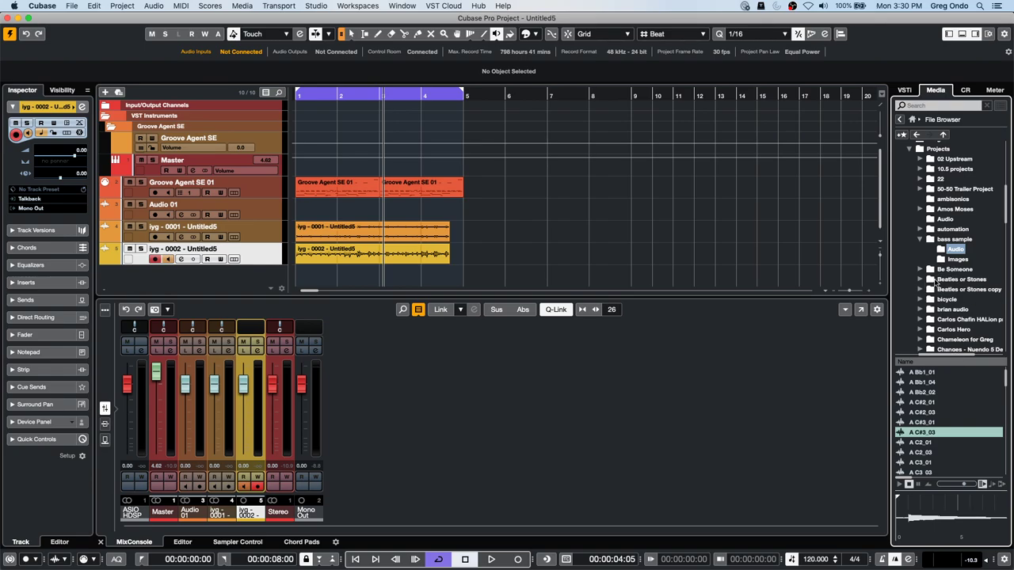
pyautogui.rightClick(936, 281)
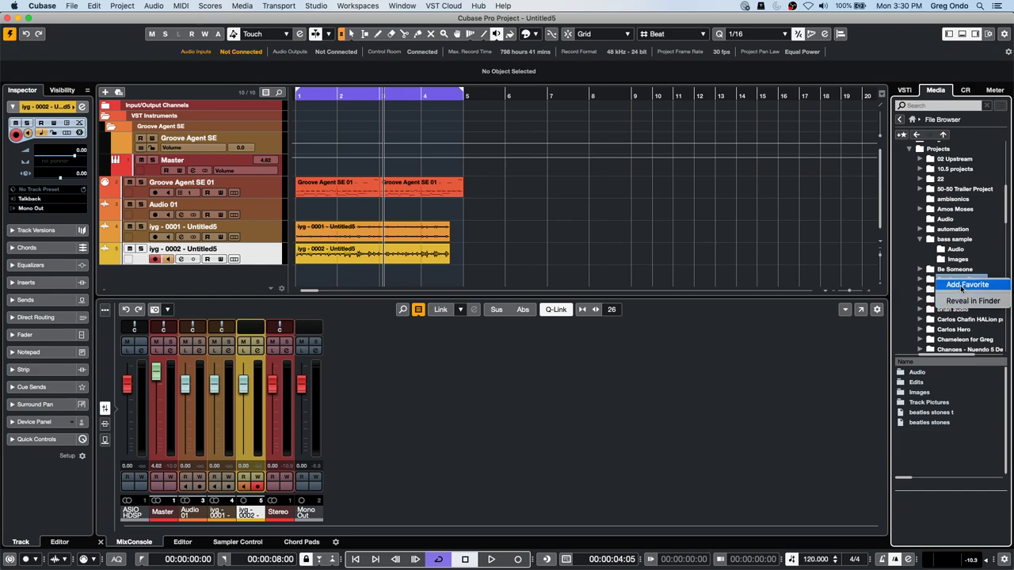
pyautogui.click(829, 257)
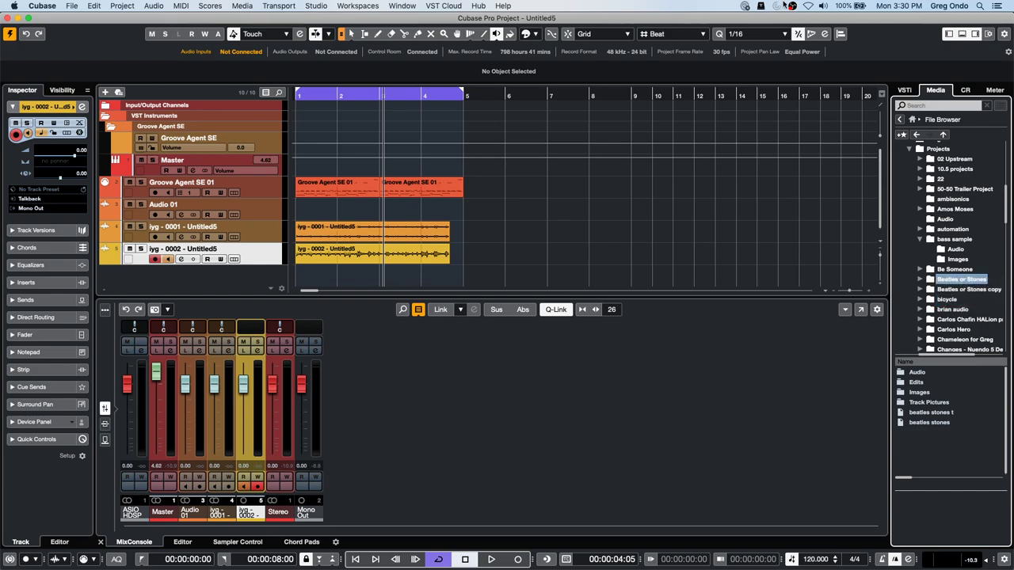
pyautogui.click(911, 121)
pyautogui.click(921, 362)
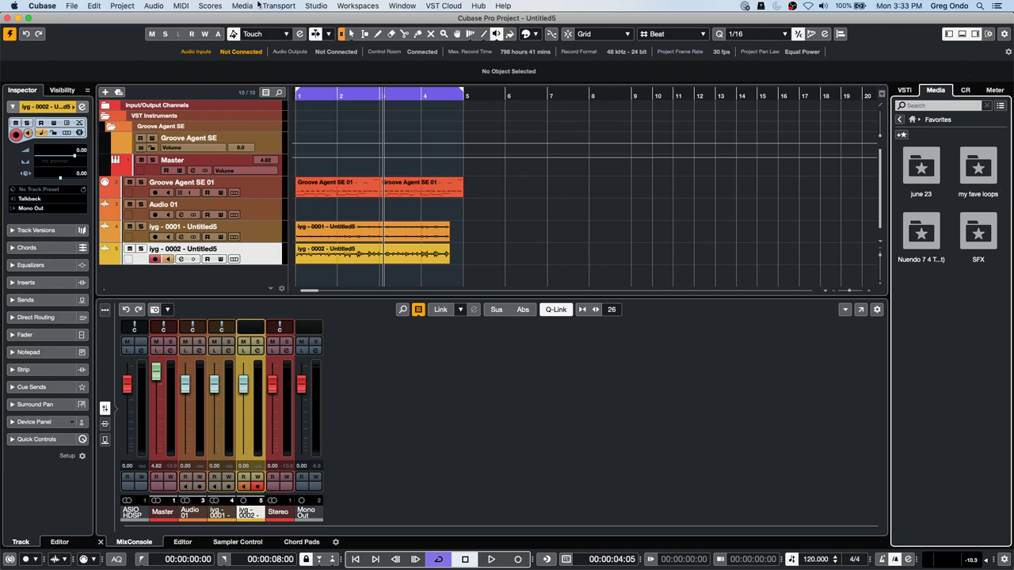
# Toggle PANORAMA P4 MIDI out as a MIDI clock destination in the Project Synchronization Setup and accept the setup
pyautogui.click(320, 7)
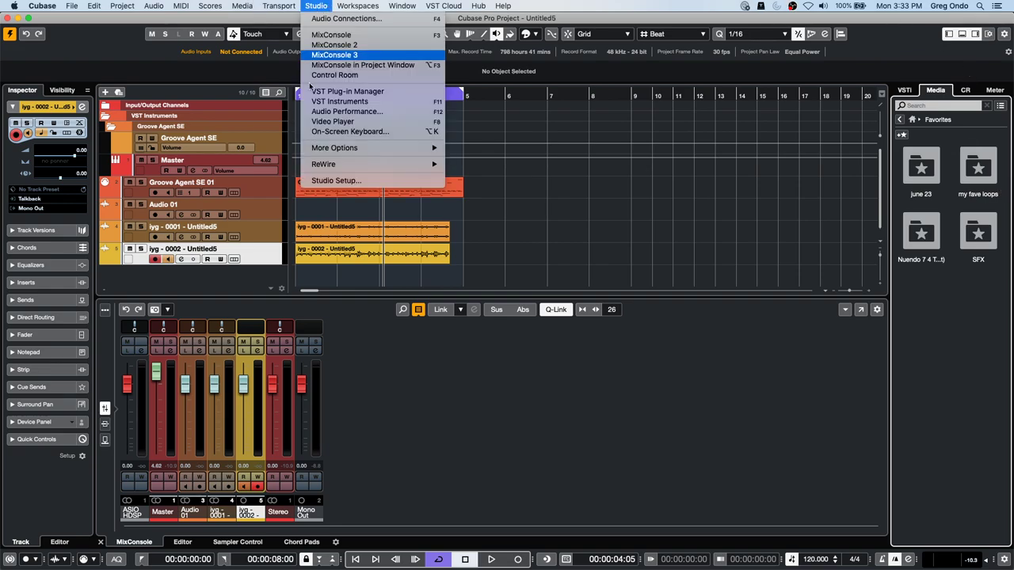
pyautogui.moveTo(267, 6)
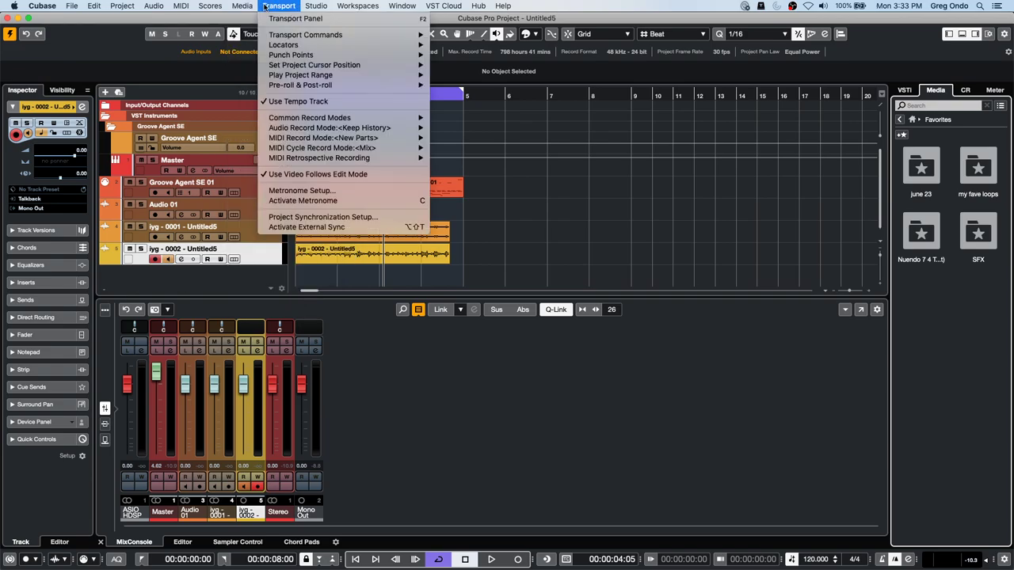
pyautogui.click(364, 217)
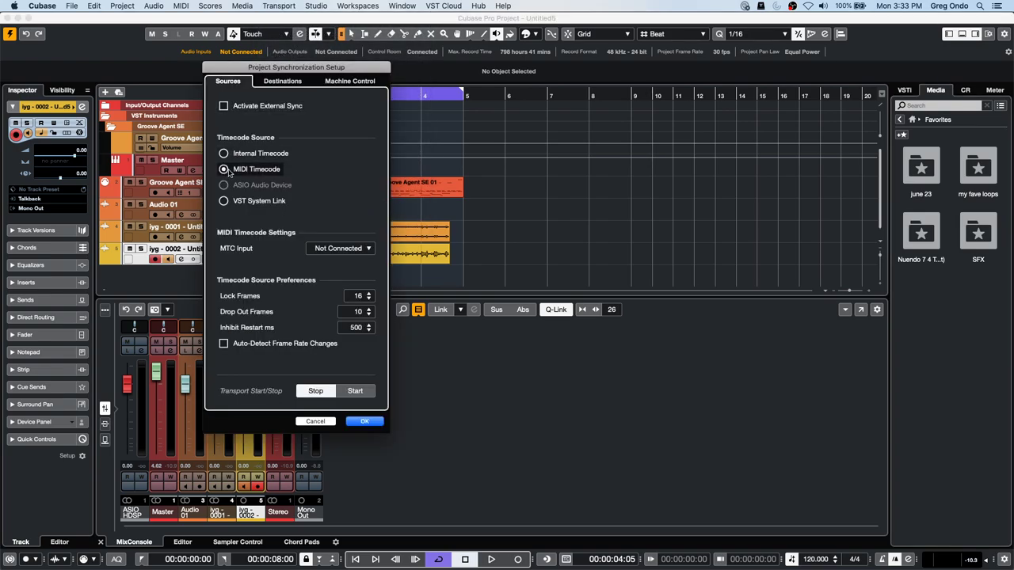
pyautogui.click(282, 81)
pyautogui.click(225, 136)
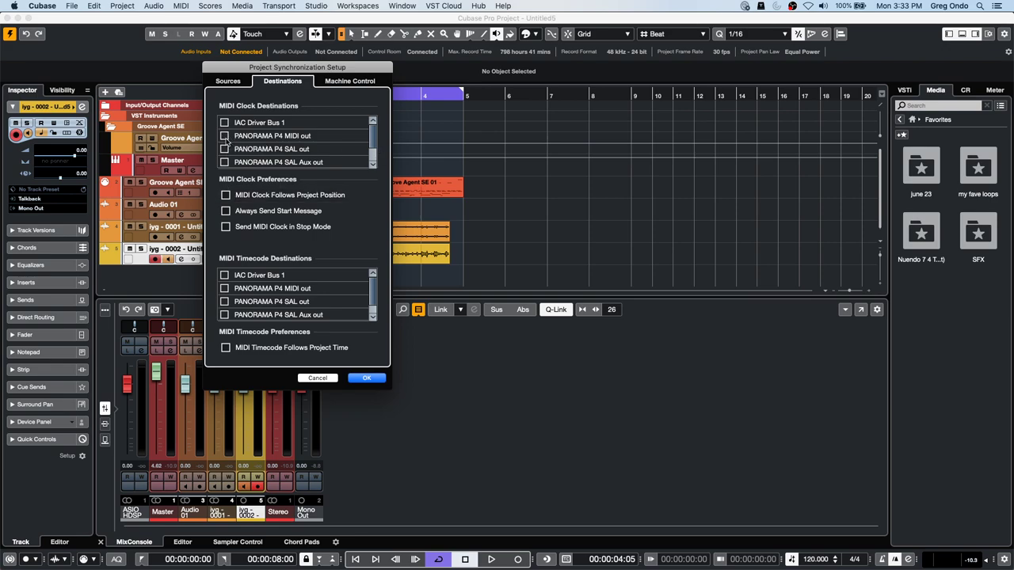
pyautogui.click(225, 136)
pyautogui.click(226, 139)
pyautogui.click(366, 379)
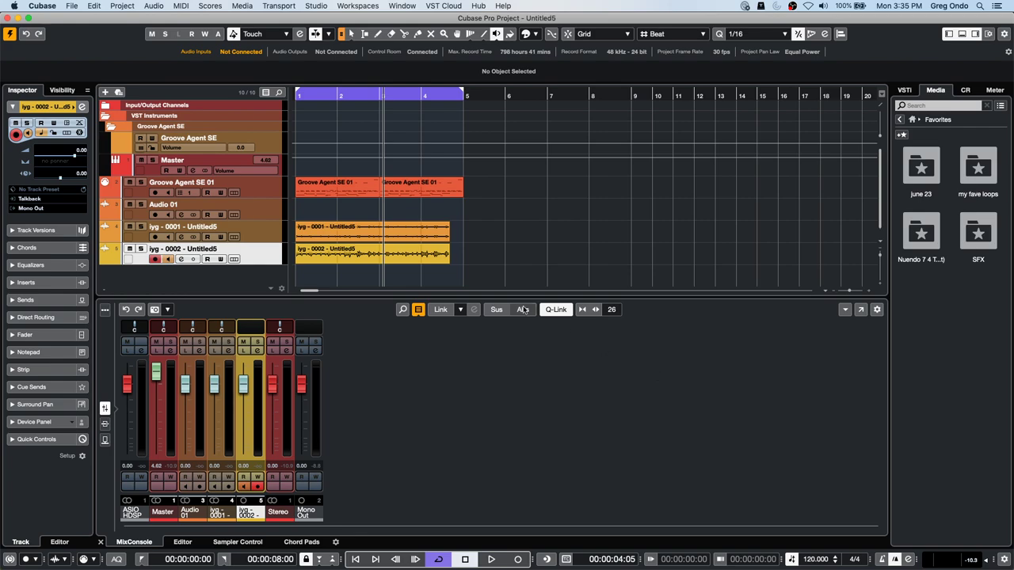
# Display the Chord Pads, and switch to the open project named chord pads and activate it
pyautogui.click(183, 541)
pyautogui.click(236, 542)
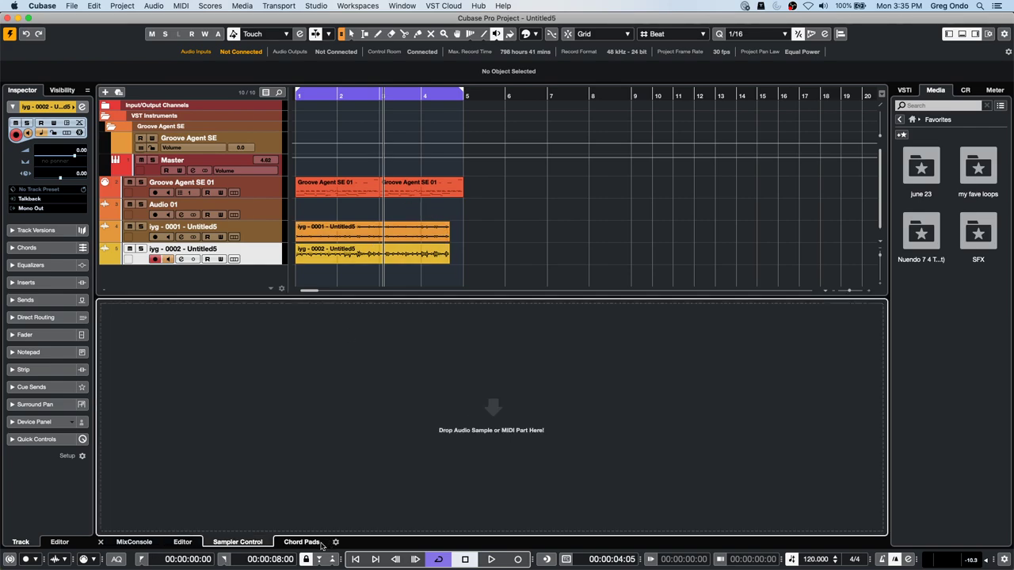
pyautogui.click(321, 544)
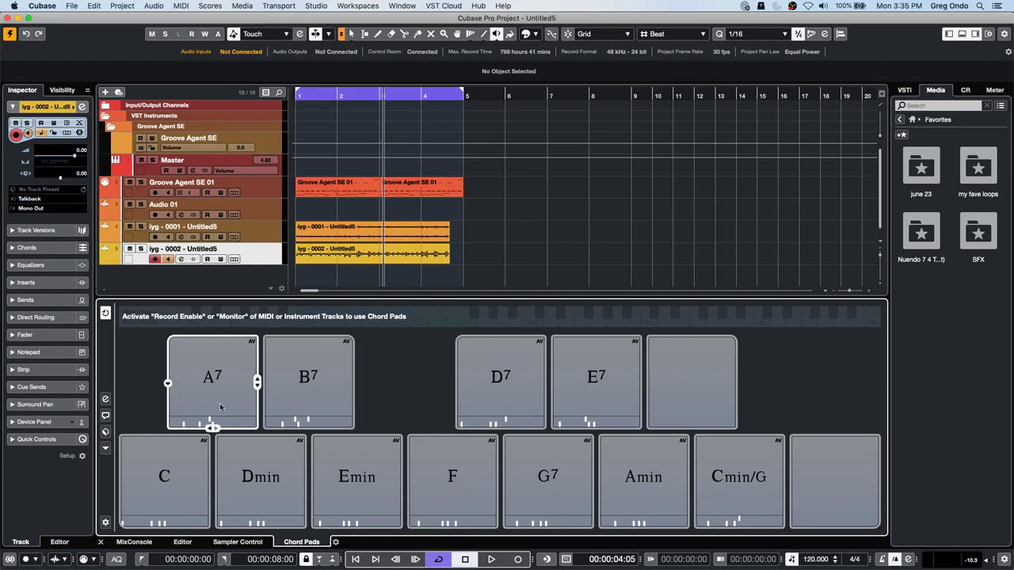
pyautogui.click(400, 5)
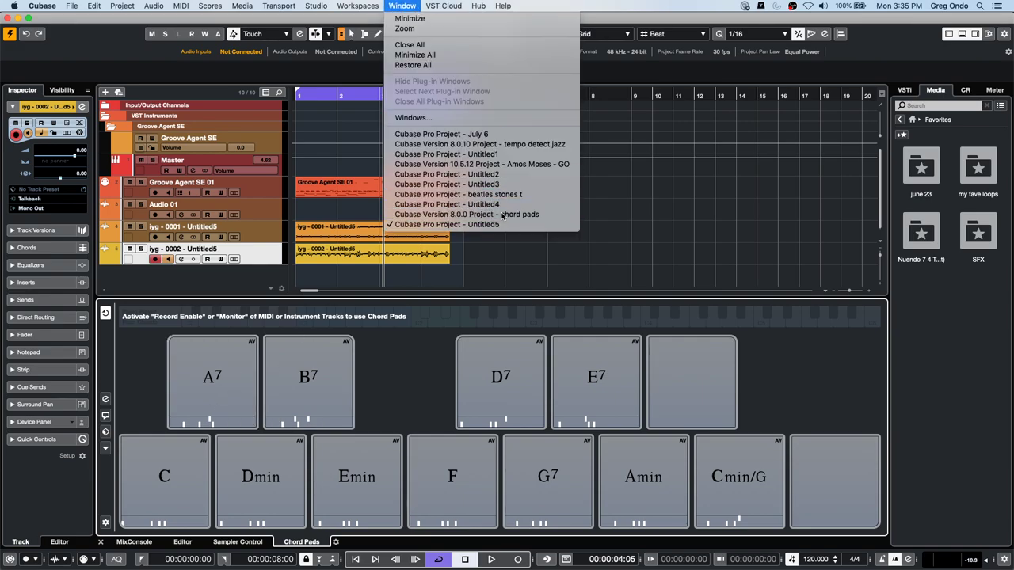
pyautogui.click(475, 214)
pyautogui.click(9, 35)
# Add tensions to the F♯min chord pad until it becomes F♯min6/9, trying another voicing along the way
pyautogui.moveTo(269, 528)
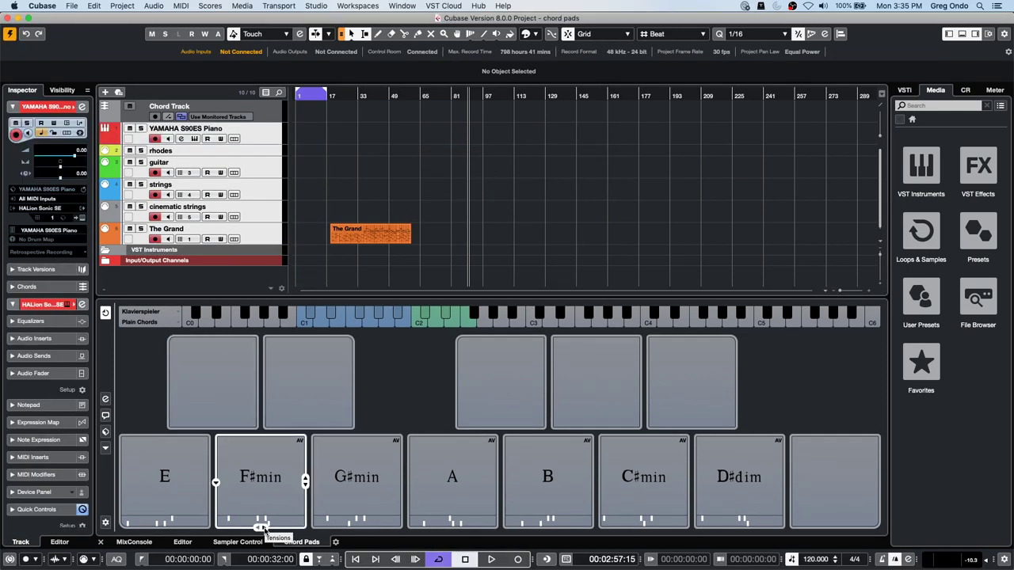
pyautogui.click(263, 527)
pyautogui.click(263, 528)
pyautogui.click(256, 529)
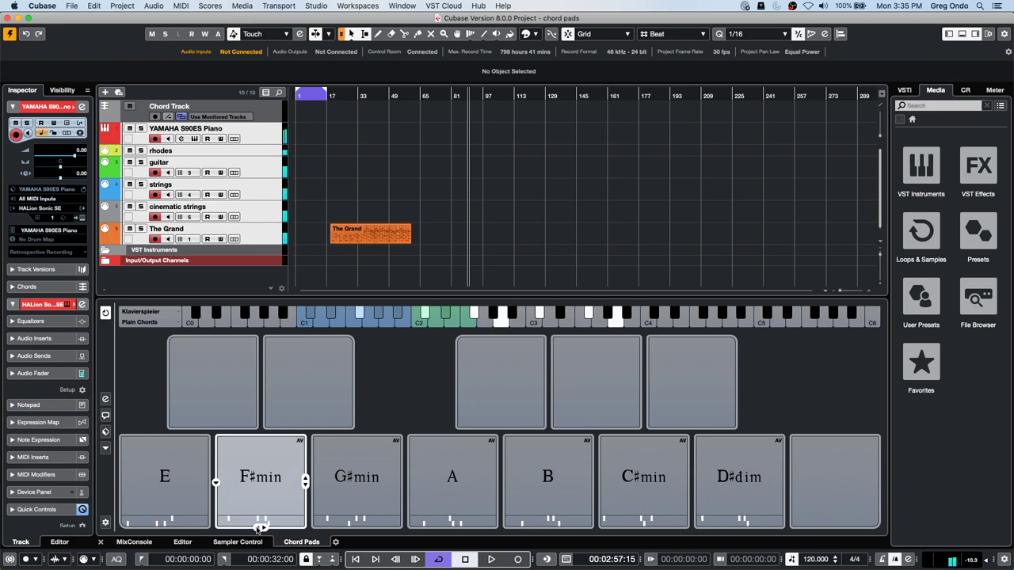
pyautogui.click(304, 487)
pyautogui.click(263, 527)
pyautogui.click(263, 527)
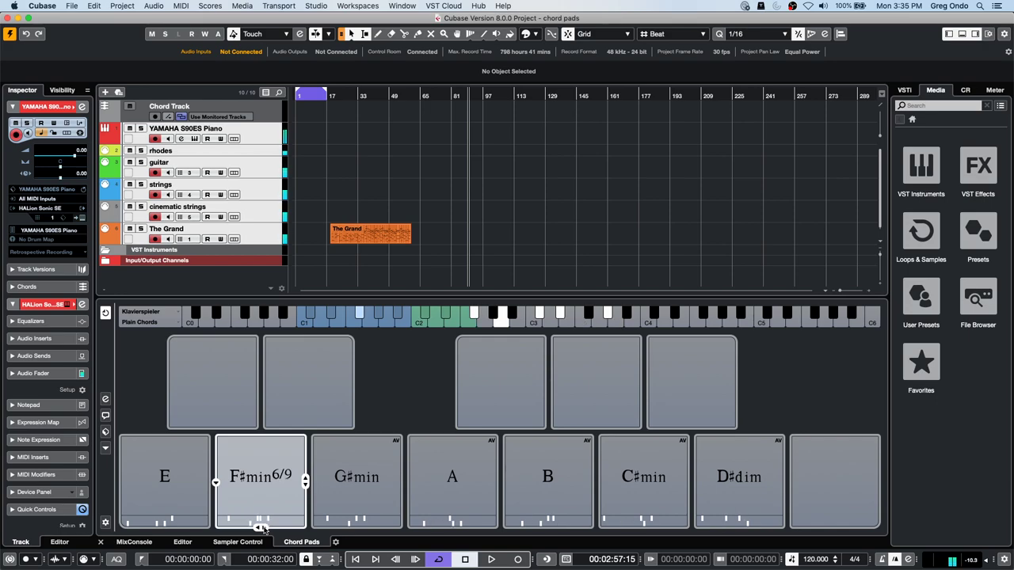
# Raise the same pad's tensions to F♯min7/11, and reduce them to F♯min9
pyautogui.click(263, 526)
pyautogui.click(263, 526)
pyautogui.click(263, 526)
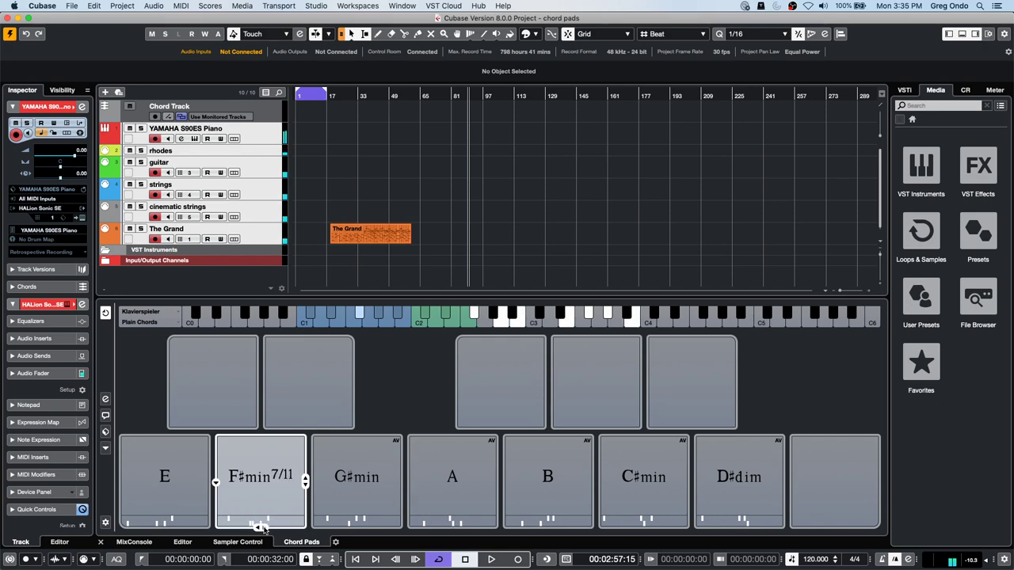
pyautogui.click(260, 527)
pyautogui.click(259, 527)
pyautogui.click(259, 526)
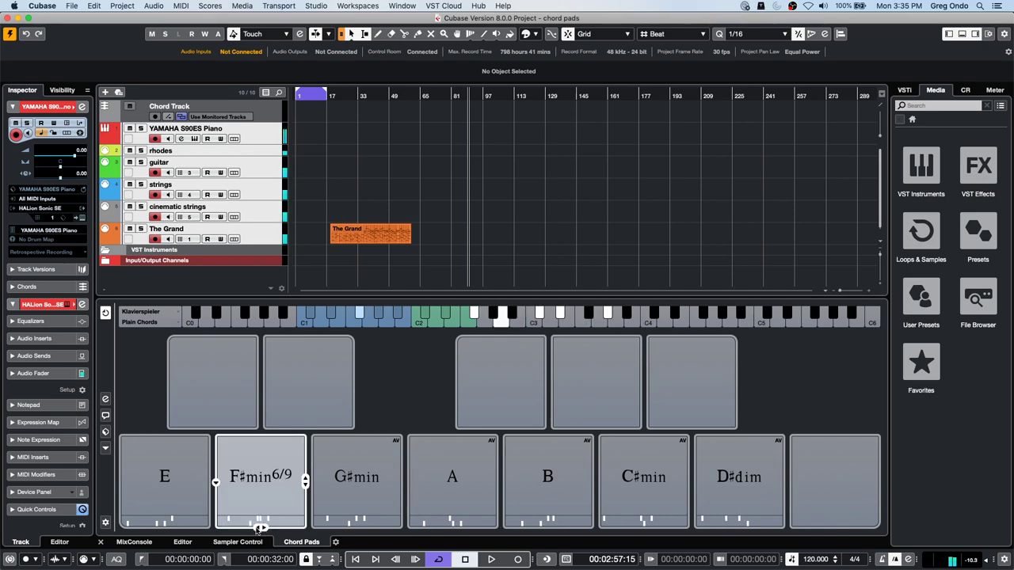
pyautogui.click(259, 526)
# Step the F♯min9 pad through higher and lower voicings, and open its Chord Editor
pyautogui.click(305, 479)
pyautogui.click(305, 480)
pyautogui.click(305, 480)
pyautogui.click(306, 488)
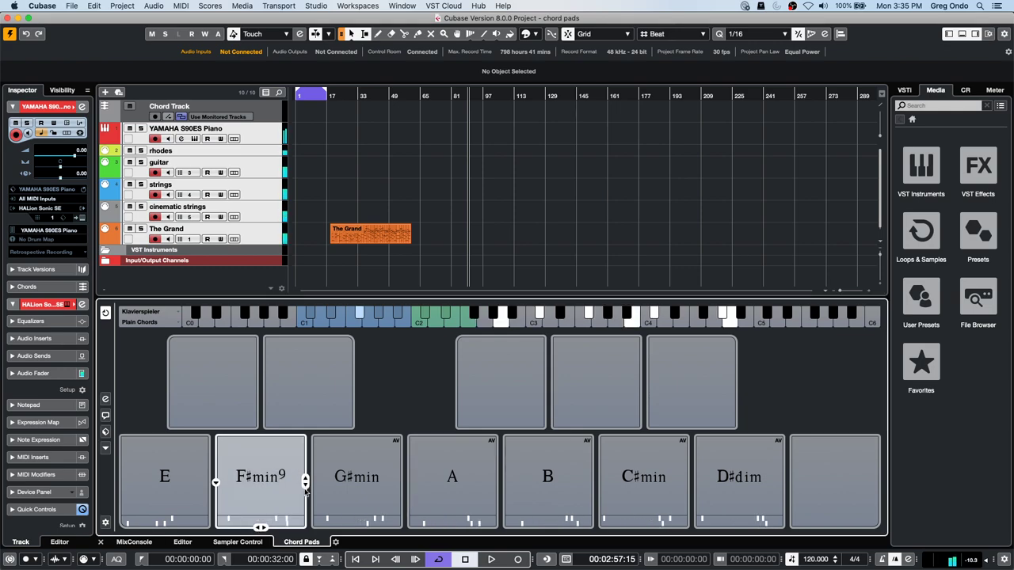
pyautogui.click(305, 487)
pyautogui.click(305, 487)
pyautogui.click(305, 488)
pyautogui.click(305, 487)
pyautogui.click(217, 483)
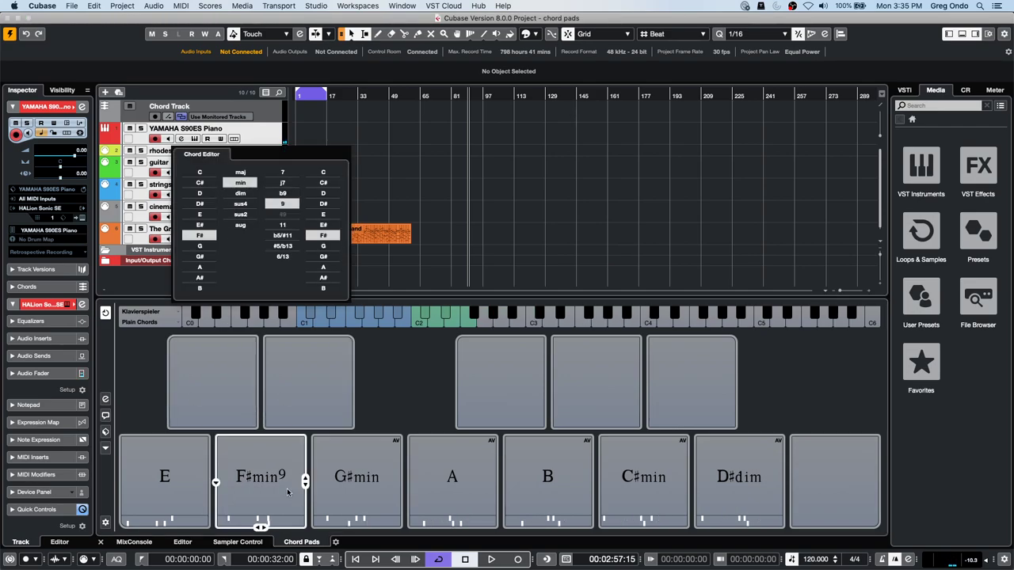
# Assign an E♭ diminished chord with a ♭9 tension and A in the bass to the second empty upper-row chord pad
pyautogui.click(287, 381)
pyautogui.click(264, 384)
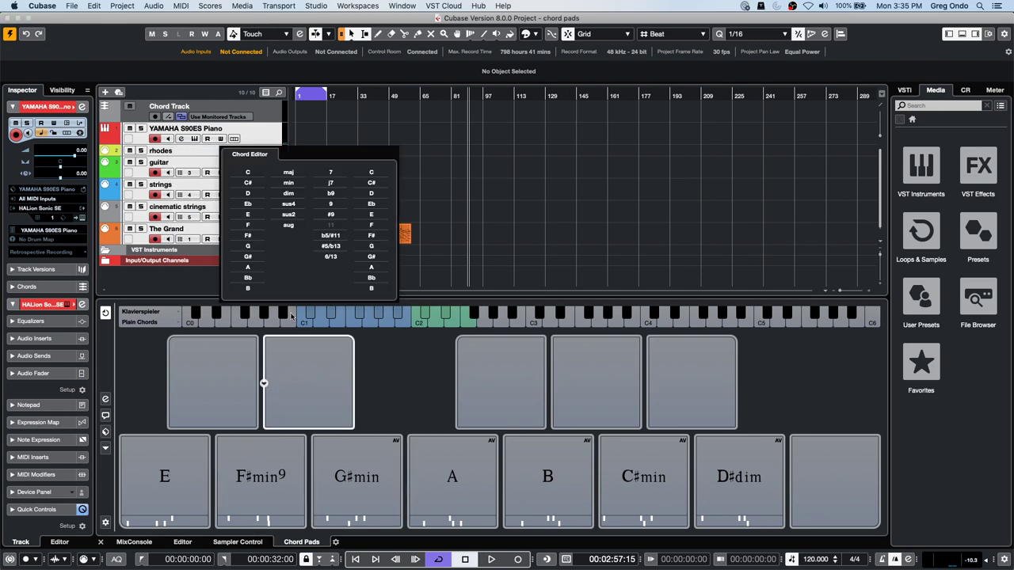
pyautogui.click(253, 203)
pyautogui.click(288, 193)
pyautogui.click(330, 193)
pyautogui.click(370, 228)
pyautogui.click(371, 267)
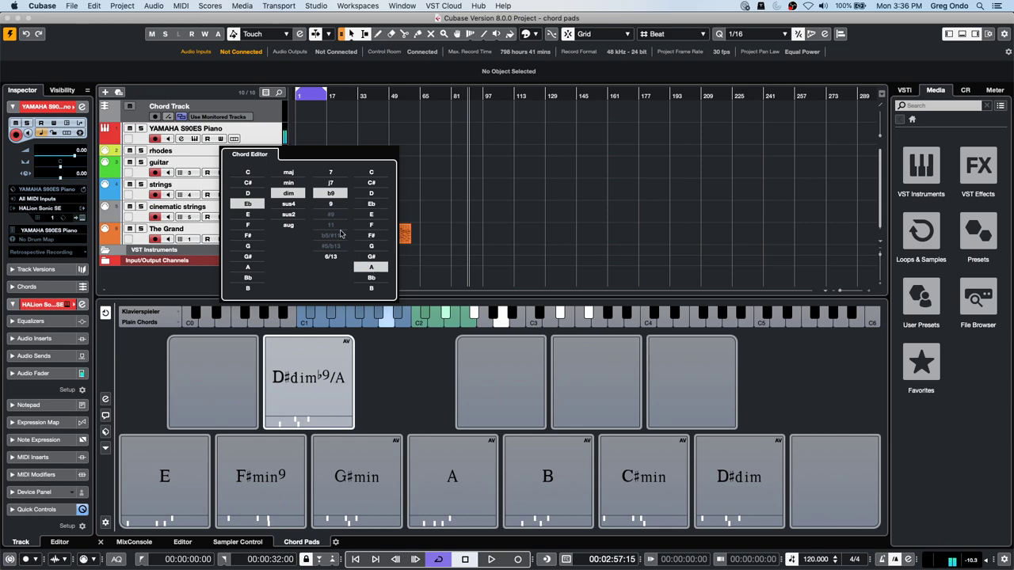
# Try the 6/13 tension and other bass notes on the new pad, change it to E♭sus2/B, and close the Chord Editor
pyautogui.click(331, 256)
pyautogui.click(371, 182)
pyautogui.click(370, 246)
pyautogui.click(370, 288)
pyautogui.click(288, 214)
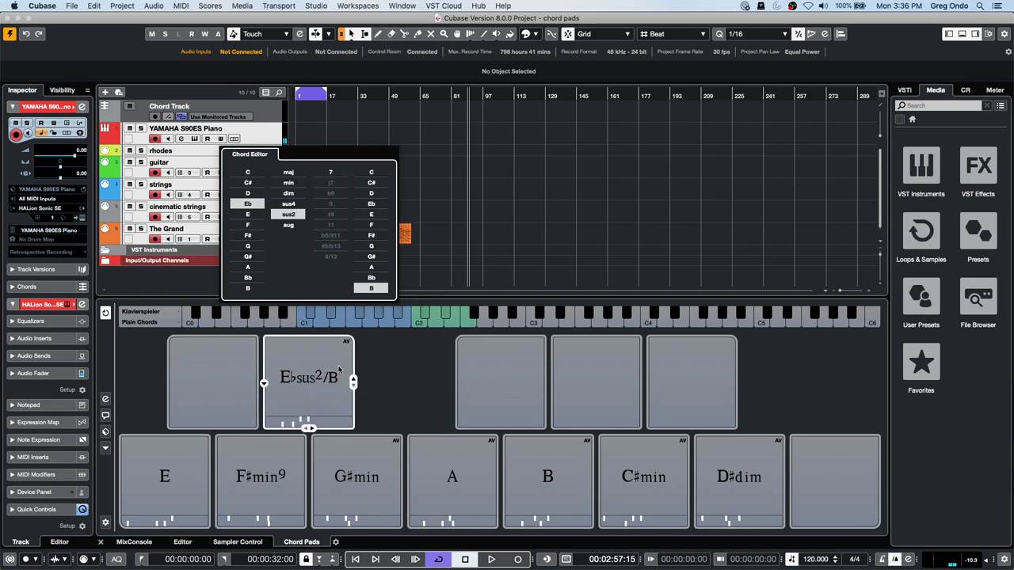
pyautogui.click(357, 128)
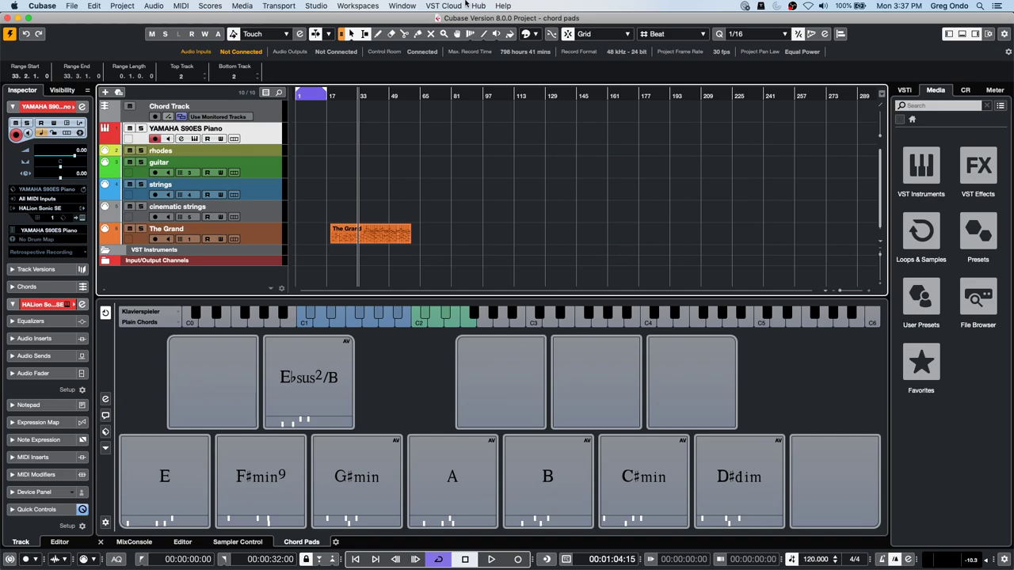
pyautogui.click(402, 5)
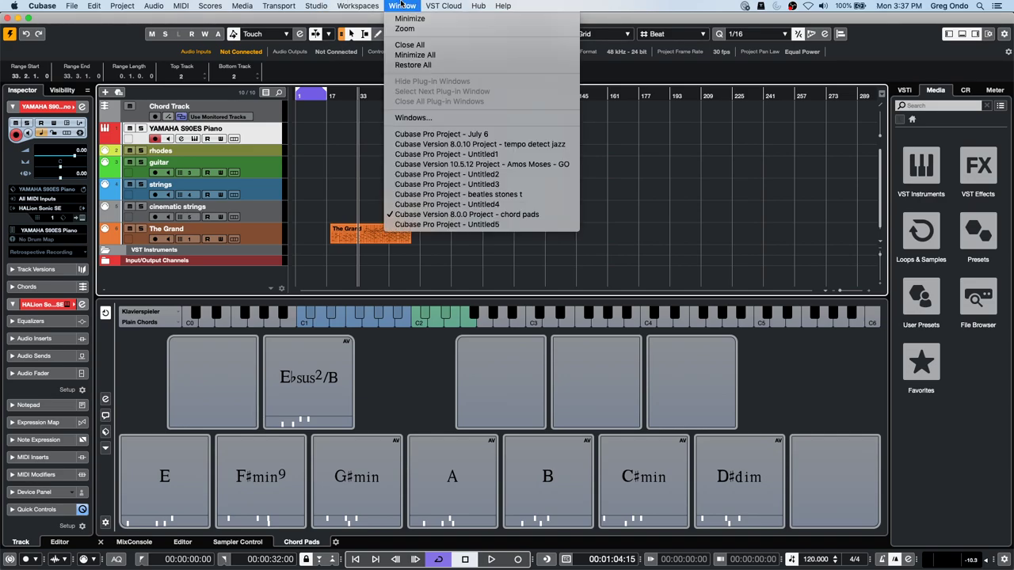
pyautogui.click(764, 359)
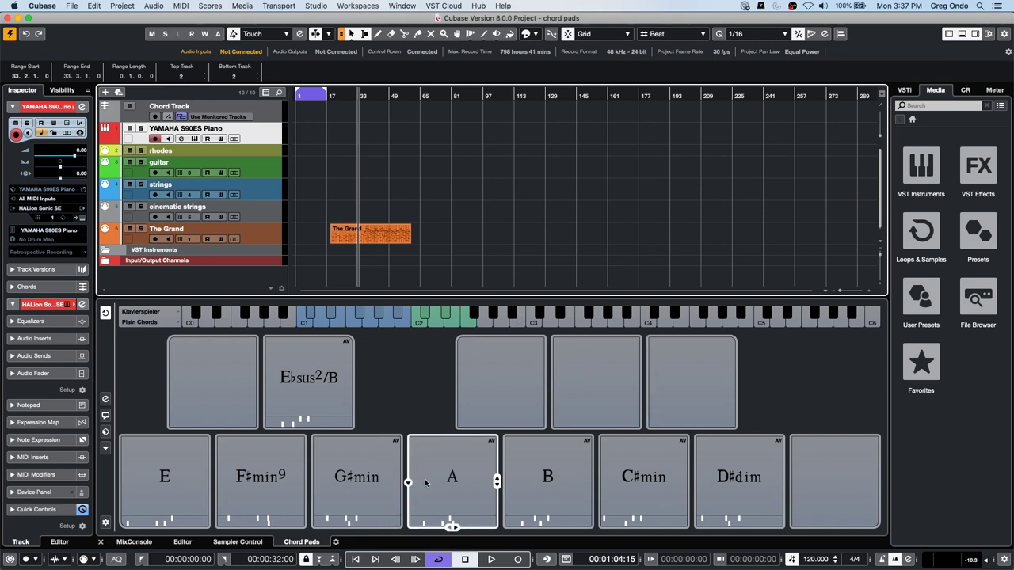
pyautogui.click(369, 8)
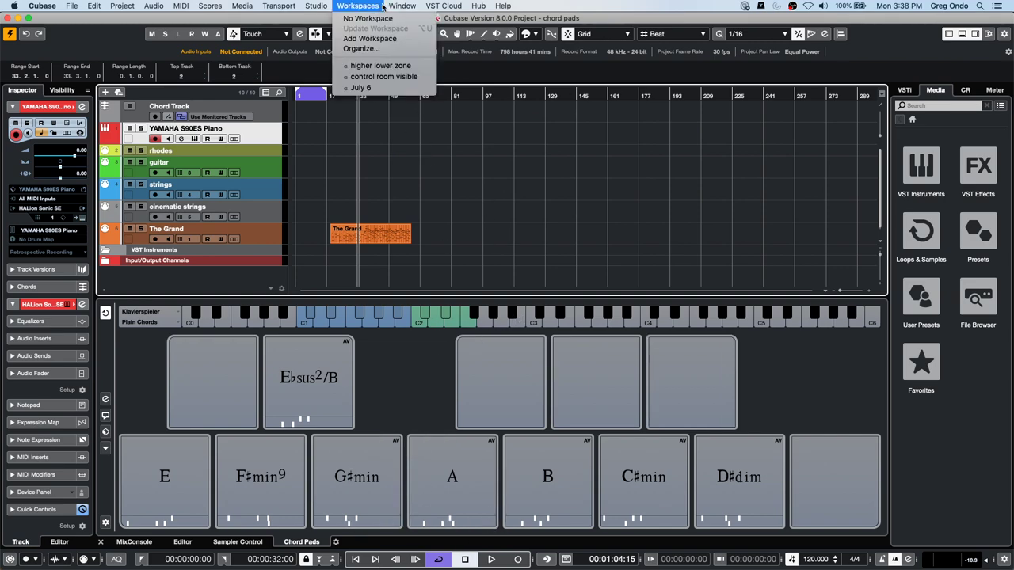
# Open The Grand part in a separate Key Editor window, shrink it, and place it over the project window's lower-right corner
pyautogui.click(368, 240)
pyautogui.doubleClick(368, 239)
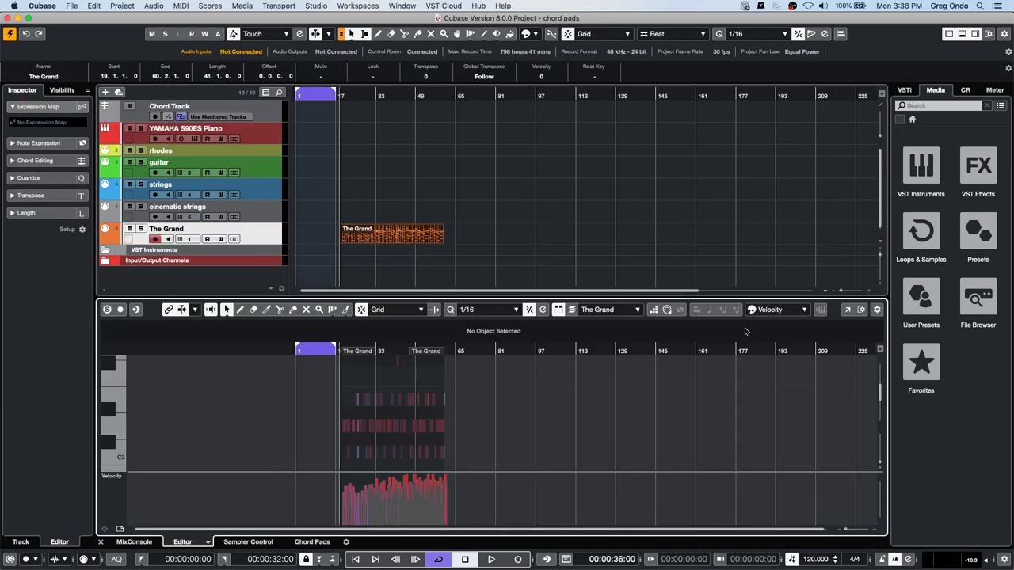
pyautogui.click(848, 310)
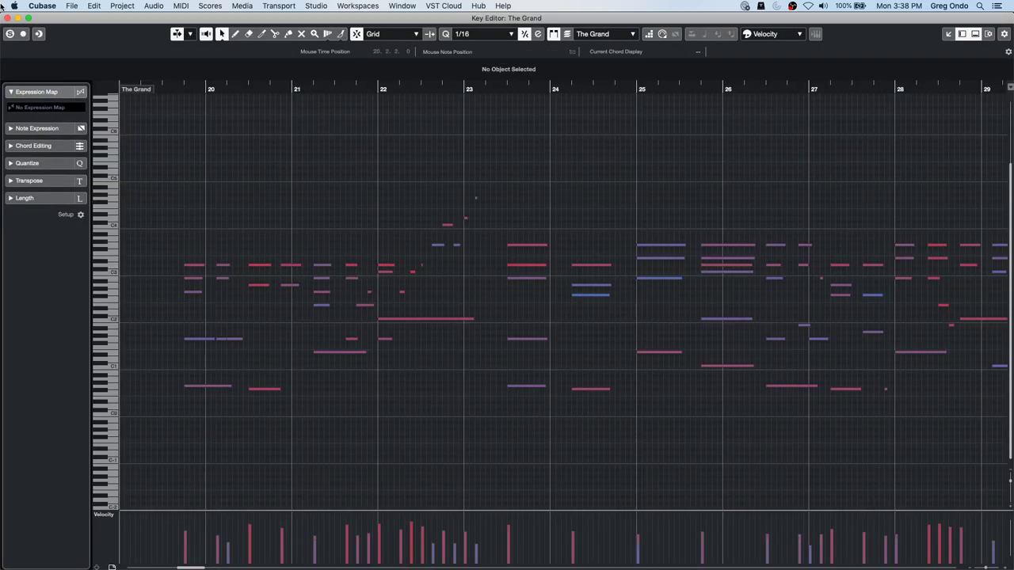
pyautogui.moveTo(2, 14); pyautogui.dragTo(858, 412)
pyautogui.moveTo(844, 473); pyautogui.dragTo(858, 474)
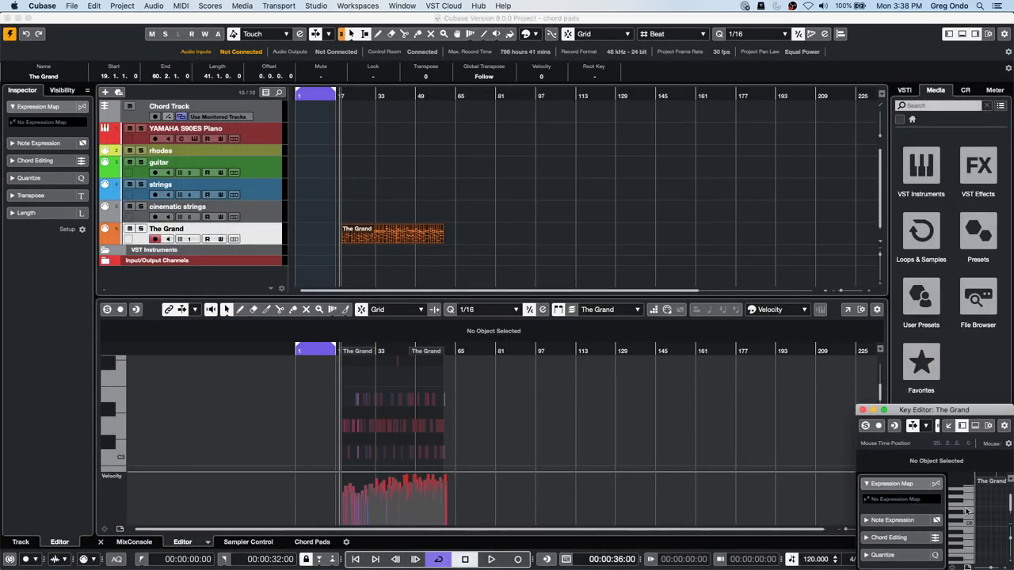
pyautogui.moveTo(989, 410); pyautogui.dragTo(978, 380)
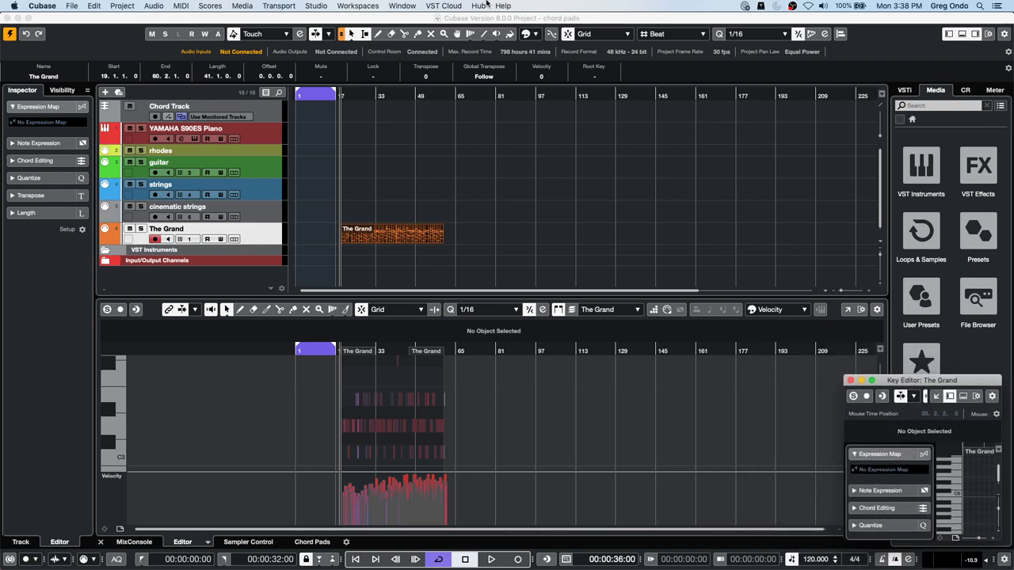
# Save the window layout as a project workspace named small edit, and close the separate Key Editor window
pyautogui.click(361, 5)
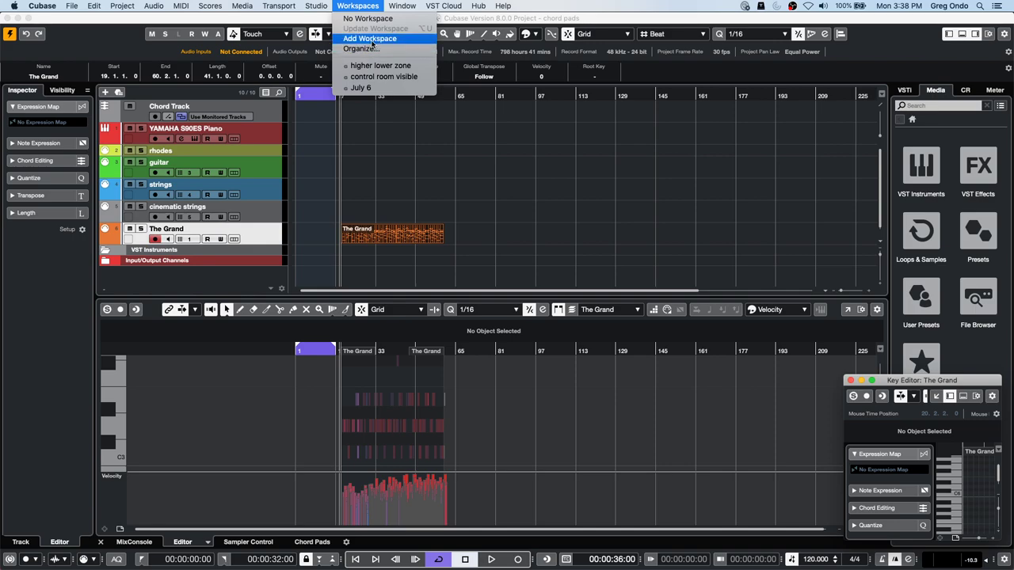
pyautogui.click(369, 38)
pyautogui.click(408, 189)
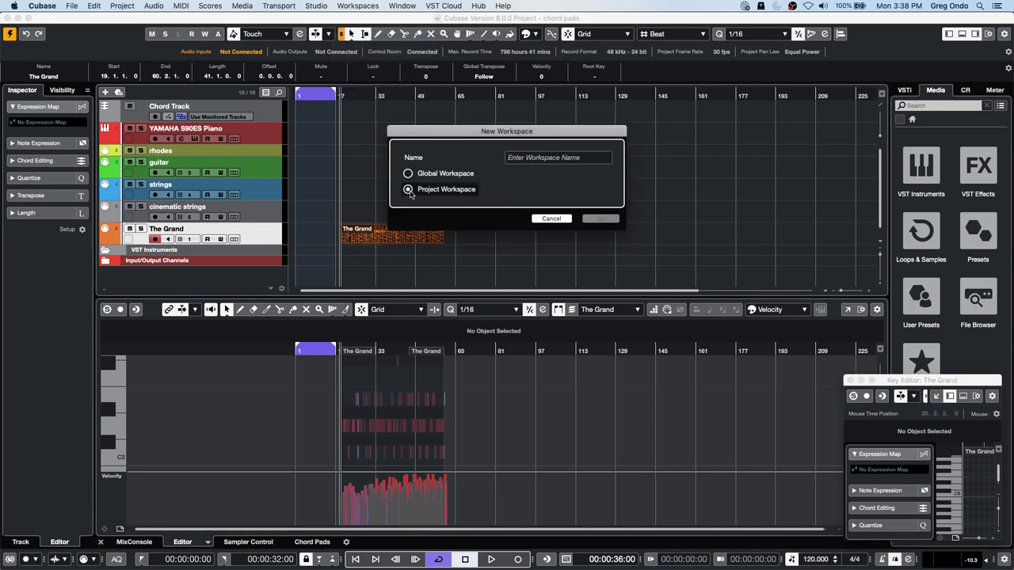
pyautogui.click(518, 157)
pyautogui.write('small edit')
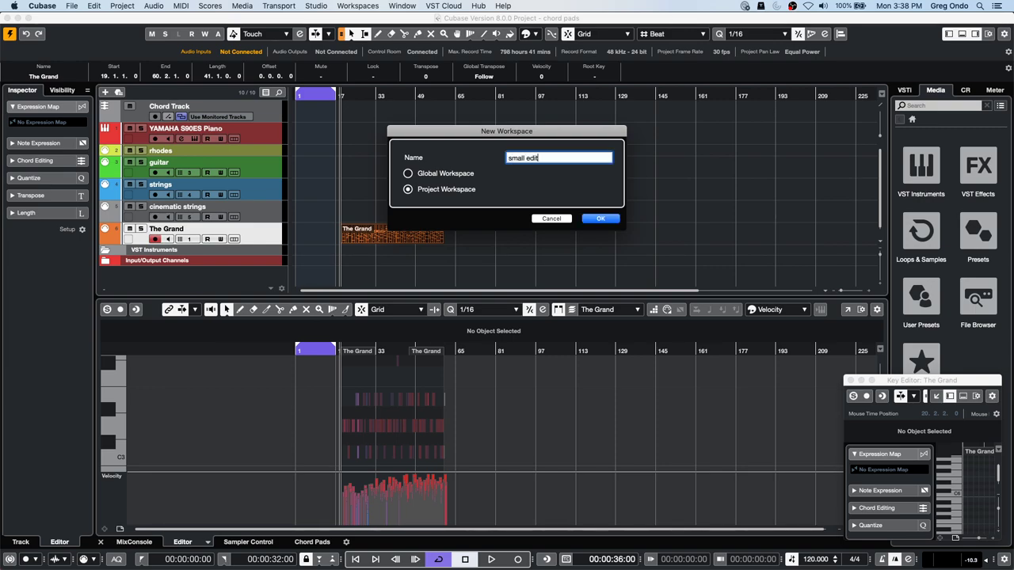
pyautogui.press('Return')
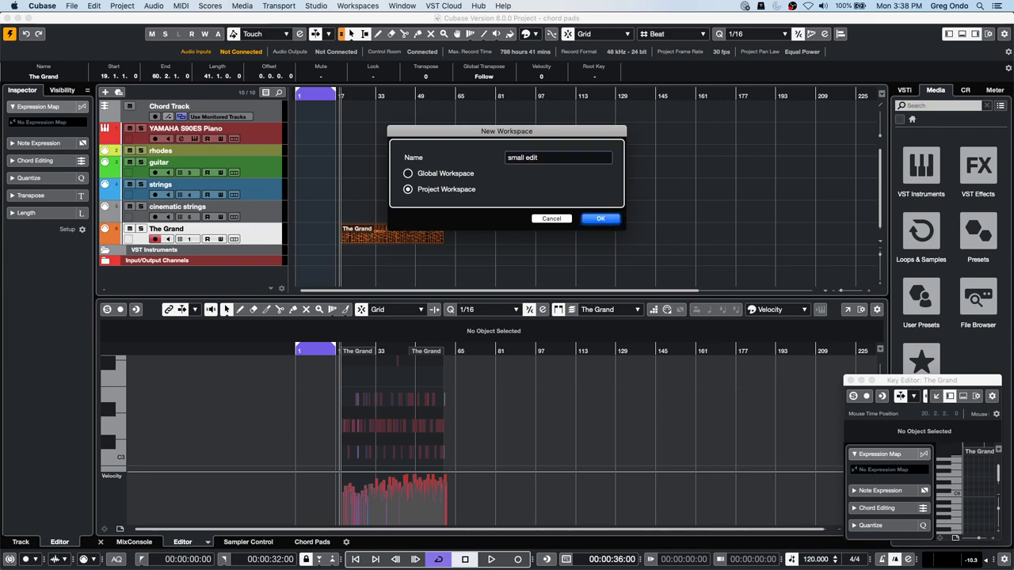
pyautogui.click(595, 219)
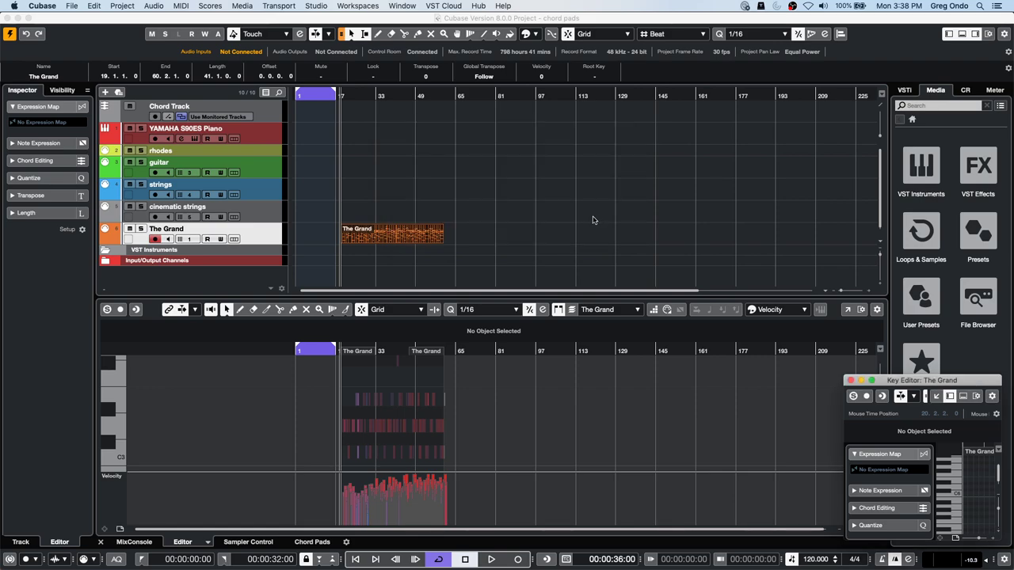
pyautogui.click(850, 381)
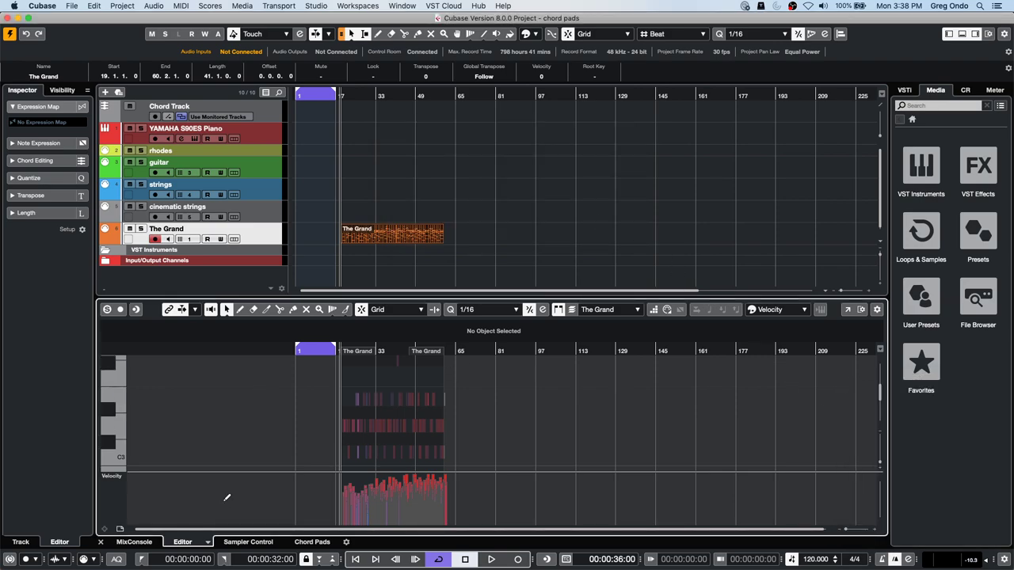
# Show The Grand in the Drum Editor and the Score Editor, and open the score in a separate maximized window
pyautogui.click(210, 541)
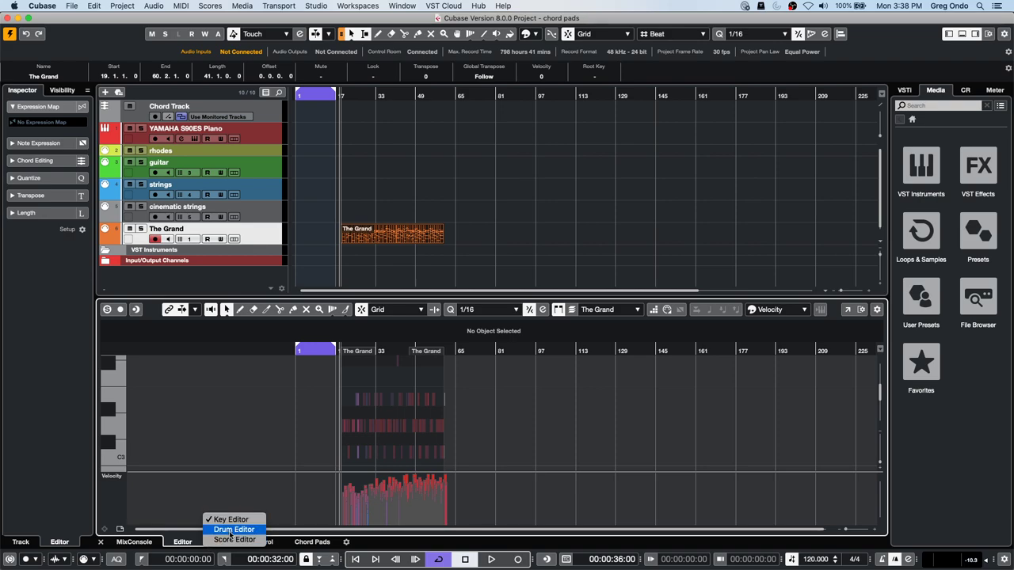
pyautogui.click(231, 529)
pyautogui.click(207, 543)
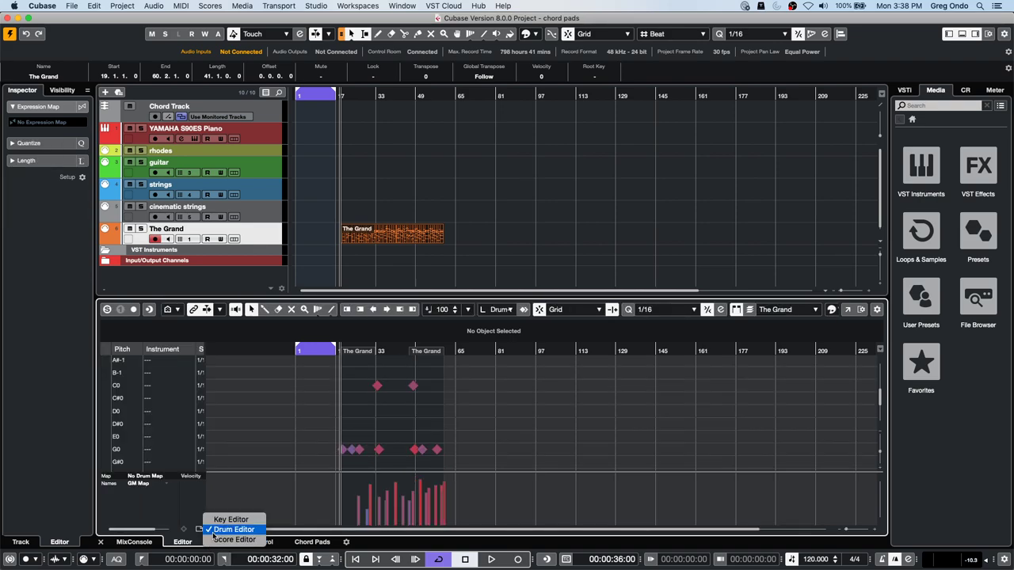
pyautogui.click(218, 540)
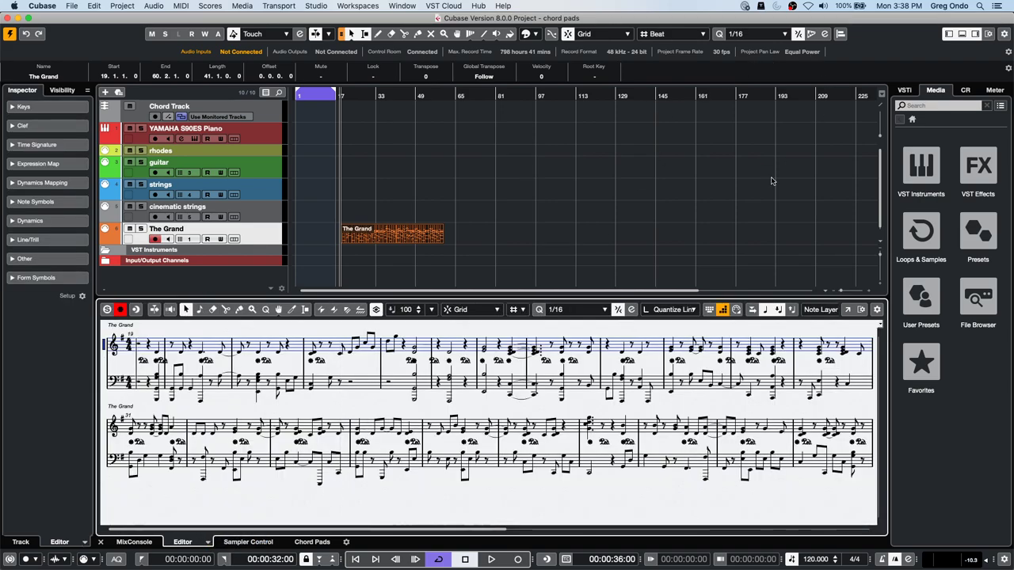
pyautogui.click(847, 310)
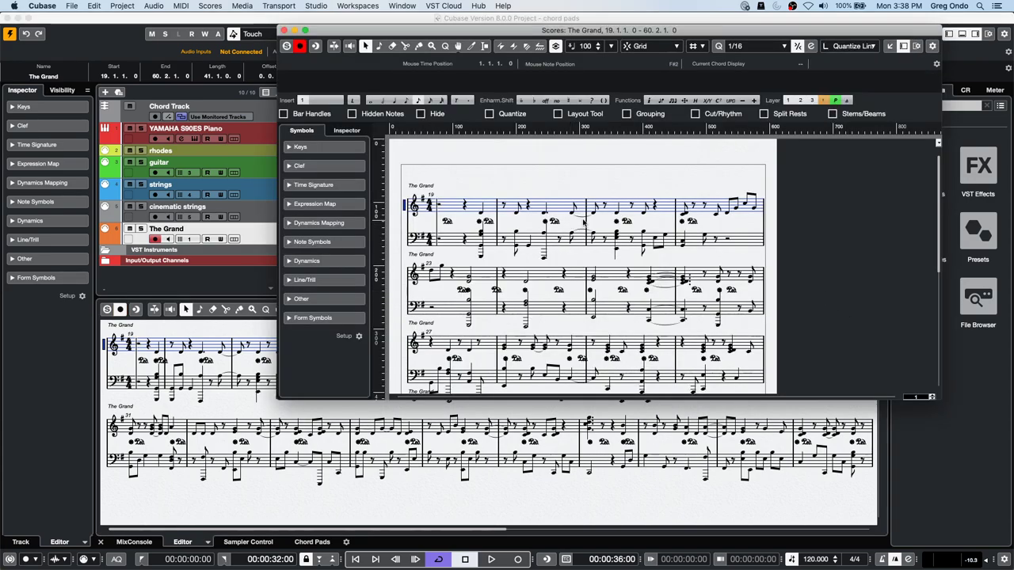
pyautogui.click(305, 30)
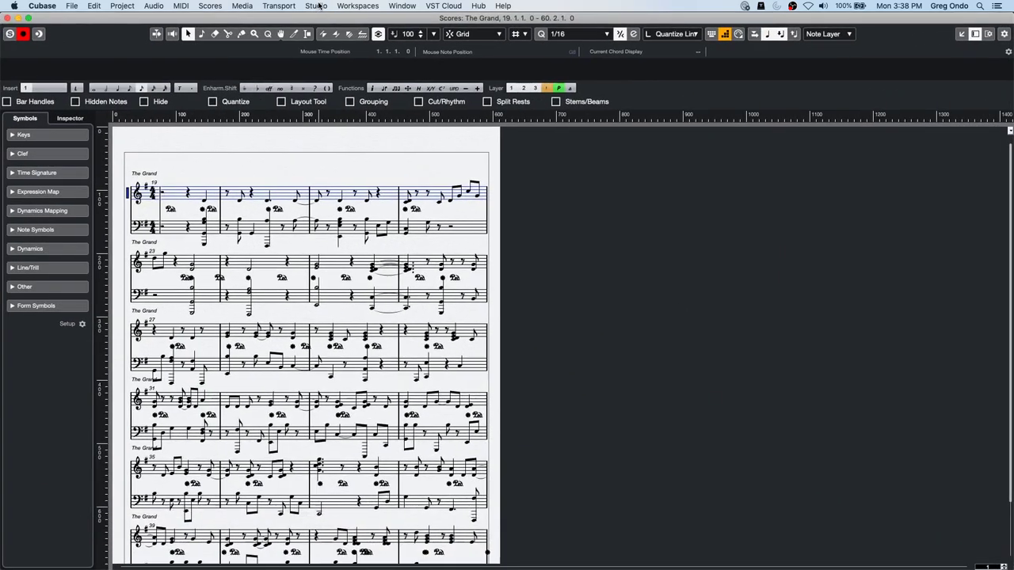
# Save the score layout as a project workspace named score, and close the separate Scores window
pyautogui.click(316, 5)
pyautogui.moveTo(354, 6)
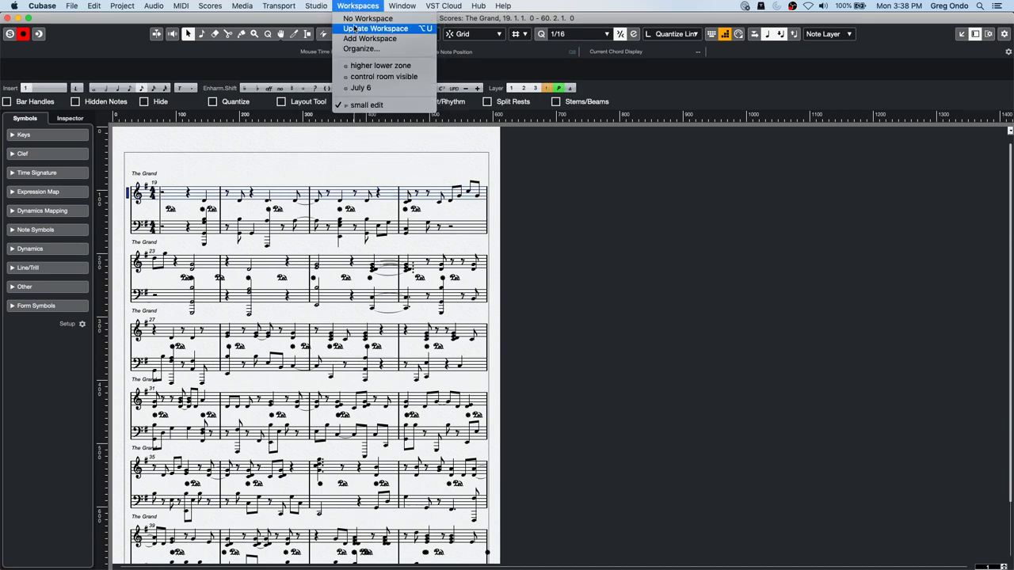
pyautogui.click(372, 39)
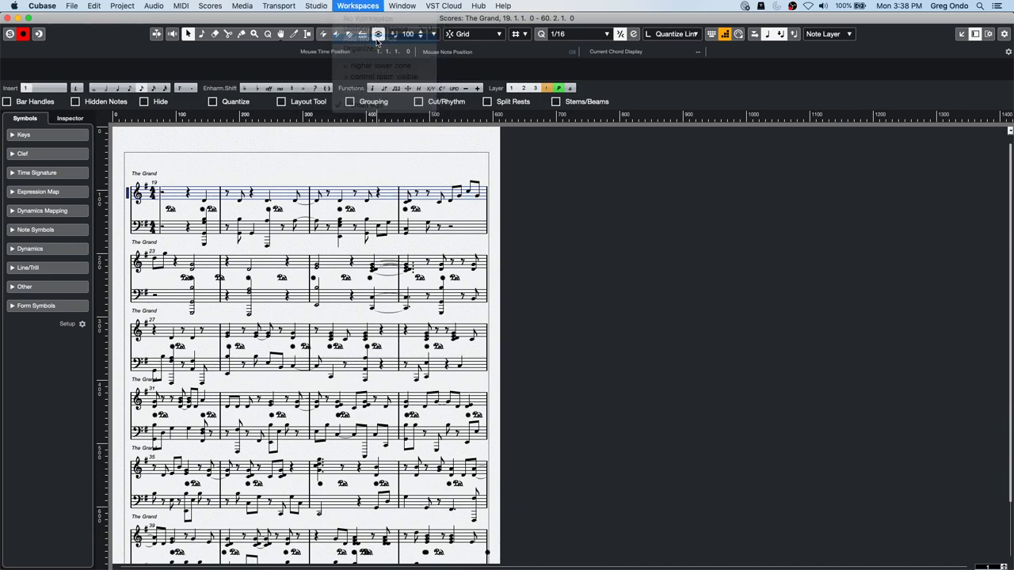
pyautogui.click(408, 189)
pyautogui.click(529, 157)
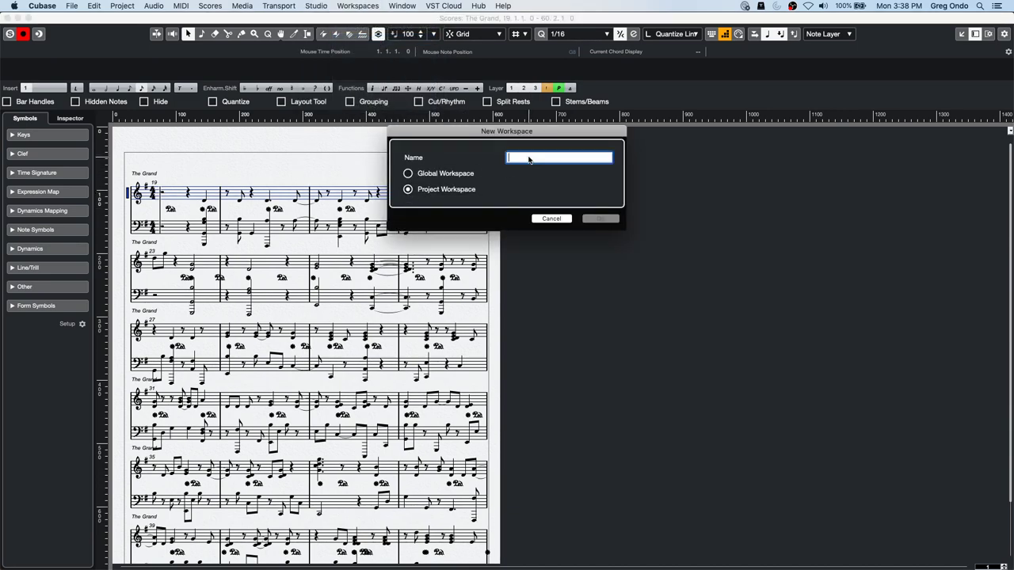
pyautogui.write('score')
pyautogui.press('Return')
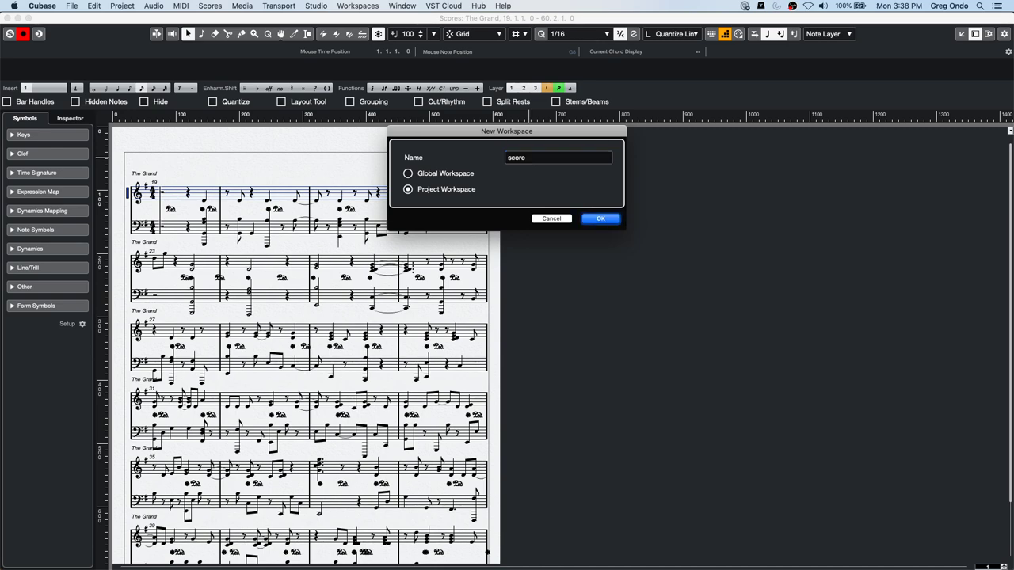
pyautogui.click(601, 219)
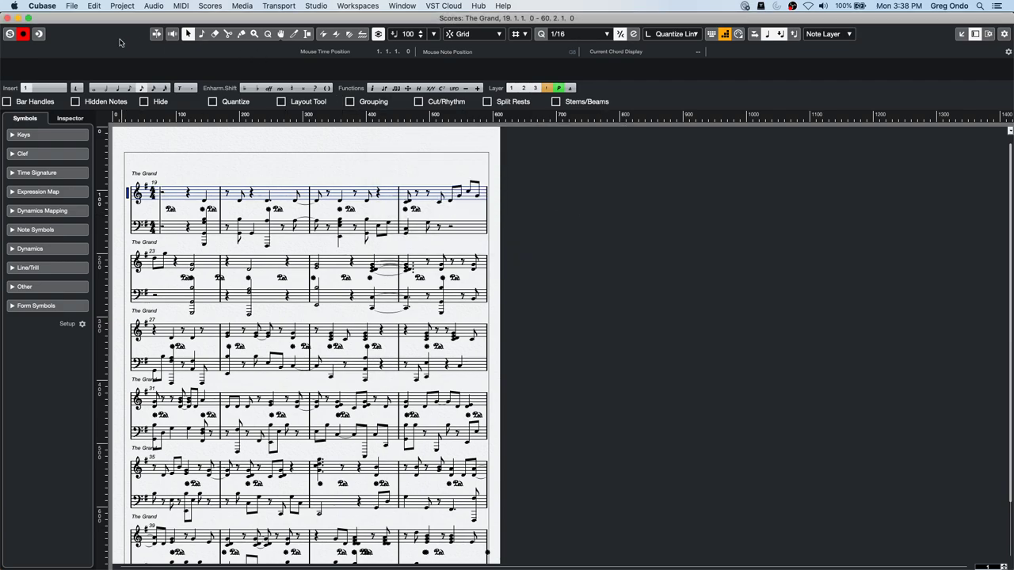
pyautogui.click(8, 17)
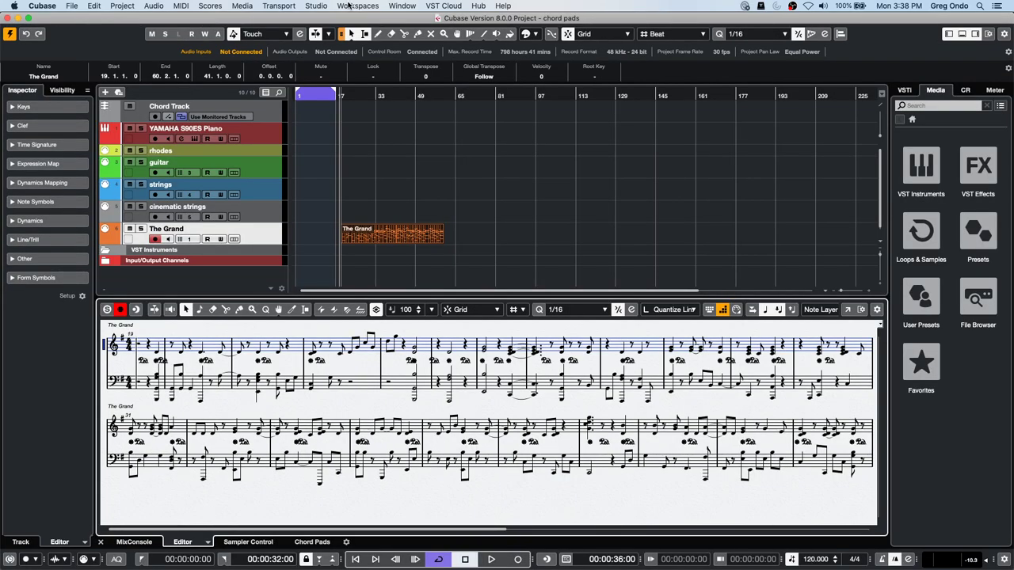
# Show the MixConsole in the project window's lower zone in place of the Score Editor
pyautogui.click(349, 6)
pyautogui.click(222, 301)
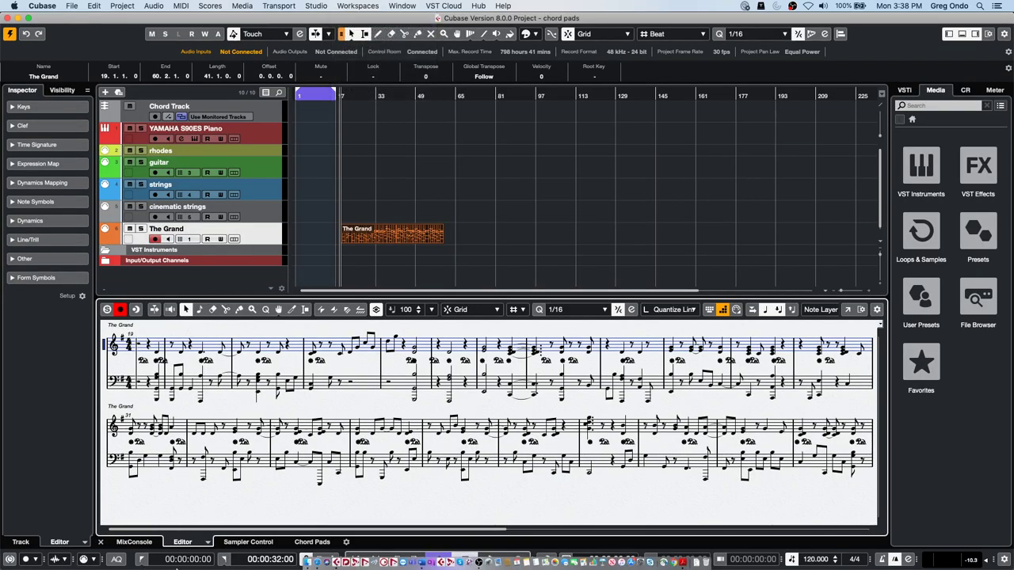
pyautogui.click(206, 543)
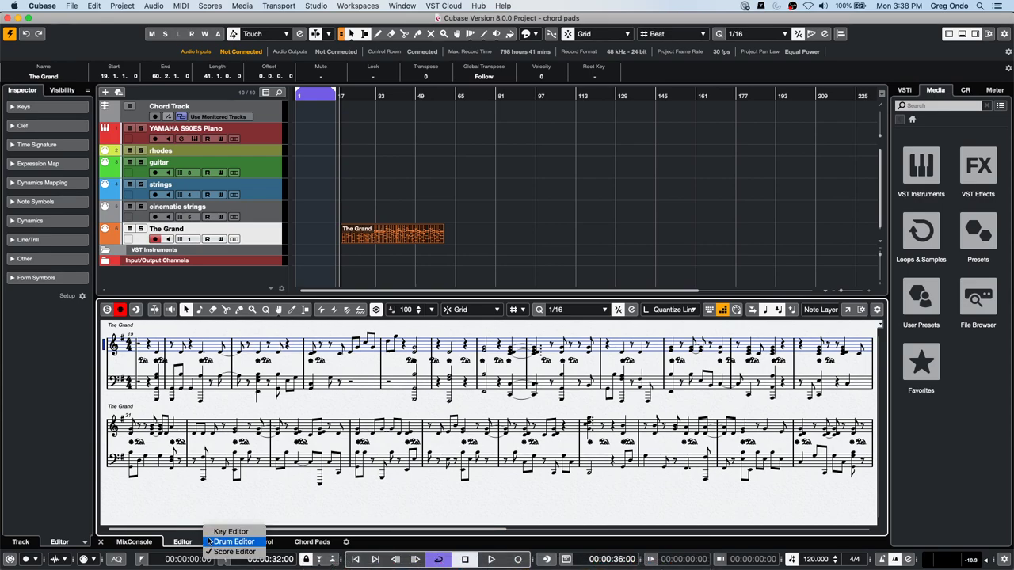
pyautogui.click(135, 543)
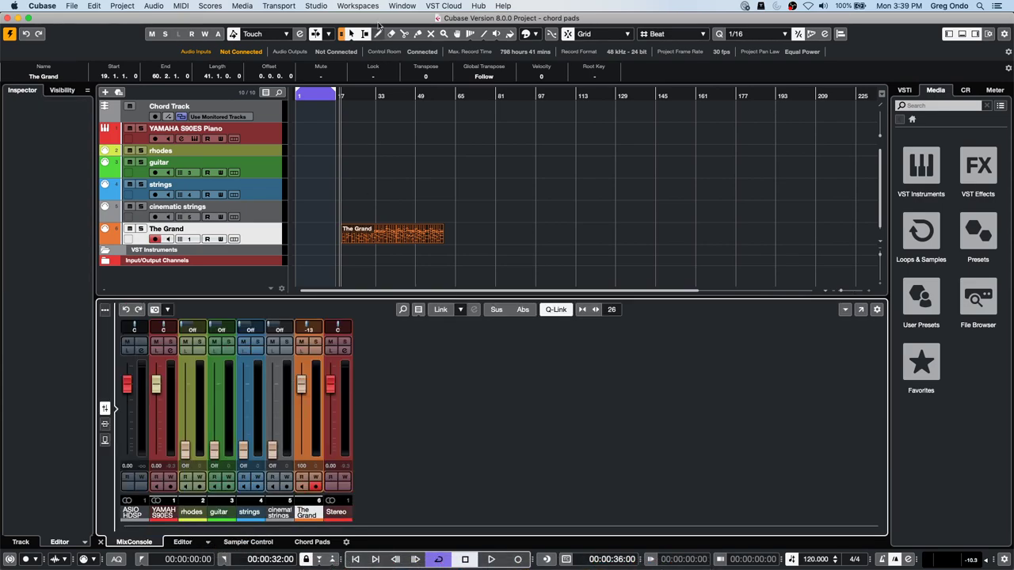
# Save the current window layout as a project workspace named normal
pyautogui.click(361, 5)
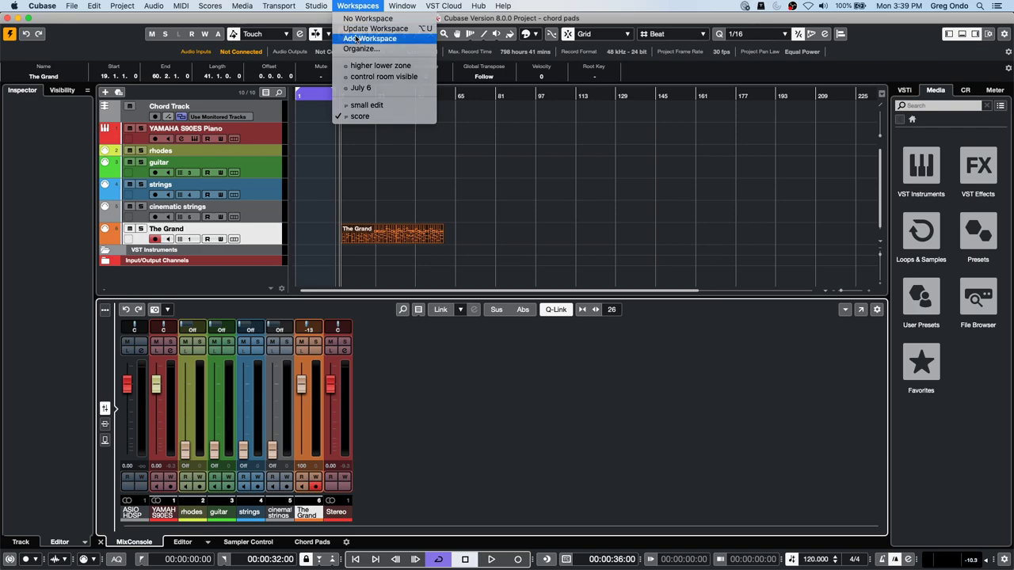
pyautogui.click(369, 38)
pyautogui.click(537, 157)
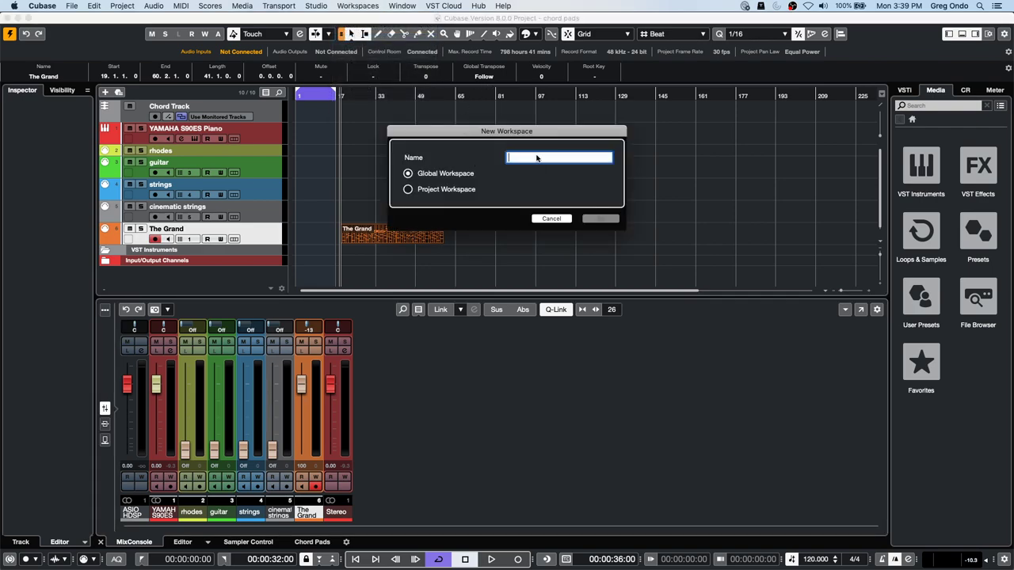
pyautogui.click(408, 190)
pyautogui.write('normal')
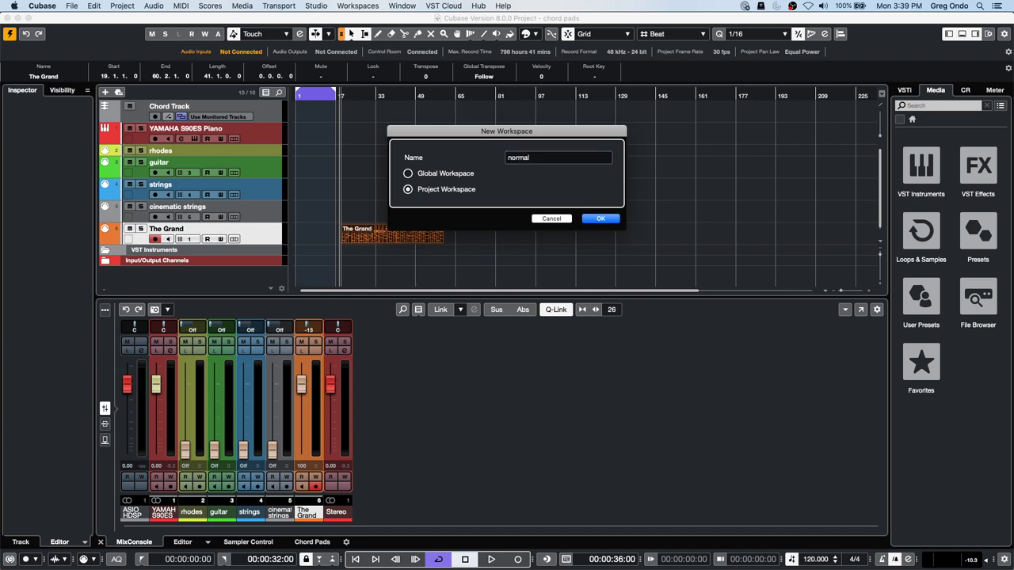
pyautogui.click(607, 218)
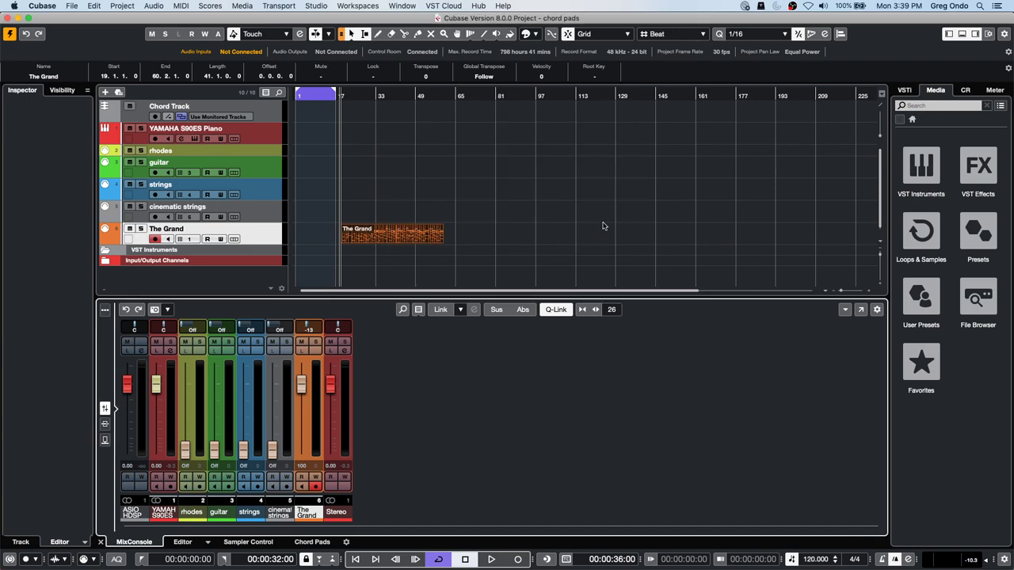
# Recall the saved workspaces one after another: score, small edit, and normal
pyautogui.click(358, 6)
pyautogui.click(380, 119)
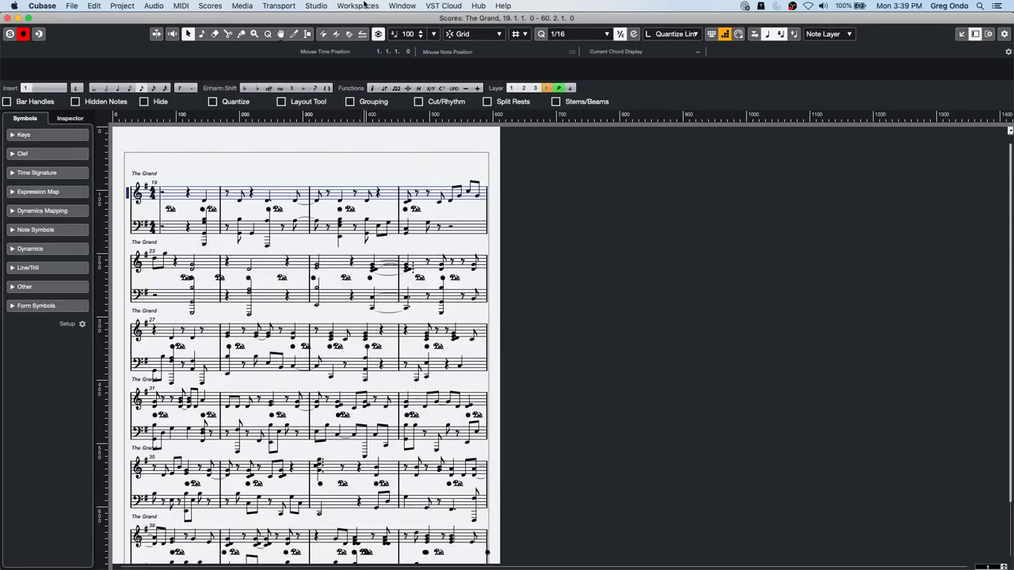
pyautogui.click(364, 6)
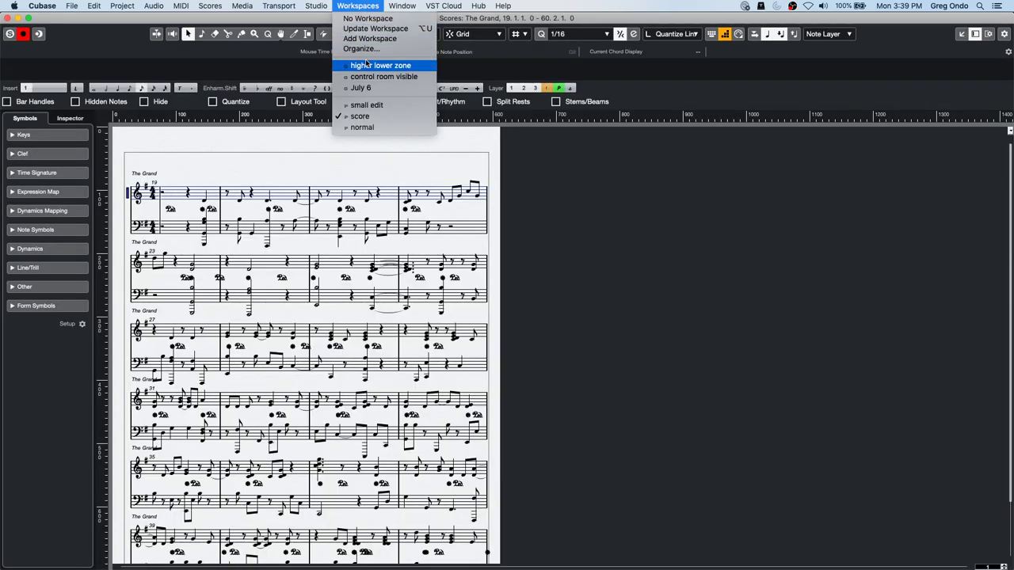
pyautogui.click(369, 111)
pyautogui.click(358, 6)
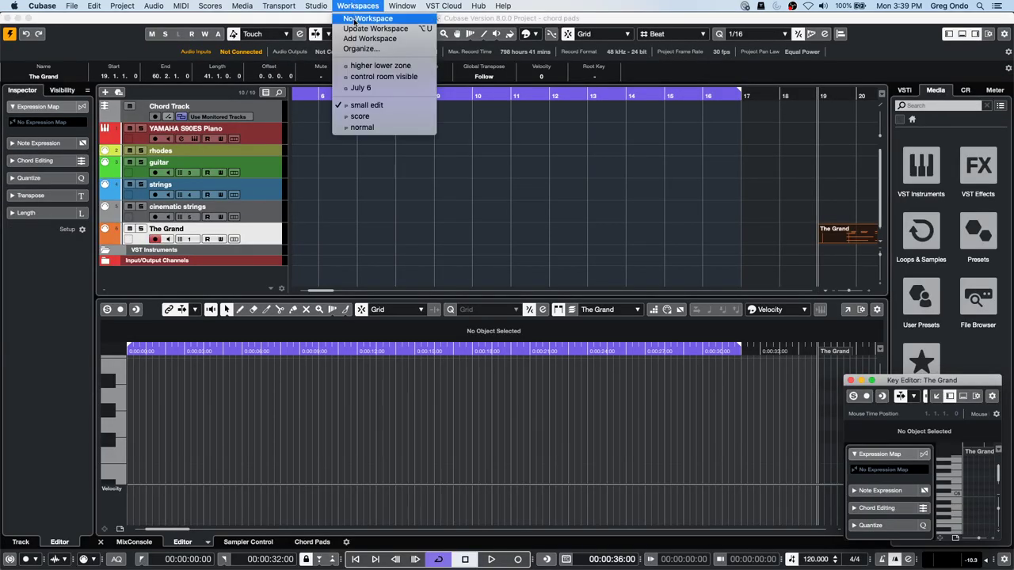
pyautogui.click(364, 127)
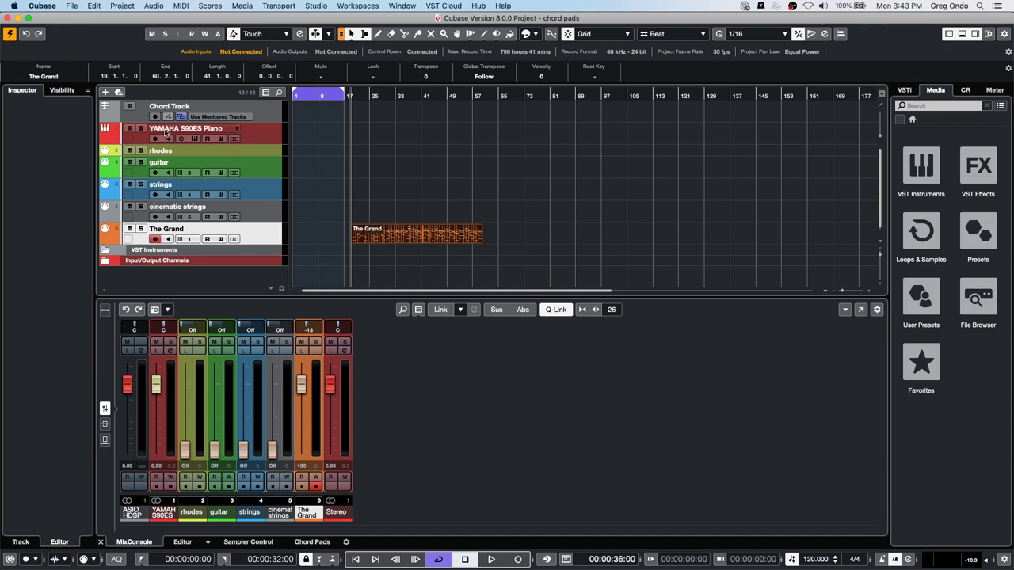
# Open the recent UNINVITED project and activate it
pyautogui.click(318, 5)
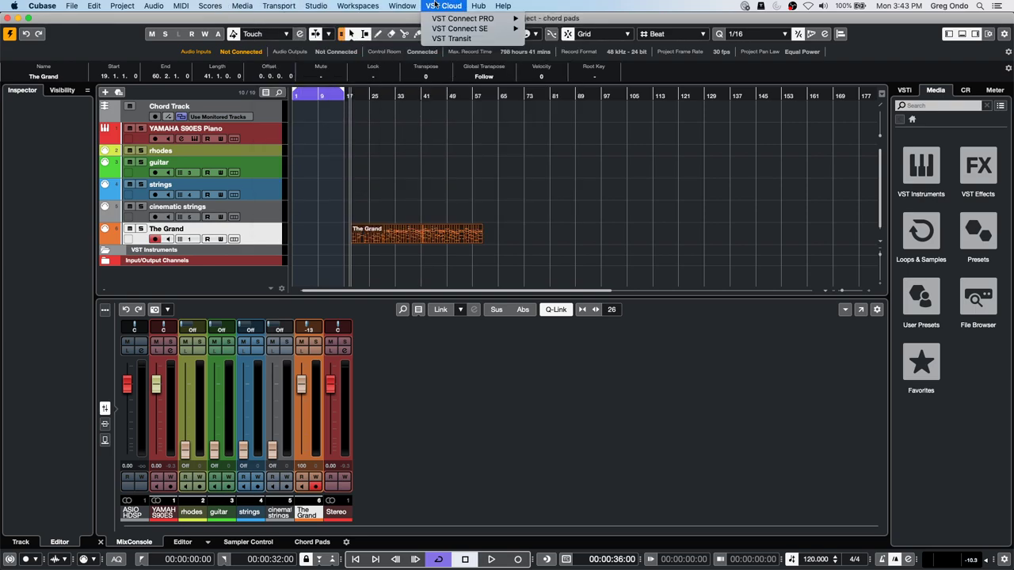
pyautogui.moveTo(402, 5)
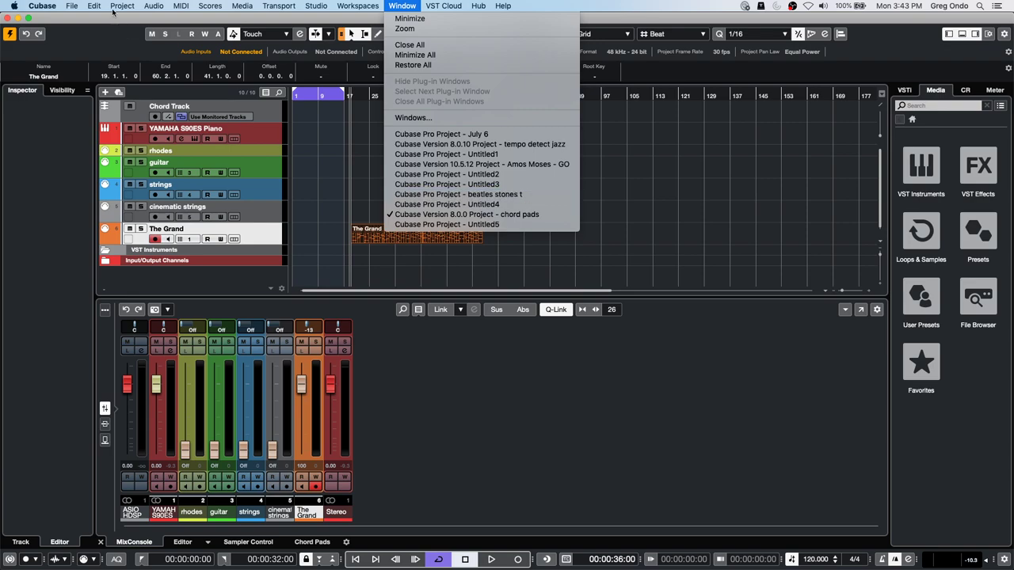
pyautogui.moveTo(71, 6)
pyautogui.moveTo(125, 207)
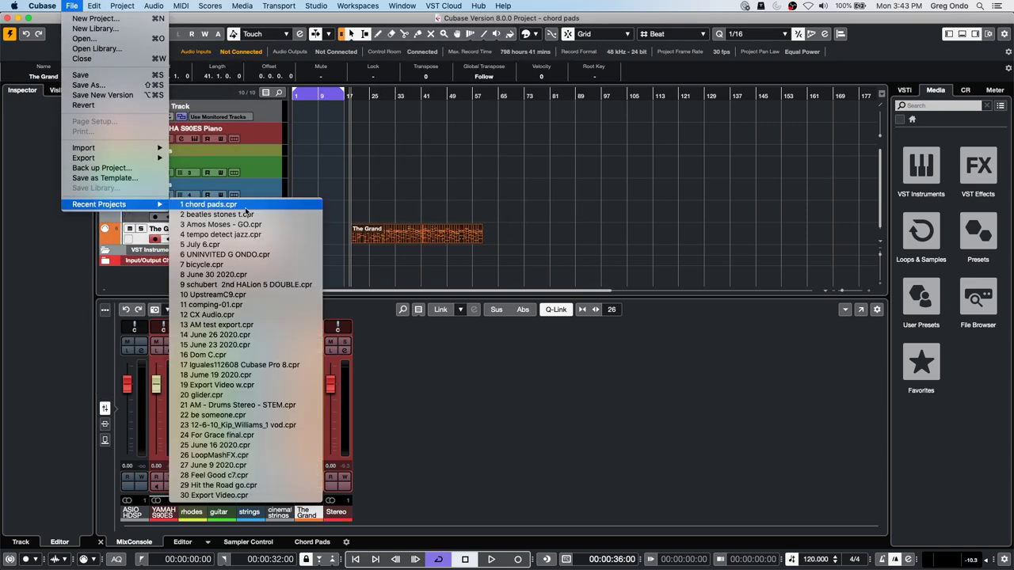
pyautogui.click(260, 255)
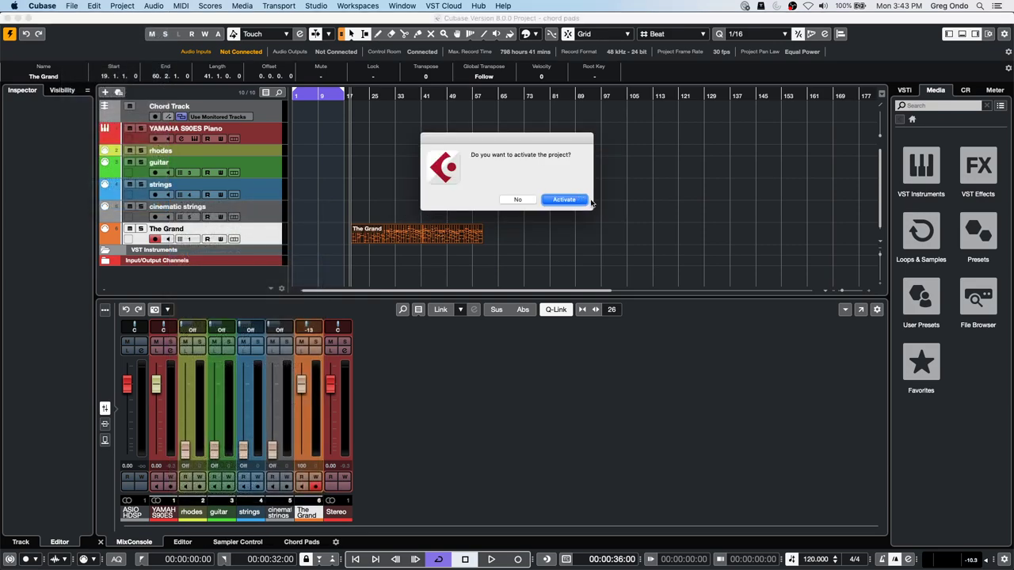
pyautogui.click(570, 201)
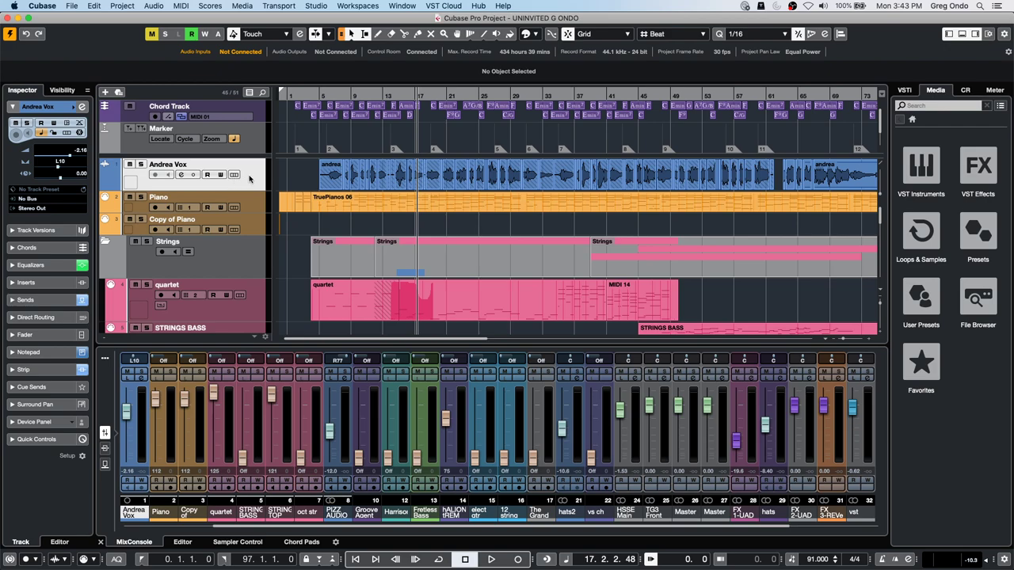
# Play the song briefly from about bar 7 to hear the vocal without the added effect
pyautogui.click(379, 122)
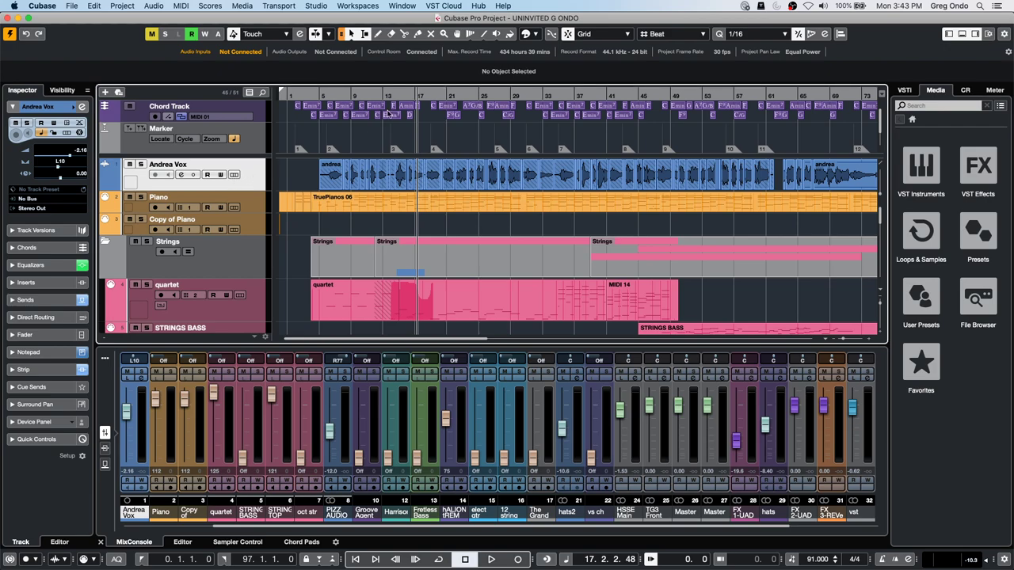
pyautogui.click(336, 95)
pyautogui.press('space')
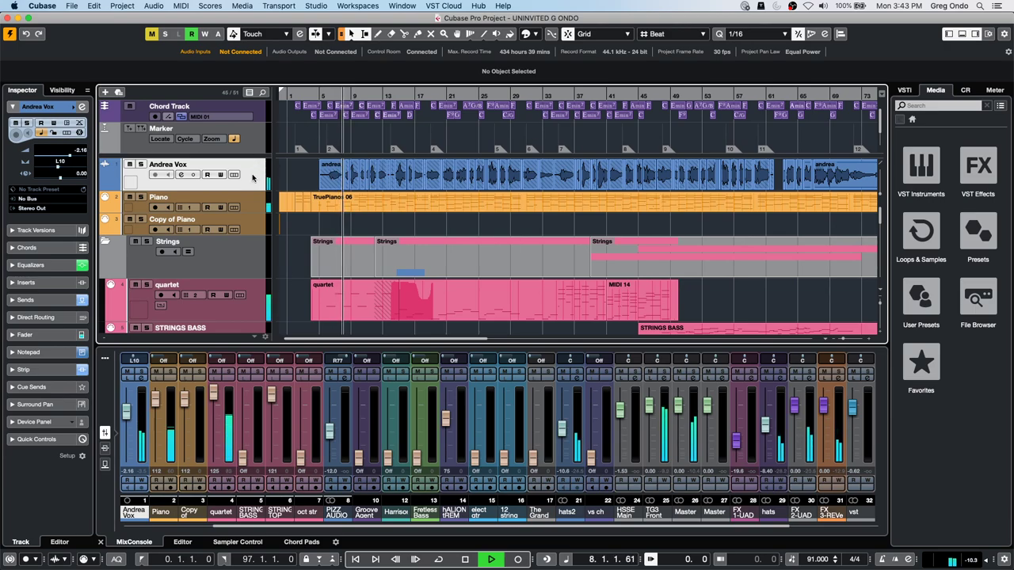
pyautogui.press('space')
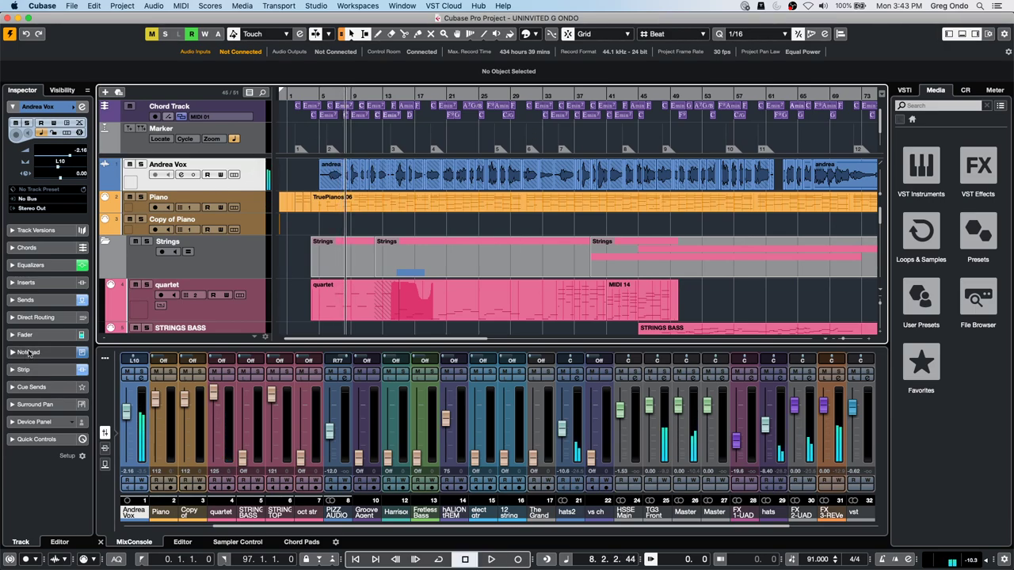
# Insert the Cloner modulation effect in the vocal track's first insert slot
pyautogui.click(59, 283)
pyautogui.click(63, 197)
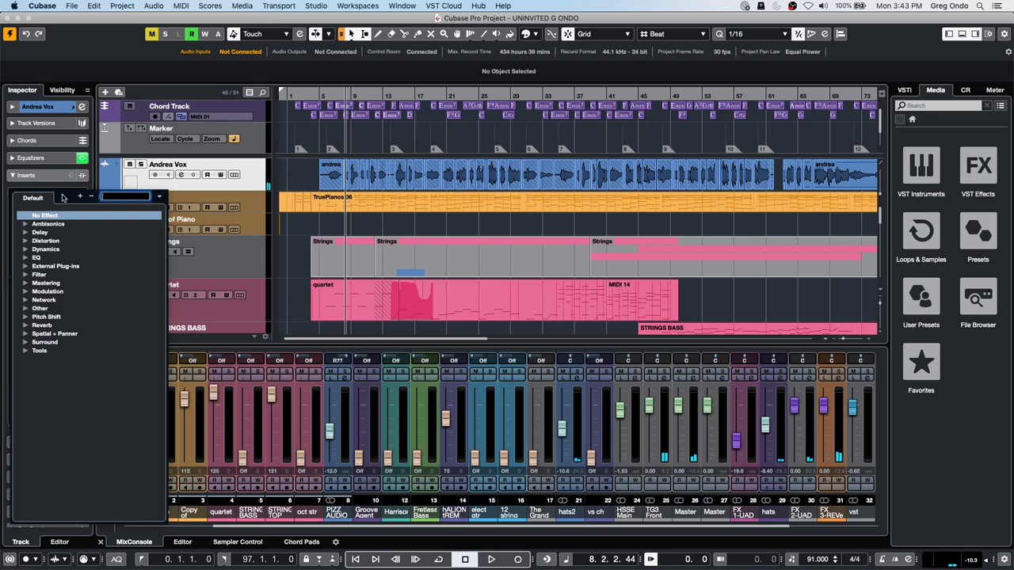
pyautogui.click(32, 293)
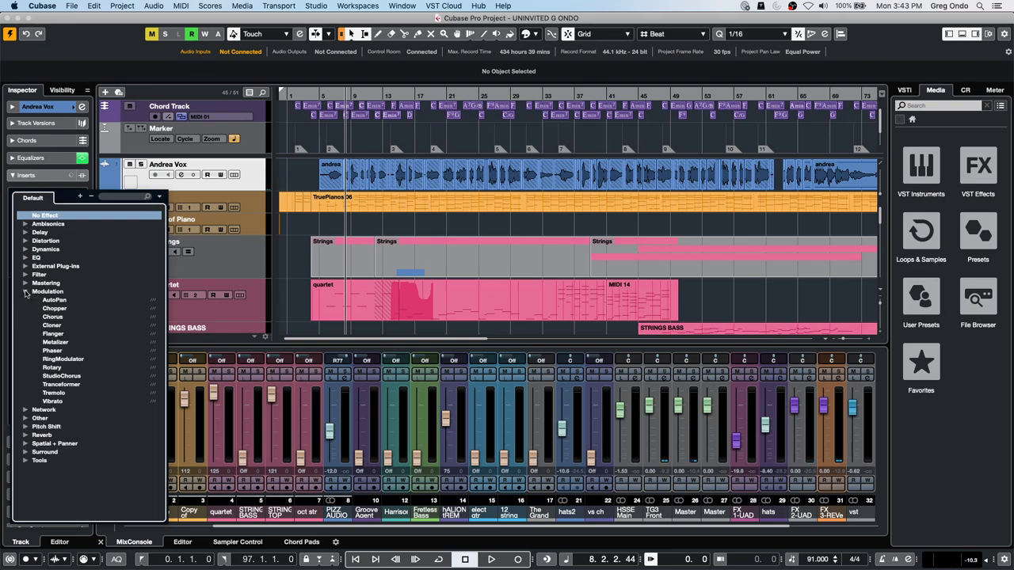
pyautogui.click(59, 324)
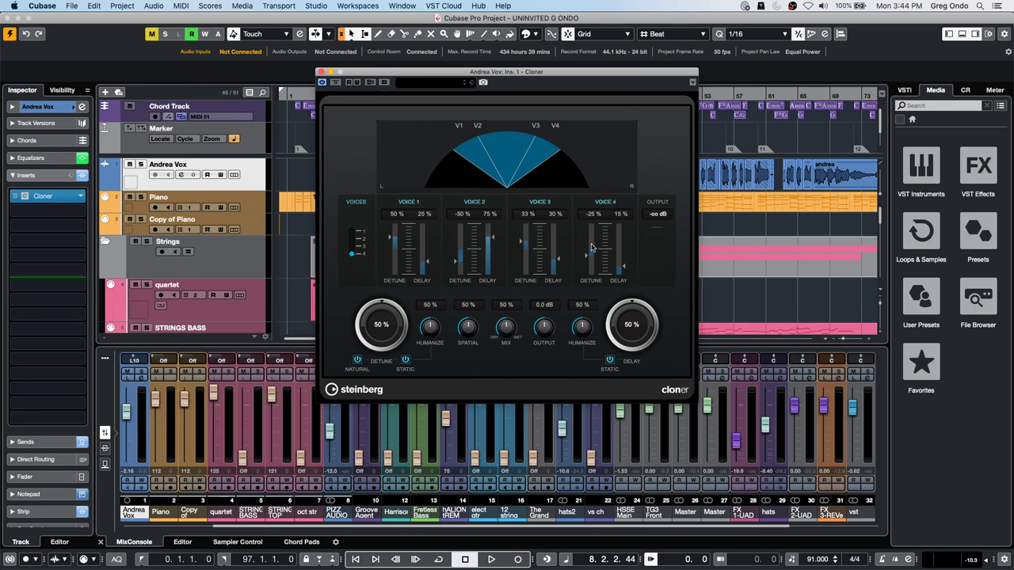
# Audition the Chorus preset in Cloner, and load the 4 Voices preset instead
pyautogui.click(434, 84)
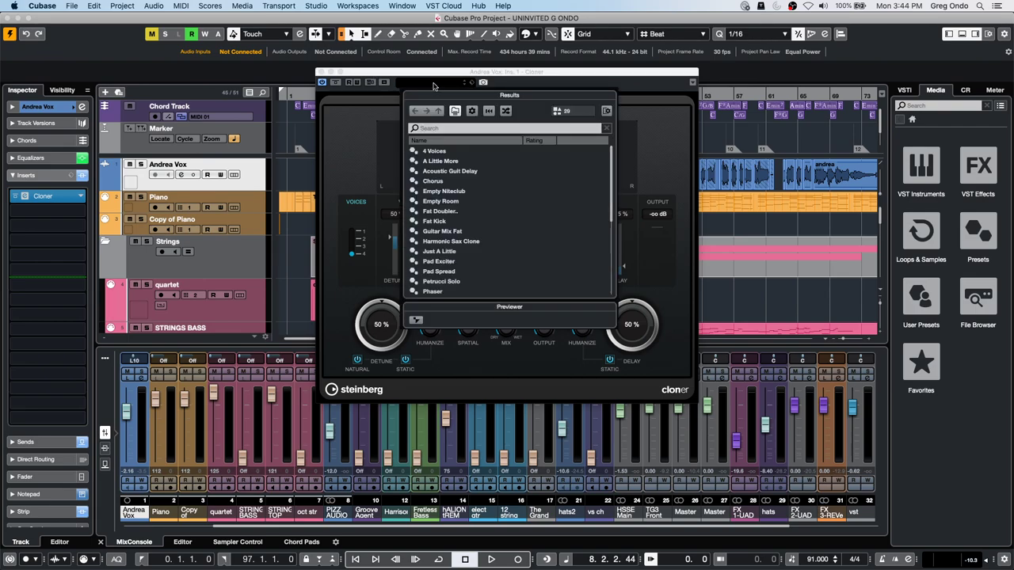
pyautogui.click(433, 183)
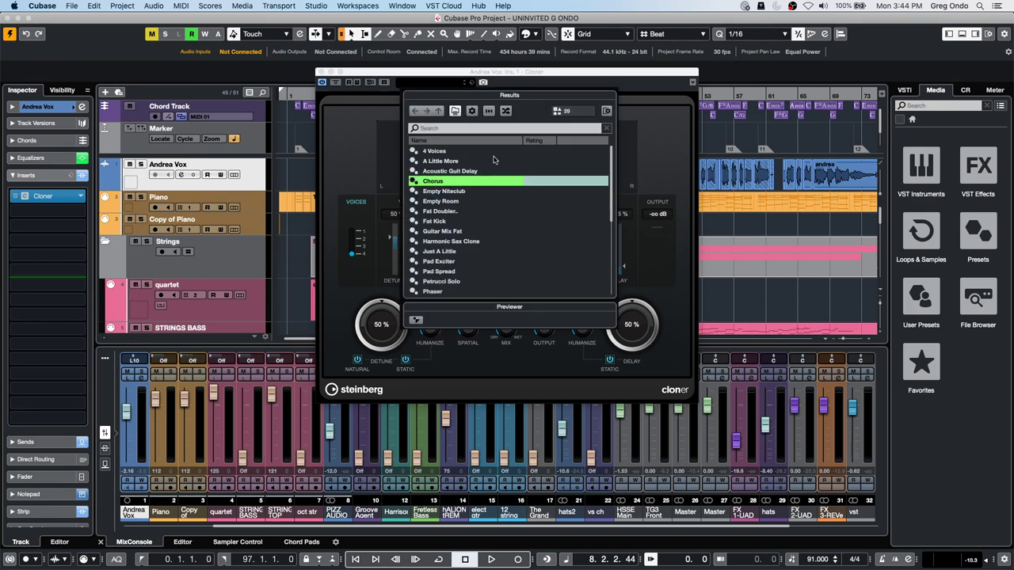
pyautogui.click(432, 152)
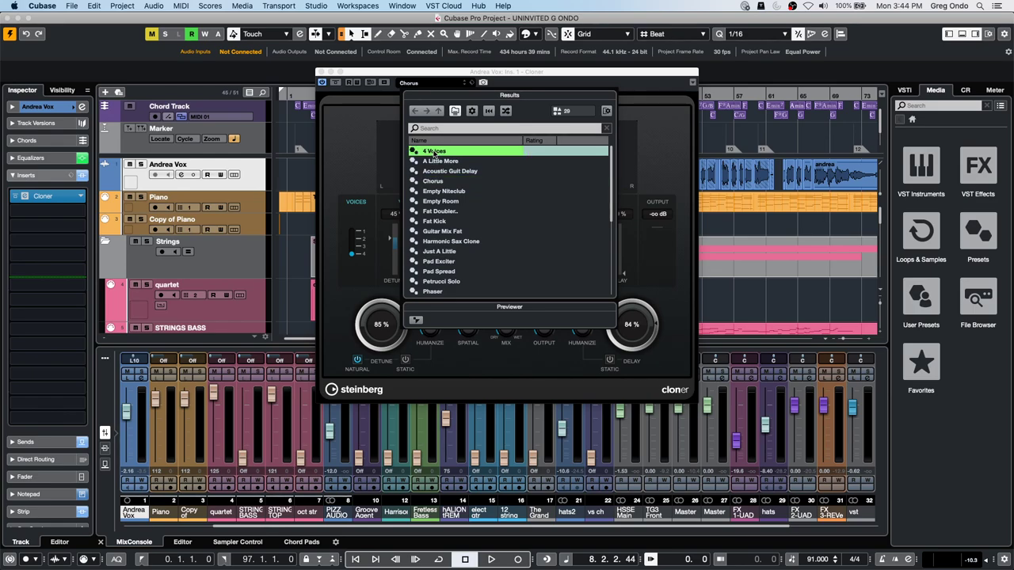
pyautogui.doubleClick(434, 152)
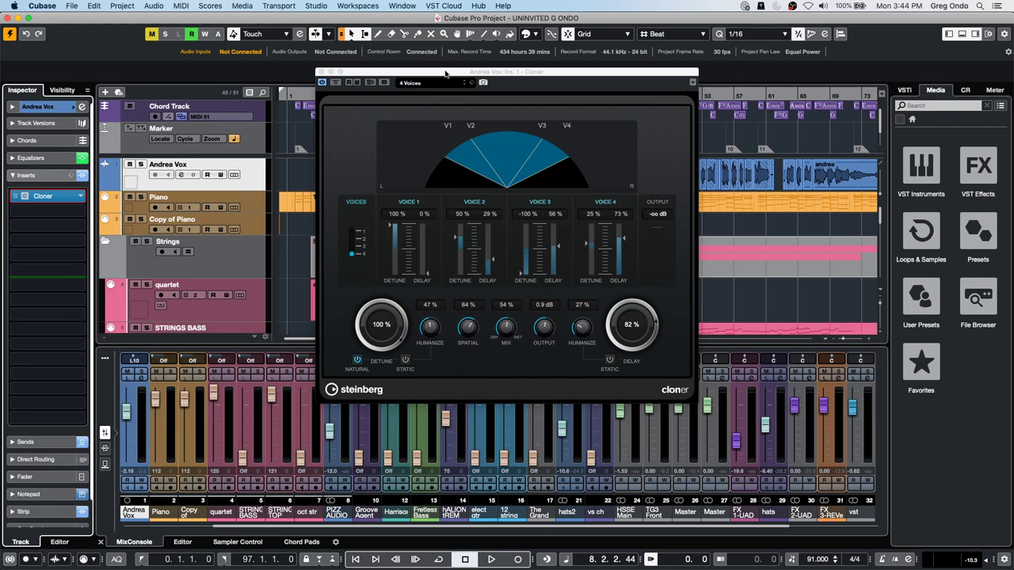
# Move the Cloner window clear of the timeline and, during playback, set its overall delay to 92% and its mix to 17%
pyautogui.moveTo(448, 72); pyautogui.dragTo(519, 188)
pyautogui.press('space')
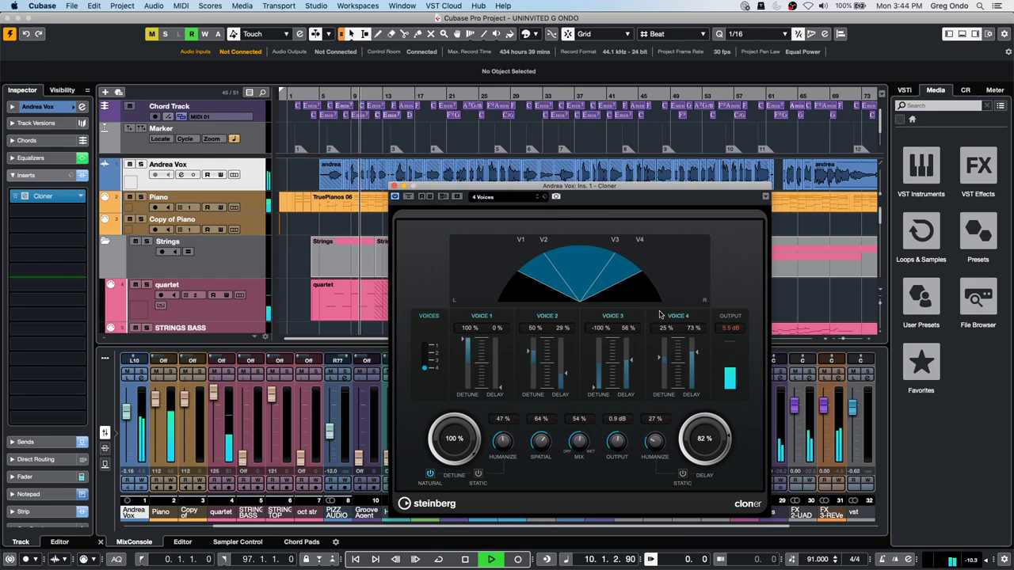
pyautogui.moveTo(713, 426); pyautogui.dragTo(731, 412)
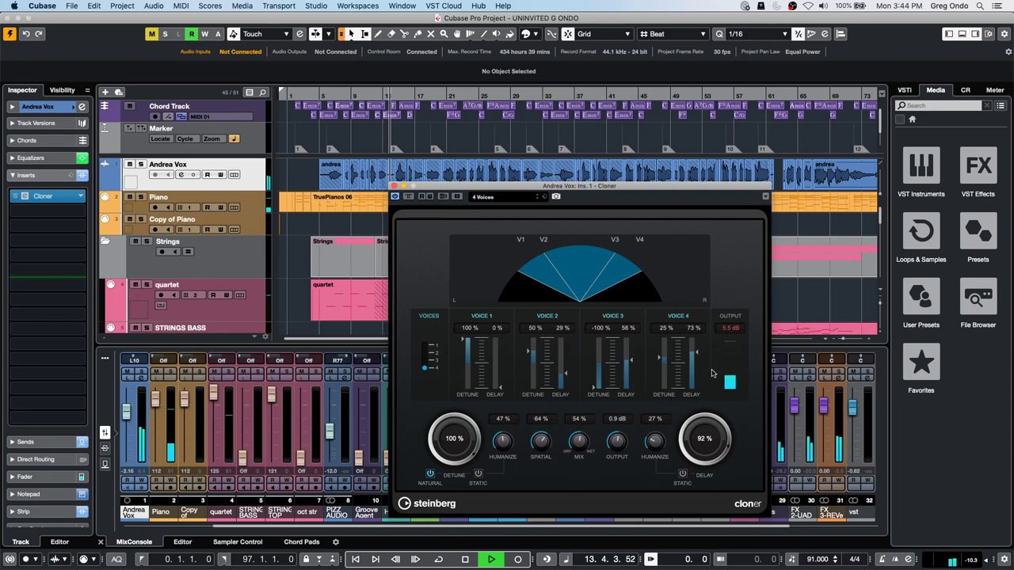
pyautogui.moveTo(579, 442); pyautogui.dragTo(570, 537)
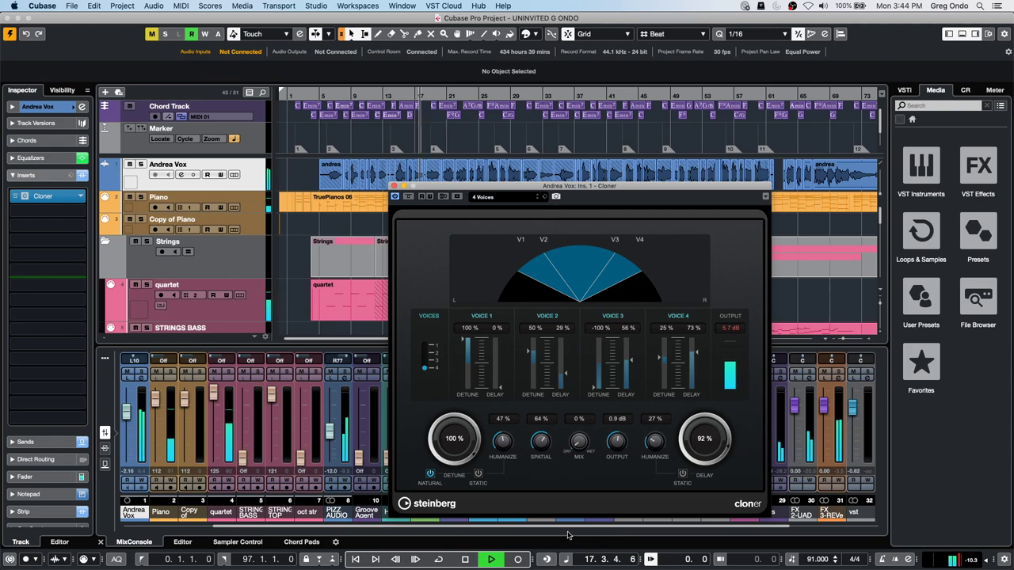
pyautogui.moveTo(568, 513); pyautogui.dragTo(566, 456)
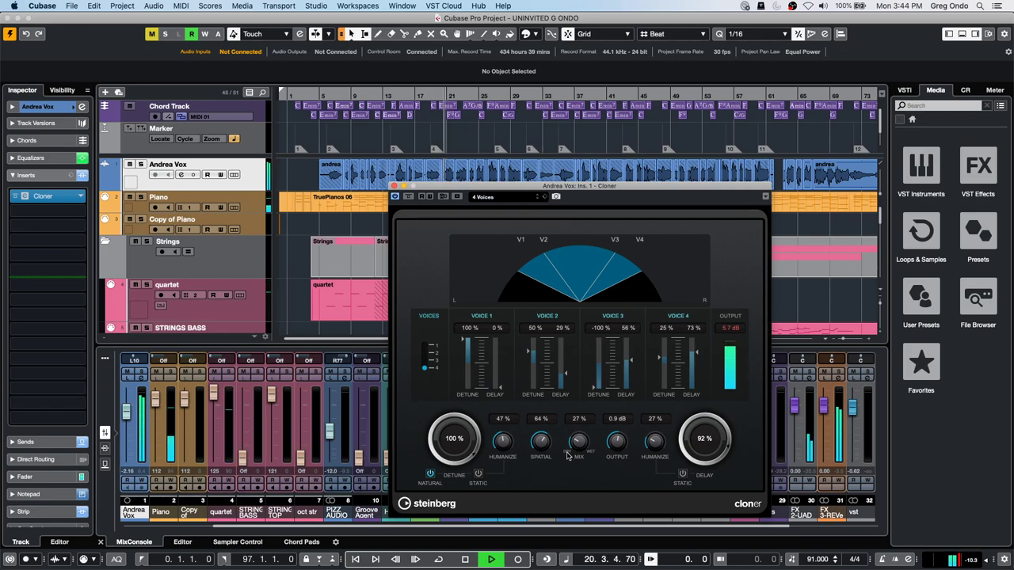
pyautogui.moveTo(573, 442)
pyautogui.mouseDown()
pyautogui.moveTo(566, 485)
pyautogui.moveTo(565, 447)
pyautogui.mouseUp()
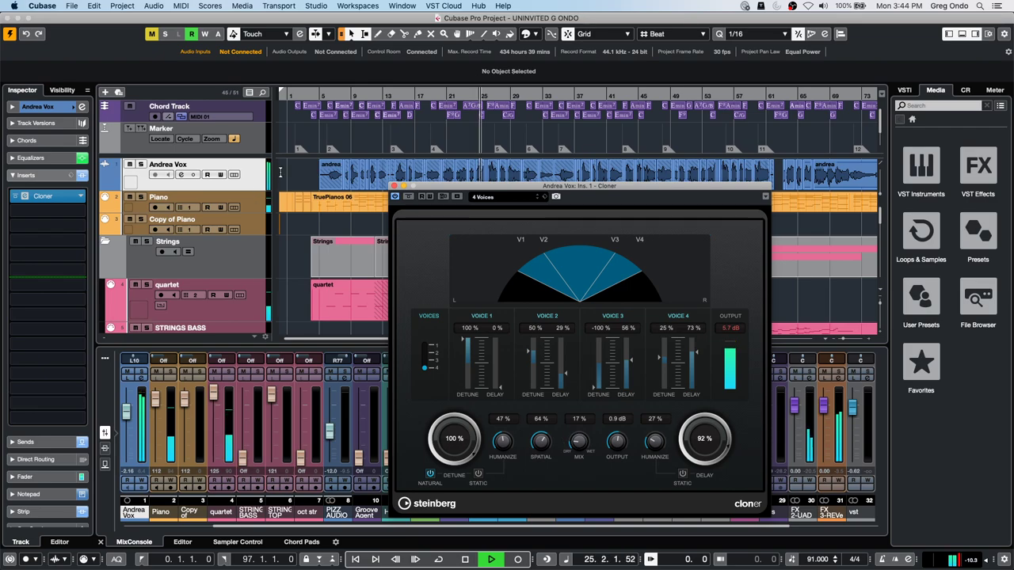
# Compare the vocal with Cloner bypassed and active during playback, and lower the effect's mix to 8%
pyautogui.click(395, 195)
pyautogui.press('space')
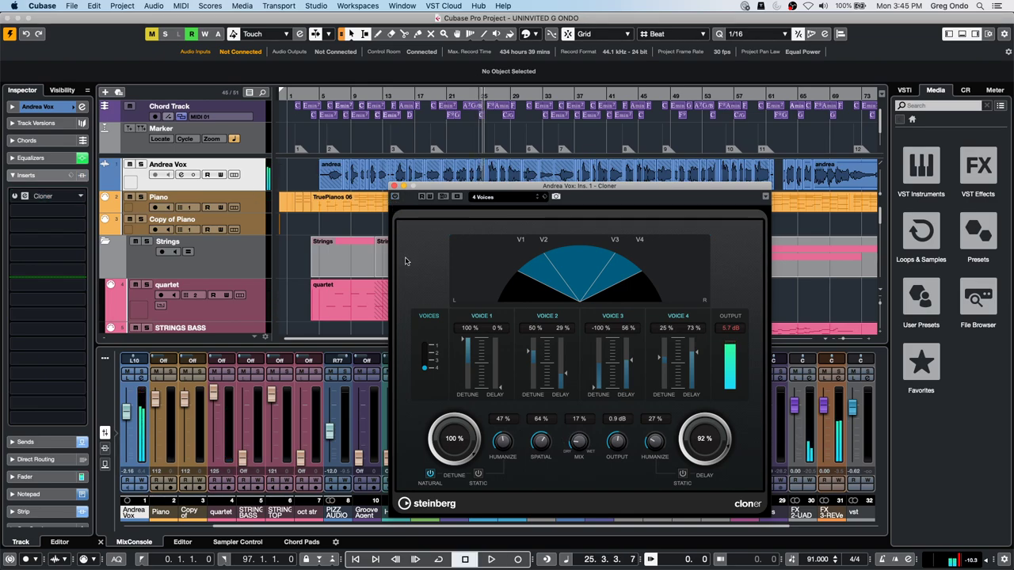
pyautogui.press('space')
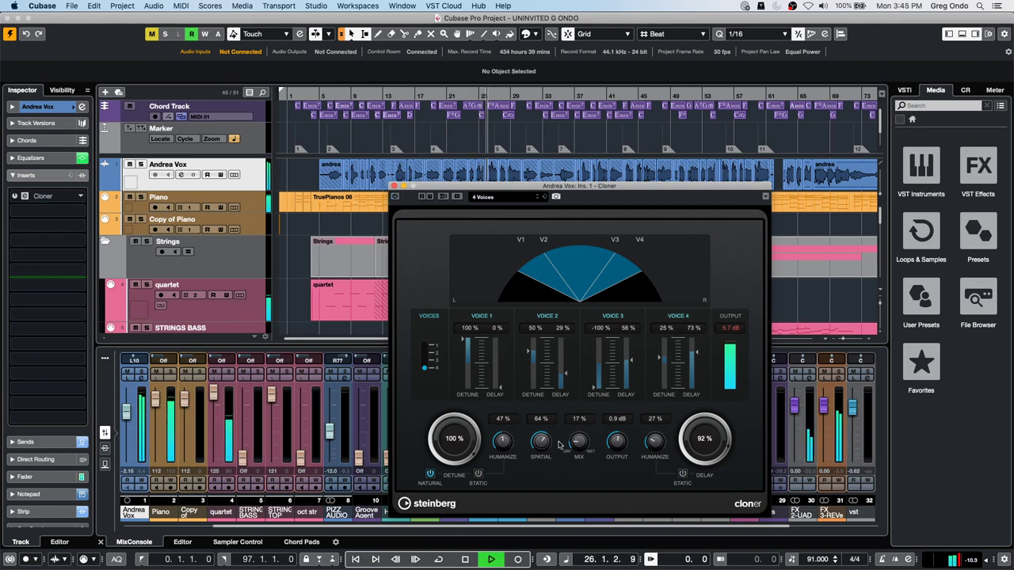
pyautogui.click(394, 197)
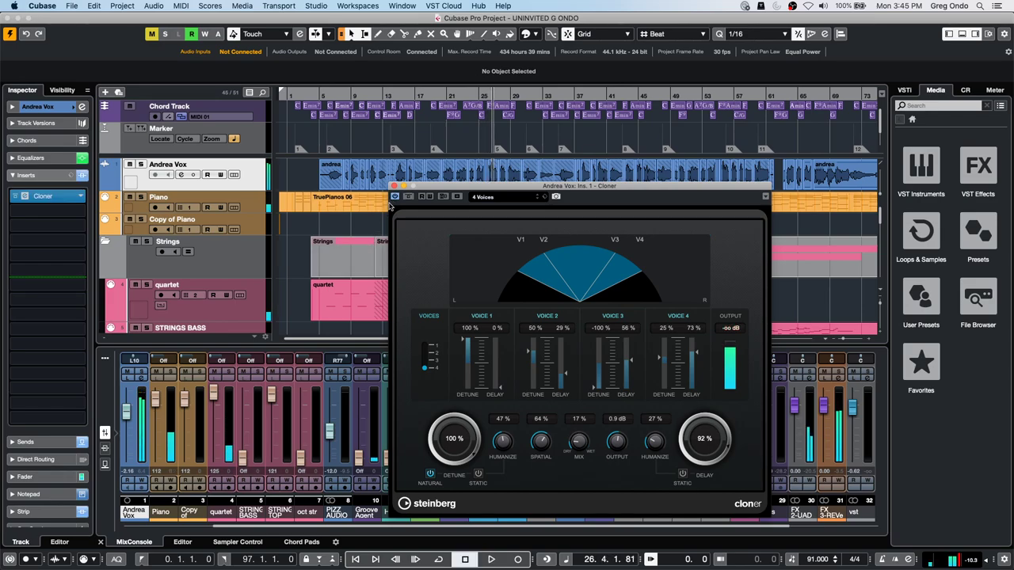
pyautogui.moveTo(579, 442)
pyautogui.mouseDown()
pyautogui.moveTo(575, 475)
pyautogui.moveTo(561, 432)
pyautogui.moveTo(563, 445)
pyautogui.mouseUp()
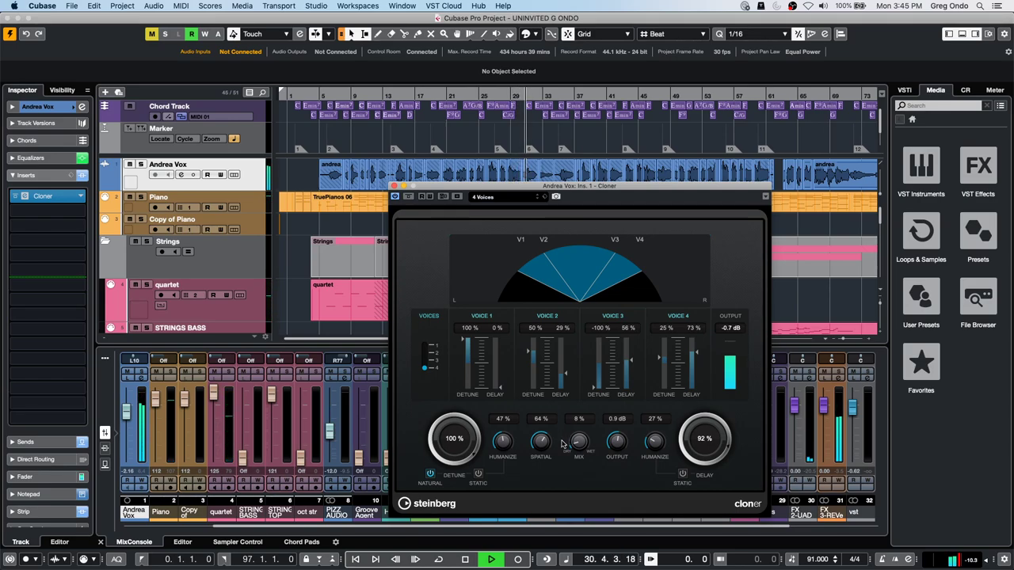
# Raise Cloner's mix to 10%, stop playback, look over its preset list, and close the plug-in window
pyautogui.moveTo(563, 444); pyautogui.dragTo(562, 441)
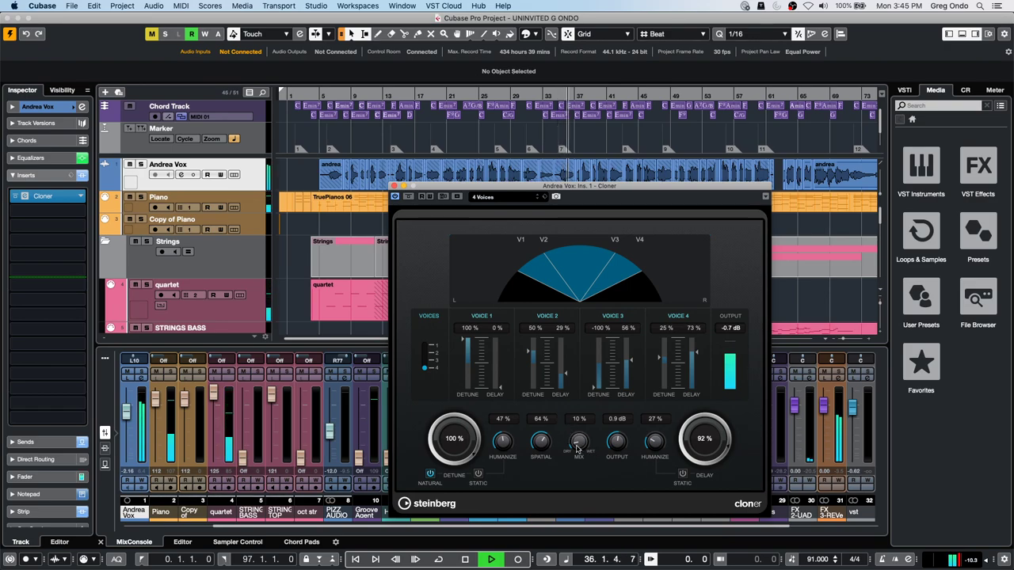
pyautogui.press('space')
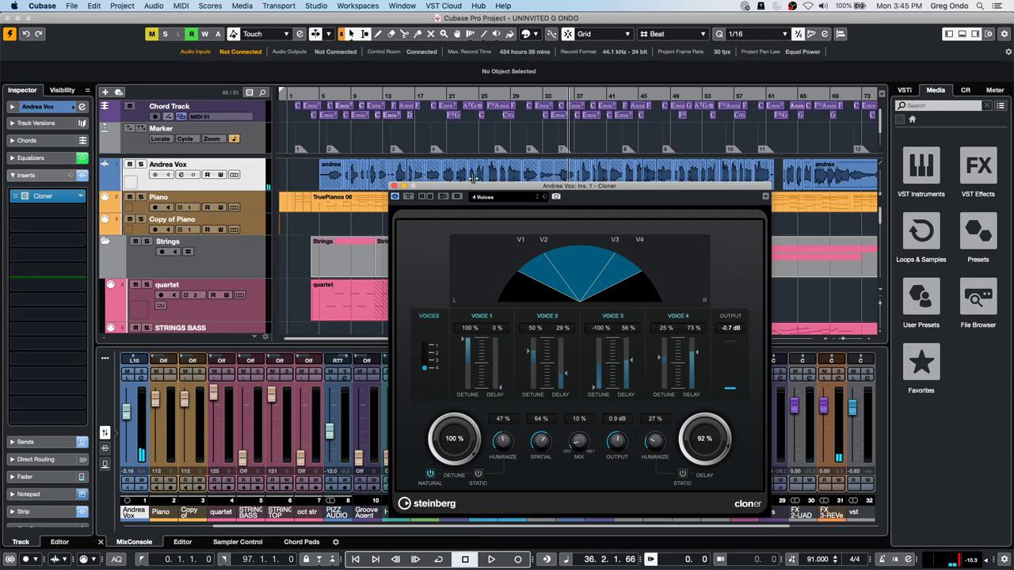
pyautogui.click(494, 197)
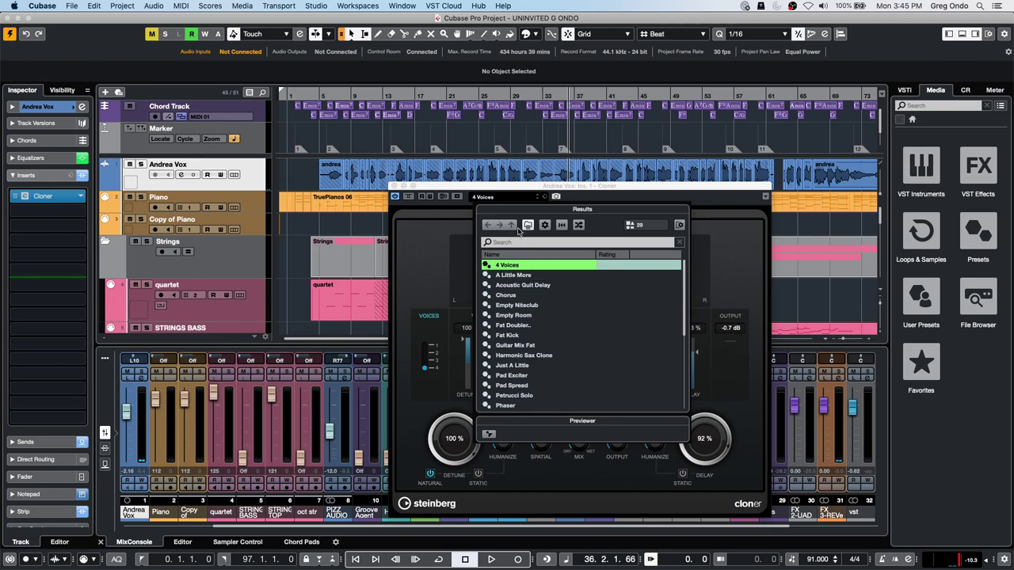
pyautogui.click(394, 187)
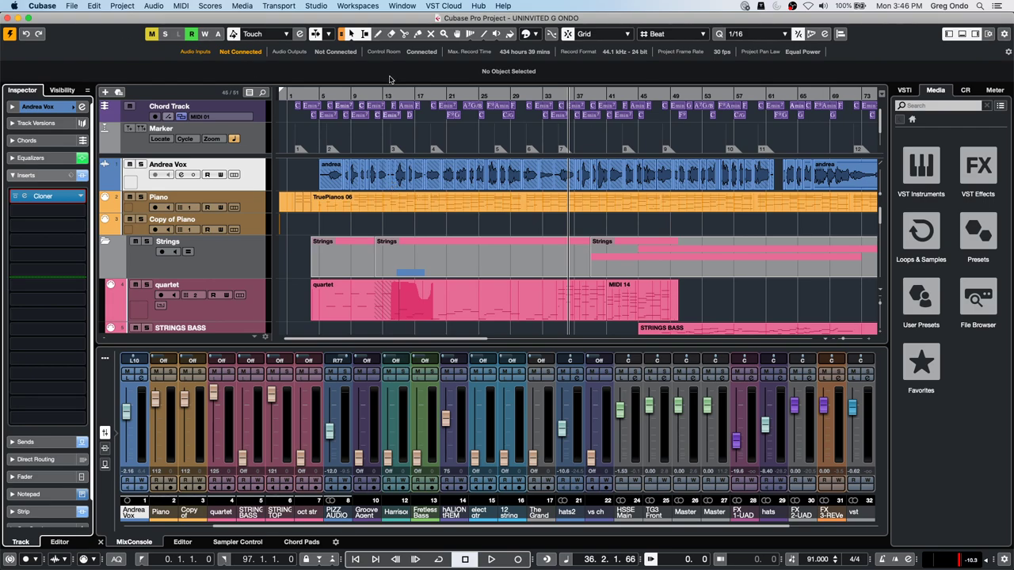
# Open MediaBay and examine the configurable attributes for mixed media types, down to the Musical and Various groups
pyautogui.click(242, 6)
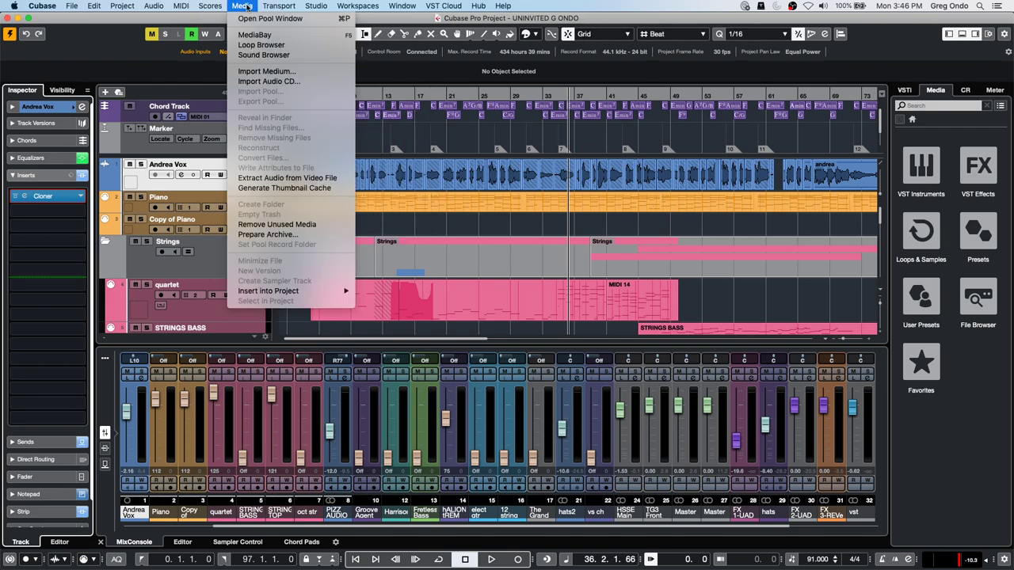
pyautogui.click(267, 41)
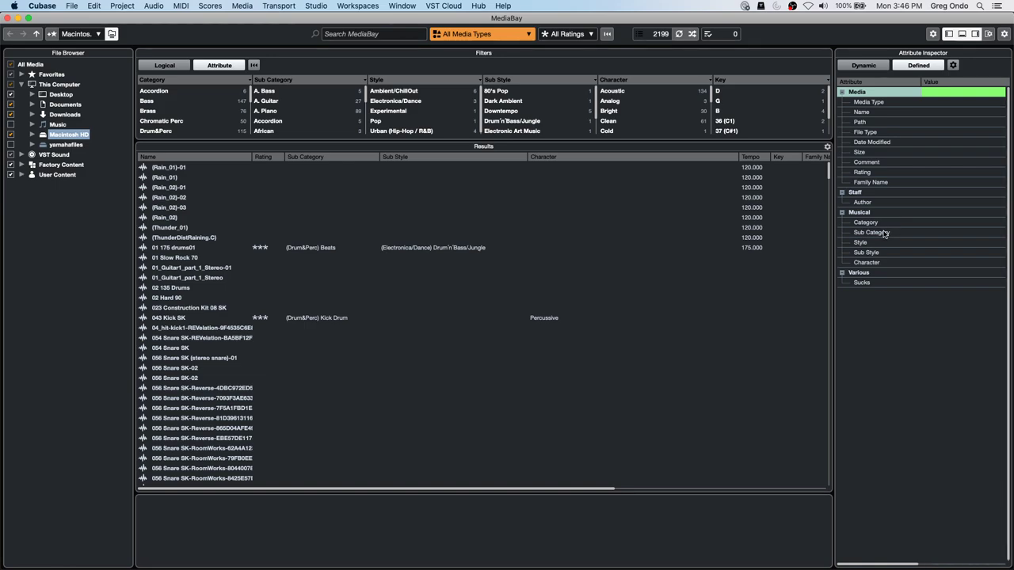
pyautogui.click(953, 65)
pyautogui.scroll(-1, 907, 218)
pyautogui.scroll(-10, 905, 217)
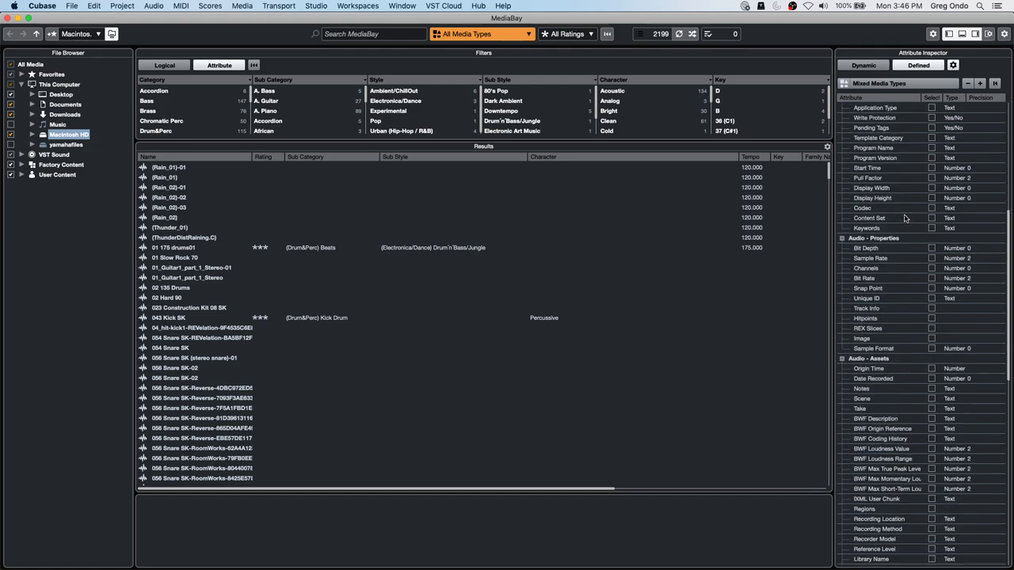
pyautogui.scroll(-6, 905, 217)
pyautogui.scroll(-12, 906, 218)
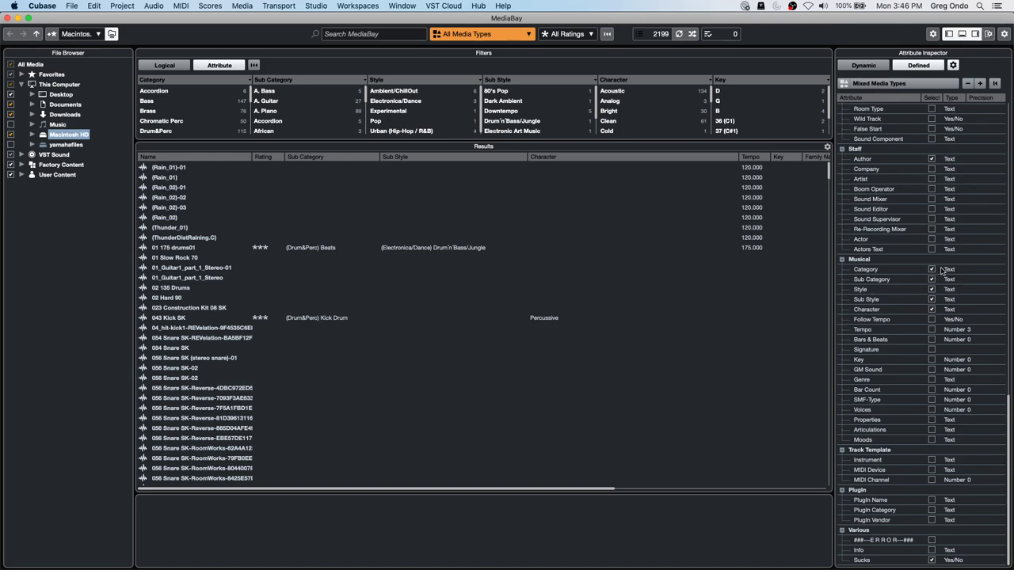
# Check the add-attribute option and the Category and Sub Category entries, reset the attribute configuration to its defaults, and close MediaBay
pyautogui.click(980, 83)
pyautogui.click(534, 224)
pyautogui.click(869, 272)
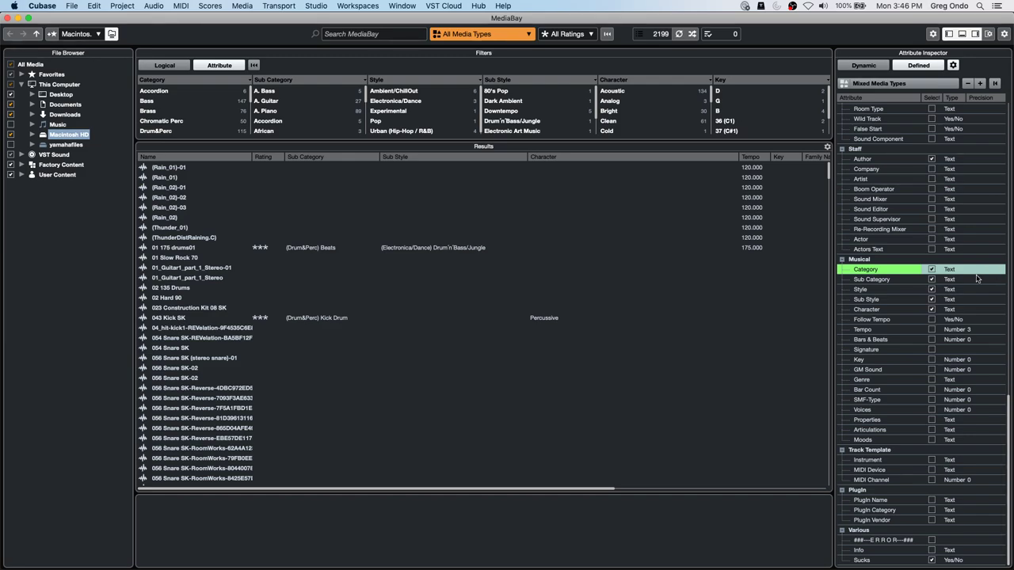
pyautogui.click(880, 280)
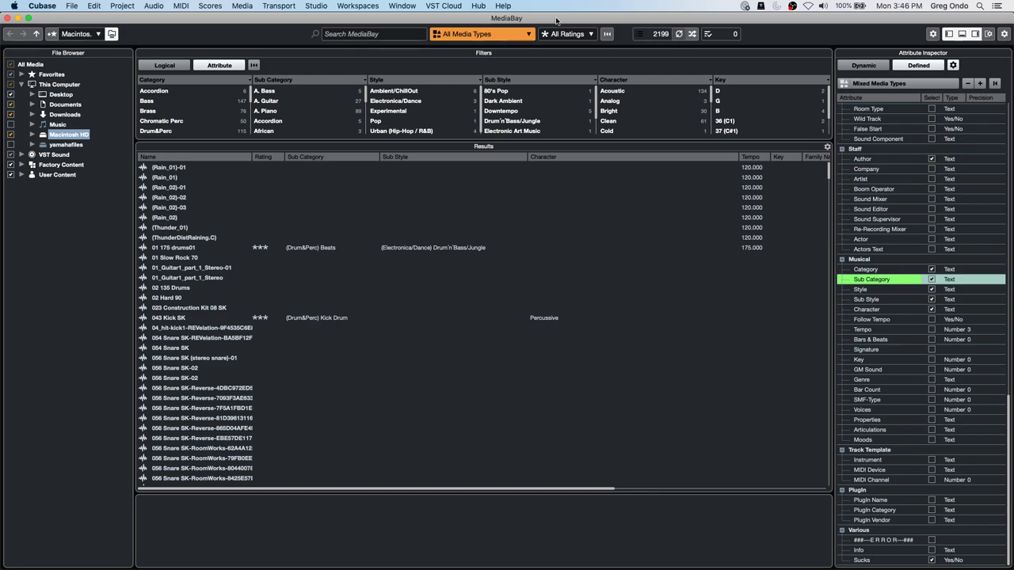
pyautogui.click(995, 84)
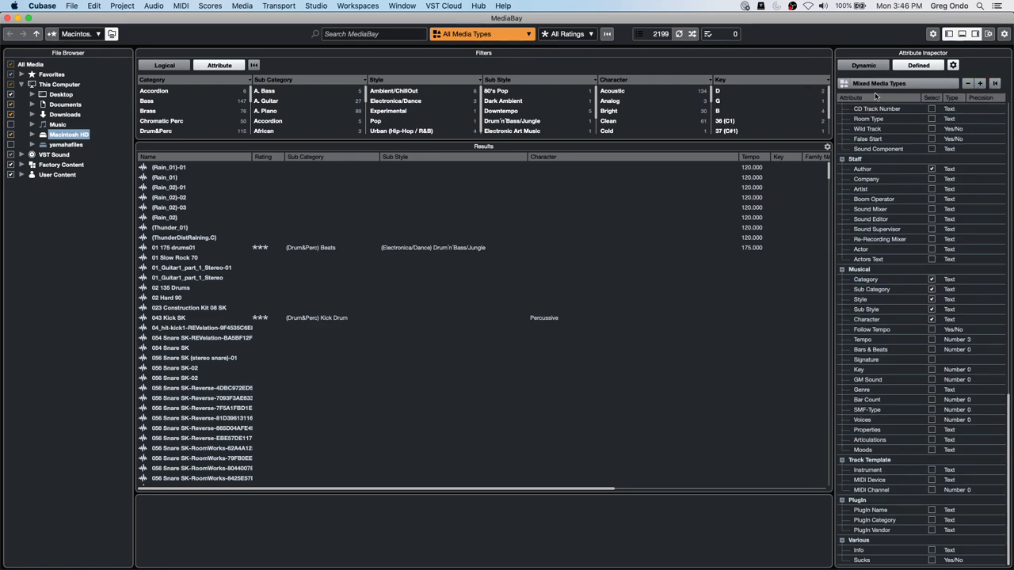
pyautogui.click(9, 17)
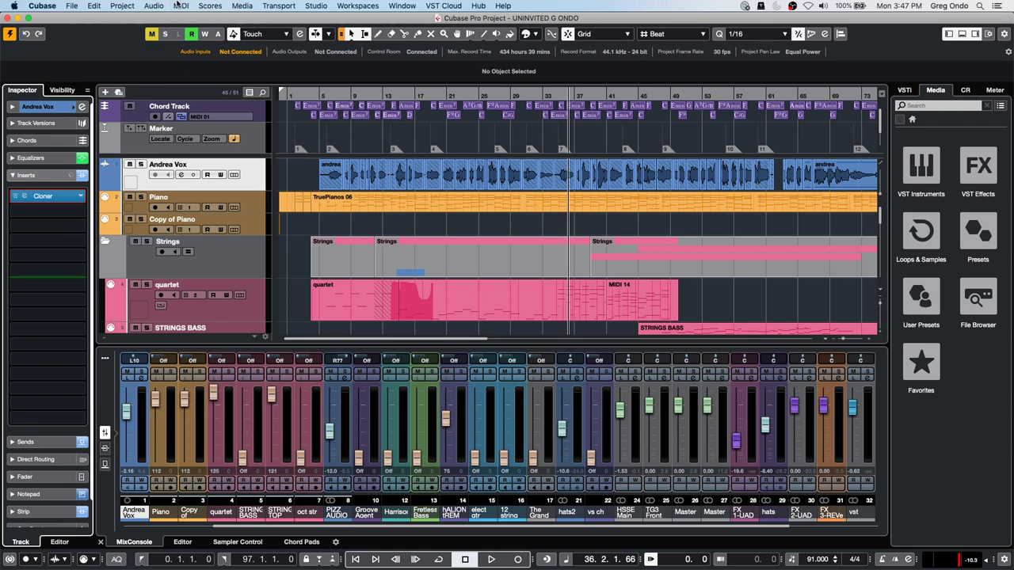
# Run the MIDI Reset command on the project
pyautogui.click(316, 6)
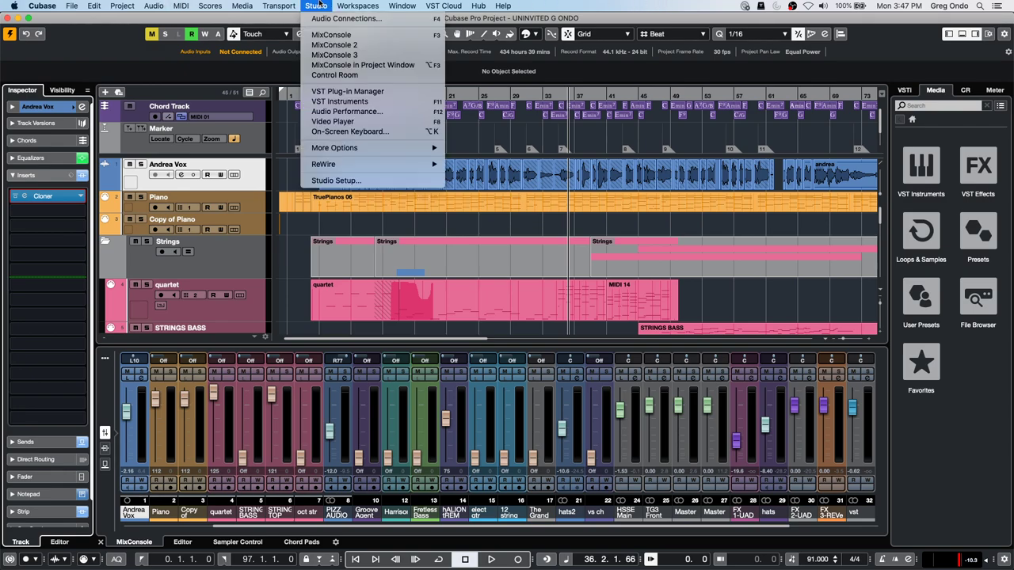
pyautogui.moveTo(242, 6)
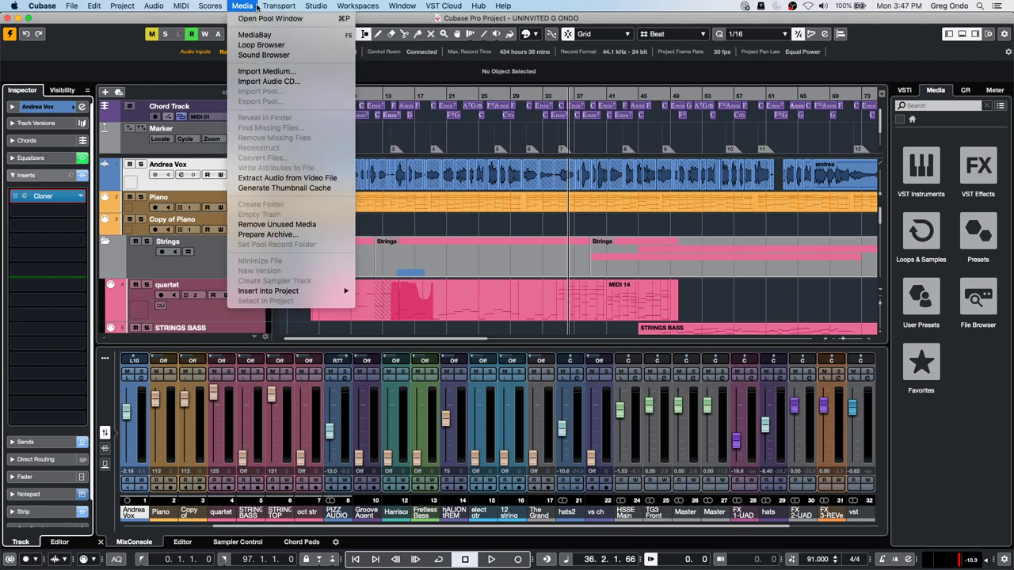
pyautogui.moveTo(181, 6)
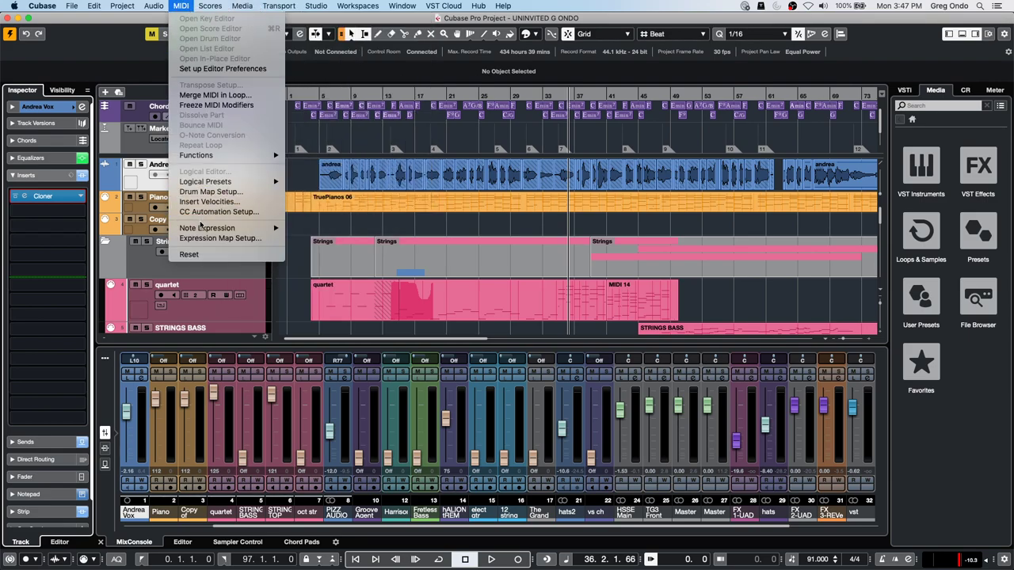
pyautogui.click(210, 254)
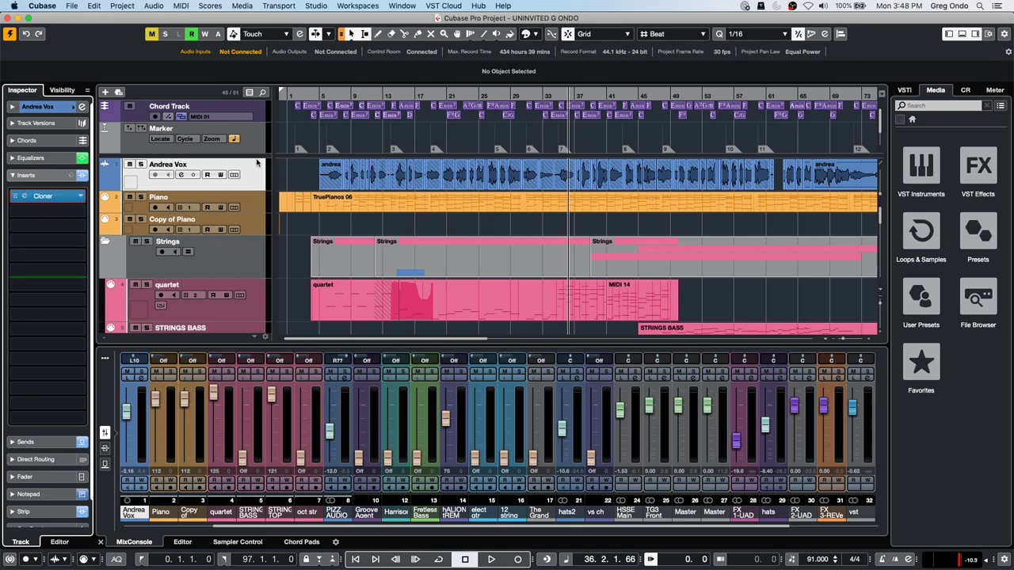
# Open Groove Agent from the Groove Agent 01 track and show the instrument pads of the London Way kit
pyautogui.scroll(-3, 224, 228)
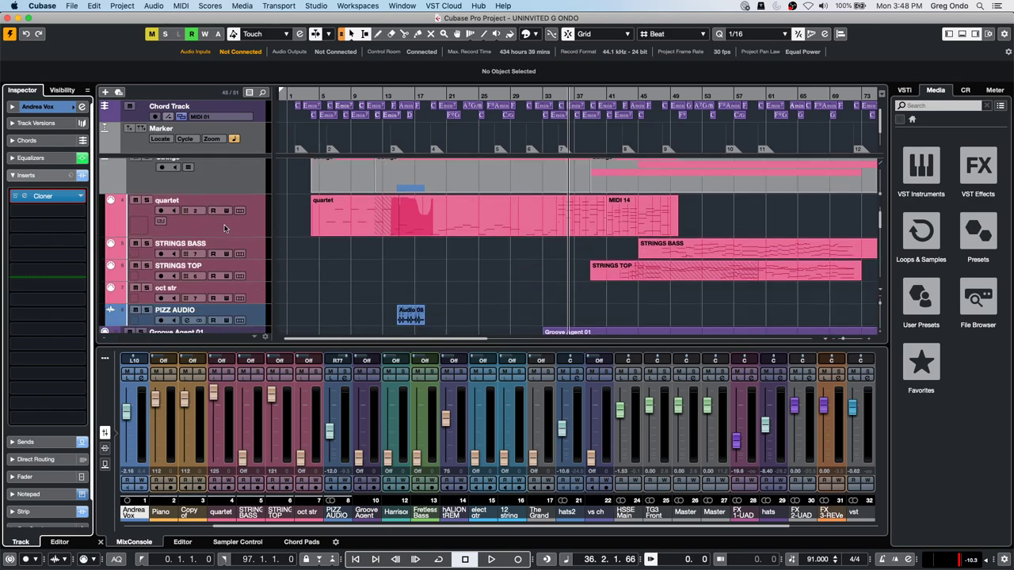
pyautogui.scroll(-3, 224, 228)
pyautogui.click(237, 283)
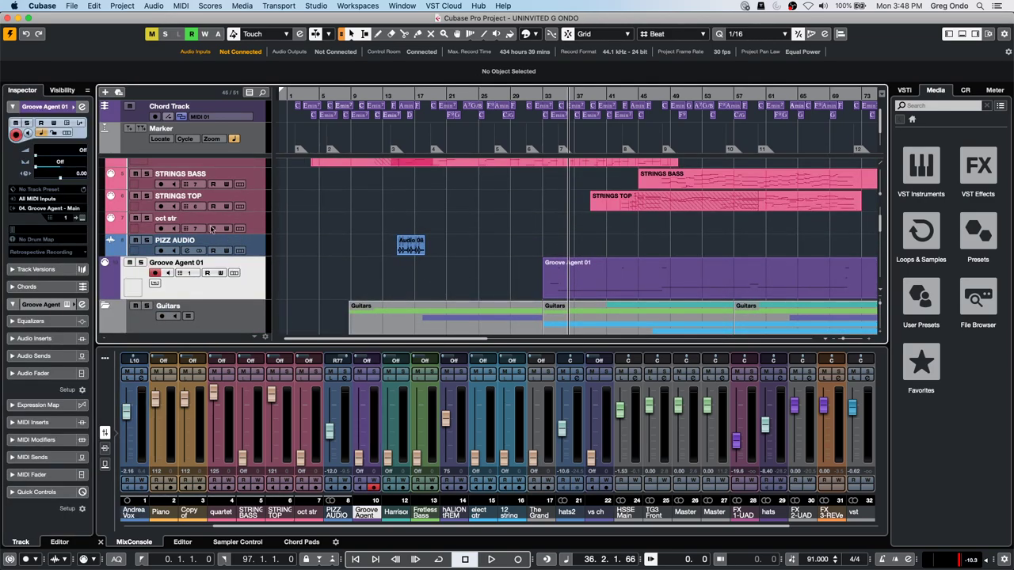
pyautogui.click(84, 218)
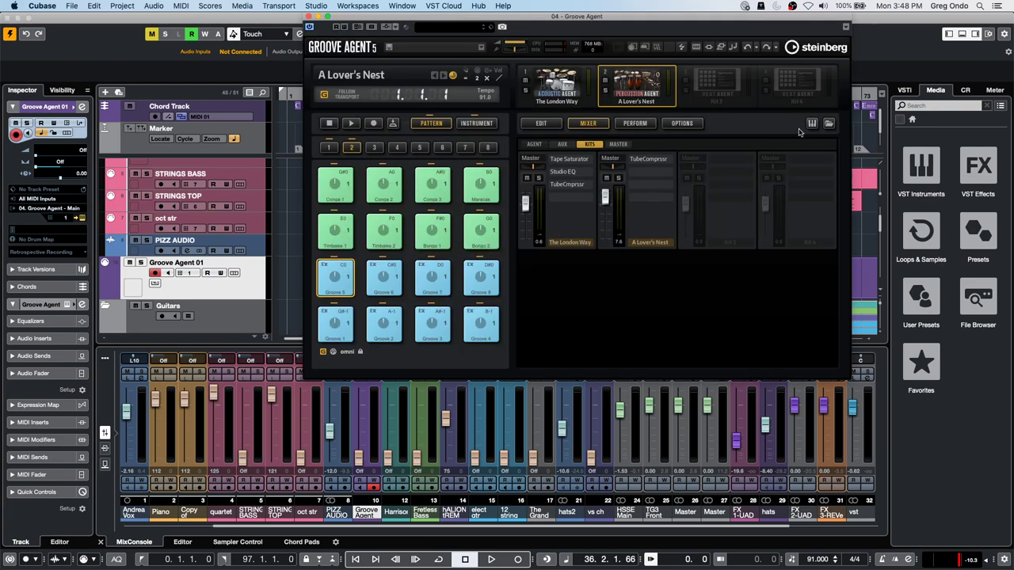
pyautogui.click(575, 92)
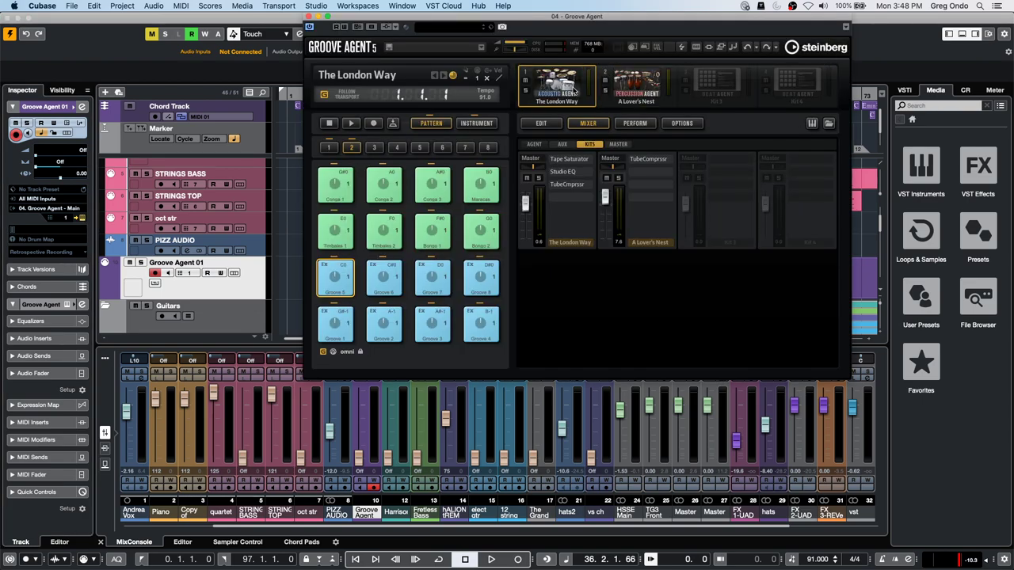
pyautogui.click(490, 127)
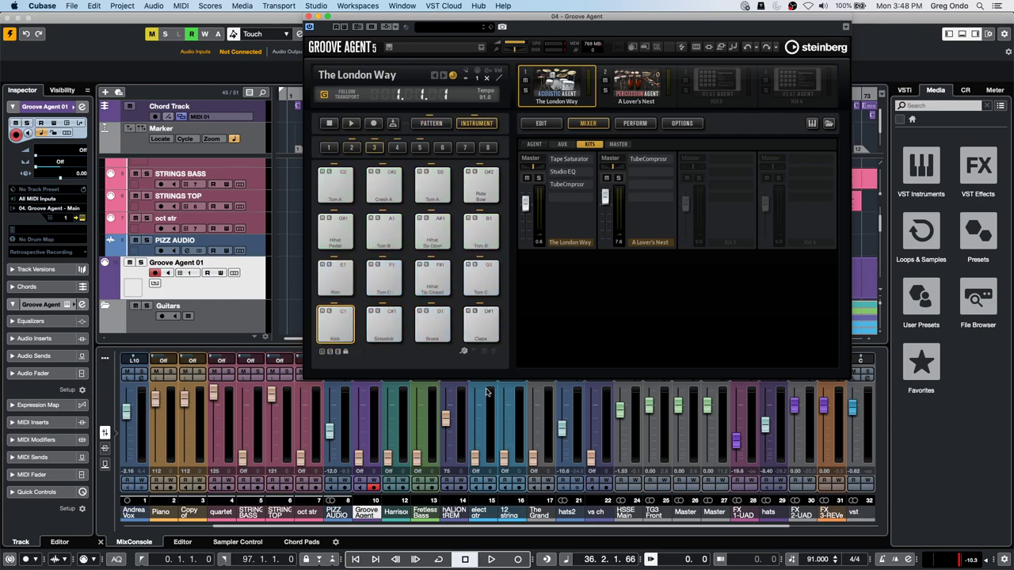
# Turn on custom trigger note mapping for the instrument pads and view the available mapping presets
pyautogui.click(464, 352)
pyautogui.click(472, 352)
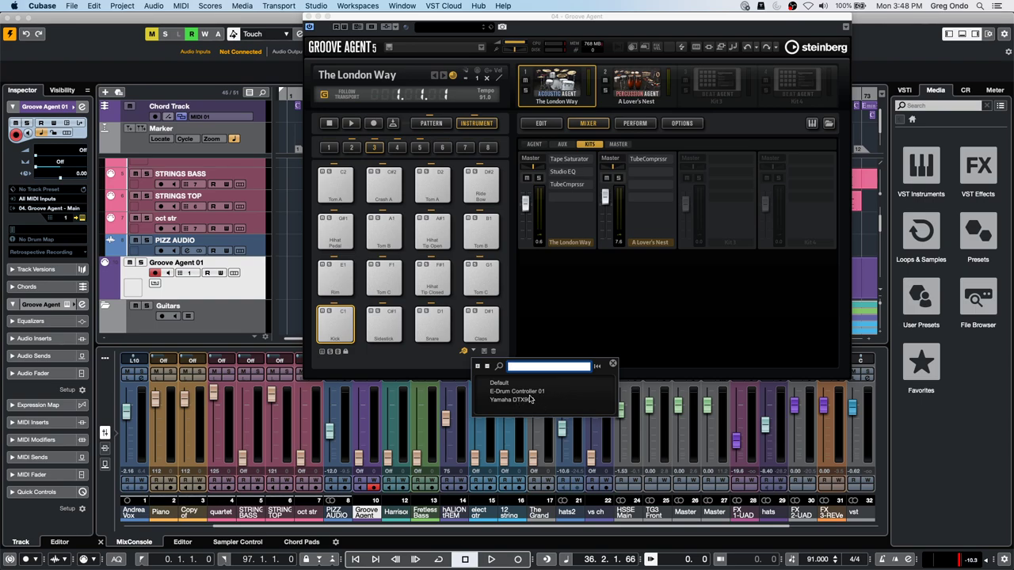
pyautogui.click(434, 354)
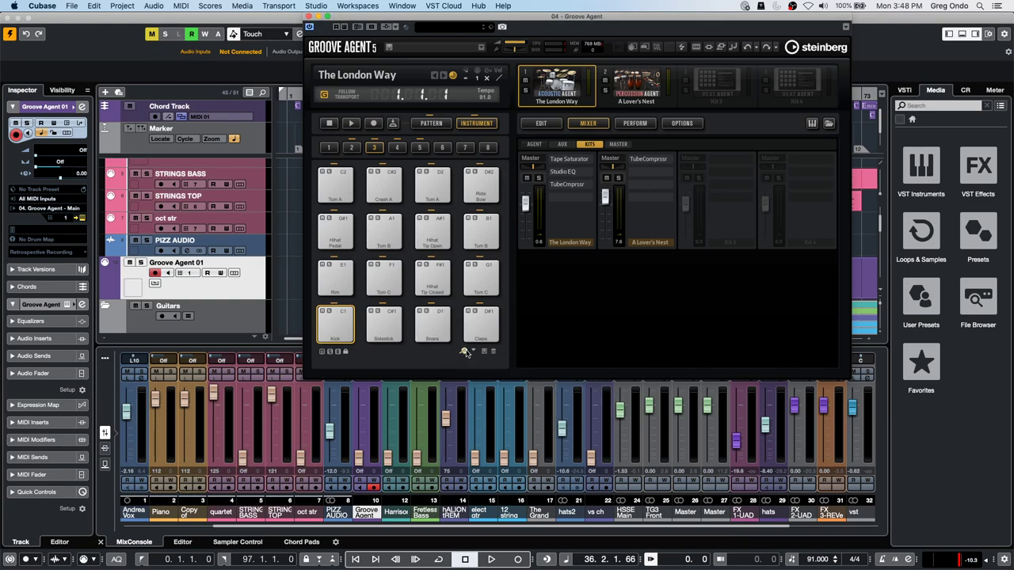
# Open the Snare pad's trigger note for editing or learning, and leave the note field without entering a new value
pyautogui.click(433, 323)
pyautogui.rightClick(432, 323)
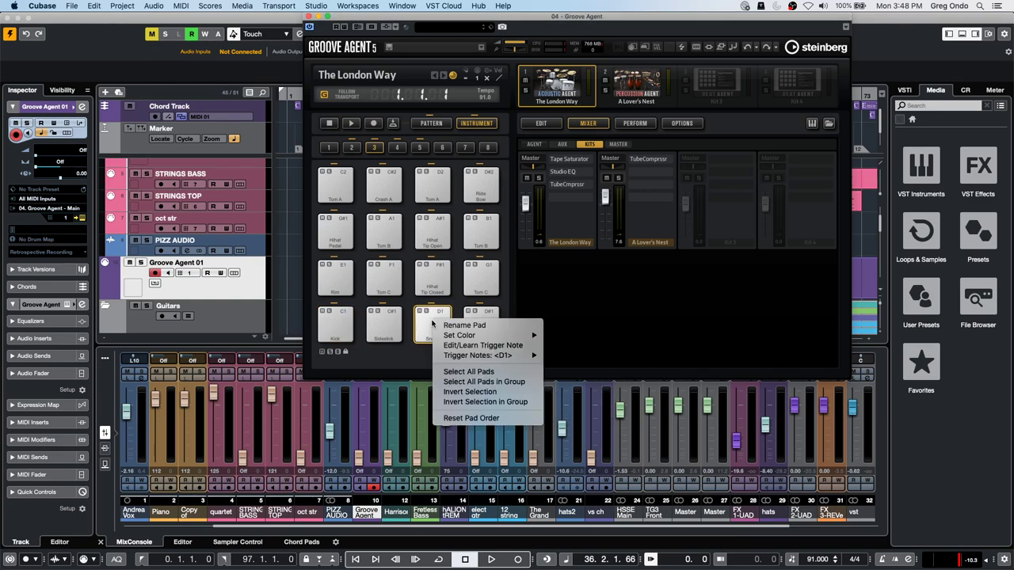
pyautogui.click(519, 346)
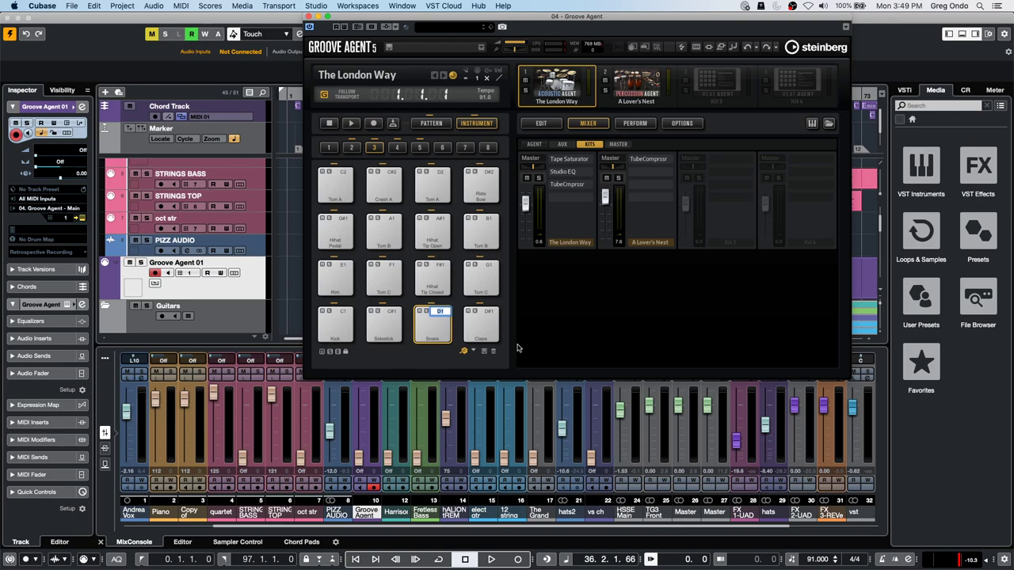
pyautogui.click(518, 326)
pyautogui.click(478, 124)
pyautogui.click(479, 123)
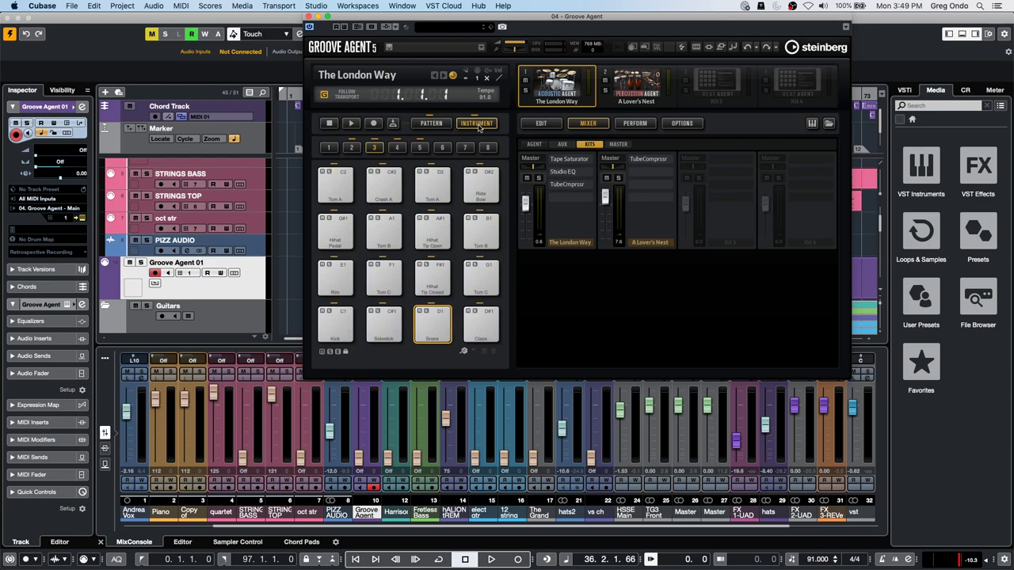
# Review the Snare pad's trigger note learning option and the pad mapping presets again, and close Groove Agent
pyautogui.rightClick(441, 328)
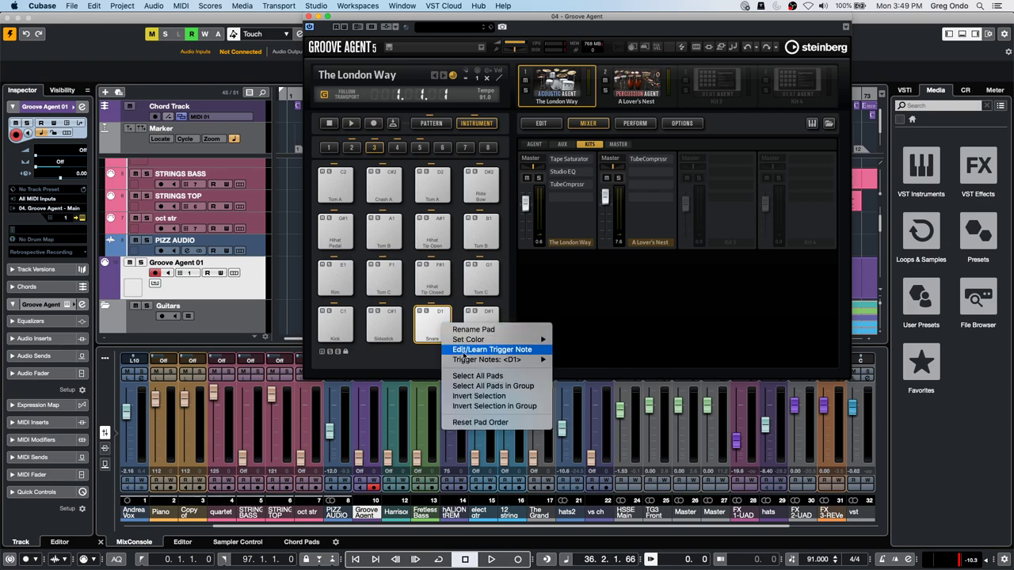
pyautogui.click(434, 328)
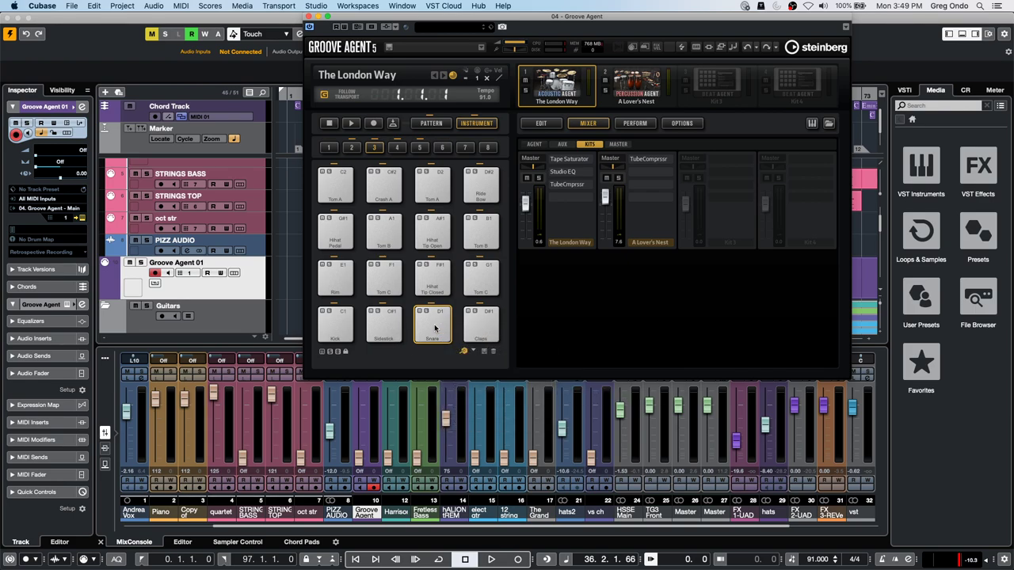
pyautogui.click(473, 352)
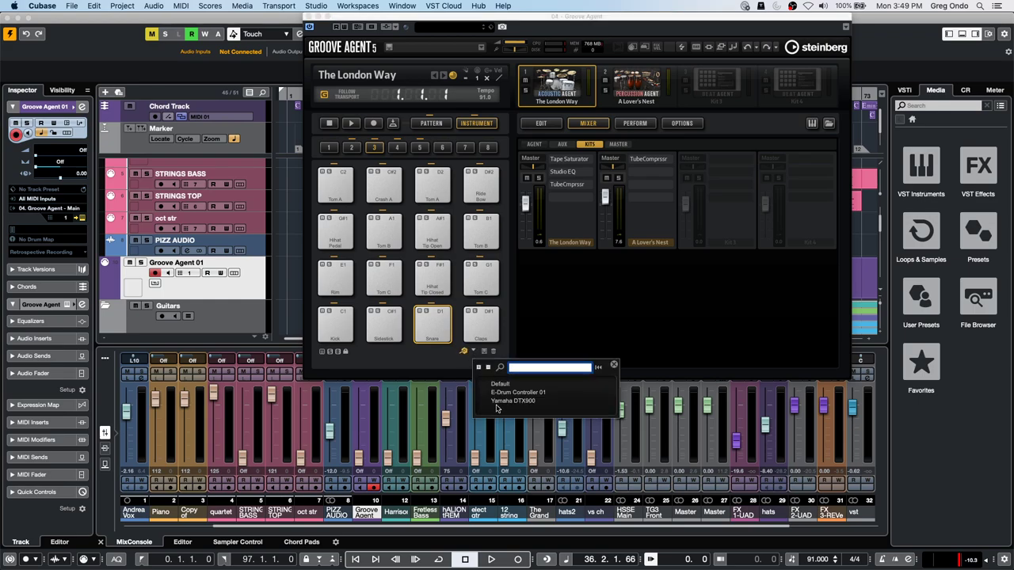
pyautogui.click(552, 329)
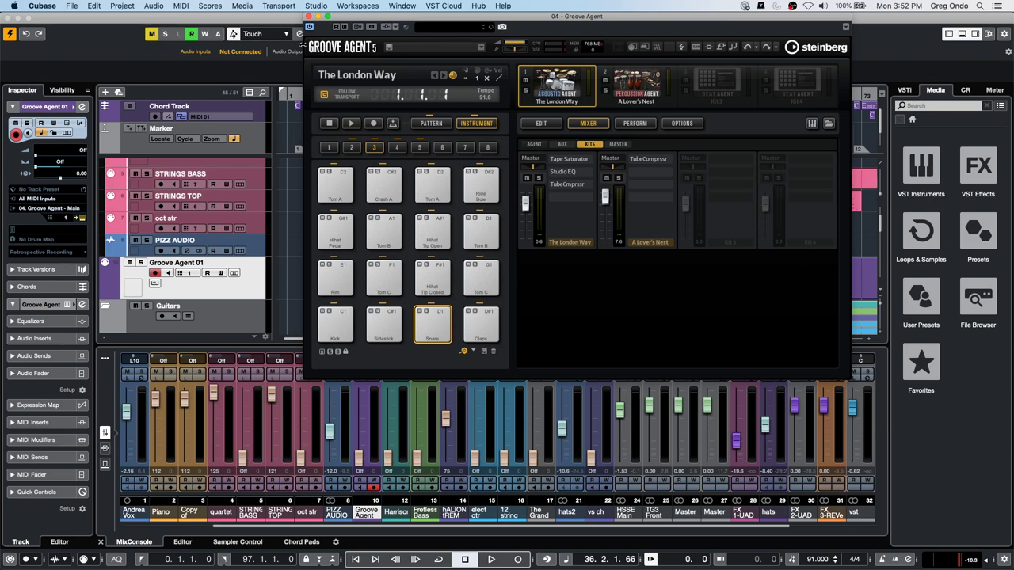
pyautogui.click(308, 16)
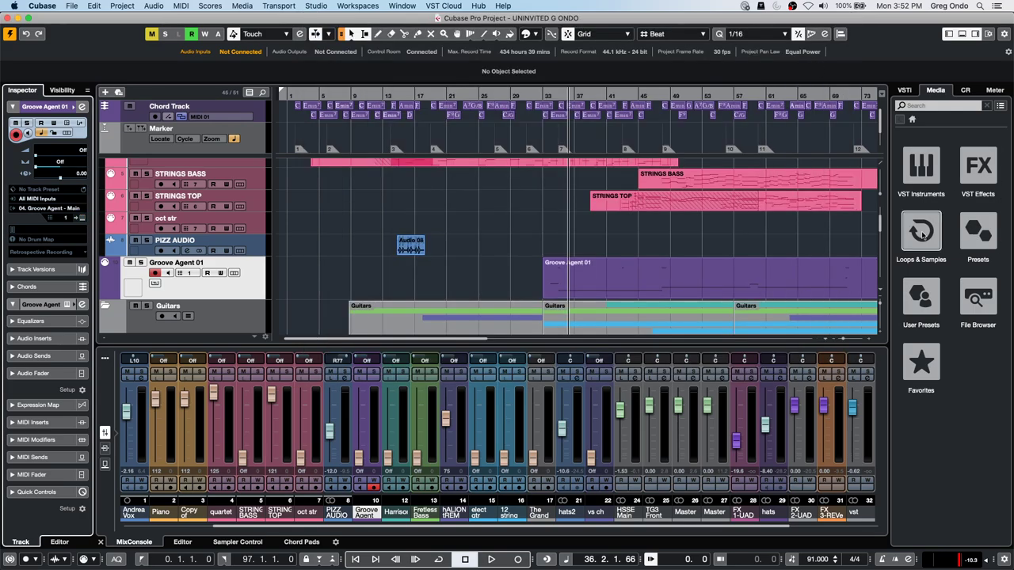
# Browse the available VST Instruments in the media browser
pyautogui.click(936, 155)
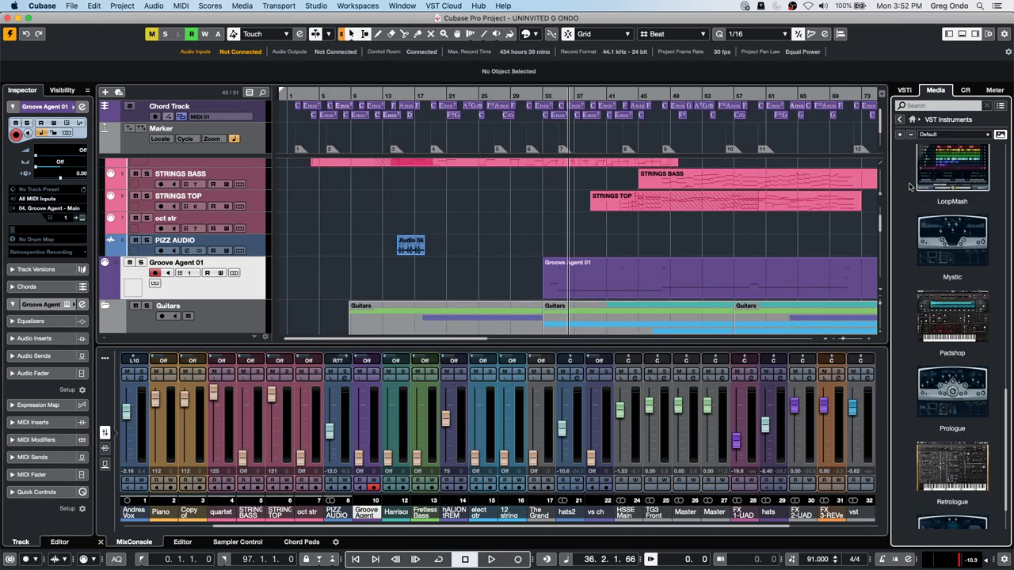
pyautogui.scroll(-3, 911, 187)
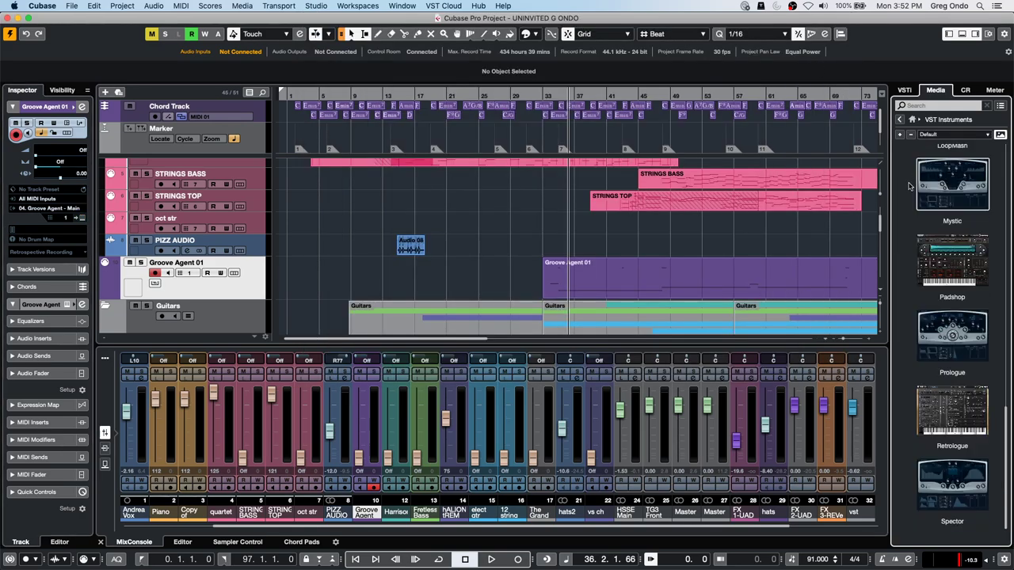
# Start adding an instrument track from the STRINGS TOP track, review the list of available instruments, and cancel without adding it
pyautogui.click(237, 201)
pyautogui.rightClick(253, 199)
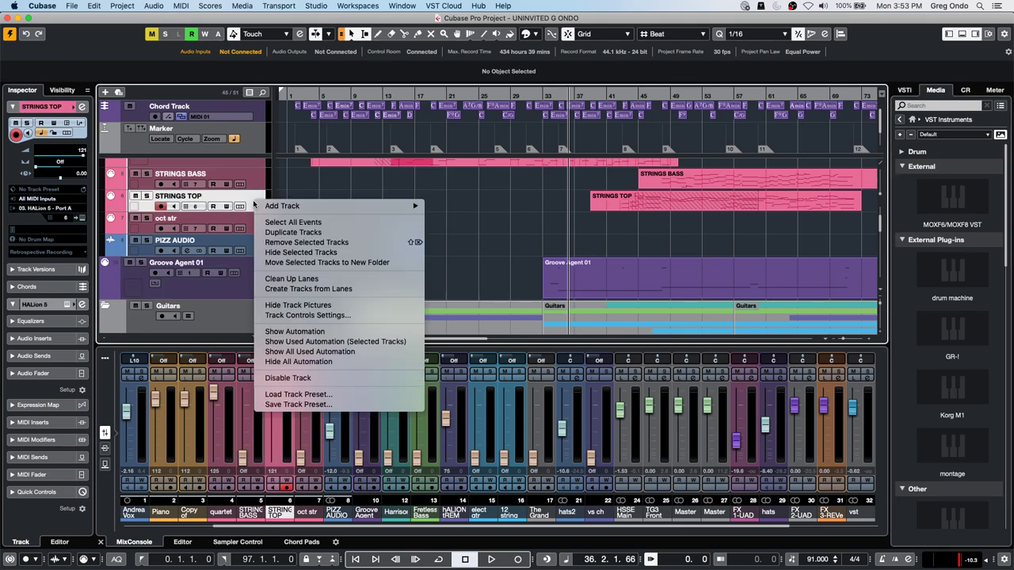
pyautogui.moveTo(283, 206)
pyautogui.click(459, 223)
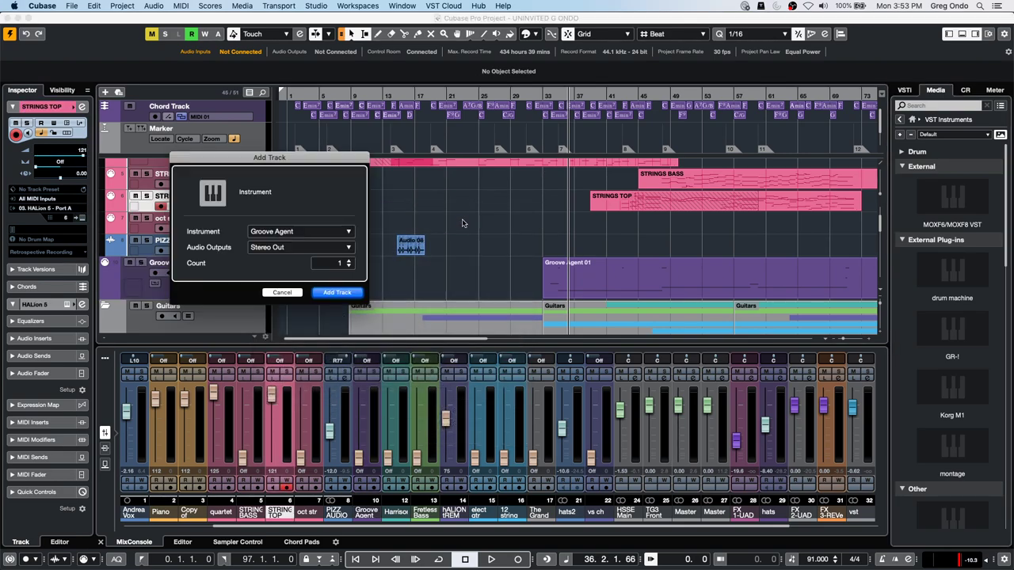
pyautogui.click(297, 232)
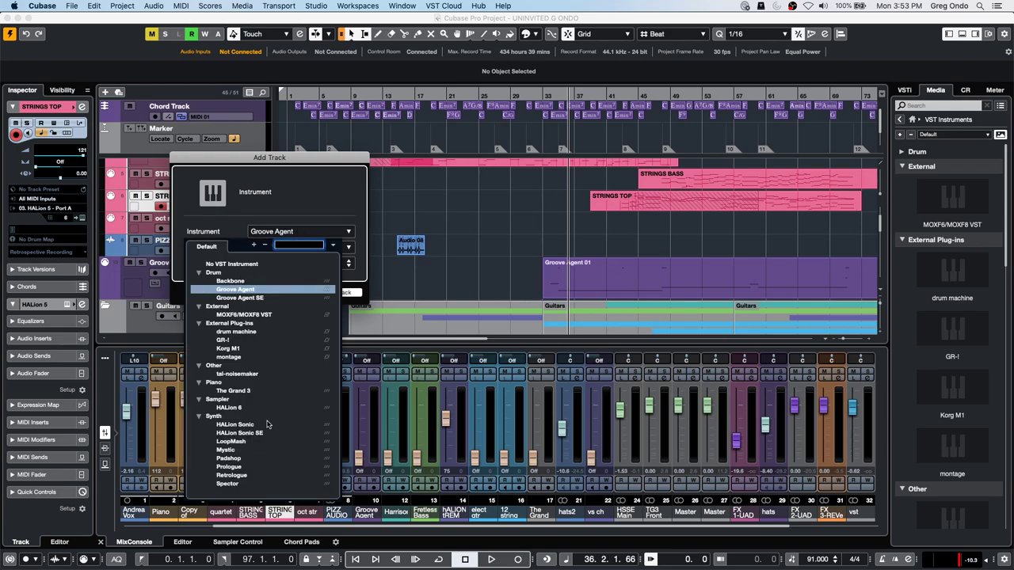
pyautogui.click(340, 193)
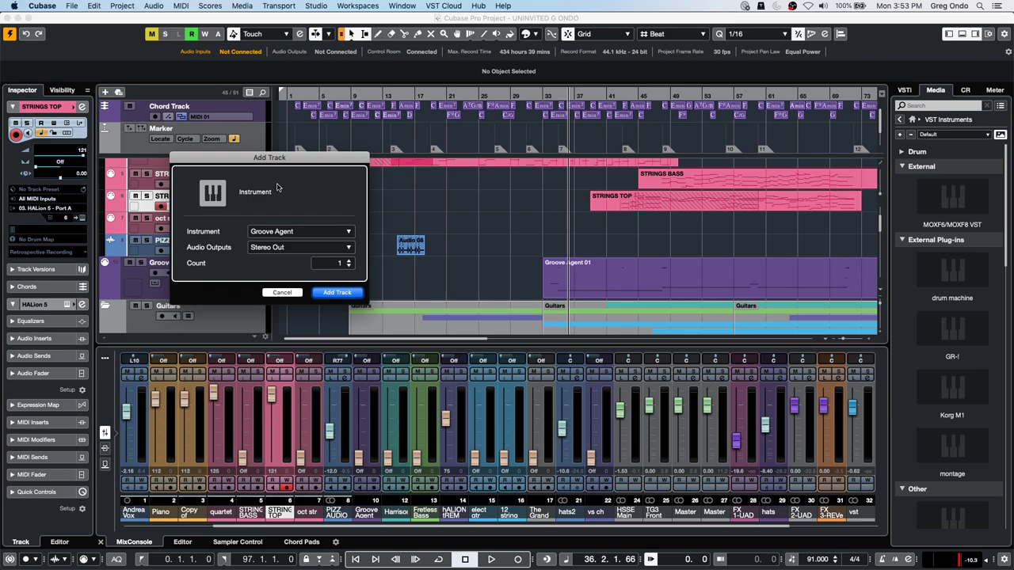
pyautogui.click(282, 292)
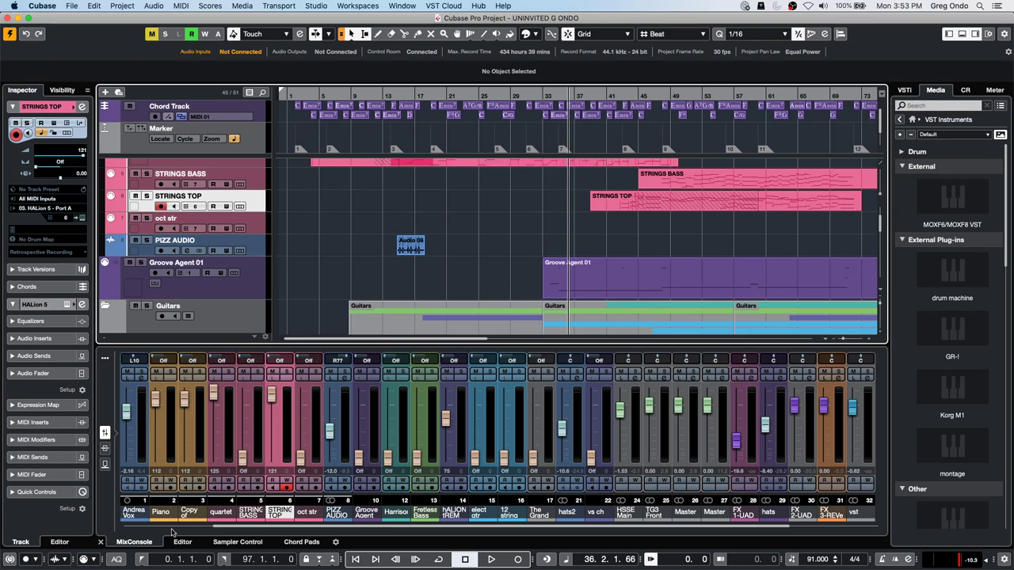
# Show the Chord Pads, view their functions list, and display the player setup
pyautogui.click(292, 543)
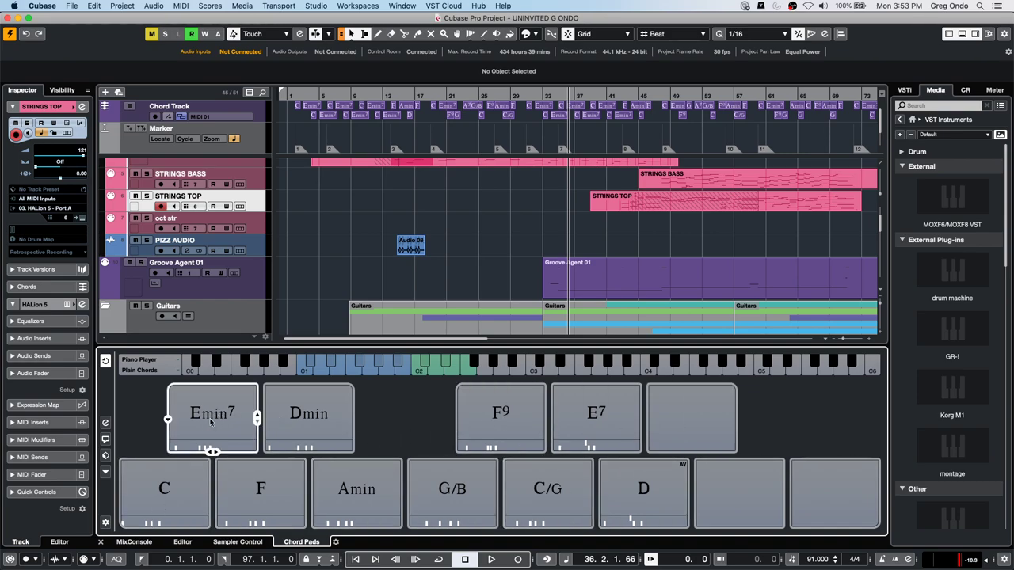
pyautogui.click(104, 472)
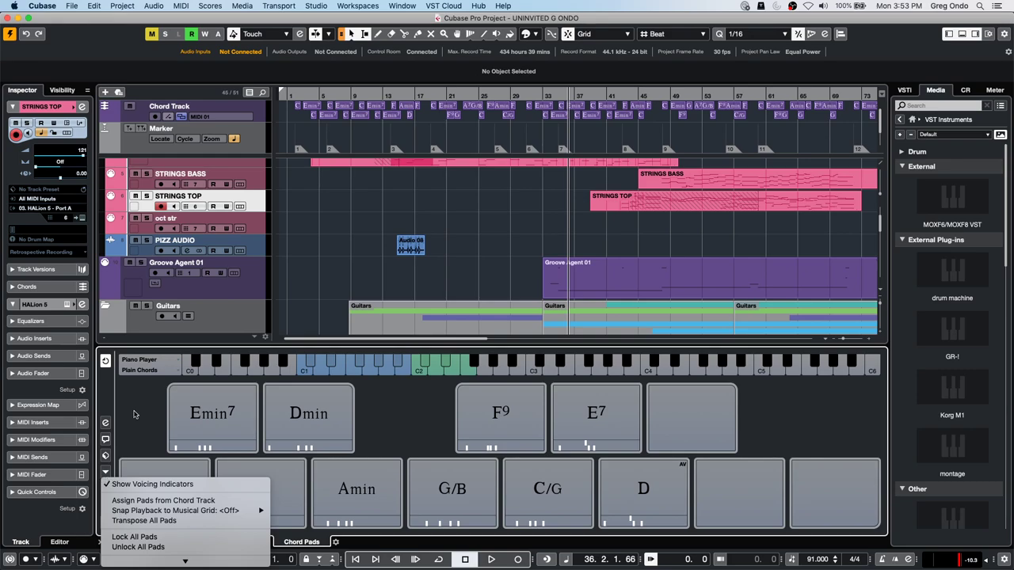
pyautogui.click(104, 423)
pyautogui.click(104, 423)
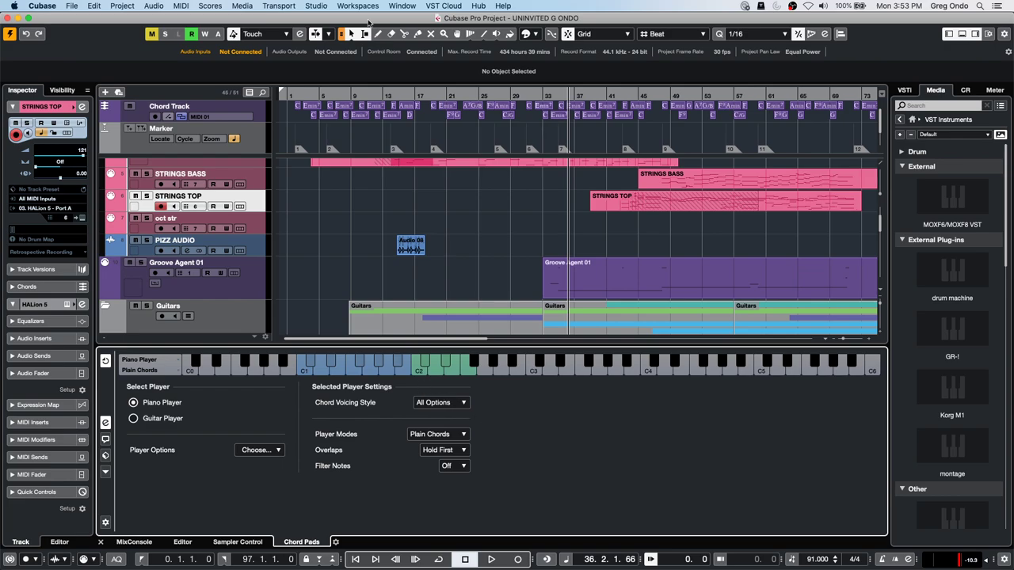
# Review the Chord Pads MIDI input, pad remote control and player remote control settings in Studio Setup, and close it
pyautogui.click(338, 6)
pyautogui.moveTo(314, 7)
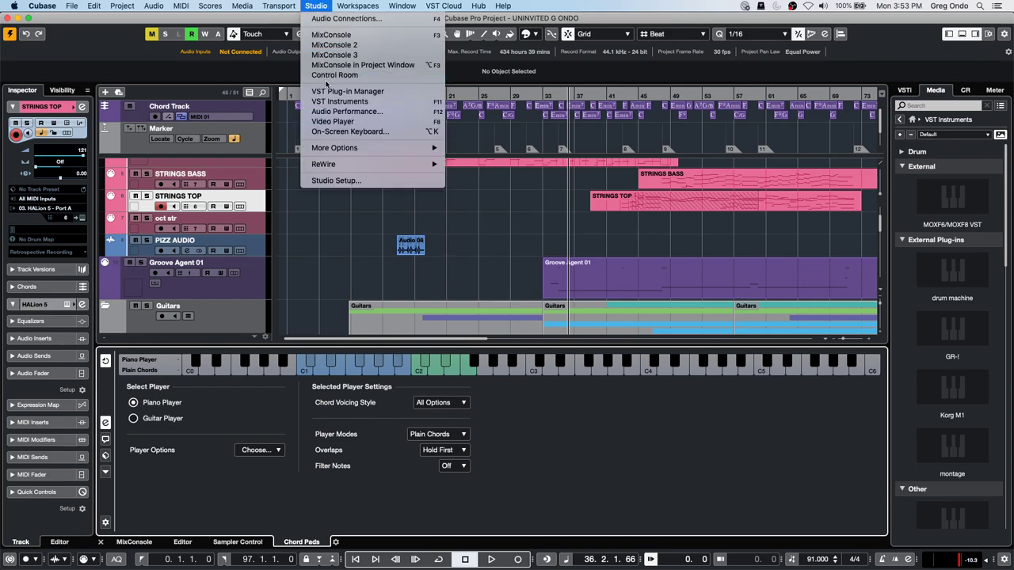
pyautogui.click(334, 180)
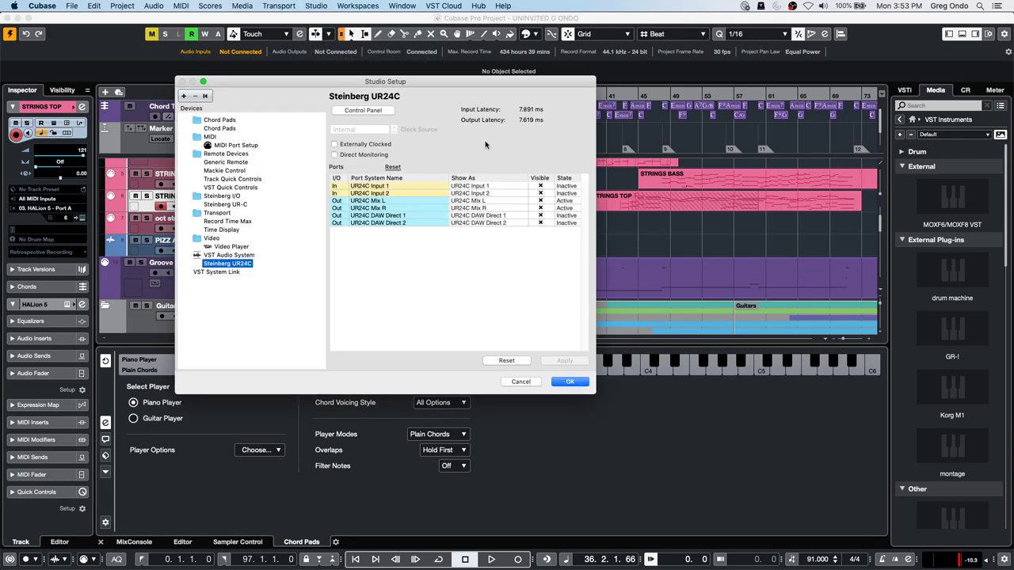
pyautogui.click(226, 129)
pyautogui.click(511, 109)
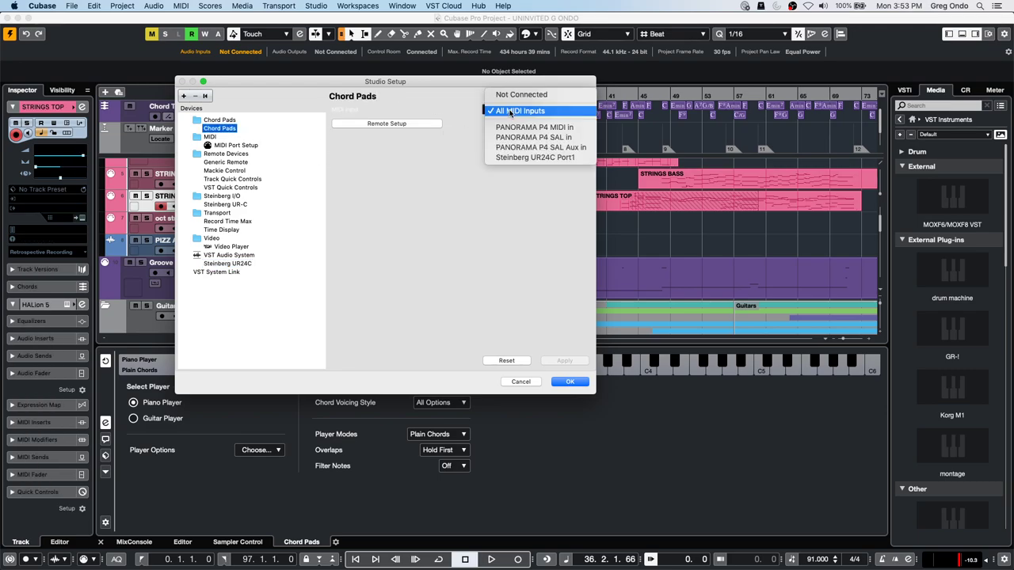
pyautogui.click(390, 125)
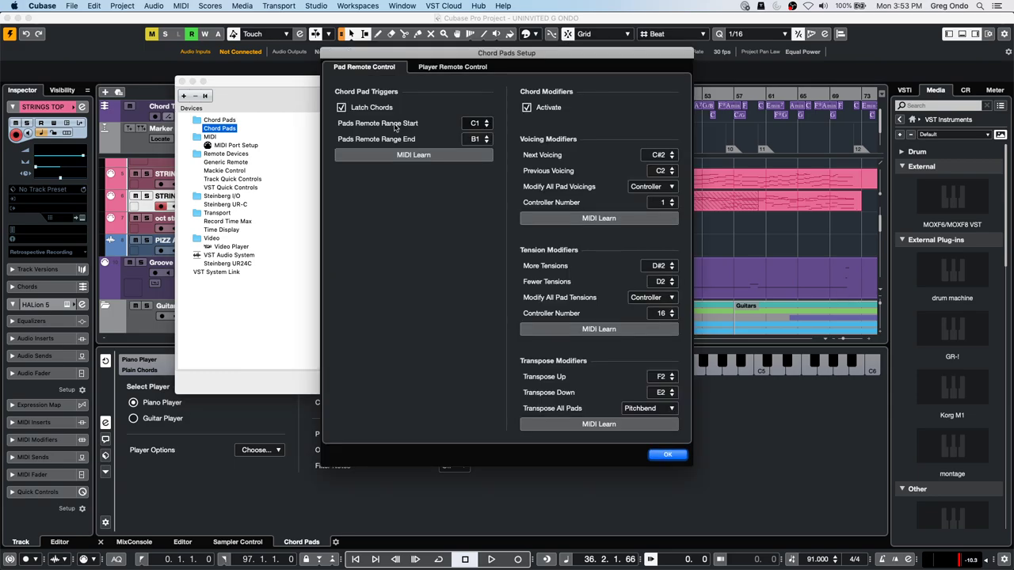
pyautogui.click(463, 67)
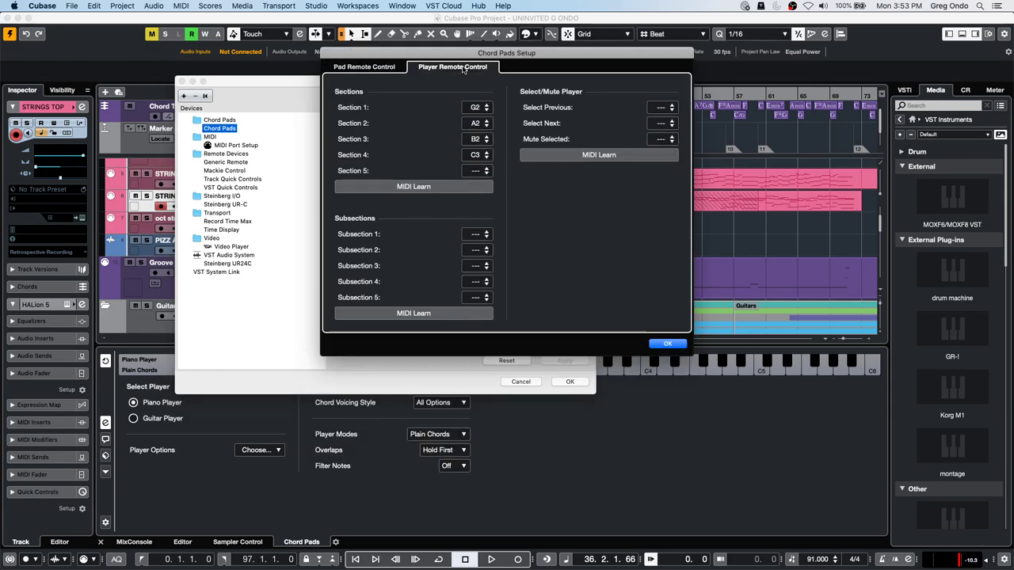
pyautogui.click(390, 68)
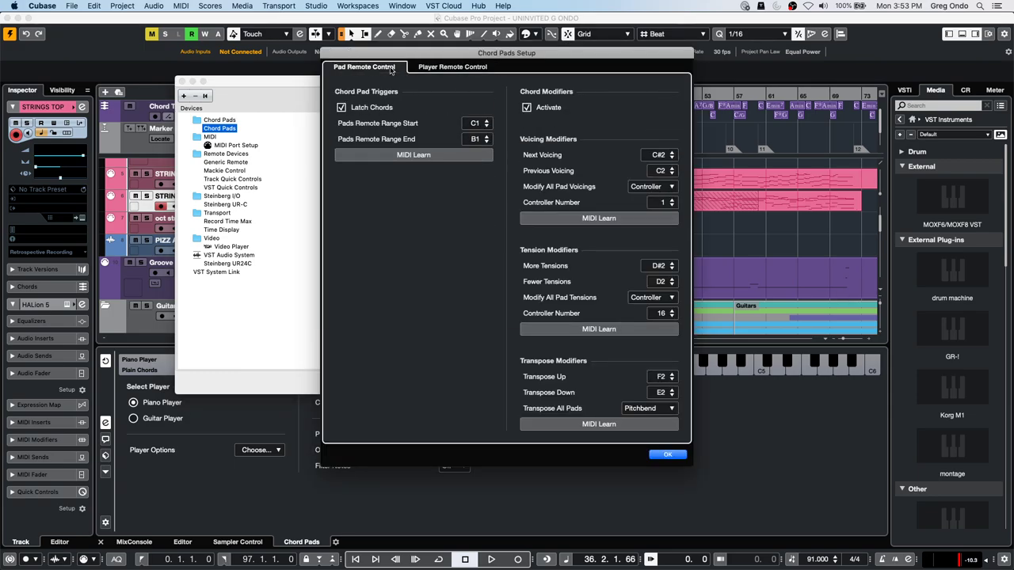
pyautogui.click(665, 455)
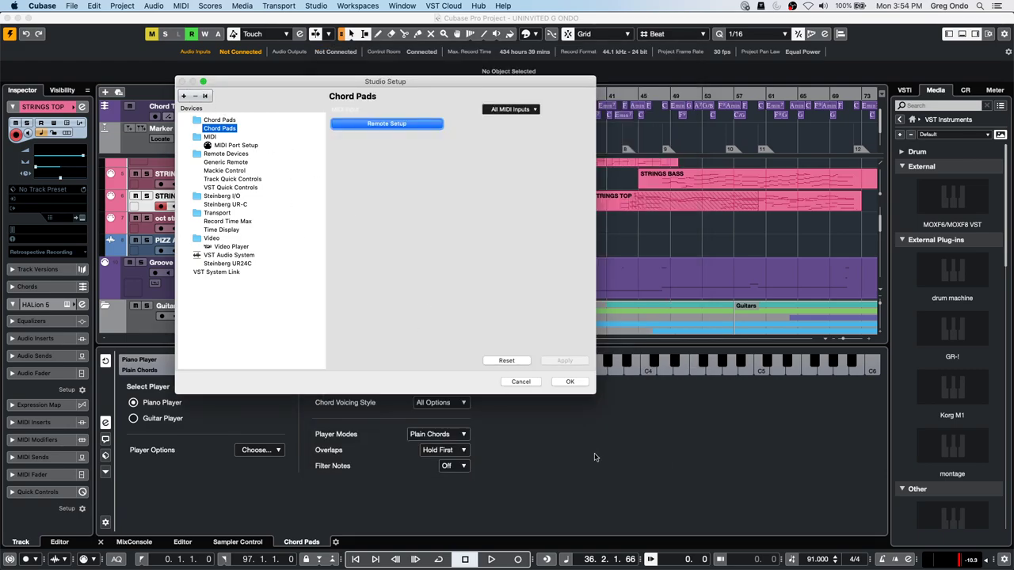
pyautogui.click(569, 382)
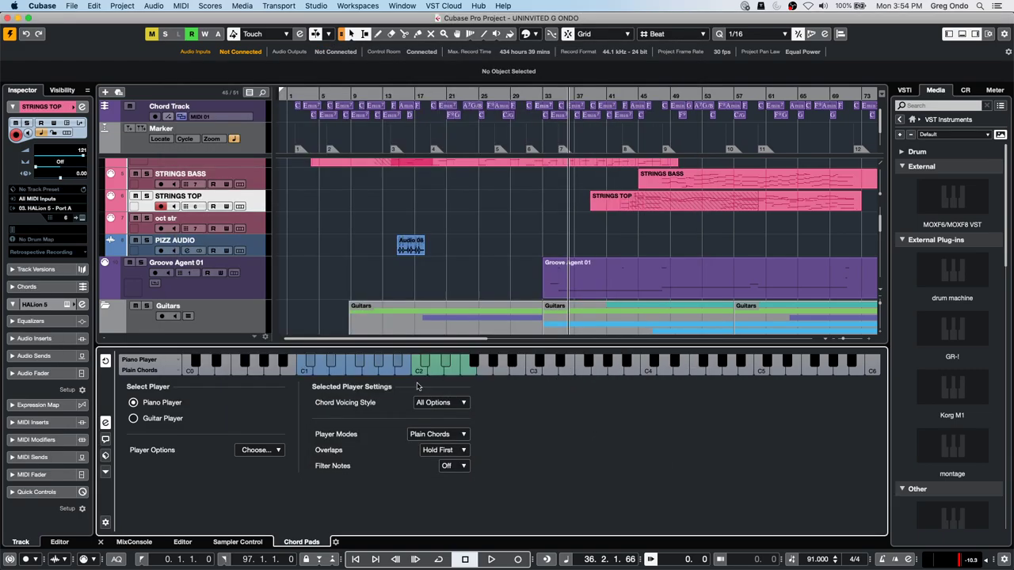
# View the Chord Pads preset options, and switch from the player setup to the pads and back
pyautogui.click(105, 455)
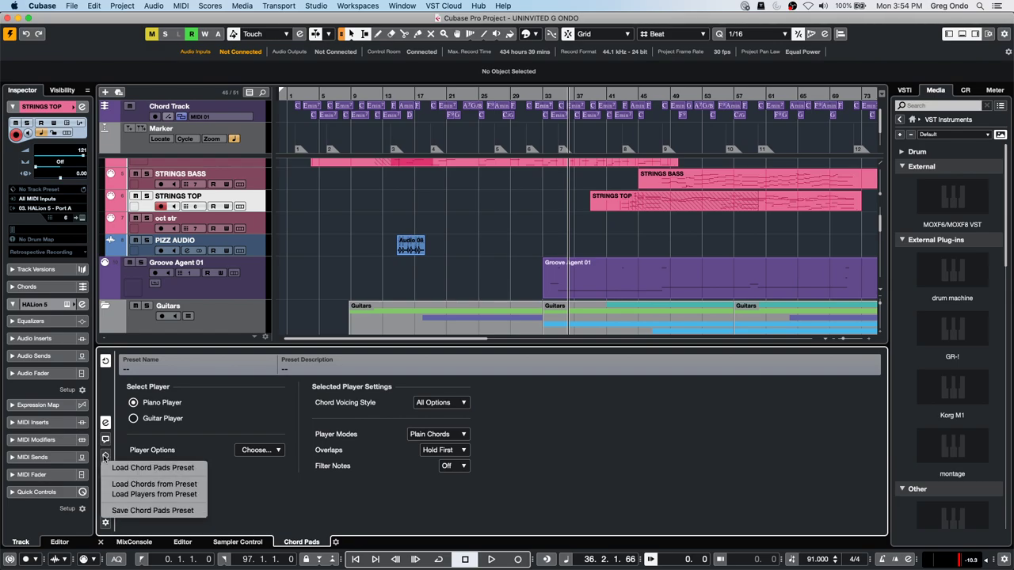
pyautogui.click(106, 422)
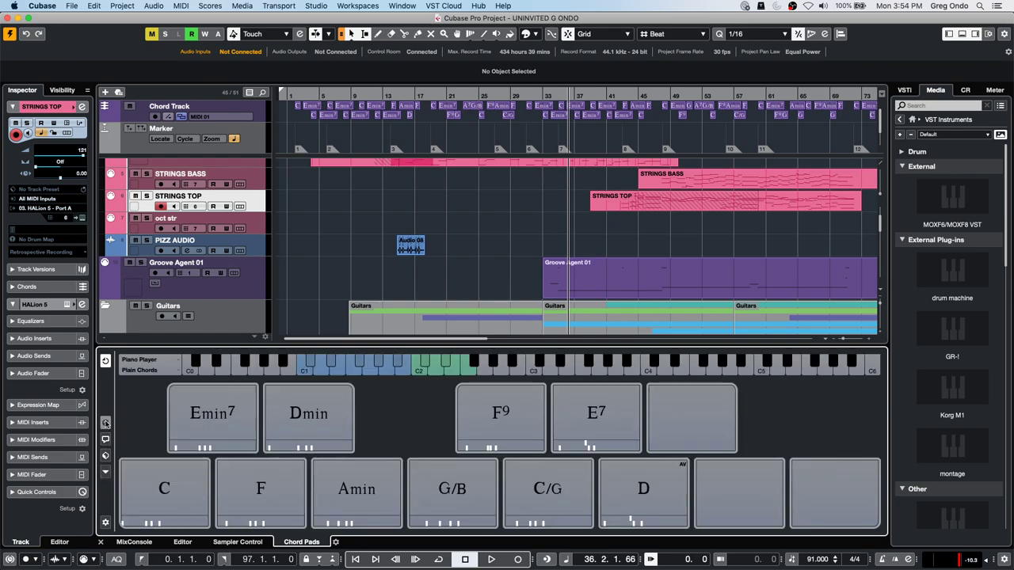
pyautogui.click(105, 423)
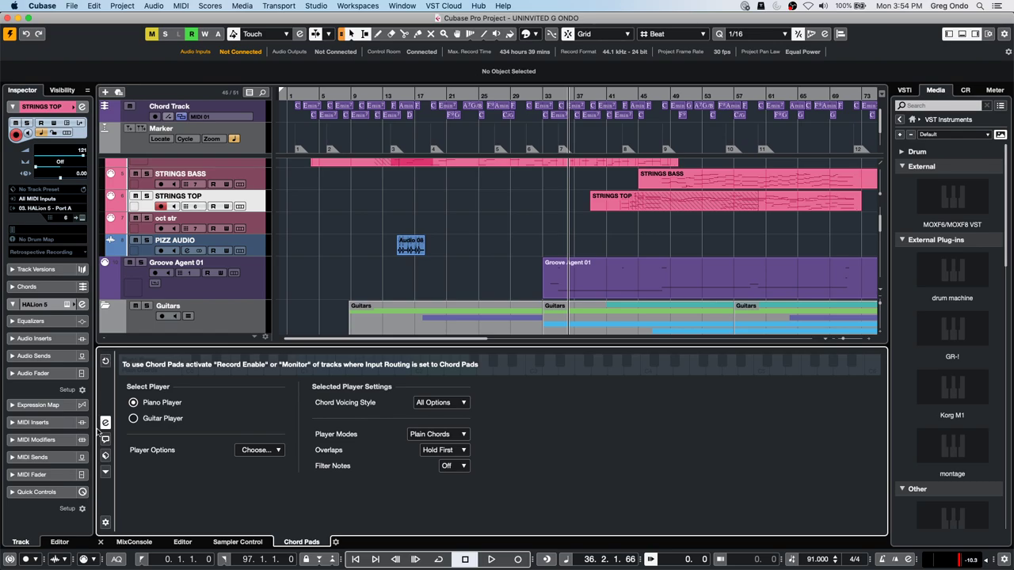
# Set the Chord Pads layout to a grid with 4 rows and 16 columns
pyautogui.click(106, 522)
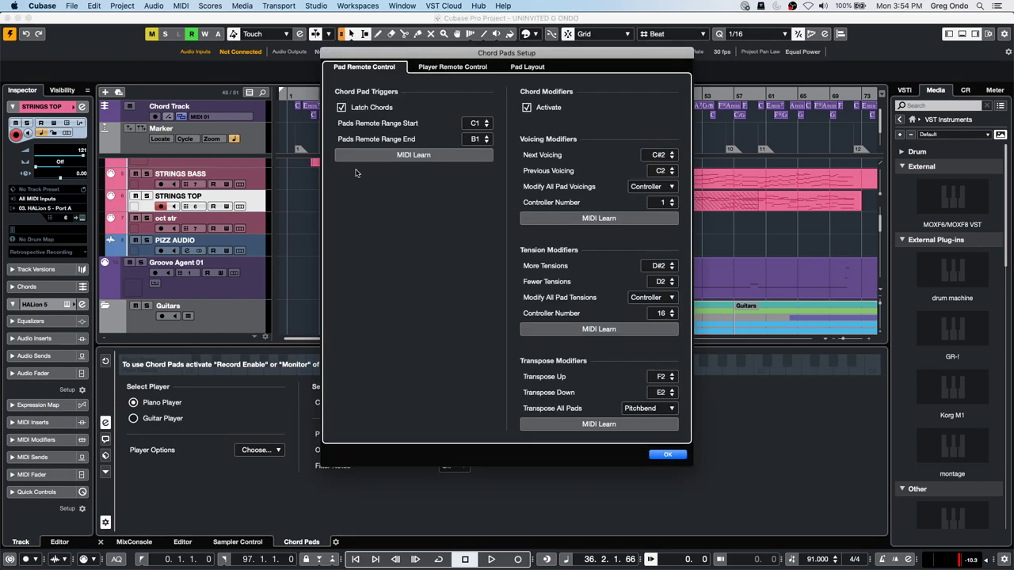
pyautogui.click(455, 68)
pyautogui.click(527, 66)
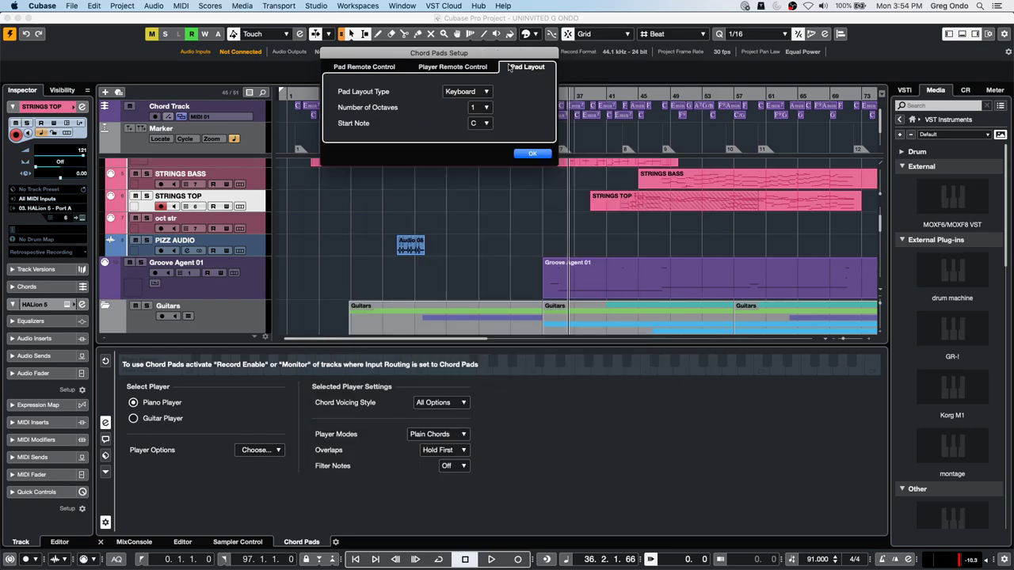
pyautogui.click(478, 92)
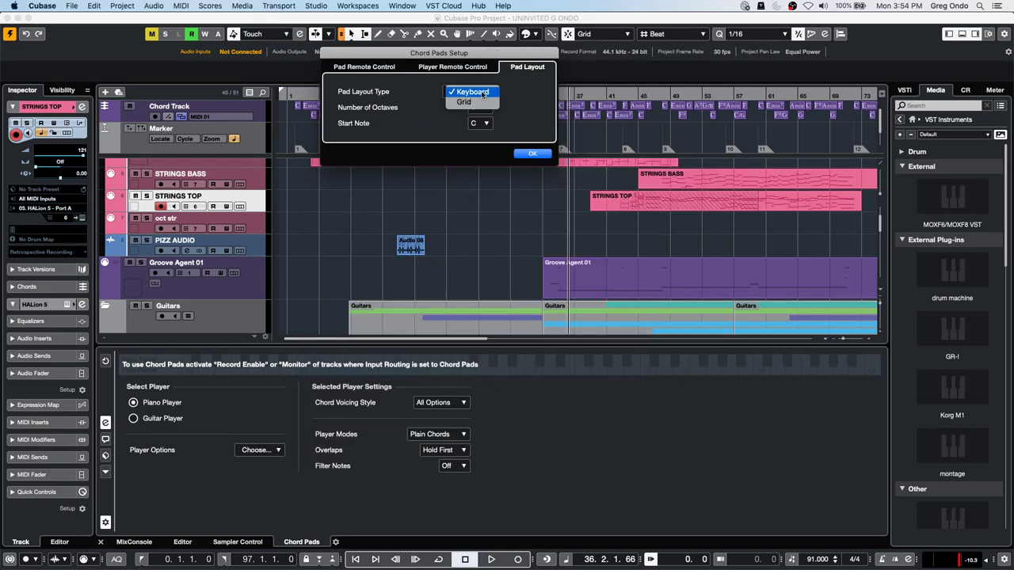
pyautogui.click(501, 114)
pyautogui.click(486, 108)
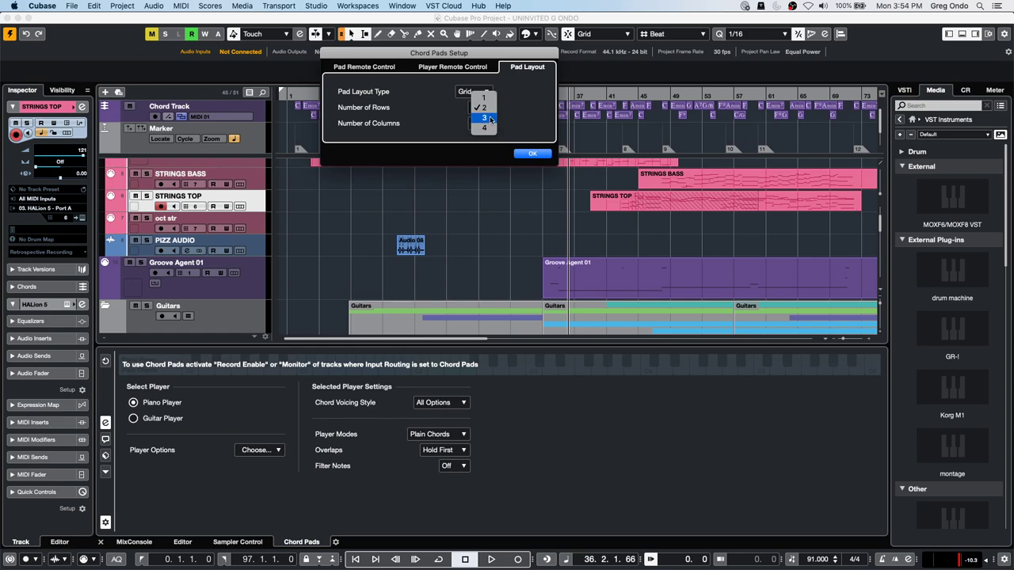
pyautogui.click(486, 127)
pyautogui.click(485, 125)
pyautogui.click(483, 140)
pyautogui.click(522, 153)
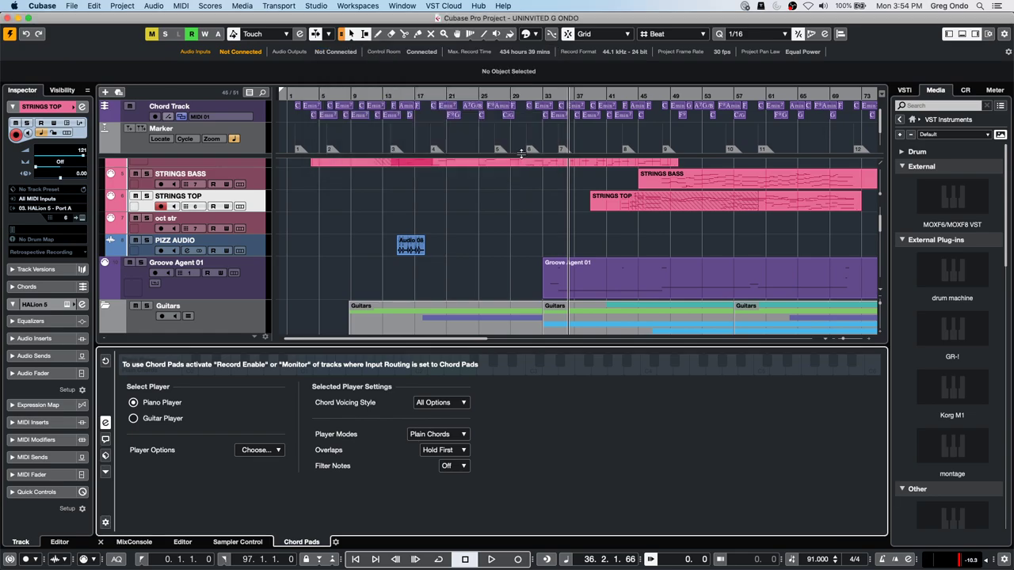
# Look at Sampler Control and the Editor, return to Chord Pads, and display the pads in place of the player setup
pyautogui.click(232, 543)
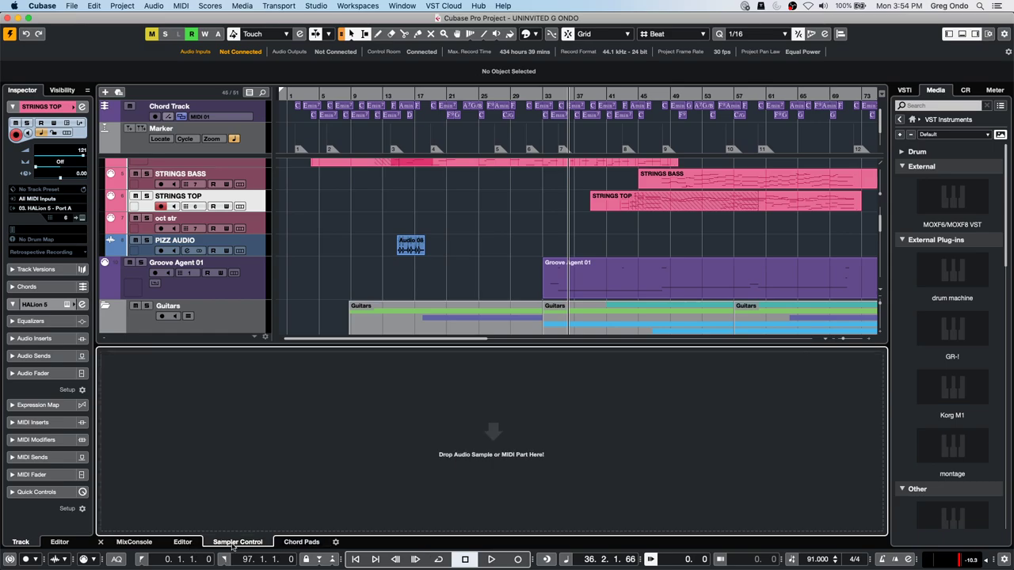
pyautogui.click(182, 542)
pyautogui.click(303, 543)
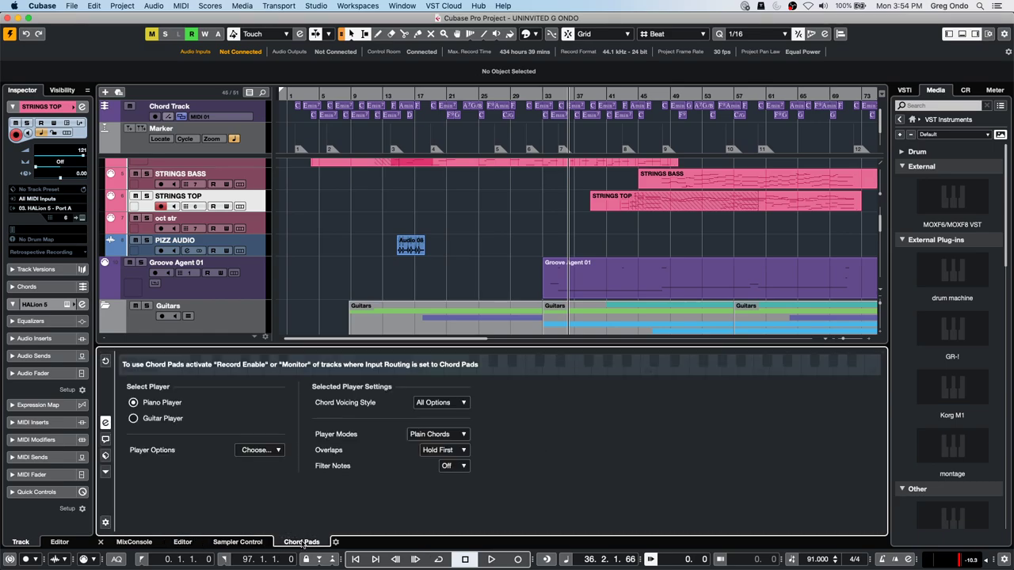
pyautogui.click(246, 543)
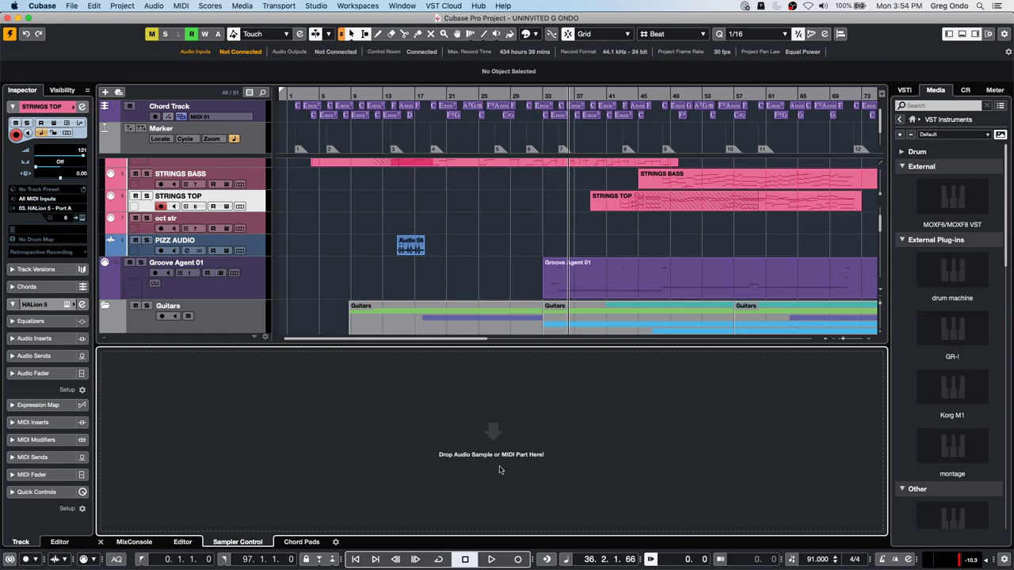
pyautogui.click(302, 542)
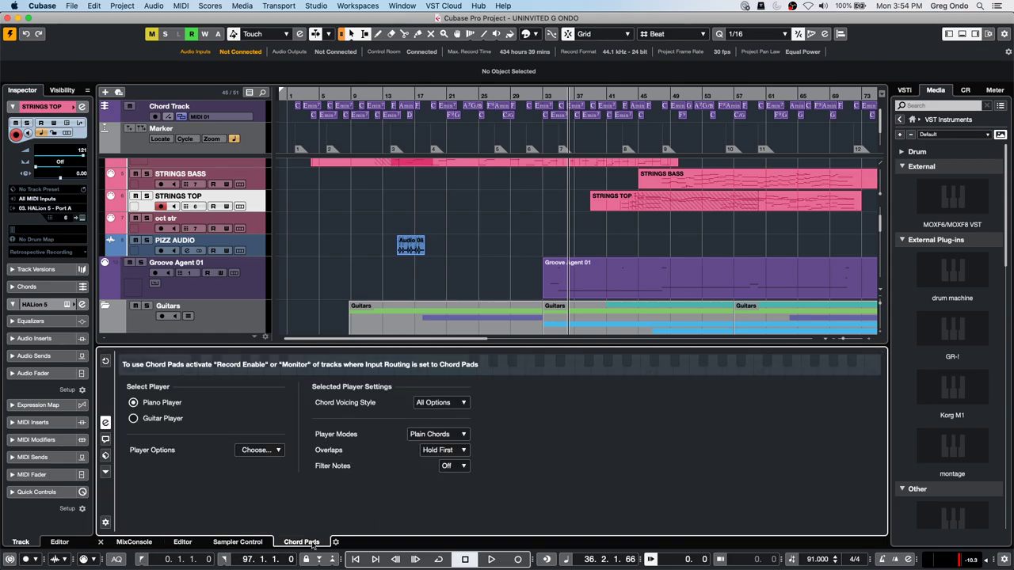
pyautogui.click(103, 422)
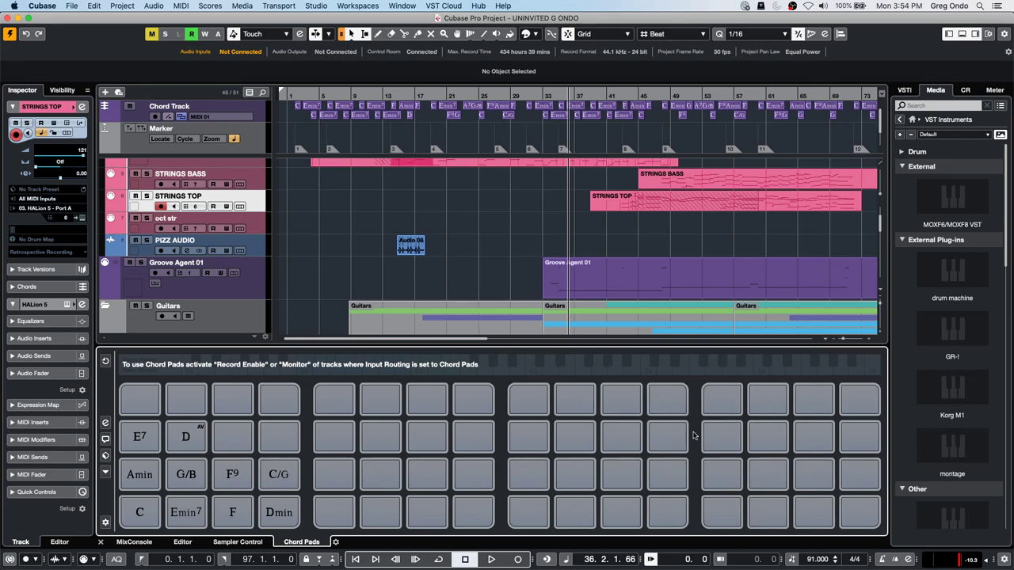
# Set the Chord Pads layout to a grid with 1 row and 8 columns
pyautogui.click(105, 521)
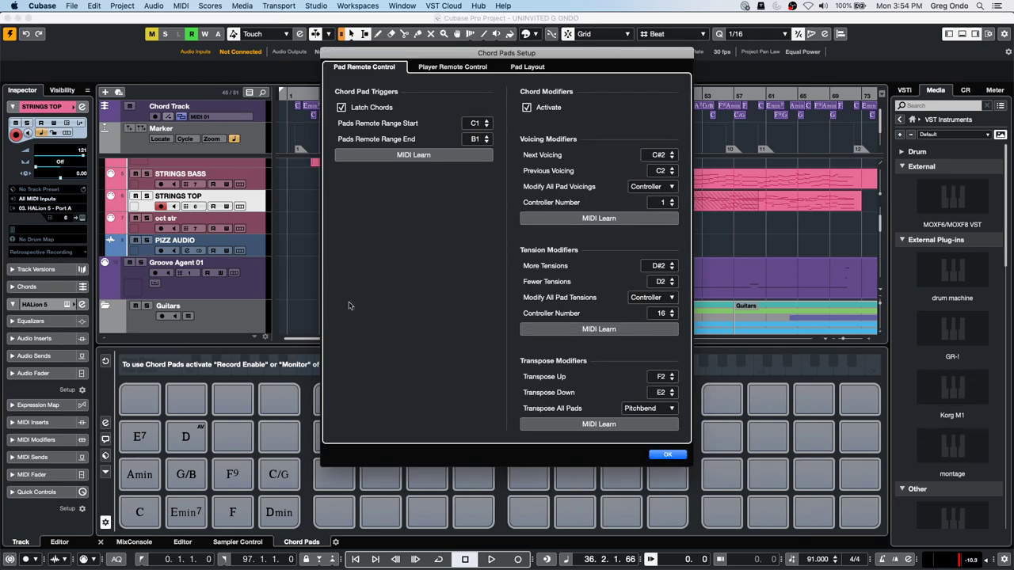
pyautogui.click(527, 66)
pyautogui.click(481, 107)
pyautogui.click(484, 79)
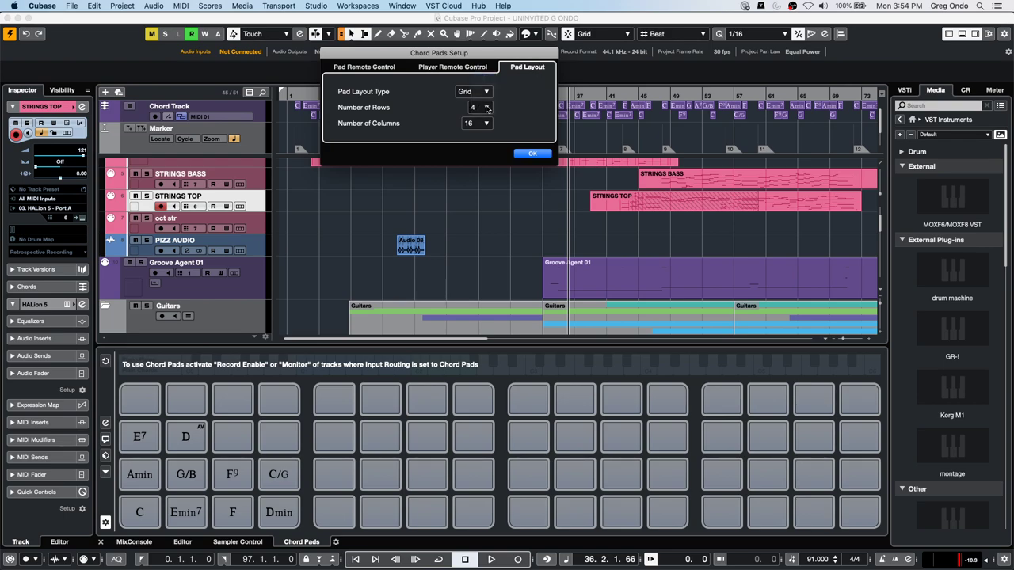
pyautogui.click(478, 123)
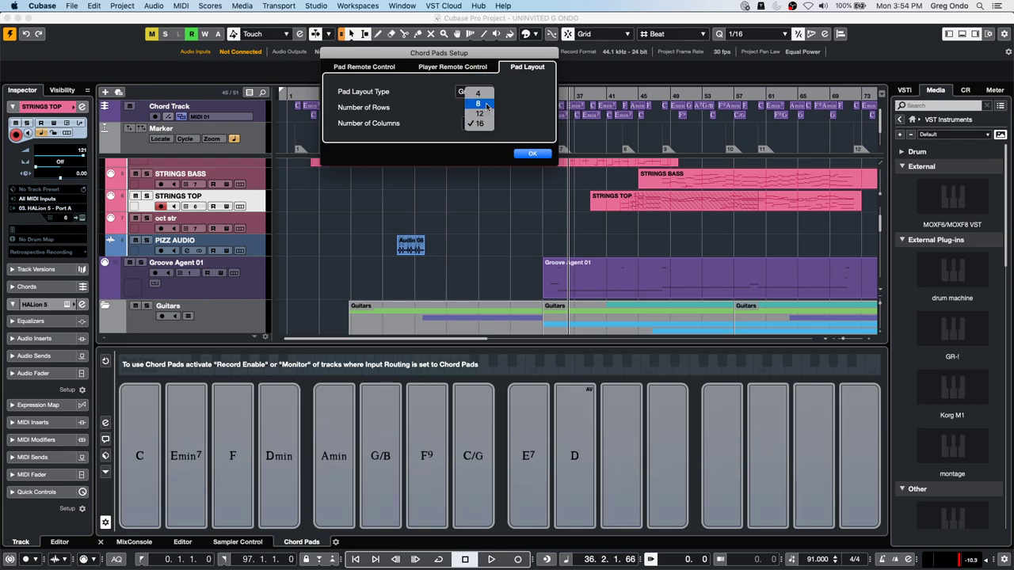
pyautogui.click(479, 104)
# Change the pad layout type to Keyboard and close the Chord Pads setup
pyautogui.click(476, 92)
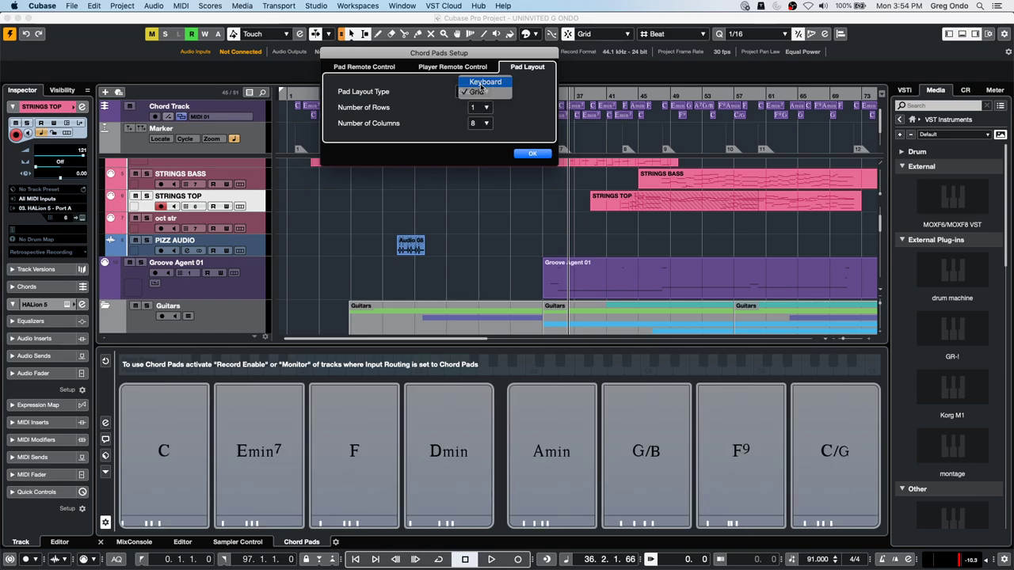
pyautogui.click(482, 82)
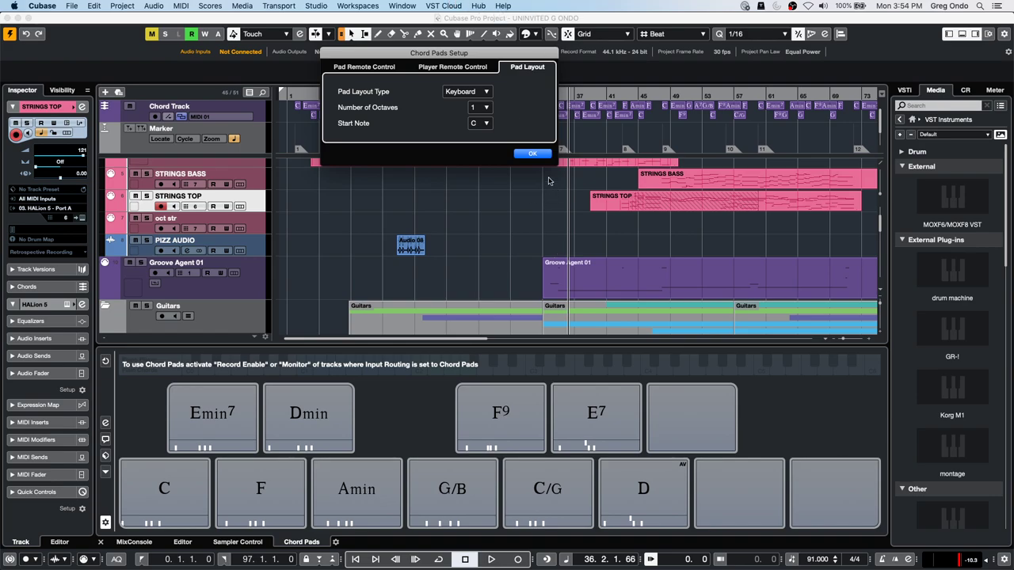
pyautogui.click(536, 155)
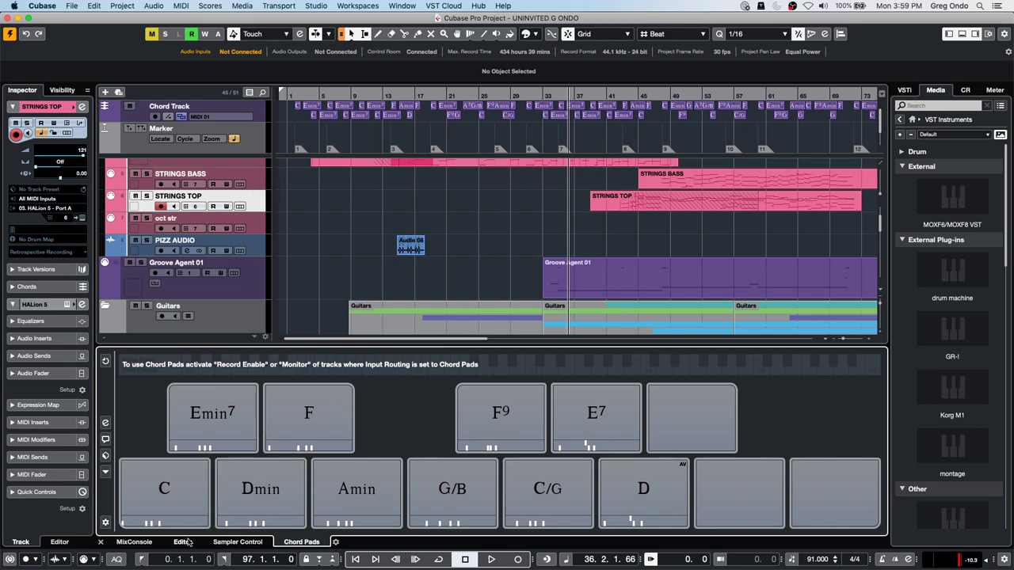
# Show the MixConsole in the lower zone and open the Track & MixConsole Channel Colors preferences
pyautogui.click(158, 541)
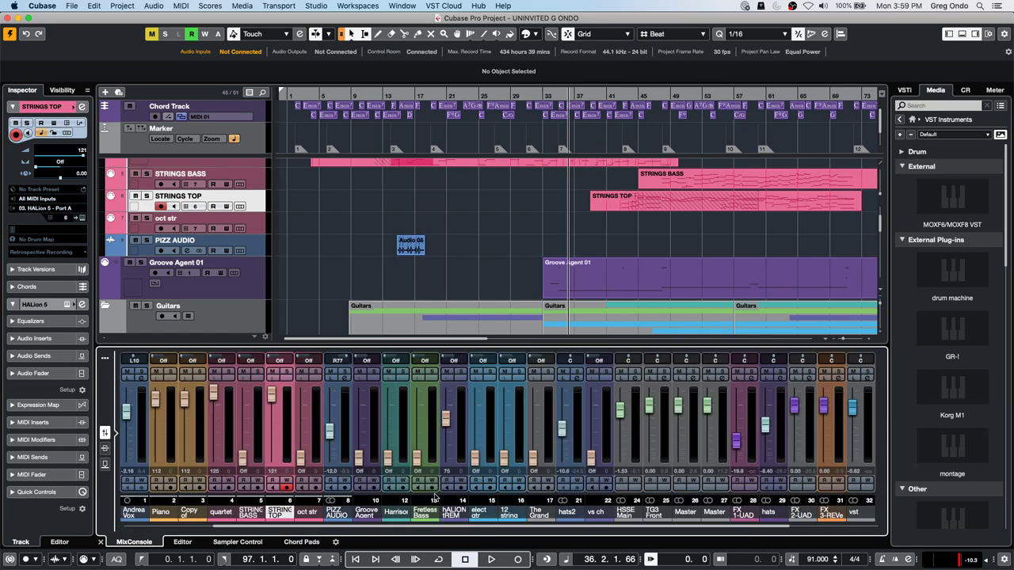
pyautogui.scroll(-4, 523, 246)
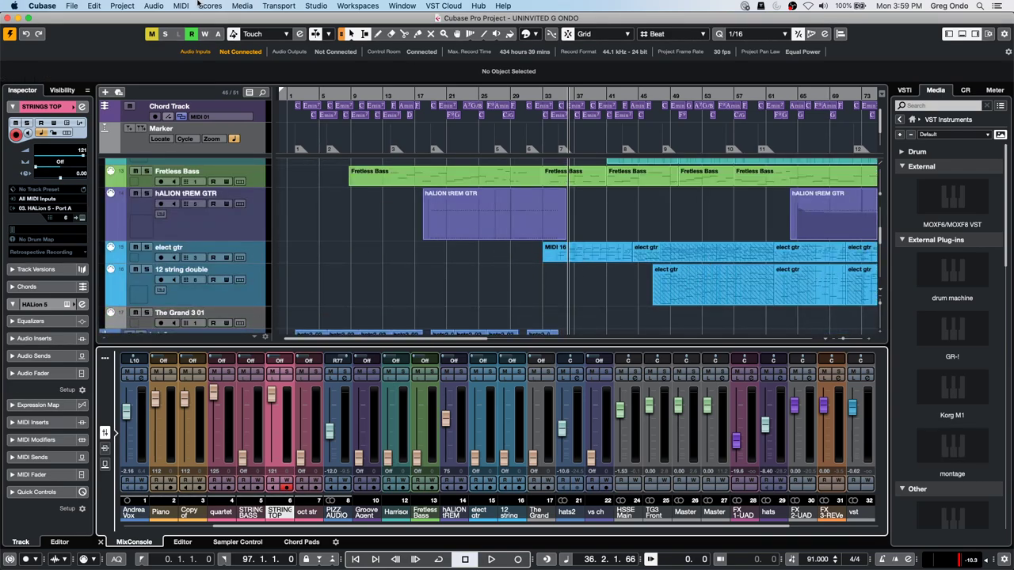
pyautogui.click(40, 6)
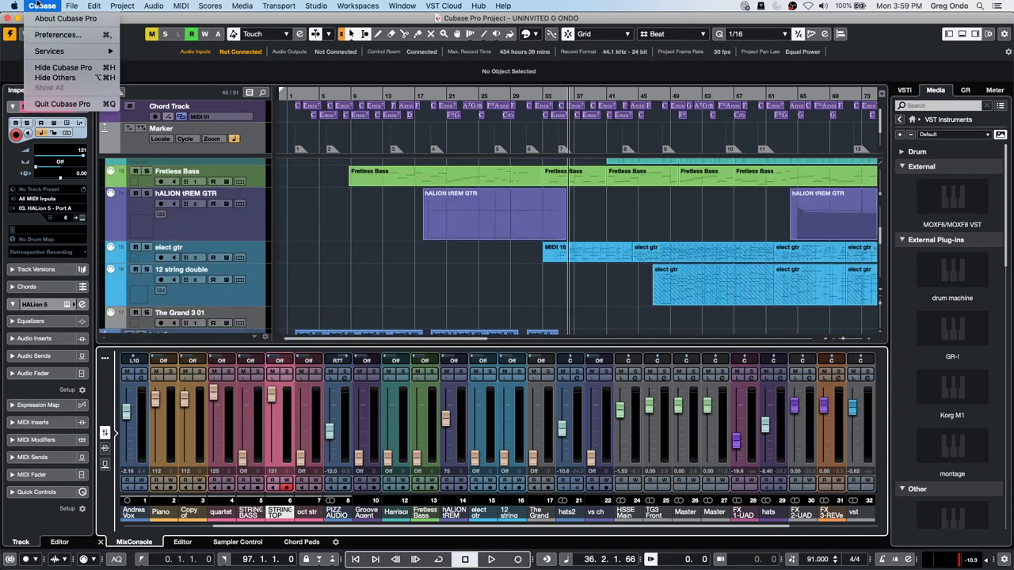
pyautogui.click(58, 36)
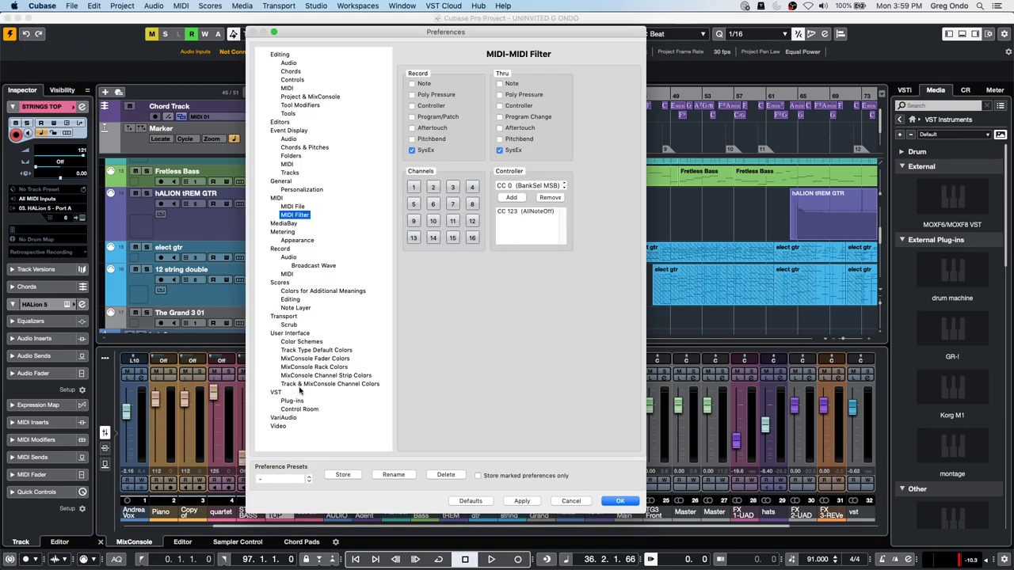
pyautogui.click(302, 333)
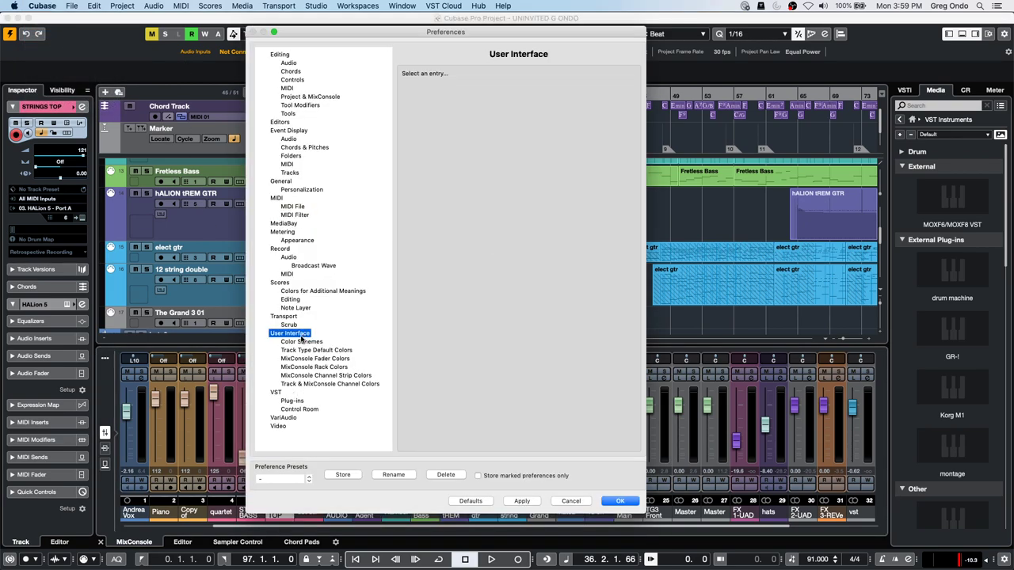
pyautogui.click(301, 384)
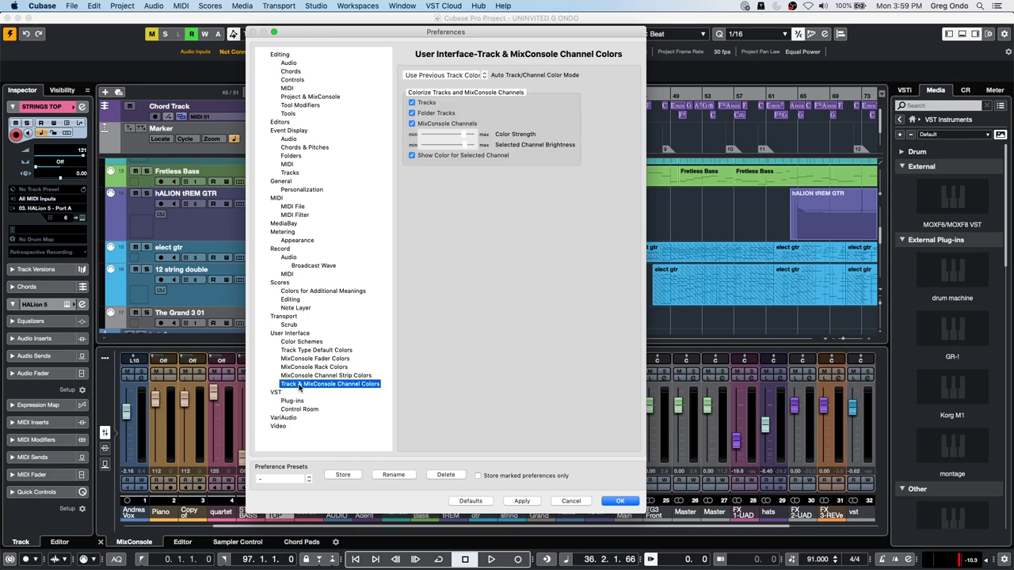
# Turn colorizing of MixConsole channels off and back on, applying each change
pyautogui.click(412, 124)
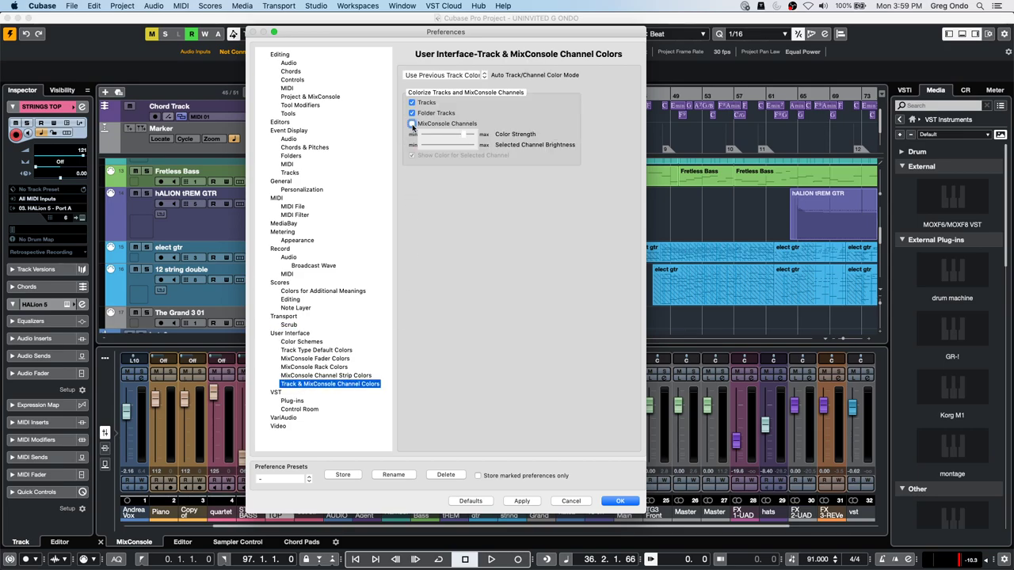
pyautogui.click(521, 501)
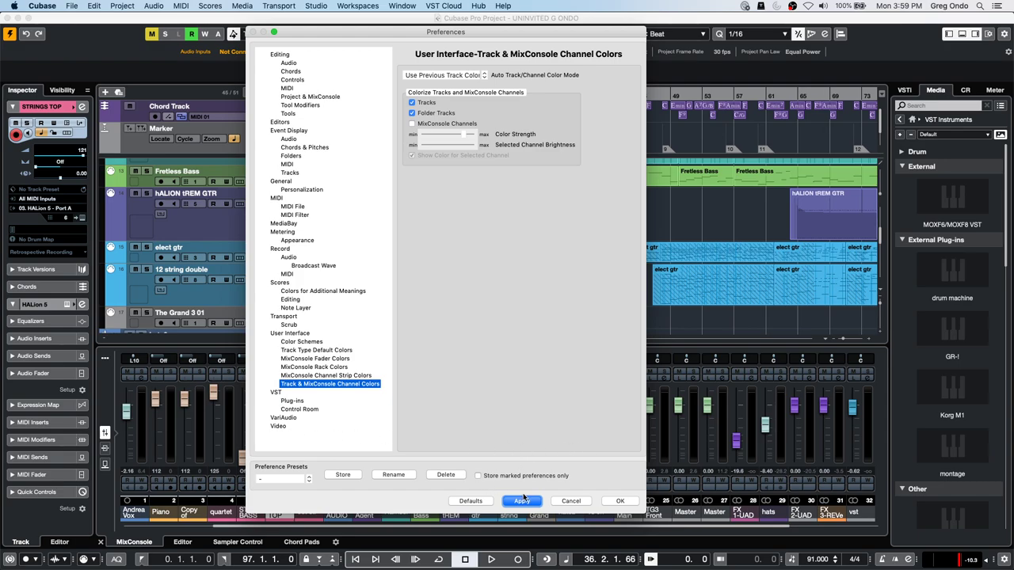
pyautogui.click(411, 124)
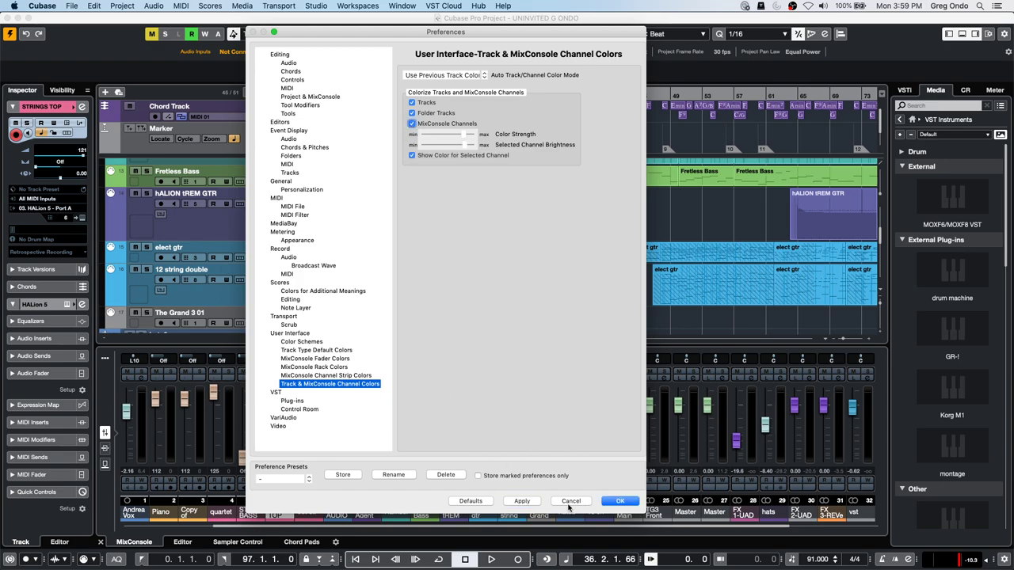
pyautogui.click(522, 502)
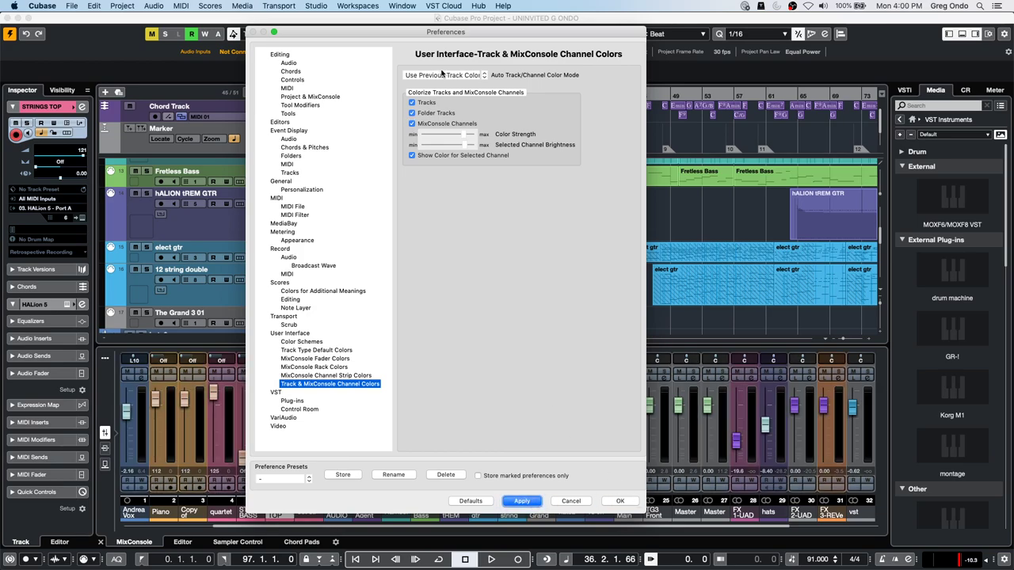
# Reduce the channel color strength to about the middle, raise the selected channel brightness to near maximum, and apply the preferences
pyautogui.moveTo(464, 136); pyautogui.dragTo(482, 146)
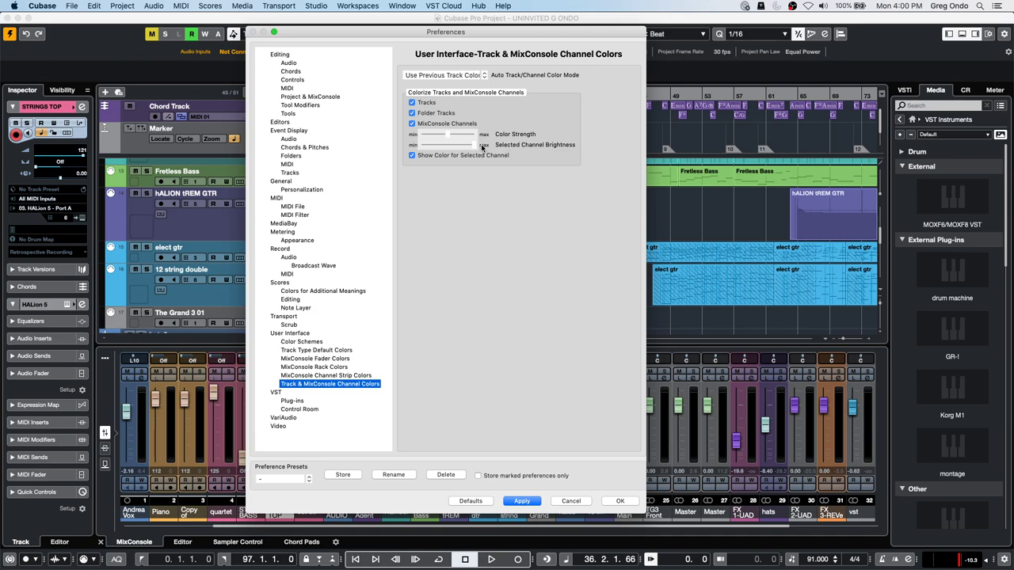
pyautogui.click(522, 500)
pyautogui.click(620, 502)
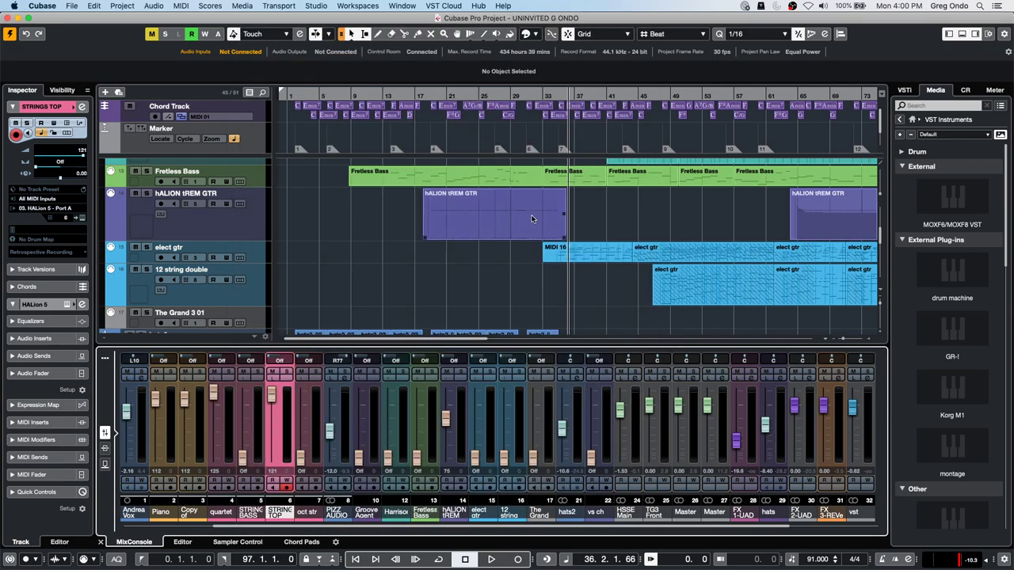
# Select the elect gtr, The Grand and vs ch channels in turn to check their highlighting in the MixConsole
pyautogui.click(253, 262)
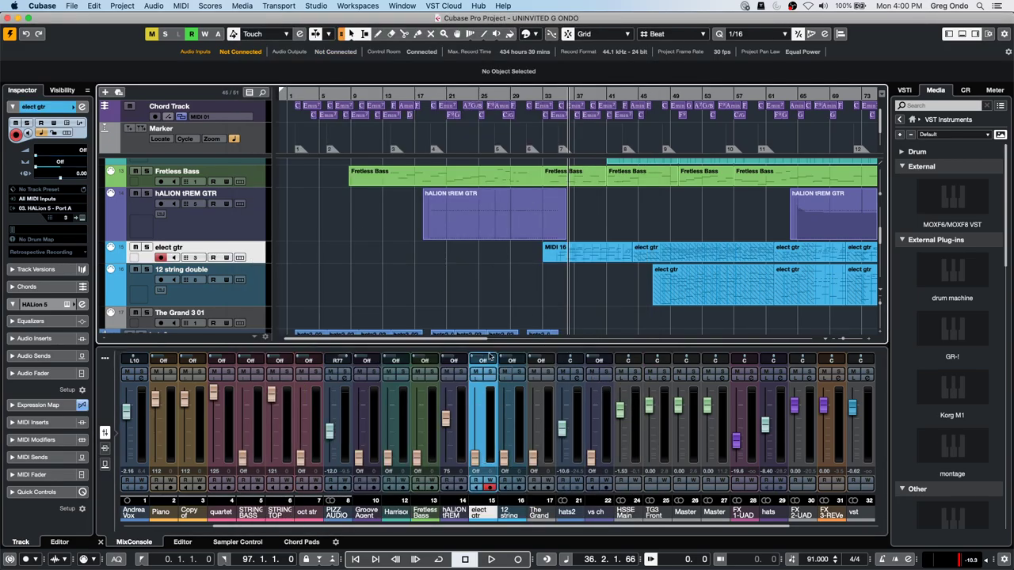
pyautogui.click(547, 438)
pyautogui.click(603, 442)
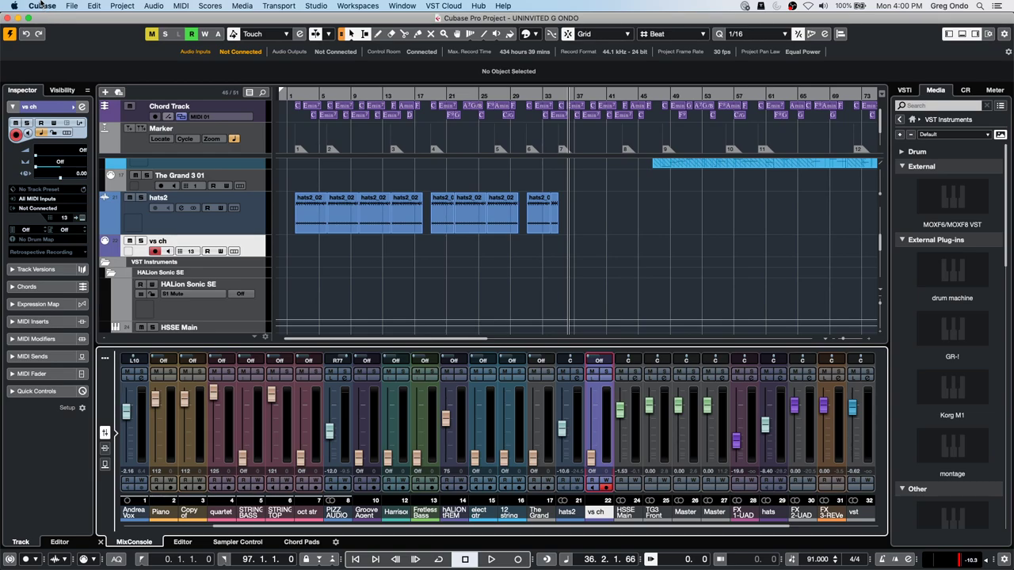
# Draw an empty MIDI part on the vs ch track from bar 3 to about bar 22
pyautogui.rightClick(314, 249)
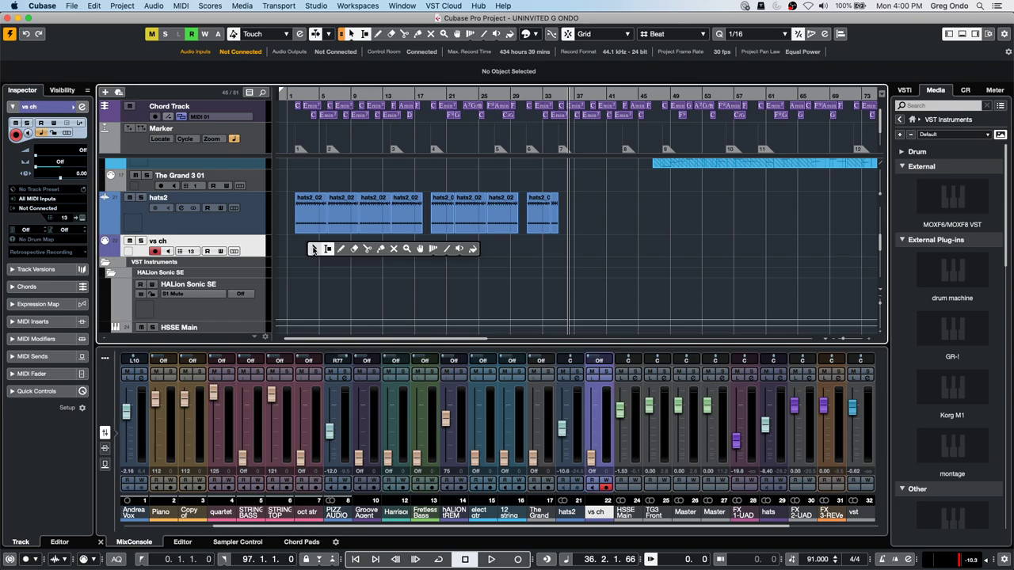
pyautogui.click(313, 248)
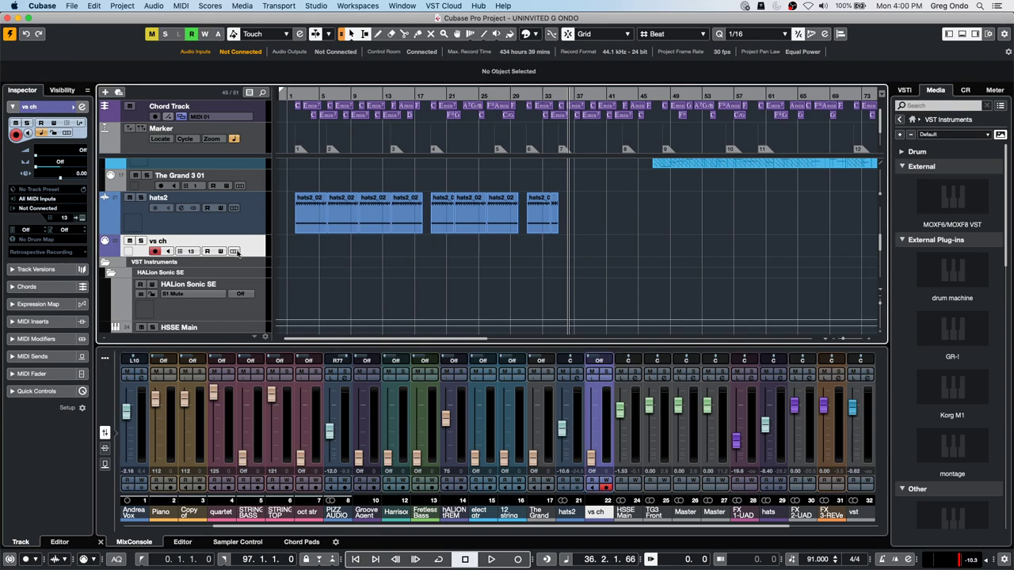
pyautogui.rightClick(316, 246)
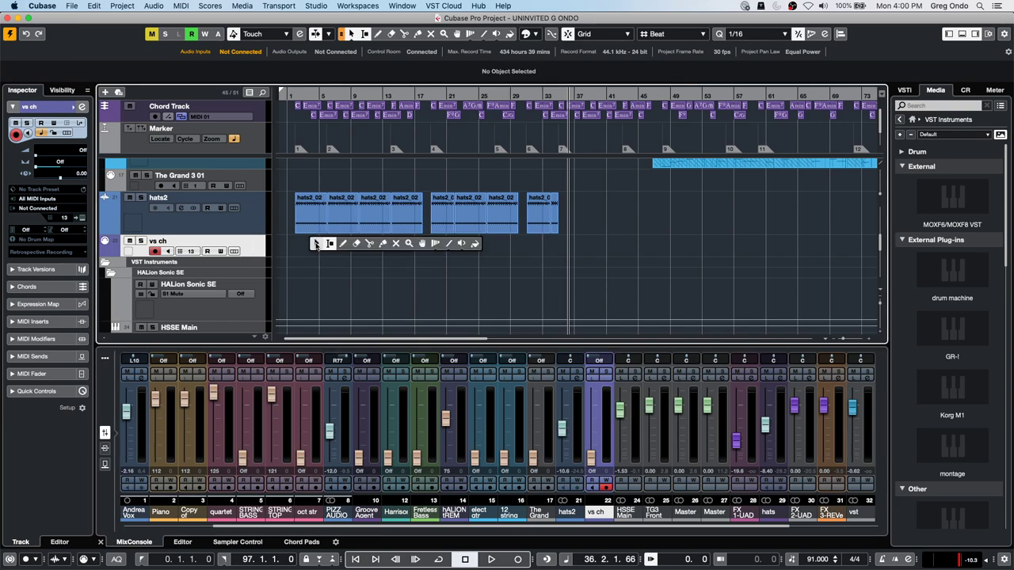
pyautogui.click(343, 243)
pyautogui.moveTo(306, 247); pyautogui.dragTo(457, 247)
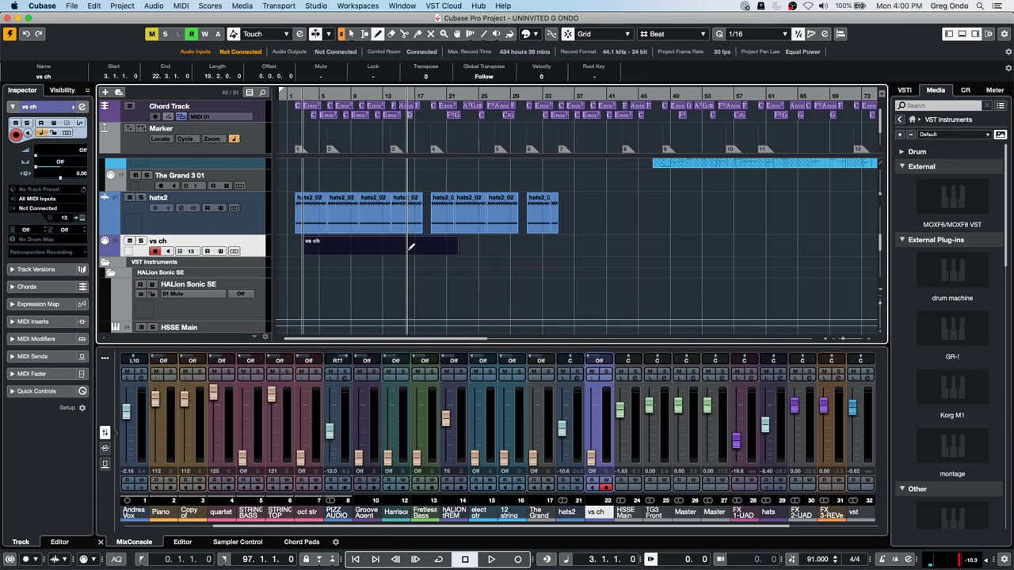
pyautogui.rightClick(388, 246)
pyautogui.click(387, 247)
# Open the vs ch part in the editor and draw one long D#3 note from bar 2 to about bar 22
pyautogui.doubleClick(358, 252)
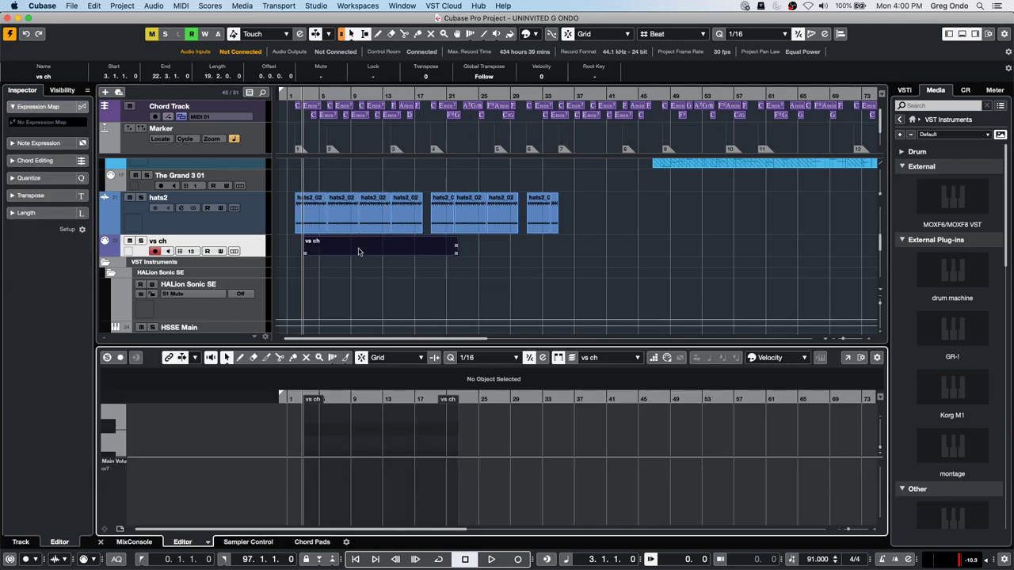
pyautogui.rightClick(305, 432)
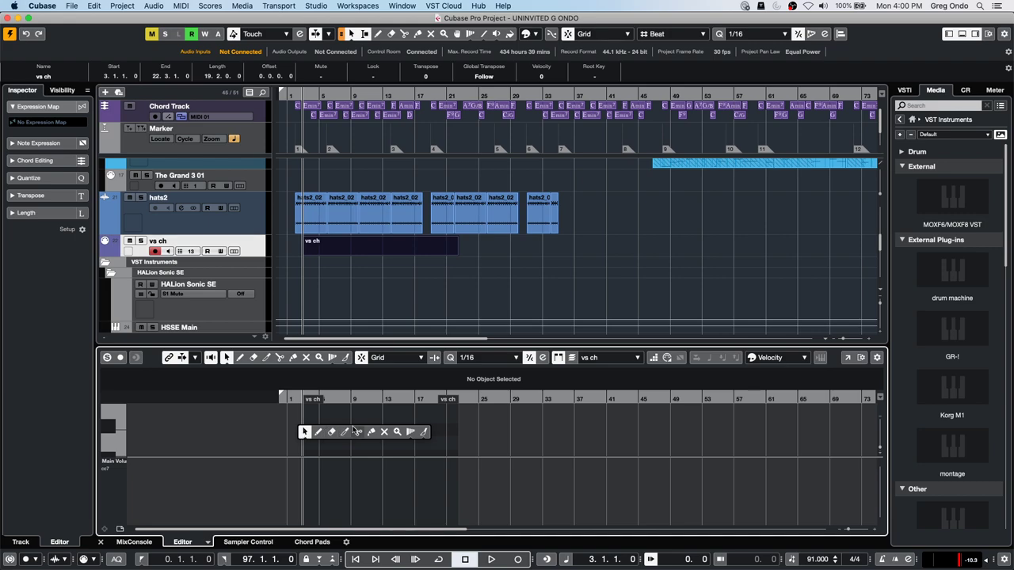
pyautogui.click(318, 432)
pyautogui.moveTo(296, 428); pyautogui.dragTo(457, 422)
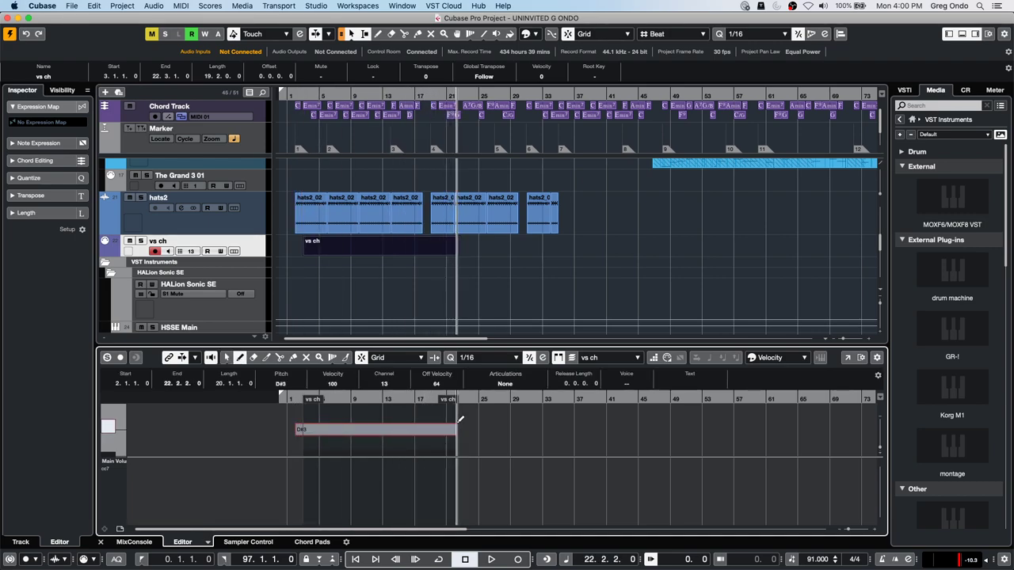
pyautogui.rightClick(331, 430)
pyautogui.click(333, 435)
# Split the long D#3 note into repeated equal segments of 0.3.3.0, and raise the second segment to E3
pyautogui.rightClick(286, 435)
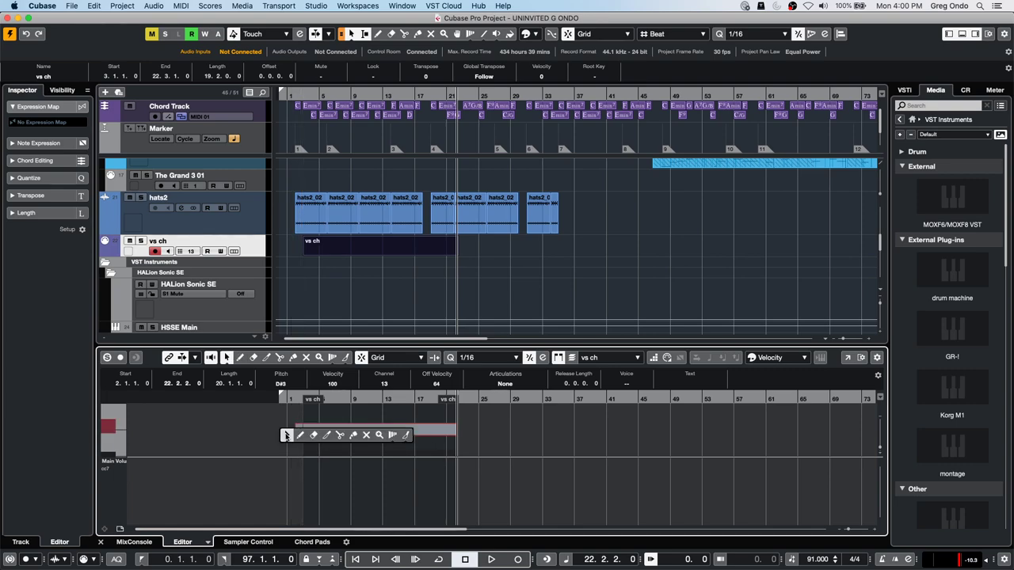
pyautogui.click(340, 435)
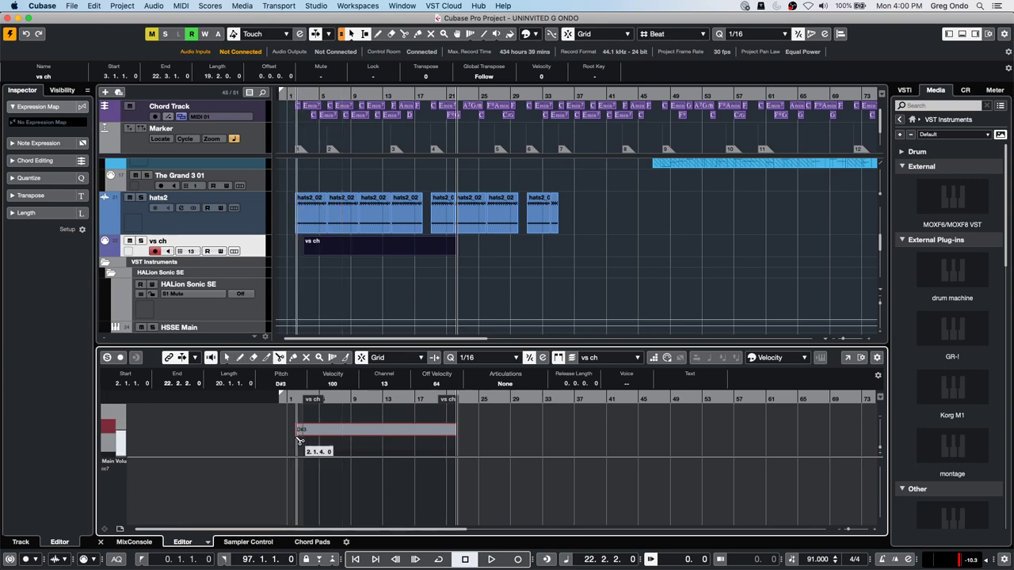
pyautogui.keyDown('alt'); pyautogui.click(305, 434); pyautogui.keyUp('alt')
pyautogui.rightClick(314, 435)
pyautogui.click(309, 435)
pyautogui.click(312, 433)
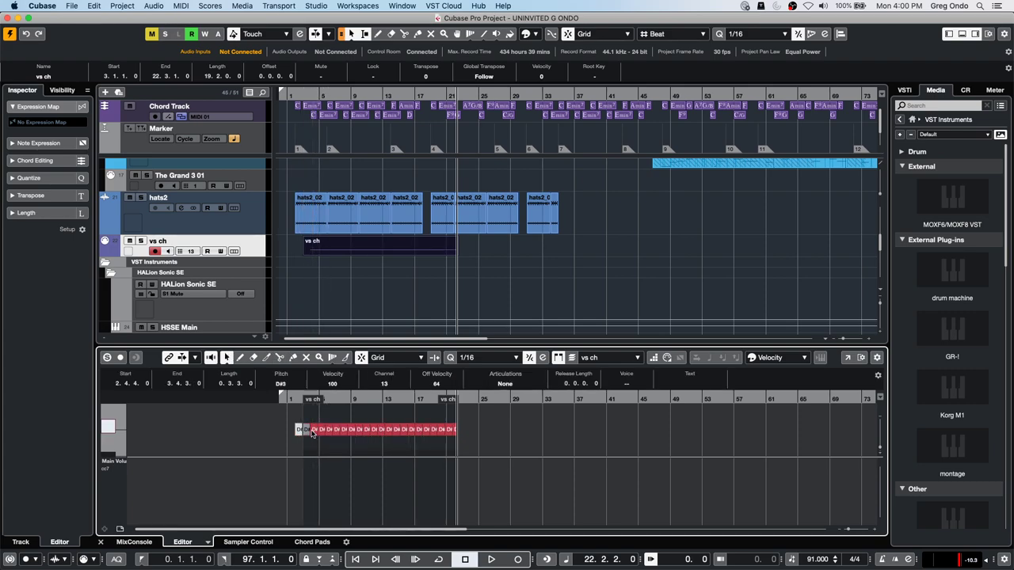
pyautogui.press('Up')
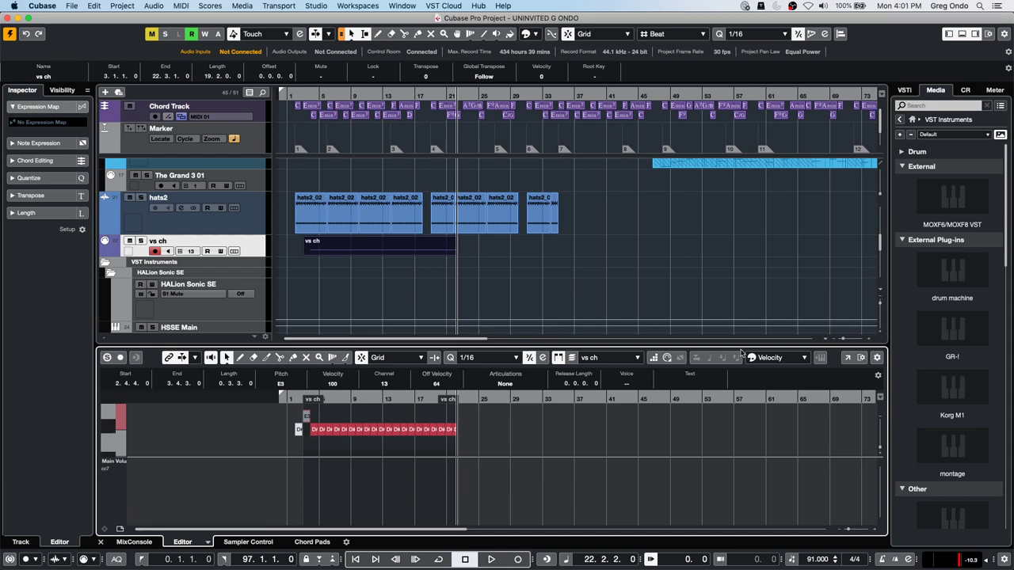
# Open the vs ch part in a separate full-screen Key Editor window and bring its notes into view
pyautogui.click(845, 358)
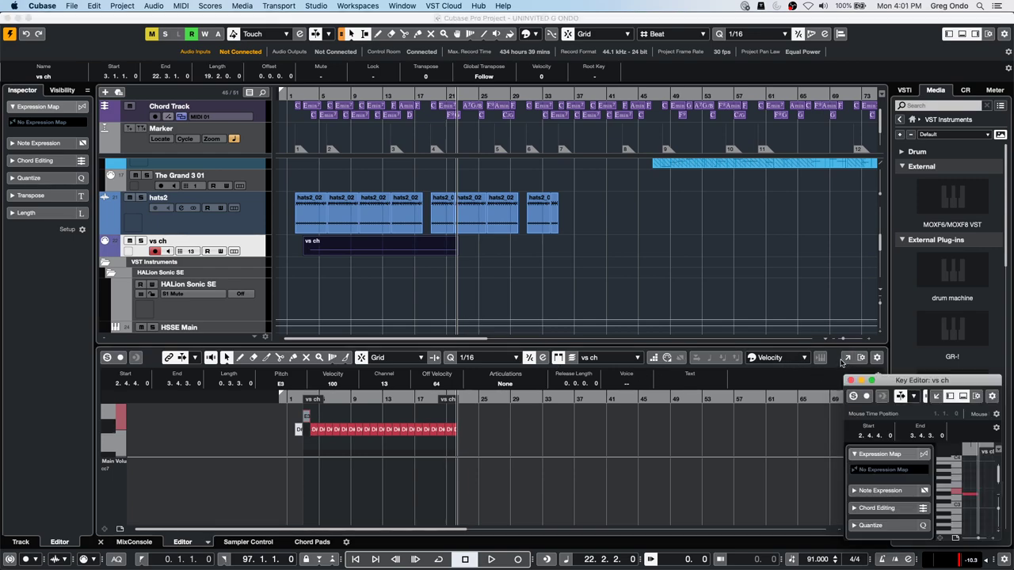
pyautogui.click(852, 381)
pyautogui.click(846, 358)
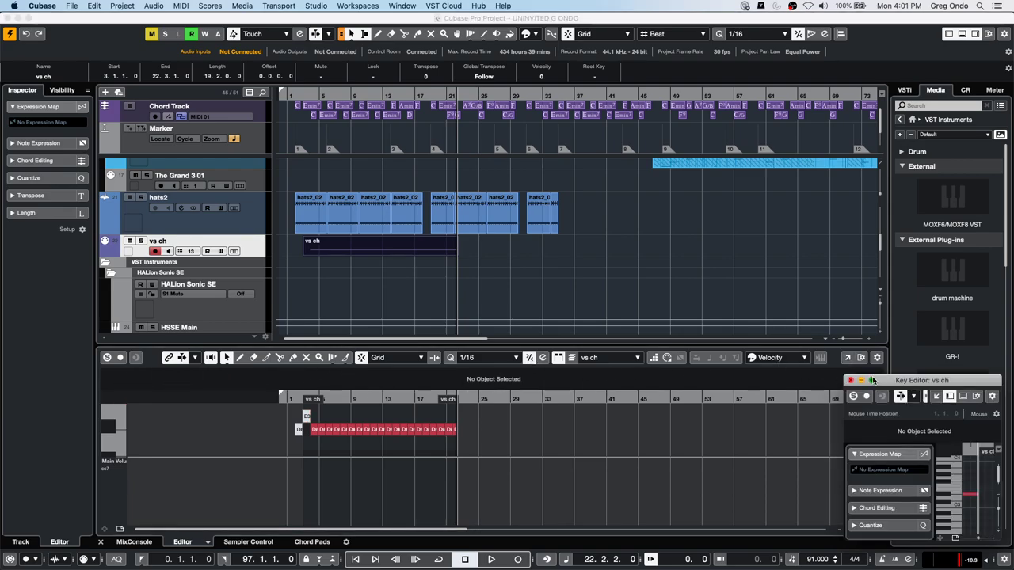
pyautogui.click(872, 381)
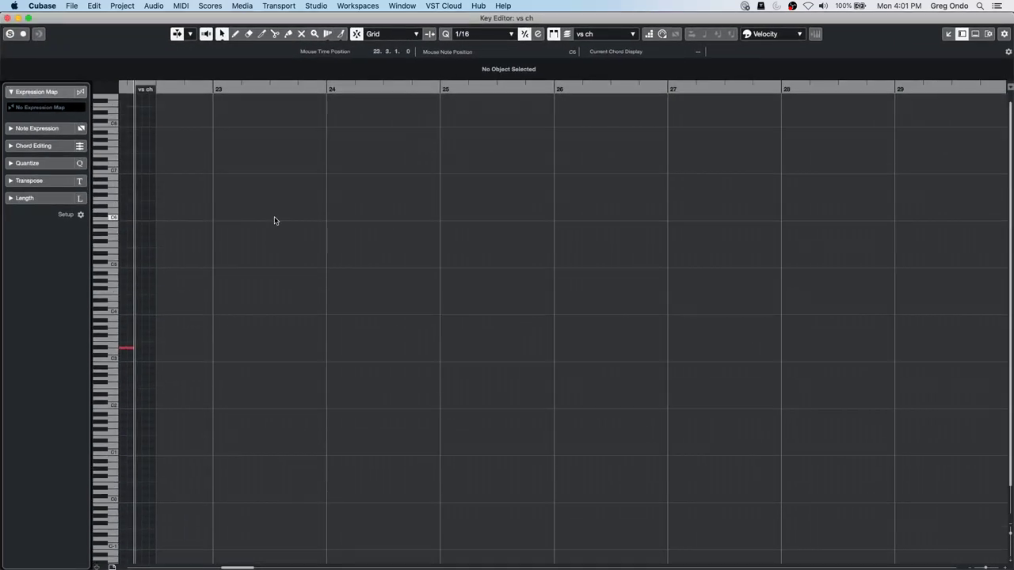
pyautogui.hscroll(-10, 175, 91)
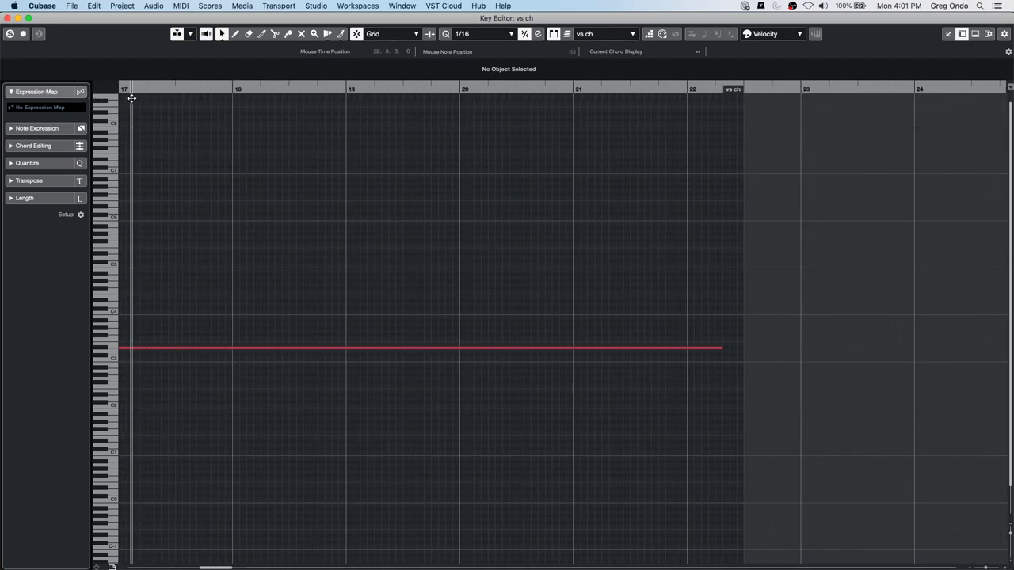
# Fit the whole vs ch part in the Key Editor and enlarge the note rows enough to read the pitch names
pyautogui.hscroll(-10, 132, 97)
pyautogui.moveTo(297, 90); pyautogui.dragTo(88, 38)
pyautogui.moveTo(1011, 537); pyautogui.dragTo(1011, 564)
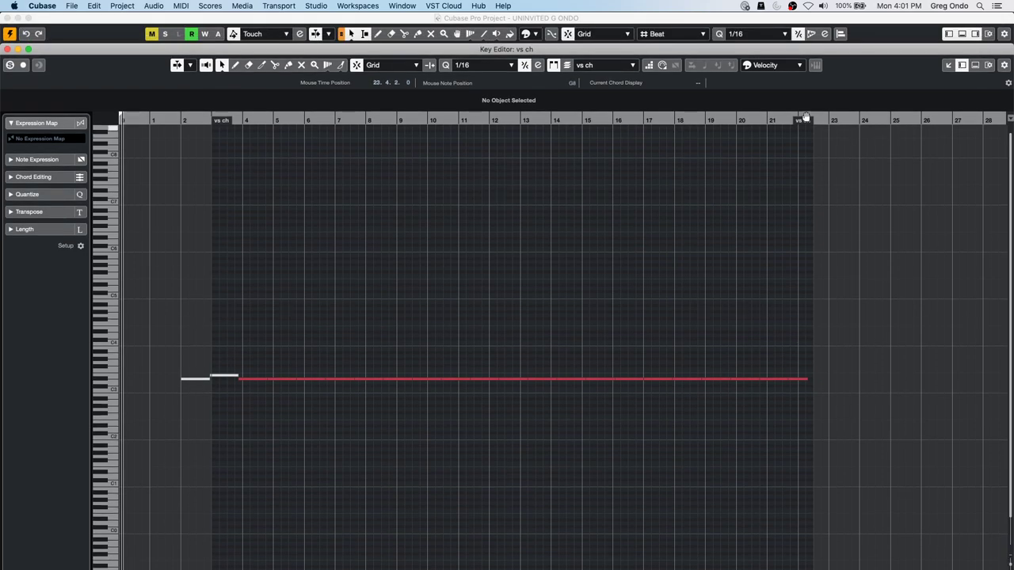
pyautogui.click(27, 50)
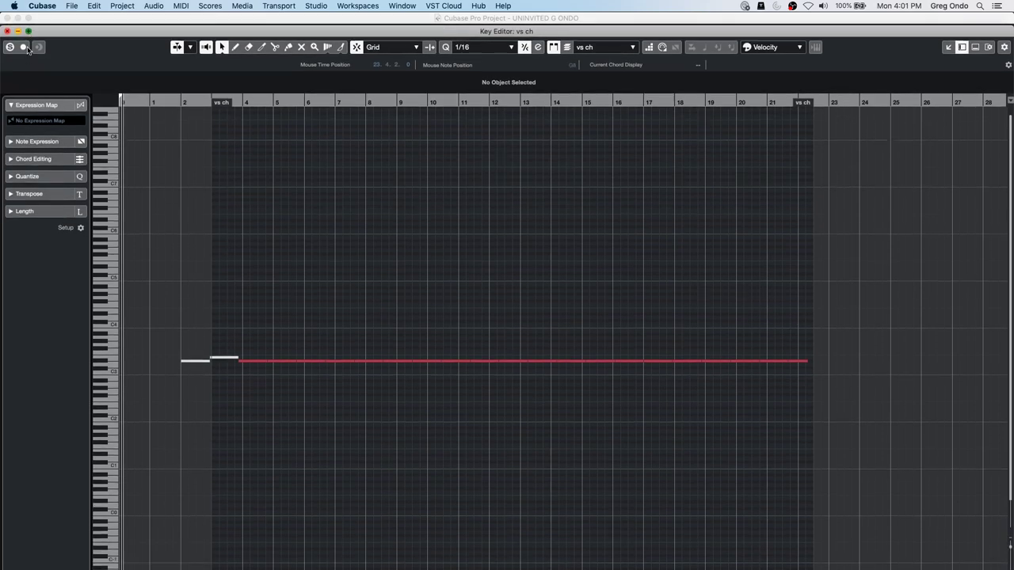
pyautogui.hotkey('shift', 'h')
pyautogui.hotkey('shift', 'h')
pyautogui.hotkey('shift', 'h')
pyautogui.hotkey('shift', 'h')
pyautogui.hotkey('shift', 'h')
pyautogui.hotkey('shift', 'h')
pyautogui.hotkey('shift', 'h')
pyautogui.hotkey('shift', 'h')
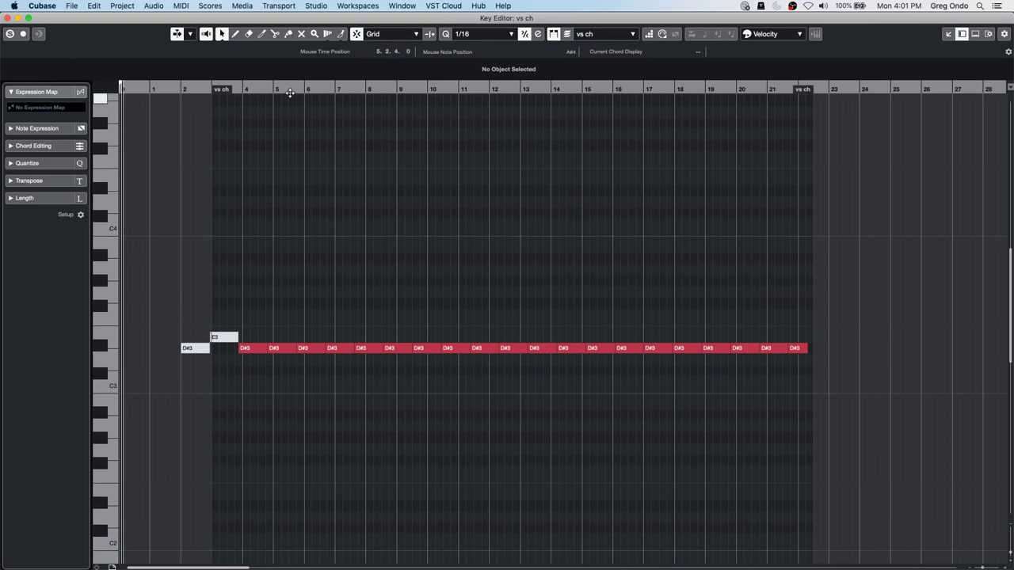
# Show the velocity lane and select all the D#3 notes that follow the E3 note, through bar 22
pyautogui.click(975, 34)
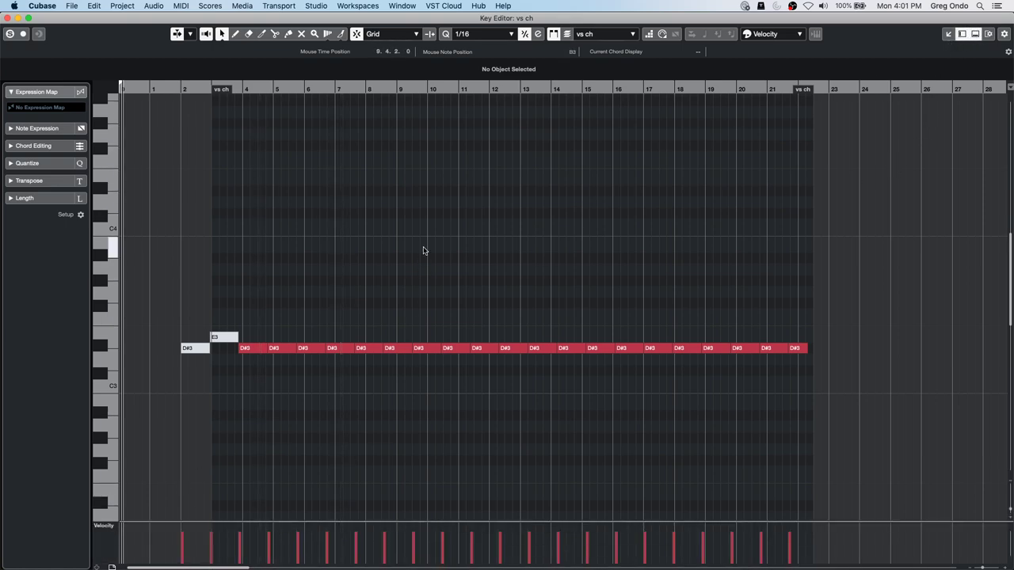
pyautogui.moveTo(258, 319); pyautogui.dragTo(827, 397)
pyautogui.click(392, 254)
pyautogui.moveTo(242, 304); pyautogui.dragTo(872, 403)
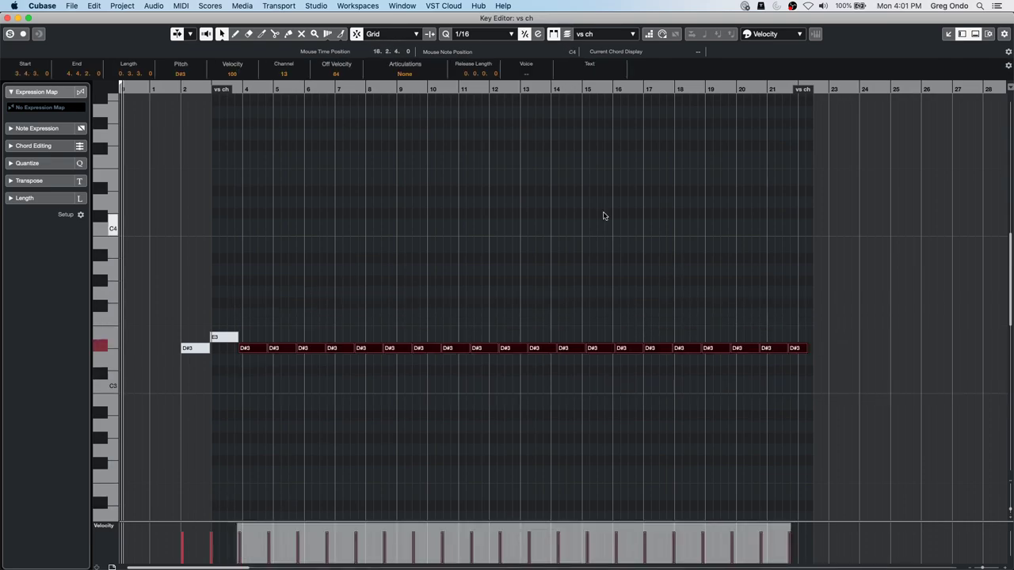
# Open the Logical Editor for the selected notes and place its window clear of the note row
pyautogui.click(93, 6)
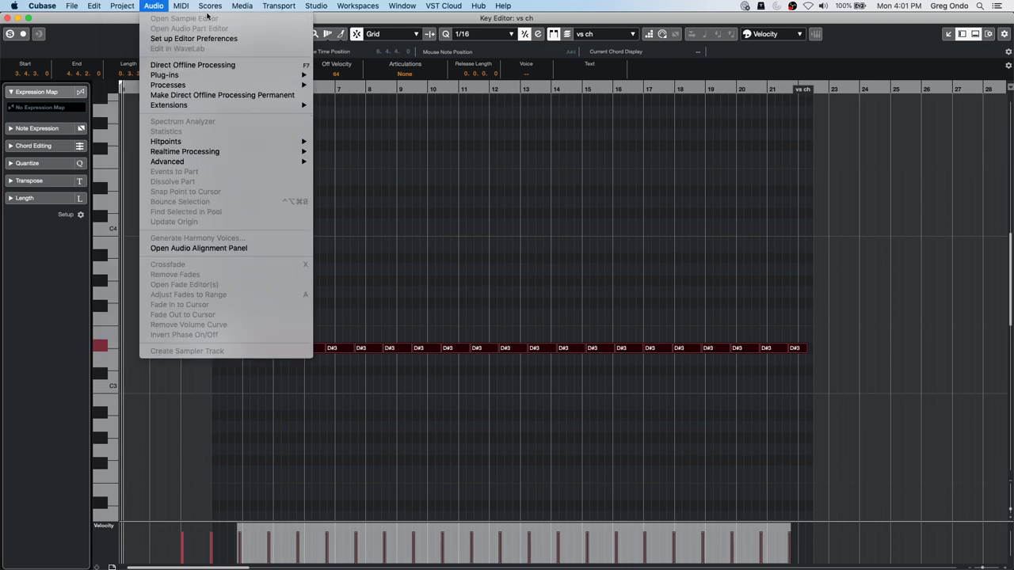
pyautogui.moveTo(180, 5)
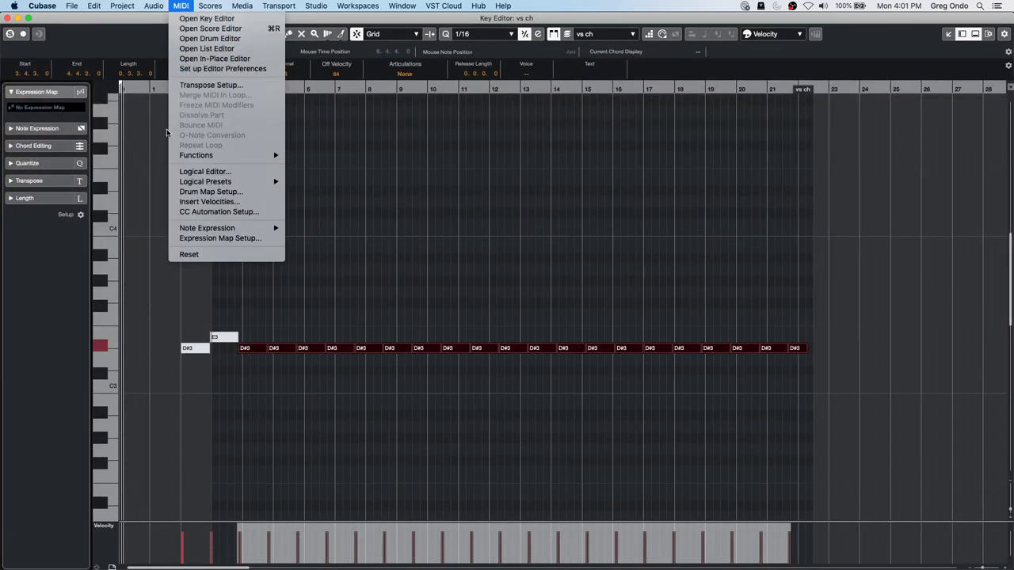
pyautogui.click(237, 172)
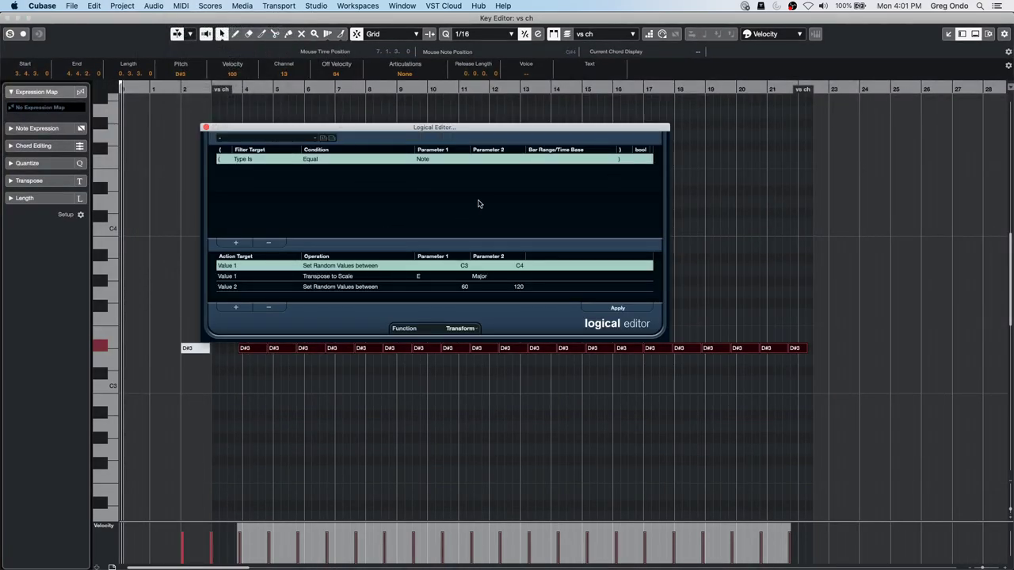
pyautogui.moveTo(403, 128); pyautogui.dragTo(403, 54)
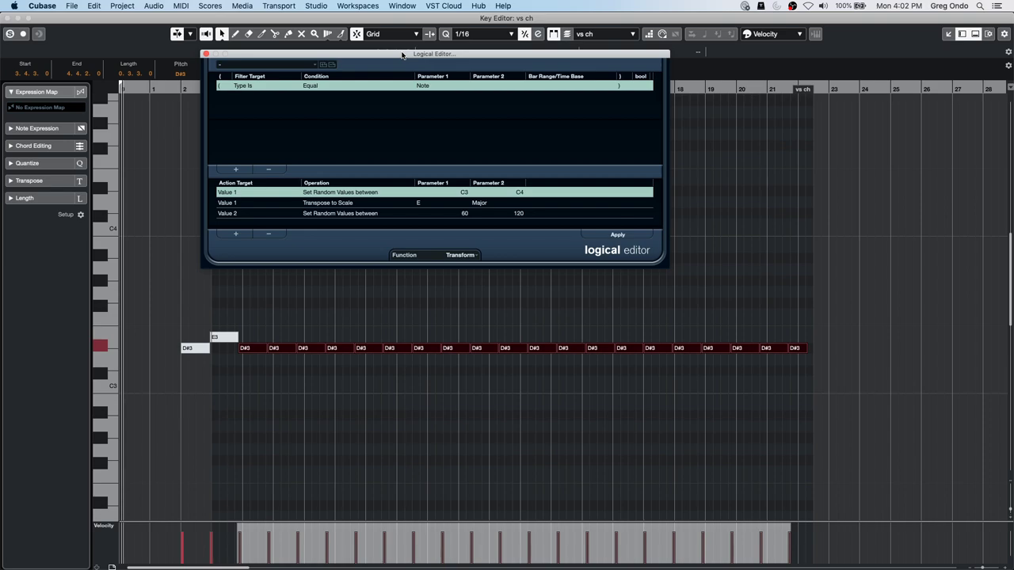
# Change the Logical Editor's filter condition to Value 1 Equal F1
pyautogui.click(434, 85)
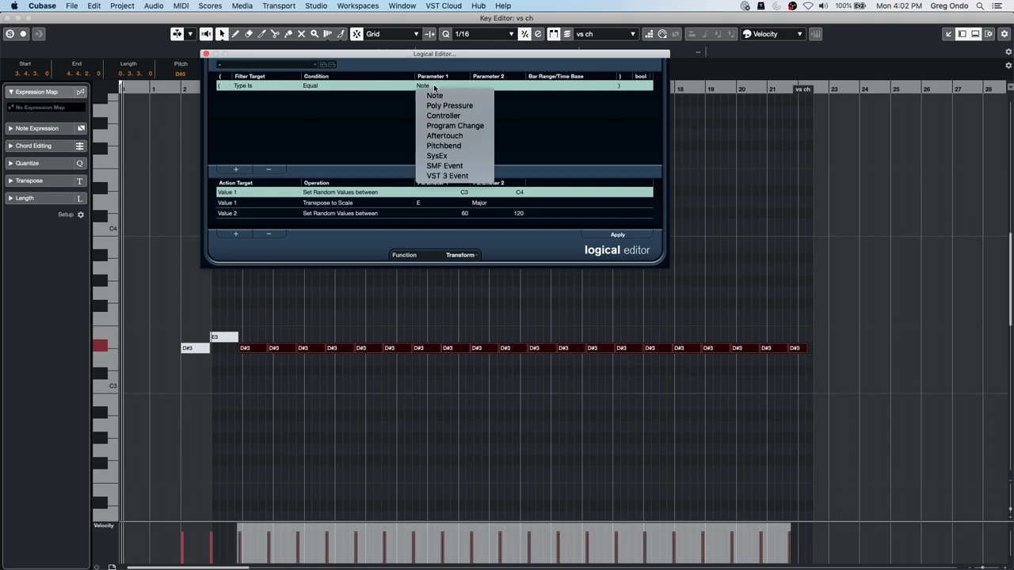
pyautogui.click(245, 87)
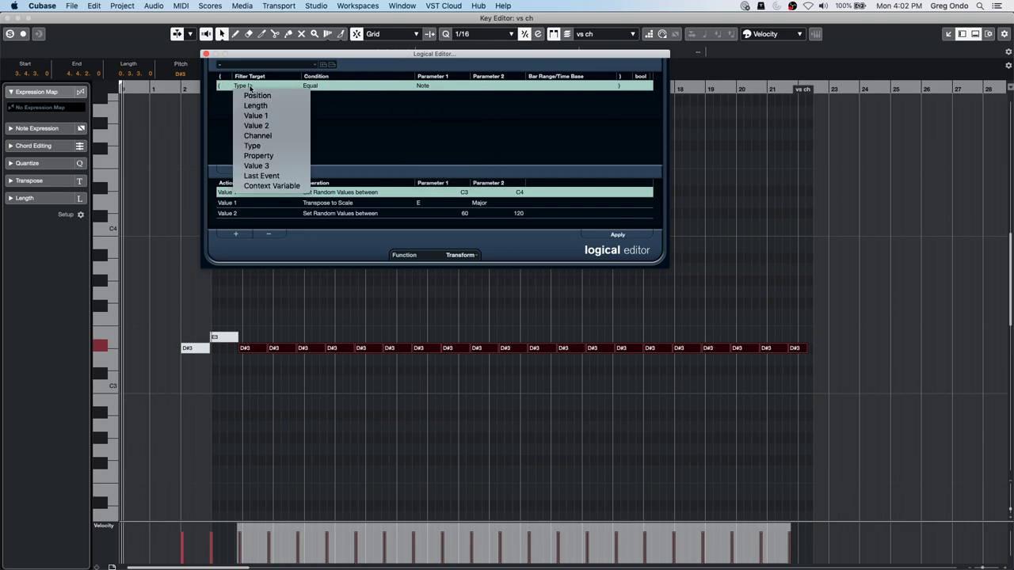
pyautogui.click(255, 116)
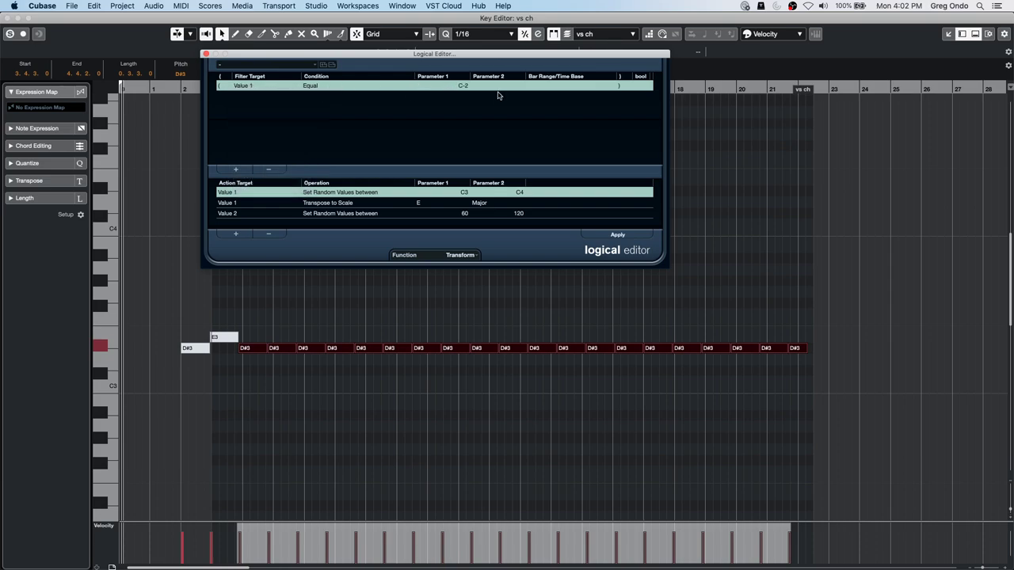
pyautogui.click(456, 86)
pyautogui.press('BackSpace')
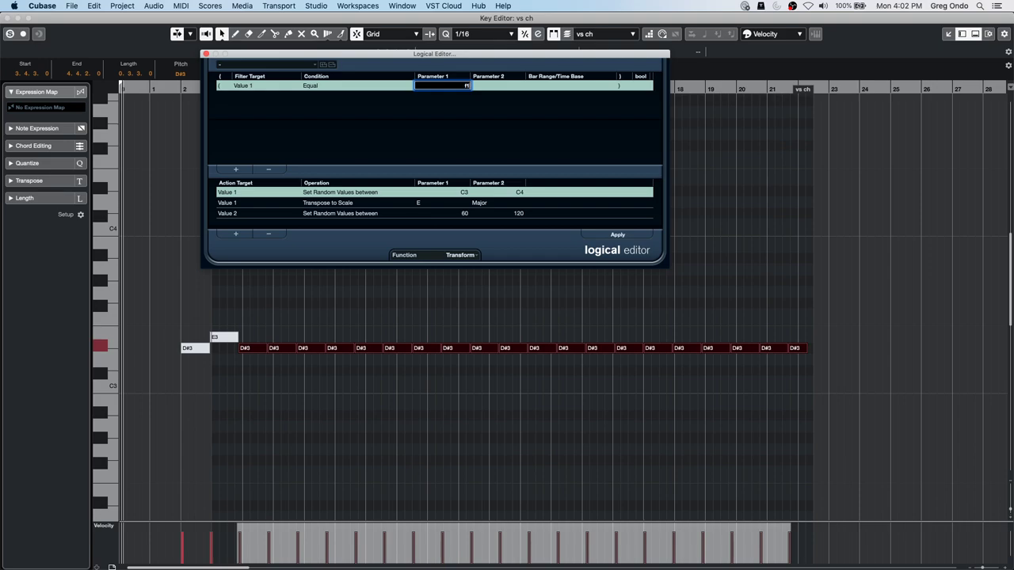
pyautogui.write('f1')
# Delete the Value 2 randomising and Transpose to Scale actions, and set the remaining action's target to Value 2
pyautogui.click(262, 214)
pyautogui.click(268, 233)
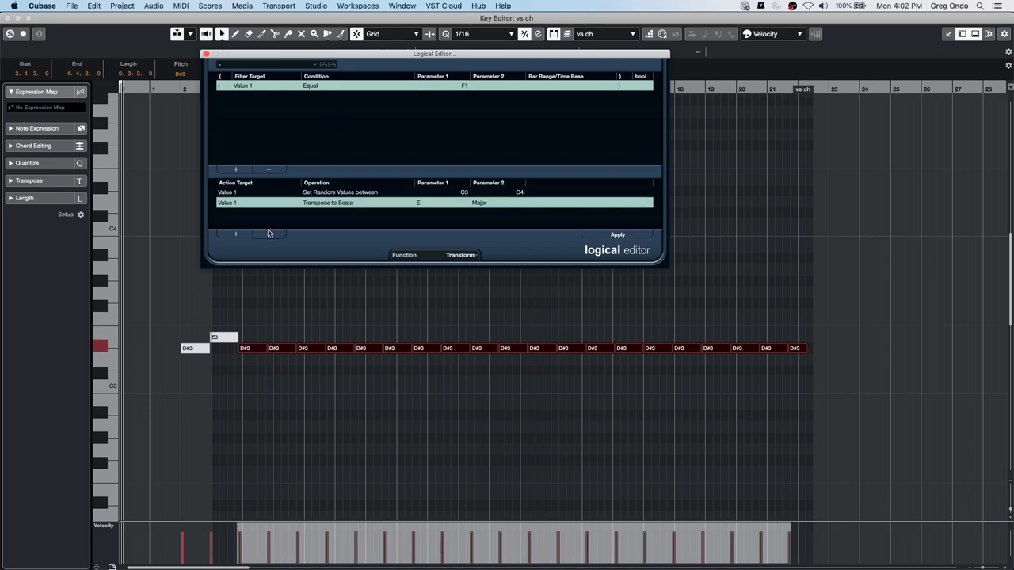
pyautogui.click(268, 234)
pyautogui.click(225, 192)
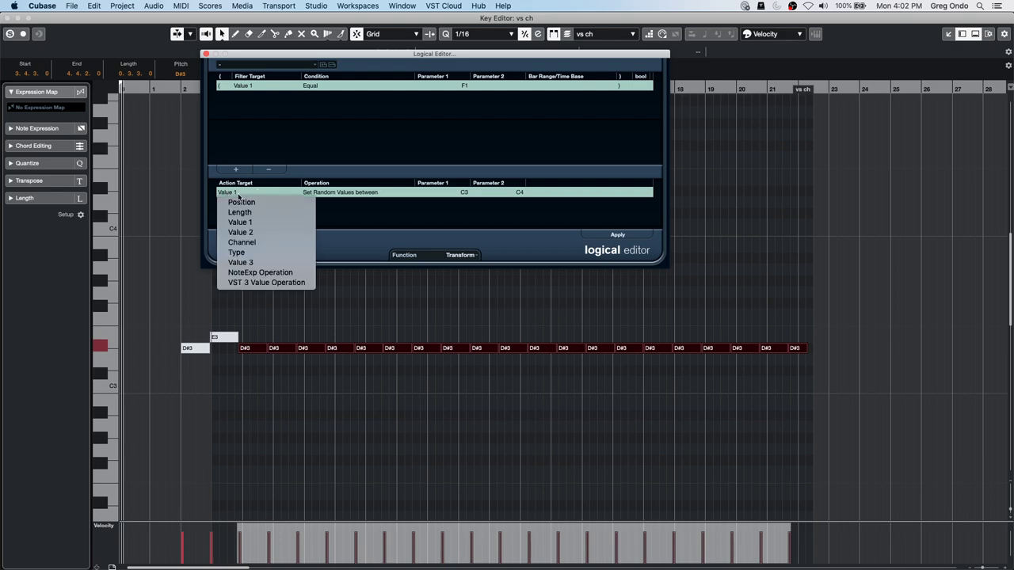
pyautogui.click(265, 232)
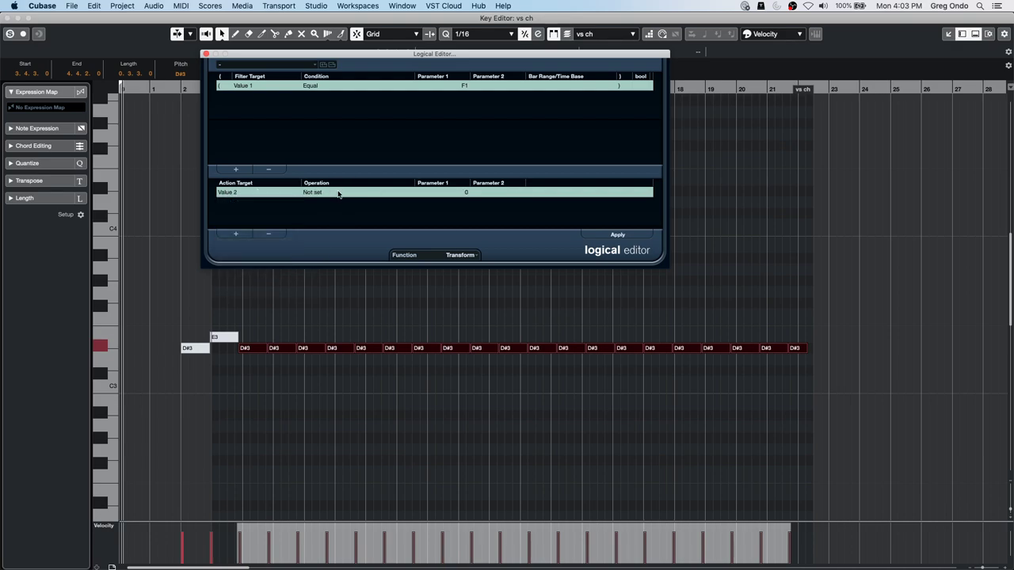
# Review the operations offered for the Value 2 action, and change the action target to Position
pyautogui.click(341, 193)
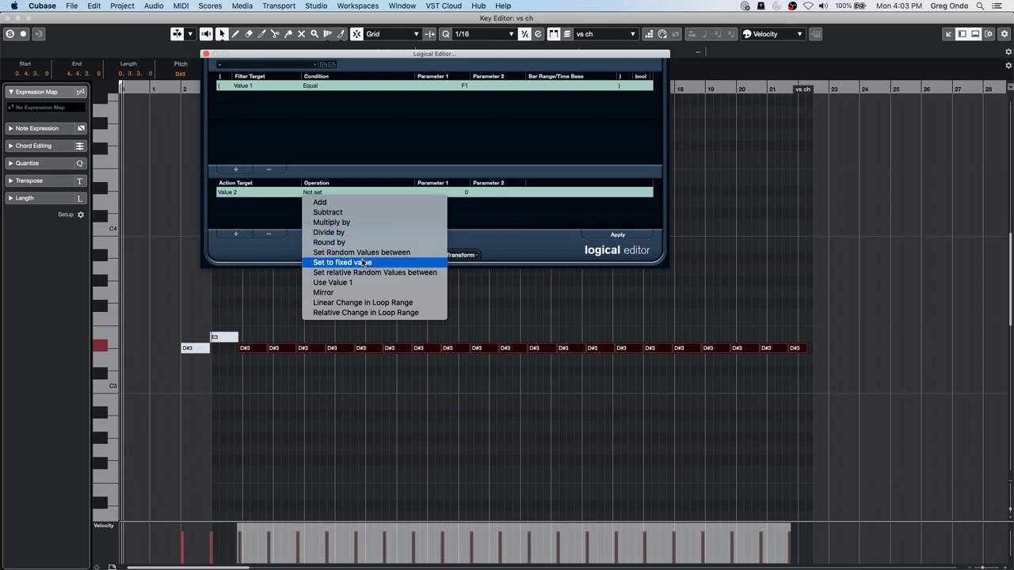
pyautogui.click(264, 210)
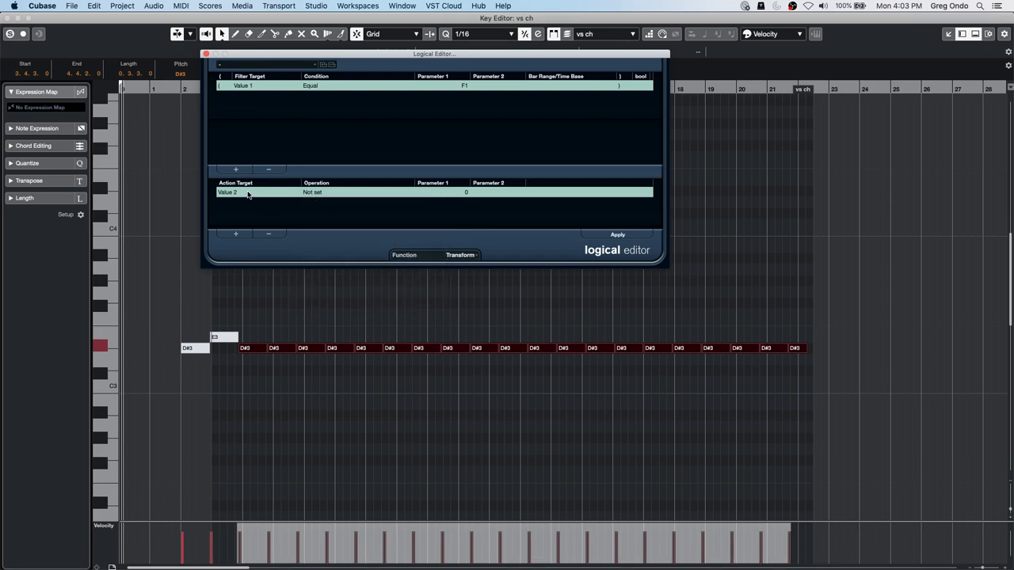
pyautogui.click(328, 194)
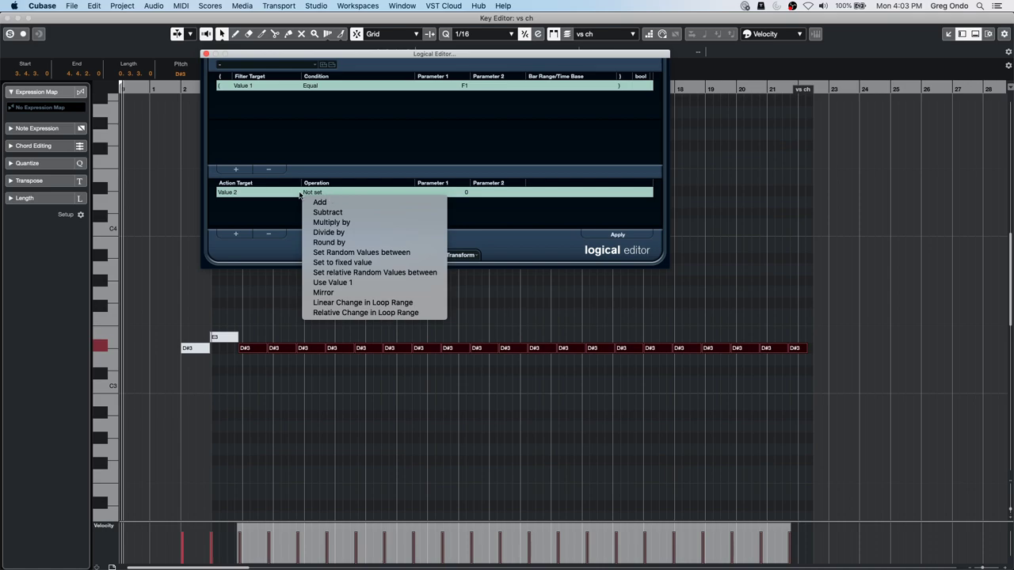
pyautogui.click(261, 192)
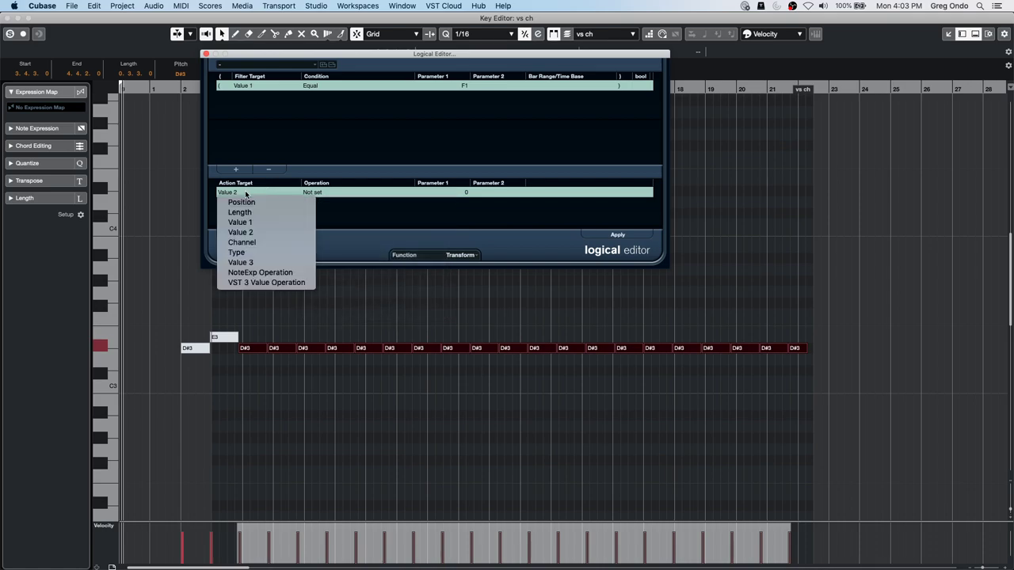
pyautogui.click(240, 232)
pyautogui.click(327, 193)
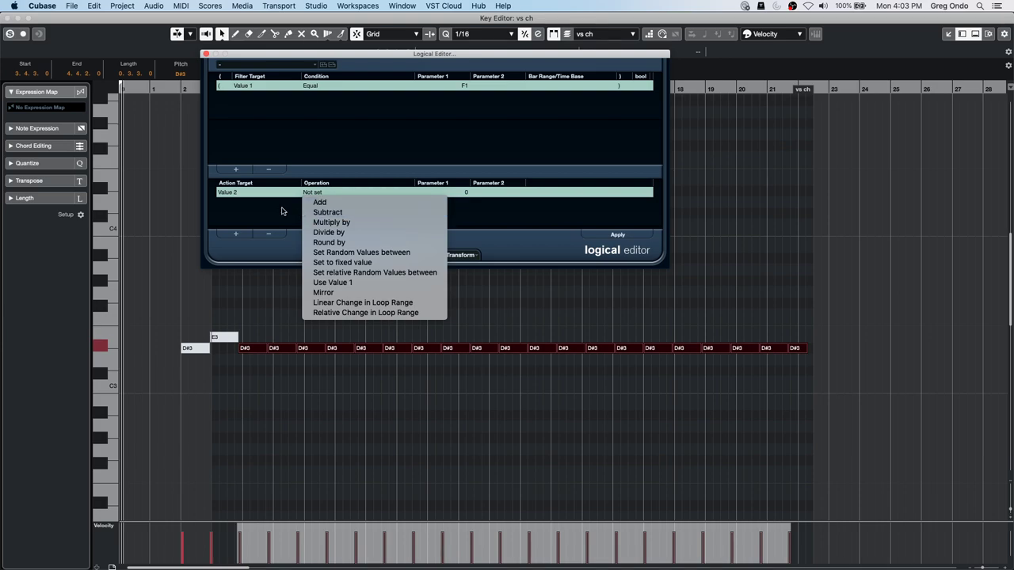
pyautogui.click(253, 205)
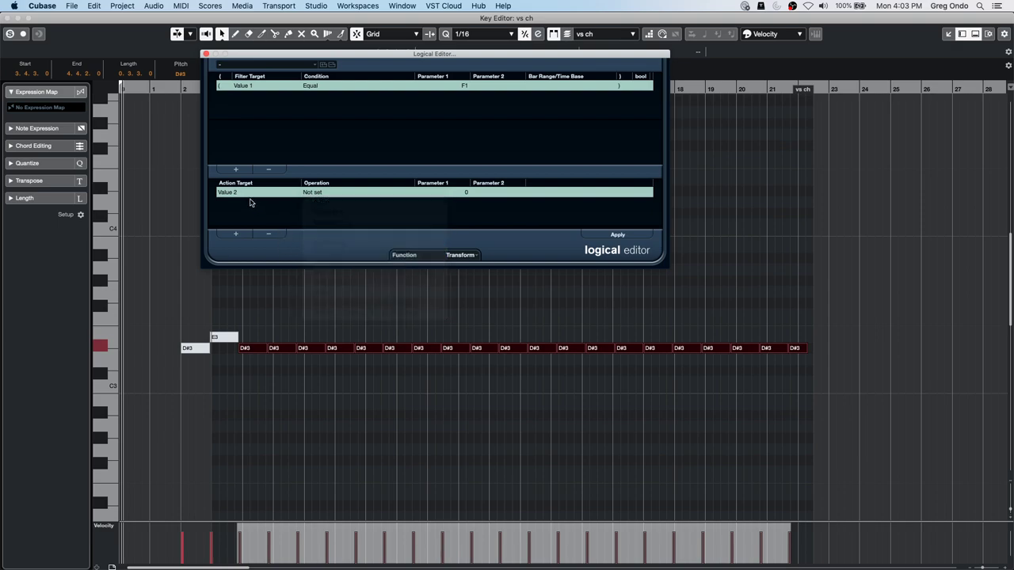
pyautogui.click(245, 193)
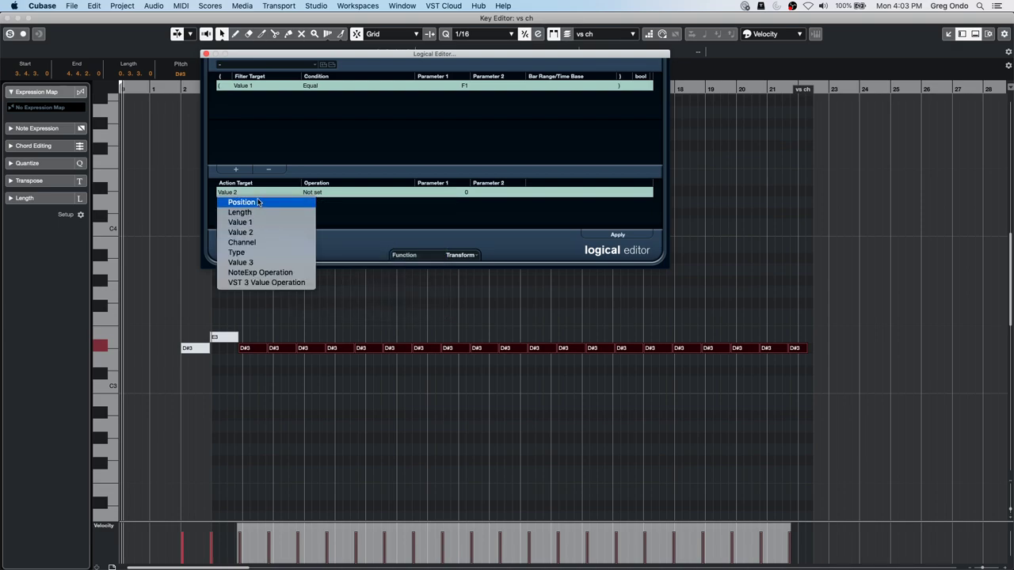
pyautogui.click(242, 202)
# Add a second filter condition and set the Logical Editor function to Delete
pyautogui.click(245, 171)
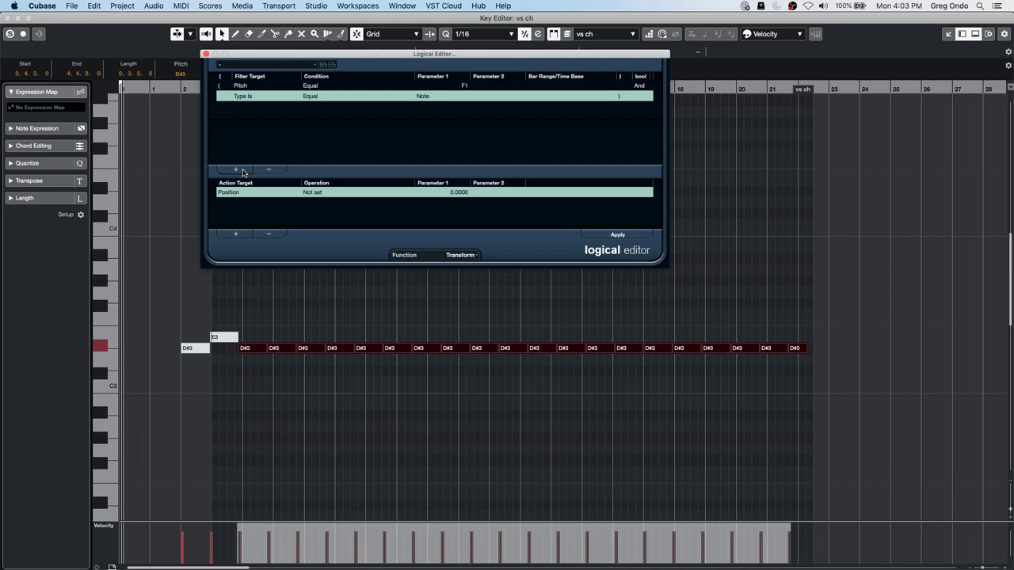
pyautogui.click(463, 255)
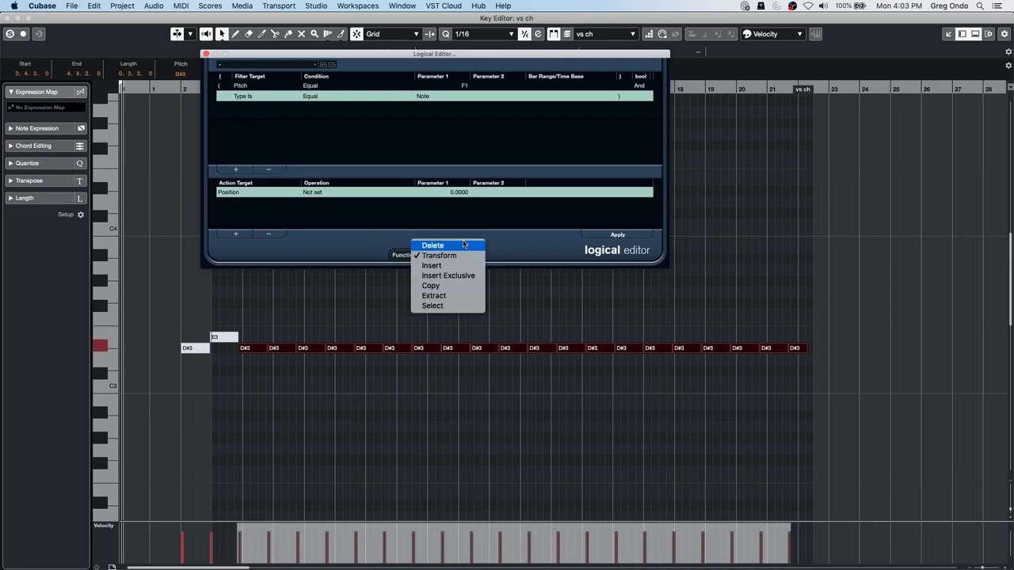
pyautogui.click(464, 245)
# Set the second filter condition to Value 2 Less 50
pyautogui.click(246, 97)
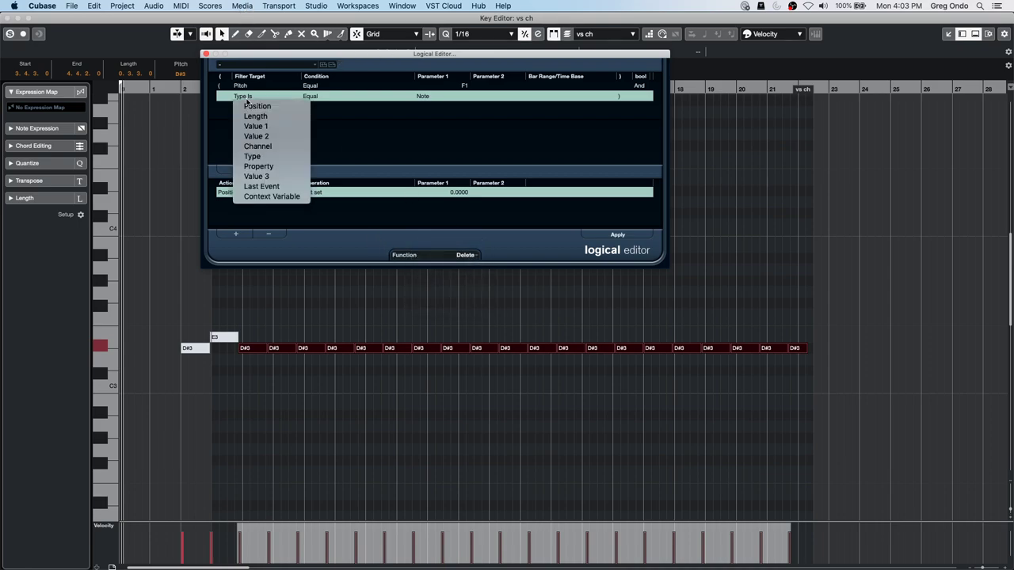
pyautogui.click(255, 136)
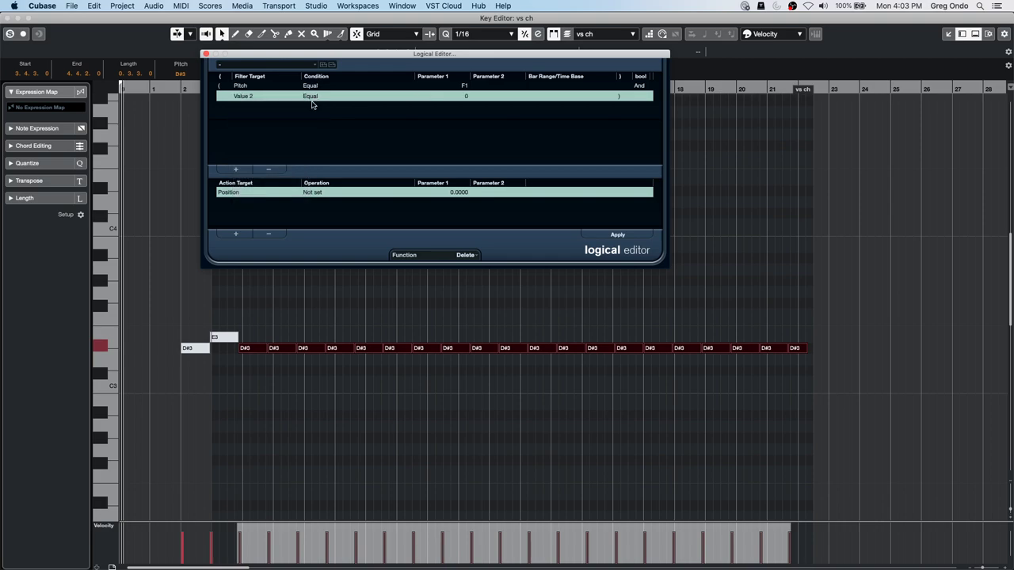
pyautogui.click(314, 96)
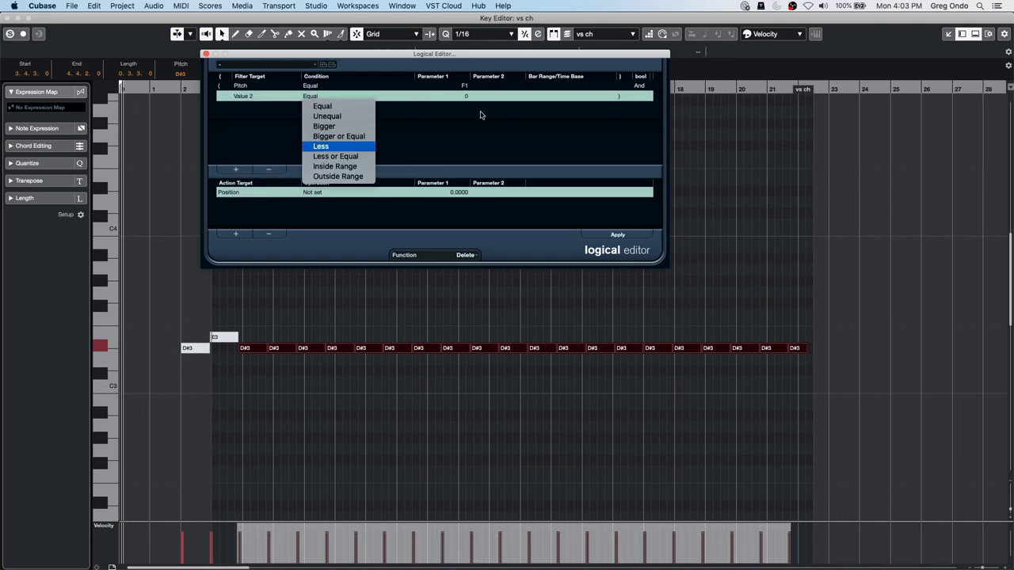
pyautogui.click(351, 147)
pyautogui.click(455, 96)
pyautogui.write('50')
pyautogui.press('Return')
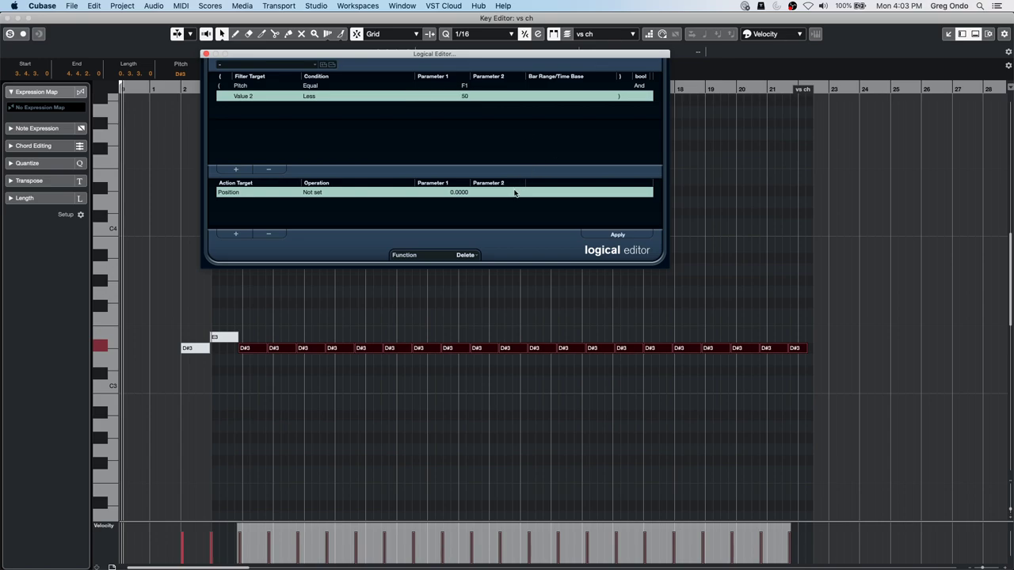
# Clear the Position action and both filter conditions, and set the function to Transform
pyautogui.click(269, 234)
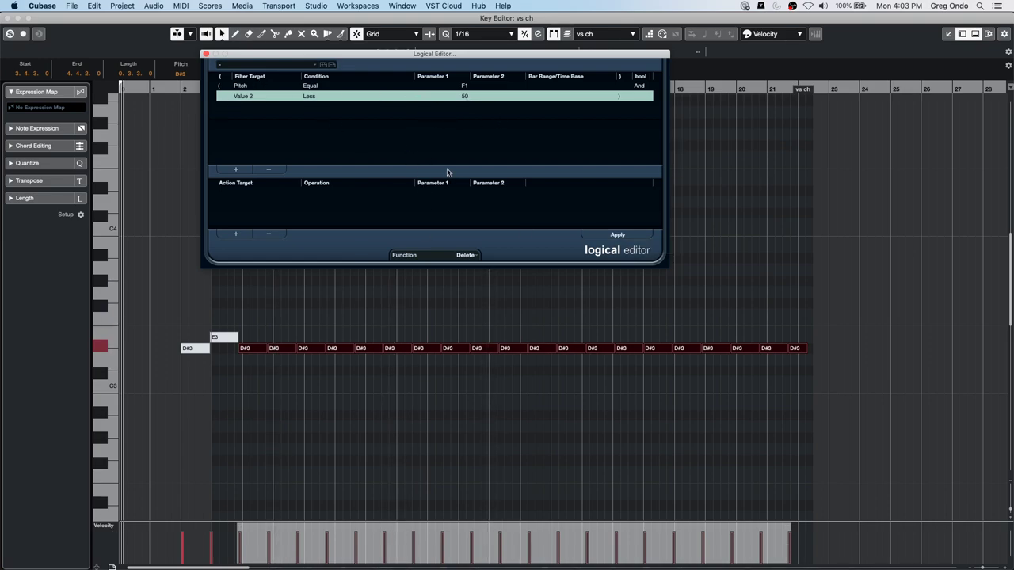
pyautogui.click(276, 171)
pyautogui.click(276, 171)
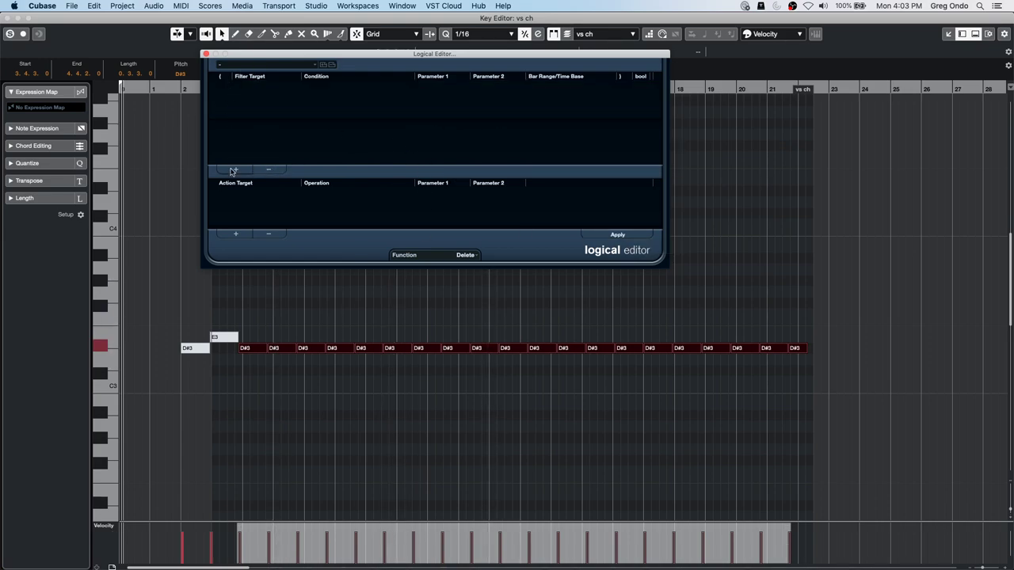
pyautogui.click(469, 254)
pyautogui.click(467, 266)
# Add a filter condition targeting Value 1 and review its available comparison conditions and filter targets
pyautogui.click(235, 170)
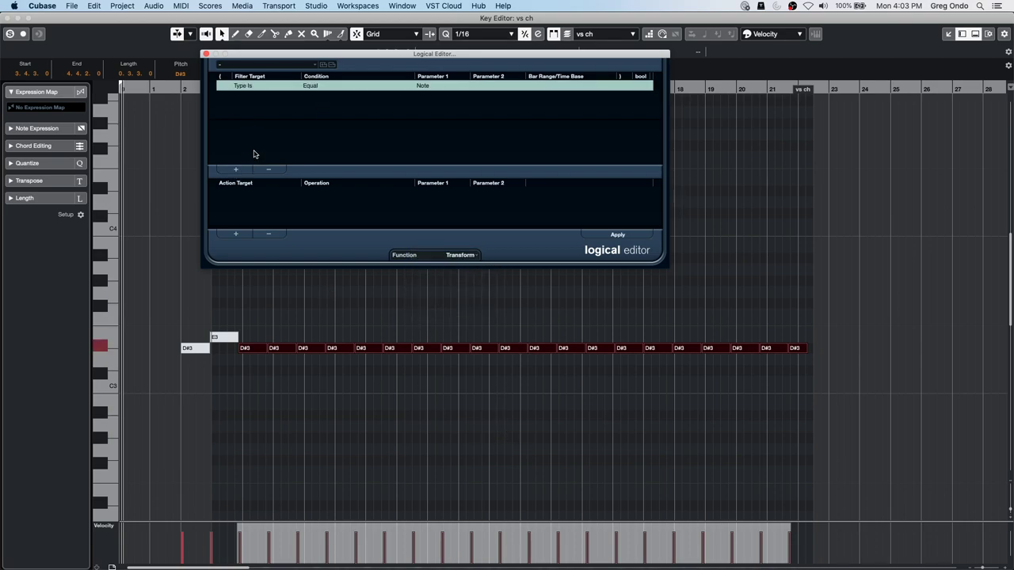
pyautogui.click(251, 85)
pyautogui.click(257, 115)
pyautogui.click(323, 87)
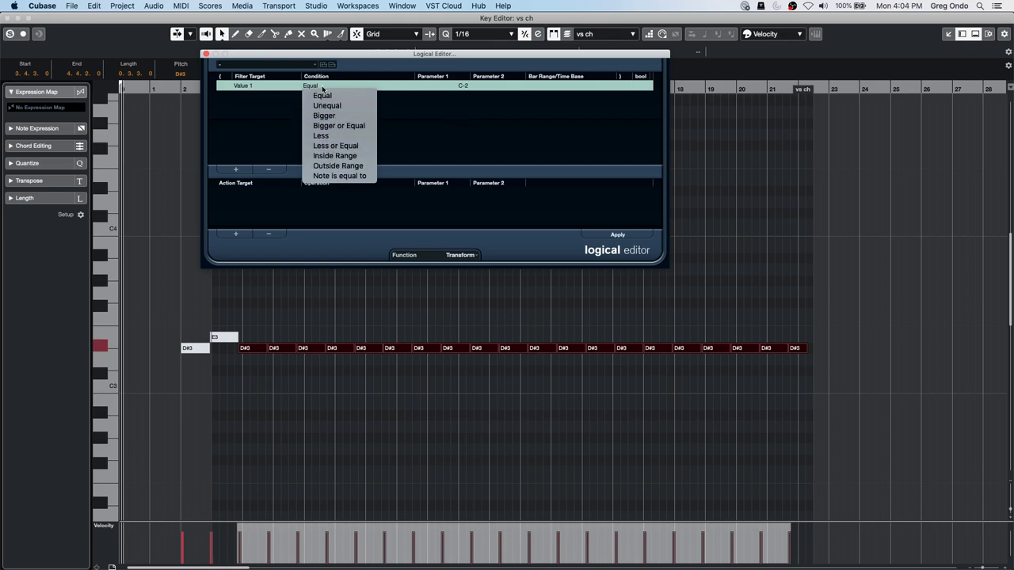
pyautogui.click(252, 87)
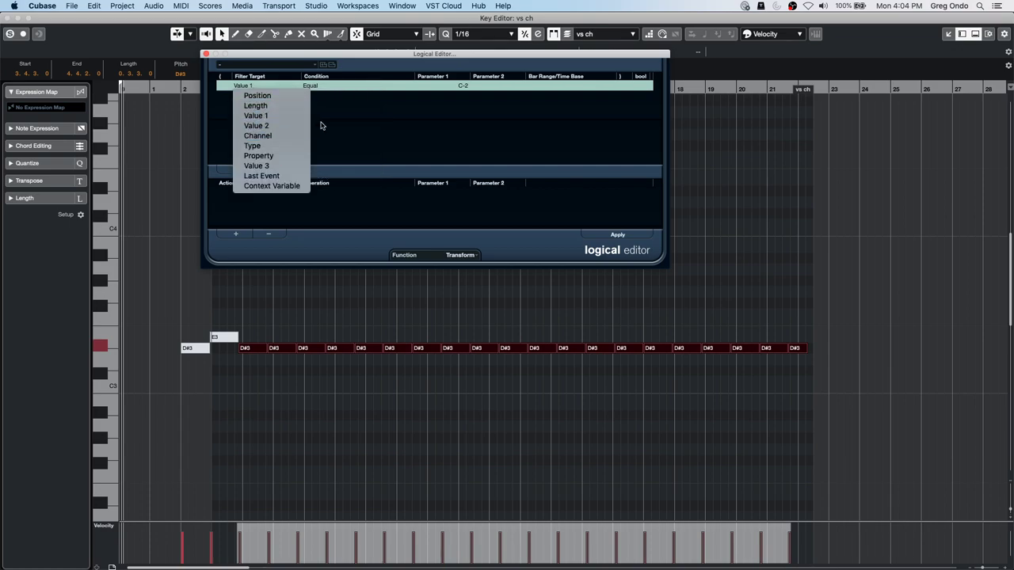
pyautogui.click(349, 134)
# Replace the Value 1 filter condition with a fresh Type Is Equal Note condition
pyautogui.click(269, 169)
pyautogui.click(235, 170)
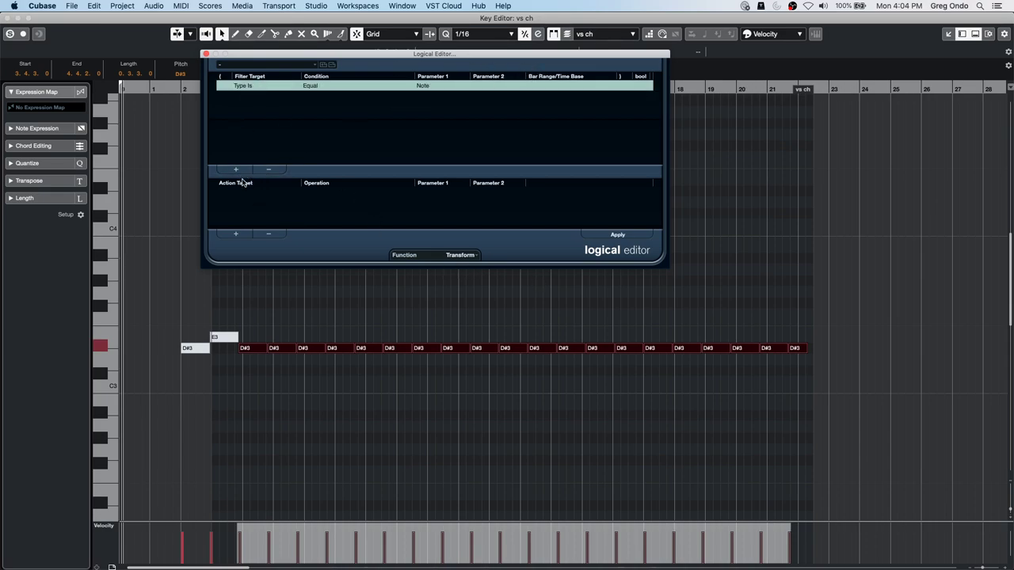
pyautogui.click(238, 170)
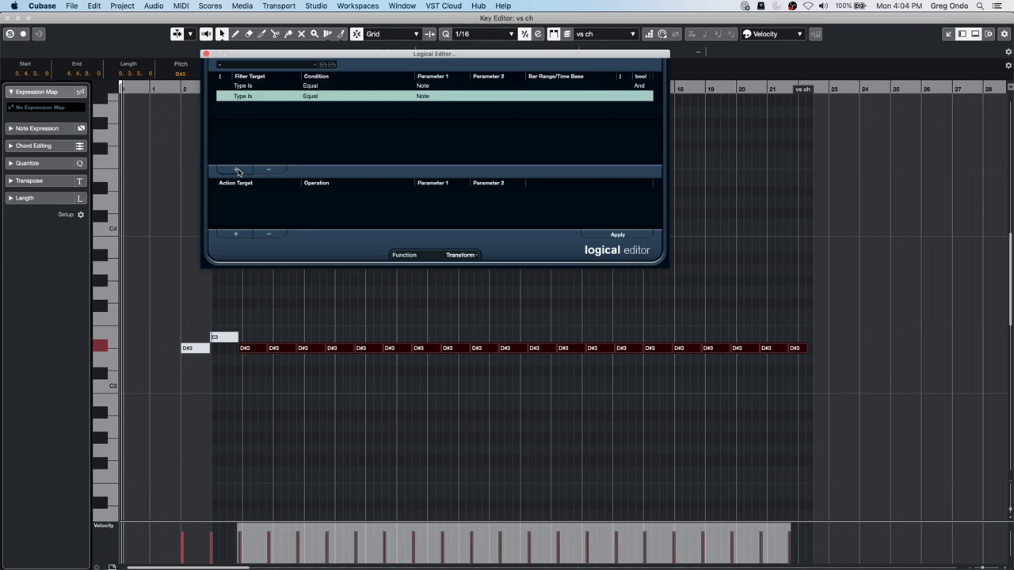
pyautogui.click(248, 96)
pyautogui.click(255, 126)
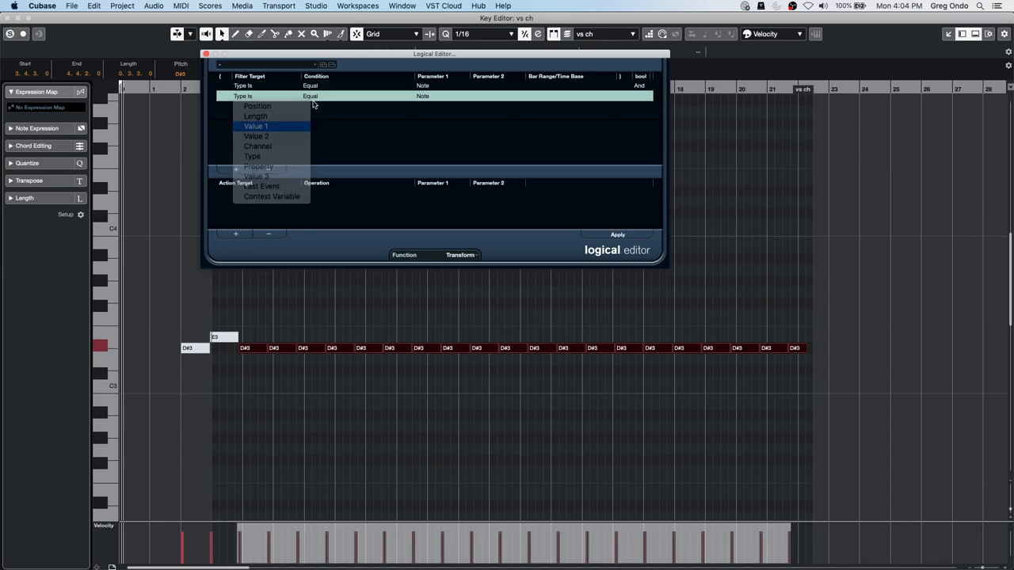
pyautogui.click(312, 98)
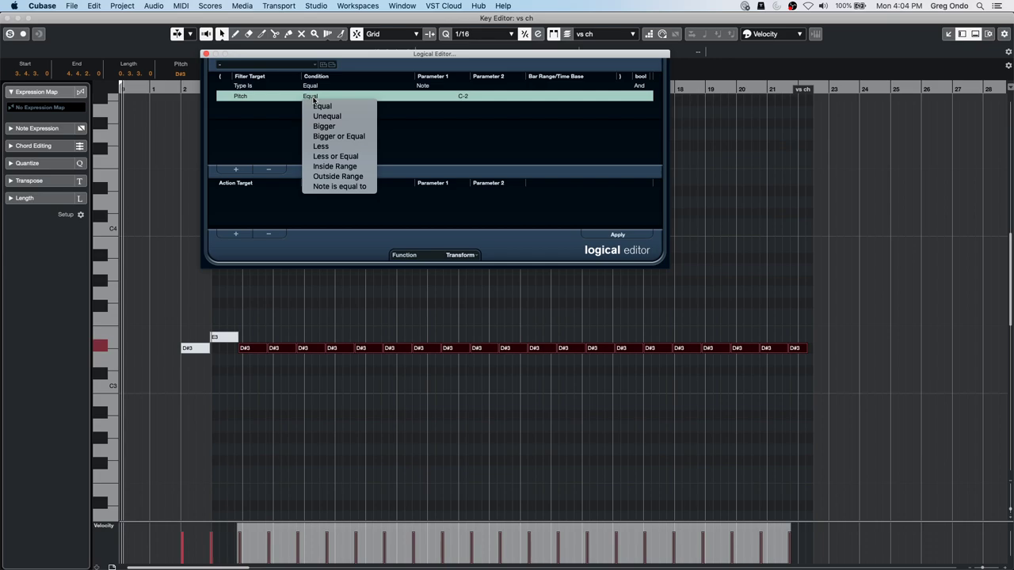
pyautogui.click(274, 110)
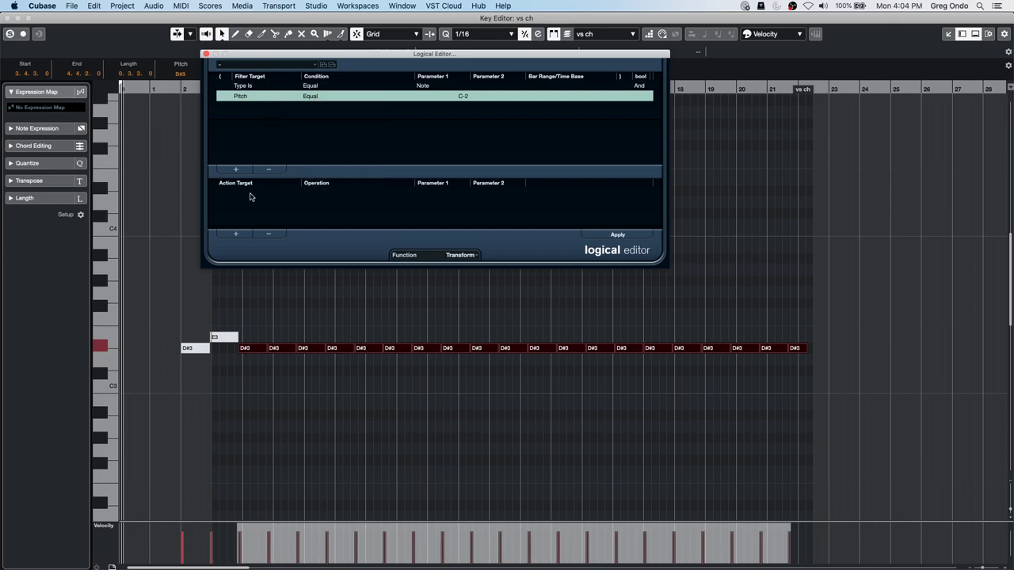
pyautogui.click(269, 169)
# Add an action targeting Value 1 with the operation Set Random Values between
pyautogui.click(237, 235)
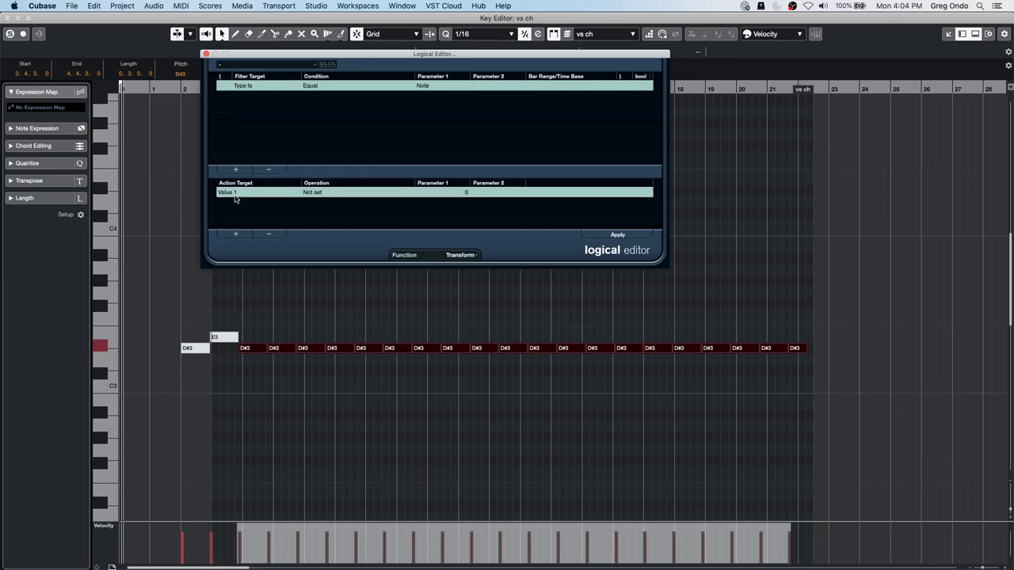
pyautogui.click(237, 192)
pyautogui.click(291, 223)
pyautogui.click(323, 193)
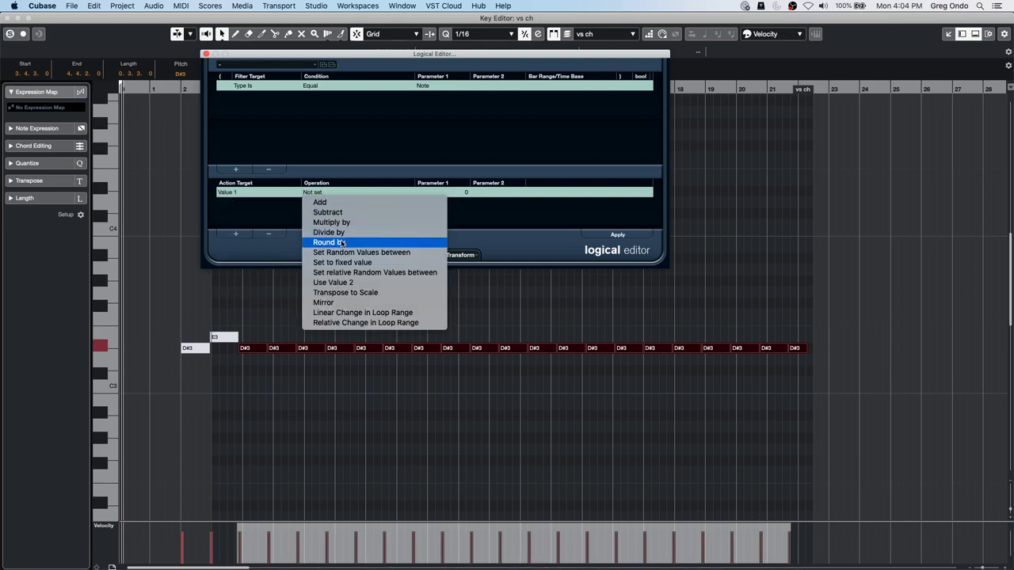
pyautogui.click(394, 293)
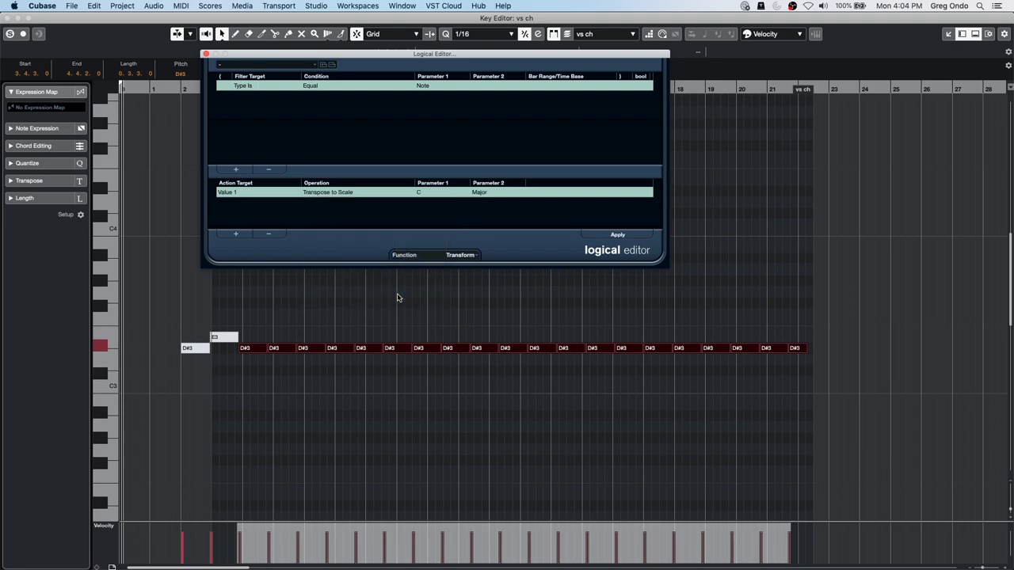
pyautogui.click(330, 194)
pyautogui.click(345, 251)
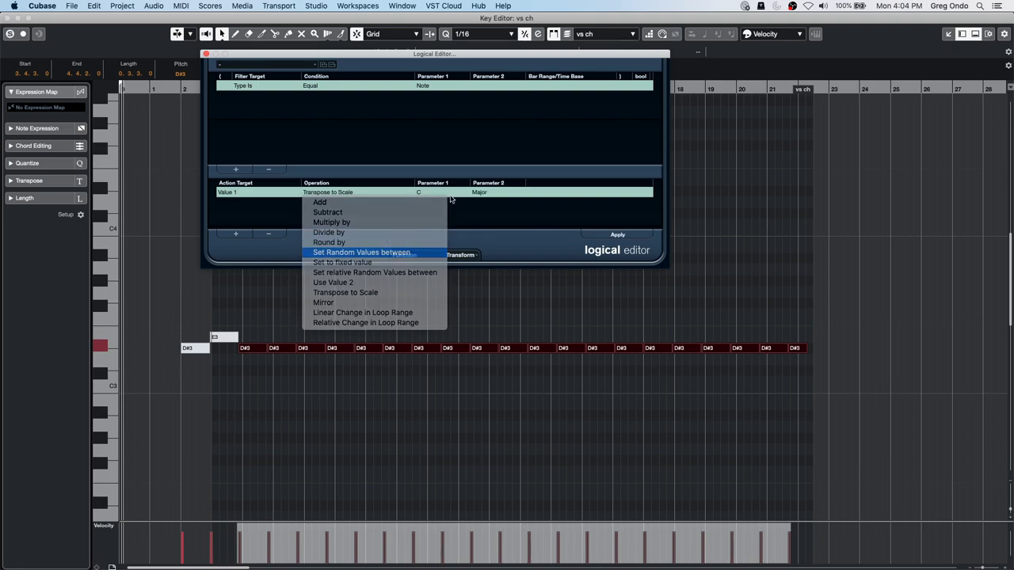
# Set the random pitch range from C2 to C4 and apply the transformation to the selected notes
pyautogui.click(441, 192)
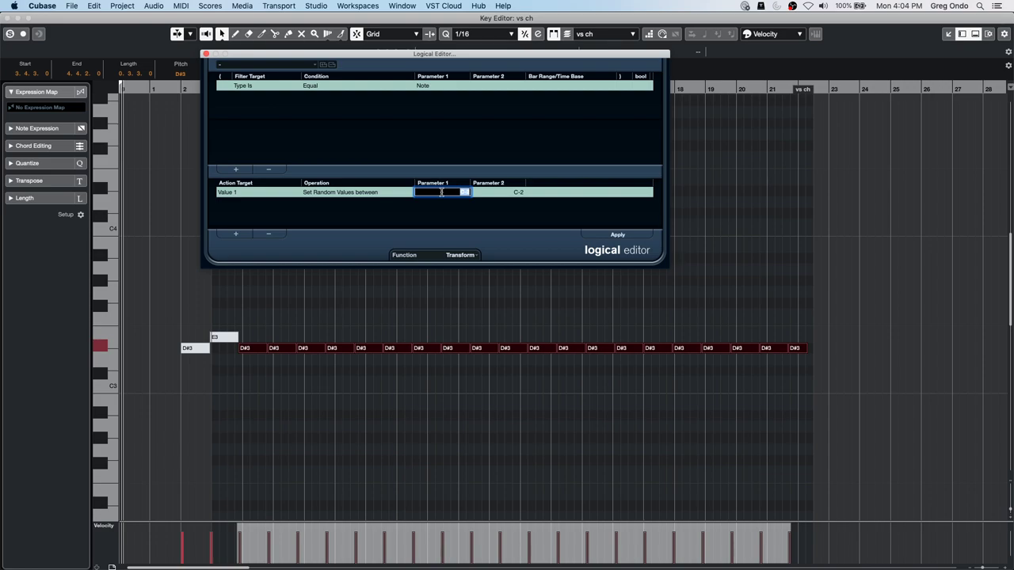
pyautogui.write('c')
pyautogui.click(515, 191)
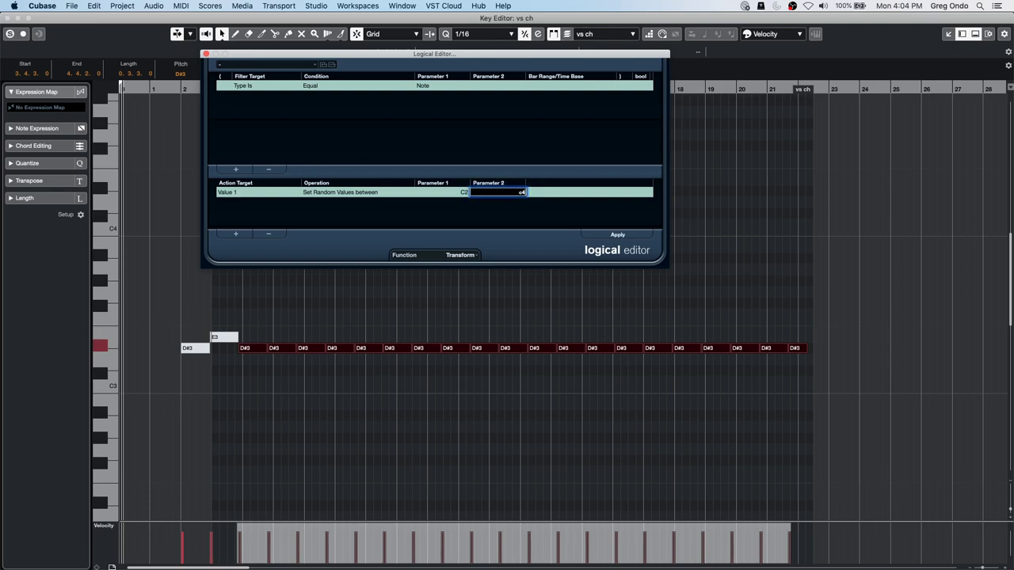
pyautogui.click(617, 235)
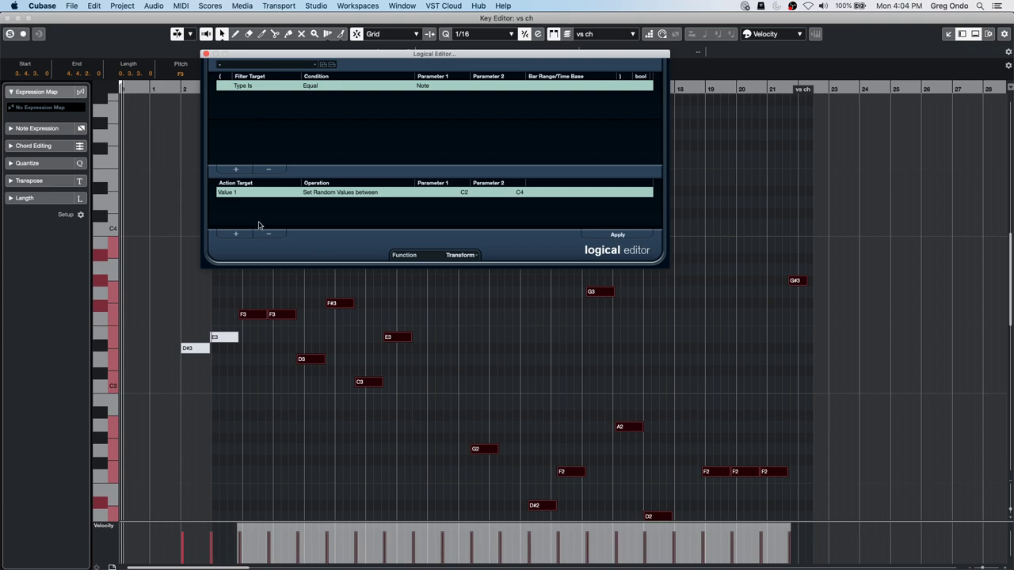
# Add a second Value 1 action that transposes to the D Major scale, and apply the transformation
pyautogui.click(235, 233)
pyautogui.click(246, 204)
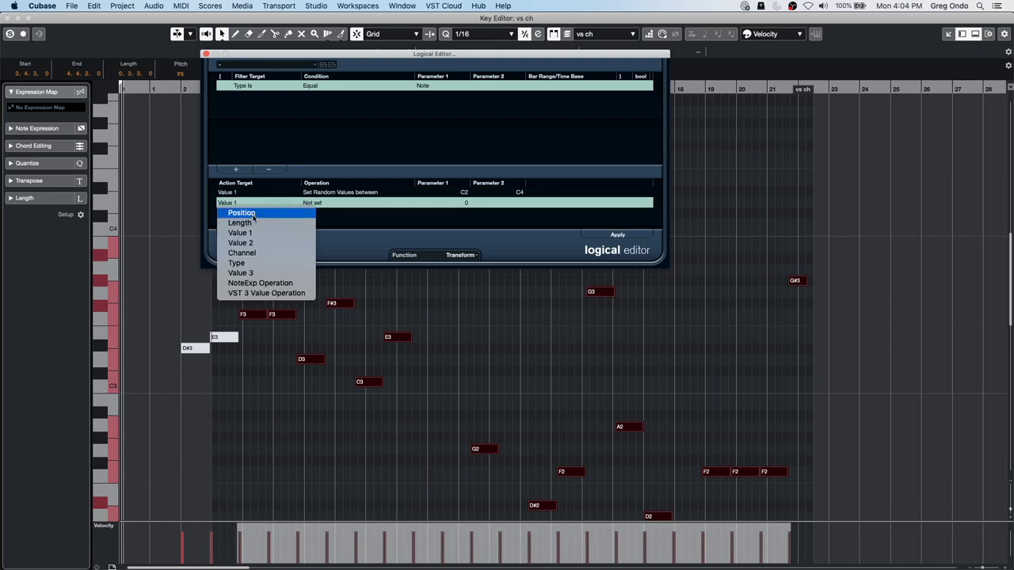
pyautogui.click(278, 232)
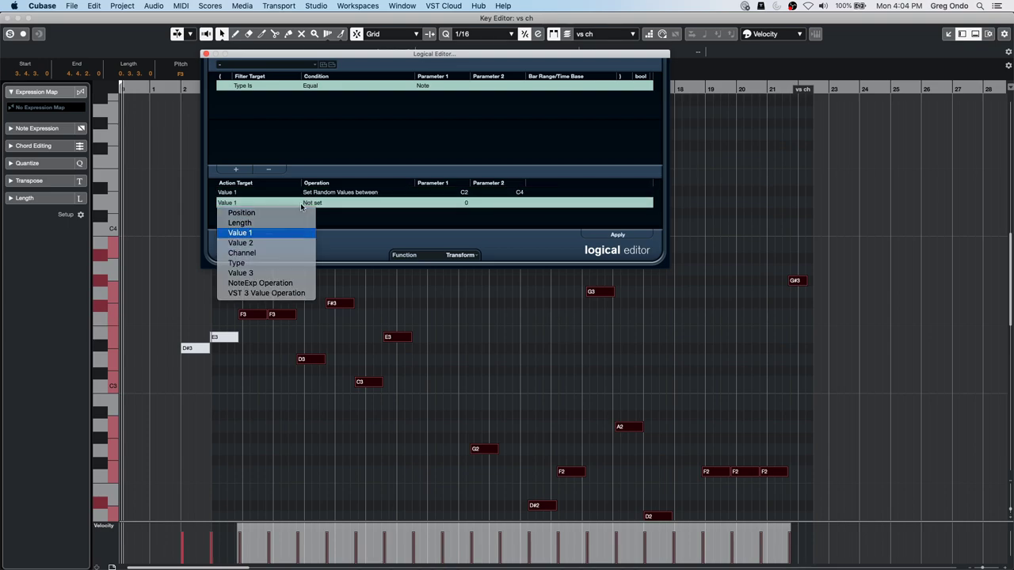
pyautogui.click(325, 203)
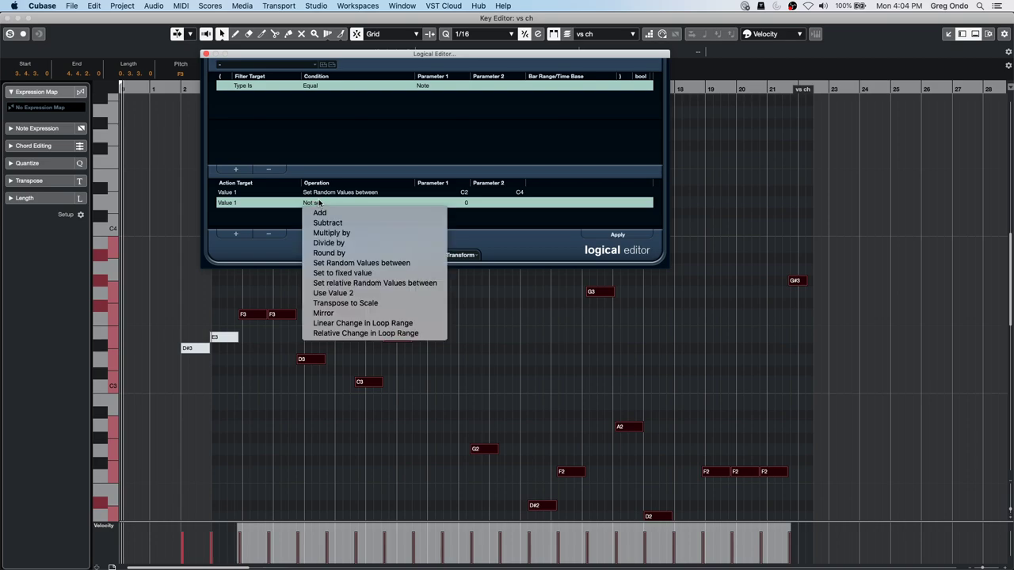
pyautogui.click(355, 303)
pyautogui.click(448, 206)
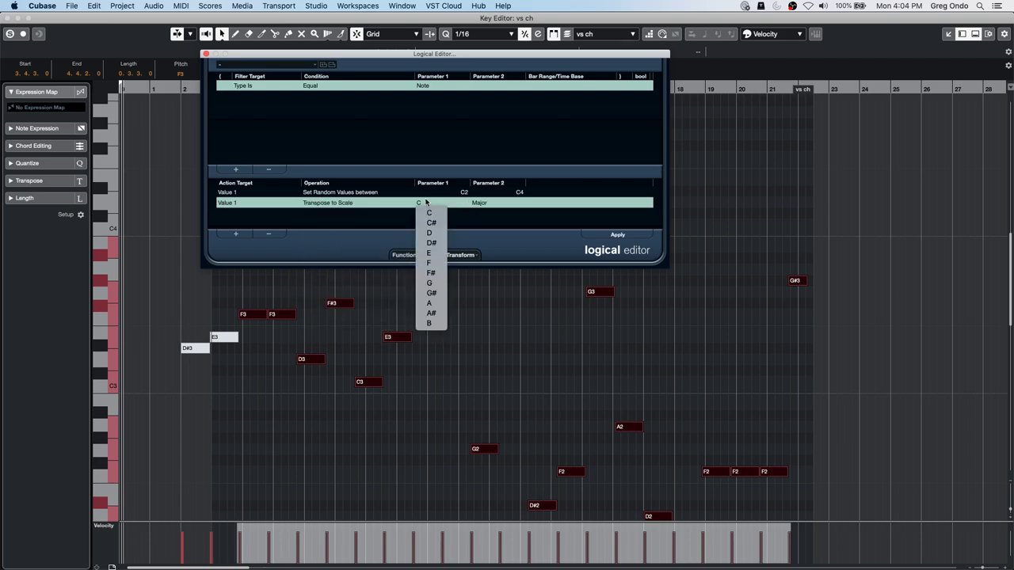
pyautogui.click(432, 232)
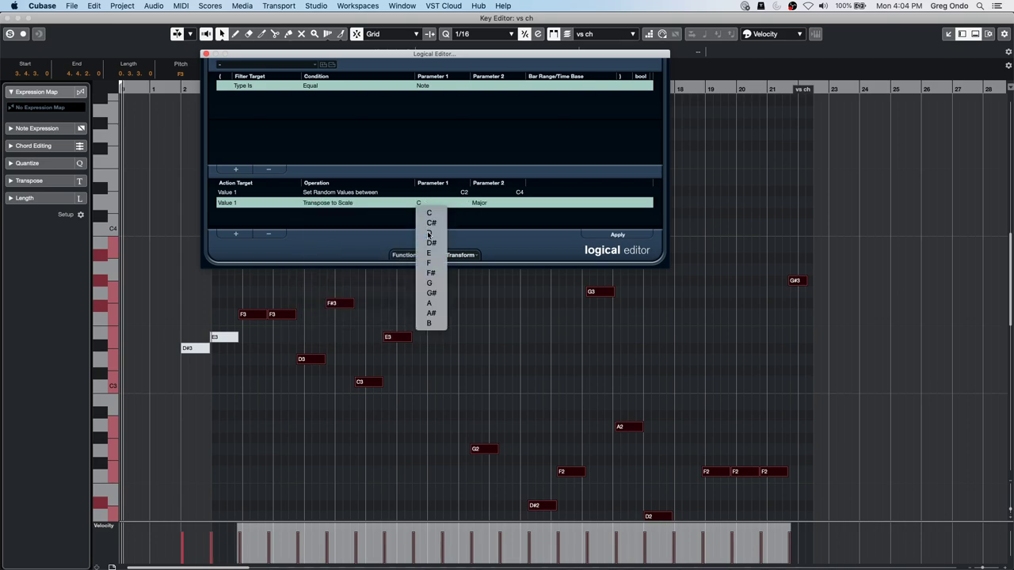
pyautogui.click(619, 235)
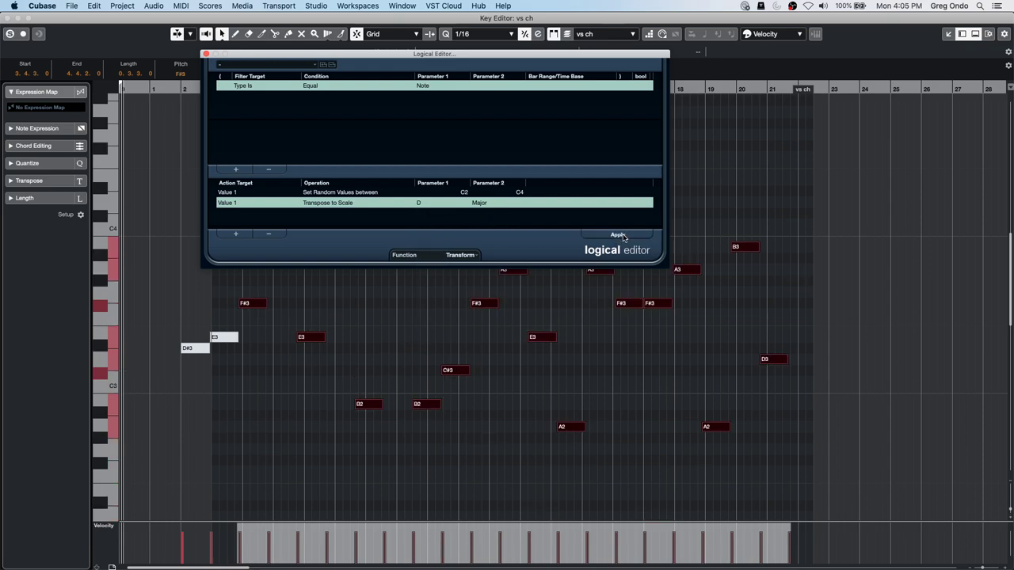
# Add a third action targeting Value 2 with the operation Set Random Values between
pyautogui.click(237, 235)
pyautogui.click(228, 213)
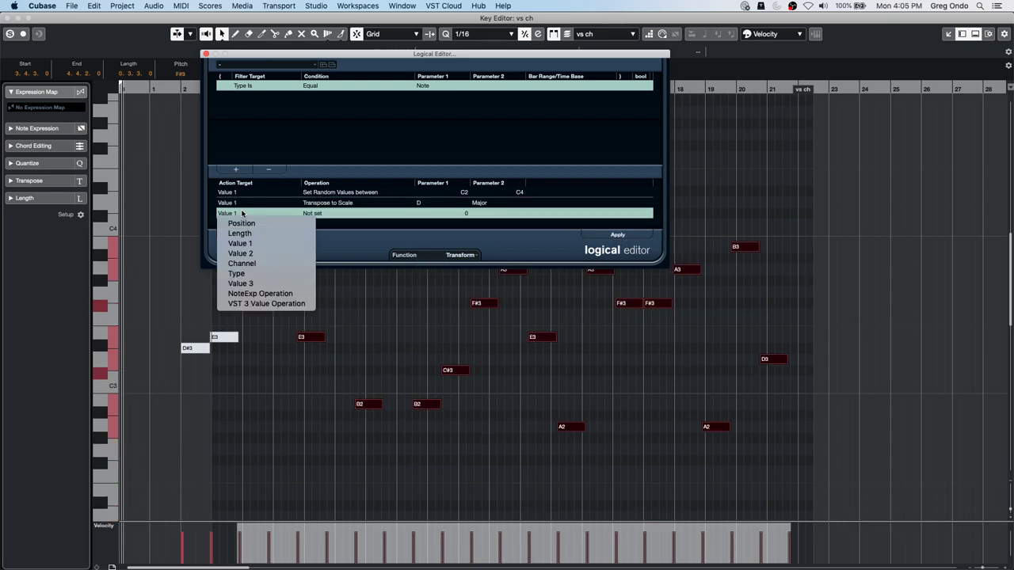
pyautogui.click(259, 253)
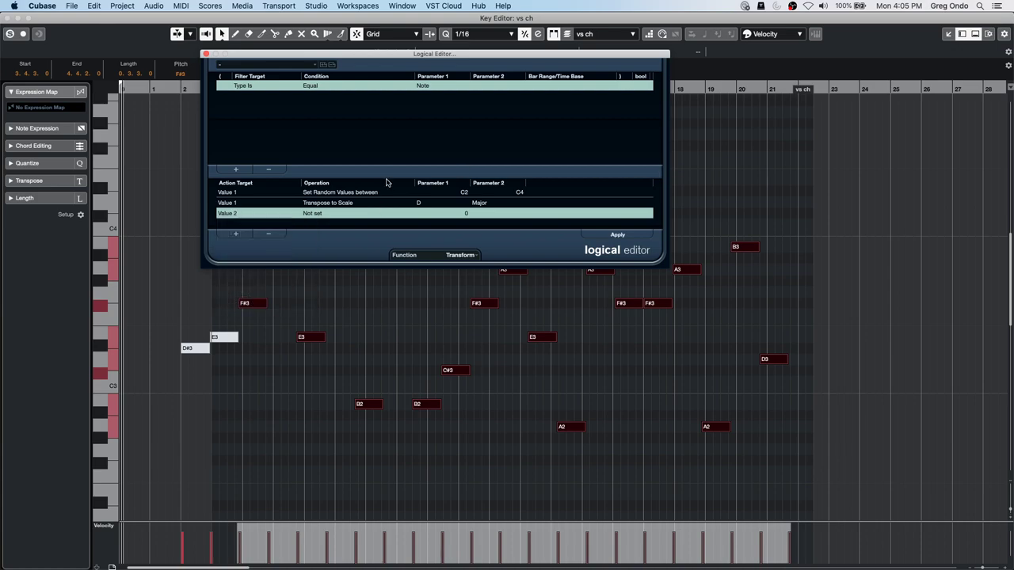
pyautogui.click(325, 214)
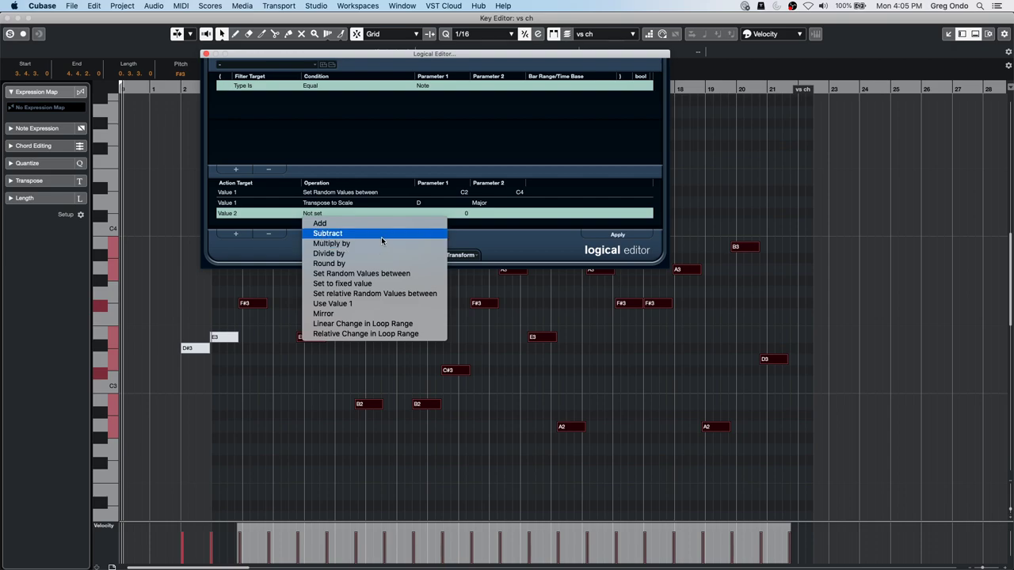
pyautogui.click(380, 273)
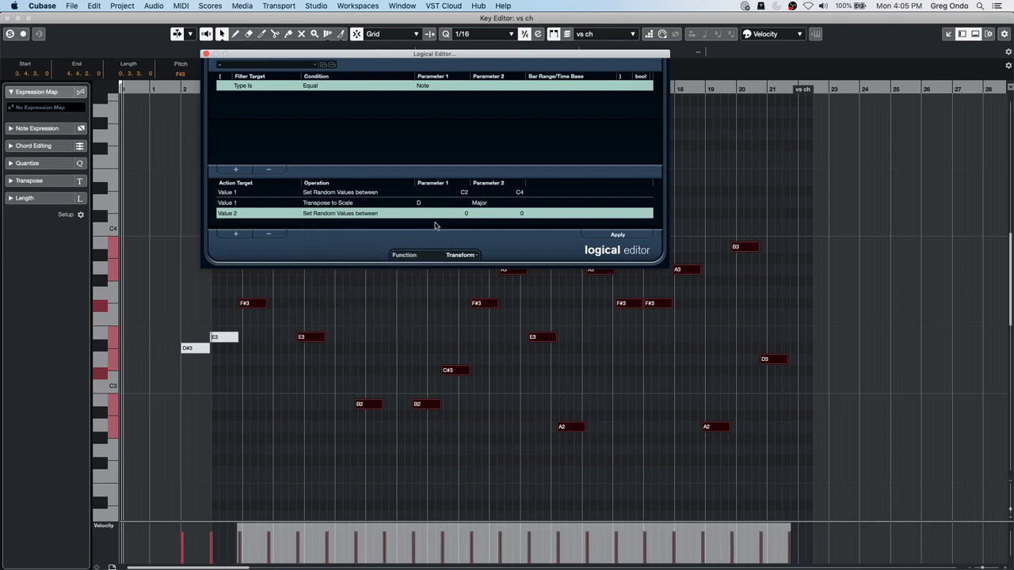
# Set the random velocity range from 40 to 100, apply the transformation, and deselect the notes
pyautogui.click(467, 217)
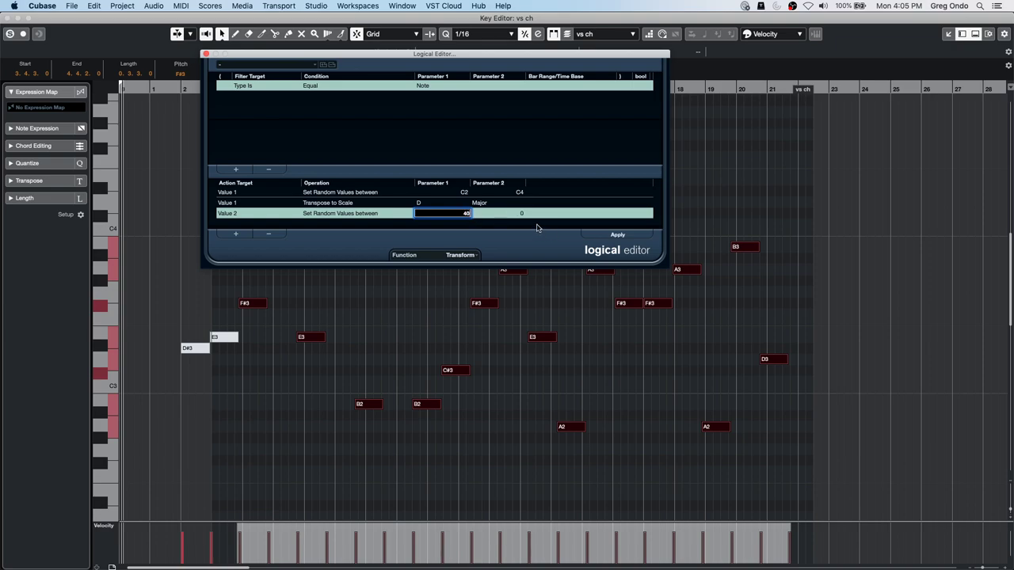
pyautogui.click(512, 214)
pyautogui.write('10')
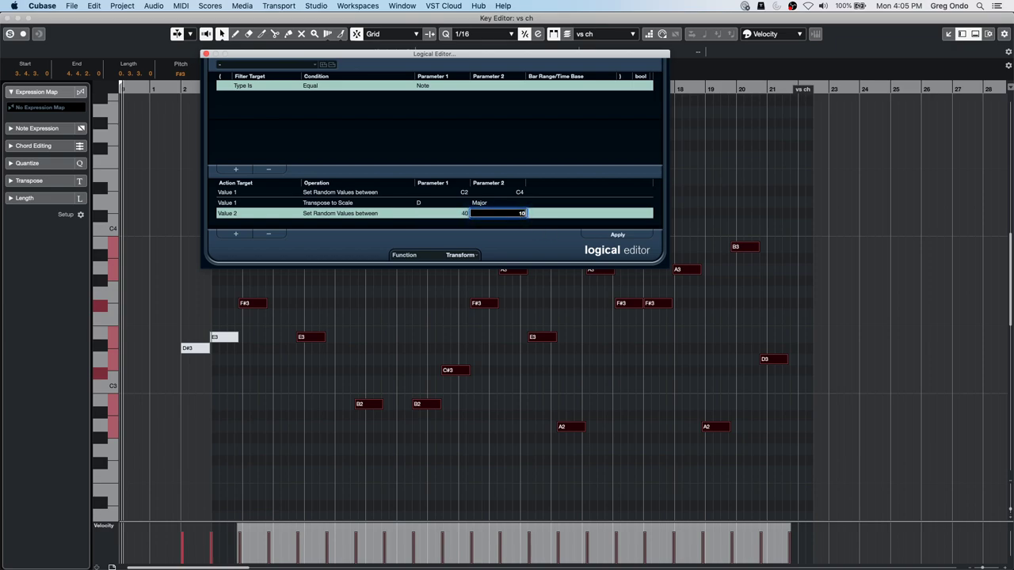
pyautogui.write('0')
pyautogui.click(620, 235)
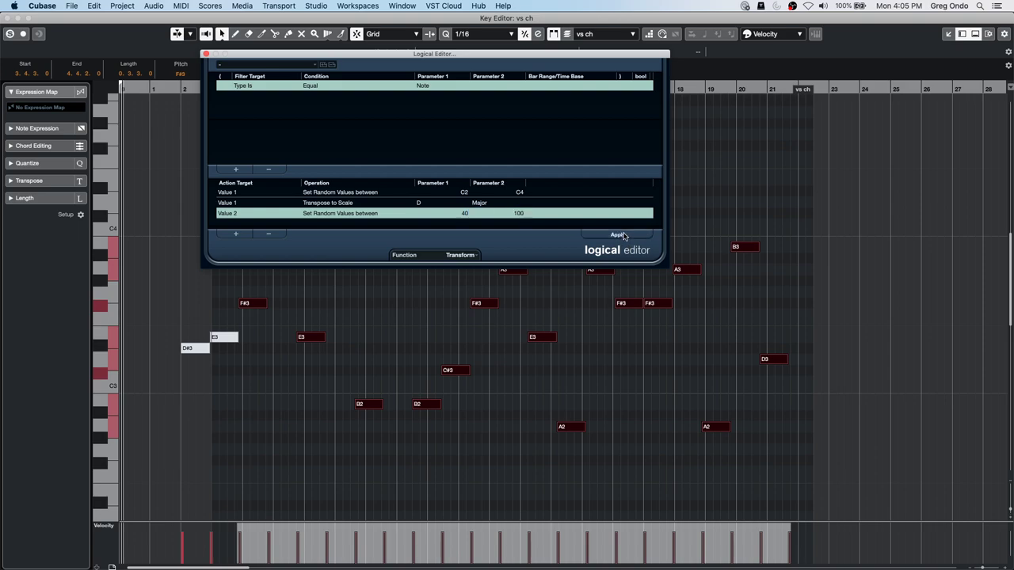
pyautogui.click(513, 364)
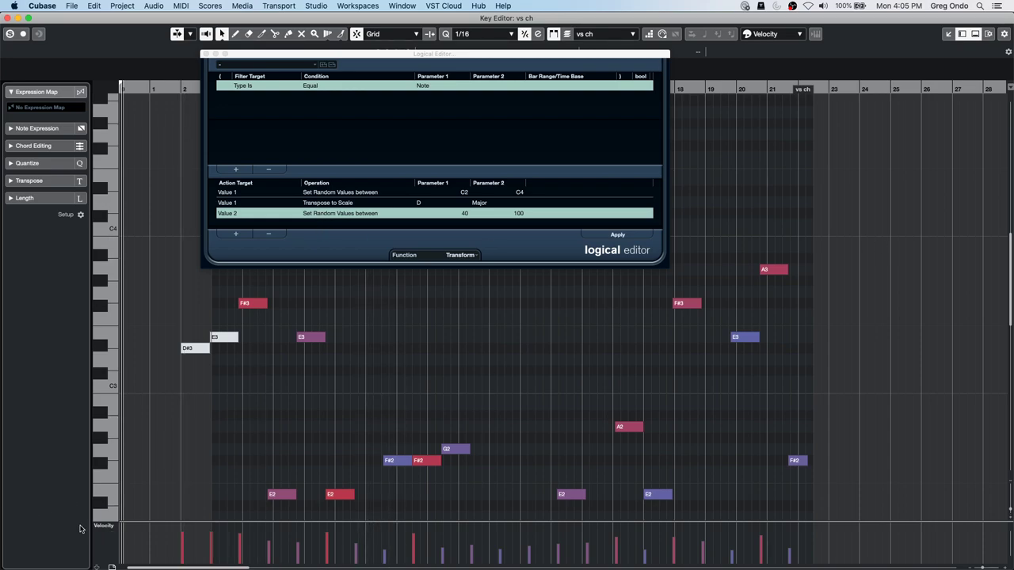
# Switch the controller lane to CC 1 (Modulation) and draw a wavy modulation curve from about bar 6 to the part's end
pyautogui.click(109, 526)
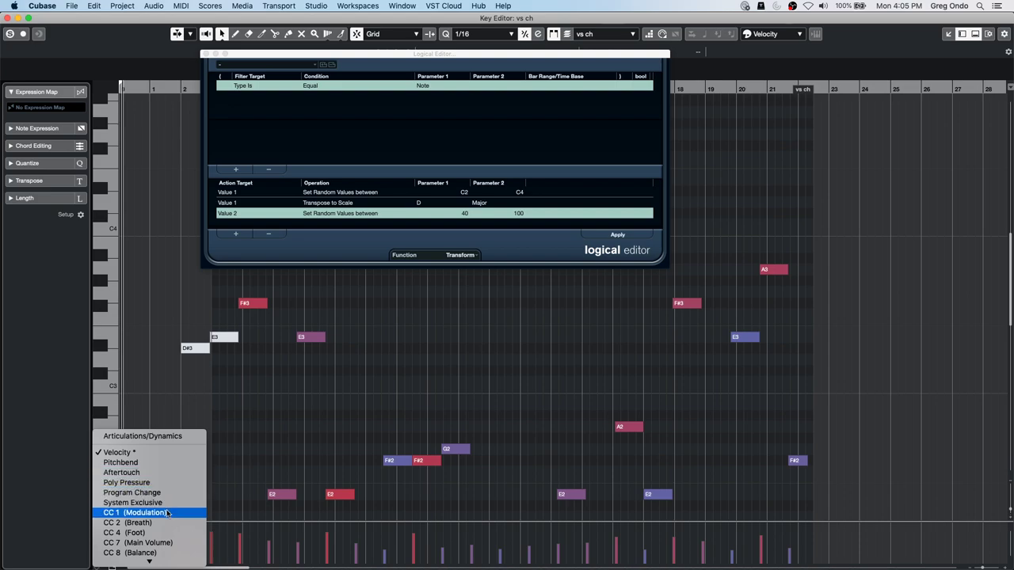
pyautogui.click(168, 513)
pyautogui.rightClick(279, 541)
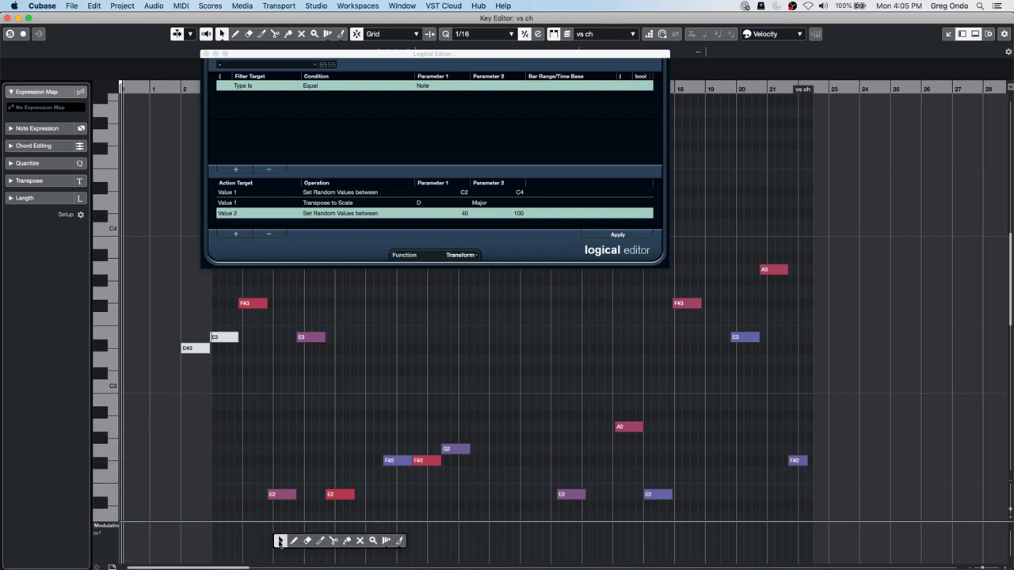
pyautogui.click(304, 542)
pyautogui.moveTo(294, 545)
pyautogui.mouseDown()
pyautogui.moveTo(674, 545)
pyautogui.moveTo(806, 524)
pyautogui.mouseUp()
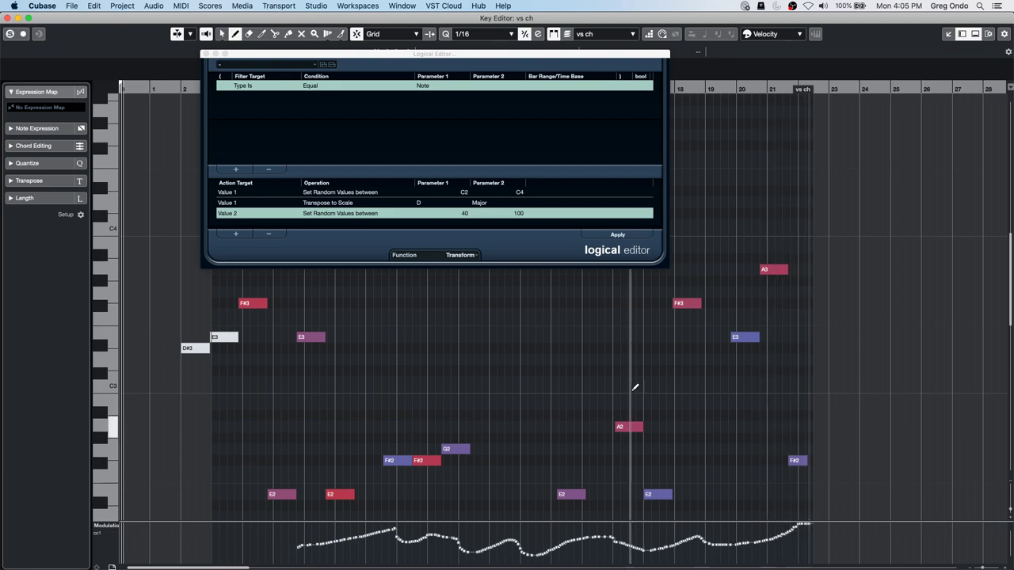
# Remove all three actions and the Type Is Note filter condition from the Logical Editor
pyautogui.click(269, 234)
pyautogui.click(269, 233)
pyautogui.click(268, 233)
pyautogui.click(268, 234)
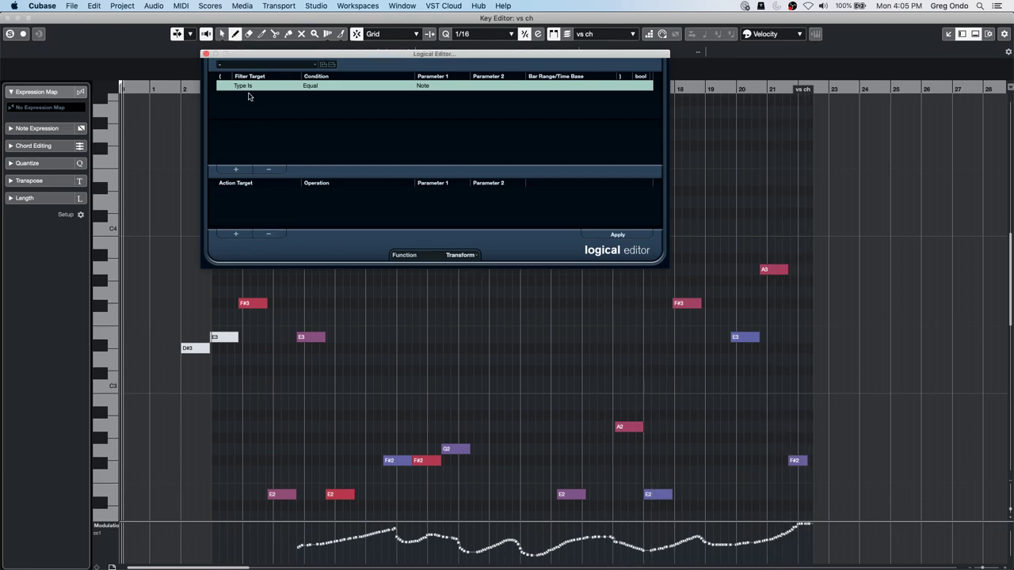
pyautogui.click(270, 170)
# Set the function to Extract and add a filter condition Type Is Equal Controller
pyautogui.click(460, 255)
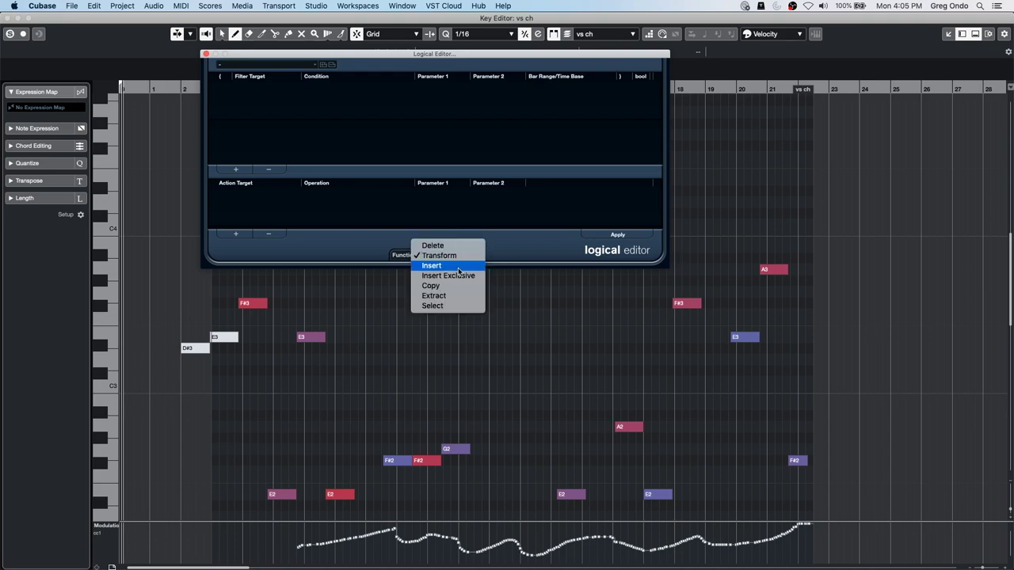
pyautogui.click(460, 295)
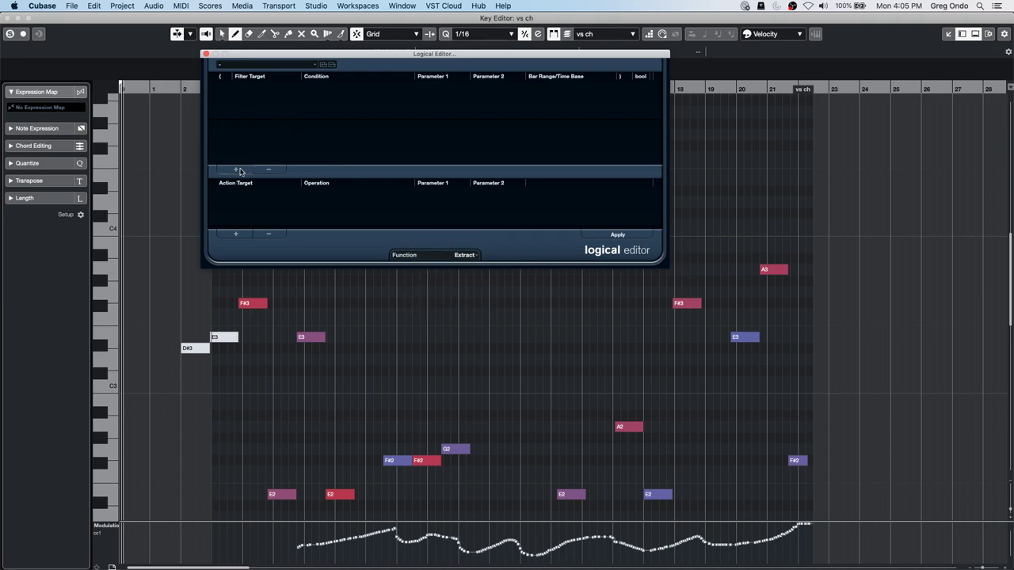
pyautogui.click(235, 169)
pyautogui.click(249, 86)
pyautogui.click(463, 87)
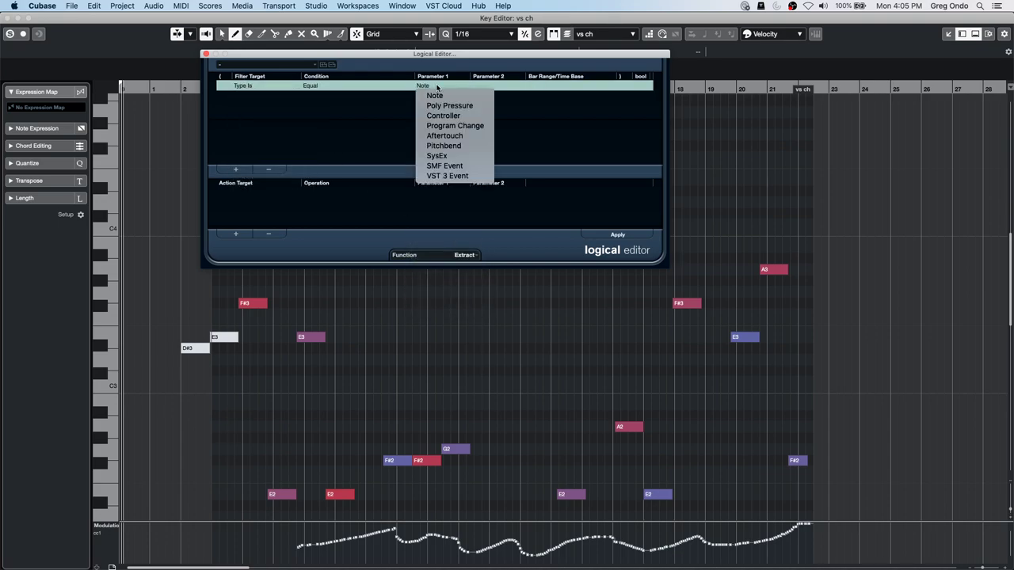
pyautogui.click(455, 113)
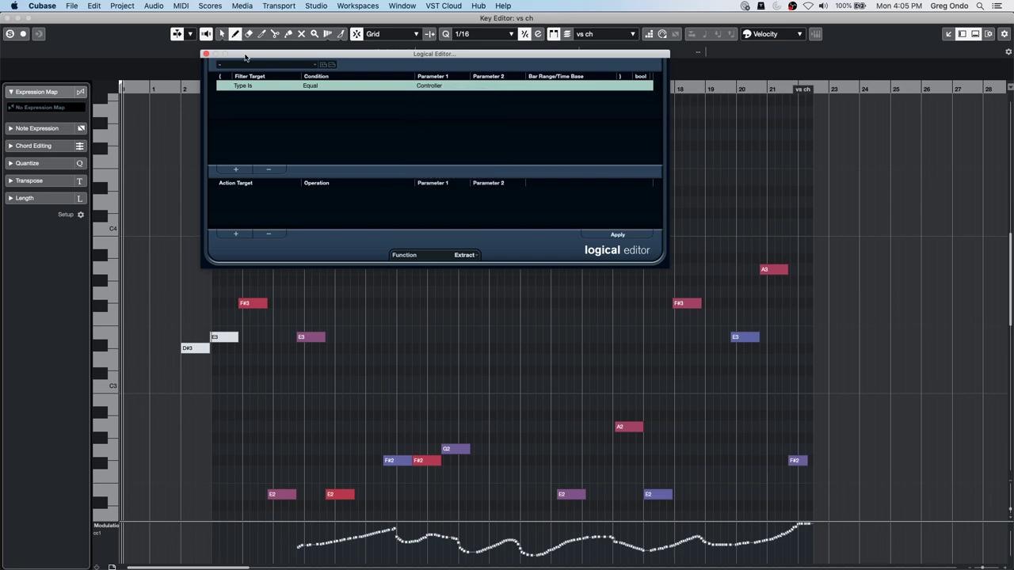
# Add a second filter condition requiring the MIDI controller number (Value 1) to be Equal to 1
pyautogui.click(235, 169)
pyautogui.click(259, 97)
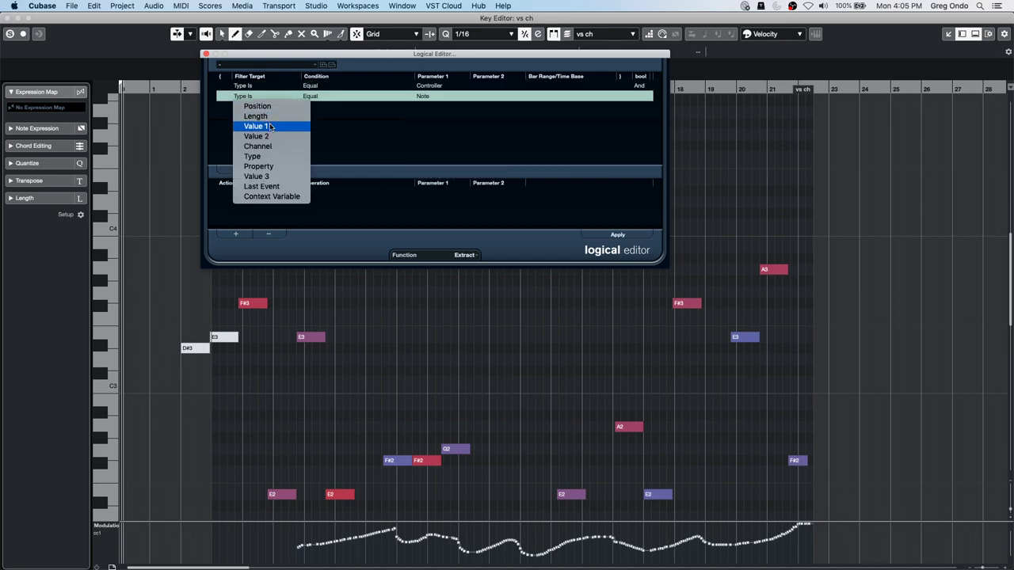
pyautogui.click(271, 125)
pyautogui.click(319, 96)
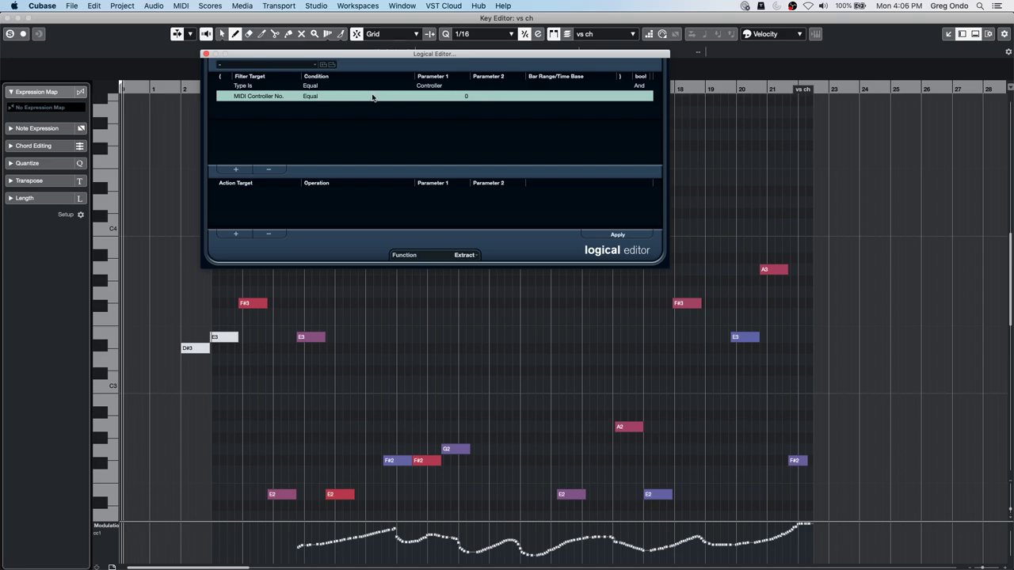
pyautogui.click(320, 96)
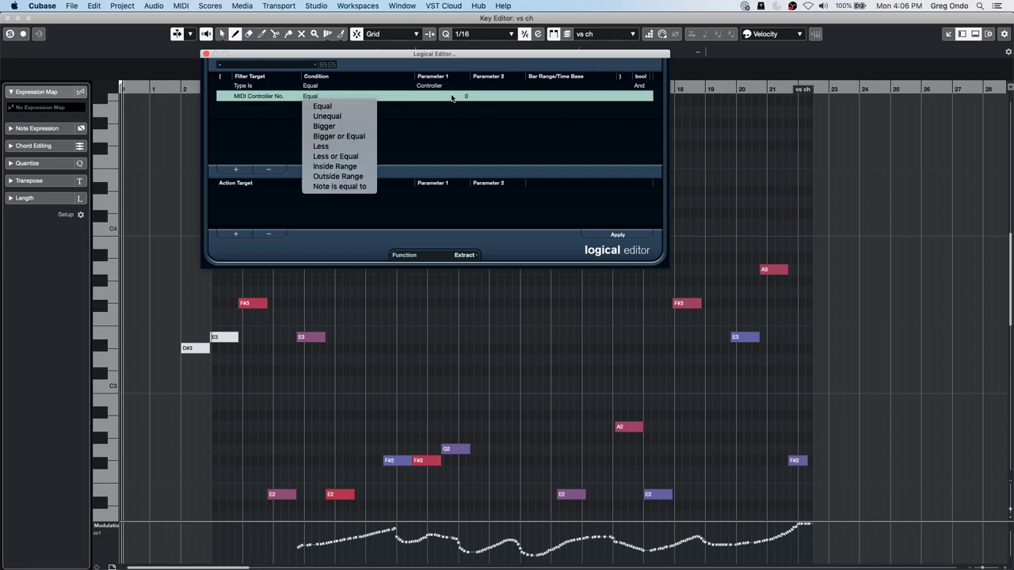
pyautogui.click(475, 96)
pyautogui.click(470, 97)
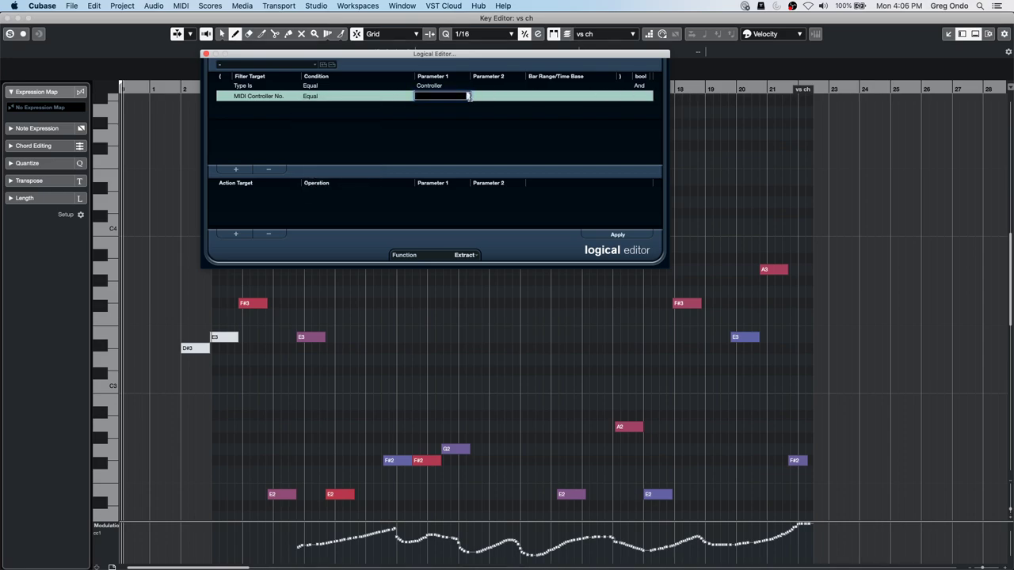
pyautogui.press('Return')
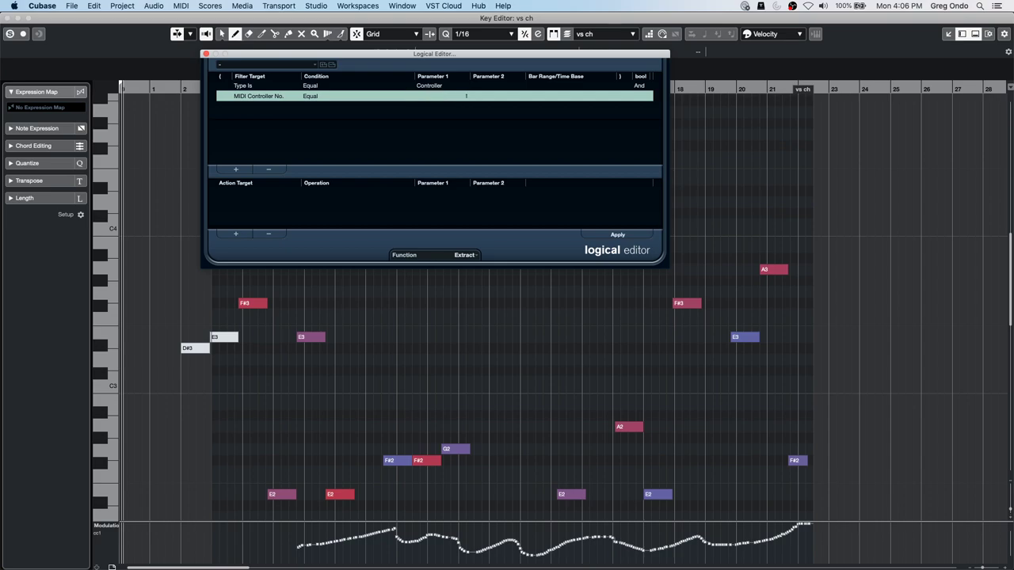
# Apply the extraction, close the Key Editor window, and select the extracted modulation part on the MIDI 02 track
pyautogui.click(611, 236)
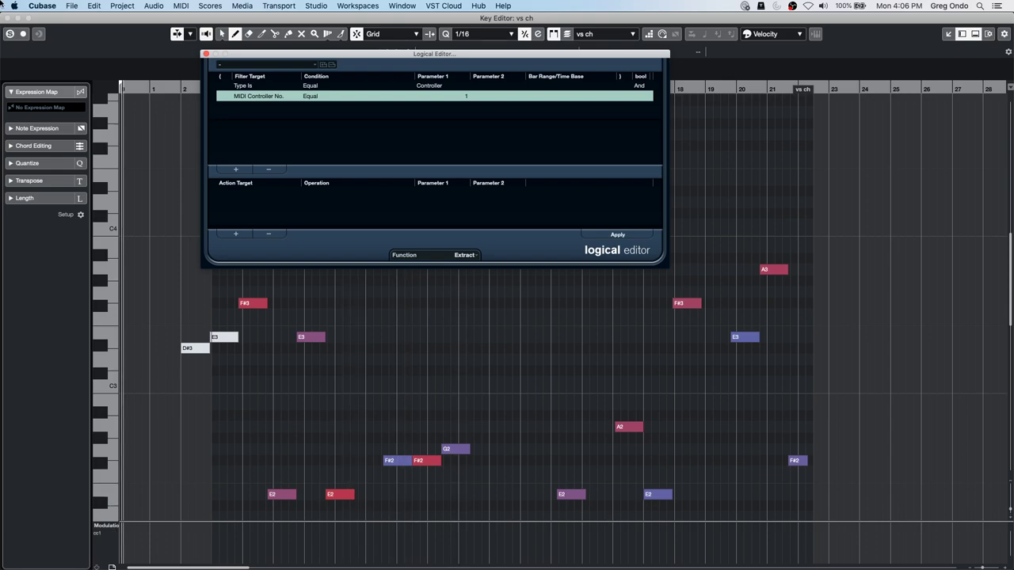
pyautogui.click(7, 17)
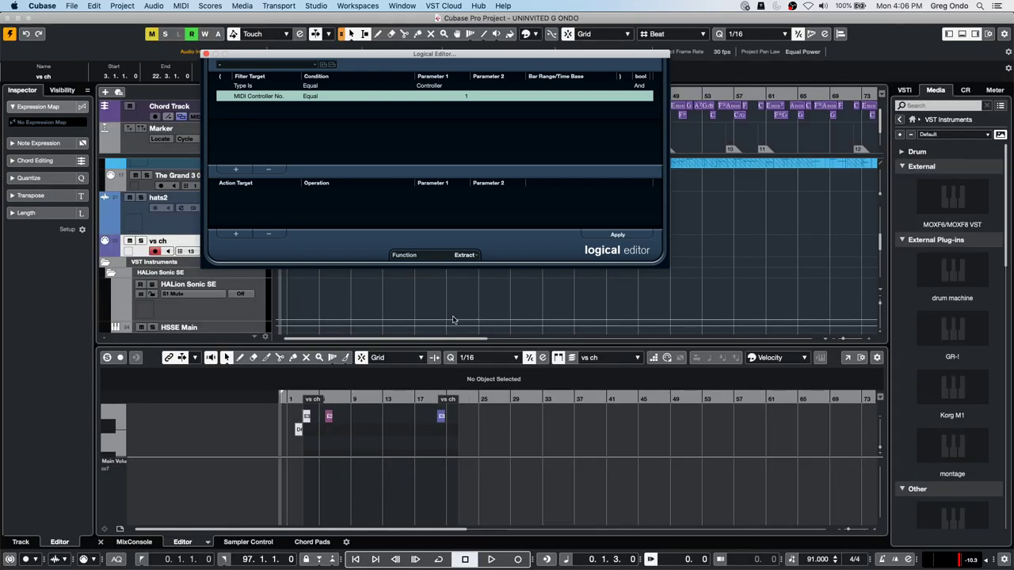
pyautogui.scroll(-5, 488, 302)
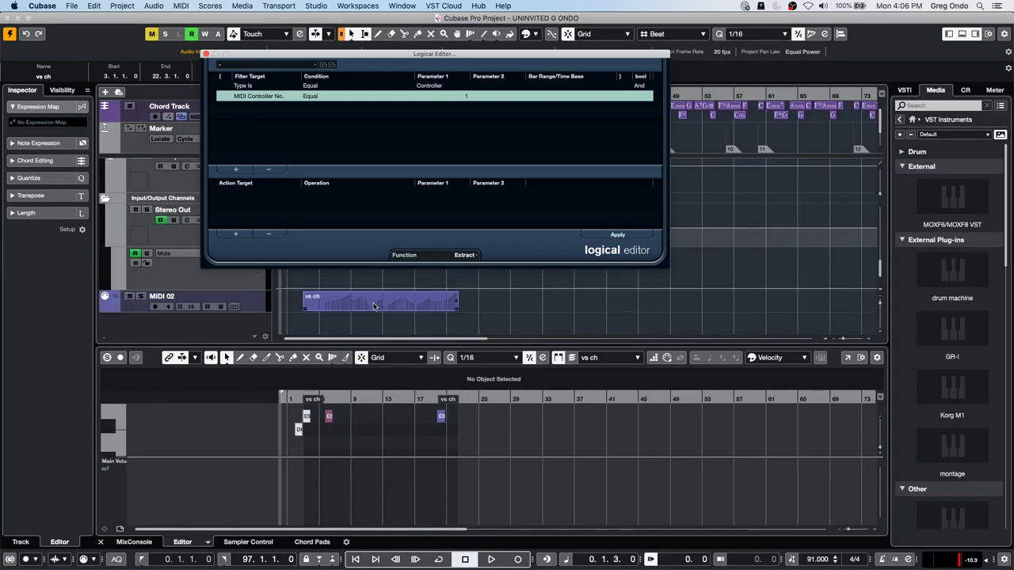
pyautogui.click(374, 307)
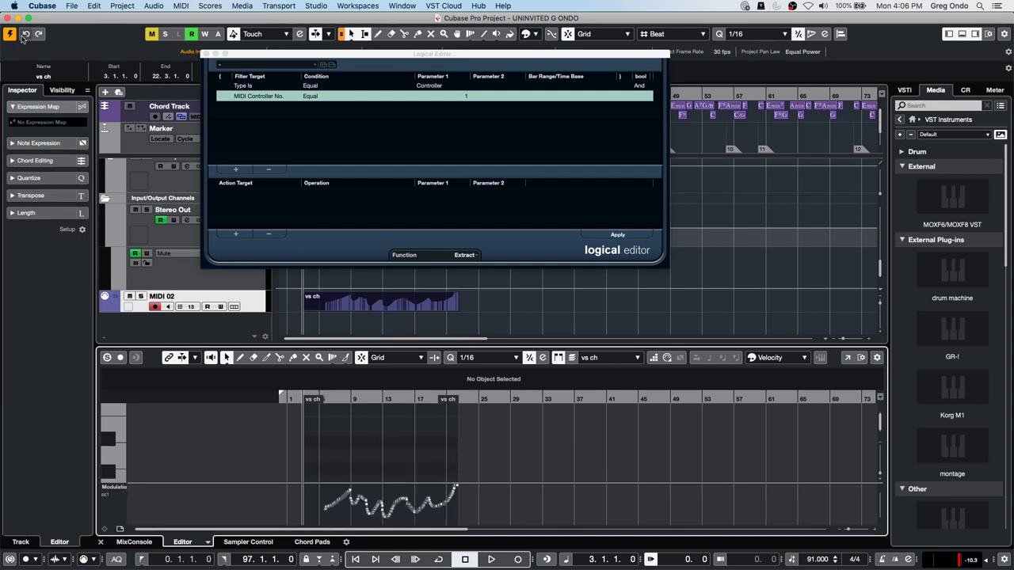
# Close the Logical Editor, open the recent project Amos Moses - GO.cpr, and activate it
pyautogui.click(208, 53)
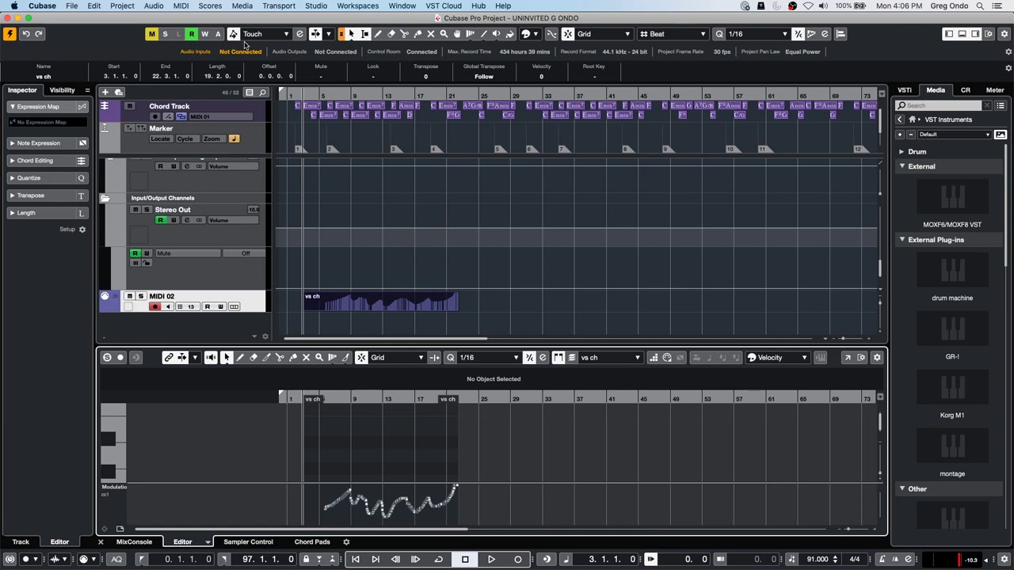
pyautogui.click(71, 5)
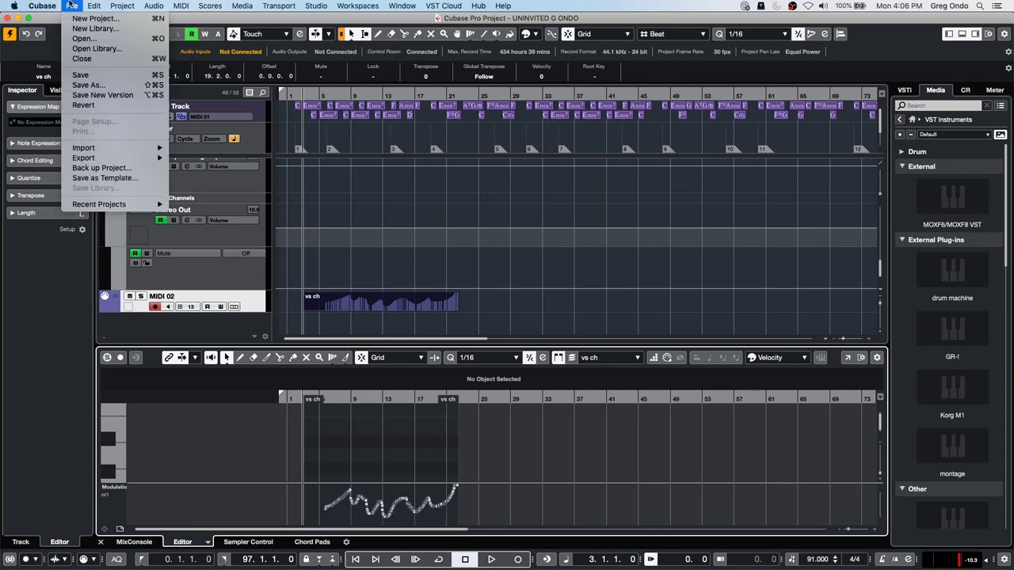
pyautogui.moveTo(103, 205)
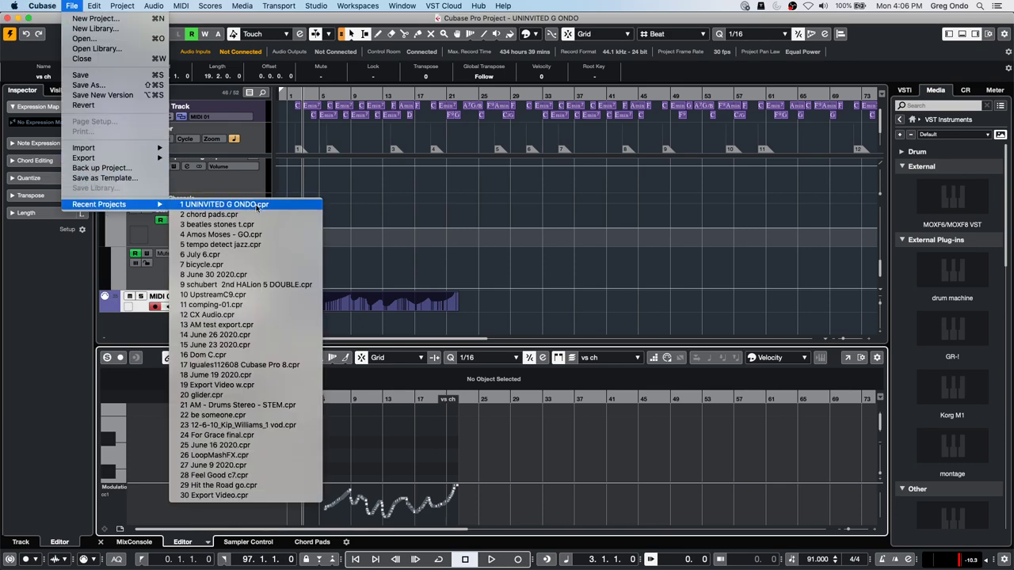
pyautogui.click(230, 234)
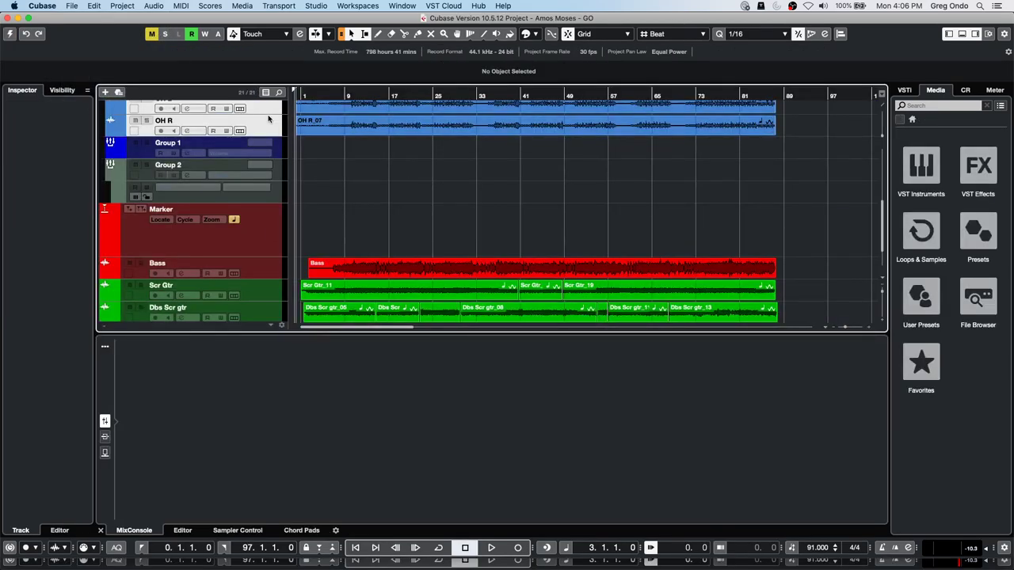
pyautogui.click(11, 35)
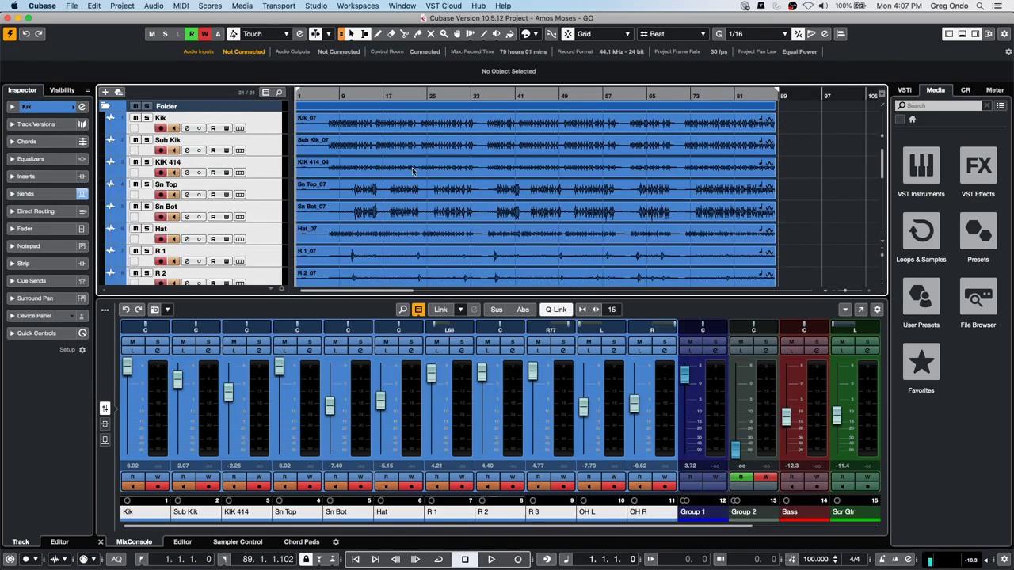
# Revert the project to its previously saved version and dismiss the missing-files list without resolving it
pyautogui.click(71, 5)
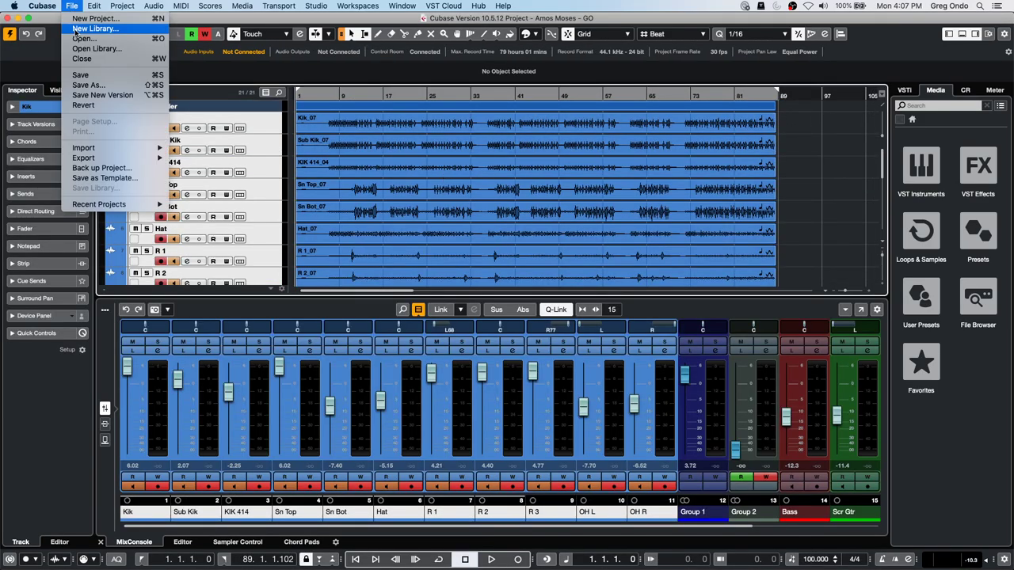
pyautogui.click(83, 105)
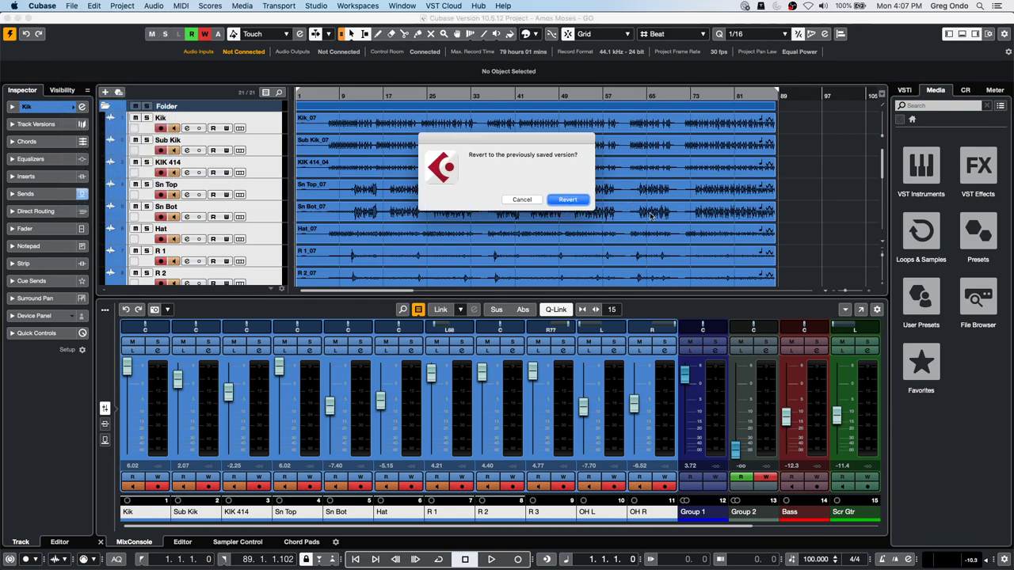
pyautogui.click(568, 199)
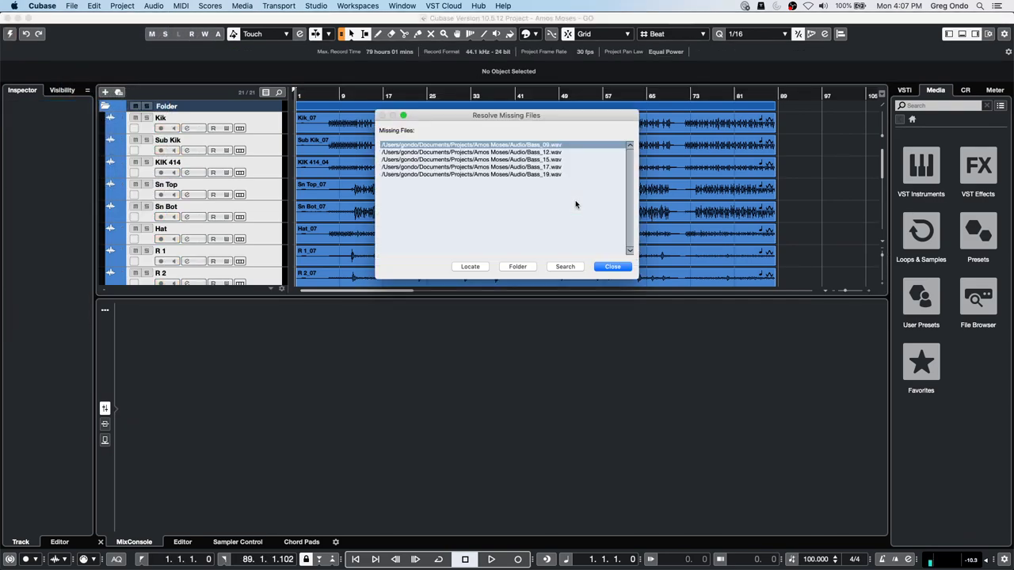
pyautogui.click(615, 266)
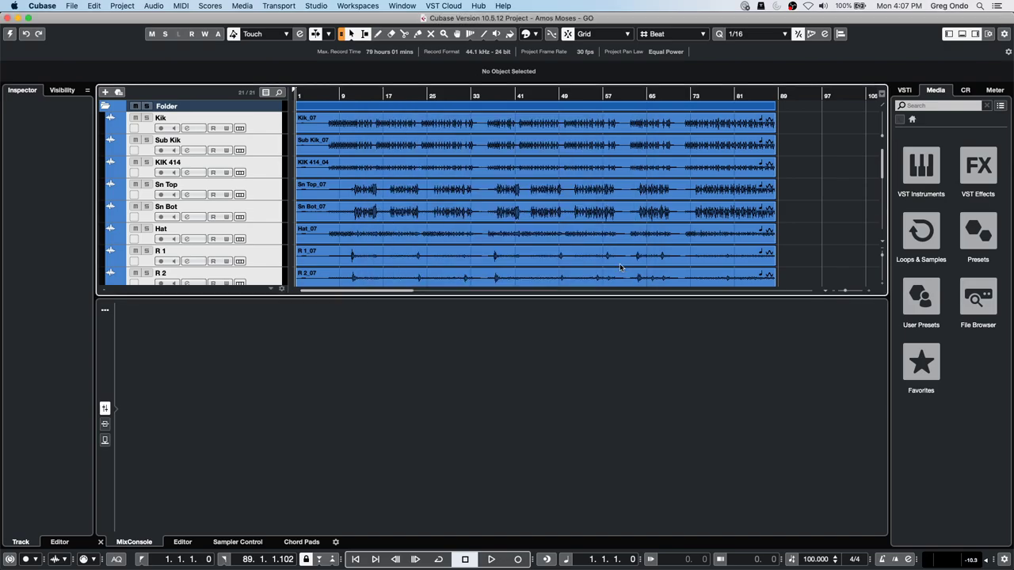
# Select all drum tracks from Kik to OH R and raise their linked faders together, bringing OH L to -6.54 dB
pyautogui.click(279, 182)
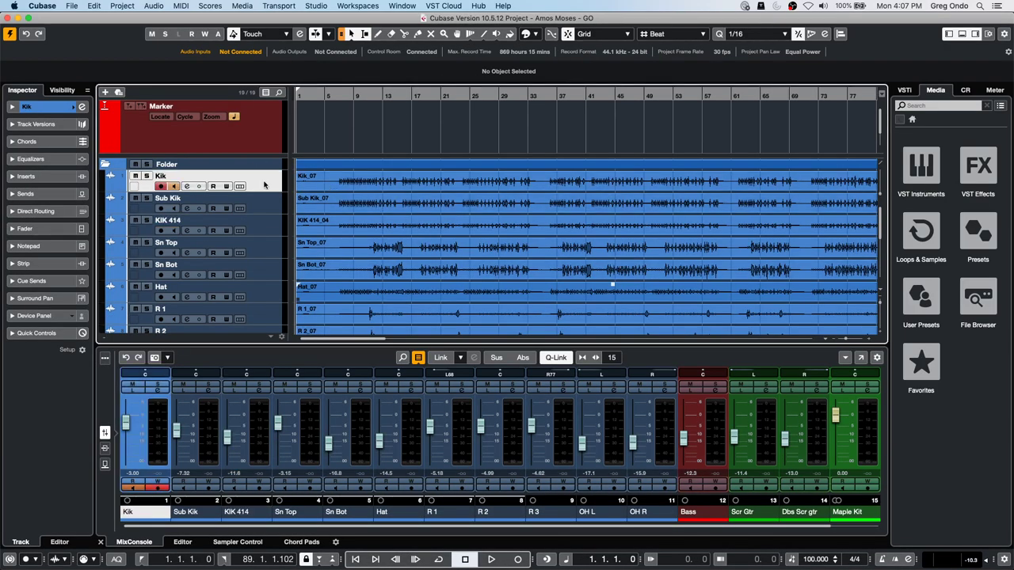
pyautogui.scroll(-5, 269, 198)
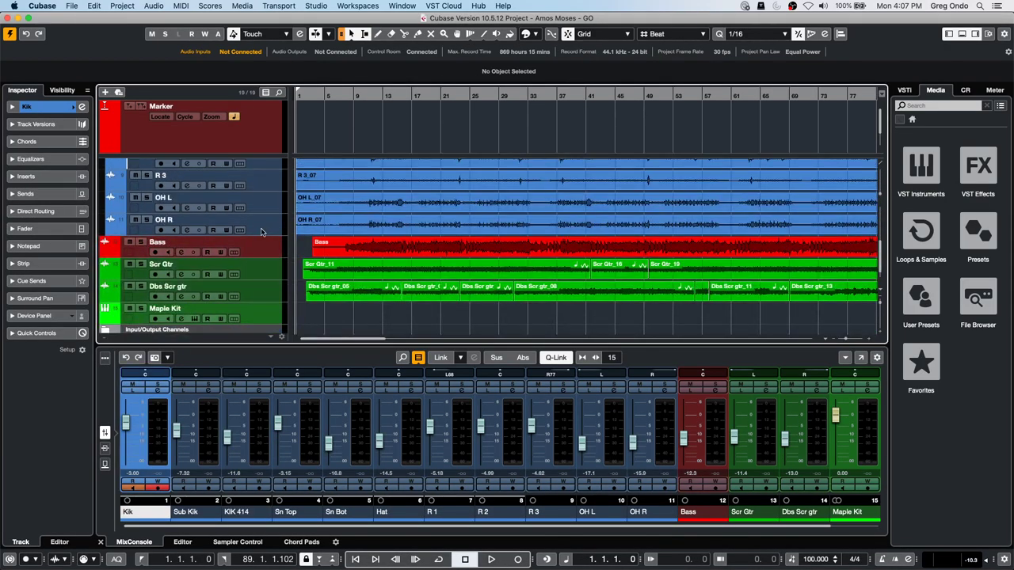
pyautogui.keyDown('shift'); pyautogui.click(261, 231); pyautogui.keyUp('shift')
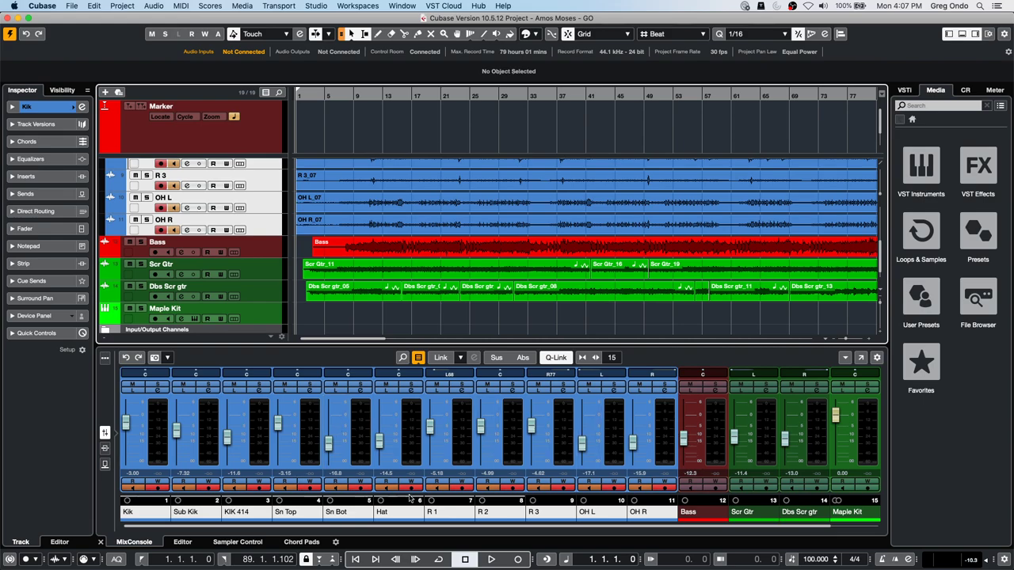
pyautogui.hotkey('alt', 'shift')
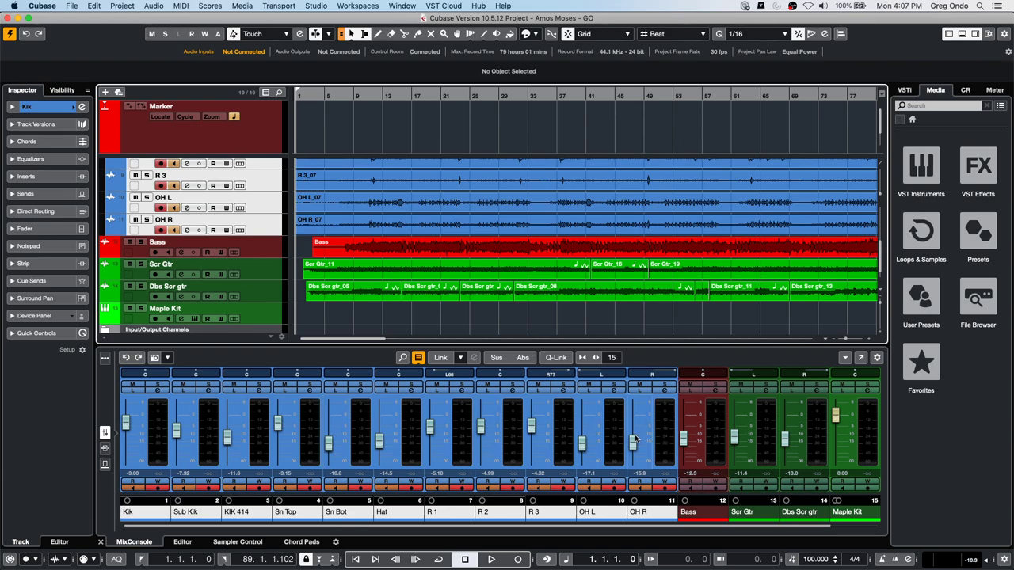
pyautogui.moveTo(582, 450); pyautogui.dragTo(582, 433)
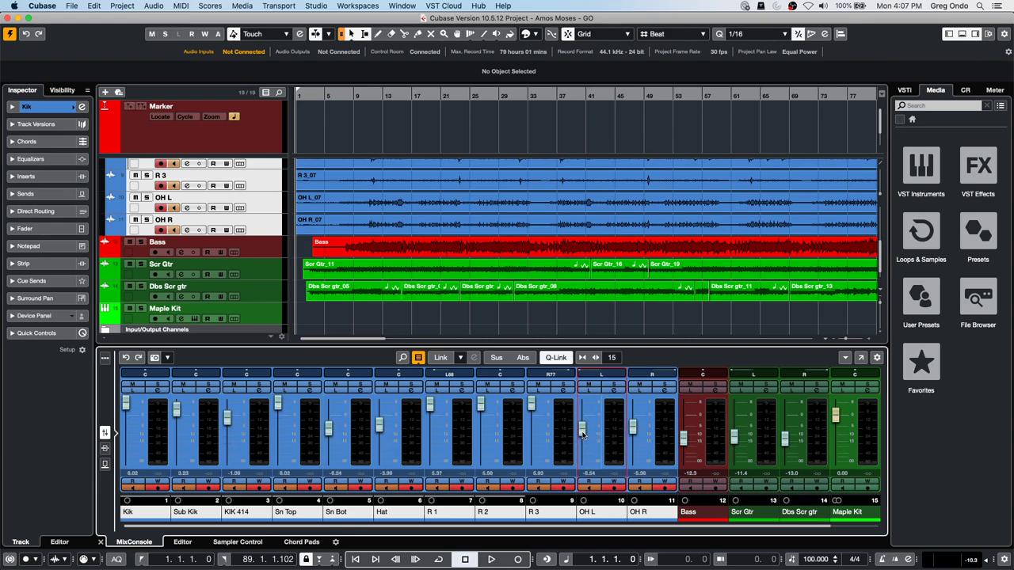
# Play the project from about bar 5 with cycle mode on to listen to the drum mix
pyautogui.press('space')
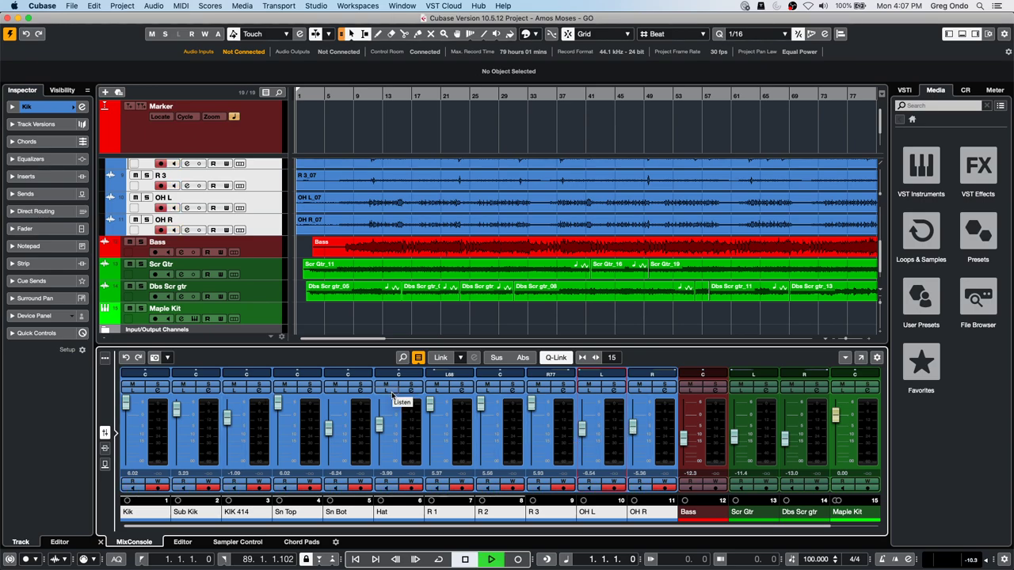
pyautogui.click(331, 93)
pyautogui.click(331, 92)
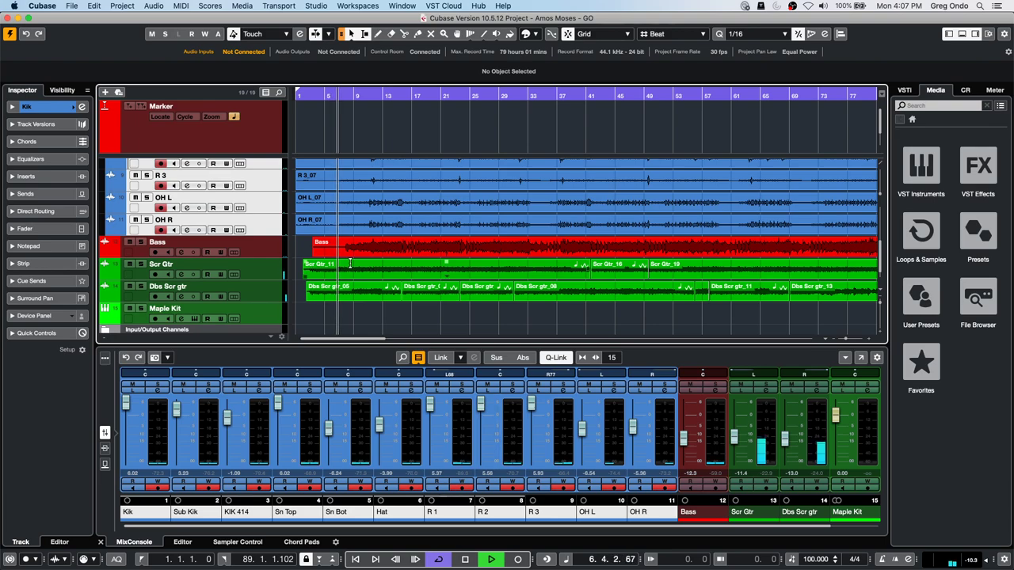
# Add one stereo group channel to the selected drum channels, routed to Stereo Out and created outside the folder
pyautogui.rightClick(261, 206)
pyautogui.moveTo(428, 210)
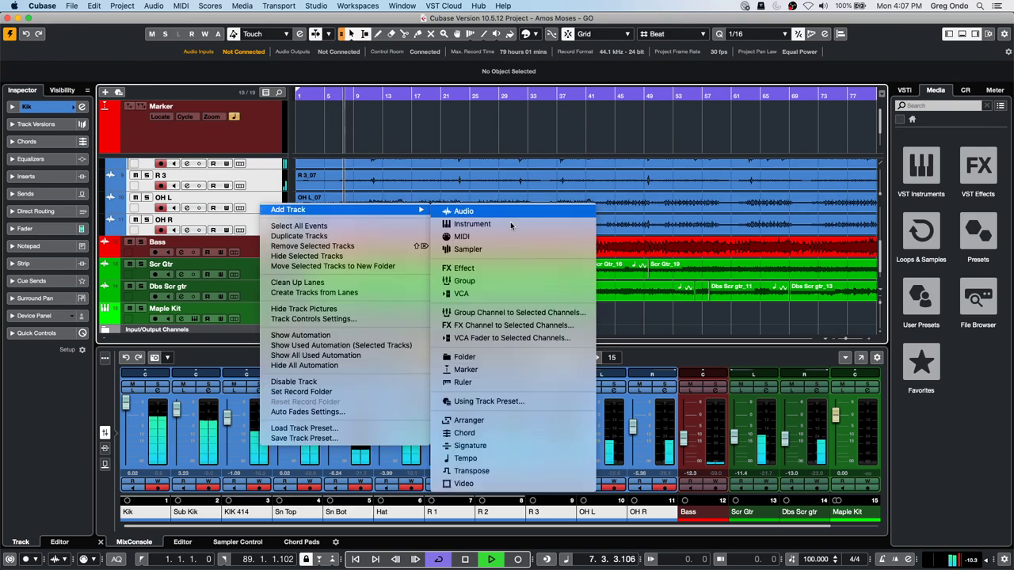
pyautogui.click(515, 313)
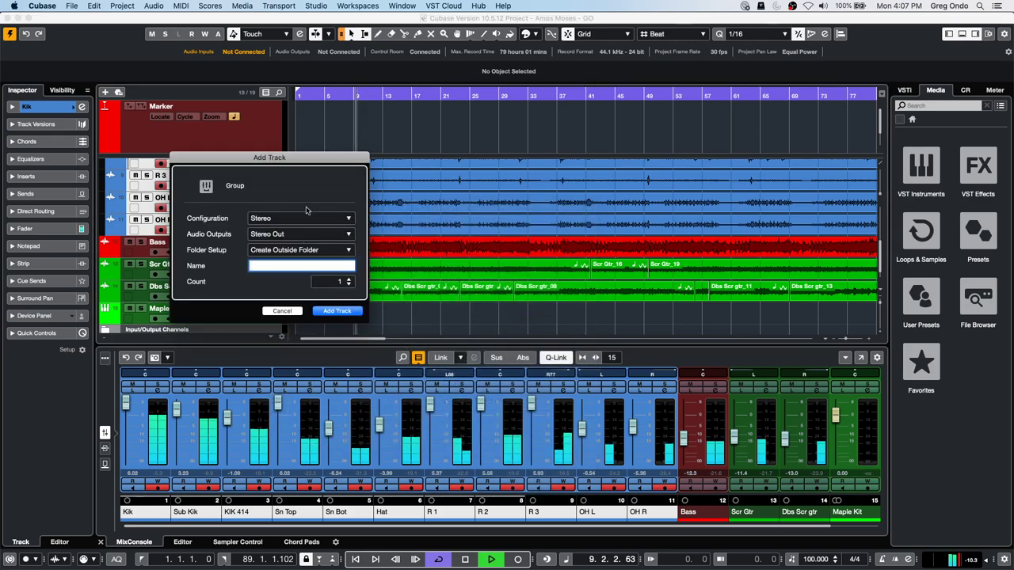
pyautogui.click(336, 310)
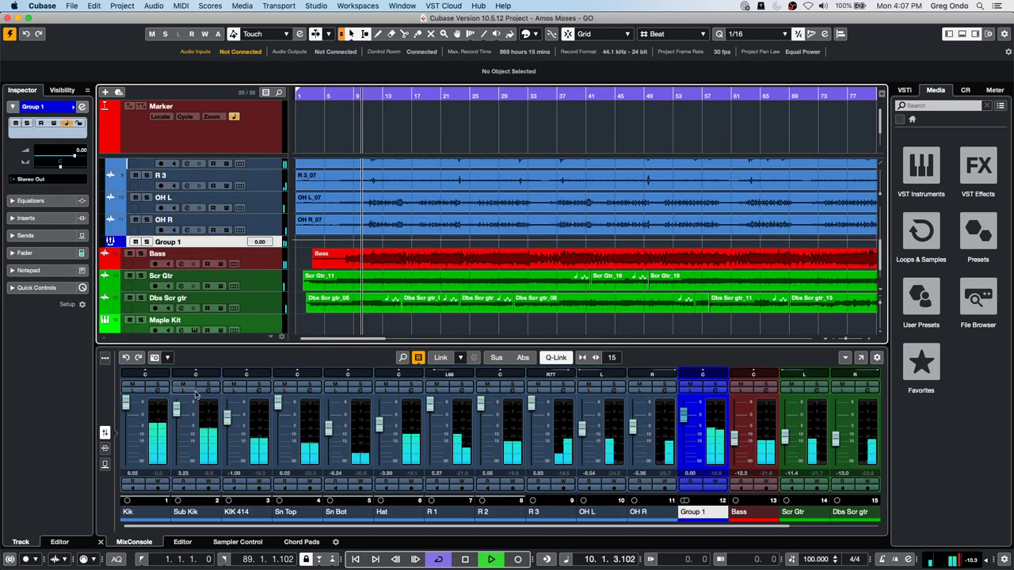
# Raise Group 1's fader to 2.97 dB and boost its EQ by 5.5 dB at 94.7 Hz and 7.7 dB at 5264 Hz
pyautogui.moveTo(685, 416); pyautogui.dragTo(711, 394)
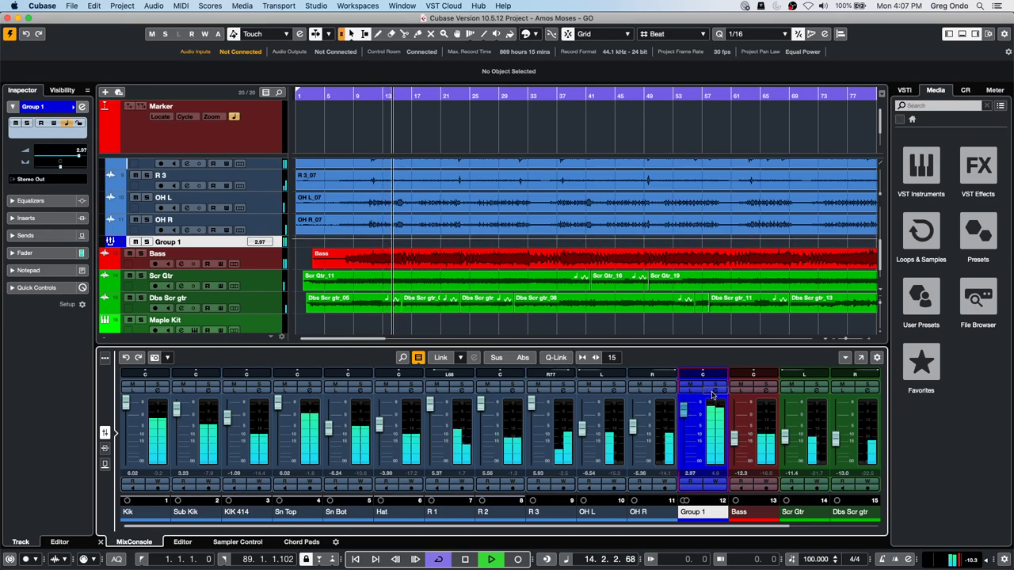
pyautogui.click(714, 389)
pyautogui.moveTo(557, 202); pyautogui.dragTo(537, 193)
pyautogui.moveTo(702, 208); pyautogui.dragTo(700, 185)
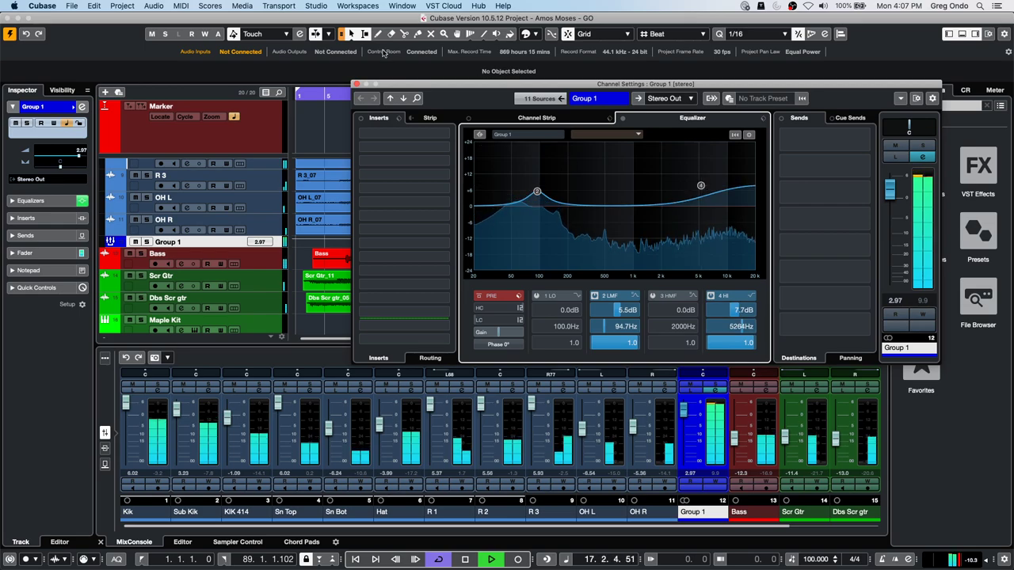
# Enable the Envelope Shaper in Group 1's channel strip, setting its release to 10.0 dB and output to -7.0 dB
pyautogui.click(537, 117)
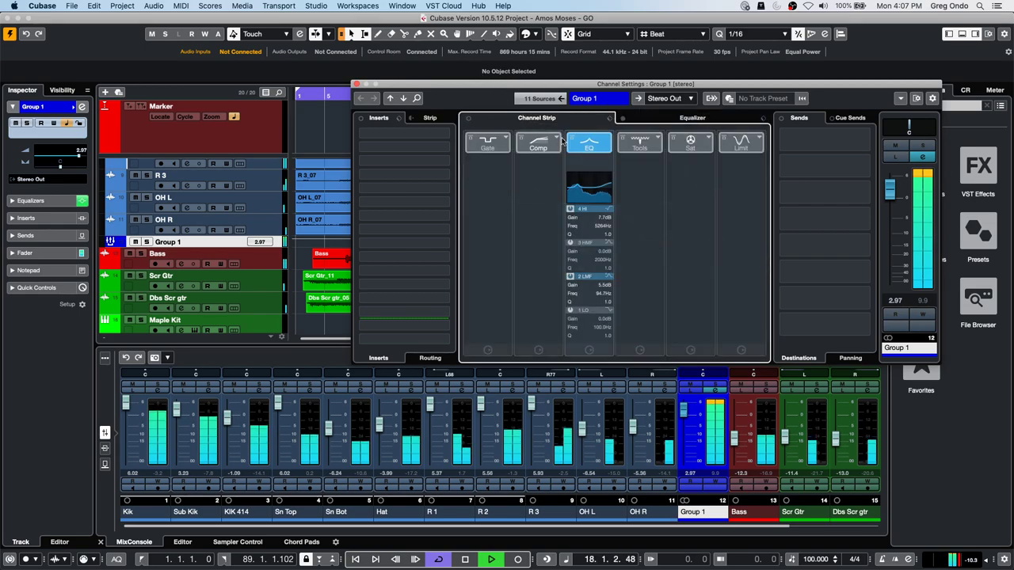
pyautogui.click(648, 140)
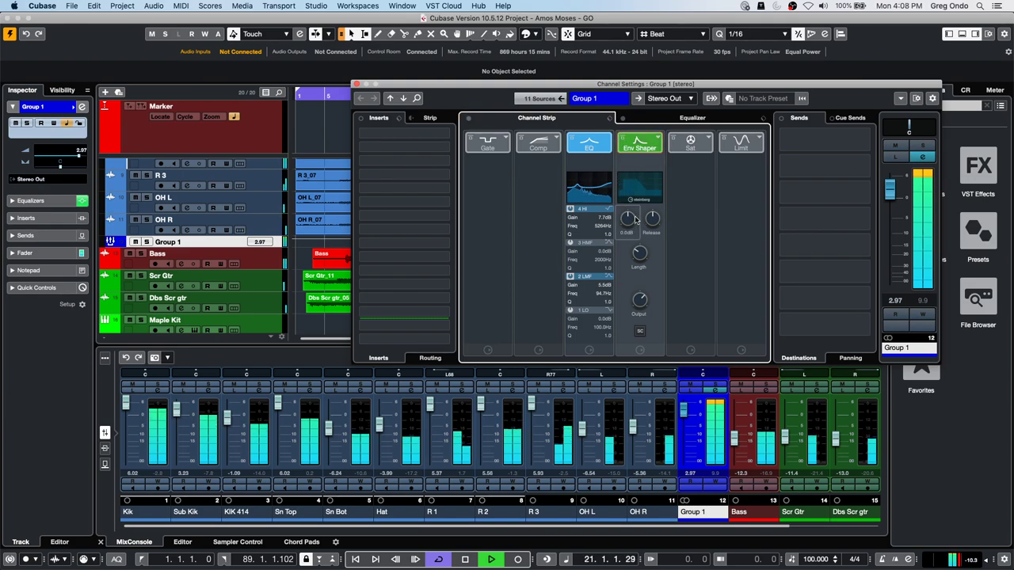
pyautogui.moveTo(652, 221)
pyautogui.mouseDown()
pyautogui.moveTo(654, 182)
pyautogui.moveTo(651, 227)
pyautogui.moveTo(642, 216)
pyautogui.mouseUp()
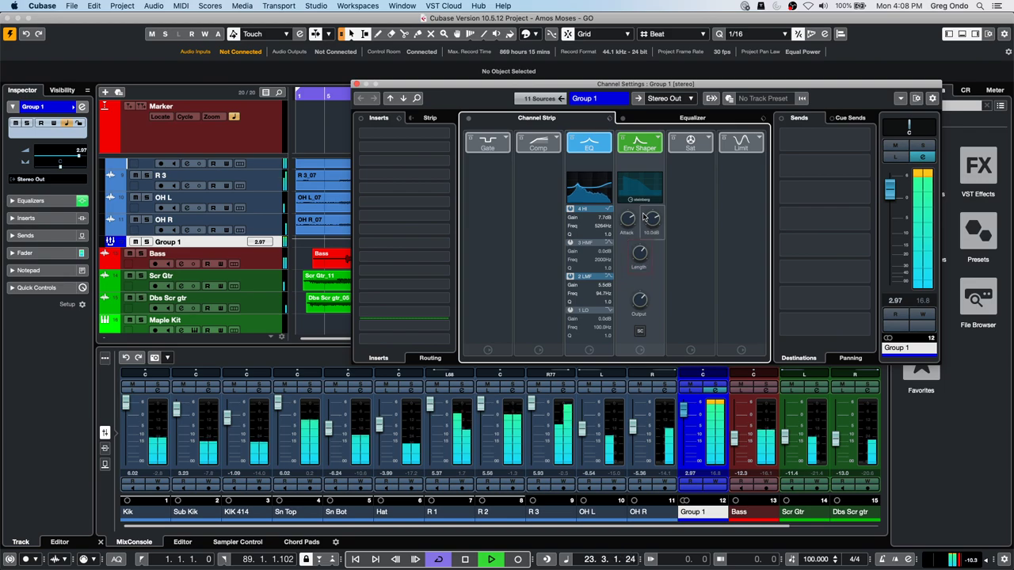
pyautogui.click(687, 418)
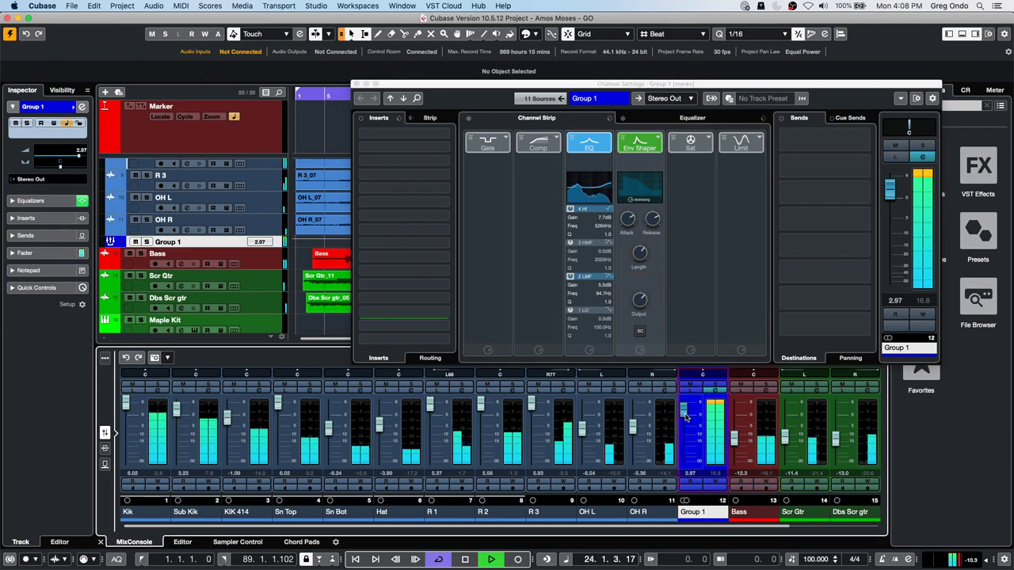
pyautogui.click(638, 326)
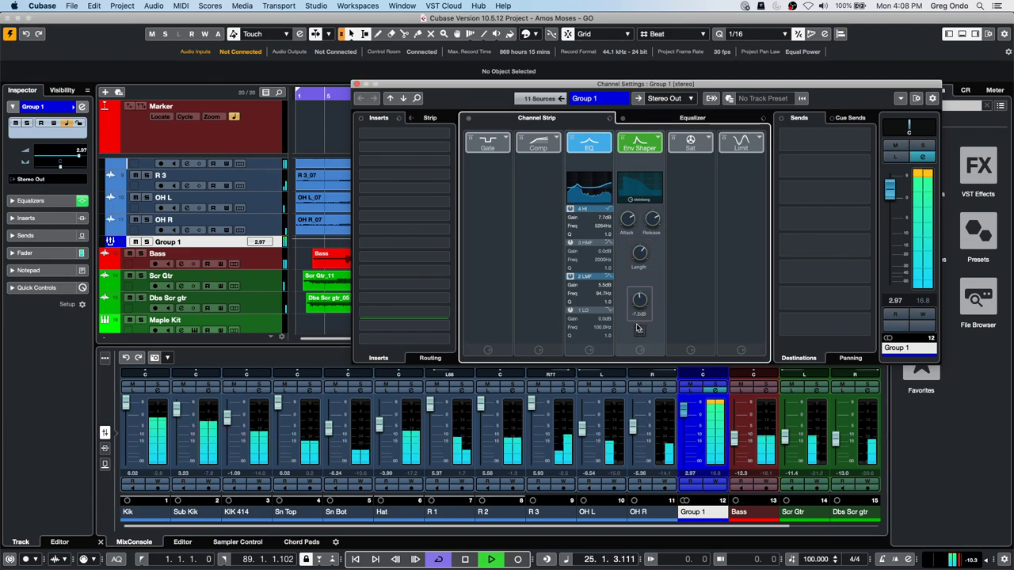
# Load the Standard Compressor in Group 1's channel strip, place it after the Envelope Shaper, and set its attack to 13.0 ms
pyautogui.click(557, 141)
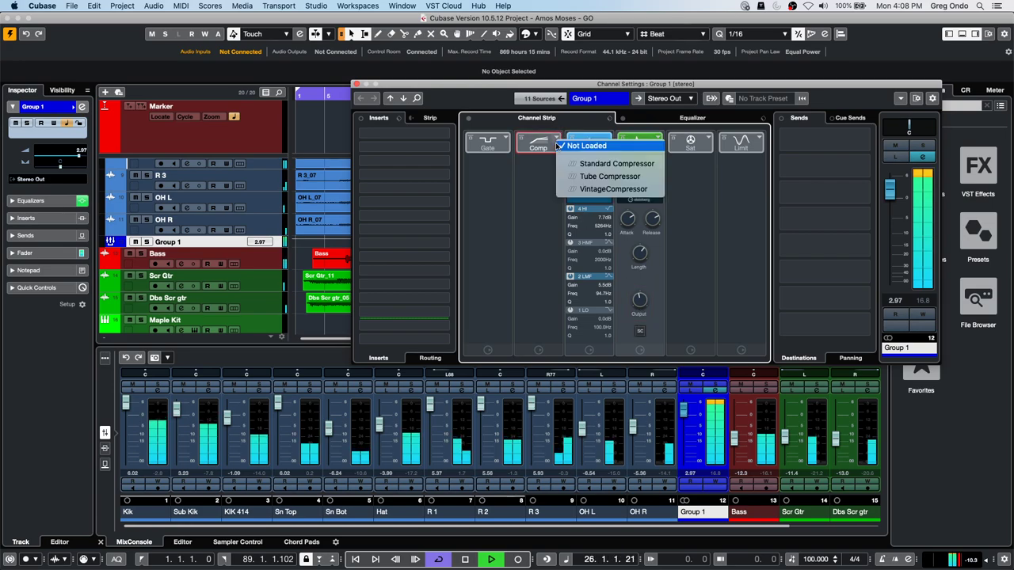
pyautogui.click(610, 164)
pyautogui.moveTo(539, 142); pyautogui.dragTo(638, 145)
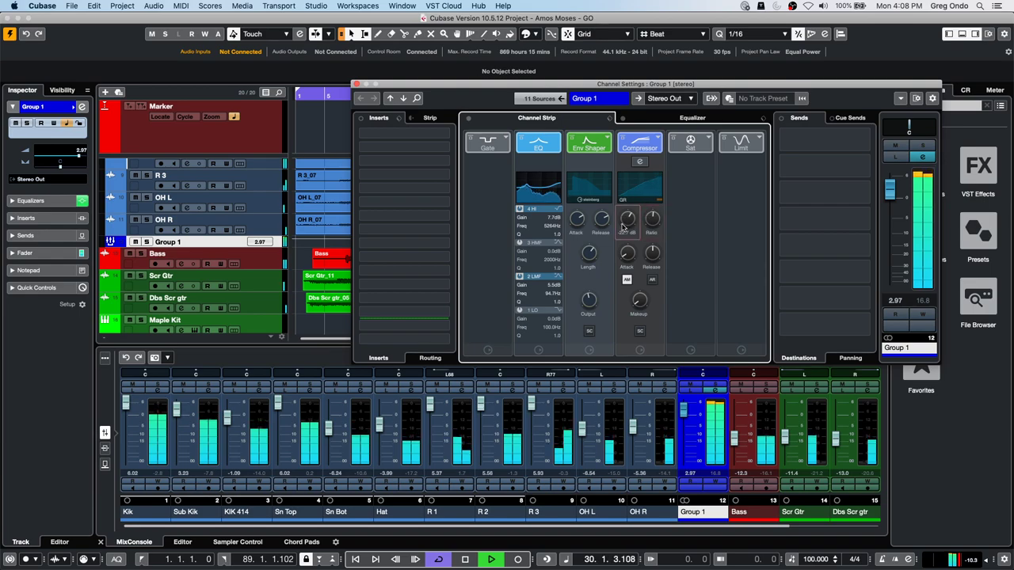
pyautogui.moveTo(626, 262); pyautogui.dragTo(626, 256)
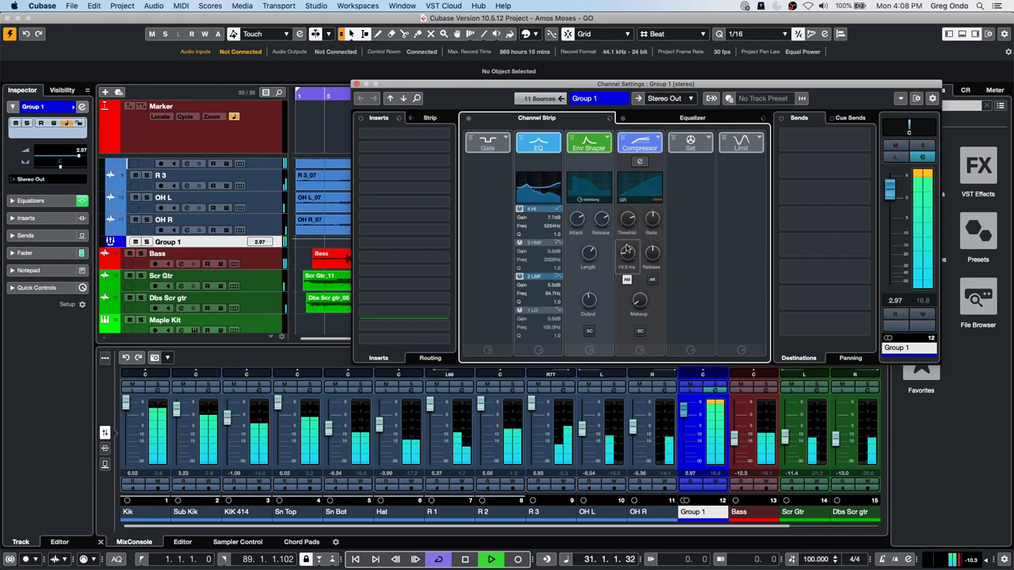
# Pull Group 1's fader down and bring it back up to -0.07 dB while listening, and stop playback
pyautogui.moveTo(684, 411); pyautogui.dragTo(687, 505)
pyautogui.moveTo(684, 461); pyautogui.dragTo(692, 423)
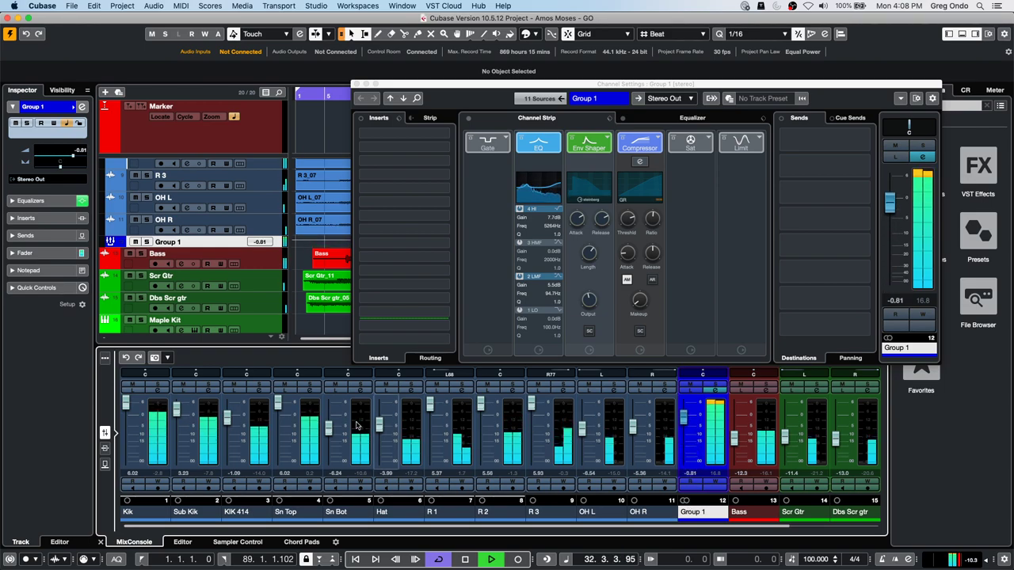
pyautogui.moveTo(686, 416)
pyautogui.mouseDown()
pyautogui.moveTo(687, 453)
pyautogui.moveTo(689, 413)
pyautogui.mouseUp()
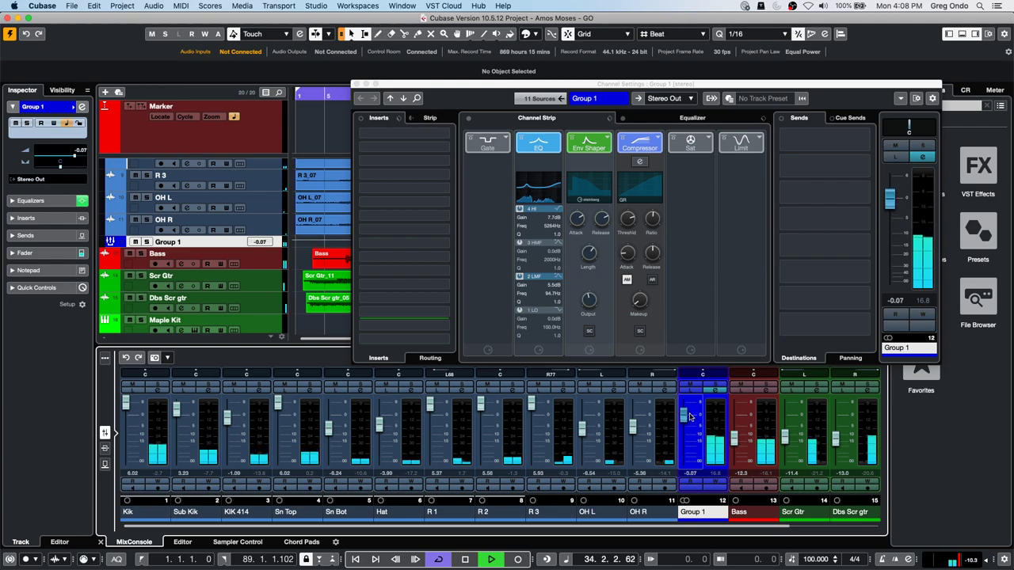
pyautogui.press('space')
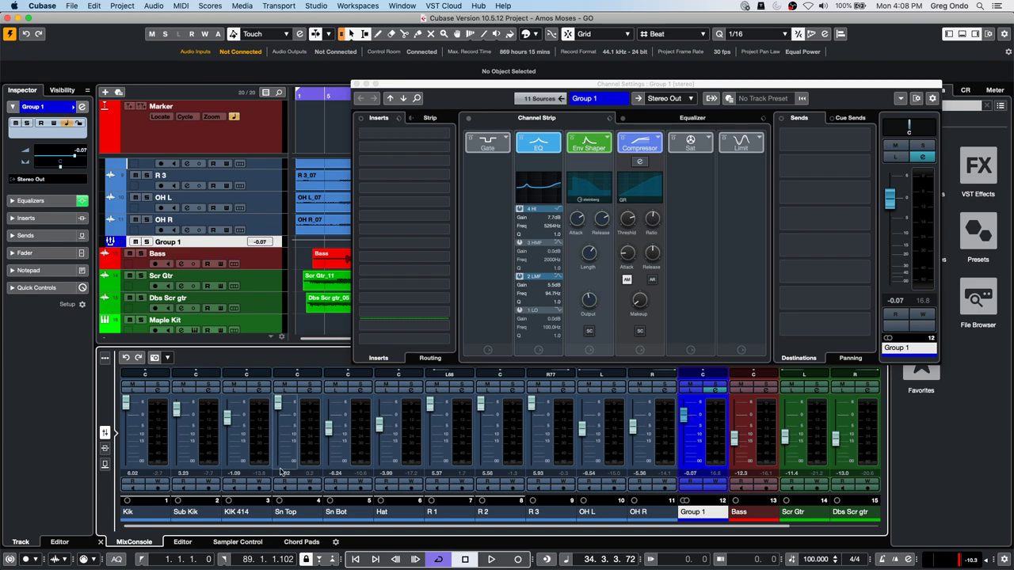
# Set the Sub Kik fader to -1.83 dB, KIK 414 to 1.24 dB, and Group 1 to 1.24 dB
pyautogui.moveTo(178, 410); pyautogui.dragTo(226, 412)
pyautogui.click(282, 403)
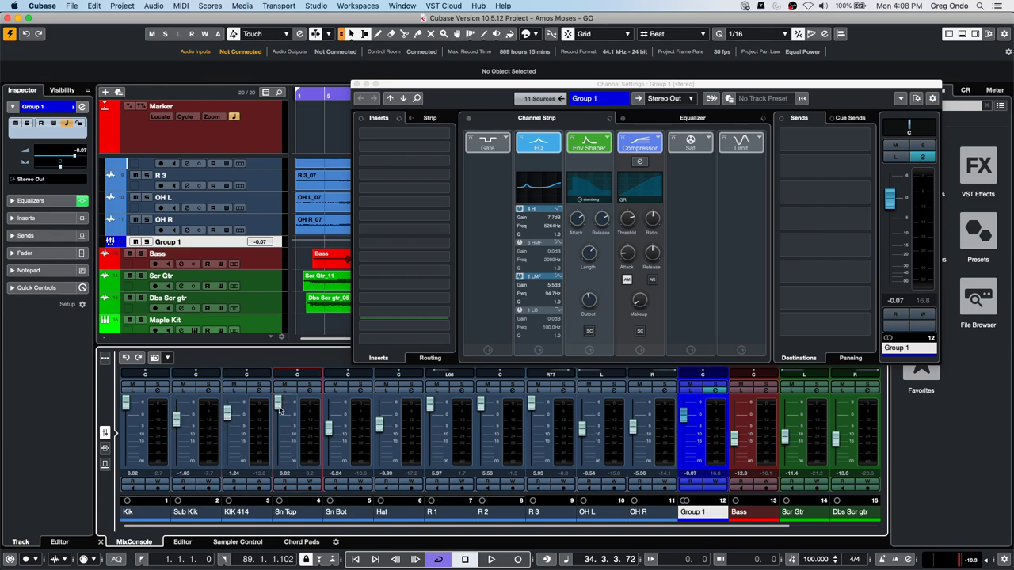
pyautogui.moveTo(687, 421); pyautogui.dragTo(686, 419)
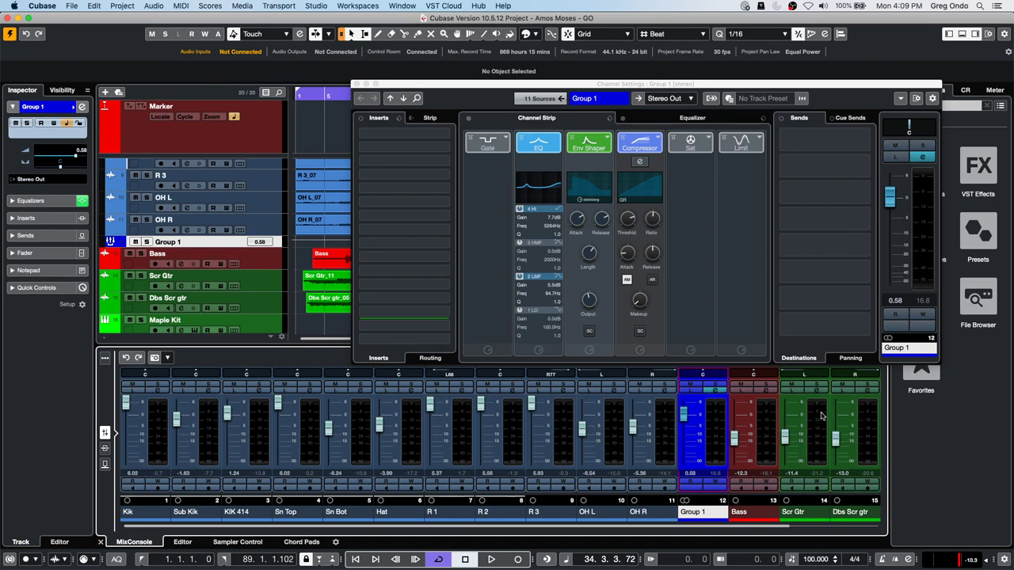
pyautogui.moveTo(683, 414); pyautogui.dragTo(685, 417)
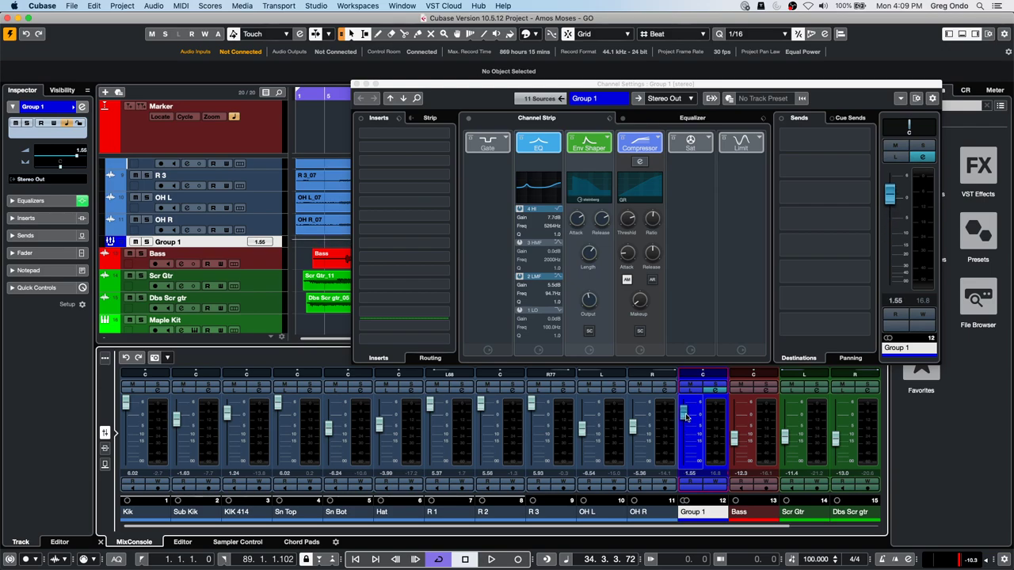
pyautogui.moveTo(684, 418); pyautogui.dragTo(685, 422)
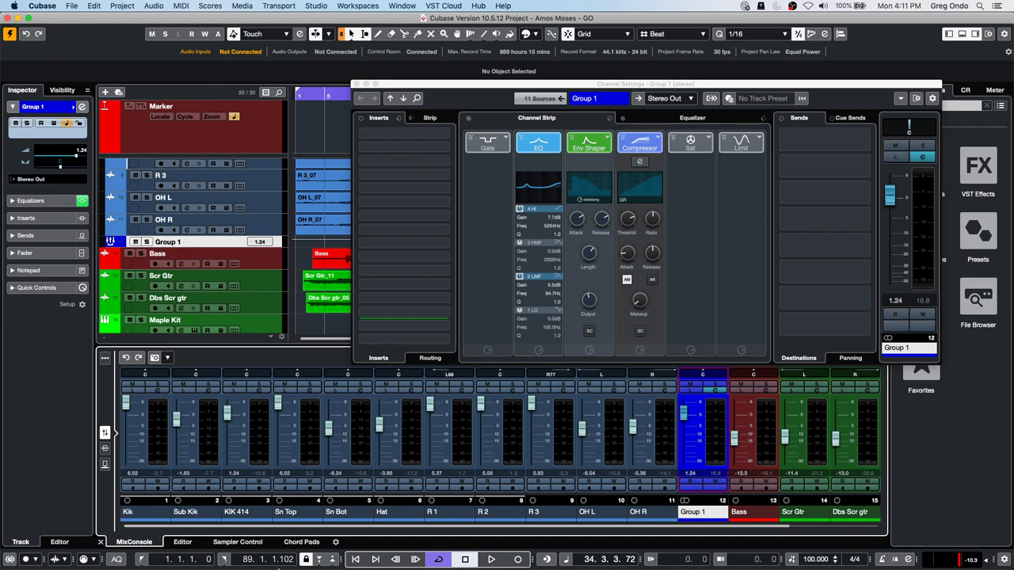
# Switch to Finder, reveal the hidden Library folder among the locations it can go to, and close the documentation window
pyautogui.moveTo(507, 567)
pyautogui.moveTo(319, 565)
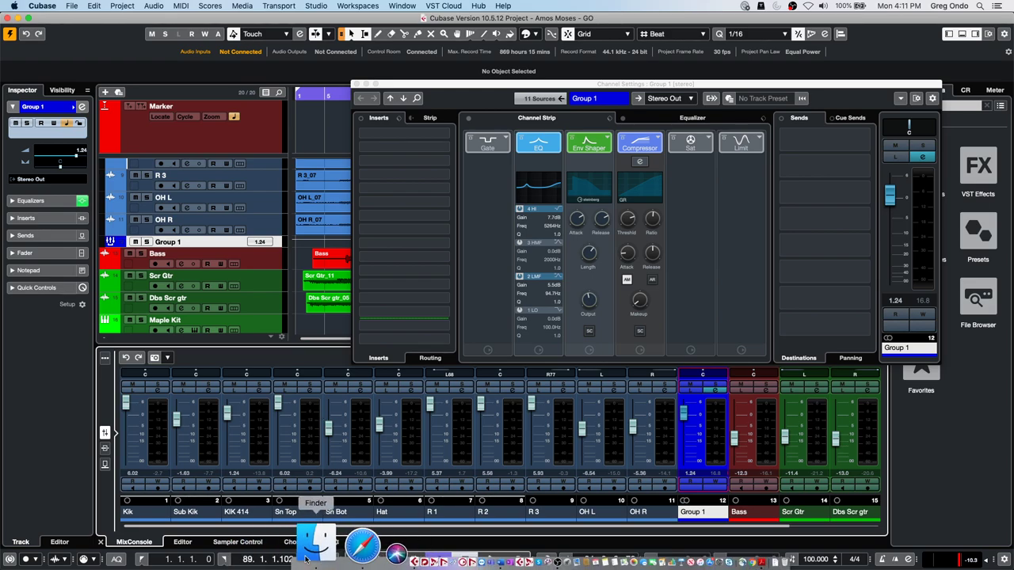
pyautogui.click(262, 546)
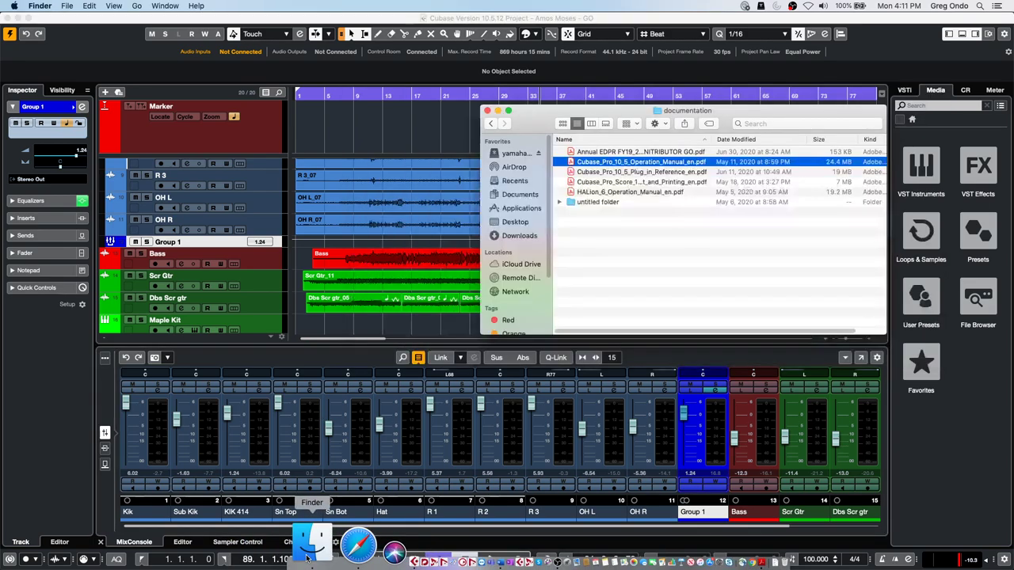
pyautogui.click(141, 6)
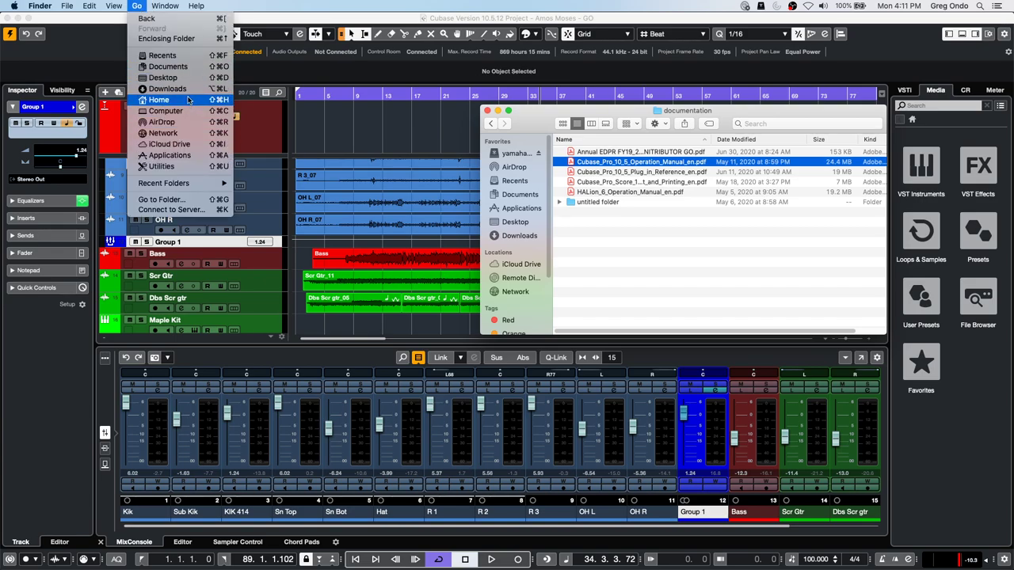
pyautogui.press('alt')
pyautogui.press('alt')
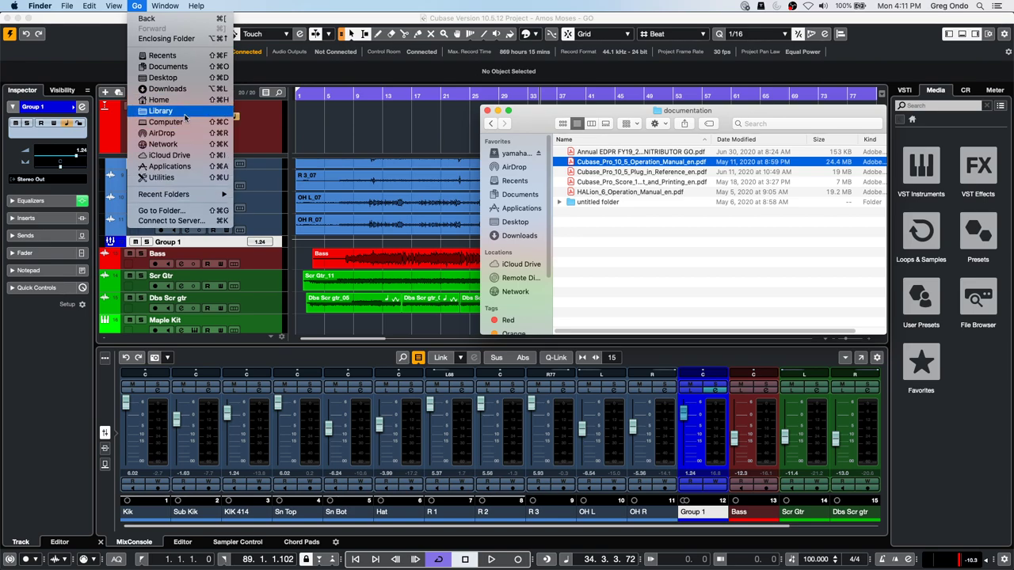
pyautogui.click(423, 125)
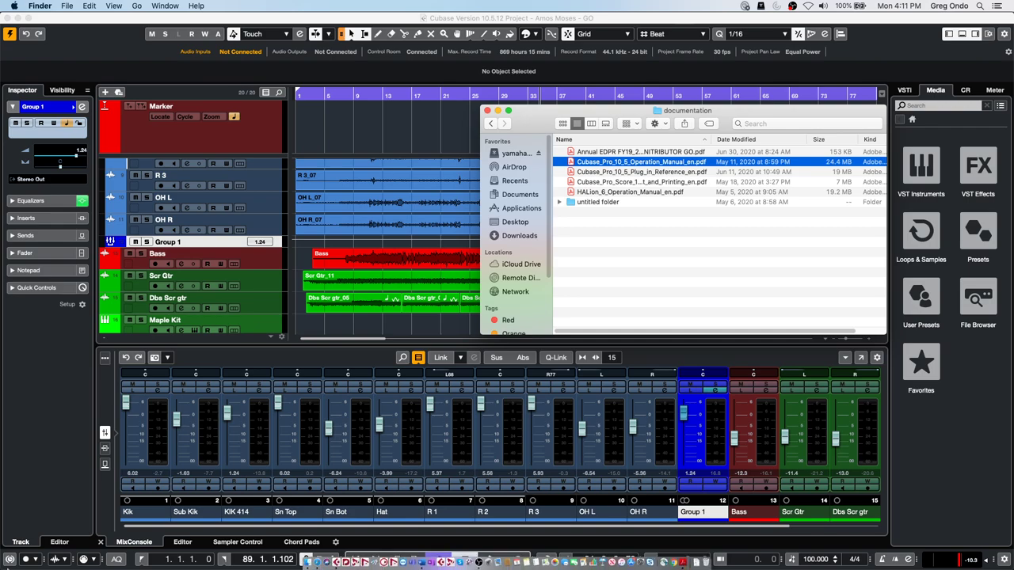
pyautogui.moveTo(8, 568)
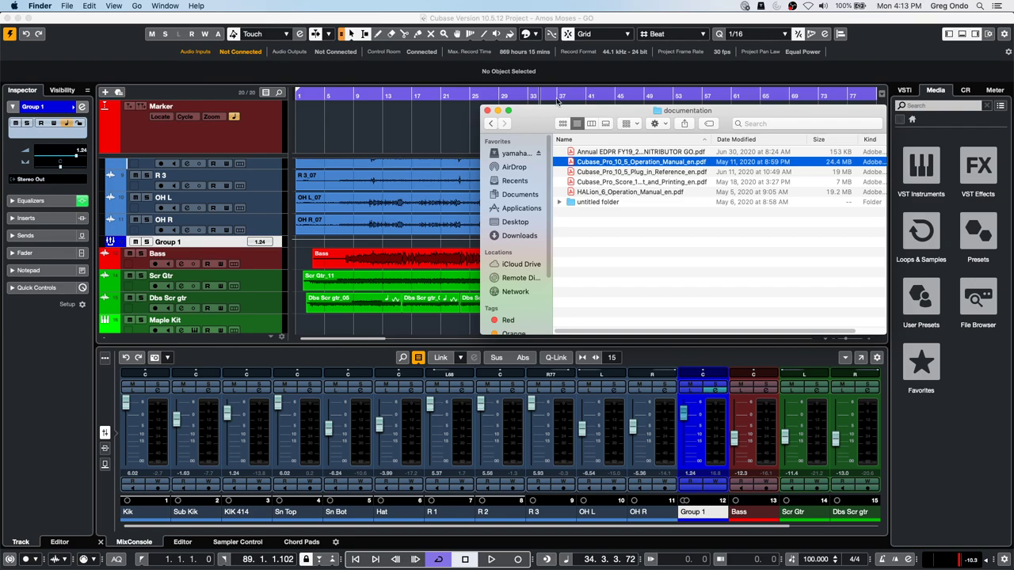
pyautogui.click(487, 111)
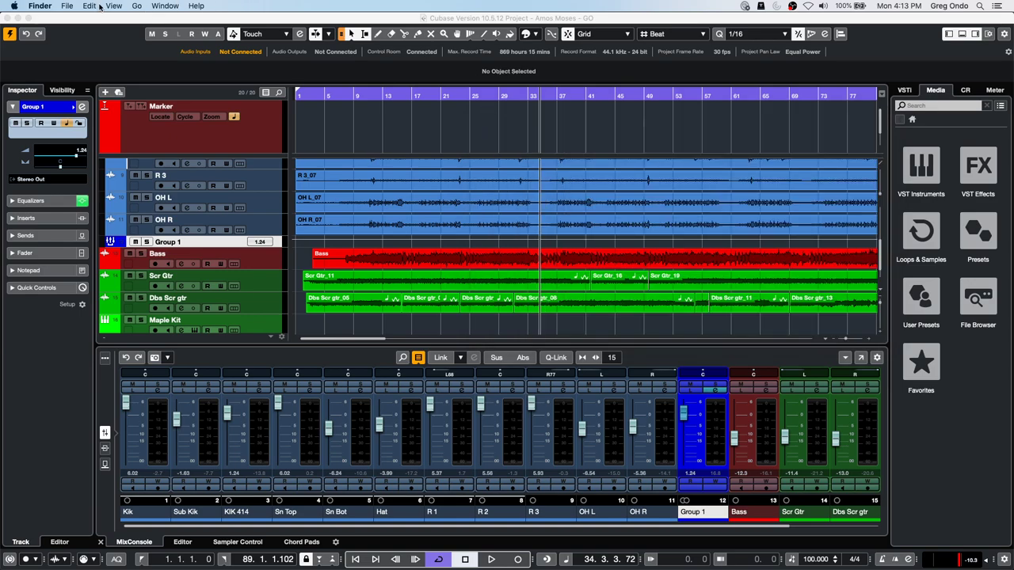
# Return to Cubase and create a new project from the Empty template in the July 6 2020 folder
pyautogui.press('e')
pyautogui.click(72, 5)
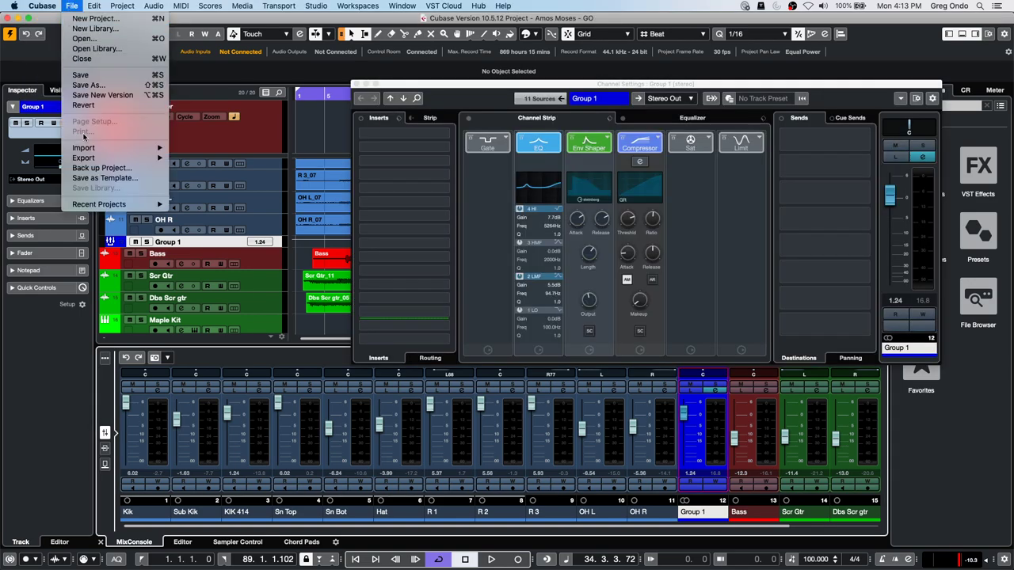
pyautogui.moveTo(103, 204)
pyautogui.click(77, 19)
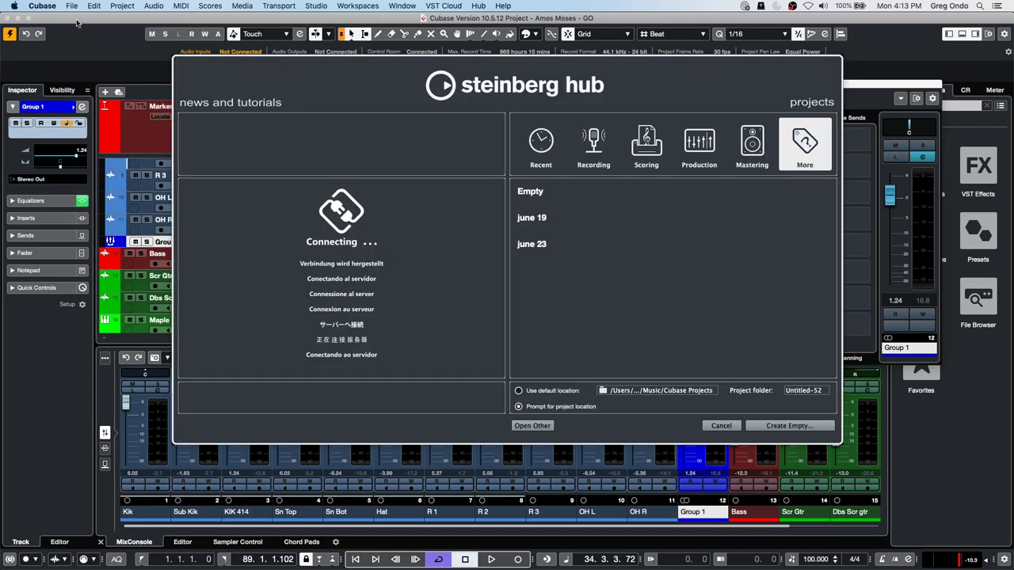
pyautogui.doubleClick(533, 192)
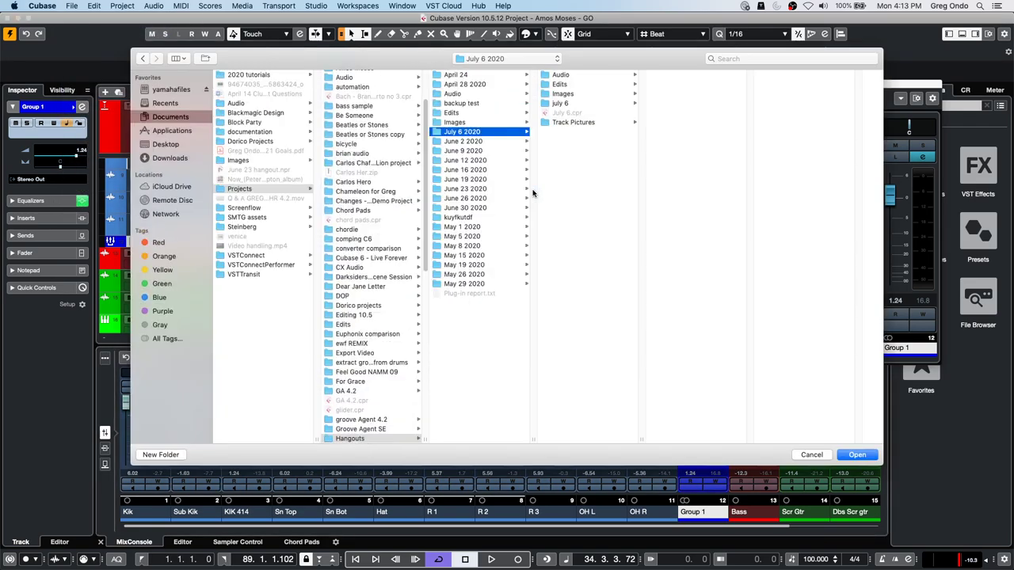
pyautogui.press('Return')
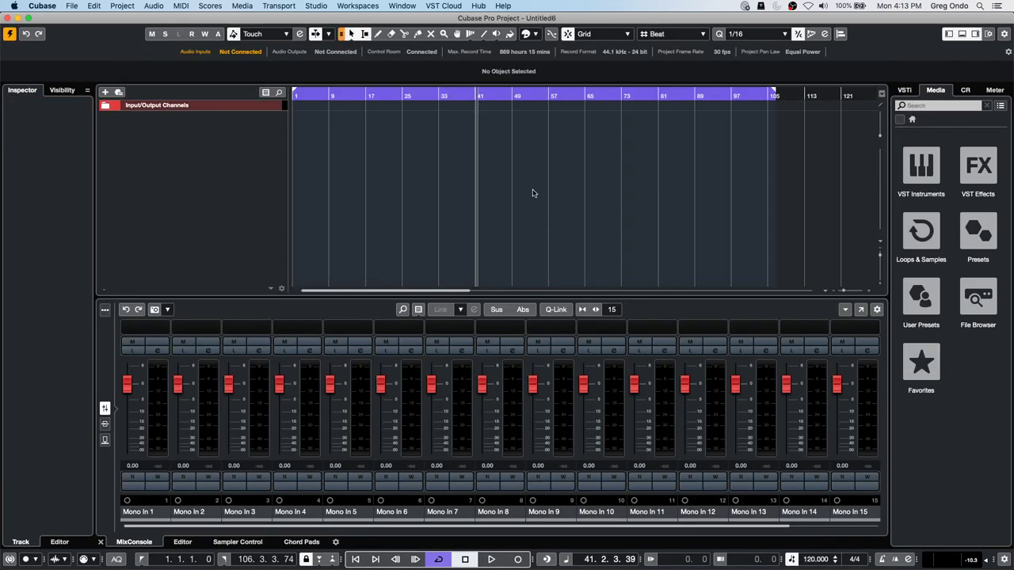
# Show the VST instrument rack and open the list of instruments for a new rack instrument
pyautogui.rightClick(239, 138)
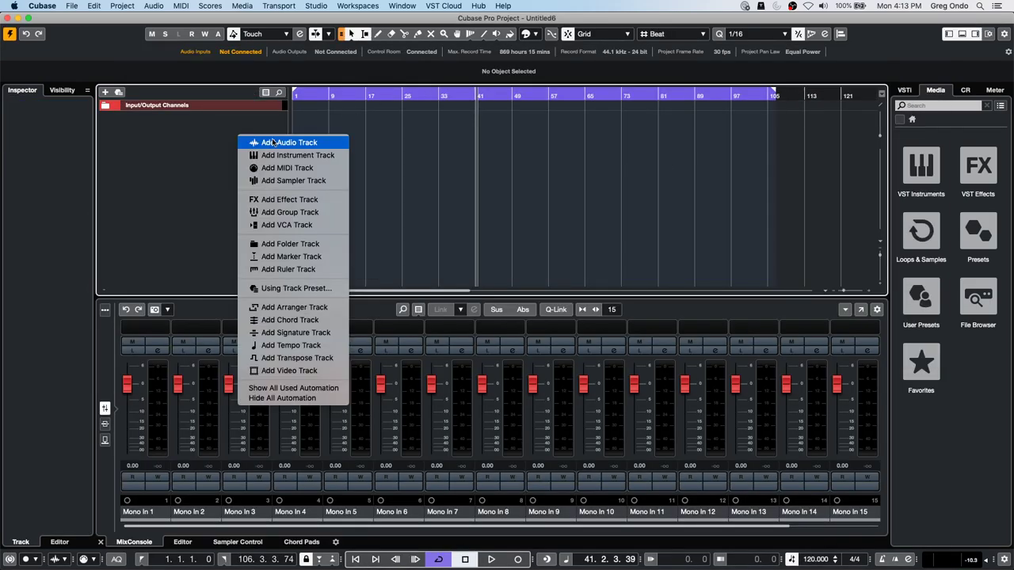
pyautogui.click(963, 94)
pyautogui.click(964, 94)
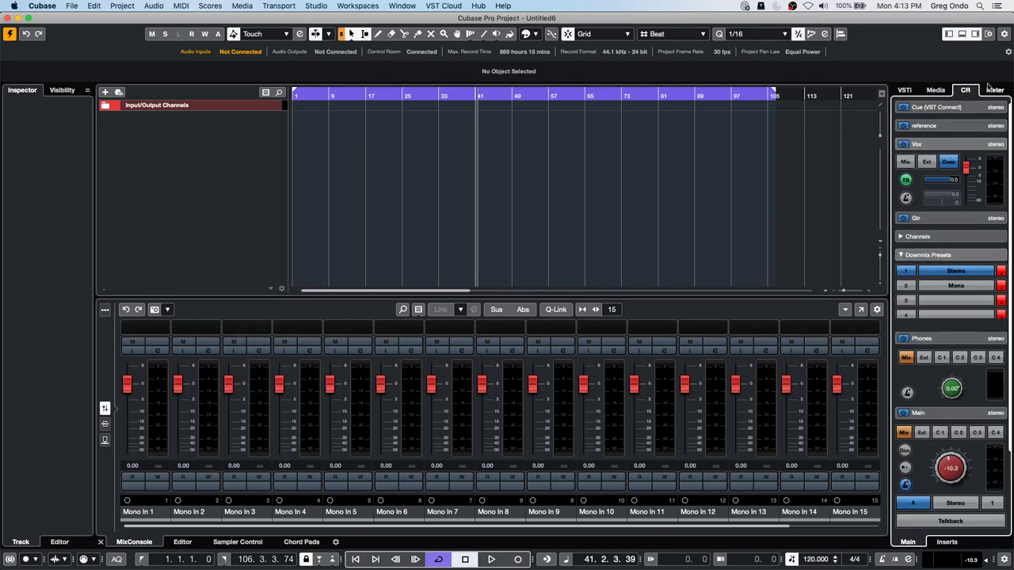
pyautogui.click(906, 91)
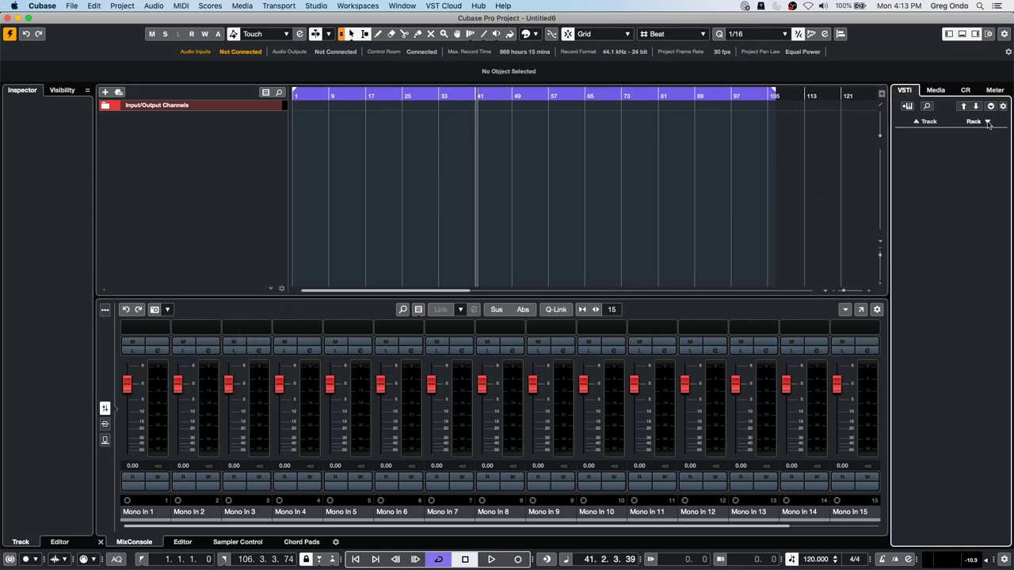
pyautogui.click(954, 147)
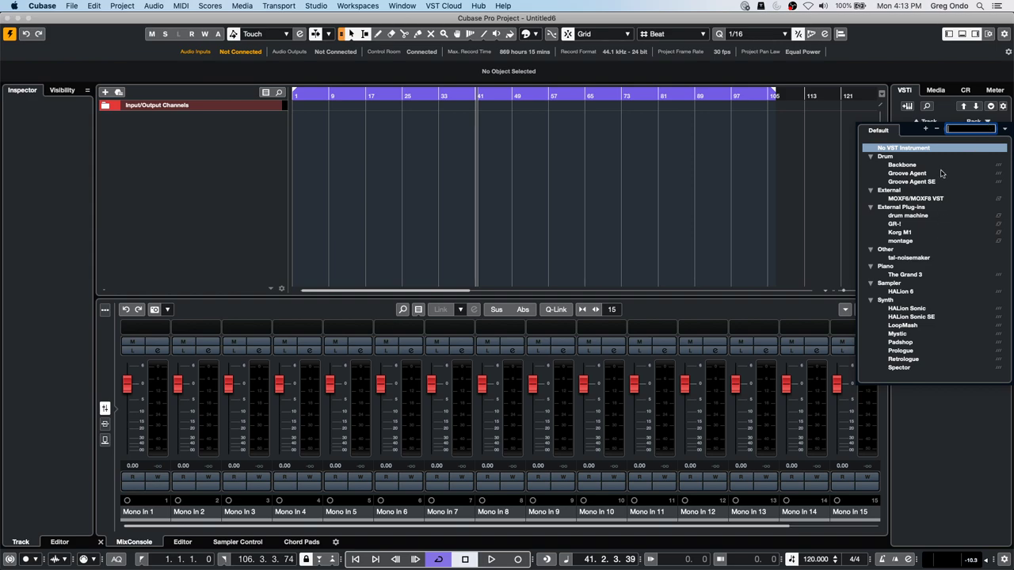
# Load Groove Agent SE as a rack instrument with its own MIDI track and close the instrument window
pyautogui.click(913, 182)
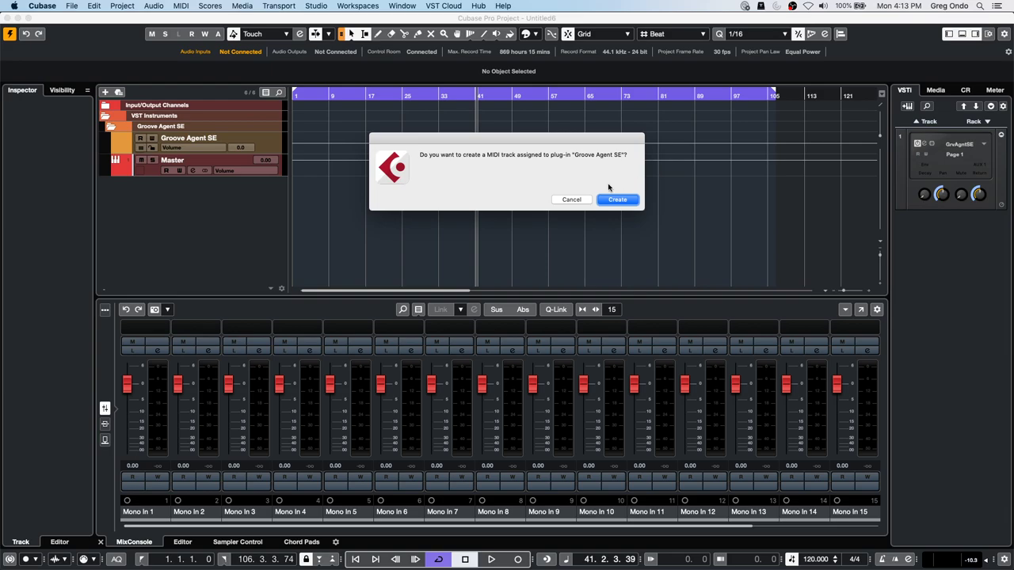
pyautogui.click(616, 199)
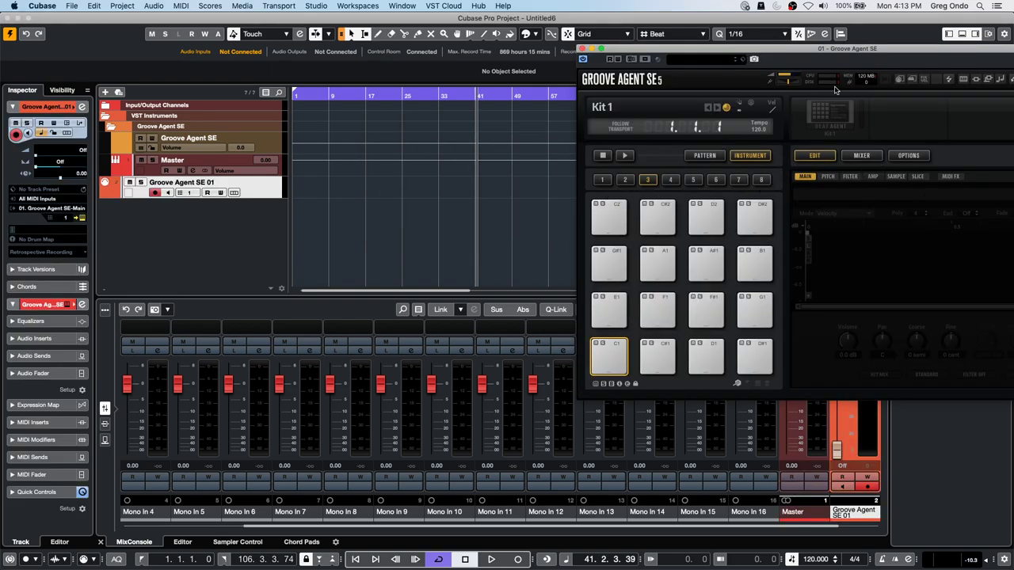
pyautogui.click(583, 49)
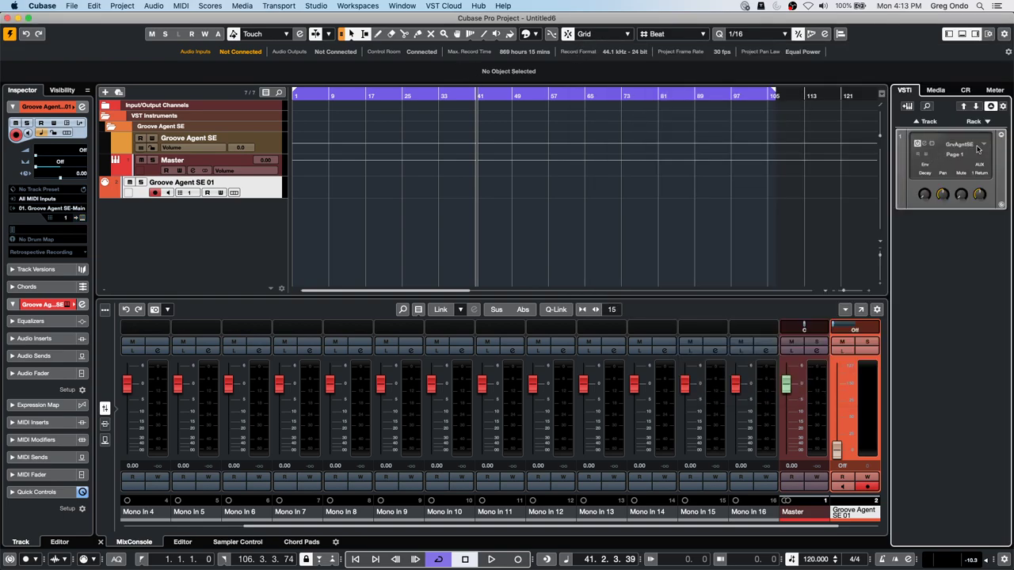
# Replace Groove Agent SE in the first rack slot with Groove Agent and create a MIDI track for it
pyautogui.click(964, 146)
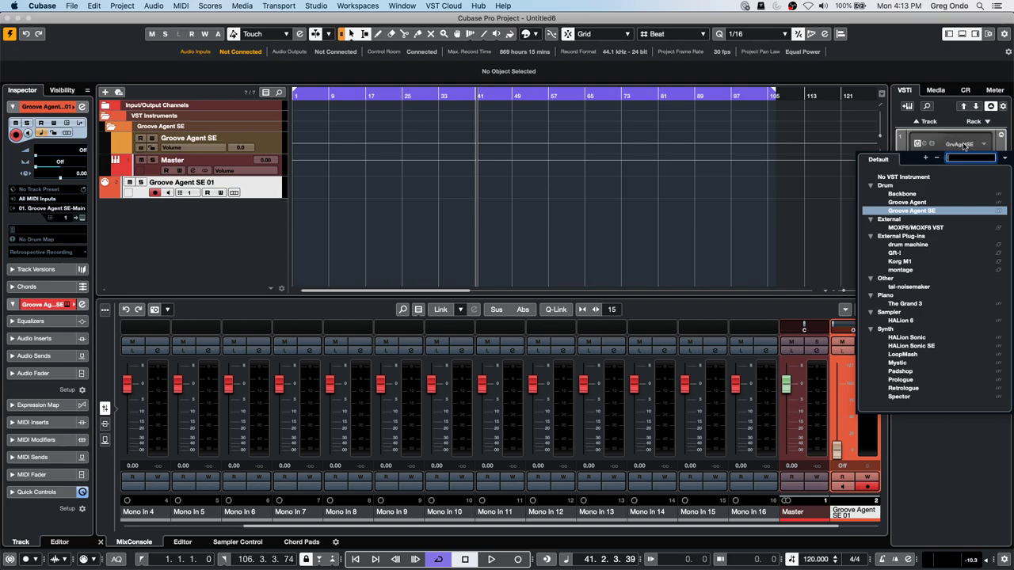
pyautogui.click(908, 203)
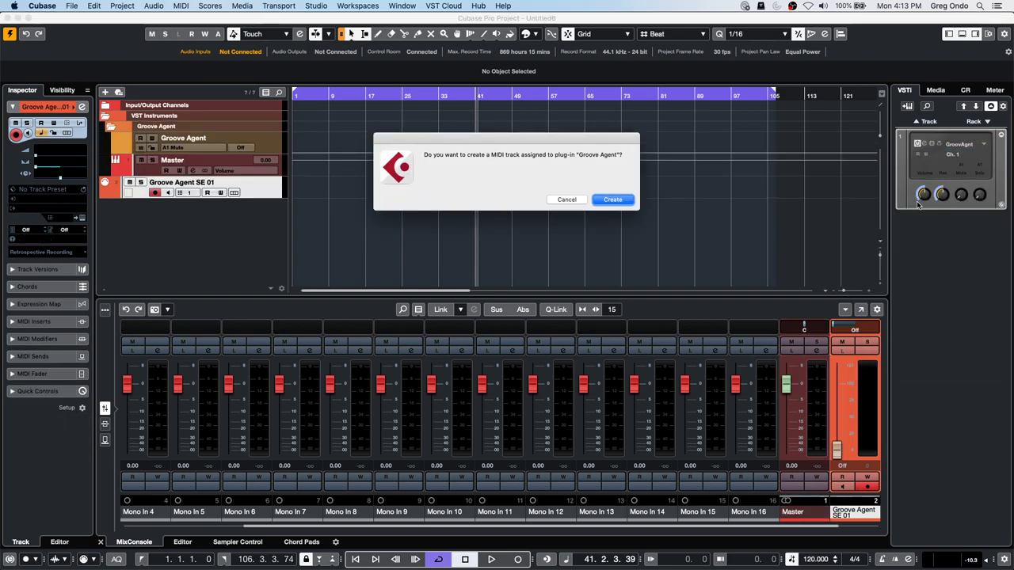
pyautogui.click(612, 200)
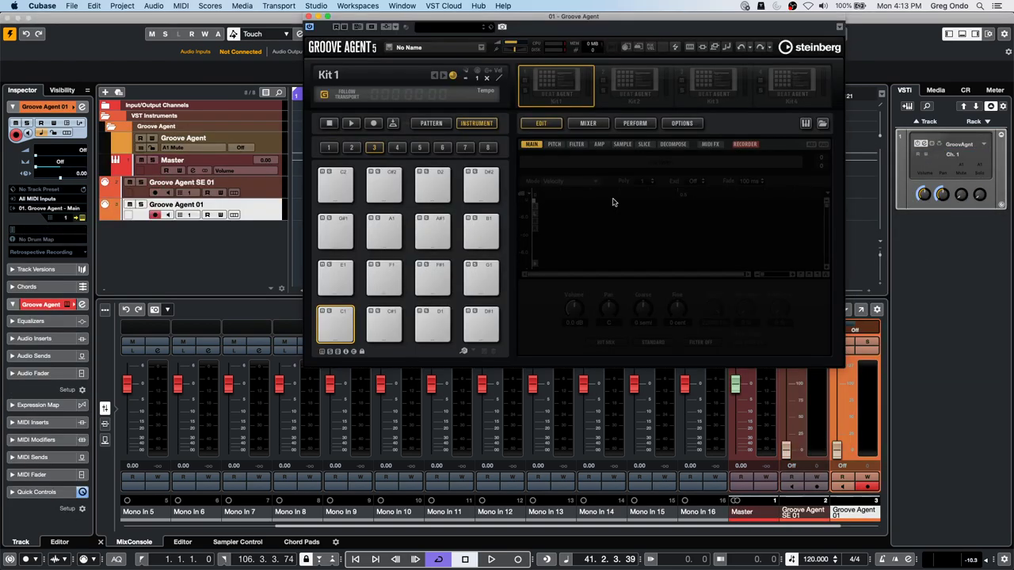
# Find the Forget The Past kit by searching for "forget", load it into the first kit slot and close the browser
pyautogui.rightClick(563, 90)
pyautogui.click(614, 106)
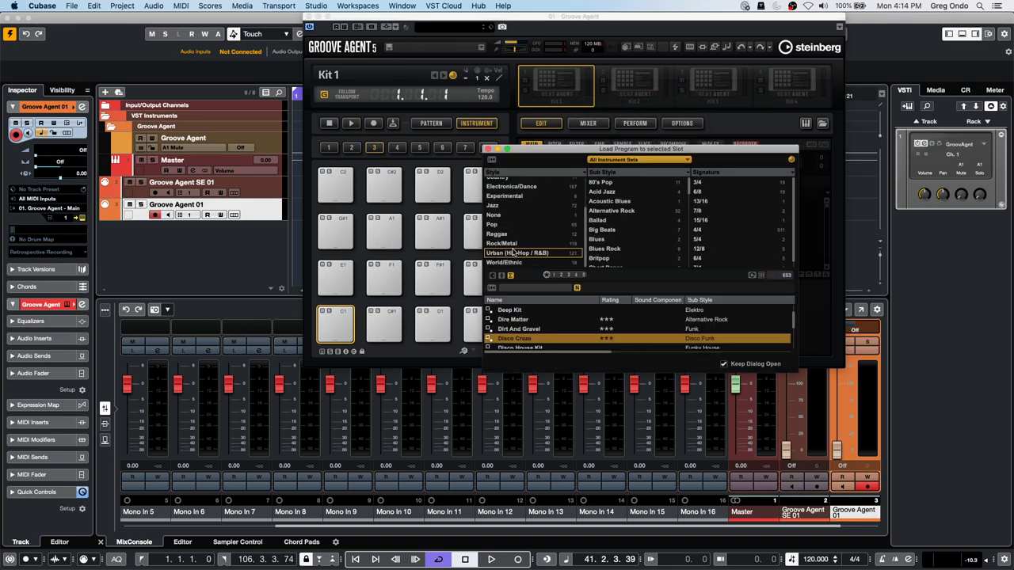
pyautogui.click(524, 288)
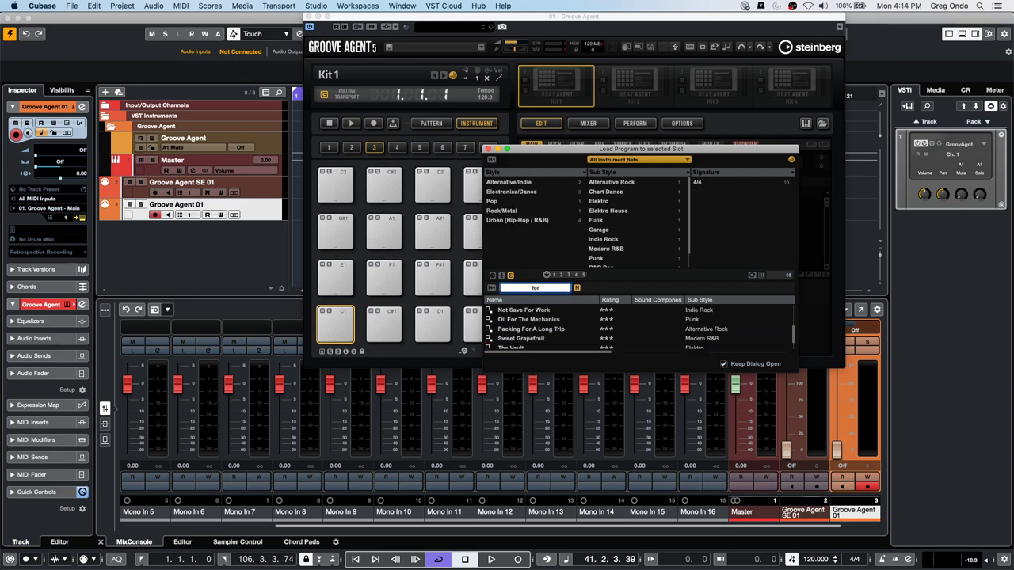
pyautogui.write('forget')
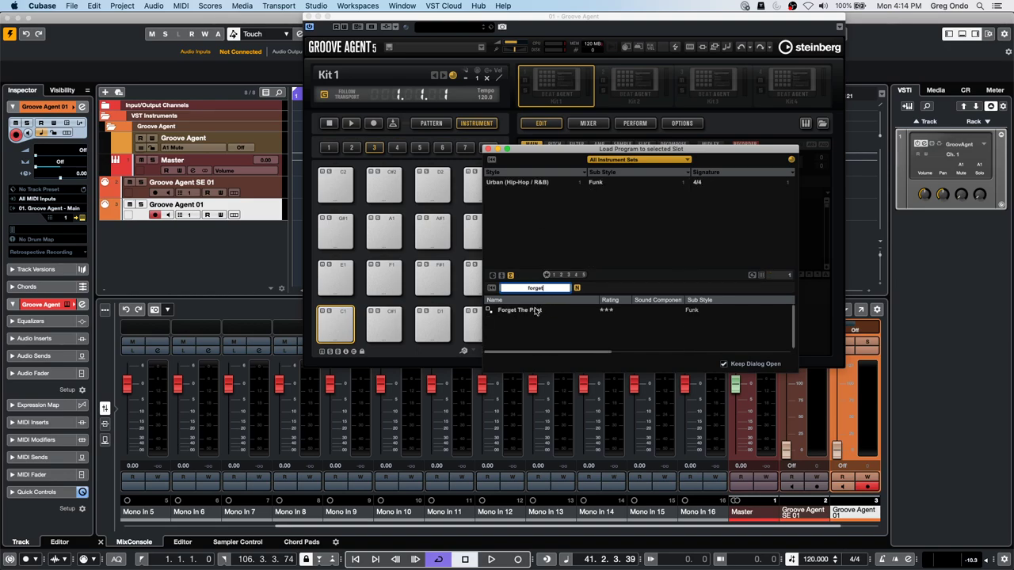
pyautogui.click(536, 311)
pyautogui.doubleClick(537, 310)
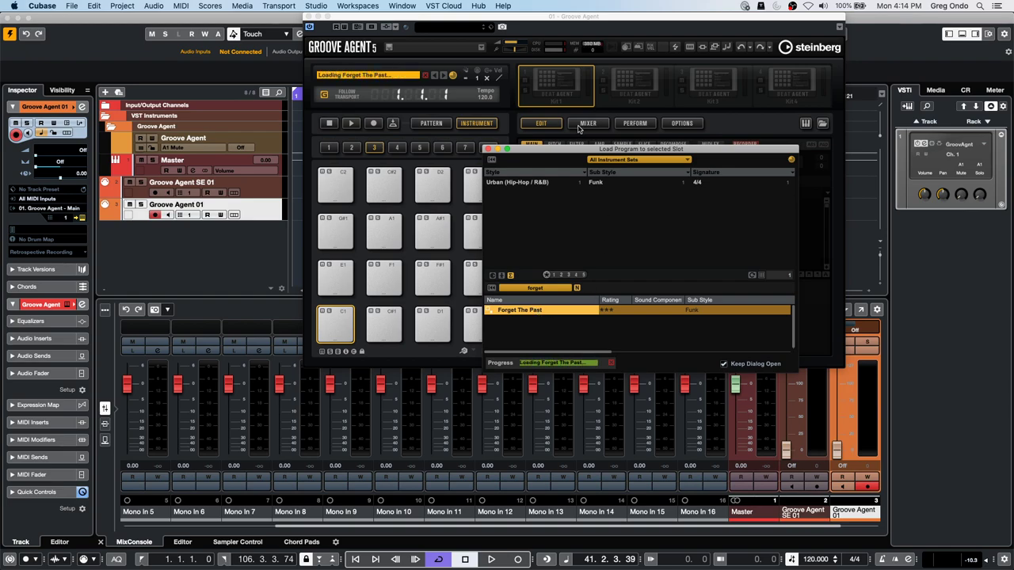
pyautogui.click(487, 148)
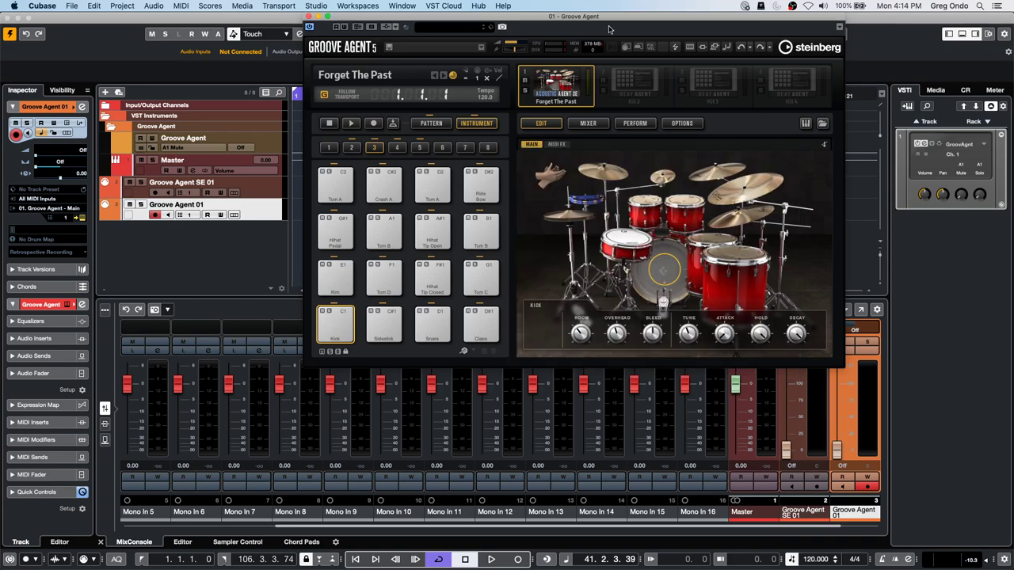
# Examine the kit's pattern pads in groups 2 and 3 and the overview of their assigned styles
pyautogui.click(432, 122)
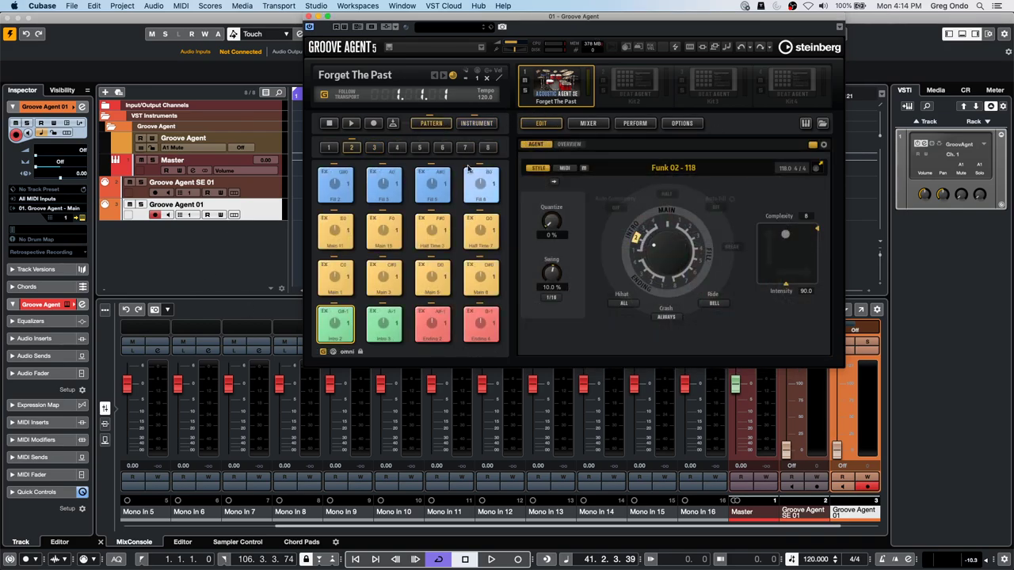
pyautogui.click(373, 147)
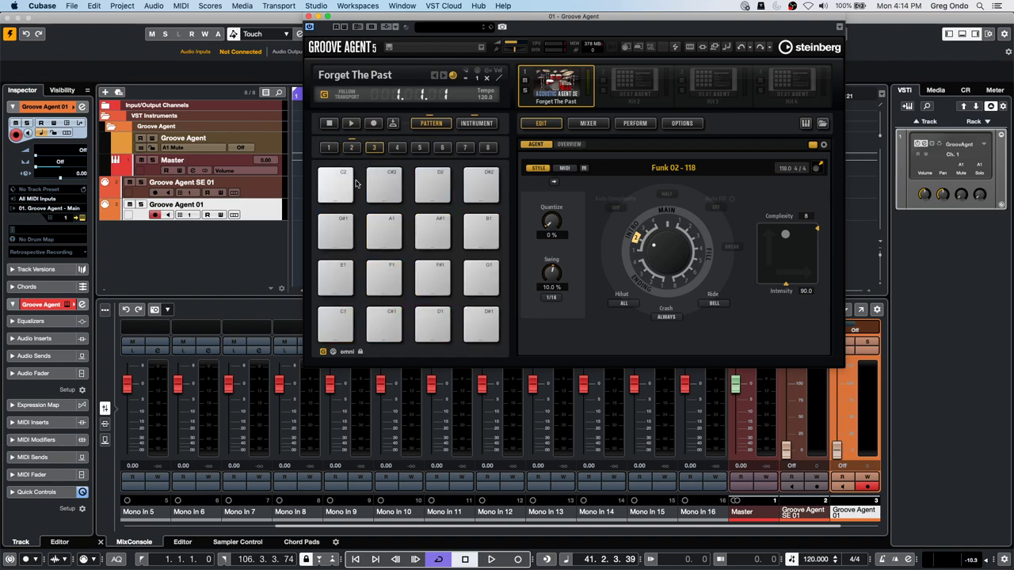
pyautogui.click(351, 147)
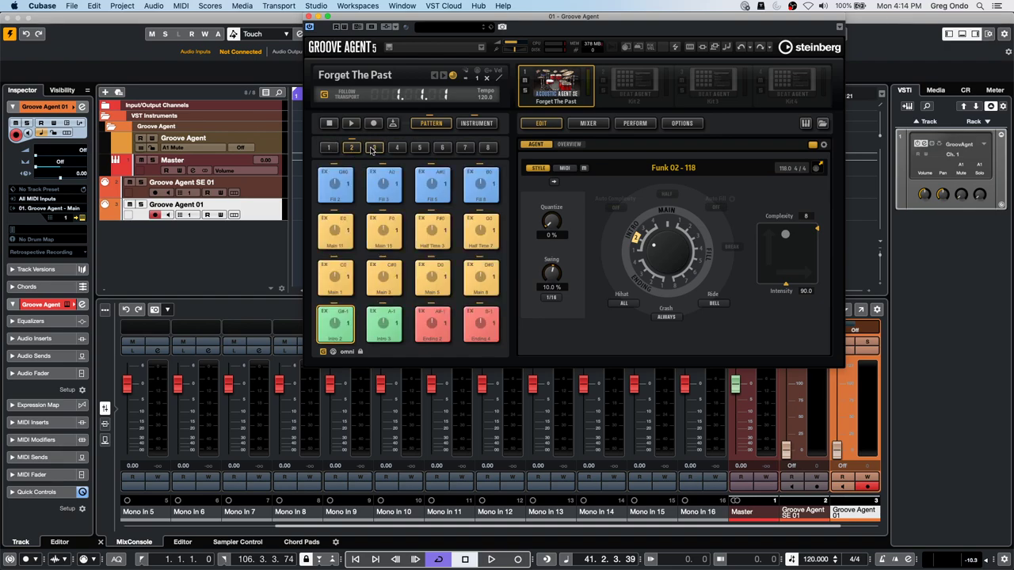
pyautogui.click(374, 147)
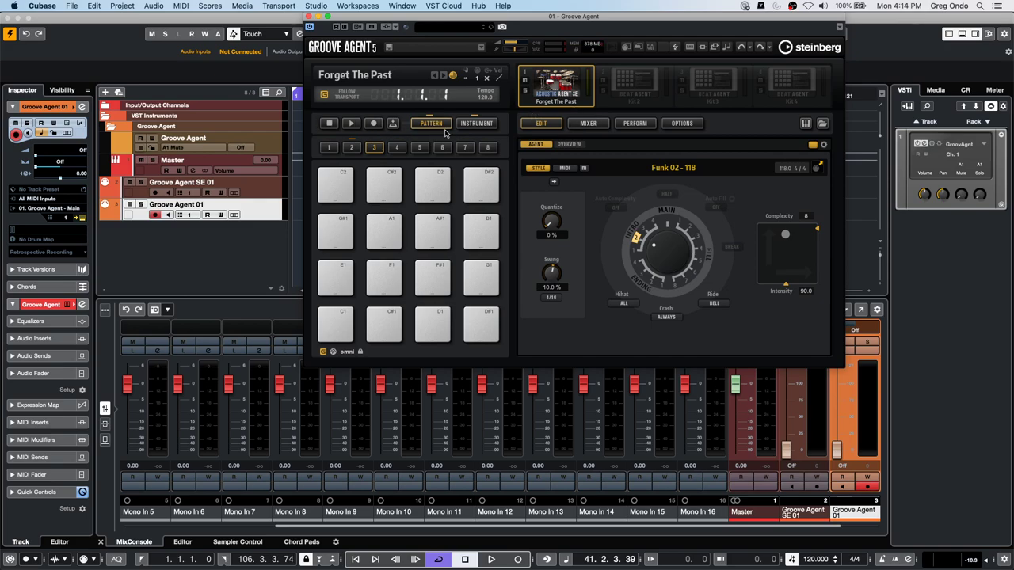
pyautogui.click(570, 145)
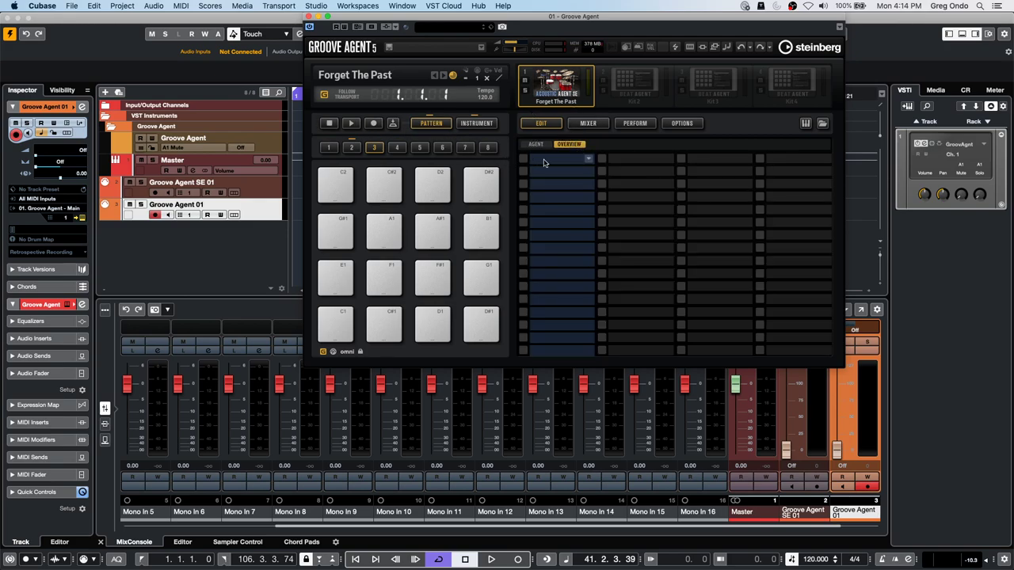
pyautogui.click(546, 162)
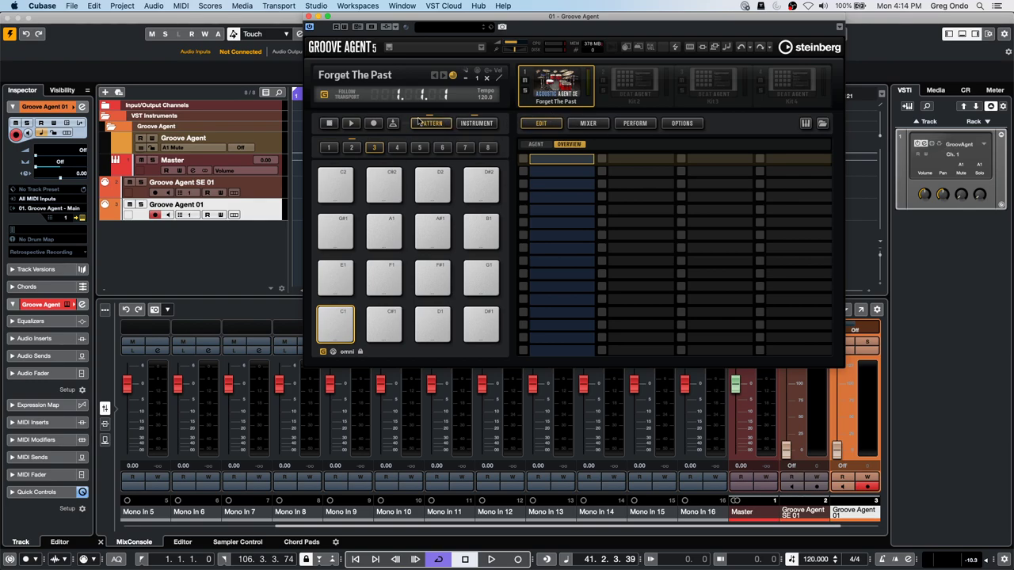
pyautogui.click(350, 147)
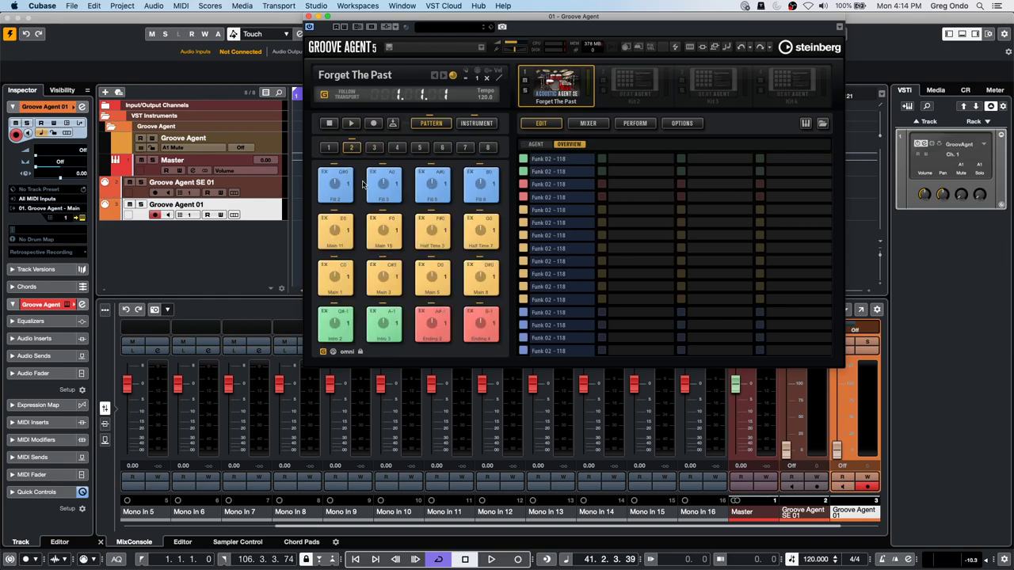
# Audition the Main 1 pattern pad and compare its agent settings with the style overview
pyautogui.click(334, 287)
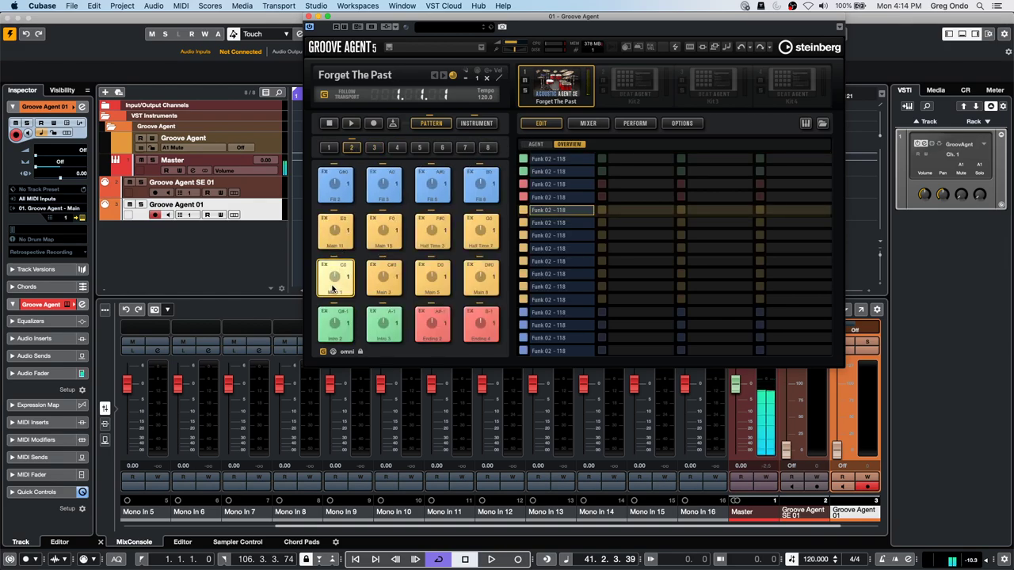
pyautogui.rightClick(332, 288)
pyautogui.click(333, 276)
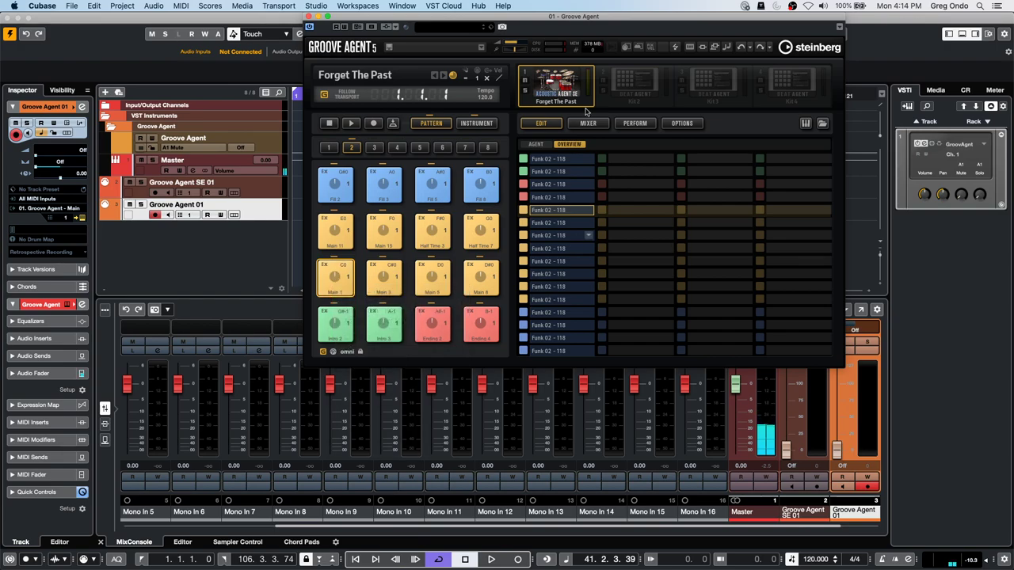
pyautogui.click(535, 144)
pyautogui.click(570, 144)
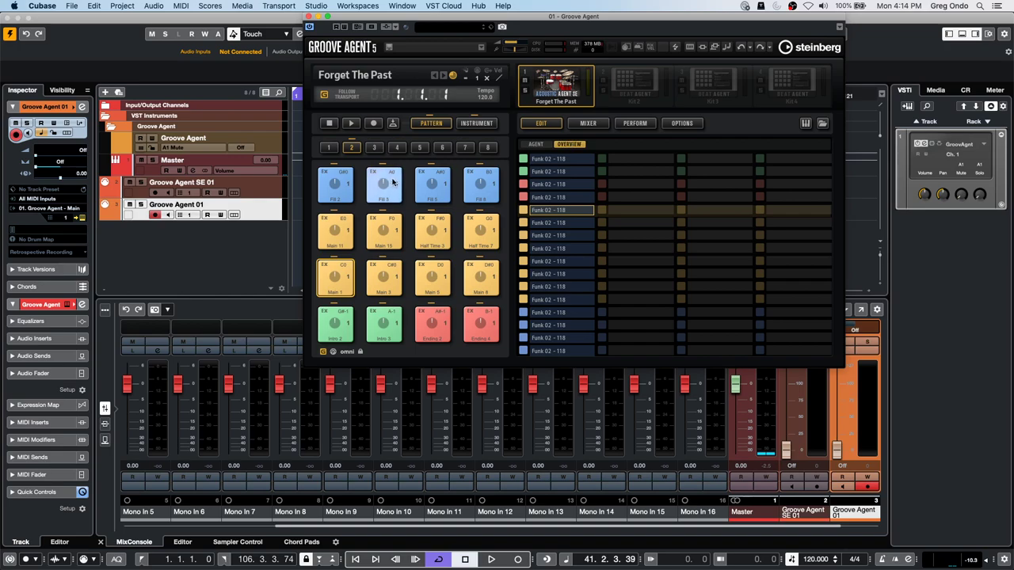
pyautogui.click(353, 148)
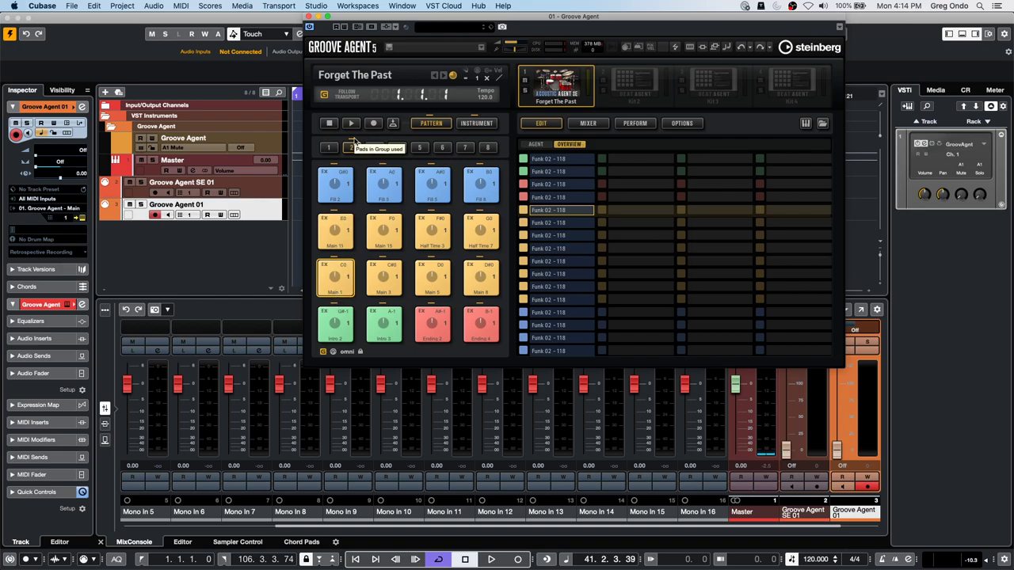
# Play the Main 1 pattern in Groove Agent and examine its MIDI and style settings
pyautogui.click(351, 123)
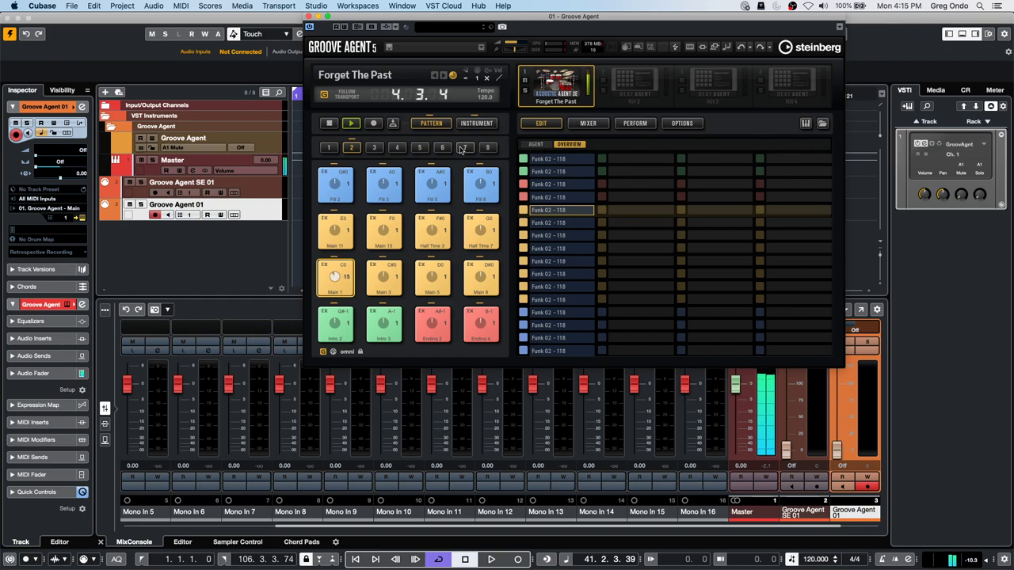
pyautogui.click(535, 145)
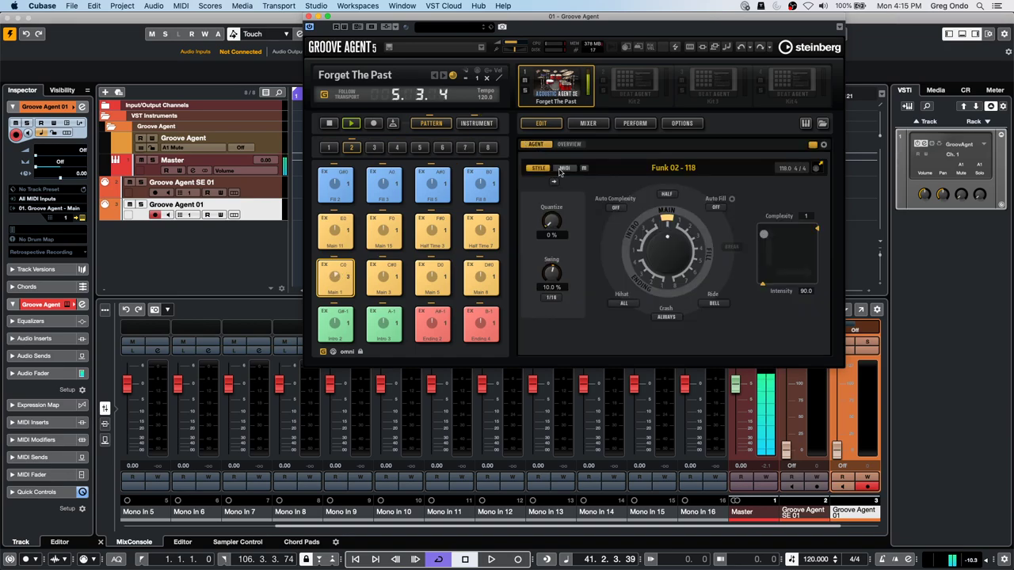
pyautogui.click(564, 168)
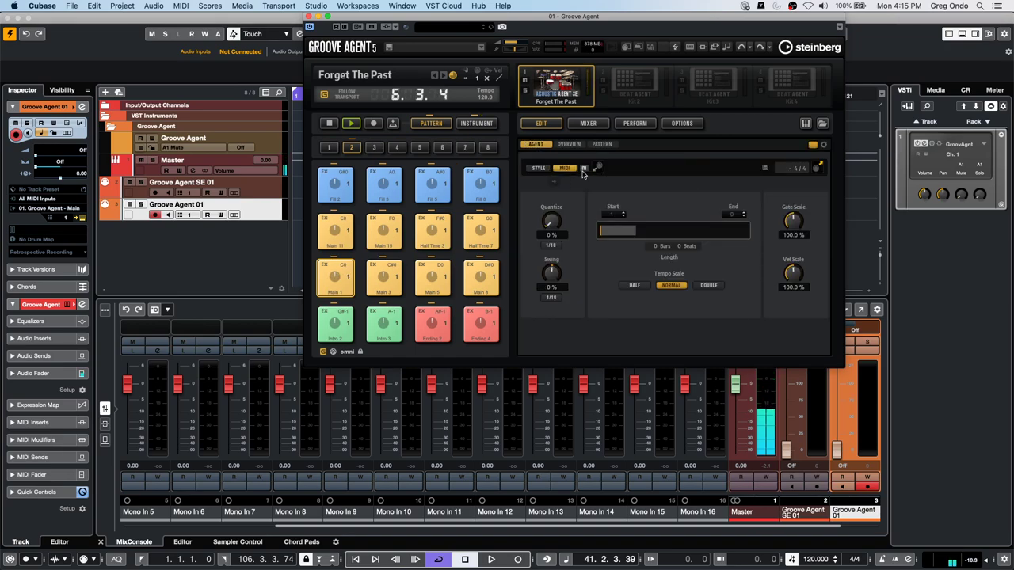
pyautogui.click(537, 169)
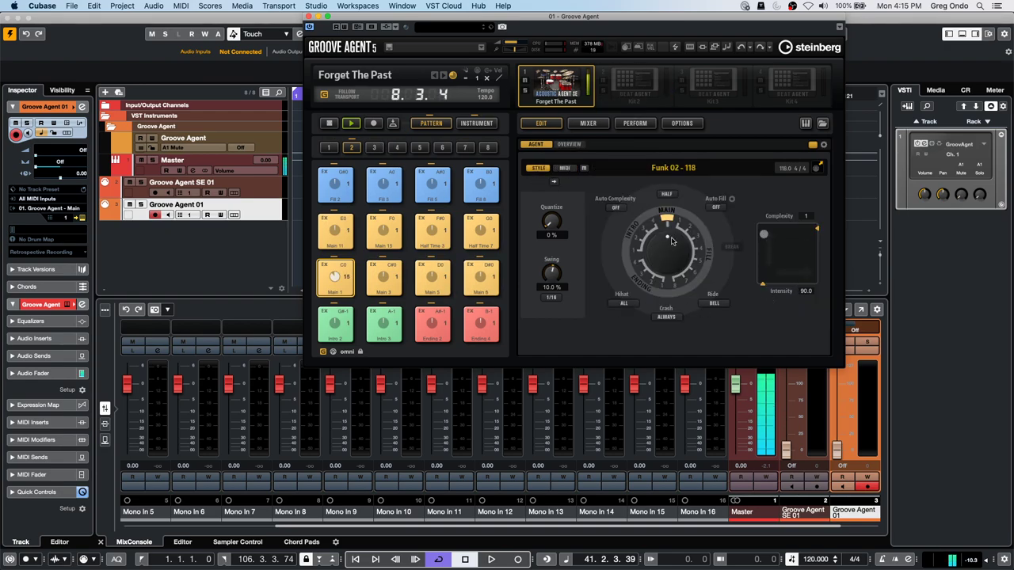
# Run the project transport with the pattern, view the kit's instrument pads and stop playback
pyautogui.press('space')
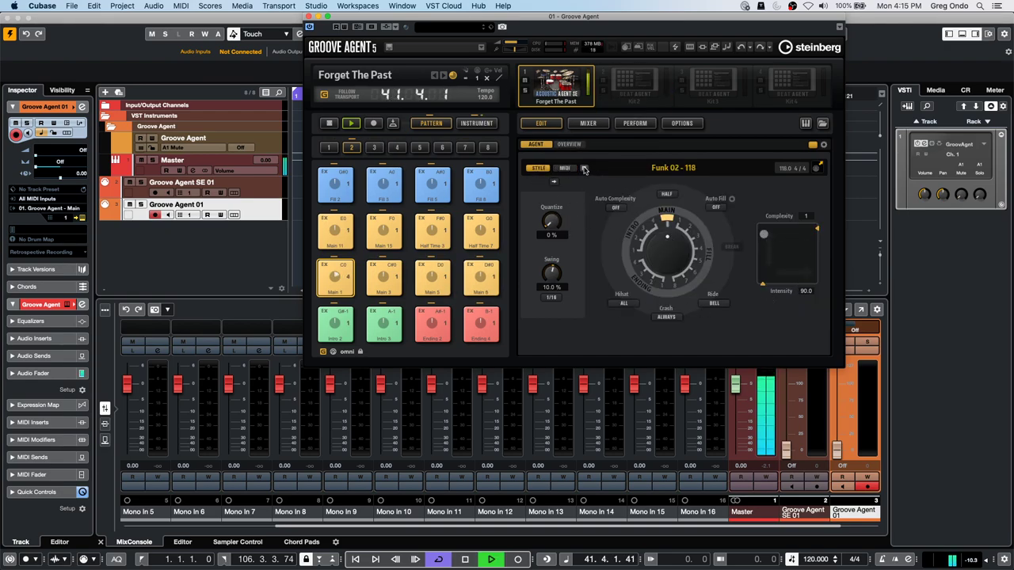
pyautogui.click(348, 147)
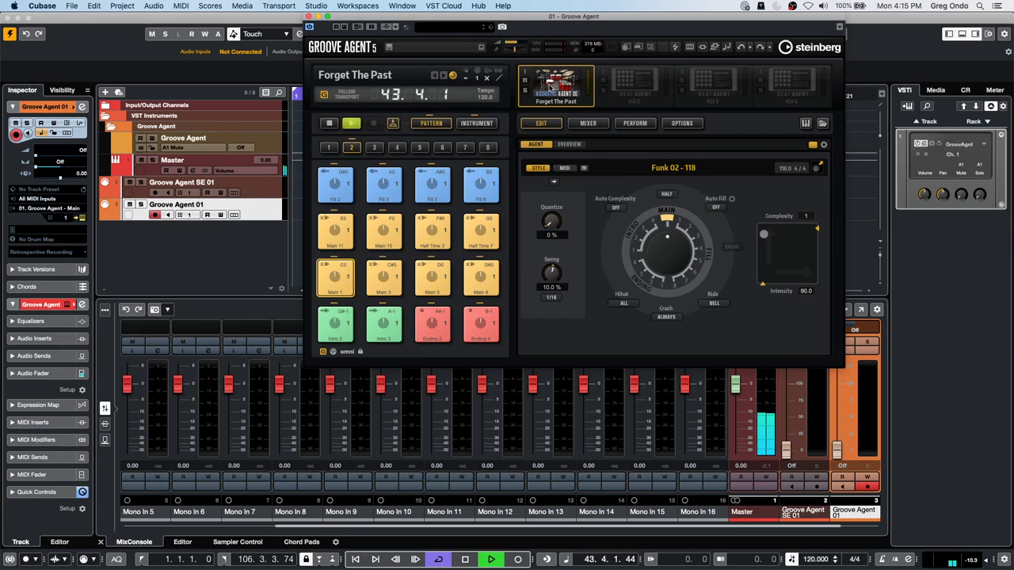
pyautogui.click(476, 124)
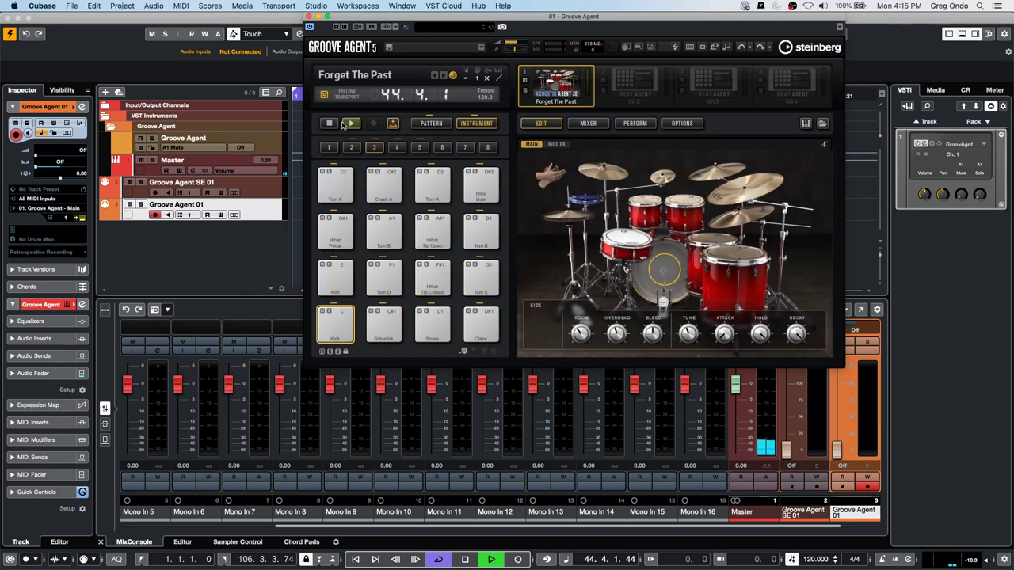
pyautogui.click(328, 125)
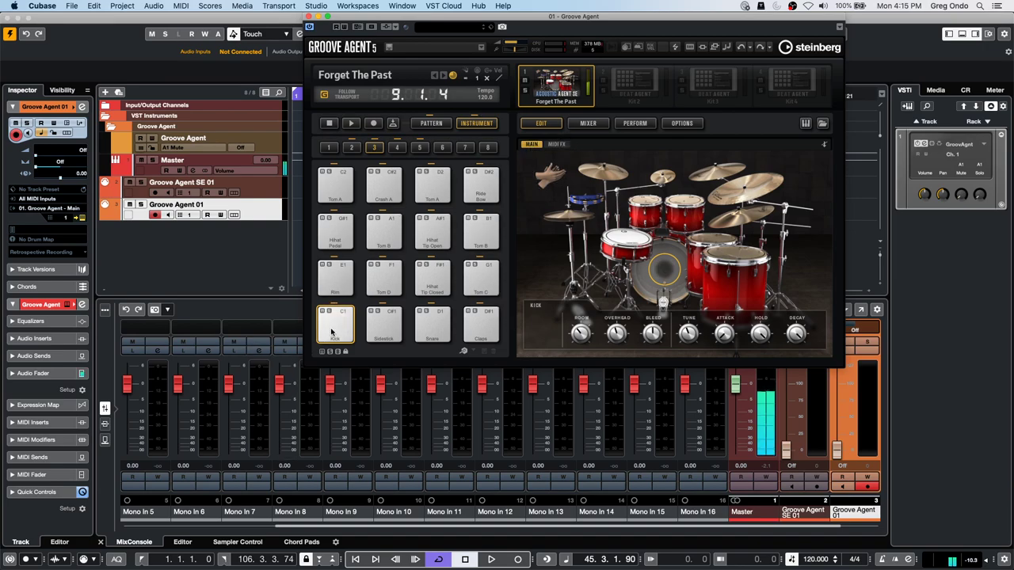
# Select the Intro 2 pattern in the pattern overview, inspect its column options and show its style settings
pyautogui.click(431, 125)
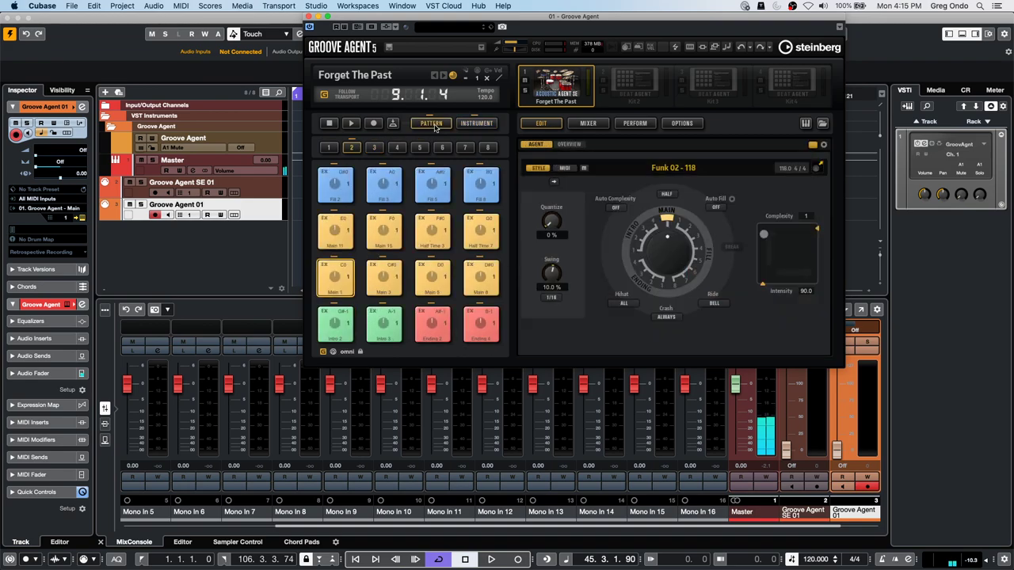
pyautogui.click(574, 145)
pyautogui.click(546, 159)
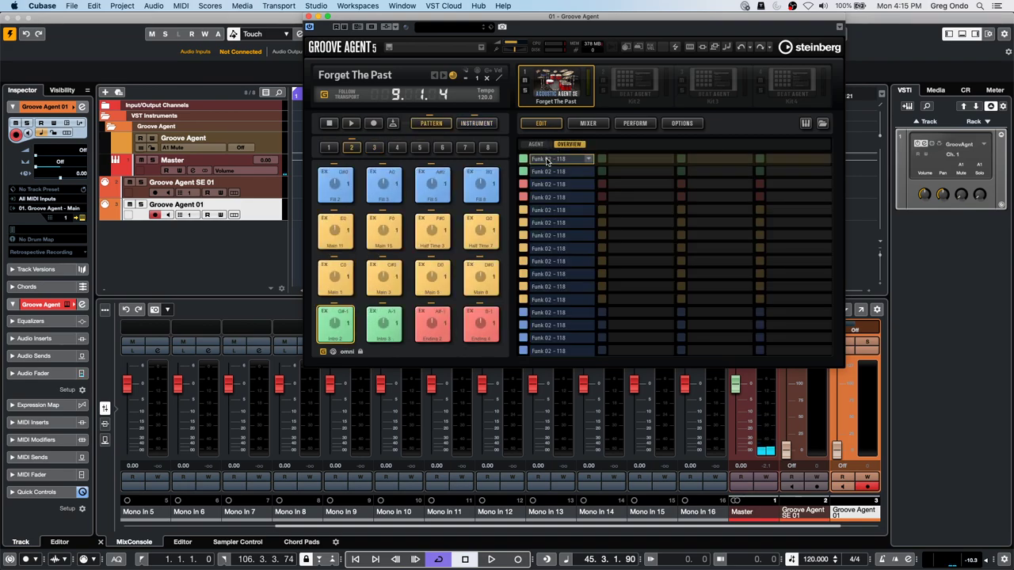
pyautogui.rightClick(524, 161)
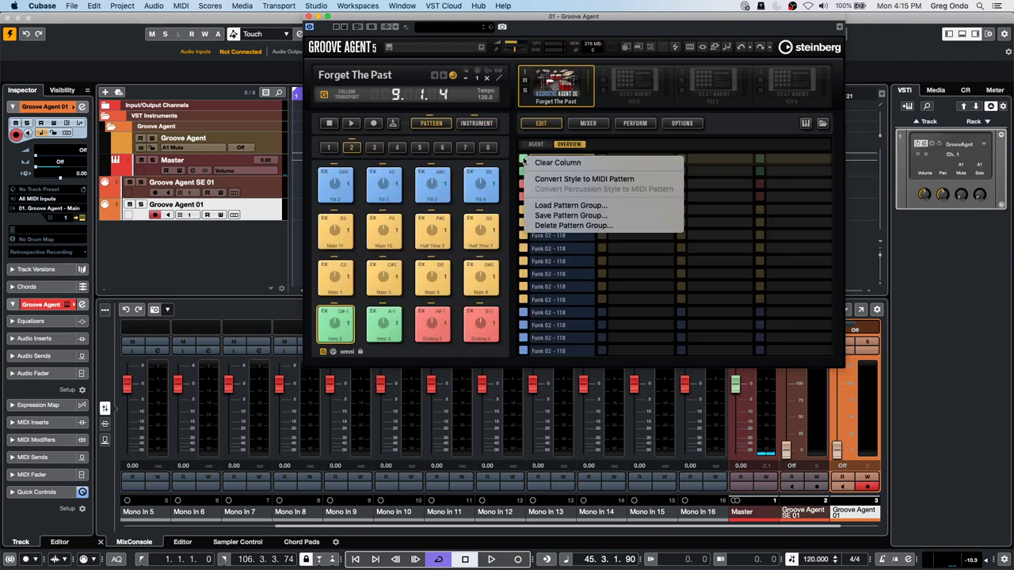
pyautogui.click(625, 143)
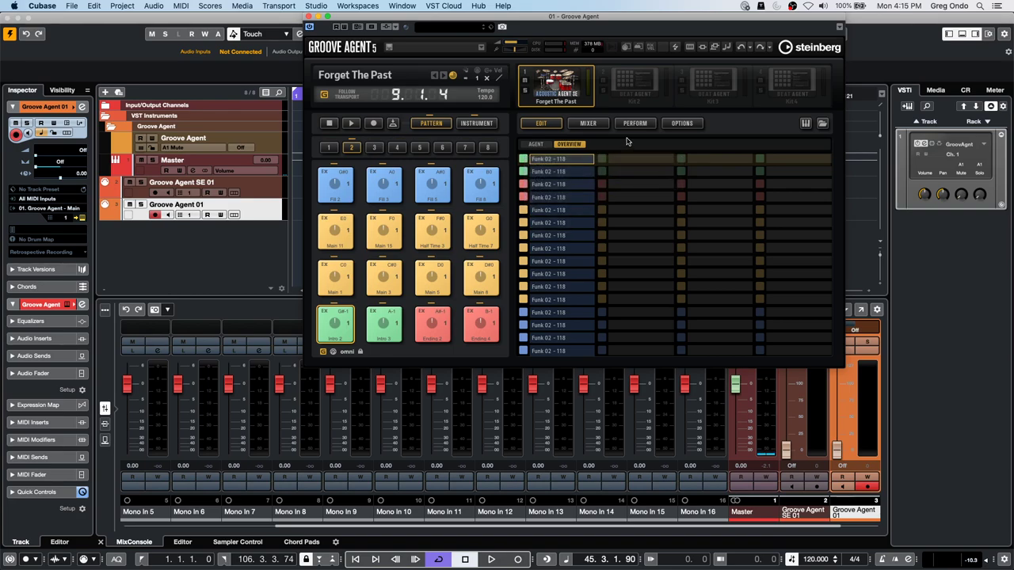
pyautogui.click(536, 144)
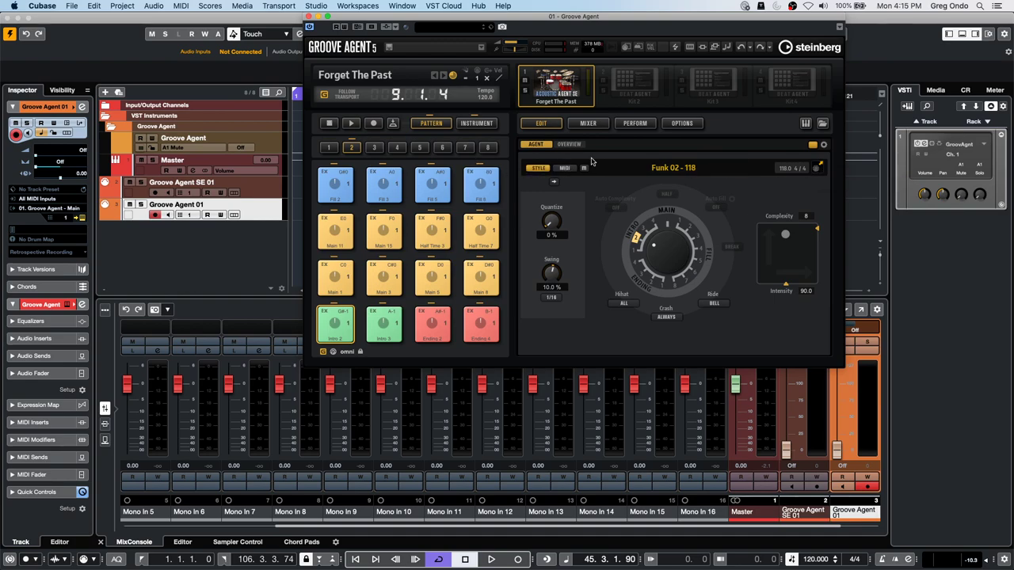
# Audition the Main 11 pattern pad and move the Groove Agent window aside to expose the project's event display
pyautogui.click(343, 233)
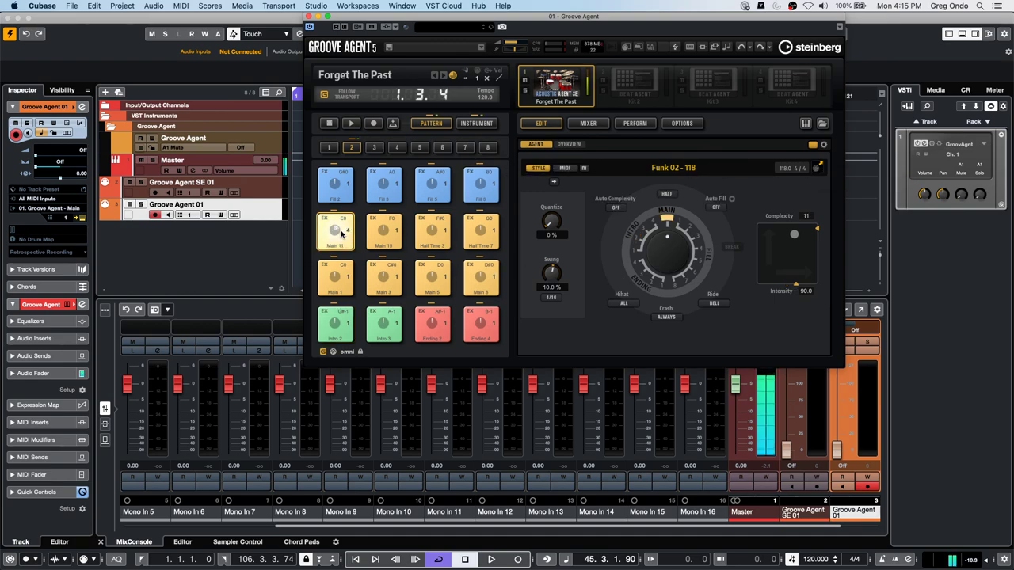
pyautogui.click(404, 7)
pyautogui.click(710, 41)
pyautogui.moveTo(629, 19); pyautogui.dragTo(912, 28)
# Check the kit's instrument pads, return to the patterns and place Main 1 as a MIDI part at bar 1 on the Groove Agent 01 track
pyautogui.moveTo(621, 291); pyautogui.dragTo(306, 235)
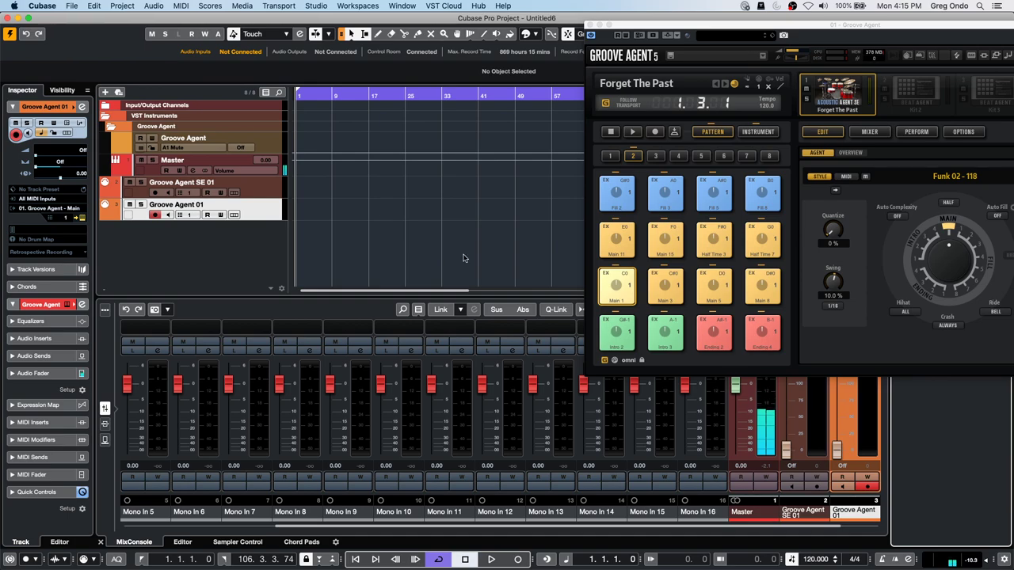
pyautogui.click(757, 132)
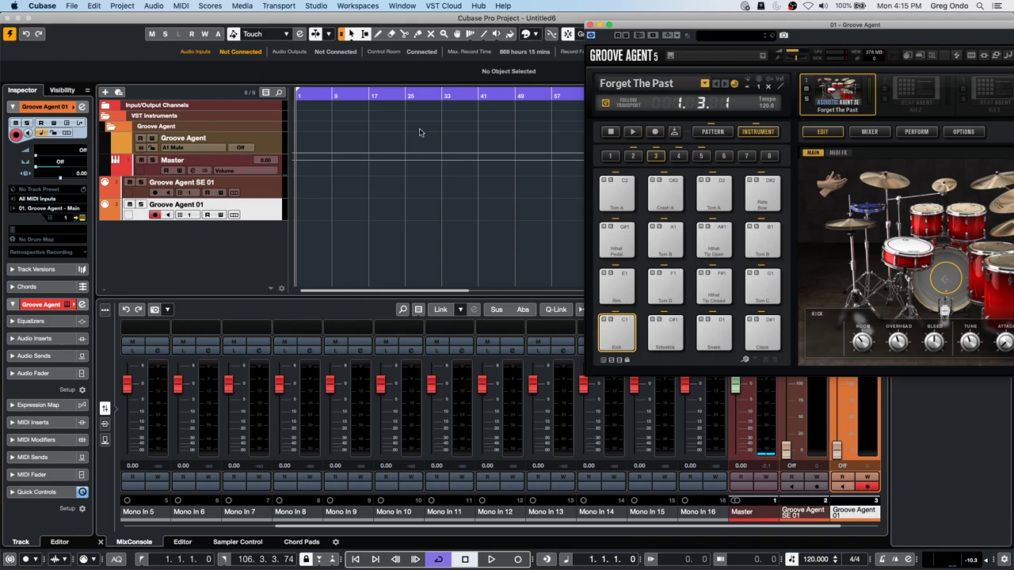
pyautogui.click(710, 130)
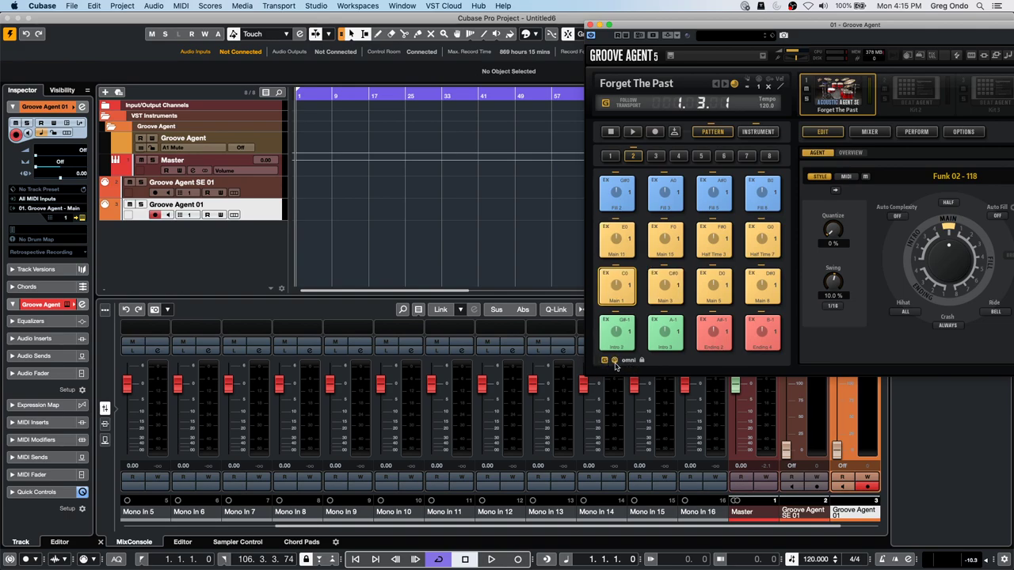
pyautogui.moveTo(617, 286); pyautogui.dragTo(295, 218)
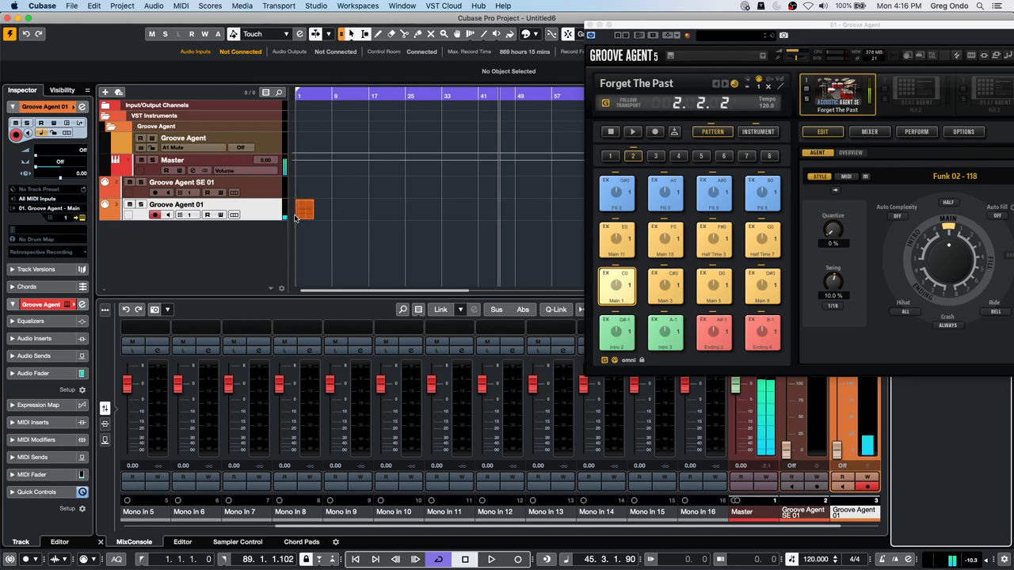
# Examine the new Main 1 part up close and play it briefly from the start of the project
pyautogui.click(297, 95)
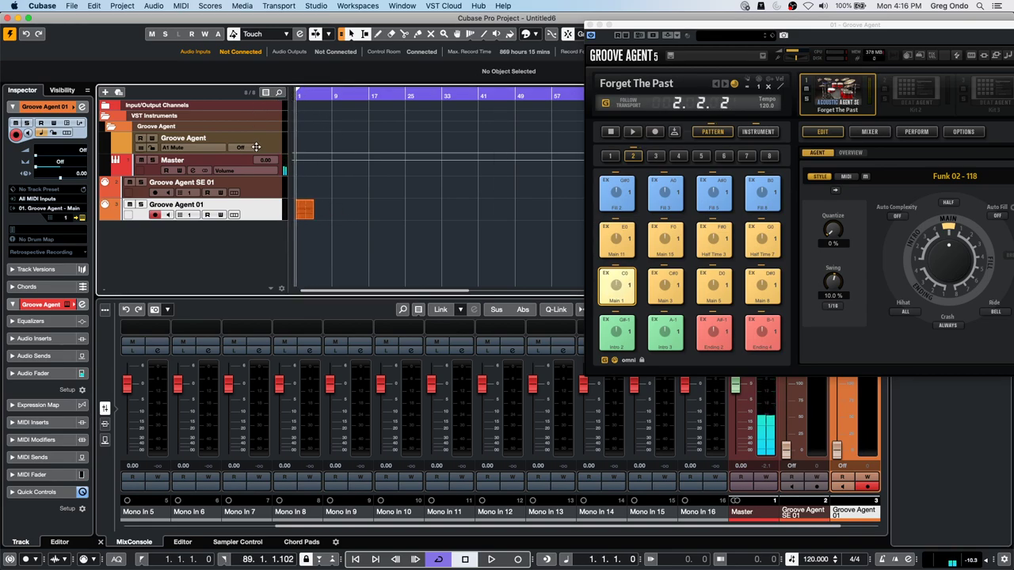
pyautogui.press('h')
pyautogui.press('h')
pyautogui.press('h')
pyautogui.press('h')
pyautogui.press('h')
pyautogui.press('space')
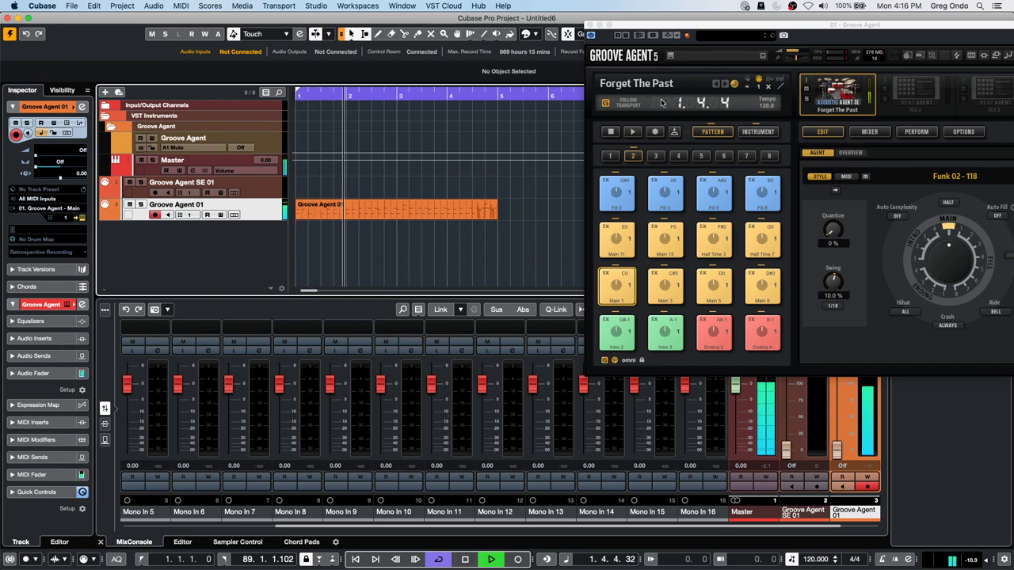
pyautogui.press('space')
# Dissolve the Groove Agent 01 part into separate pitches with Optimized Display enabled
pyautogui.click(392, 211)
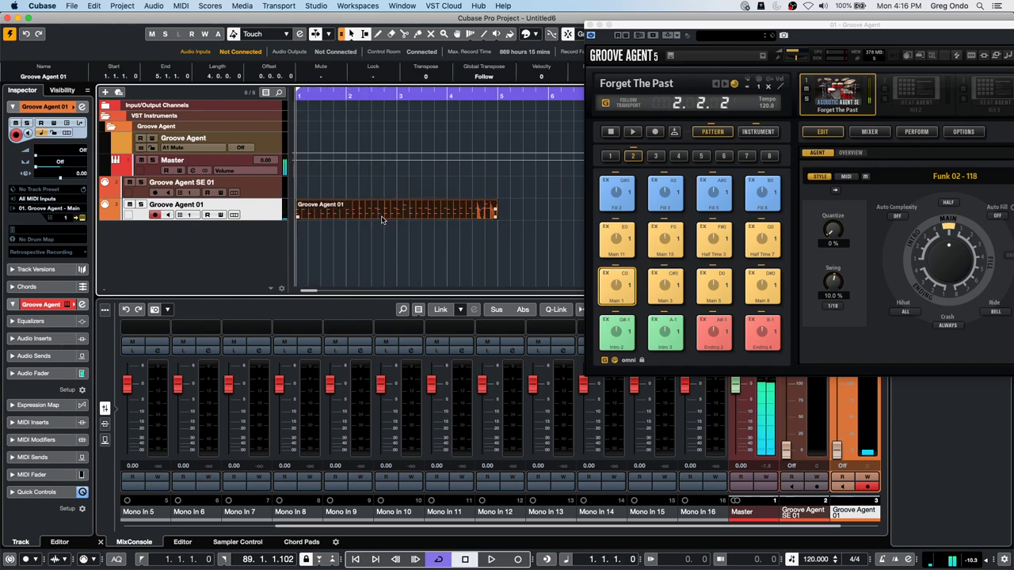
pyautogui.click(176, 6)
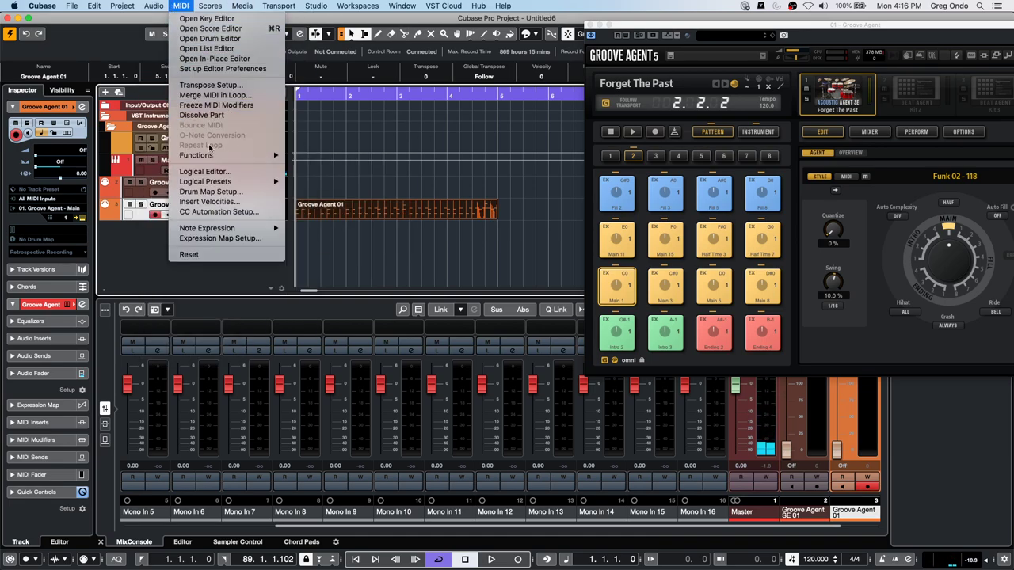
pyautogui.click(202, 115)
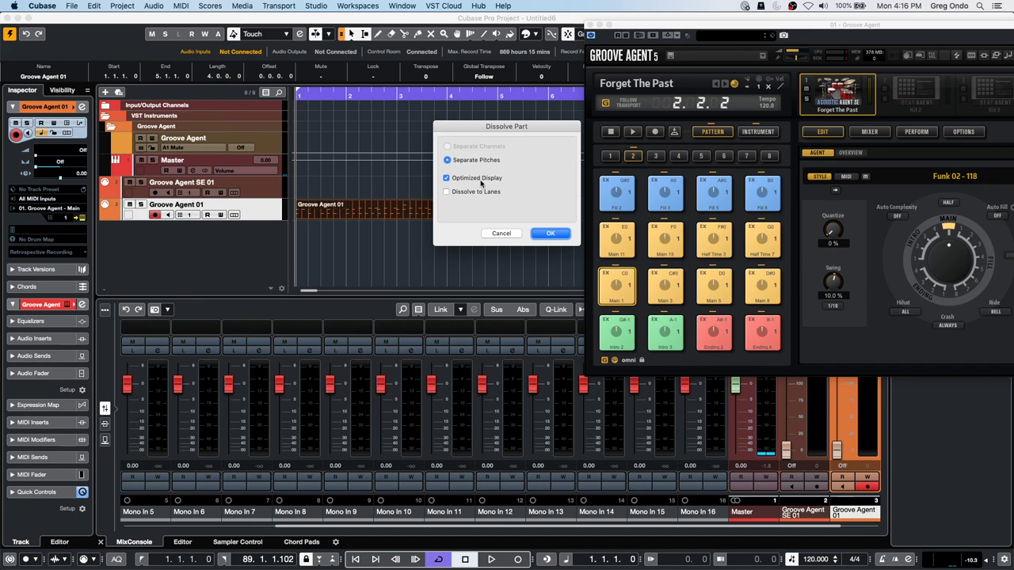
pyautogui.click(558, 234)
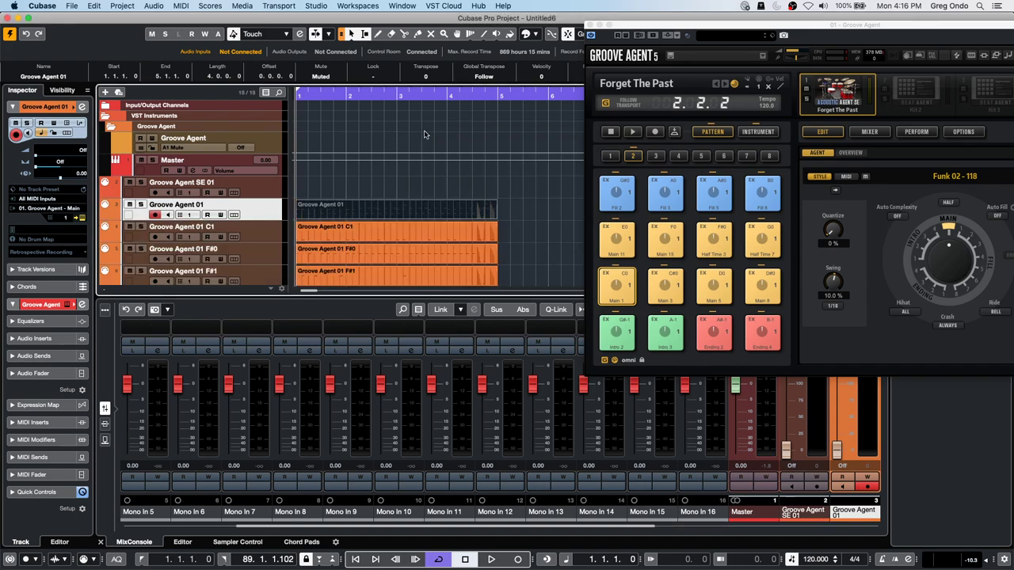
# Compare the original and dissolved tracks, route Groove Agent 01 C1 to 01. Groove Agent - Main, and play the project
pyautogui.press('space')
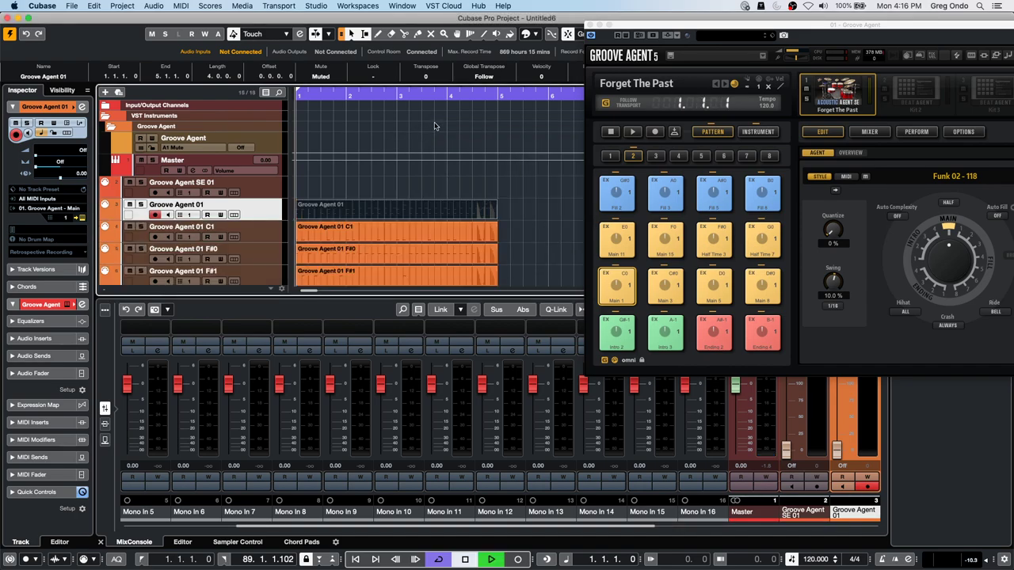
pyautogui.press('space')
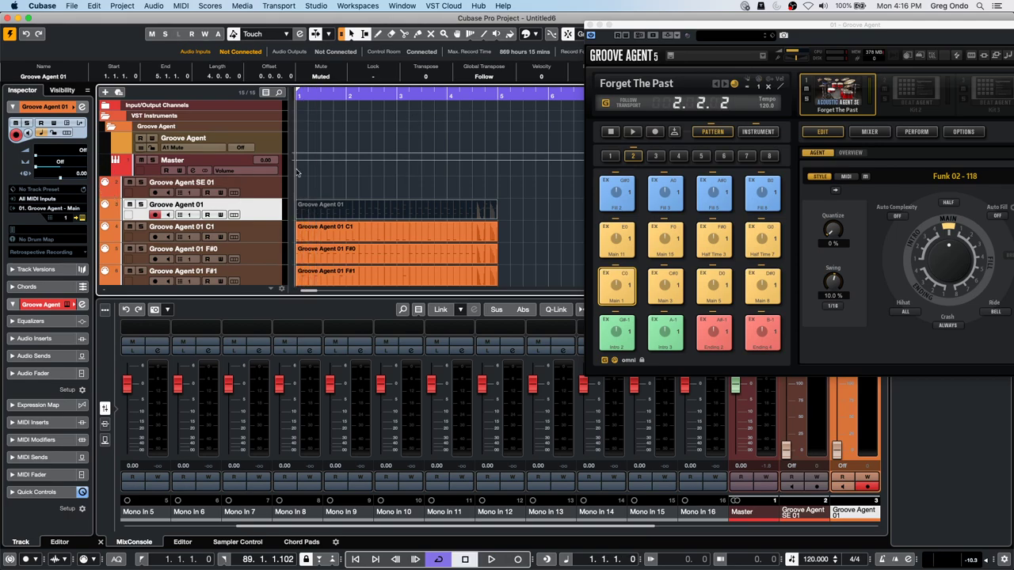
pyautogui.click(254, 234)
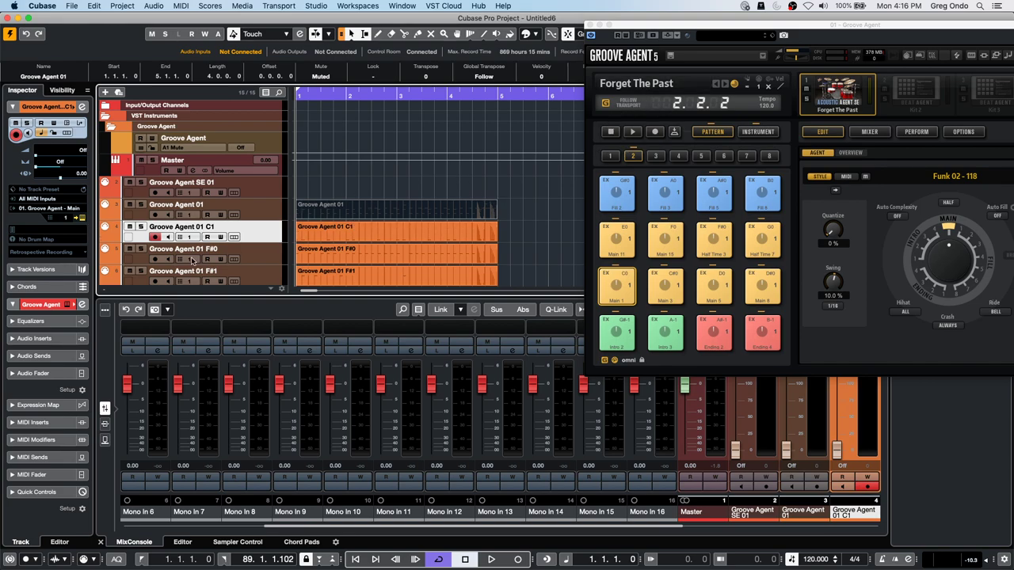
pyautogui.click(259, 207)
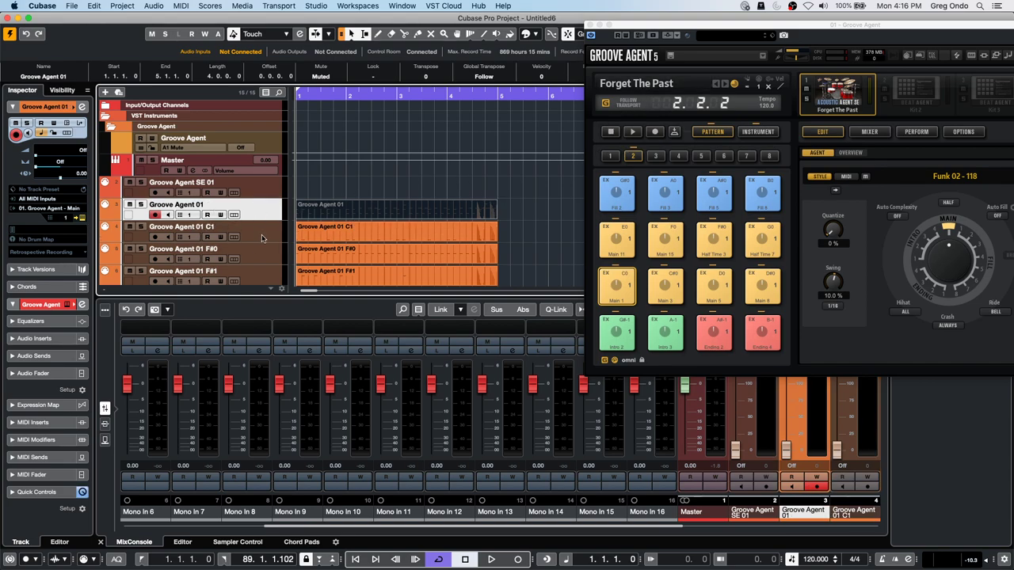
pyautogui.click(262, 232)
pyautogui.click(48, 208)
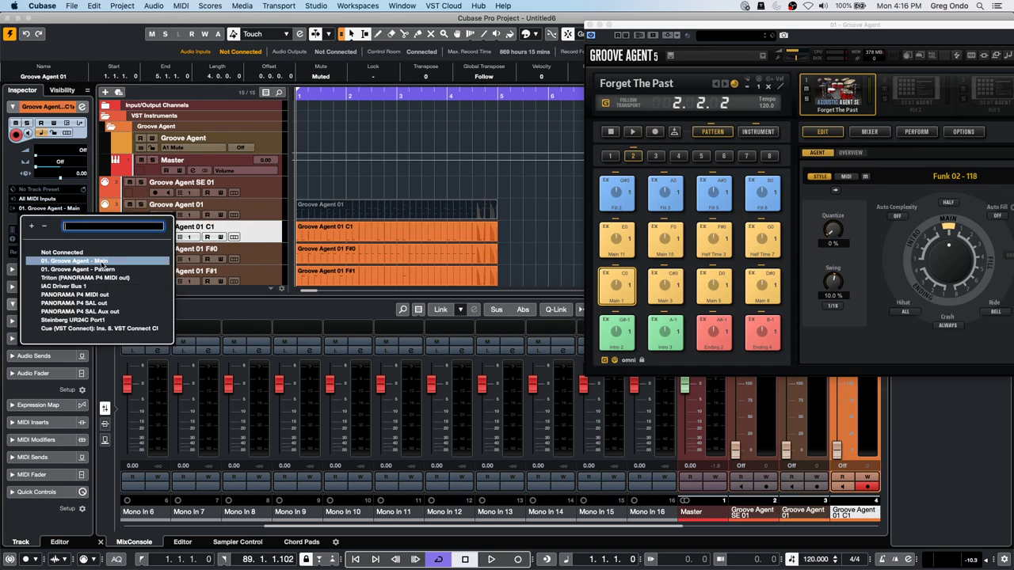
pyautogui.click(102, 261)
pyautogui.press('space')
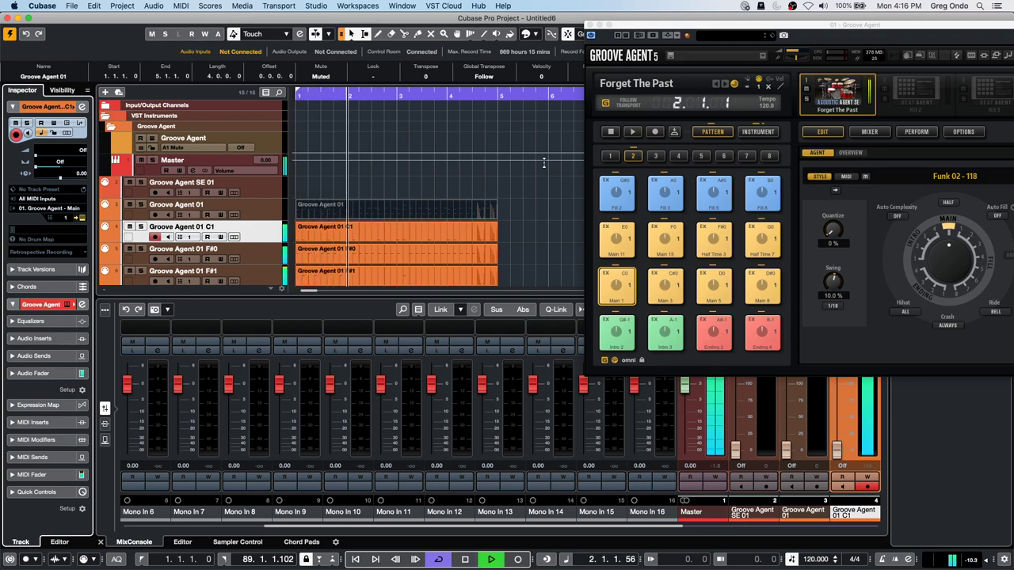
# Solo the Groove Agent 01 C1 track, set the locators to its part from bar 1 to 5, and restart playback
pyautogui.click(141, 226)
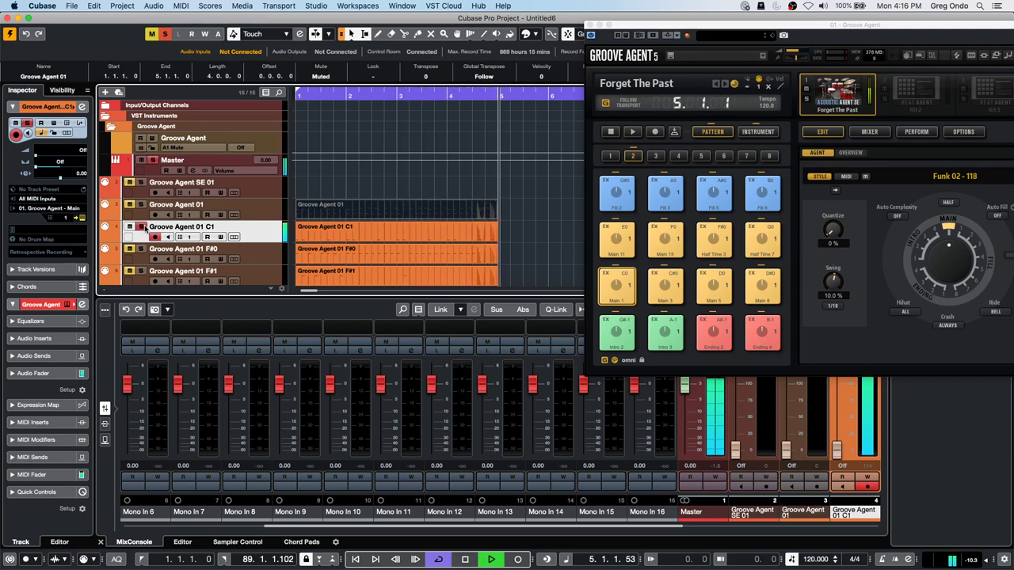
pyautogui.press('space')
pyautogui.click(346, 238)
pyautogui.click(346, 241)
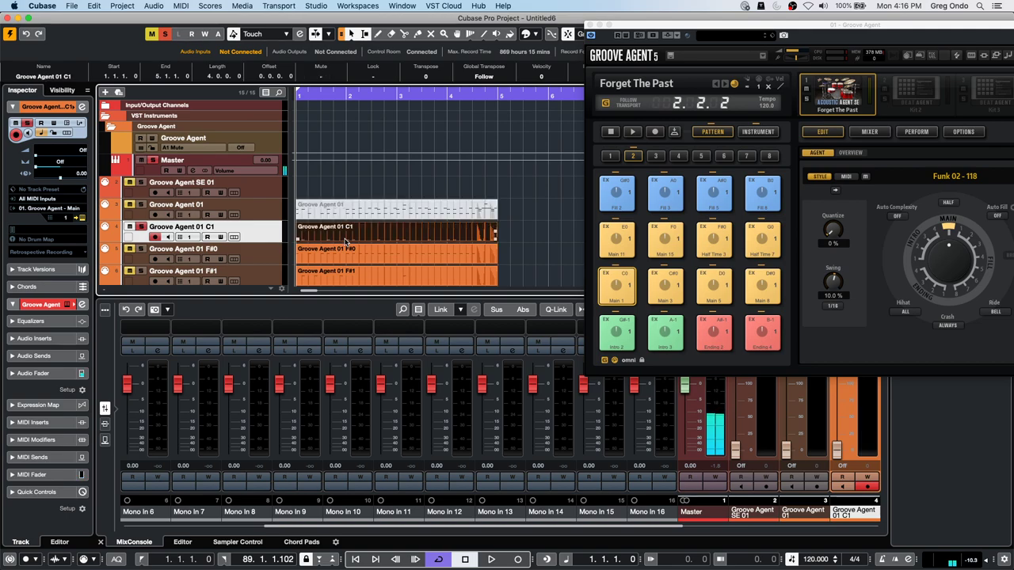
pyautogui.press('p')
pyautogui.press('space')
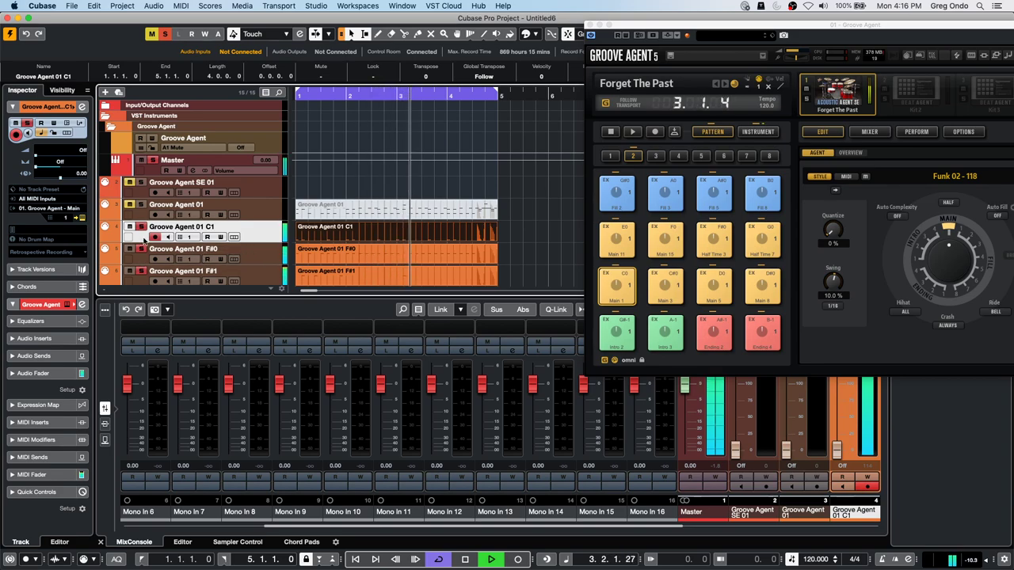
# Solo the remaining dissolved Groove Agent 01 pitch tracks down to A#1 one after another during playback, and stop the transport
pyautogui.scroll(-3, 364, 204)
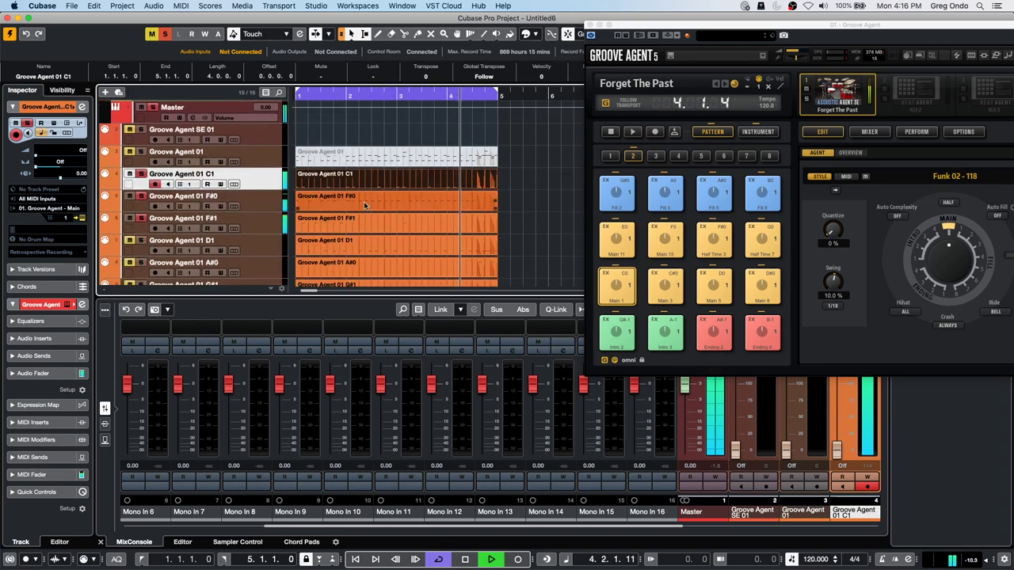
pyautogui.scroll(-2, 364, 201)
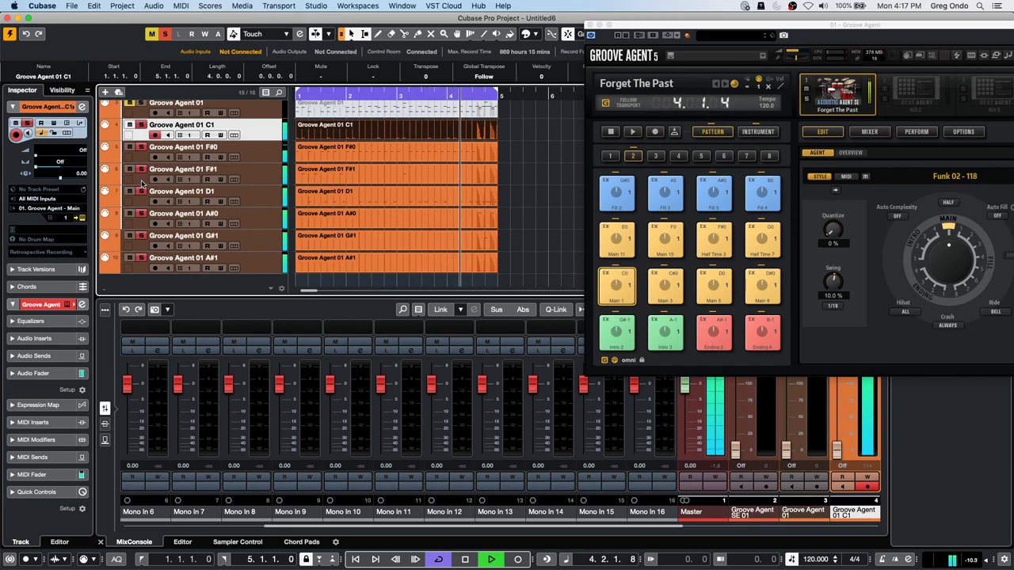
pyautogui.click(374, 226)
pyautogui.press('space')
pyautogui.click(400, 172)
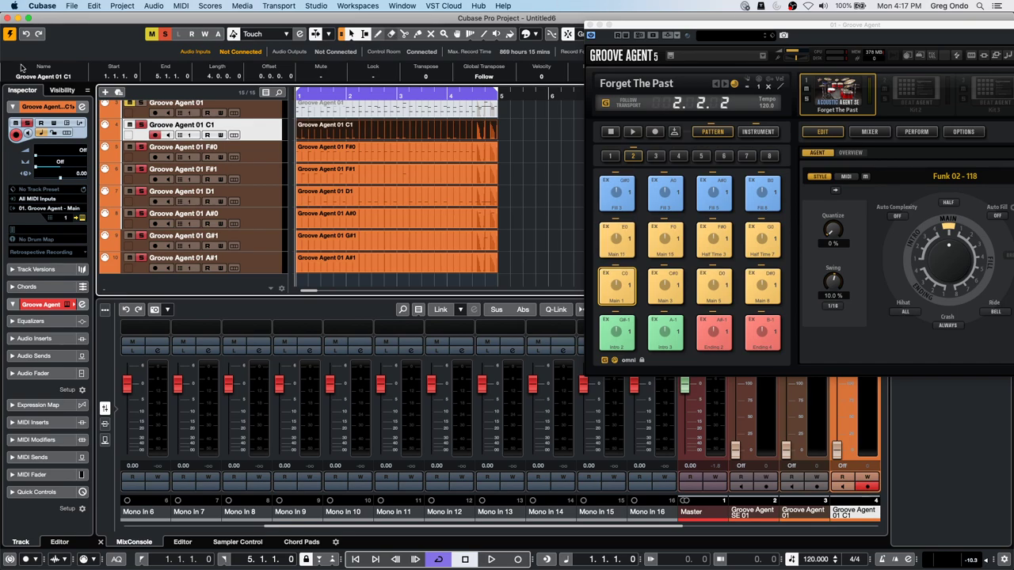
pyautogui.click(244, 5)
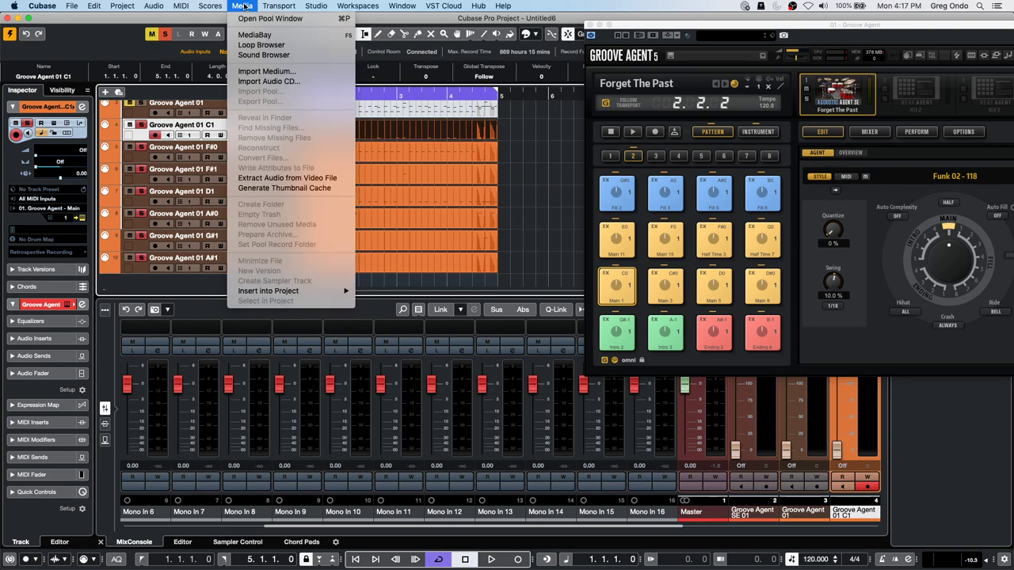
pyautogui.moveTo(219, 8)
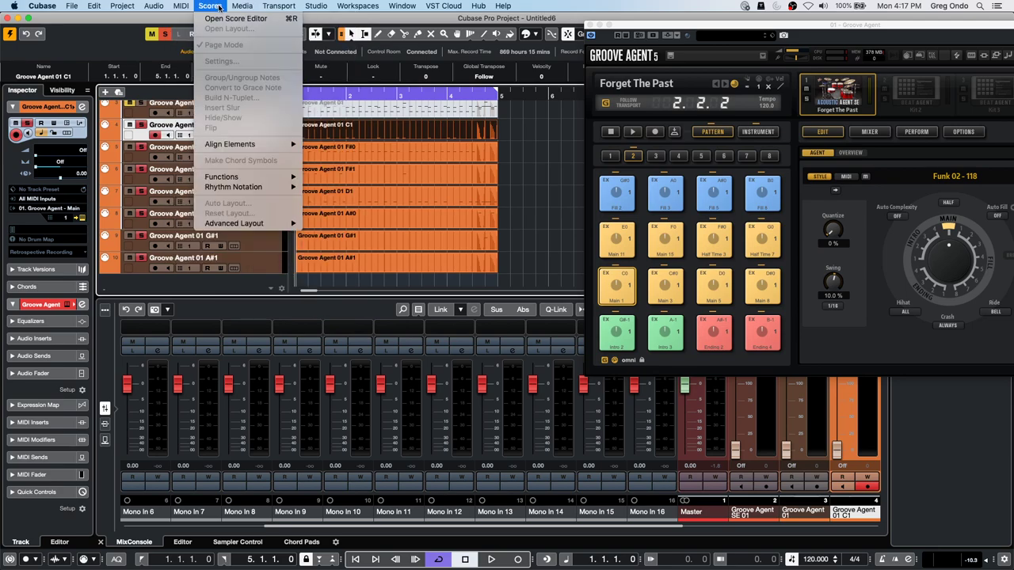
pyautogui.click(419, 165)
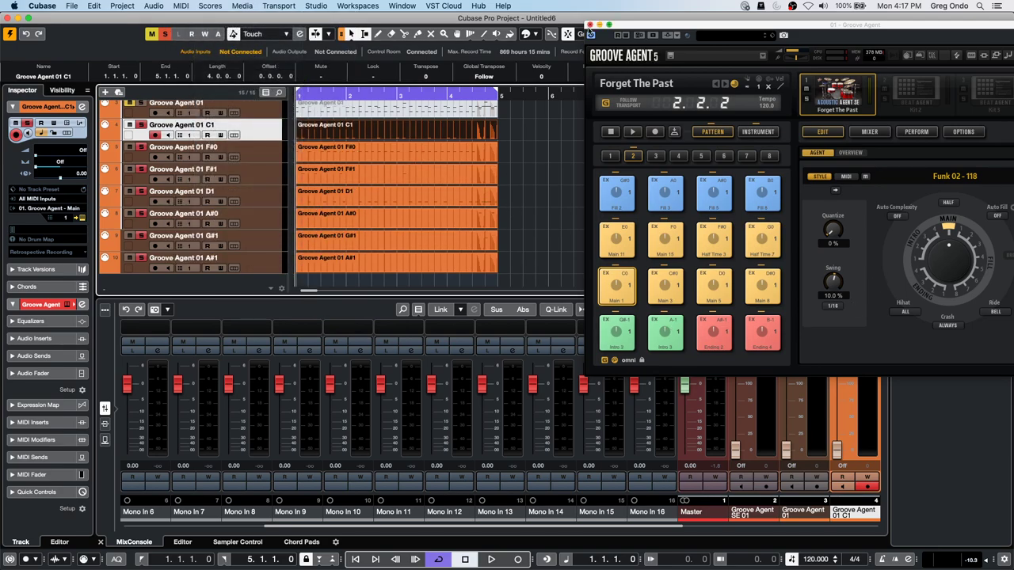
# Close the Groove Agent window and open the Caleidoscop content in the Loops & Samples media browser
pyautogui.click(589, 26)
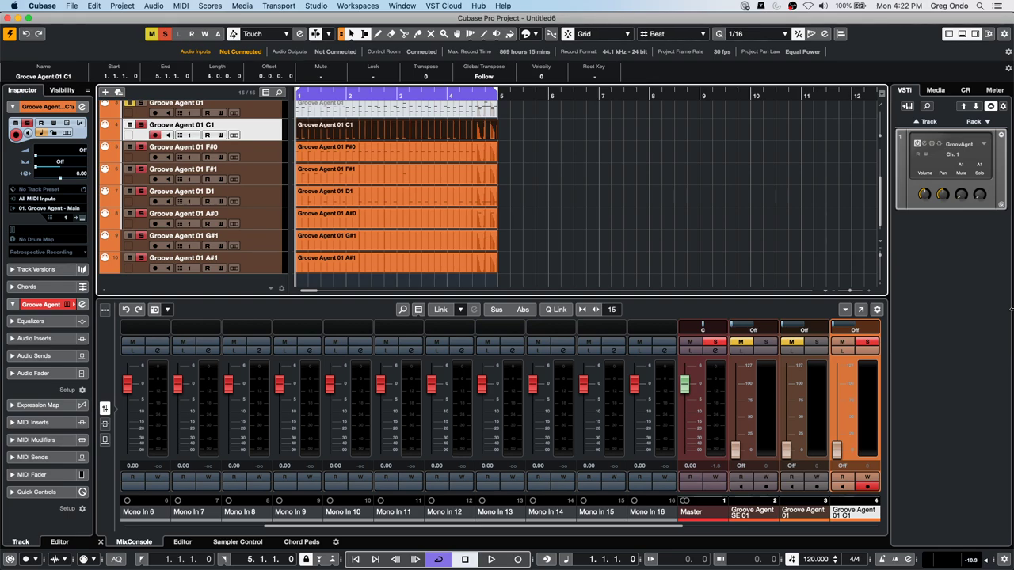
pyautogui.click(935, 89)
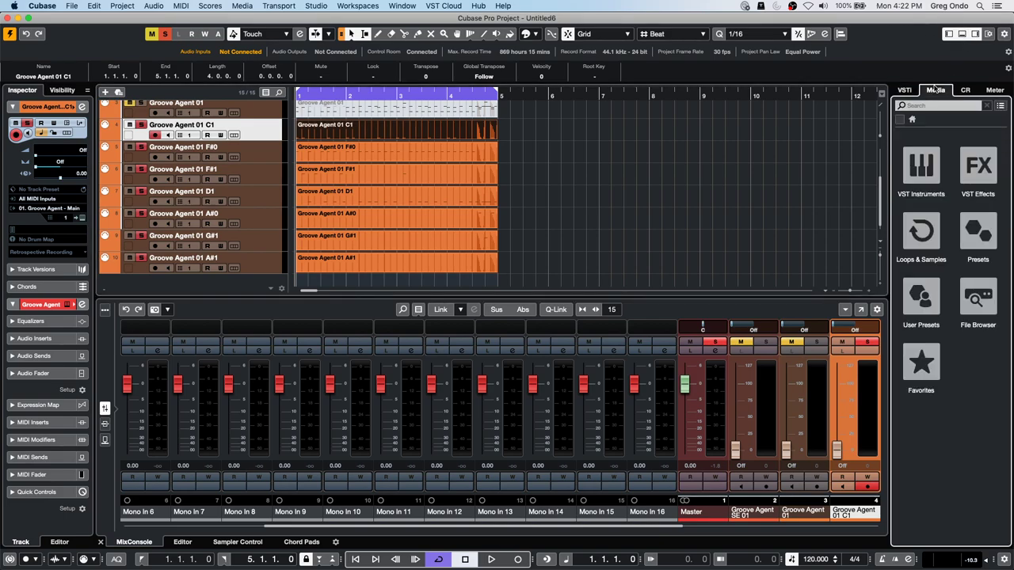
pyautogui.click(928, 225)
pyautogui.click(979, 297)
# Add the Atmo 08_AM audio file from the Caleidoscop content at bar 1 on a new audio track below Groove Agent 01 A#1
pyautogui.click(930, 309)
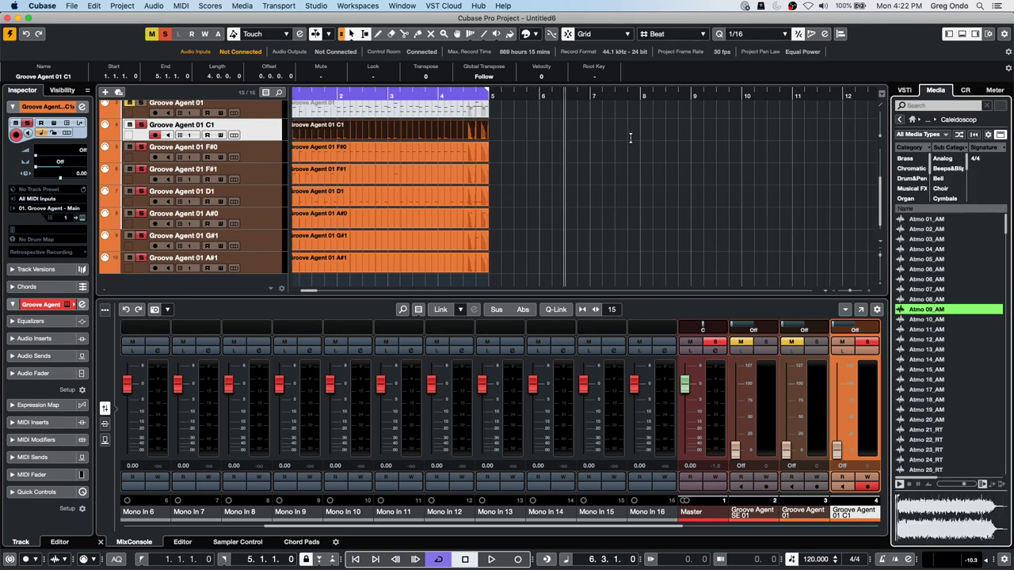
pyautogui.click(925, 301)
pyautogui.scroll(-1, 475, 278)
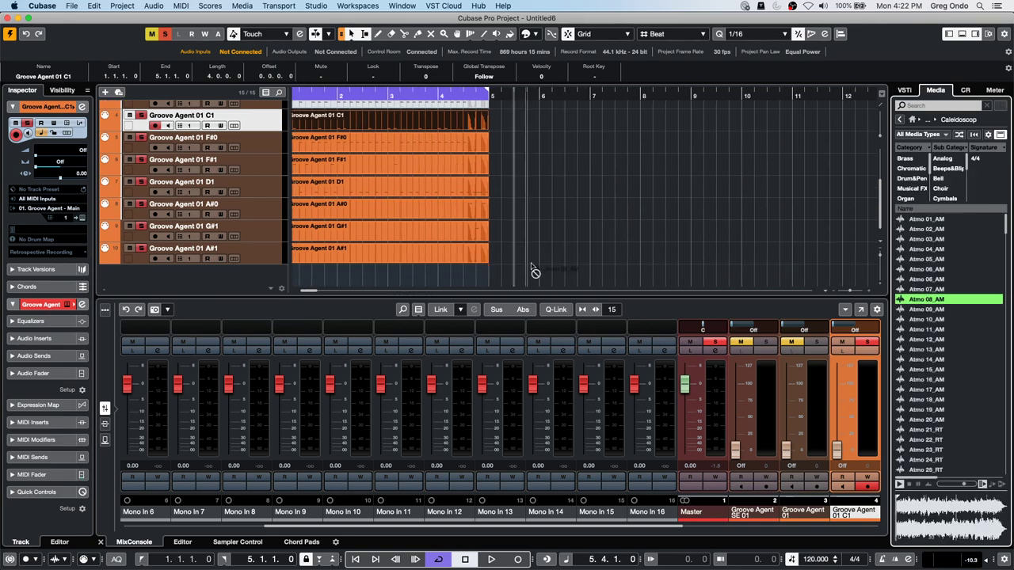
pyautogui.click(574, 273)
pyautogui.moveTo(574, 274); pyautogui.dragTo(268, 275)
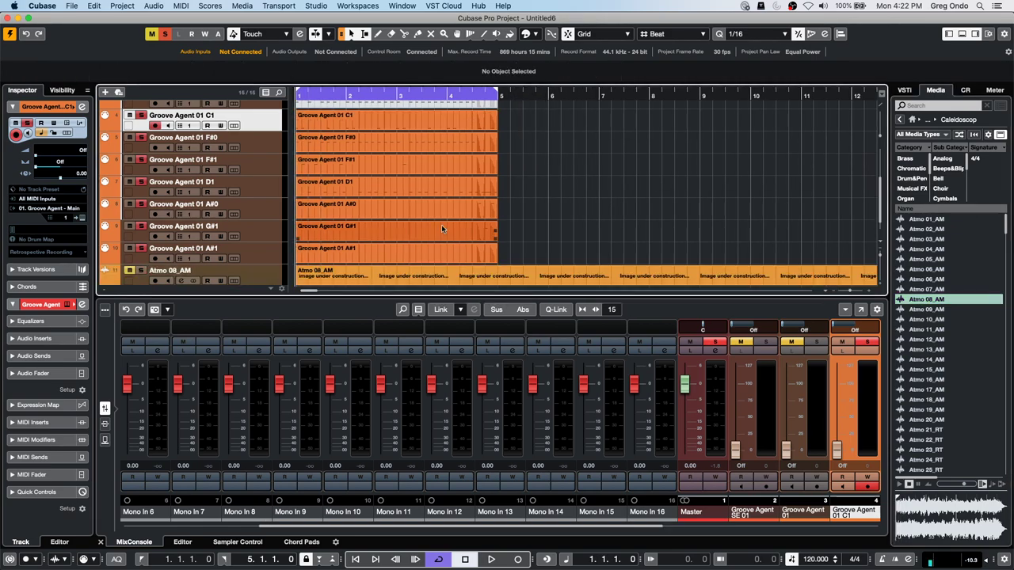
# Enlarge the Atmo 08_AM track with its whole event in view, and lower the event's volume with its volume handle
pyautogui.click(345, 93)
pyautogui.moveTo(346, 93); pyautogui.dragTo(346, 68)
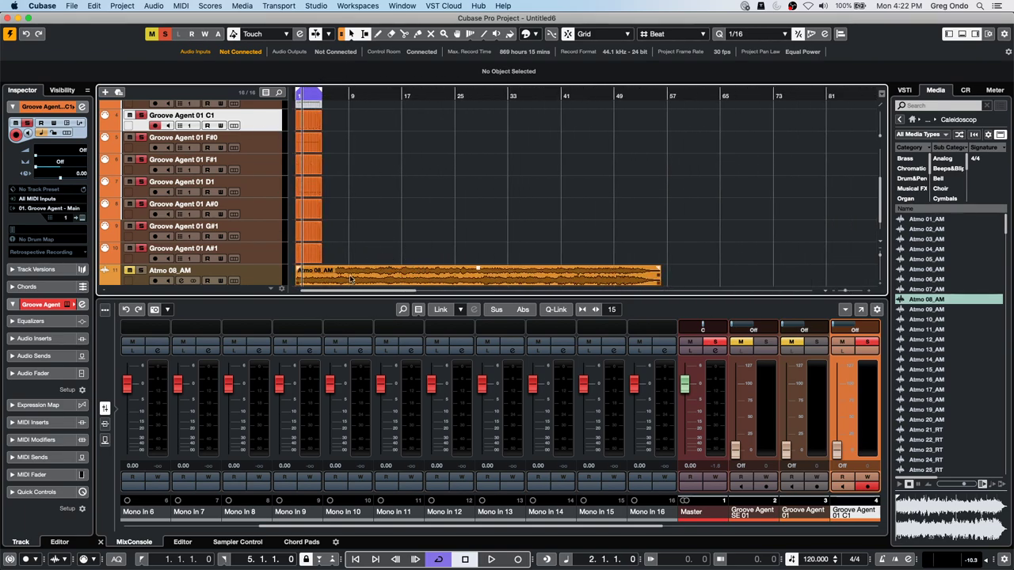
pyautogui.scroll(-1, 398, 245)
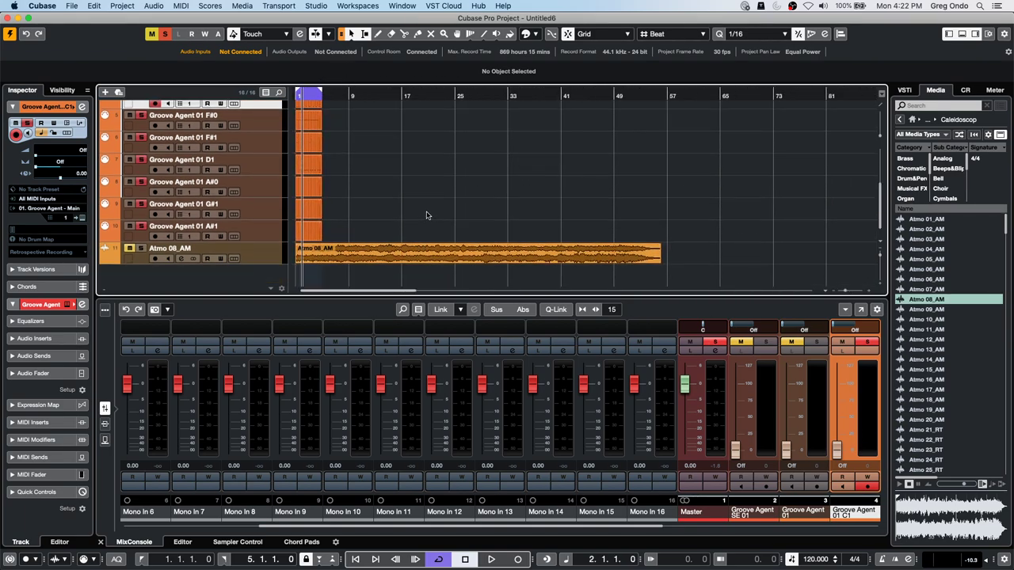
pyautogui.click(265, 278)
pyautogui.scroll(-1, 458, 190)
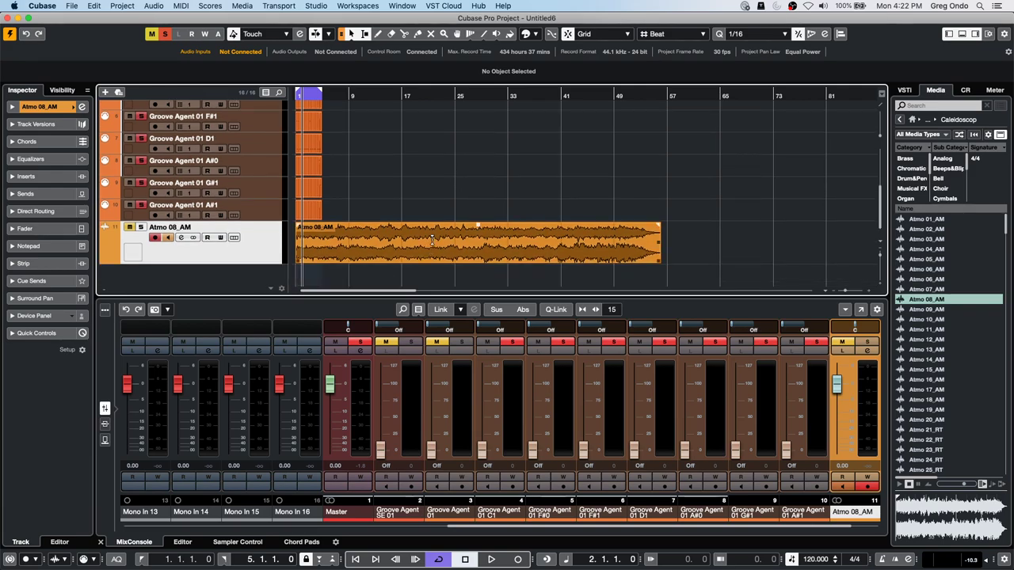
pyautogui.moveTo(477, 224); pyautogui.dragTo(475, 259)
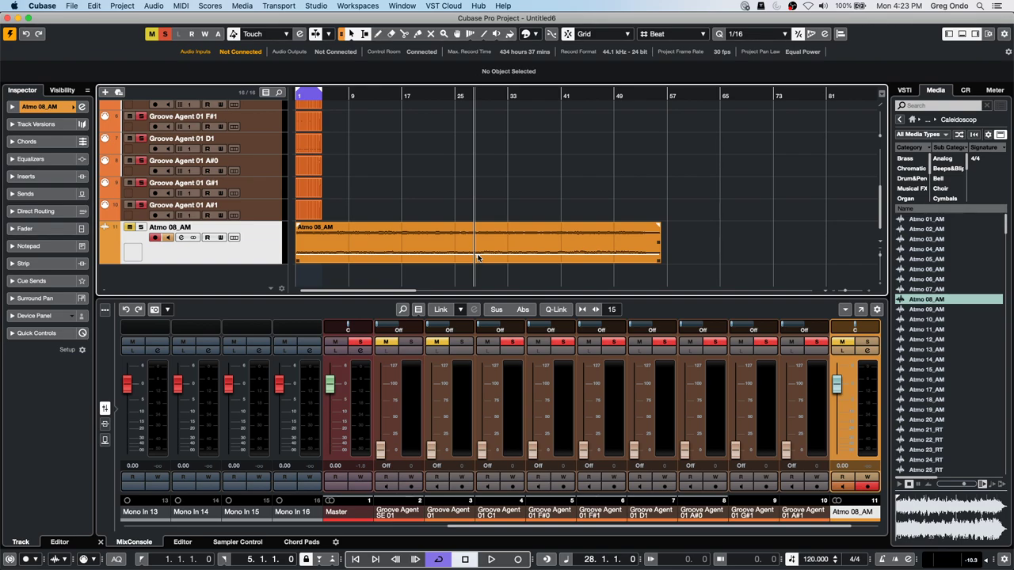
# Add tal-noisemaker from the VST Instruments media content as a new instrument track between Groove Agent 01 A#1 and Atmo 08_AM
pyautogui.click(904, 91)
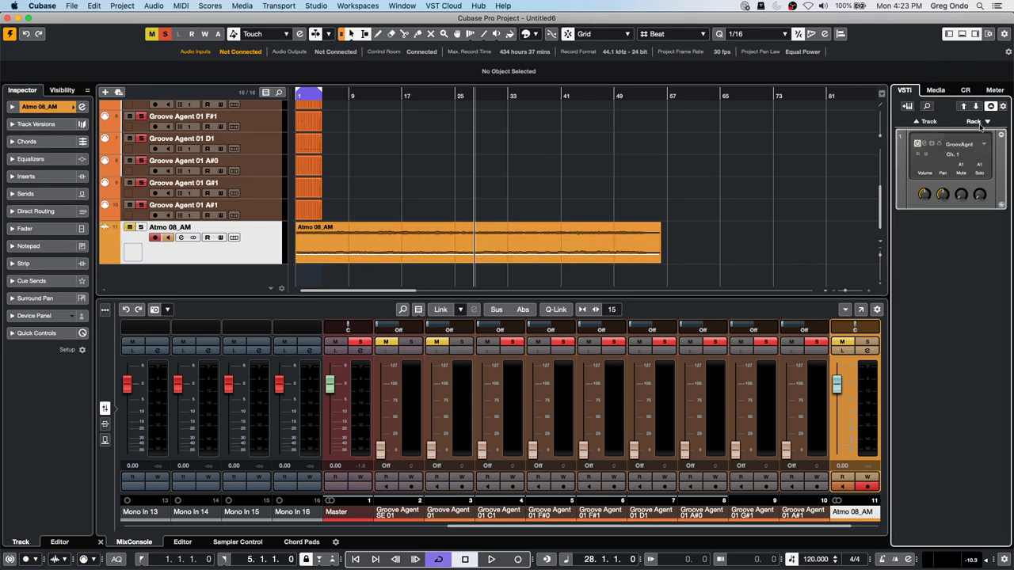
pyautogui.click(936, 91)
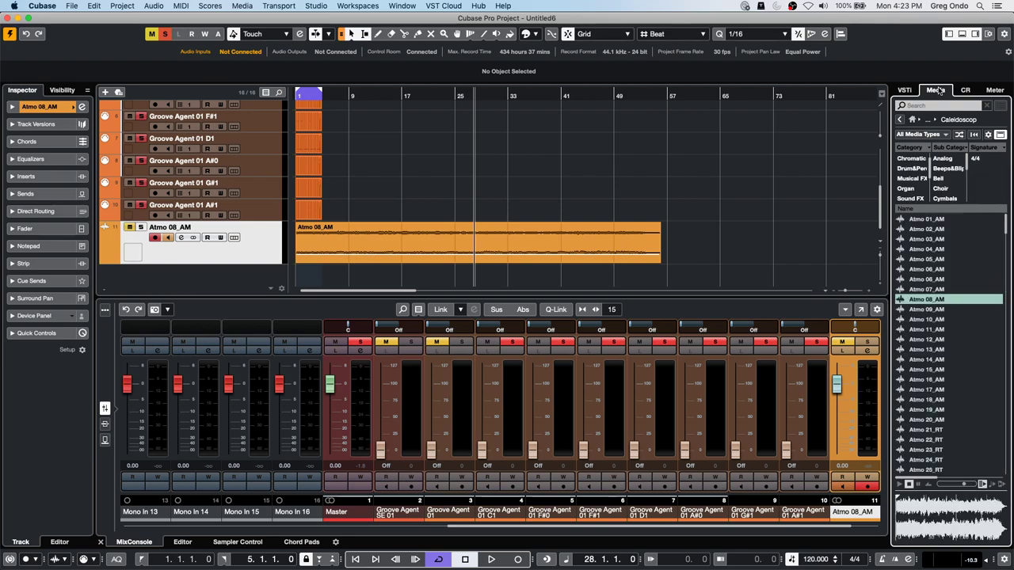
pyautogui.click(912, 118)
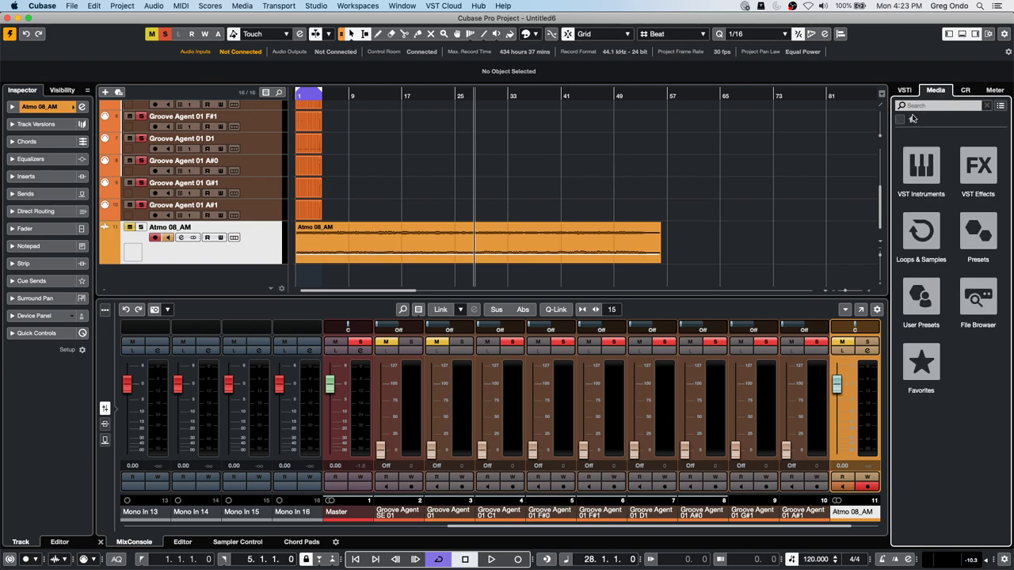
pyautogui.click(982, 164)
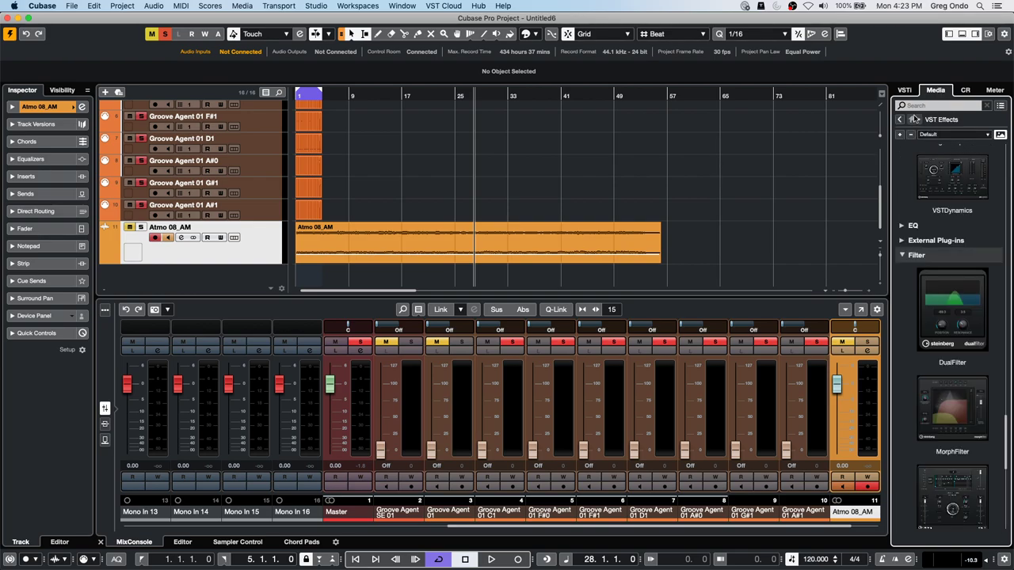
pyautogui.click(913, 120)
pyautogui.click(921, 166)
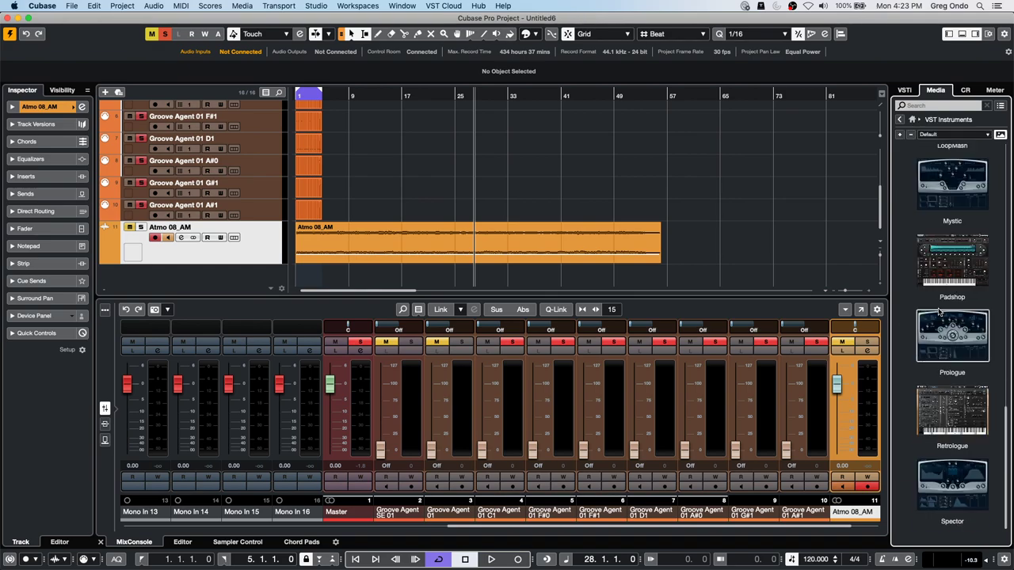
pyautogui.scroll(15, 940, 311)
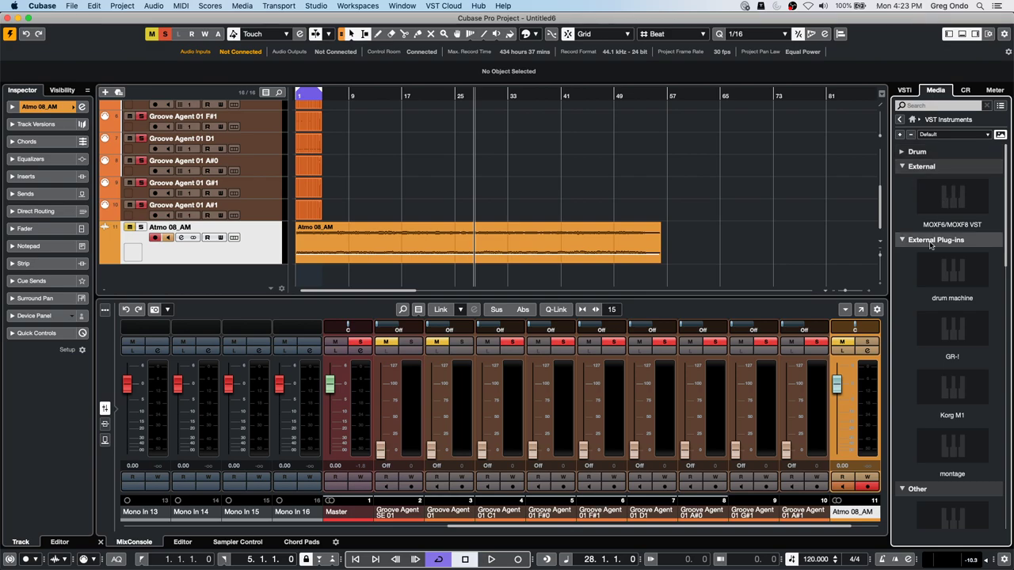
pyautogui.scroll(-5, 931, 246)
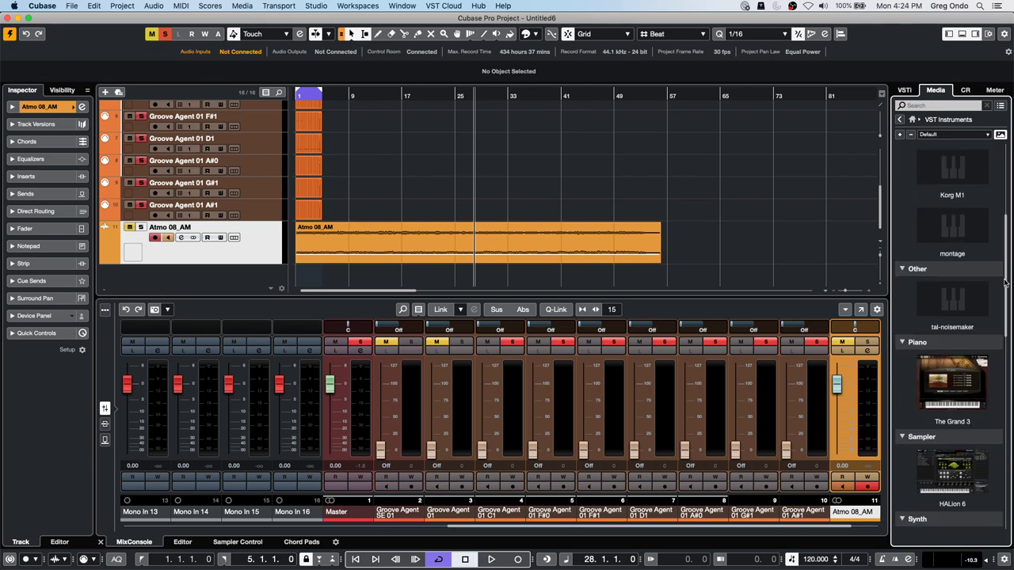
pyautogui.moveTo(968, 309); pyautogui.dragTo(210, 228)
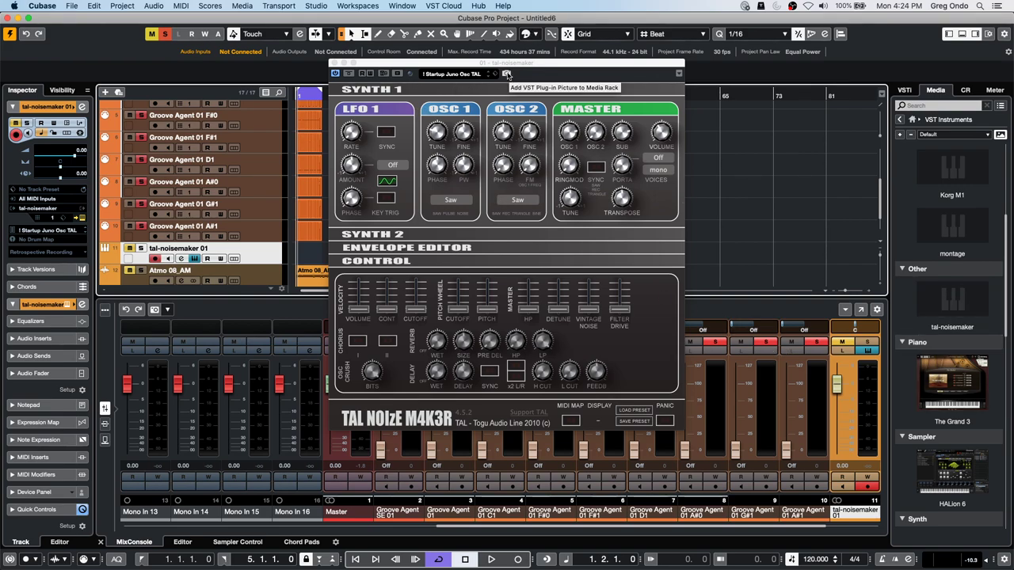
# Add the tal-noisemaker plug-in picture to the Media Rack, check its entry under Other, and close the plug-in window
pyautogui.click(507, 73)
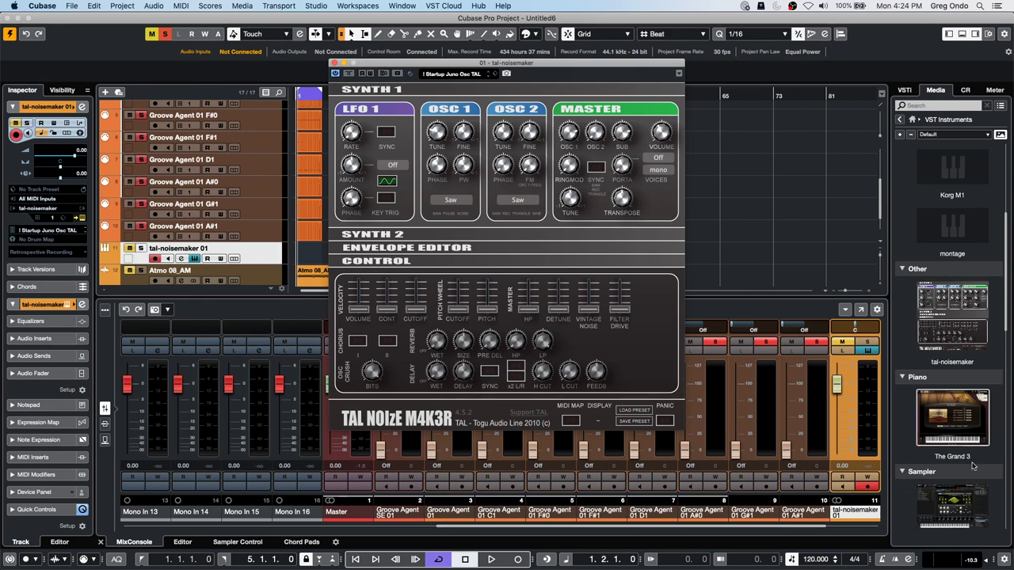
pyautogui.scroll(-5, 960, 448)
pyautogui.scroll(5, 960, 449)
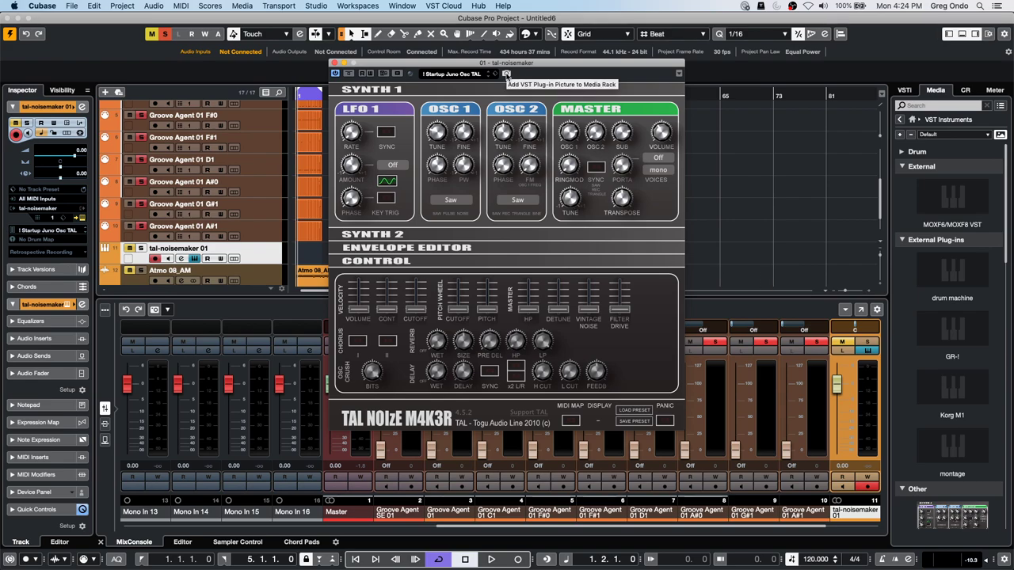
pyautogui.click(507, 74)
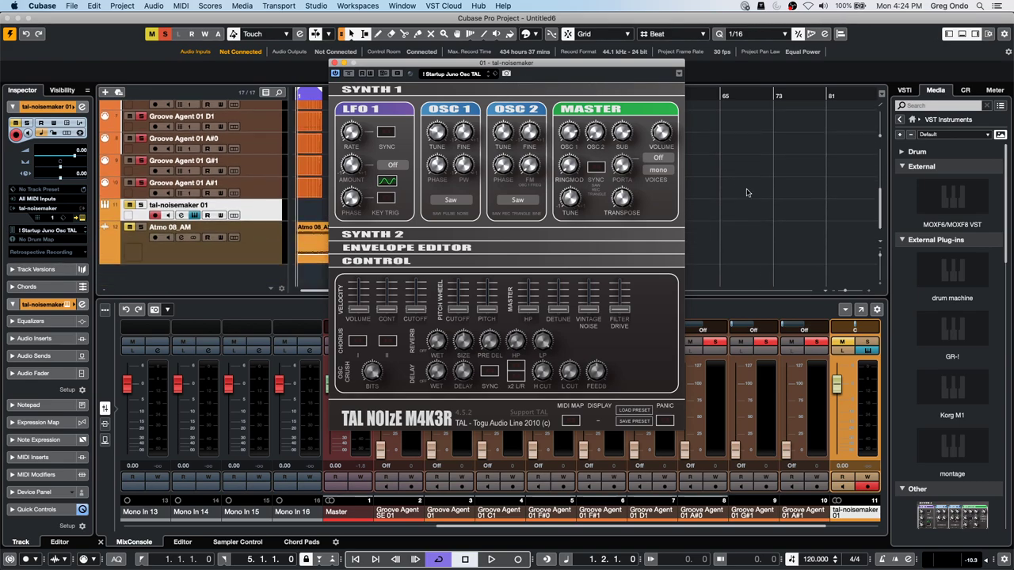
pyautogui.scroll(-3, 911, 268)
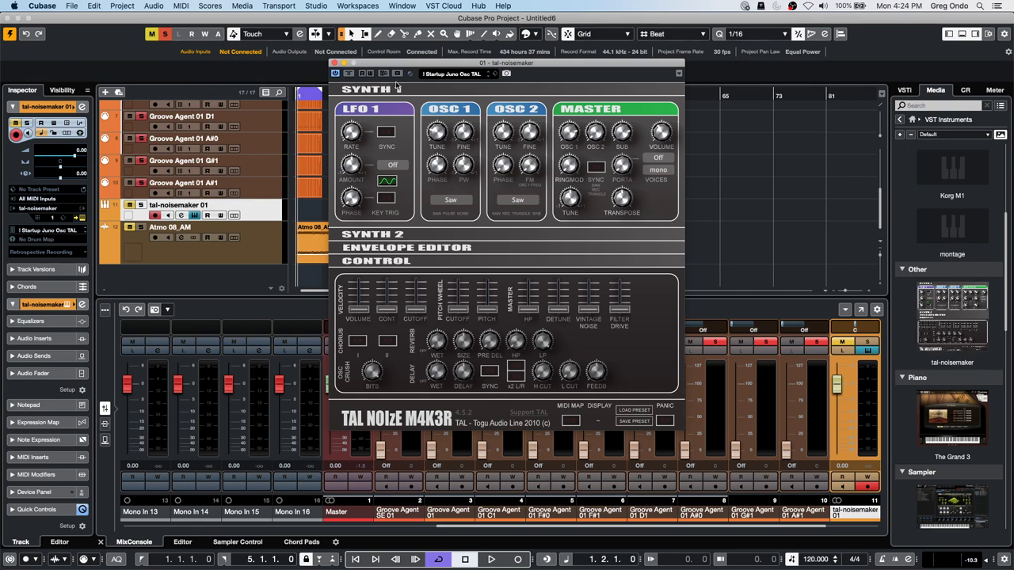
pyautogui.click(333, 62)
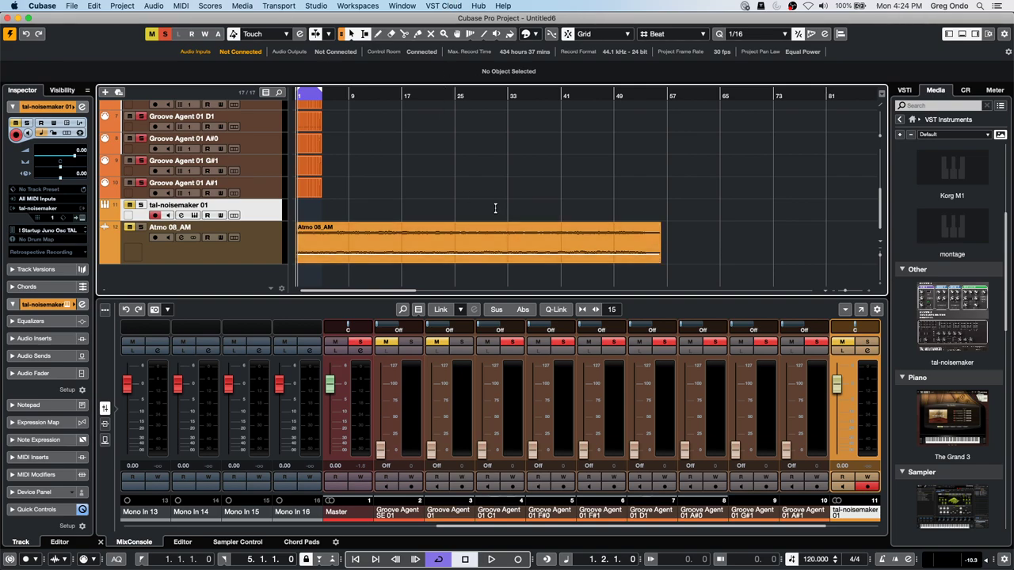
pyautogui.click(69, 6)
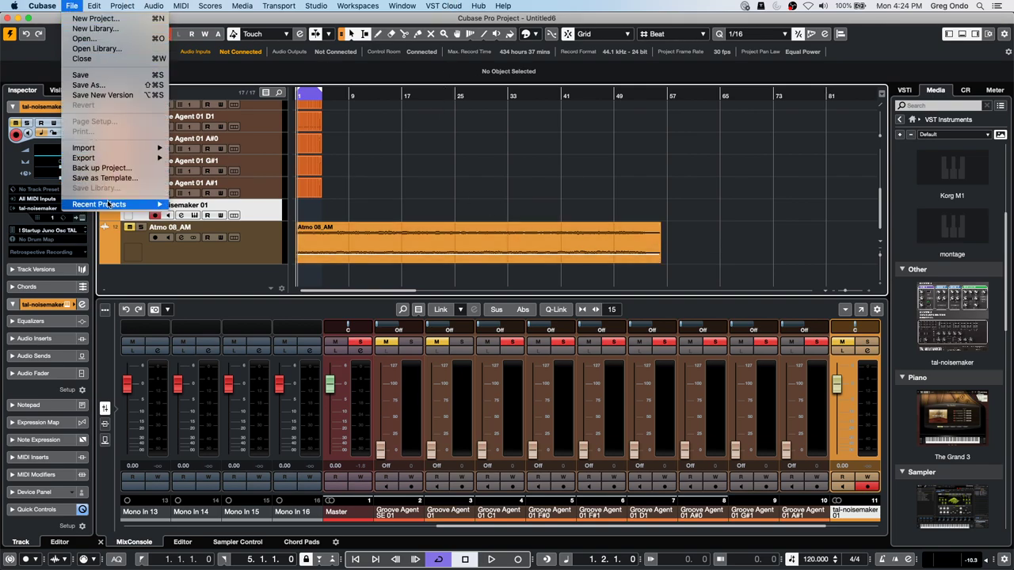
pyautogui.moveTo(108, 204)
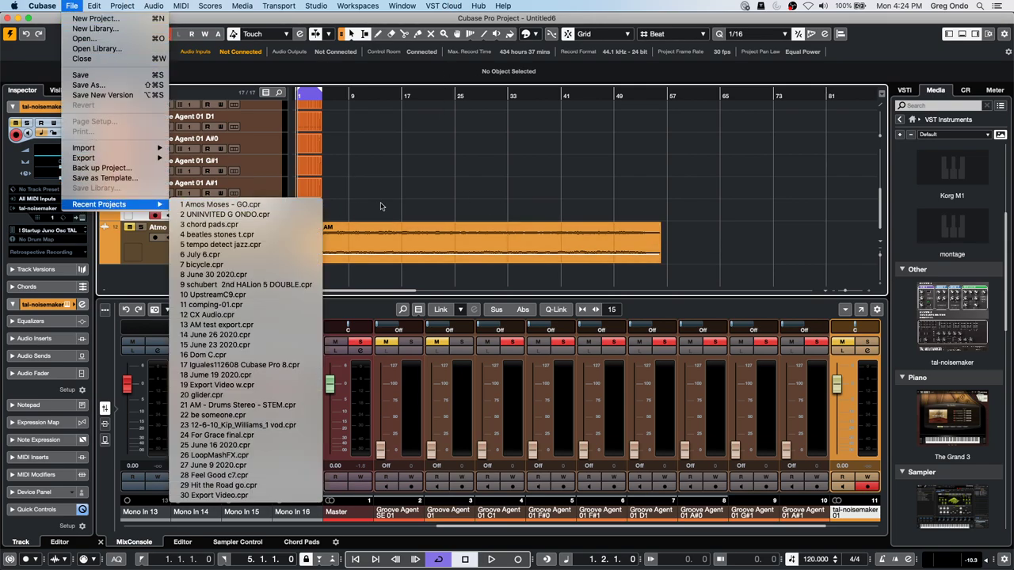
pyautogui.click(403, 142)
# Create a new empty project in the July 6 2020 folder
pyautogui.click(119, 7)
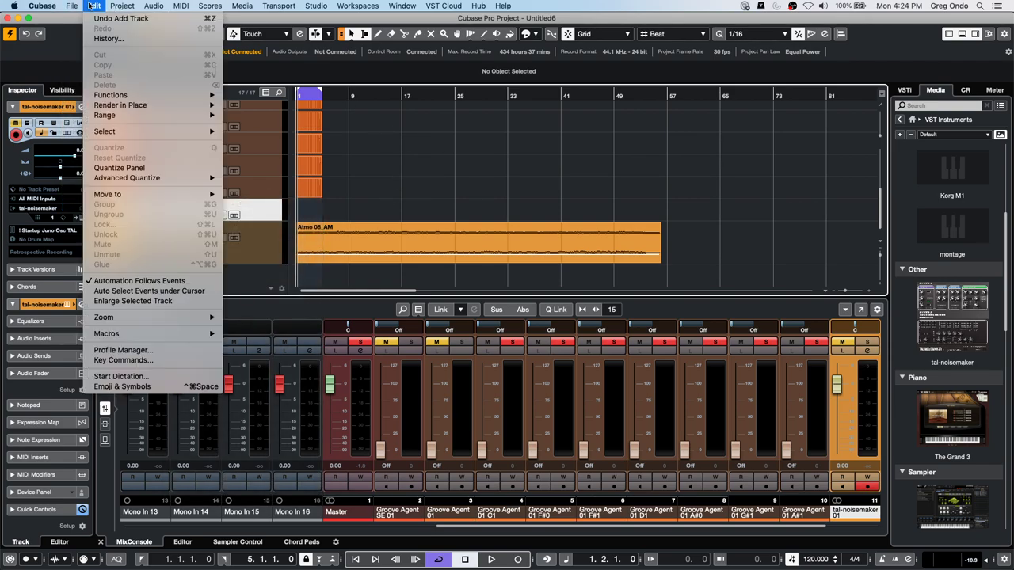
pyautogui.moveTo(71, 6)
pyautogui.moveTo(124, 161)
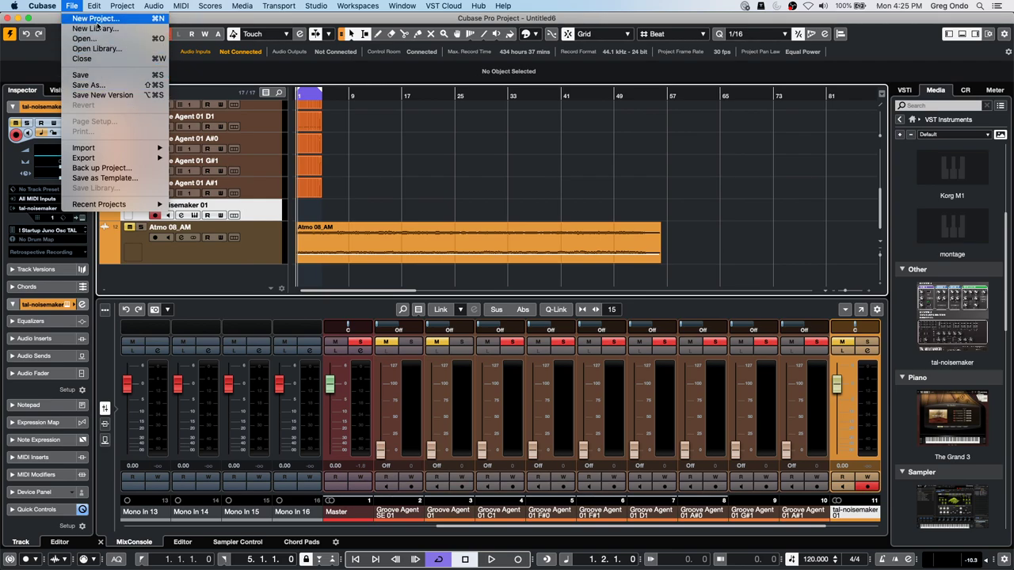
pyautogui.click(95, 18)
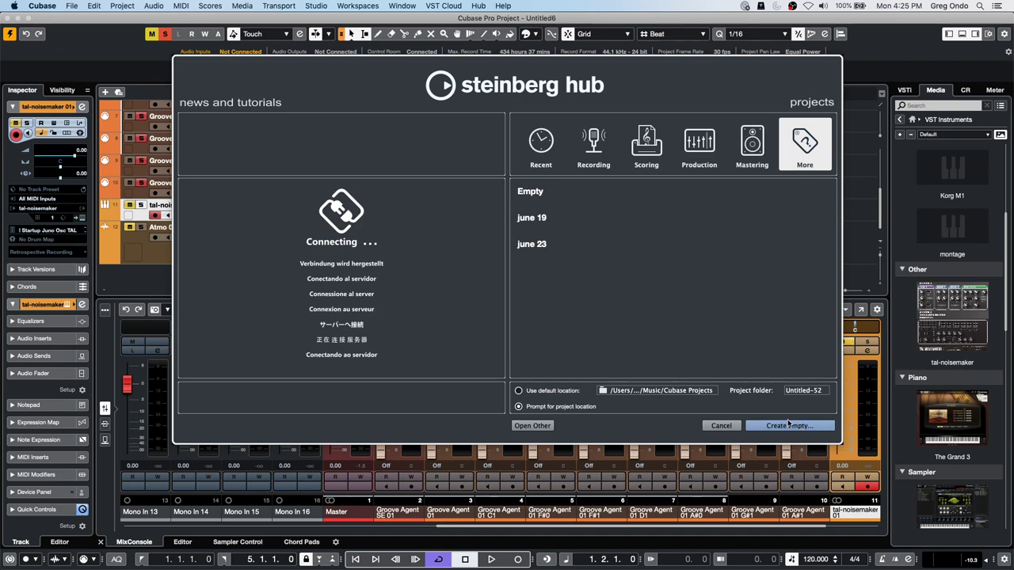
pyautogui.click(770, 428)
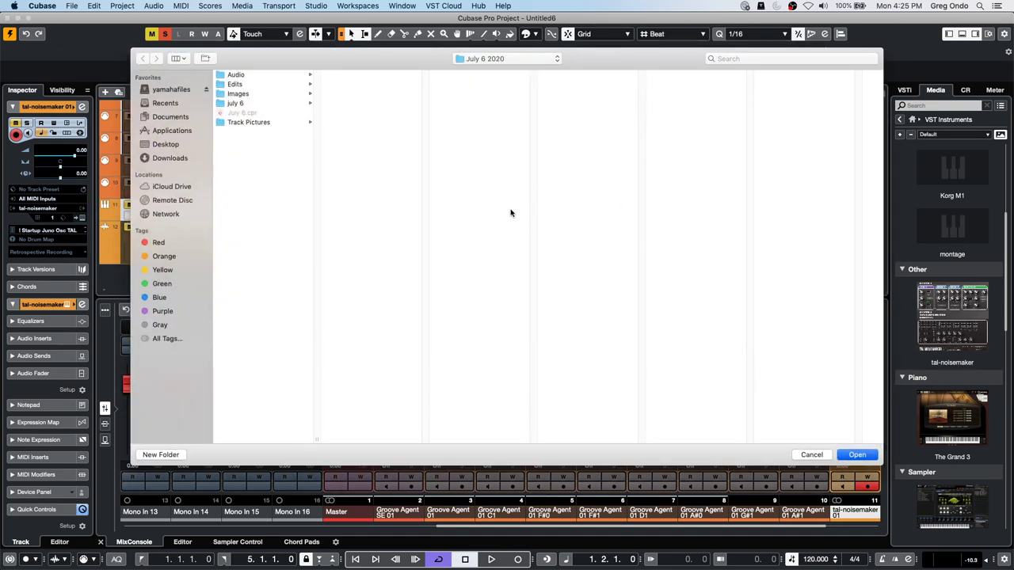
pyautogui.press('Return')
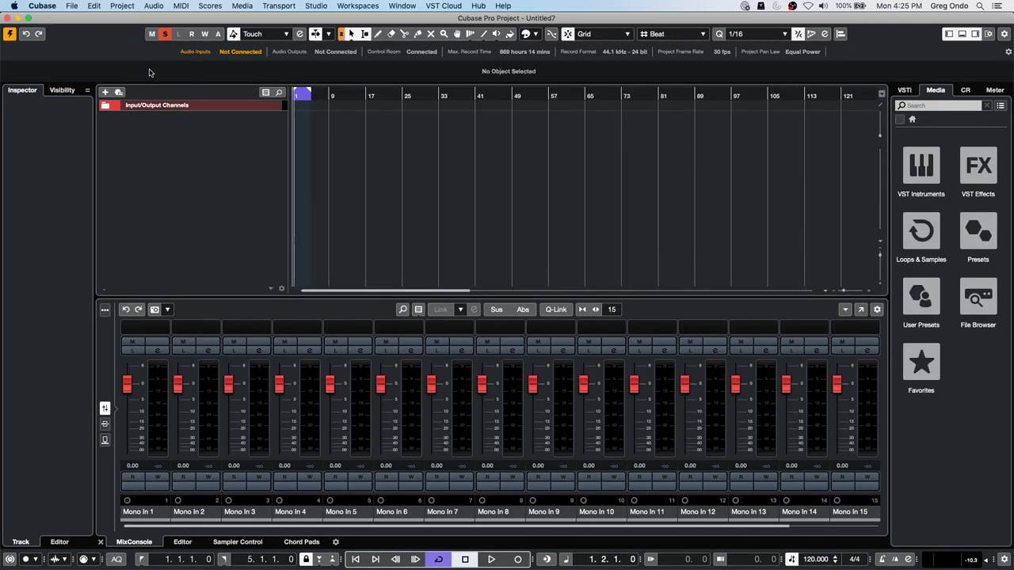
# Add 16 stereo audio tracks to the project and deactivate all solo states
pyautogui.click(105, 91)
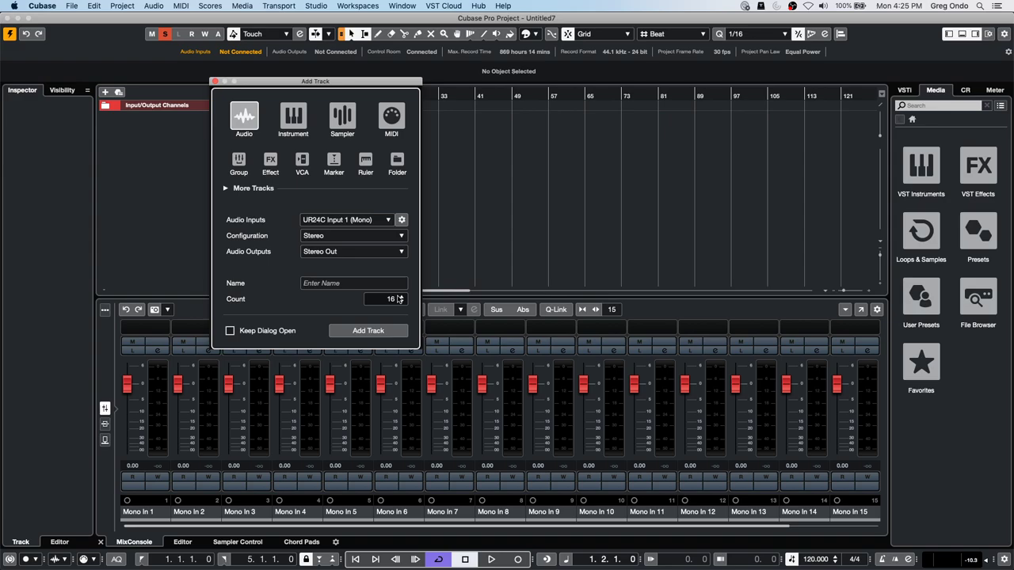
pyautogui.click(369, 331)
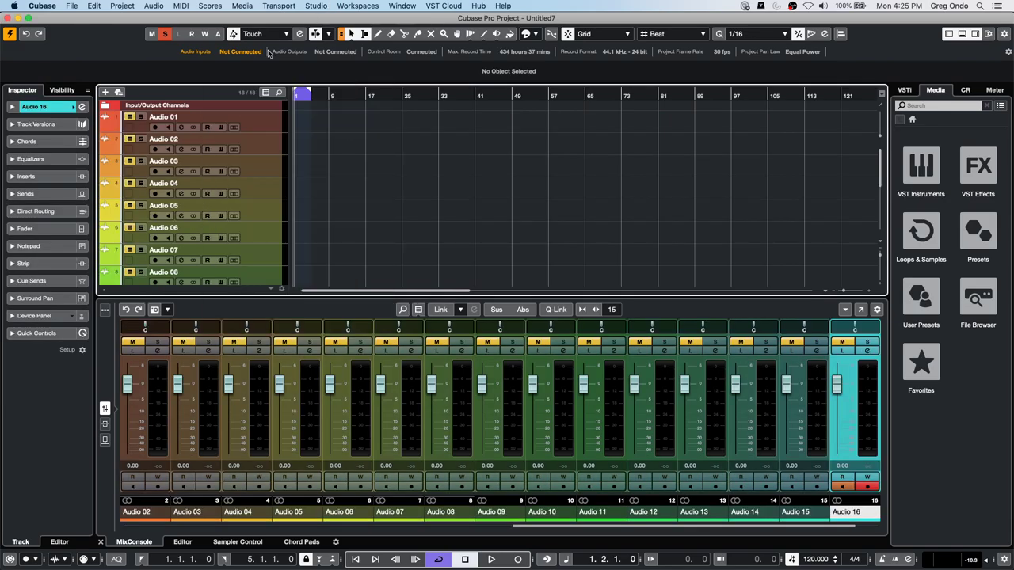
pyautogui.click(164, 33)
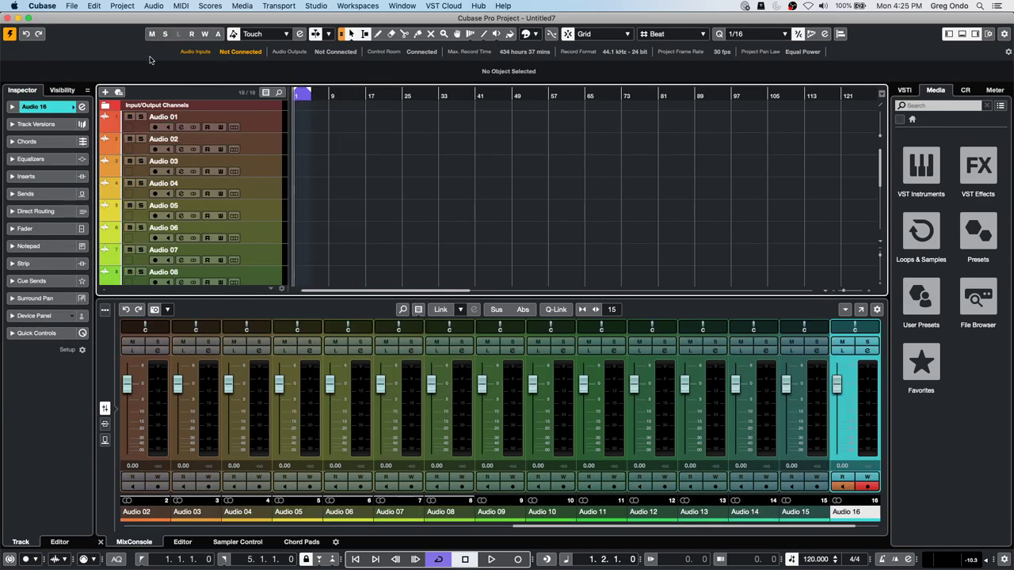
# Select the track range Audio 01 to Audio 05, and reselect only Audio 01 to Audio 04
pyautogui.click(278, 124)
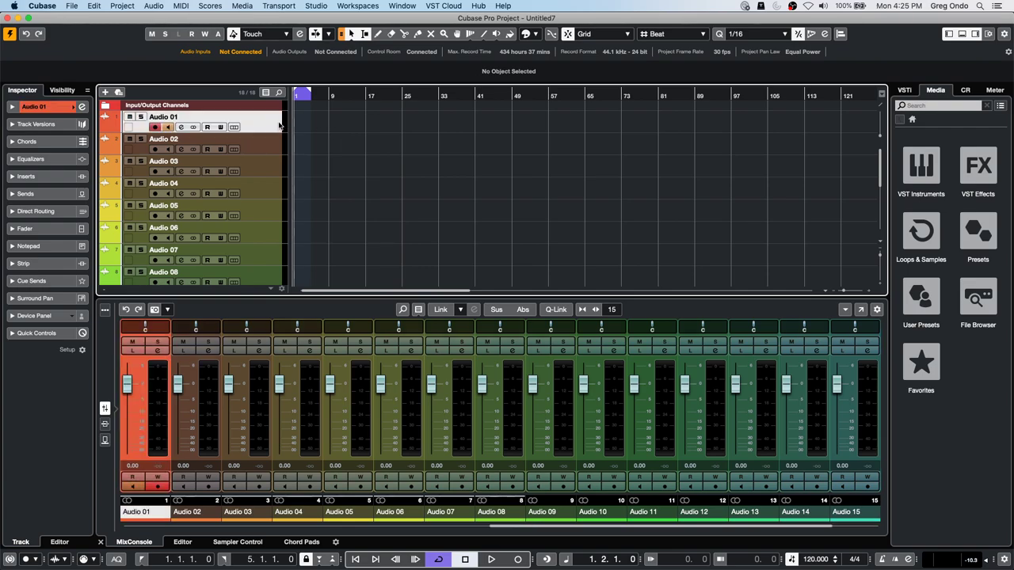
pyautogui.keyDown('shift'); pyautogui.click(270, 209); pyautogui.keyUp('shift')
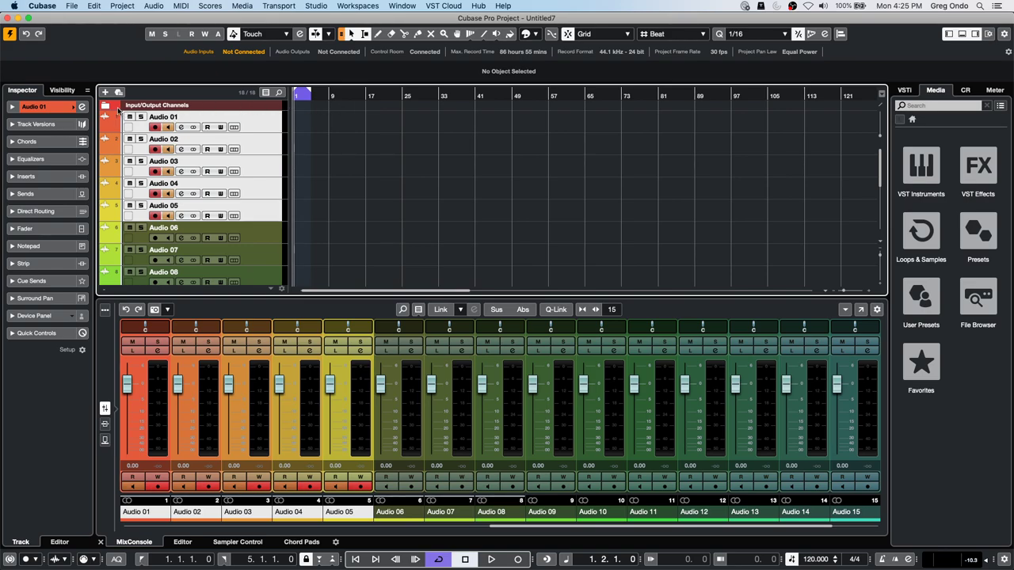
pyautogui.click(272, 108)
pyautogui.click(254, 149)
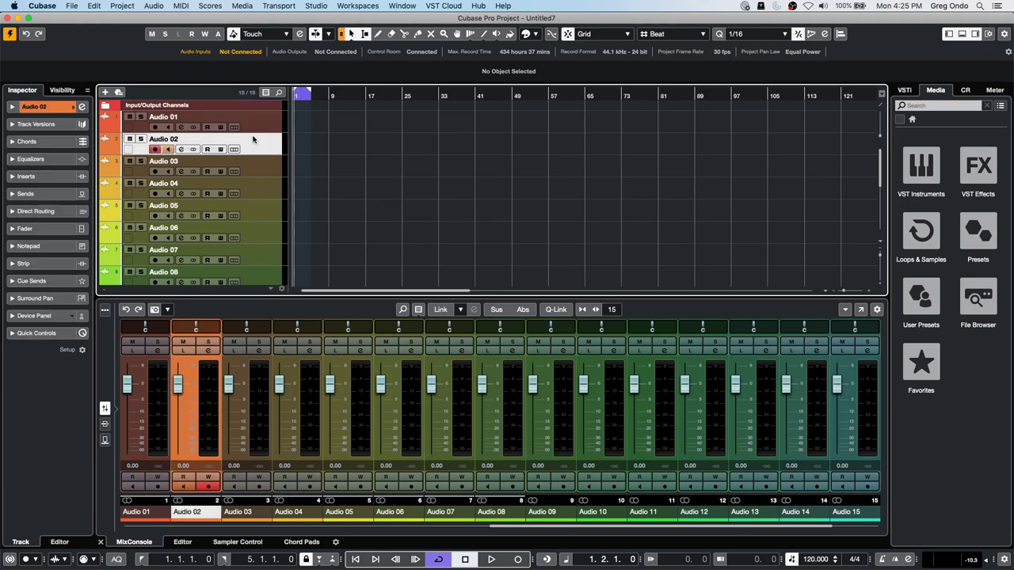
pyautogui.click(258, 123)
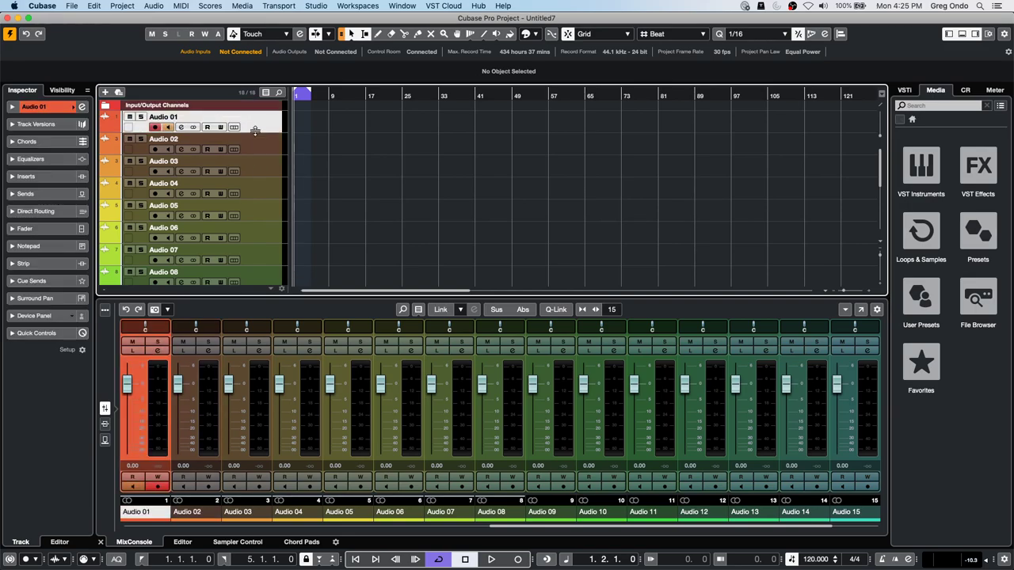
pyautogui.keyDown('shift'); pyautogui.click(272, 194); pyautogui.keyUp('shift')
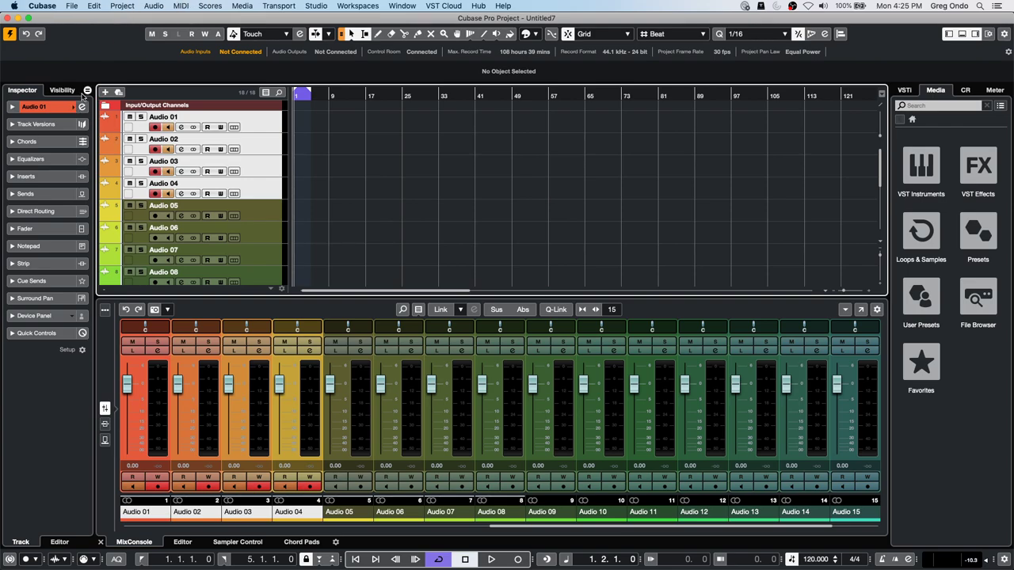
# Synchronize track visibility between the project and the MixConsole
pyautogui.click(64, 90)
pyautogui.click(87, 90)
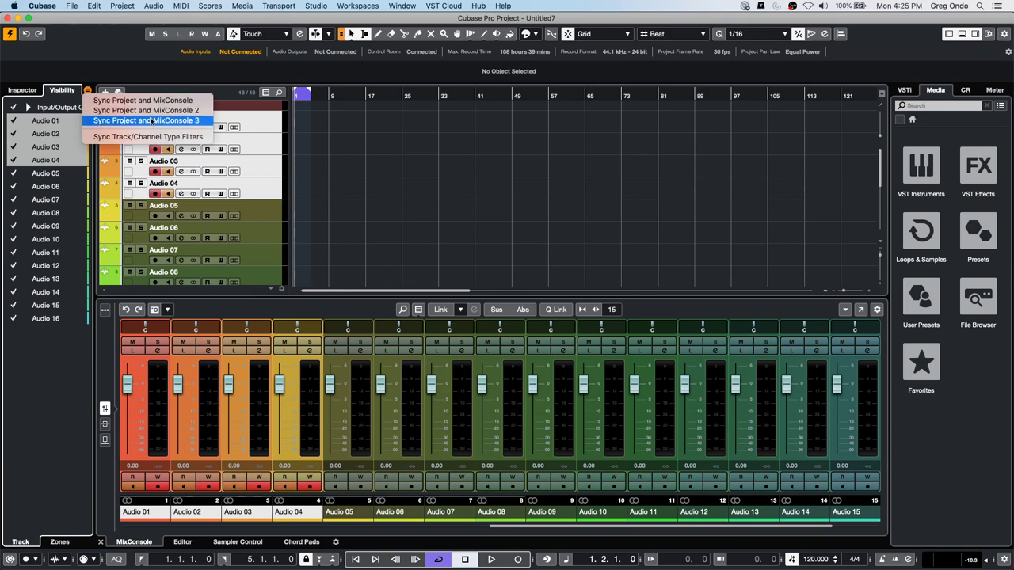
pyautogui.click(179, 101)
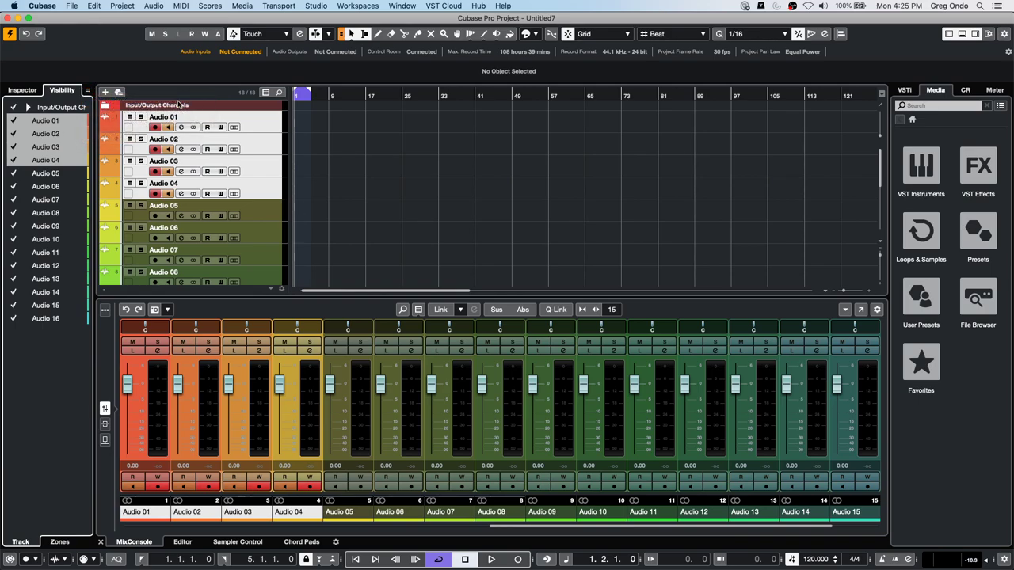
# Select Audio 01 to Audio 05, open the Project Logical Editor, and remove its Track Operation Record Toggle action line
pyautogui.click(401, 178)
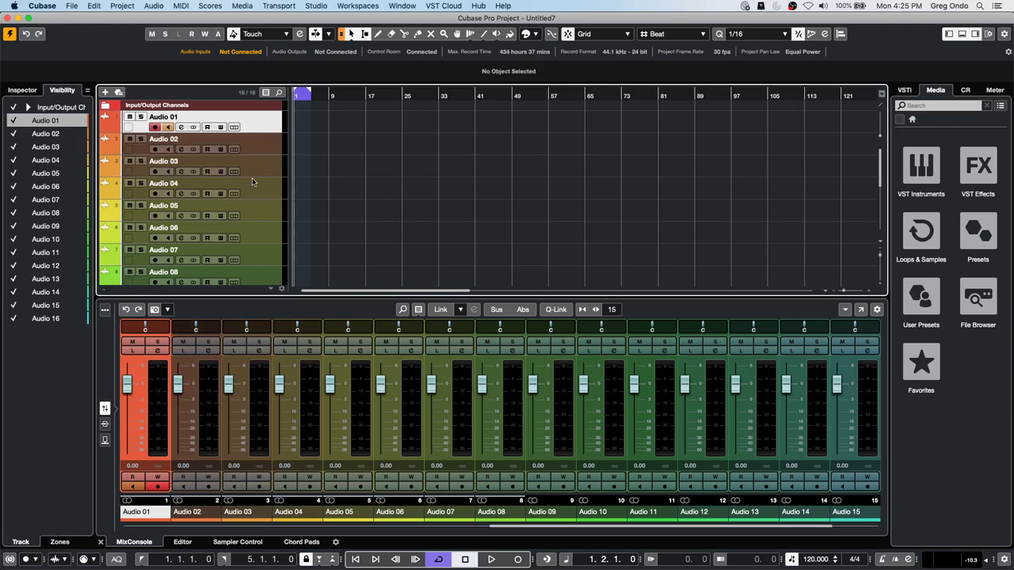
pyautogui.keyDown('shift'); pyautogui.click(262, 221); pyautogui.keyUp('shift')
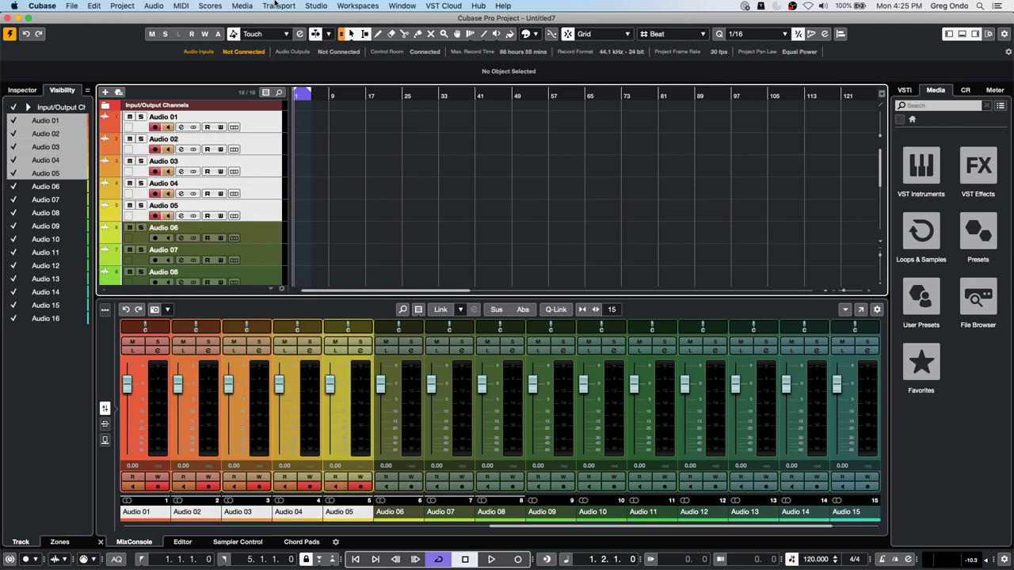
pyautogui.click(119, 6)
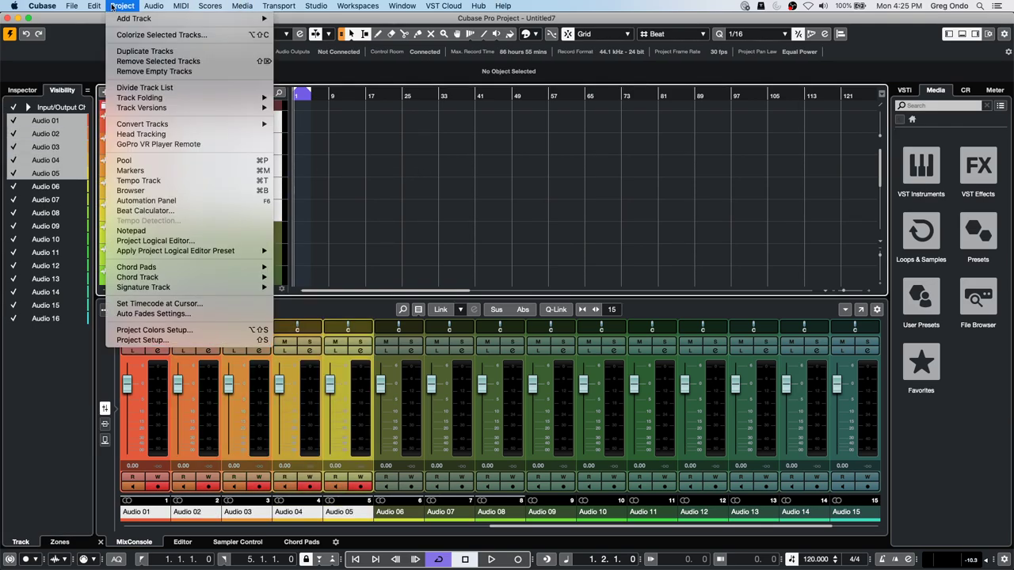
pyautogui.click(219, 241)
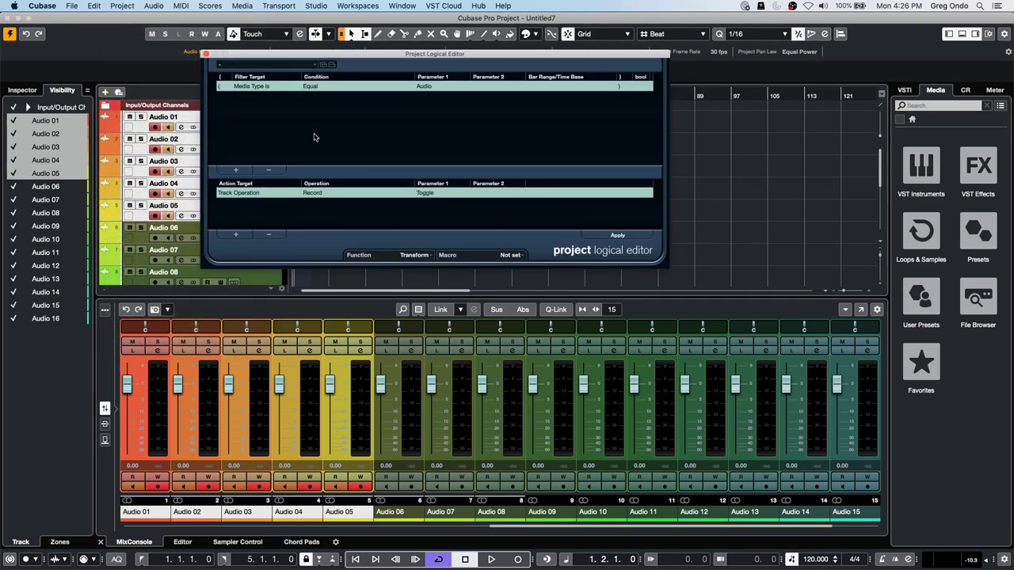
pyautogui.click(269, 234)
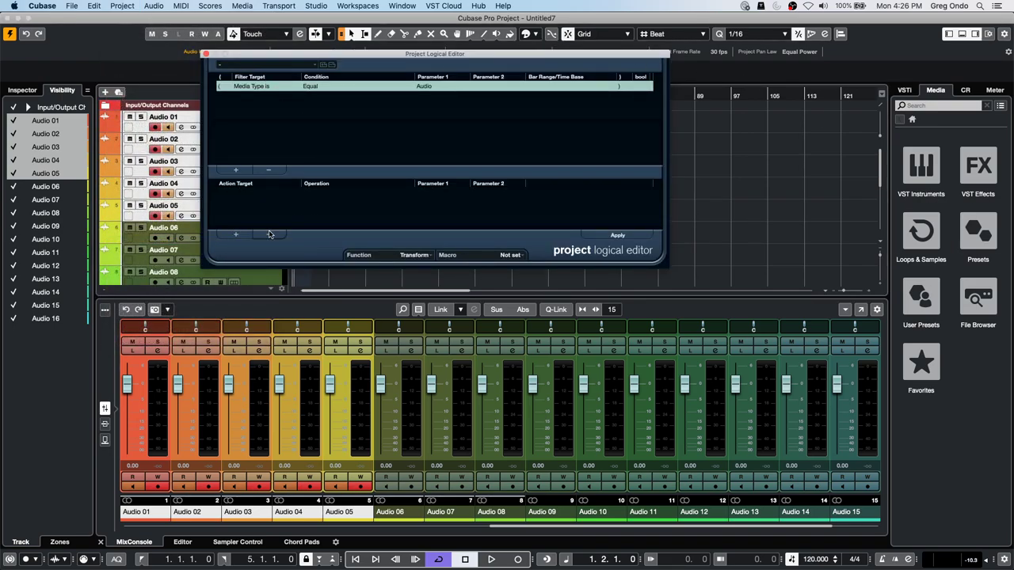
# Replace the Media Type filter line in the Project Logical Editor with Property, Property is set, Event is selected
pyautogui.click(270, 172)
pyautogui.moveTo(291, 53); pyautogui.dragTo(525, 51)
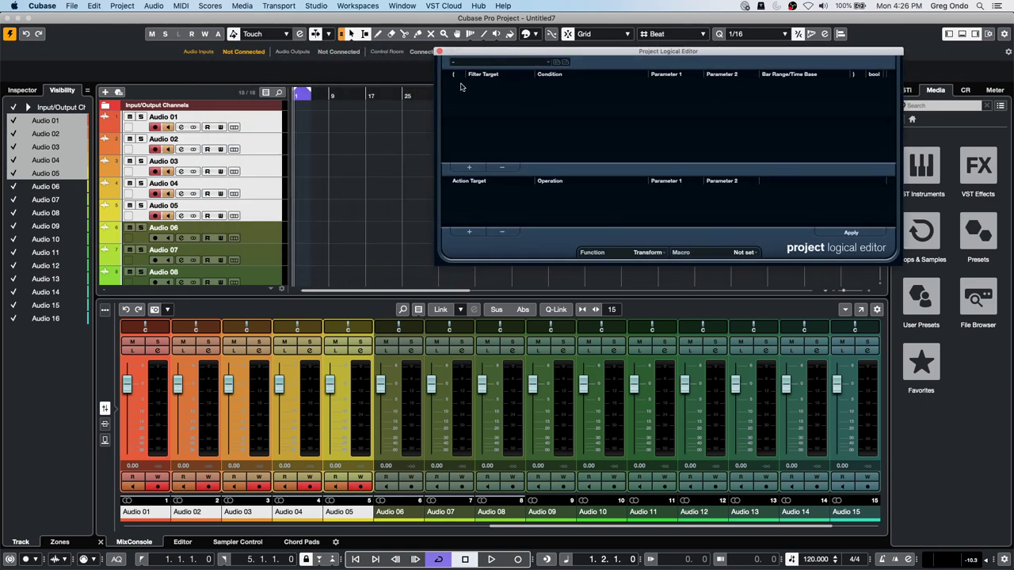
pyautogui.click(471, 168)
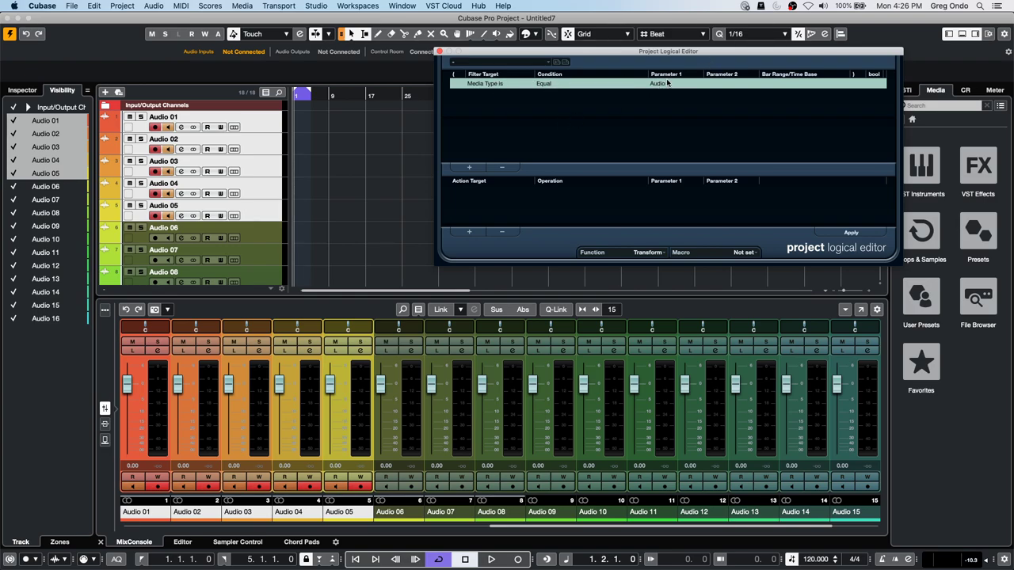
pyautogui.click(484, 83)
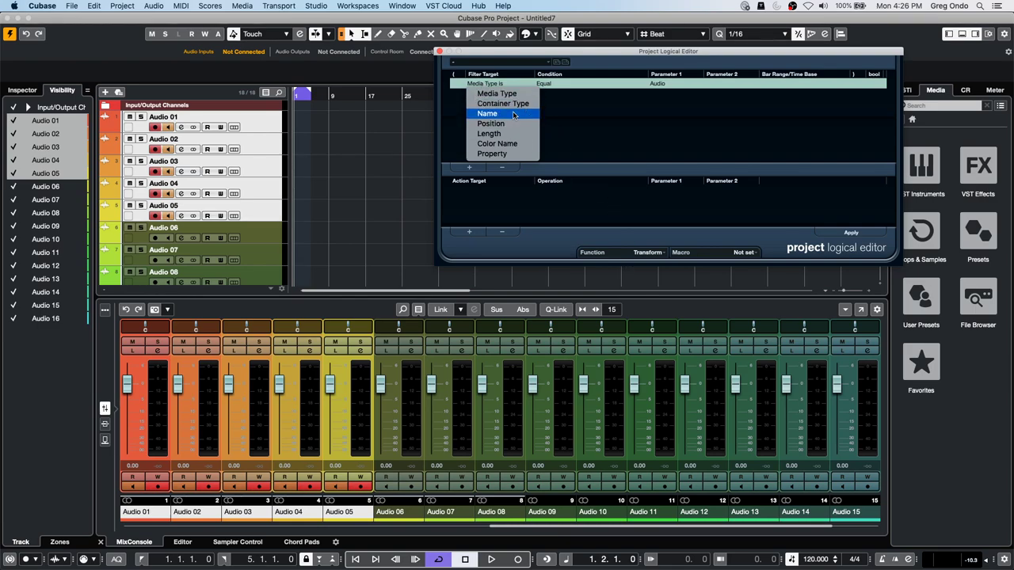
pyautogui.click(516, 154)
pyautogui.click(559, 84)
pyautogui.click(570, 94)
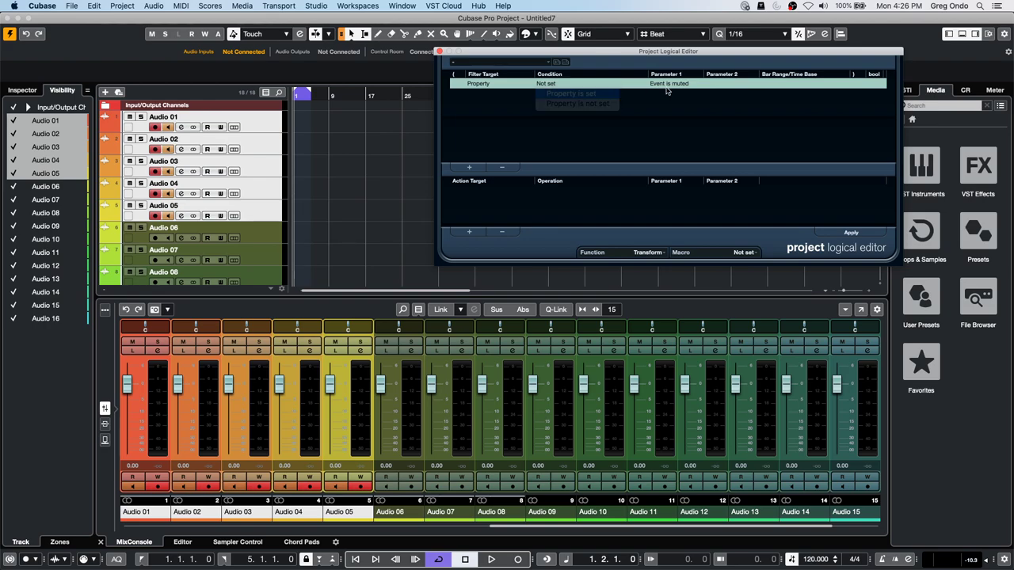
pyautogui.click(669, 84)
pyautogui.click(675, 104)
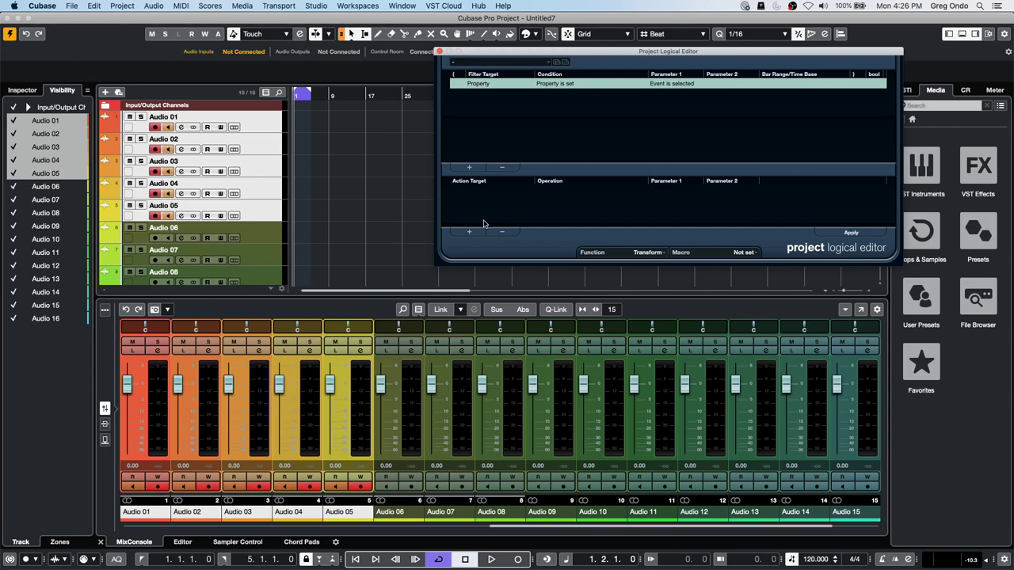
pyautogui.click(665, 84)
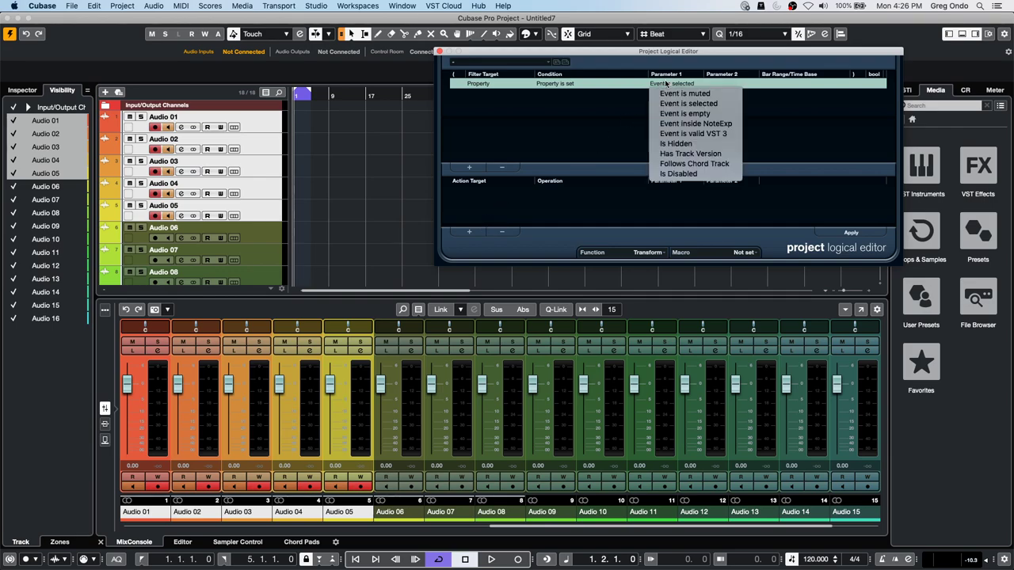
pyautogui.click(720, 104)
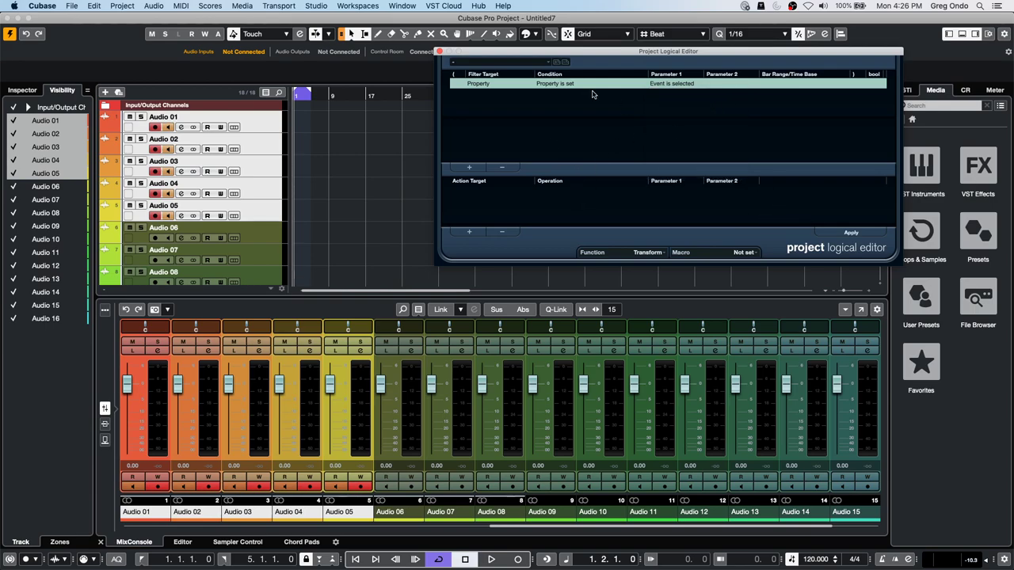
pyautogui.click(534, 62)
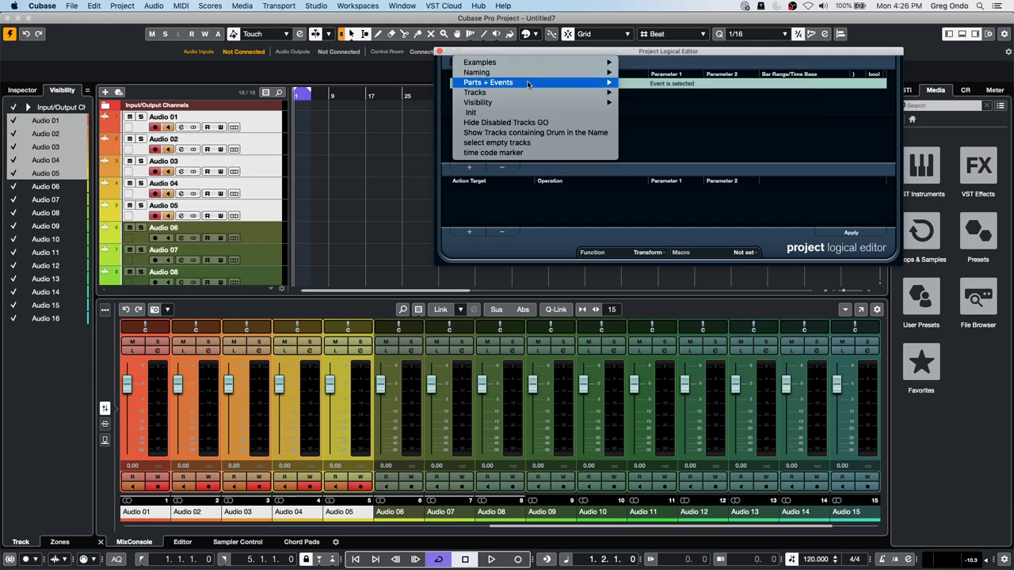
pyautogui.moveTo(519, 103)
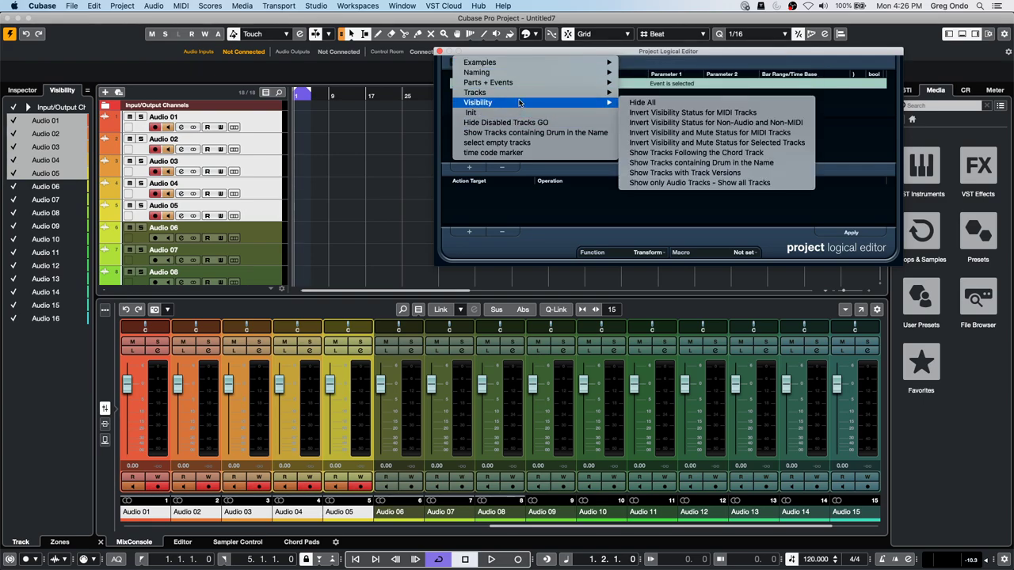
pyautogui.click(845, 124)
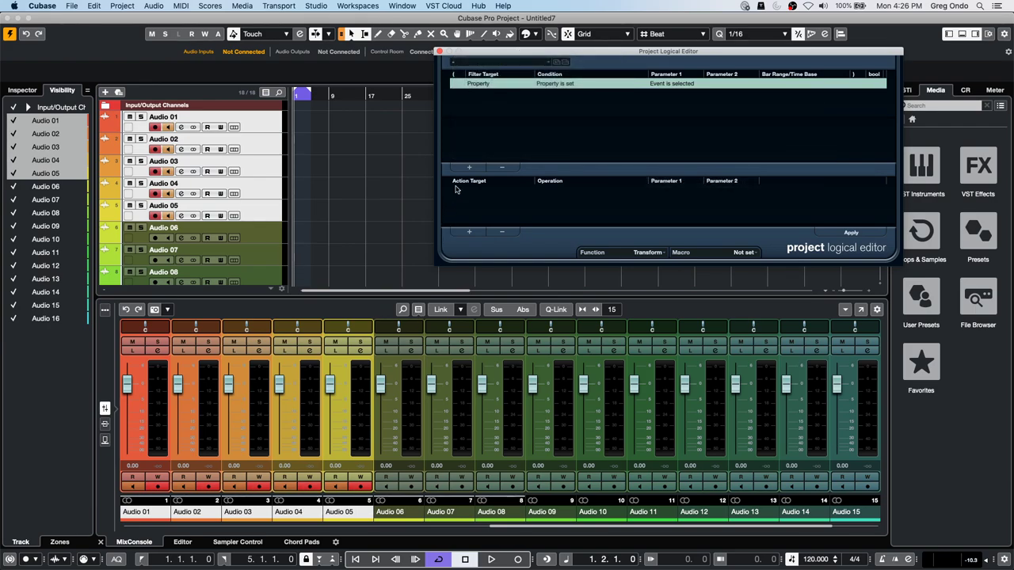
# Add a Track Operation action line set to Hide Track, Enable, and change the filter condition to Property is not set
pyautogui.click(469, 232)
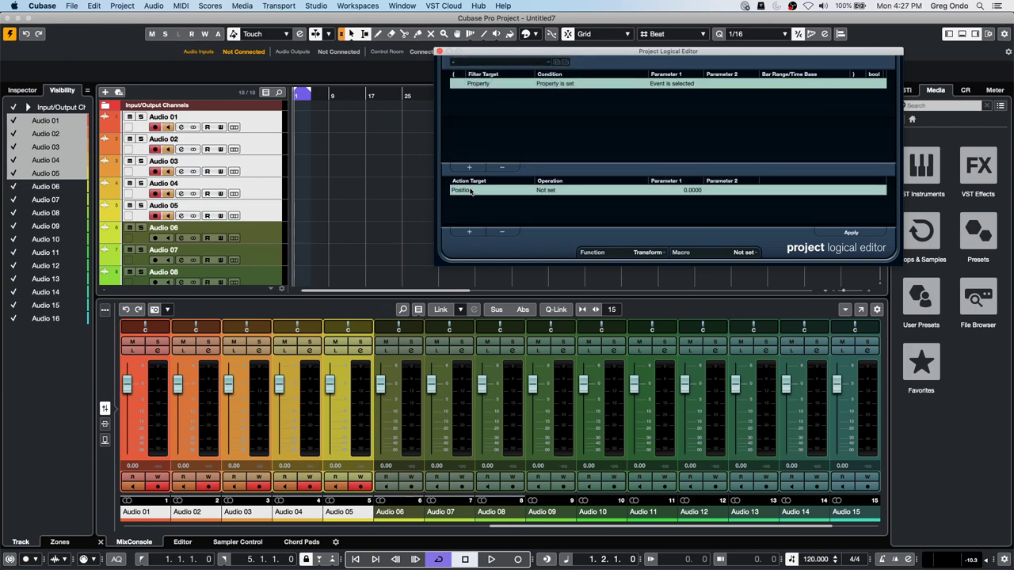
pyautogui.click(471, 190)
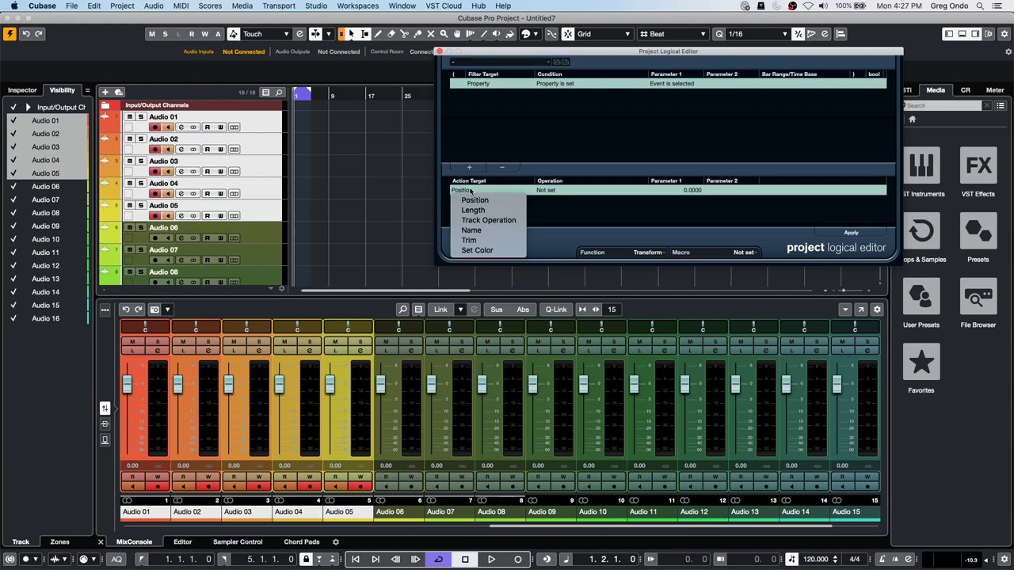
pyautogui.click(508, 221)
pyautogui.click(557, 191)
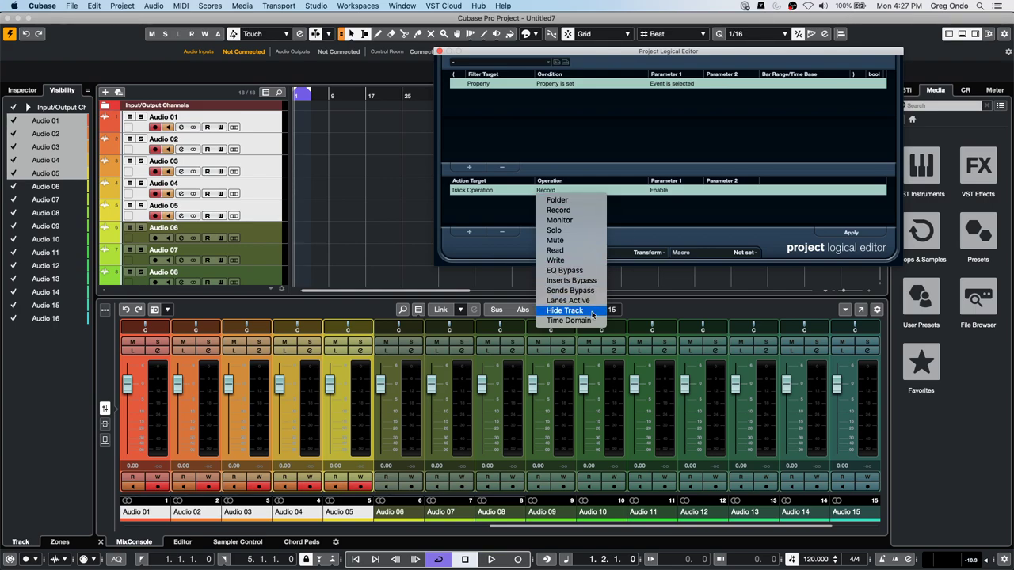
pyautogui.click(576, 87)
pyautogui.click(577, 103)
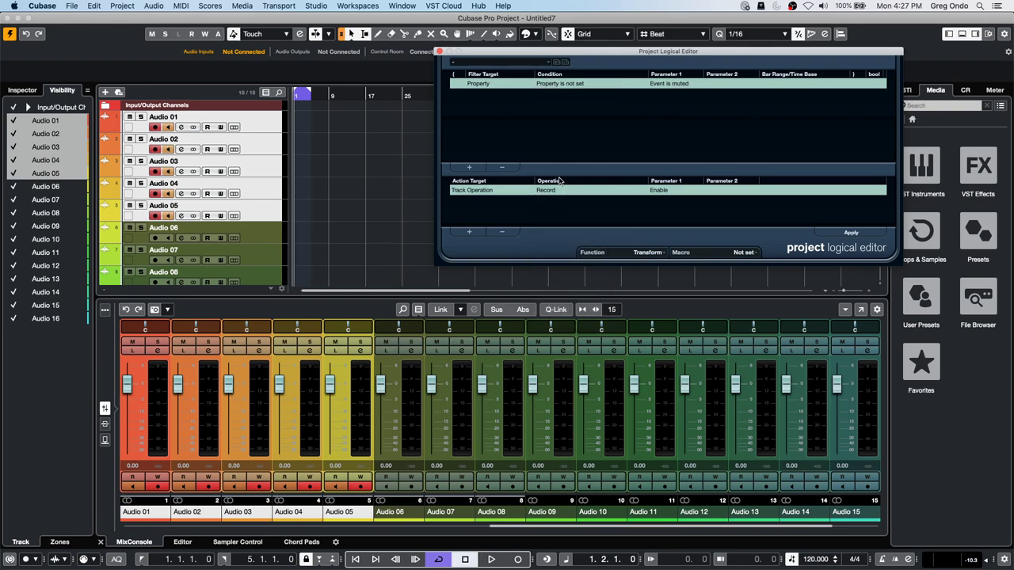
pyautogui.click(552, 191)
pyautogui.click(586, 310)
# Apply the hide-track edit with the Event is muted filter, check the MixConsole, and try to undo and redo it
pyautogui.click(850, 232)
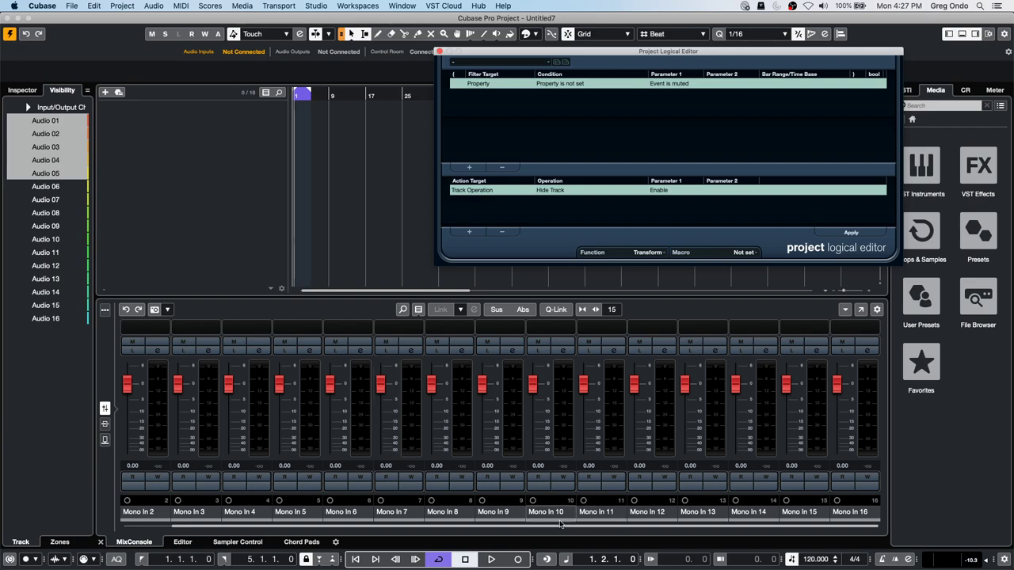
pyautogui.click(532, 530)
pyautogui.moveTo(615, 526); pyautogui.dragTo(355, 533)
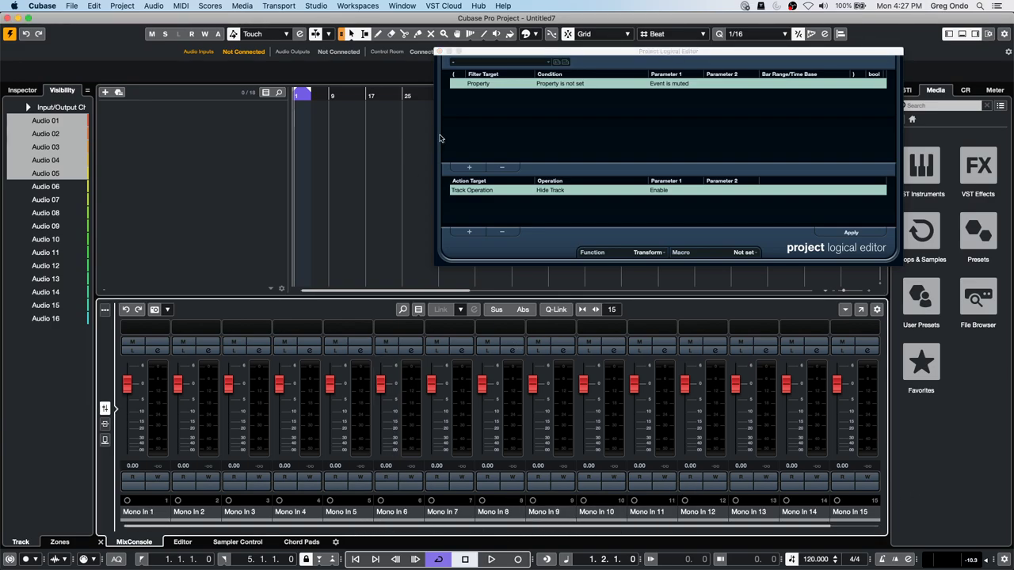
pyautogui.press('super+z')
pyautogui.press('super+shift+z')
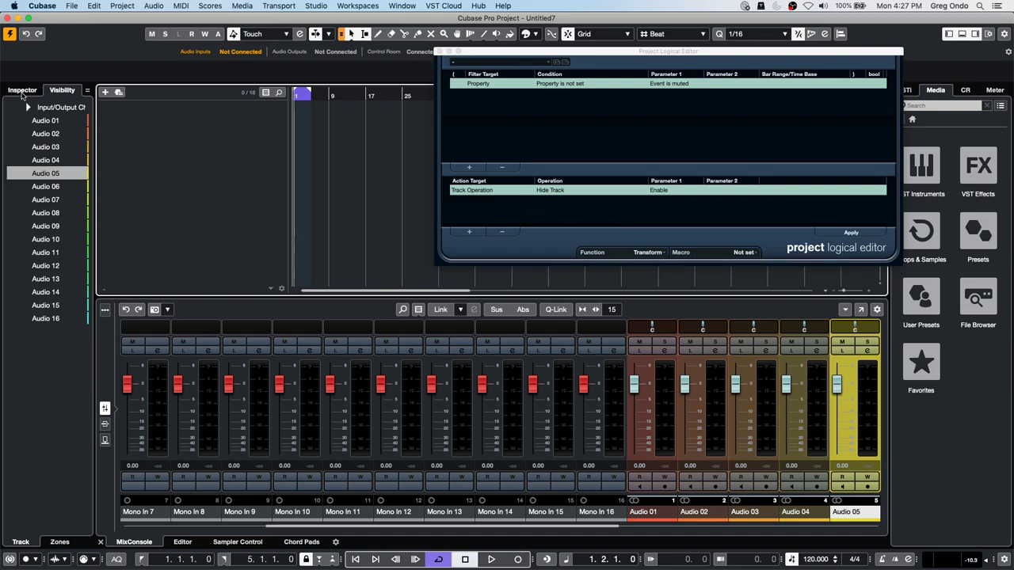
# Make Audio 01 to Audio 16 visible again and select the tracks Audio 03 and Audio 05
pyautogui.click(13, 121)
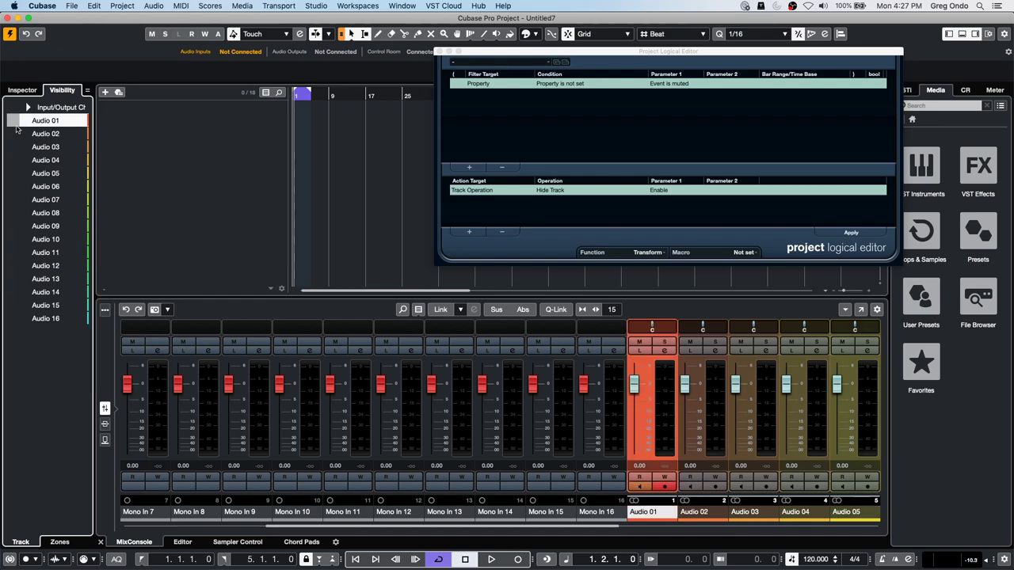
pyautogui.click(12, 143)
pyautogui.click(12, 135)
pyautogui.moveTo(11, 161); pyautogui.dragTo(3, 338)
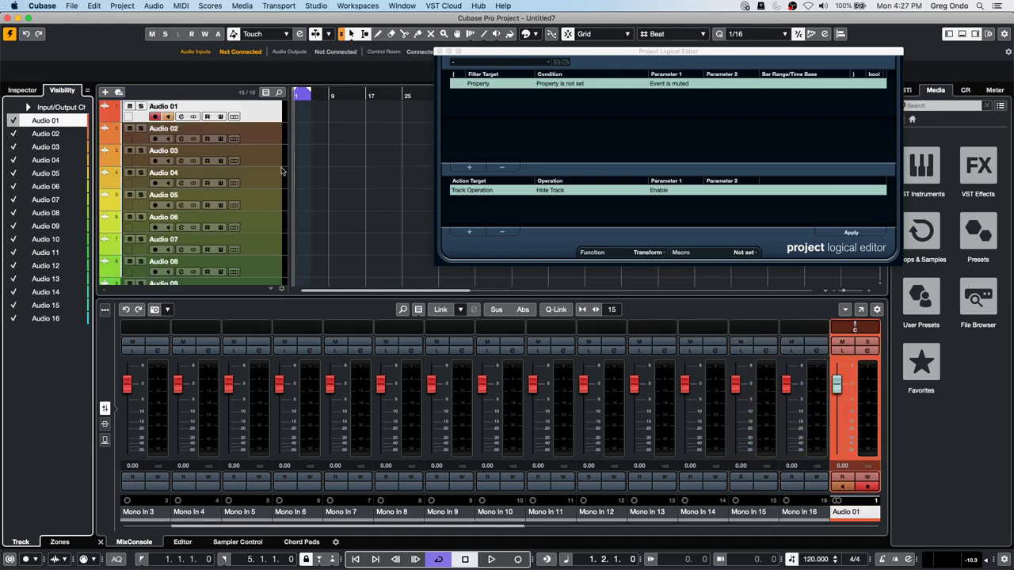
pyautogui.click(254, 150)
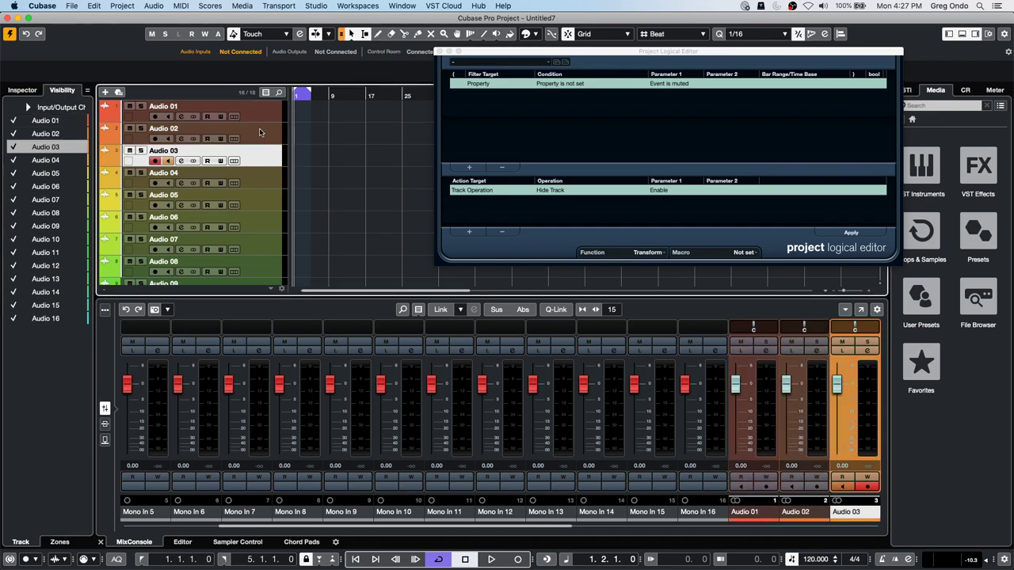
pyautogui.keyDown('super'); pyautogui.click(264, 204); pyautogui.keyUp('super')
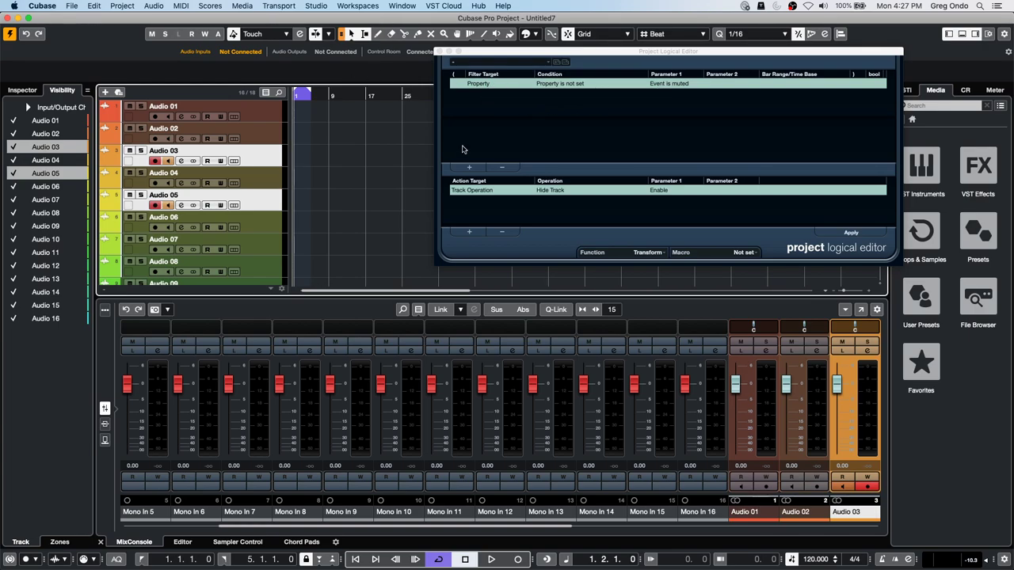
# Replace the filter line with Container Type is, Equal, Track
pyautogui.click(502, 167)
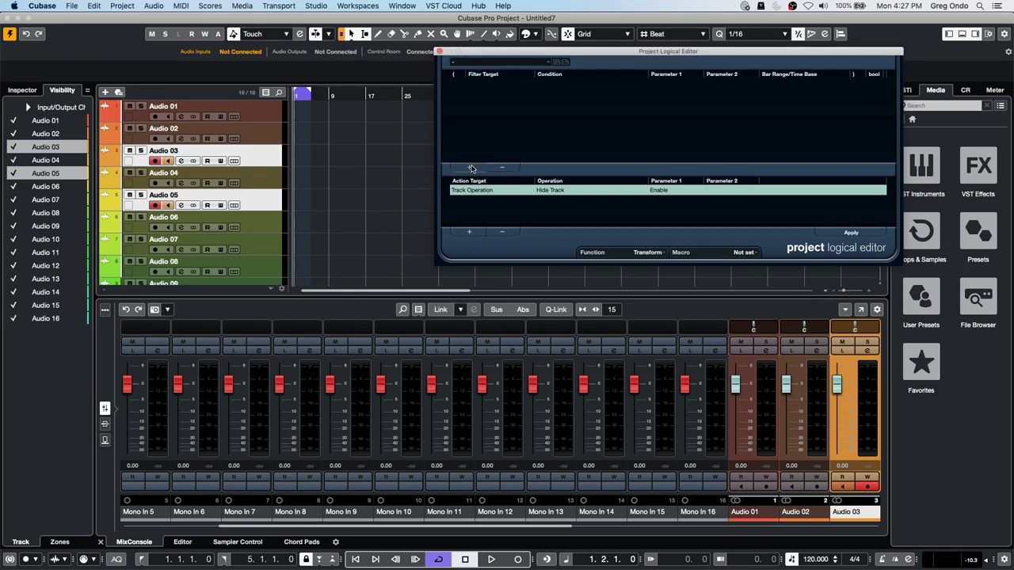
pyautogui.click(469, 167)
pyautogui.click(490, 84)
pyautogui.click(498, 104)
pyautogui.click(678, 84)
pyautogui.click(690, 106)
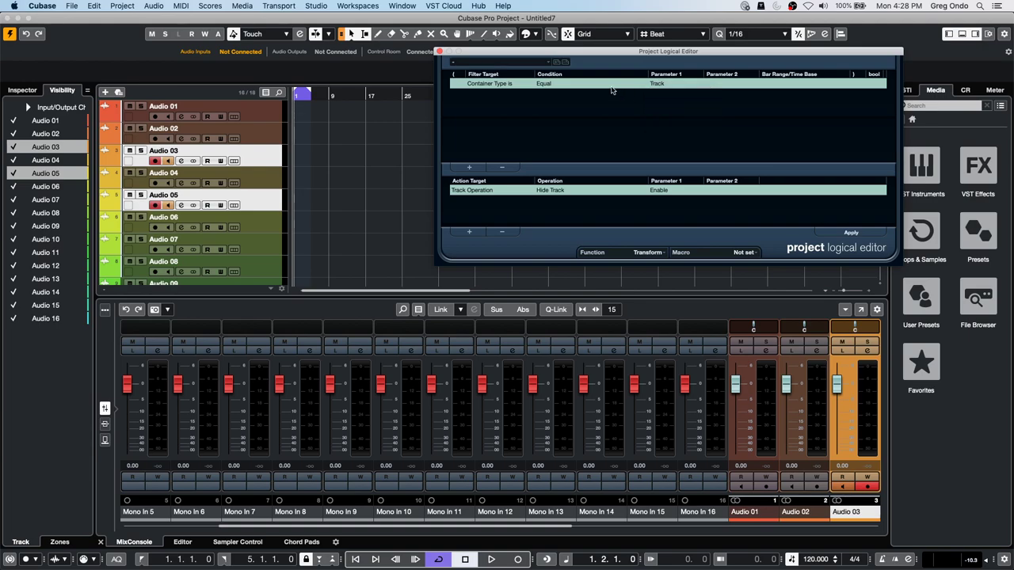
# Add a second filter line with Property, Property is not set, Event is selected
pyautogui.click(469, 167)
pyautogui.click(490, 94)
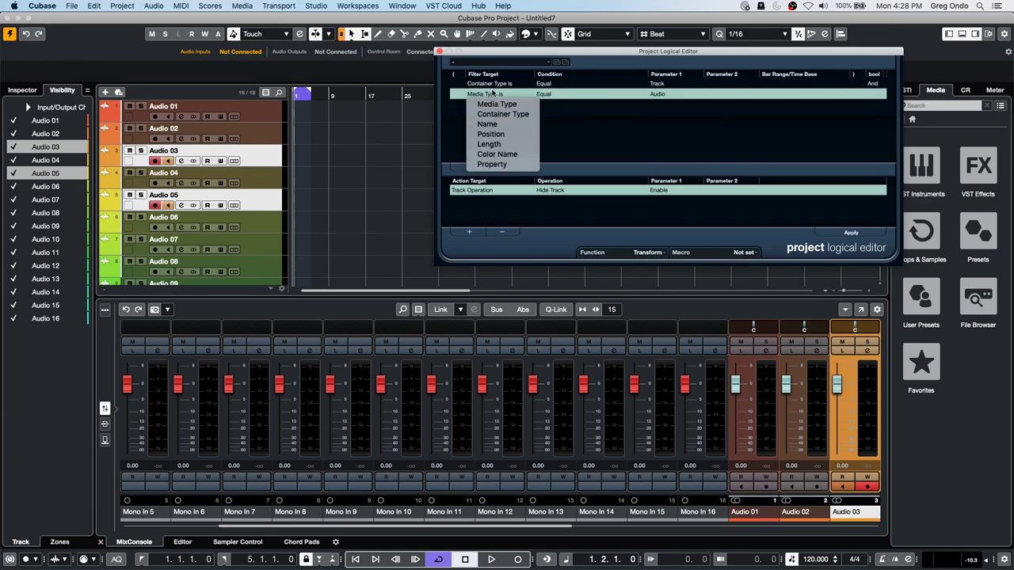
pyautogui.click(513, 166)
pyautogui.click(575, 94)
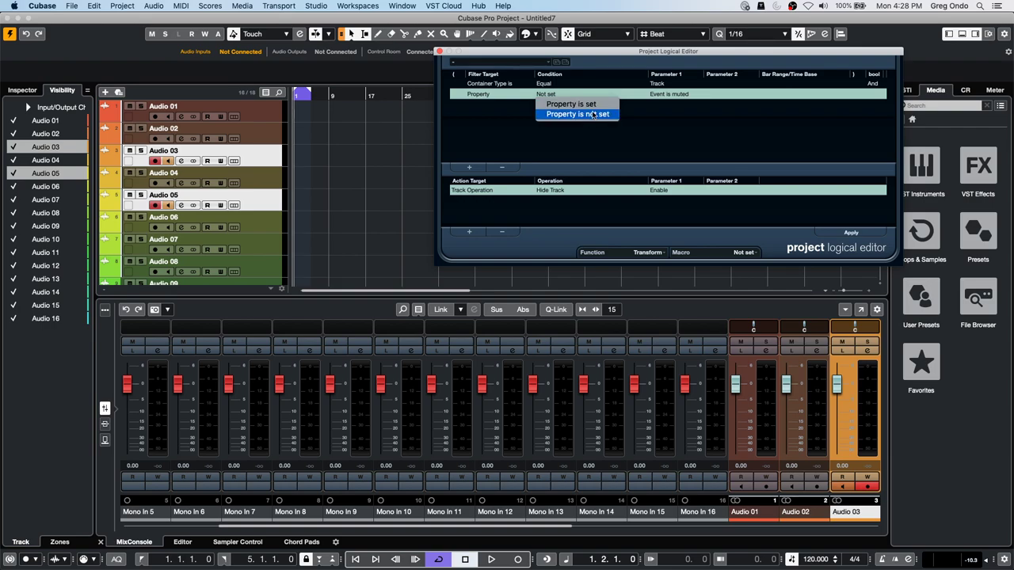
pyautogui.click(585, 115)
pyautogui.click(686, 93)
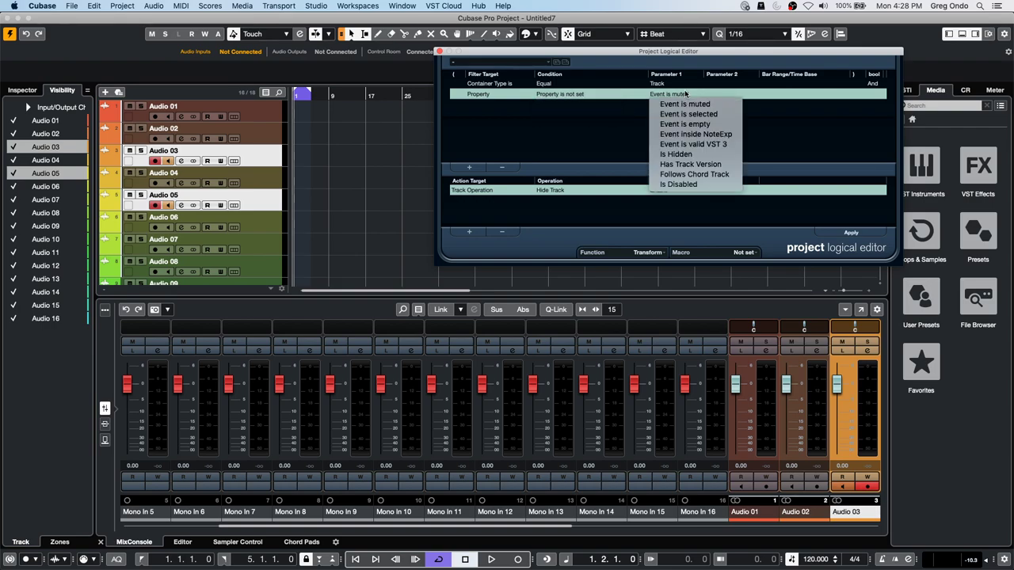
pyautogui.click(699, 117)
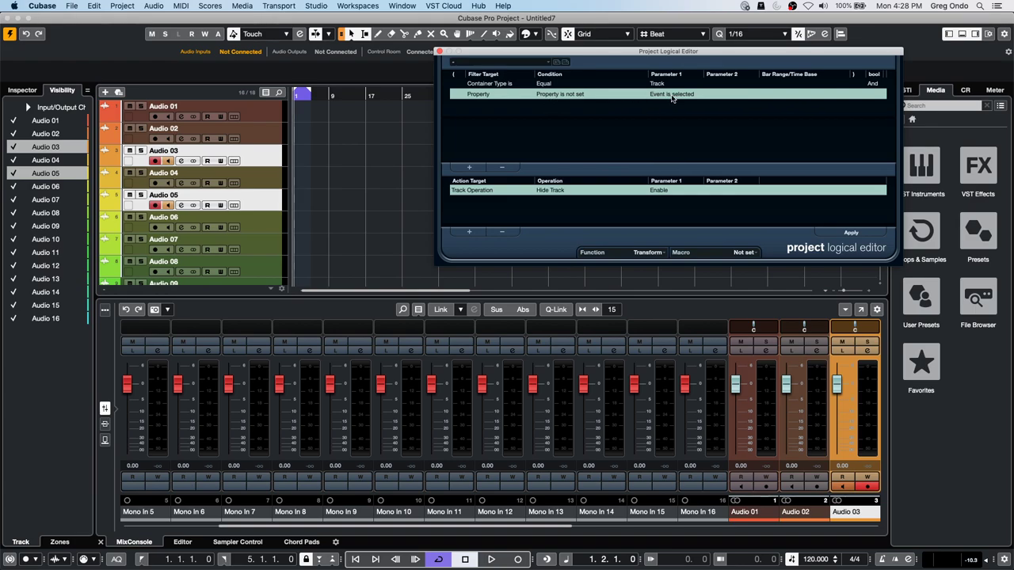
# Apply the logical edit to hide the unselected tracks, and filter Input Channels out of the MixConsole
pyautogui.click(854, 233)
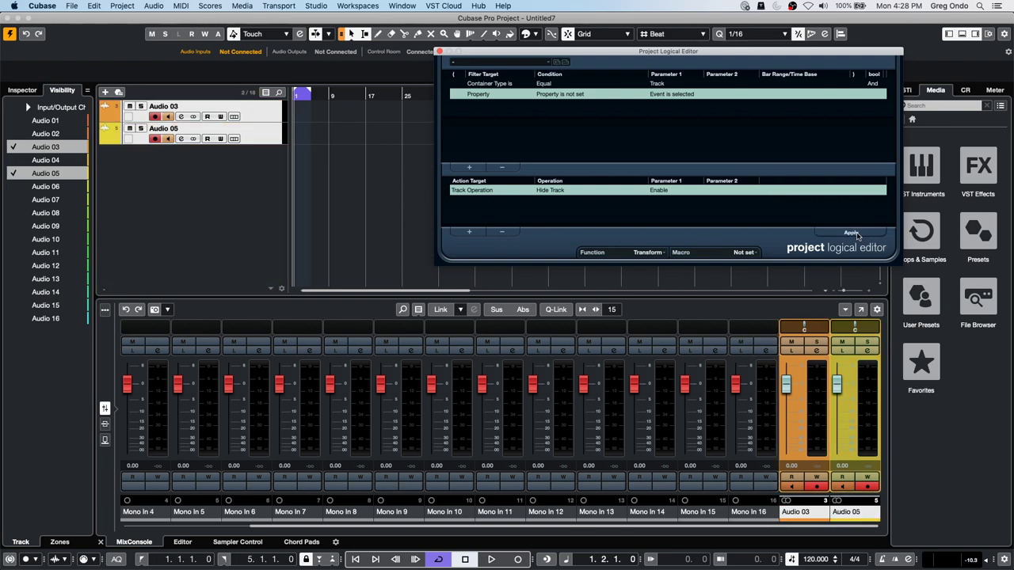
pyautogui.click(602, 523)
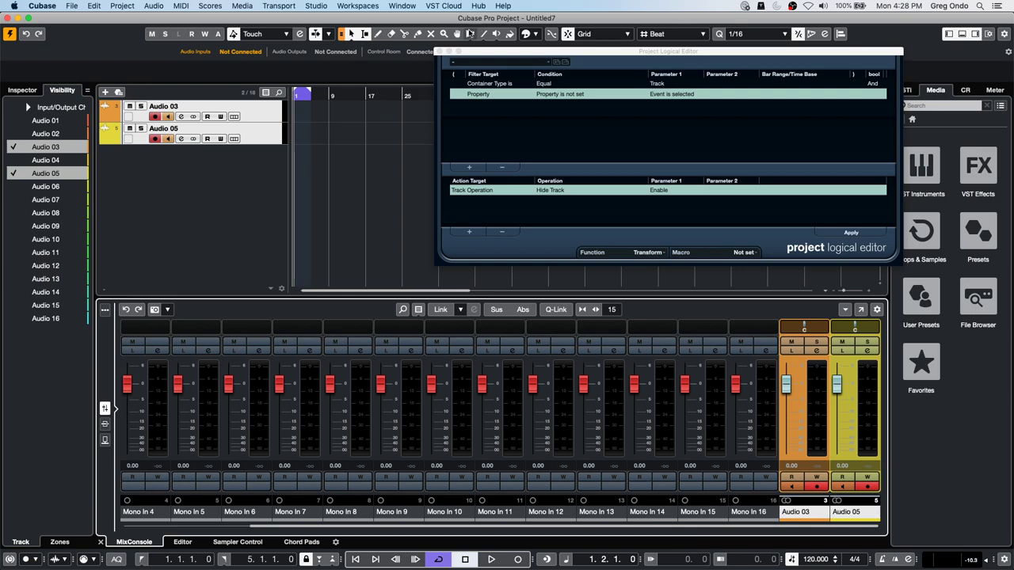
pyautogui.click(421, 309)
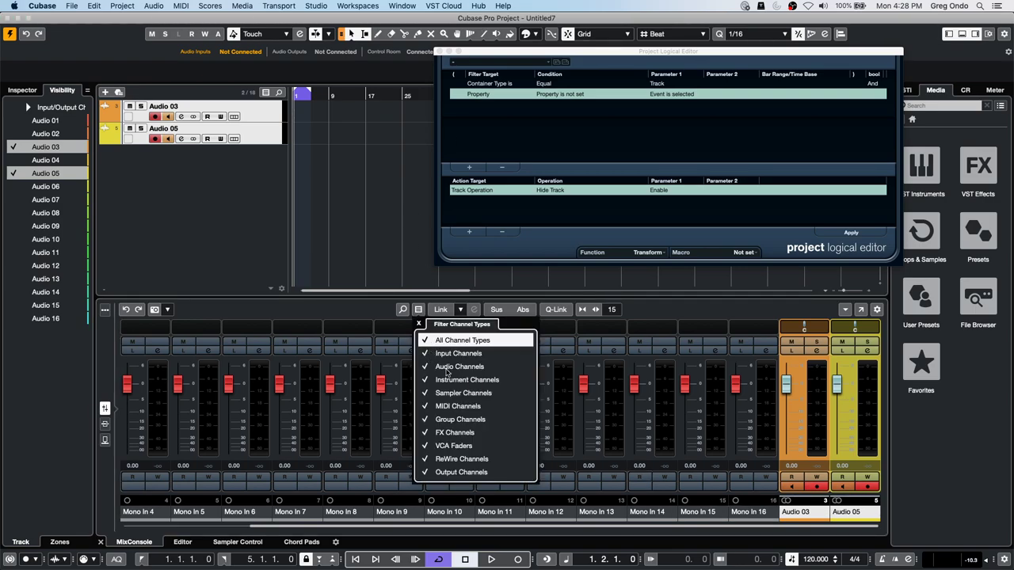
pyautogui.click(432, 354)
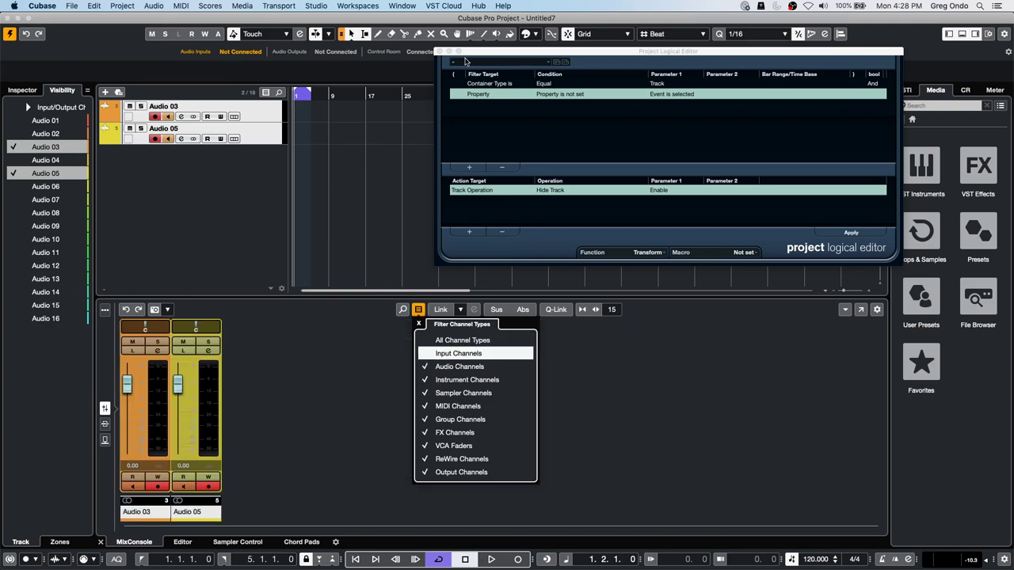
# Make Audio 02 to Audio 16 visible and add Audio 07 to the track selection
pyautogui.click(13, 120)
pyautogui.moveTo(11, 133); pyautogui.dragTo(6, 332)
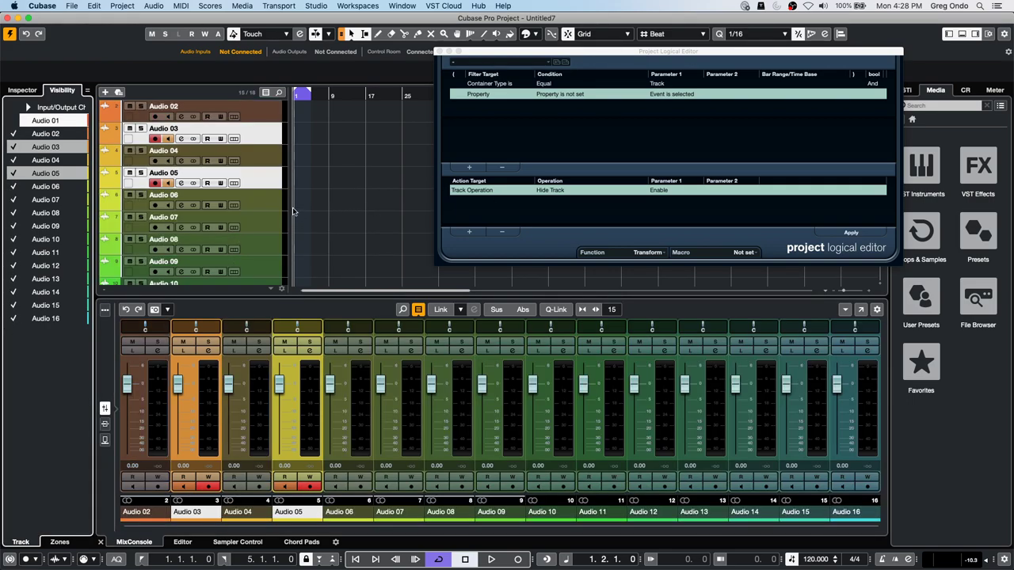
pyautogui.keyDown('super'); pyautogui.click(266, 230); pyautogui.keyUp('super')
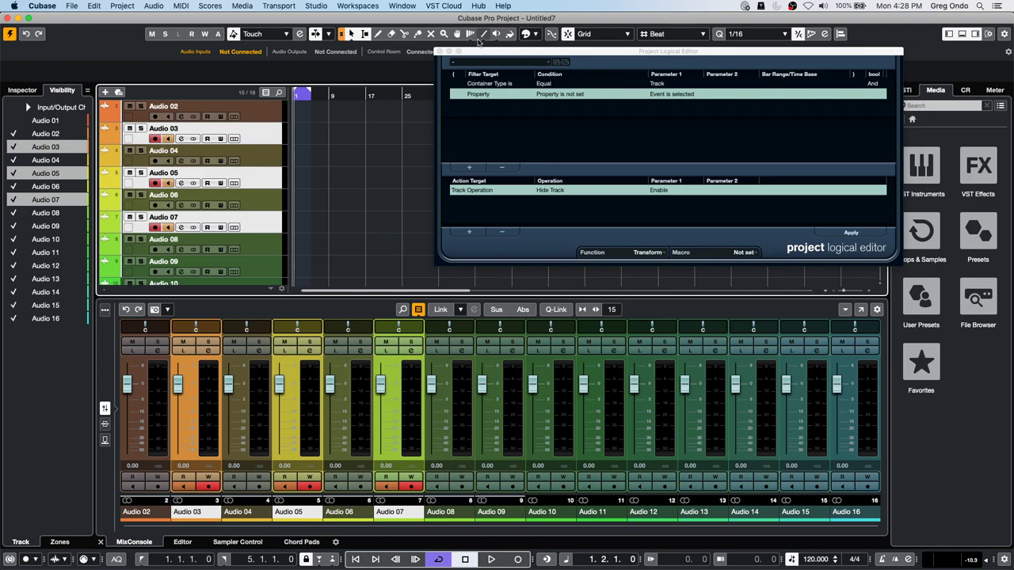
# Save the current Project Logical Editor settings as a preset named Hide Tracks Not Selected
pyautogui.click(556, 63)
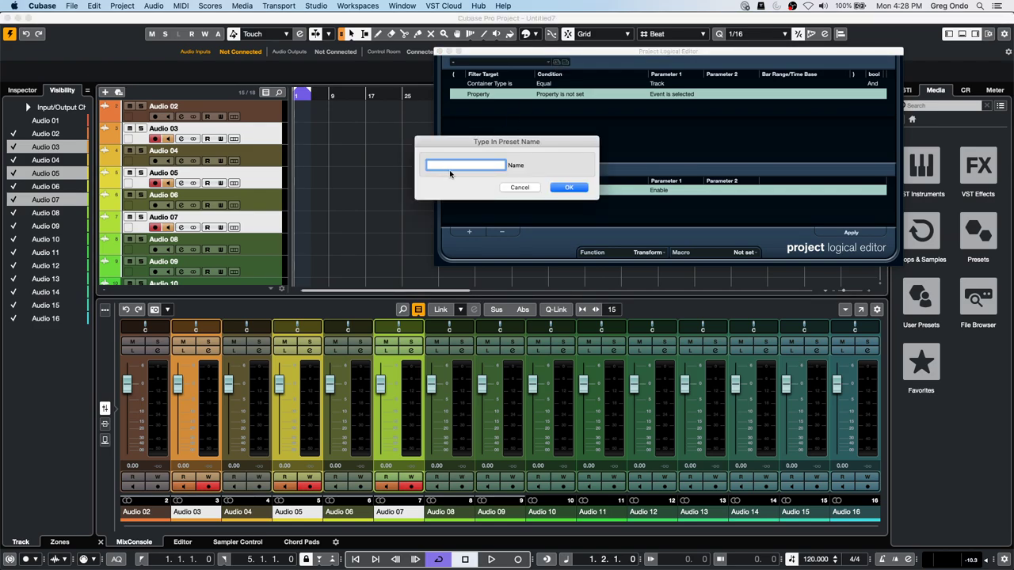
pyautogui.write('Hide Tracks Not Selected')
pyautogui.press('Return')
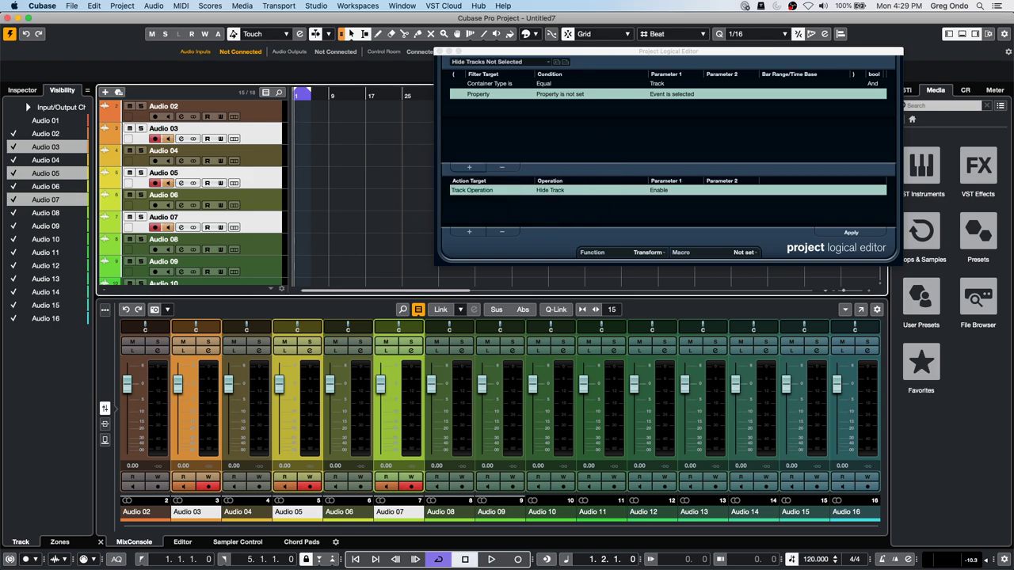
# Apply the Hide Tracks Not Selected logical edit so only Audio 03, Audio 05 and Audio 07 stay shown
pyautogui.click(88, 91)
pyautogui.click(139, 101)
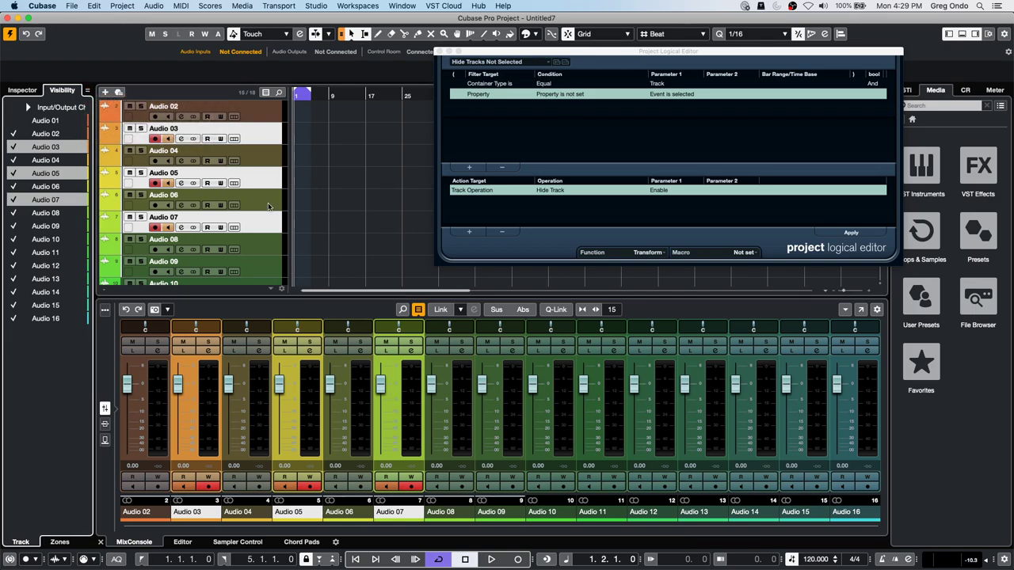
pyautogui.click(849, 233)
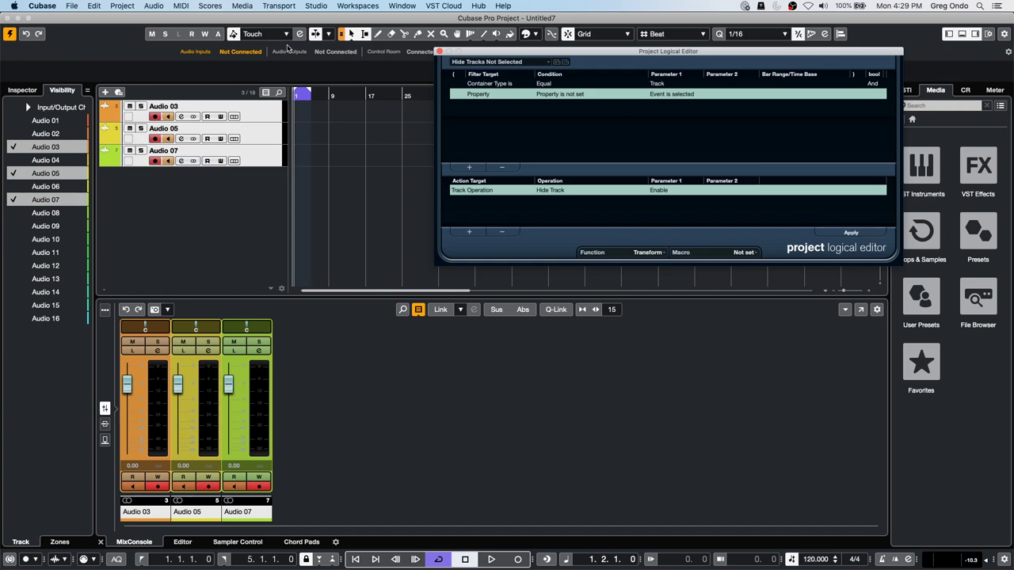
# Restore the visibility of Audio 01 to Audio 16 in the project and MixConsole
pyautogui.press('super+shift+a')
pyautogui.press('super+z')
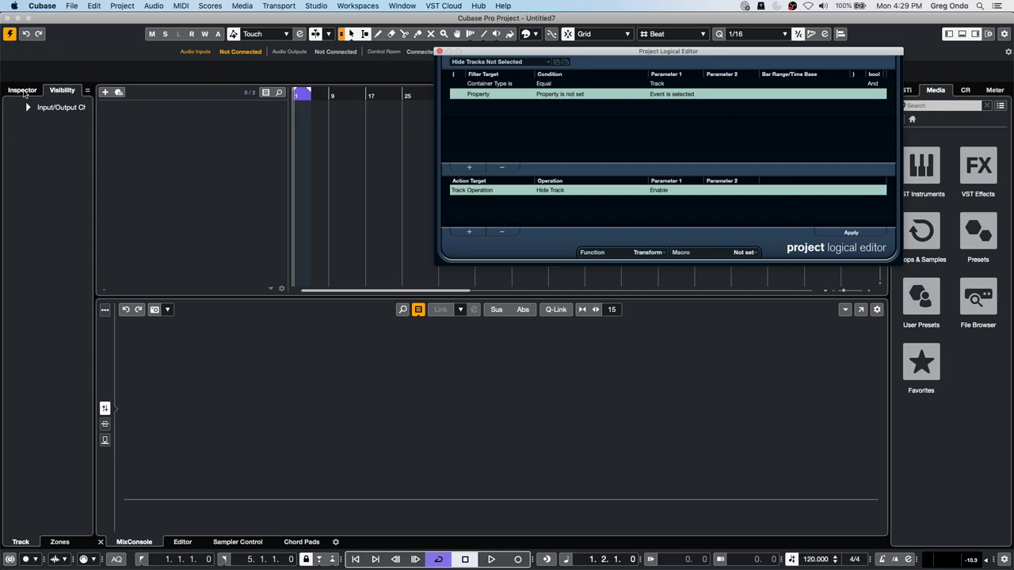
pyautogui.press('super+shift+z')
pyautogui.moveTo(16, 121); pyautogui.dragTo(14, 409)
pyautogui.click(356, 194)
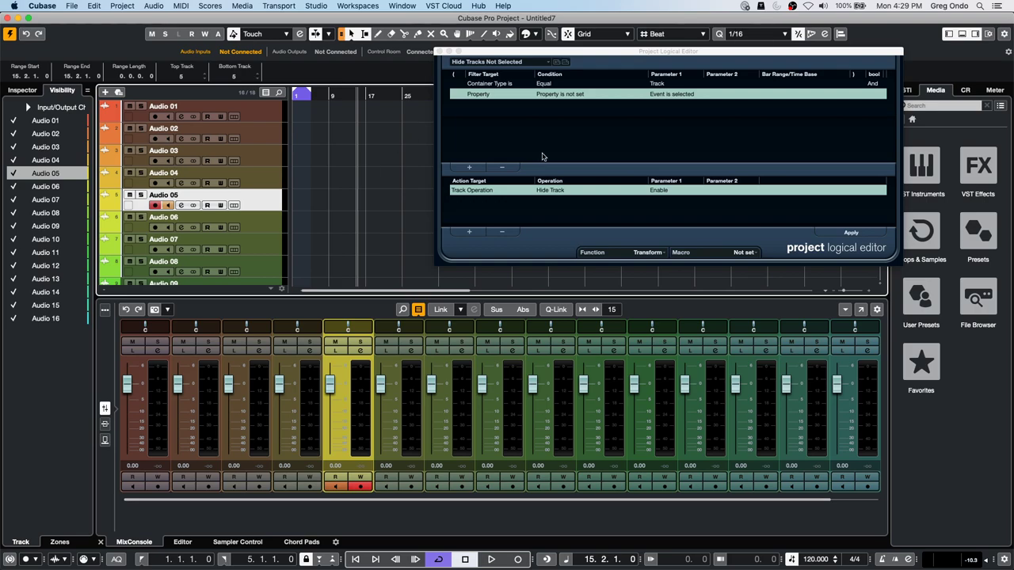
# Select Audio 02, Audio 05, Audio 06 and Audio 08, and hide all other tracks with the logical edit
pyautogui.click(269, 227)
pyautogui.click(265, 157)
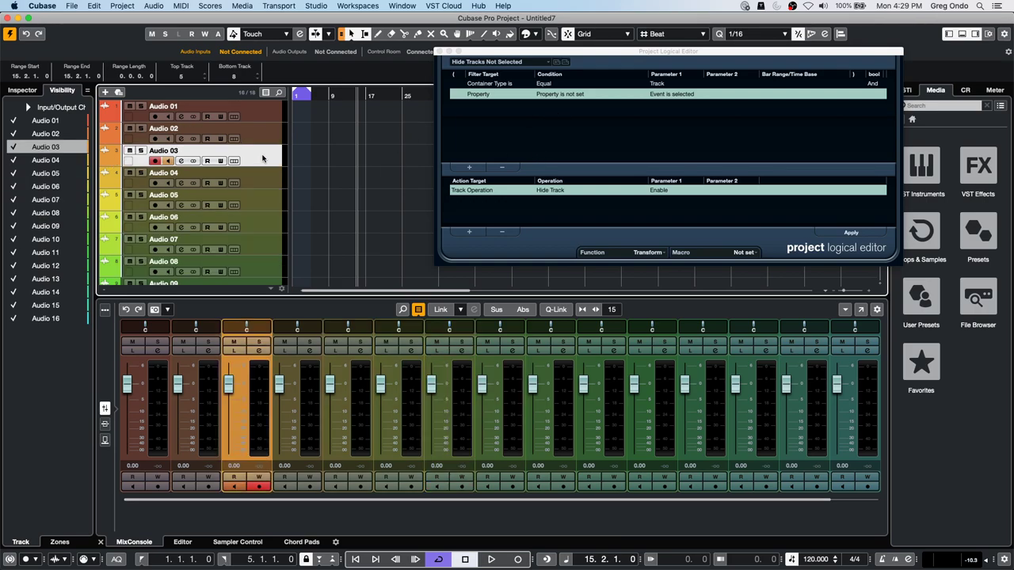
pyautogui.rightClick(266, 208)
pyautogui.click(255, 252)
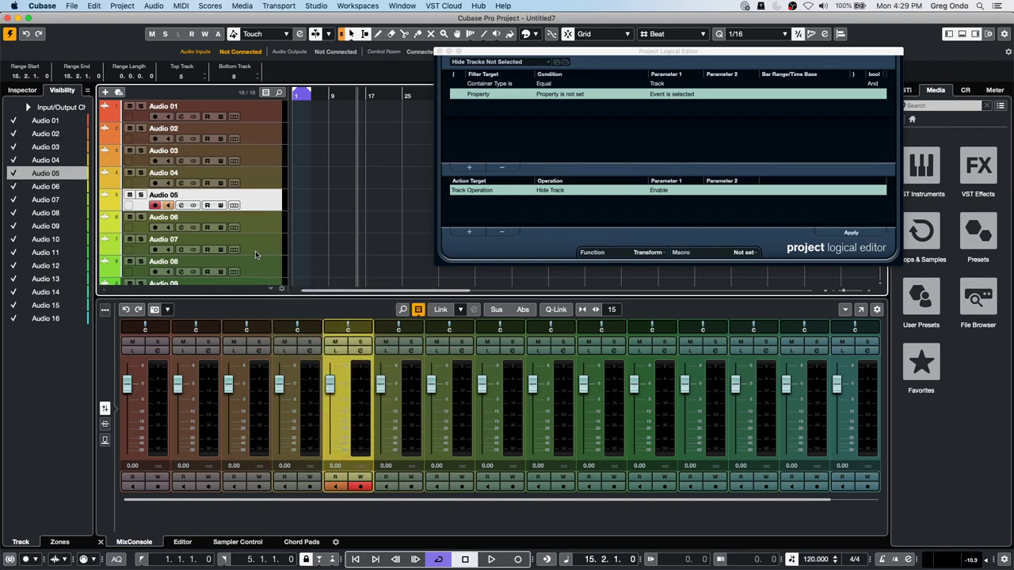
pyautogui.keyDown('super'); pyautogui.click(266, 135); pyautogui.keyUp('super')
pyautogui.keyDown('super'); pyautogui.click(267, 266); pyautogui.keyUp('super')
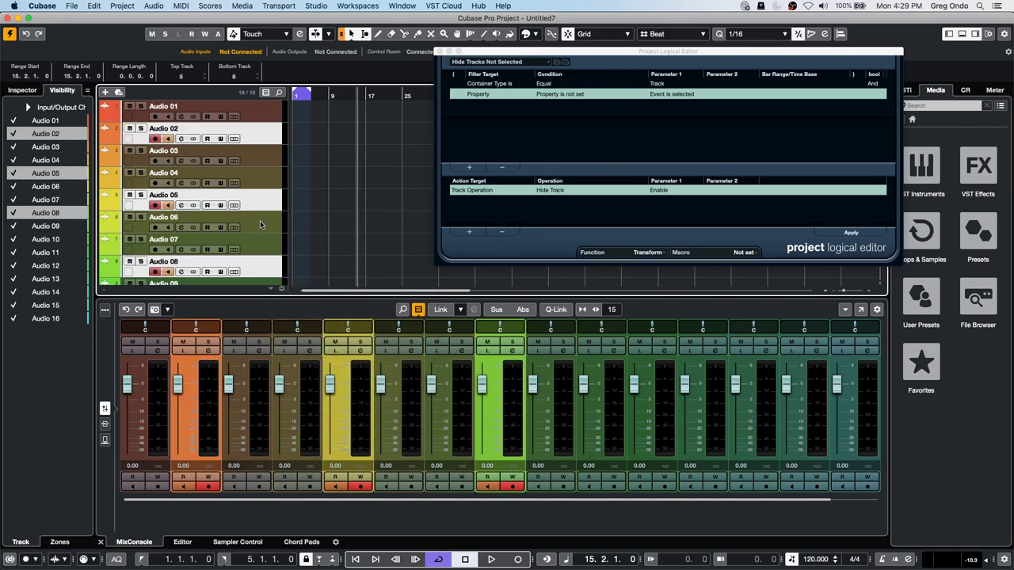
pyautogui.keyDown('super'); pyautogui.click(265, 224); pyautogui.keyUp('super')
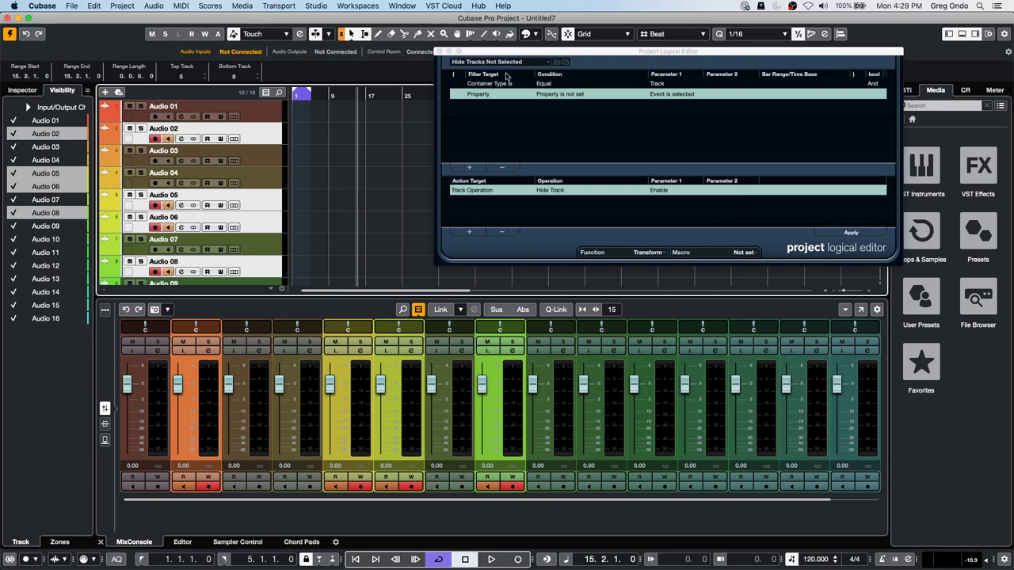
pyautogui.click(851, 233)
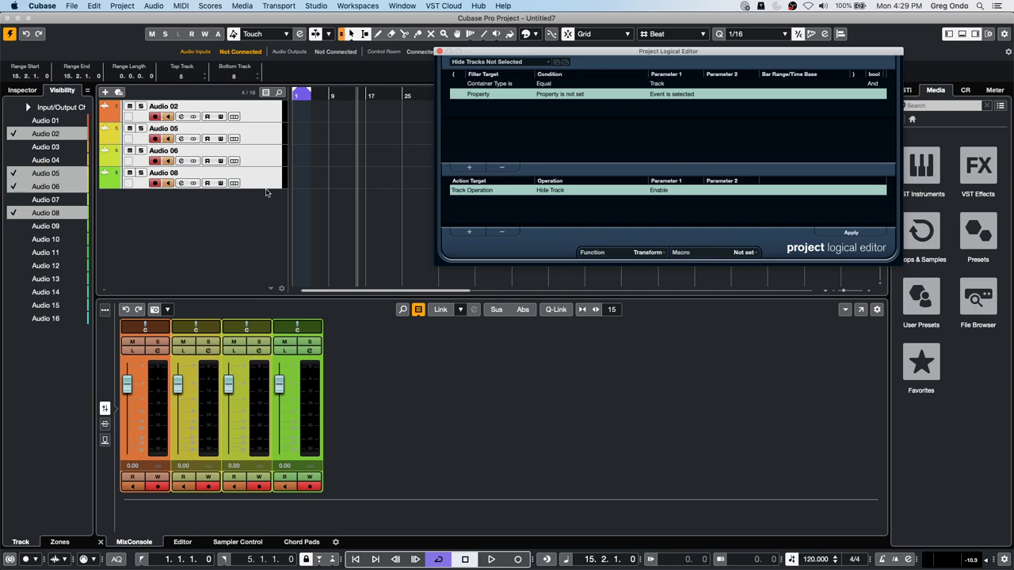
# Make the Input/Output channels and all audio tracks visible, and select only Audio 03
pyautogui.click(14, 107)
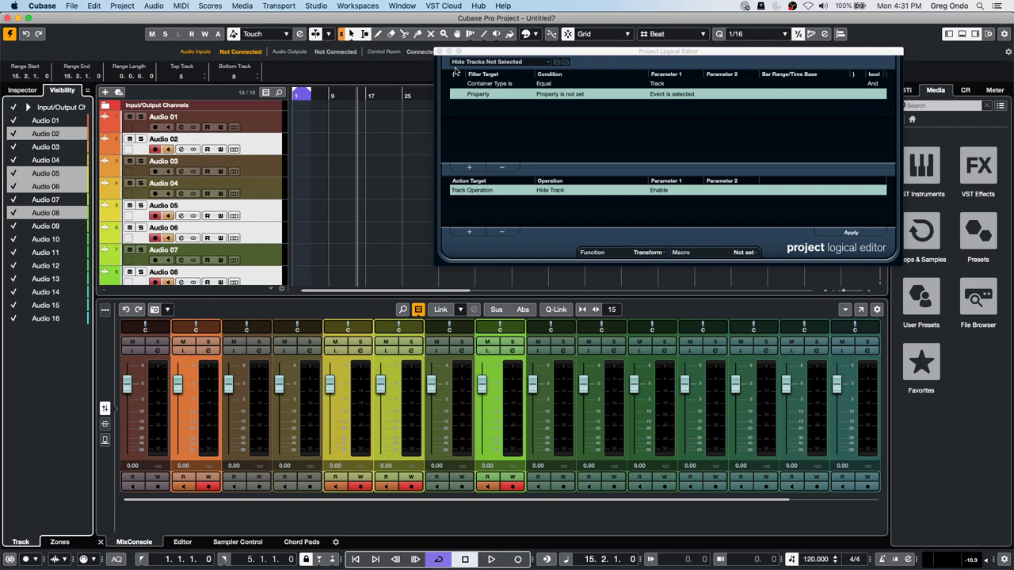
pyautogui.click(198, 165)
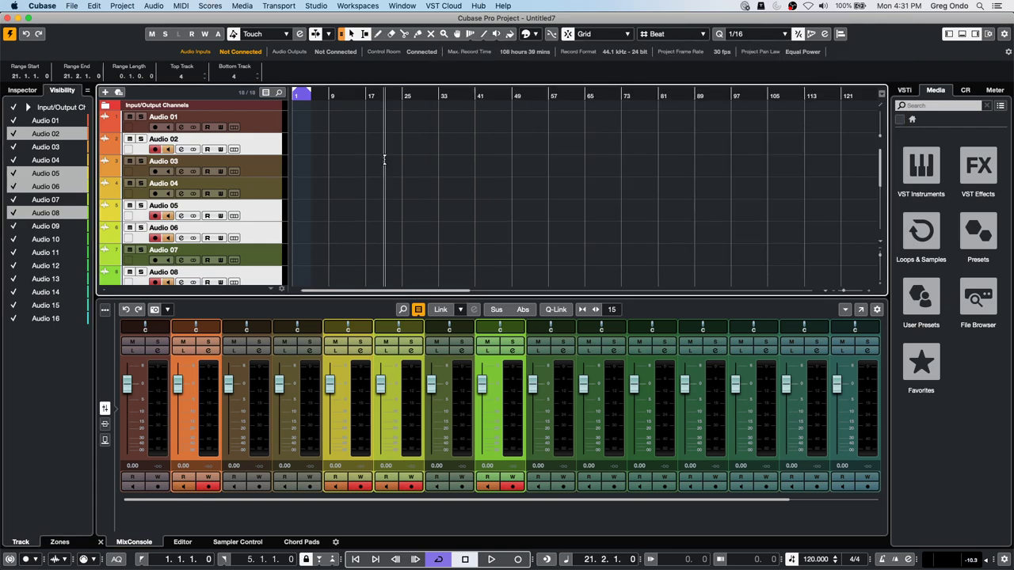
# Create a new empty project with the project location prompt enabled, using the July 6 2020 folder
pyautogui.click(71, 6)
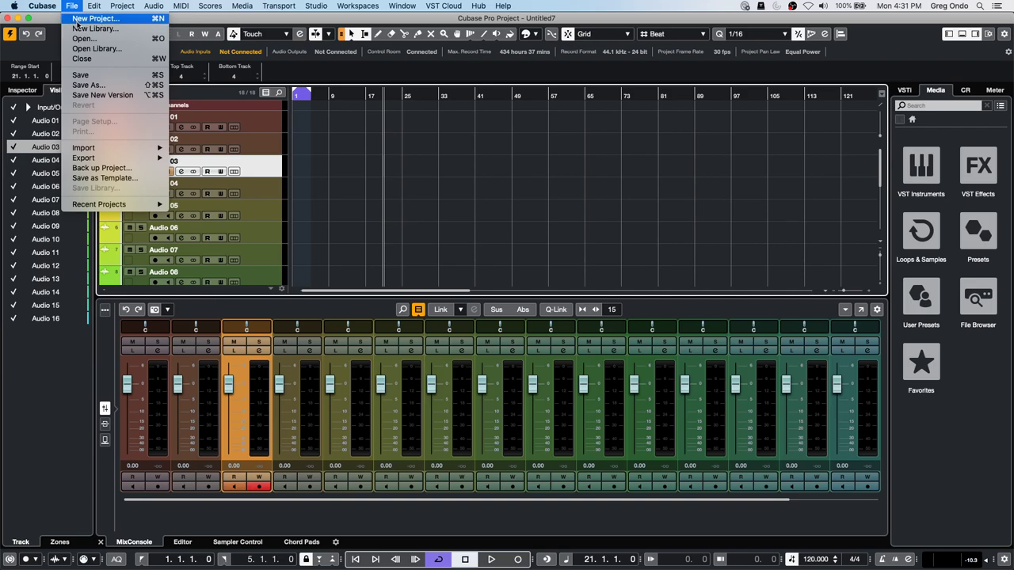
pyautogui.click(76, 19)
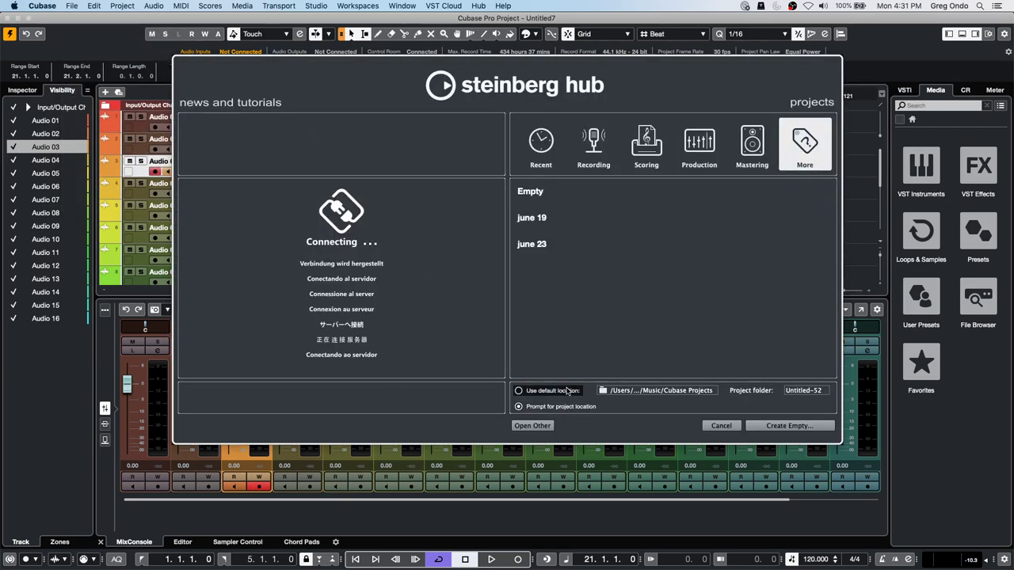
pyautogui.click(520, 390)
pyautogui.click(519, 406)
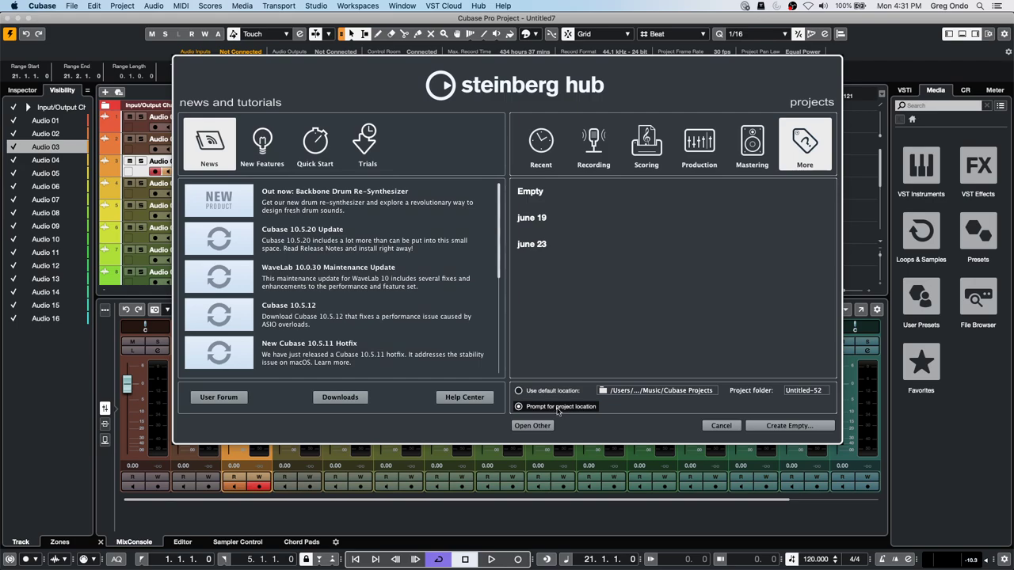
pyautogui.click(779, 427)
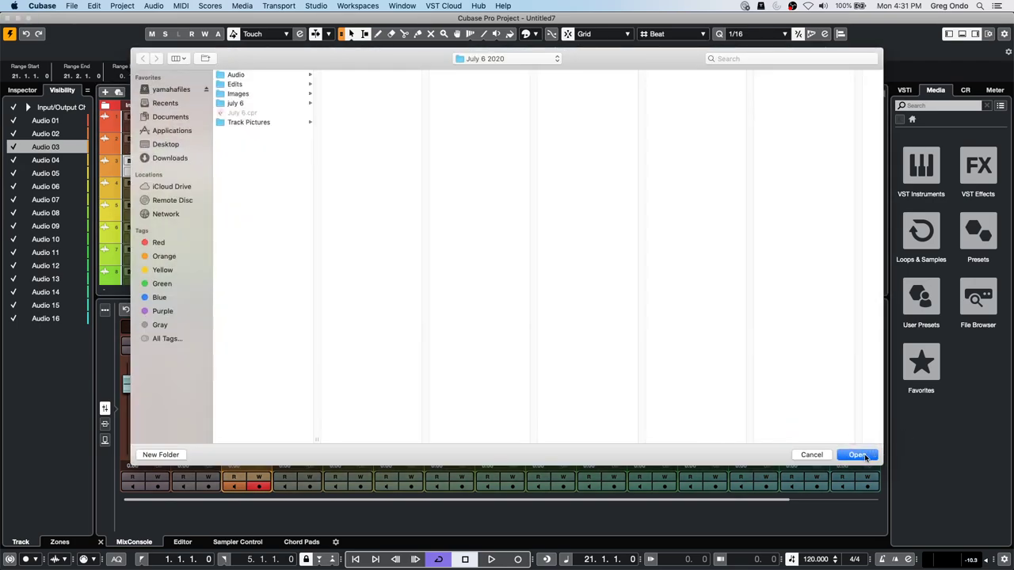
pyautogui.click(496, 60)
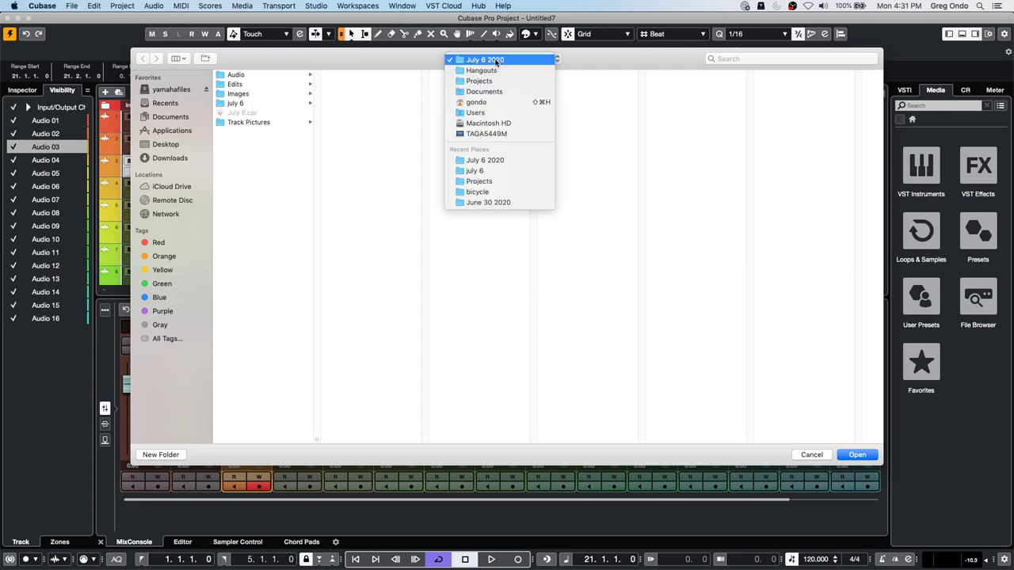
pyautogui.click(495, 60)
pyautogui.click(856, 455)
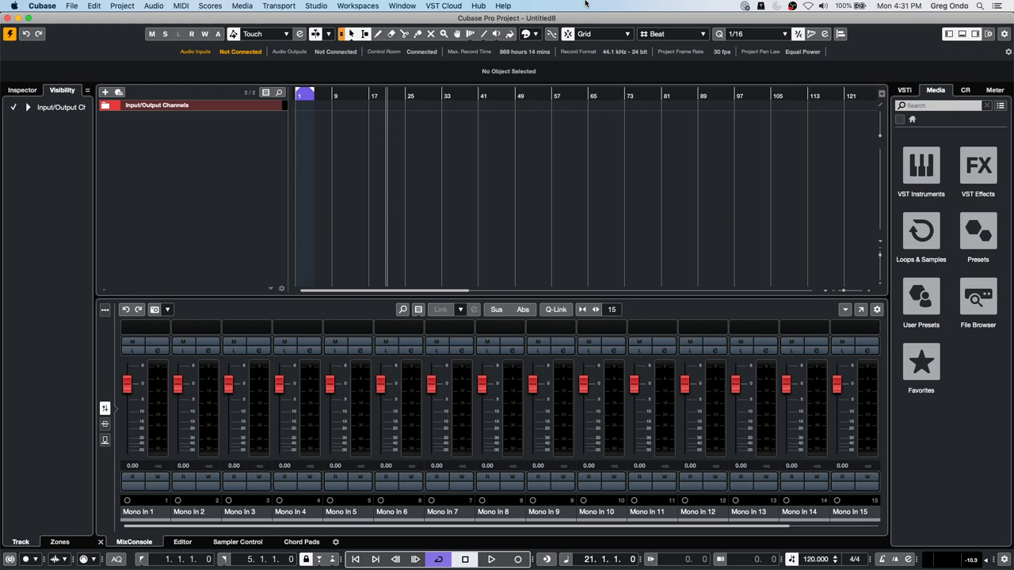
# Return the project cursor to the start and add seven stereo audio tracks routed to Stereo Out
pyautogui.moveTo(369, 96); pyautogui.dragTo(235, 103)
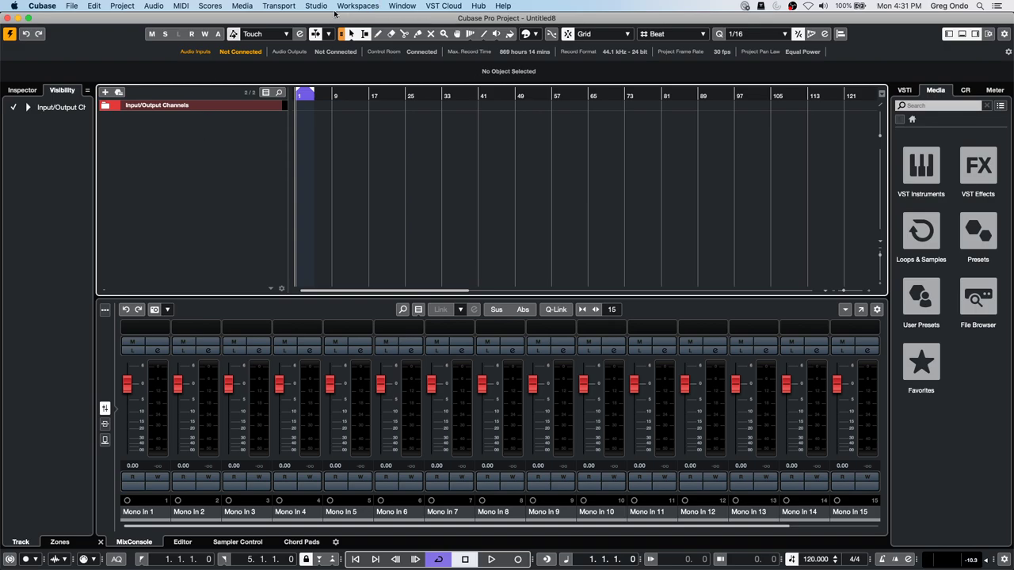
pyautogui.click(317, 5)
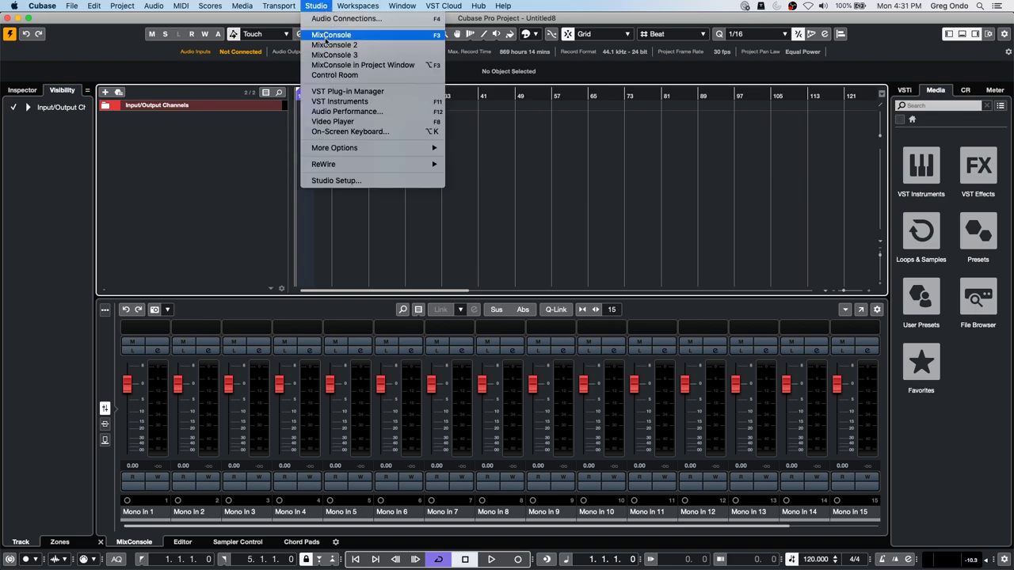
pyautogui.rightClick(202, 133)
pyautogui.click(238, 137)
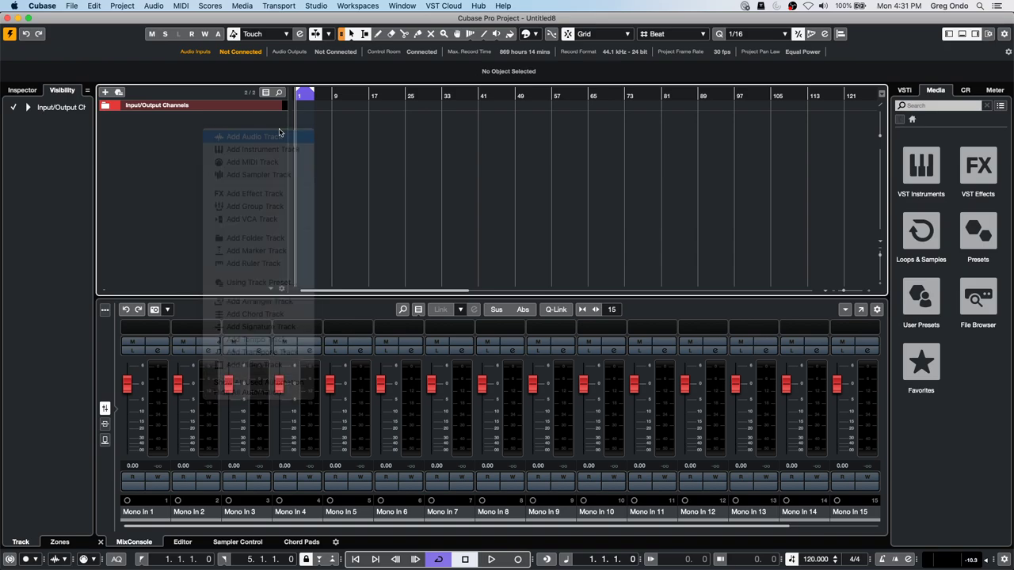
pyautogui.scroll(6, 349, 294)
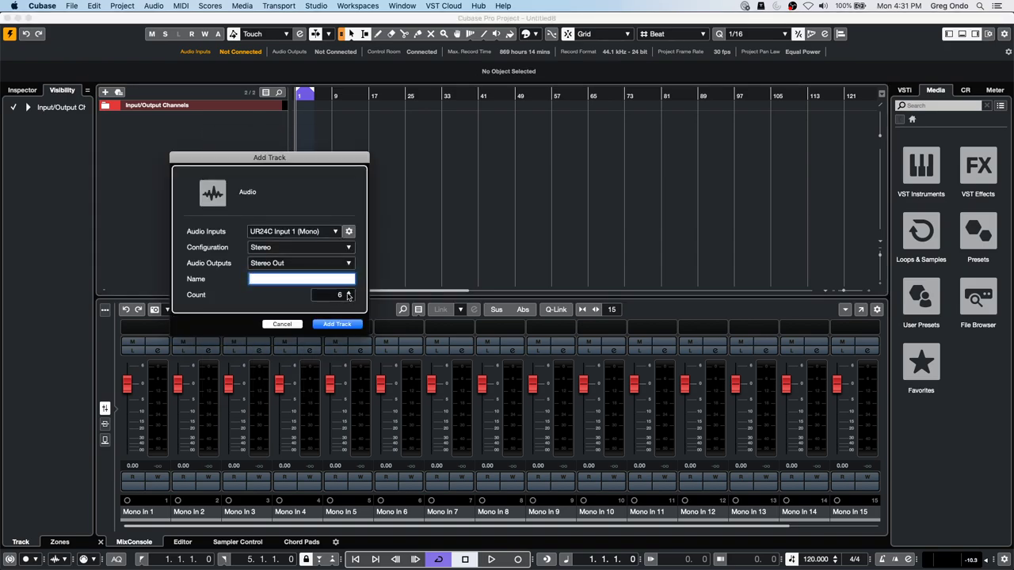
pyautogui.click(337, 324)
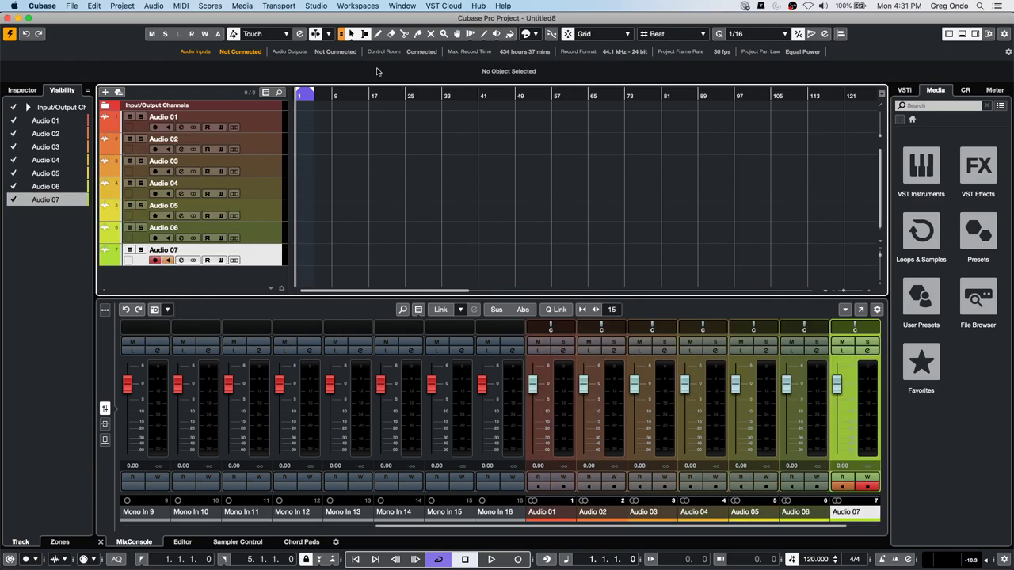
# Select Audio 01 and open the input bus settings in Audio Connections
pyautogui.click(315, 5)
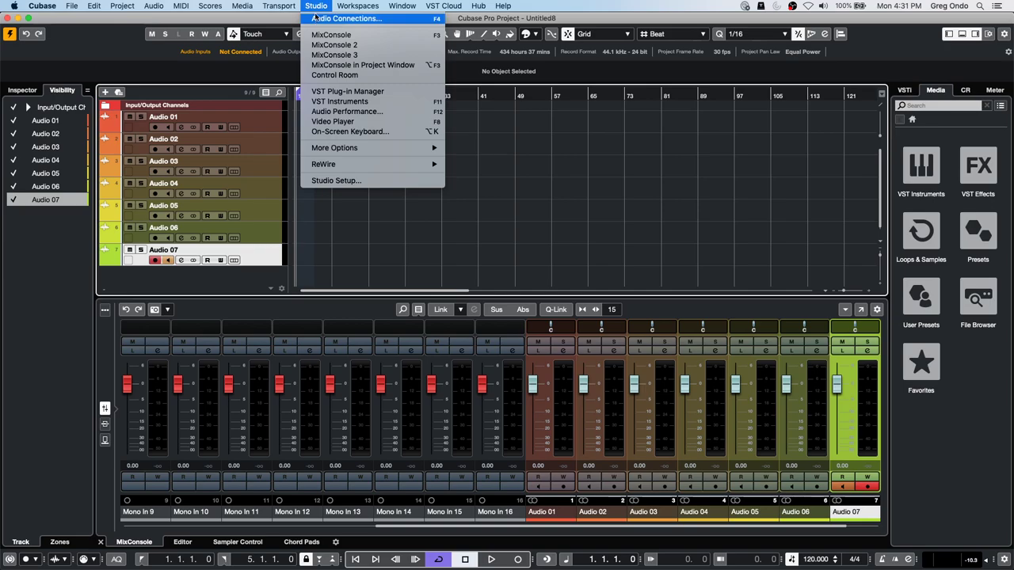
pyautogui.click(117, 148)
pyautogui.click(289, 126)
pyautogui.click(357, 5)
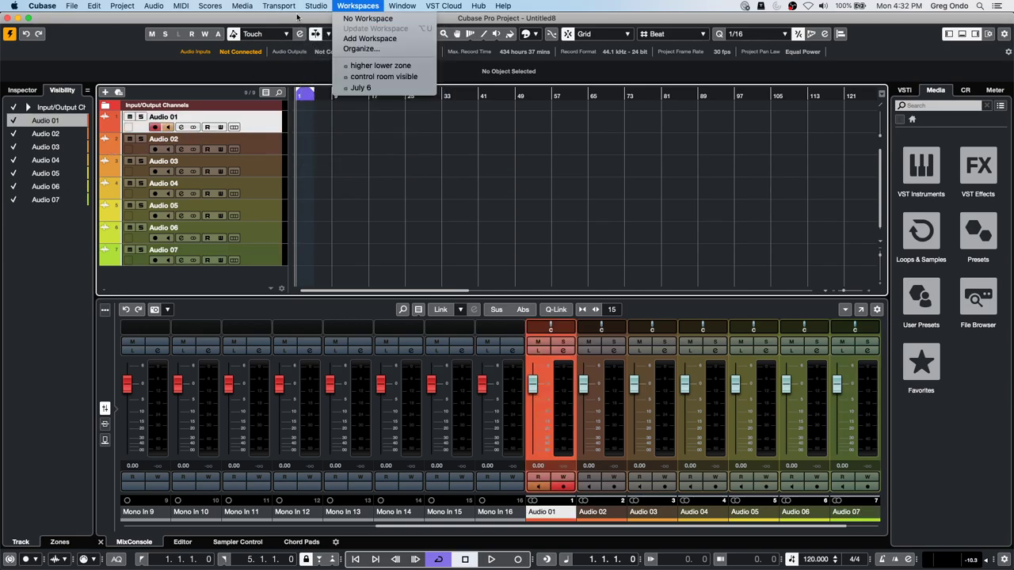
pyautogui.click(336, 18)
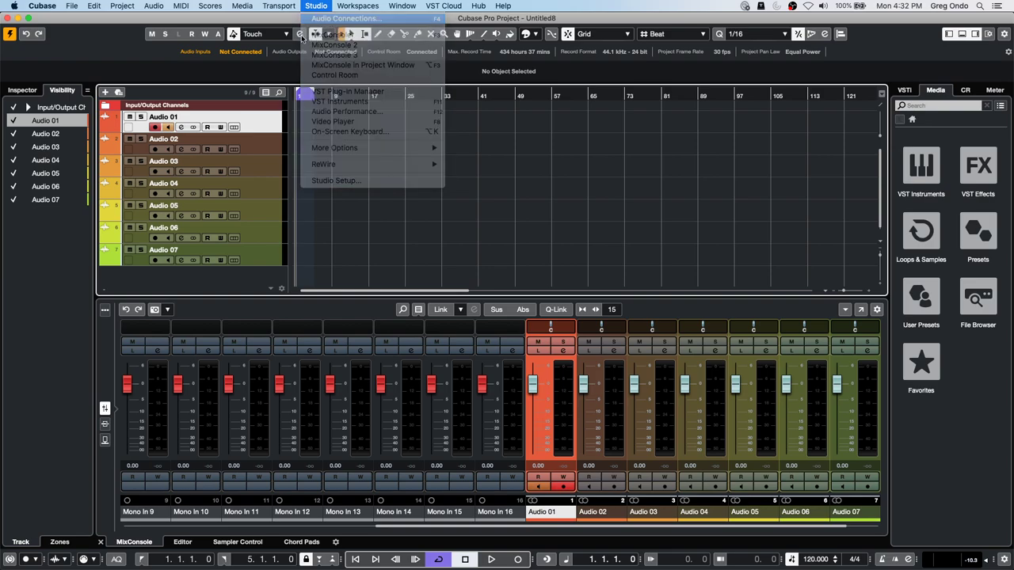
pyautogui.click(496, 354)
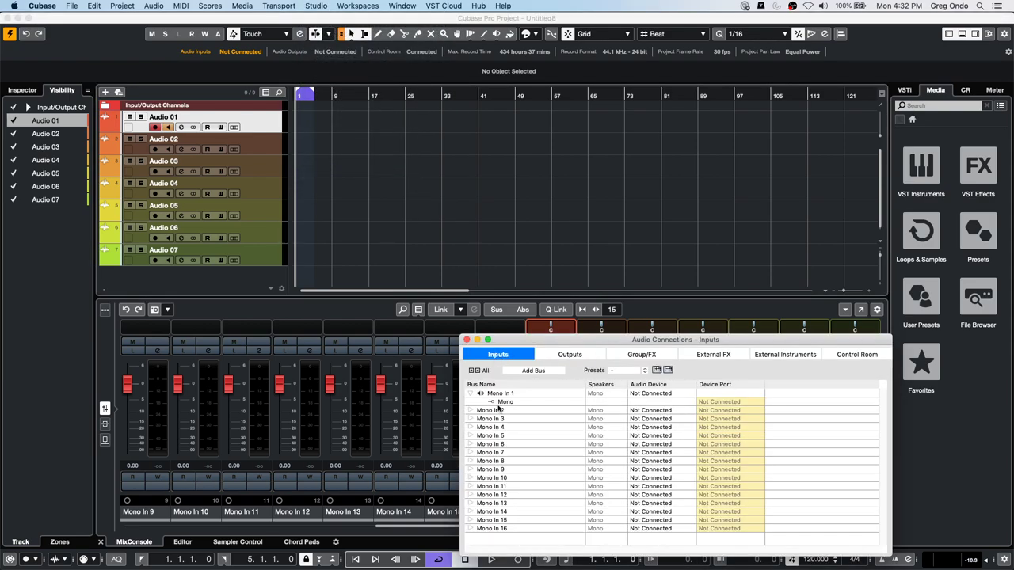
# Try the 2 x Mono input bus preset, replace it with 1 x Stereo, and leave Audio Connections
pyautogui.click(636, 370)
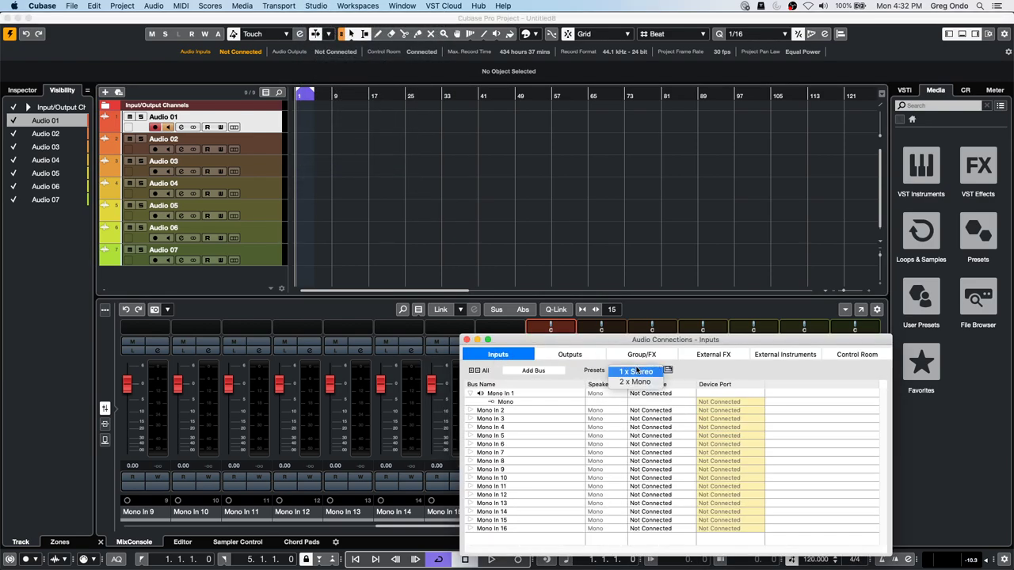
pyautogui.click(632, 381)
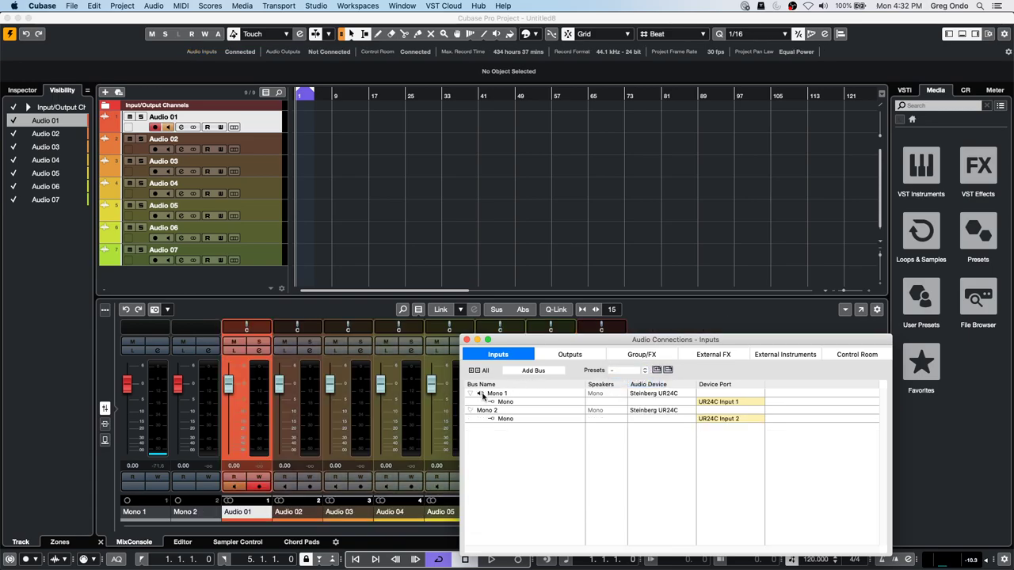
pyautogui.click(625, 372)
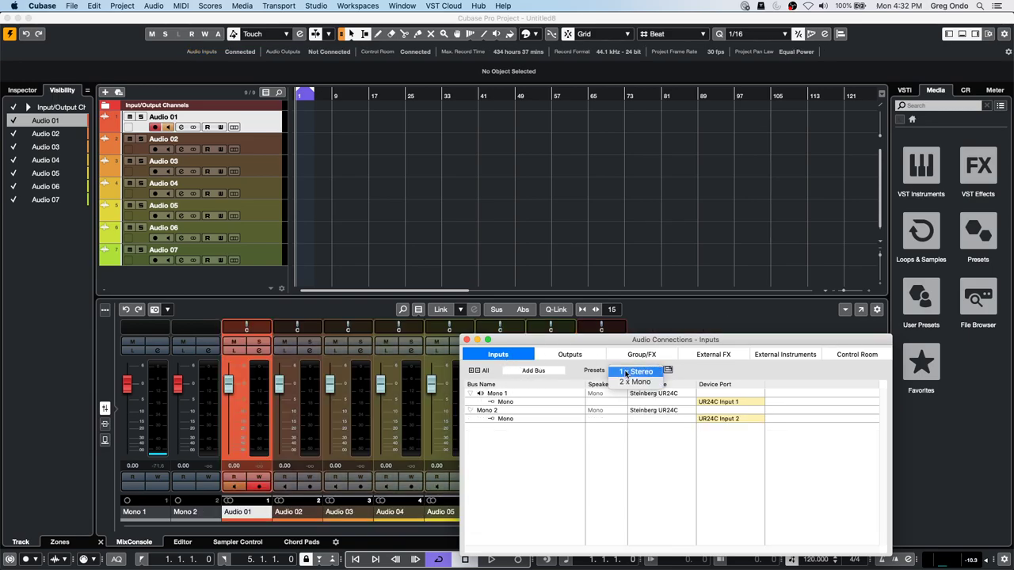
pyautogui.click(634, 372)
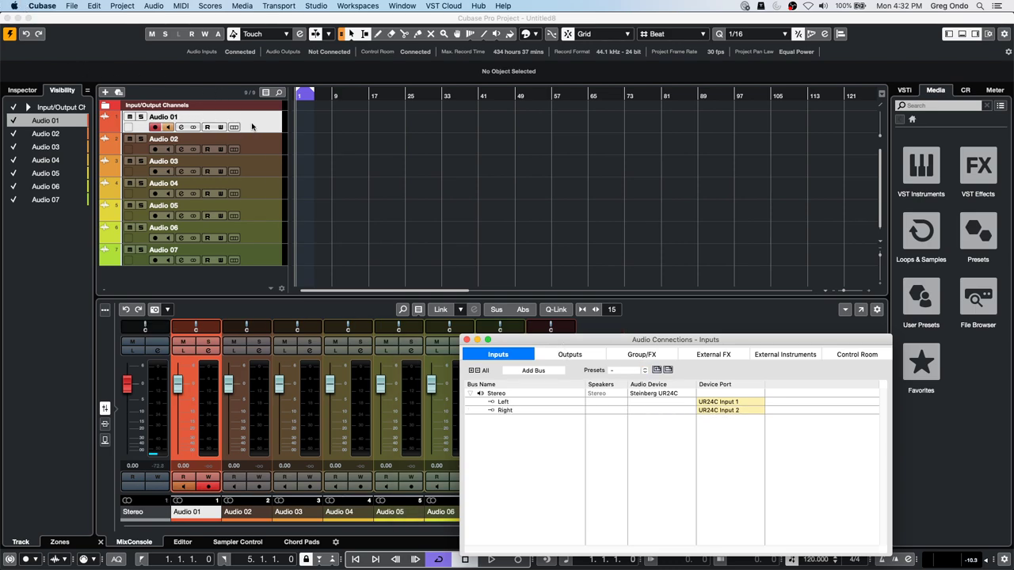
pyautogui.click(252, 124)
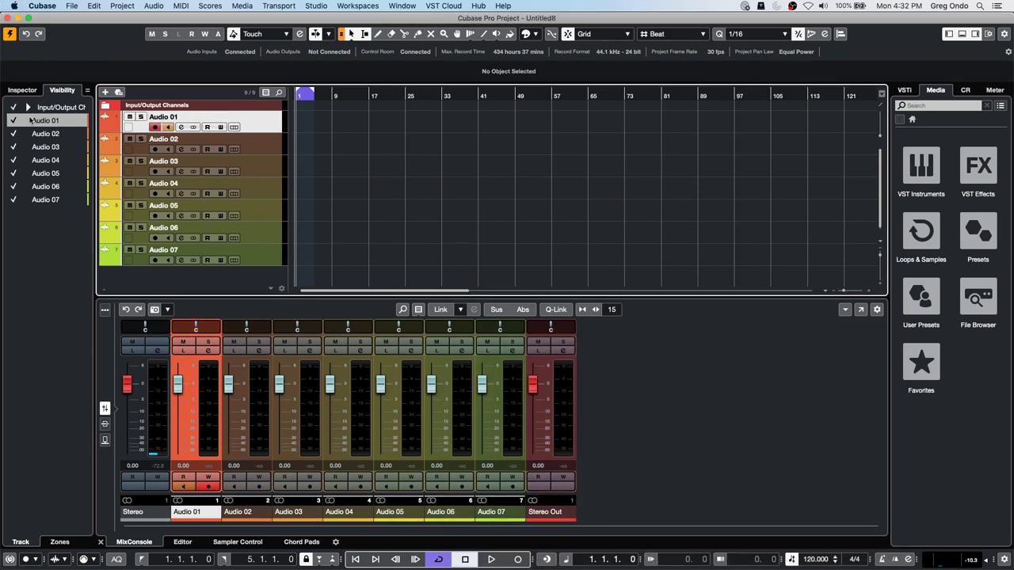
# Show the Inspector for Audio 01 and set the track's input routing to No Bus
pyautogui.click(24, 91)
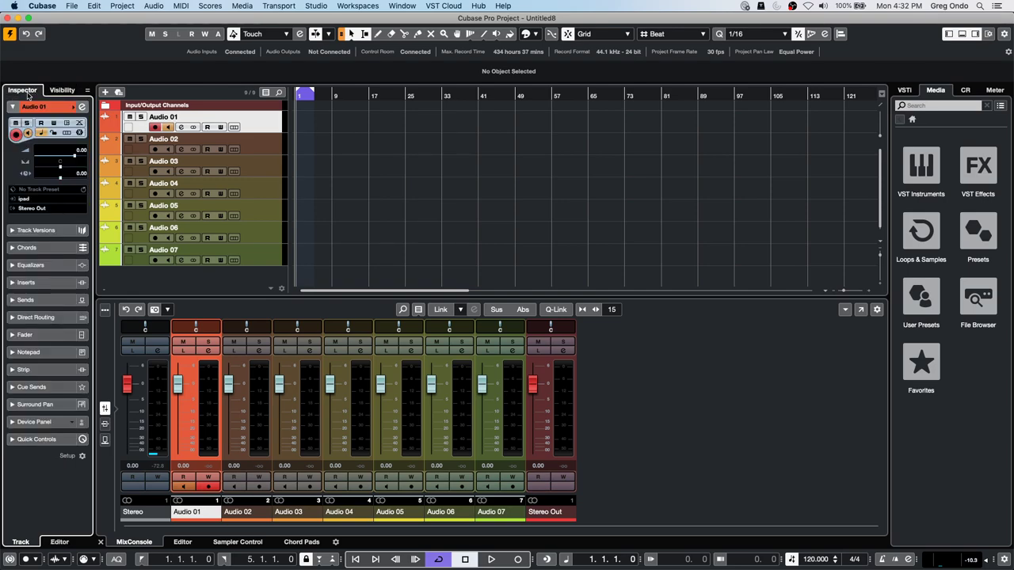
pyautogui.click(45, 205)
pyautogui.click(52, 242)
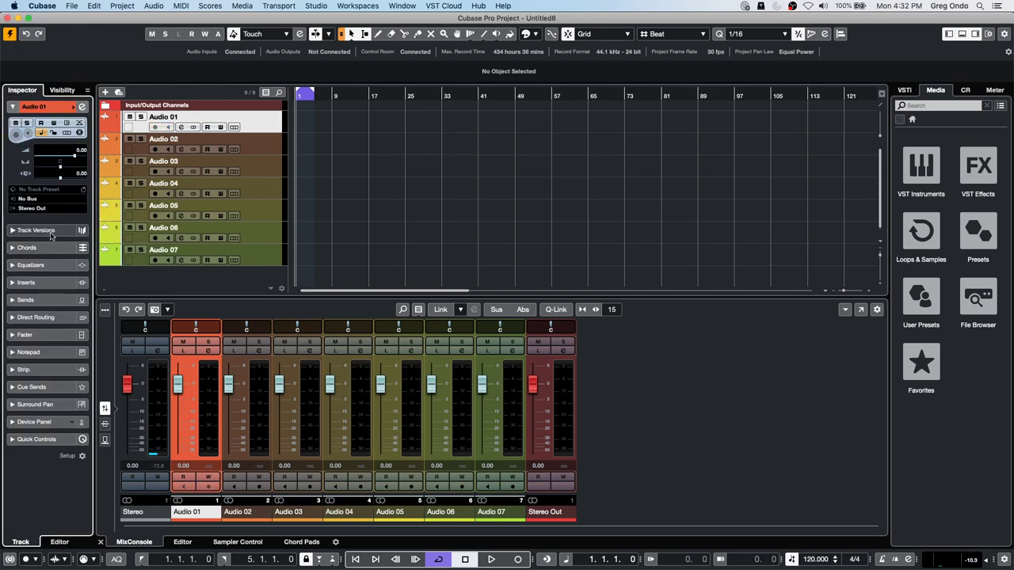
# Try to record-enable Audio 01 without an input bus, and select Audio 02 for comparison
pyautogui.click(154, 127)
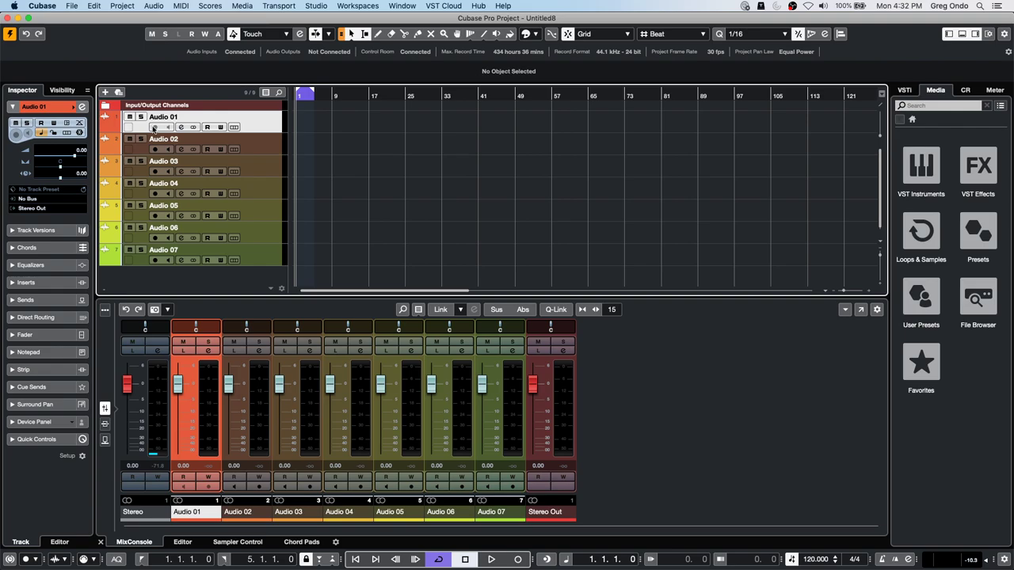
pyautogui.click(277, 152)
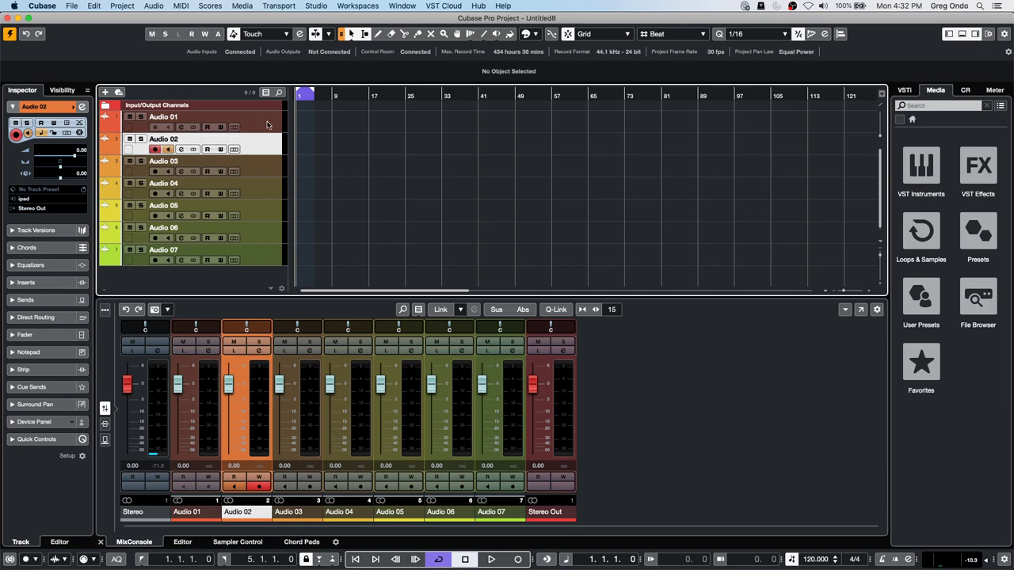
# Select Audio 01 and check its available input buses, keeping the routing on No Bus
pyautogui.press('Up')
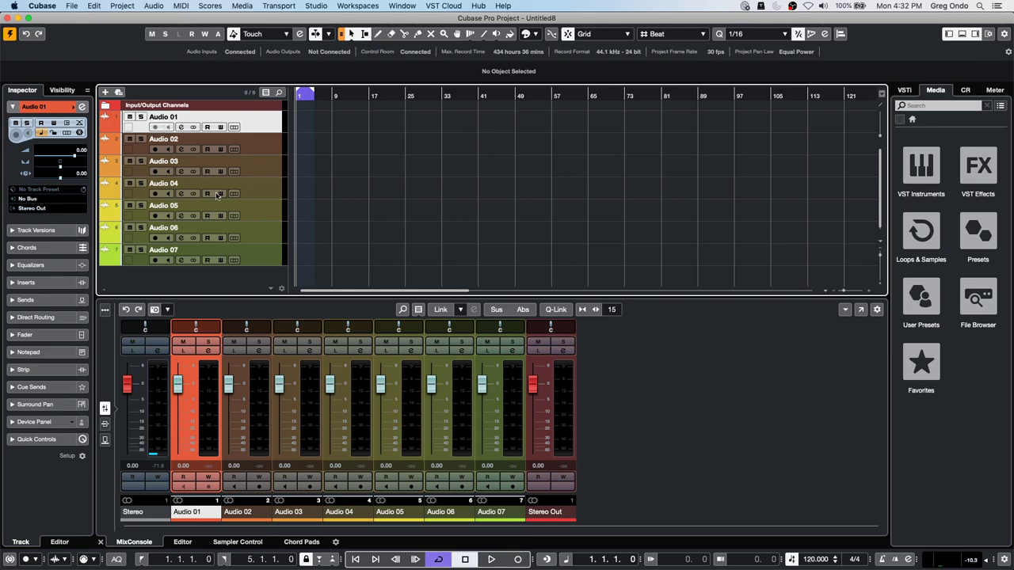
pyautogui.click(40, 199)
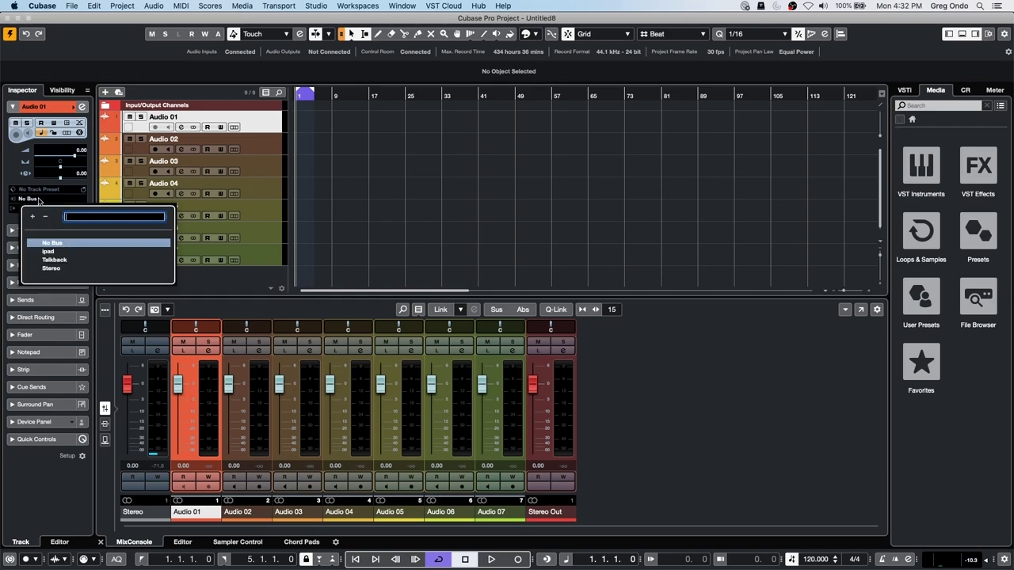
pyautogui.click(67, 244)
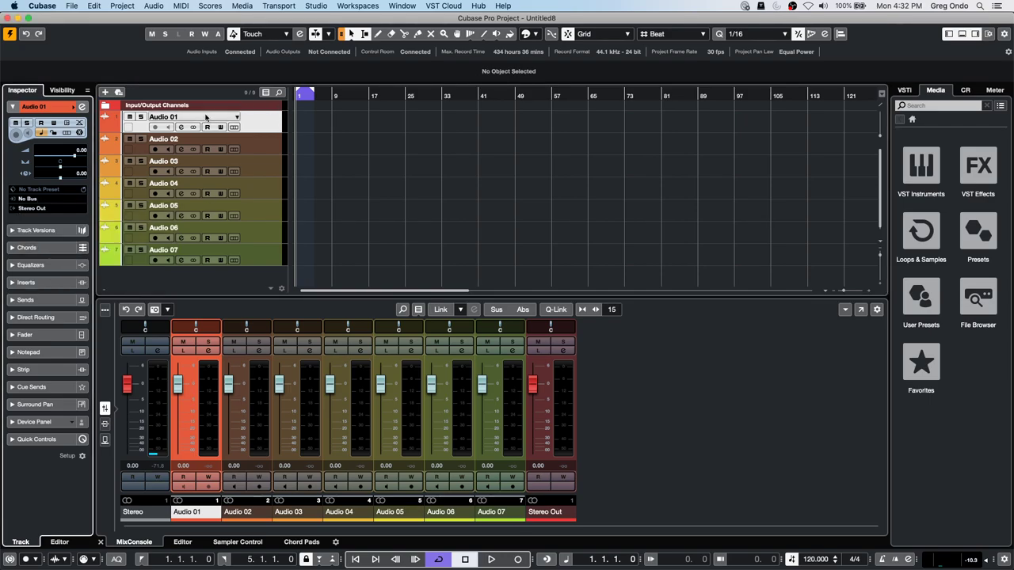
# Set the Stereo input bus's audio device to Not Connected in Audio Connections, and leave the window
pyautogui.click(316, 5)
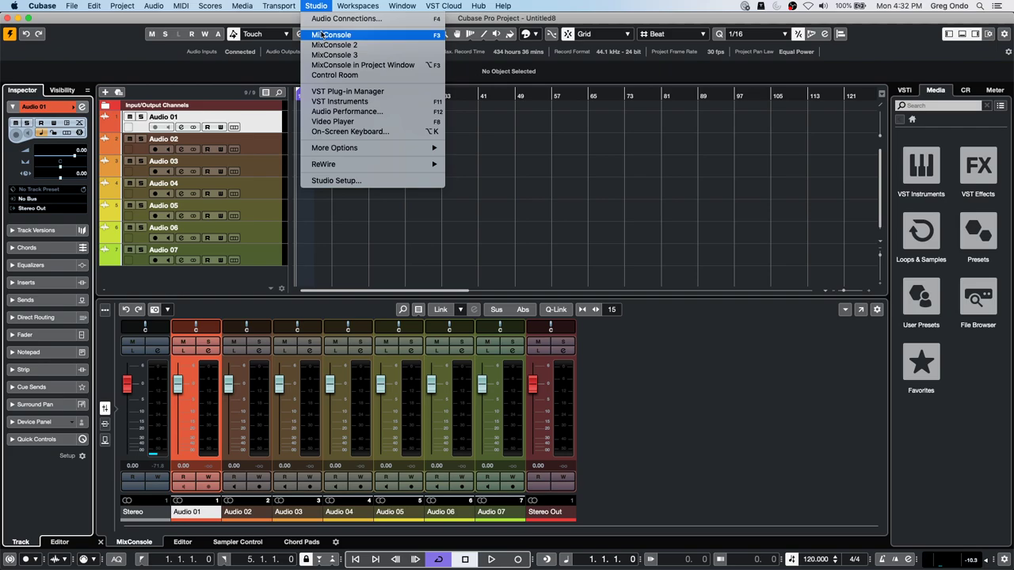
pyautogui.click(332, 19)
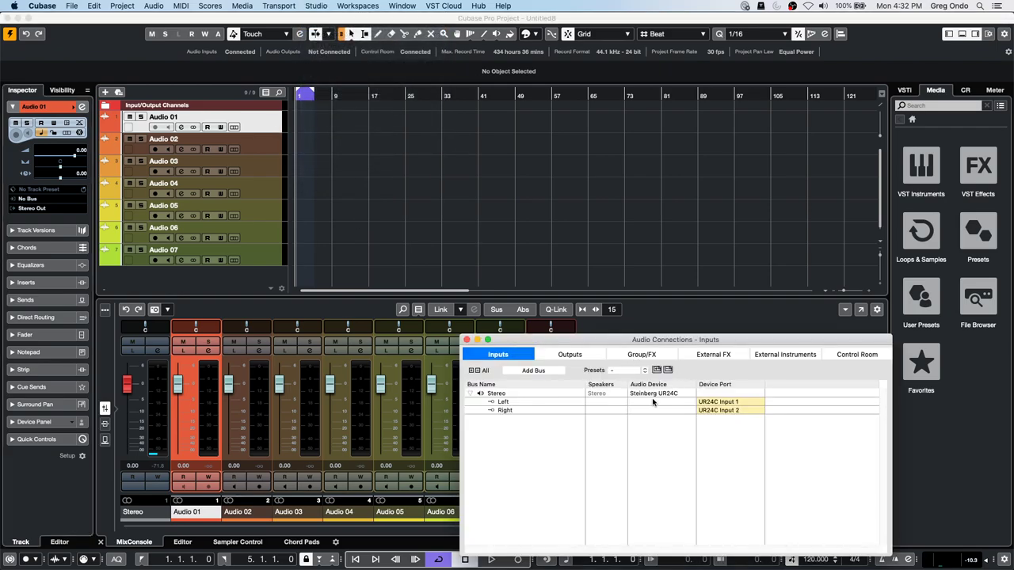
pyautogui.click(673, 394)
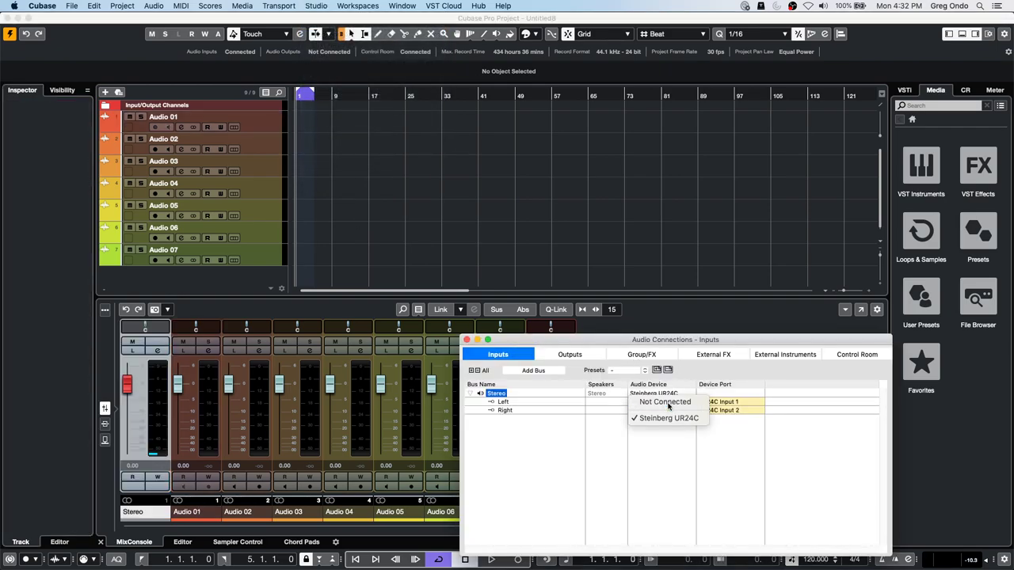
pyautogui.click(677, 404)
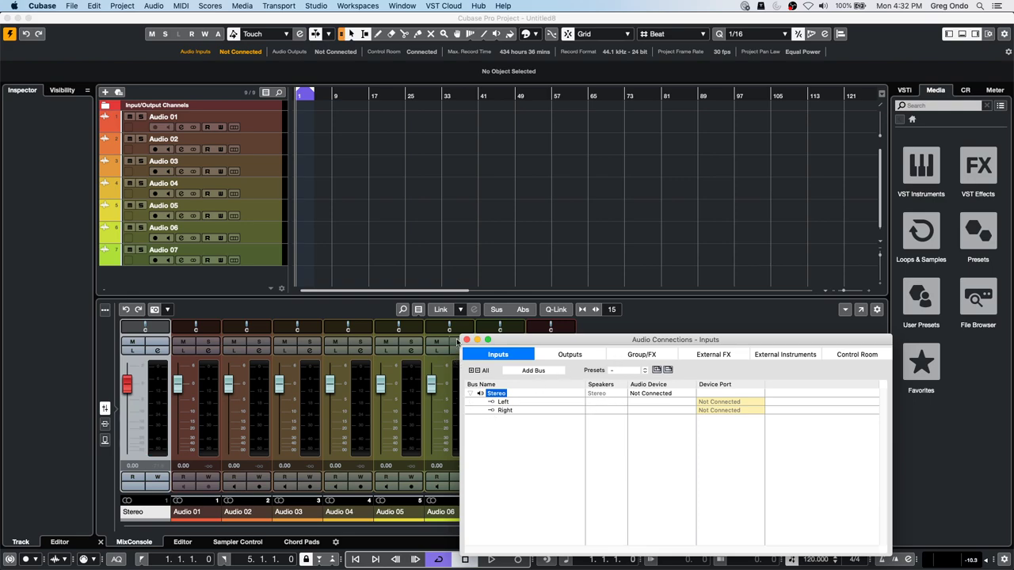
pyautogui.click(467, 340)
# Route the input of Audio 02 to the Stereo bus, and toggle the track's record enable off and on
pyautogui.click(275, 142)
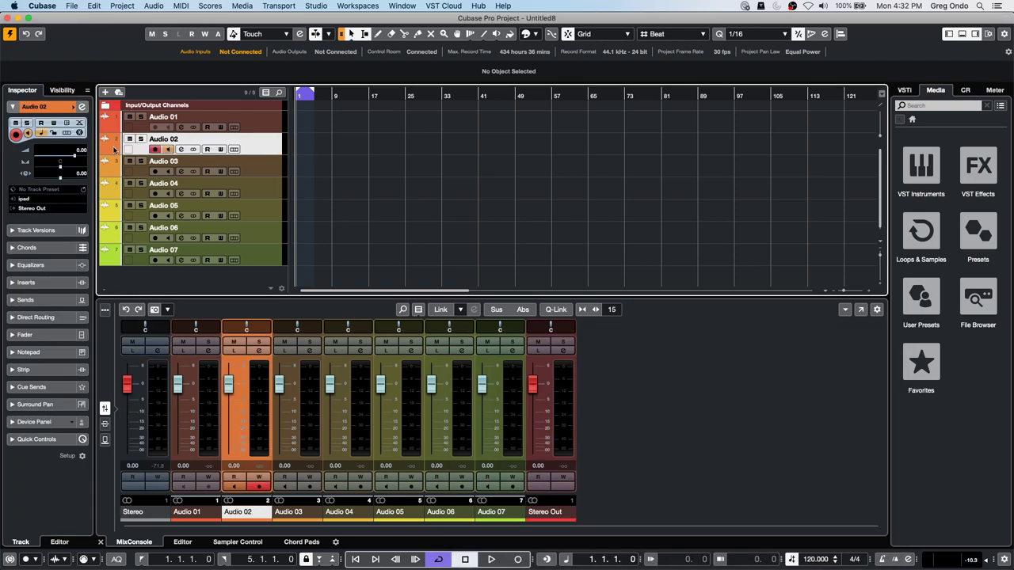
pyautogui.click(30, 200)
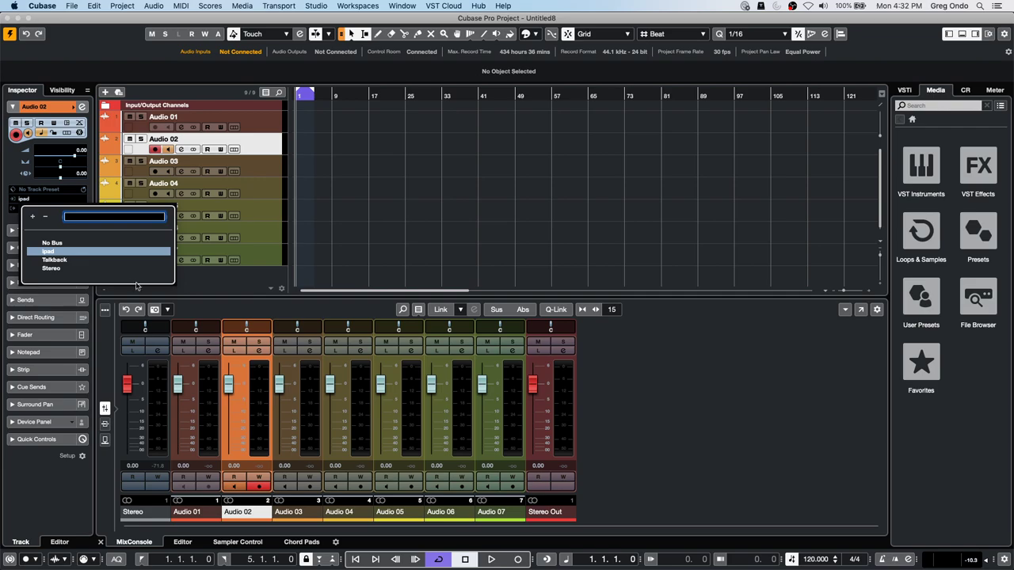
pyautogui.click(54, 268)
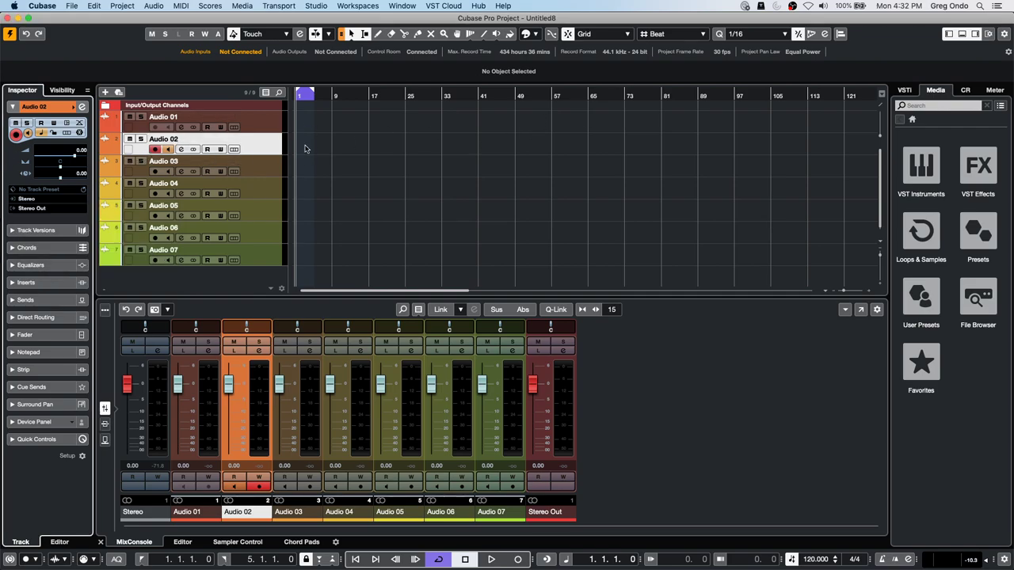
pyautogui.click(157, 150)
pyautogui.click(157, 150)
# Review the Stereo input bus's device and port assignments in Audio Connections
pyautogui.click(316, 5)
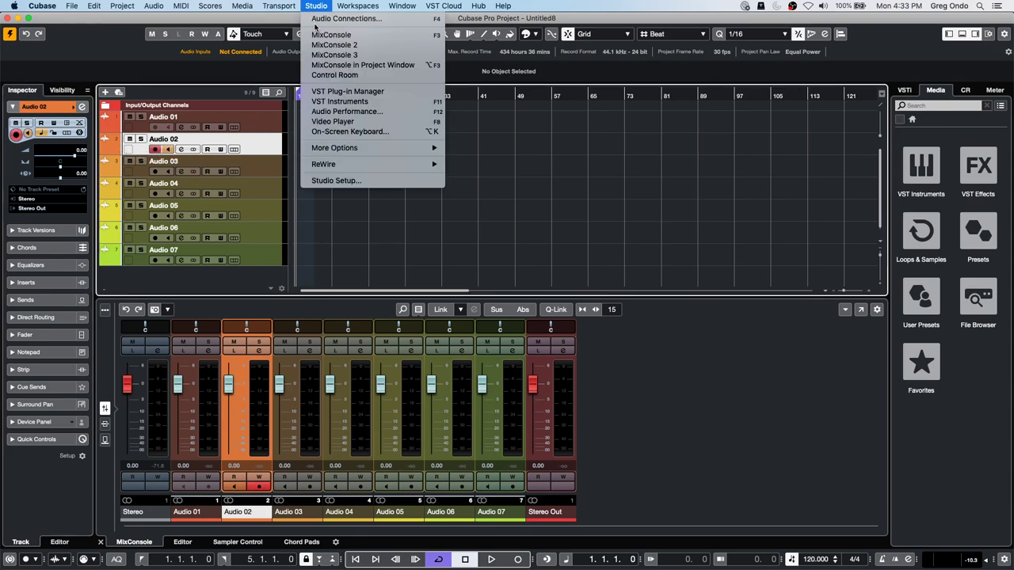
pyautogui.click(317, 19)
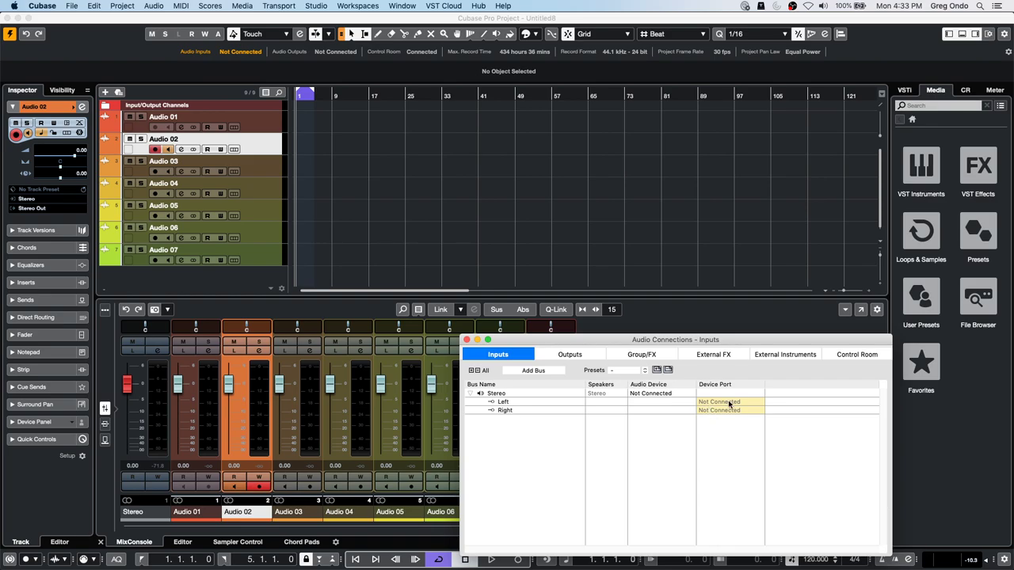
pyautogui.click(467, 339)
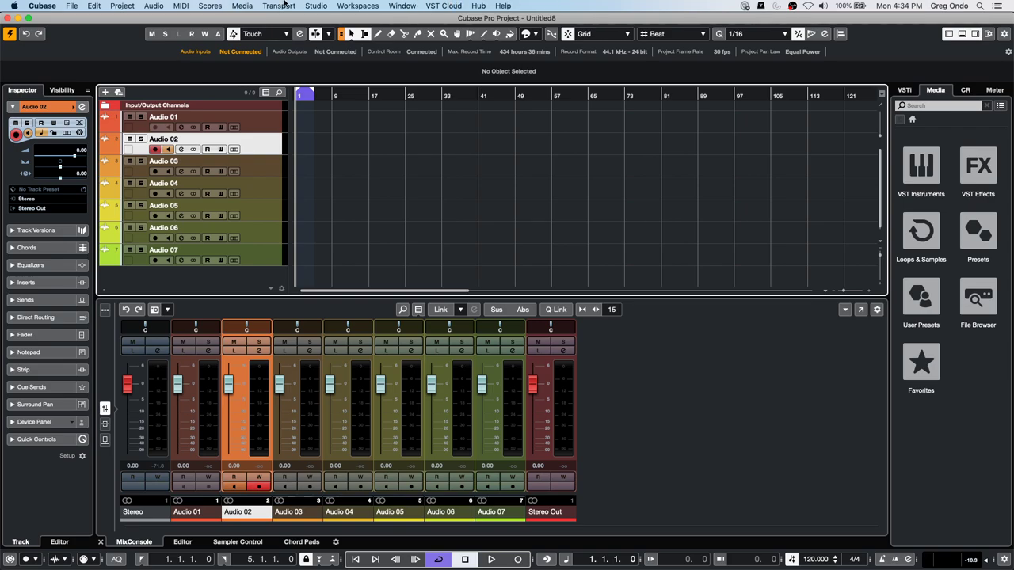
# Open the recent project Amos Moses - GO.cpr
pyautogui.click(72, 5)
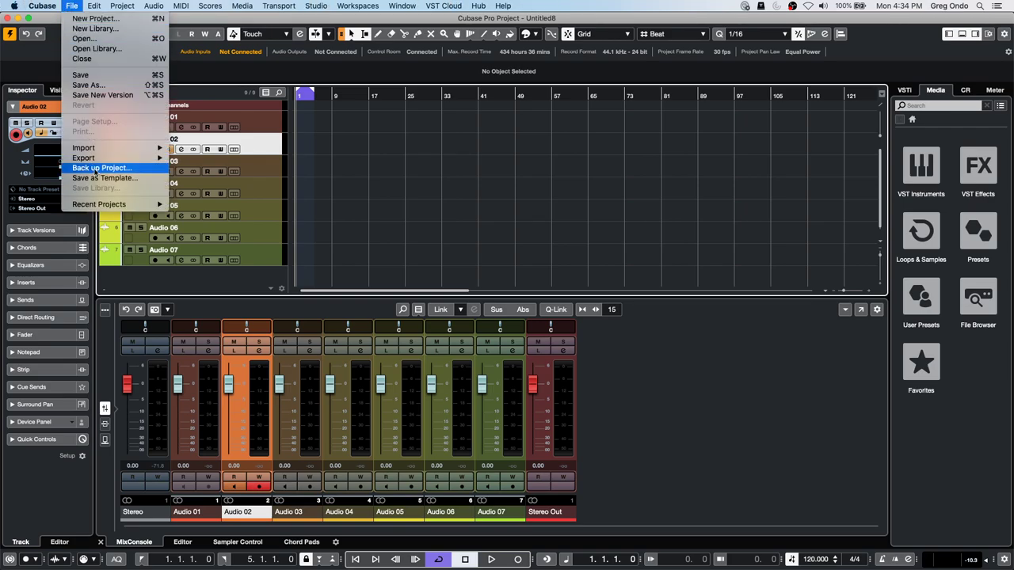
pyautogui.moveTo(112, 203)
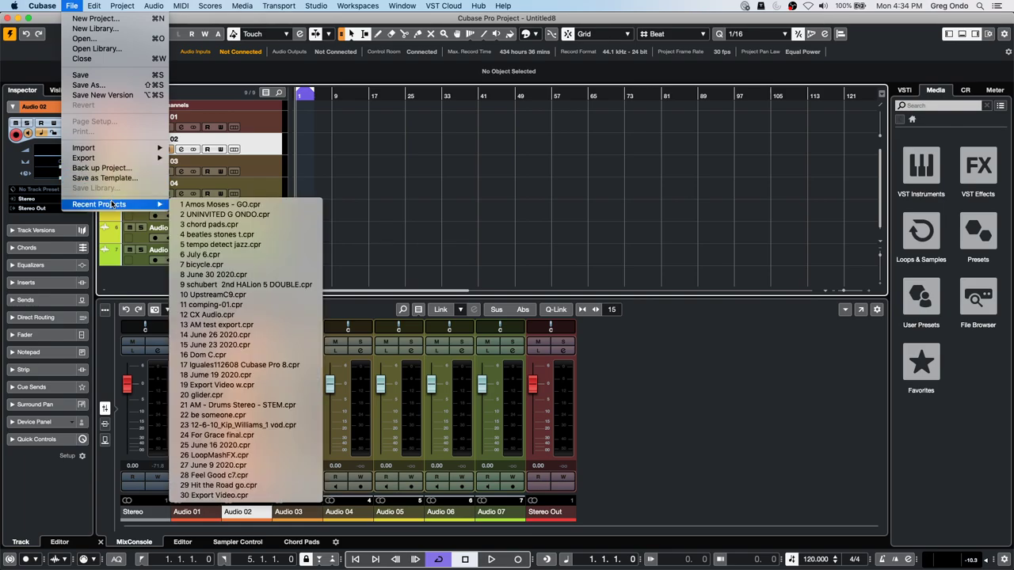
pyautogui.click(229, 207)
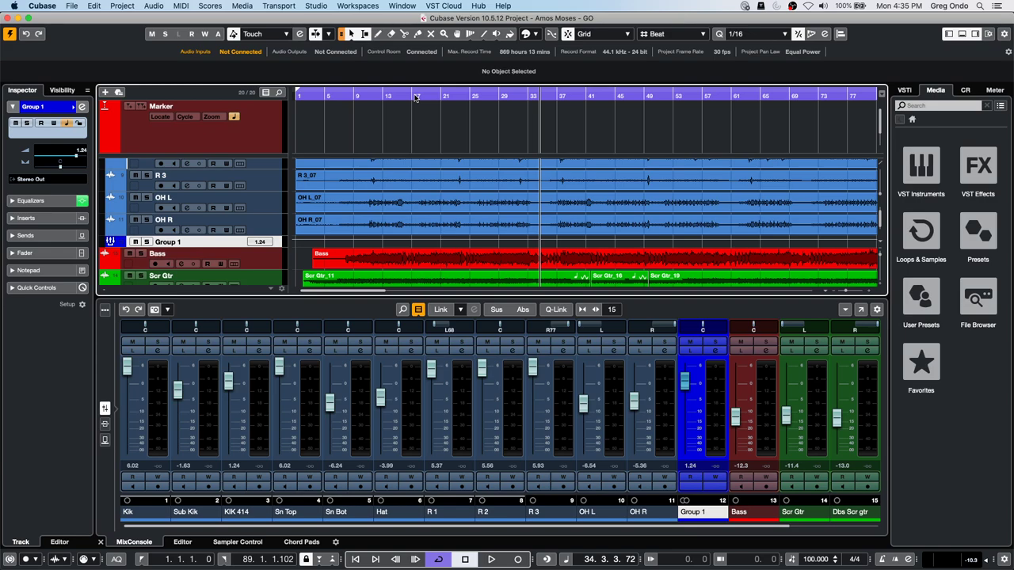
# Try Delete Time on a range of the Kik track from about bar 11 to bar 40, and undo it
pyautogui.click(334, 89)
pyautogui.moveTo(334, 89); pyautogui.dragTo(341, 46)
pyautogui.scroll(-4, 324, 220)
pyautogui.scroll(8, 319, 224)
pyautogui.scroll(3, 319, 224)
pyautogui.moveTo(325, 178); pyautogui.dragTo(392, 174)
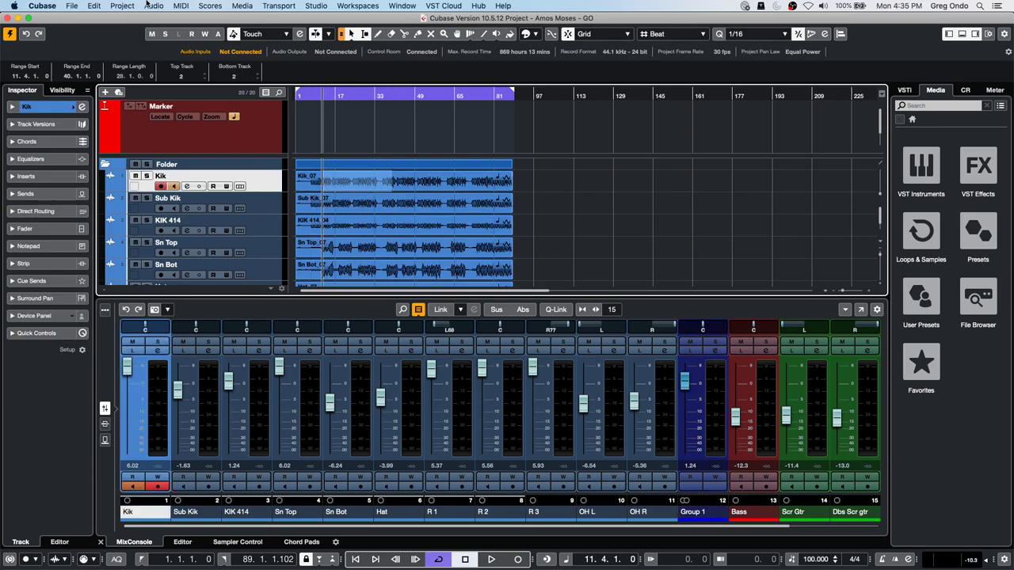
pyautogui.click(94, 6)
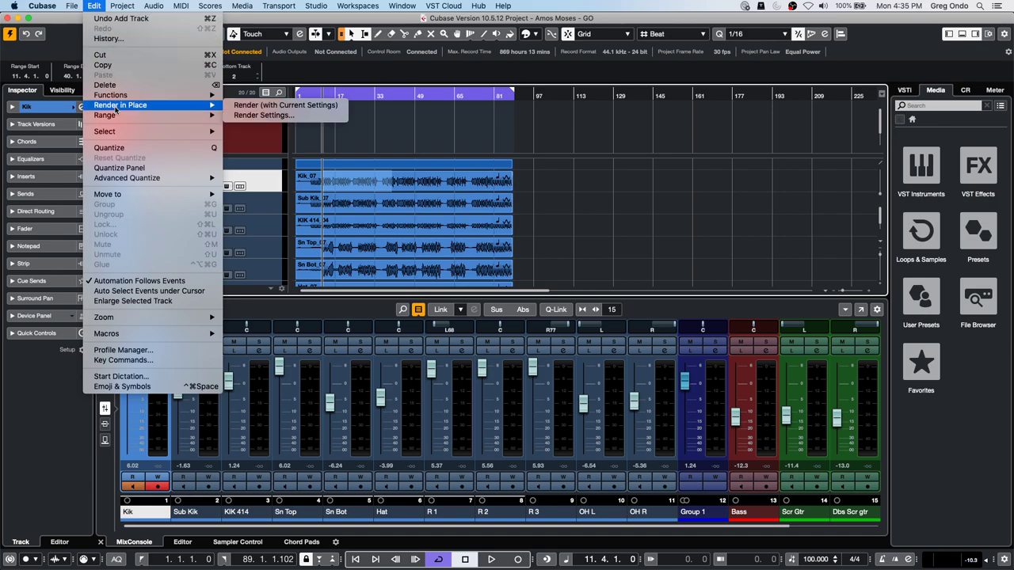
pyautogui.moveTo(113, 117)
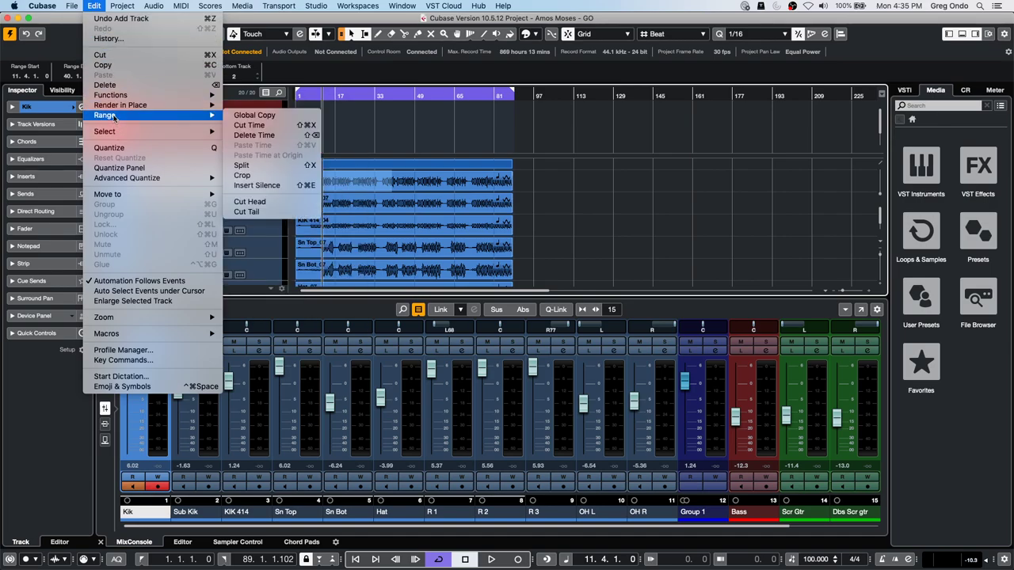
pyautogui.click(255, 136)
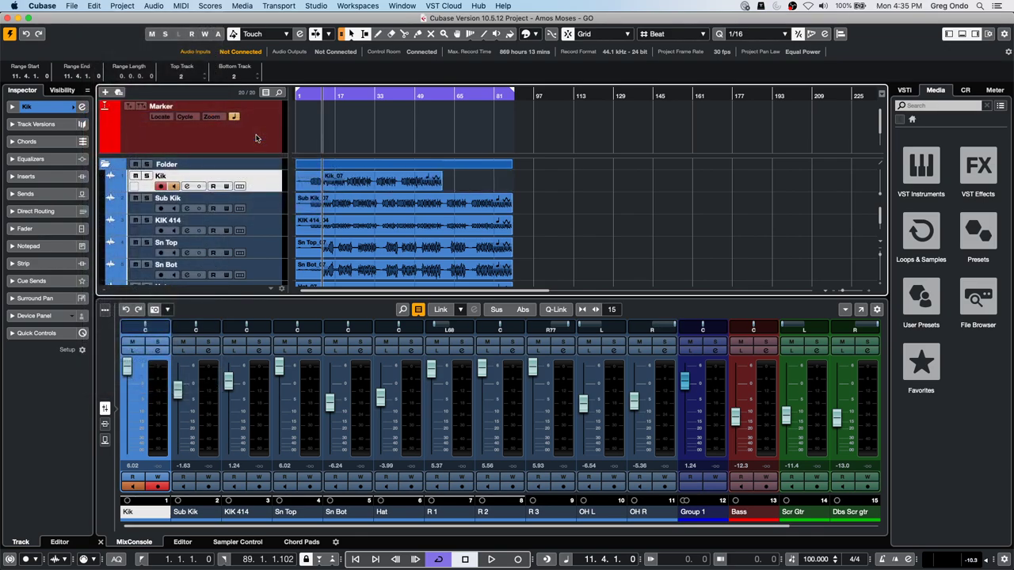
pyautogui.press('super+z')
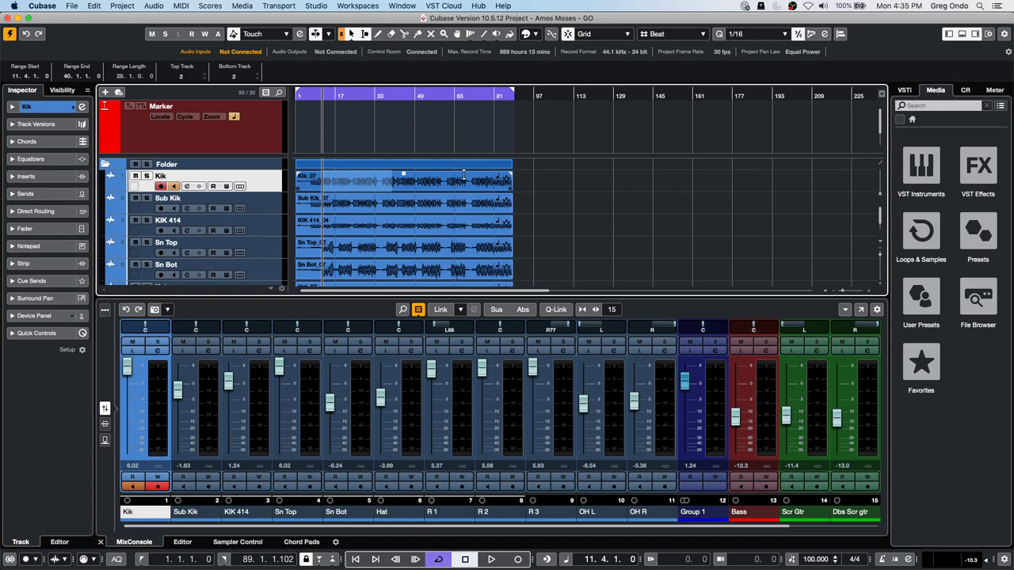
# Select a range from about bar 21 to bar 60 across Kik through Dbs Scr gtr, and hide the MixConsole in the lower zone
pyautogui.moveTo(442, 176); pyautogui.dragTo(346, 220)
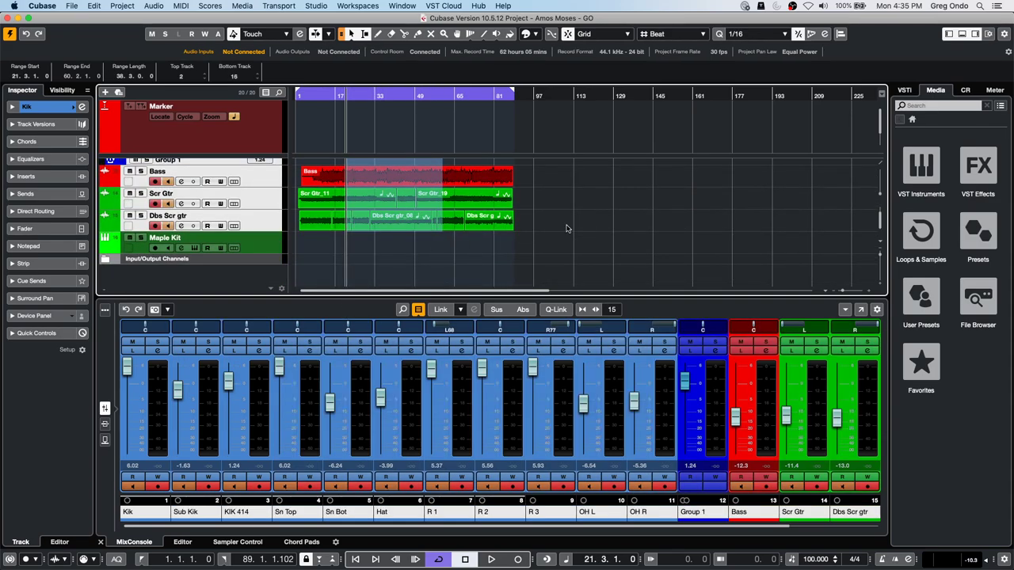
pyautogui.scroll(7, 575, 226)
pyautogui.scroll(1, 574, 228)
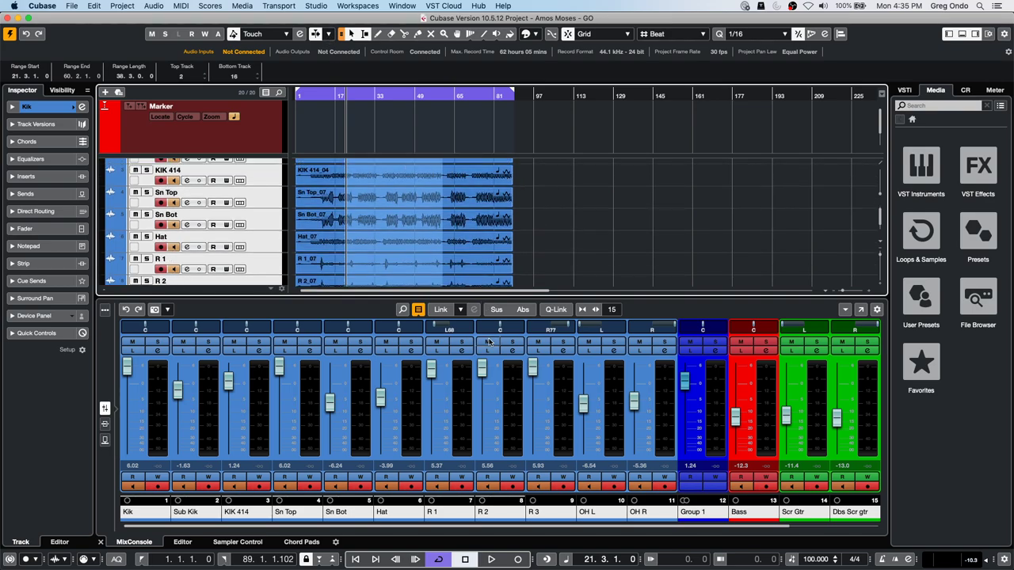
pyautogui.click(962, 34)
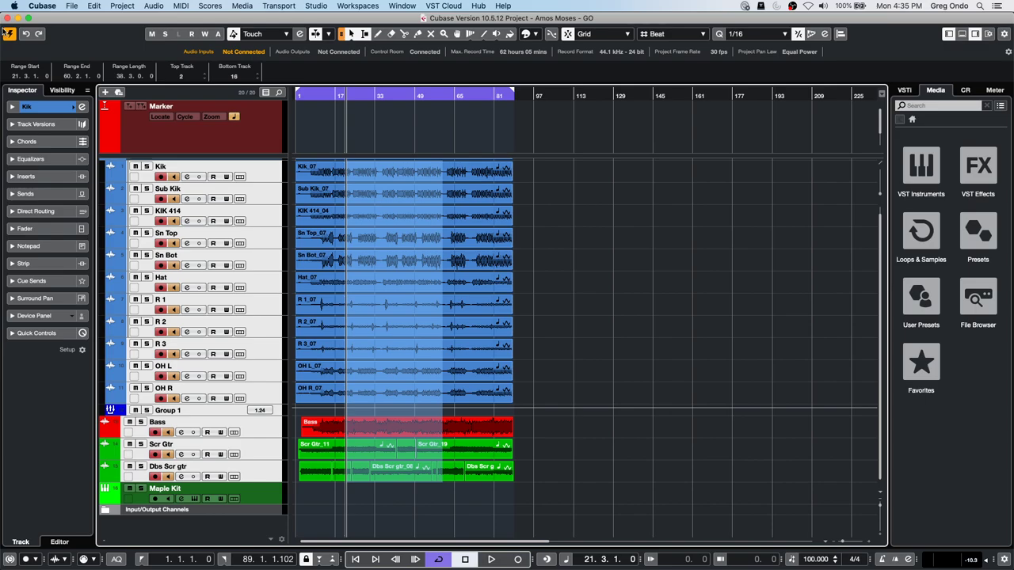
# Try splitting the events at the selected range and deleting its time, undoing each edit
pyautogui.hotkey('shift', 'x')
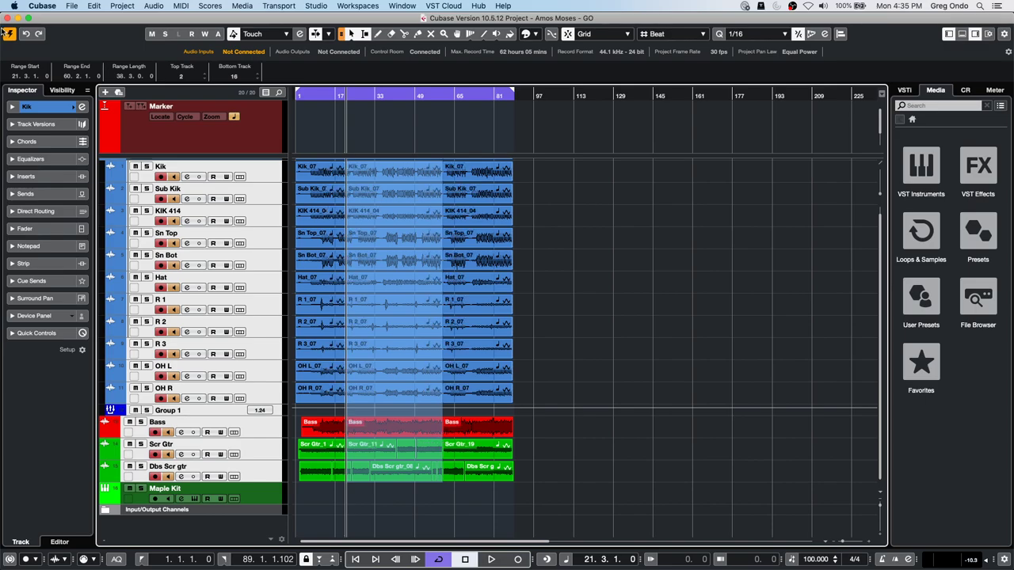
pyautogui.press('super+z')
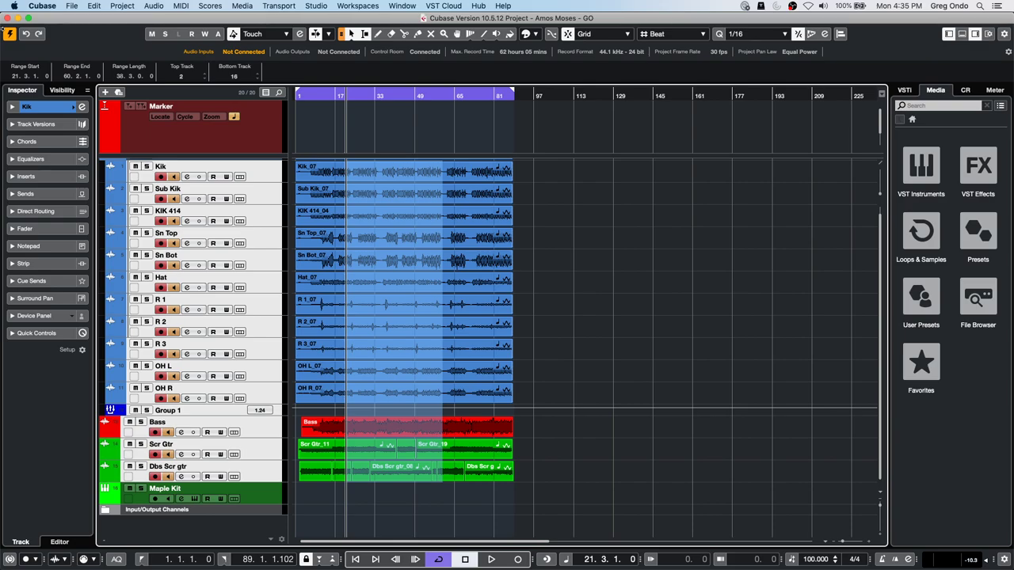
pyautogui.press('super+shift+BackSpace')
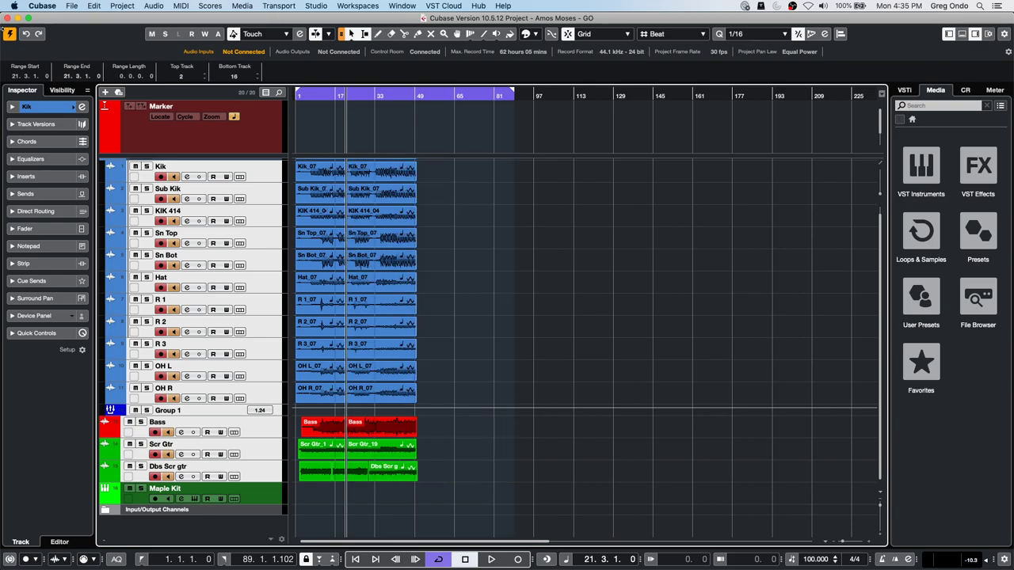
pyautogui.press('super+z')
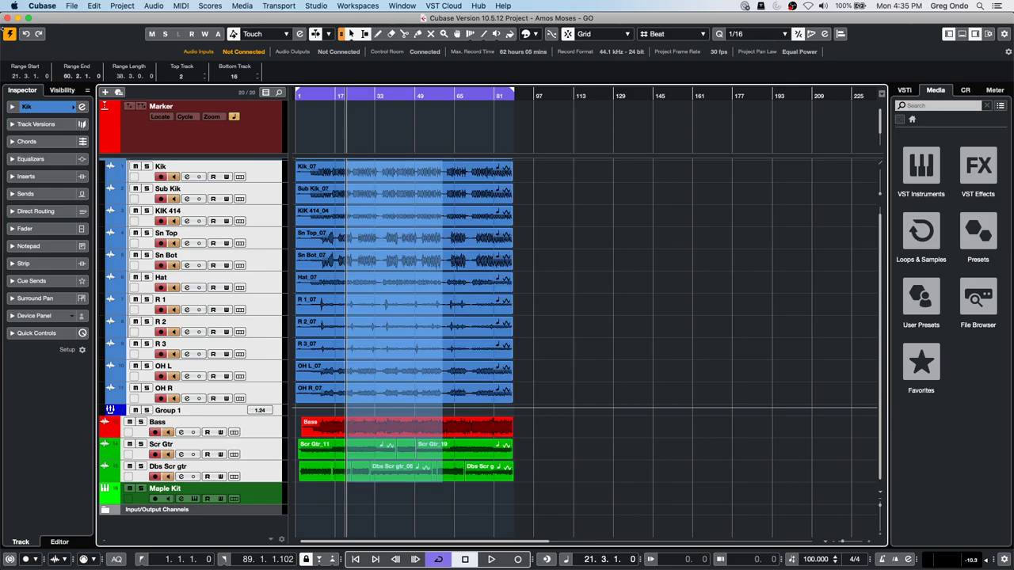
# Insert silence from about bar 24 to bar 62 across Kik through Dbs Scr gtr, and remove it with Delete Time
pyautogui.click(352, 179)
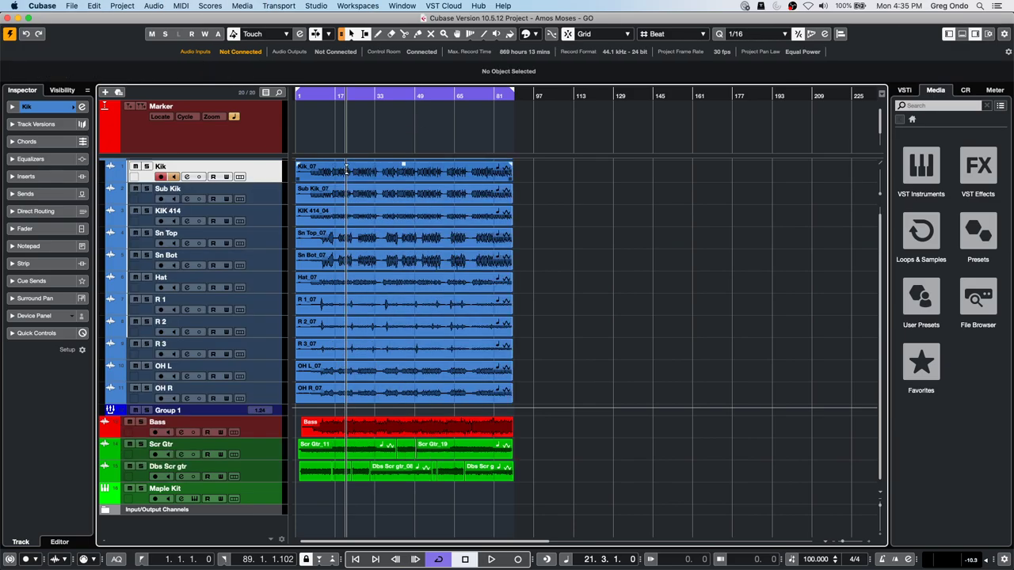
pyautogui.moveTo(351, 179); pyautogui.dragTo(448, 474)
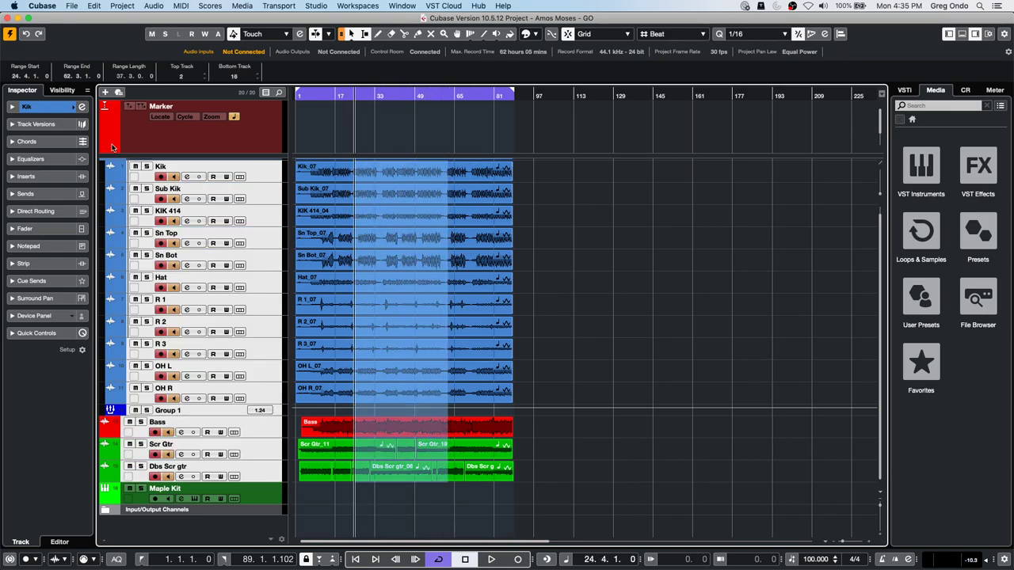
pyautogui.click(93, 5)
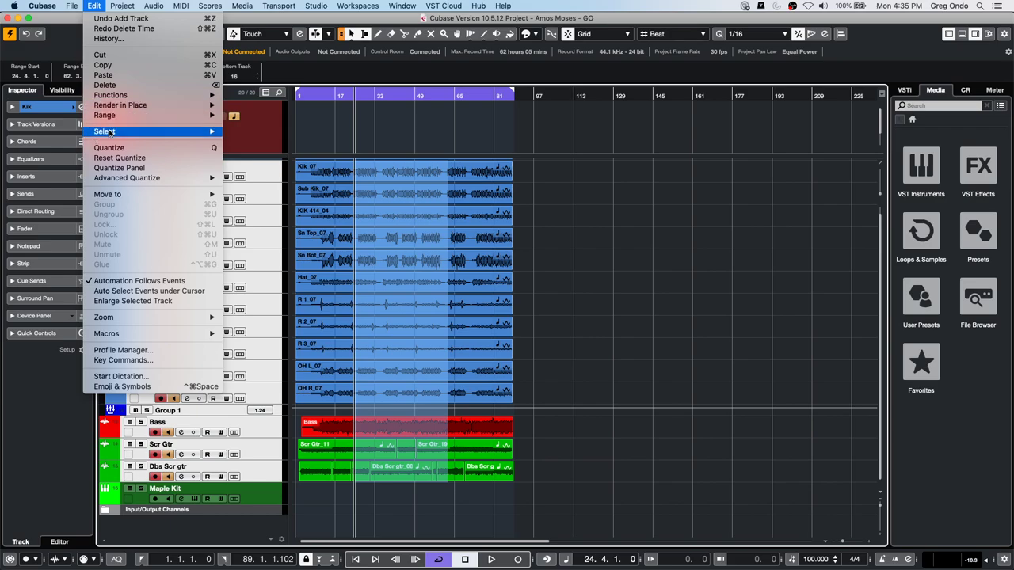
pyautogui.moveTo(182, 115)
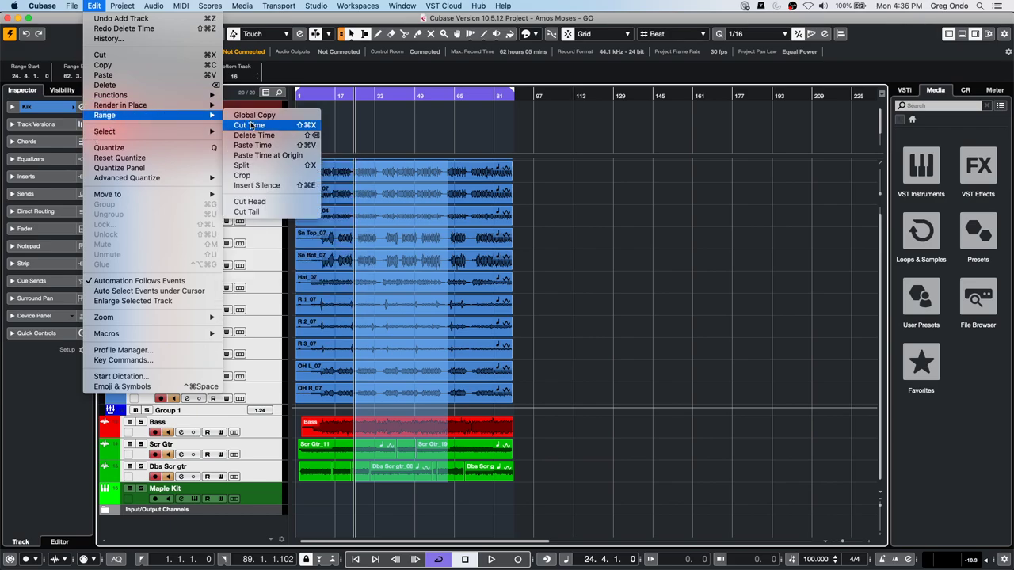
pyautogui.click(463, 129)
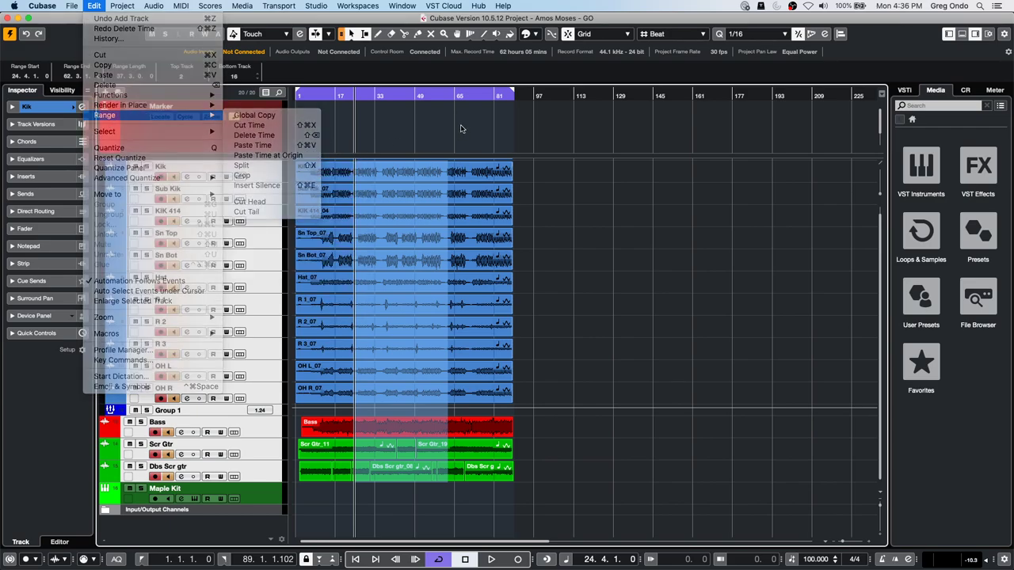
pyautogui.press('super+shift+e')
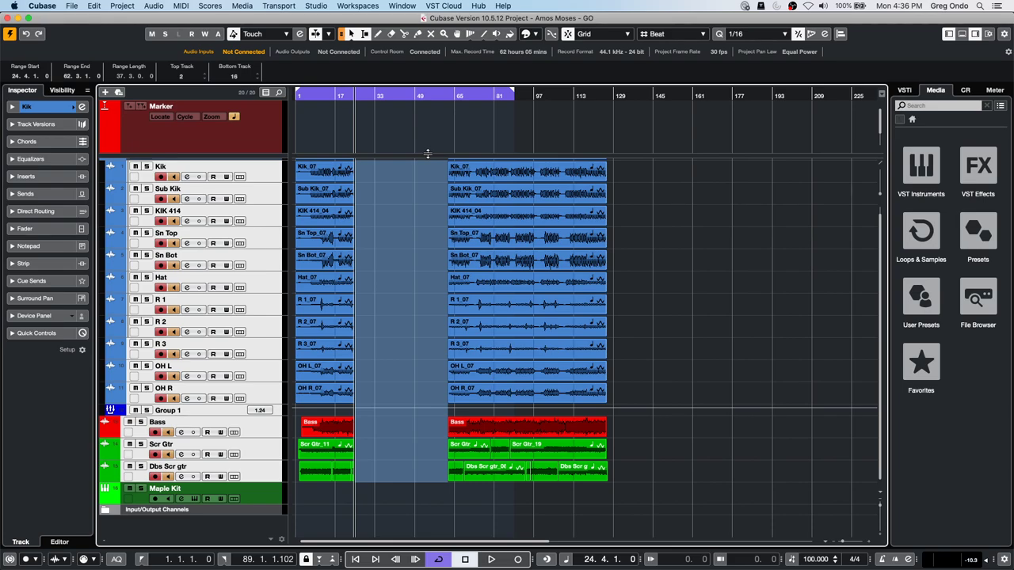
pyautogui.press('super+shift+BackSpace')
# Select a range across several tracks, and replace it with one from about bar 40 to bar 75 spanning all tracks
pyautogui.moveTo(375, 169); pyautogui.dragTo(428, 448)
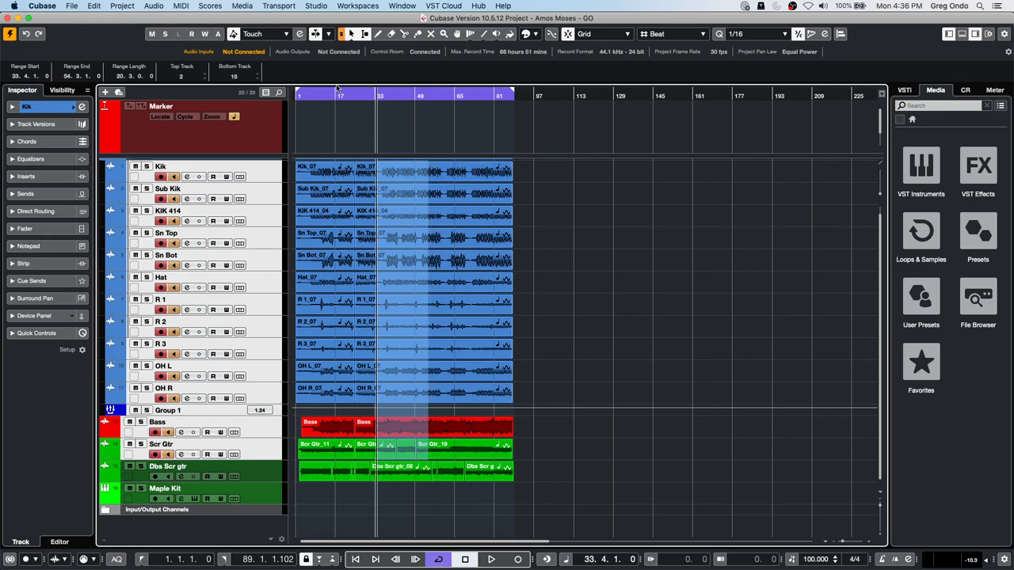
pyautogui.moveTo(399, 177); pyautogui.dragTo(385, 202)
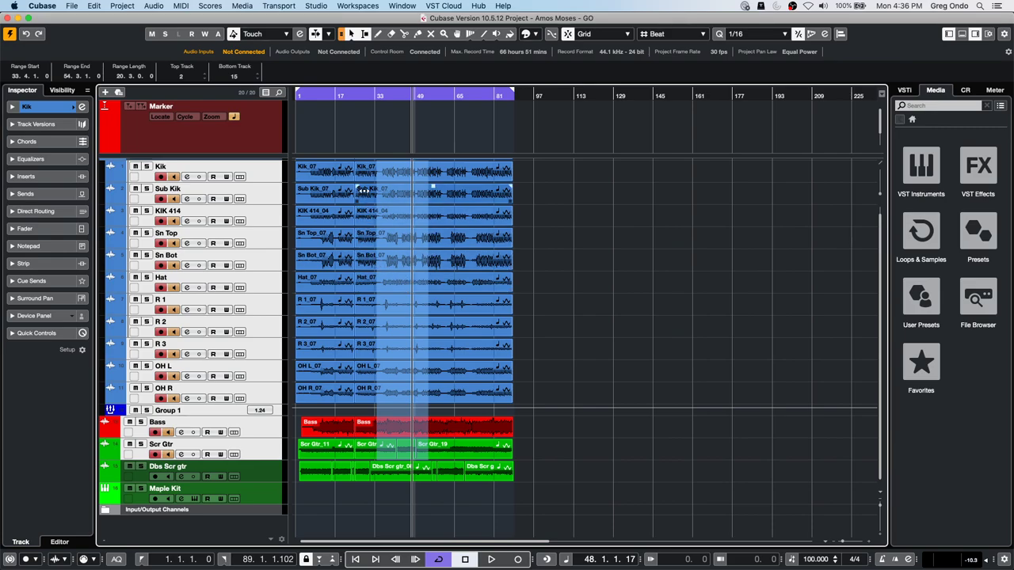
pyautogui.moveTo(370, 168); pyautogui.dragTo(458, 238)
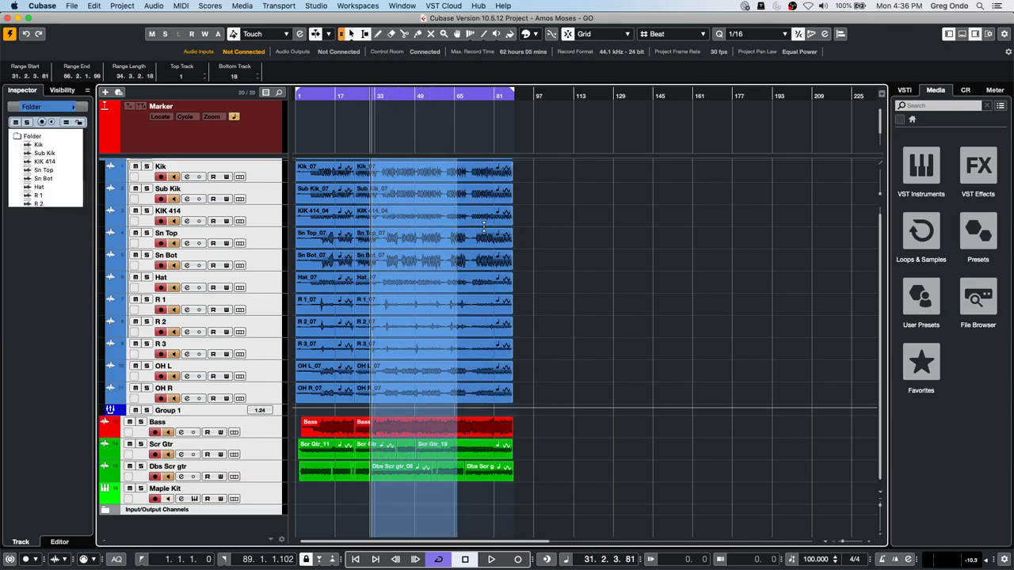
pyautogui.moveTo(480, 237); pyautogui.dragTo(392, 236)
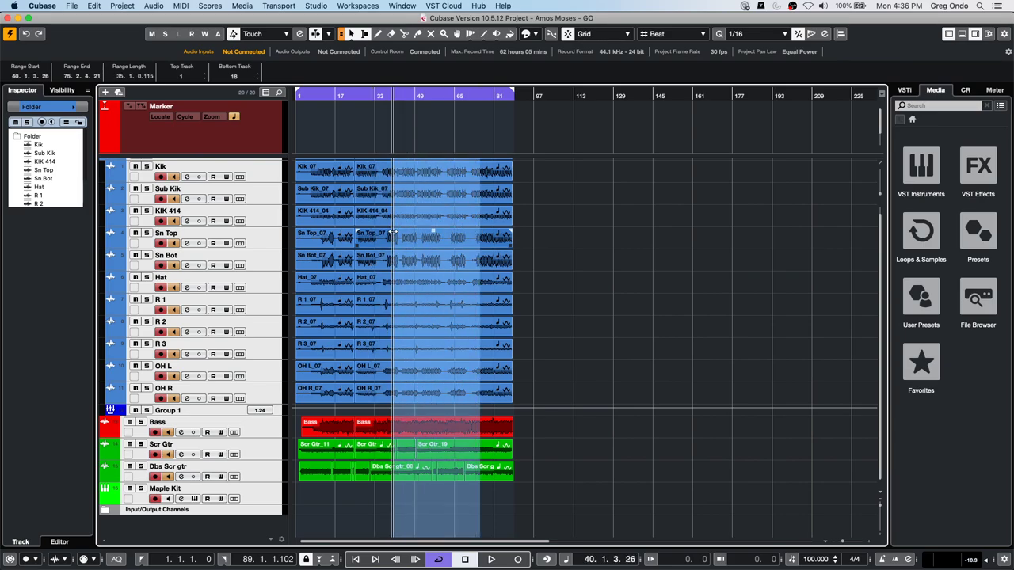
# Try Delete Time and Insert Silence on the selected range across all tracks, undoing each edit
pyautogui.hotkey('shift', 'BackSpace')
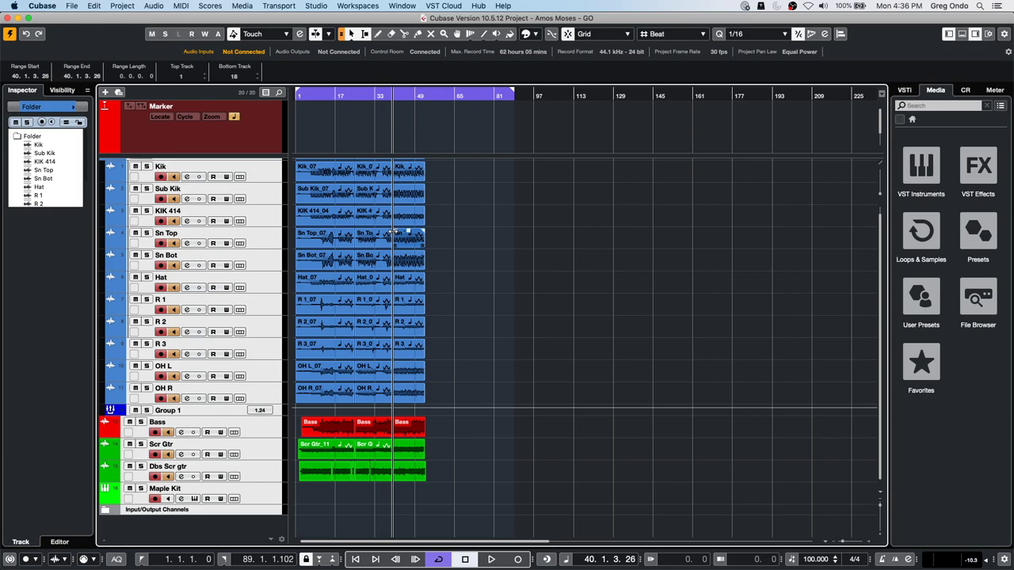
pyautogui.press('super+z')
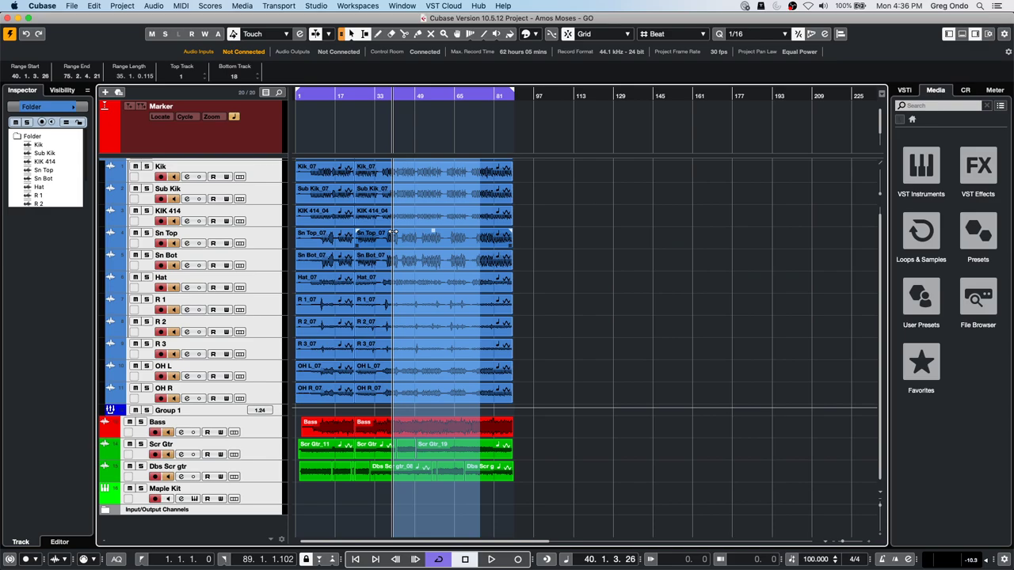
pyautogui.press('super+shift+e')
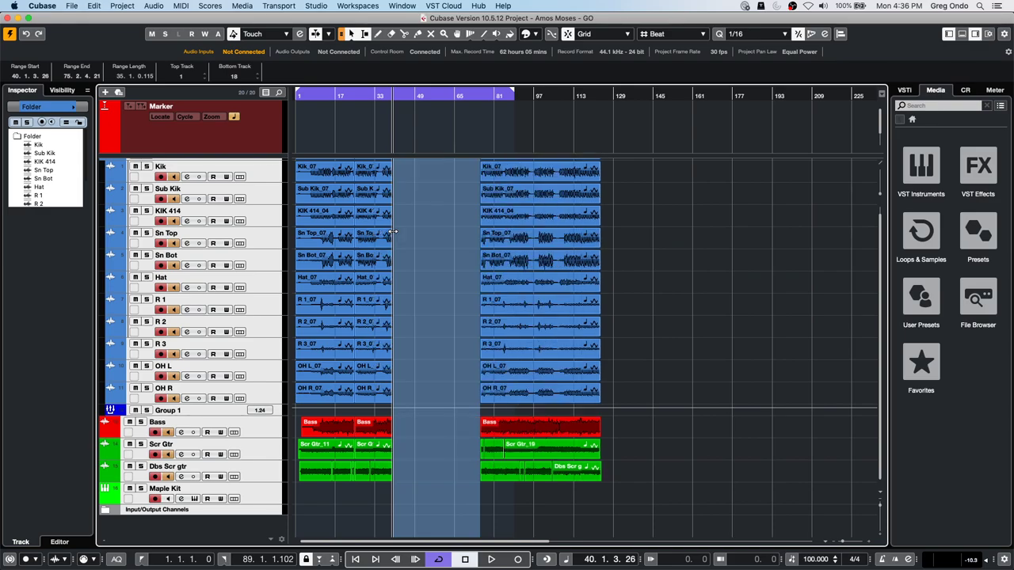
pyautogui.click(94, 6)
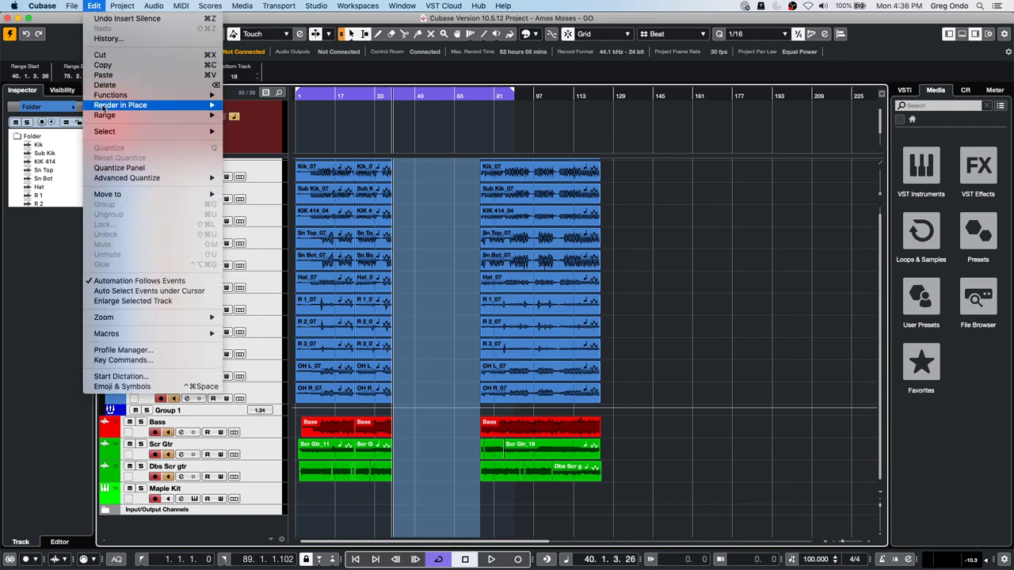
pyautogui.click(667, 158)
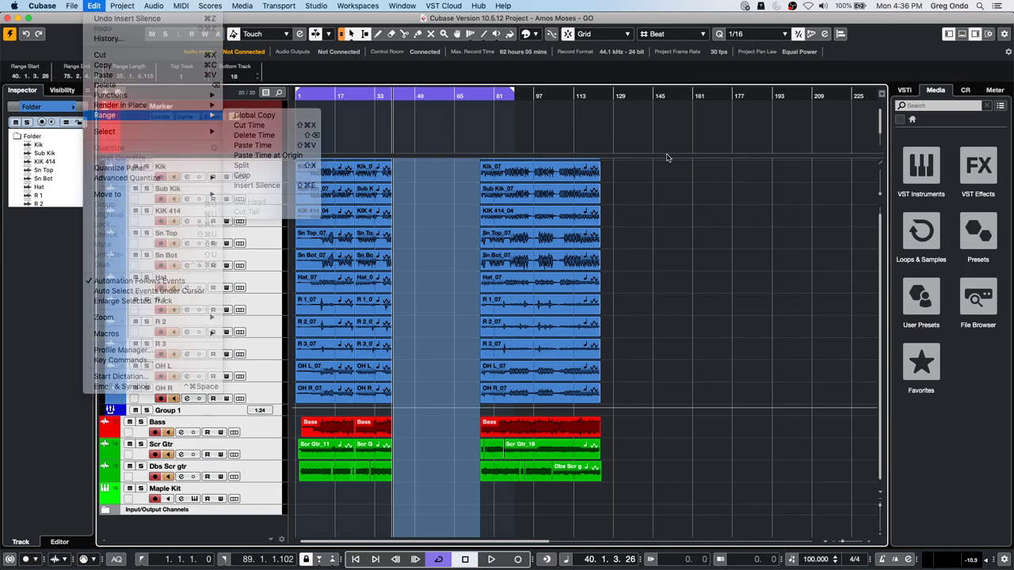
pyautogui.press('super+z')
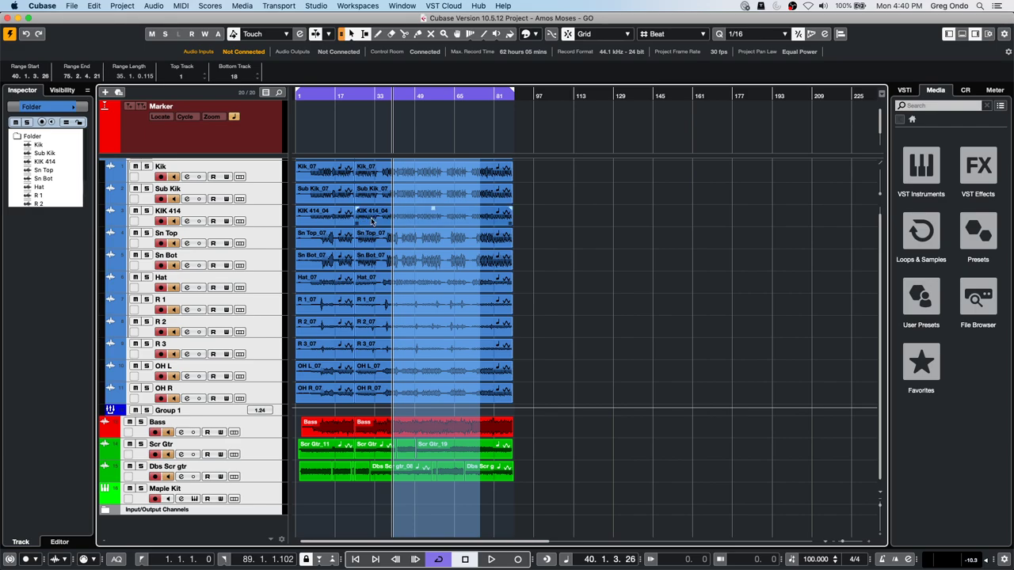
# Open the recent project July 6.cpr and activate it
pyautogui.click(72, 5)
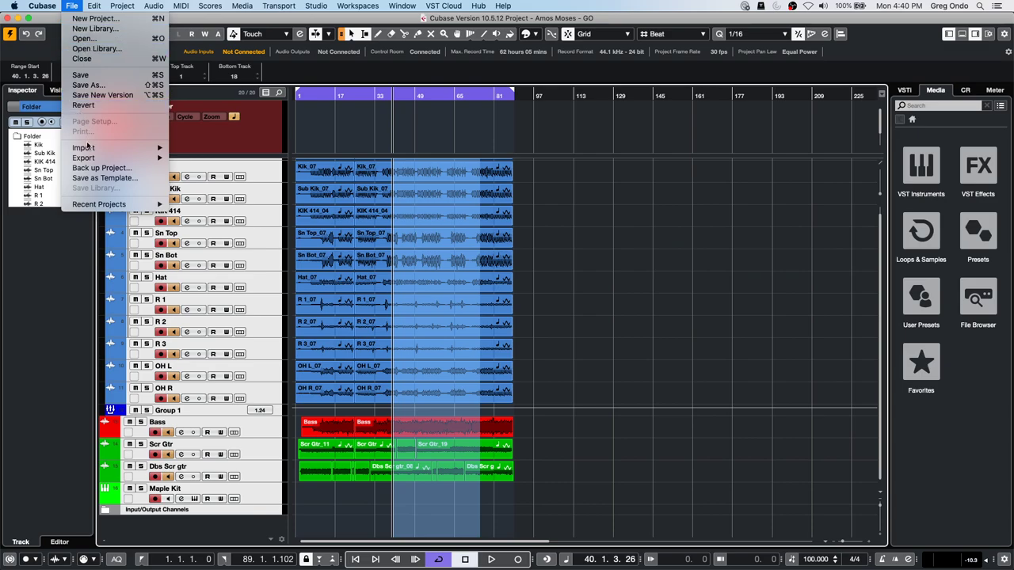
pyautogui.moveTo(119, 204)
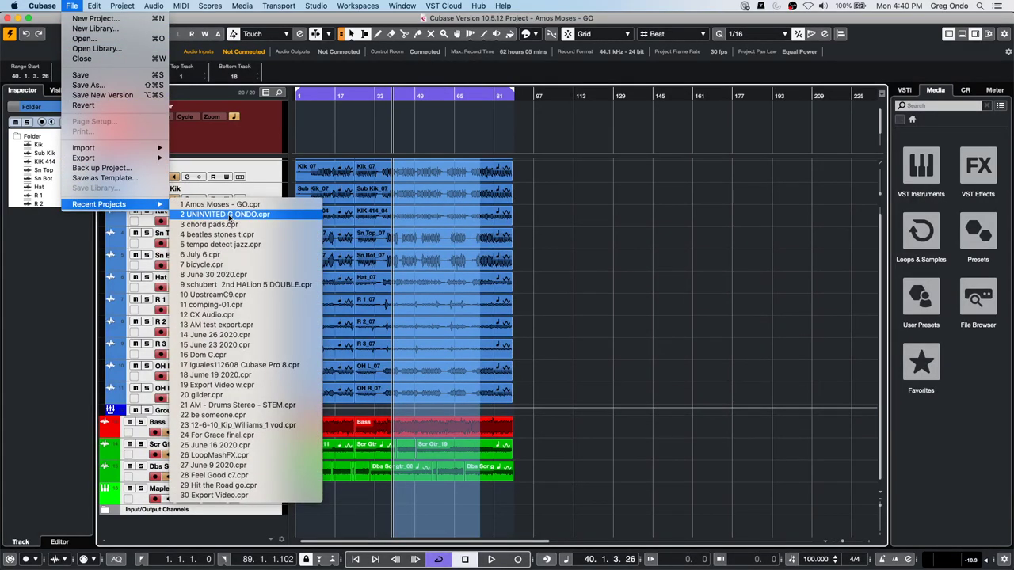
pyautogui.click(233, 254)
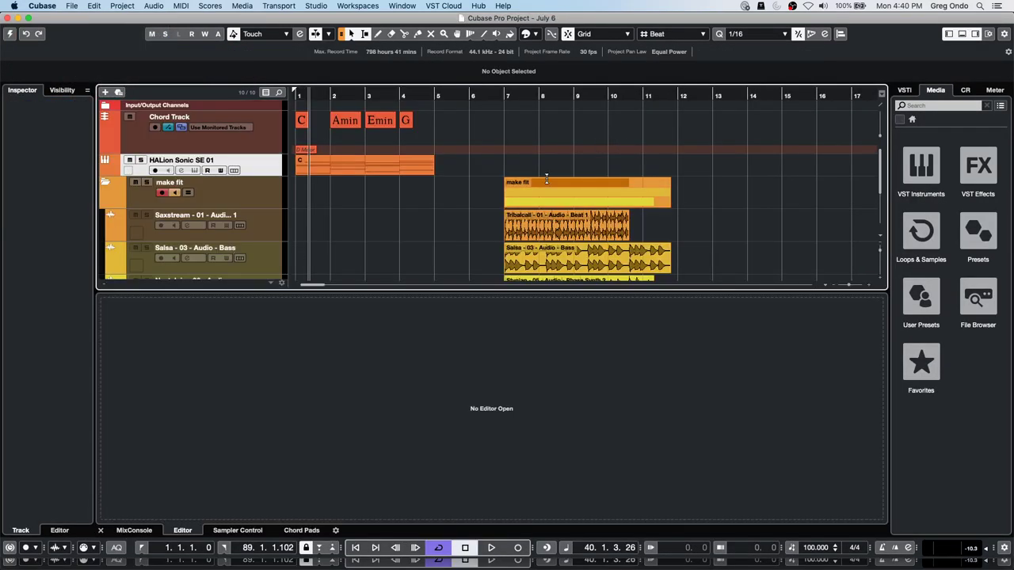
pyautogui.click(442, 214)
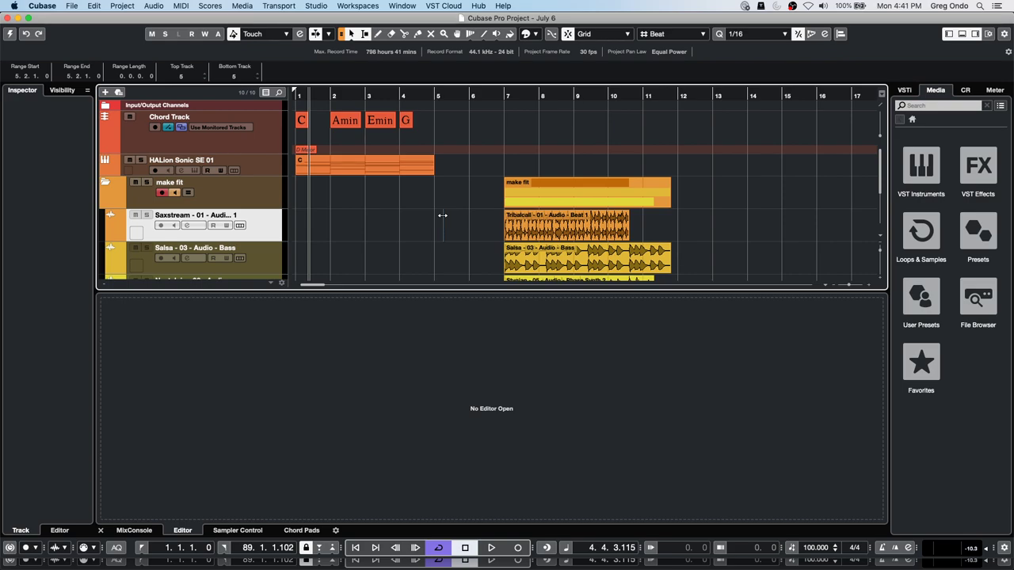
pyautogui.click(10, 33)
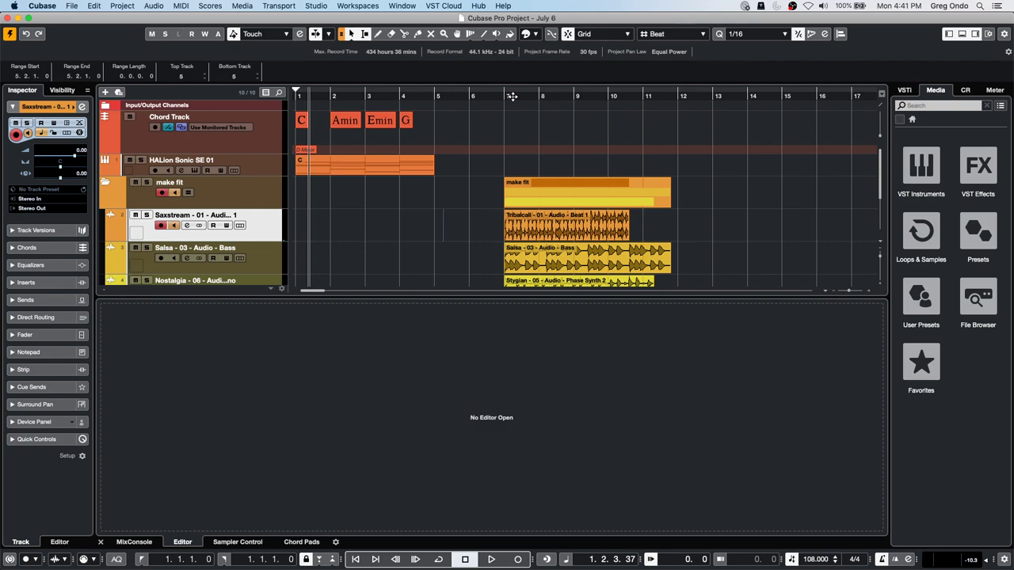
# Audition the Saxstream, Salsa and Nostalgia tracks from bar 7 by soloing them one after another, and clear the solos
pyautogui.scroll(-2, 459, 250)
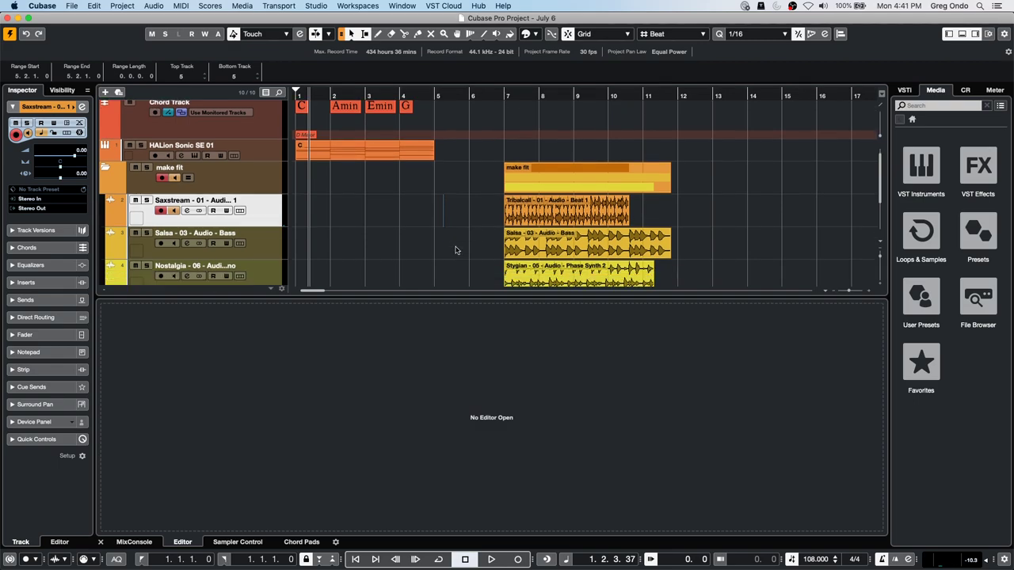
pyautogui.click(507, 96)
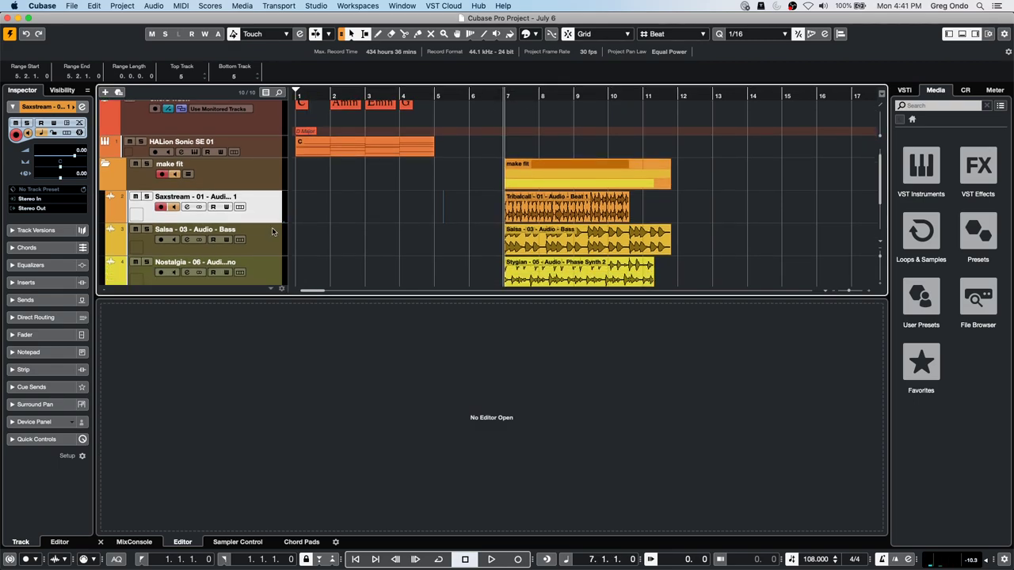
pyautogui.click(146, 196)
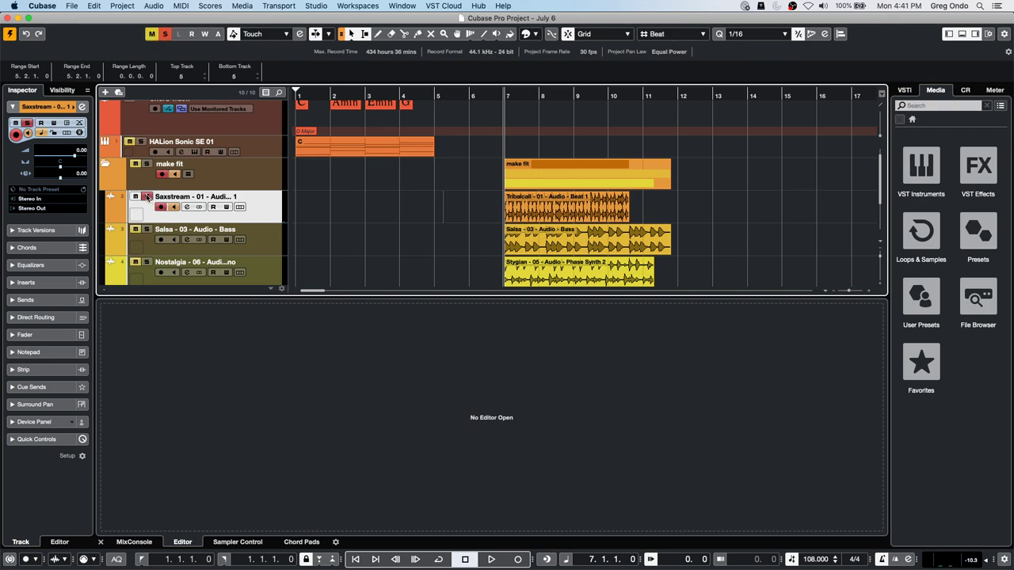
pyautogui.press('space')
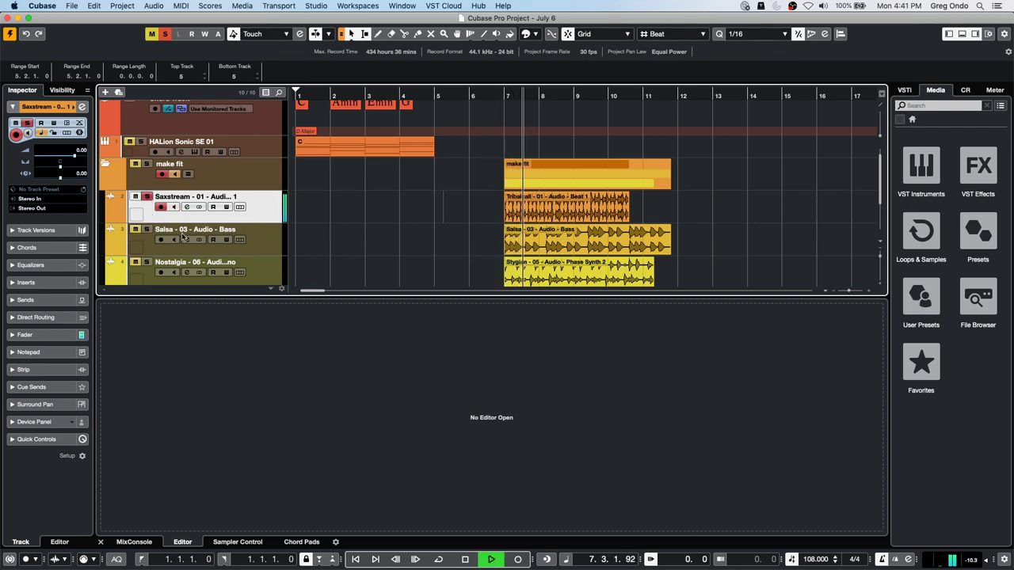
pyautogui.click(146, 263)
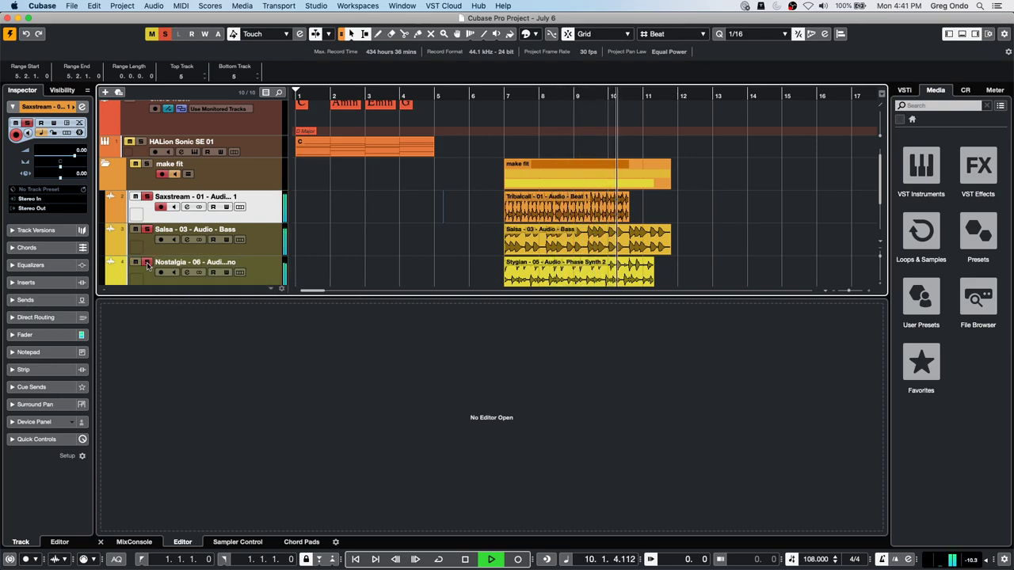
pyautogui.press('space')
pyautogui.click(146, 229)
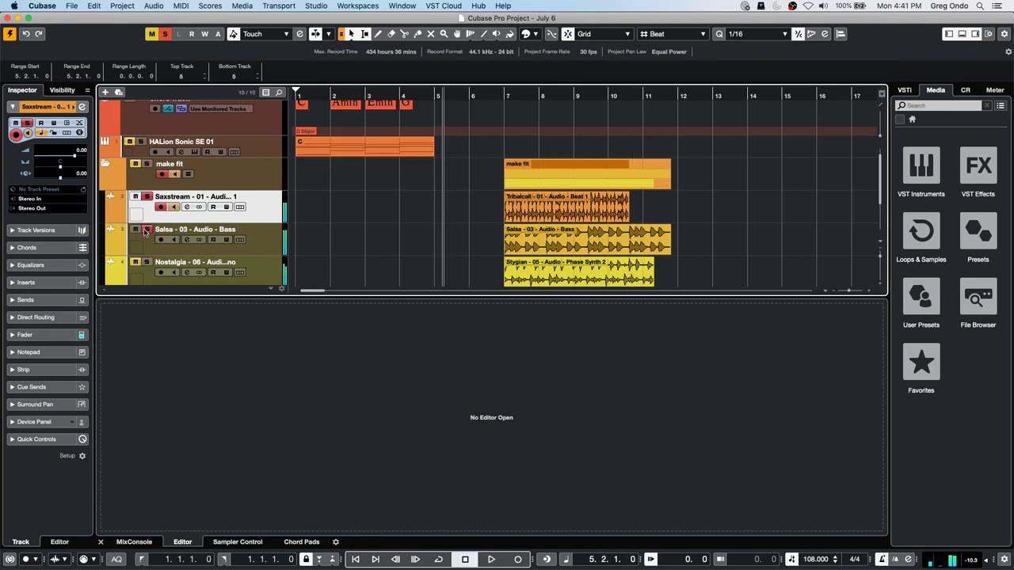
pyautogui.click(147, 197)
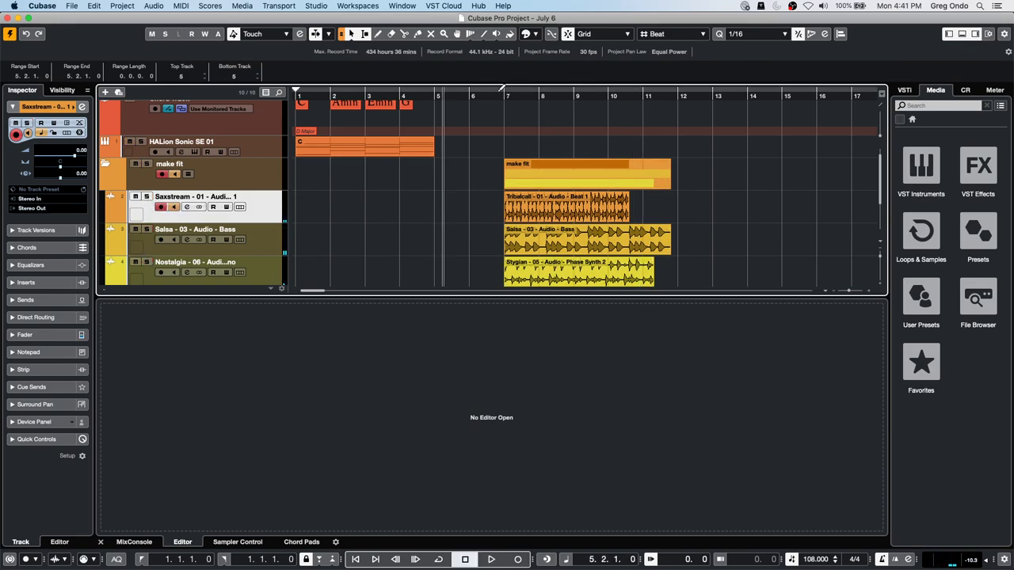
# Try Musical Mode on all audio clips in the Pool, switch it off for them again and close the Pool
pyautogui.click(588, 212)
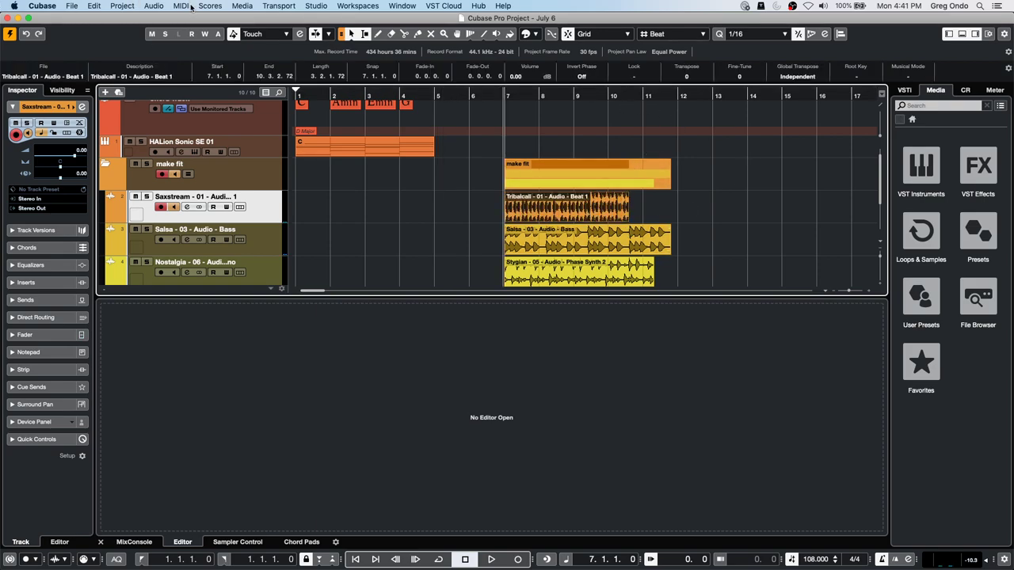
pyautogui.click(231, 5)
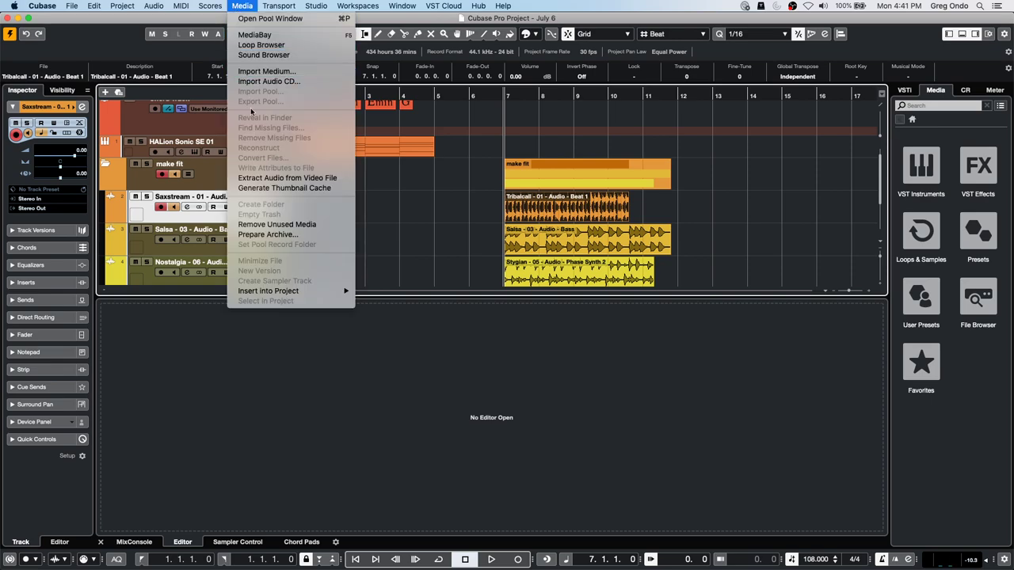
pyautogui.click(270, 18)
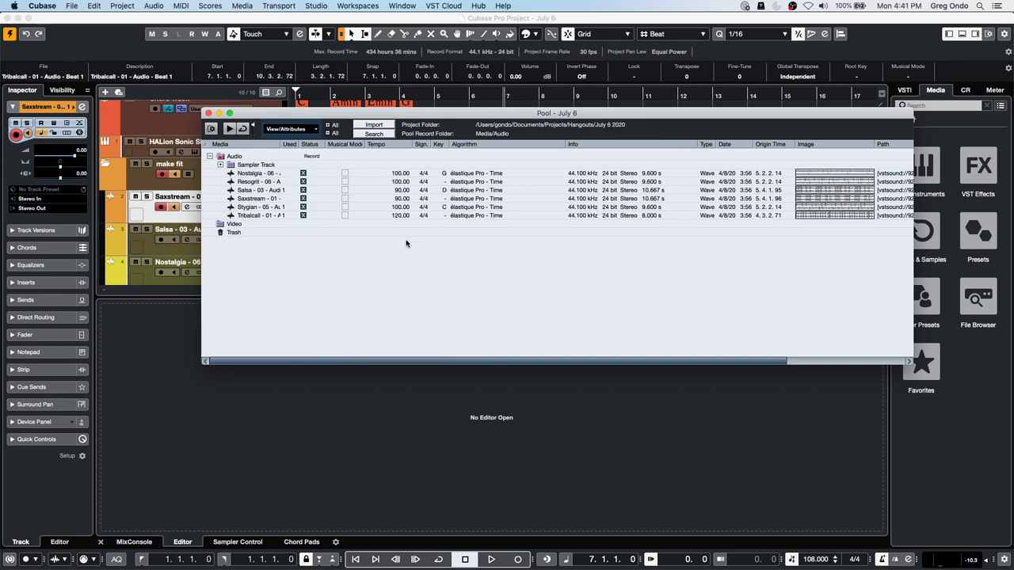
pyautogui.click(345, 172)
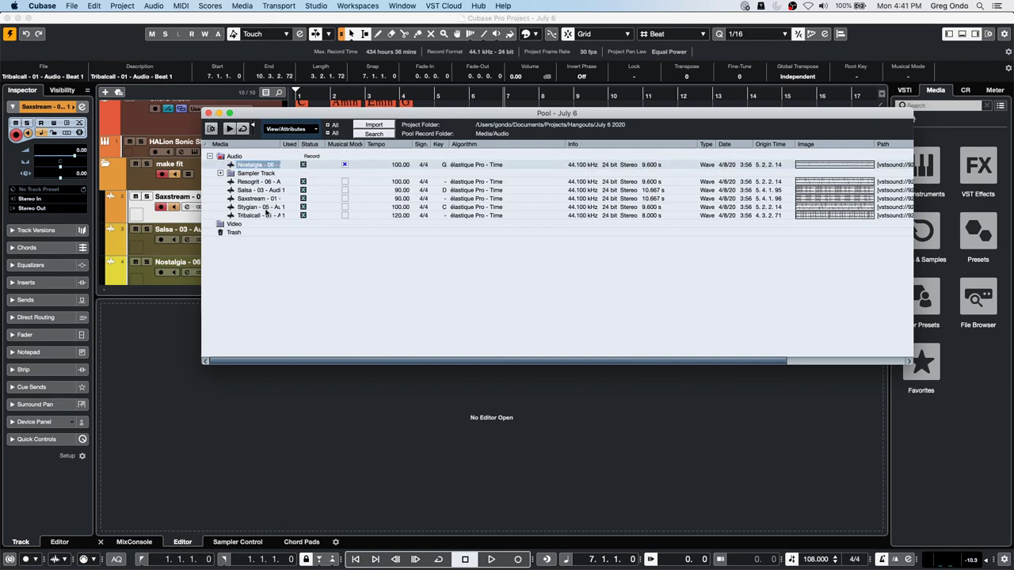
pyautogui.keyDown('shift'); pyautogui.click(259, 217); pyautogui.keyUp('shift')
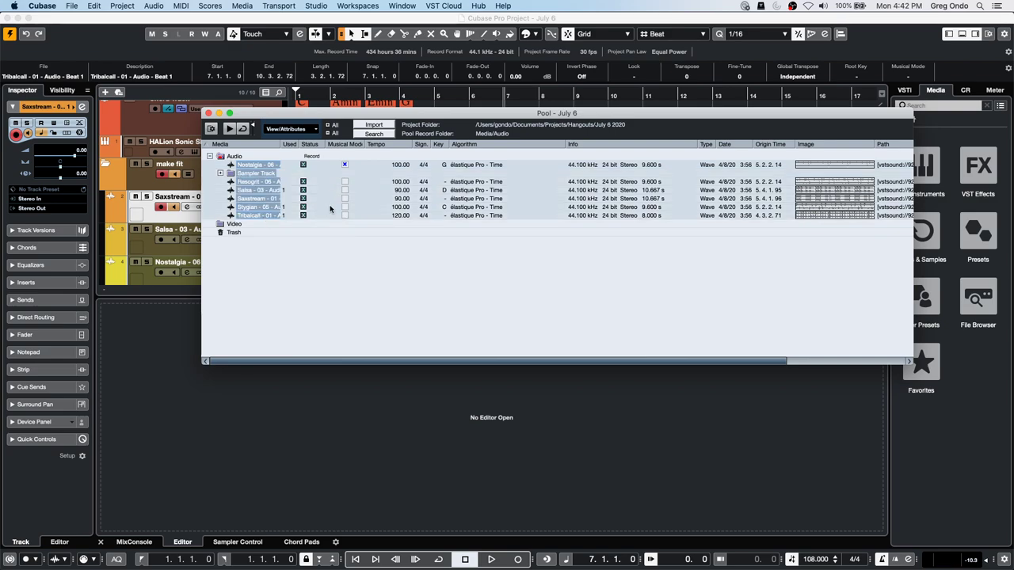
pyautogui.click(345, 216)
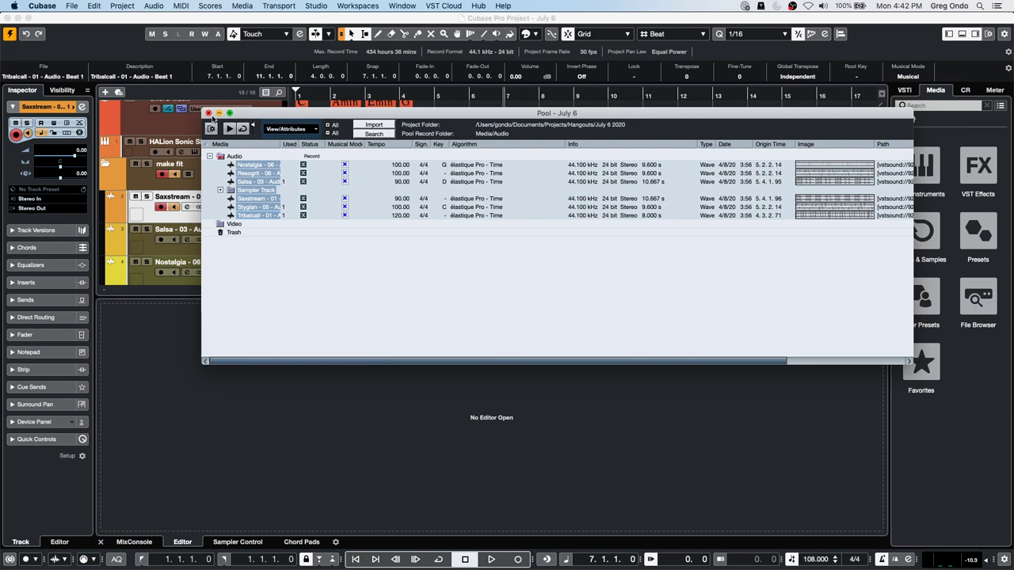
pyautogui.click(344, 165)
pyautogui.click(208, 113)
# Select the Tribalcall, Salsa and Stygian audio events, play them from bar 7, and enable Musical Mode for all three
pyautogui.click(434, 218)
pyautogui.moveTo(479, 210); pyautogui.dragTo(640, 256)
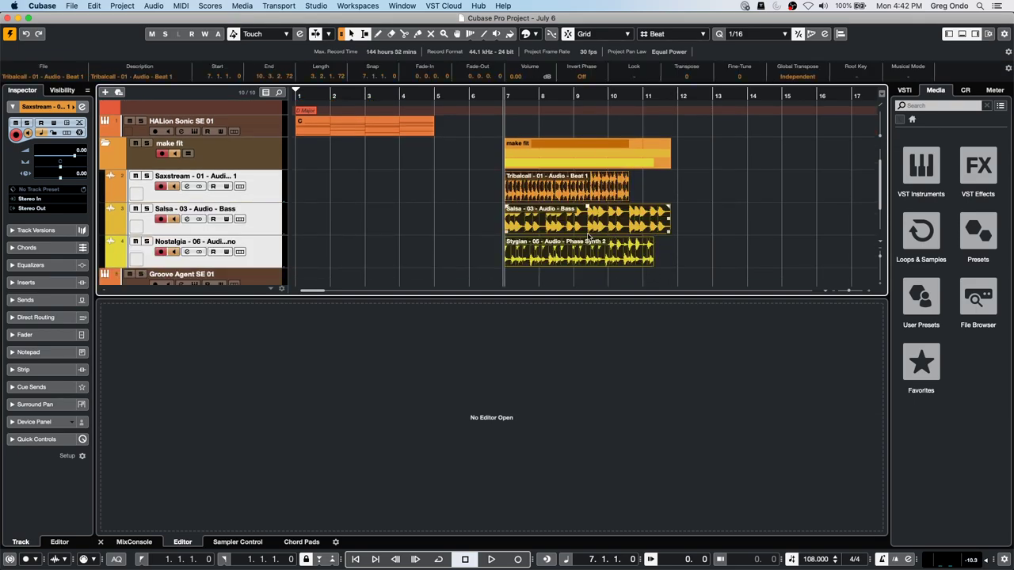
pyautogui.press('space')
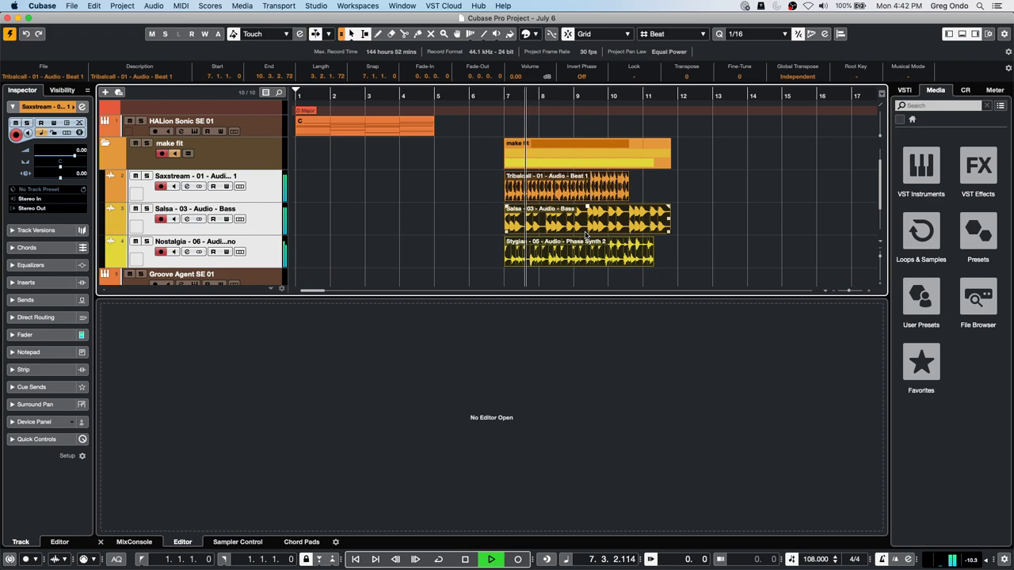
pyautogui.press('space')
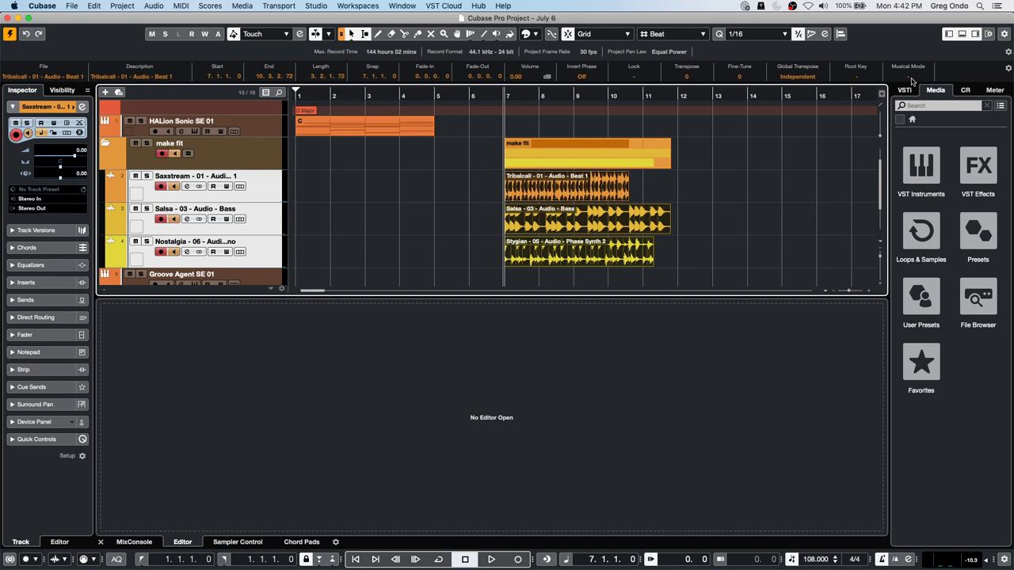
pyautogui.click(909, 76)
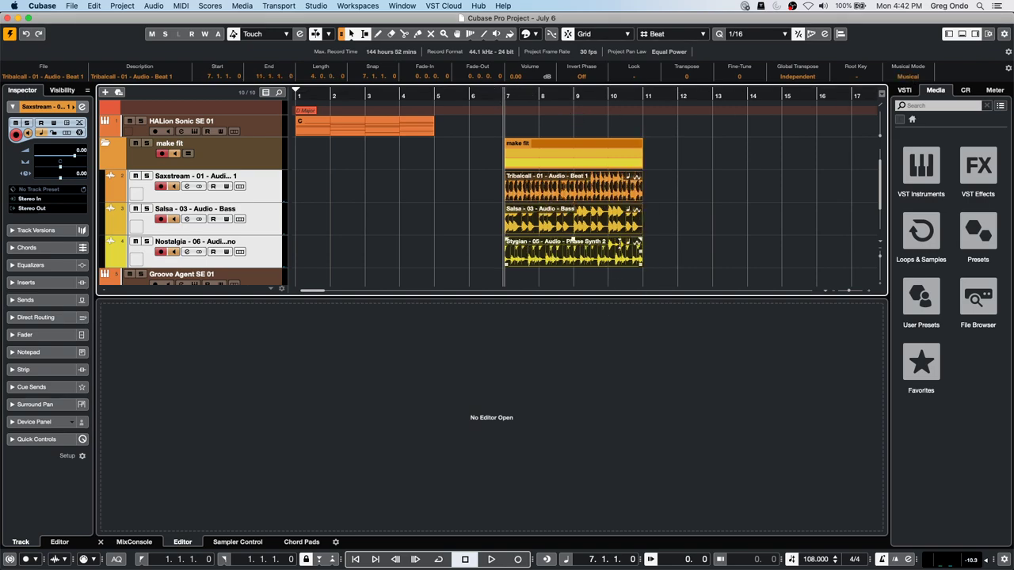
# Deselect the events, play the three loops from bar 7, and mute the Nostalgia track during playback
pyautogui.click(573, 116)
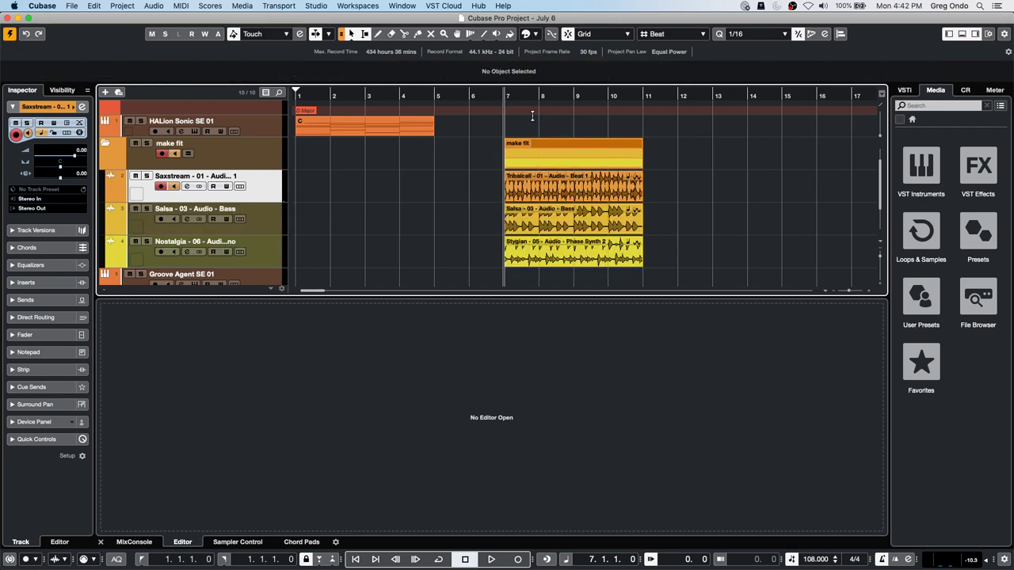
pyautogui.press('space')
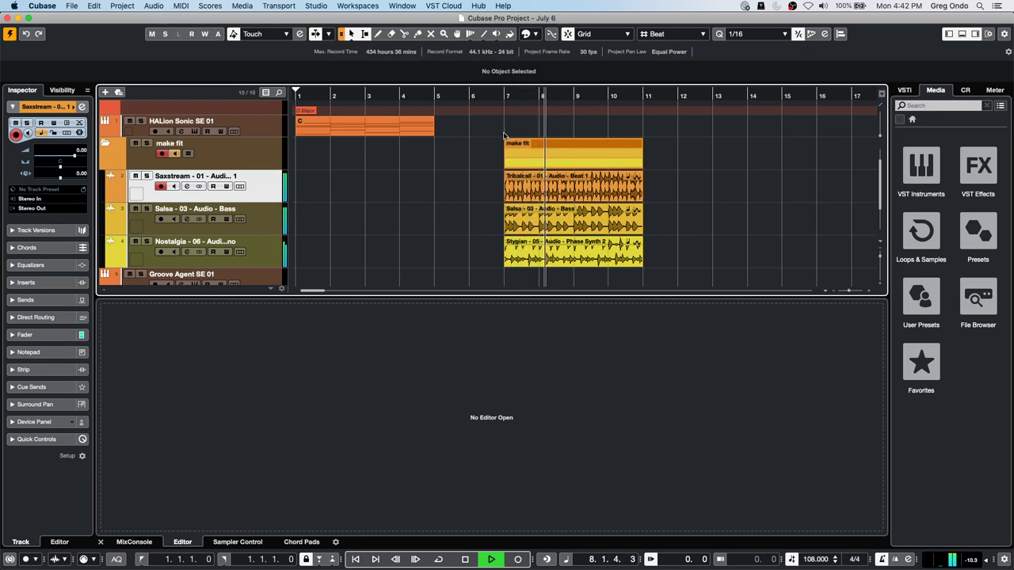
pyautogui.click(136, 240)
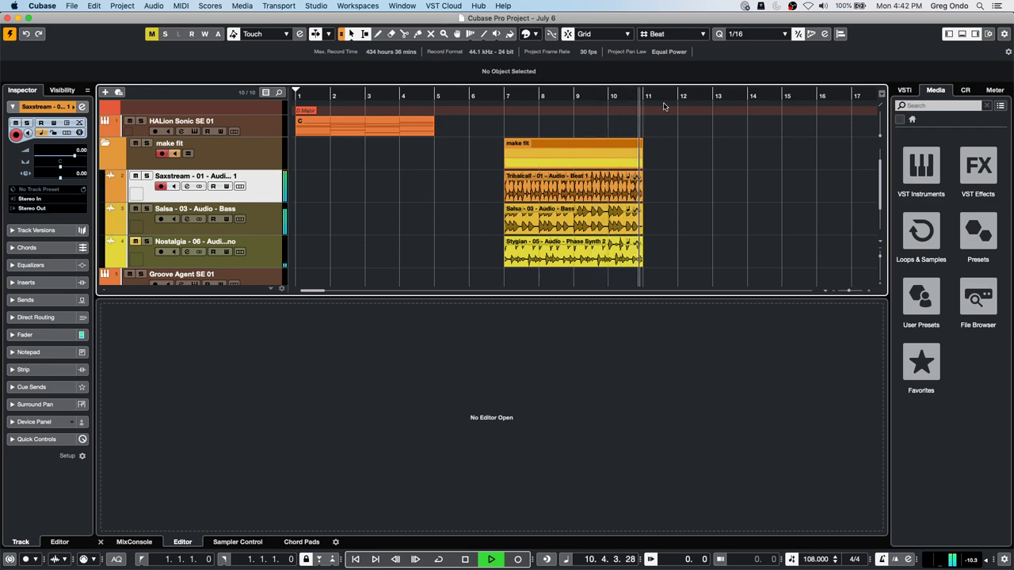
# Undo Musical Mode for the loops, play them from bar 7, and enable Musical Mode again for the Tribalcall, Salsa and Stygian events
pyautogui.press('super+z')
pyautogui.click(507, 98)
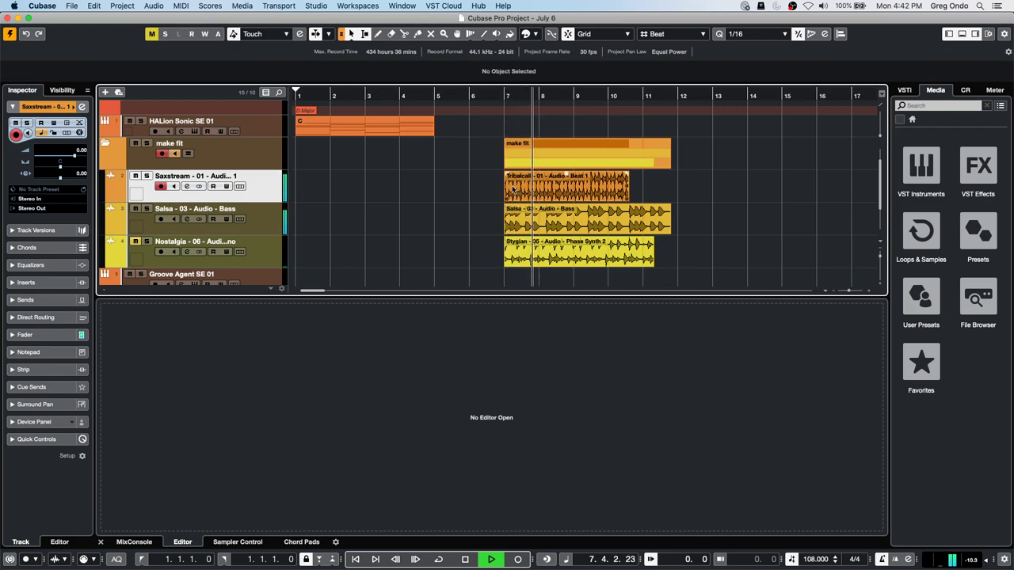
pyautogui.moveTo(501, 195); pyautogui.dragTo(681, 259)
pyautogui.click(908, 76)
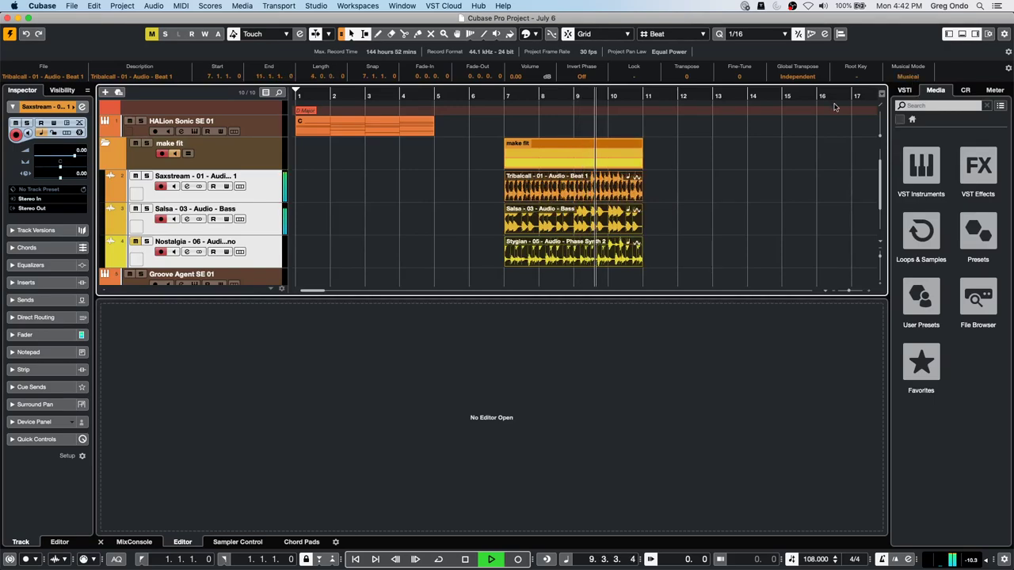
# Play the stretched loops from bar 7, unmute the Nostalgia track during playback, and stop
pyautogui.click(502, 98)
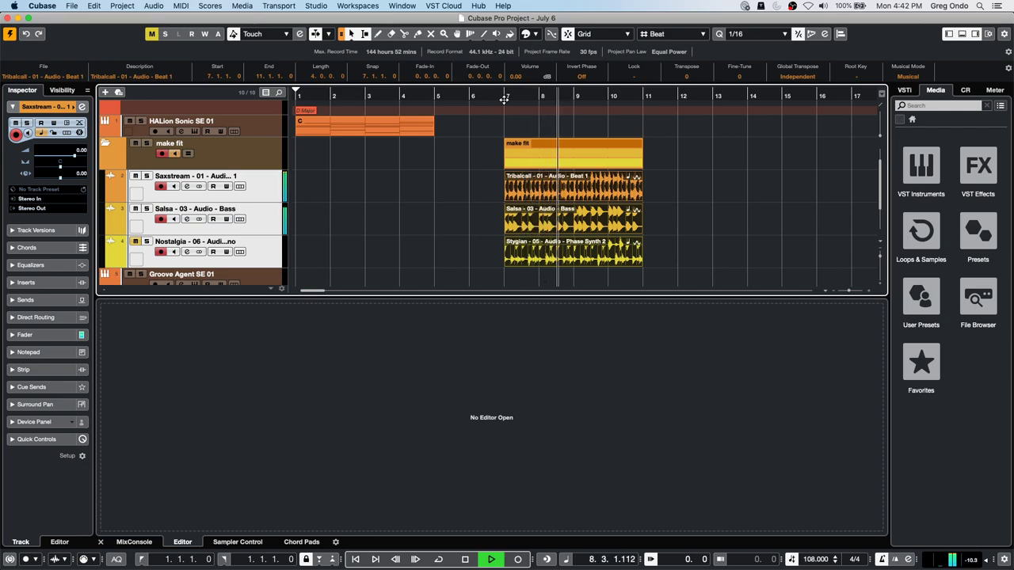
pyautogui.click(392, 129)
pyautogui.click(135, 242)
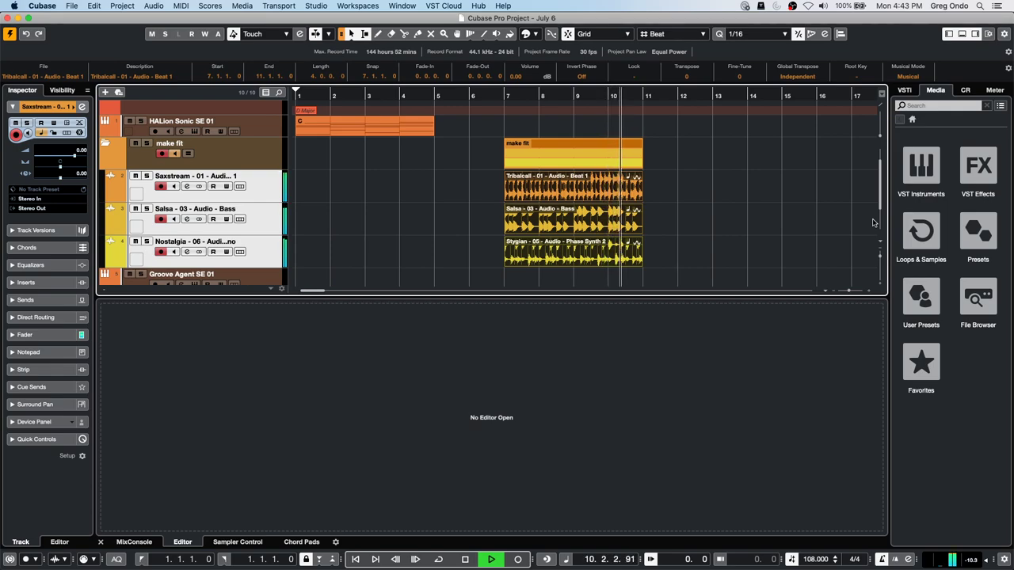
pyautogui.press('space')
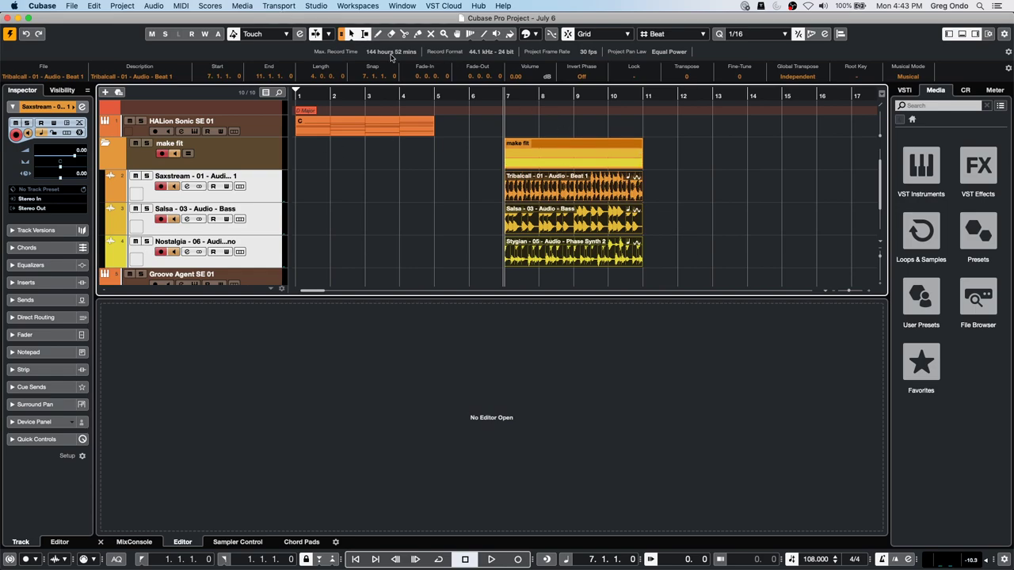
# Open the recent project "schubert 2nd HALion 5 DOUBLE", accept the Projects folder and activate the project
pyautogui.click(70, 5)
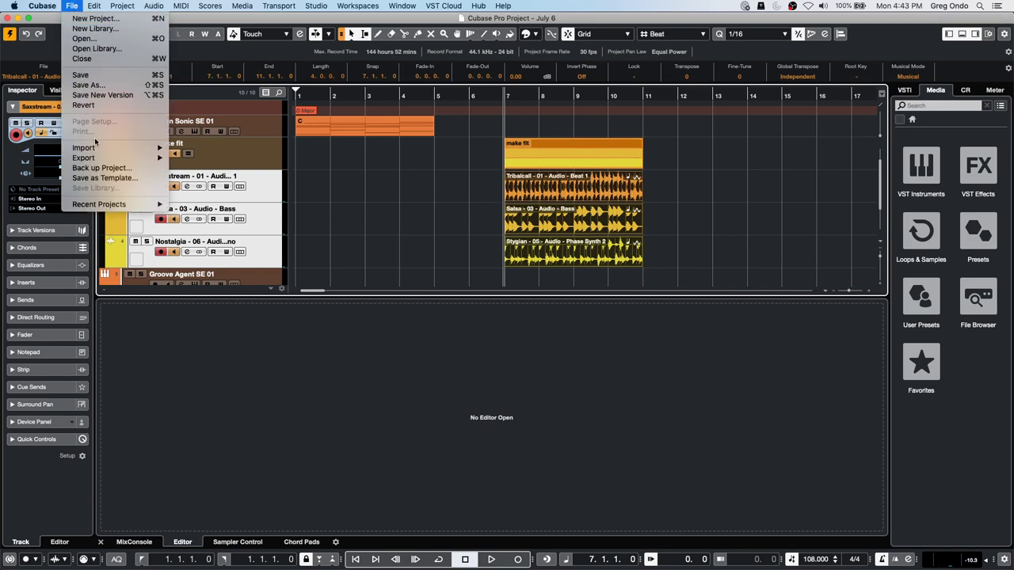
pyautogui.moveTo(130, 209)
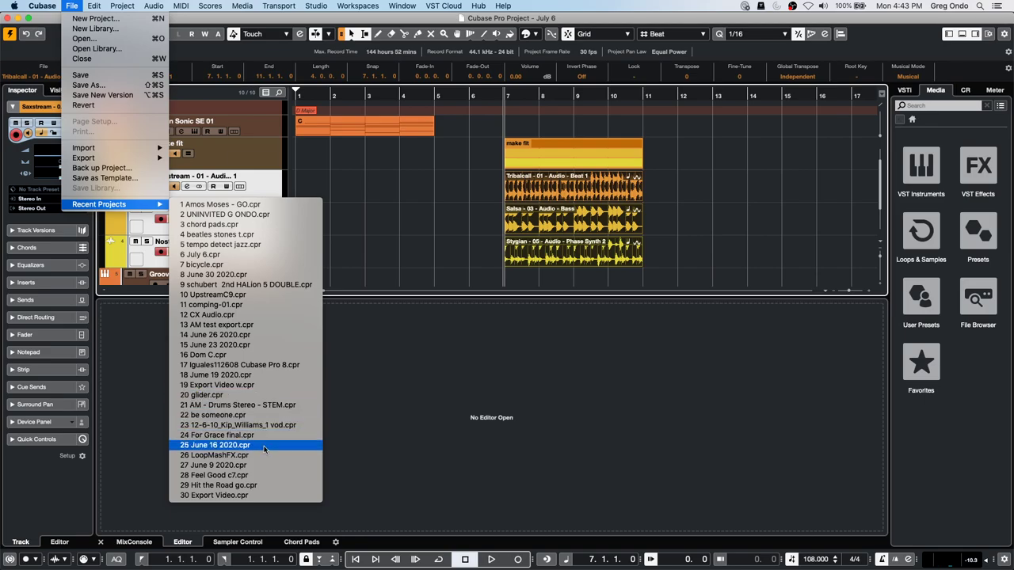
pyautogui.click(273, 286)
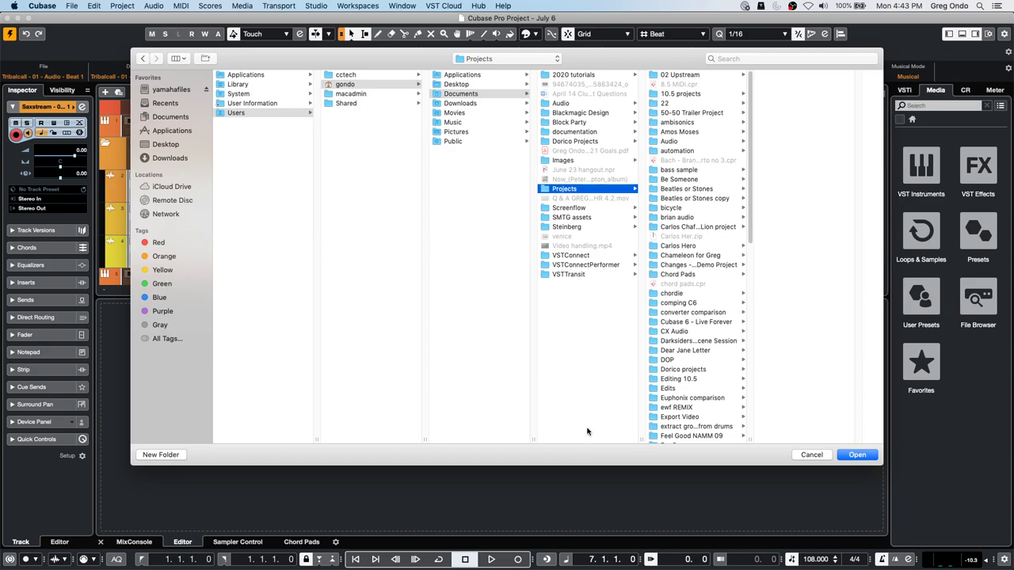
pyautogui.click(859, 454)
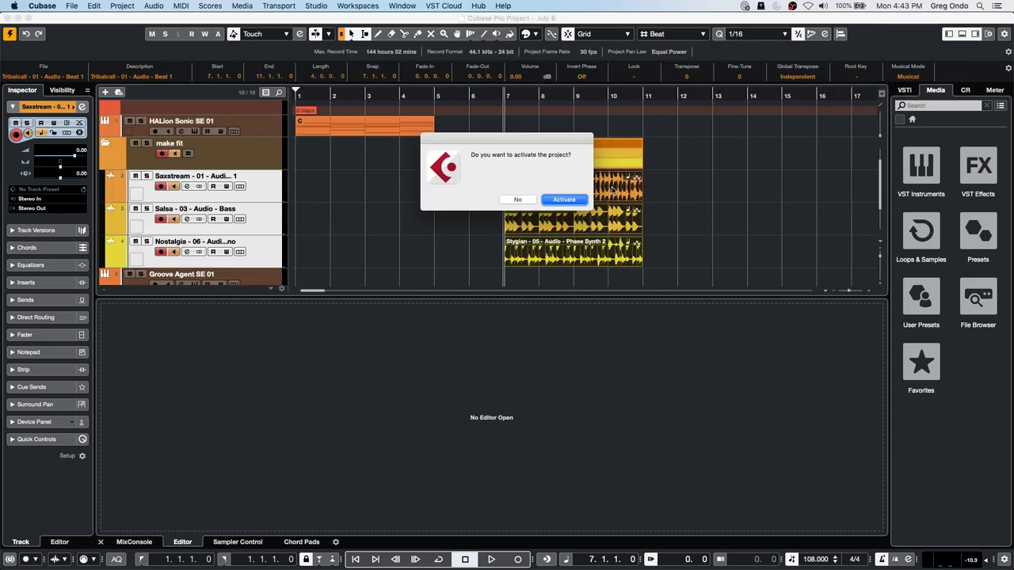
pyautogui.click(574, 201)
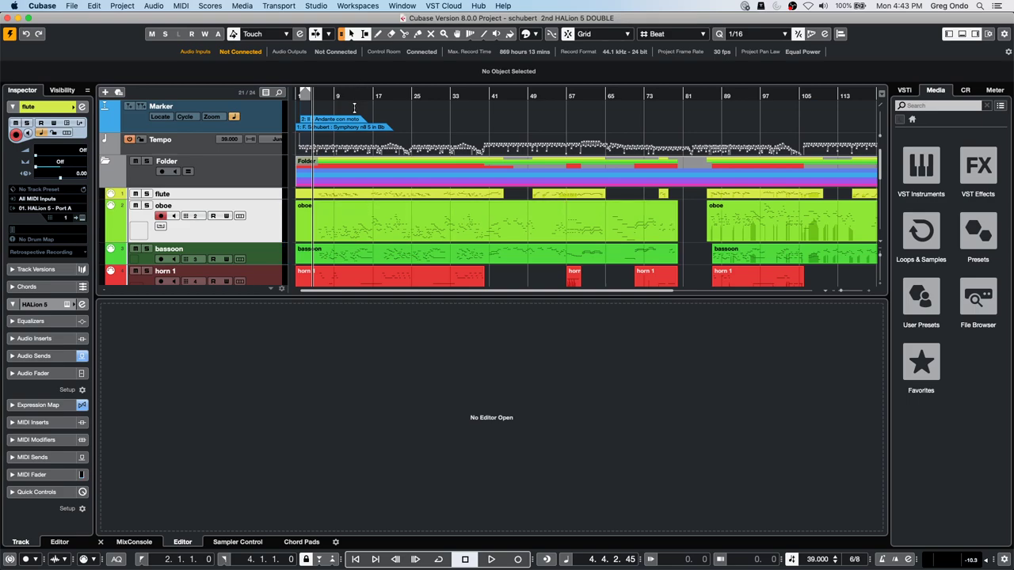
# Enlarge the arrangement area, select all the orchestral MIDI parts from flute to bass, and open them together in the Key Editor
pyautogui.moveTo(357, 96); pyautogui.dragTo(361, 51)
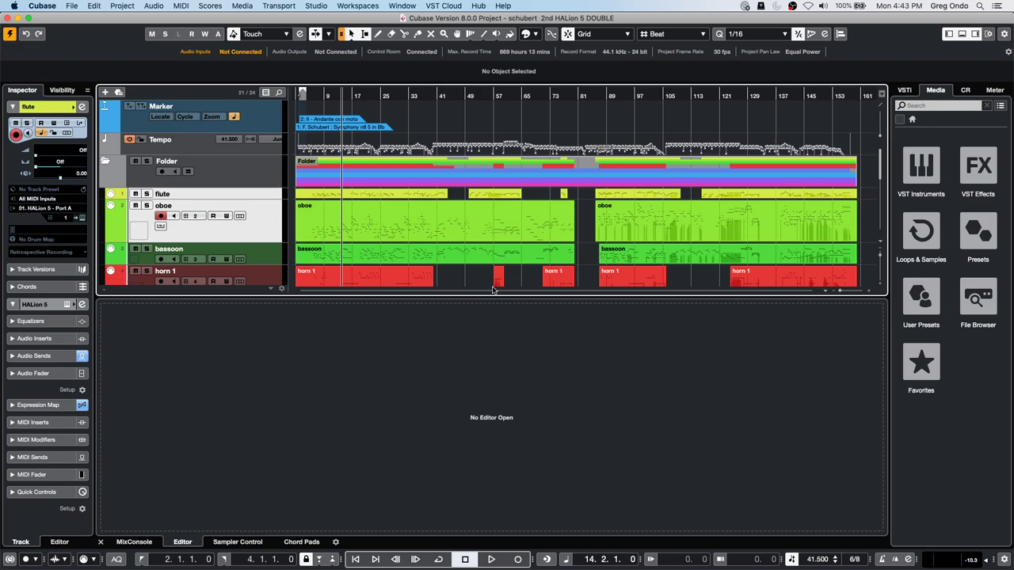
pyautogui.moveTo(460, 298); pyautogui.dragTo(456, 340)
pyautogui.scroll(-4, 499, 313)
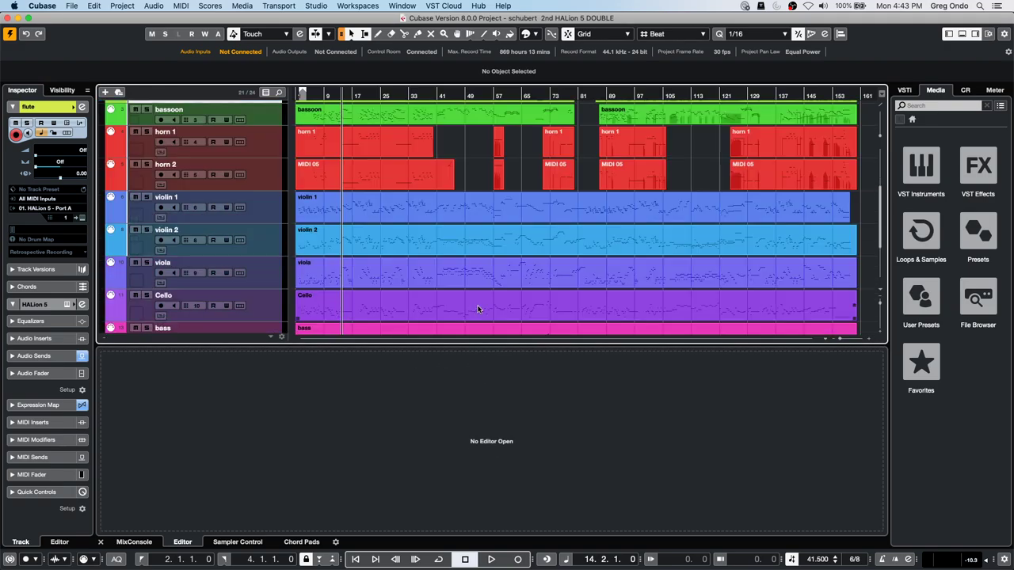
pyautogui.scroll(-3, 477, 309)
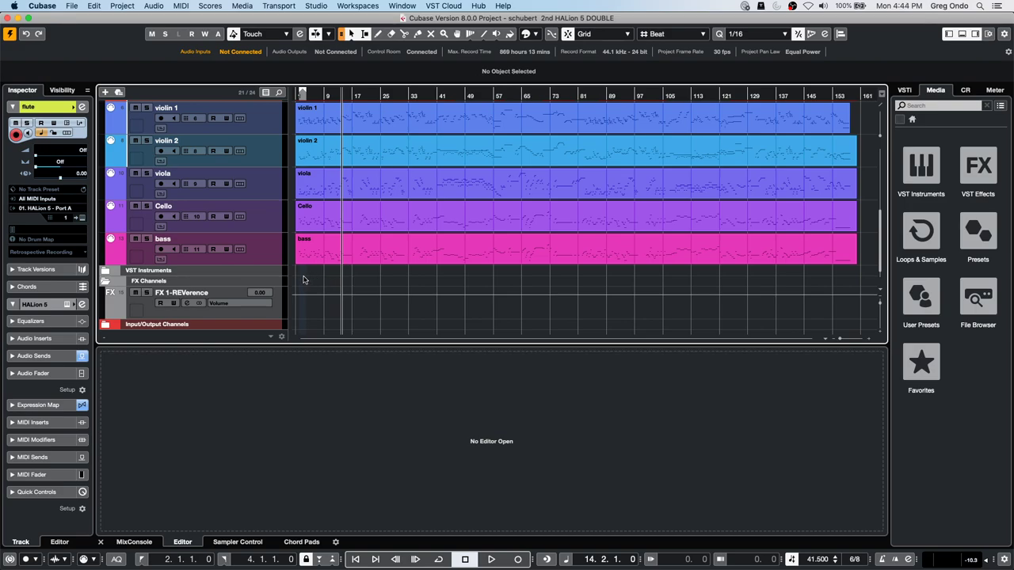
pyautogui.scroll(7, 771, 232)
pyautogui.moveTo(853, 204); pyautogui.dragTo(855, 194)
pyautogui.scroll(-1, 631, 192)
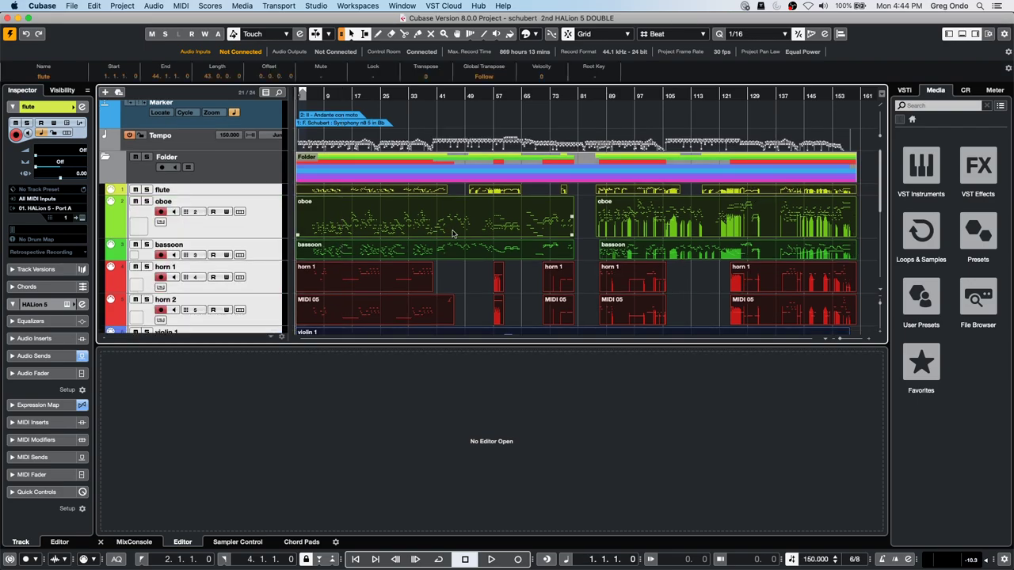
pyautogui.press('Return')
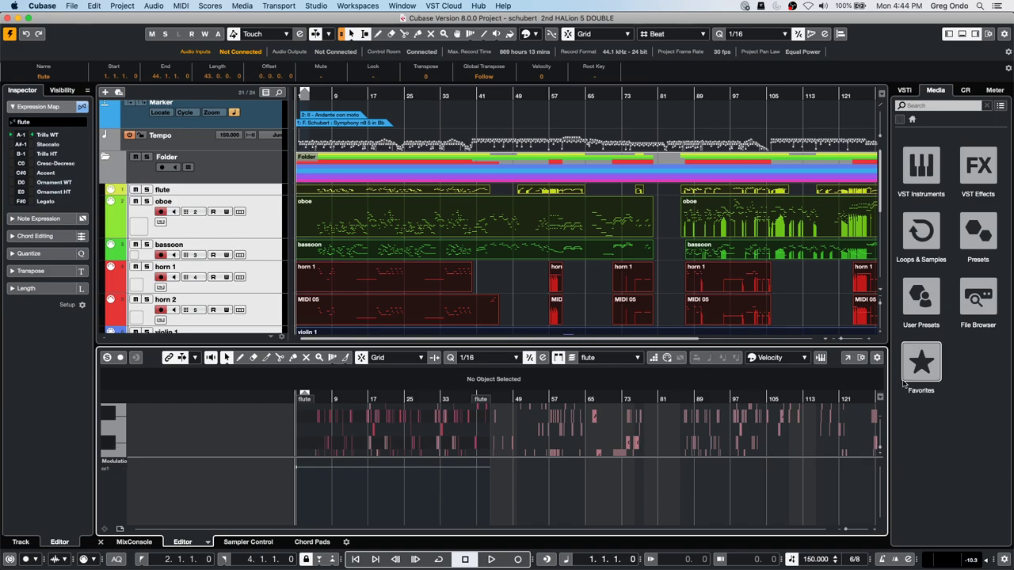
# Color the notes by Part and open the Key Editor in its own window
pyautogui.click(775, 358)
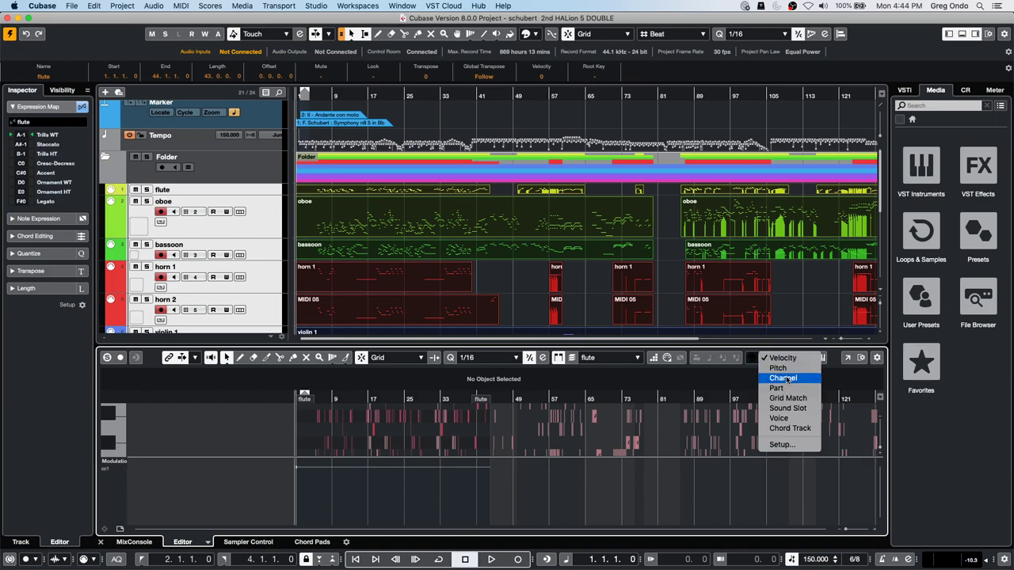
pyautogui.click(792, 387)
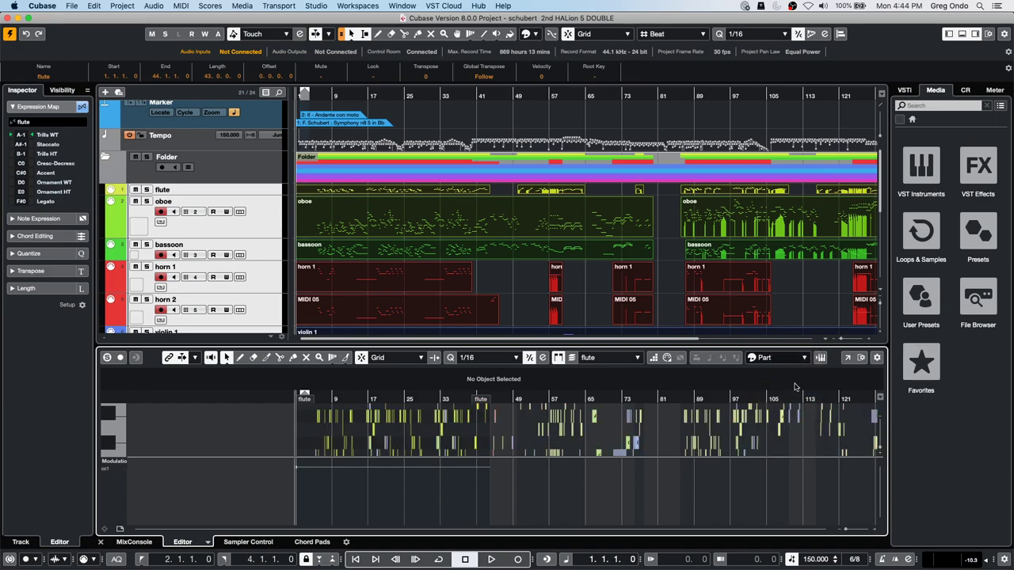
pyautogui.click(847, 358)
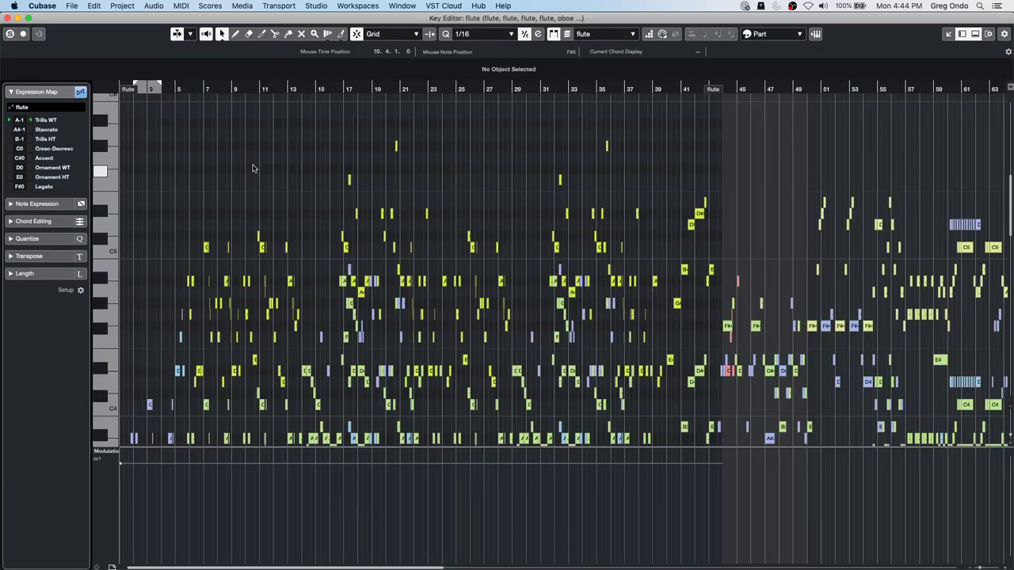
# Play the orchestral parts from the opening bars and examine the notes of the low and high instruments
pyautogui.scroll(-1, 250, 179)
pyautogui.scroll(-5, 250, 179)
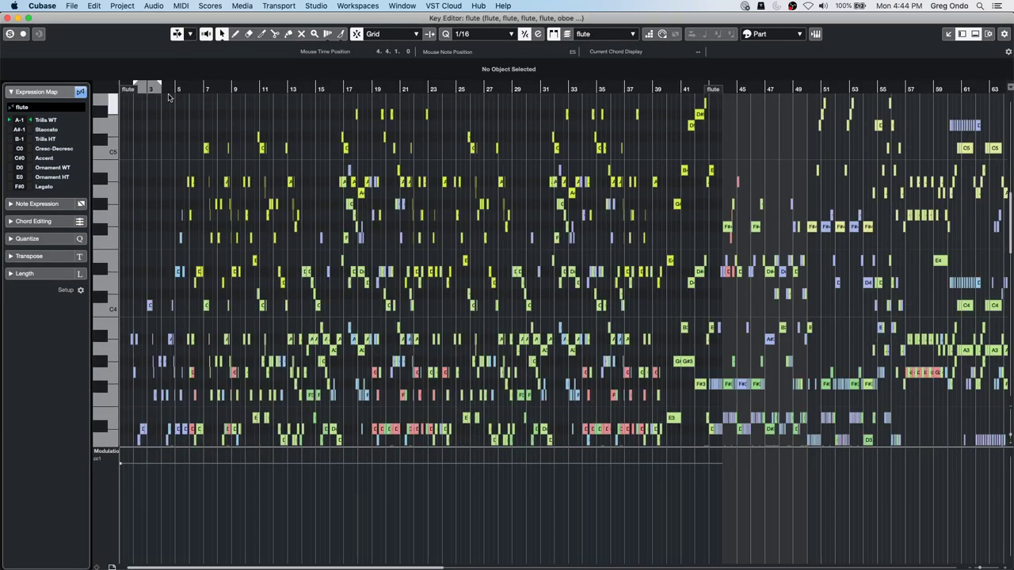
pyautogui.moveTo(170, 88); pyautogui.dragTo(129, 162)
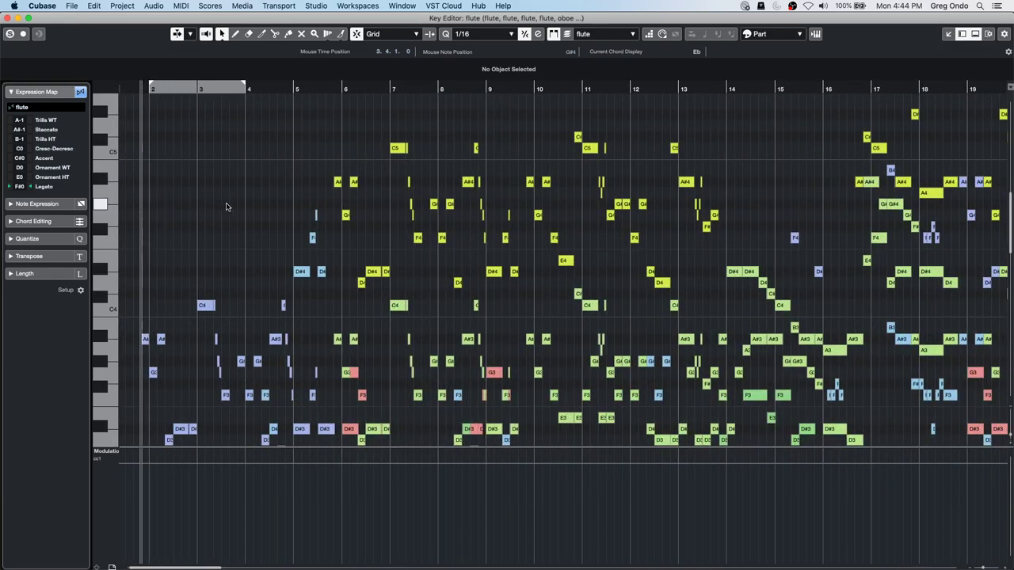
pyautogui.scroll(-10, 453, 297)
pyautogui.scroll(3, 452, 297)
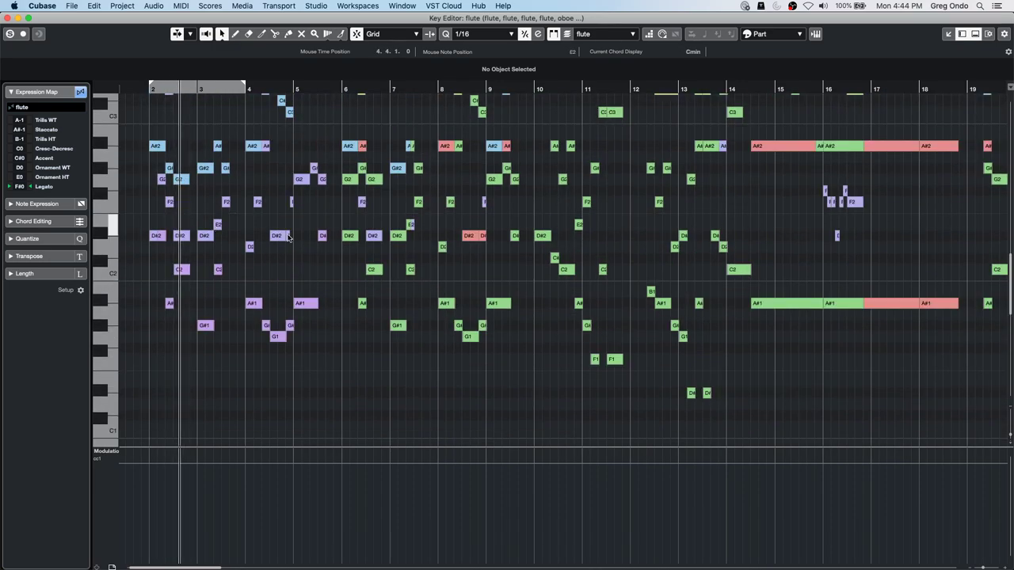
pyautogui.scroll(3, 339, 258)
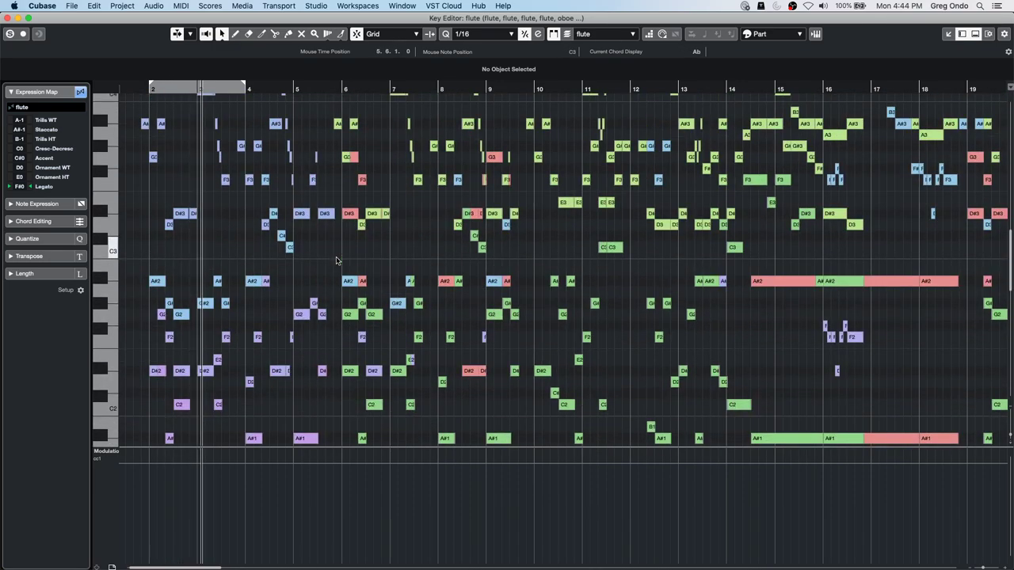
# Magnify the opening bars horizontally and shrink the key height until the notes of all parts fit in view
pyautogui.press('h')
pyautogui.press('h')
pyautogui.press('h')
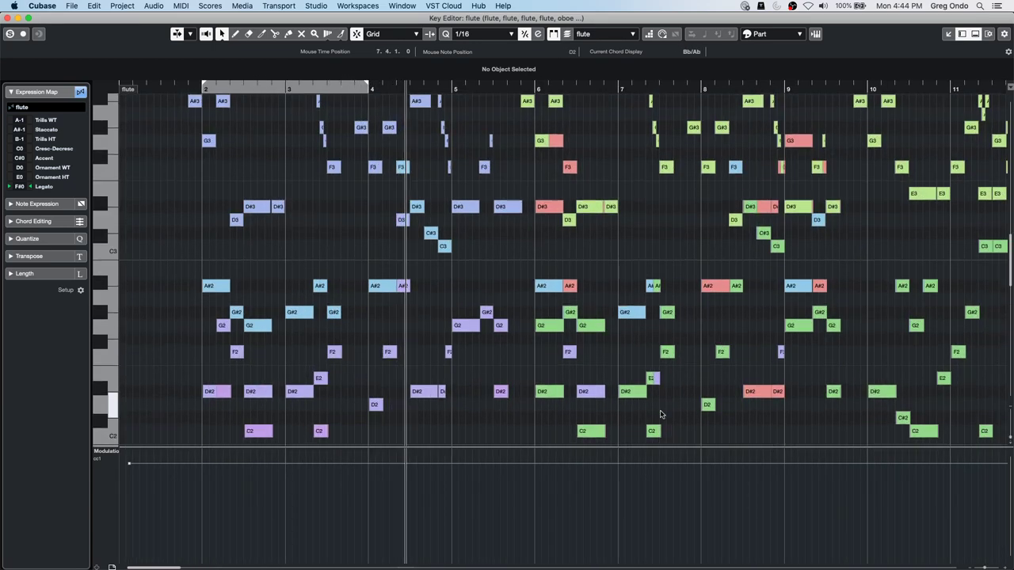
pyautogui.hotkey('shift', 'g')
pyautogui.hotkey('shift', 'g')
pyautogui.hotkey('shift', 'g')
pyautogui.hotkey('shift', 'g')
pyautogui.hotkey('shift', 'g')
pyautogui.hotkey('shift', 'g')
pyautogui.hotkey('shift', 'g')
pyautogui.hotkey('shift', 'g')
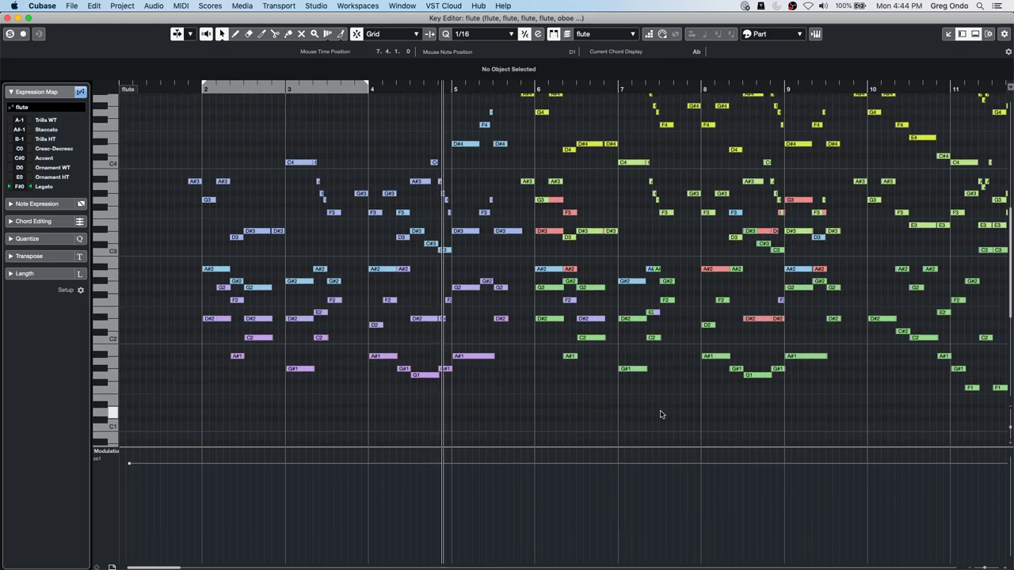
pyautogui.hotkey('shift', 'g')
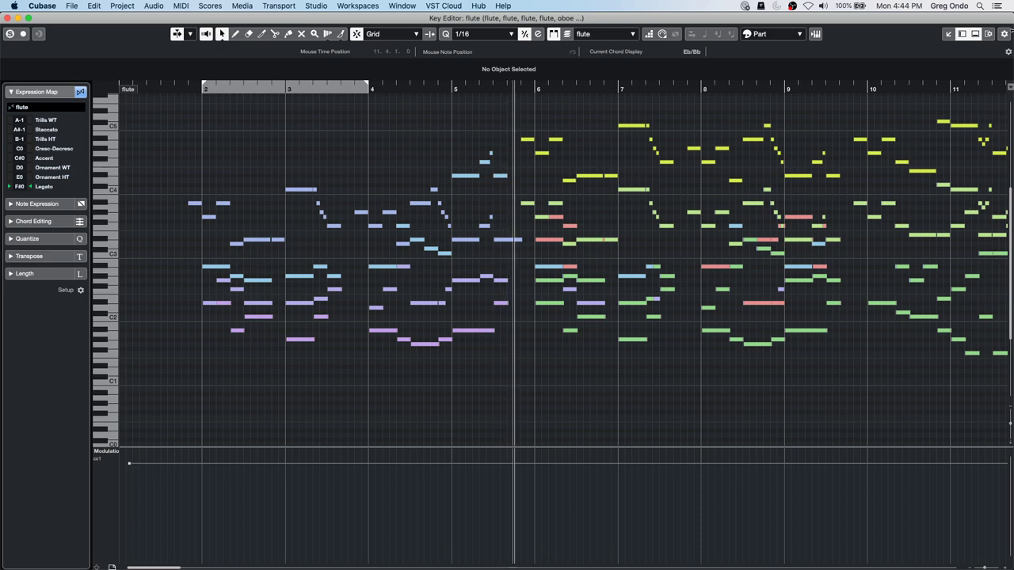
# Set the Key Editor's auto-scroll to Stationary Cursor, follow the playback, and close the Key Editor window
pyautogui.click(189, 34)
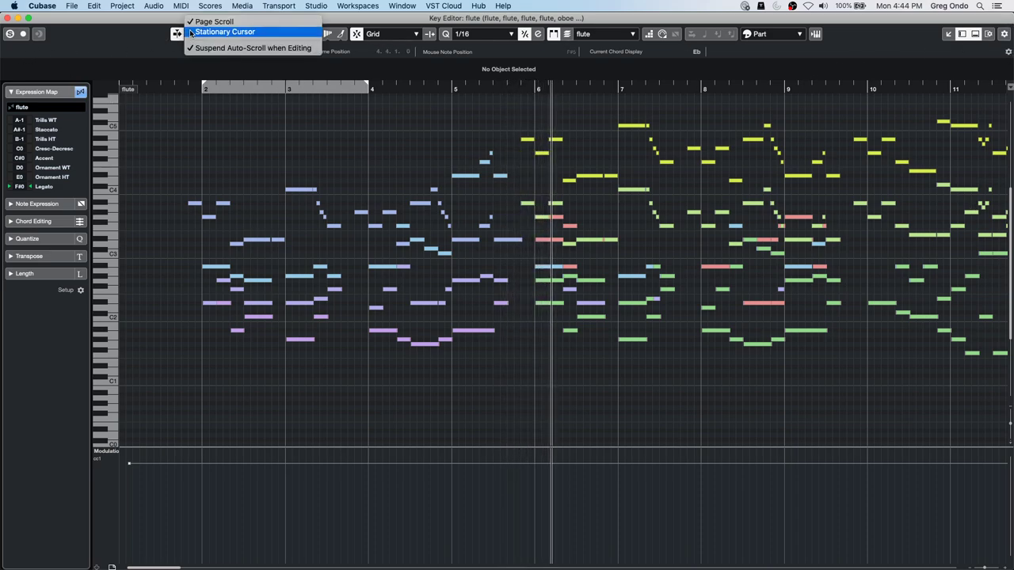
pyautogui.click(190, 34)
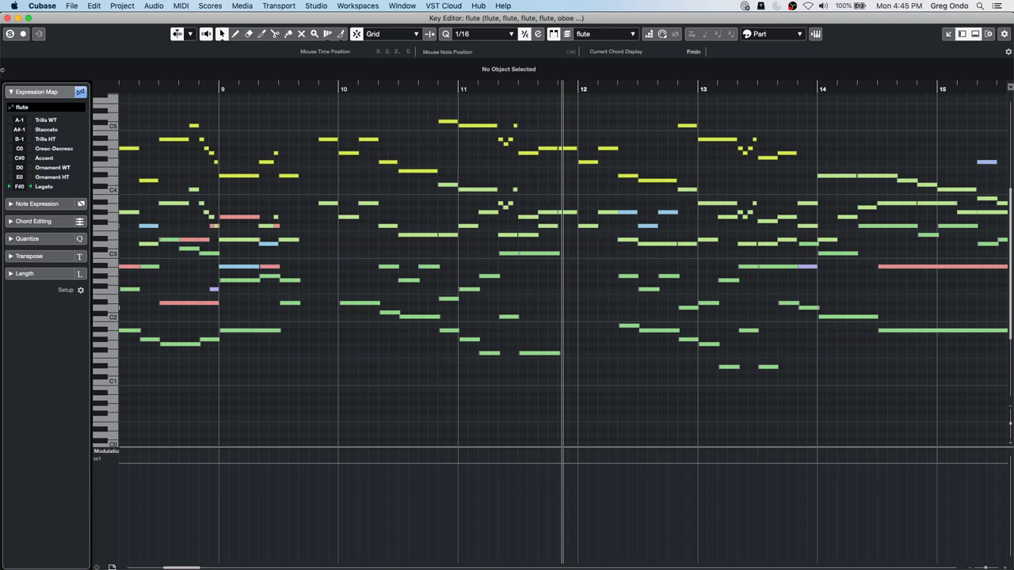
pyautogui.click(6, 18)
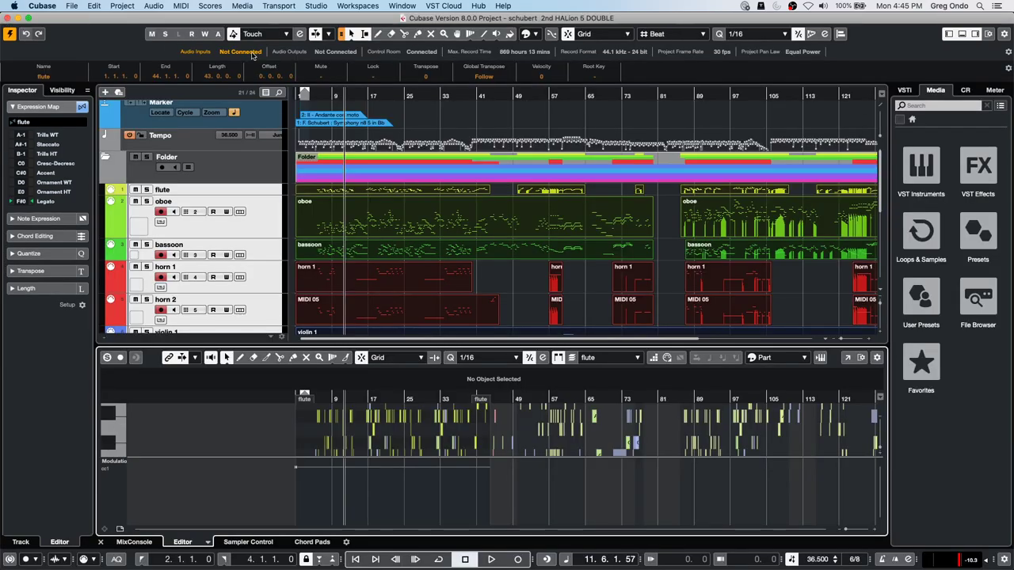
# Switch to the July 6 project window
pyautogui.click(443, 6)
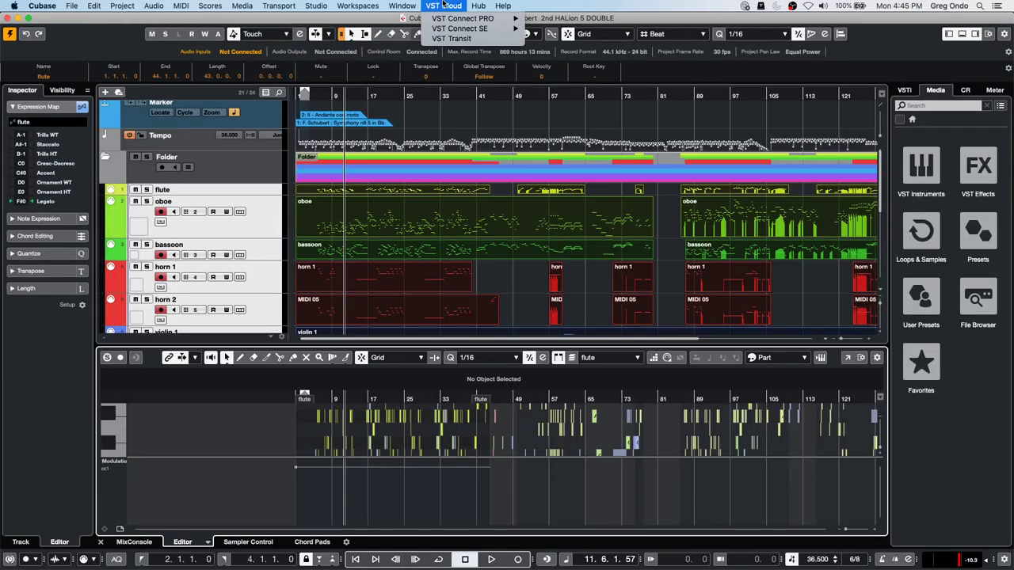
pyautogui.moveTo(410, 6)
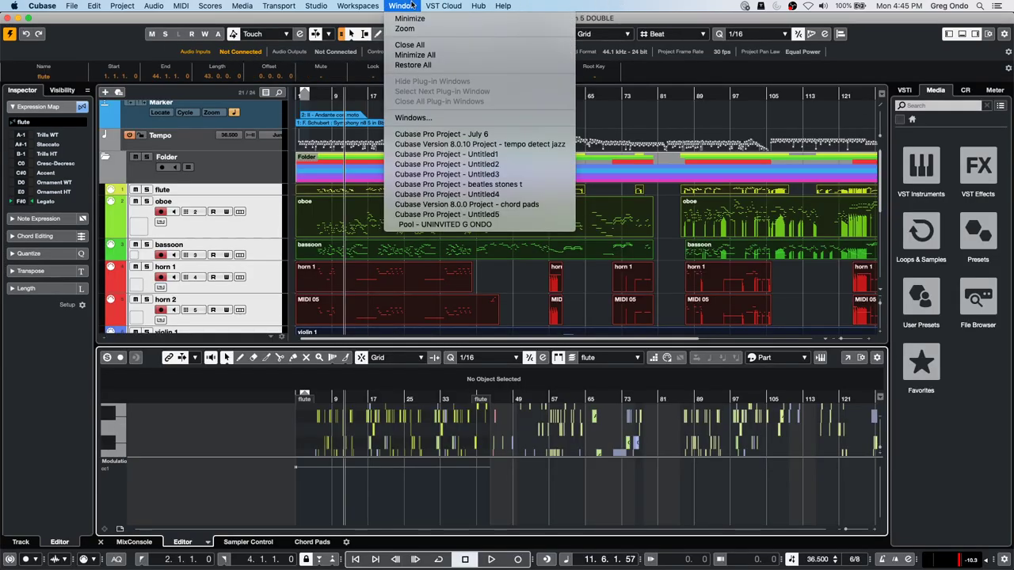
pyautogui.click(441, 133)
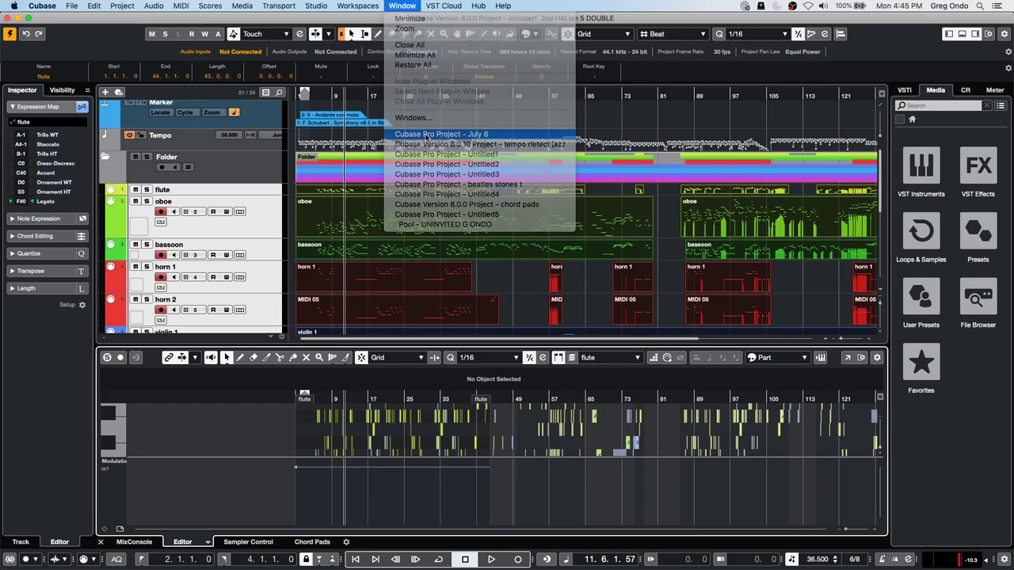
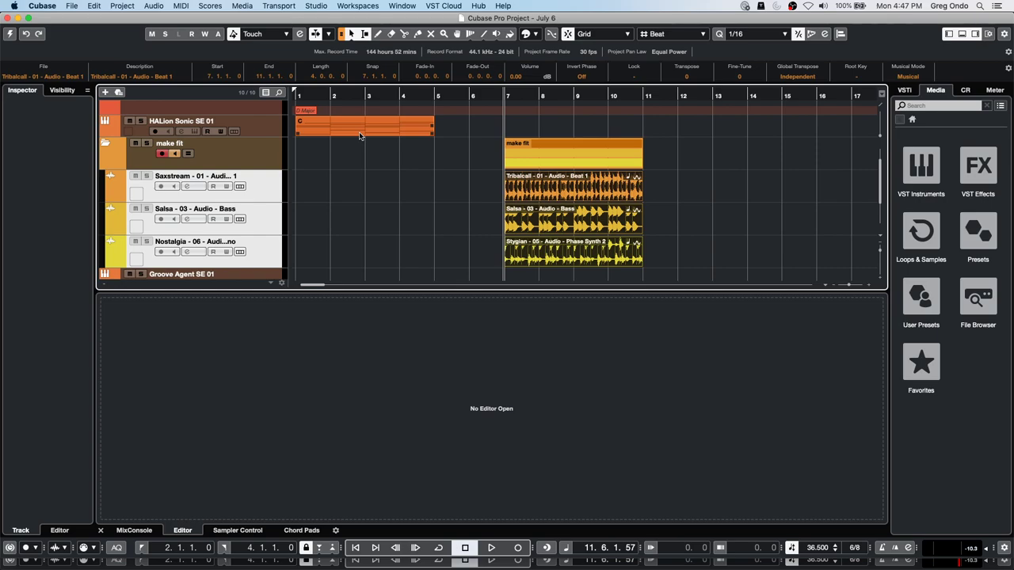
# Open the VST Control Room page of the Preferences to examine its preview channel option
pyautogui.click(76, 7)
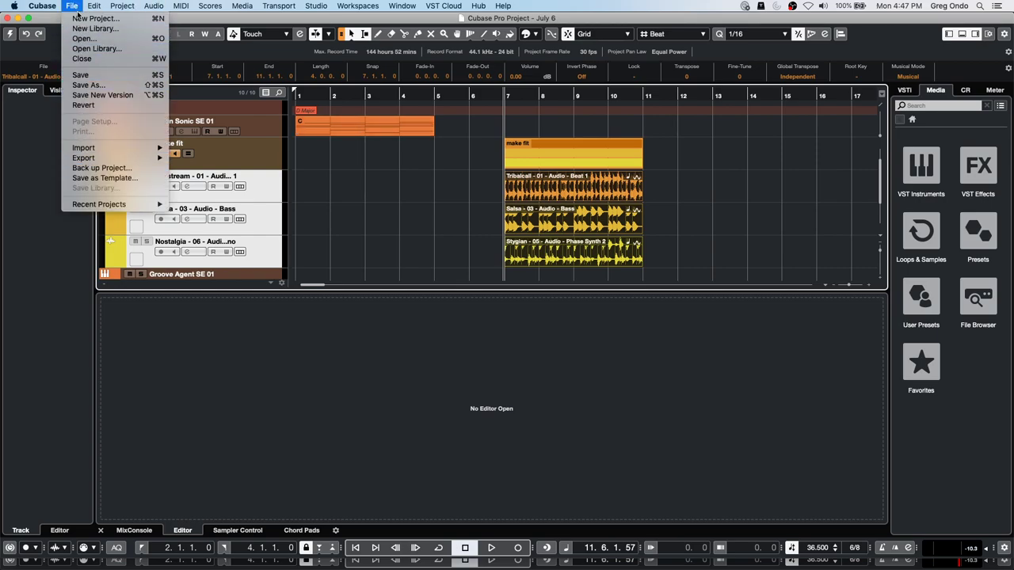
pyautogui.moveTo(49, 6)
pyautogui.click(48, 39)
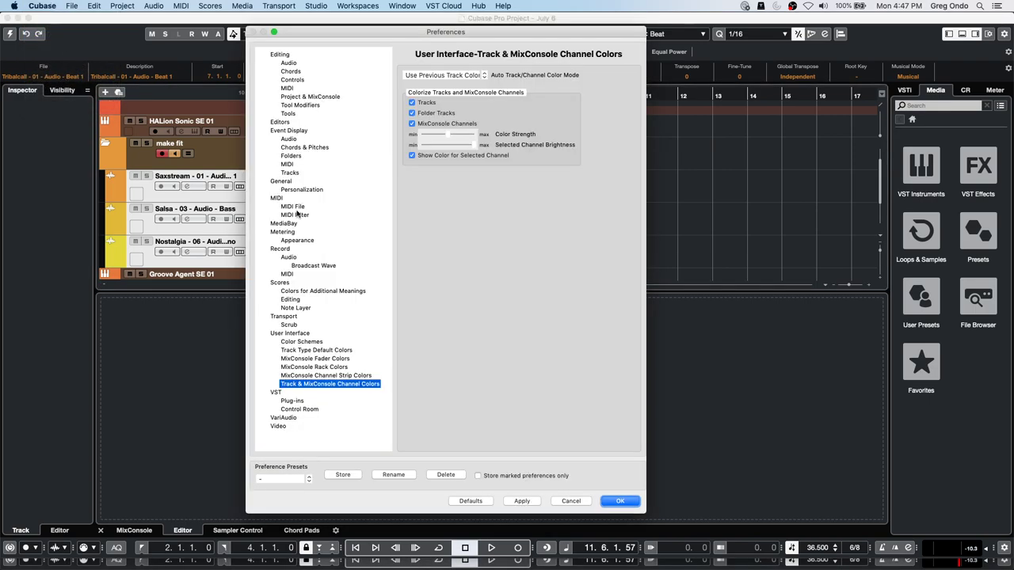
pyautogui.click(306, 410)
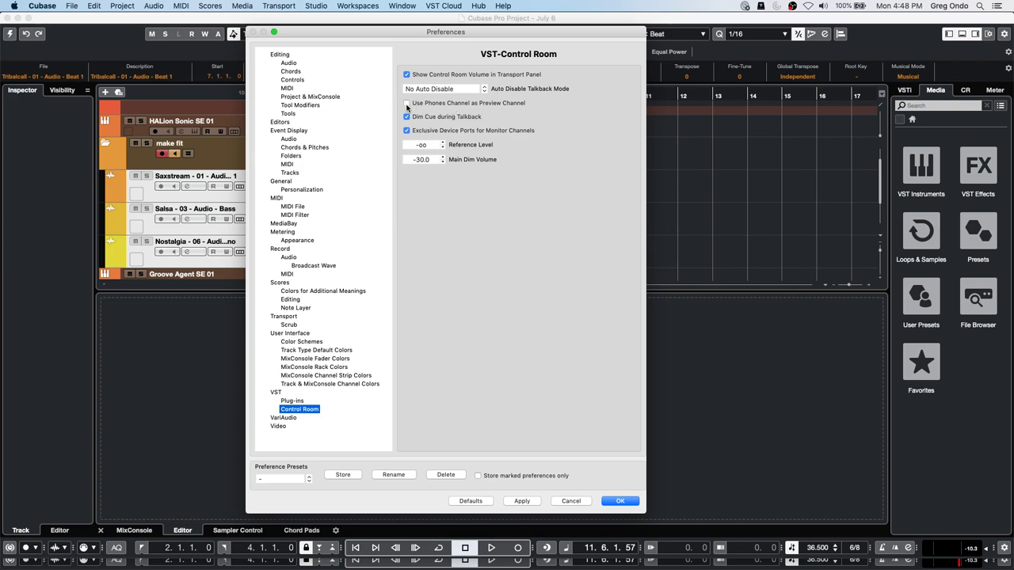
# Close the Preferences and turn on Direct Monitoring for the Steinberg UR24C device in Studio Setup
pyautogui.click(620, 500)
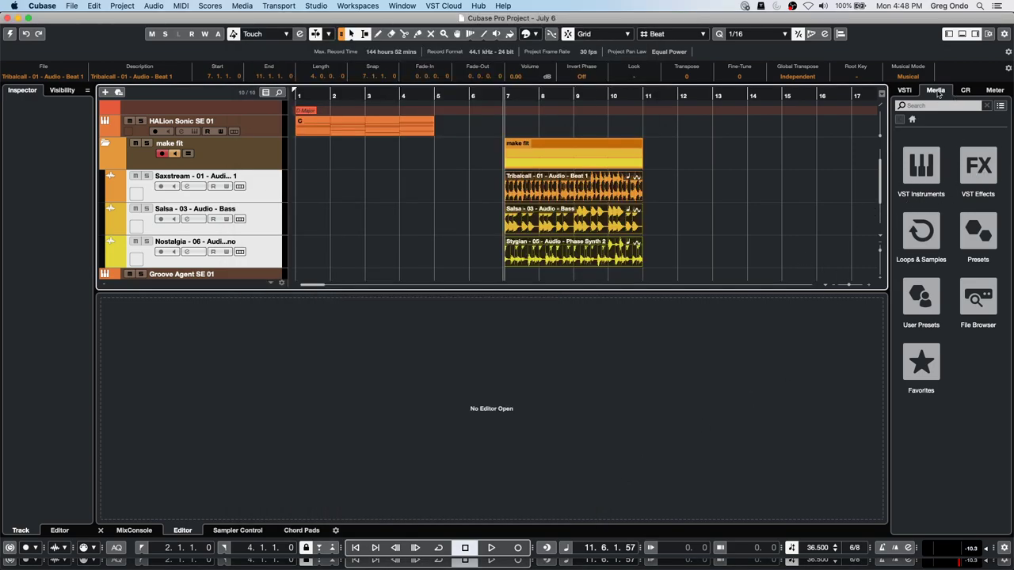
pyautogui.click(904, 91)
pyautogui.click(362, 7)
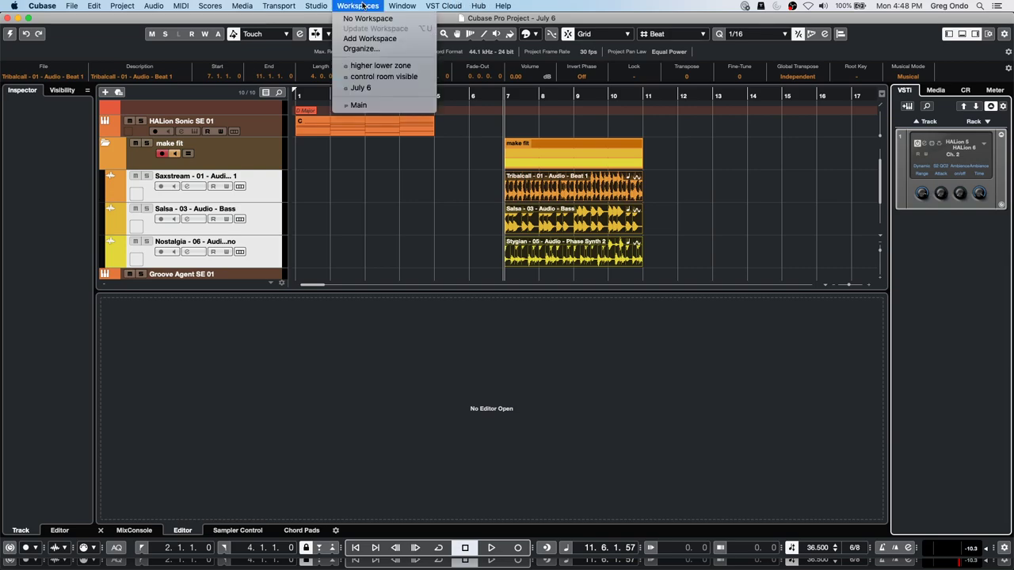
pyautogui.moveTo(320, 6)
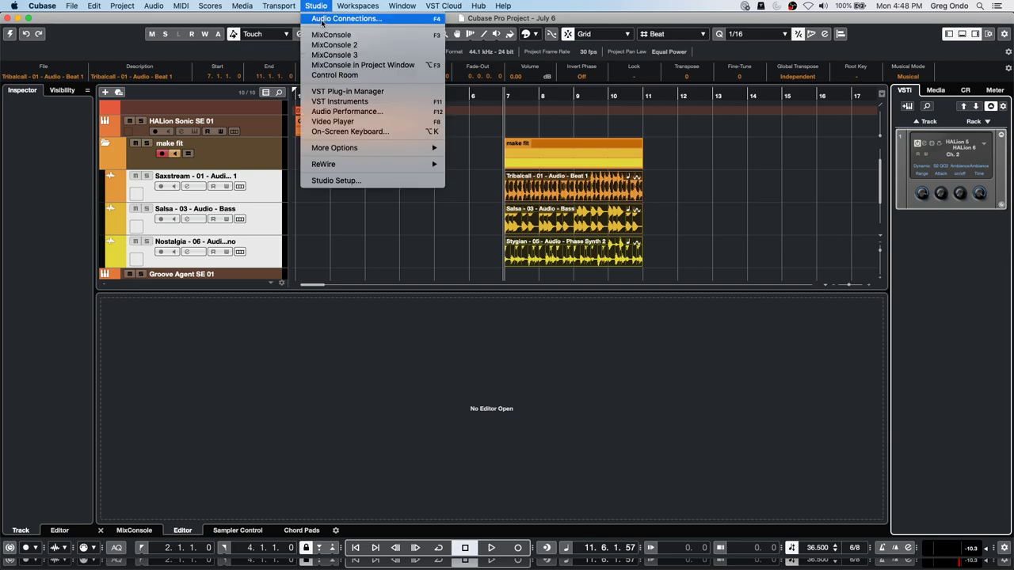
pyautogui.click(336, 180)
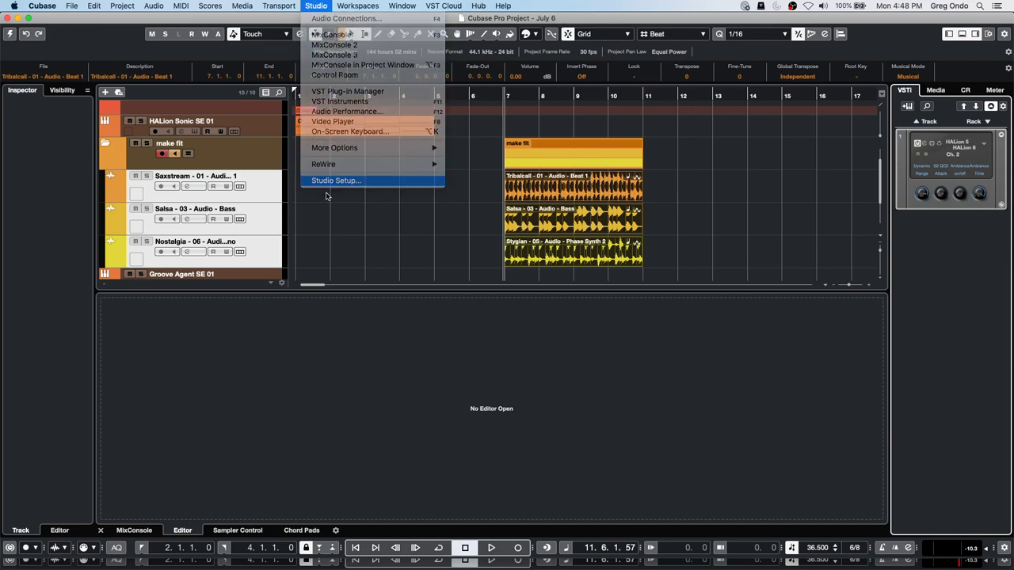
pyautogui.click(229, 263)
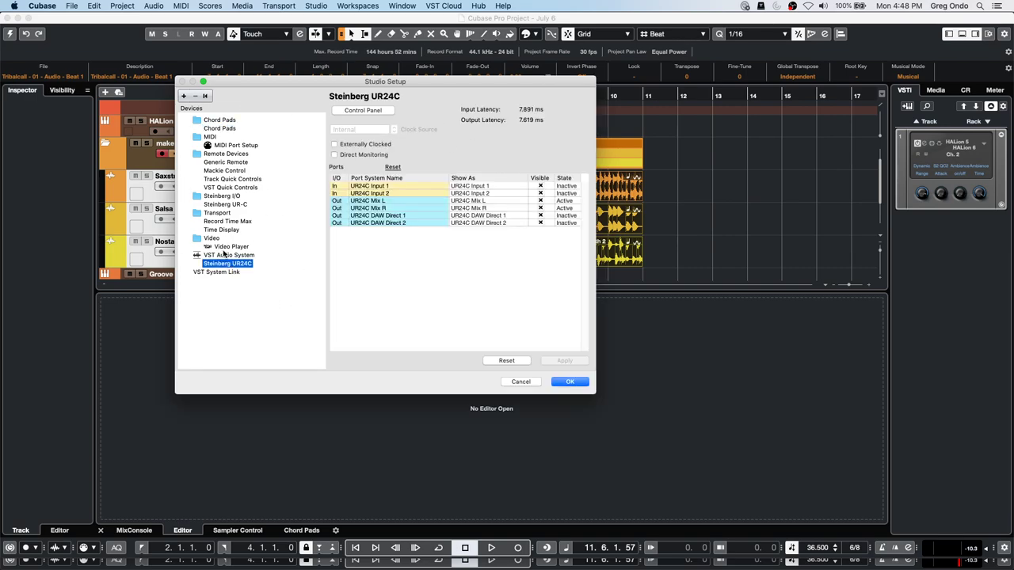
pyautogui.click(334, 155)
pyautogui.click(574, 381)
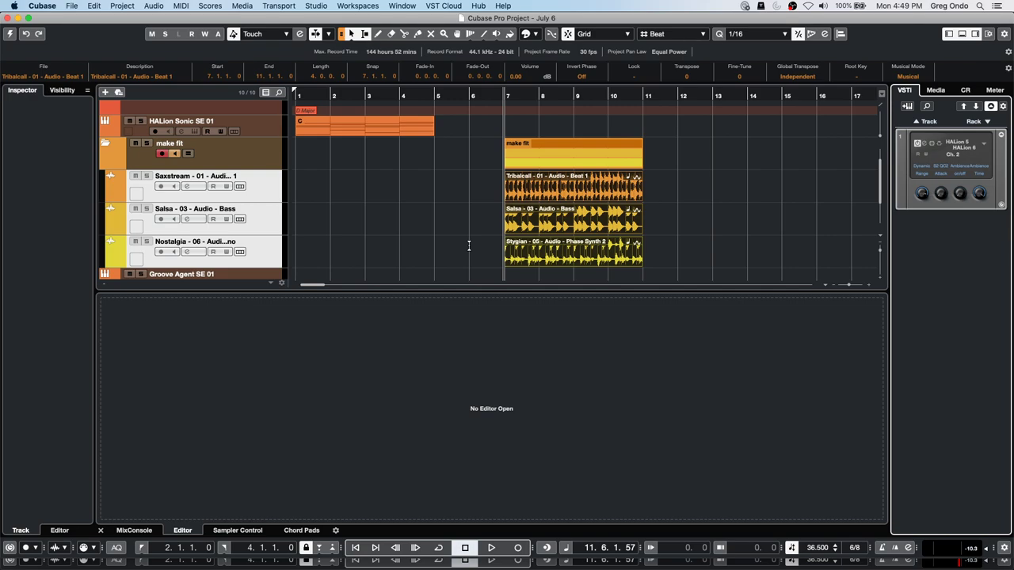
# Open the HALion Sonic SE 01 part in the lower-zone Key Editor, color its notes by Chord Track, and reduce the key height
pyautogui.doubleClick(324, 132)
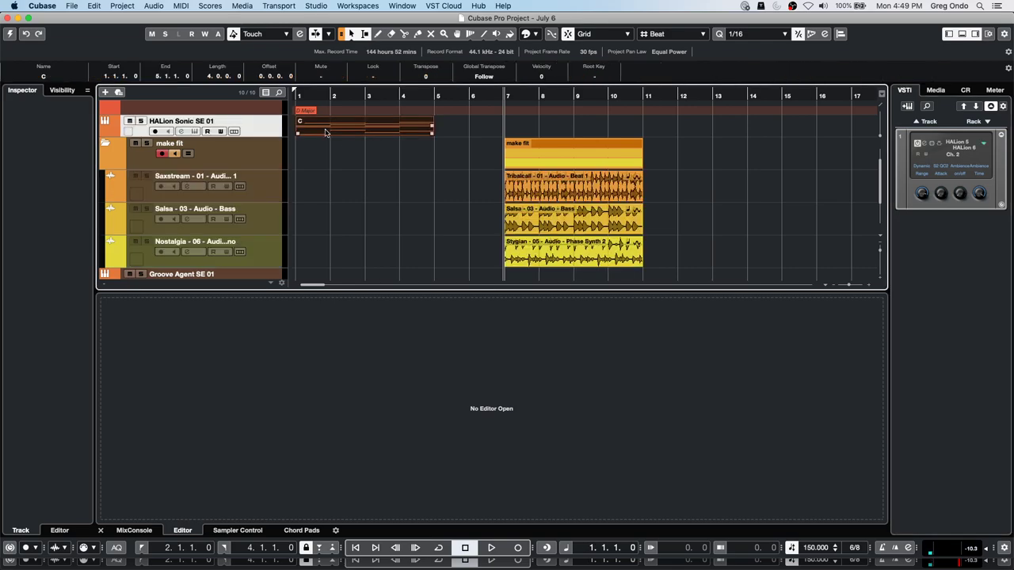
pyautogui.scroll(2, 344, 203)
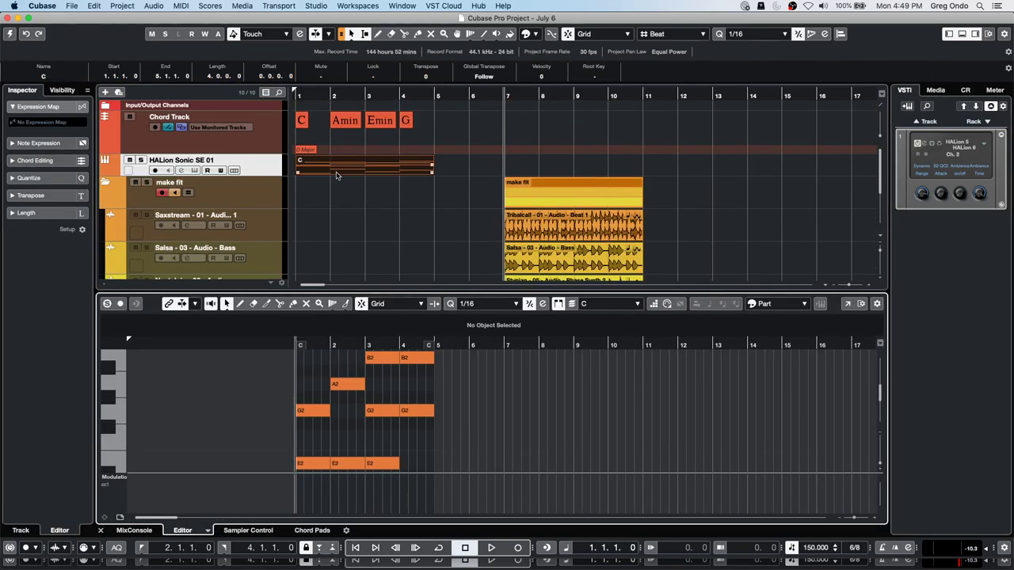
pyautogui.click(751, 304)
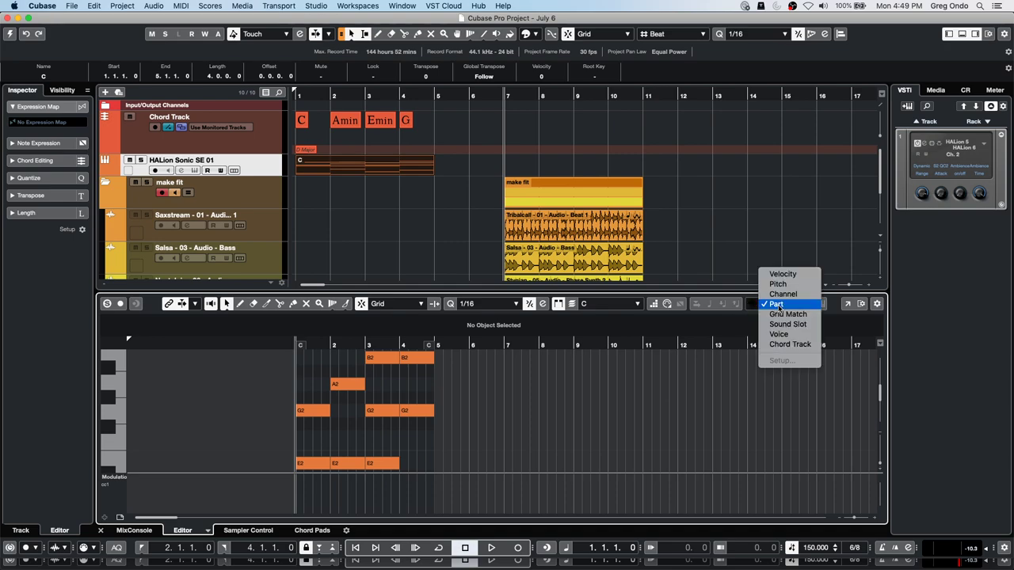
pyautogui.click(785, 344)
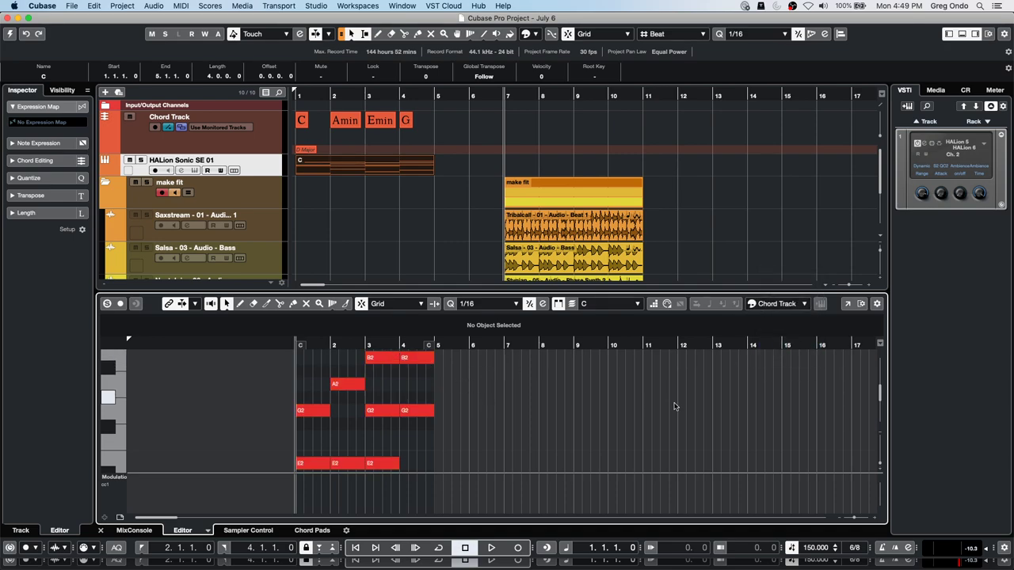
pyautogui.click(881, 450)
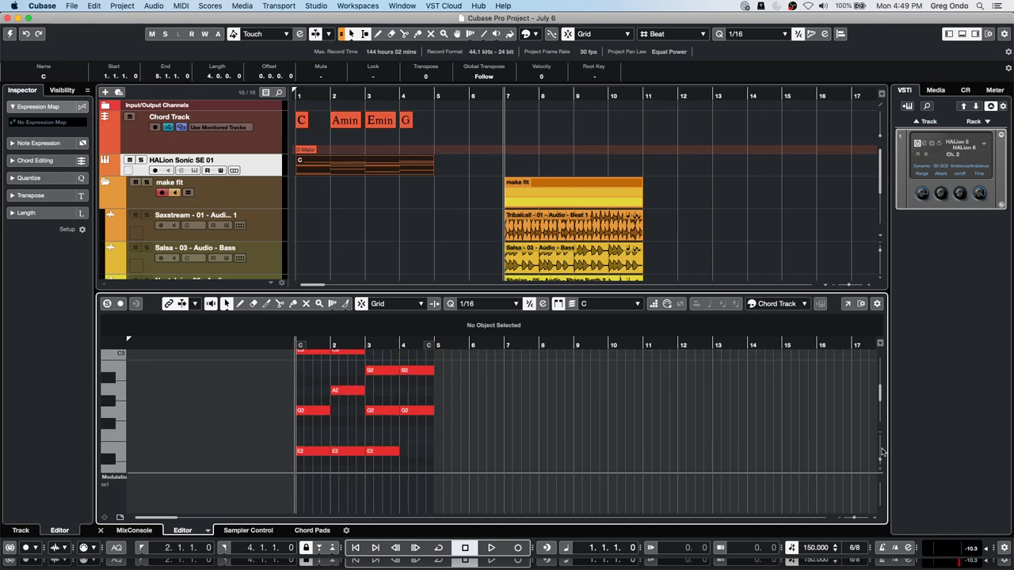
pyautogui.click(881, 451)
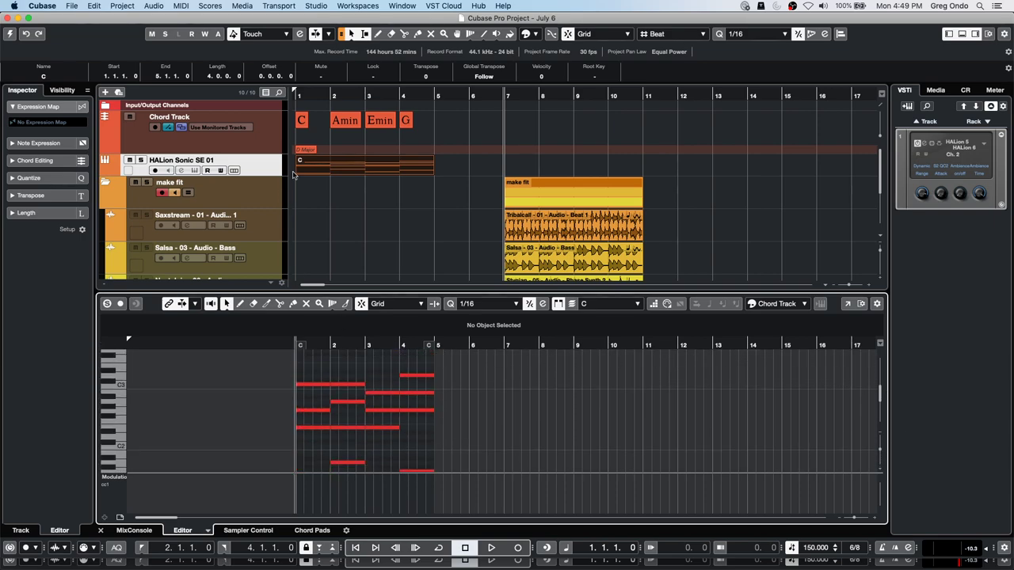
# Activate the July 6 project and bring the upper chord notes into view in the Key Editor
pyautogui.click(8, 33)
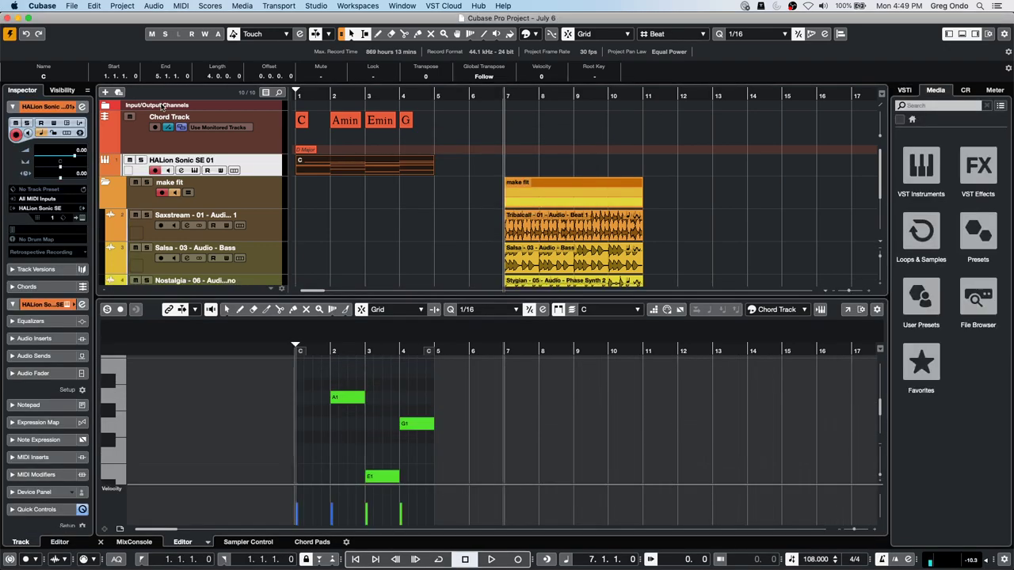
pyautogui.scroll(-3, 374, 263)
pyautogui.scroll(3, 374, 263)
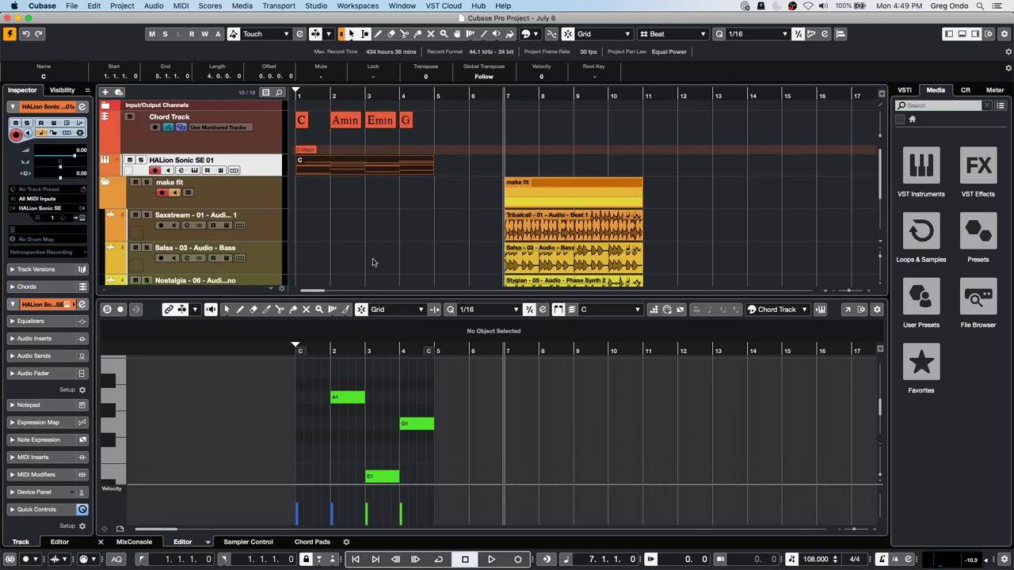
pyautogui.scroll(5, 436, 393)
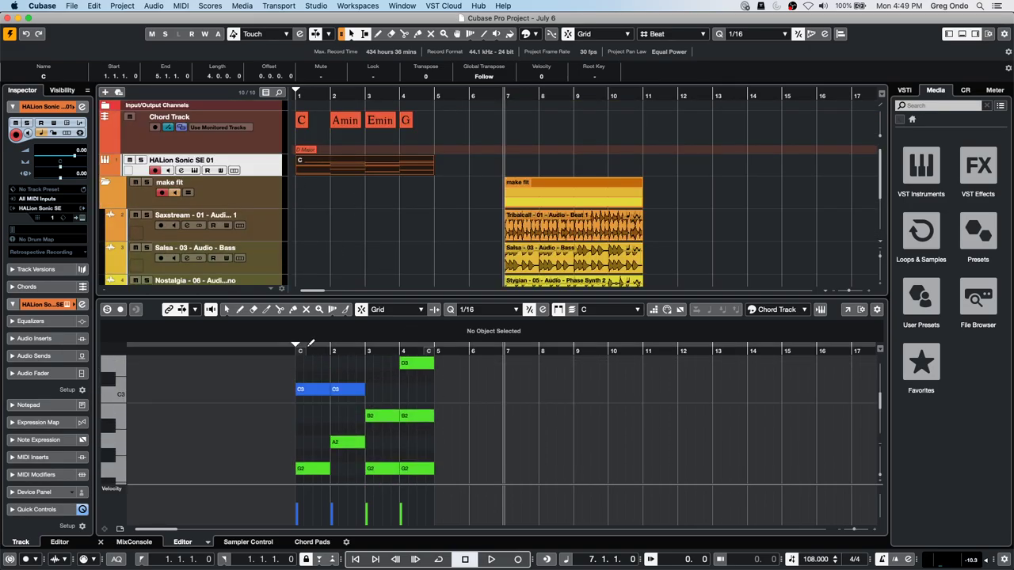
# Zoom out vertically in the track list and in the Key Editor to fit more of the chord notes
pyautogui.hotkey('shift', 'g')
pyautogui.hotkey('shift', 'g')
pyautogui.hotkey('shift', 'g')
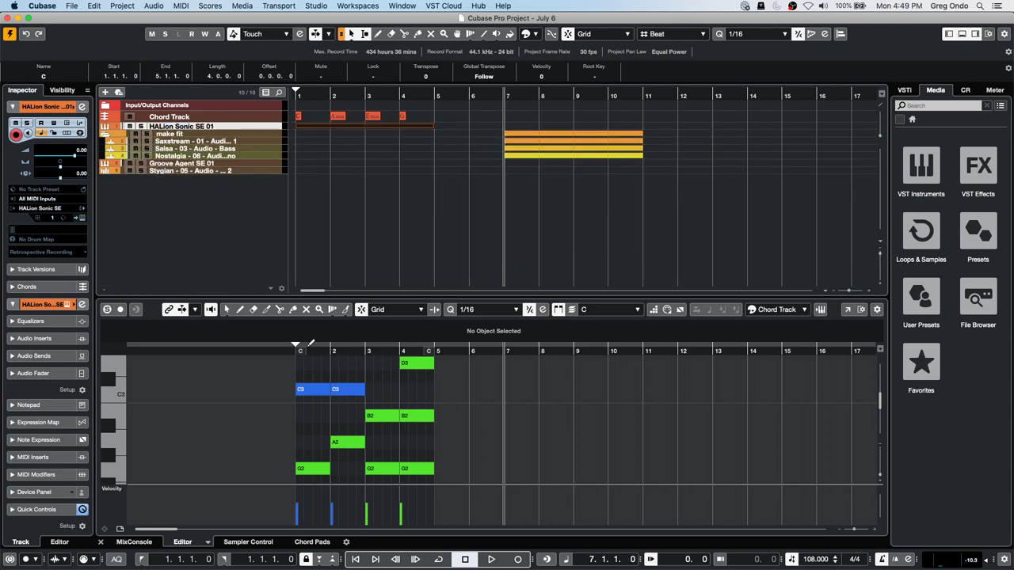
pyautogui.click(448, 387)
pyautogui.hotkey('shift', 'g')
pyautogui.hotkey('shift', 'g')
pyautogui.hotkey('shift', 'g')
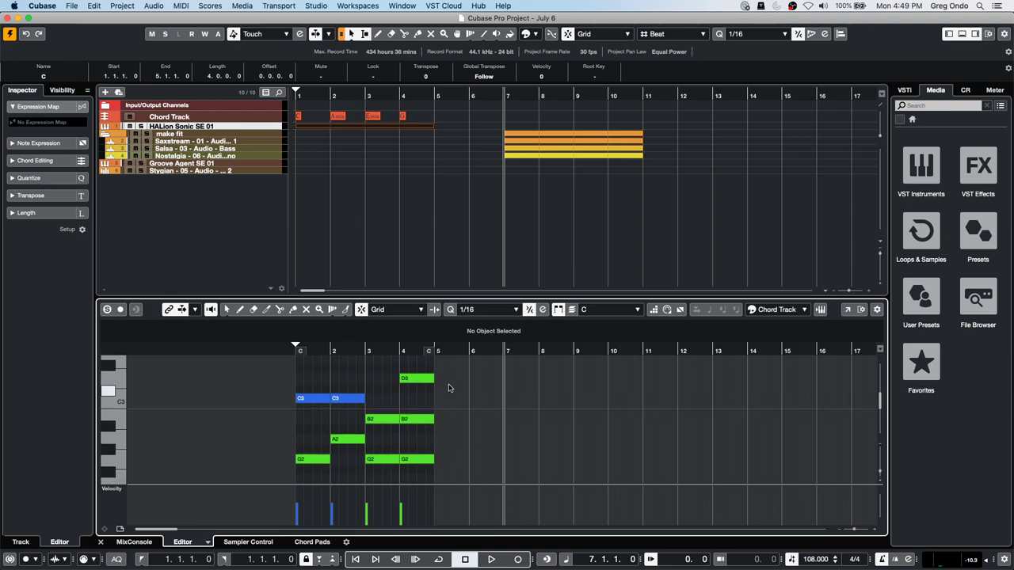
pyautogui.scroll(-3, 491, 369)
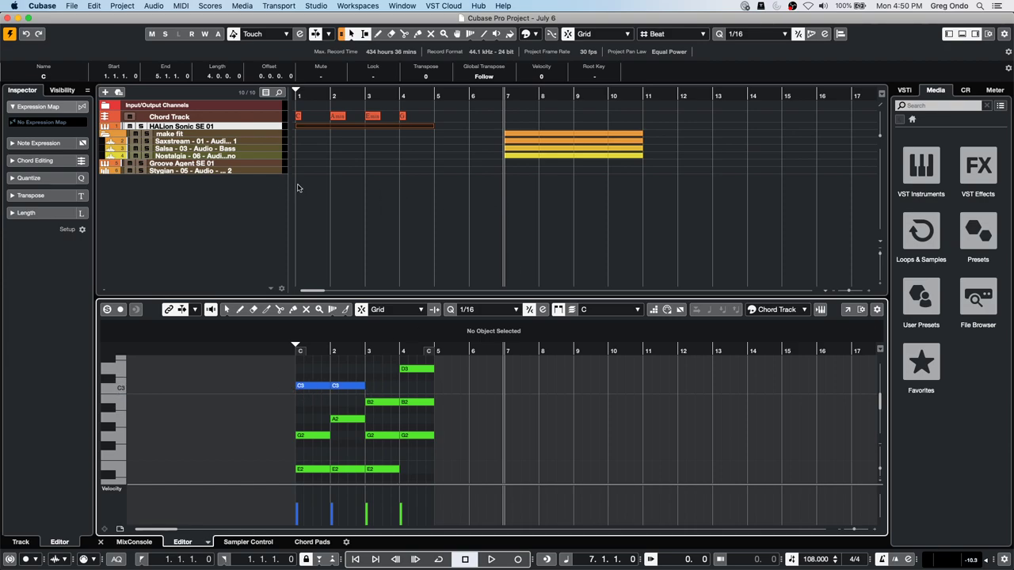
# Enlarge the HALion Sonic SE 01 track and move the B2 notes to C3 in bar 4, enlarging the part, and A2 in bar 3
pyautogui.click(267, 130)
pyautogui.moveTo(267, 130); pyautogui.dragTo(265, 155)
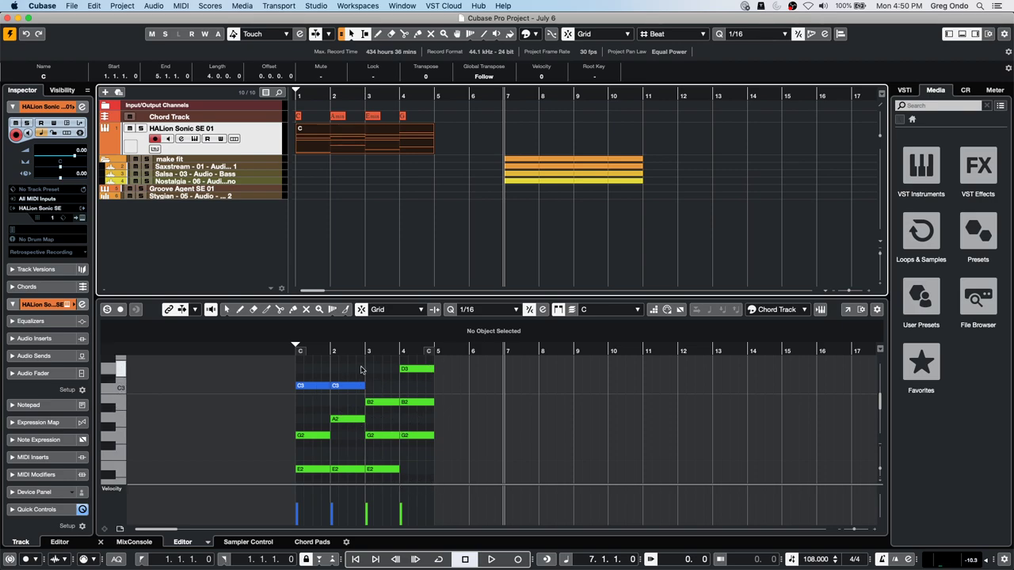
pyautogui.click(424, 402)
pyautogui.moveTo(426, 402); pyautogui.dragTo(458, 420)
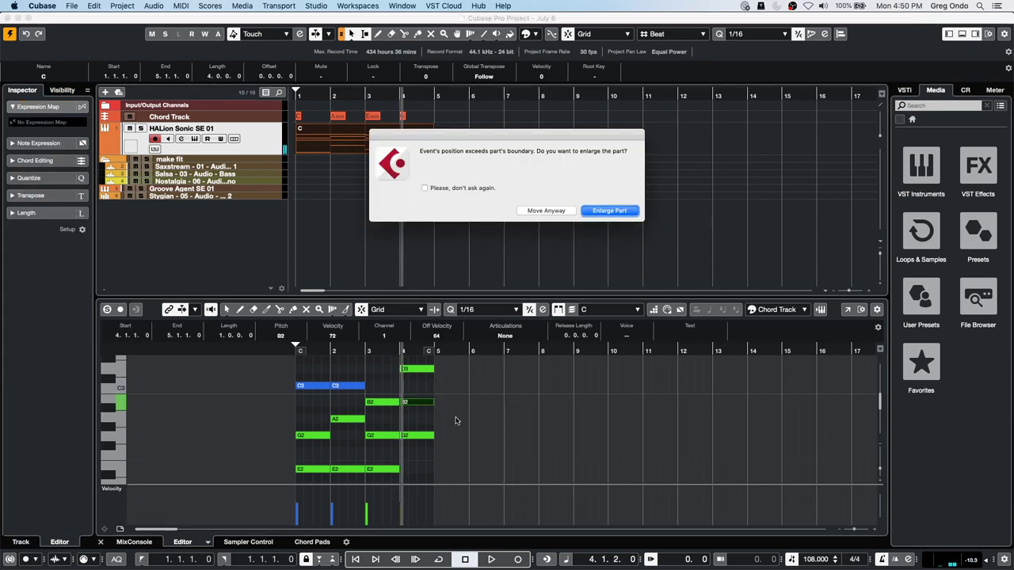
pyautogui.click(611, 210)
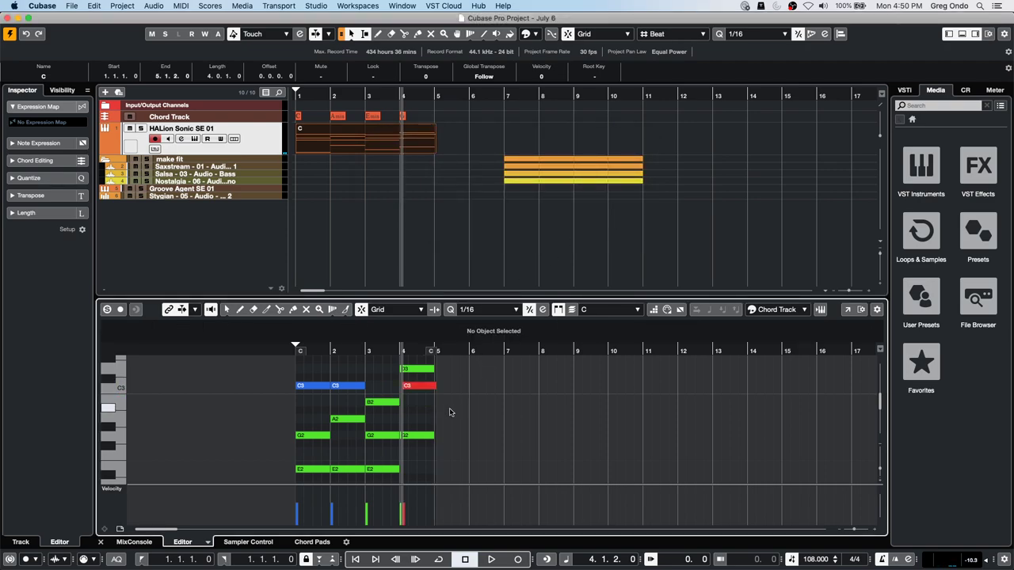
pyautogui.moveTo(390, 402); pyautogui.dragTo(389, 418)
pyautogui.click(435, 415)
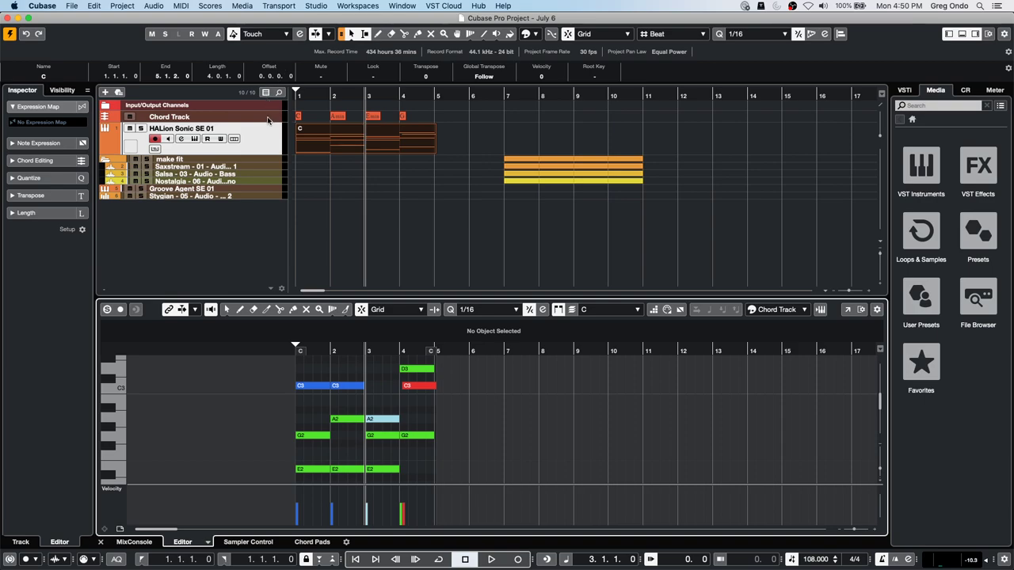
# Increase the Chord Track's height and inspect its D Major scale event
pyautogui.moveTo(267, 121); pyautogui.dragTo(260, 152)
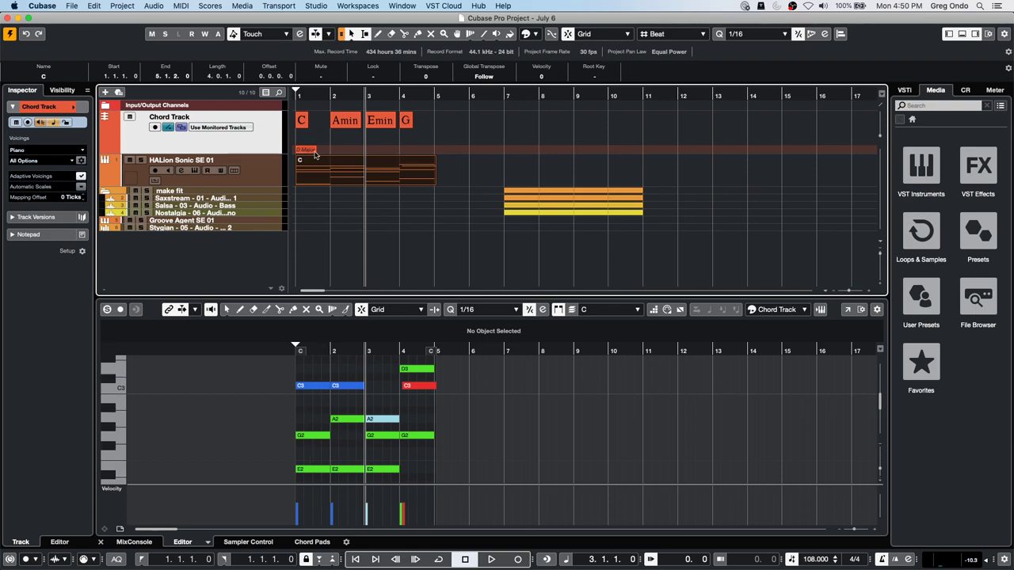
pyautogui.moveTo(315, 153)
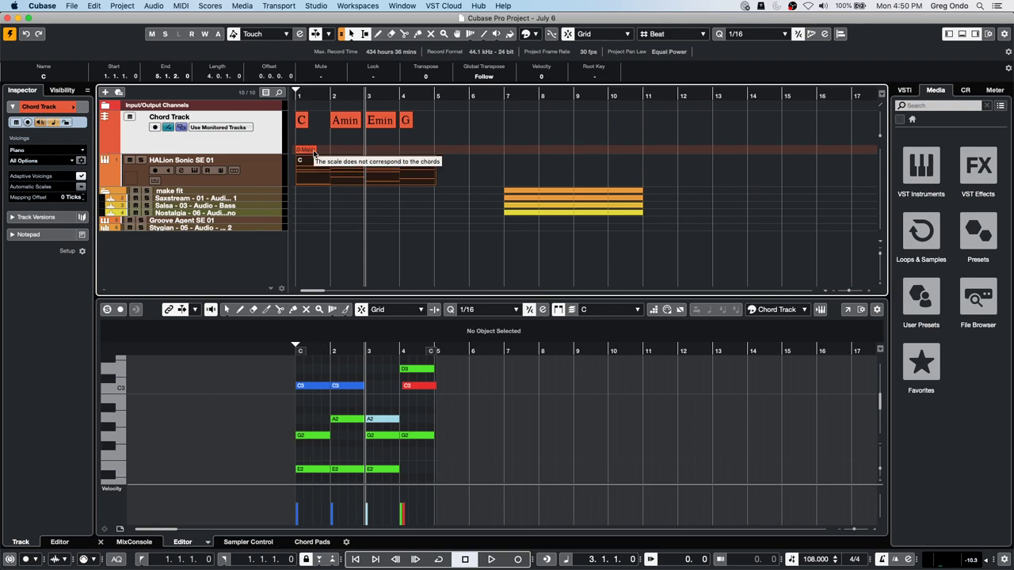
pyautogui.click(305, 149)
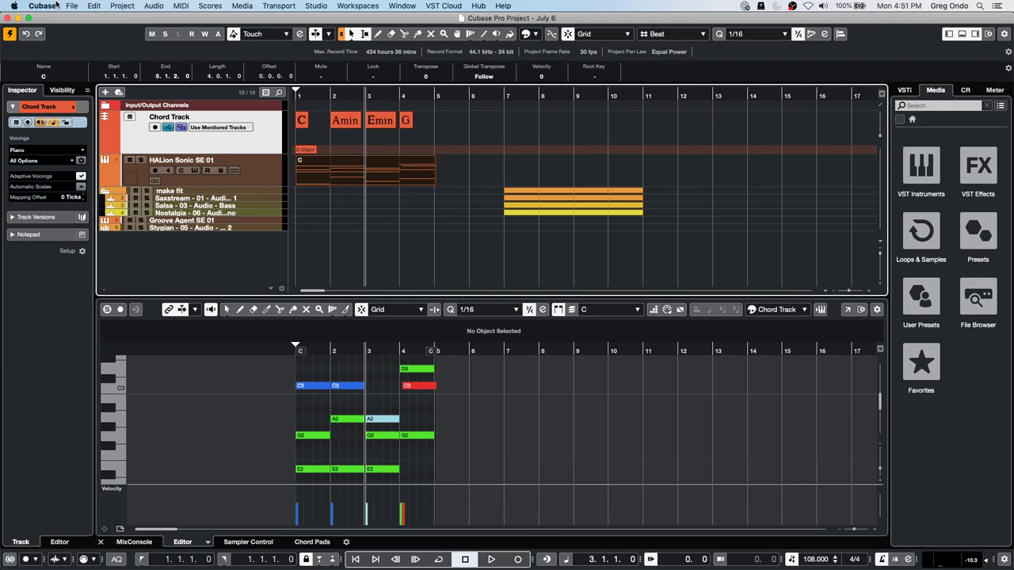
# Open the recent project Amos Moses - GO.cpr and place the project cursor at about bar 27
pyautogui.click(90, 6)
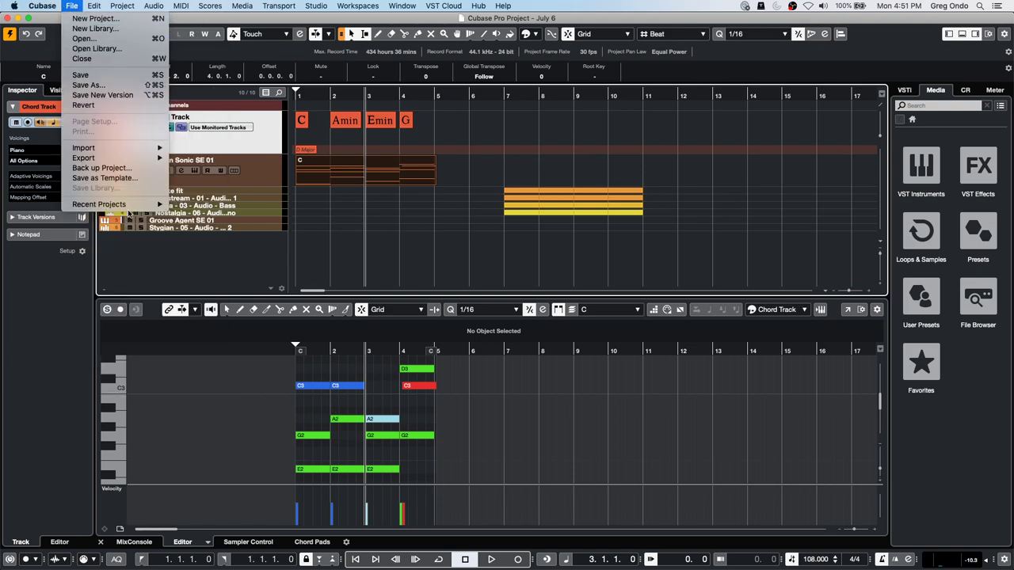
pyautogui.moveTo(127, 205)
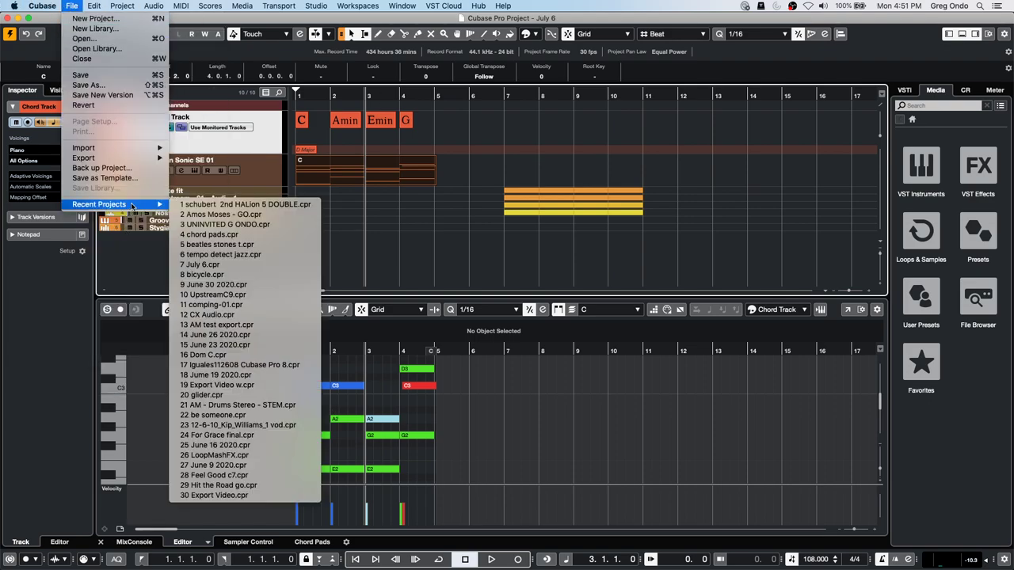
pyautogui.click(271, 214)
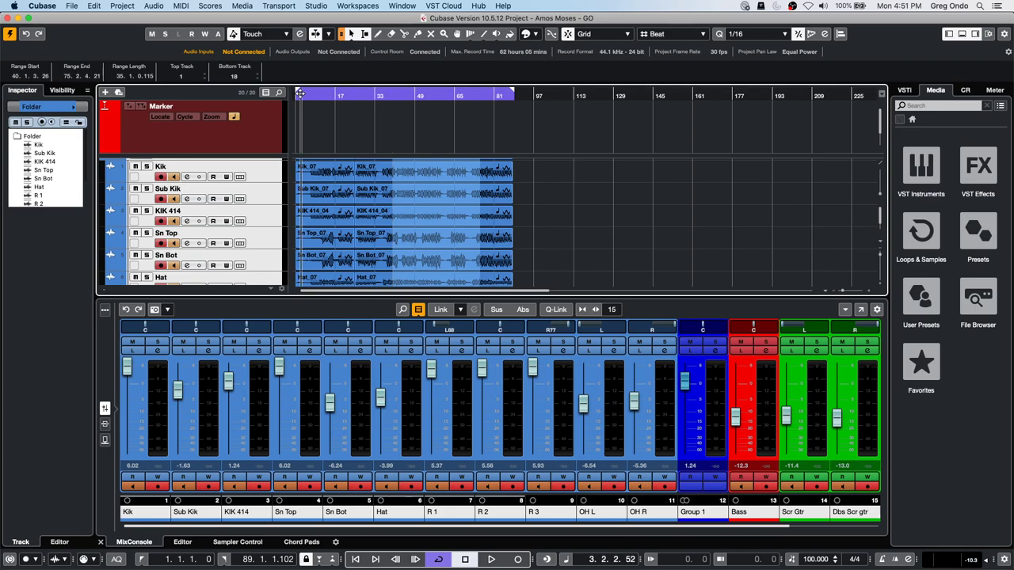
pyautogui.click(360, 100)
# Examine the marker and shuttle entries among the Transport key commands, including the Recall Cycle Marker, Set Marker and To Marker commands
pyautogui.click(100, 6)
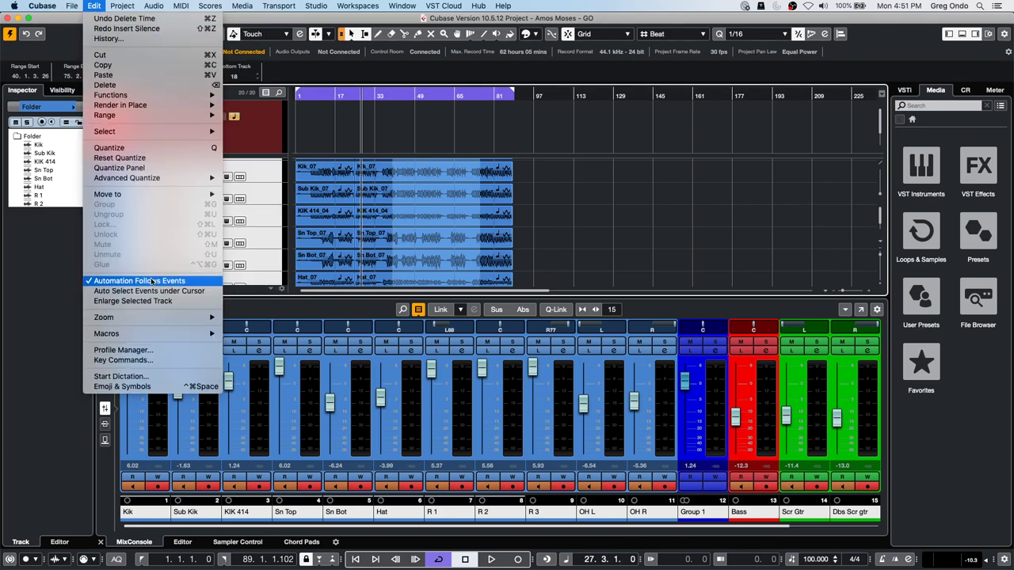
pyautogui.click(146, 361)
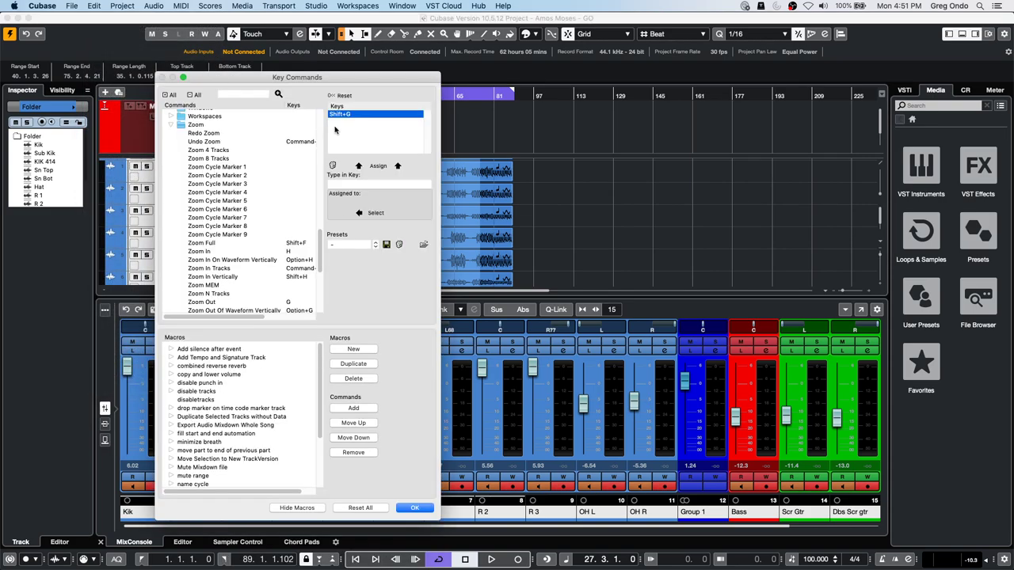
pyautogui.scroll(5, 218, 220)
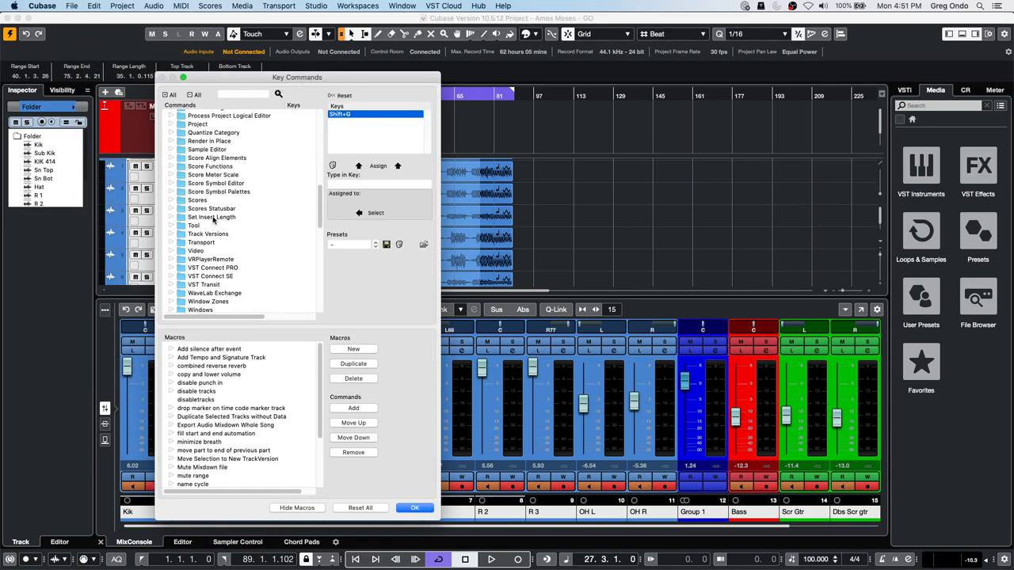
pyautogui.click(172, 241)
pyautogui.scroll(-10, 230, 222)
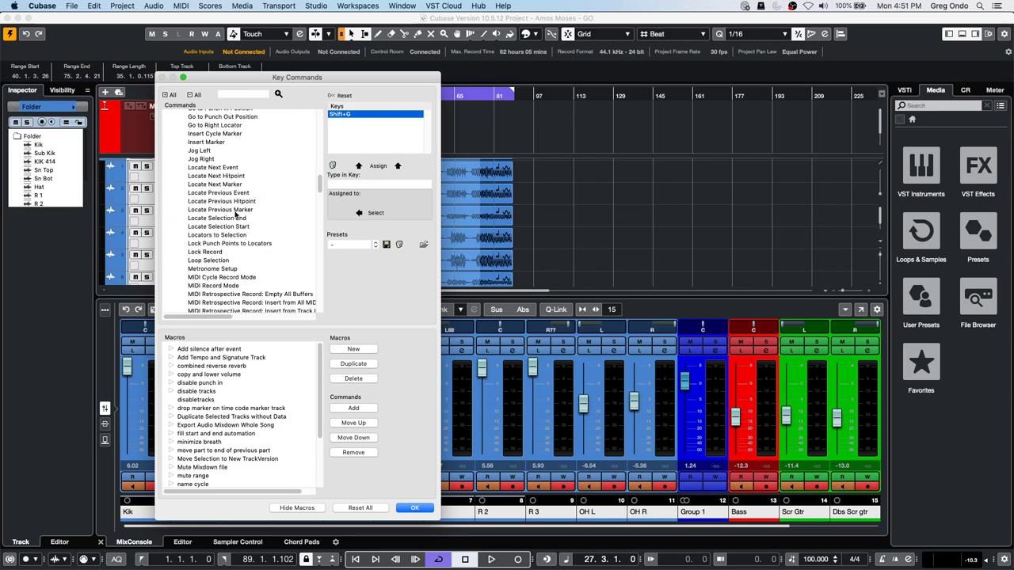
pyautogui.scroll(-15, 236, 214)
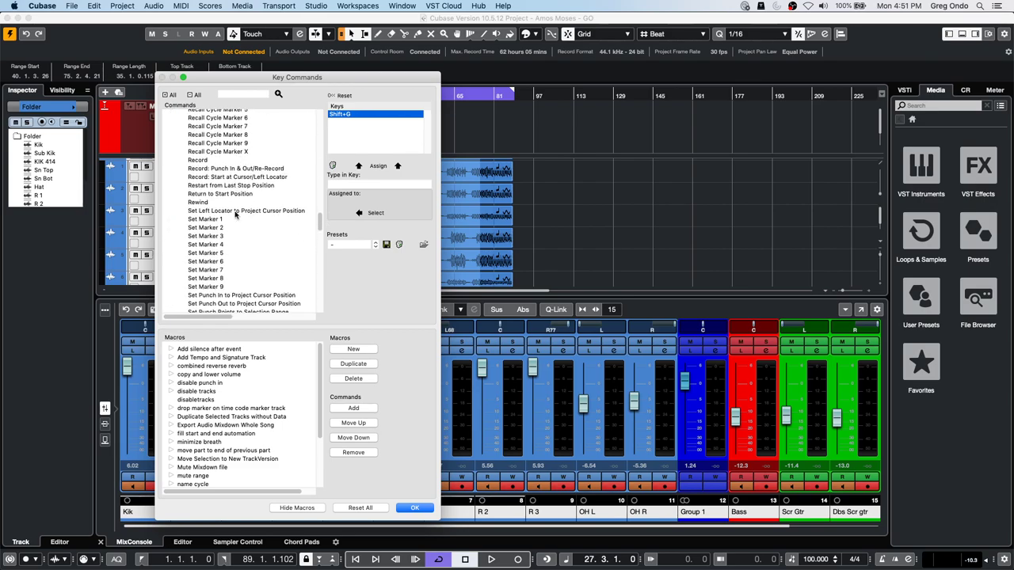
pyautogui.scroll(10, 234, 214)
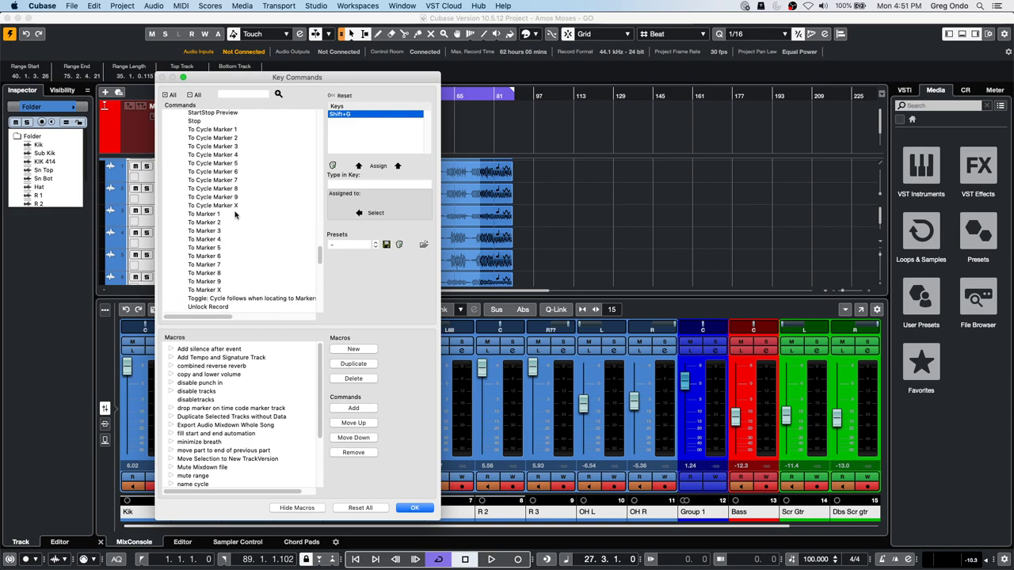
pyautogui.scroll(9, 234, 214)
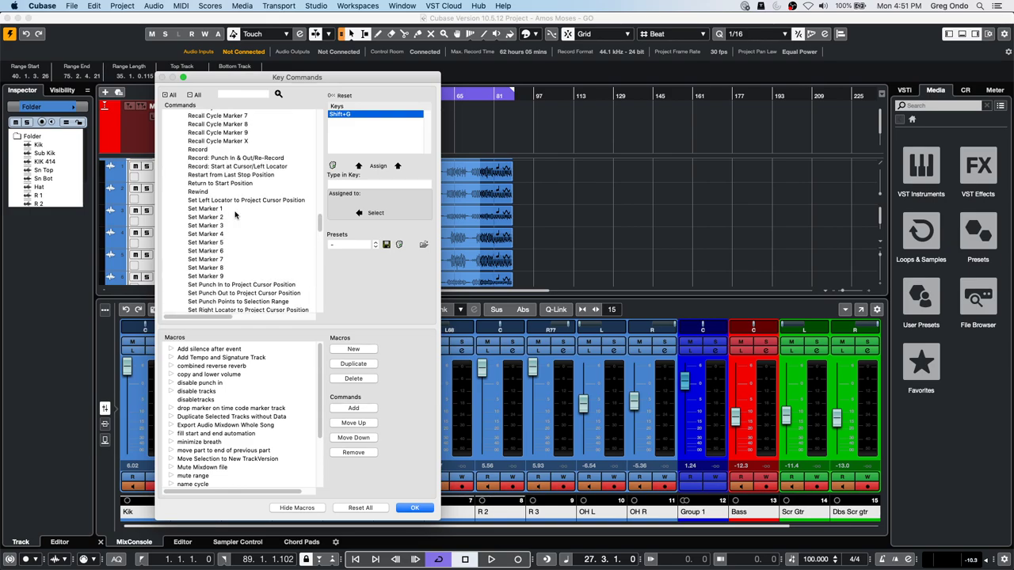
pyautogui.scroll(-1, 235, 214)
pyautogui.scroll(-11, 235, 213)
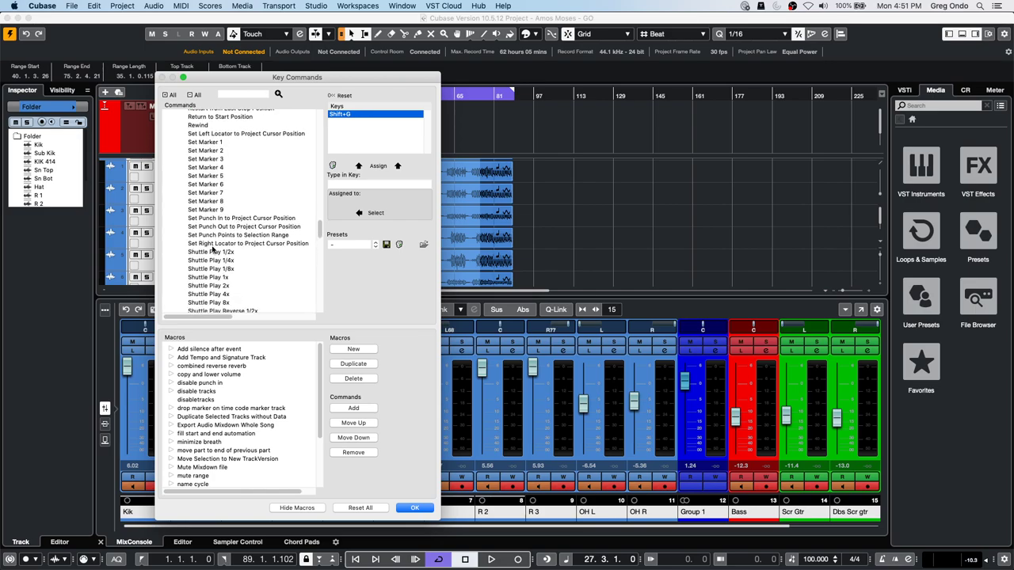
pyautogui.click(412, 507)
# Place the project cursor at about bar 14, play the project briefly and stop
pyautogui.click(329, 97)
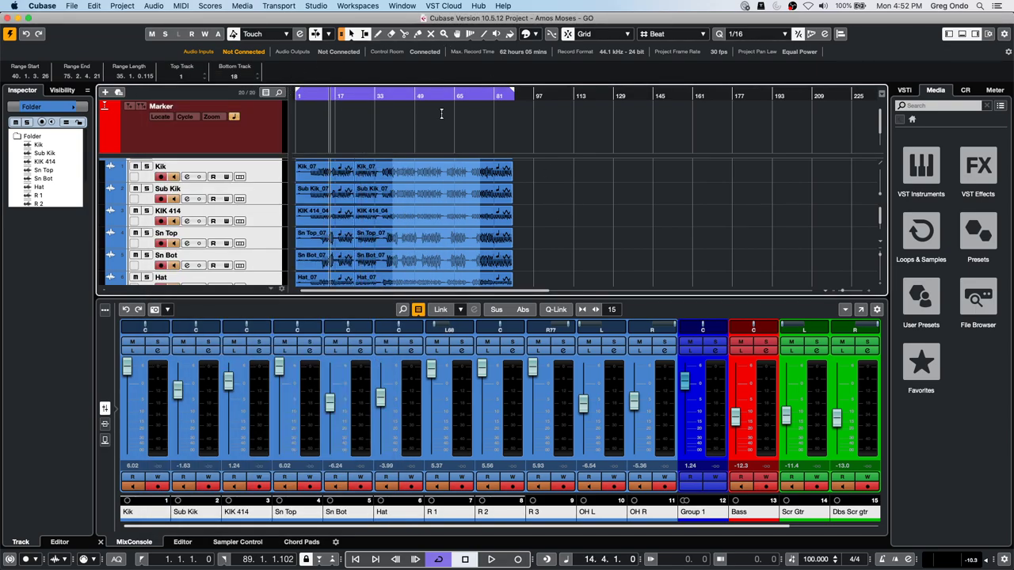
pyautogui.press('space')
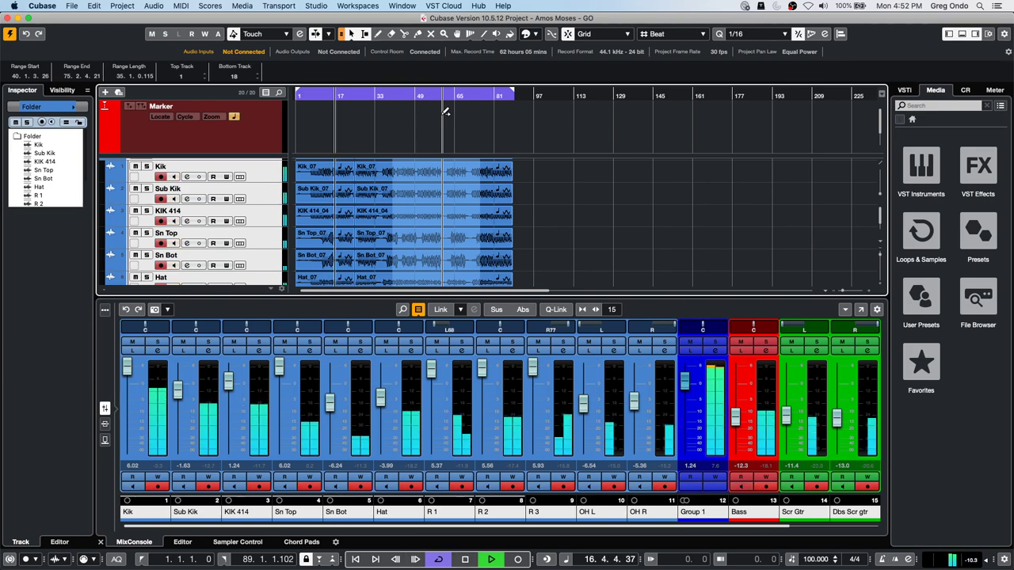
pyautogui.press('space')
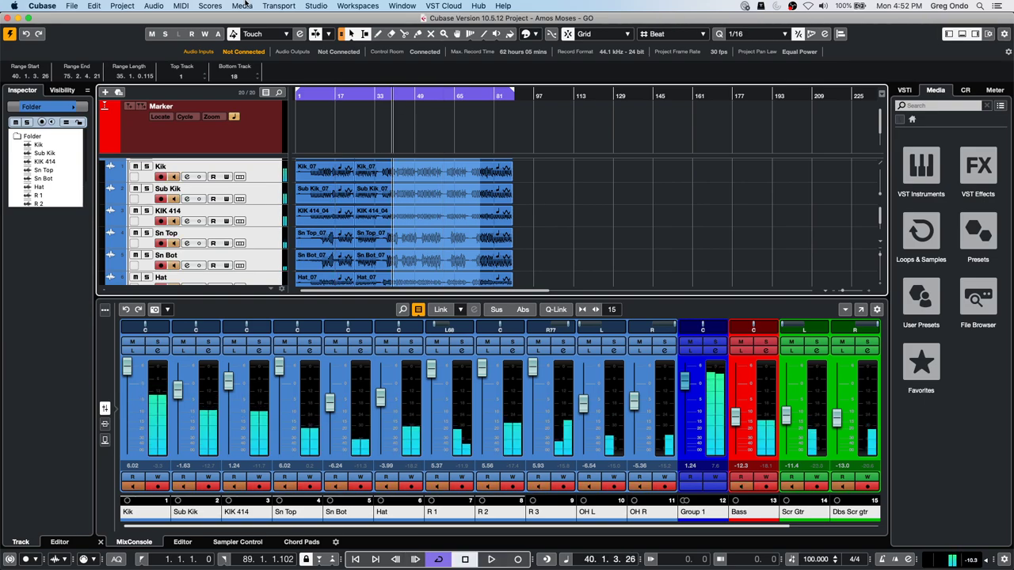
# Look up the key assignment of the Shuttle Play 1/2x command in the key commands
pyautogui.click(94, 5)
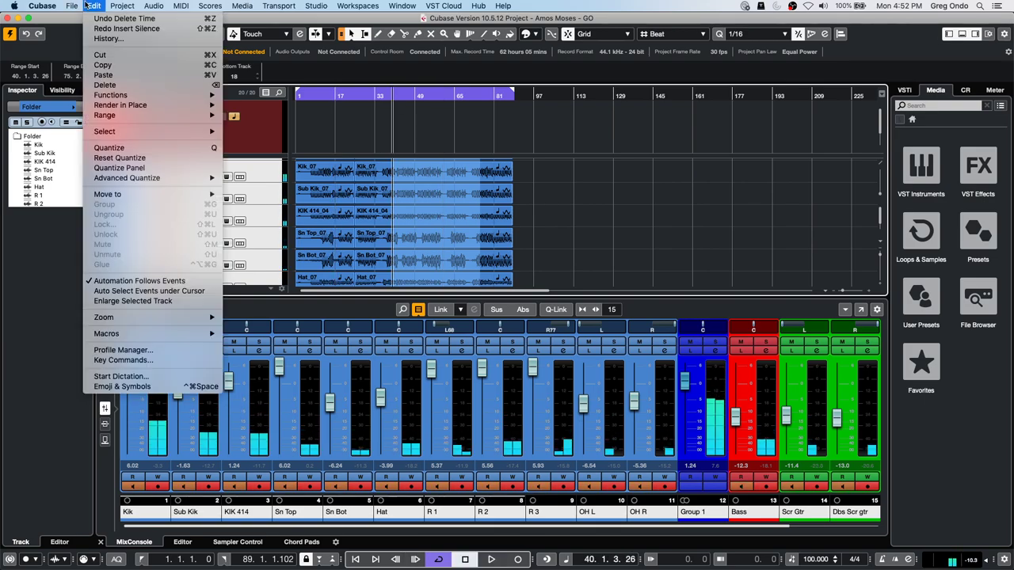
pyautogui.click(127, 360)
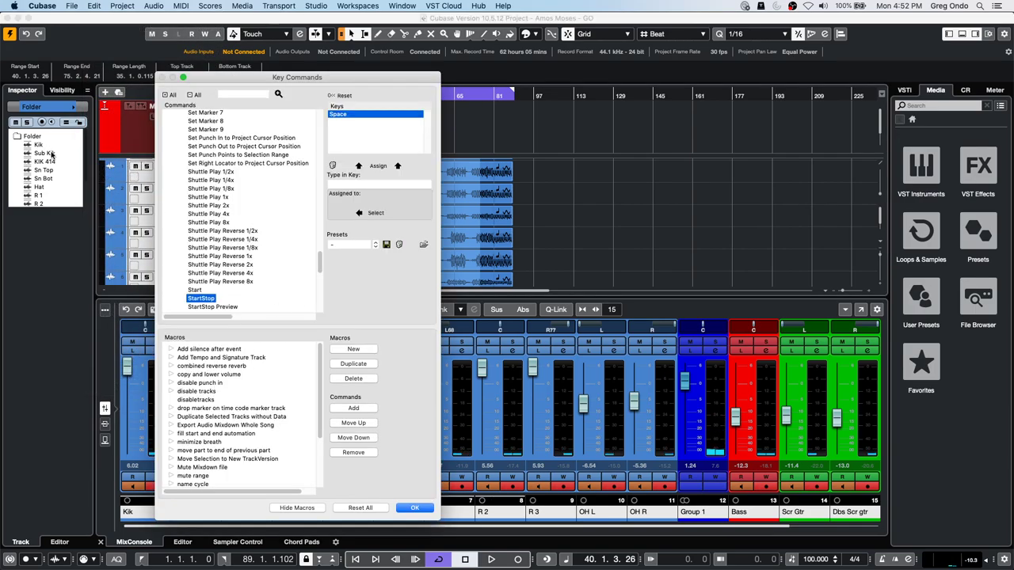
pyautogui.click(212, 230)
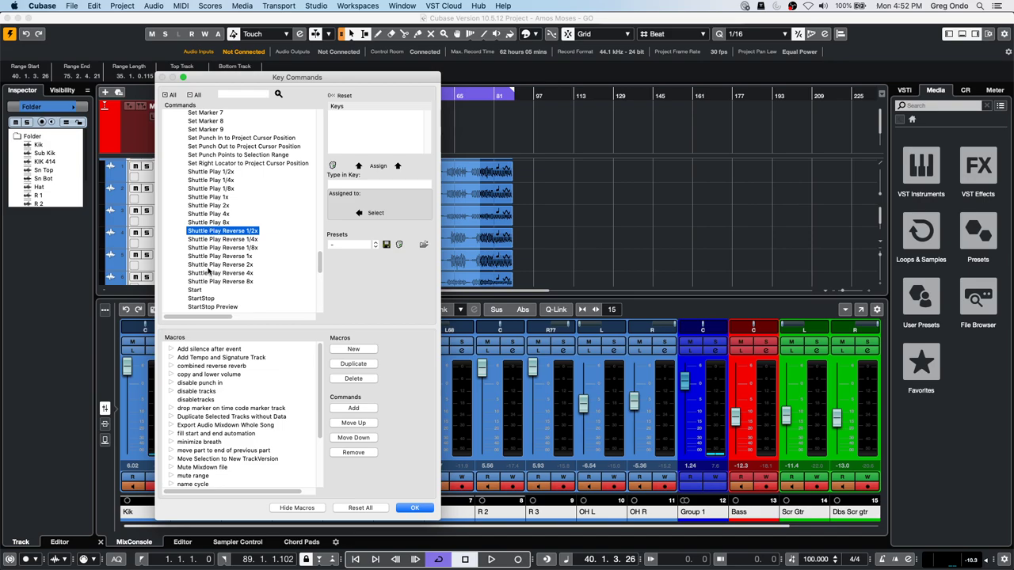
pyautogui.click(222, 172)
pyautogui.moveTo(192, 319); pyautogui.dragTo(285, 317)
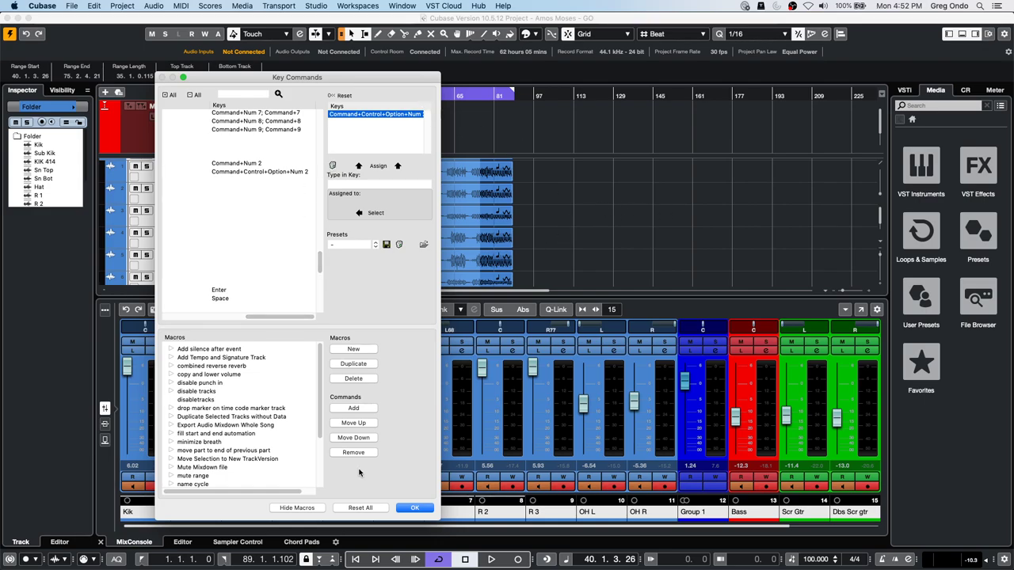
pyautogui.click(413, 508)
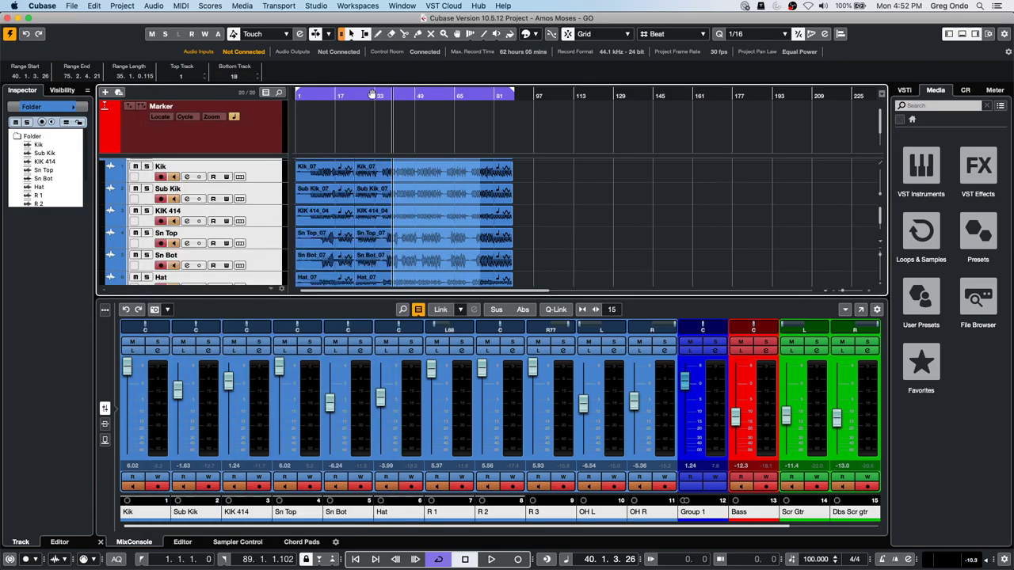
# Play the project from about bar 15, enlarge the heights of the Folder track and its drum tracks, and stop playback
pyautogui.click(331, 94)
pyautogui.press('space')
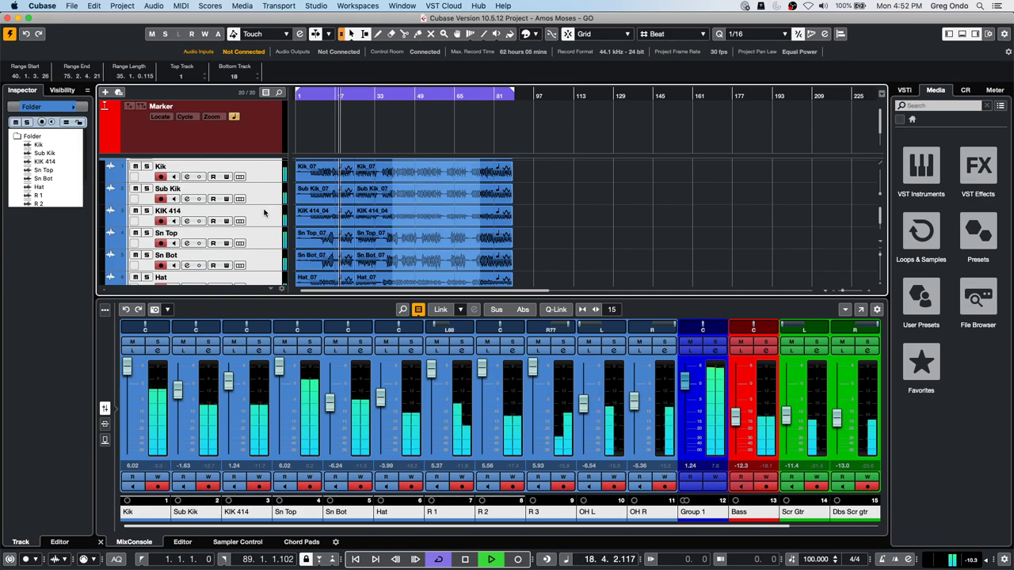
pyautogui.scroll(1, 261, 207)
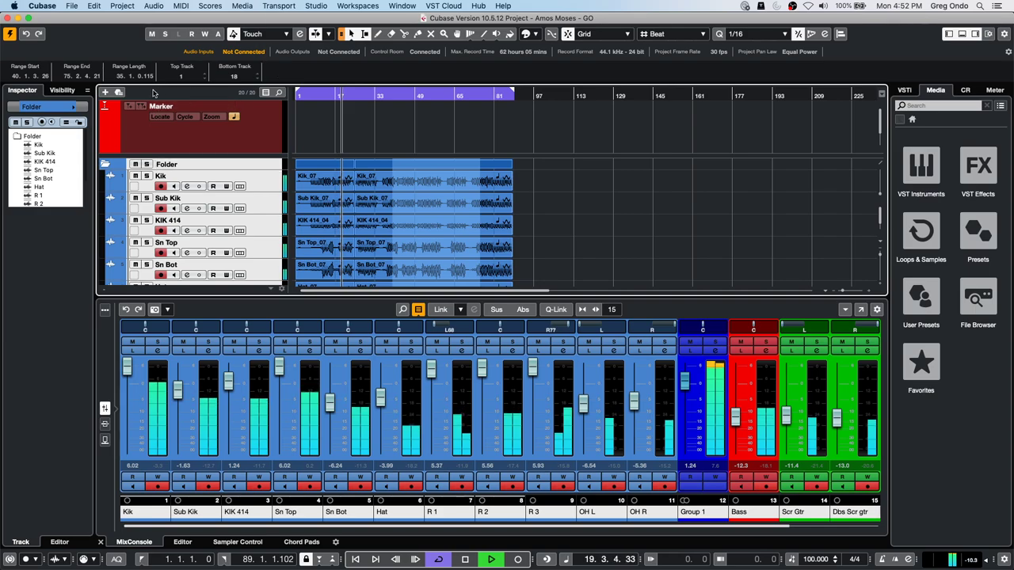
pyautogui.moveTo(201, 168); pyautogui.dragTo(192, 189)
pyautogui.press('space')
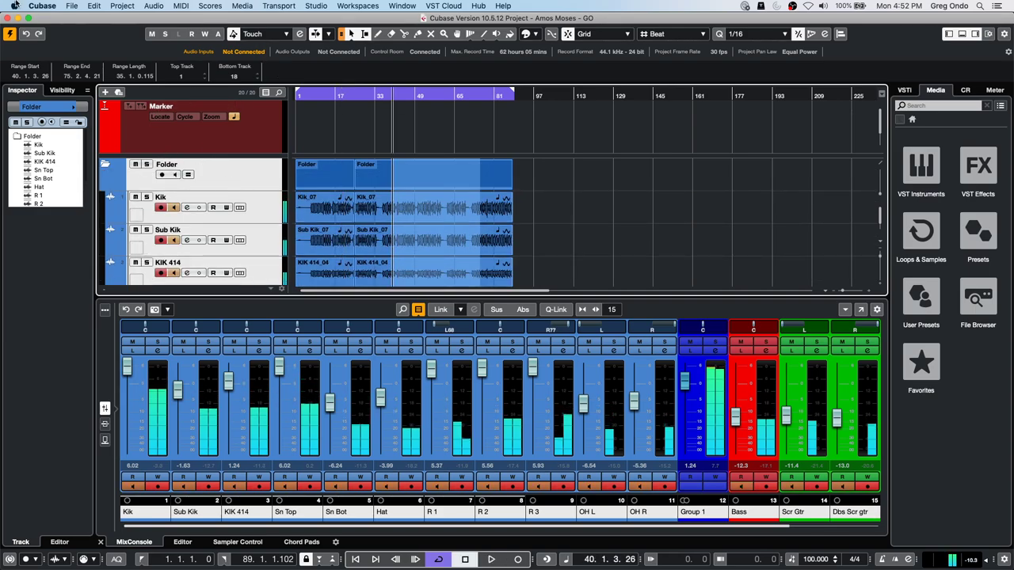
# Revert the project to its last saved version and dismiss the list of missing bass files without resolving them
pyautogui.click(71, 6)
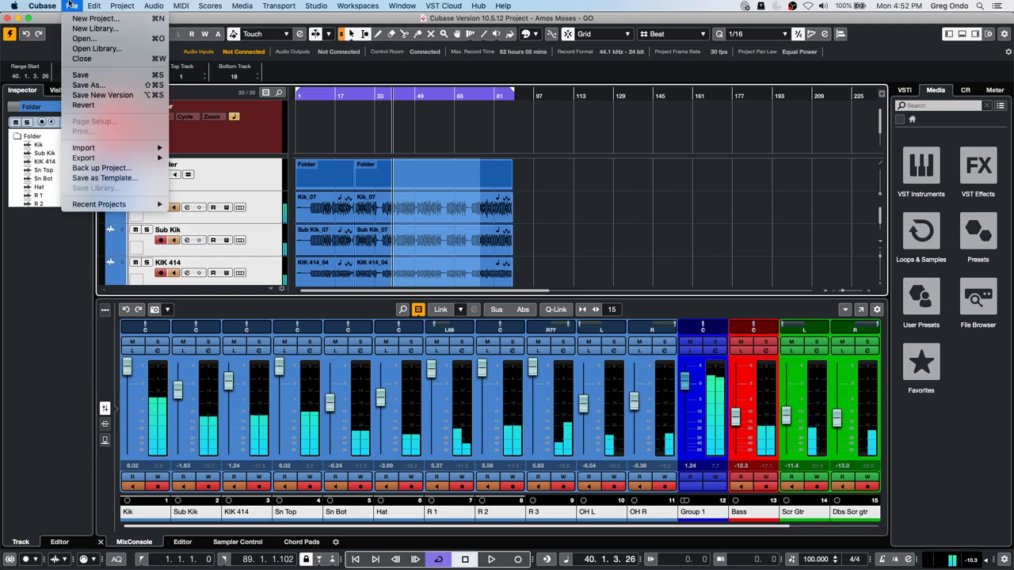
pyautogui.click(83, 105)
pyautogui.click(558, 200)
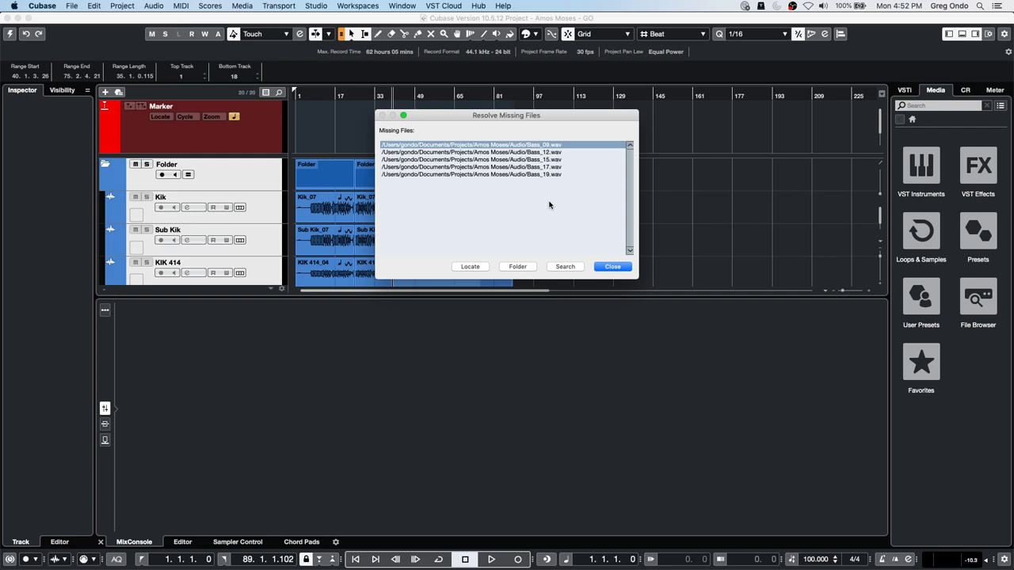
pyautogui.click(615, 266)
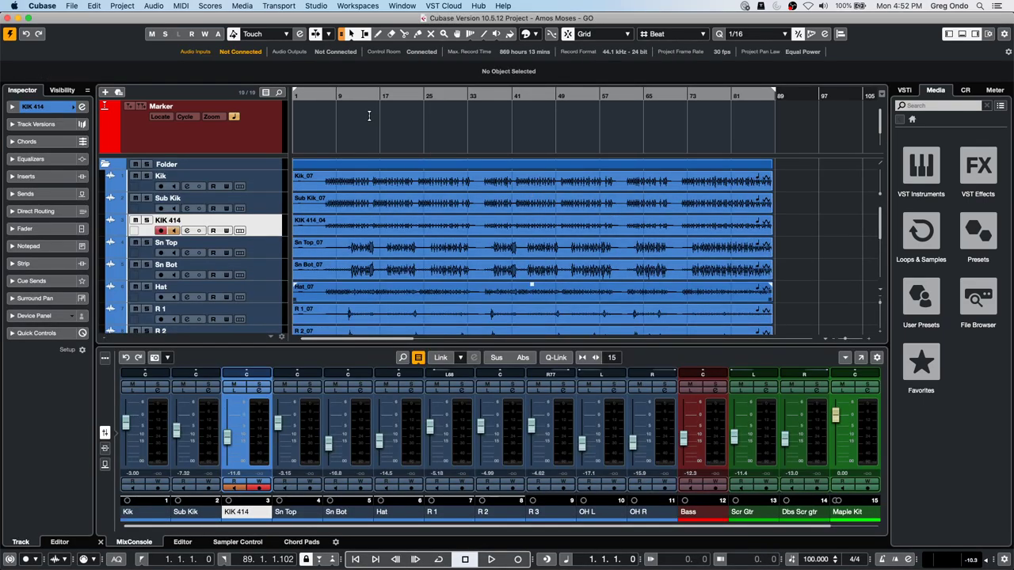
# Play the project from about bar 6 and stop after a few bars
pyautogui.click(324, 97)
pyautogui.press('space')
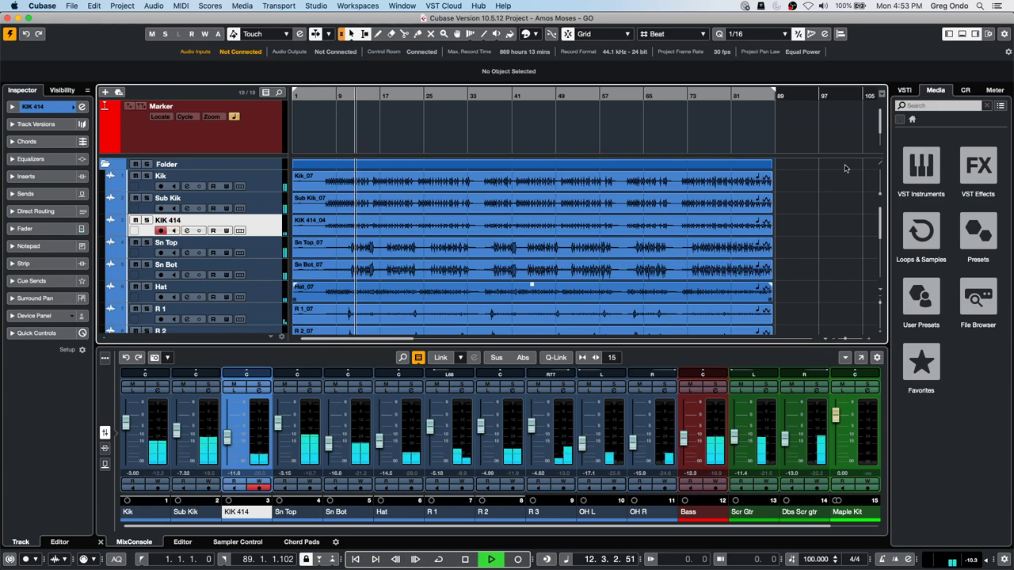
pyautogui.press('space')
# Assign Command+Control+Option+Num 4 to the Shuttle Play 2x transport command and confirm the key commands
pyautogui.click(94, 6)
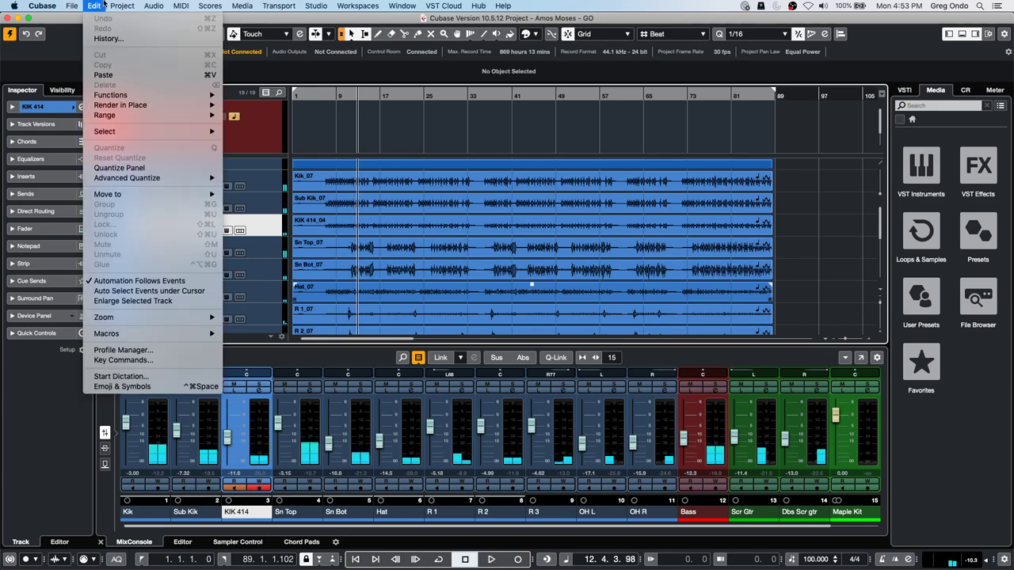
pyautogui.moveTo(71, 6)
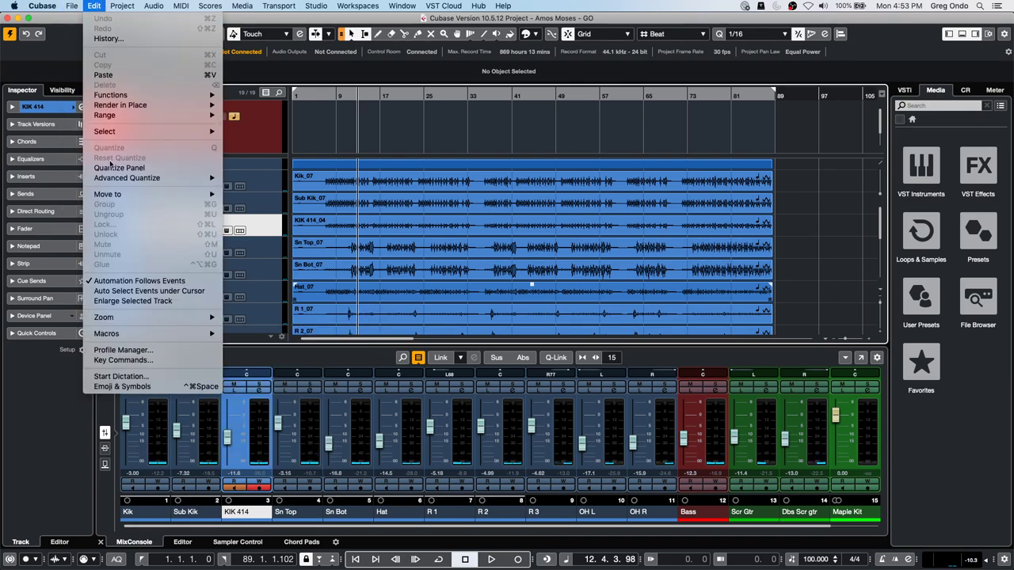
pyautogui.click(131, 360)
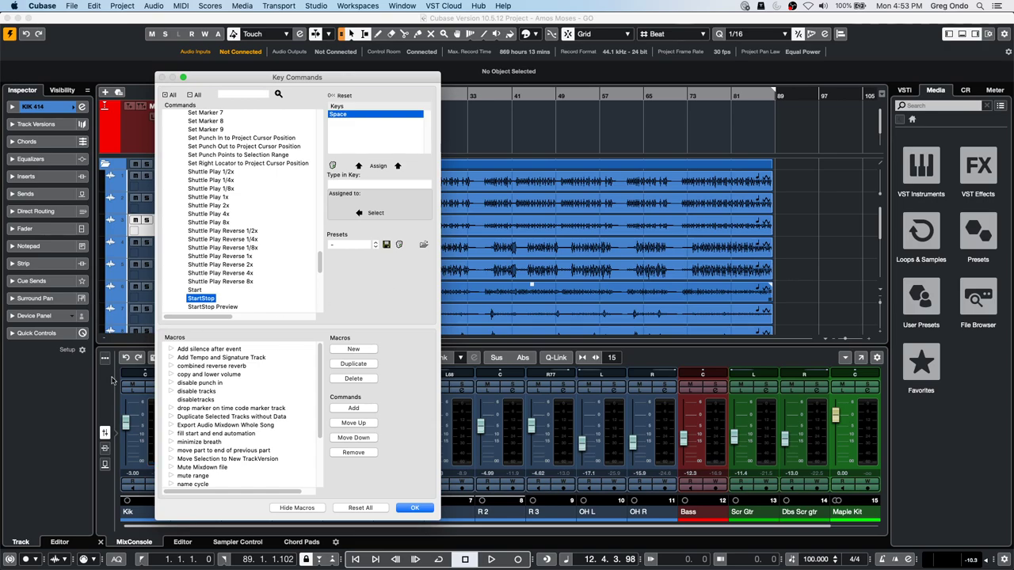
pyautogui.click(228, 206)
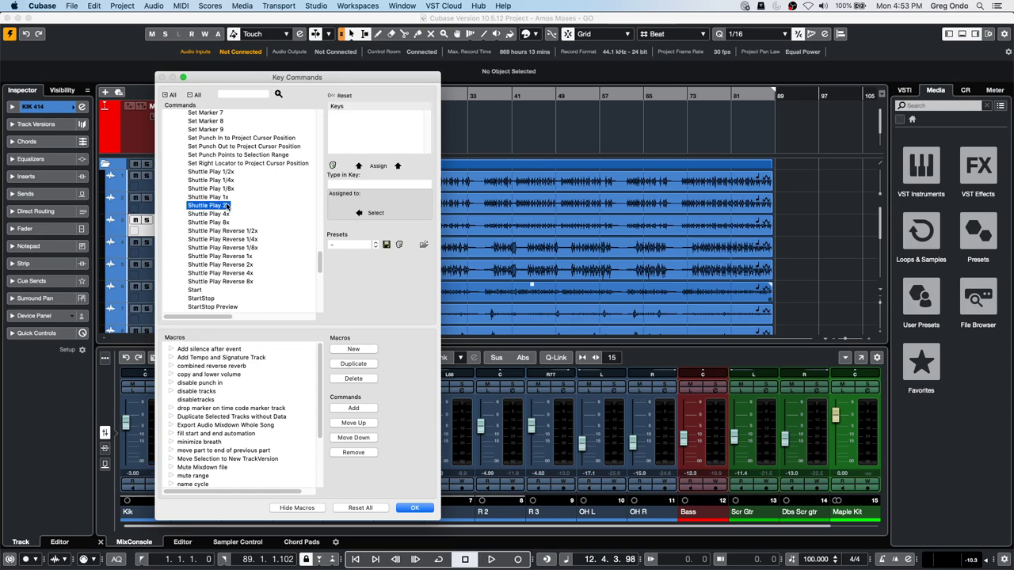
pyautogui.moveTo(213, 316); pyautogui.dragTo(309, 276)
pyautogui.click(395, 185)
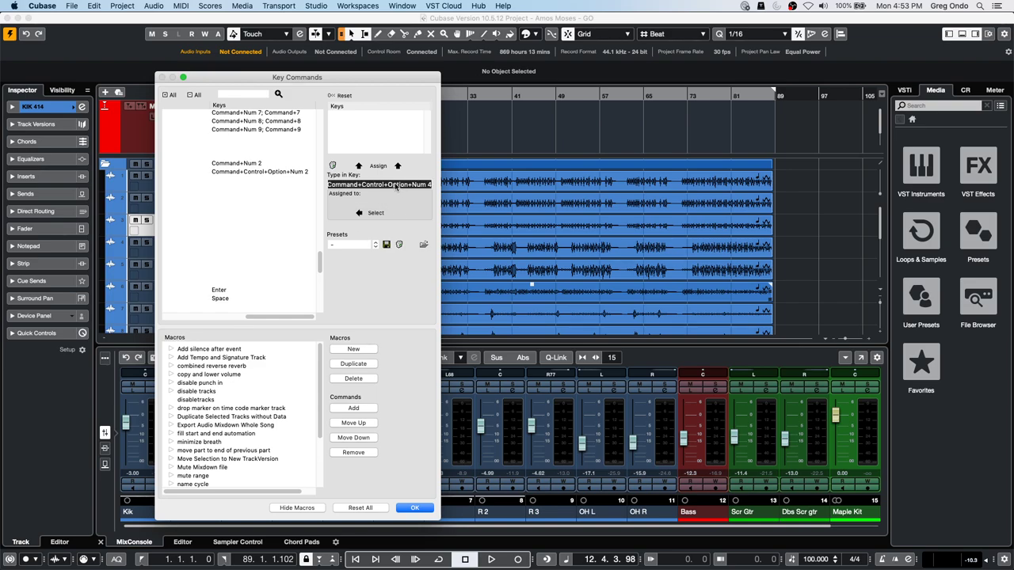
pyautogui.click(380, 166)
pyautogui.click(414, 508)
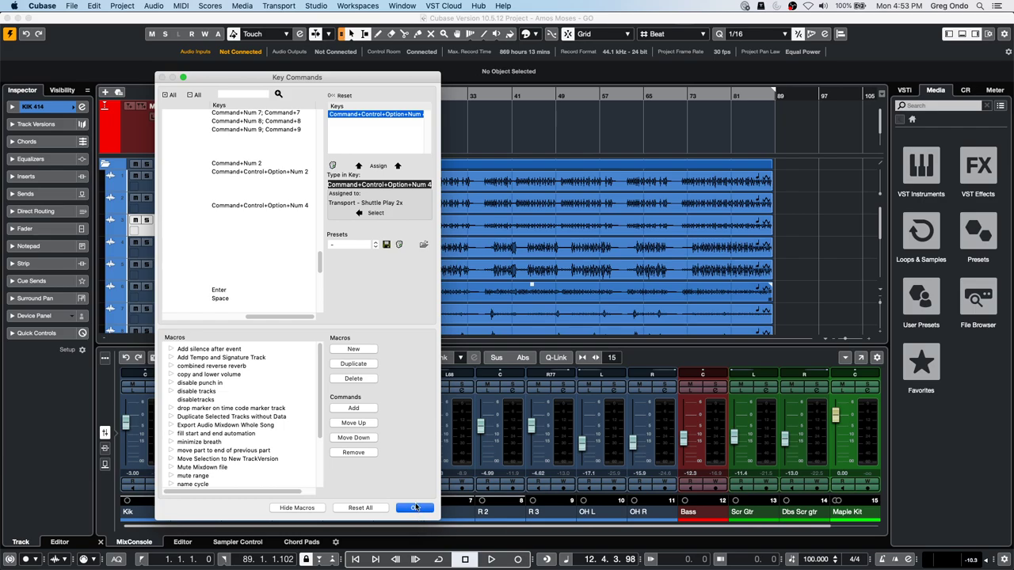
# Test the Shuttle Play 2x key command against normal playback from about bar 13, and stop
pyautogui.press('space')
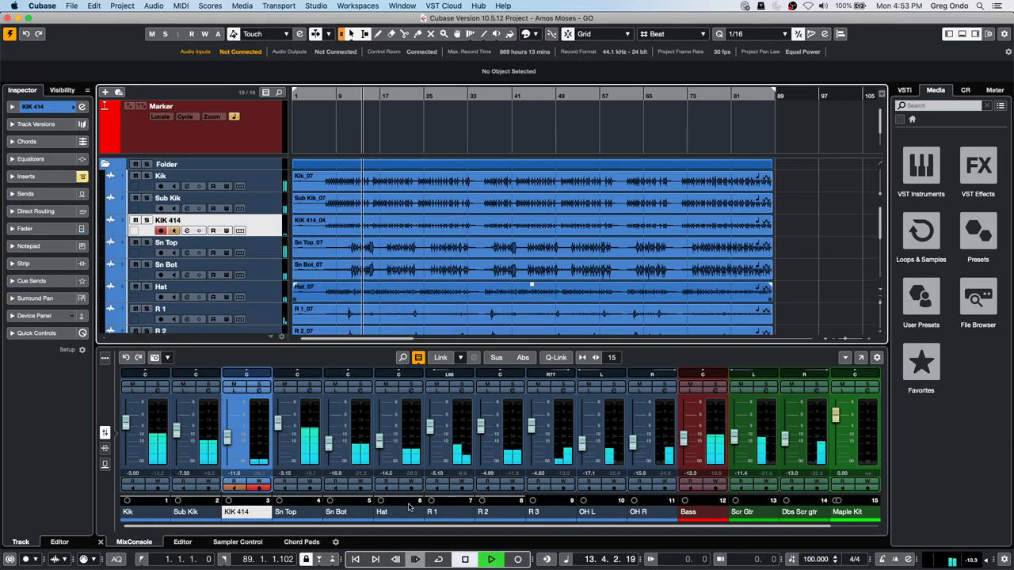
pyautogui.press('space')
pyautogui.press('ctrl+alt+super+KP_4')
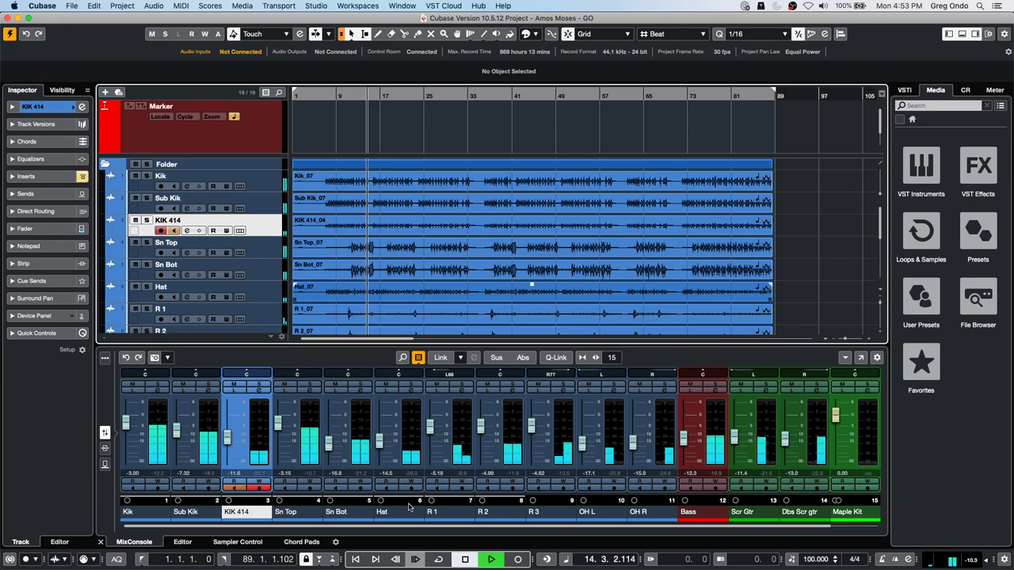
pyautogui.press('space')
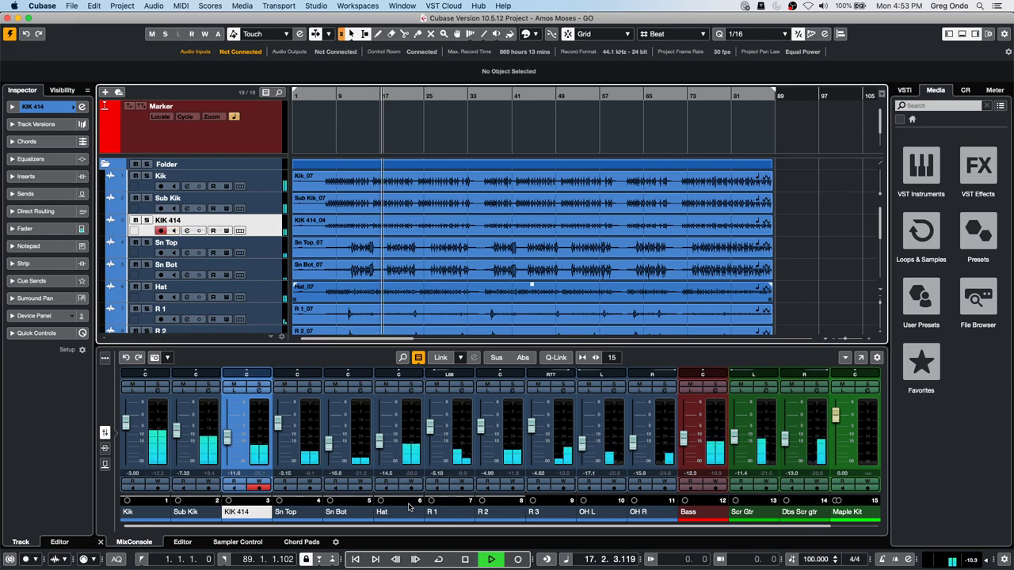
pyautogui.press('KP_Add')
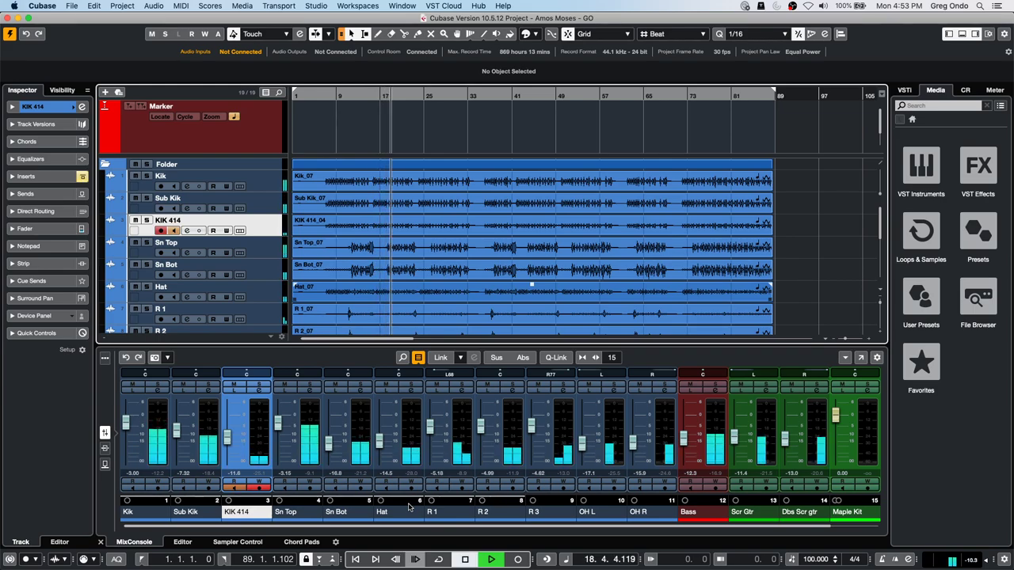
pyautogui.press('space')
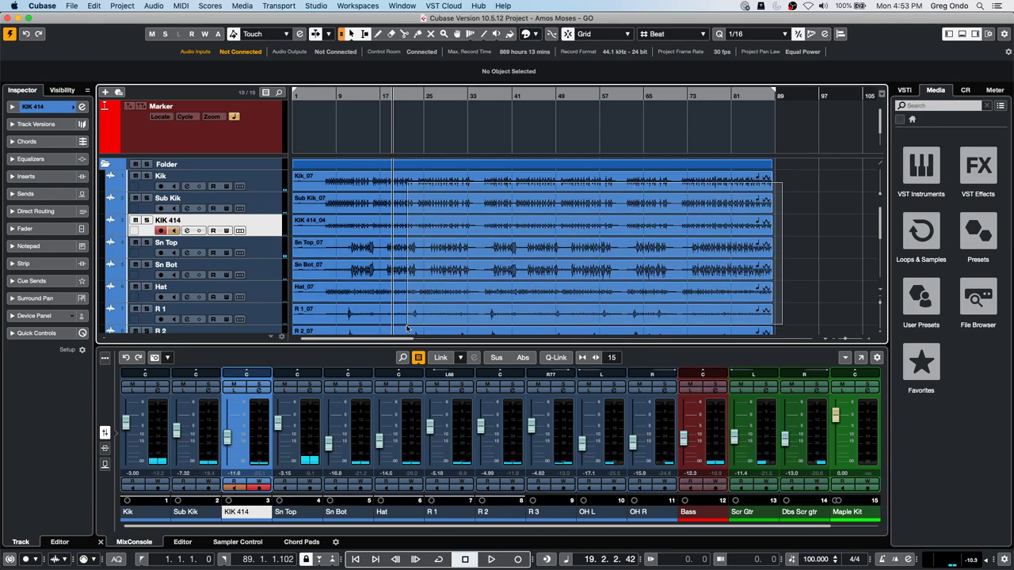
# Select all the drum, bass and guitar audio events, and switch their Musical Mode off and back on
pyautogui.scroll(-5, 416, 243)
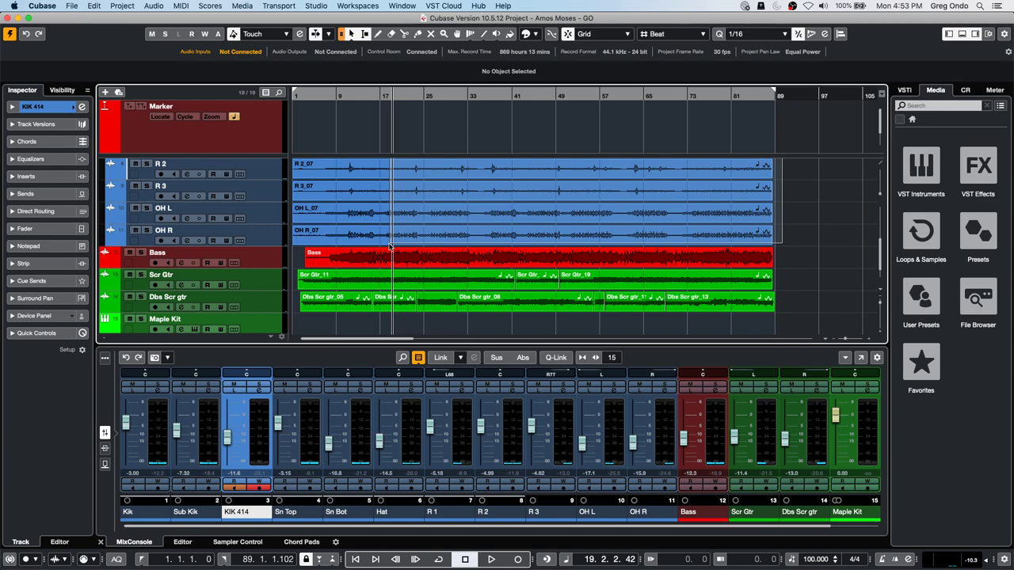
pyautogui.moveTo(366, 313); pyautogui.dragTo(326, 312)
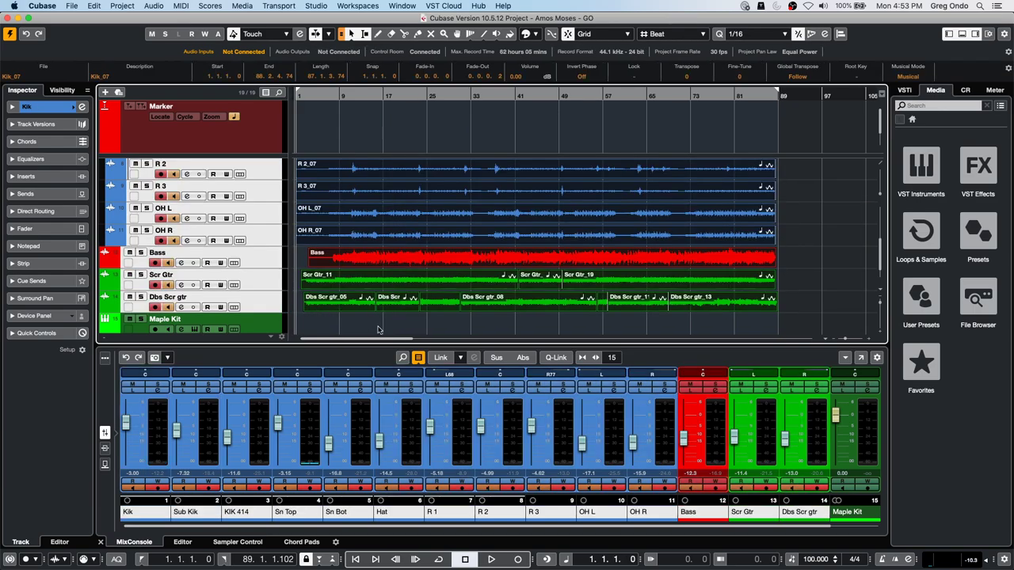
pyautogui.click(905, 77)
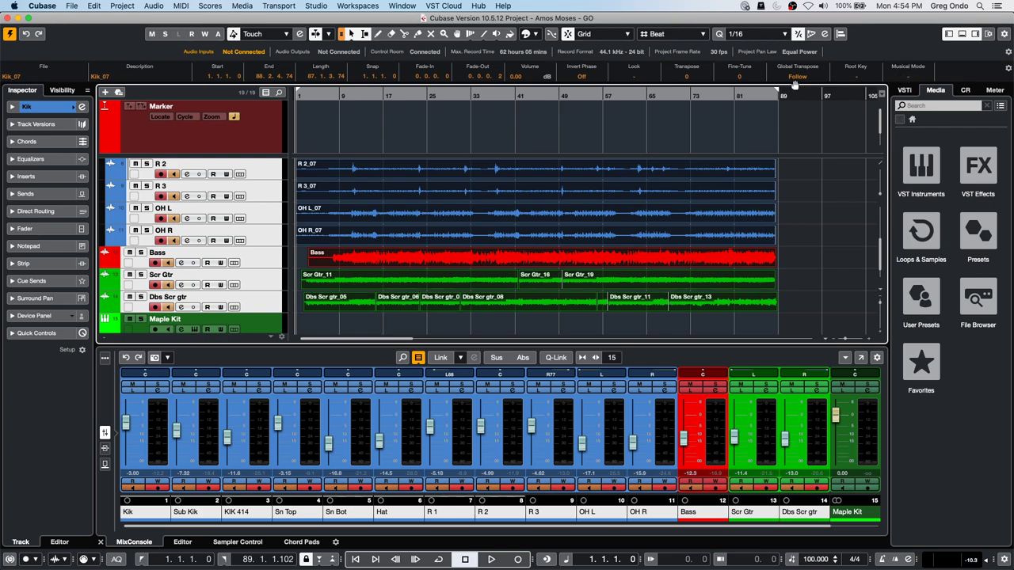
pyautogui.click(908, 76)
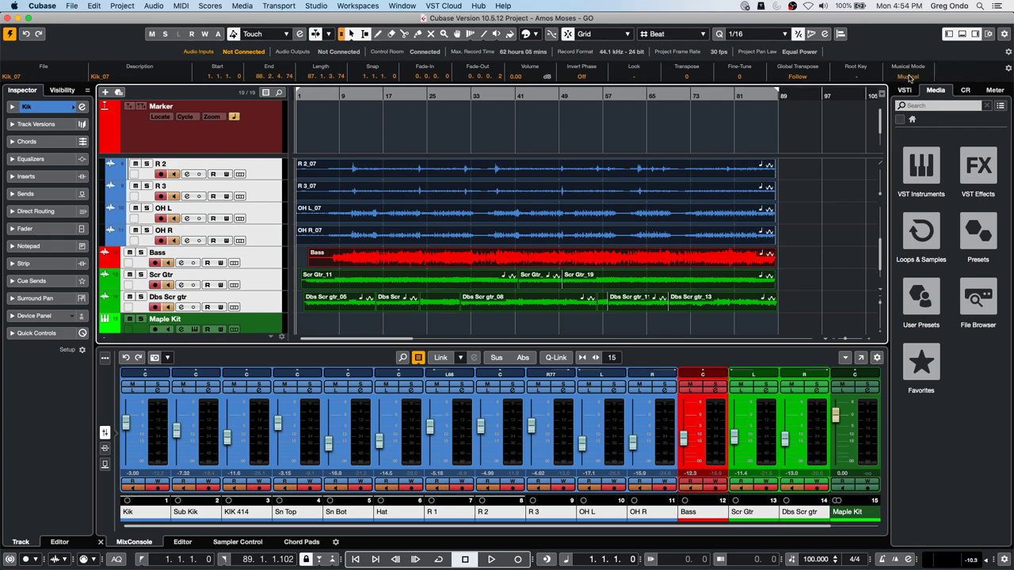
# Hide Description in the info line and set the selected events' algorithm to élastique Pro - Tape
pyautogui.click(1009, 67)
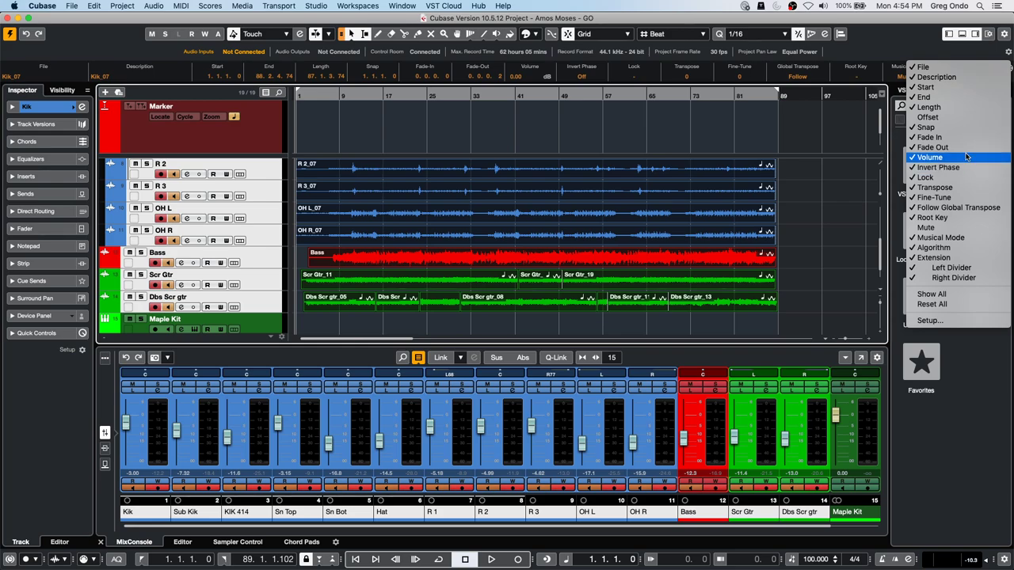
pyautogui.click(964, 79)
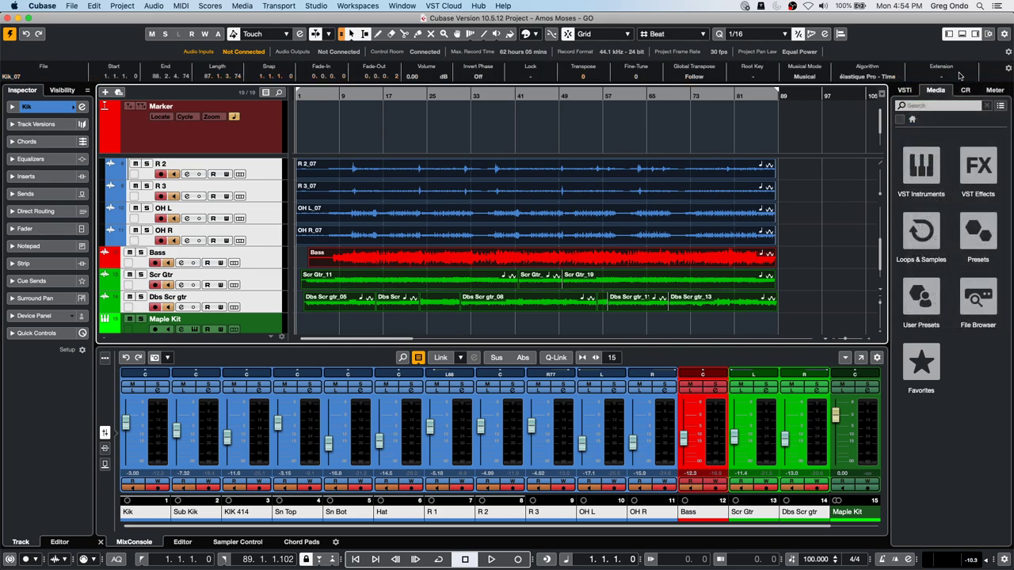
pyautogui.click(962, 72)
pyautogui.click(885, 78)
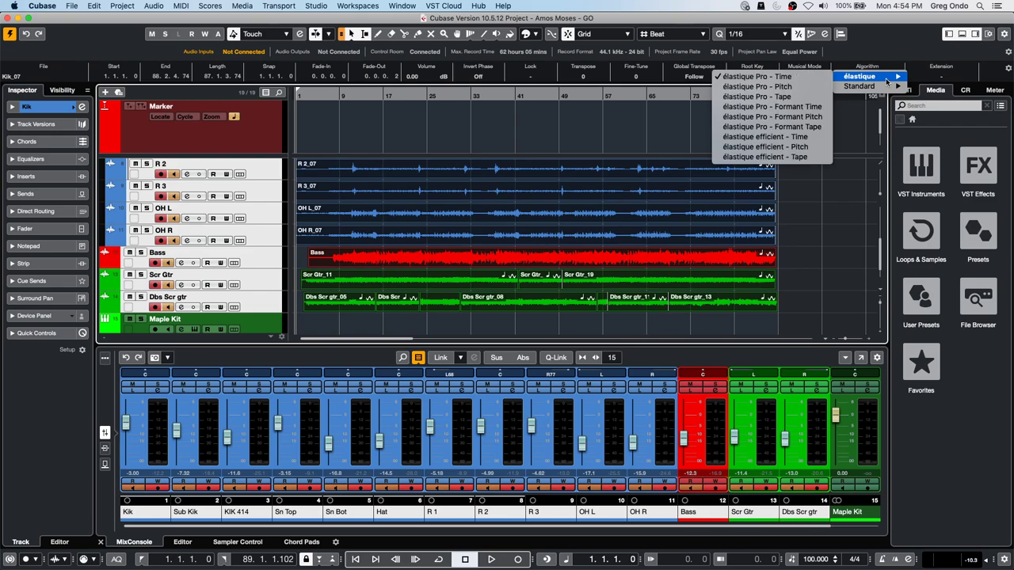
pyautogui.moveTo(890, 82)
pyautogui.click(723, 96)
# Start playback from the beginning of the project and set the tempo to 200 BPM while it plays
pyautogui.click(331, 96)
pyautogui.press('space')
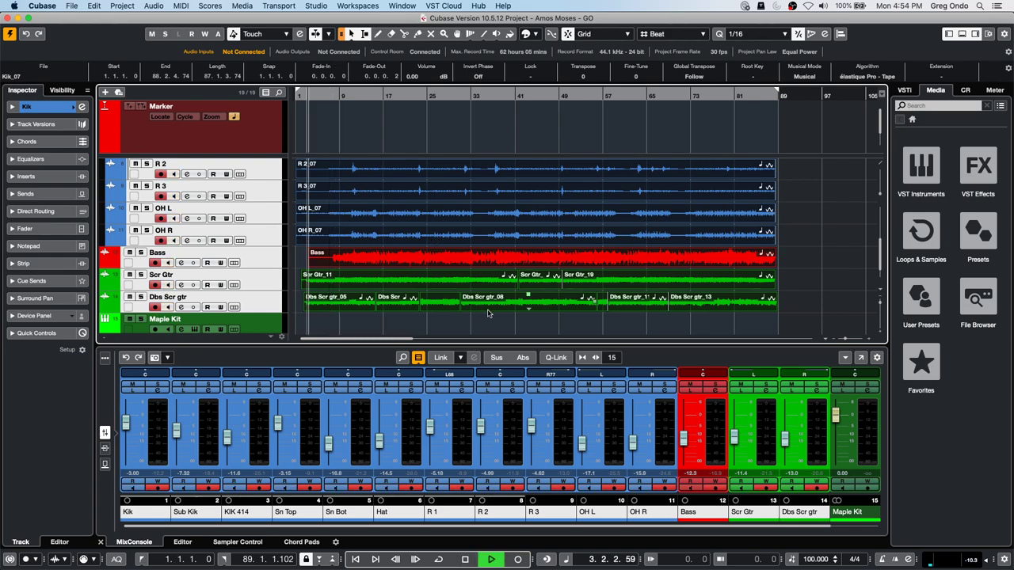
pyautogui.click(806, 559)
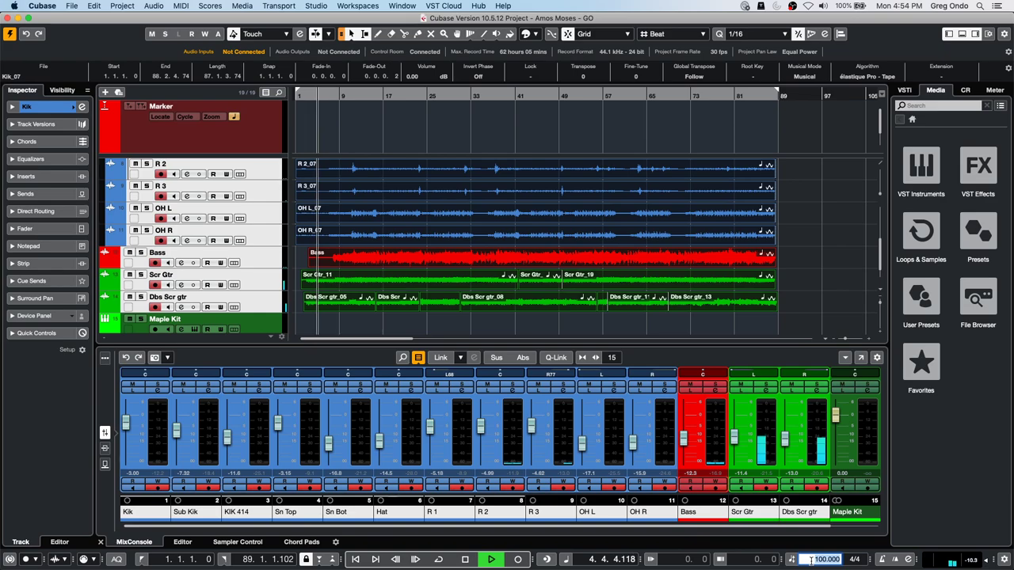
pyautogui.write('200')
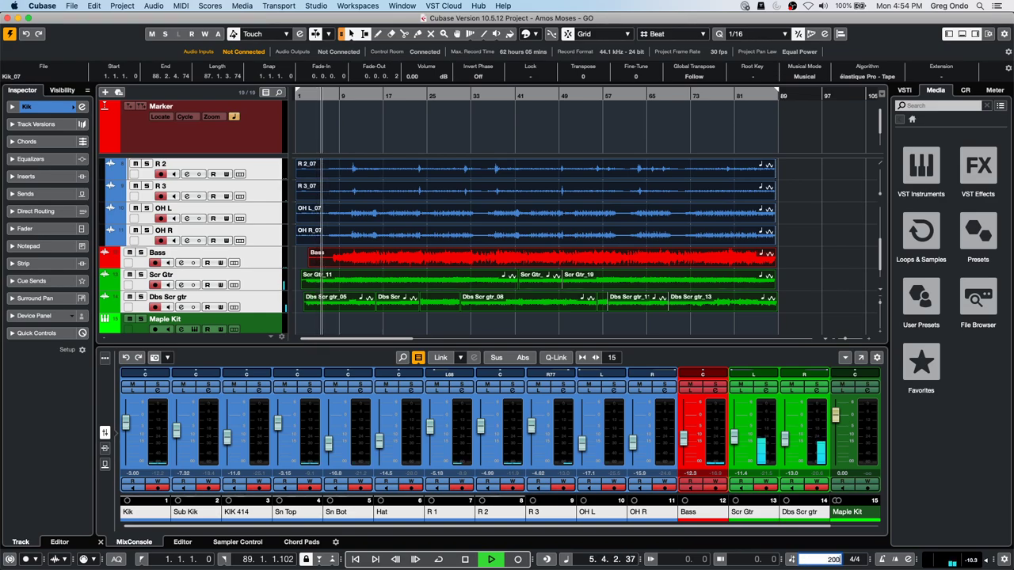
pyautogui.press('Return')
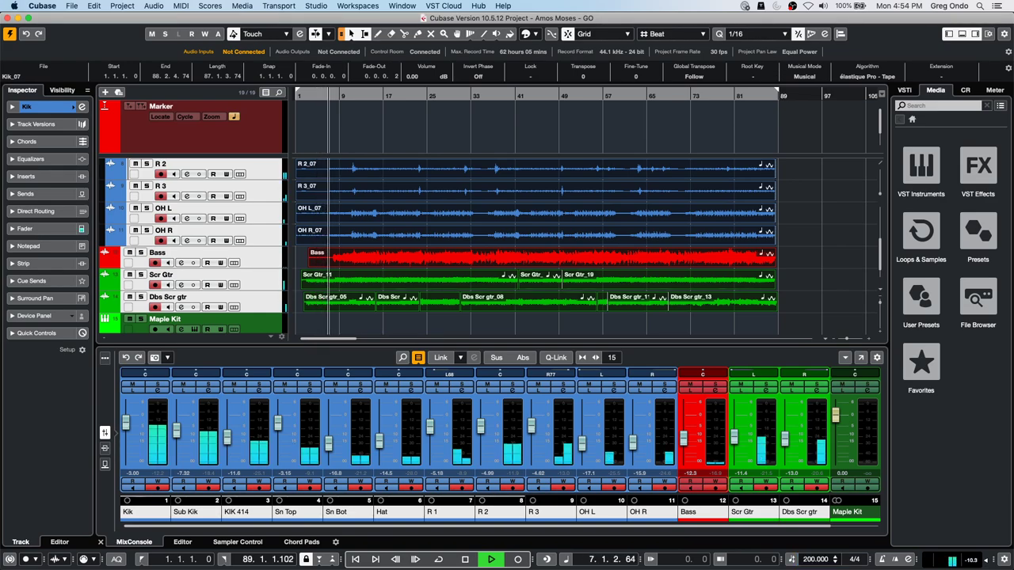
# During playback, slow the project tempo to 80 BPM and then to 50 BPM
pyautogui.doubleClick(808, 559)
pyautogui.write('80')
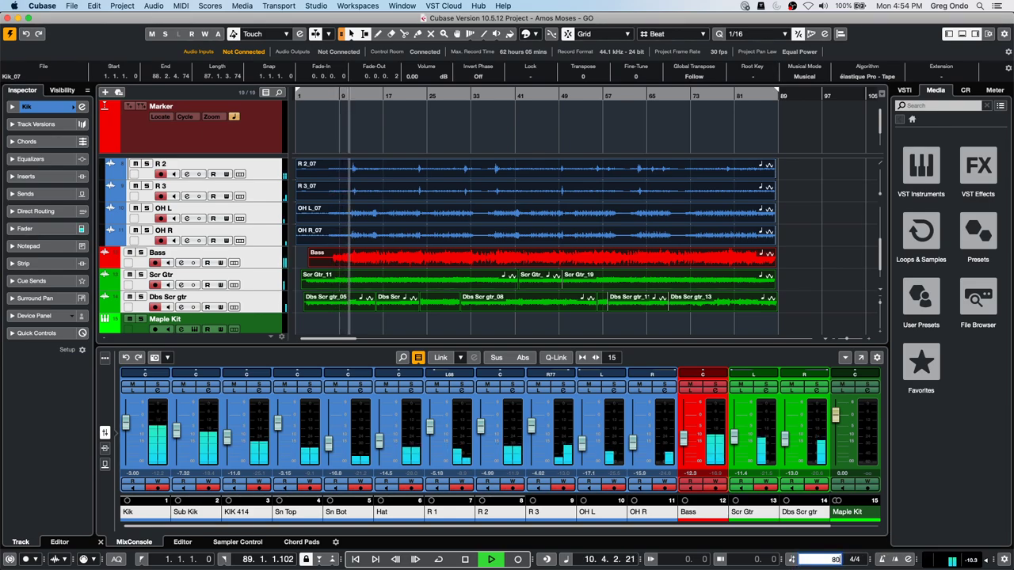
pyautogui.press('Return')
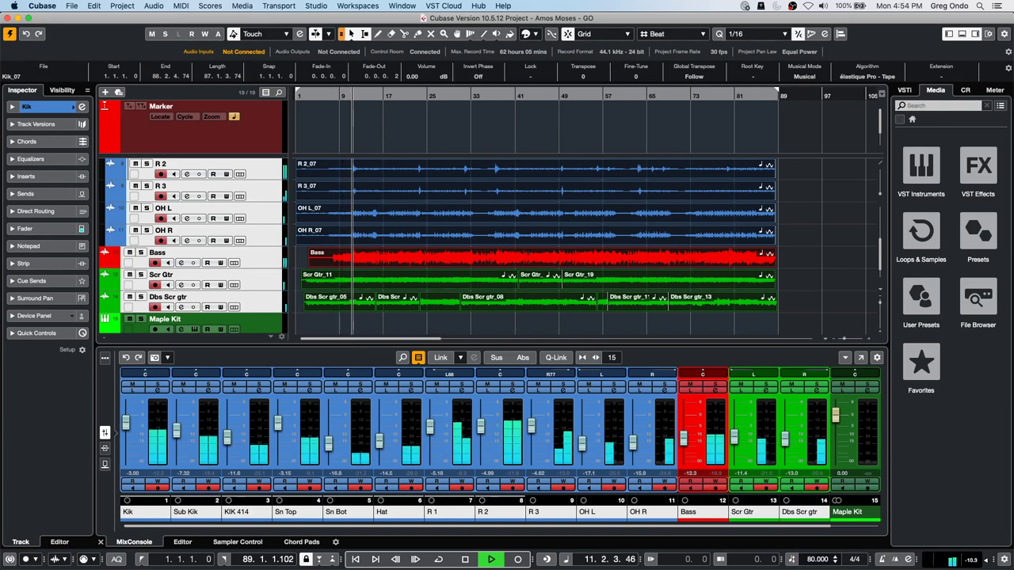
pyautogui.doubleClick(819, 559)
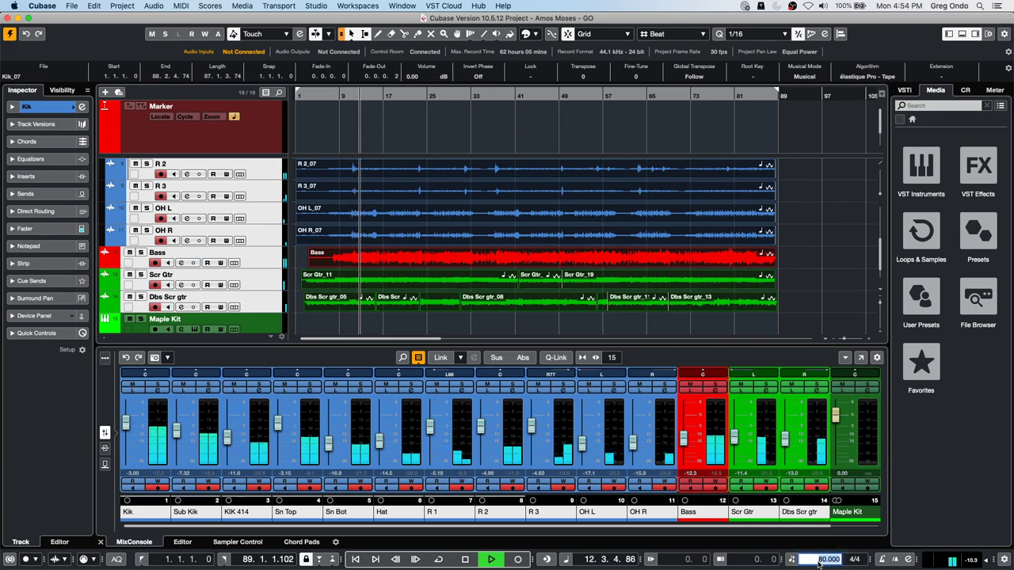
pyautogui.write('50')
pyautogui.press('Return')
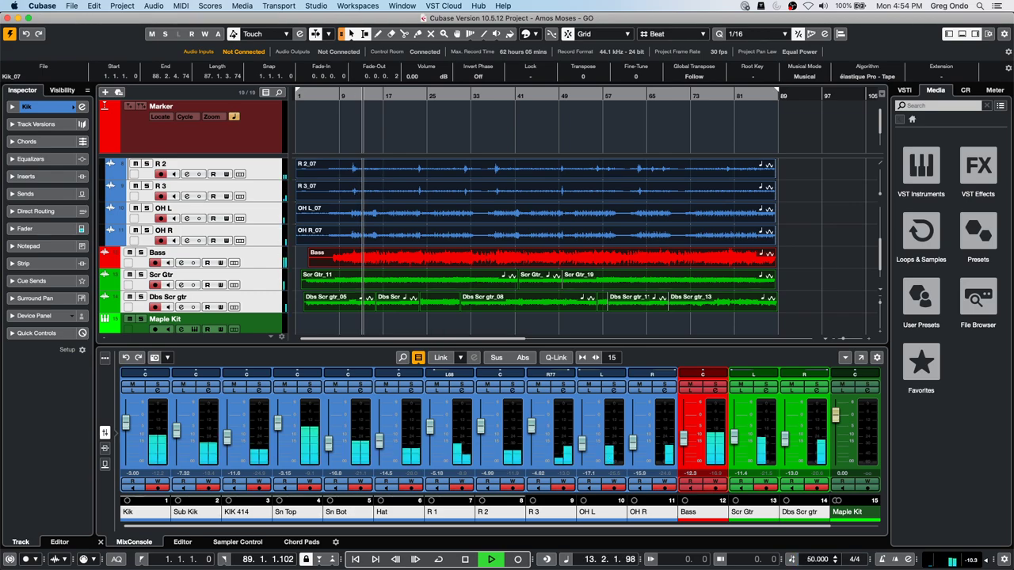
# Return the project tempo to 100 BPM and stop playback
pyautogui.doubleClick(814, 560)
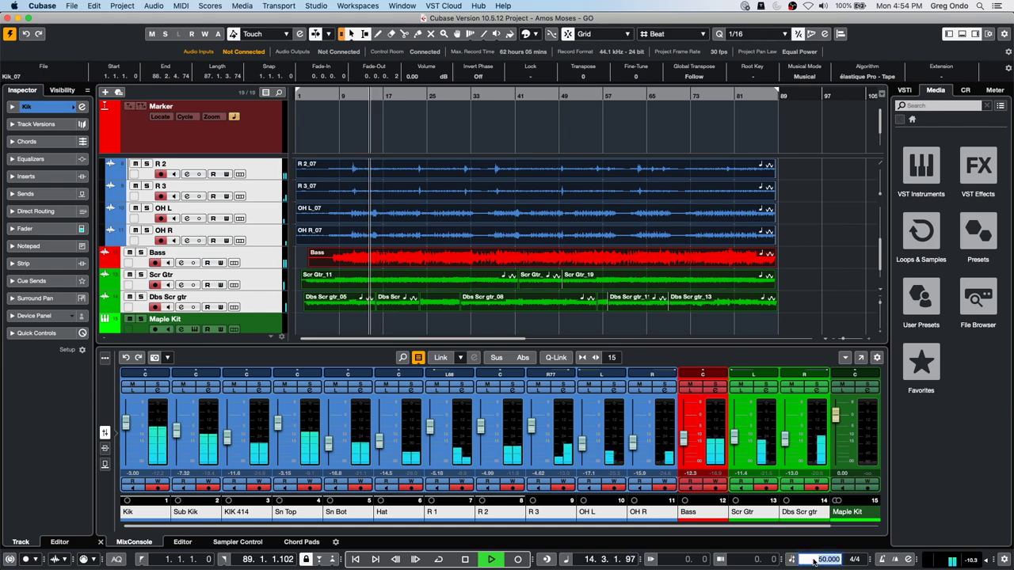
pyautogui.write('100')
pyautogui.press('Return')
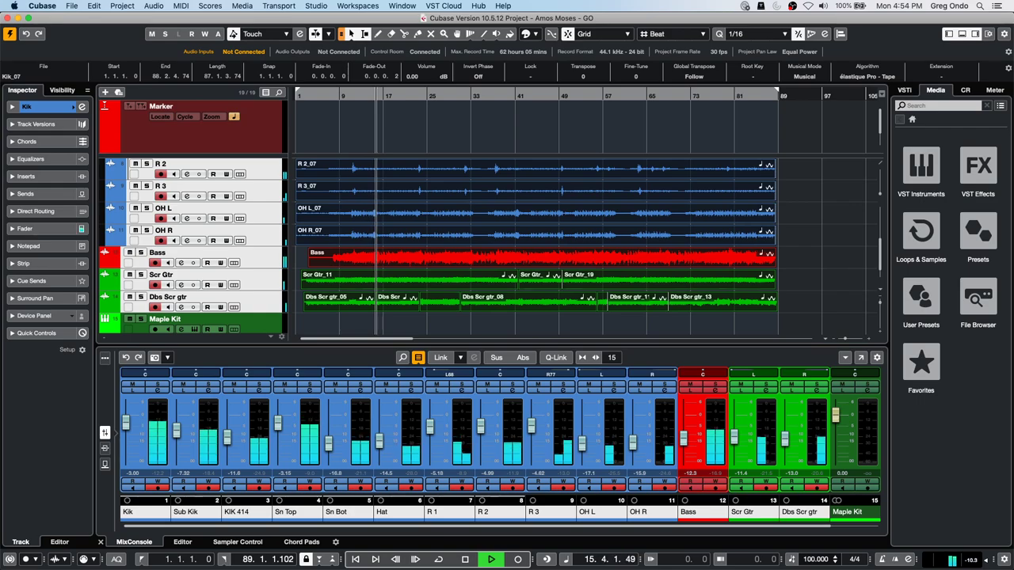
pyautogui.press('space')
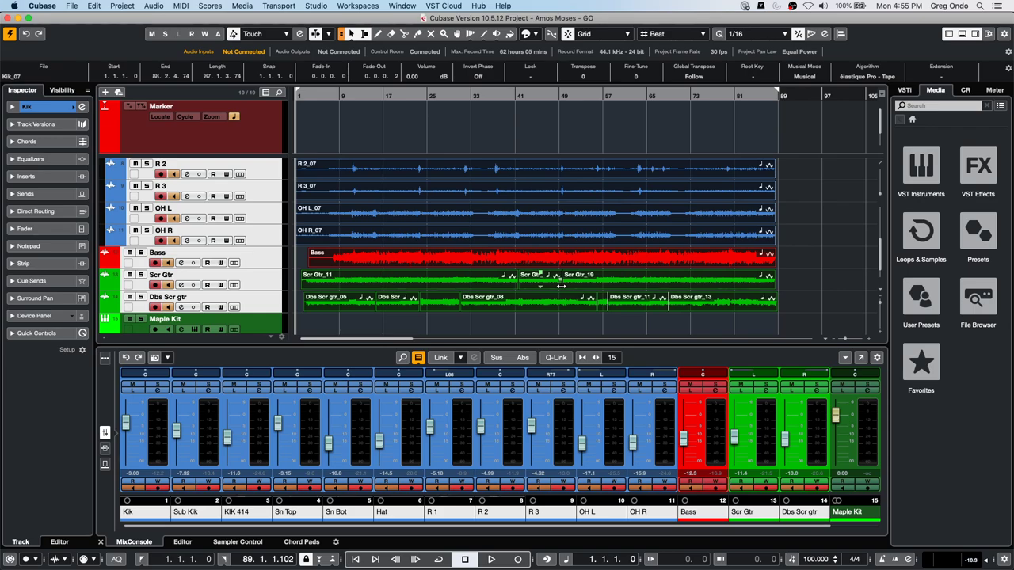
# Select the Maple Kit track, open its Groove Agent SE instrument and remove the loaded kit
pyautogui.scroll(5, 377, 239)
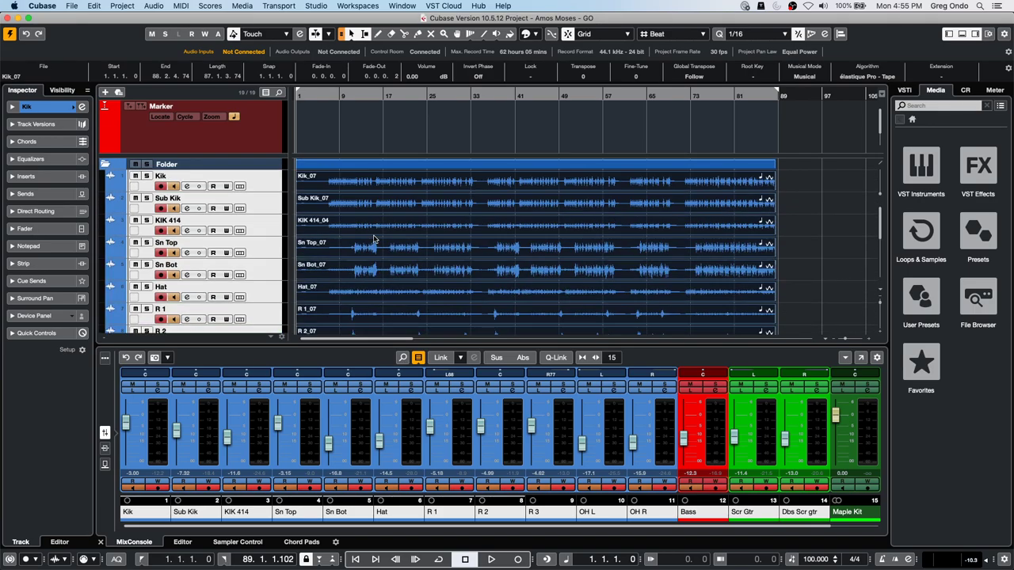
pyautogui.scroll(-5, 369, 235)
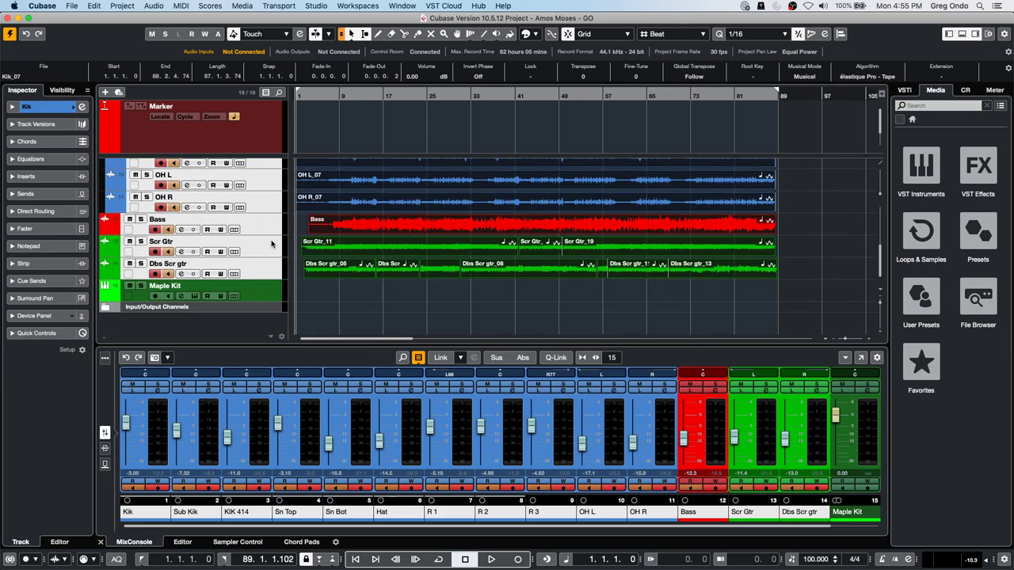
pyautogui.click(255, 291)
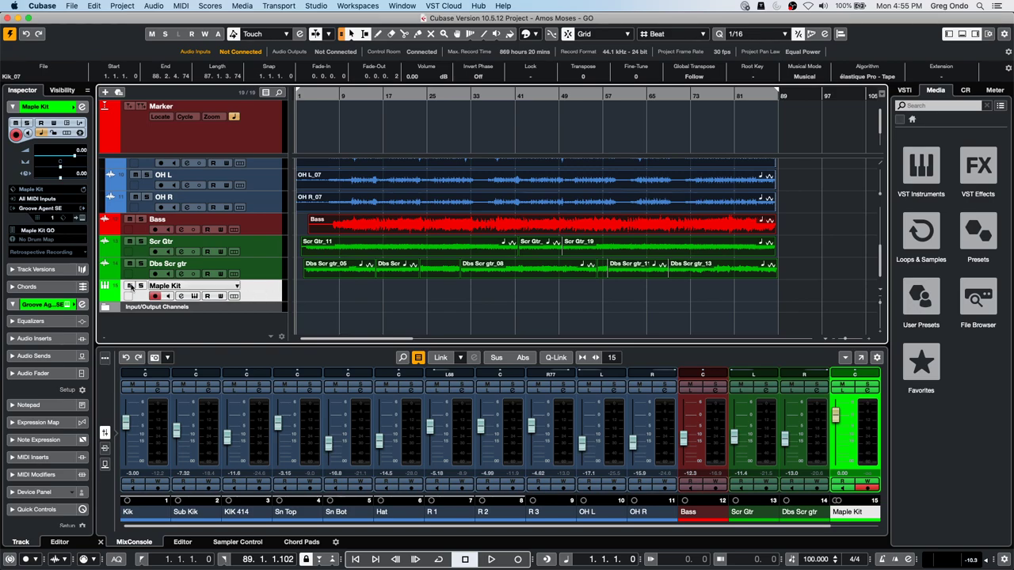
pyautogui.click(83, 218)
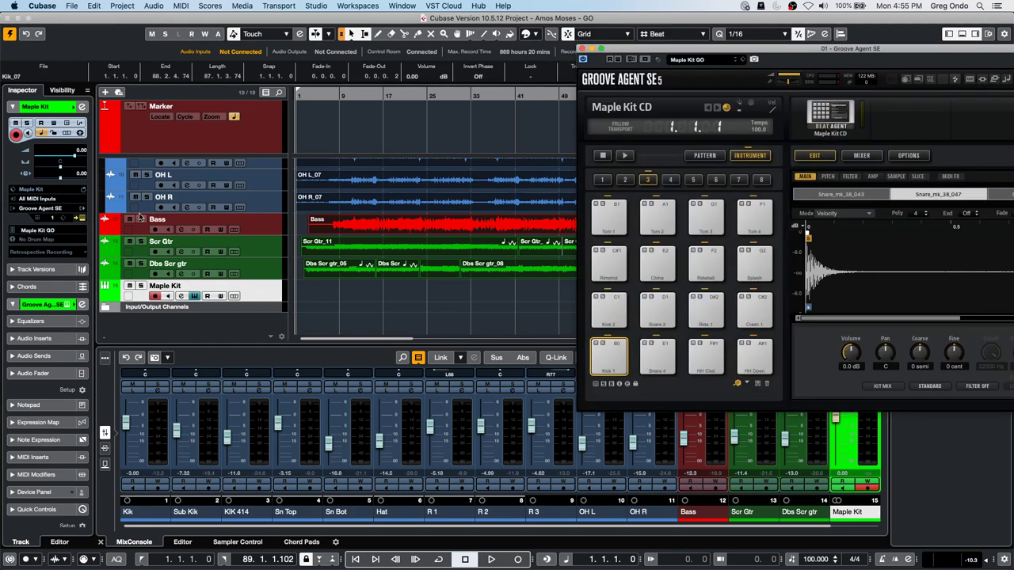
pyautogui.rightClick(831, 117)
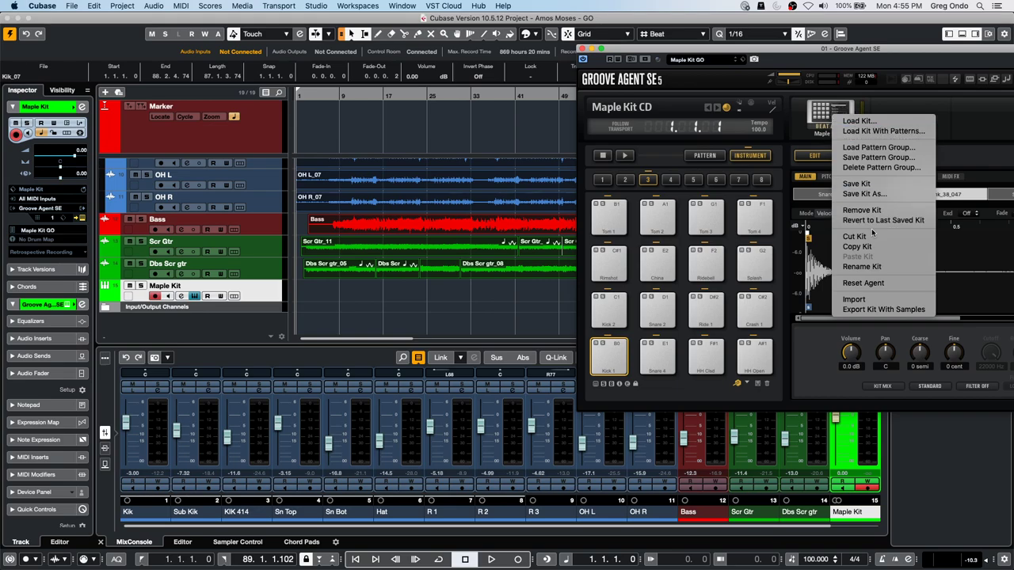
pyautogui.press('Escape')
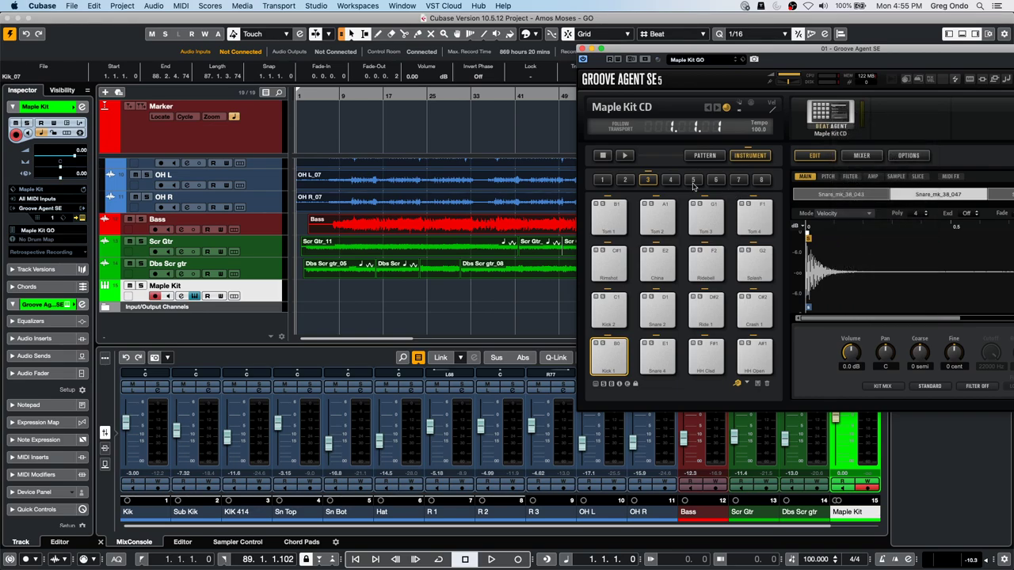
# Select the kick hit at about bar 8 beat 2 across Kik, Sub Kik and KIK 414, and place it on pad C1
pyautogui.scroll(5, 346, 222)
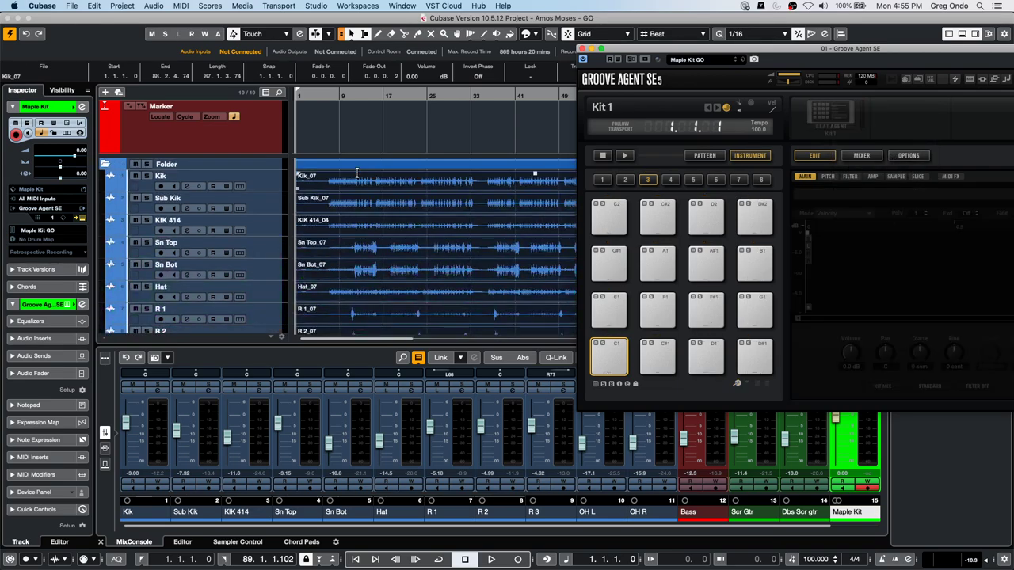
pyautogui.moveTo(329, 99); pyautogui.dragTo(331, 150)
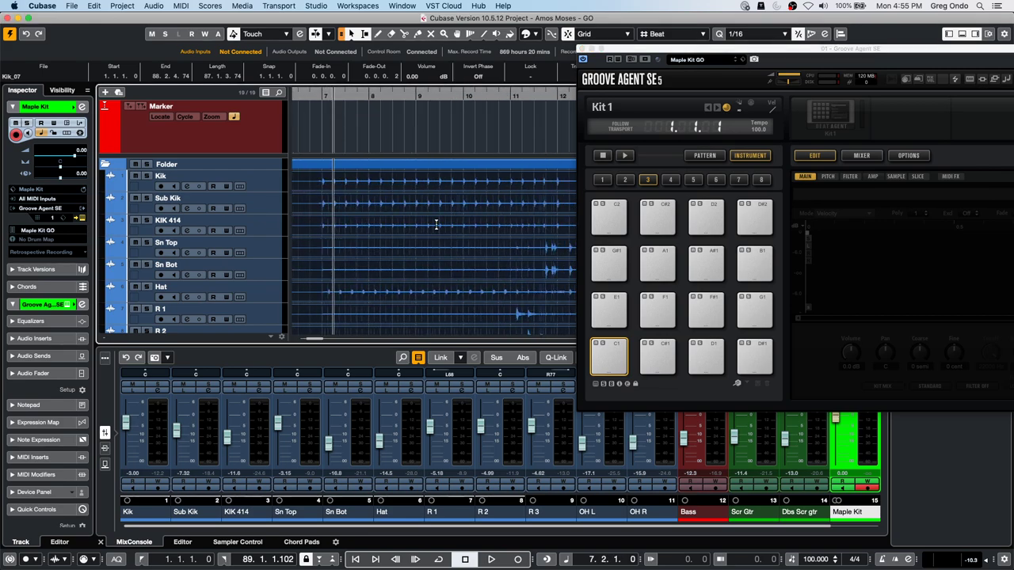
pyautogui.click(377, 198)
pyautogui.click(382, 181)
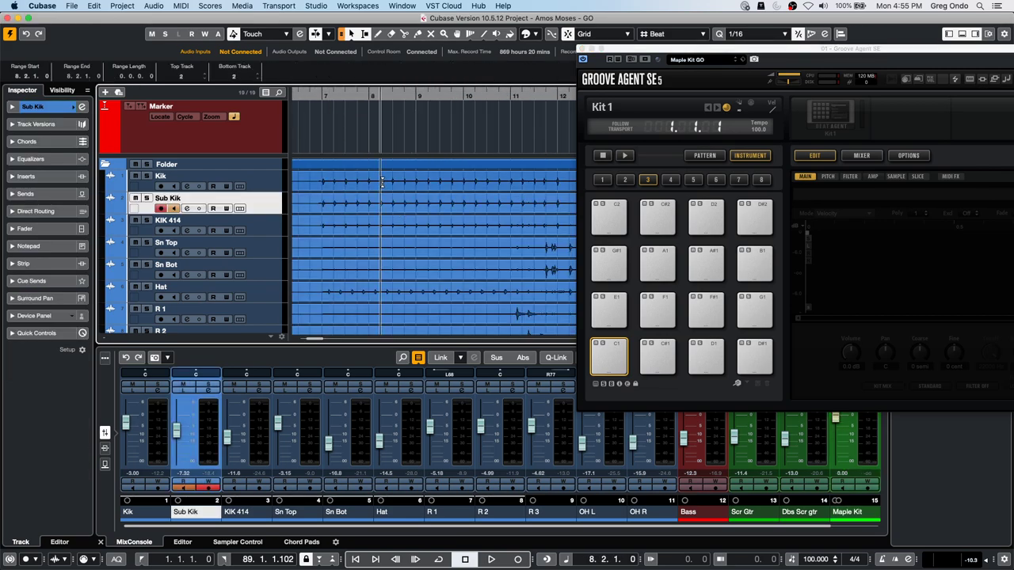
pyautogui.hotkey('shift', 'Up')
pyautogui.moveTo(379, 95); pyautogui.dragTo(377, 147)
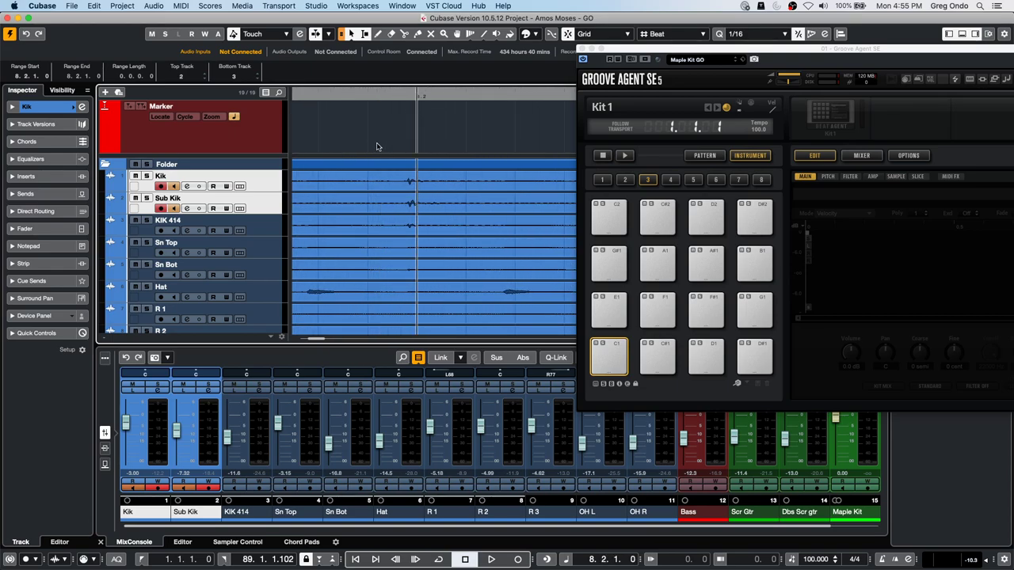
pyautogui.moveTo(403, 179); pyautogui.dragTo(609, 356)
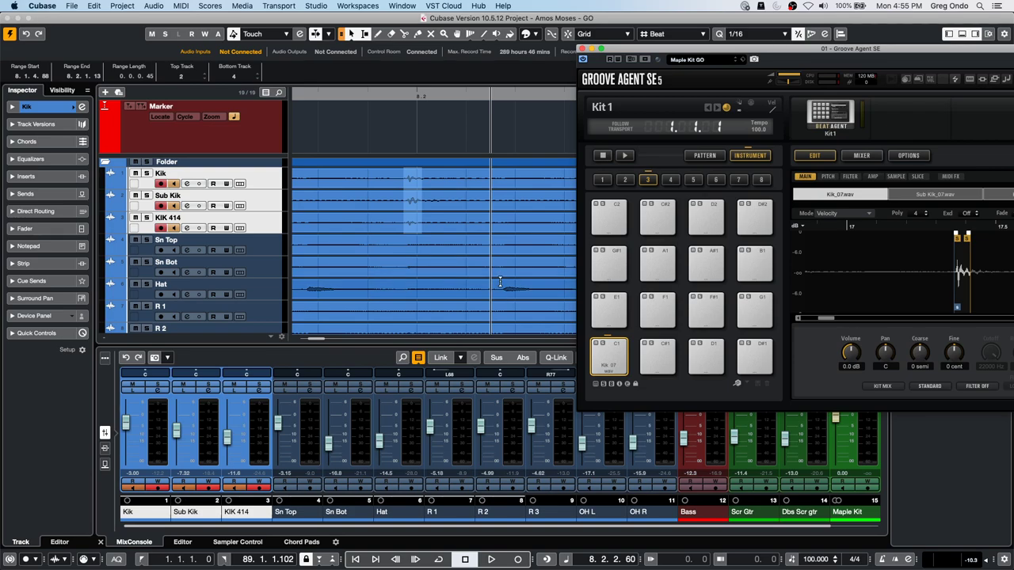
# Place the Hat event on pad F#1 and the Sn Top and Sn Bot snare hit from about bar 13 beat 2 on pad D1
pyautogui.moveTo(502, 285); pyautogui.dragTo(711, 313)
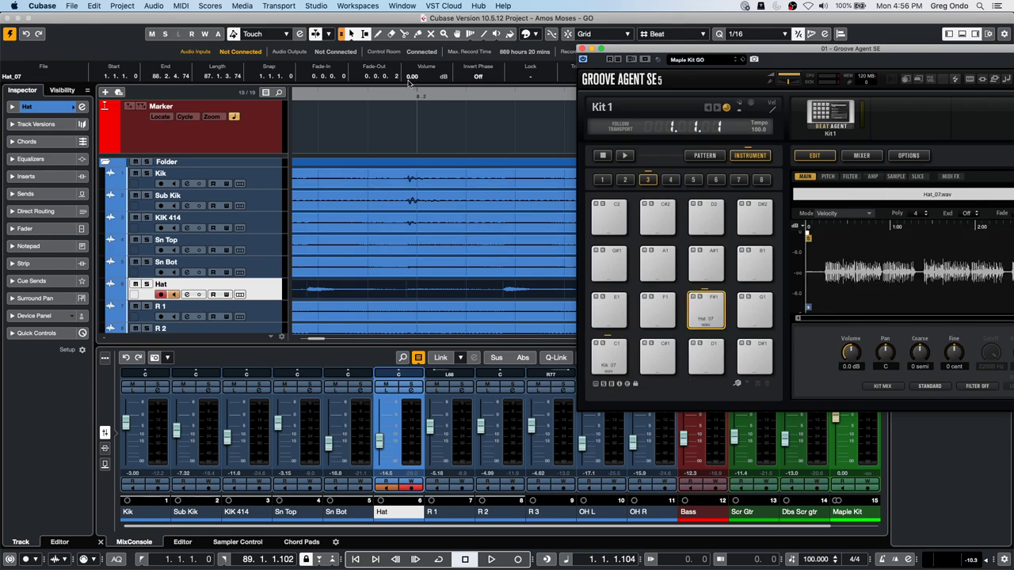
pyautogui.moveTo(396, 93); pyautogui.dragTo(402, 52)
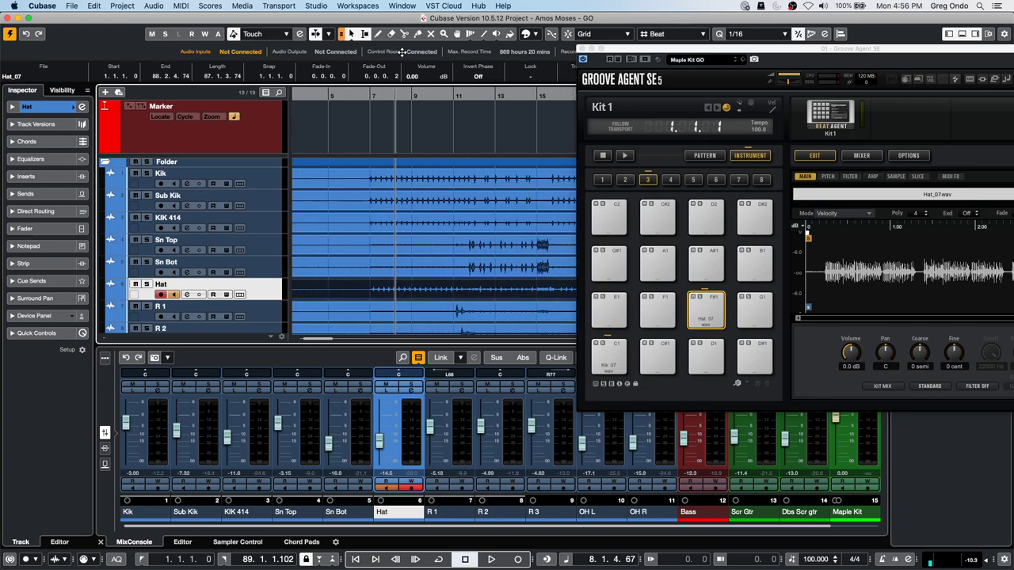
pyautogui.moveTo(504, 94); pyautogui.dragTo(504, 150)
pyautogui.moveTo(505, 241); pyautogui.dragTo(706, 358)
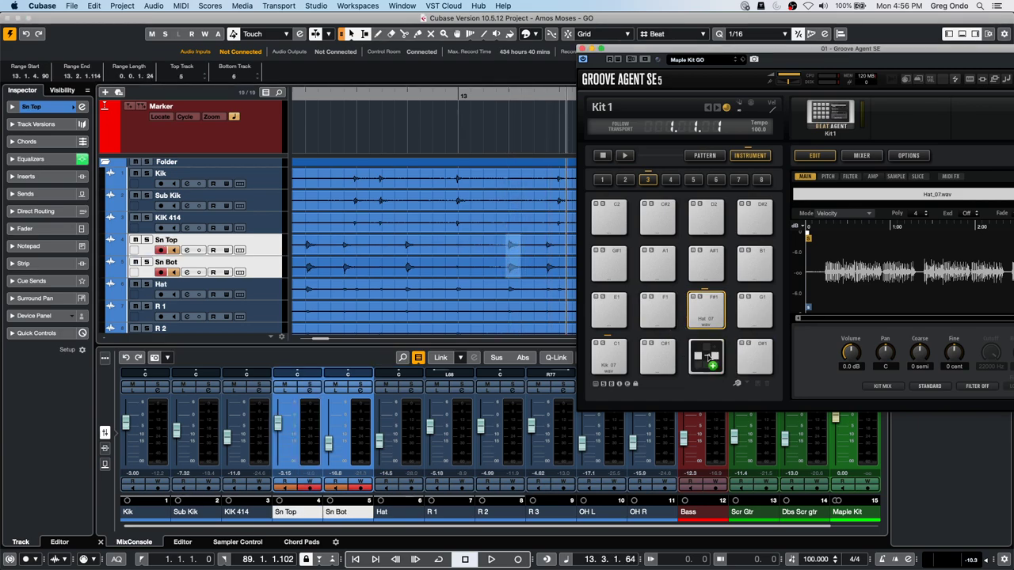
# Audition the kick, snare and hat pads, and move the Groove Agent SE window to show its full editor
pyautogui.click(612, 363)
pyautogui.click(705, 358)
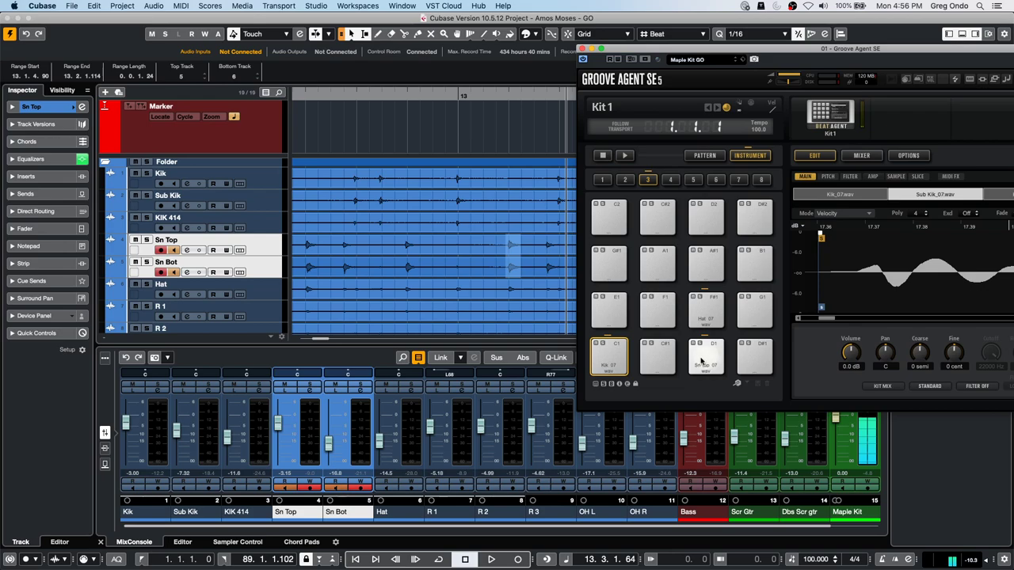
pyautogui.click(704, 294)
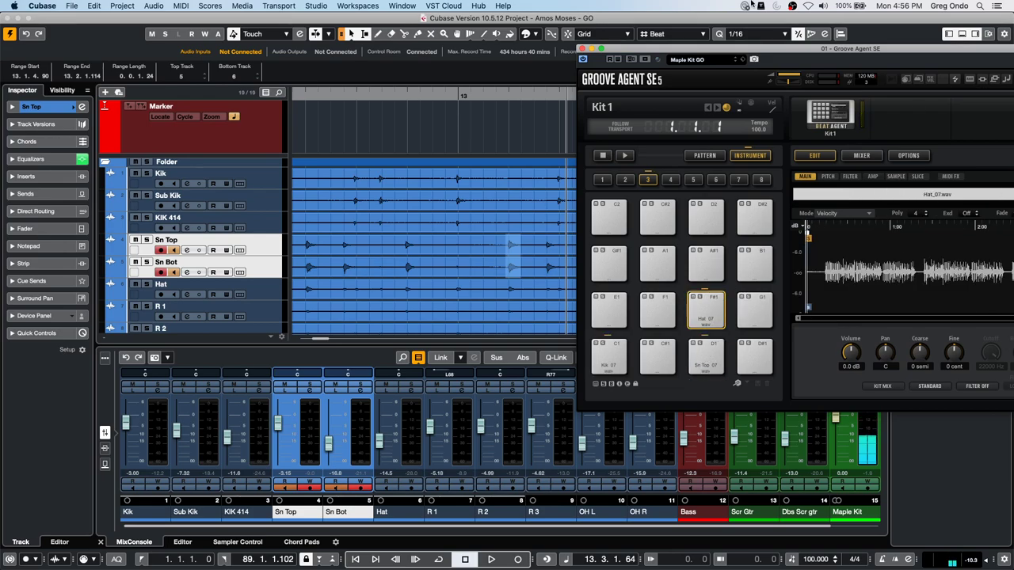
pyautogui.moveTo(695, 49); pyautogui.dragTo(594, 38)
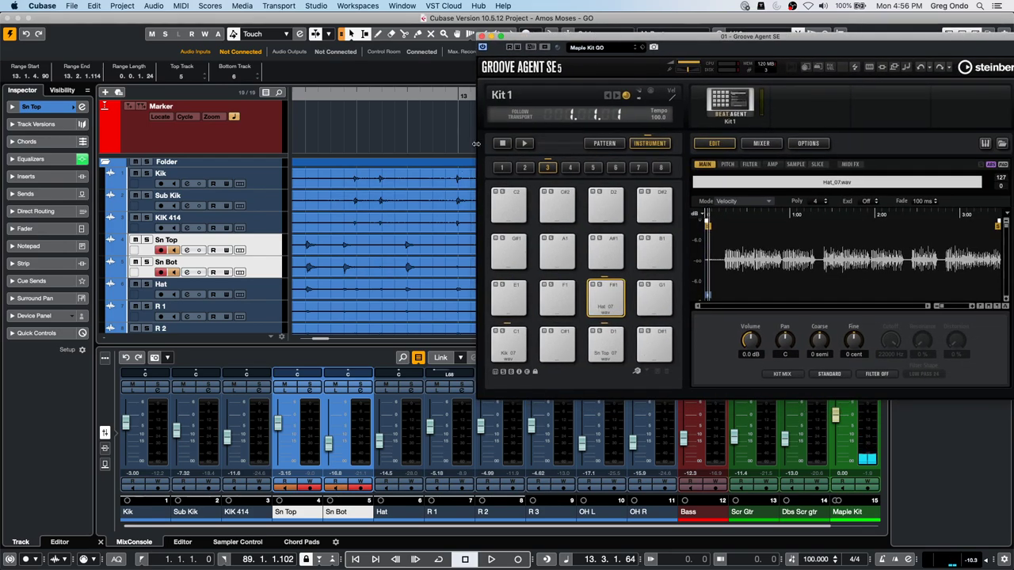
# Open Export Kit With Samples for Kit 1 with the Desktop as location, cancel it, and show the export command again
pyautogui.rightClick(743, 100)
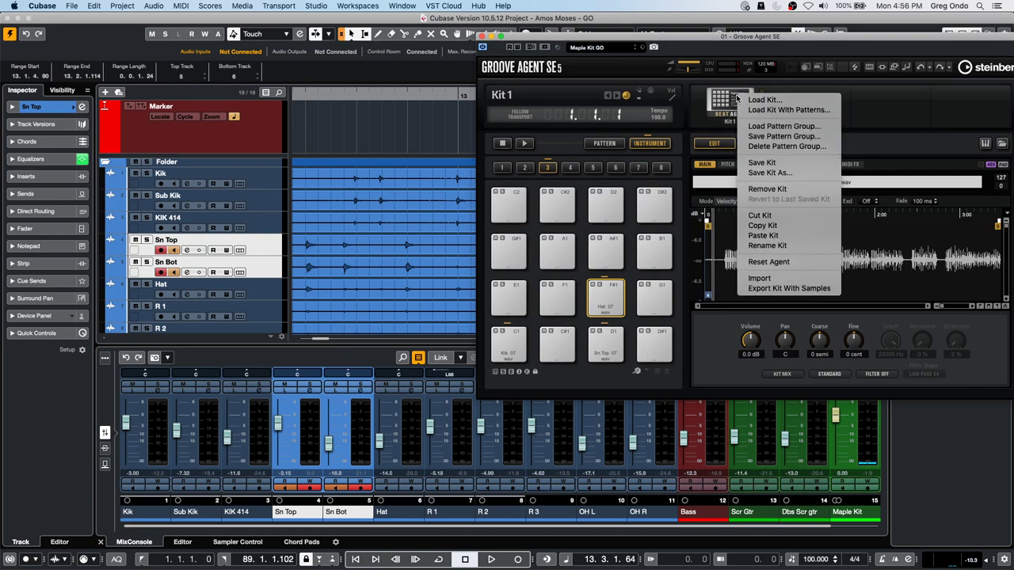
pyautogui.click(792, 289)
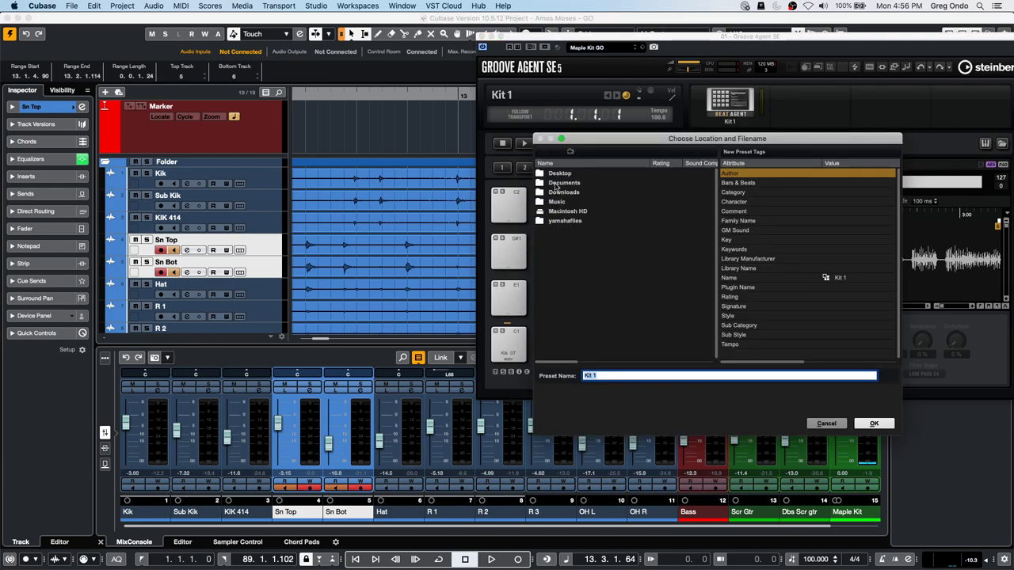
pyautogui.click(565, 175)
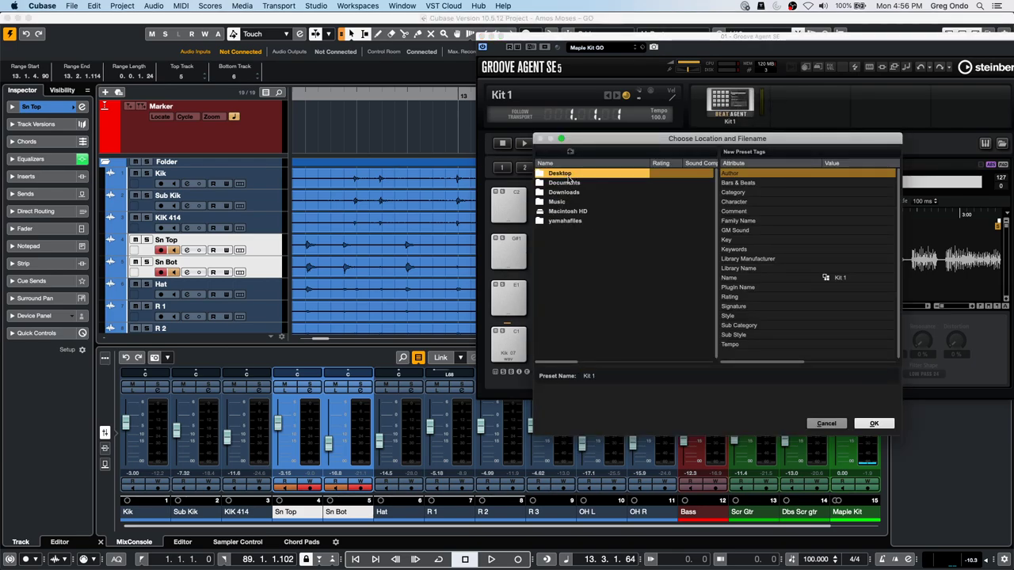
pyautogui.click(828, 425)
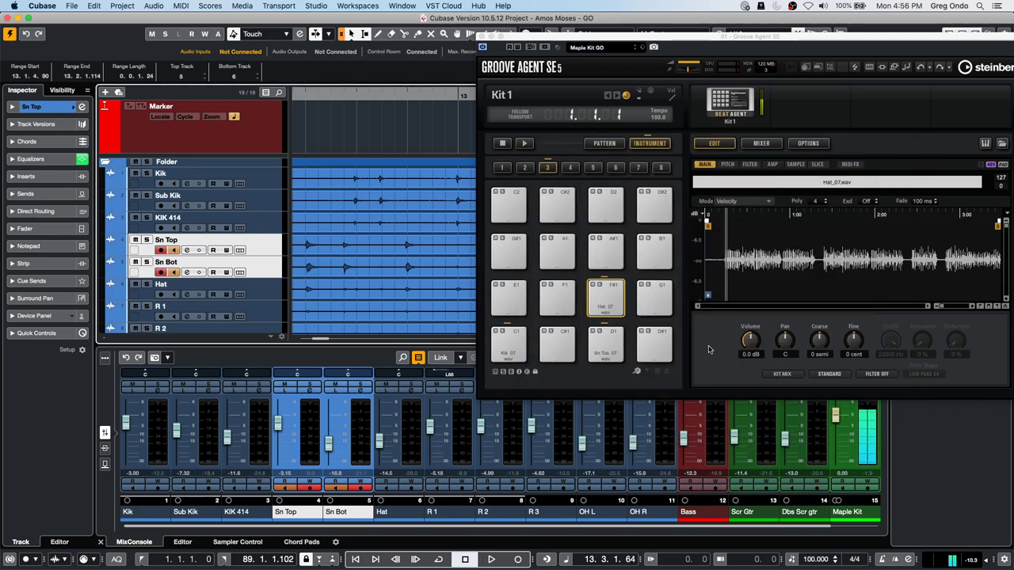
pyautogui.click(497, 53)
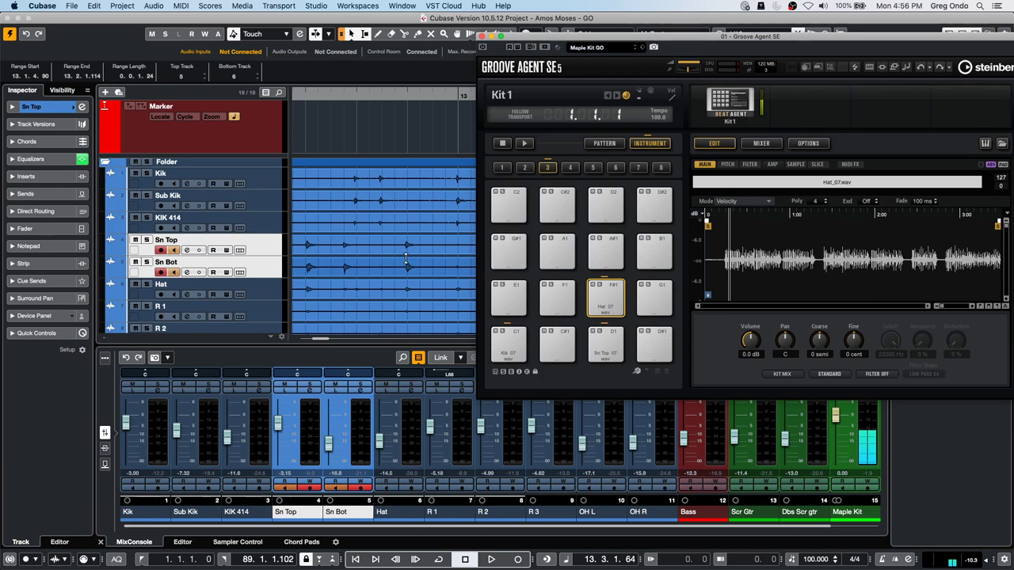
pyautogui.click(731, 111)
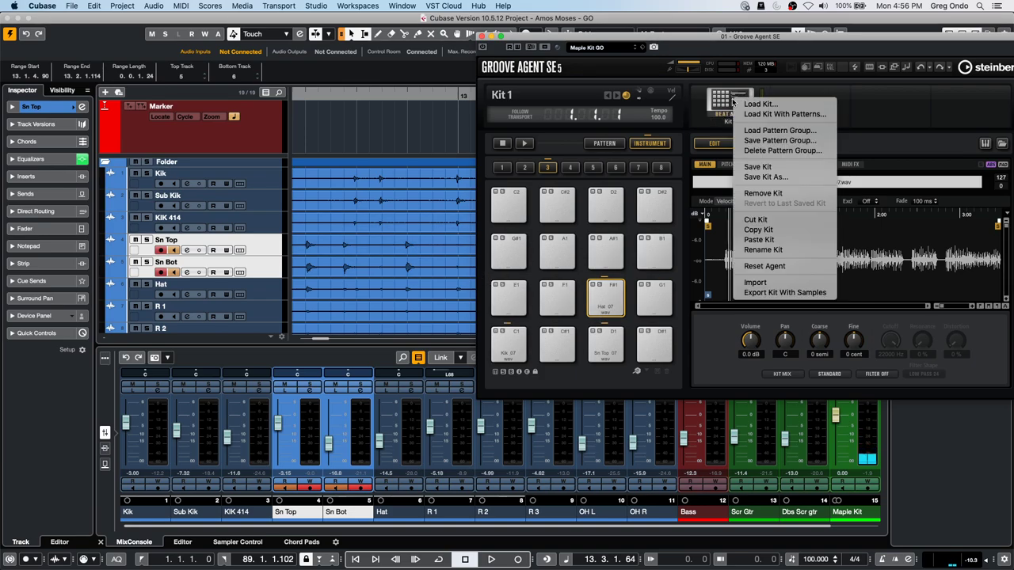
pyautogui.click(800, 293)
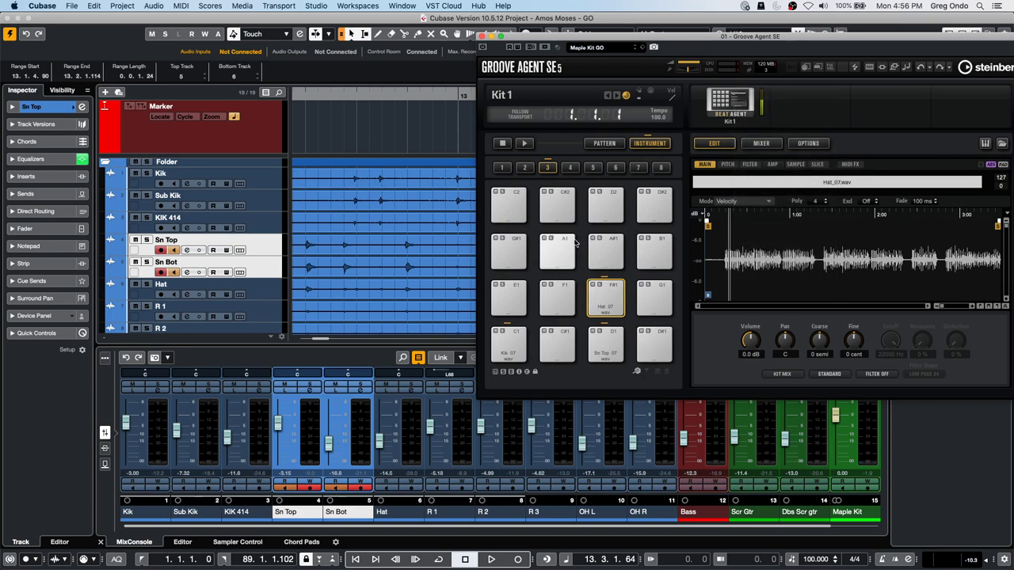
# Close the Groove Agent SE window and search the Loops & Samples media for "motown"
pyautogui.click(482, 36)
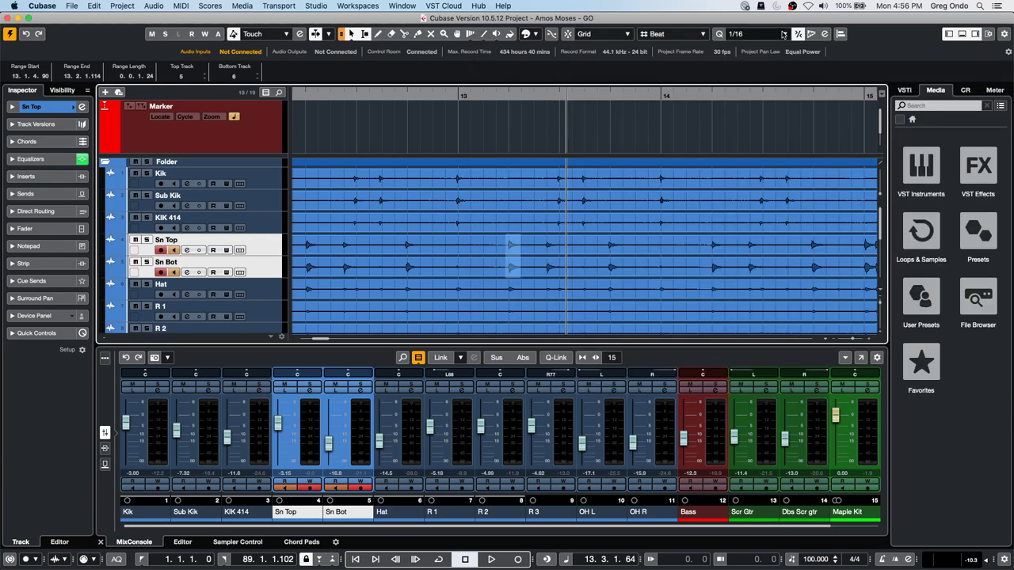
pyautogui.click(904, 90)
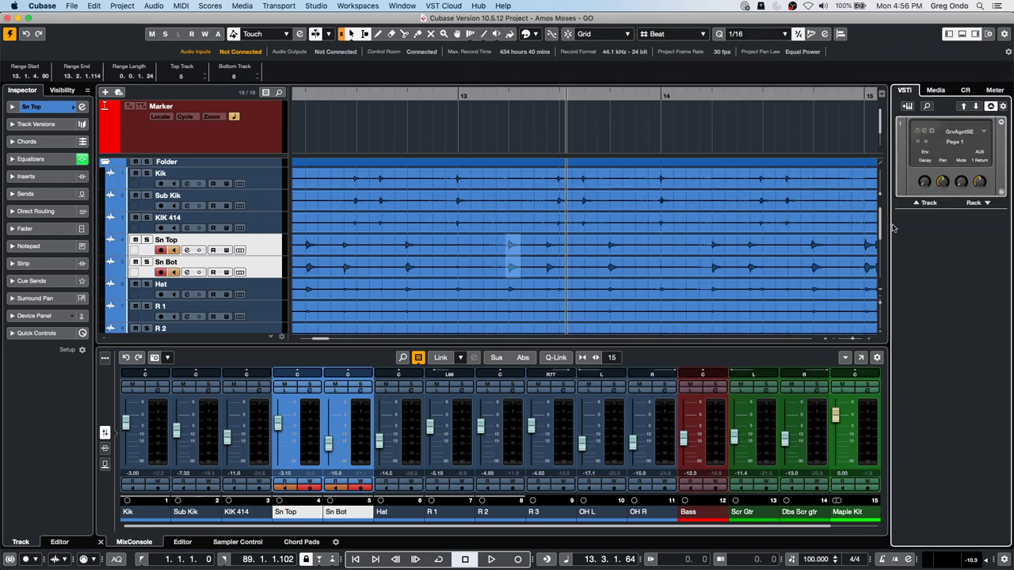
pyautogui.click(936, 90)
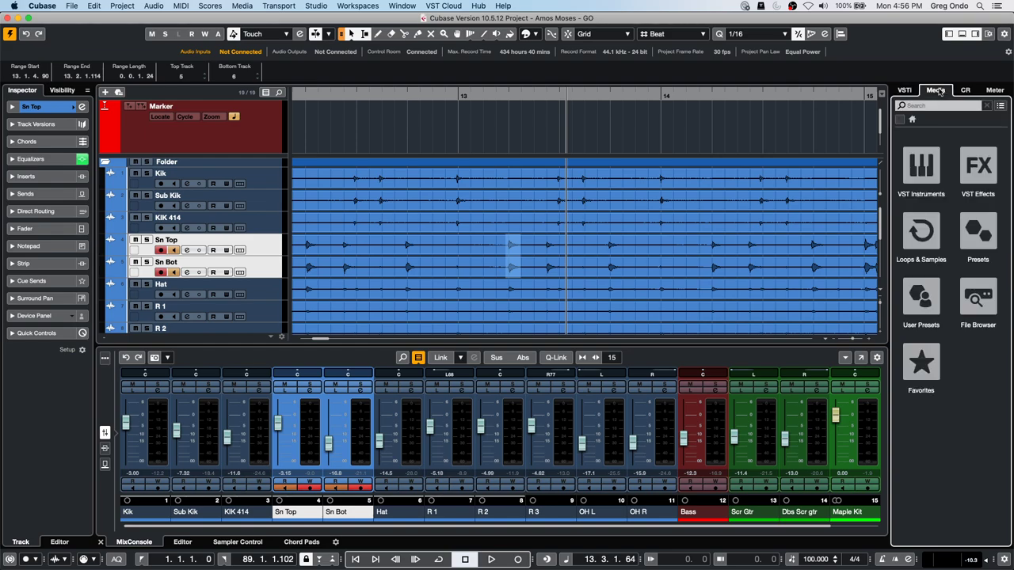
pyautogui.click(921, 231)
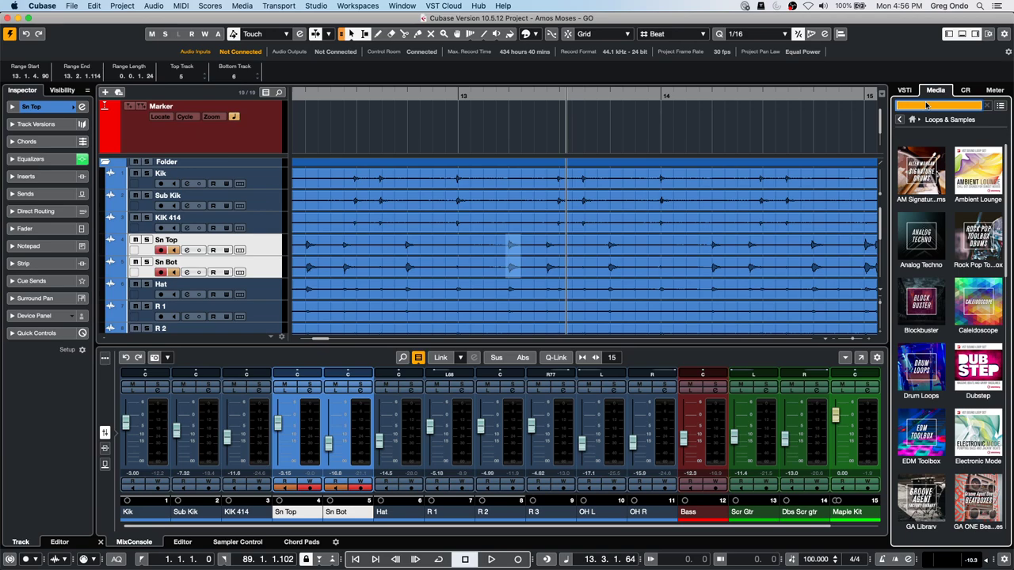
pyautogui.write('motown')
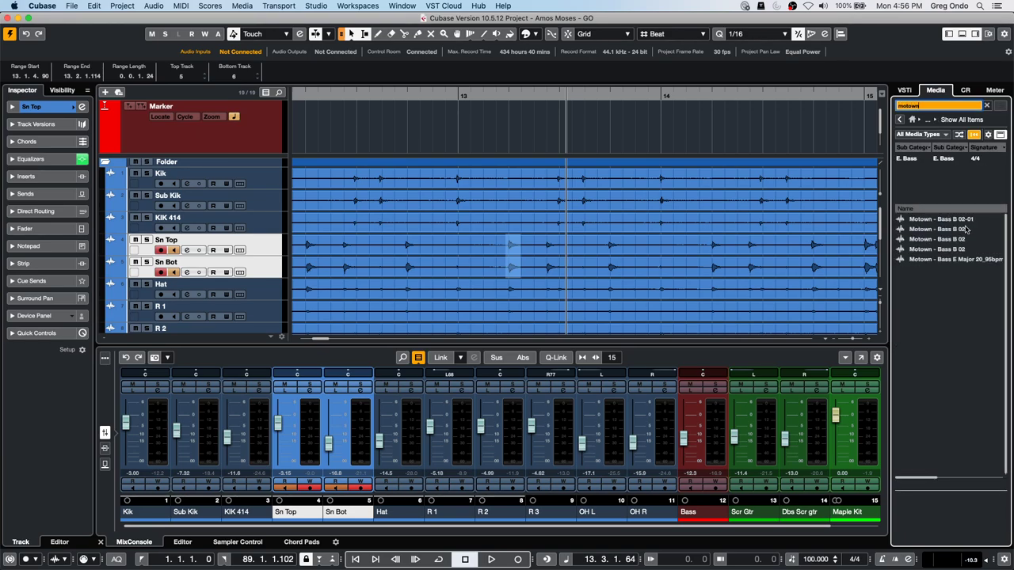
# Preview the Motown - Bass B 02 sample and create a sampler track from it
pyautogui.click(952, 230)
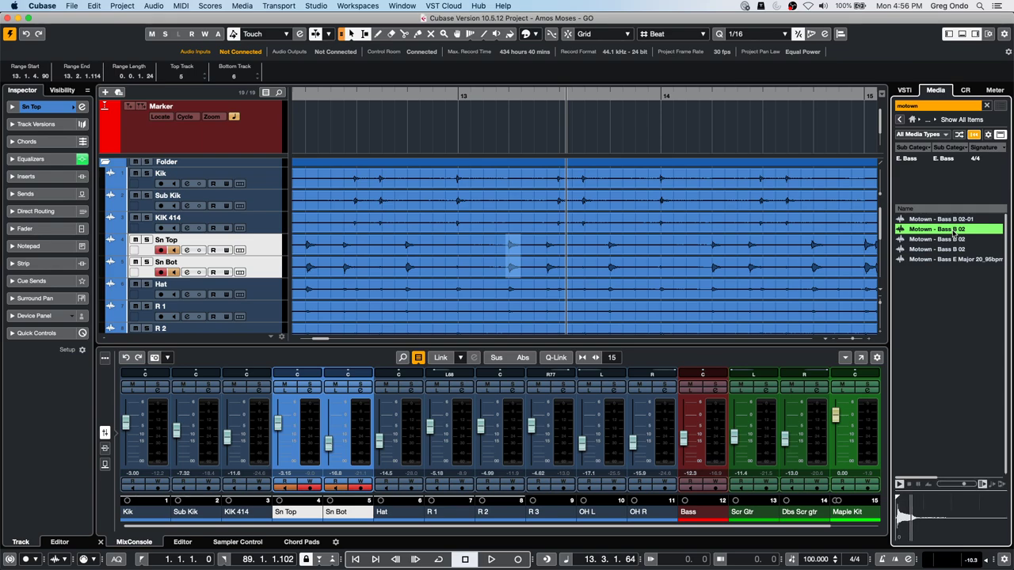
pyautogui.rightClick(954, 232)
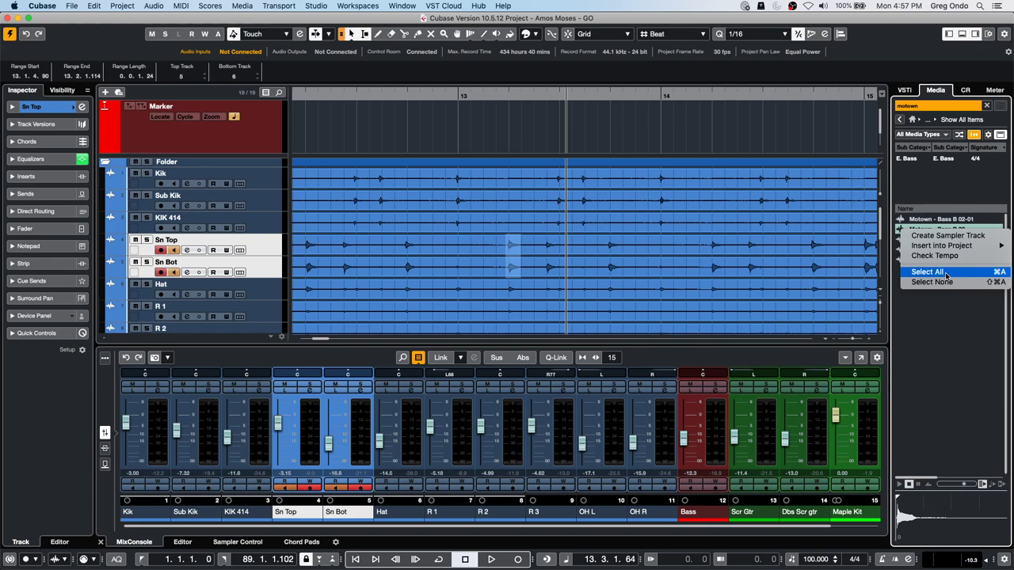
pyautogui.click(942, 235)
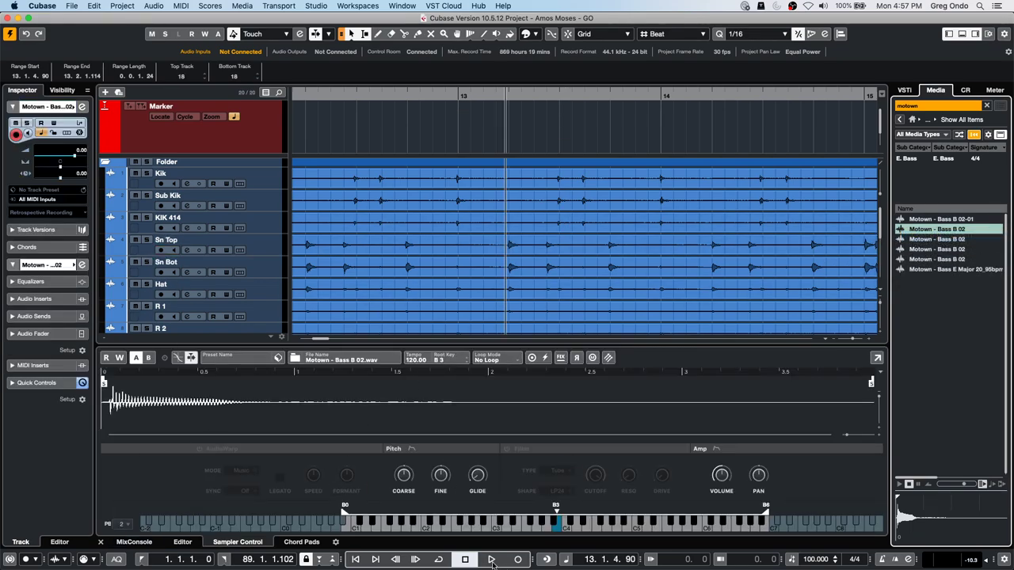
# Audition the bass sample at high and low pitches across the Sampler Control keyboard
pyautogui.click(695, 524)
pyautogui.click(707, 526)
pyautogui.click(632, 526)
pyautogui.click(434, 526)
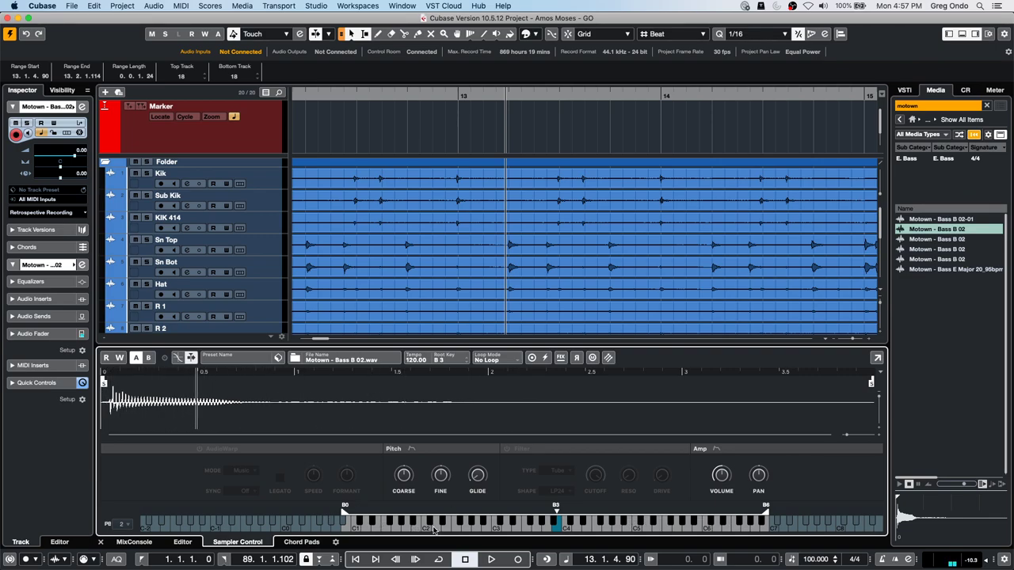
pyautogui.click(652, 526)
pyautogui.click(703, 526)
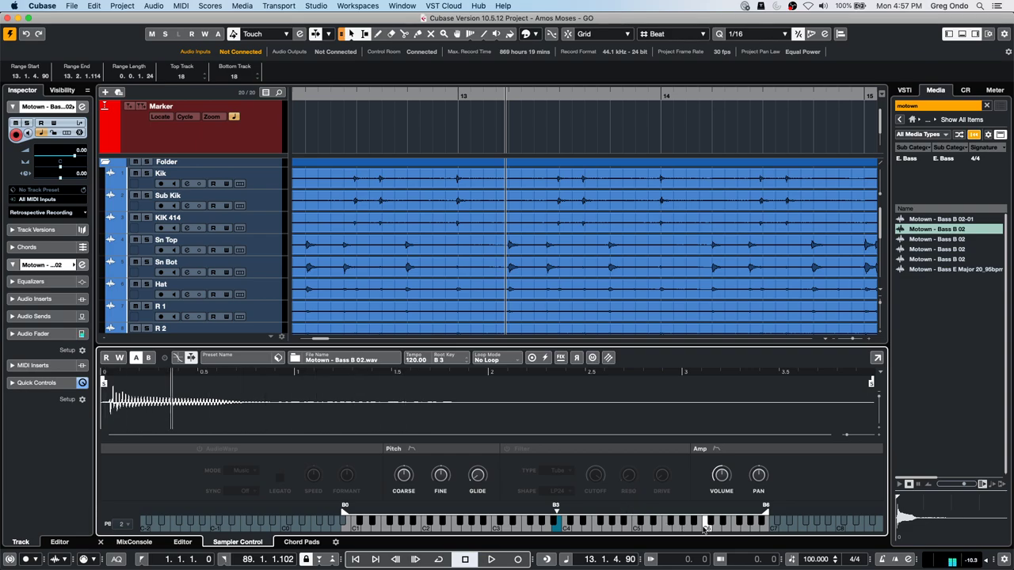
pyautogui.click(533, 526)
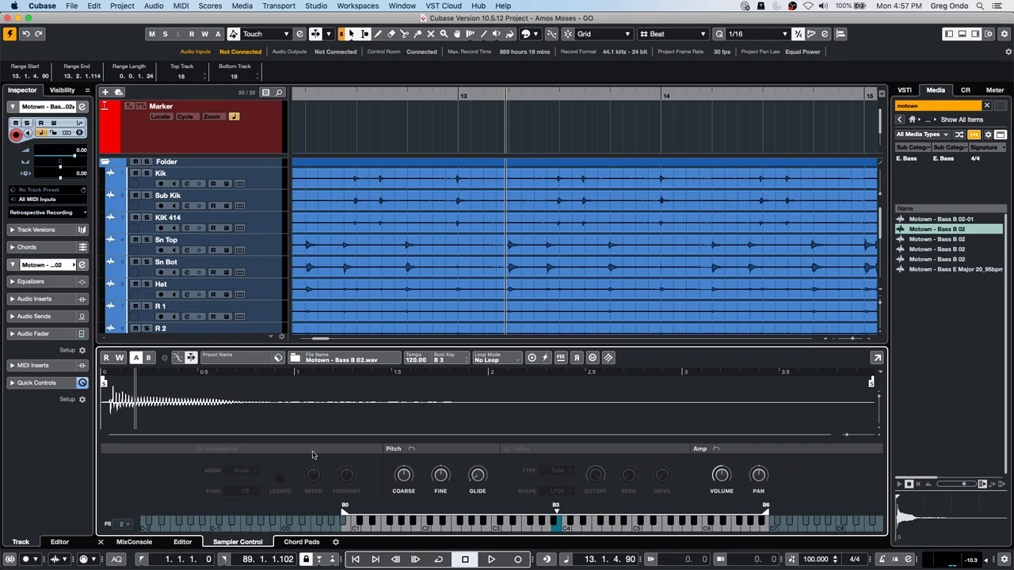
# Enable AudioWarp for the bass sample, leave its sync off and set its mode to Solo
pyautogui.click(199, 449)
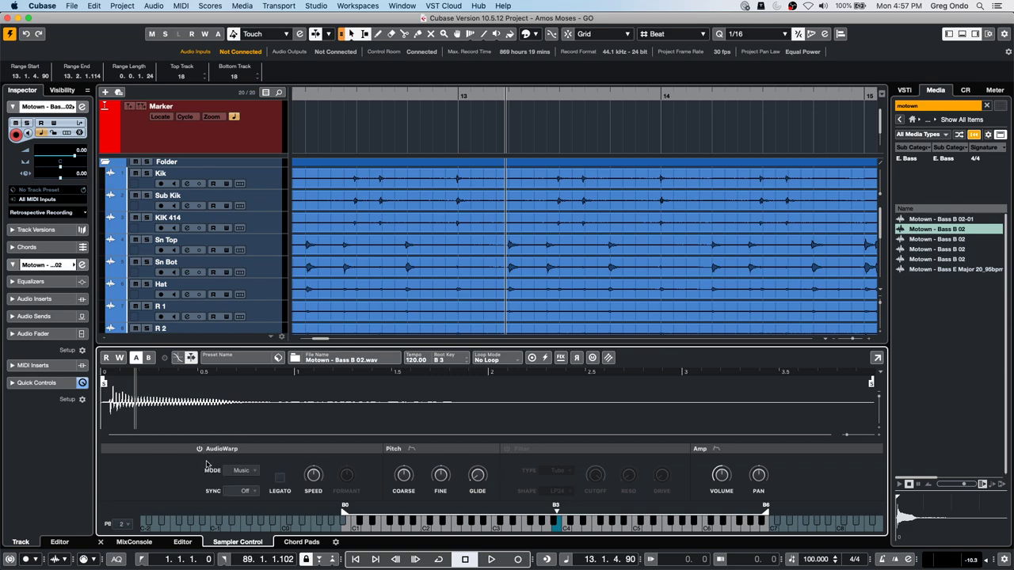
pyautogui.click(248, 493)
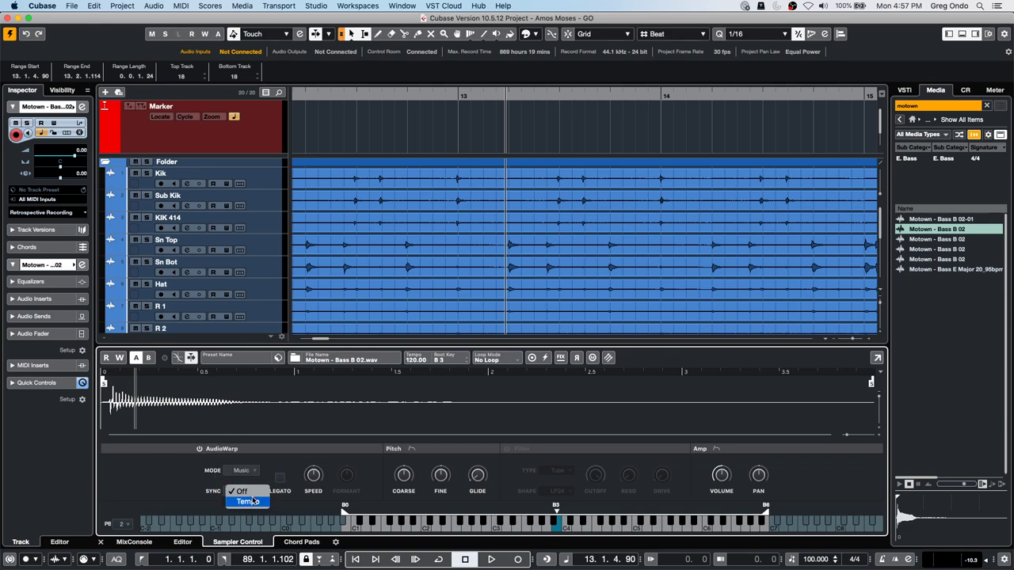
pyautogui.click(247, 471)
pyautogui.click(248, 470)
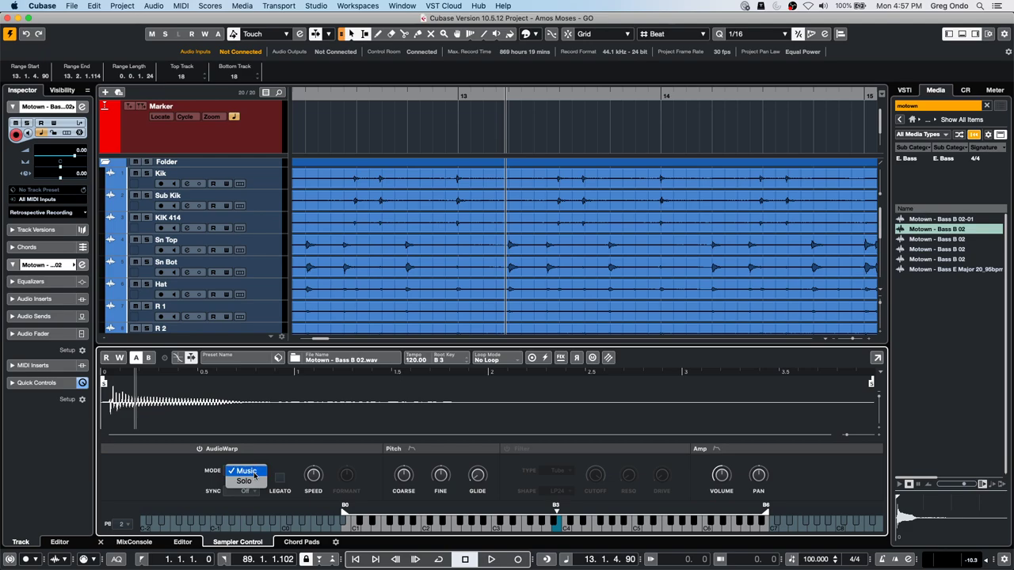
pyautogui.click(244, 481)
# Audition the warped bass sample up and down the keyboard to compare its length and tone at different pitches
pyautogui.click(595, 529)
pyautogui.click(537, 529)
pyautogui.click(528, 528)
pyautogui.click(518, 524)
pyautogui.click(571, 529)
pyautogui.click(600, 526)
pyautogui.click(624, 526)
pyautogui.click(651, 525)
pyautogui.click(678, 526)
pyautogui.click(599, 529)
pyautogui.click(545, 529)
pyautogui.click(512, 529)
pyautogui.click(486, 529)
pyautogui.click(457, 528)
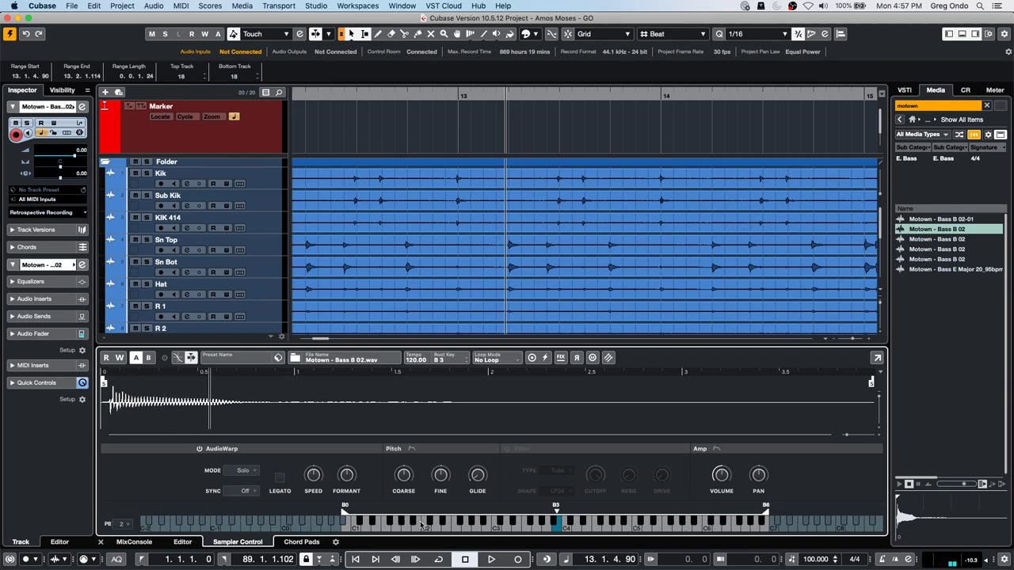